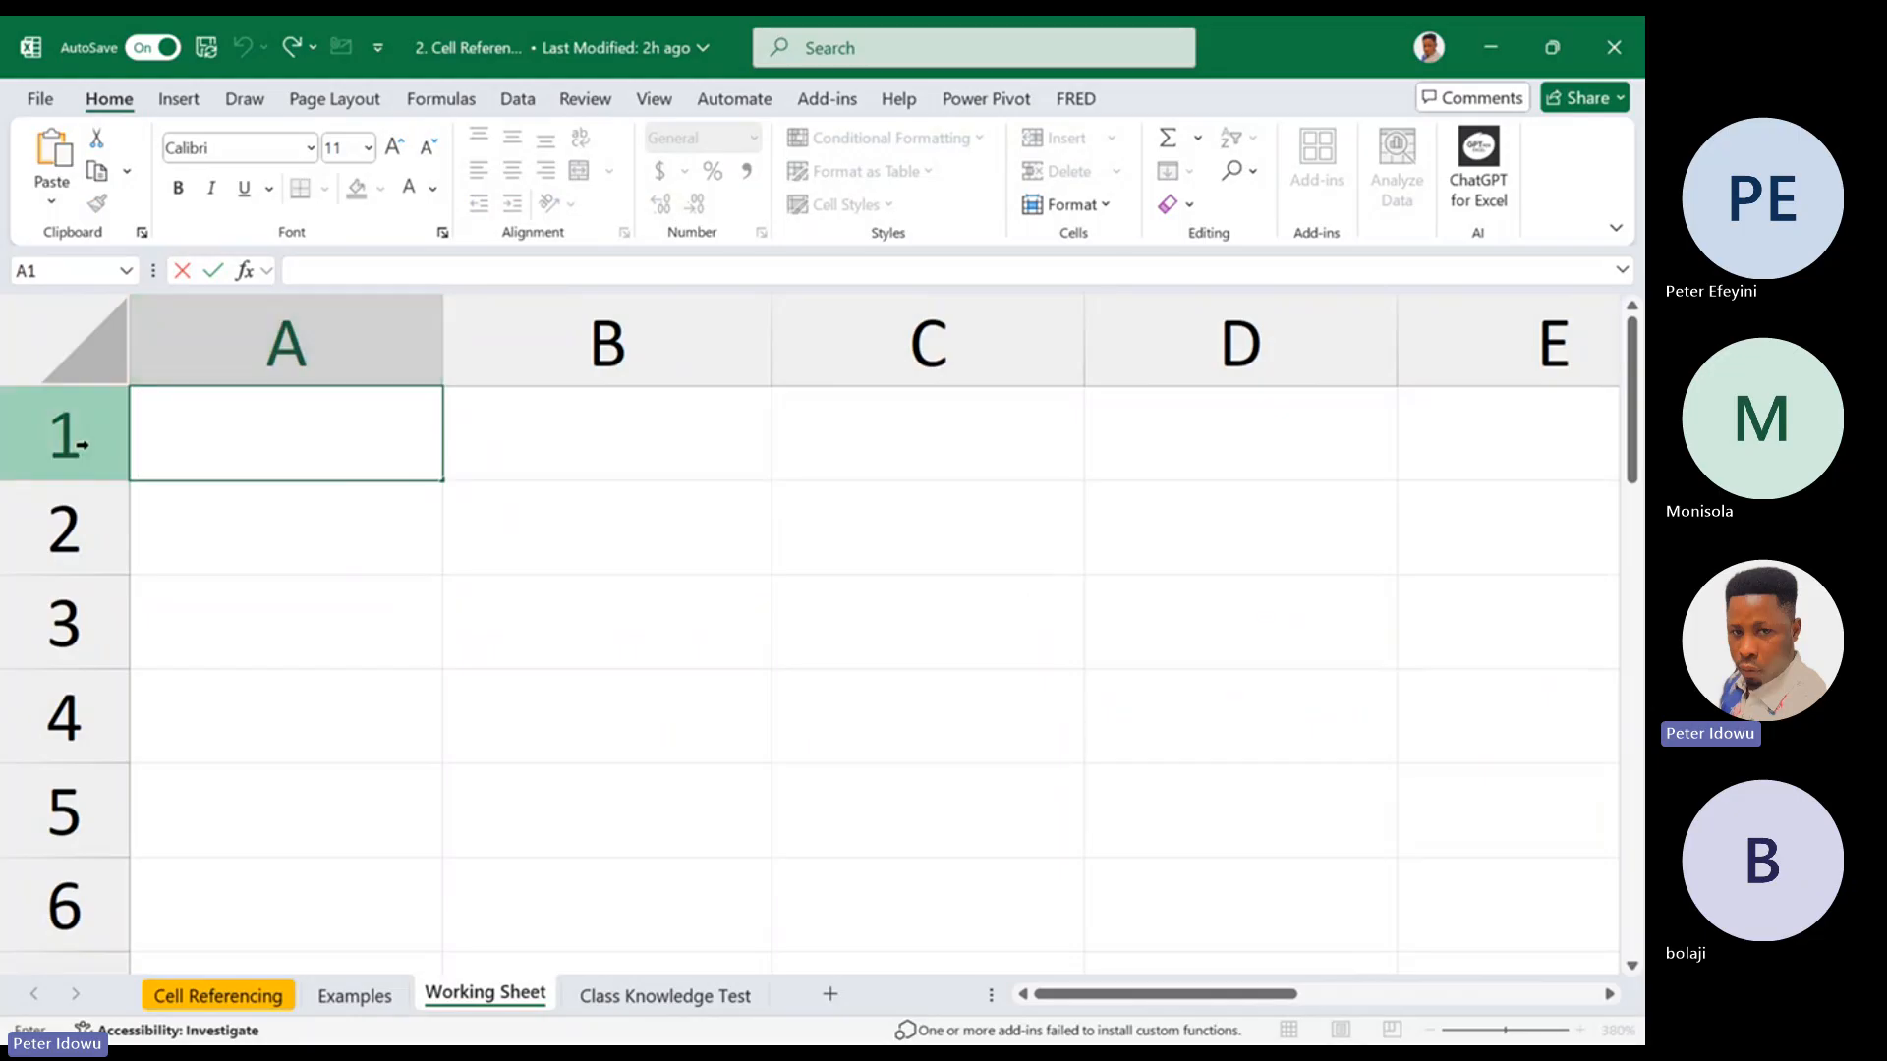
# Enter the label A1 in cell A1 and the label B1 in cell B1
pyautogui.click(336, 580)
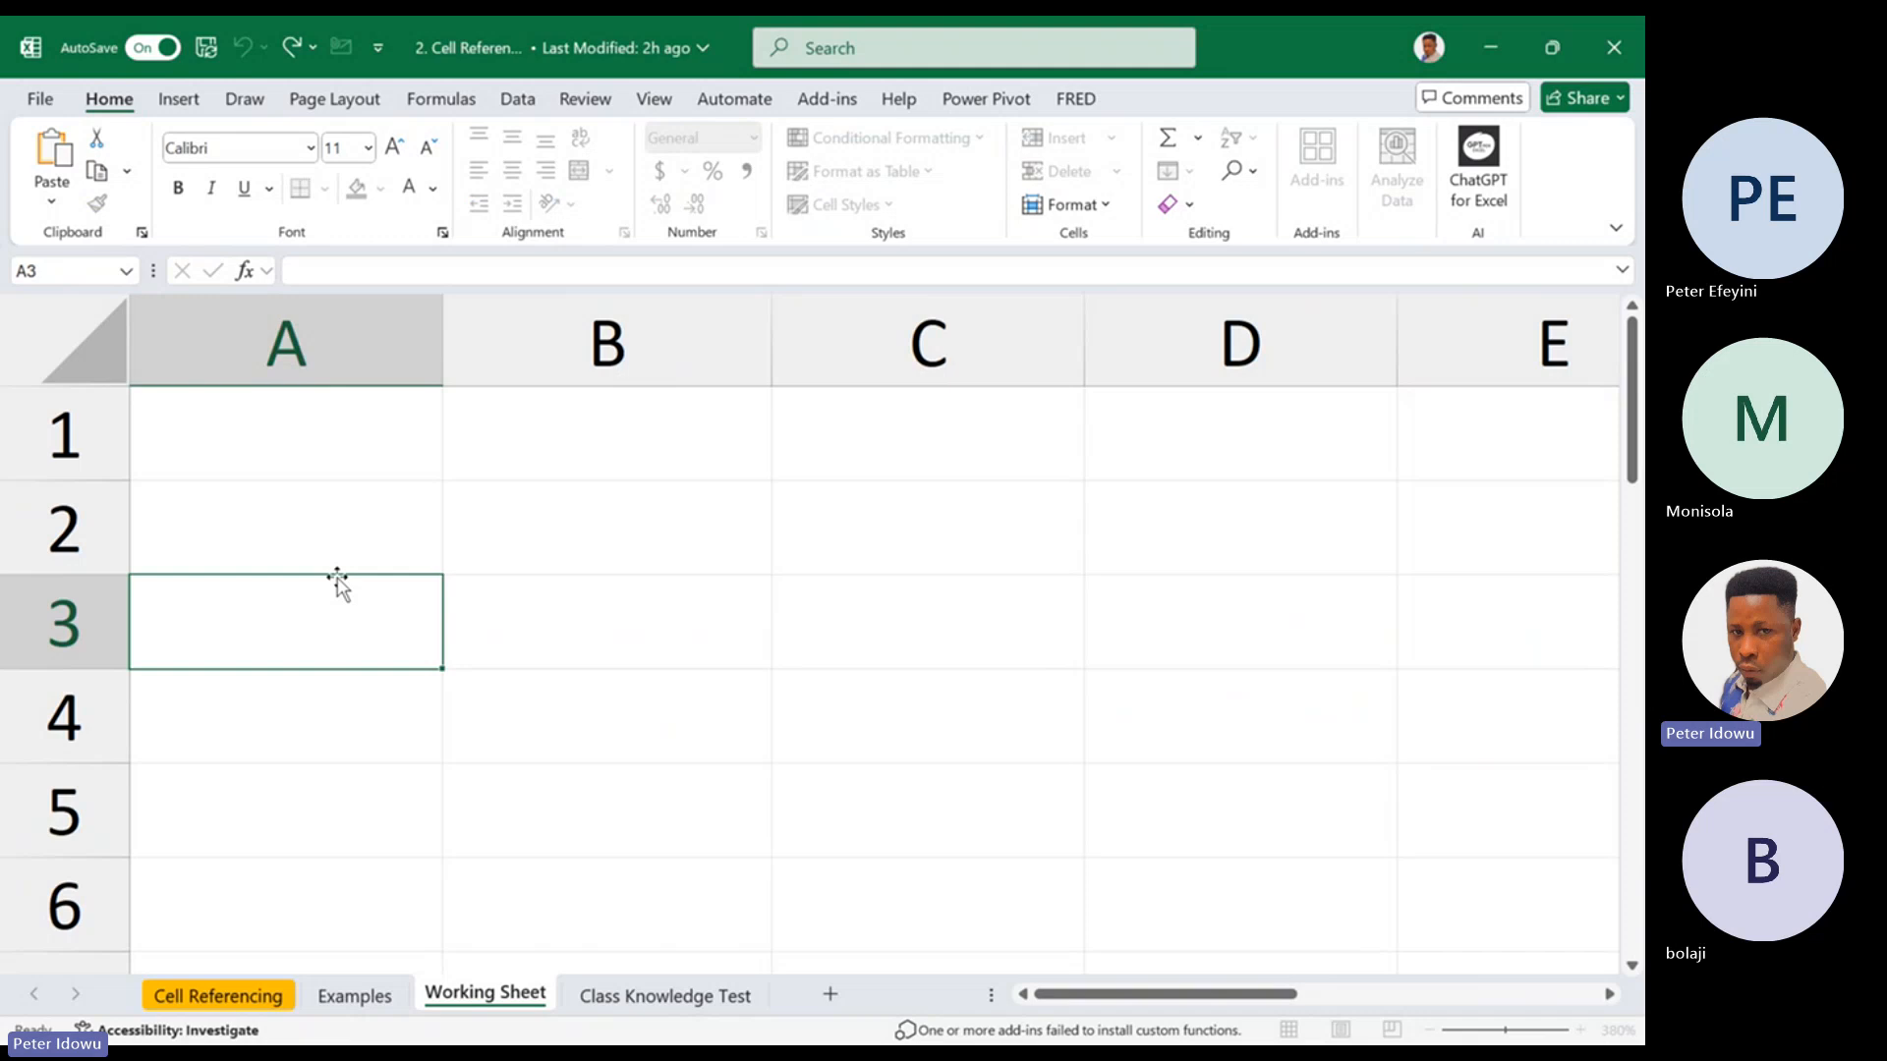
pyautogui.click(332, 455)
pyautogui.write('A1')
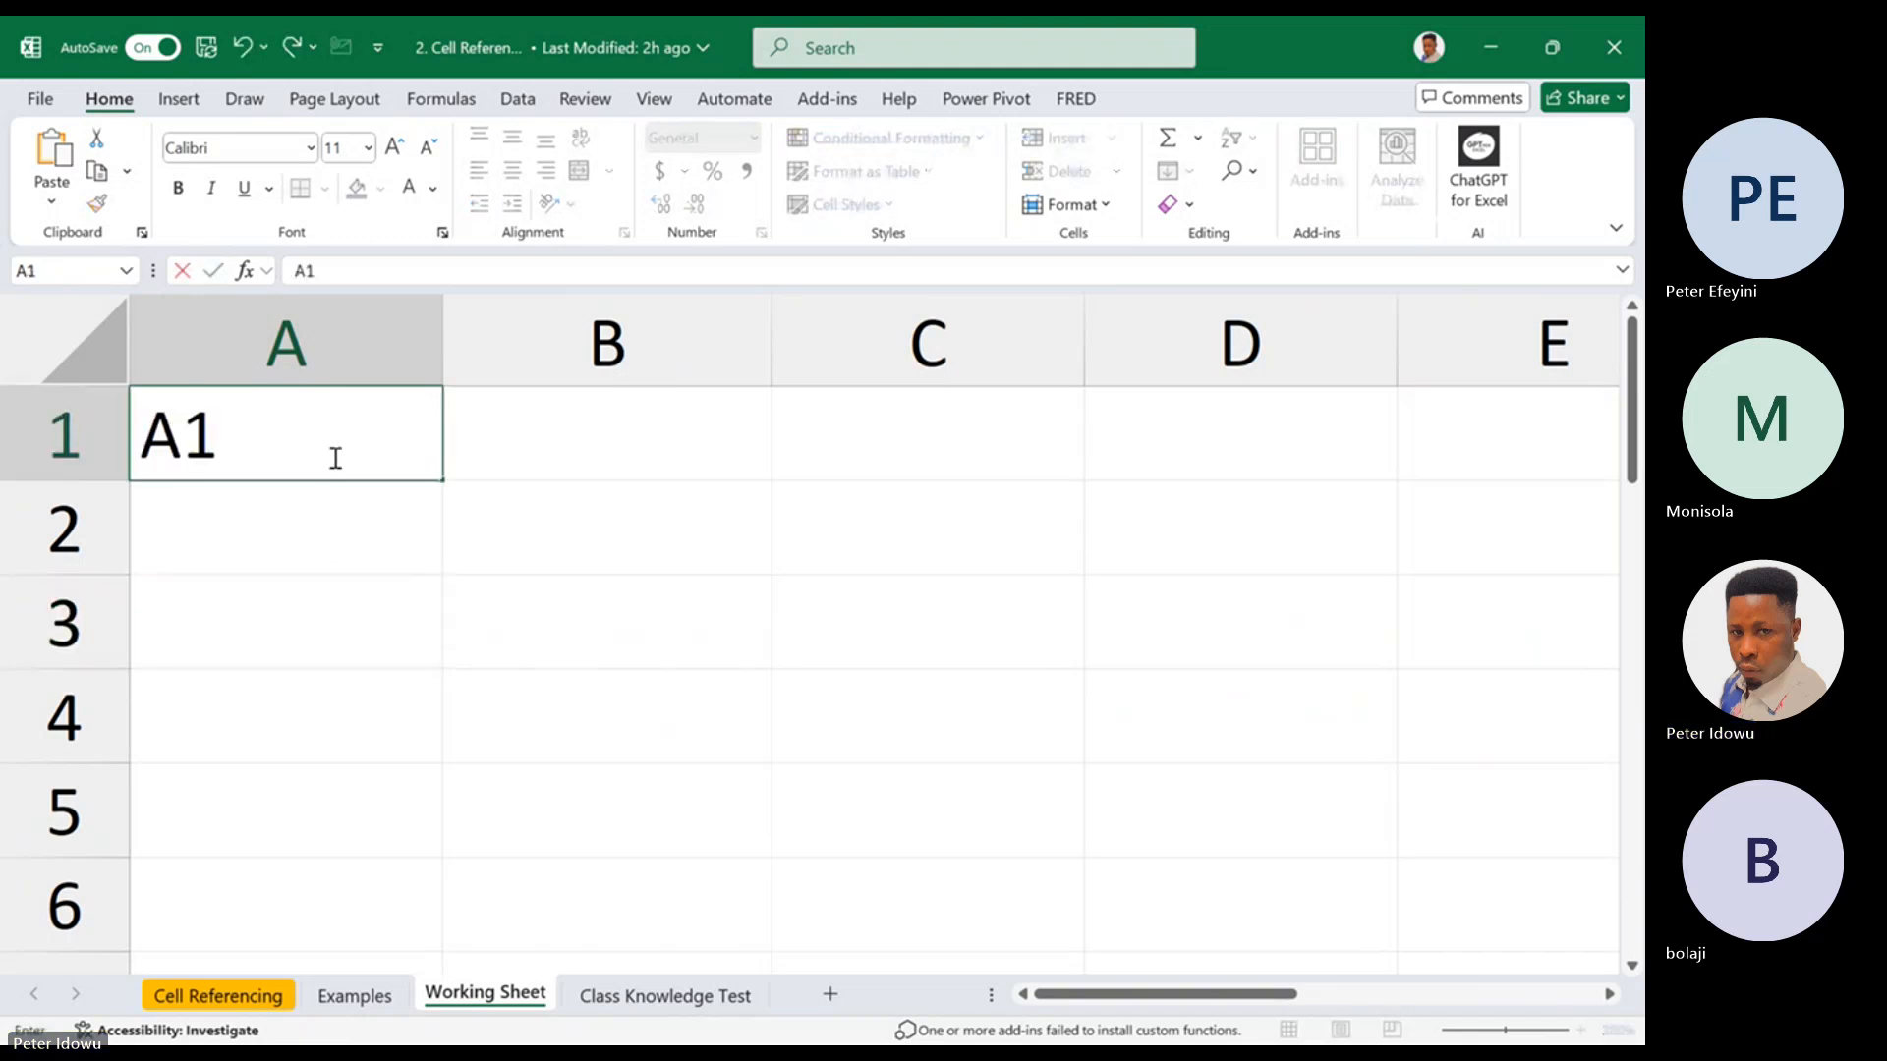
pyautogui.click(538, 433)
pyautogui.write('b1')
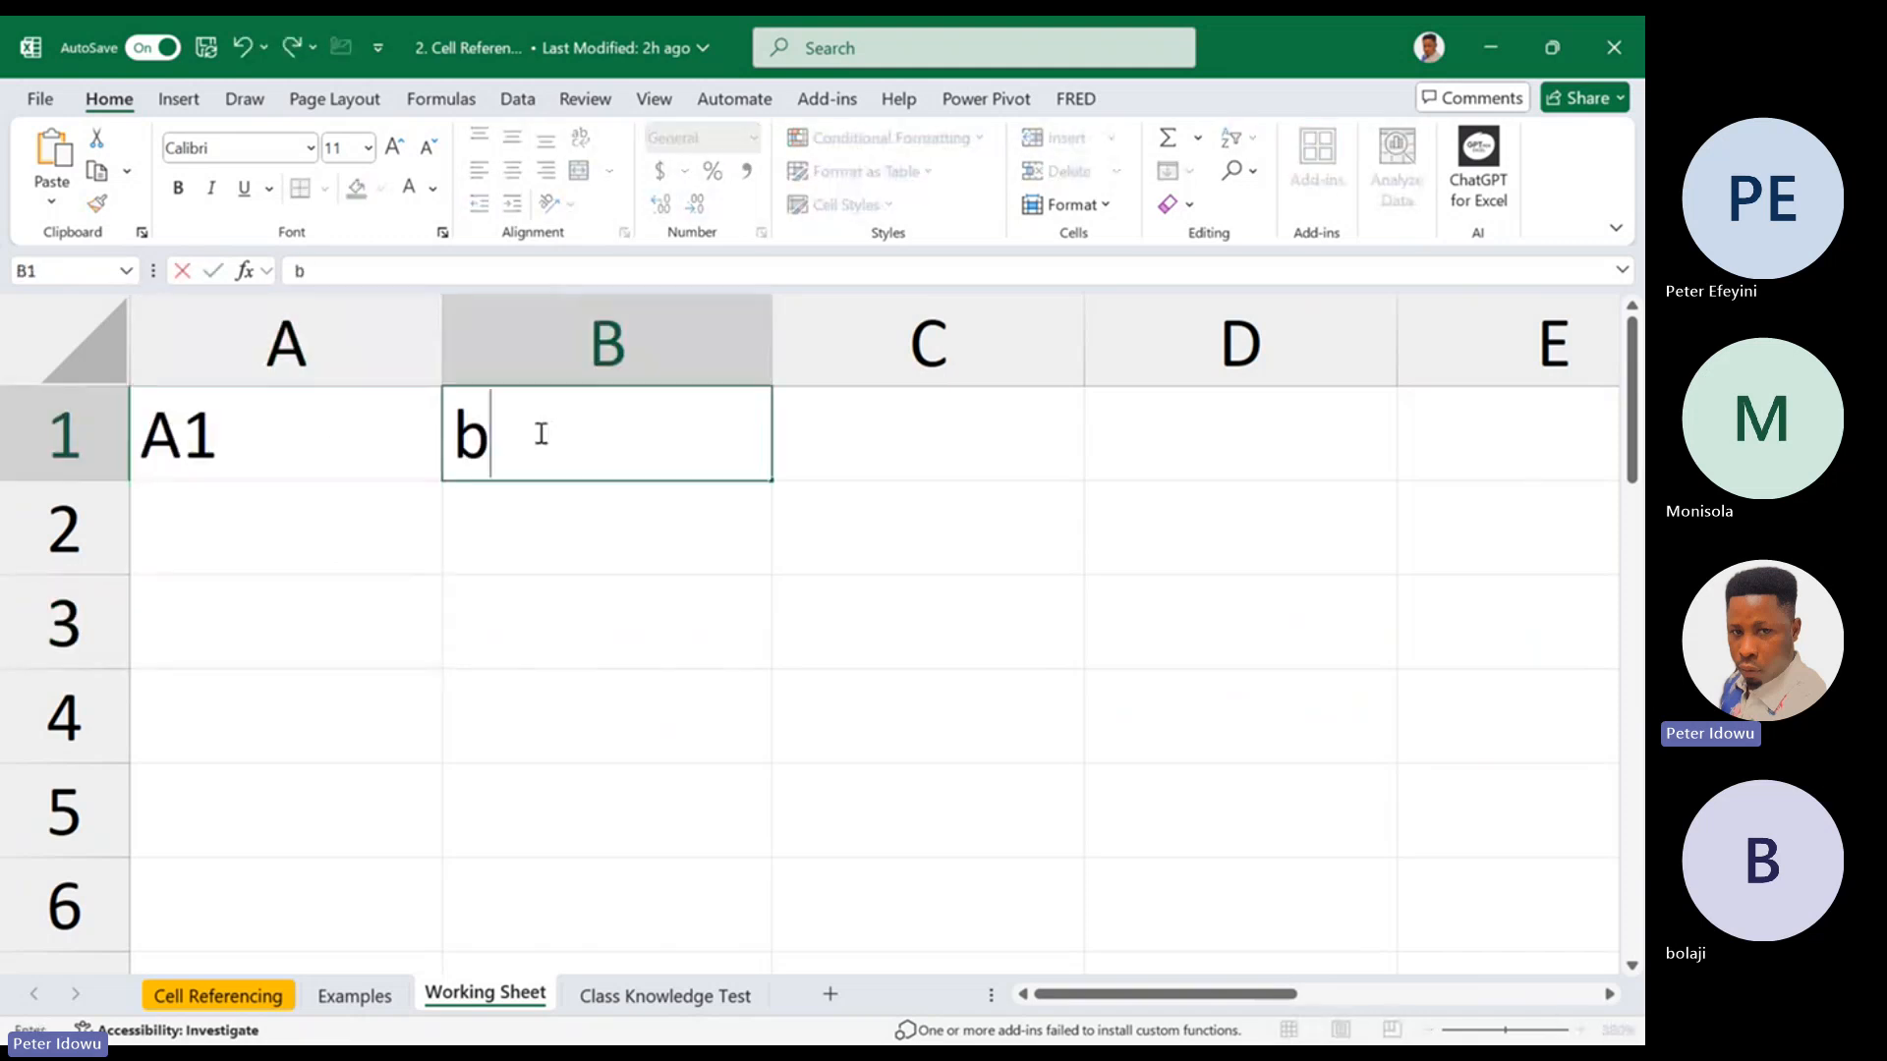
pyautogui.press('BackSpace')
pyautogui.press('BackSpace')
pyautogui.write('B1')
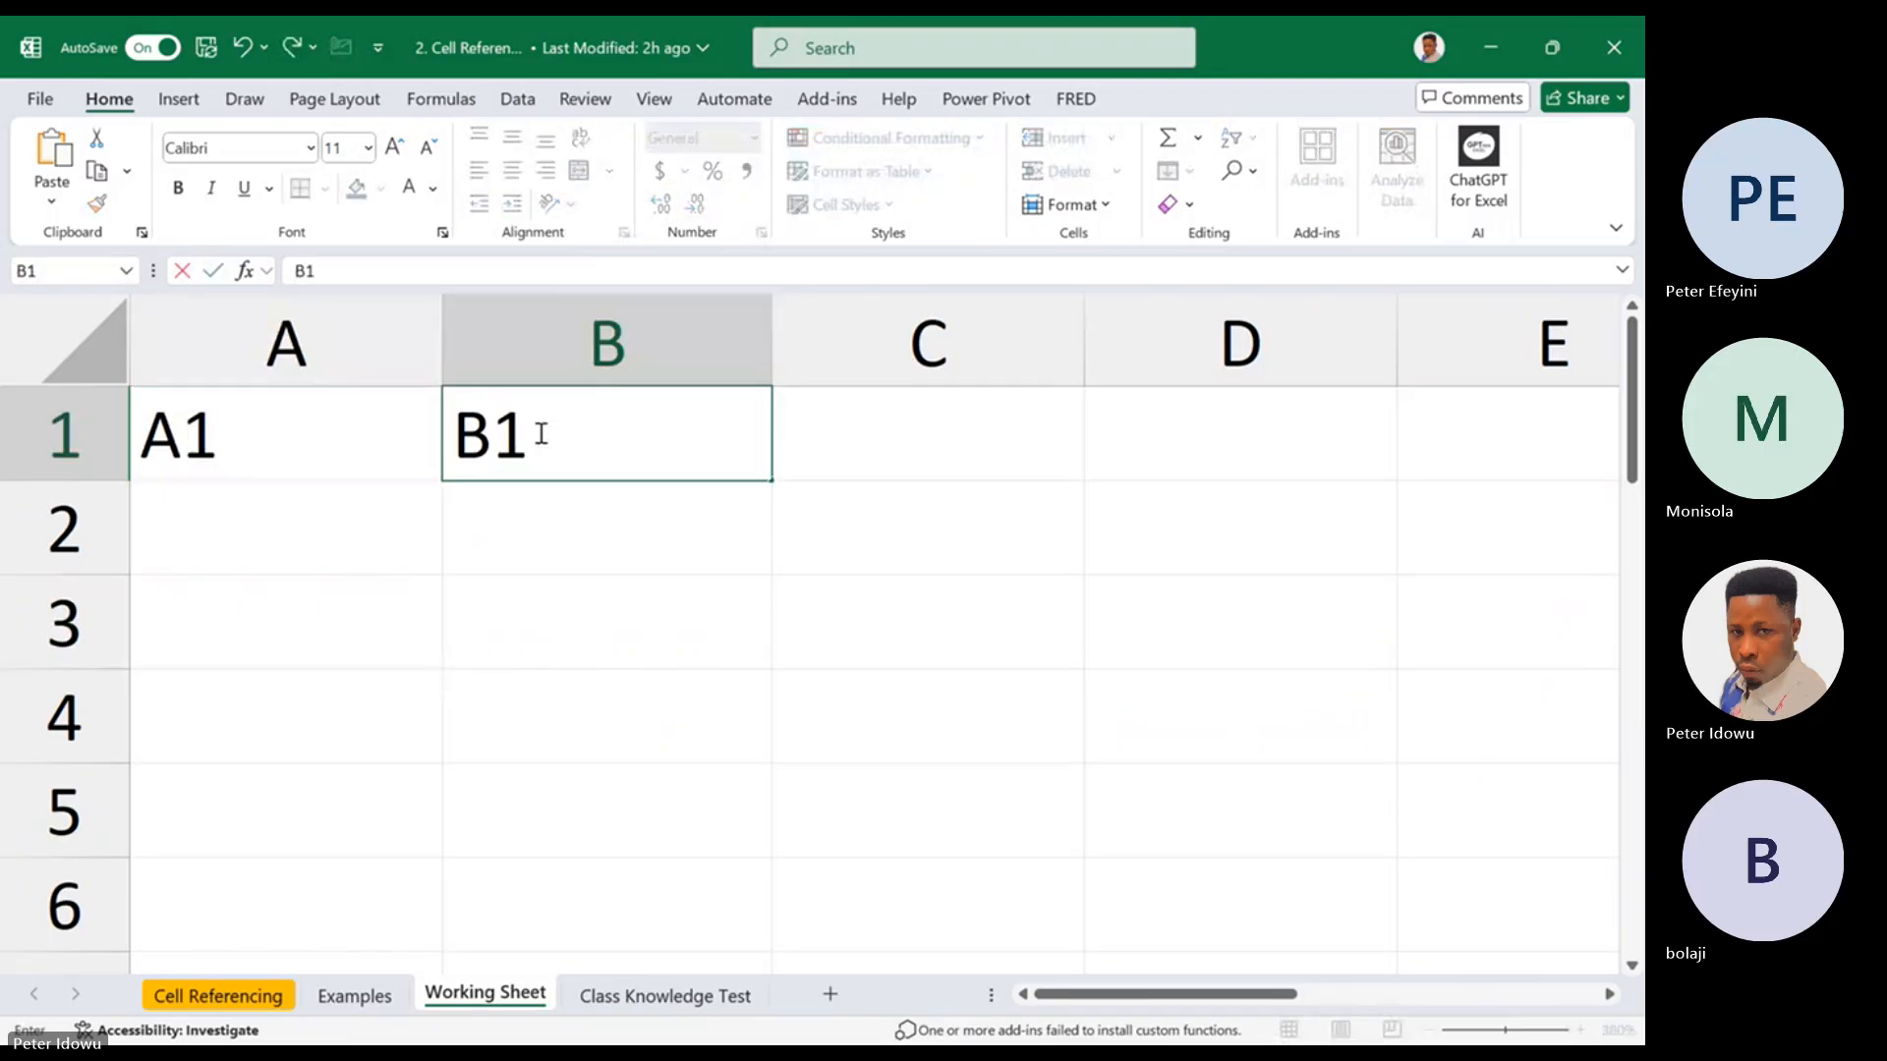
pyautogui.click(540, 511)
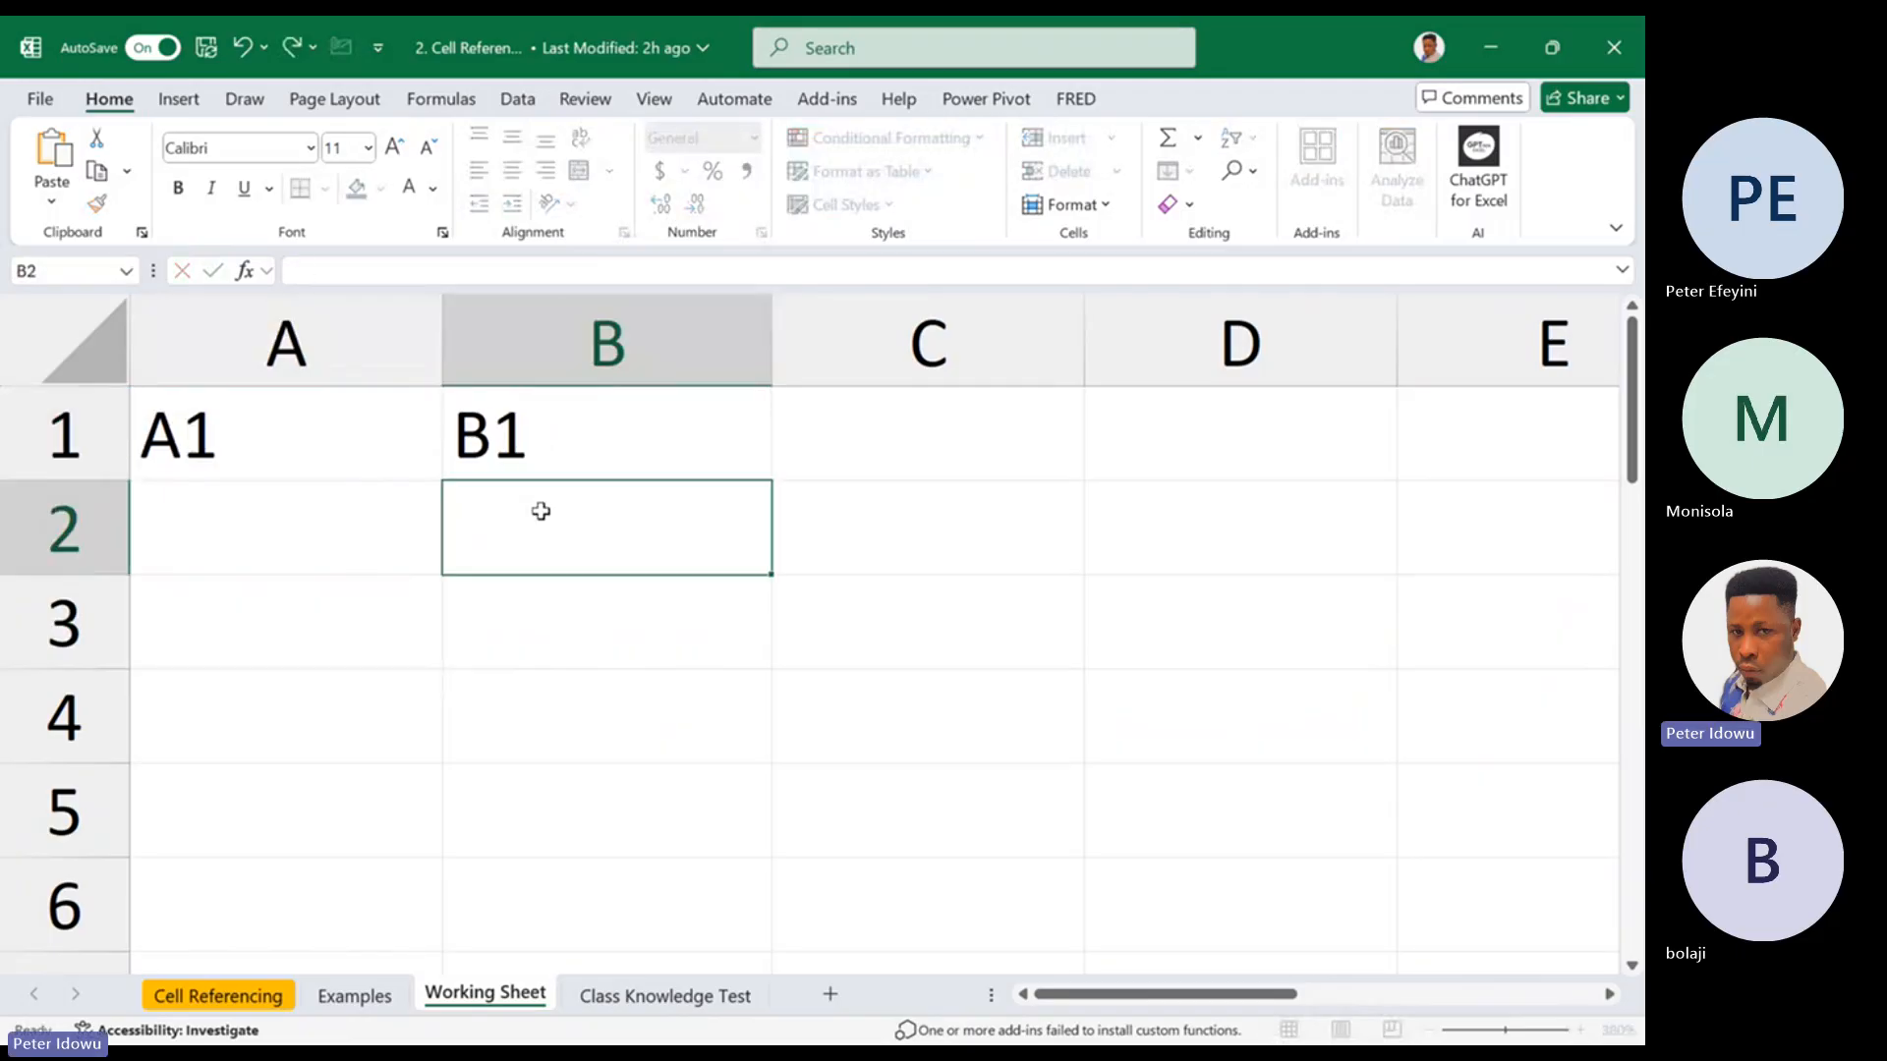
# Enter the label A2 in cell A2 and the label B2 in cell B2
pyautogui.click(634, 350)
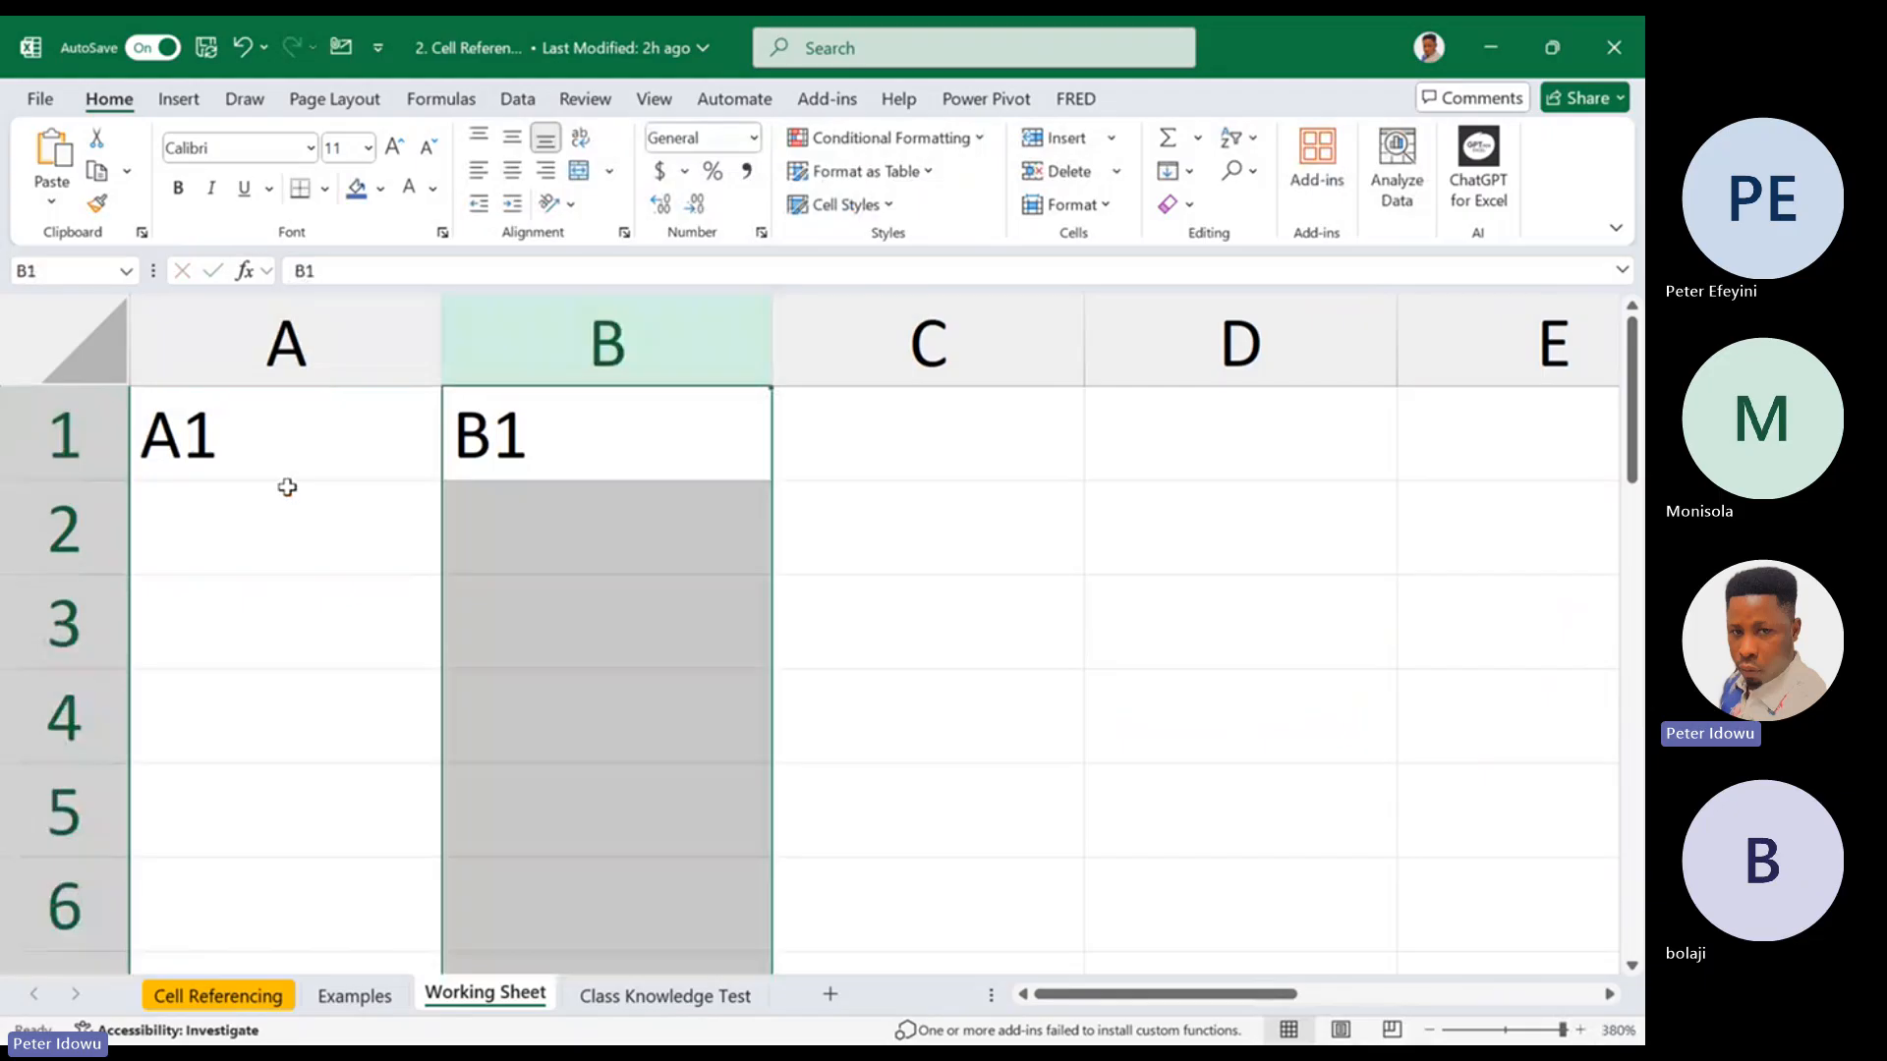
pyautogui.click(262, 527)
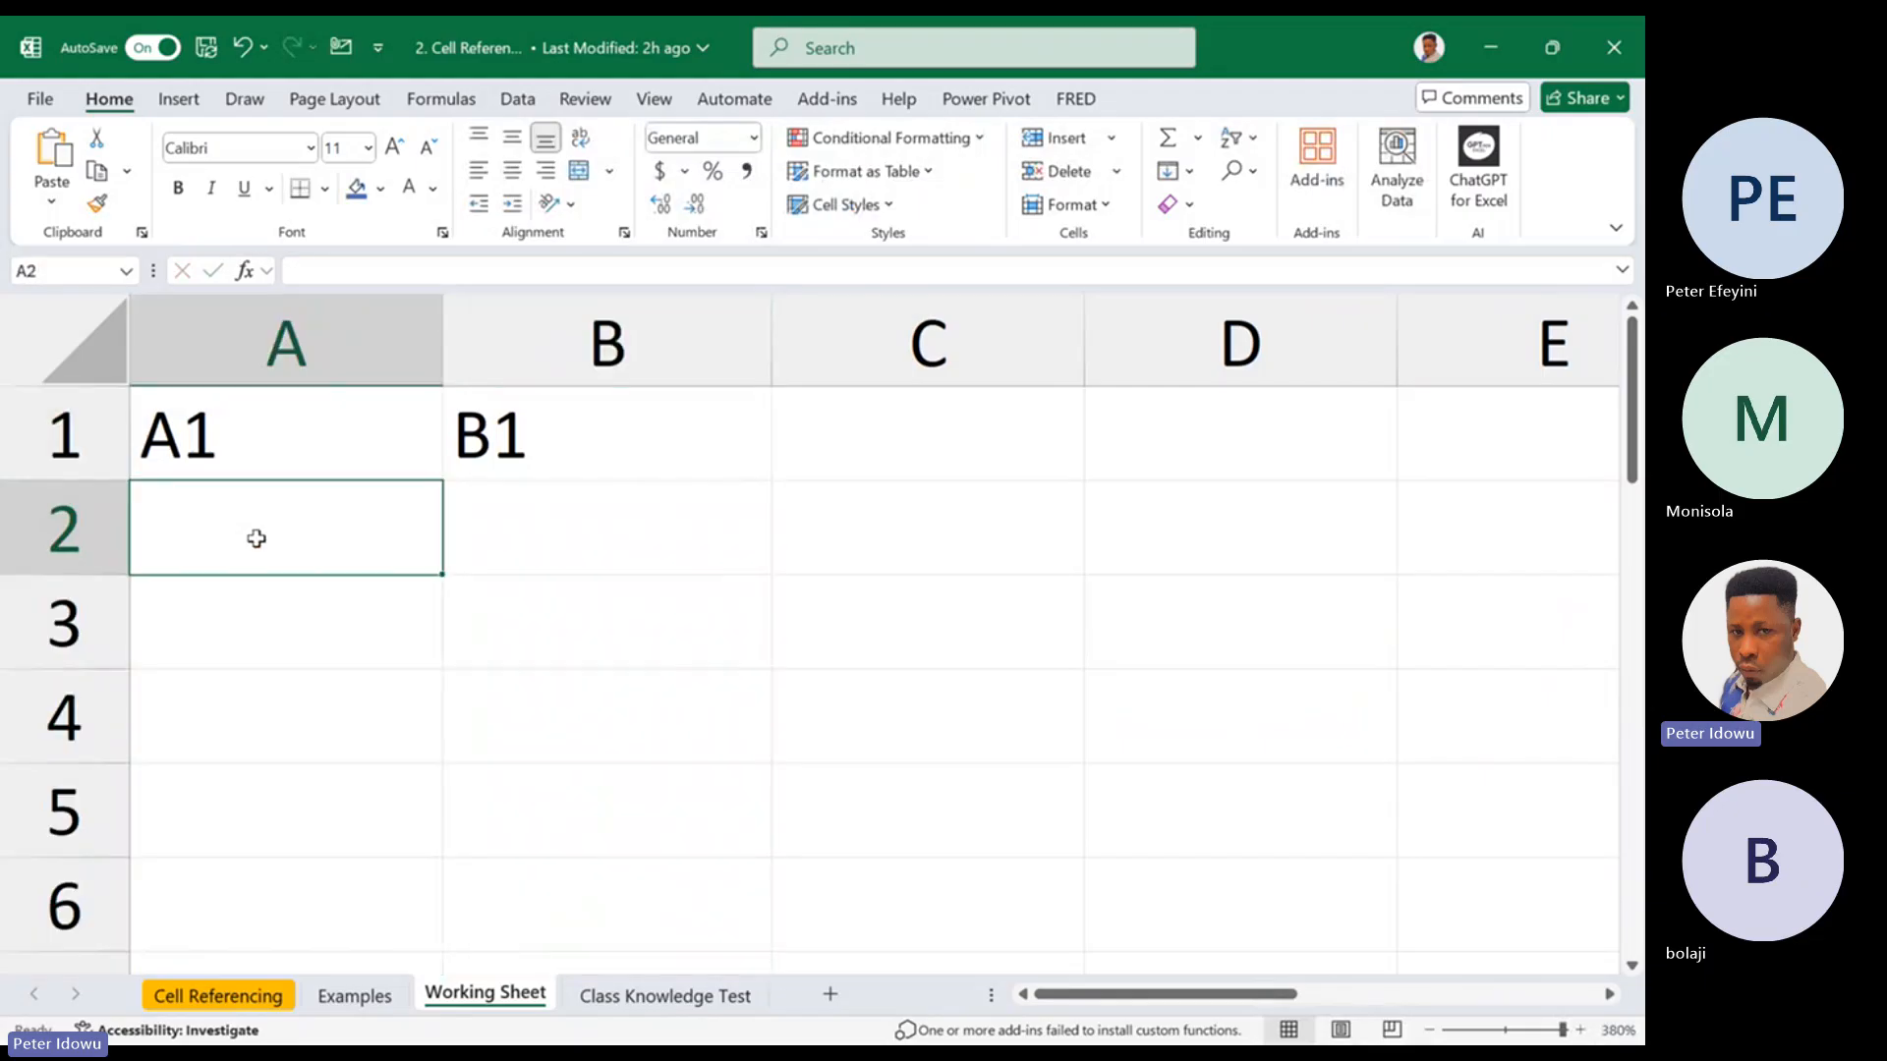
pyautogui.write('A2')
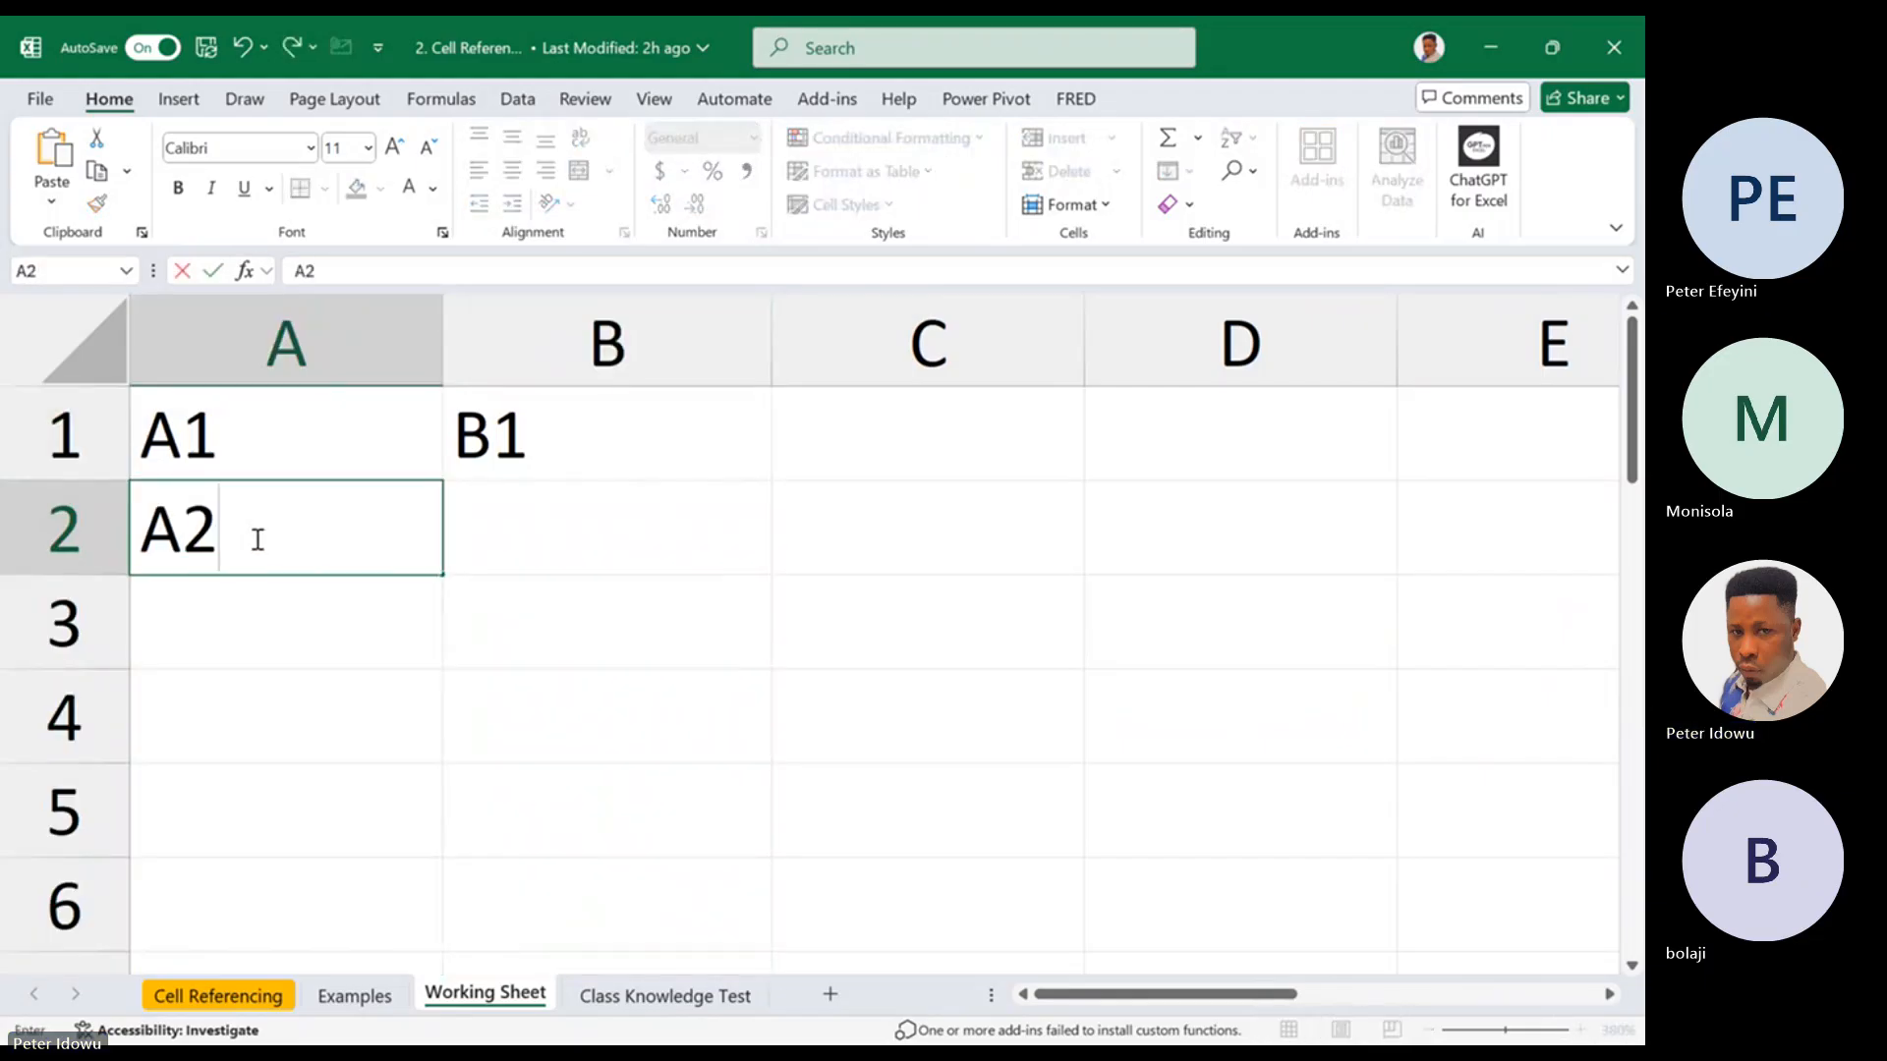
pyautogui.press('Return')
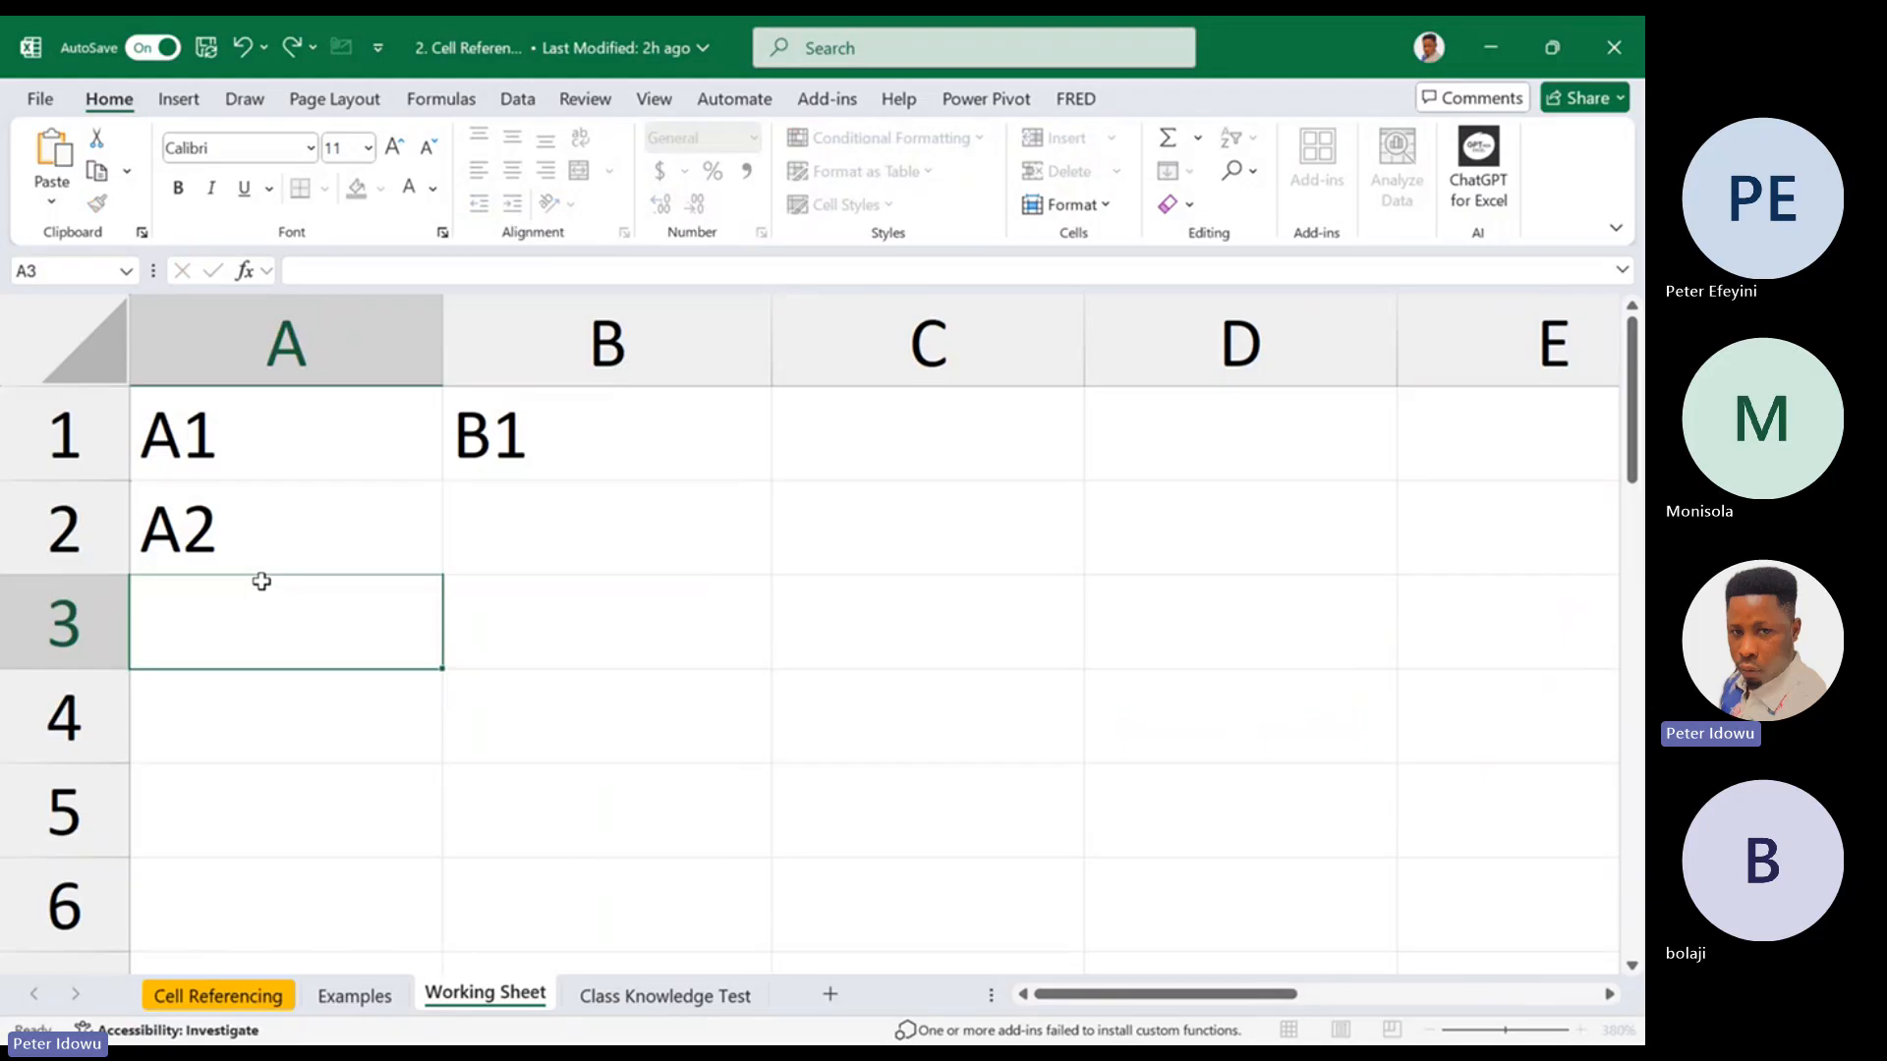
pyautogui.click(298, 534)
pyautogui.click(476, 526)
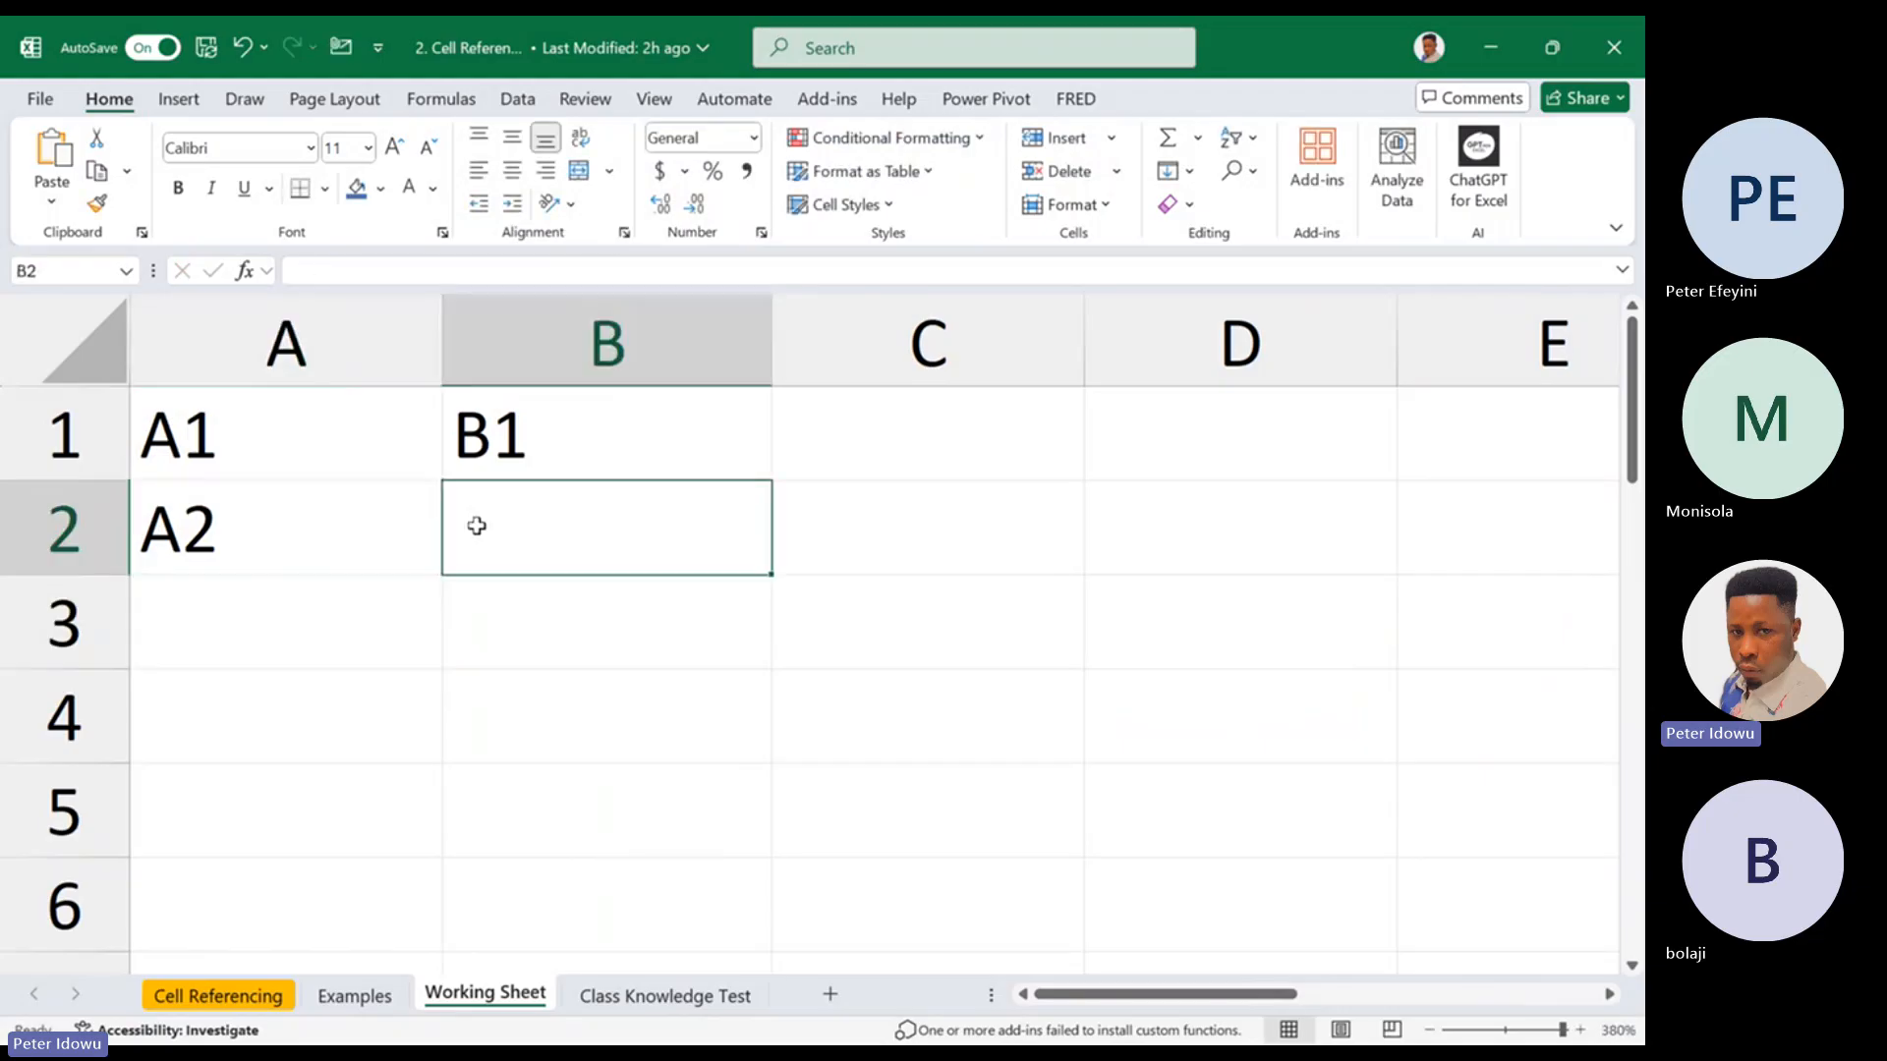
pyautogui.write('B@')
pyautogui.press('BackSpace')
pyautogui.write('2')
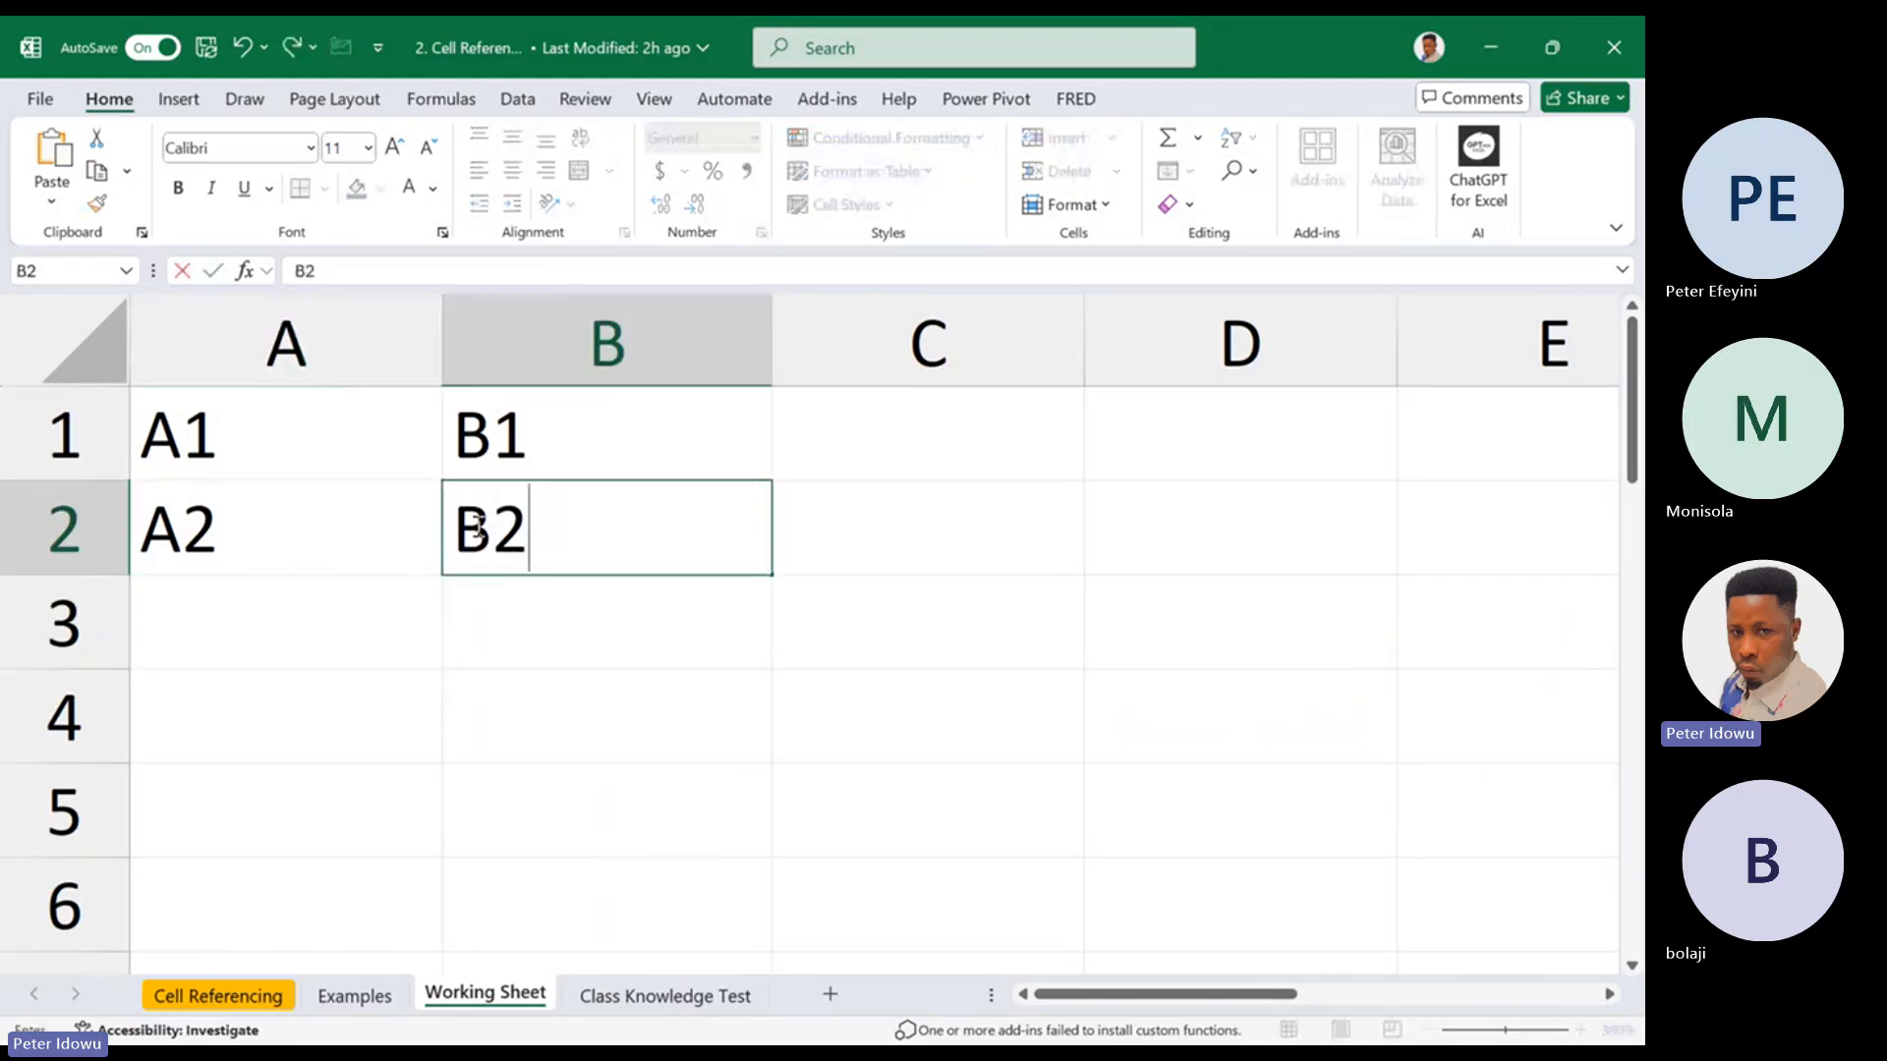
pyautogui.click(868, 449)
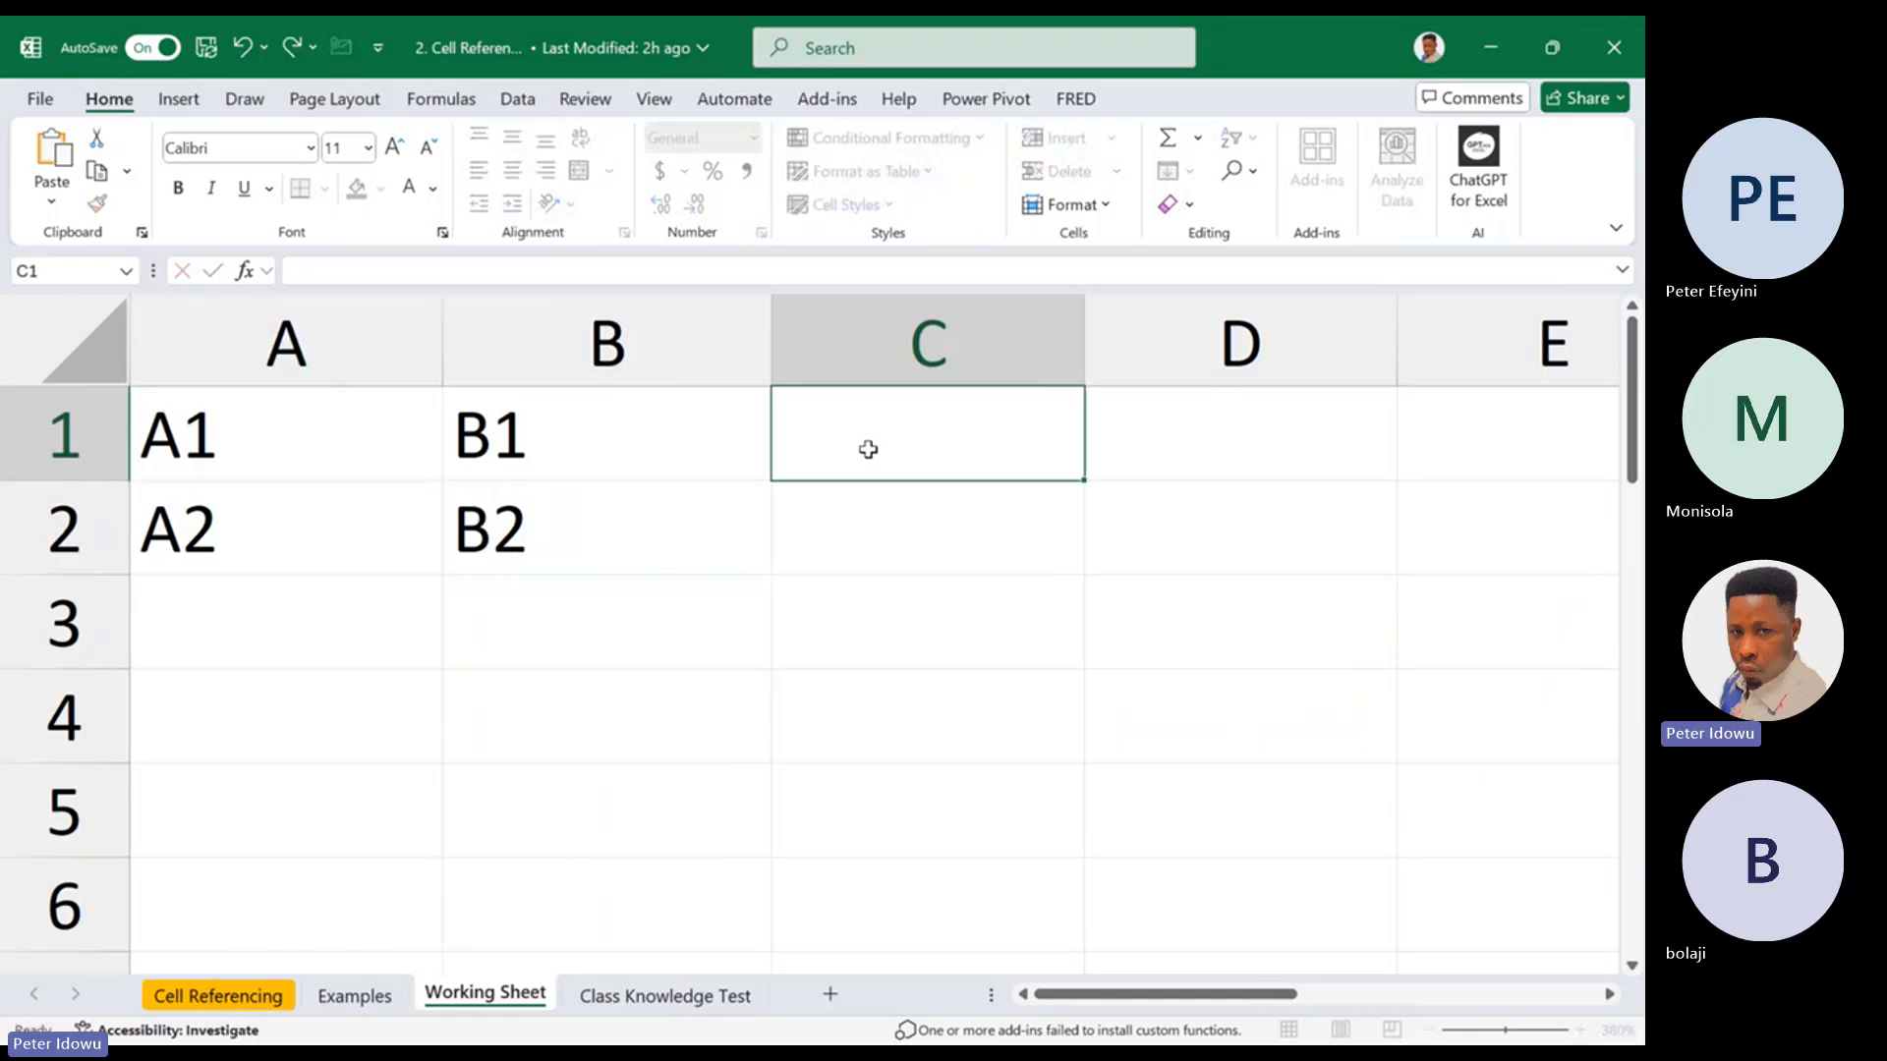
pyautogui.click(897, 522)
pyautogui.click(872, 648)
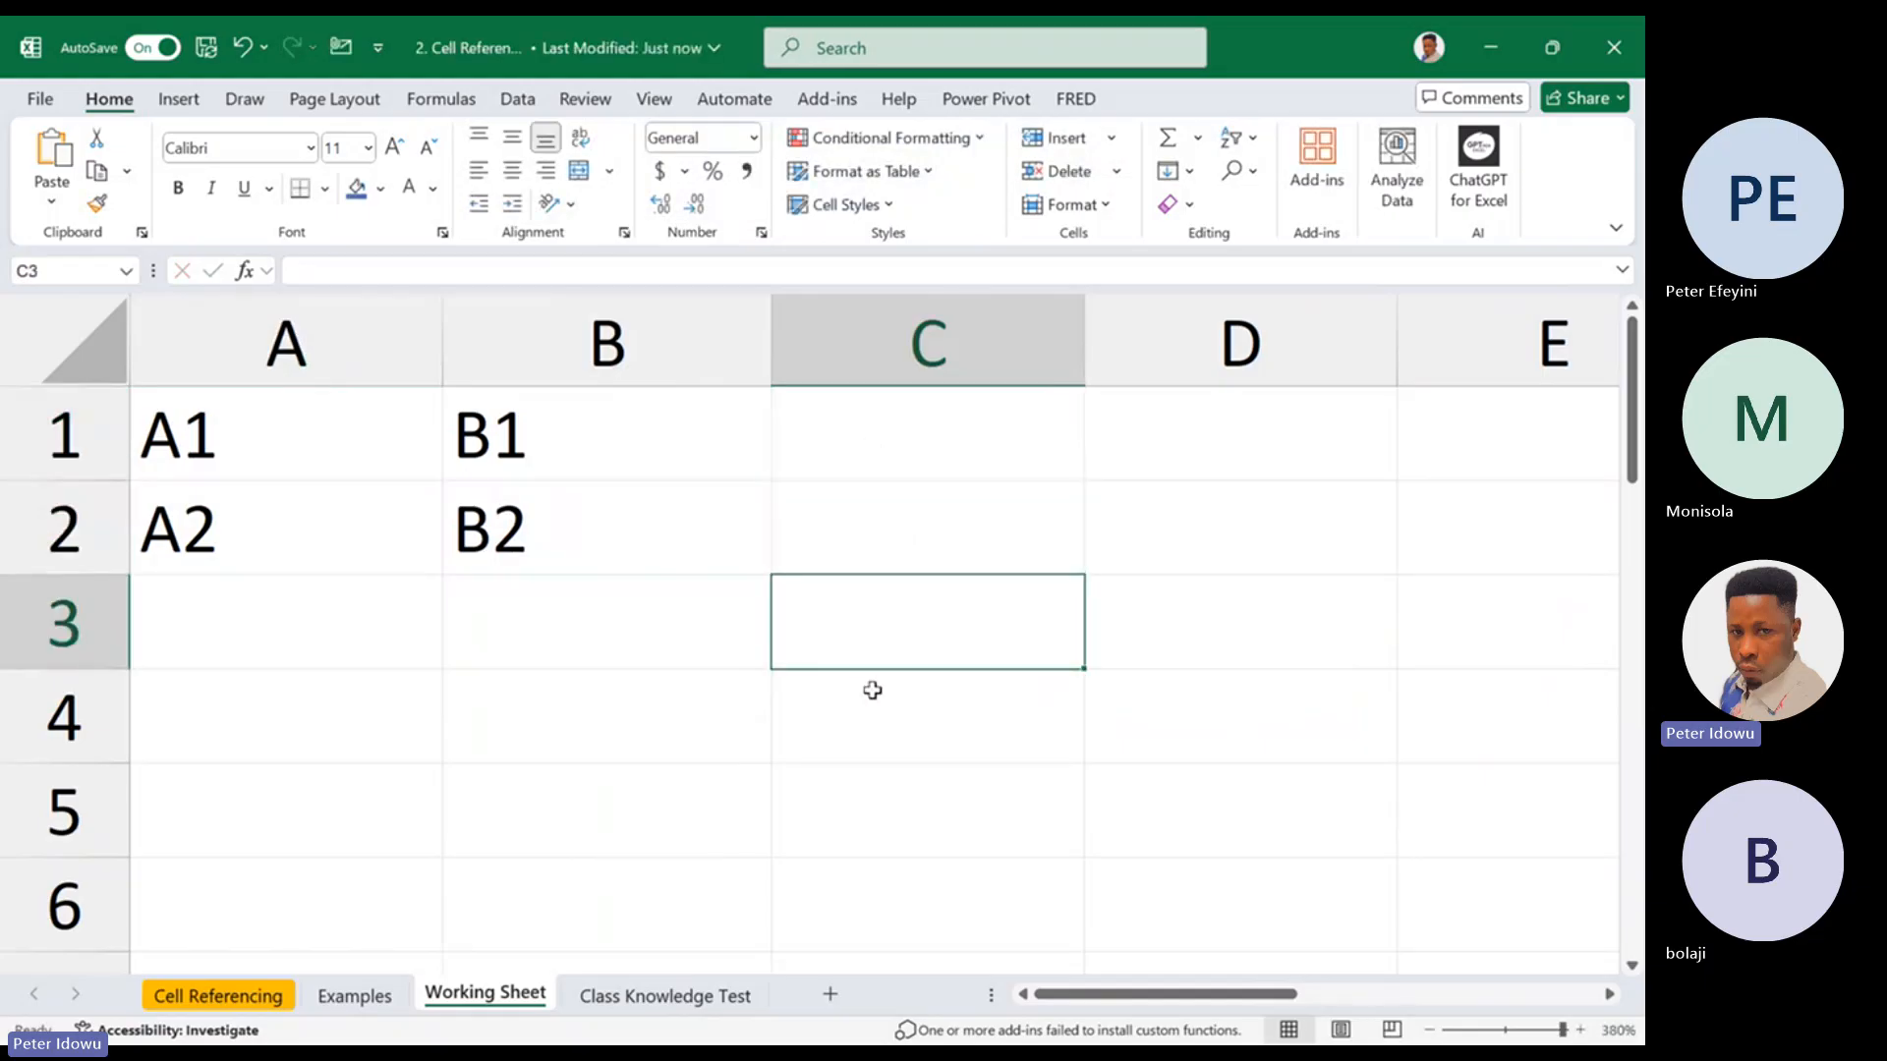
pyautogui.click(873, 691)
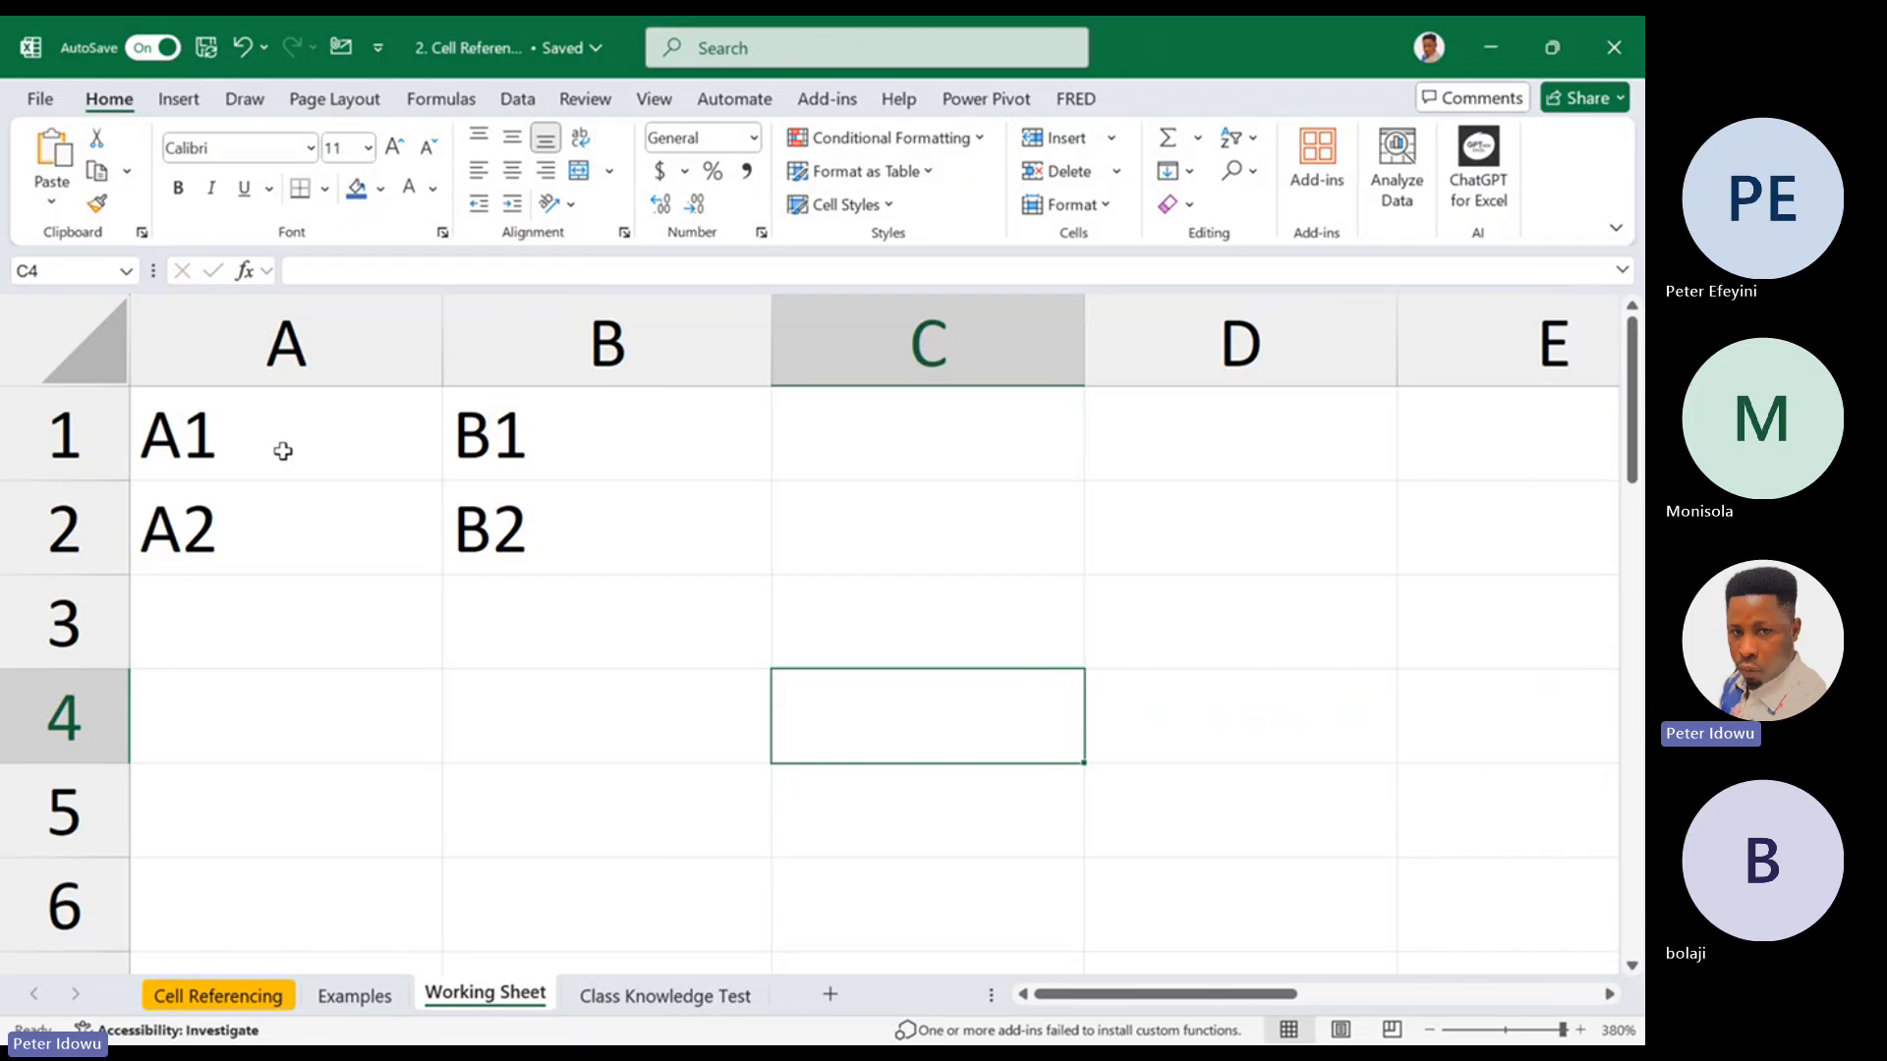
pyautogui.click(283, 450)
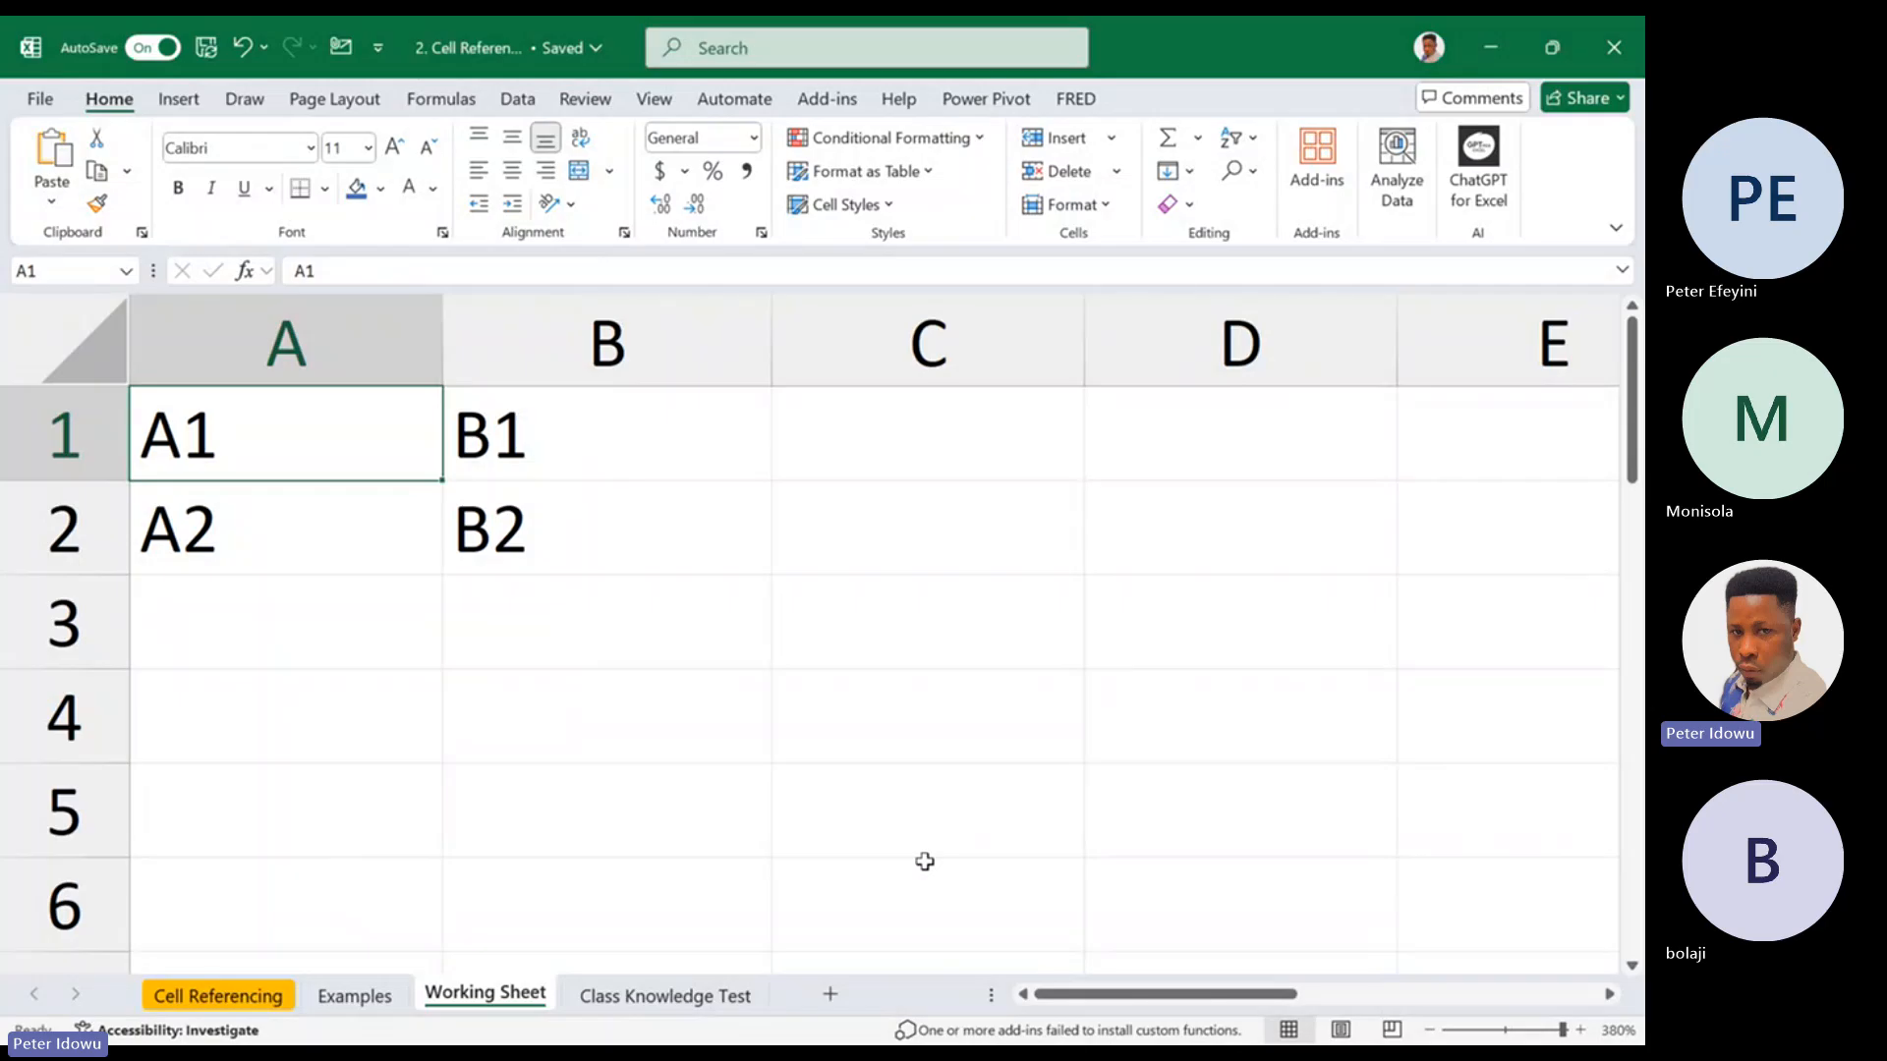
pyautogui.click(1174, 732)
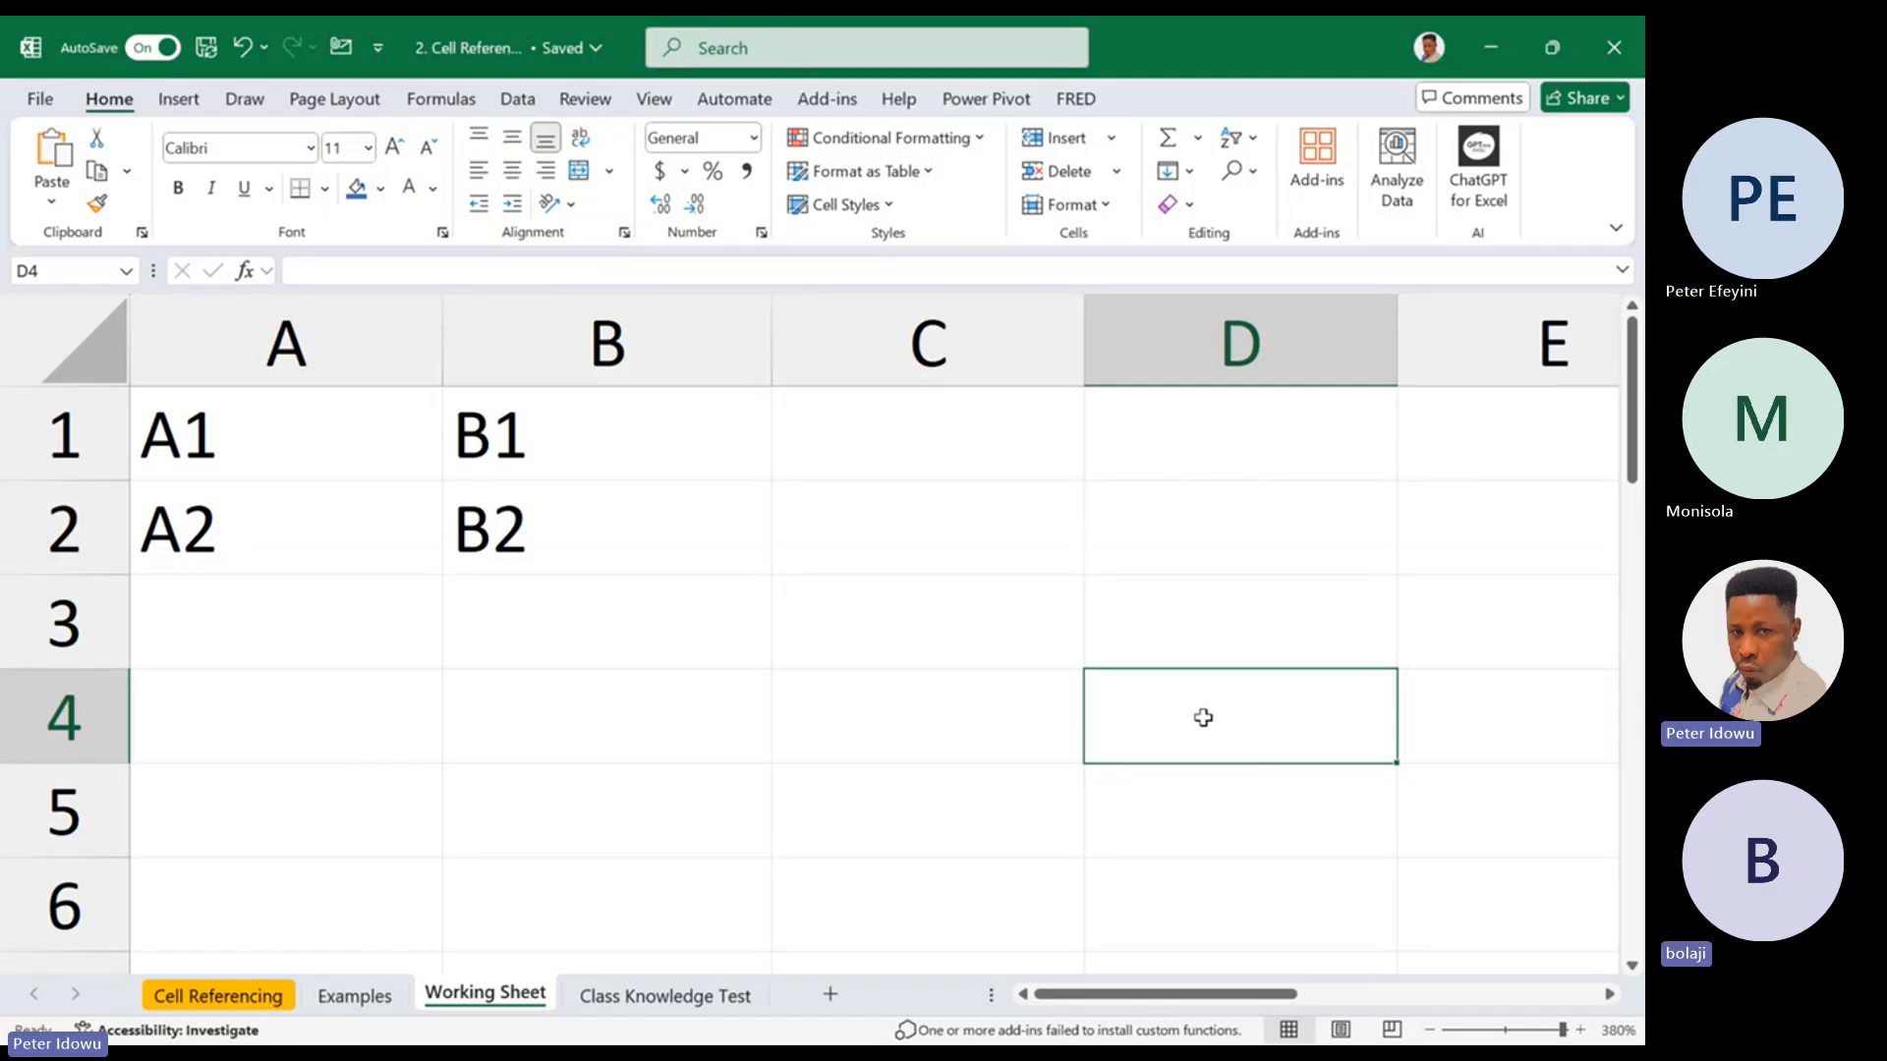
# Clear the contents of the range A1:D4
pyautogui.click(251, 431)
pyautogui.moveTo(251, 430); pyautogui.dragTo(540, 468)
pyautogui.click(302, 433)
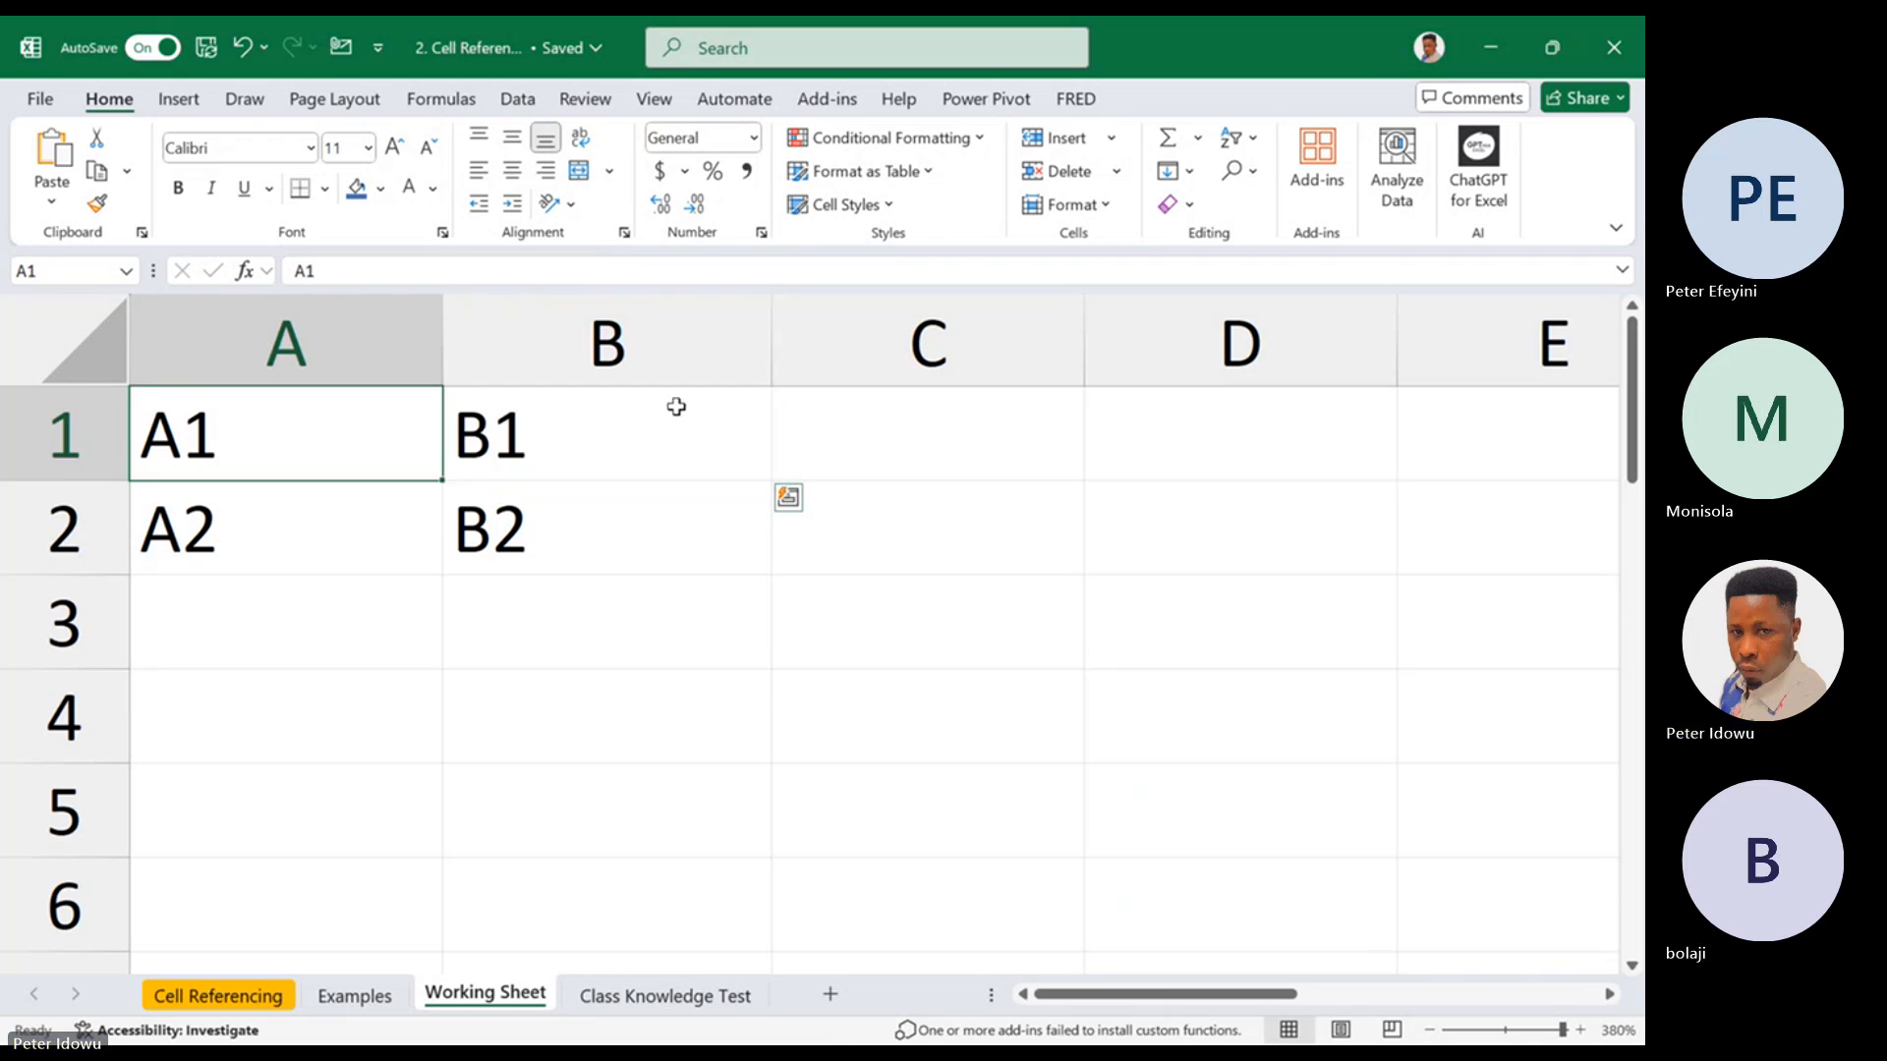
pyautogui.keyDown('shift'); pyautogui.click(1209, 678); pyautogui.keyUp('shift')
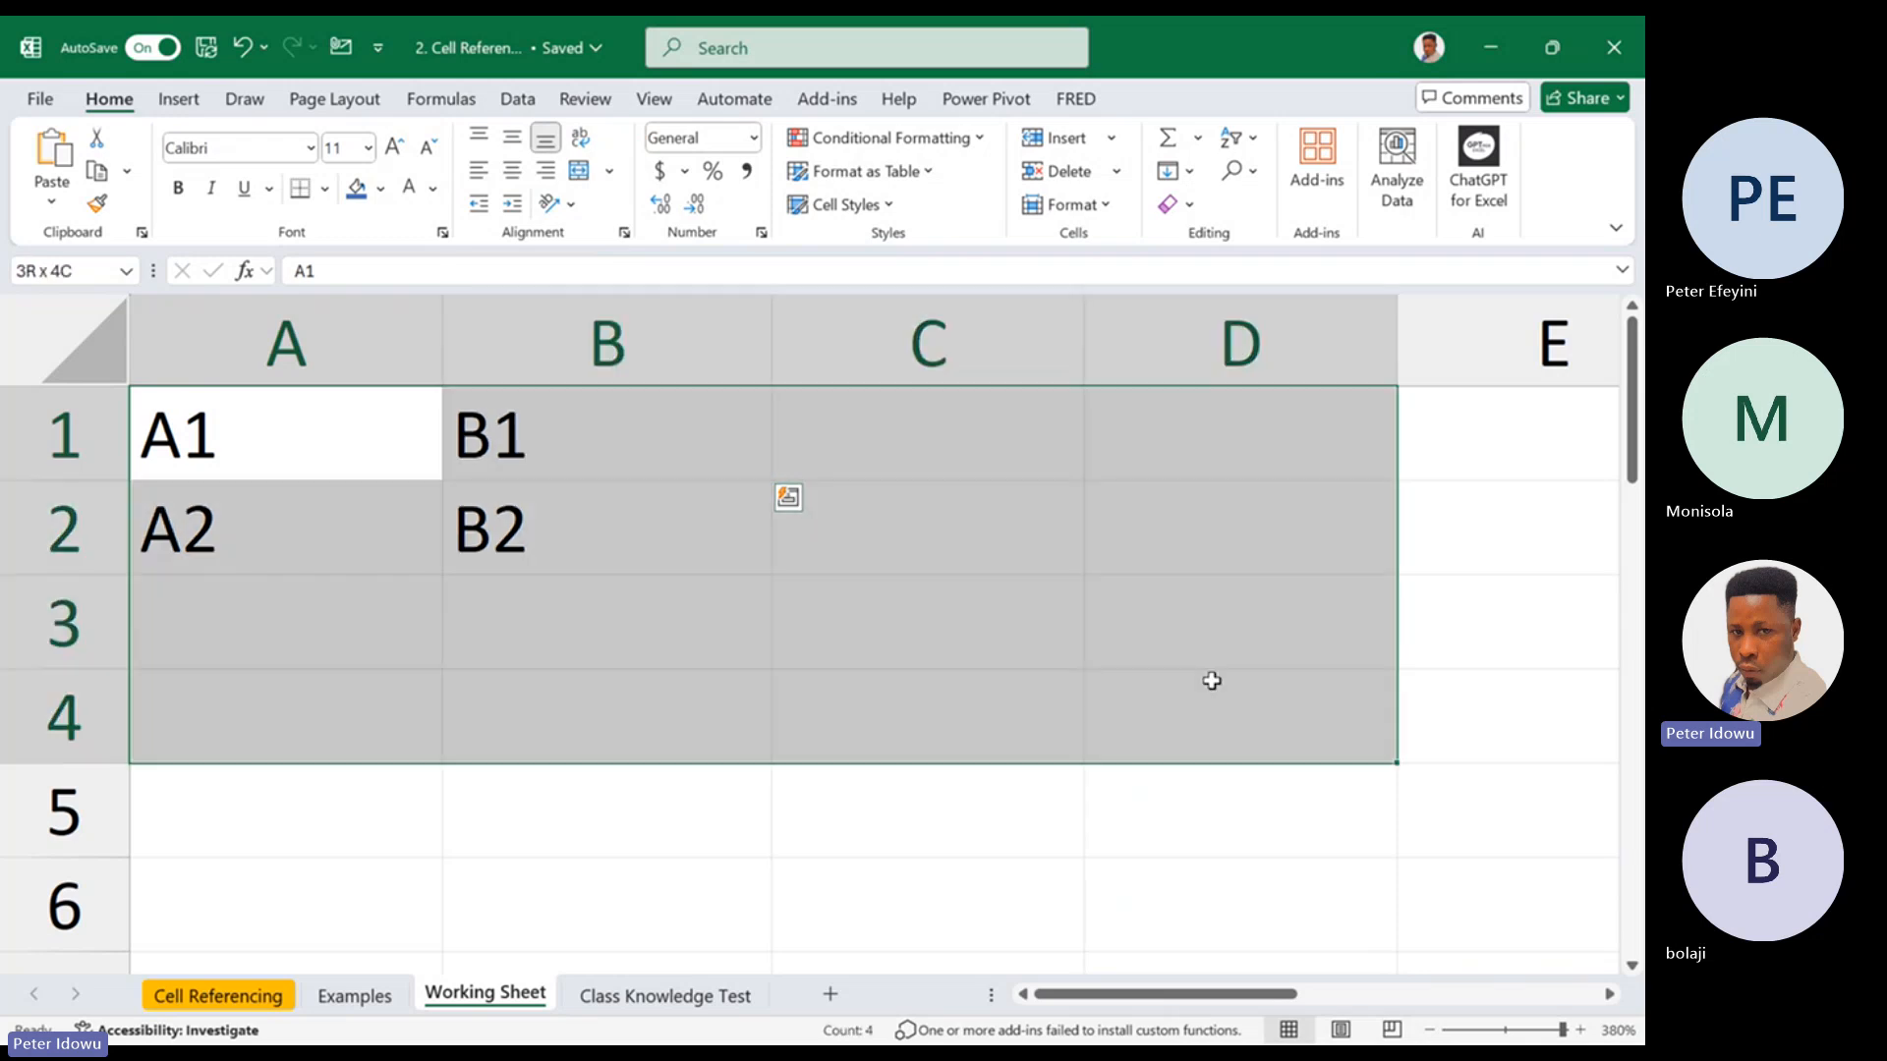
pyautogui.rightClick(1207, 733)
pyautogui.click(1377, 488)
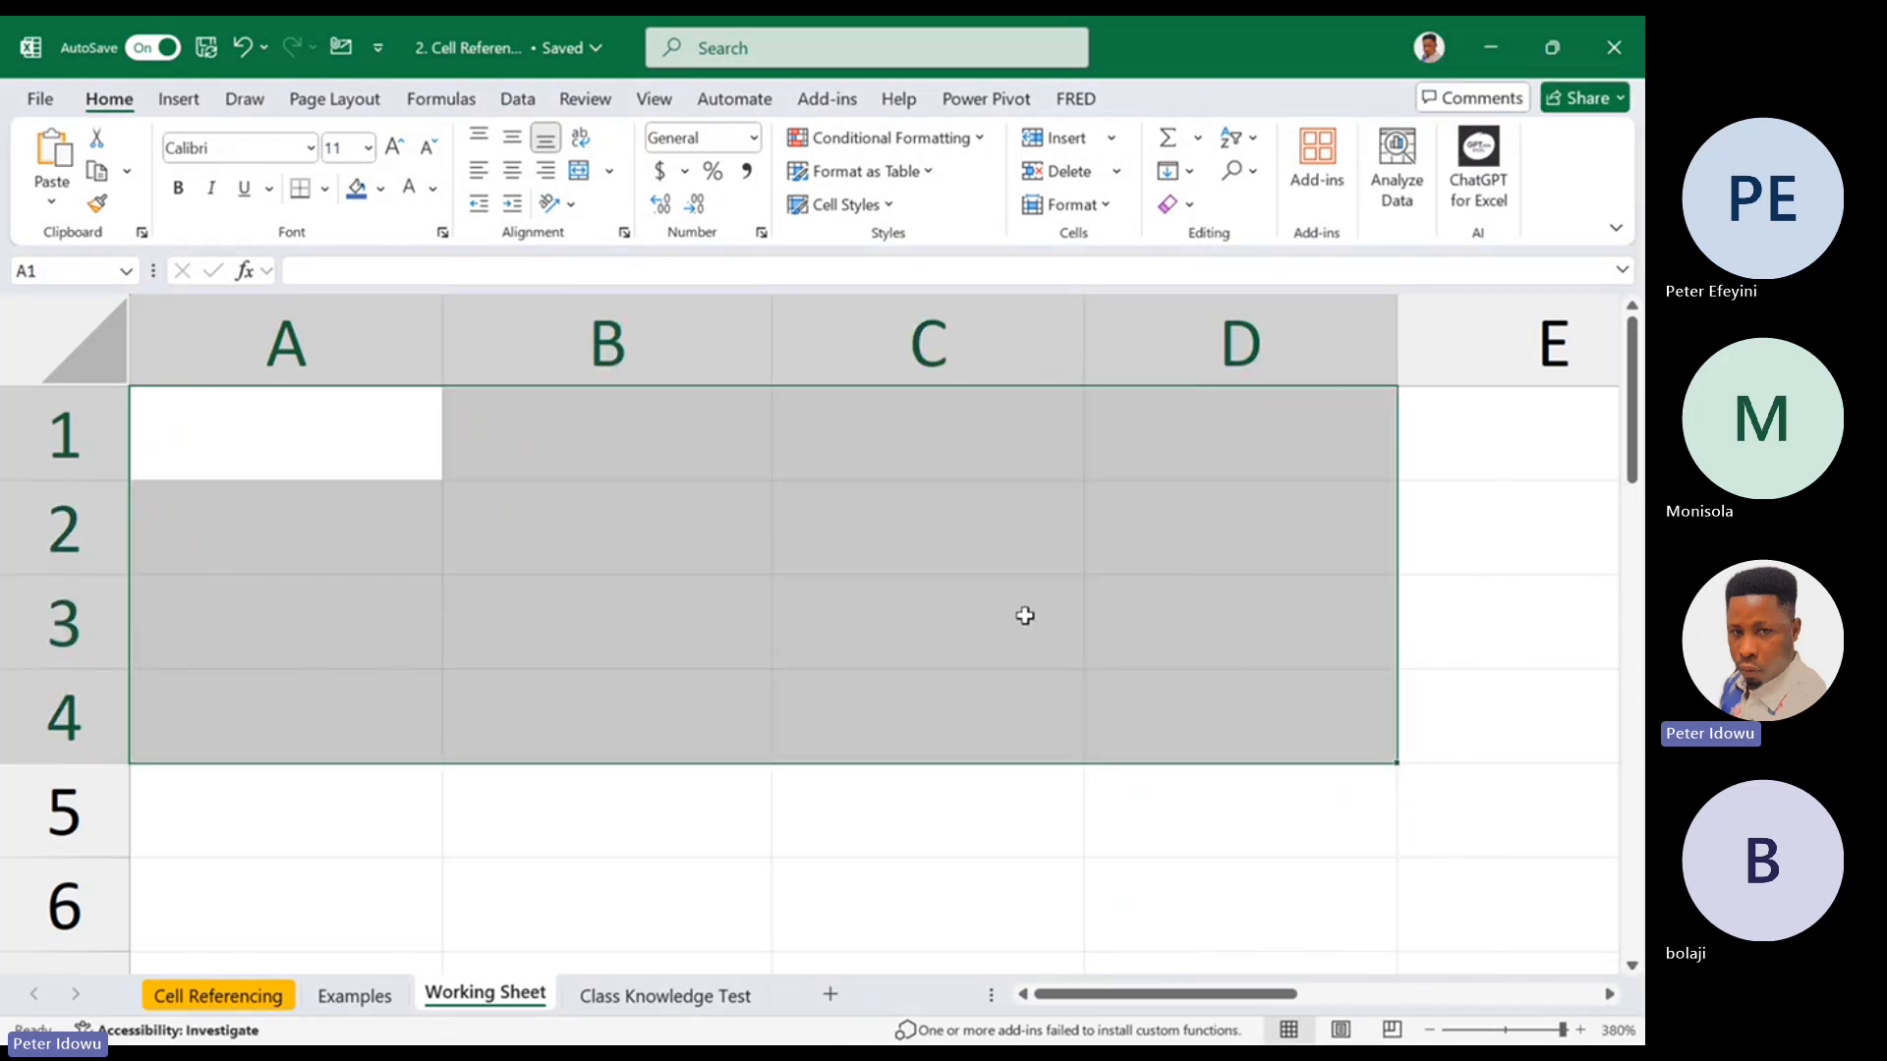
pyautogui.click(356, 440)
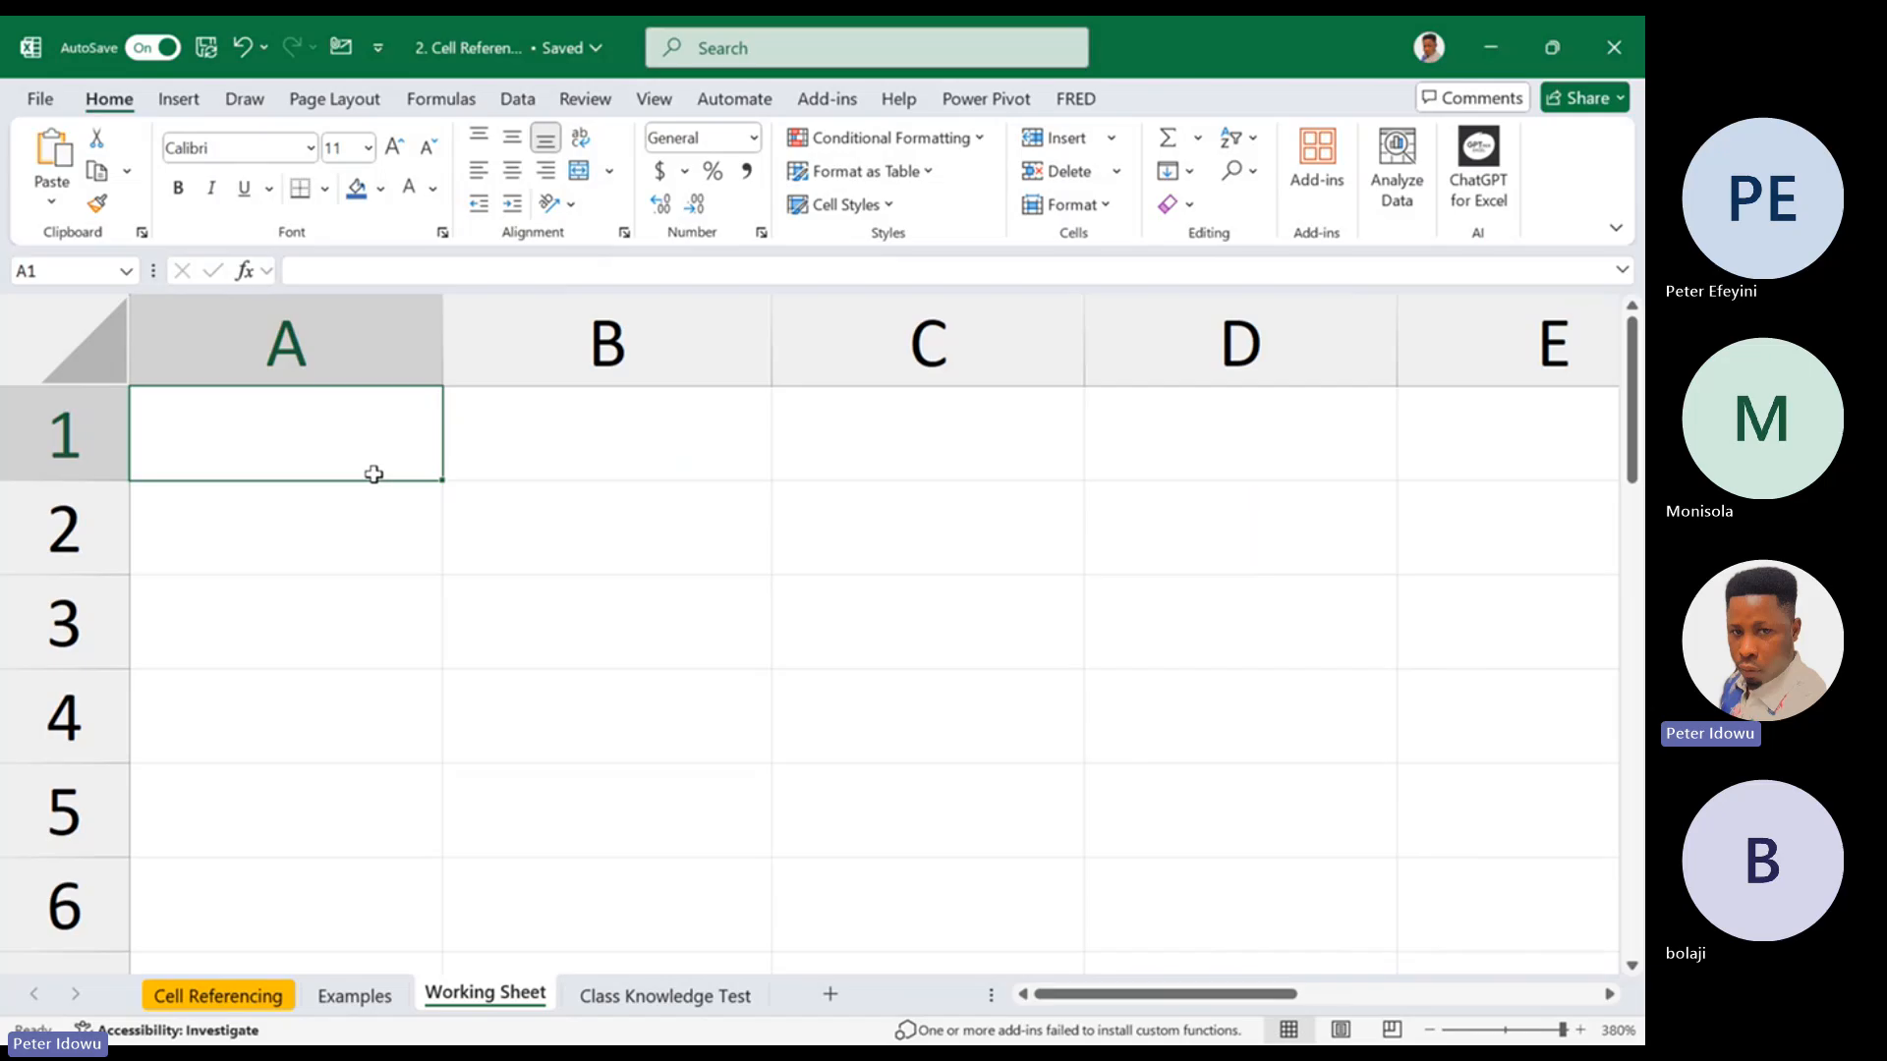
pyautogui.click(391, 526)
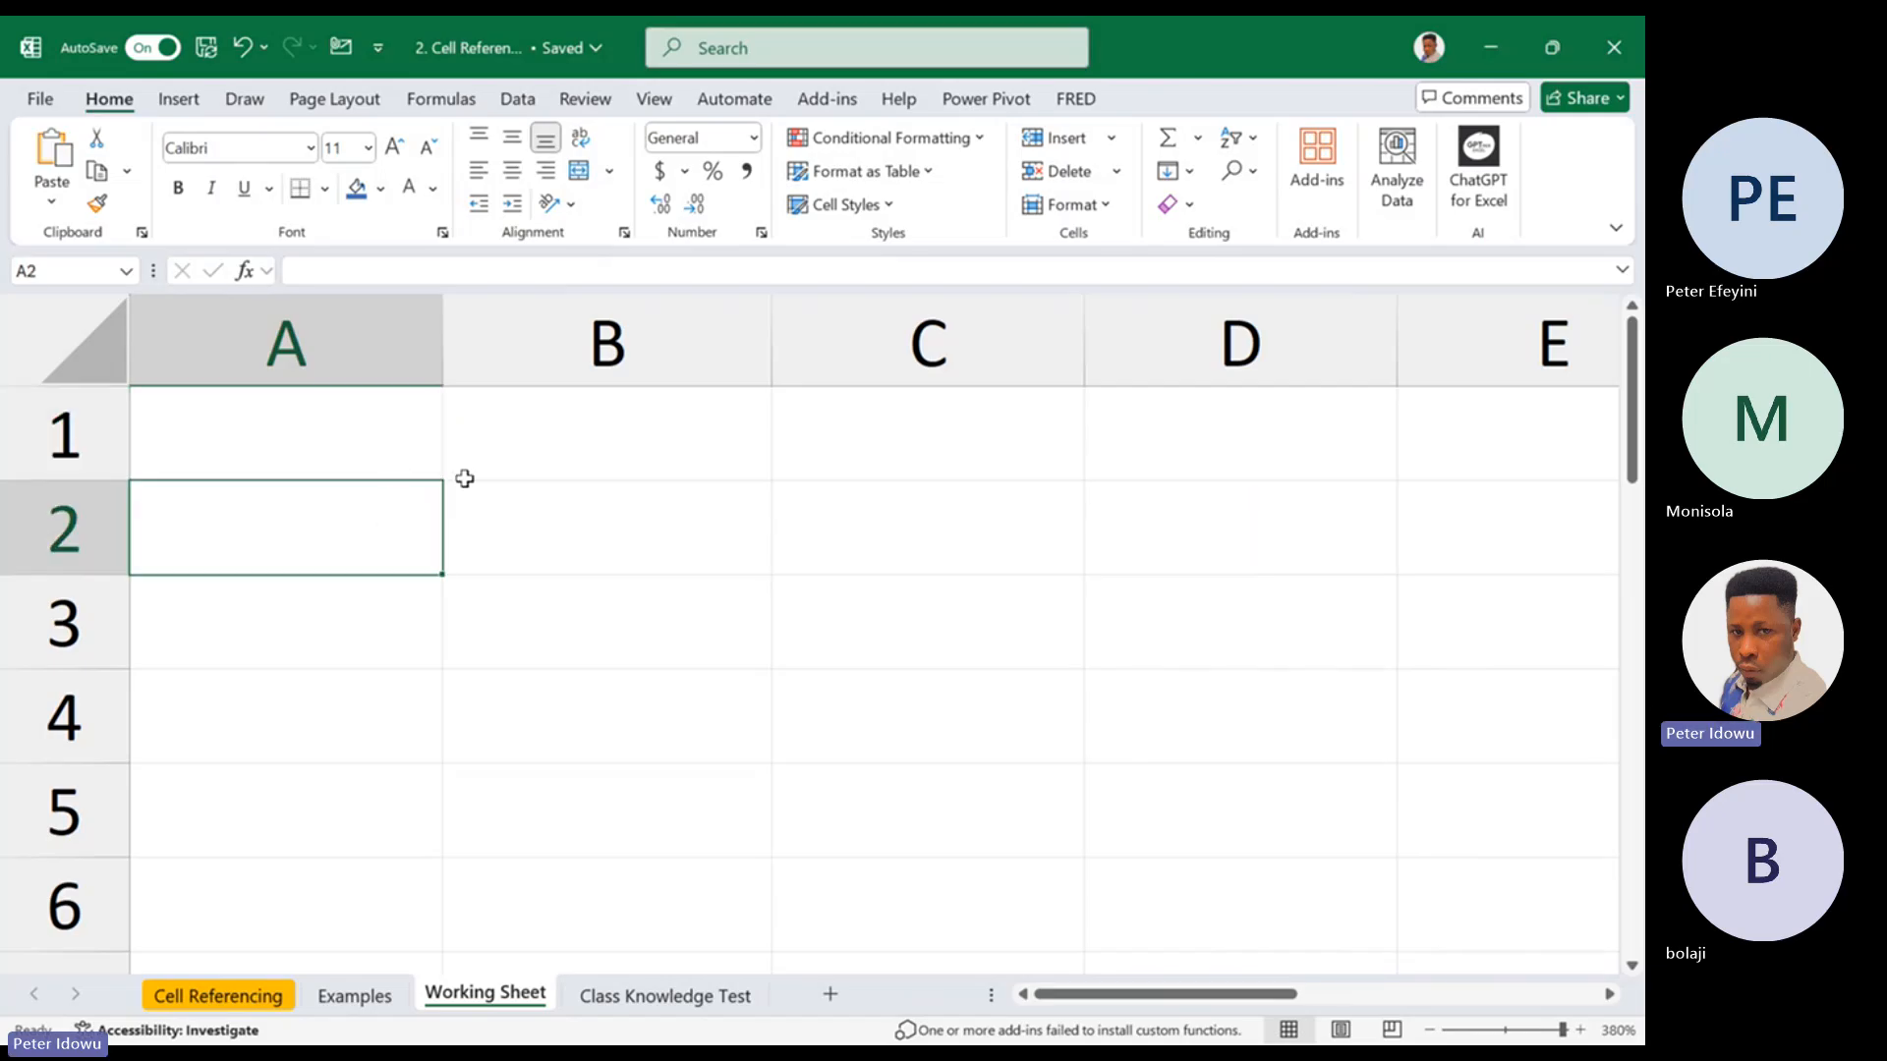
pyautogui.click(421, 450)
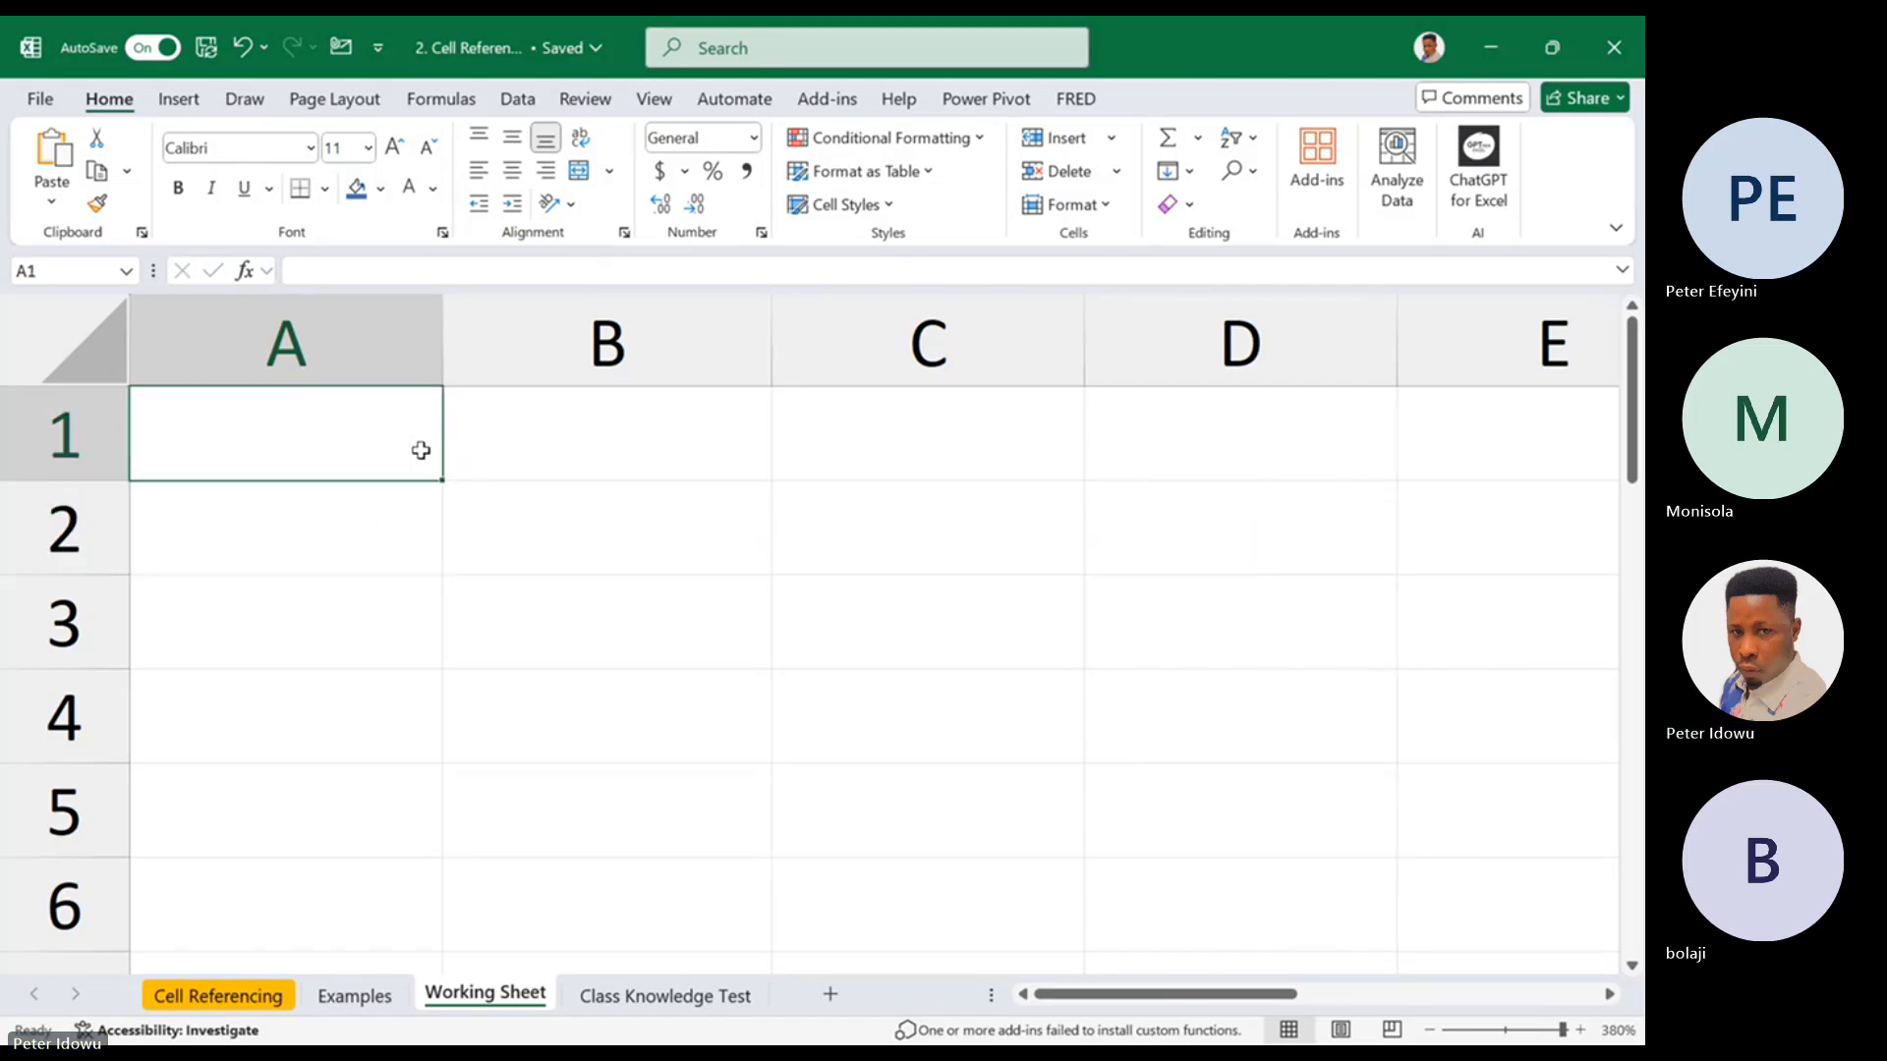
# Enter the values 200, 300 and 400 in cells B2, B3 and B4
pyautogui.click(492, 522)
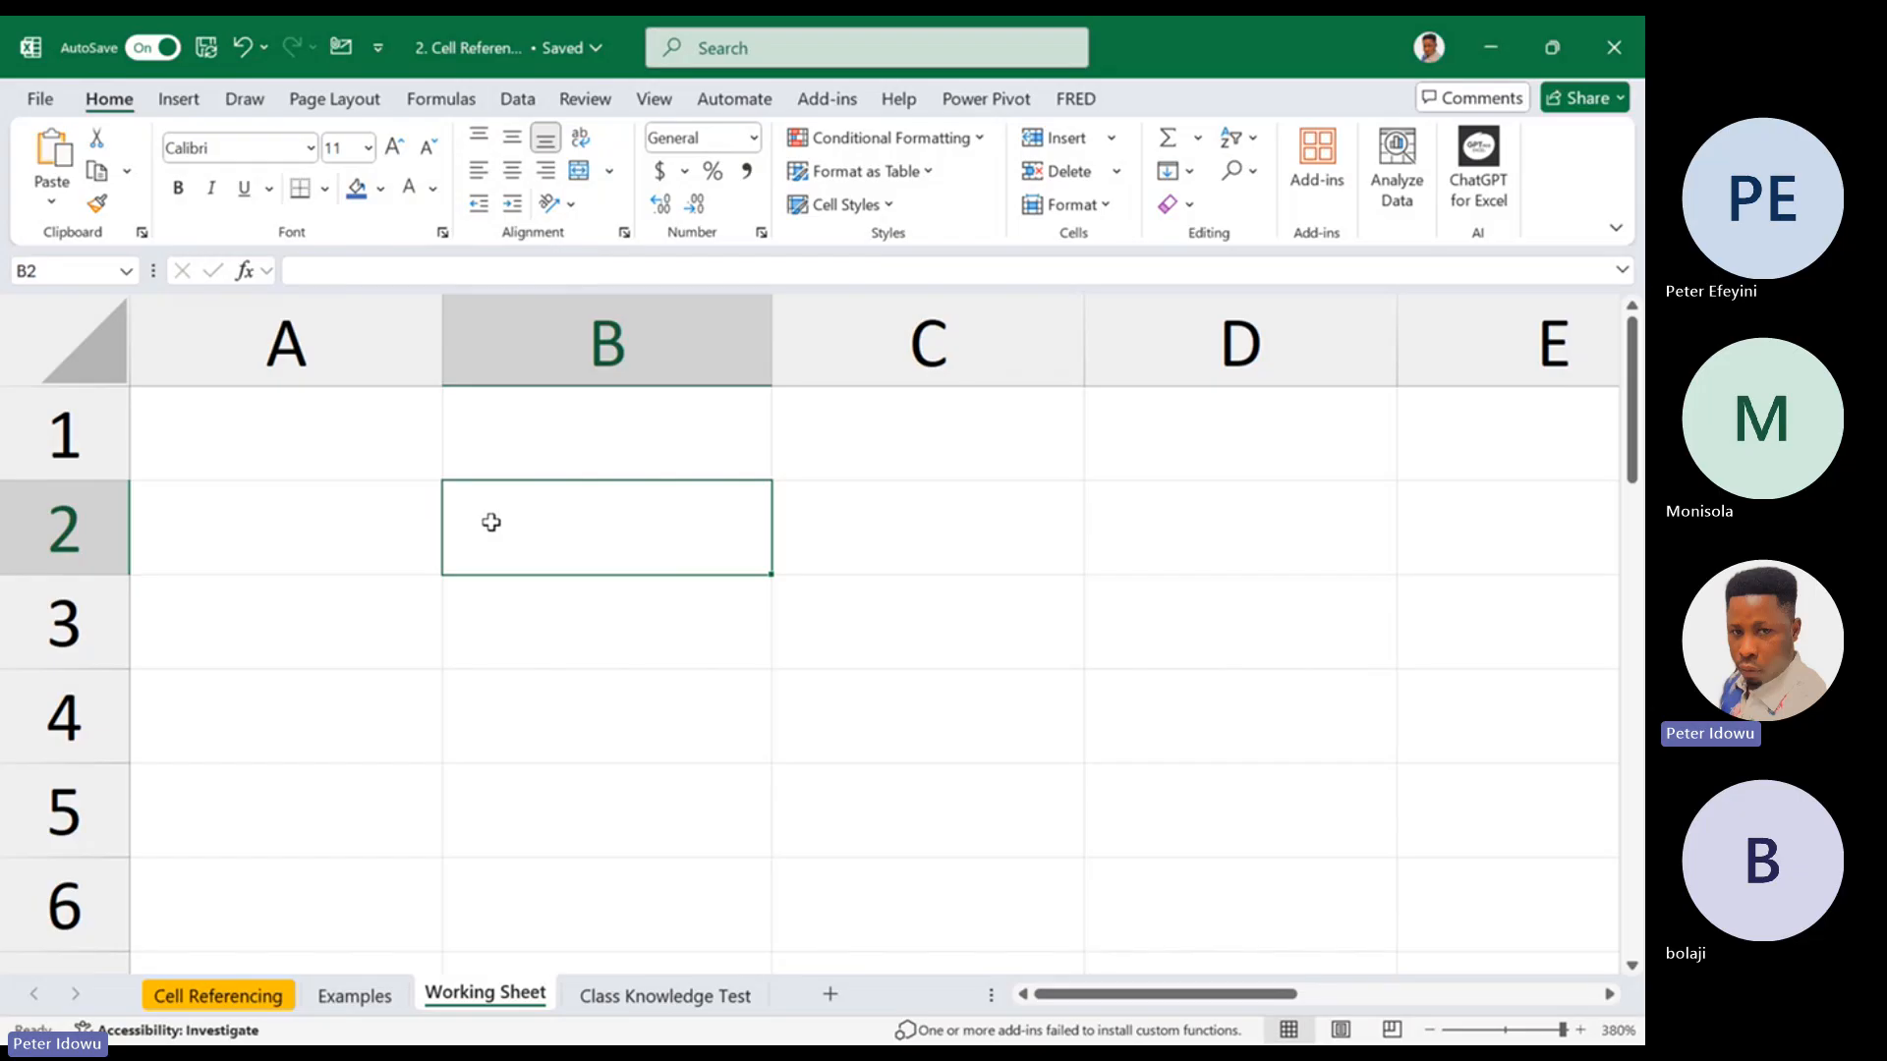
pyautogui.write('200')
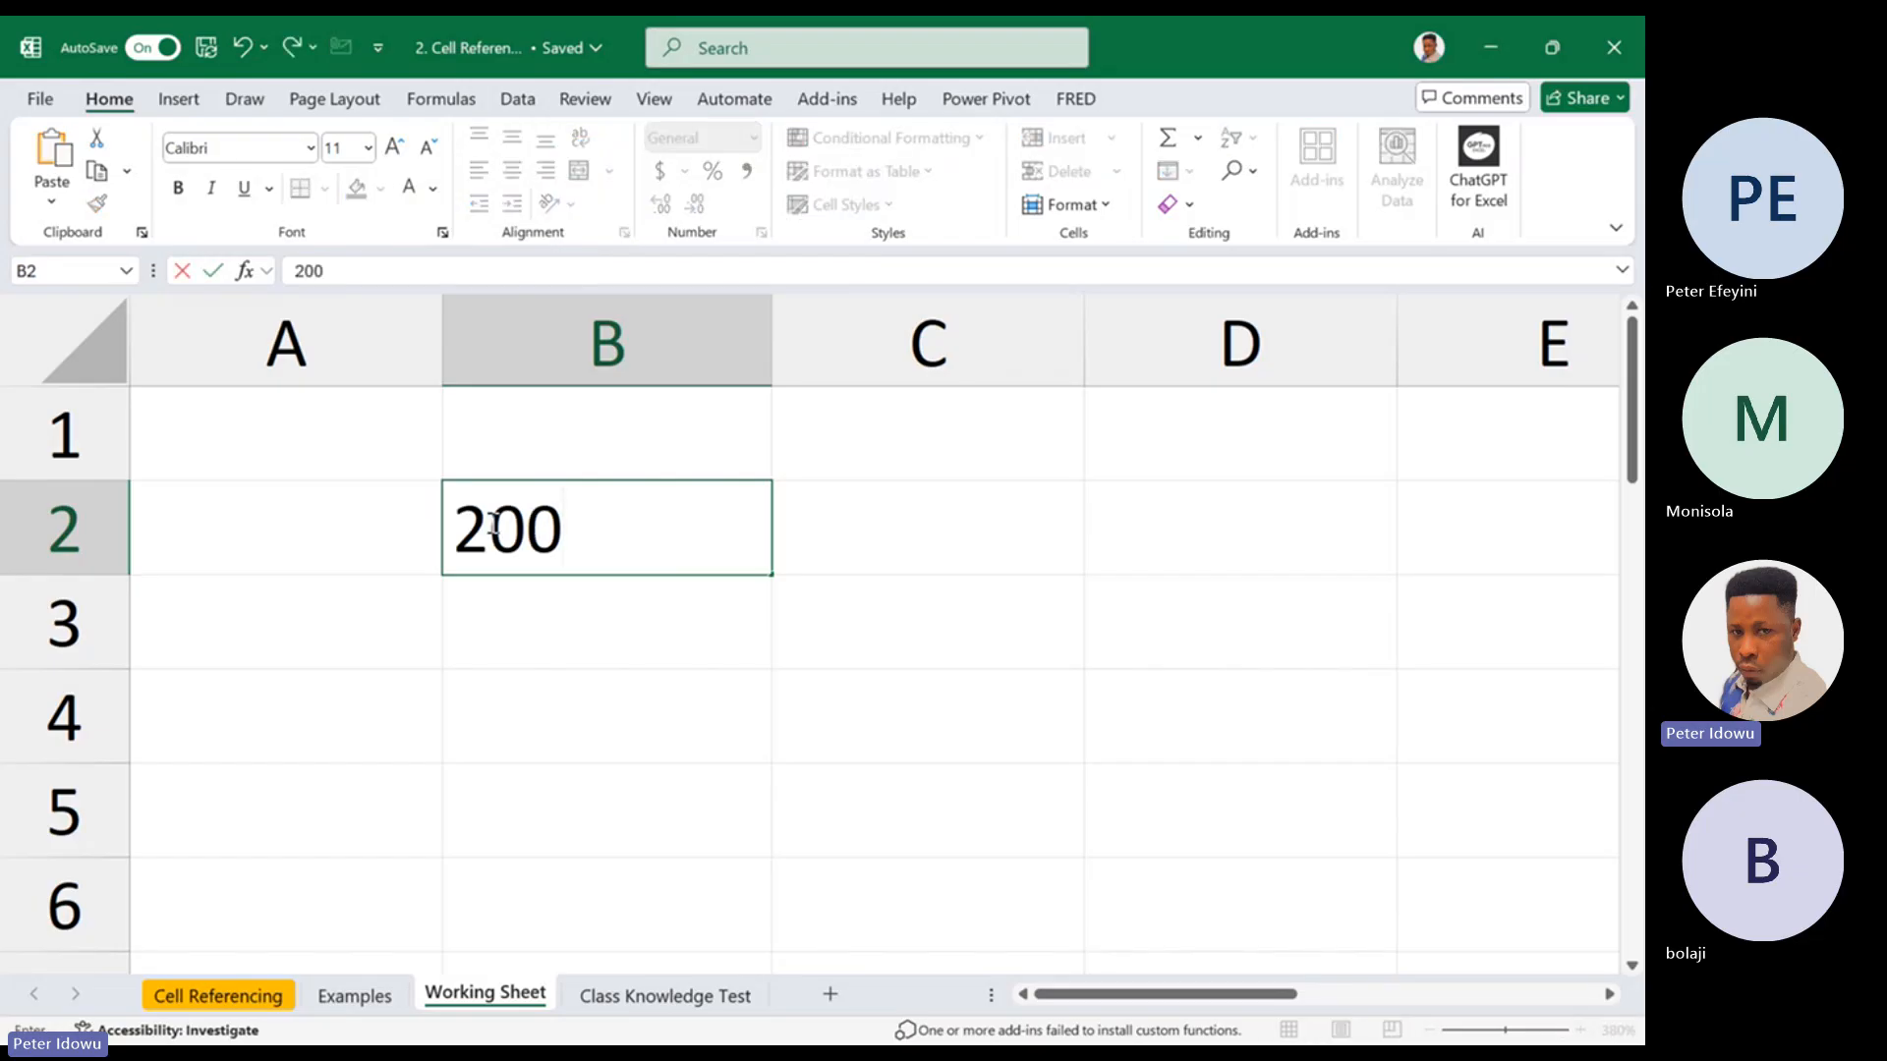
pyautogui.click(523, 604)
pyautogui.write('300')
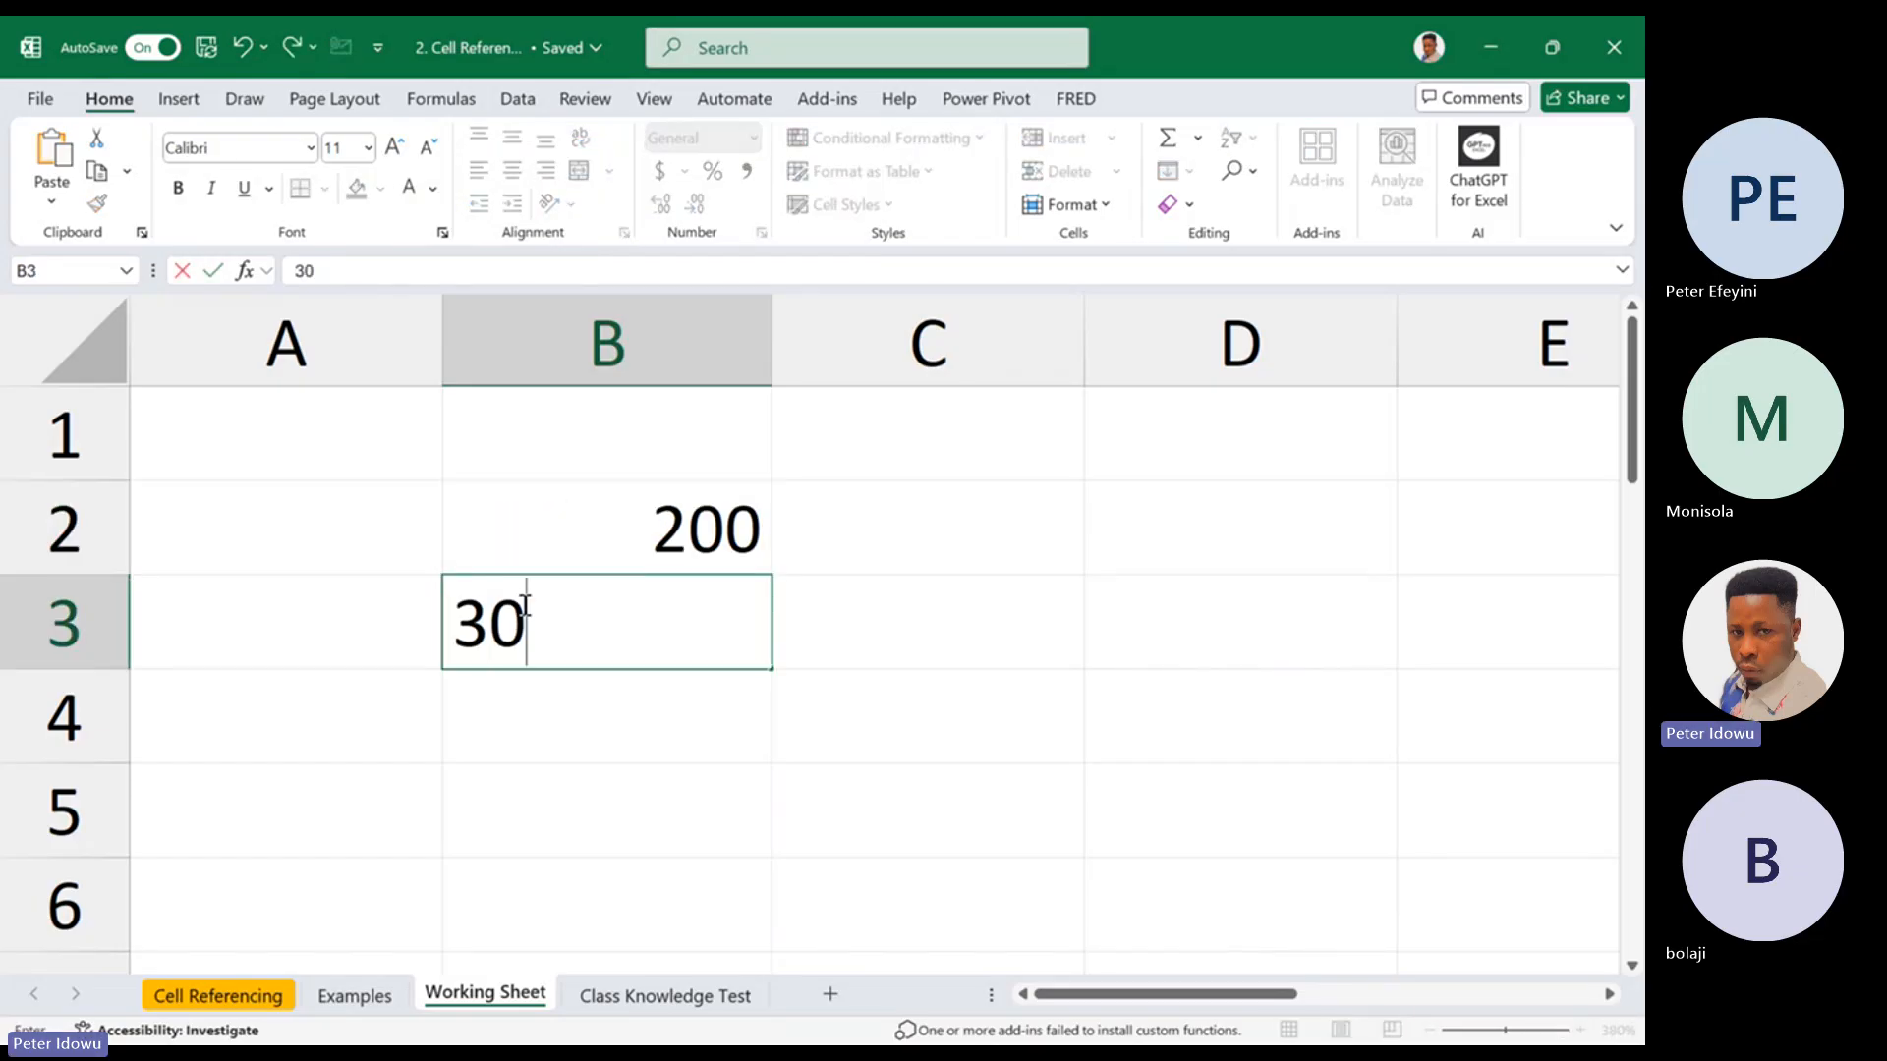
pyautogui.click(575, 701)
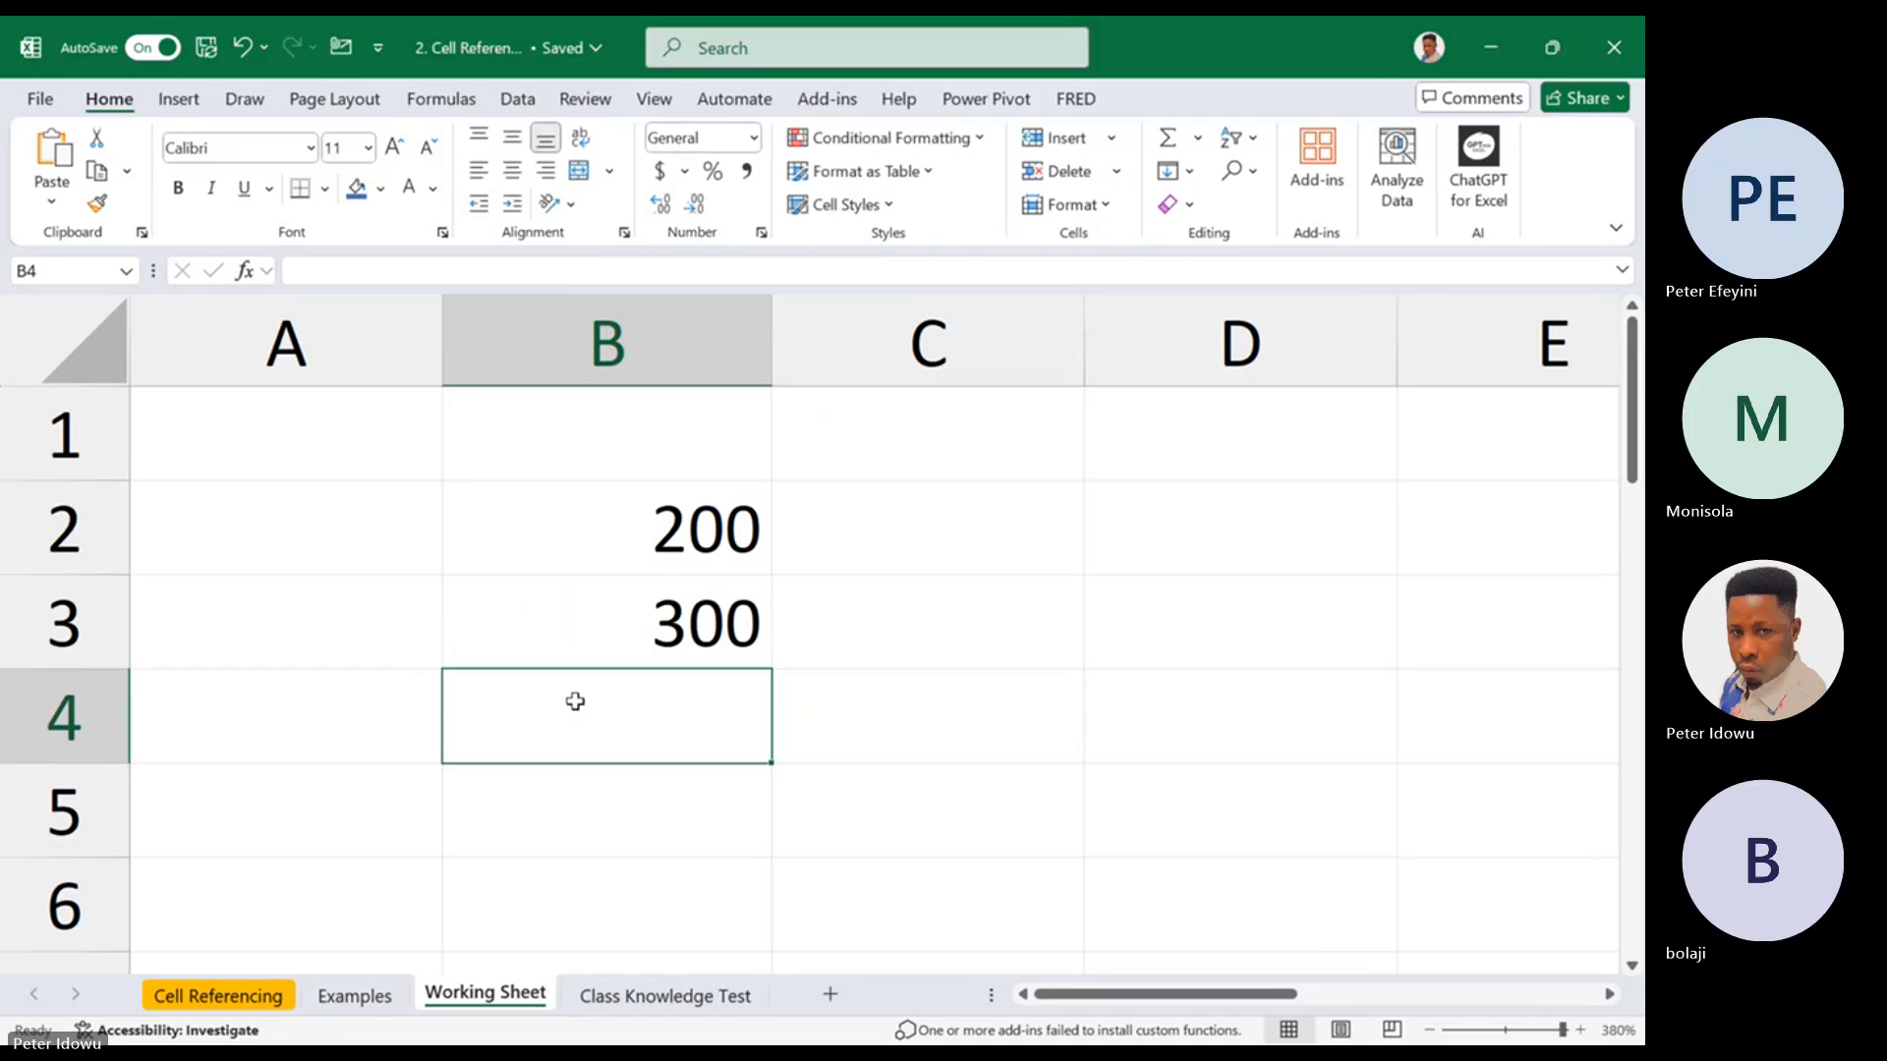
pyautogui.write('400')
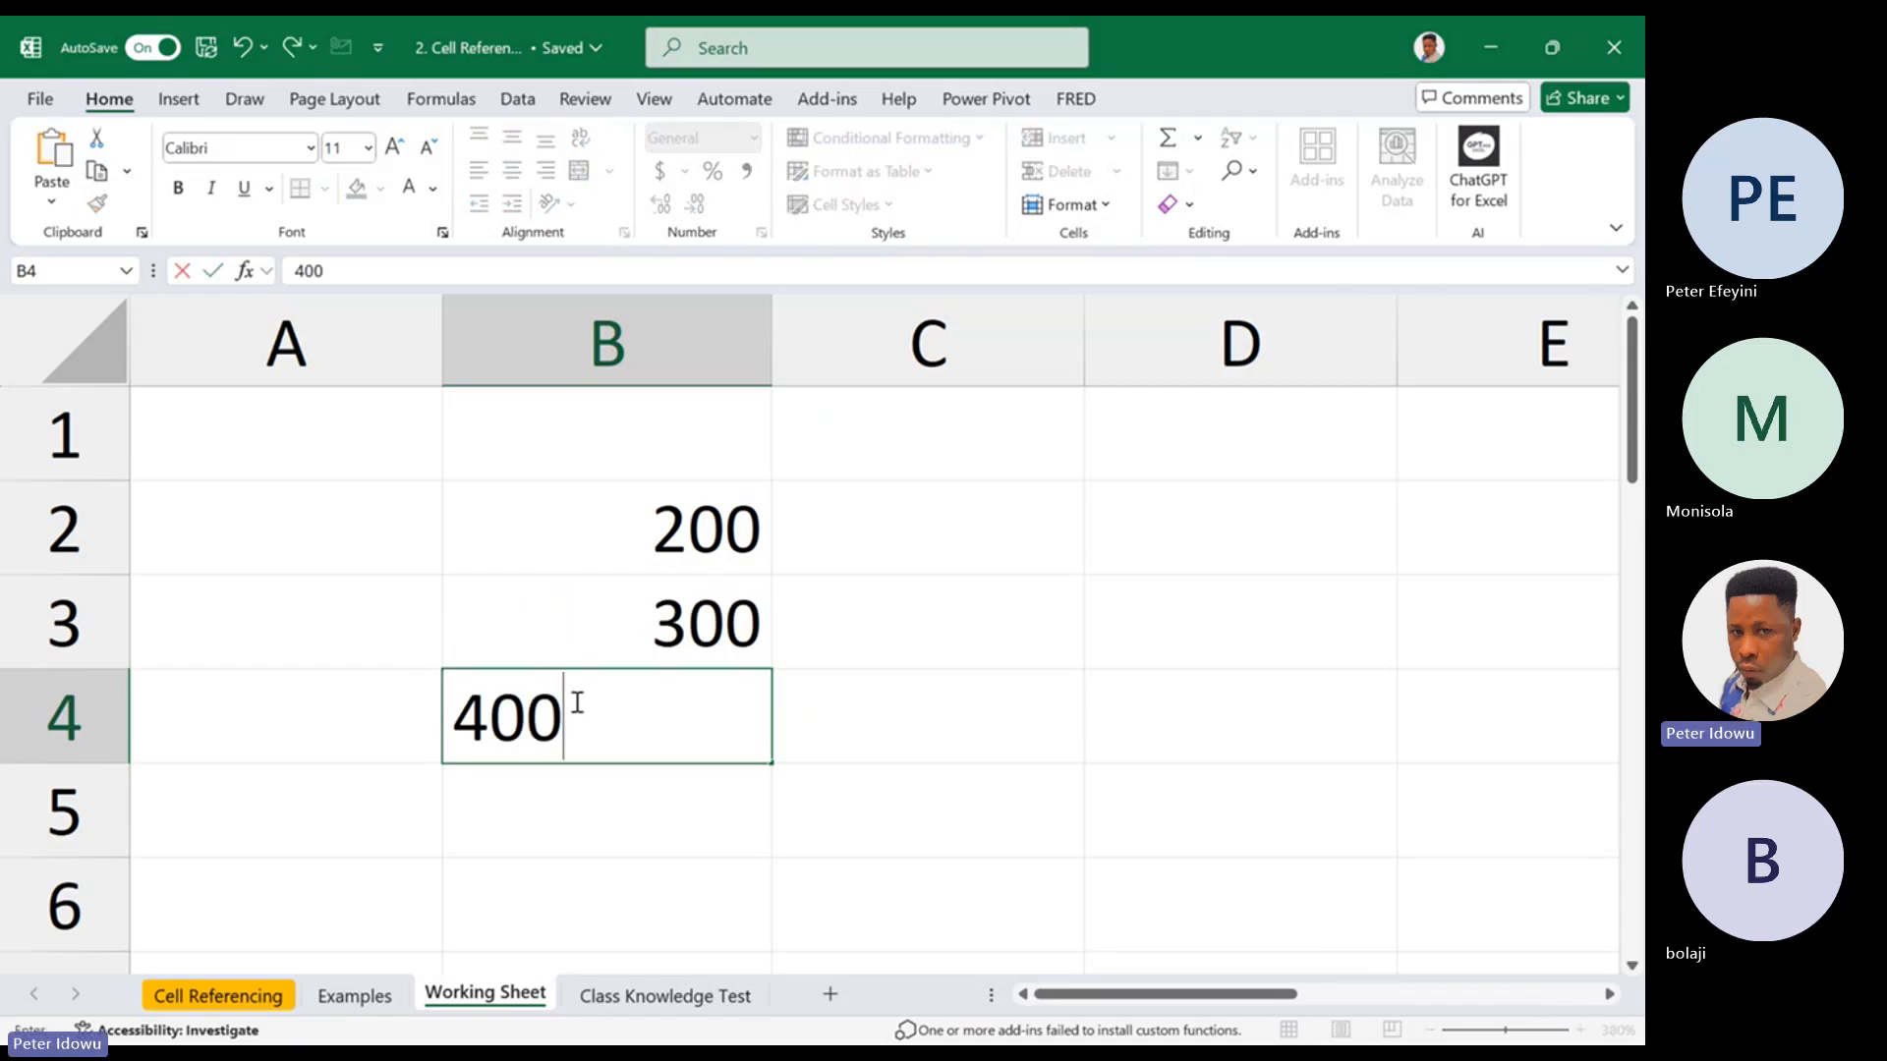
pyautogui.click(1045, 616)
pyautogui.click(724, 564)
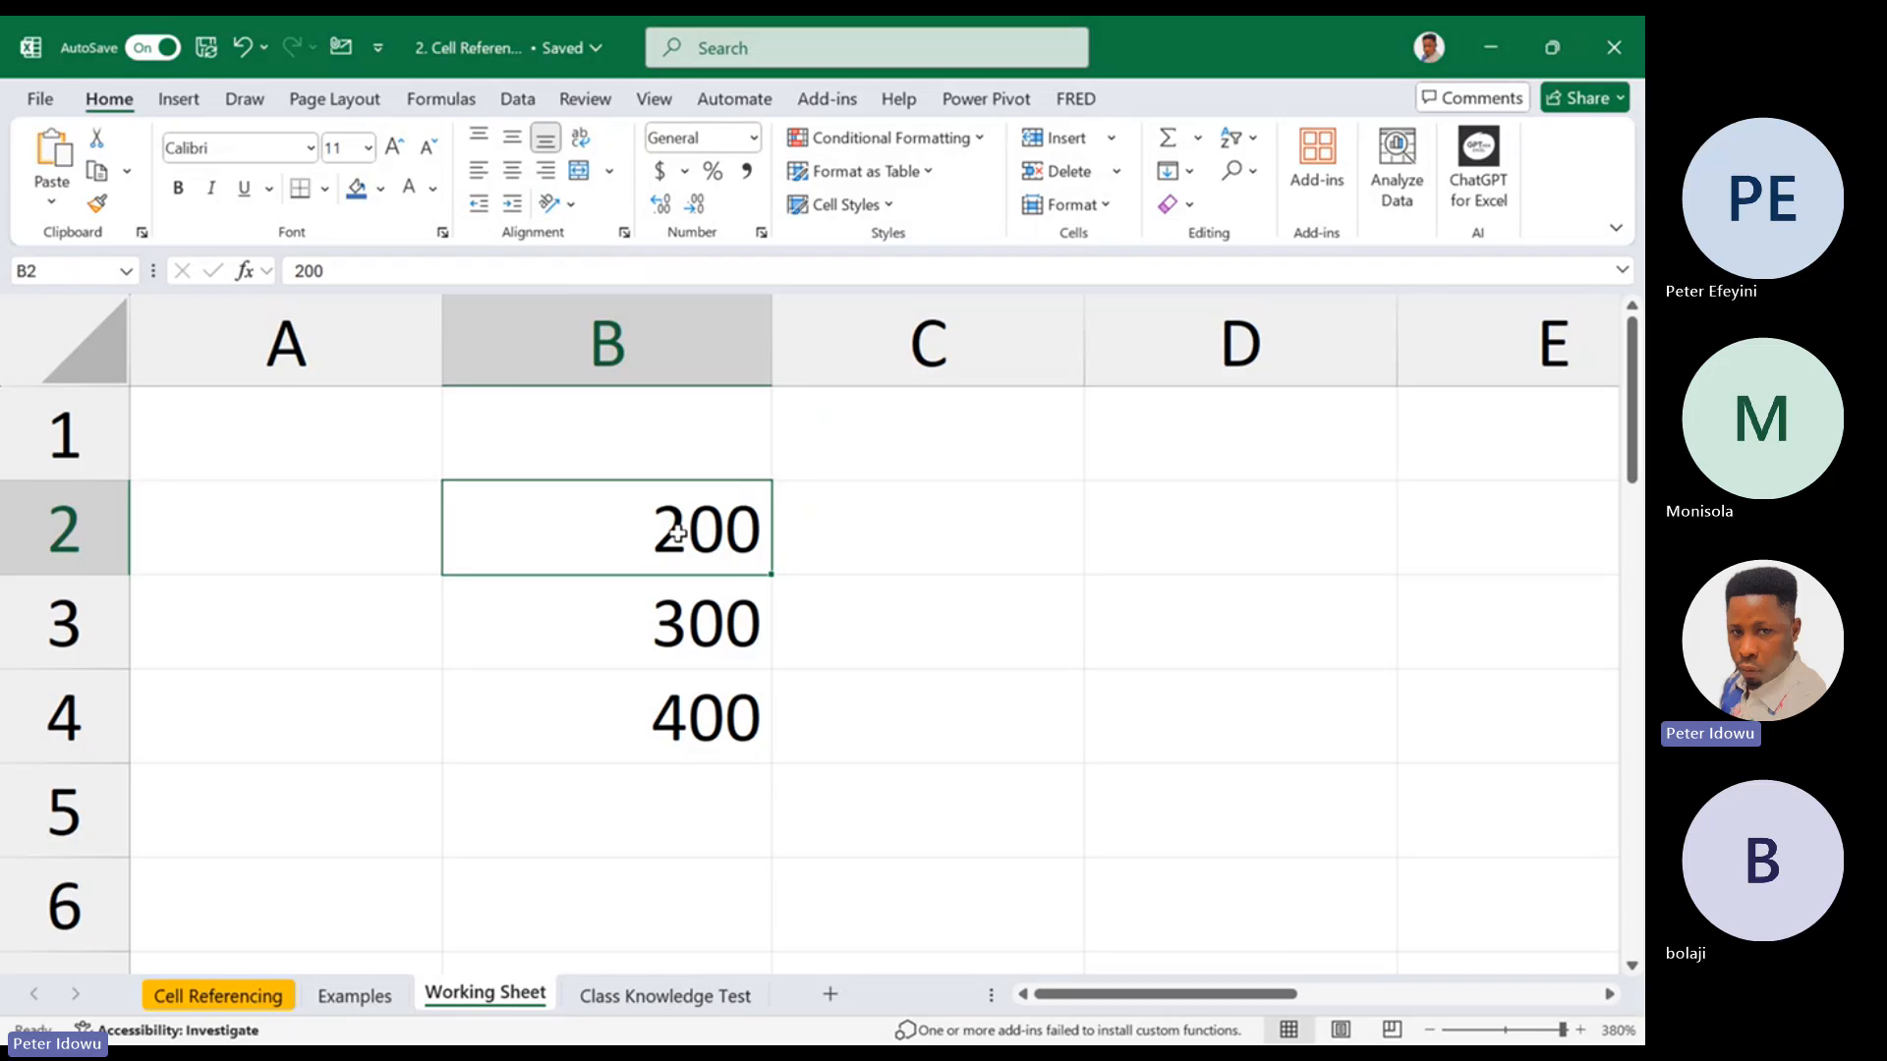
pyautogui.moveTo(677, 533); pyautogui.dragTo(647, 699)
pyautogui.moveTo(1104, 995); pyautogui.dragTo(1129, 995)
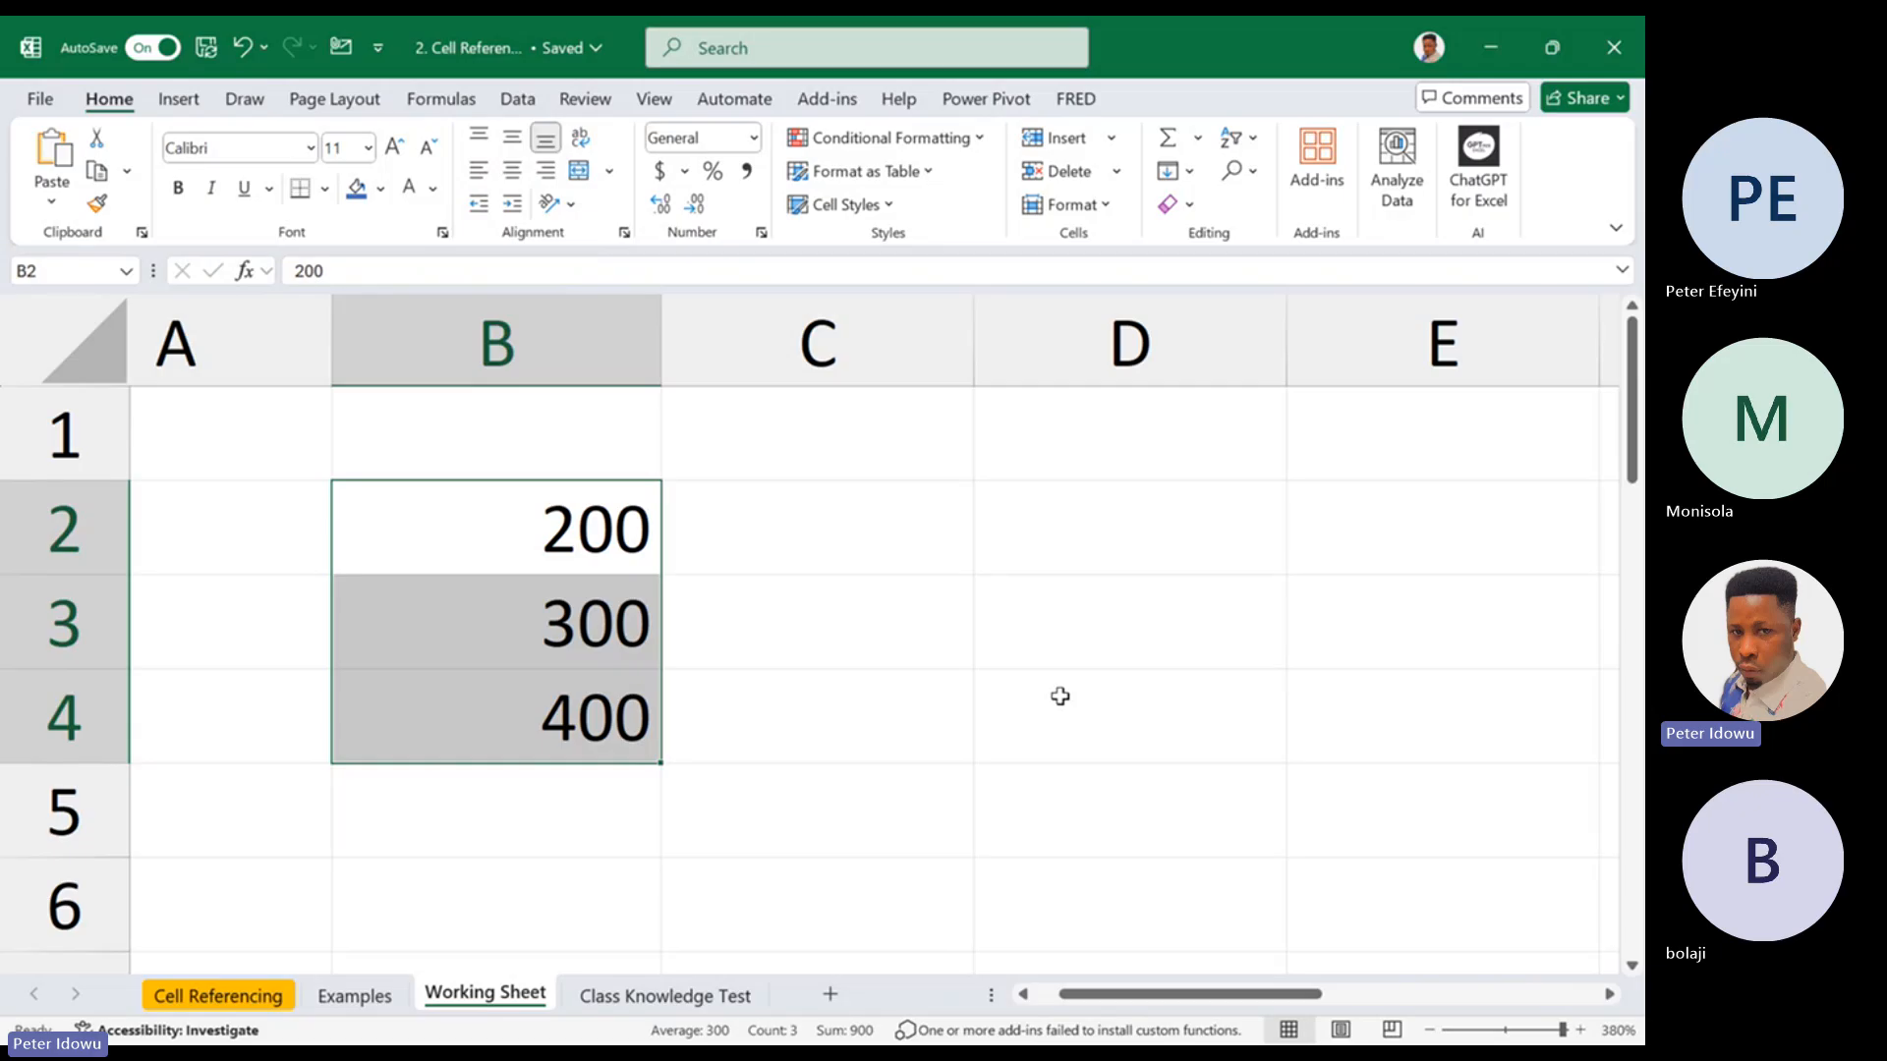
# Start a formula in cell D2, try out the function names "sum" and "ave", and strip it back to the equals sign
pyautogui.click(1081, 546)
pyautogui.write('=')
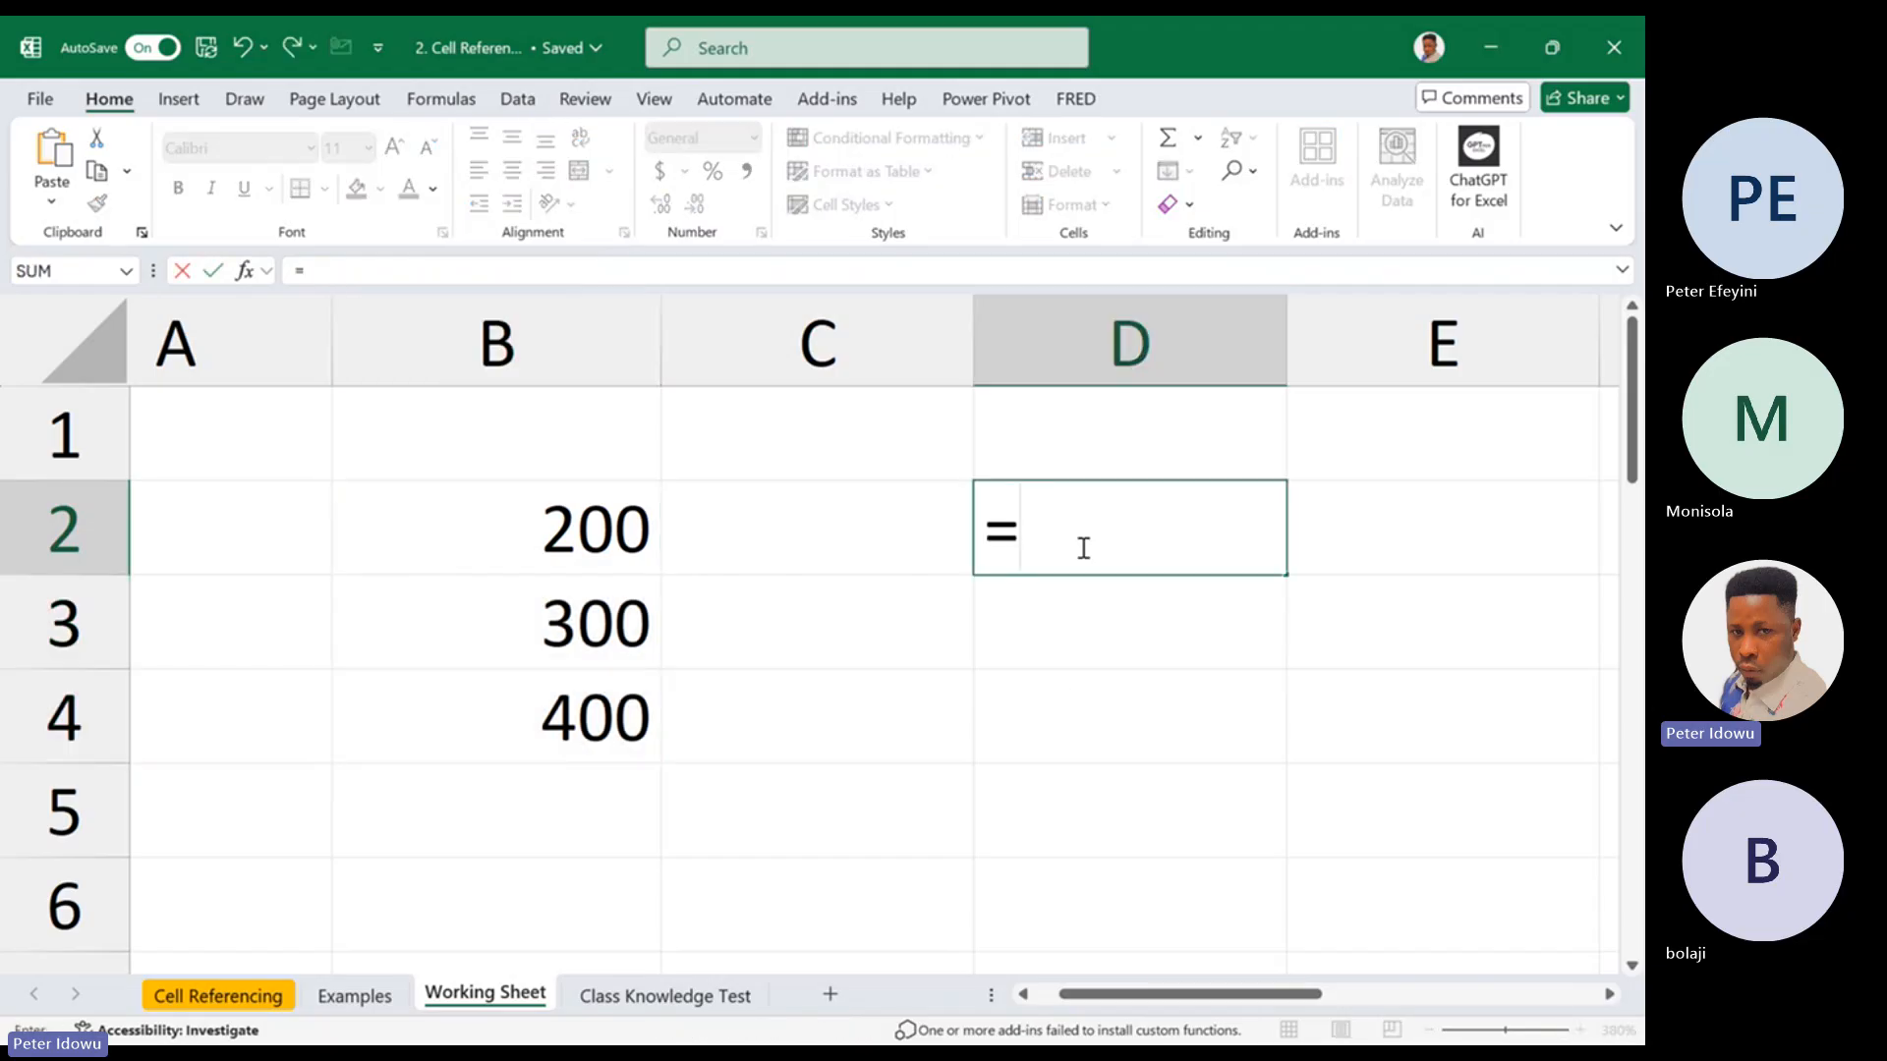
pyautogui.write('sum')
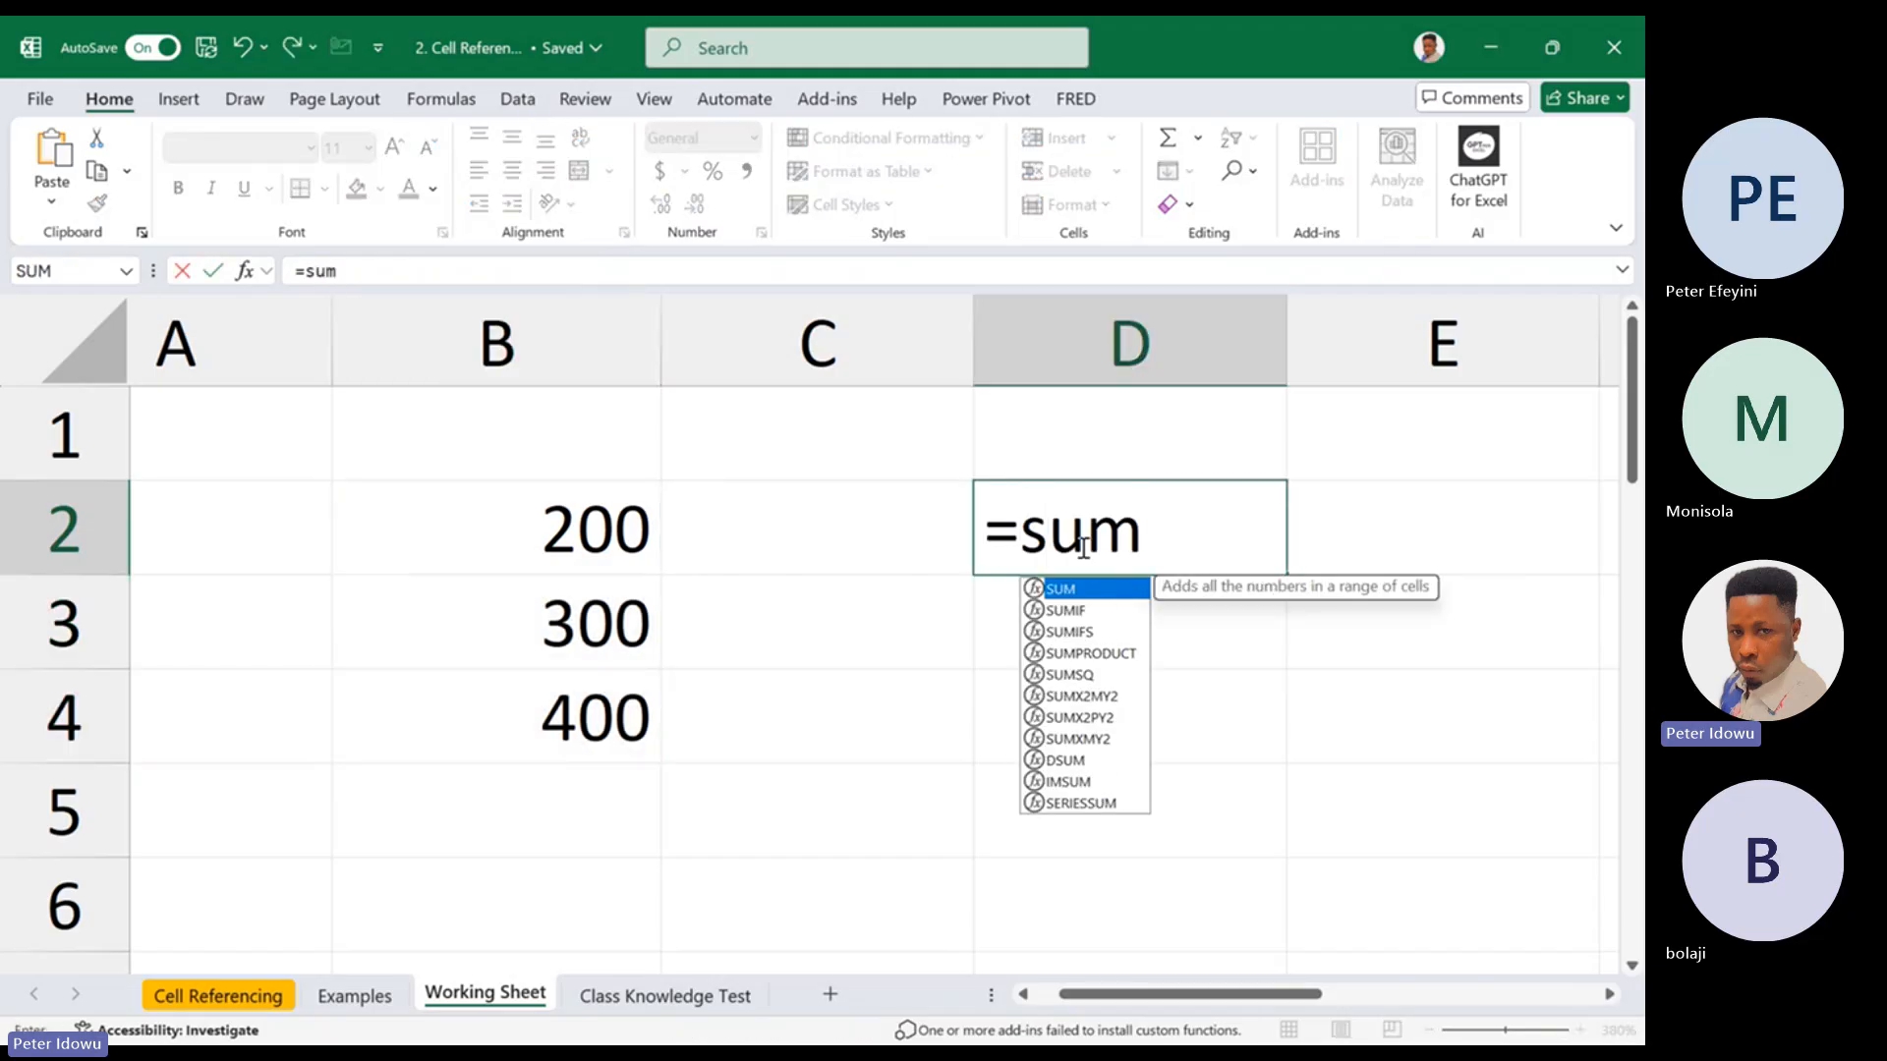
pyautogui.press('BackSpace')
pyautogui.press('BackSpace')
pyautogui.press('BackSpace')
pyautogui.write('ave')
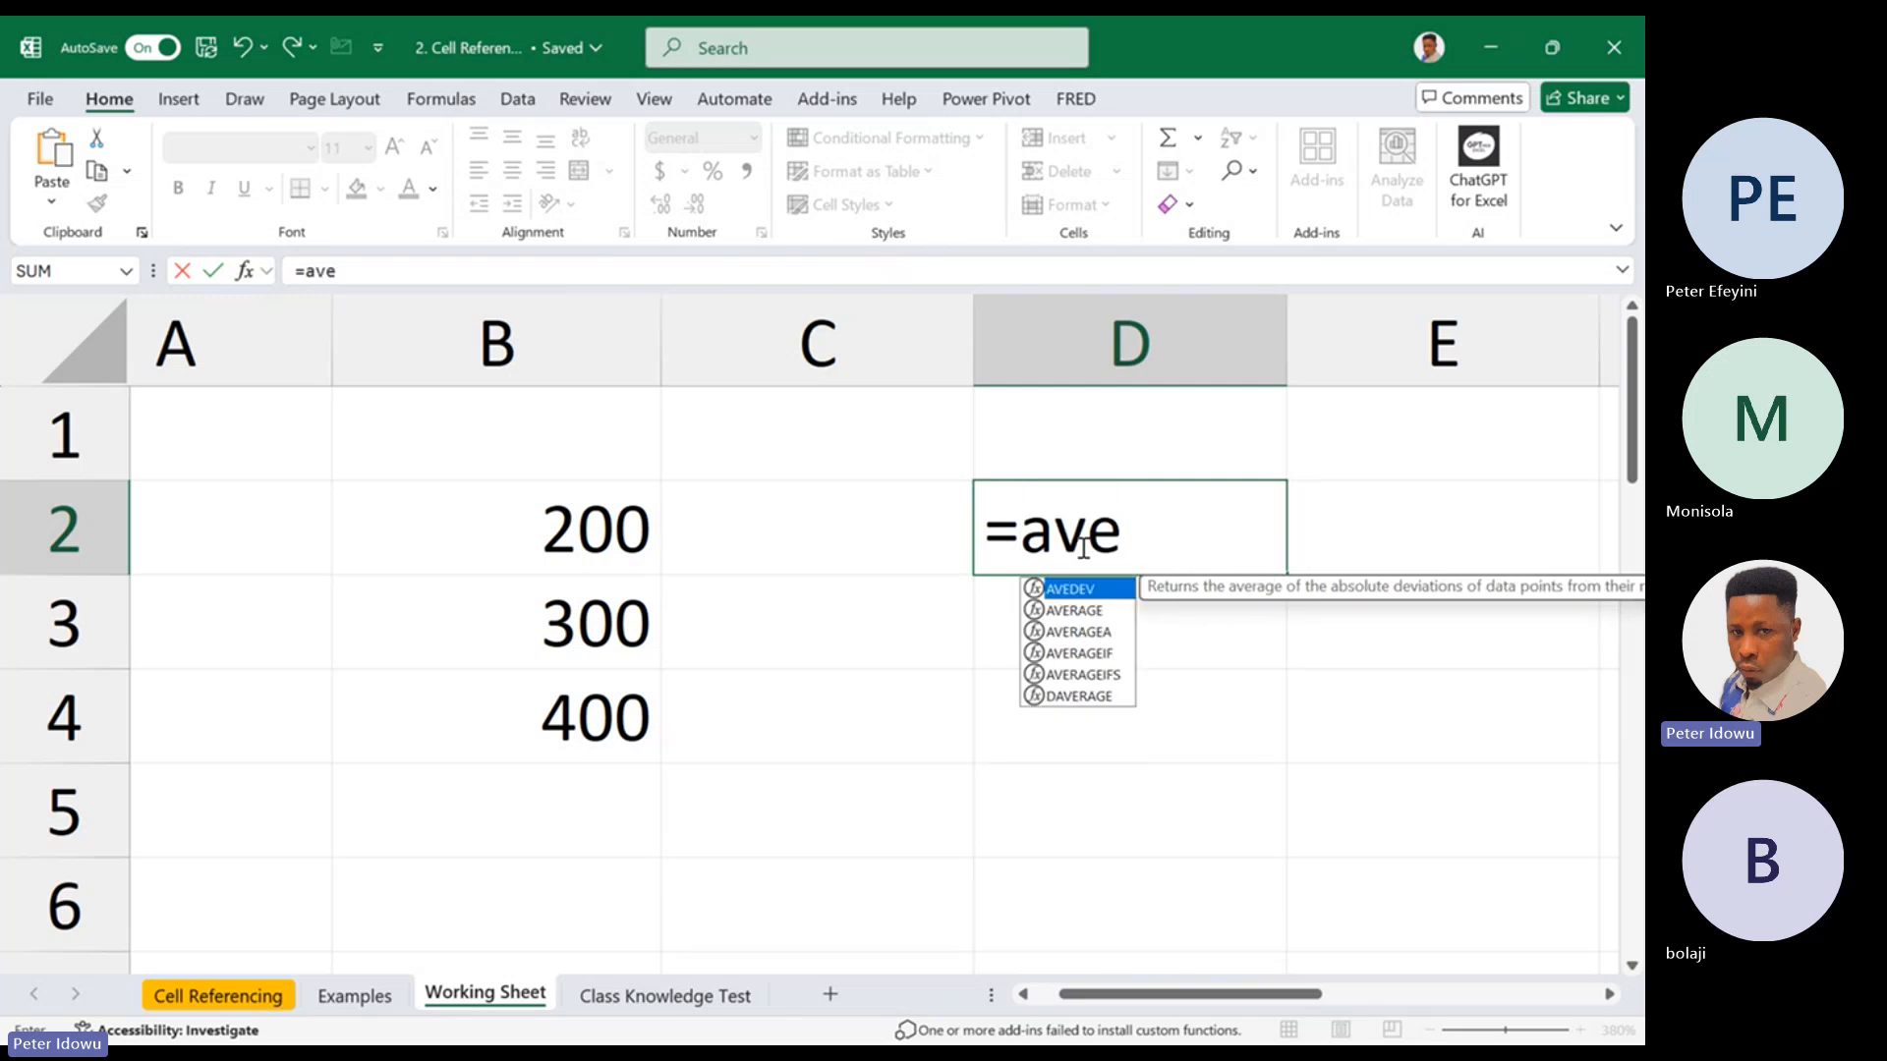
pyautogui.press('BackSpace')
pyautogui.press('BackSpace')
pyautogui.press('BackSpace')
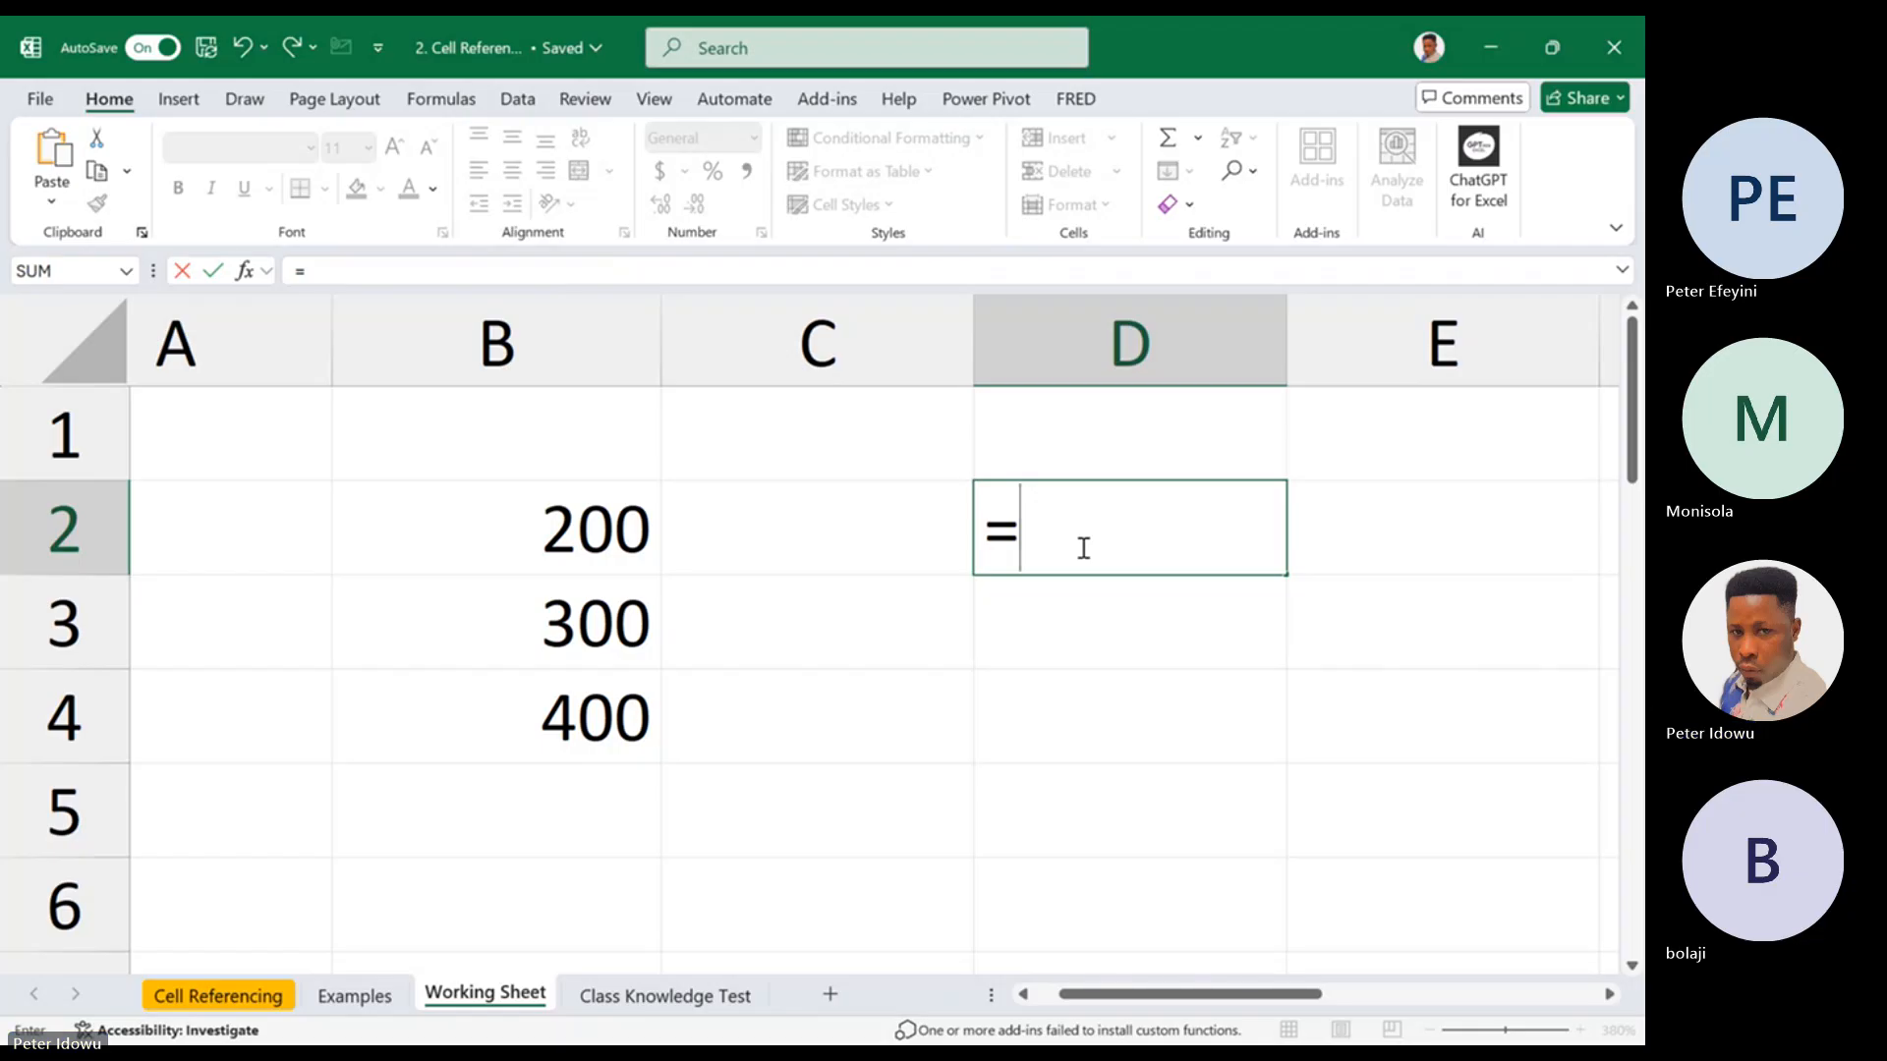
# Build the formula =B2+B3 in cell D2 by picking the cells, and erase the whole entry
pyautogui.click(606, 529)
pyautogui.write('+')
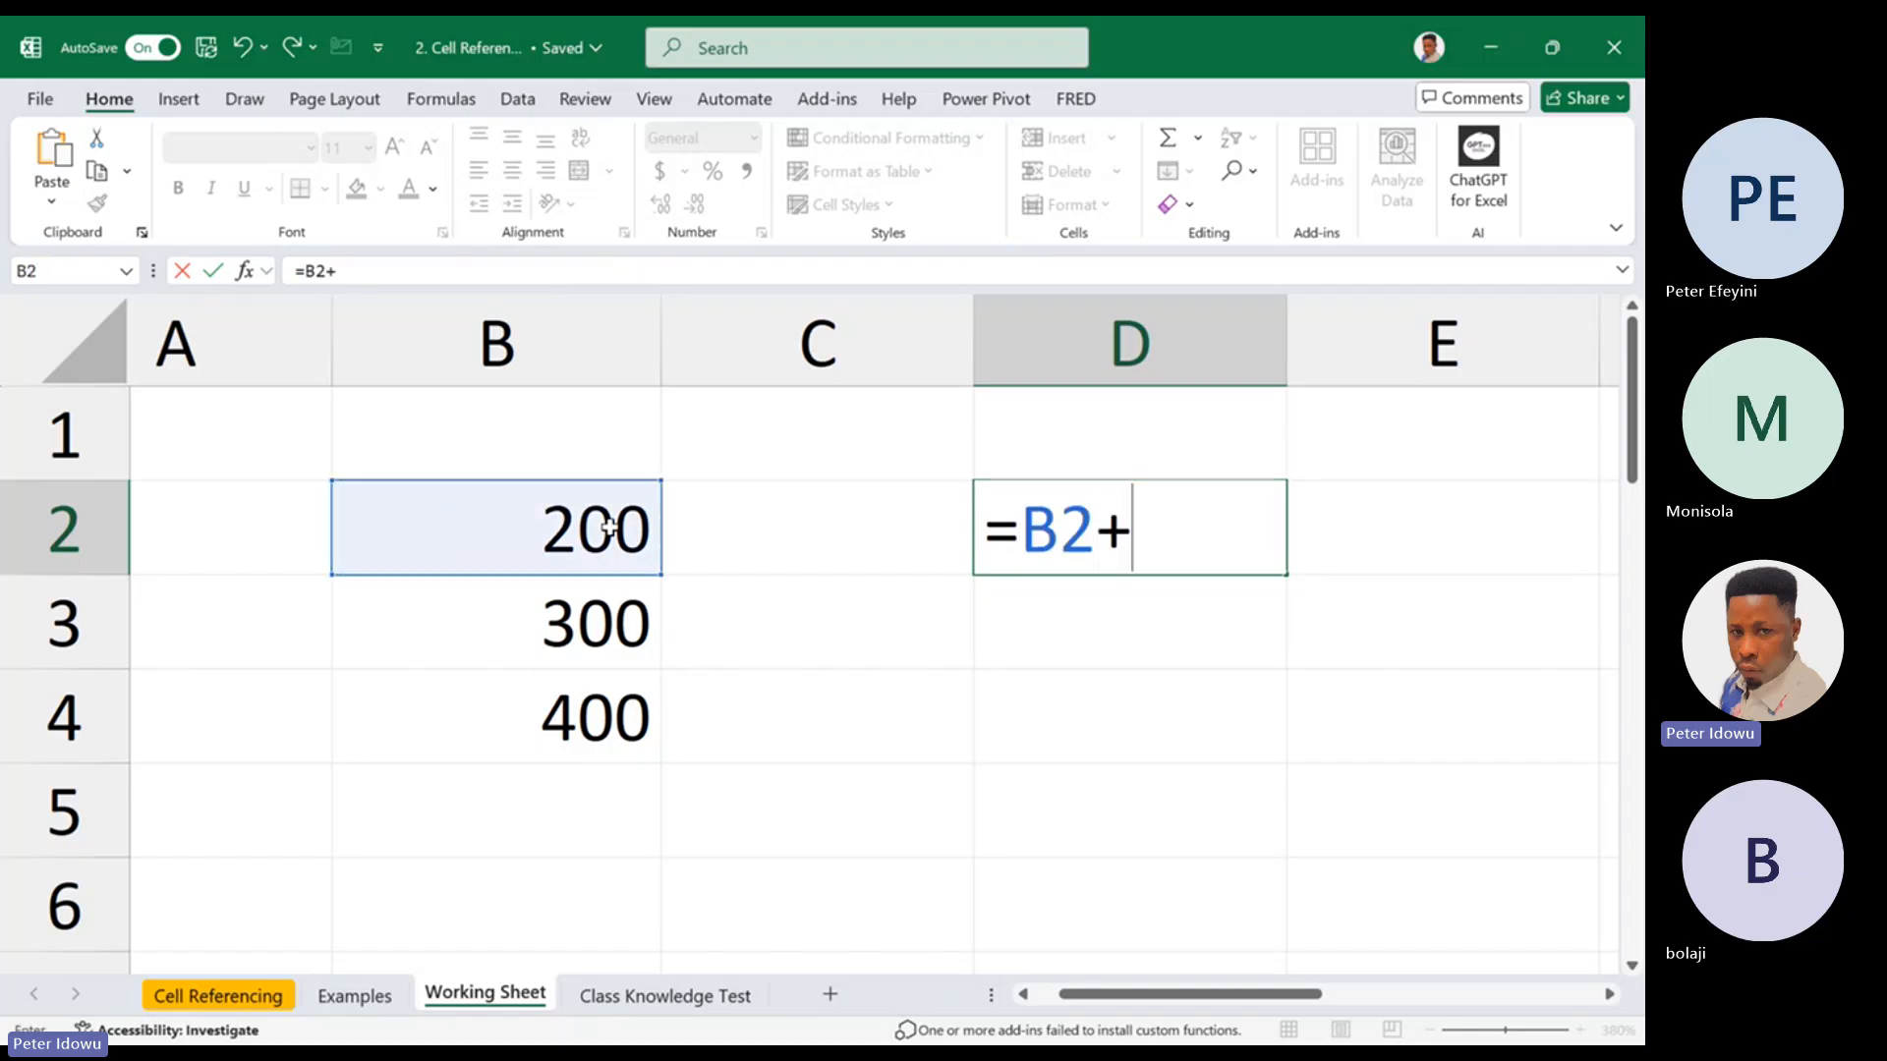
pyautogui.click(611, 624)
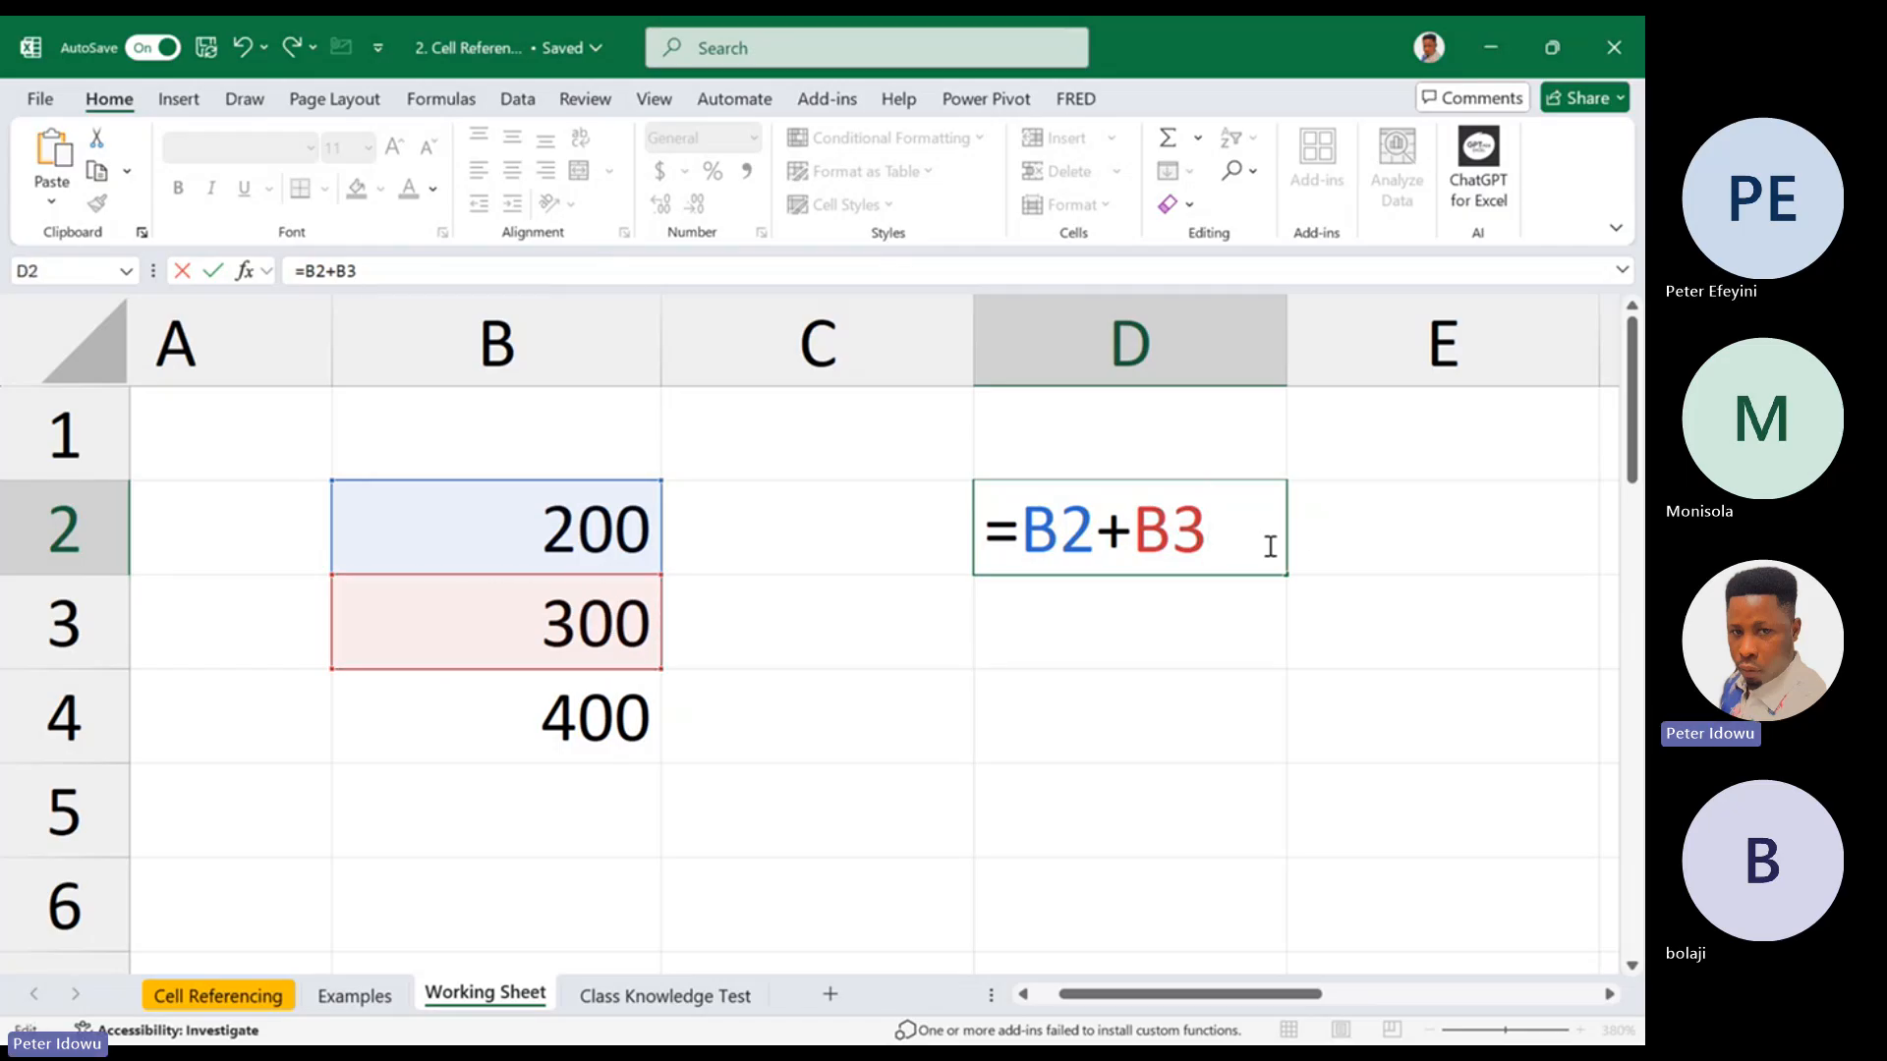
pyautogui.press('BackSpace')
pyautogui.press('BackSpace')
pyautogui.press('BackSpace')
pyautogui.press('BackSpace')
pyautogui.press('BackSpace')
pyautogui.press('BackSpace')
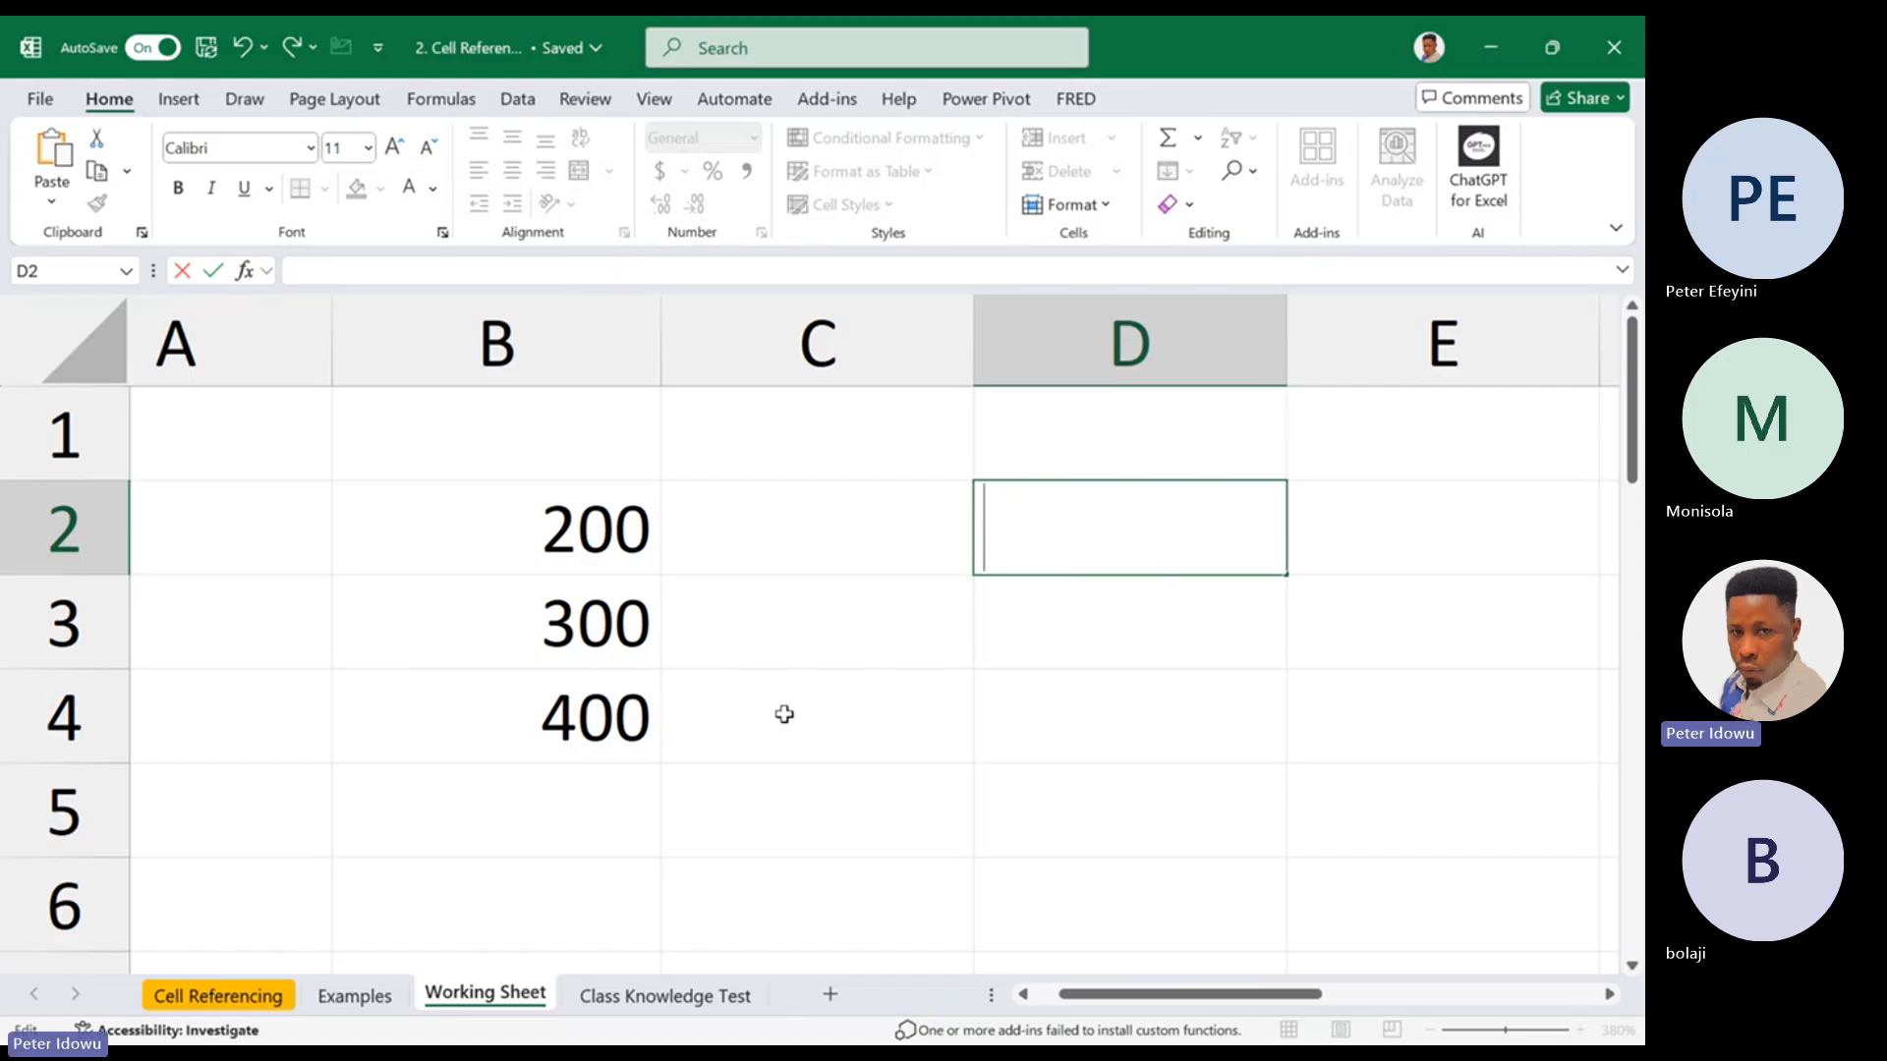
# Enter a formula in cell D2 that references cell B2
pyautogui.moveTo(585, 506); pyautogui.dragTo(571, 741)
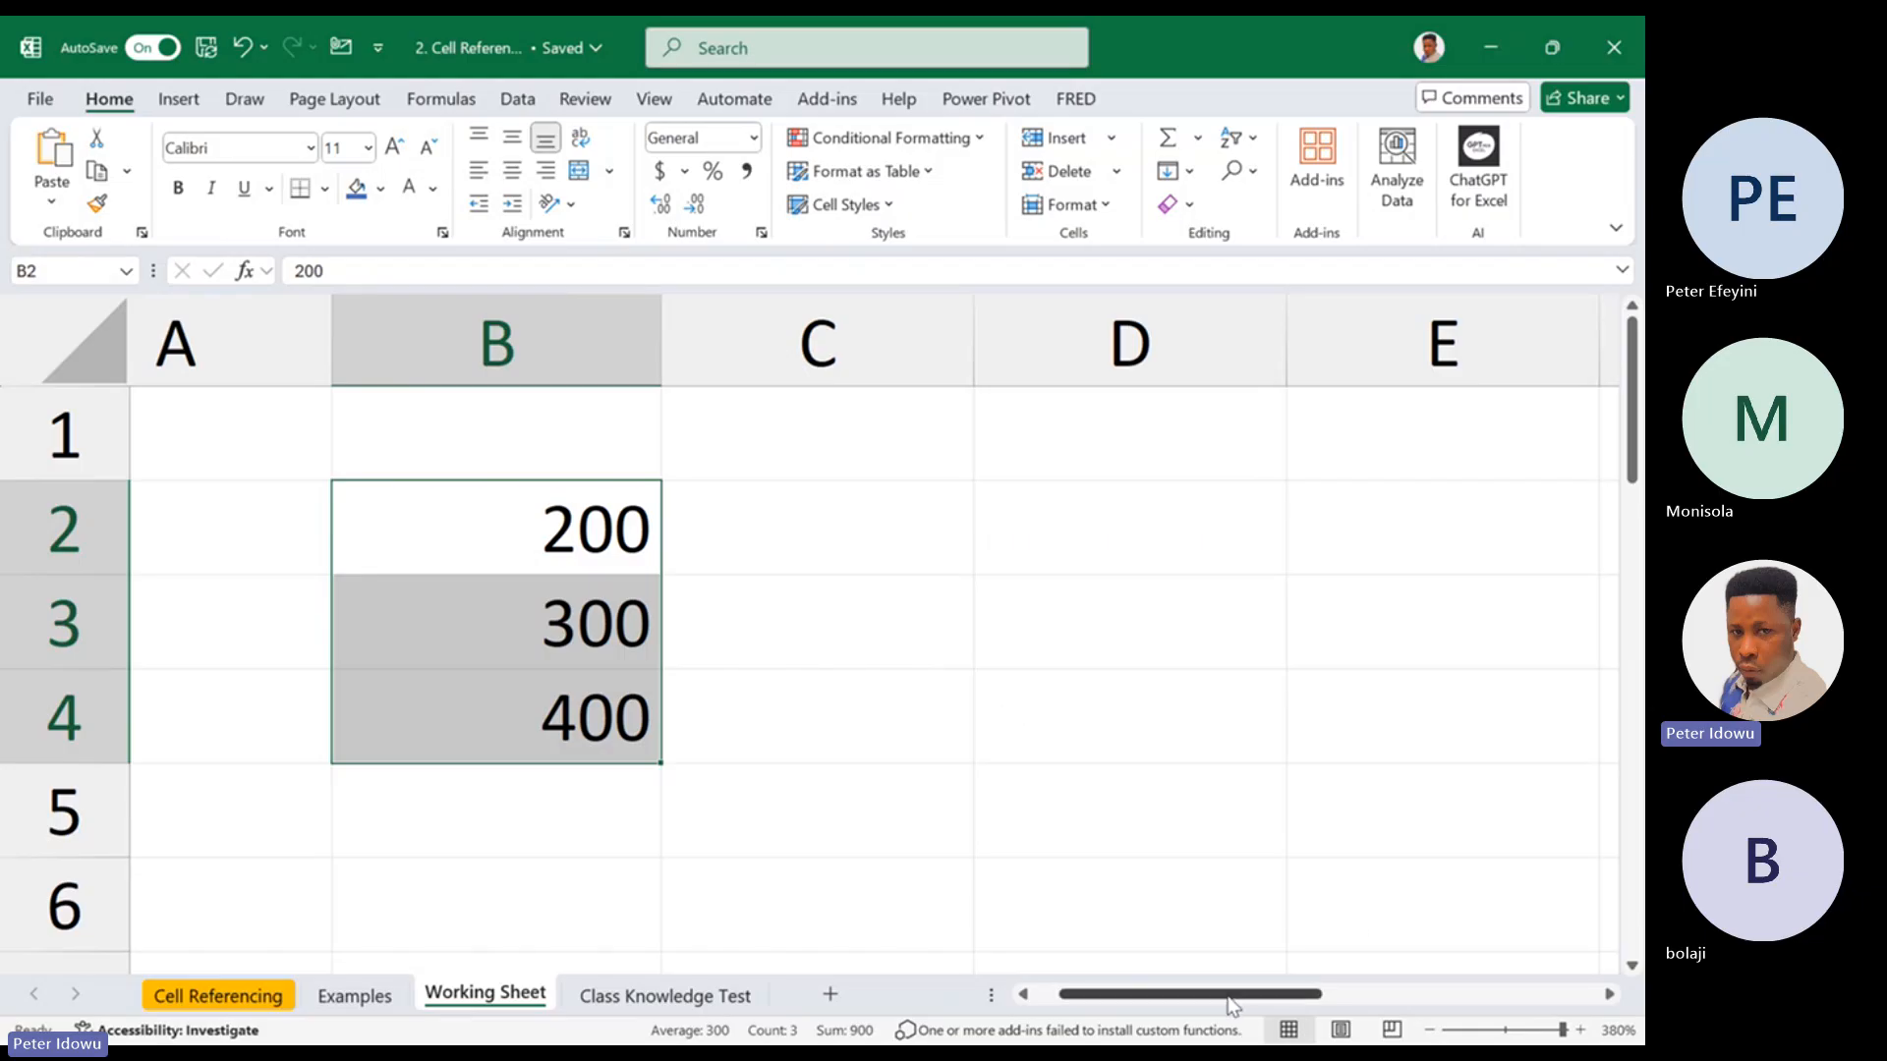
pyautogui.moveTo(1227, 995); pyautogui.dragTo(1227, 995)
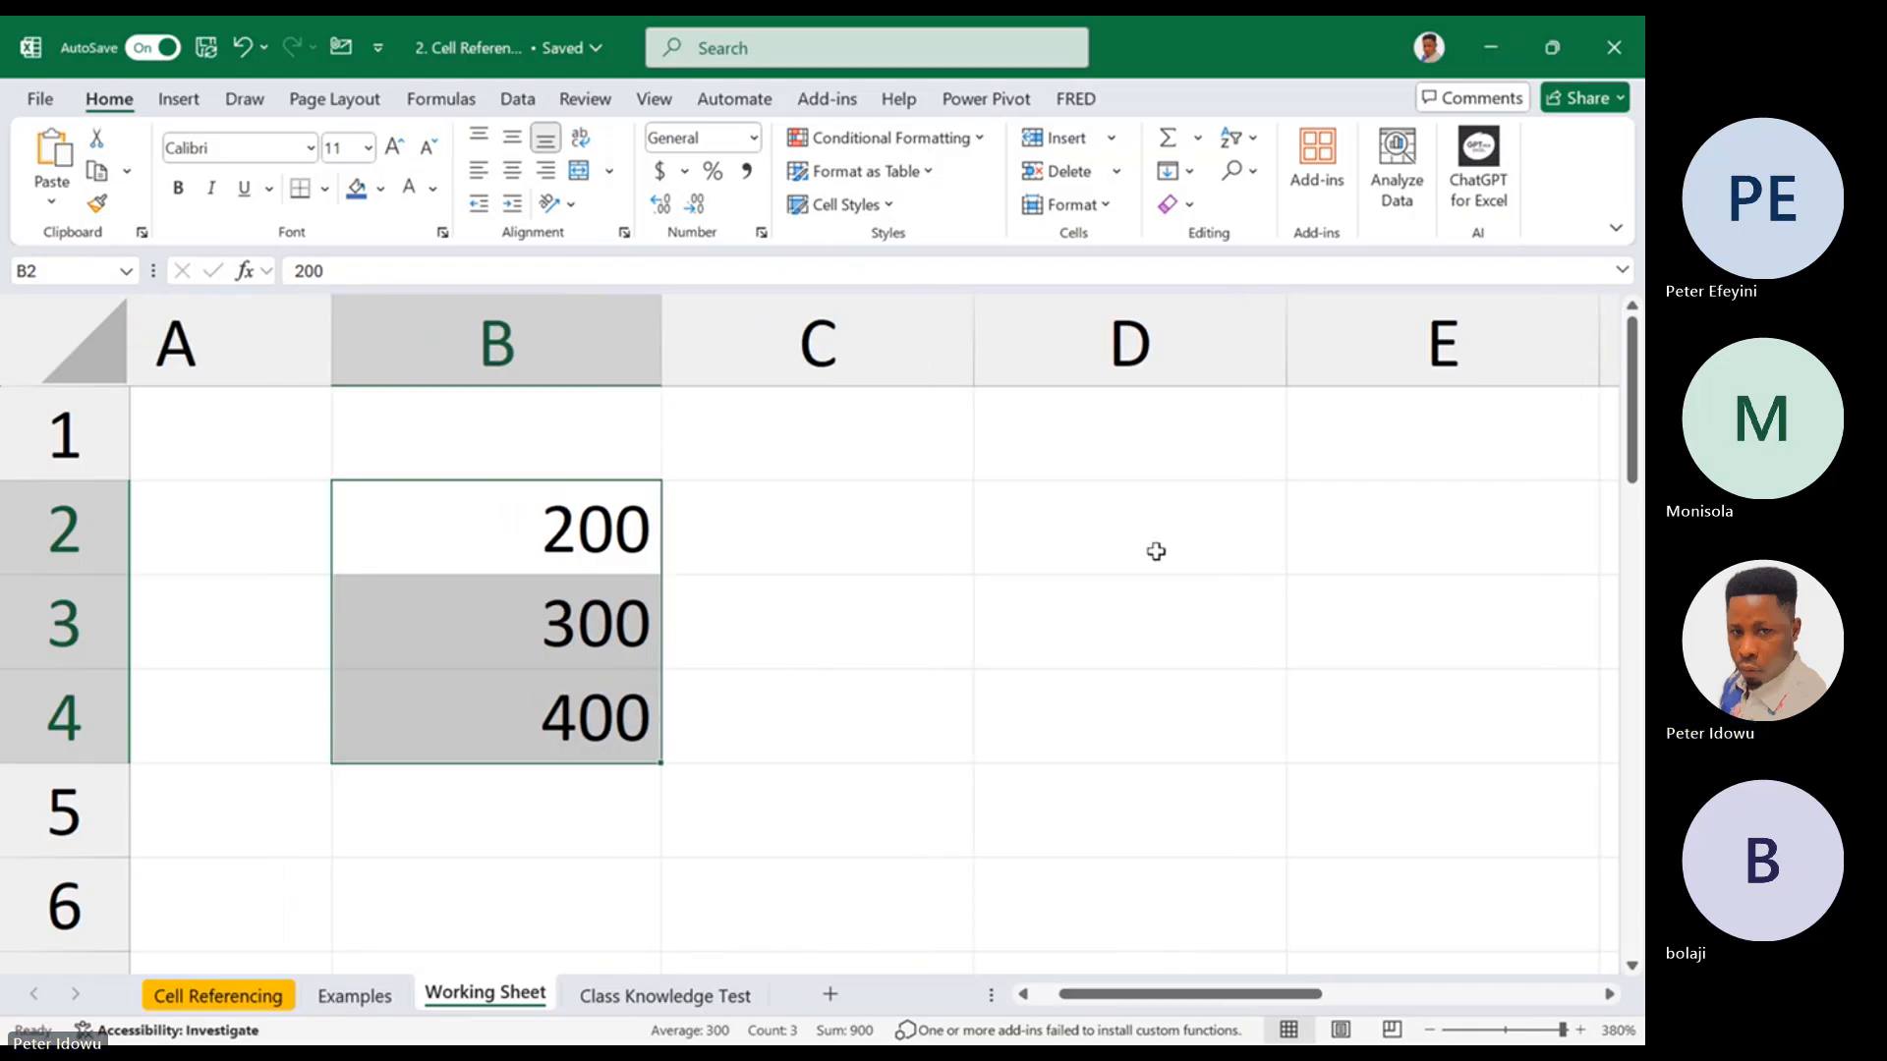
pyautogui.click(1156, 551)
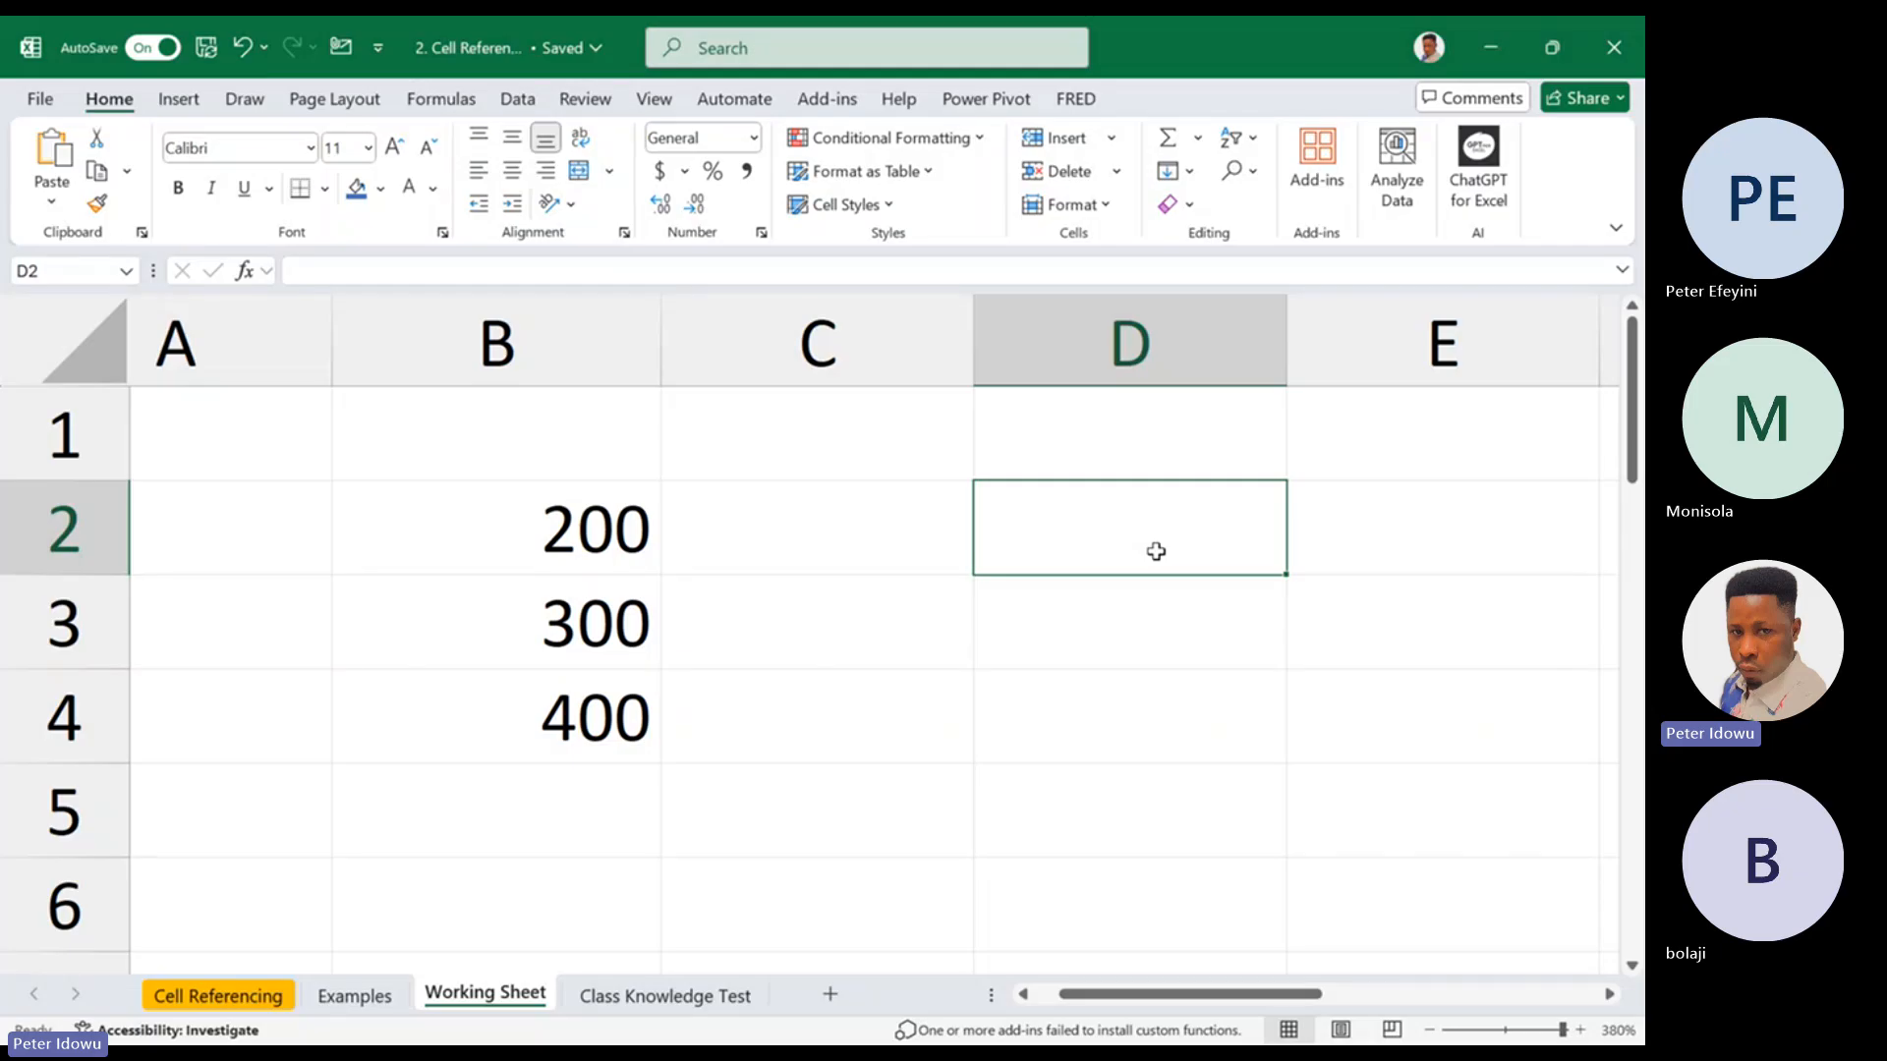
pyautogui.write('=')
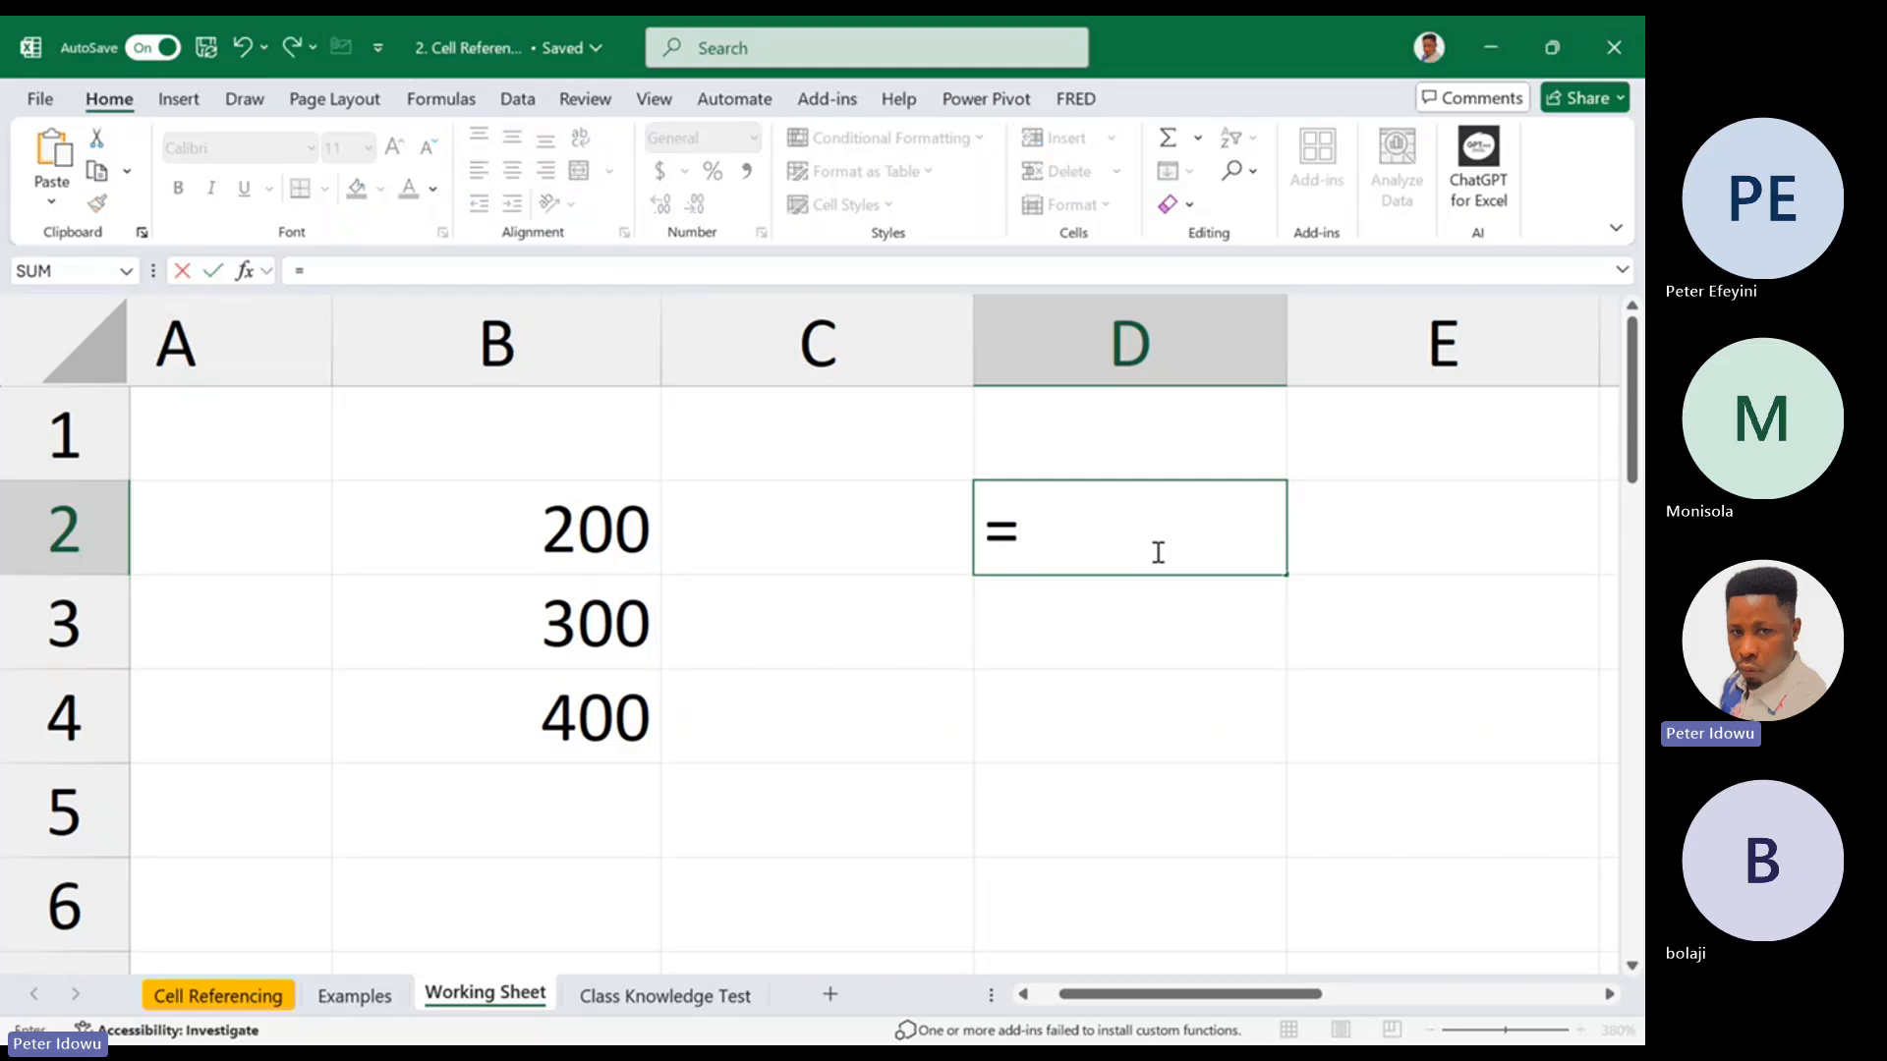
pyautogui.click(603, 561)
pyautogui.press('Return')
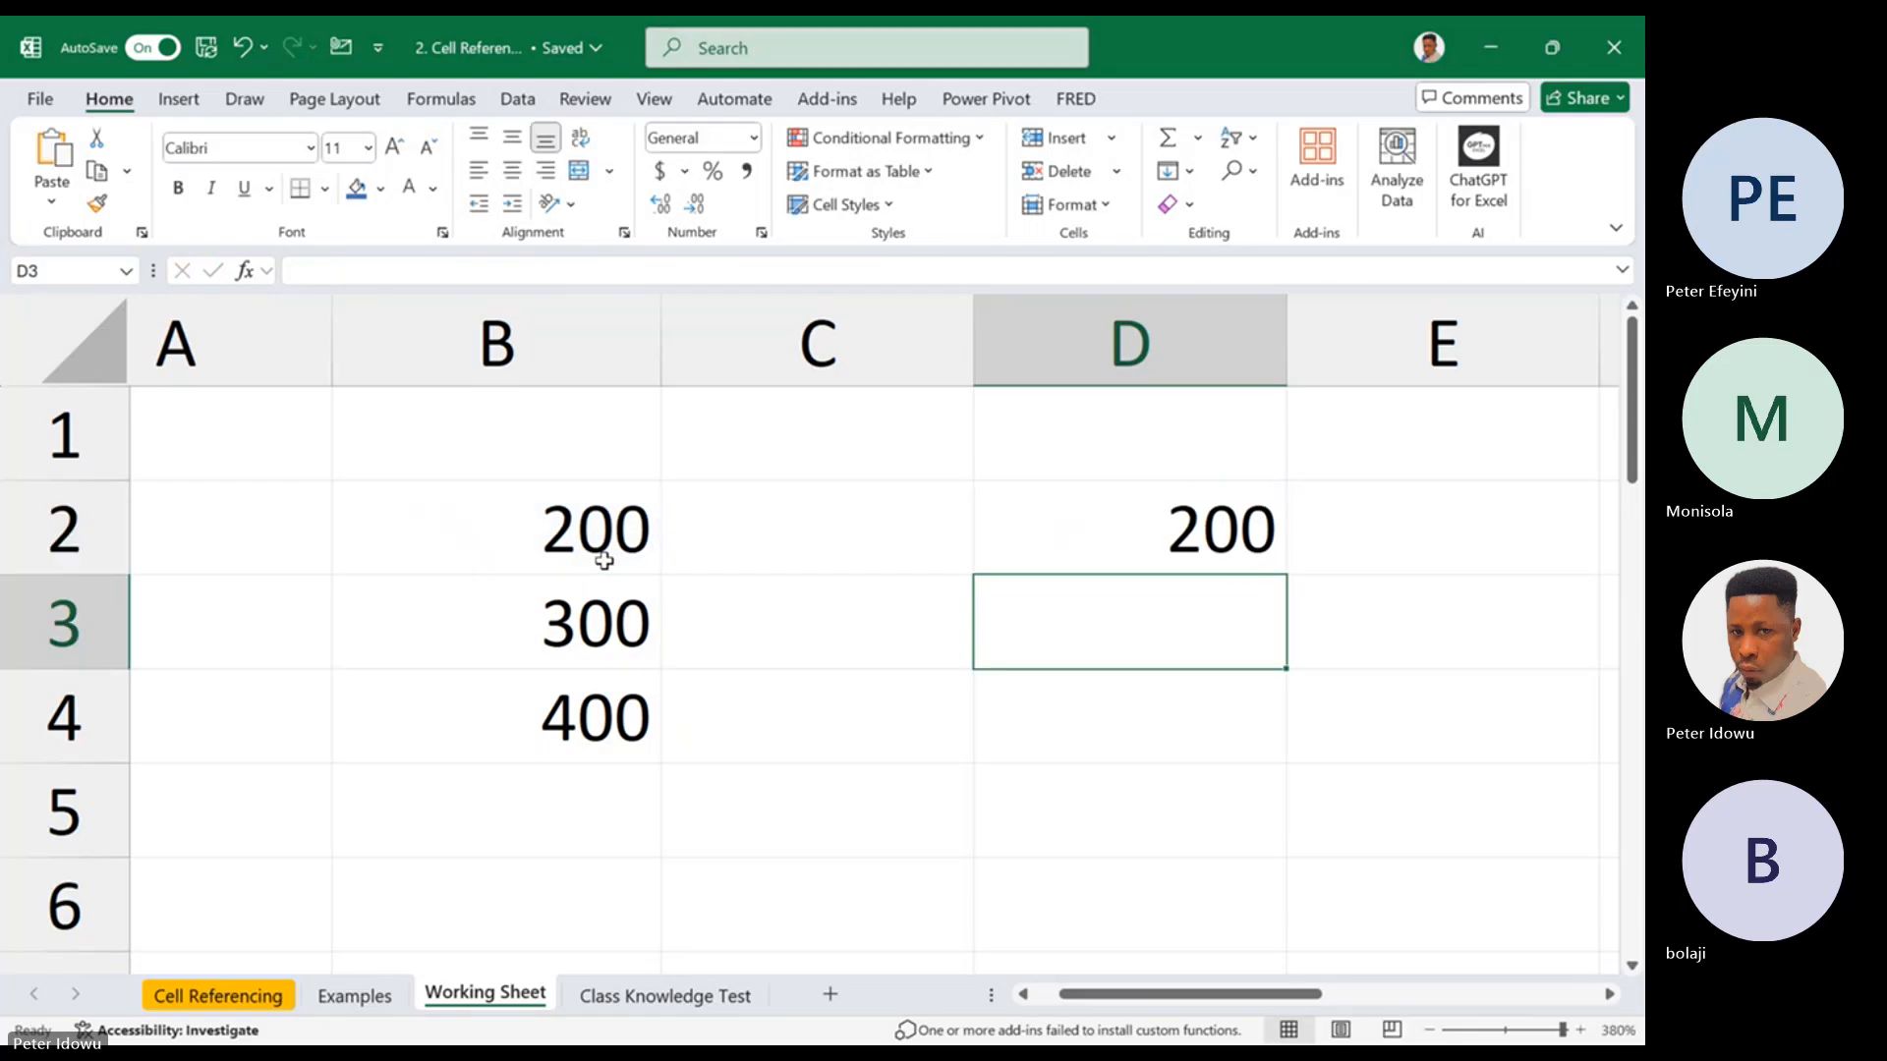
# Check the reference in cell D2 and fill its formula down to cell D4
pyautogui.doubleClick(1147, 548)
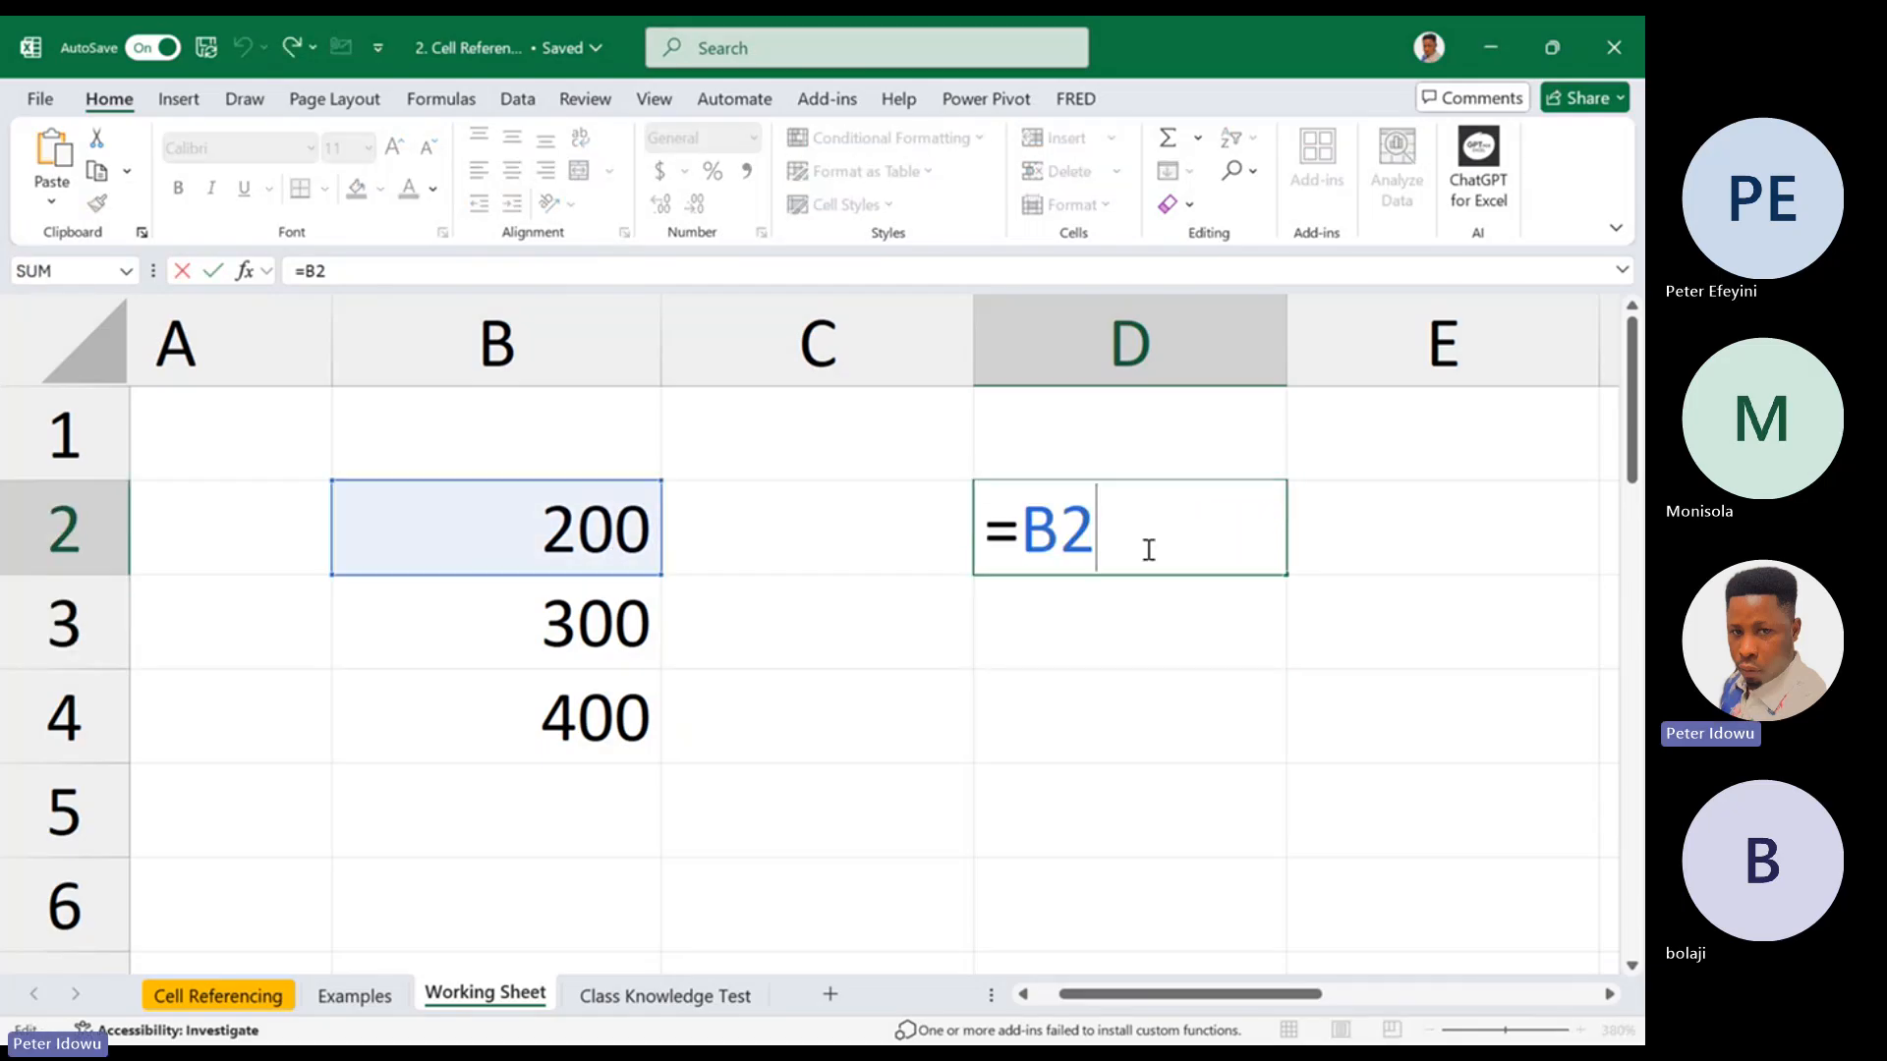
pyautogui.press('Escape')
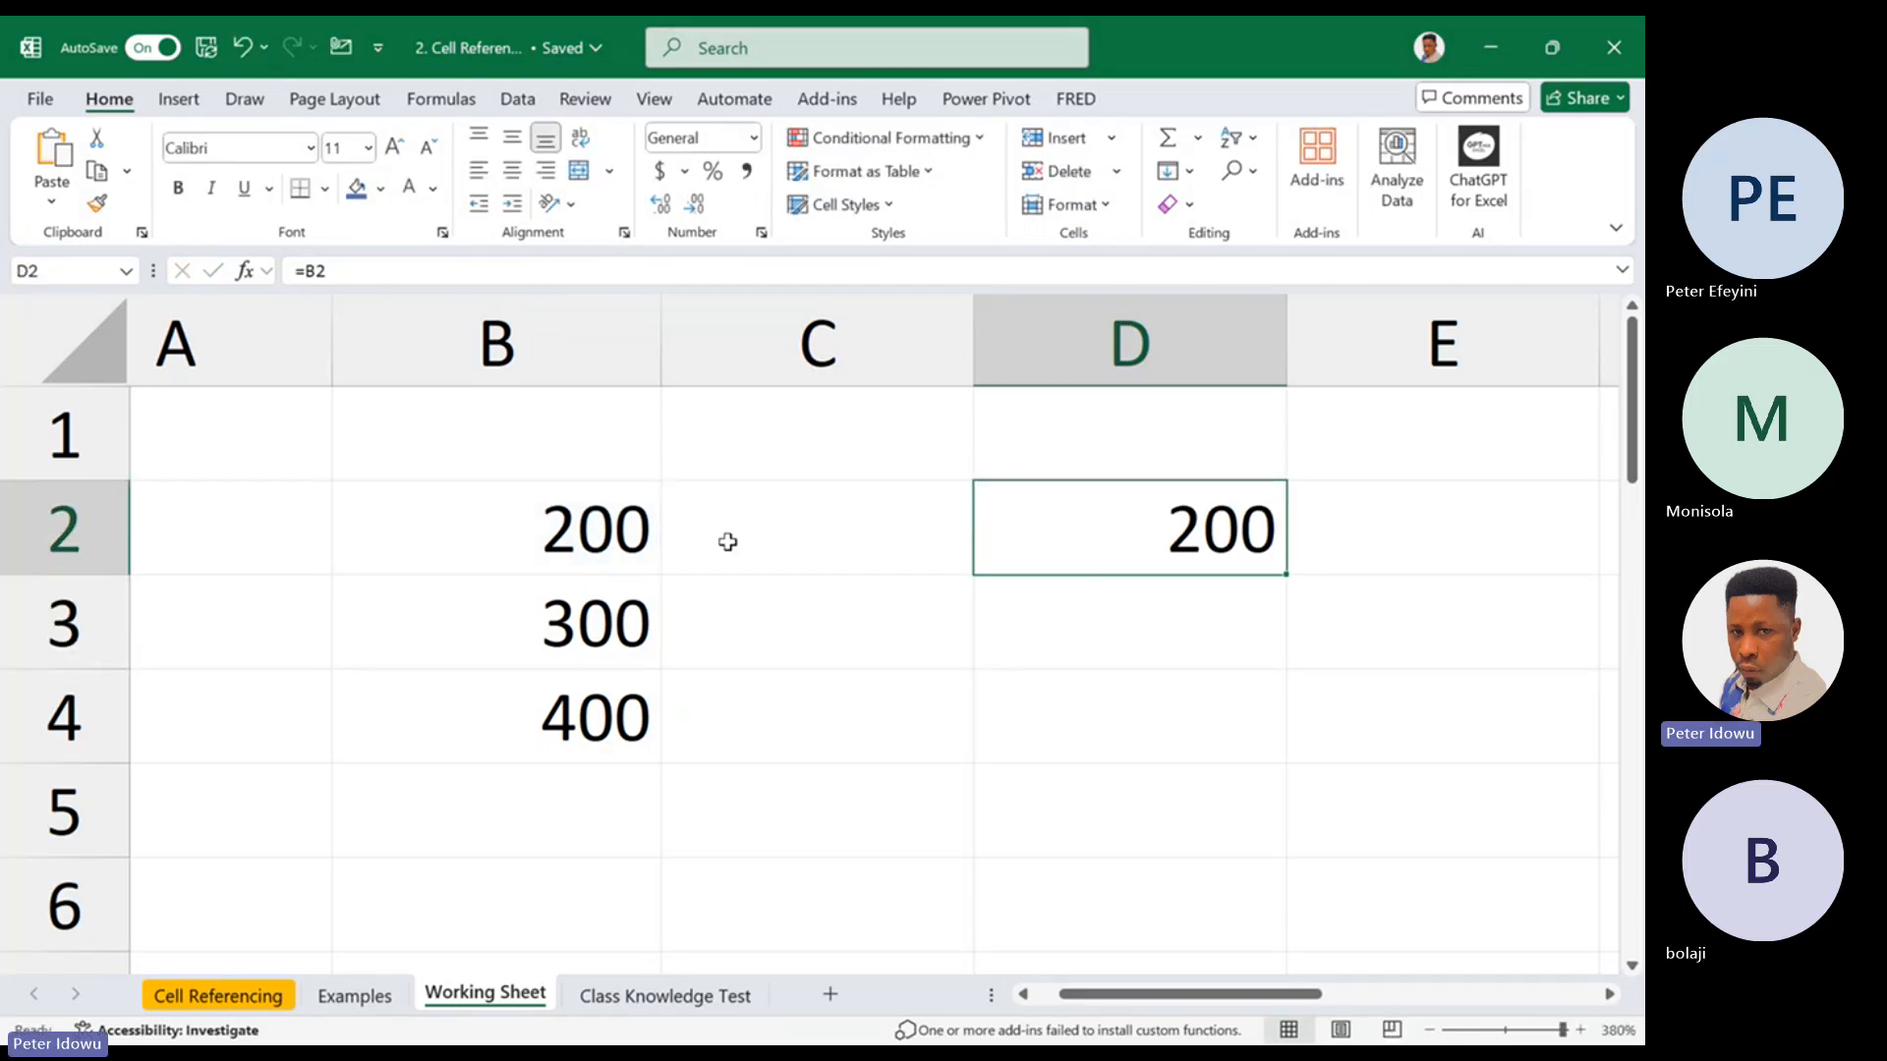
pyautogui.doubleClick(1140, 522)
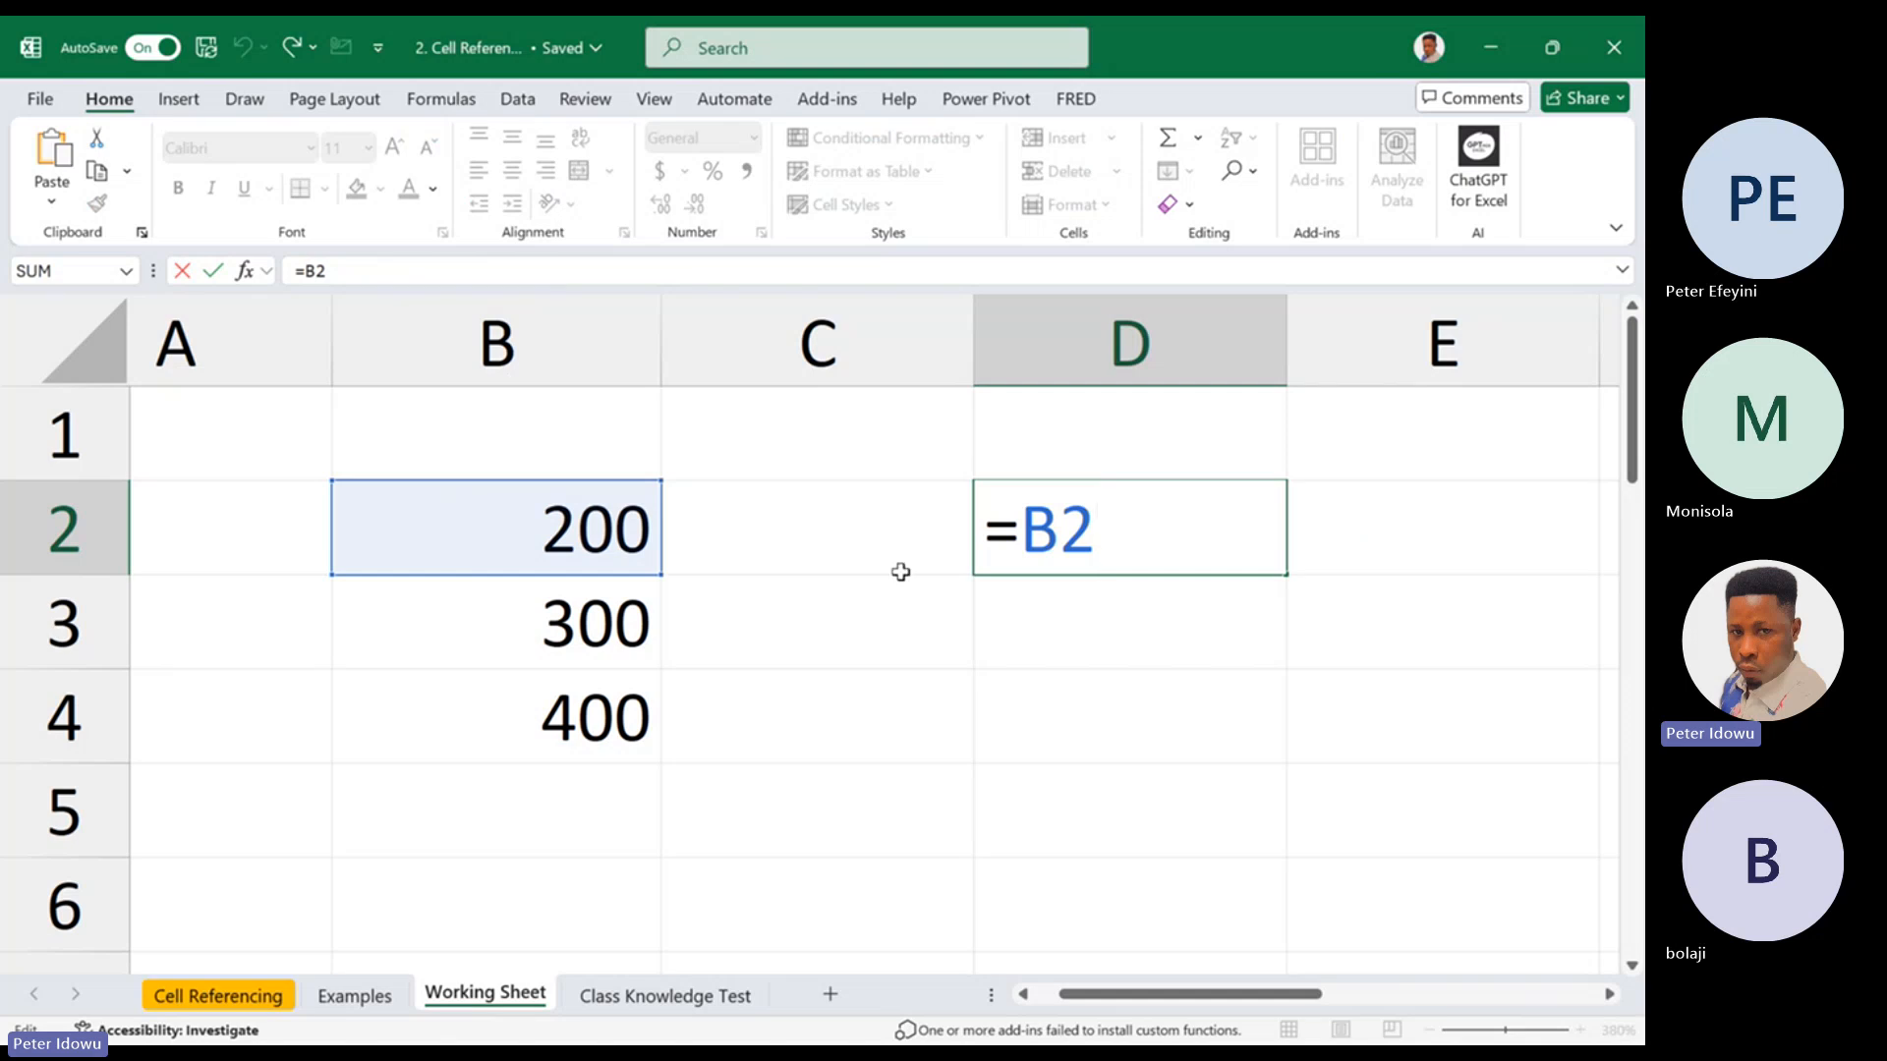
pyautogui.press('Escape')
pyautogui.doubleClick(1229, 531)
pyautogui.press('Escape')
pyautogui.moveTo(1280, 579); pyautogui.dragTo(1219, 776)
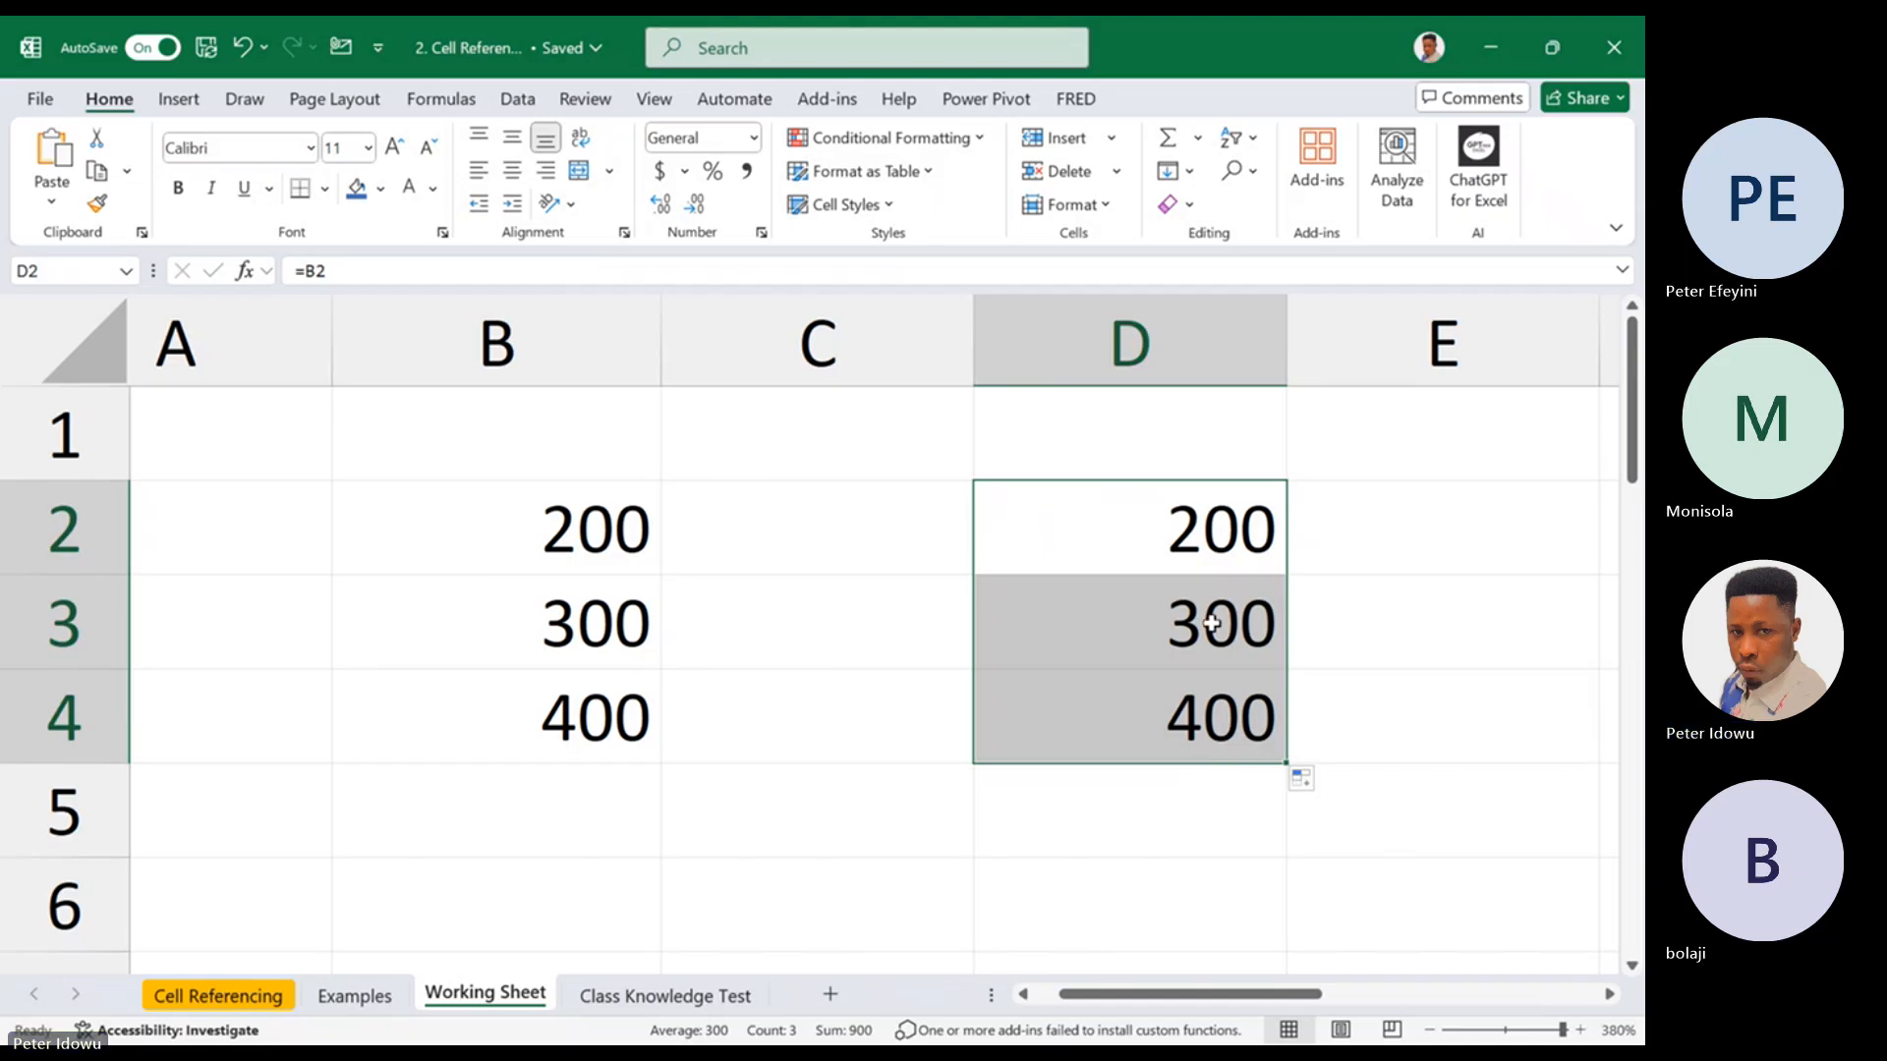
pyautogui.doubleClick(1227, 498)
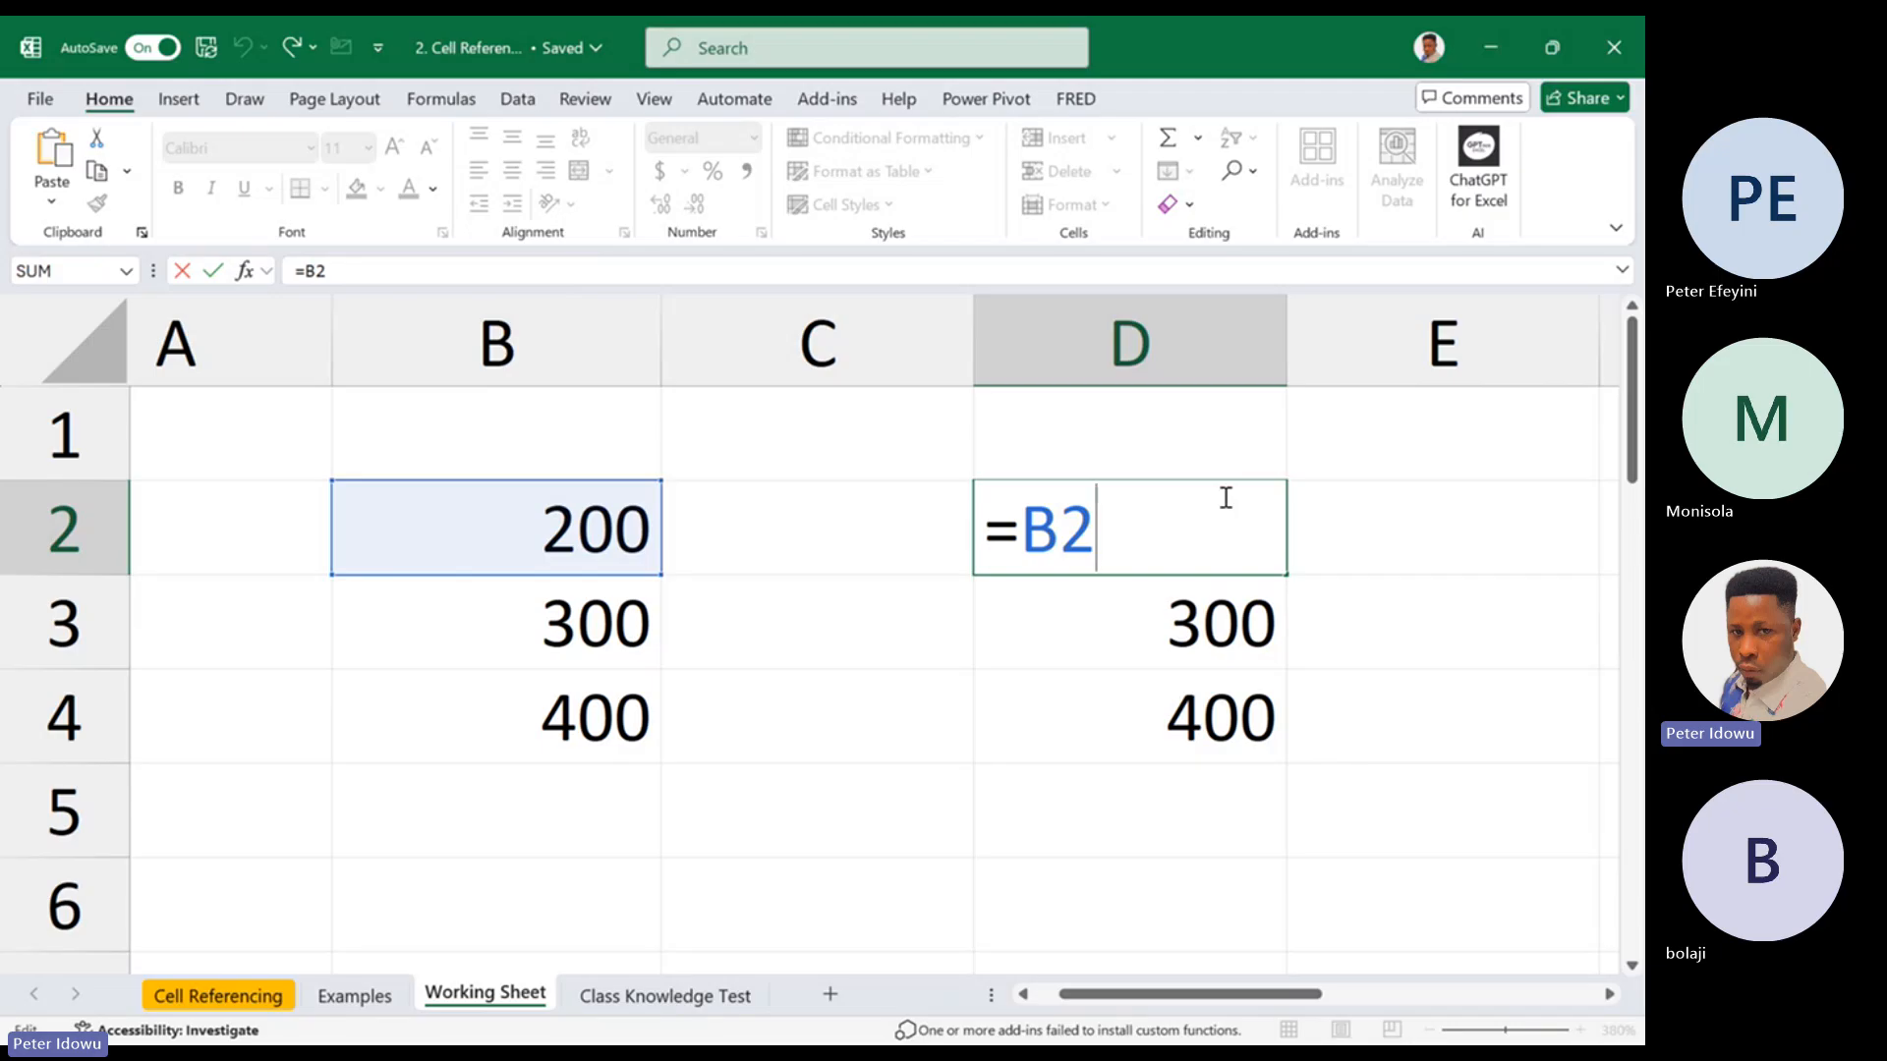
pyautogui.press('Escape')
pyautogui.moveTo(1286, 577); pyautogui.dragTo(1246, 726)
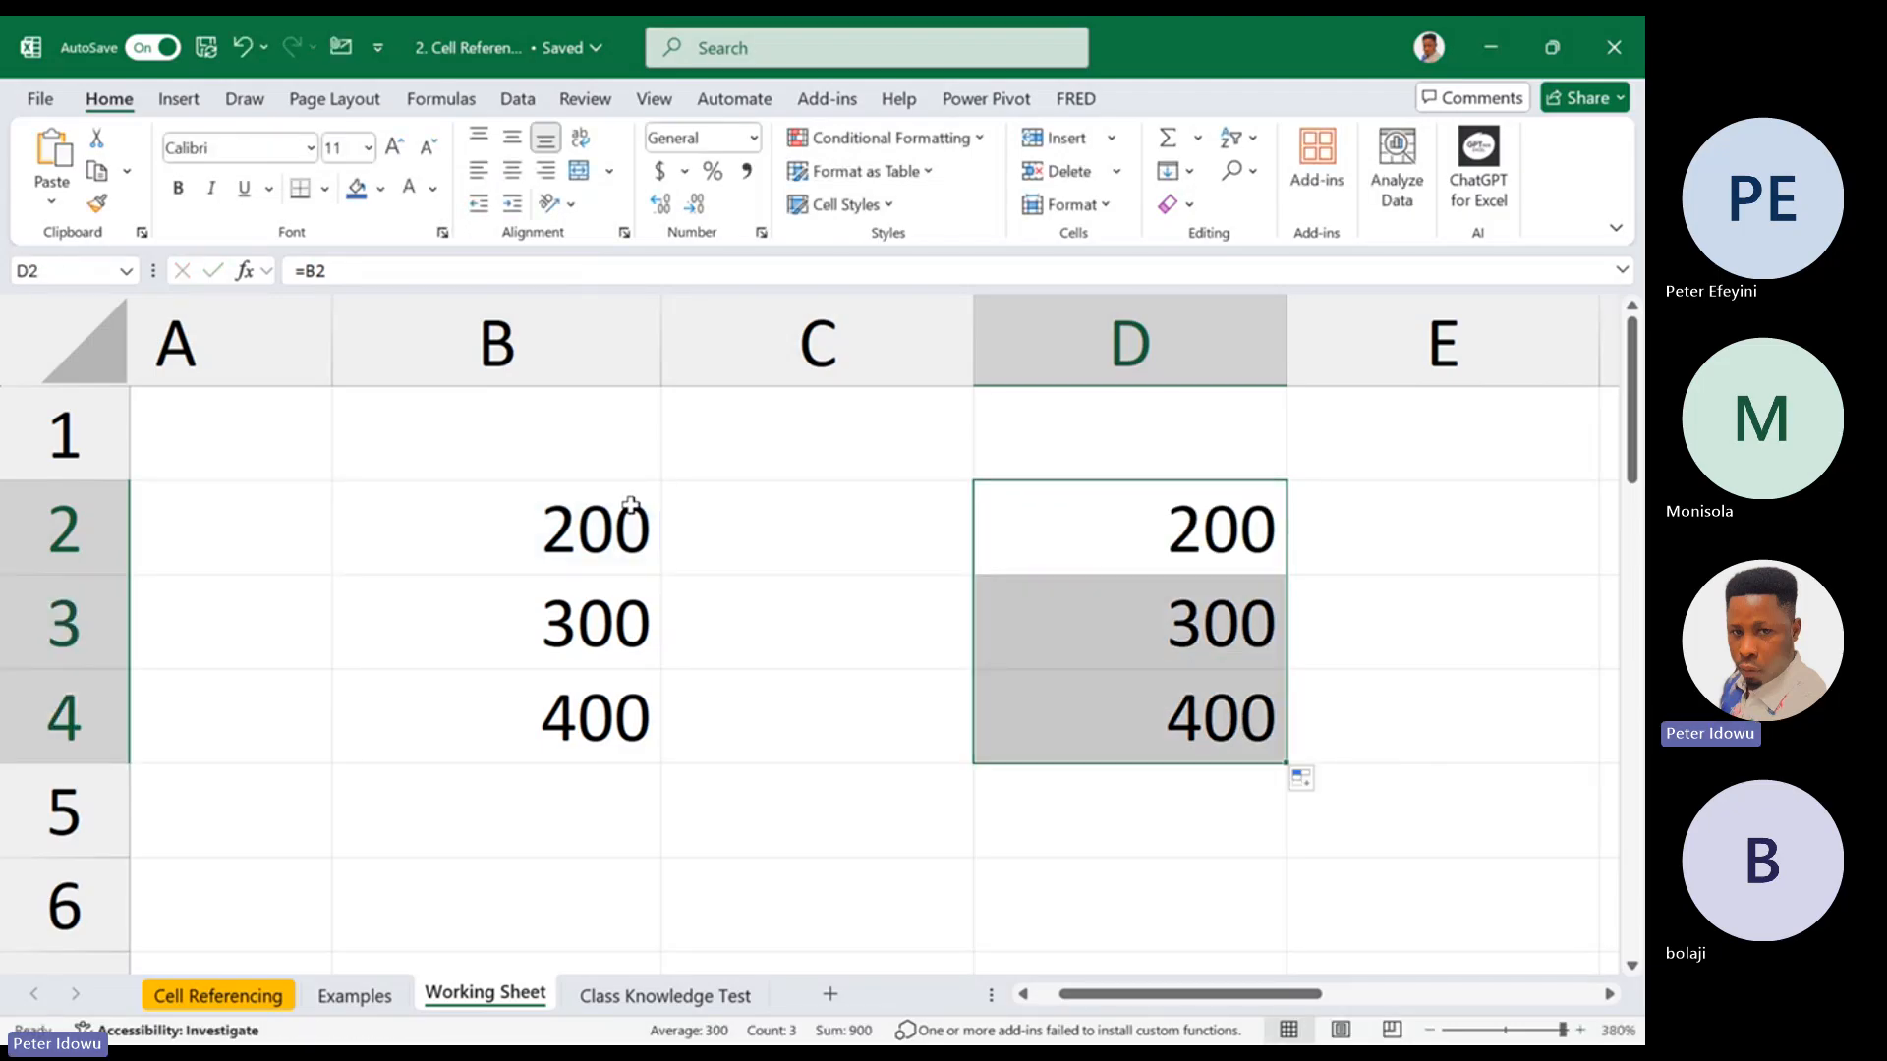
# Examine which cells the formulas in D2, D3 and D4 refer to
pyautogui.doubleClick(1066, 530)
pyautogui.press('Escape')
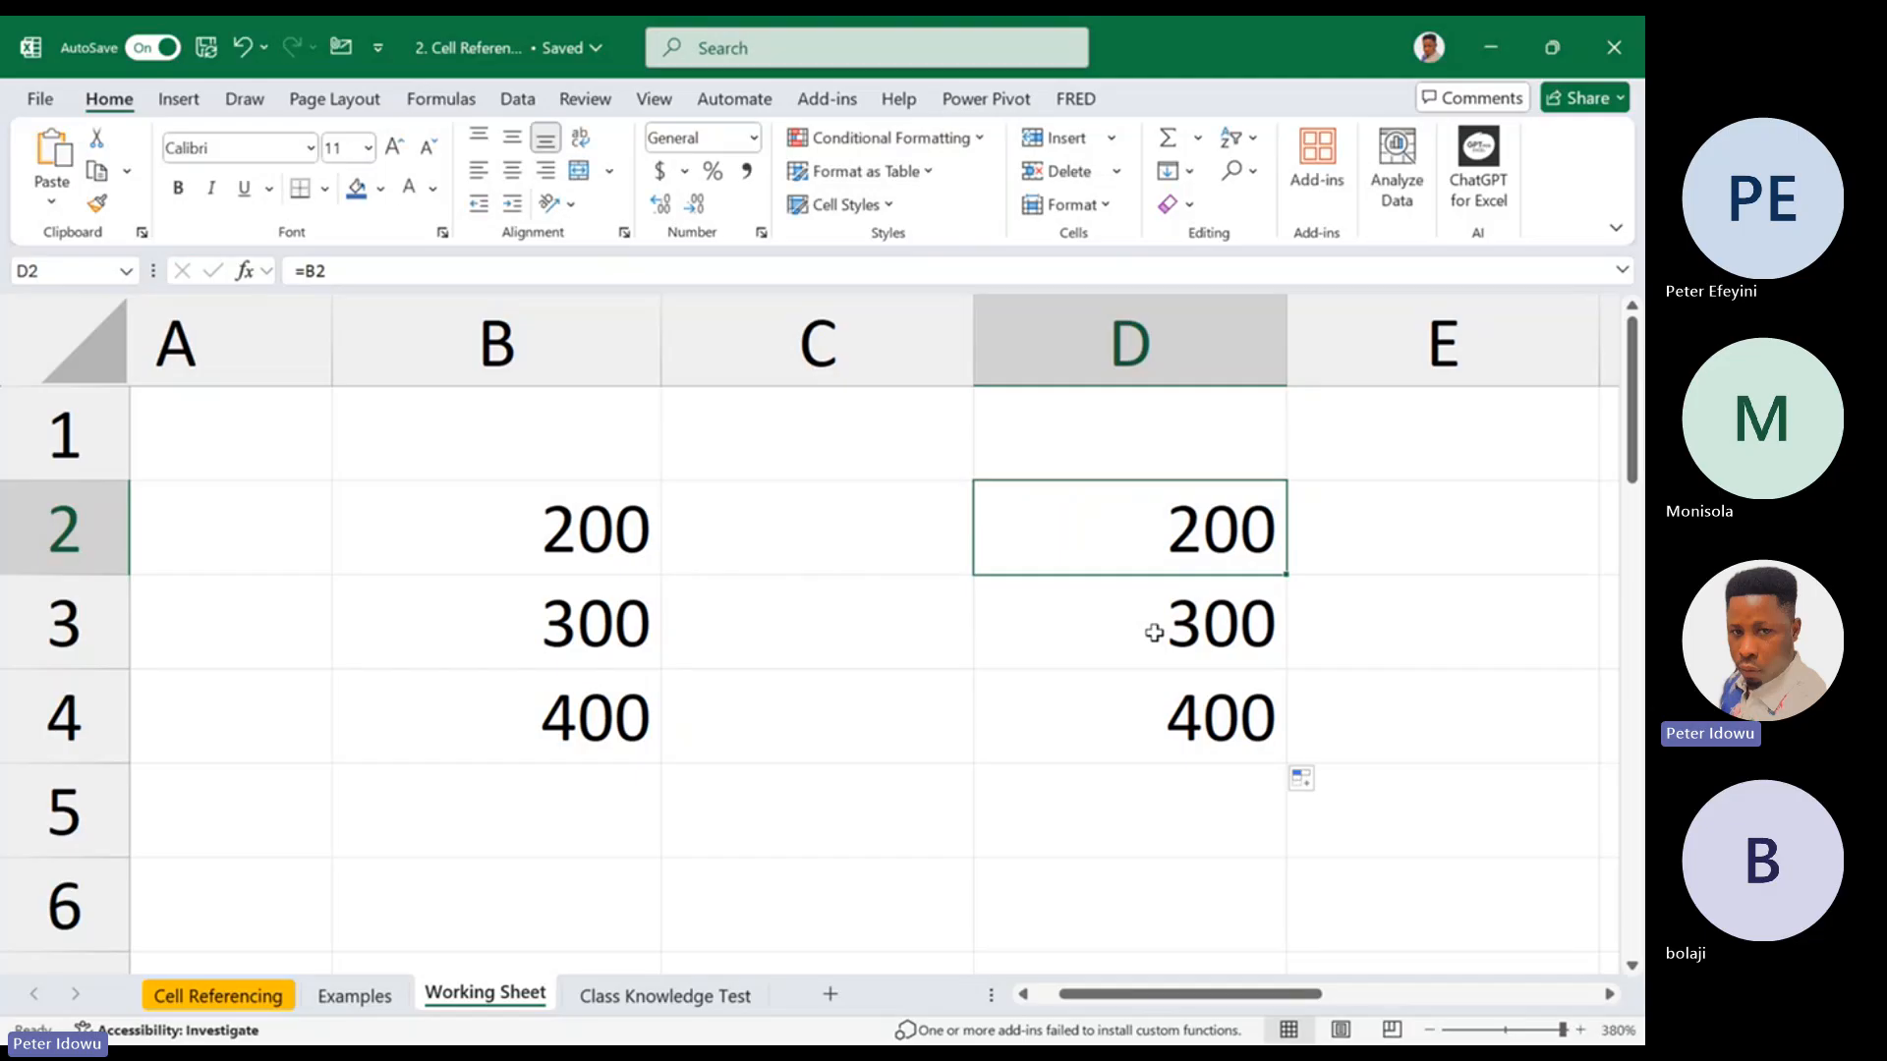
pyautogui.doubleClick(1154, 633)
pyautogui.press('Escape')
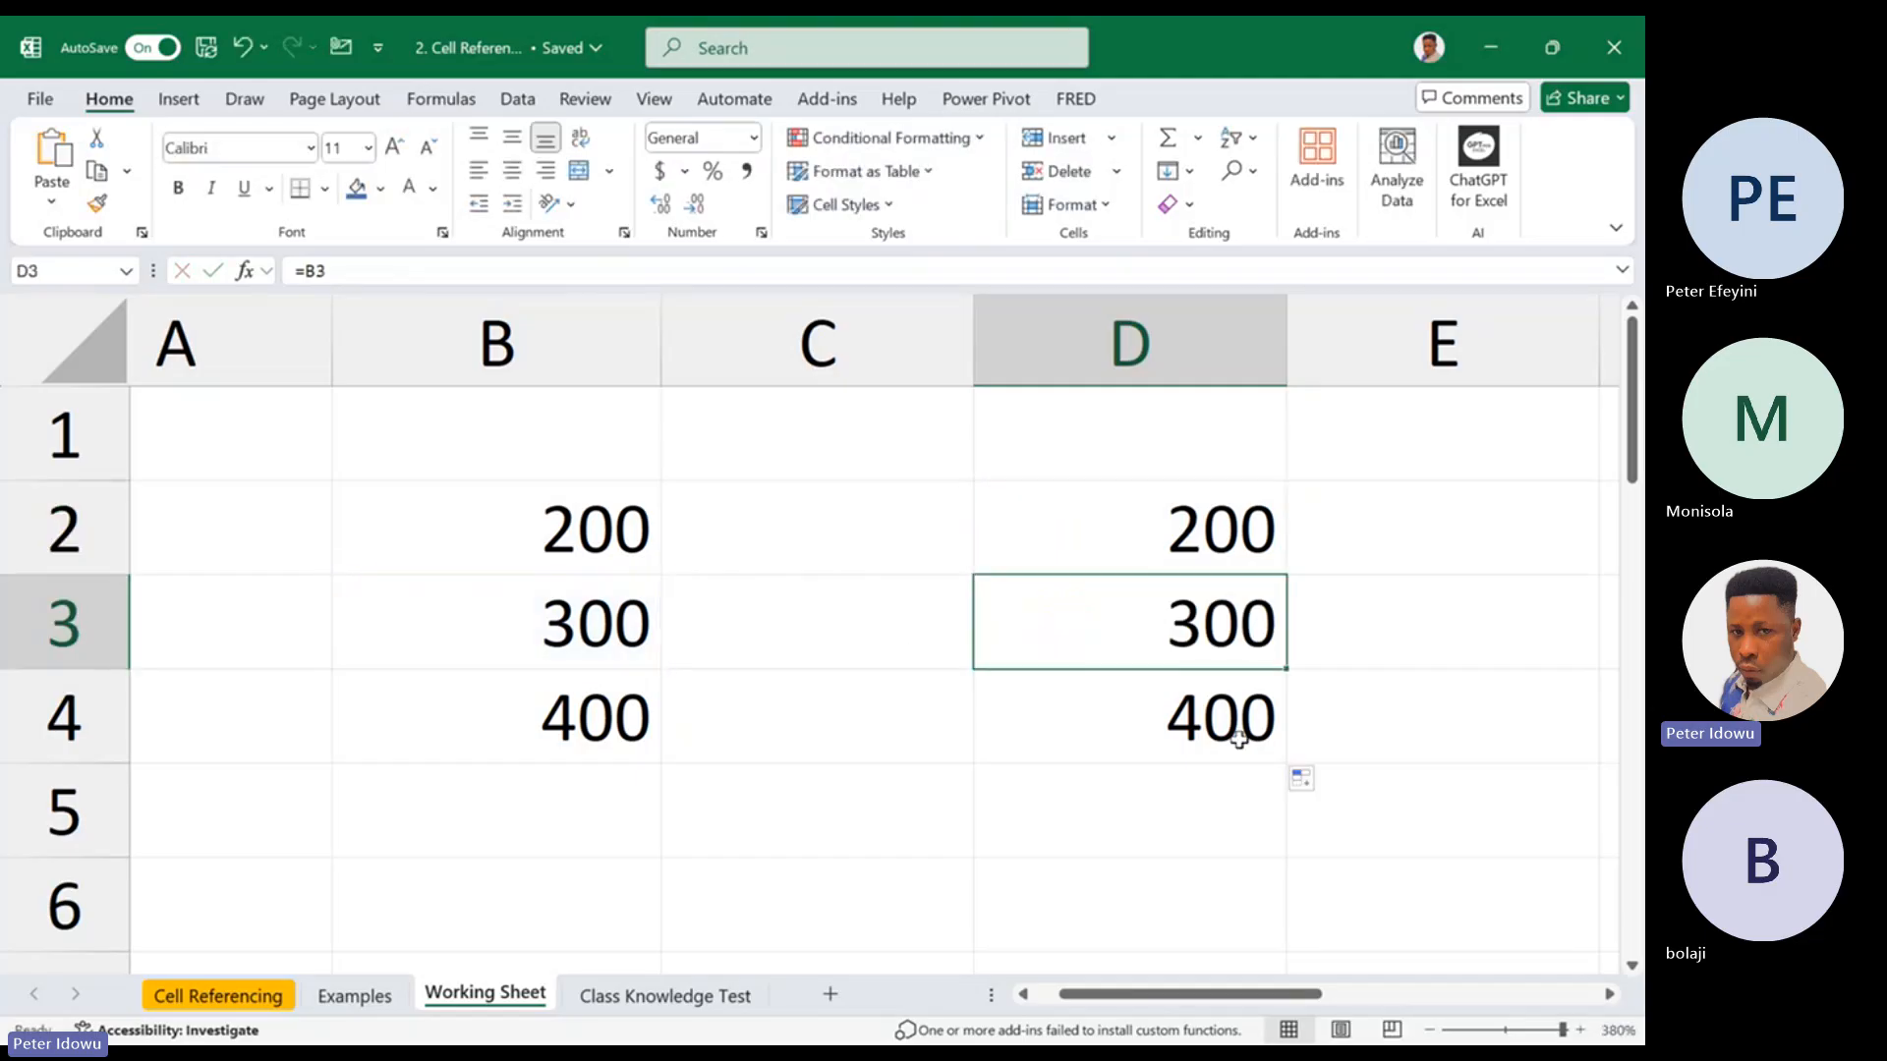
pyautogui.doubleClick(1239, 739)
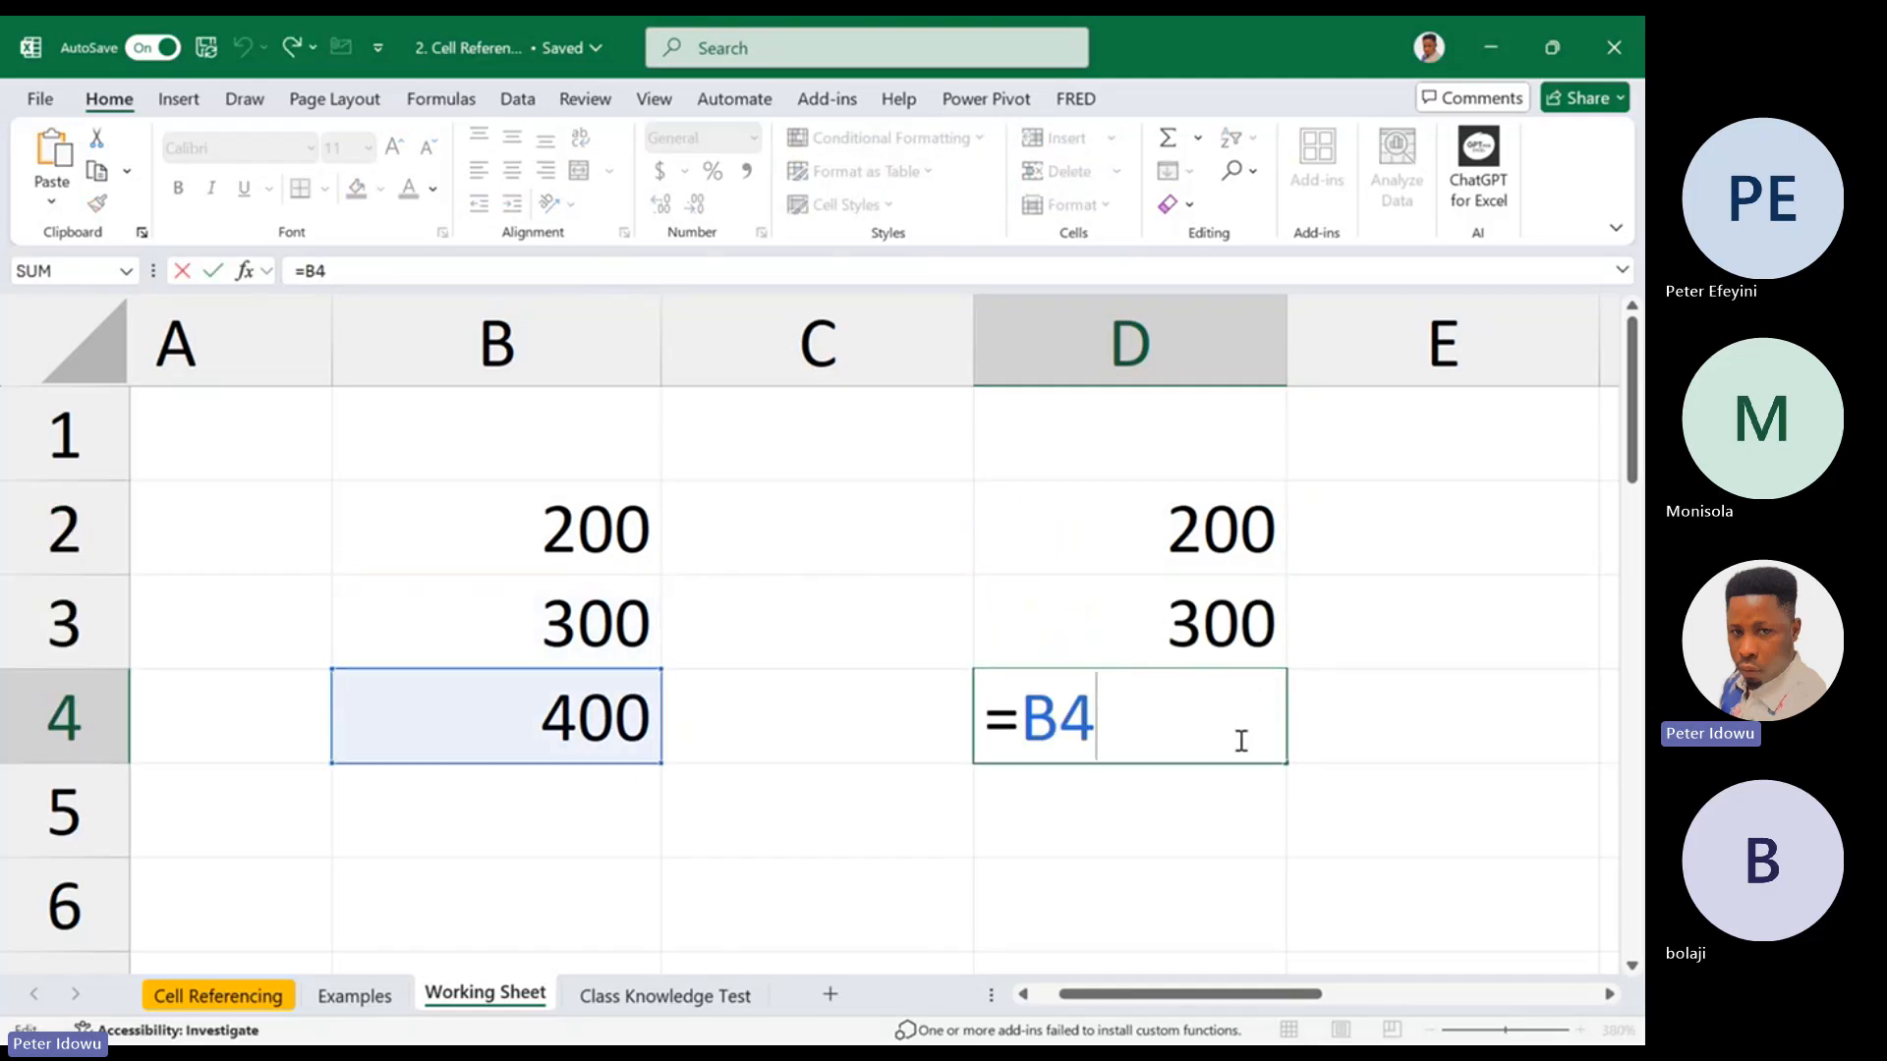
pyautogui.press('Escape')
# Clear the contents of the range D2:D4
pyautogui.moveTo(1130, 531); pyautogui.dragTo(1124, 724)
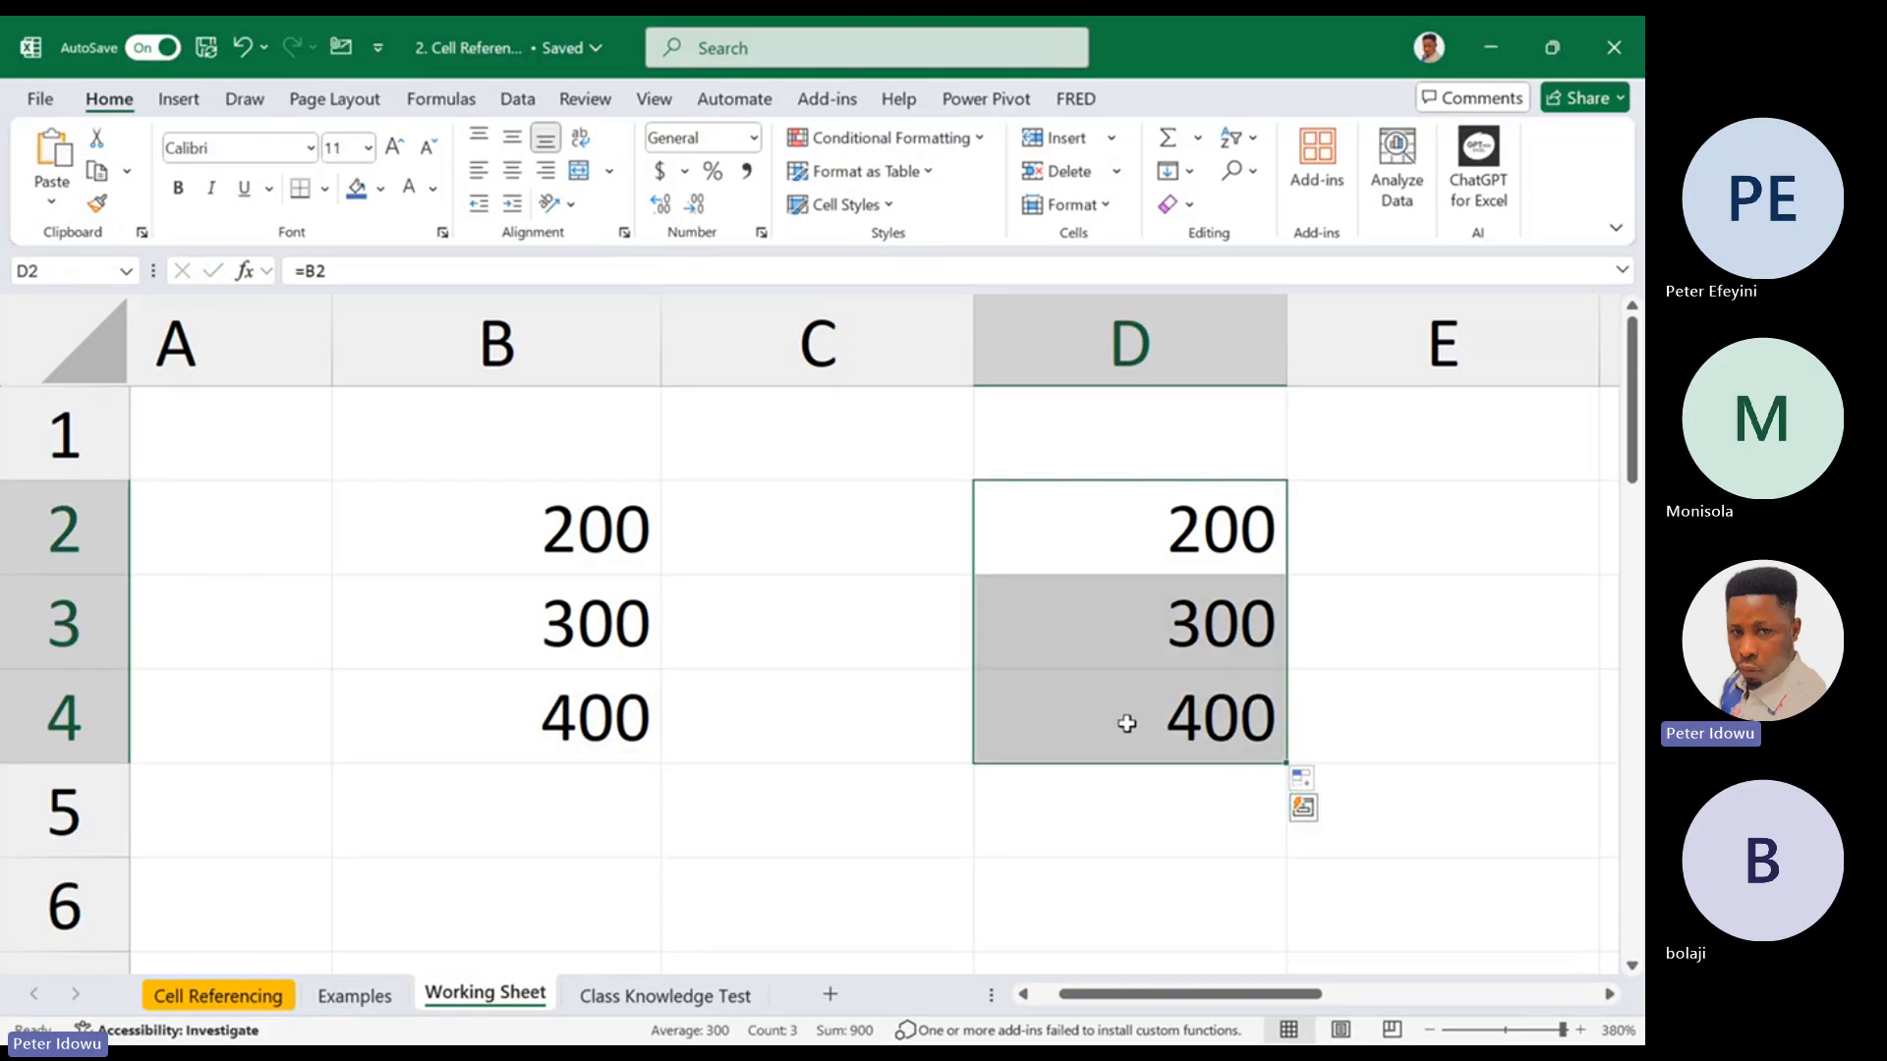
pyautogui.rightClick(1198, 528)
pyautogui.press('Escape')
pyautogui.press('Delete')
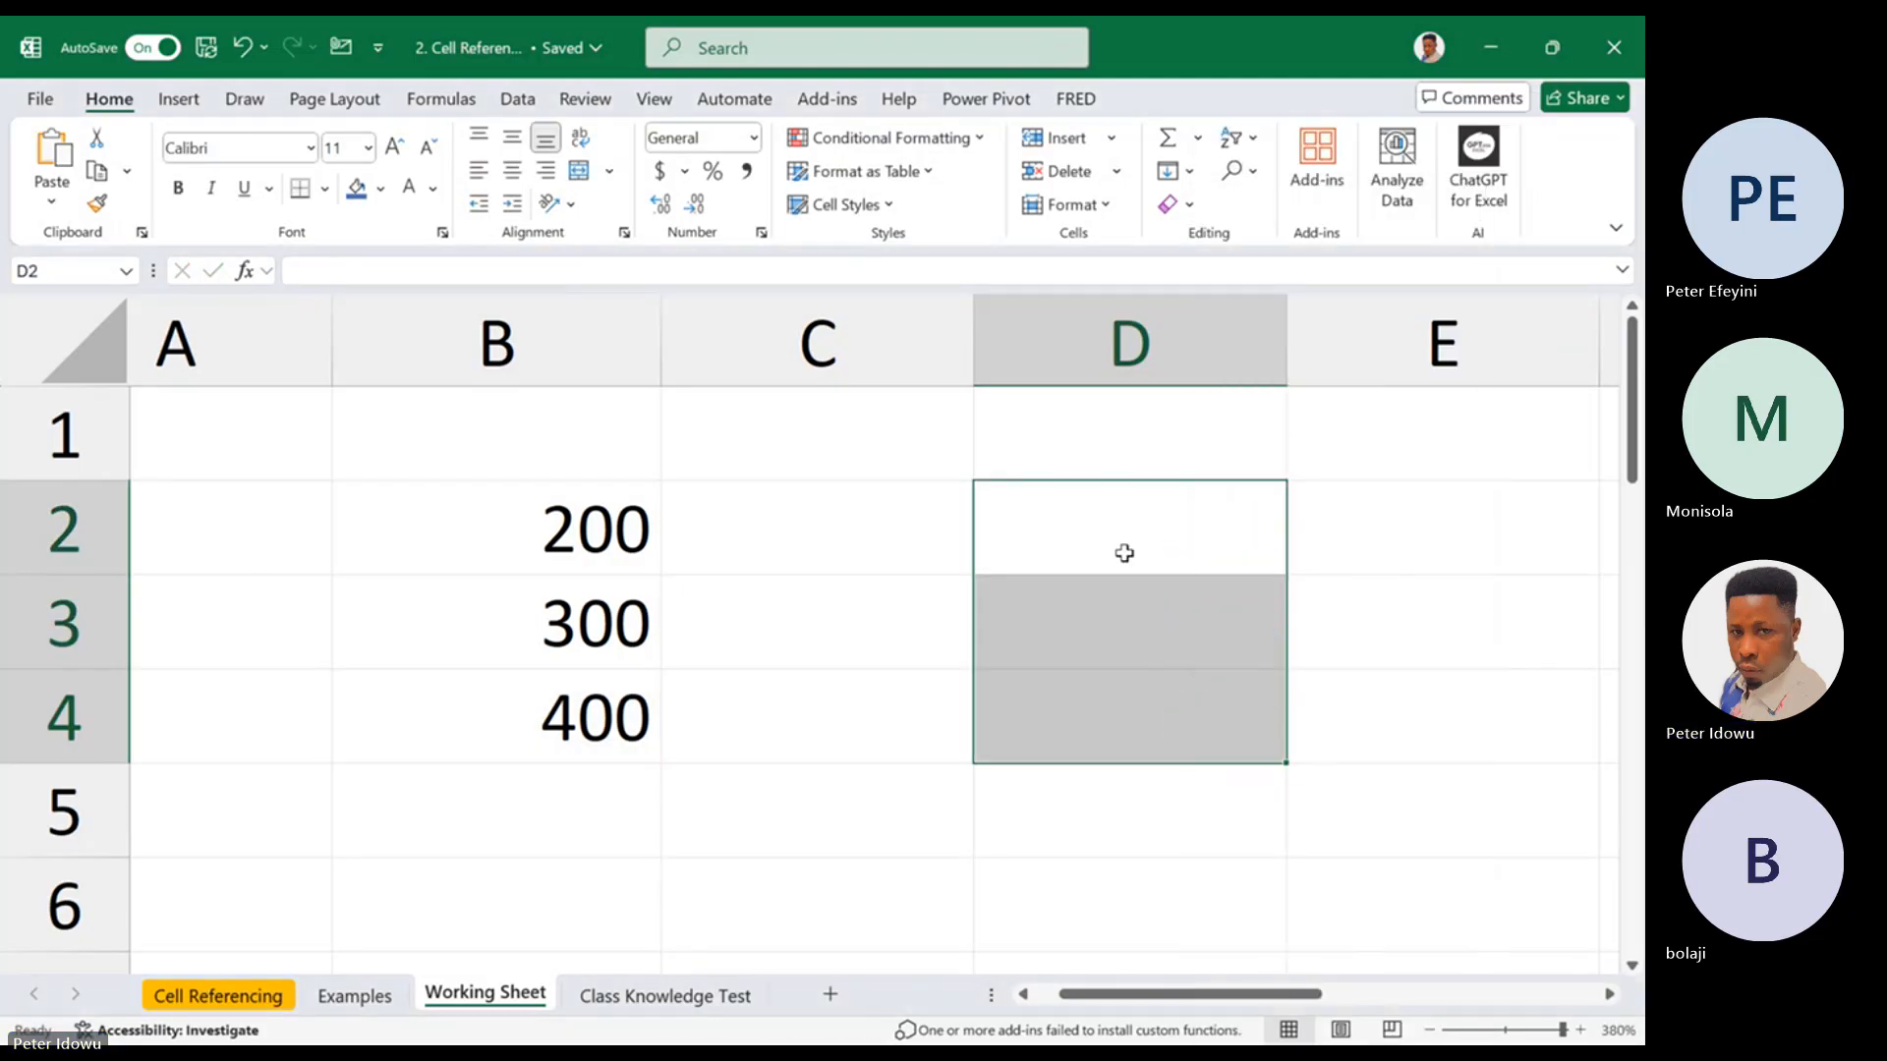
# Enter a formula in cell C5 that references cell B2
pyautogui.moveTo(1227, 999); pyautogui.dragTo(1191, 988)
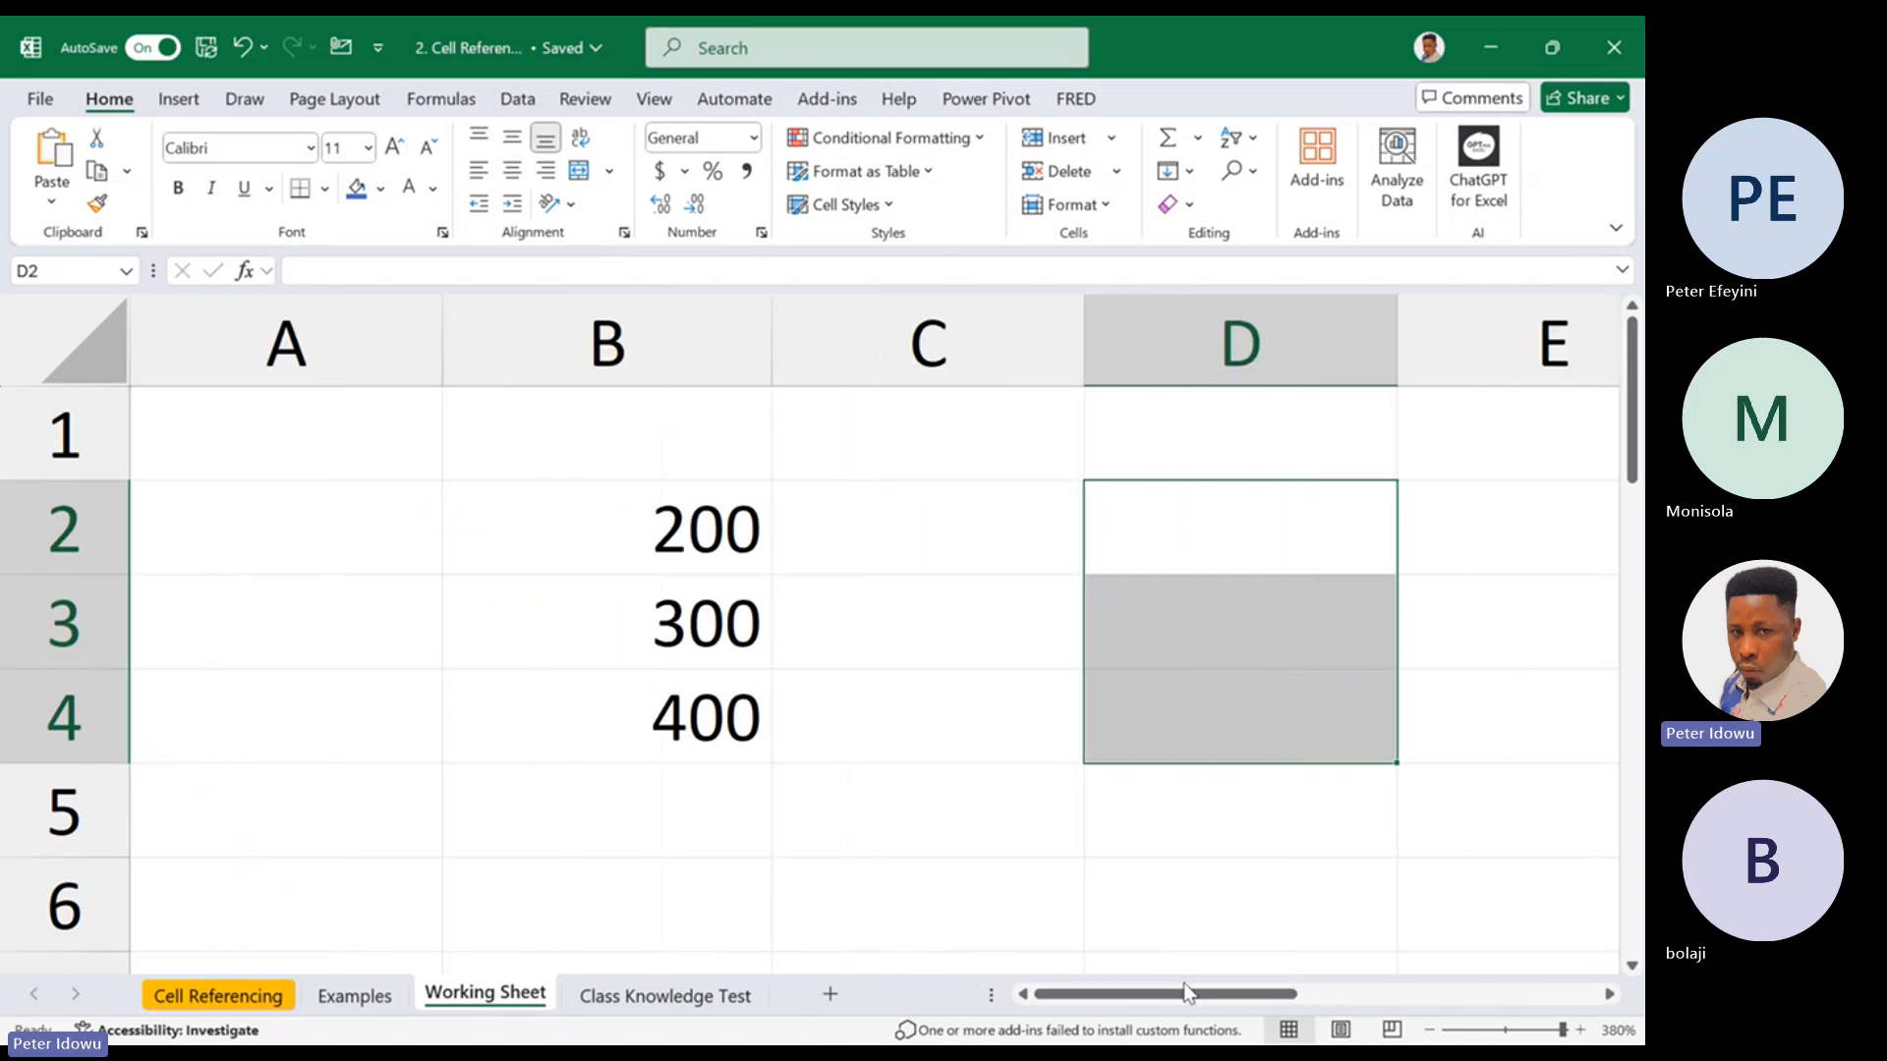
pyautogui.moveTo(694, 537); pyautogui.dragTo(685, 710)
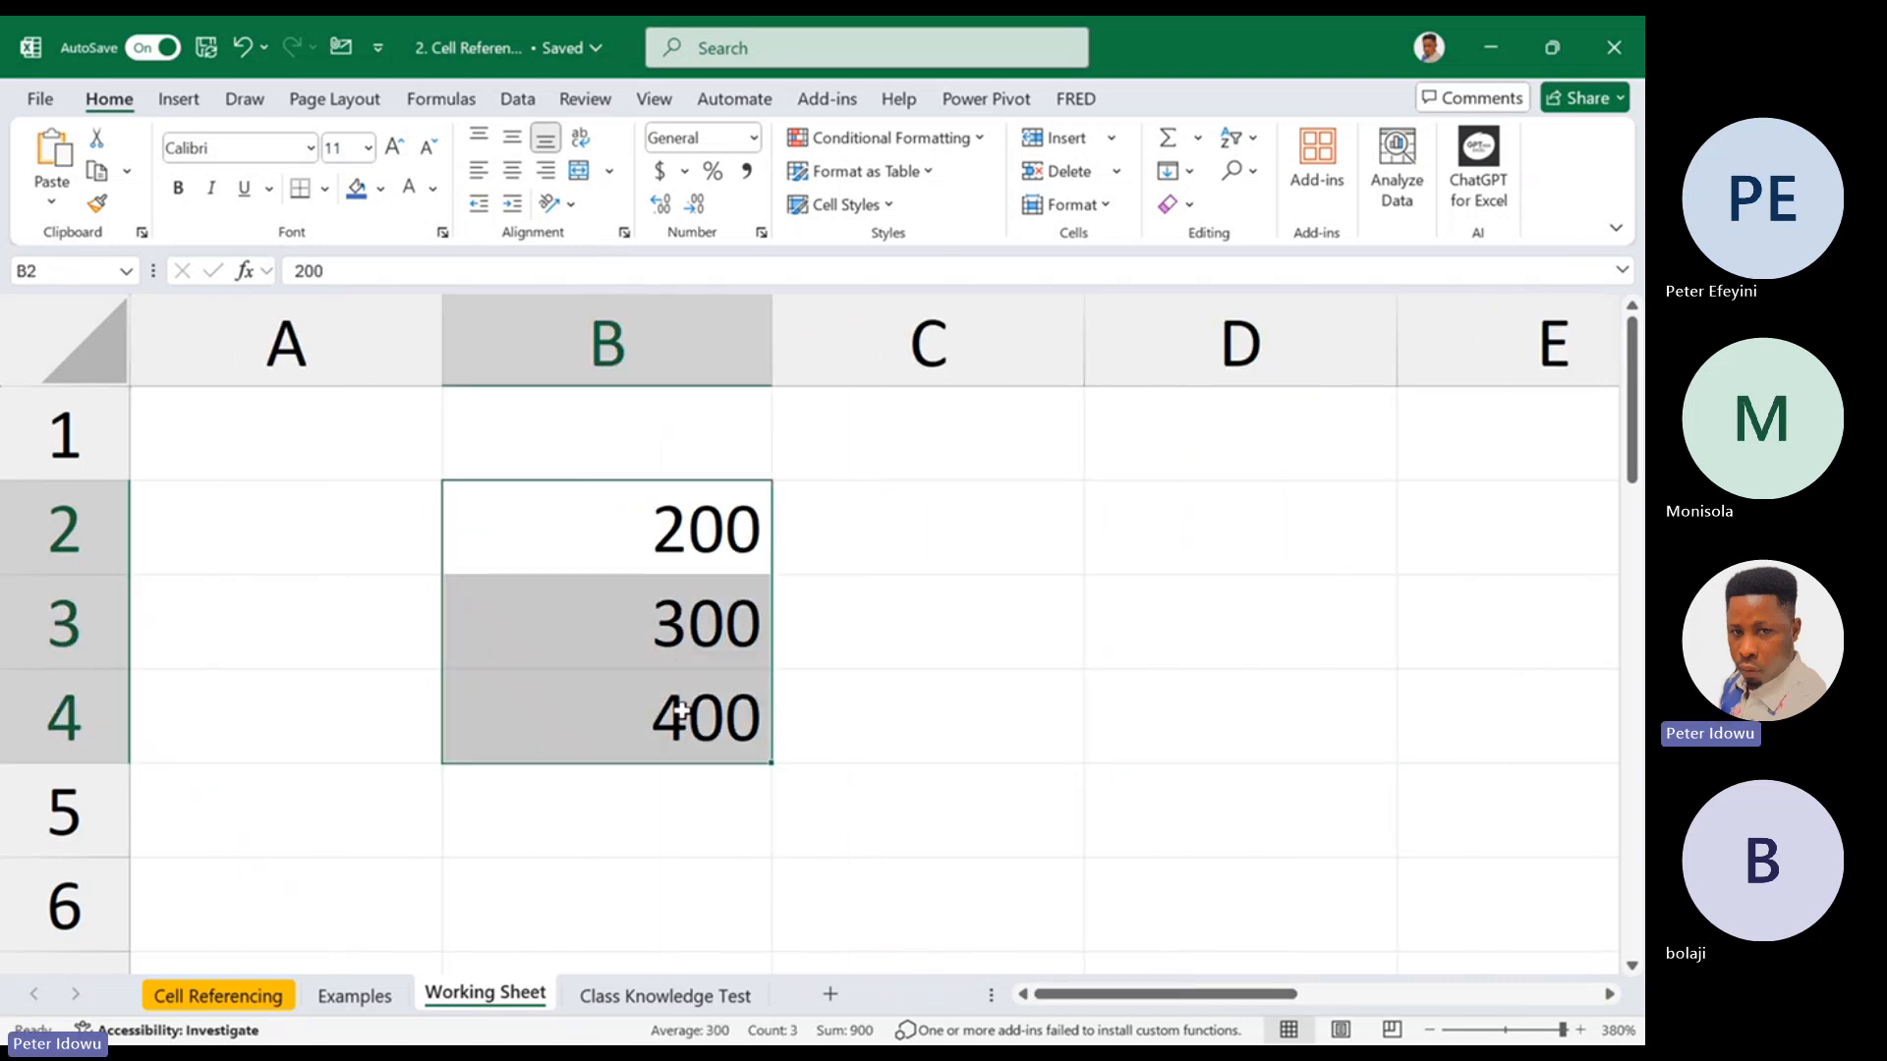
pyautogui.click(956, 816)
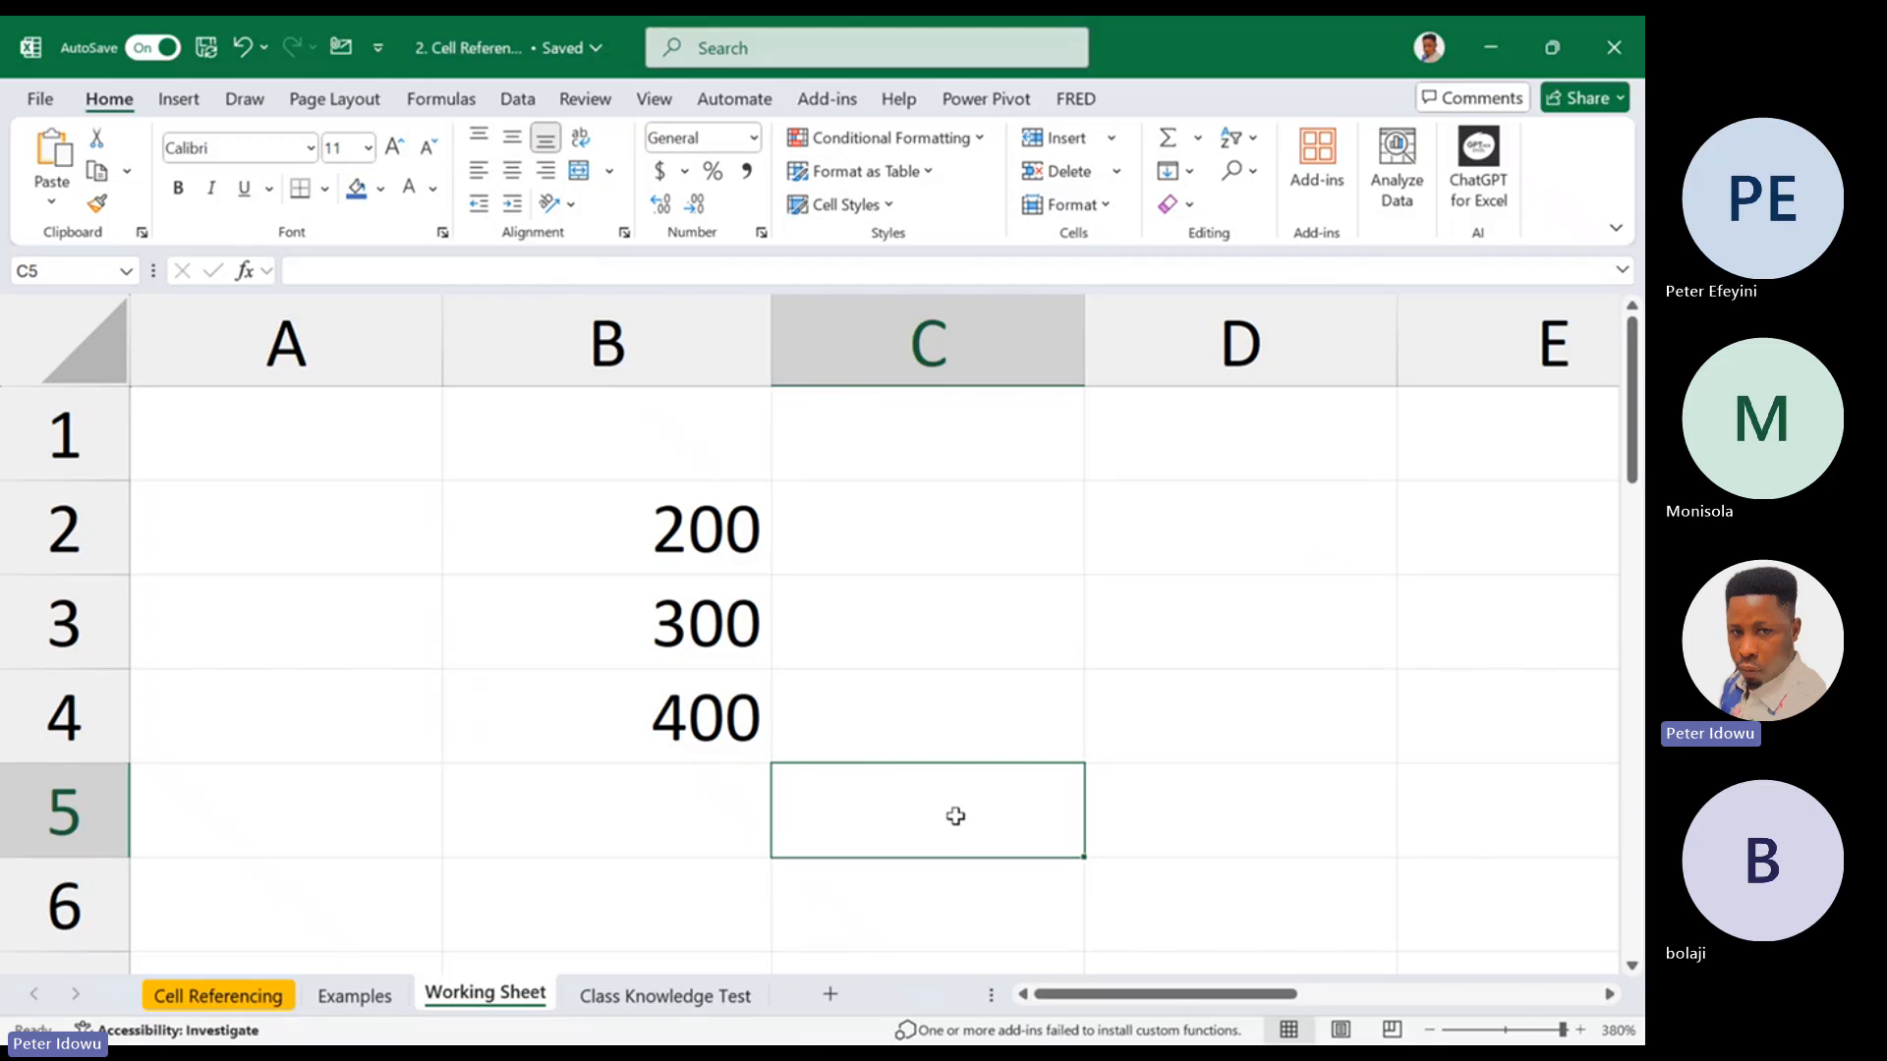
pyautogui.write('=')
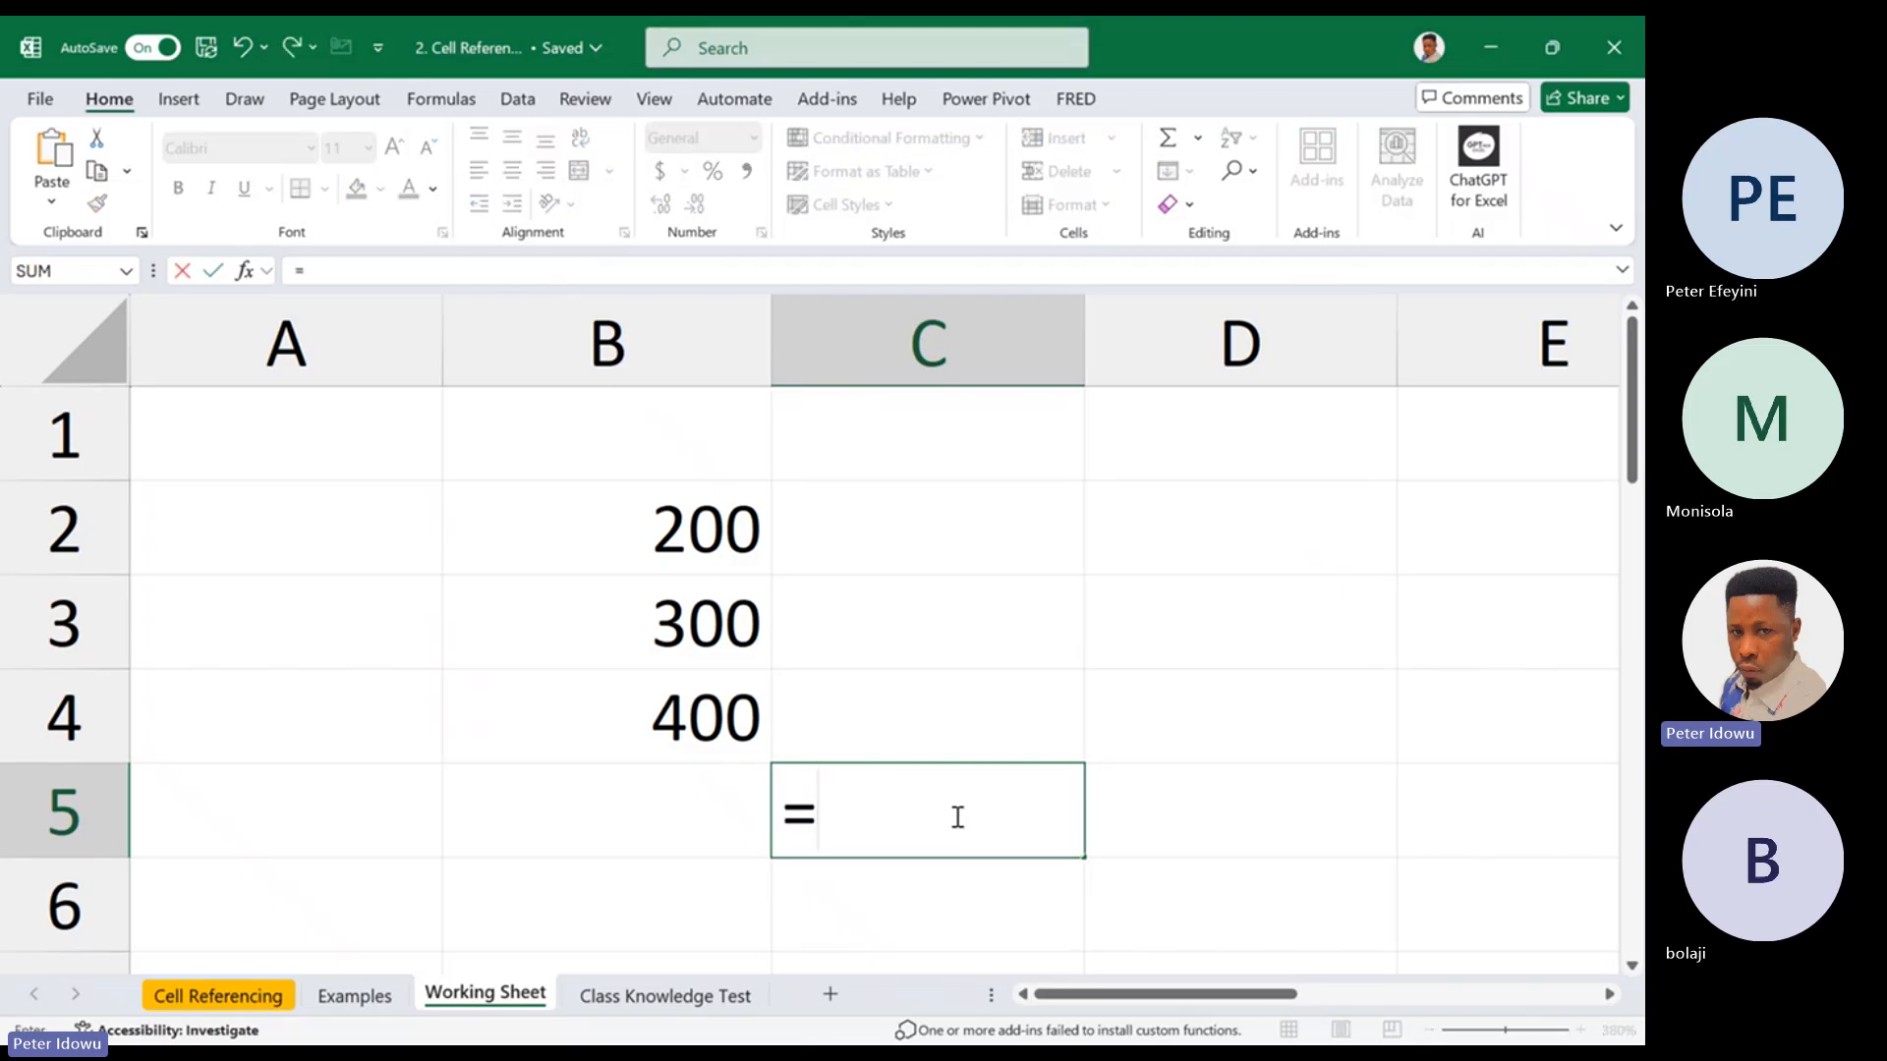
pyautogui.click(732, 522)
pyautogui.press('Return')
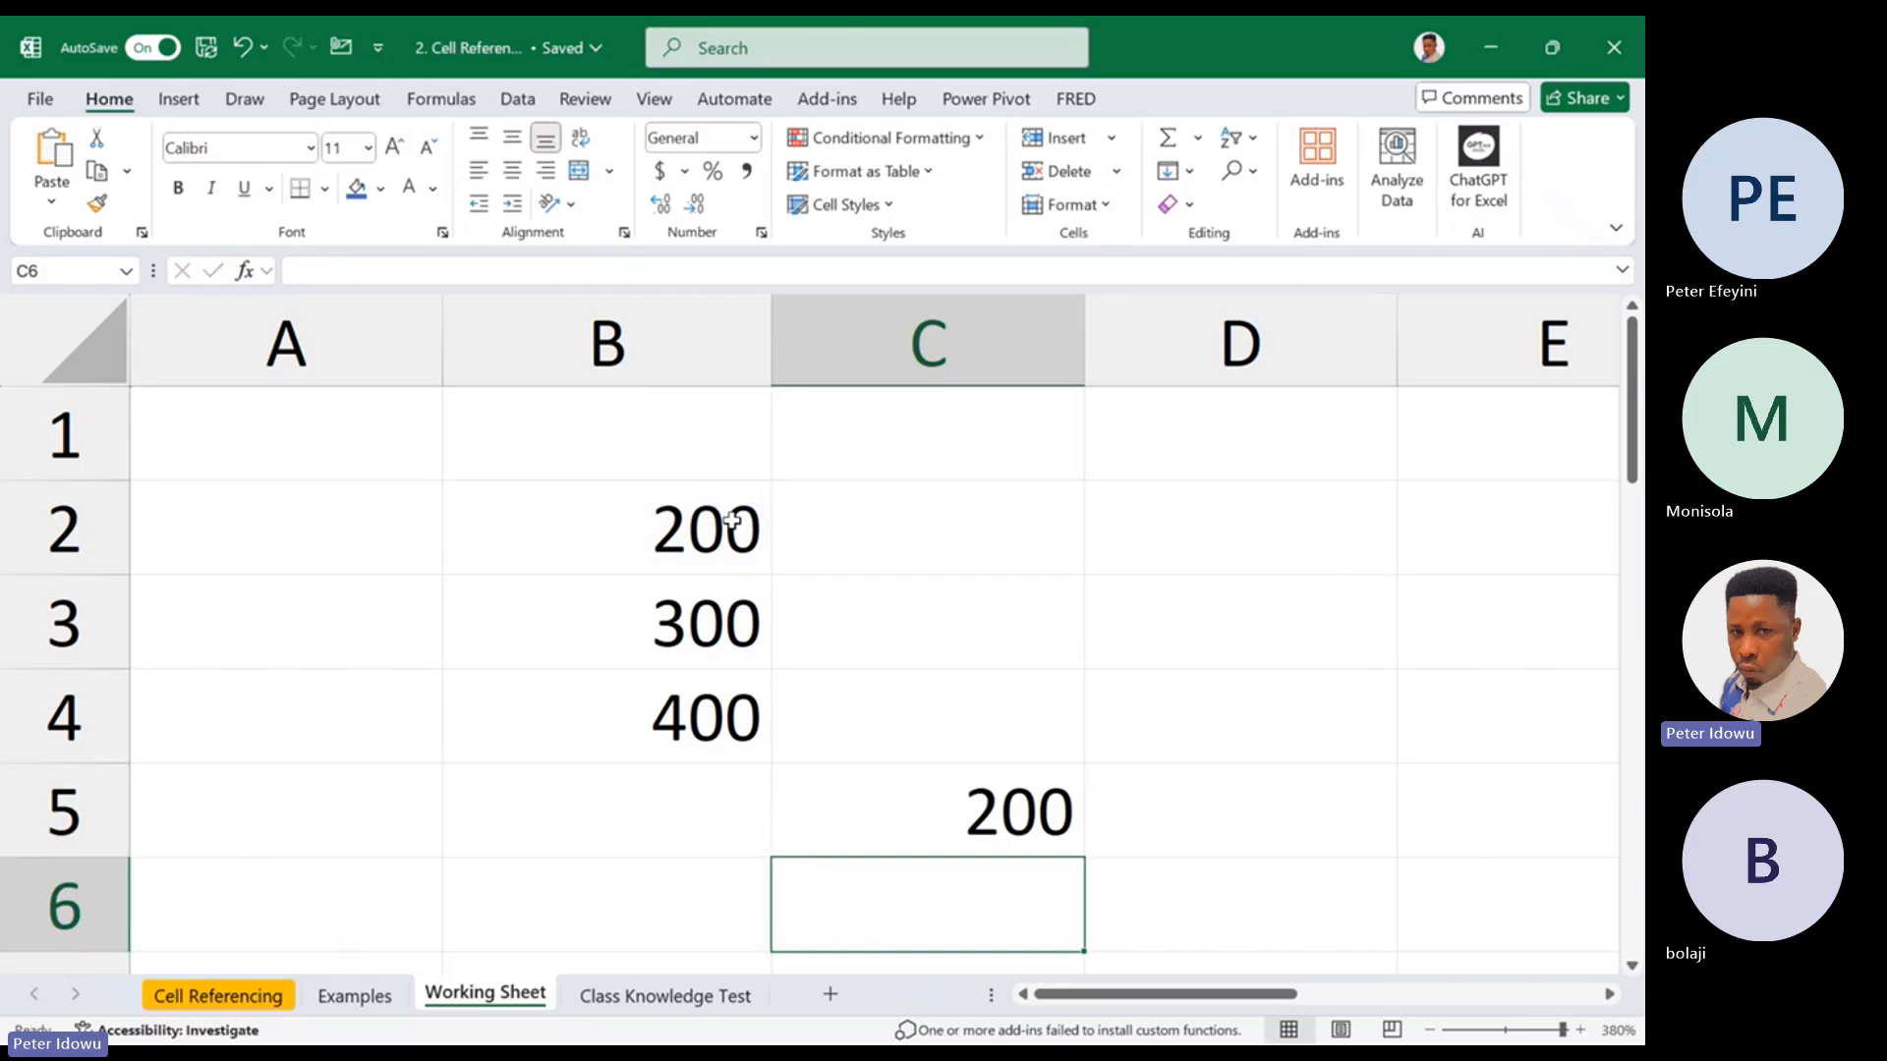
# Check the reference in cell C5 and fill its formula down to cell C6
pyautogui.moveTo(1632, 460); pyautogui.dragTo(1633, 493)
pyautogui.doubleClick(1026, 727)
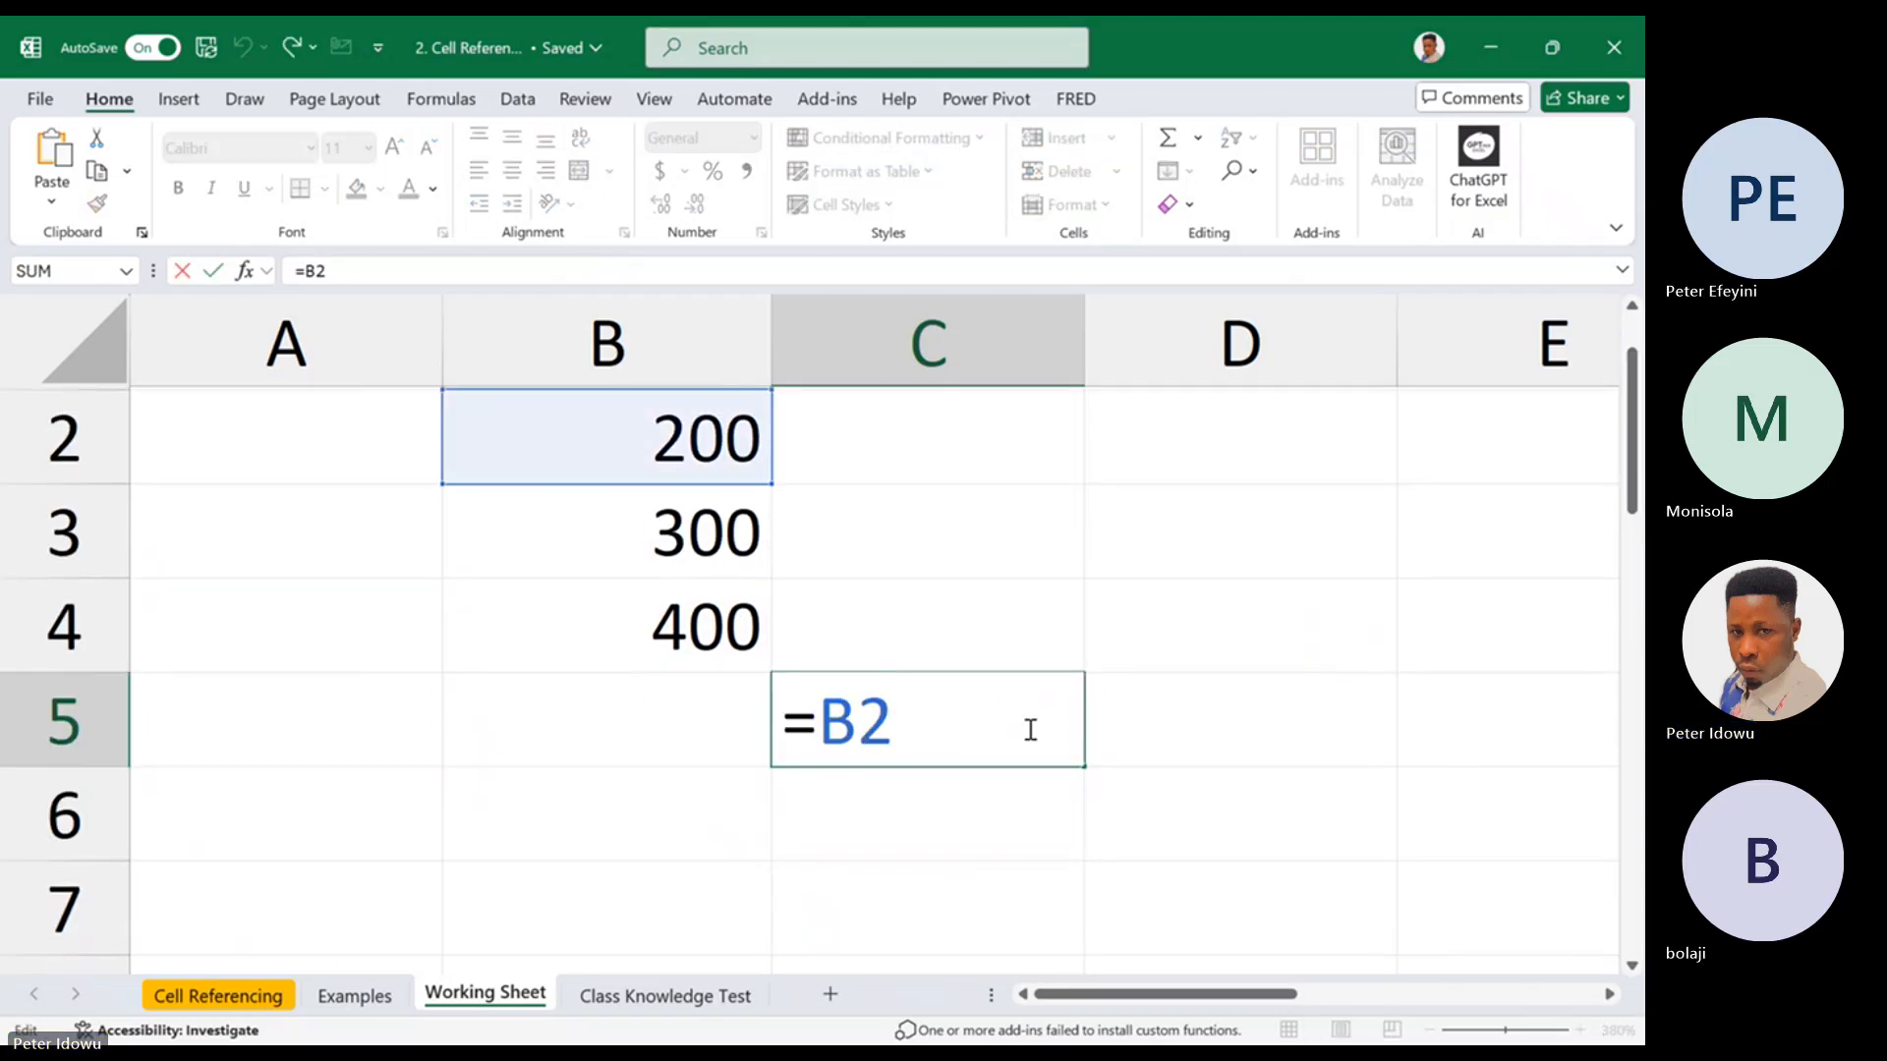
pyautogui.press('Escape')
pyautogui.moveTo(1079, 768); pyautogui.dragTo(1053, 832)
# Compare the cell references used by the formulas in C5 and C6
pyautogui.doubleClick(1005, 832)
pyautogui.press('Escape')
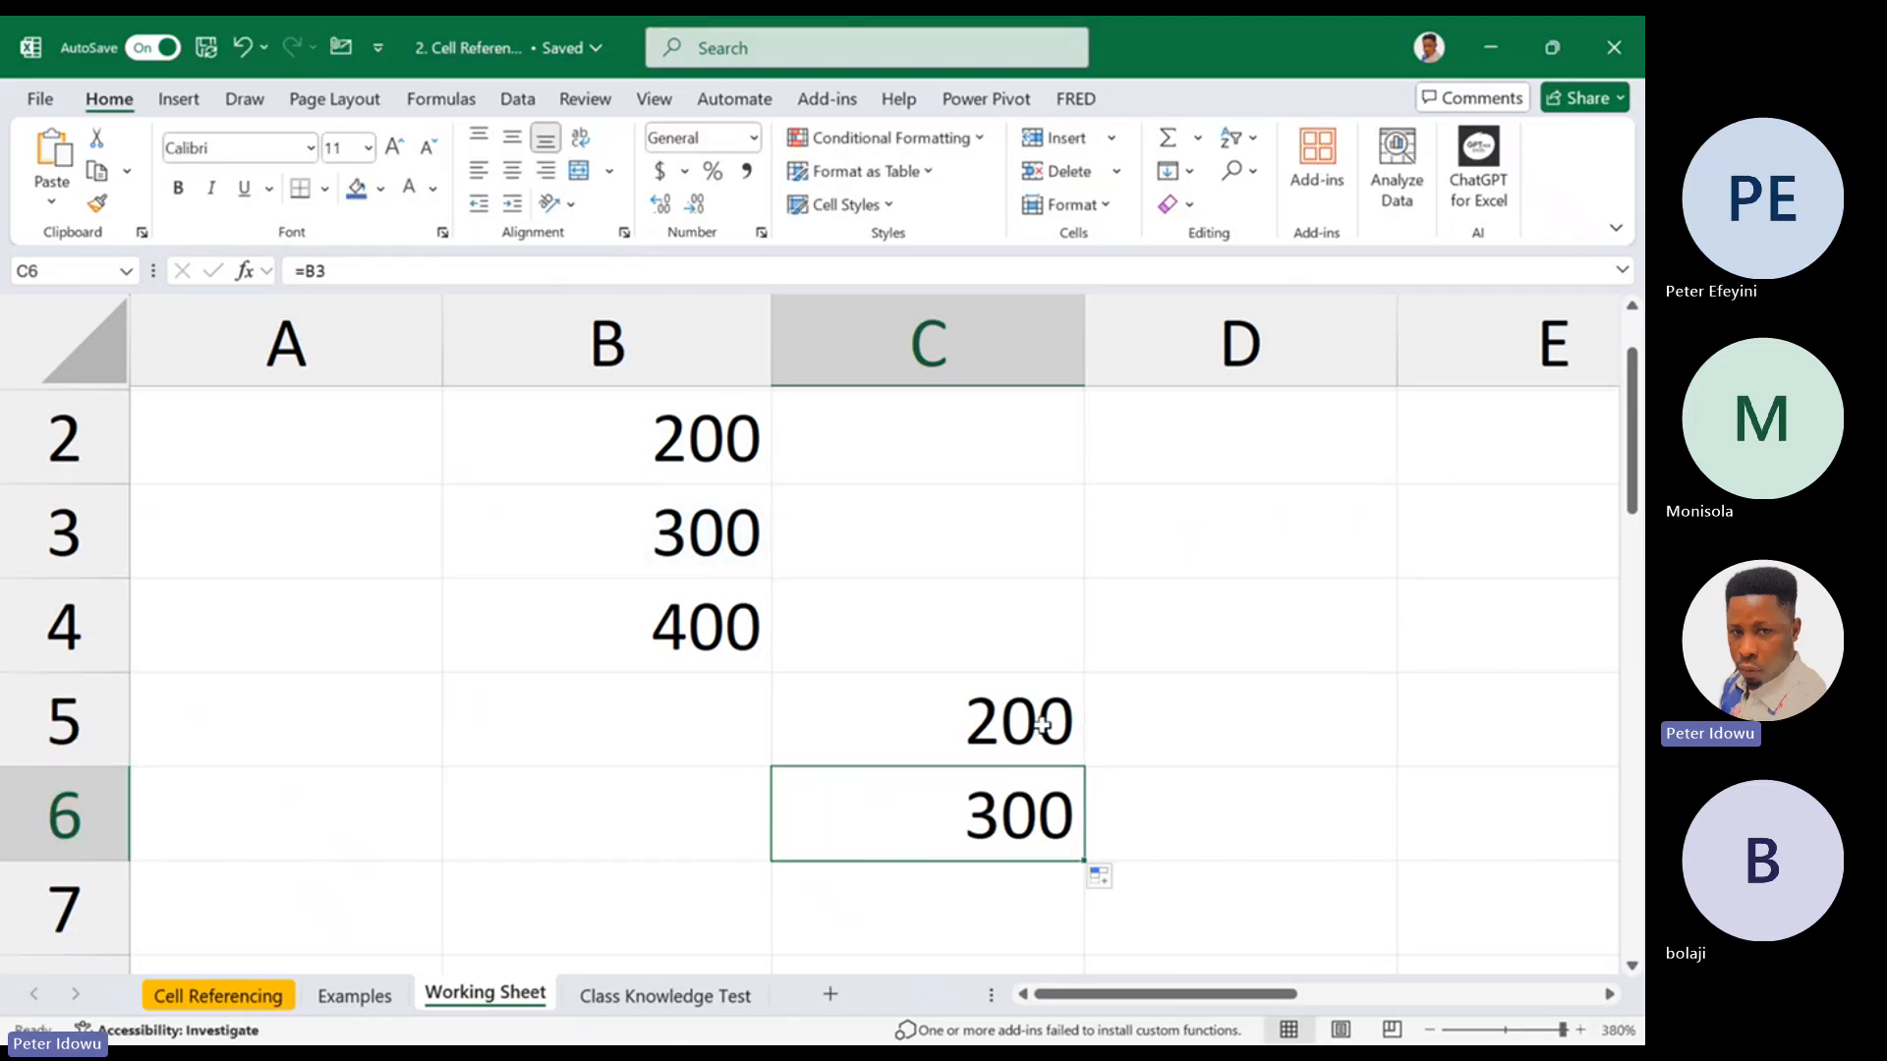
pyautogui.doubleClick(1053, 735)
pyautogui.press('Escape')
pyautogui.click(1022, 811)
pyautogui.doubleClick(1023, 812)
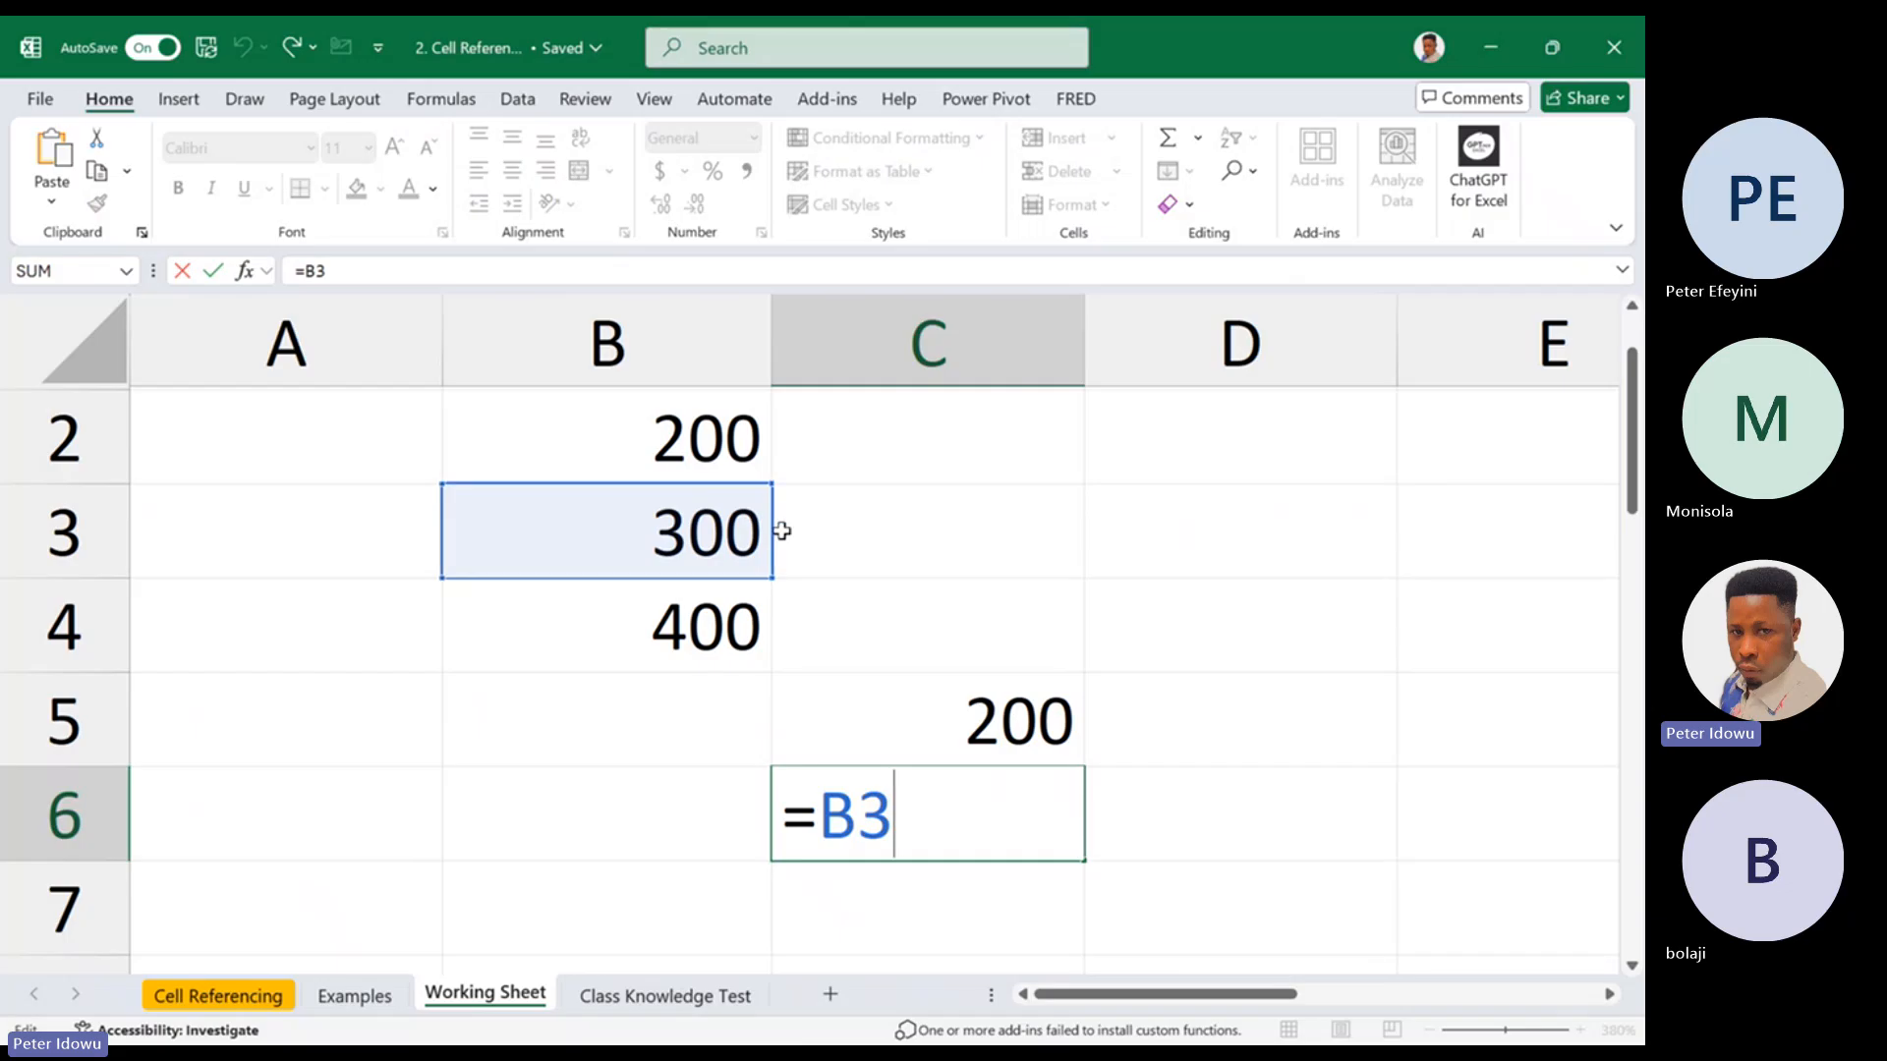
pyautogui.press('Escape')
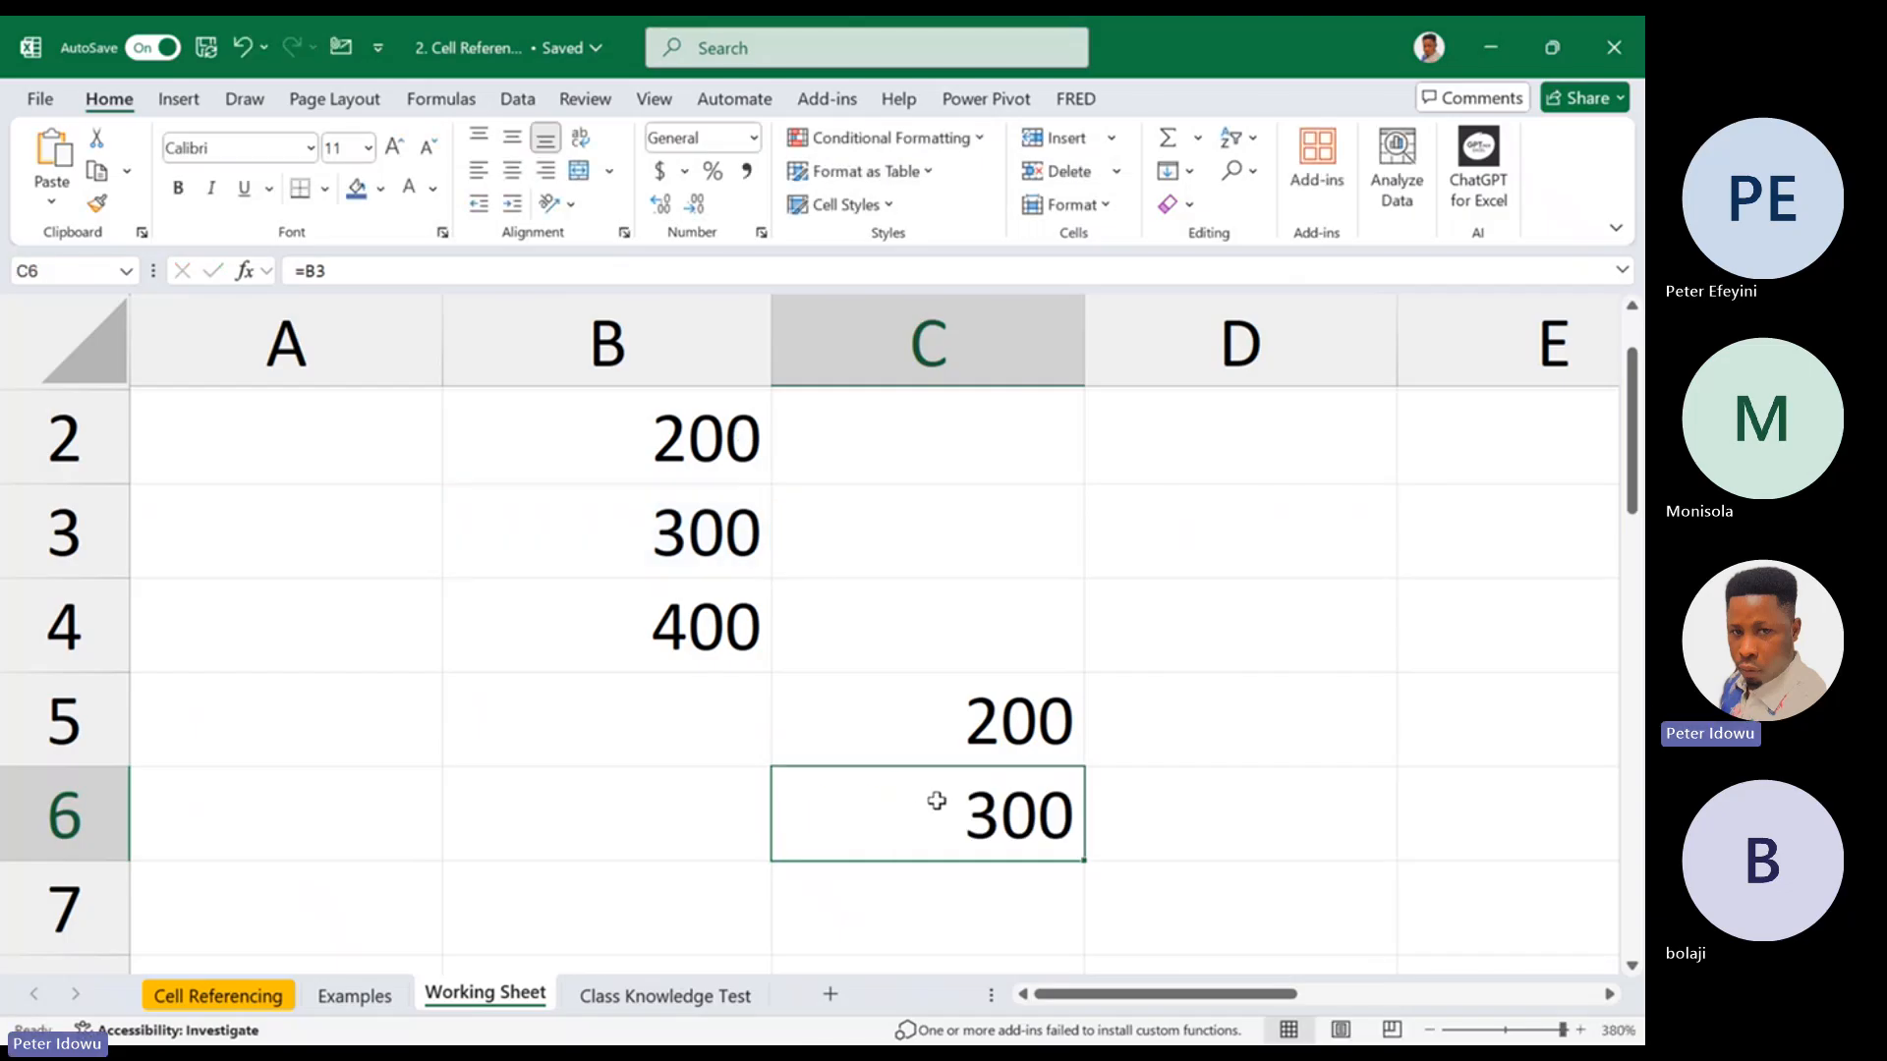
pyautogui.doubleClick(952, 798)
pyautogui.press('Escape')
# Fill the formula in cell C6 down to C7 and check the references in C7 and C5
pyautogui.moveTo(1626, 468); pyautogui.dragTo(1628, 506)
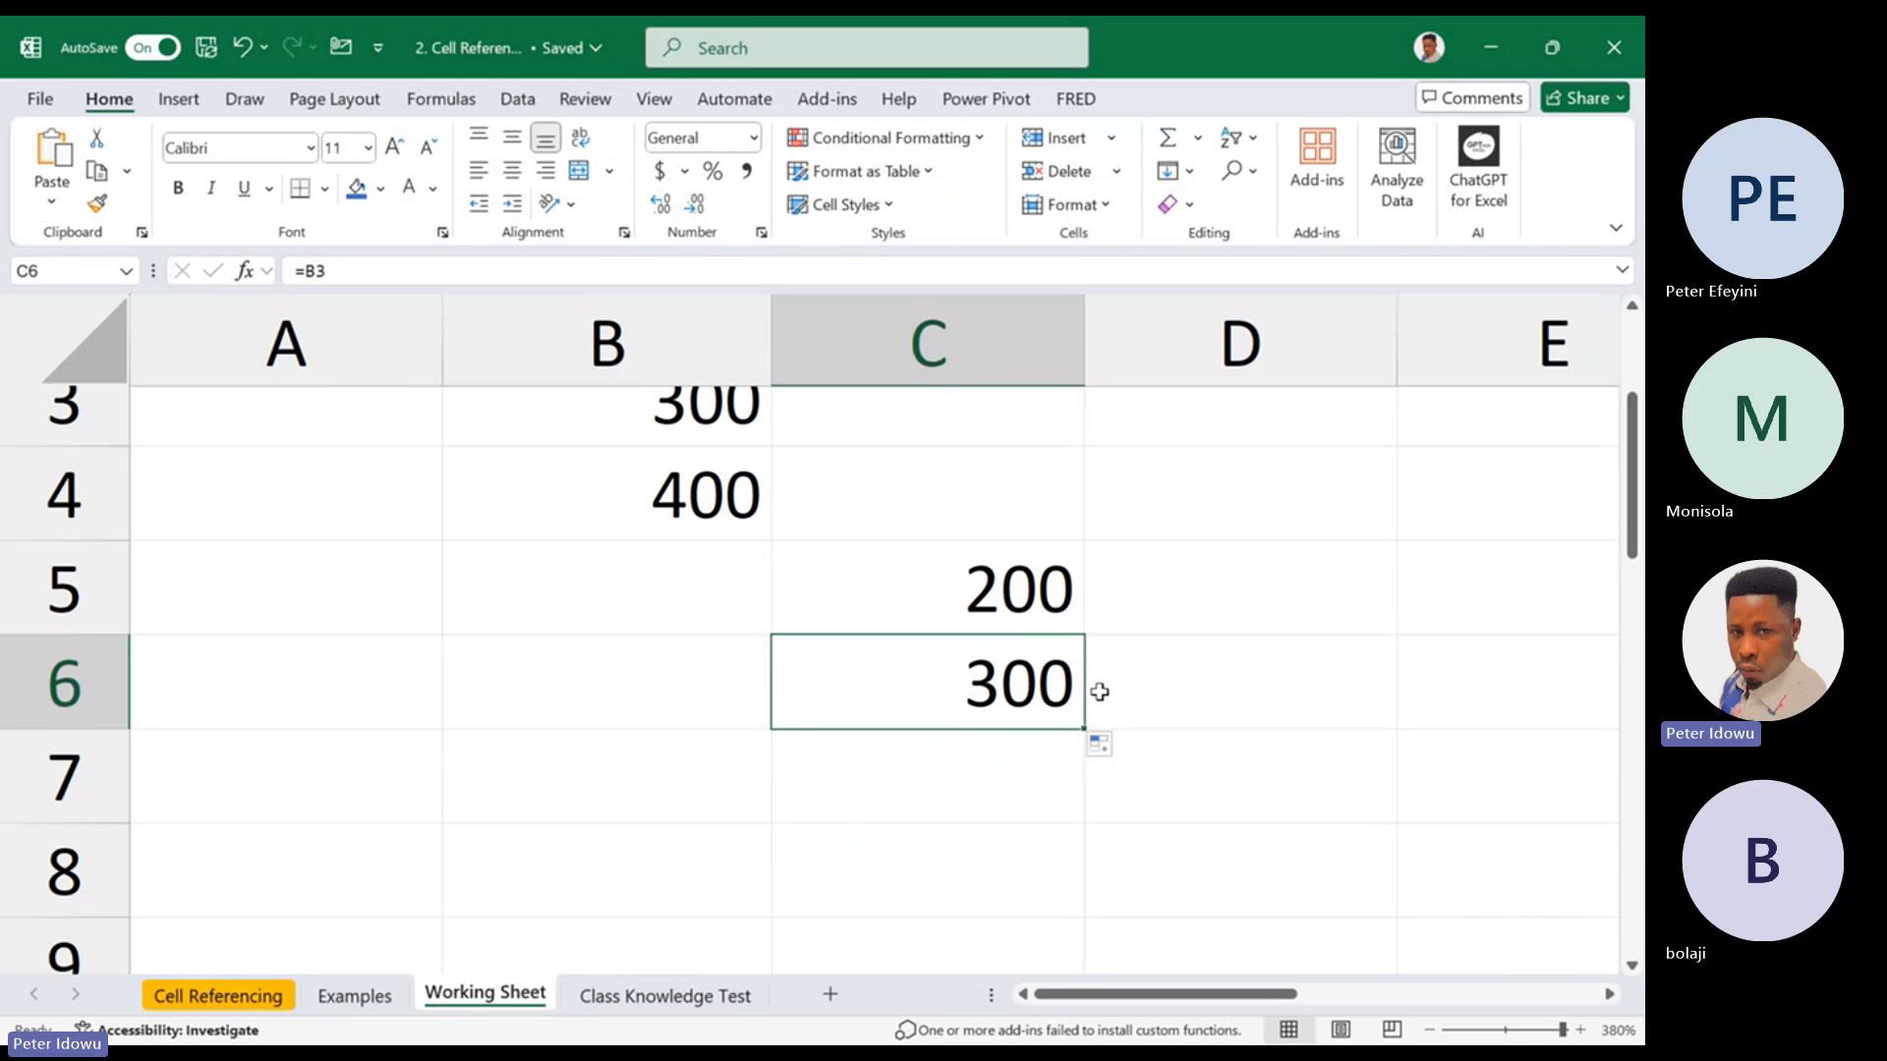
pyautogui.moveTo(1085, 730); pyautogui.dragTo(1011, 771)
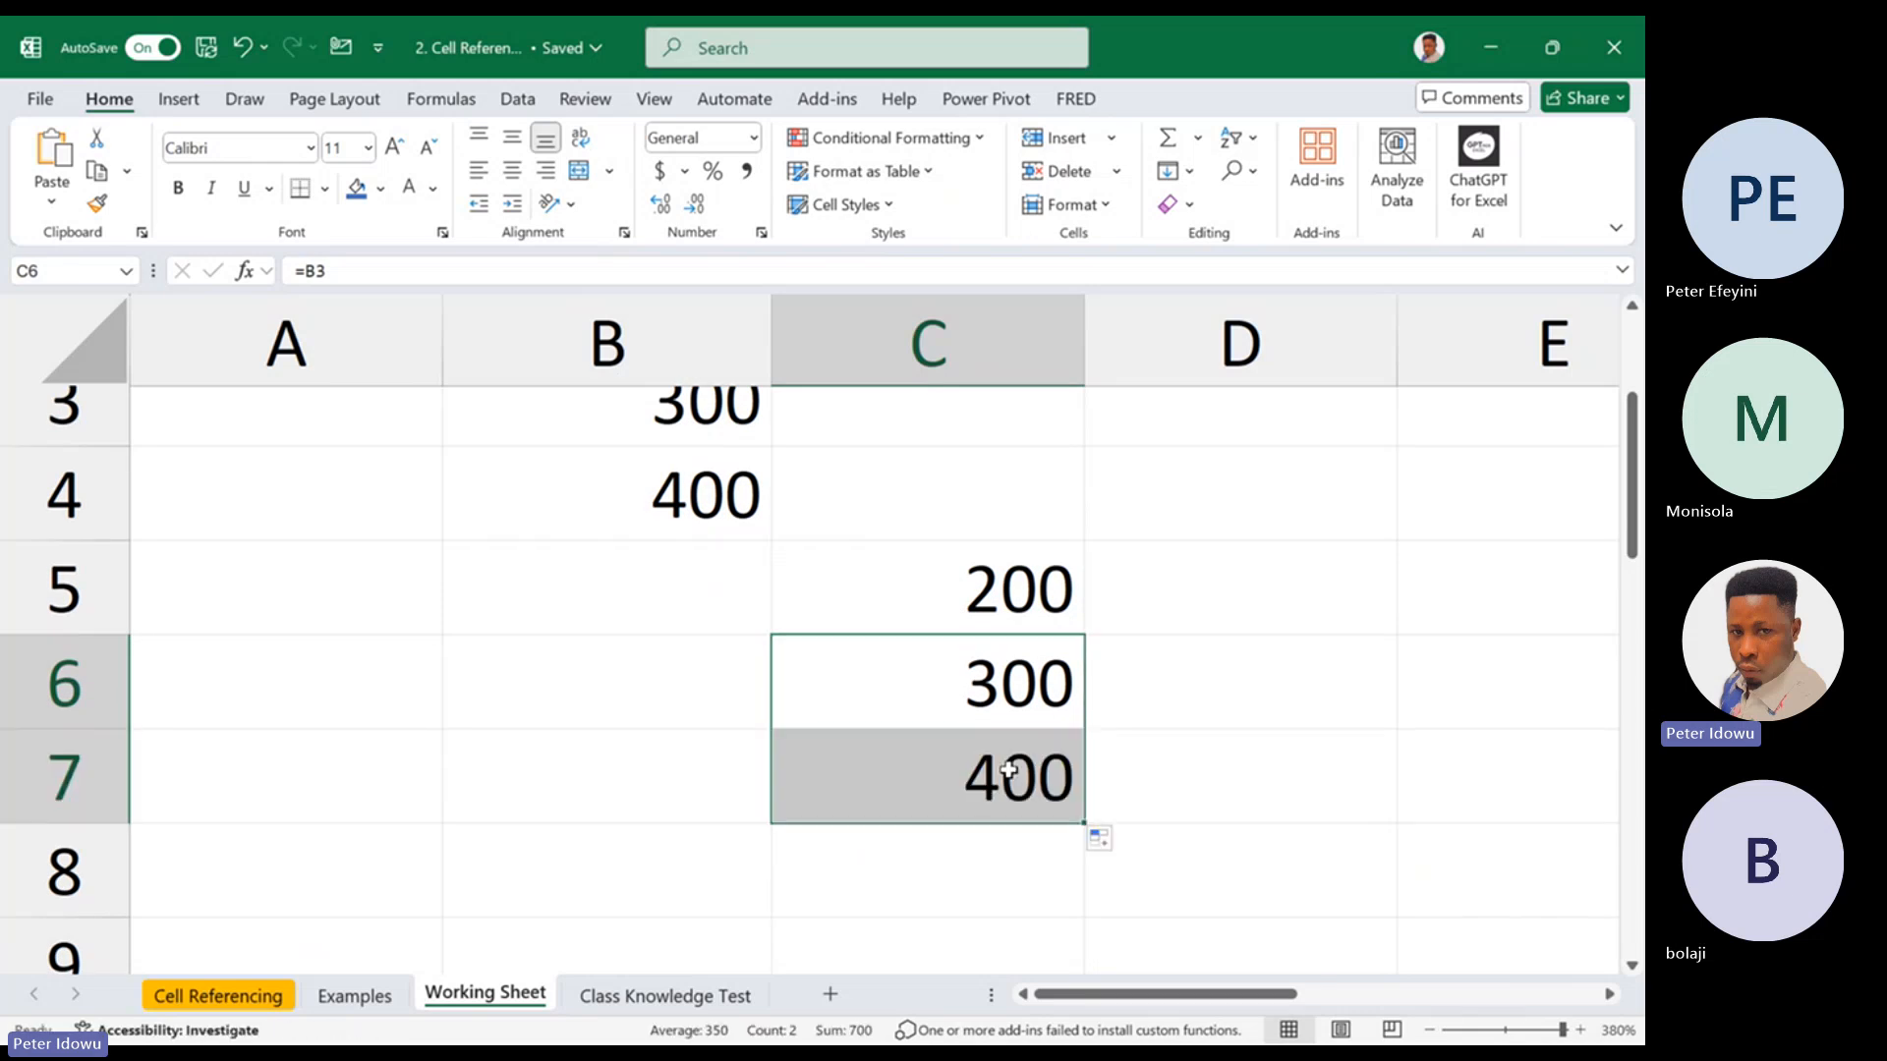
pyautogui.doubleClick(1011, 770)
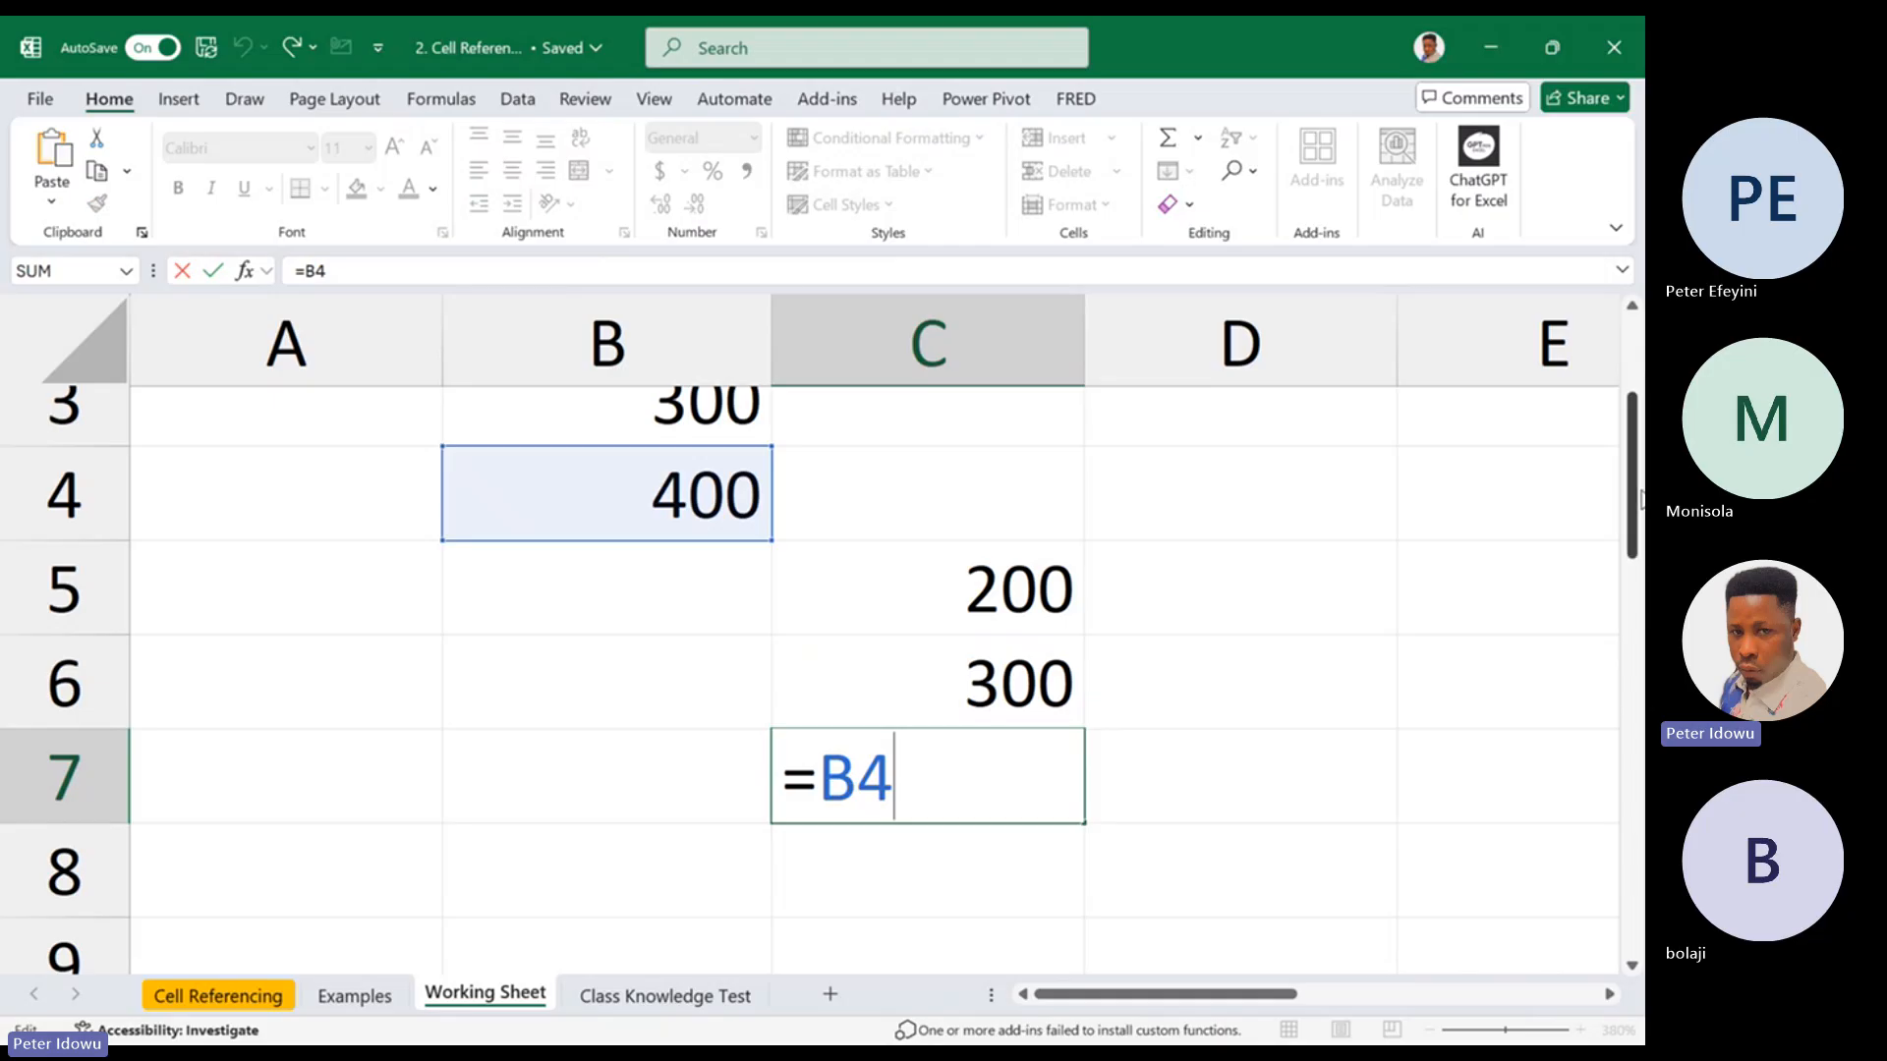
pyautogui.moveTo(1632, 481)
pyautogui.mouseDown()
pyautogui.moveTo(1635, 403)
pyautogui.moveTo(1633, 472)
pyautogui.mouseUp()
pyautogui.press('Escape')
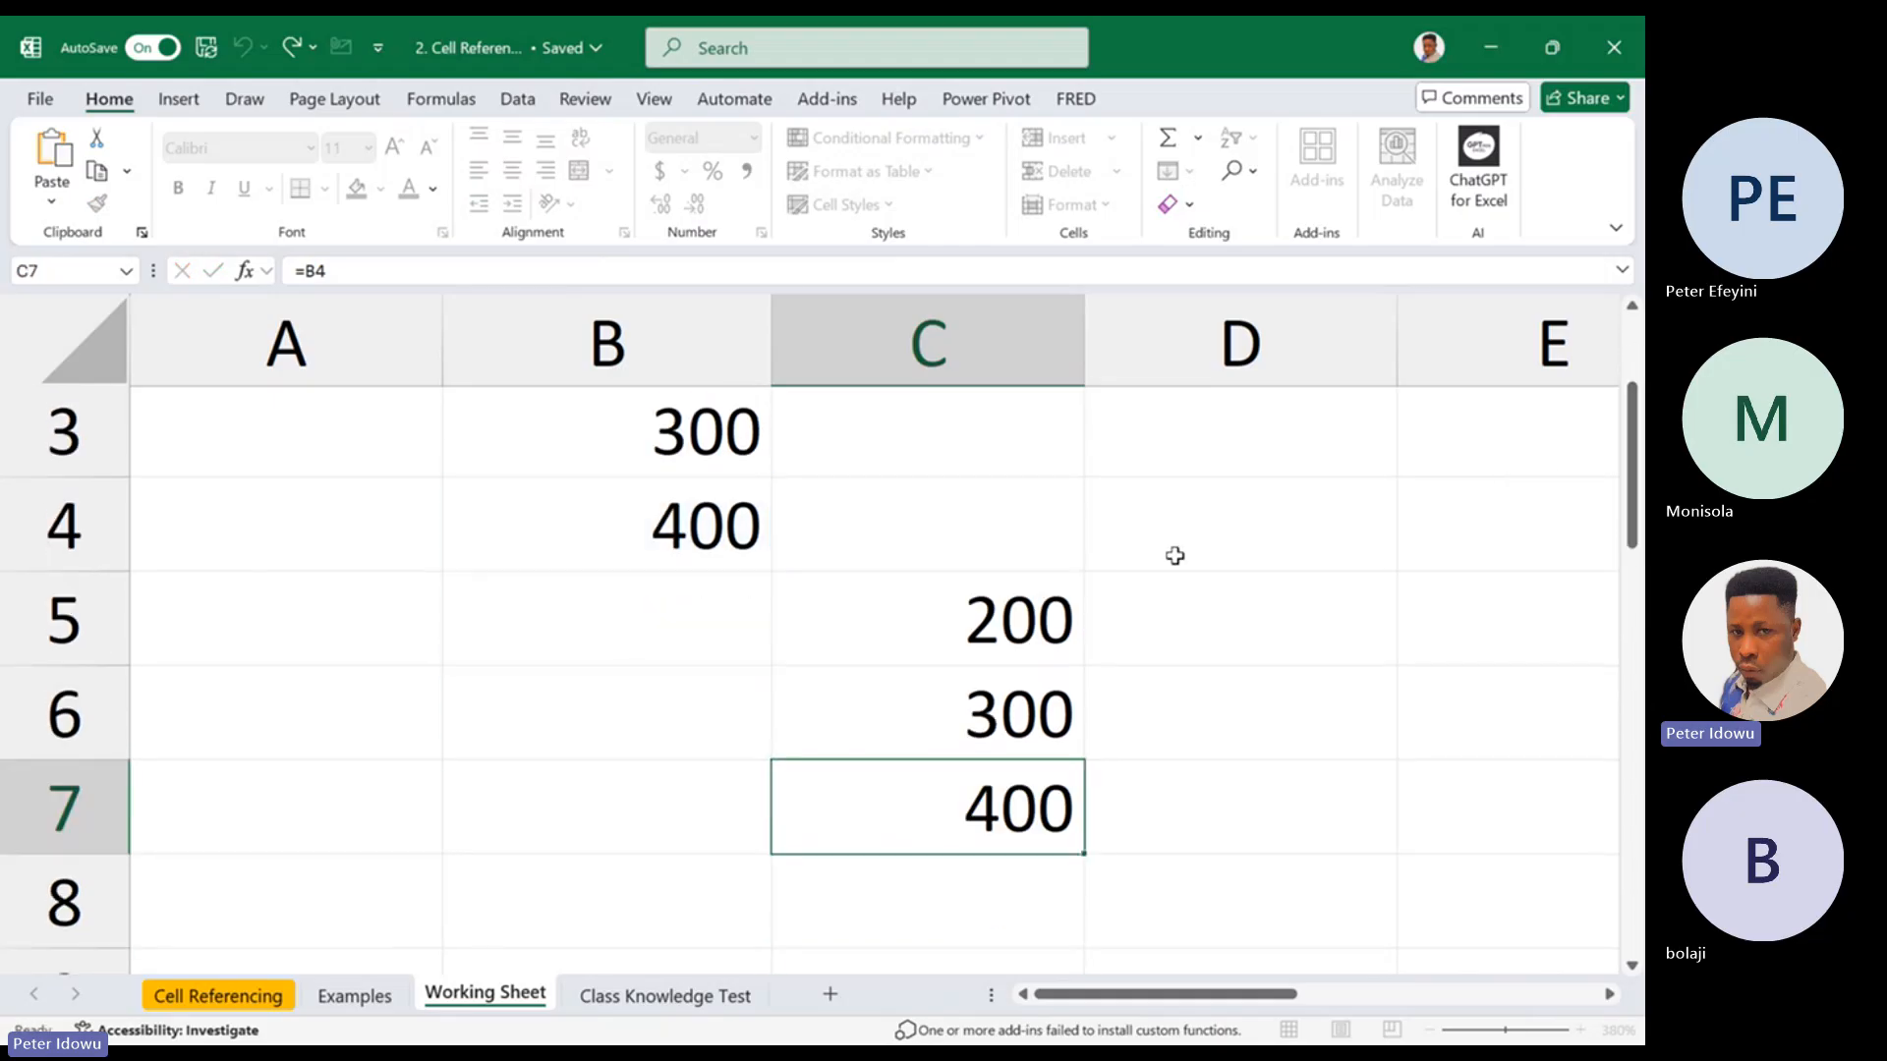
pyautogui.doubleClick(1022, 625)
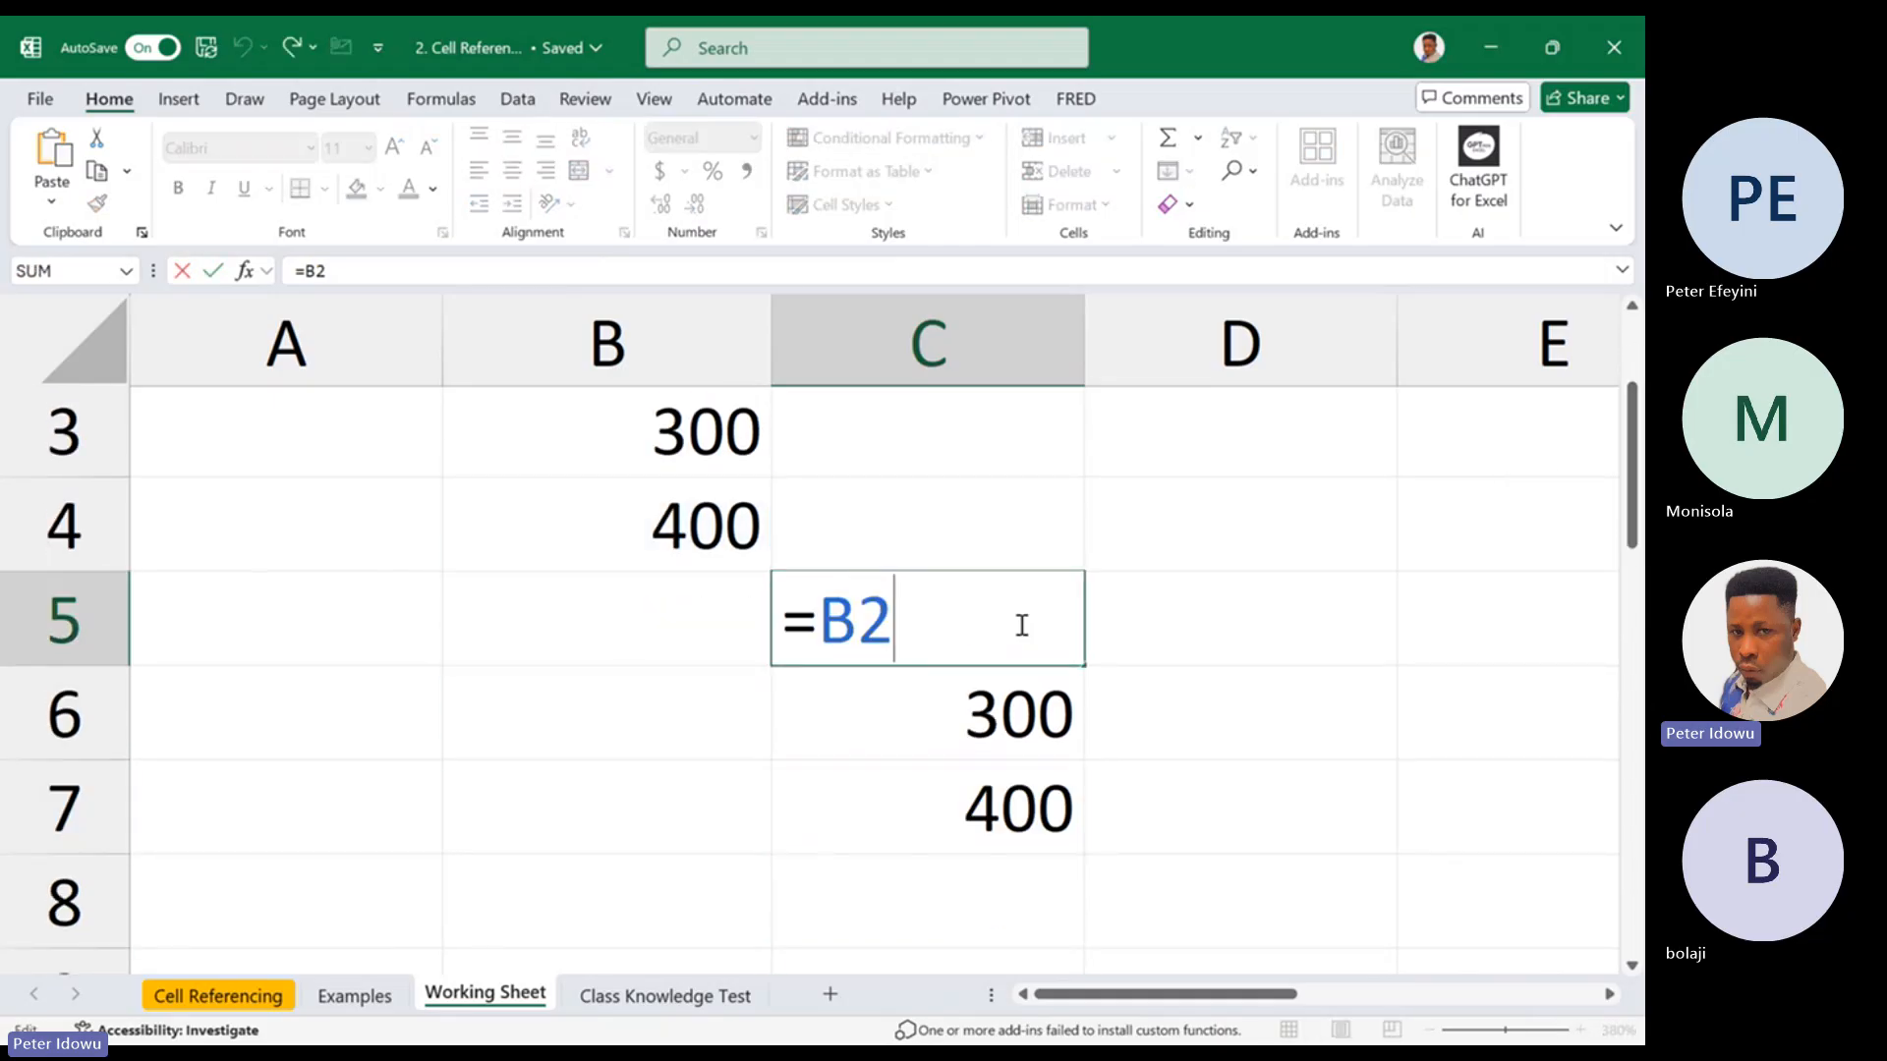
pyautogui.press('Escape')
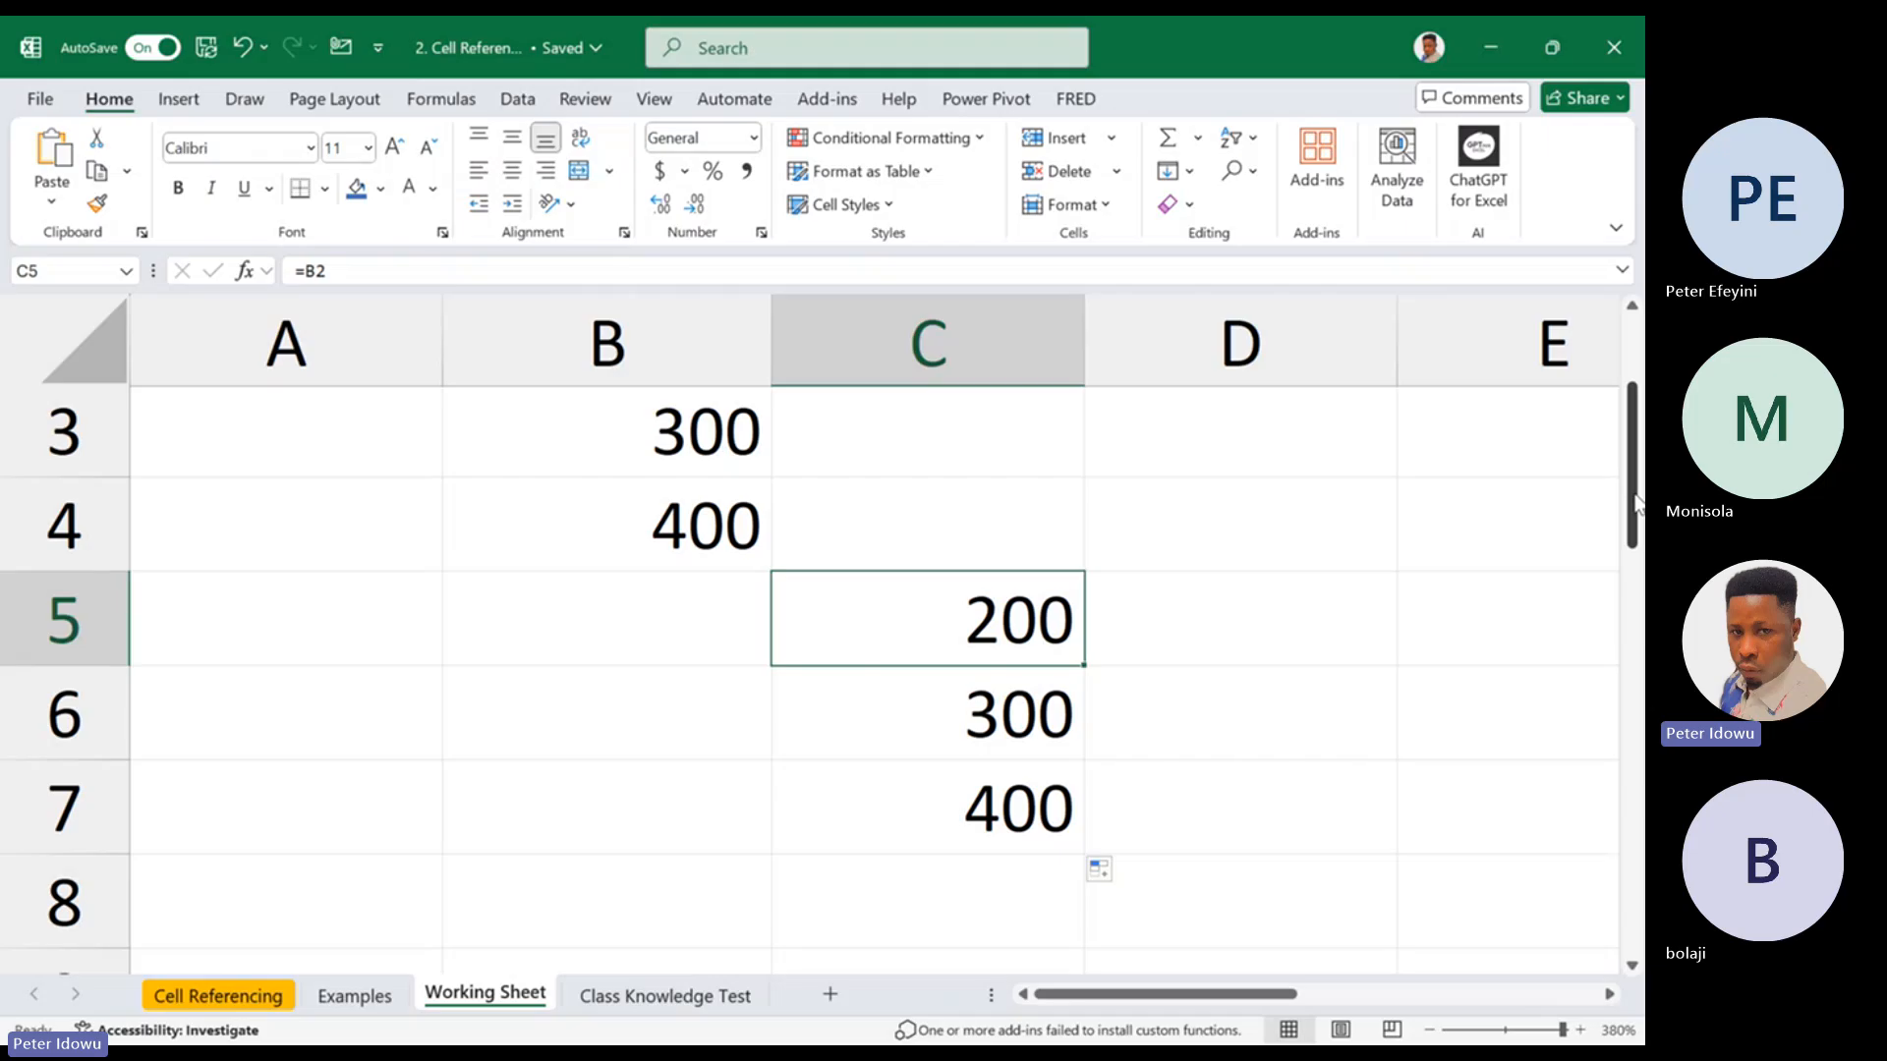
# Delete column C, which holds the earlier reference formulas
pyautogui.scroll(1, 1634, 501)
pyautogui.rightClick(1002, 327)
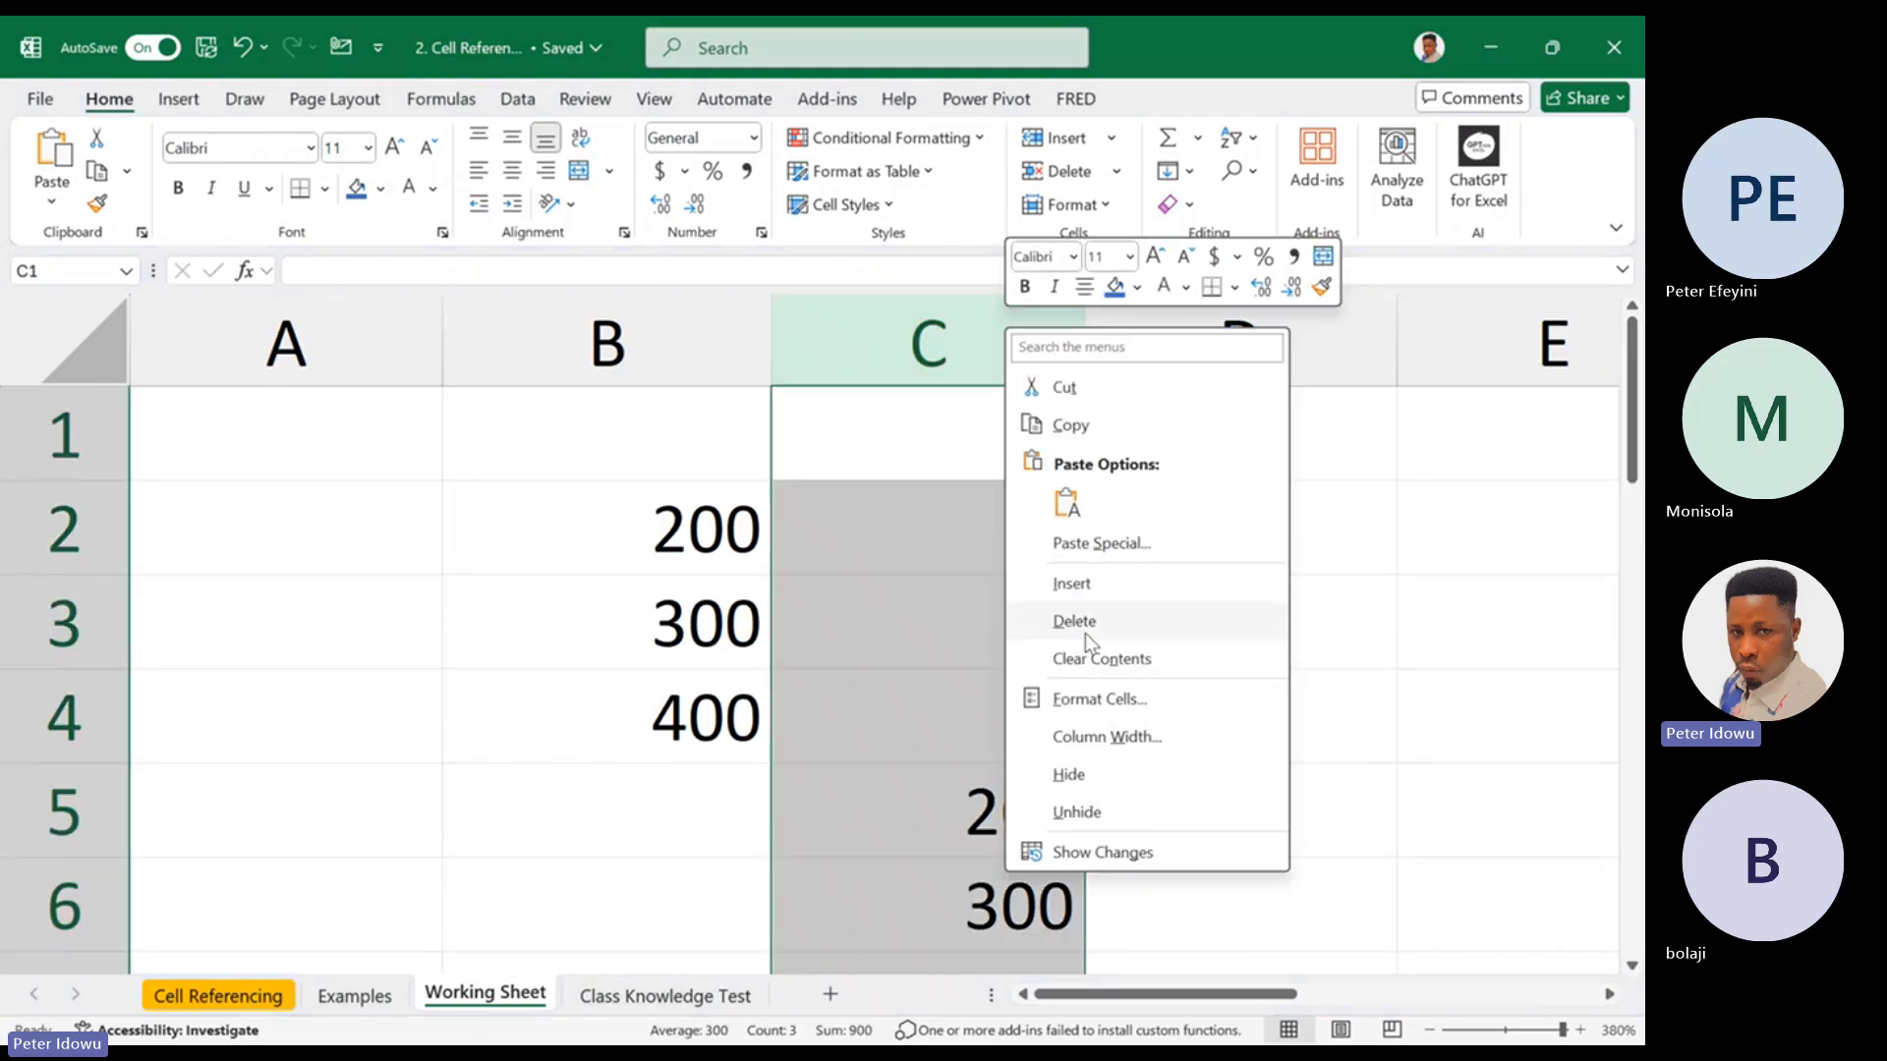
pyautogui.click(1112, 621)
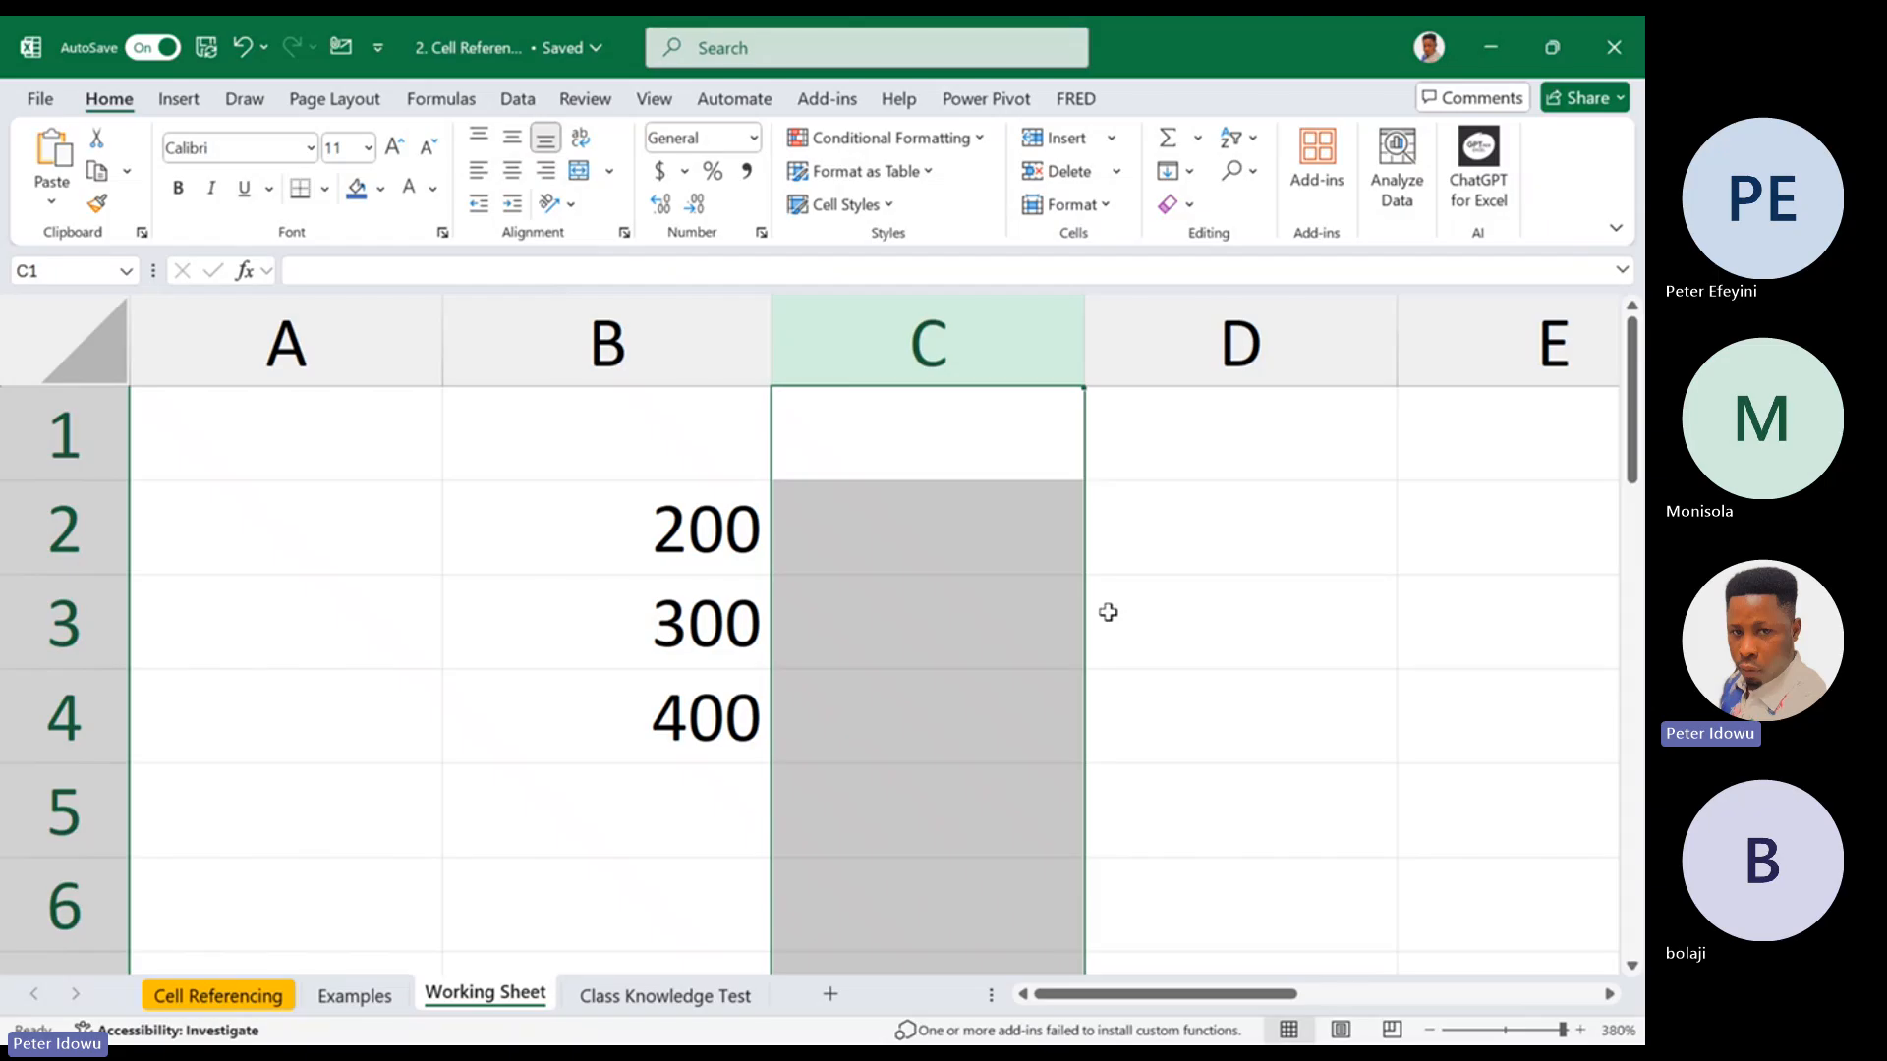
# Enter a formula in cell D1 that references cell B3, and check its reference
pyautogui.click(1217, 432)
pyautogui.write('=')
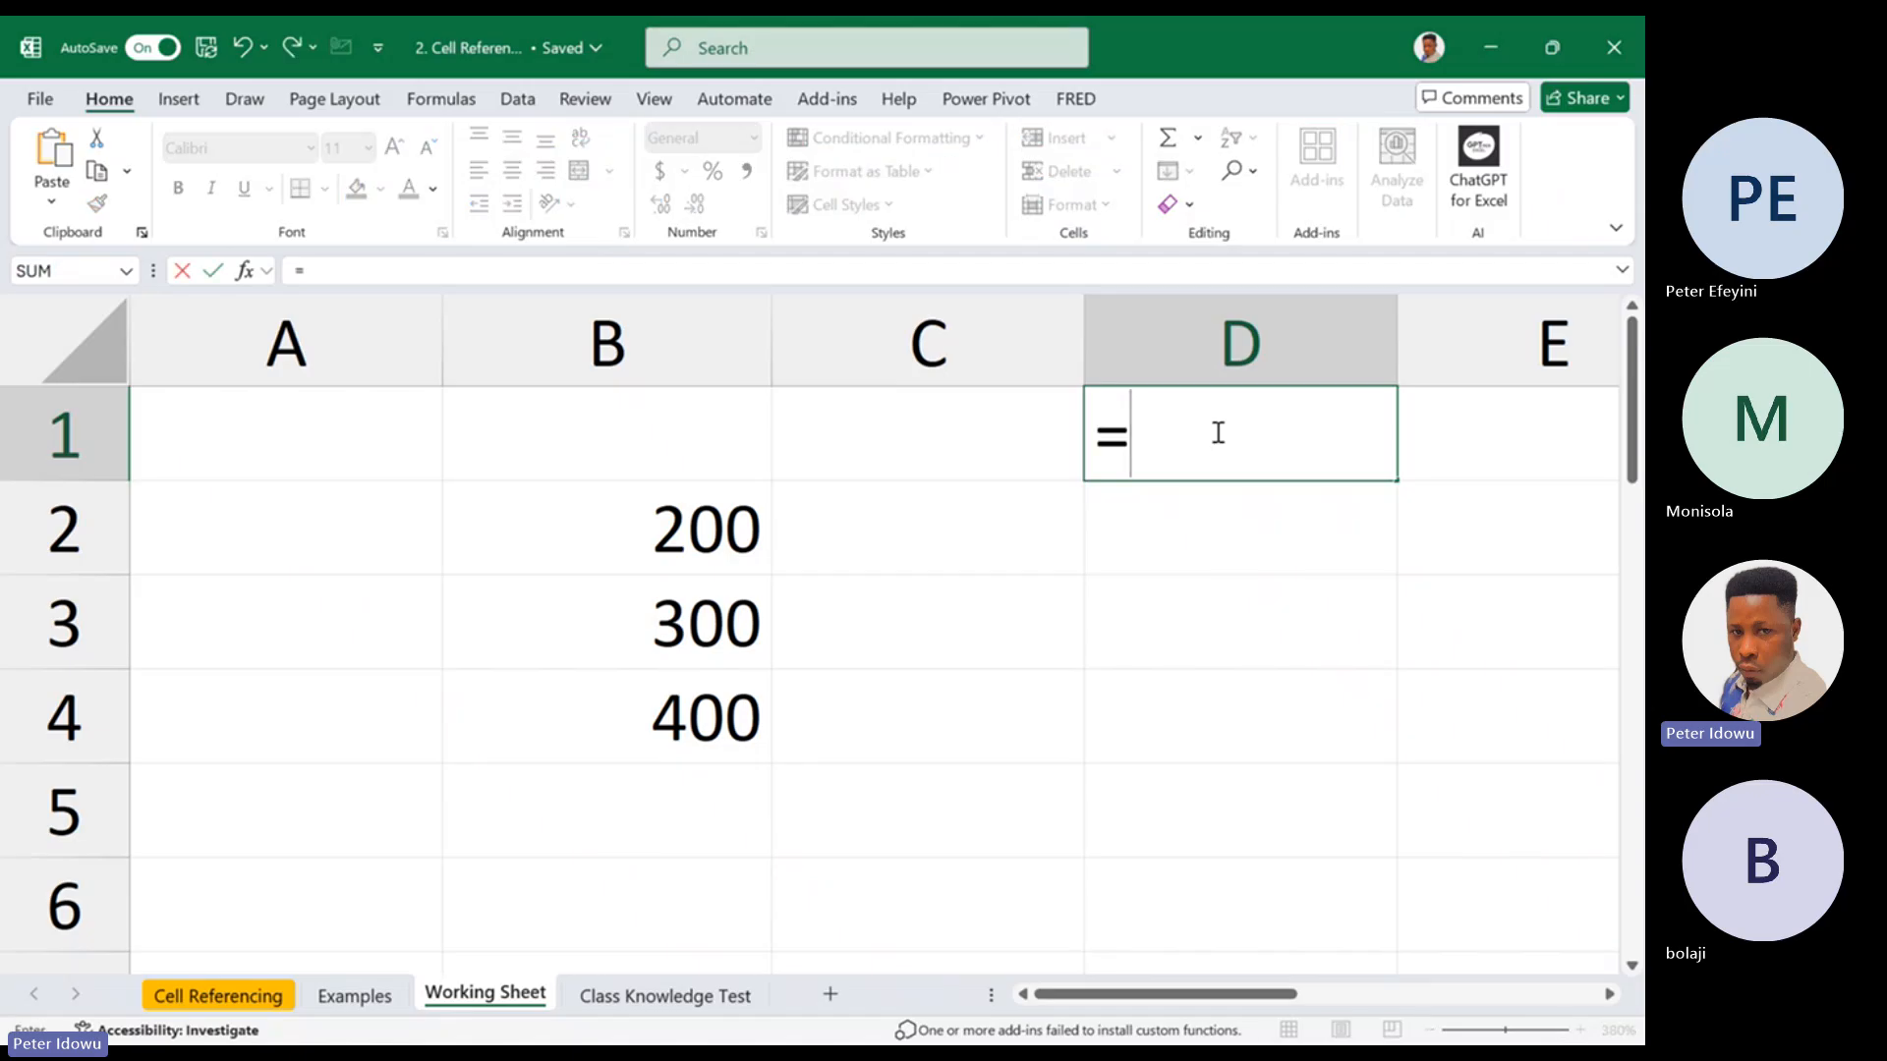
pyautogui.click(734, 616)
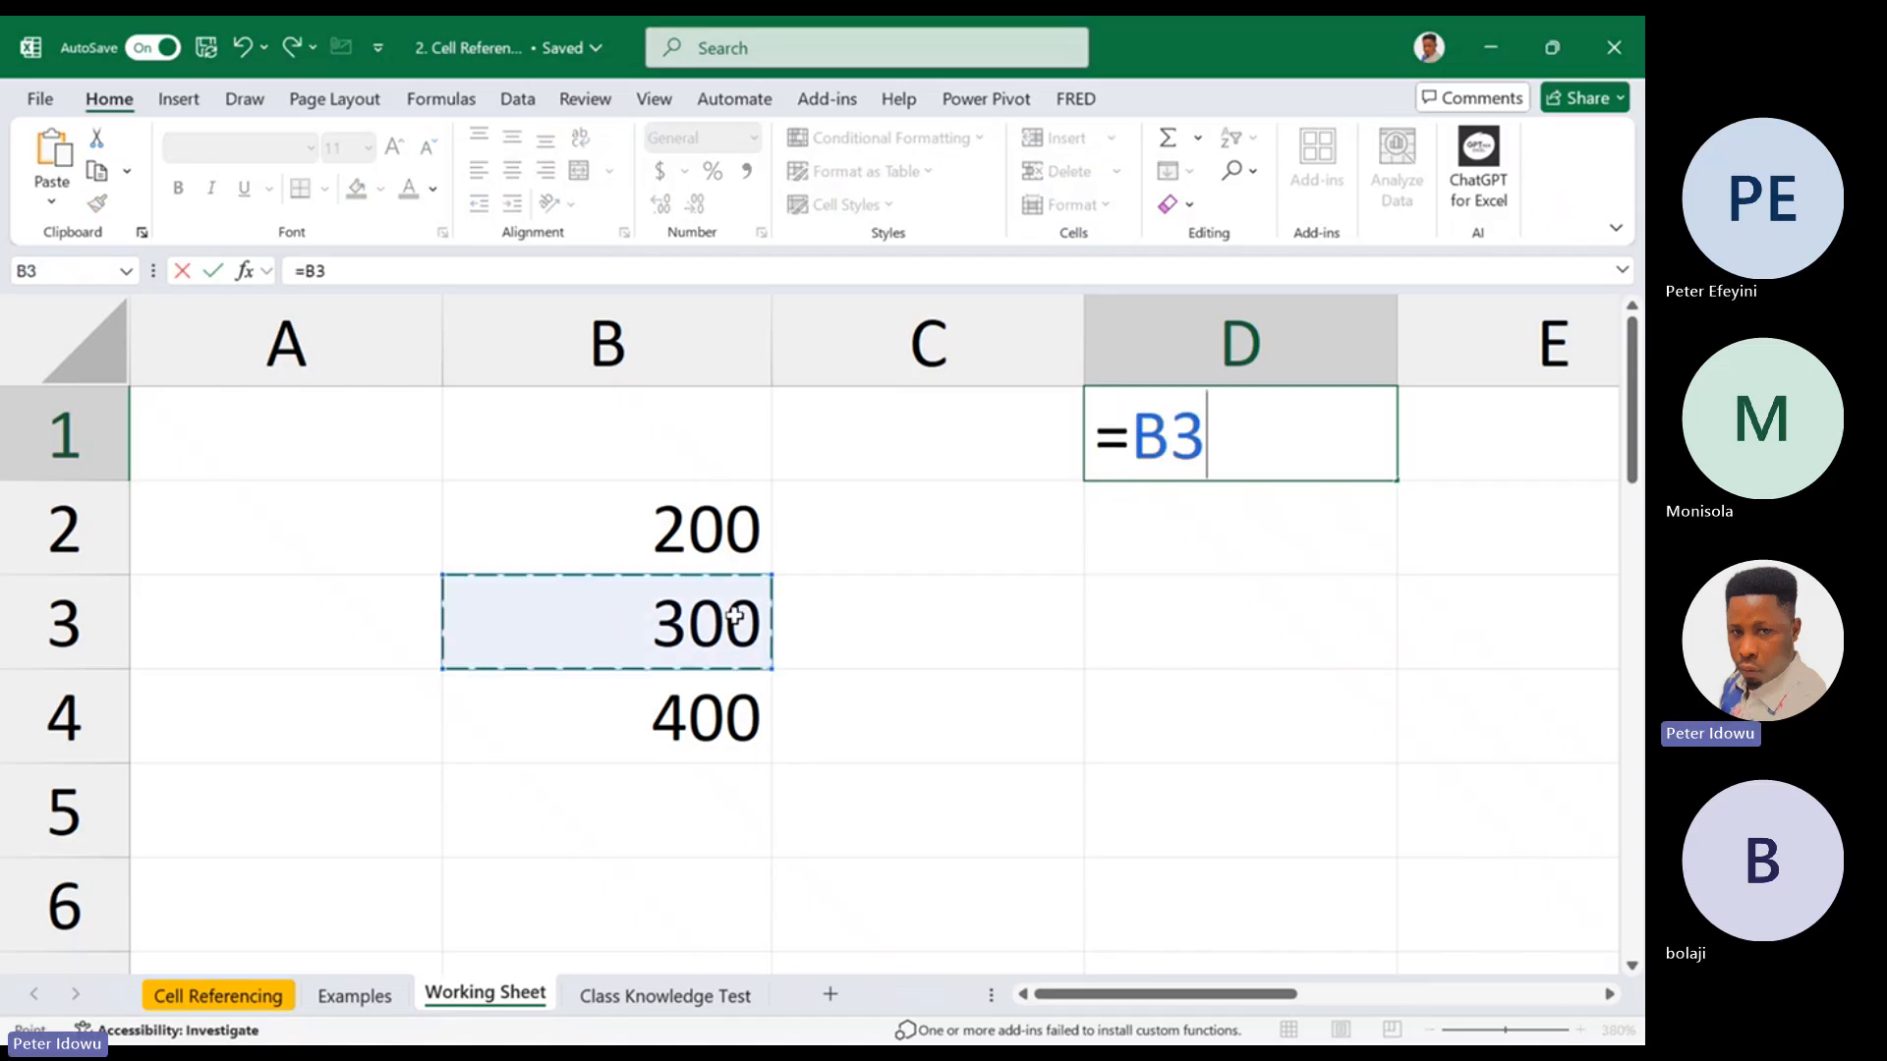
pyautogui.hotkey('ctrl', 'Return')
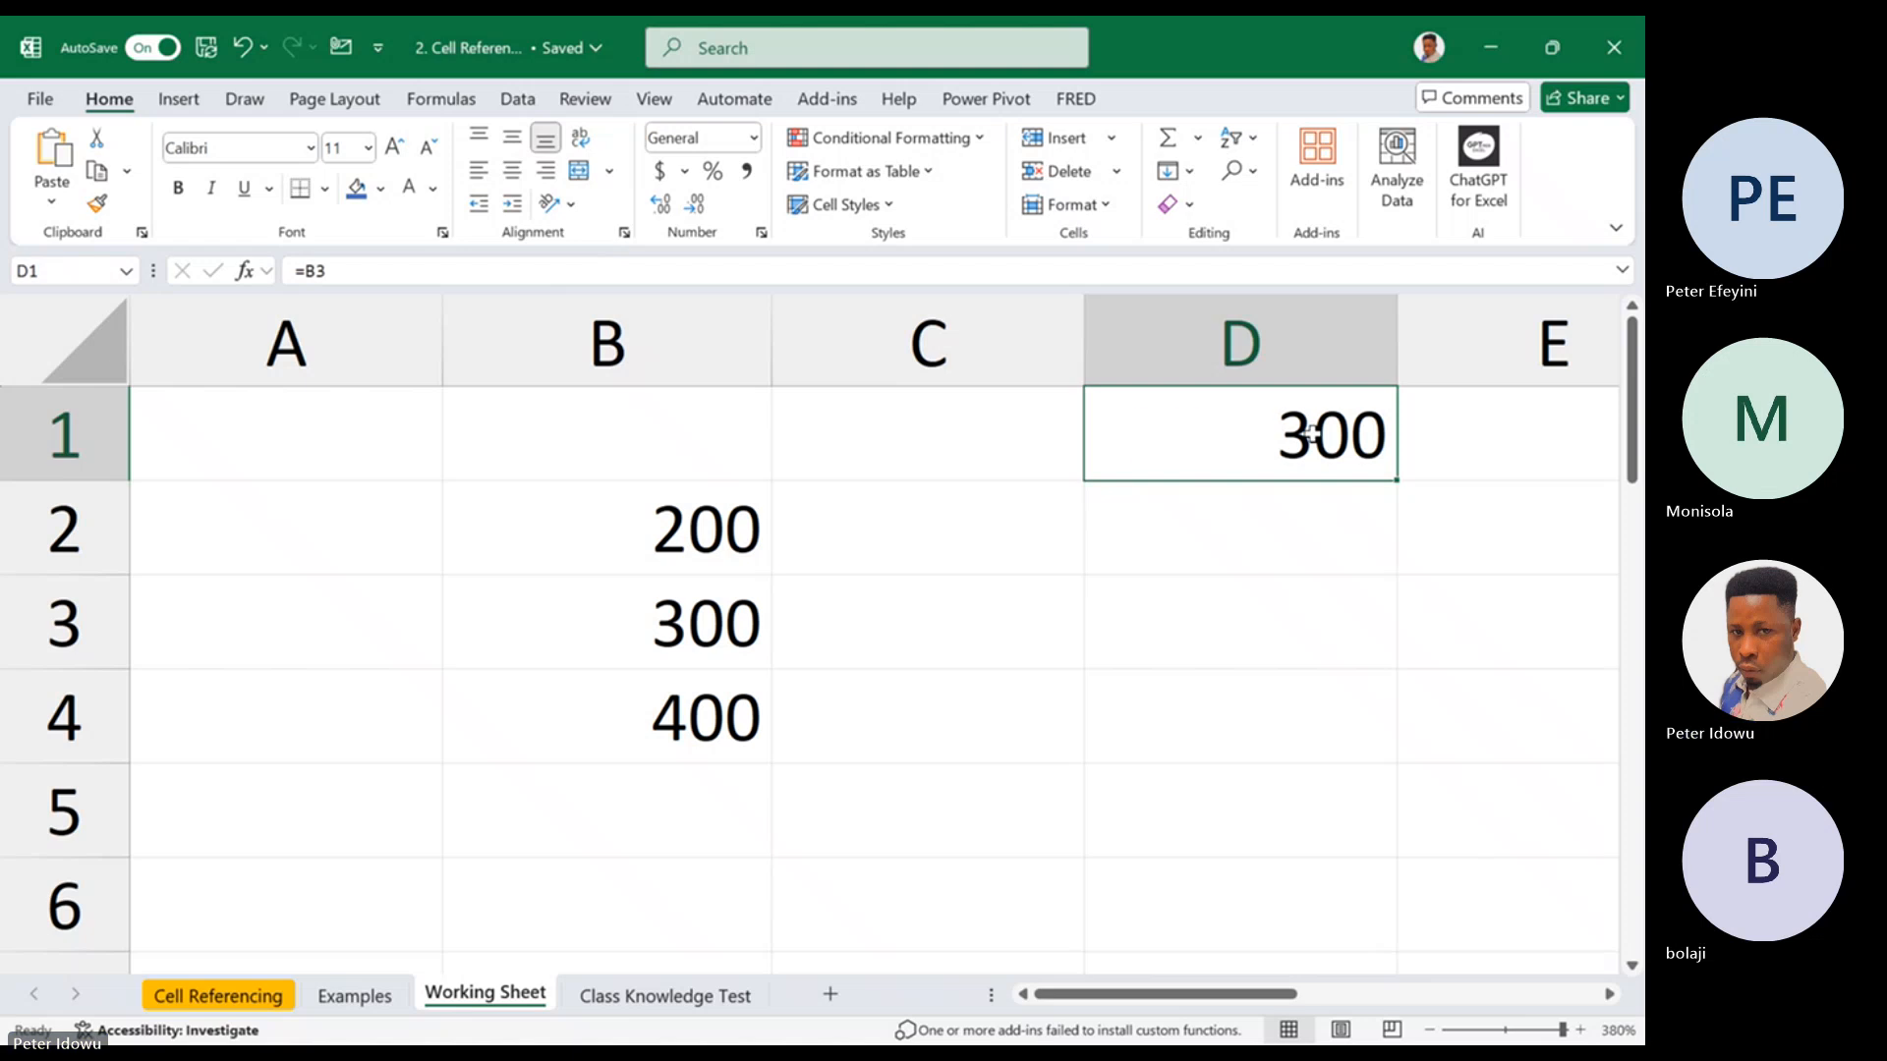
pyautogui.doubleClick(1315, 435)
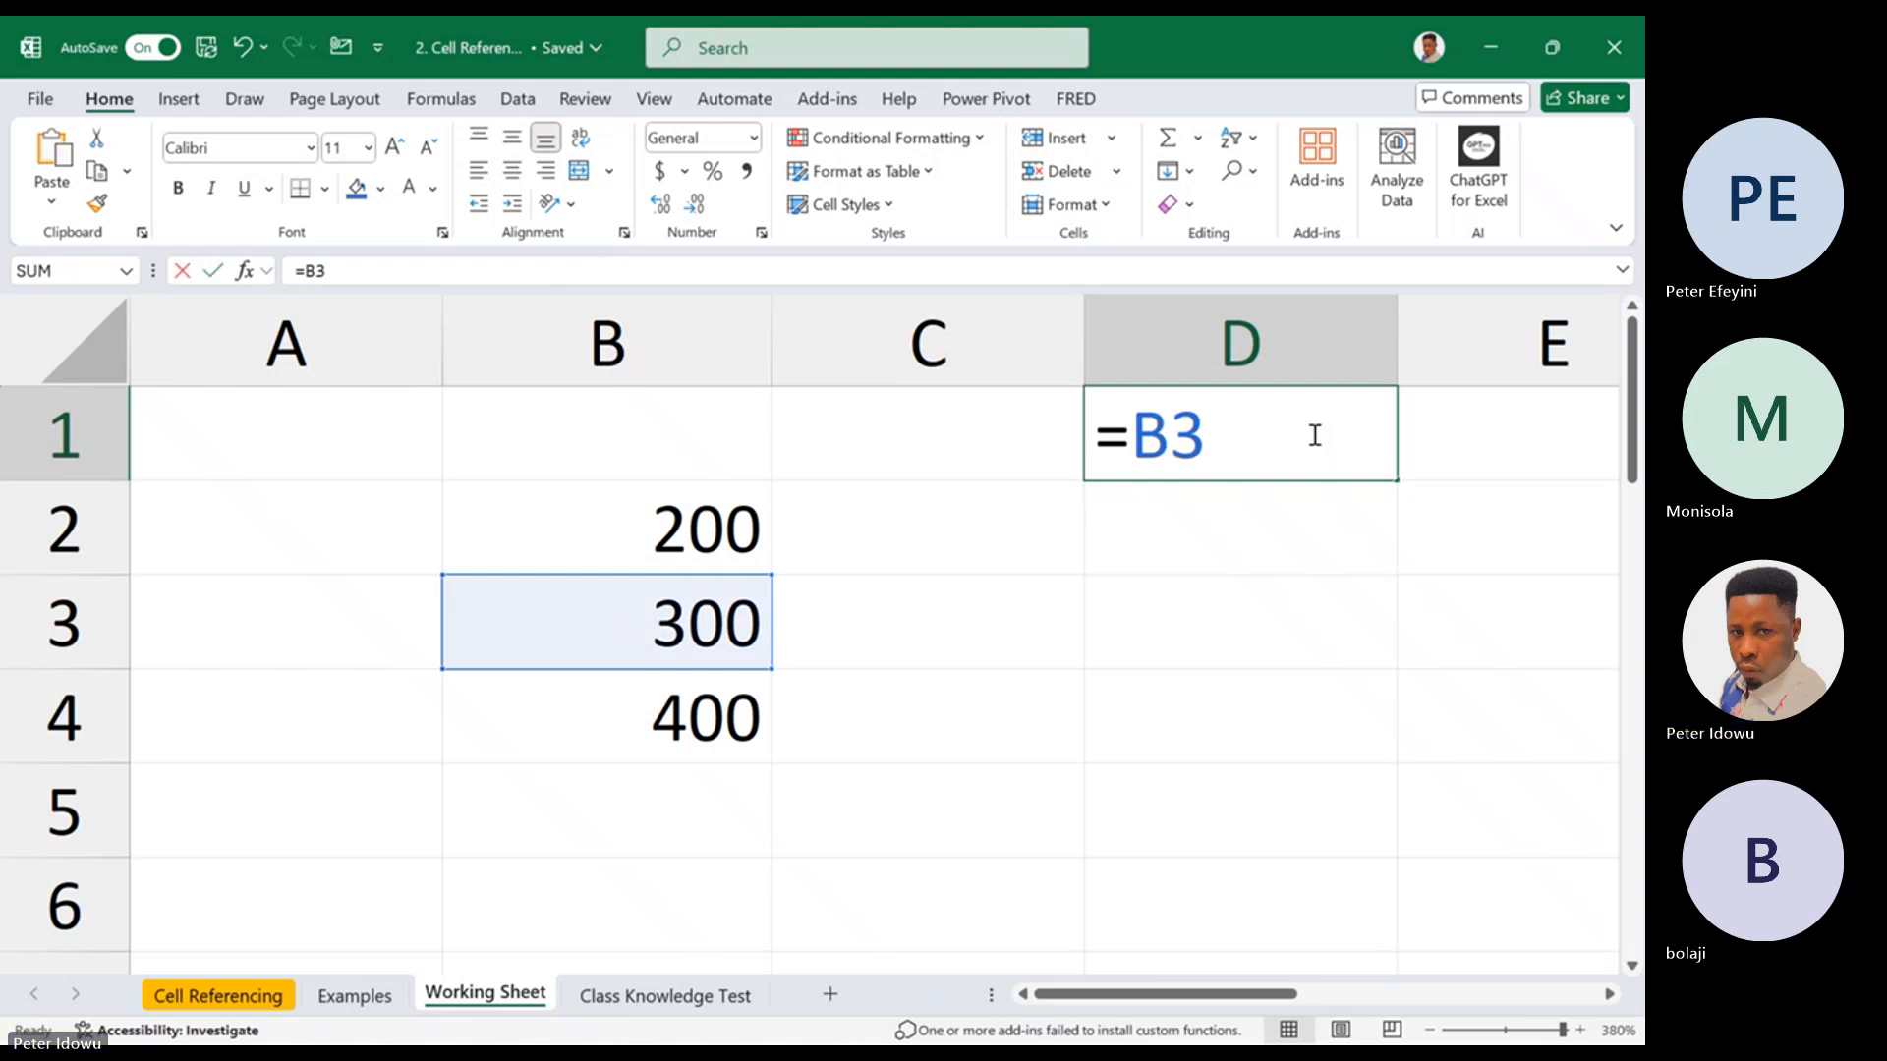
pyautogui.hotkey('ctrl', 'Return')
# Fill the formula in cell D1 down to D2 and check which cell D2 references
pyautogui.moveTo(1397, 480); pyautogui.dragTo(1302, 552)
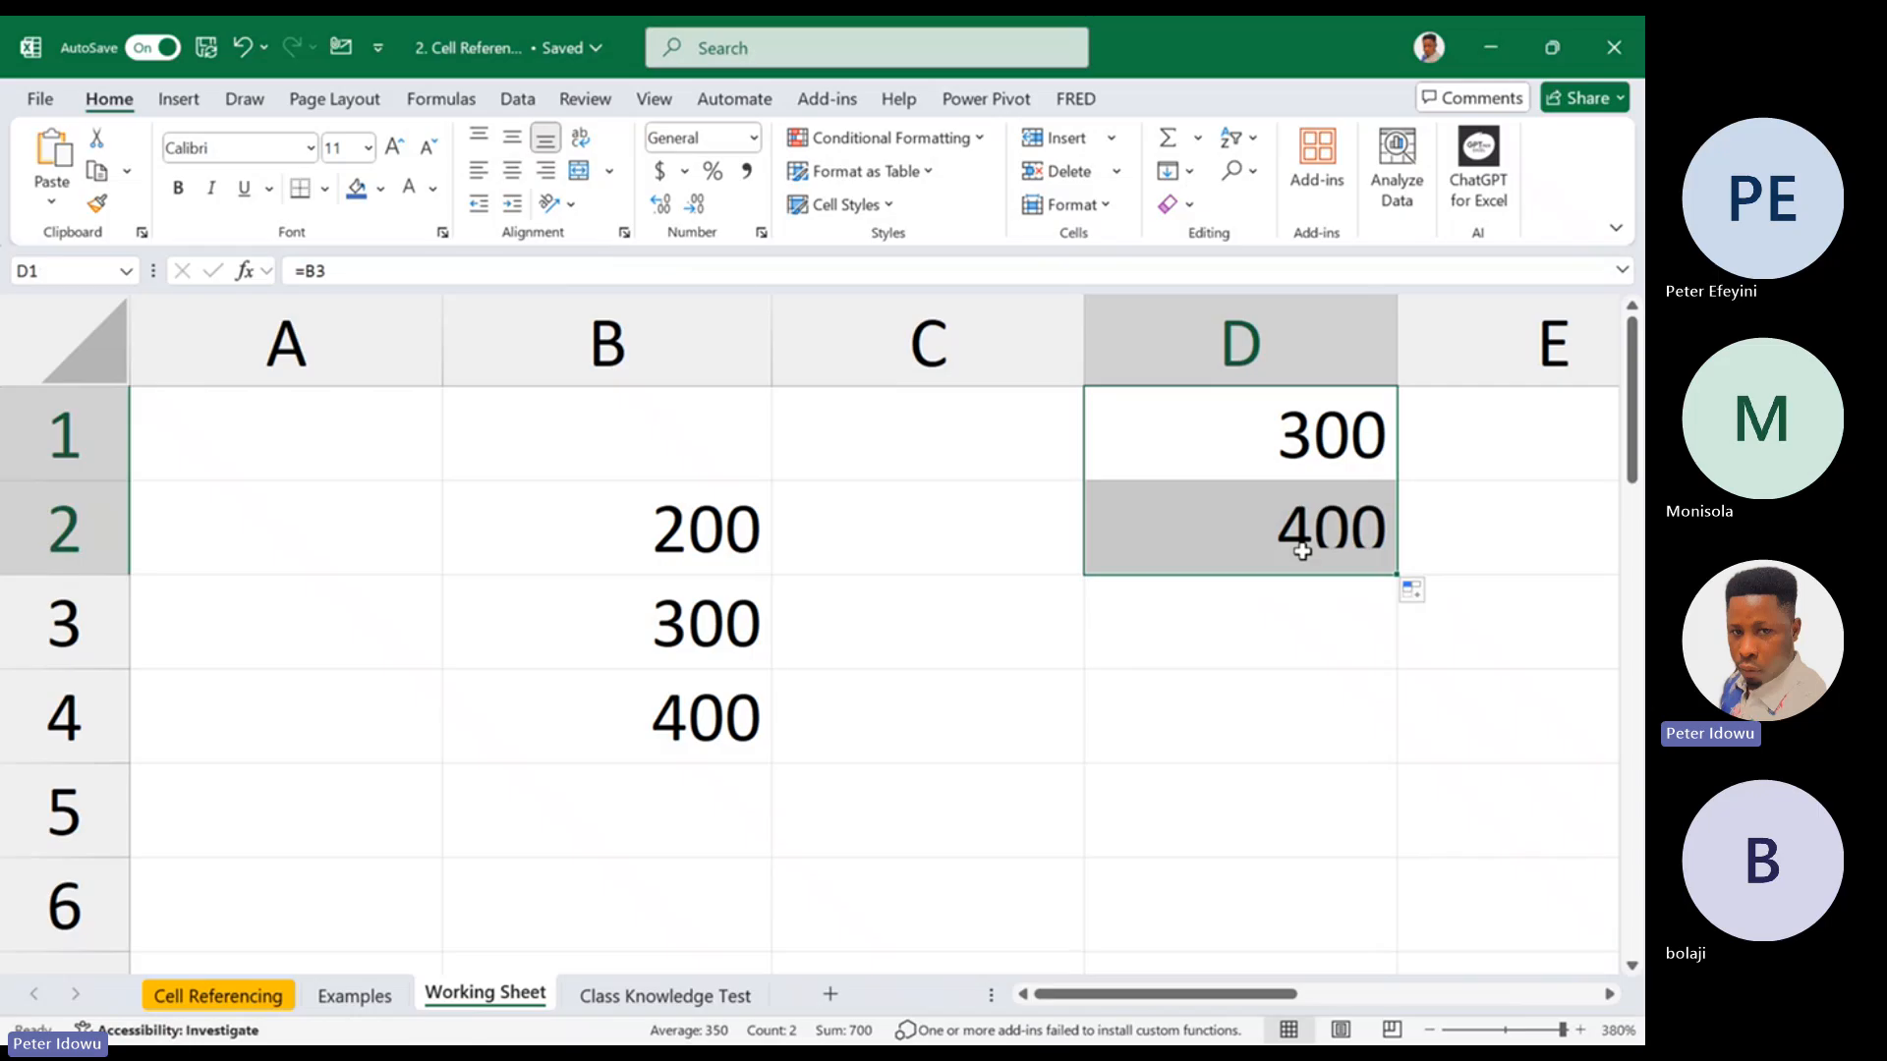
pyautogui.doubleClick(1288, 535)
pyautogui.press('Escape')
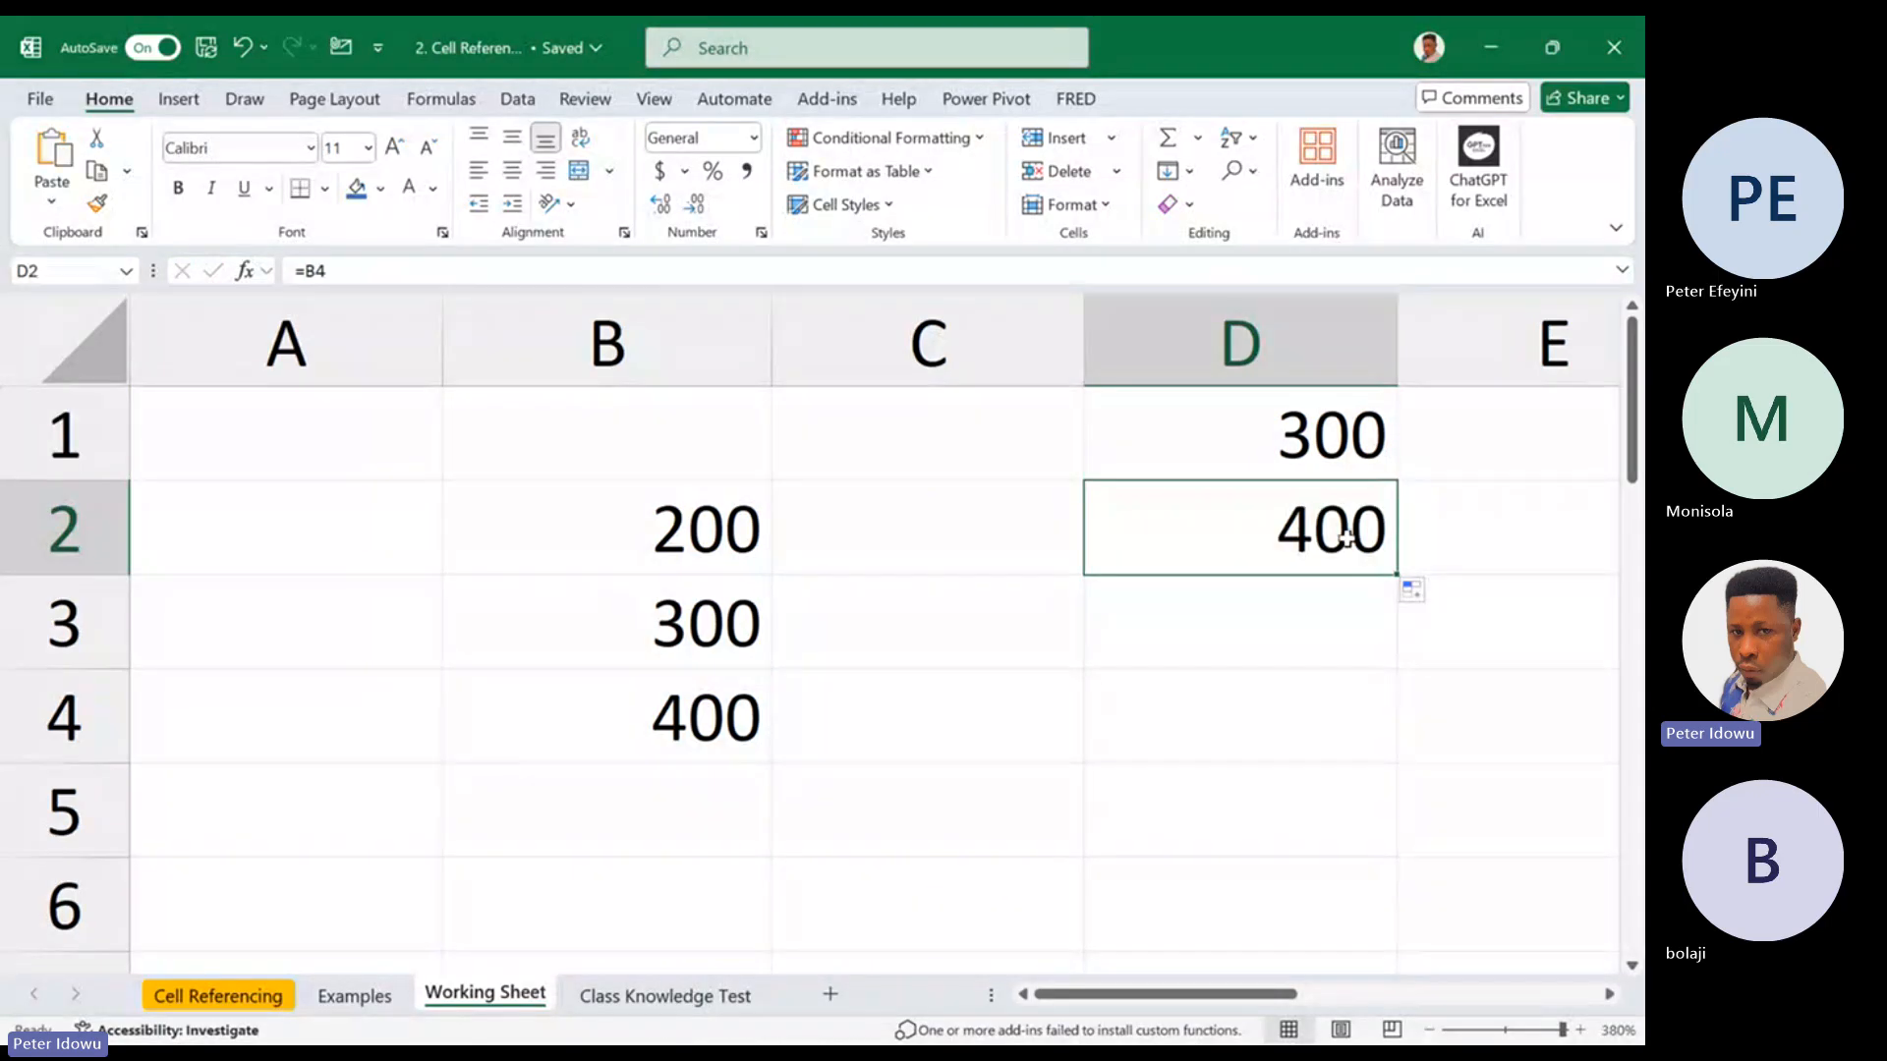
pyautogui.doubleClick(1345, 536)
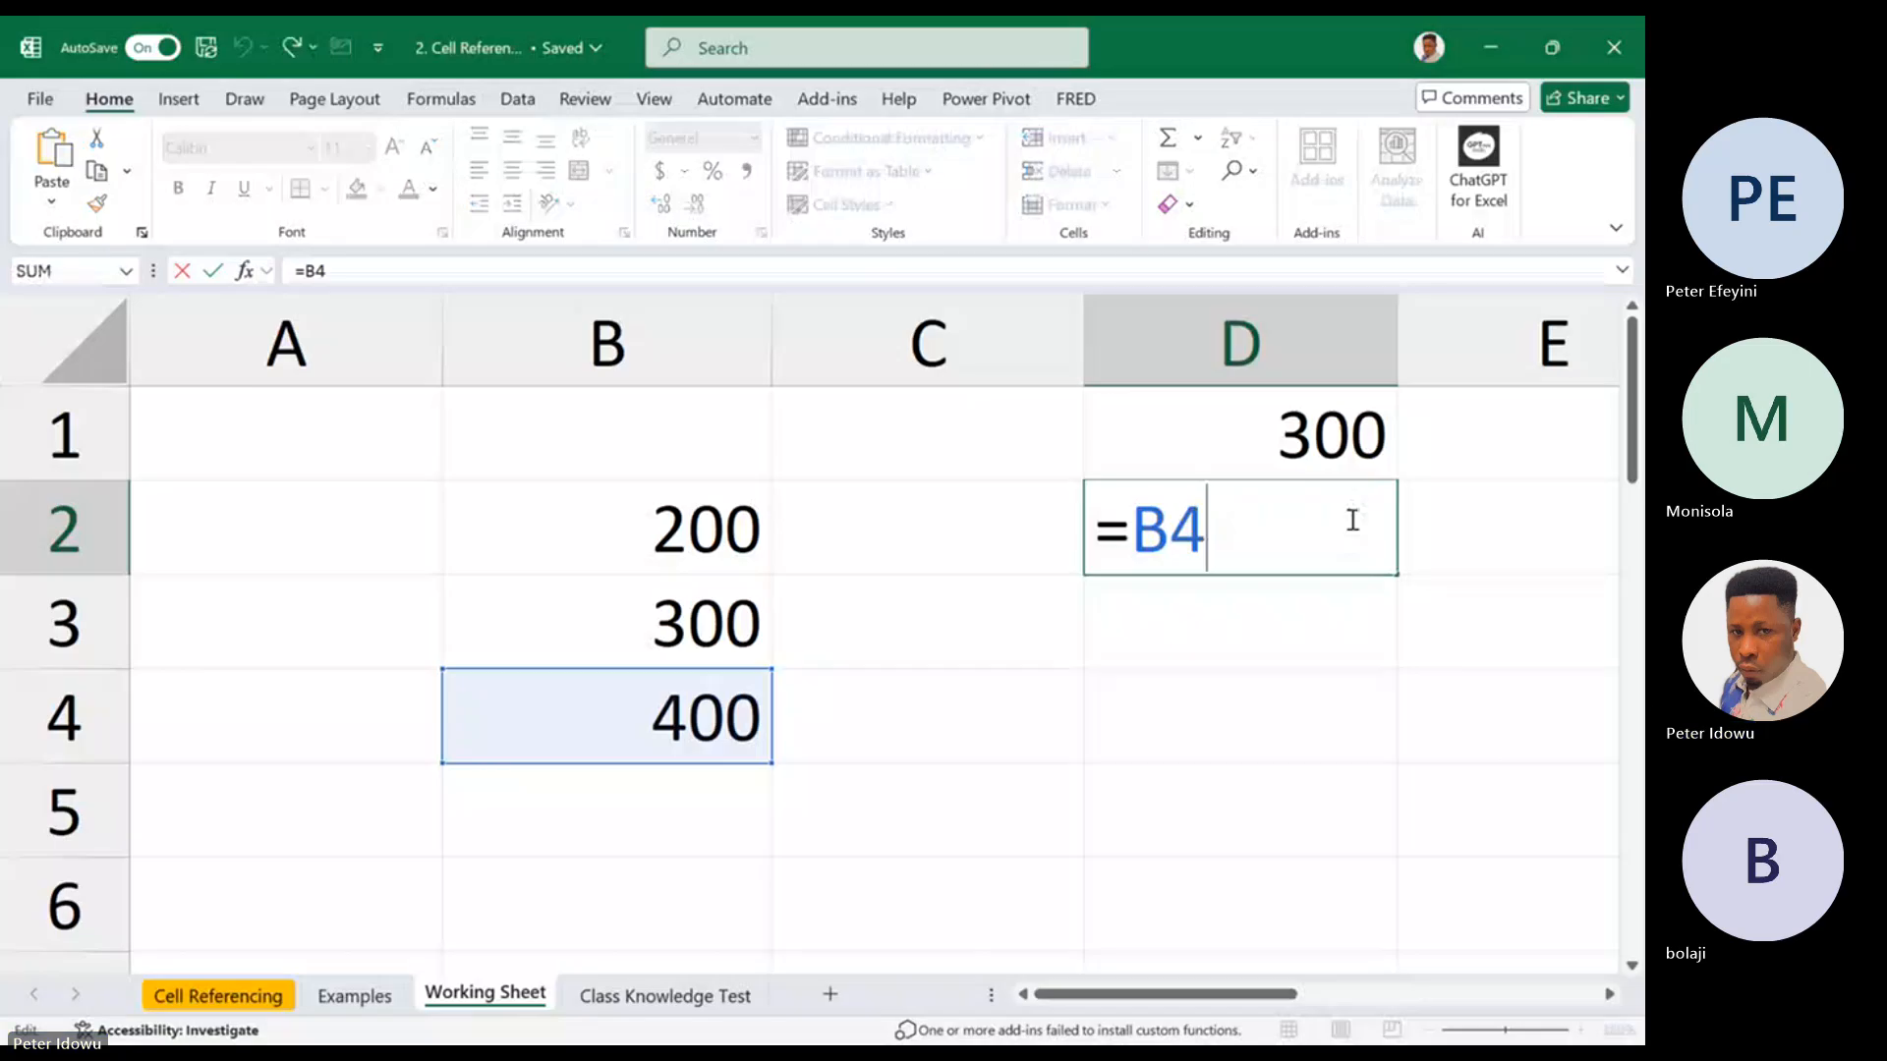
pyautogui.press('Escape')
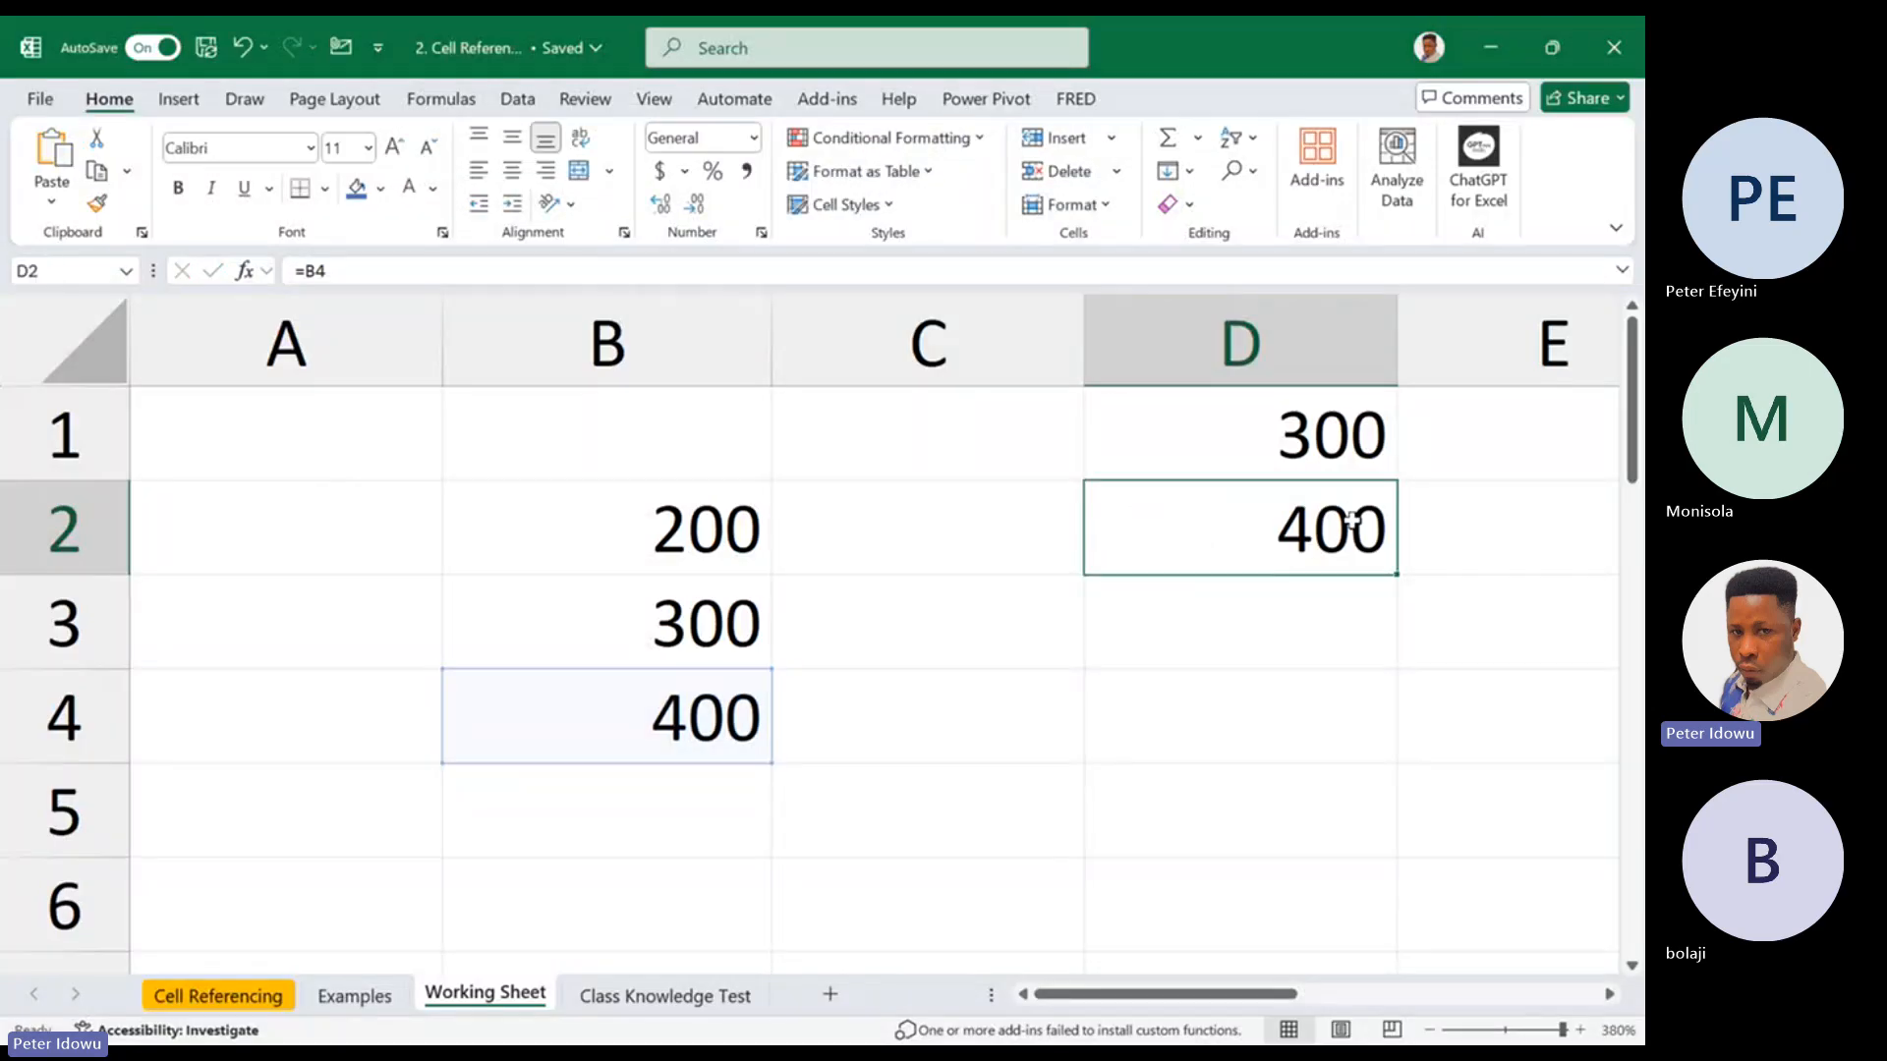
# Fill the formula in cell D2 down to D3 and inspect the cell that D3 references
pyautogui.moveTo(1397, 574); pyautogui.dragTo(1345, 657)
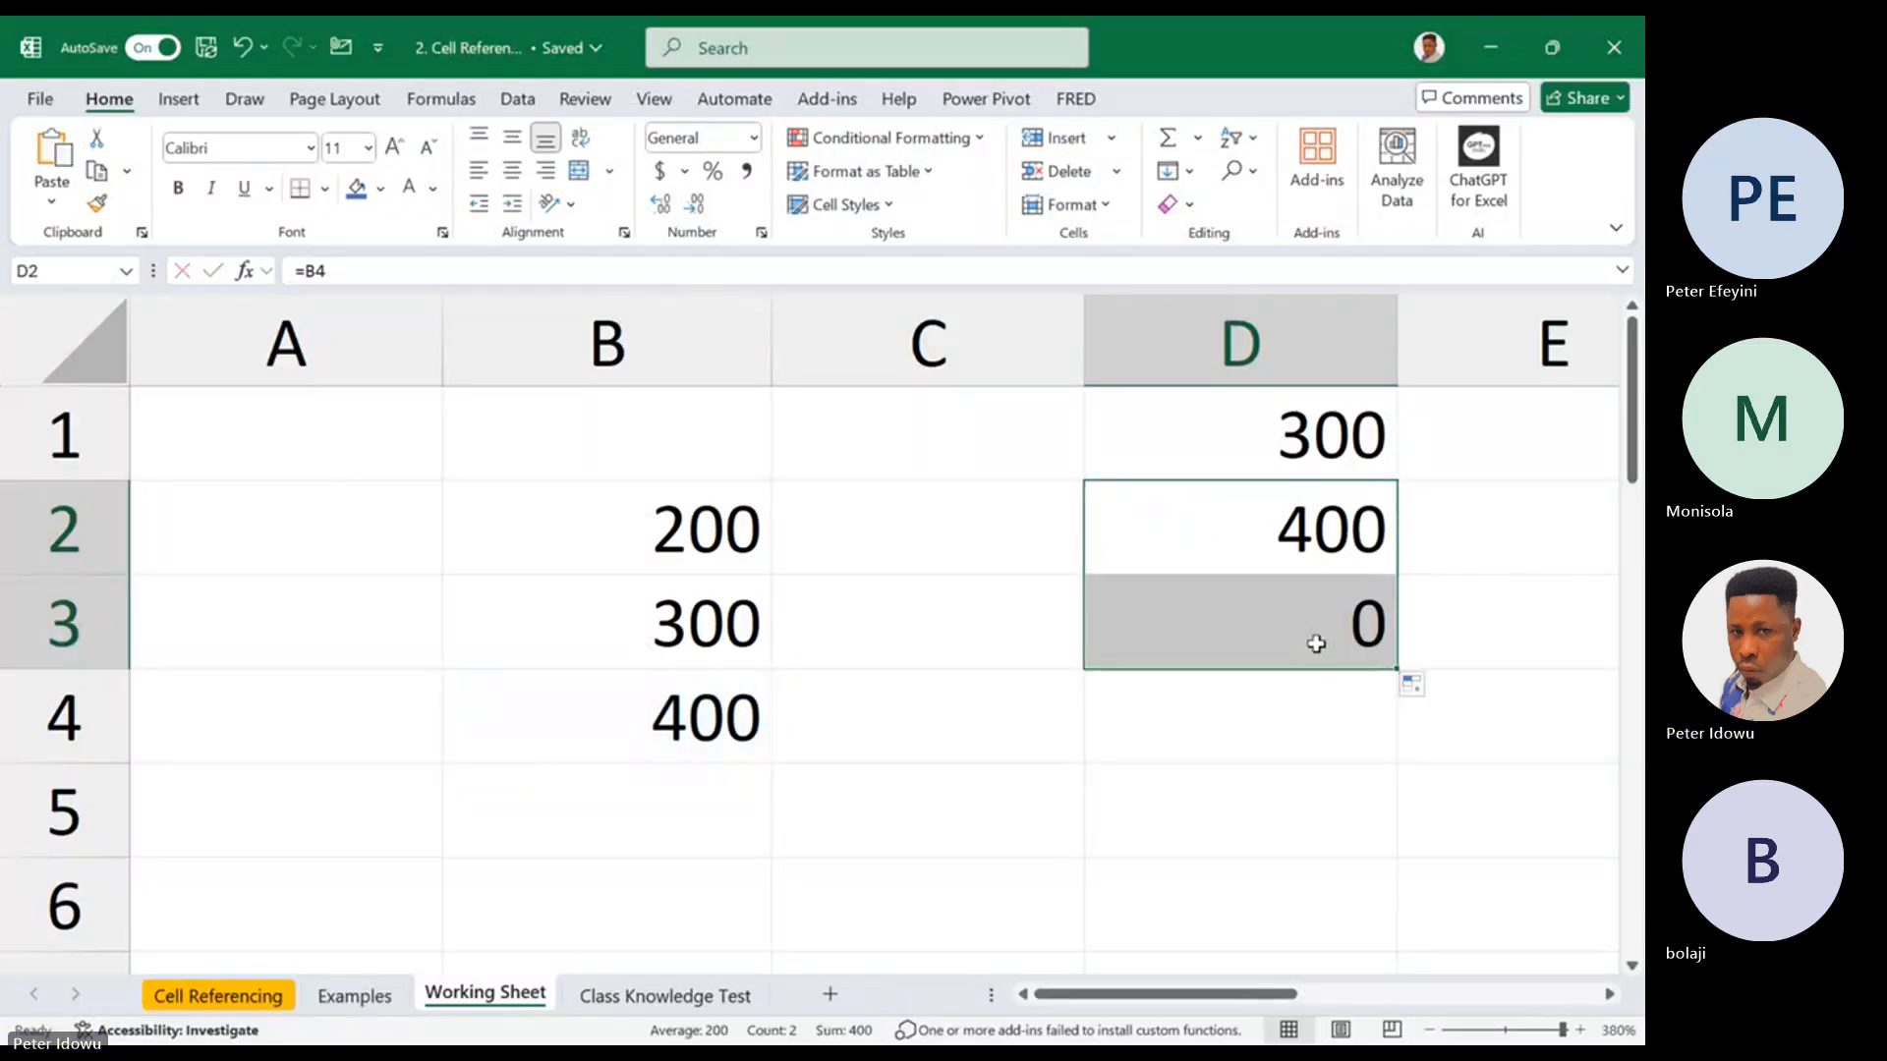
pyautogui.doubleClick(1324, 634)
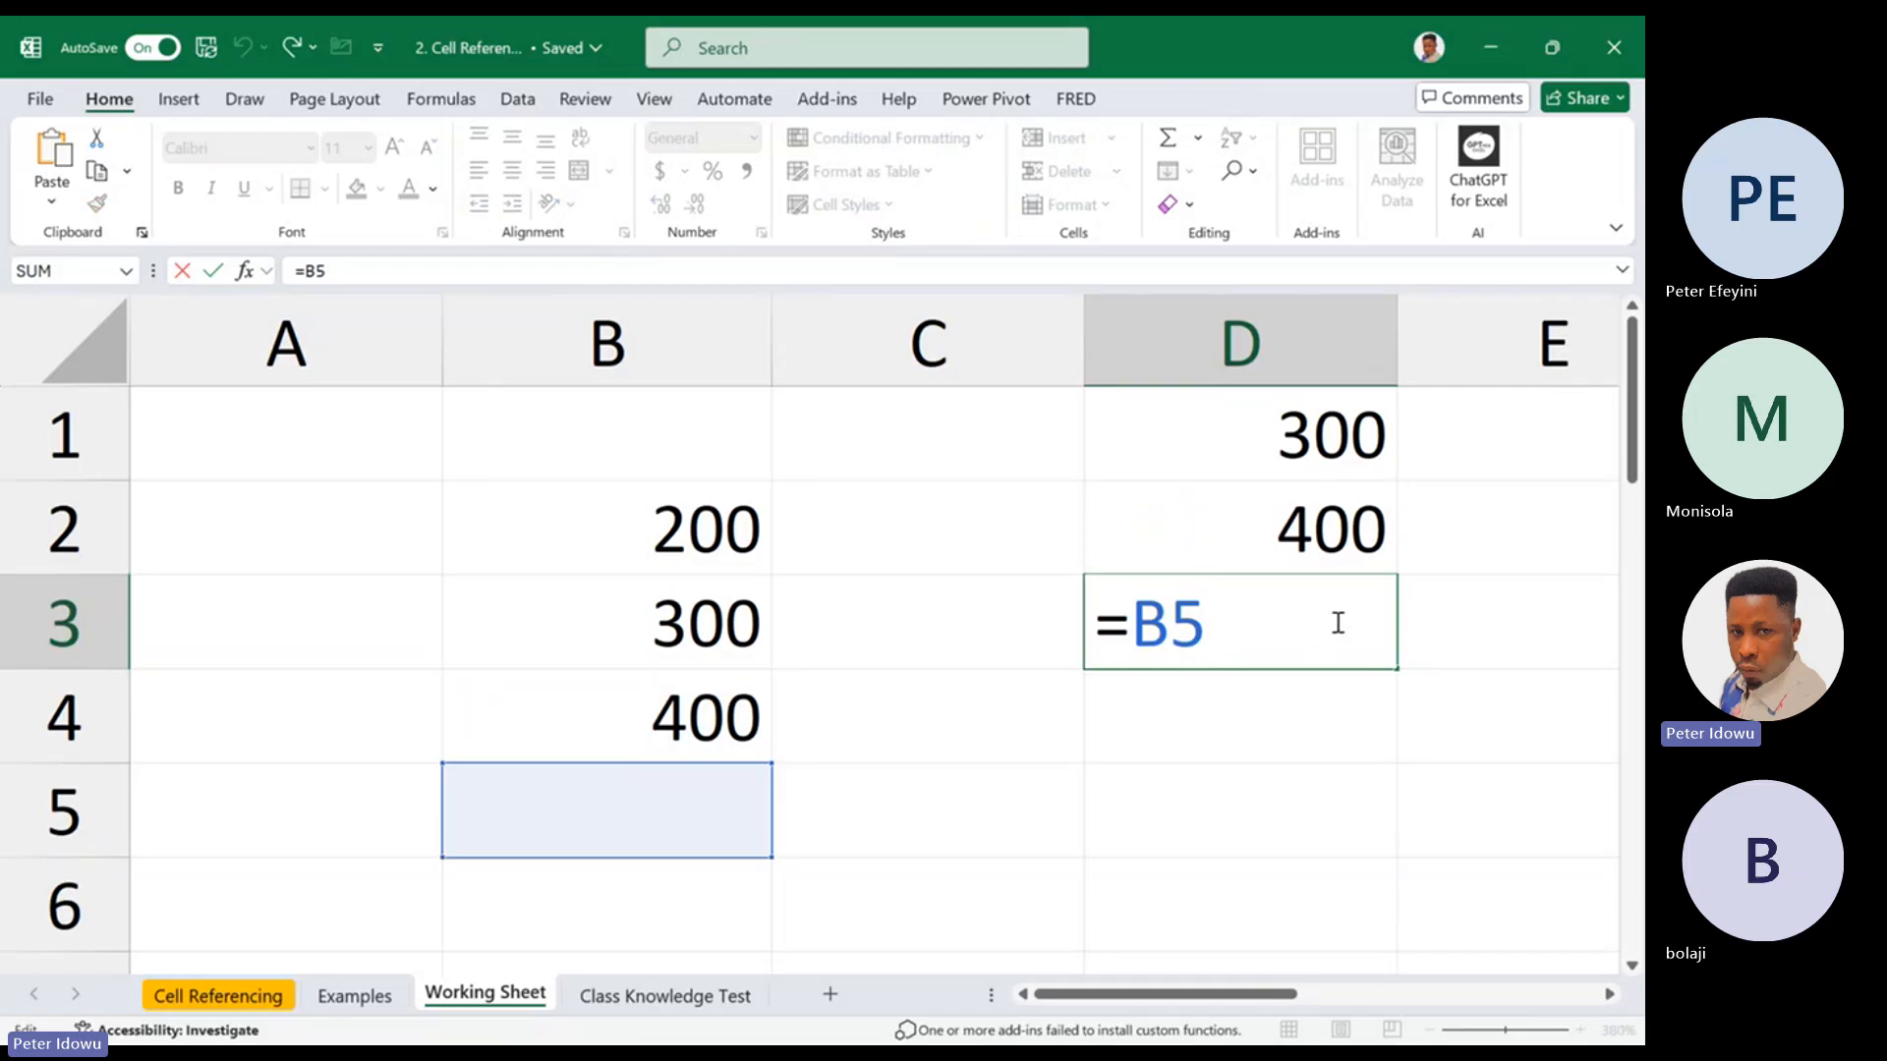
pyautogui.press('Escape')
pyautogui.doubleClick(1273, 619)
pyautogui.press('Escape')
pyautogui.doubleClick(755, 776)
pyautogui.click(1229, 615)
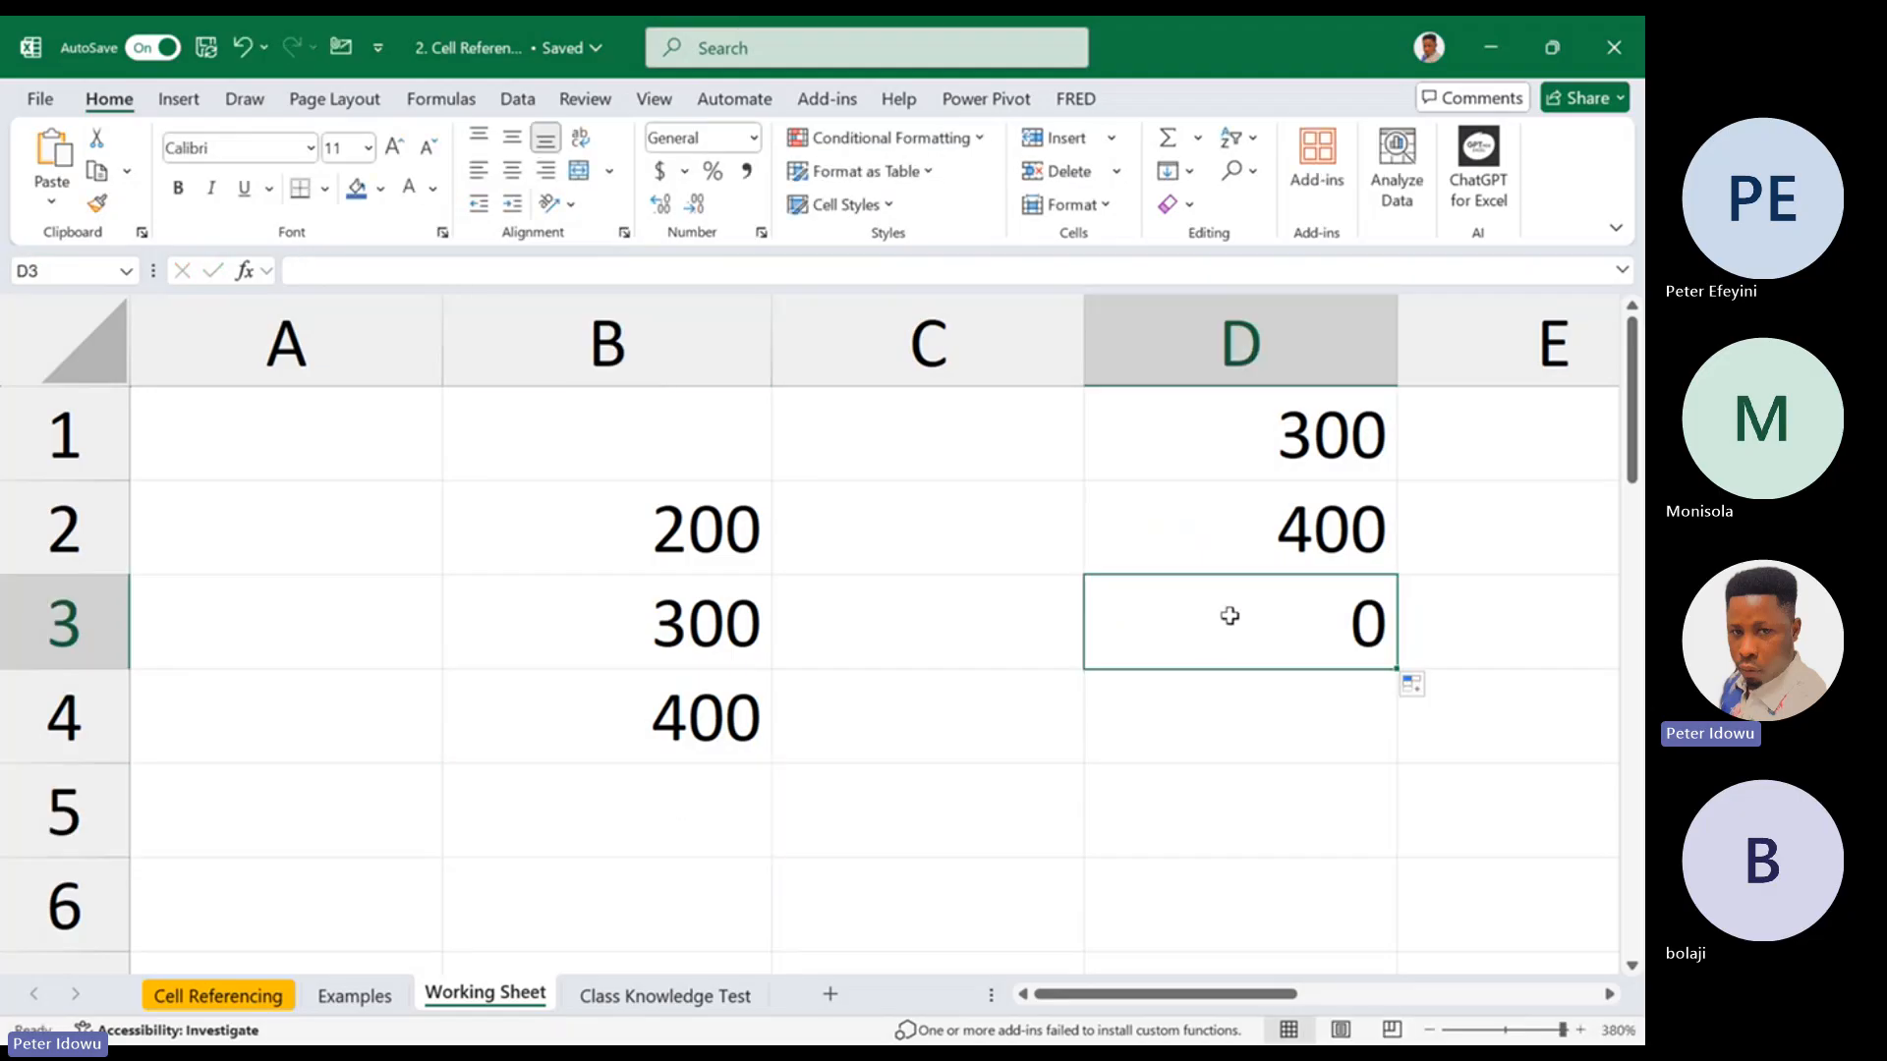
pyautogui.doubleClick(1229, 615)
pyautogui.press('Escape')
# Fill the formula in cell D3 down to D4 and check the reference in D4
pyautogui.moveTo(1394, 672); pyautogui.dragTo(1377, 722)
pyautogui.doubleClick(1293, 721)
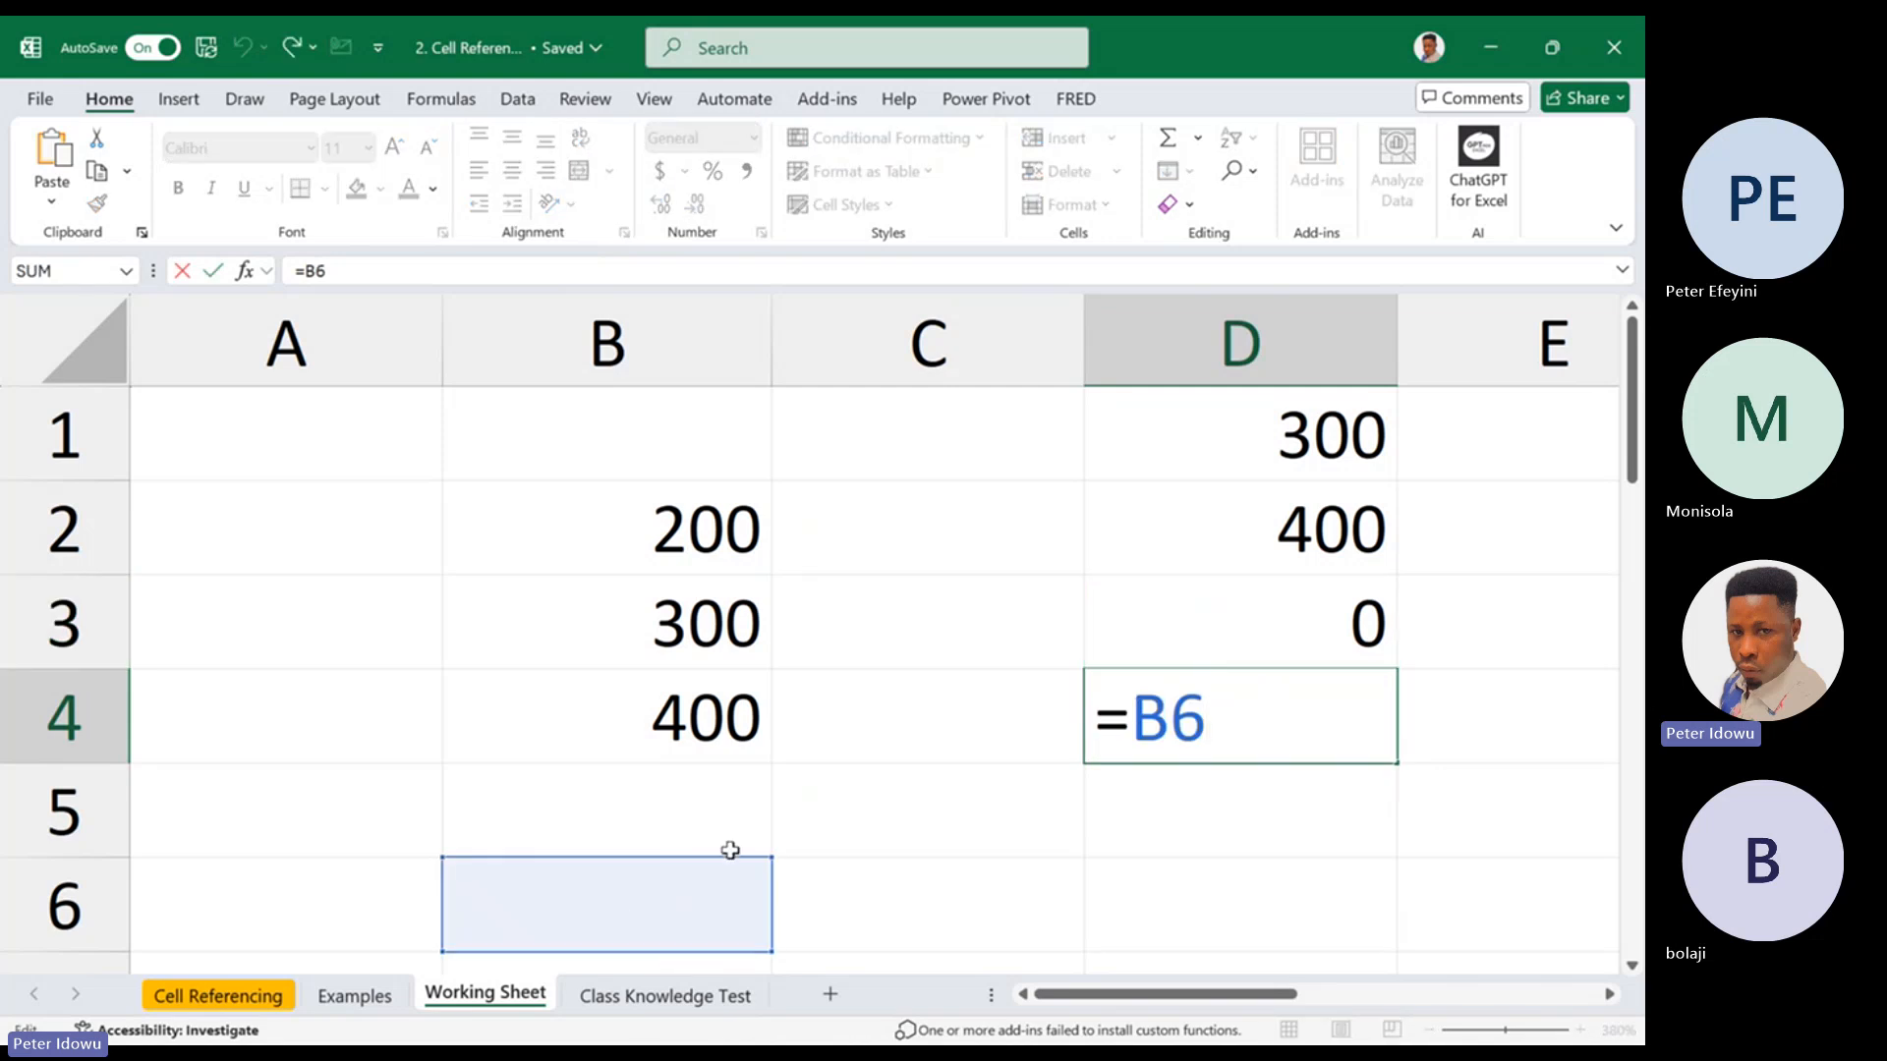
pyautogui.press('Escape')
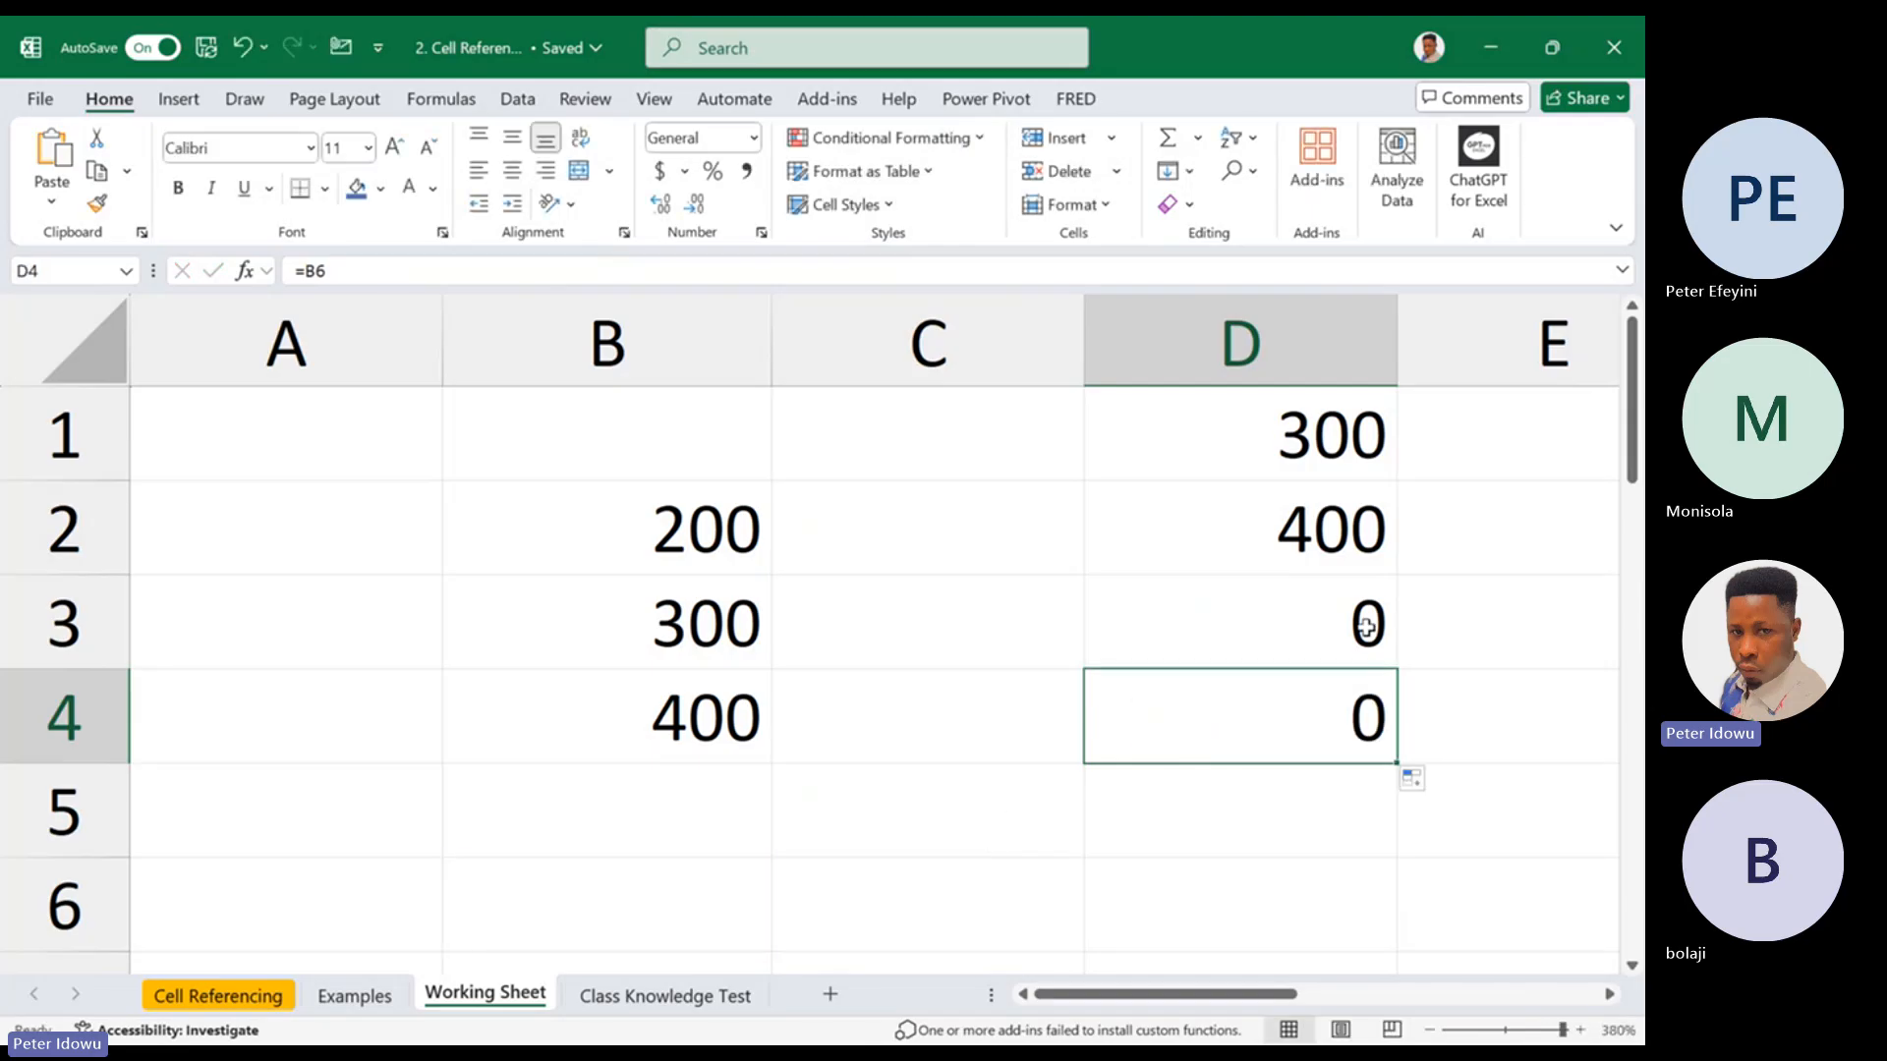
# Enter 100 in cell B5 and 50 in cell B6 to supply values for the formulas in D3 and D4
pyautogui.click(731, 825)
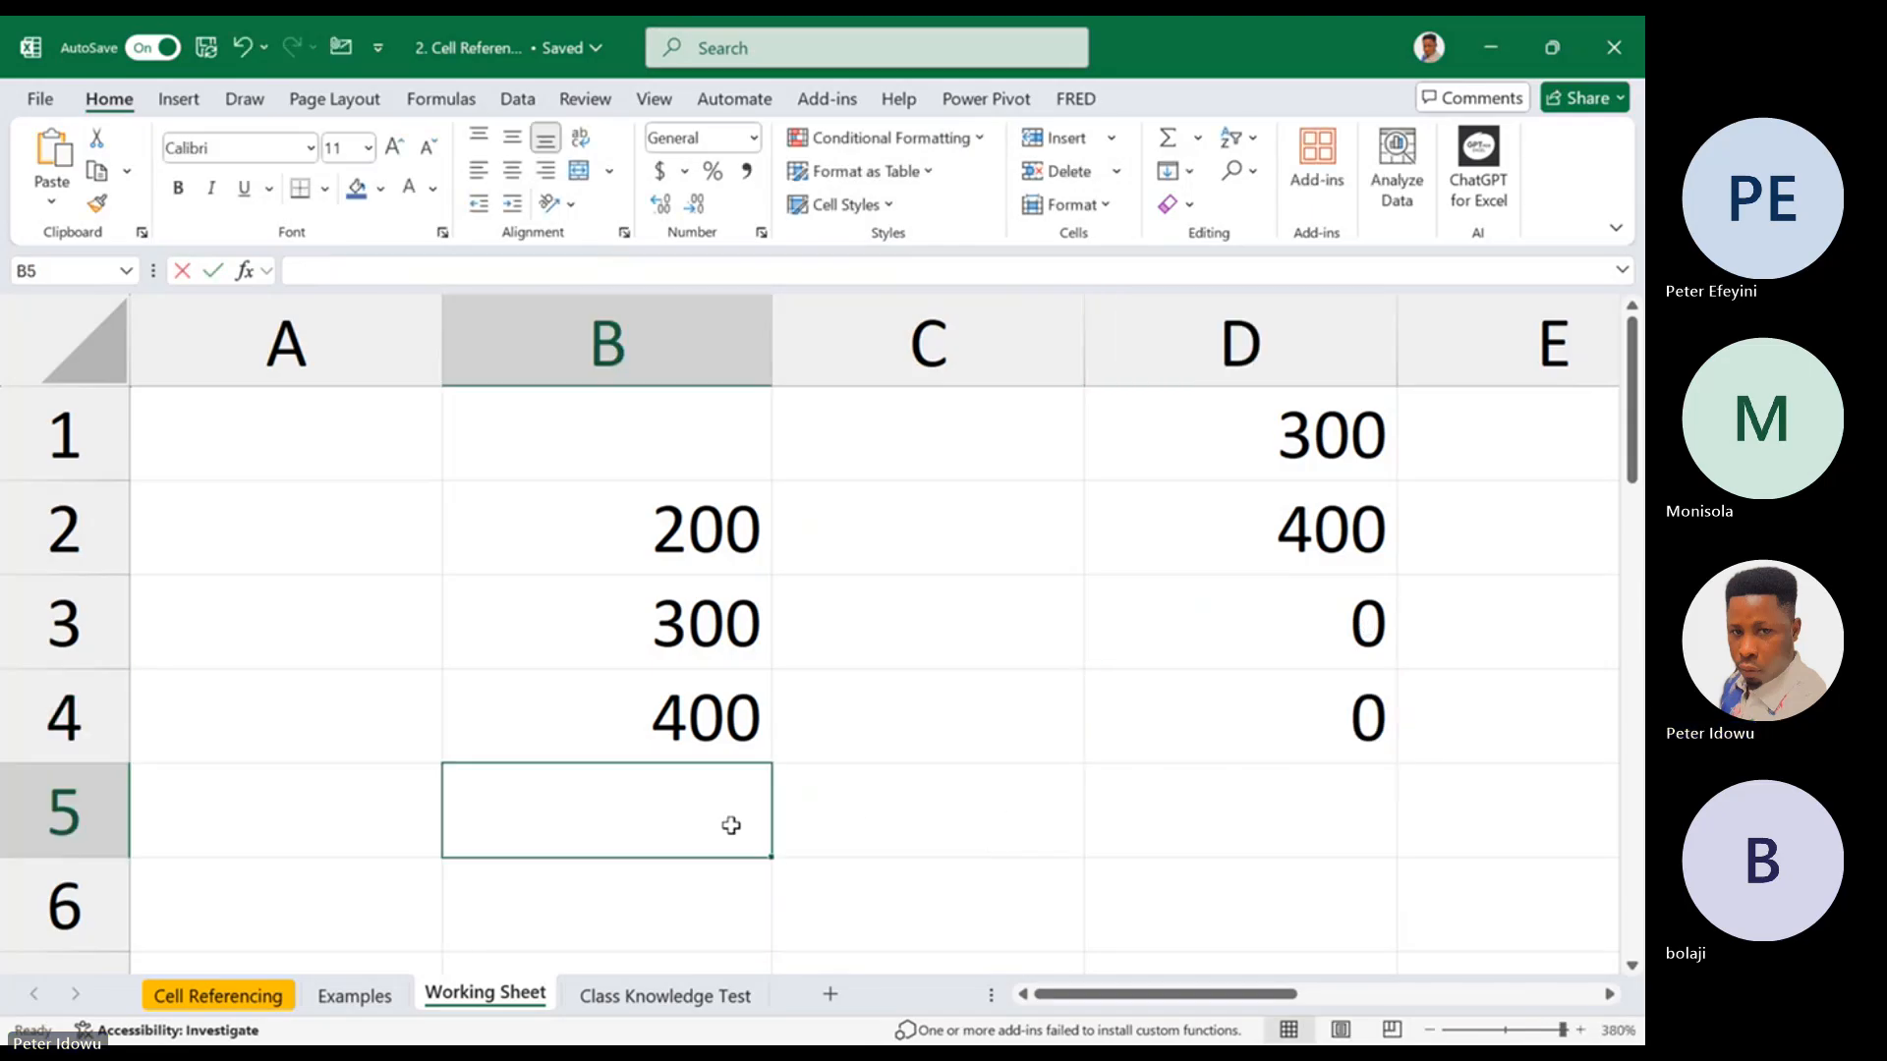
pyautogui.write('100')
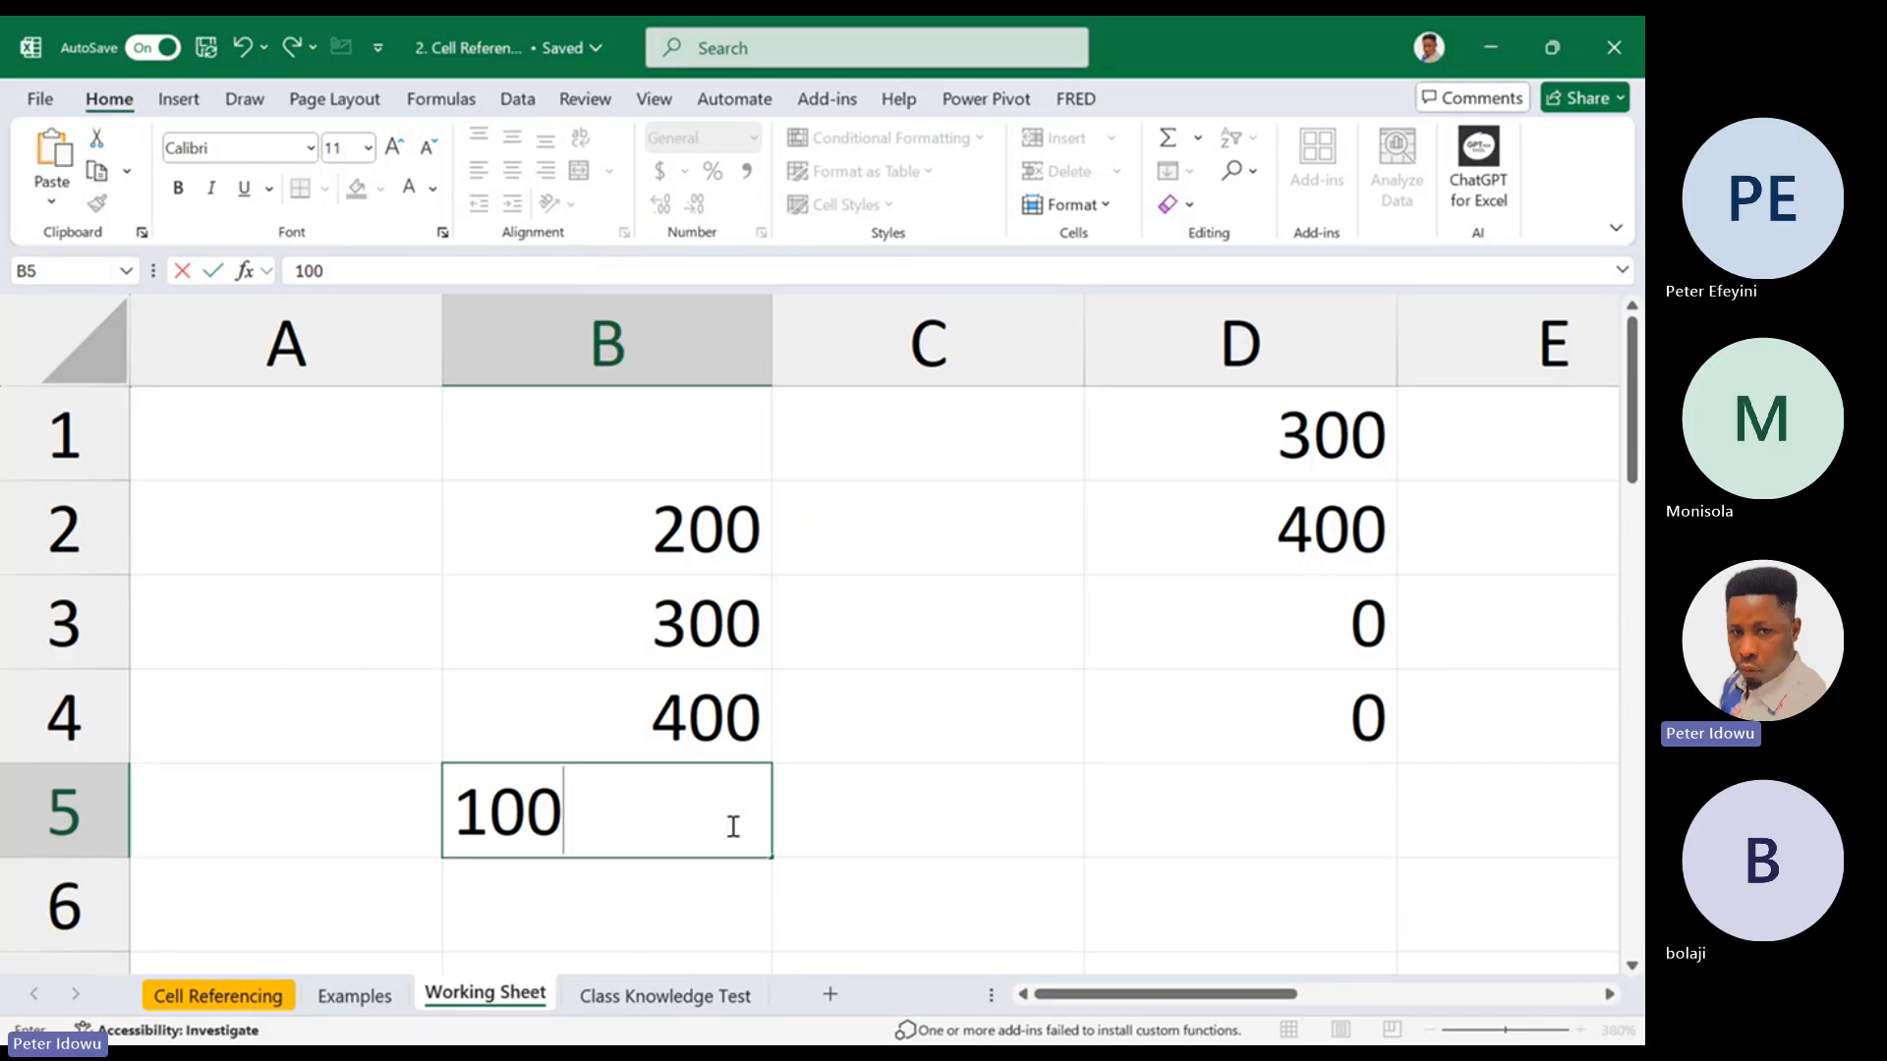
pyautogui.press('Return')
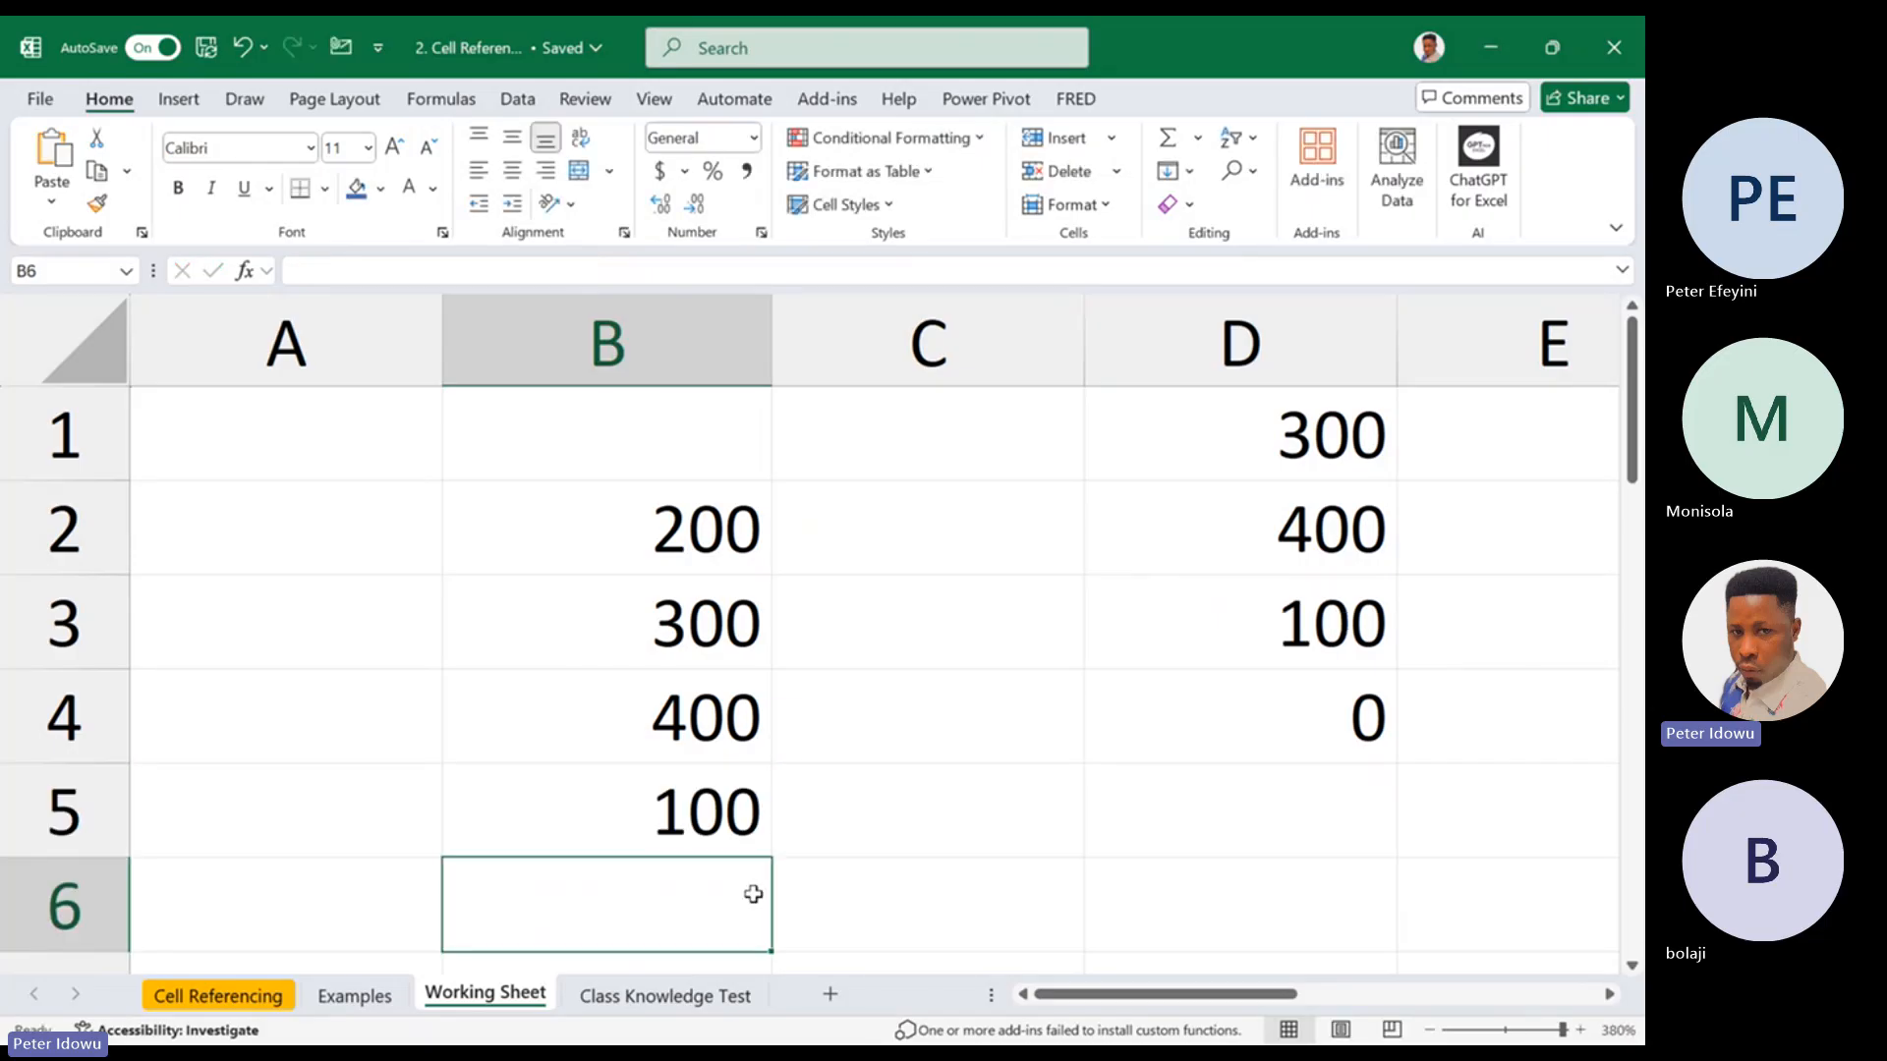
pyautogui.write('50')
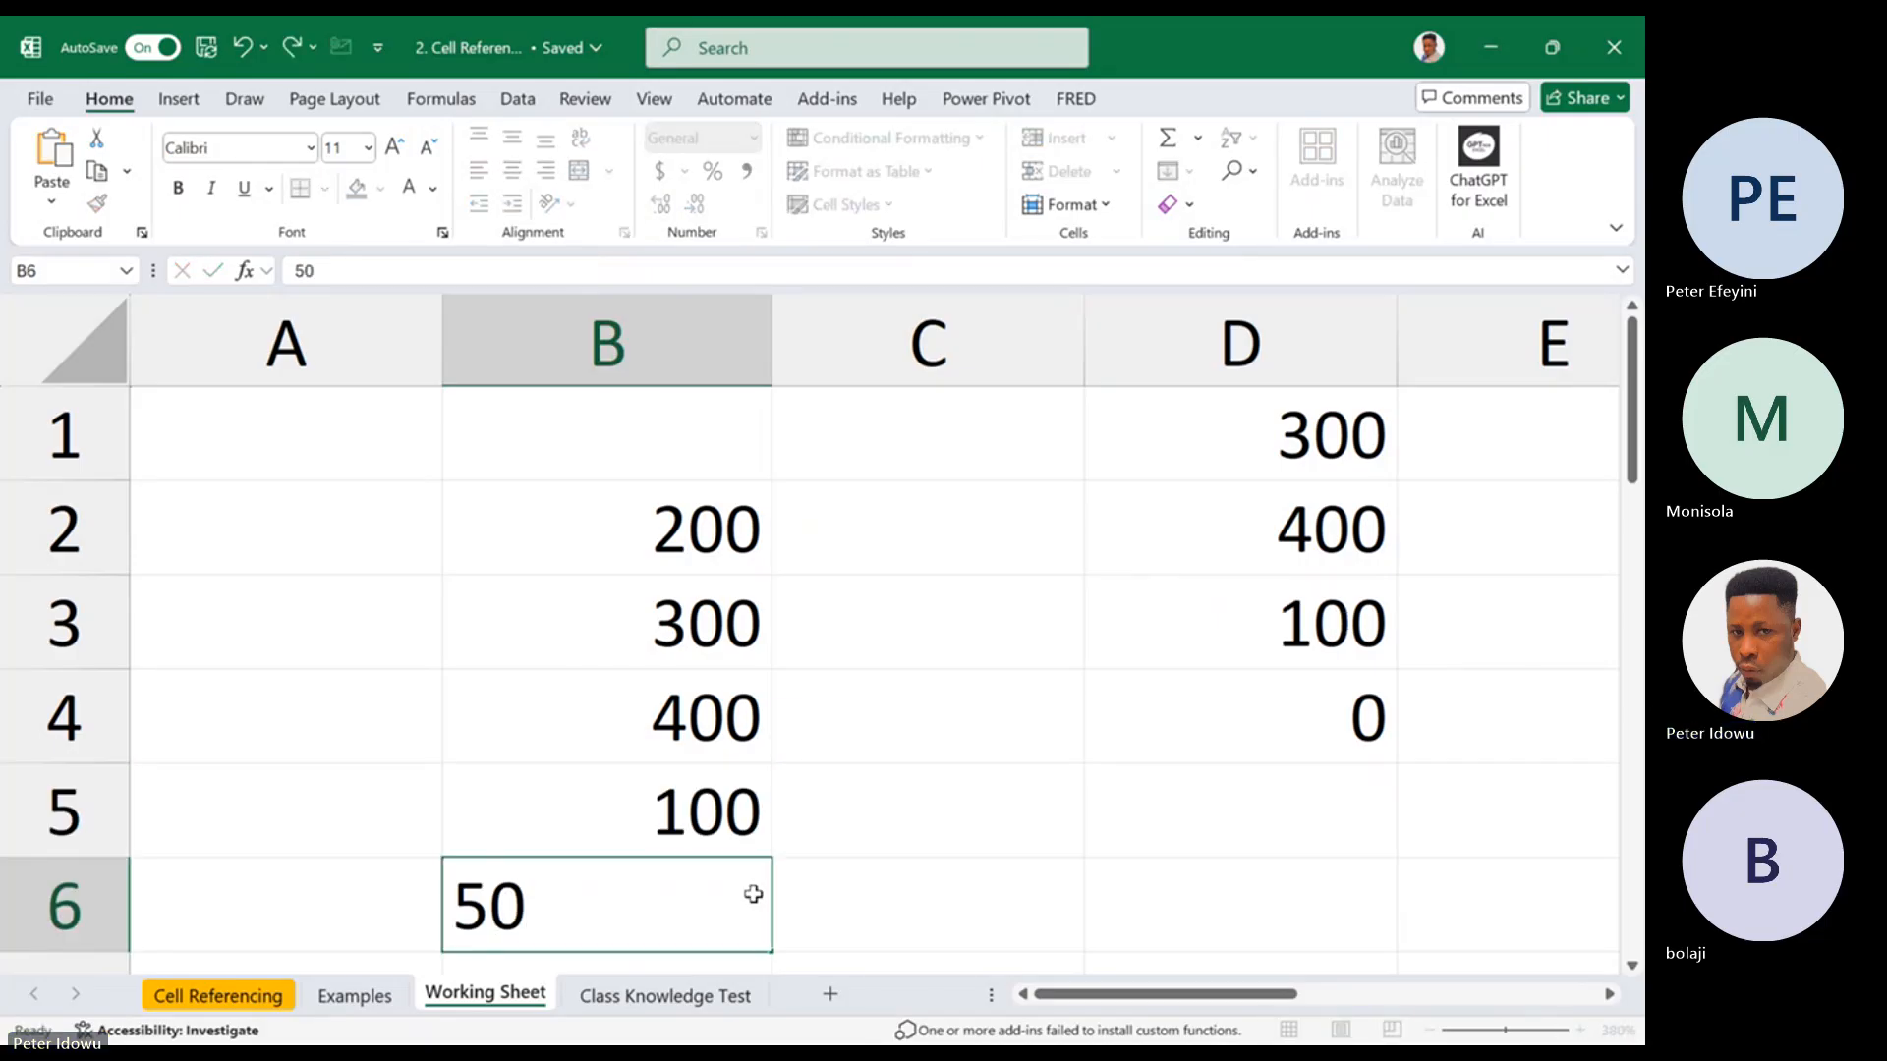
pyautogui.press('Return')
# Enter the sample values 200, 150 and 30 in cells F2, G2 and H2
pyautogui.moveTo(1632, 432); pyautogui.dragTo(1632, 398)
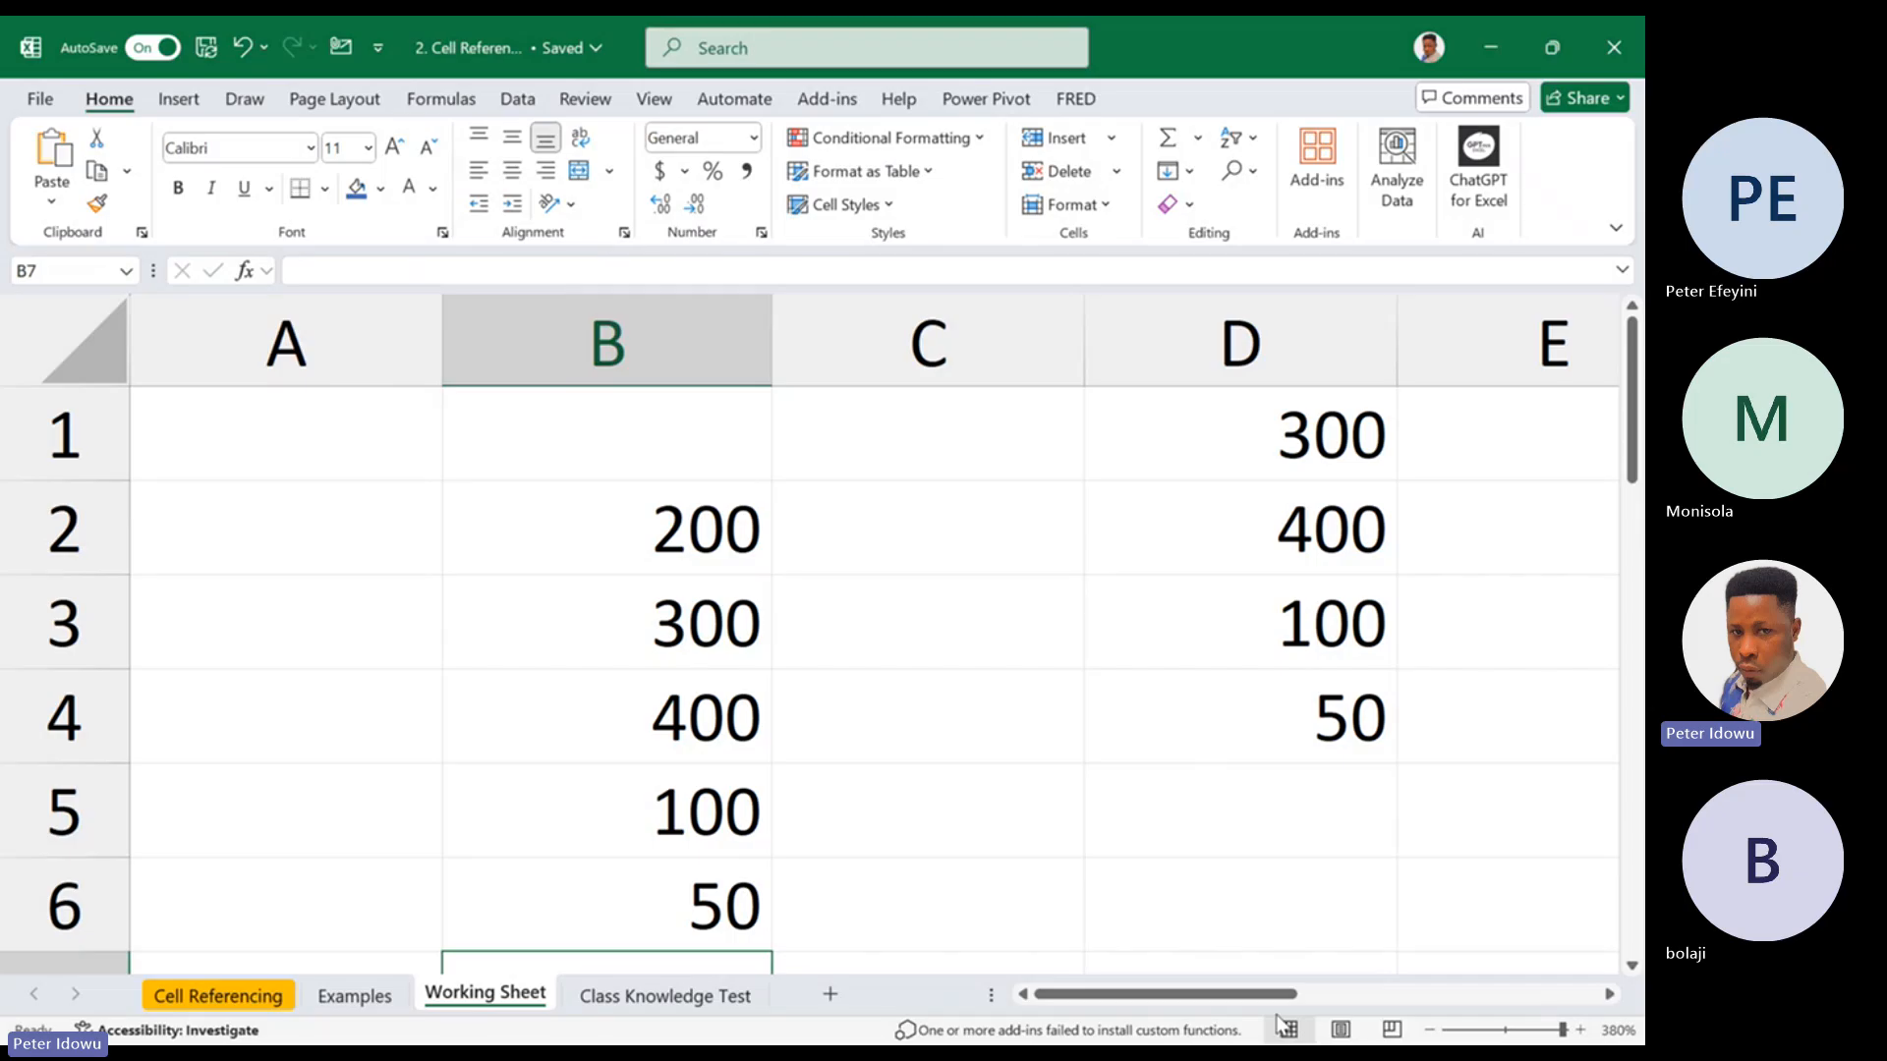
pyautogui.moveTo(1311, 993); pyautogui.dragTo(1630, 968)
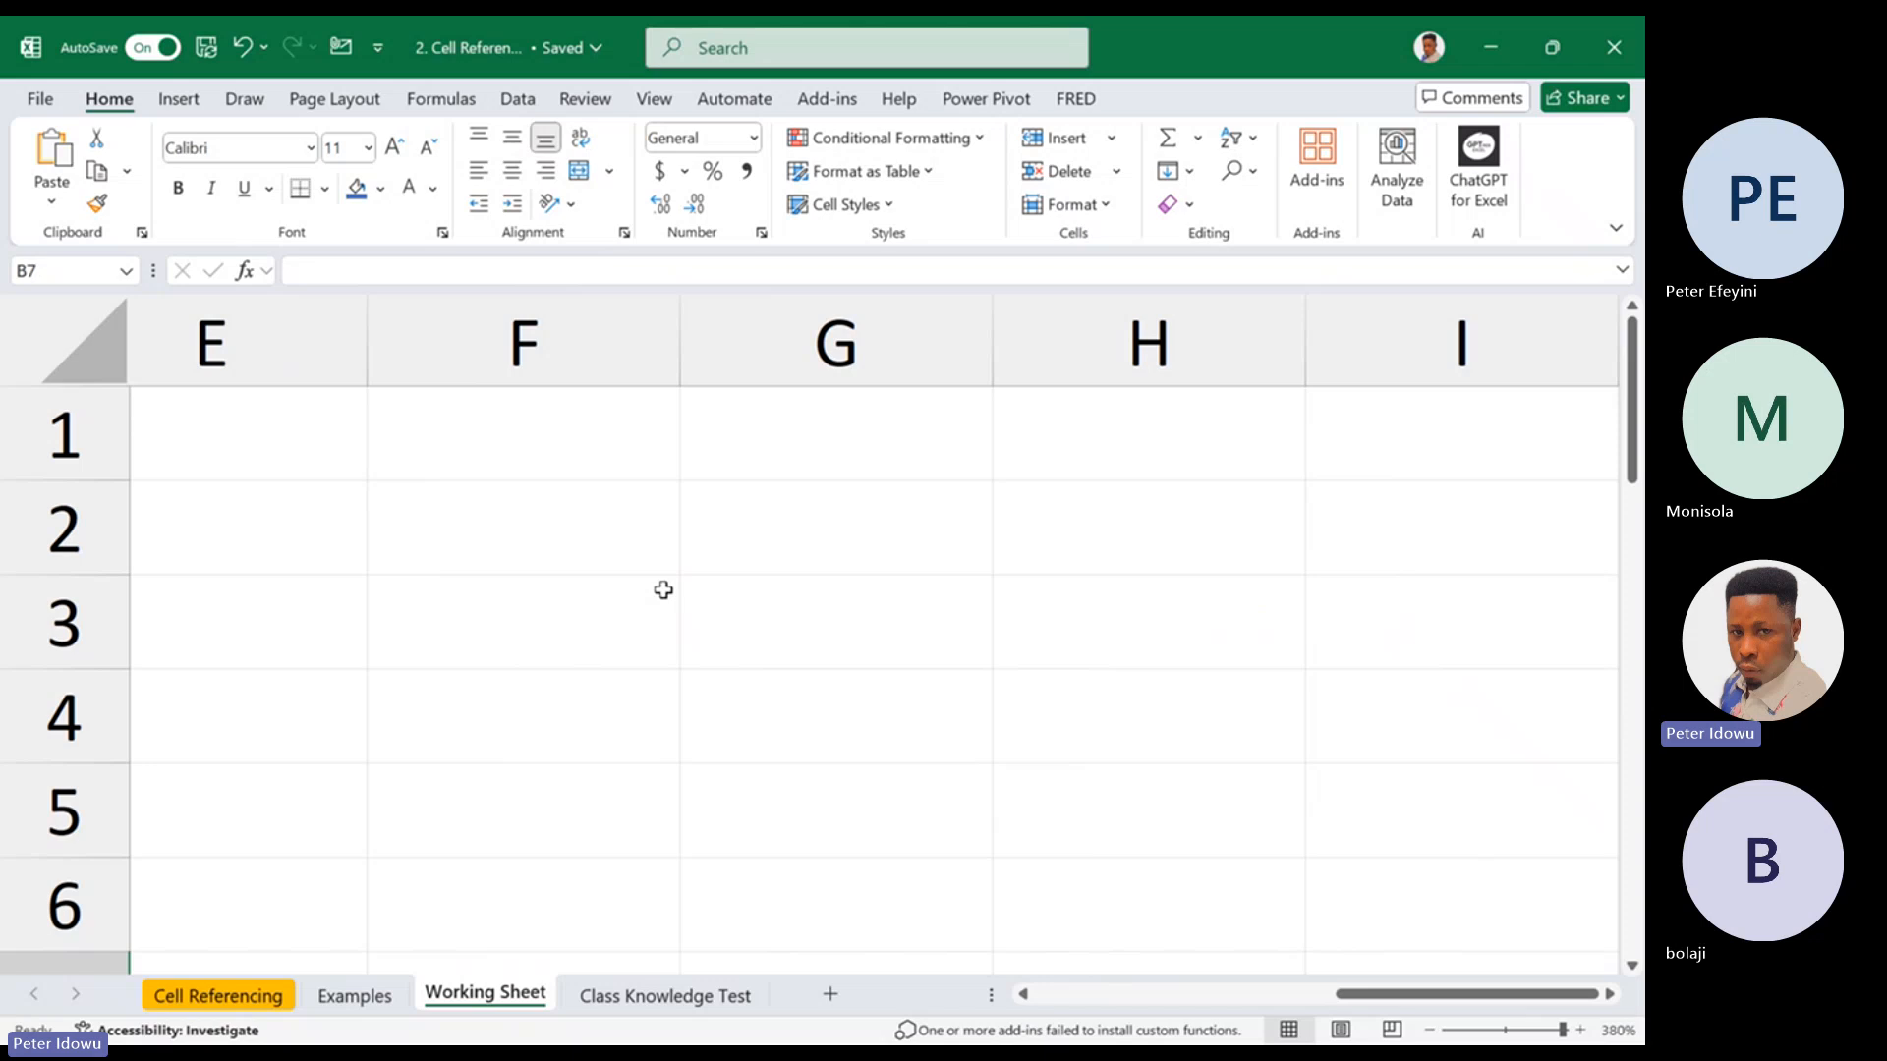
pyautogui.click(560, 527)
pyautogui.write('200')
pyautogui.click(783, 527)
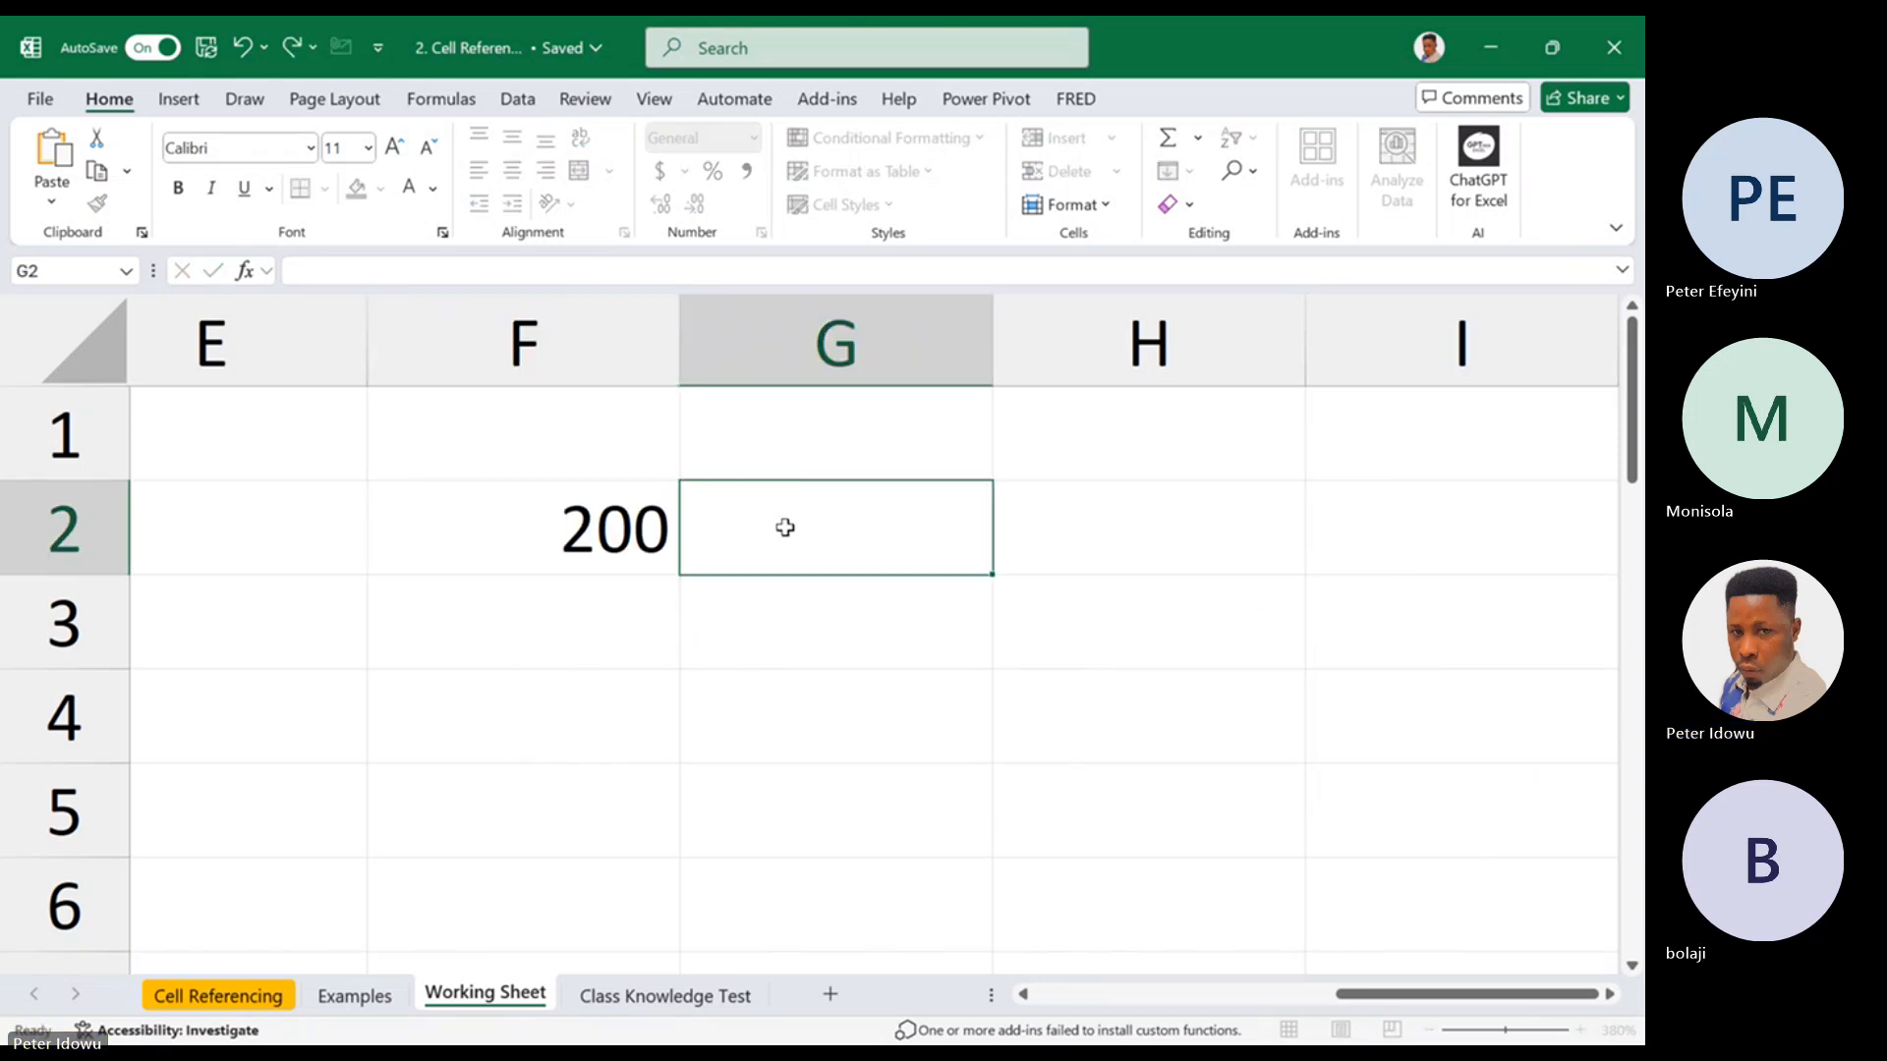
pyautogui.write('150')
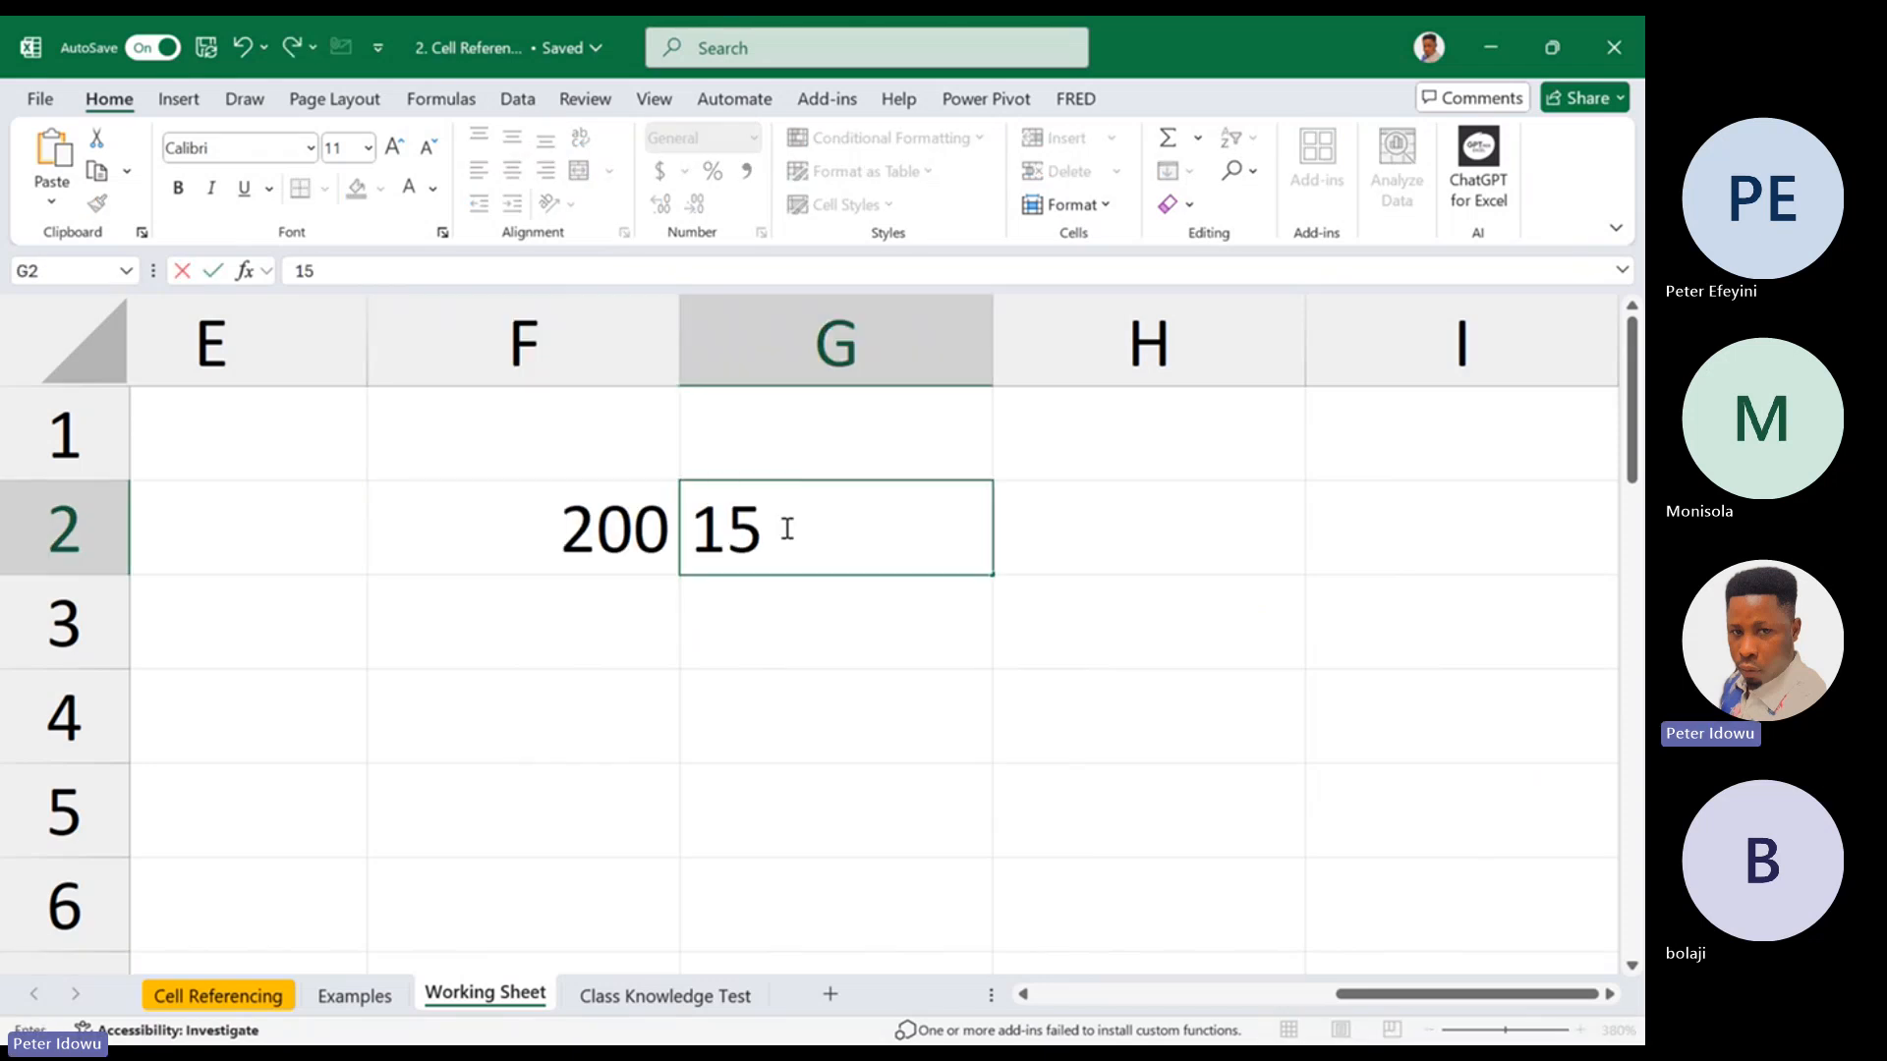
pyautogui.click(1118, 519)
pyautogui.write('3')
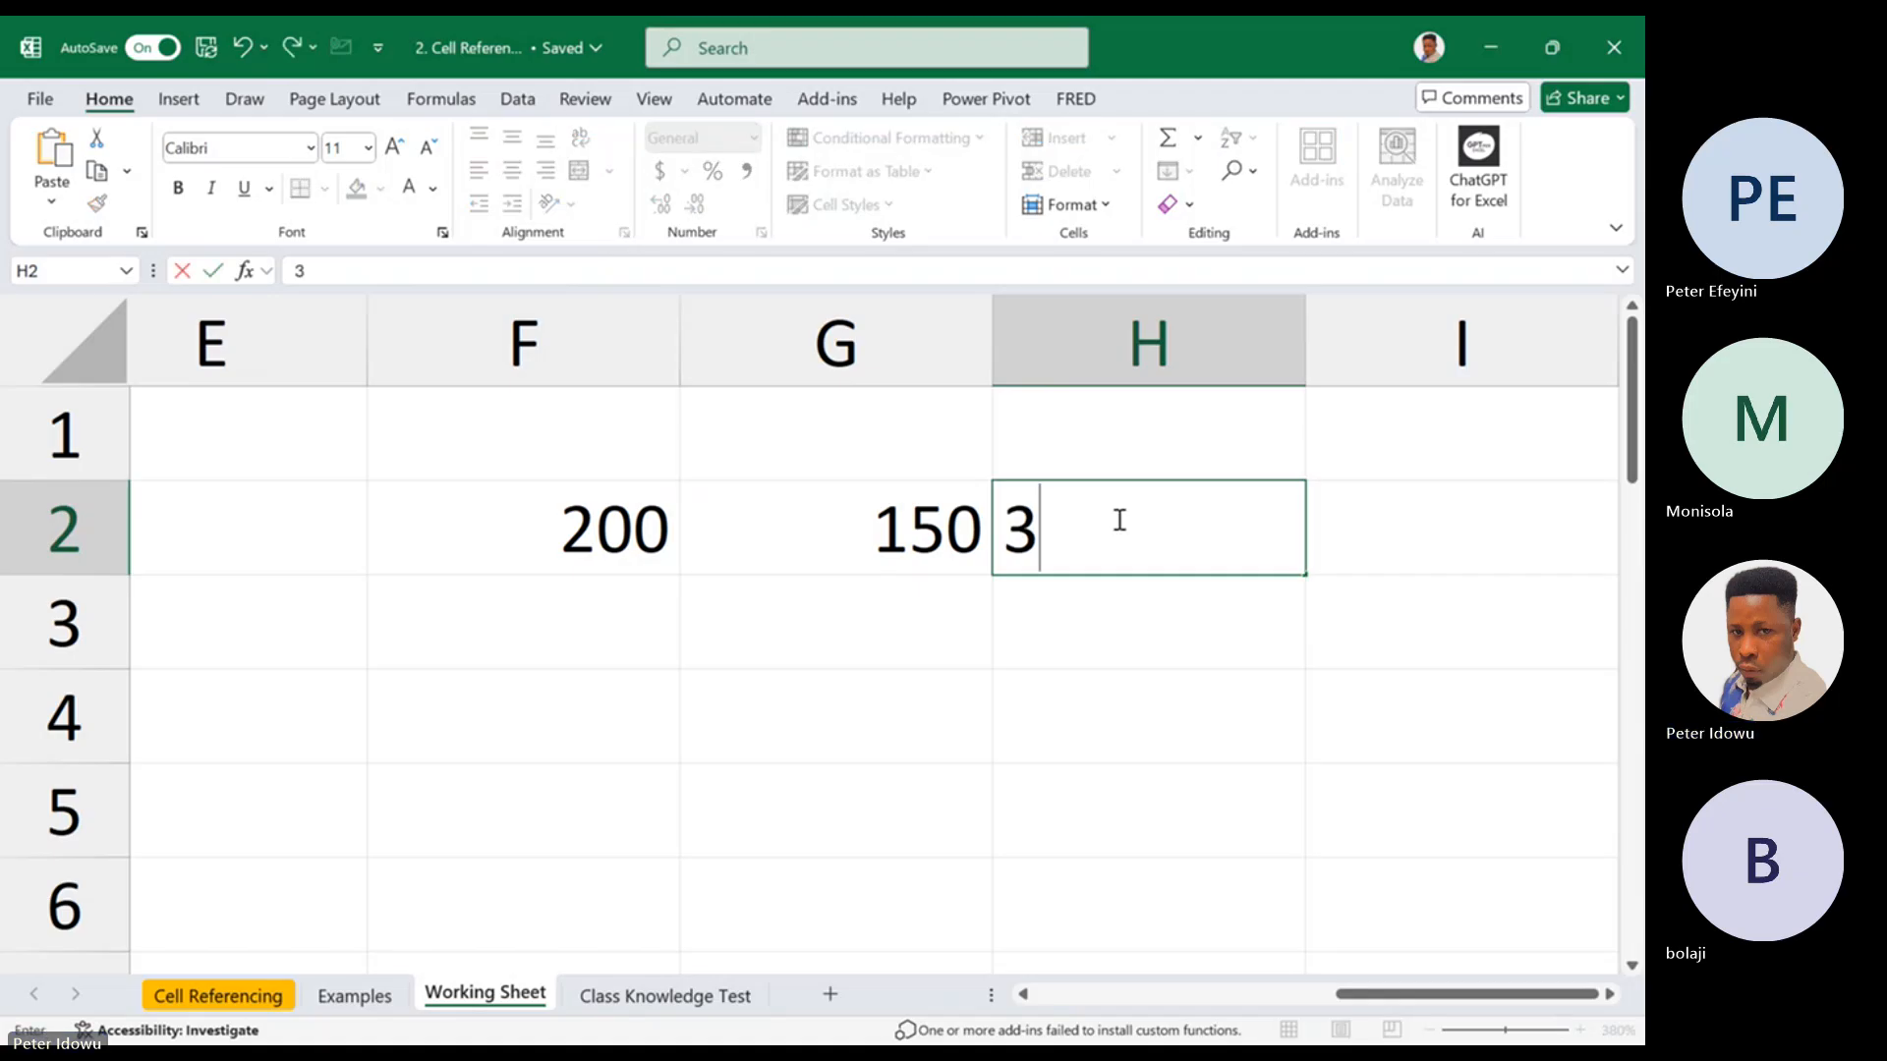
pyautogui.write('0')
pyautogui.click(862, 673)
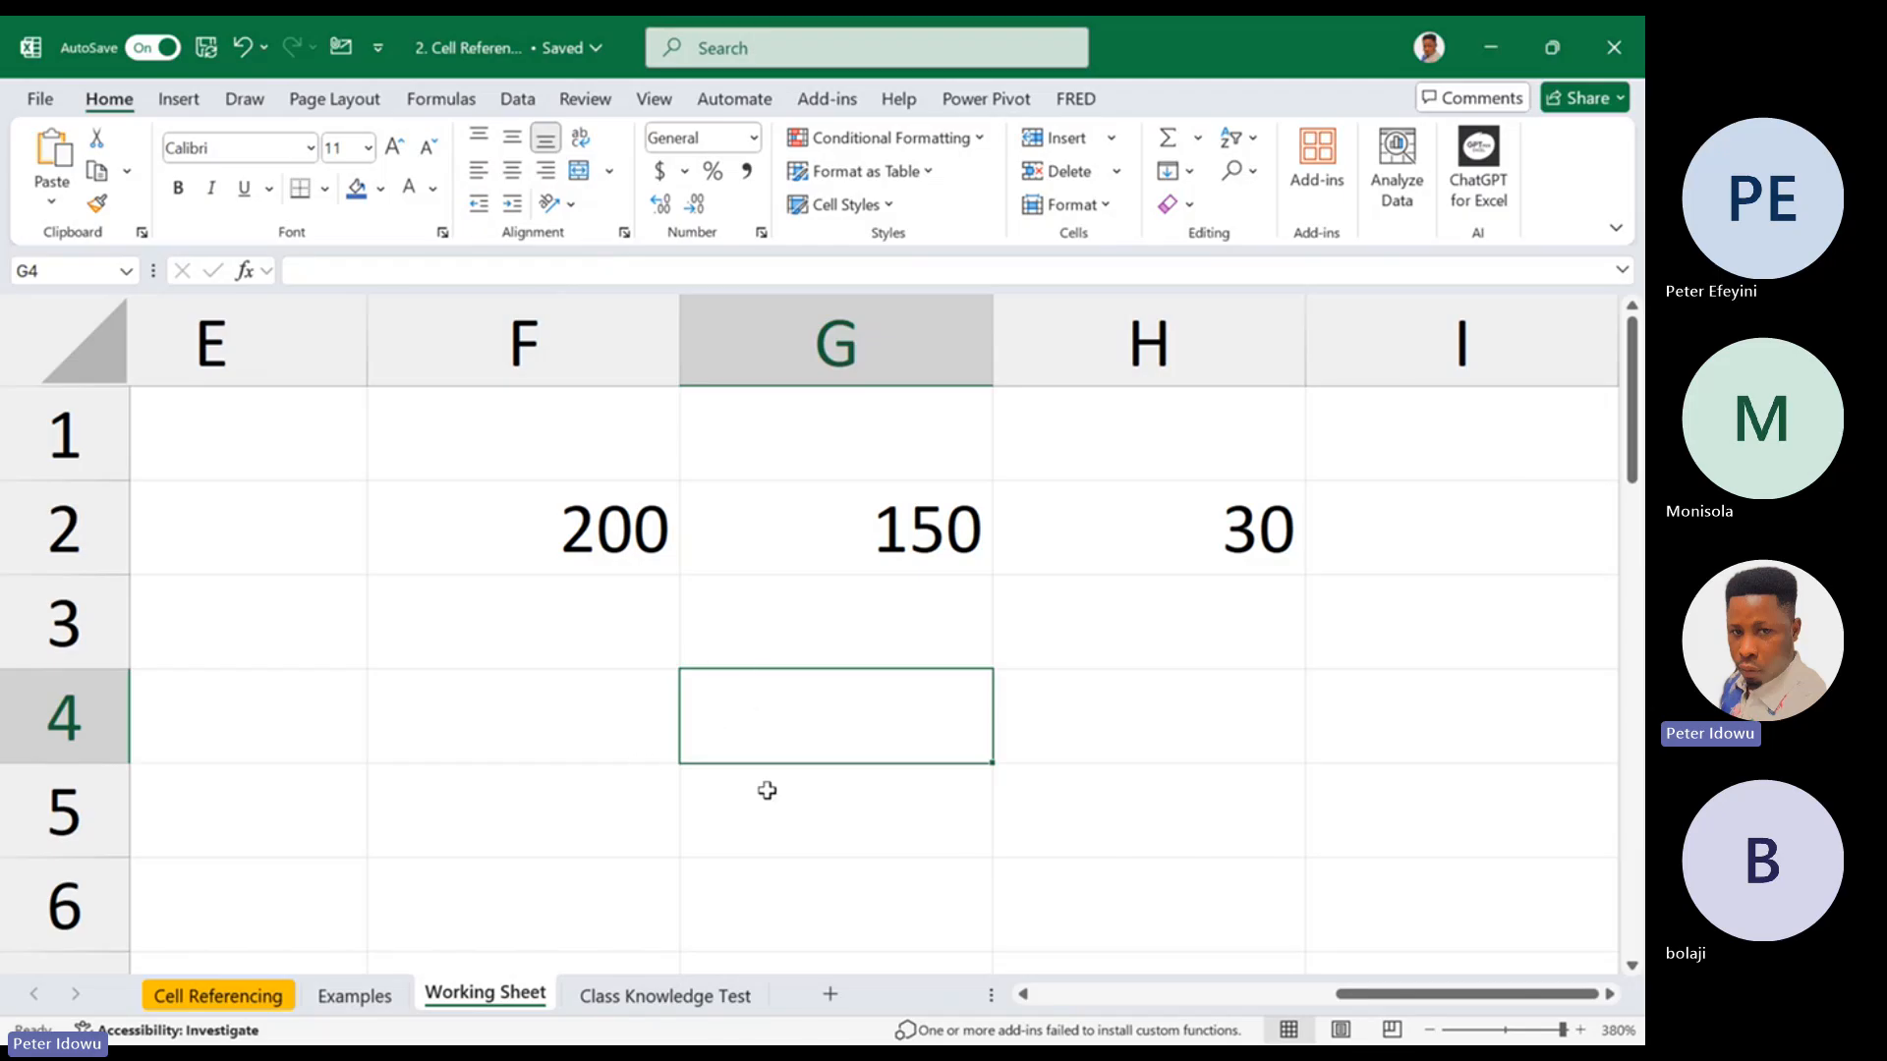
# Enter a formula in cell F5 that references cell F2 and fill it across to H5
pyautogui.click(611, 814)
pyautogui.write('=')
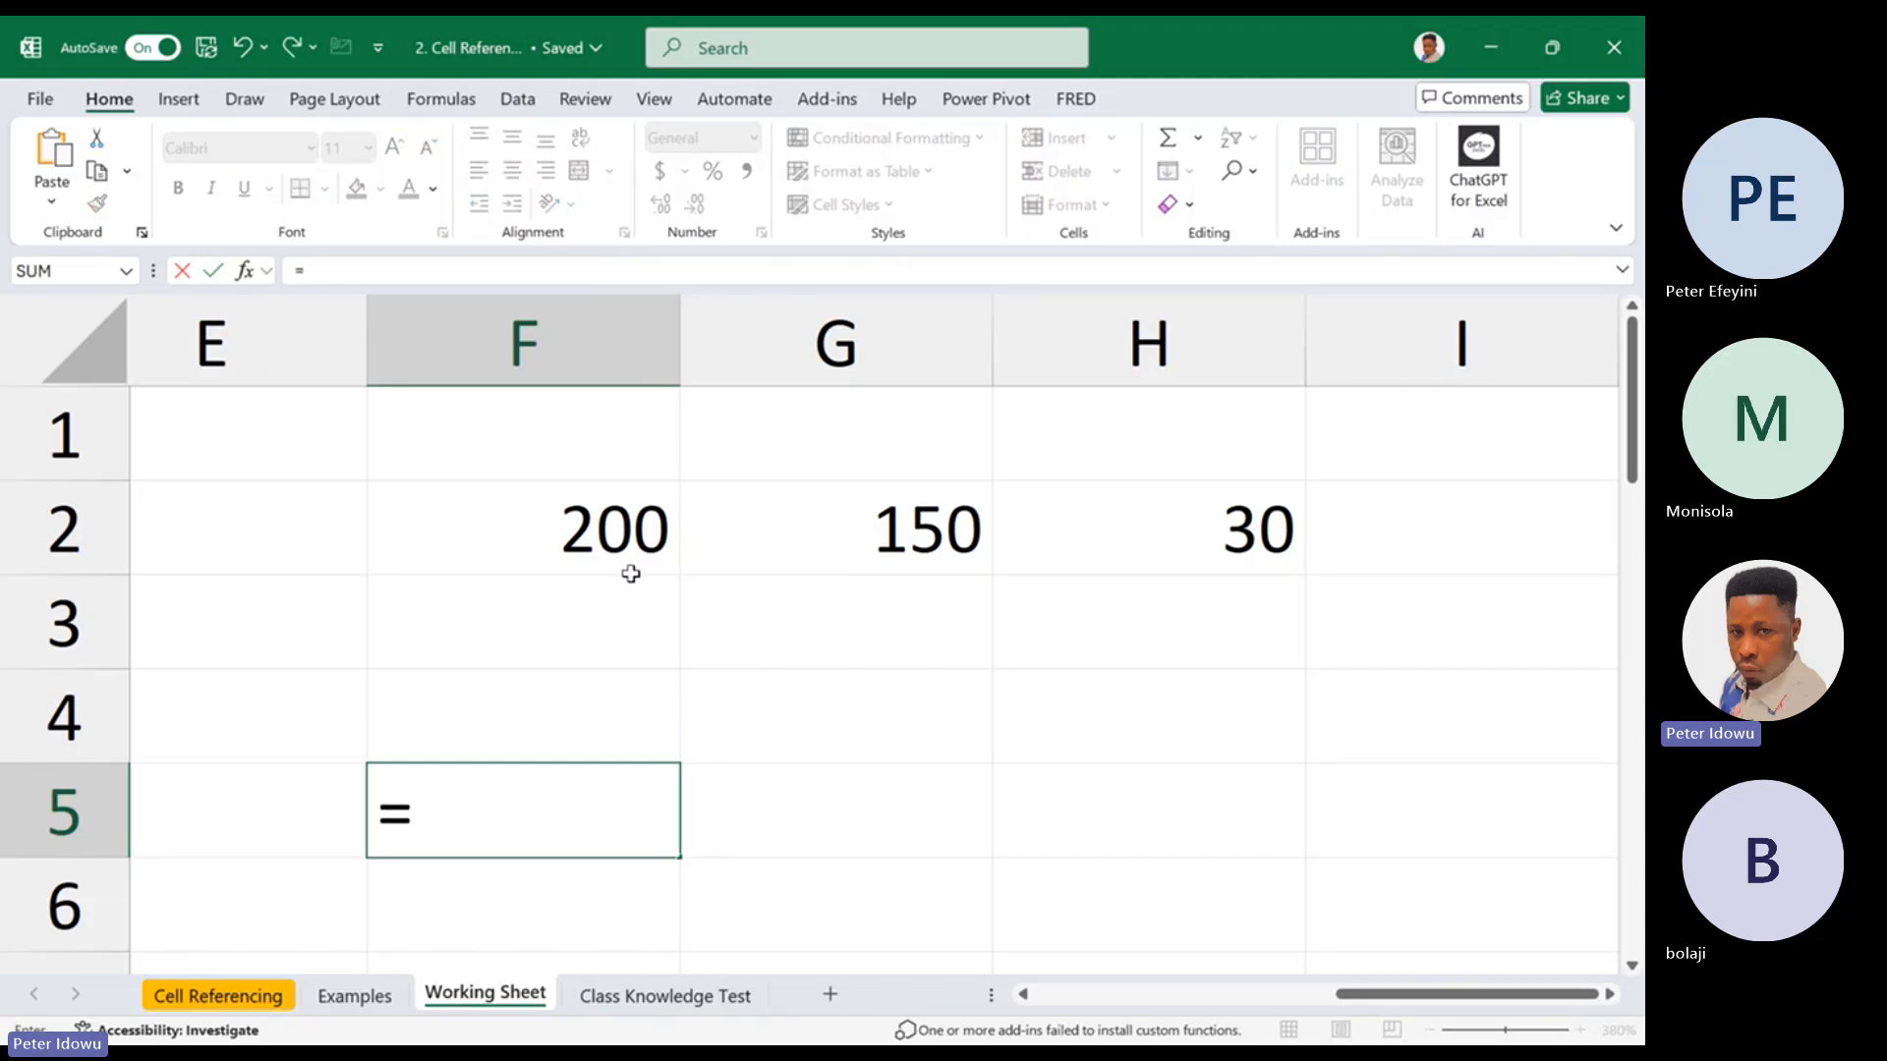
pyautogui.click(631, 531)
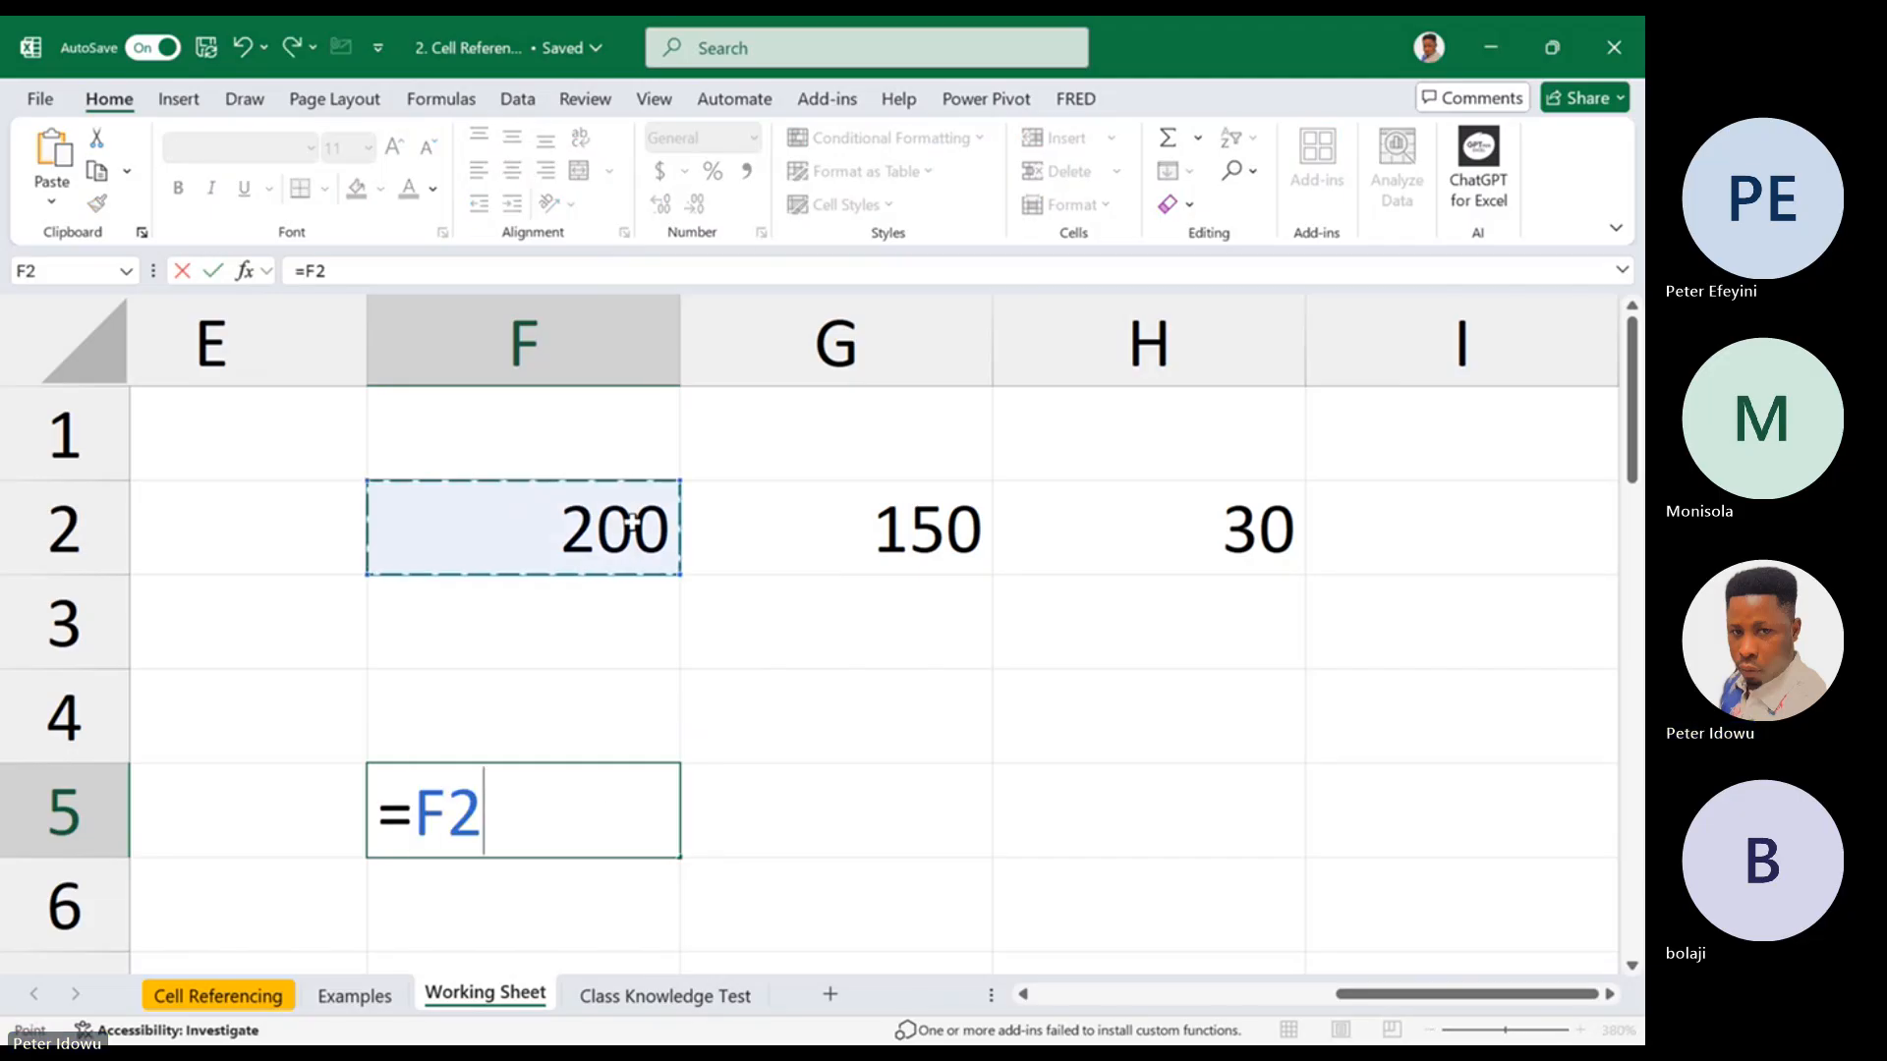
pyautogui.click(658, 820)
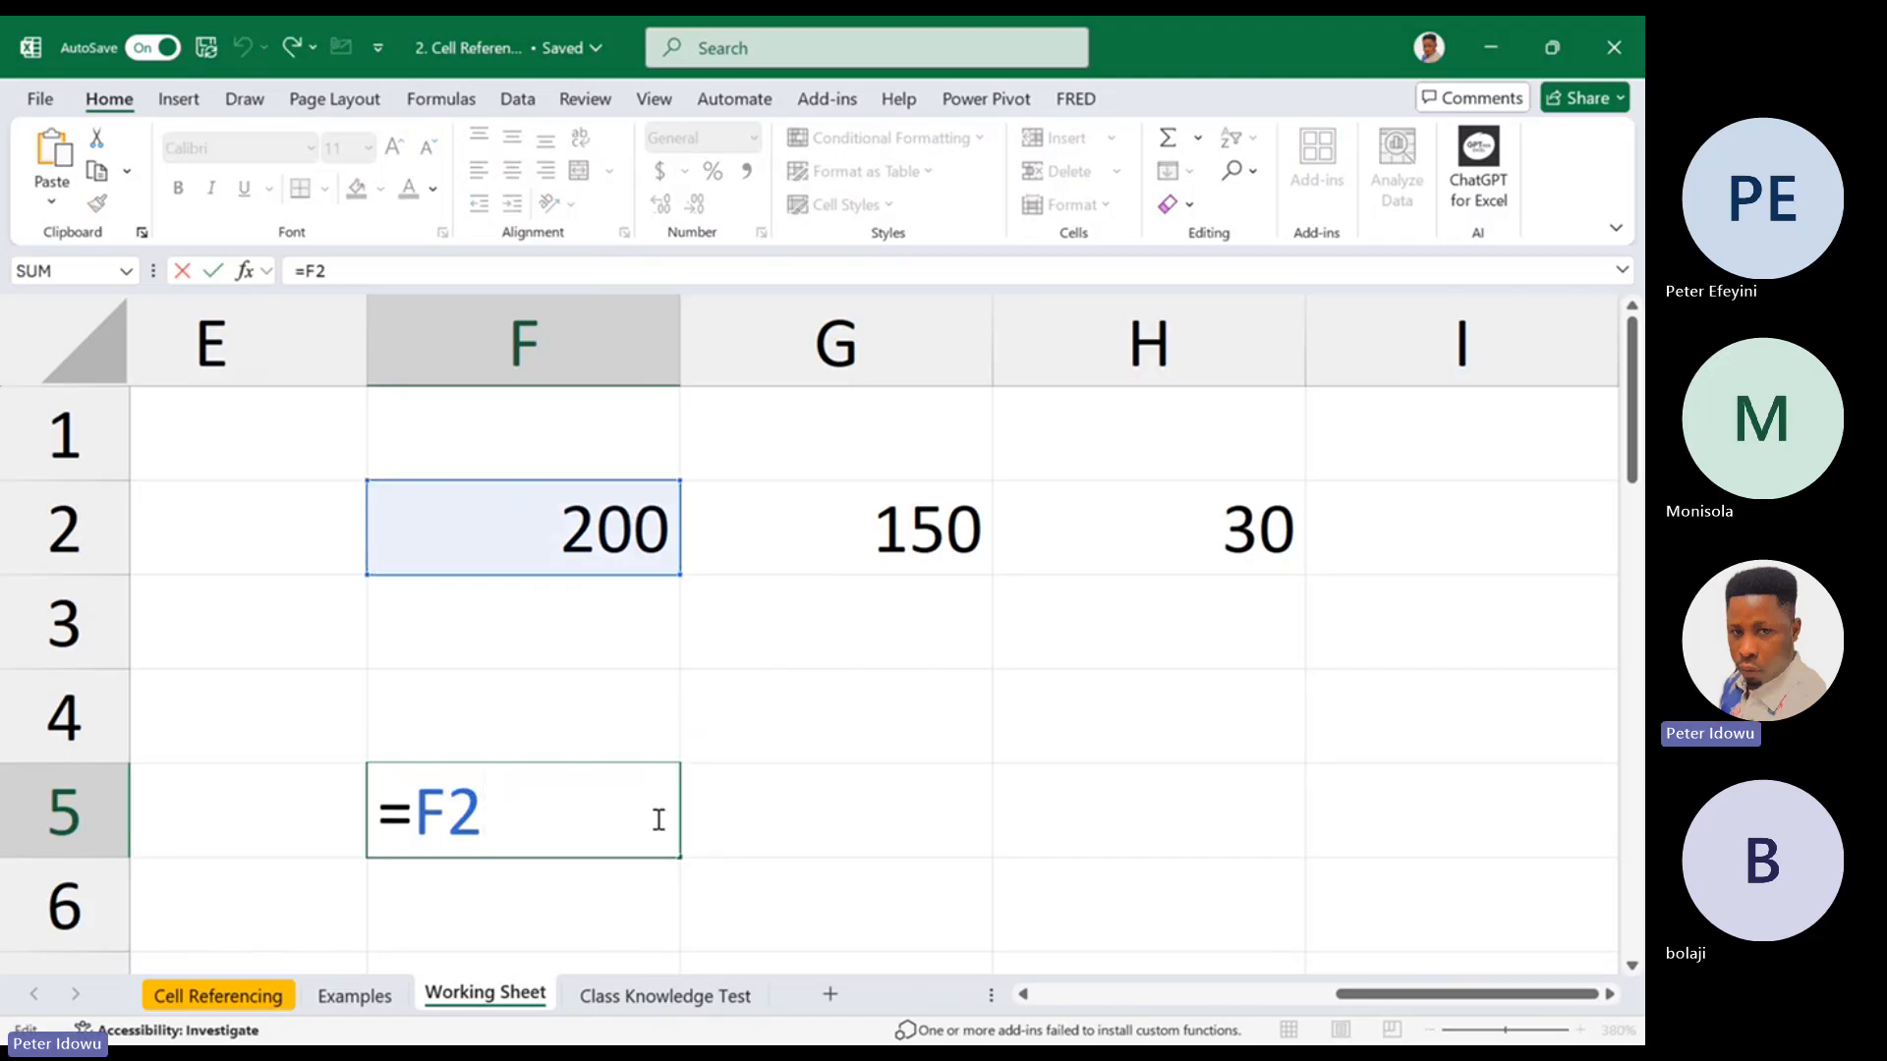
pyautogui.hotkey('ctrl', 'Return')
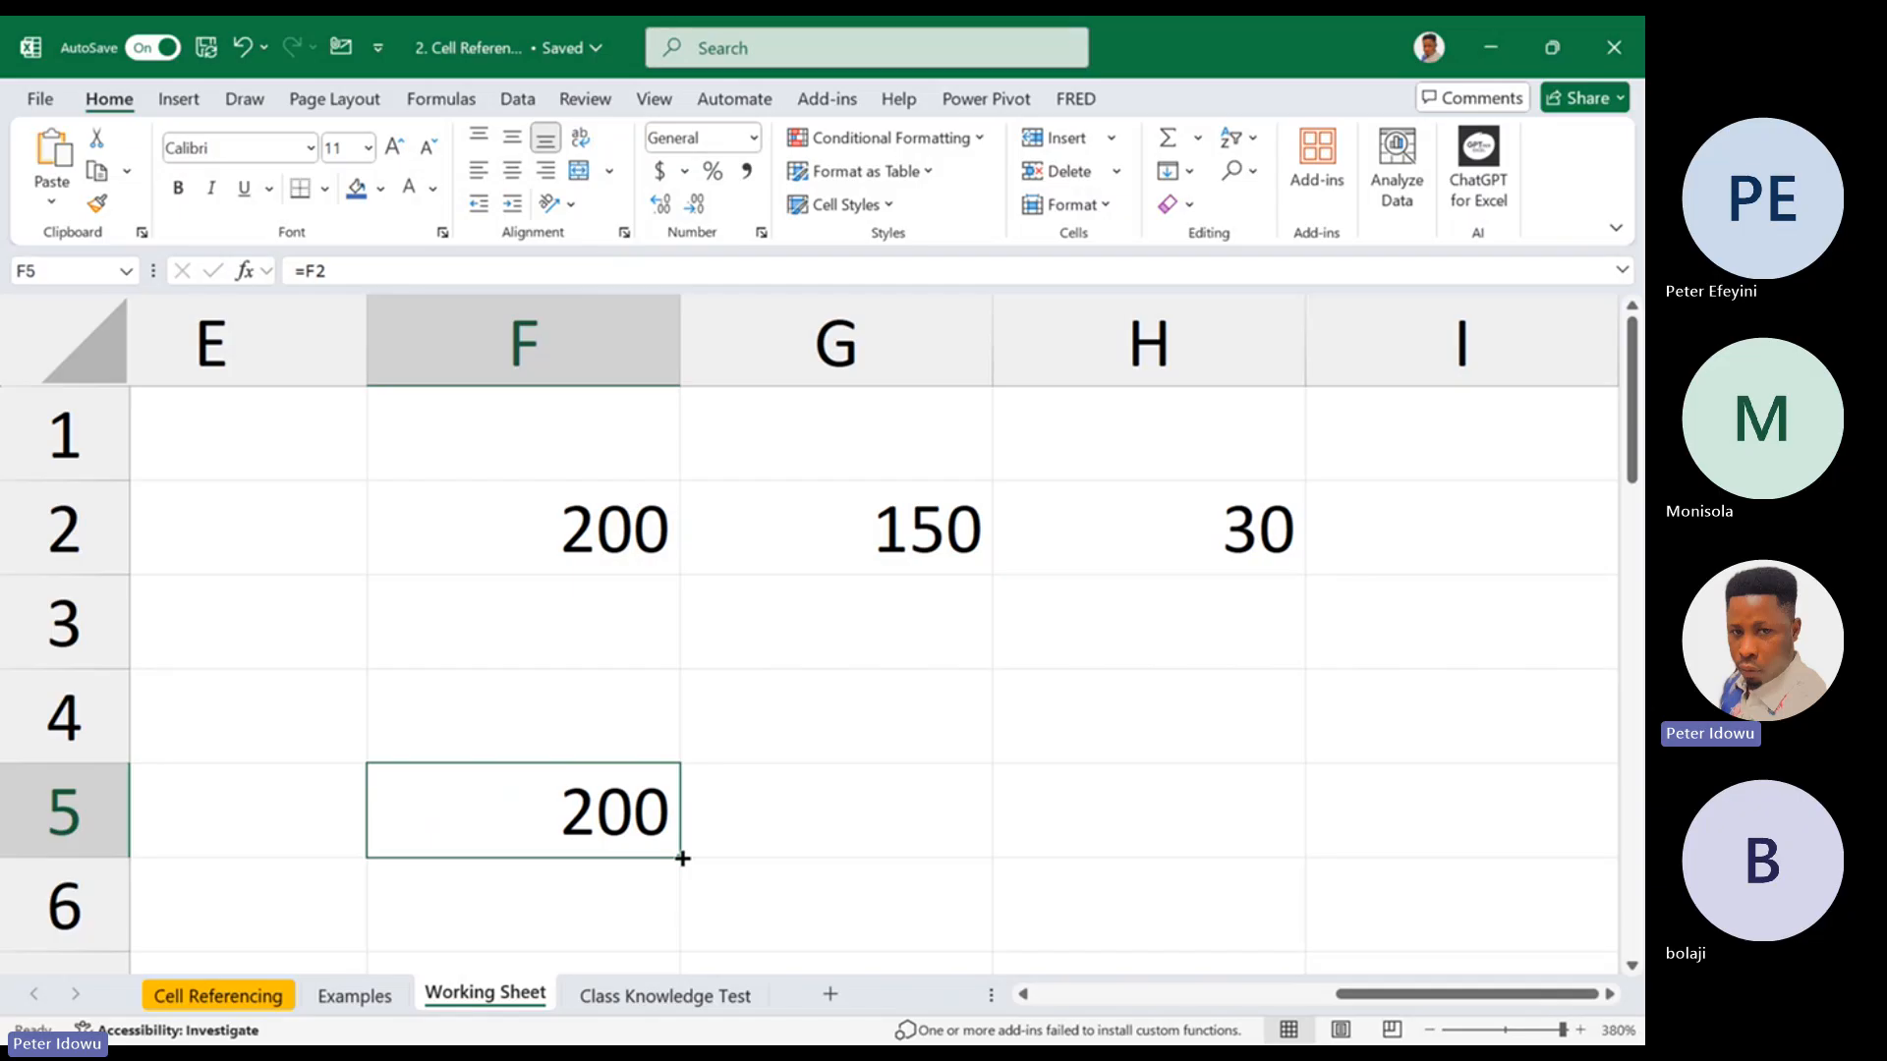
pyautogui.moveTo(682, 857); pyautogui.dragTo(1302, 857)
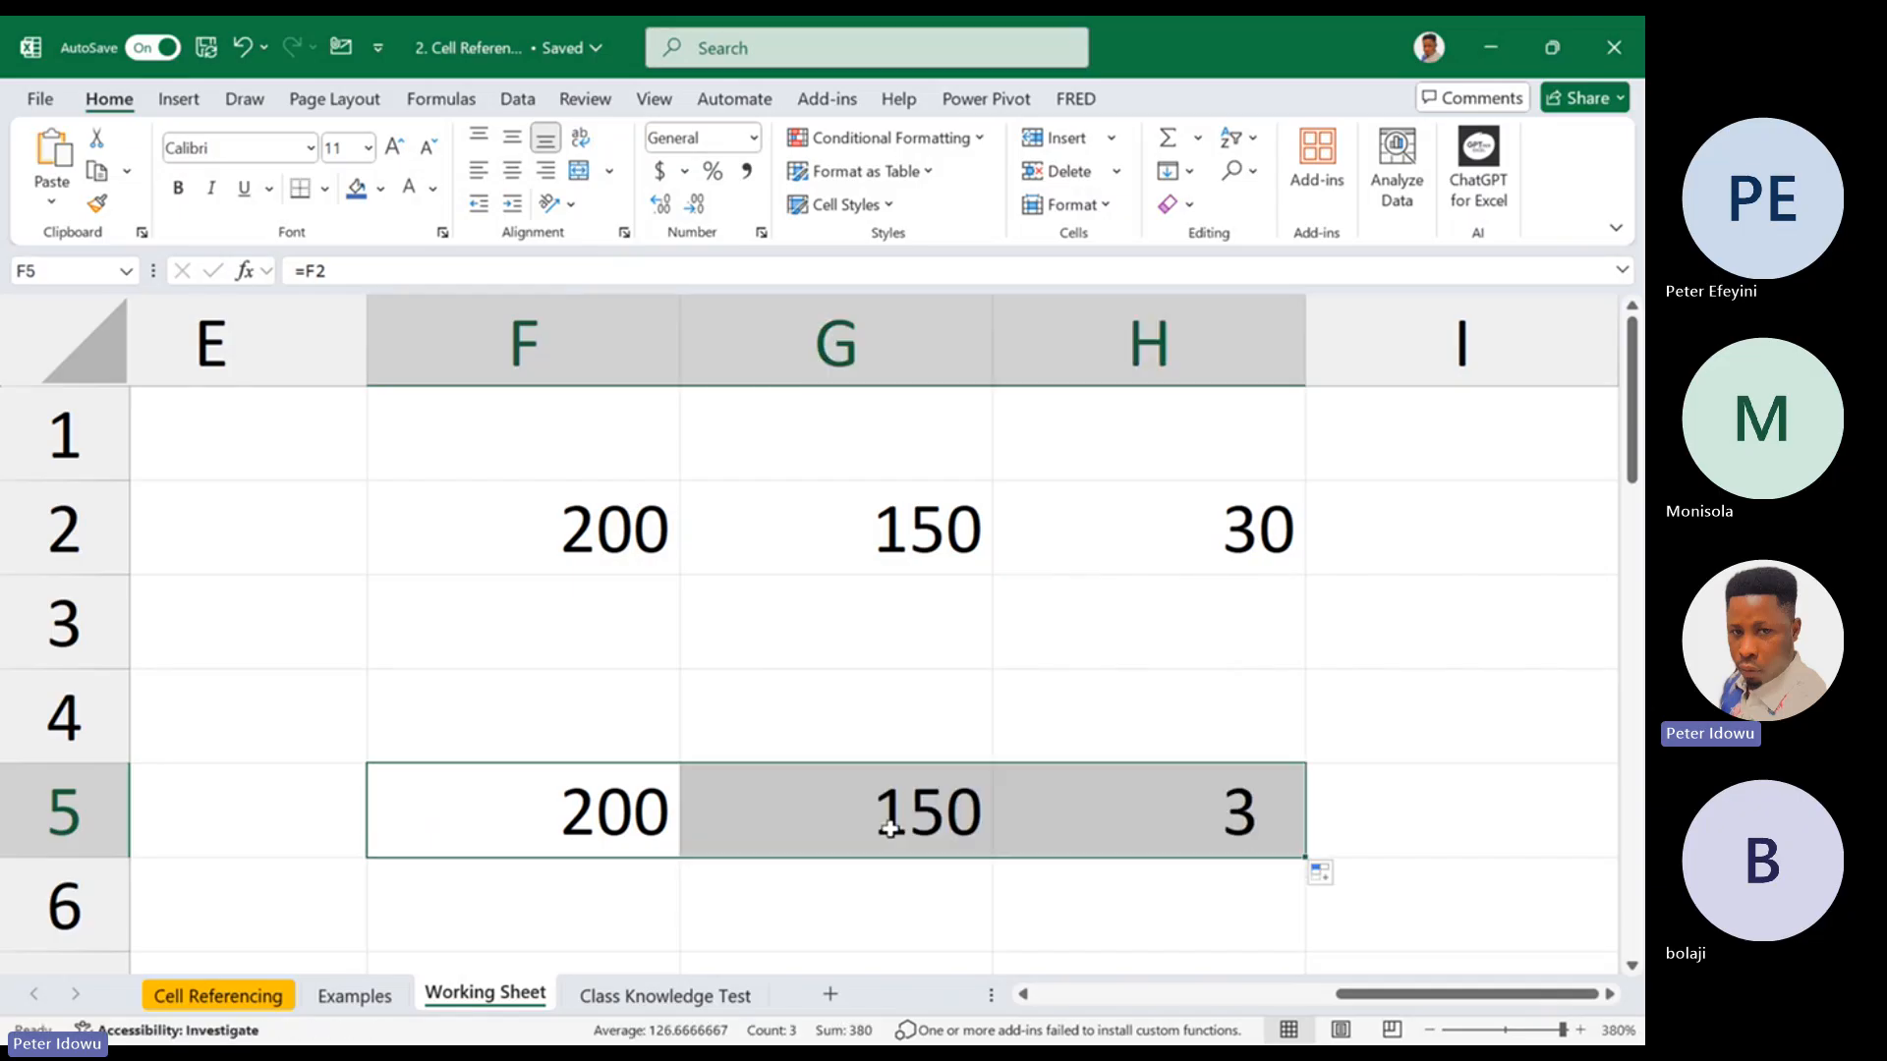
# Compare the source values in F2:H2 with the formulas in F5:H5, checking the reference in F5
pyautogui.moveTo(649, 503); pyautogui.dragTo(1228, 529)
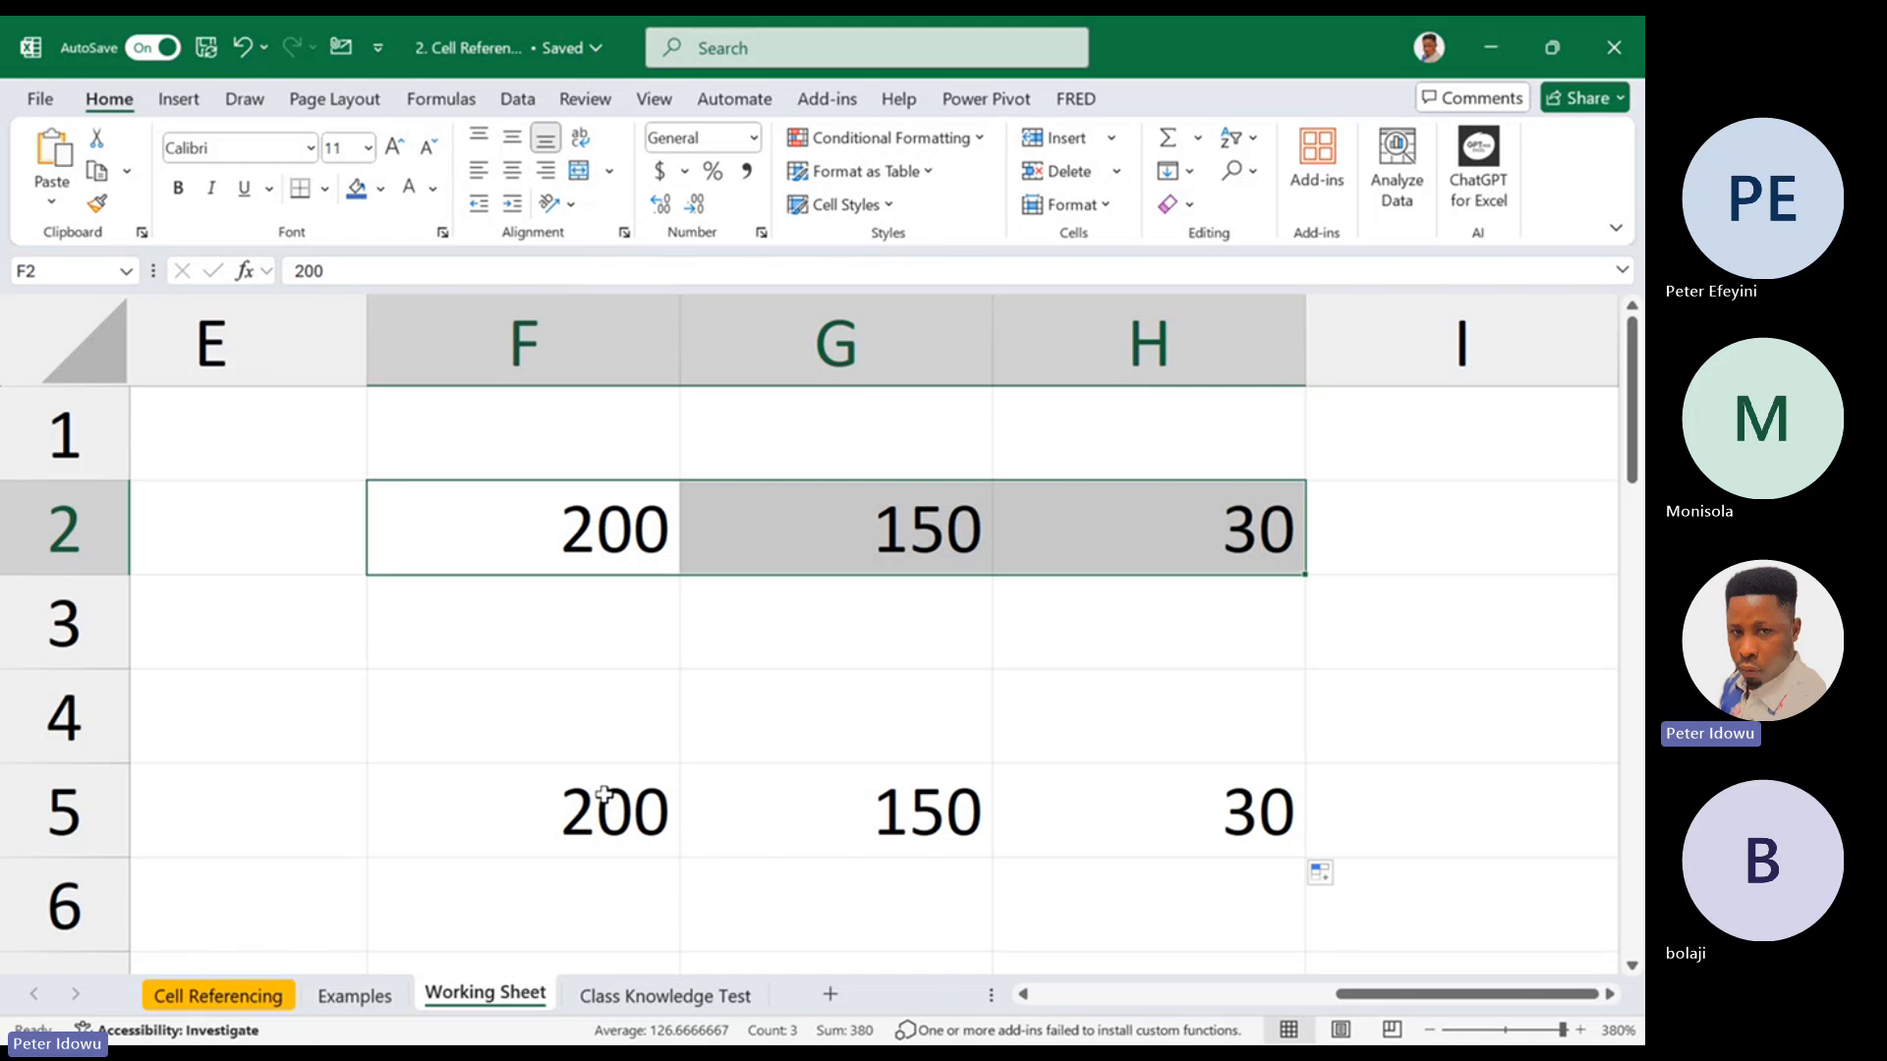
pyautogui.moveTo(604, 795); pyautogui.dragTo(1277, 835)
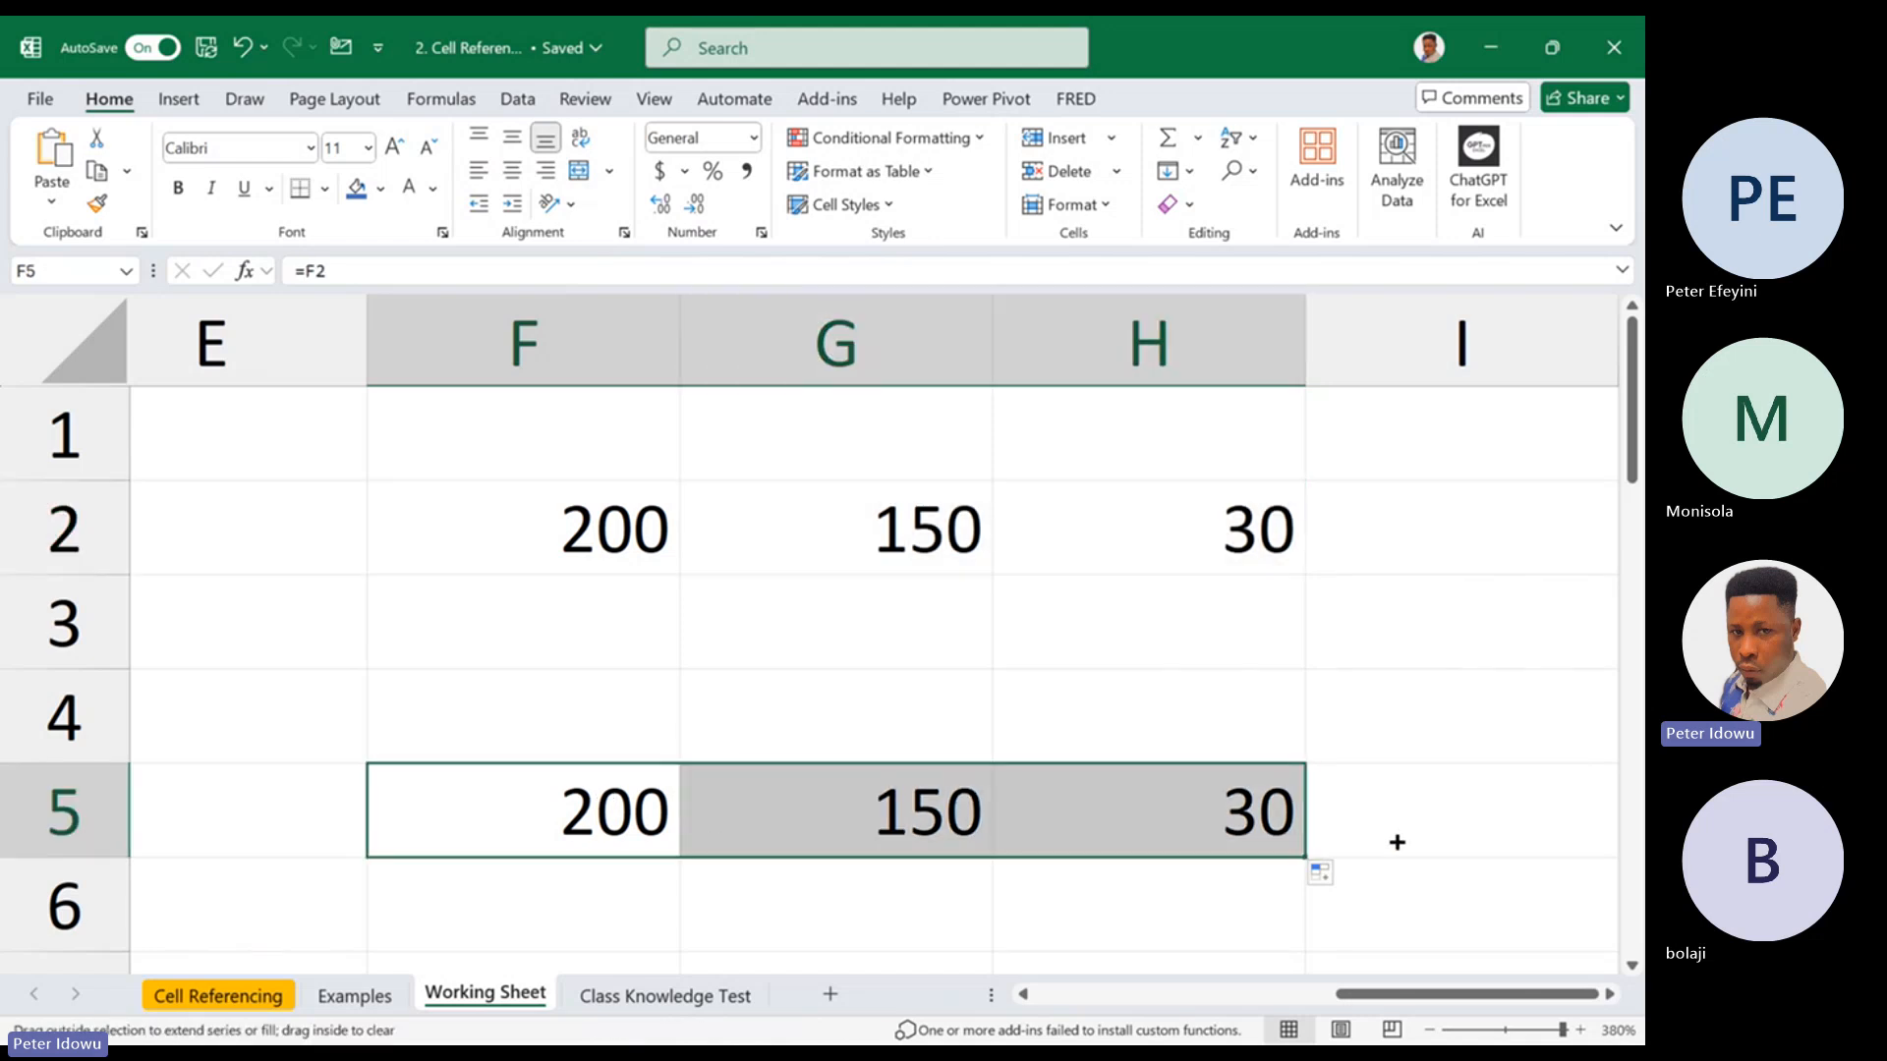
pyautogui.doubleClick(622, 833)
pyautogui.press('Escape')
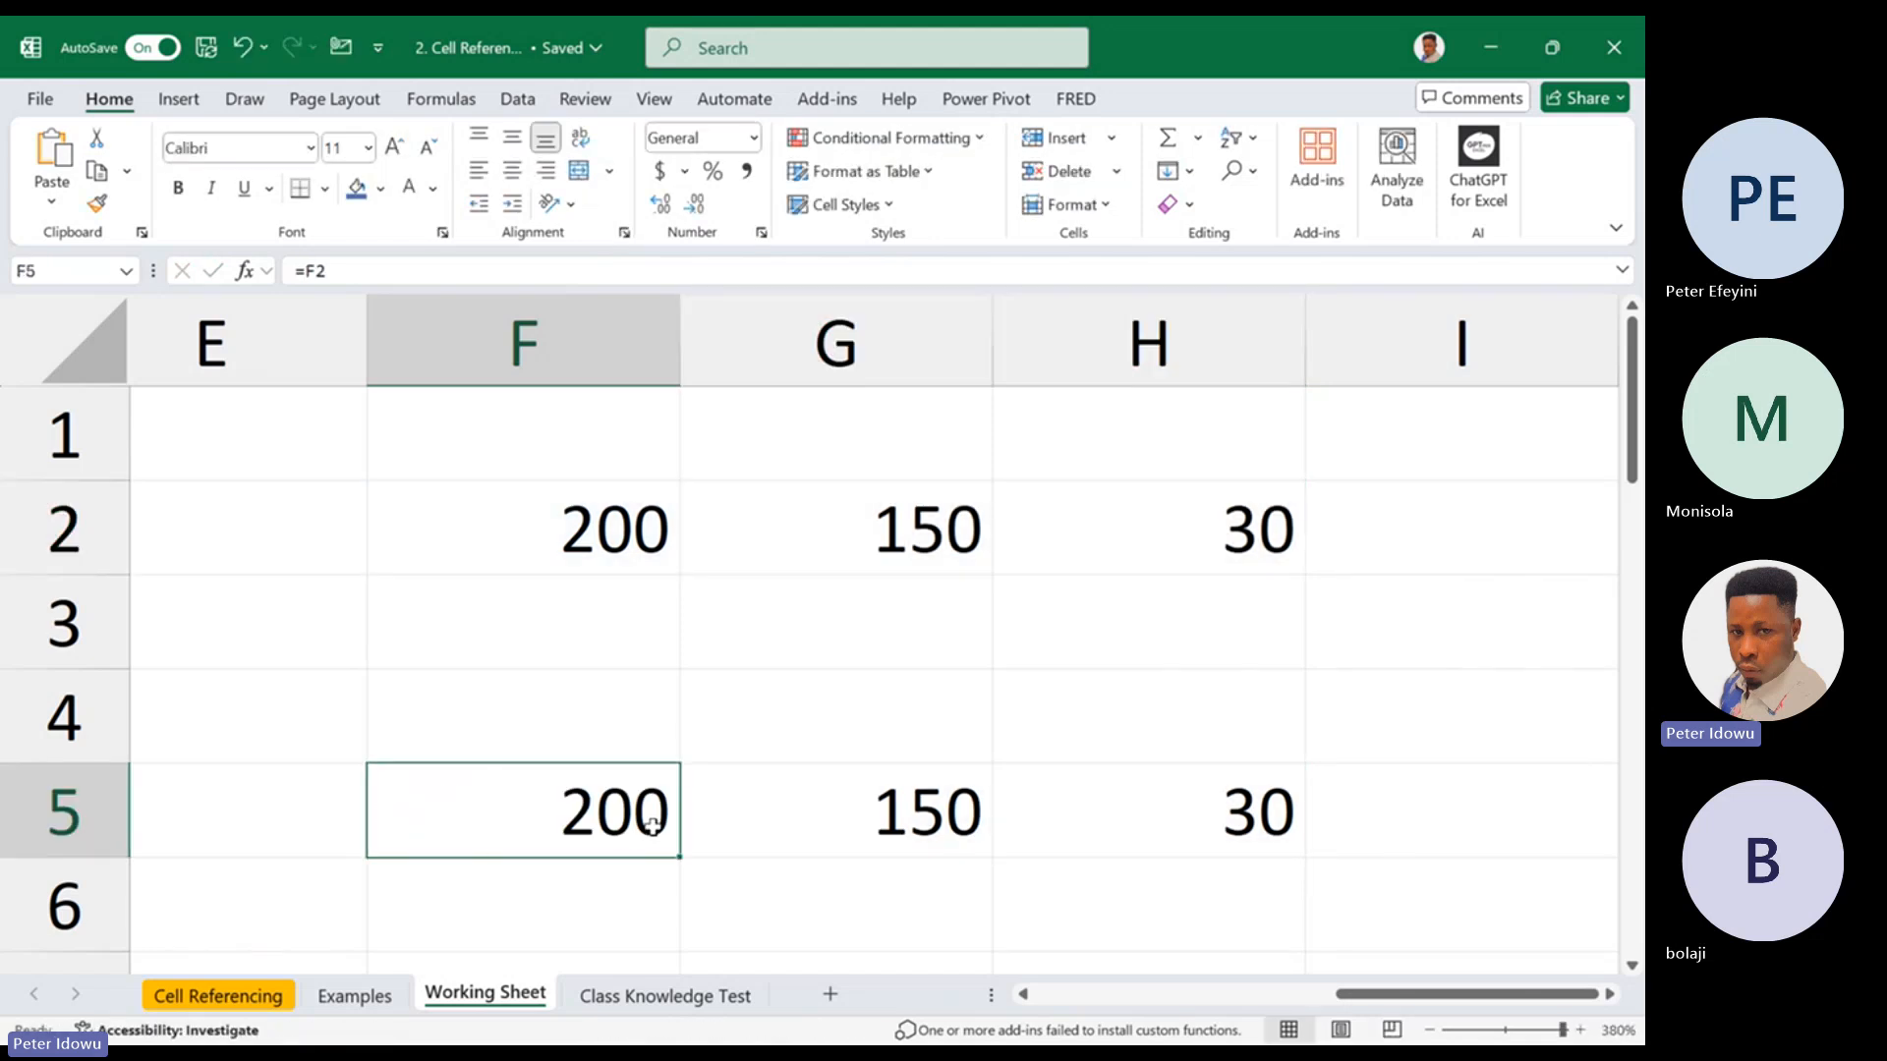
pyautogui.doubleClick(650, 521)
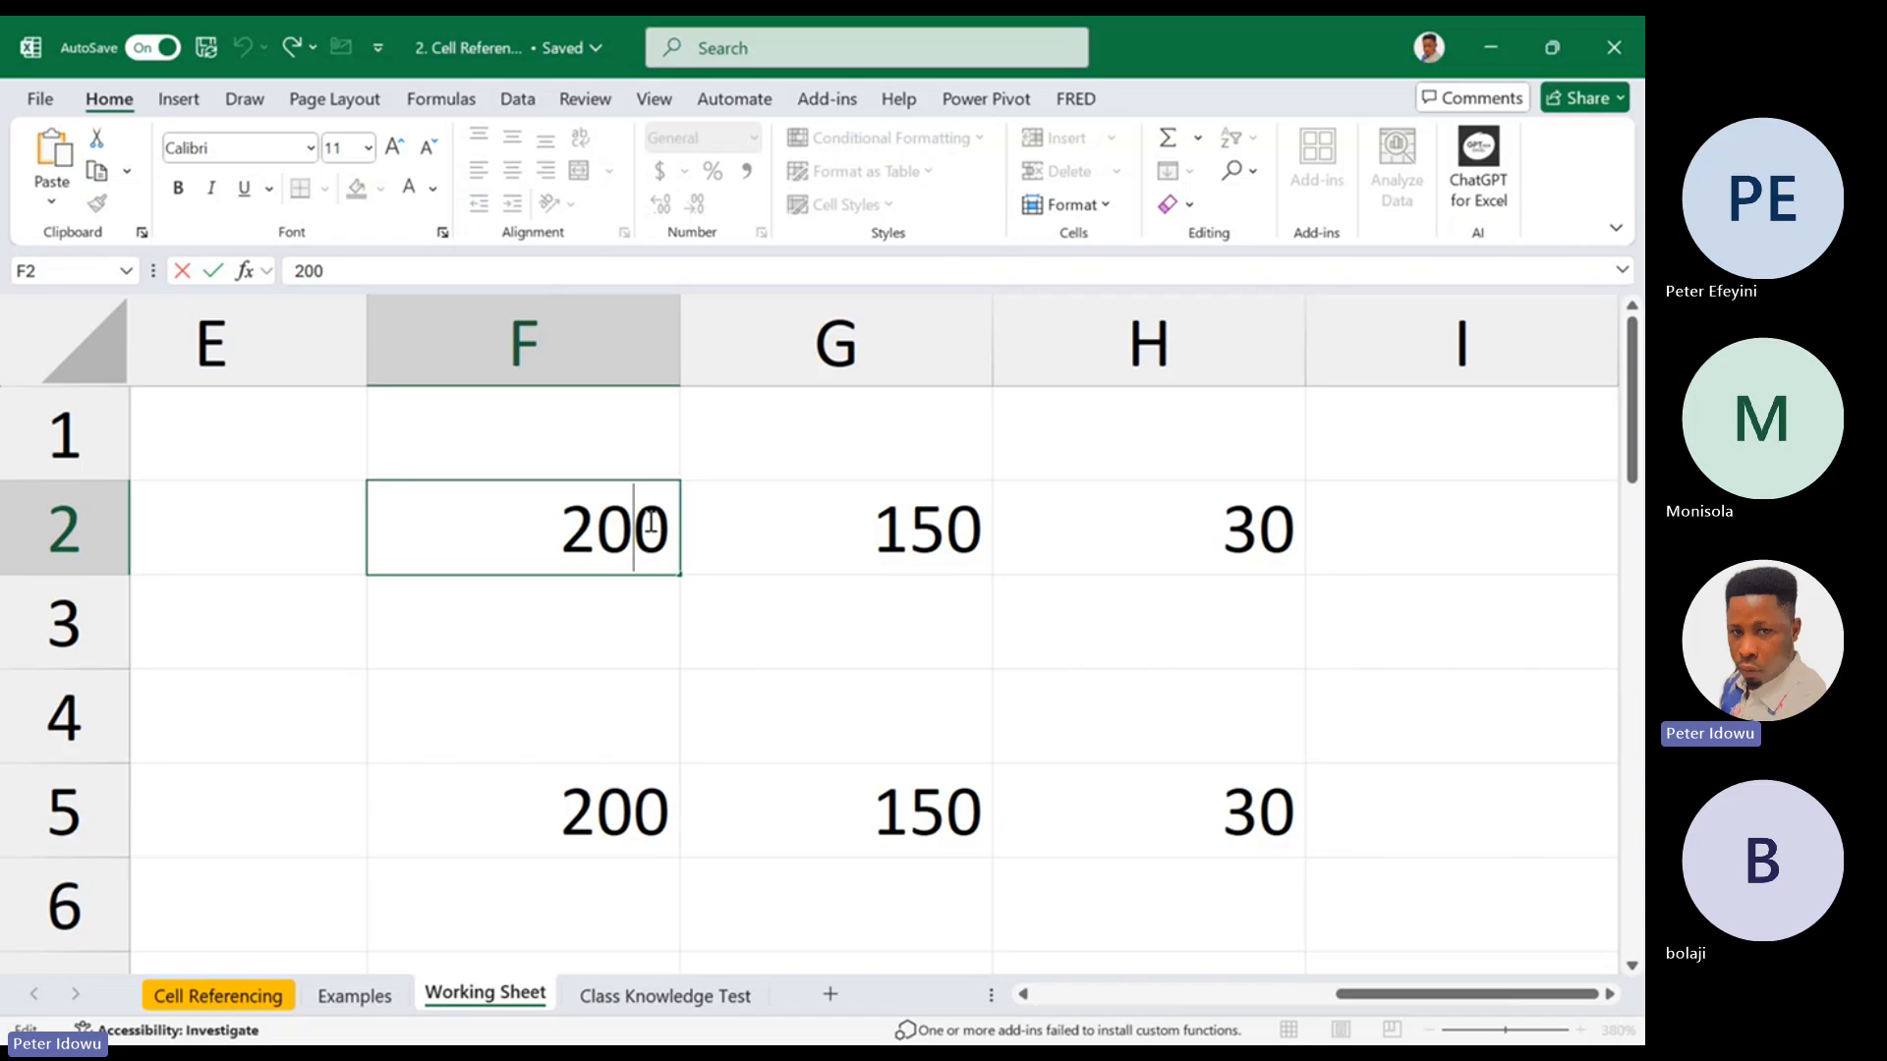
pyautogui.press('Escape')
pyautogui.doubleClick(629, 811)
pyautogui.press('Escape')
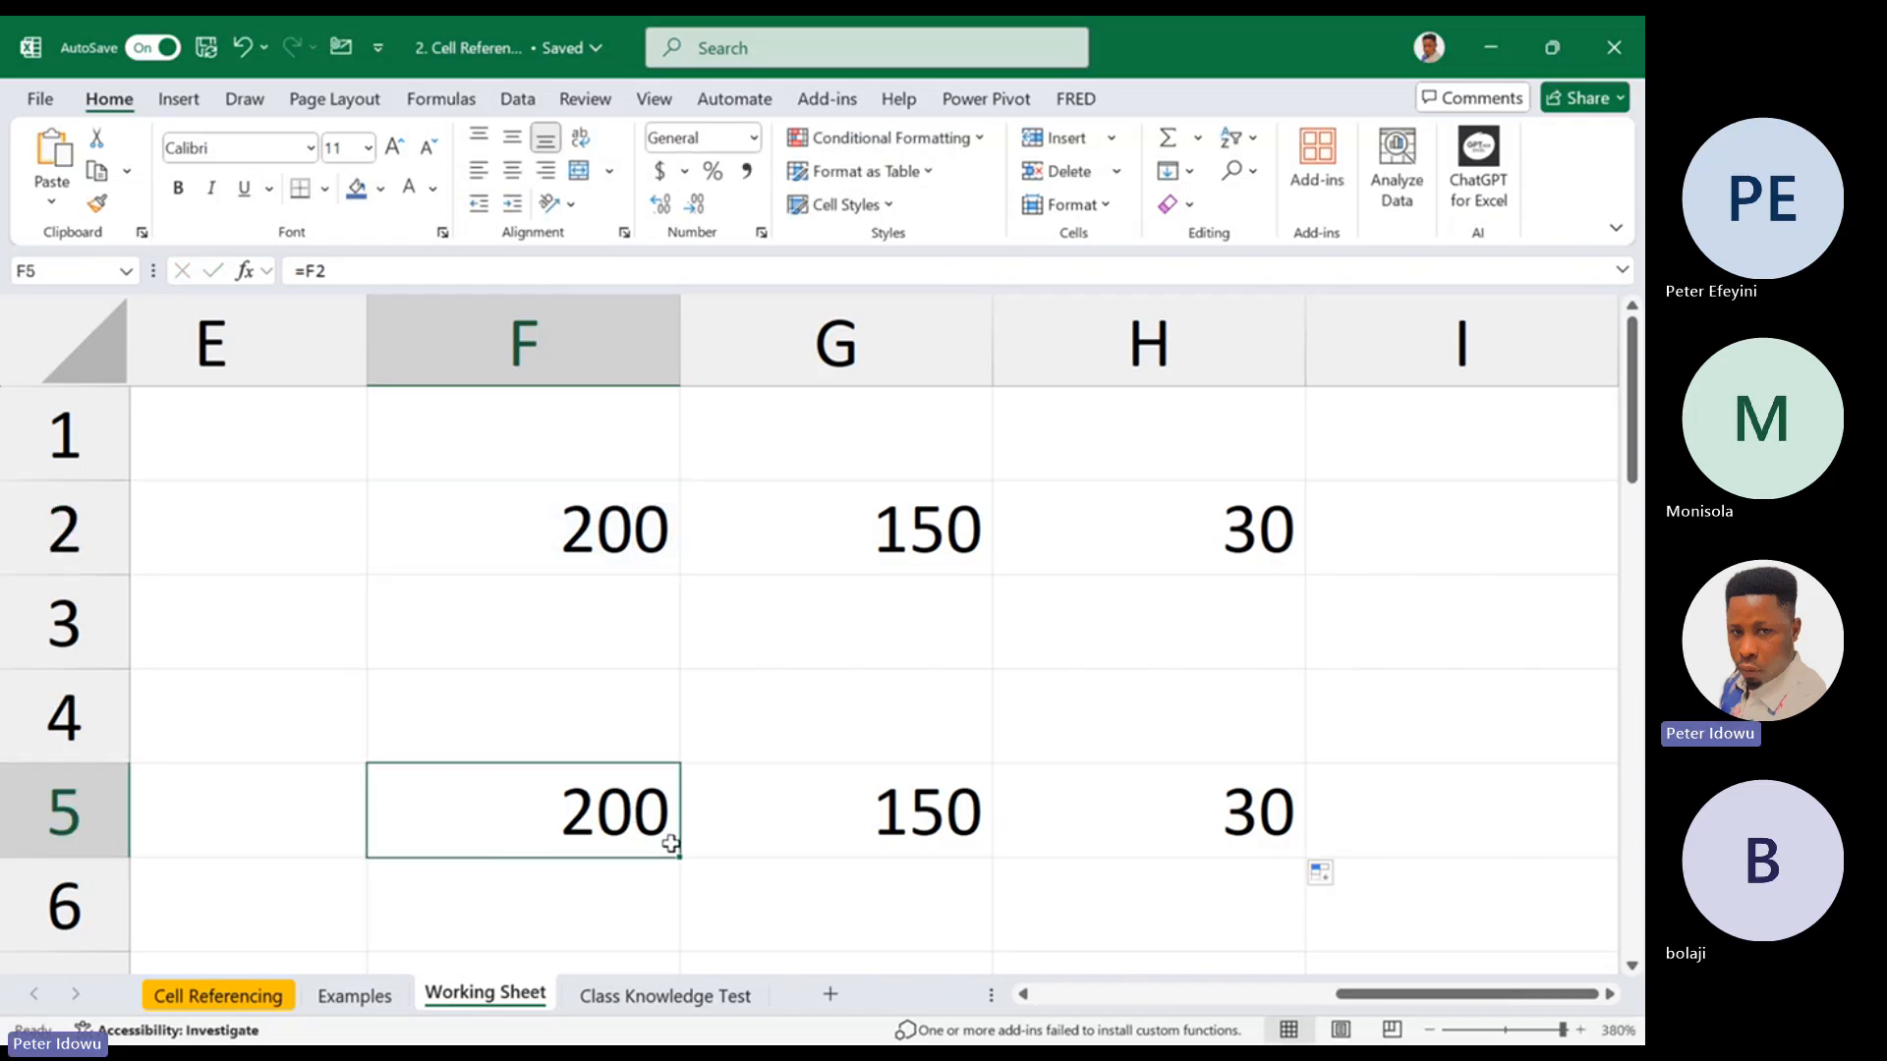
# Examine the formula in H5 and its source cell in row 2, trying out a fill from H5 into I5
pyautogui.moveTo(671, 843); pyautogui.dragTo(1277, 821)
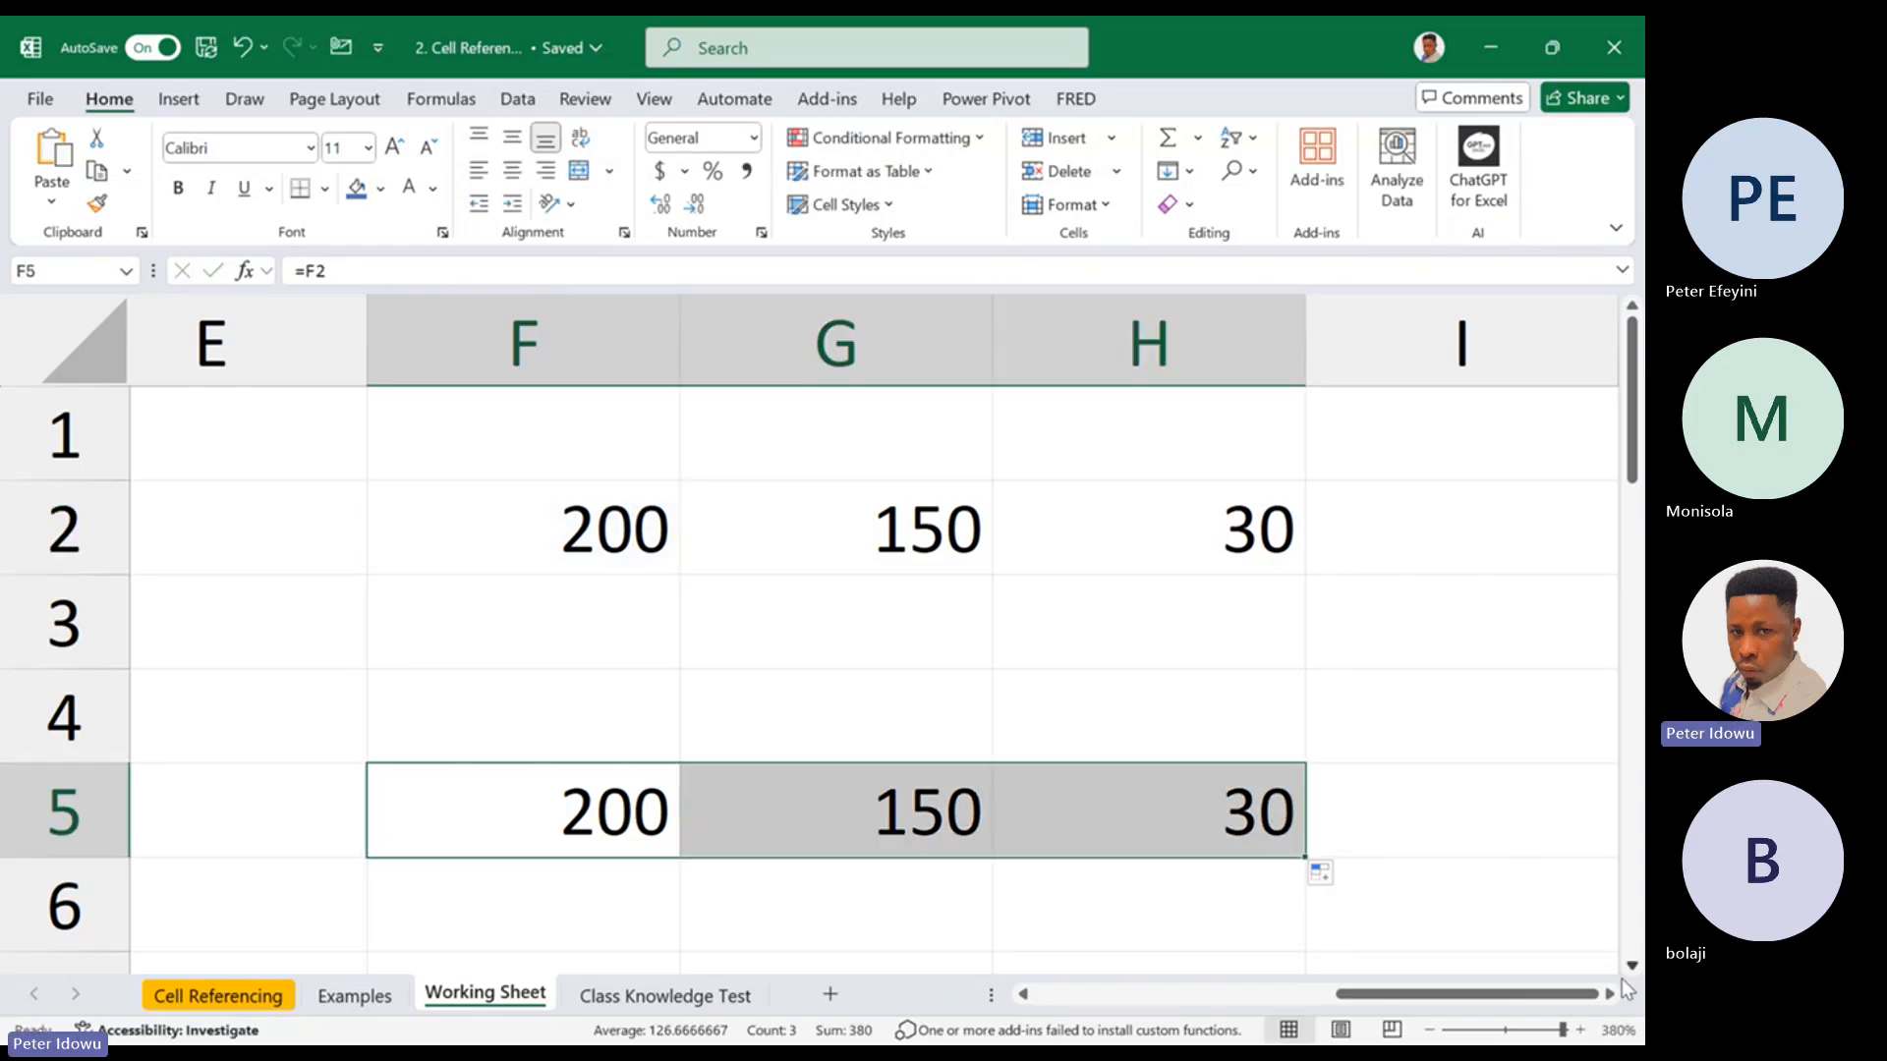
pyautogui.click(1610, 995)
pyautogui.click(1610, 994)
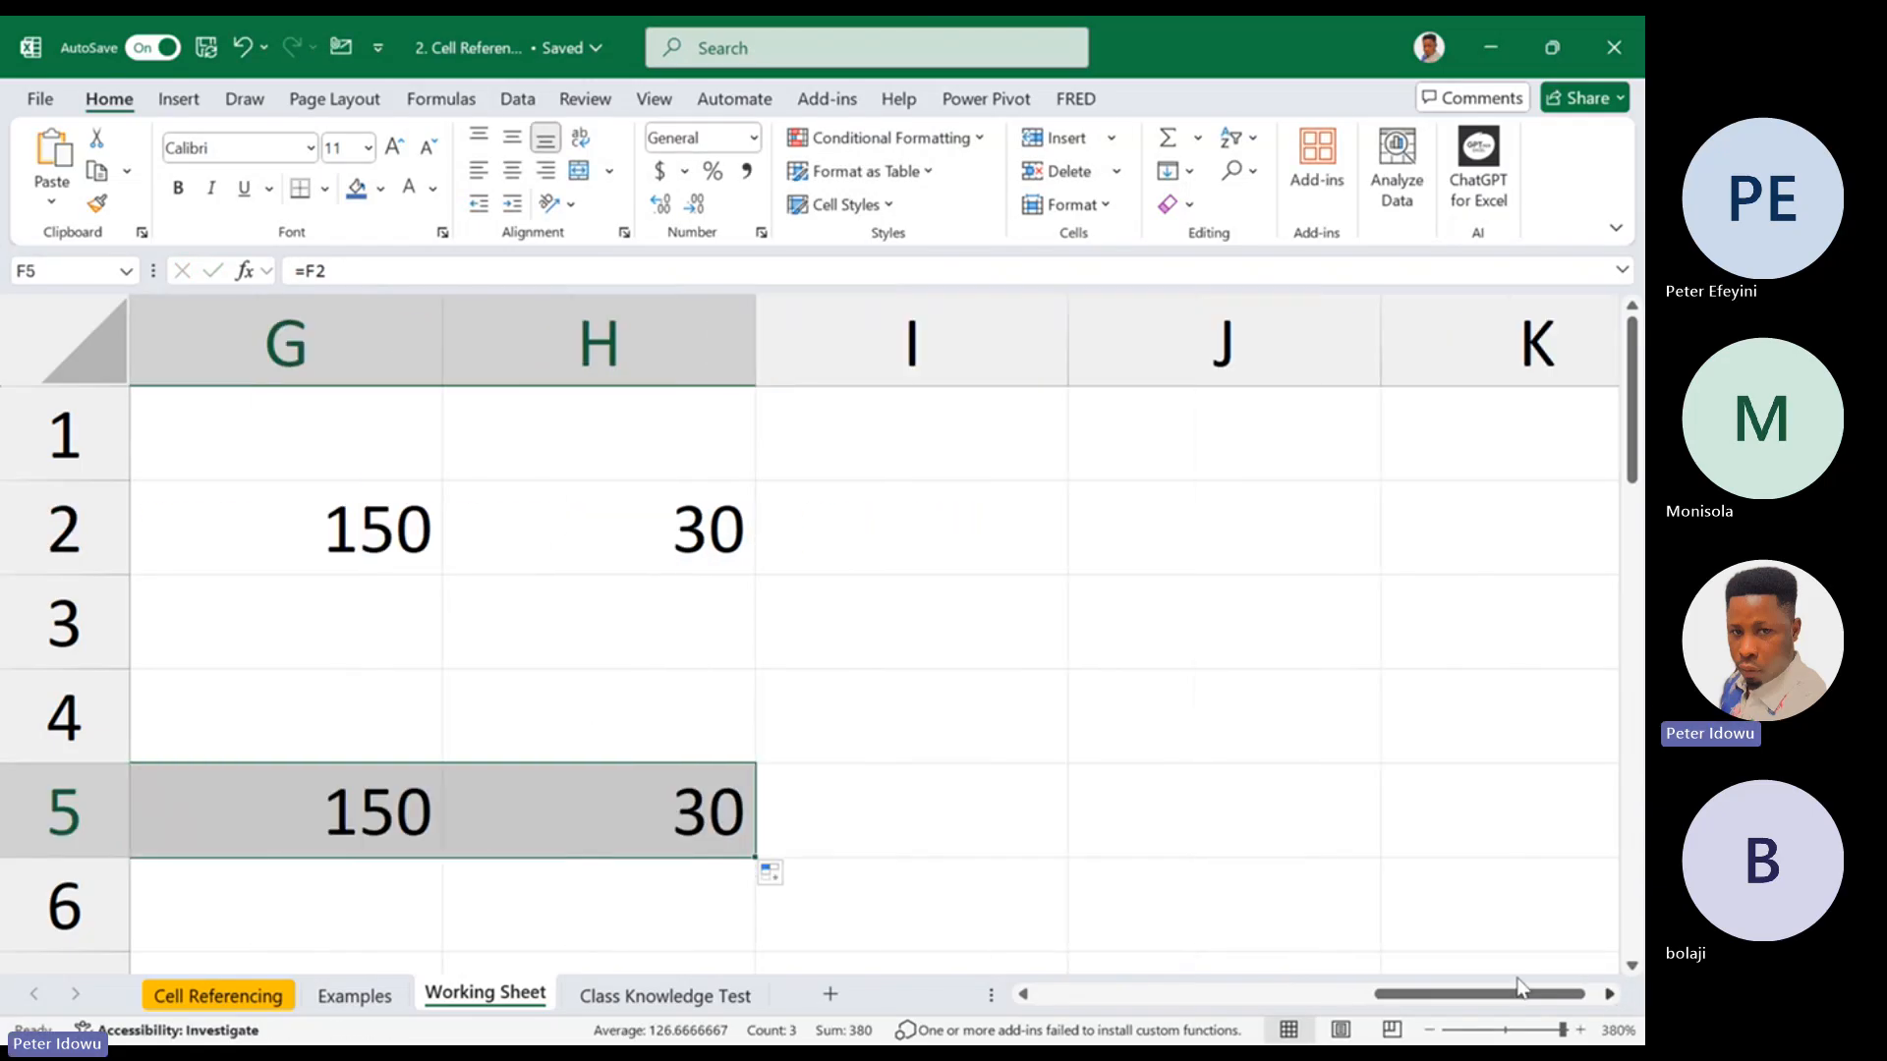
pyautogui.doubleClick(715, 828)
pyautogui.press('Escape')
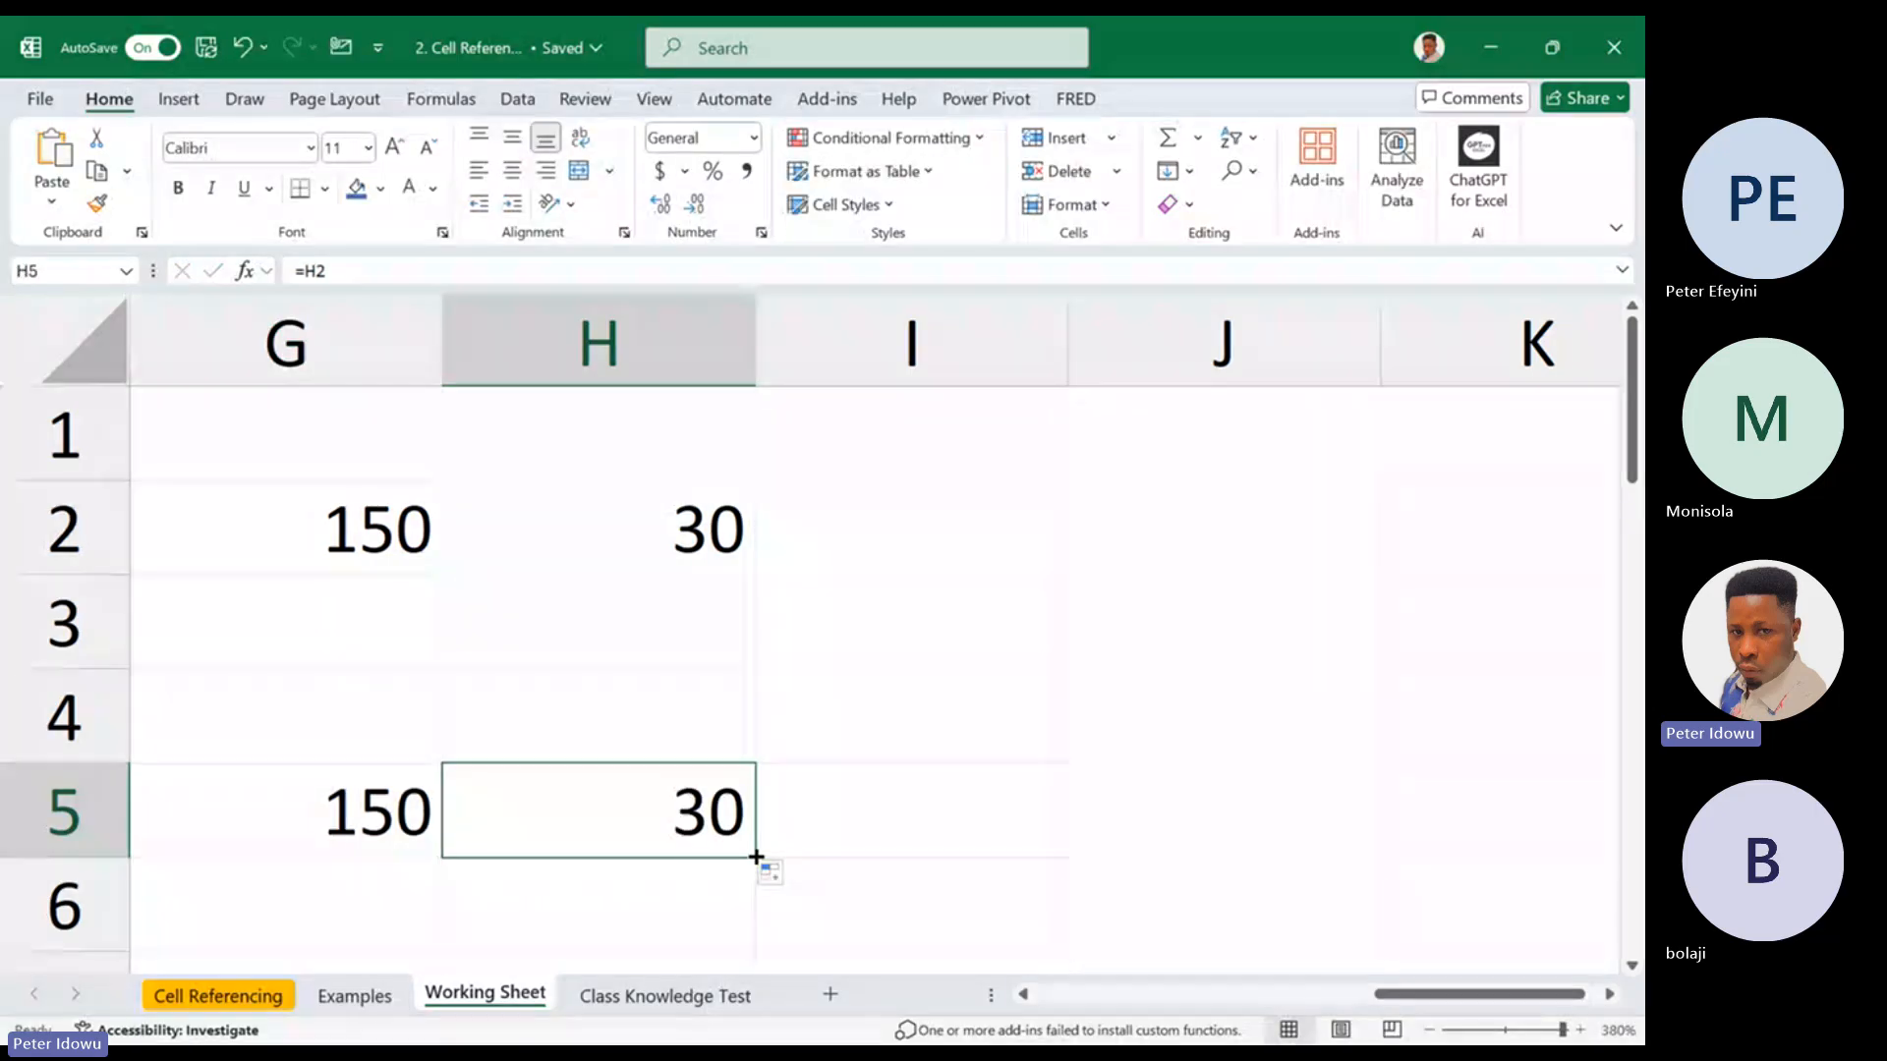
pyautogui.moveTo(756, 857); pyautogui.dragTo(1041, 855)
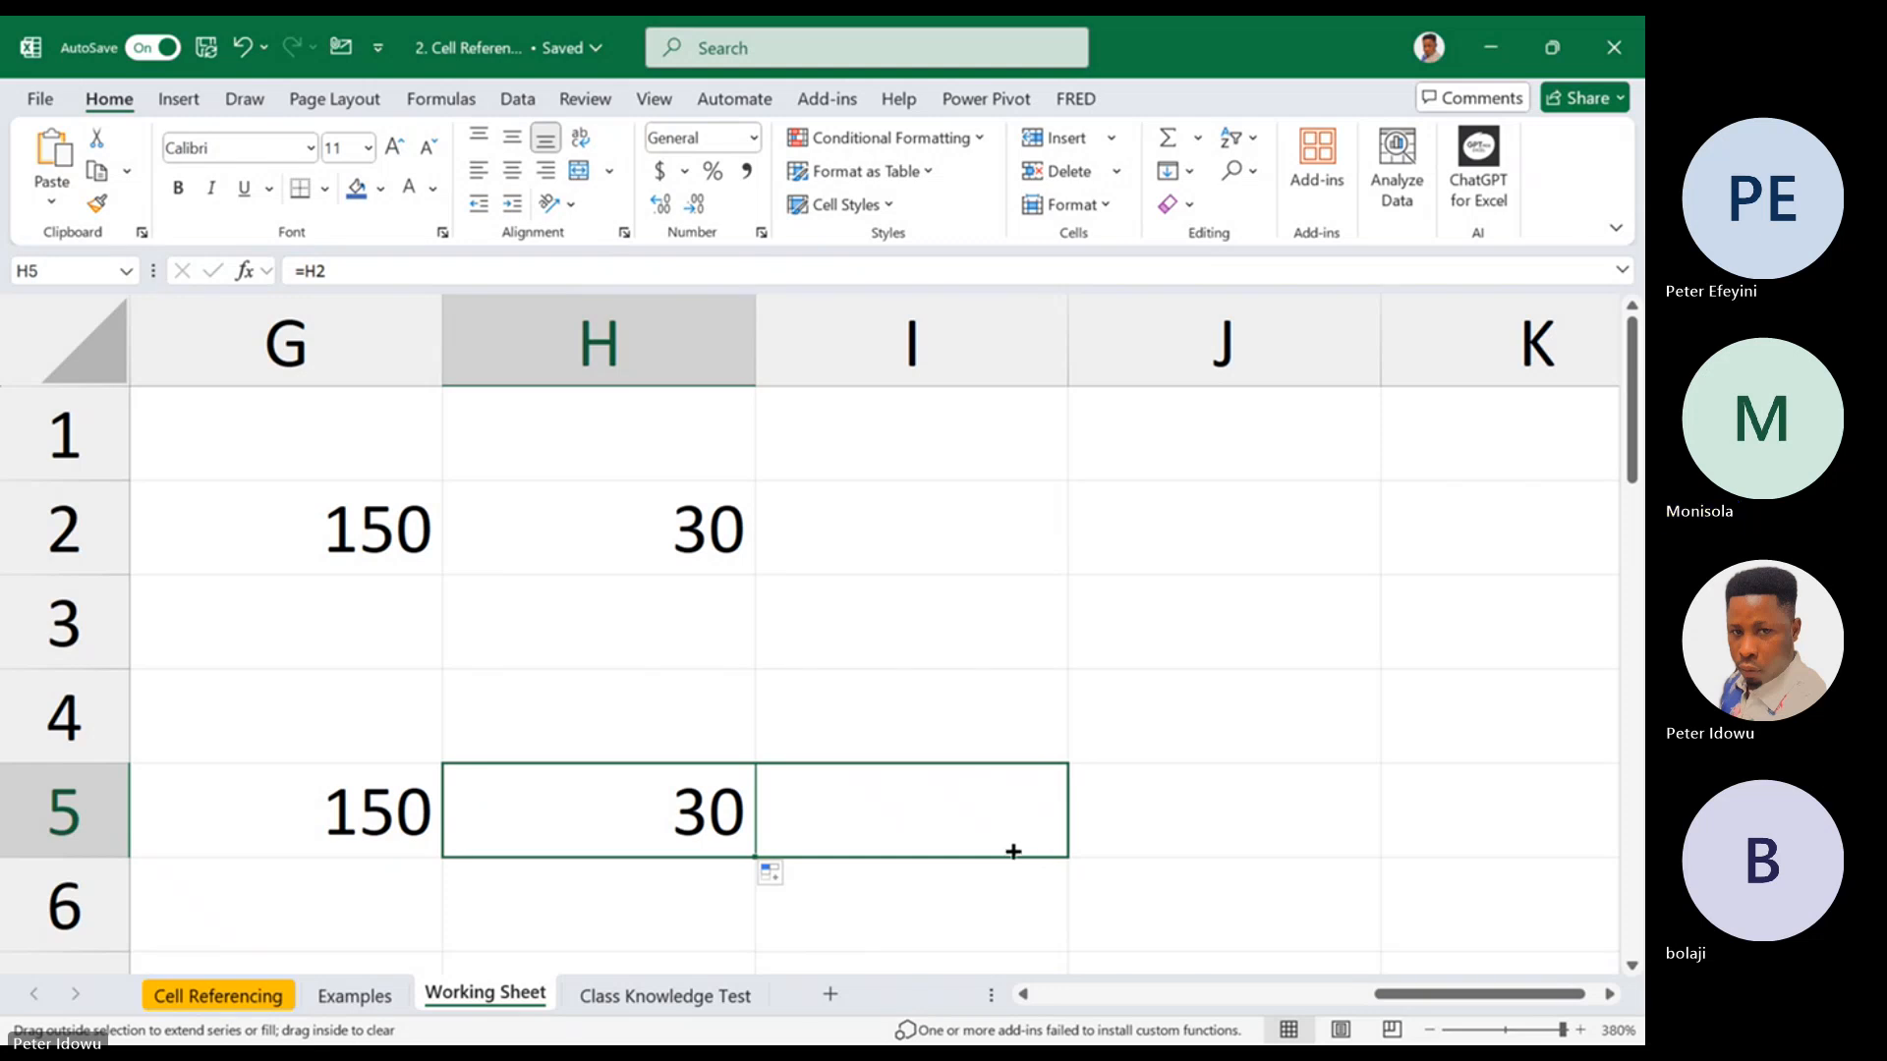
pyautogui.moveTo(1013, 851); pyautogui.dragTo(710, 825)
pyautogui.doubleClick(707, 828)
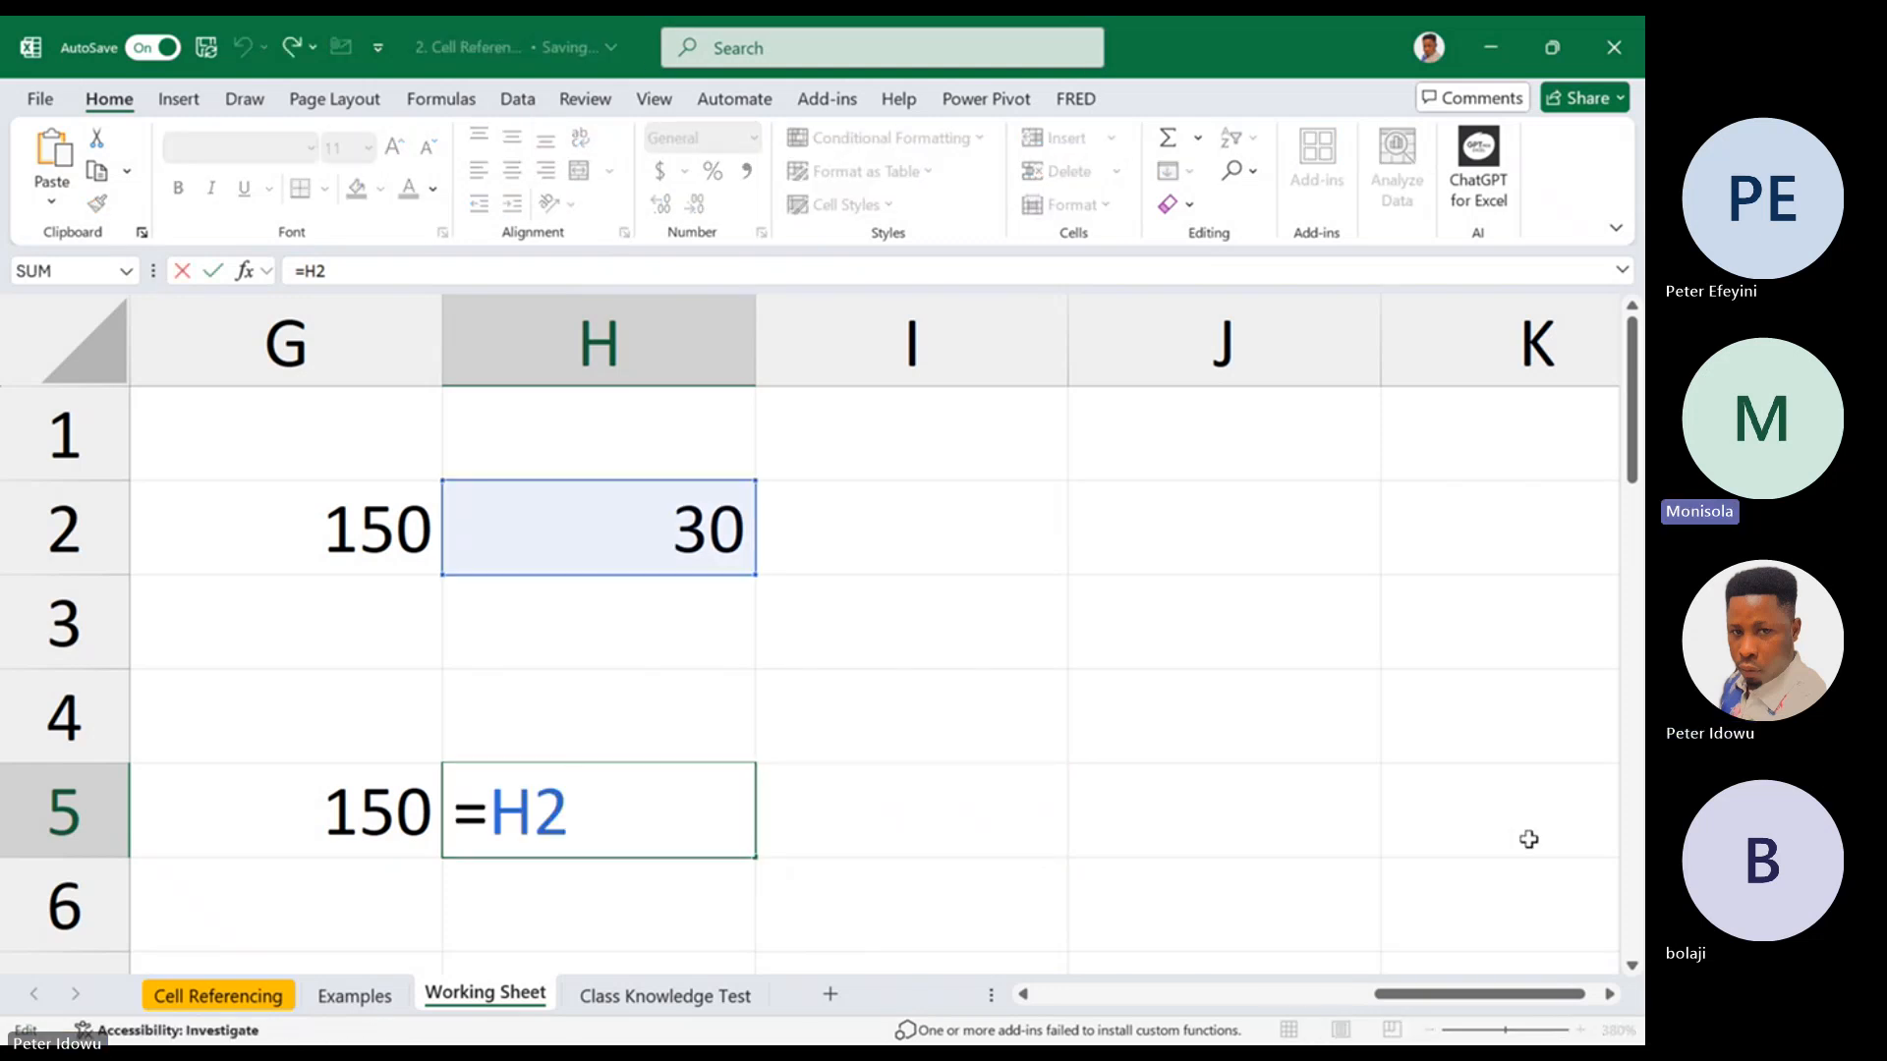
pyautogui.hscroll(-5, 1411, 1008)
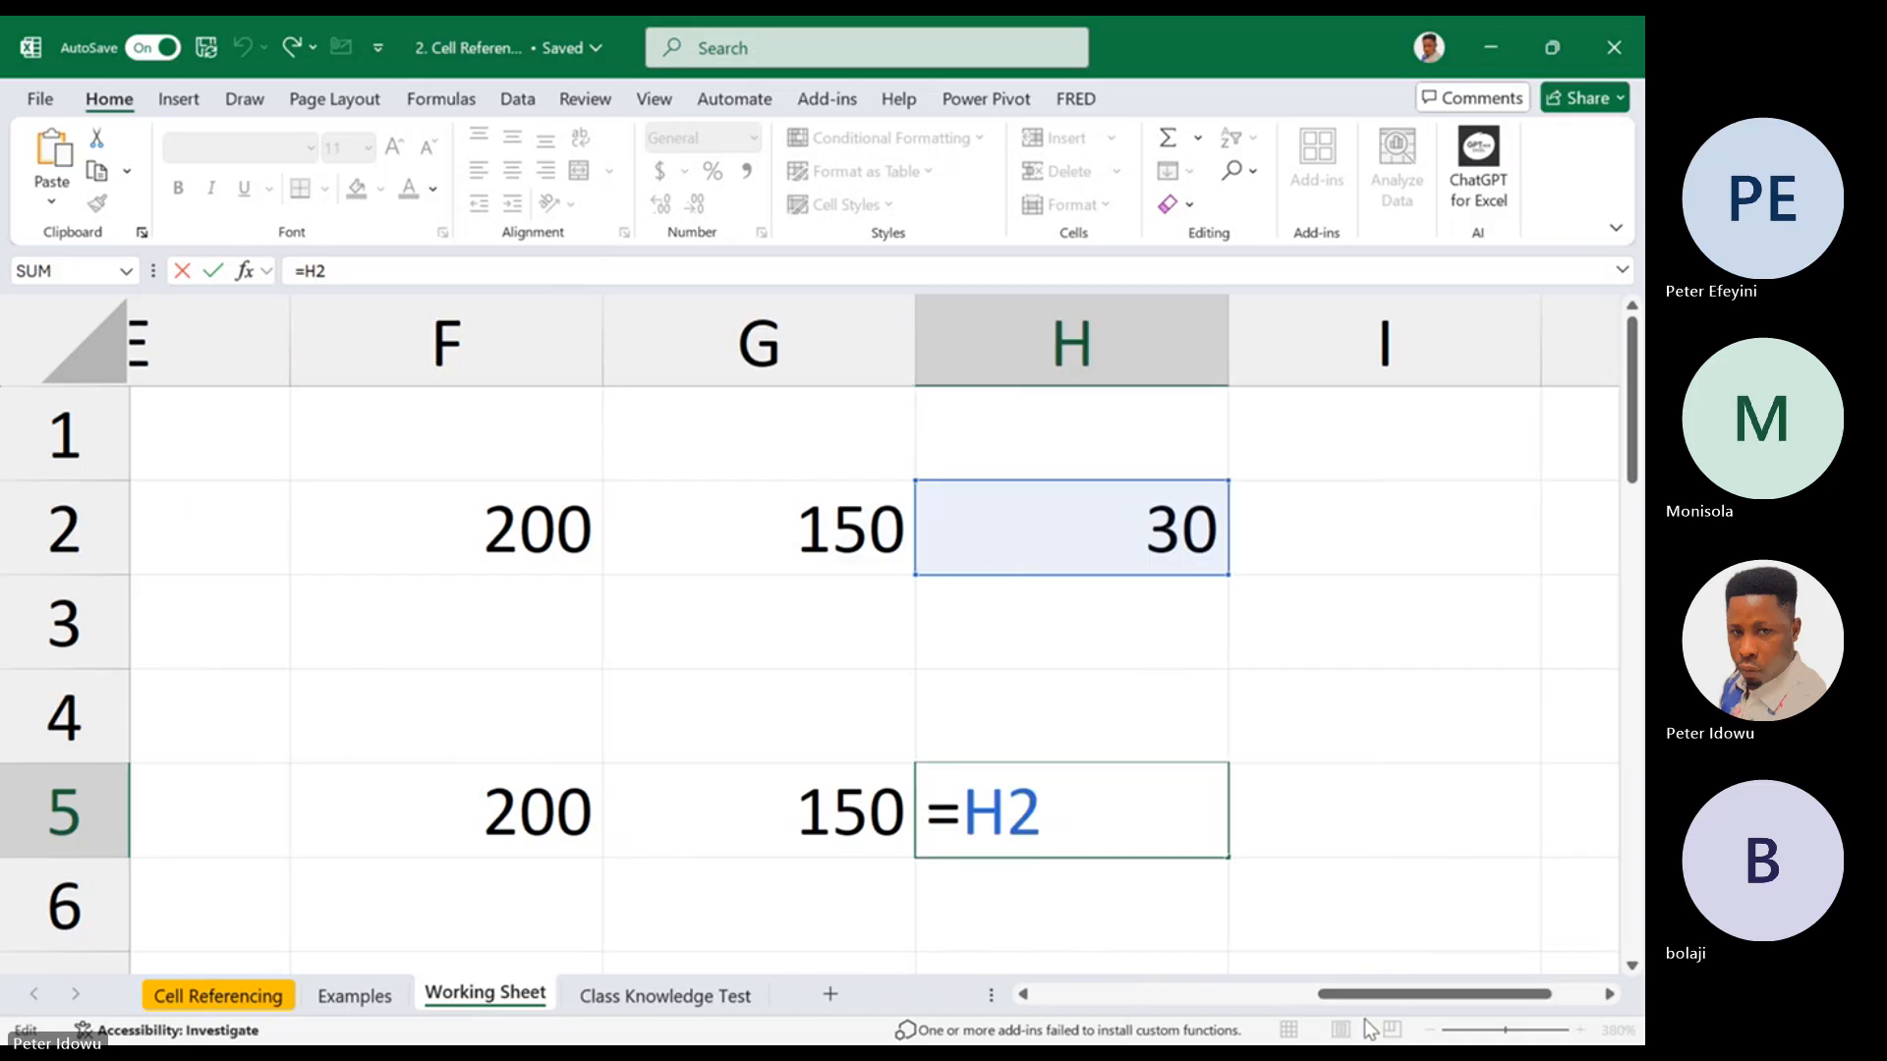
pyautogui.press('Escape')
# Check the reference in F5, refill its formula into G5, and check the reference in G5
pyautogui.doubleClick(573, 817)
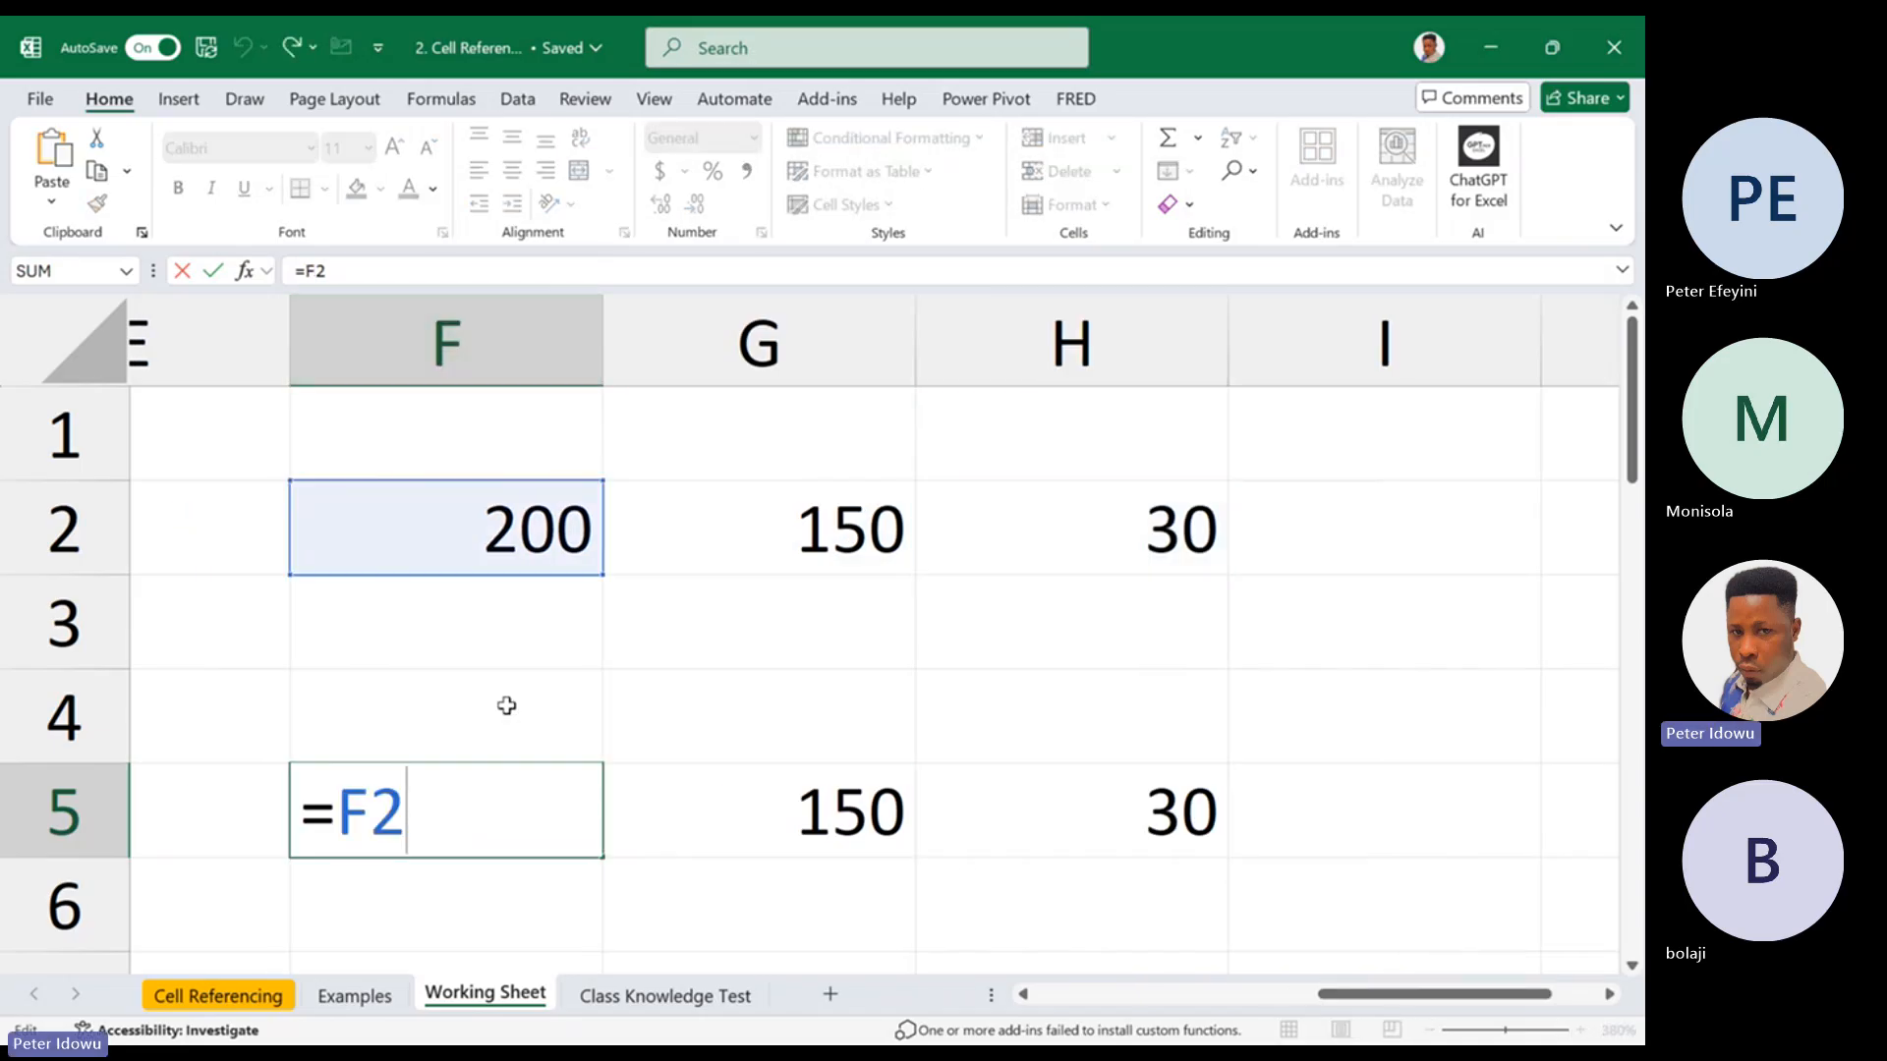
pyautogui.press('Escape')
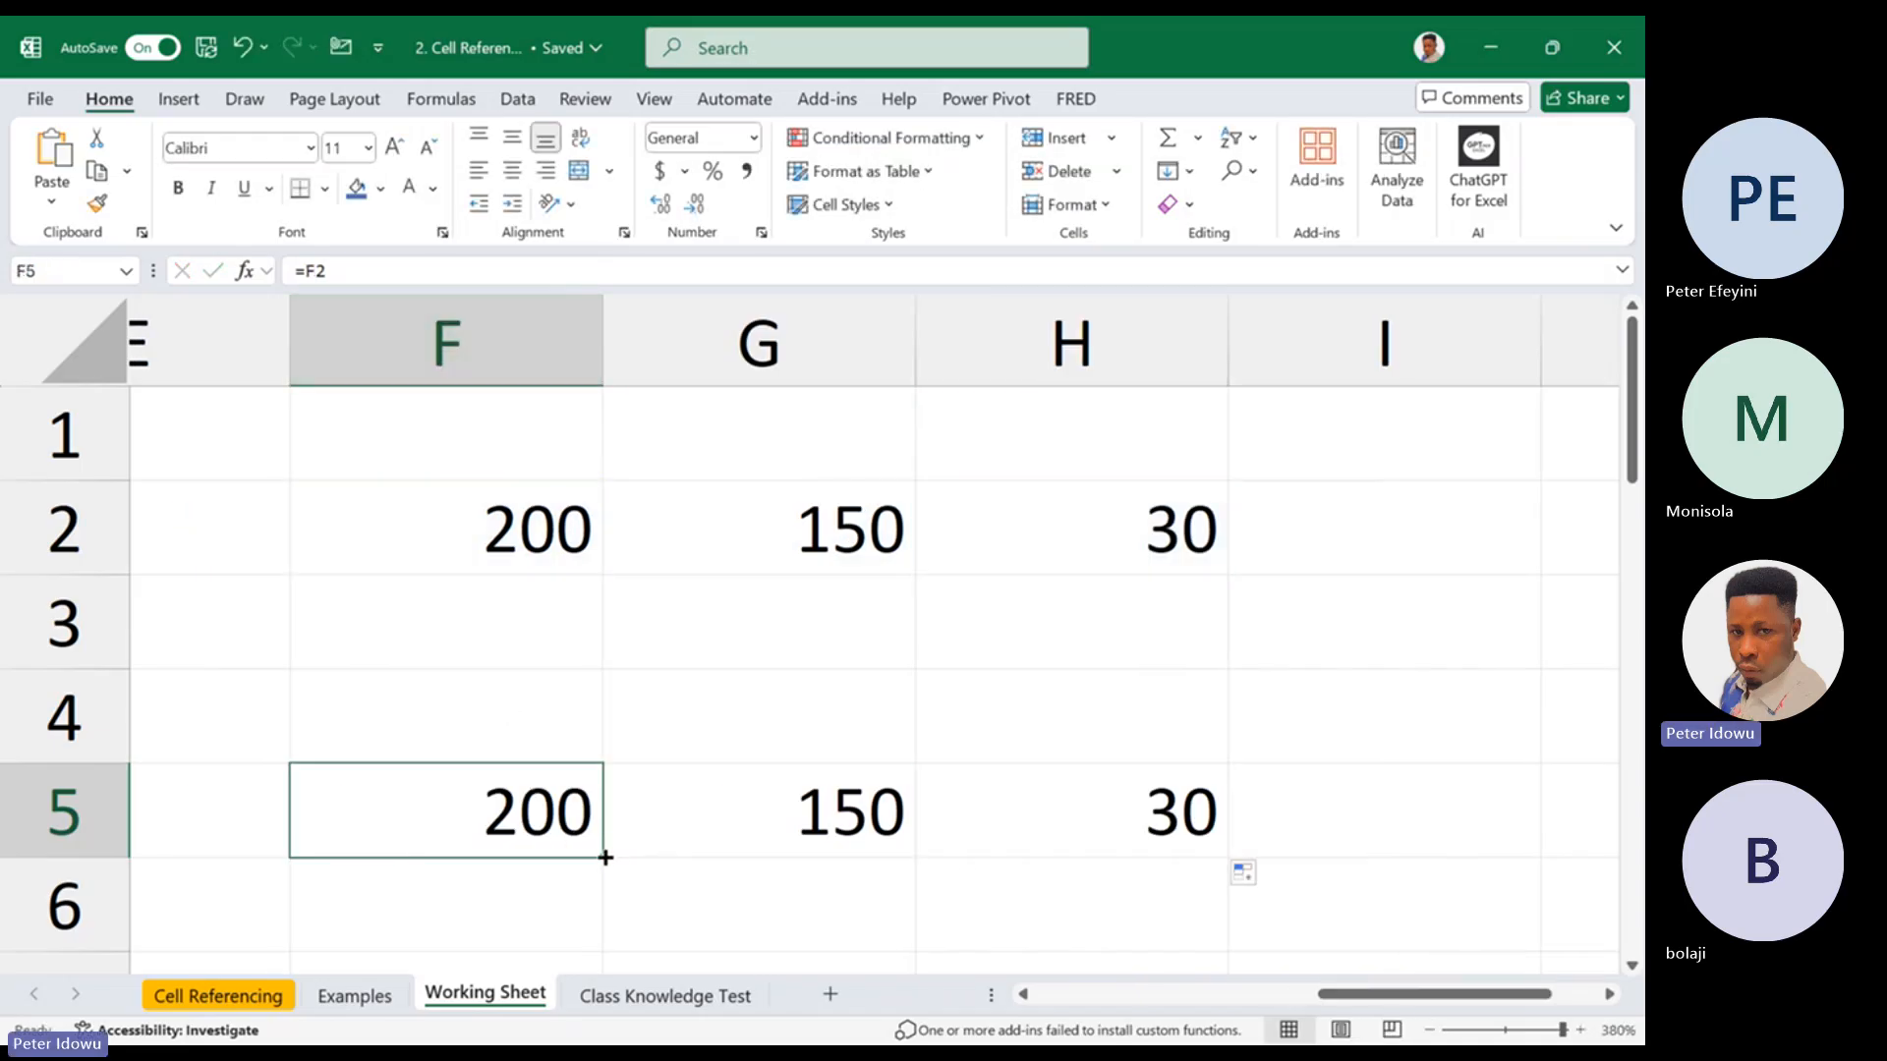
pyautogui.moveTo(606, 858); pyautogui.dragTo(918, 855)
pyautogui.click(912, 851)
pyautogui.press('F2')
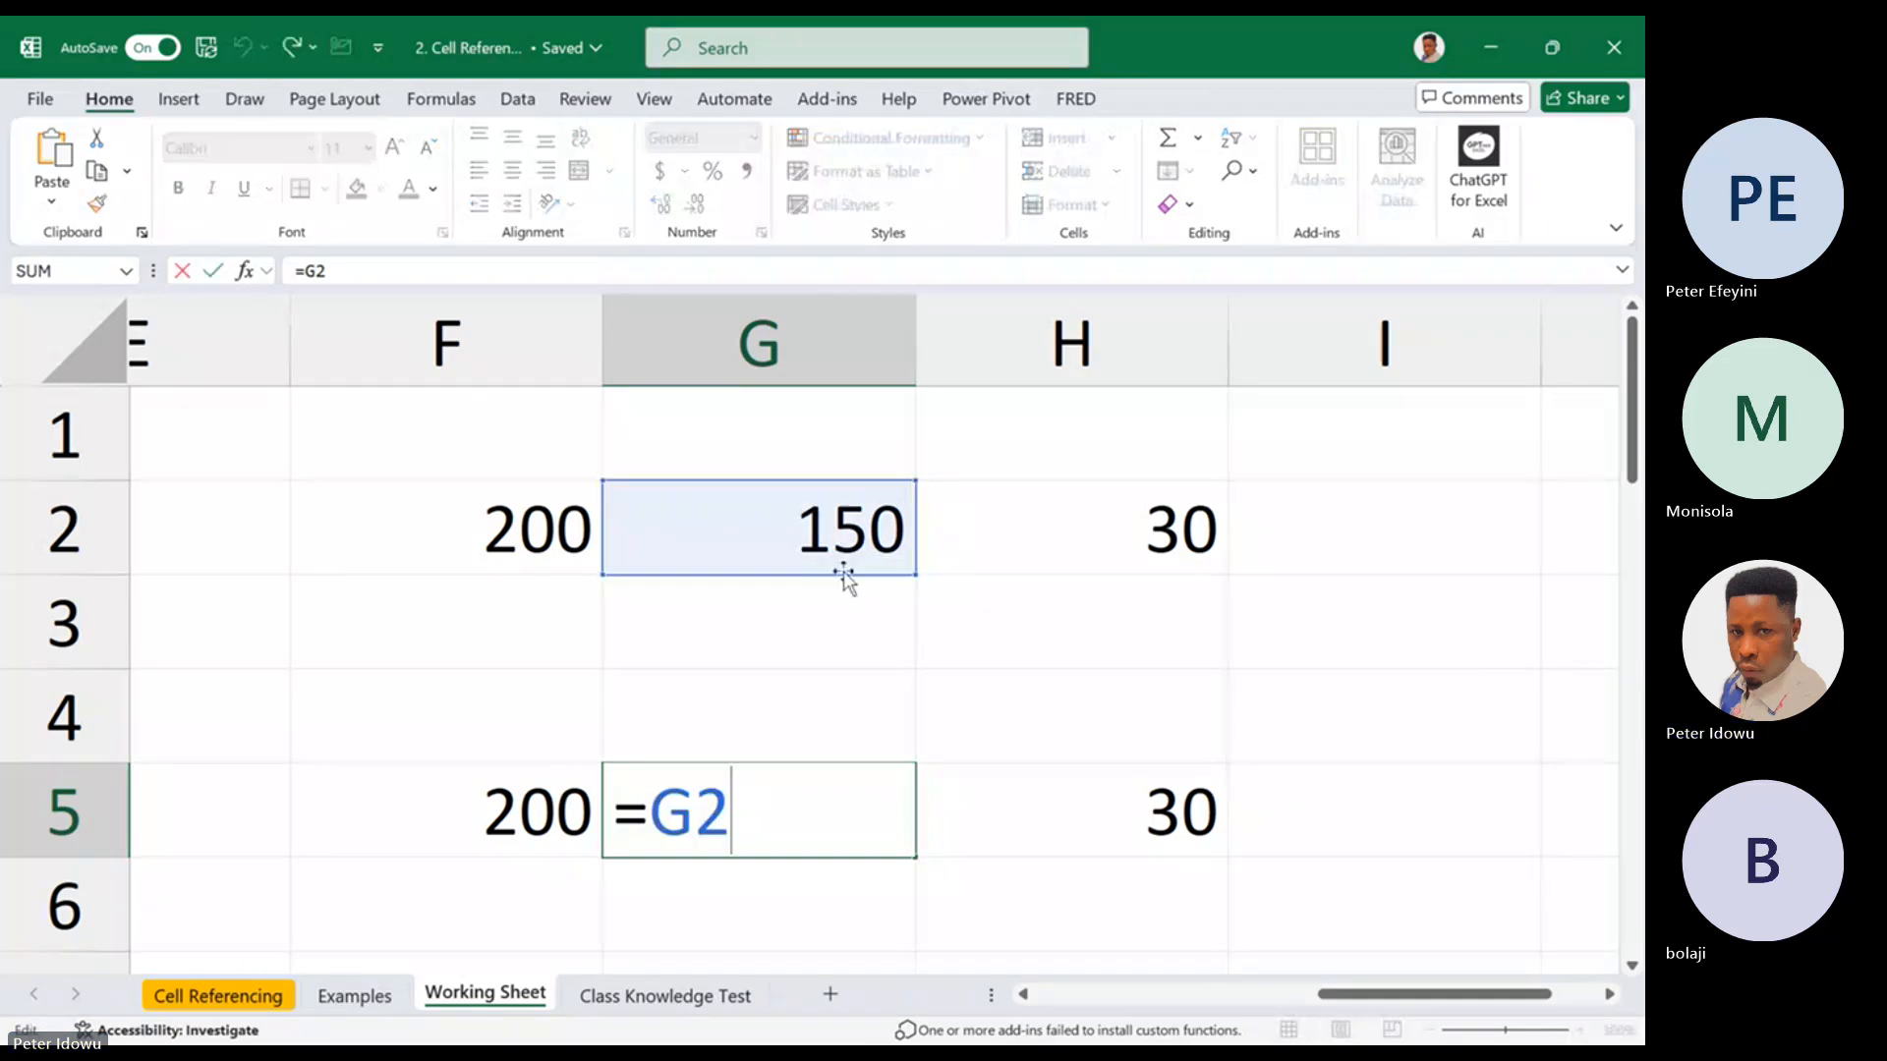
pyautogui.press('Escape')
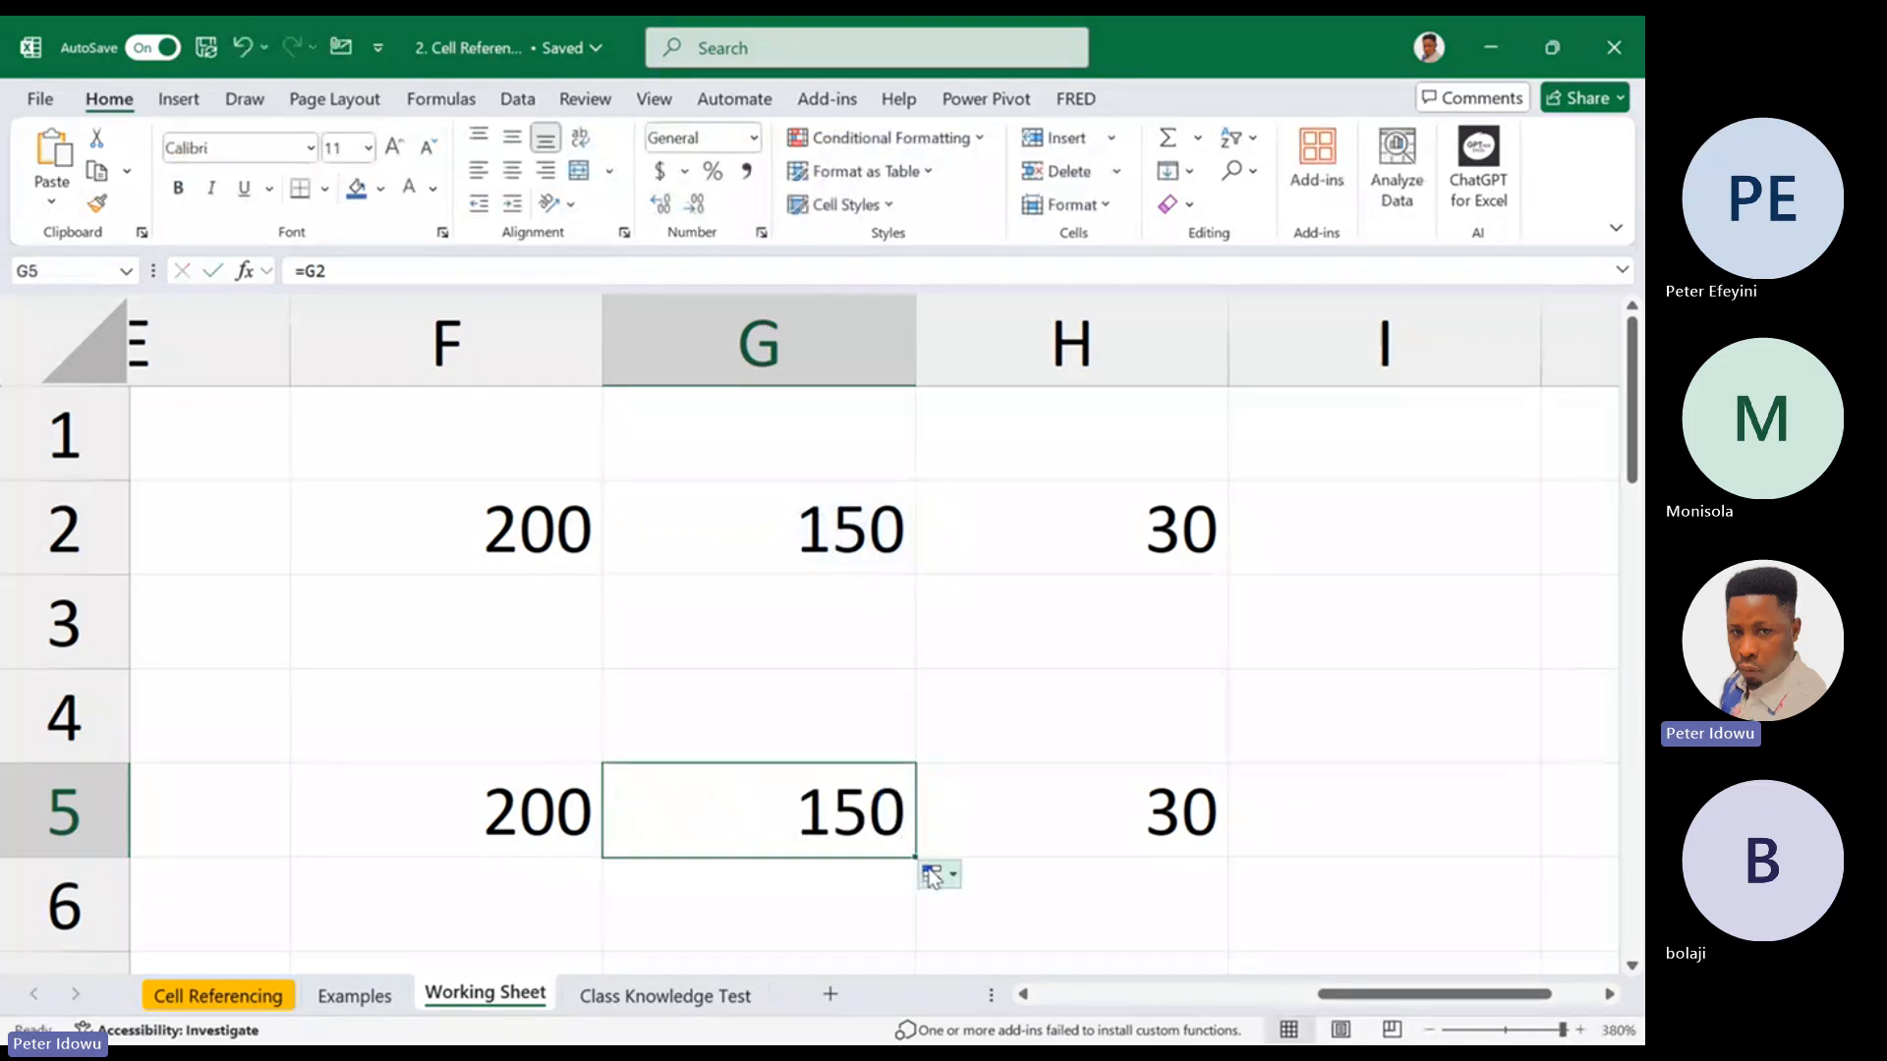
# Refill the formula from G5 into H5 and check the reference in H5
pyautogui.moveTo(918, 855); pyautogui.dragTo(1177, 846)
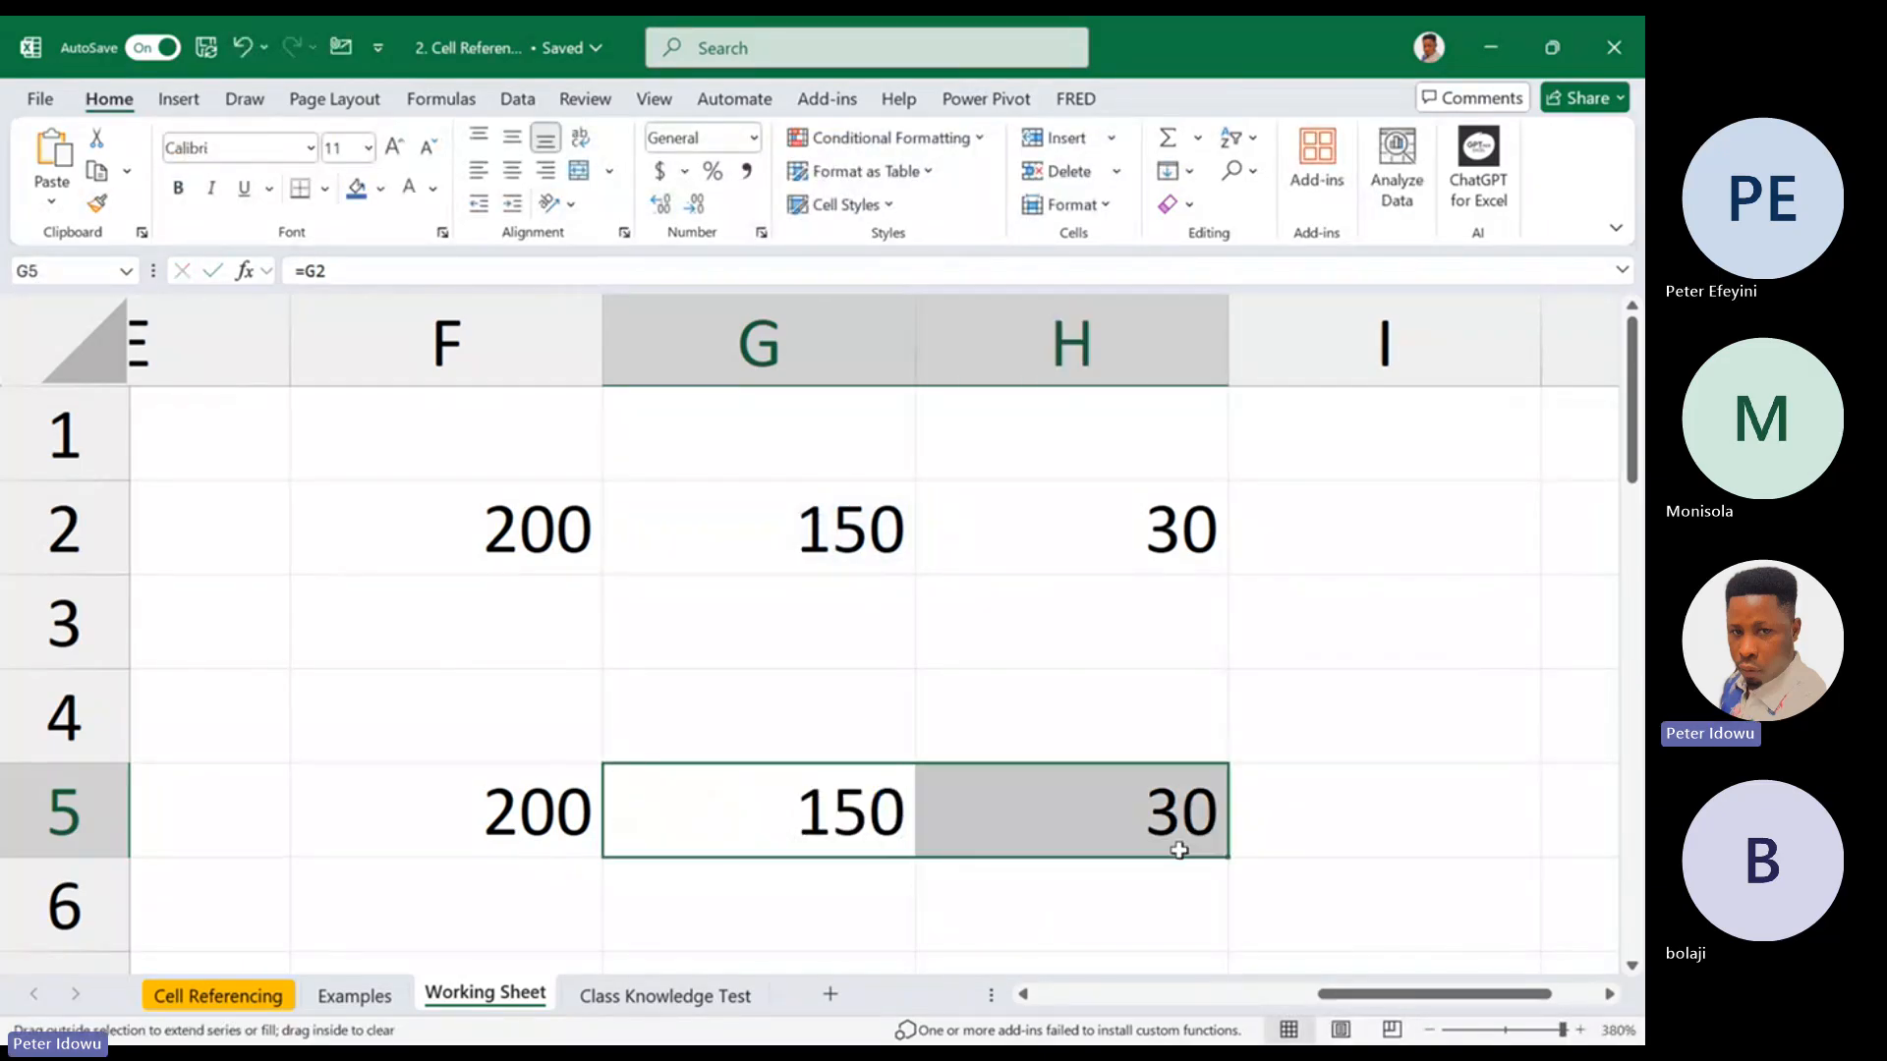
pyautogui.click(1142, 798)
pyautogui.press('F2')
pyautogui.press('Escape')
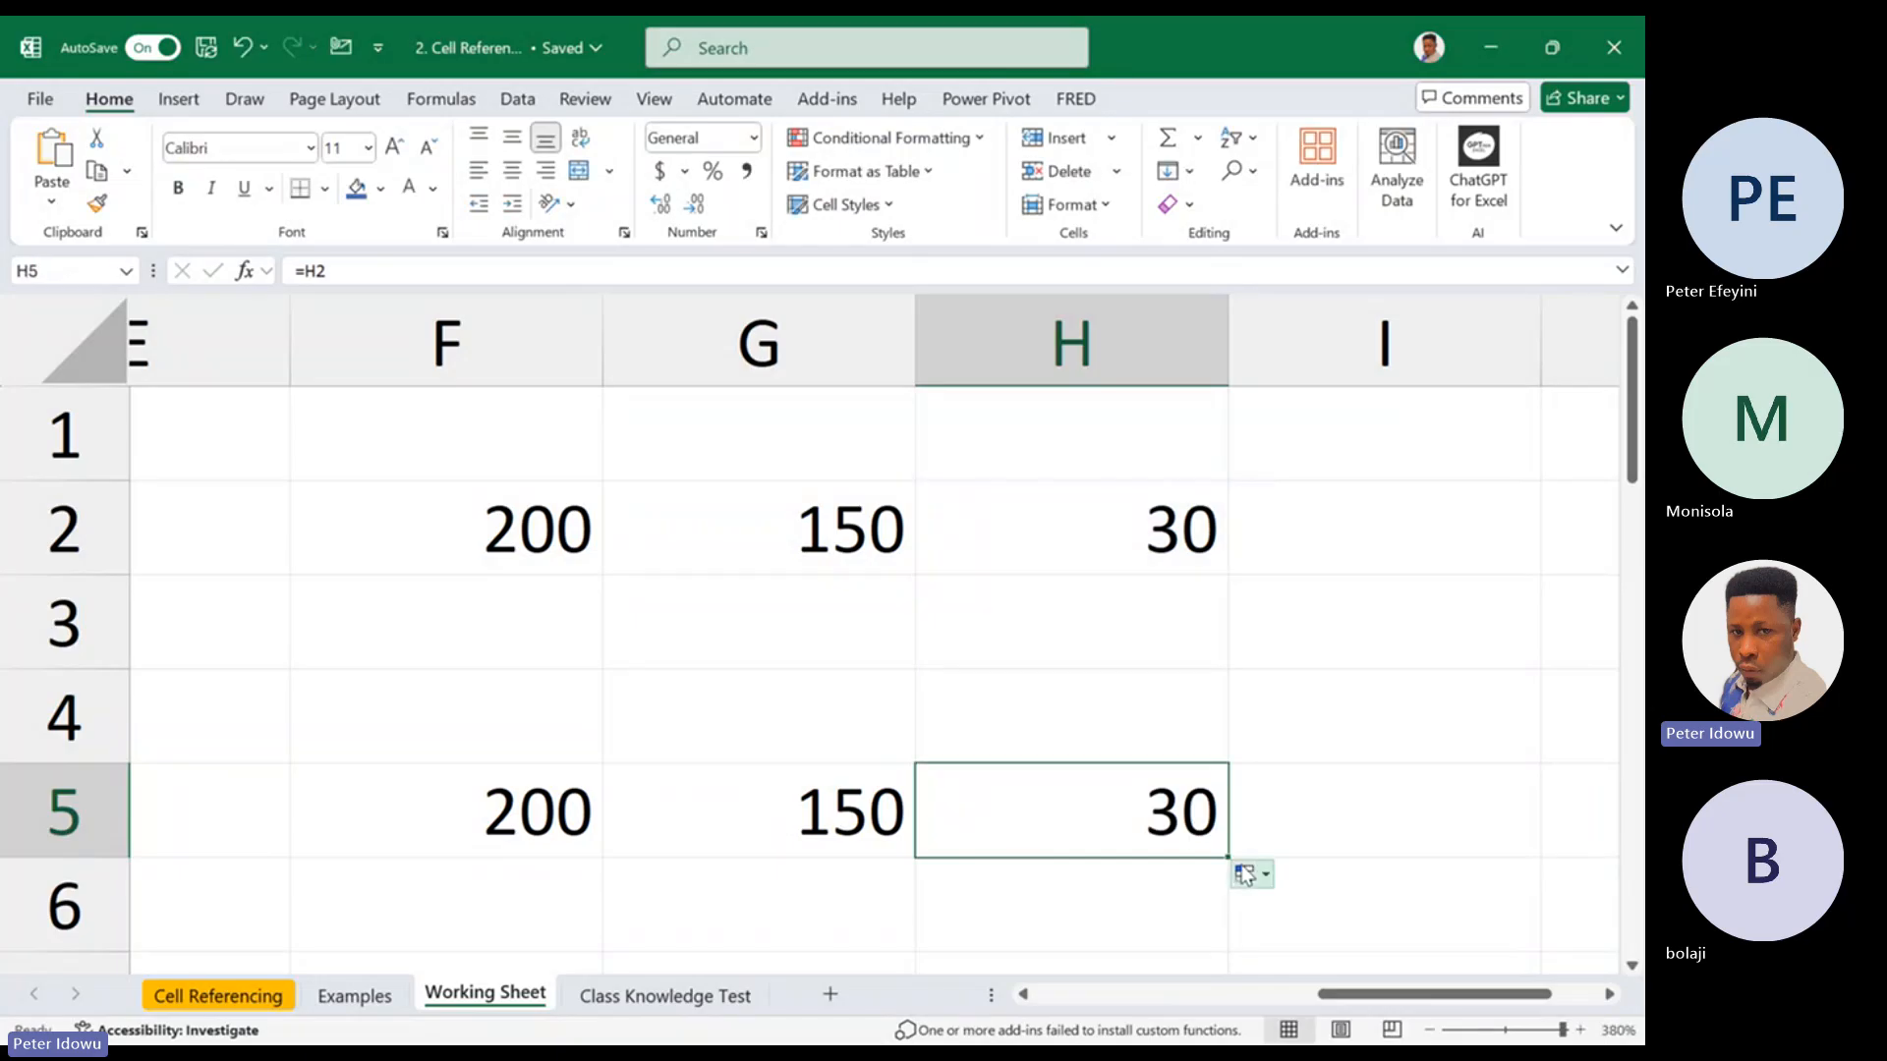
# Fill the formula from H5 across to I5 and check the reference in I5 against source cell I2
pyautogui.moveTo(1232, 858); pyautogui.dragTo(1526, 843)
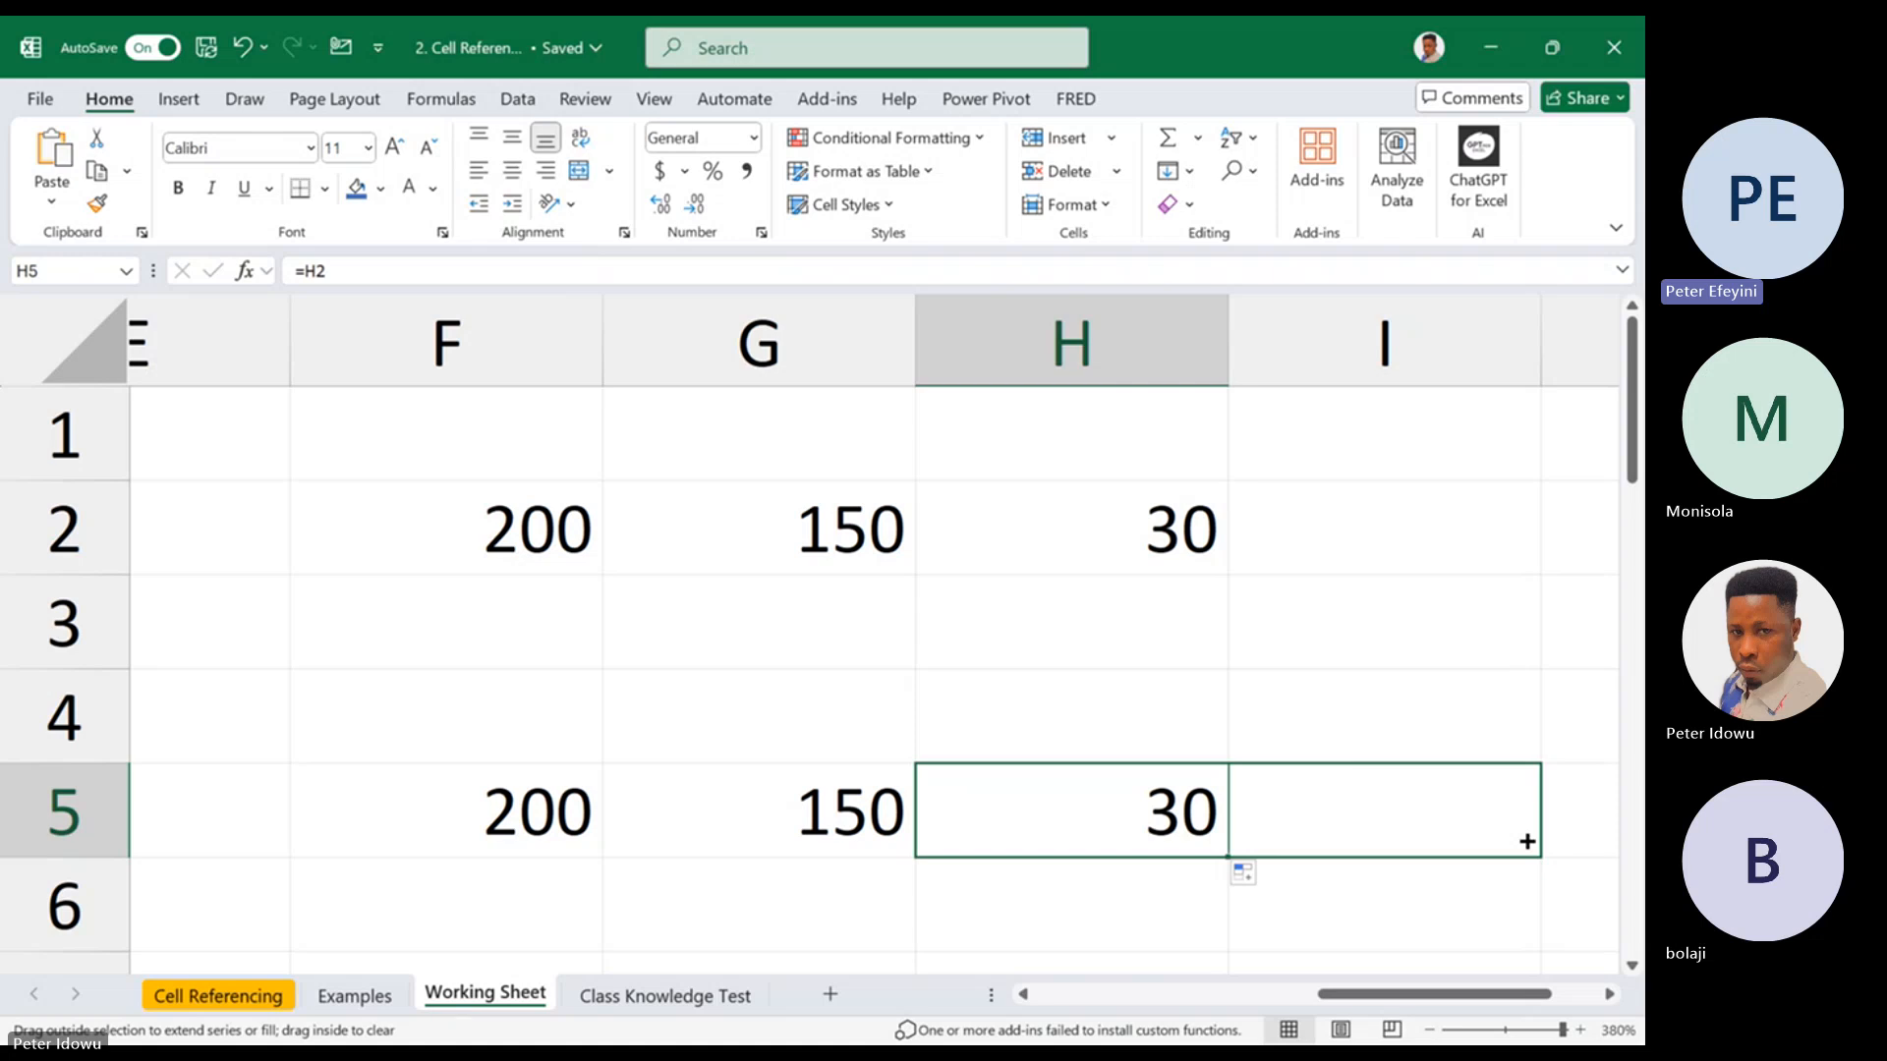
pyautogui.moveTo(1526, 841); pyautogui.dragTo(1528, 843)
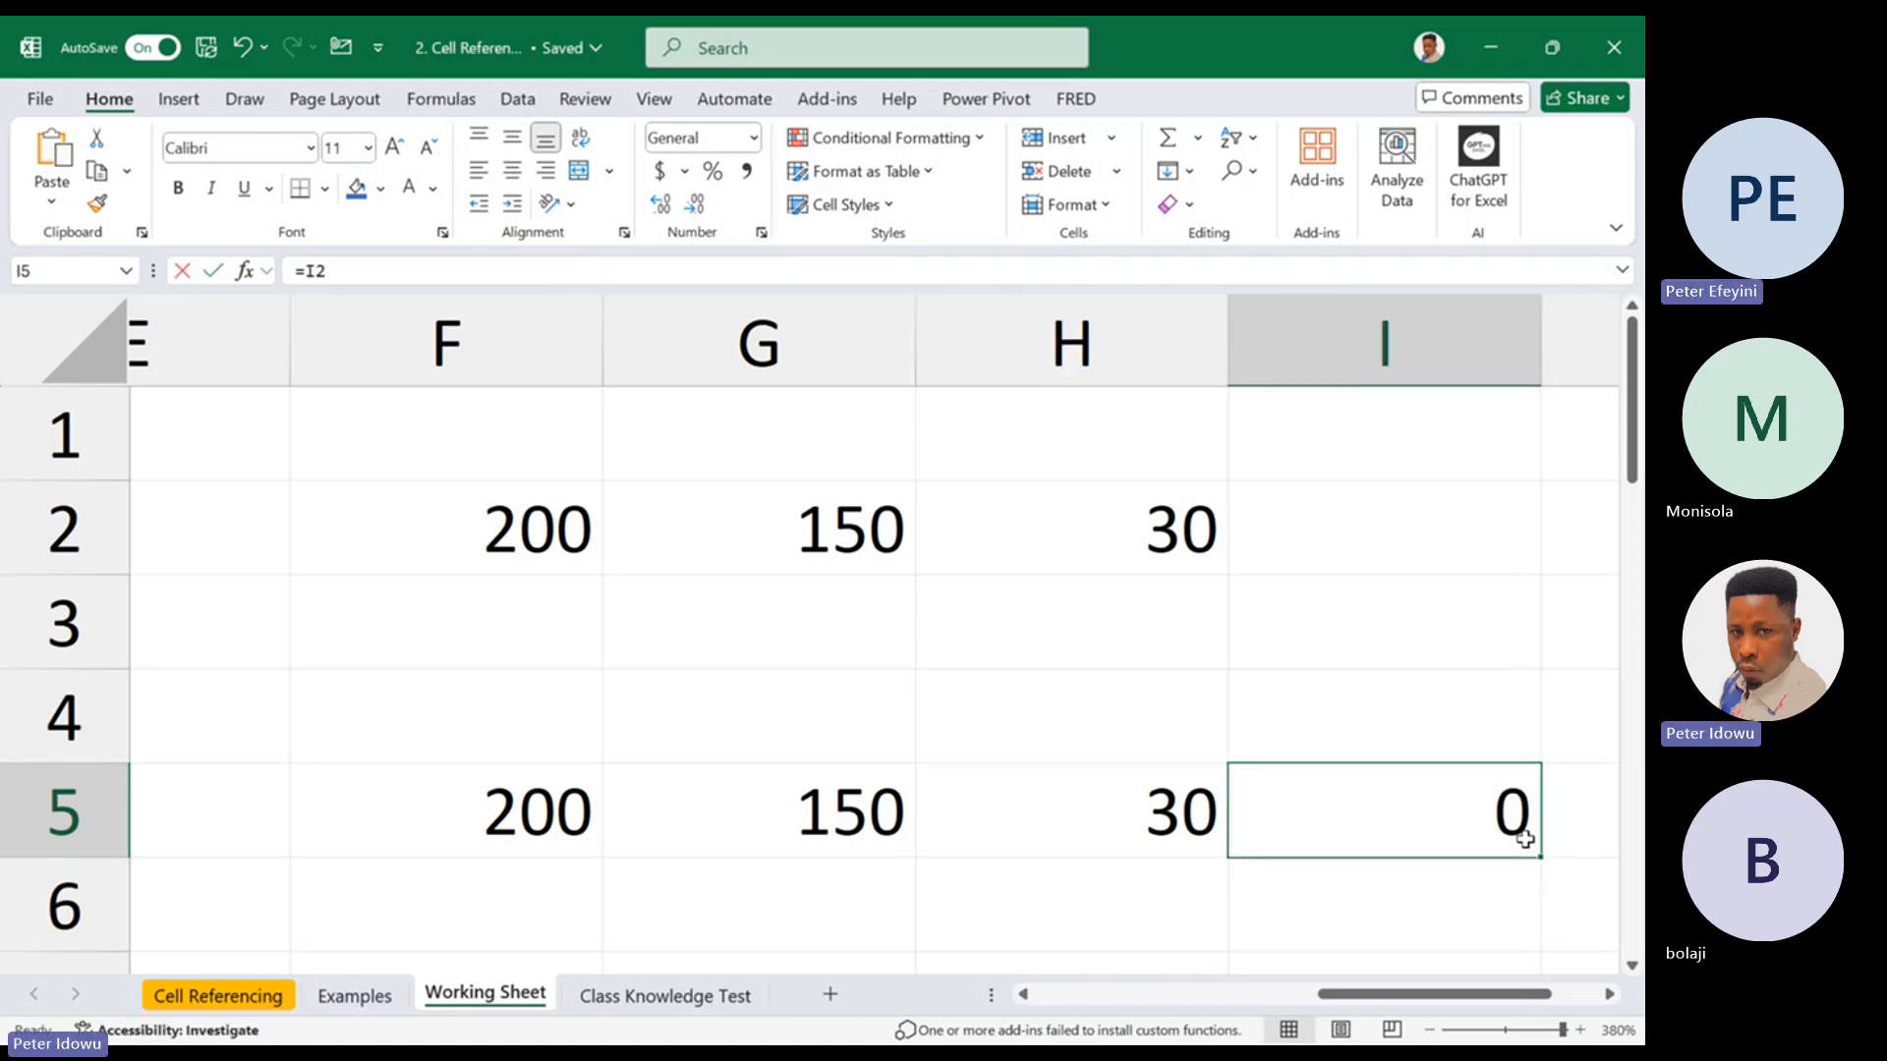
pyautogui.doubleClick(1526, 841)
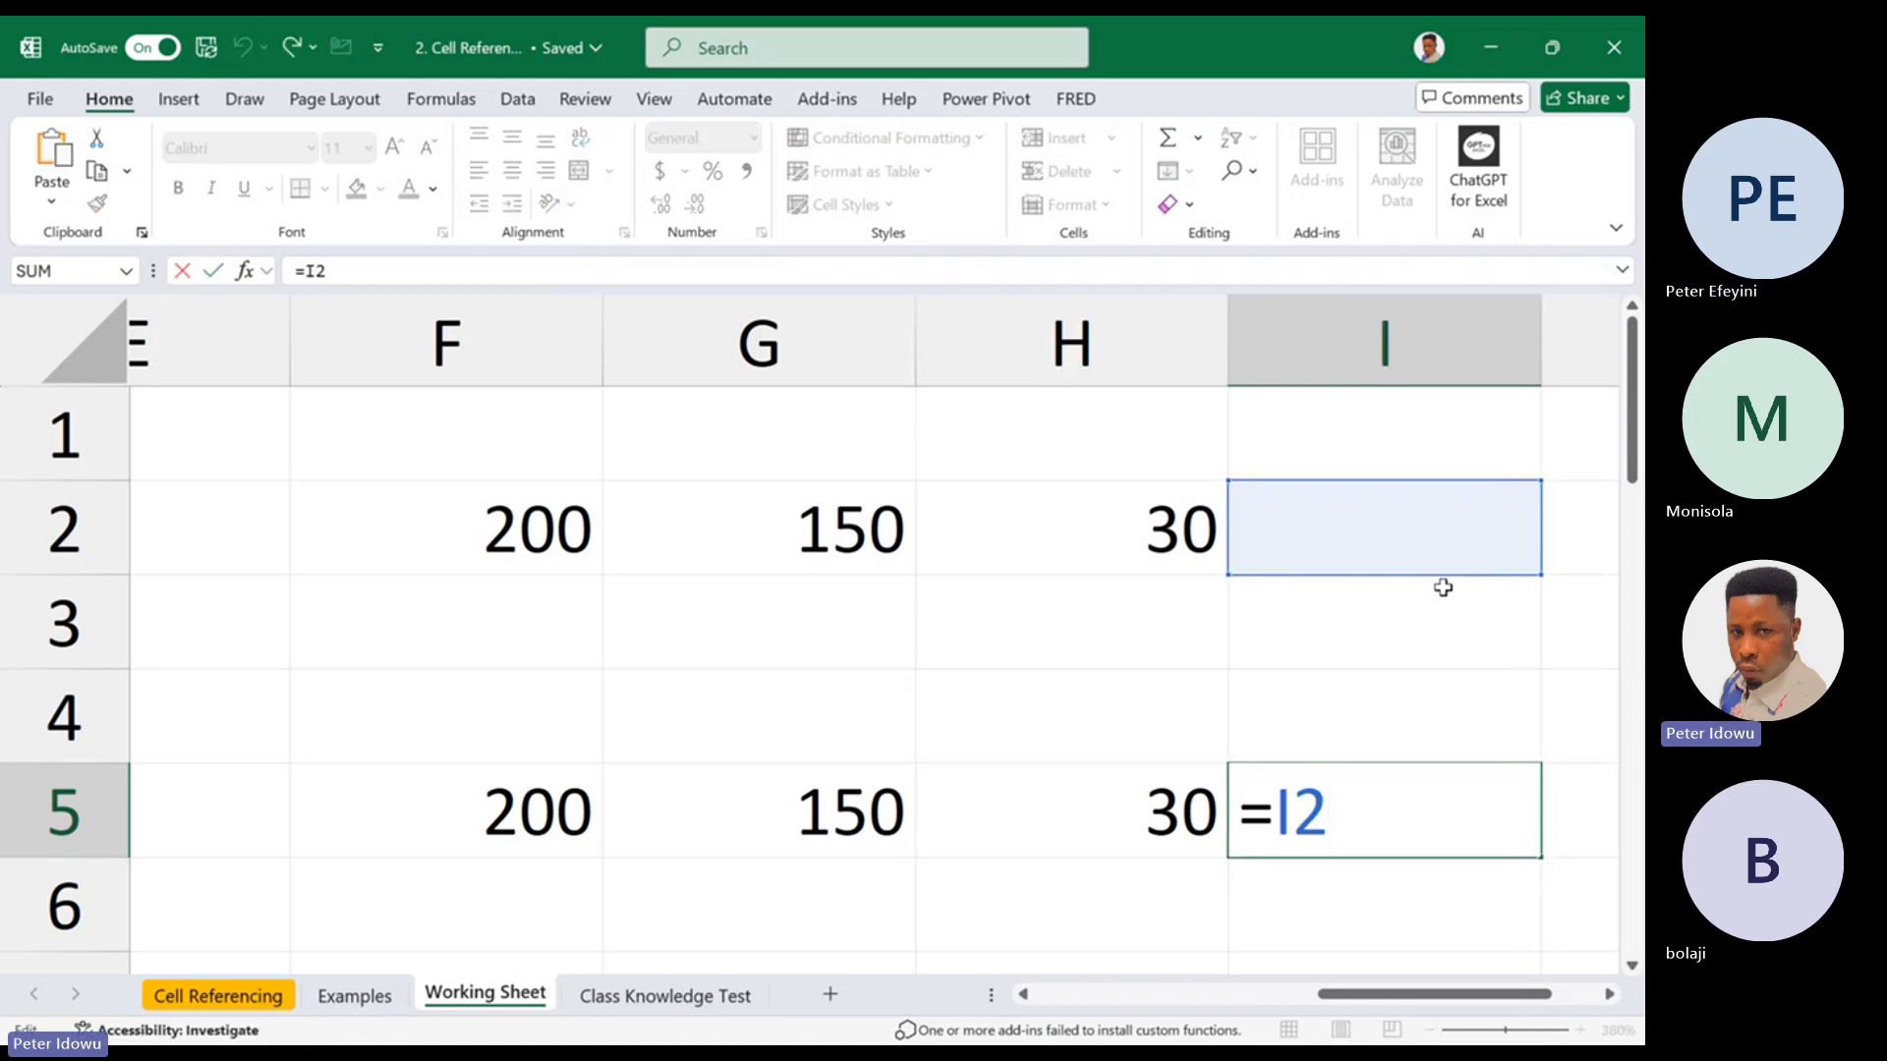
pyautogui.press('Escape')
pyautogui.click(1444, 539)
pyautogui.click(1445, 809)
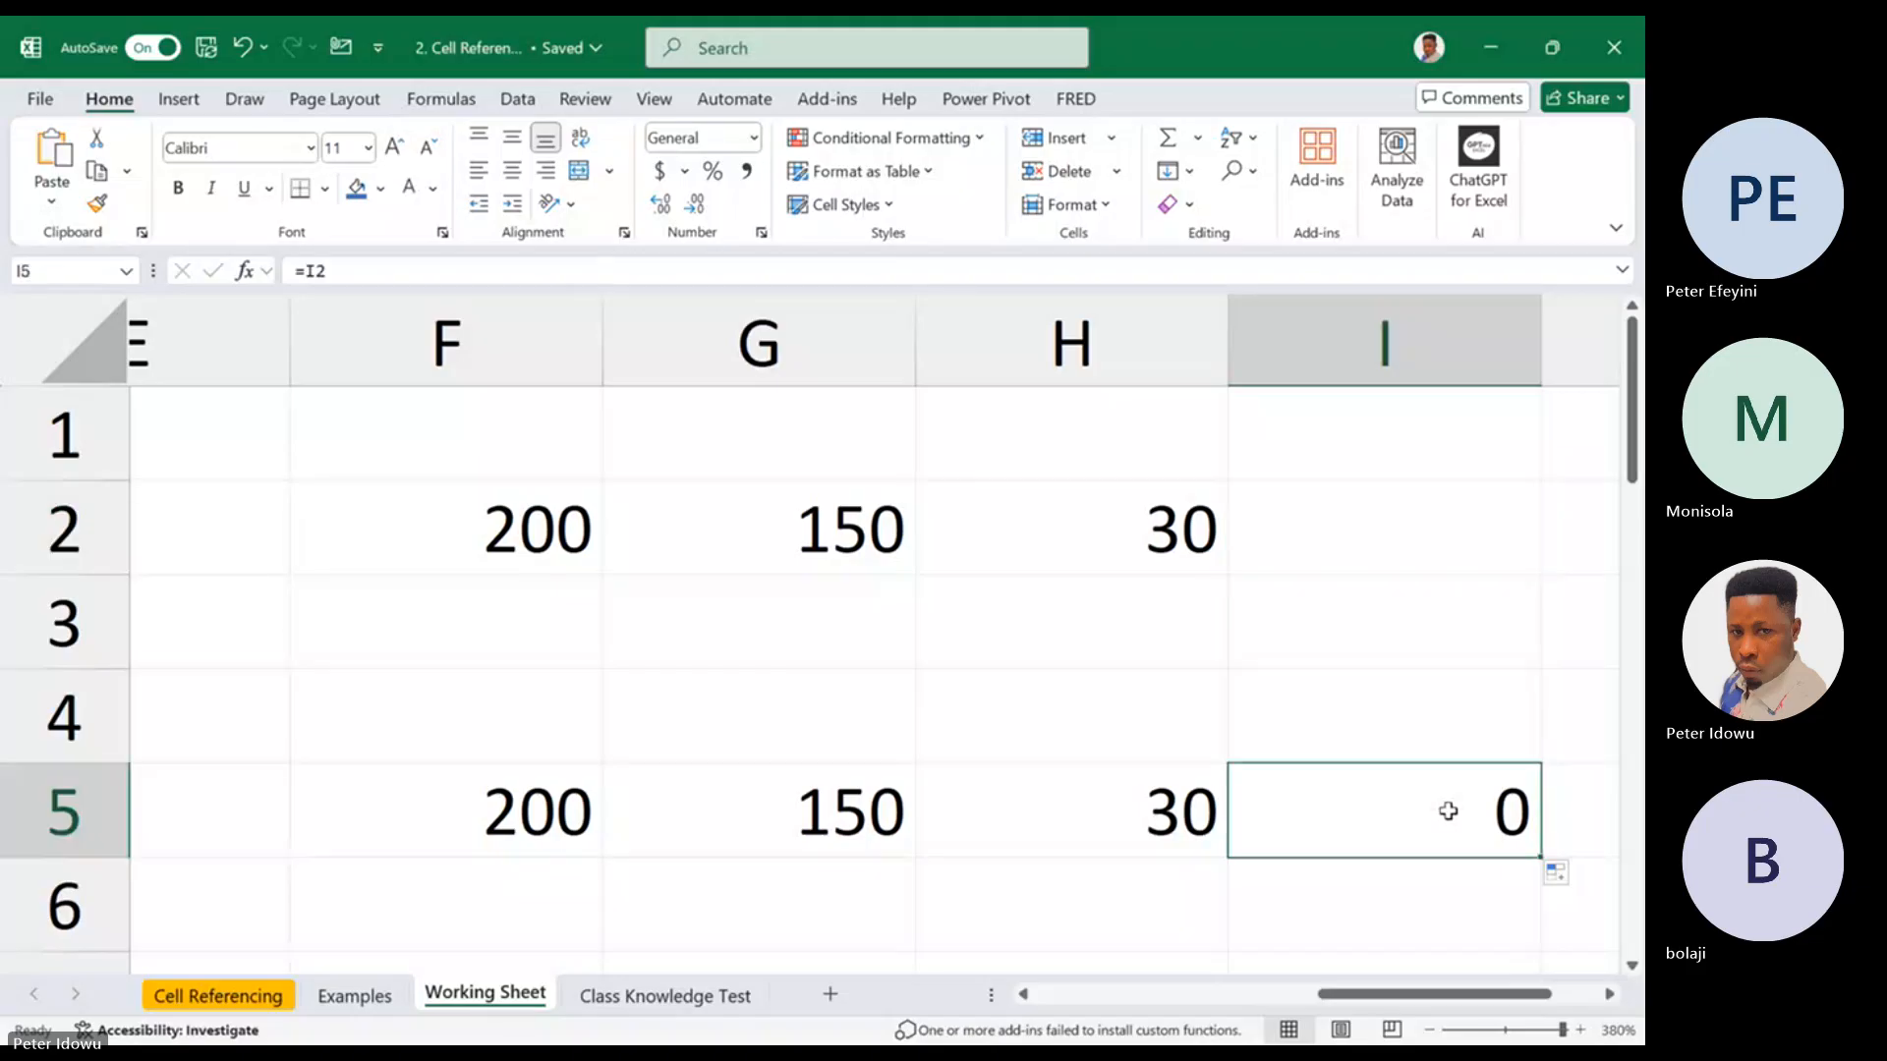
pyautogui.doubleClick(1449, 810)
pyautogui.press('Escape')
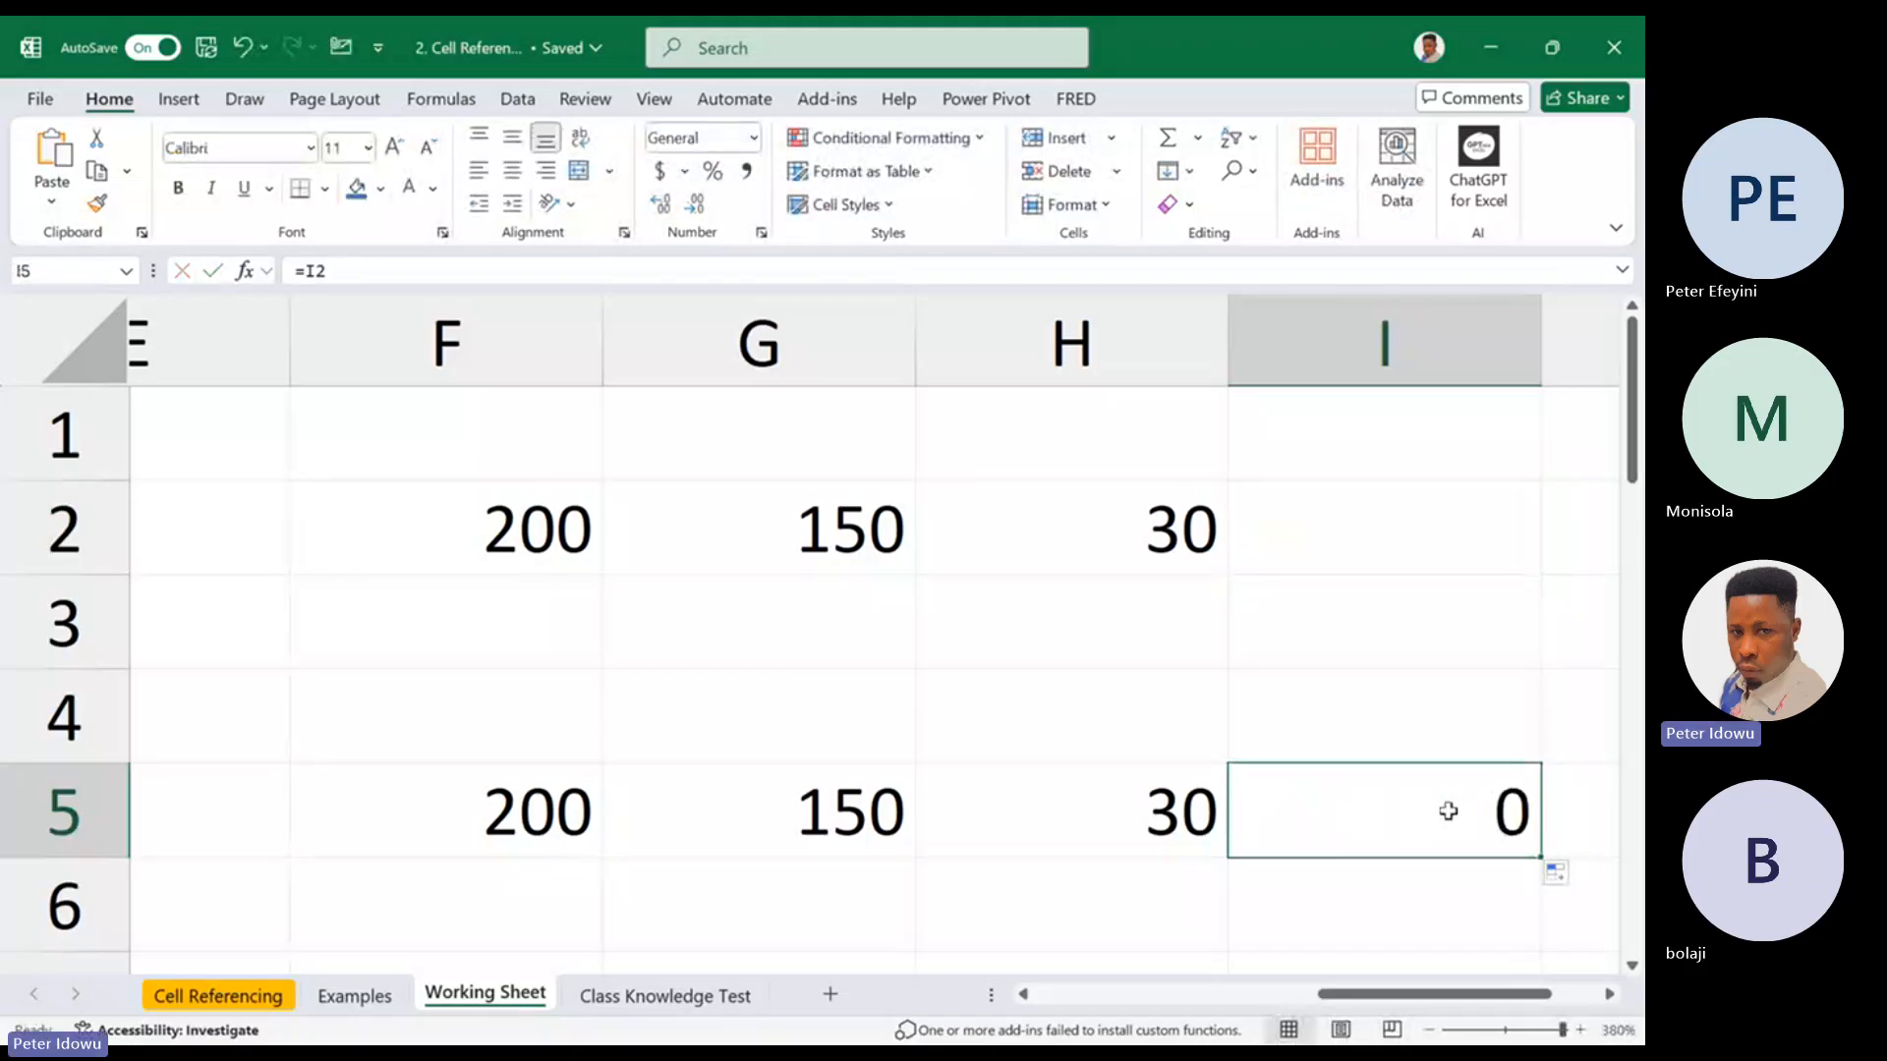
pyautogui.doubleClick(1447, 812)
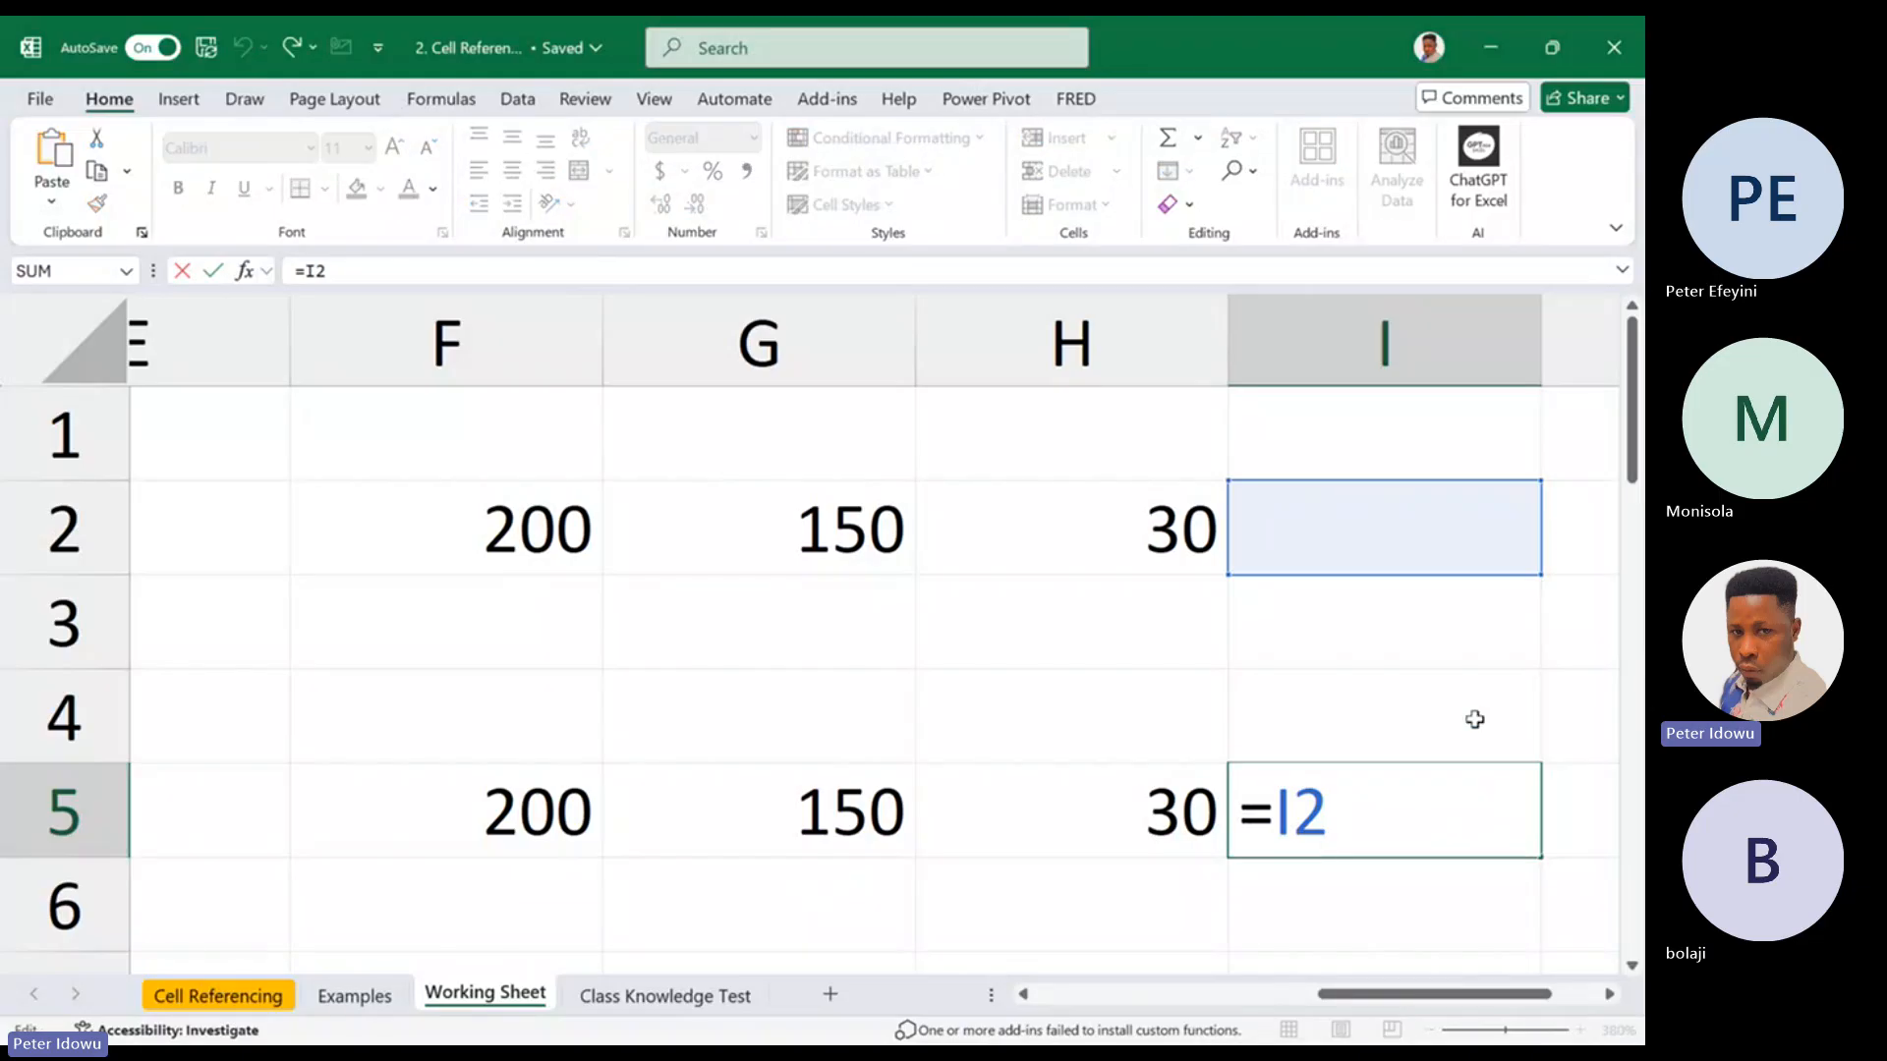
pyautogui.press('Escape')
# Enter 50 in cell I2 and check the formula in I5 that references it
pyautogui.click(1383, 565)
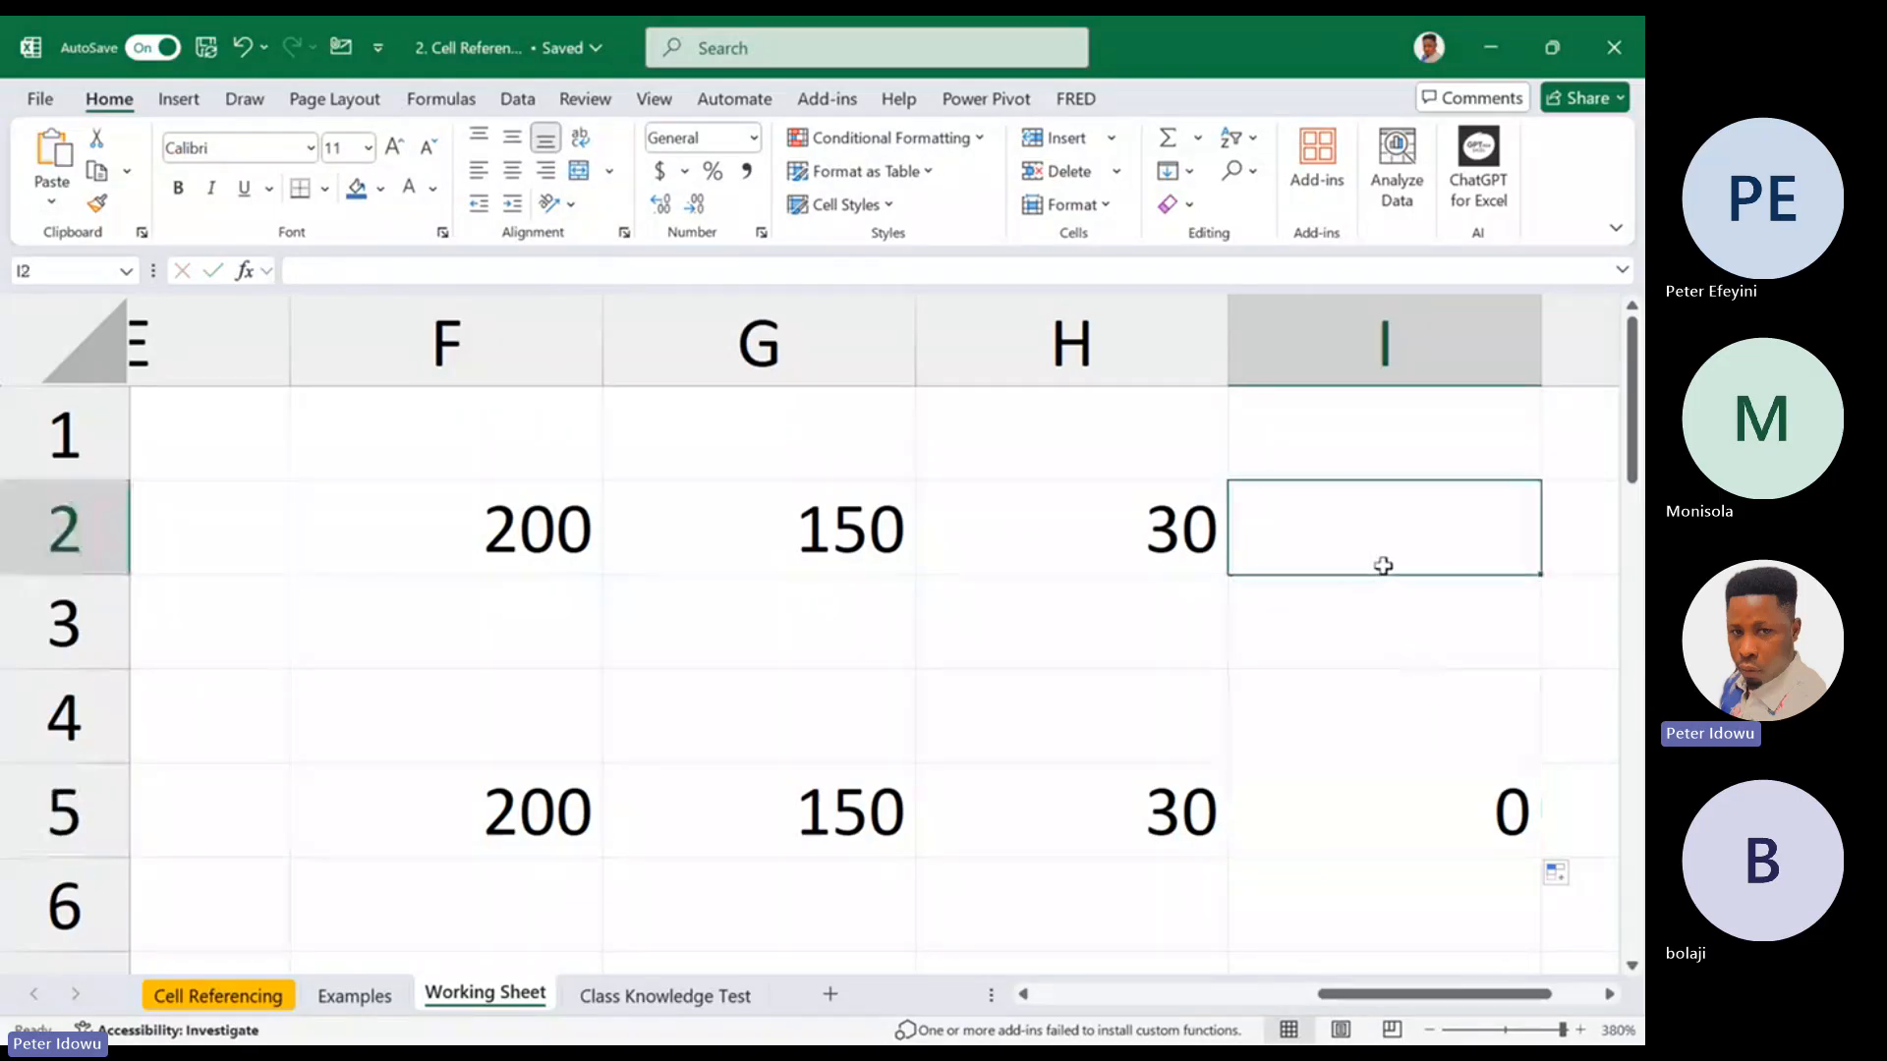
pyautogui.write('50')
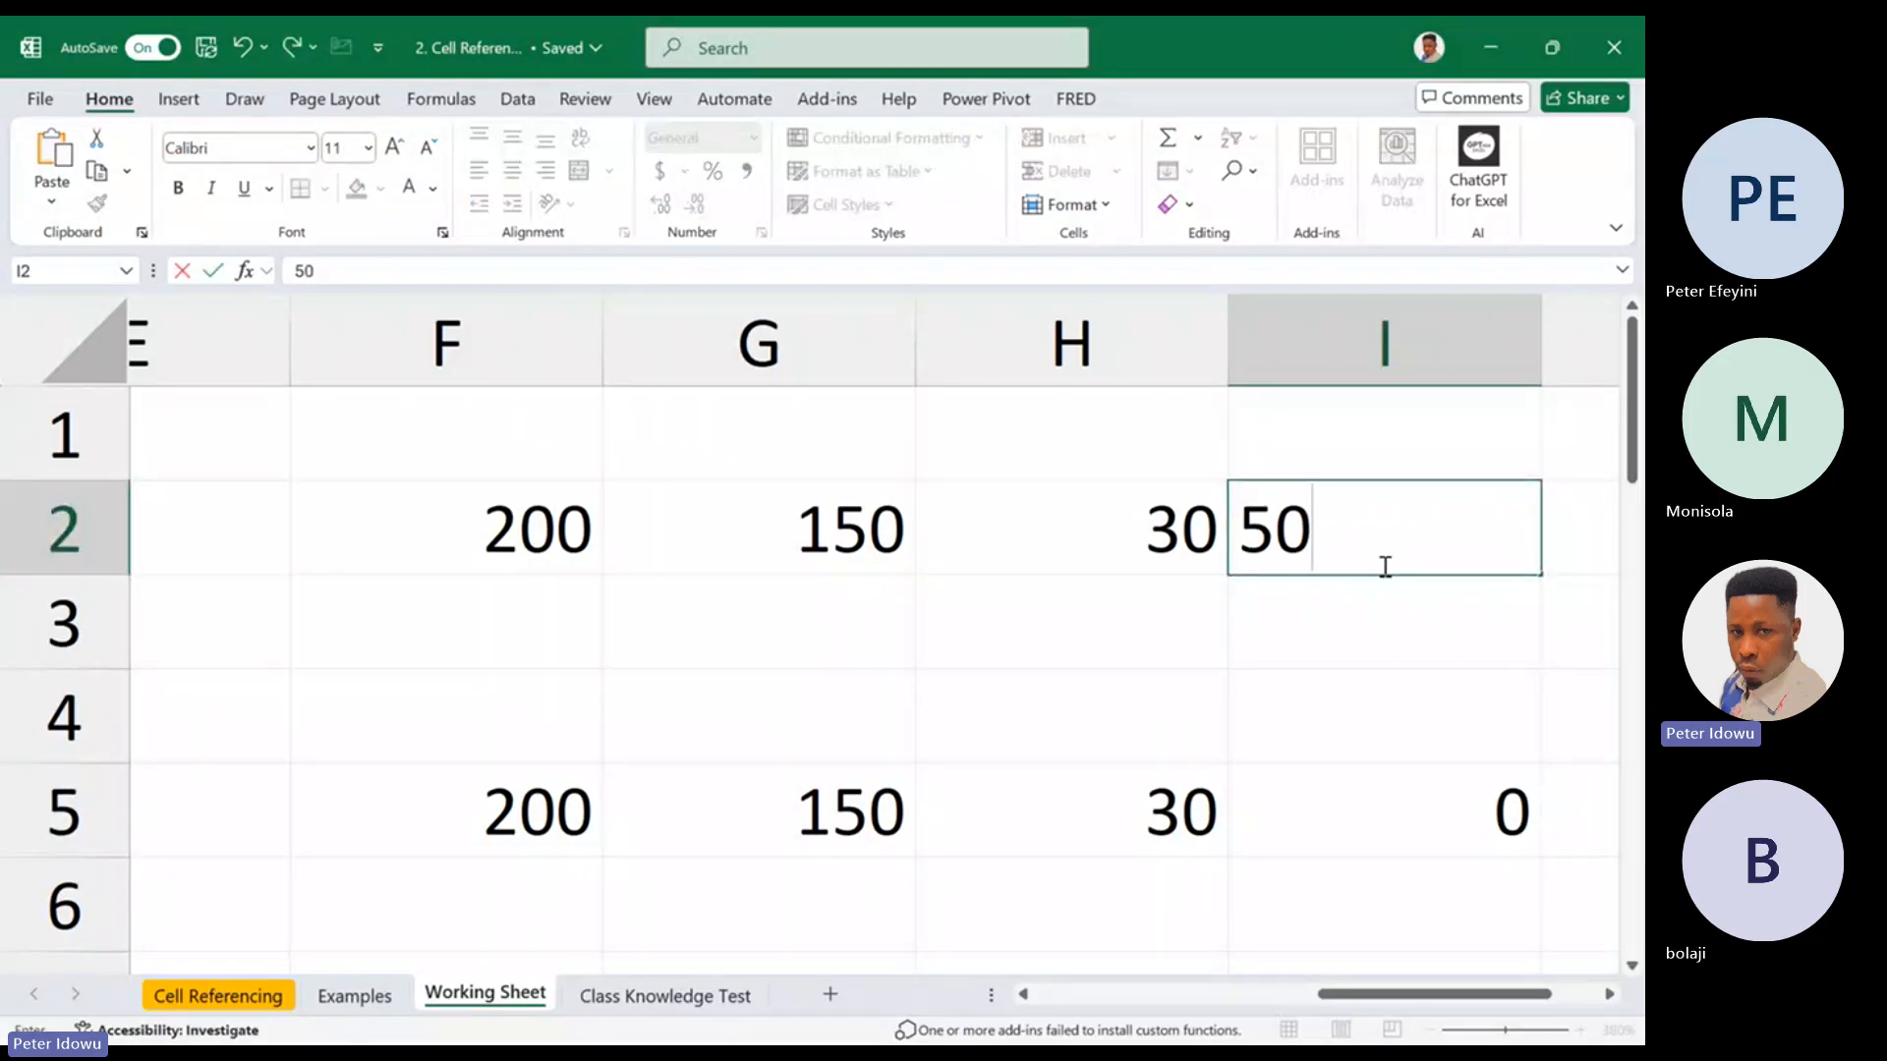
pyautogui.press('Return')
pyautogui.doubleClick(1467, 829)
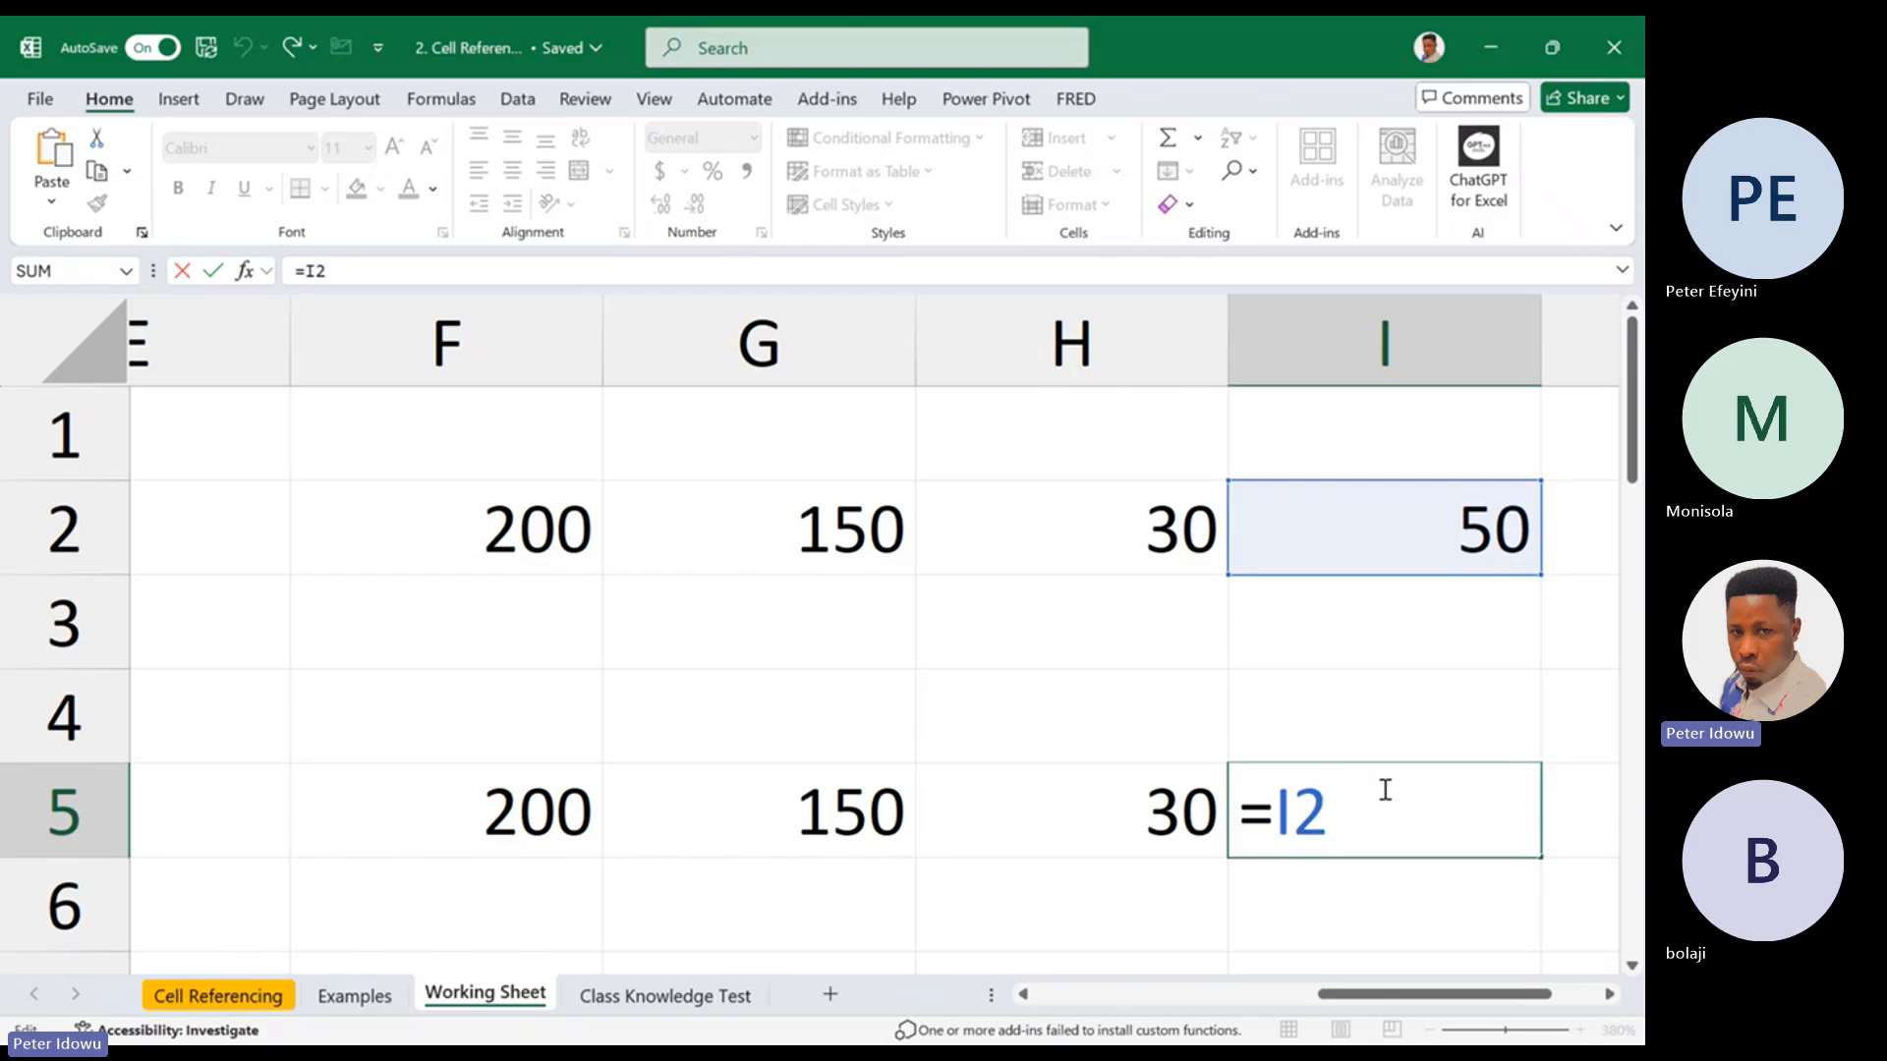
pyautogui.hotkey('ctrl', 'Return')
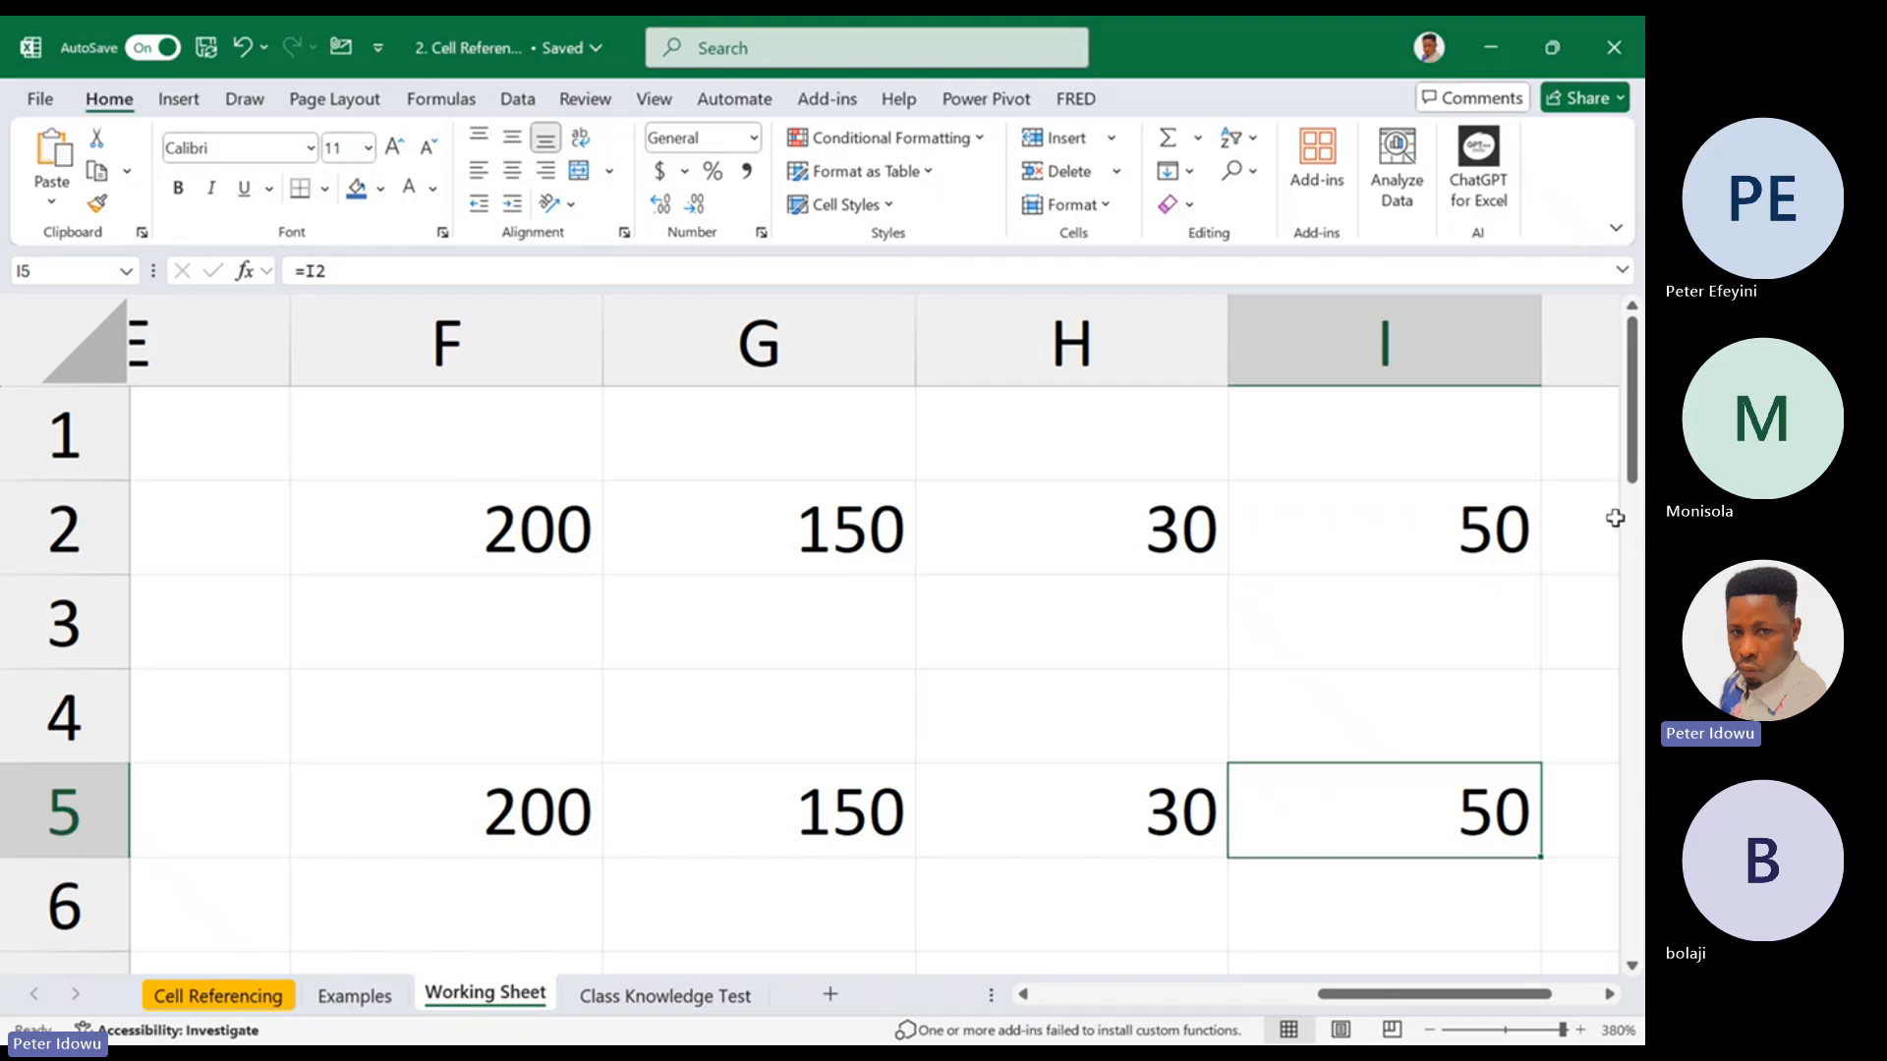
# Clear the contents of the formula cells F5:I5
pyautogui.moveTo(1631, 462)
pyautogui.mouseDown()
pyautogui.moveTo(1636, 649)
pyautogui.moveTo(1634, 460)
pyautogui.mouseUp()
pyautogui.moveTo(500, 800); pyautogui.dragTo(1372, 831)
pyautogui.rightClick(1371, 830)
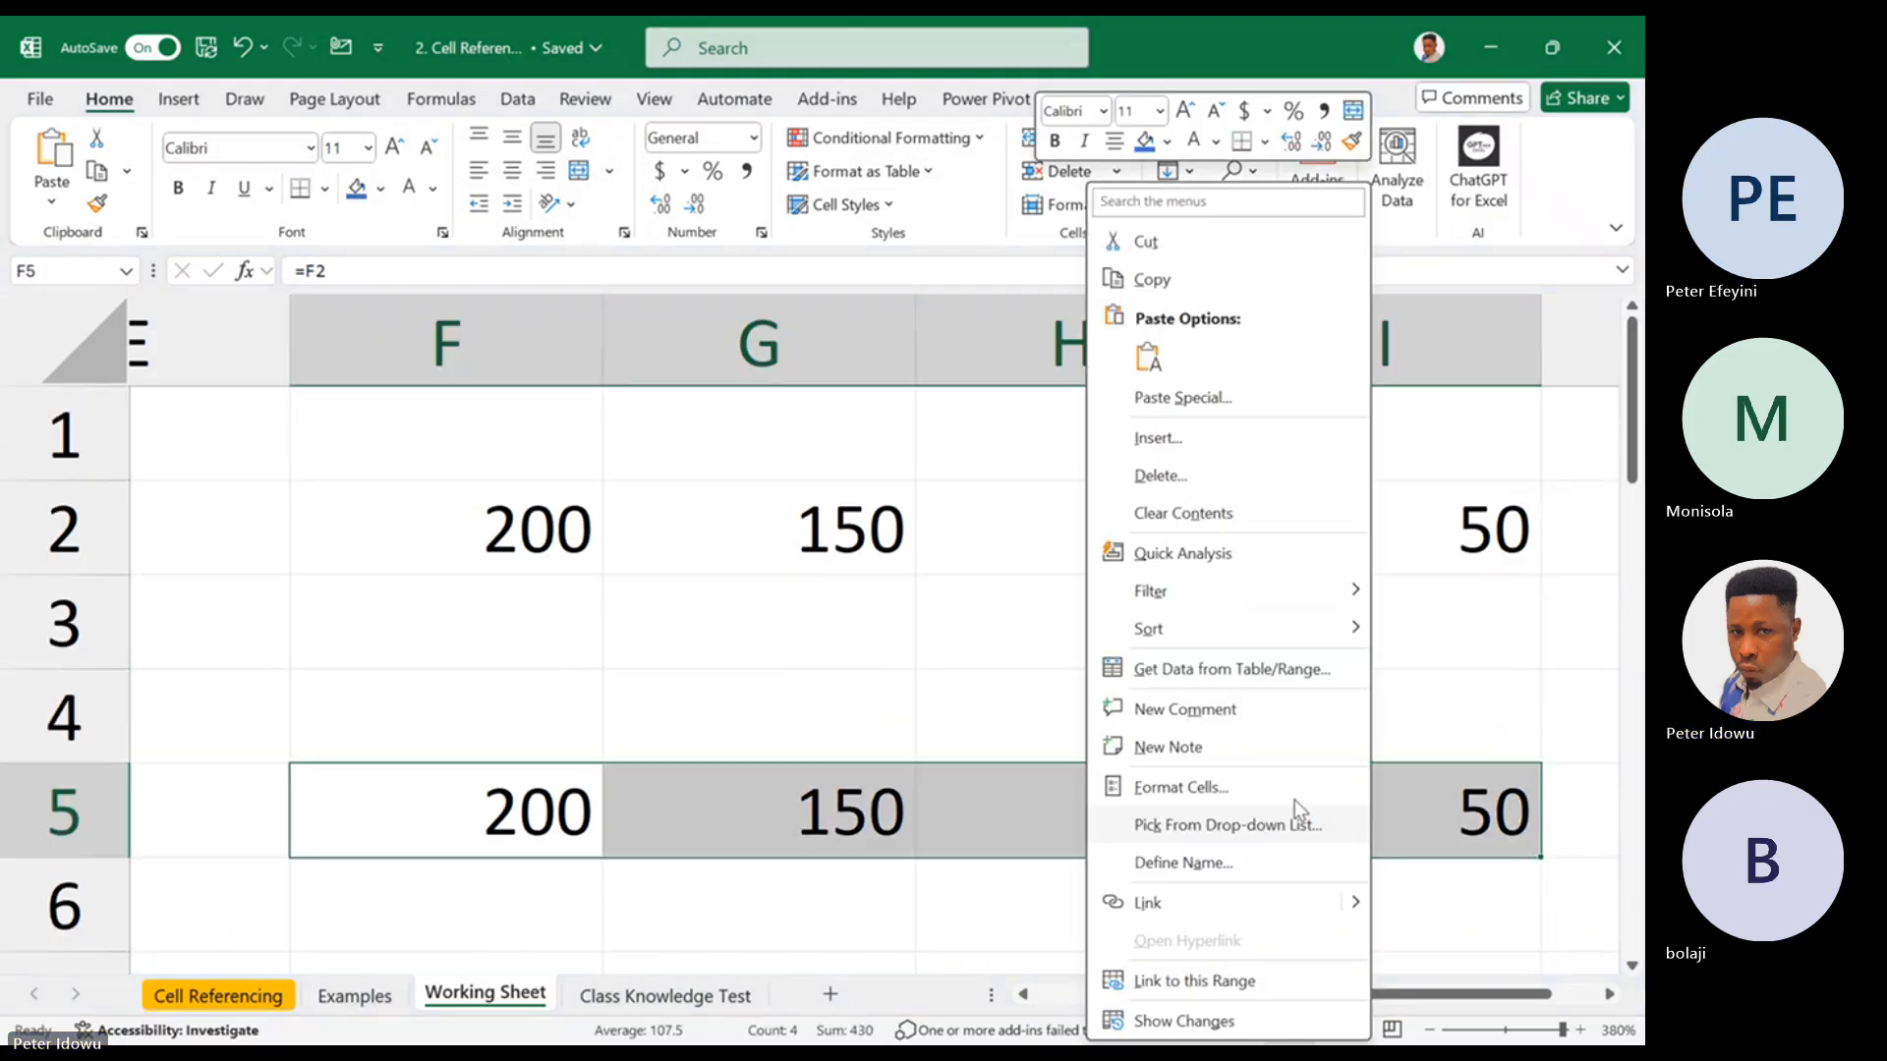
pyautogui.click(1221, 509)
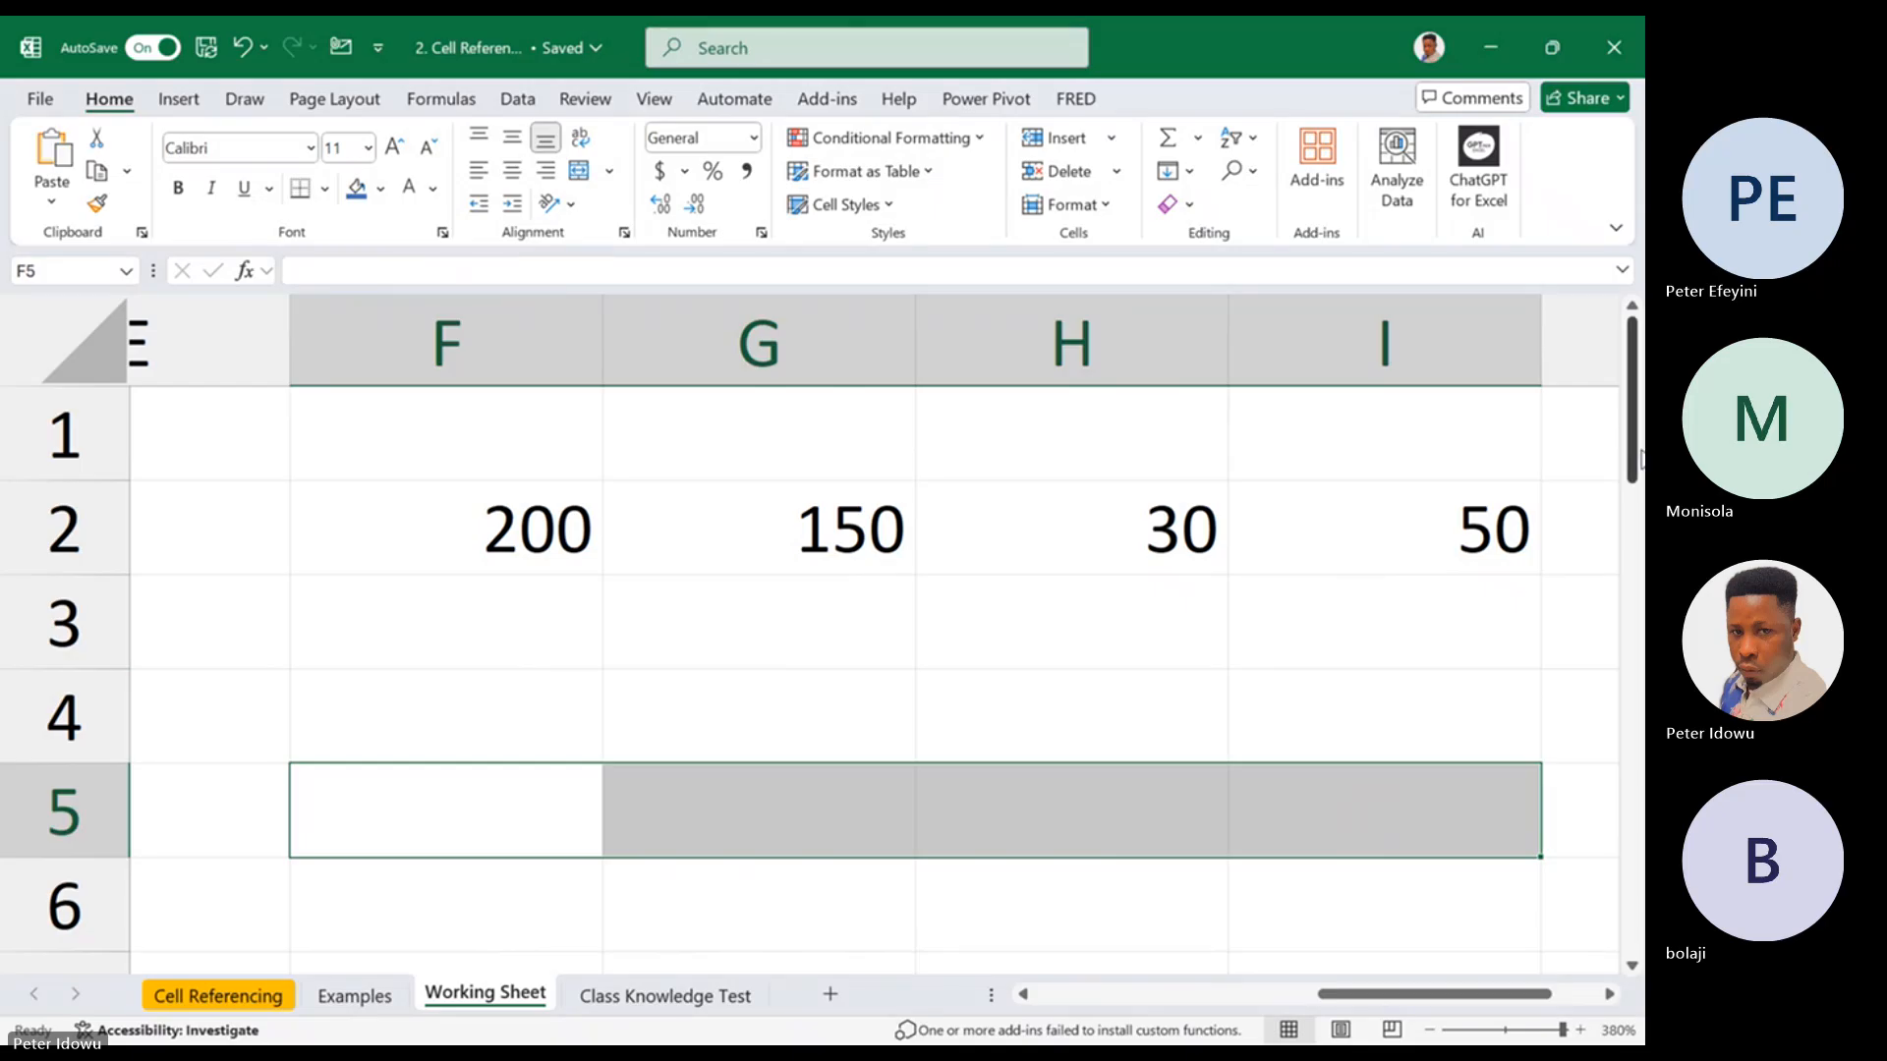
# Enter the sample values 300, 700 and 500 in cells G3, G4 and G5
pyautogui.moveTo(1635, 452); pyautogui.dragTo(1634, 462)
pyautogui.click(814, 614)
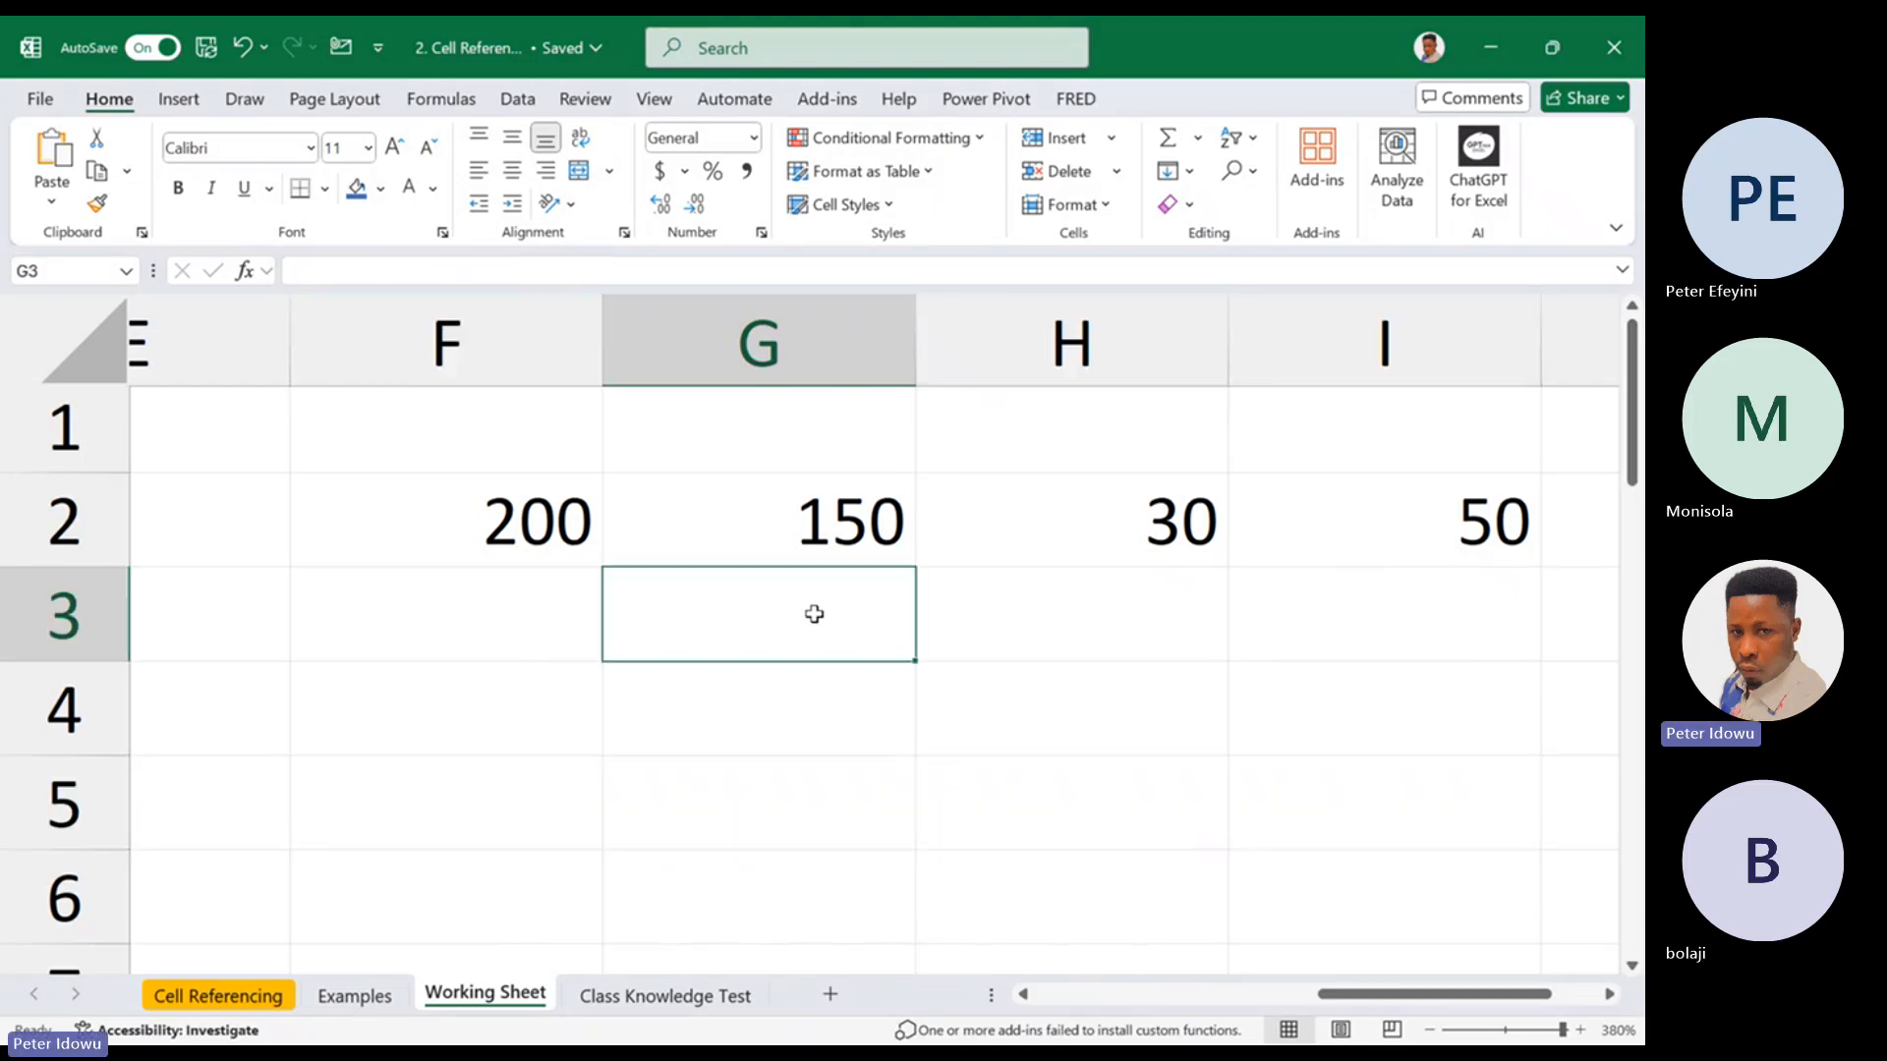
pyautogui.write('3000')
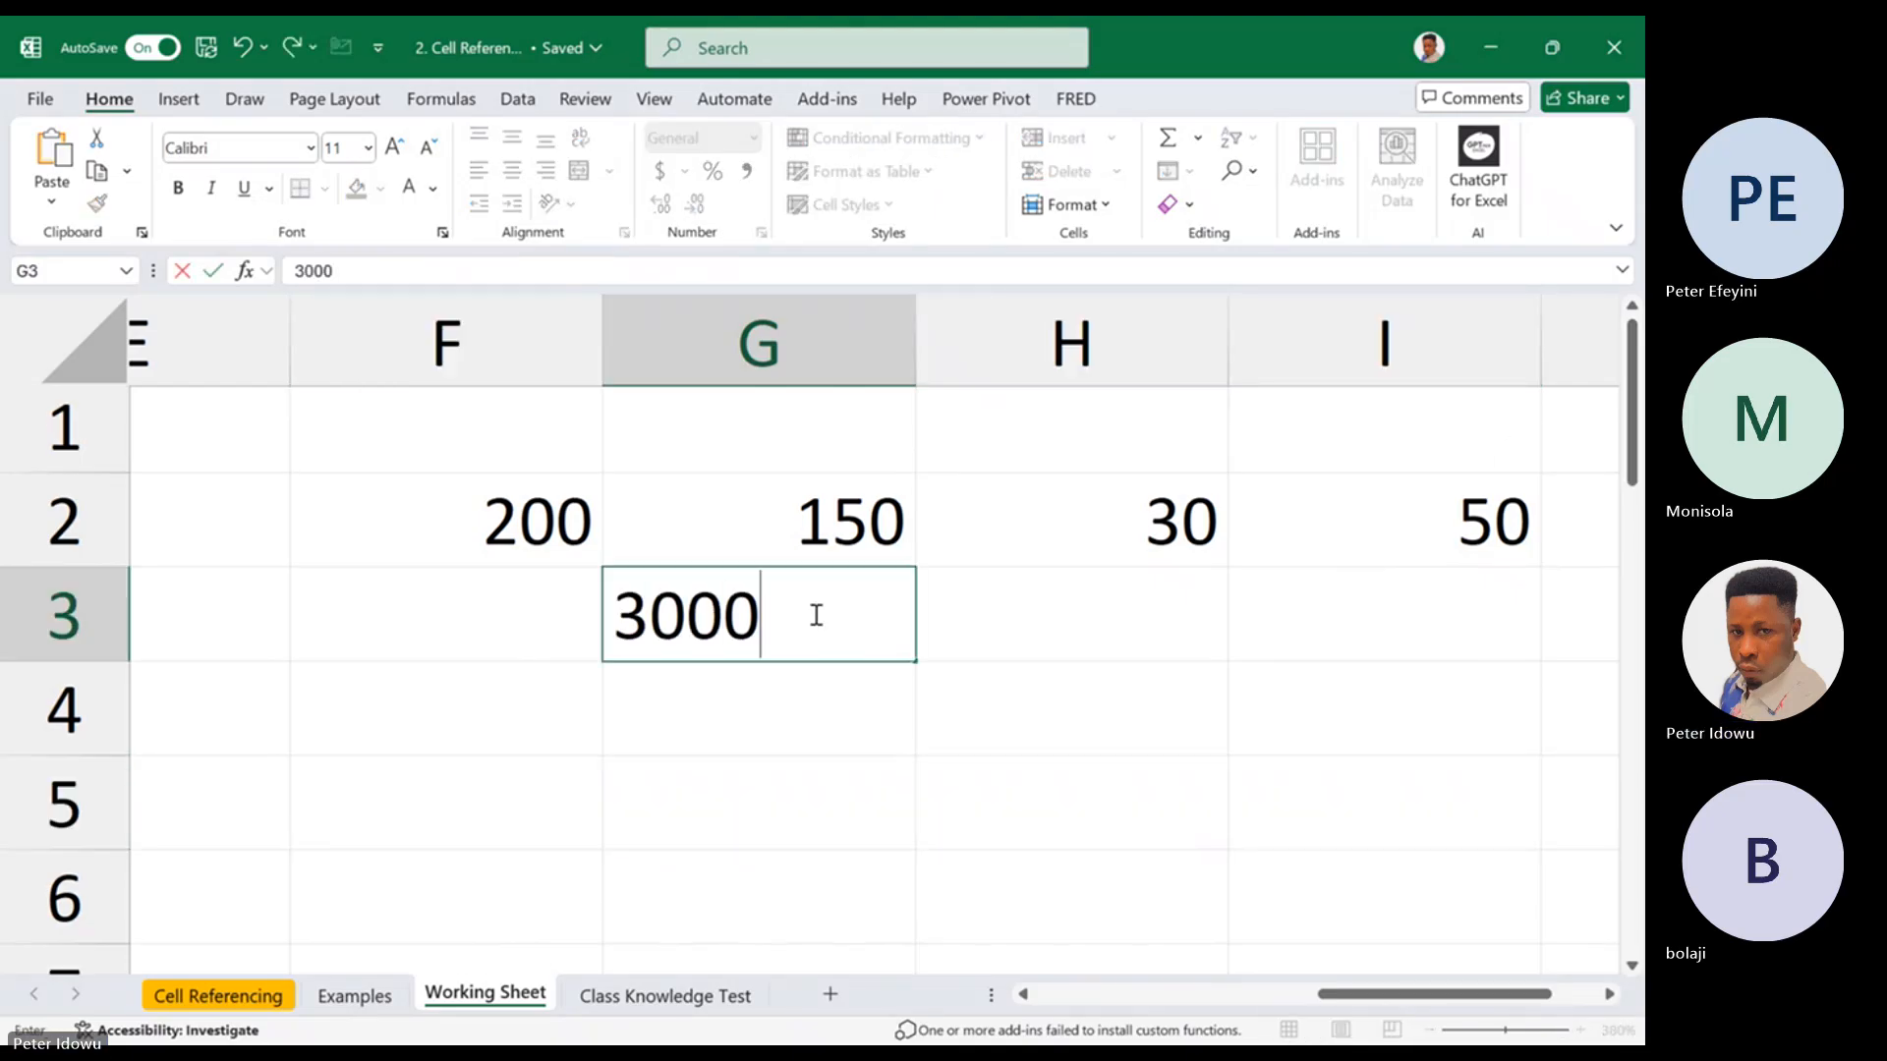
pyautogui.press('BackSpace')
pyautogui.click(887, 713)
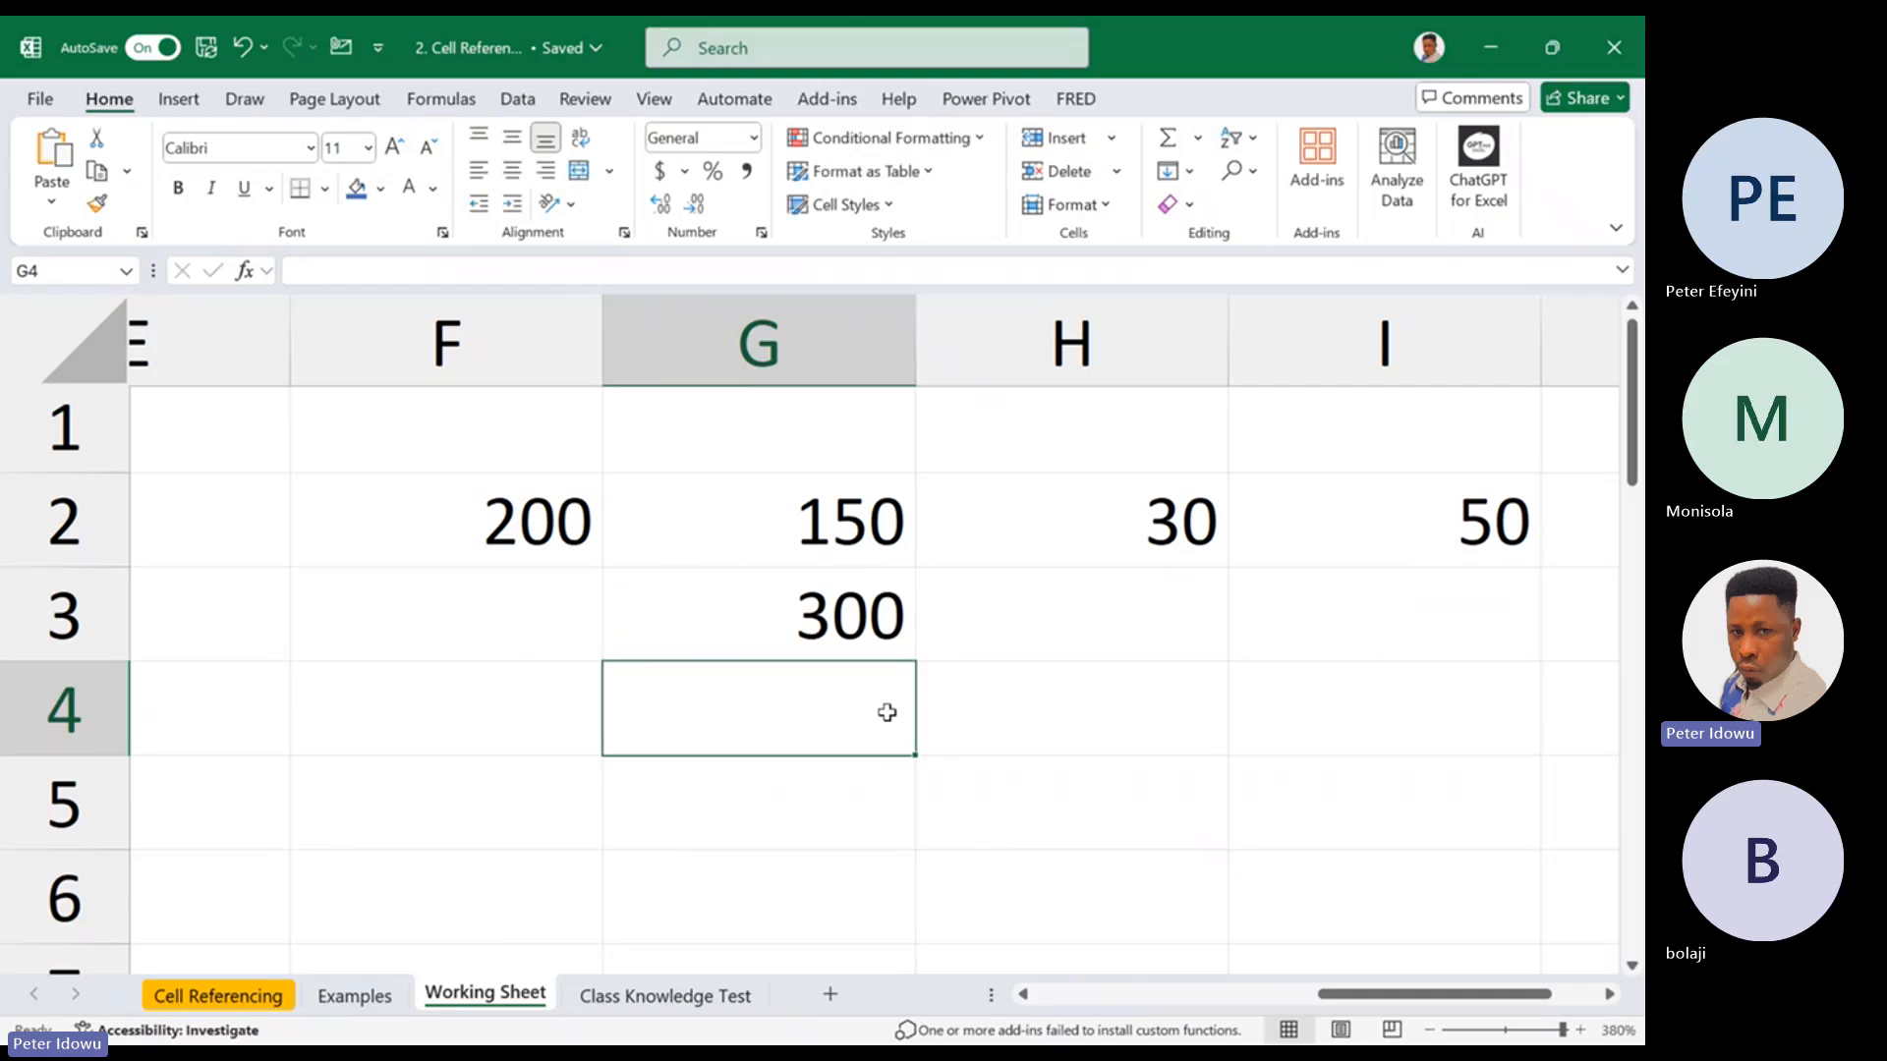
pyautogui.write('7')
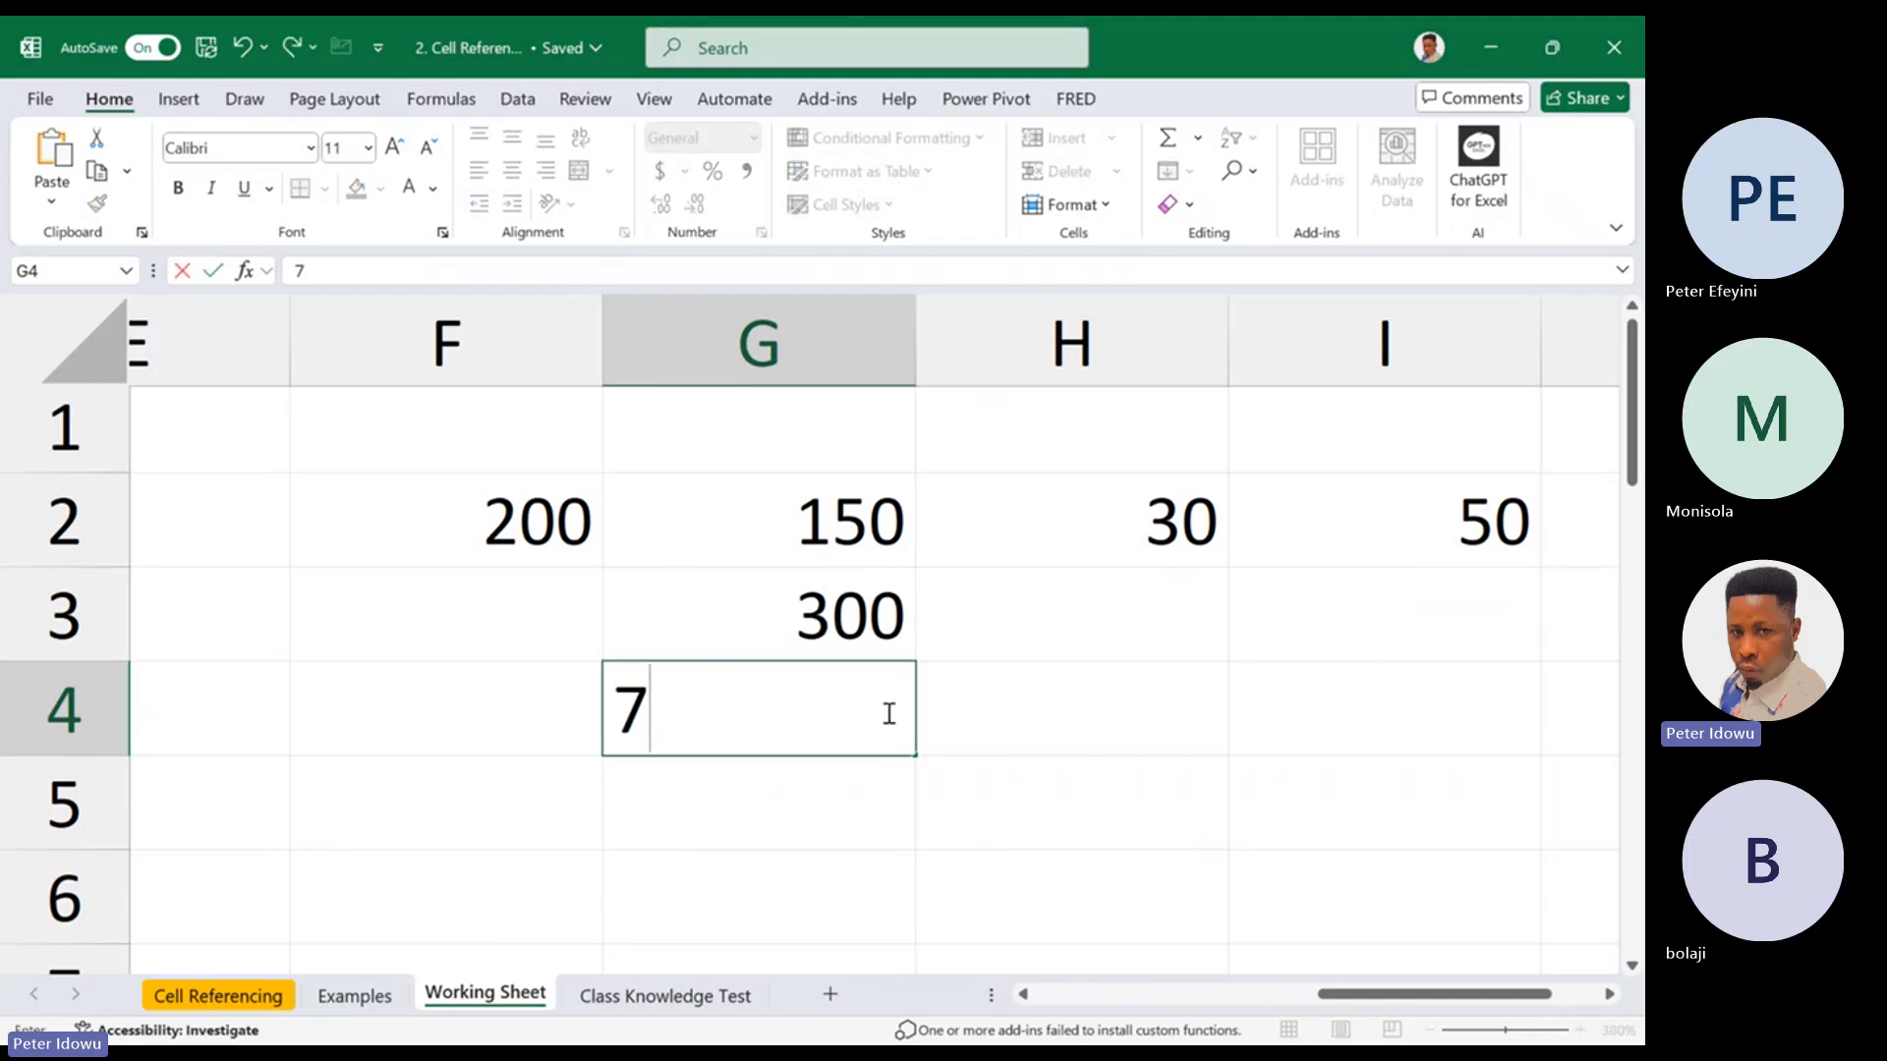
pyautogui.write('00')
pyautogui.press('Tab')
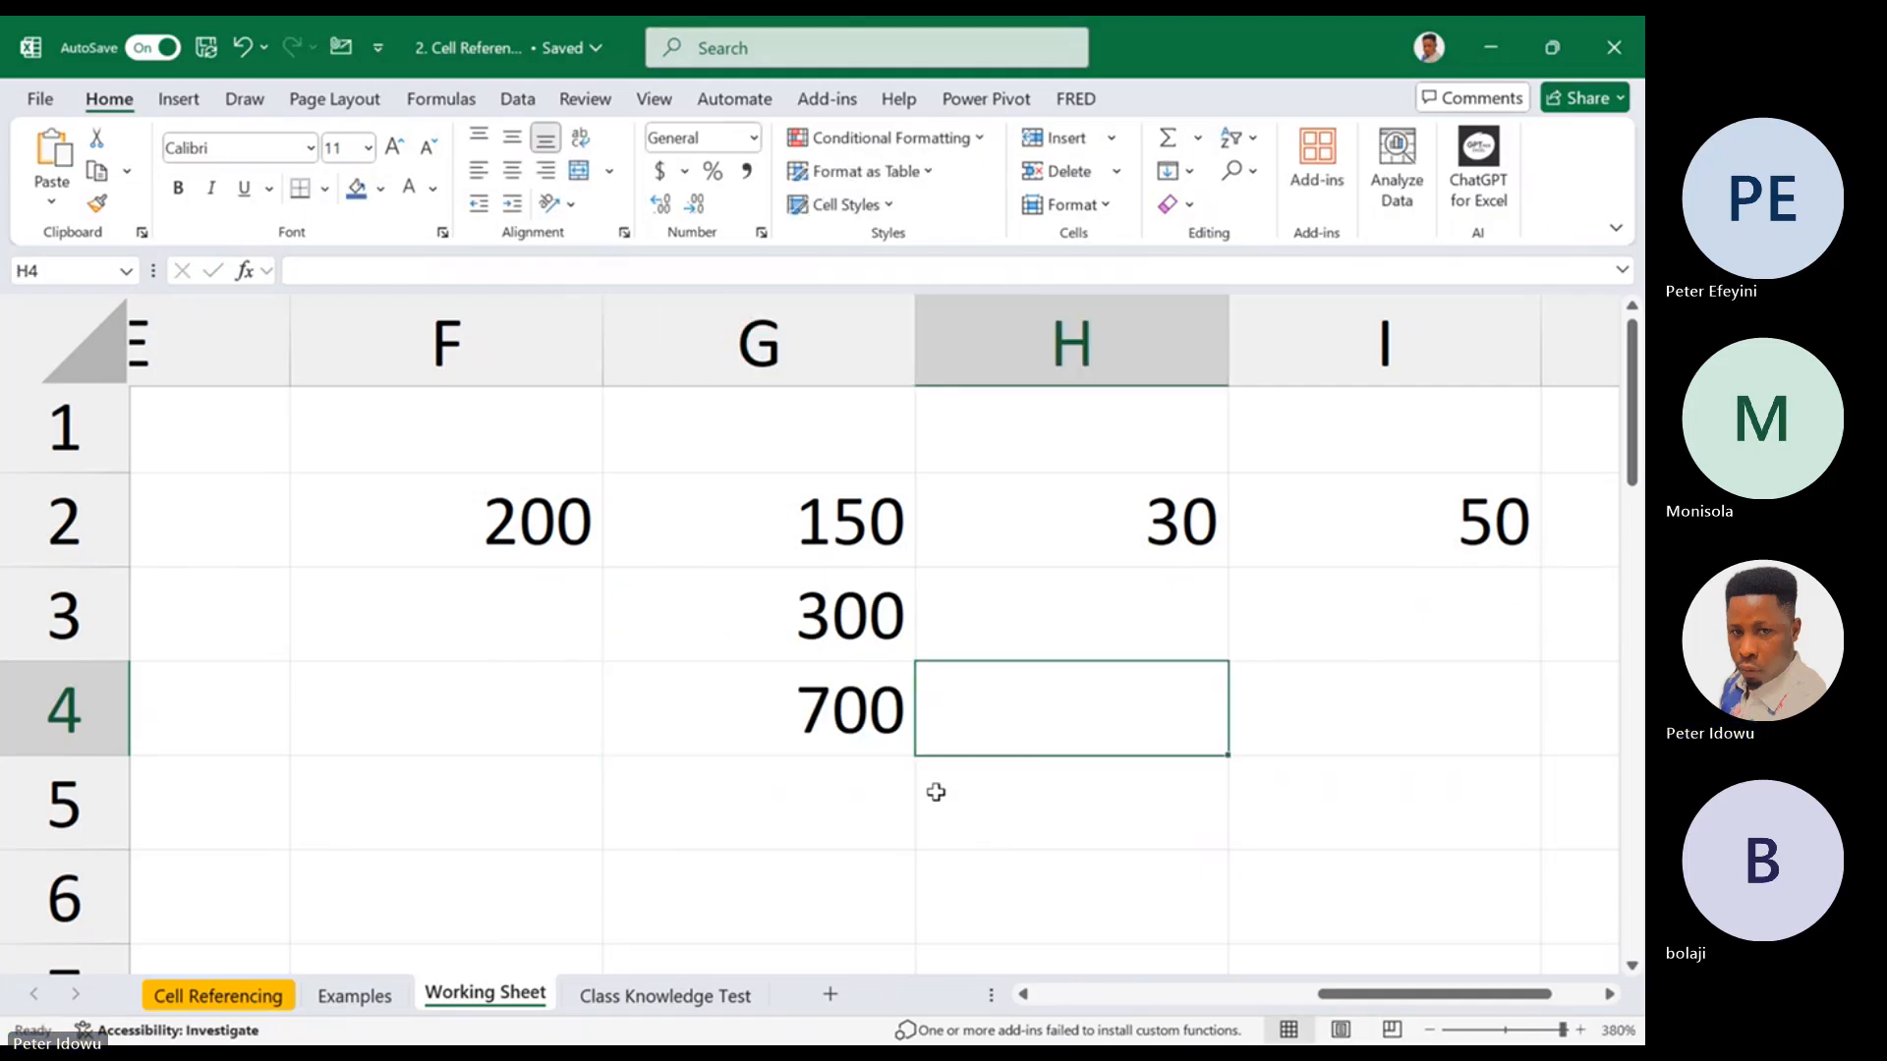
pyautogui.click(866, 803)
pyautogui.write('500')
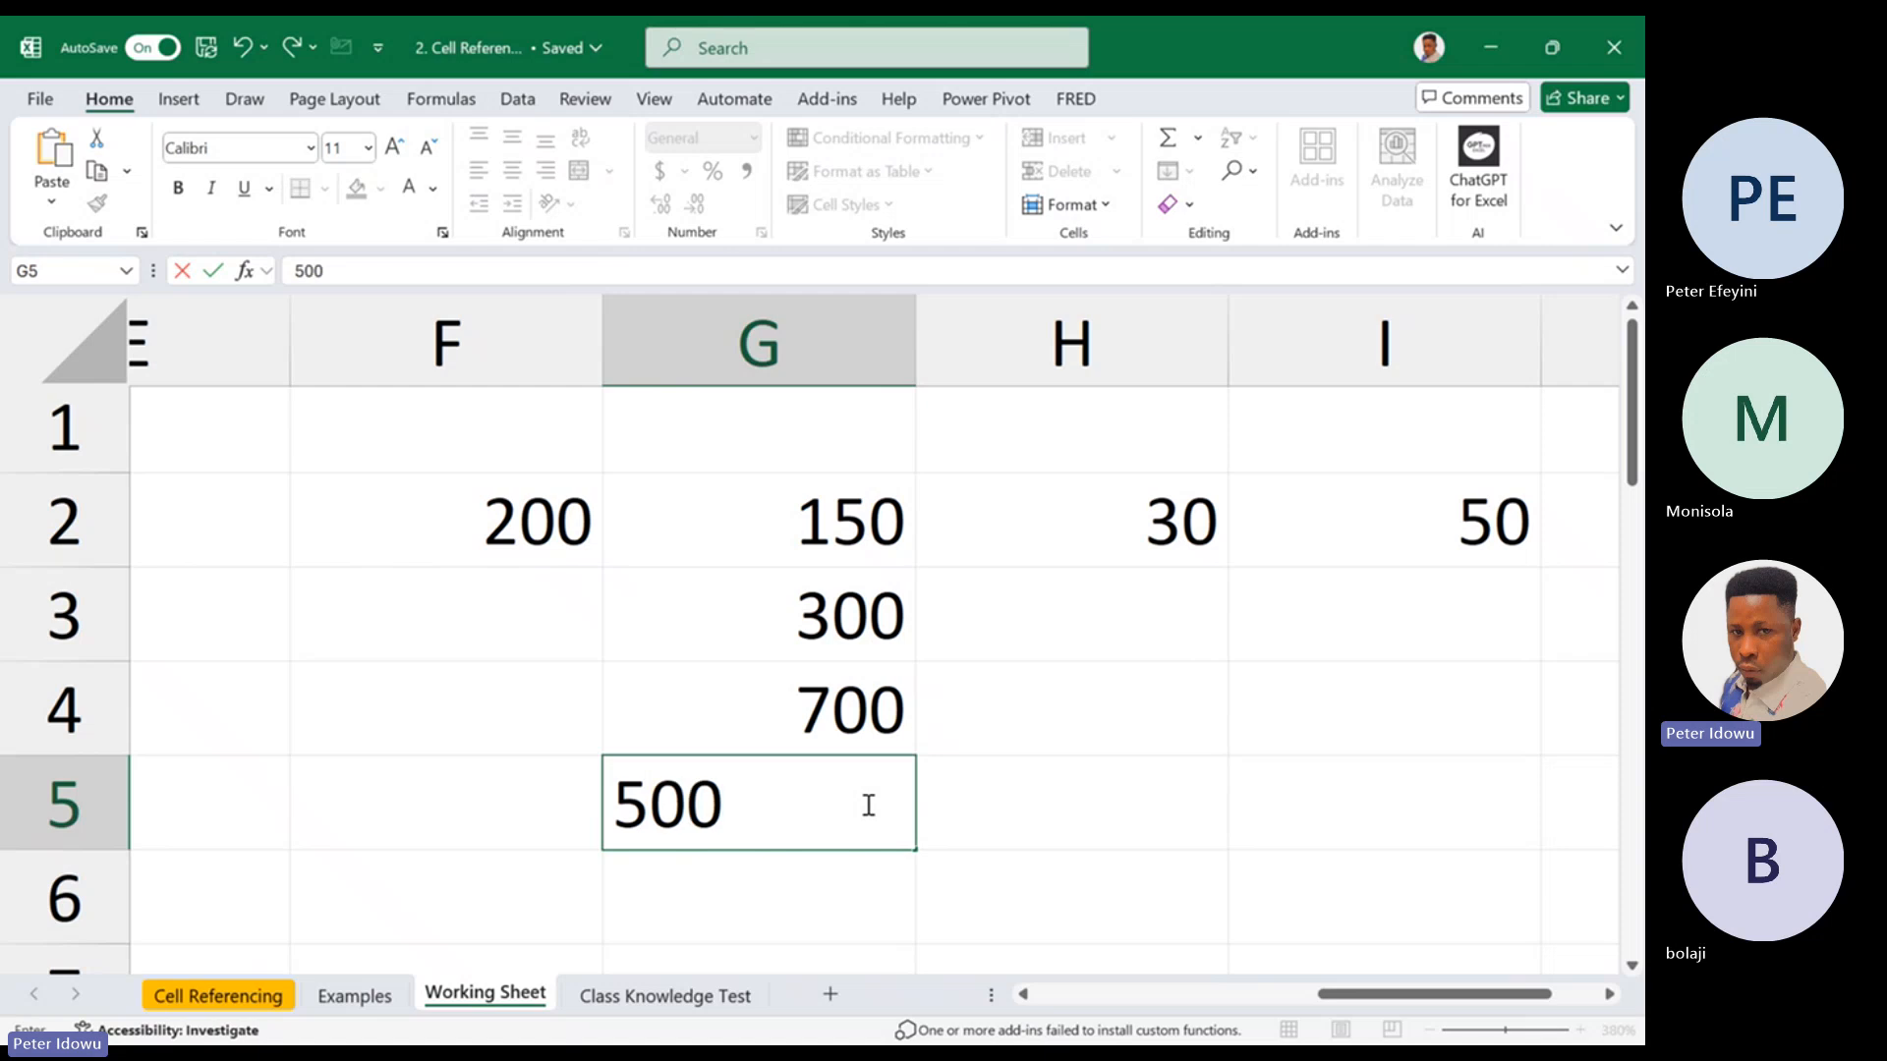
pyautogui.click(1124, 812)
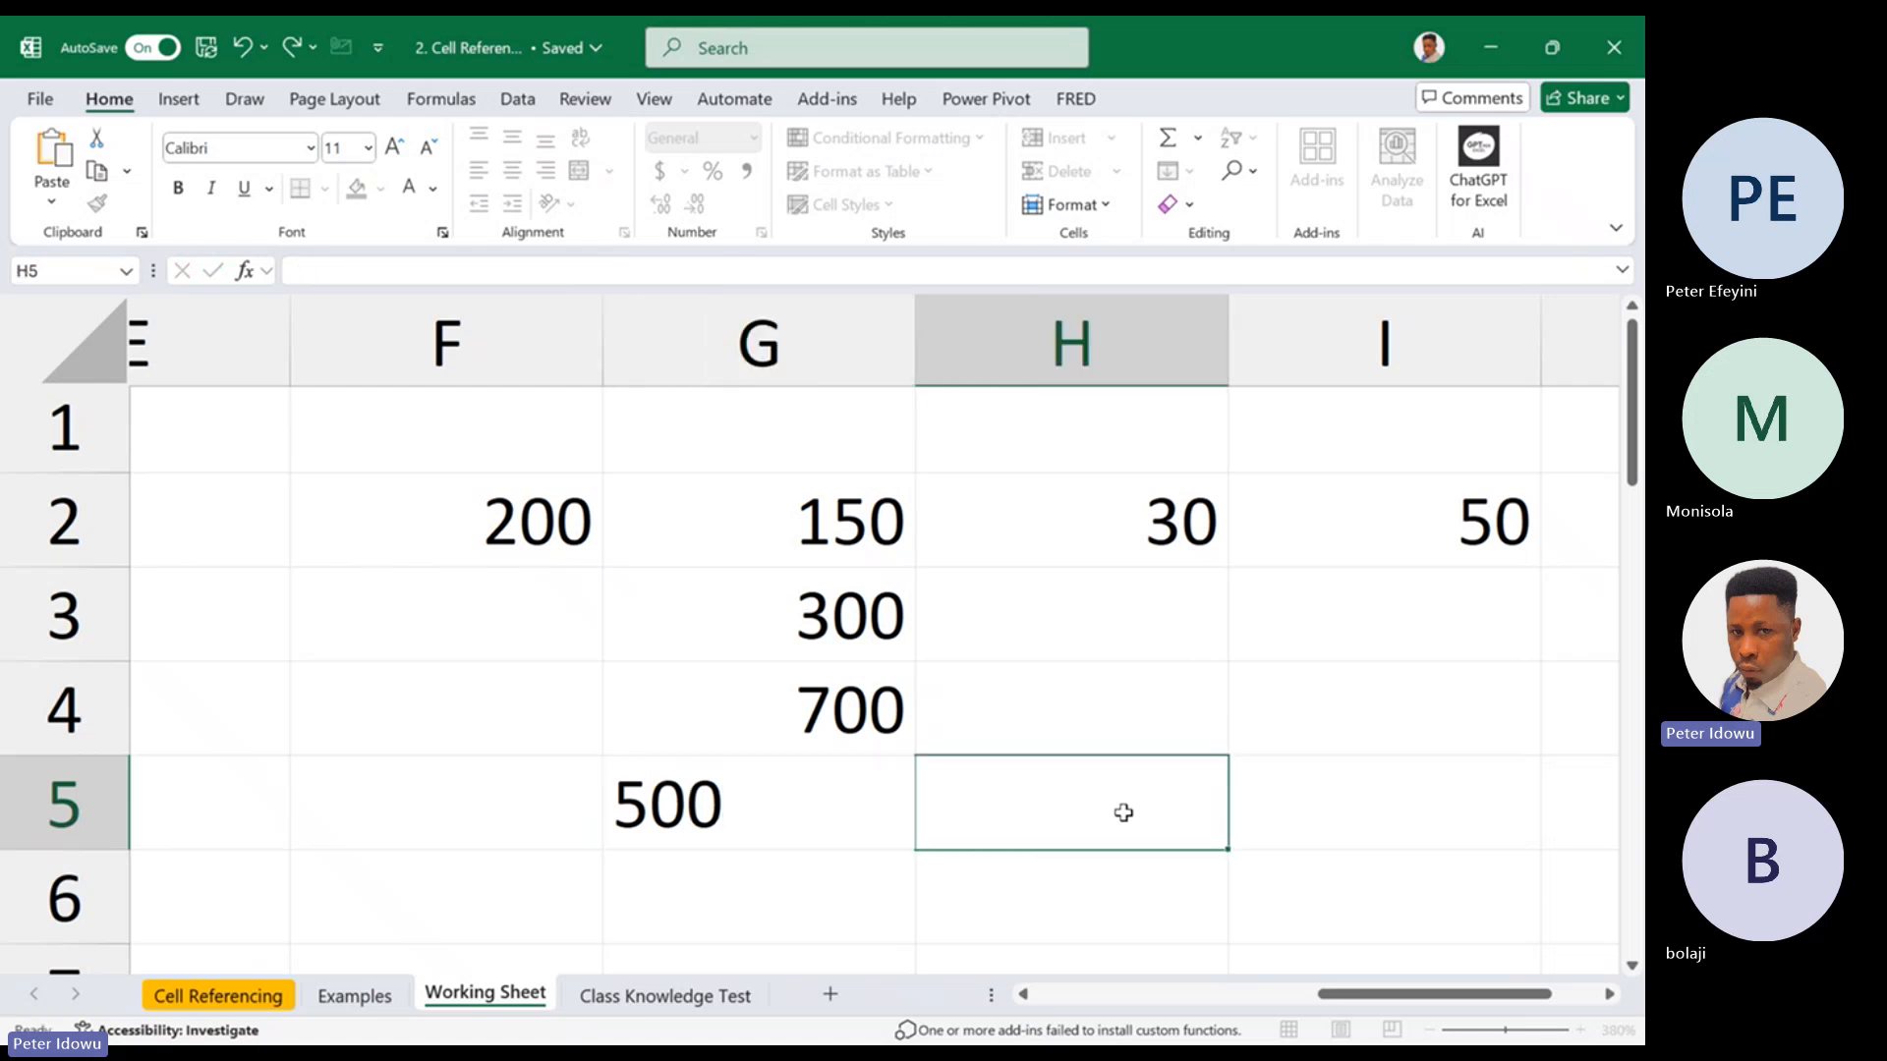
# Enter the formula =G2 in cell I5 and check the cell it references
pyautogui.click(1353, 807)
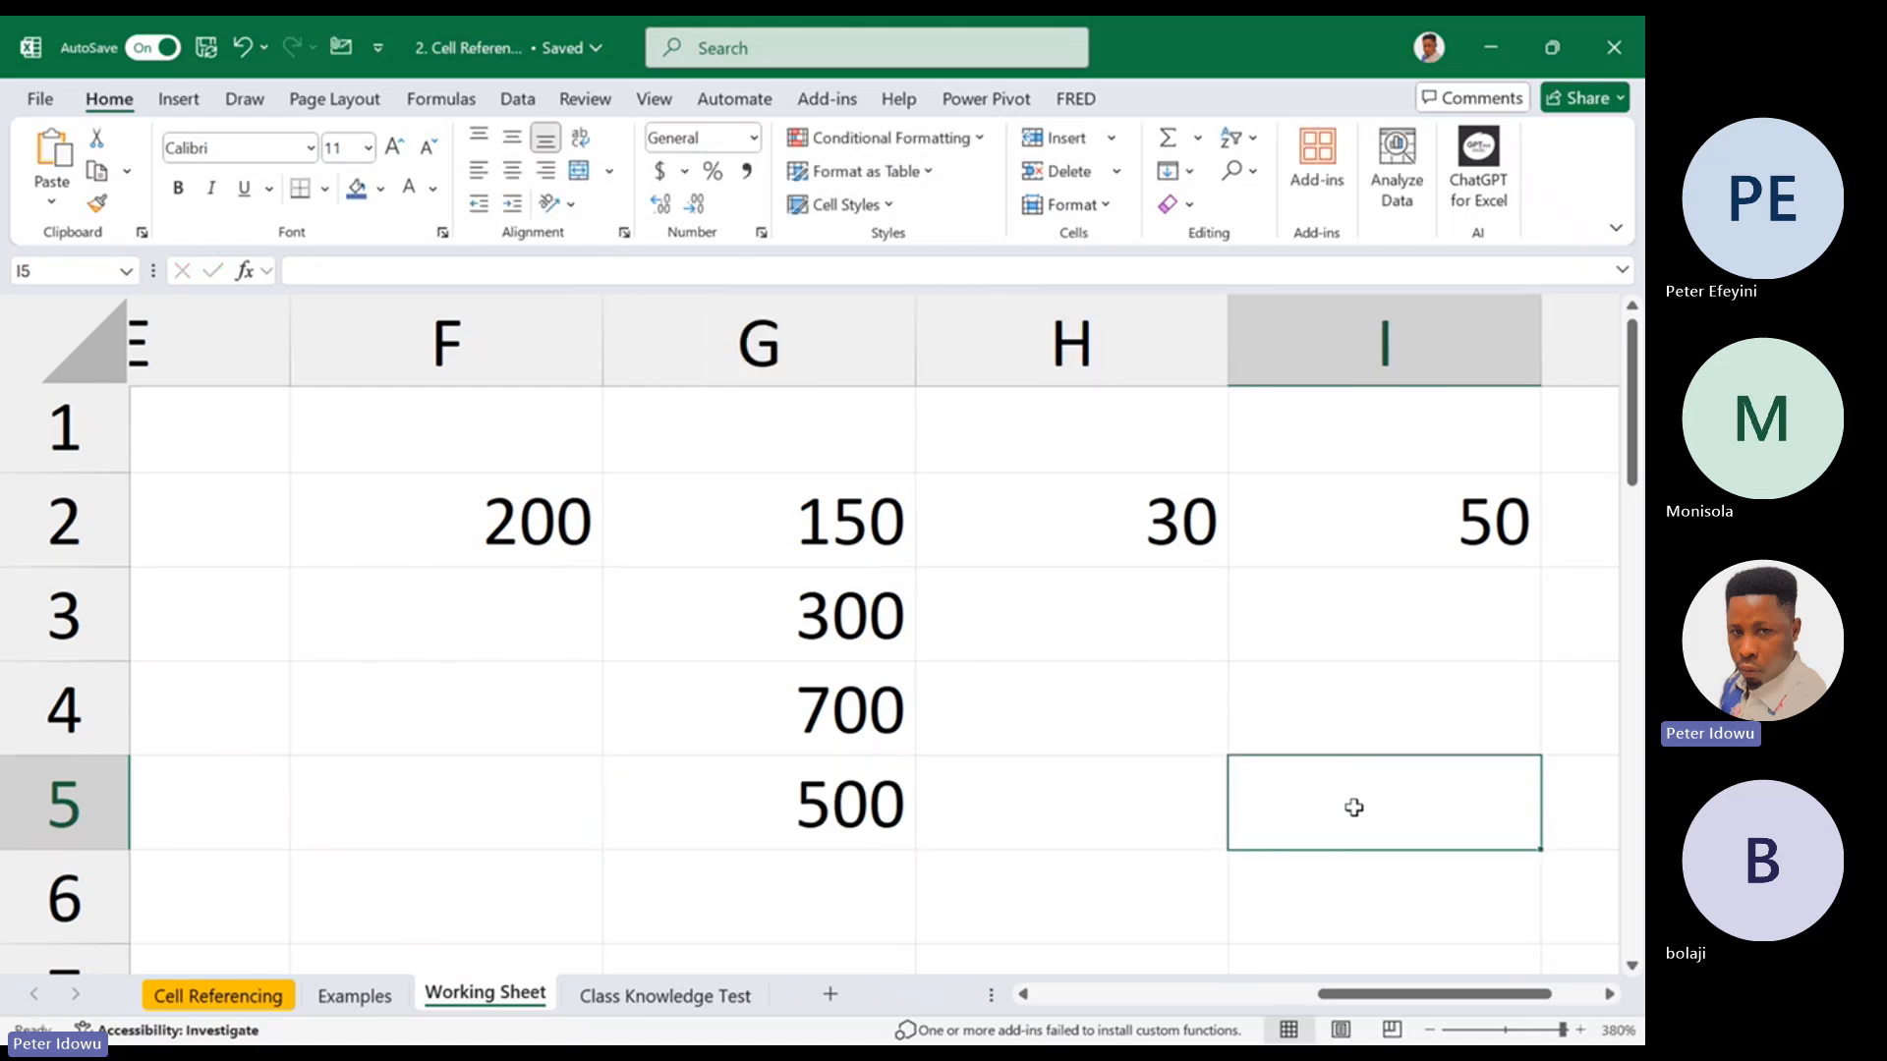
pyautogui.write('=')
pyautogui.click(887, 521)
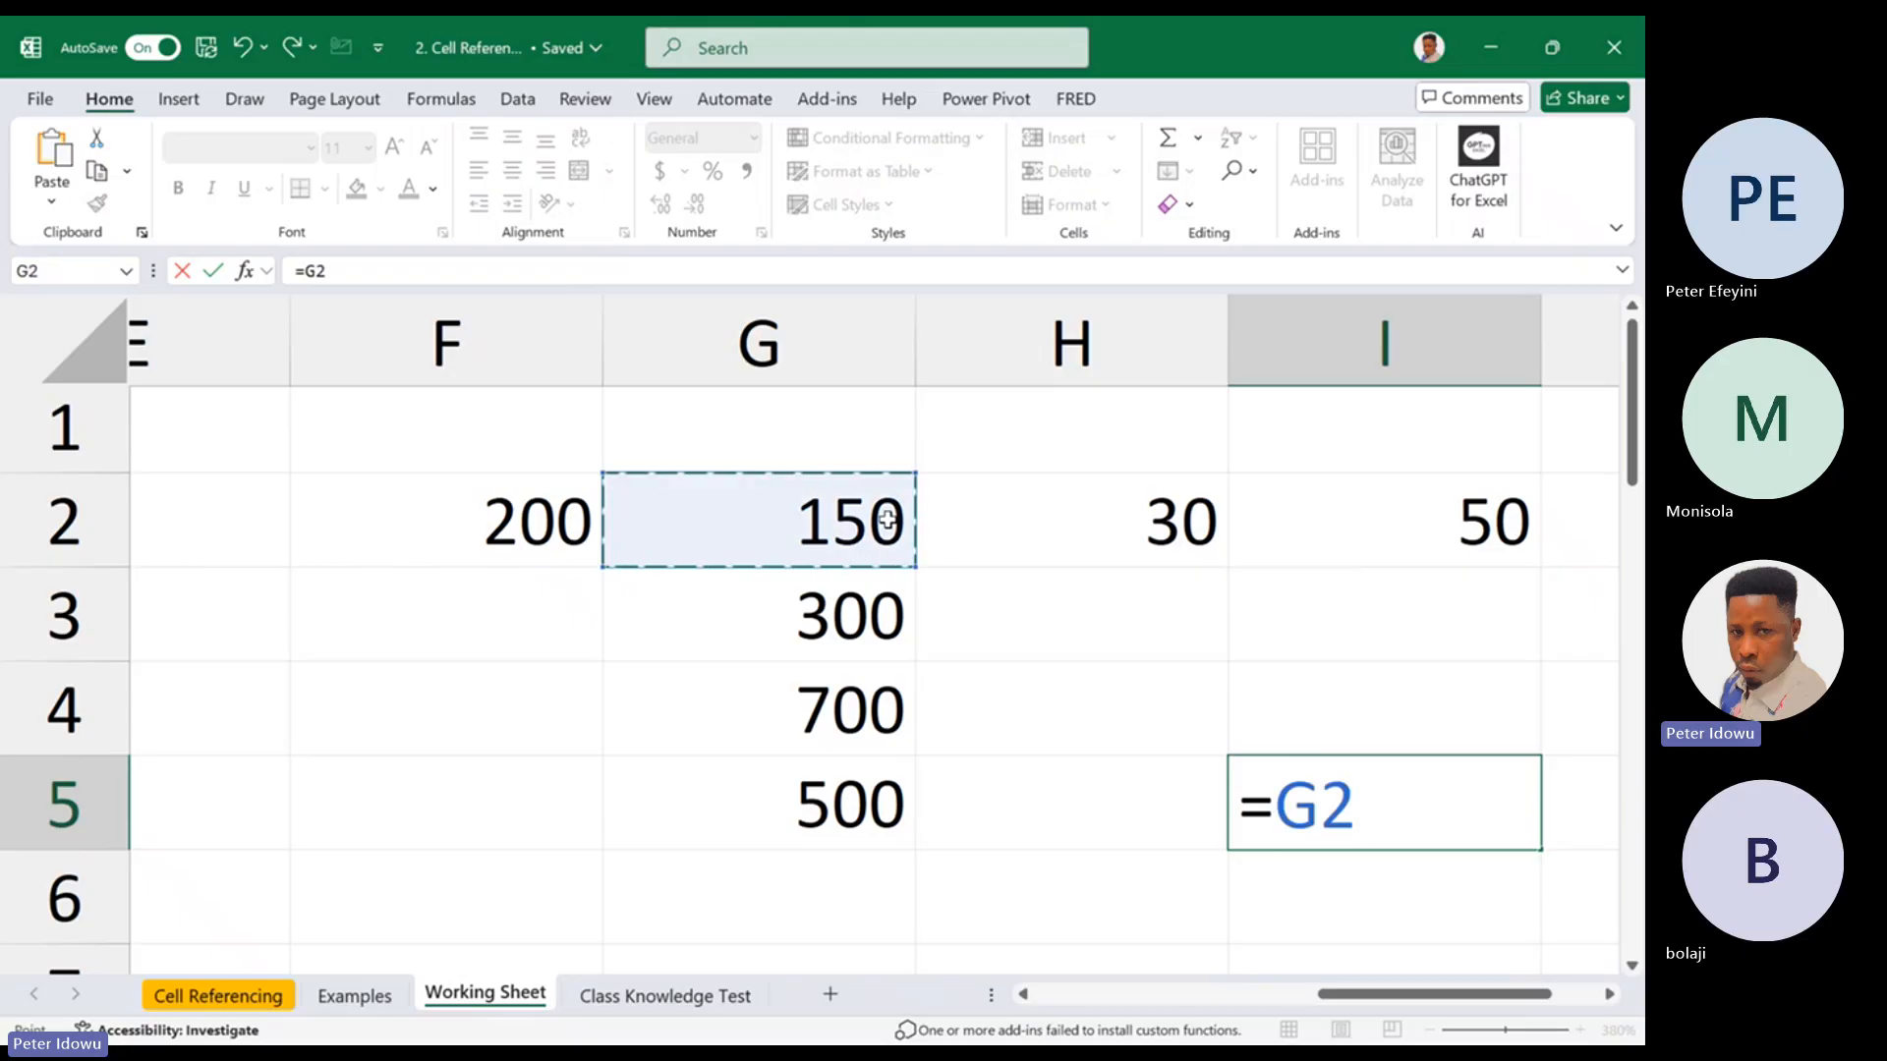
pyautogui.press('Return')
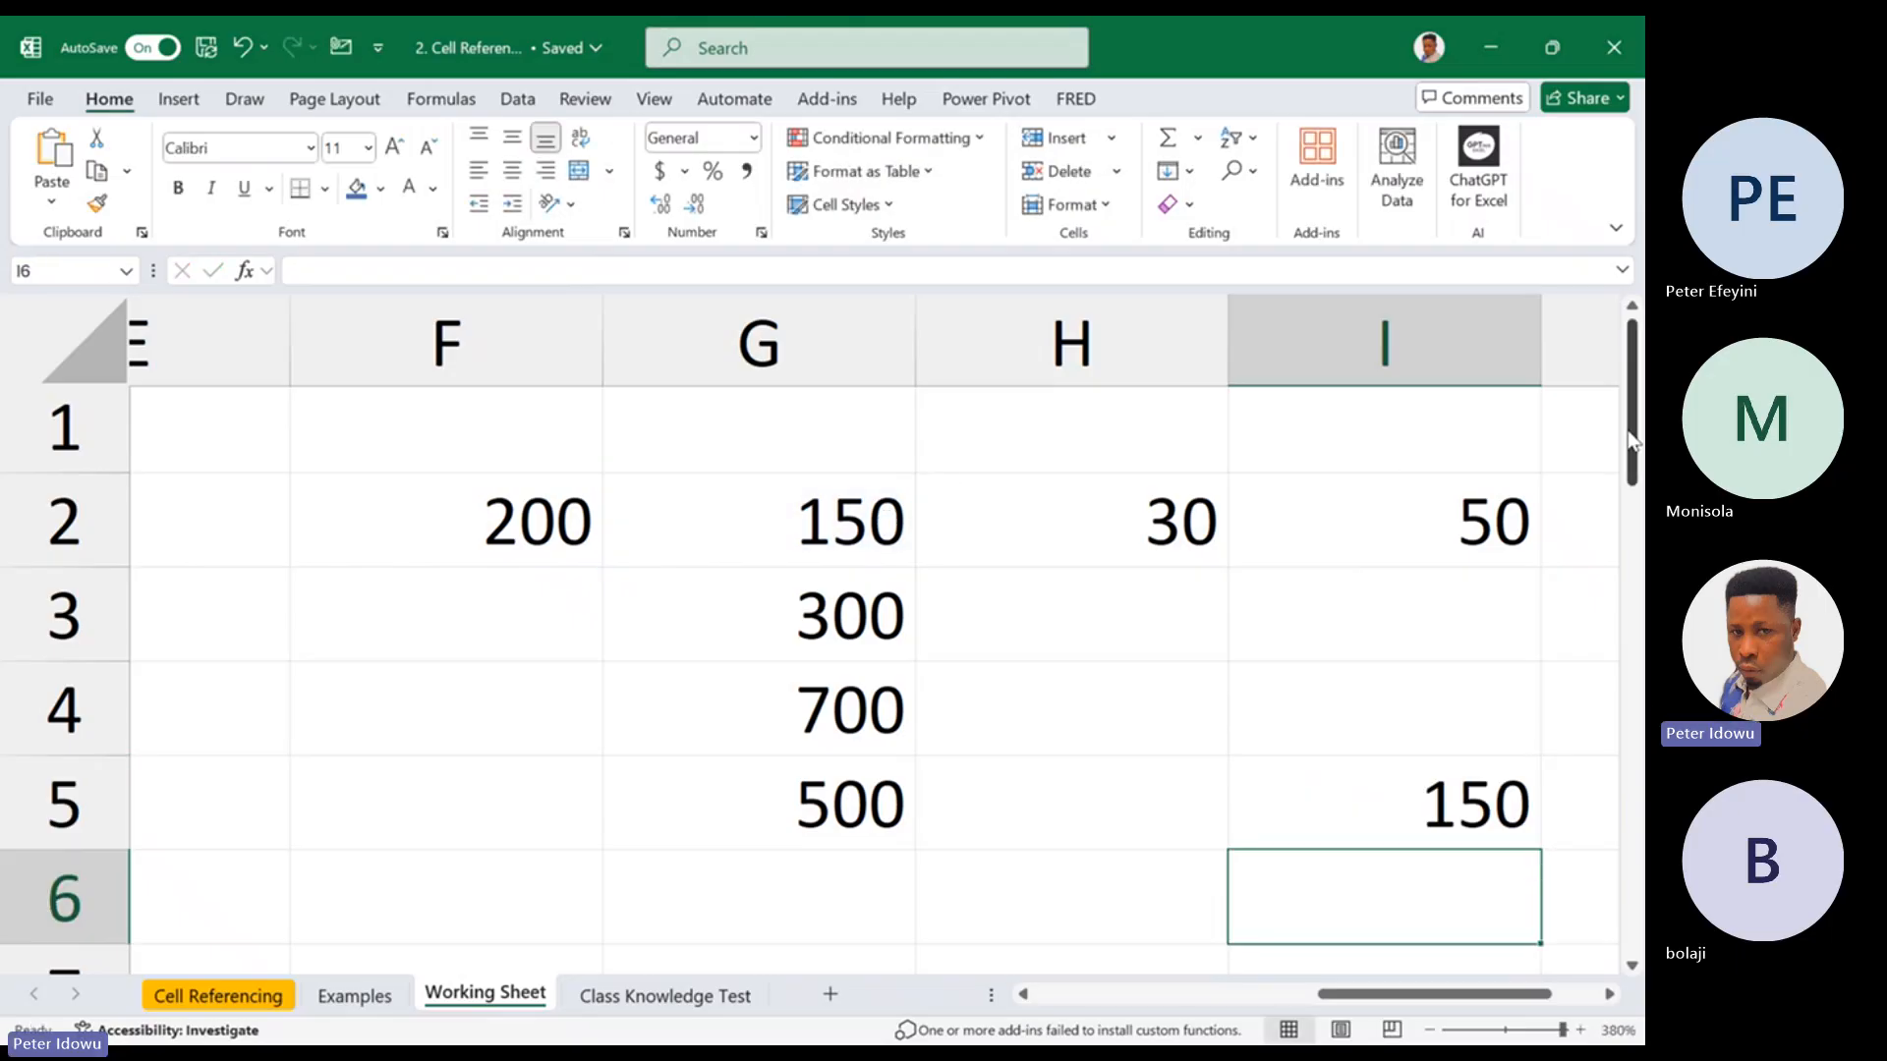
pyautogui.moveTo(1630, 439)
pyautogui.mouseDown()
pyautogui.moveTo(1633, 476)
pyautogui.moveTo(1633, 442)
pyautogui.mouseUp()
pyautogui.doubleClick(1504, 797)
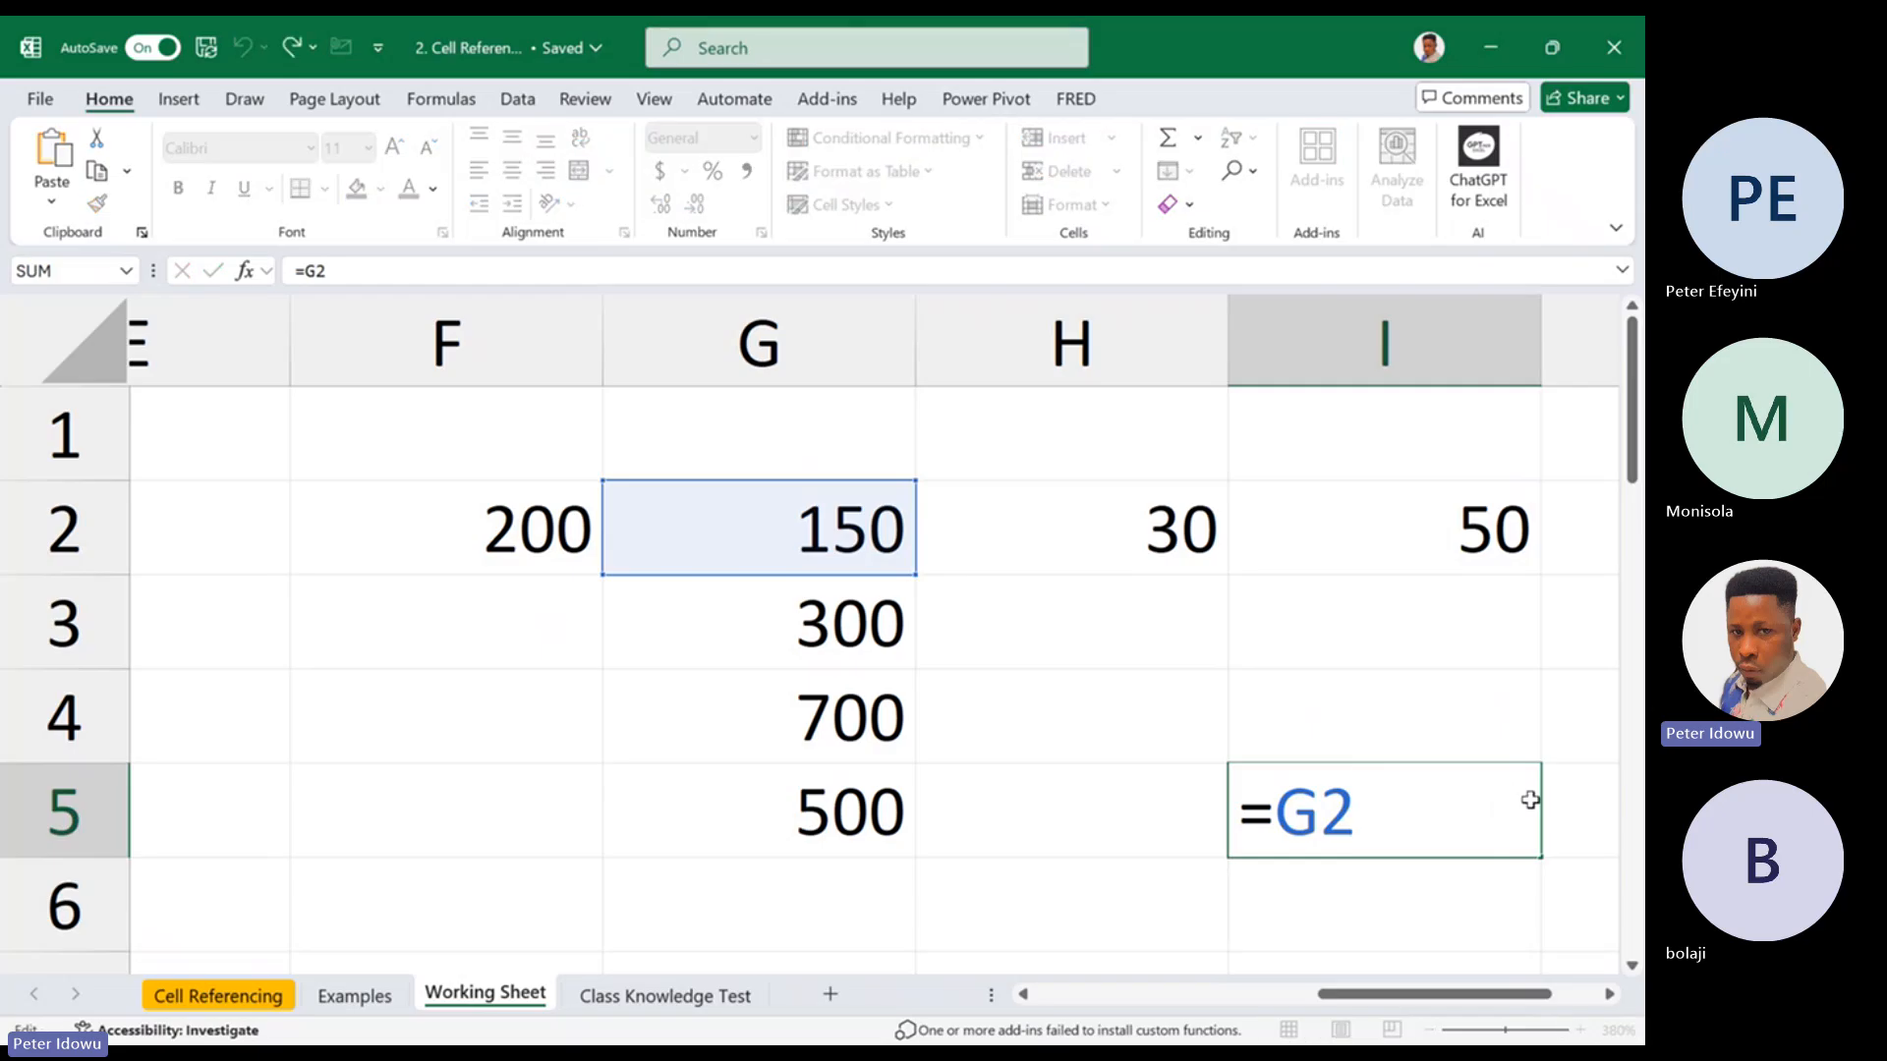
# Fill the formula in cell I5 down to I6 and check the cell that I6 references
pyautogui.press('Escape')
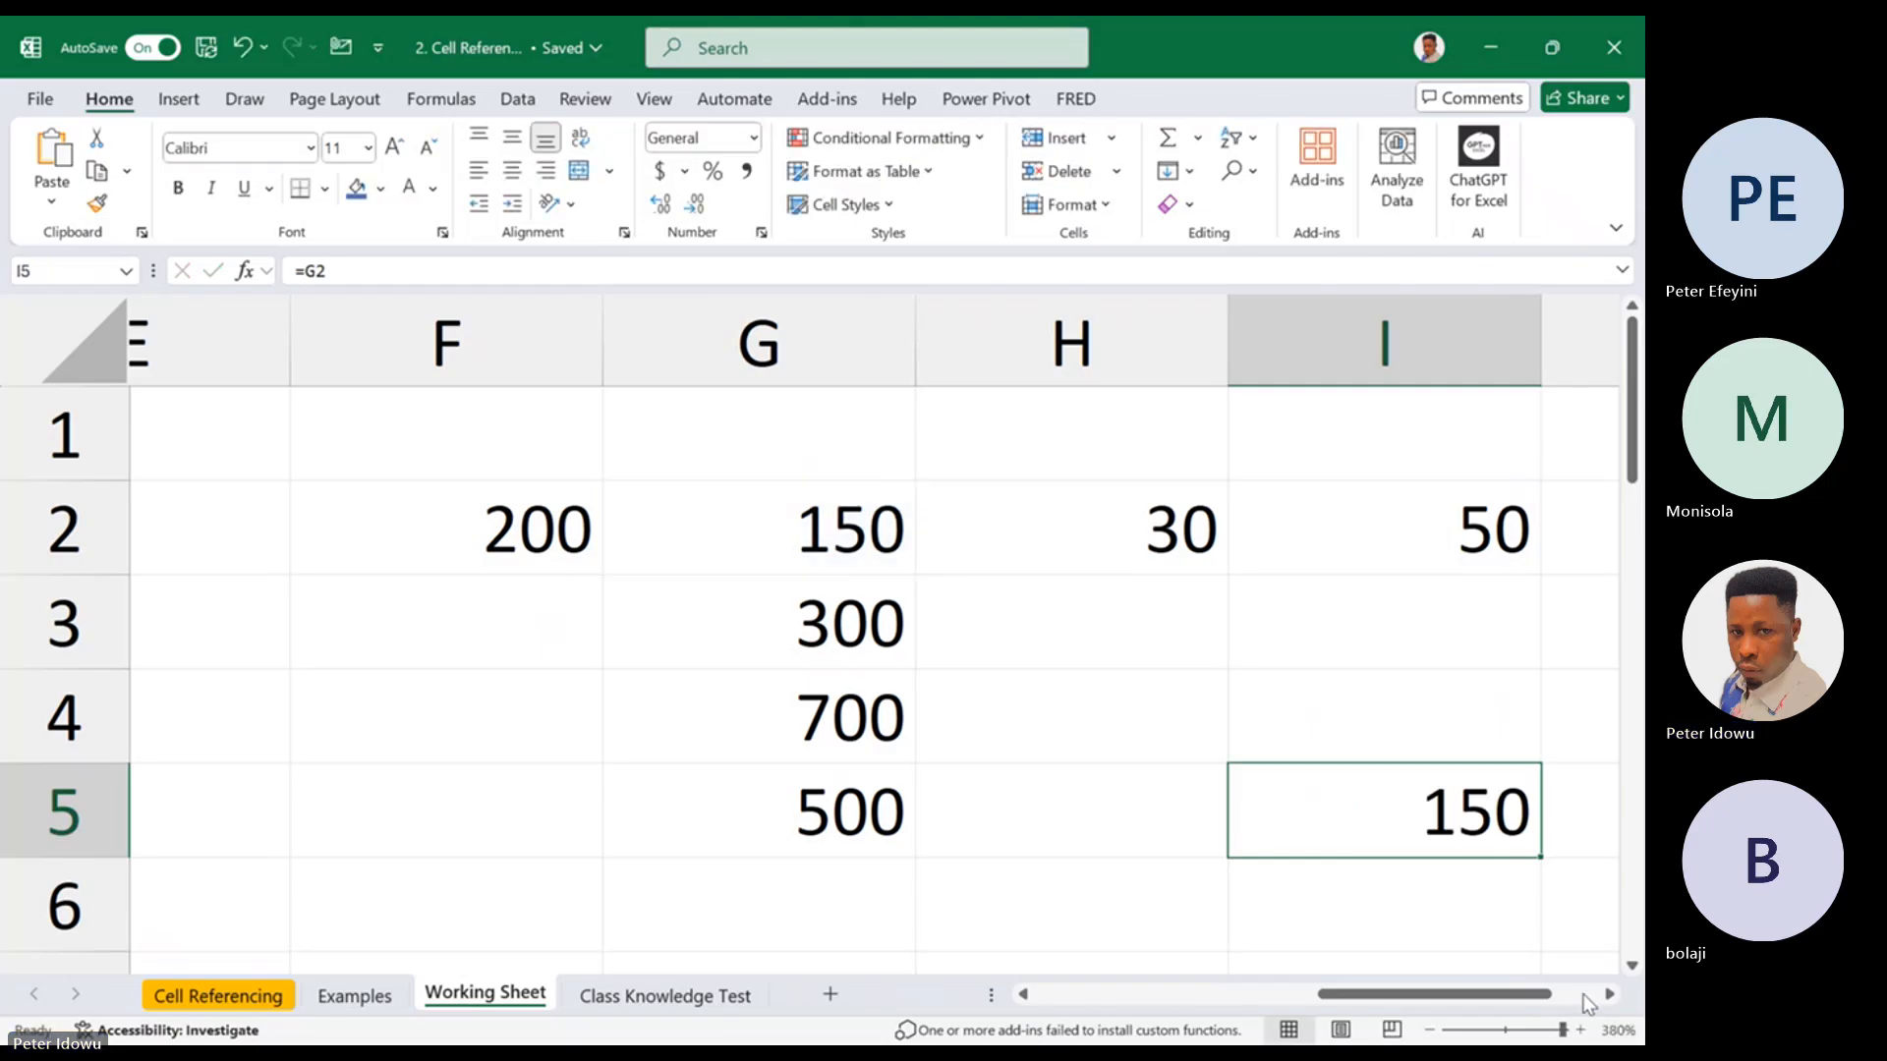
pyautogui.moveTo(1494, 994); pyautogui.dragTo(1551, 994)
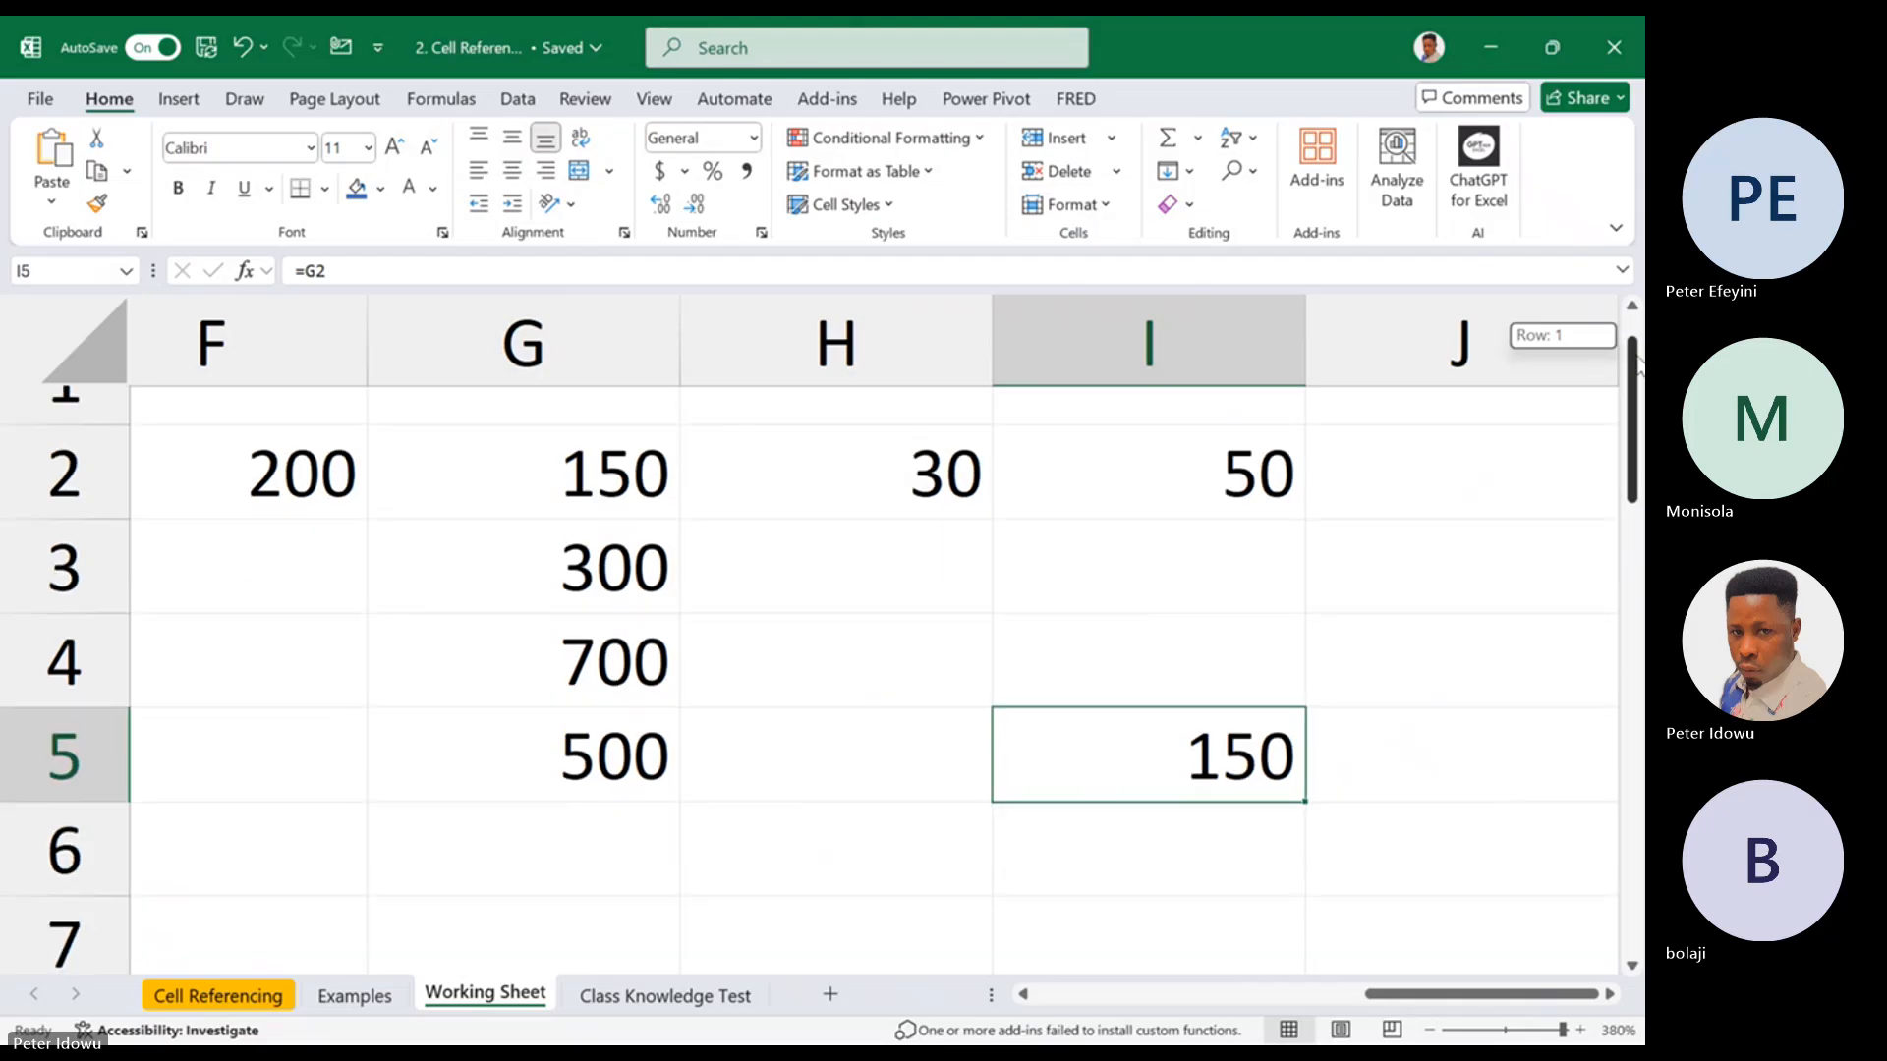
pyautogui.scroll(-1, 1559, 438)
pyautogui.moveTo(1304, 772); pyautogui.dragTo(1269, 849)
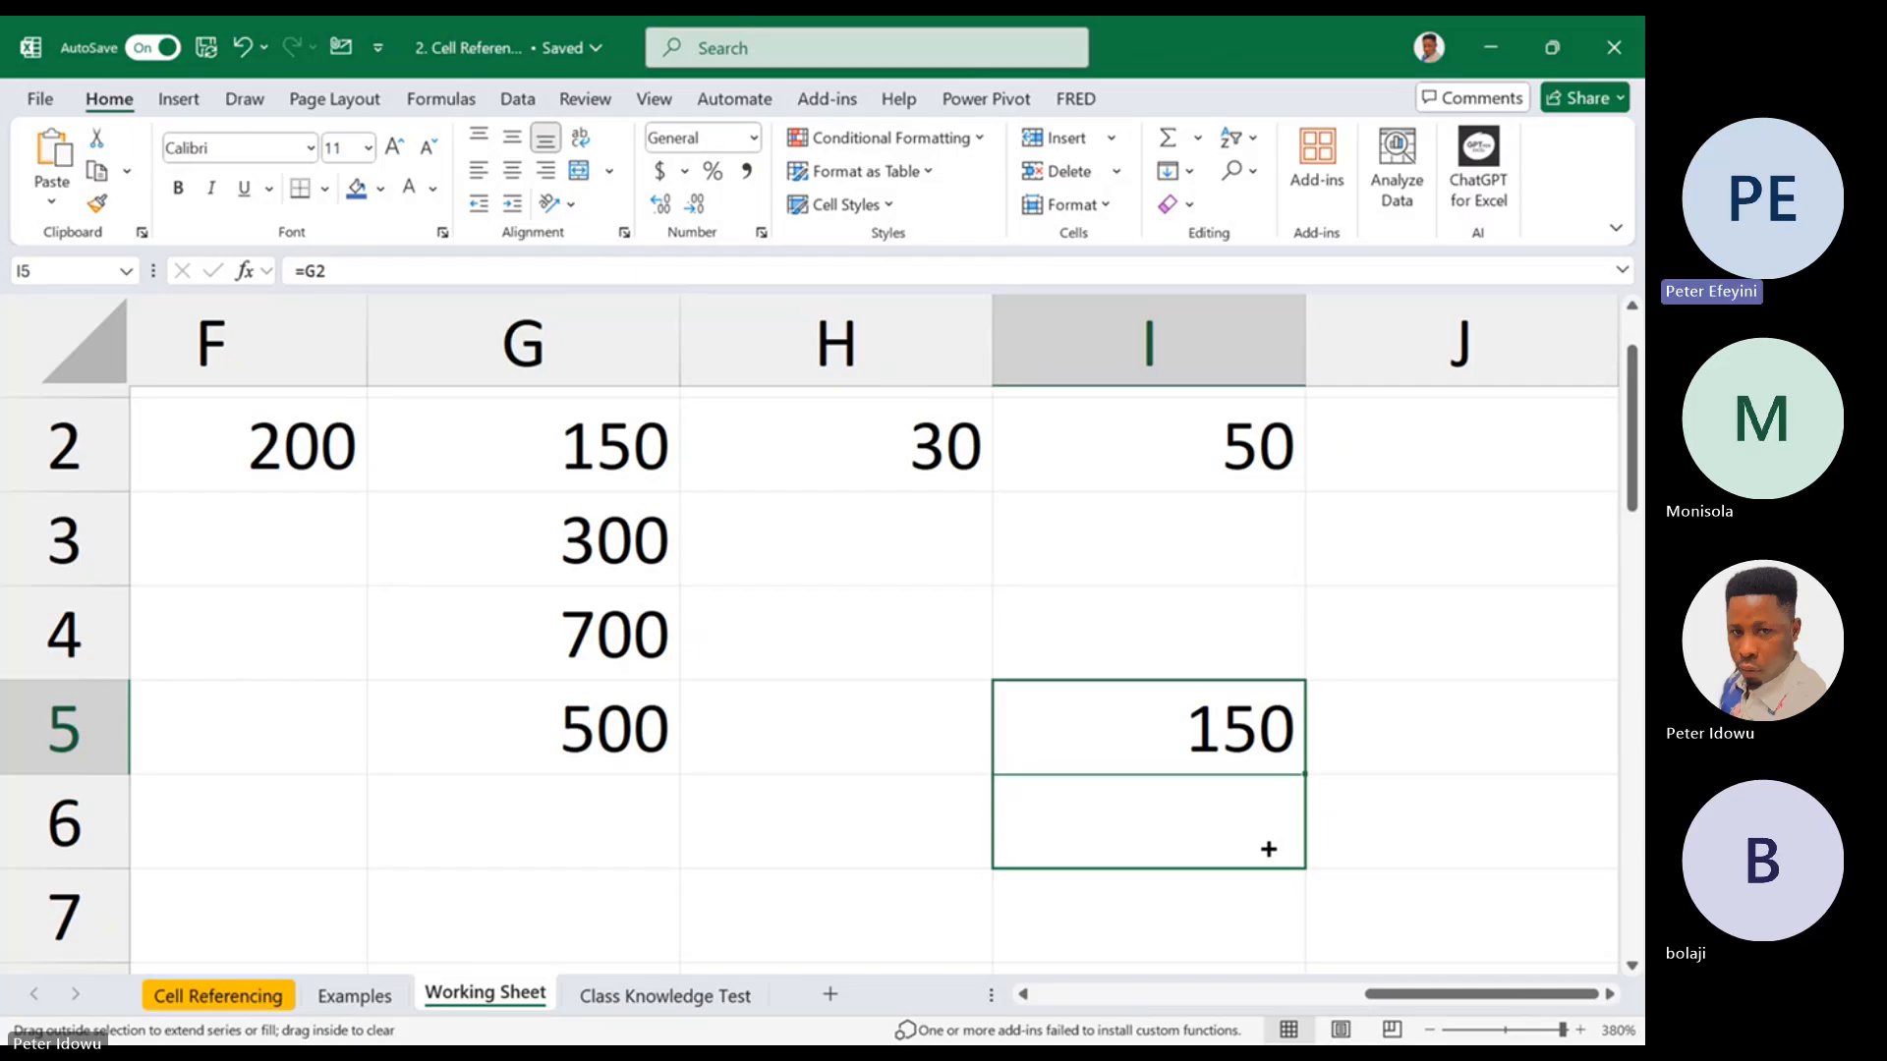
pyautogui.moveTo(1269, 849); pyautogui.dragTo(1268, 847)
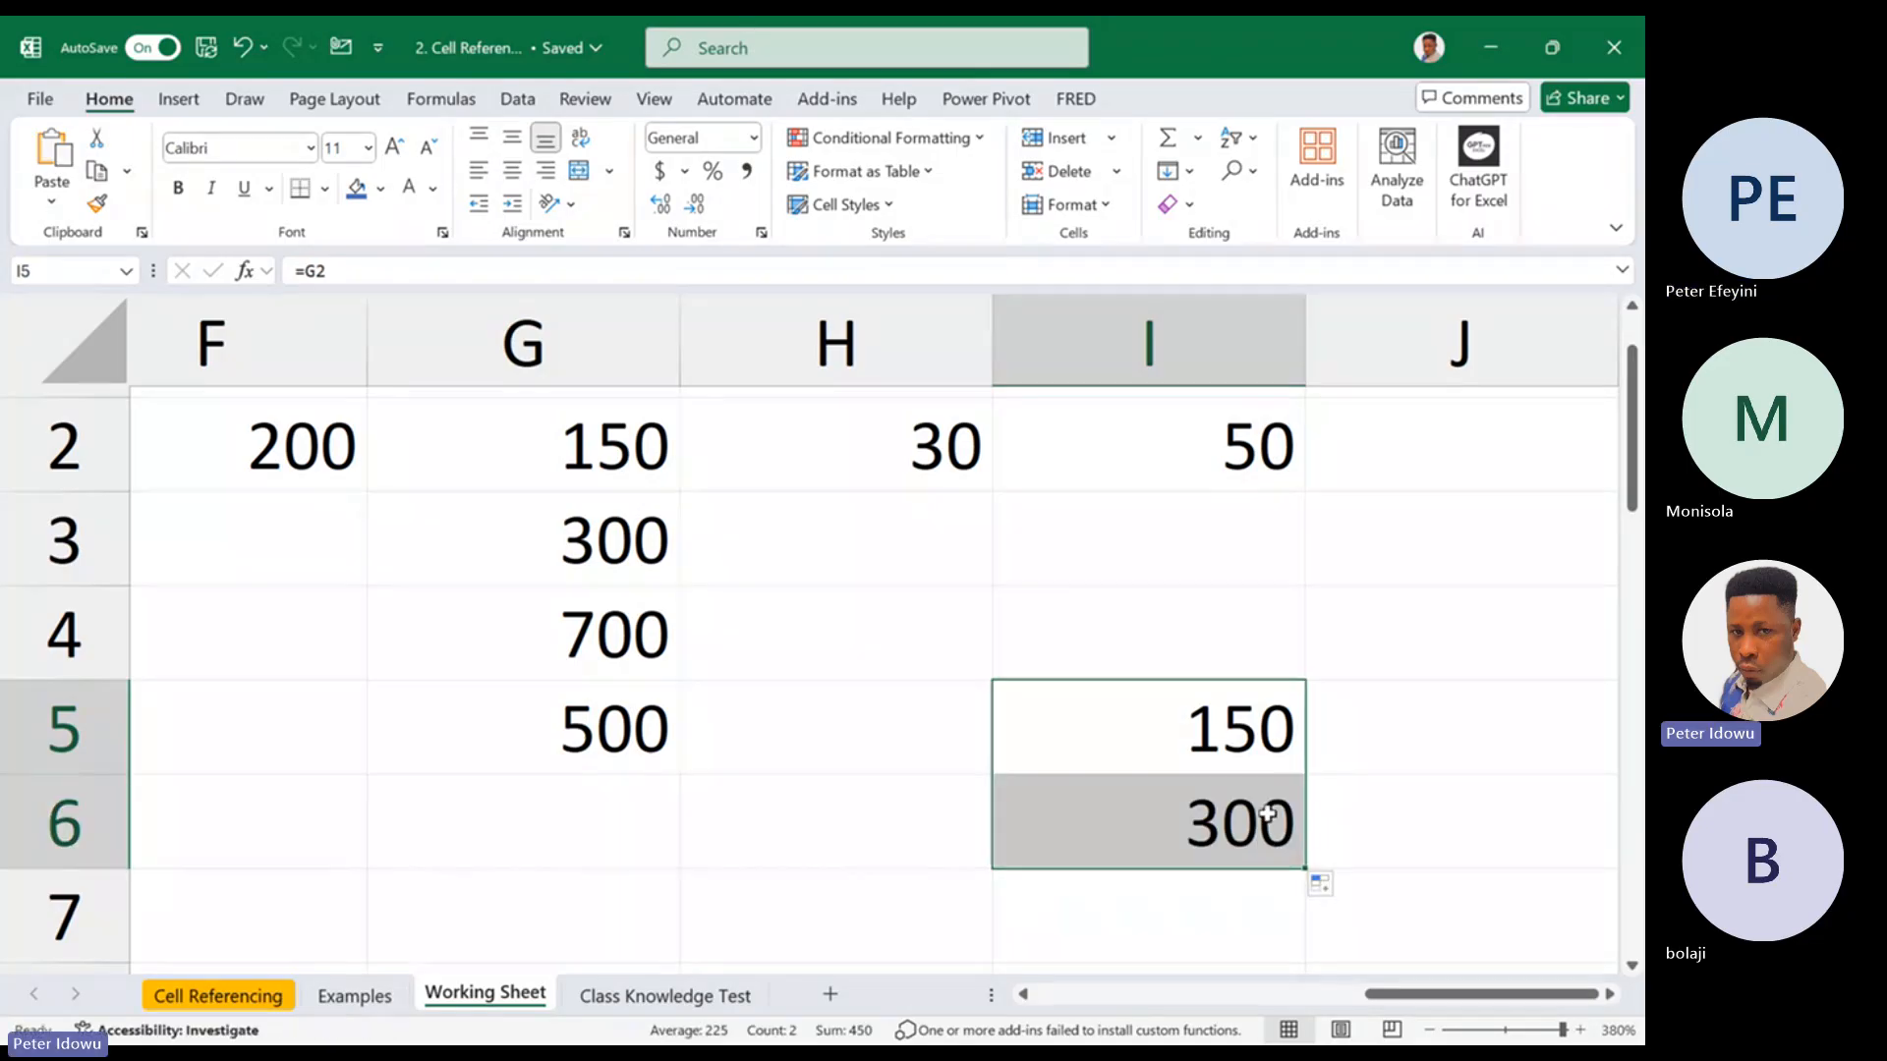
pyautogui.doubleClick(1269, 815)
pyautogui.press('Escape')
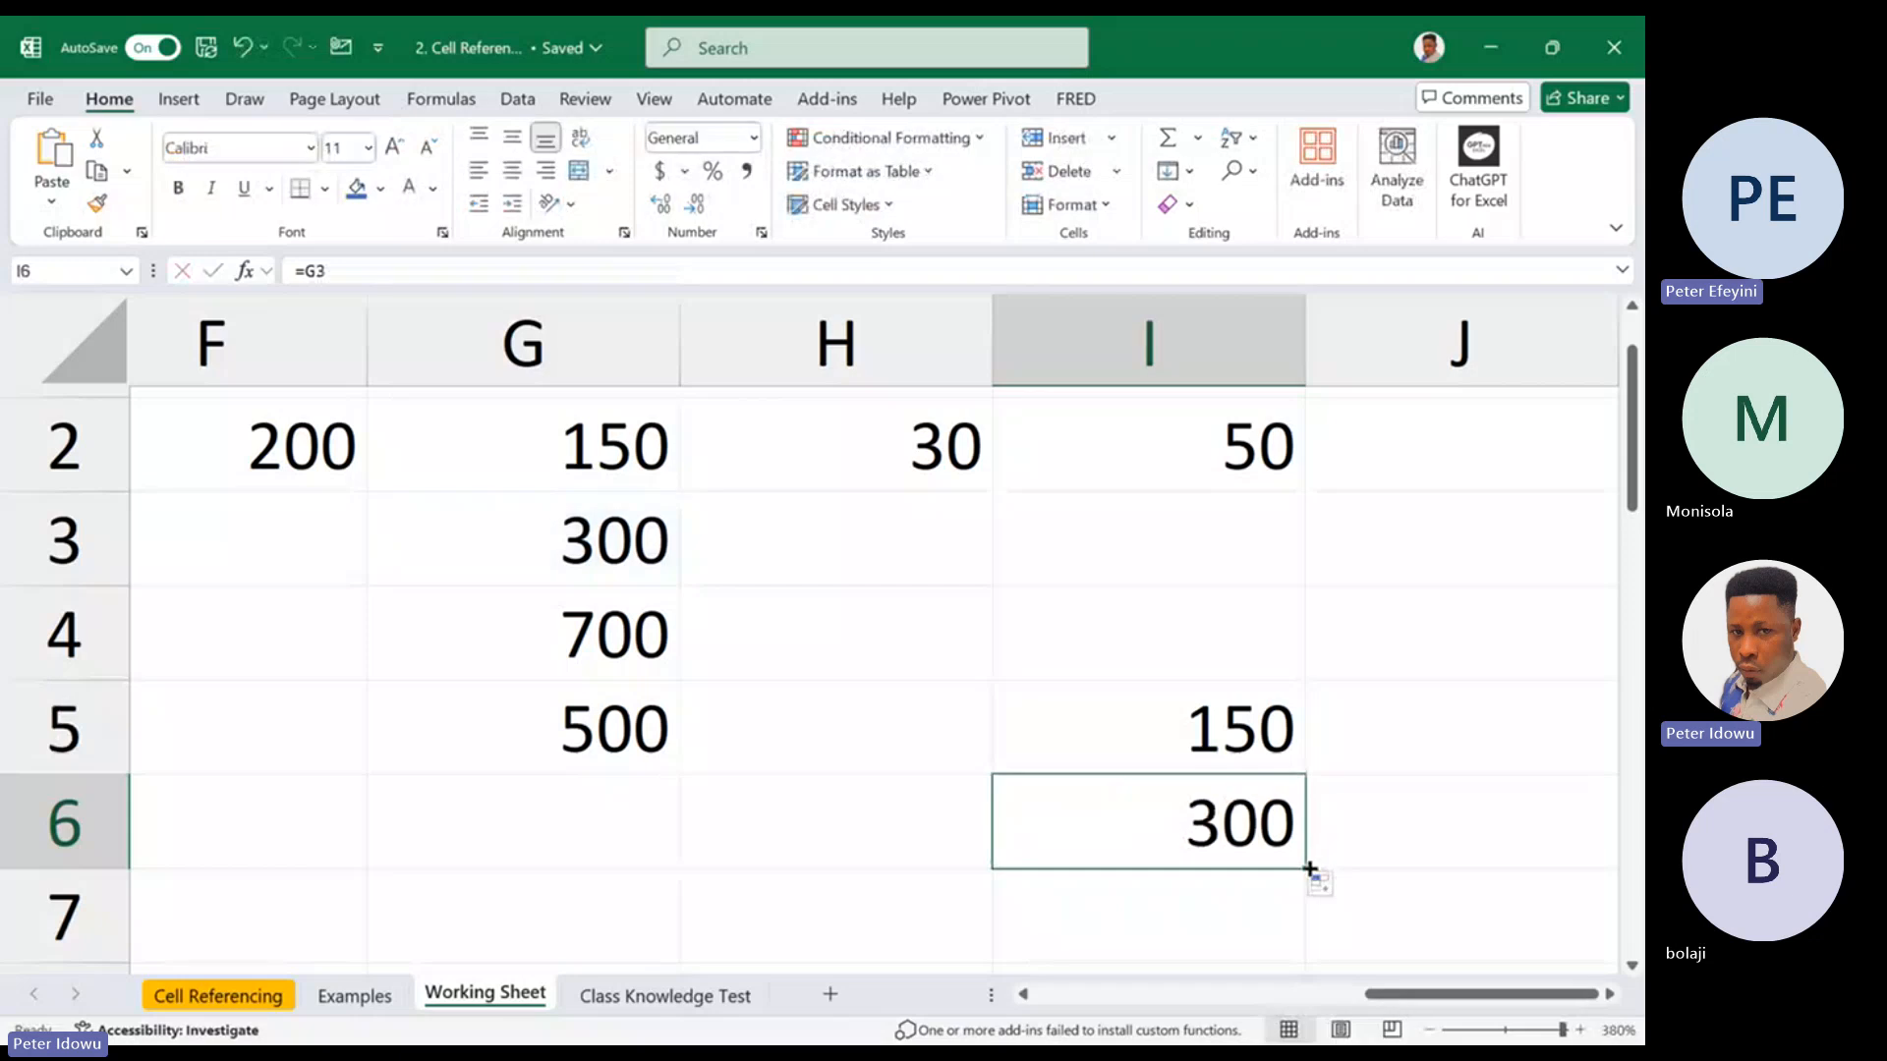
# Extend the formula from I6 down to I7 and check the cell that I7 references
pyautogui.moveTo(1308, 872); pyautogui.dragTo(1271, 920)
pyautogui.click(1266, 929)
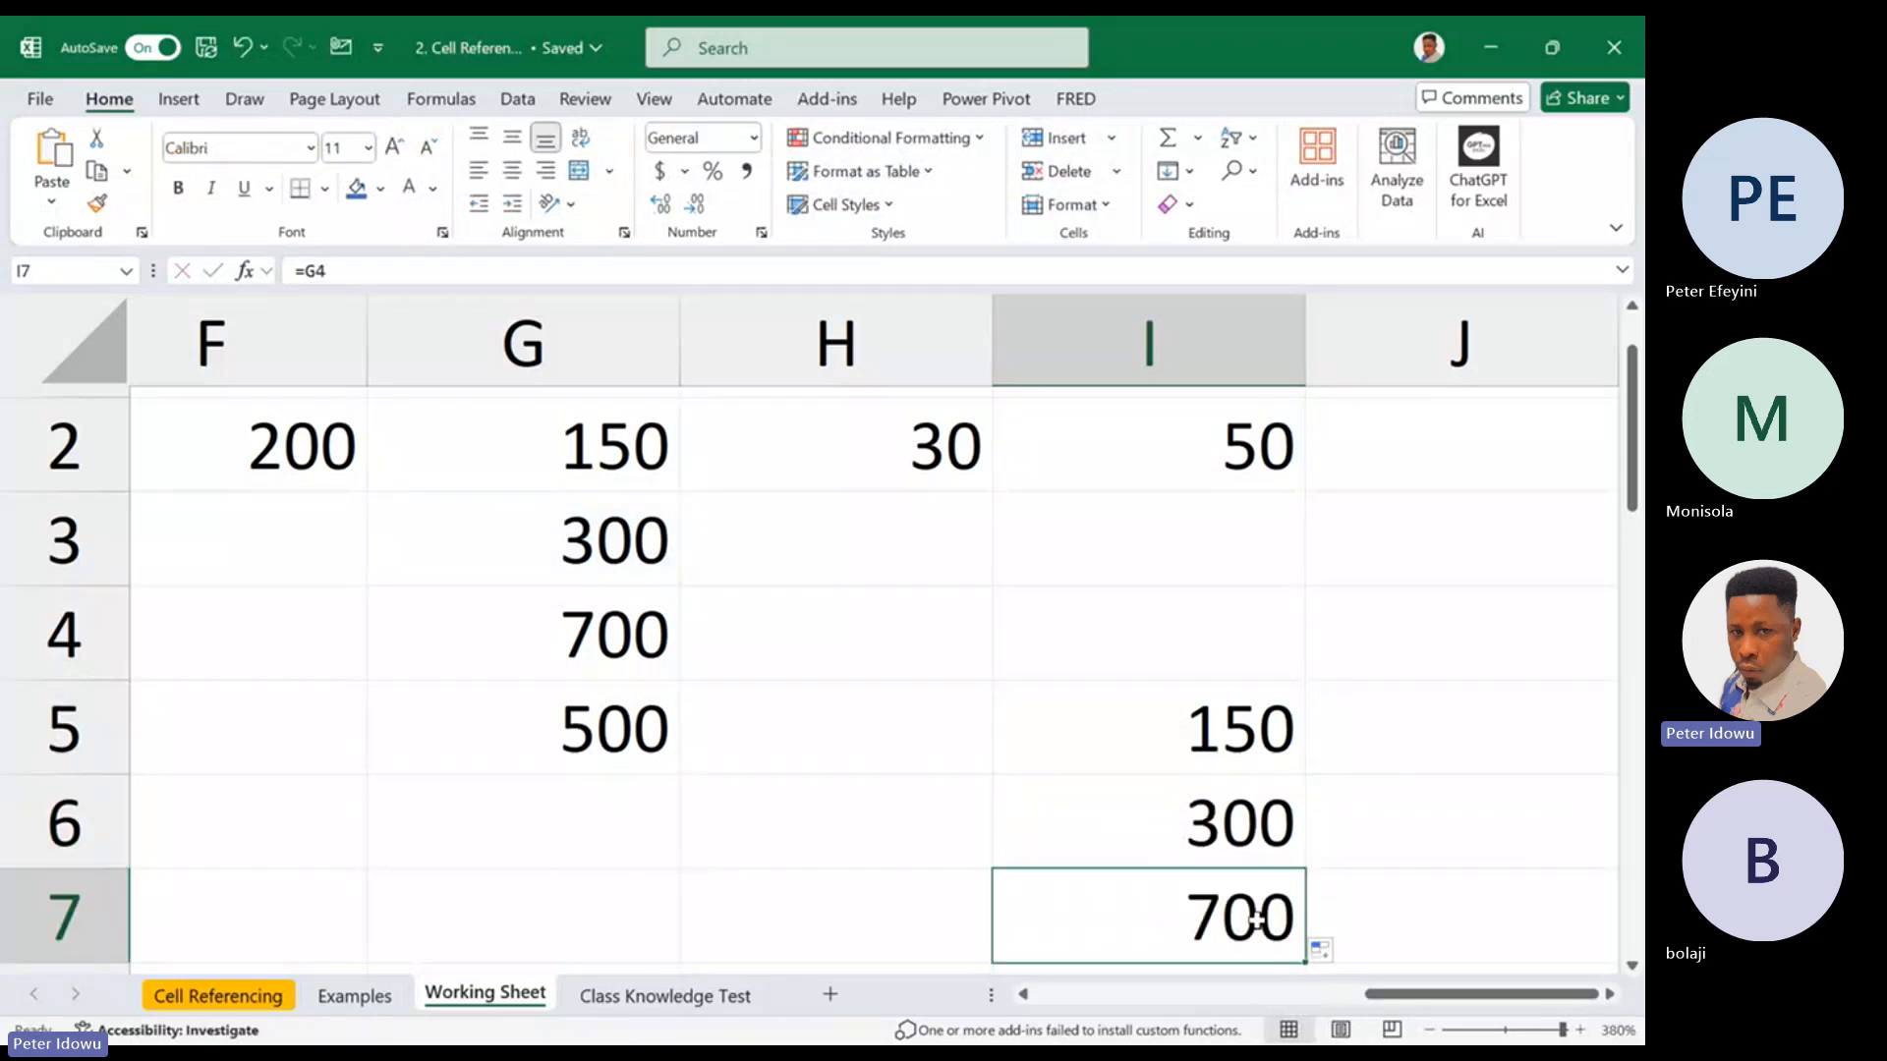
pyautogui.doubleClick(1266, 929)
pyautogui.moveTo(1631, 478); pyautogui.dragTo(1633, 519)
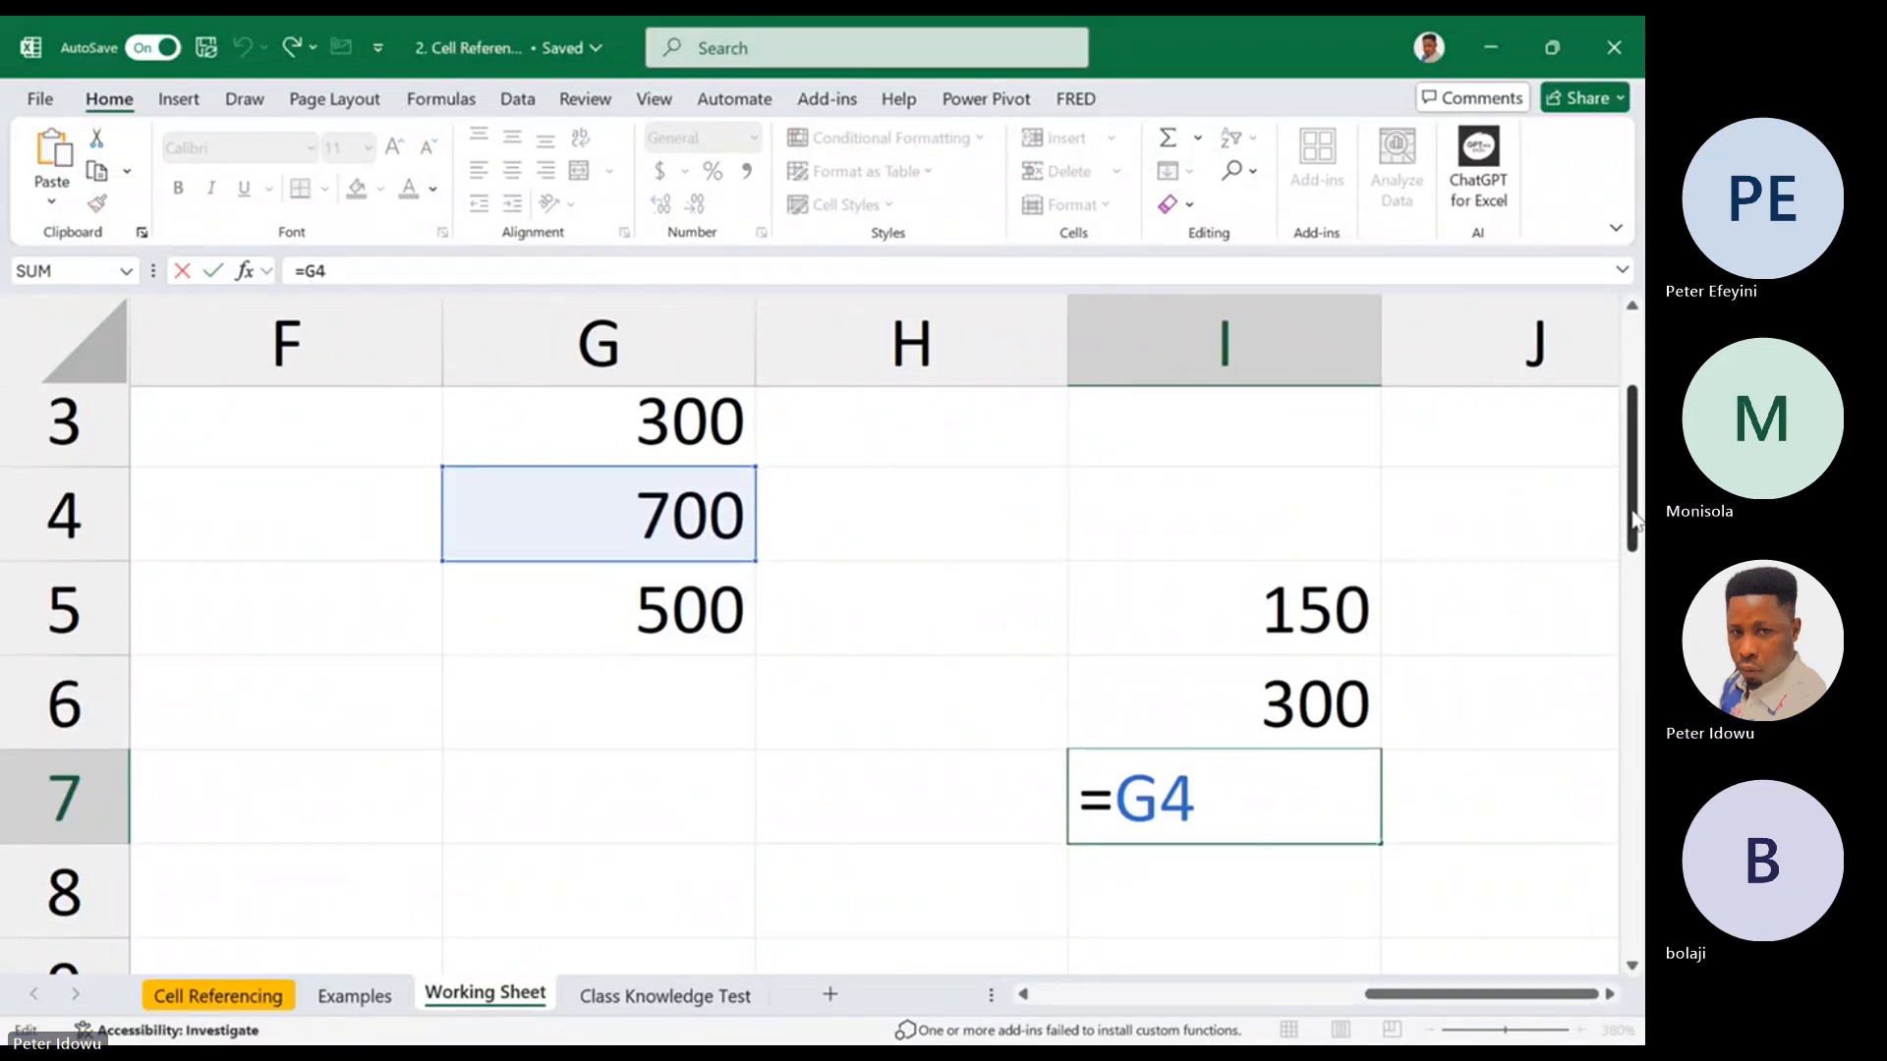
pyautogui.press('Escape')
# Extend the formula from I7 down to I8 and check the cell that I8 references
pyautogui.moveTo(1380, 846); pyautogui.dragTo(1288, 899)
pyautogui.click(1278, 896)
pyautogui.doubleClick(1282, 896)
pyautogui.press('Escape')
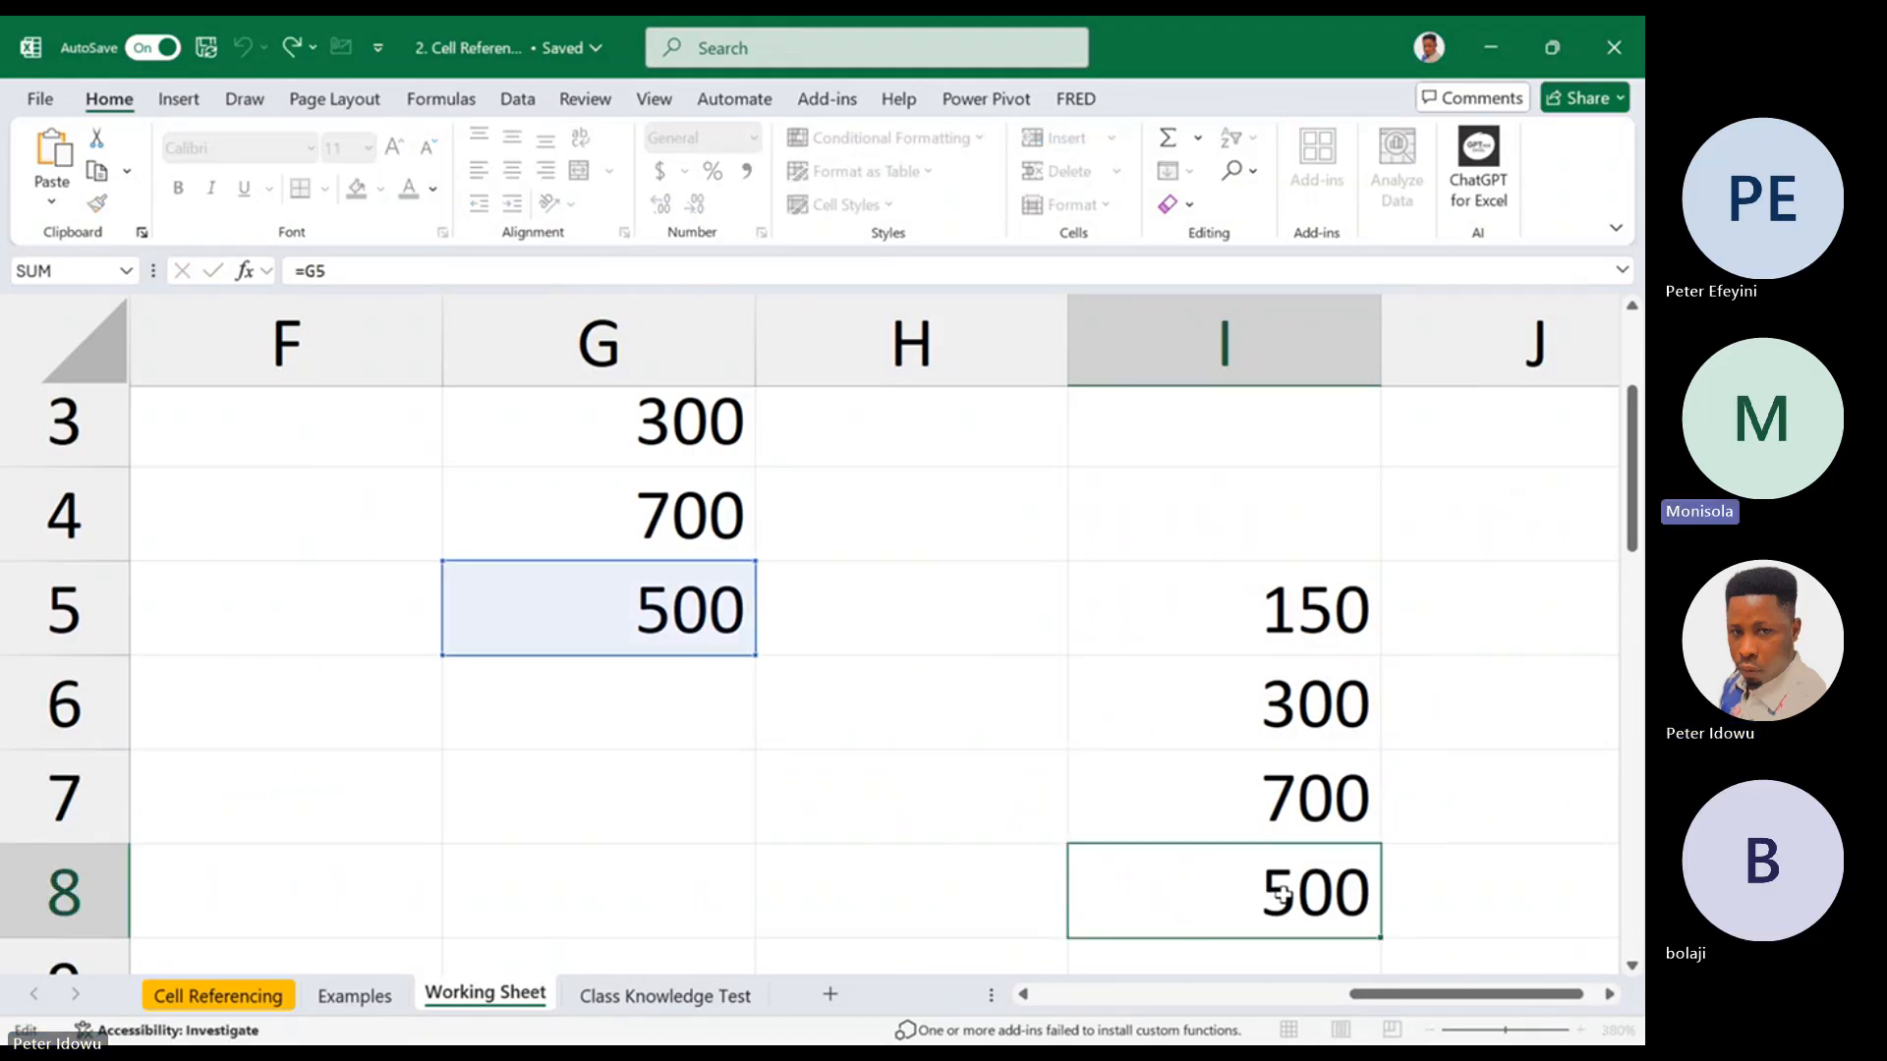
# Fill the formula in I8 down through I9 and I10 and check the reference in I9
pyautogui.moveTo(1631, 470); pyautogui.dragTo(1631, 521)
pyautogui.moveTo(1381, 783); pyautogui.dragTo(1358, 841)
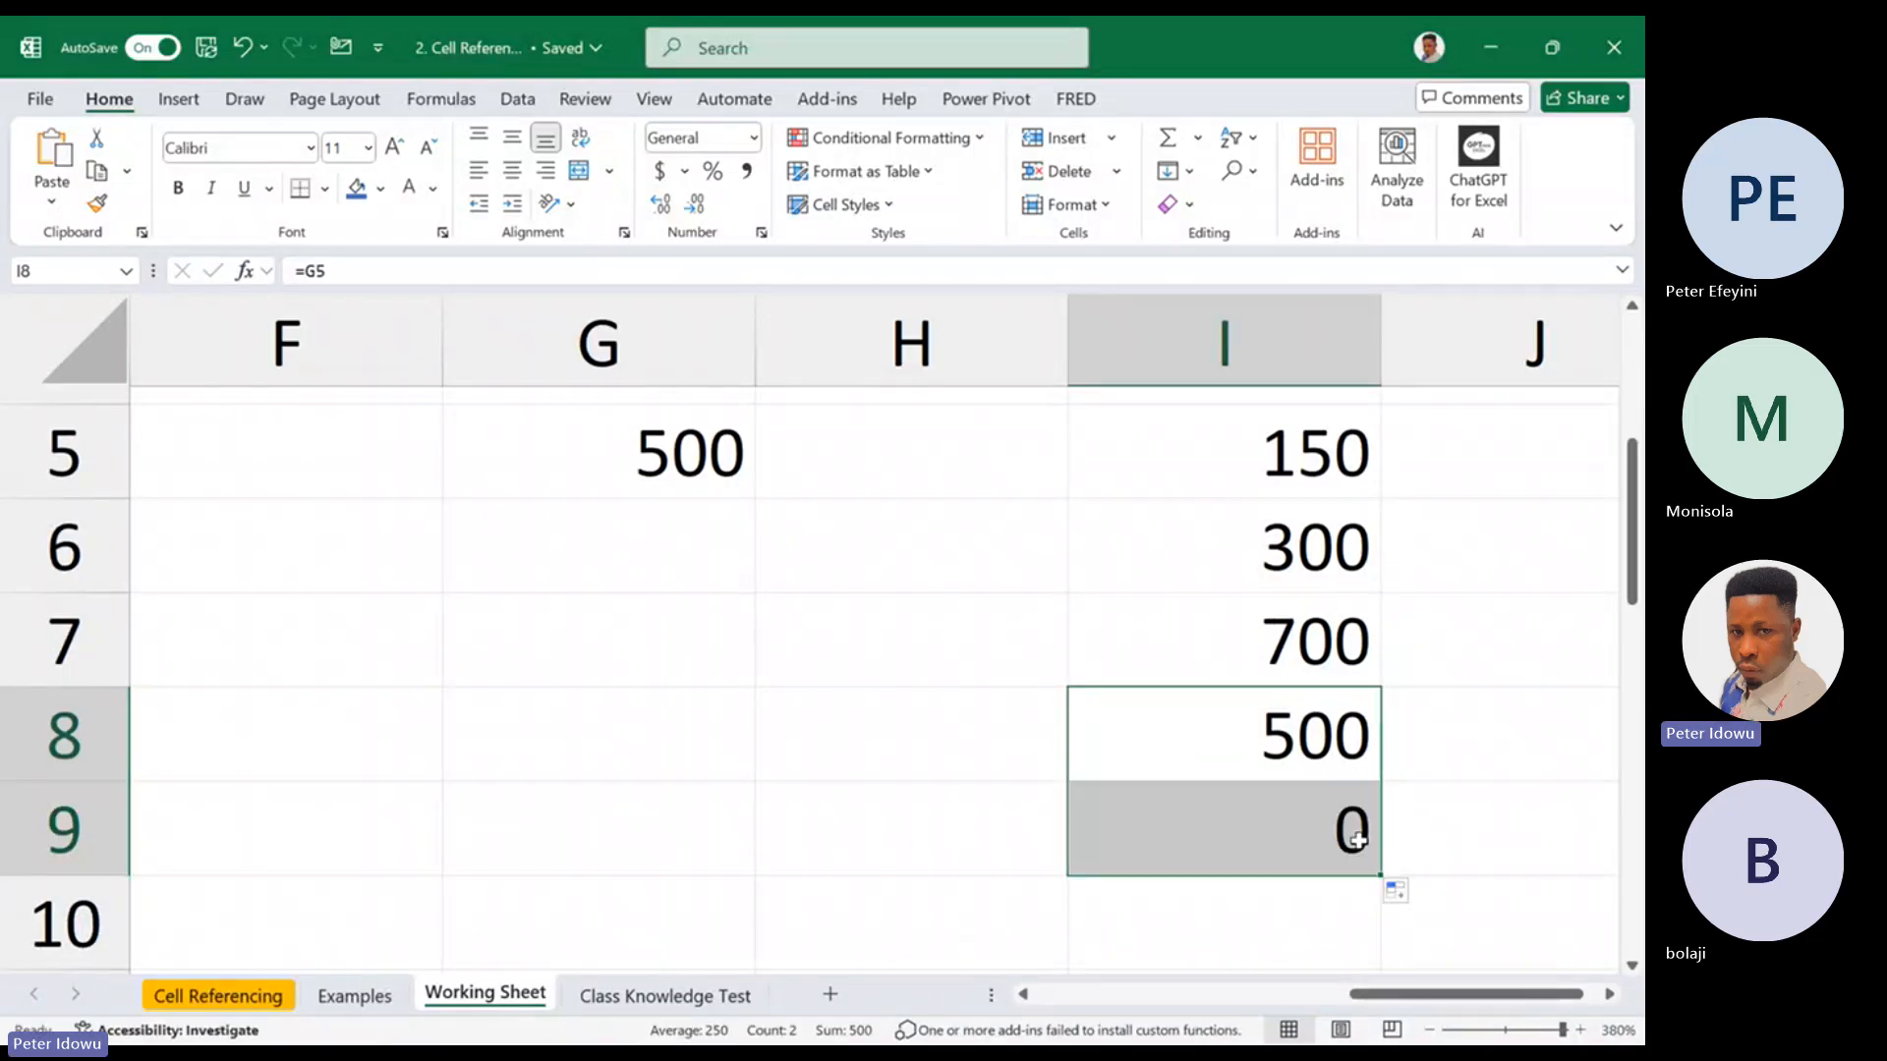
pyautogui.doubleClick(1357, 840)
pyautogui.press('Escape')
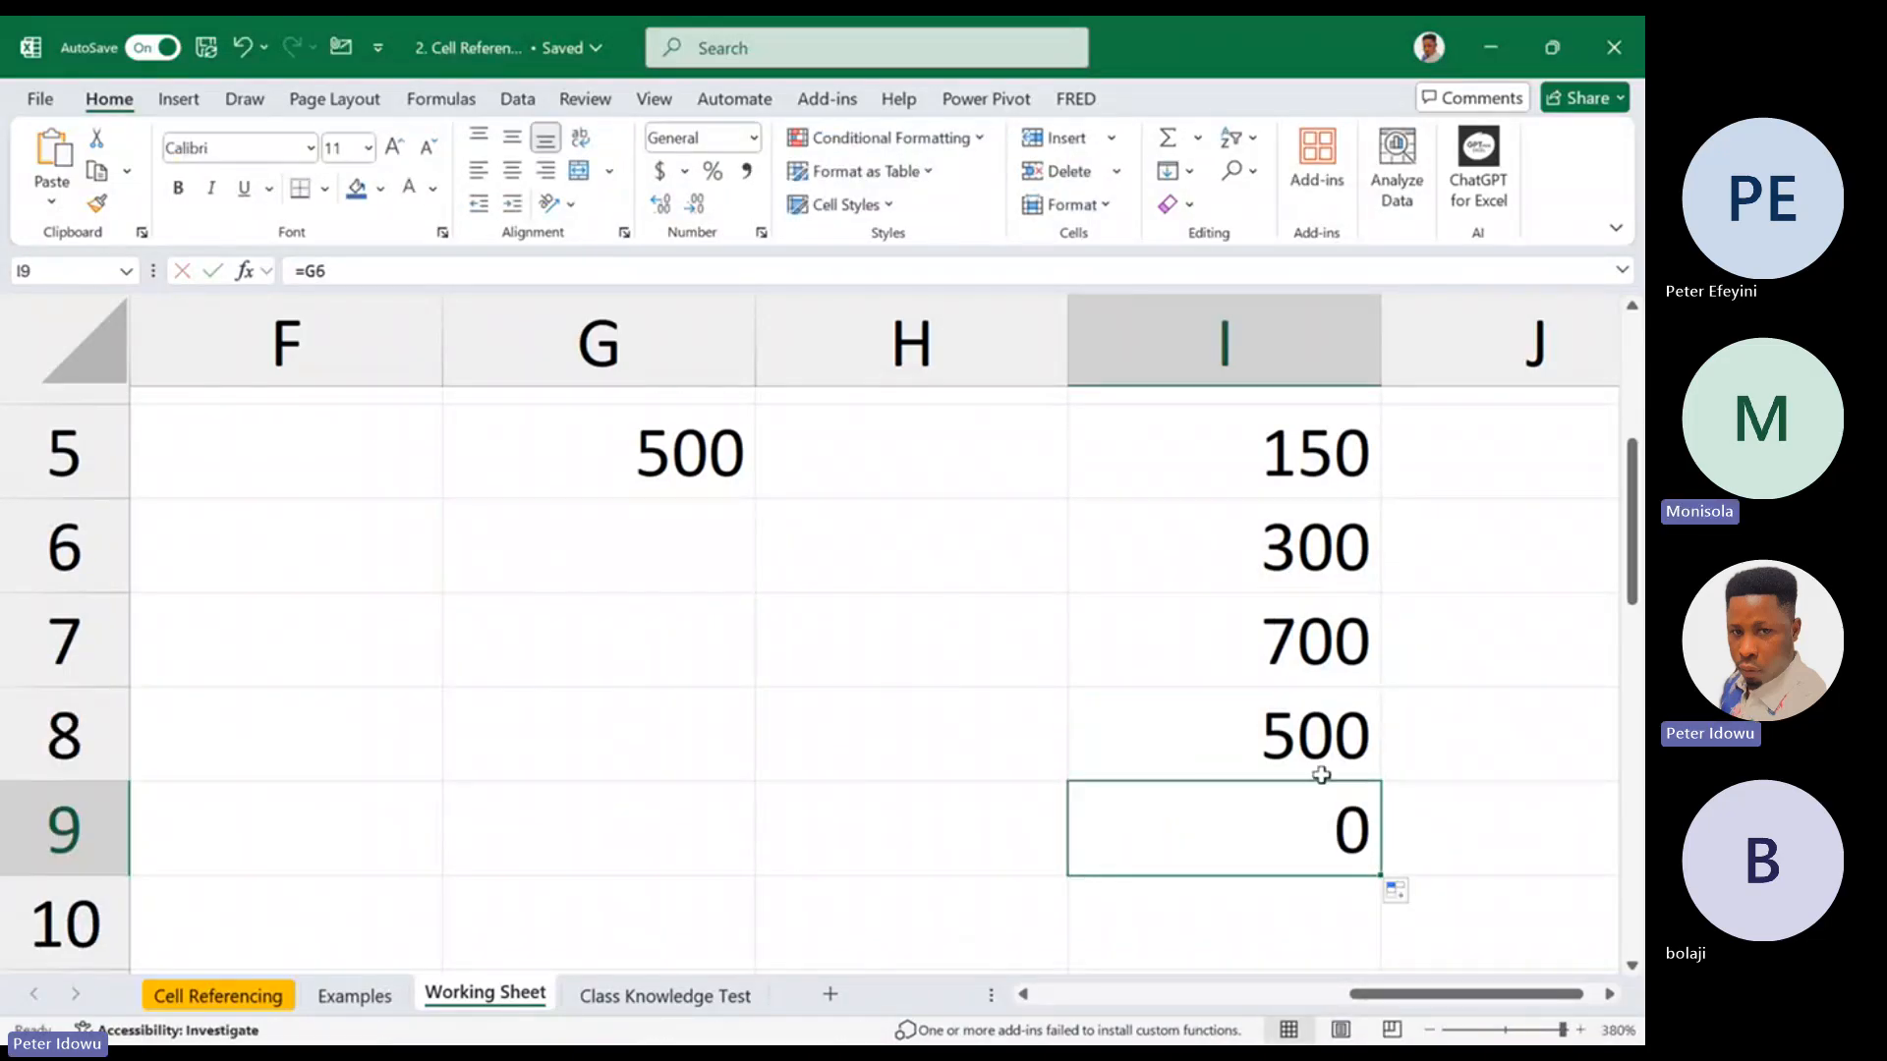
pyautogui.moveTo(1381, 876); pyautogui.dragTo(1268, 801)
pyautogui.click(1217, 728)
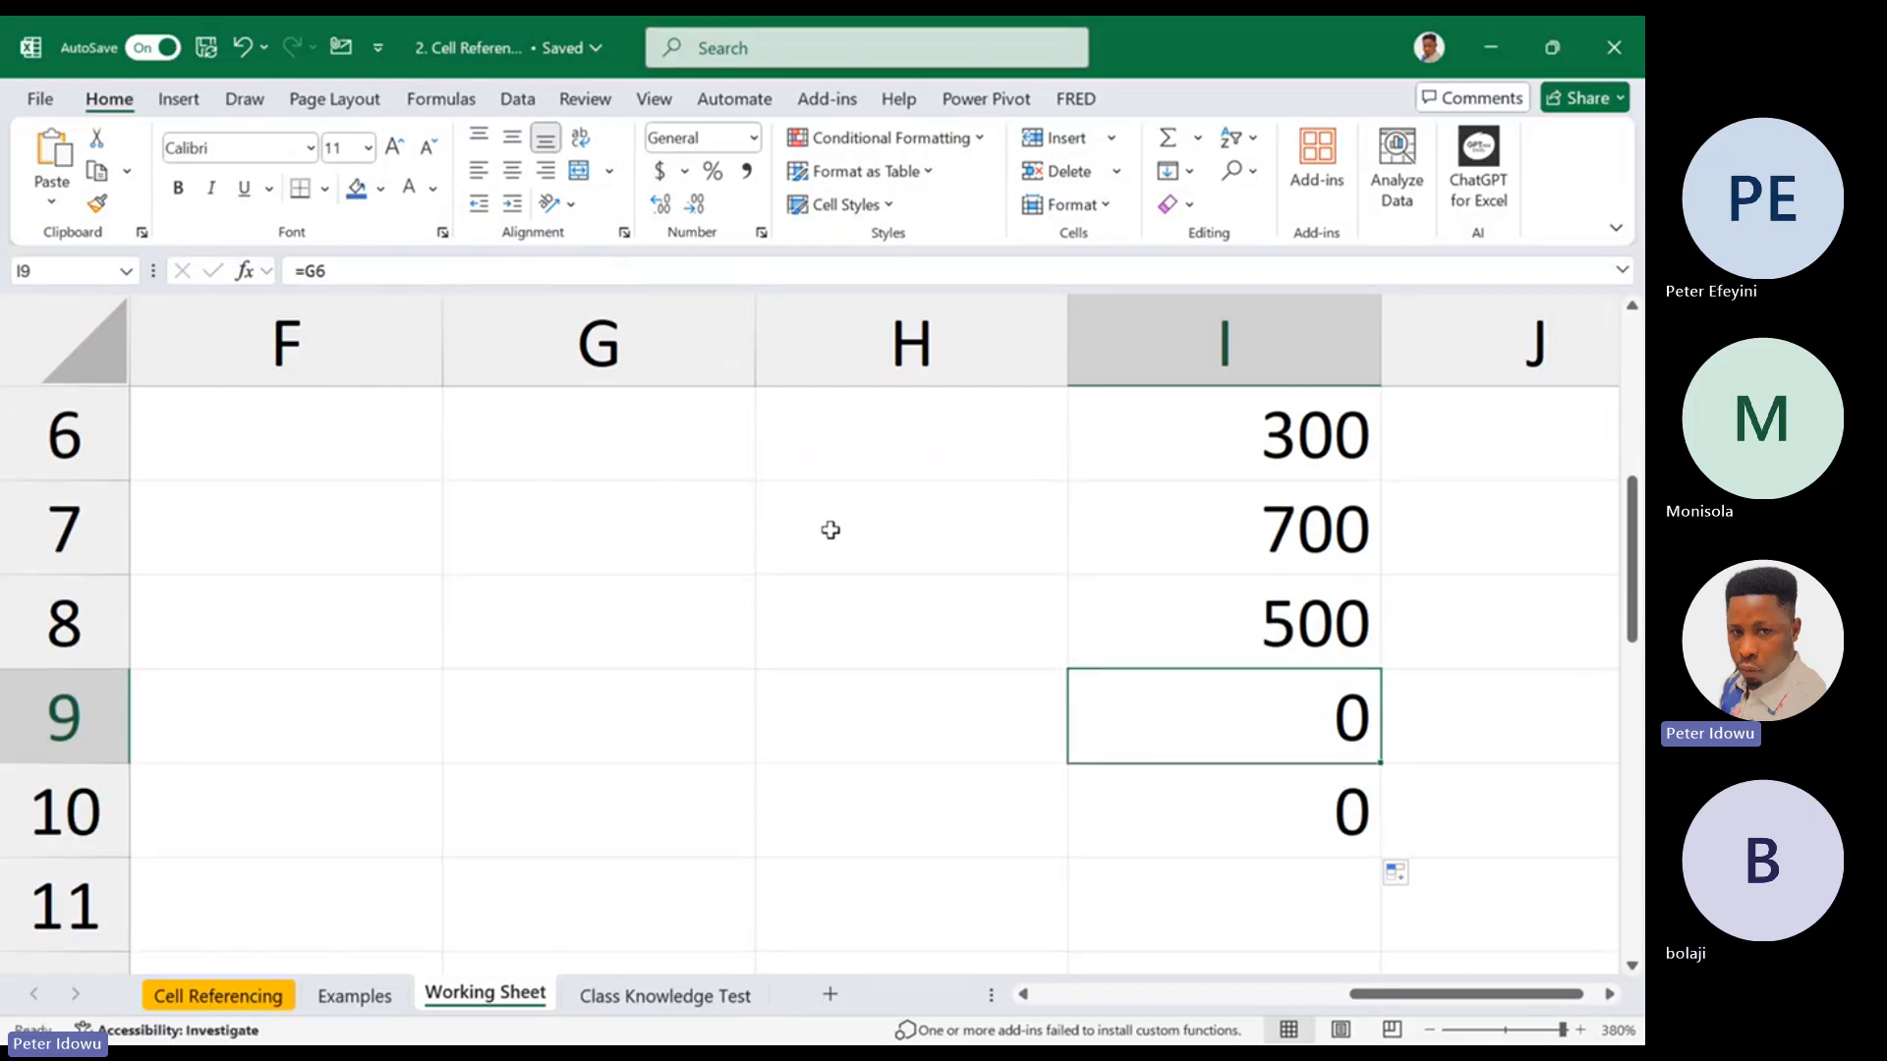
# Compare cell G6 with the formula =G6 in cell I9 that references it
pyautogui.moveTo(1633, 522); pyautogui.dragTo(1633, 477)
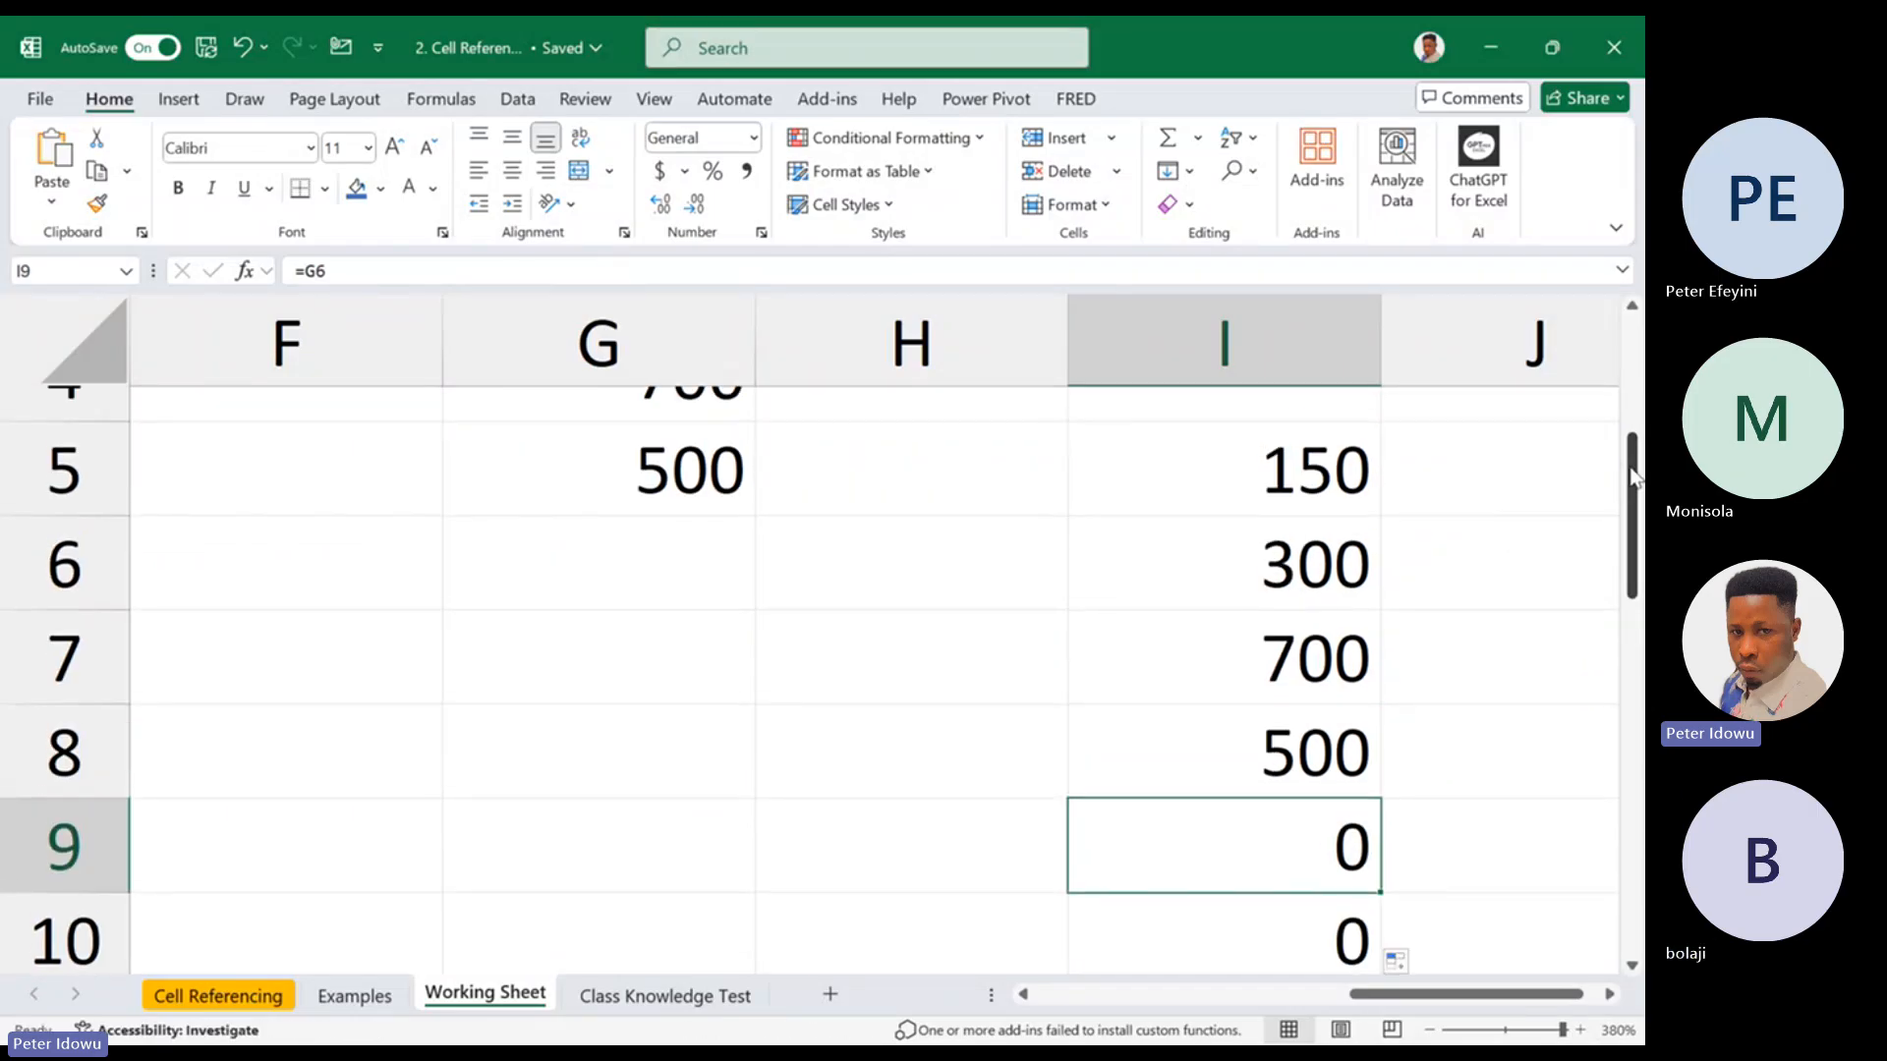
pyautogui.click(705, 556)
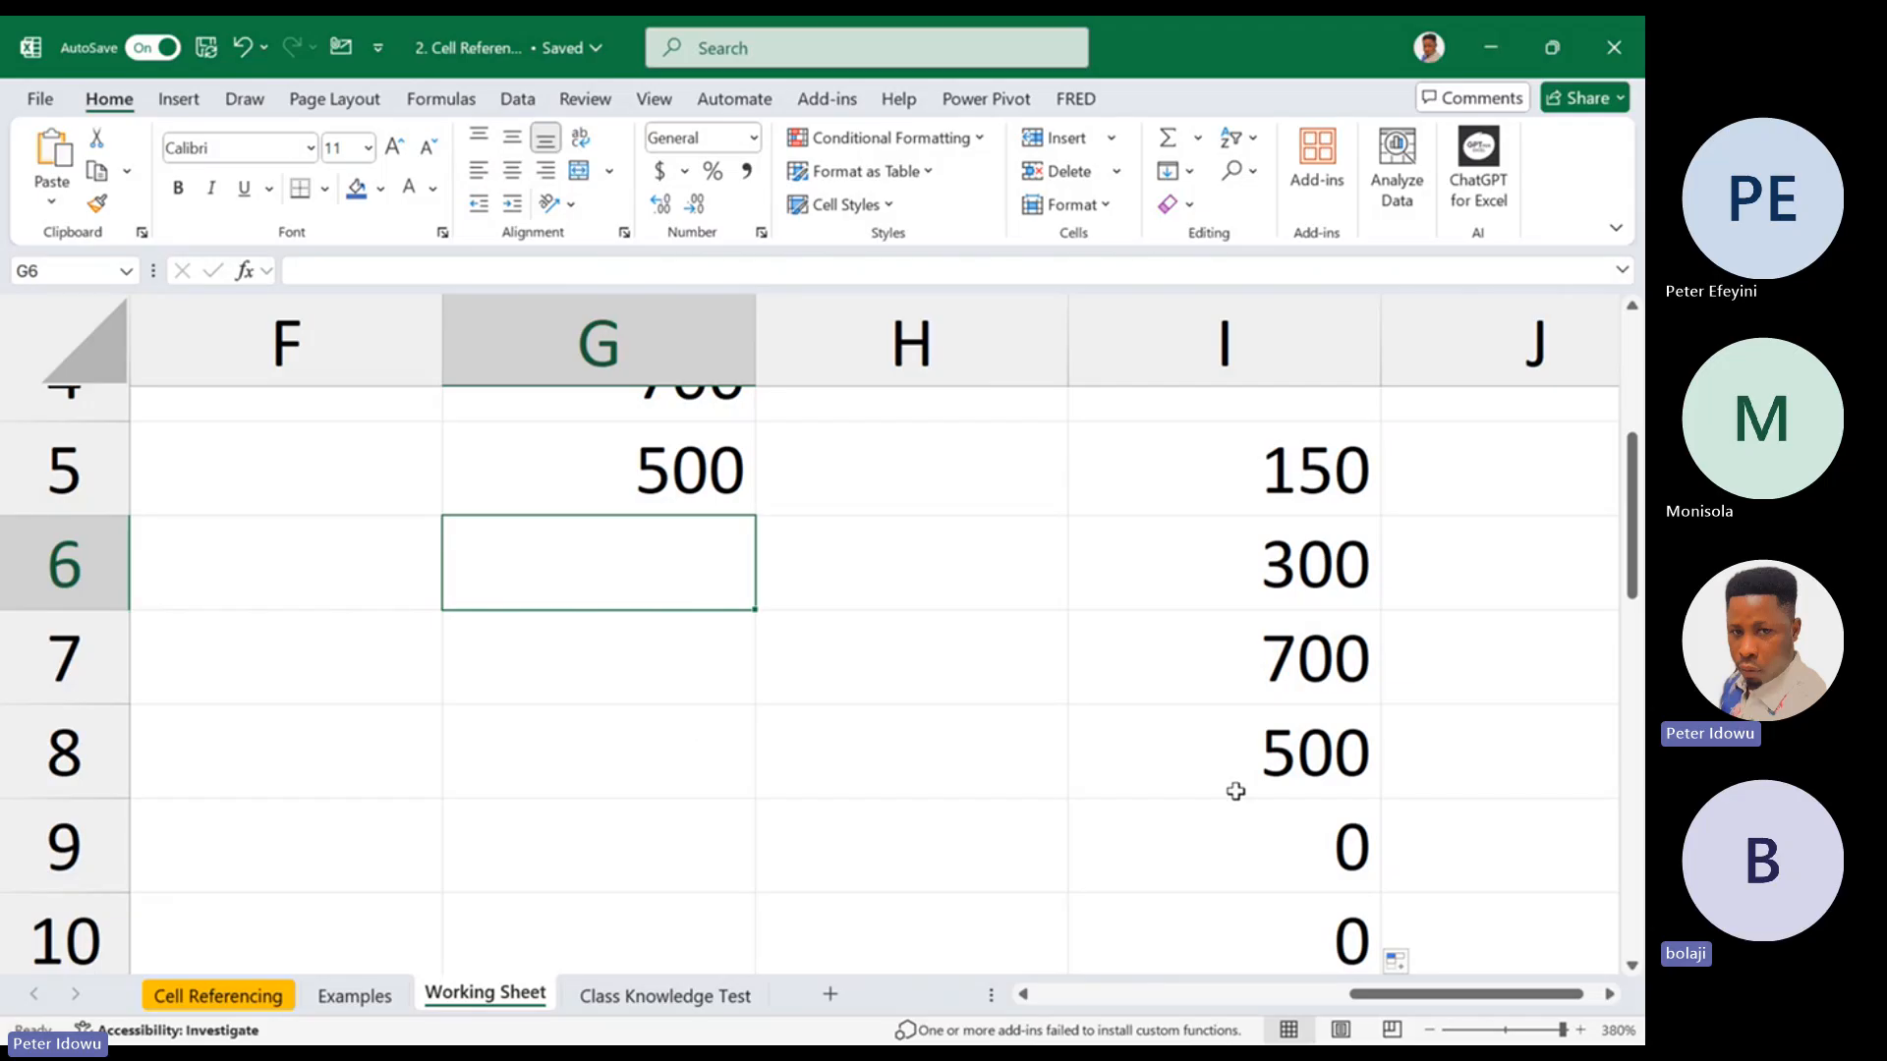
pyautogui.click(1240, 847)
pyautogui.write('=G6')
pyautogui.hotkey('ctrl', 'Return')
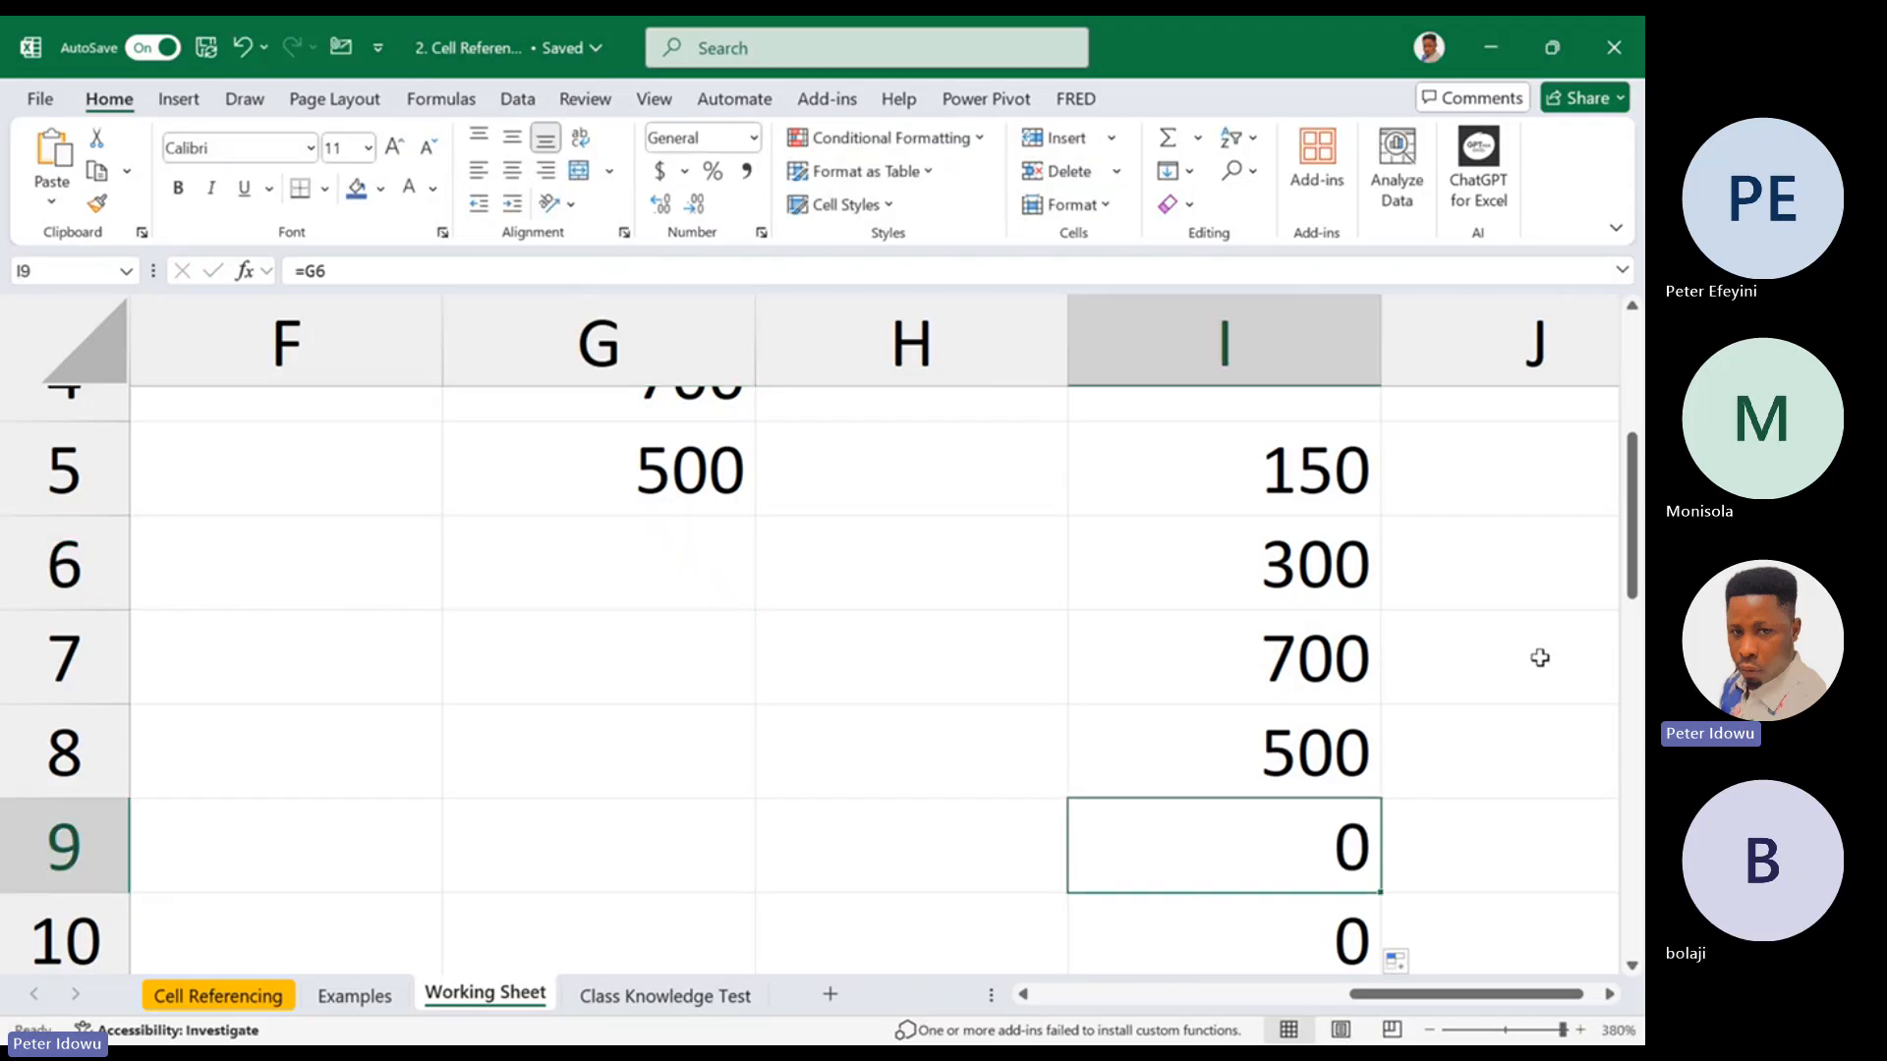
# Duplicate the Working Sheet, placing the copy just before Class Knowledge Test
pyautogui.moveTo(1635, 538); pyautogui.dragTo(1635, 421)
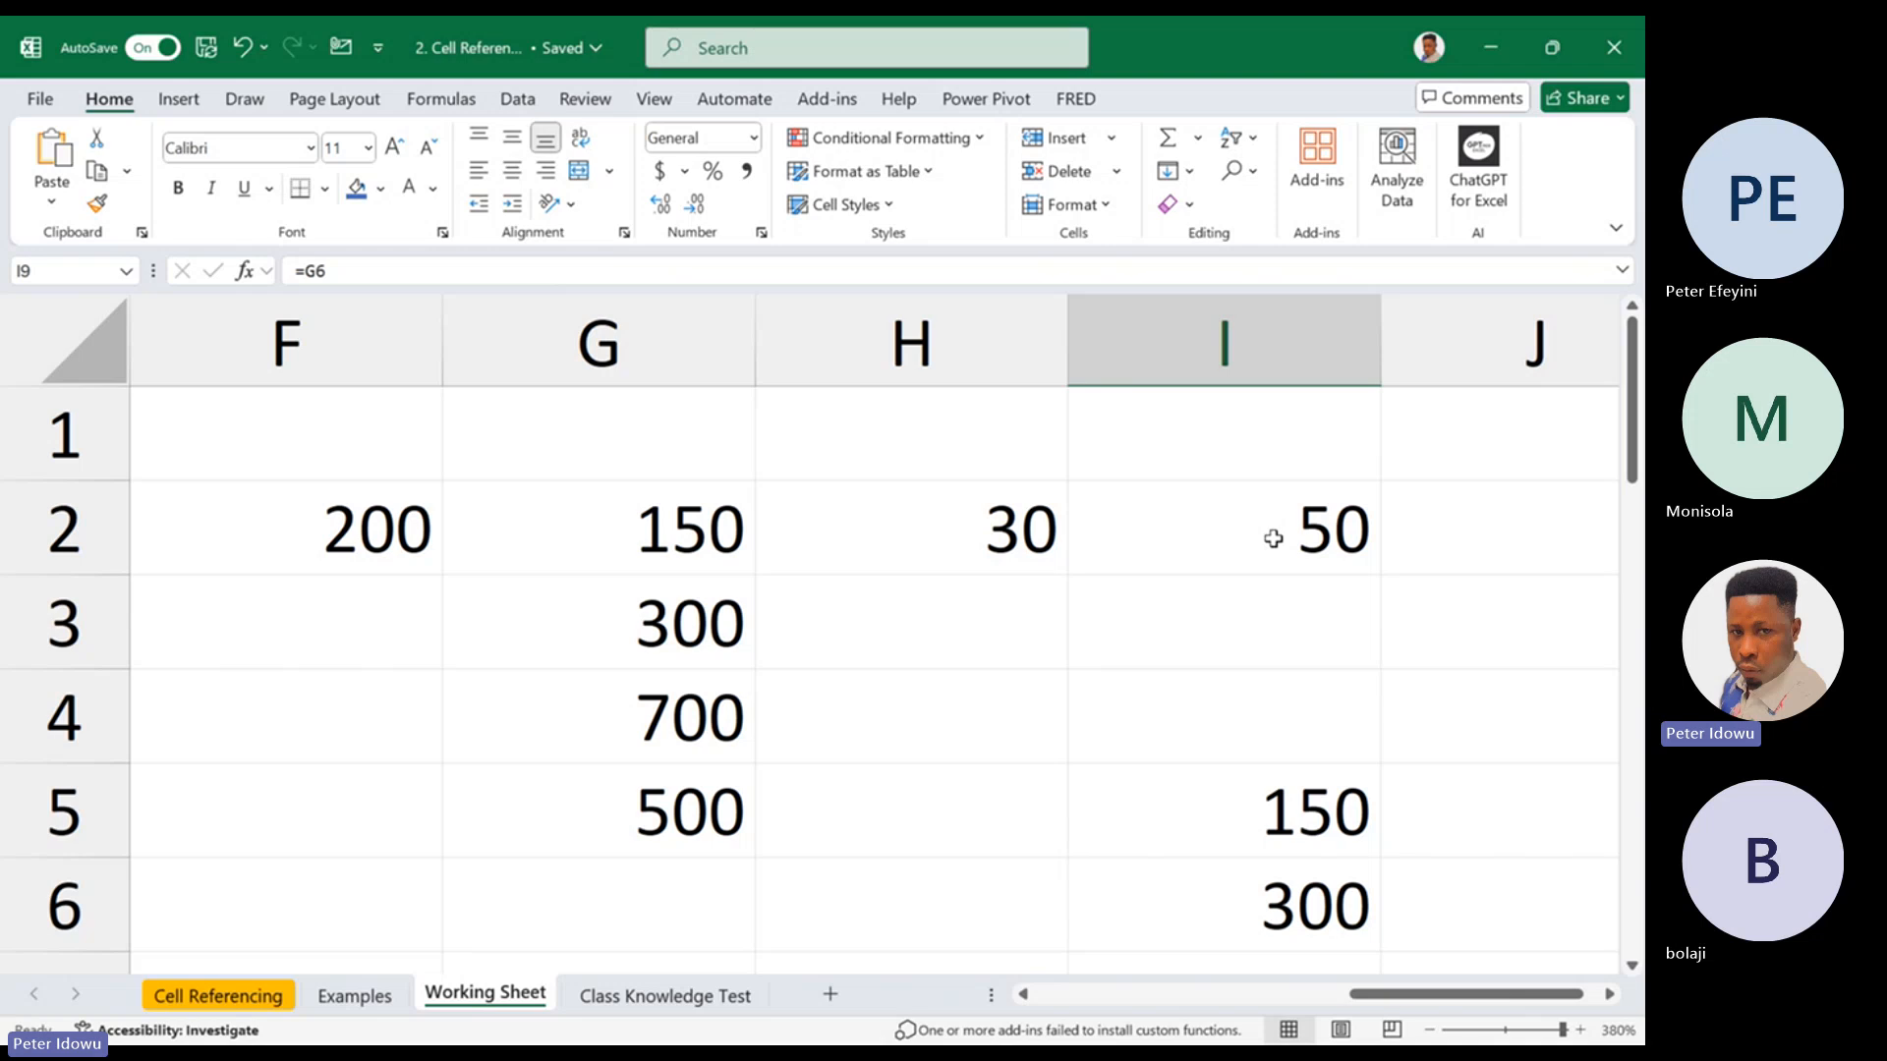
pyautogui.moveTo(1385, 995); pyautogui.dragTo(1061, 892)
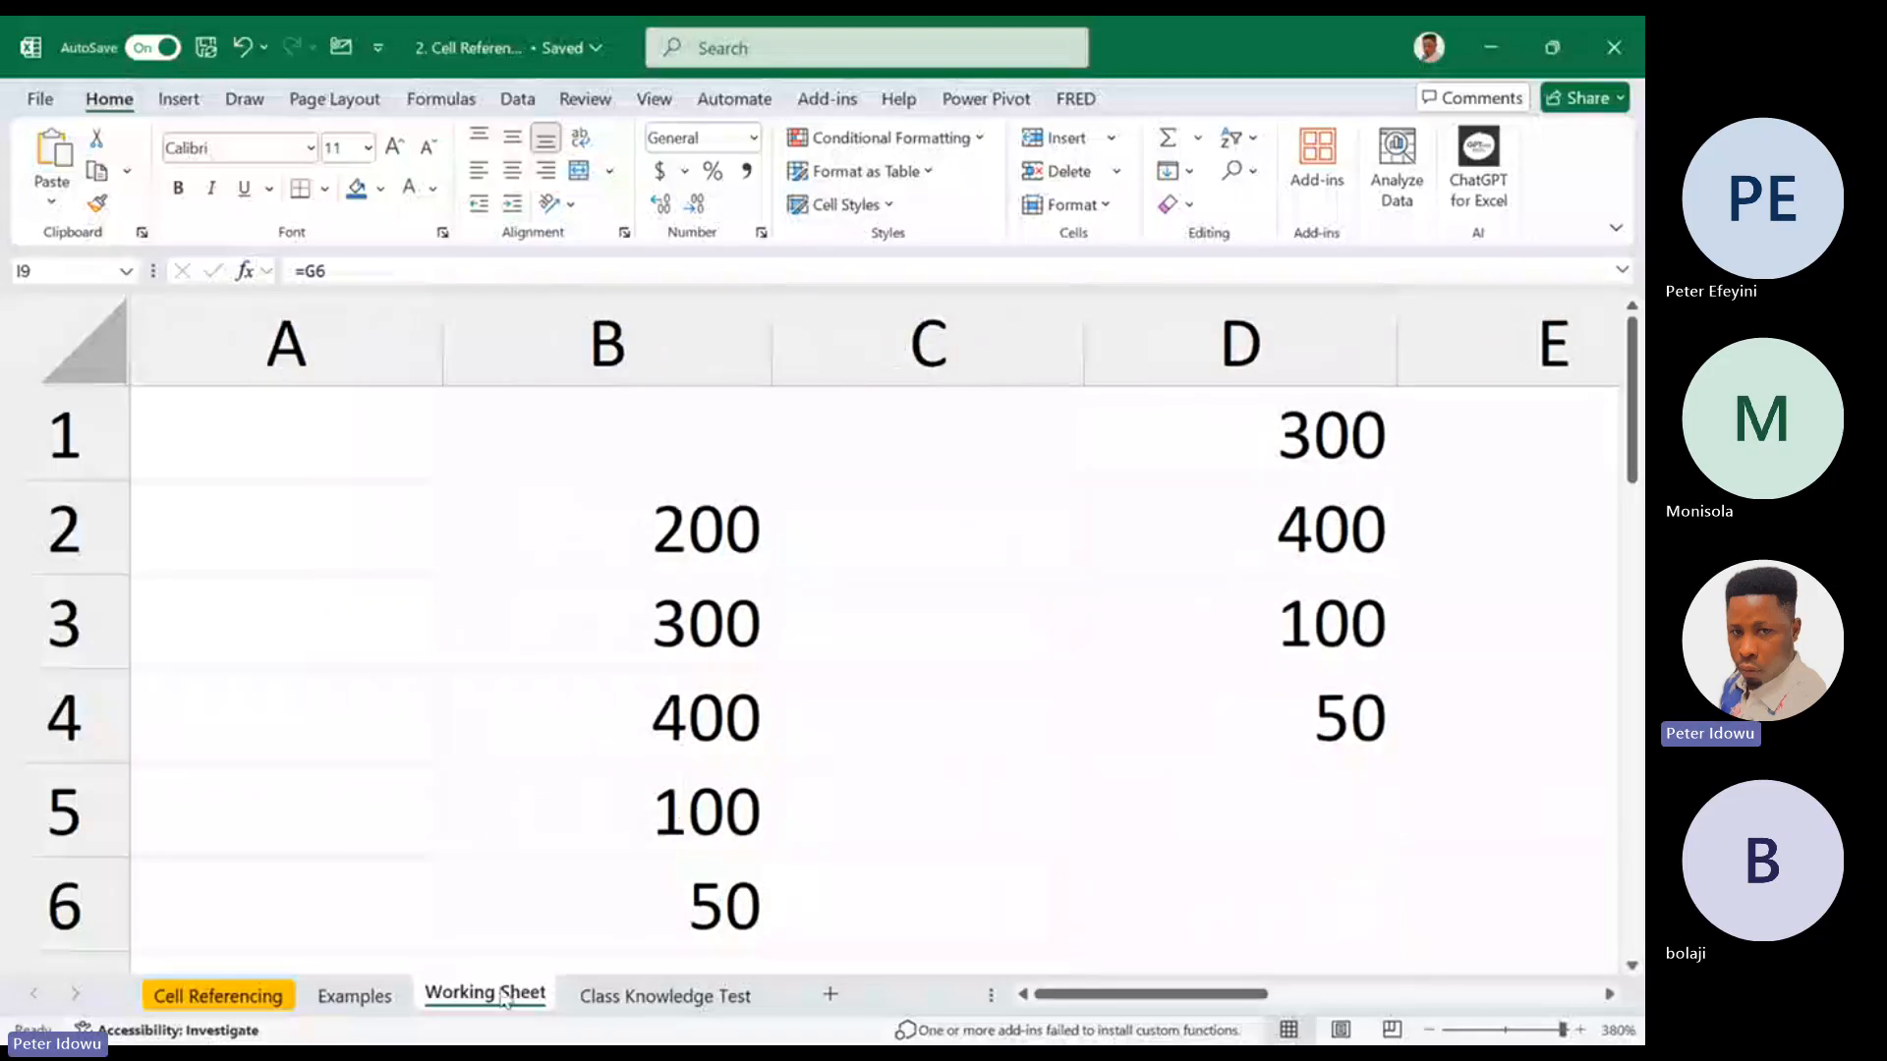
pyautogui.moveTo(519, 997); pyautogui.dragTo(624, 993)
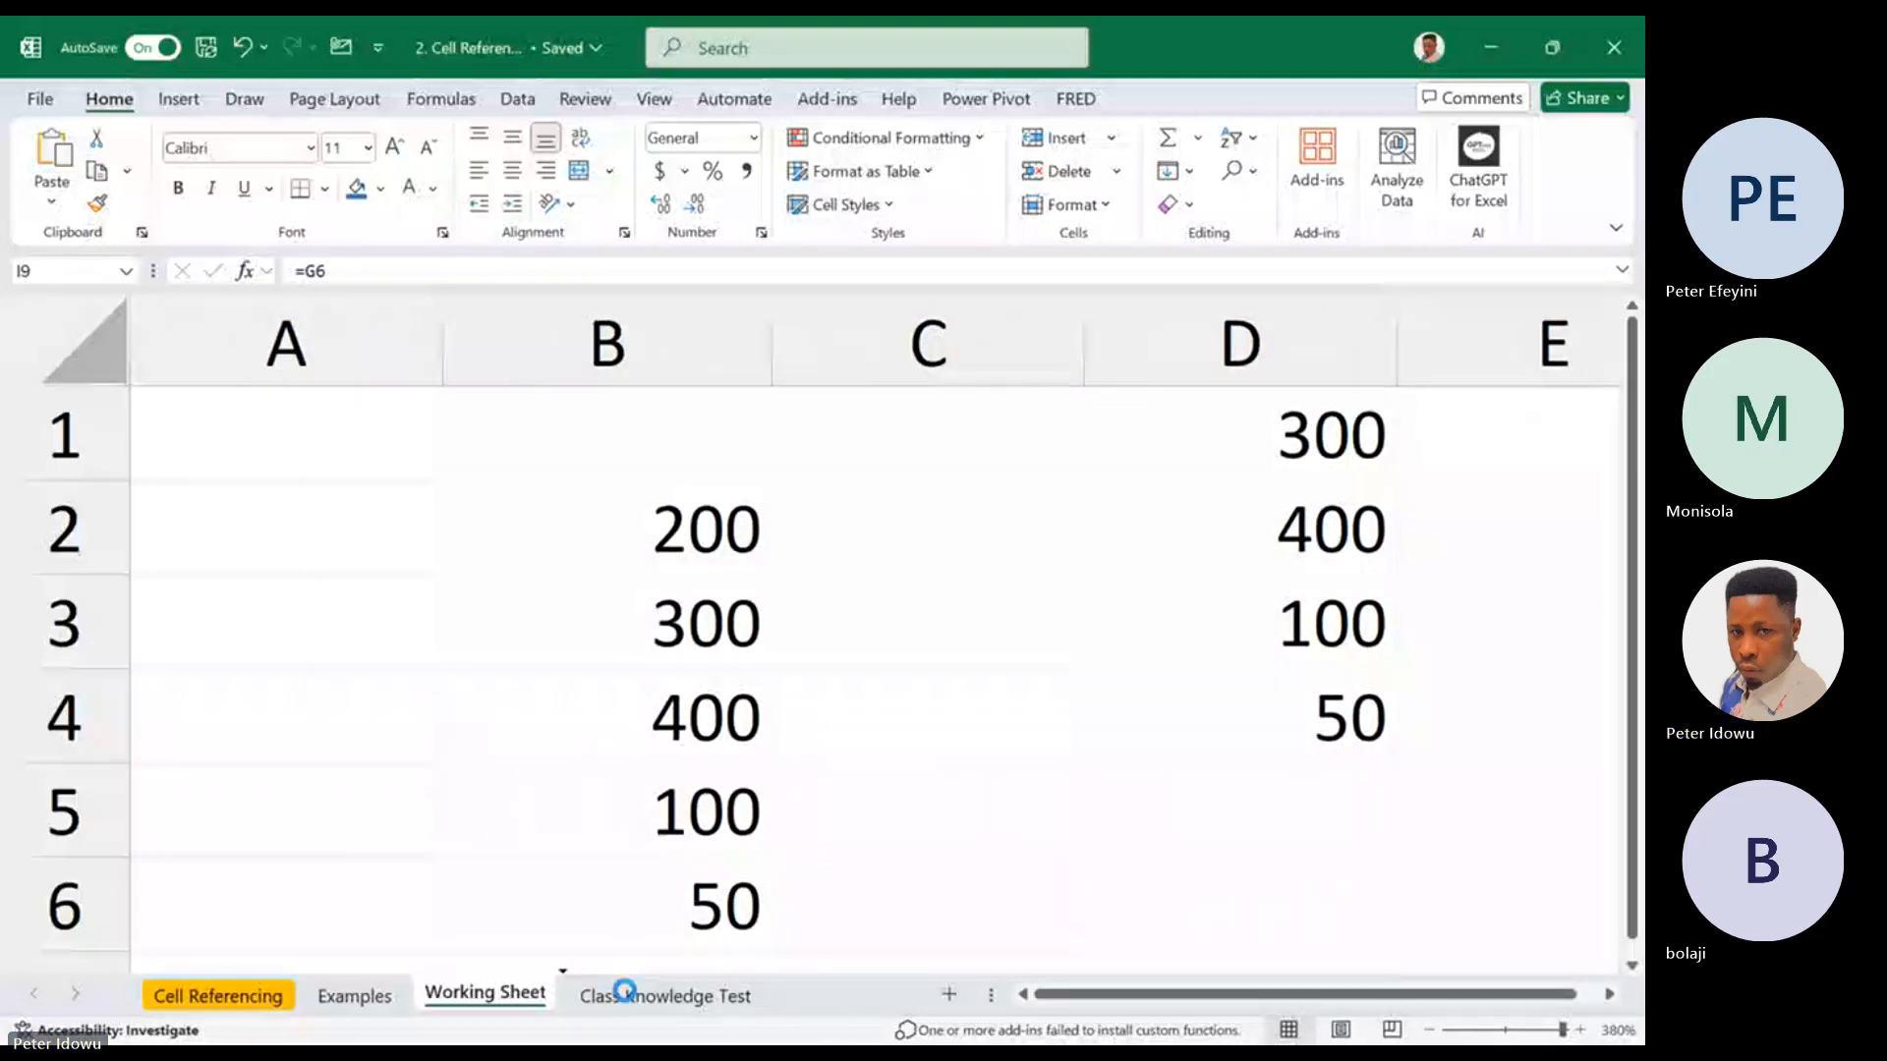
# Delete all cells on Working Sheet (2) to leave the copied sheet blank
pyautogui.click(460, 596)
pyautogui.hotkey('ctrl', 'a')
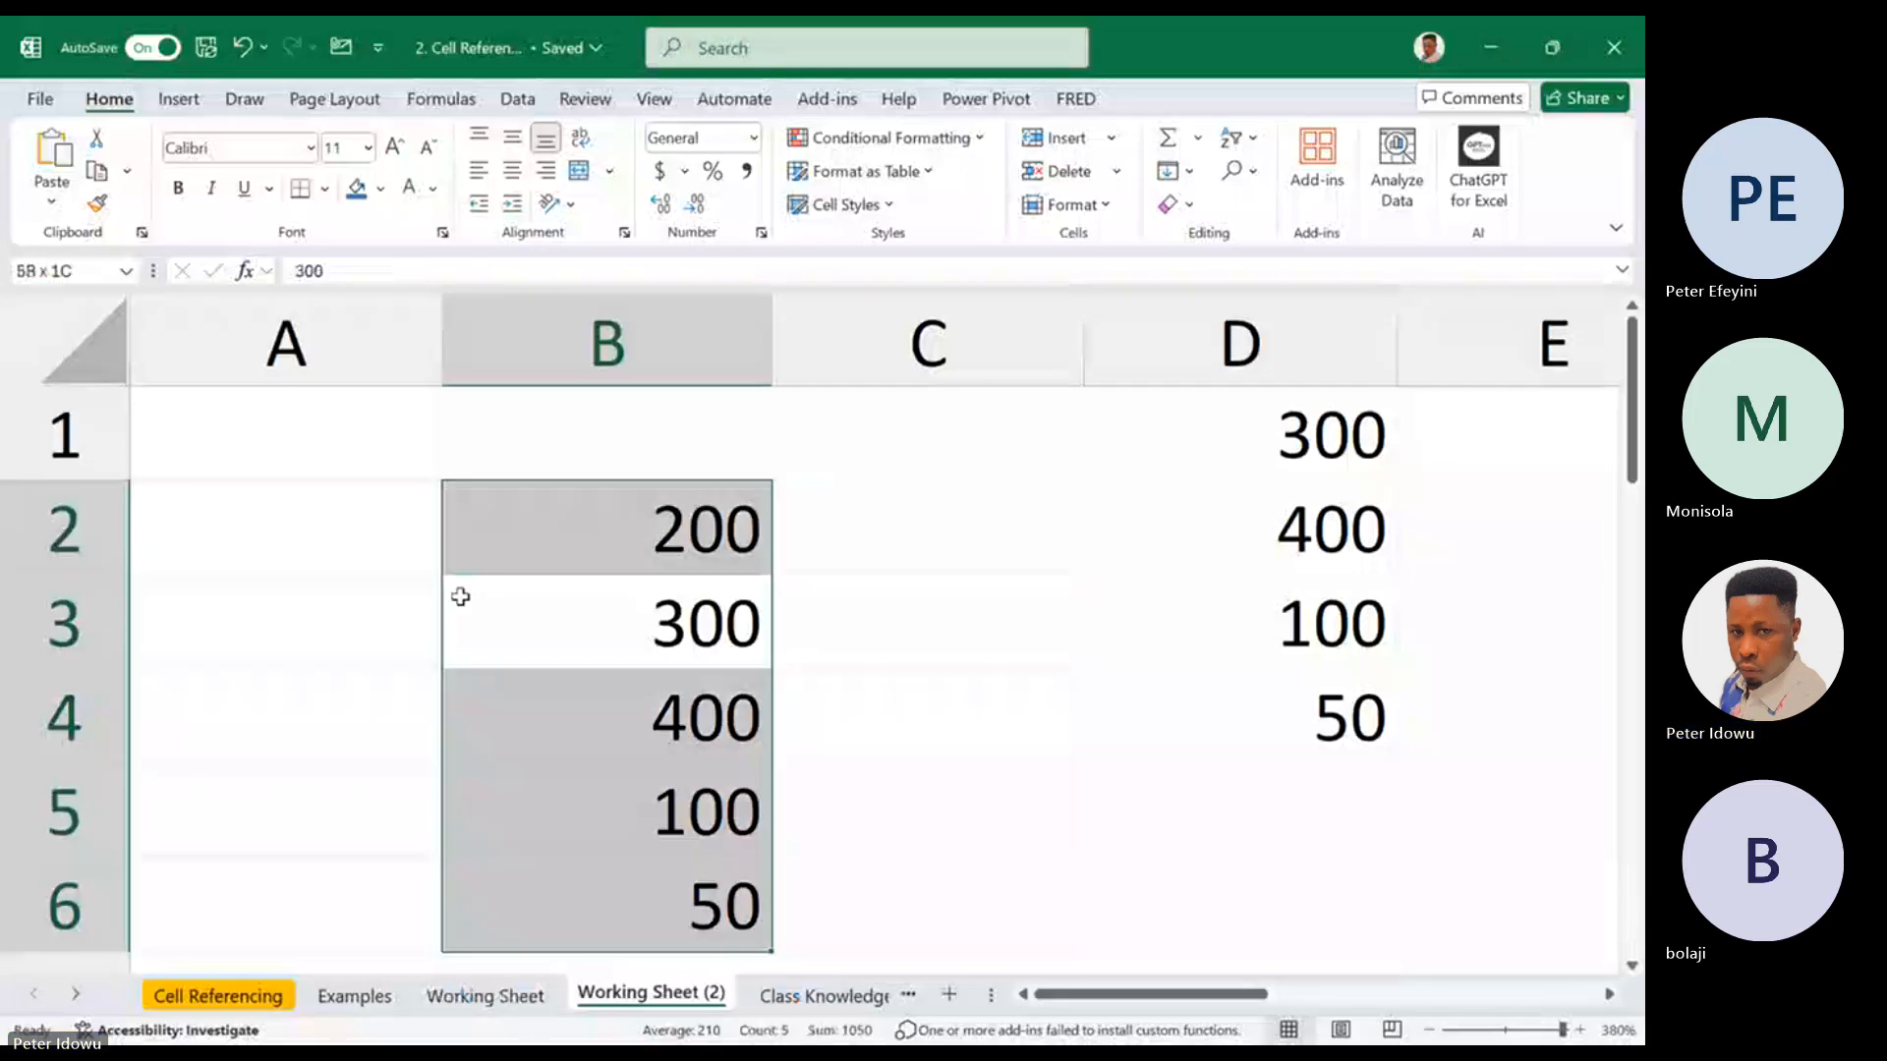
pyautogui.click(191, 534)
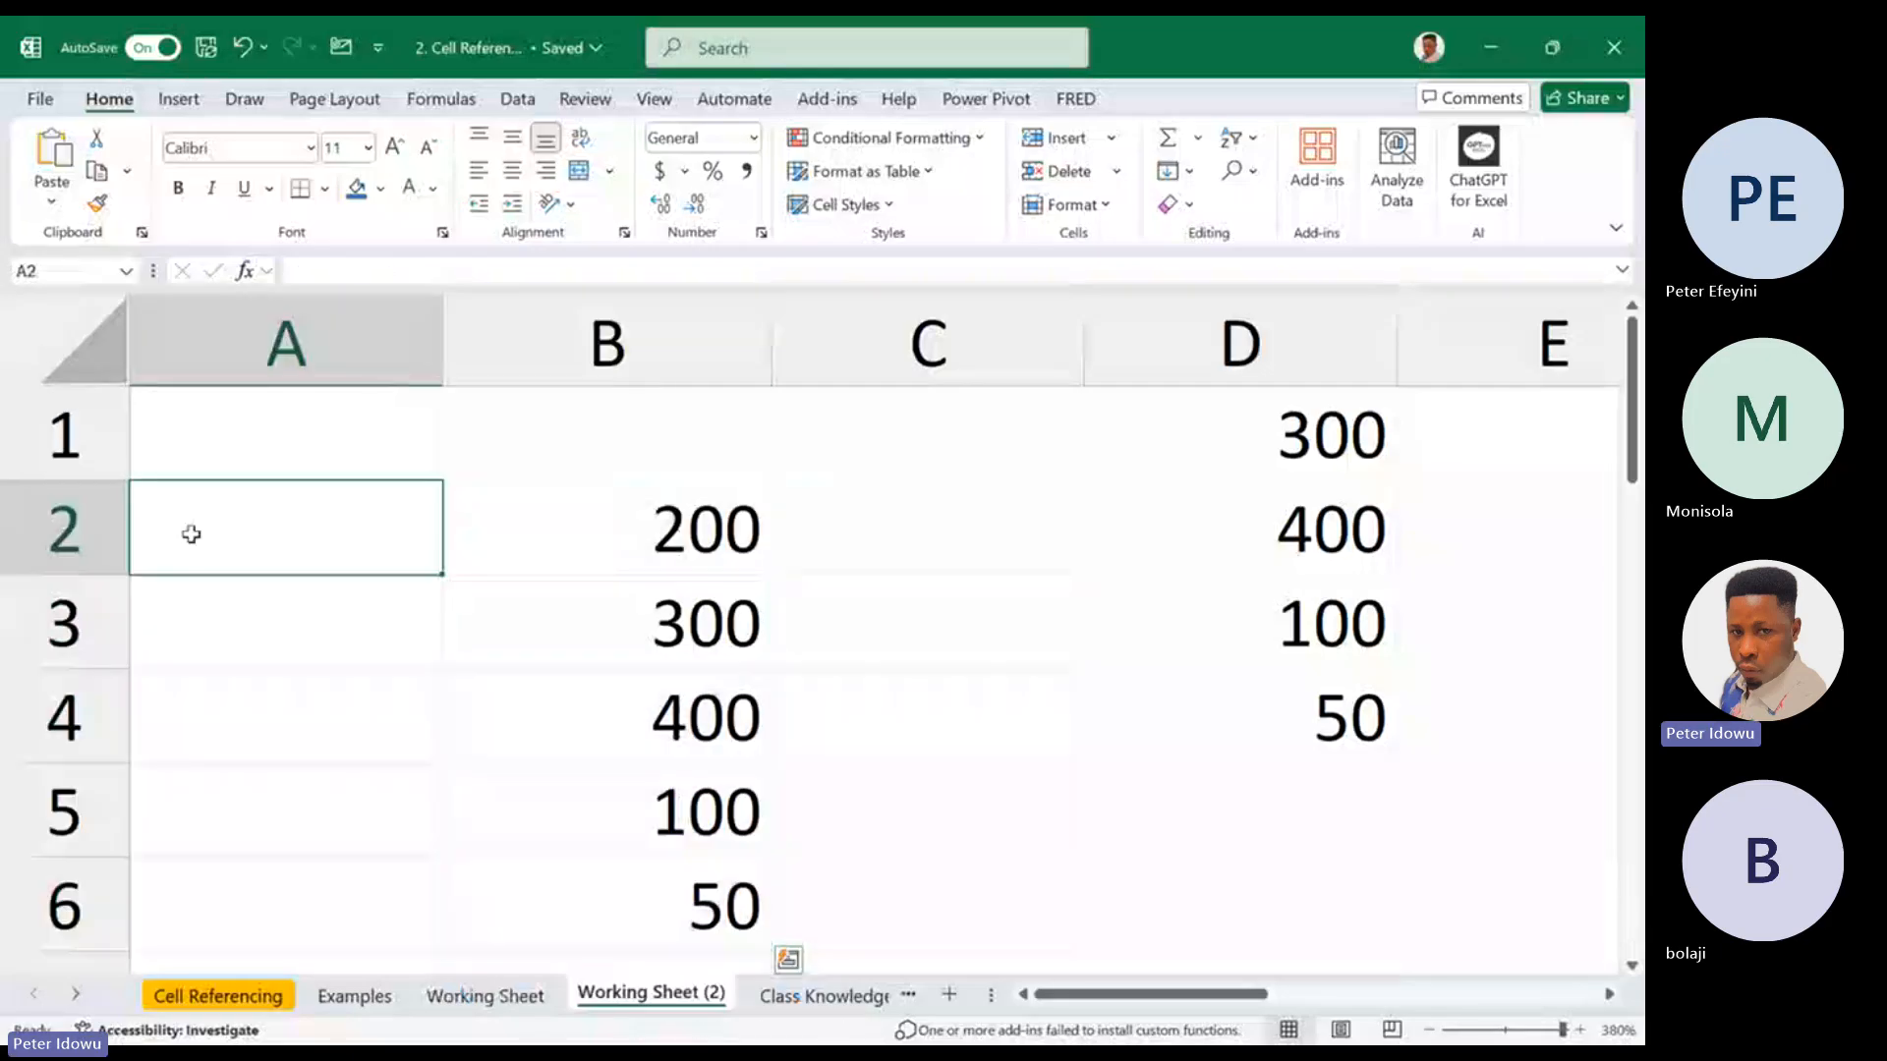
pyautogui.hotkey('ctrl', 'a')
pyautogui.click(589, 416)
pyautogui.hotkey('ctrl', 'a')
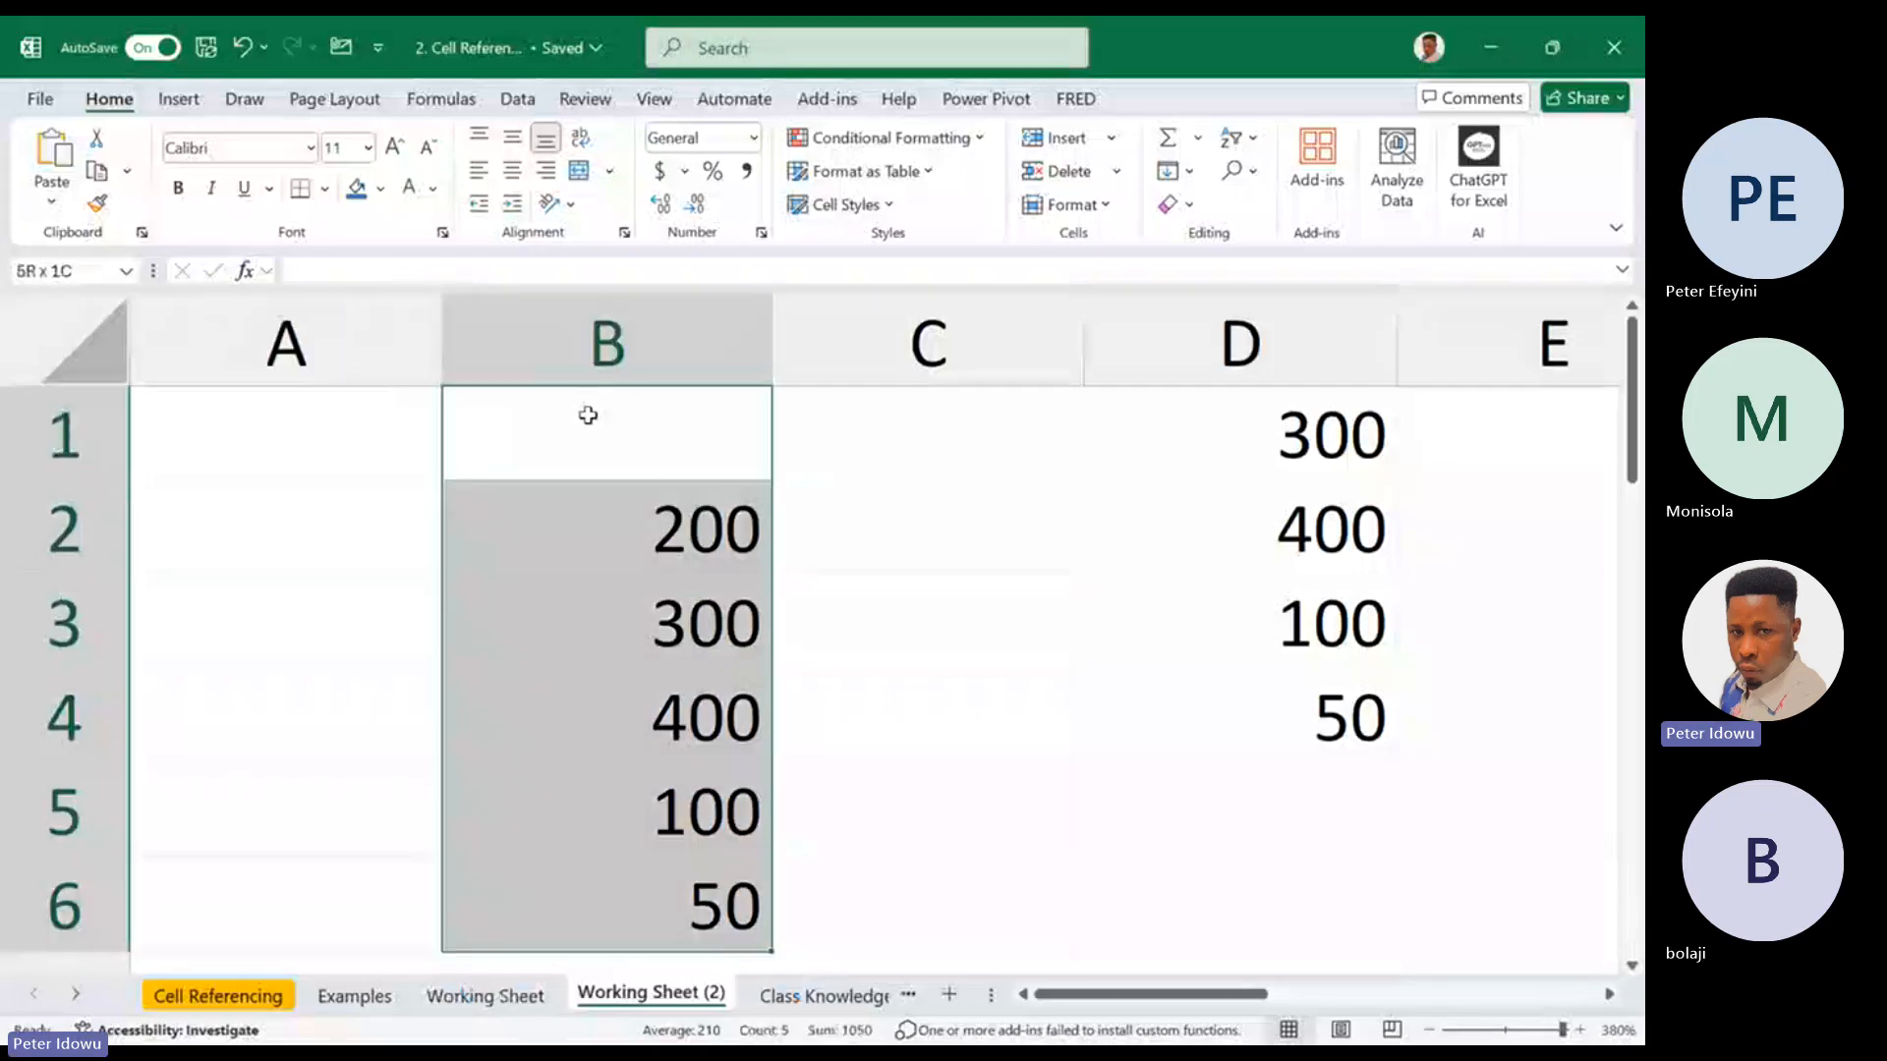
pyautogui.click(106, 436)
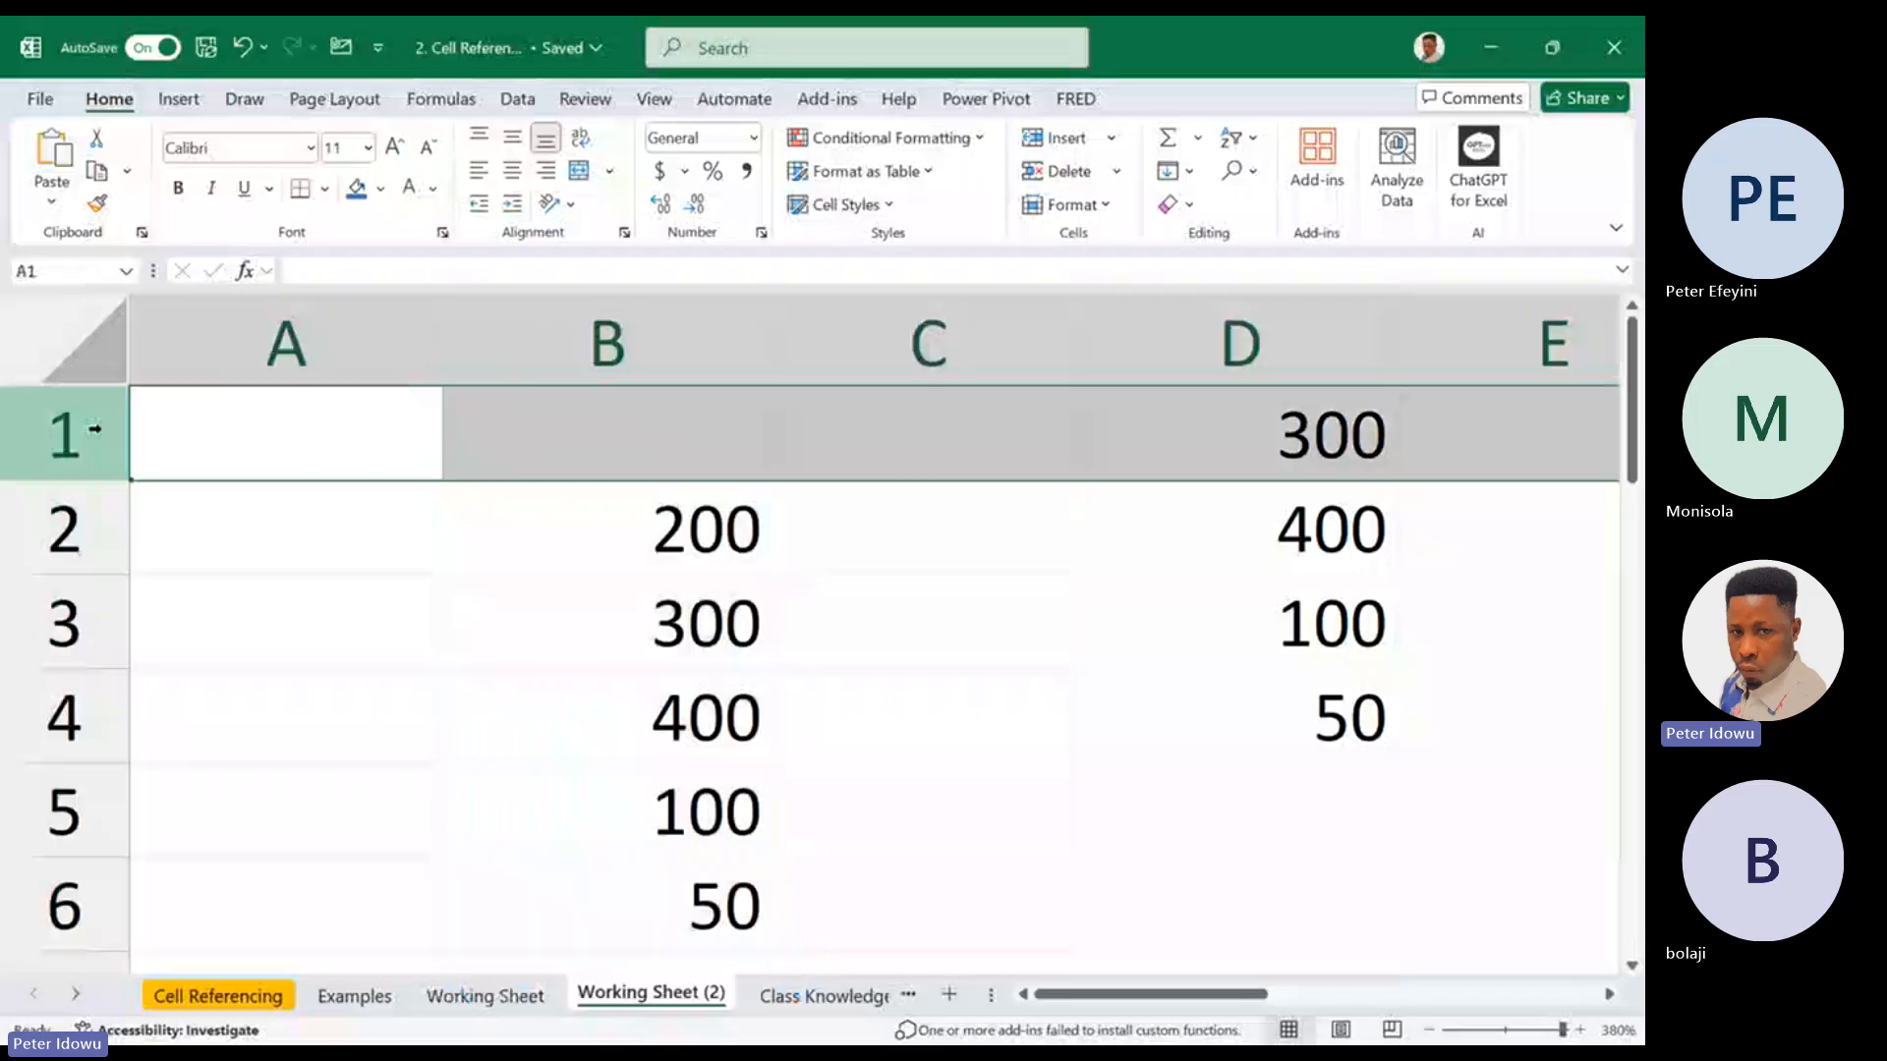
pyautogui.hotkey('ctrl', 'a')
pyautogui.rightClick(107, 438)
pyautogui.click(177, 725)
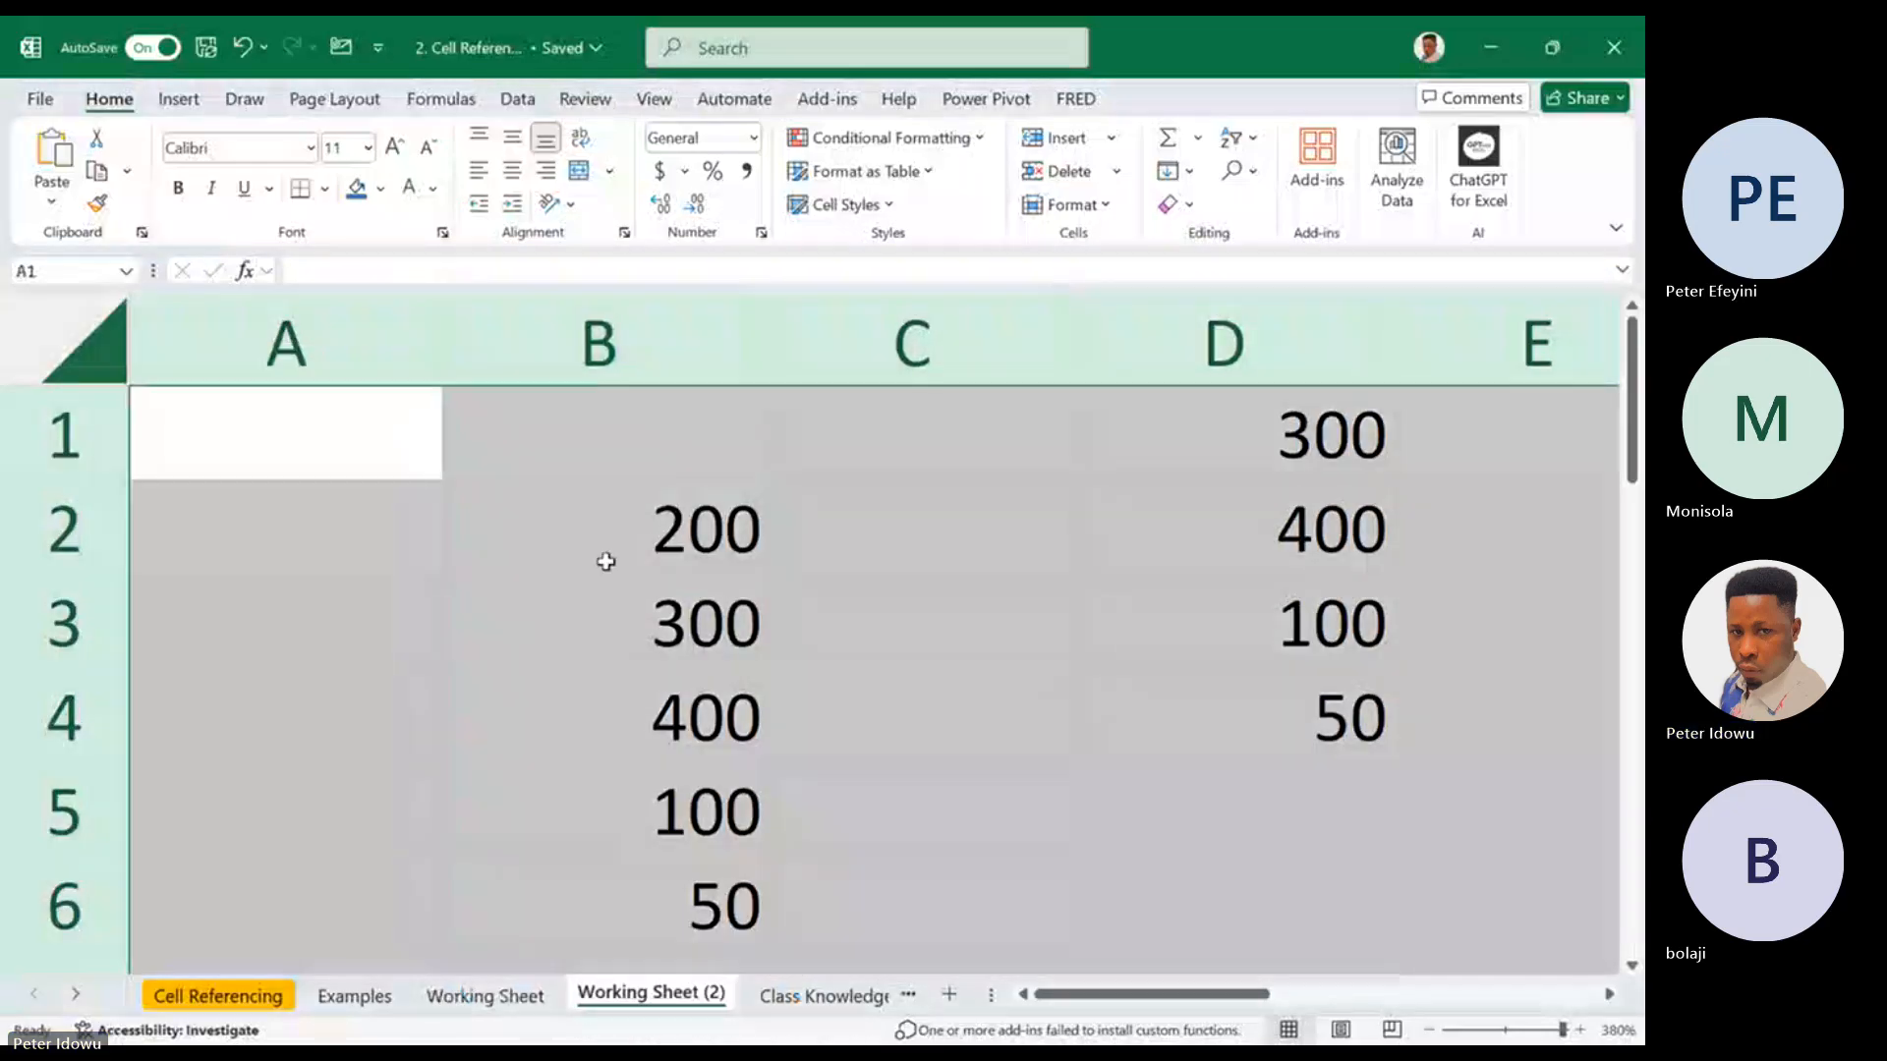
pyautogui.click(379, 455)
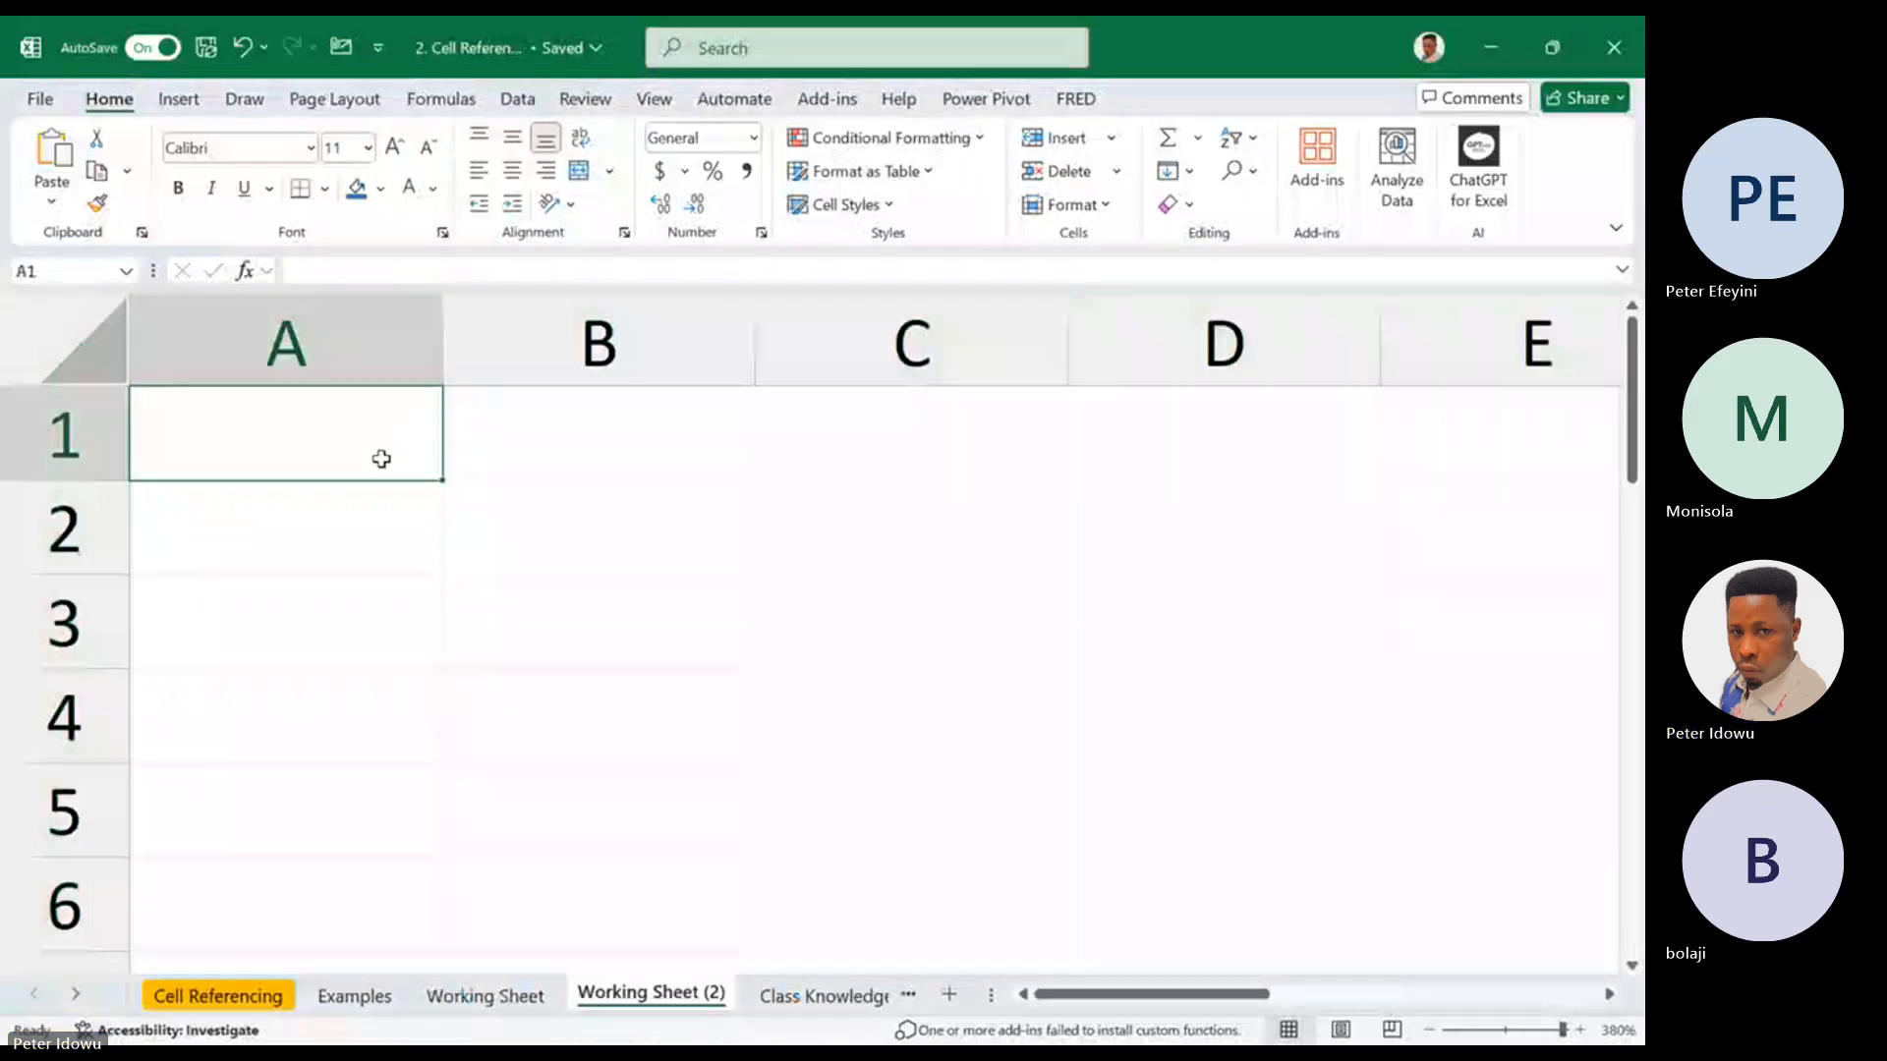
# Review the Absolute Reference entry on the Cell Referencing sheet and look at the Examples sheet
pyautogui.click(484, 995)
pyautogui.click(218, 995)
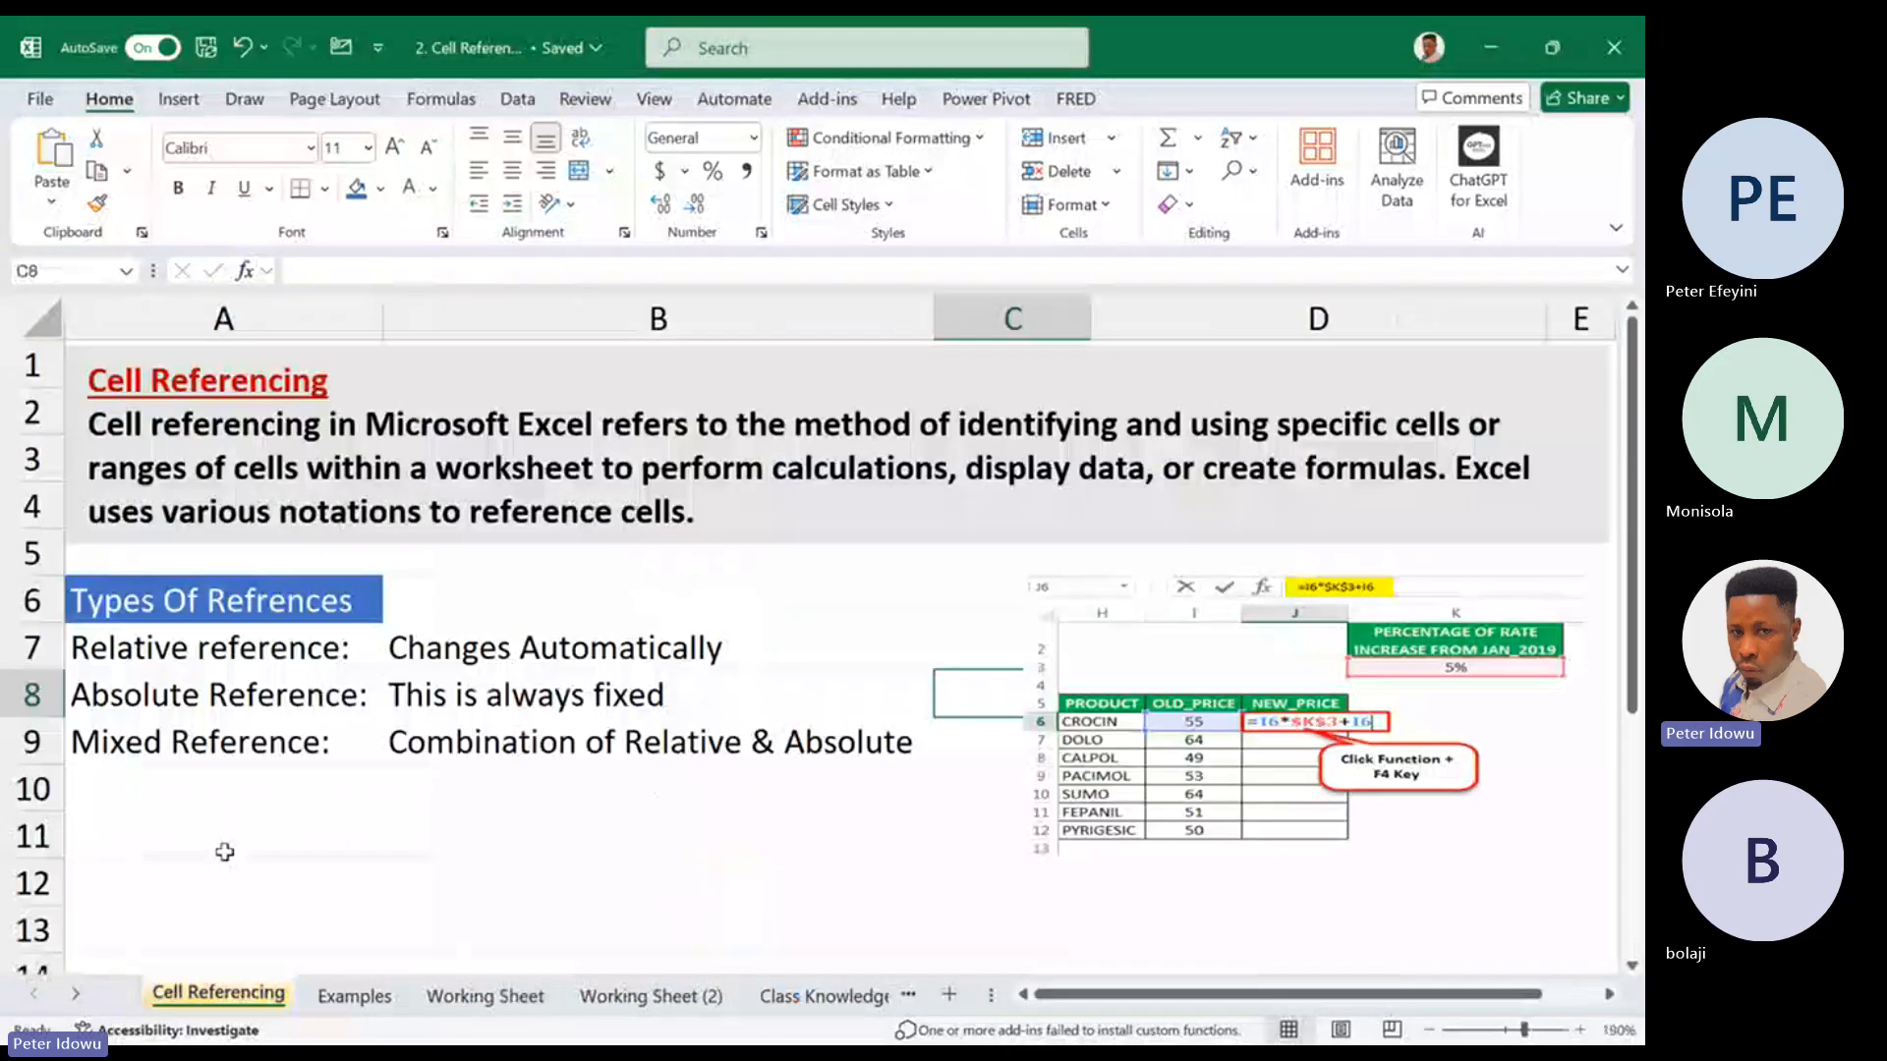
pyautogui.click(184, 696)
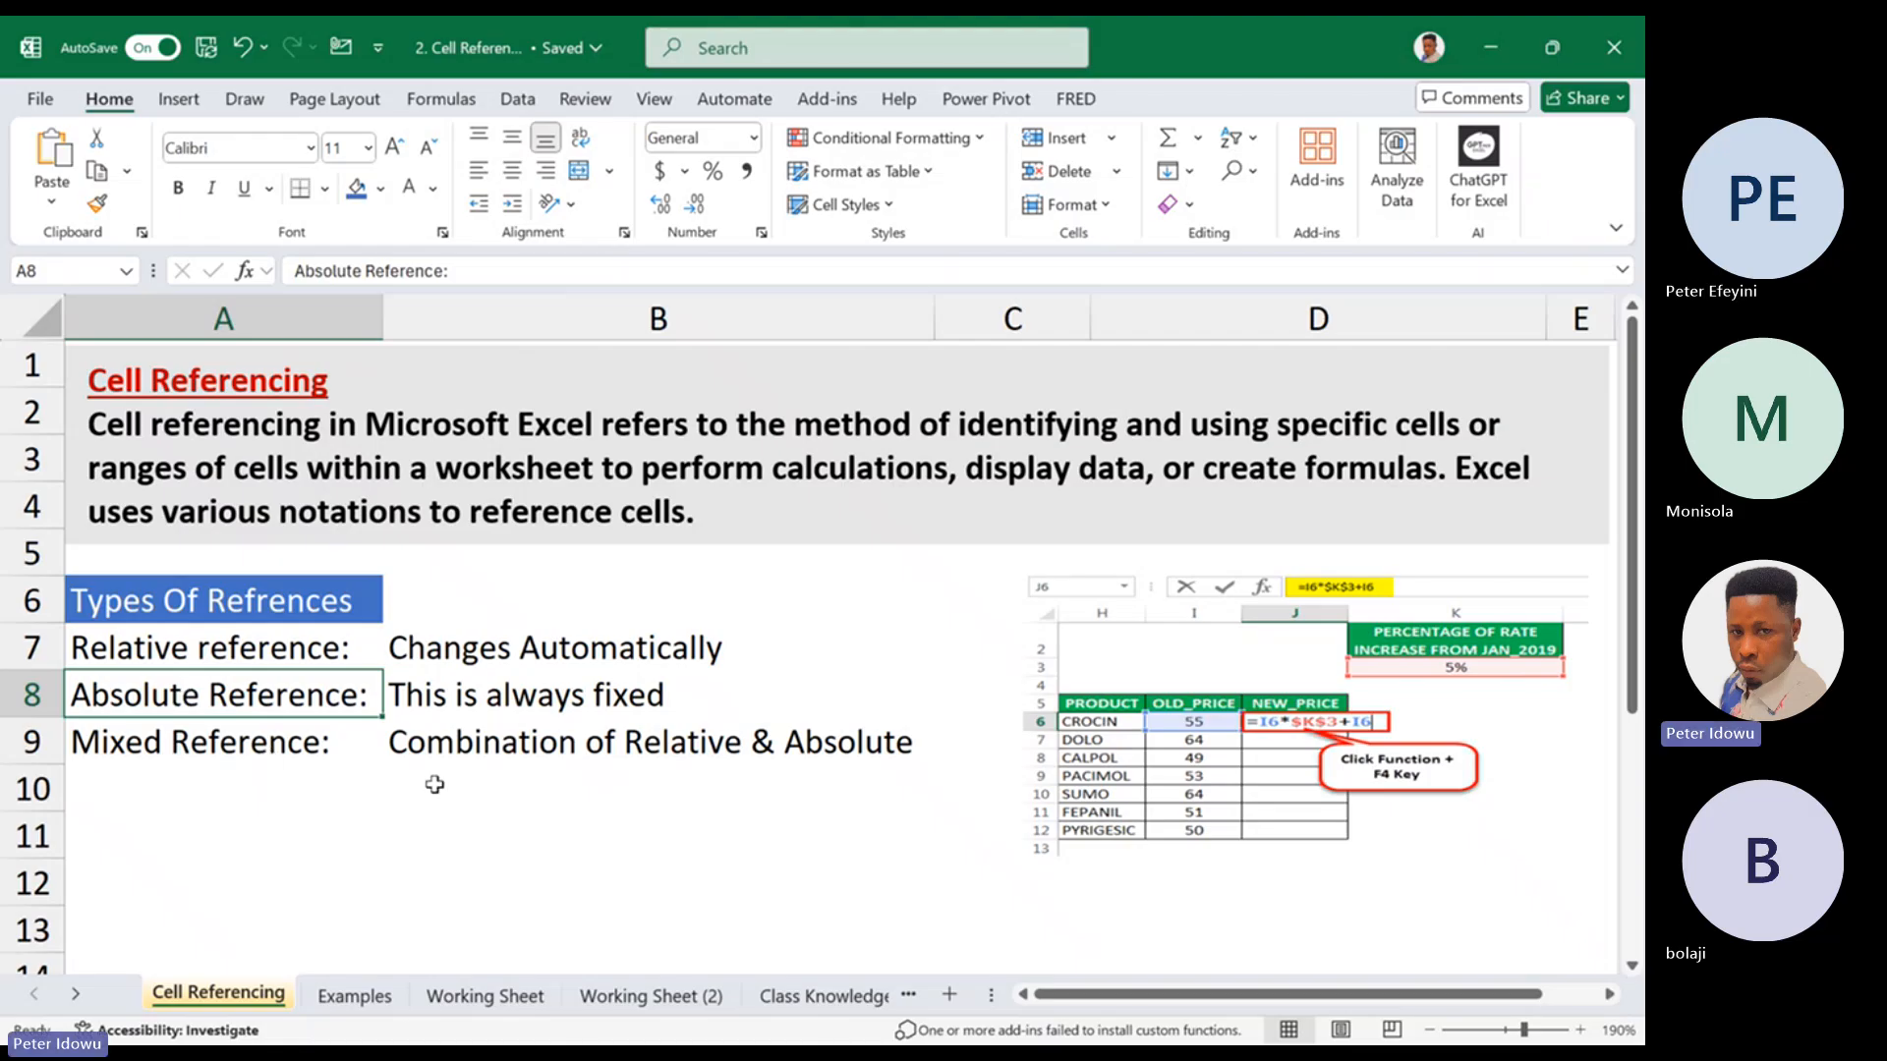
pyautogui.click(634, 995)
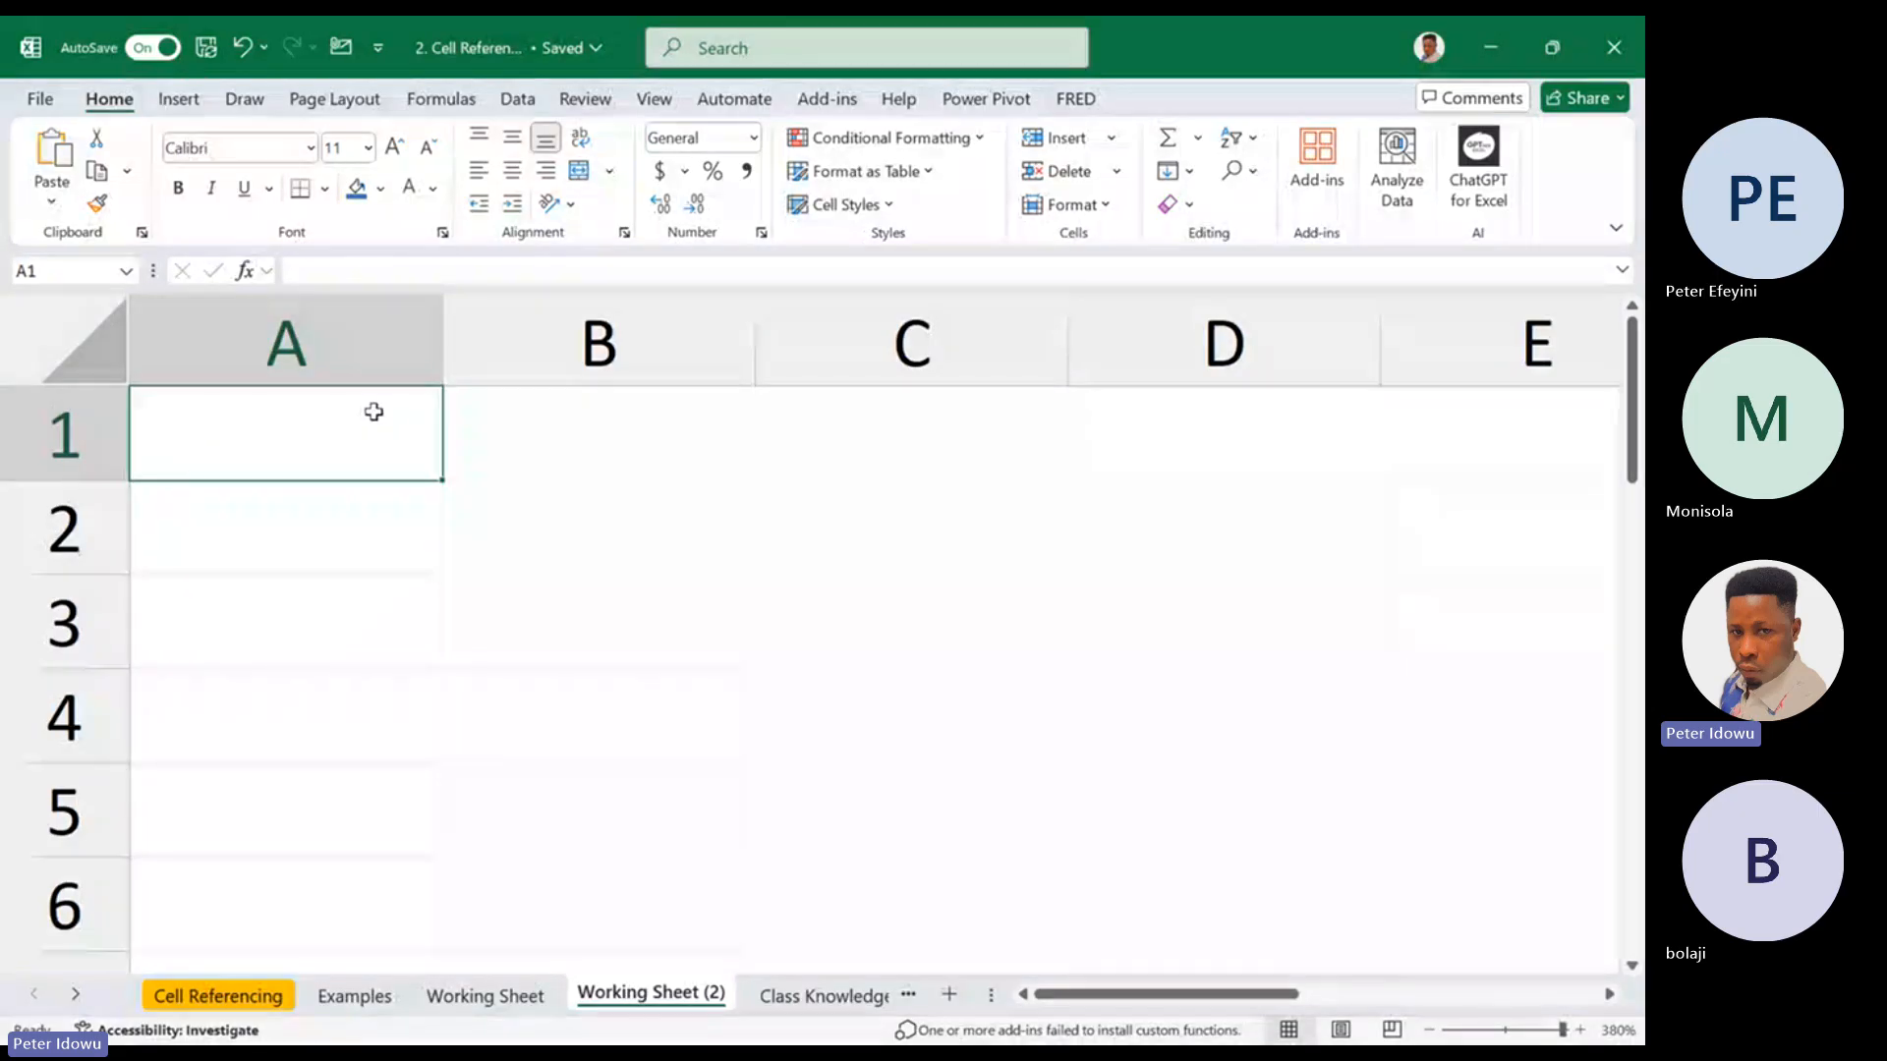
pyautogui.click(354, 994)
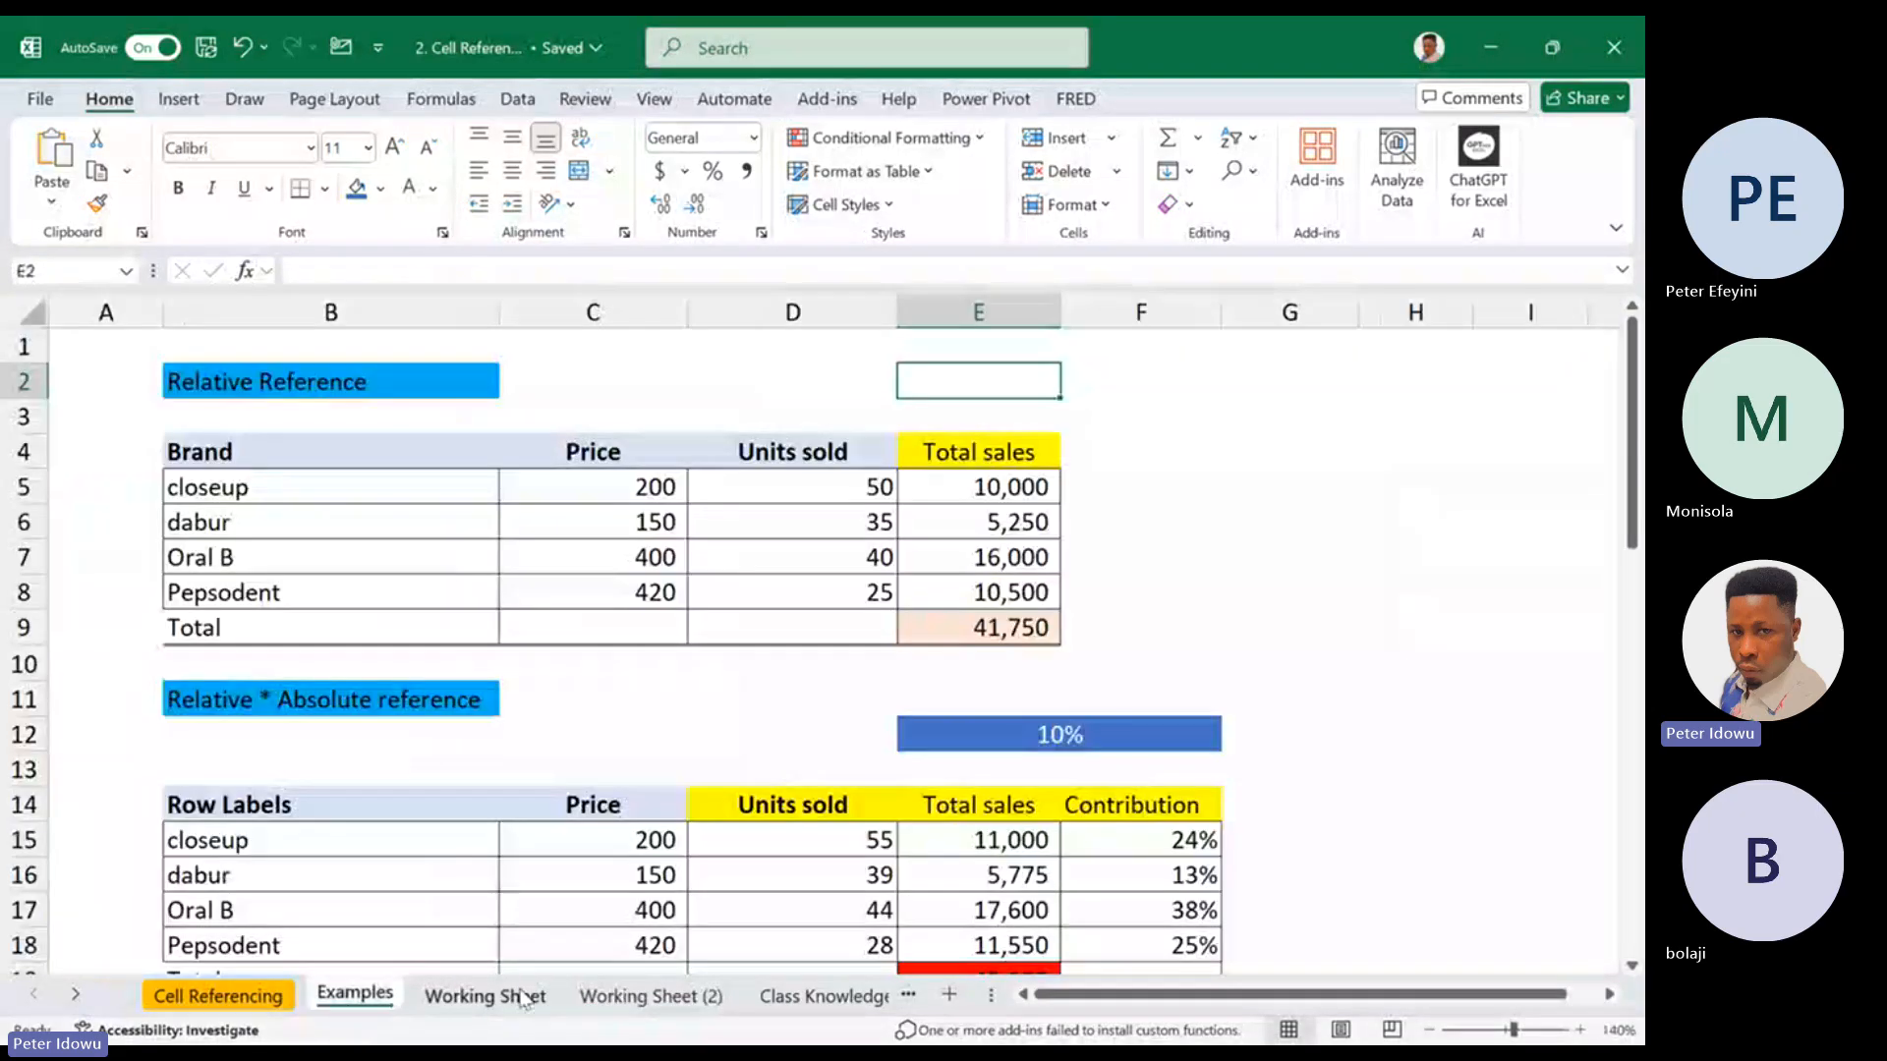
# Delete columns D through L on the Working Sheet, keeping the sample values in column B
pyautogui.click(520, 996)
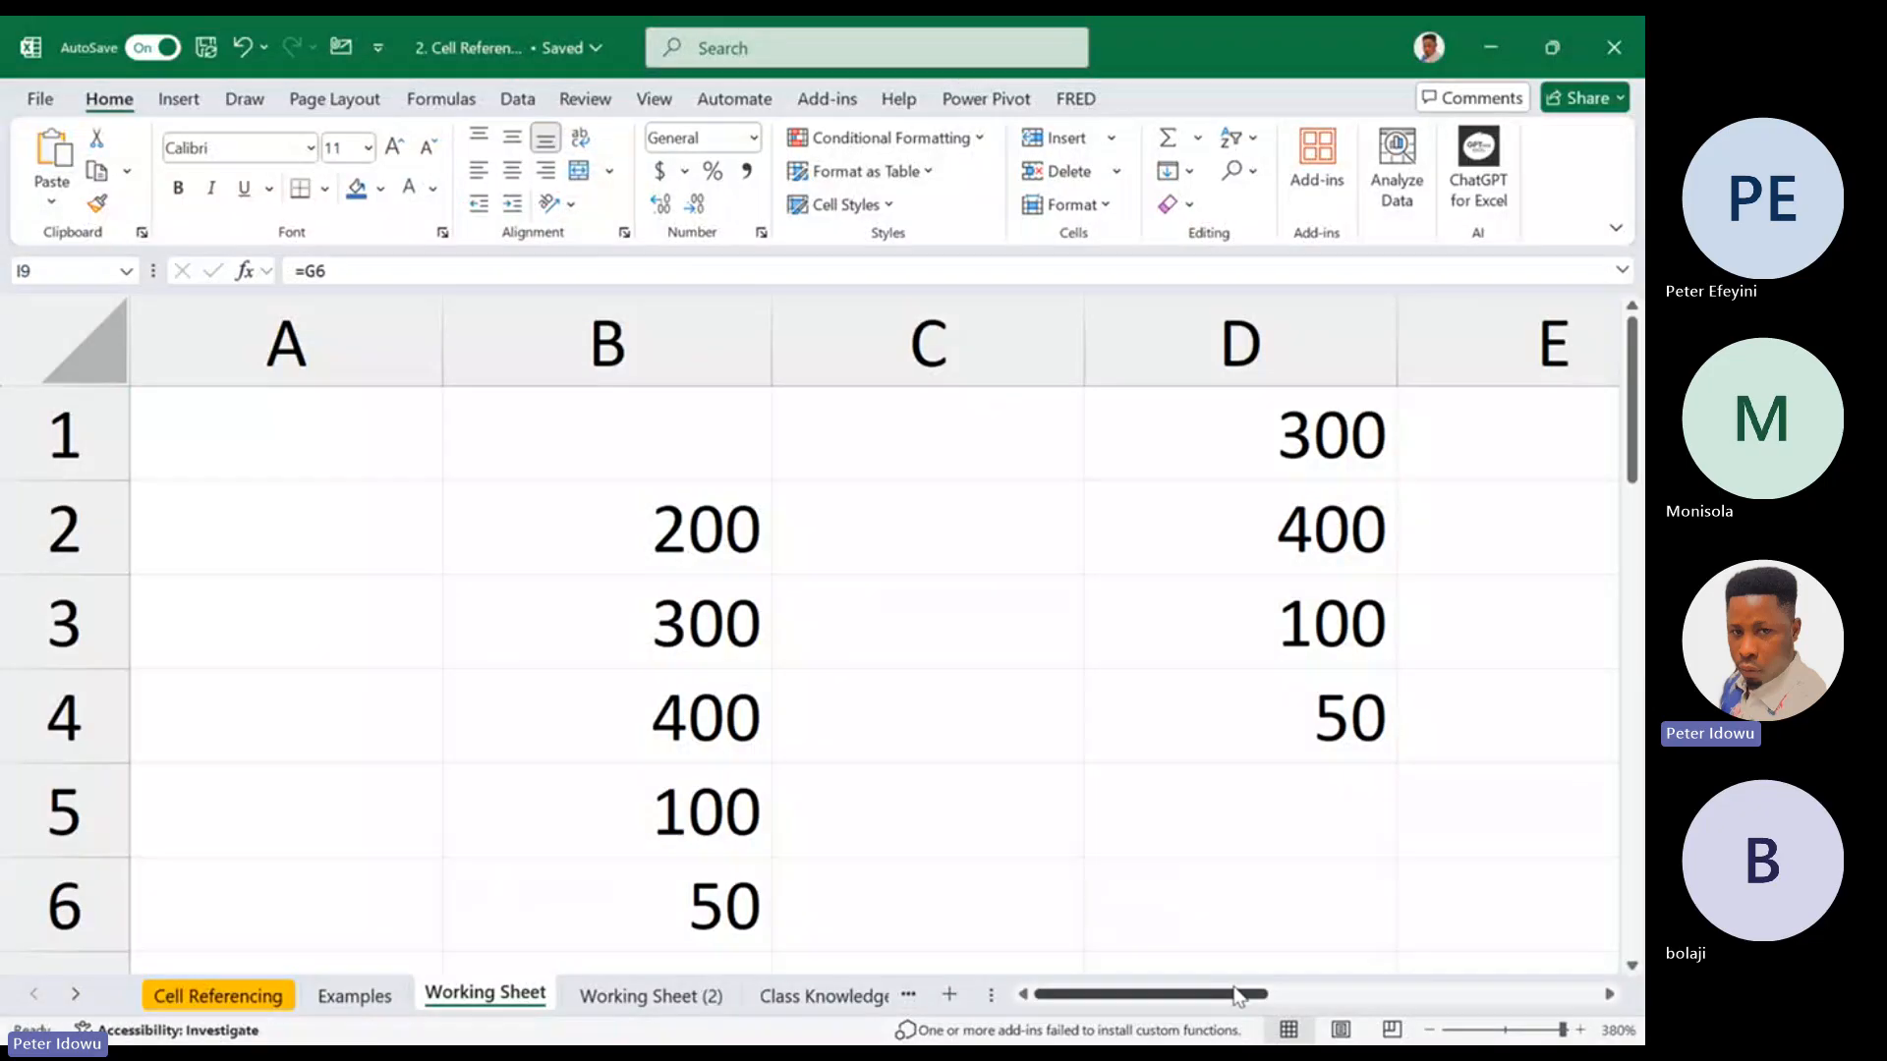
pyautogui.moveTo(1237, 997); pyautogui.dragTo(1267, 1002)
pyautogui.moveTo(987, 346); pyautogui.dragTo(1534, 367)
pyautogui.rightClick(1534, 366)
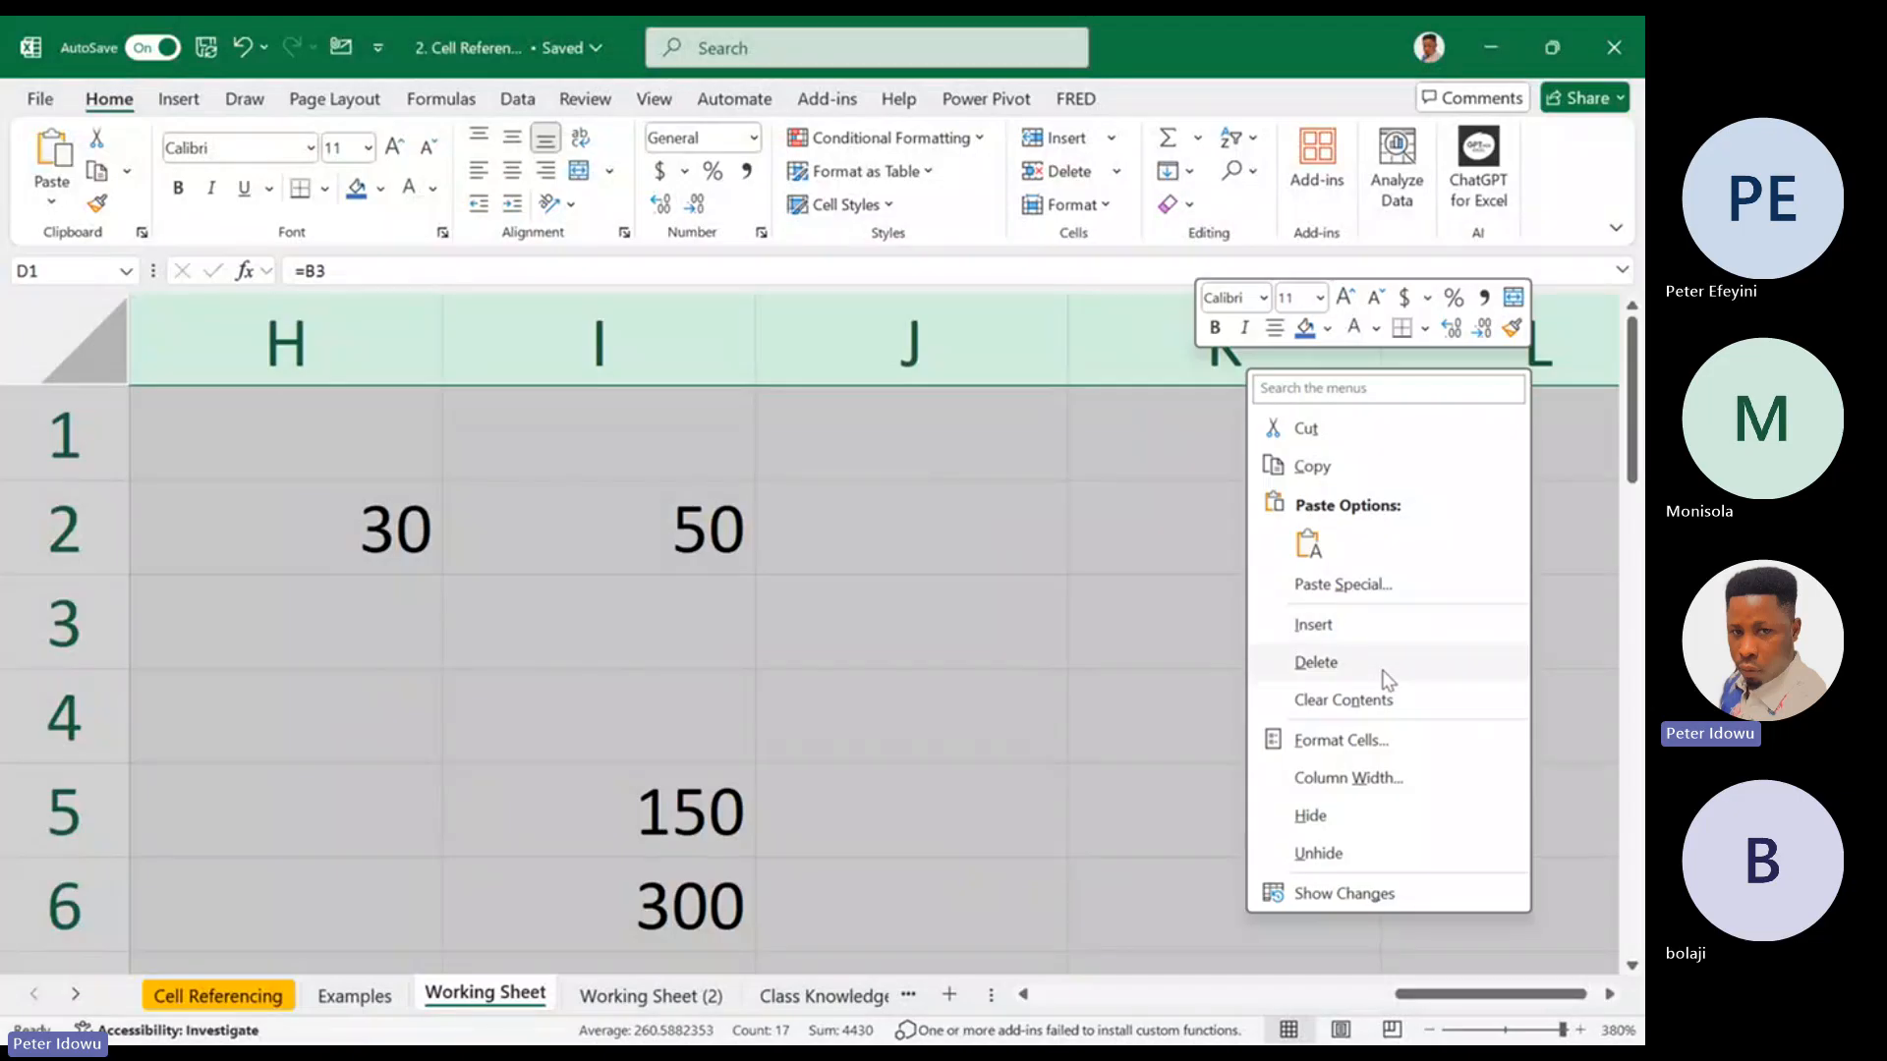
pyautogui.click(1383, 677)
pyautogui.moveTo(1633, 433)
pyautogui.mouseDown()
pyautogui.moveTo(1635, 457)
pyautogui.moveTo(1635, 432)
pyautogui.mouseUp()
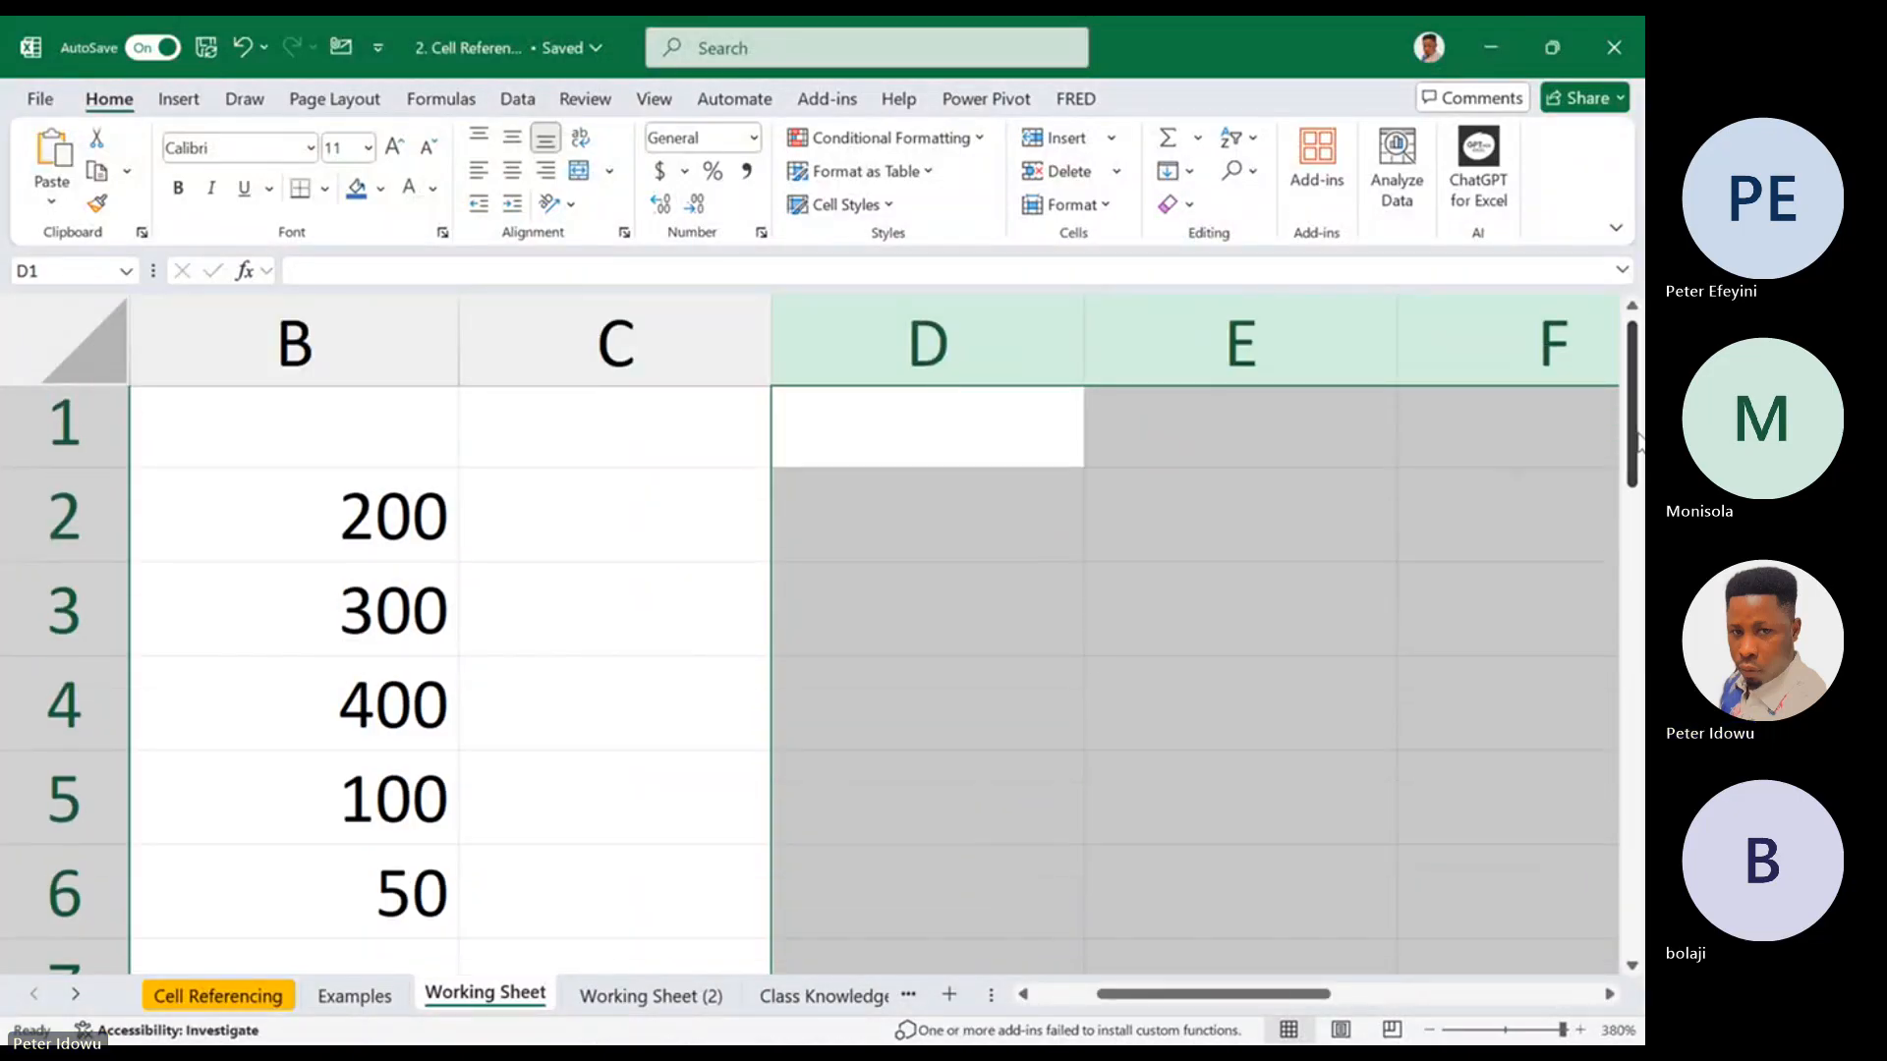
# Enter the formula =B2 in cell D2 and fill it down to D6
pyautogui.click(924, 500)
pyautogui.write('=')
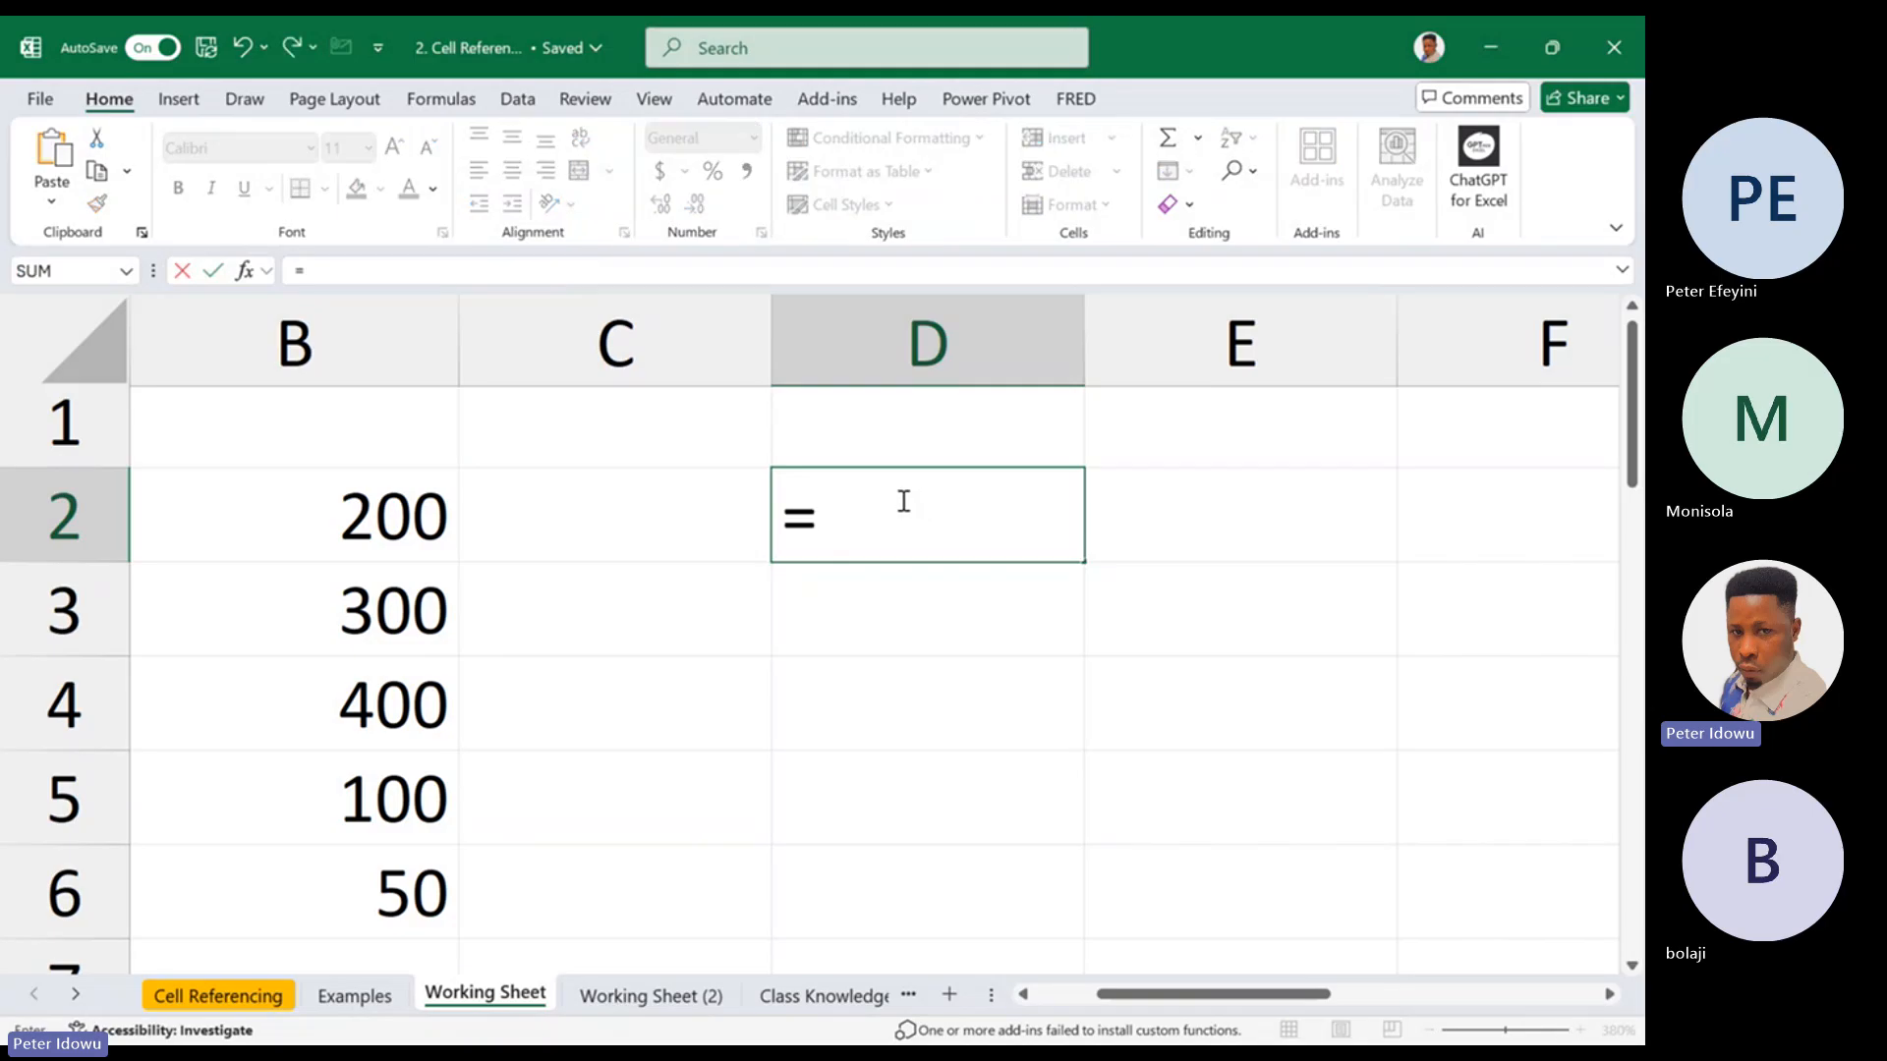
pyautogui.click(410, 526)
pyautogui.press('Return')
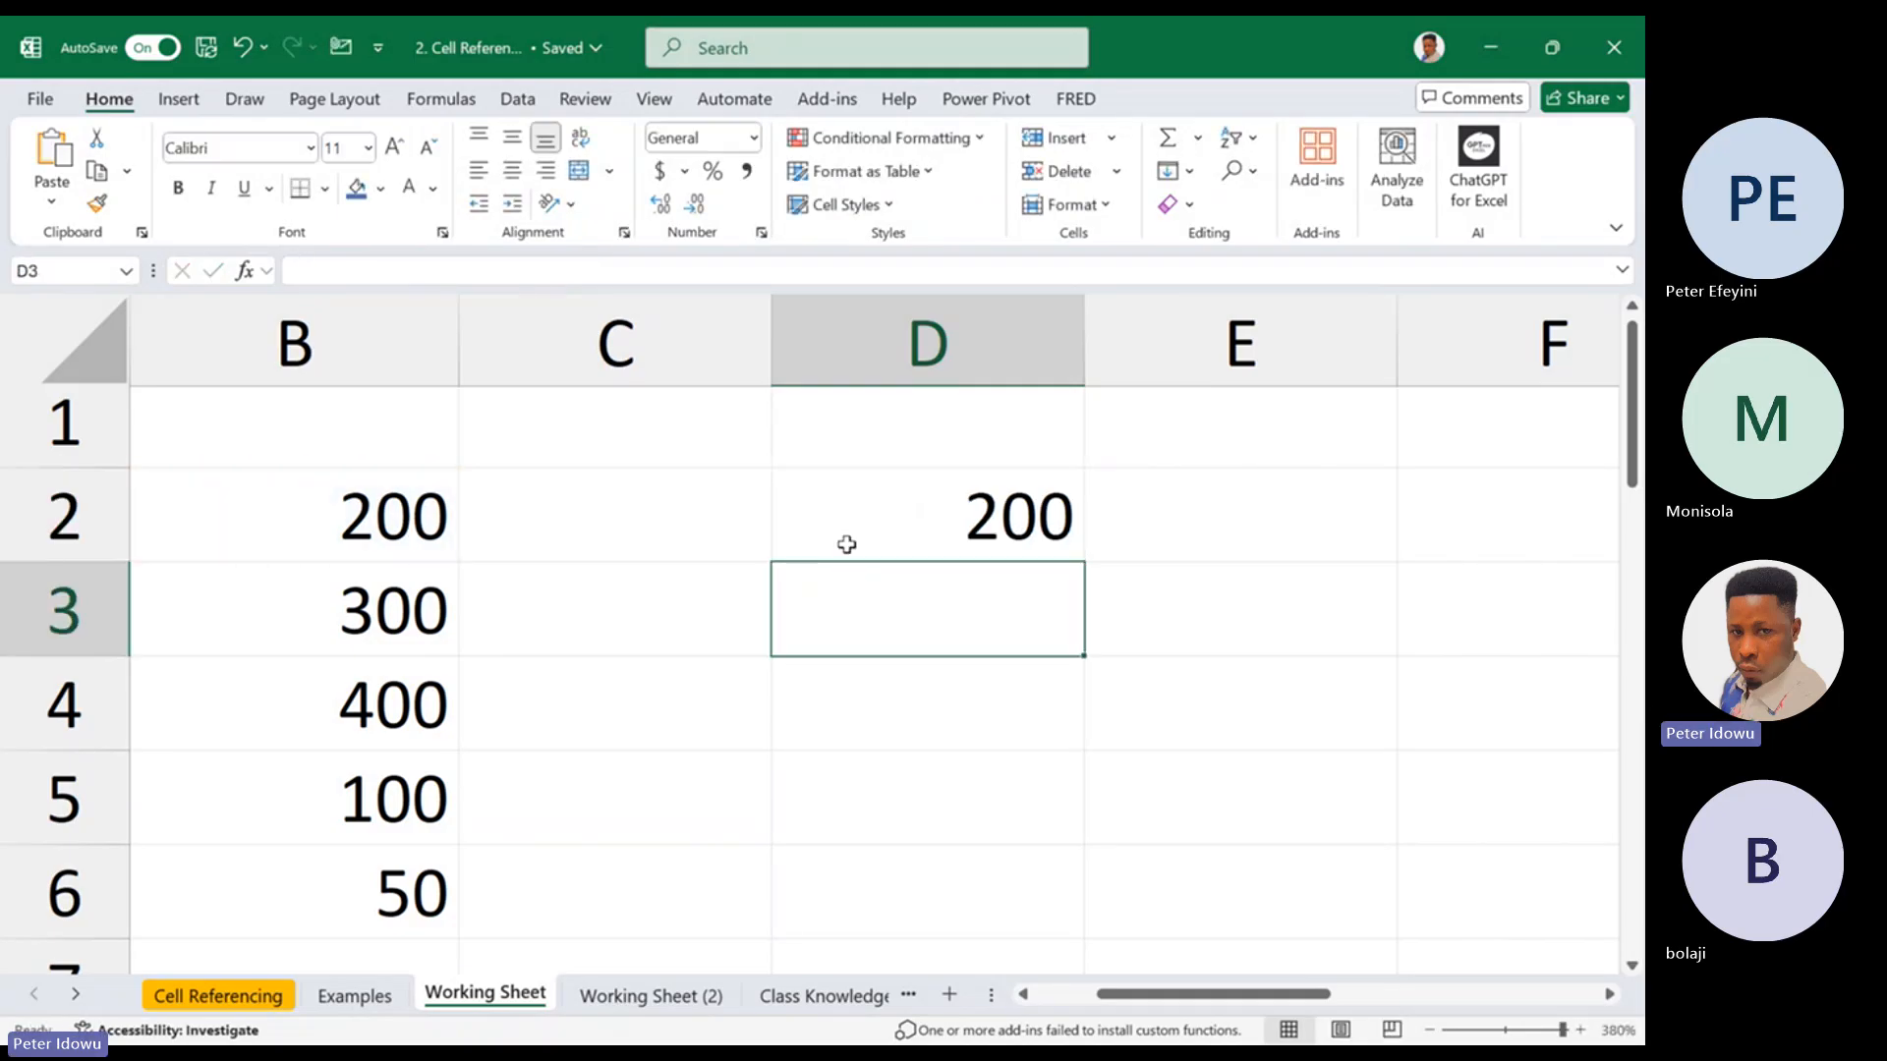
pyautogui.click(917, 527)
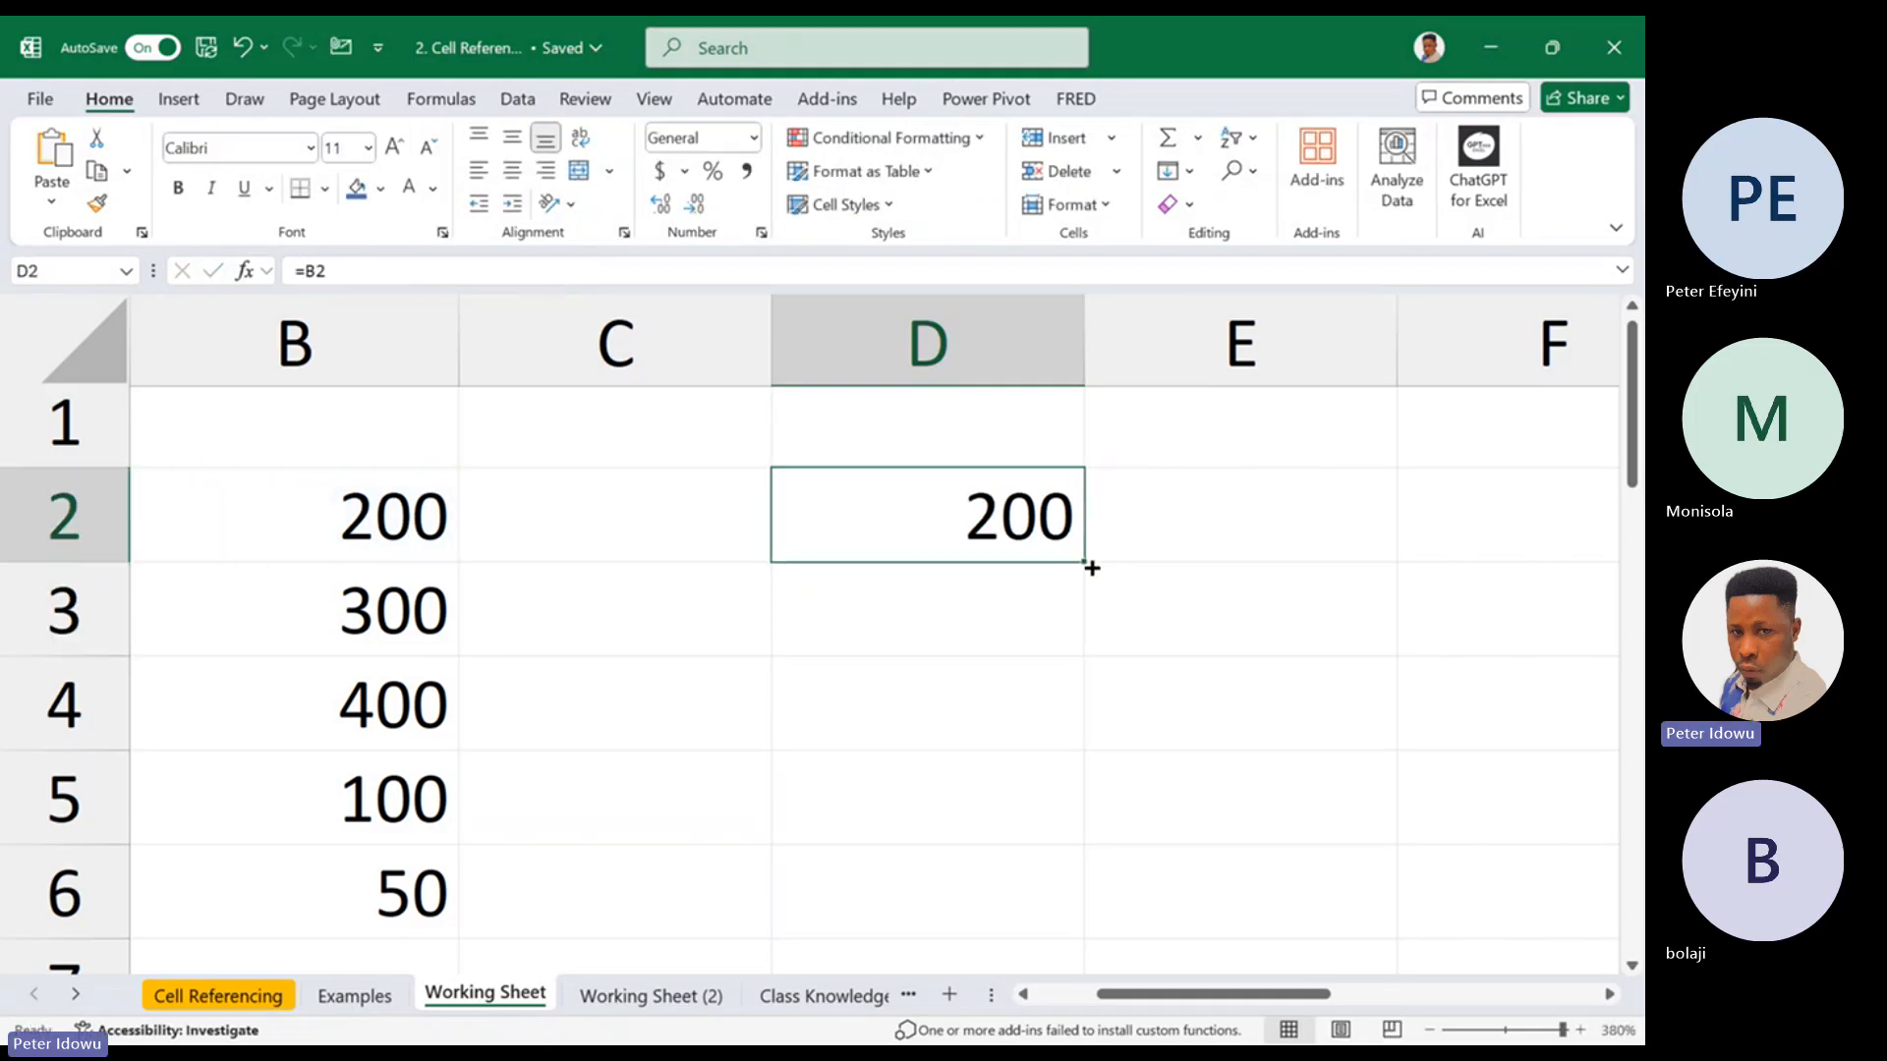
pyautogui.moveTo(1085, 563); pyautogui.dragTo(1012, 924)
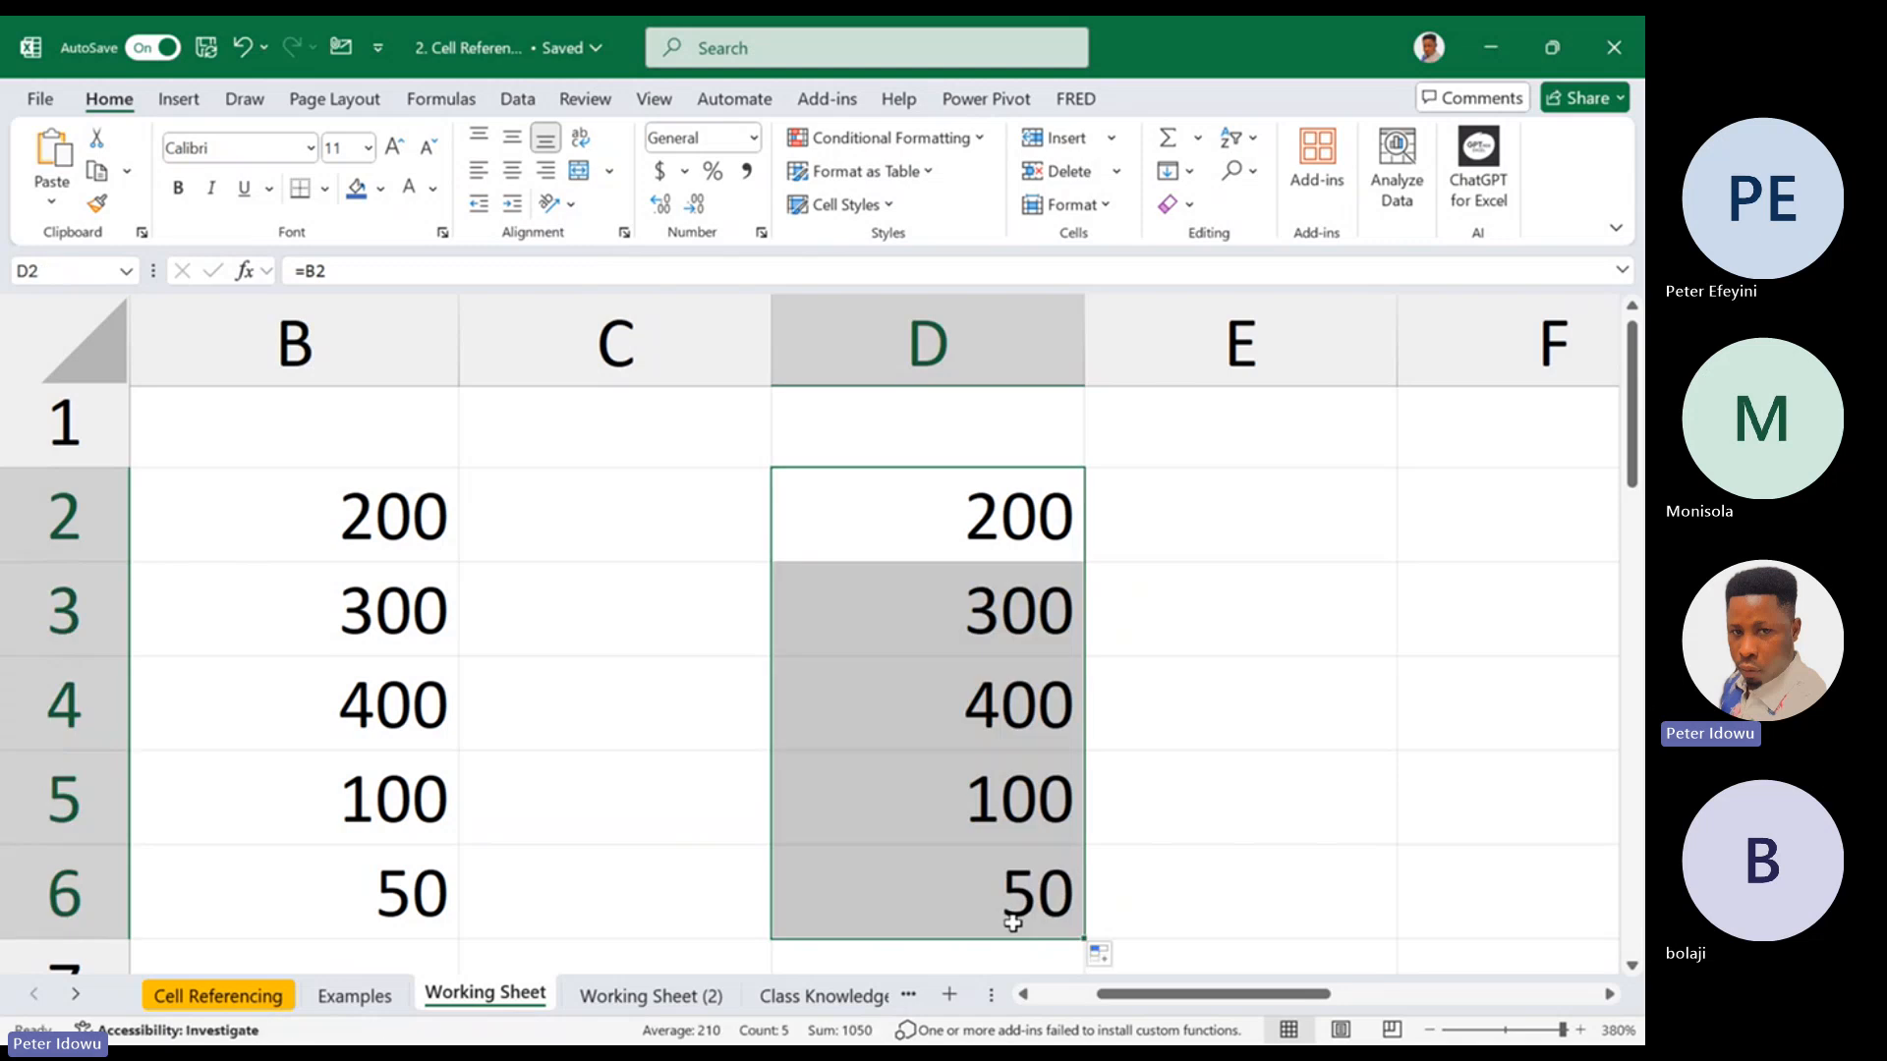
pyautogui.click(1302, 492)
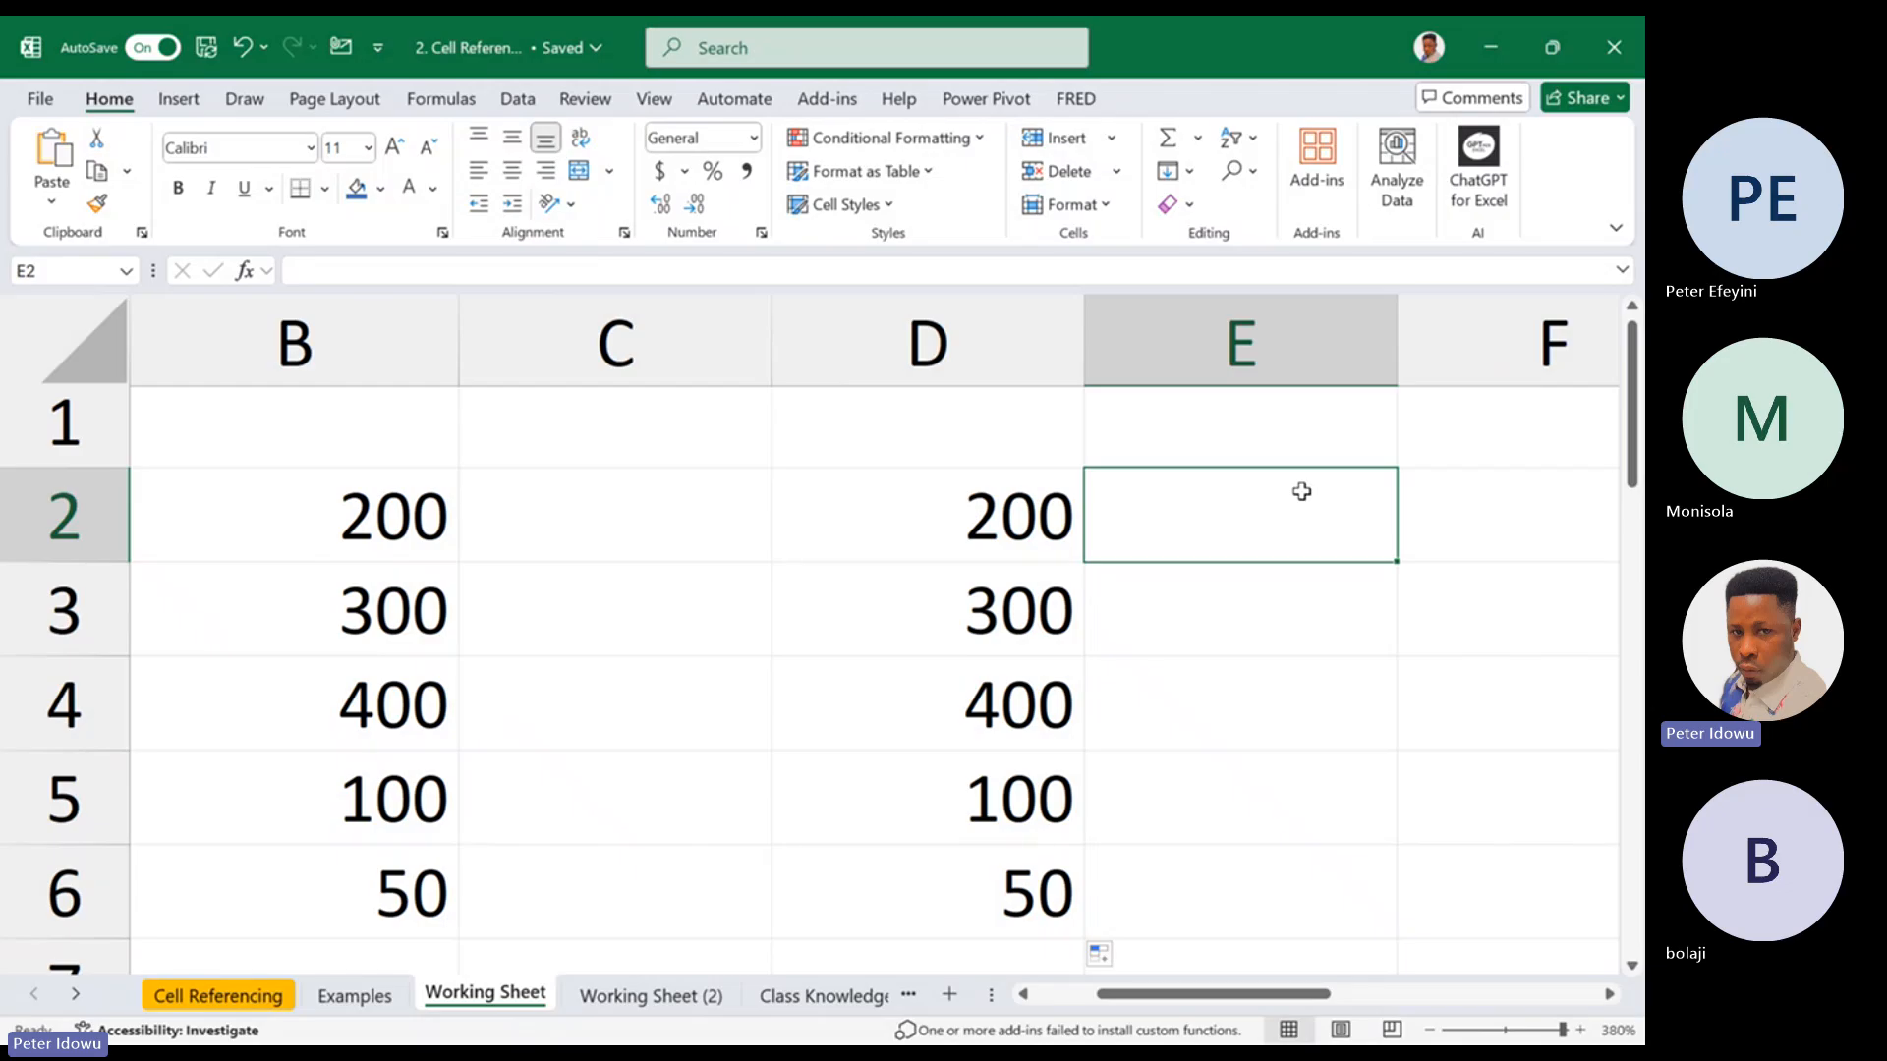
# Enter the absolute reference formula =$B$2 in cell E2 of the Working Sheet
pyautogui.write('=')
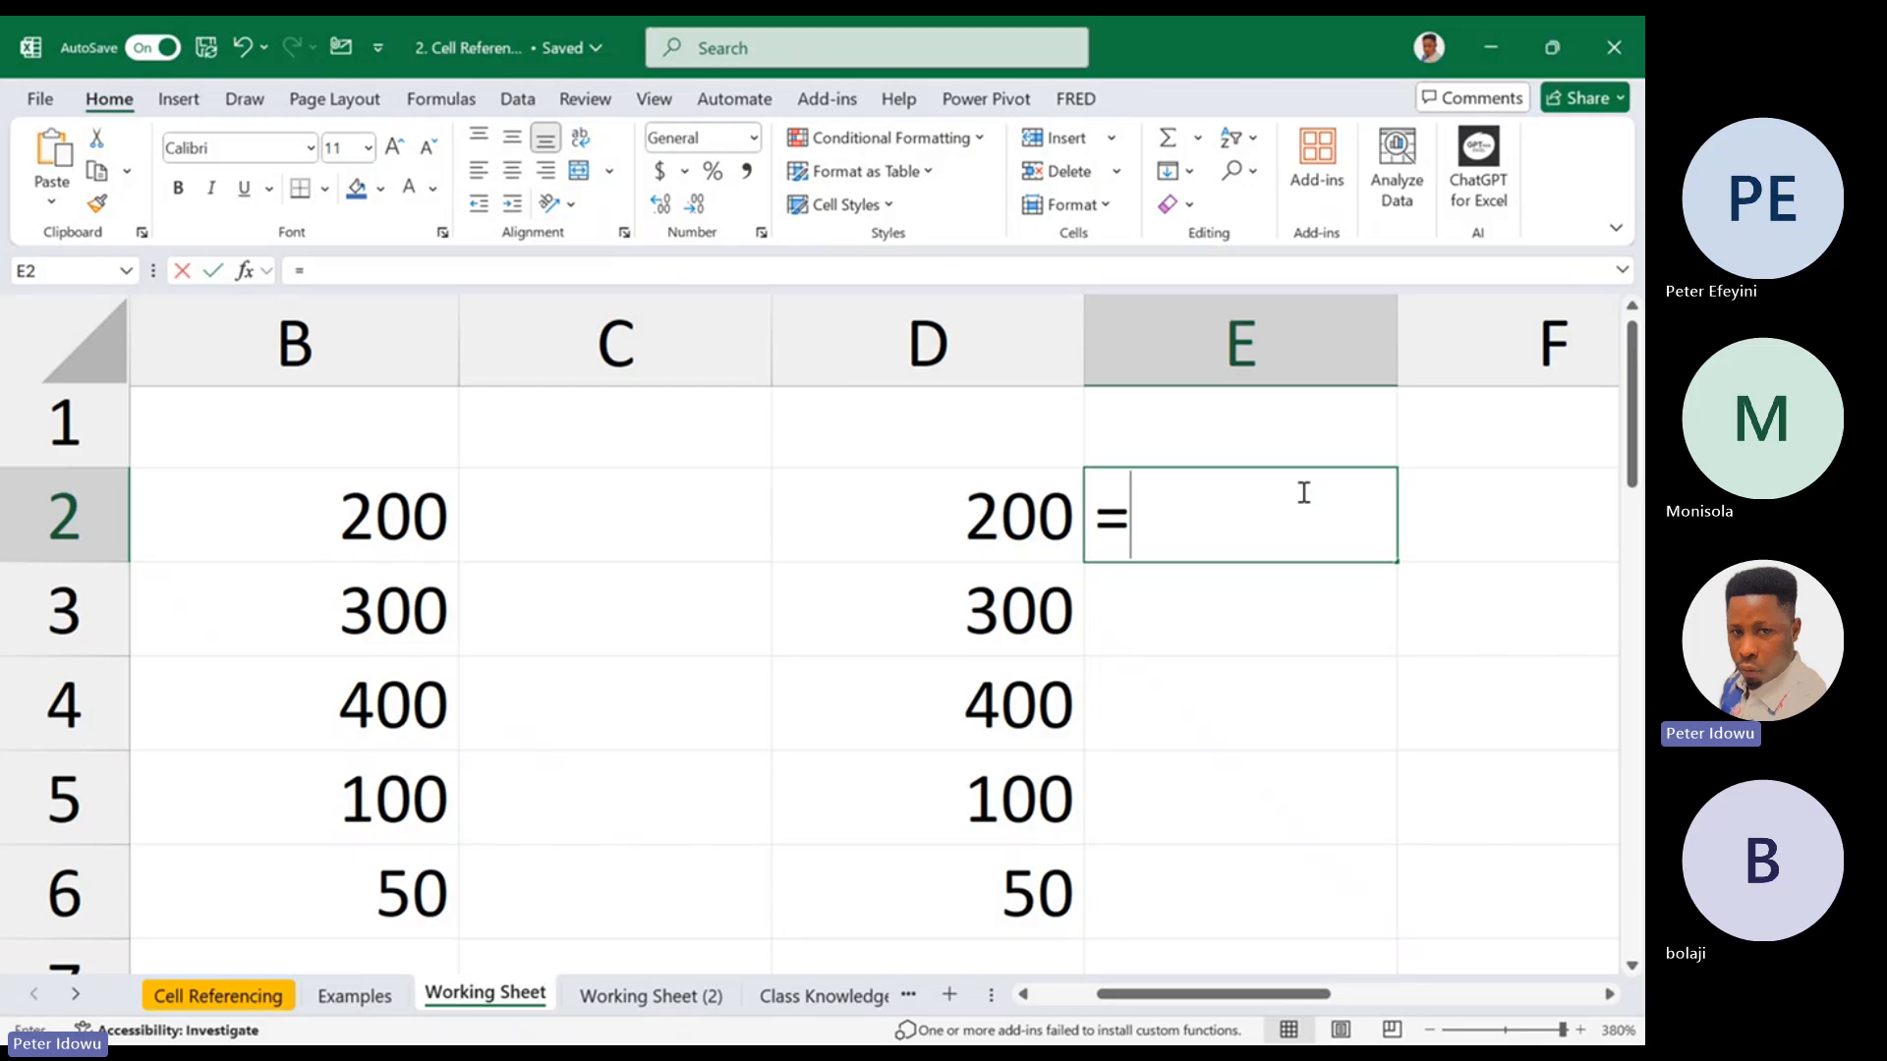
pyautogui.click(417, 533)
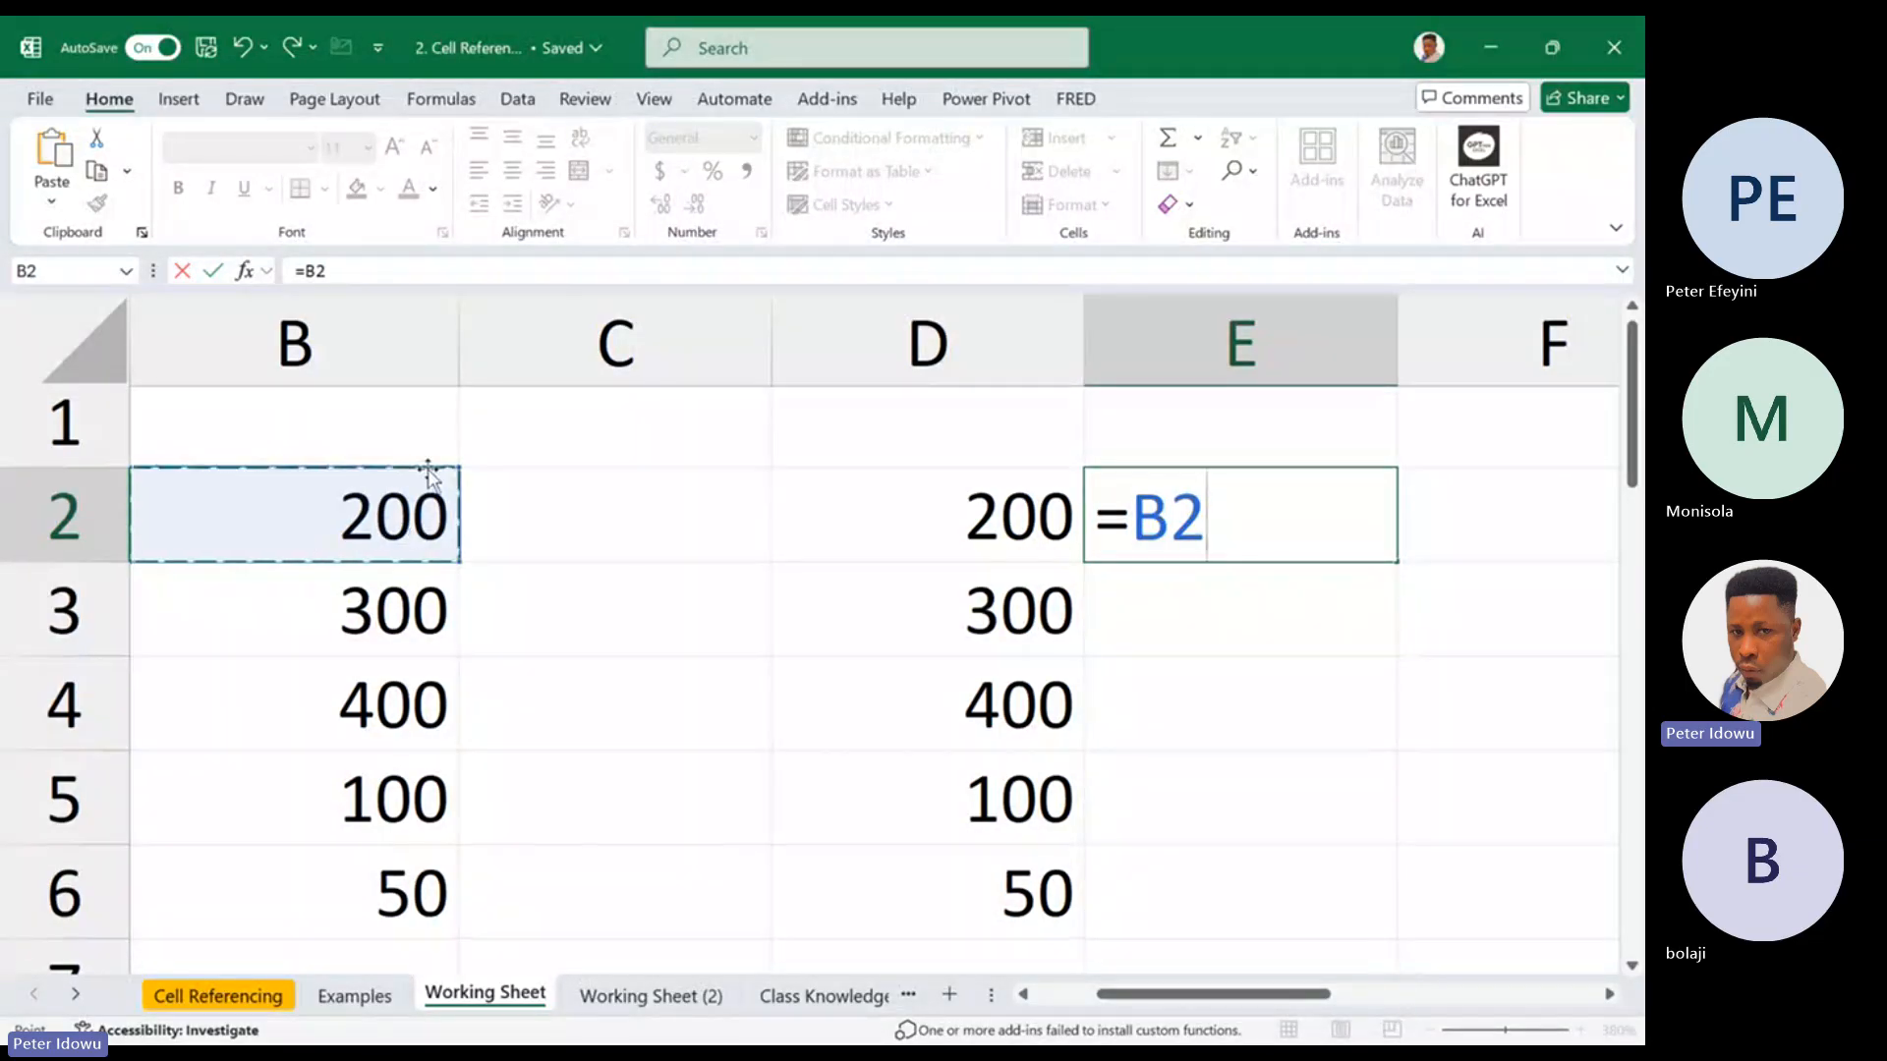
pyautogui.click(1131, 520)
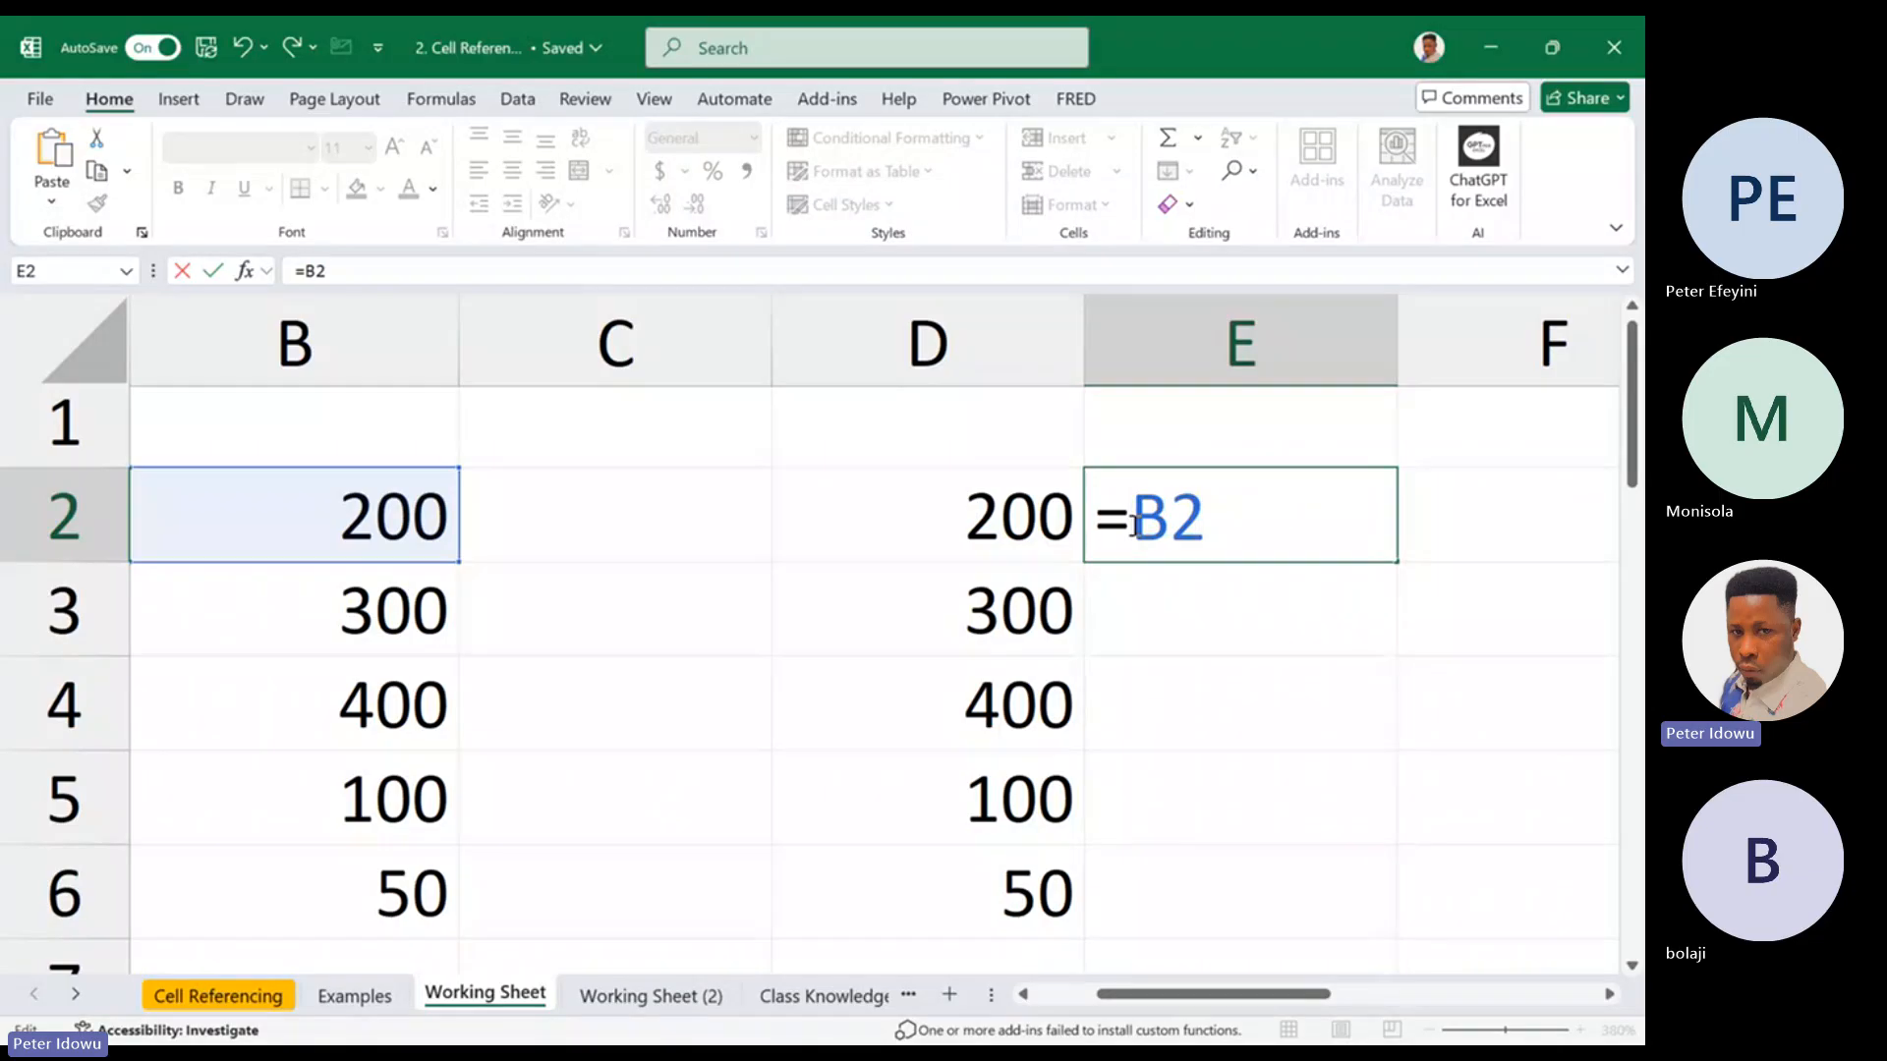
pyautogui.write('$B')
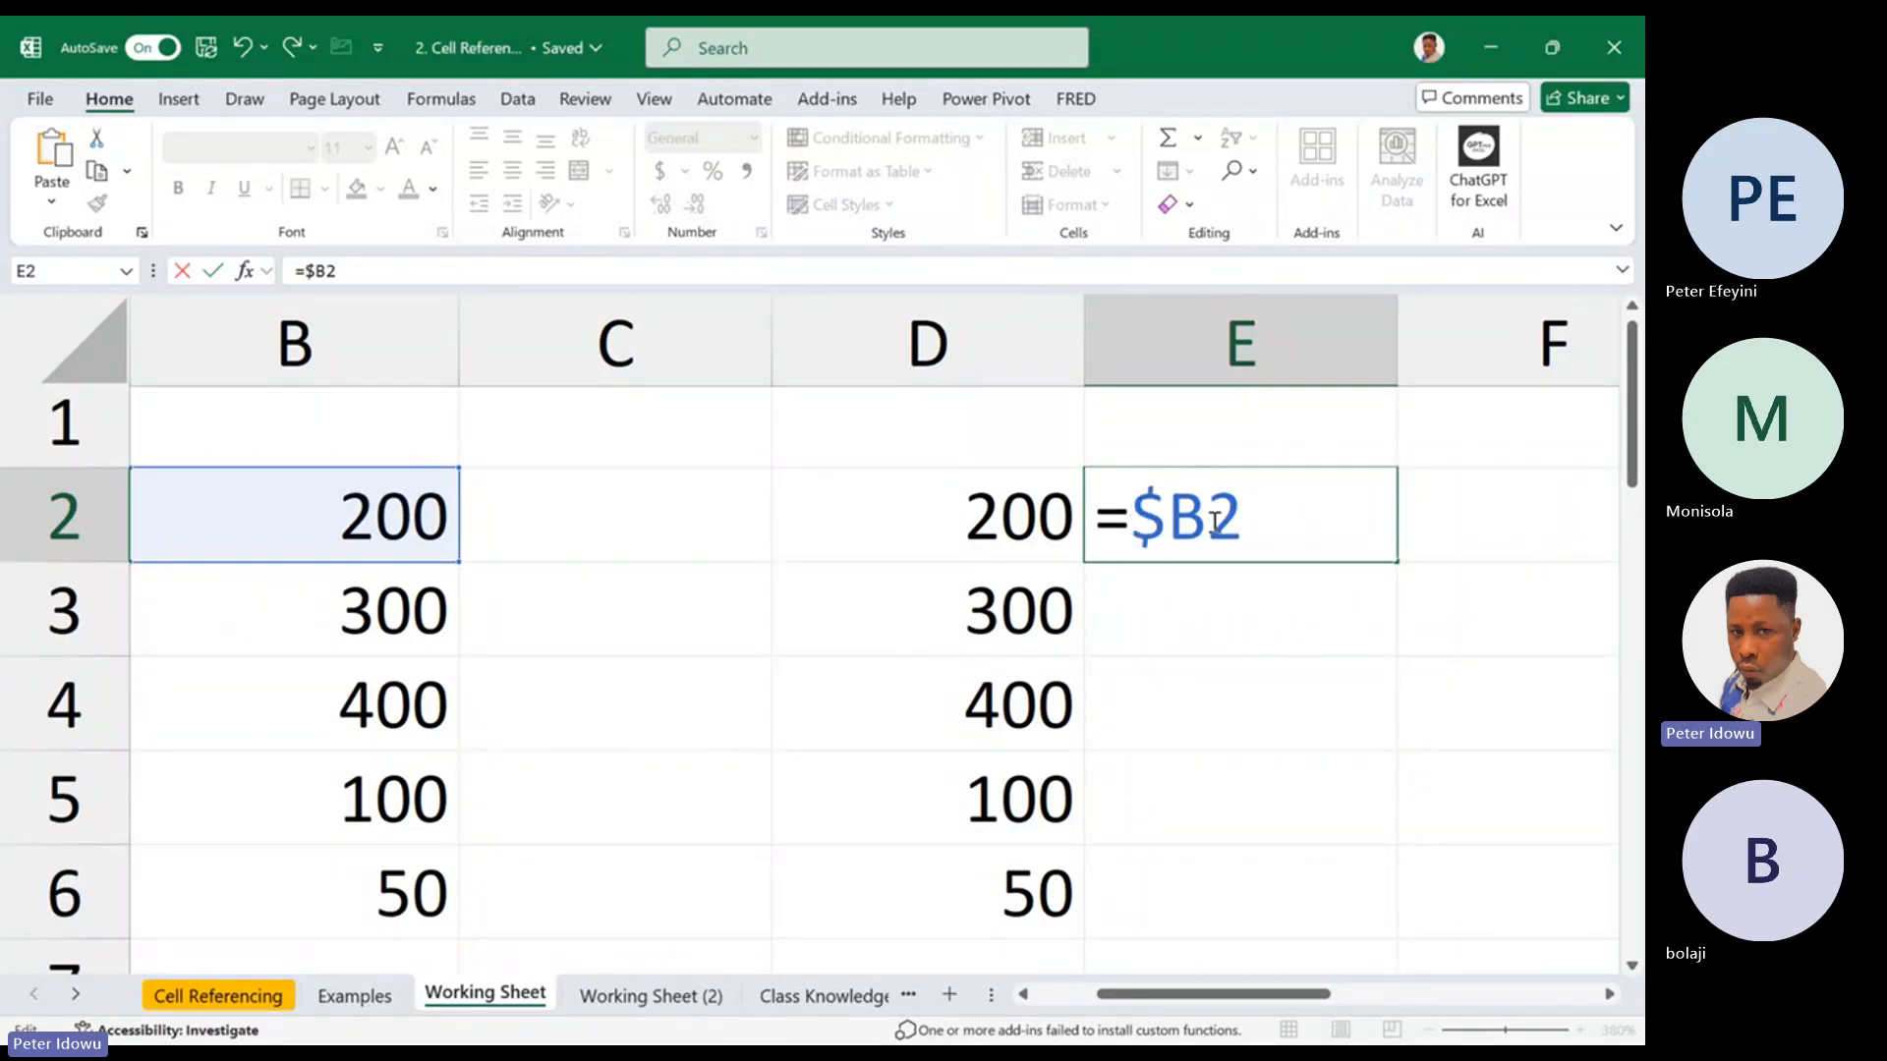
pyautogui.write('$')
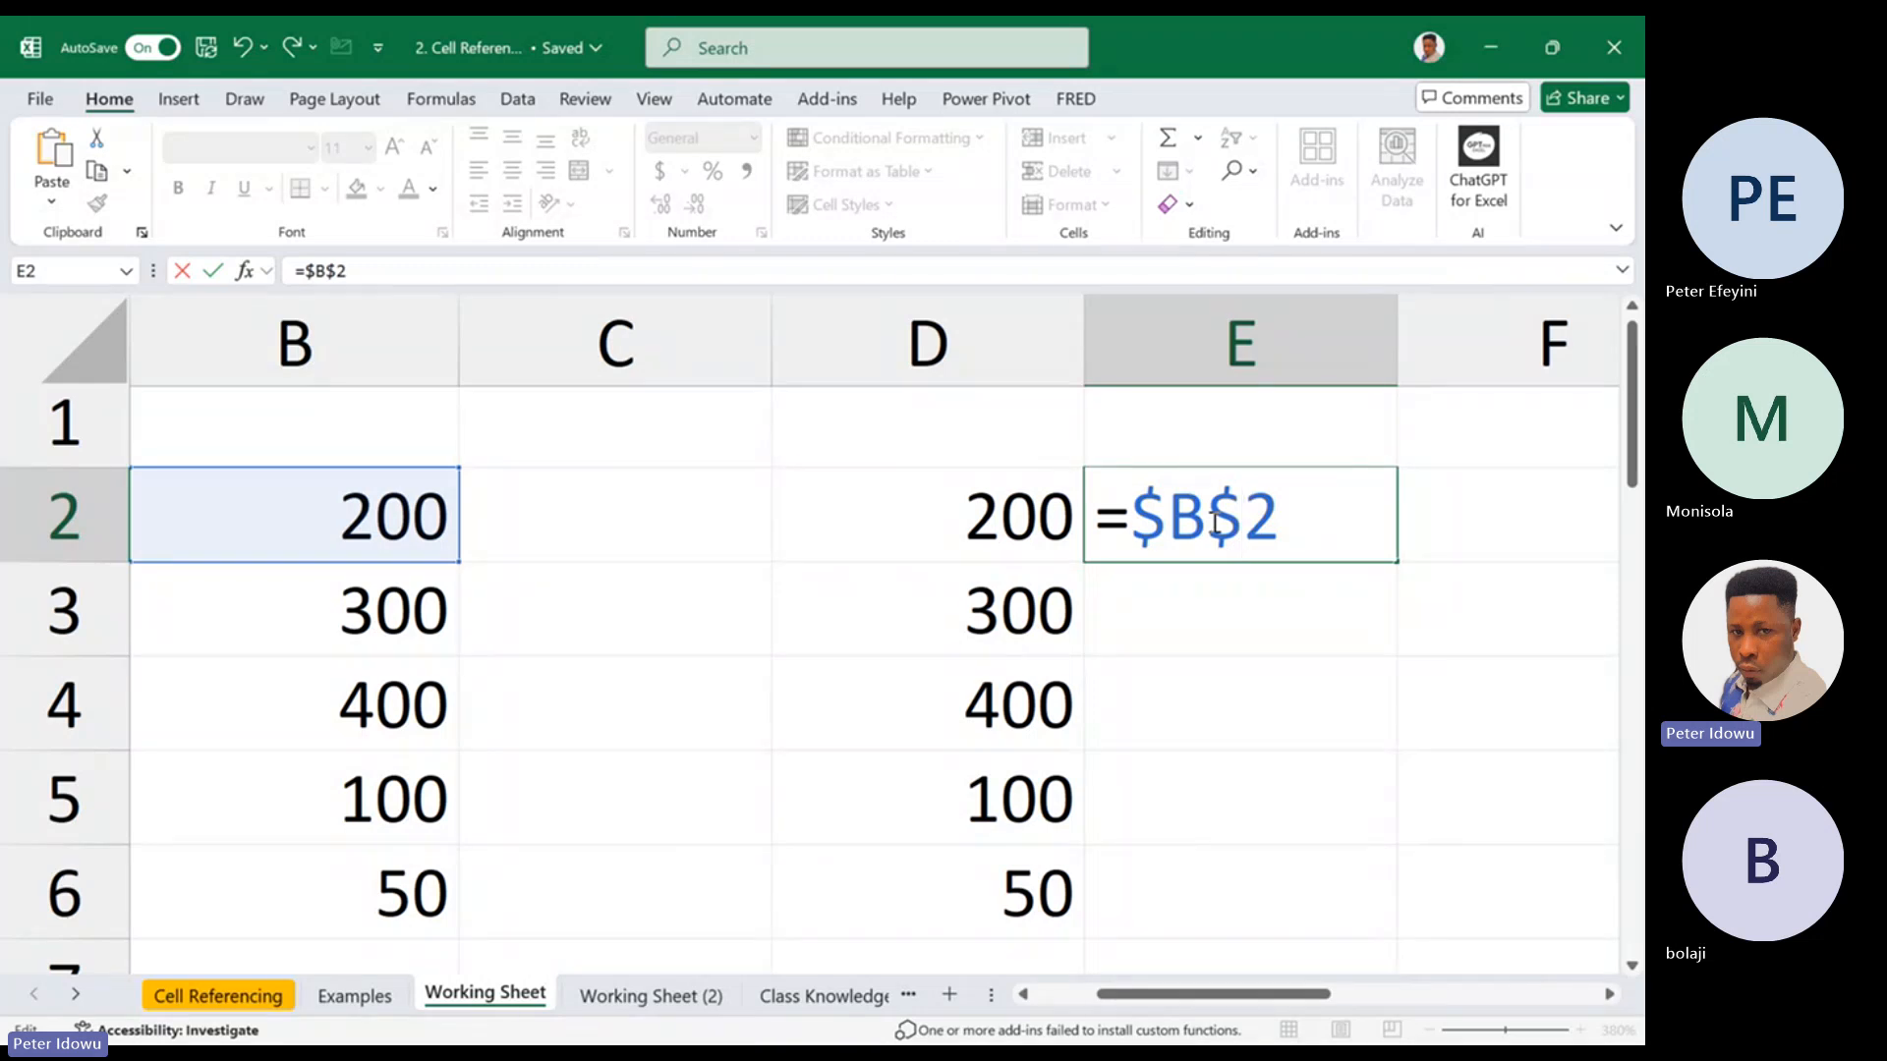
pyautogui.doubleClick(1150, 516)
pyautogui.moveTo(1207, 513); pyautogui.dragTo(1243, 511)
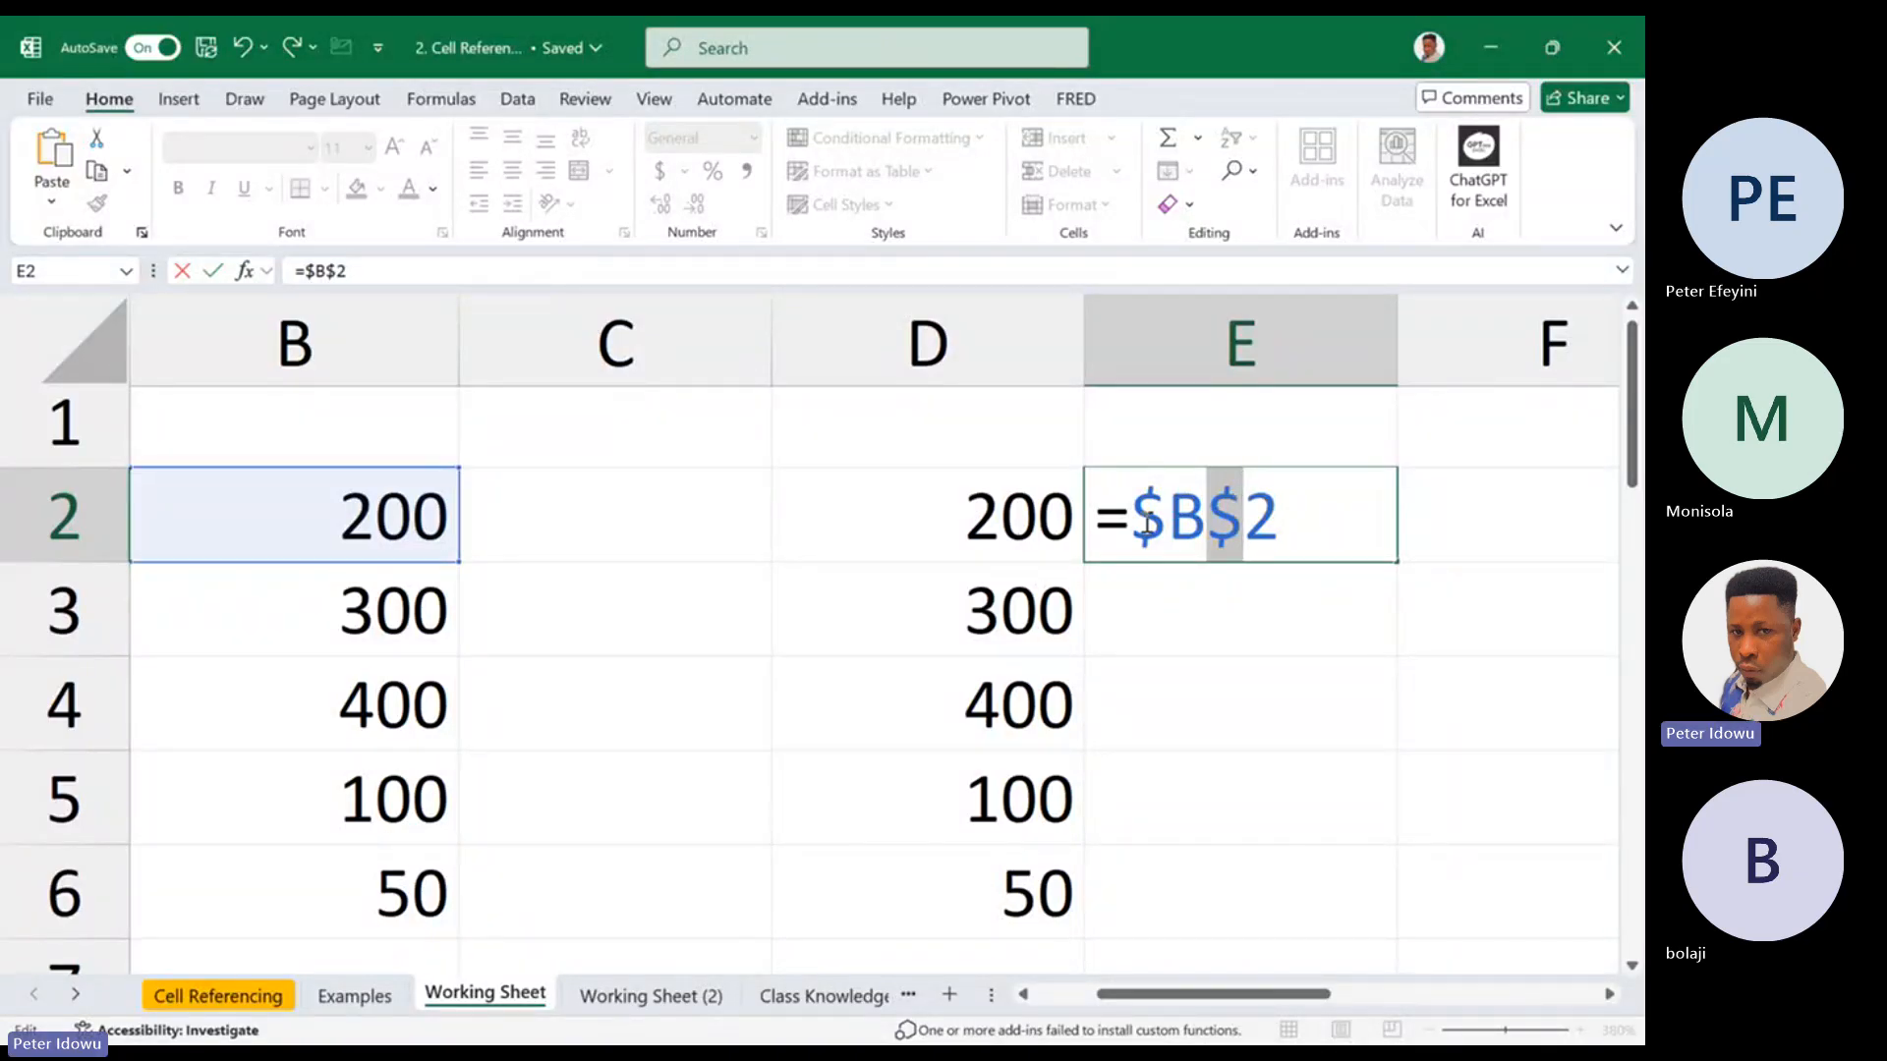
pyautogui.moveTo(1142, 521); pyautogui.dragTo(1290, 510)
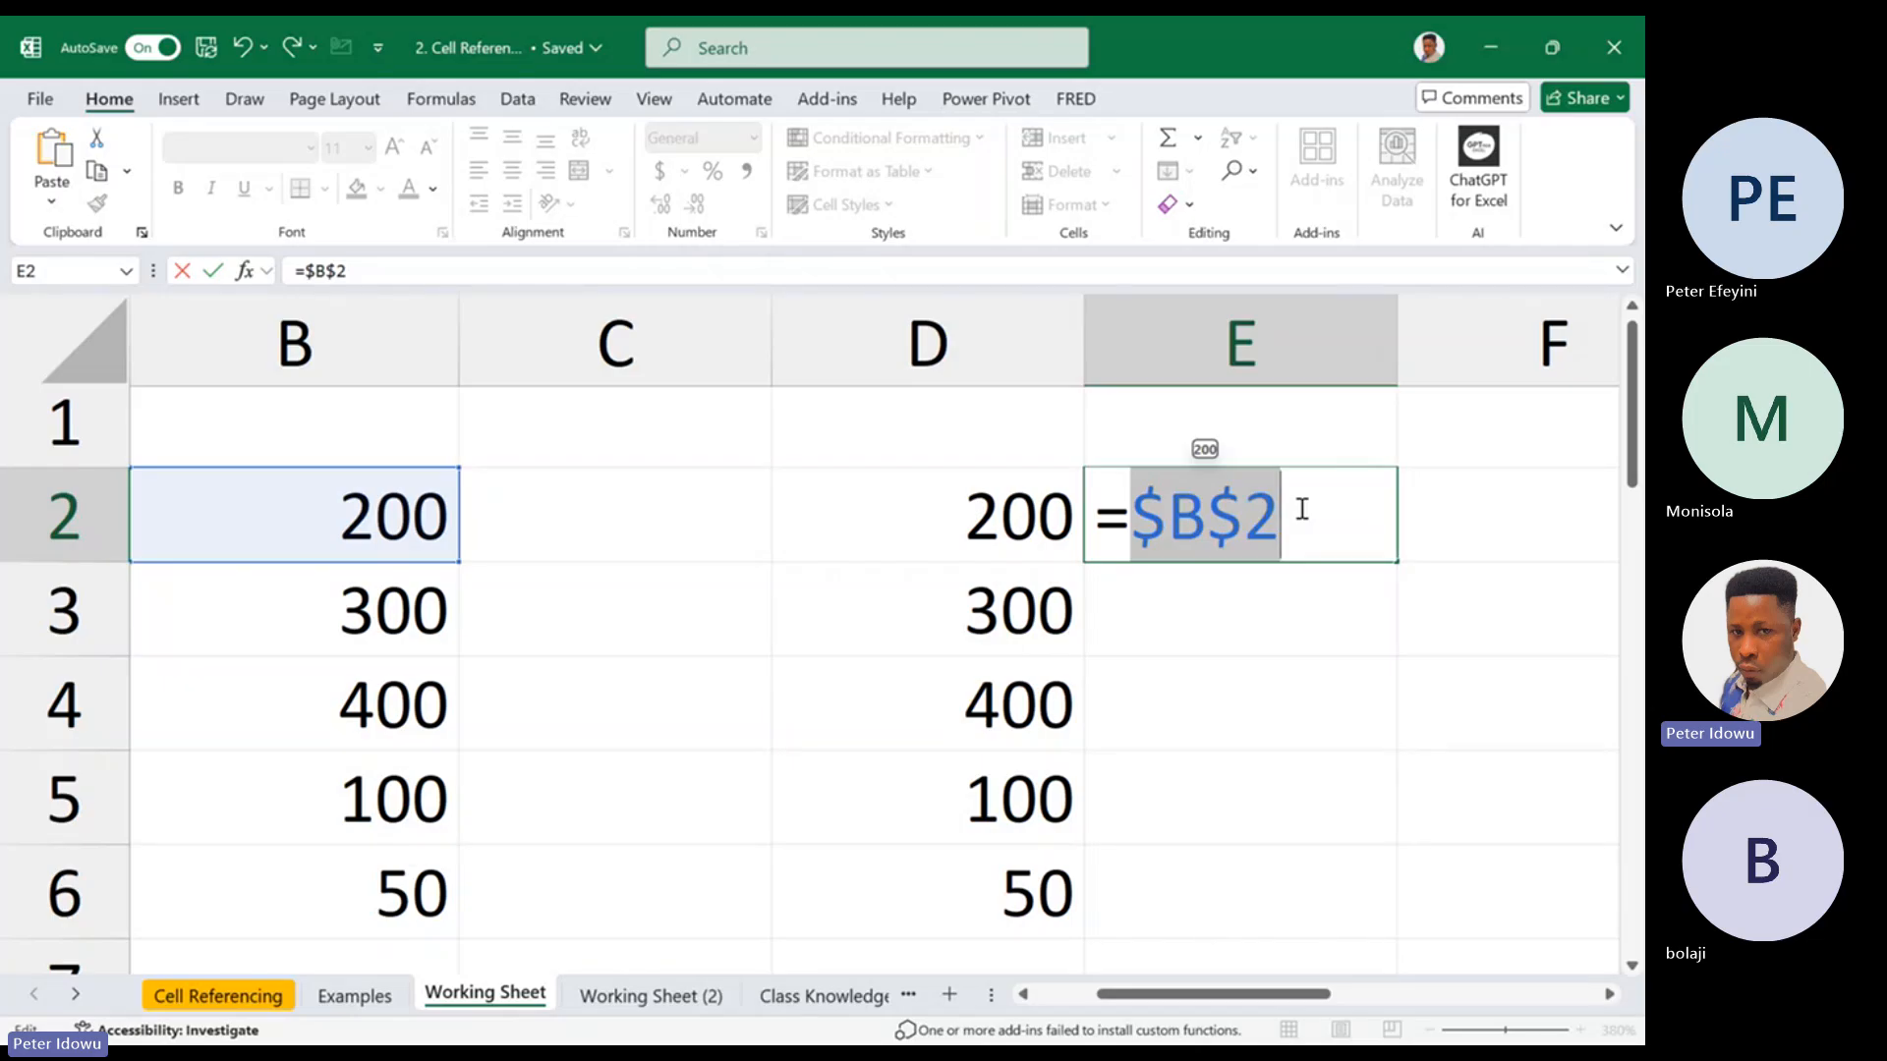
pyautogui.click(1189, 526)
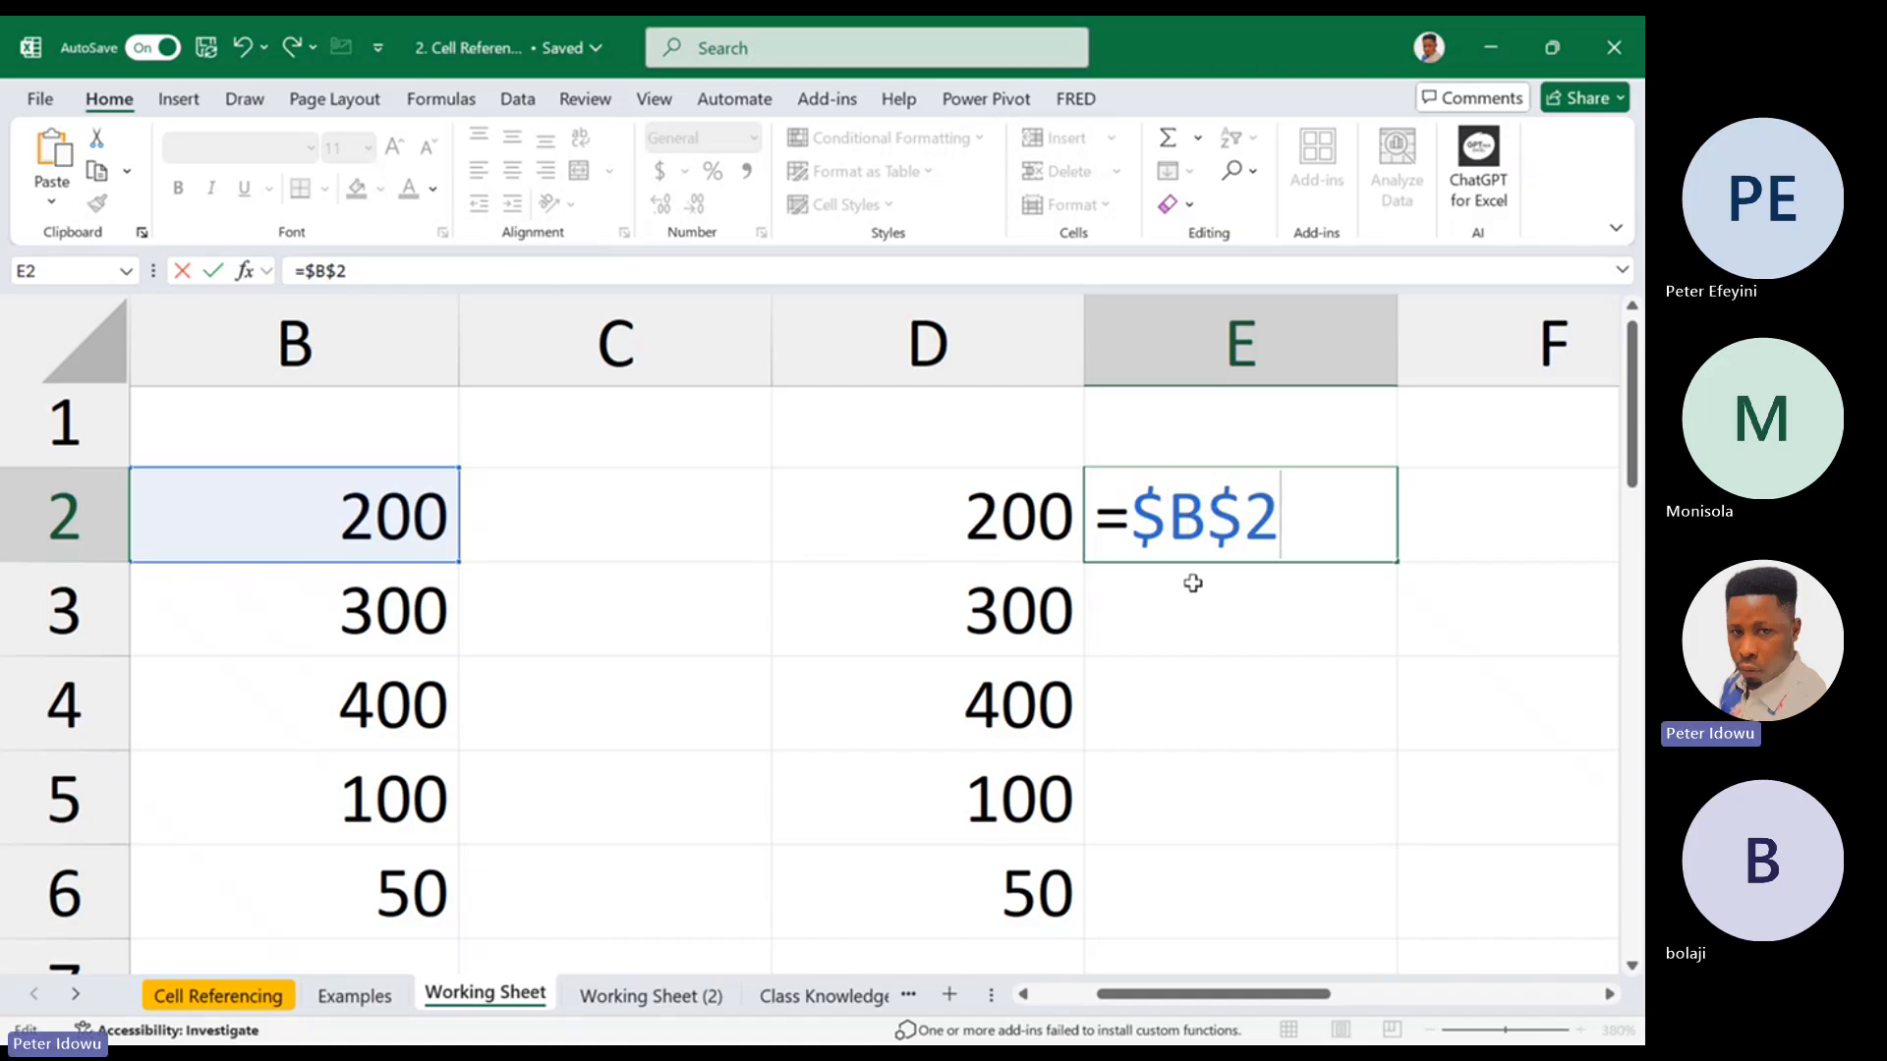
pyautogui.press('Return')
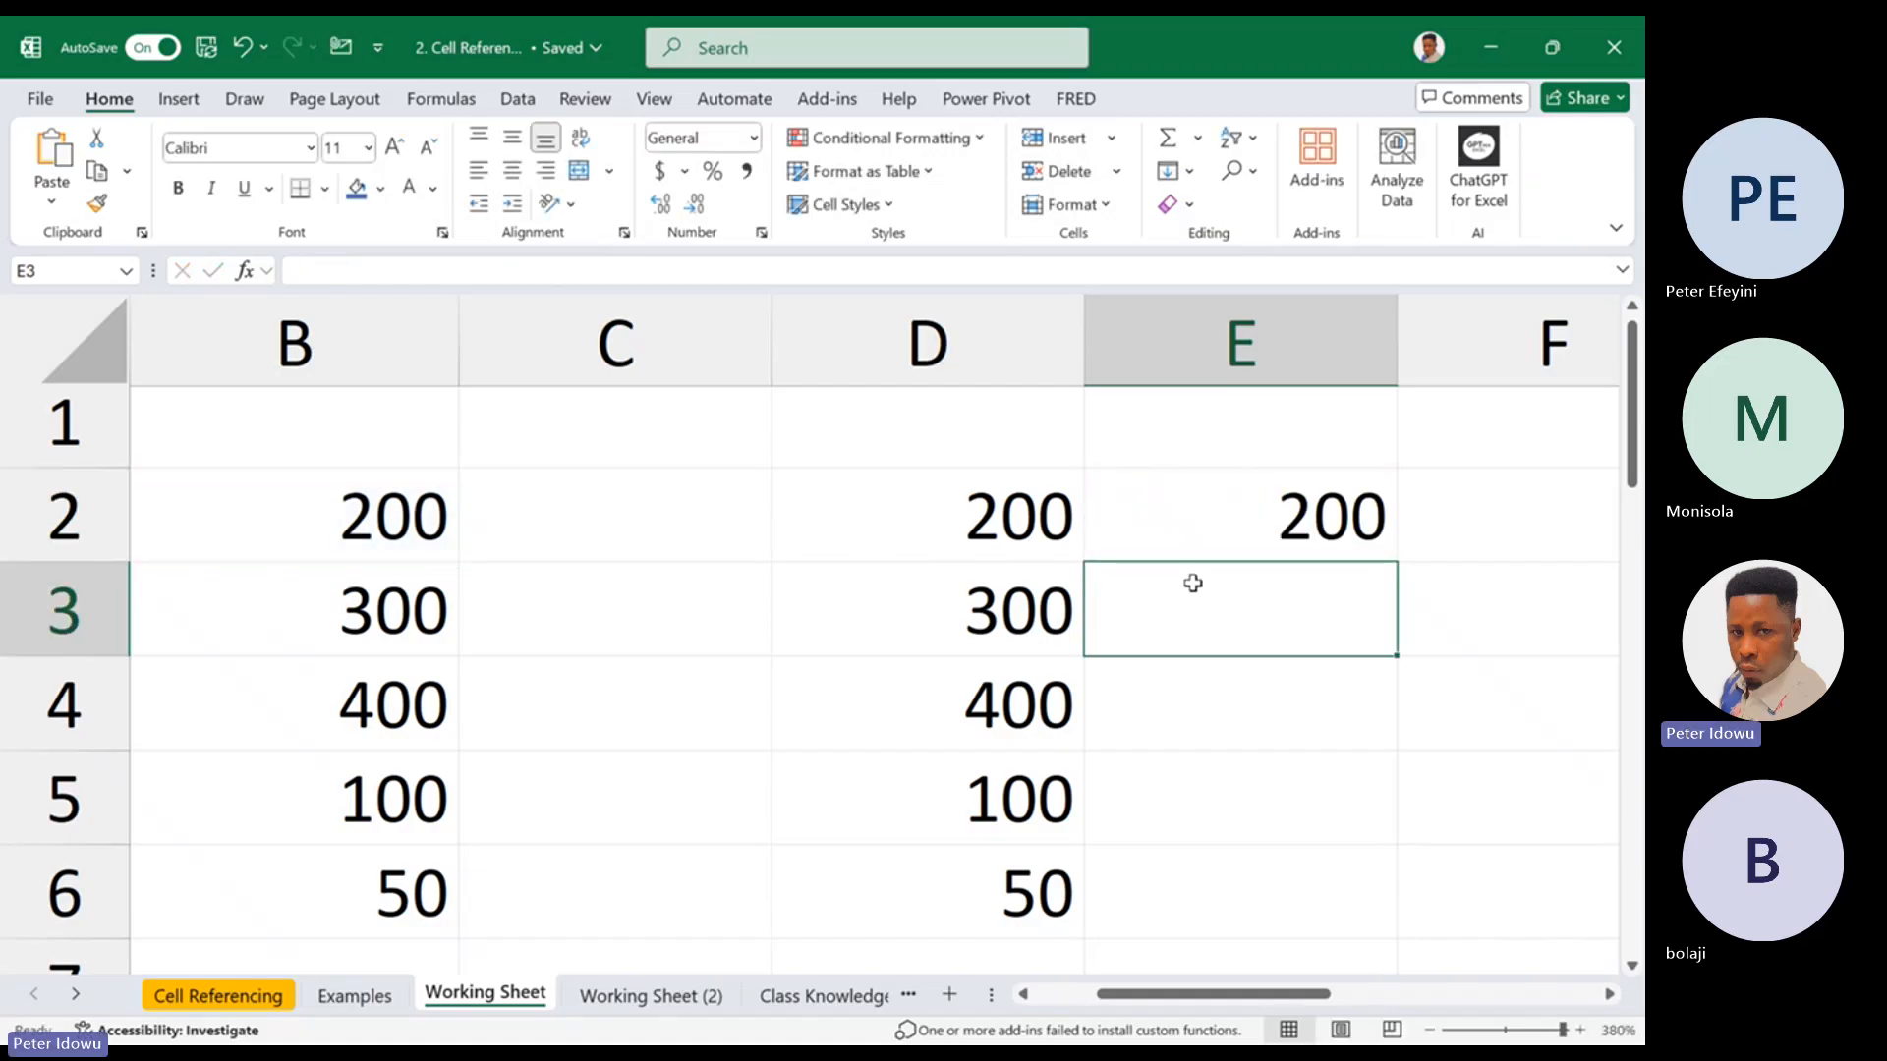
# Check the formula in E2 and fill it down to E6
pyautogui.doubleClick(1255, 524)
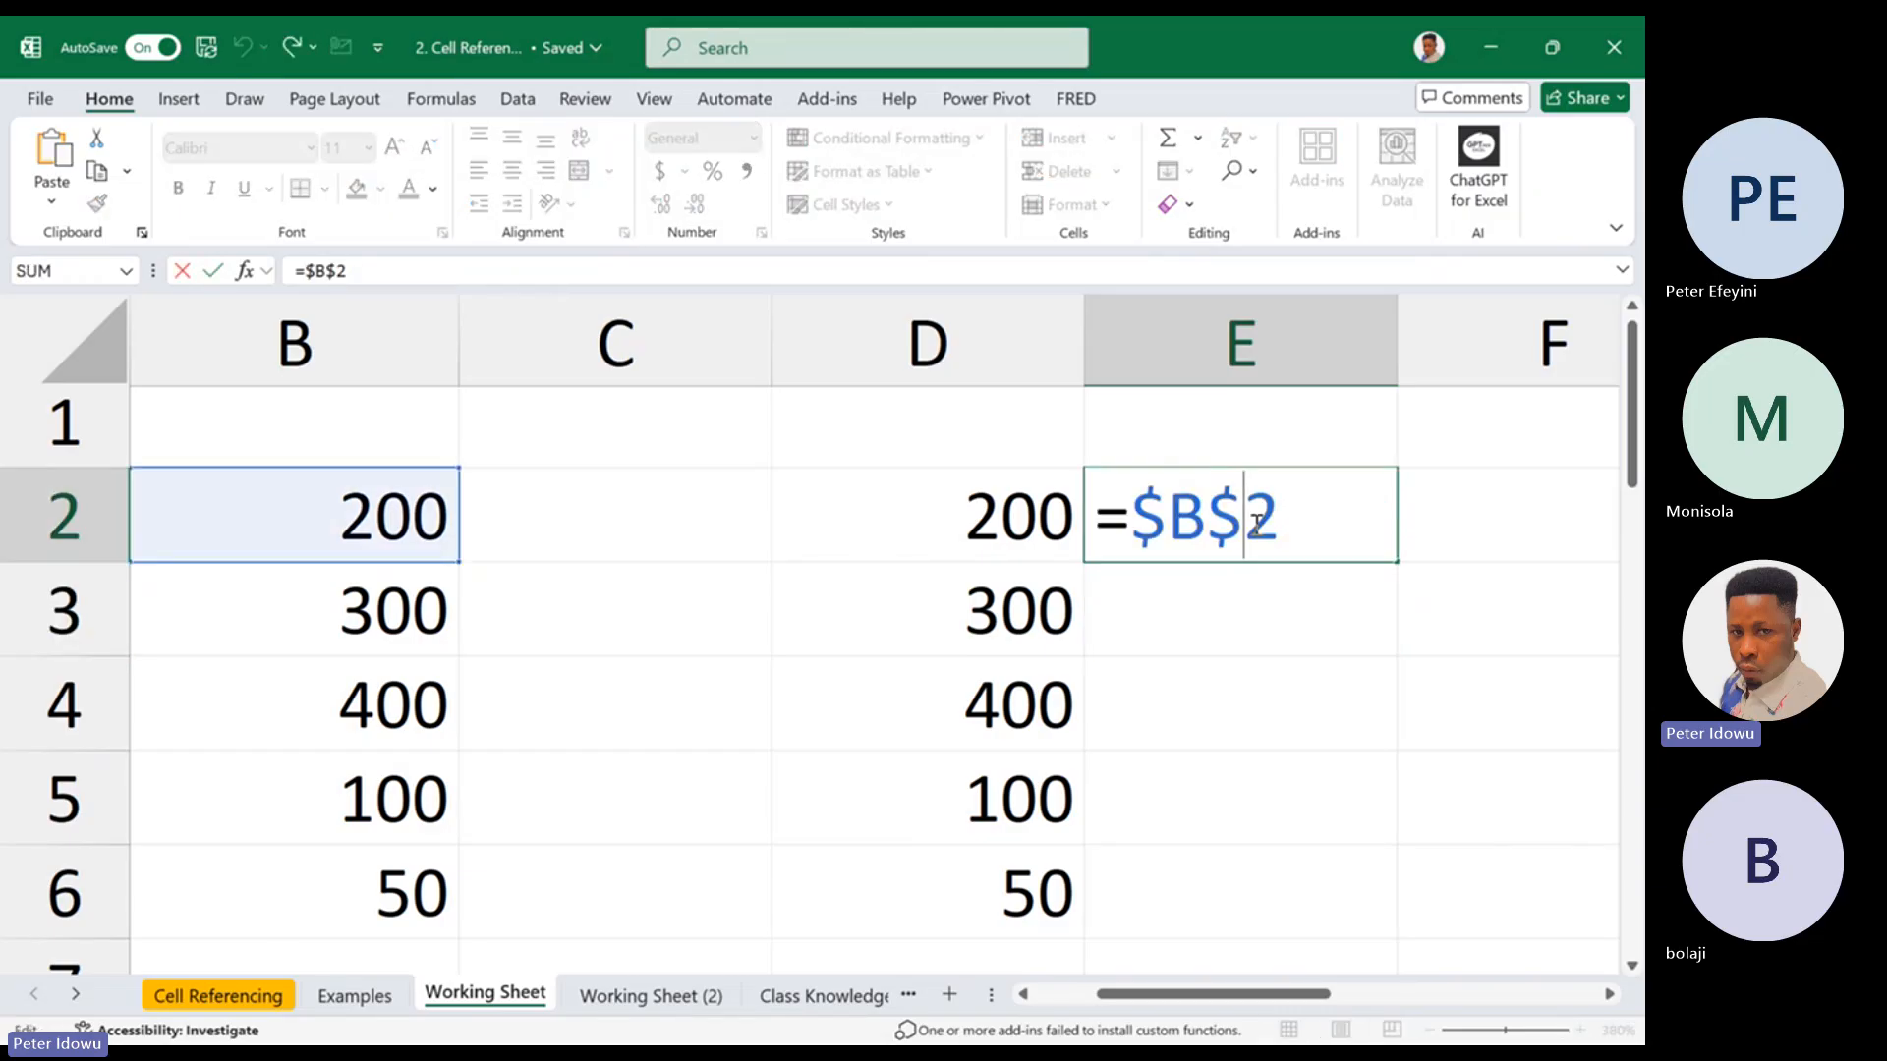
pyautogui.press('Escape')
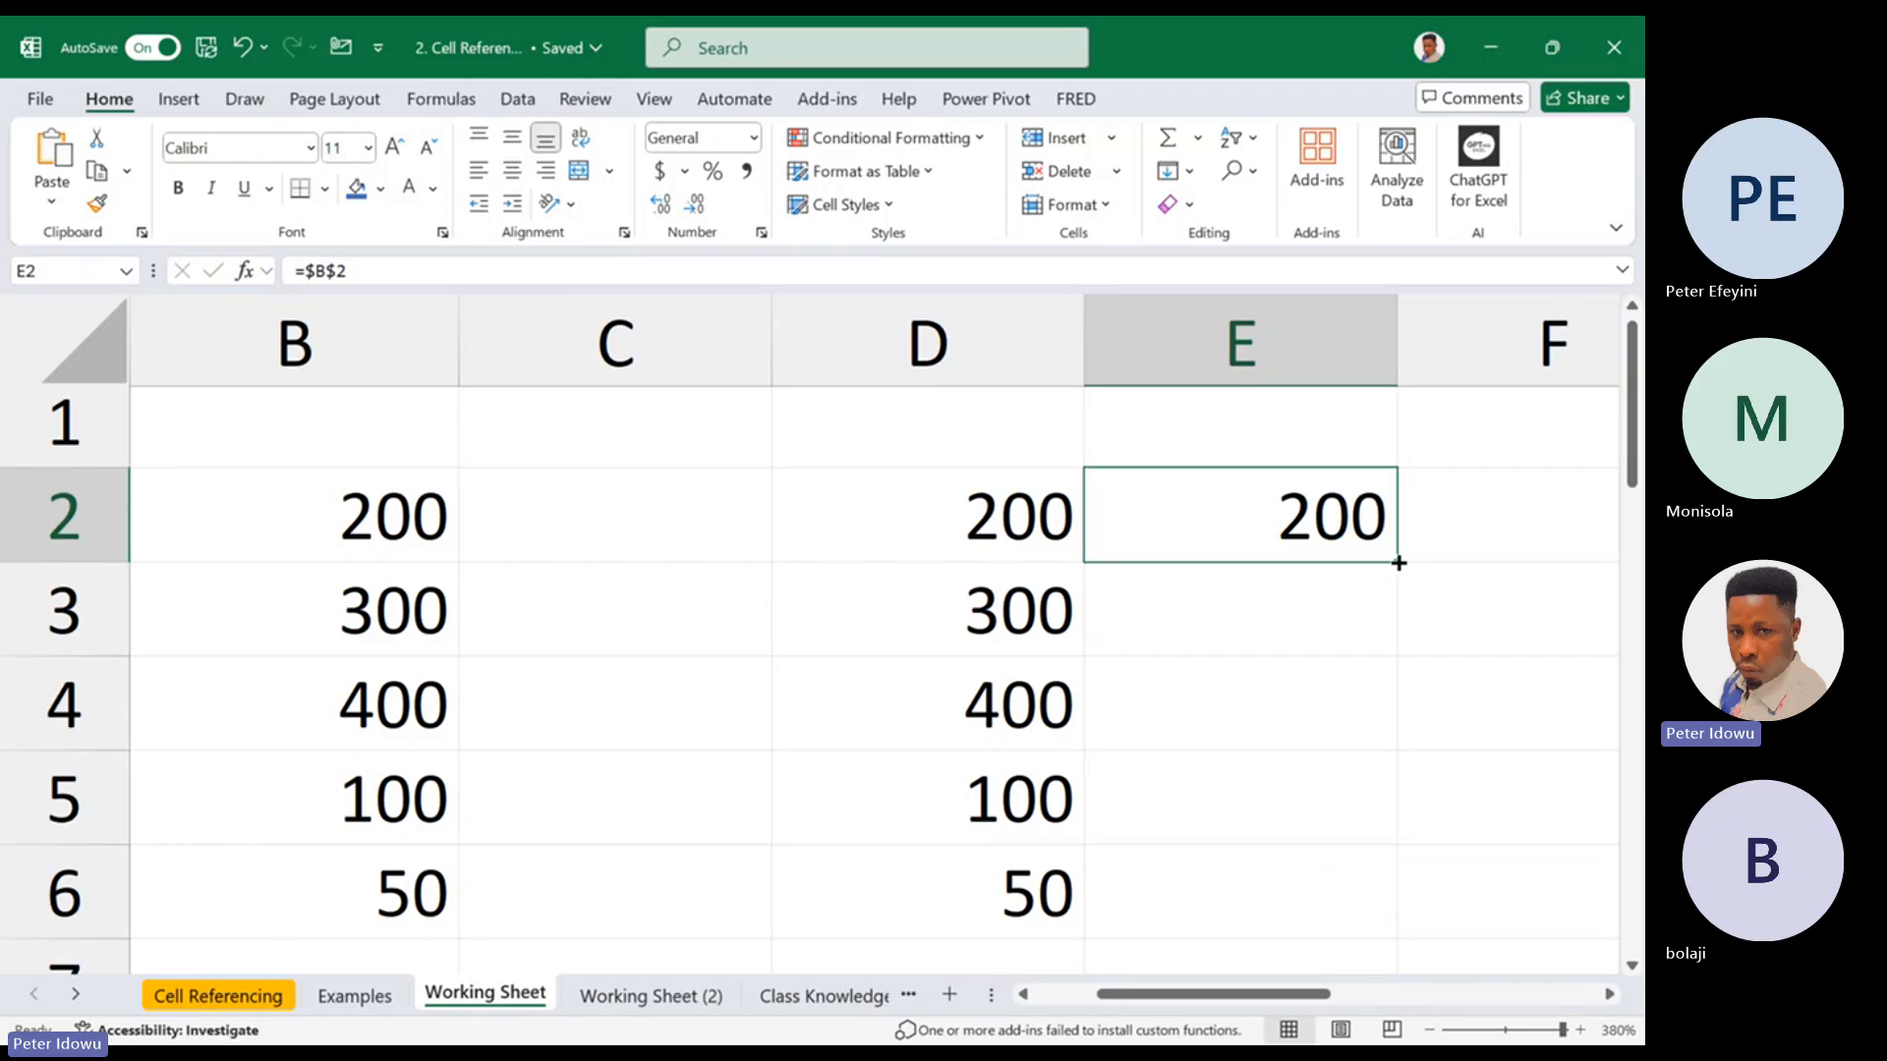
pyautogui.moveTo(1397, 562); pyautogui.dragTo(1320, 904)
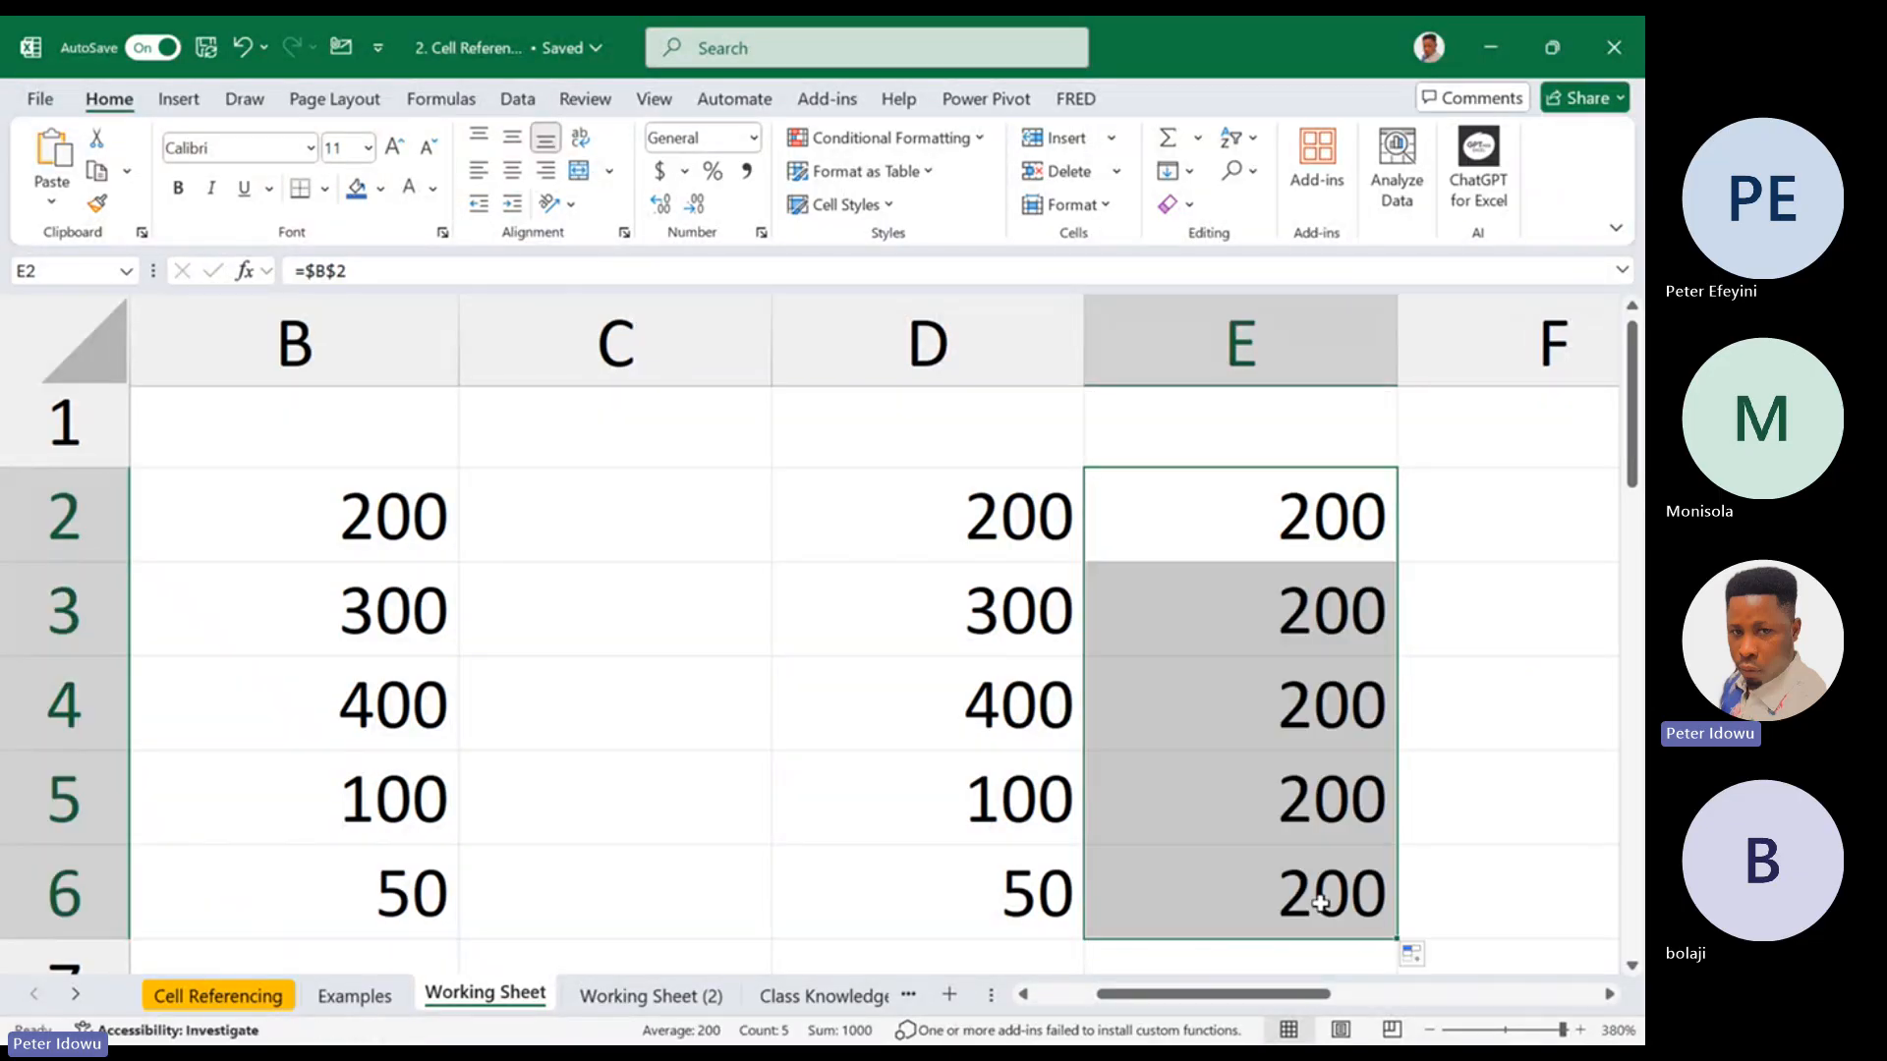
# Fill the E2 formula across row 2 to J2 and inspect the reference in E2
pyautogui.doubleClick(1334, 531)
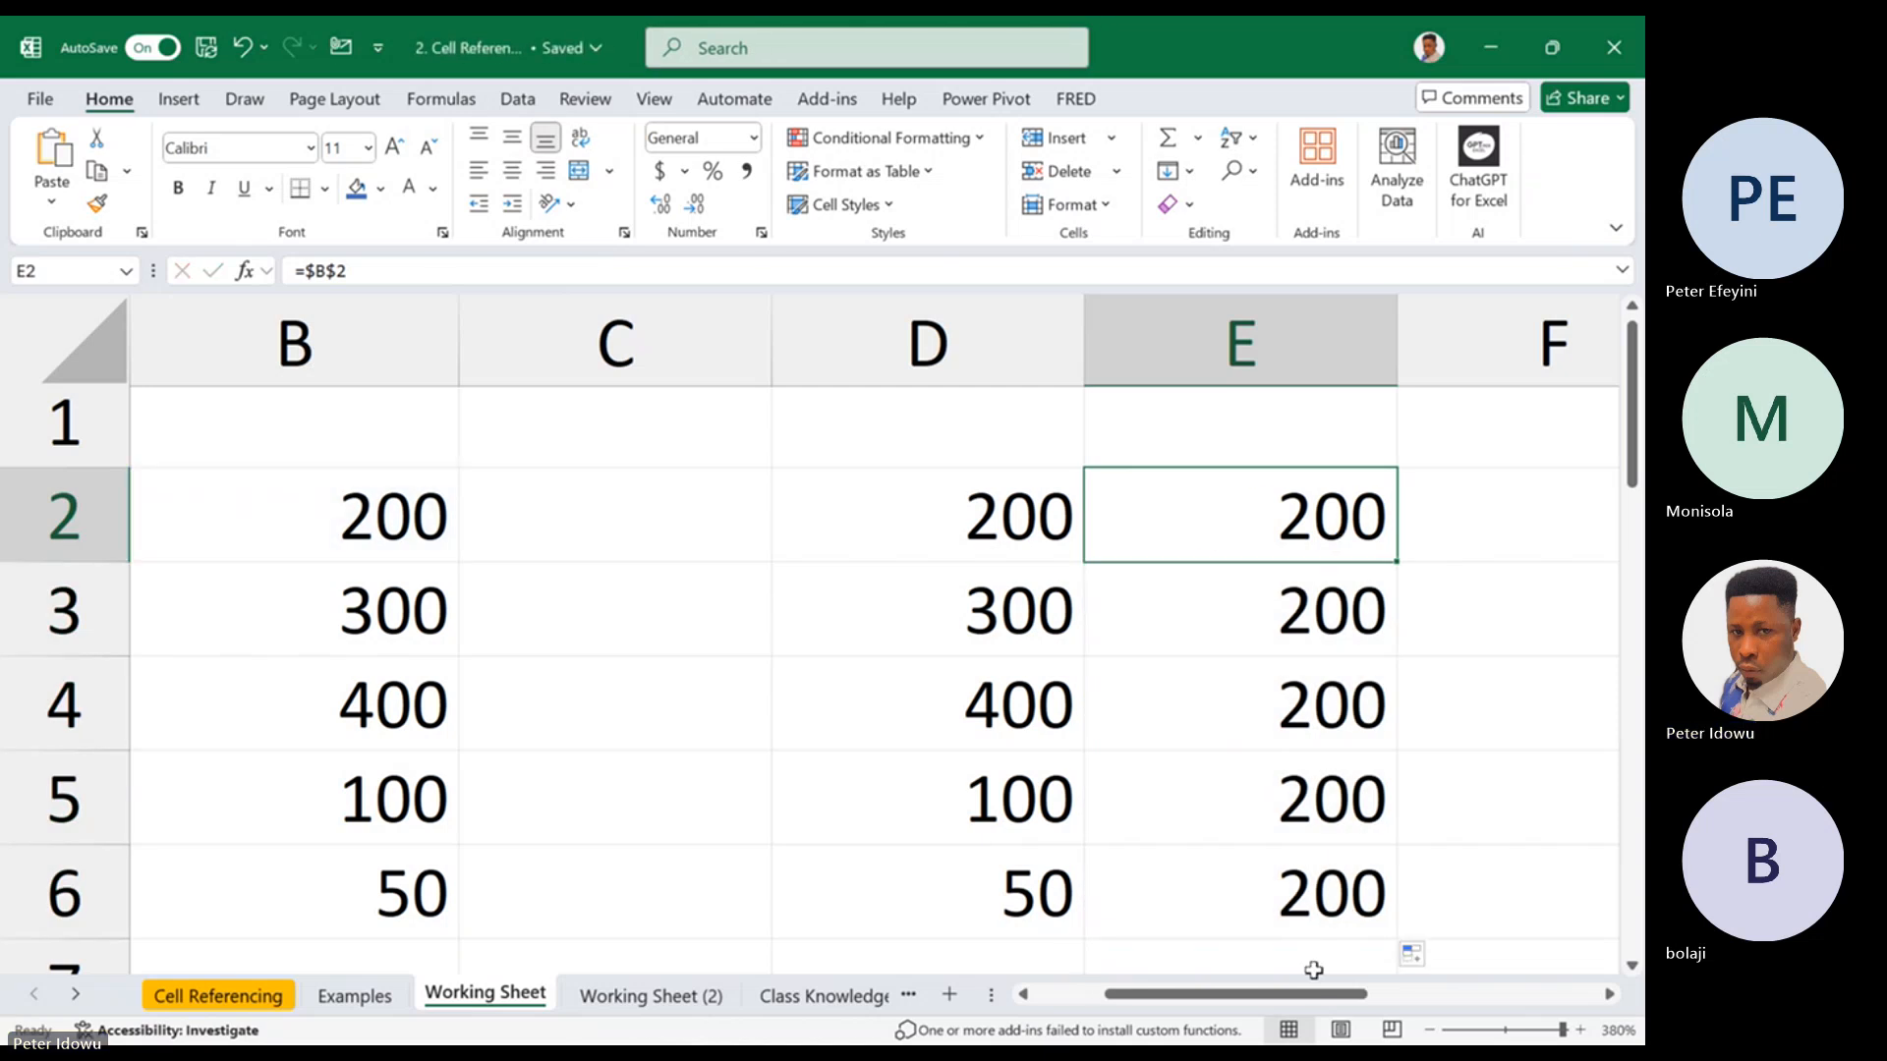
pyautogui.moveTo(1396, 561); pyautogui.dragTo(798, 590)
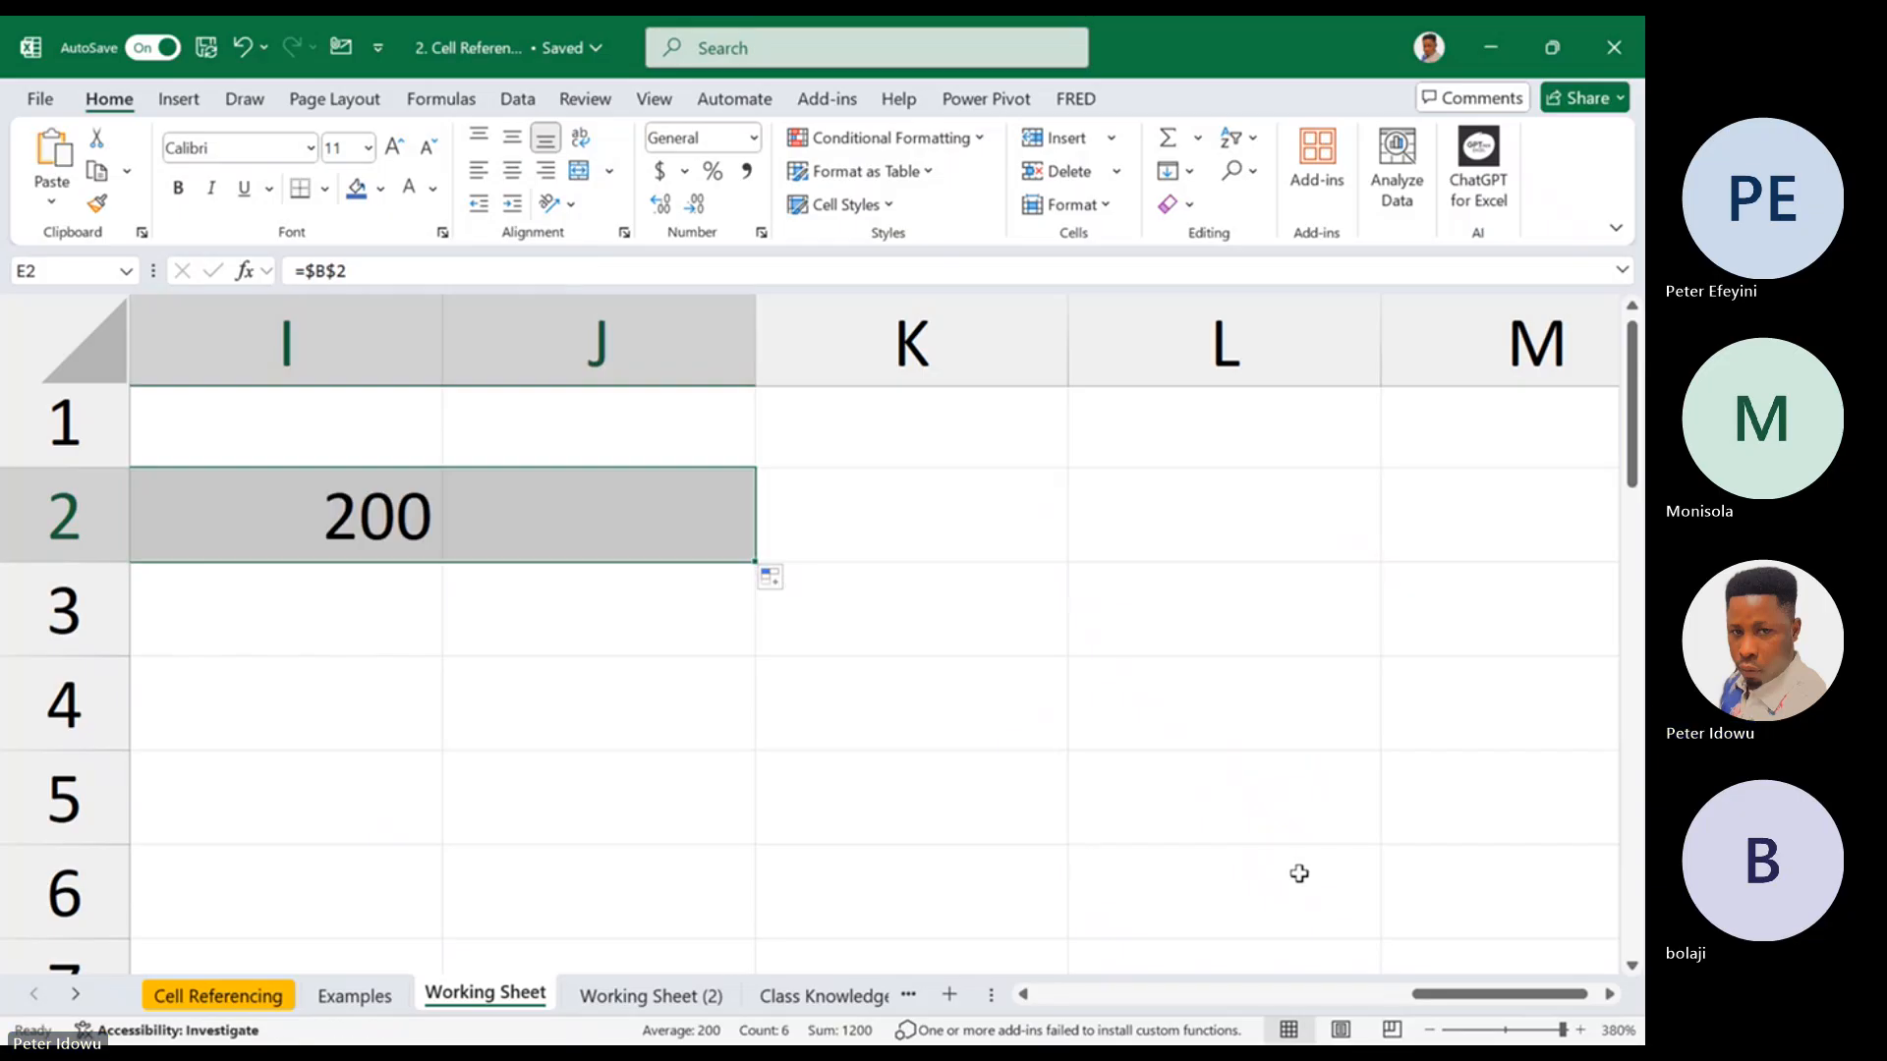
pyautogui.moveTo(1455, 994); pyautogui.dragTo(1204, 1008)
pyautogui.doubleClick(859, 522)
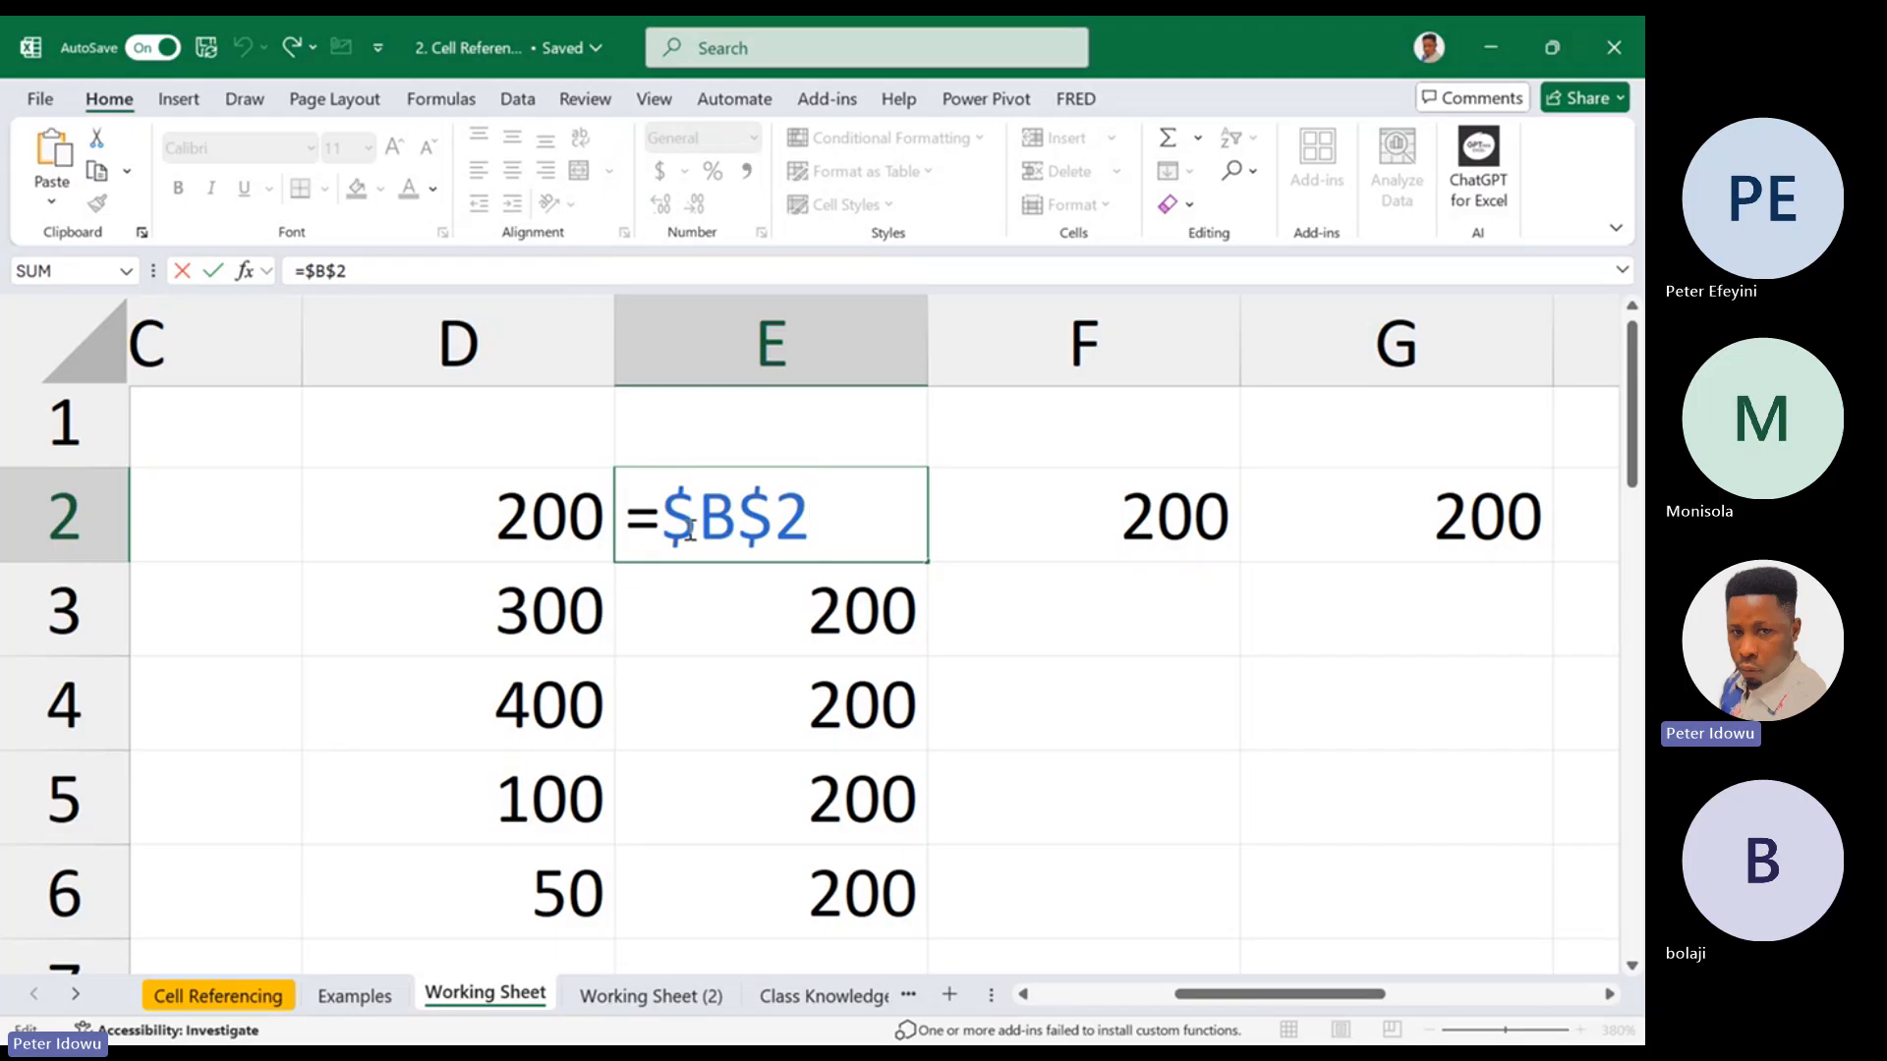
pyautogui.press('Escape')
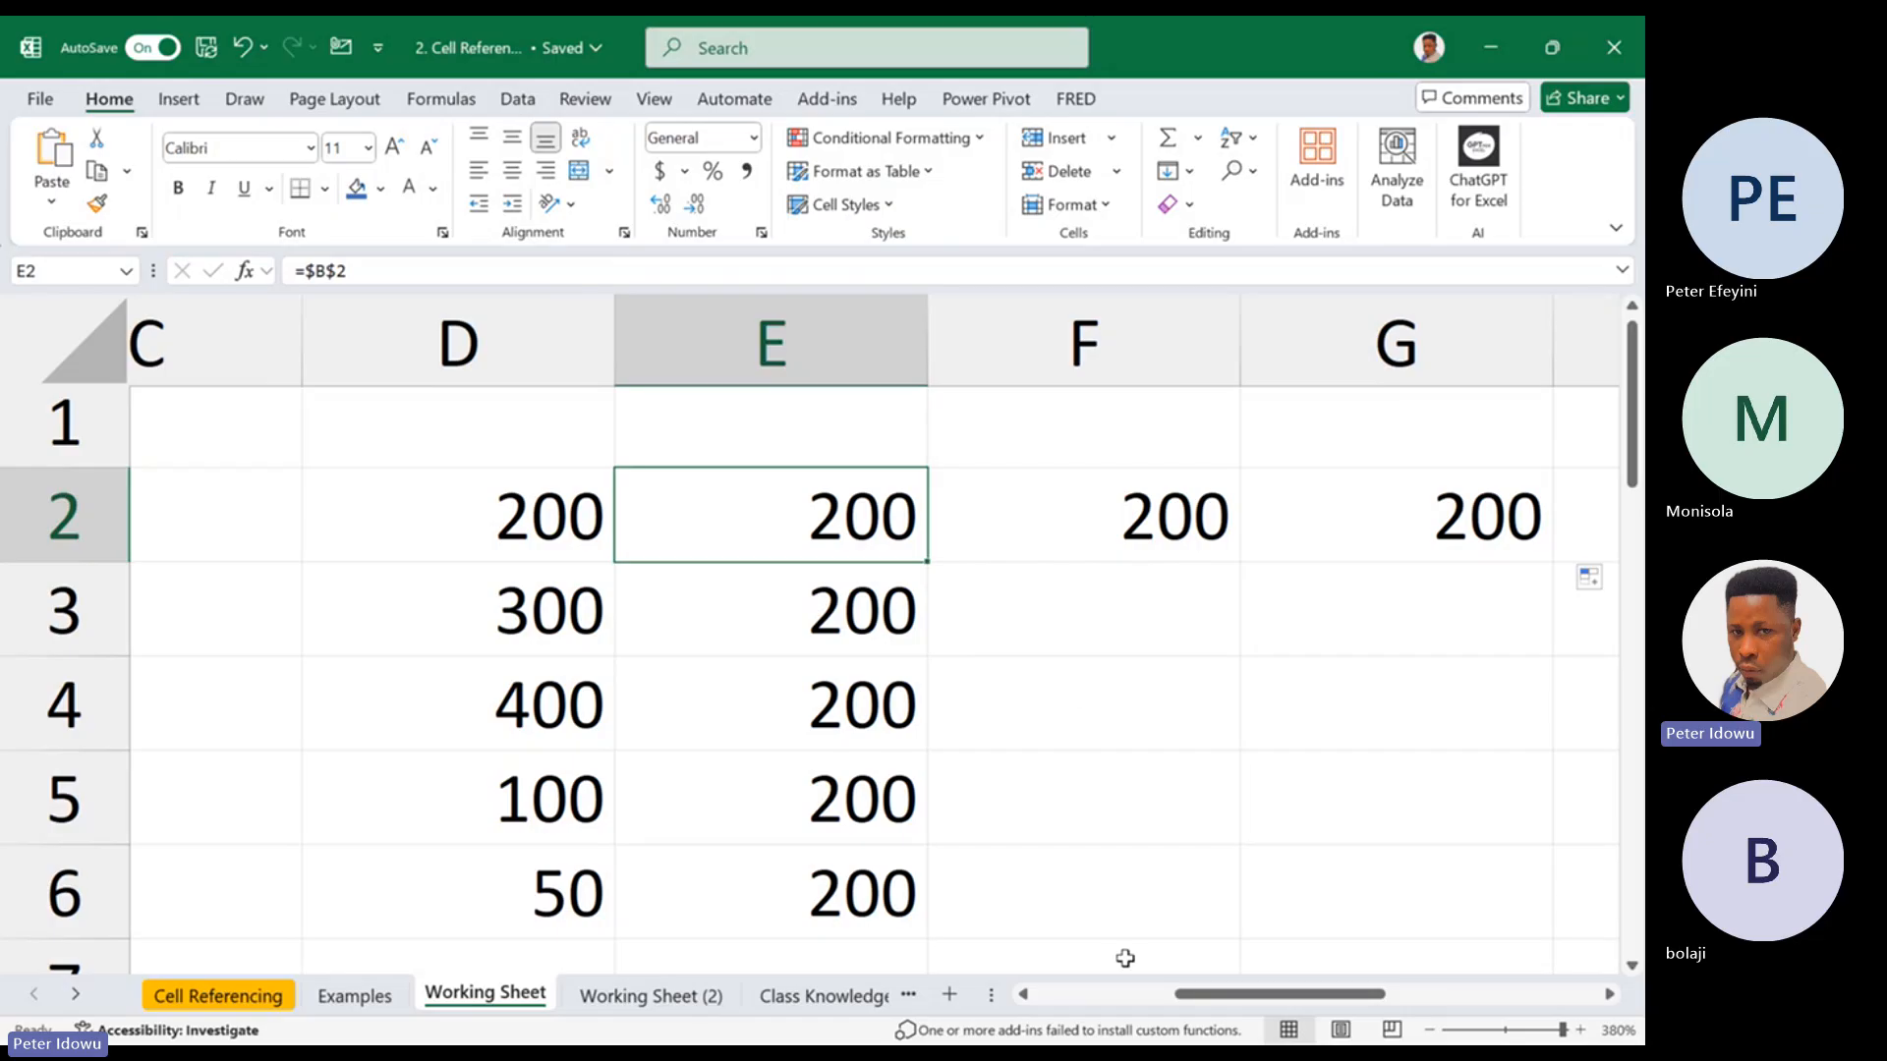
pyautogui.moveTo(1194, 1000); pyautogui.dragTo(1154, 1004)
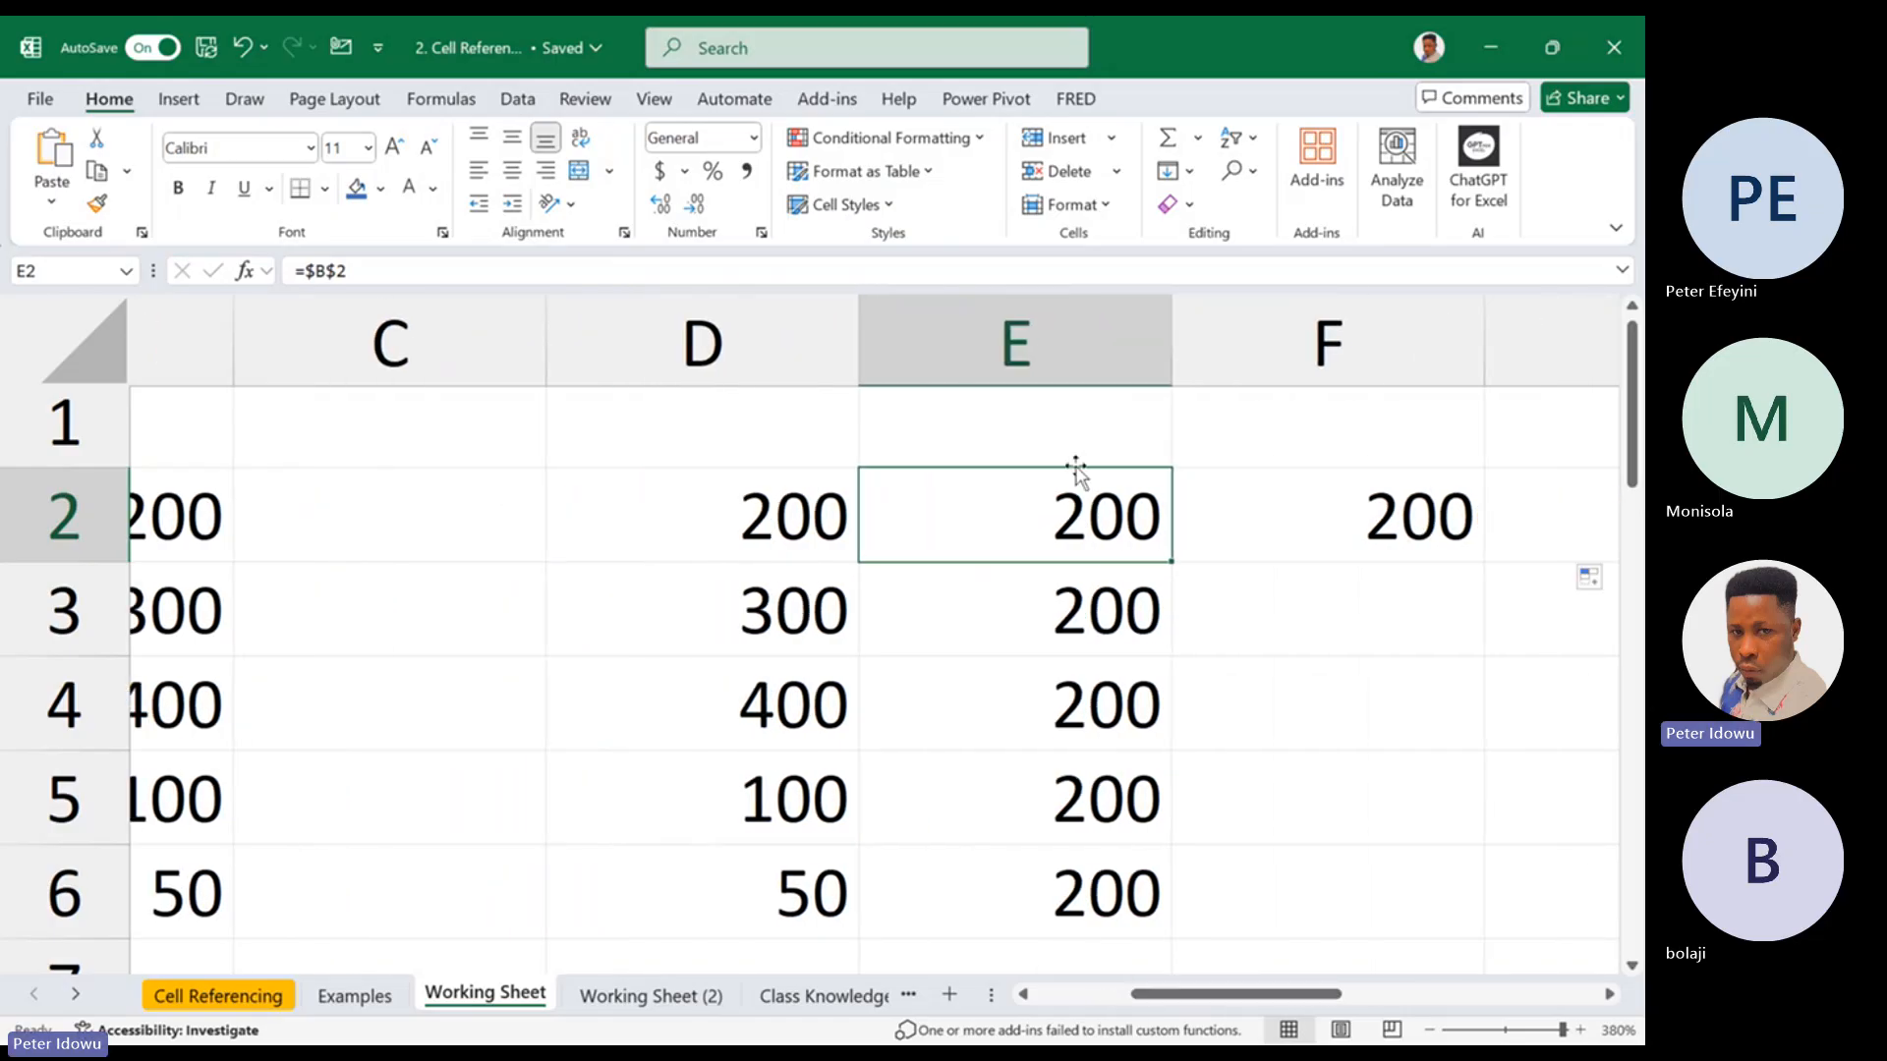
# Delete columns E through J on the Working Sheet, keeping the values in columns B and D
pyautogui.moveTo(1117, 294); pyautogui.dragTo(1323, 346)
pyautogui.rightClick(1323, 345)
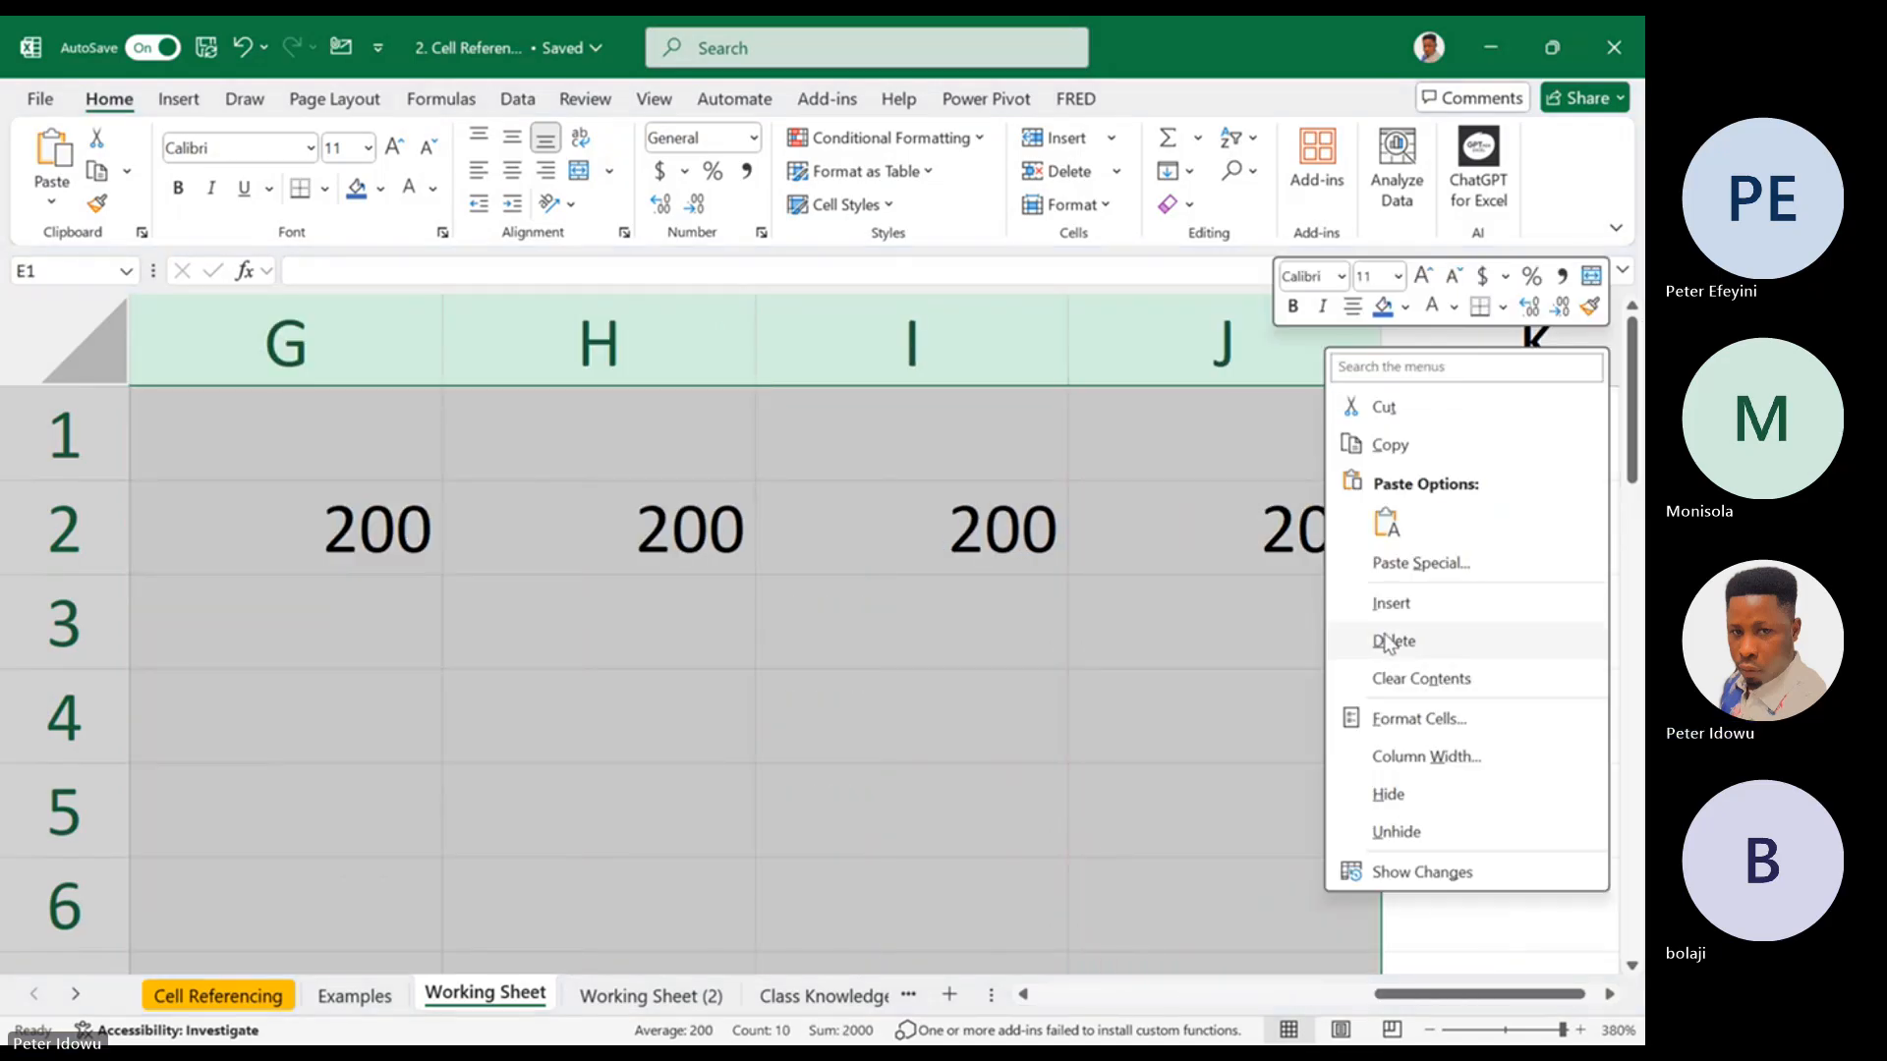
pyautogui.click(1379, 641)
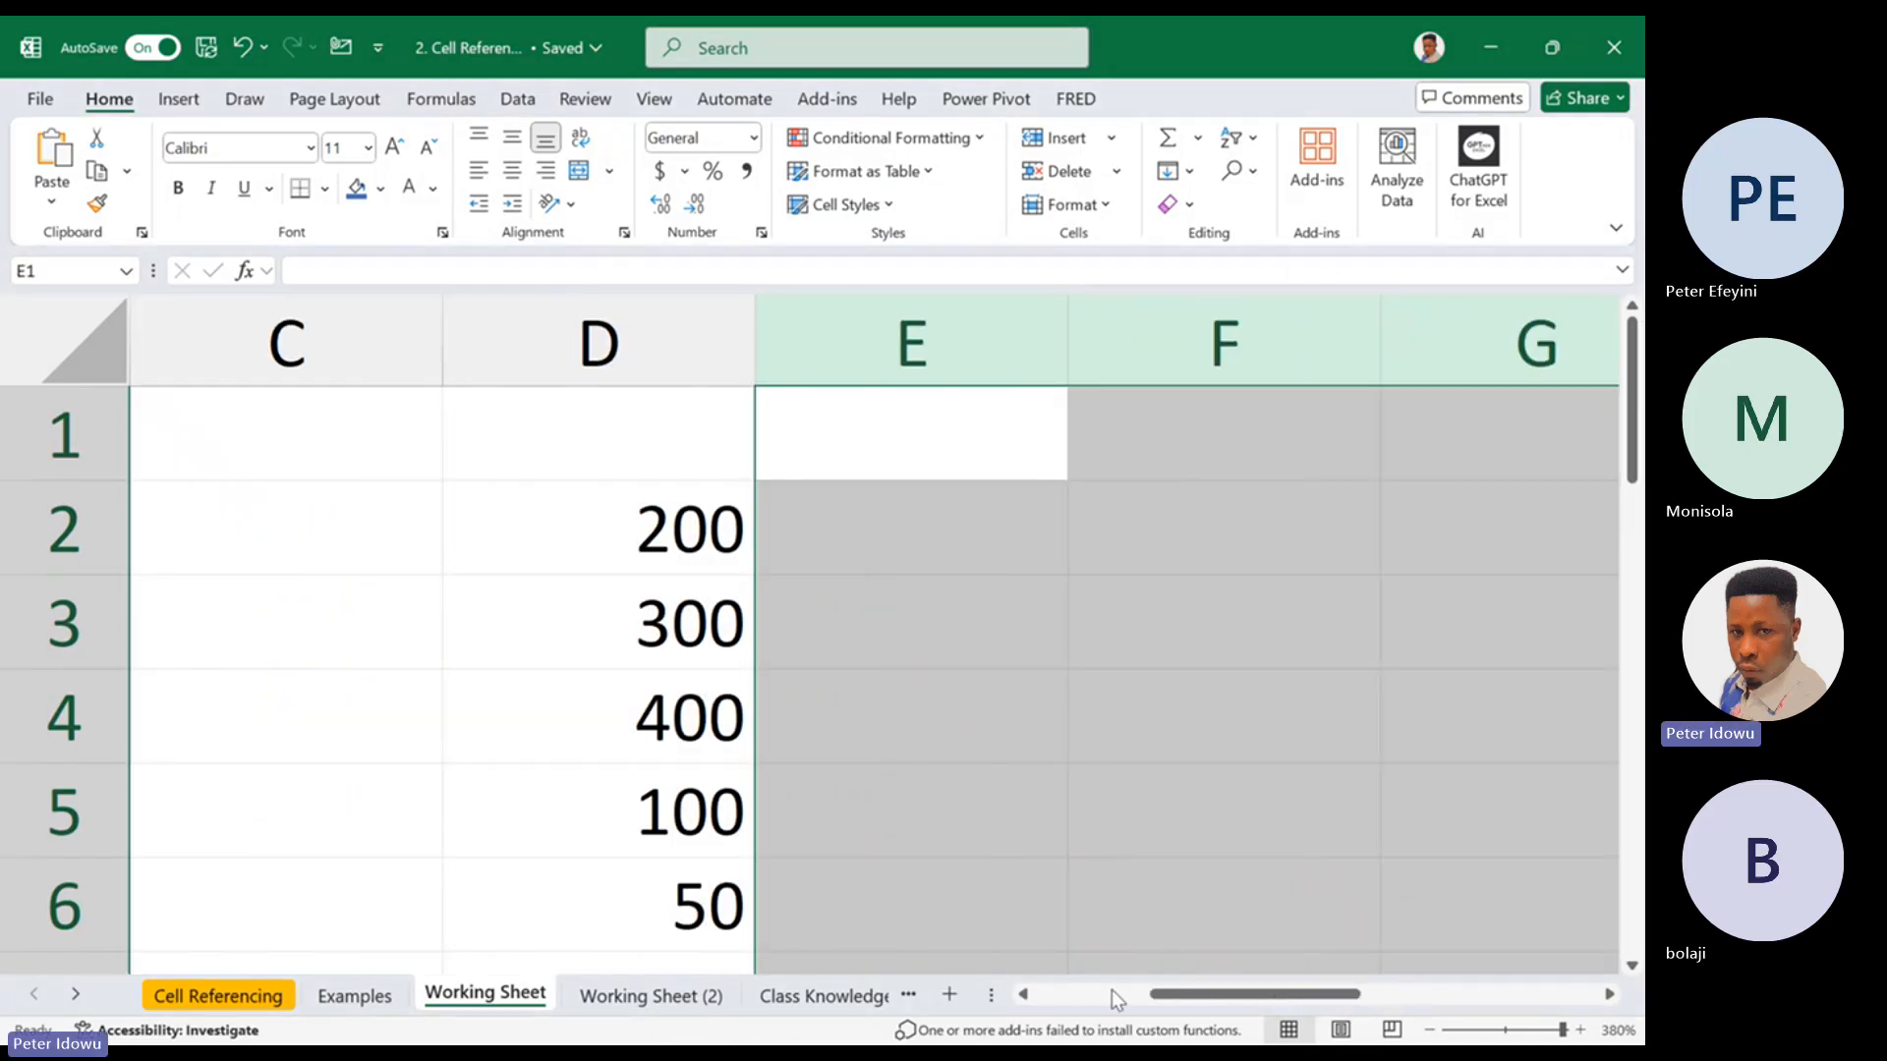
pyautogui.moveTo(1159, 993); pyautogui.dragTo(1073, 996)
pyautogui.click(1196, 640)
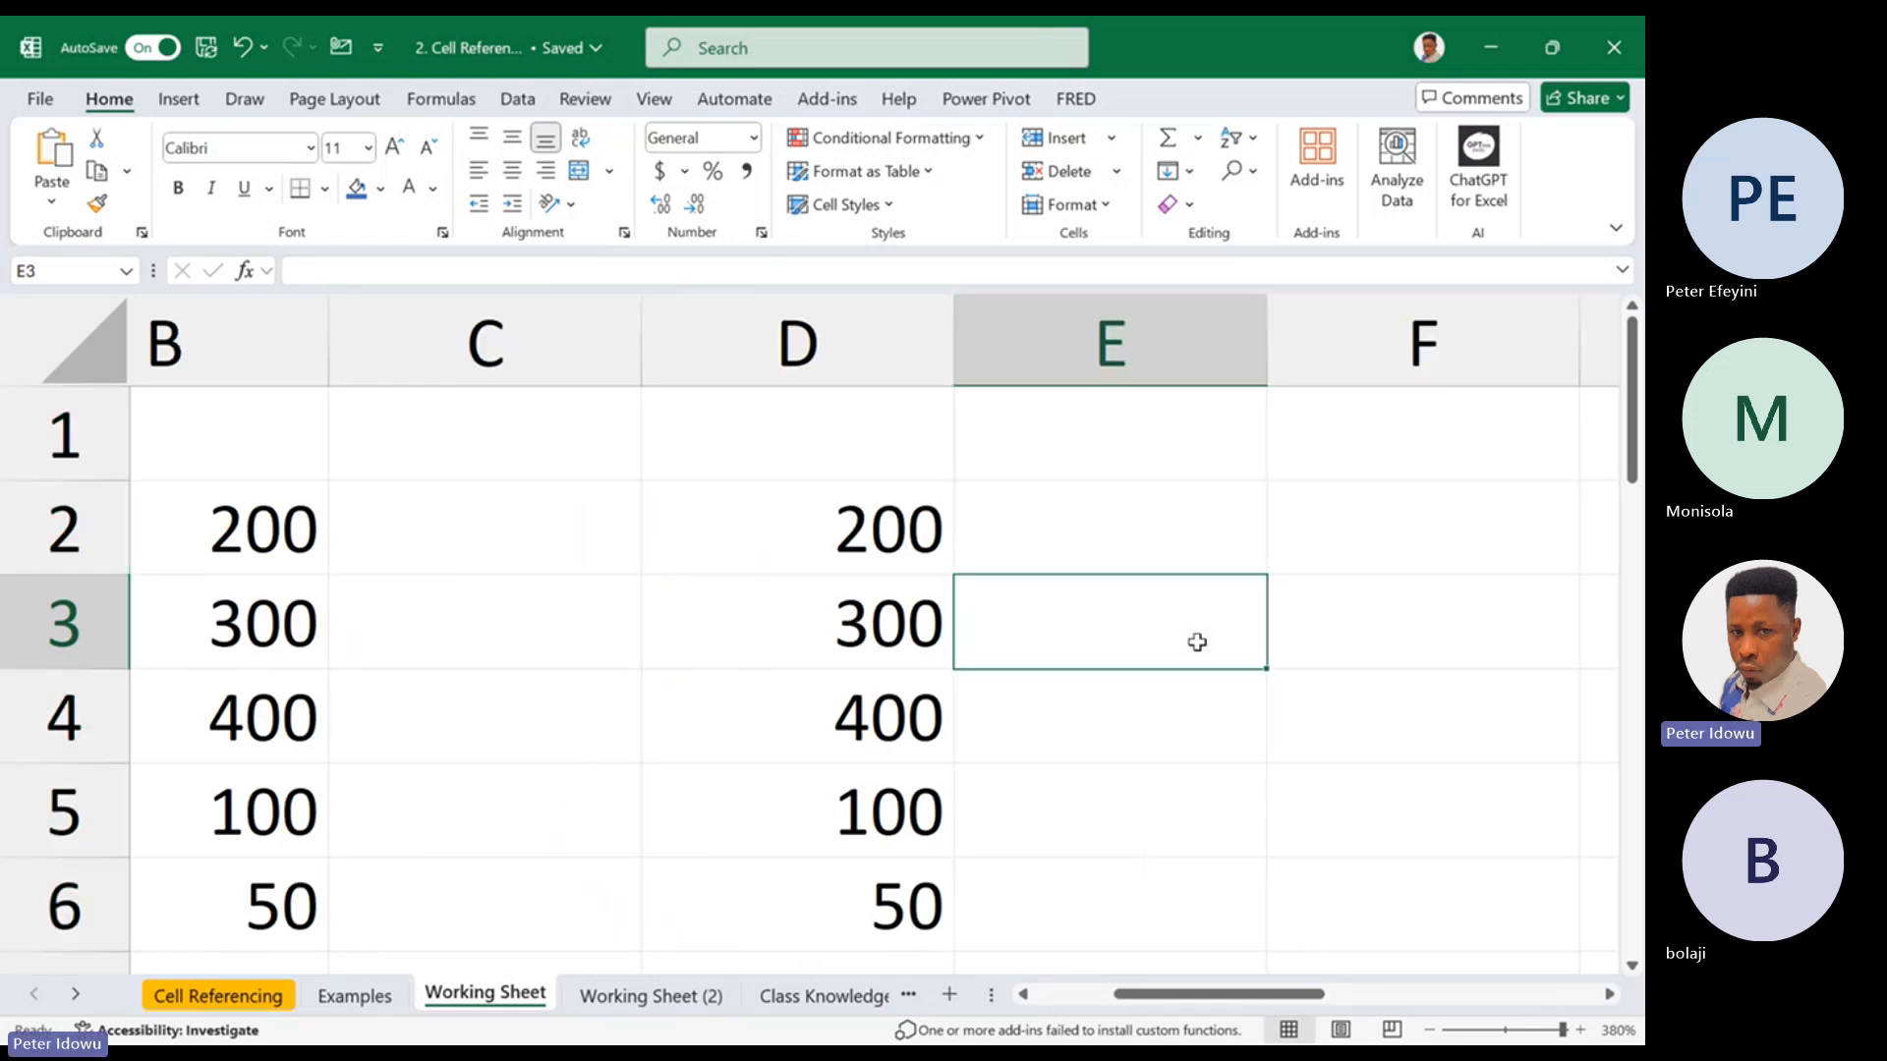
pyautogui.click(1294, 638)
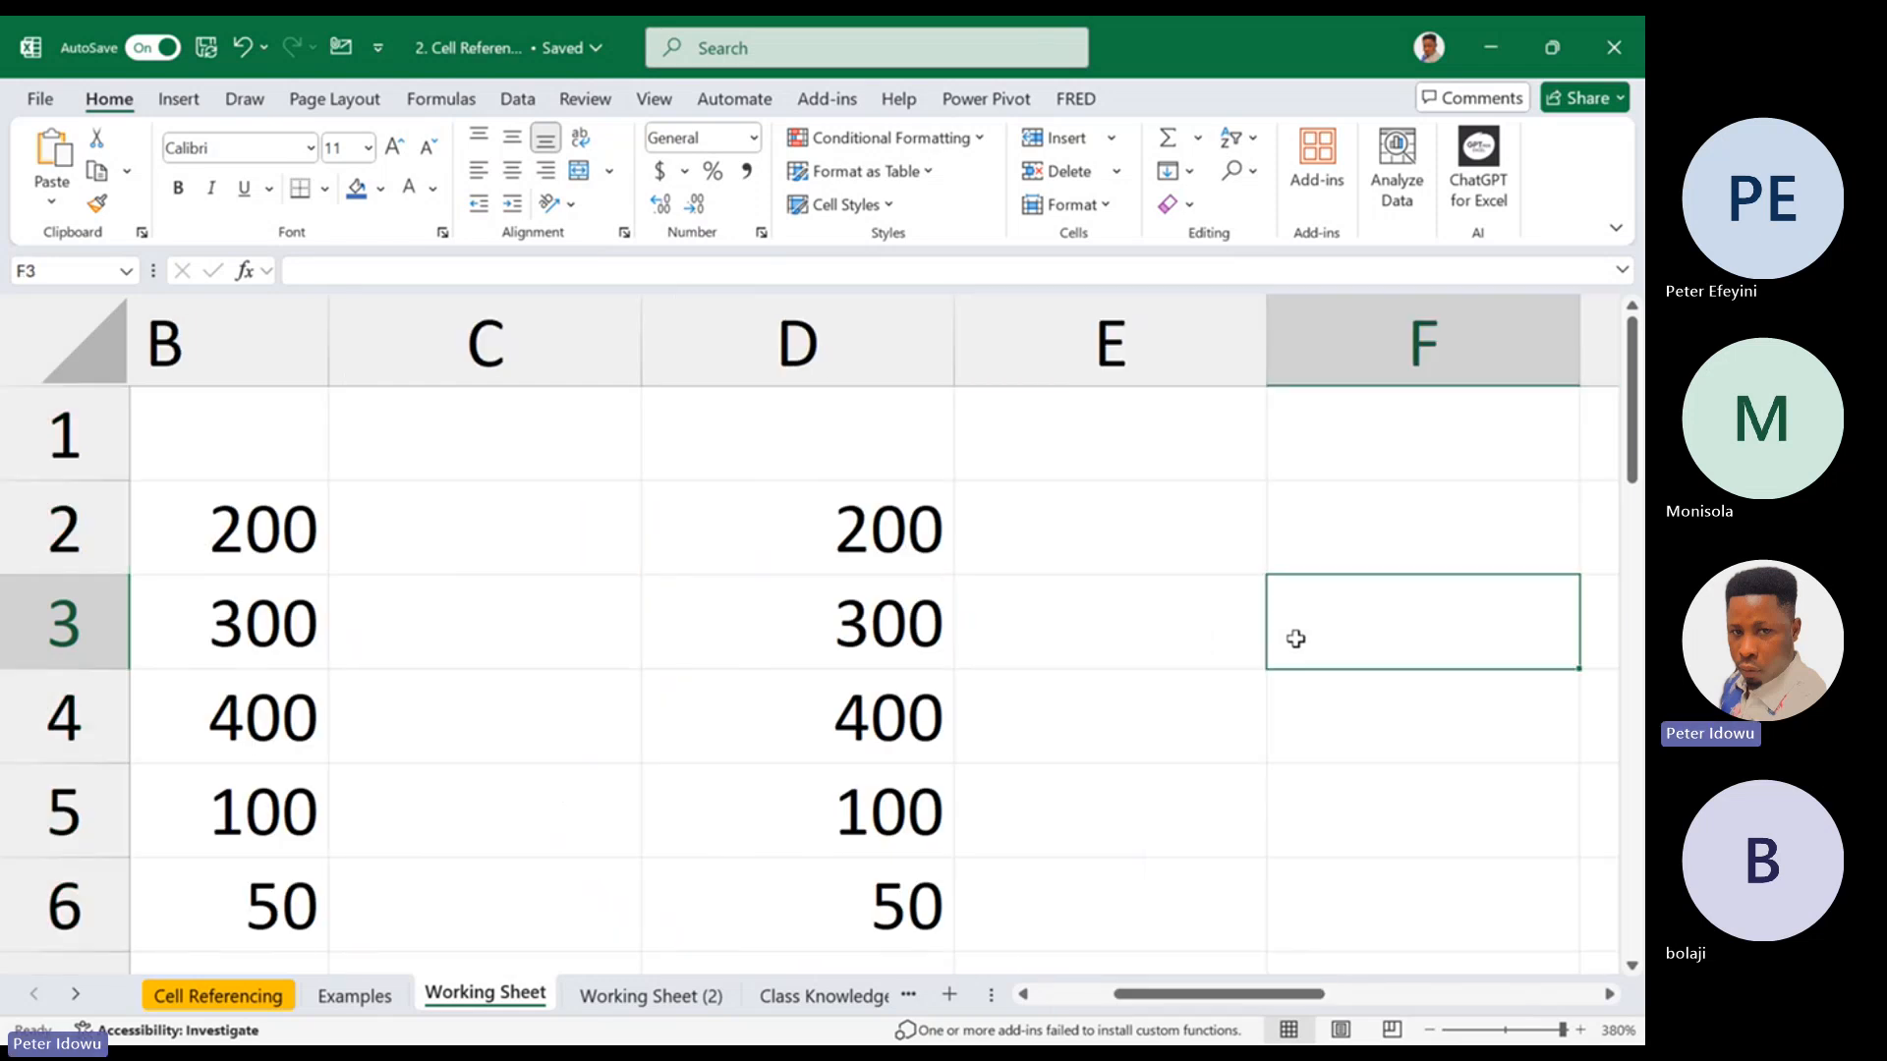
pyautogui.click(1300, 519)
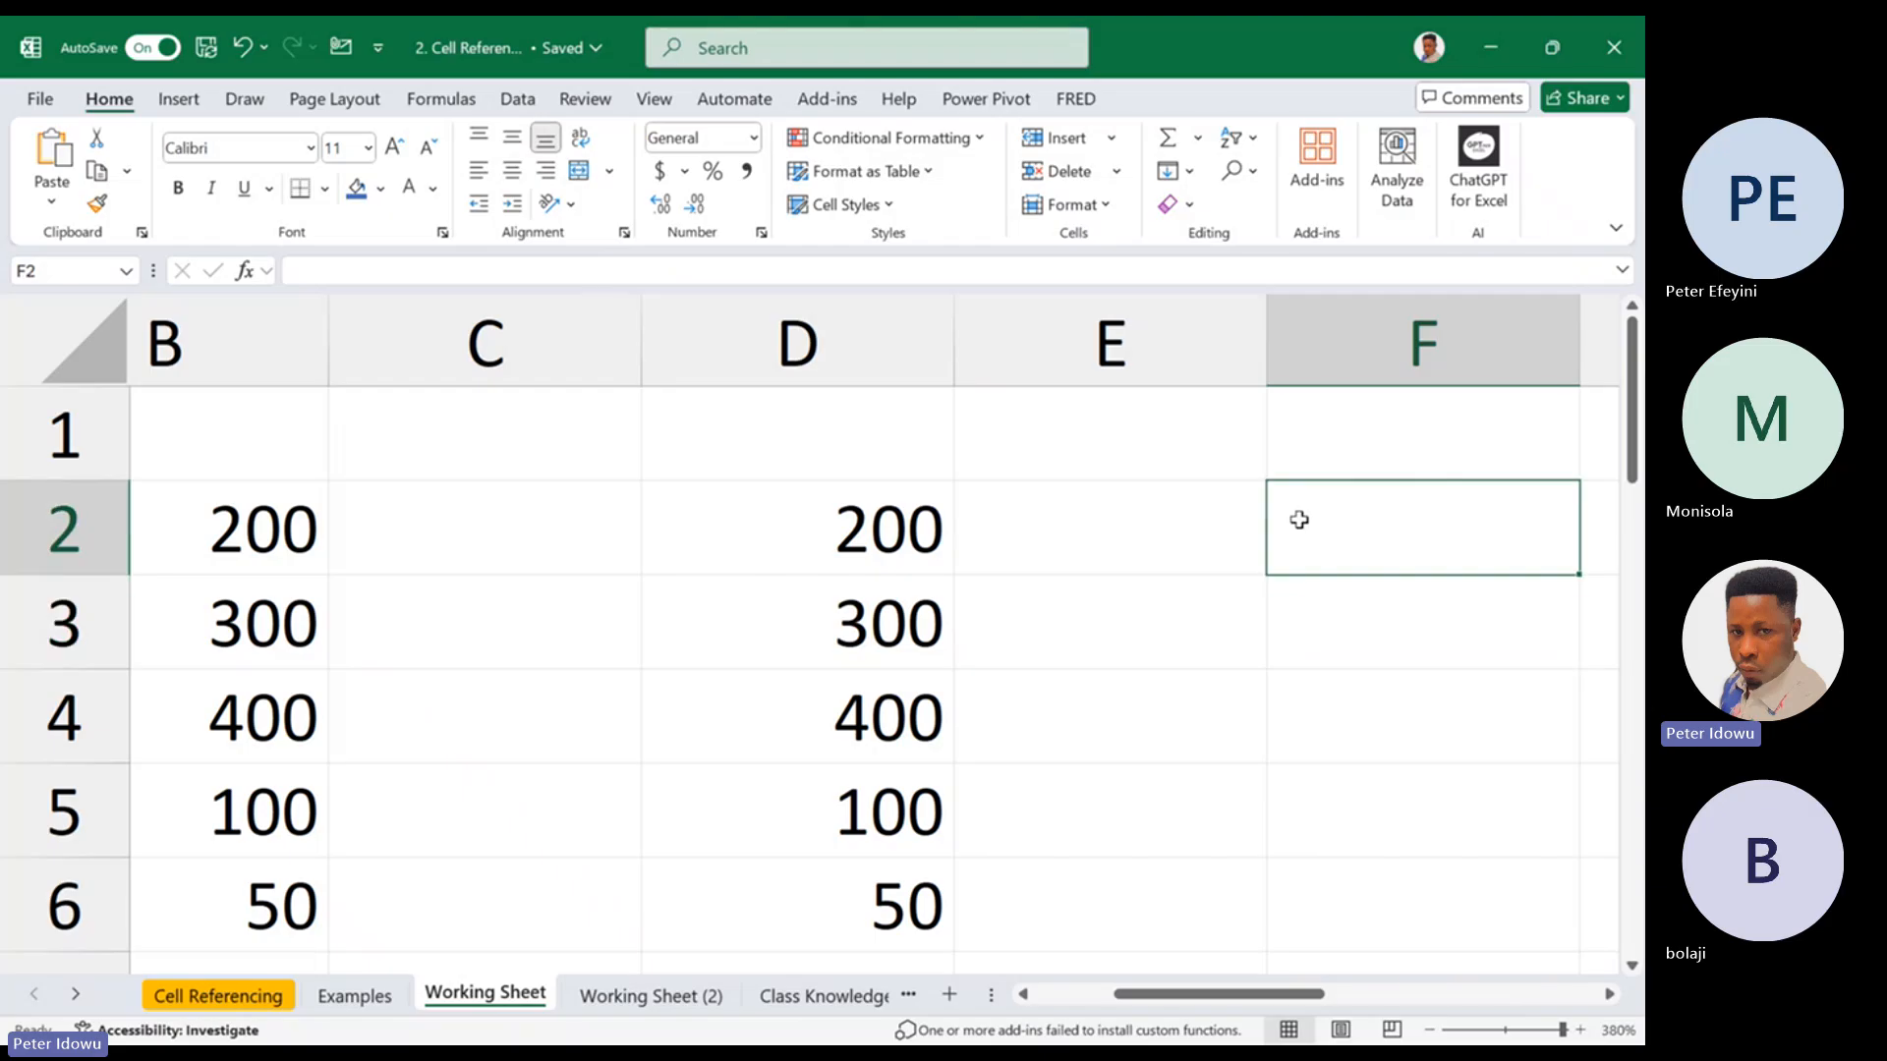
pyautogui.write('=')
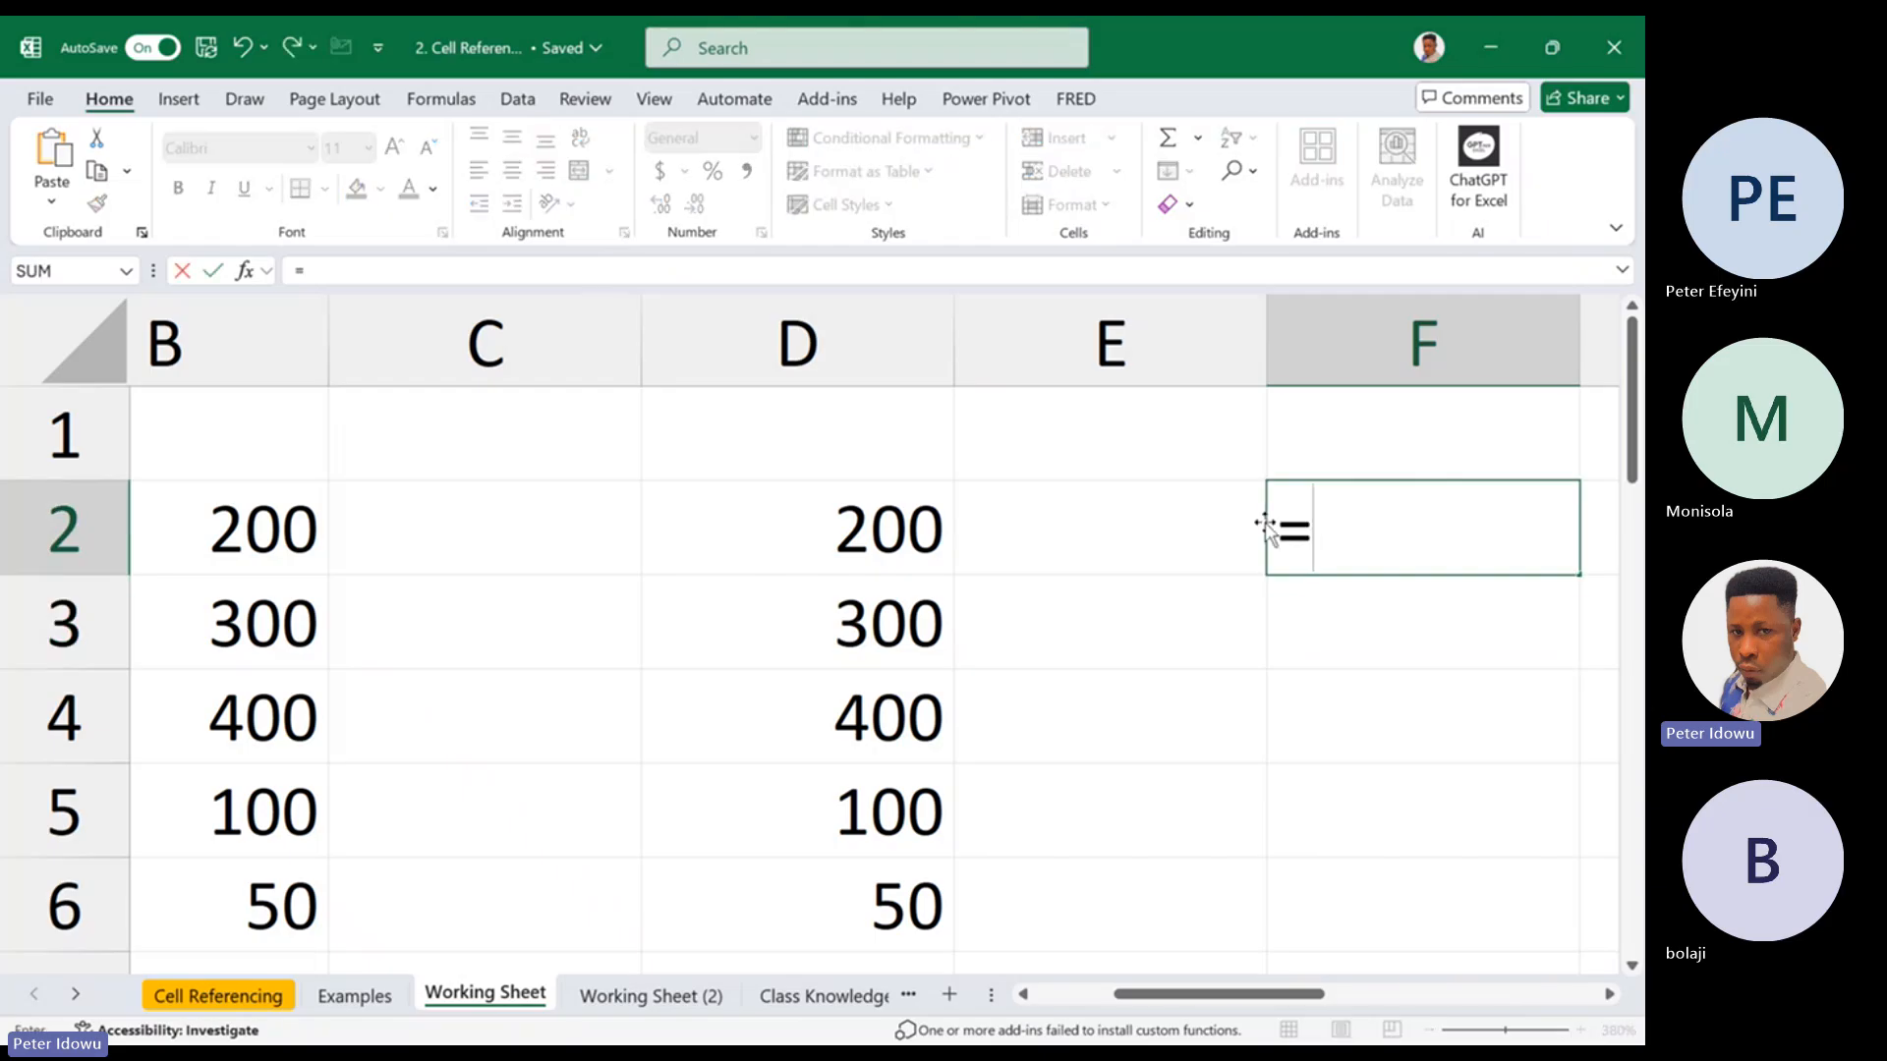
pyautogui.click(303, 619)
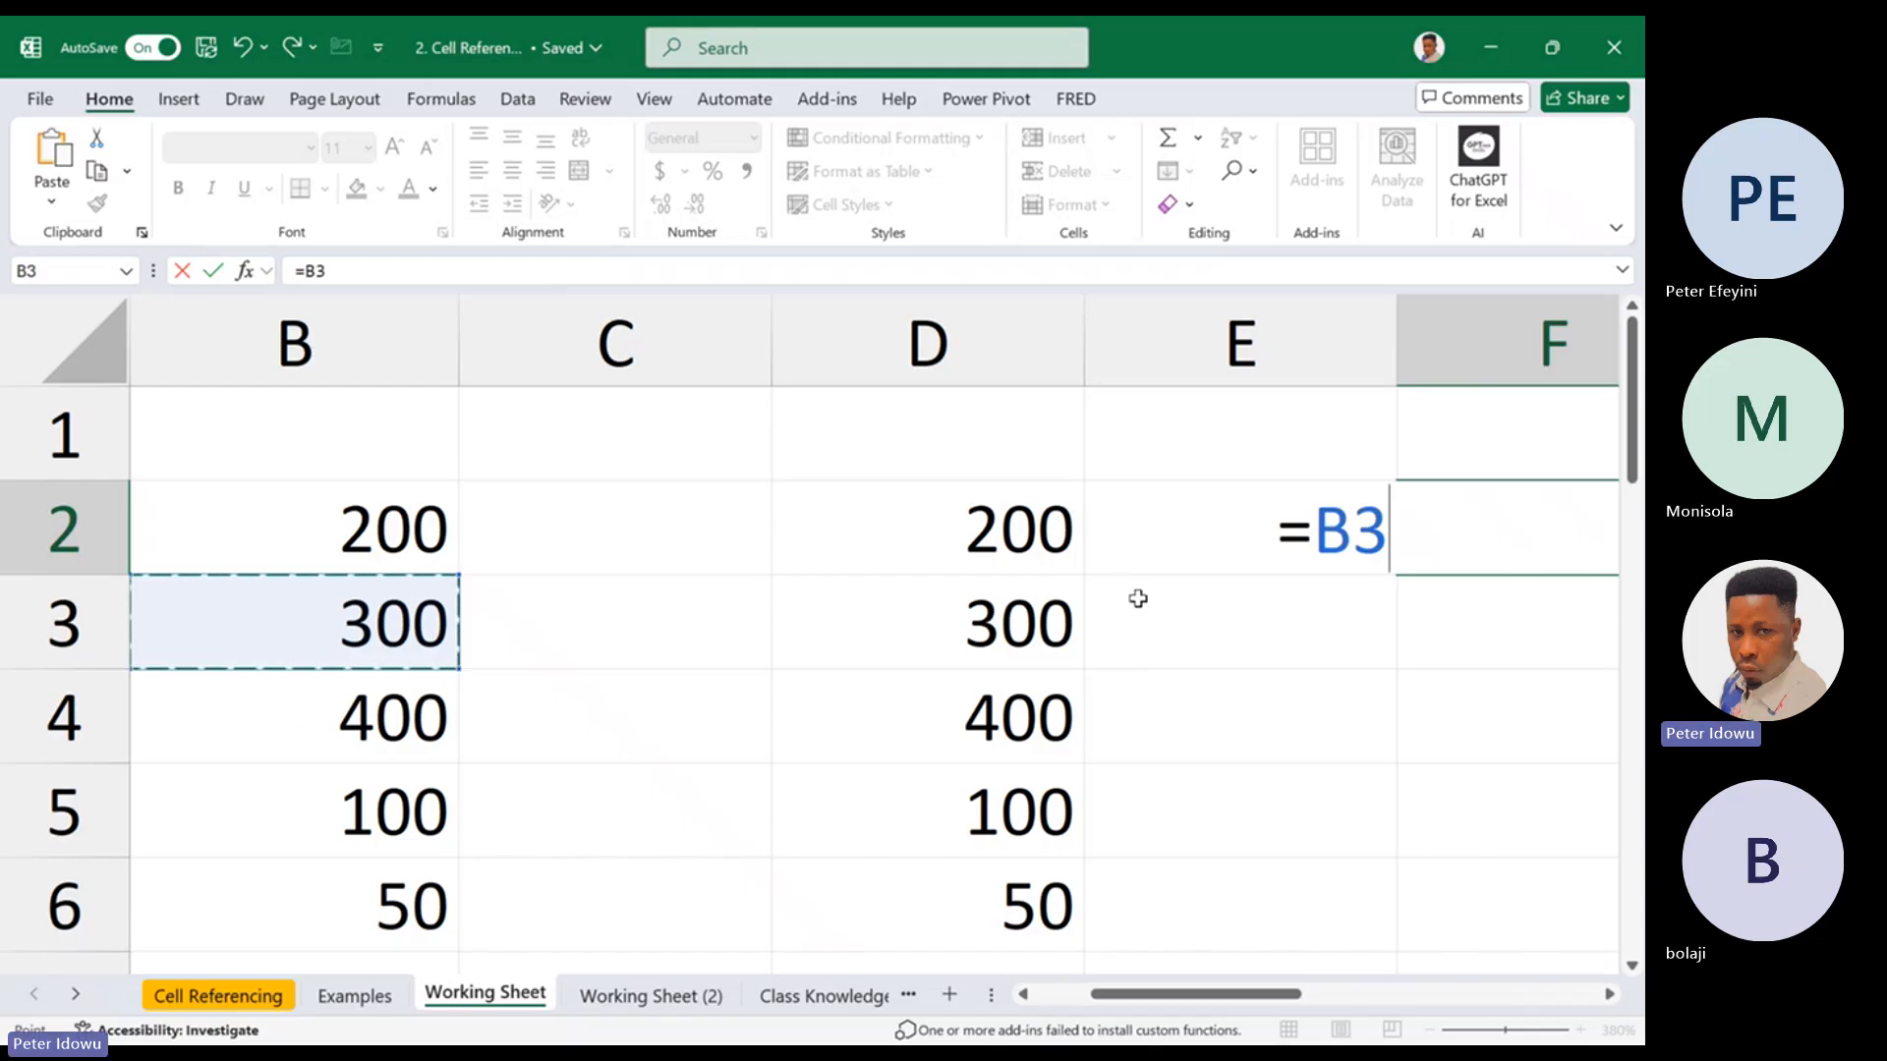
pyautogui.press('Escape')
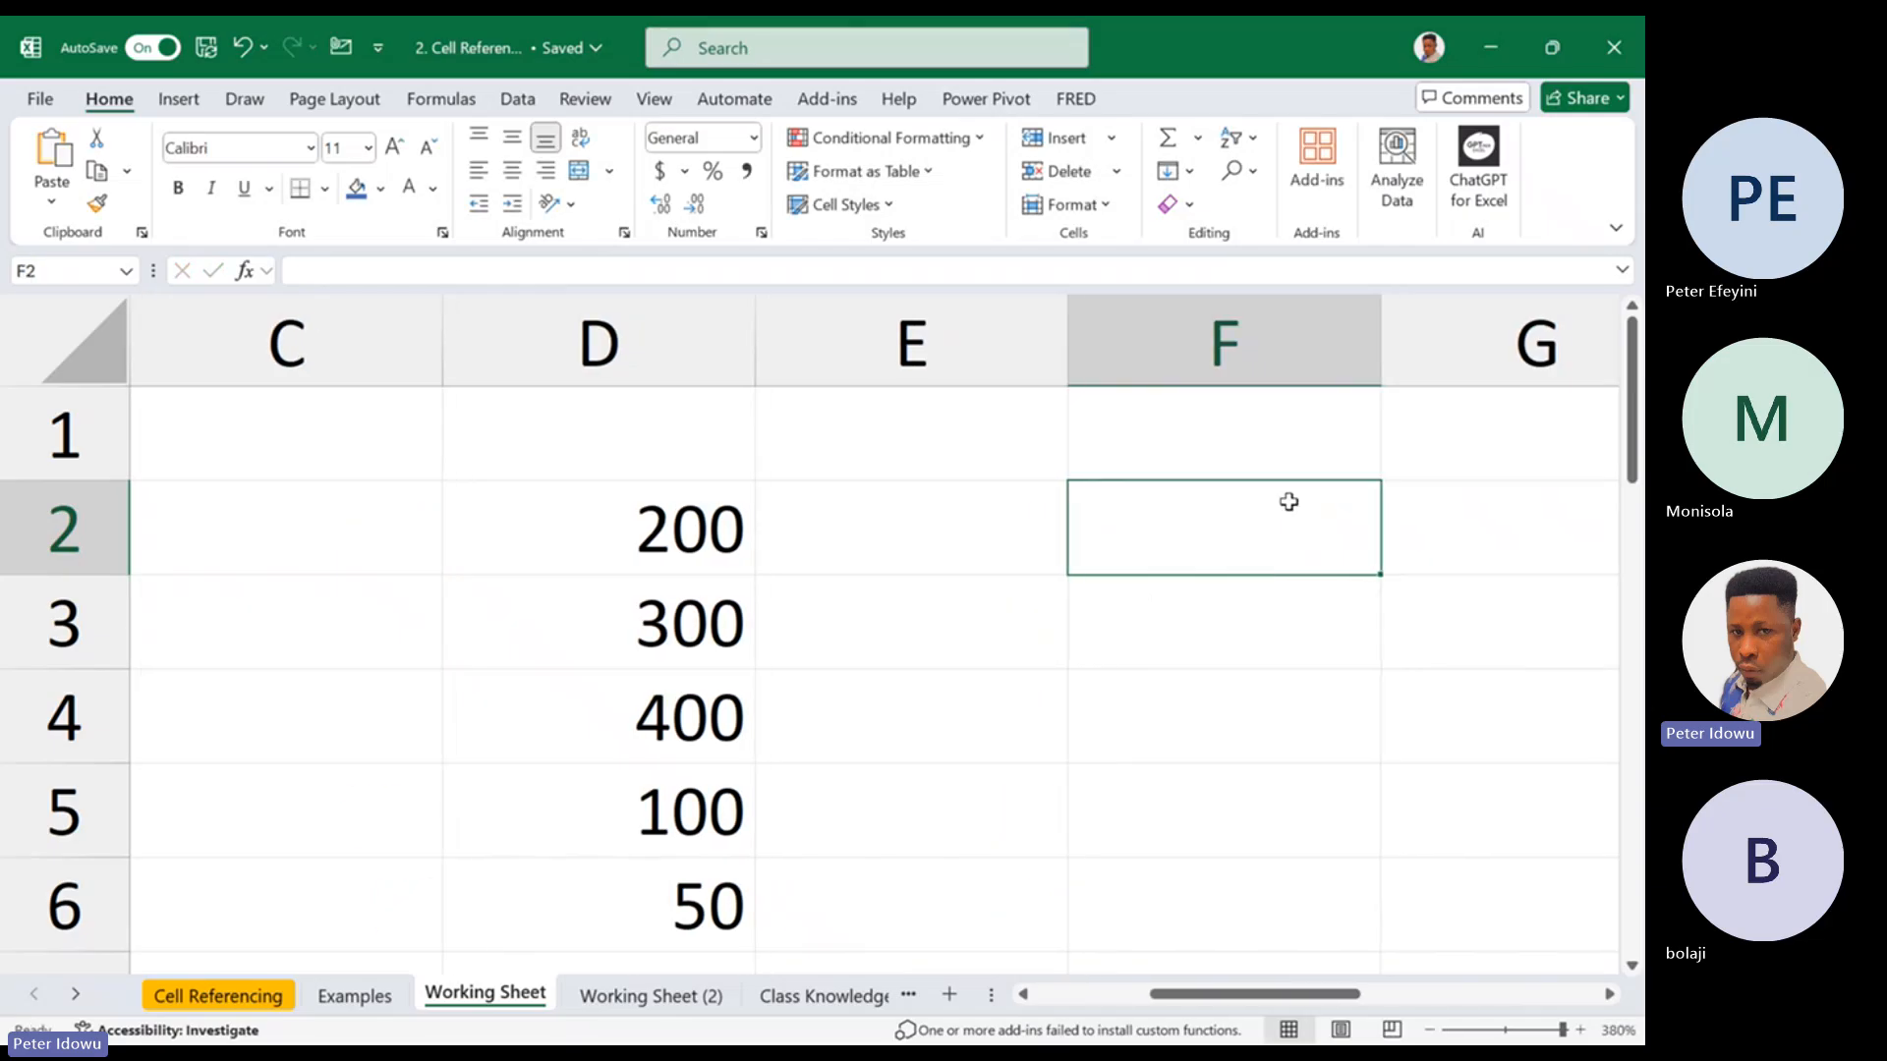
# Enter the shortcut note "fn +f4" in cell A12 of the Cell Referencing sheet
pyautogui.moveTo(1197, 1001); pyautogui.dragTo(190, 969)
pyautogui.click(209, 993)
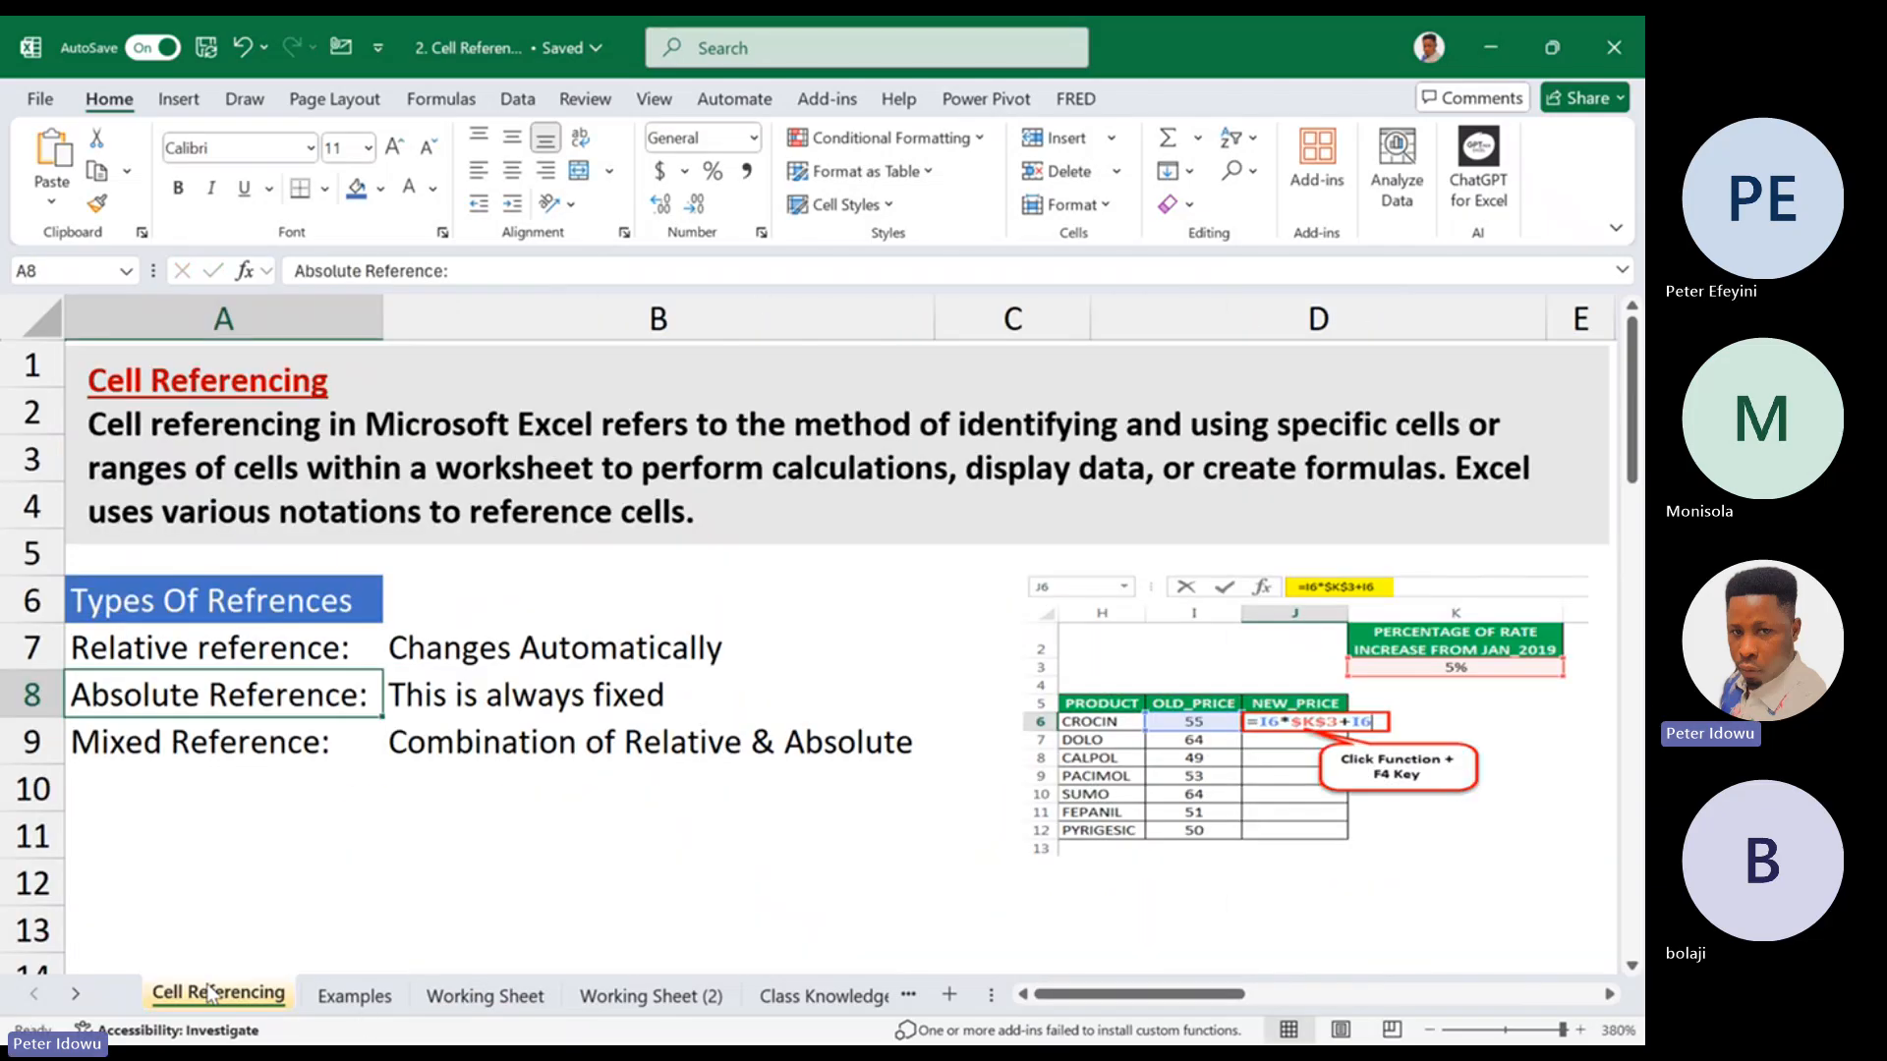
pyautogui.click(243, 867)
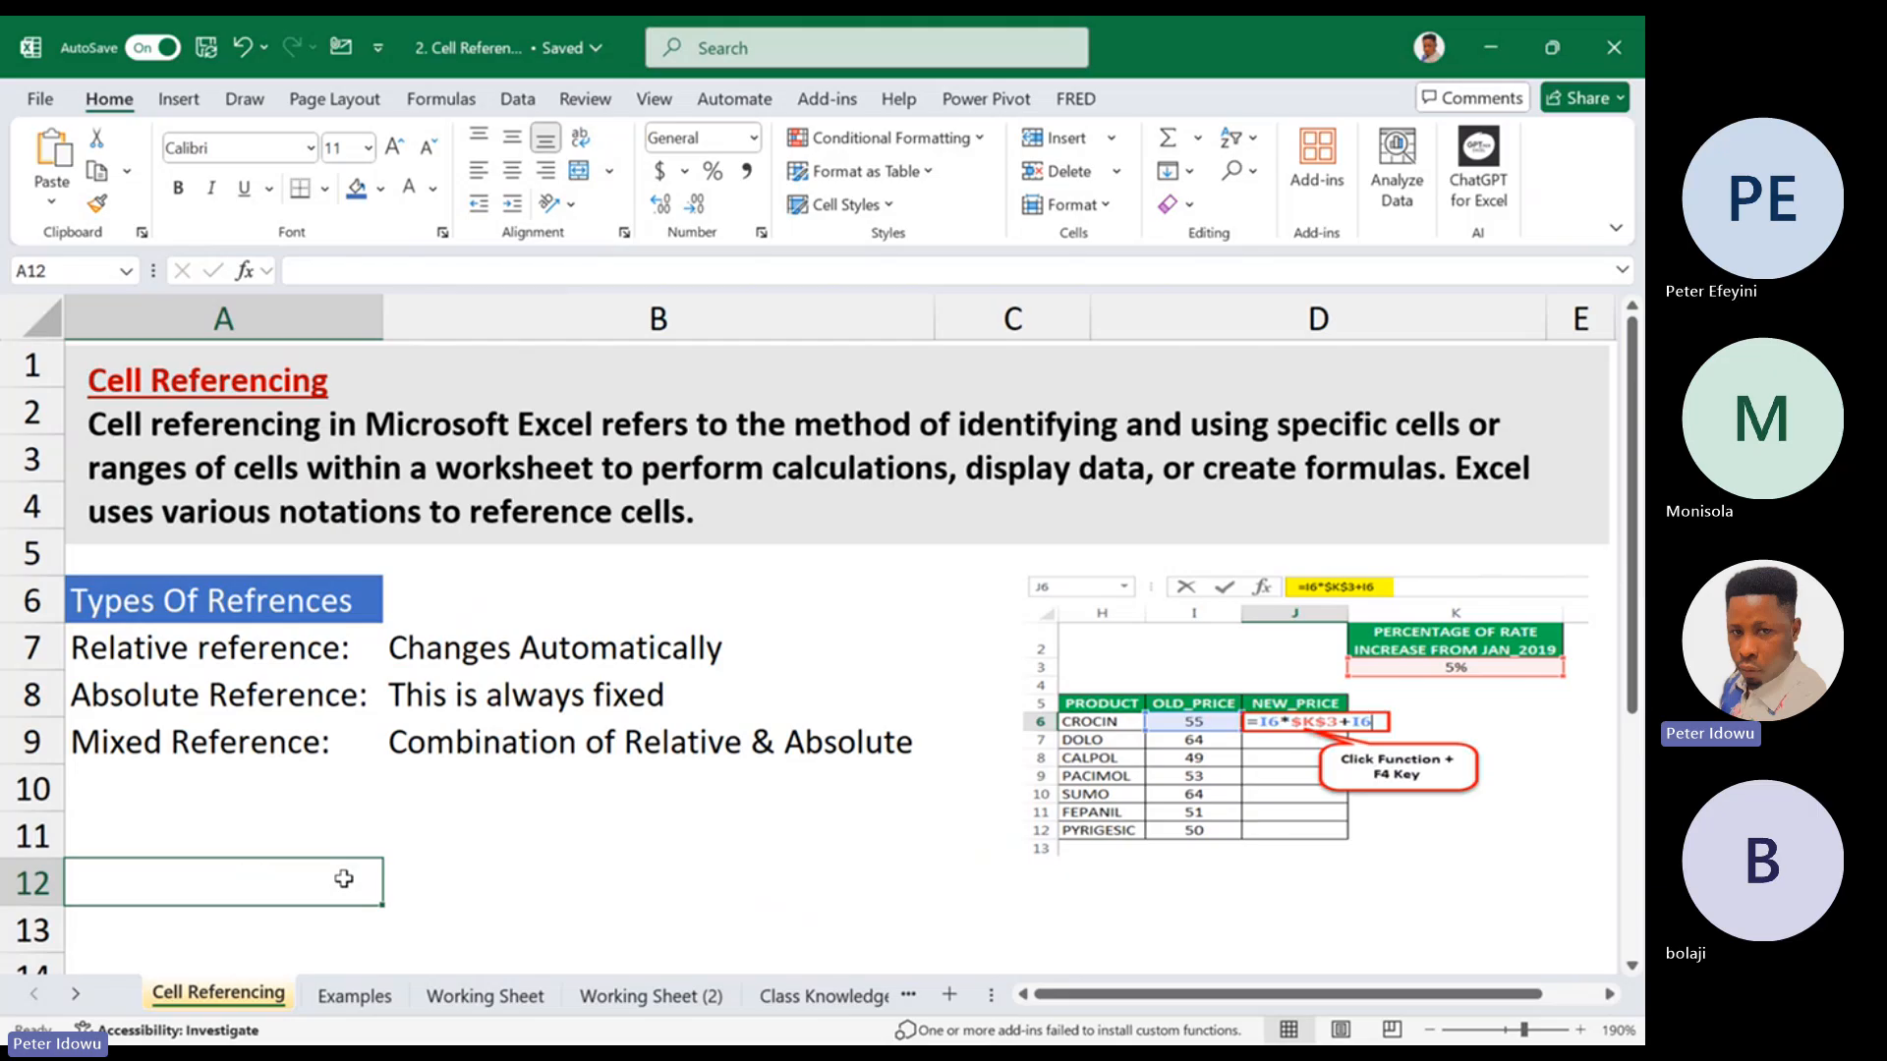
pyautogui.doubleClick(342, 878)
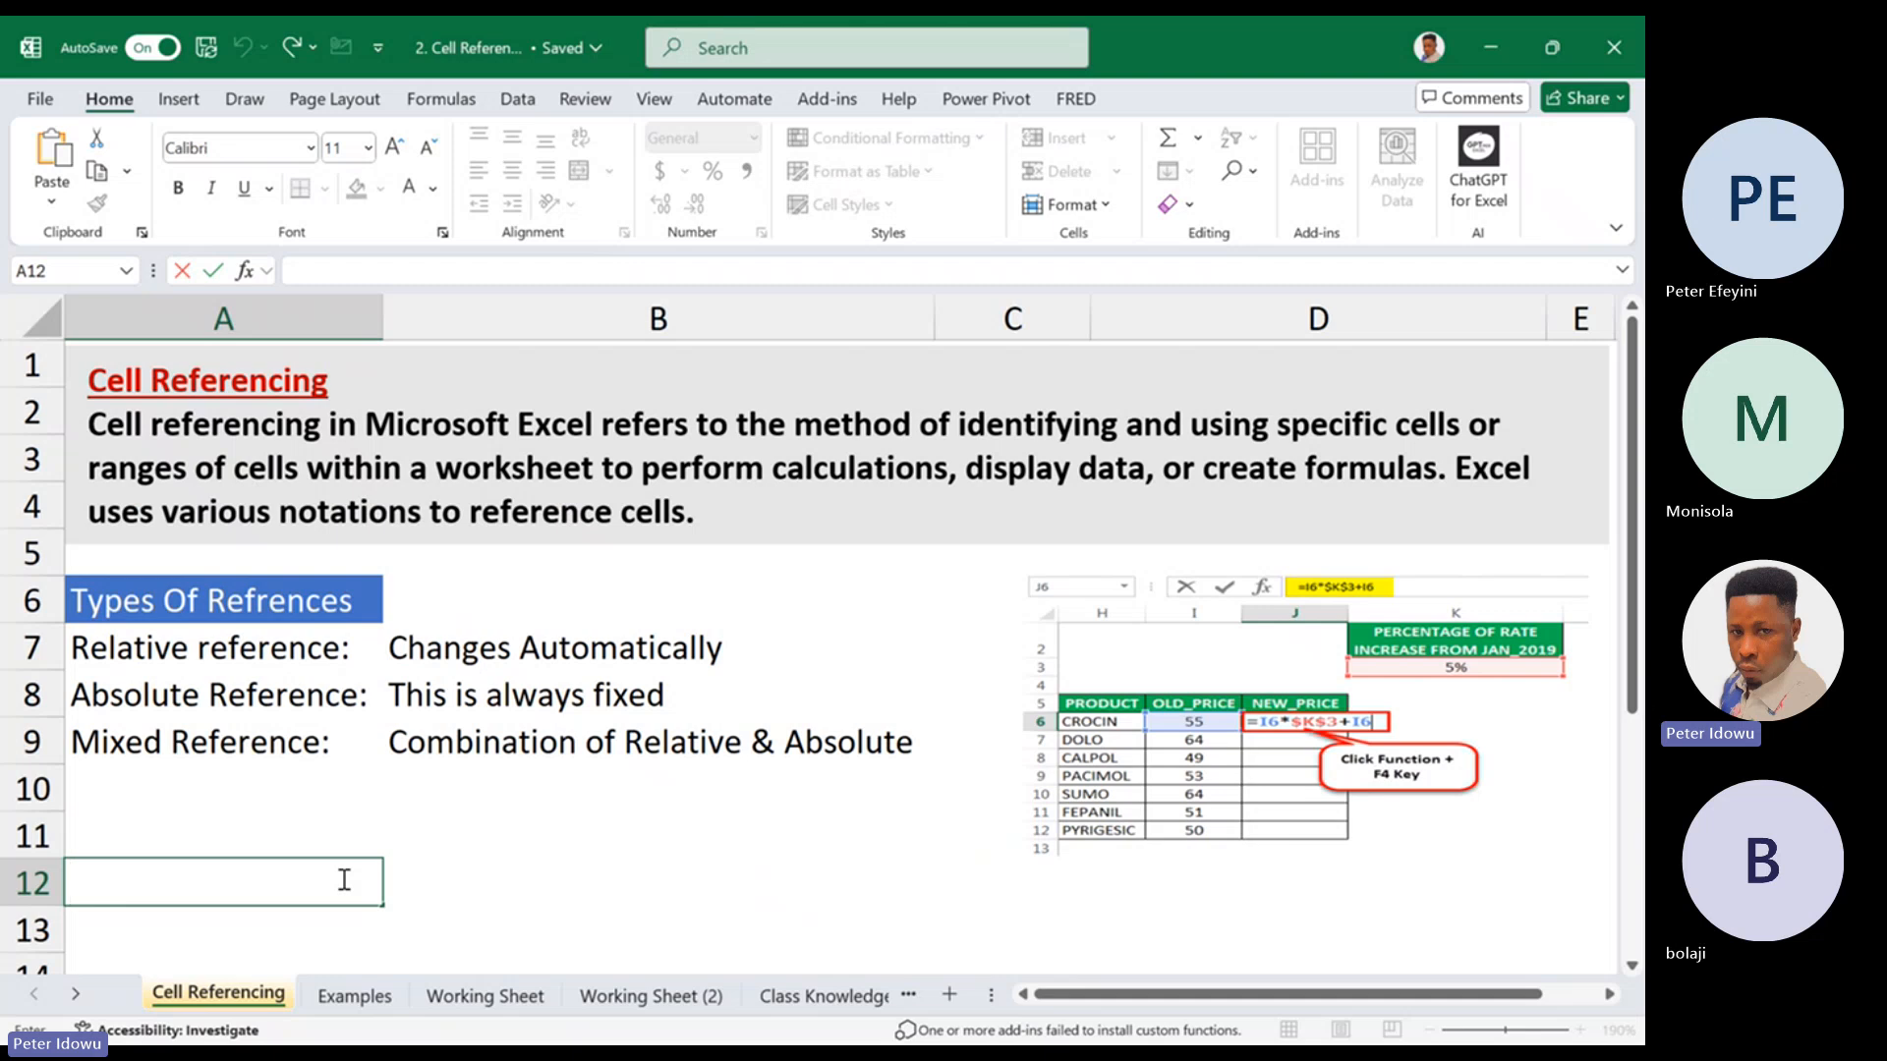
pyautogui.write('fn')
pyautogui.click(233, 895)
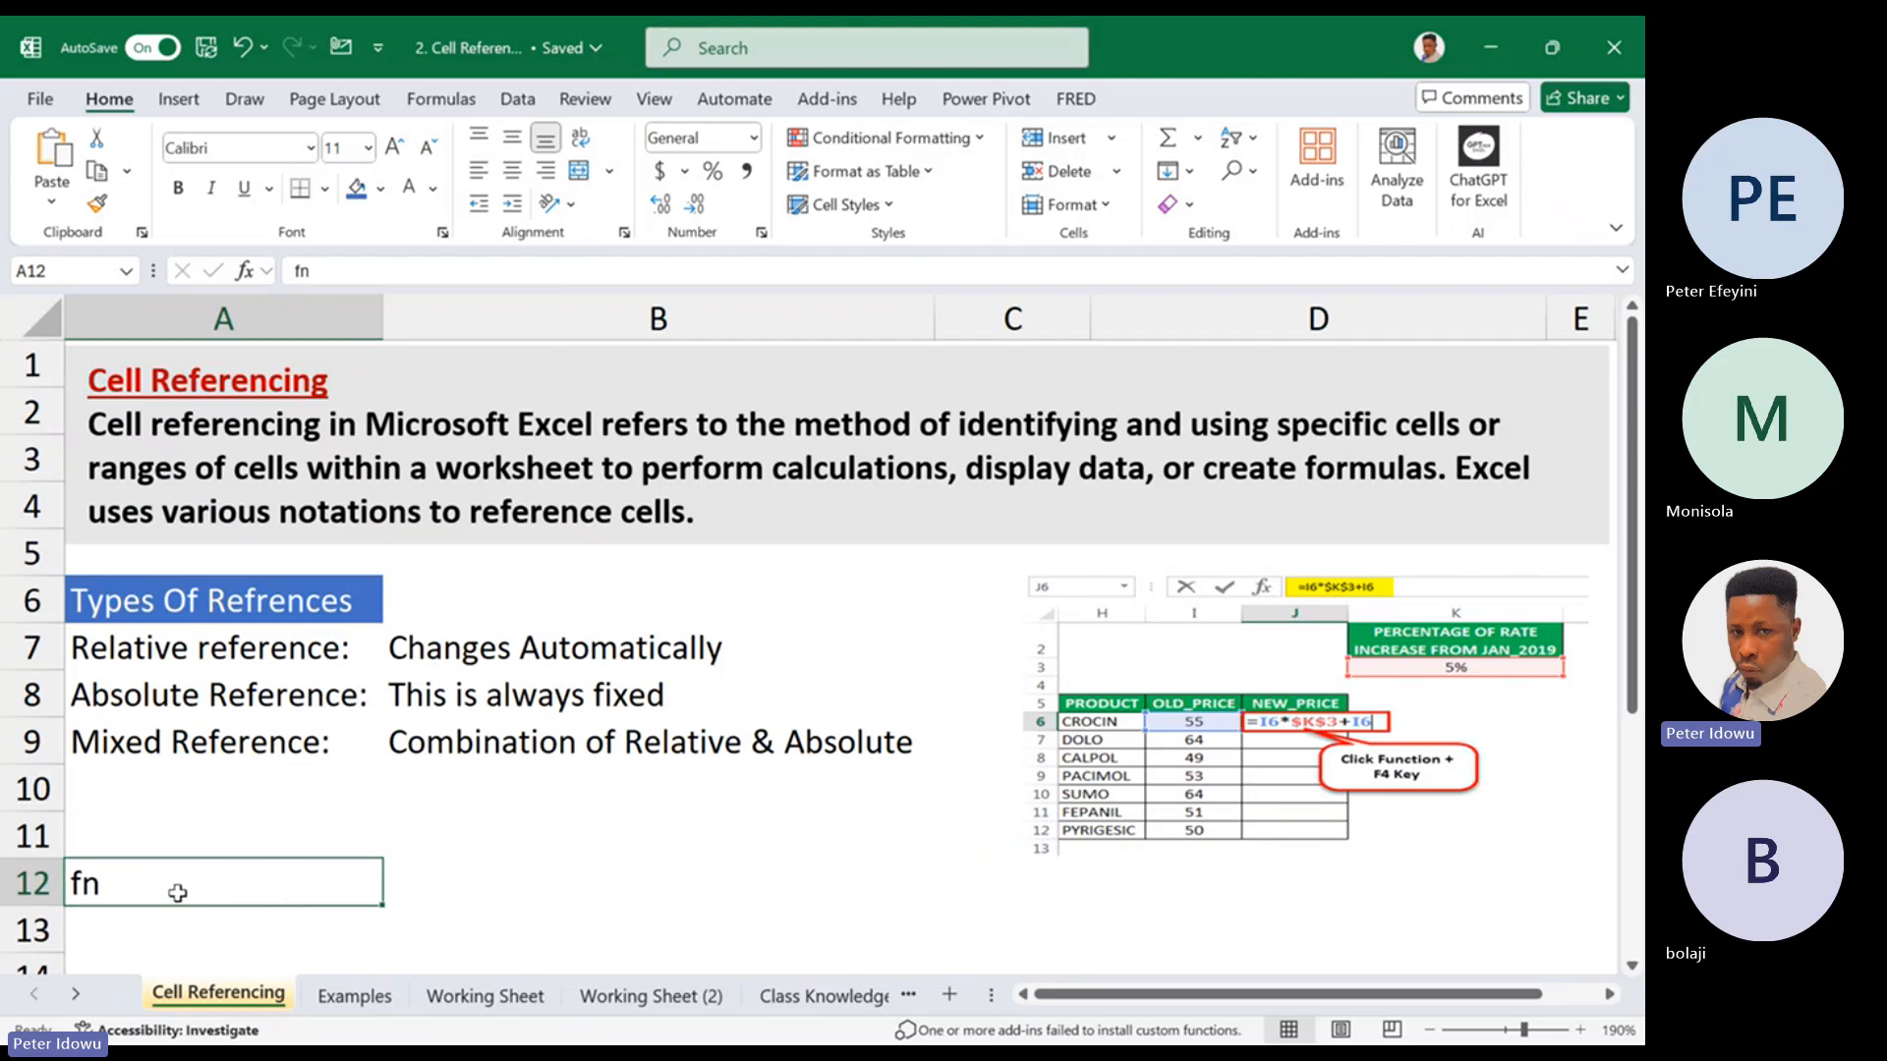
pyautogui.doubleClick(188, 882)
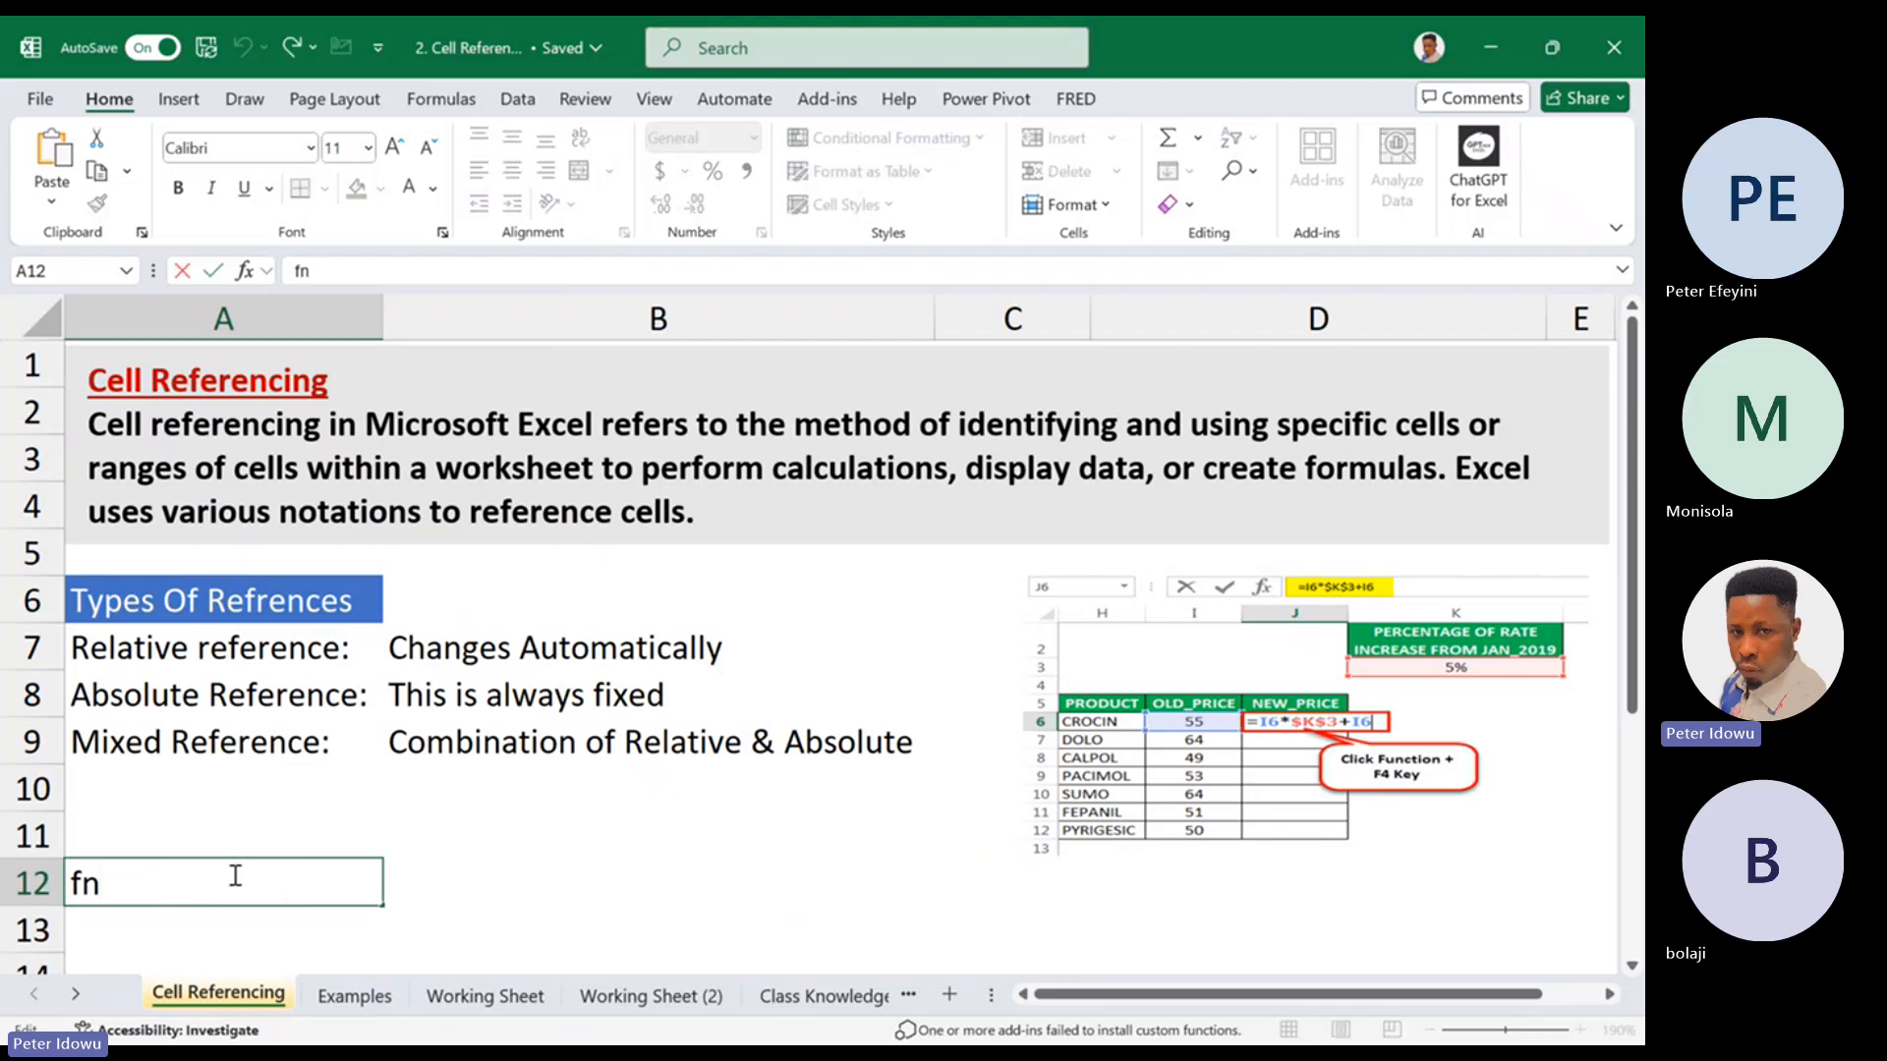
pyautogui.write('+f')
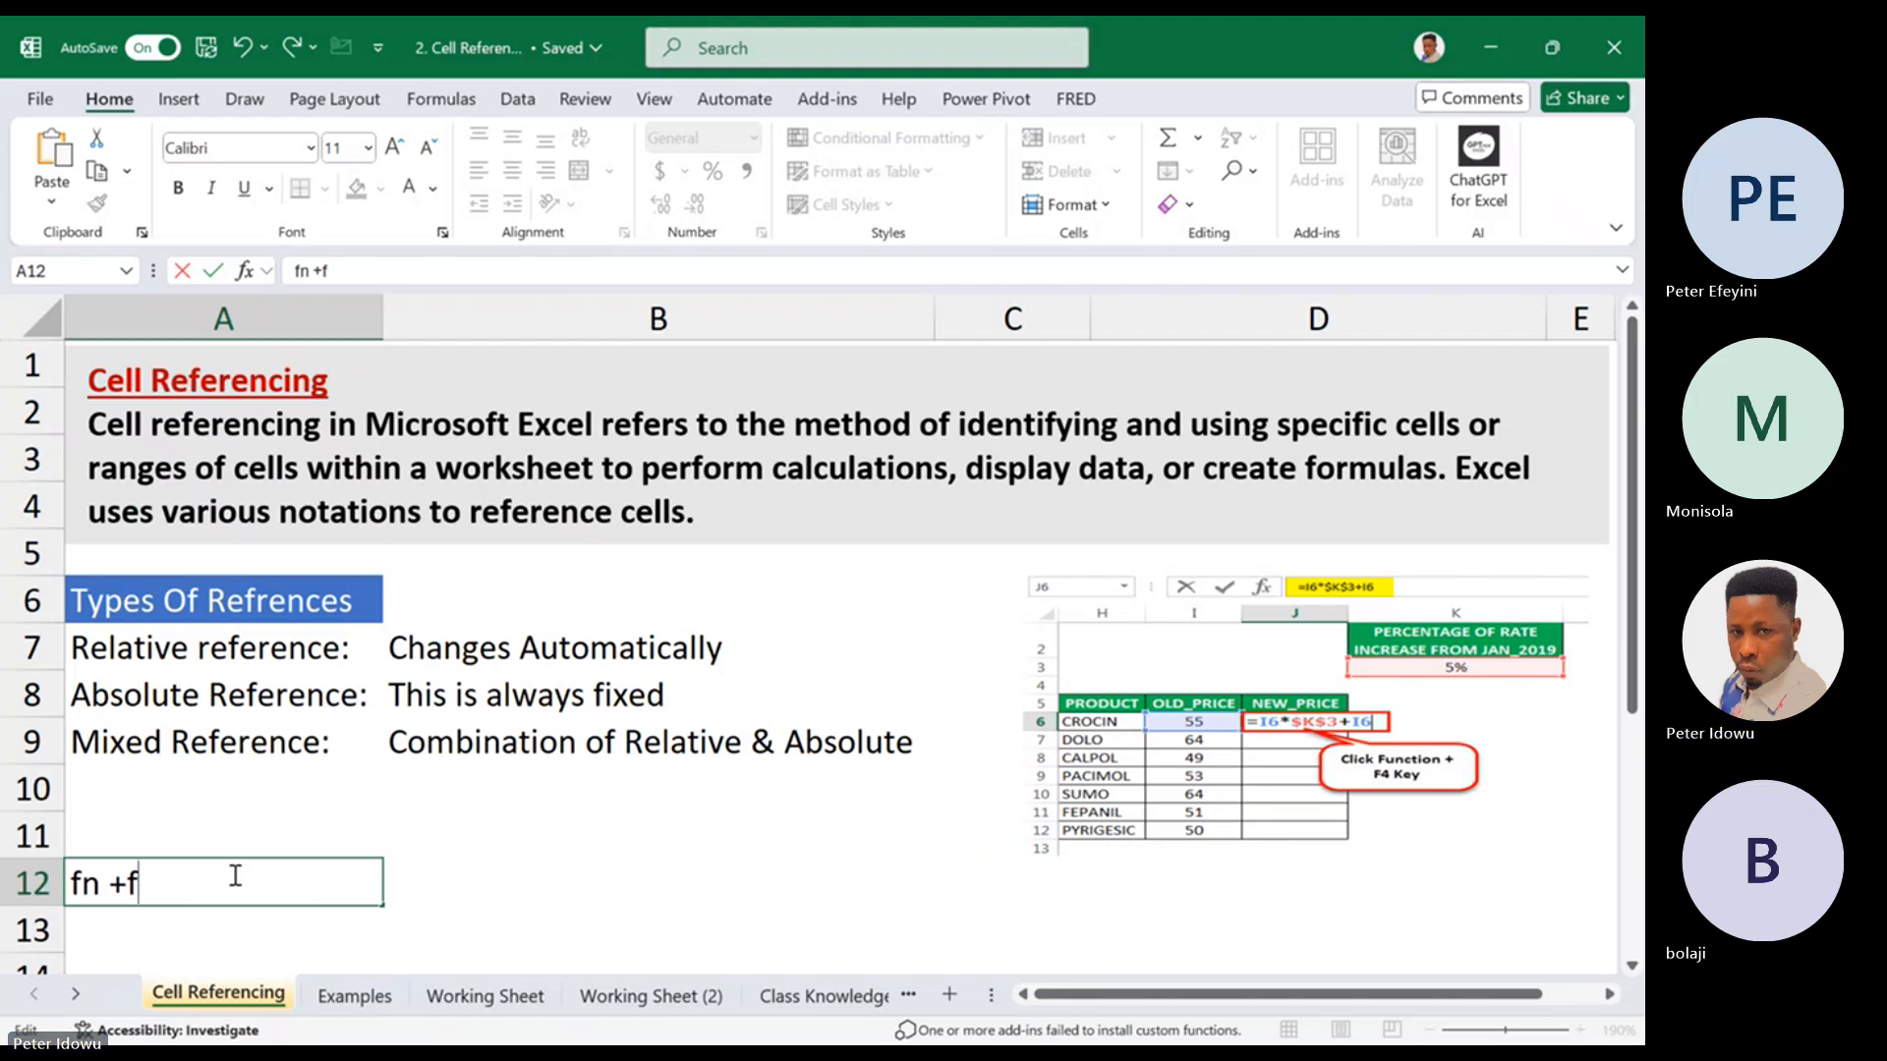
pyautogui.write('4')
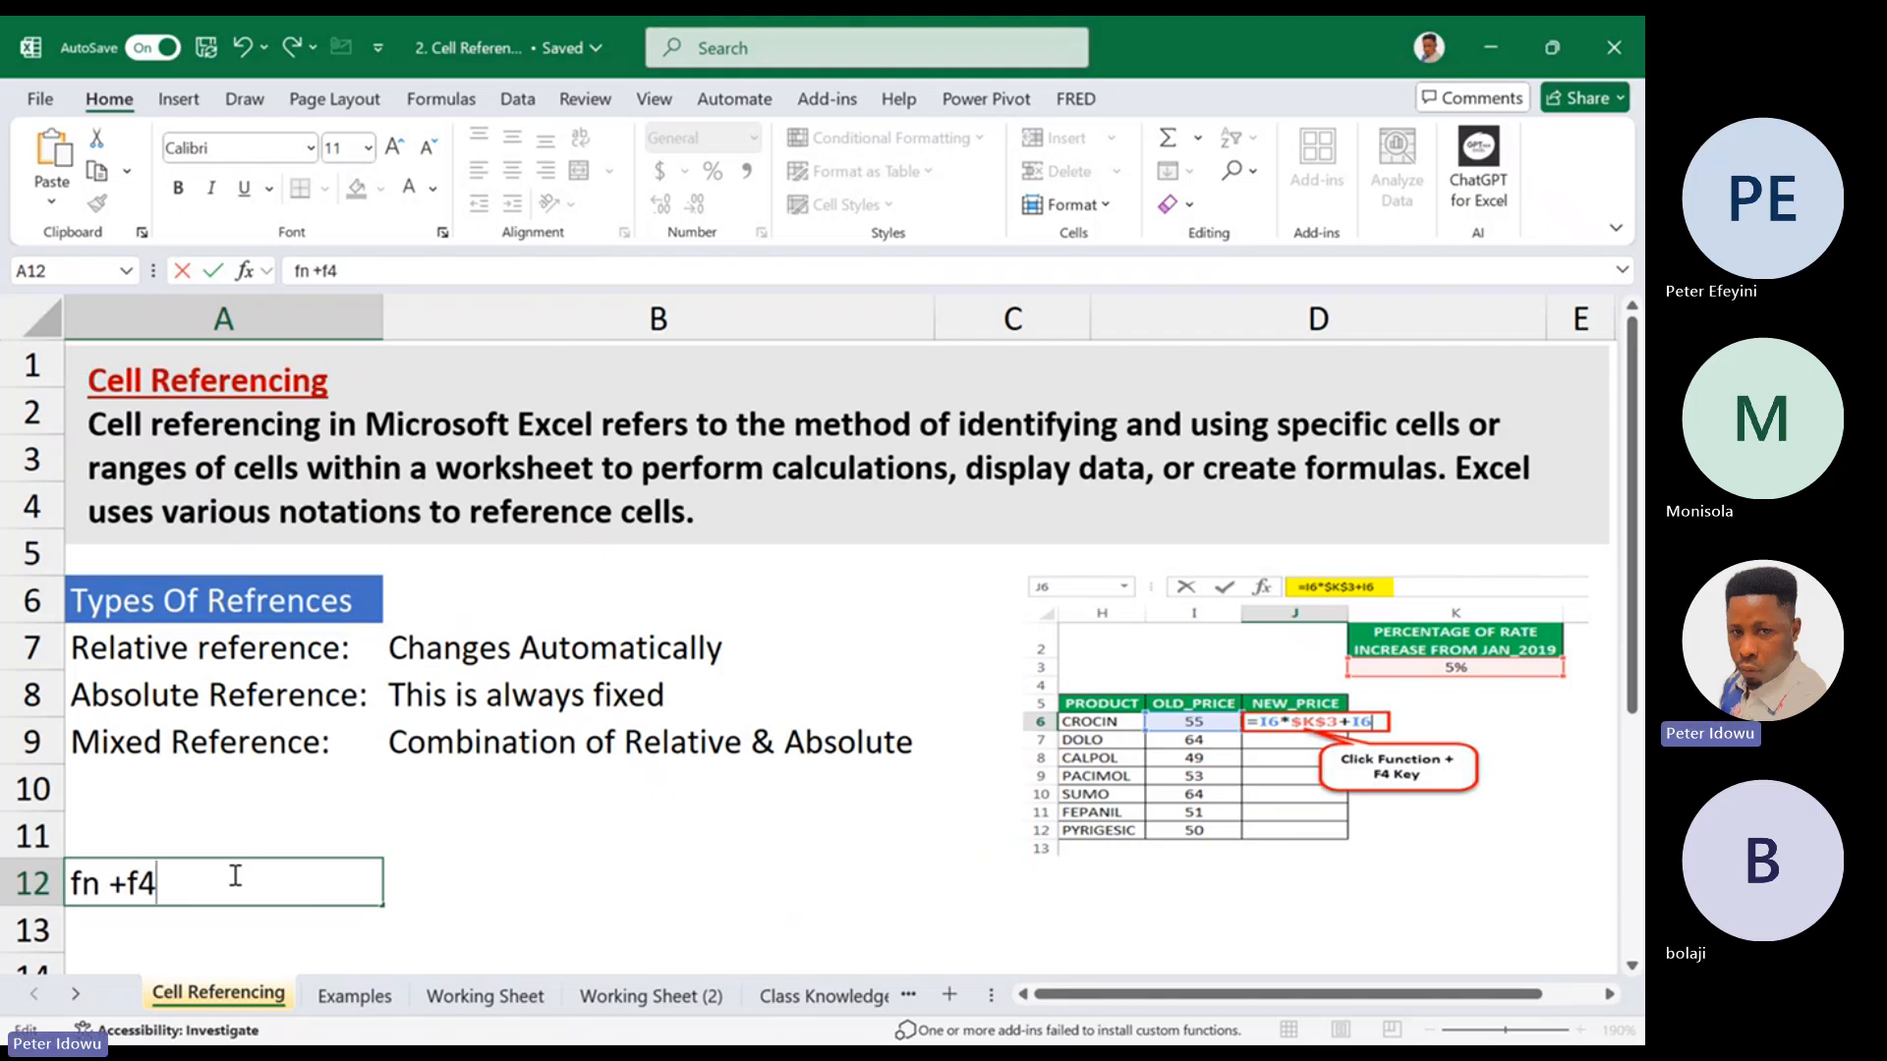
pyautogui.click(517, 894)
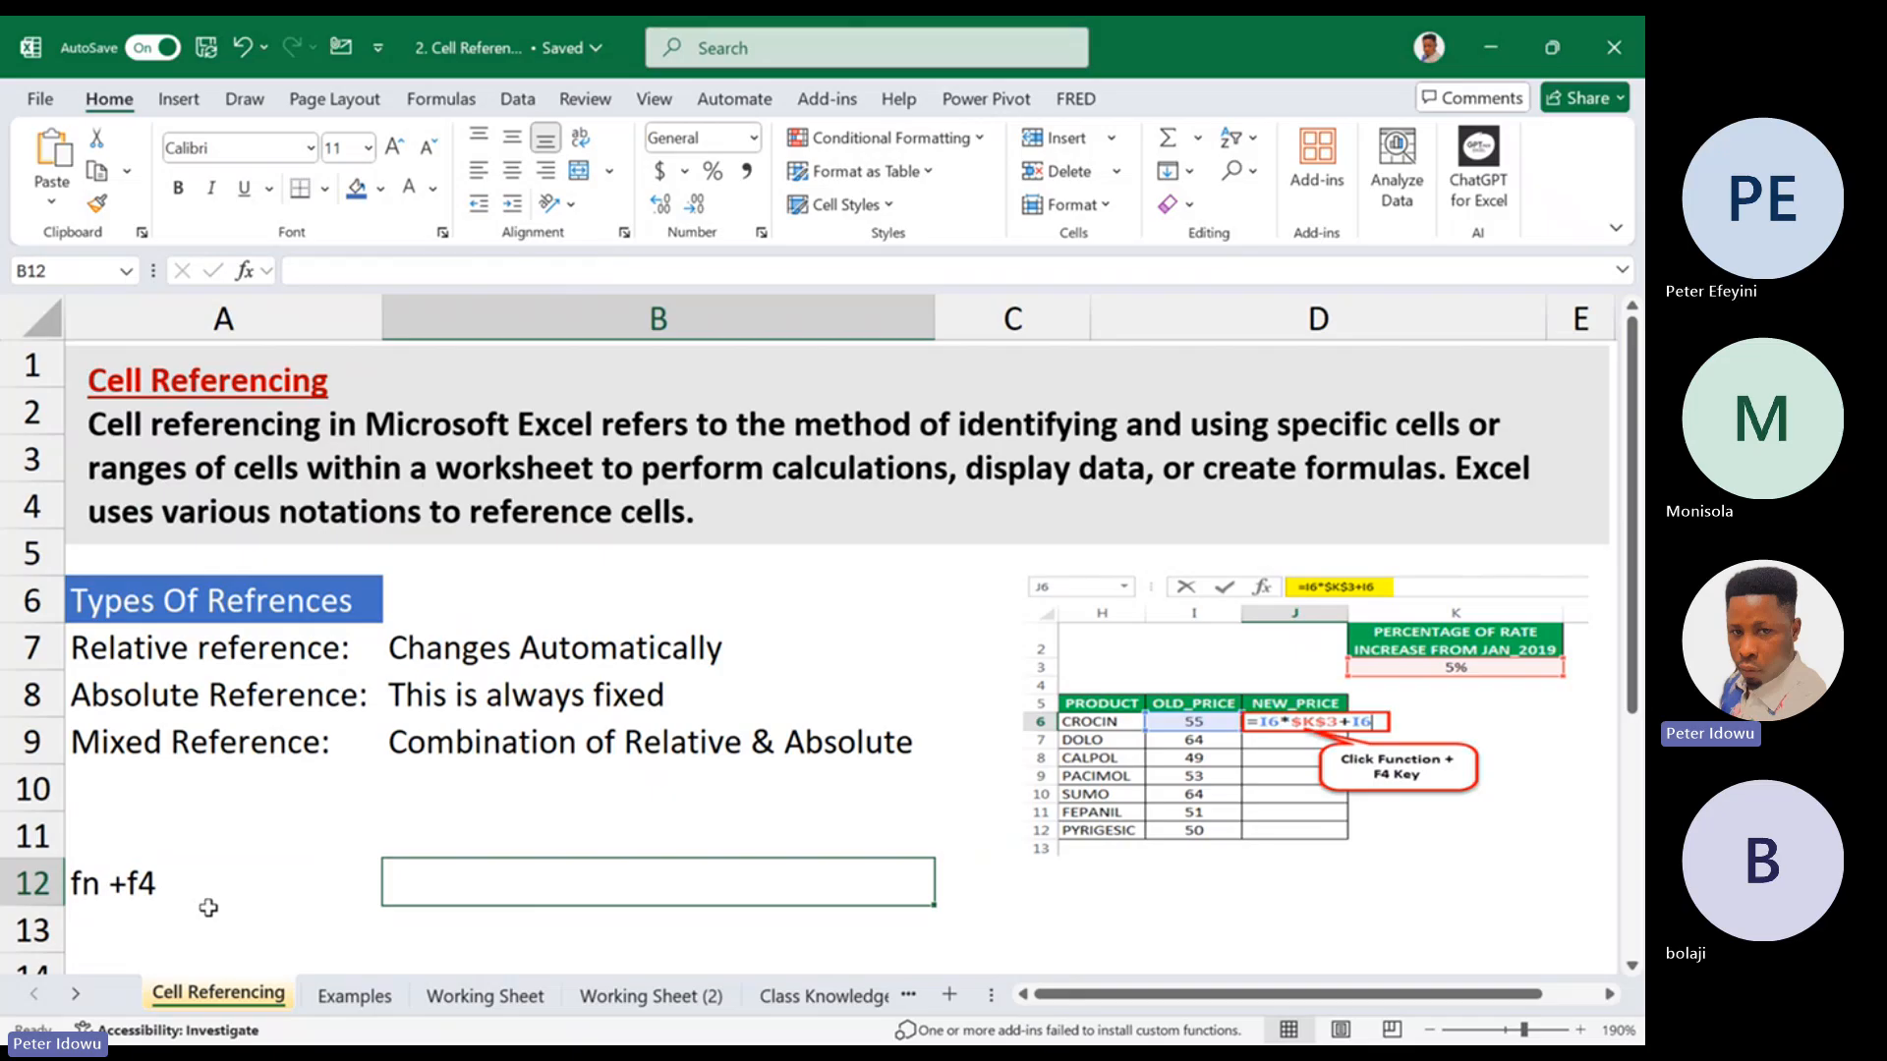
pyautogui.click(263, 914)
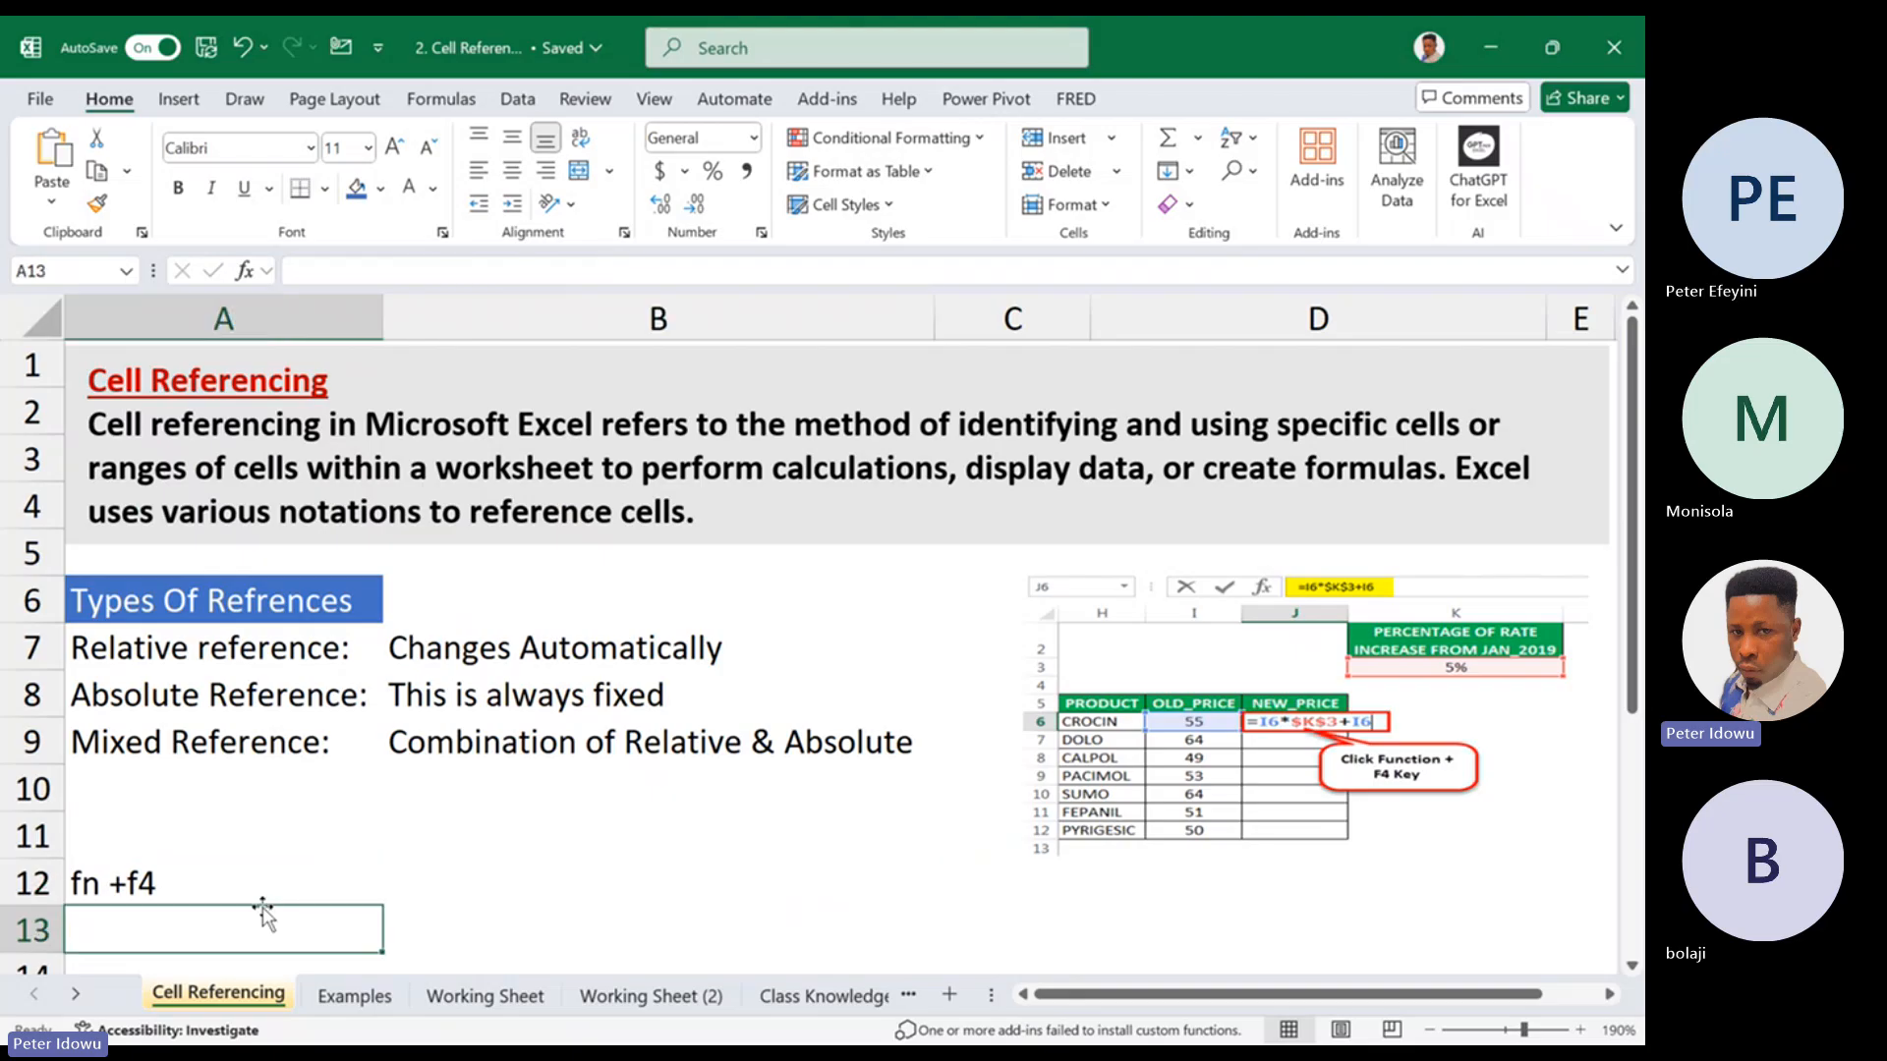
# Correct the spacing of the shortcut note in cell A12 so it reads "fn + f4"
pyautogui.click(133, 883)
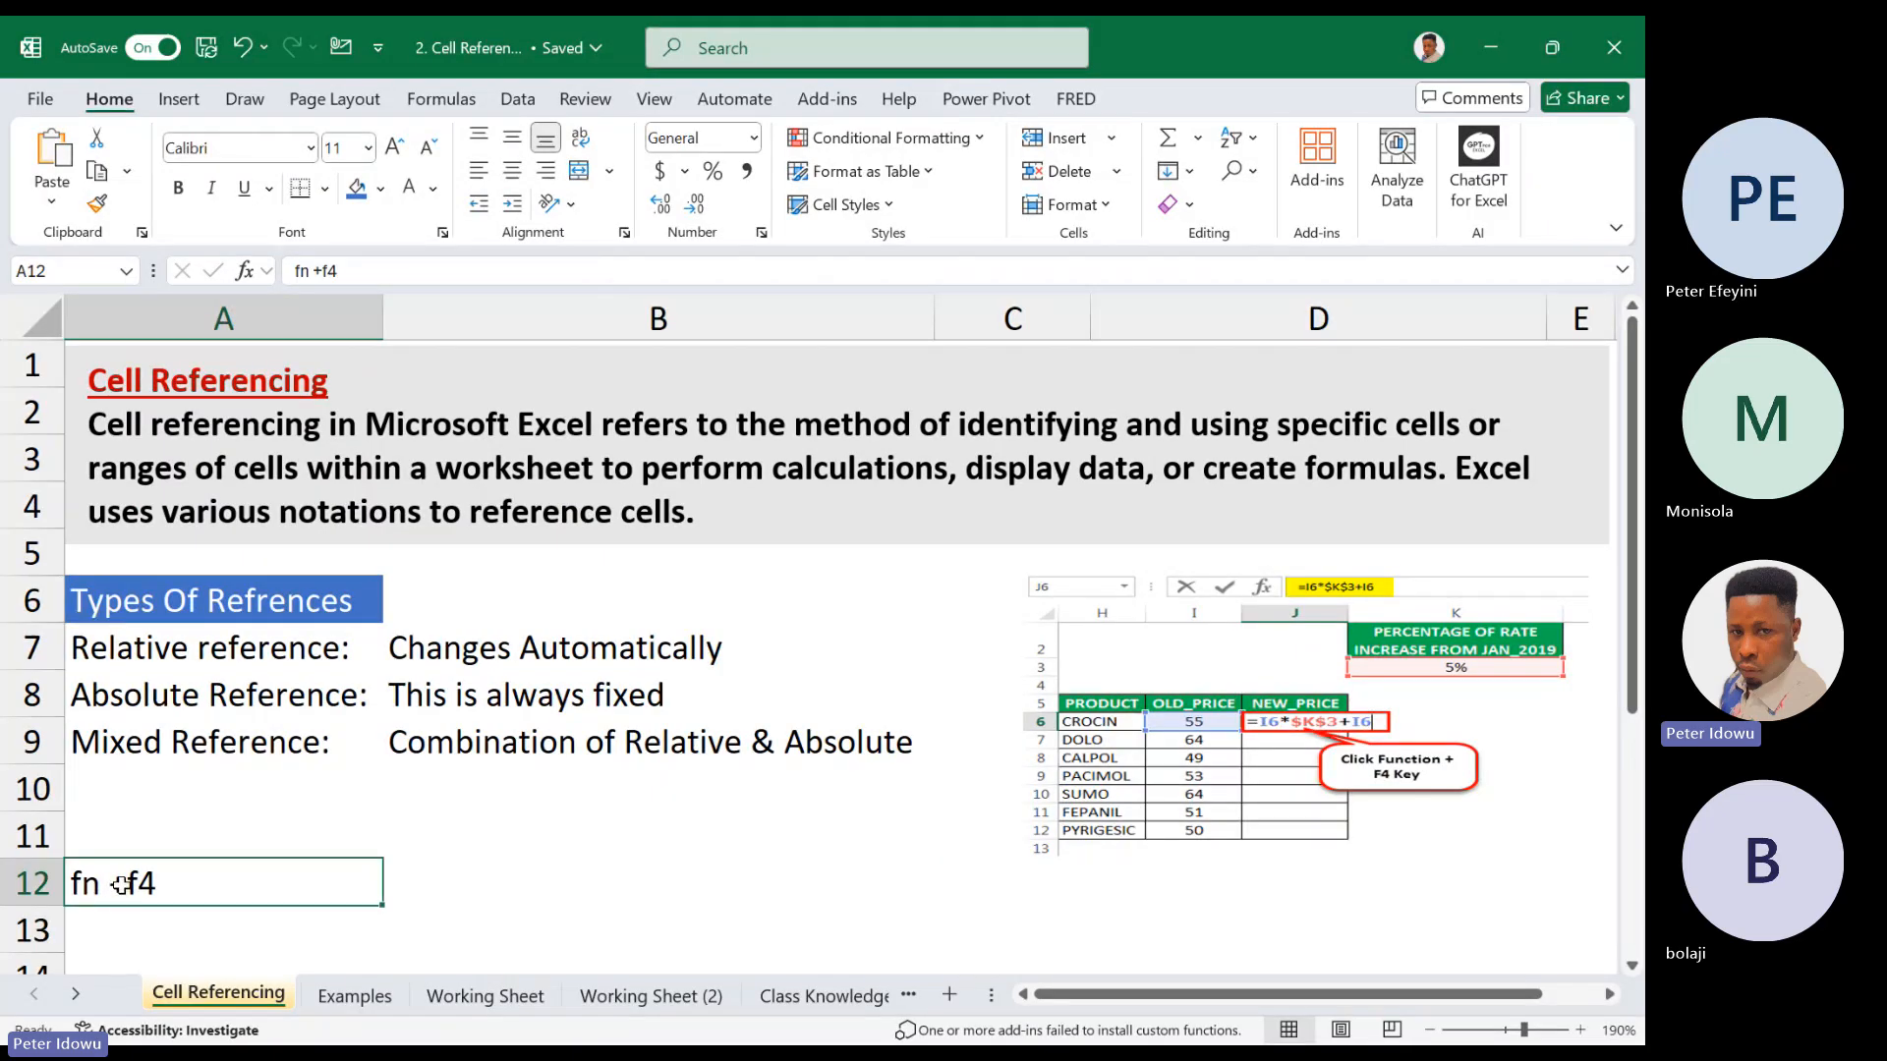
pyautogui.doubleClick(133, 883)
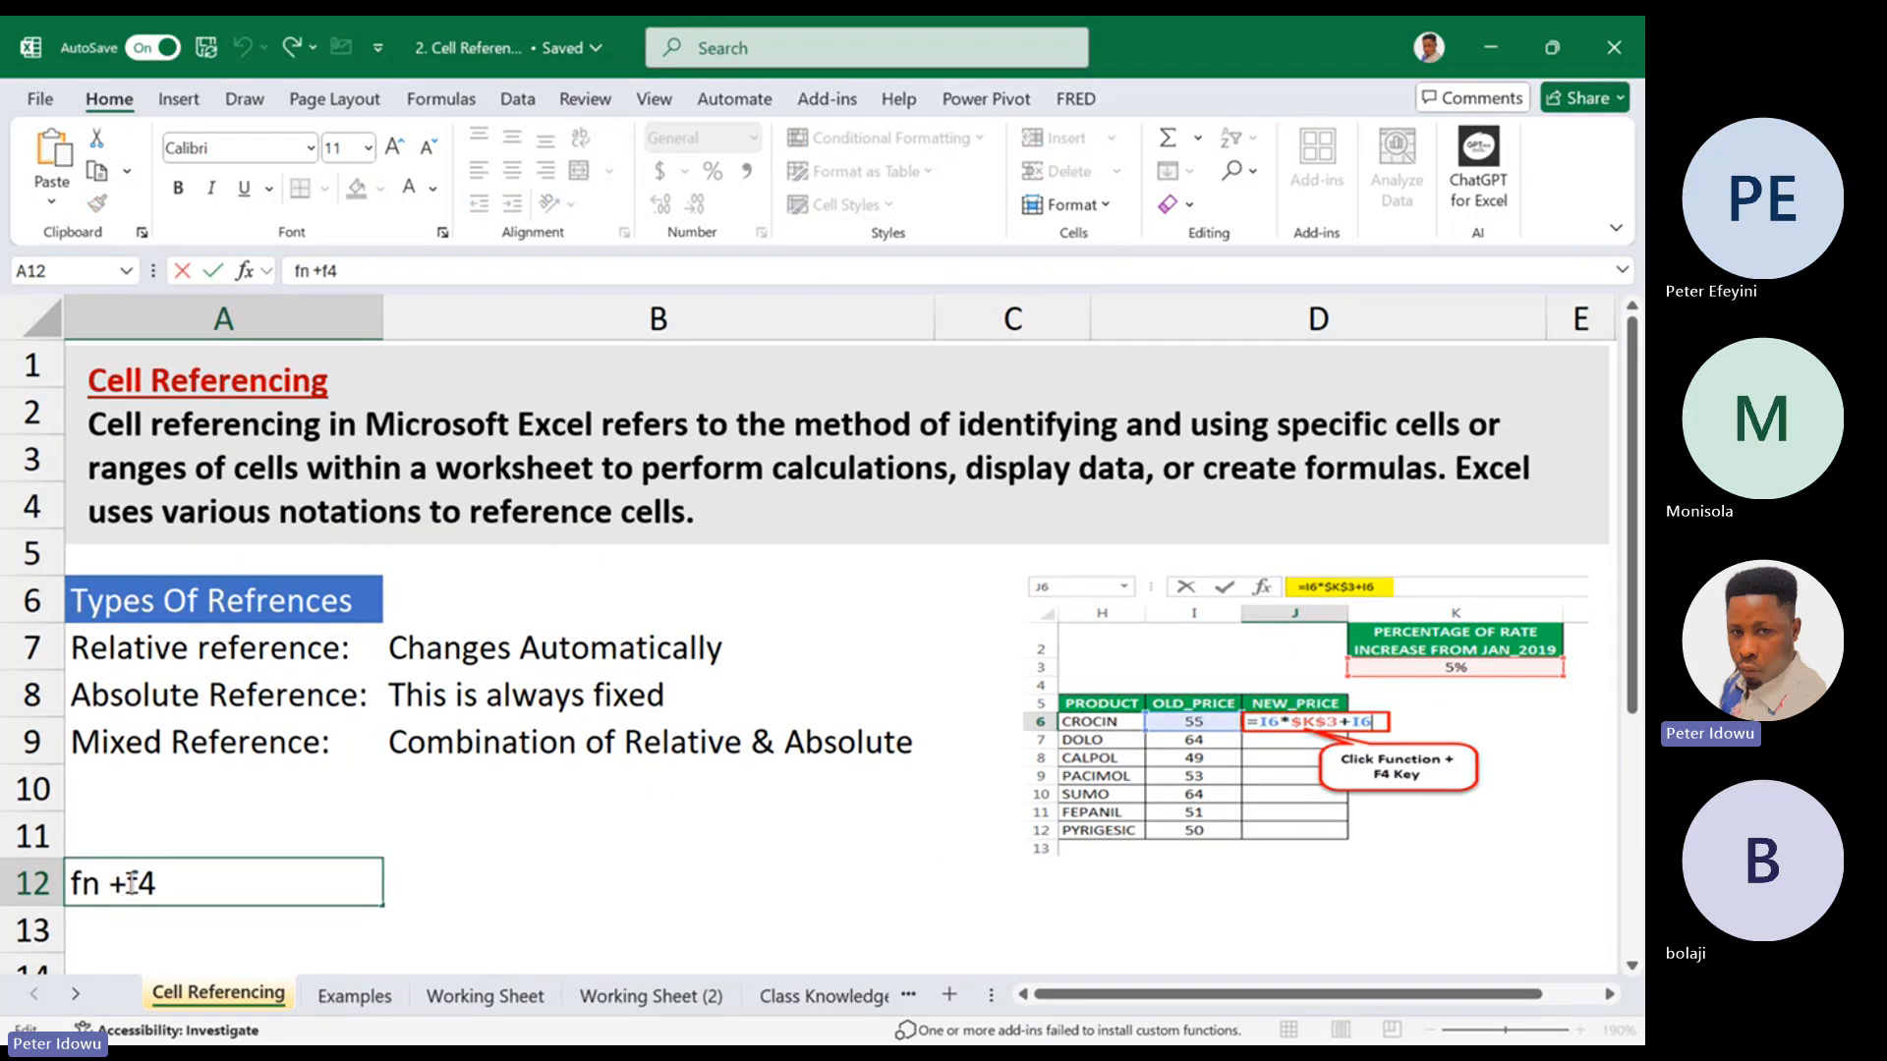
pyautogui.click(220, 833)
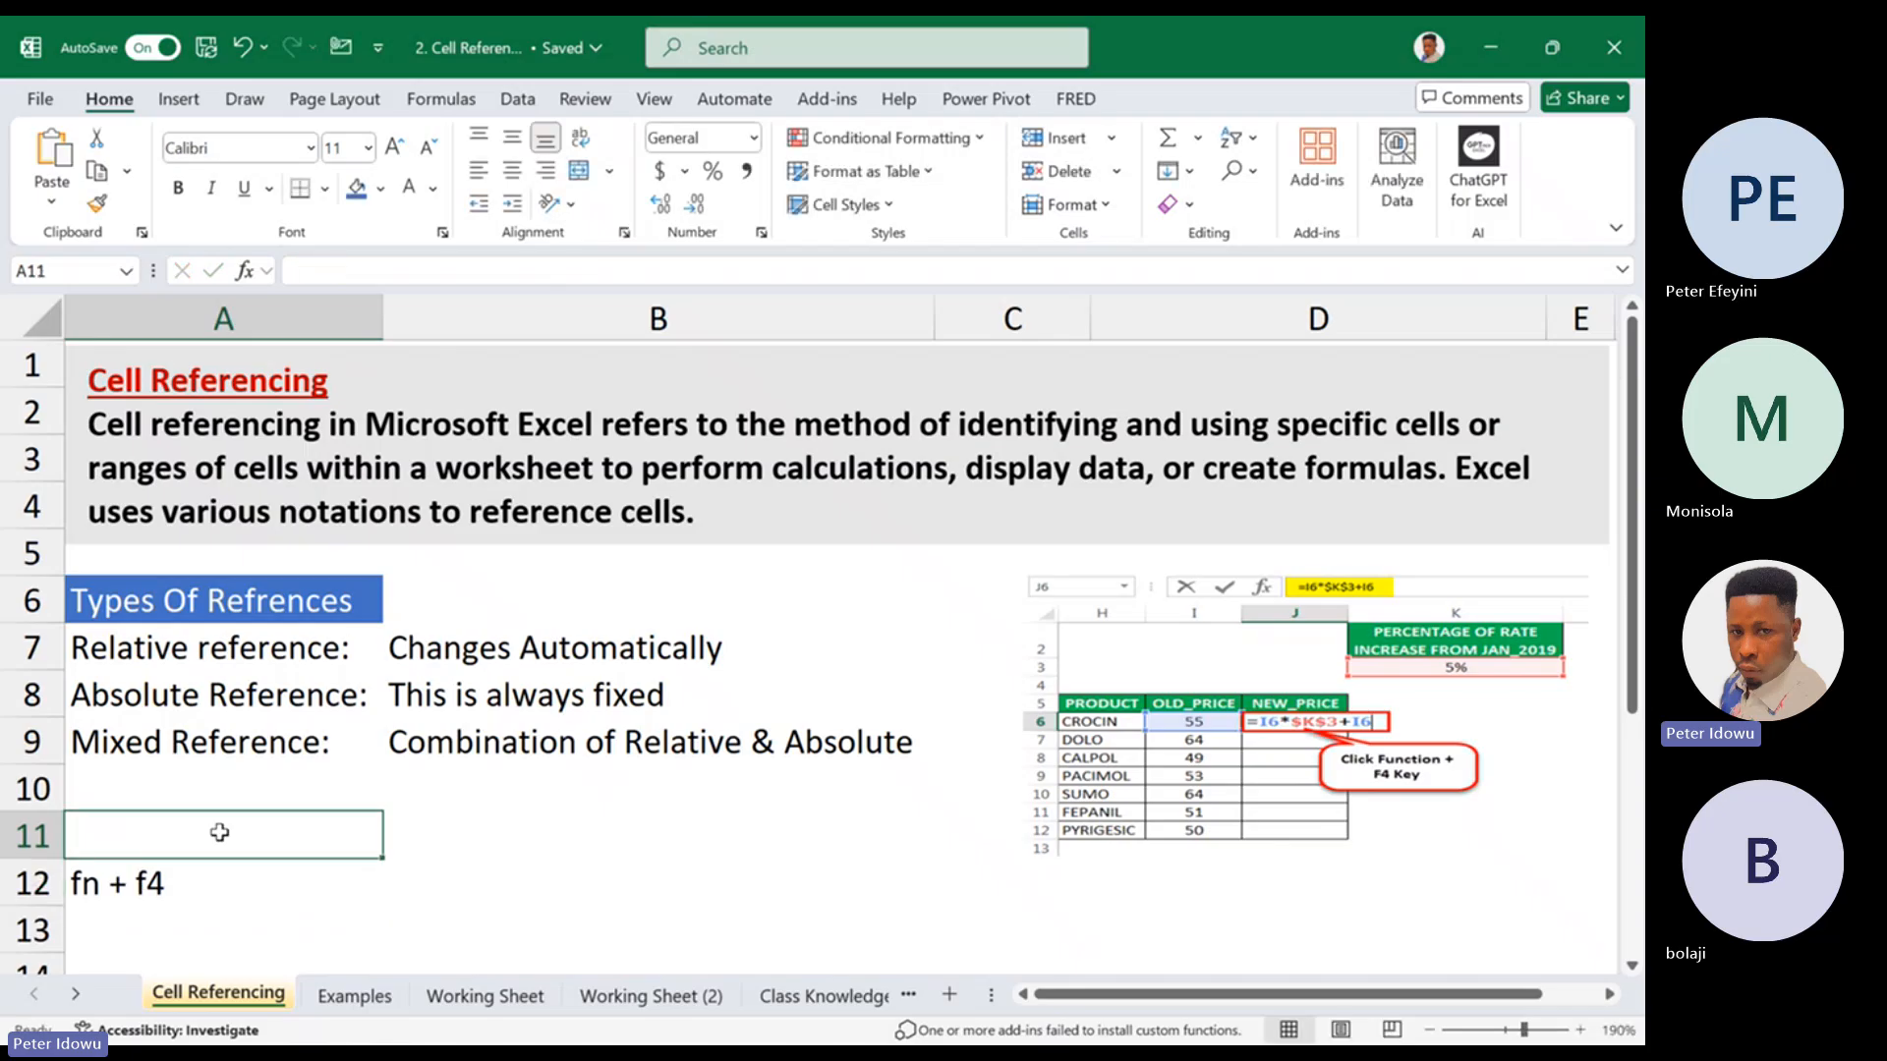
pyautogui.click(224, 879)
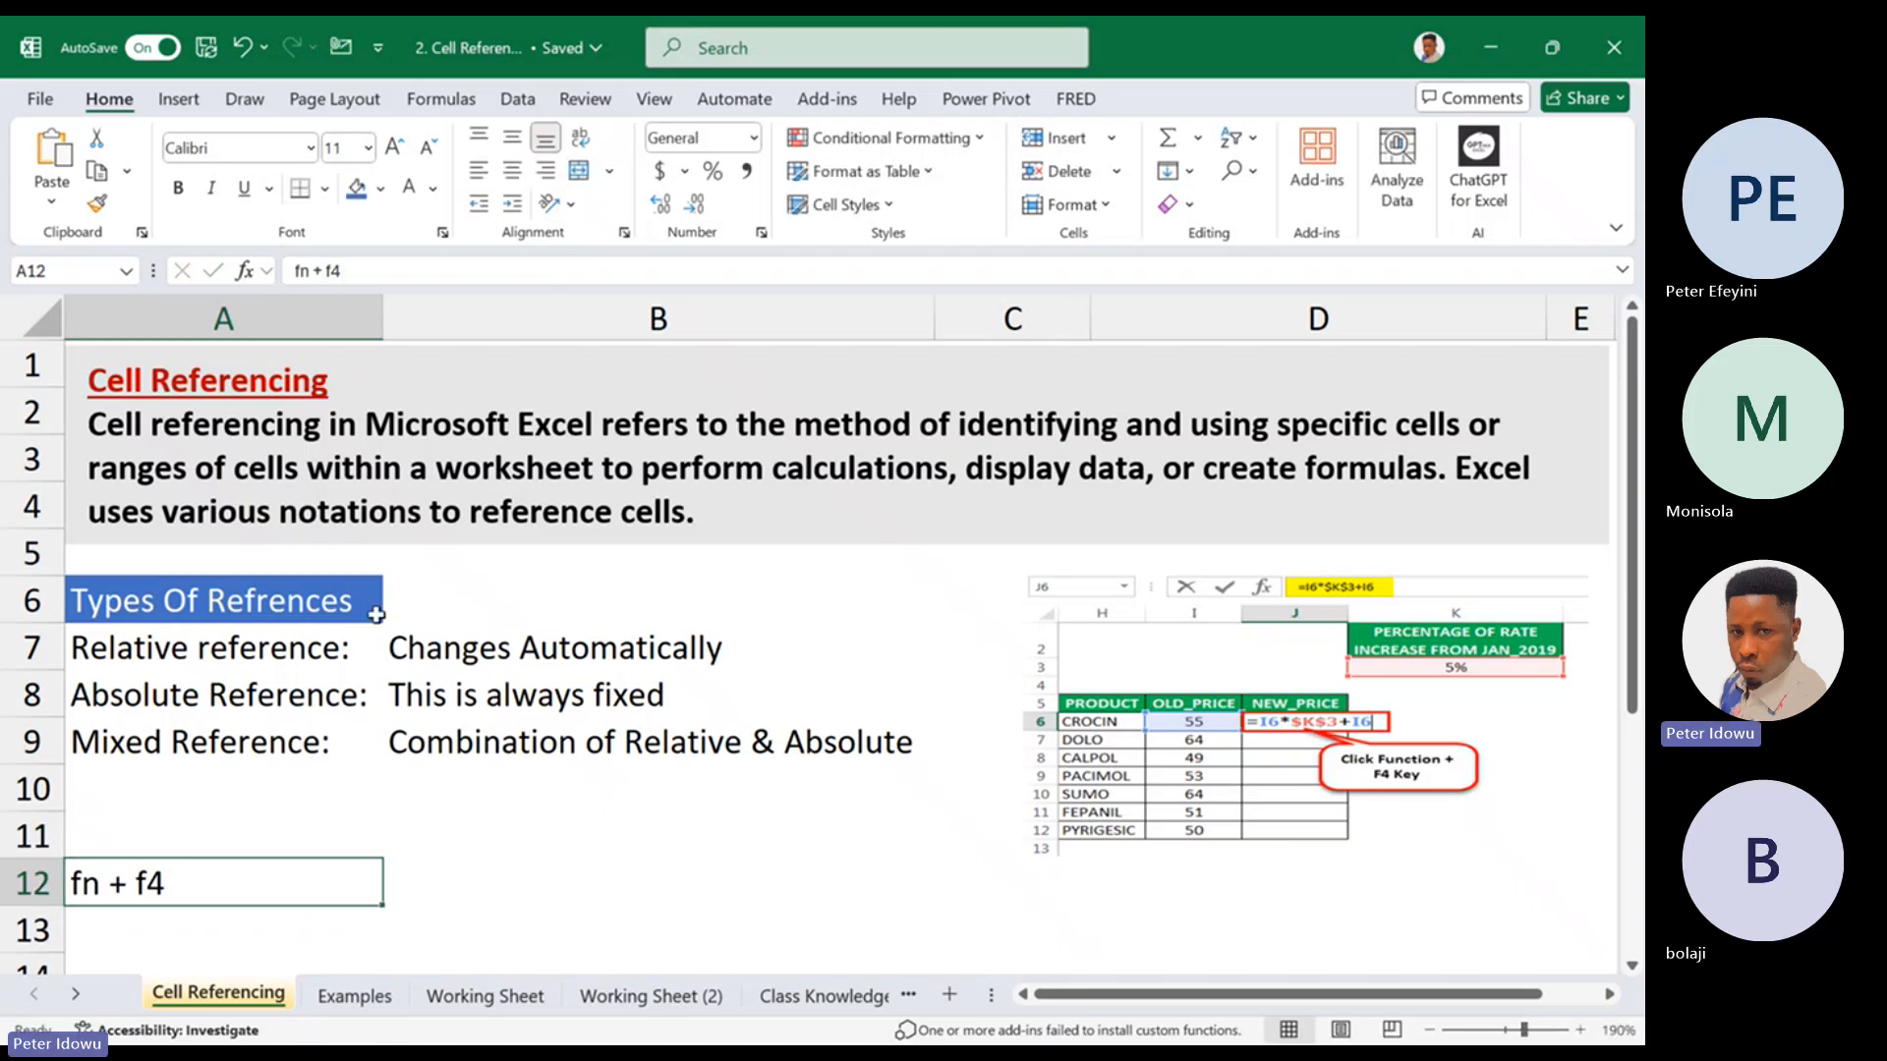
# Delete column D on the Working Sheet, keeping the values in column B
pyautogui.click(497, 1000)
pyautogui.hscroll(2, 1131, 759)
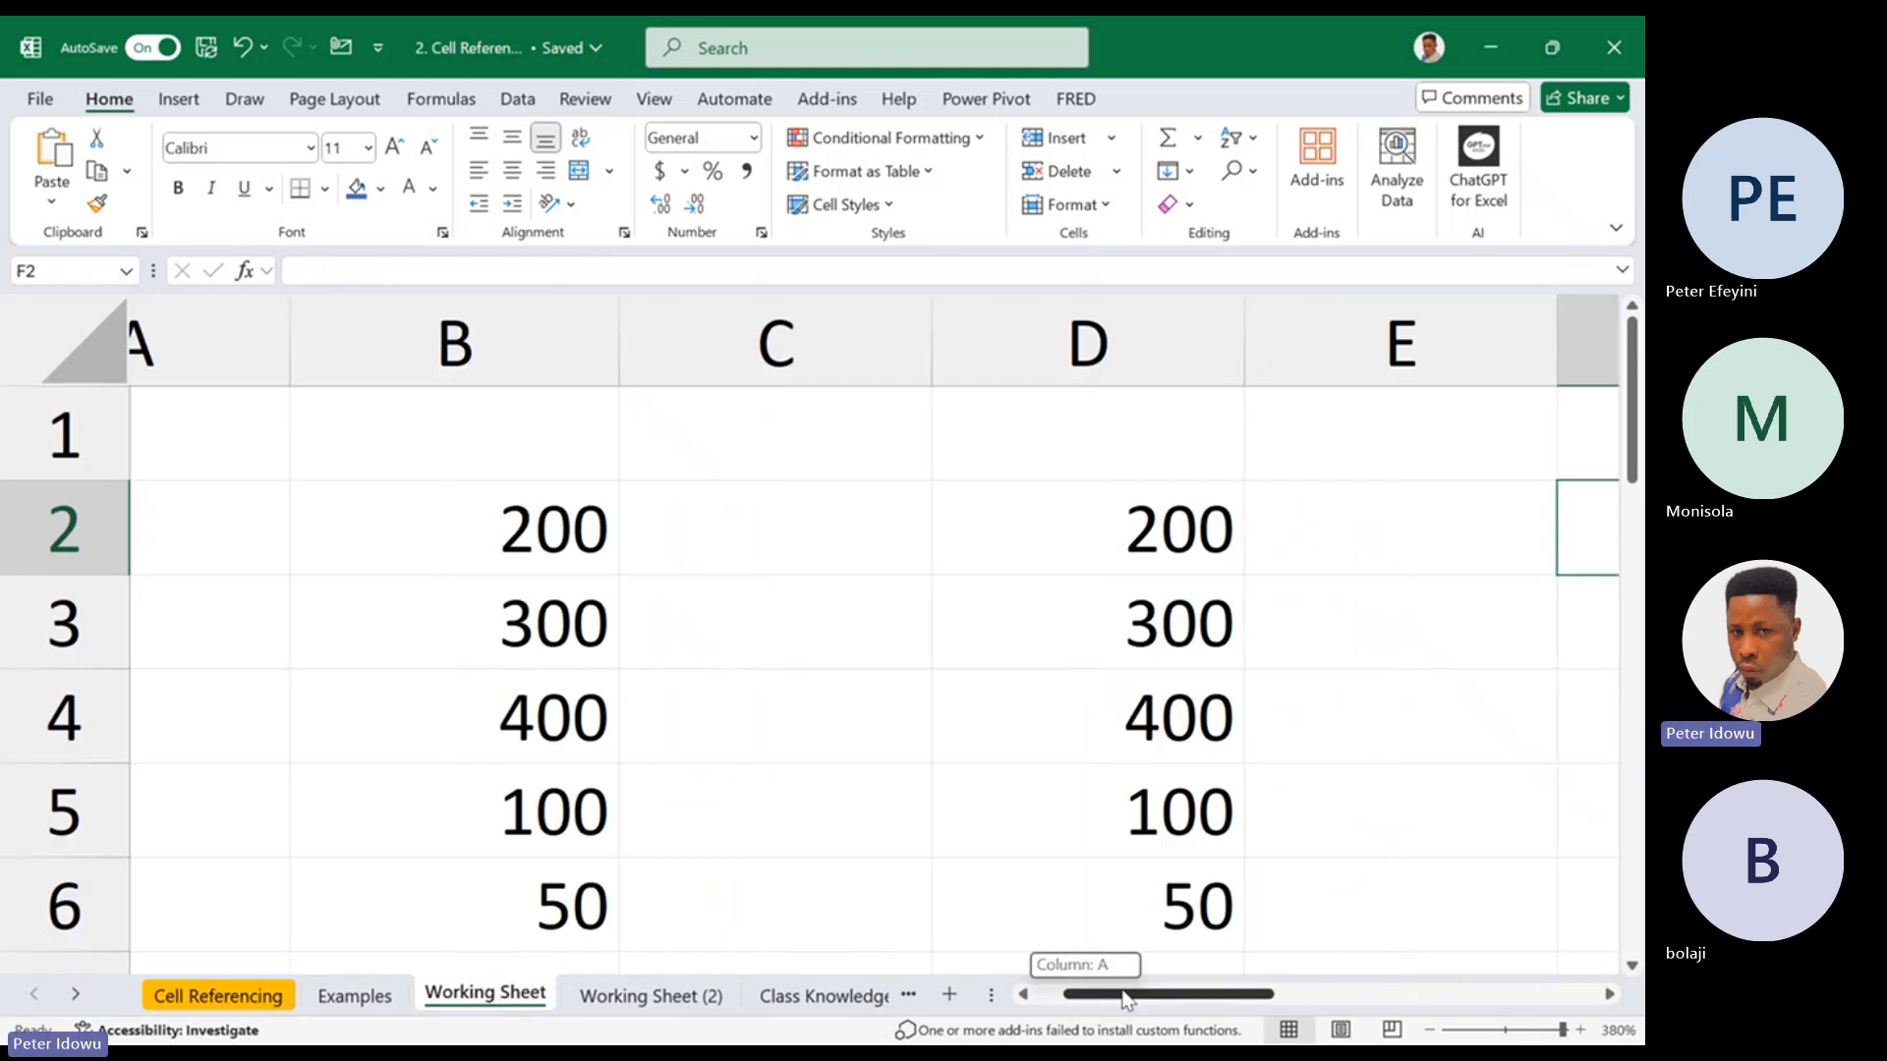
pyautogui.click(1001, 362)
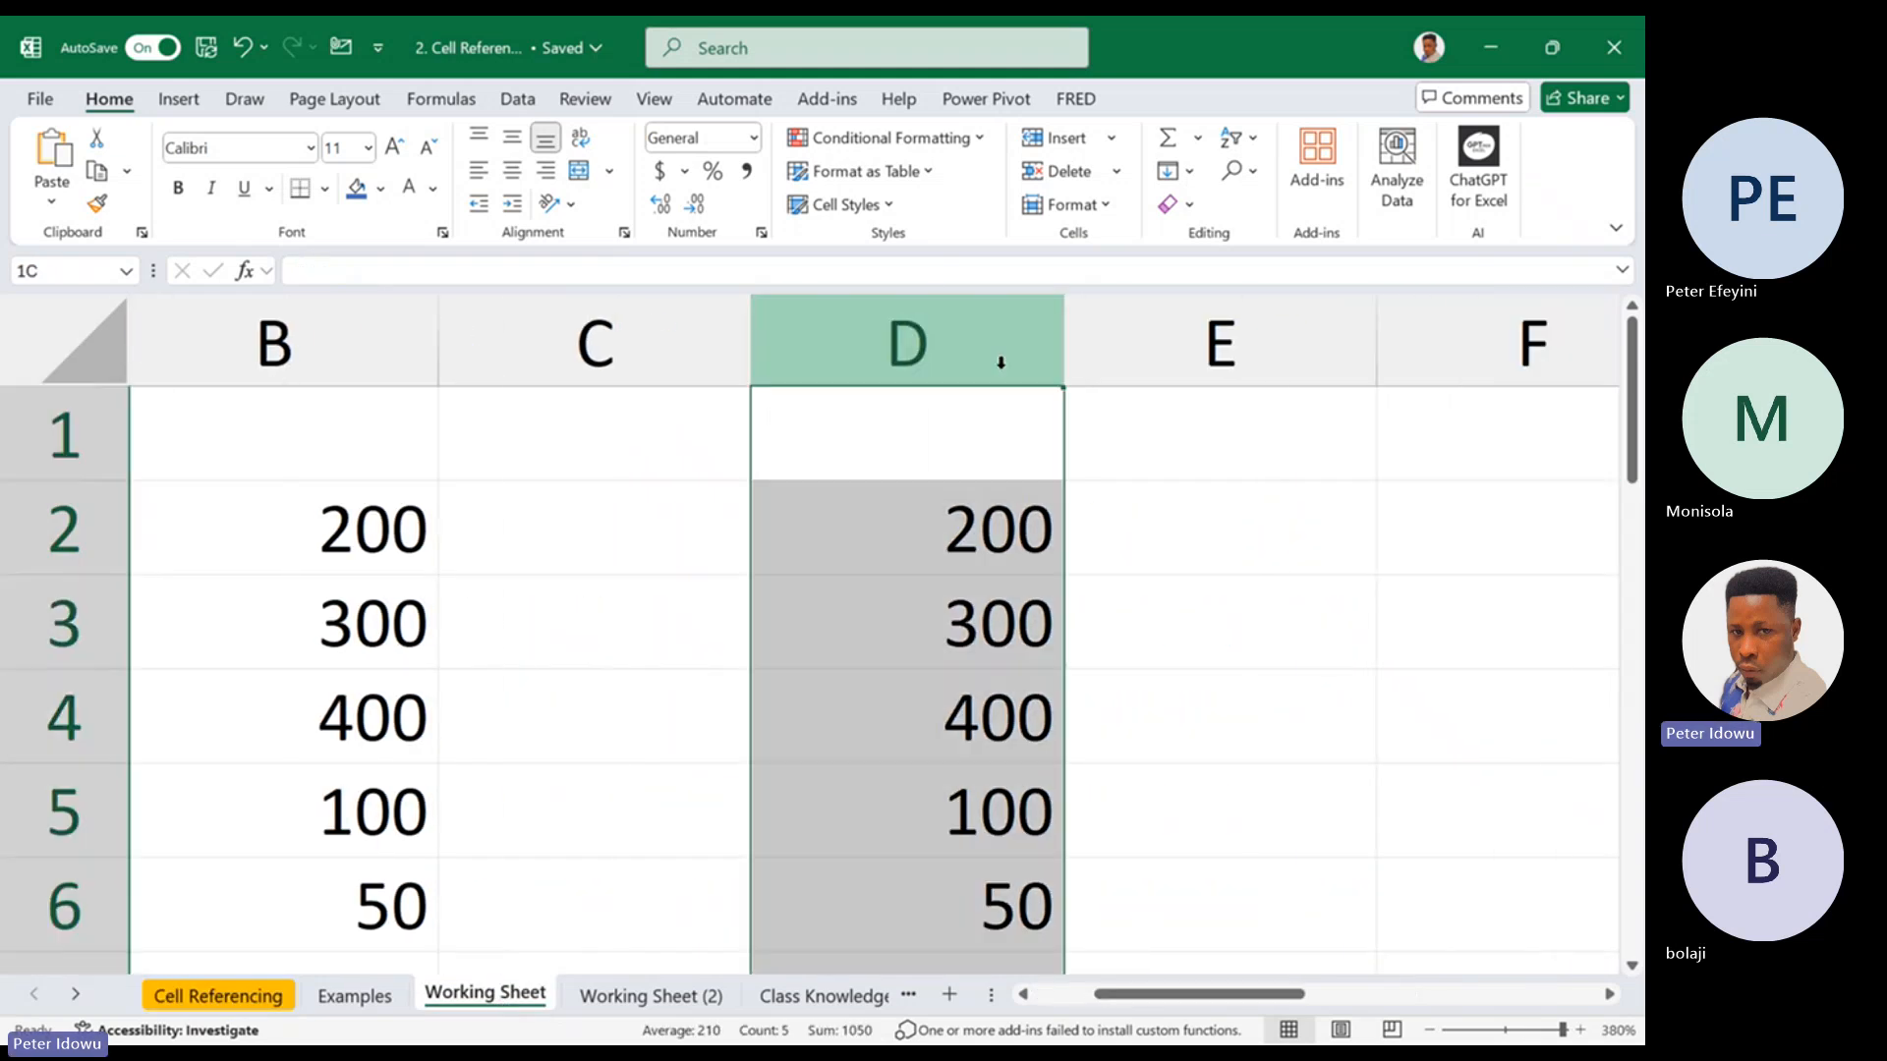
pyautogui.rightClick(1001, 362)
pyautogui.click(1085, 664)
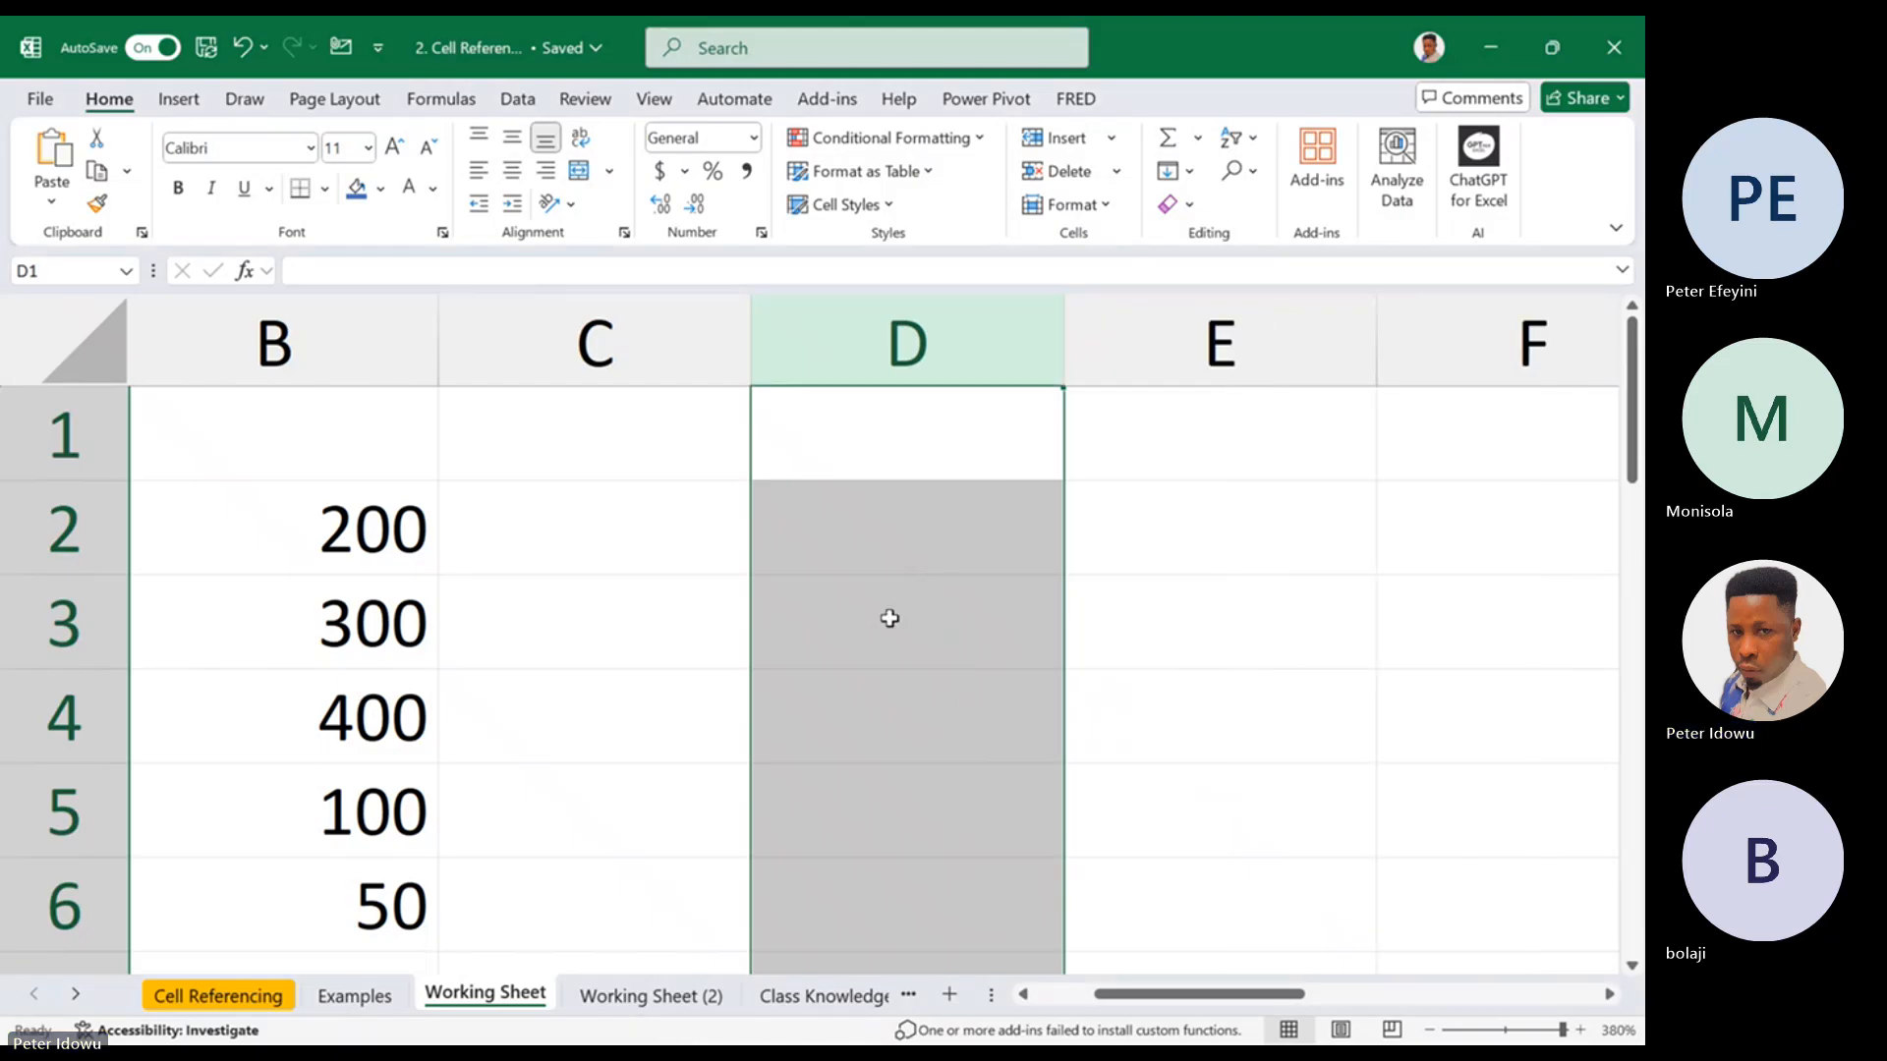
pyautogui.click(946, 542)
pyautogui.write('=')
pyautogui.click(413, 623)
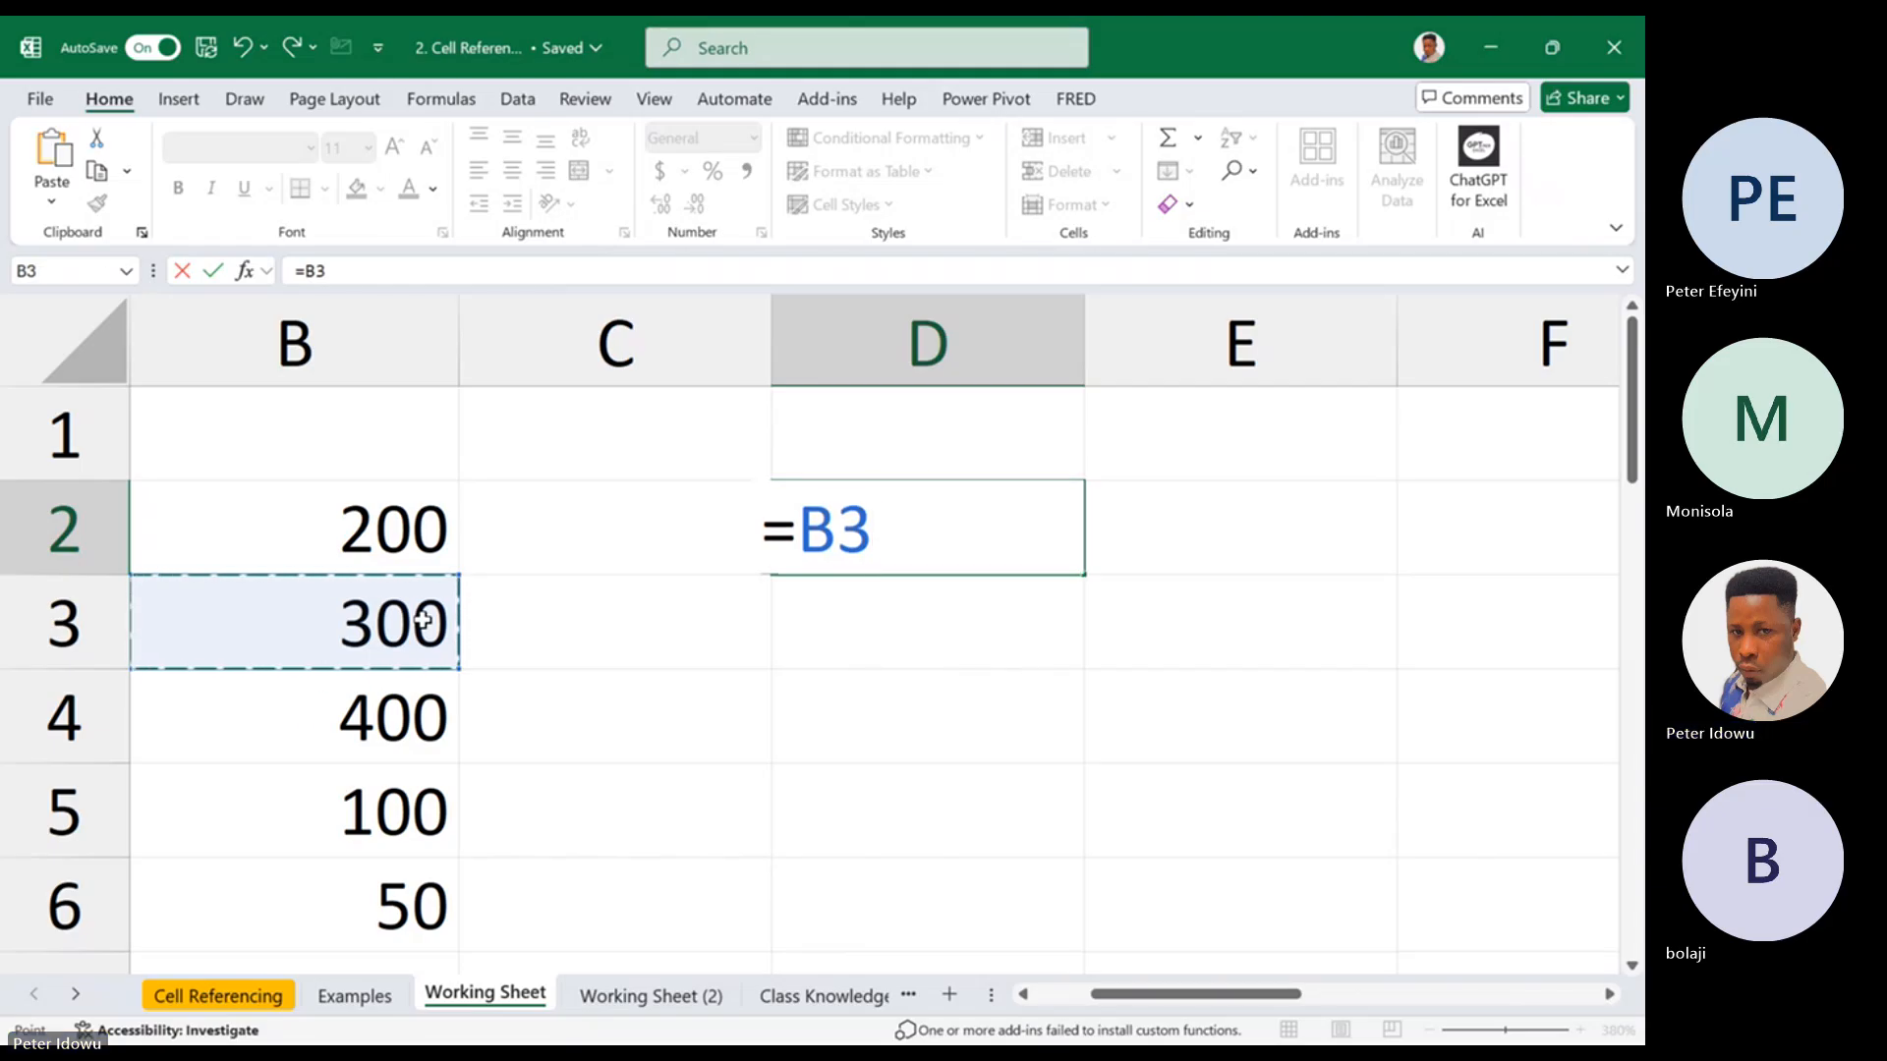
pyautogui.press('F4')
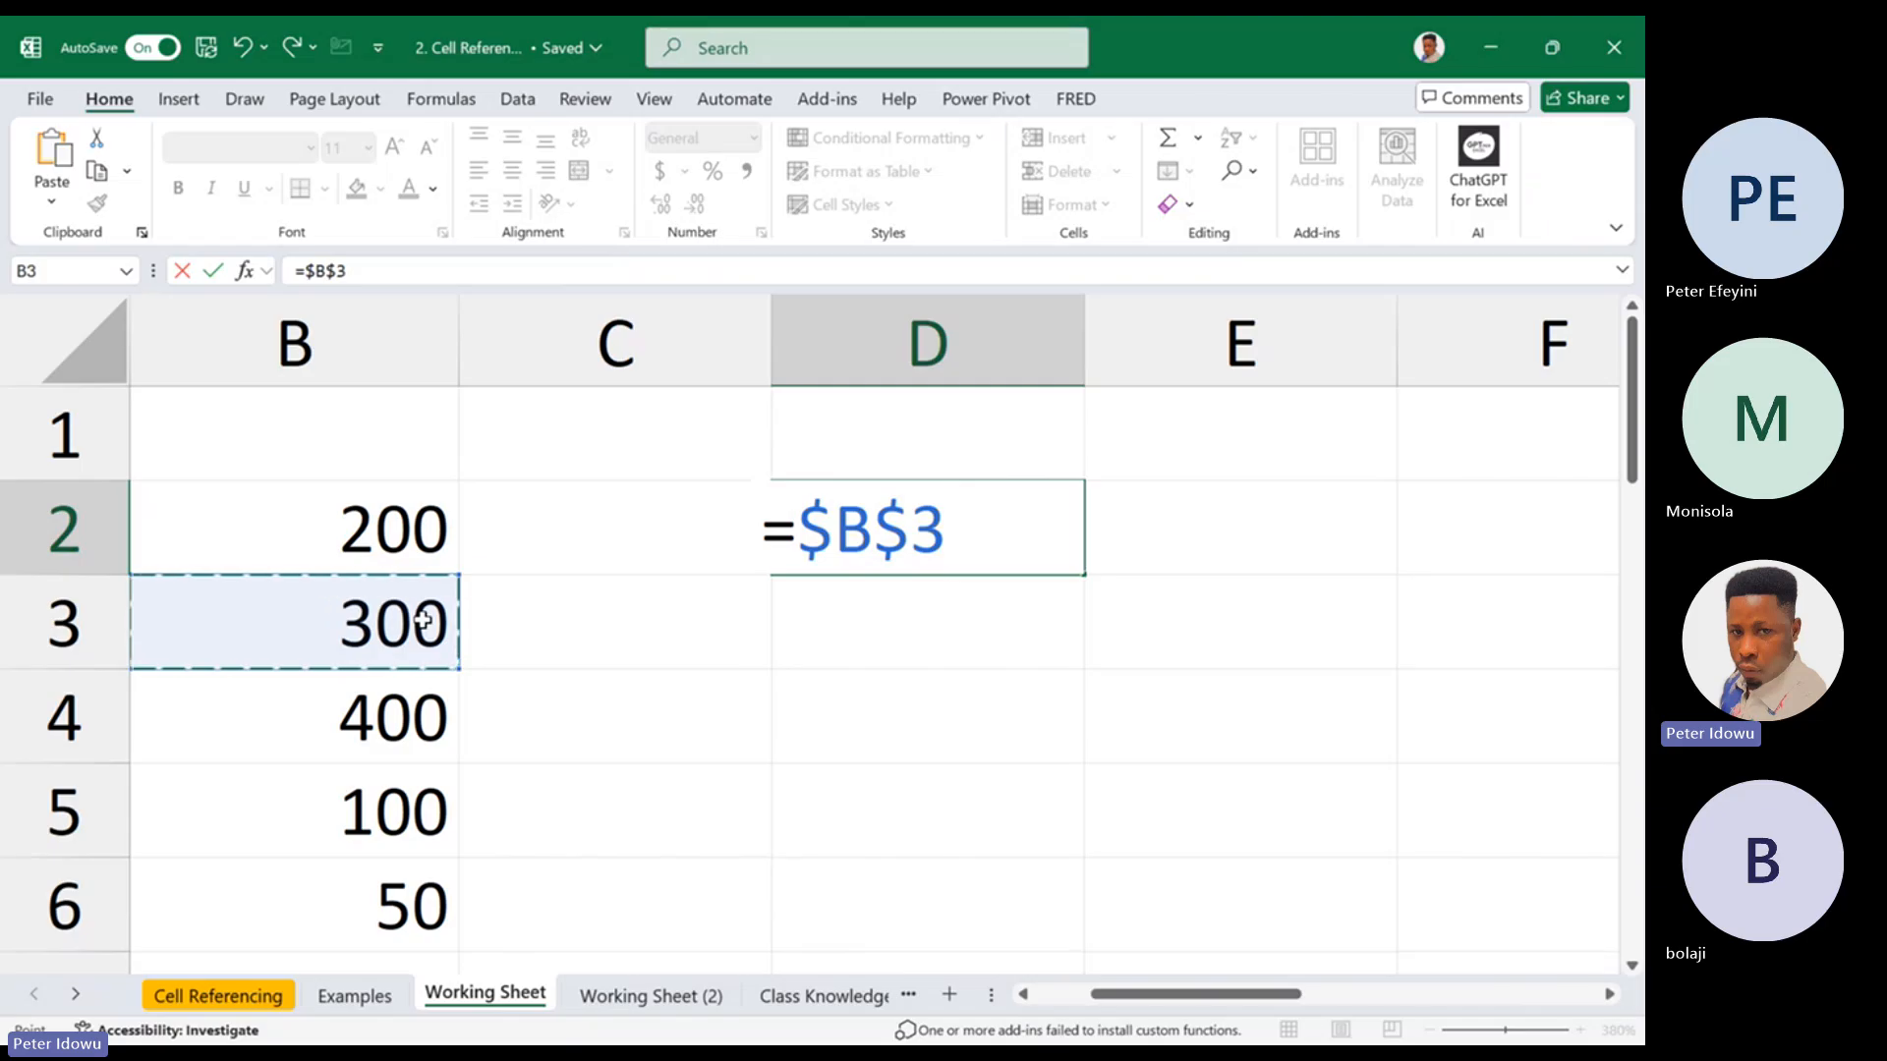
pyautogui.press('Escape')
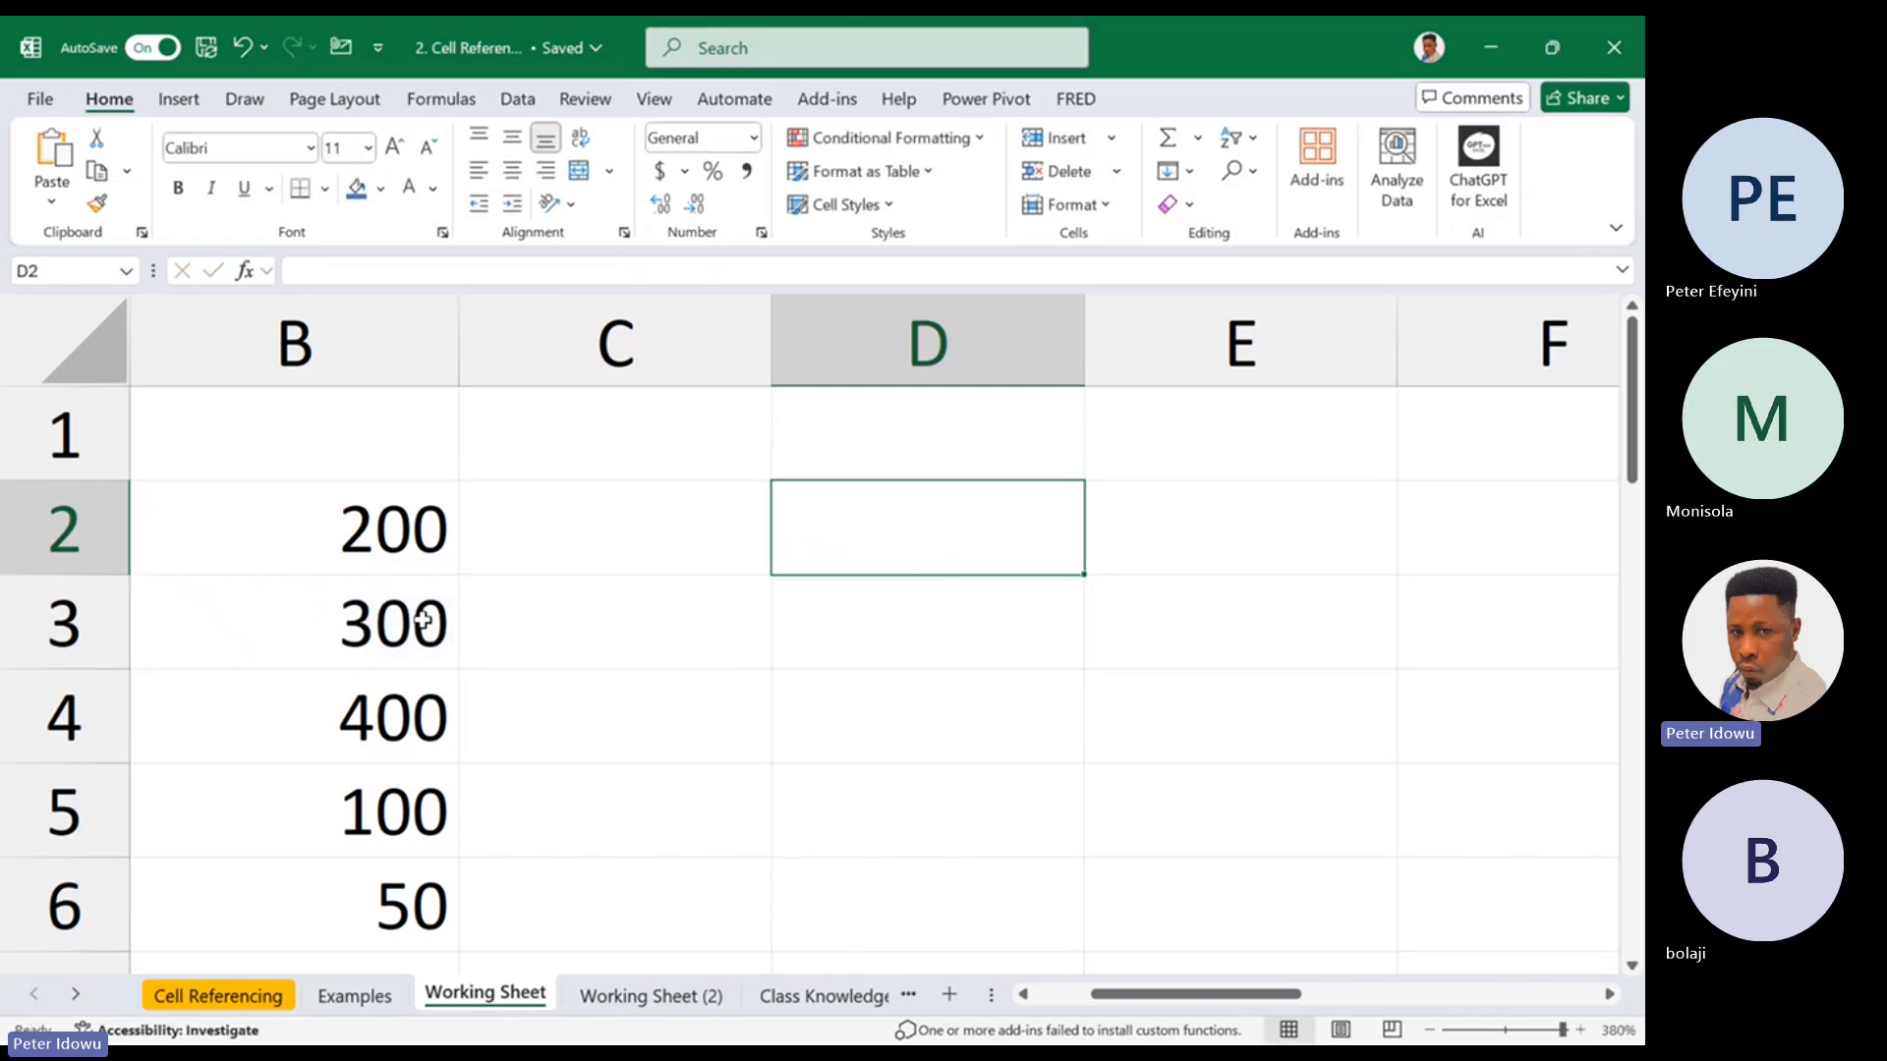
# Enter the absolute reference formula =$B$3 in cell D2
pyautogui.write('=')
pyautogui.click(355, 623)
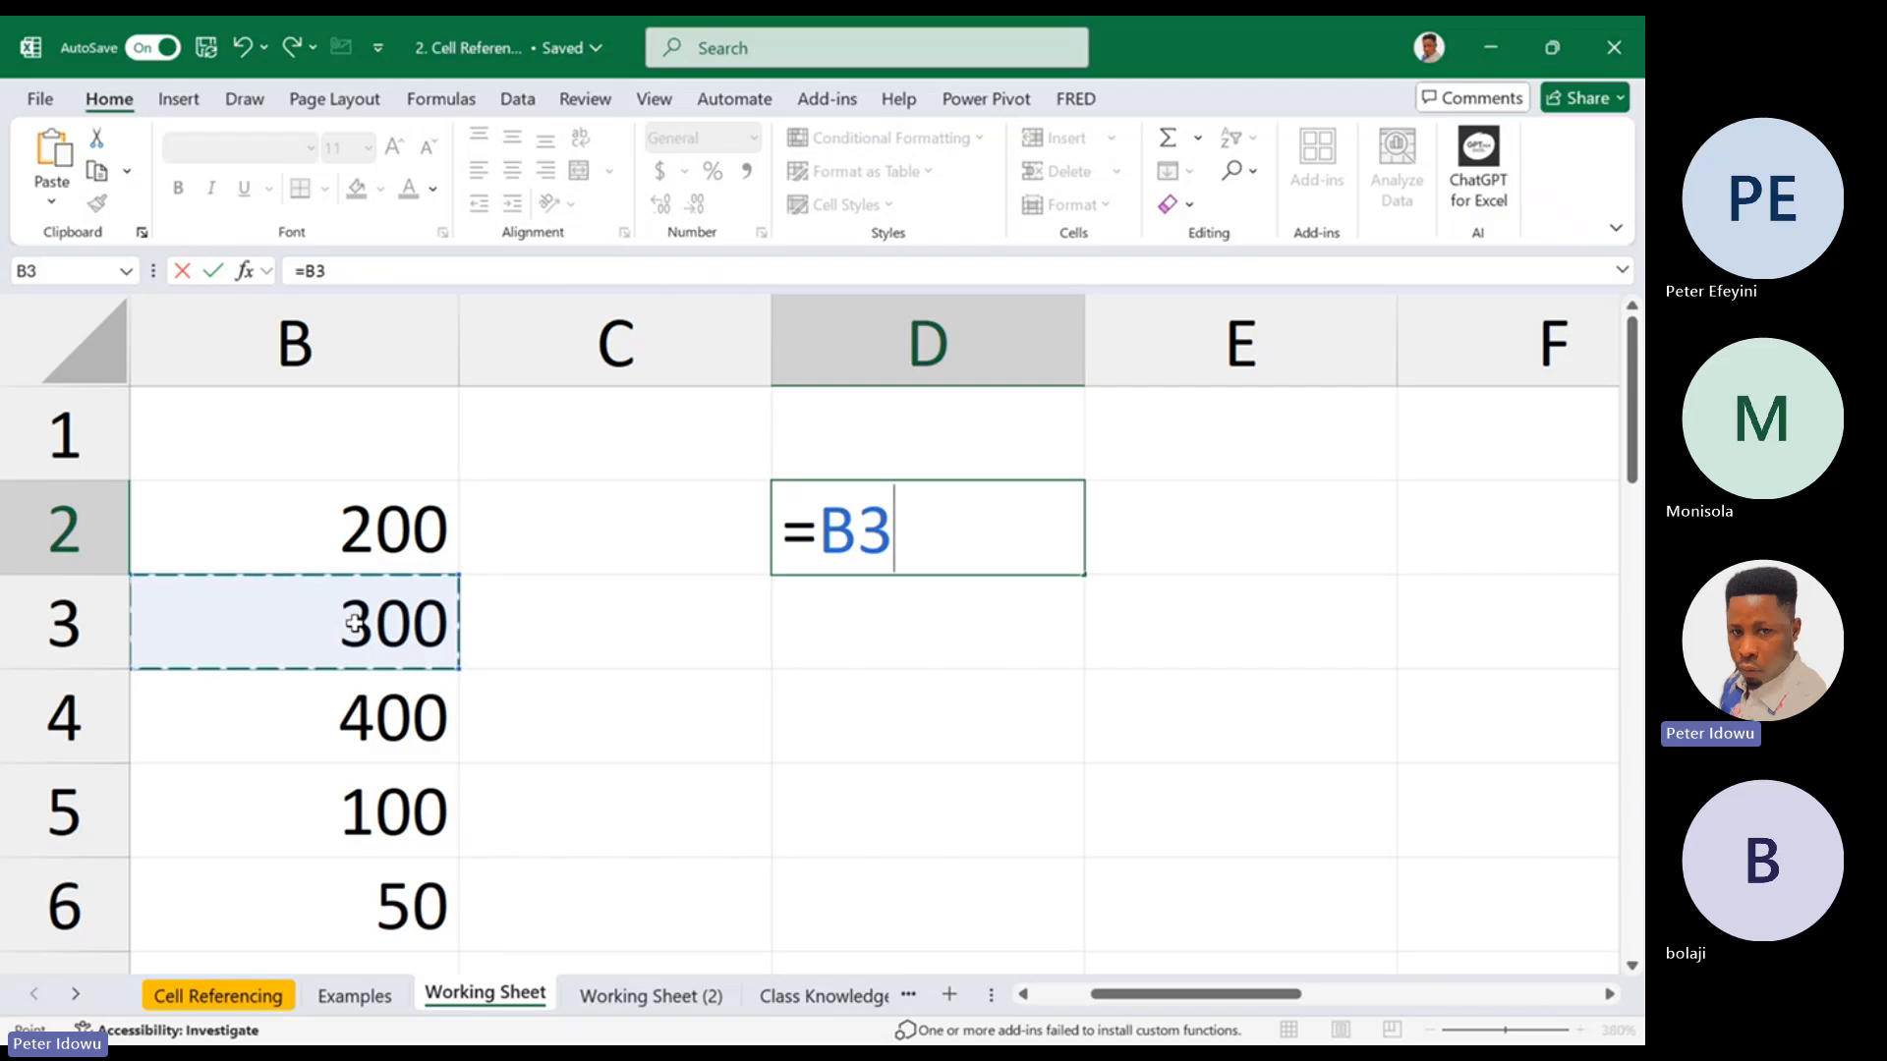
pyautogui.press('F4')
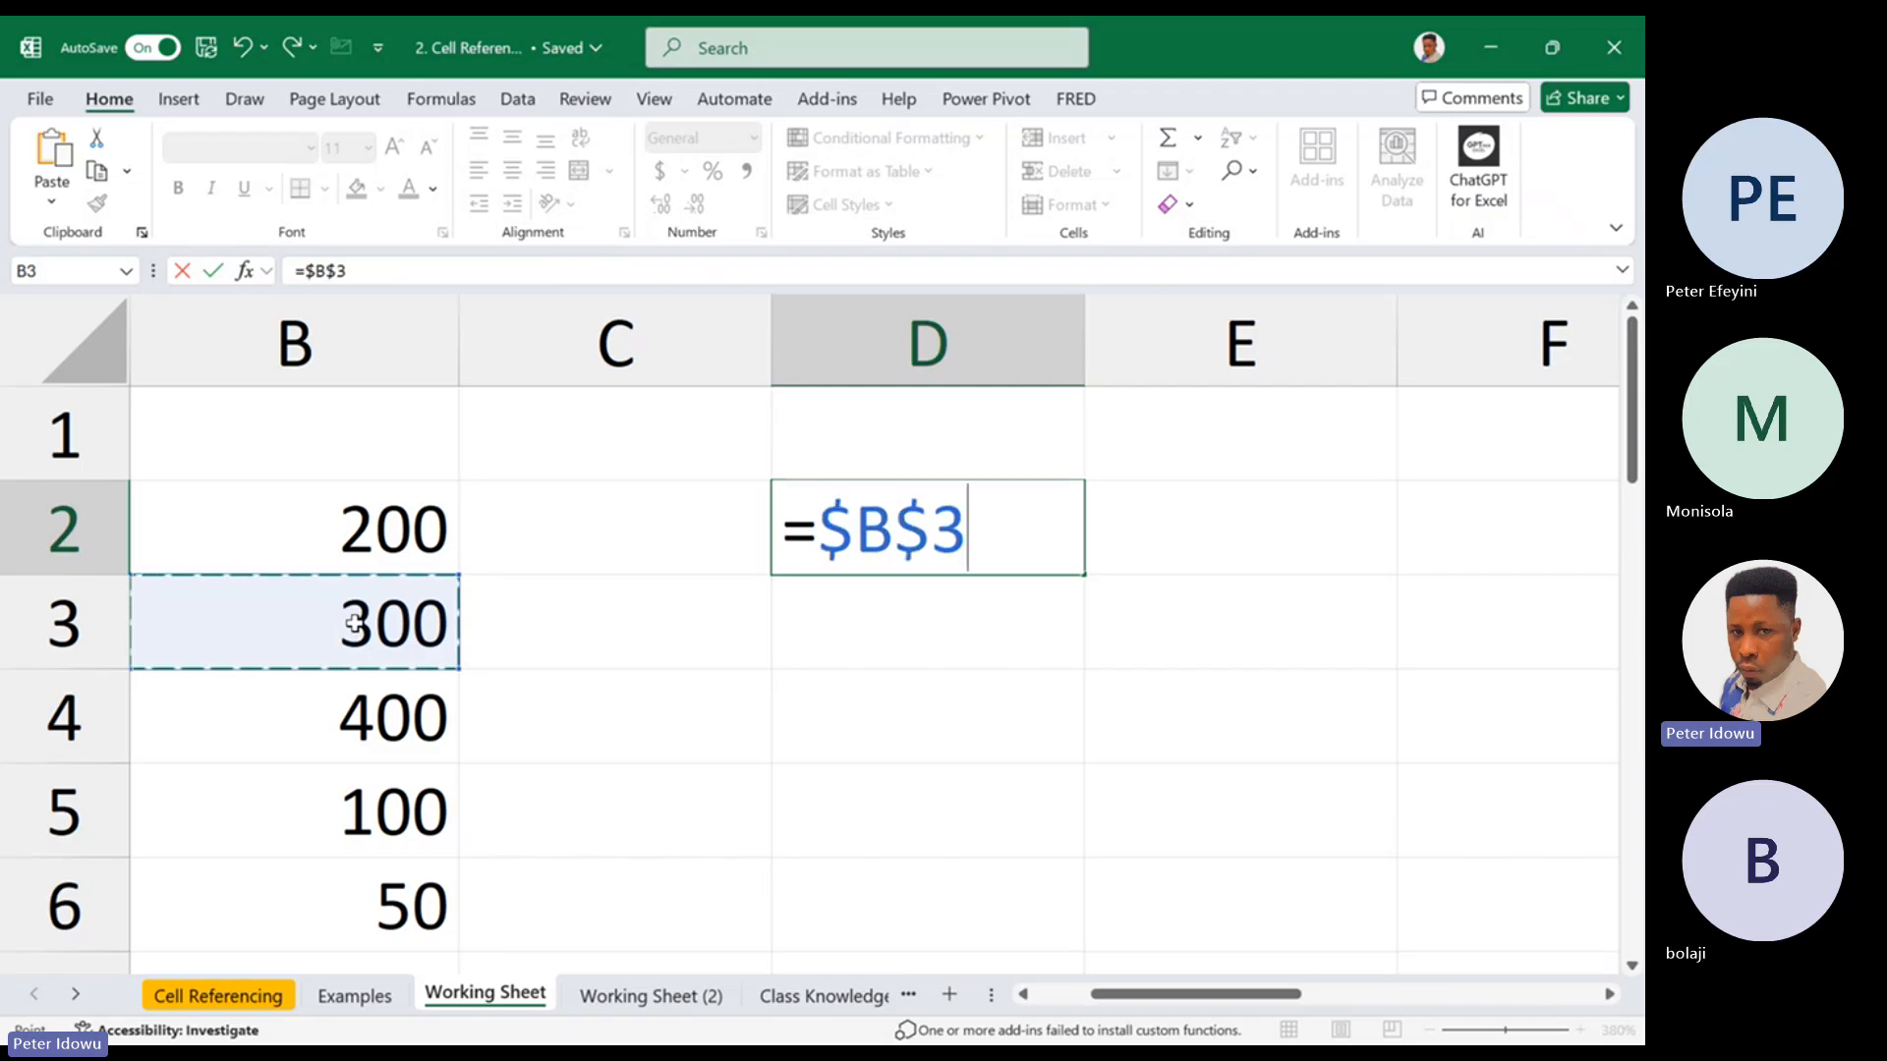
pyautogui.press('Return')
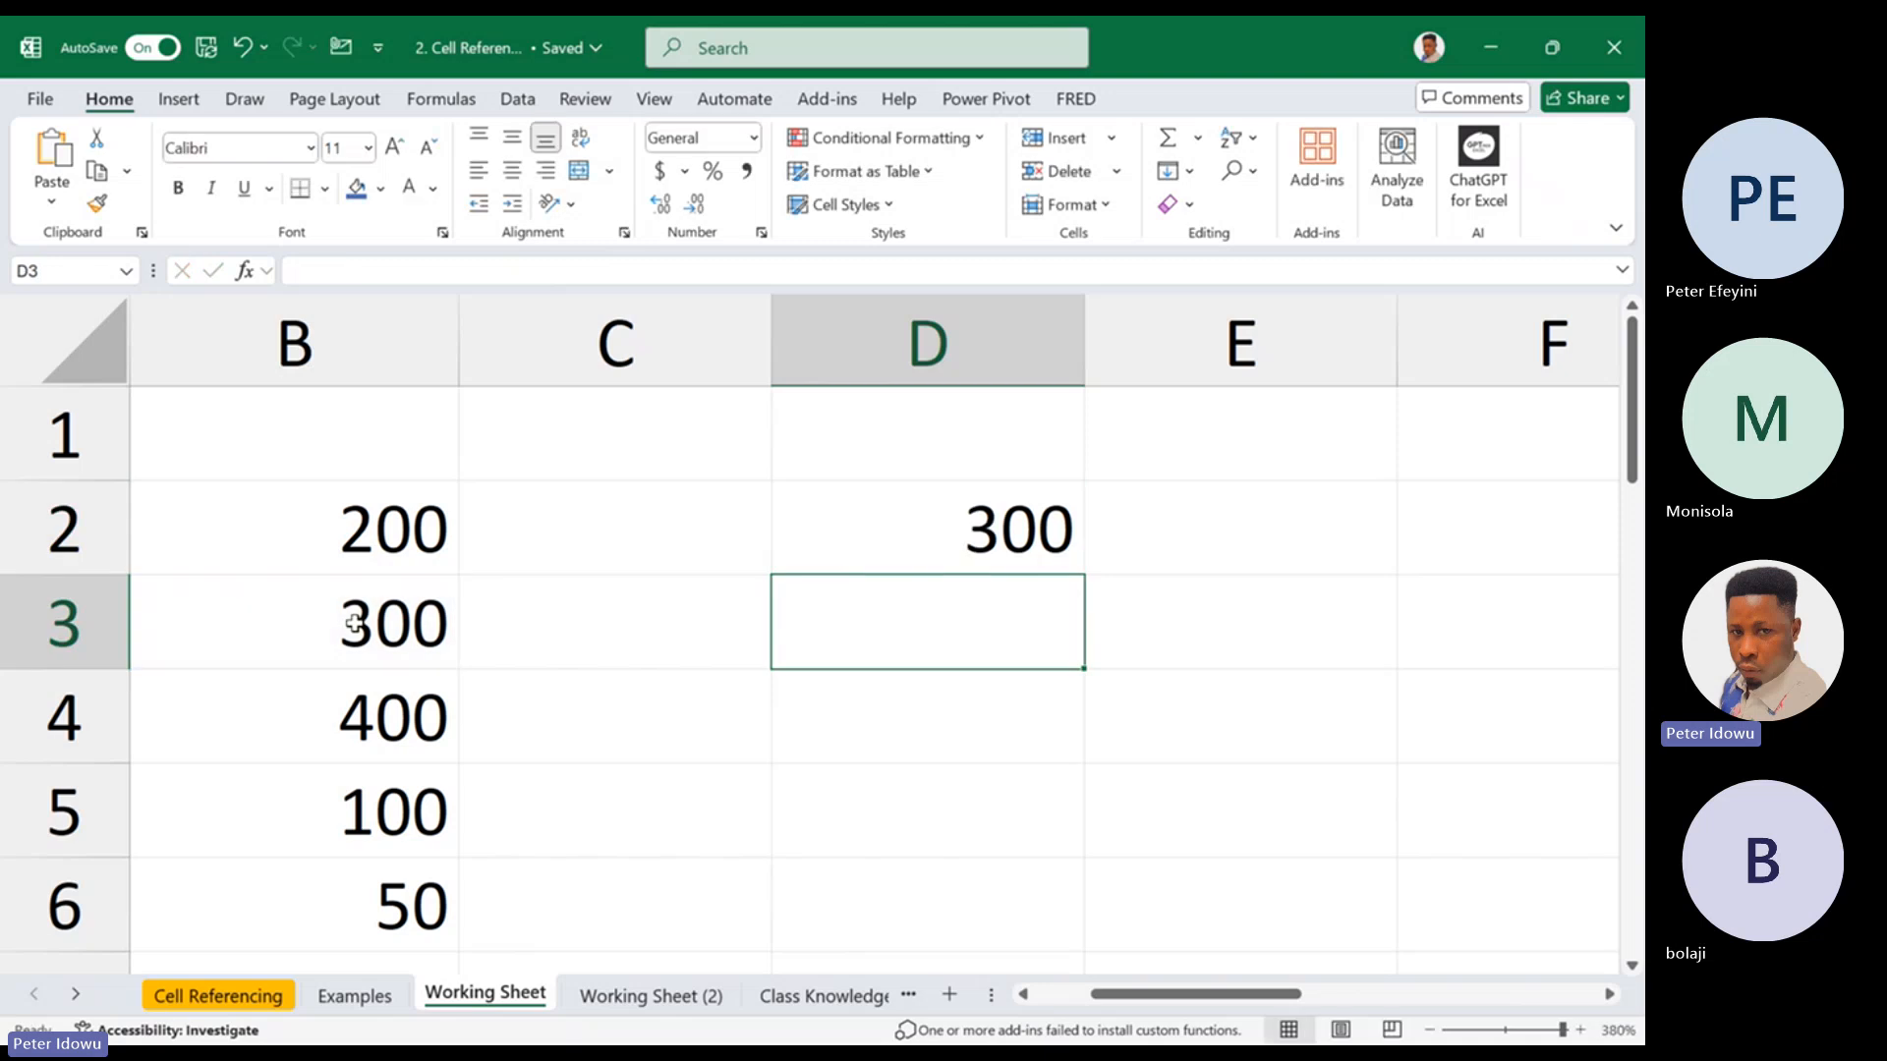
# Fill the D2 formula down to D5, and extend the filled range across to column E
pyautogui.click(860, 550)
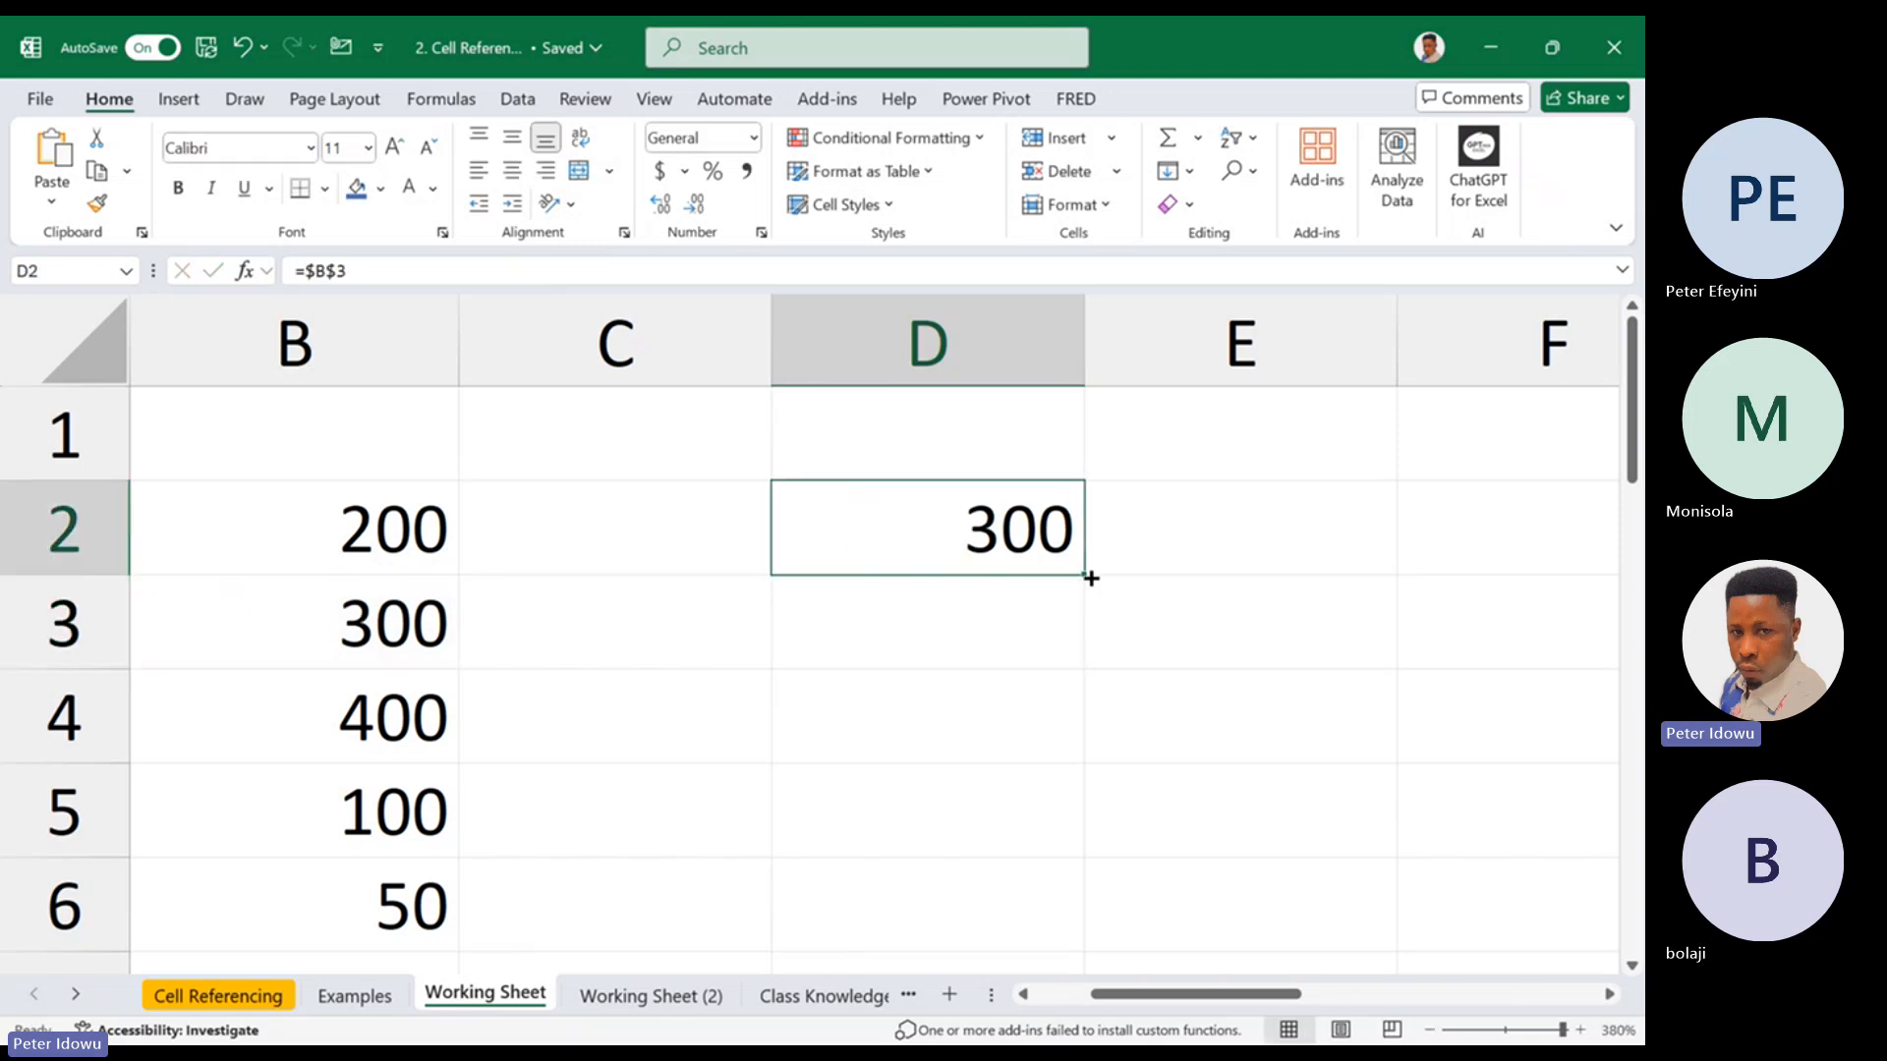
pyautogui.moveTo(1083, 570); pyautogui.dragTo(973, 846)
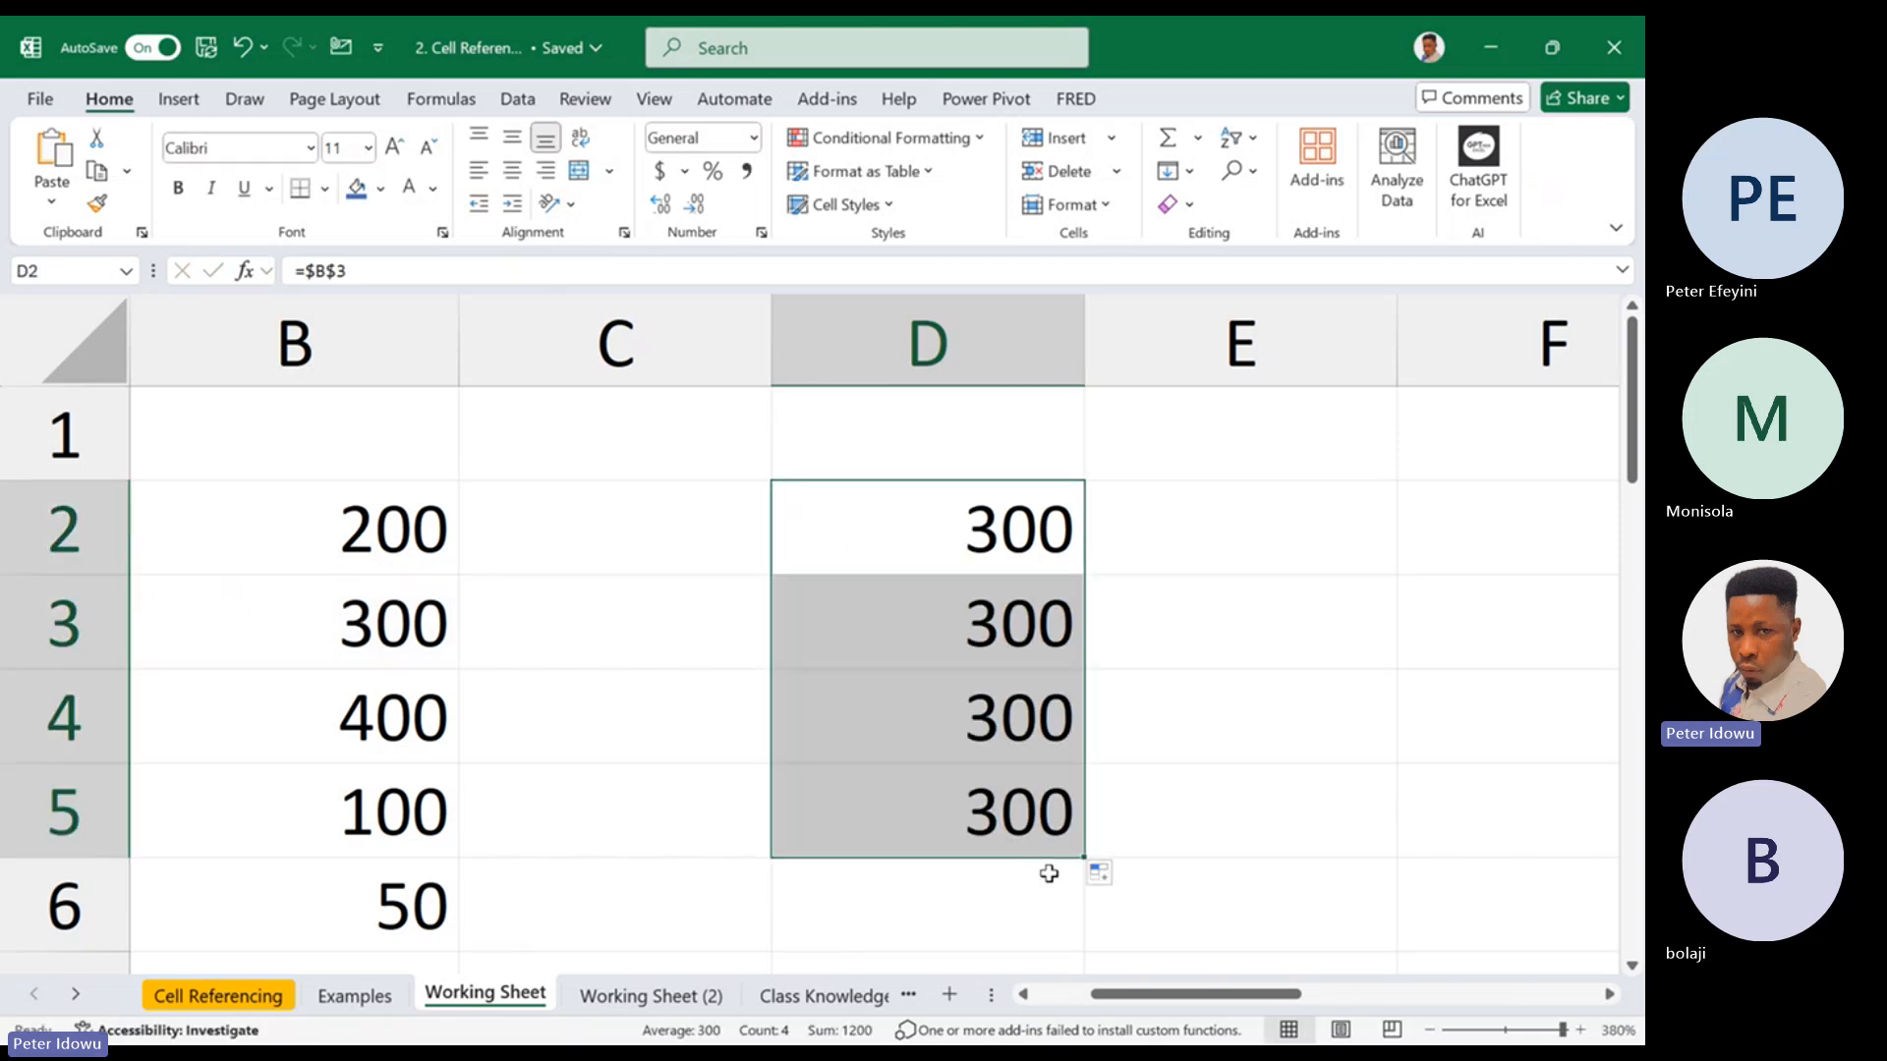
pyautogui.moveTo(1085, 854); pyautogui.dragTo(1377, 842)
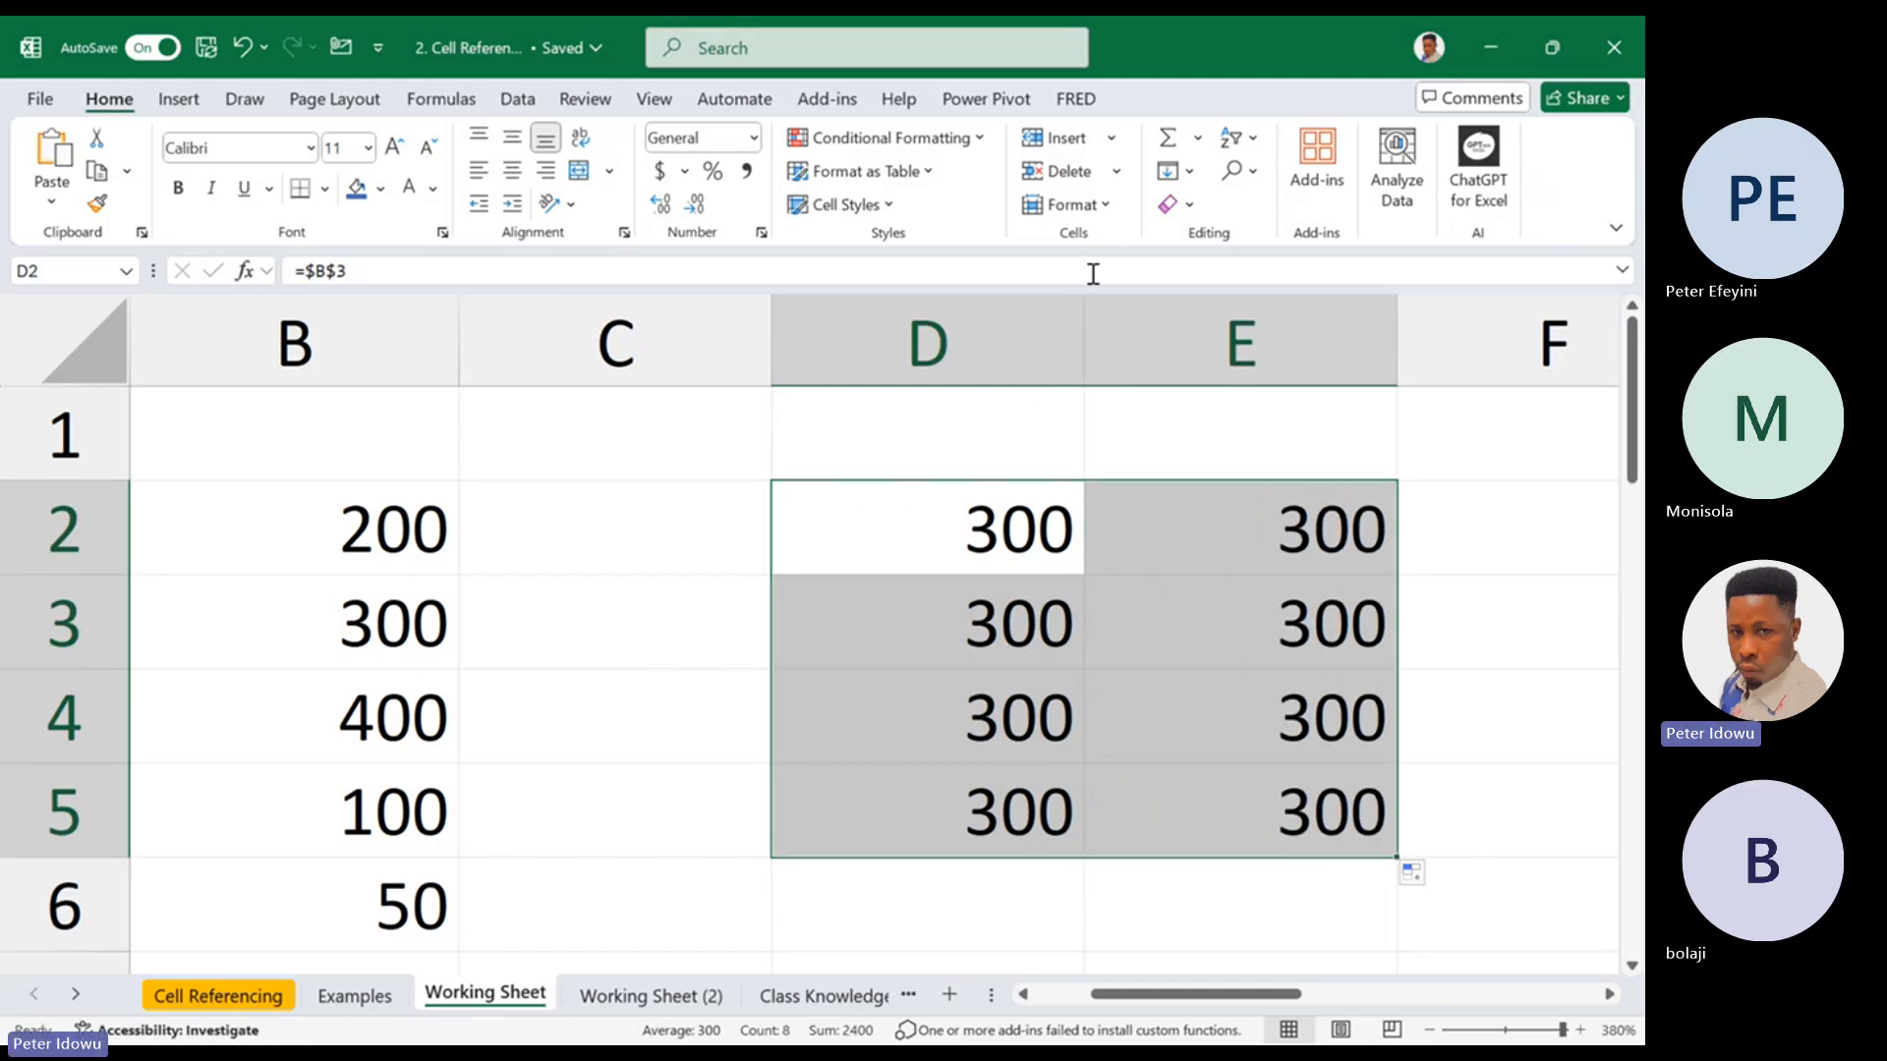
# Copy the formula in E2 to E1 and inspect the $B part of its reference
pyautogui.click(1343, 522)
pyautogui.hotkey('ctrl', 'c')
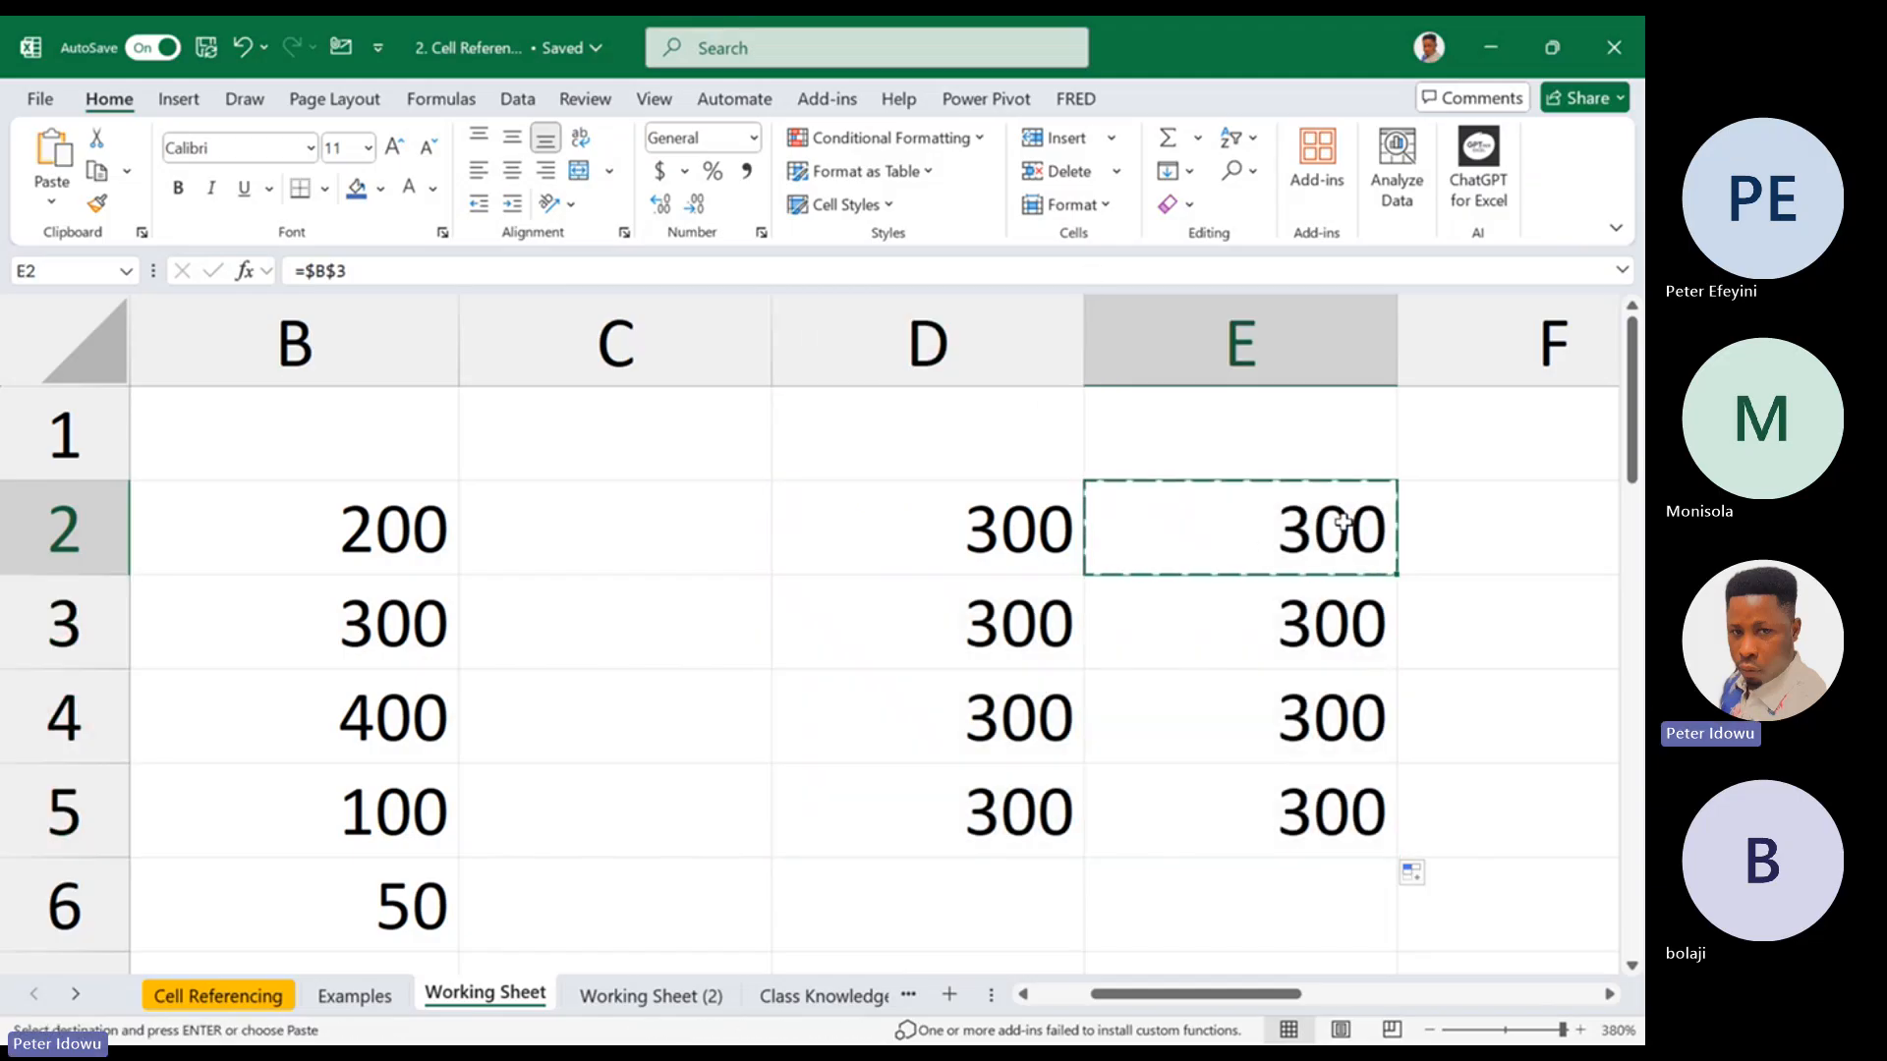
pyautogui.click(1274, 459)
pyautogui.hotkey('ctrl', 'v')
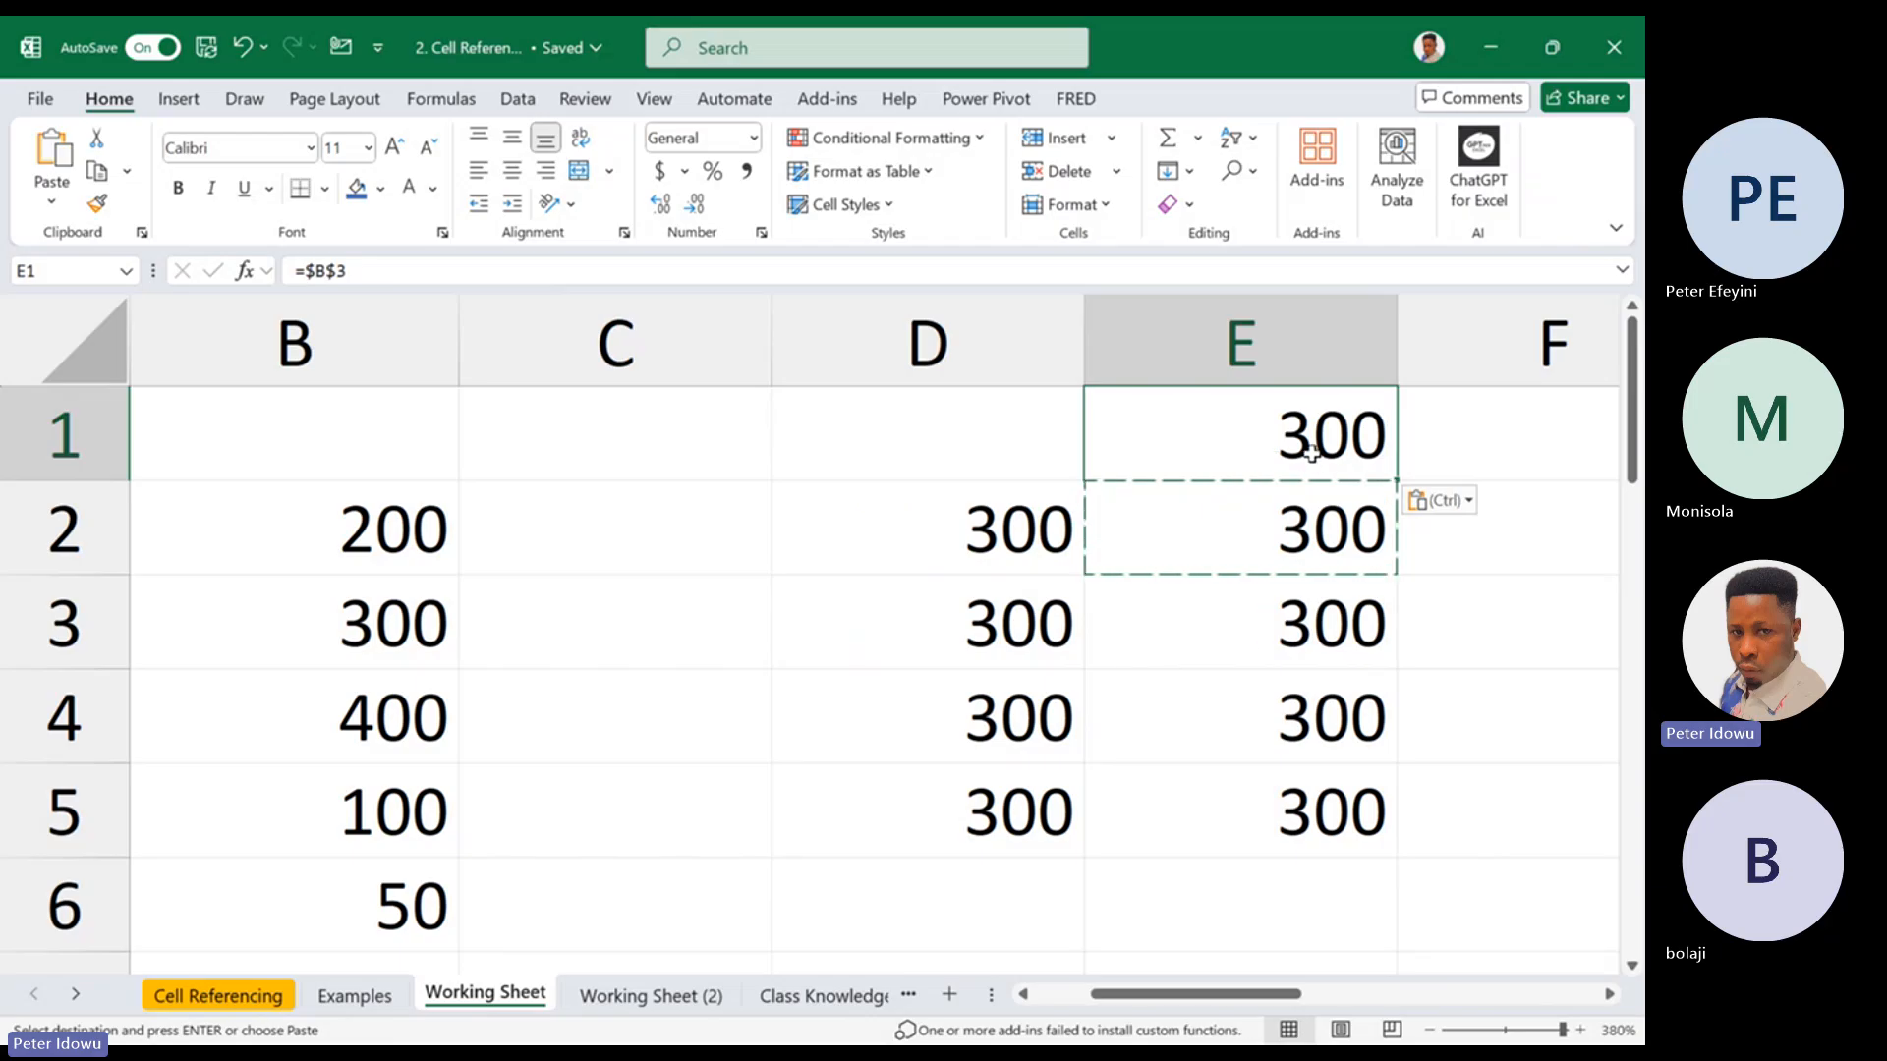
pyautogui.doubleClick(1310, 454)
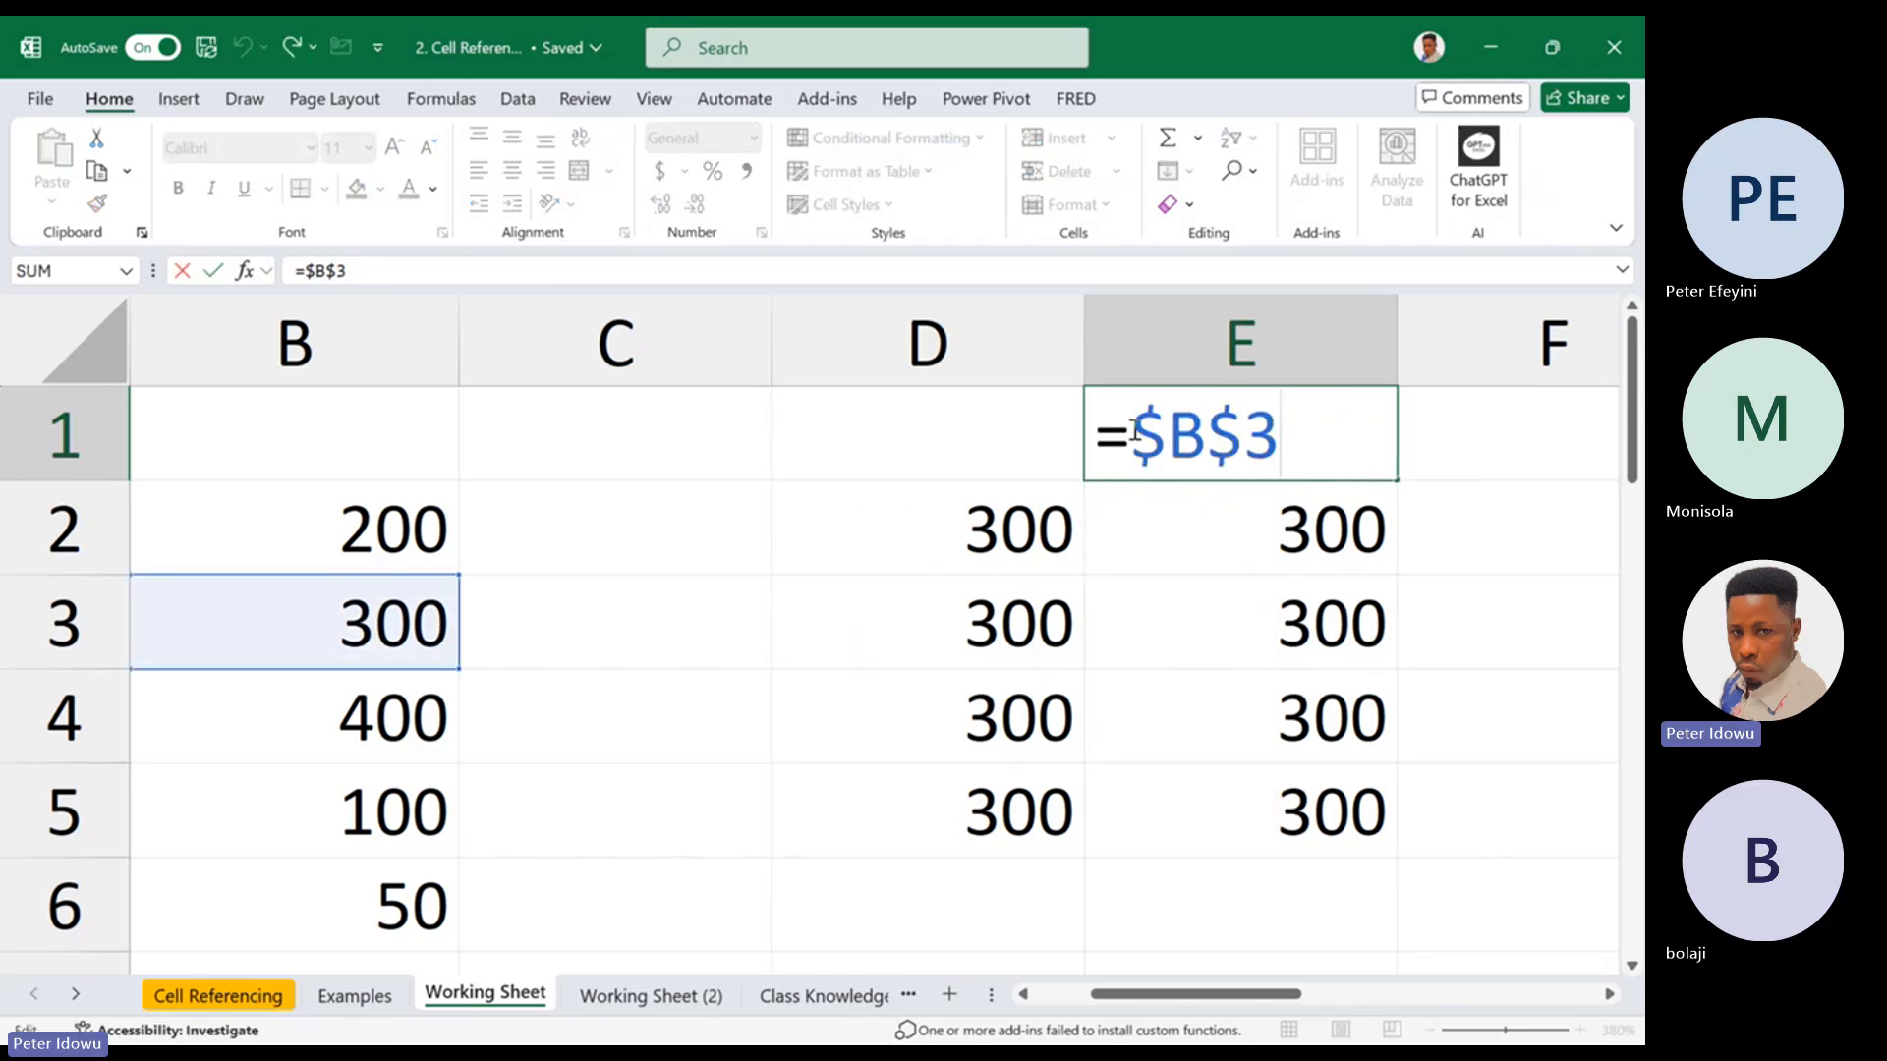
pyautogui.moveTo(1135, 437); pyautogui.dragTo(1205, 432)
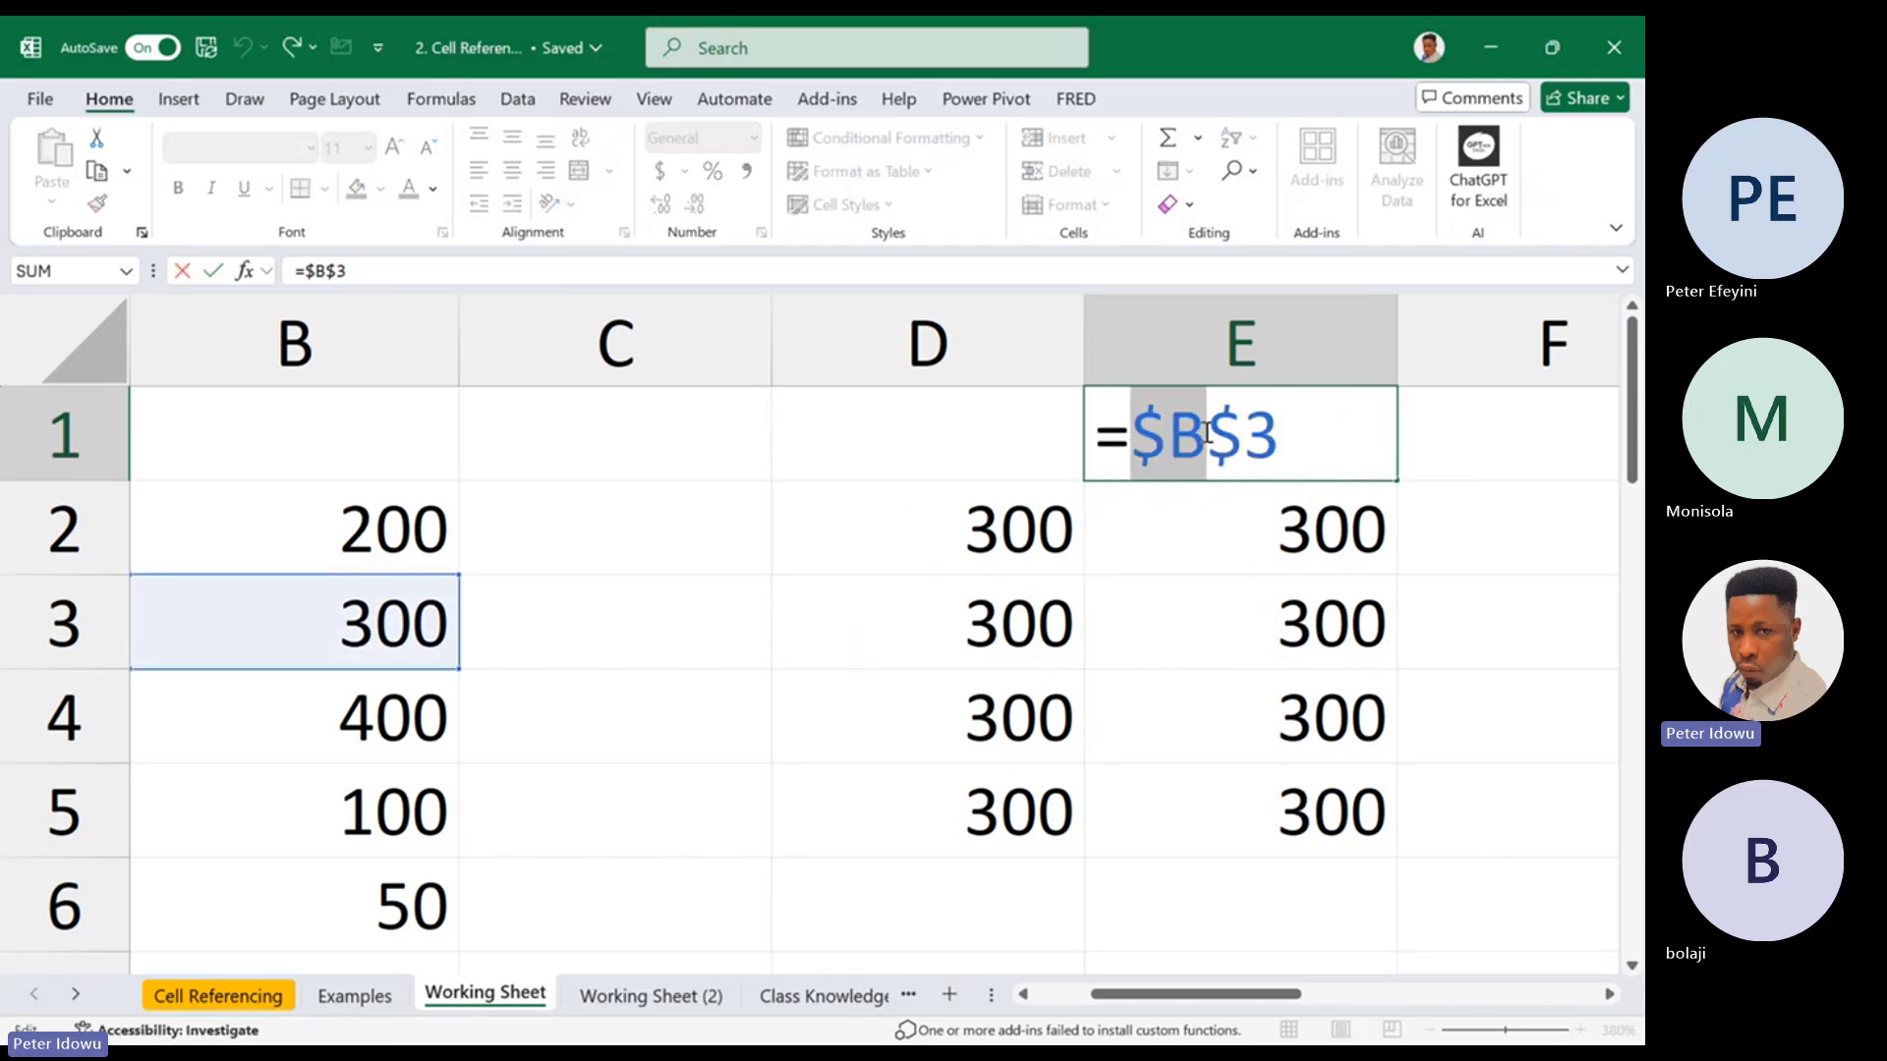
pyautogui.hotkey('ctrl', 'Return')
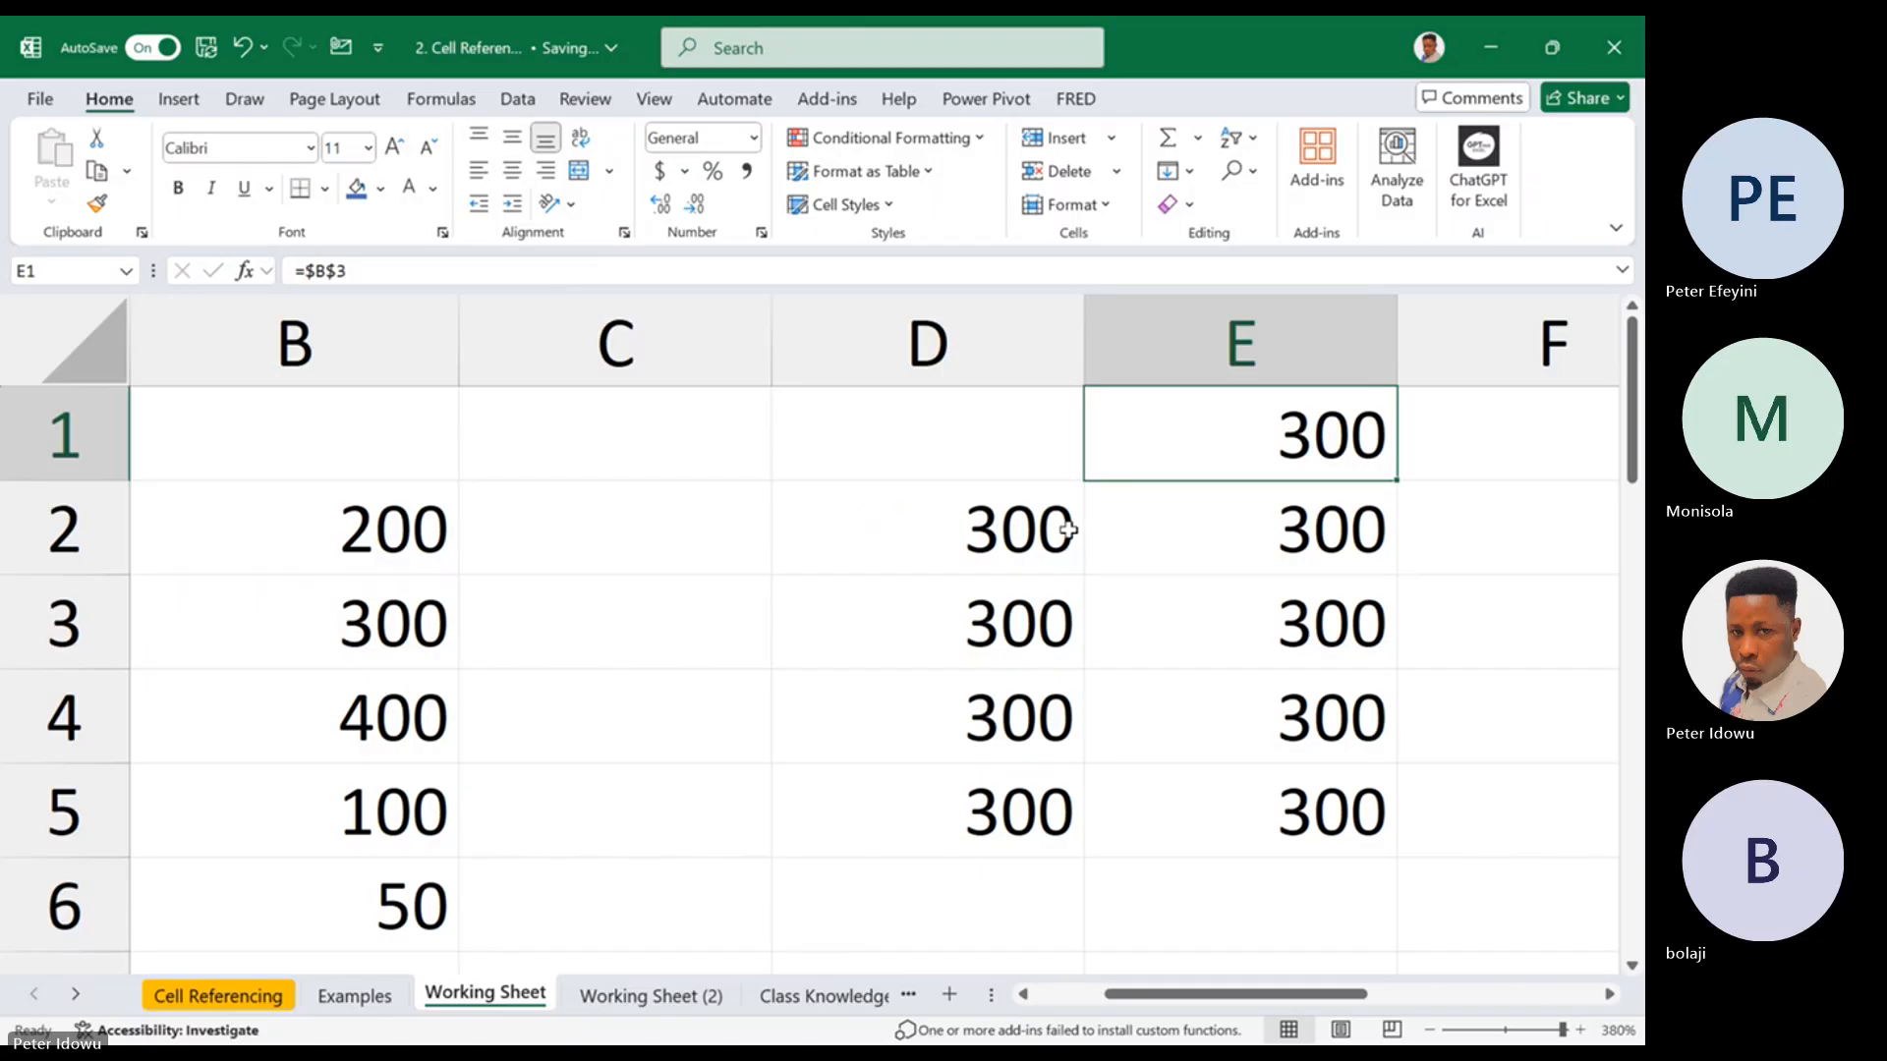
# Inspect the references used by the formulas in D2 and E2
pyautogui.doubleClick(1065, 529)
pyautogui.press('Escape')
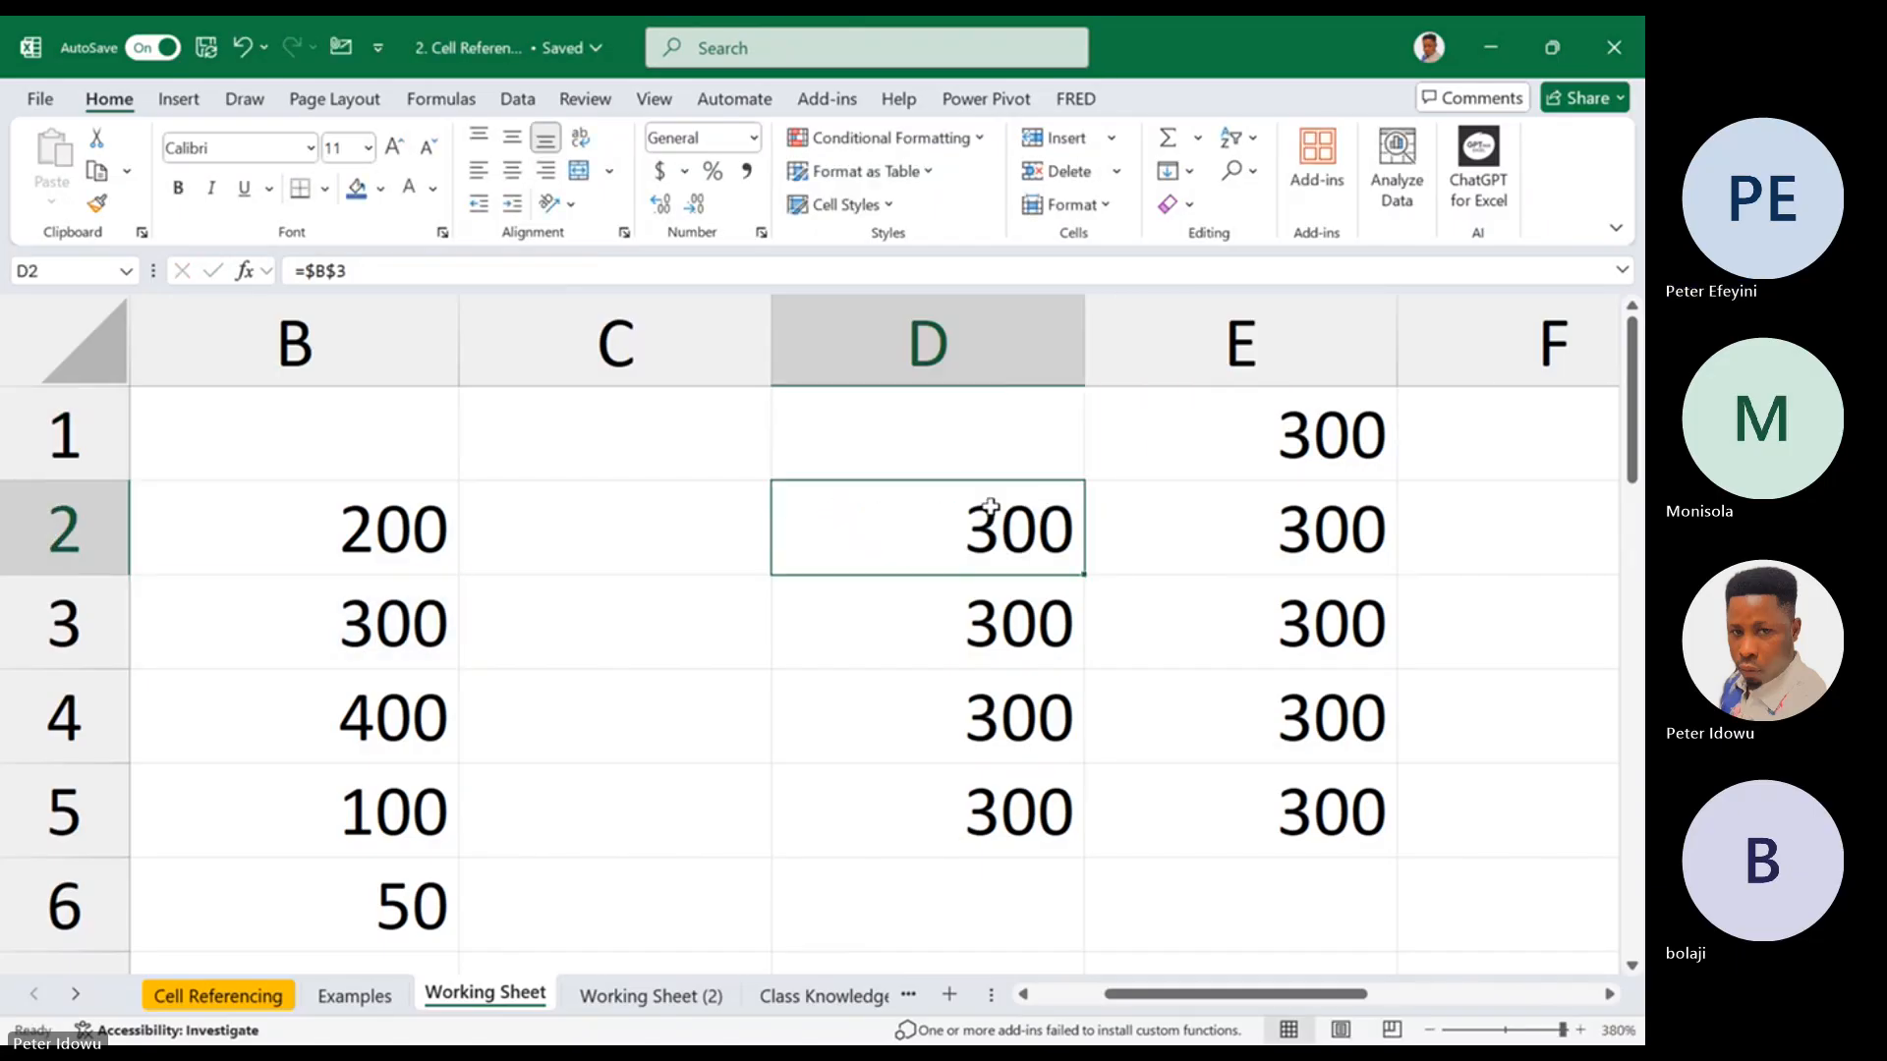
pyautogui.doubleClick(990, 508)
pyautogui.press('Escape')
pyautogui.doubleClick(1164, 527)
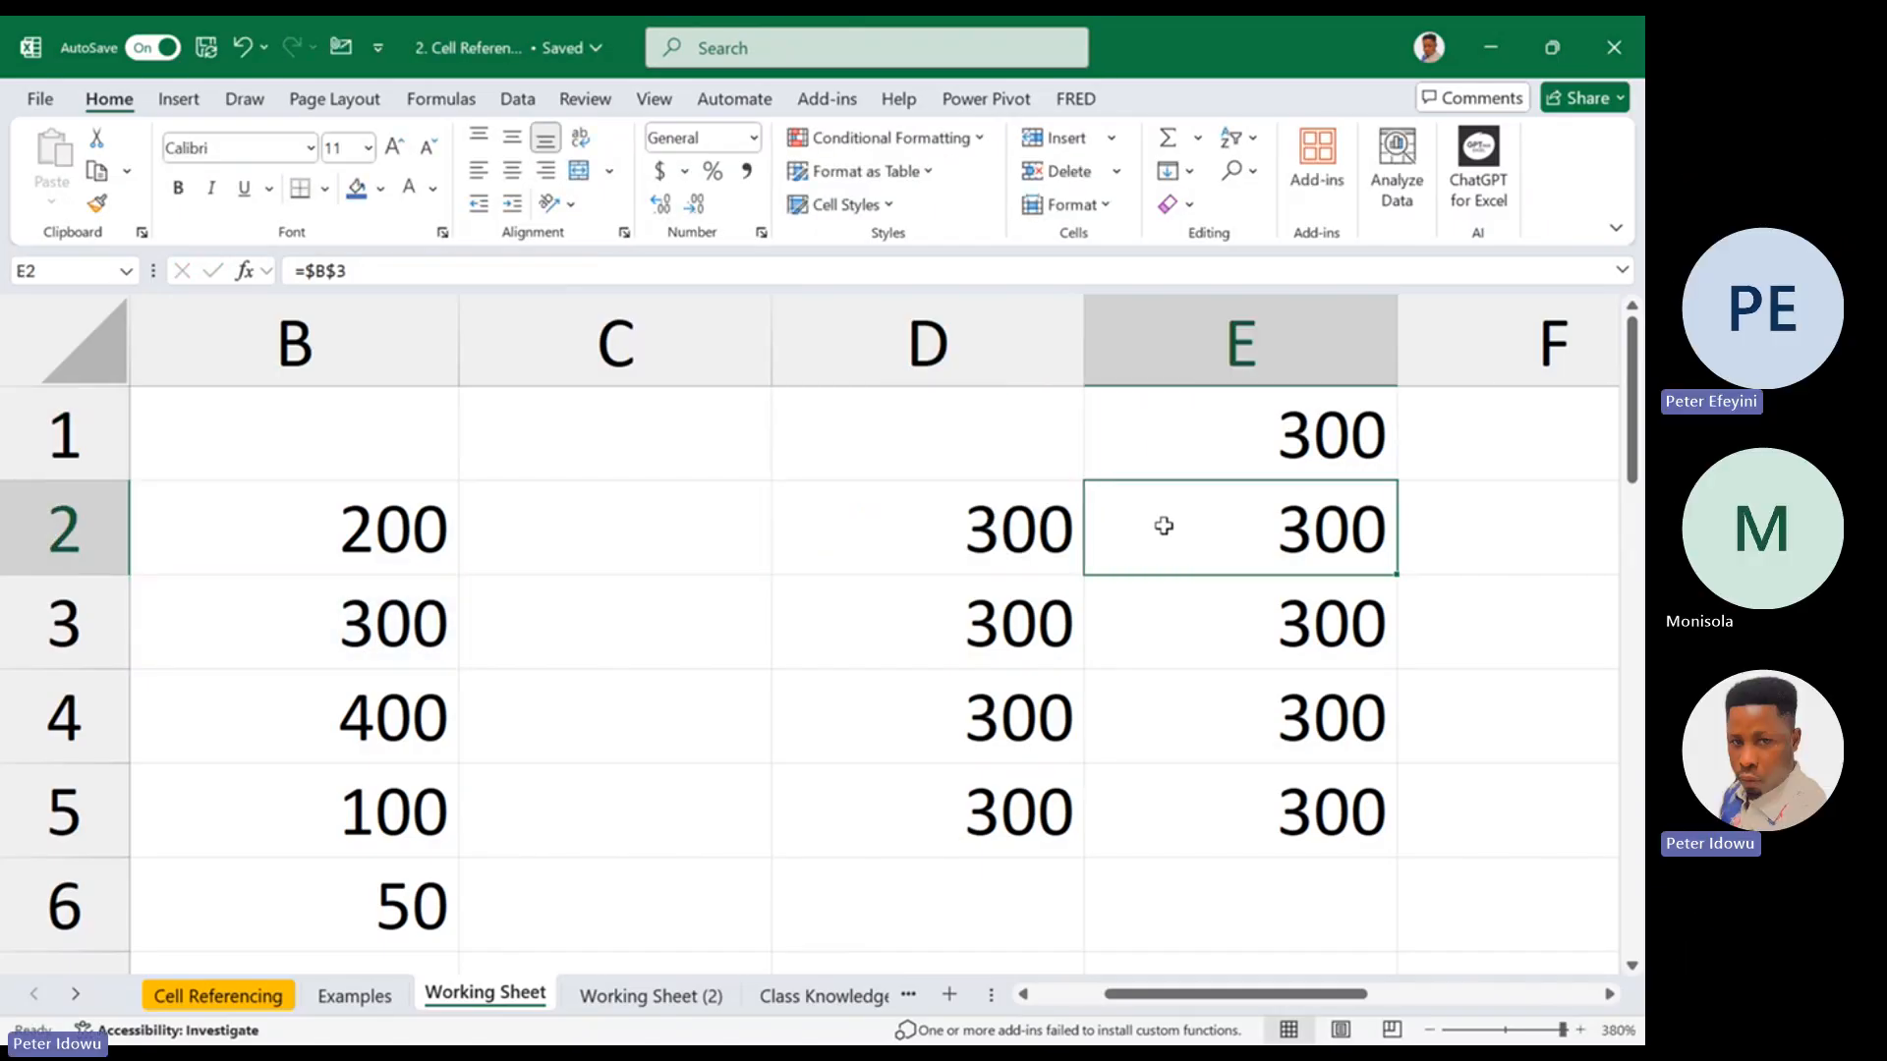
pyautogui.doubleClick(1034, 551)
pyautogui.press('Escape')
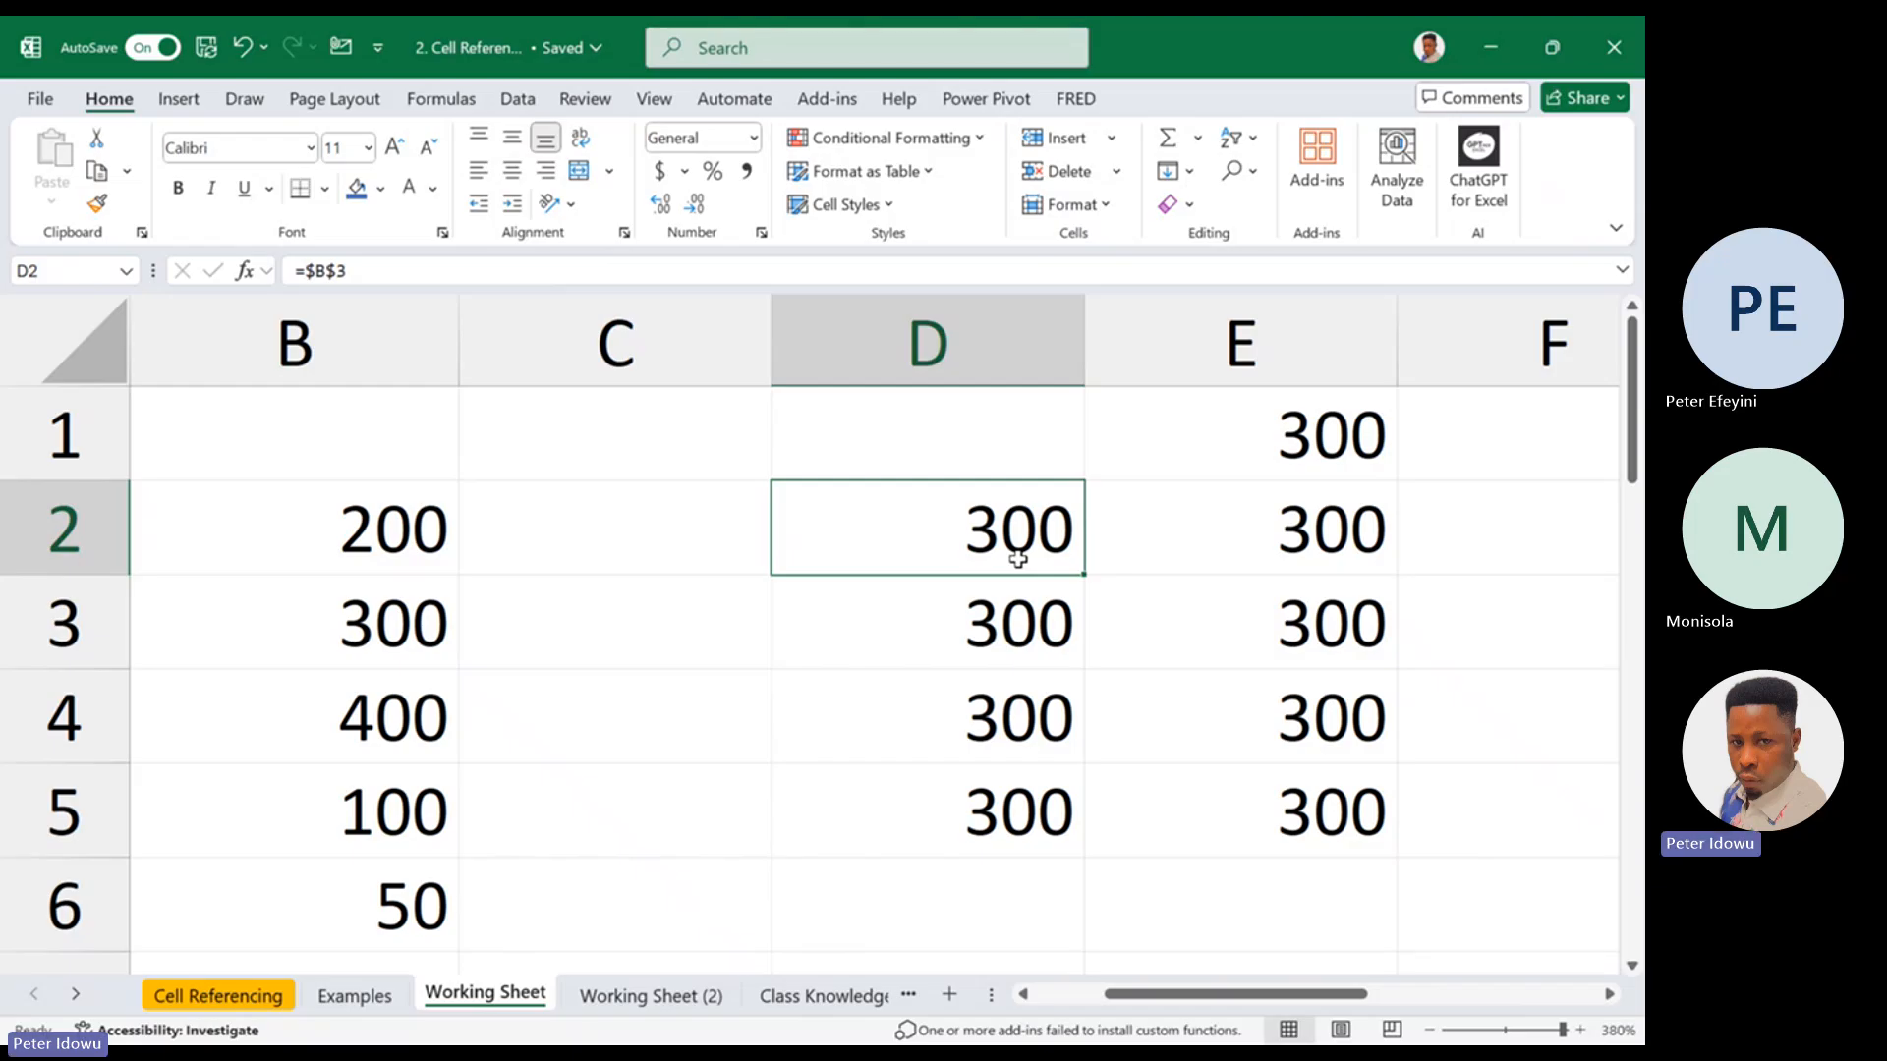
# Change the formula in D2 to =$B$4
pyautogui.doubleClick(1014, 556)
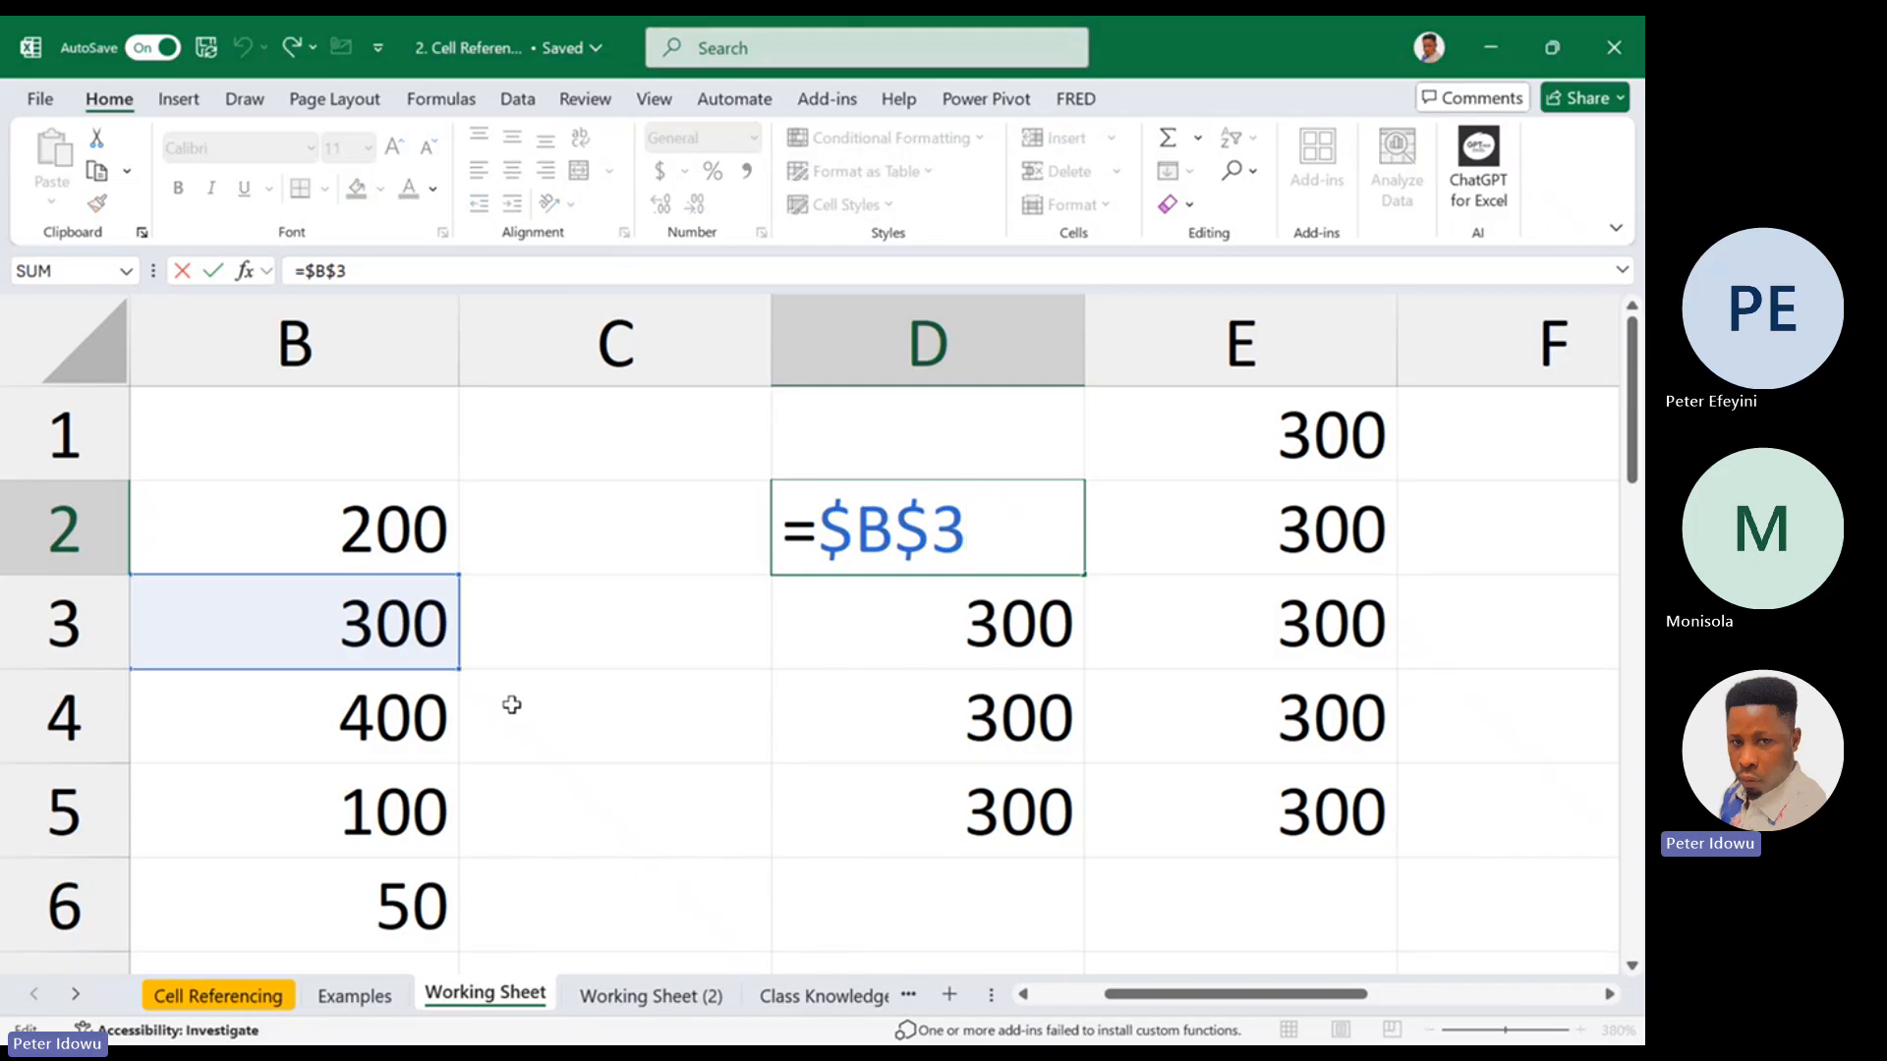
pyautogui.press('BackSpace')
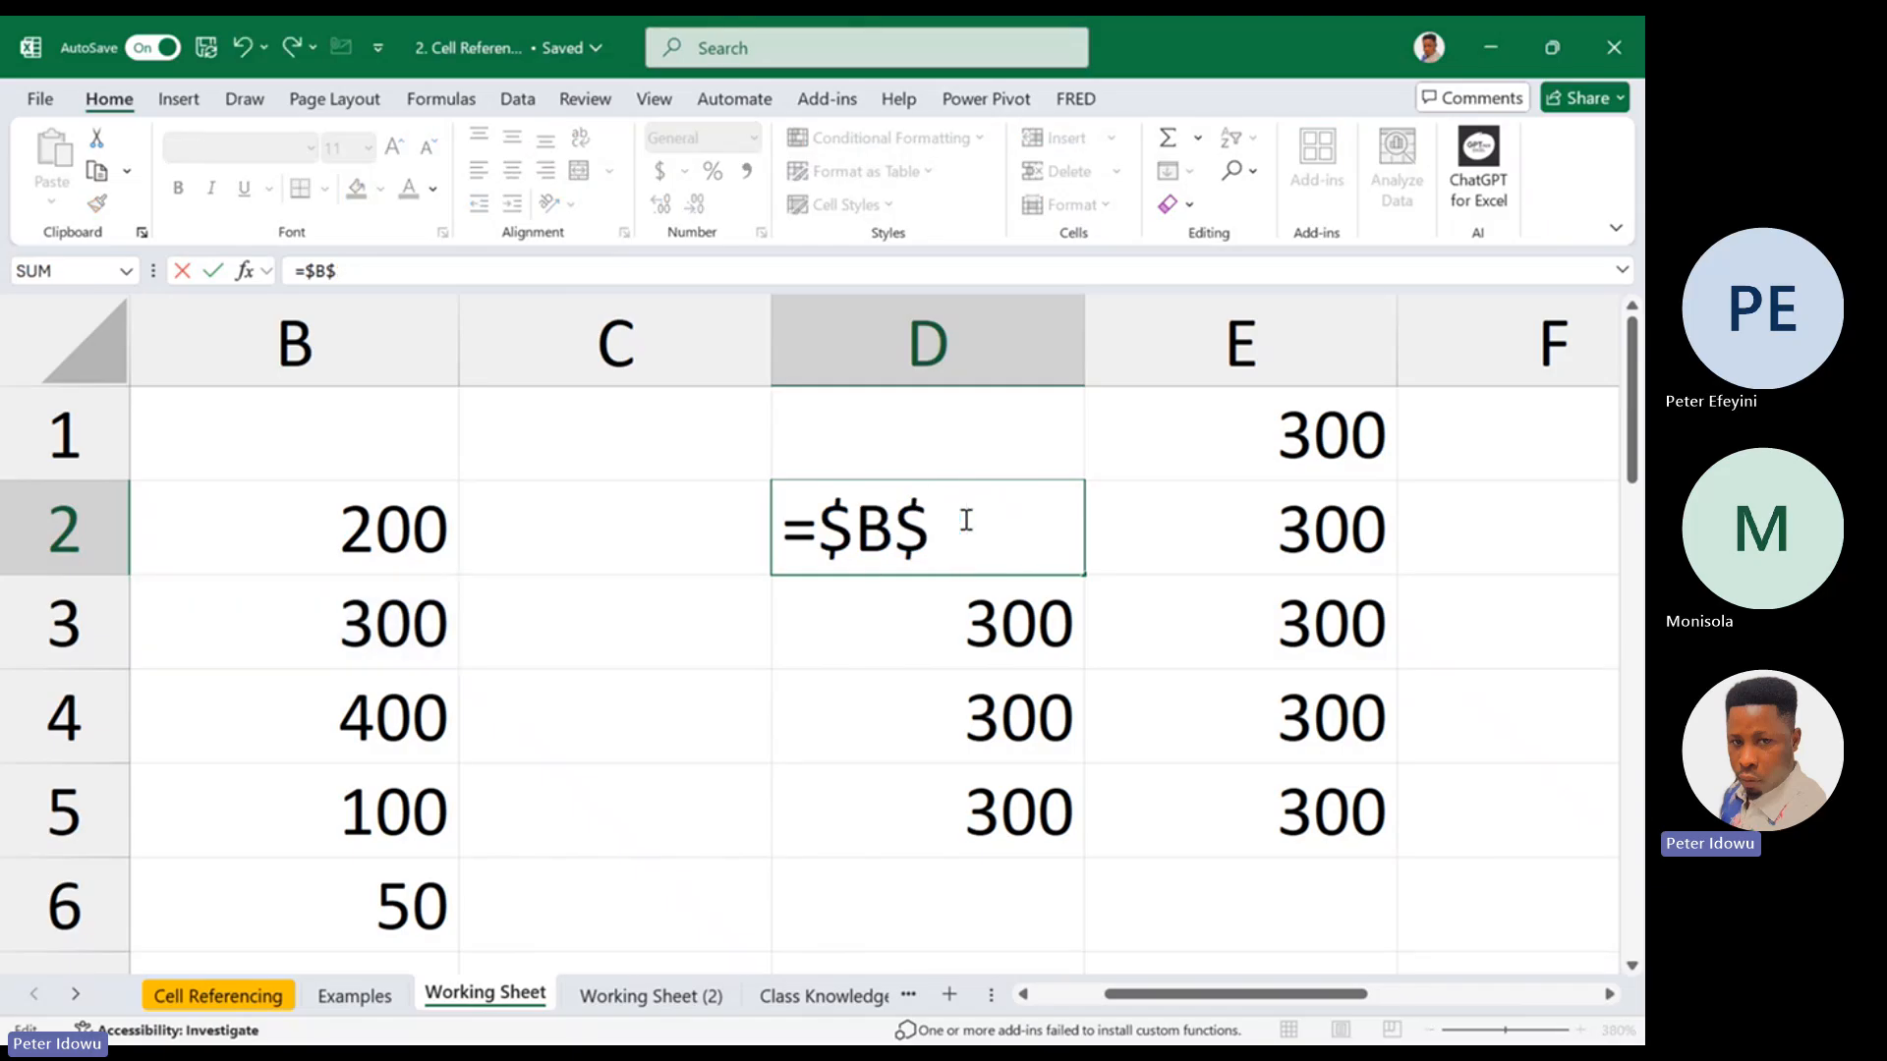
pyautogui.write('4')
pyautogui.press('Return')
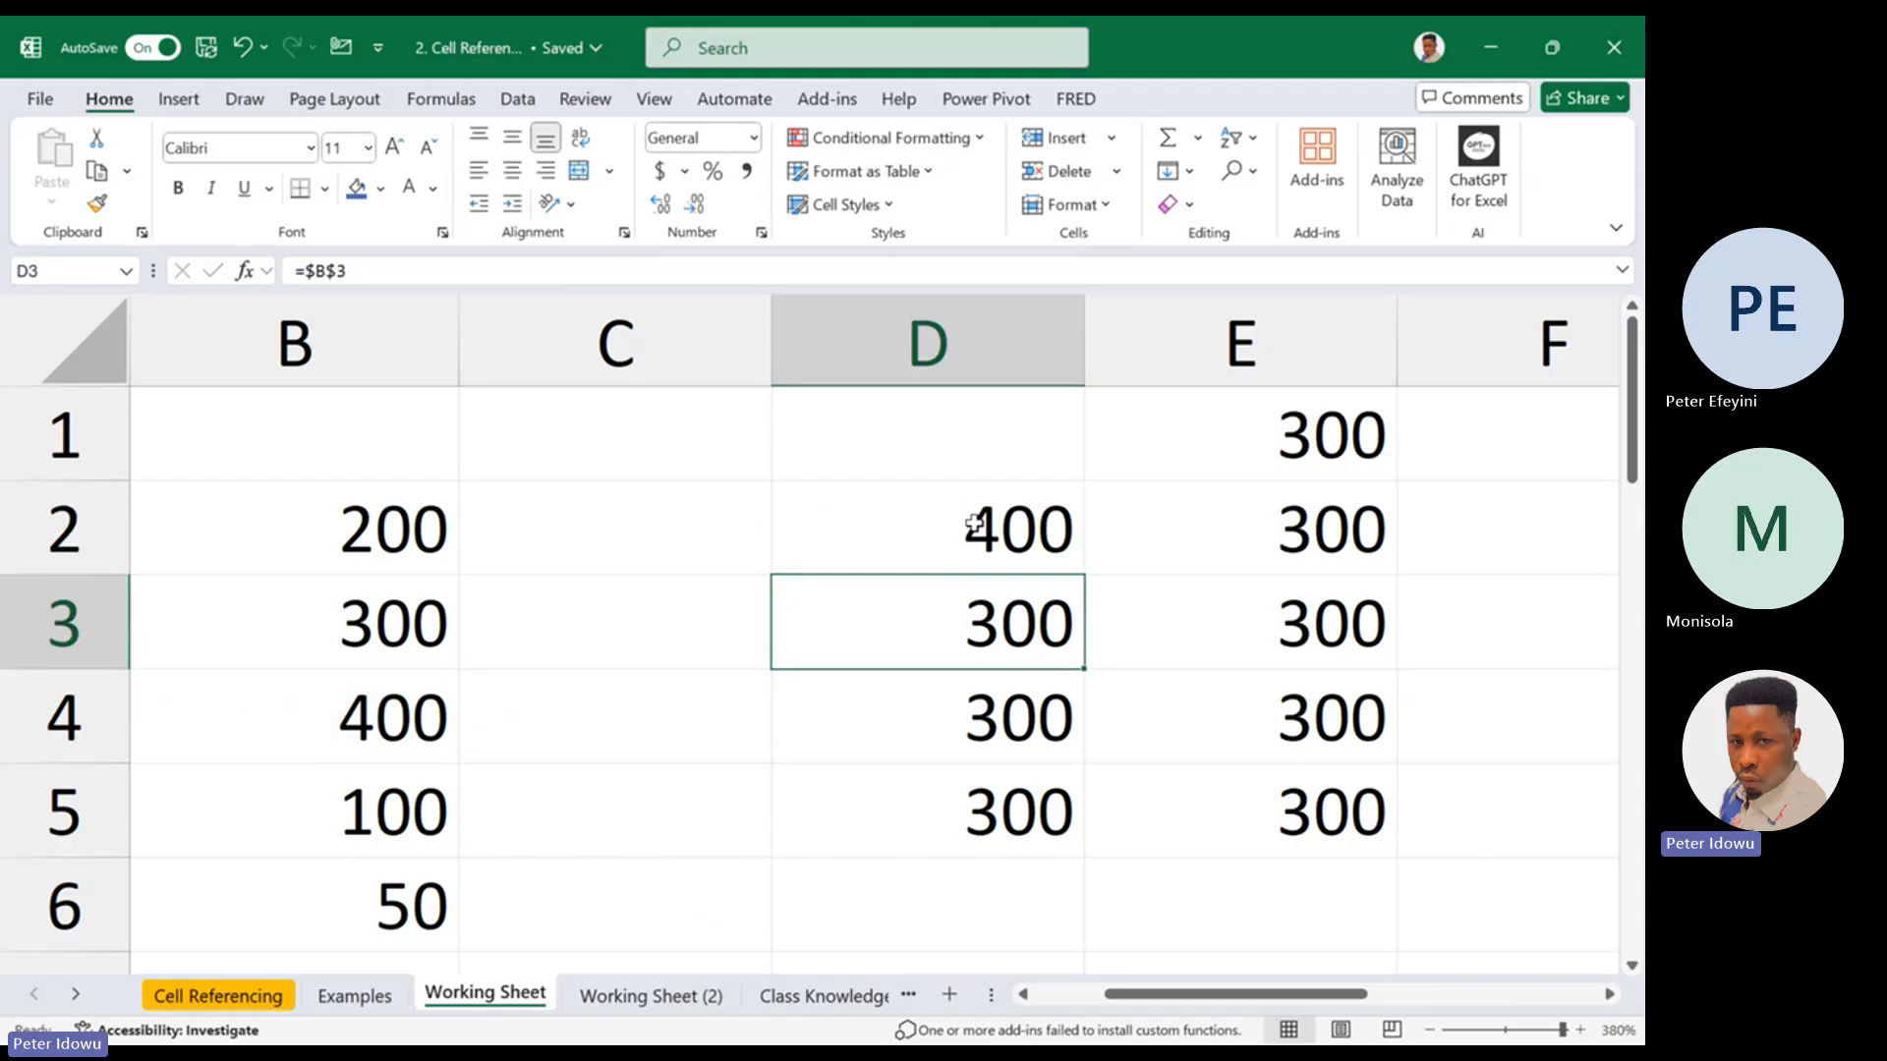
# Check the reference in D2 and fill its formula over the range D2:E5
pyautogui.doubleClick(983, 521)
pyautogui.press('Escape')
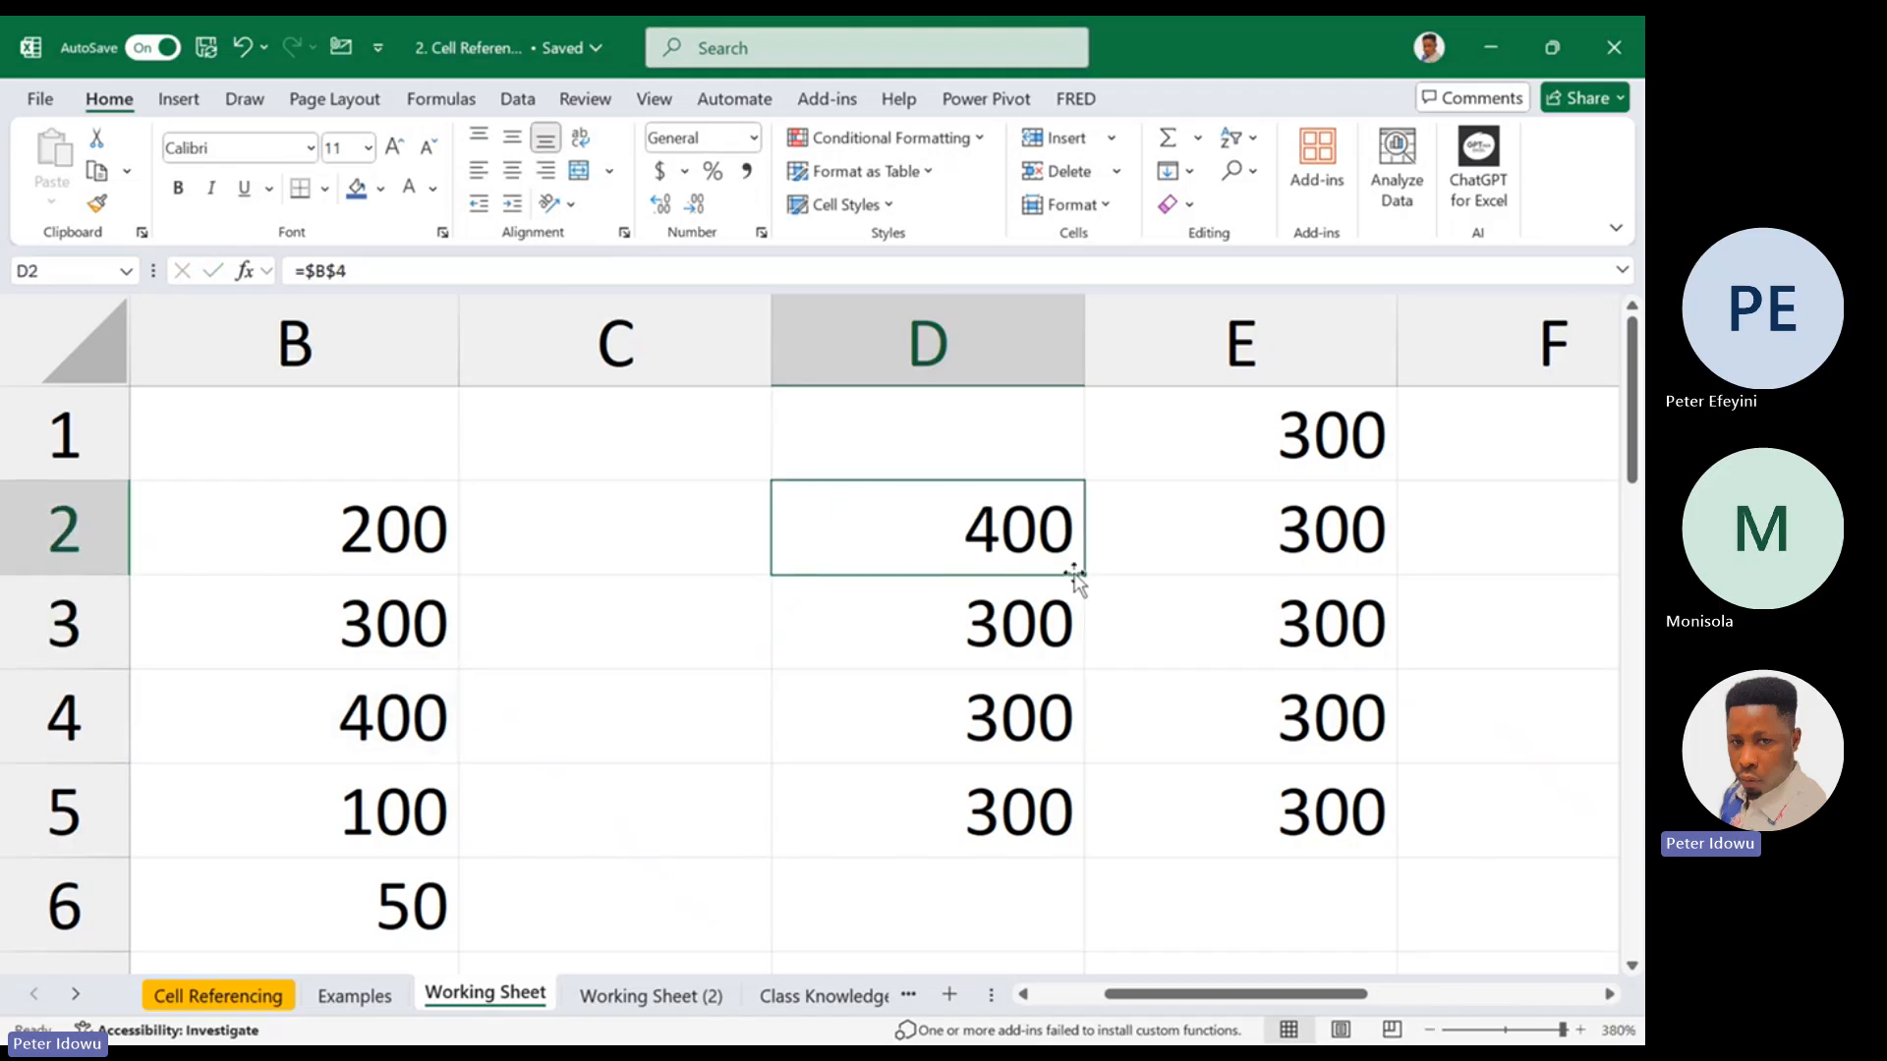
pyautogui.moveTo(1085, 576); pyautogui.dragTo(1328, 833)
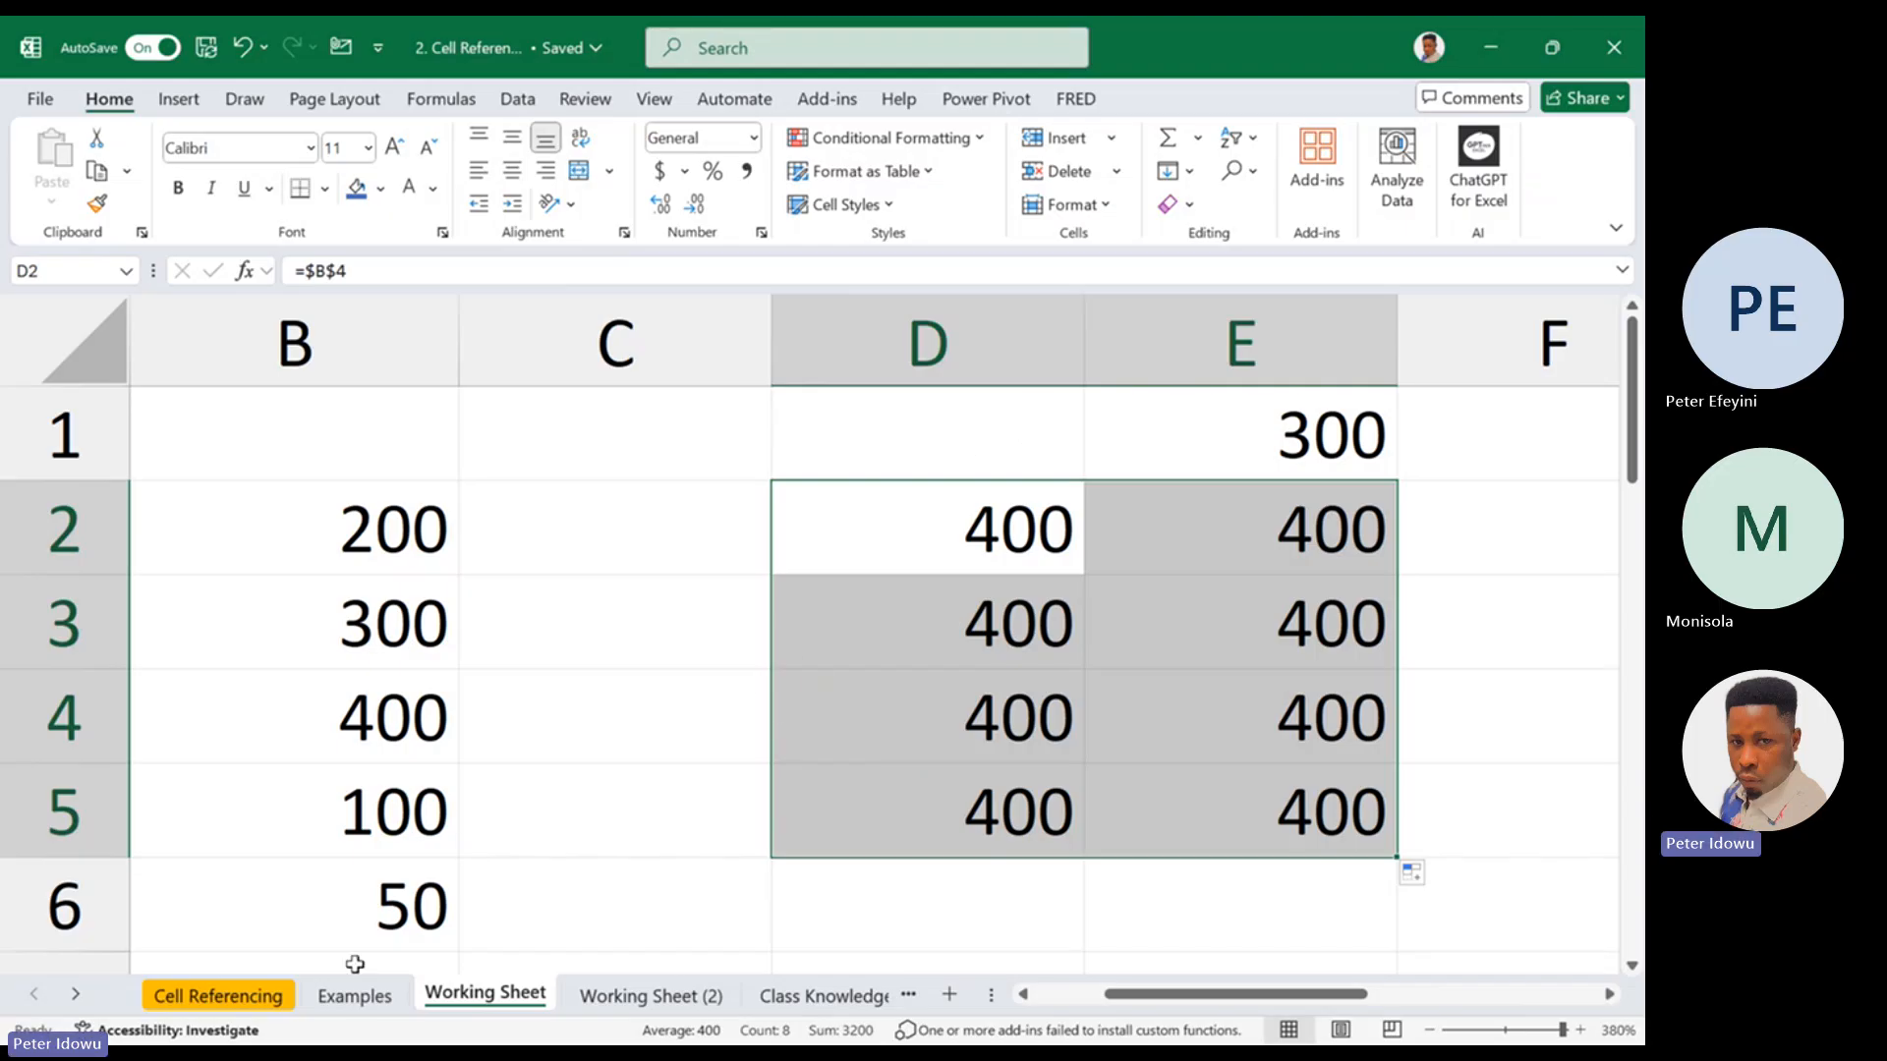
# Review the Cell Referencing sheet, and change D2 on the Working Sheet to the relative formula =B4, rechecking its reference
pyautogui.click(218, 995)
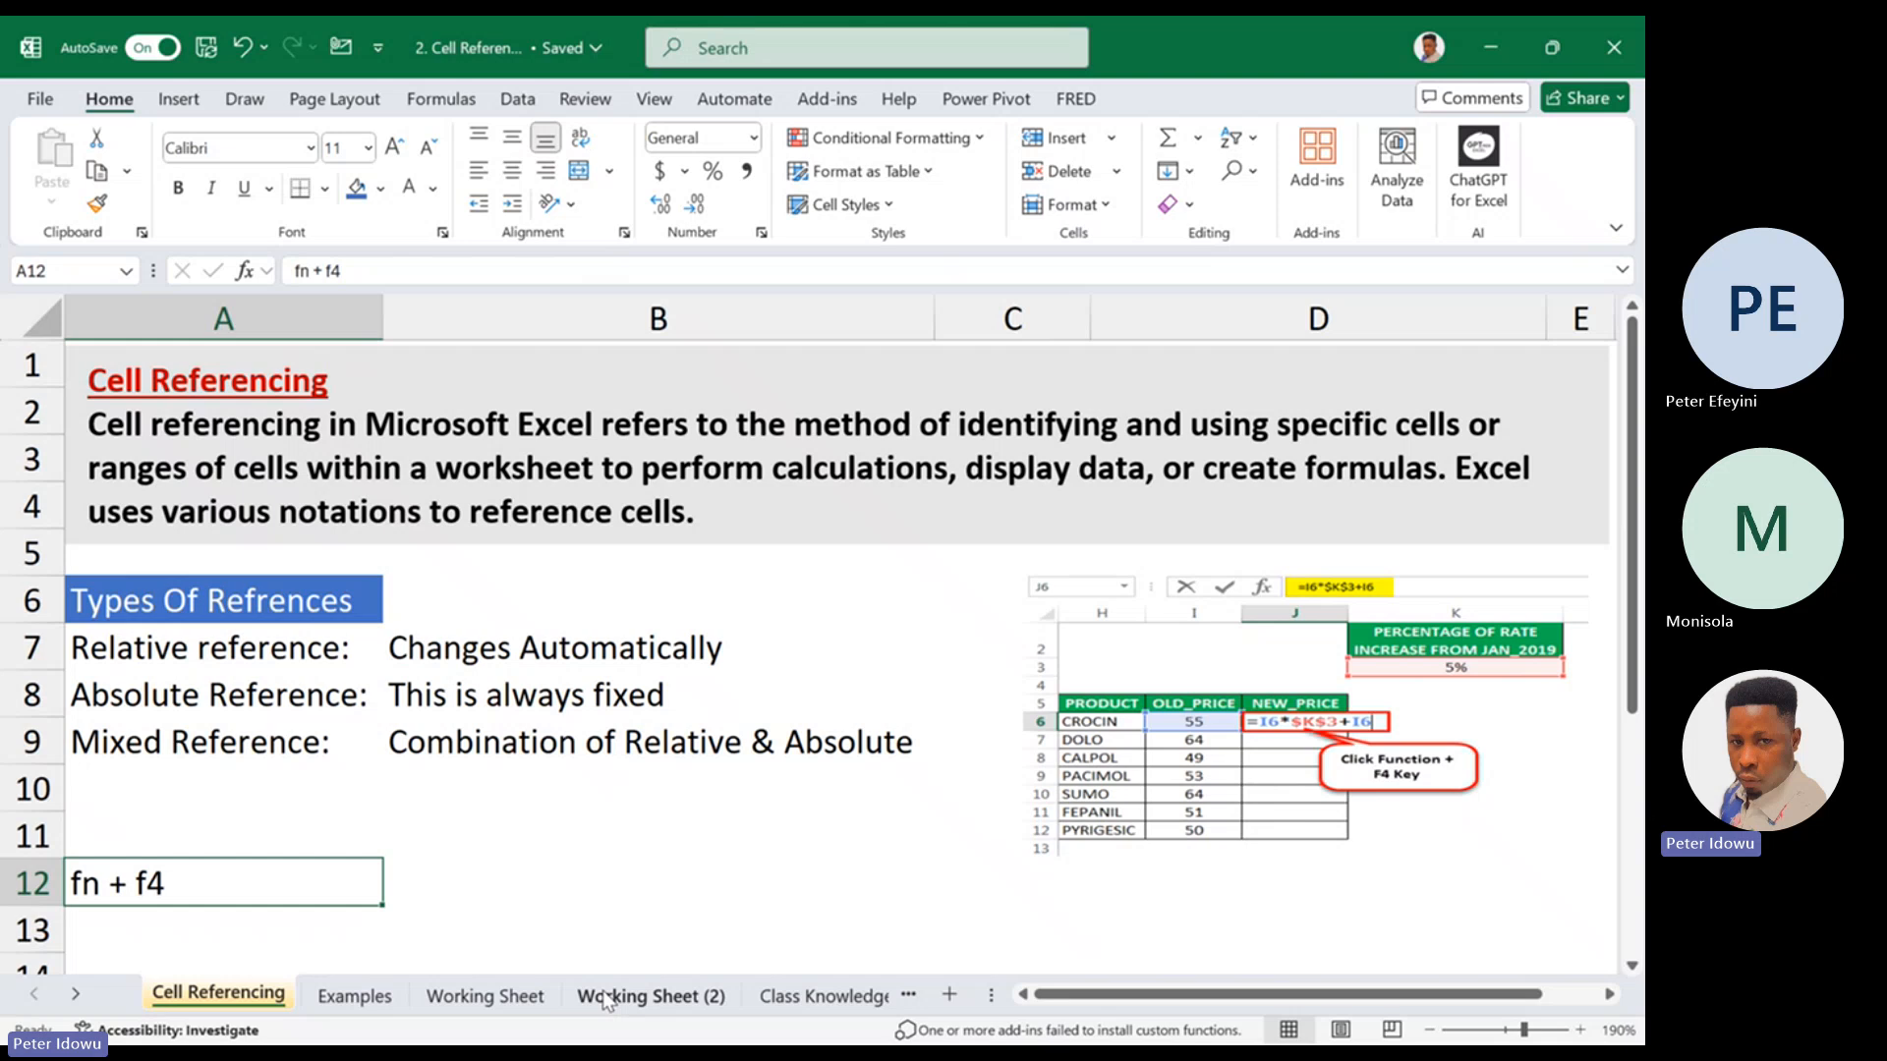
pyautogui.click(485, 995)
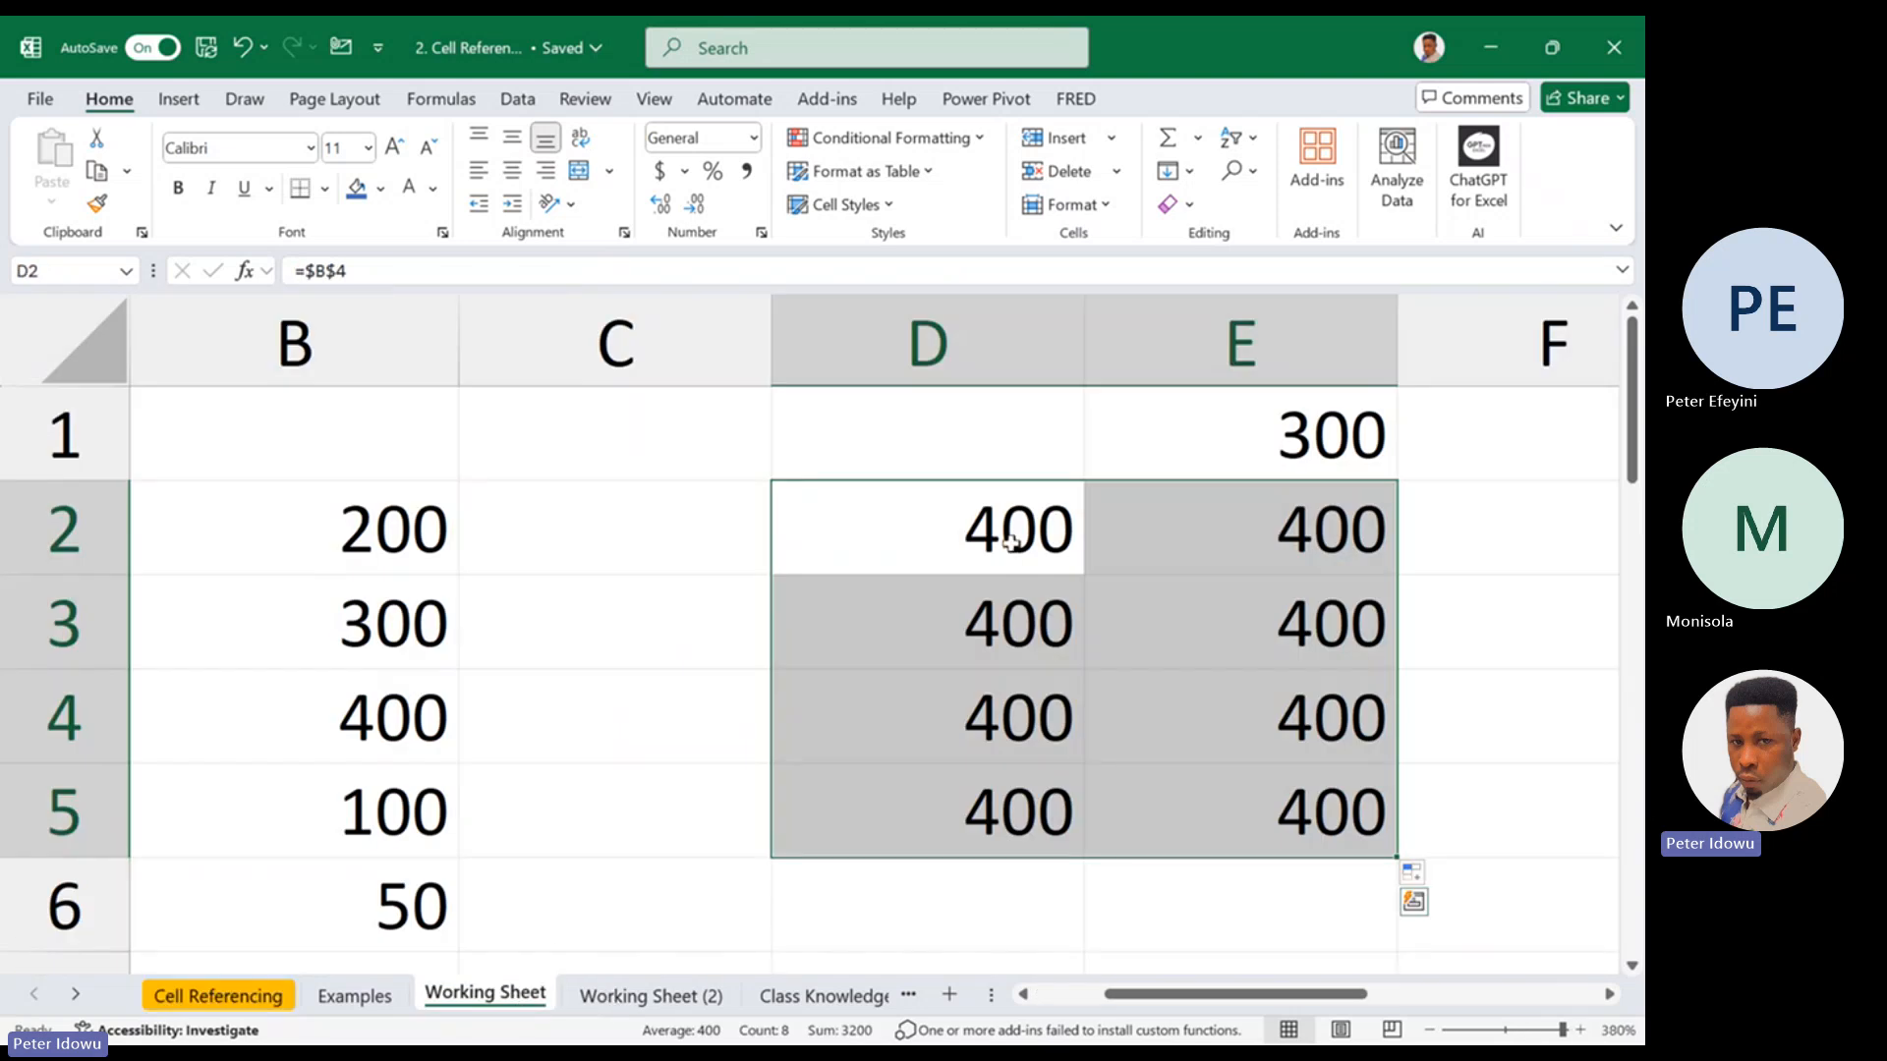
pyautogui.doubleClick(1012, 541)
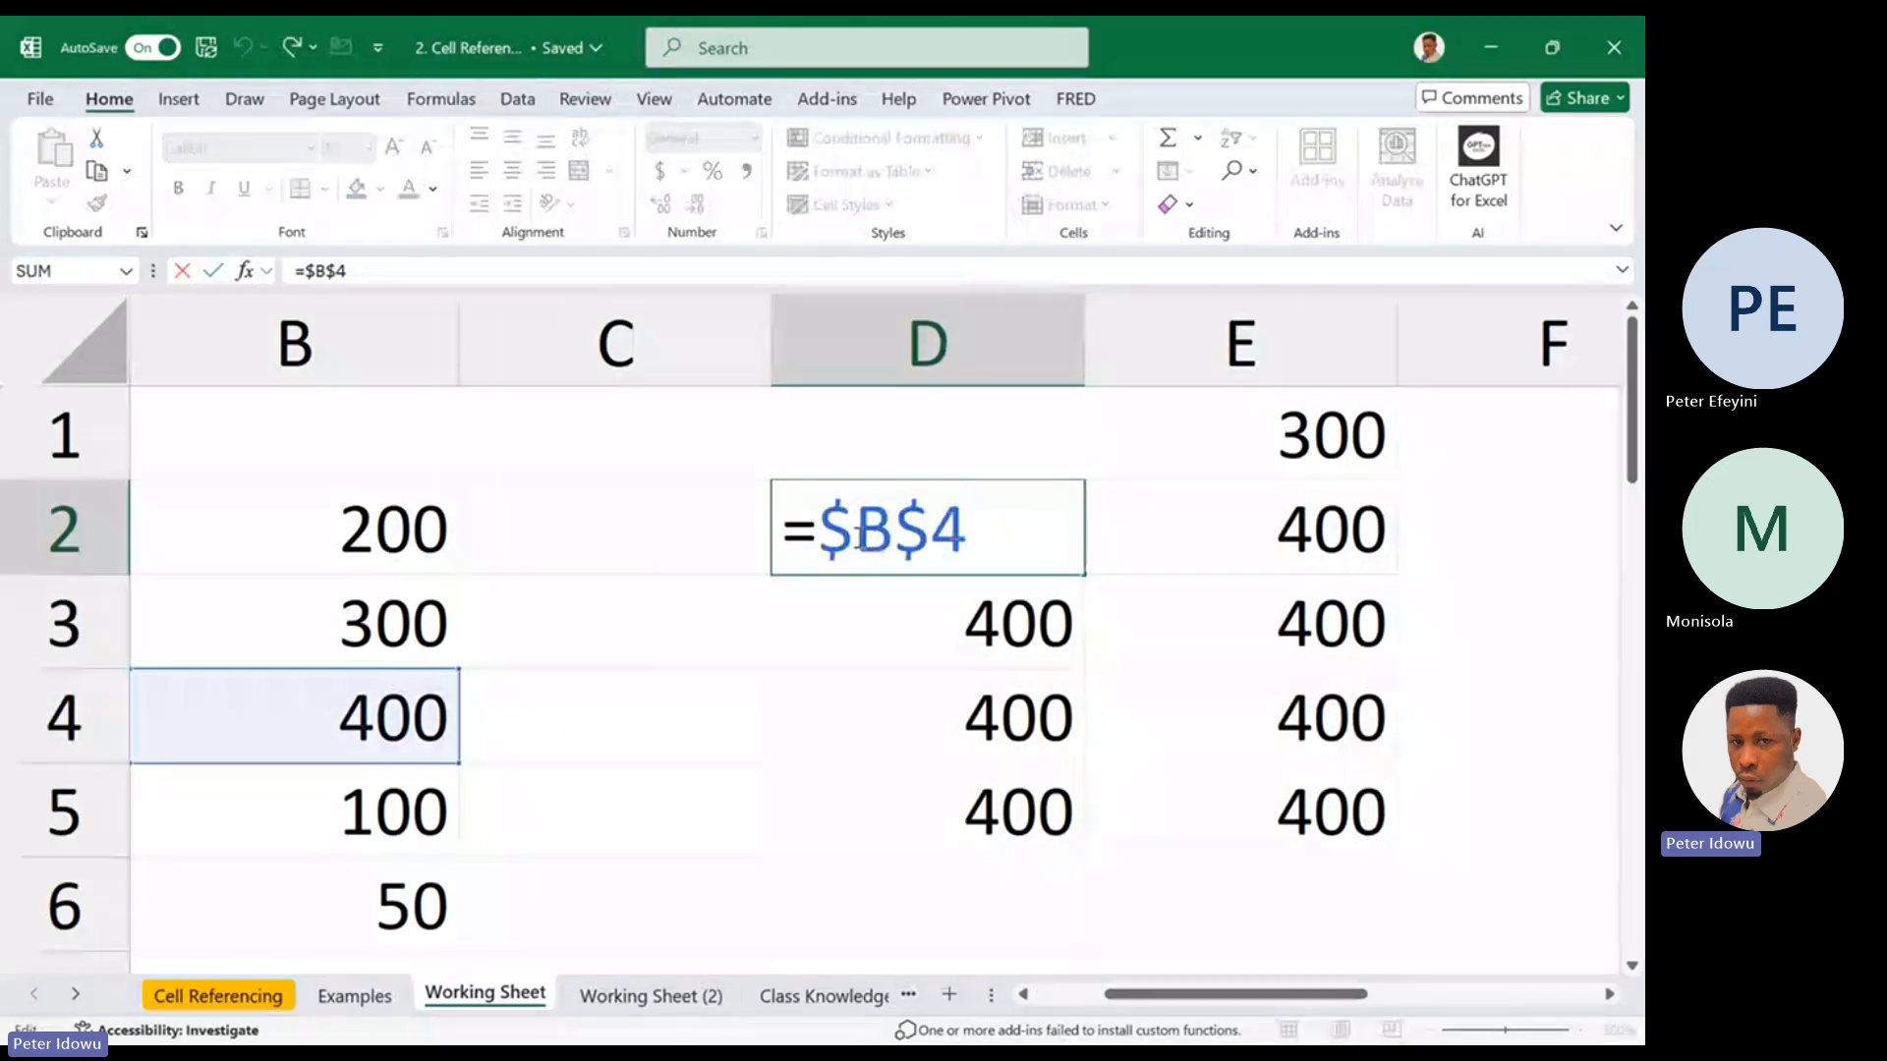
pyautogui.press('F4')
pyautogui.click(885, 535)
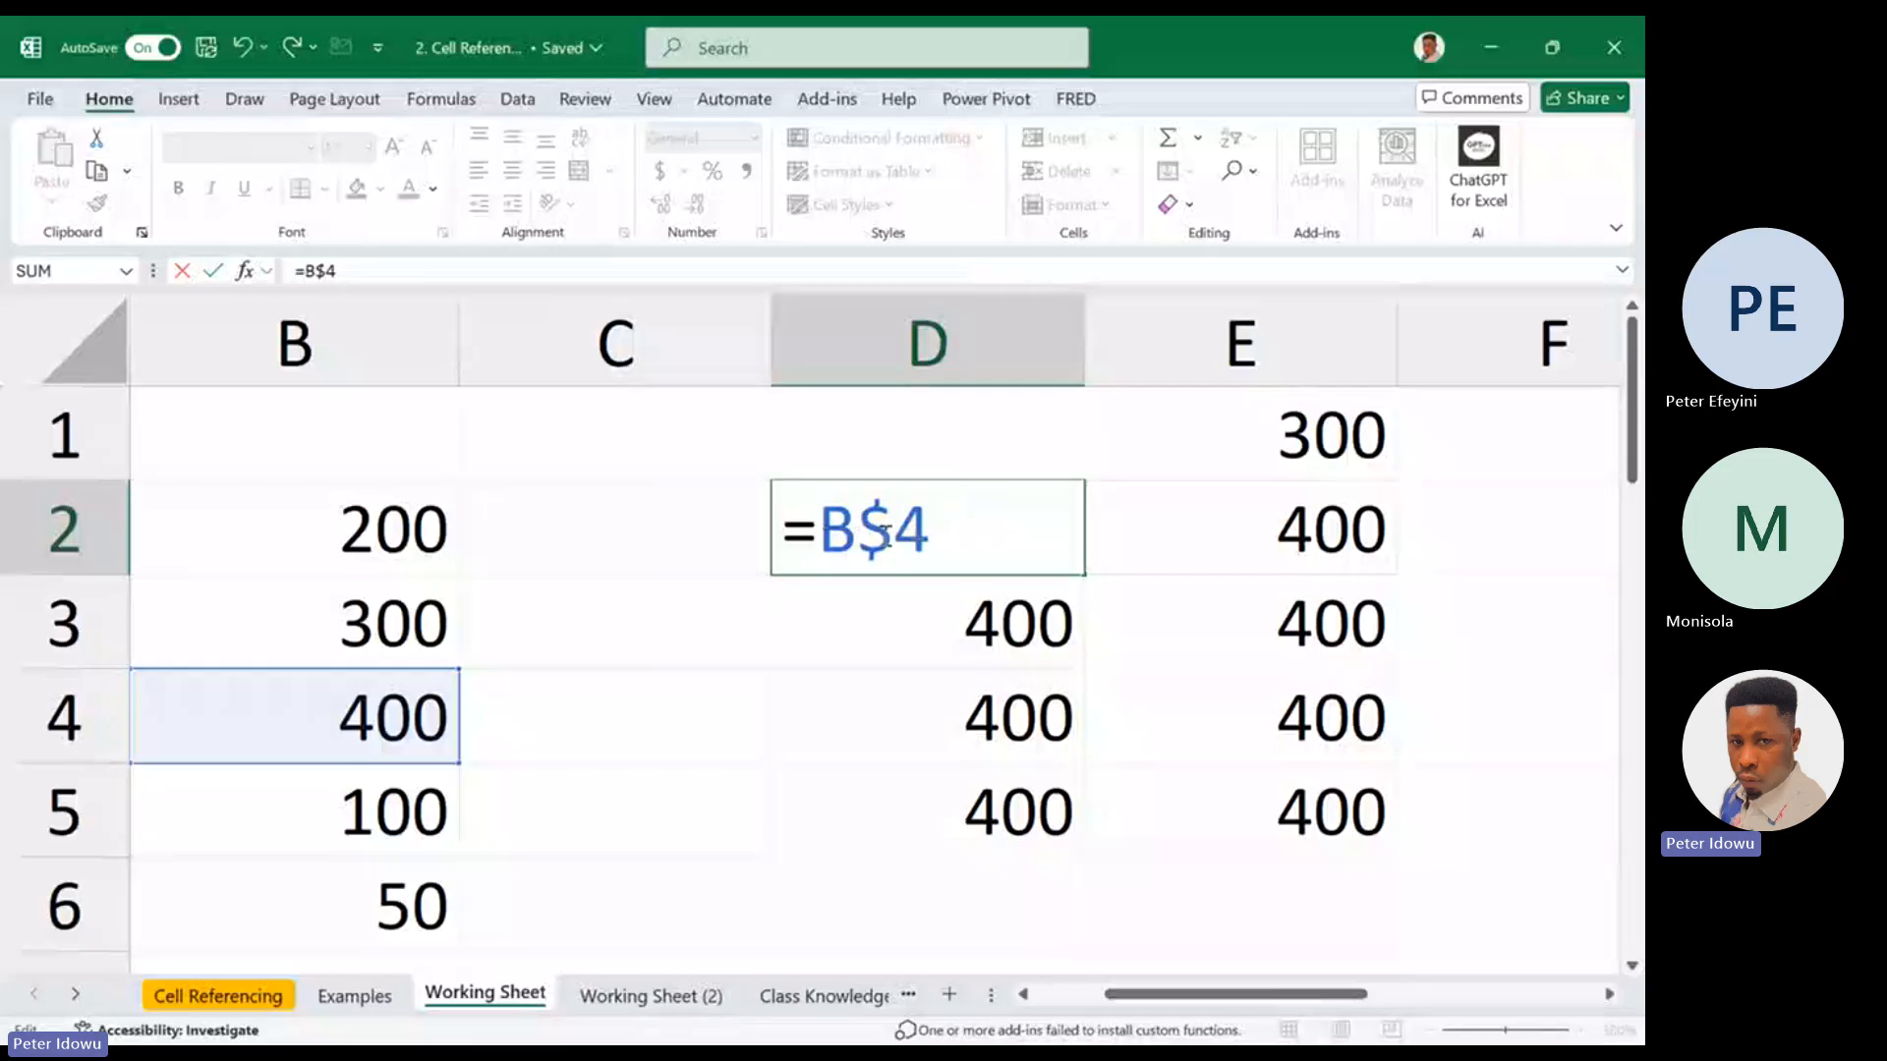
pyautogui.press('BackSpace')
pyautogui.press('Return')
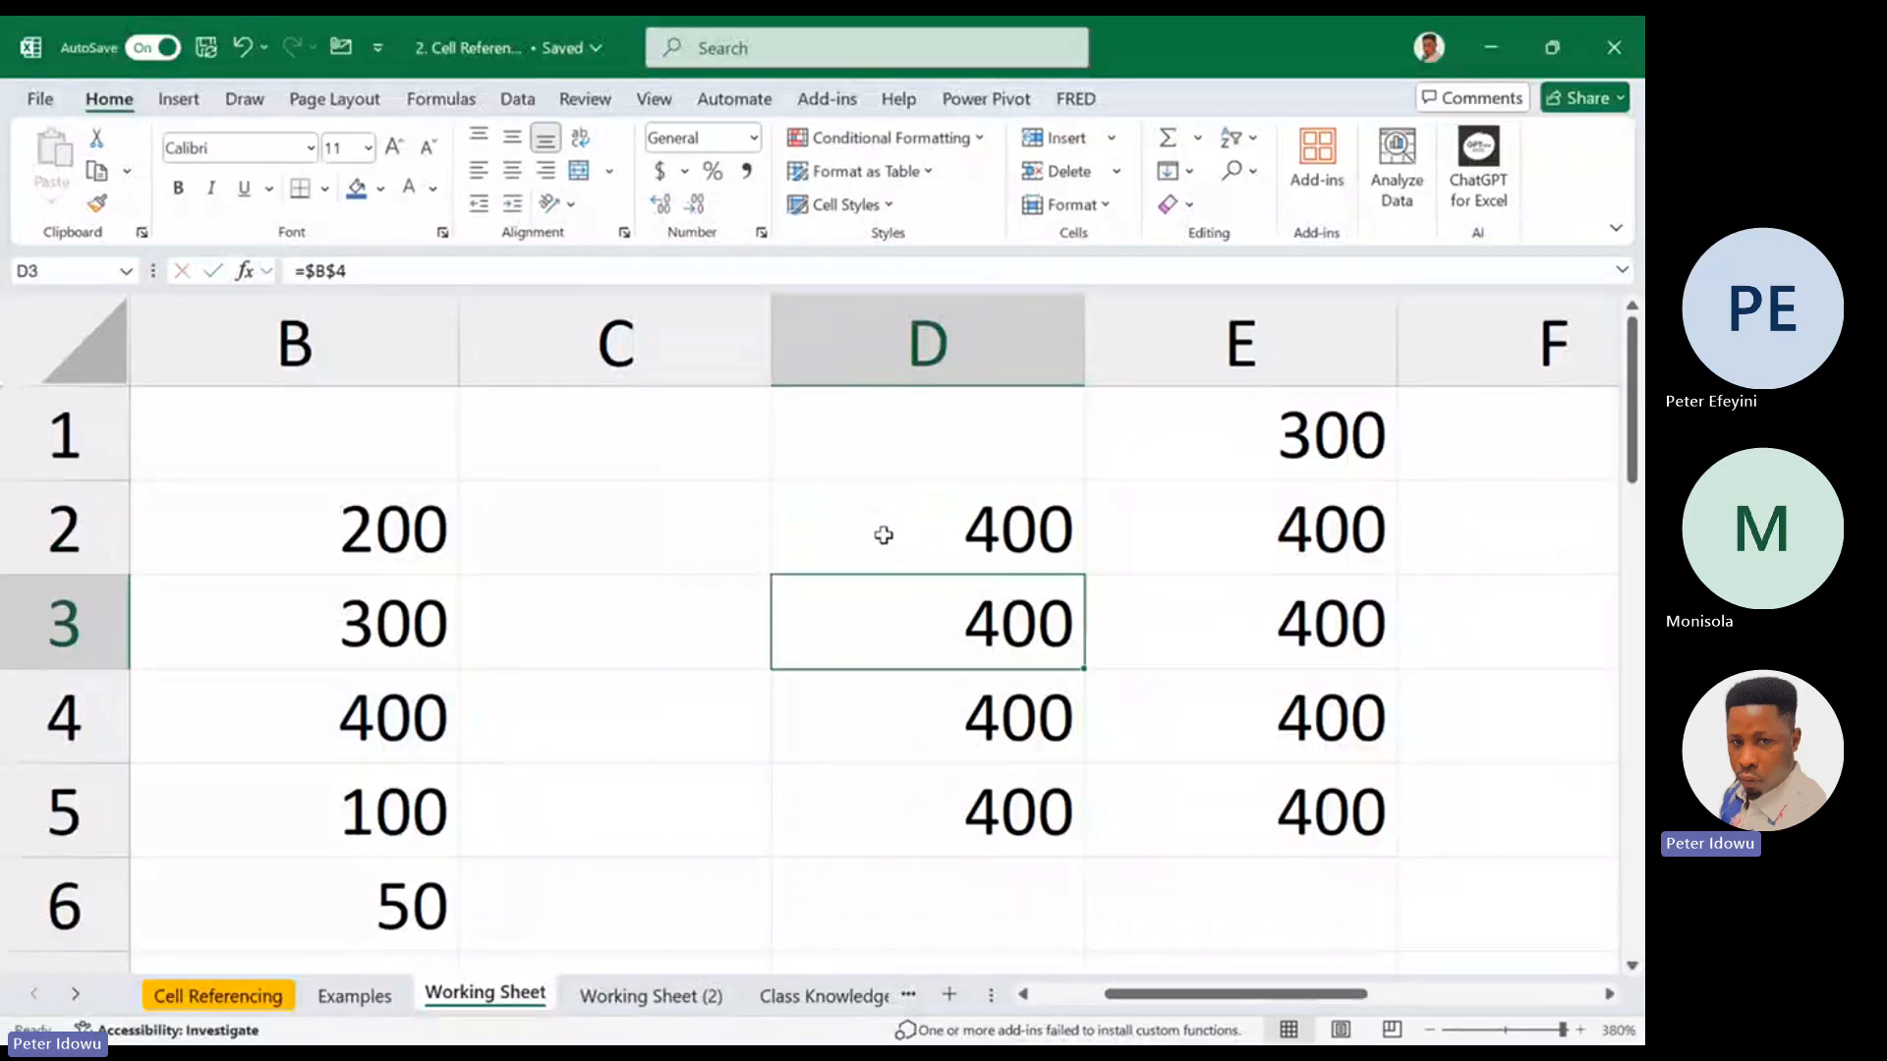
pyautogui.click(965, 548)
pyautogui.doubleClick(965, 549)
pyautogui.press('Escape')
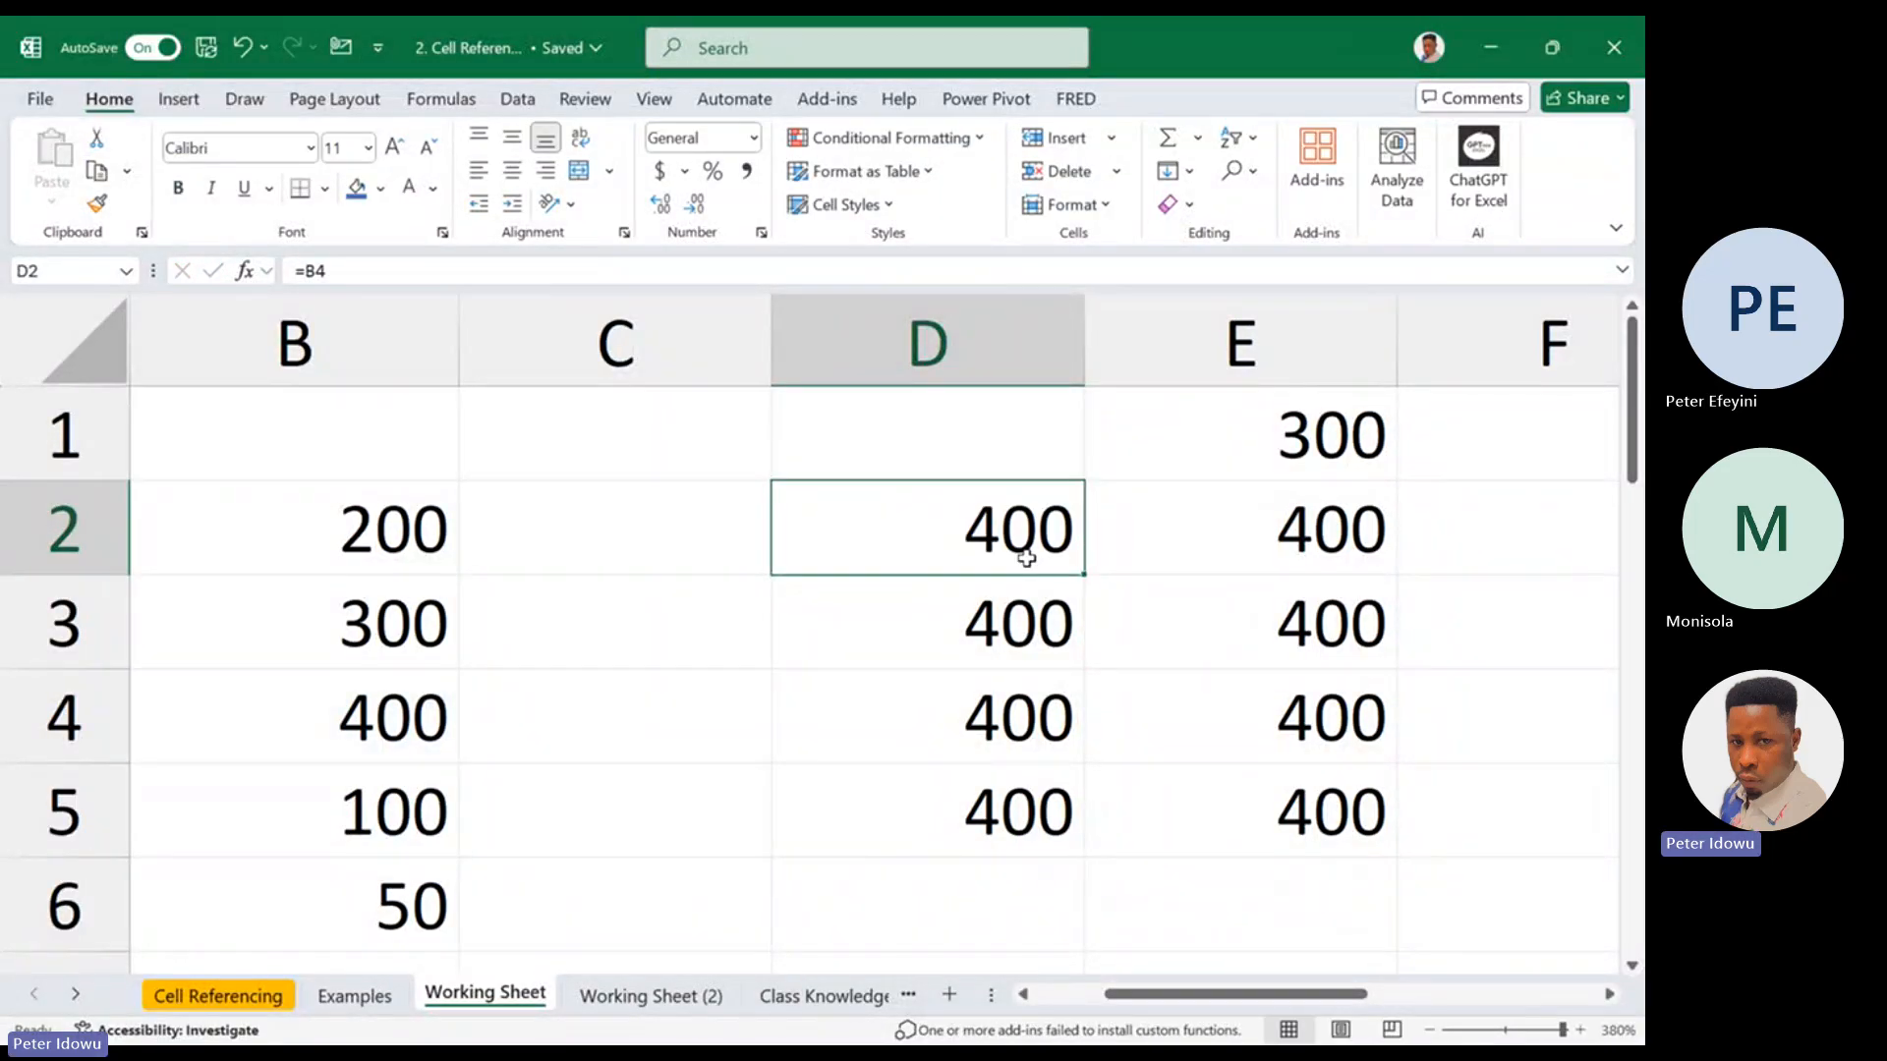
# Fill the relative formula in D2 down to D4, checking the references in D2, D3 and D4
pyautogui.doubleClick(1019, 548)
pyautogui.press('Escape')
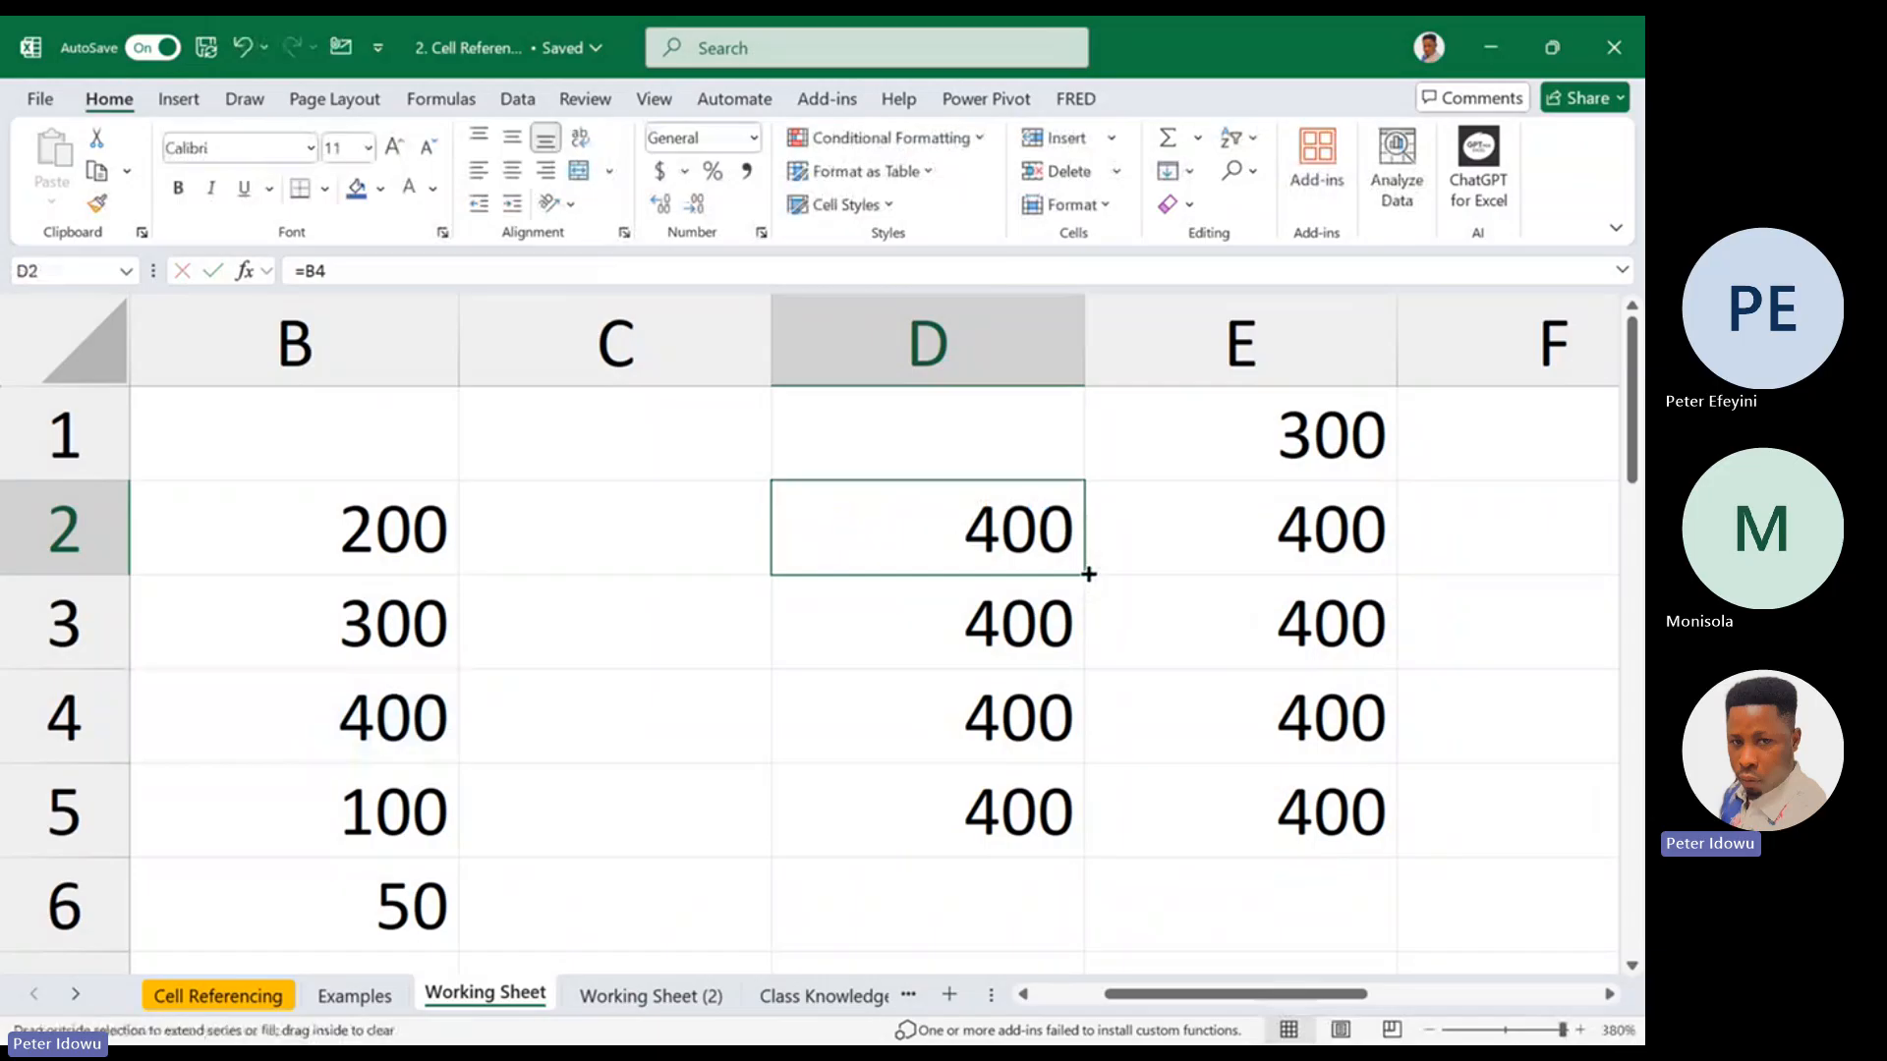
pyautogui.moveTo(1089, 574); pyautogui.dragTo(1054, 745)
pyautogui.doubleClick(1058, 640)
pyautogui.press('Escape')
pyautogui.doubleClick(1066, 729)
pyautogui.press('Escape')
pyautogui.doubleClick(1055, 745)
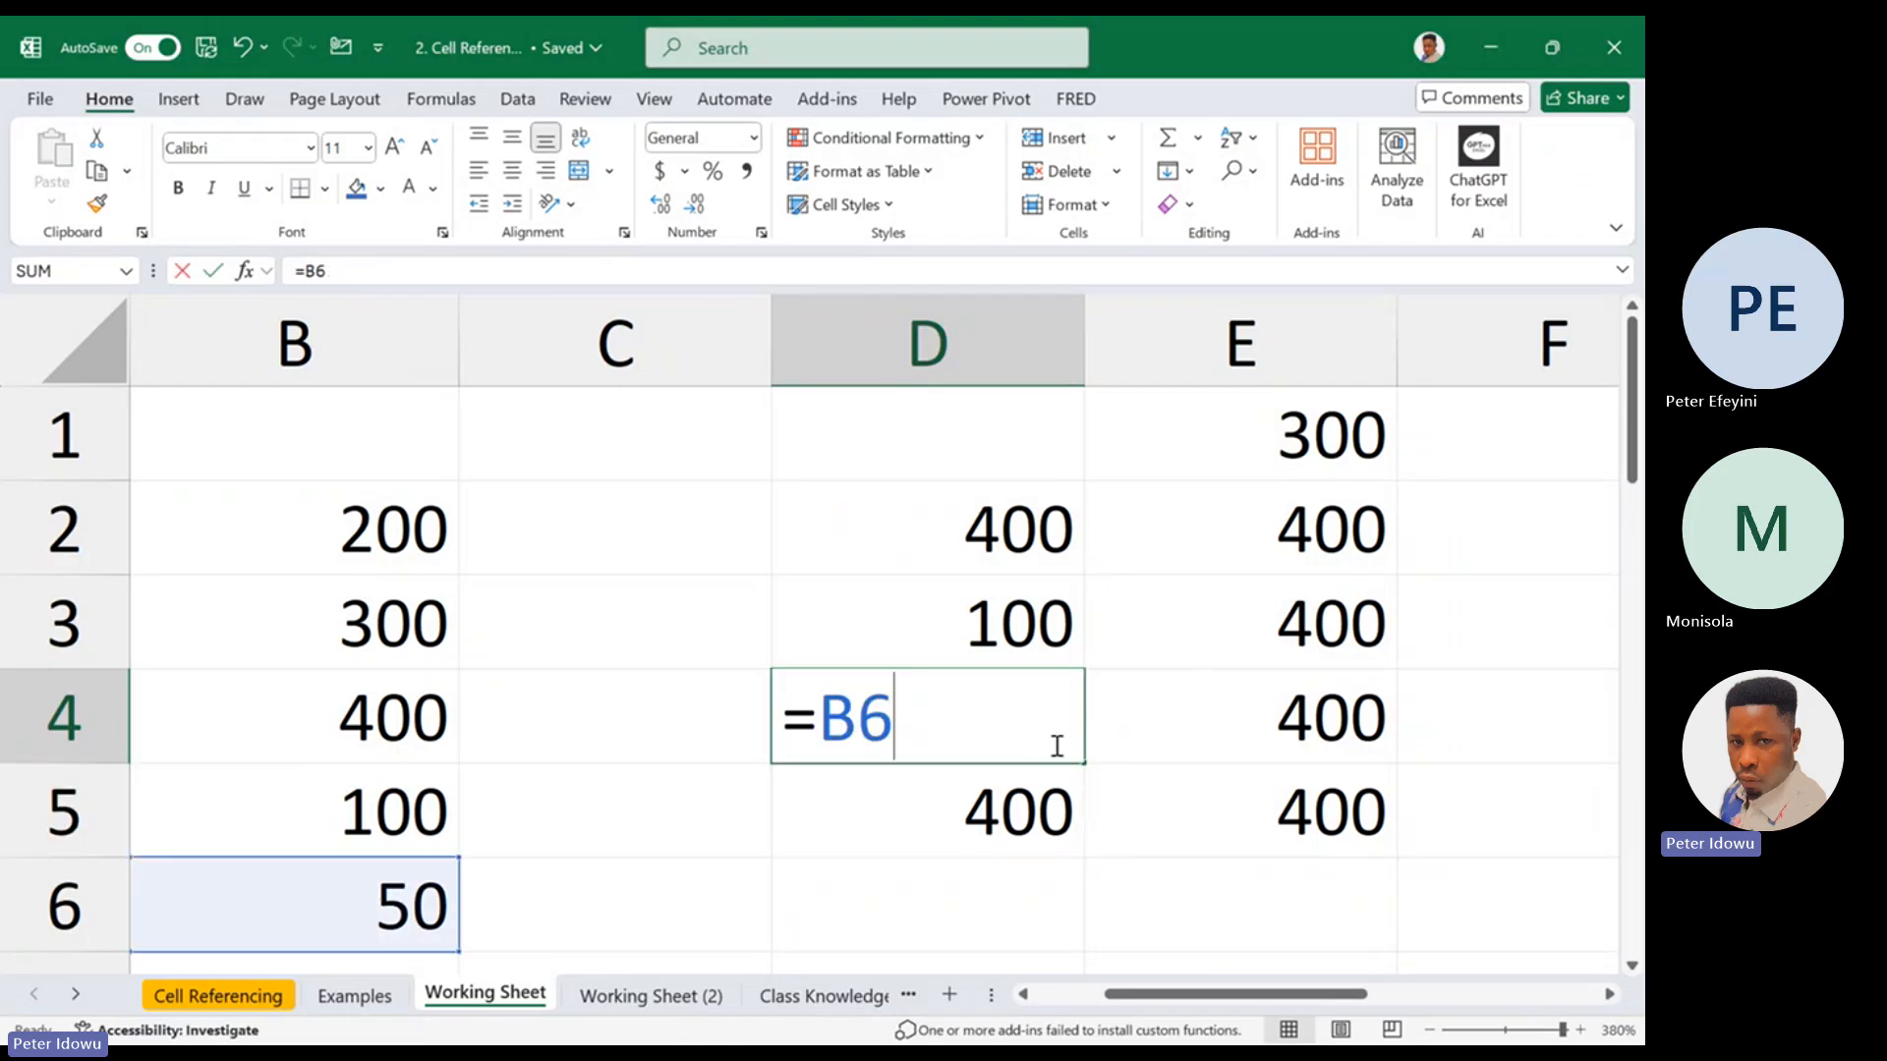
pyautogui.press('Escape')
# Extend the relative formula from D4 to D5 and inspect the references in D5 and E2
pyautogui.moveTo(1069, 830); pyautogui.dragTo(1095, 864)
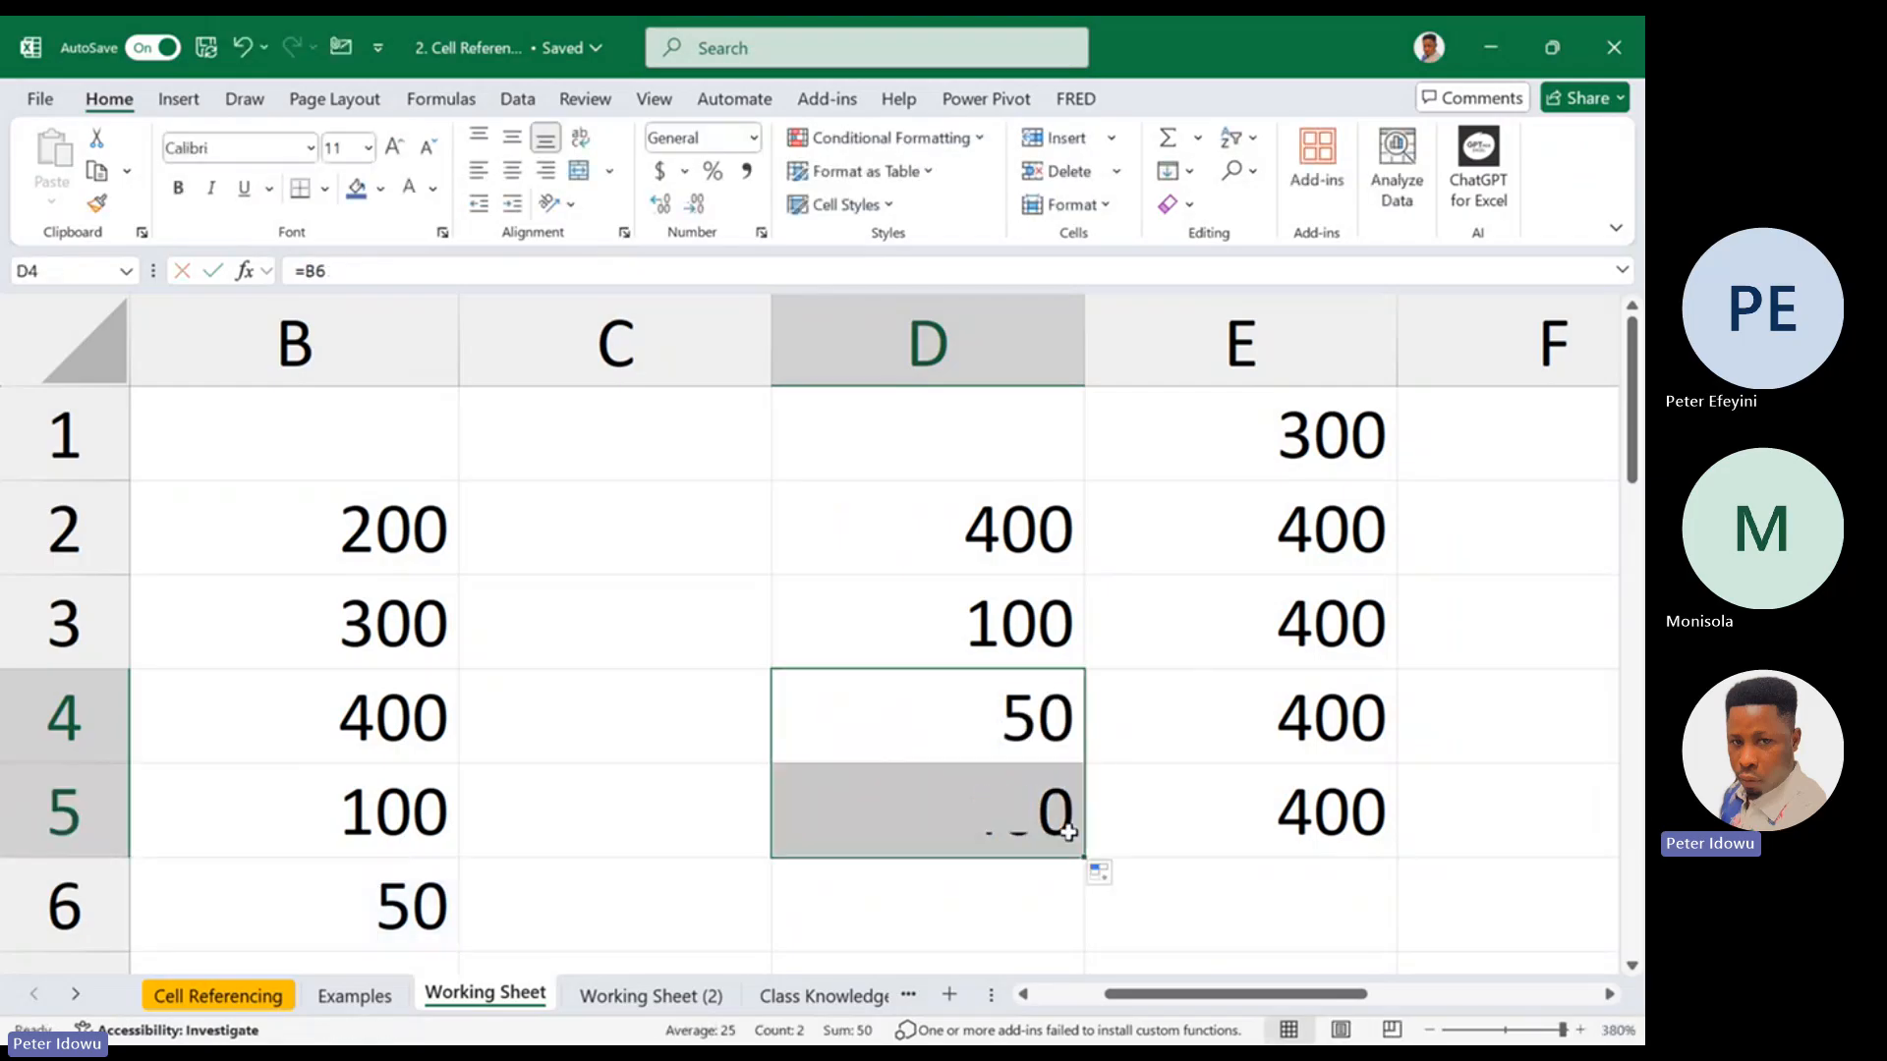
pyautogui.doubleClick(1074, 829)
pyautogui.press('Escape')
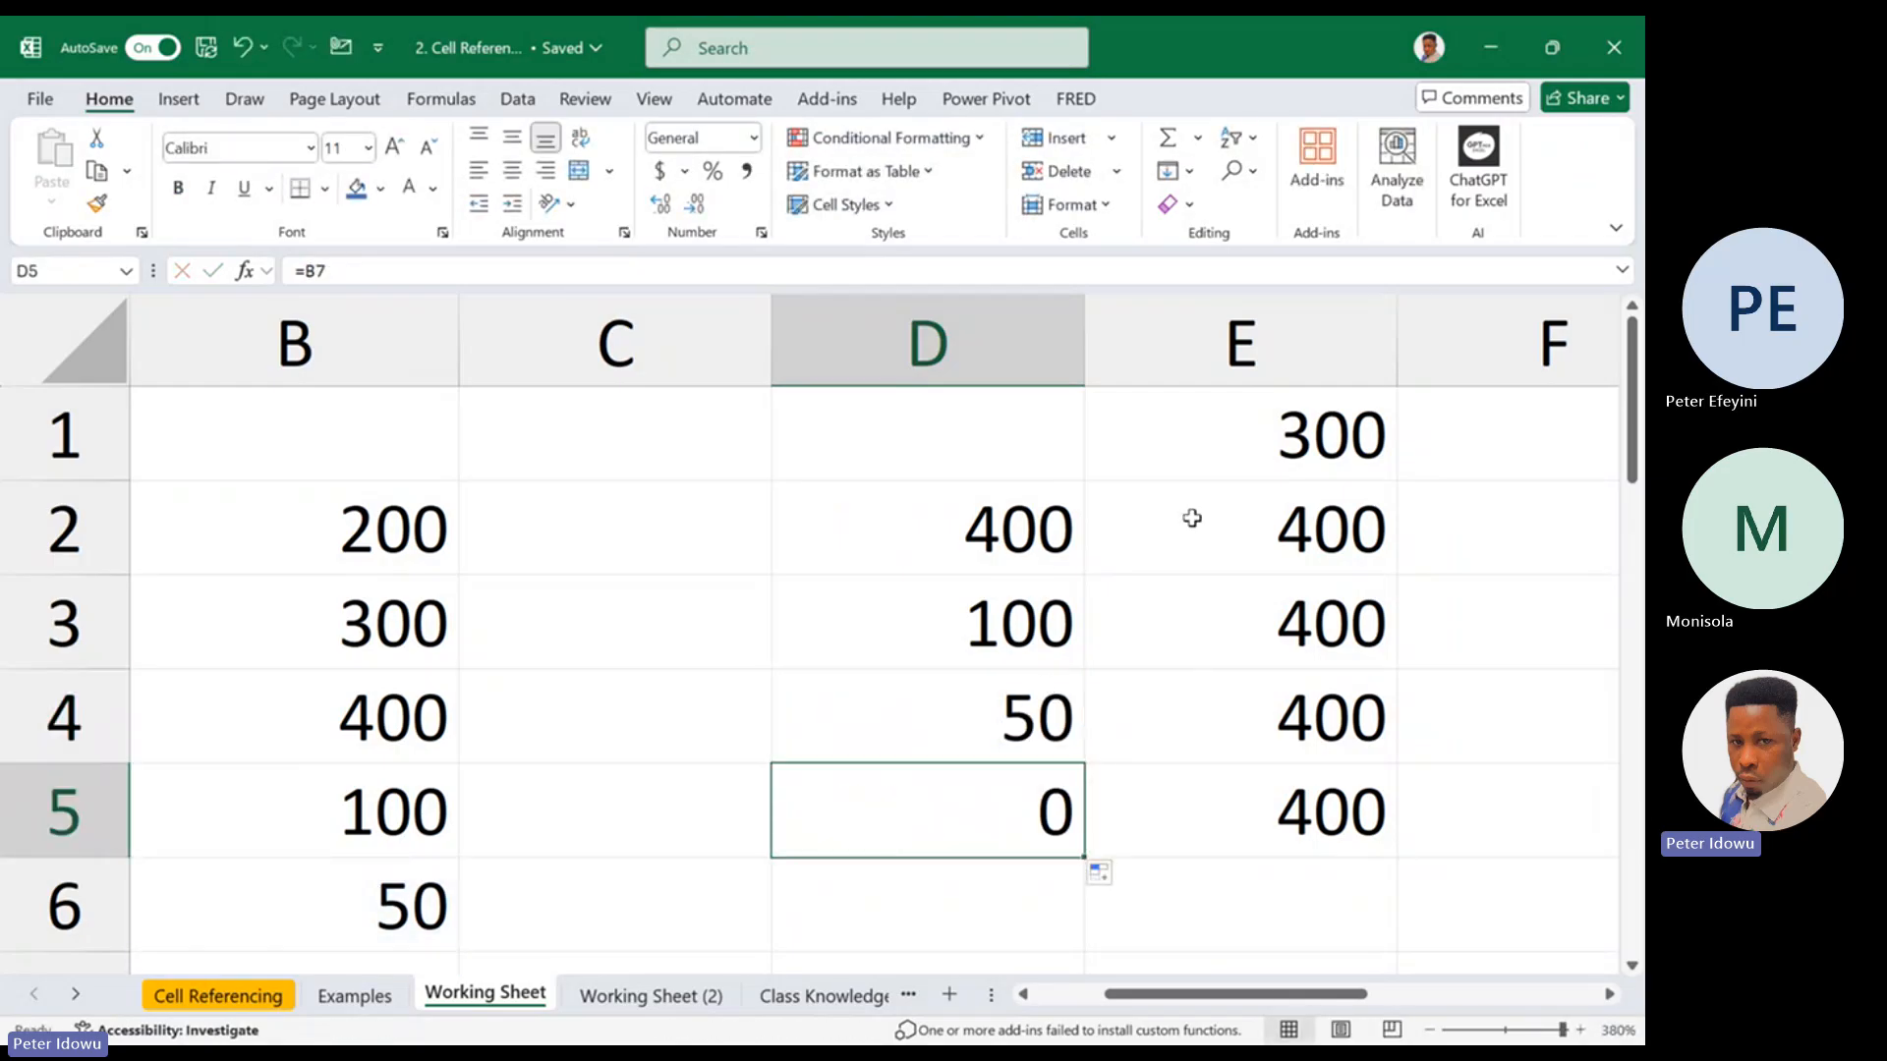
pyautogui.doubleClick(1354, 555)
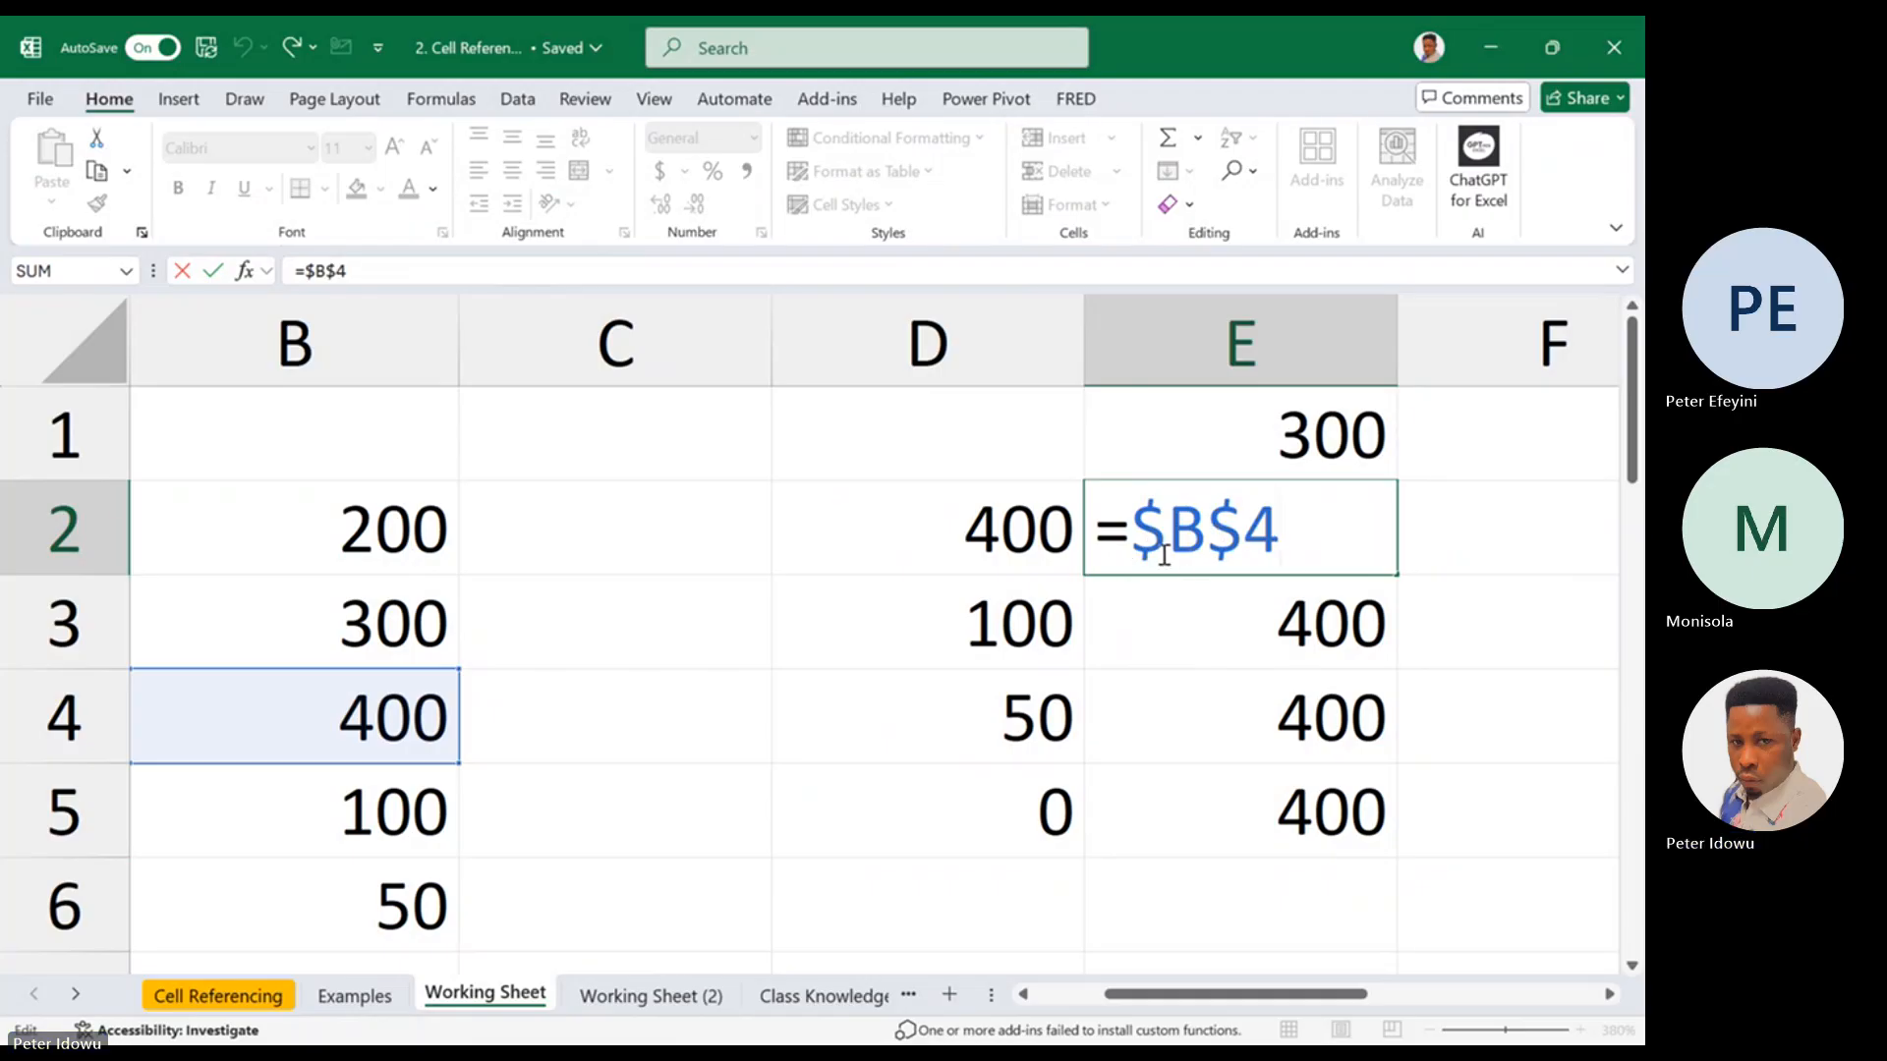
pyautogui.press('Escape')
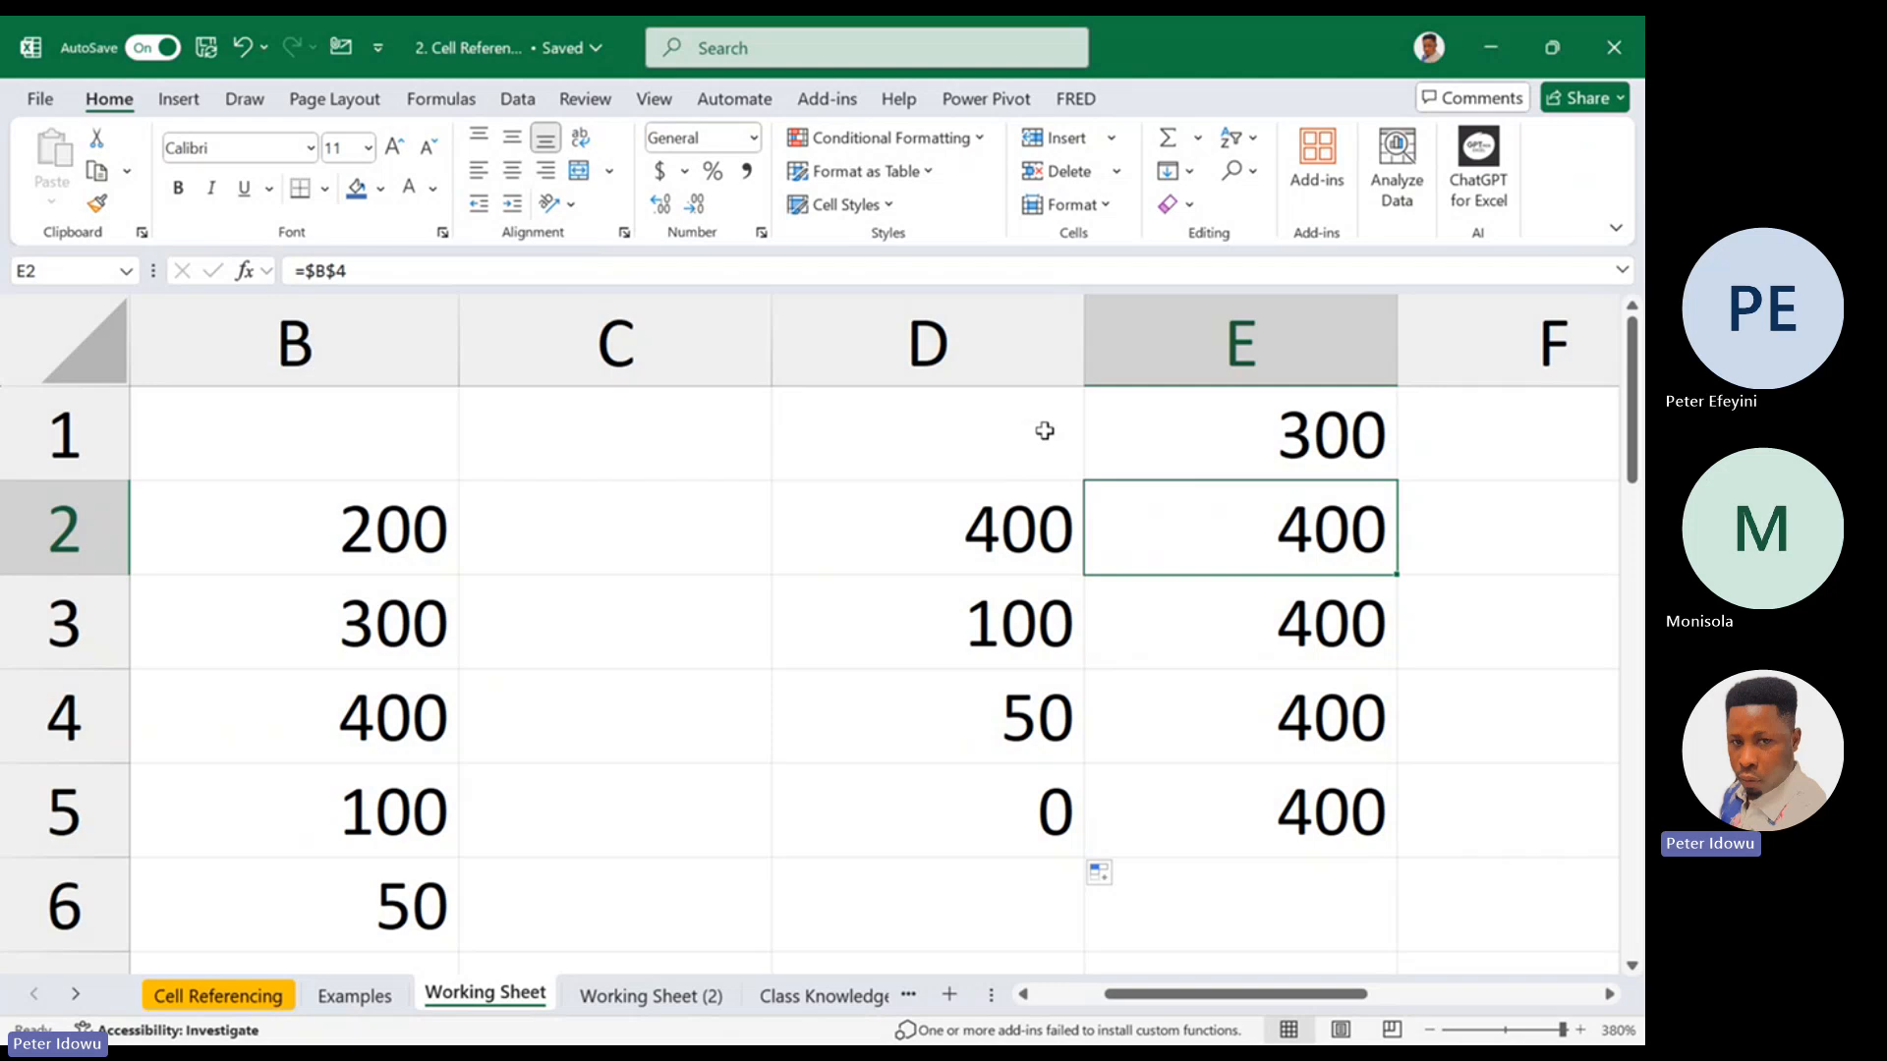
# Delete columns D and E from the Working Sheet
pyautogui.click(1023, 381)
pyautogui.moveTo(1023, 380); pyautogui.dragTo(1222, 366)
pyautogui.rightClick(1223, 365)
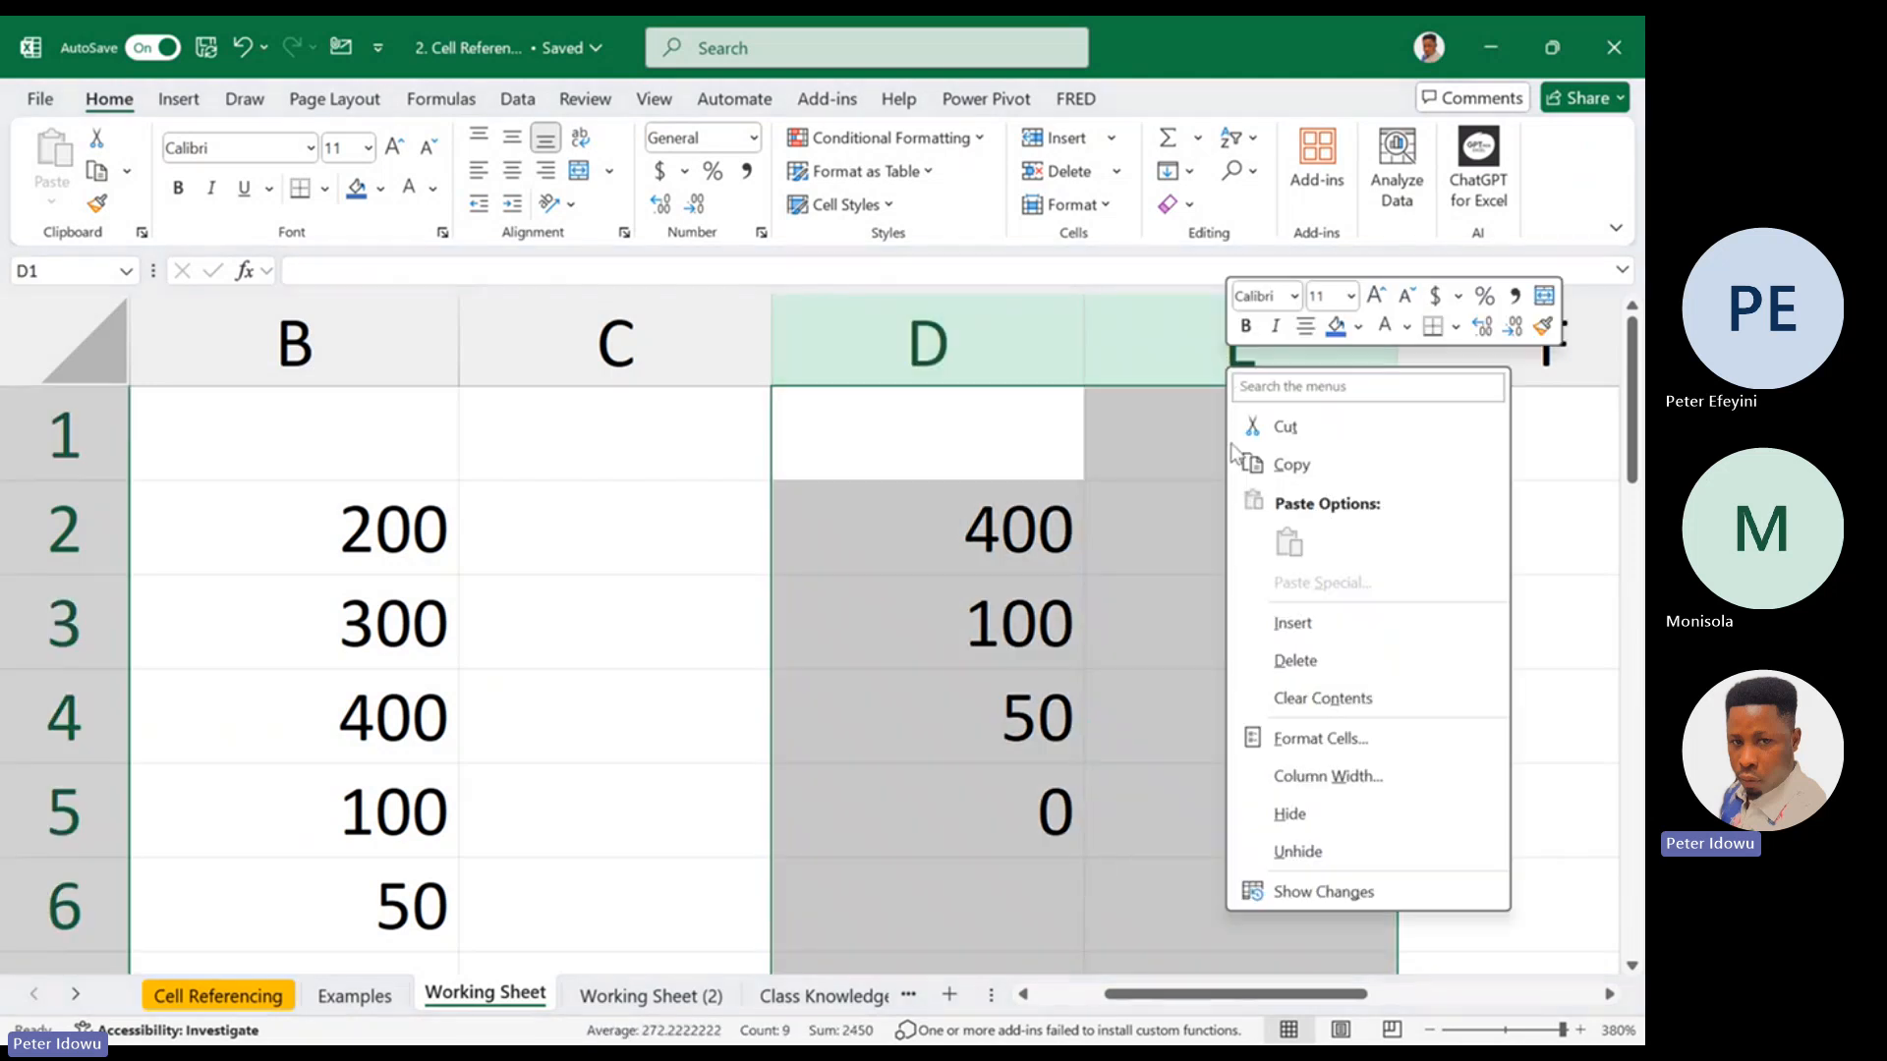
pyautogui.click(1295, 661)
# Enter the relative formula =B2 in D2, reopen it for editing and highlight its column letter B
pyautogui.click(876, 532)
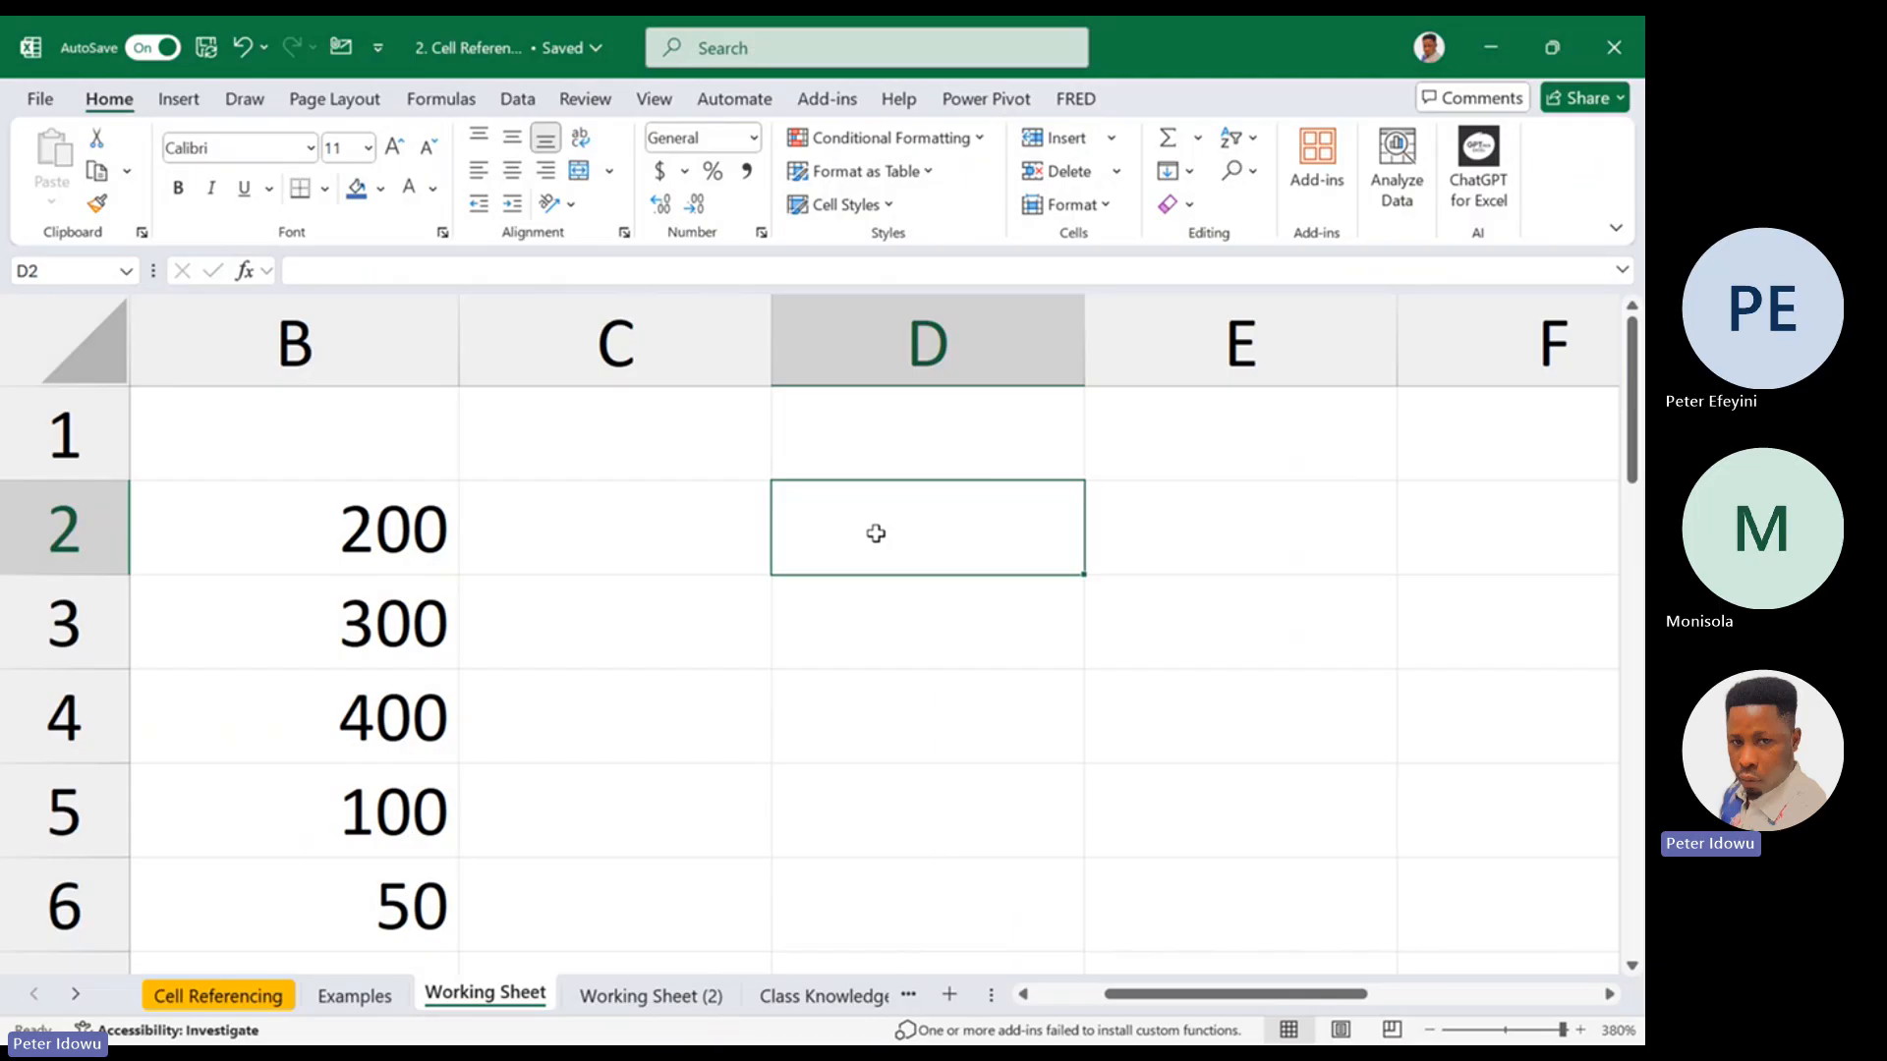
pyautogui.write('=')
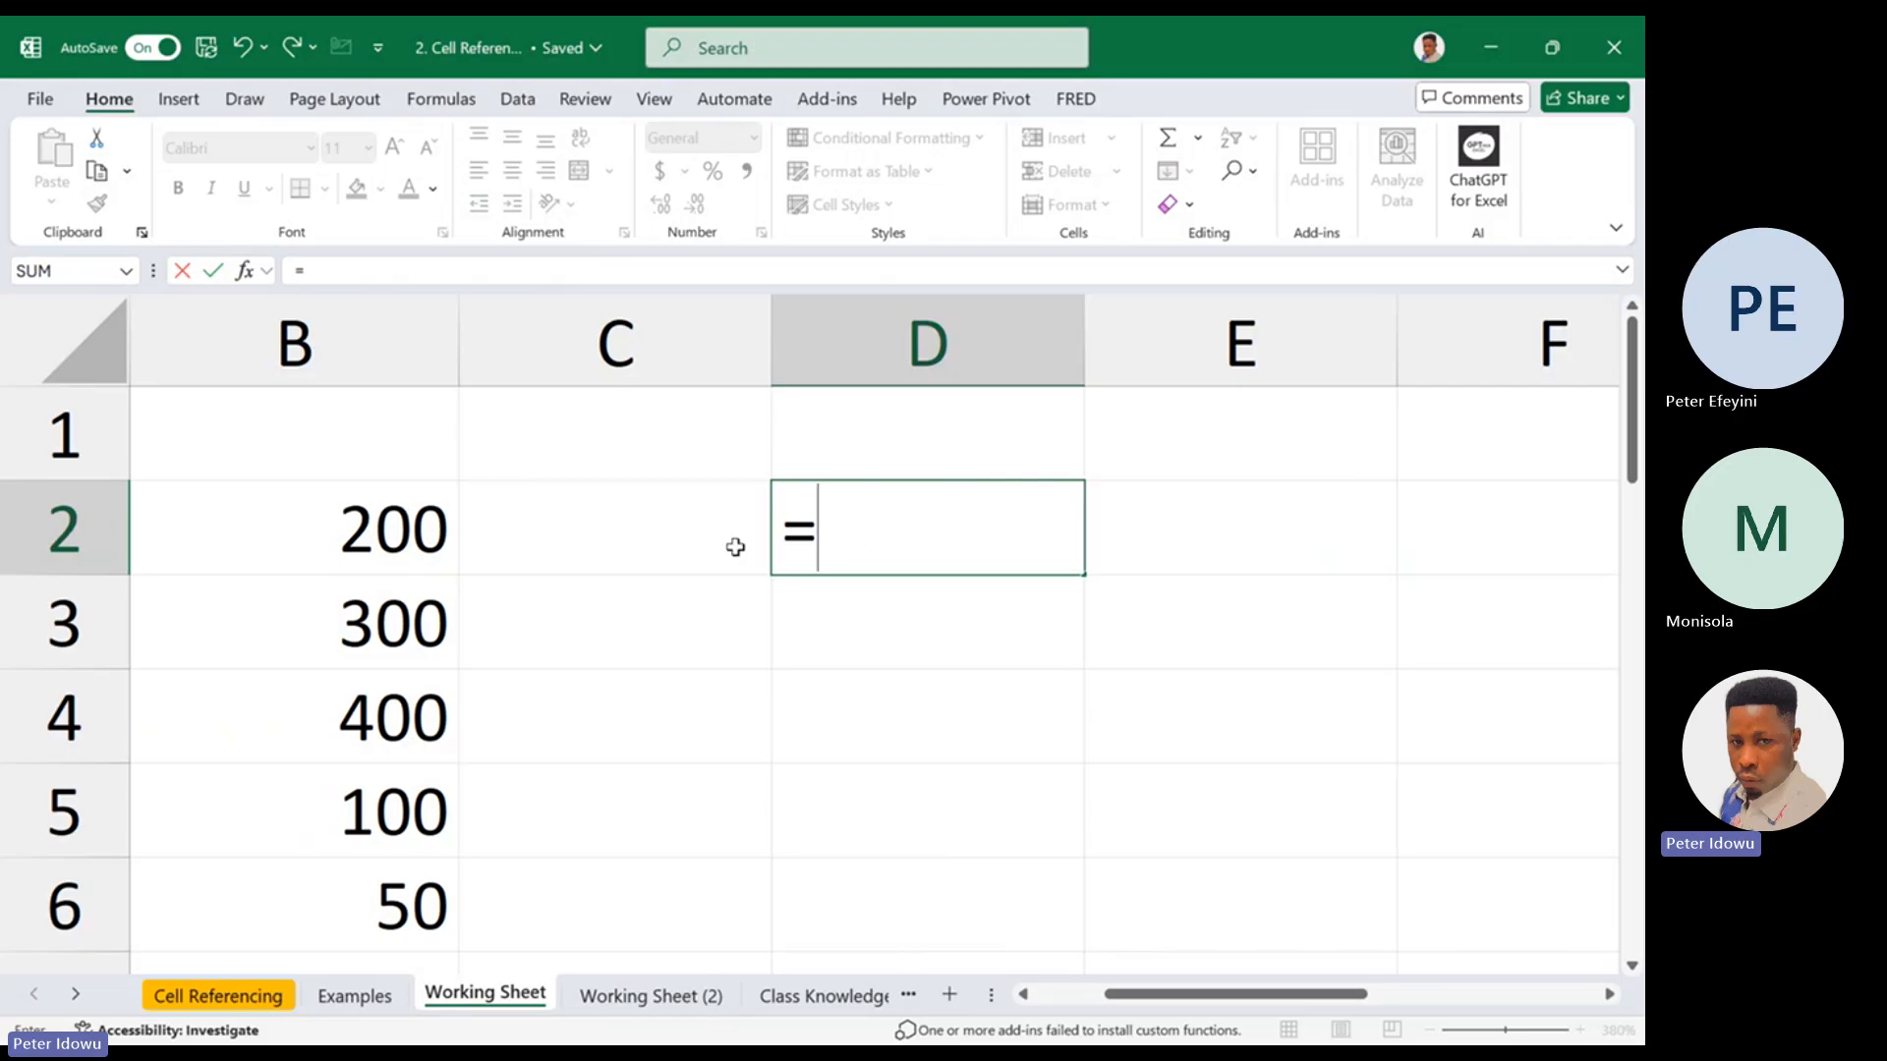
pyautogui.click(397, 534)
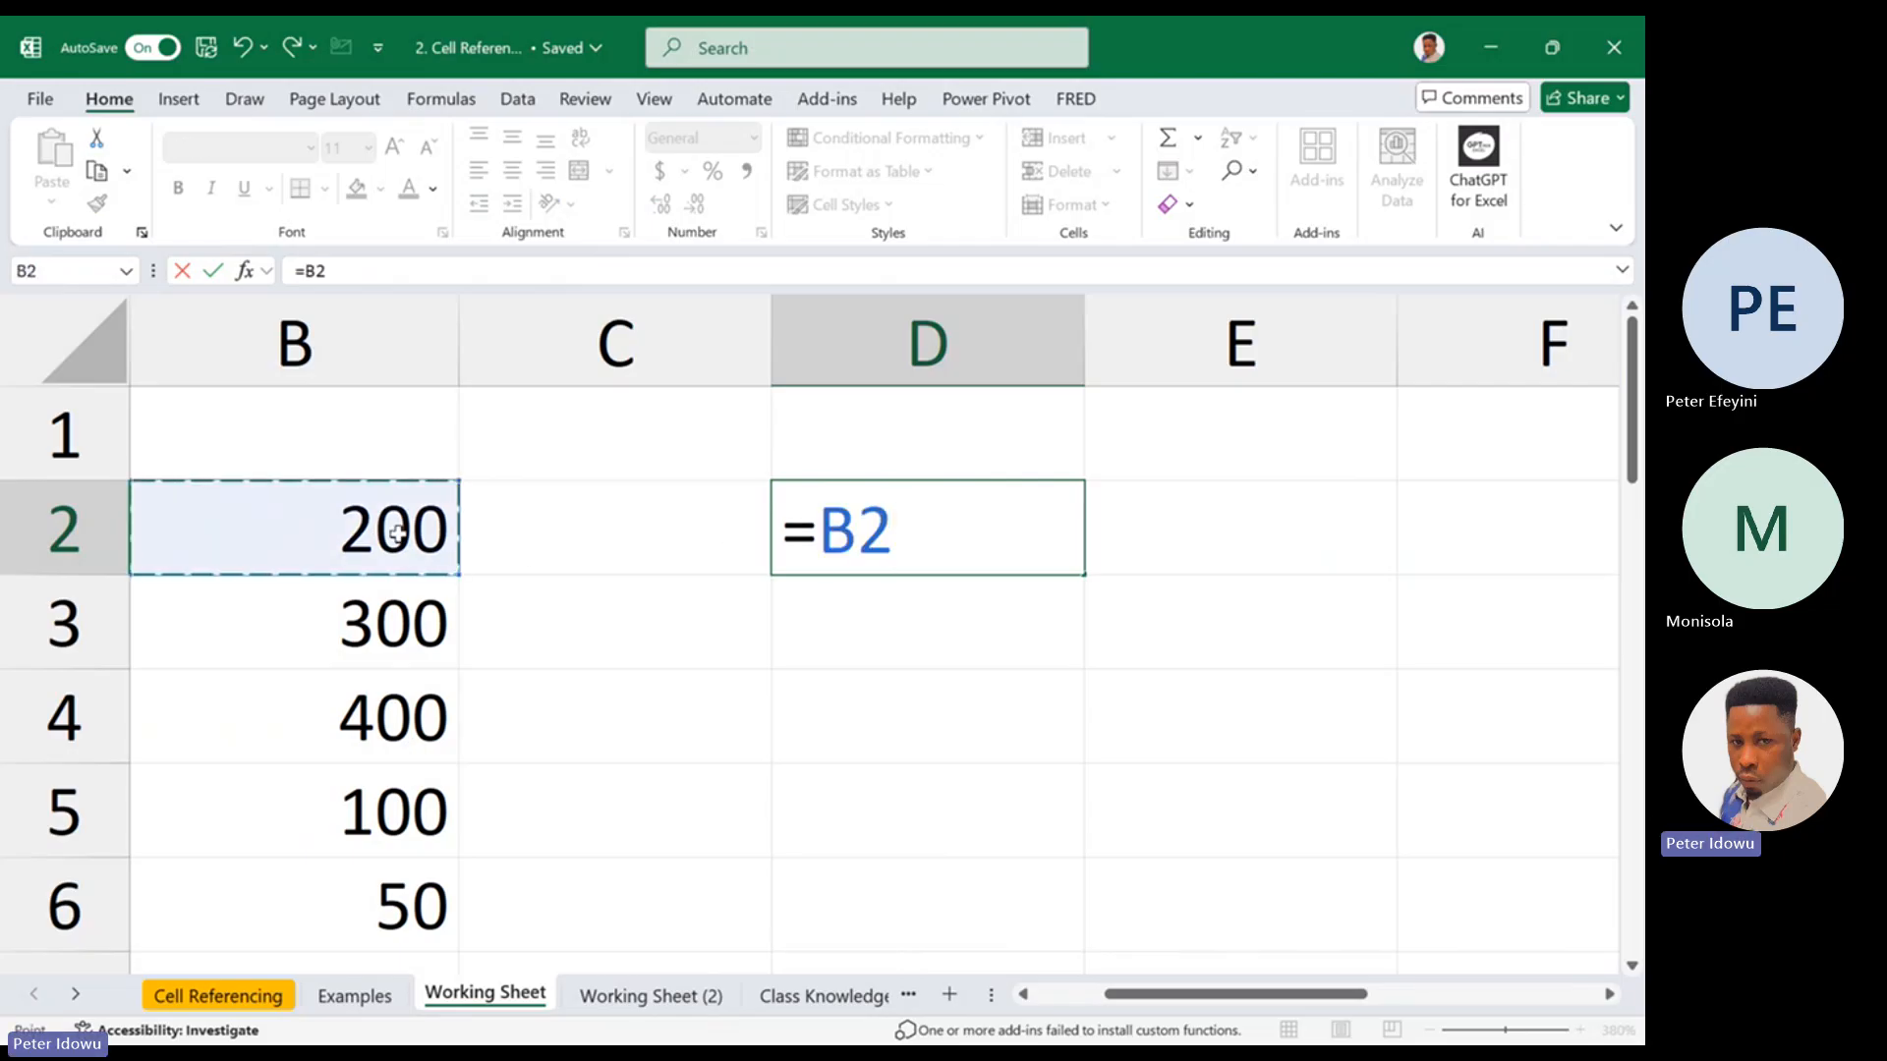
pyautogui.press('Return')
pyautogui.doubleClick(929, 550)
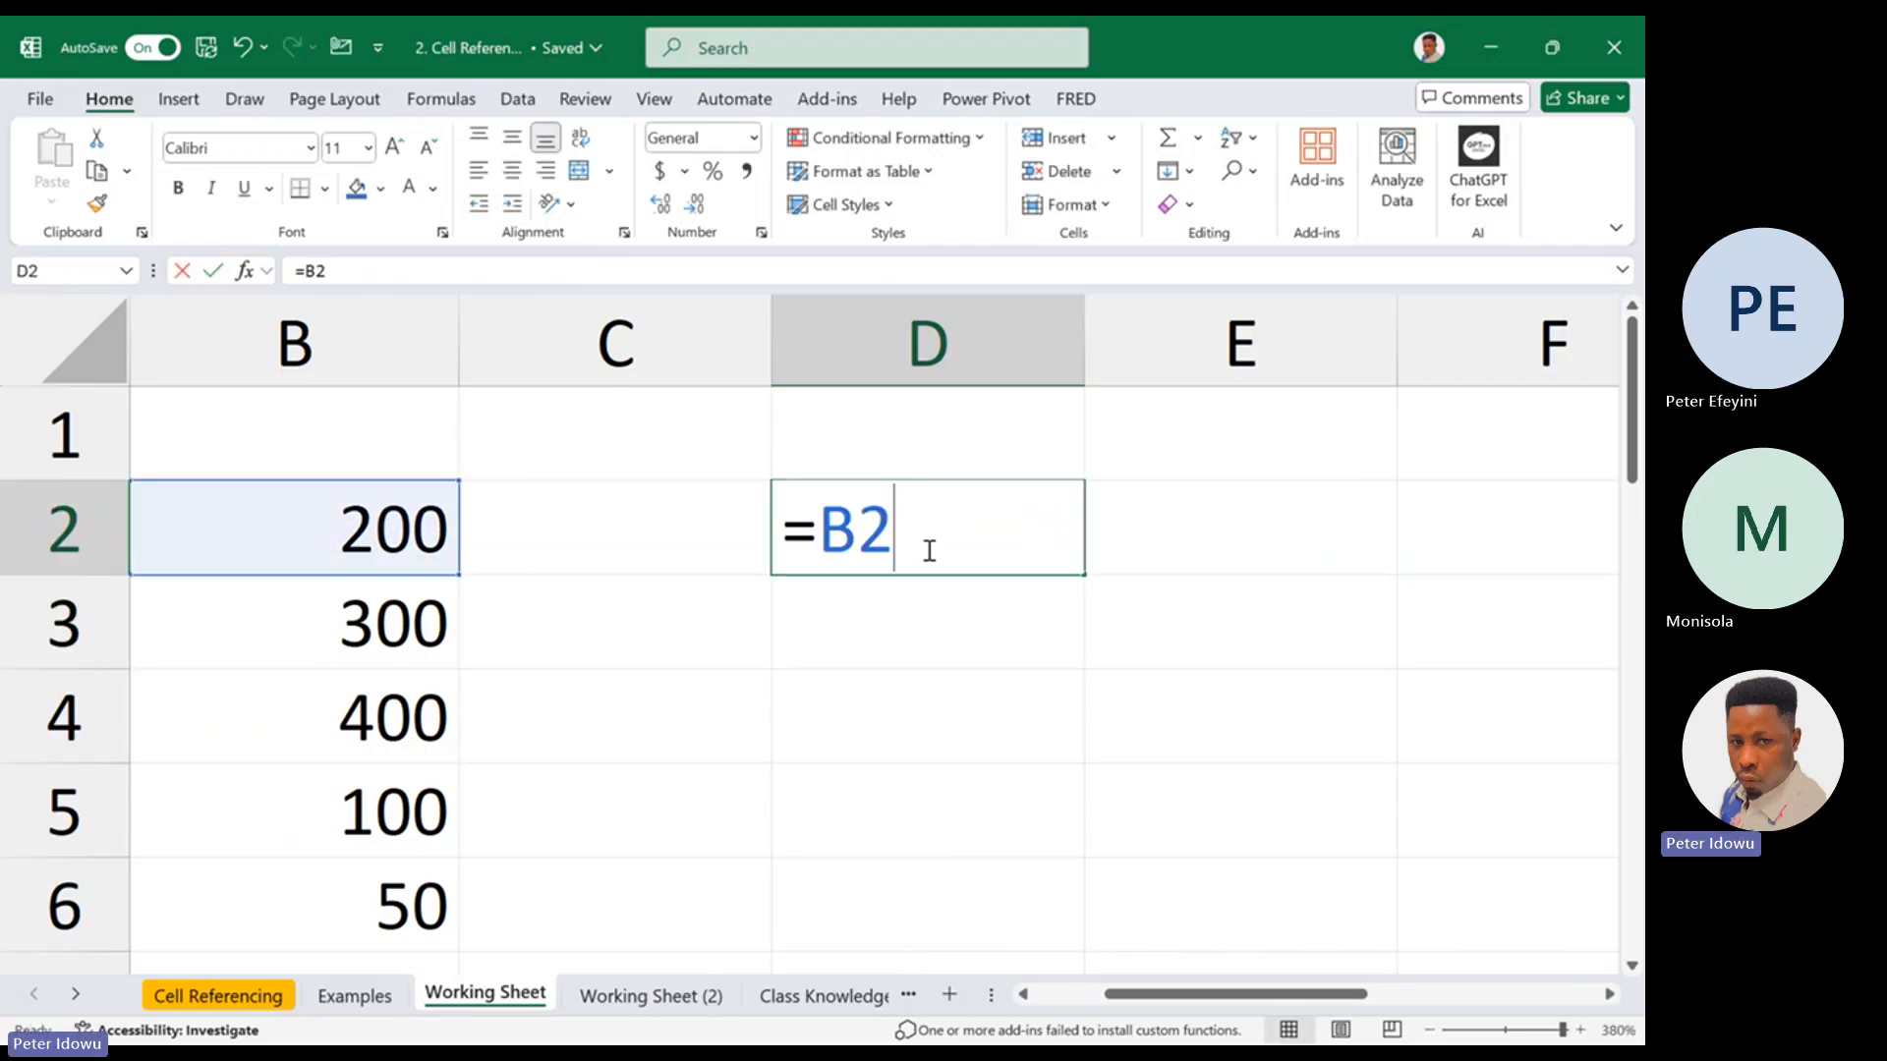
pyautogui.moveTo(821, 531); pyautogui.dragTo(857, 531)
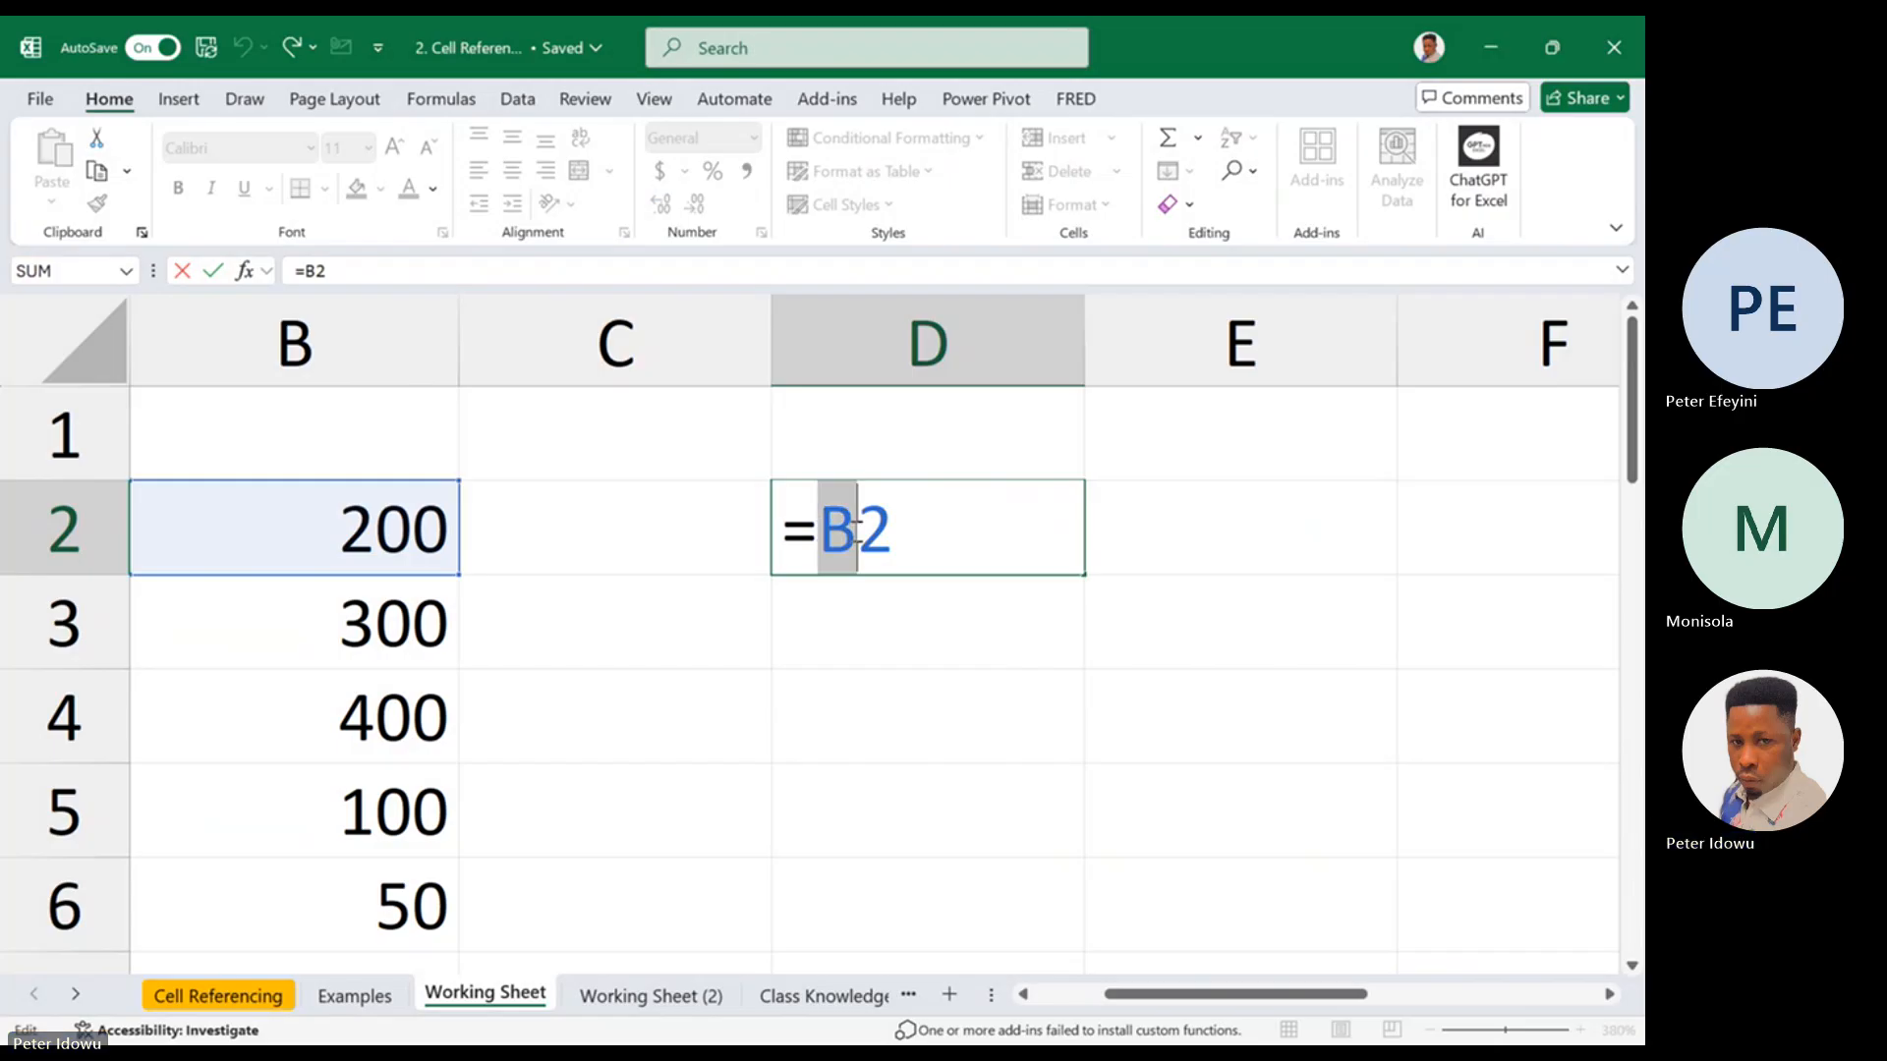
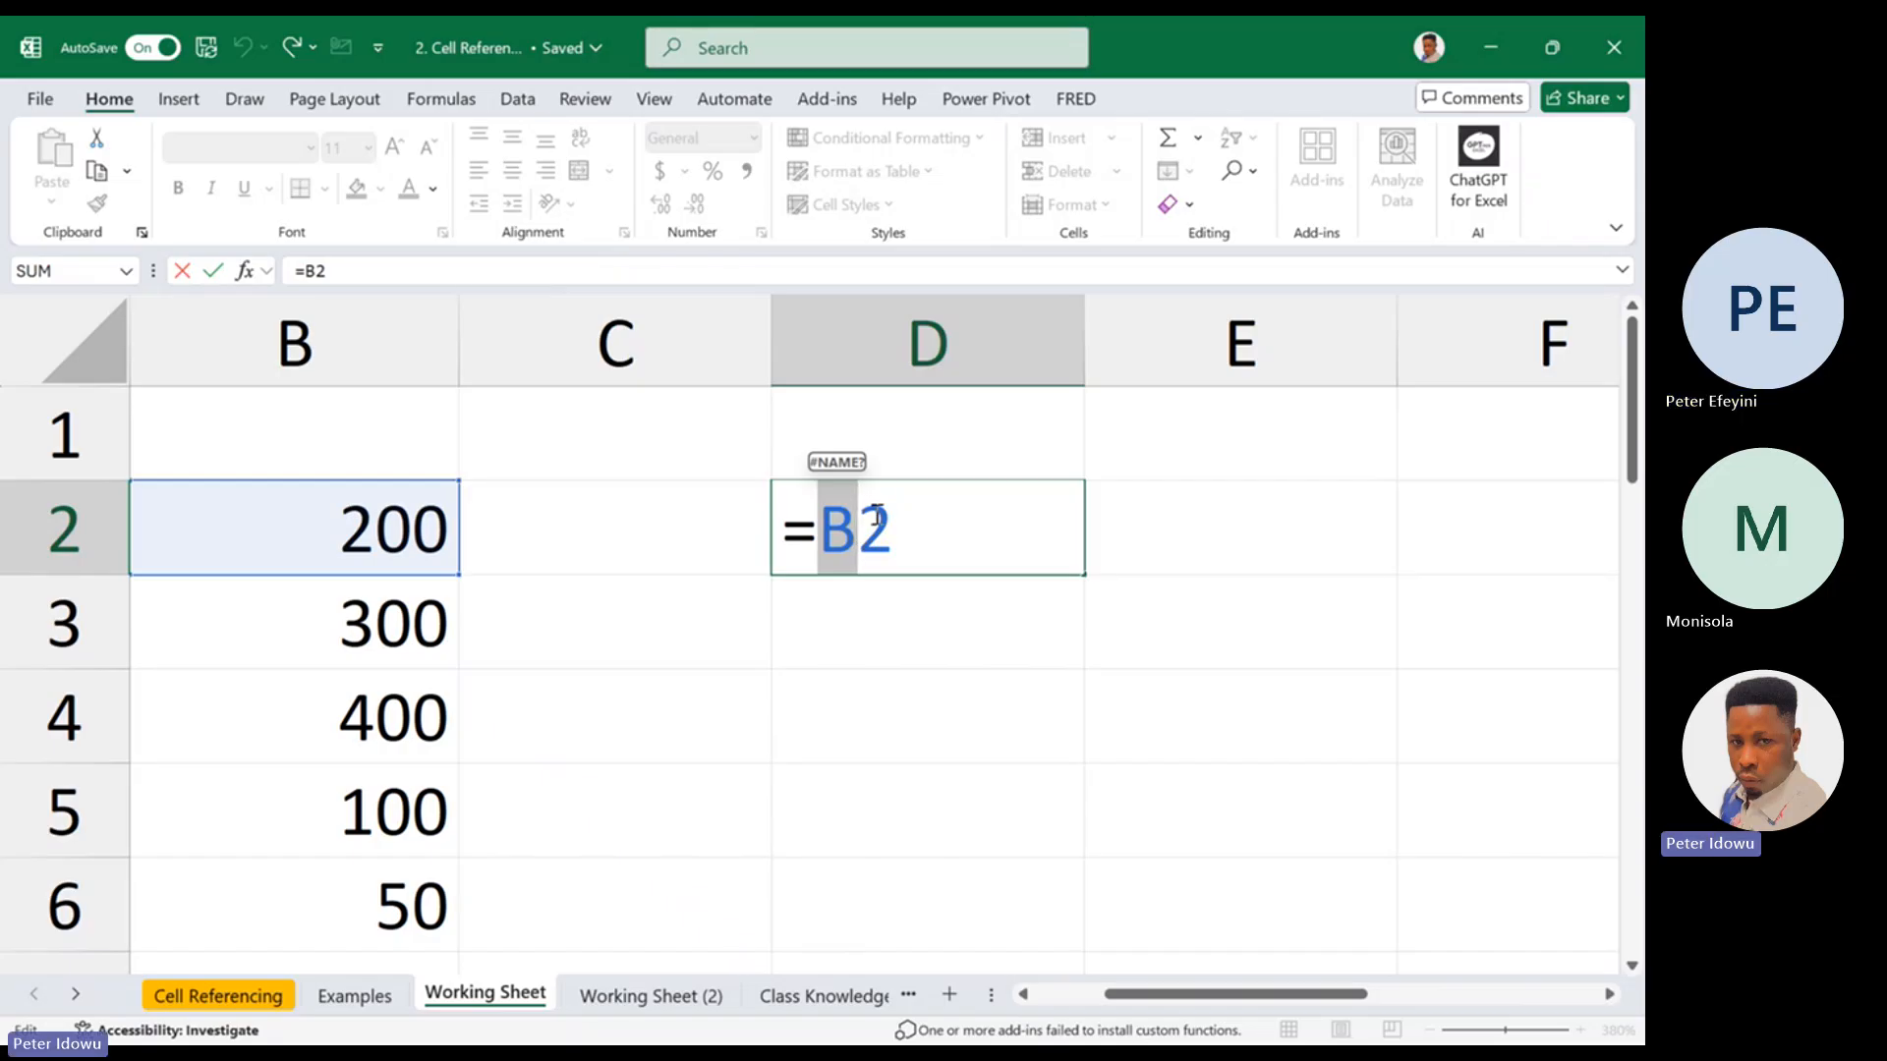
# Highlight the row number in D2's formula, lock its column reference with a dollar sign, and enter the formula as =$B2
pyautogui.moveTo(862, 518); pyautogui.dragTo(913, 519)
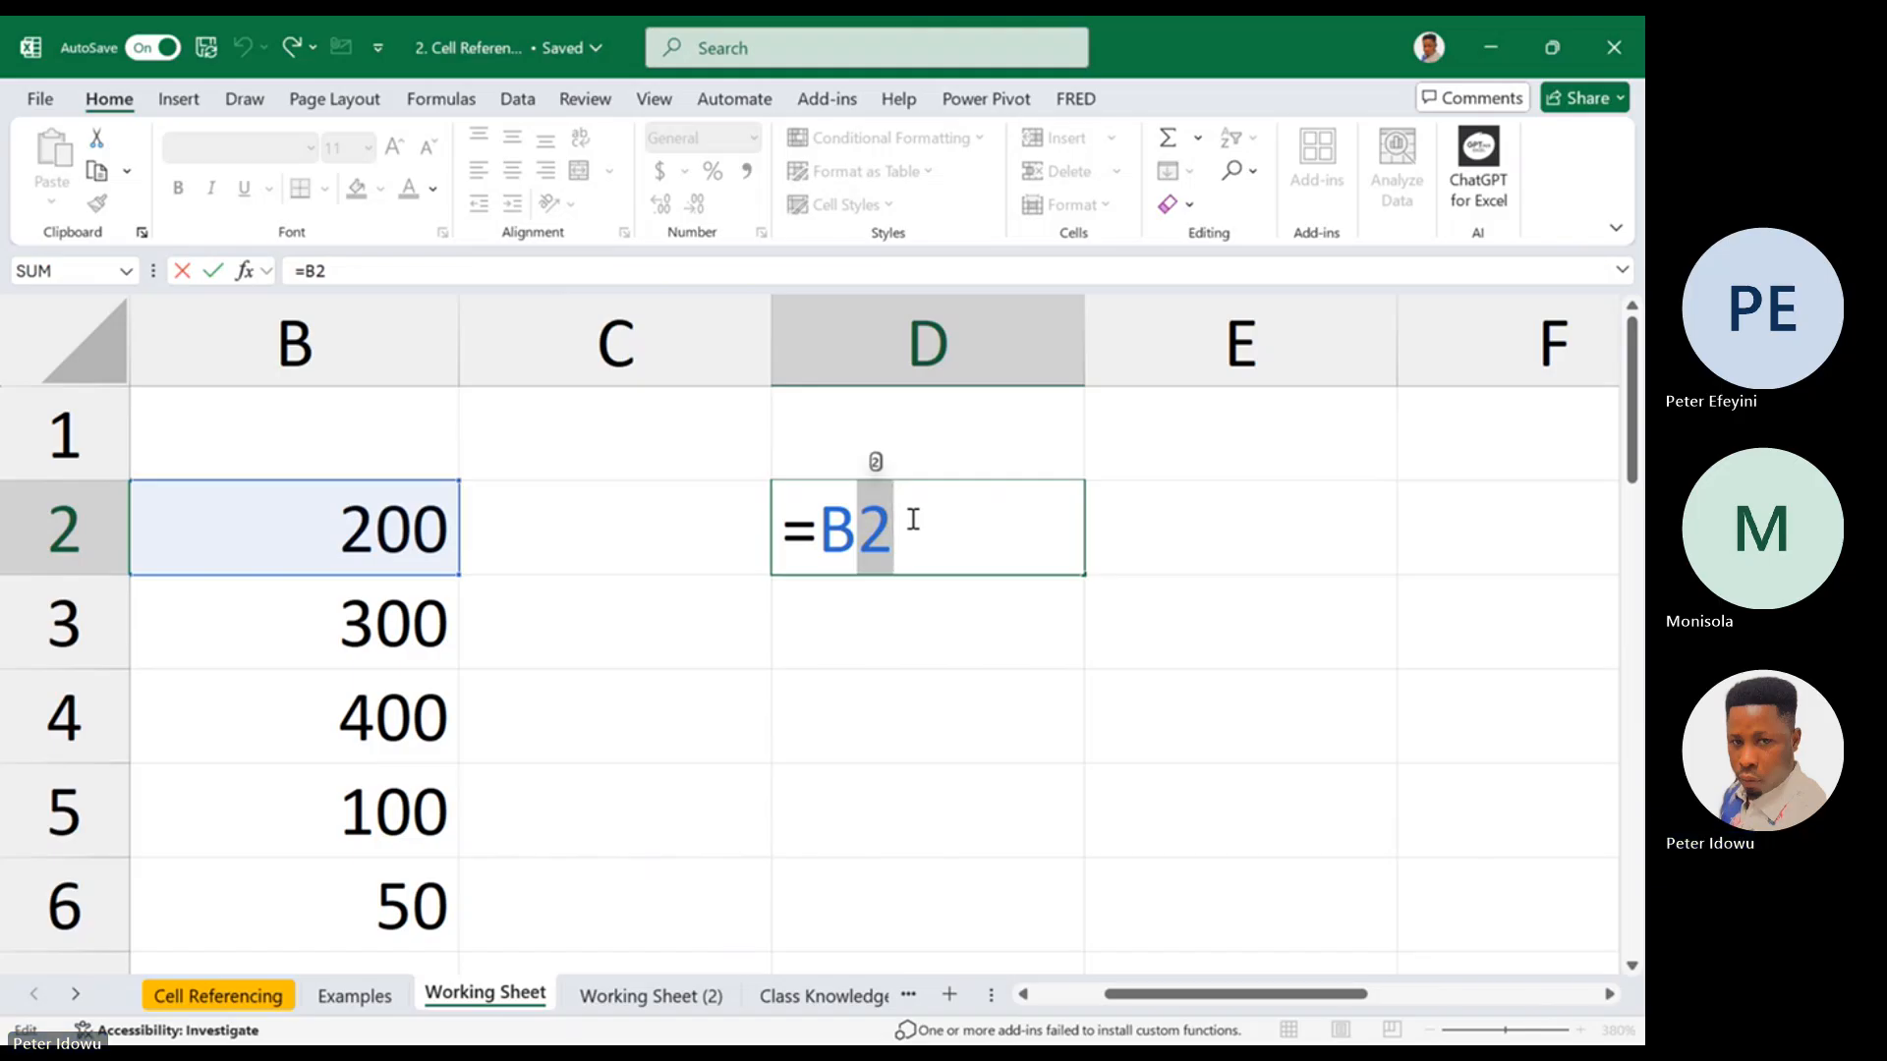
pyautogui.click(830, 532)
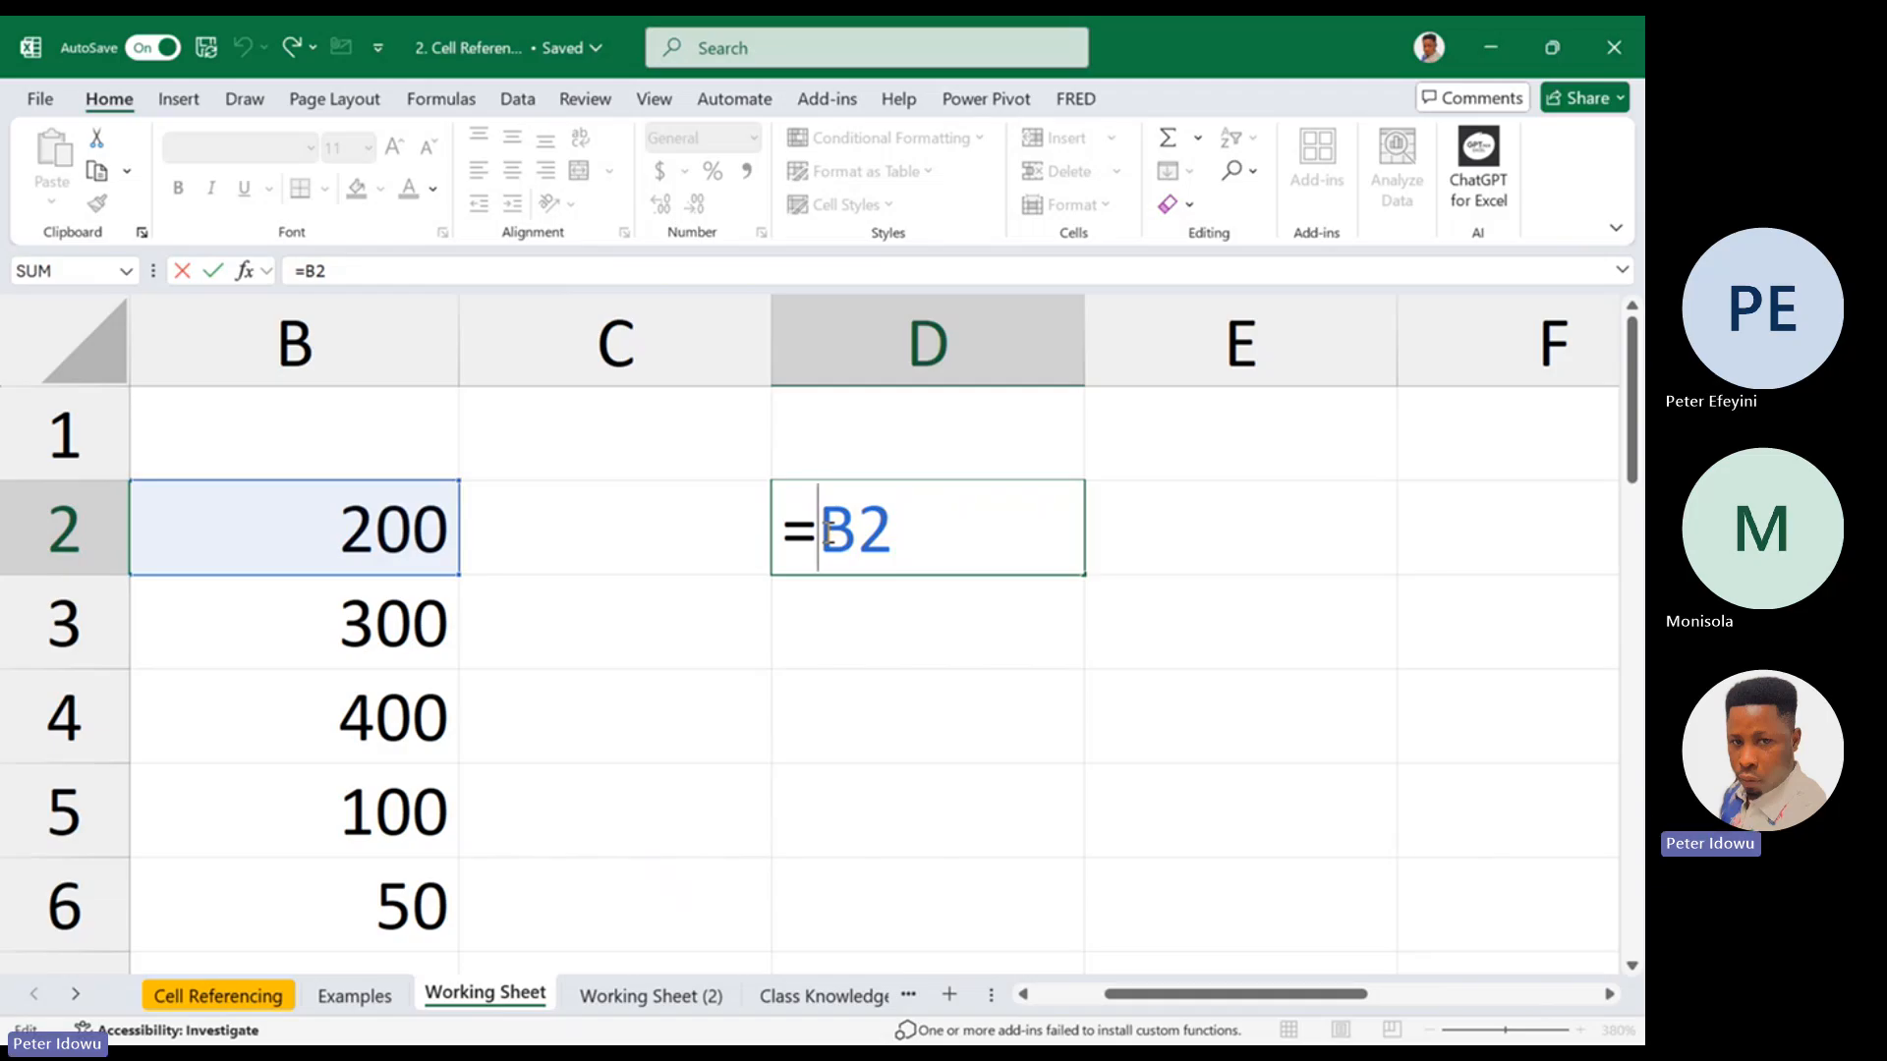
pyautogui.write('$')
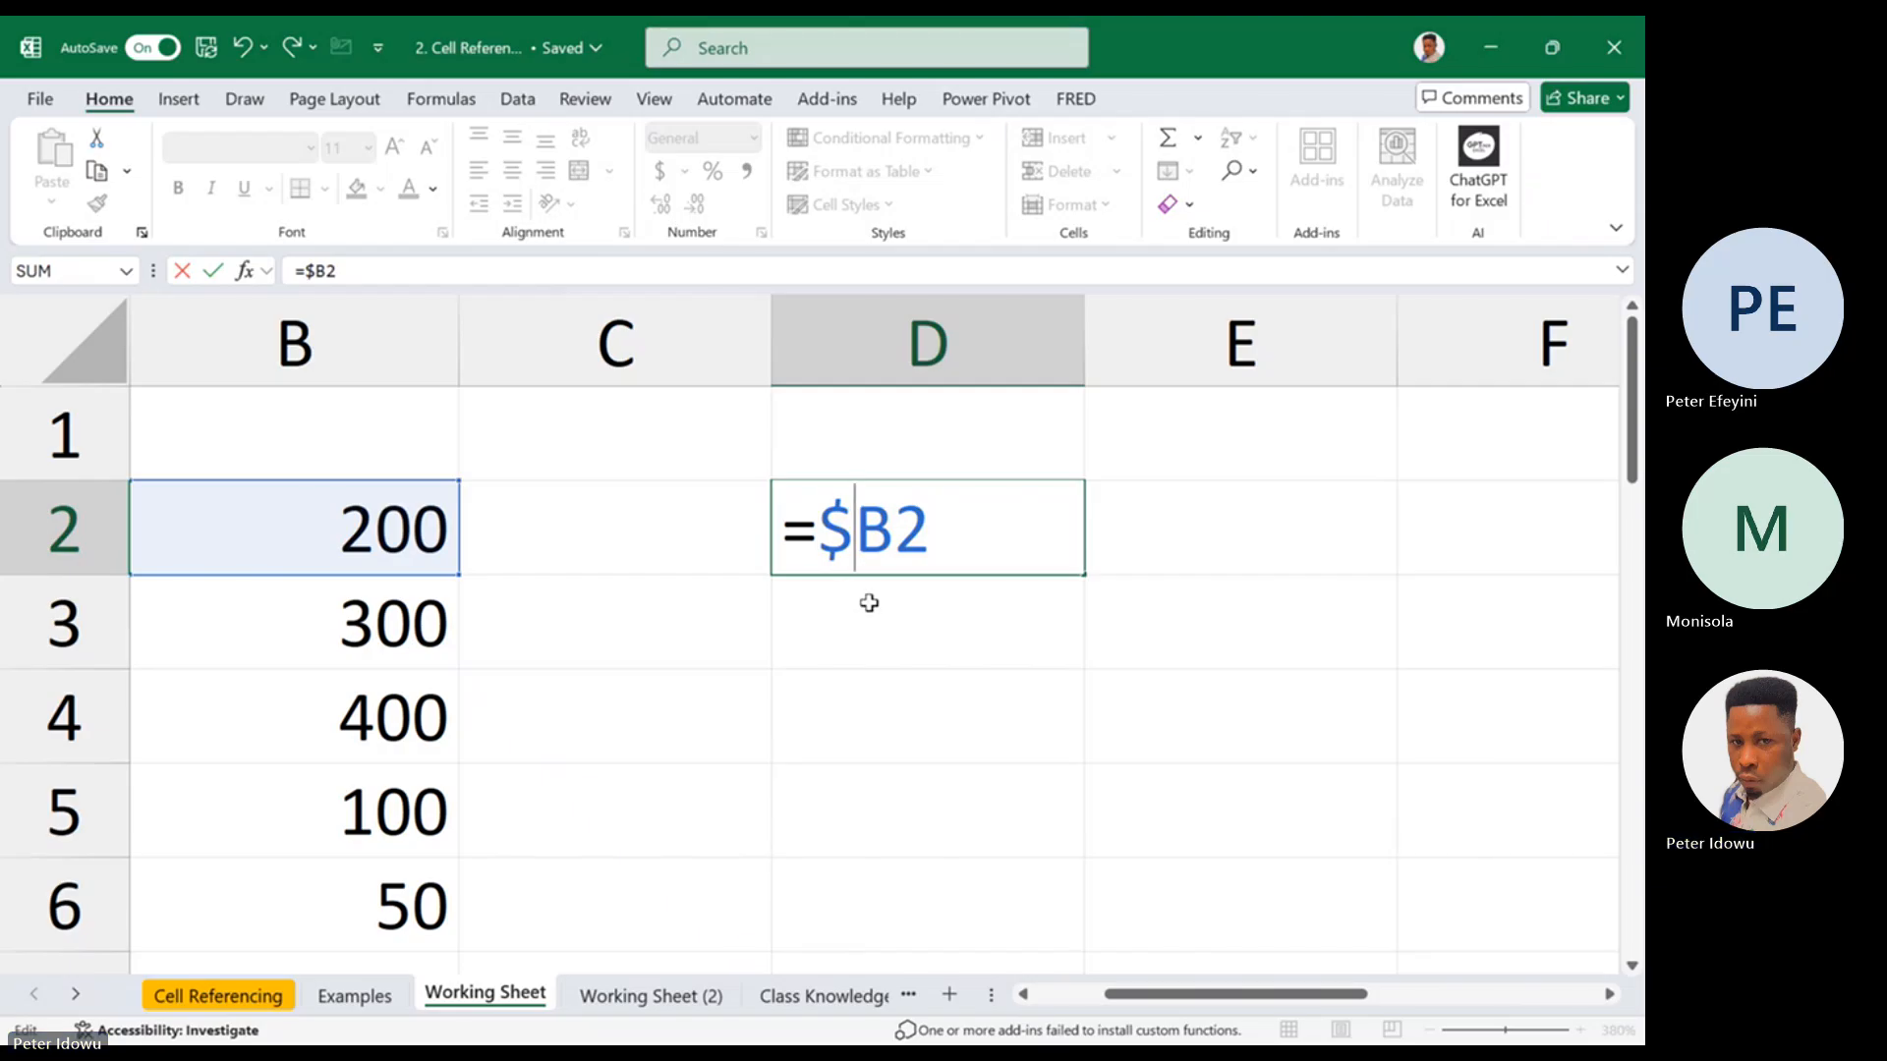
pyautogui.press('Return')
# Reopen the D2 formula, highlight its locked column part $B, and close the cell without changing the formula
pyautogui.click(904, 506)
pyautogui.doubleClick(909, 507)
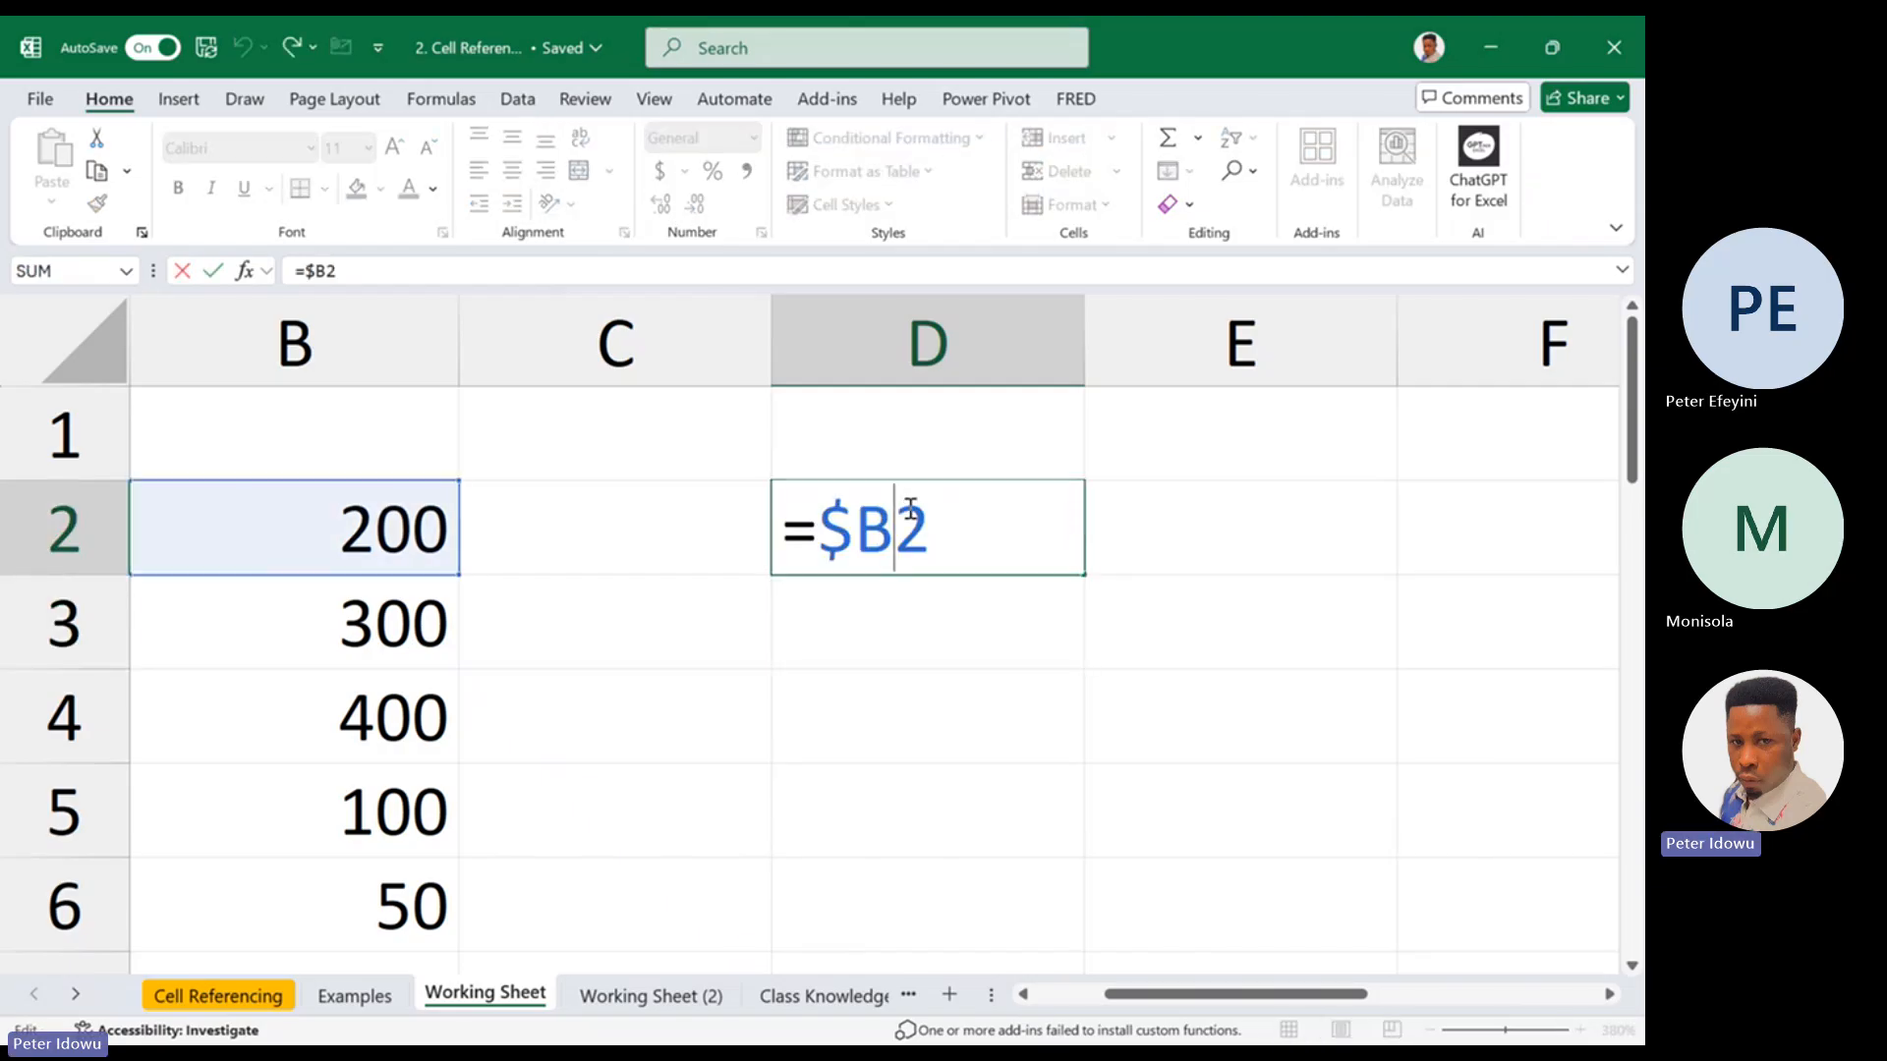
pyautogui.moveTo(821, 539); pyautogui.dragTo(893, 536)
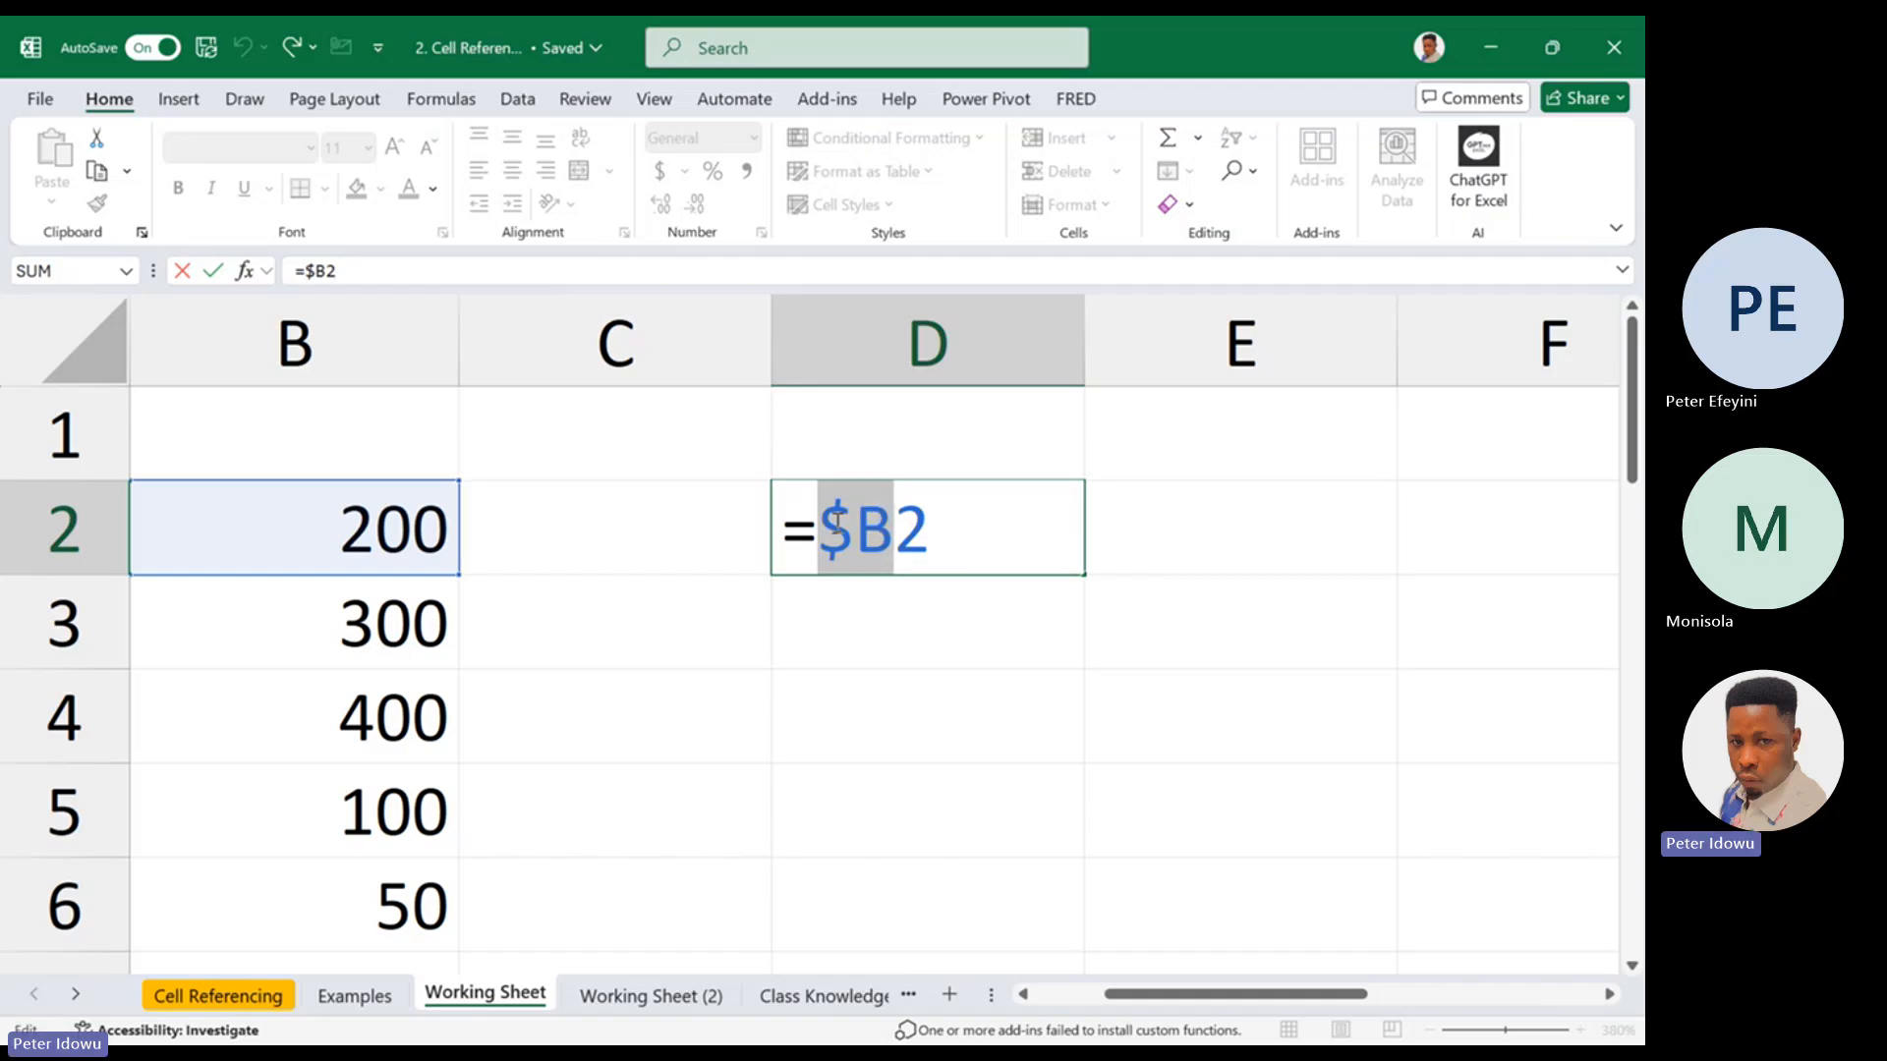
pyautogui.click(914, 532)
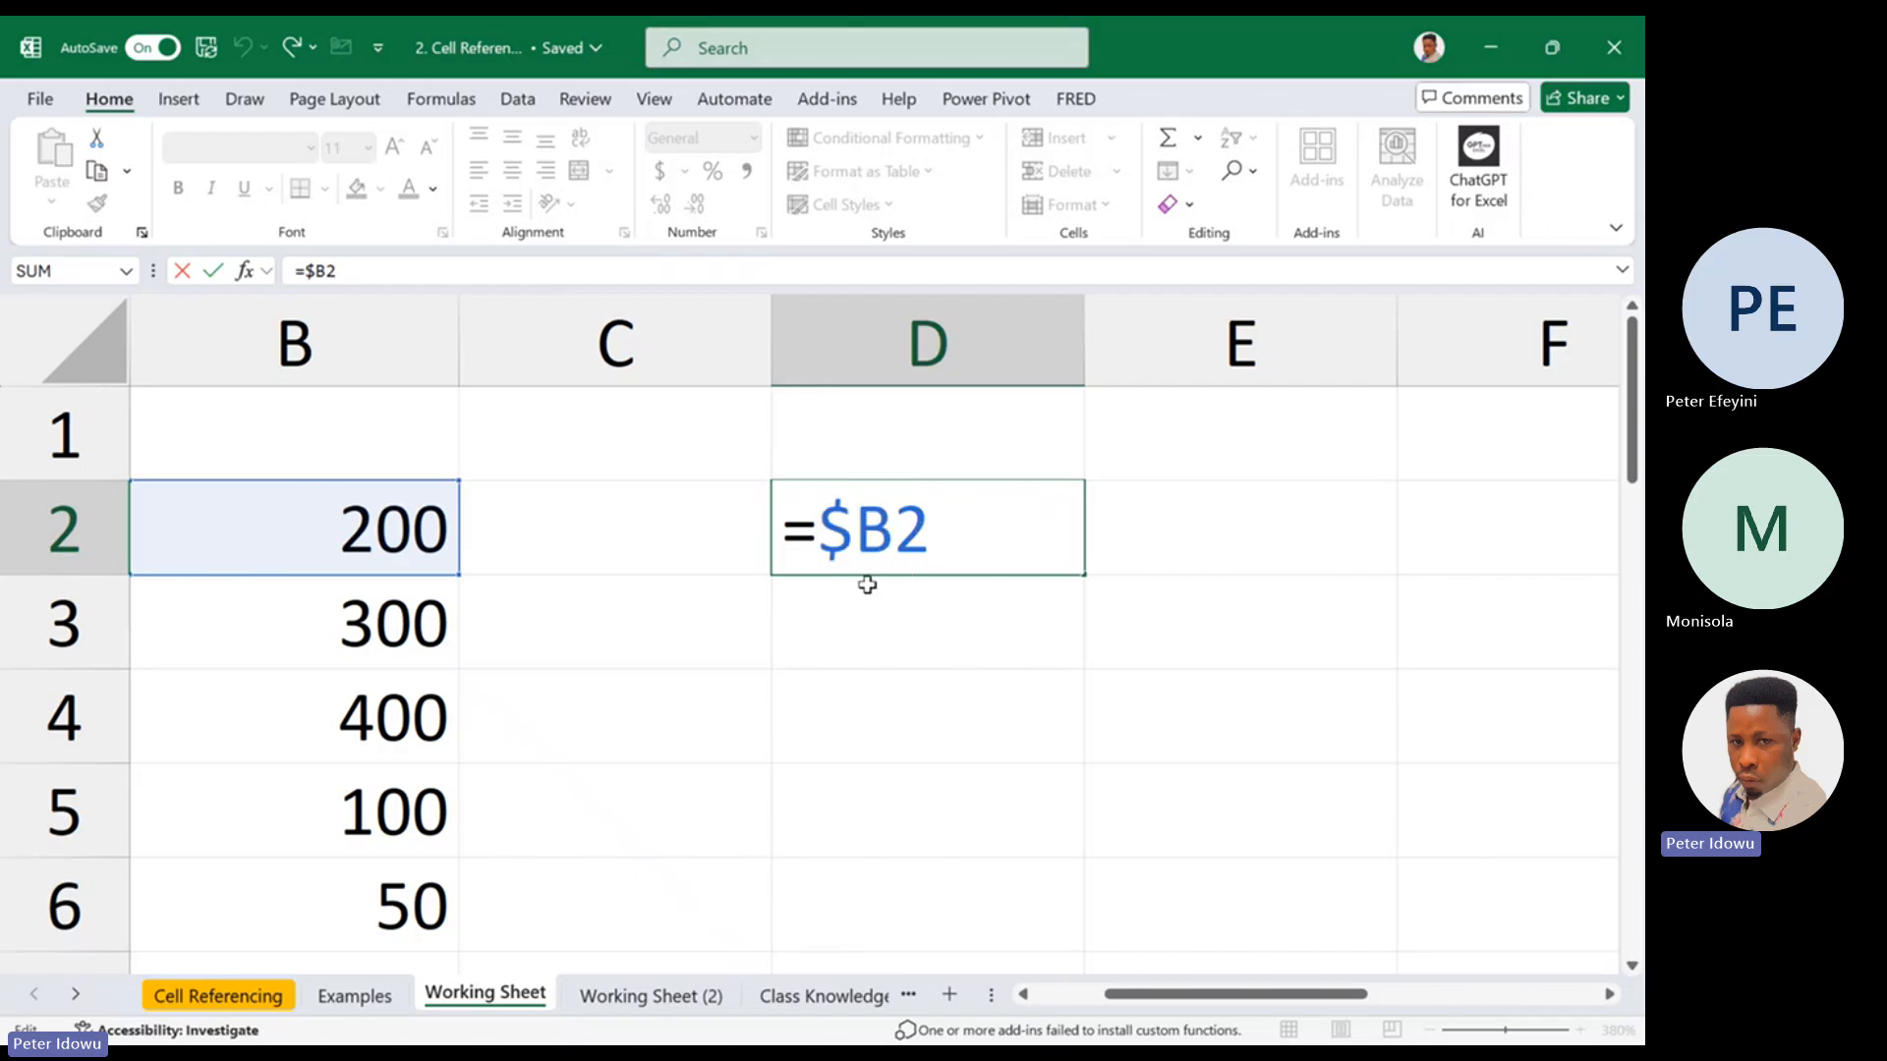
pyautogui.press('Return')
pyautogui.doubleClick(897, 538)
pyautogui.press('Escape')
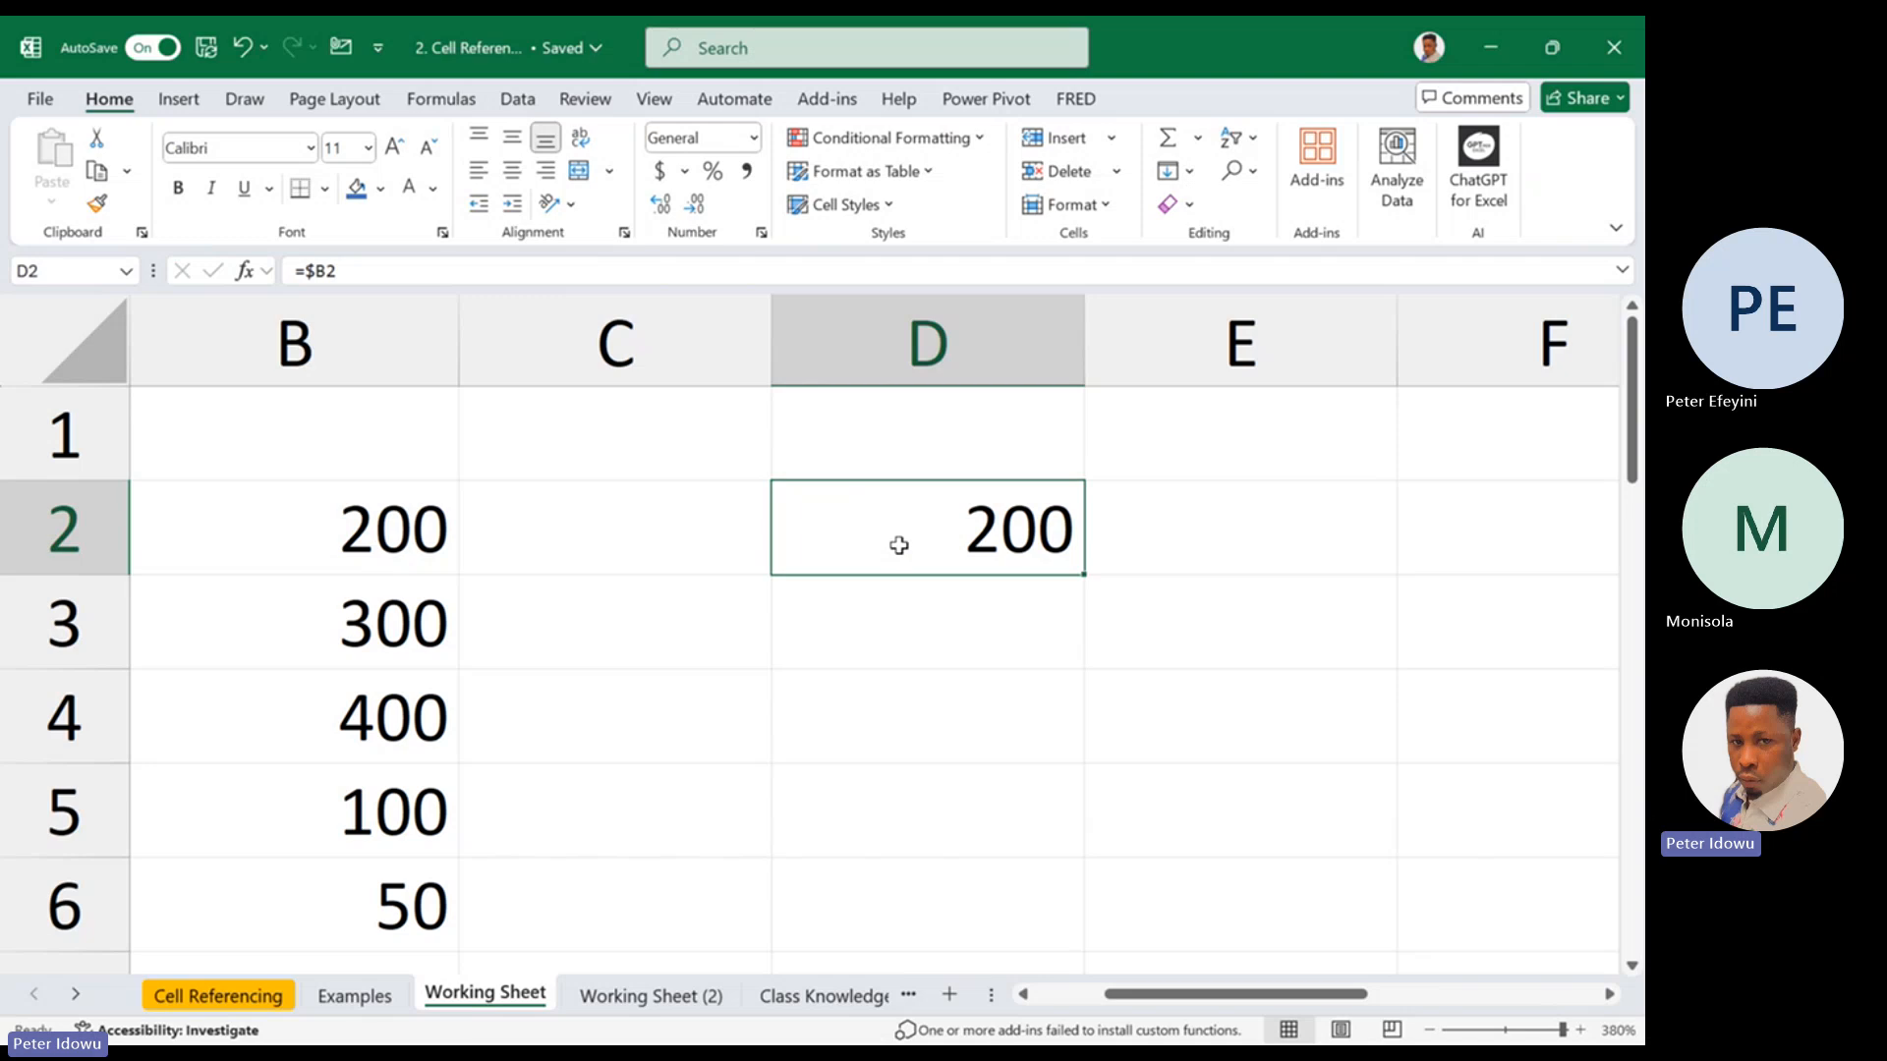
# Clear the formula from D2 and enter 500 in C2, 300 in D2 and 800 in E2
pyautogui.rightClick(898, 542)
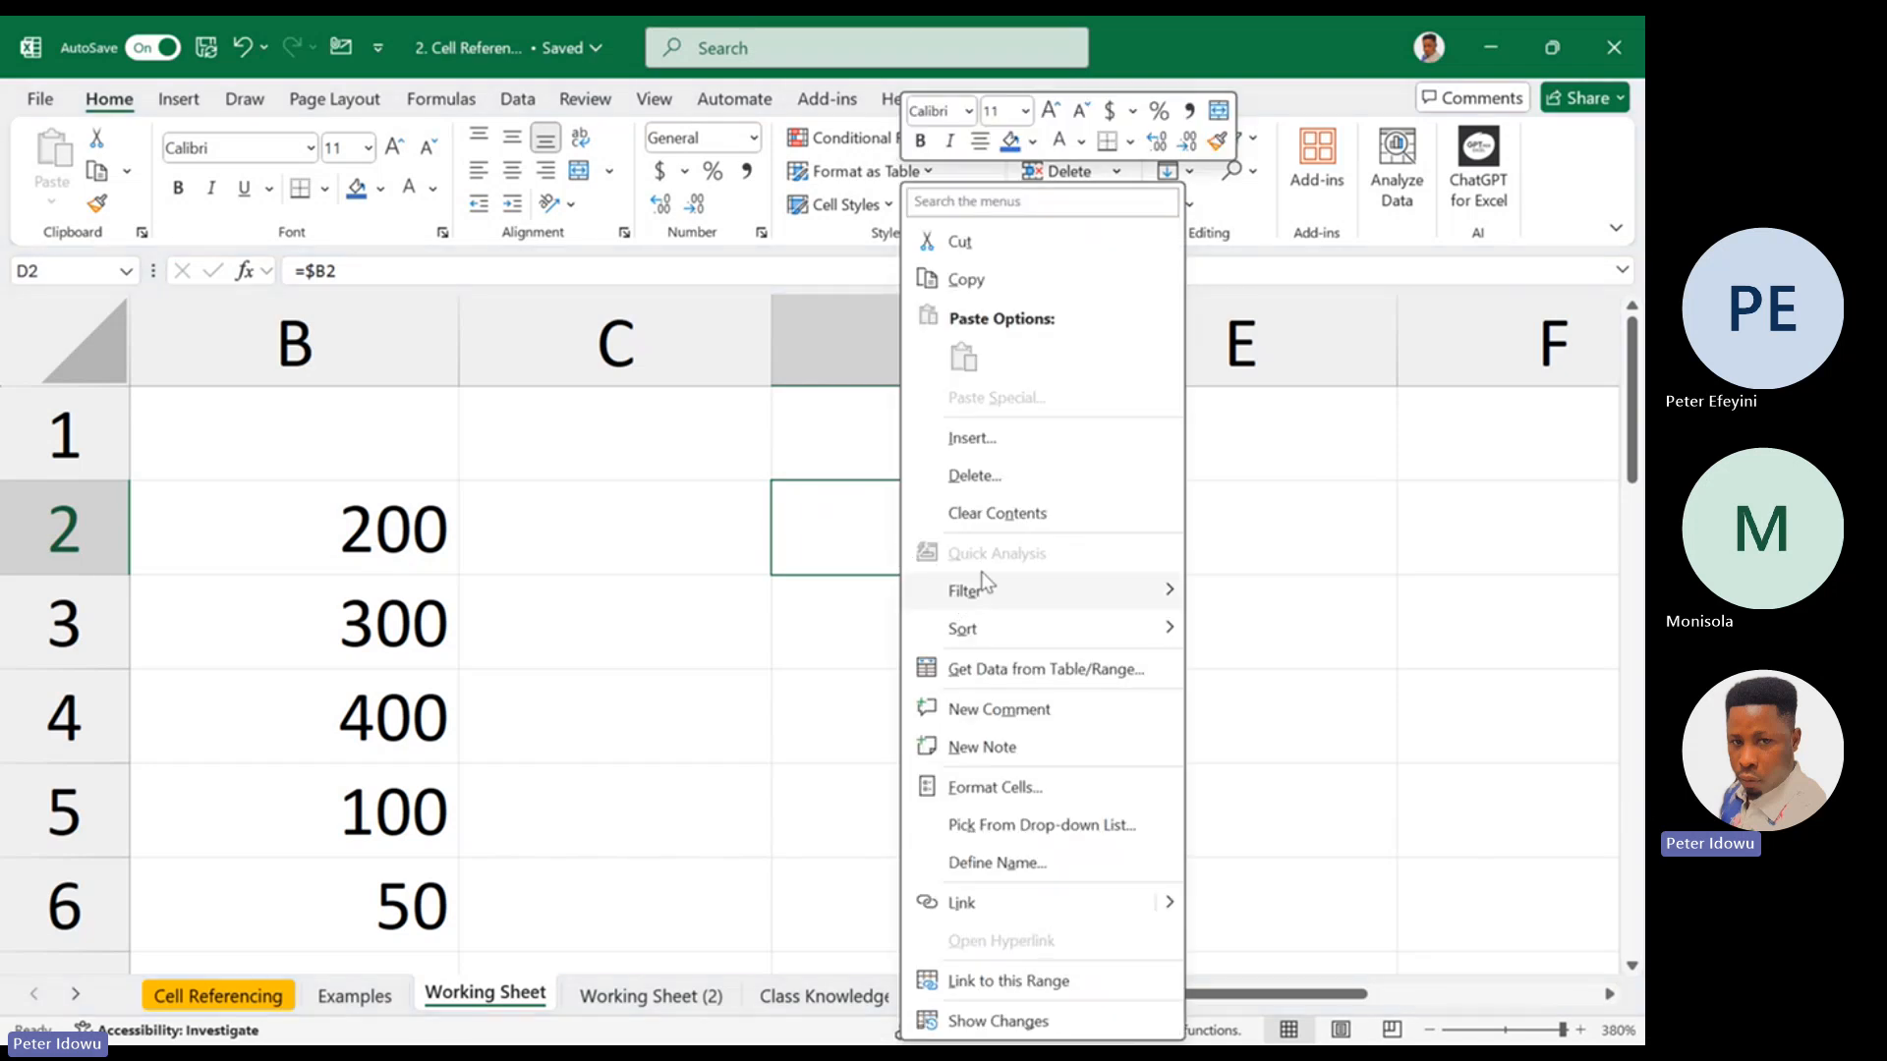
pyautogui.click(1000, 514)
pyautogui.click(646, 564)
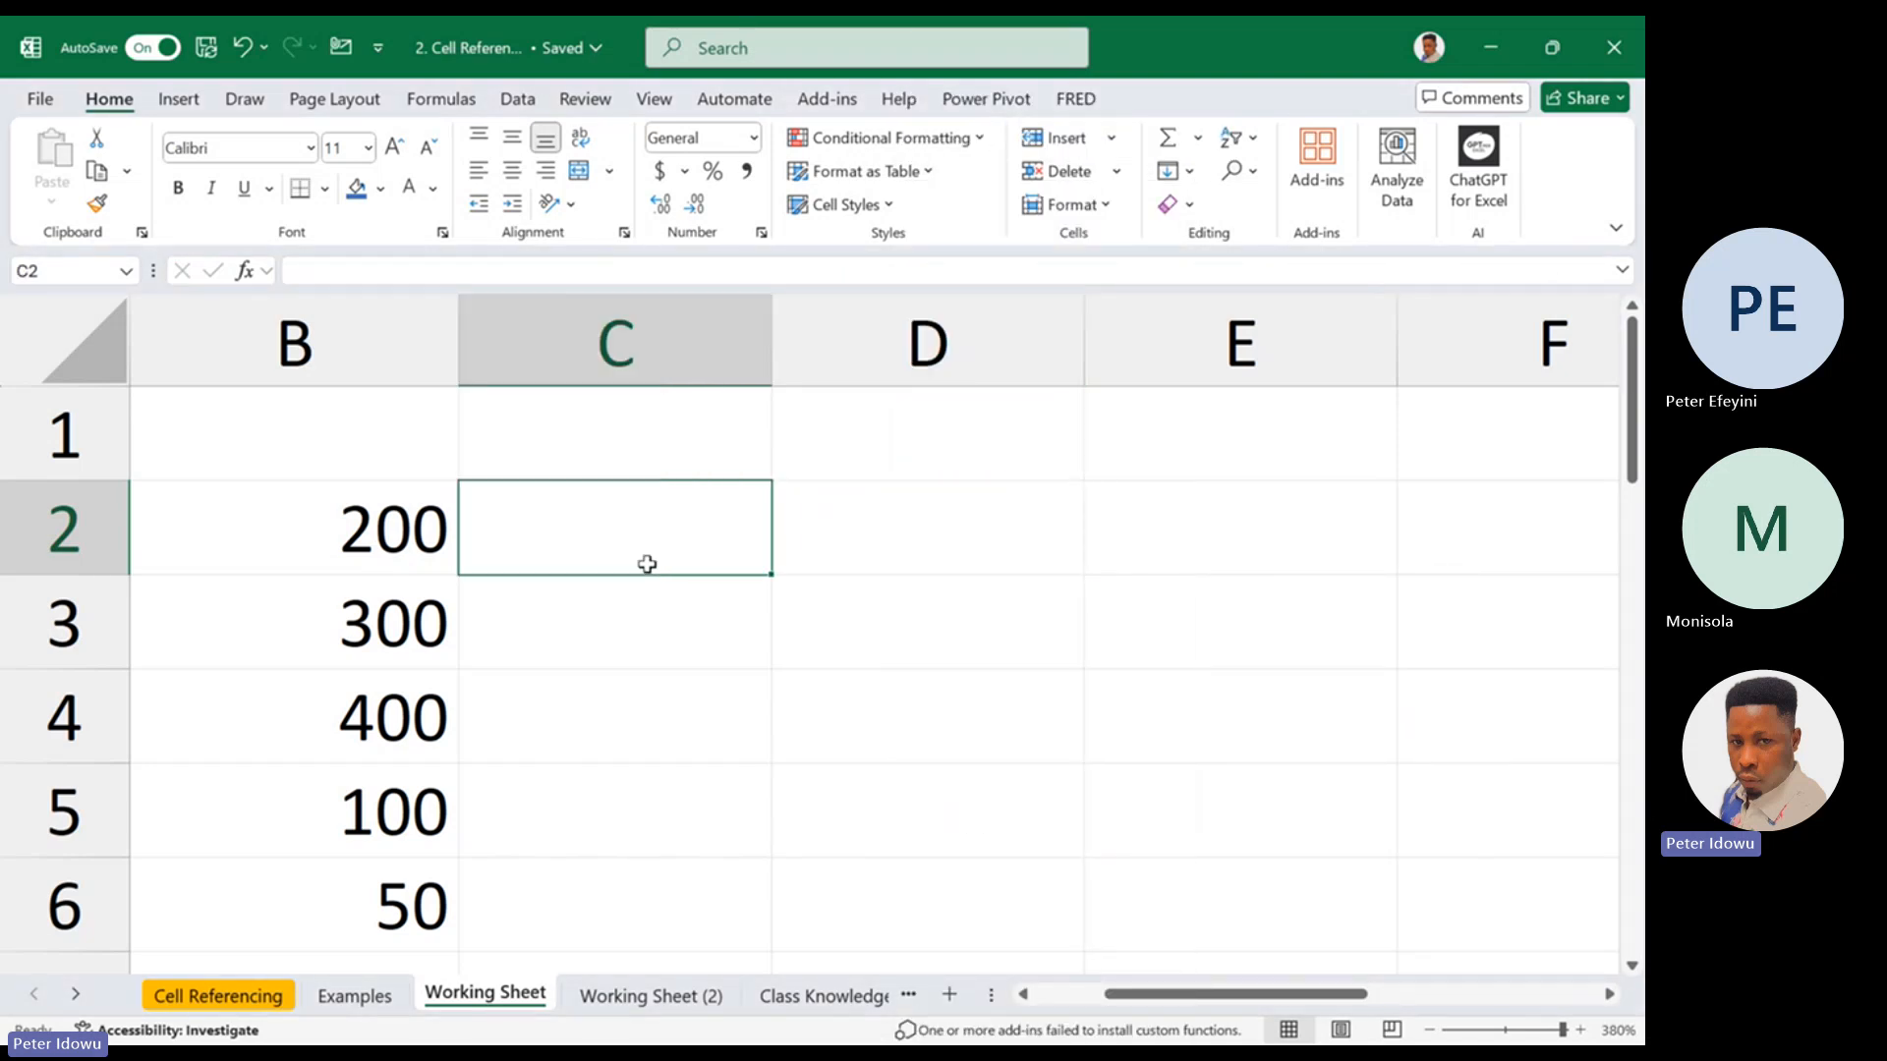
pyautogui.write('5')
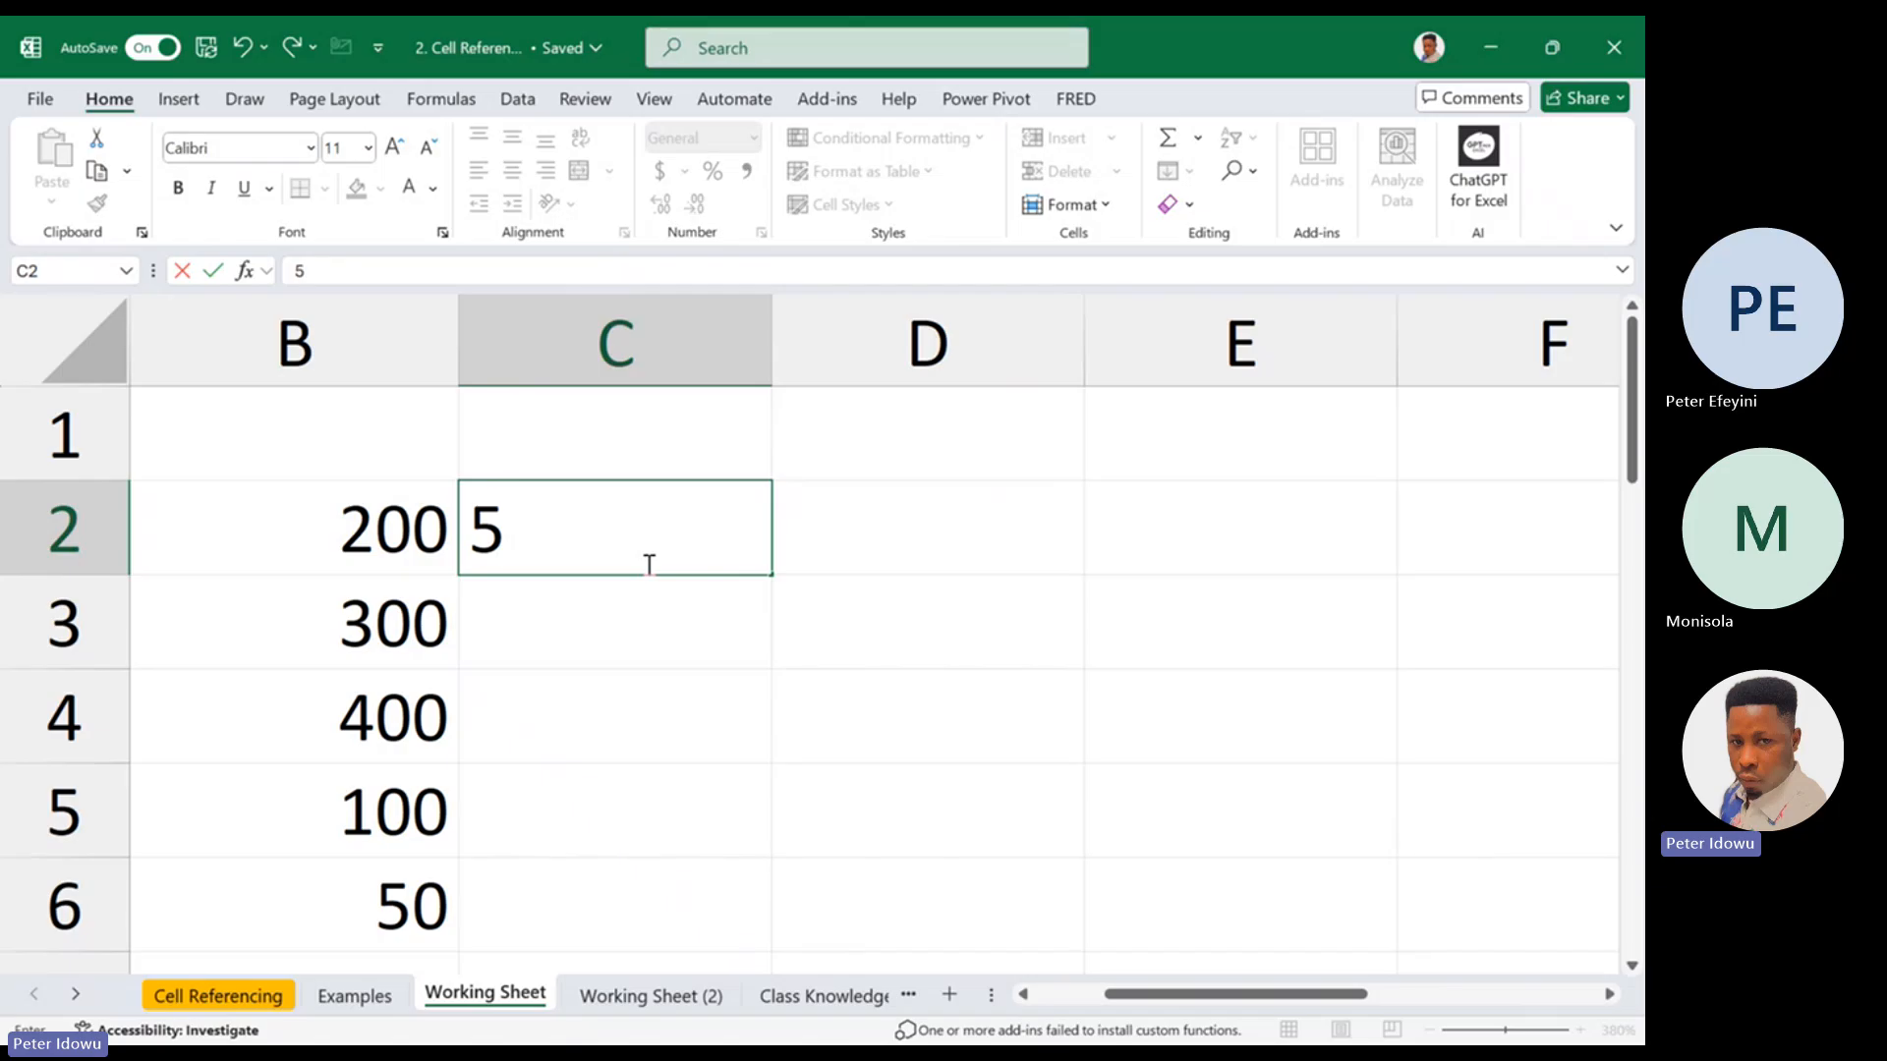
pyautogui.write('00')
pyautogui.click(800, 547)
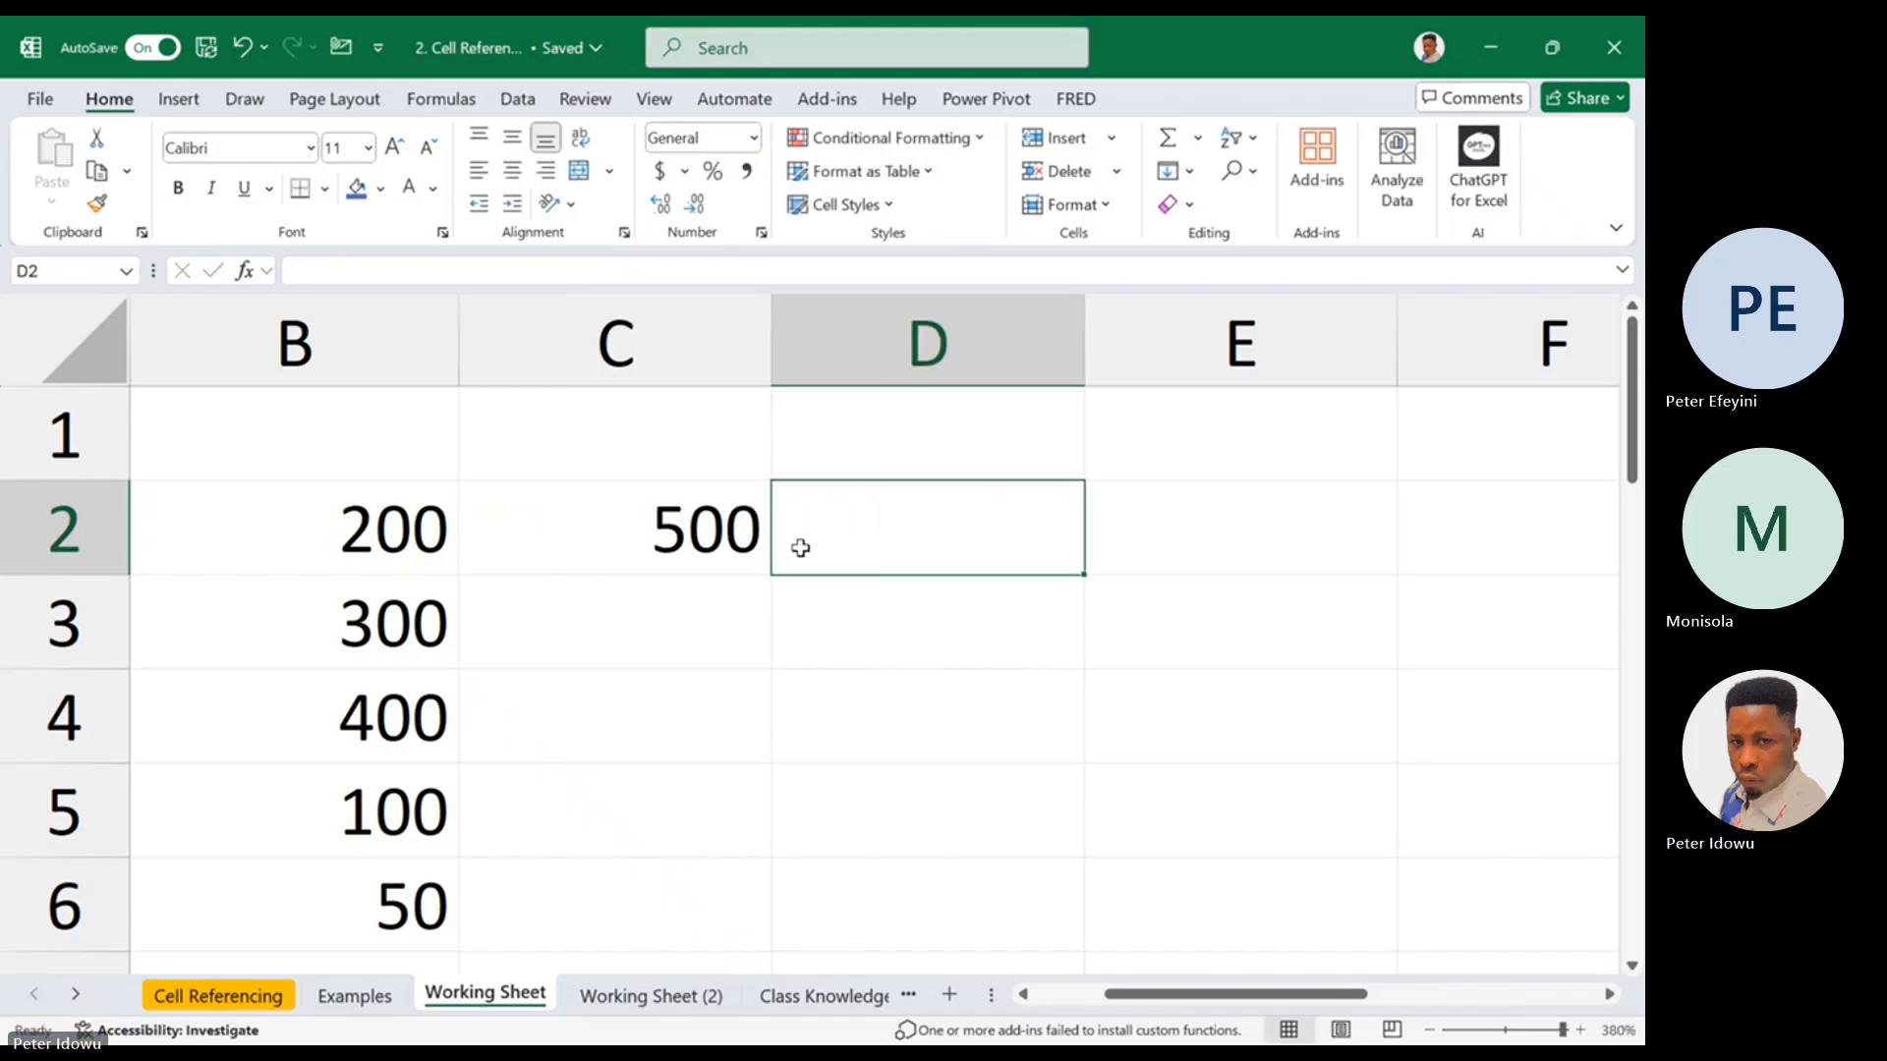
pyautogui.write('300')
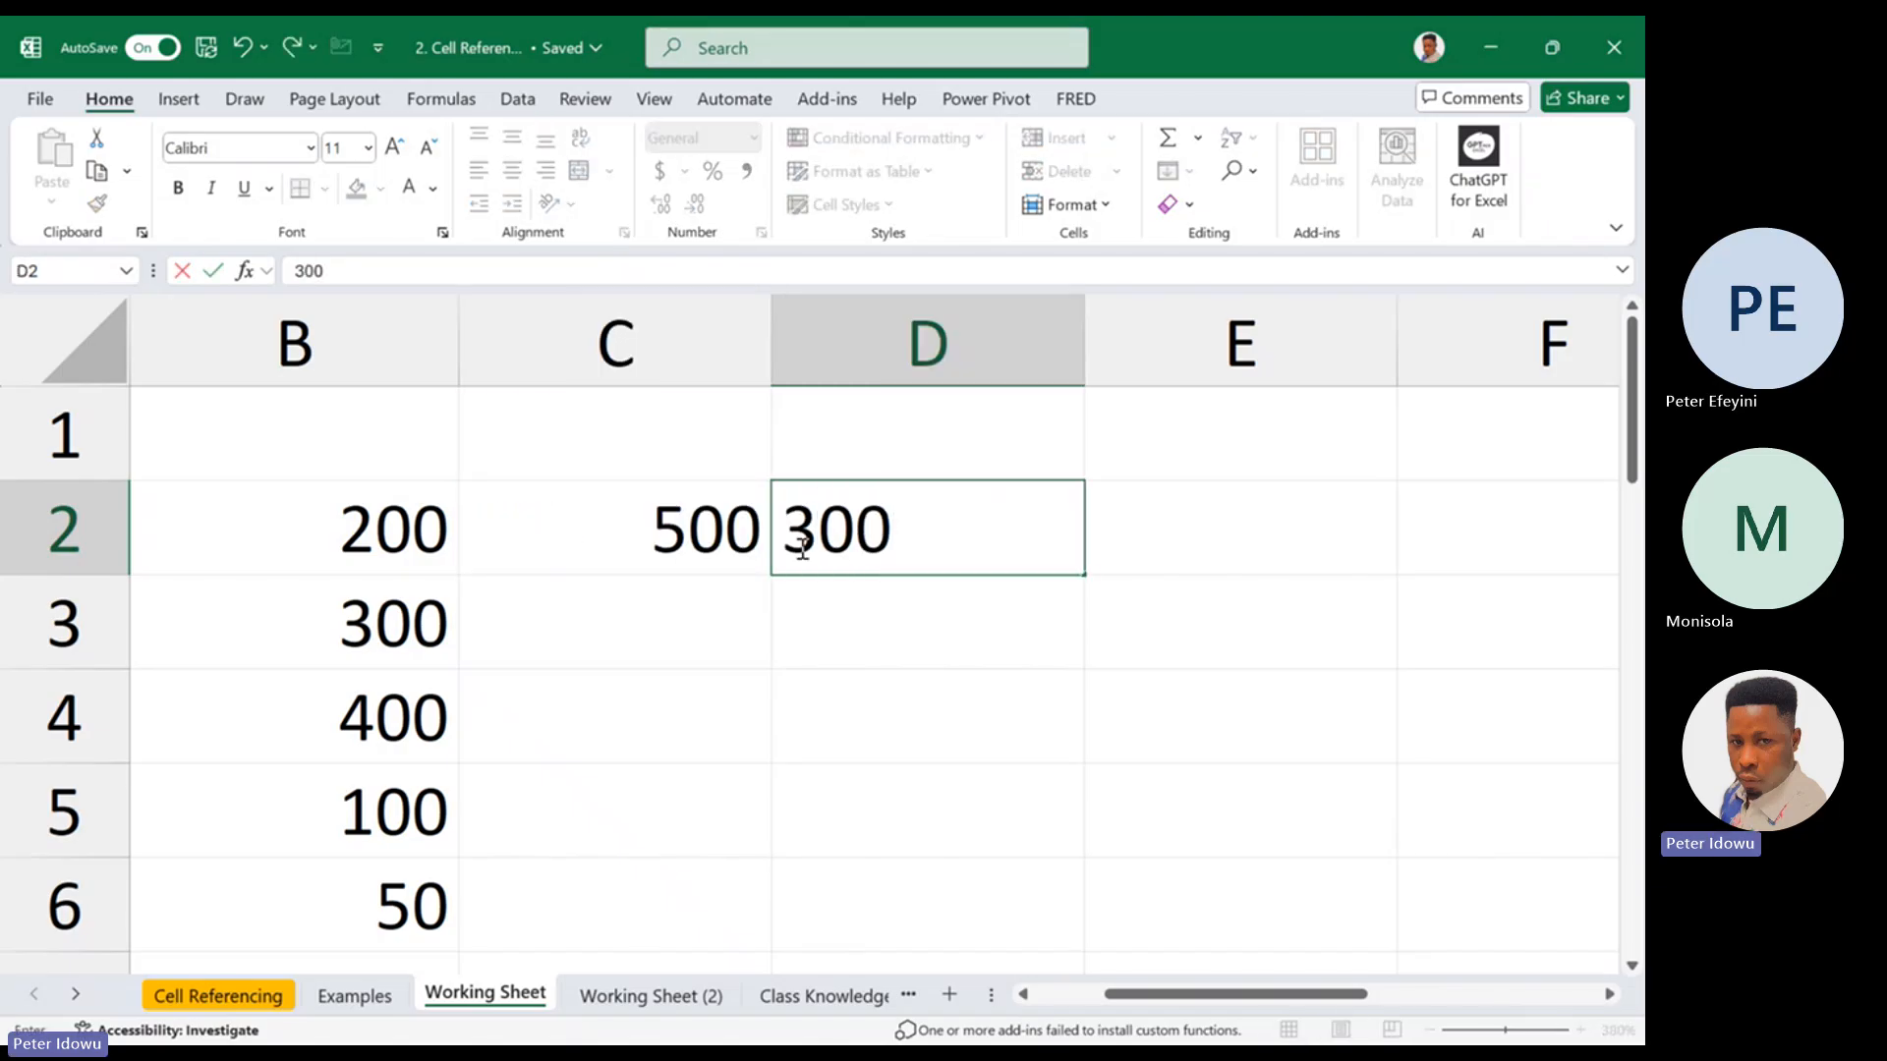
pyautogui.click(1148, 515)
pyautogui.write('8')
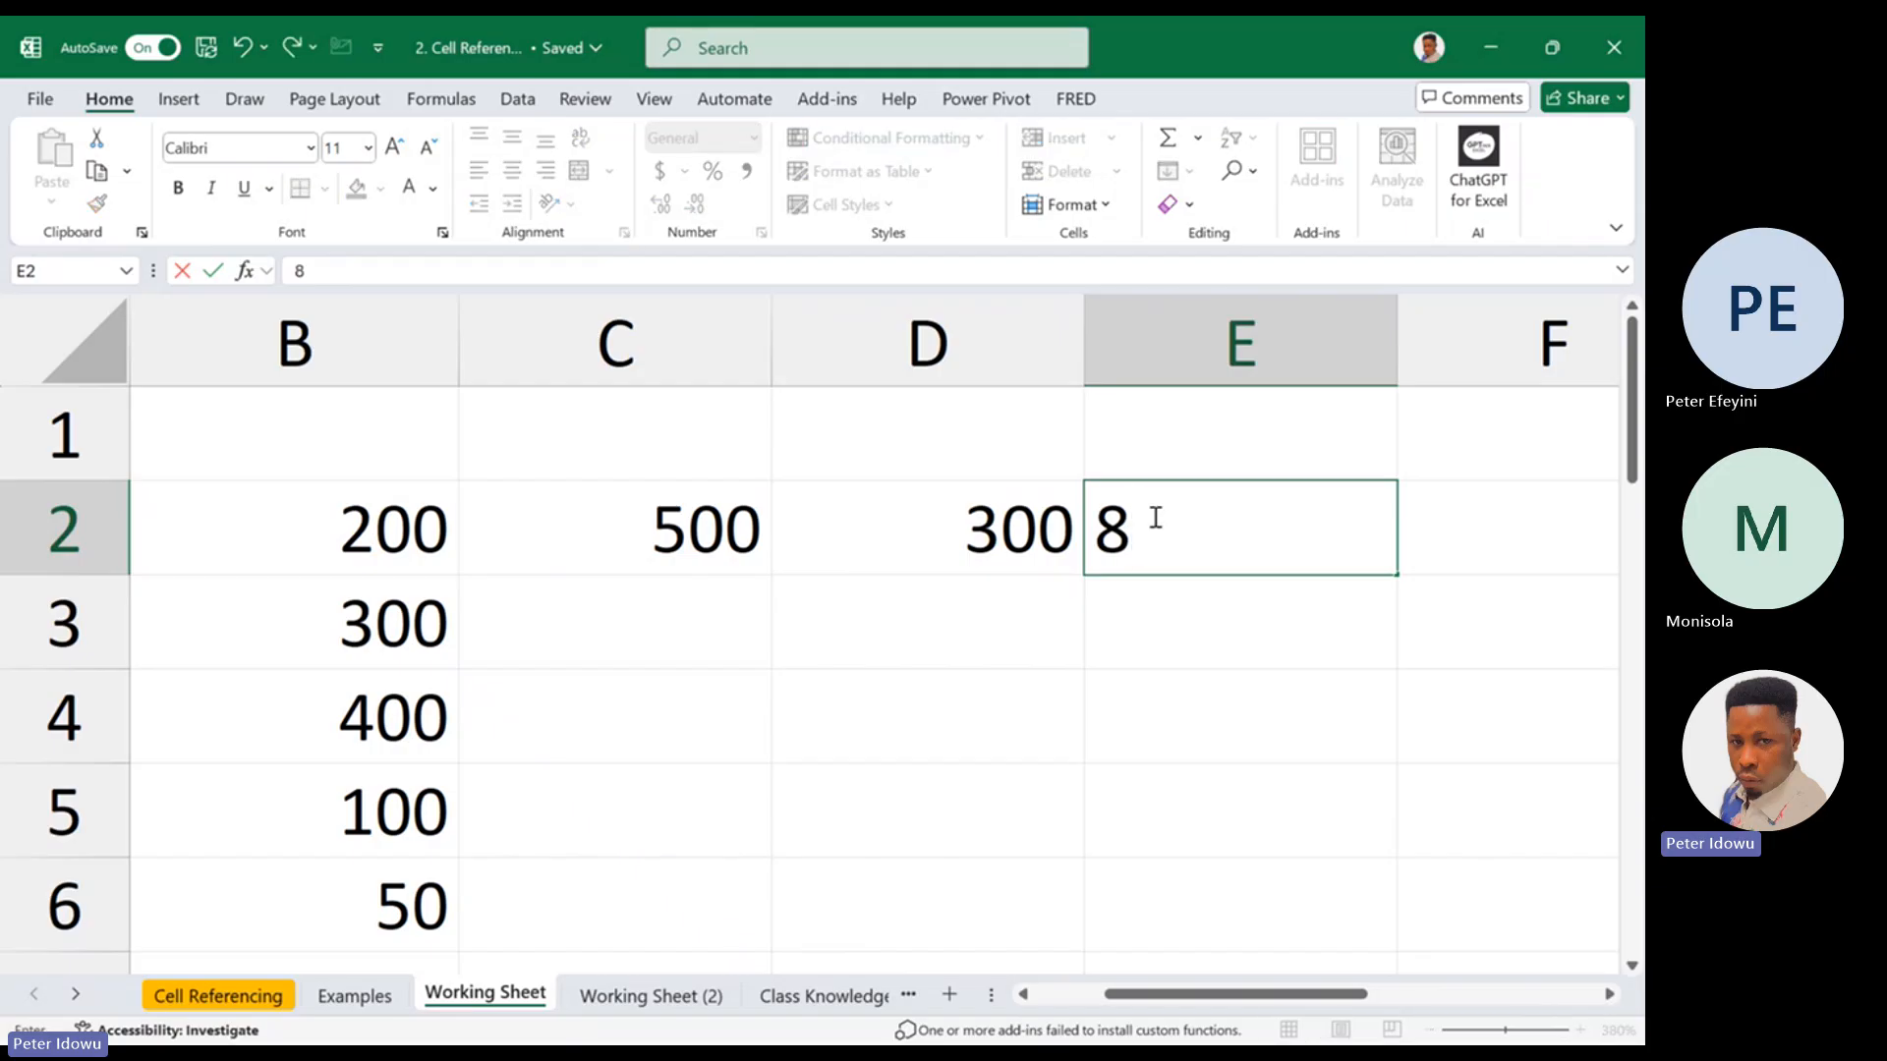
pyautogui.write('00')
pyautogui.click(908, 716)
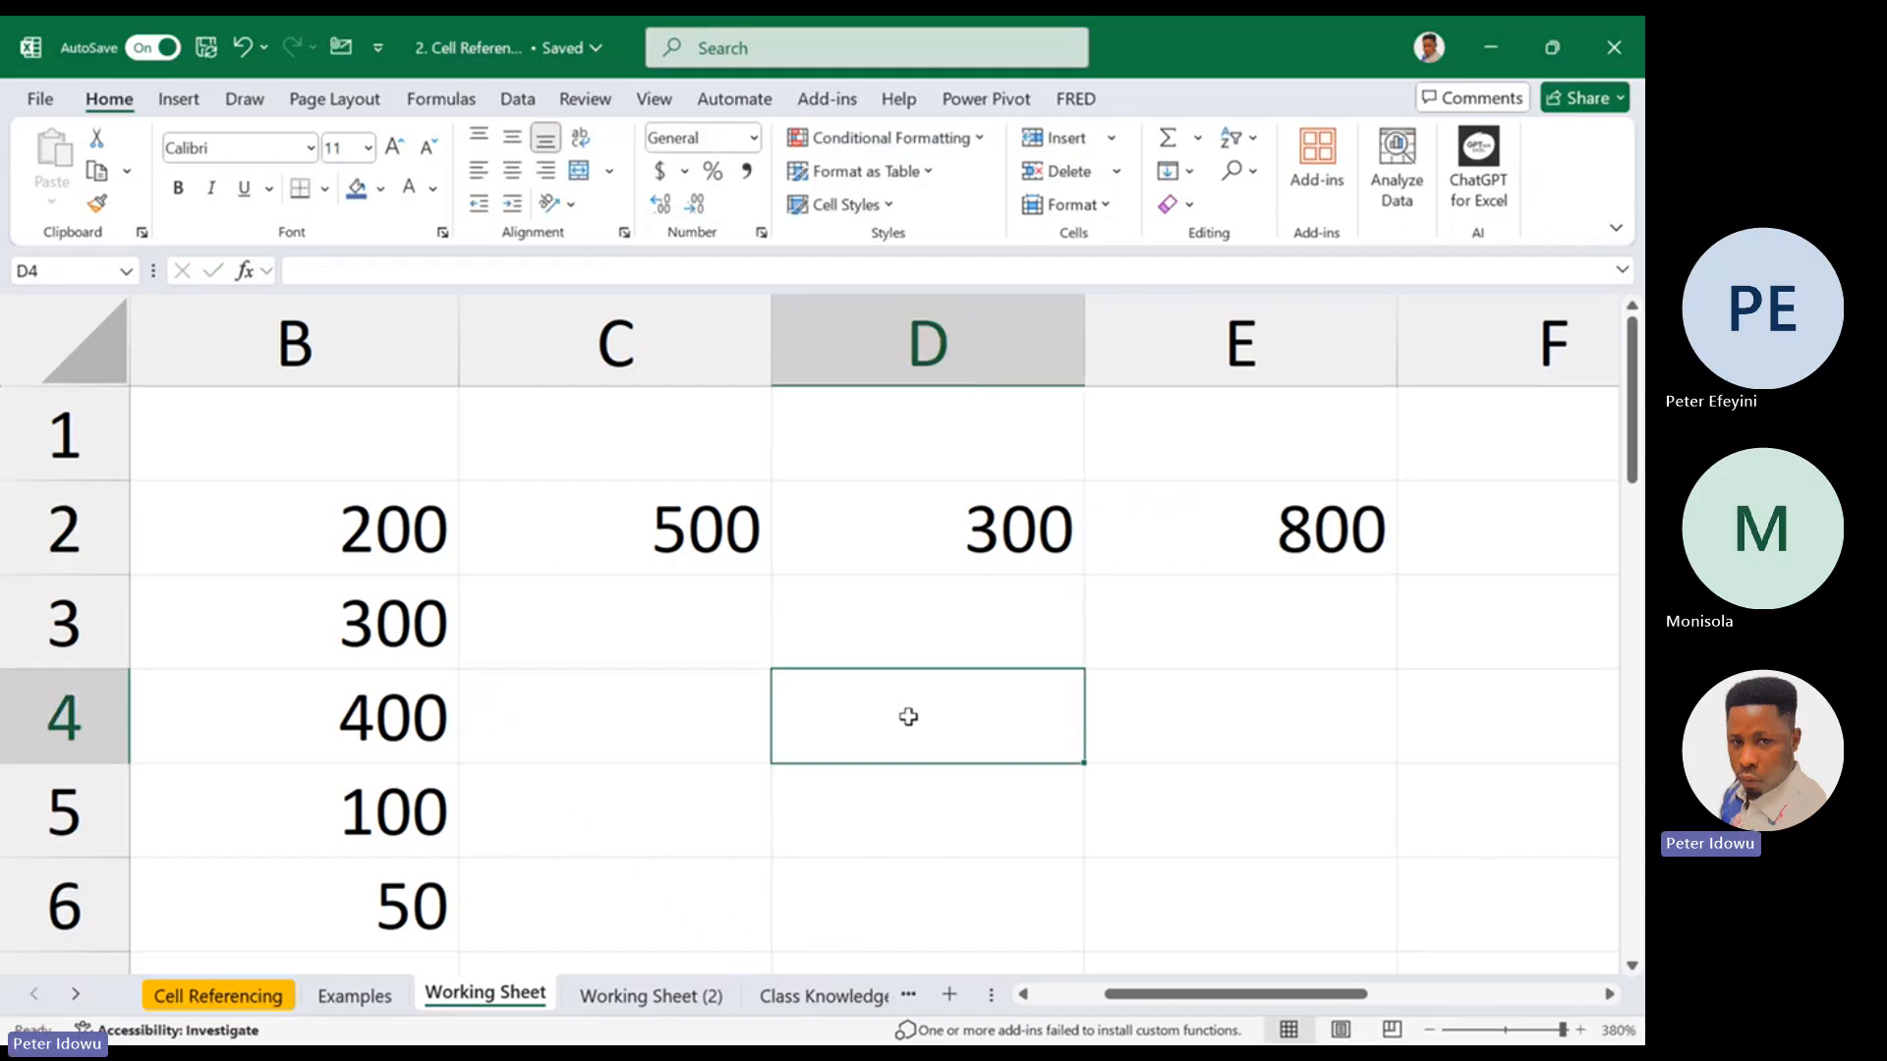
pyautogui.click(695, 725)
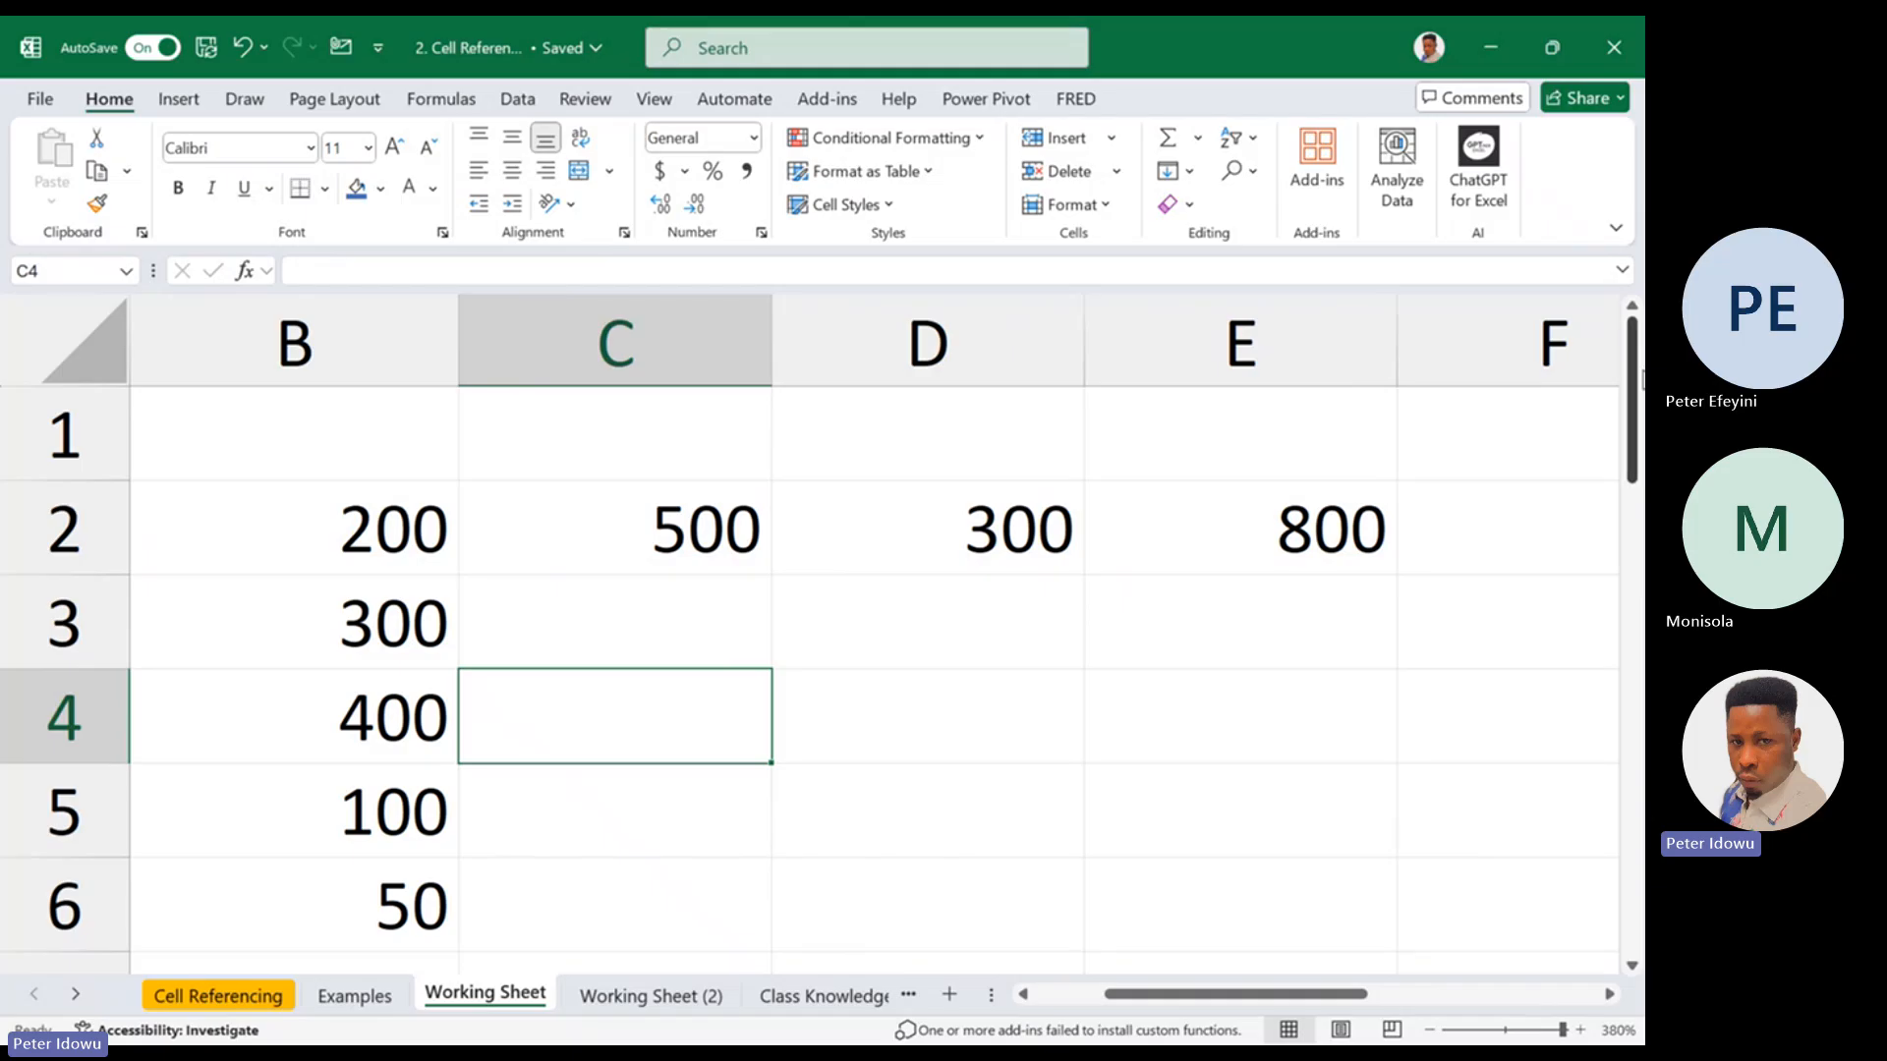
pyautogui.moveTo(1633, 364); pyautogui.dragTo(1632, 374)
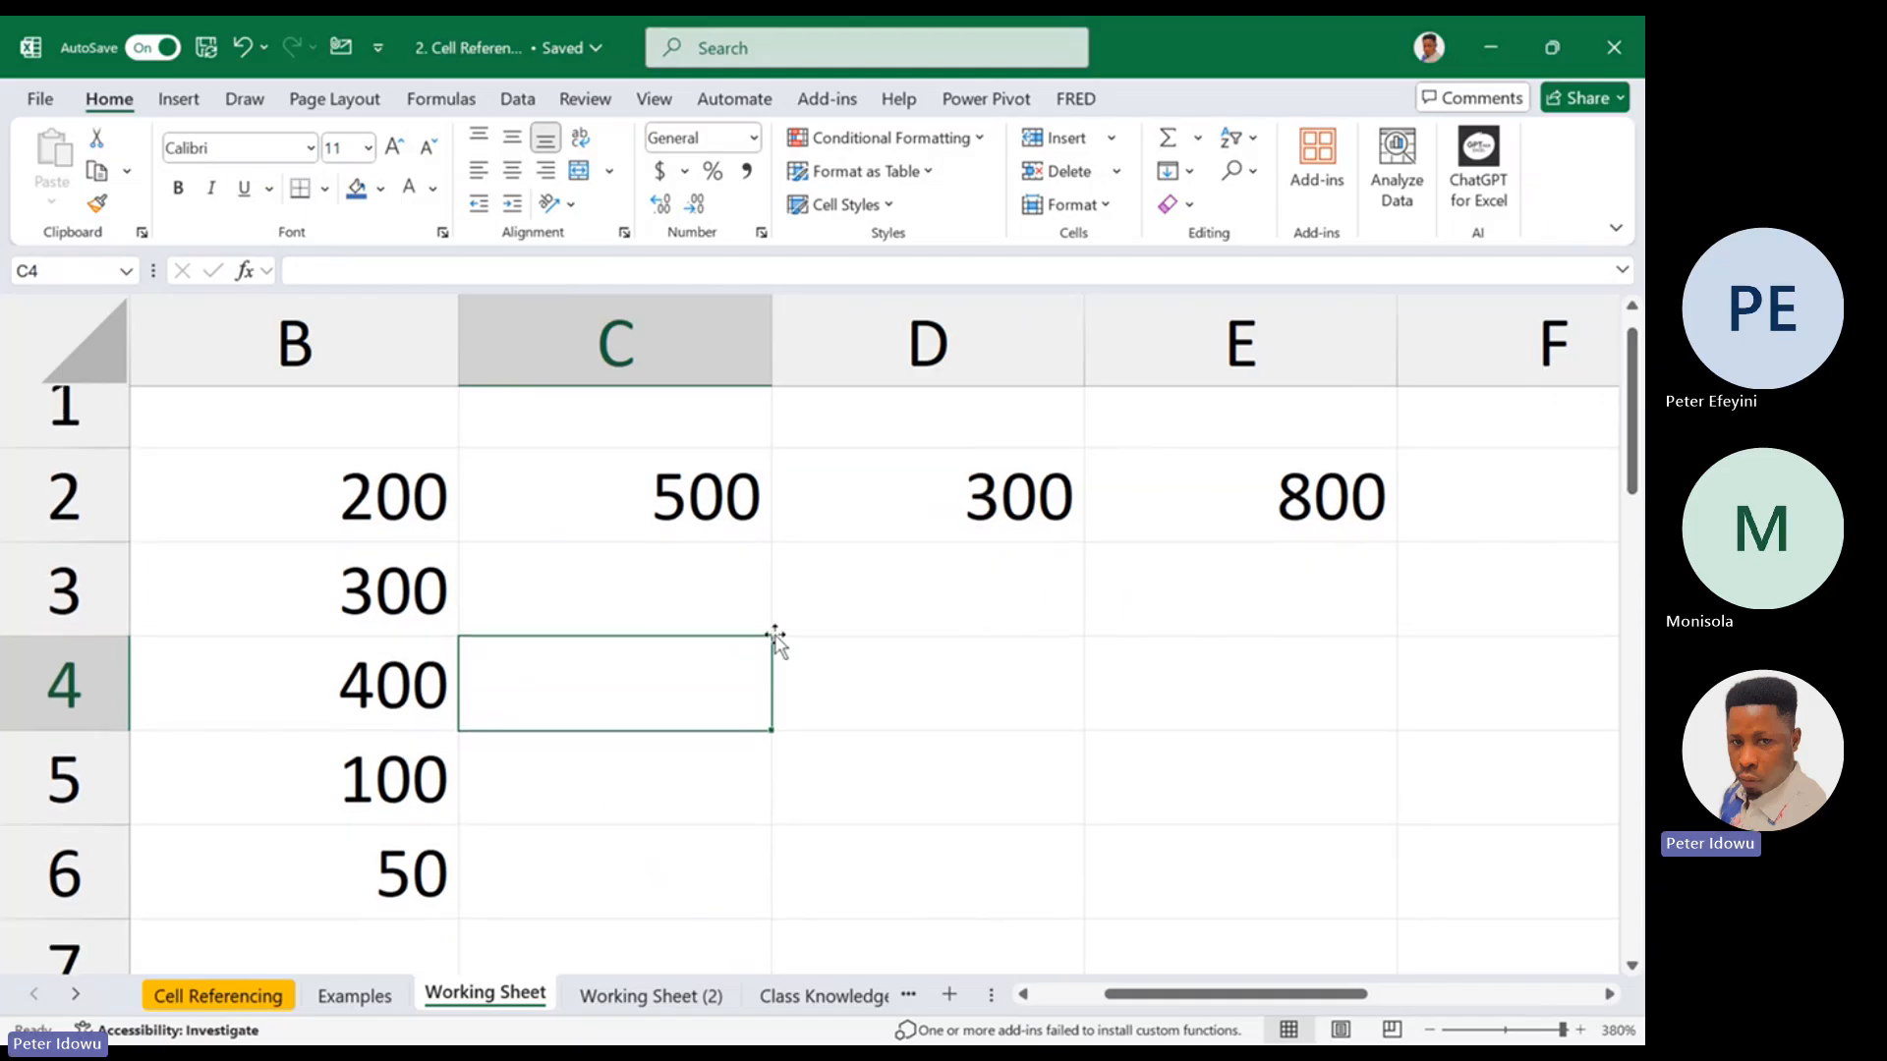
pyautogui.click(727, 580)
pyautogui.write('=')
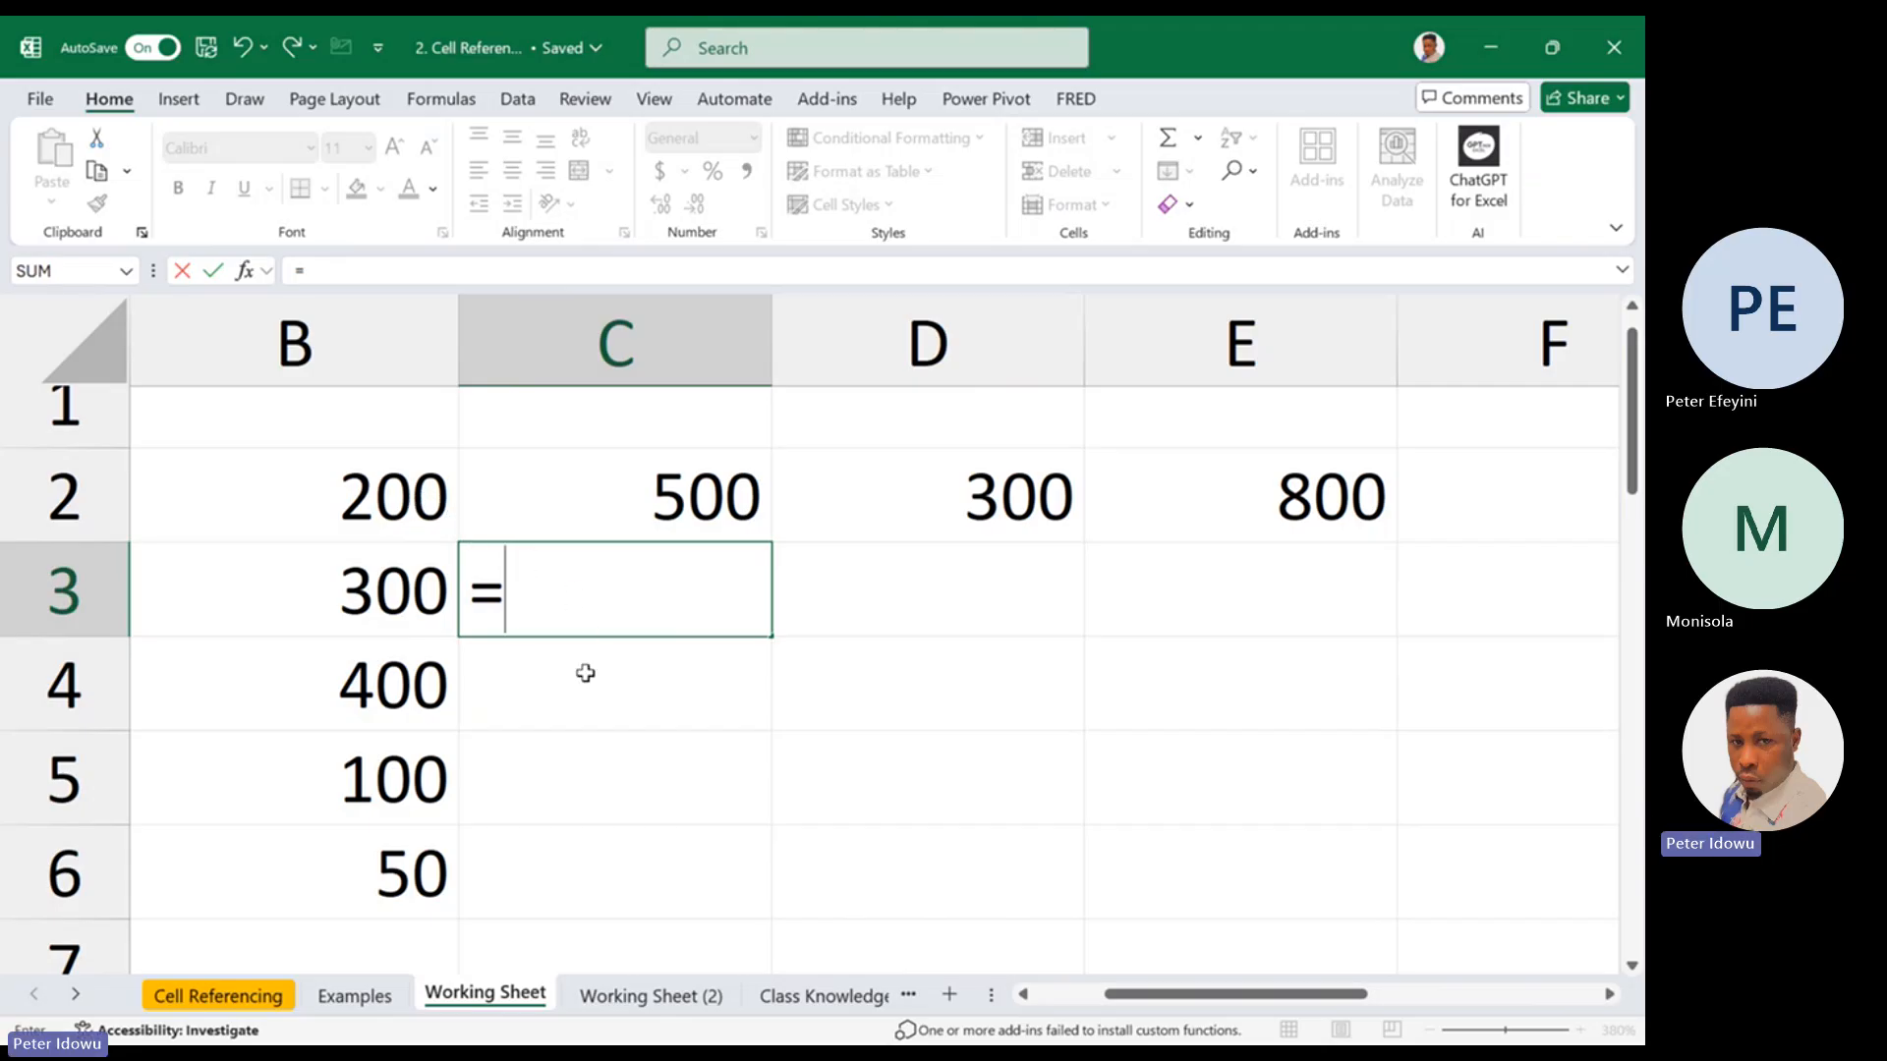
pyautogui.press('BackSpace')
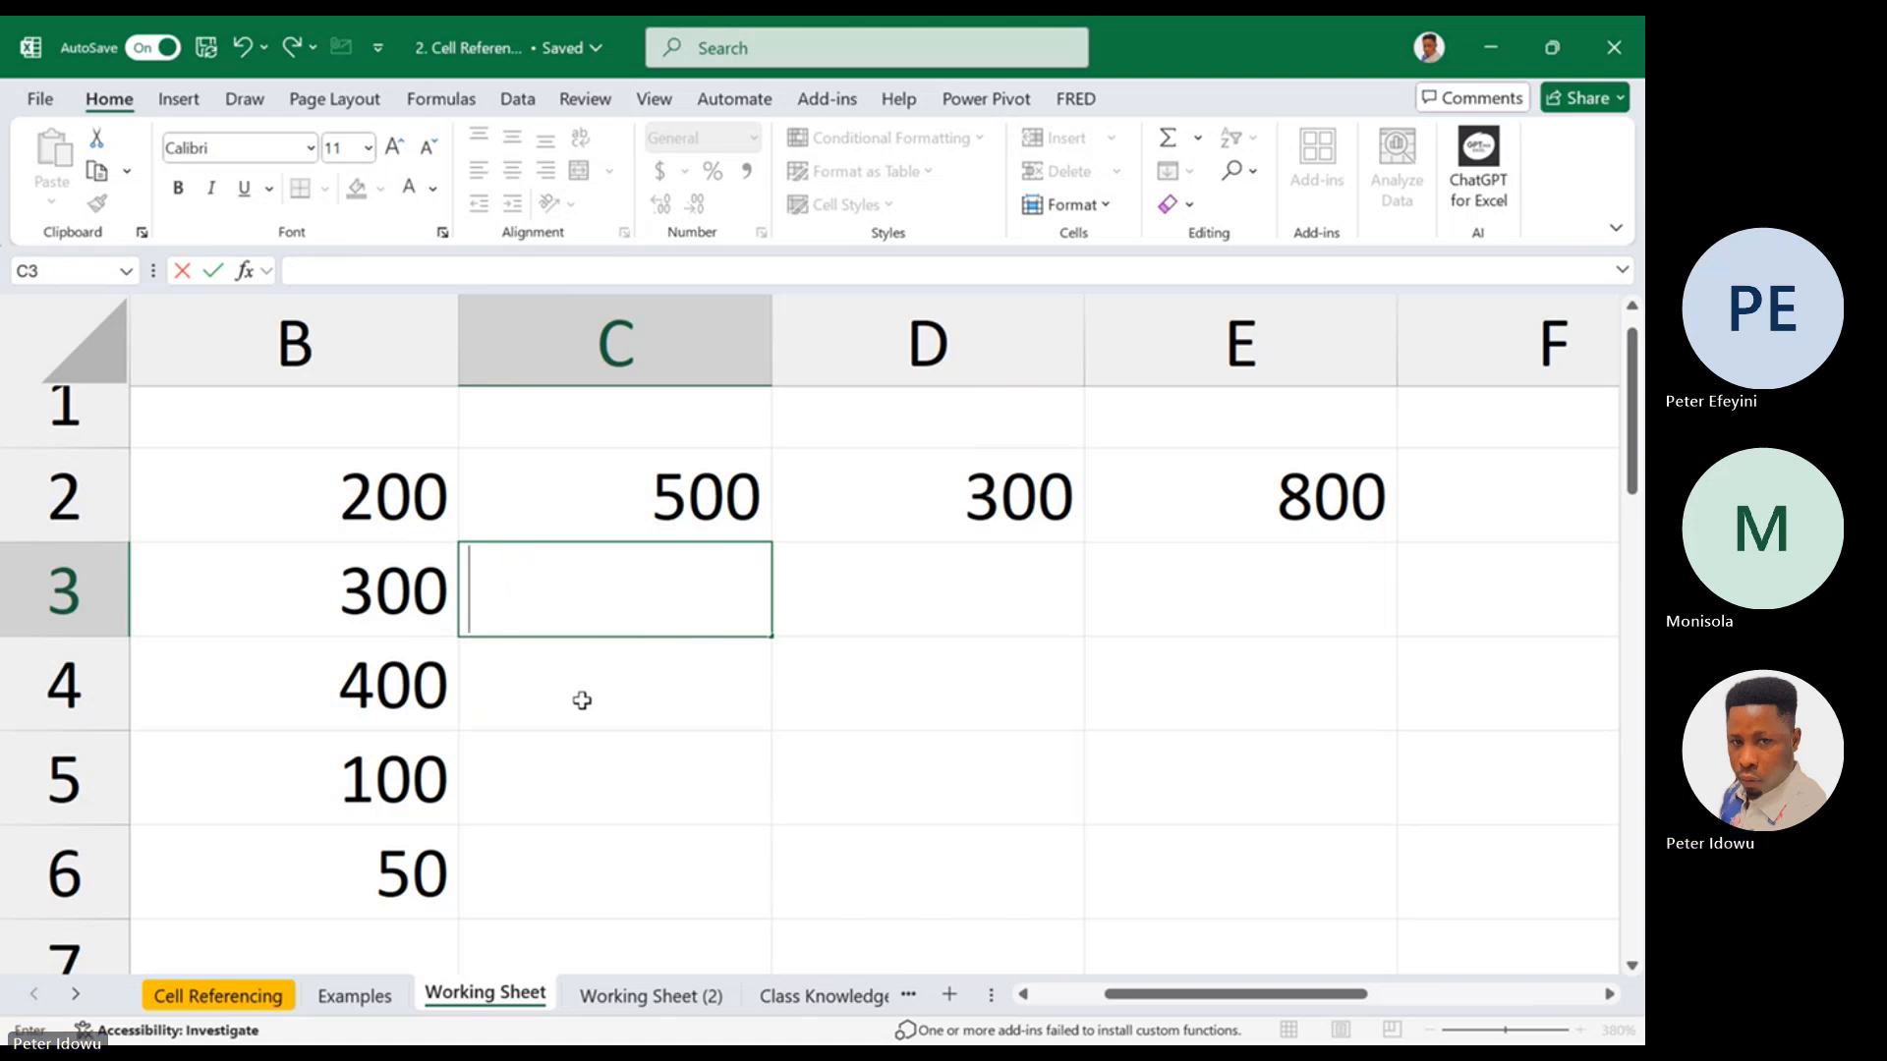
# Enter the relative formula =B2 in D4 and reopen it to check its reference
pyautogui.click(856, 686)
pyautogui.write('=')
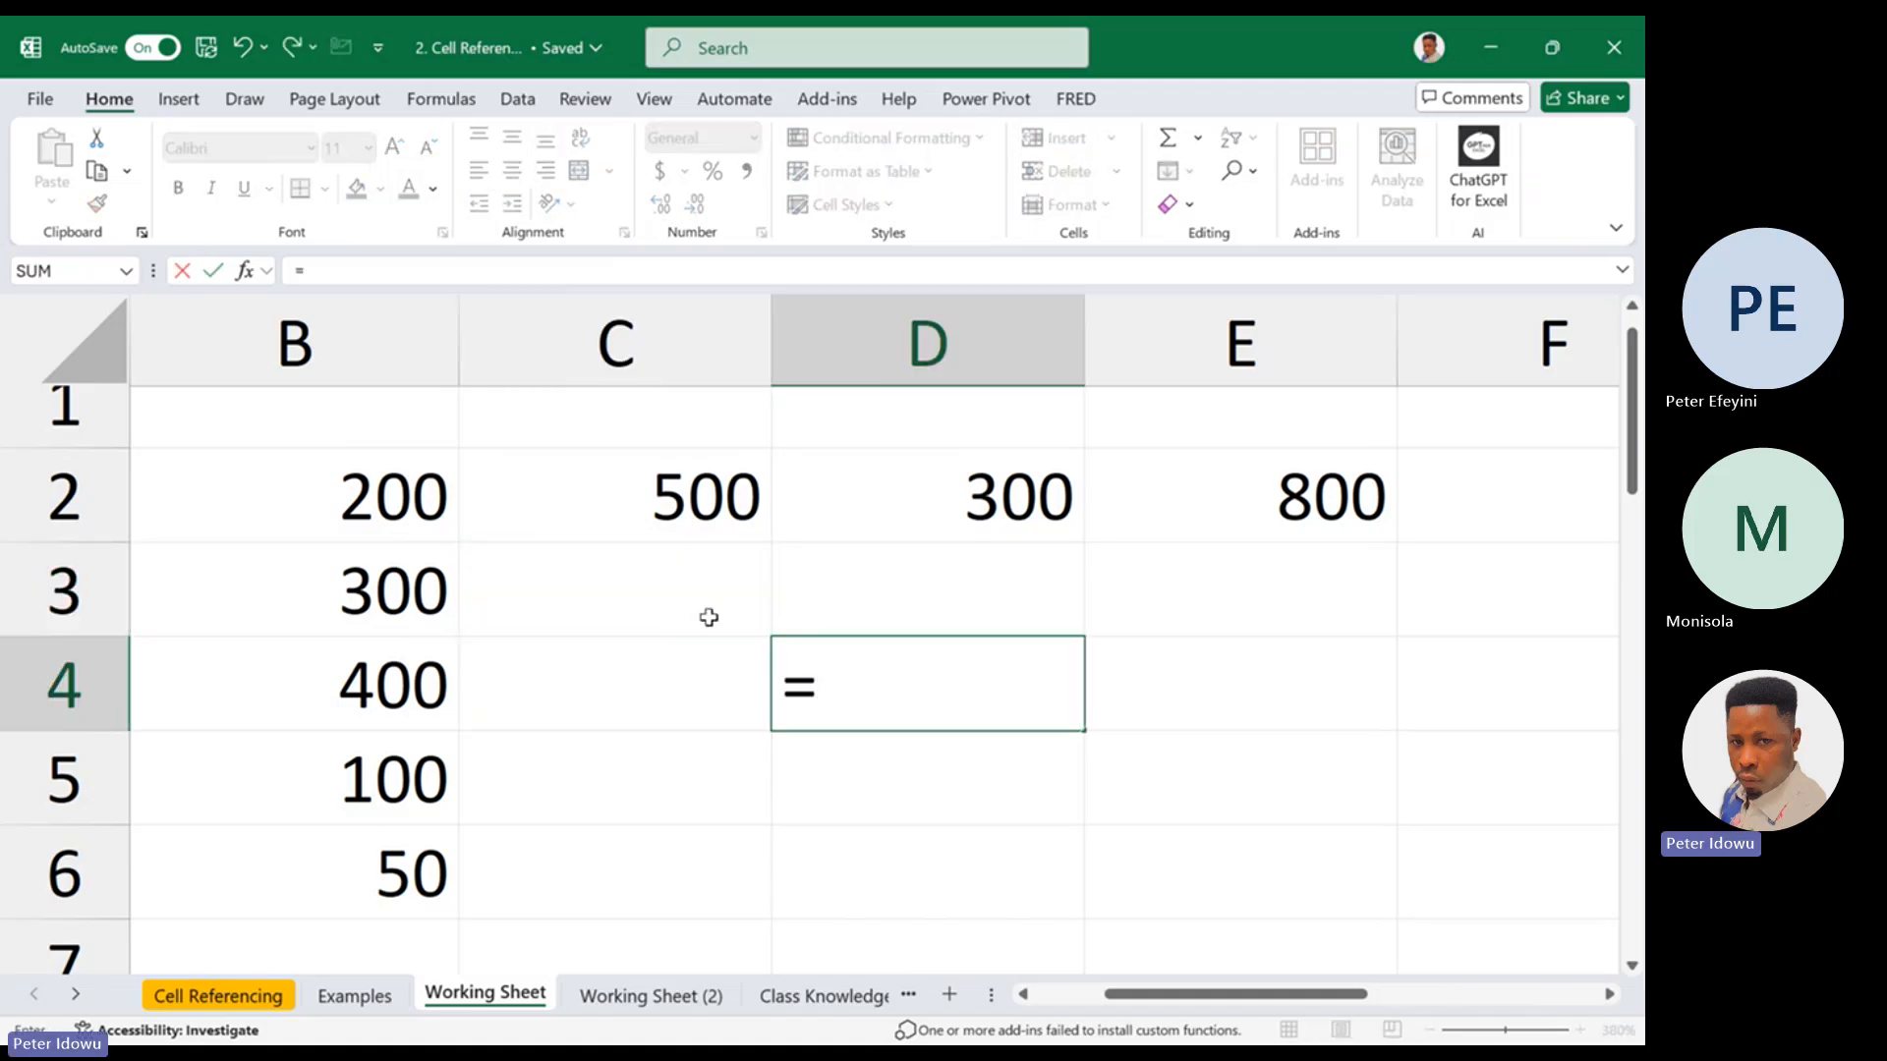
pyautogui.write('b')
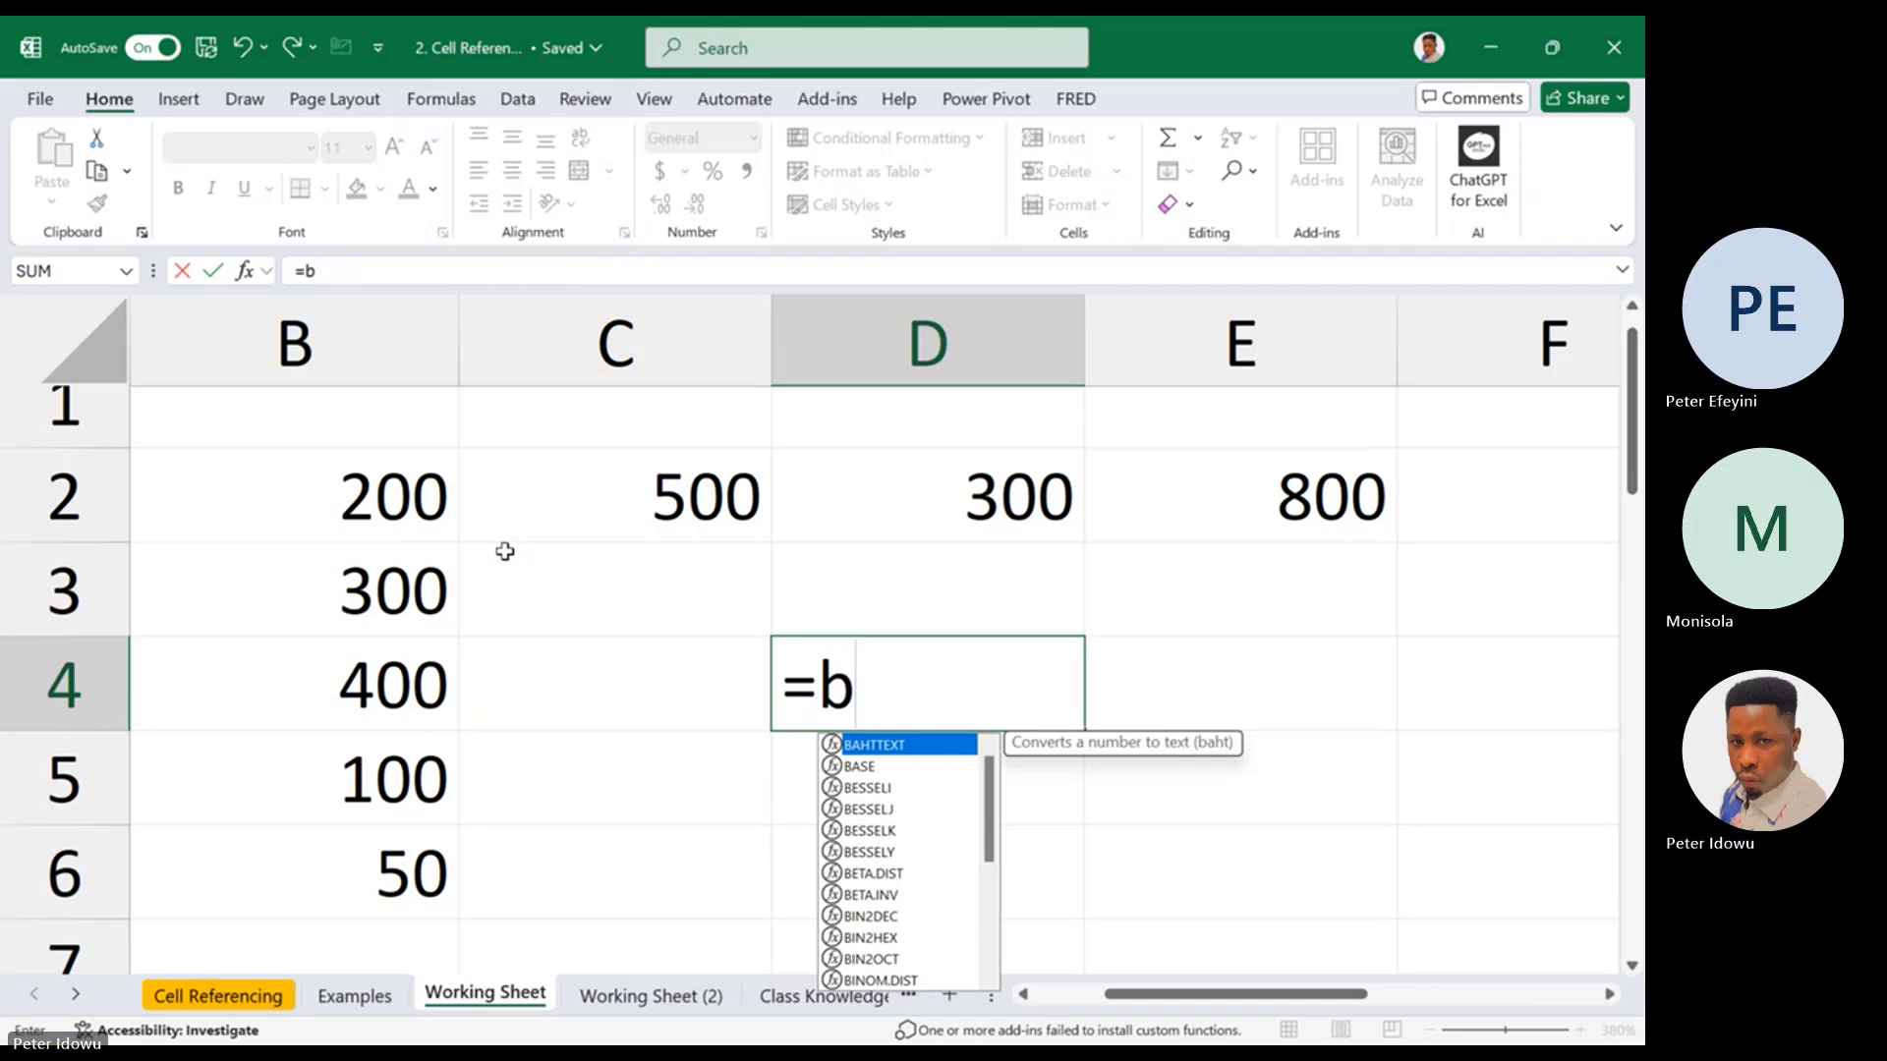
pyautogui.write('2')
pyautogui.press('Return')
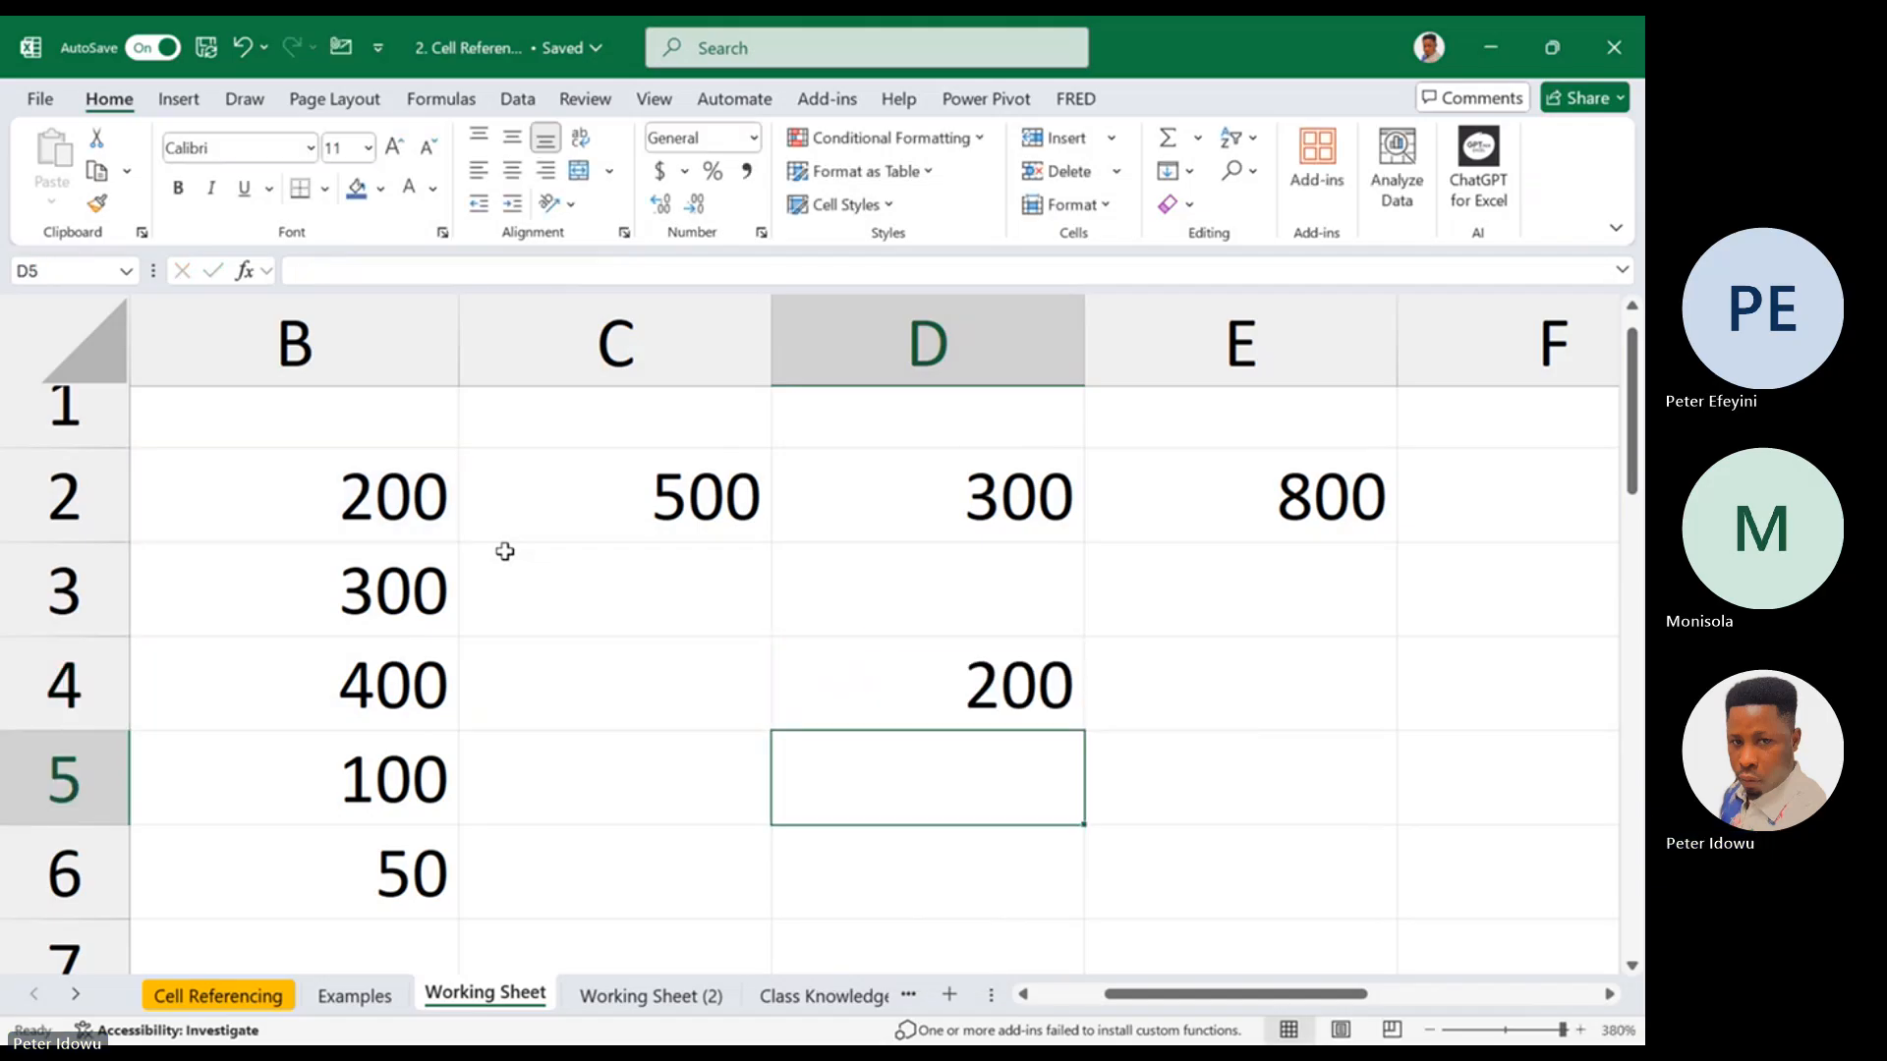
pyautogui.doubleClick(889, 699)
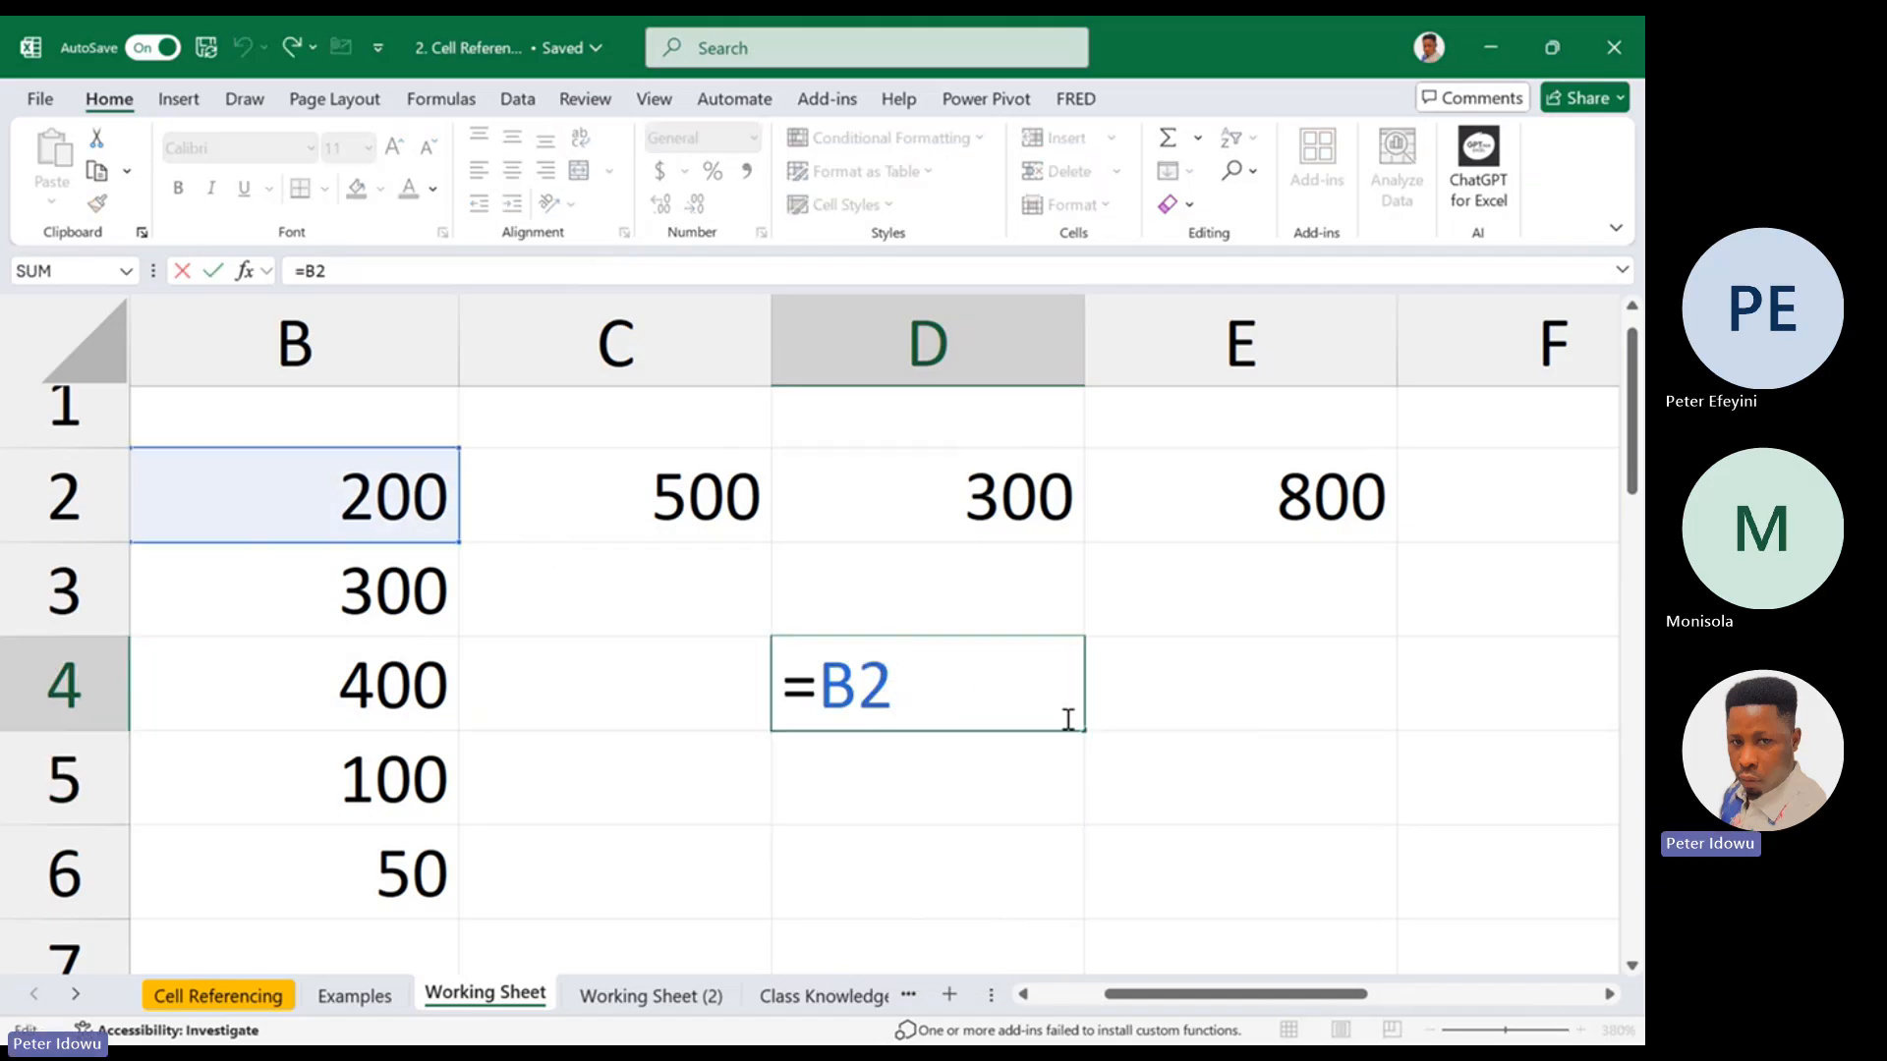
pyautogui.moveTo(1086, 732); pyautogui.dragTo(1363, 708)
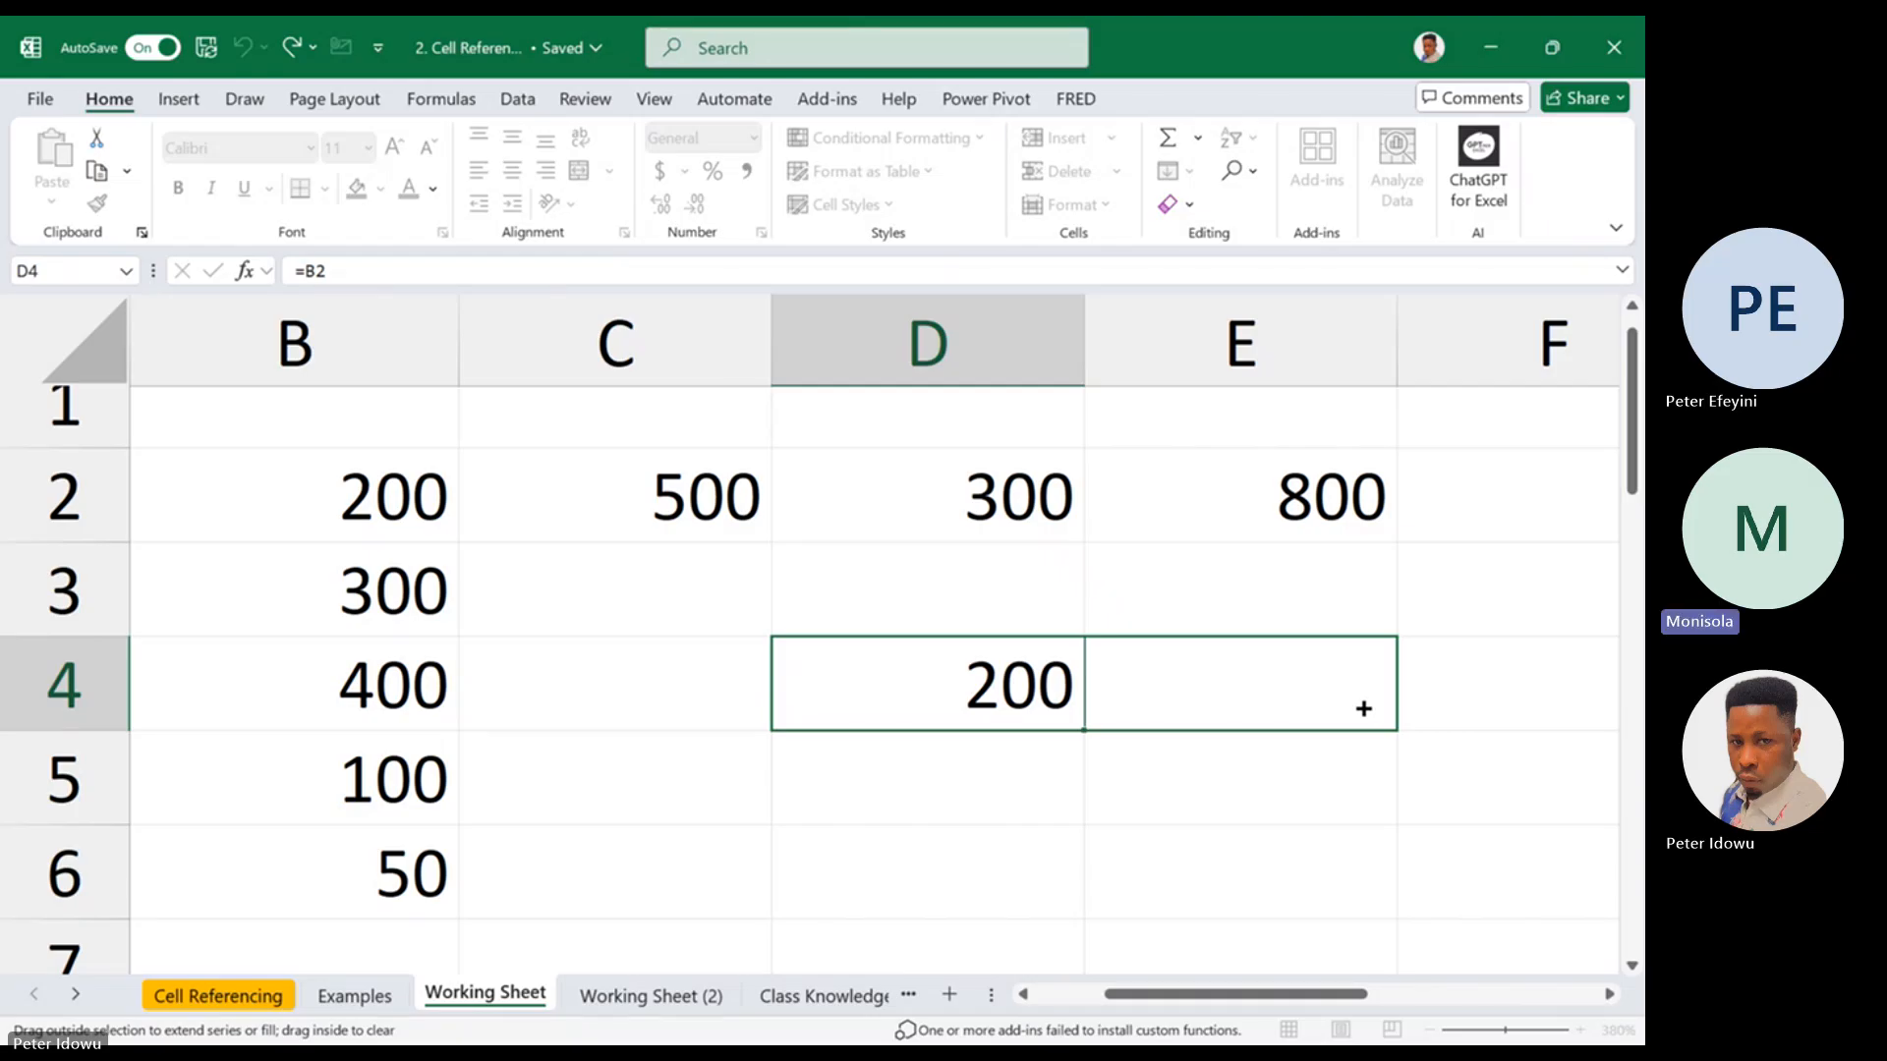
pyautogui.moveTo(1363, 708); pyautogui.dragTo(1049, 695)
pyautogui.doubleClick(1048, 697)
pyautogui.press('Escape')
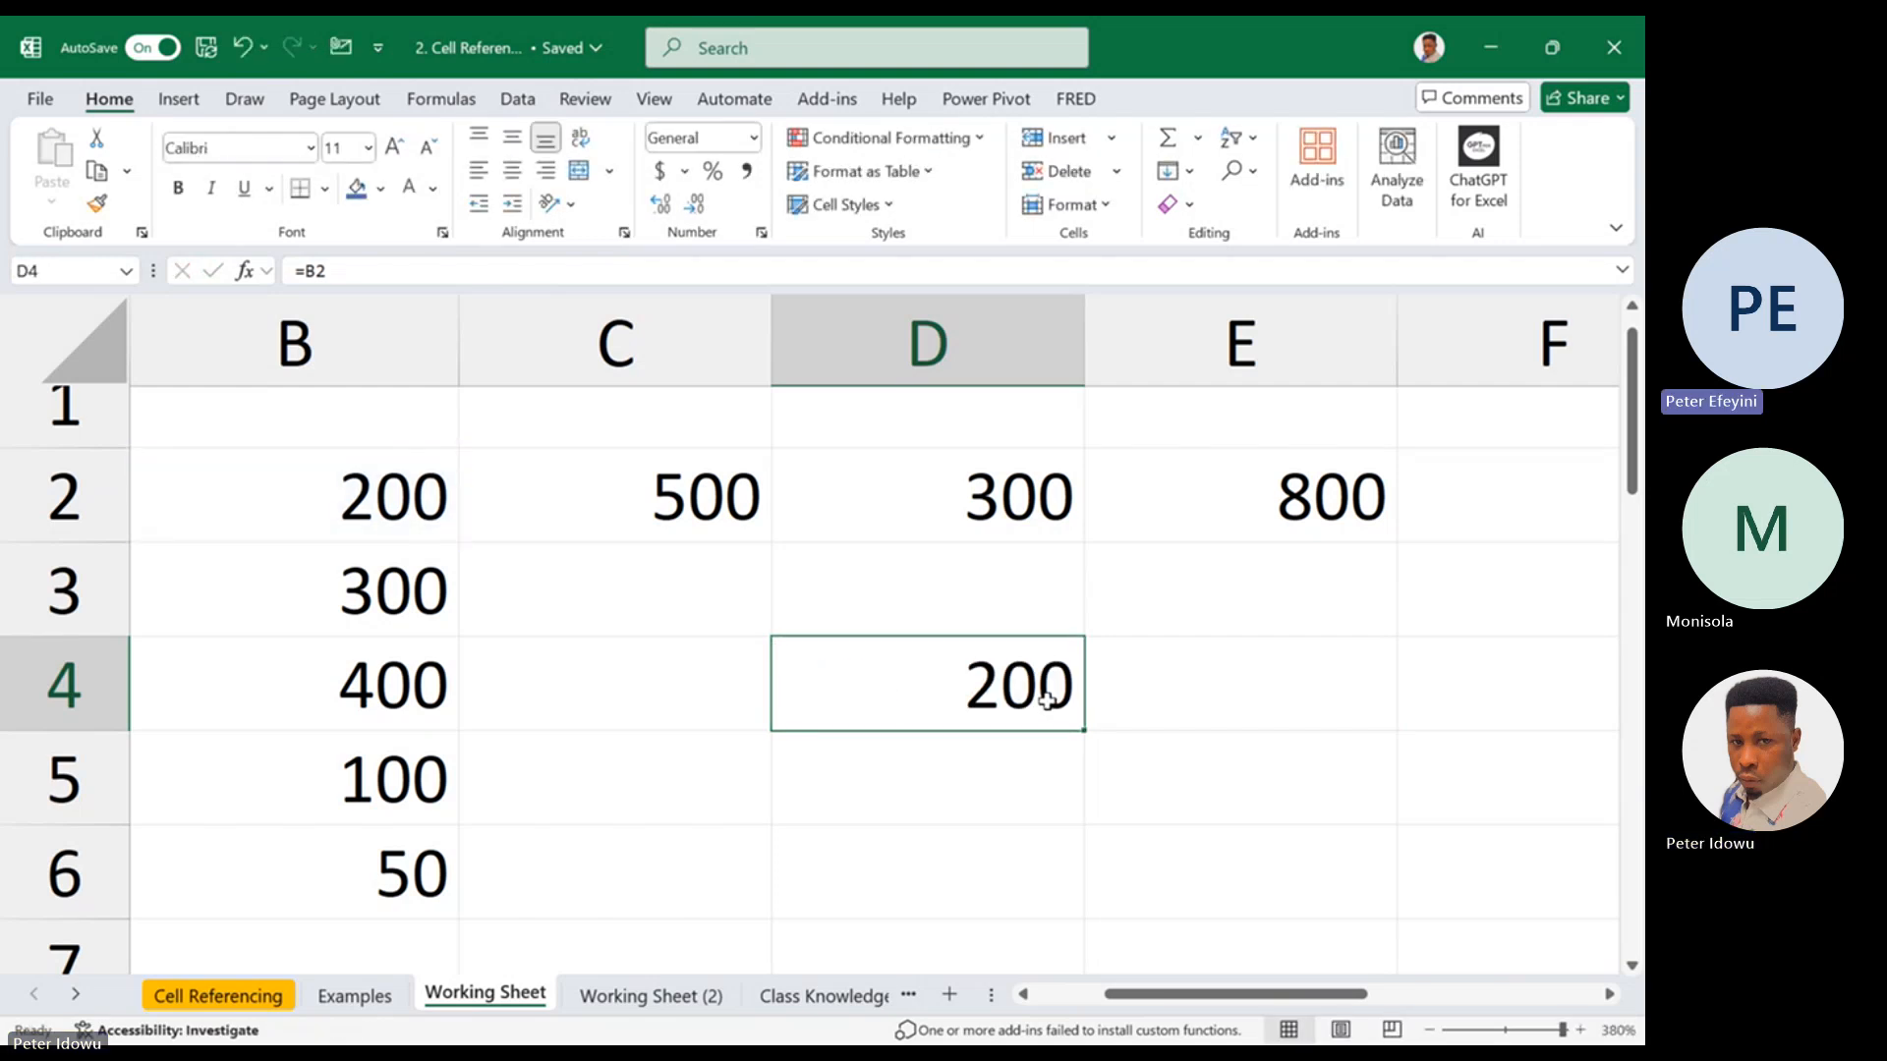
# Fill the relative formula from D4 across to E4 and inspect the reference in E4
pyautogui.moveTo(1083, 730); pyautogui.dragTo(1408, 709)
pyautogui.click(1347, 703)
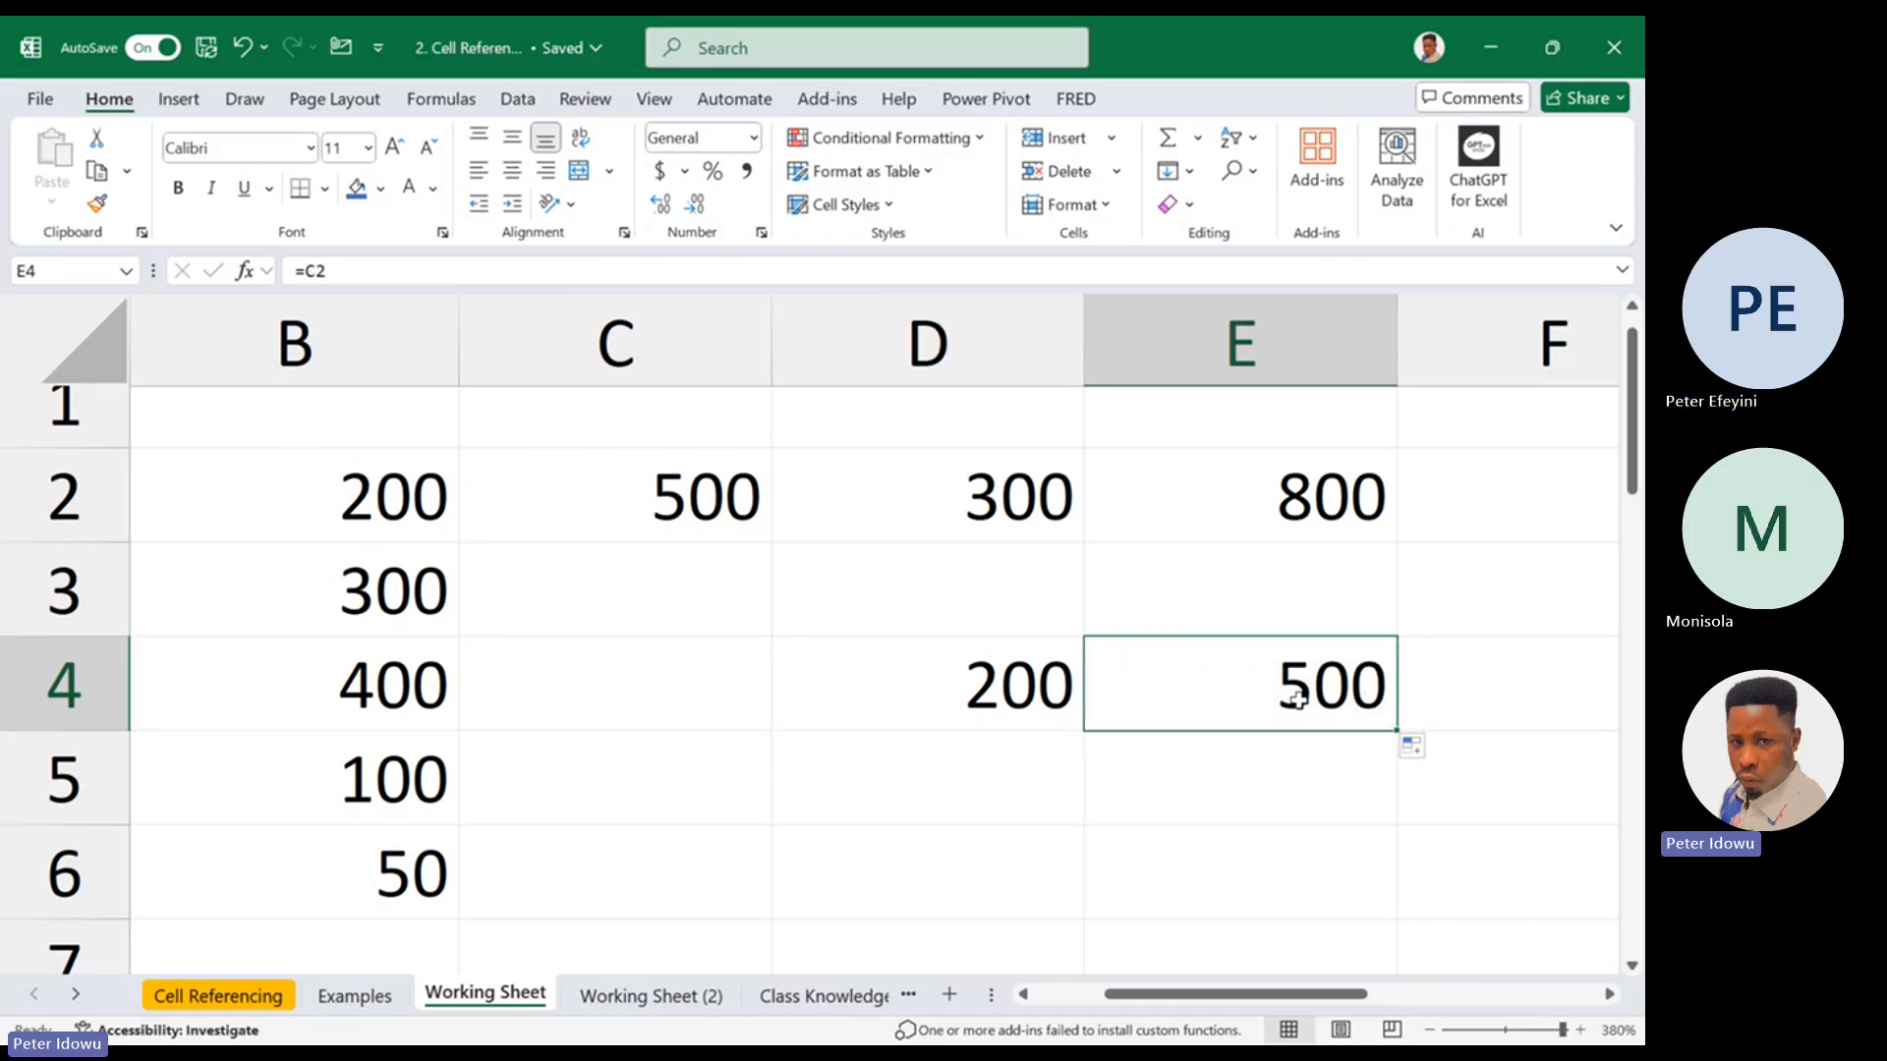
pyautogui.doubleClick(1301, 703)
pyautogui.press('Escape')
# Extend the relative formula from E4 to F4 and inspect the original reference in D4
pyautogui.moveTo(1399, 733); pyautogui.dragTo(1536, 724)
pyautogui.moveTo(1541, 728)
pyautogui.mouseDown()
pyautogui.moveTo(1613, 725)
pyautogui.moveTo(1567, 724)
pyautogui.mouseUp()
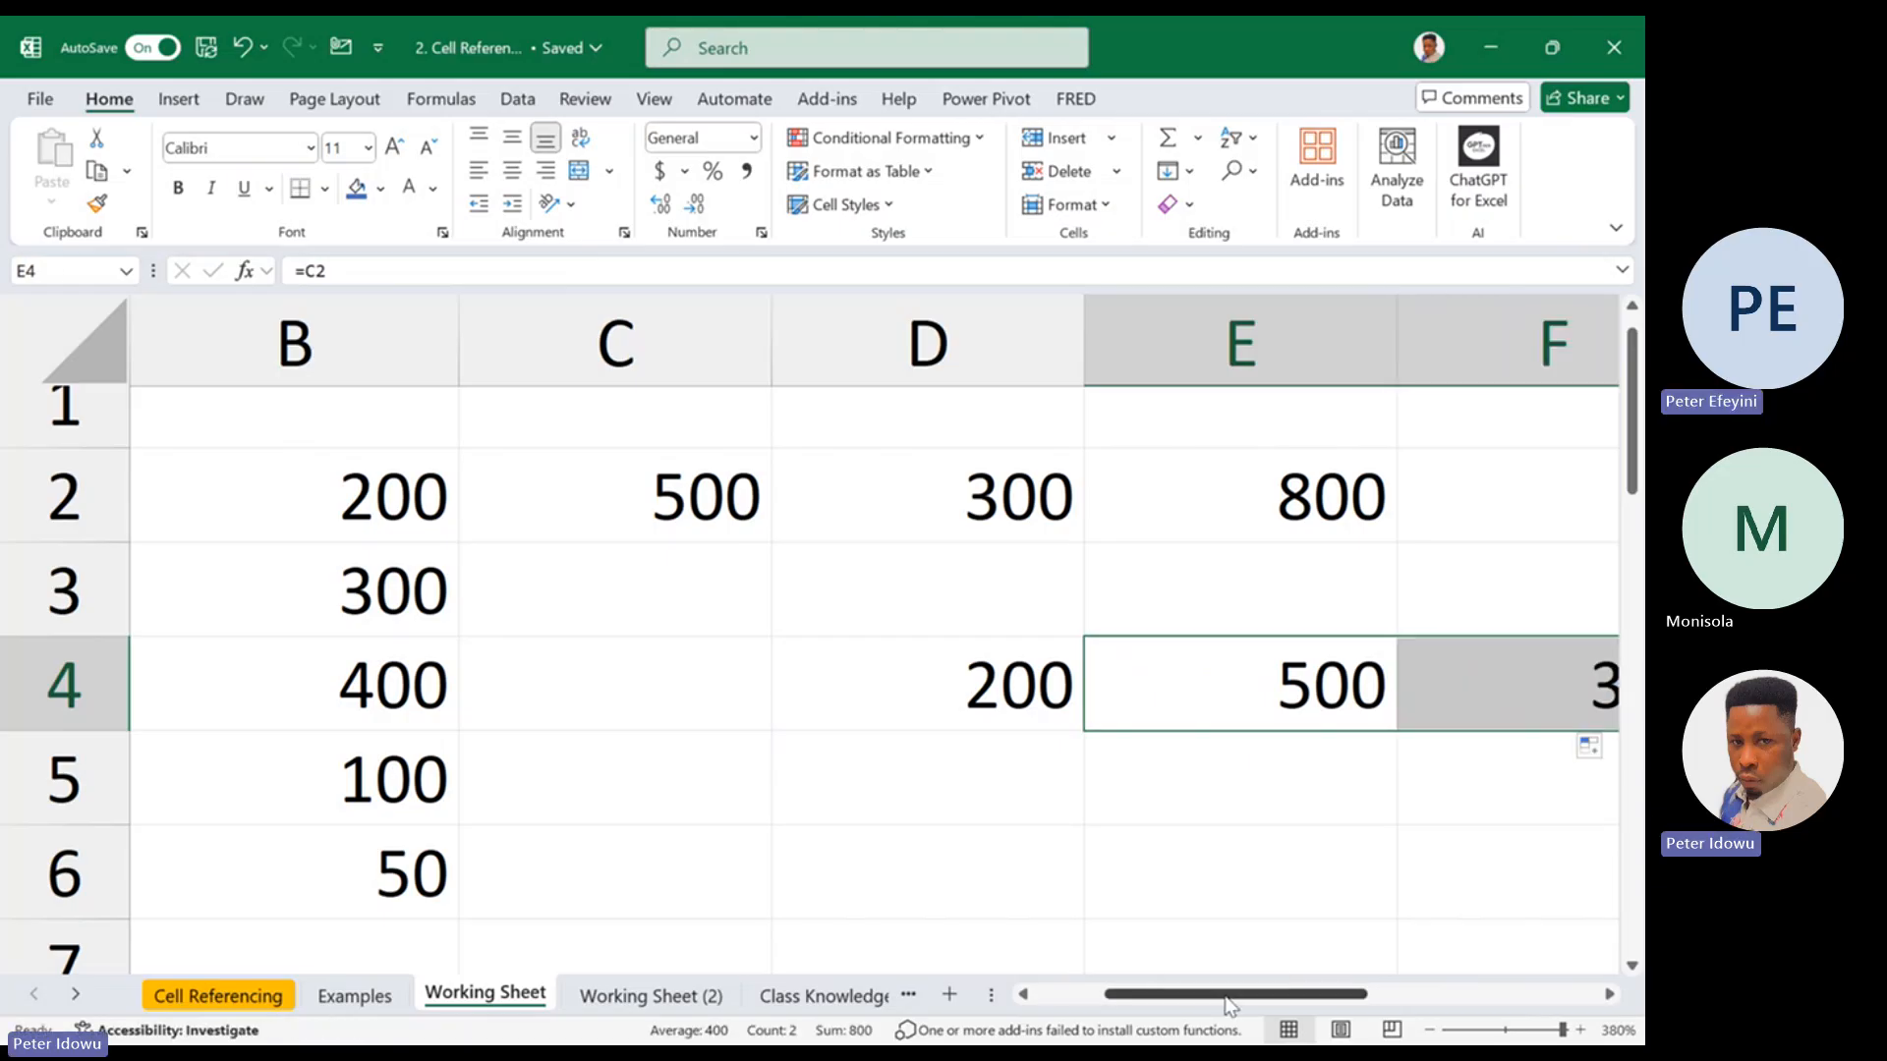
pyautogui.moveTo(1229, 994); pyautogui.dragTo(1248, 995)
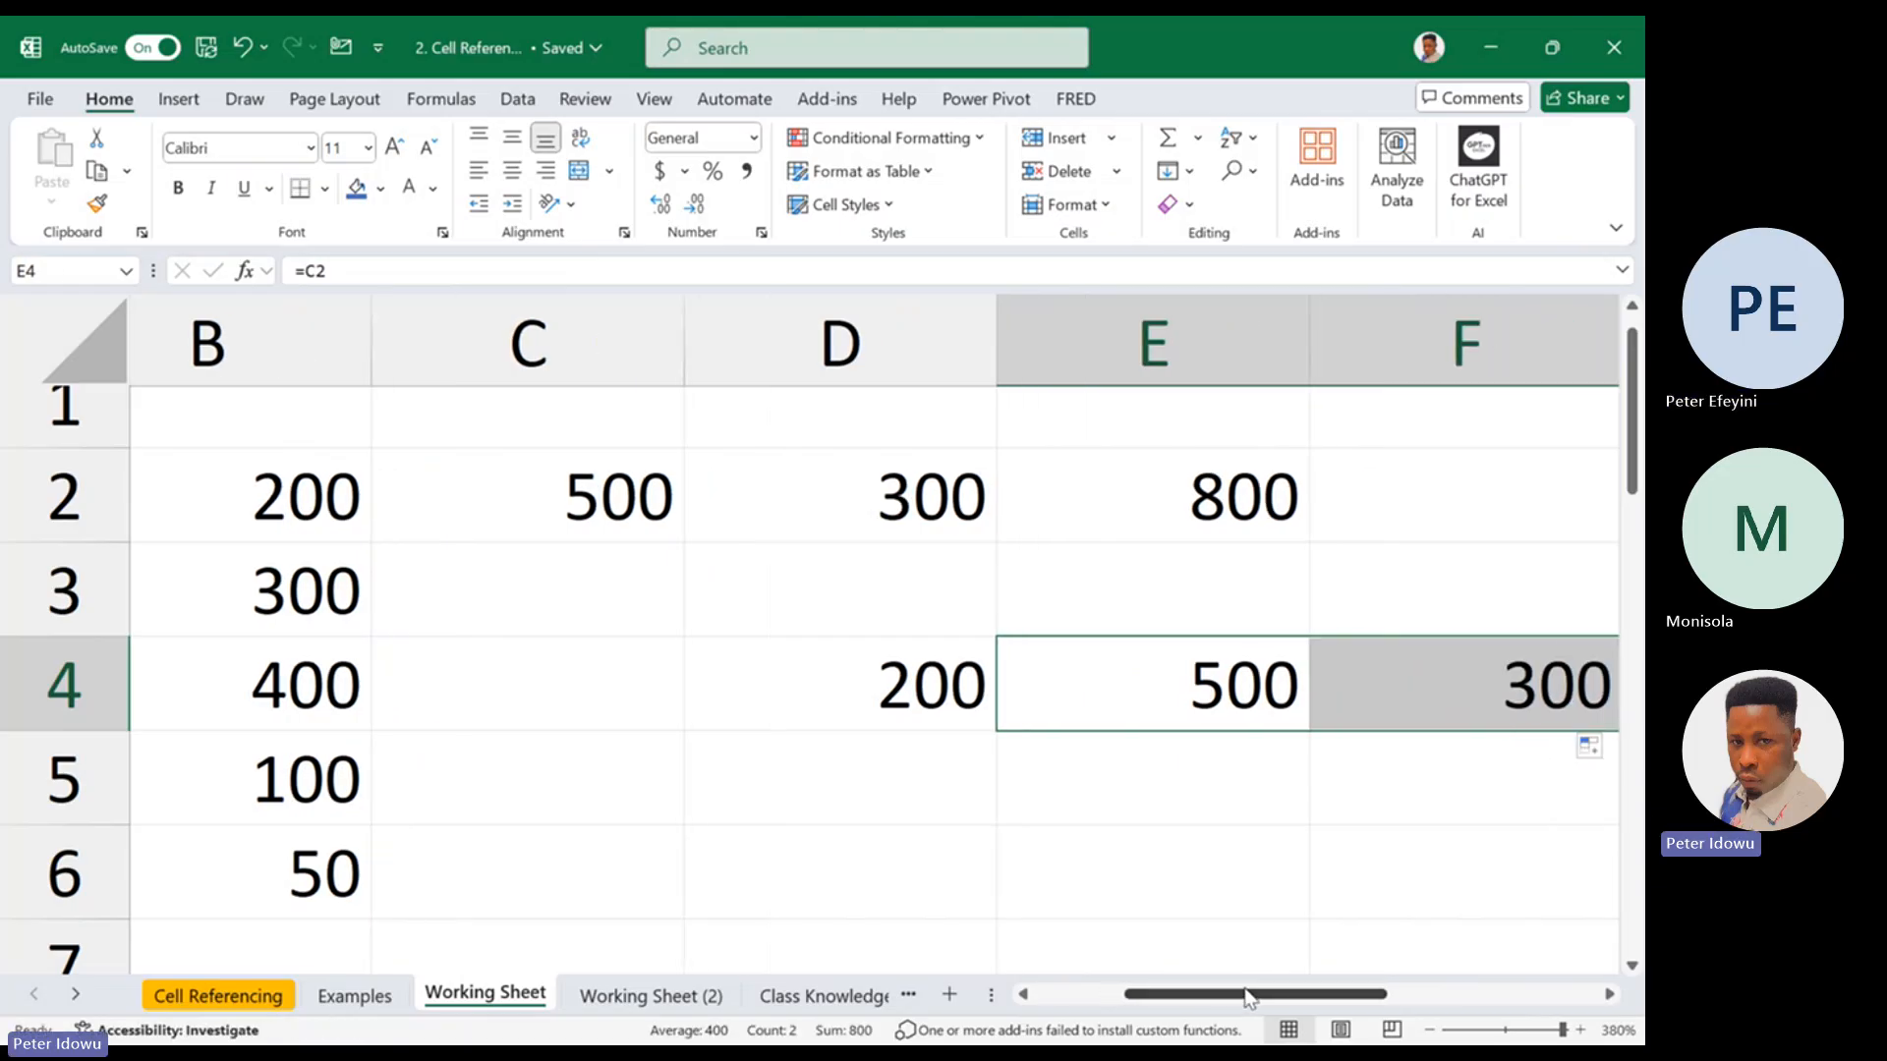
pyautogui.doubleClick(982, 680)
pyautogui.press('Escape')
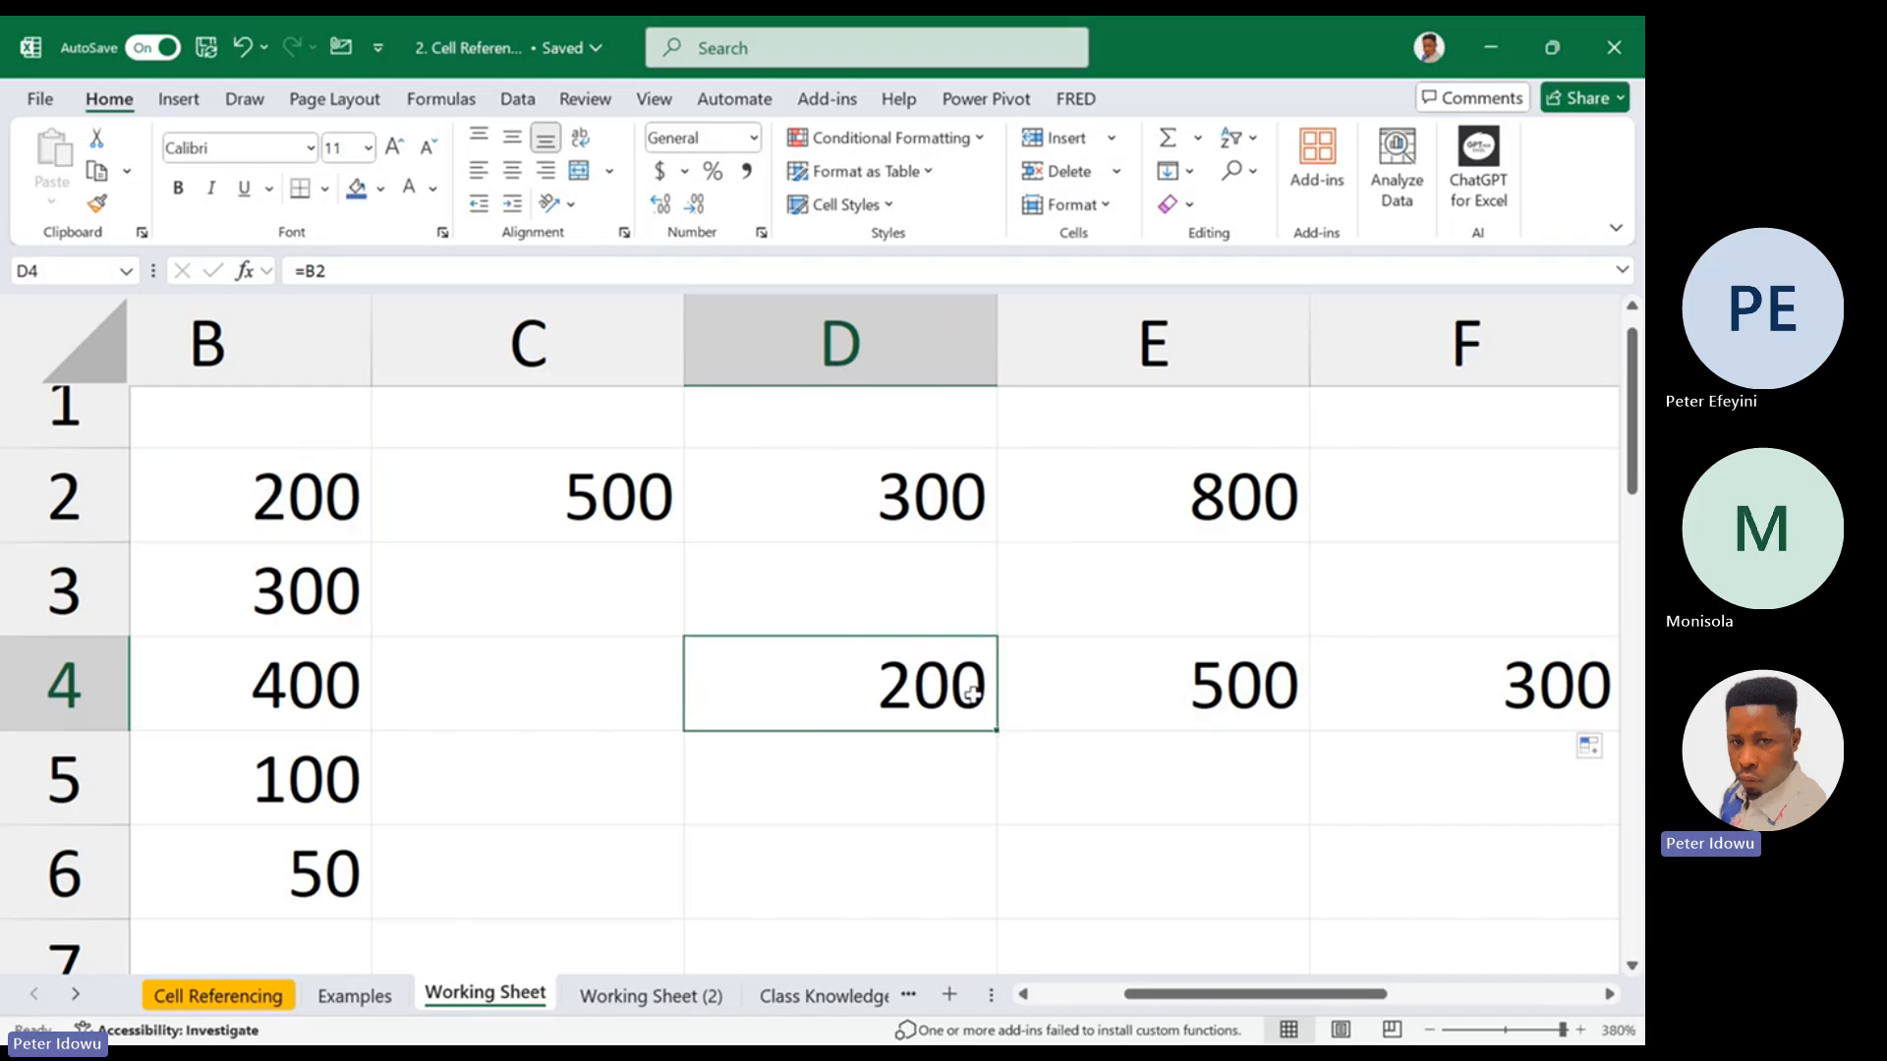
# Fill the relative formula from D4 down to D5 and inspect the reference in D5
pyautogui.moveTo(996, 731); pyautogui.dragTo(988, 788)
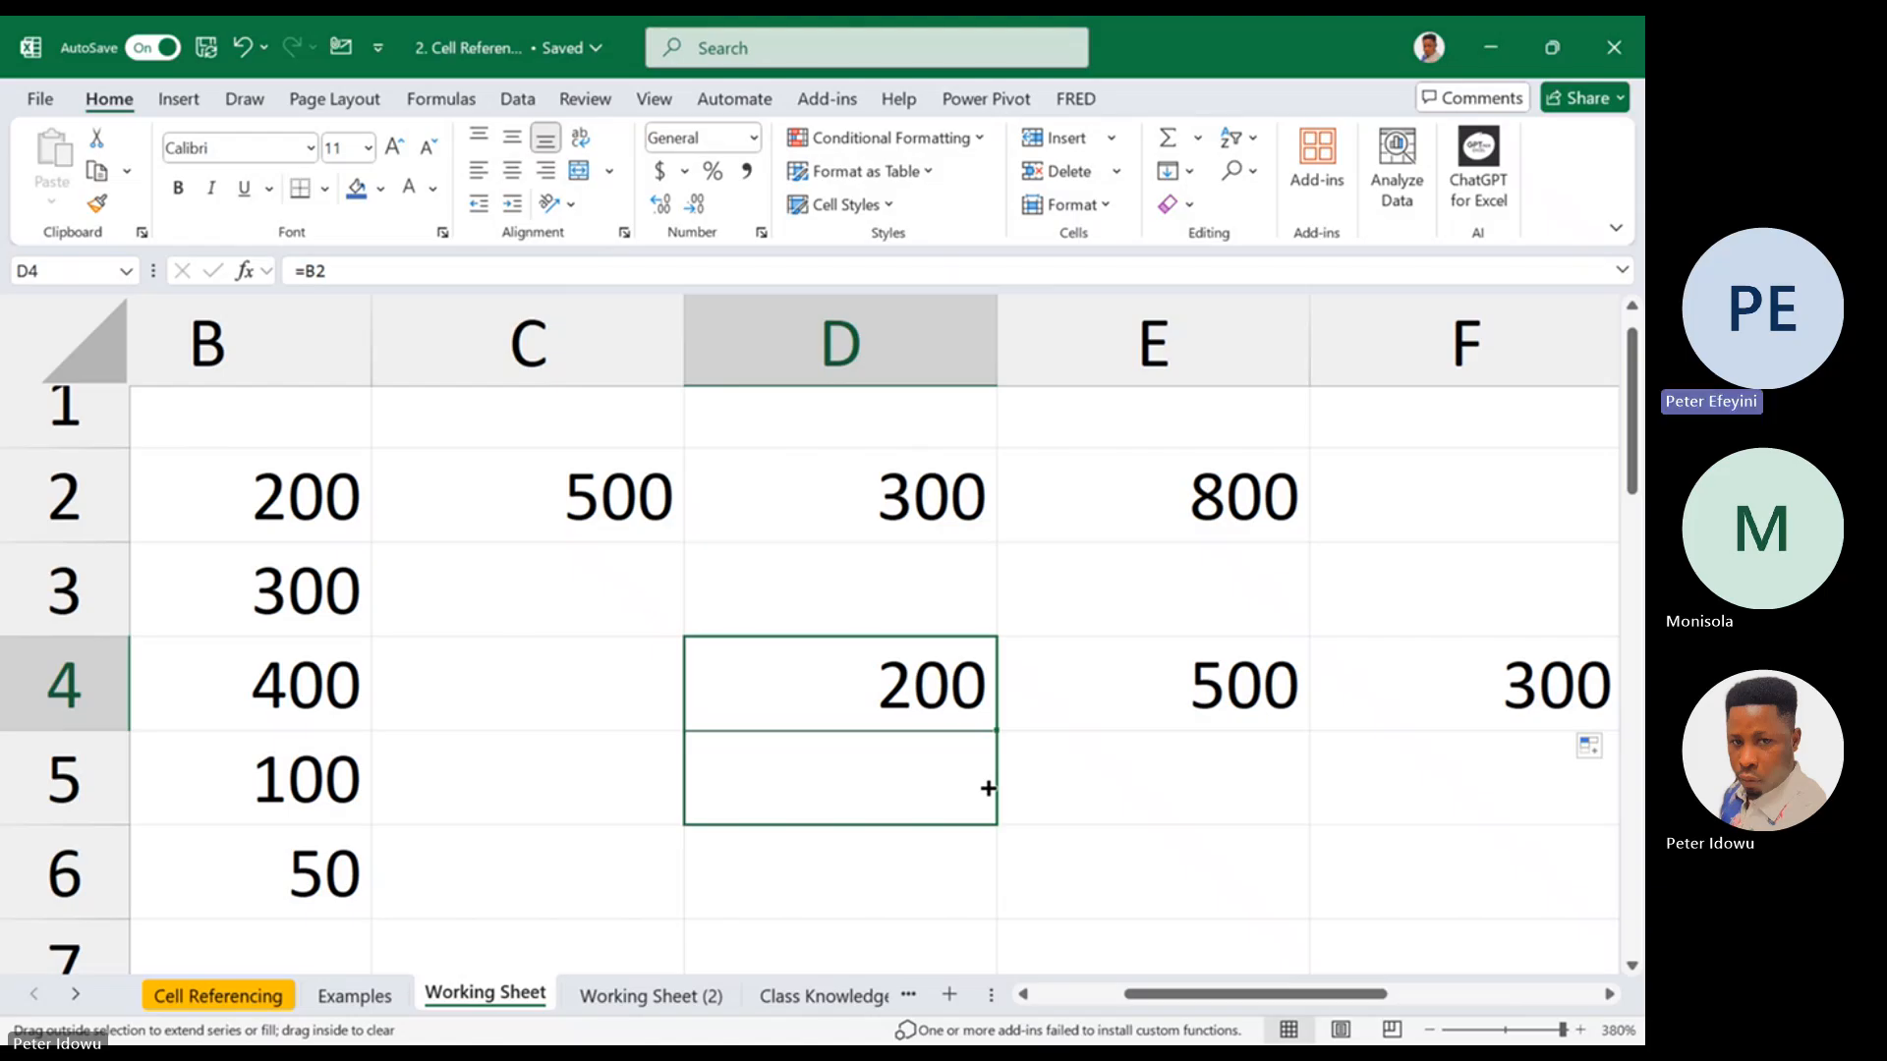
pyautogui.moveTo(987, 788); pyautogui.dragTo(988, 788)
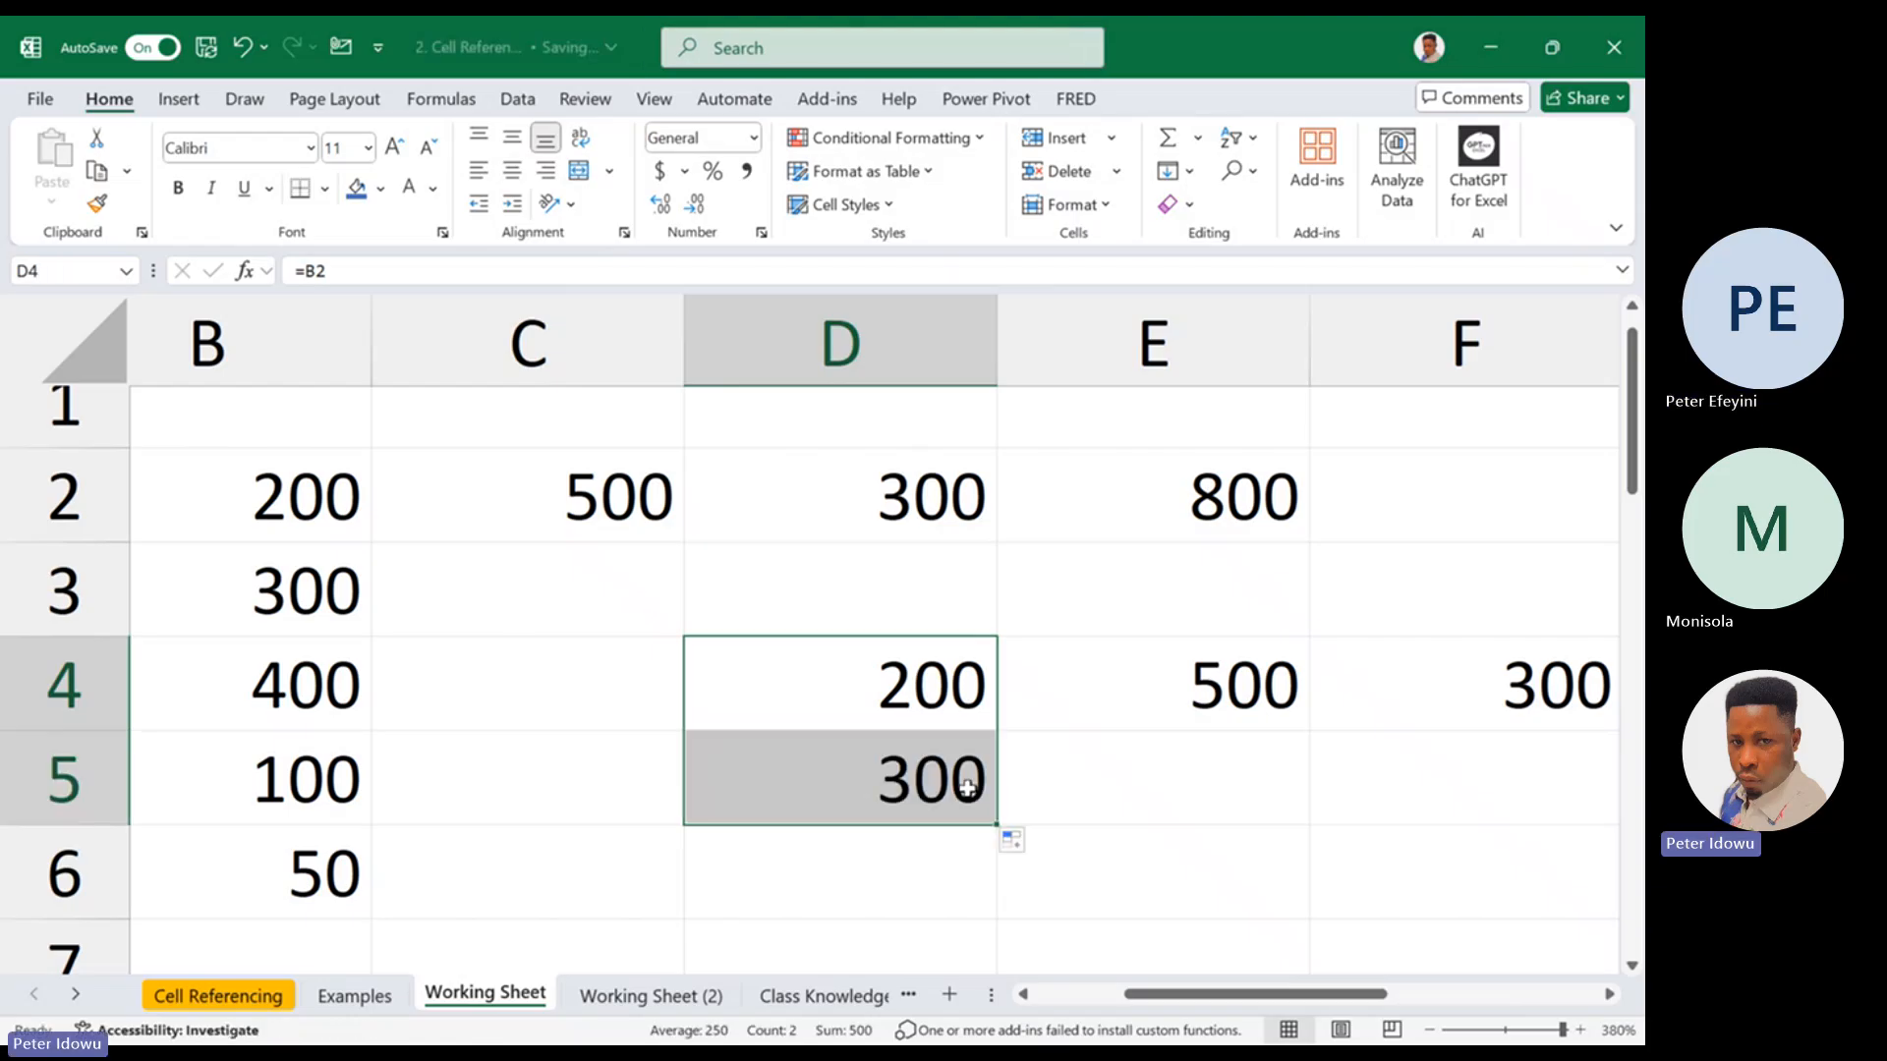
pyautogui.doubleClick(971, 788)
pyautogui.press('Escape')
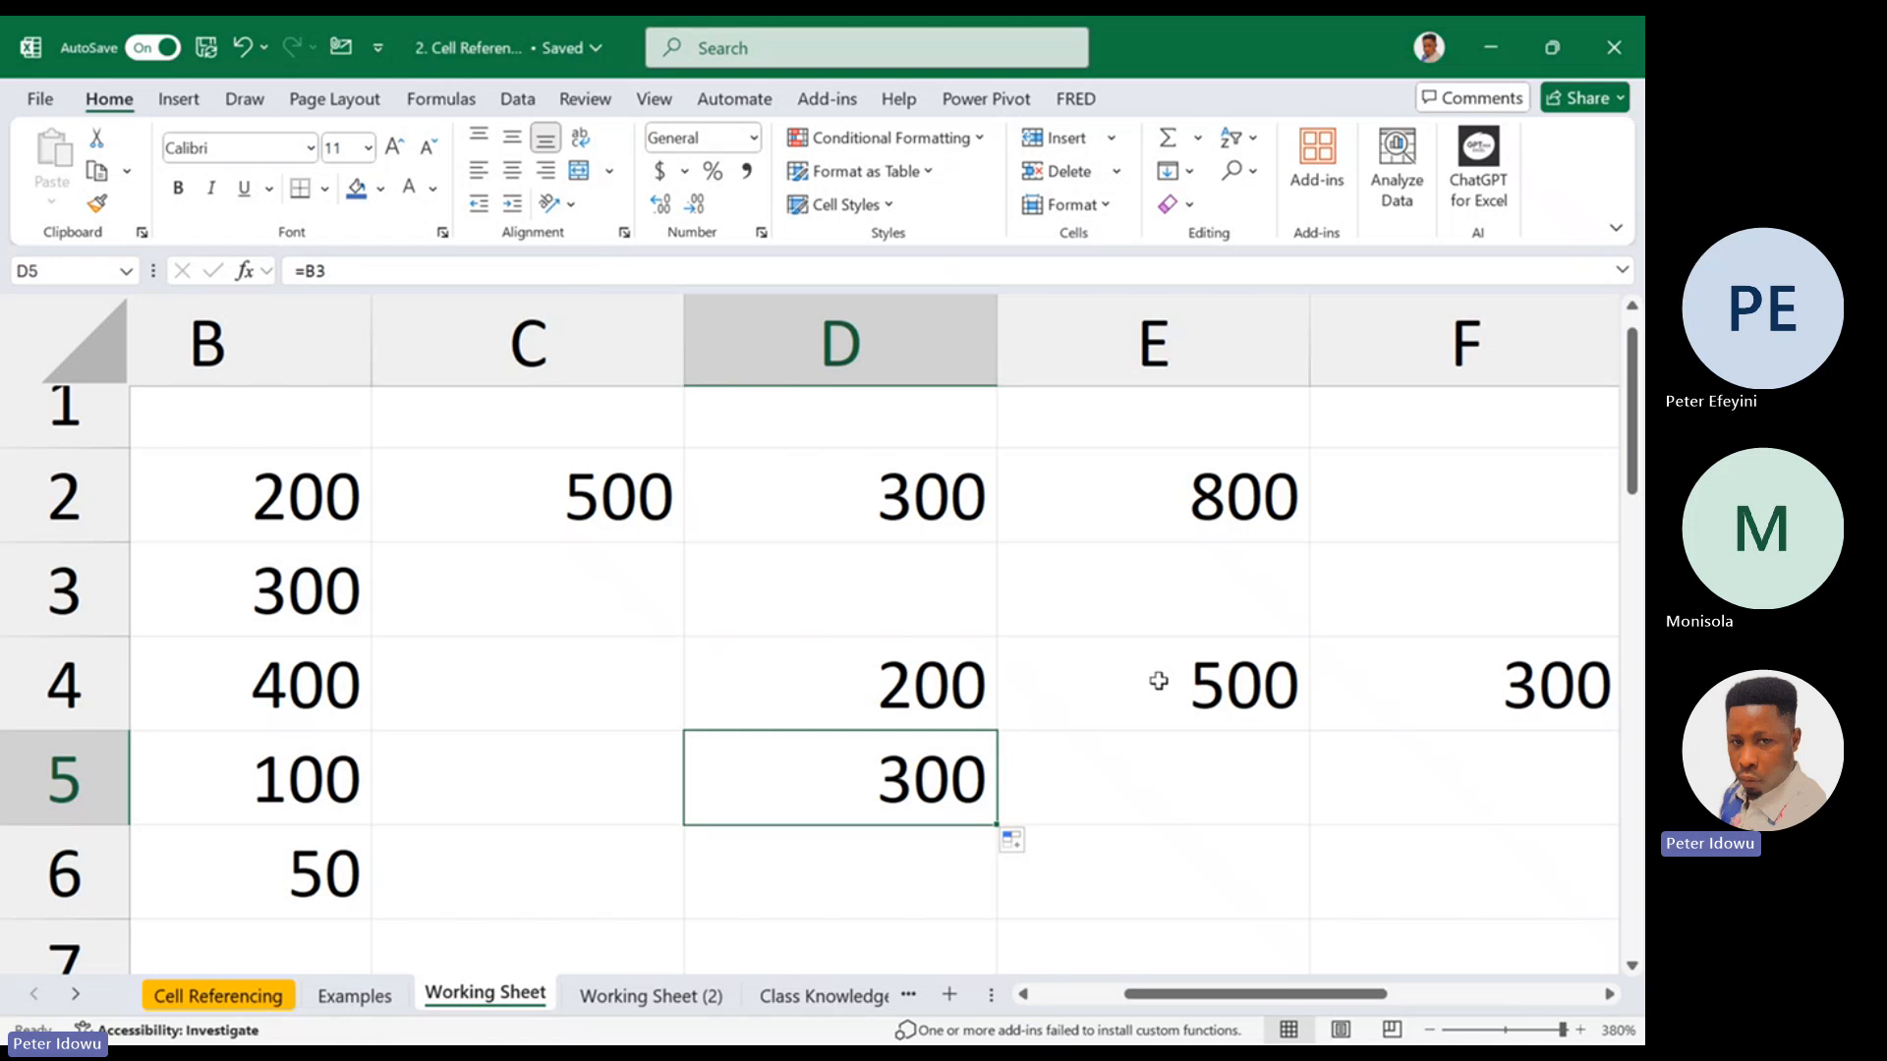
# Clear the contents of E4:F5 and D5, keeping only the formula in D4
pyautogui.moveTo(1154, 674); pyautogui.dragTo(1461, 766)
pyautogui.rightClick(1461, 767)
pyautogui.click(1271, 513)
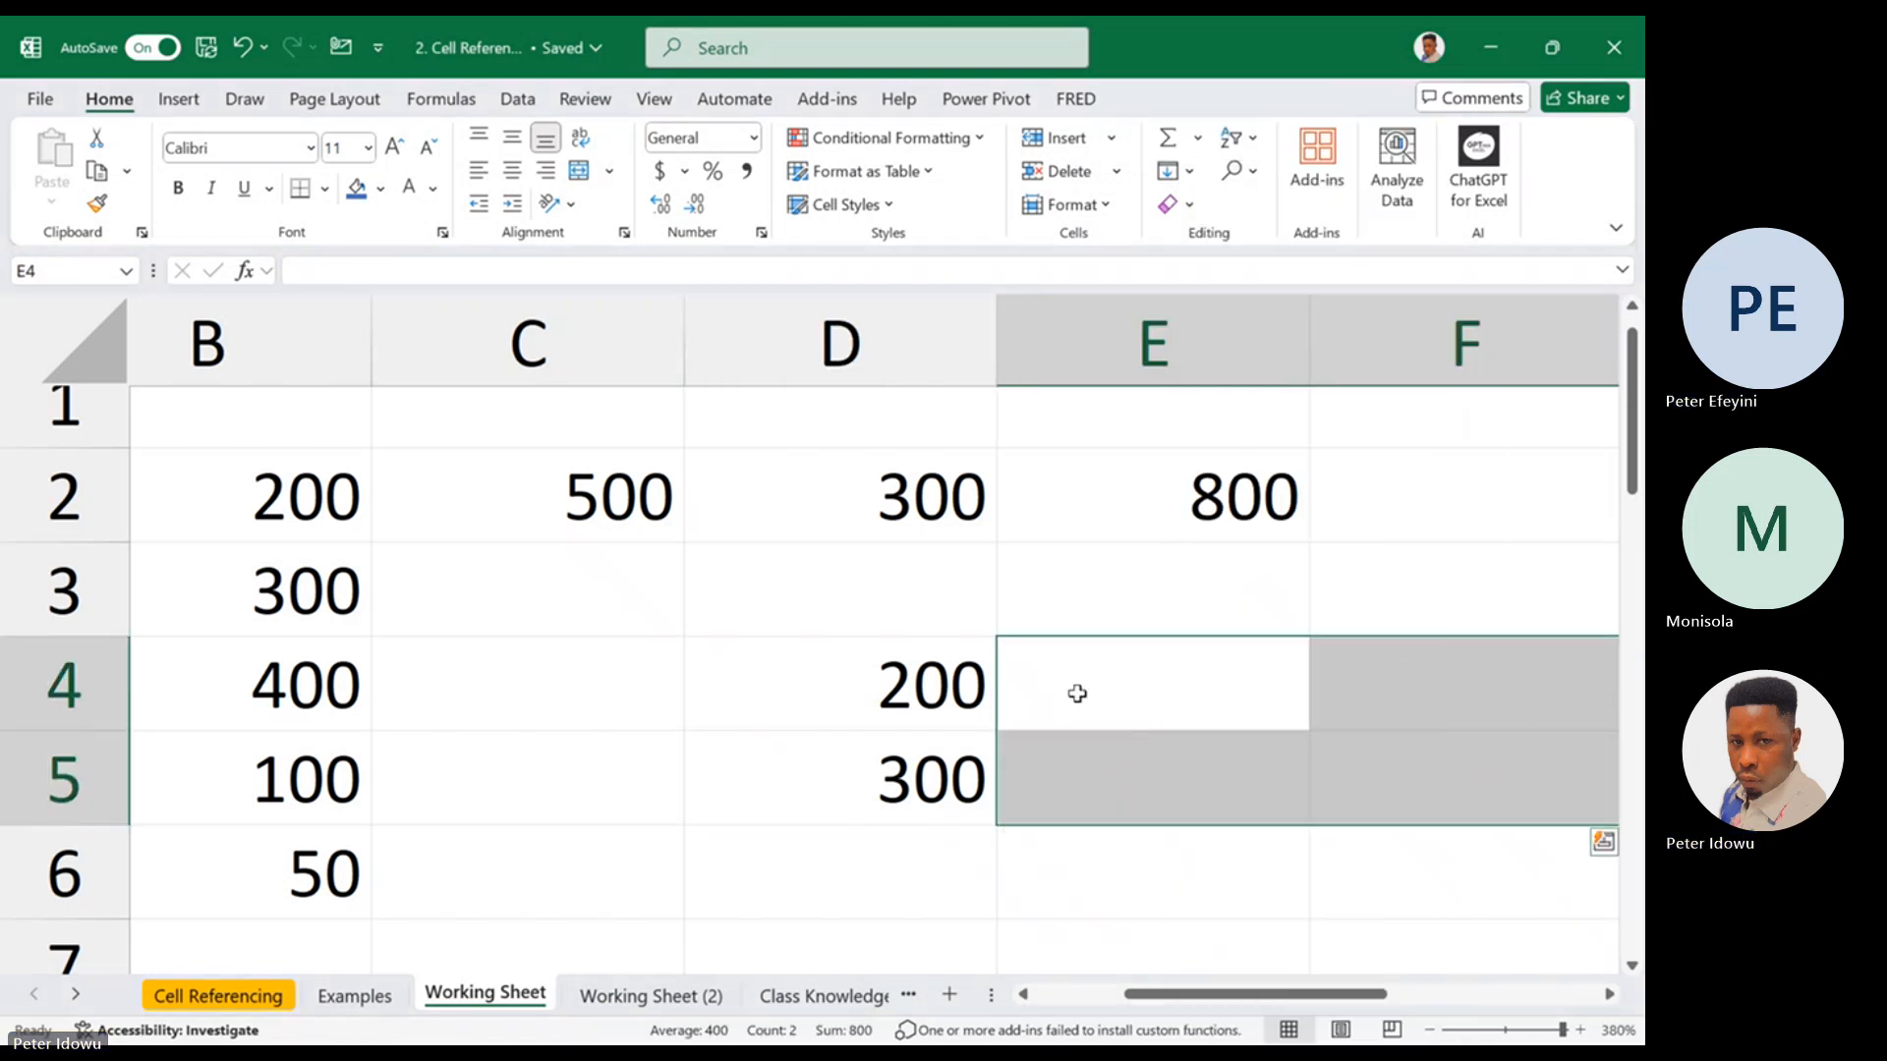
pyautogui.rightClick(953, 798)
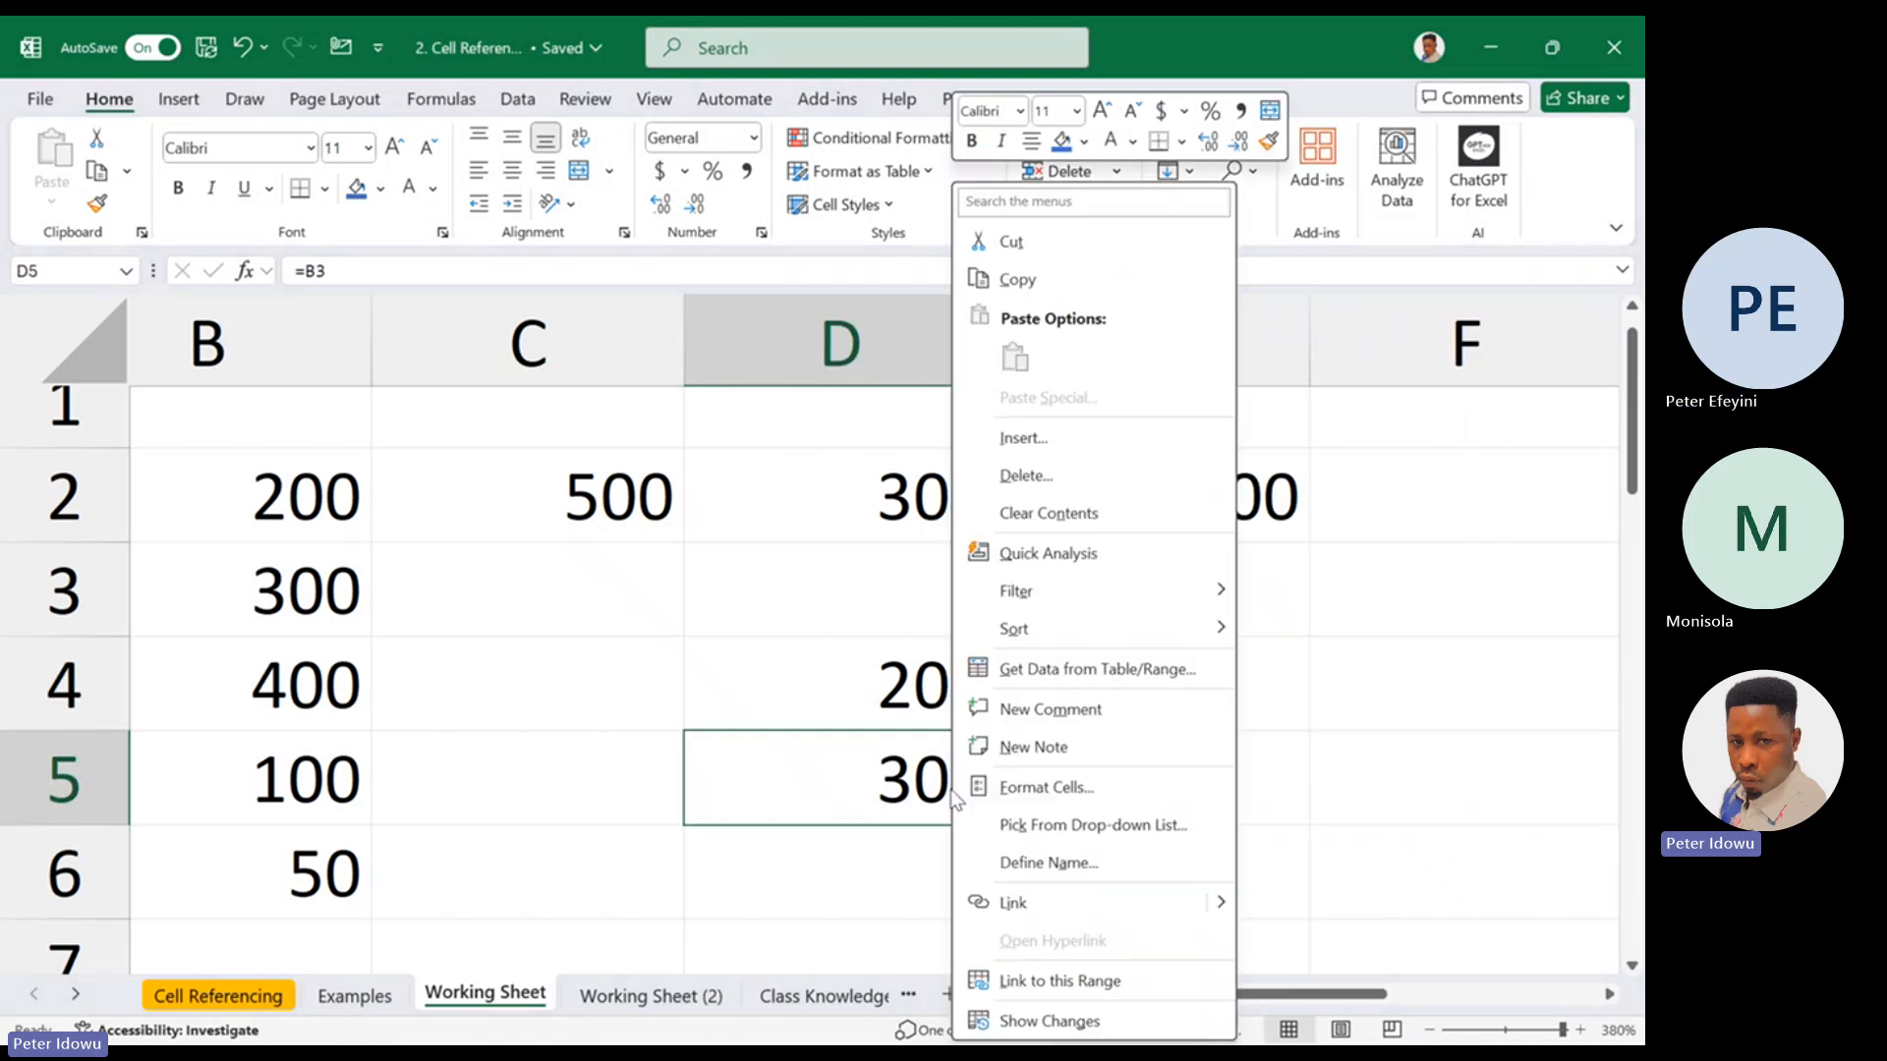
pyautogui.click(1092, 515)
# Lock the column of the reference in D4 so the formula is =$B2
pyautogui.doubleClick(924, 679)
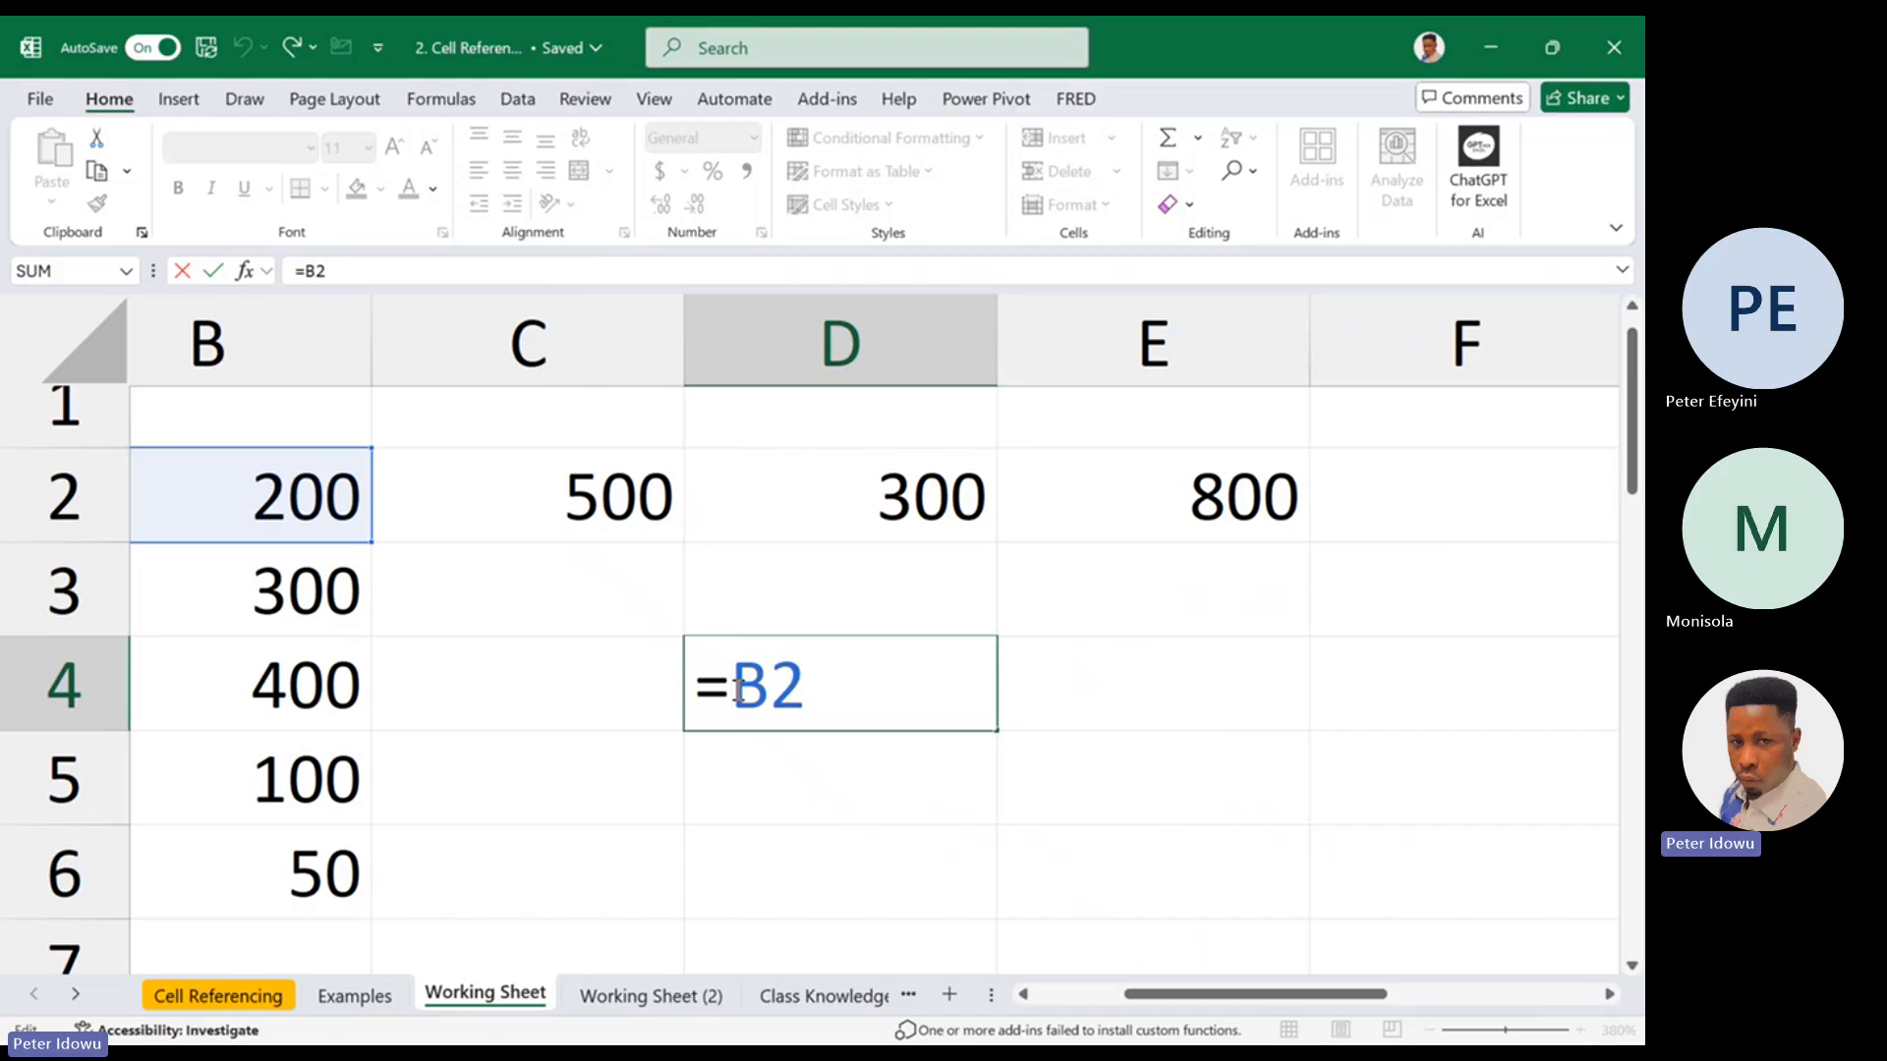
pyautogui.write('$')
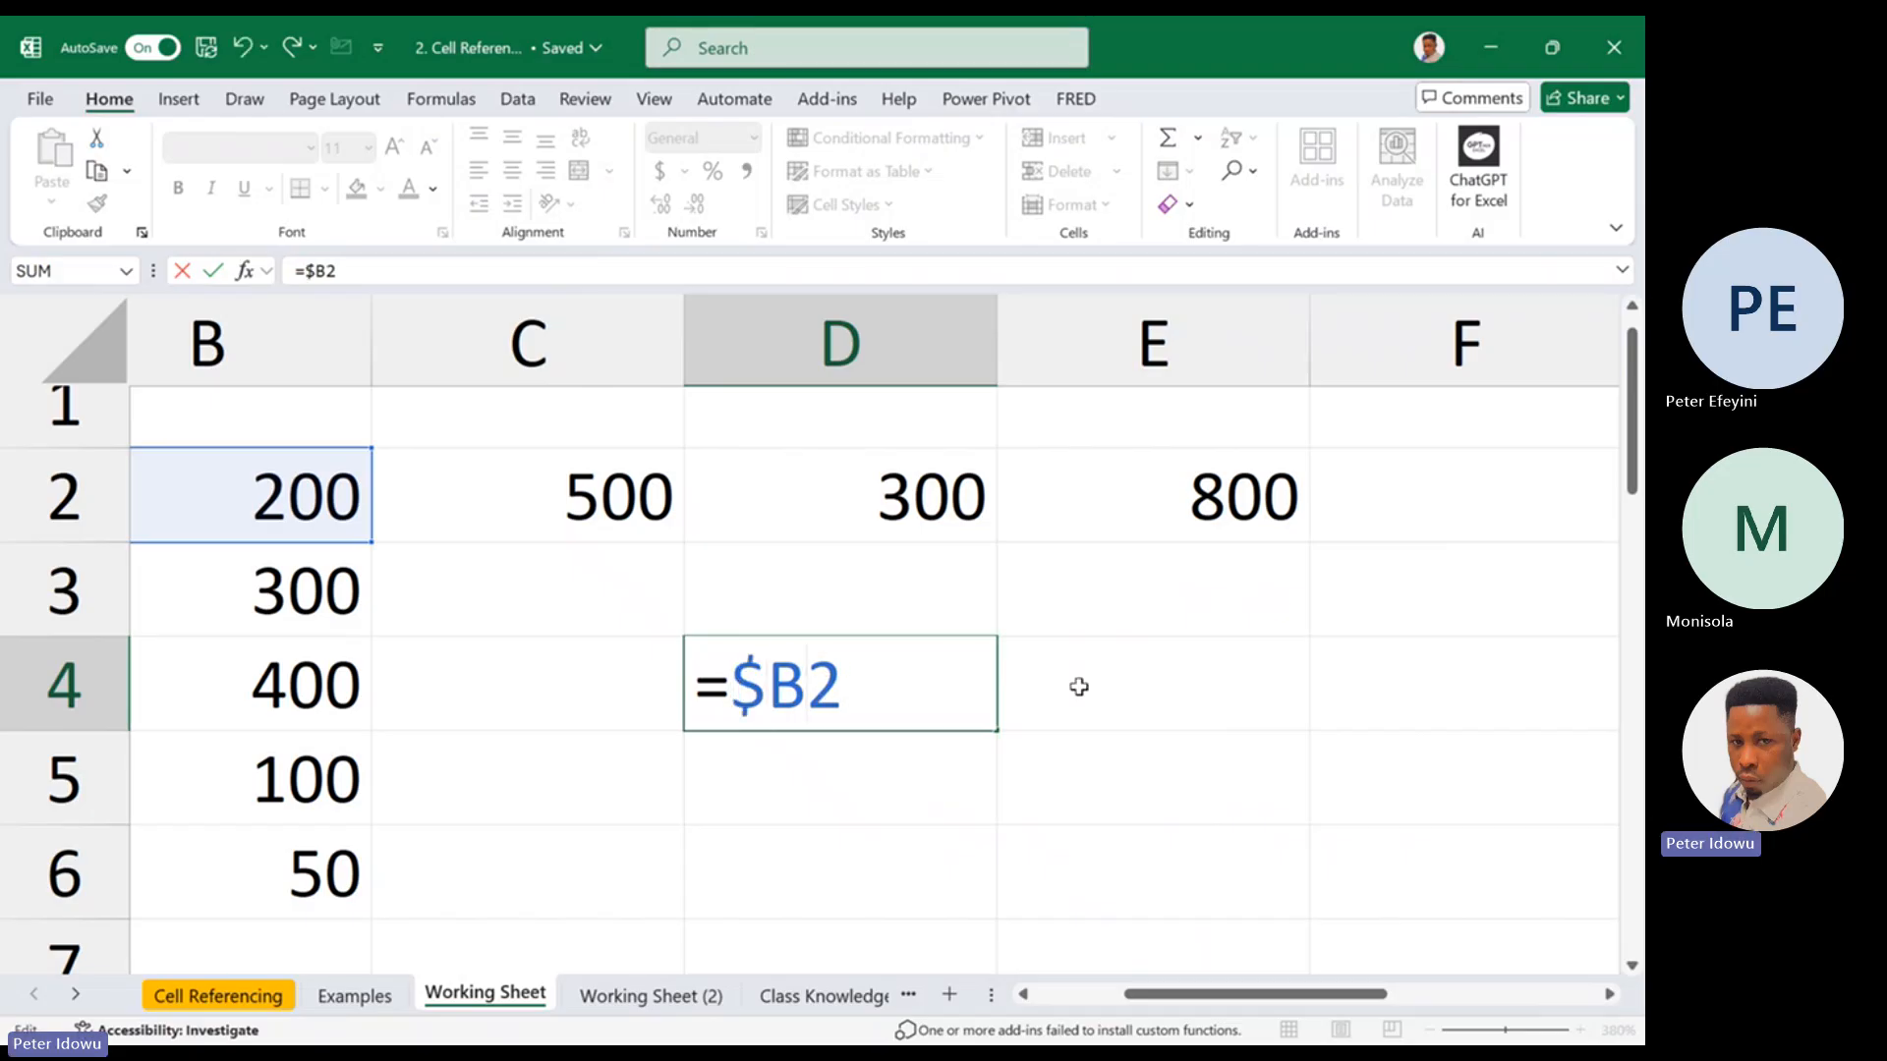
pyautogui.press('Return')
# Examine the locked column part and the unlocked row part of the formula in D4
pyautogui.doubleClick(937, 686)
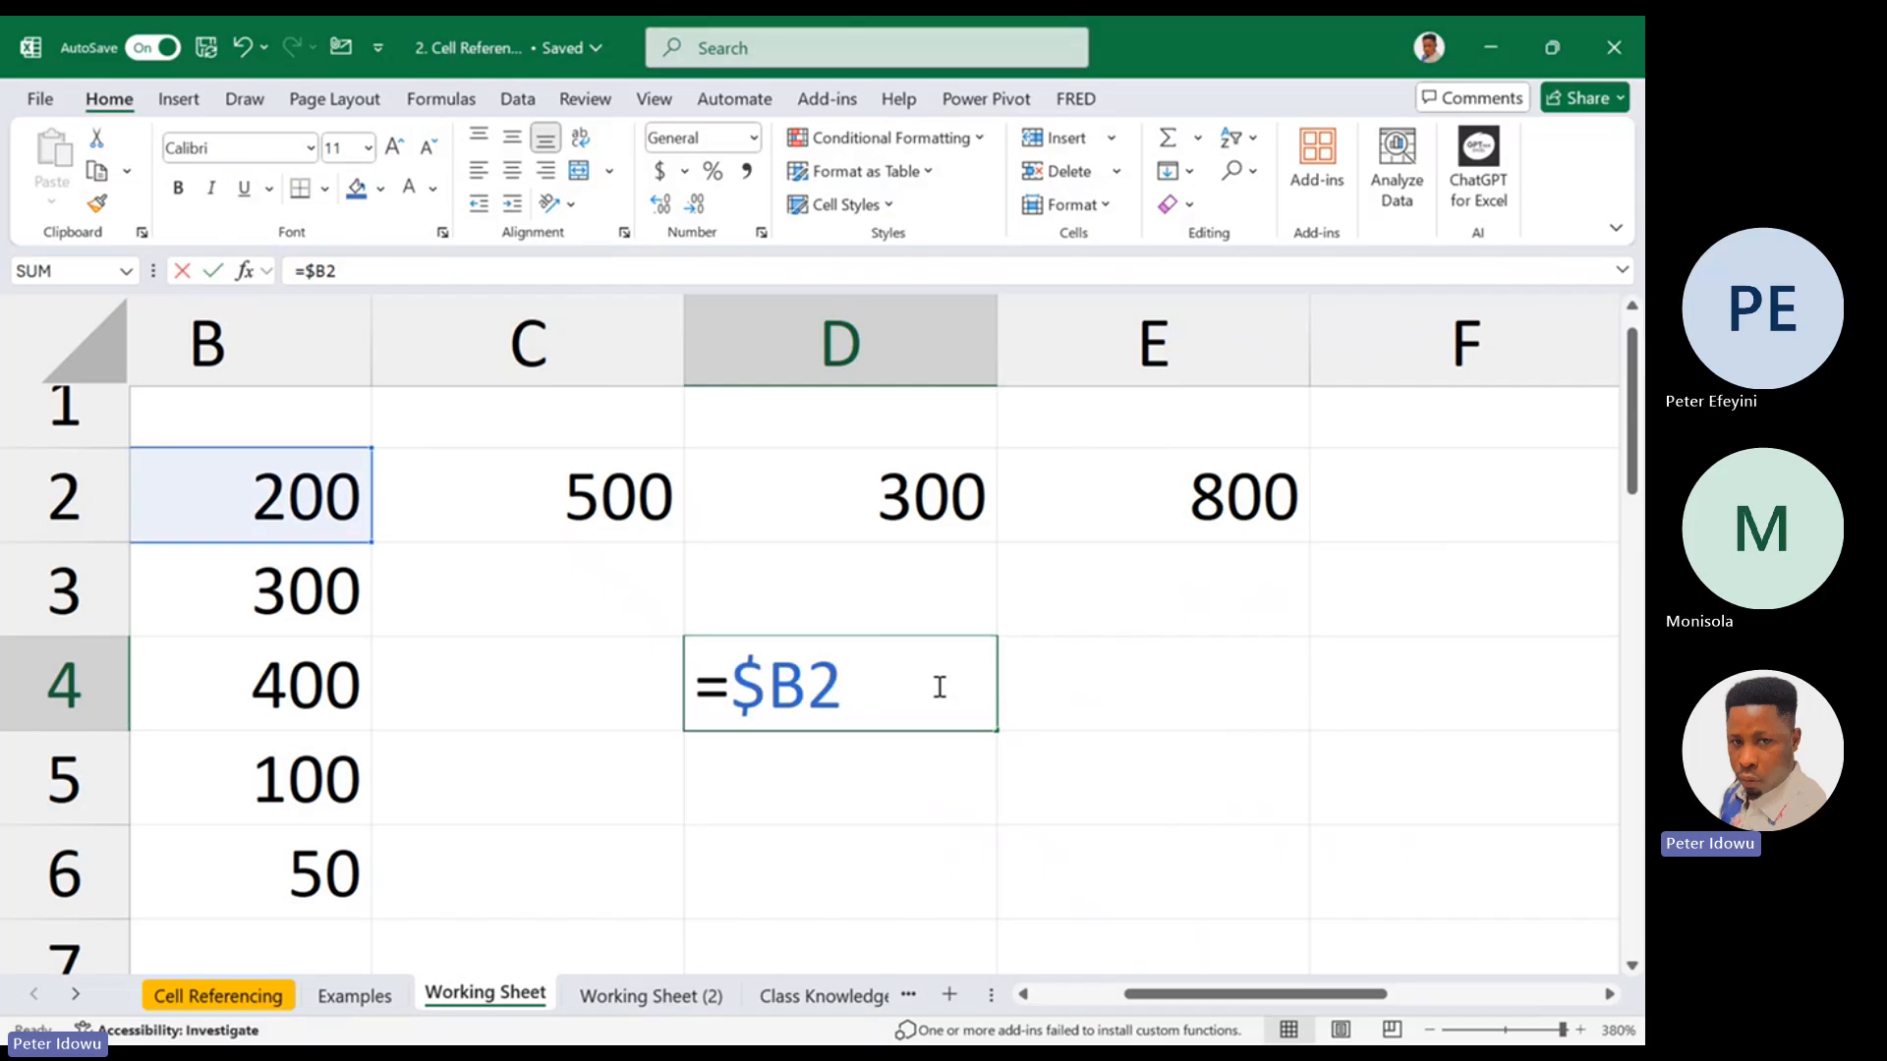
pyautogui.moveTo(732, 678); pyautogui.dragTo(806, 680)
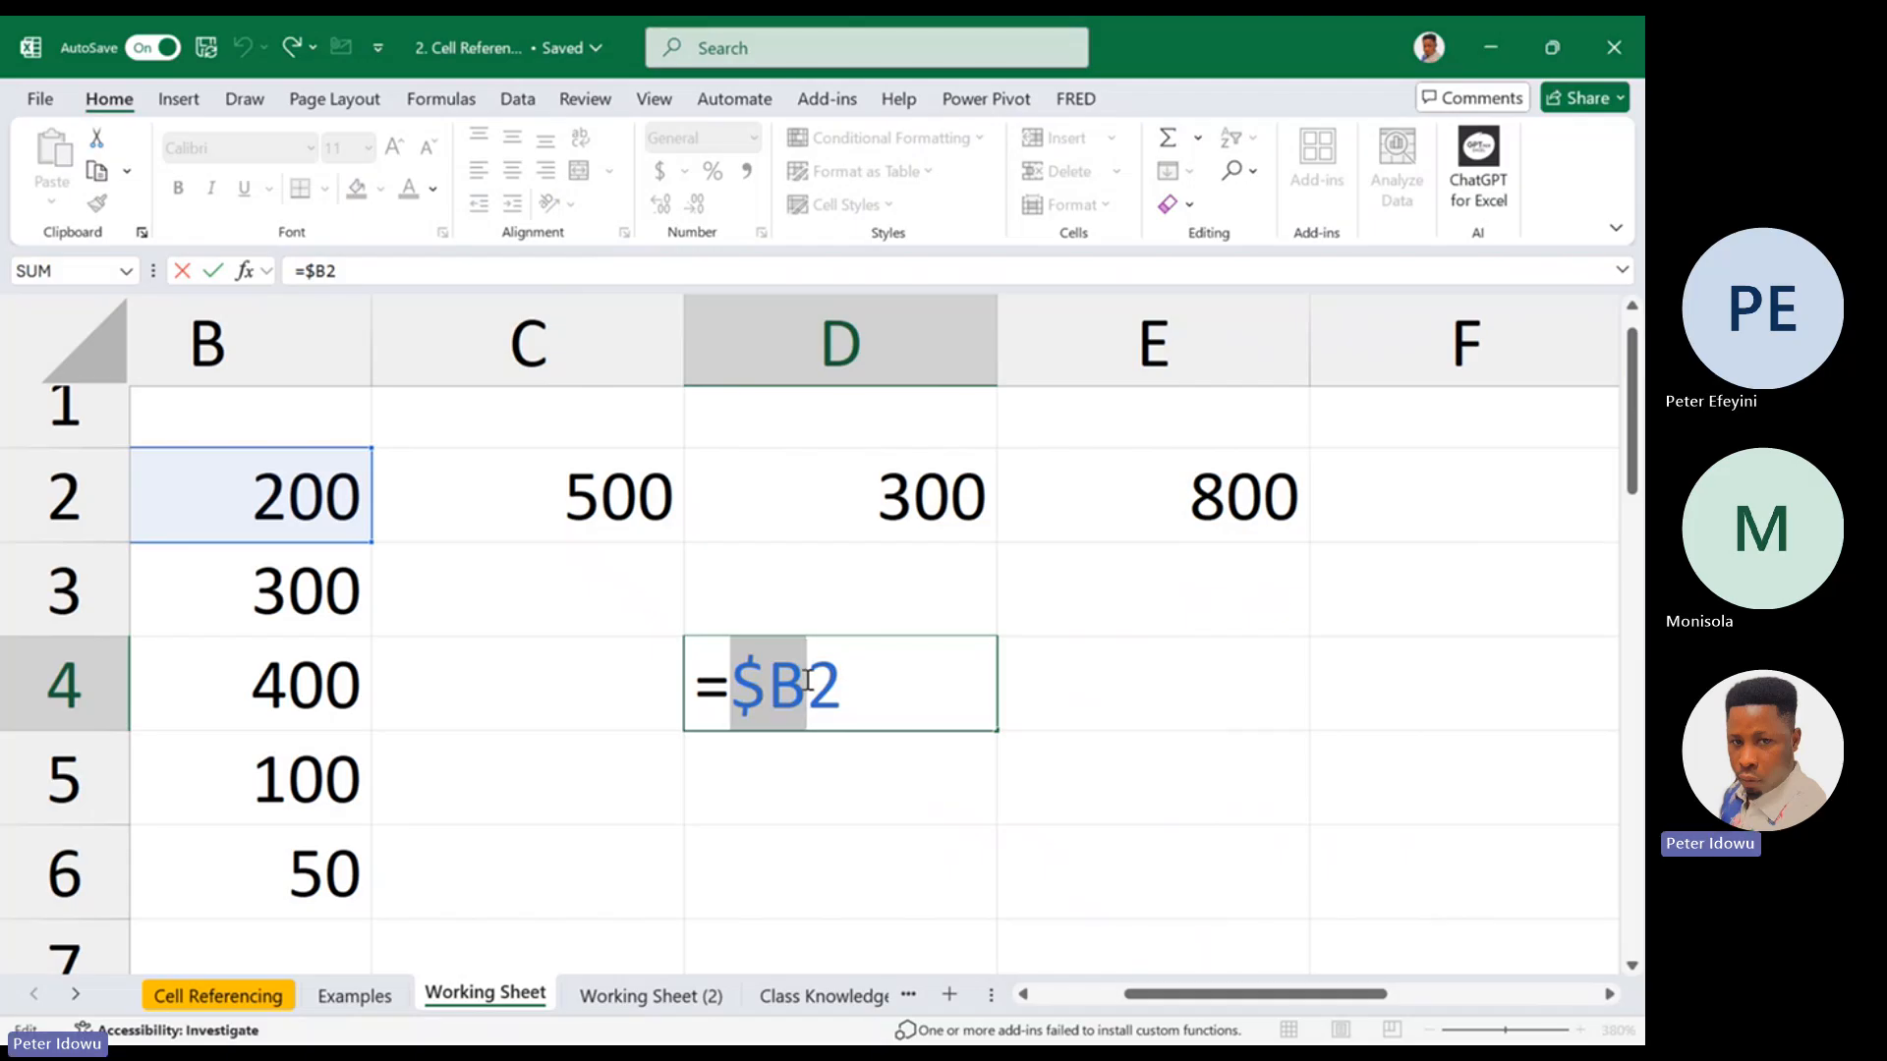
pyautogui.doubleClick(814, 680)
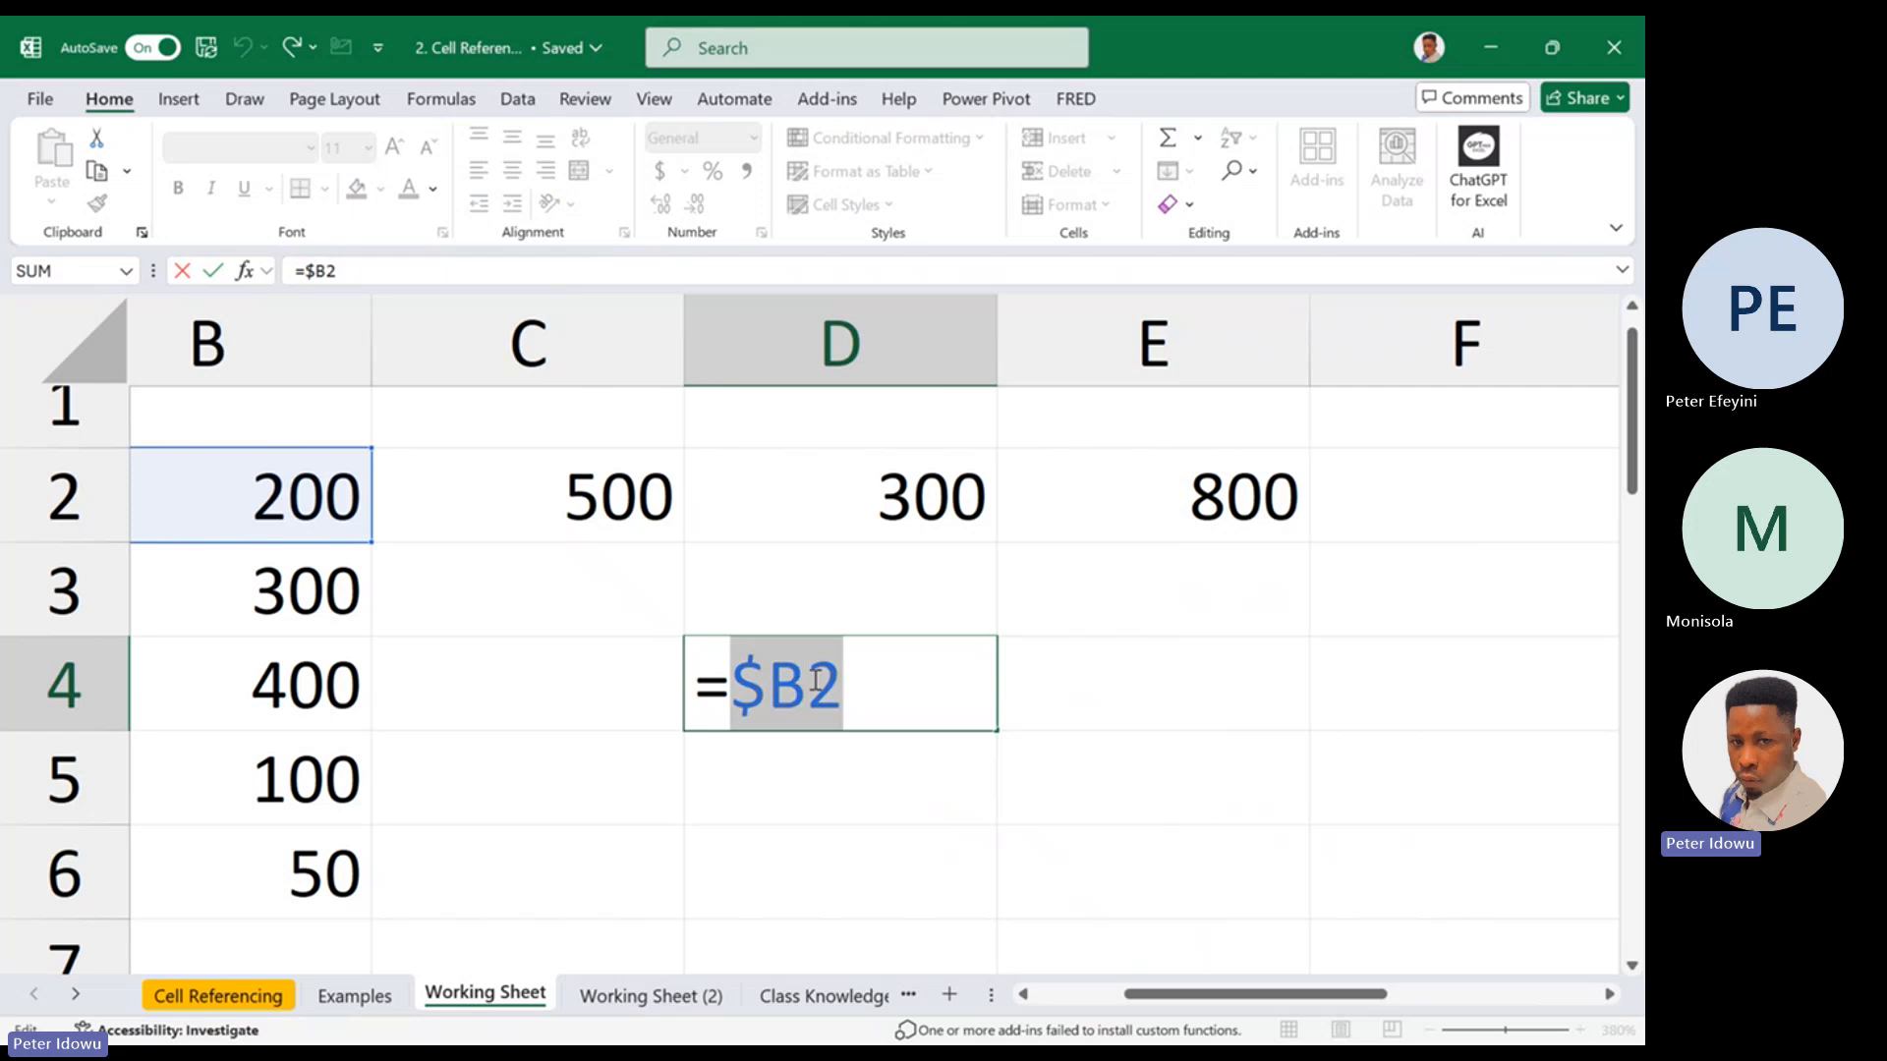
pyautogui.click(816, 680)
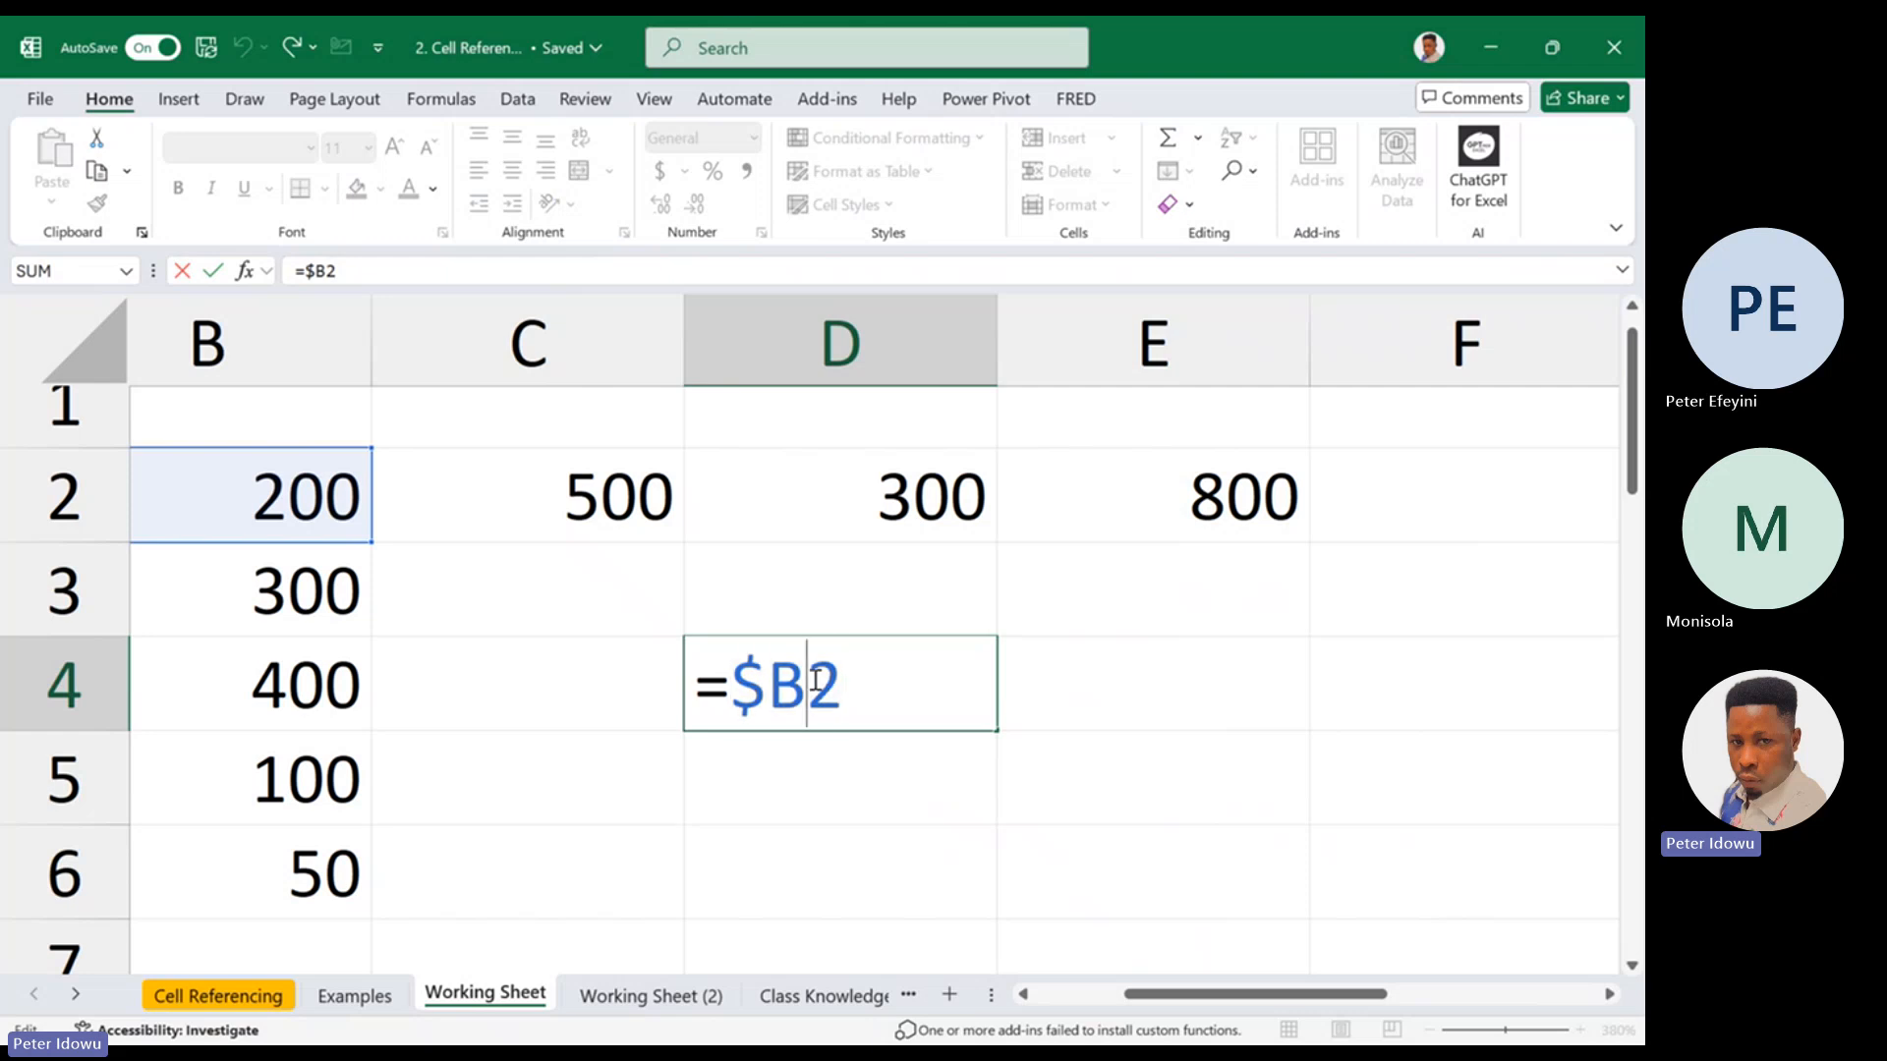
pyautogui.moveTo(835, 682); pyautogui.dragTo(858, 682)
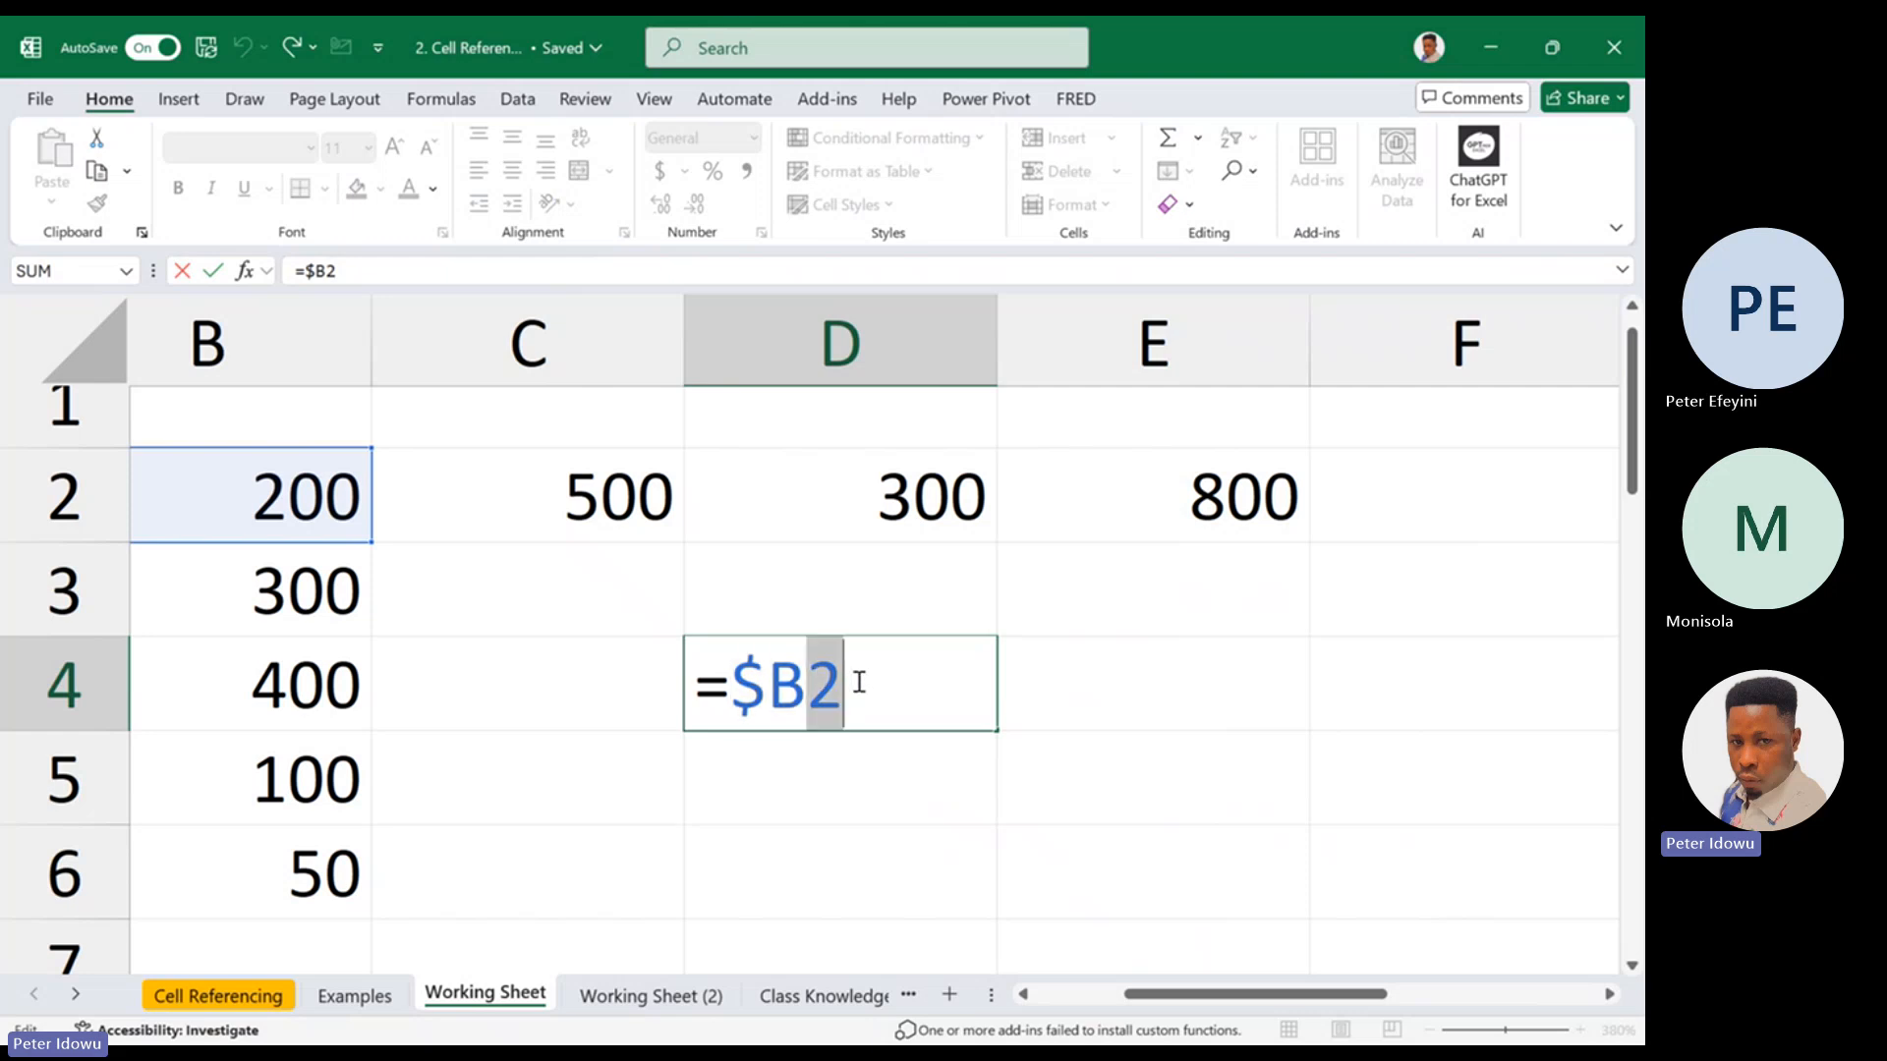
pyautogui.press('Return')
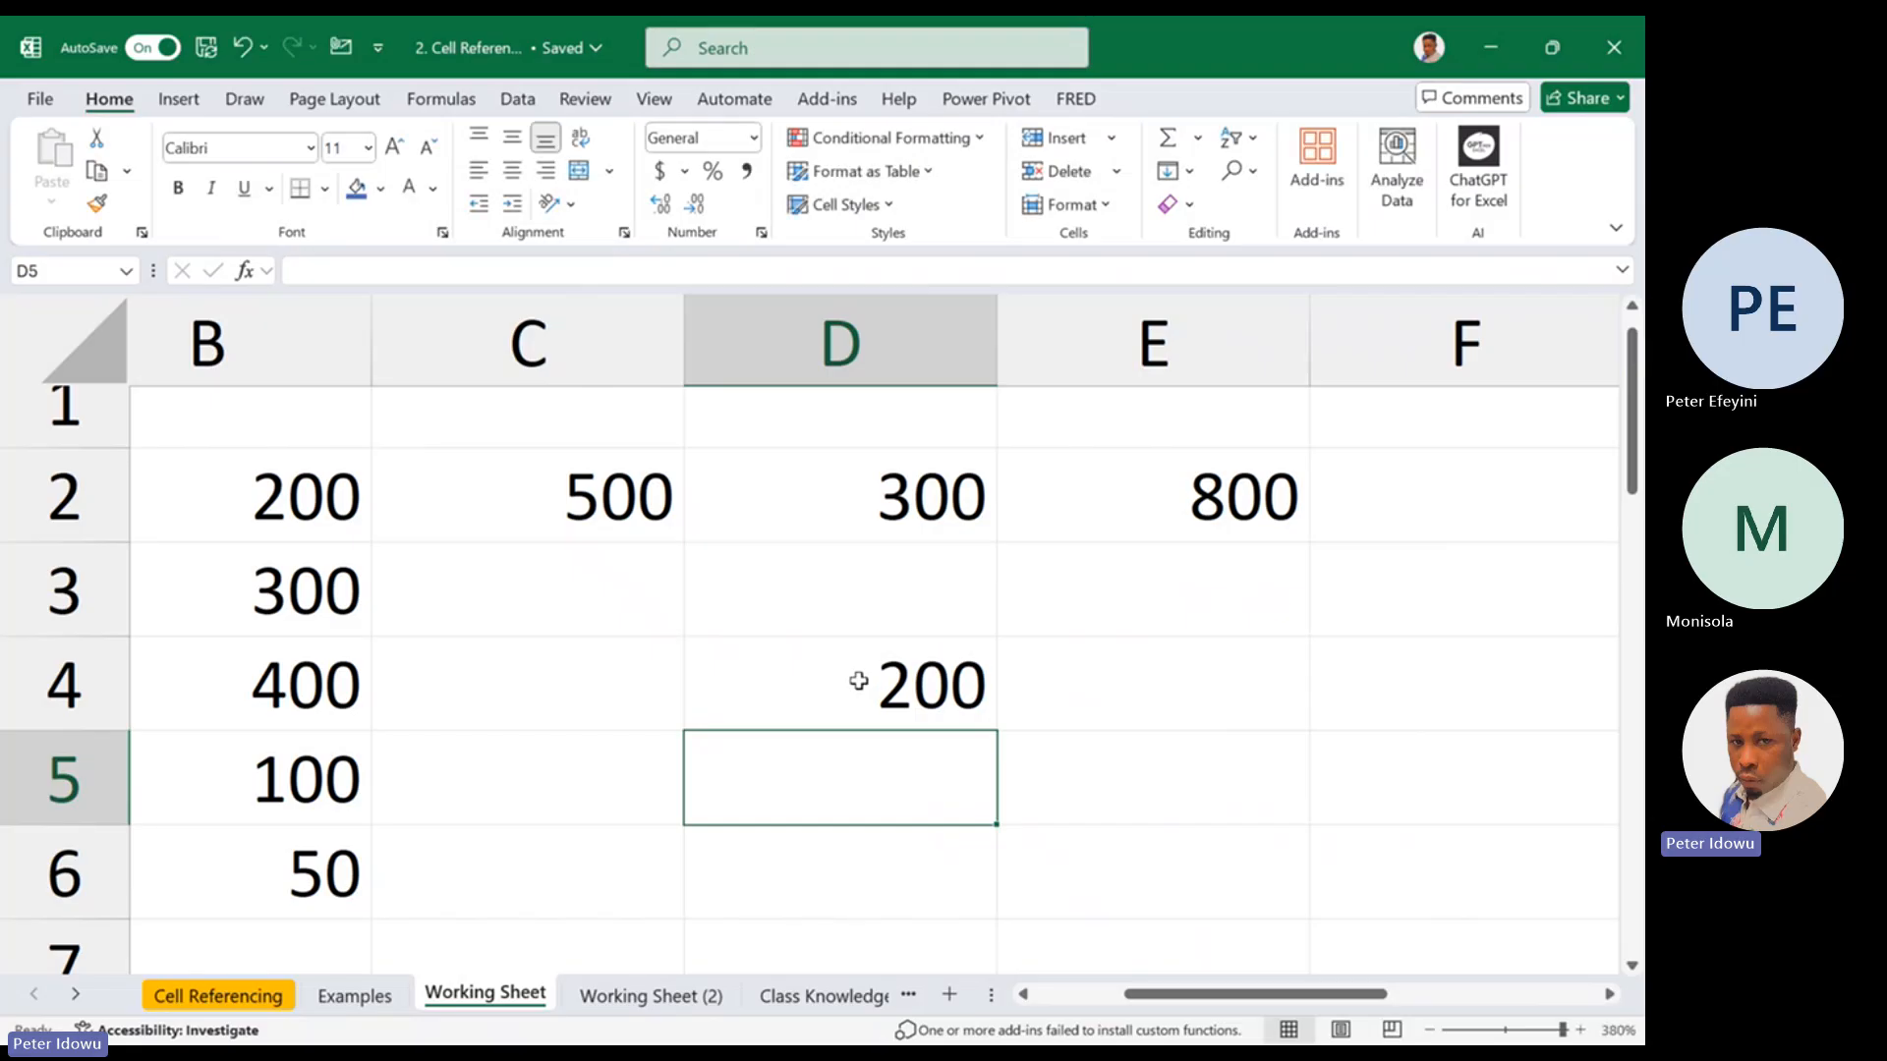
# Fill the column-locked formula from D4 down to D5 and inspect the reference in D5
pyautogui.doubleClick(858, 680)
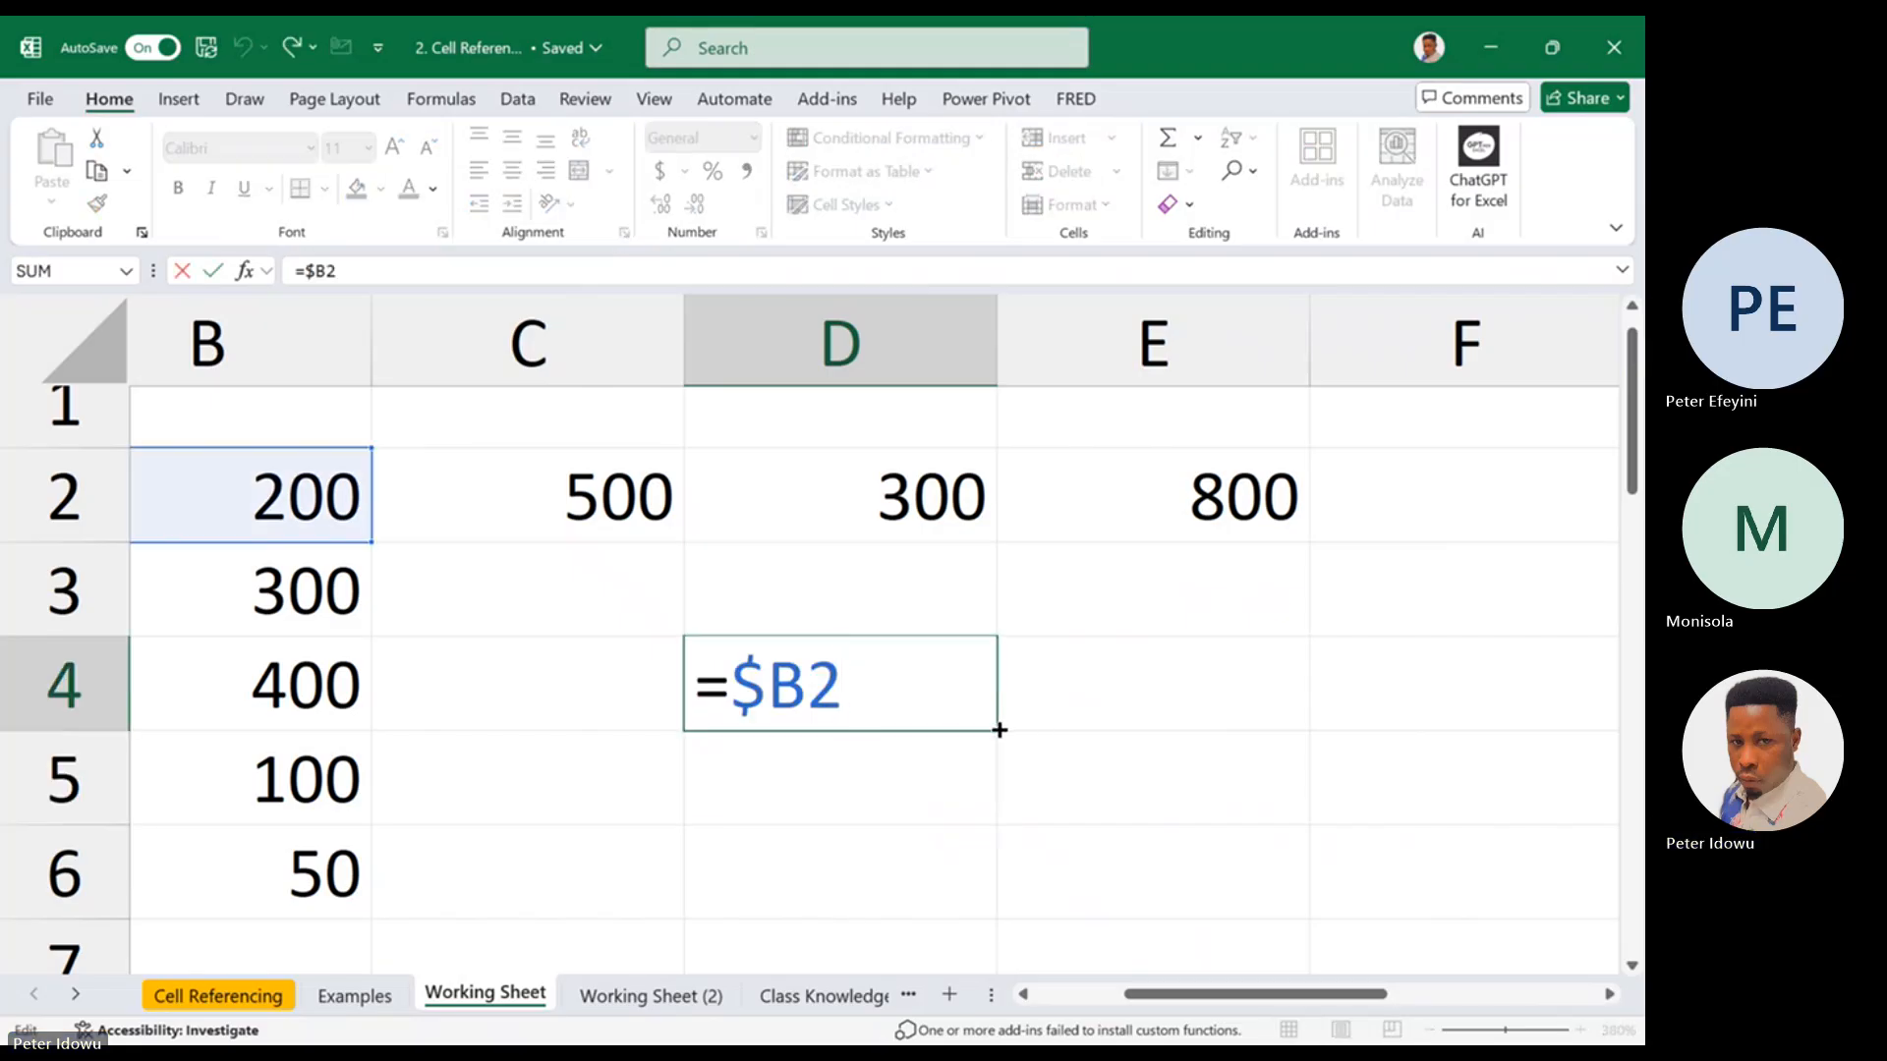
pyautogui.moveTo(999, 729); pyautogui.dragTo(978, 802)
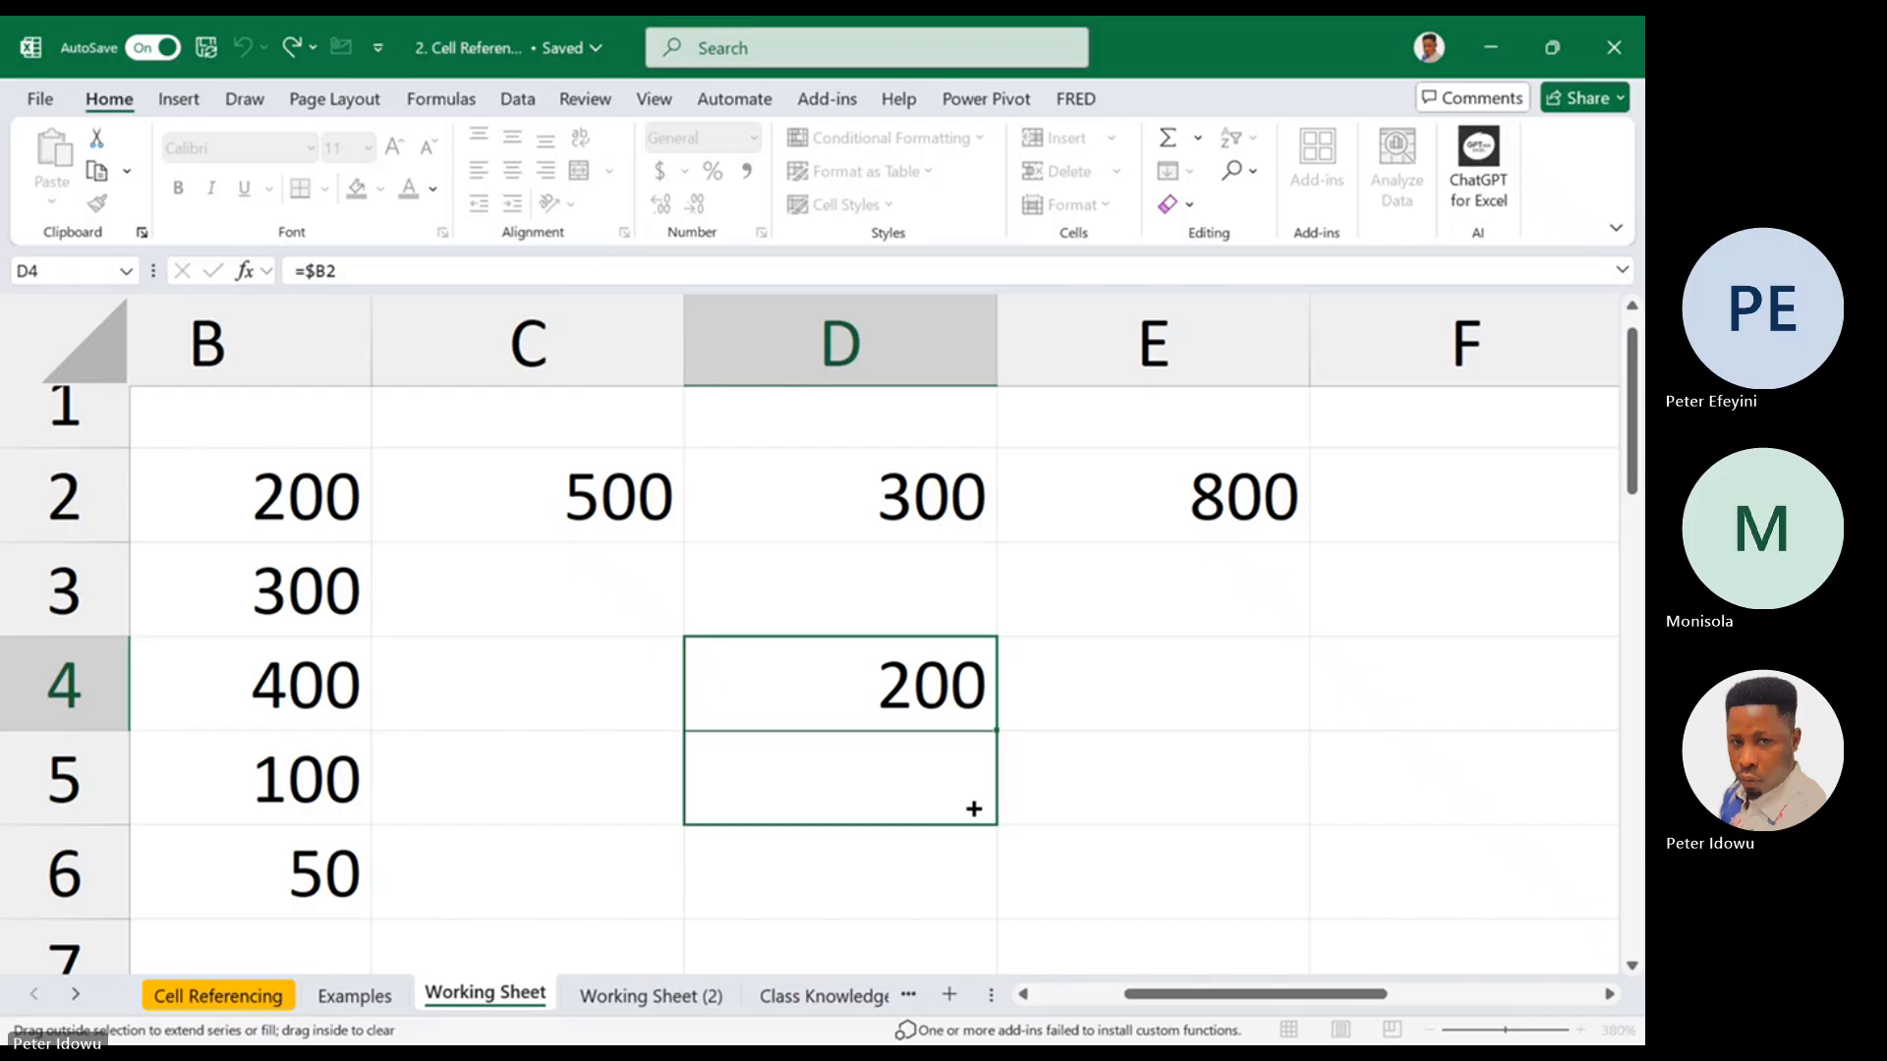
pyautogui.moveTo(972, 808)
pyautogui.mouseDown()
pyautogui.moveTo(964, 737)
pyautogui.moveTo(948, 808)
pyautogui.mouseUp()
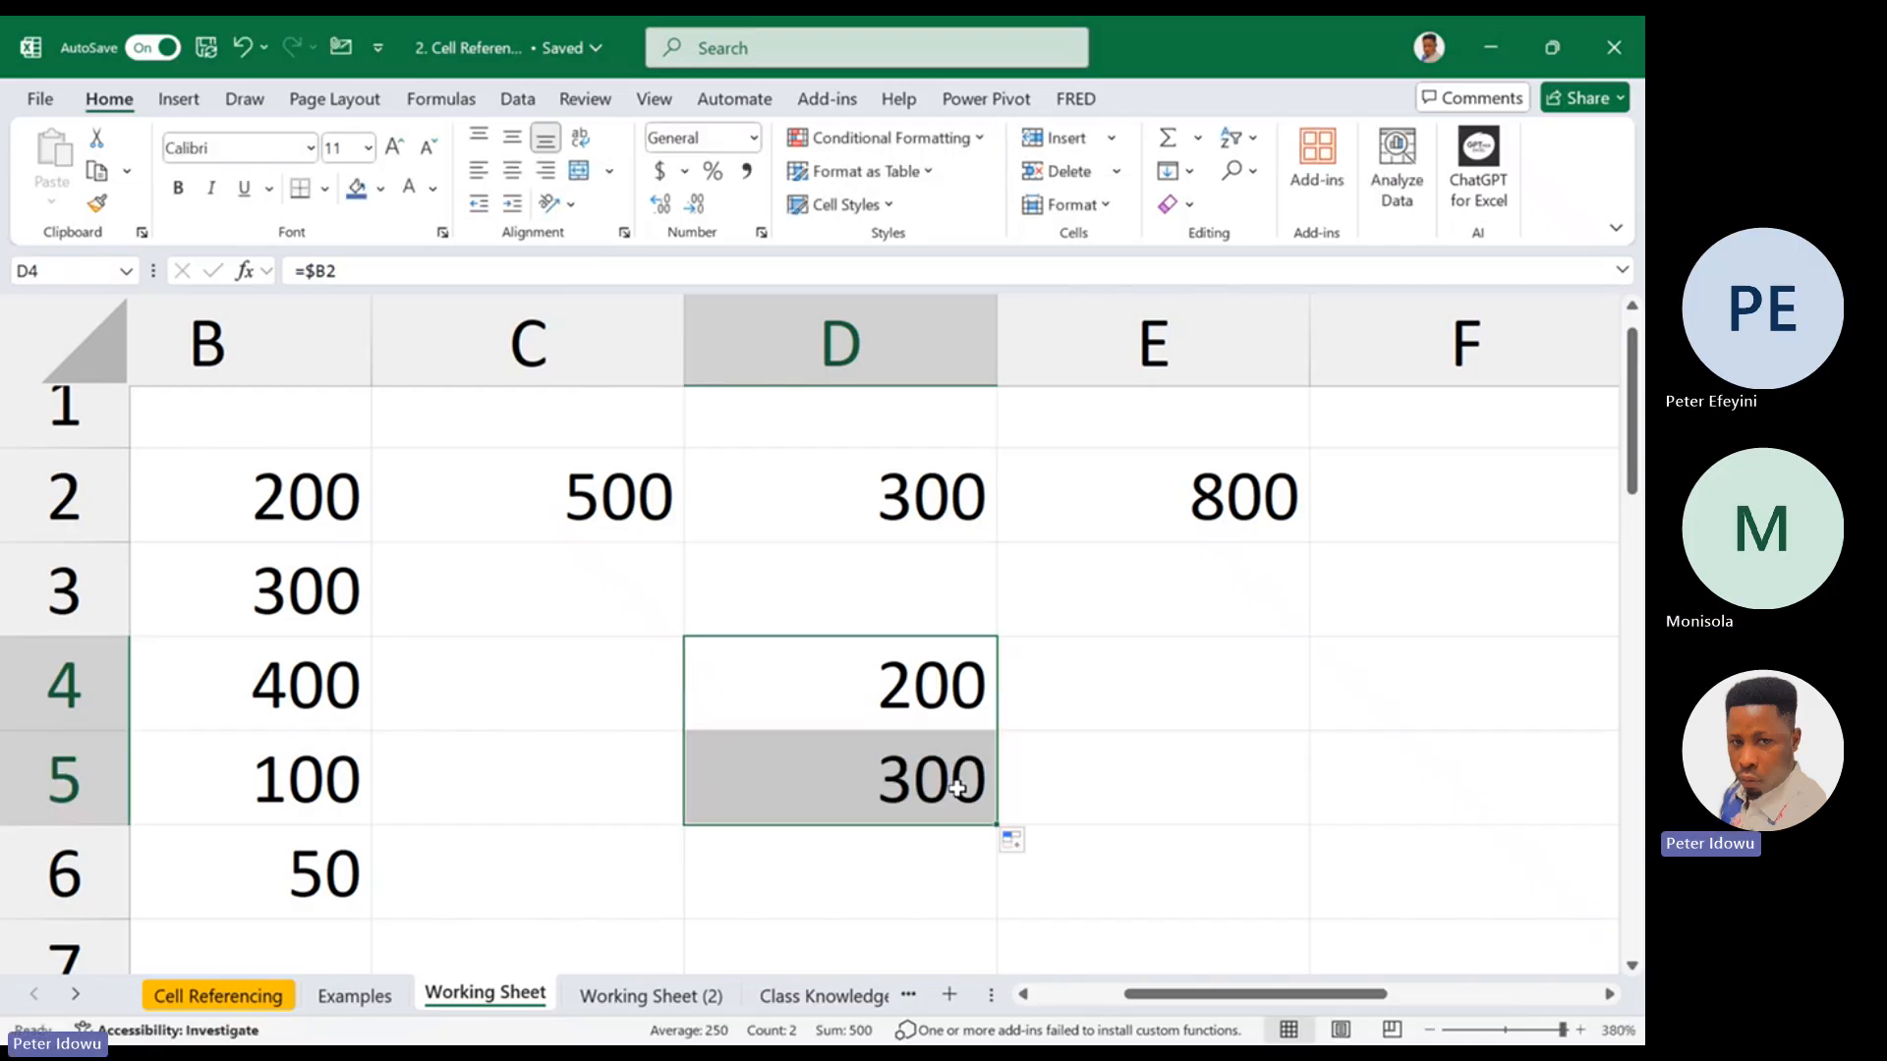
pyautogui.doubleClick(961, 783)
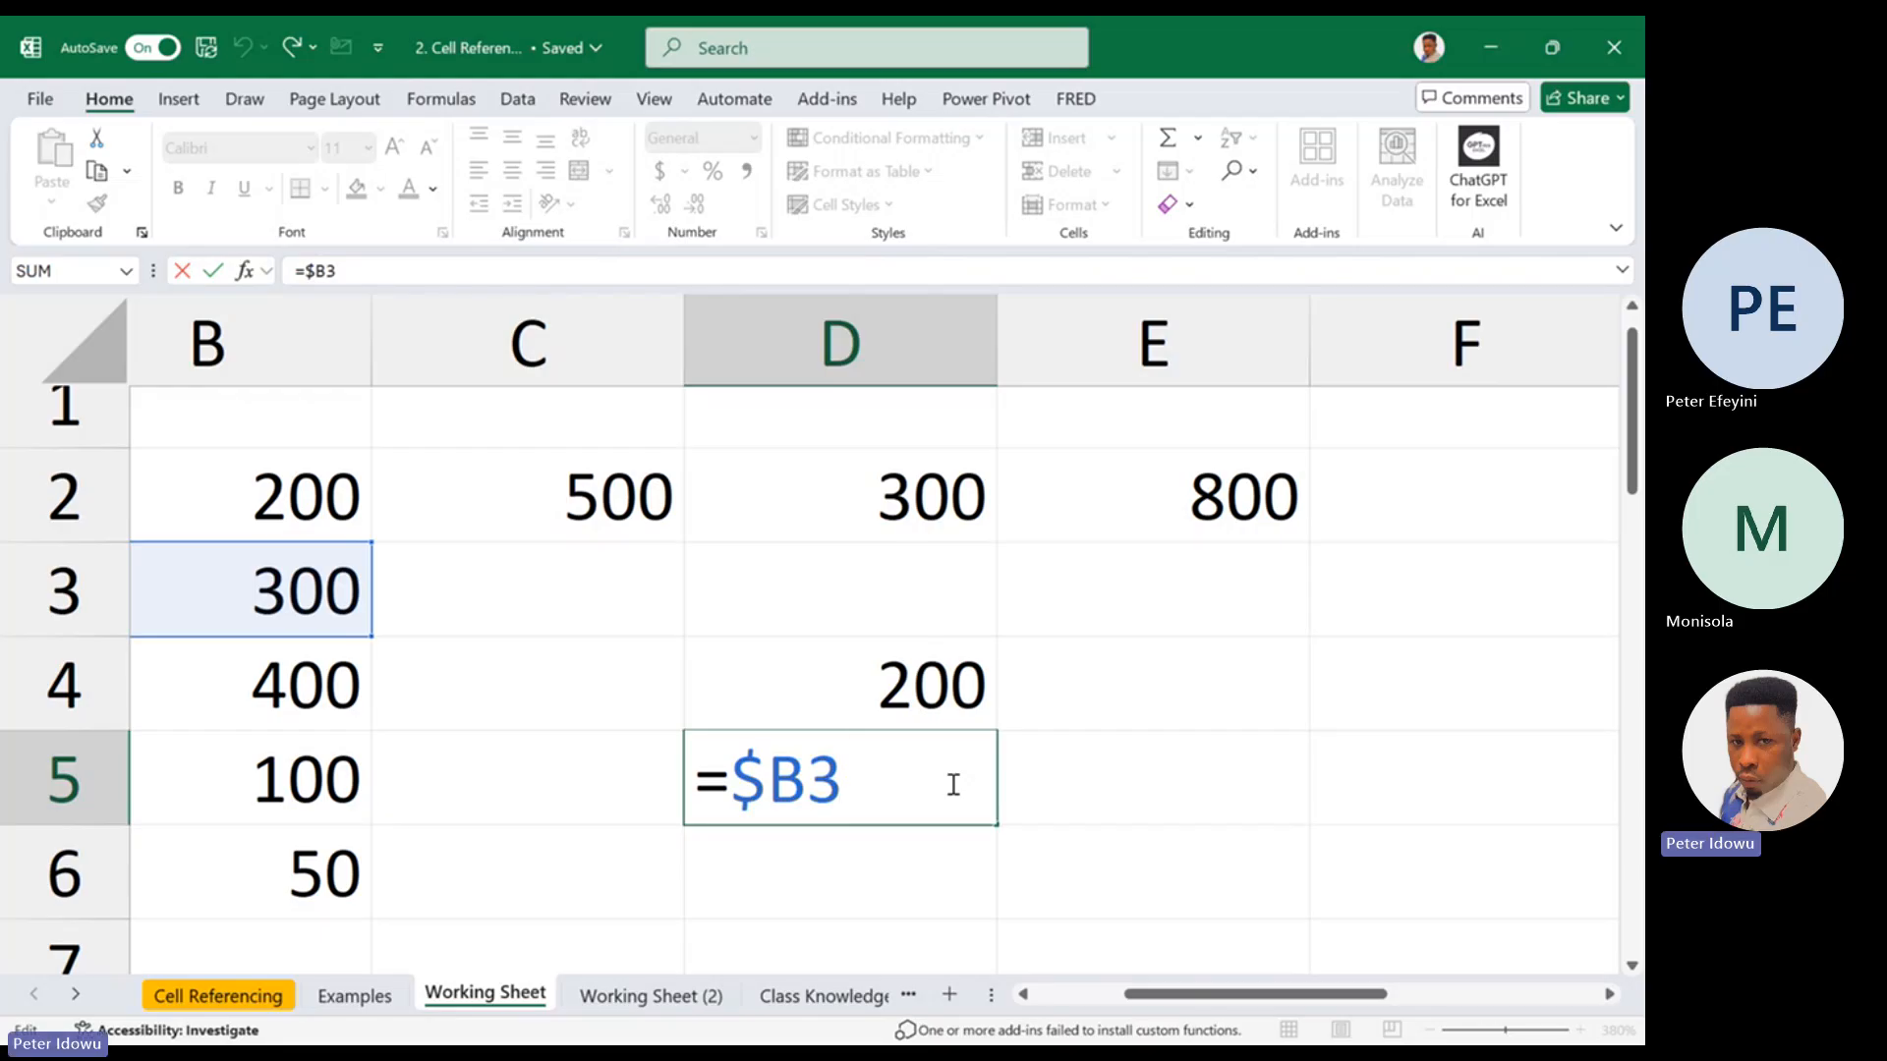
pyautogui.press('Escape')
# Reopen the original formula in D4 and highlight its locked column part for comparison with D5
pyautogui.doubleClick(930, 695)
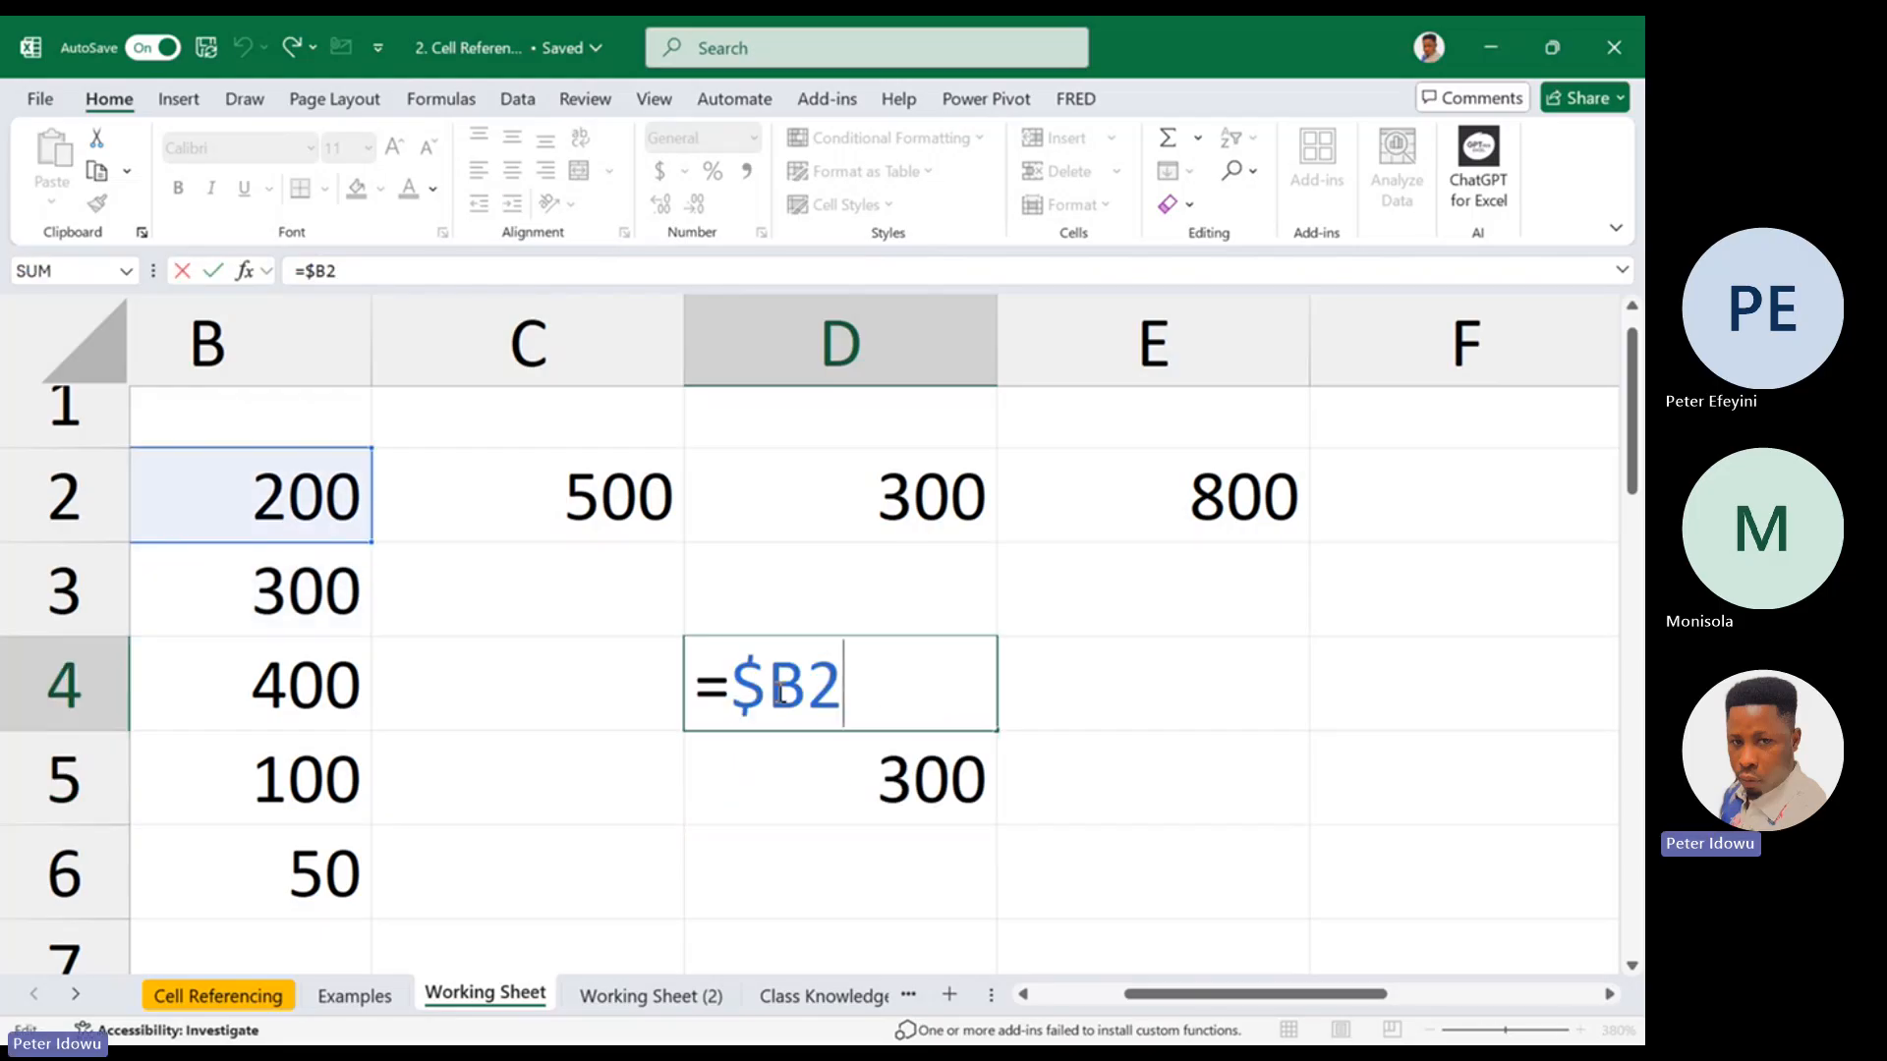
pyautogui.press('Escape')
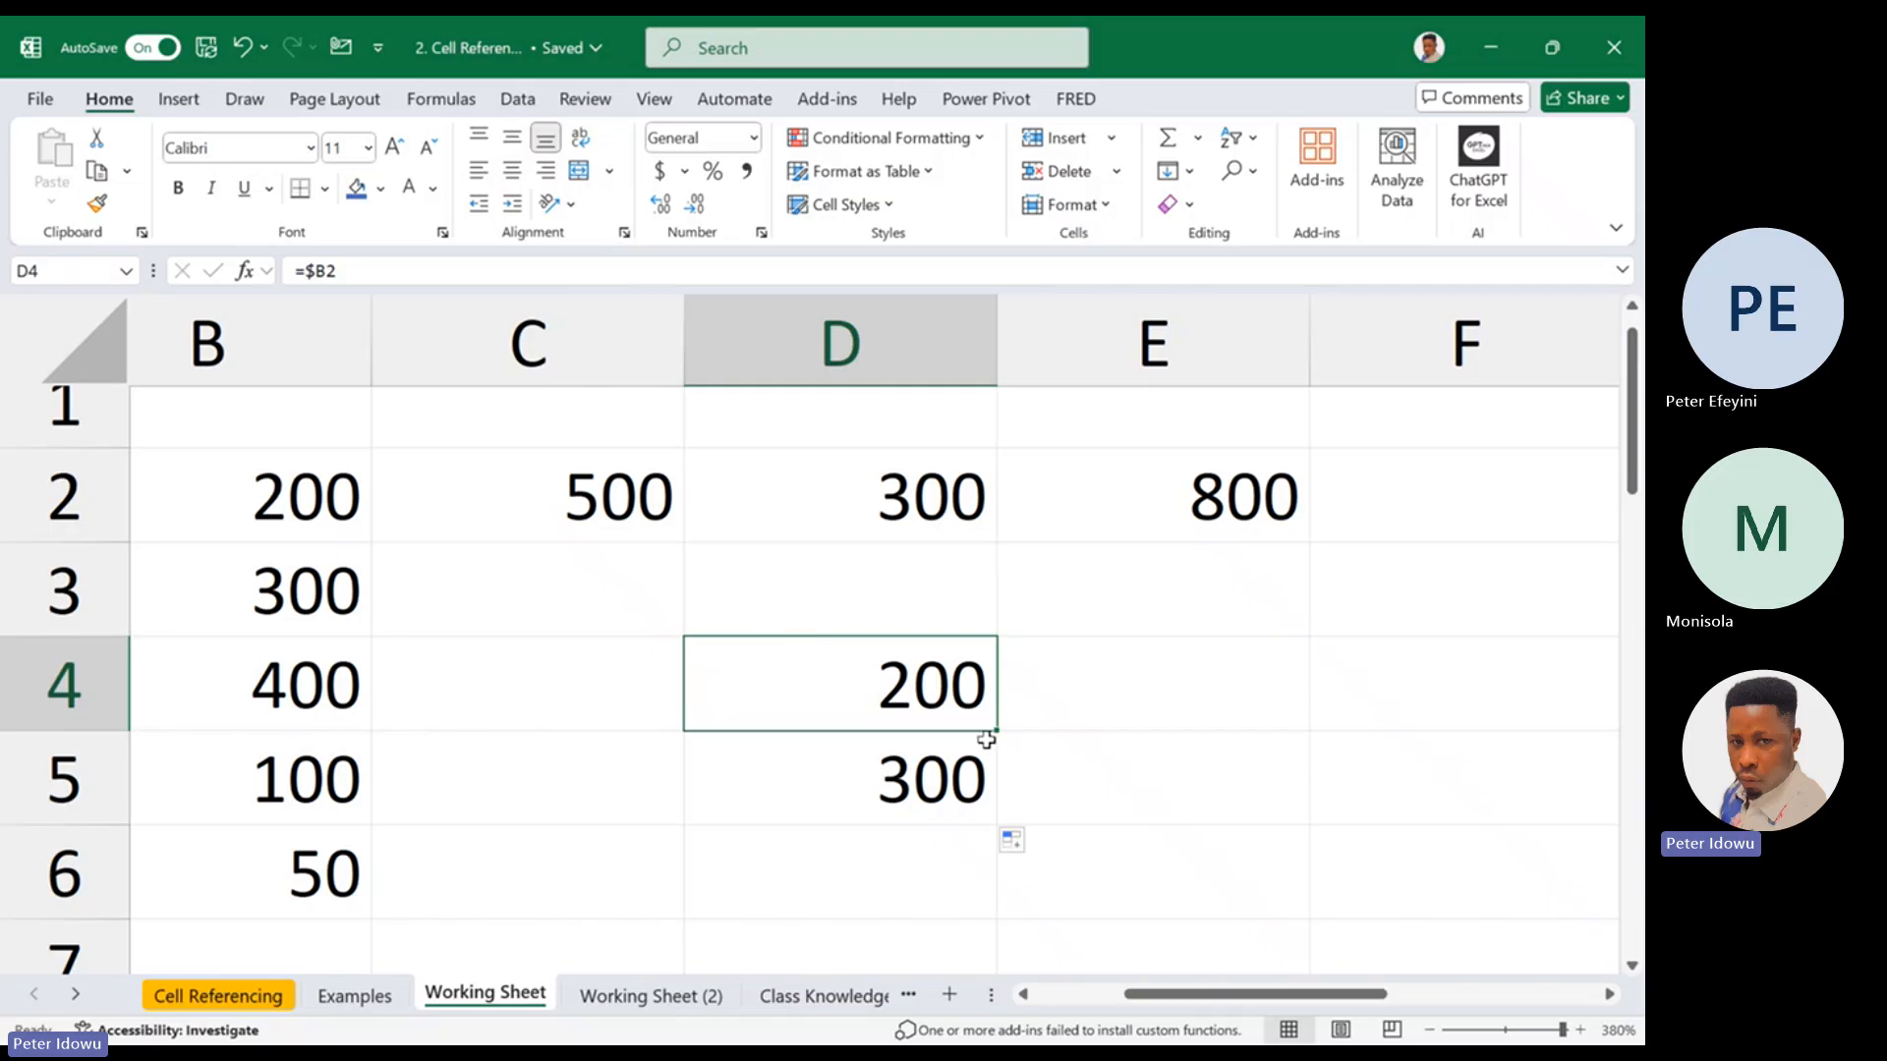
pyautogui.doubleClick(944, 691)
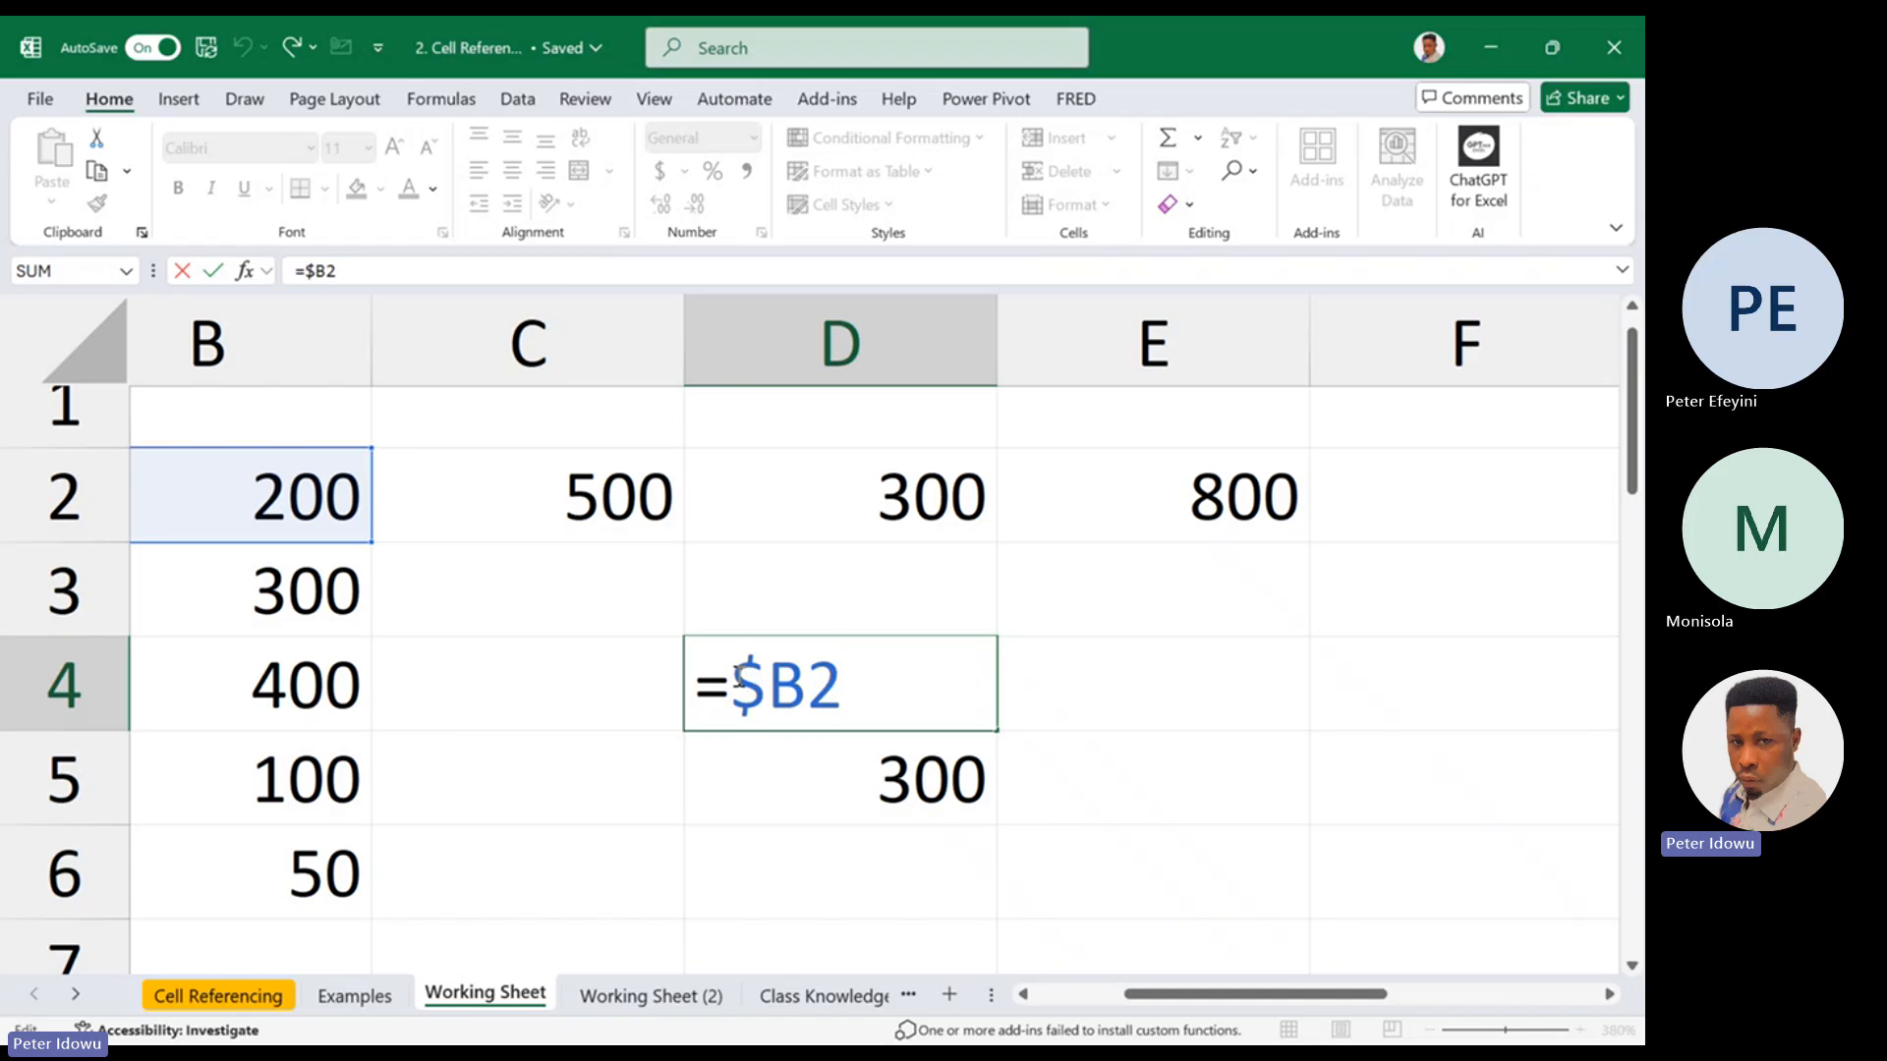
pyautogui.moveTo(733, 678); pyautogui.dragTo(800, 682)
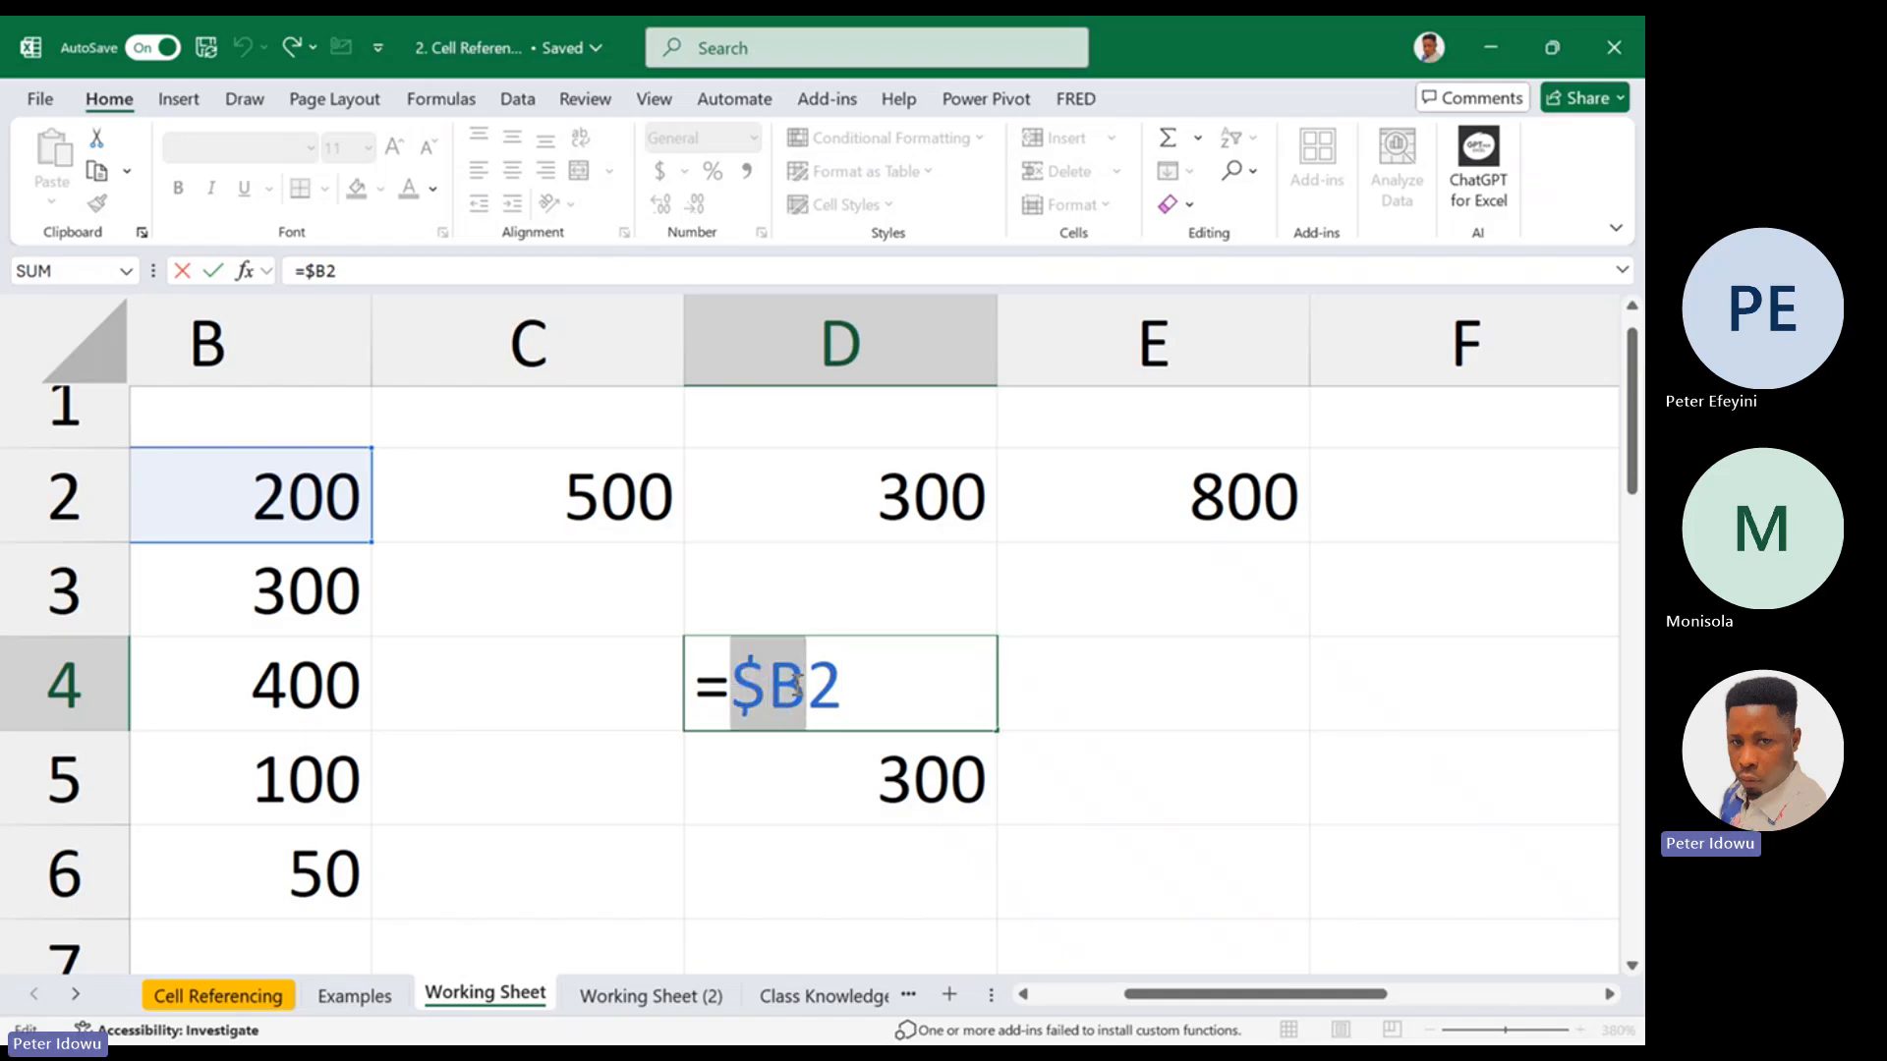
pyautogui.press('Escape')
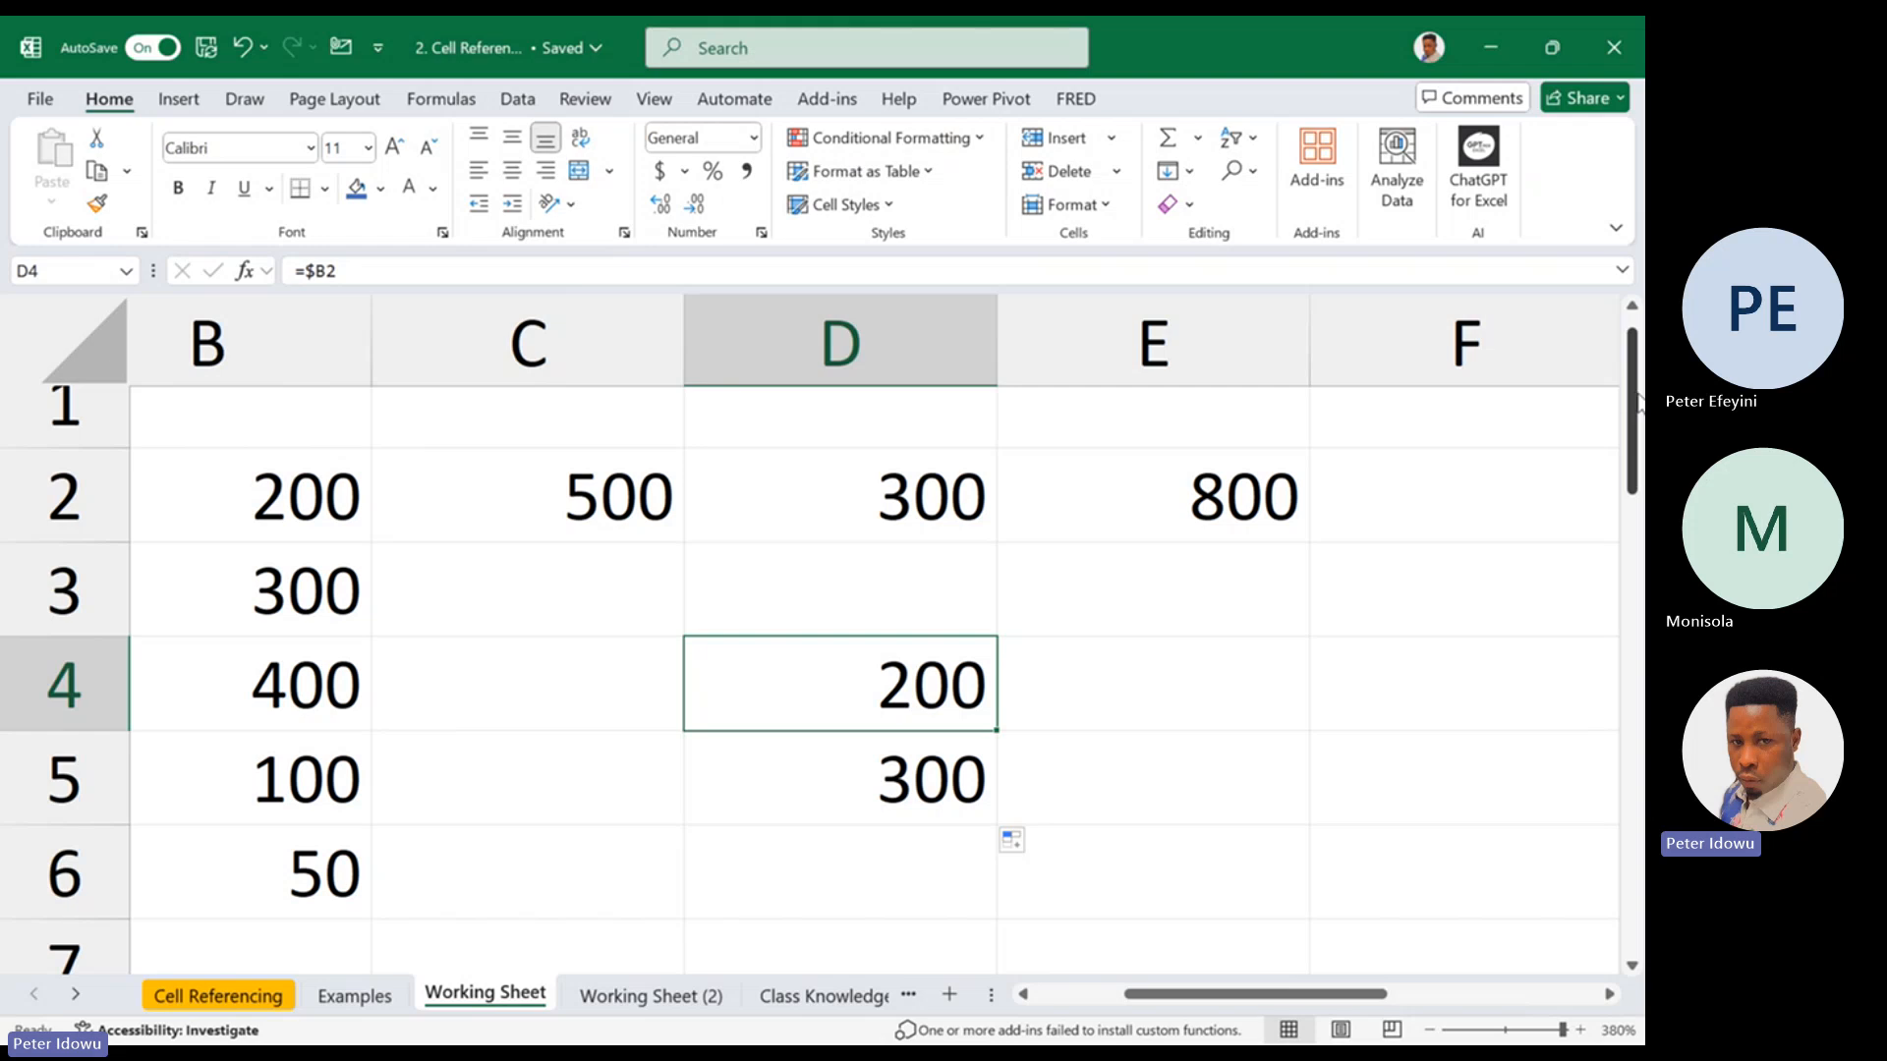
# Fill the column-locked formula from D4 across to F4, inspecting the reference in E4
pyautogui.moveTo(995, 732); pyautogui.dragTo(1441, 728)
pyautogui.doubleClick(1194, 706)
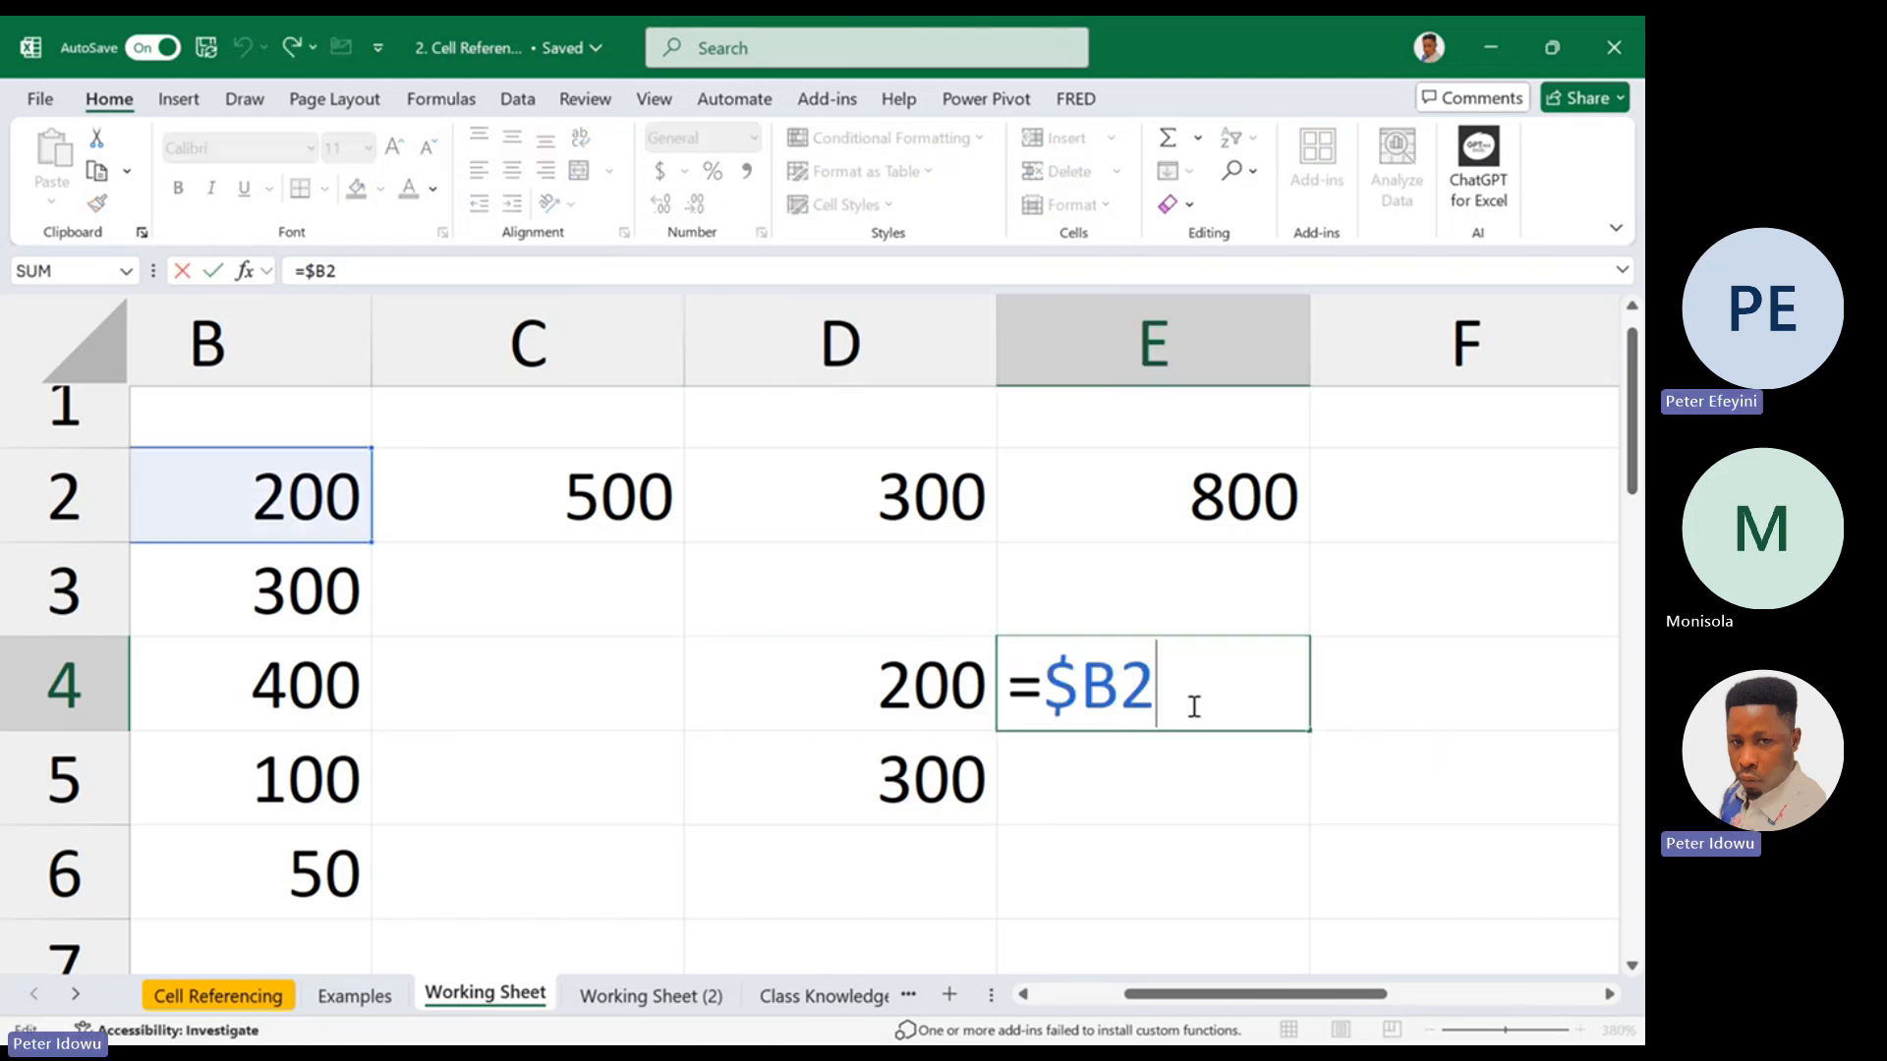
pyautogui.press('Escape')
pyautogui.moveTo(1311, 731); pyautogui.dragTo(1484, 706)
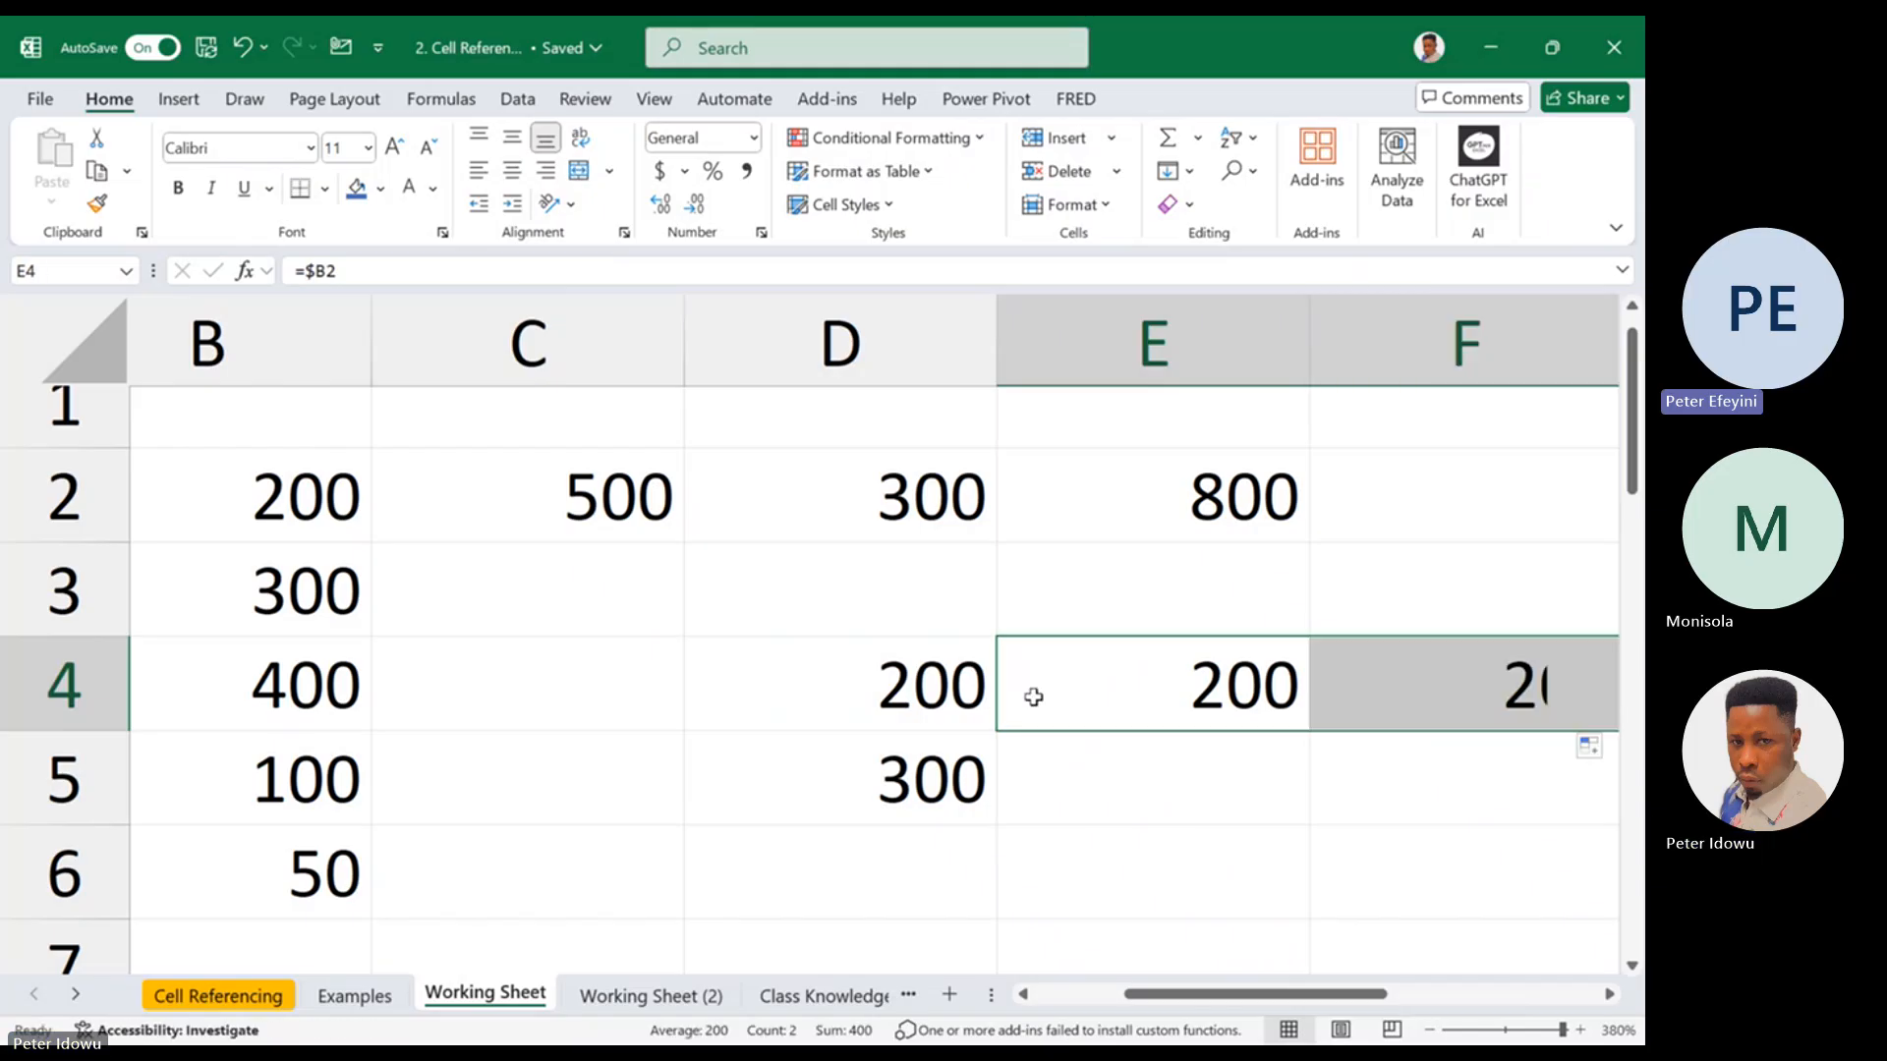
# Extend the column-locked formula from D4 down to D6 and compare the references in D6 and D4
pyautogui.click(985, 707)
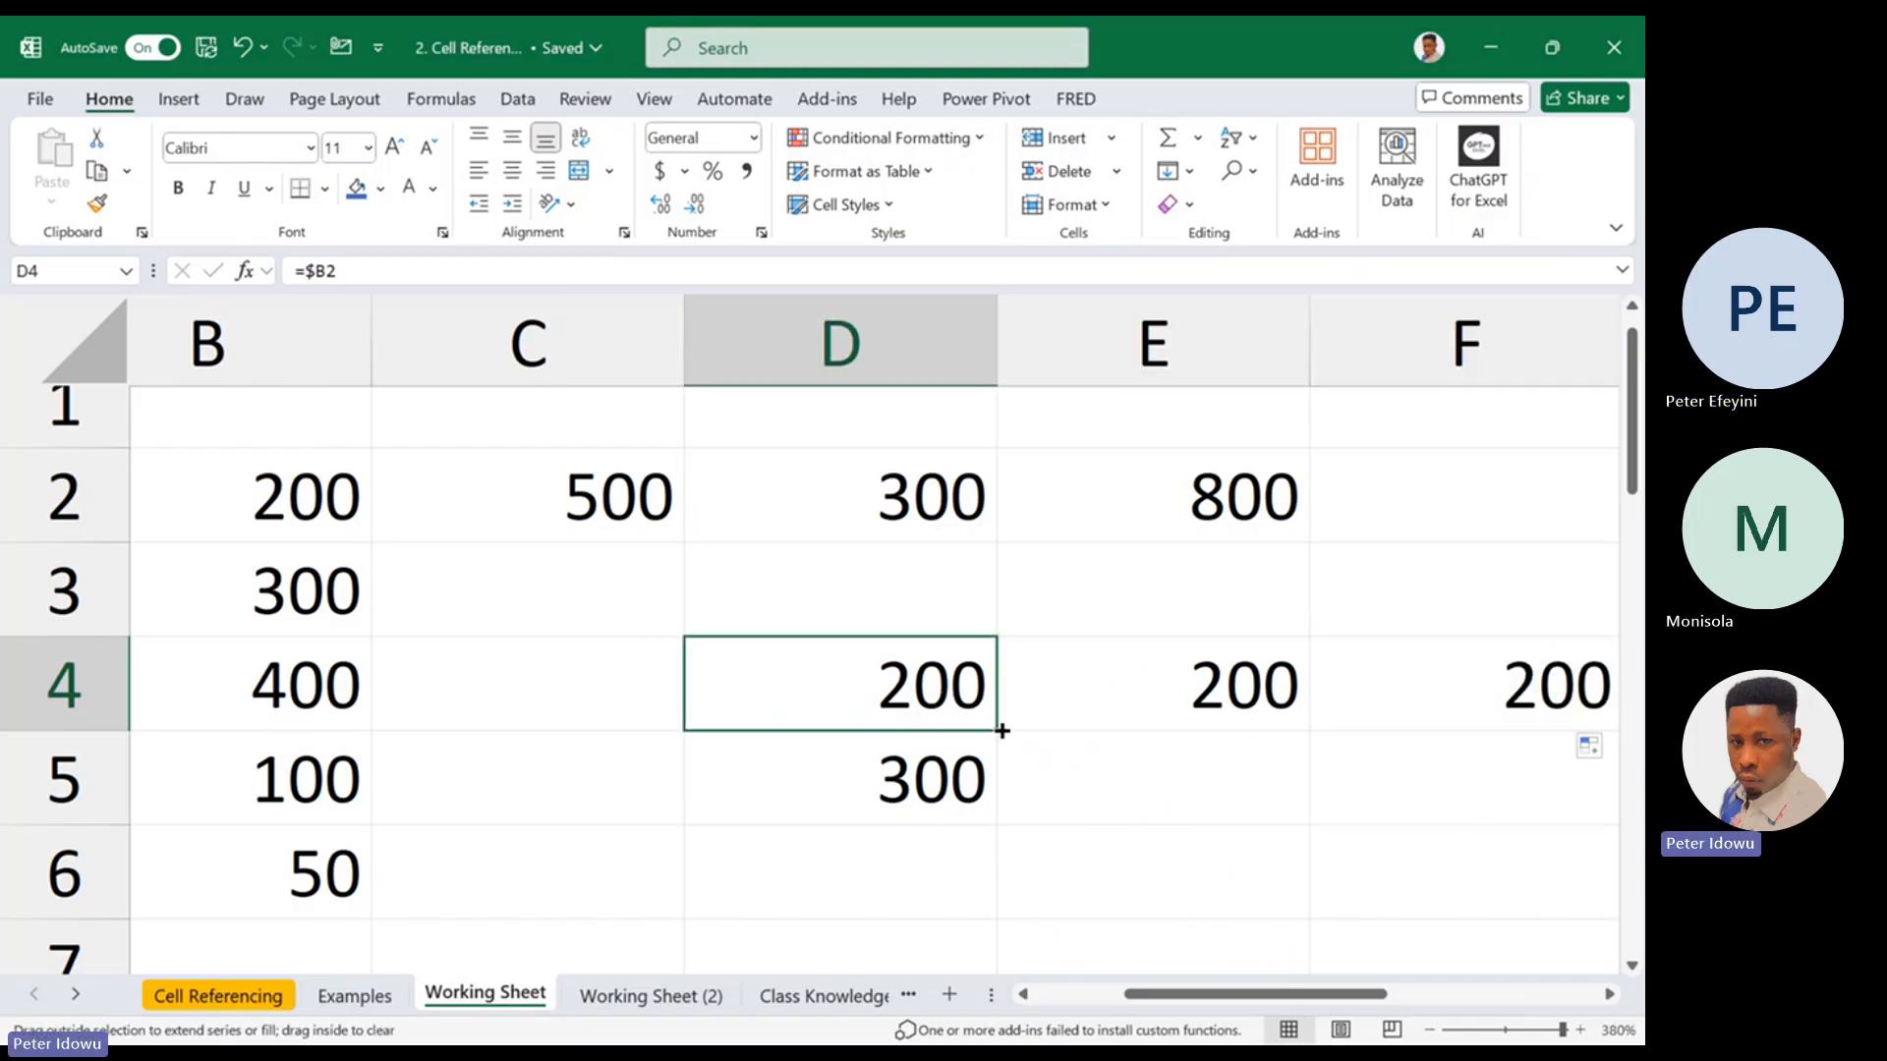
pyautogui.moveTo(1001, 731); pyautogui.dragTo(943, 888)
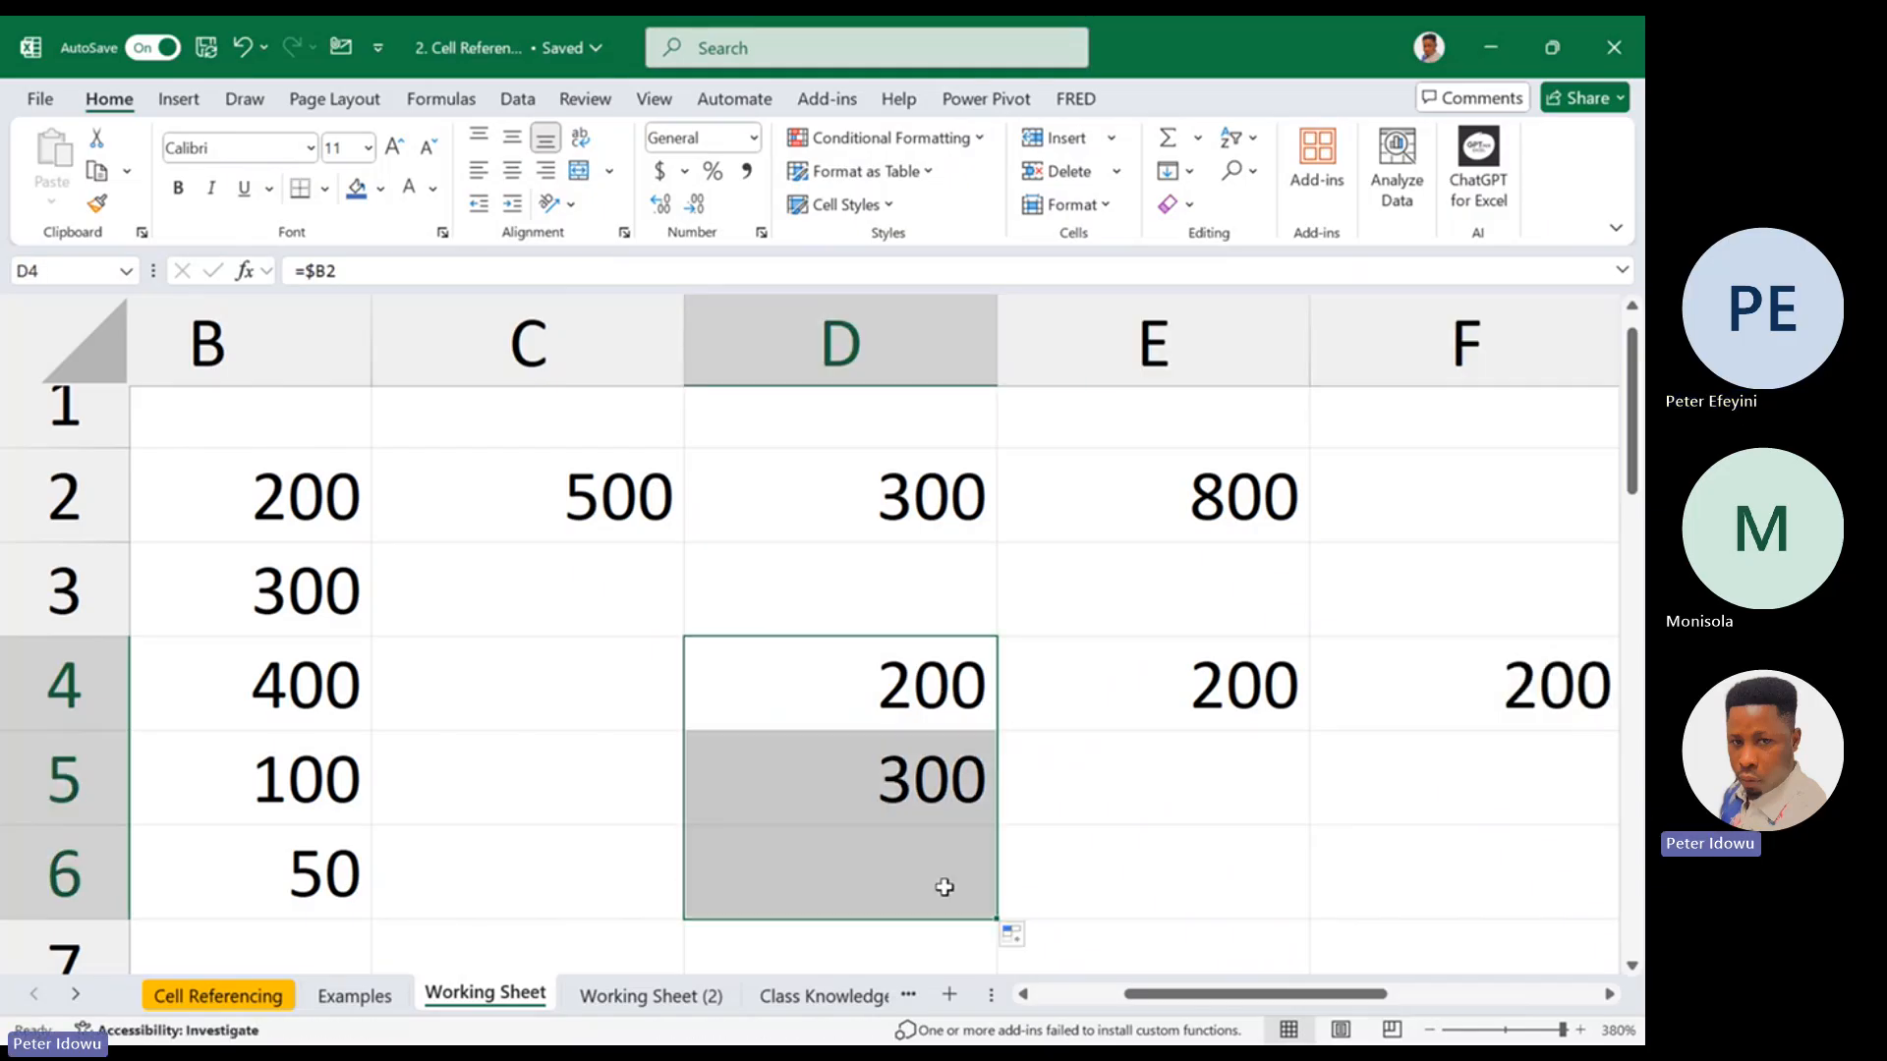
pyautogui.doubleClick(944, 888)
pyautogui.press('Escape')
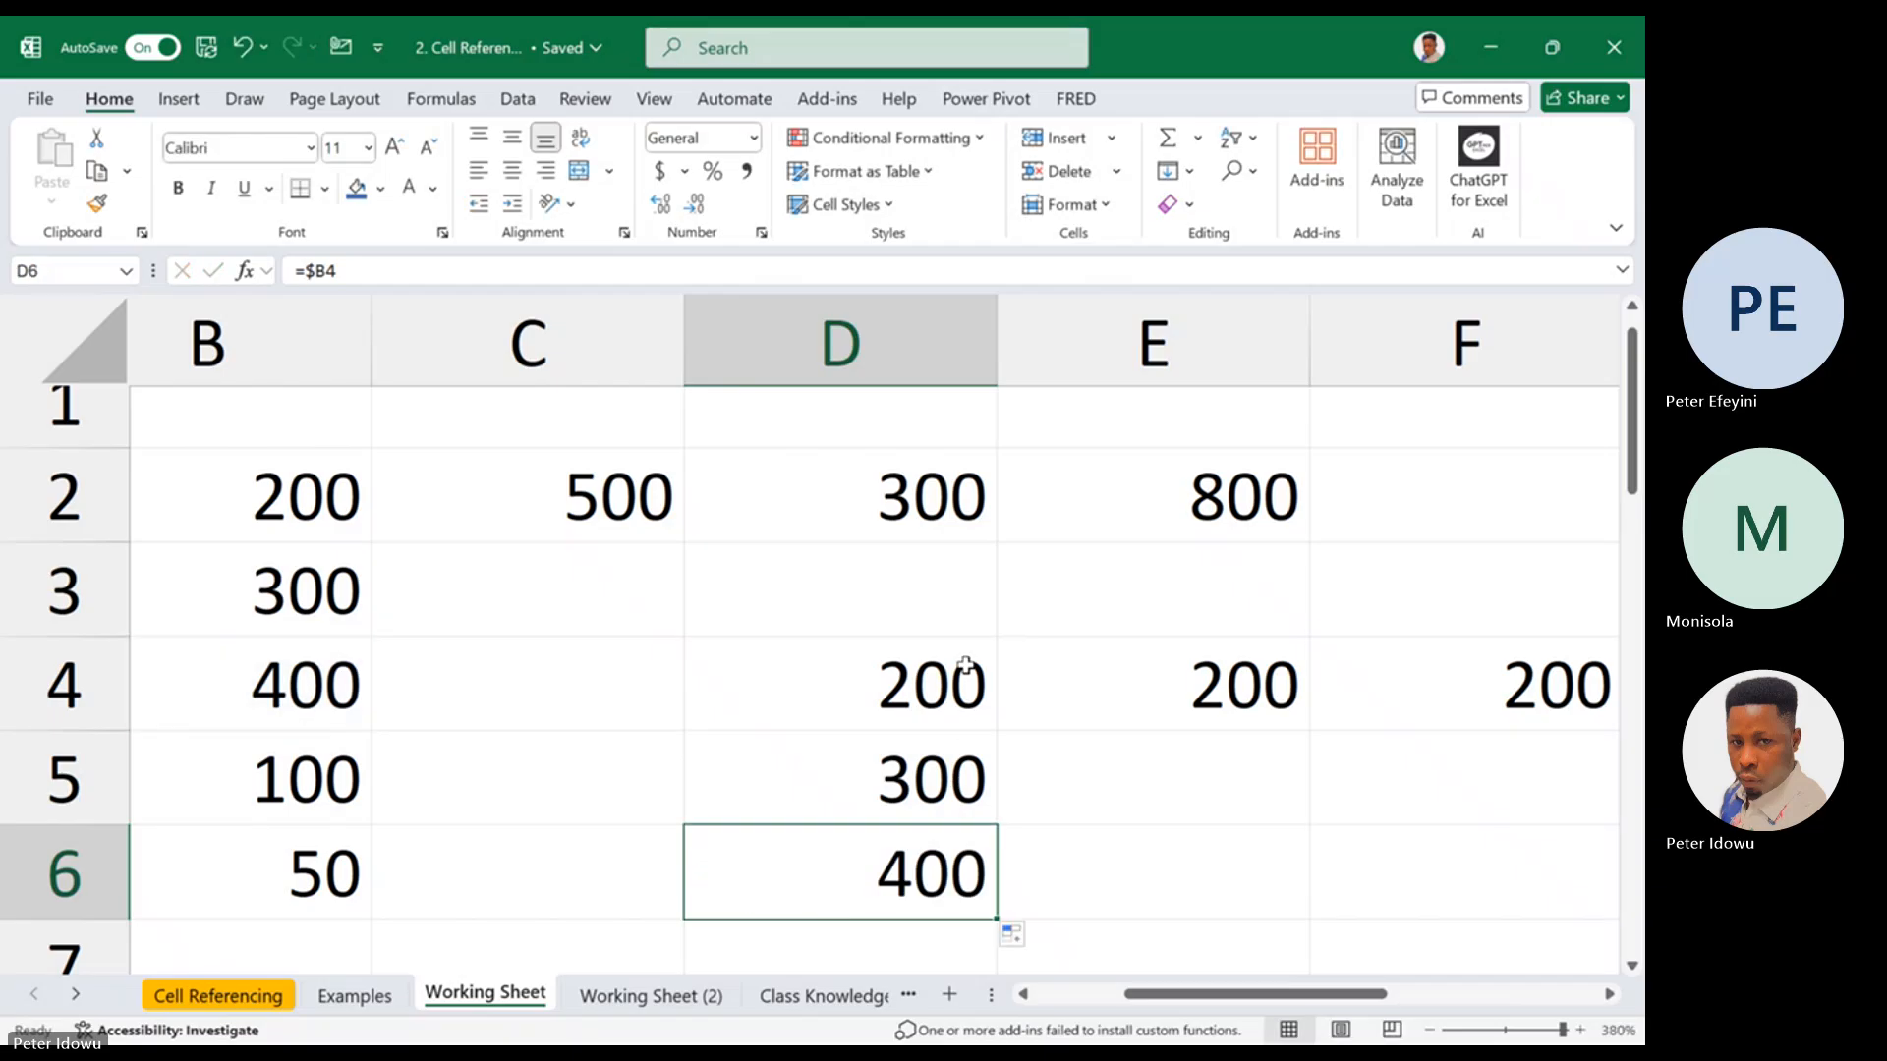
pyautogui.click(965, 666)
pyautogui.doubleClick(965, 665)
pyautogui.press('Escape')
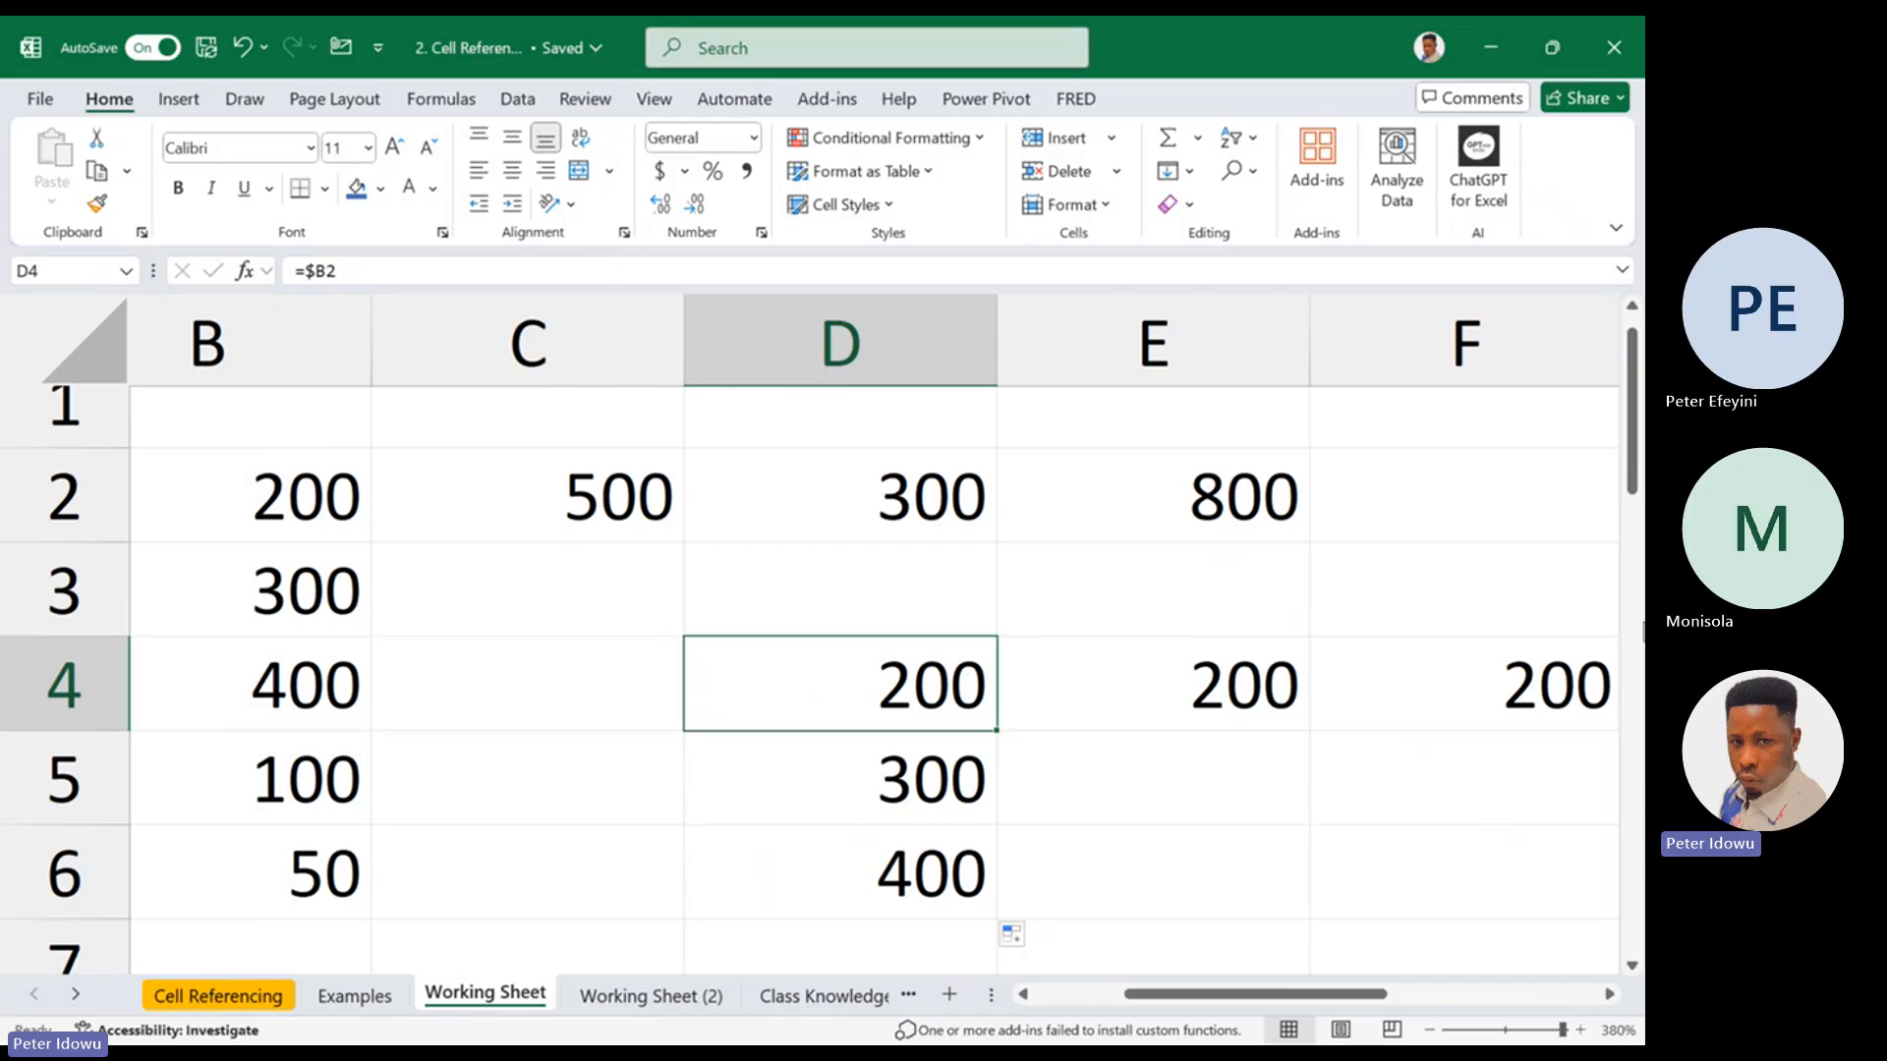
pyautogui.doubleClick(889, 713)
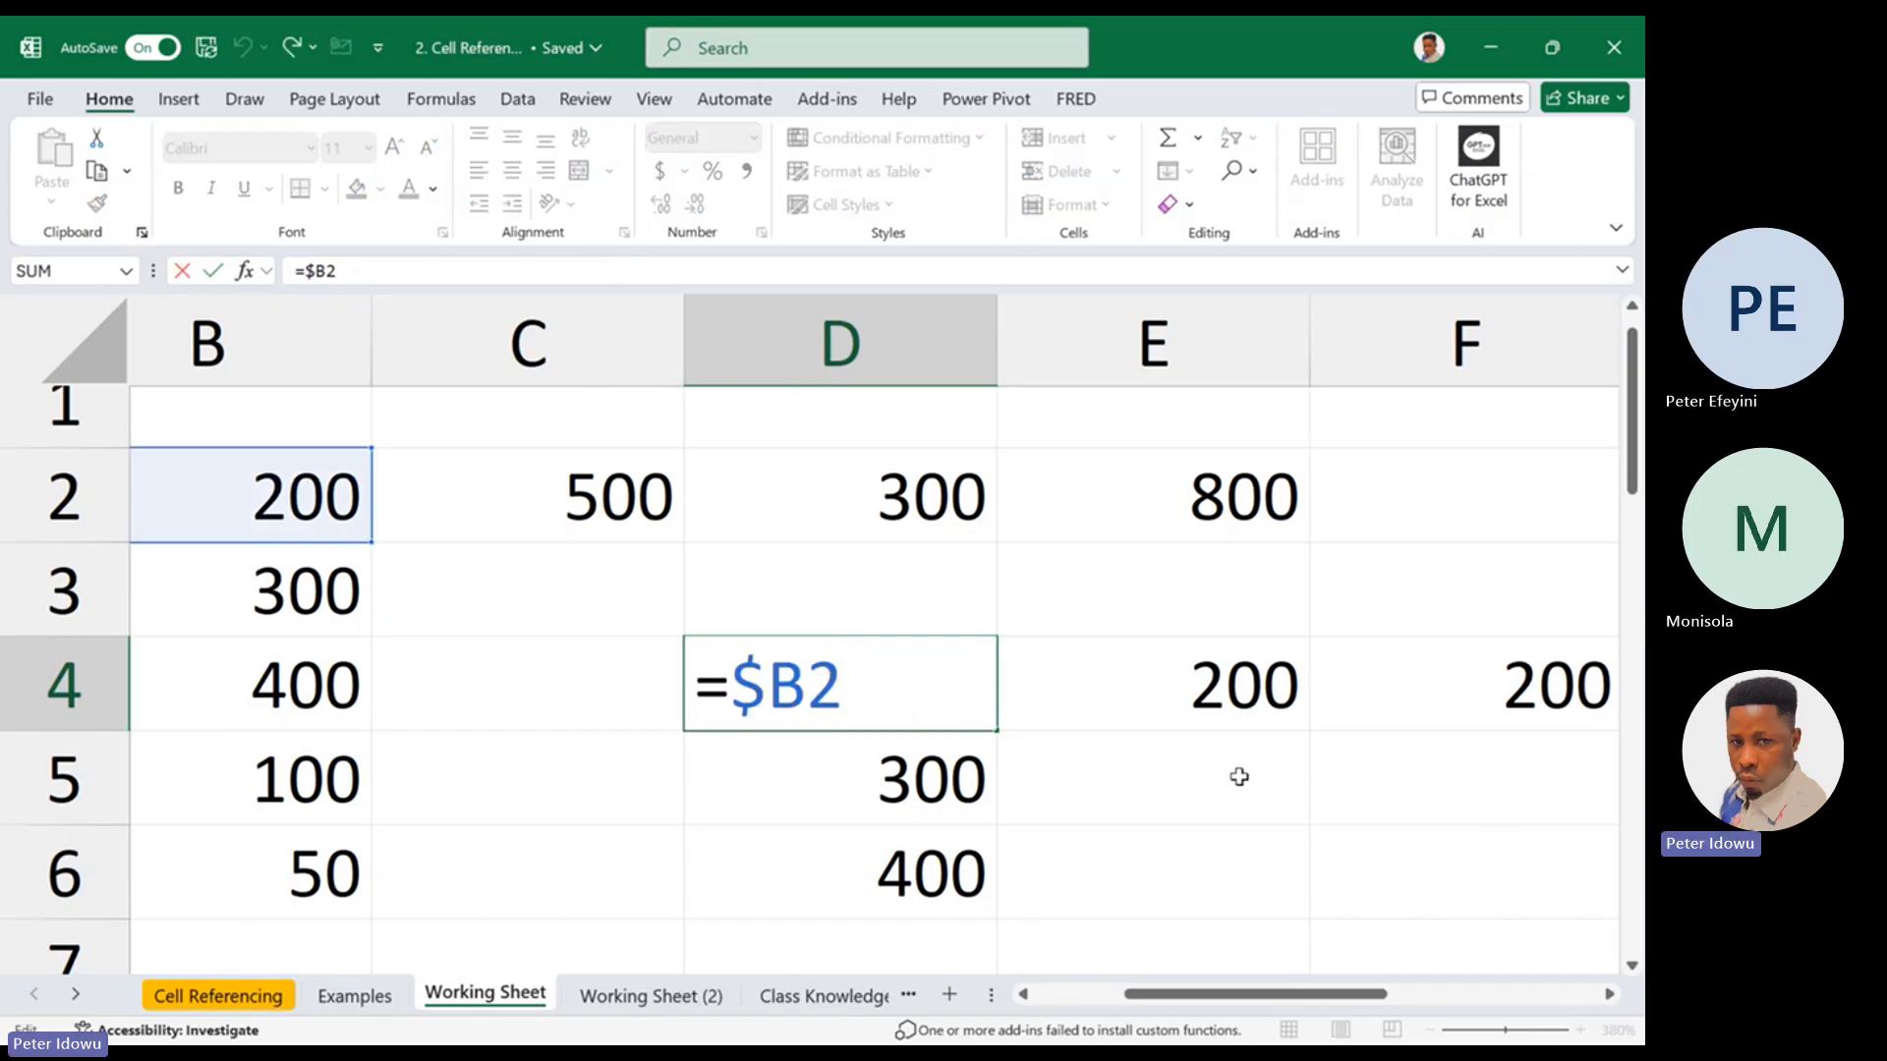
pyautogui.press('Escape')
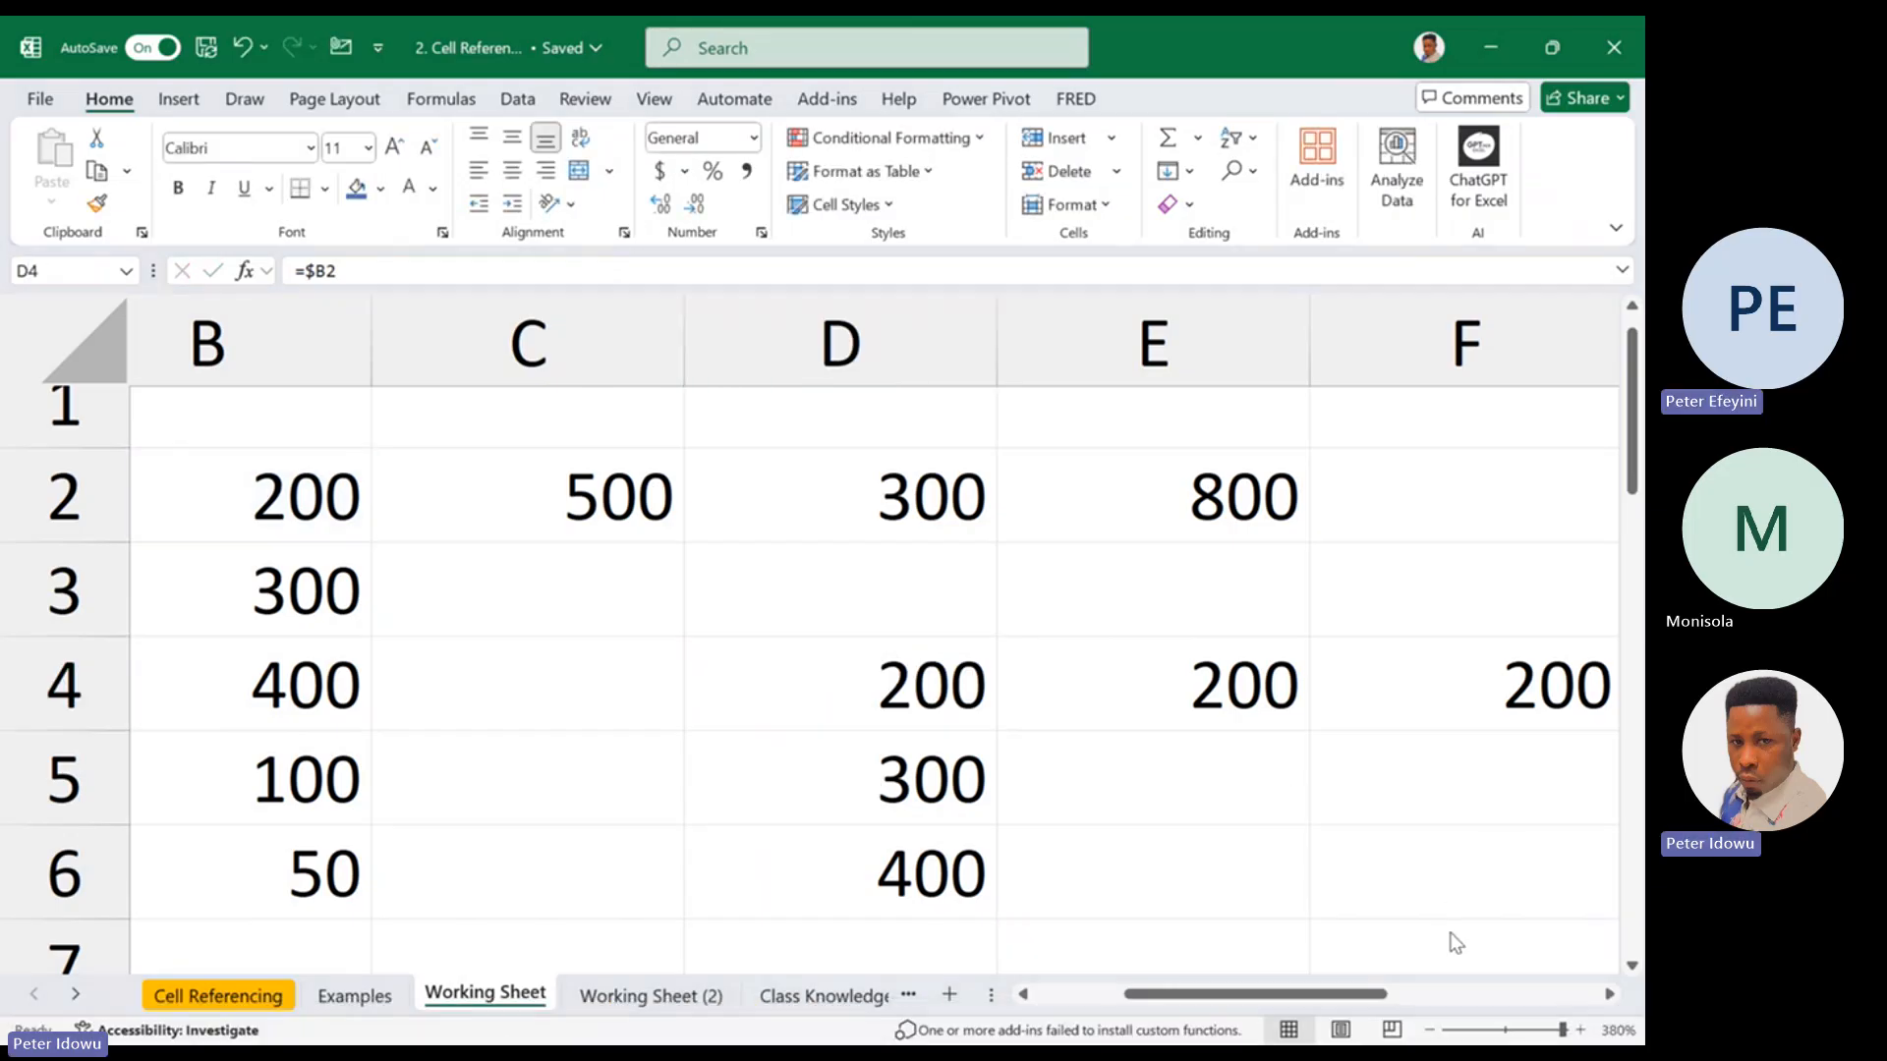
pyautogui.press('super')
pyautogui.press('super')
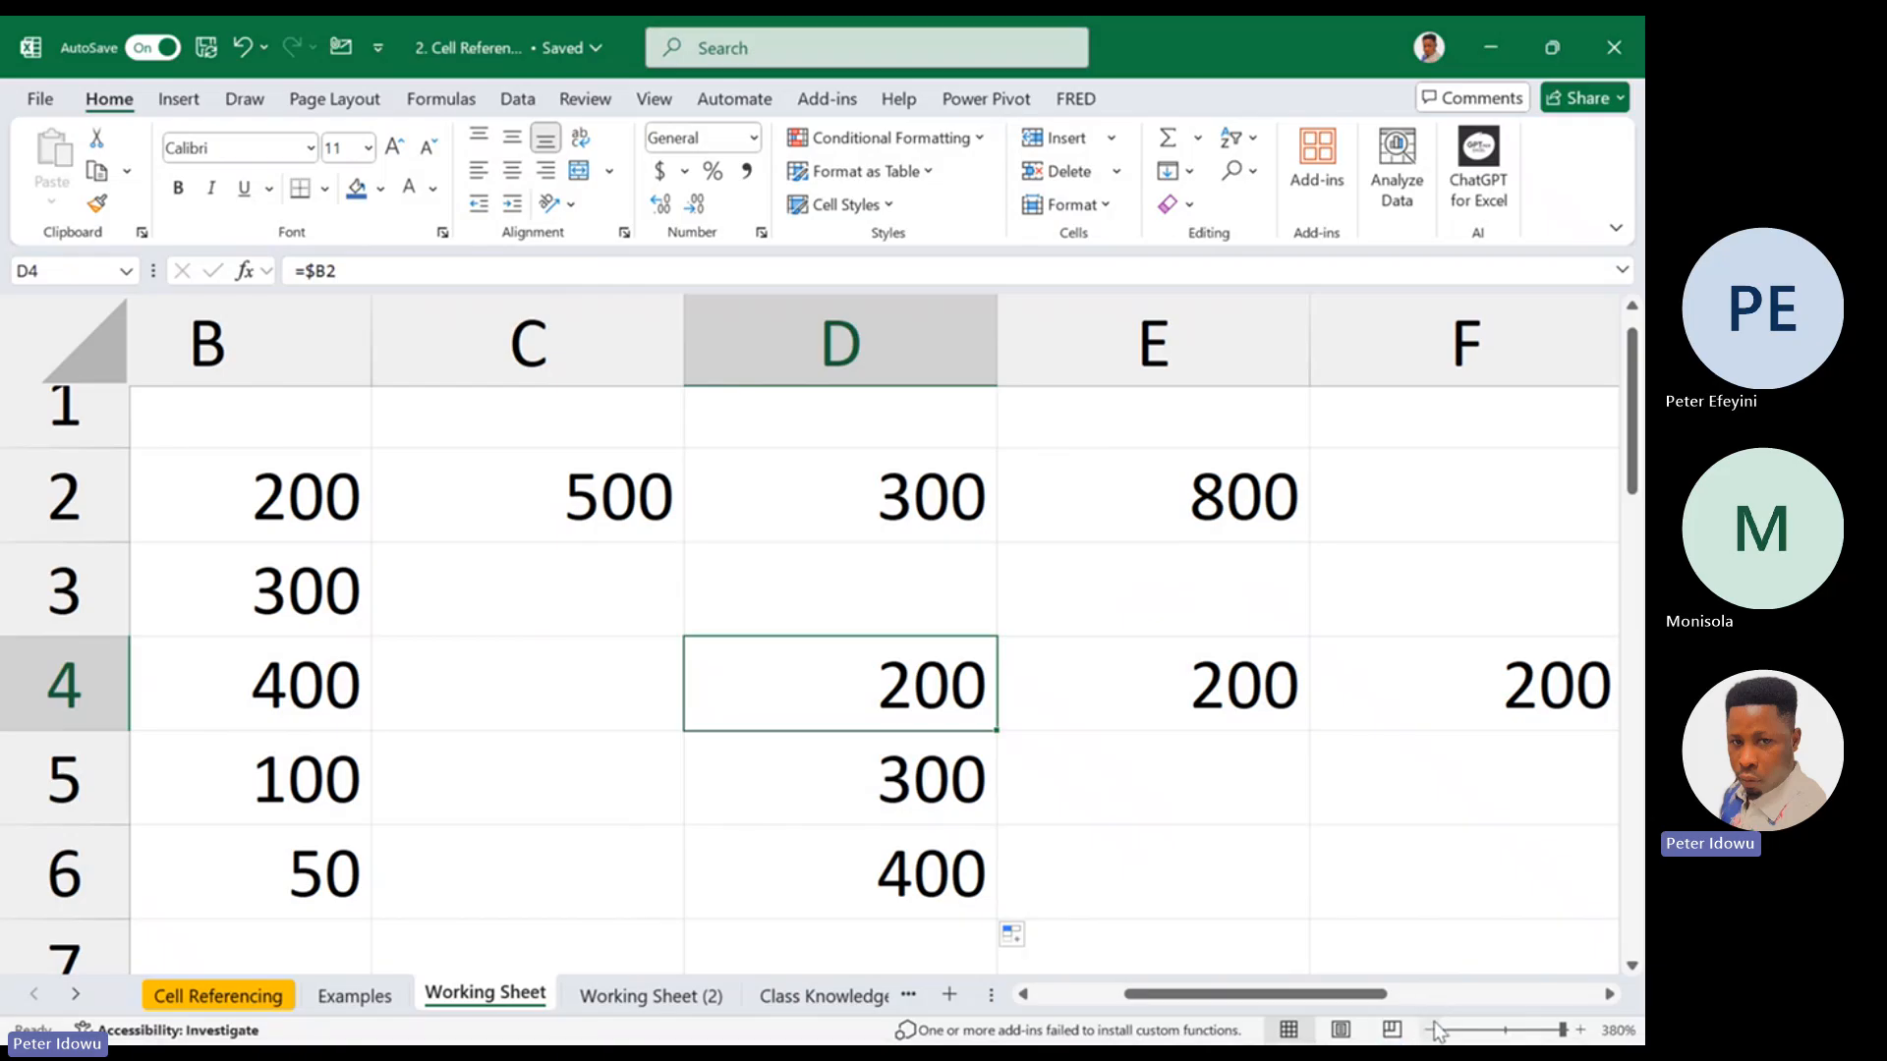
# Review the reference in D4 once more, highlighting its locked column part
pyautogui.click(1435, 1031)
pyautogui.click(1435, 1031)
pyautogui.click(1434, 1031)
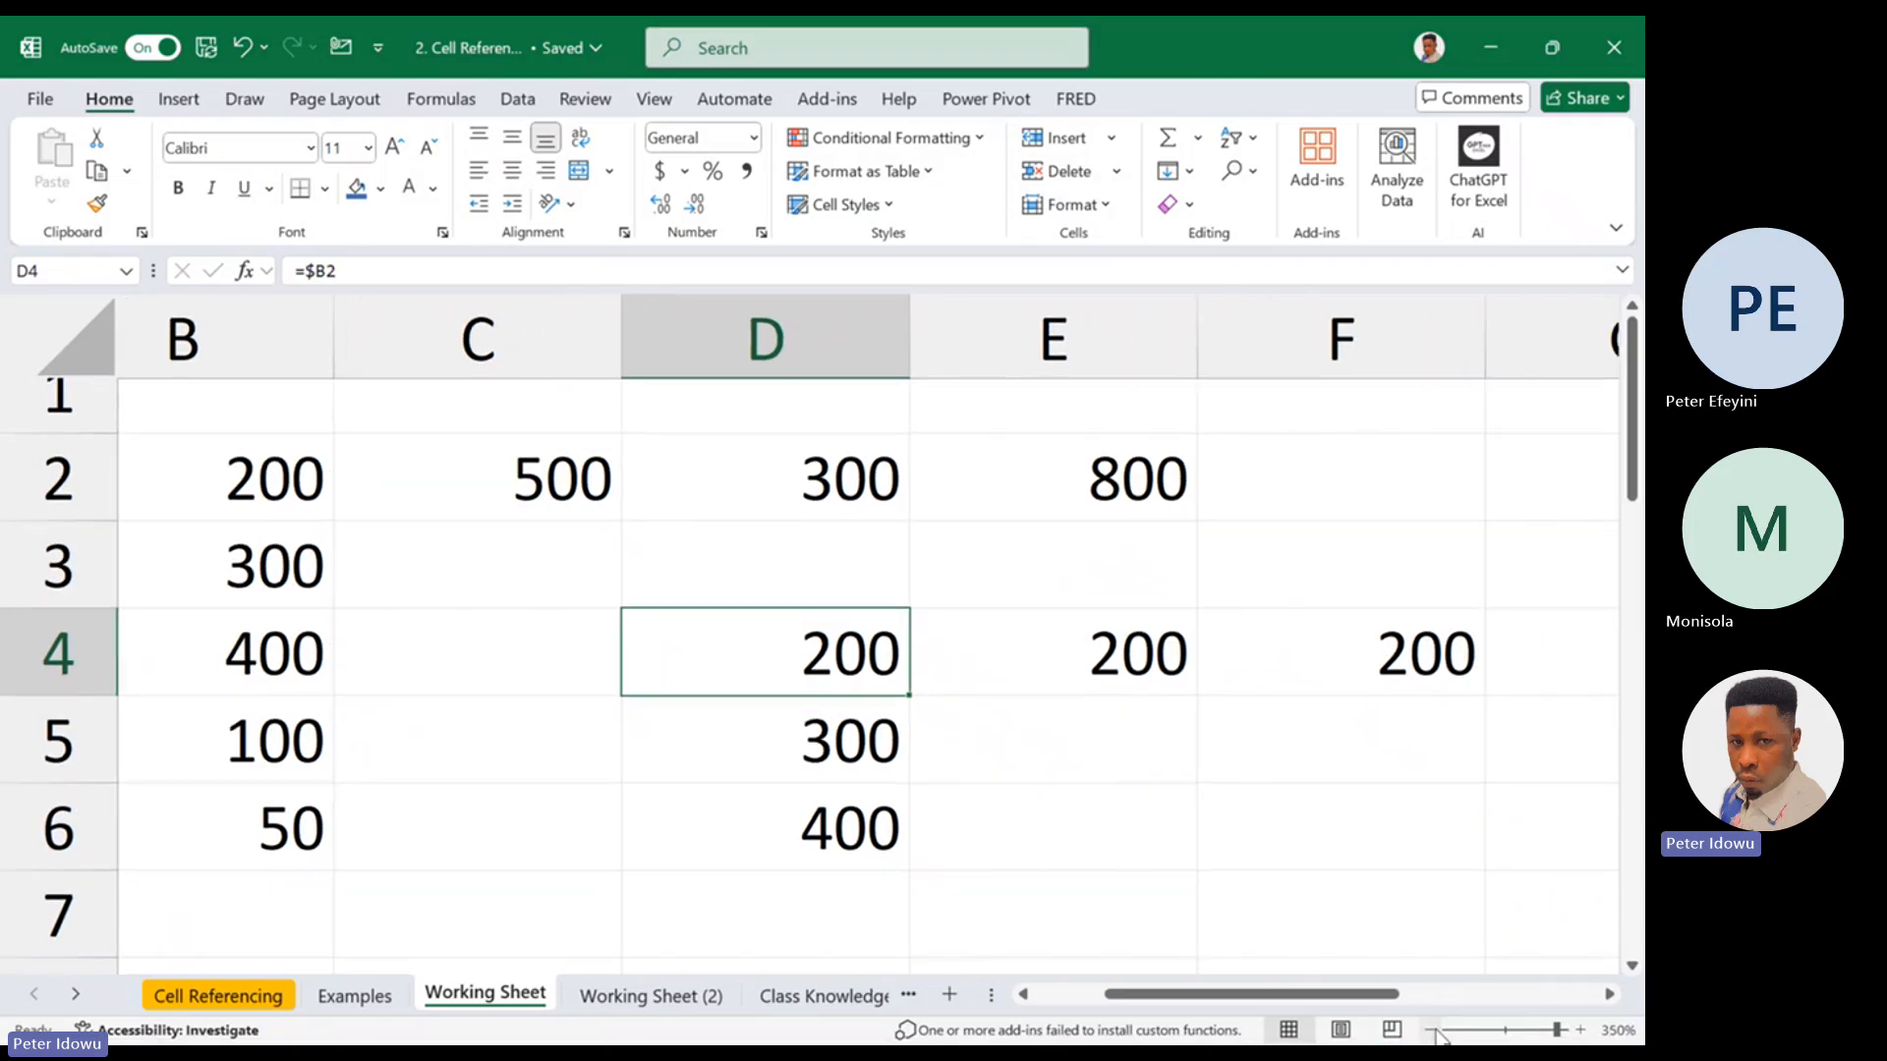
pyautogui.click(1435, 1031)
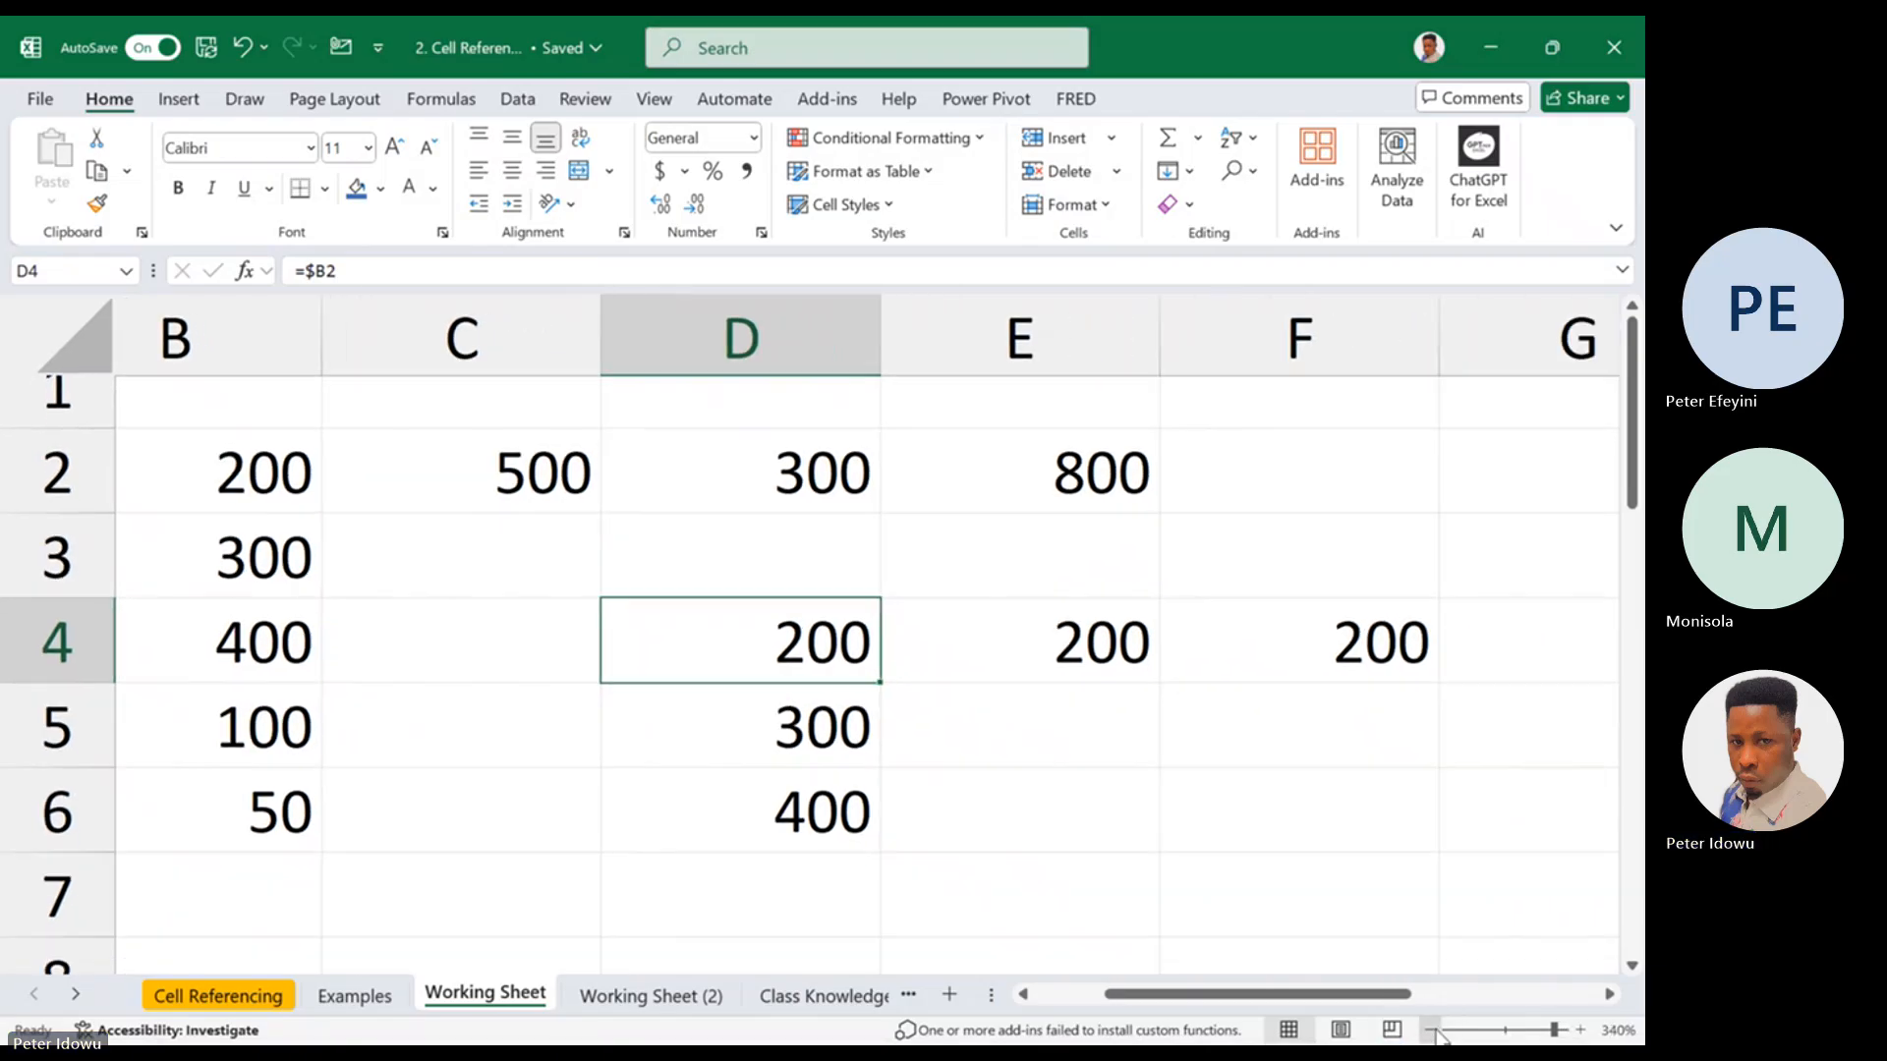
pyautogui.doubleClick(815, 637)
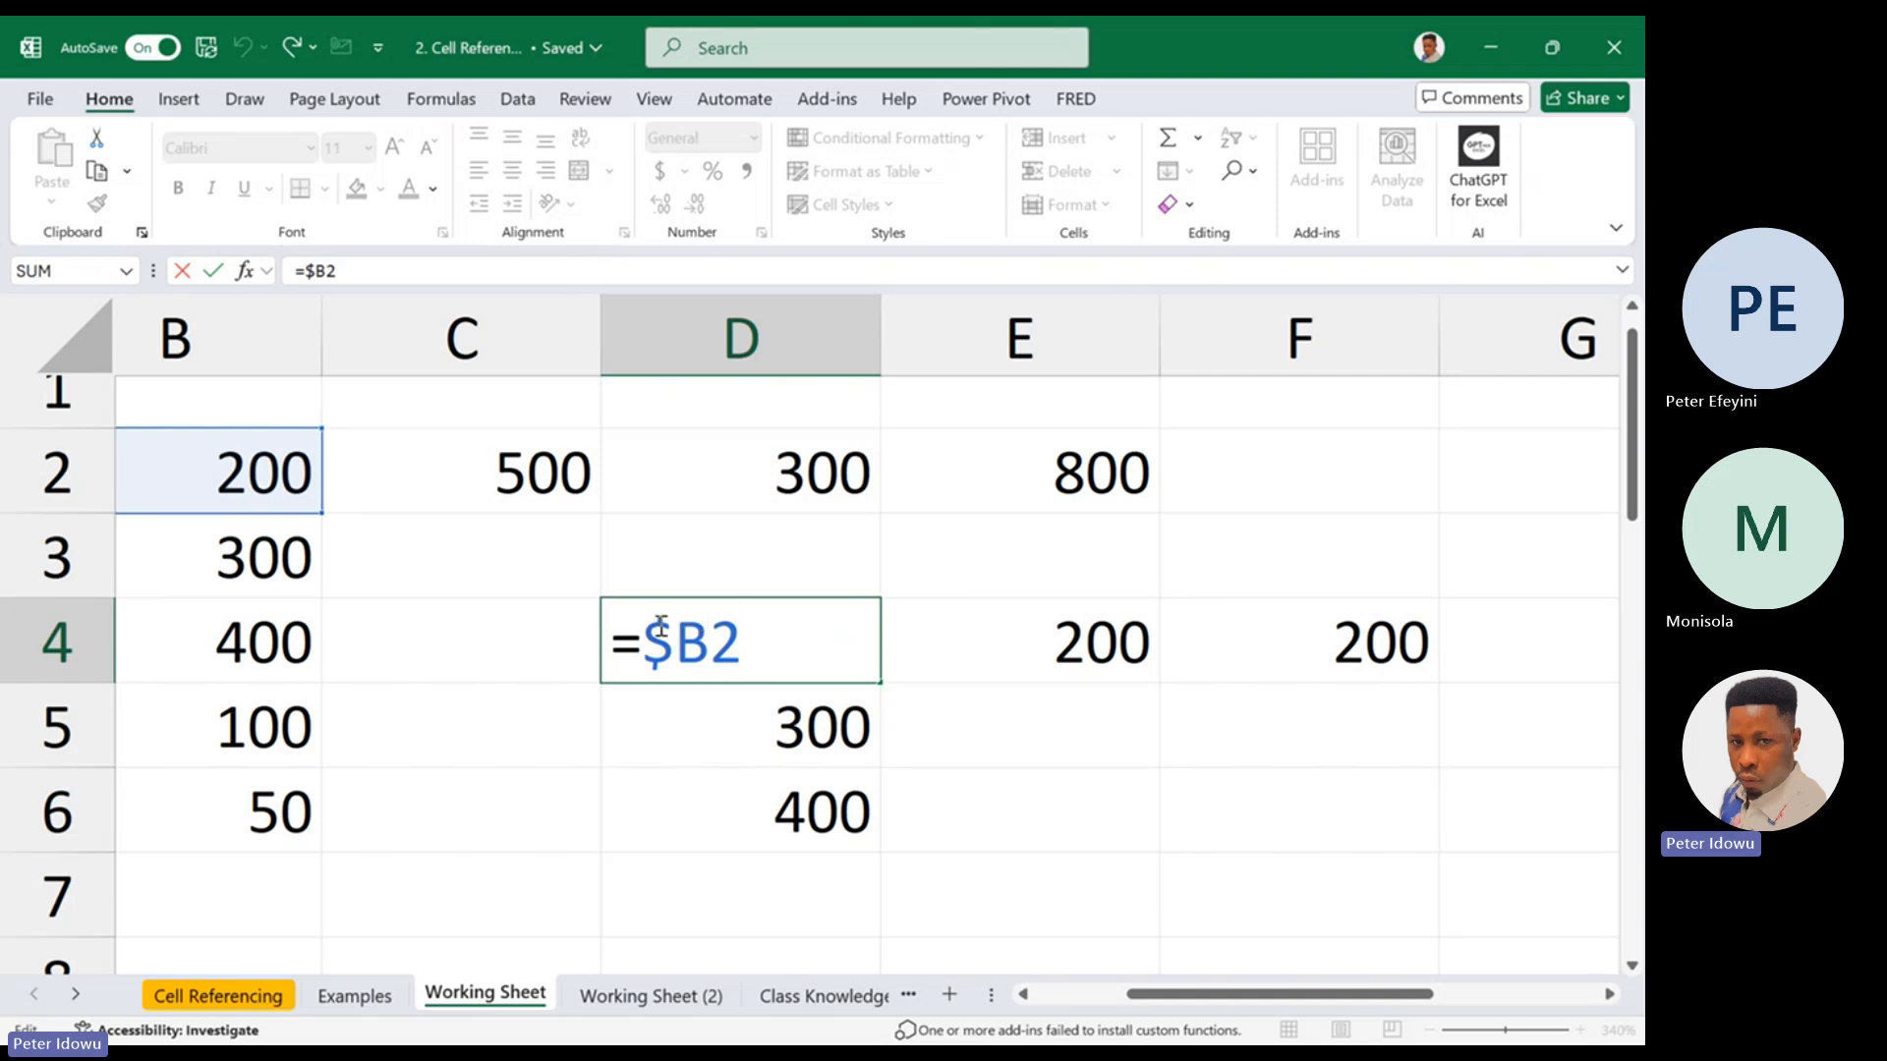
pyautogui.moveTo(676, 637)
pyautogui.mouseDown()
pyautogui.moveTo(708, 643)
pyautogui.moveTo(656, 648)
pyautogui.mouseUp()
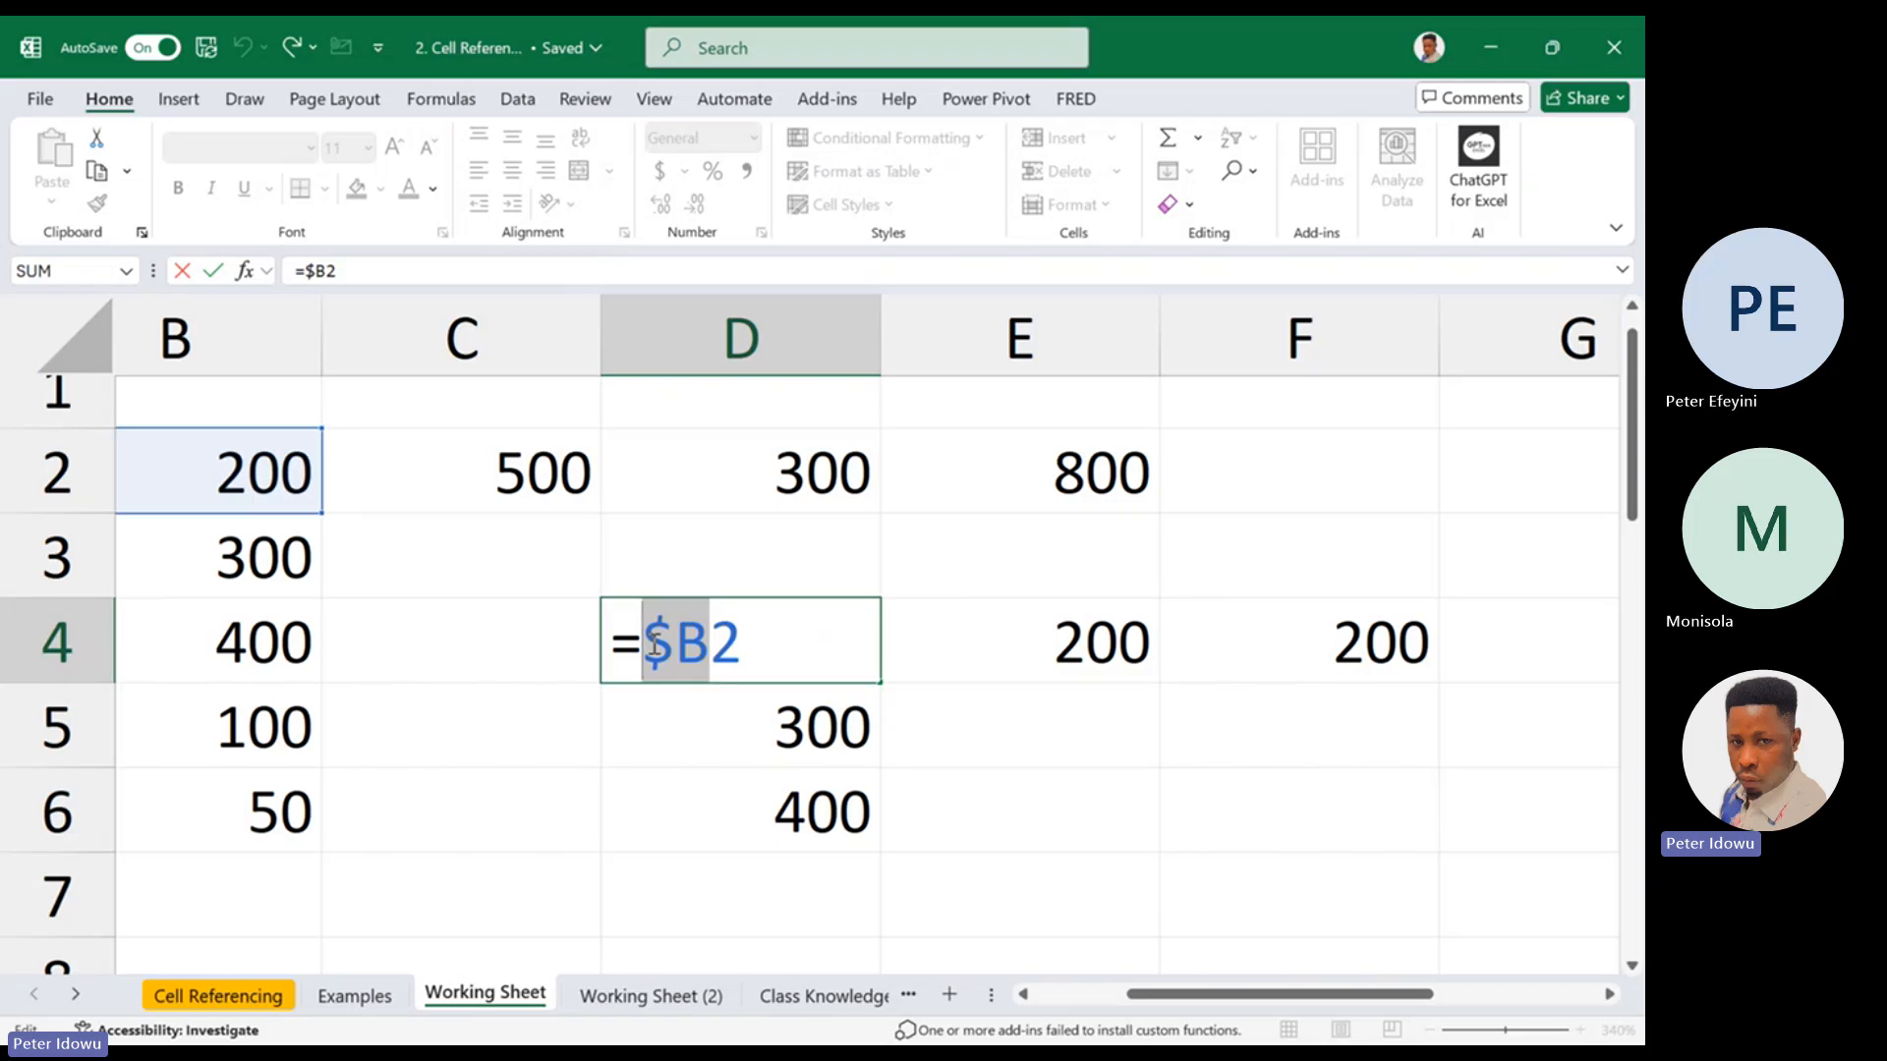
pyautogui.moveTo(655, 644); pyautogui.dragTo(710, 637)
pyautogui.click(712, 638)
pyautogui.press('Escape')
pyautogui.doubleClick(788, 650)
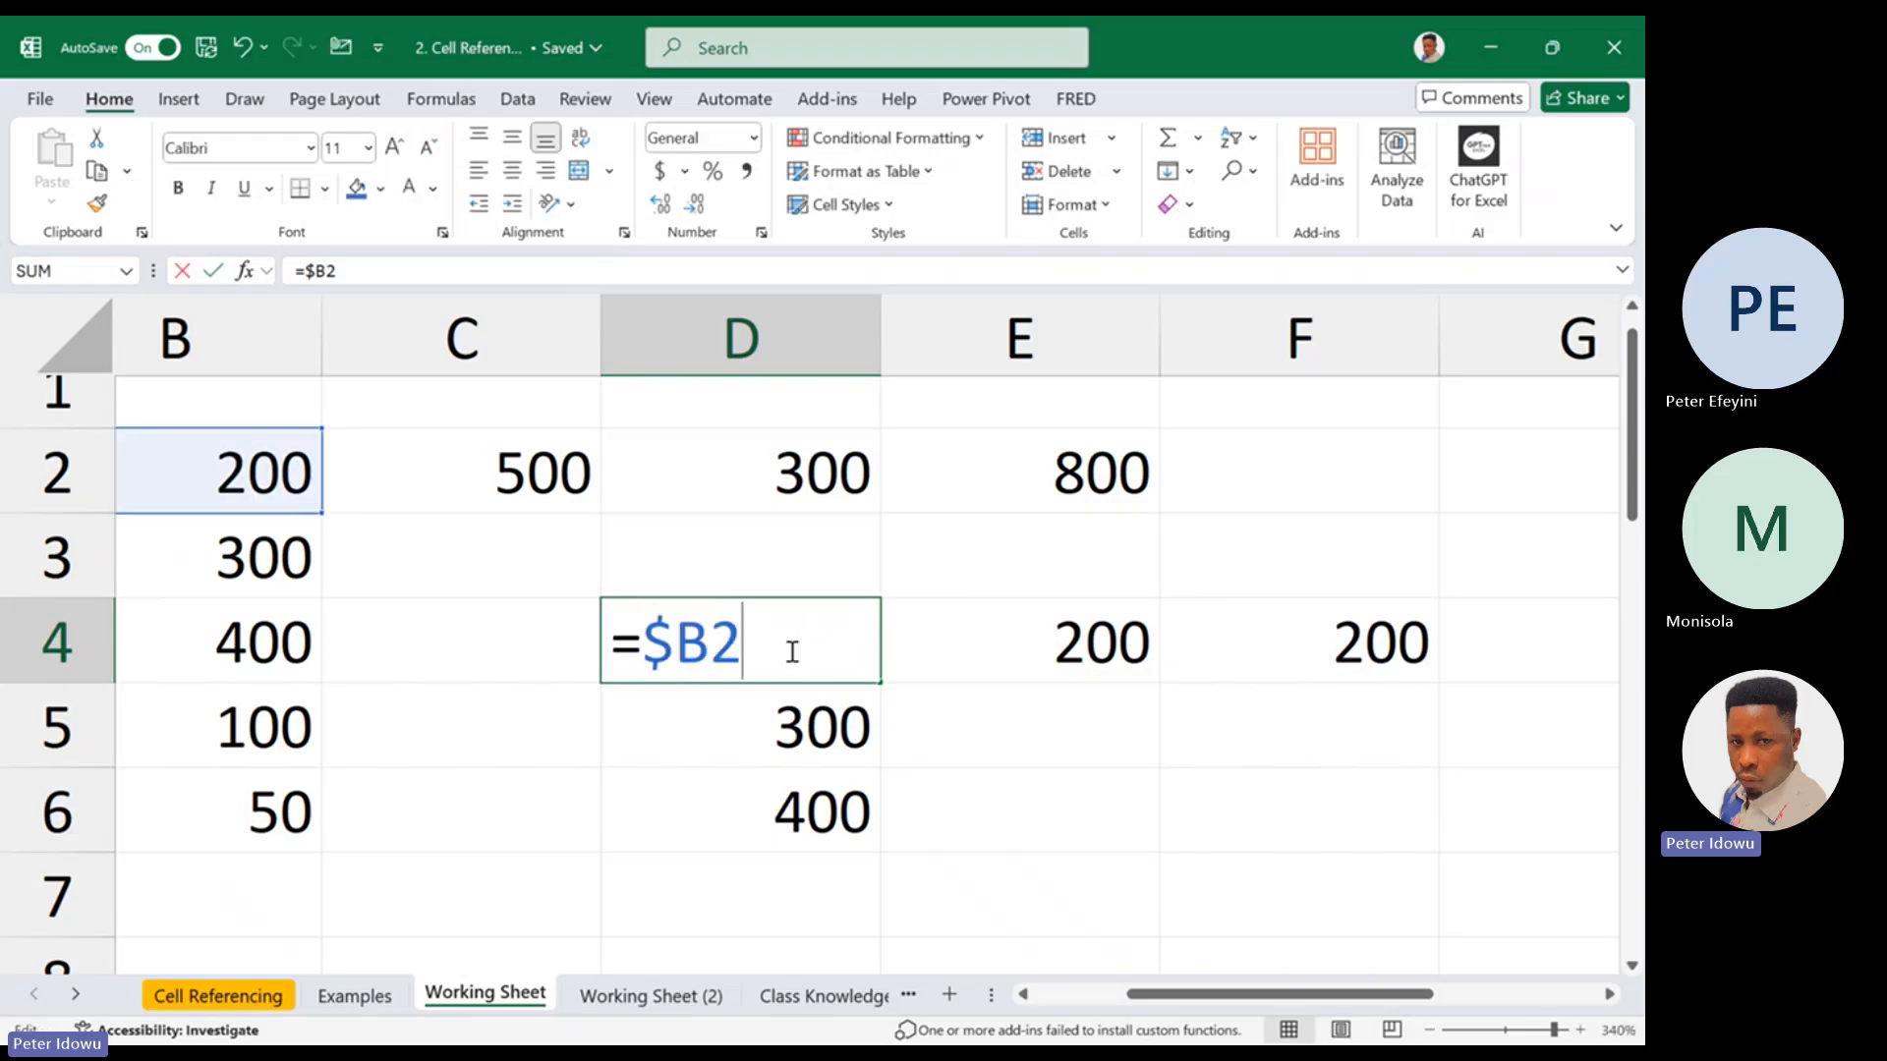
pyautogui.press('Escape')
# Refill the column-locked formula from D4 down to D6 and across to F4, rechecking the reference in D4
pyautogui.moveTo(883, 682); pyautogui.dragTo(884, 851)
pyautogui.hotkey('ctrl', 'z')
pyautogui.doubleClick(861, 664)
pyautogui.press('Escape')
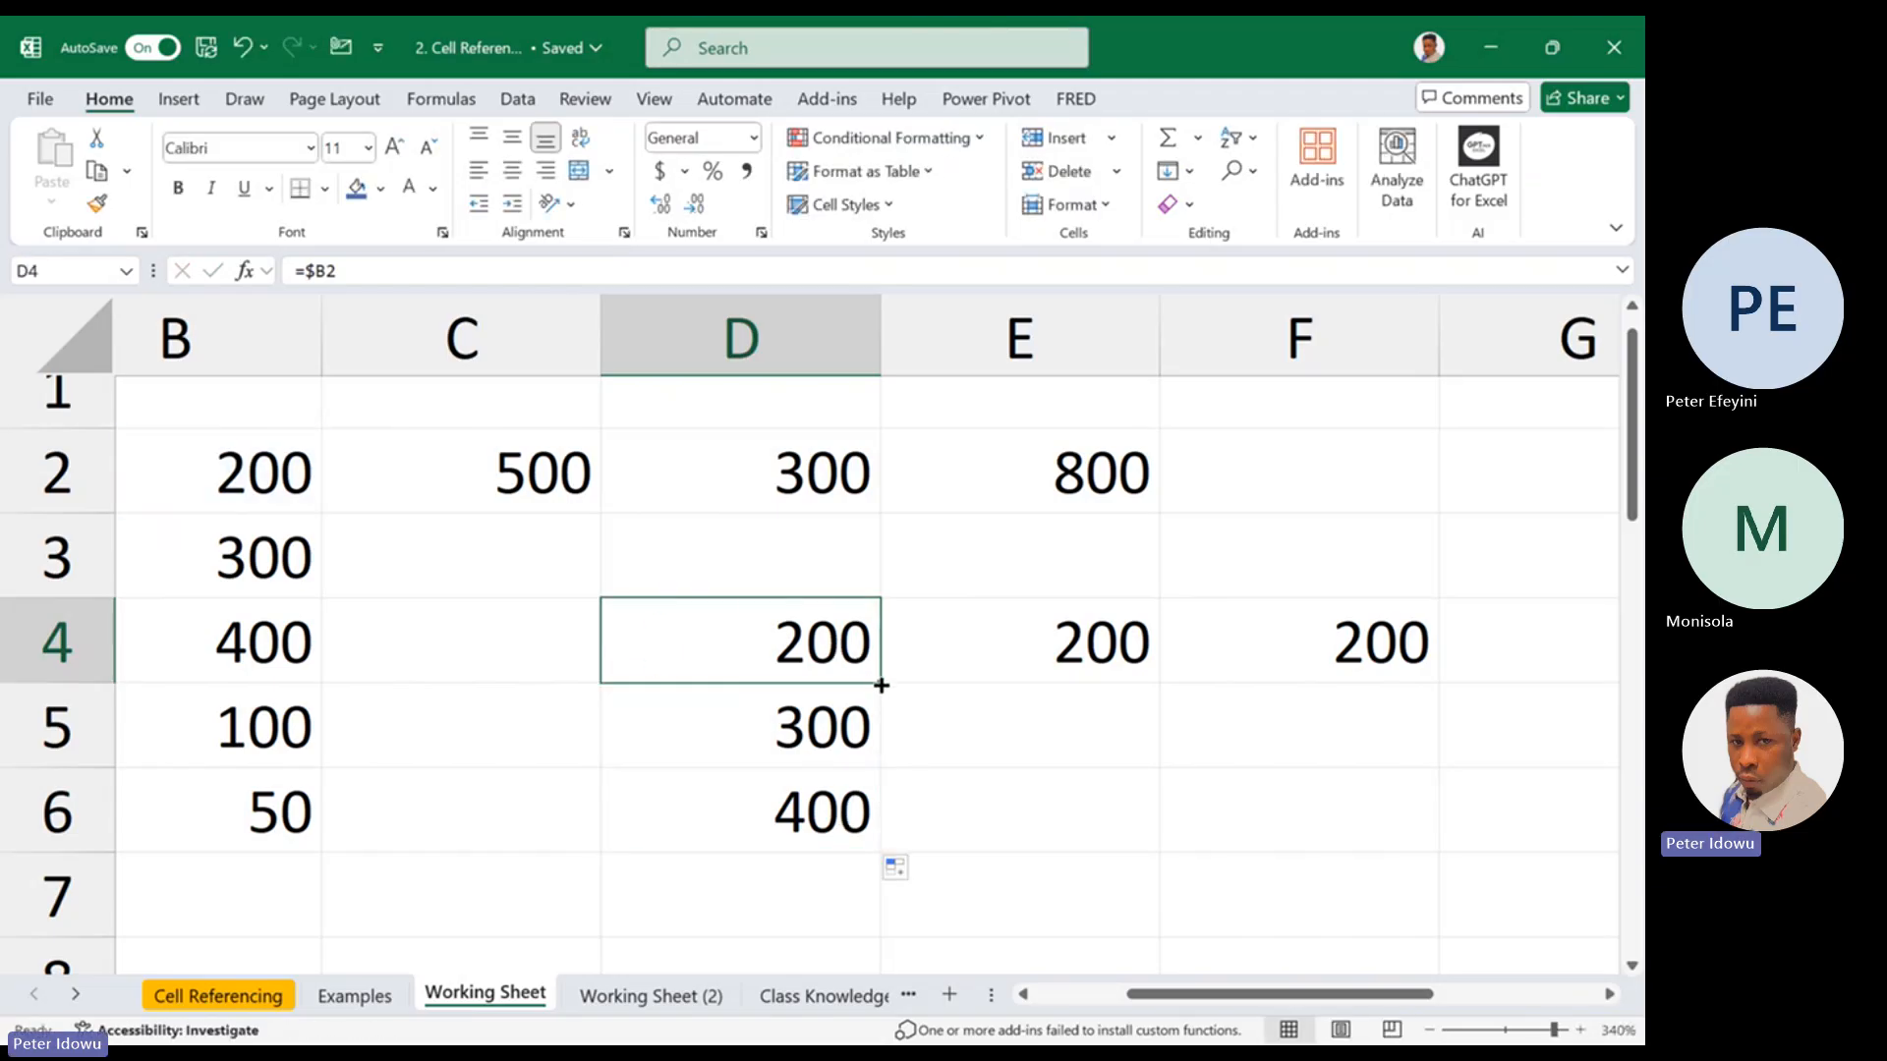
pyautogui.moveTo(882, 680); pyautogui.dragTo(1386, 665)
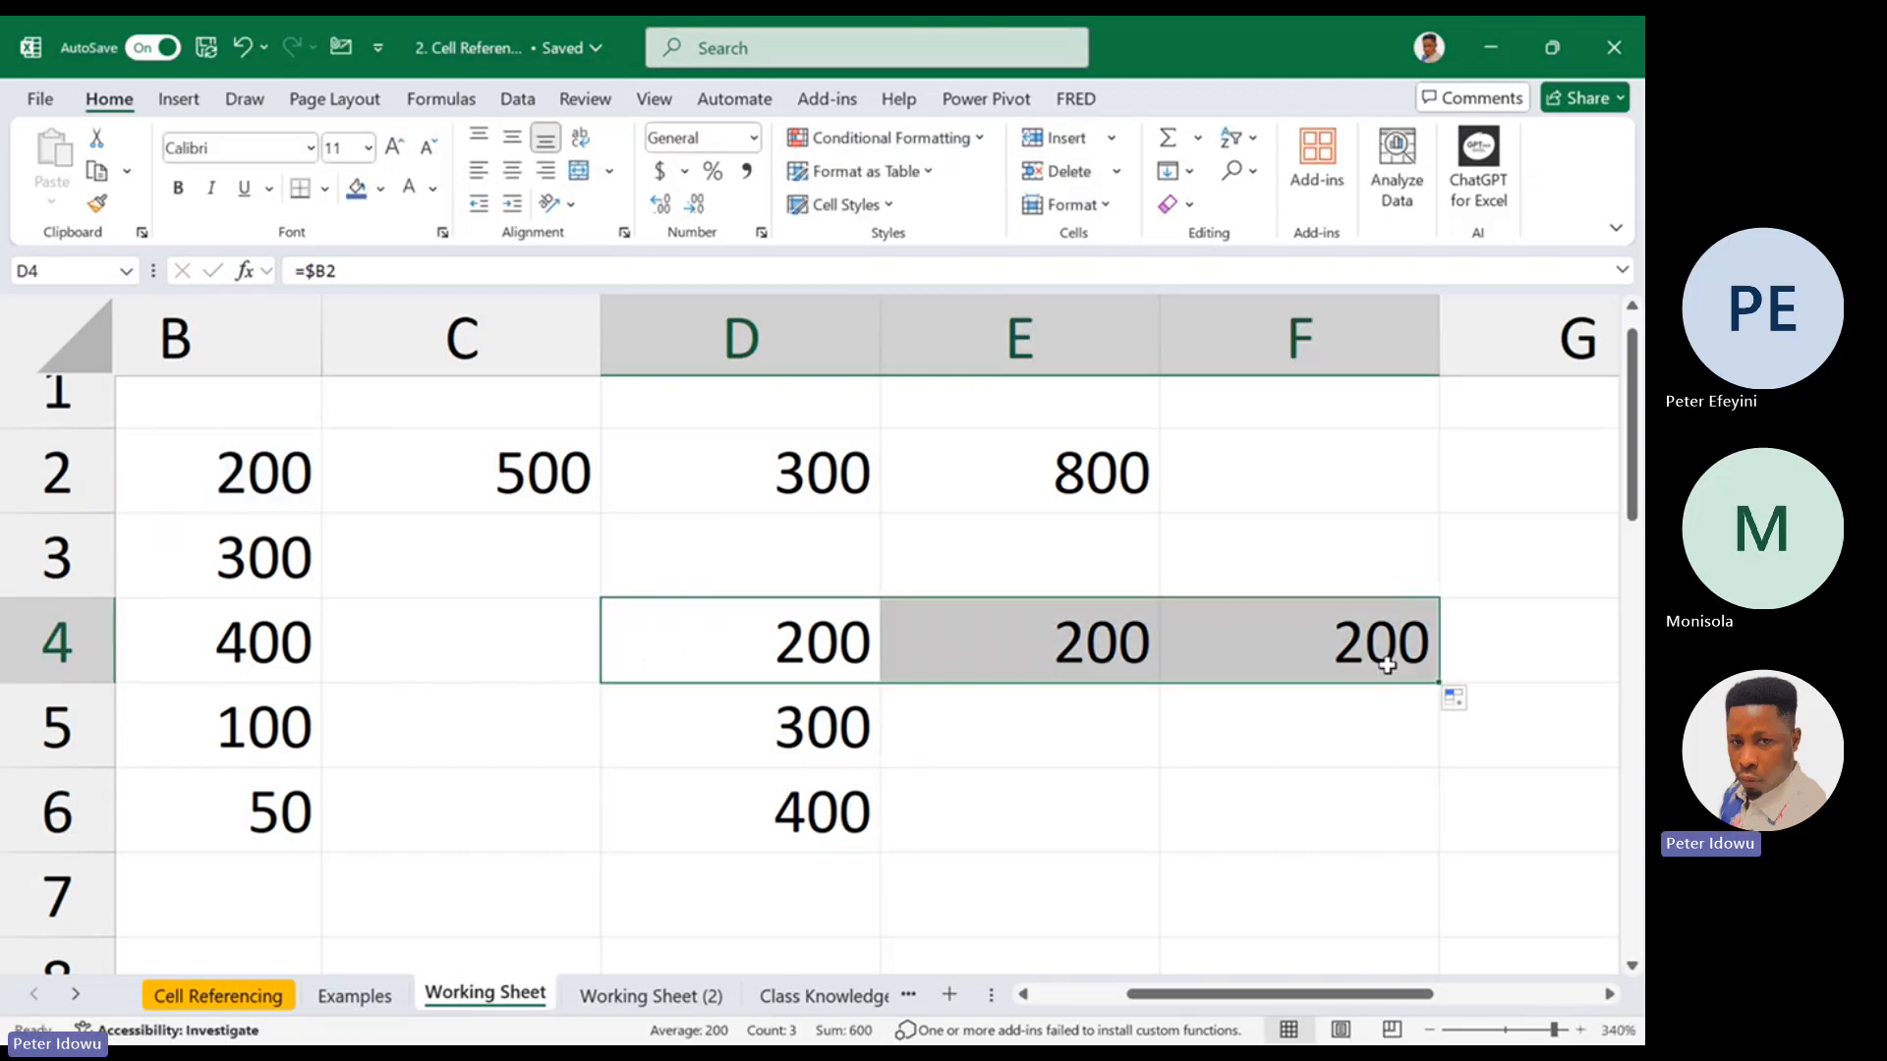
# Replace the column-locked reference in D4 with the relative reference =B3
pyautogui.doubleClick(855, 655)
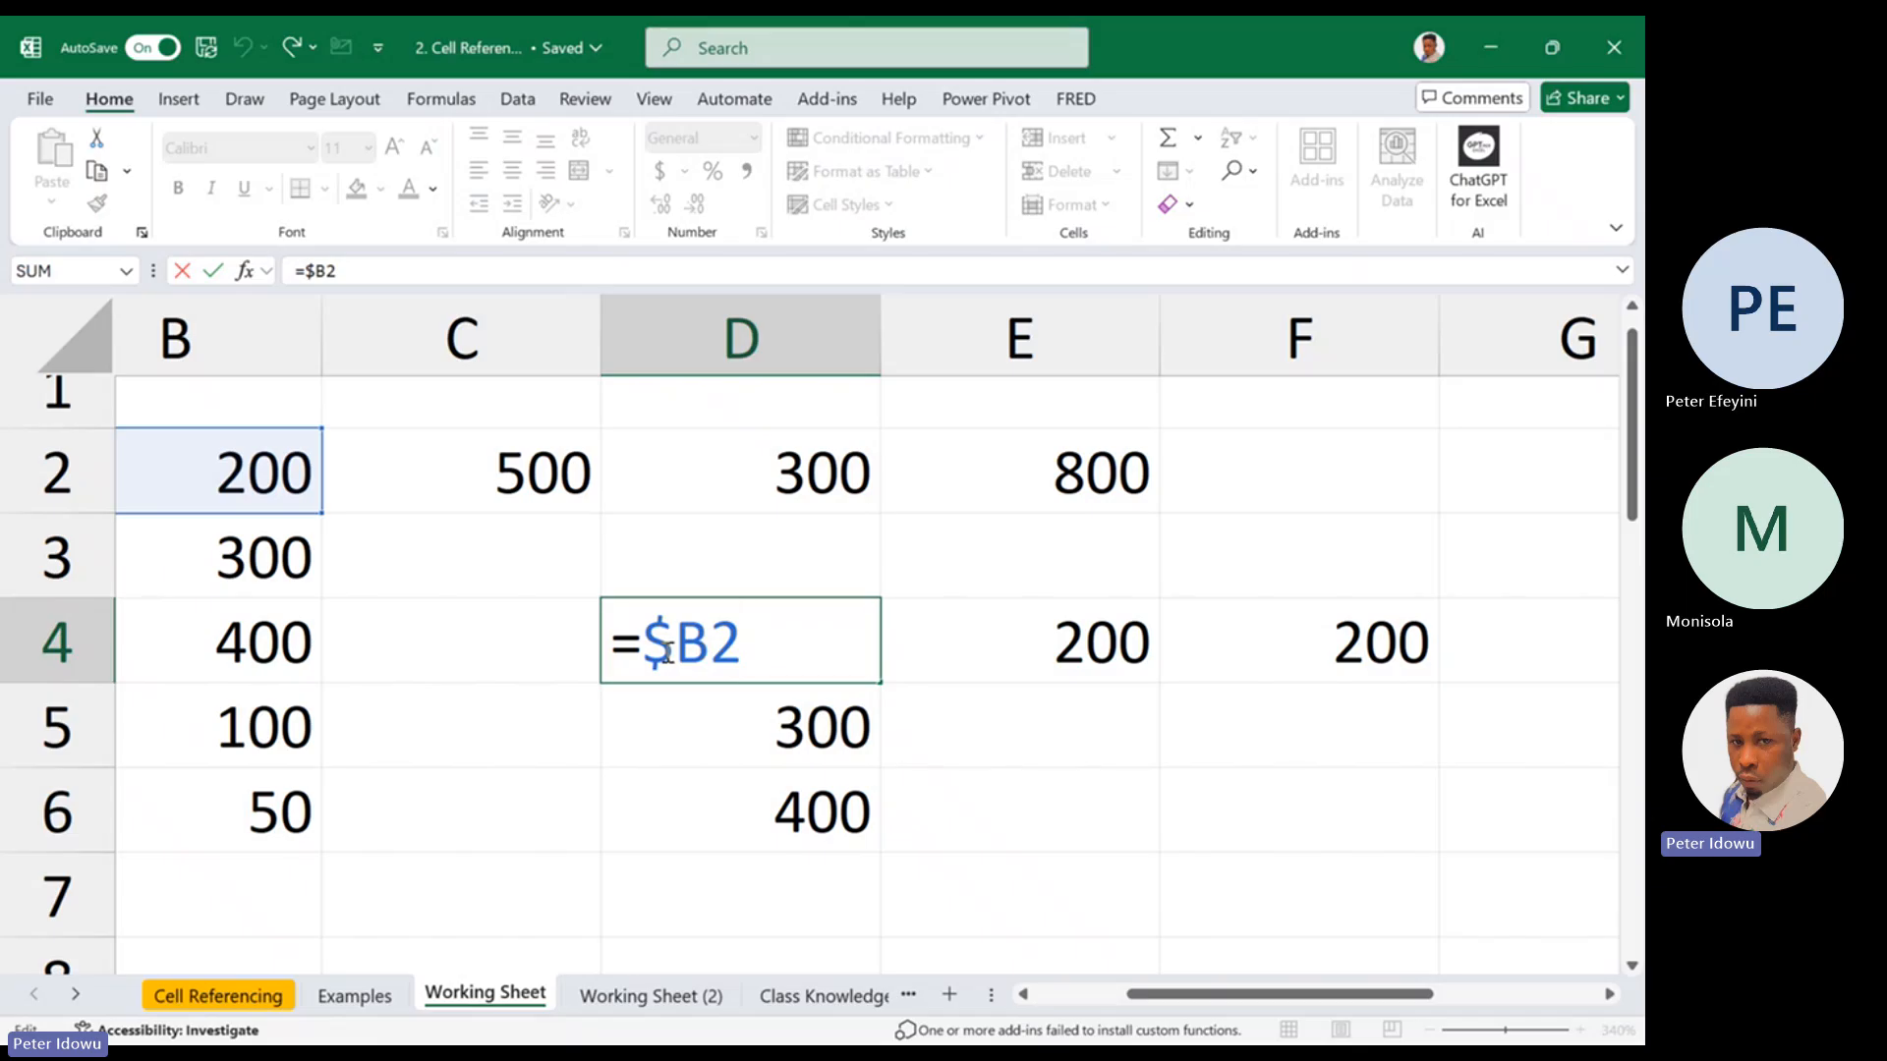
pyautogui.press('F4')
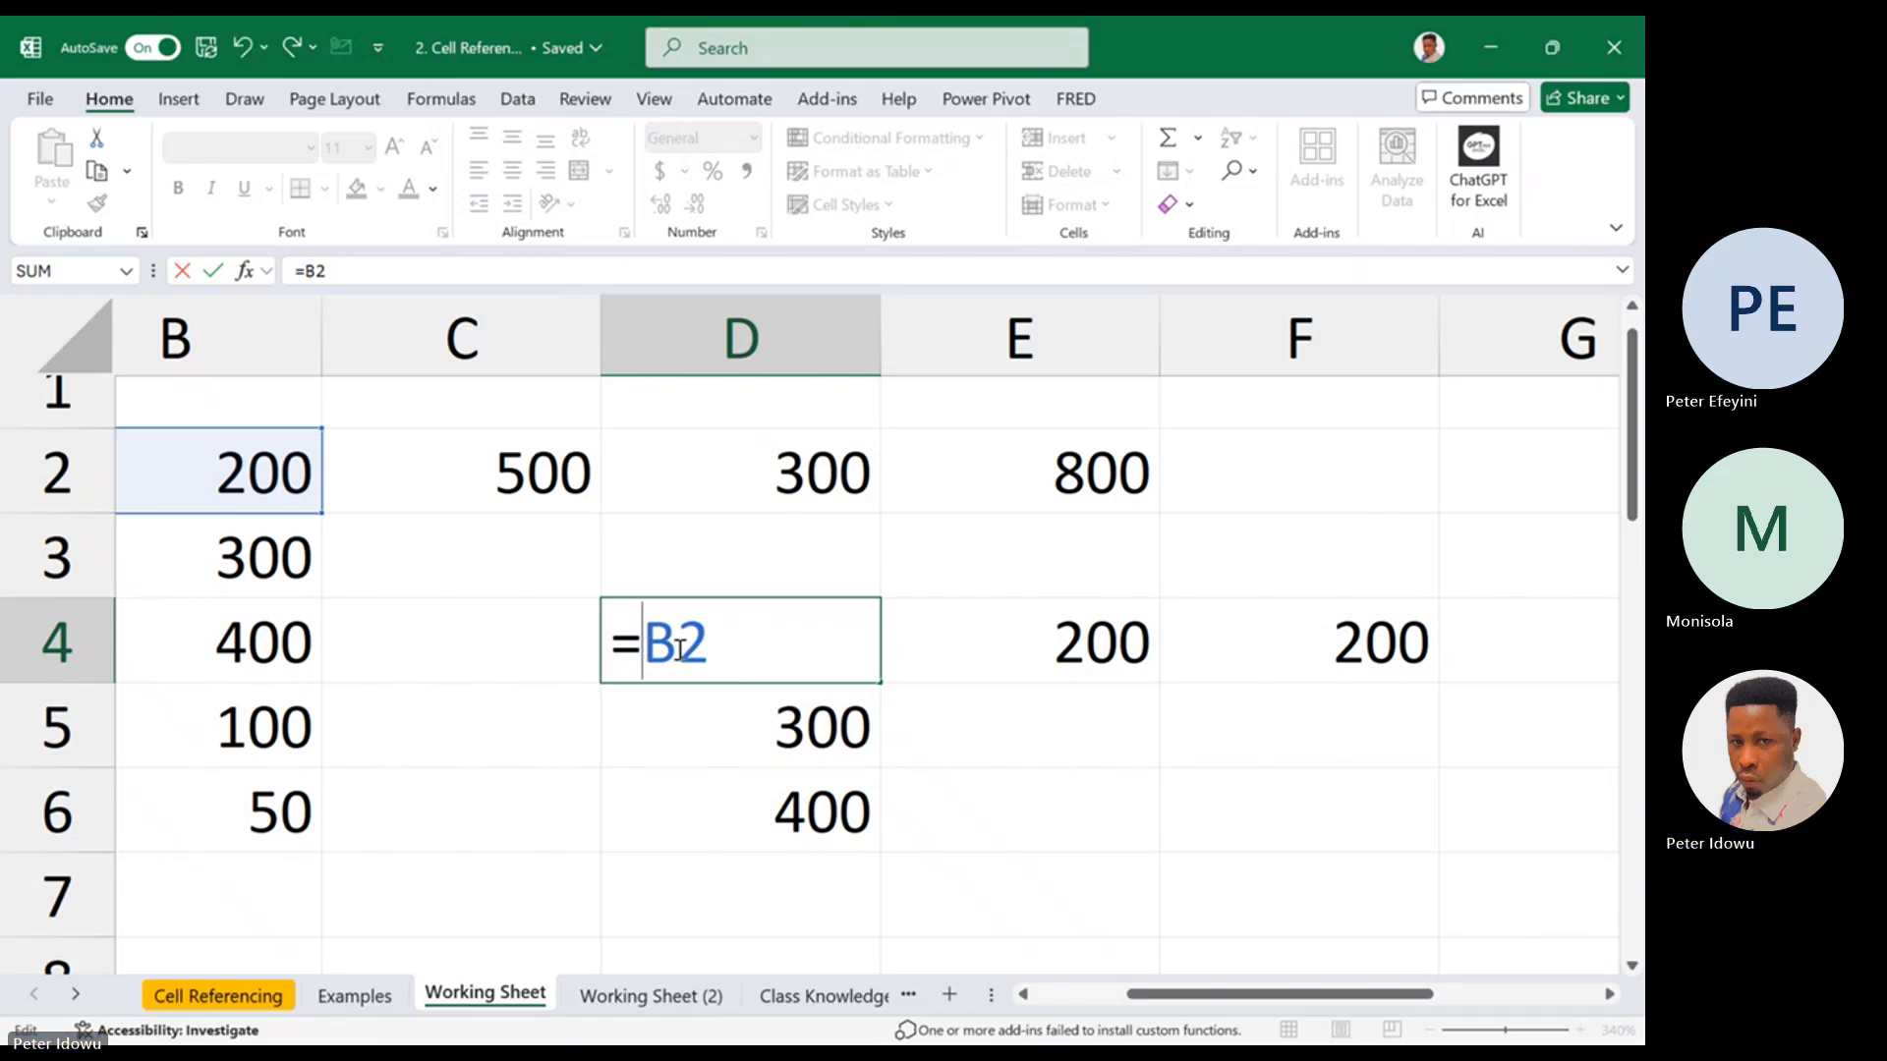
pyautogui.click(683, 642)
pyautogui.click(713, 641)
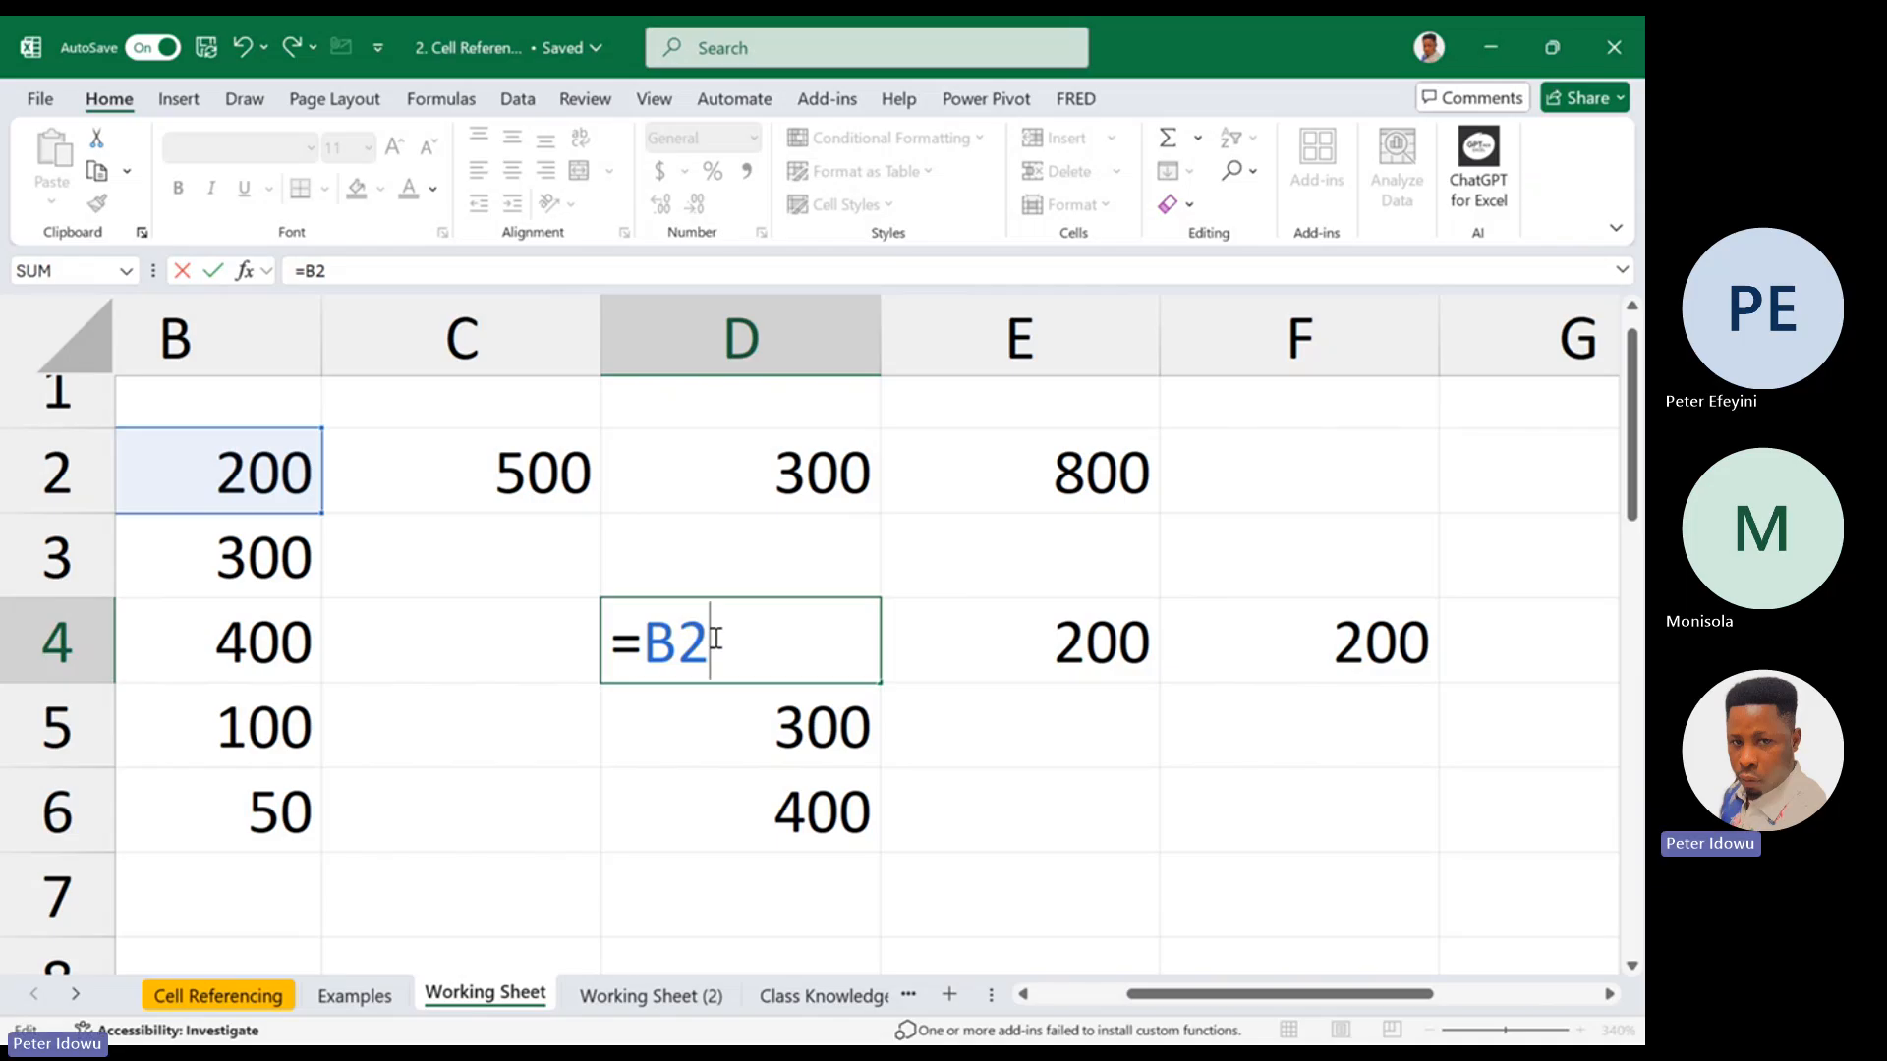
pyautogui.press('BackSpace')
pyautogui.click(264, 551)
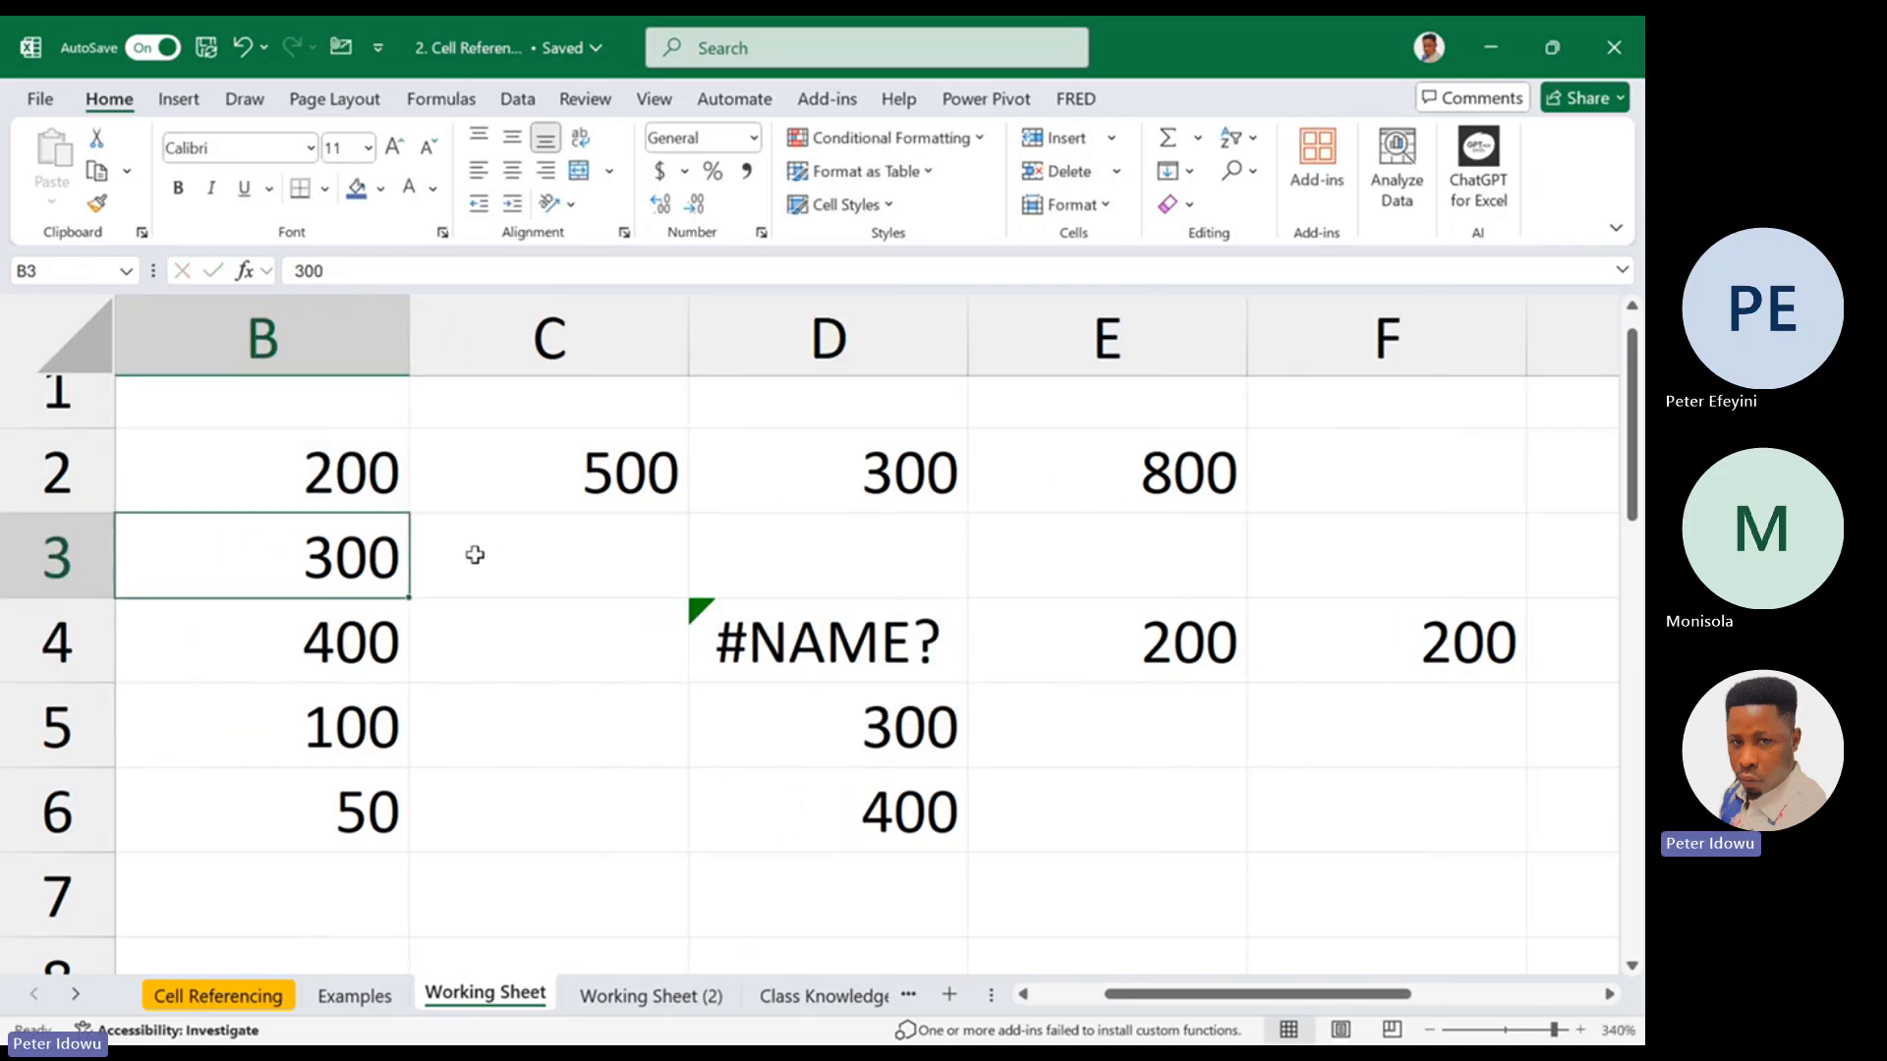
pyautogui.click(744, 624)
pyautogui.doubleClick(744, 624)
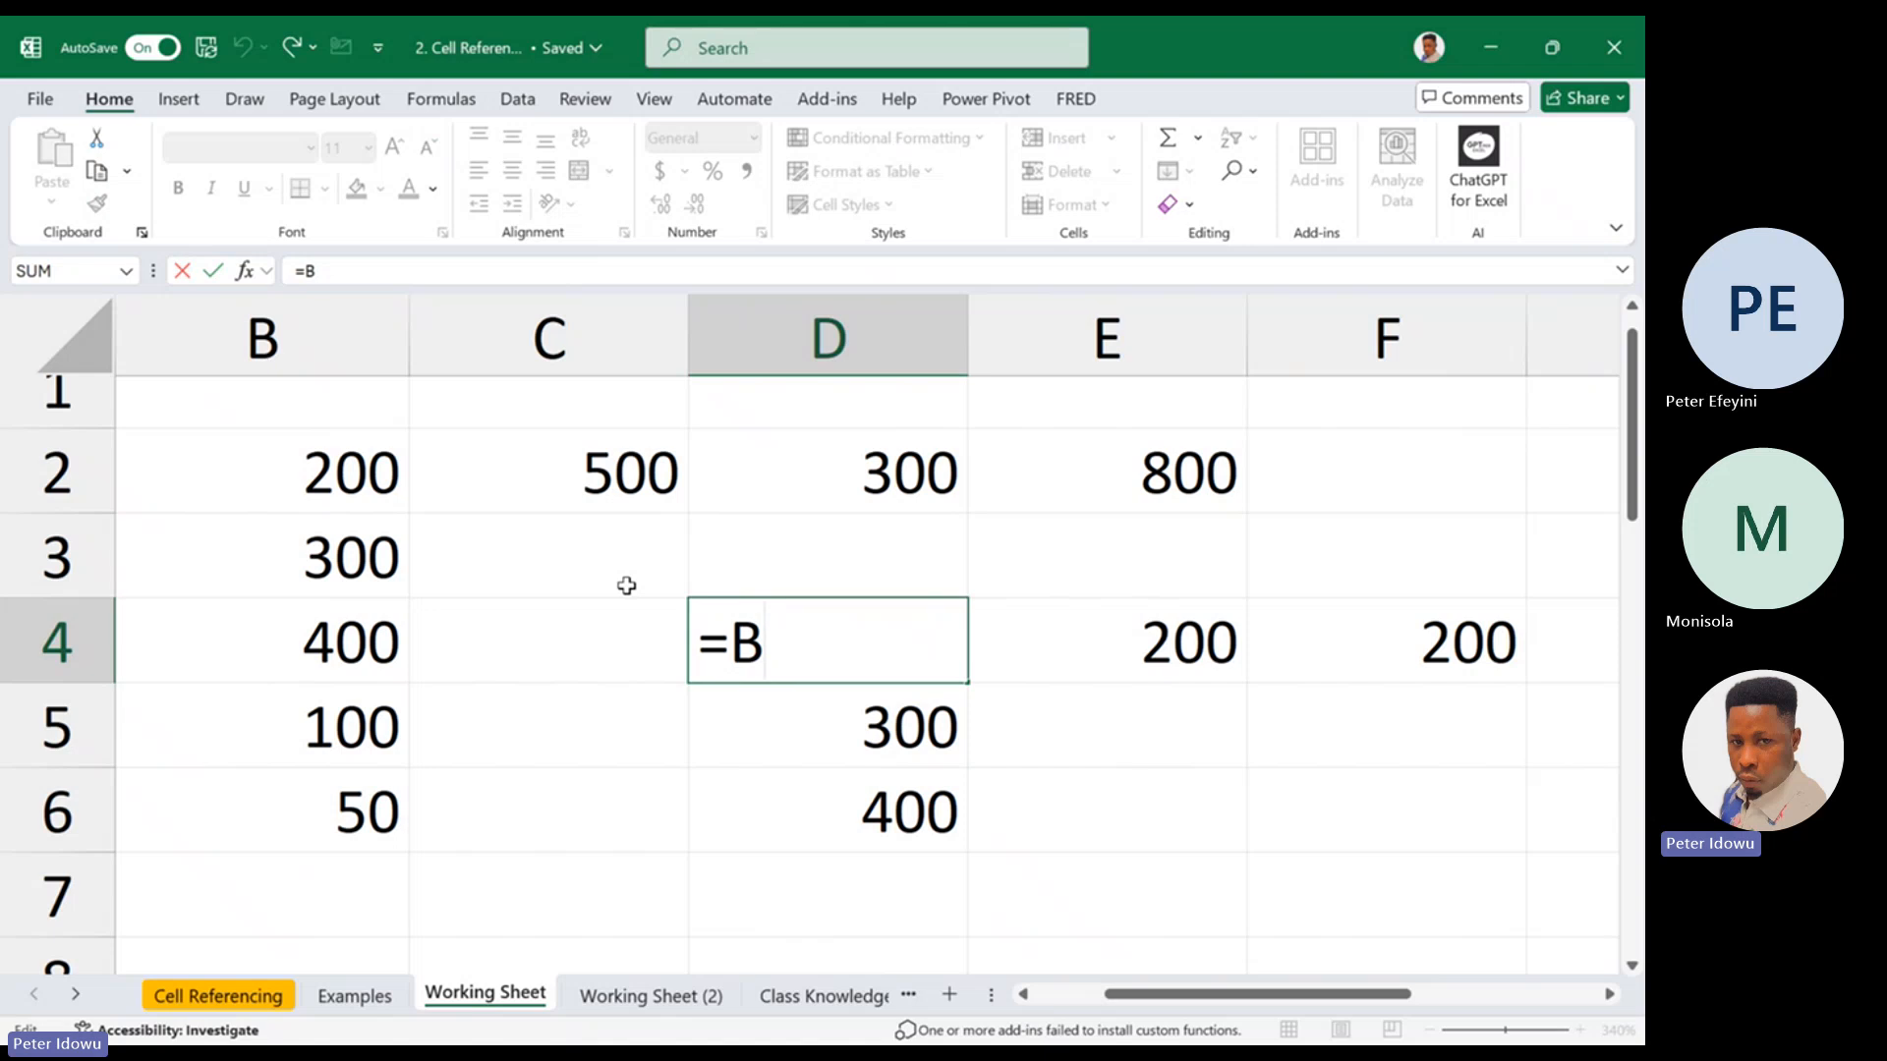
pyautogui.write('3')
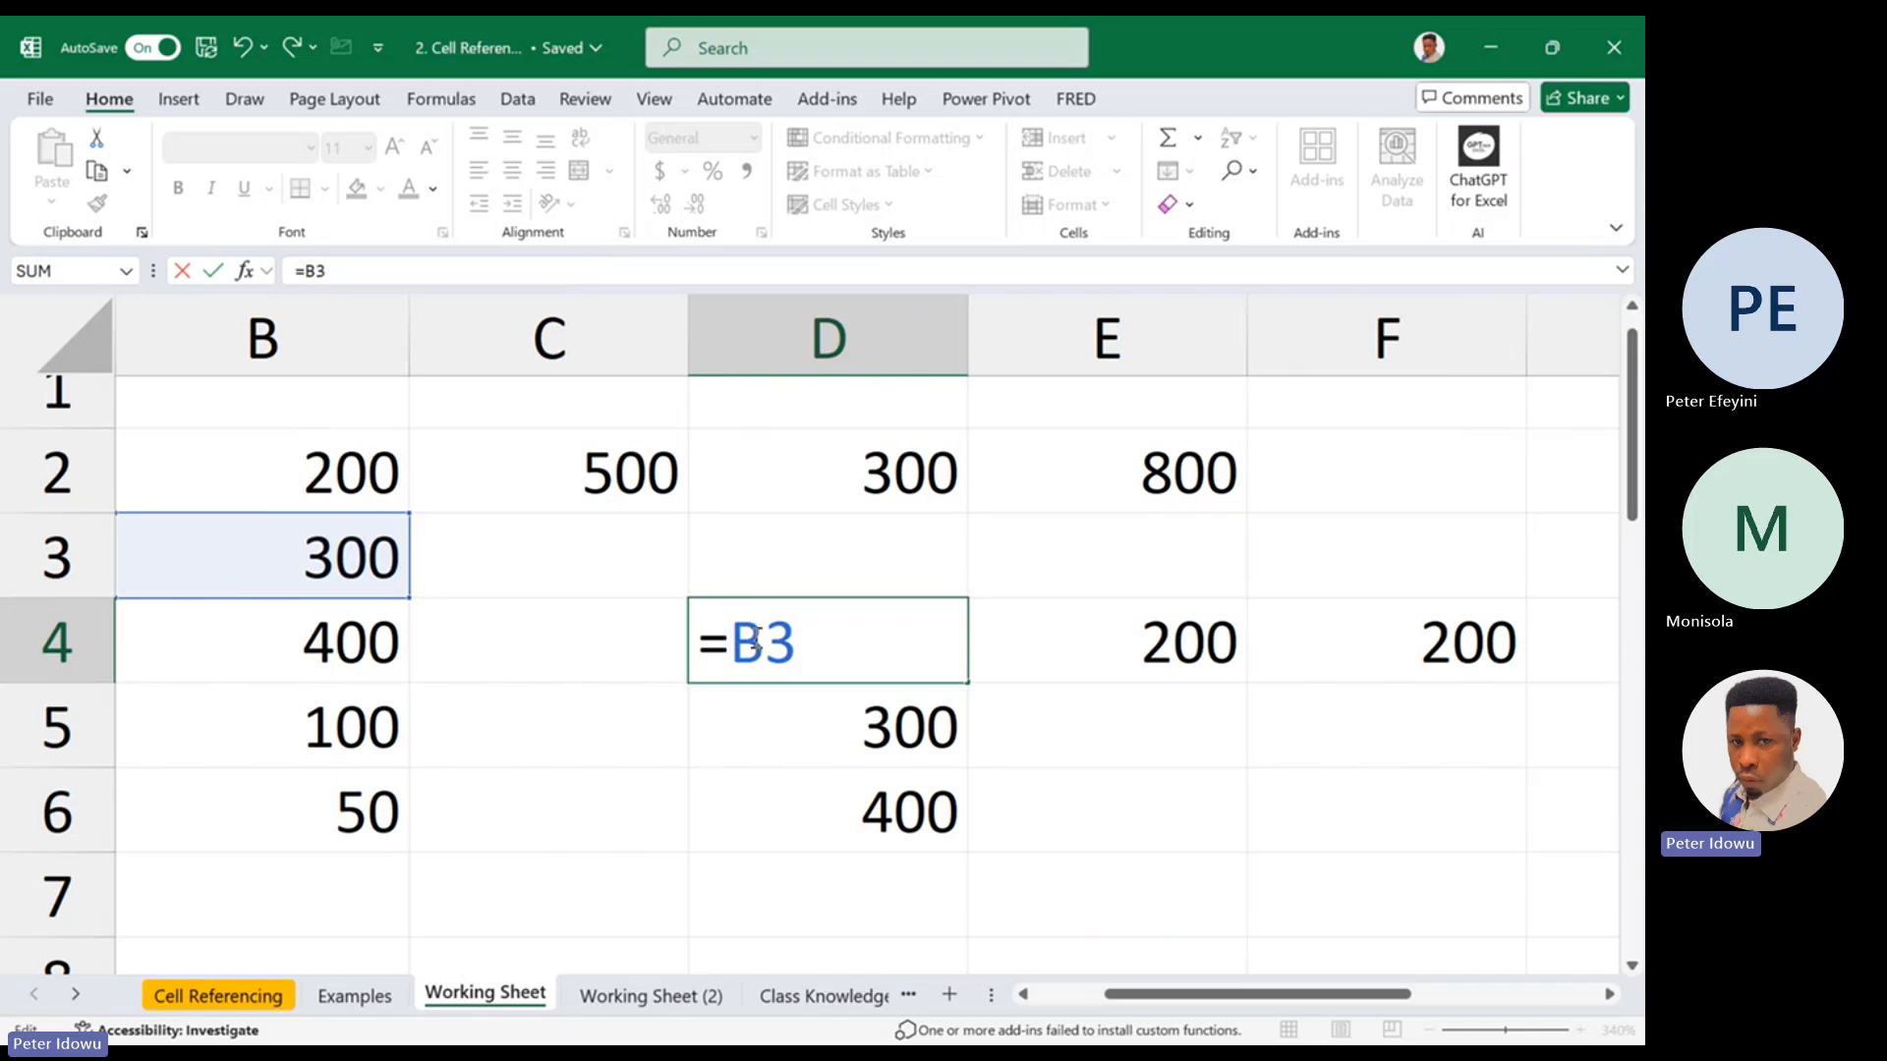
# Lock only the row part of the reference in D4 so the formula reads =B$3
pyautogui.moveTo(730, 641); pyautogui.dragTo(762, 640)
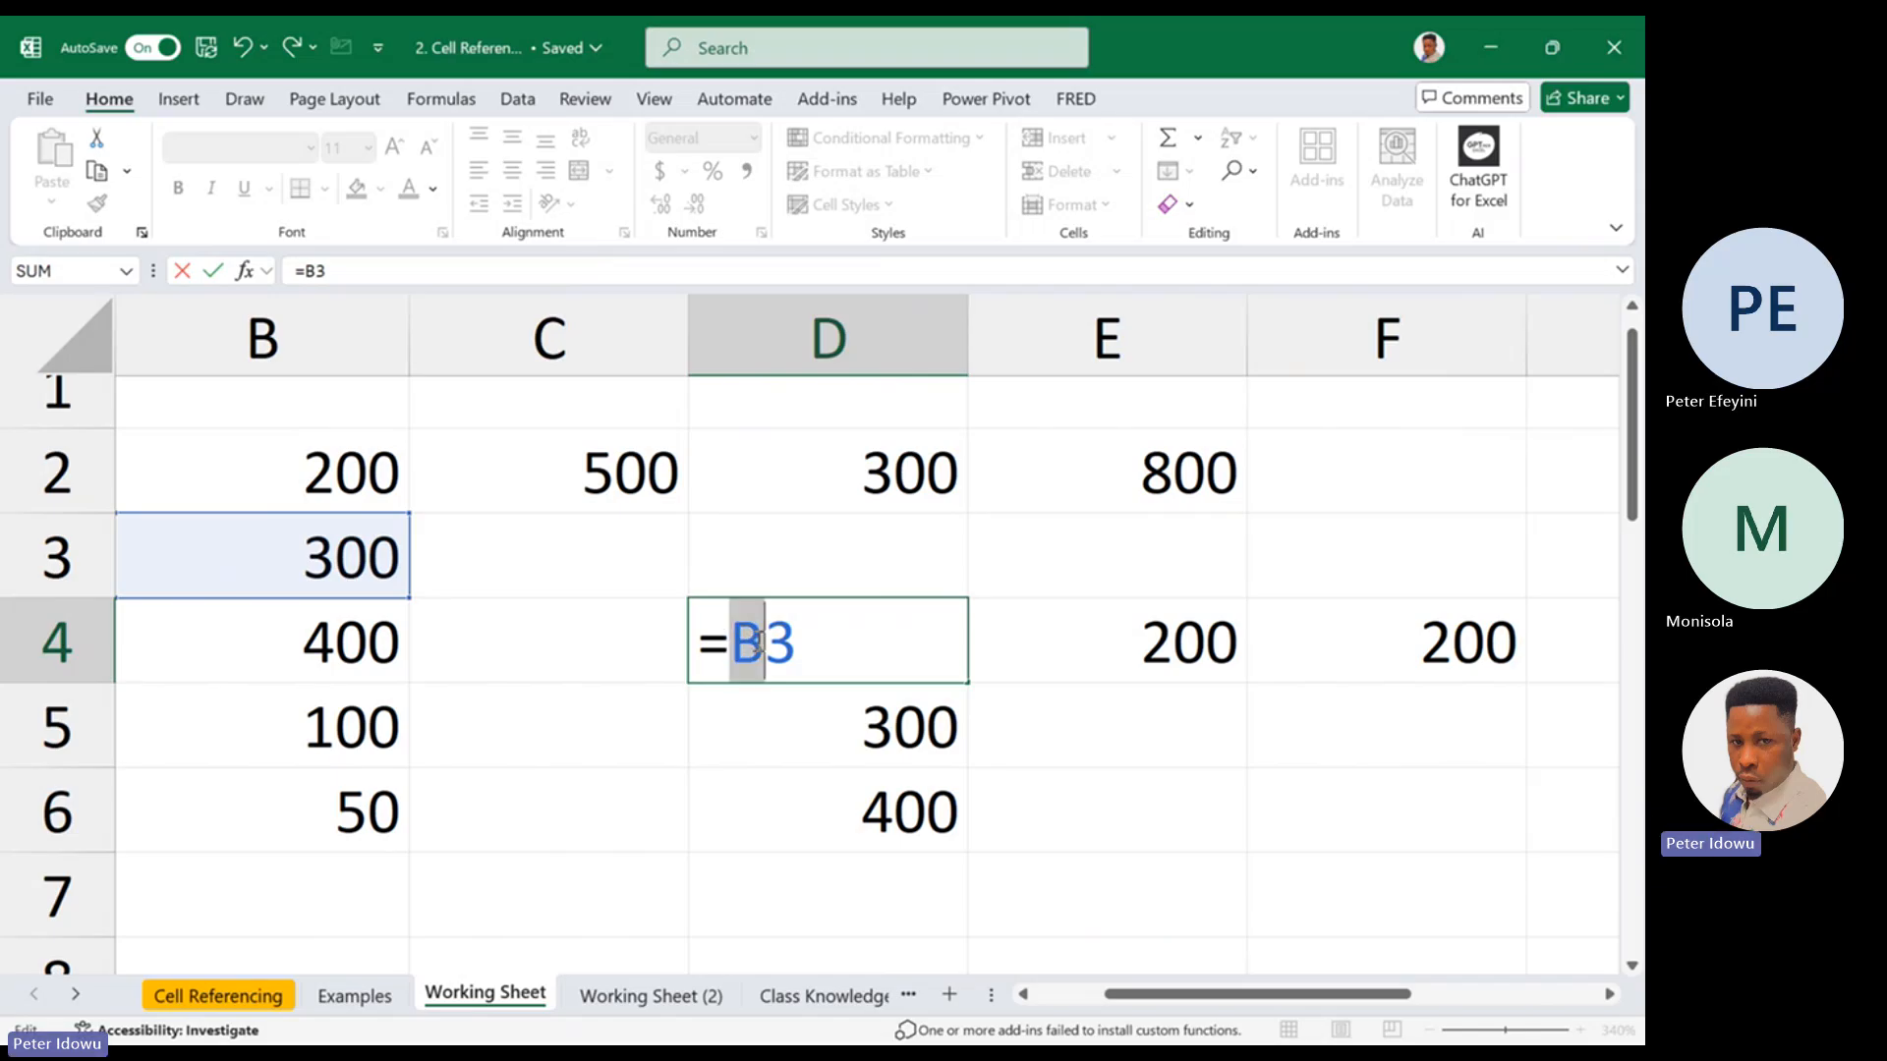
pyautogui.click(768, 643)
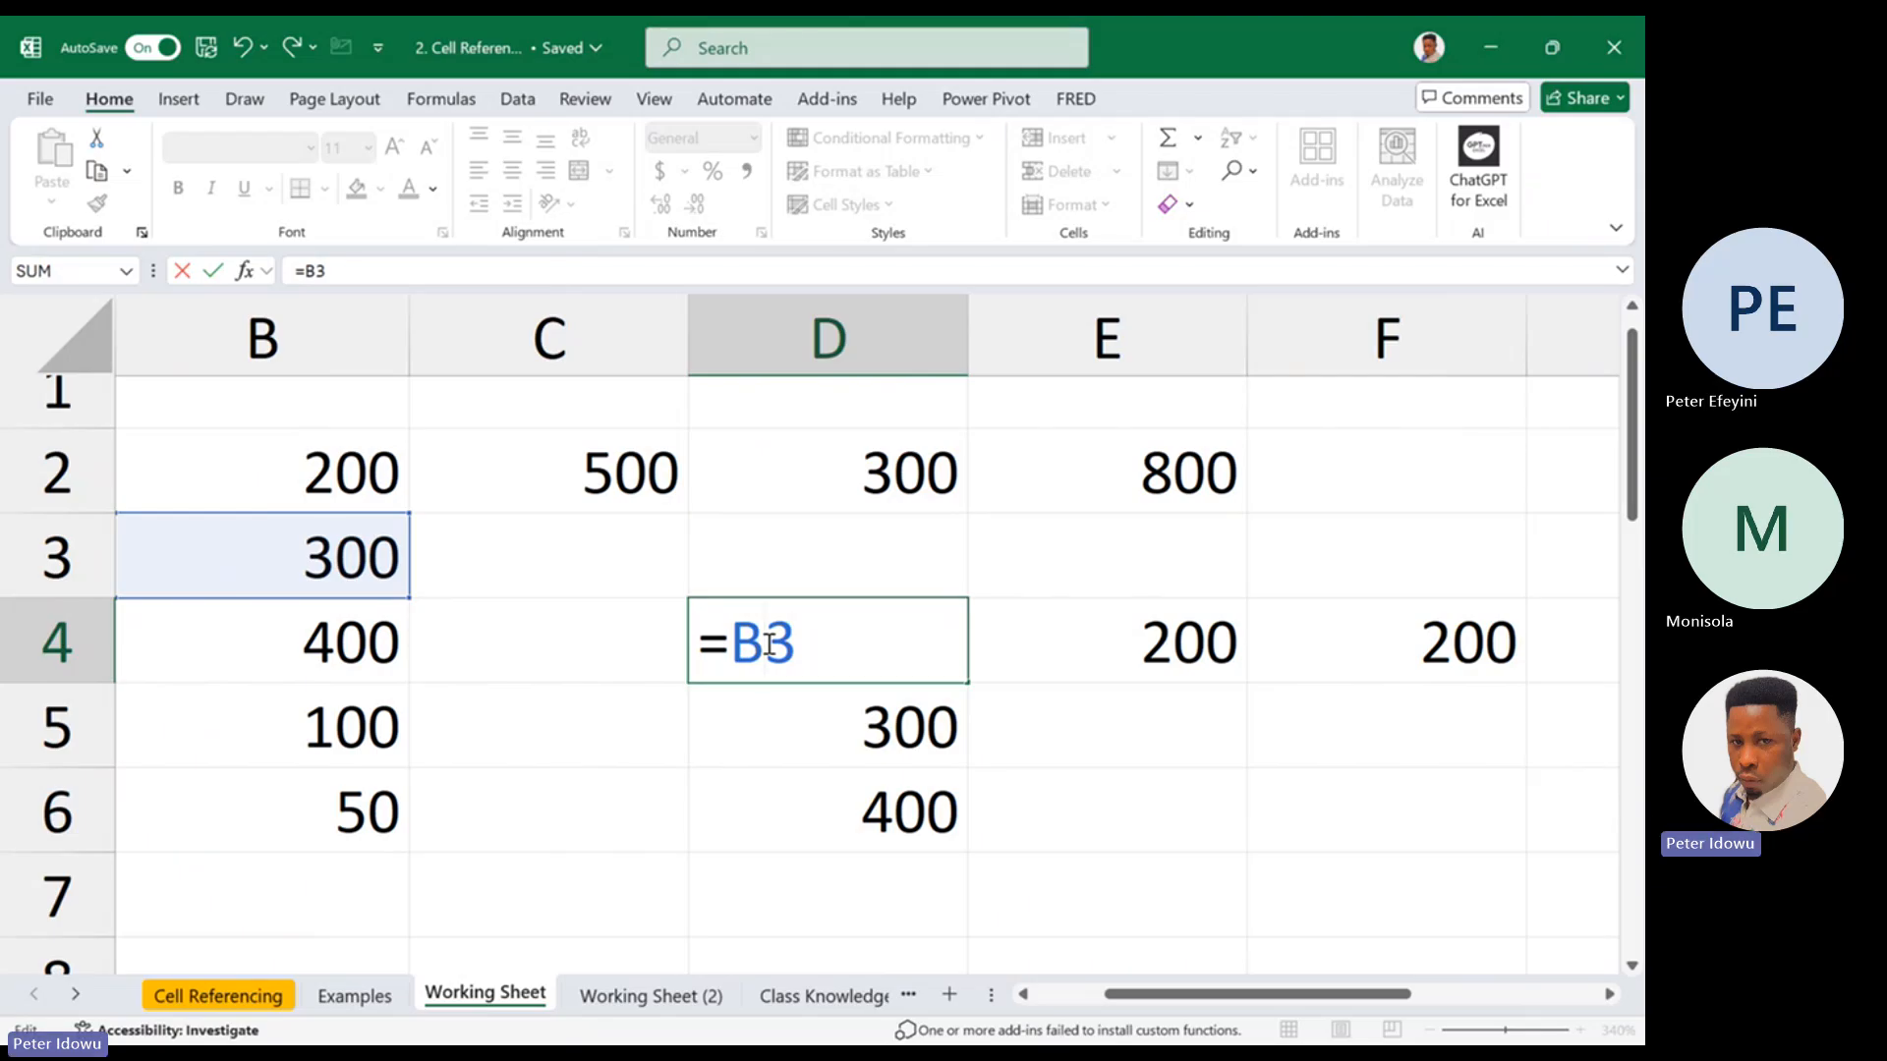
pyautogui.write('$')
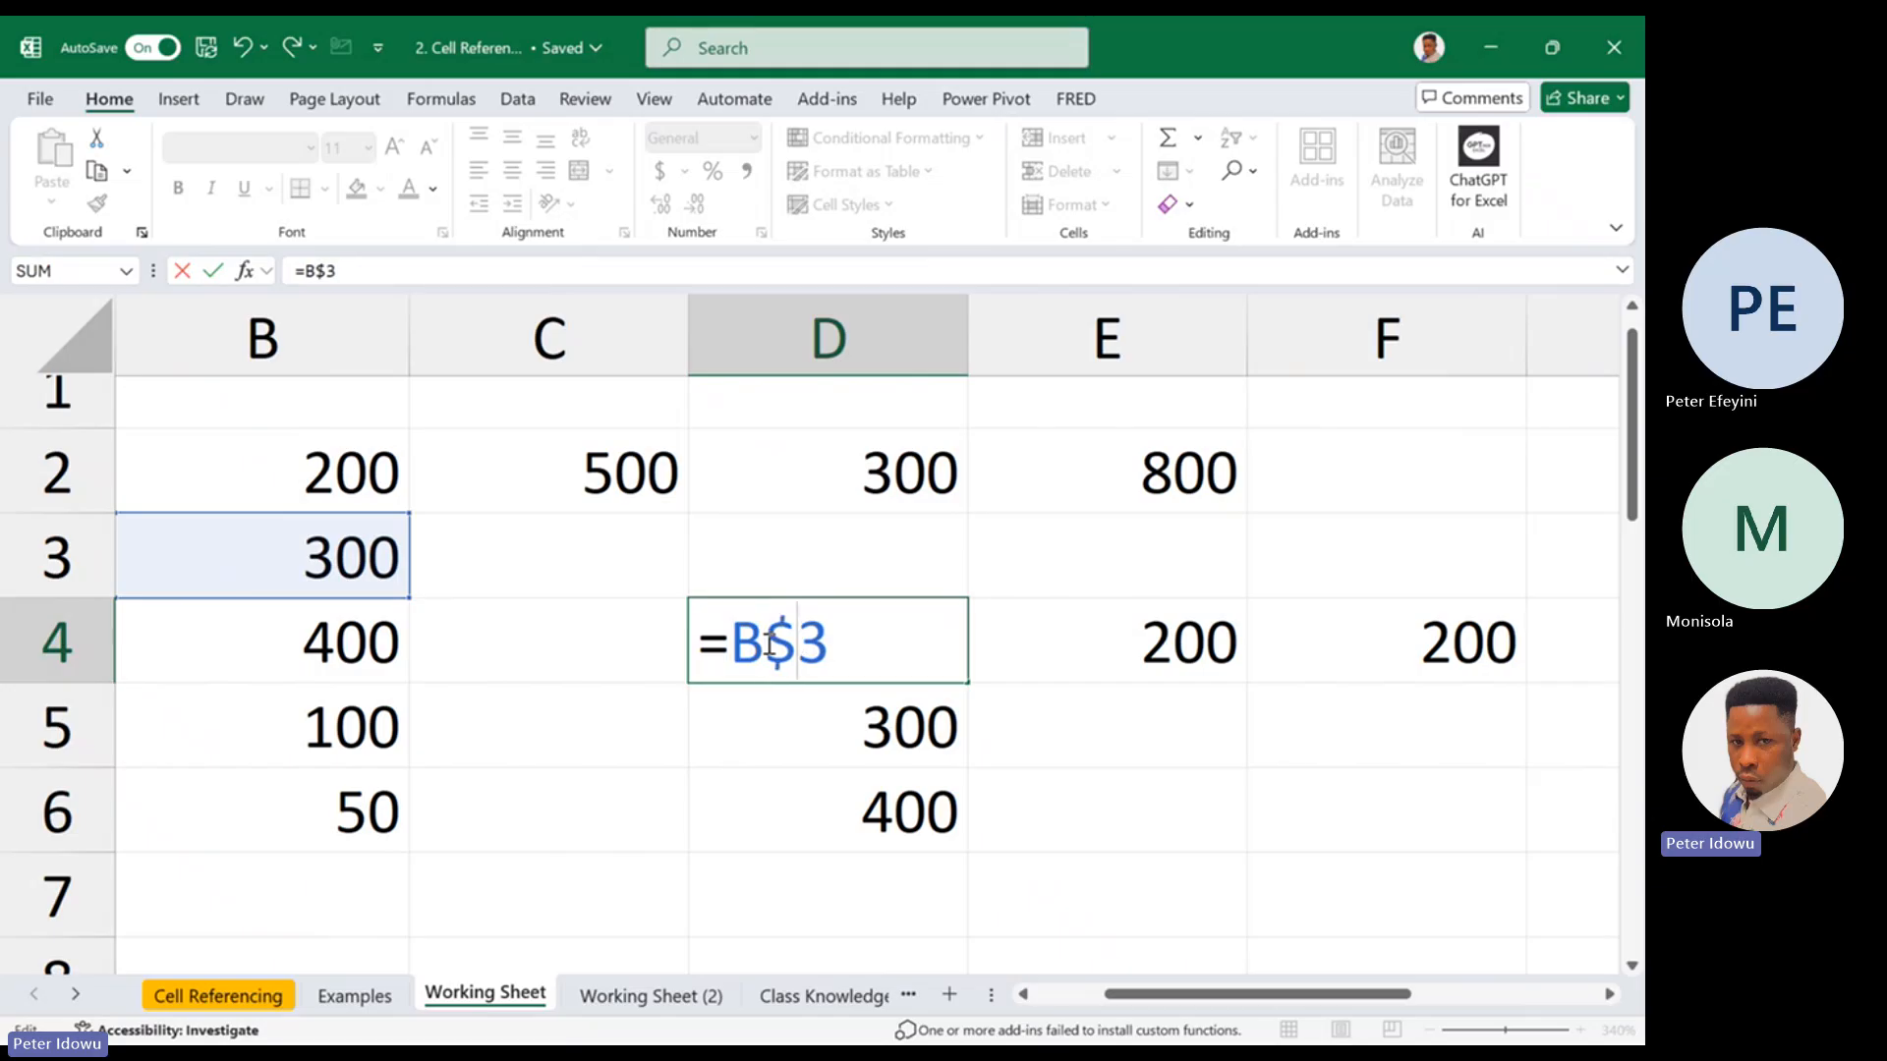
pyautogui.press('Return')
pyautogui.click(910, 644)
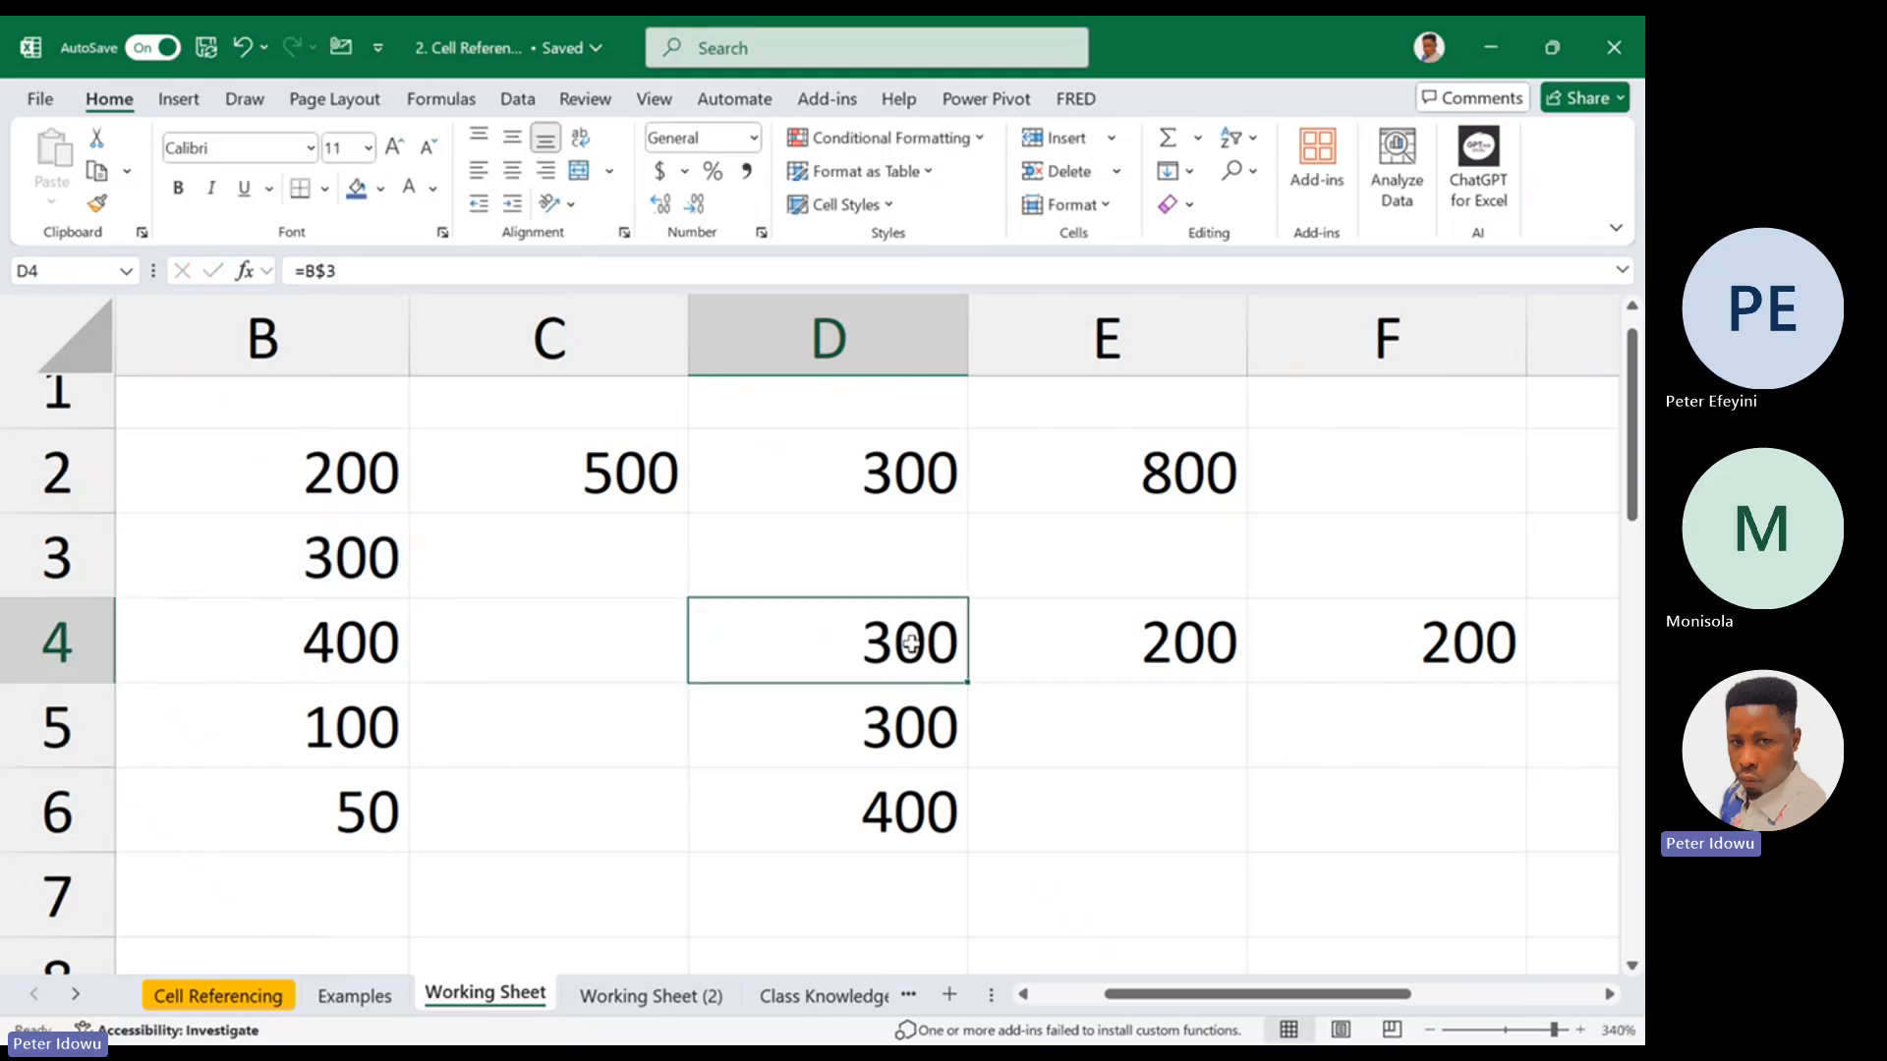
# Review the row-locked reference in D4, highlighting its $3 part and previewing a fill toward E4 without applying it
pyautogui.doubleClick(914, 645)
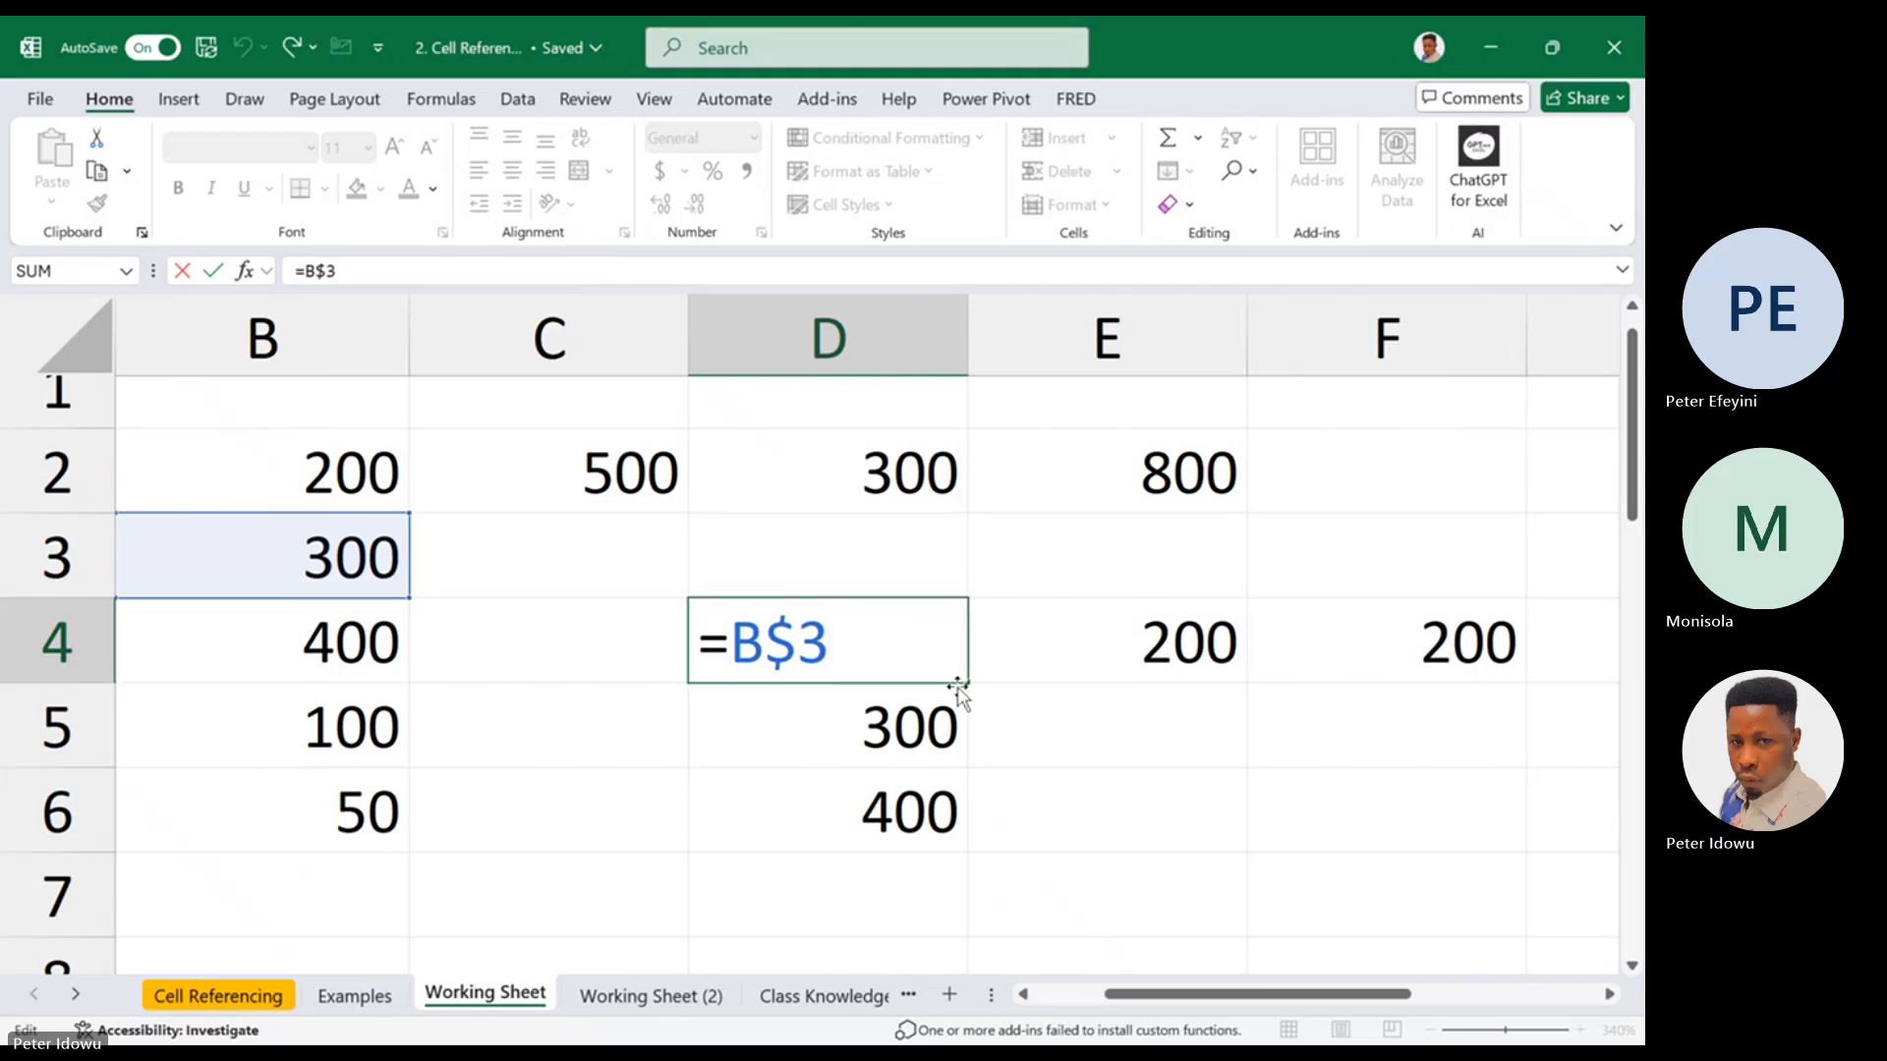
pyautogui.hotkey('ctrl', 'Return')
pyautogui.moveTo(958, 686); pyautogui.dragTo(1207, 676)
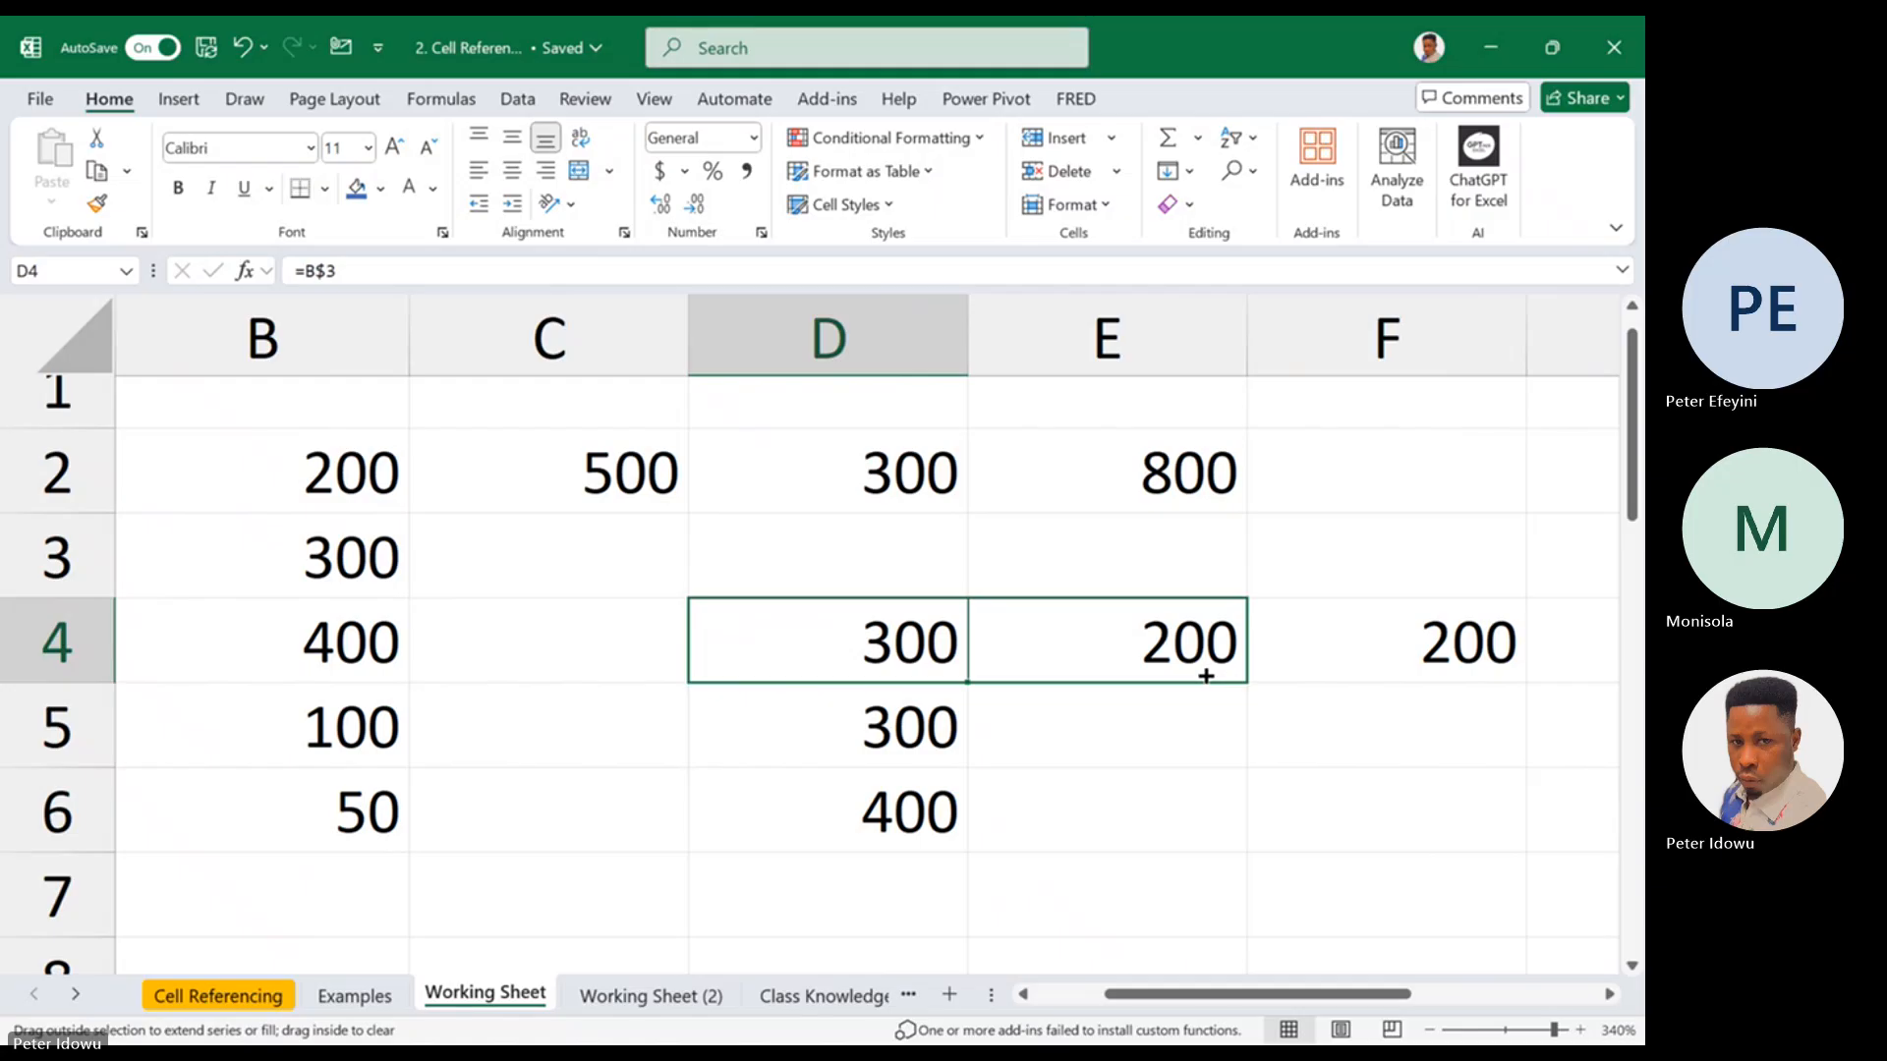
pyautogui.click(918, 674)
pyautogui.doubleClick(901, 645)
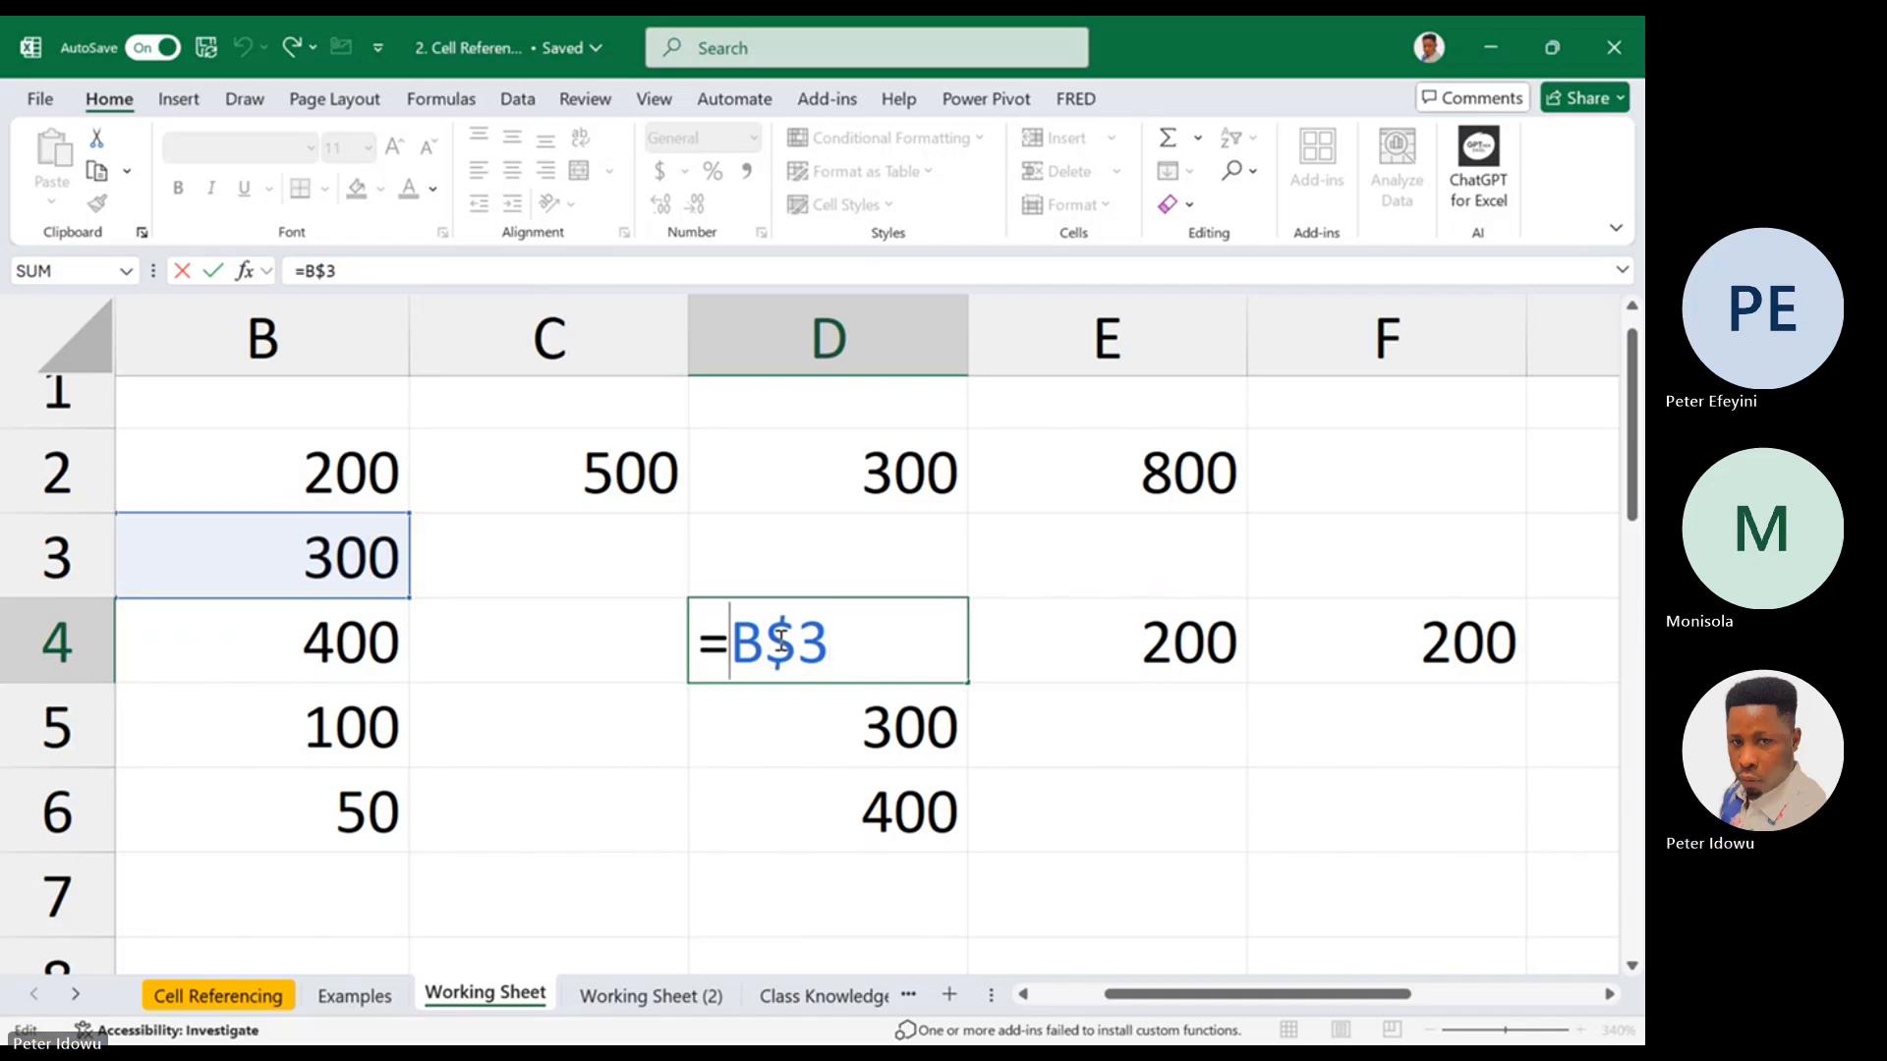
pyautogui.moveTo(767, 644); pyautogui.dragTo(830, 644)
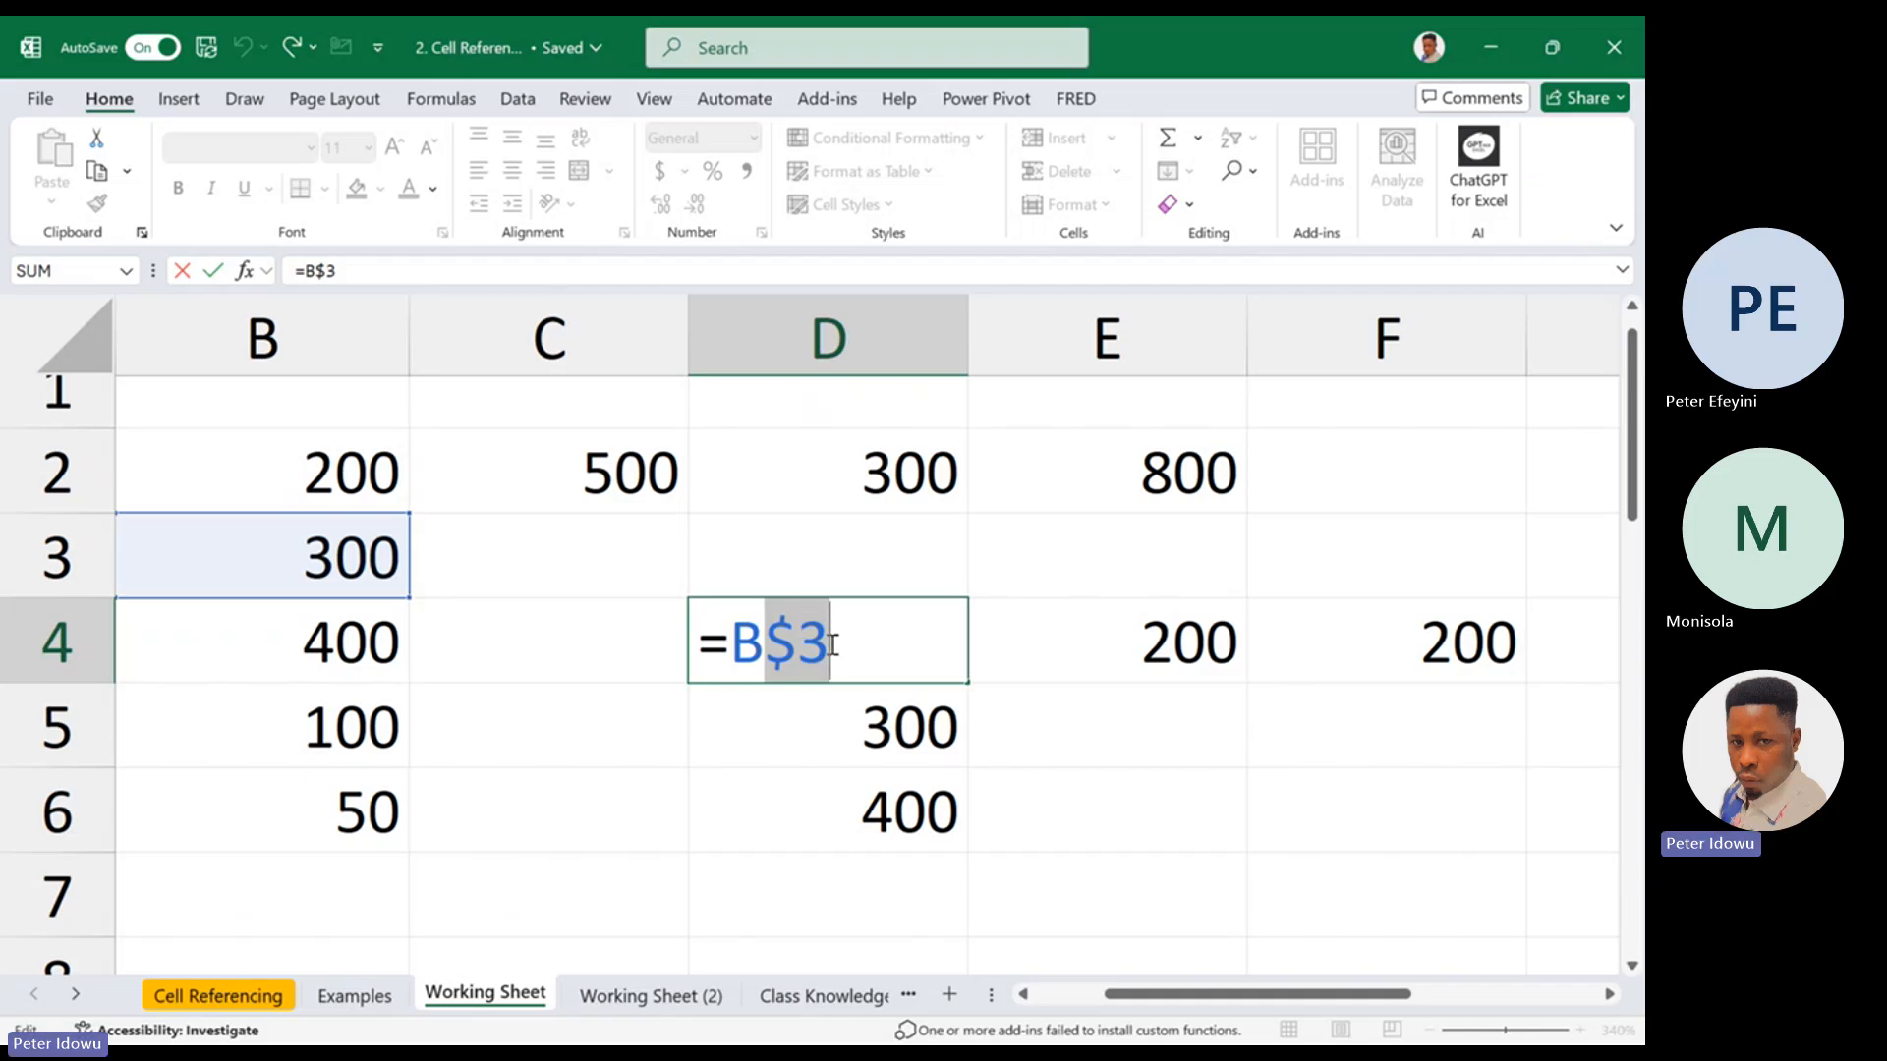
pyautogui.hotkey('ctrl', 'Return')
pyautogui.moveTo(973, 684); pyautogui.dragTo(1207, 666)
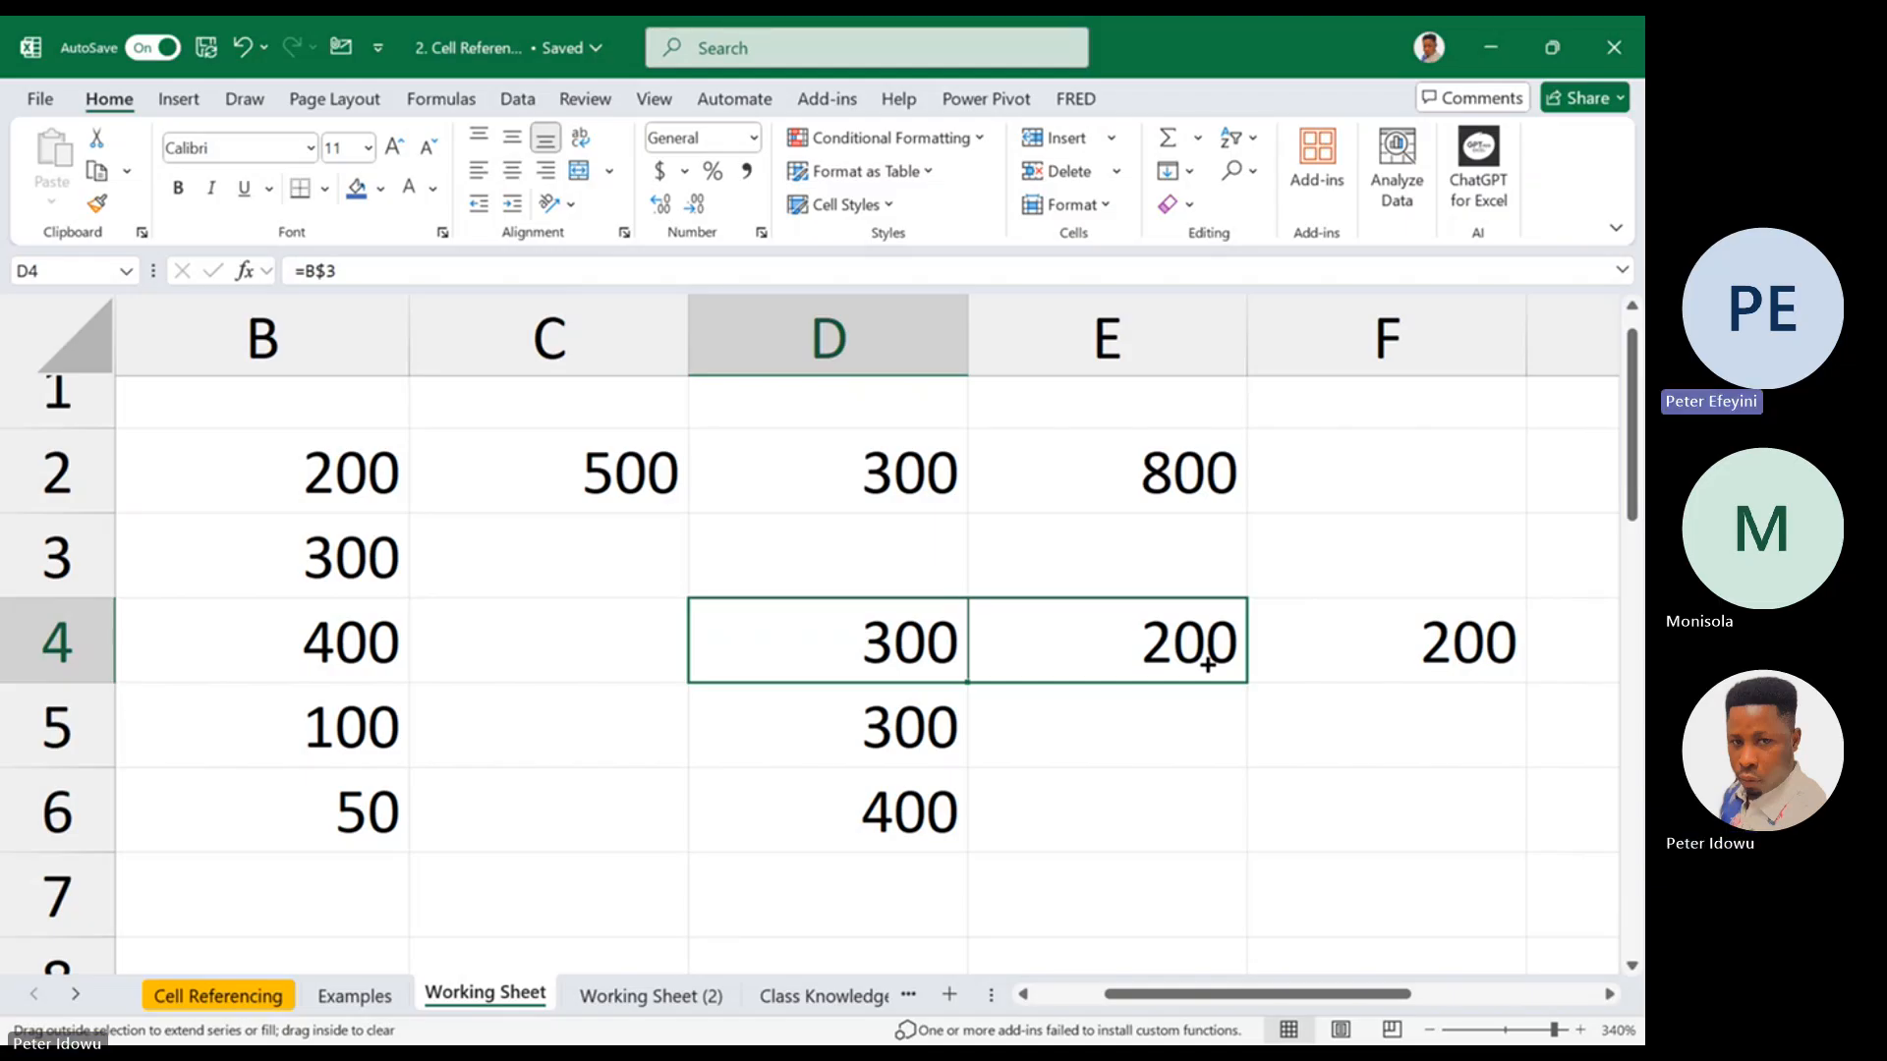
pyautogui.moveTo(1207, 665); pyautogui.dragTo(925, 657)
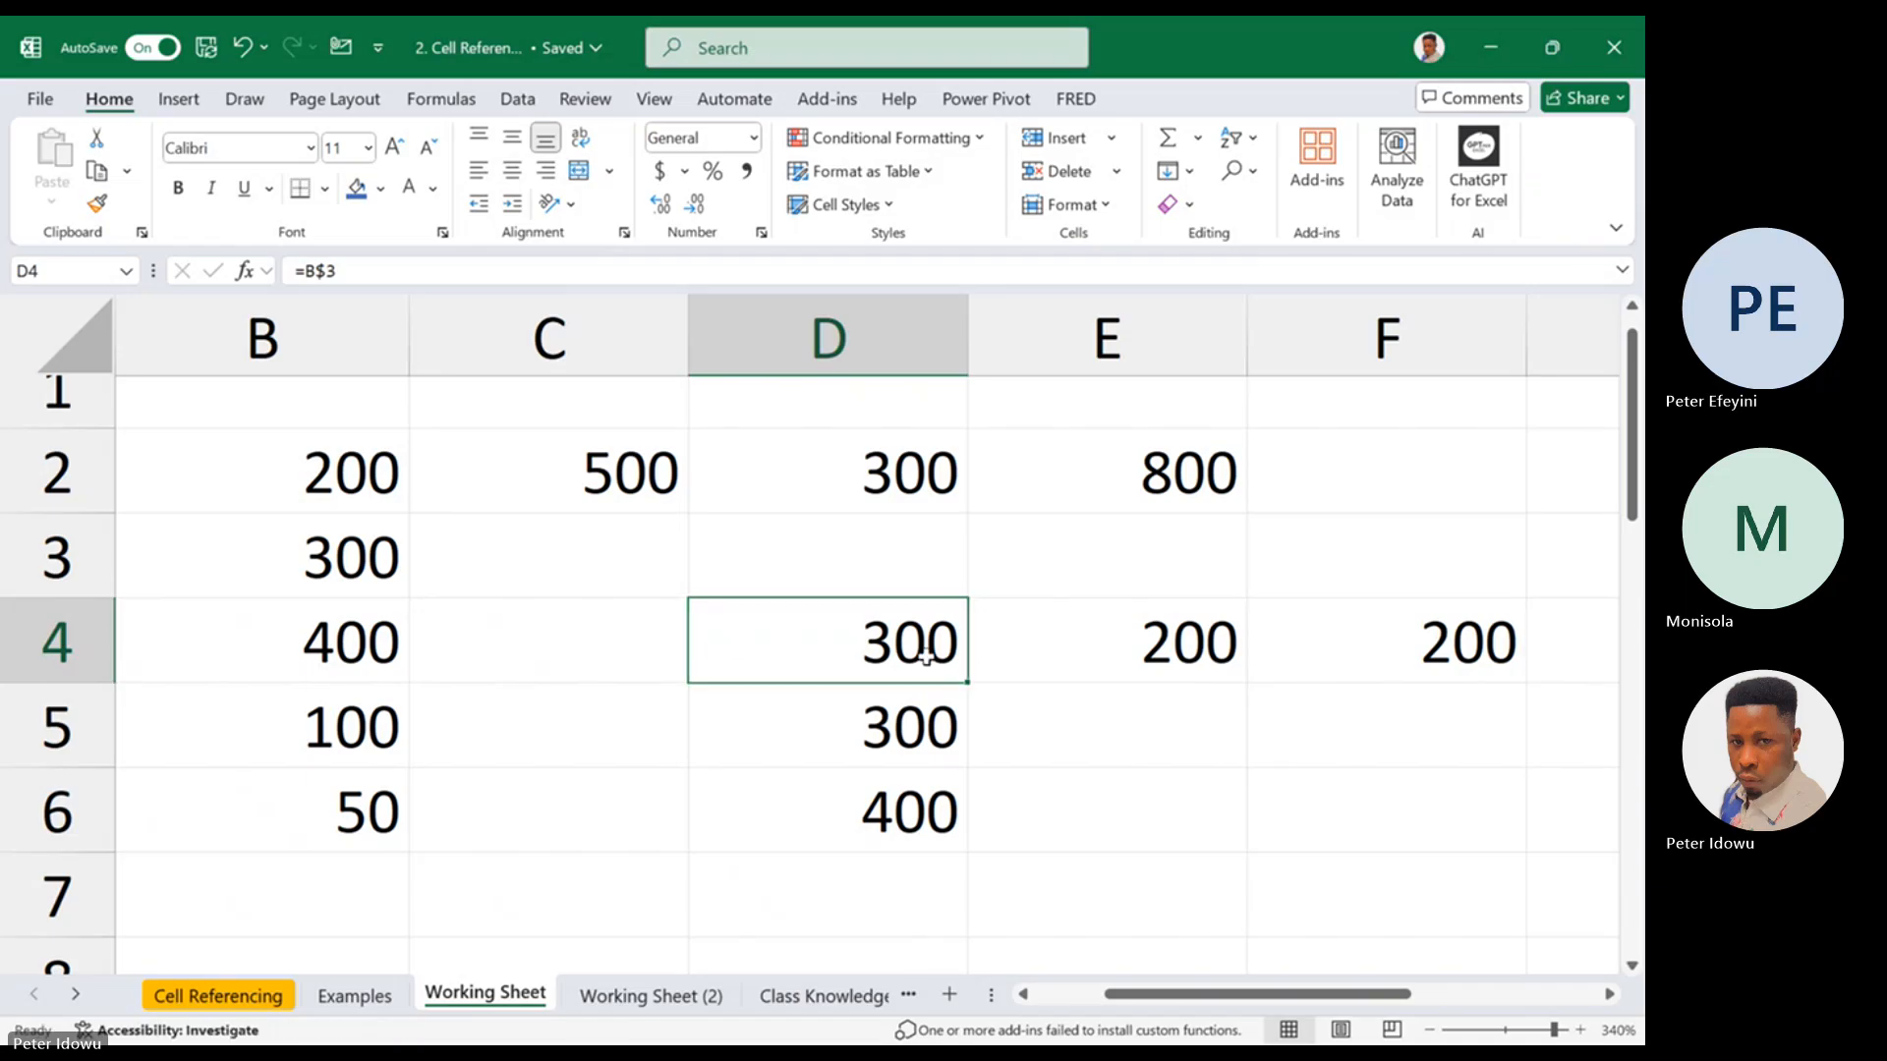
pyautogui.doubleClick(925, 654)
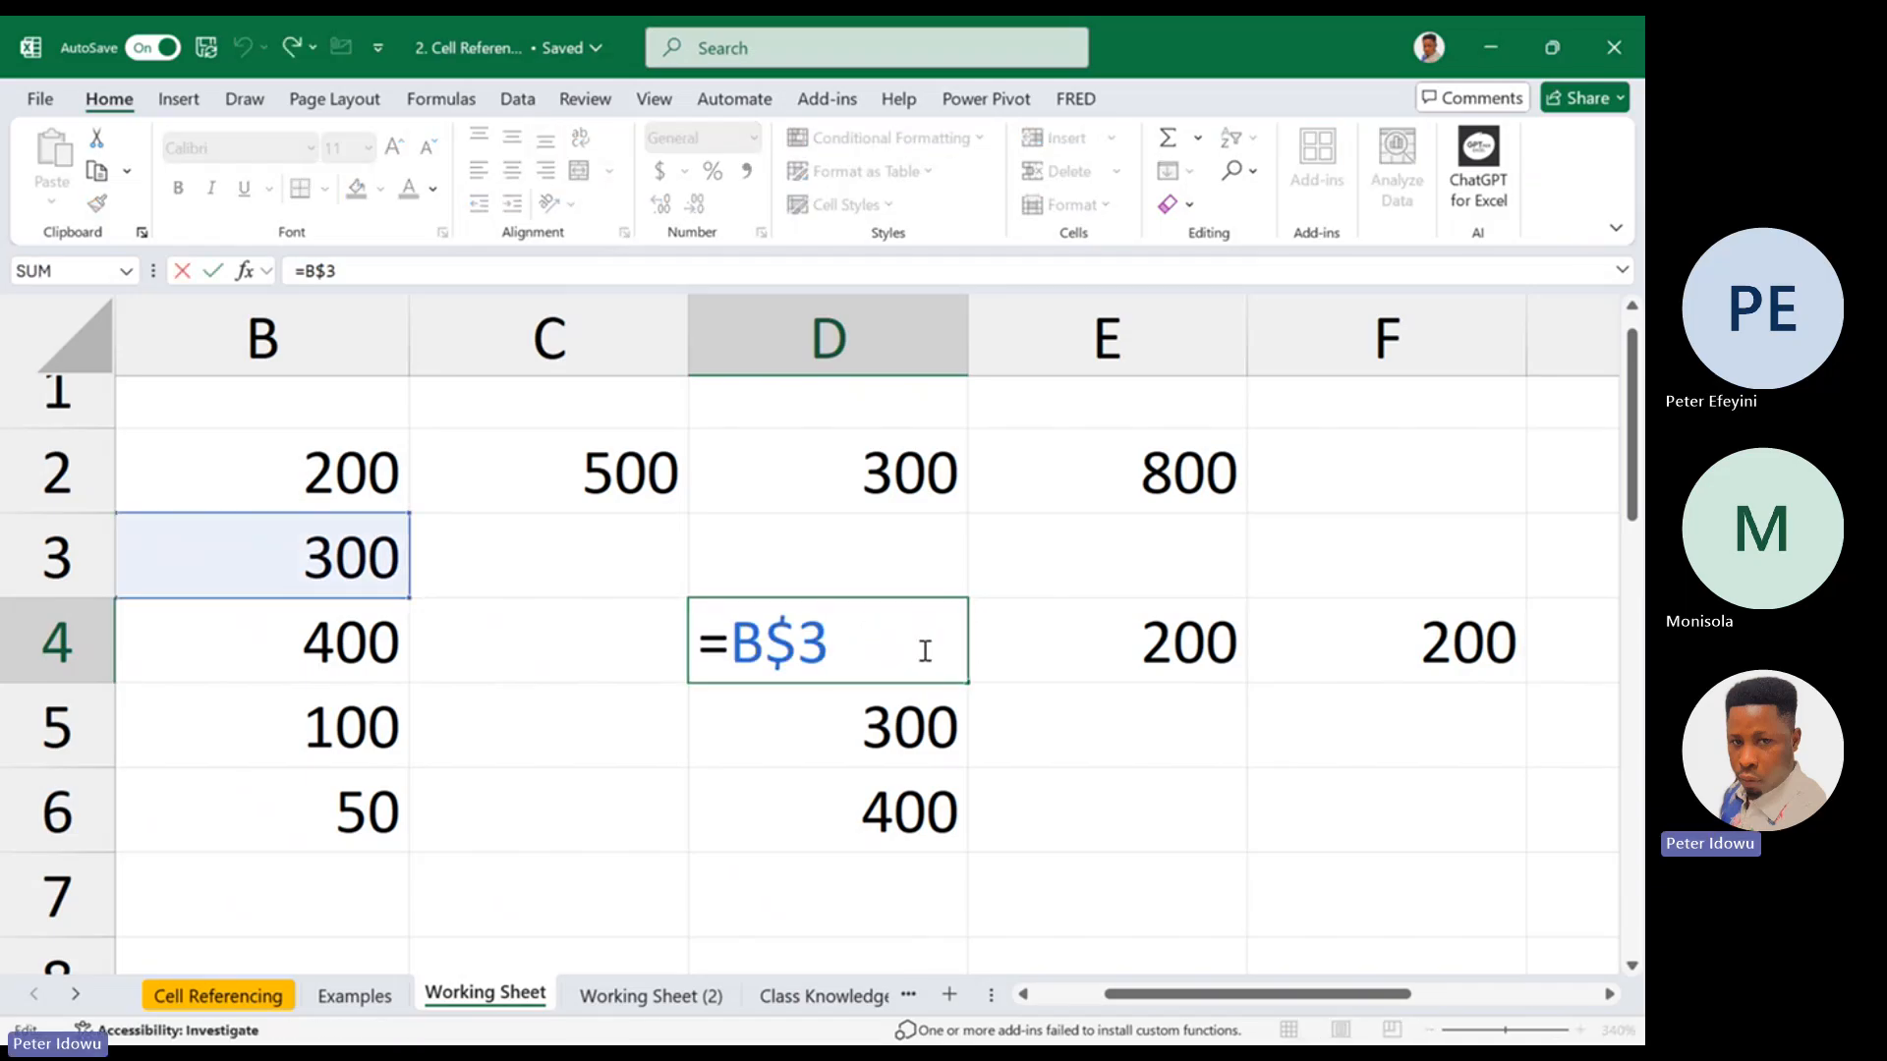
pyautogui.press('Escape')
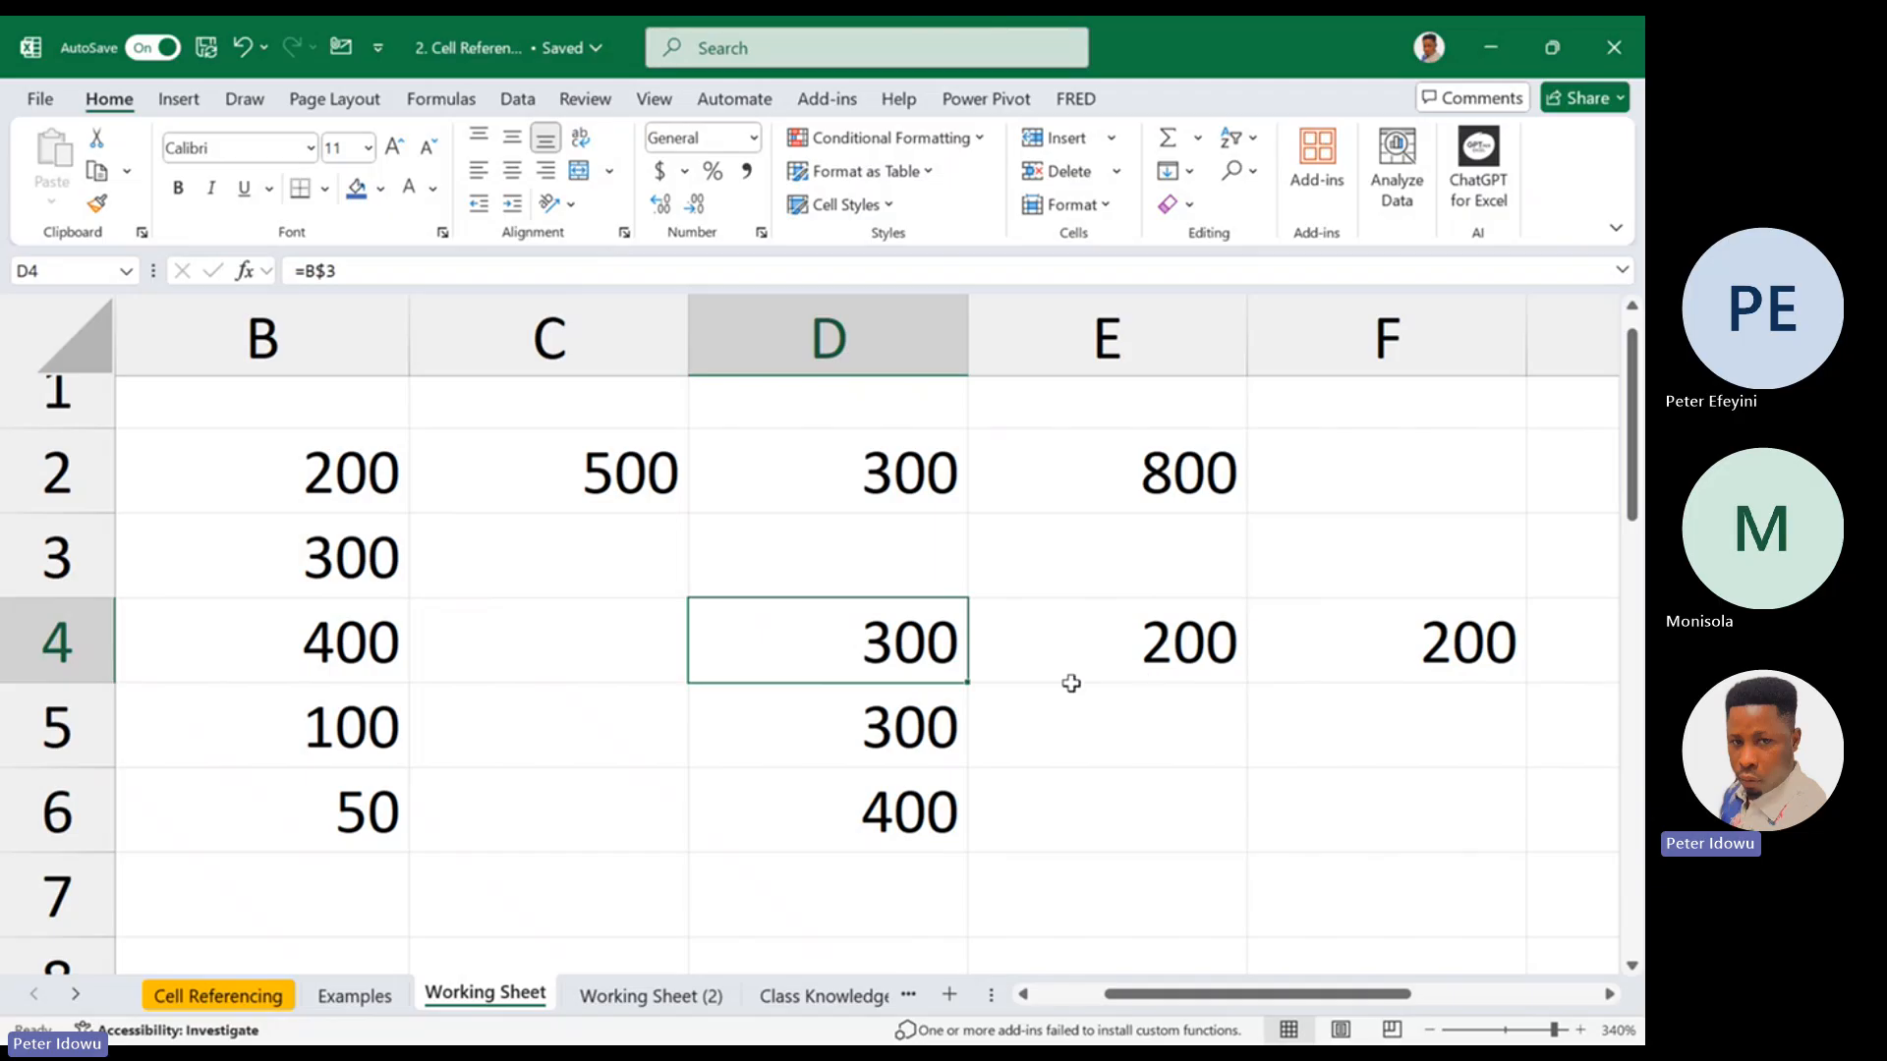
# Fill the row-locked formula from D4 across to E4 and trace its reference to C3
pyautogui.moveTo(973, 680); pyautogui.dragTo(1178, 656)
pyautogui.doubleClick(1172, 657)
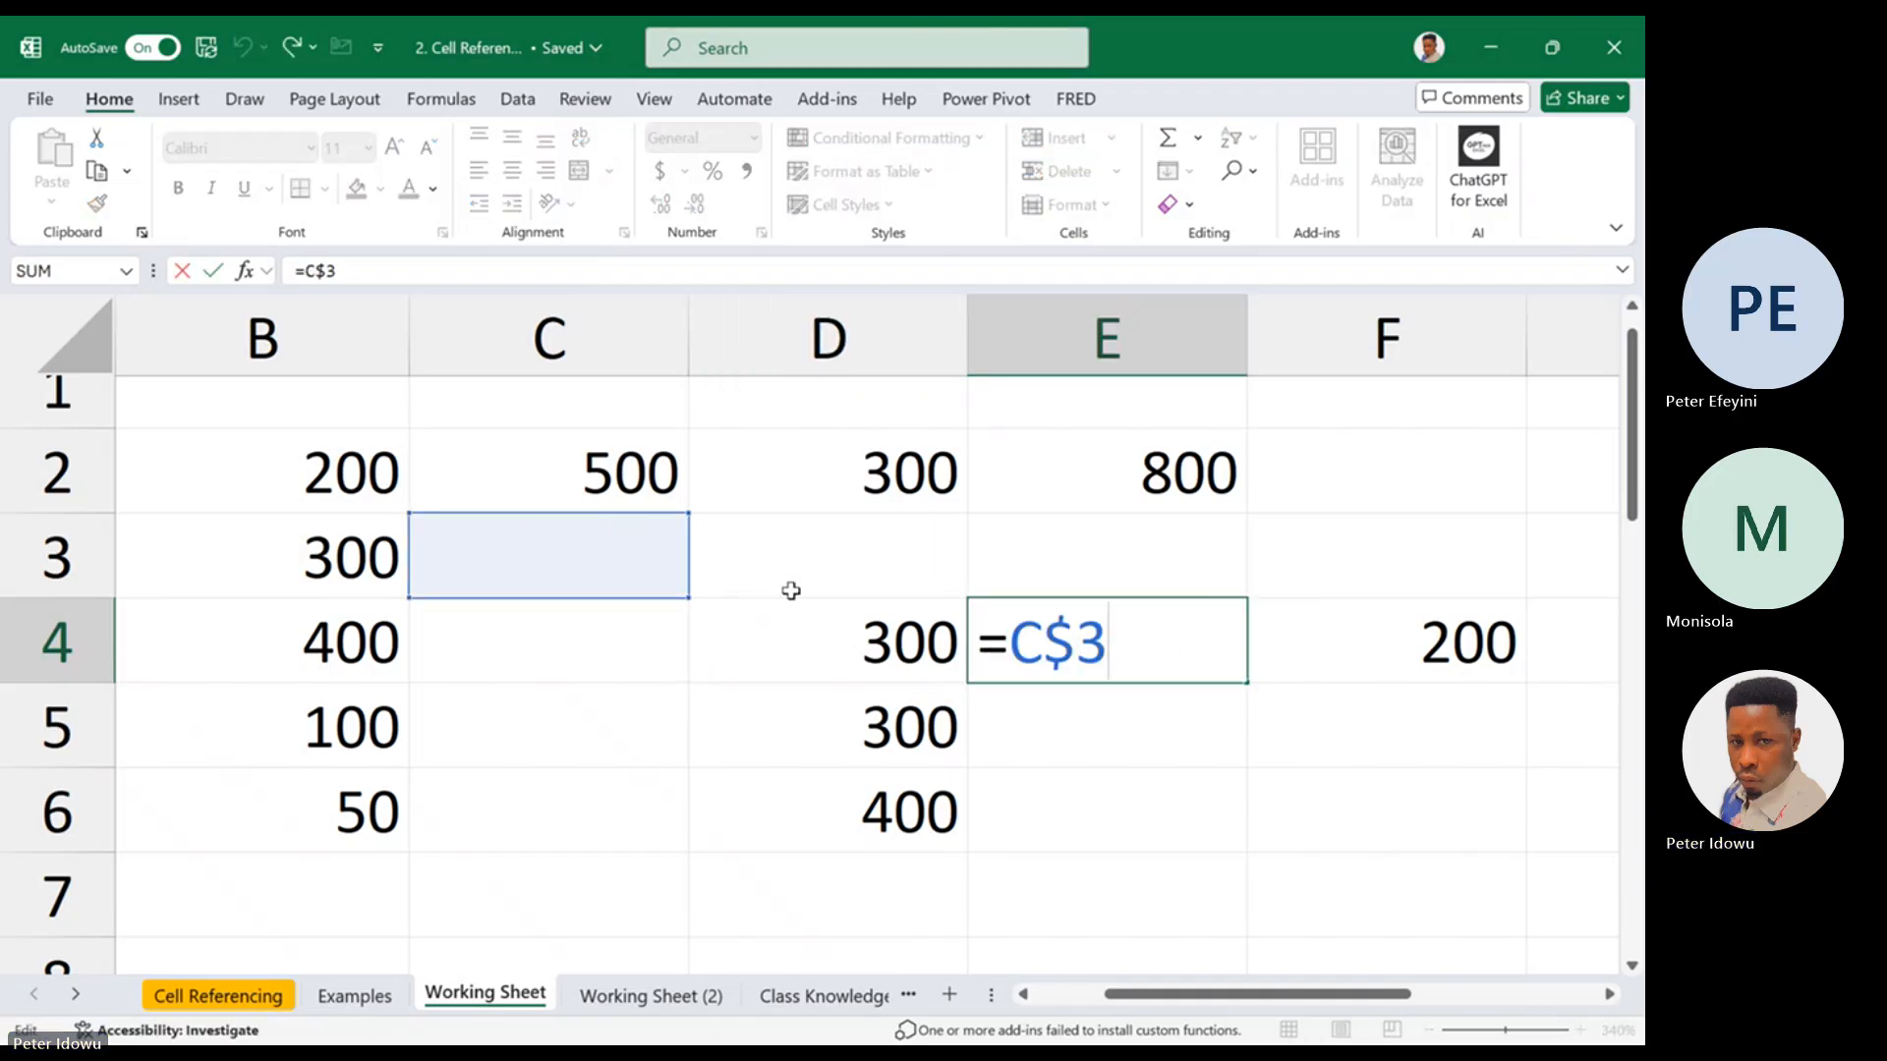
pyautogui.click(619, 561)
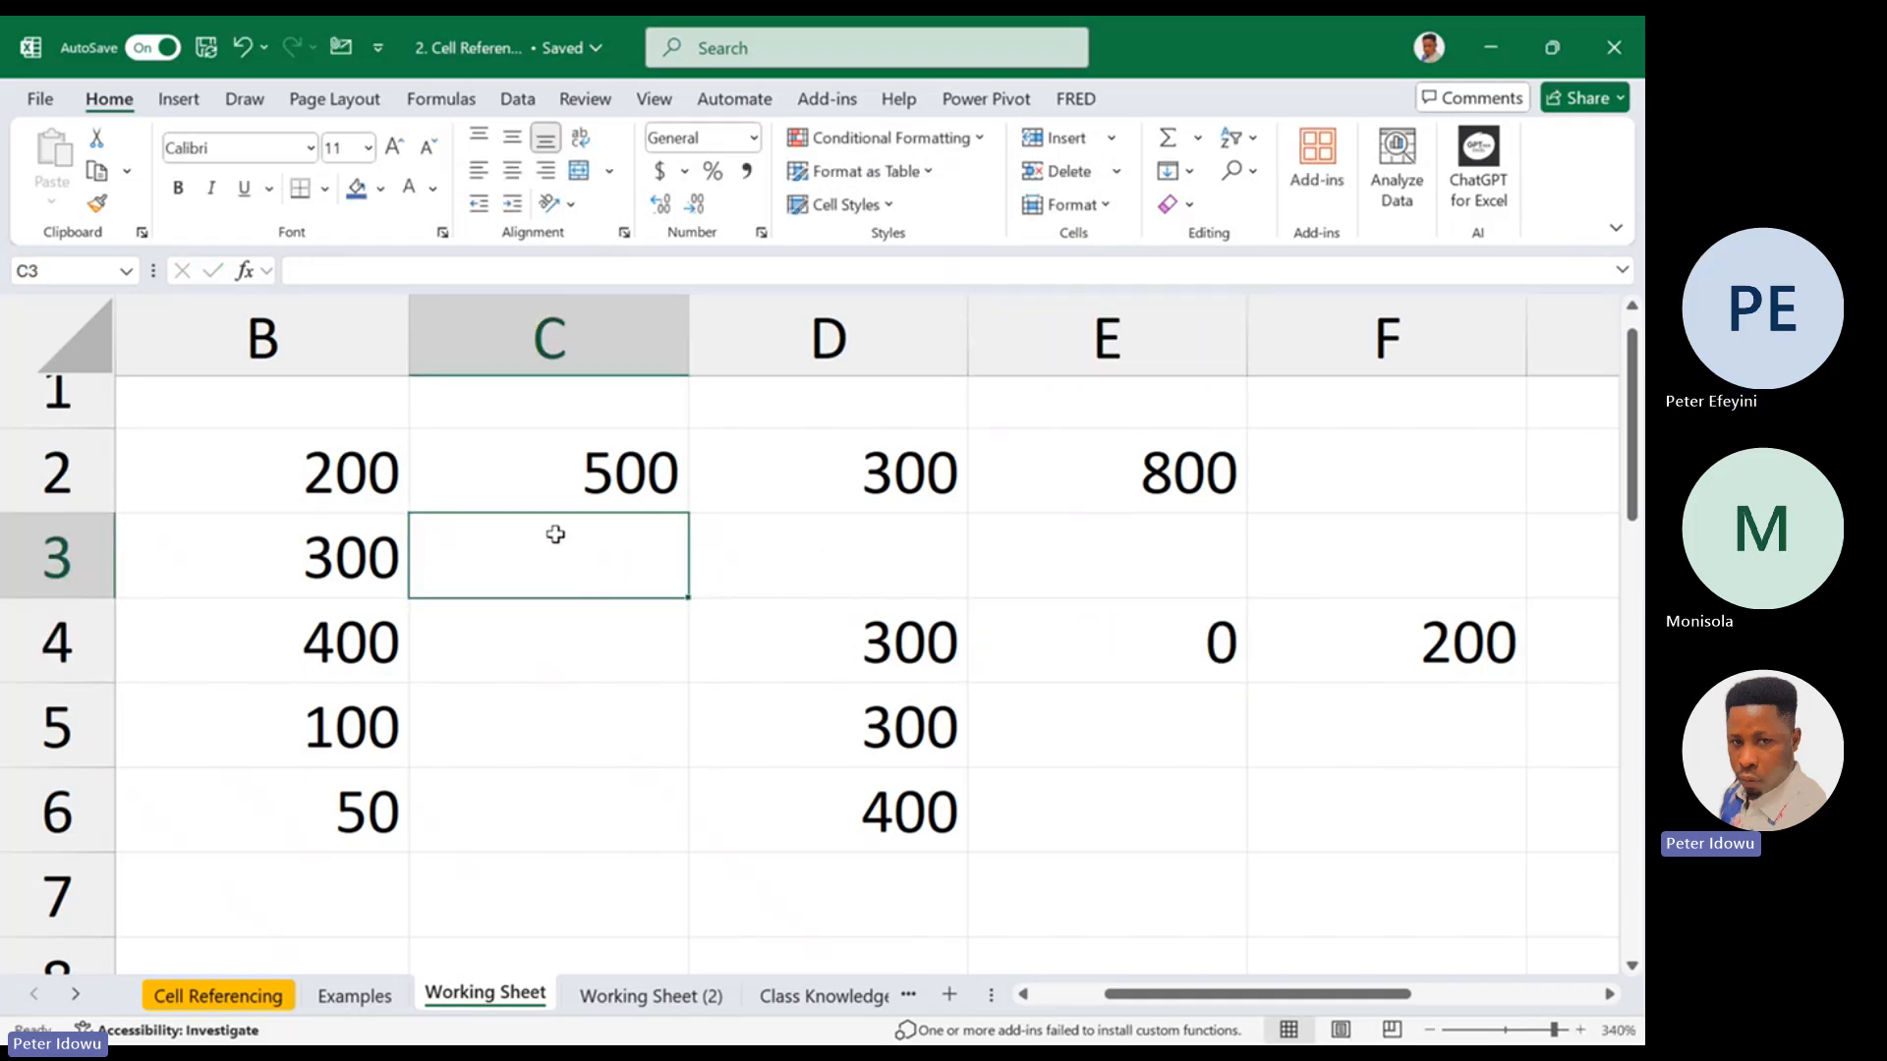
# Hide row 2 and enter 100, 50 and 30 in cells C3, D3 and E3
pyautogui.rightClick(30, 496)
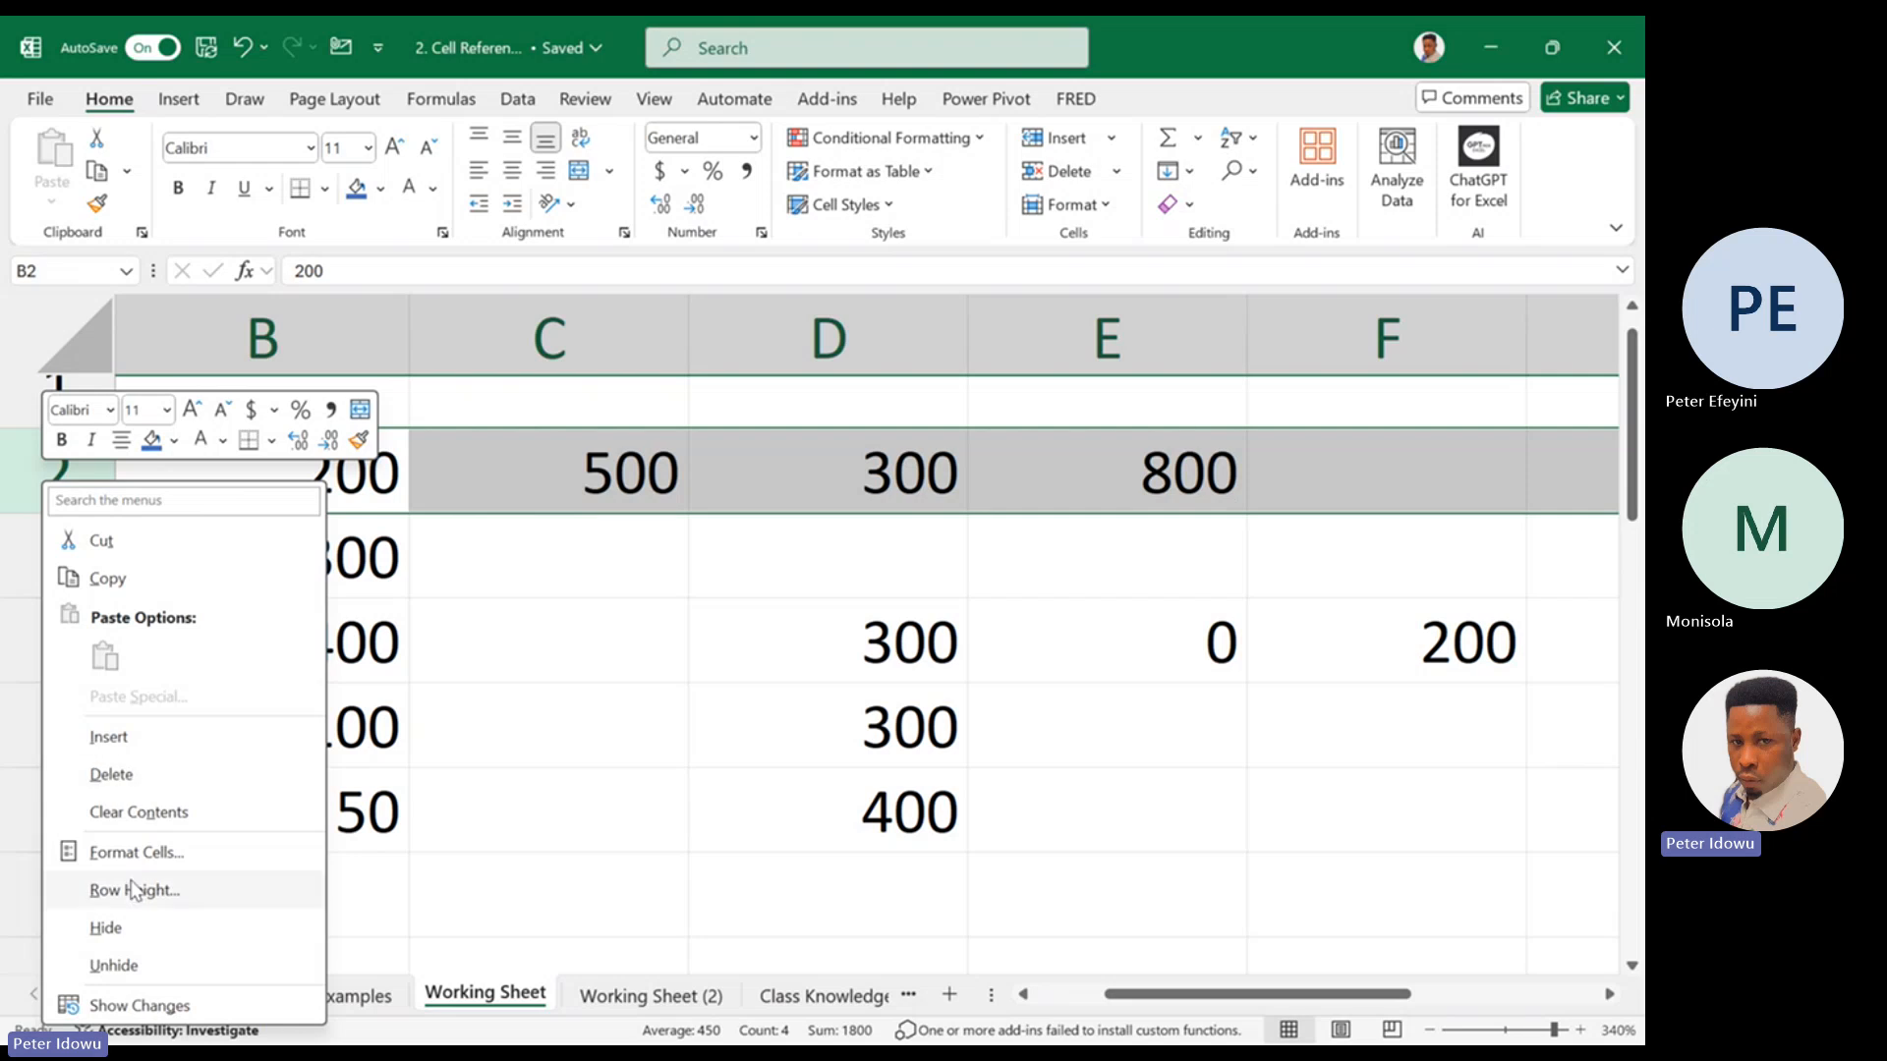
pyautogui.click(131, 927)
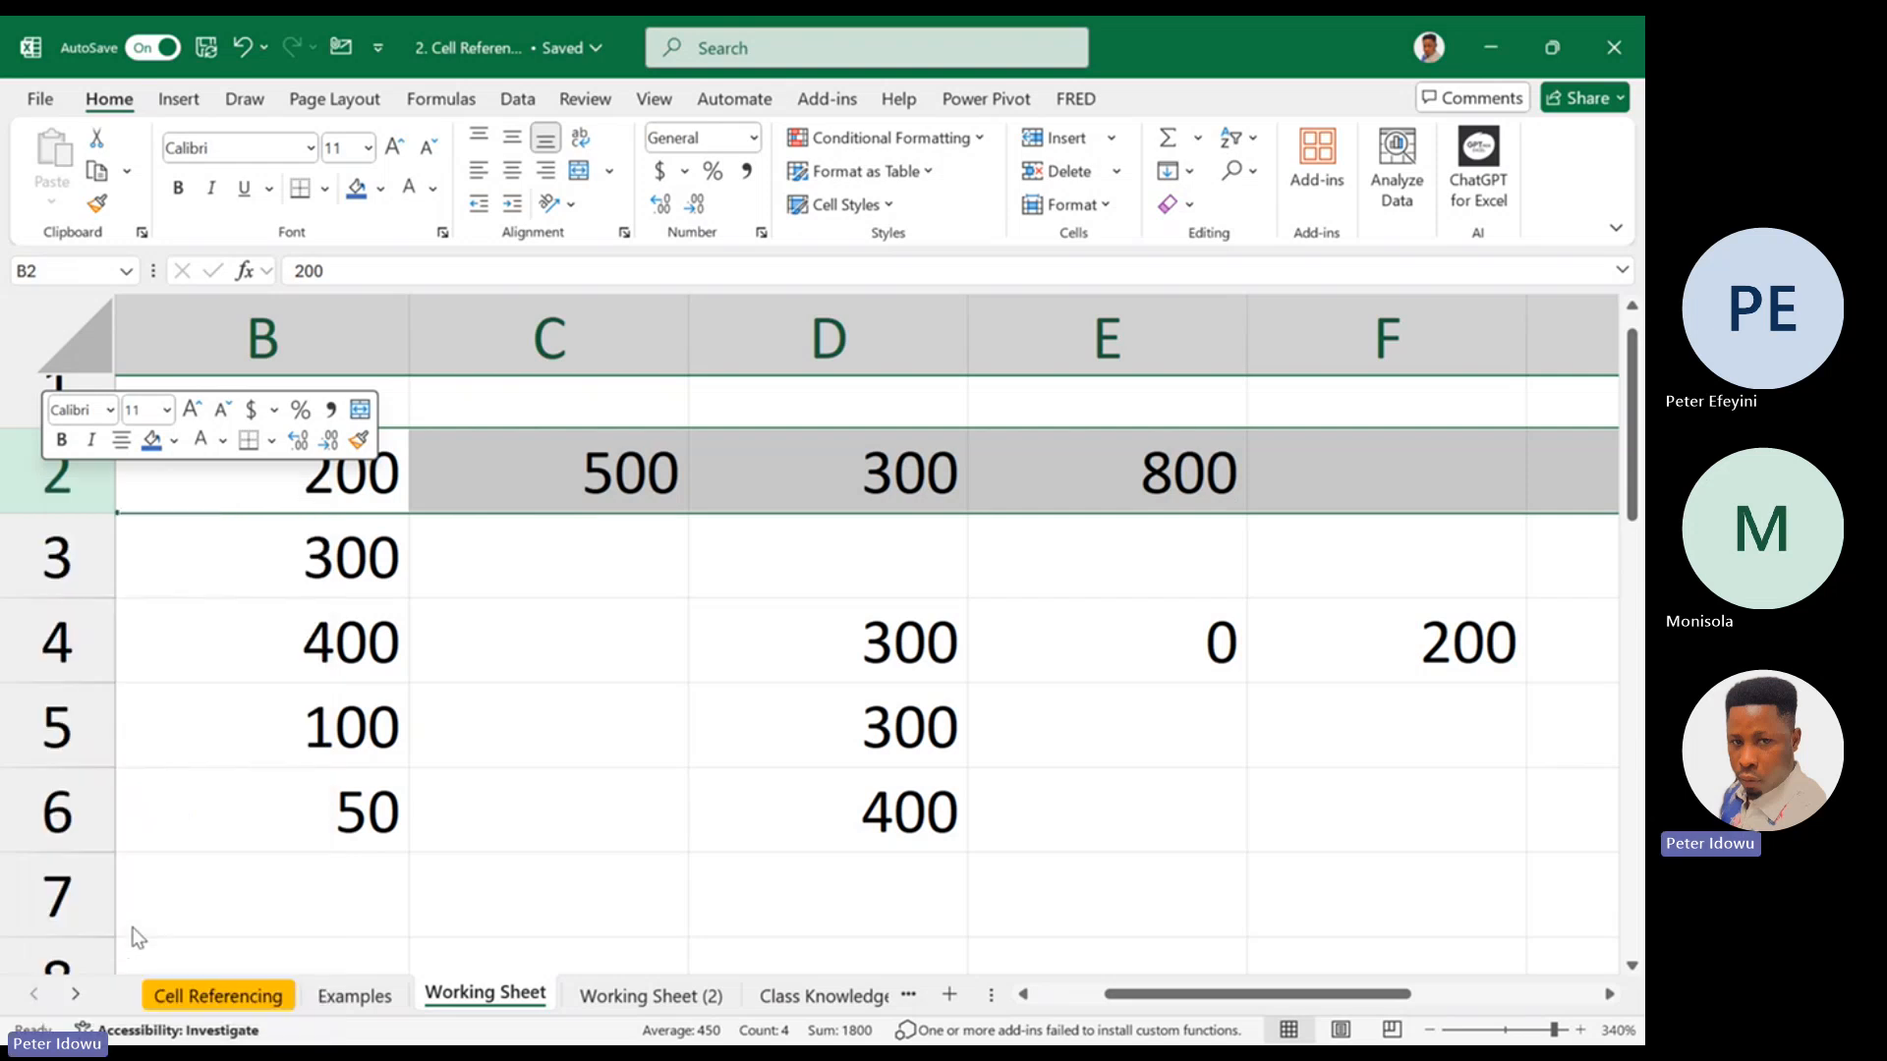
pyautogui.click(610, 467)
pyautogui.doubleClick(613, 465)
pyautogui.write('100')
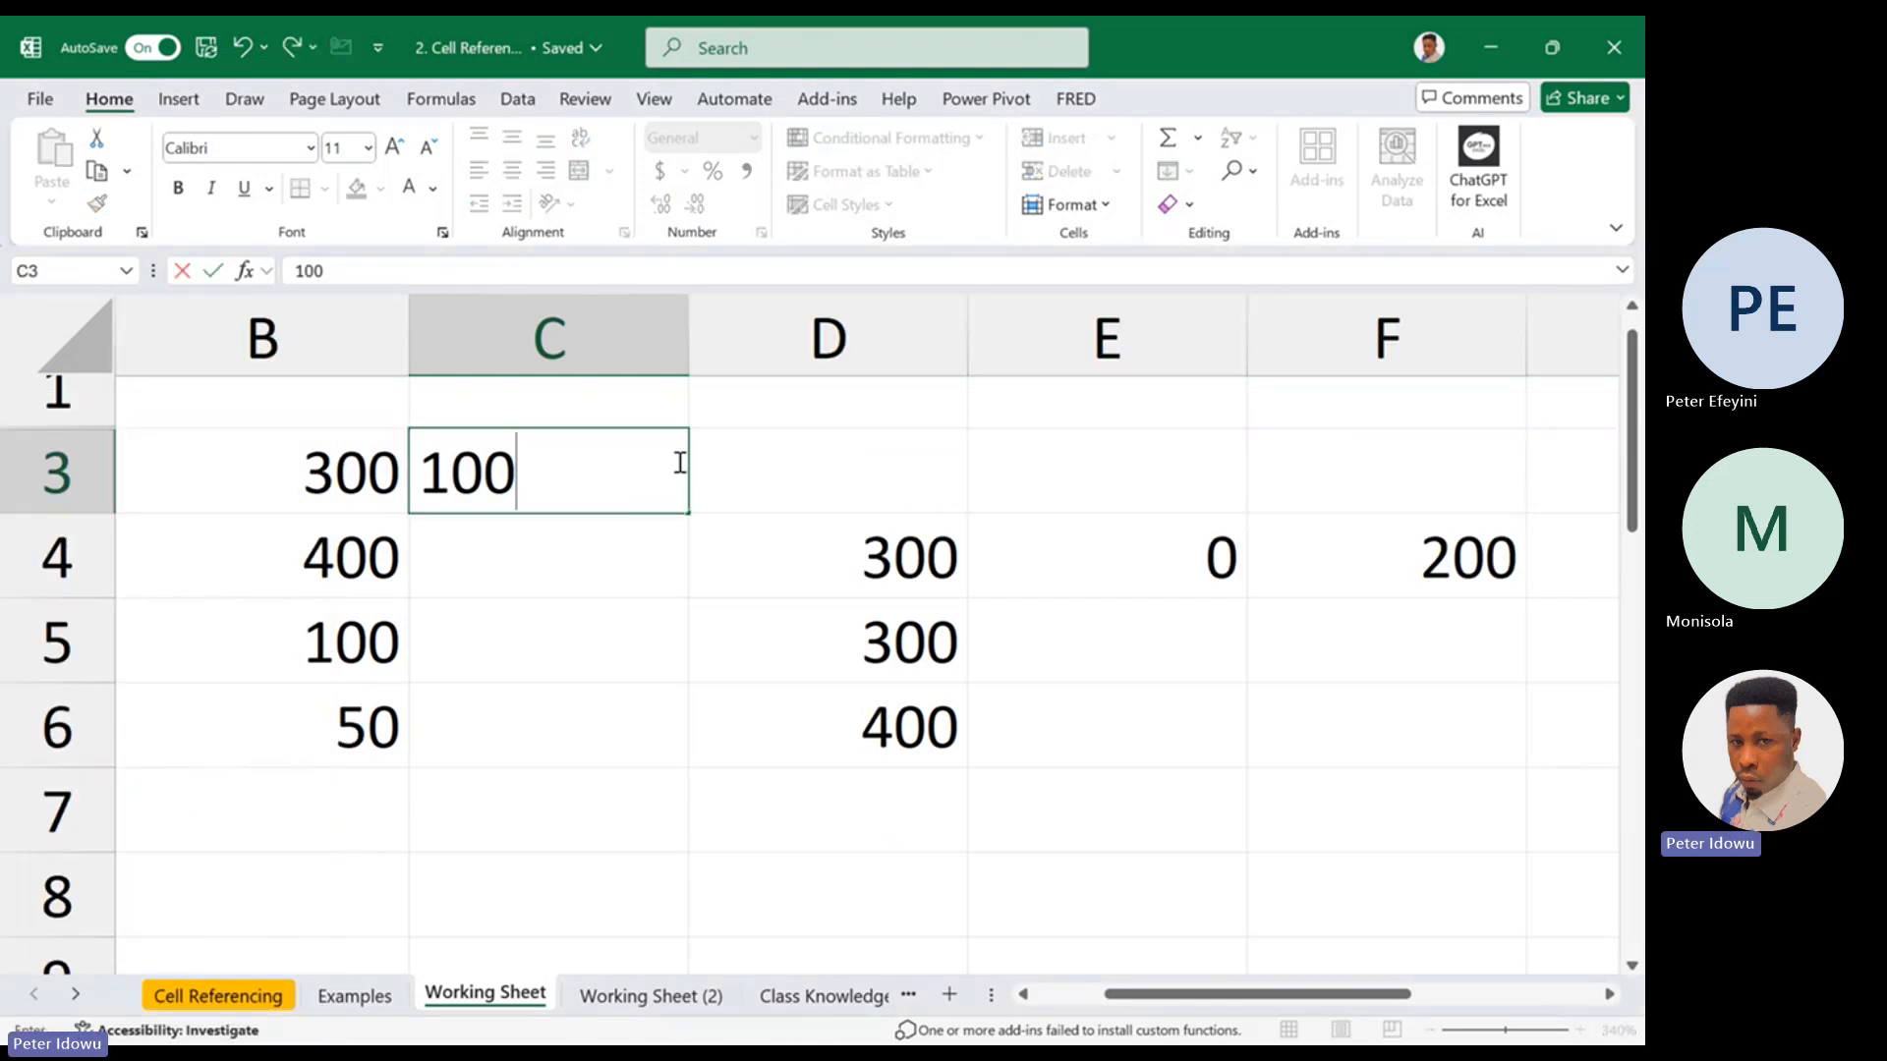
pyautogui.click(775, 469)
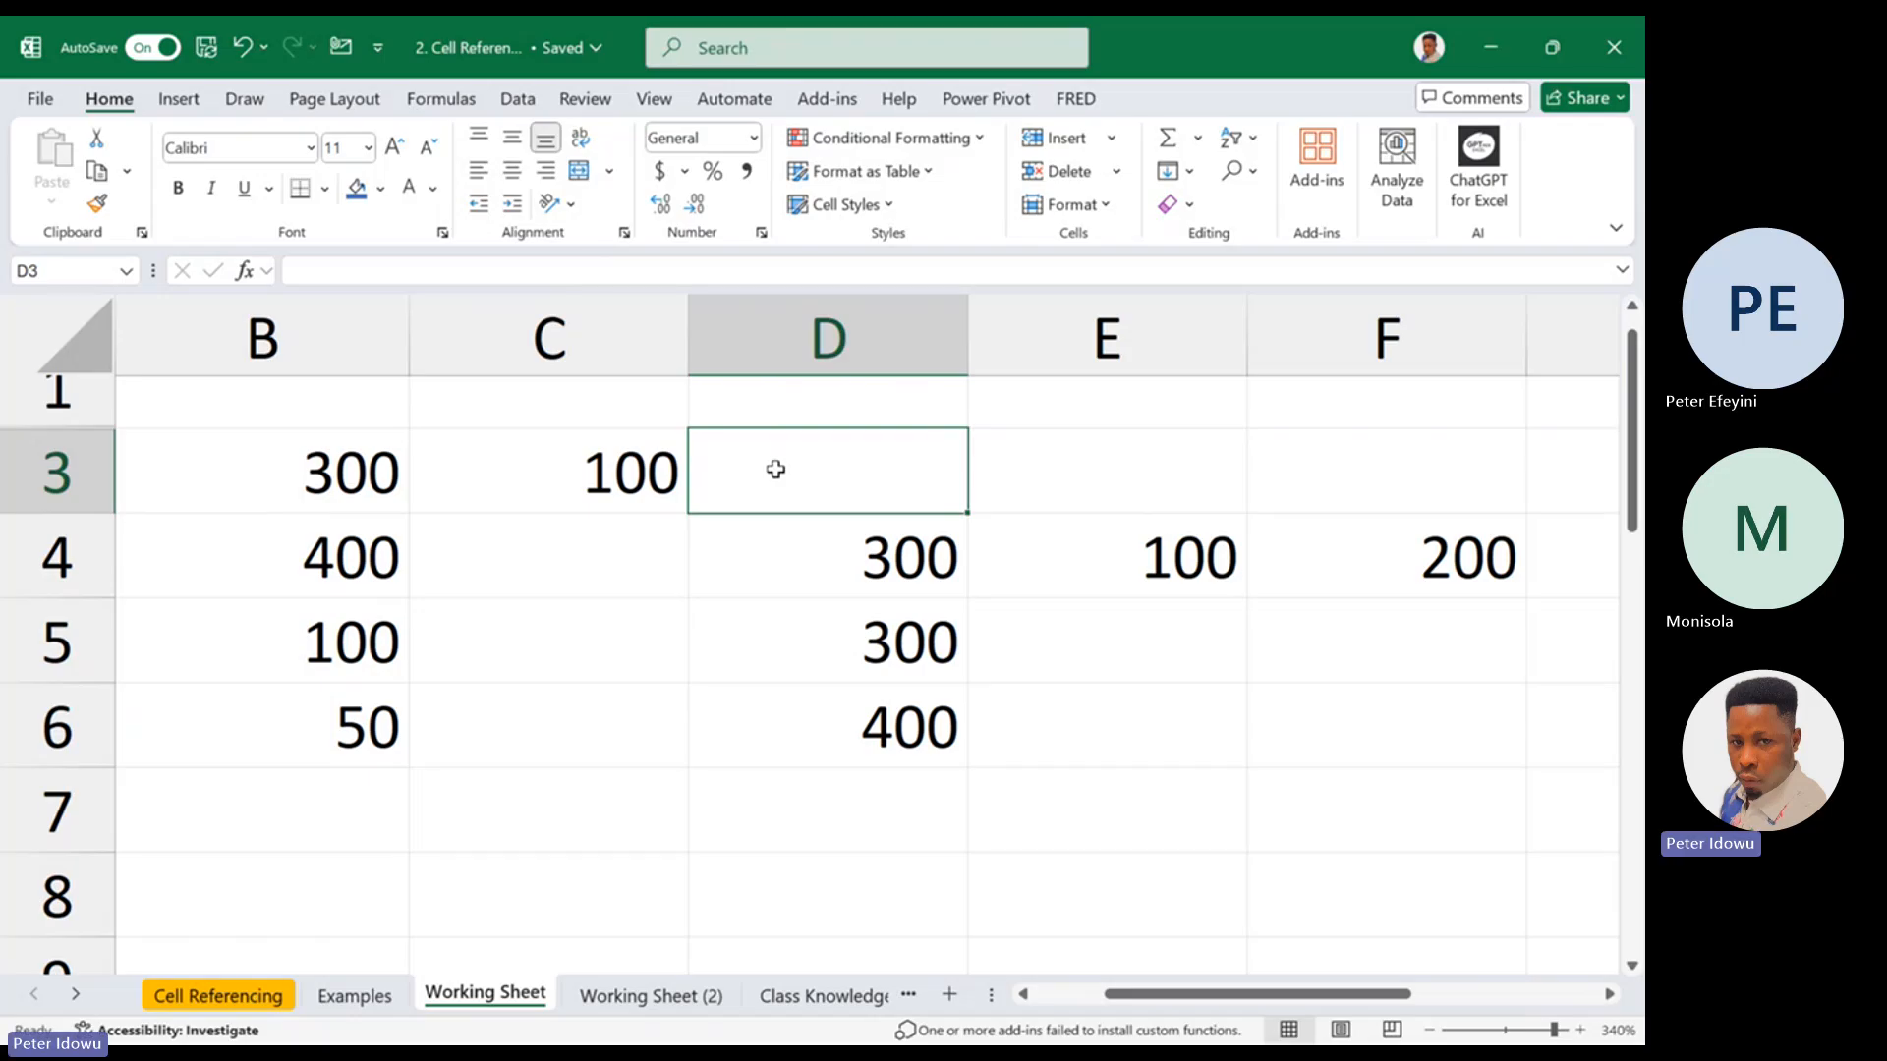
pyautogui.doubleClick(775, 468)
pyautogui.write('50')
pyautogui.click(830, 616)
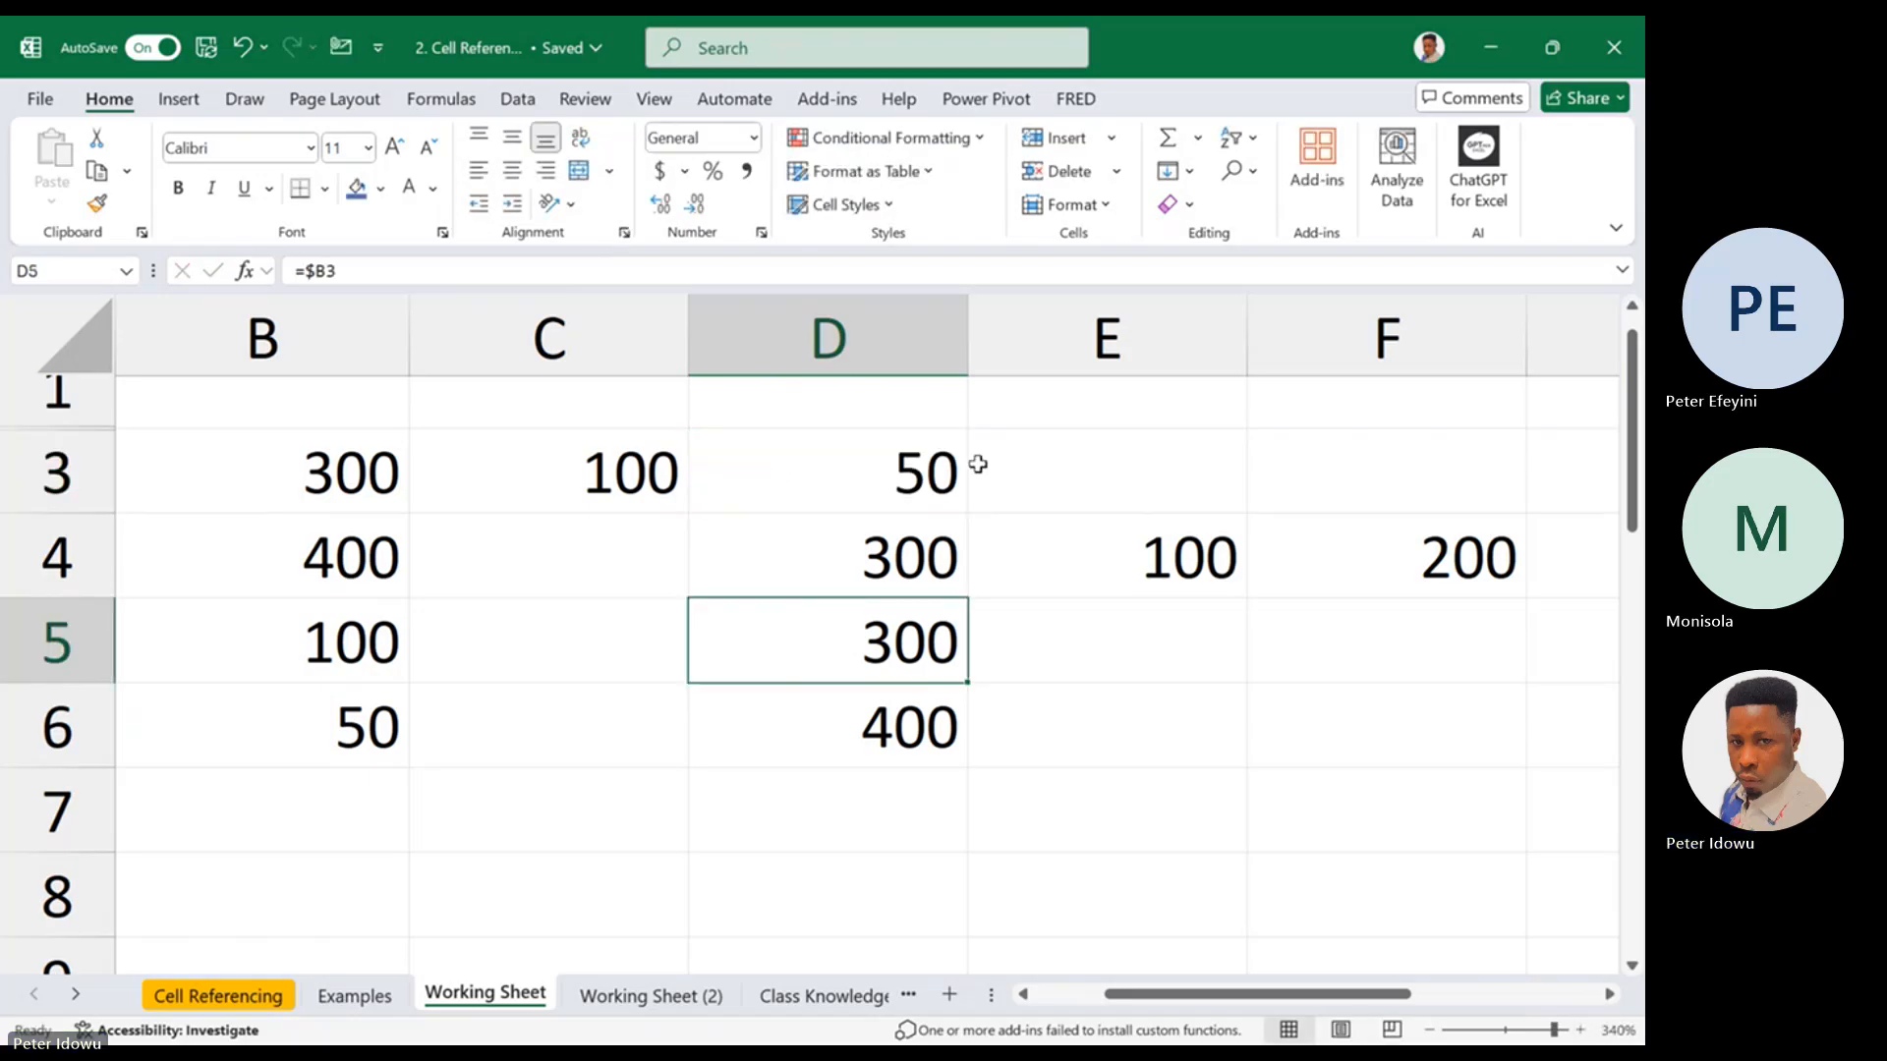
pyautogui.click(1022, 470)
pyautogui.write('30')
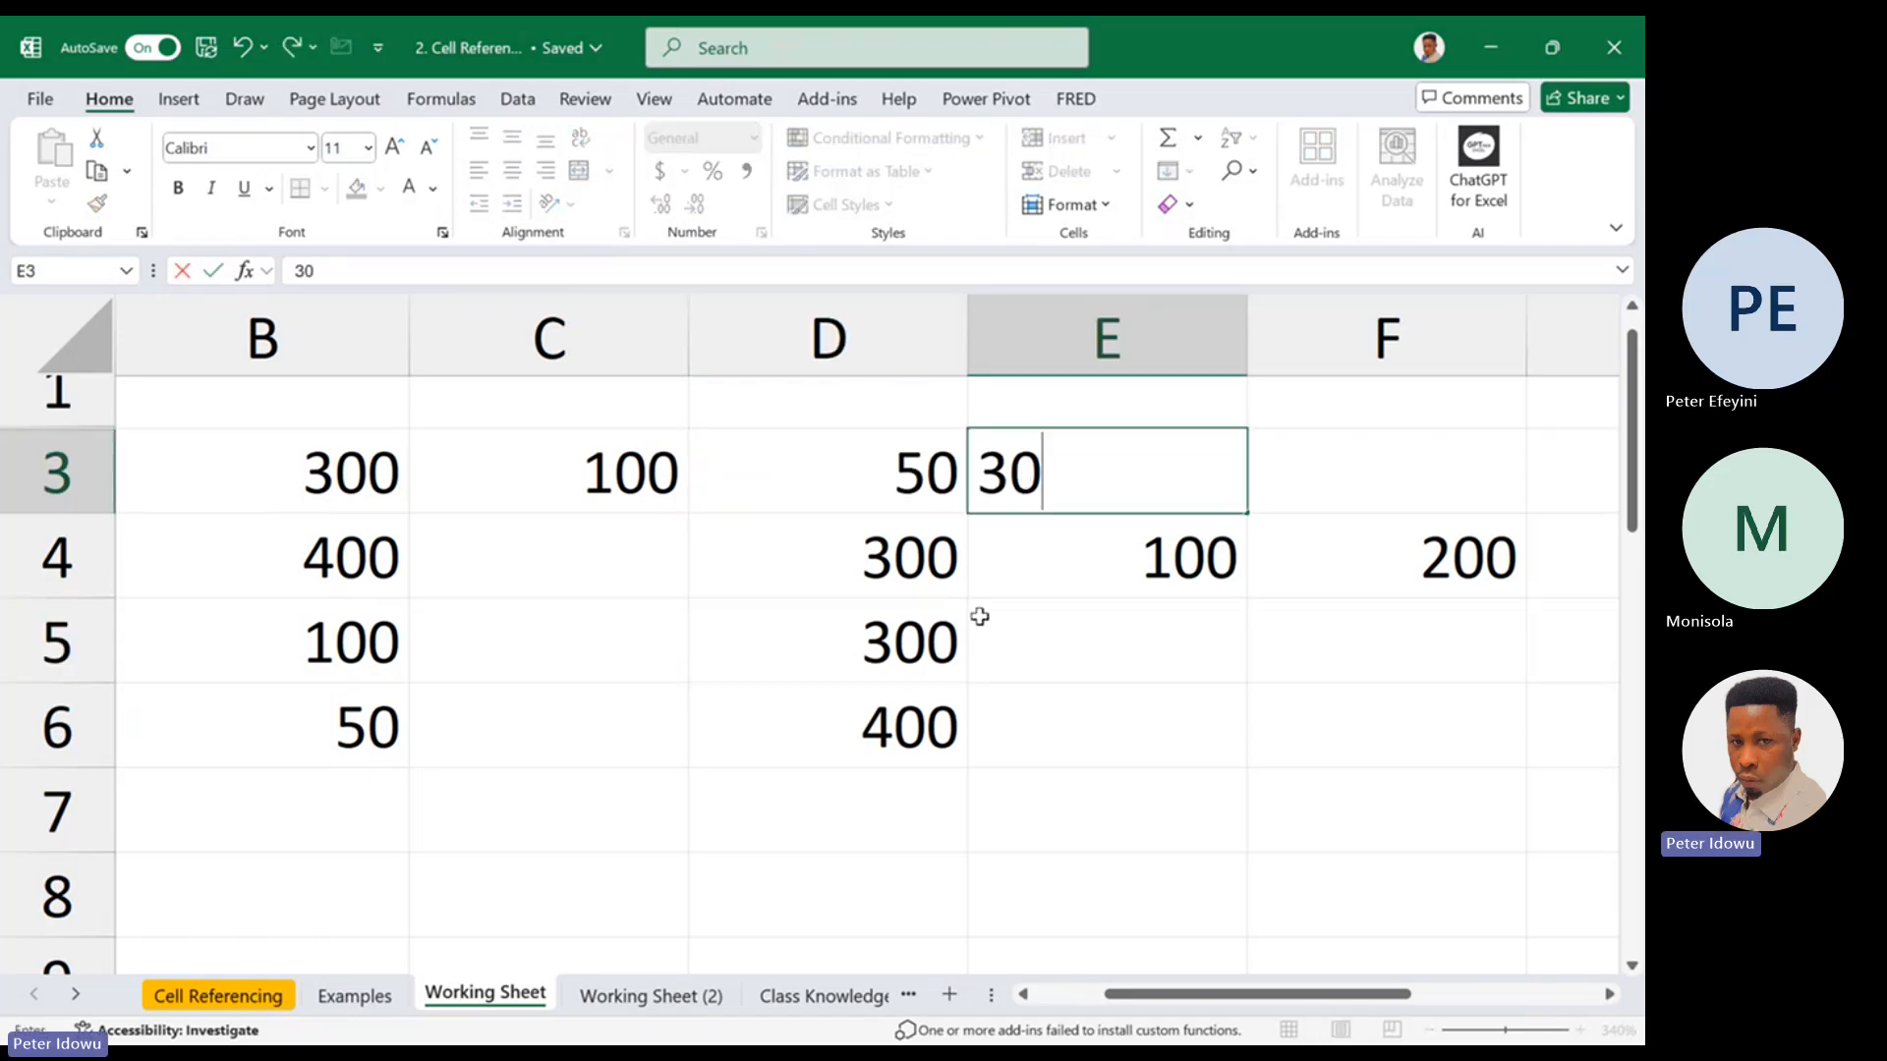
pyautogui.click(975, 611)
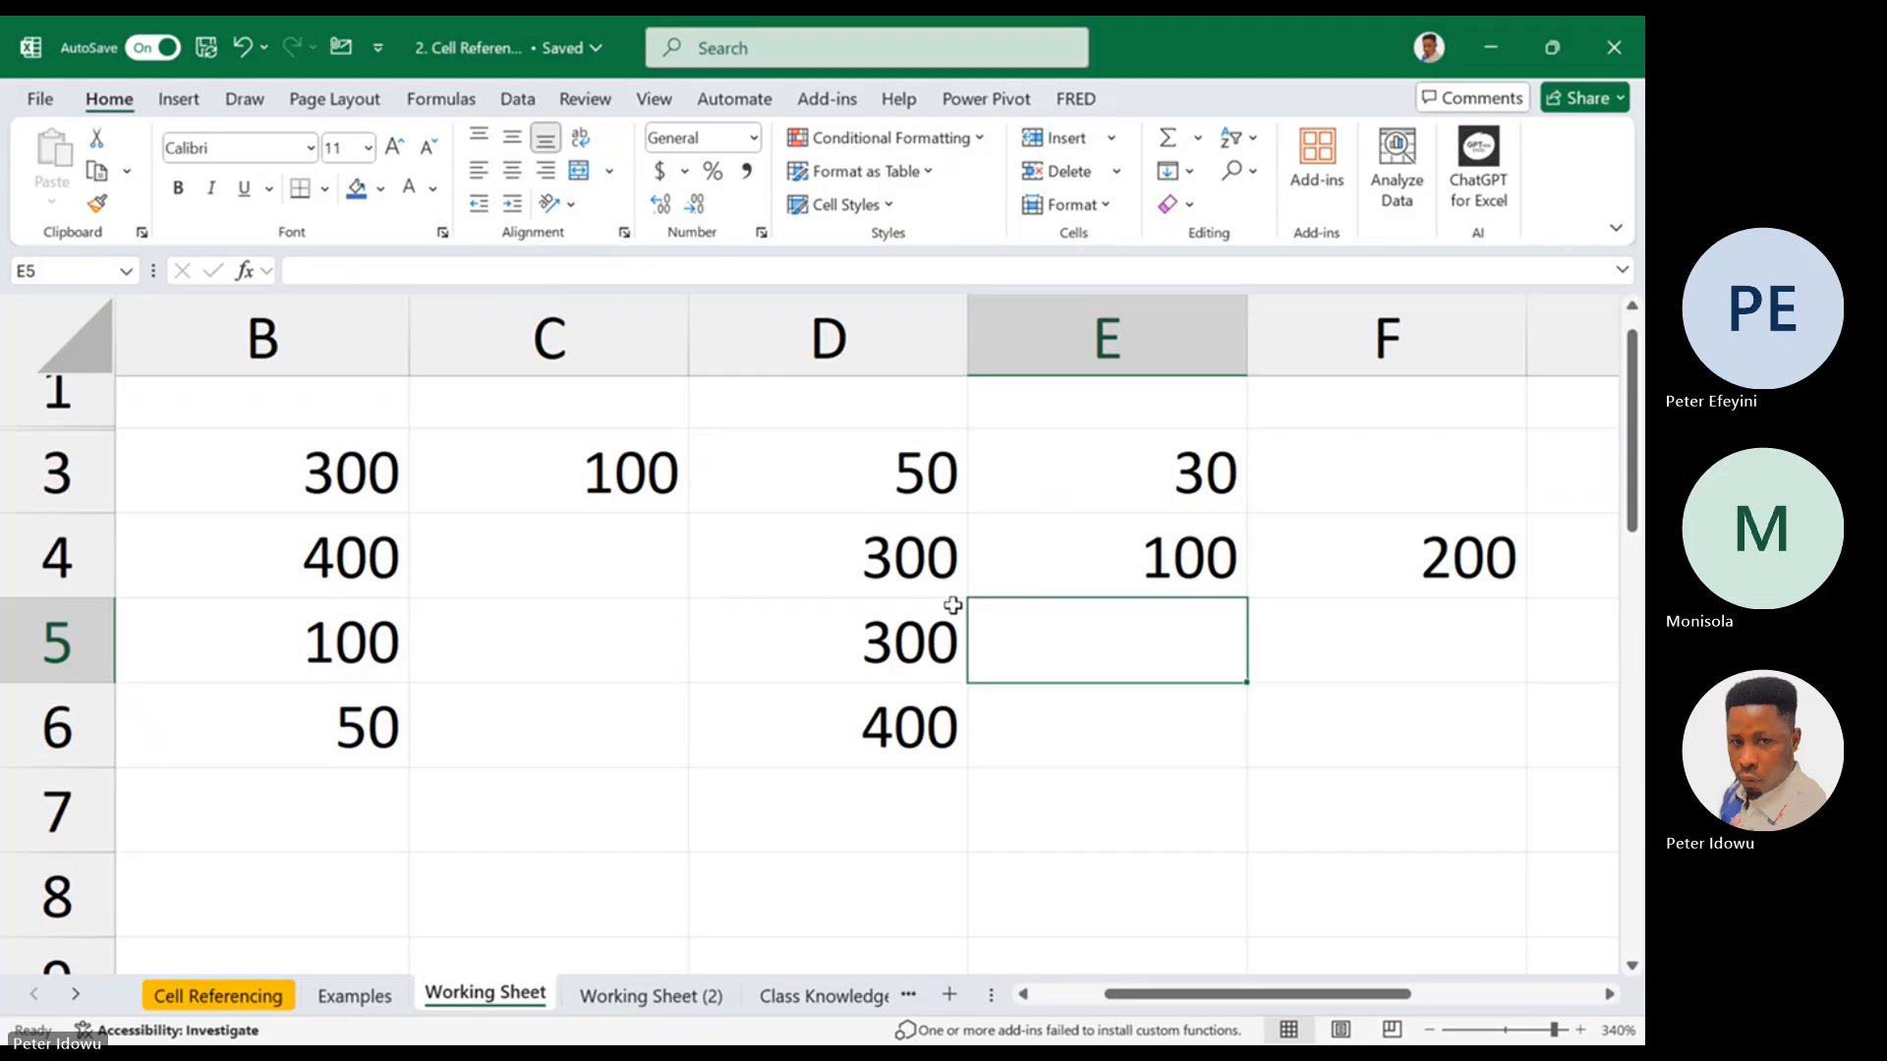
# Refill the row-locked formula from D4 to E4, checking the references in both cells
pyautogui.doubleClick(781, 579)
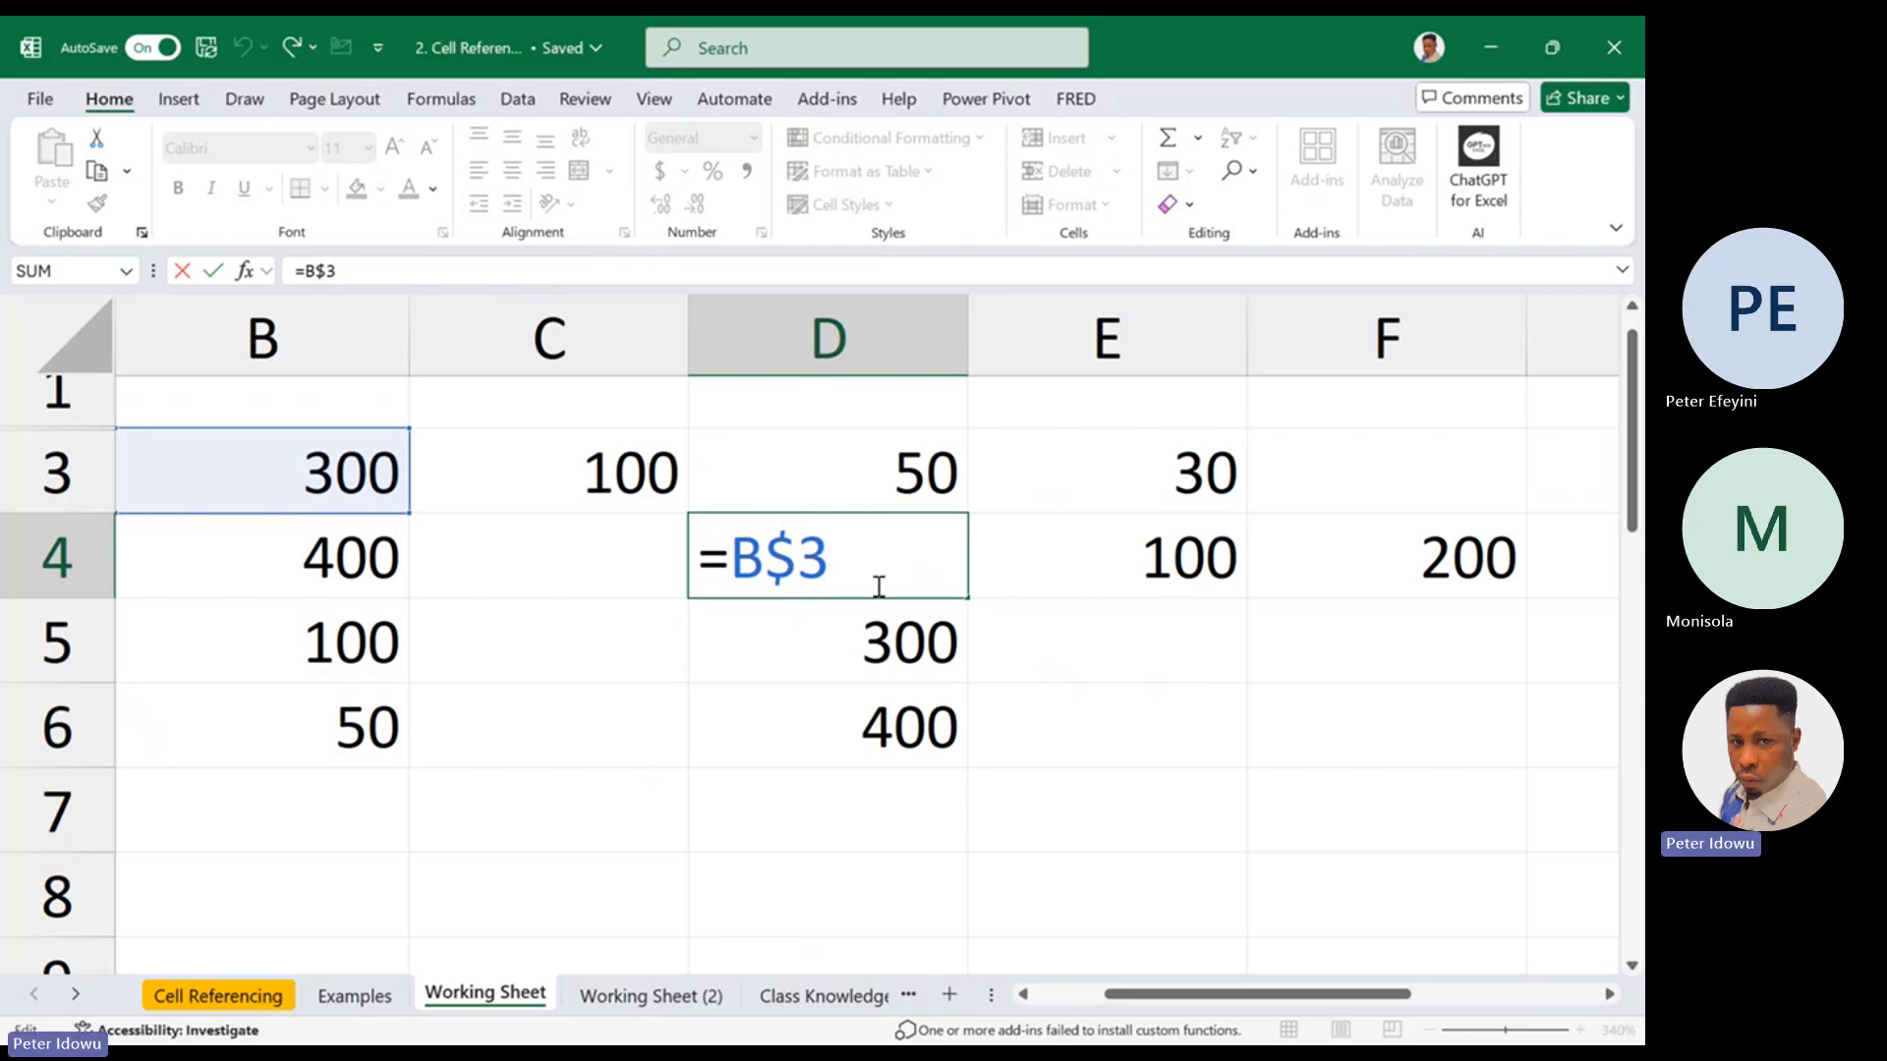
pyautogui.press('Escape')
pyautogui.moveTo(969, 598); pyautogui.dragTo(1170, 569)
pyautogui.click(1170, 576)
pyautogui.doubleClick(1186, 580)
pyautogui.press('Escape')
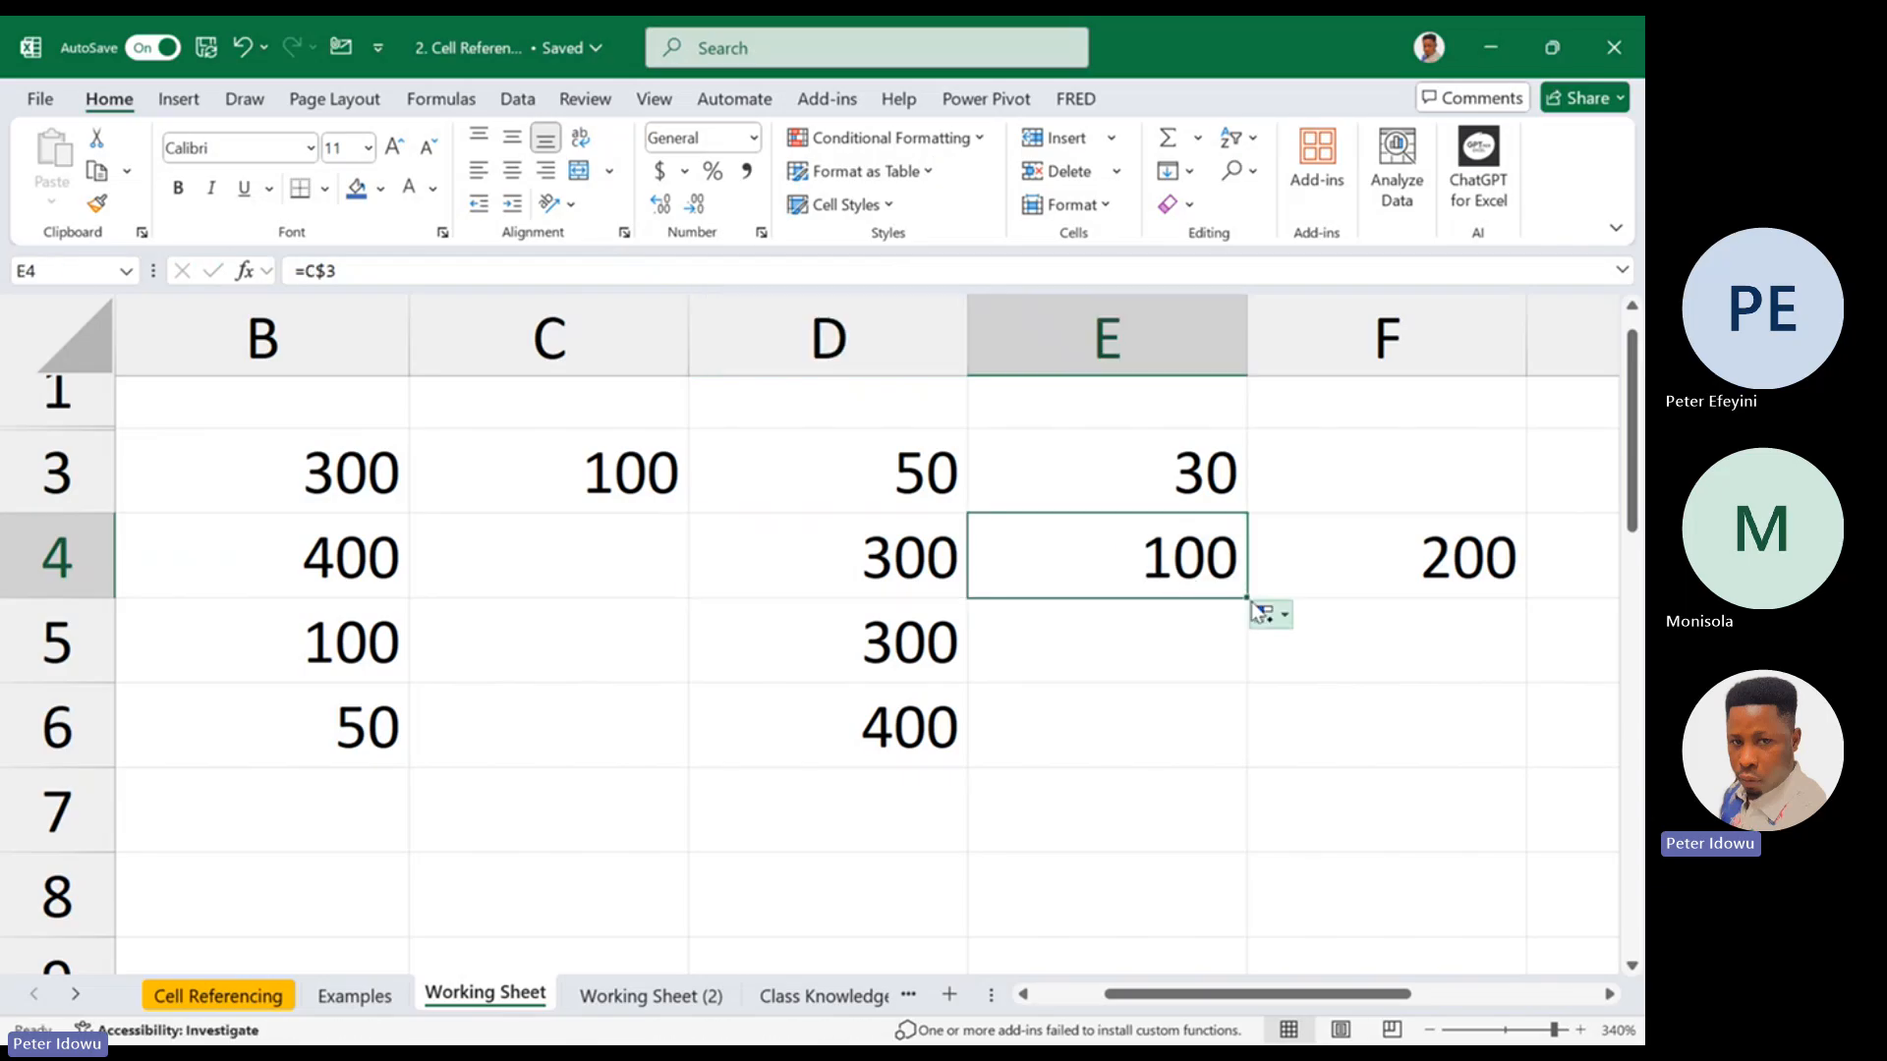
# Extend the row-locked formula from E4 to F4, inspect the reference in F4, and compare E4 with its source C3
pyautogui.moveTo(1250, 597); pyautogui.dragTo(1470, 580)
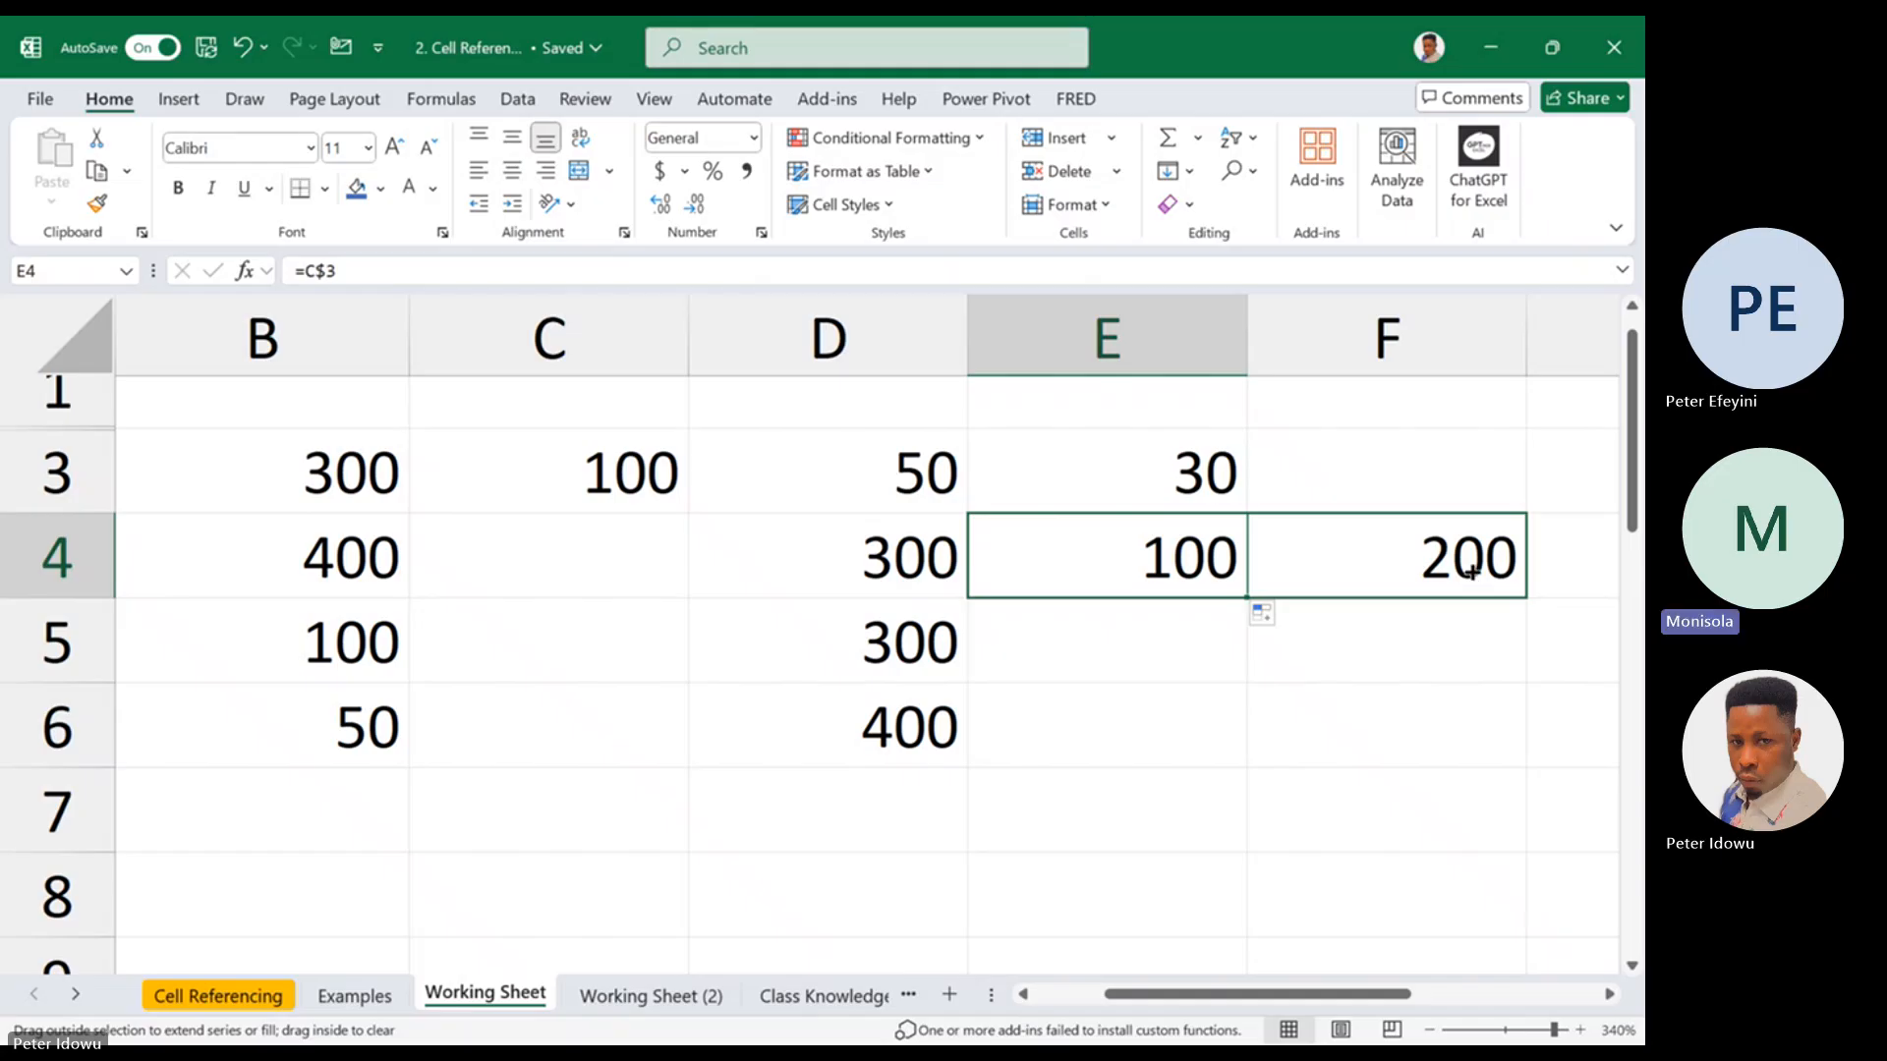
pyautogui.moveTo(1471, 571)
pyautogui.mouseDown()
pyautogui.moveTo(1273, 579)
pyautogui.moveTo(1506, 577)
pyautogui.mouseUp()
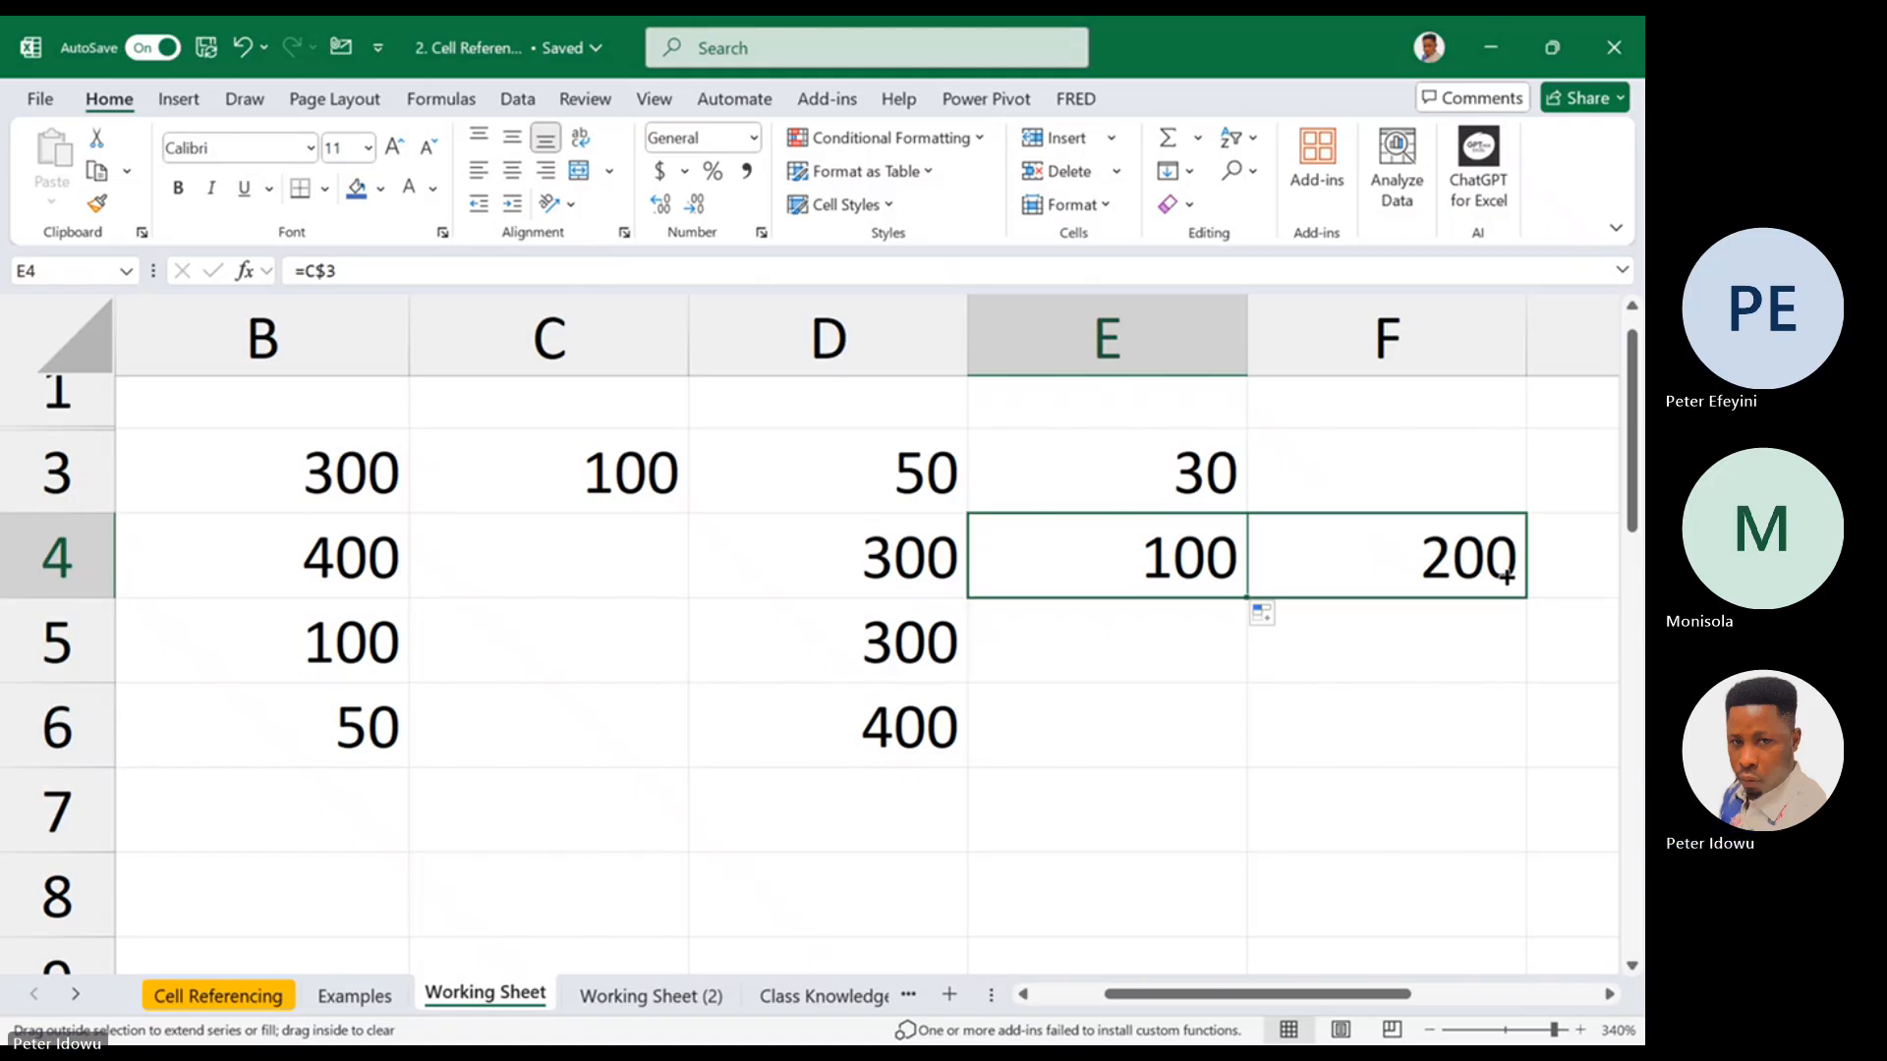
pyautogui.moveTo(1506, 576); pyautogui.dragTo(1504, 576)
pyautogui.doubleClick(1498, 574)
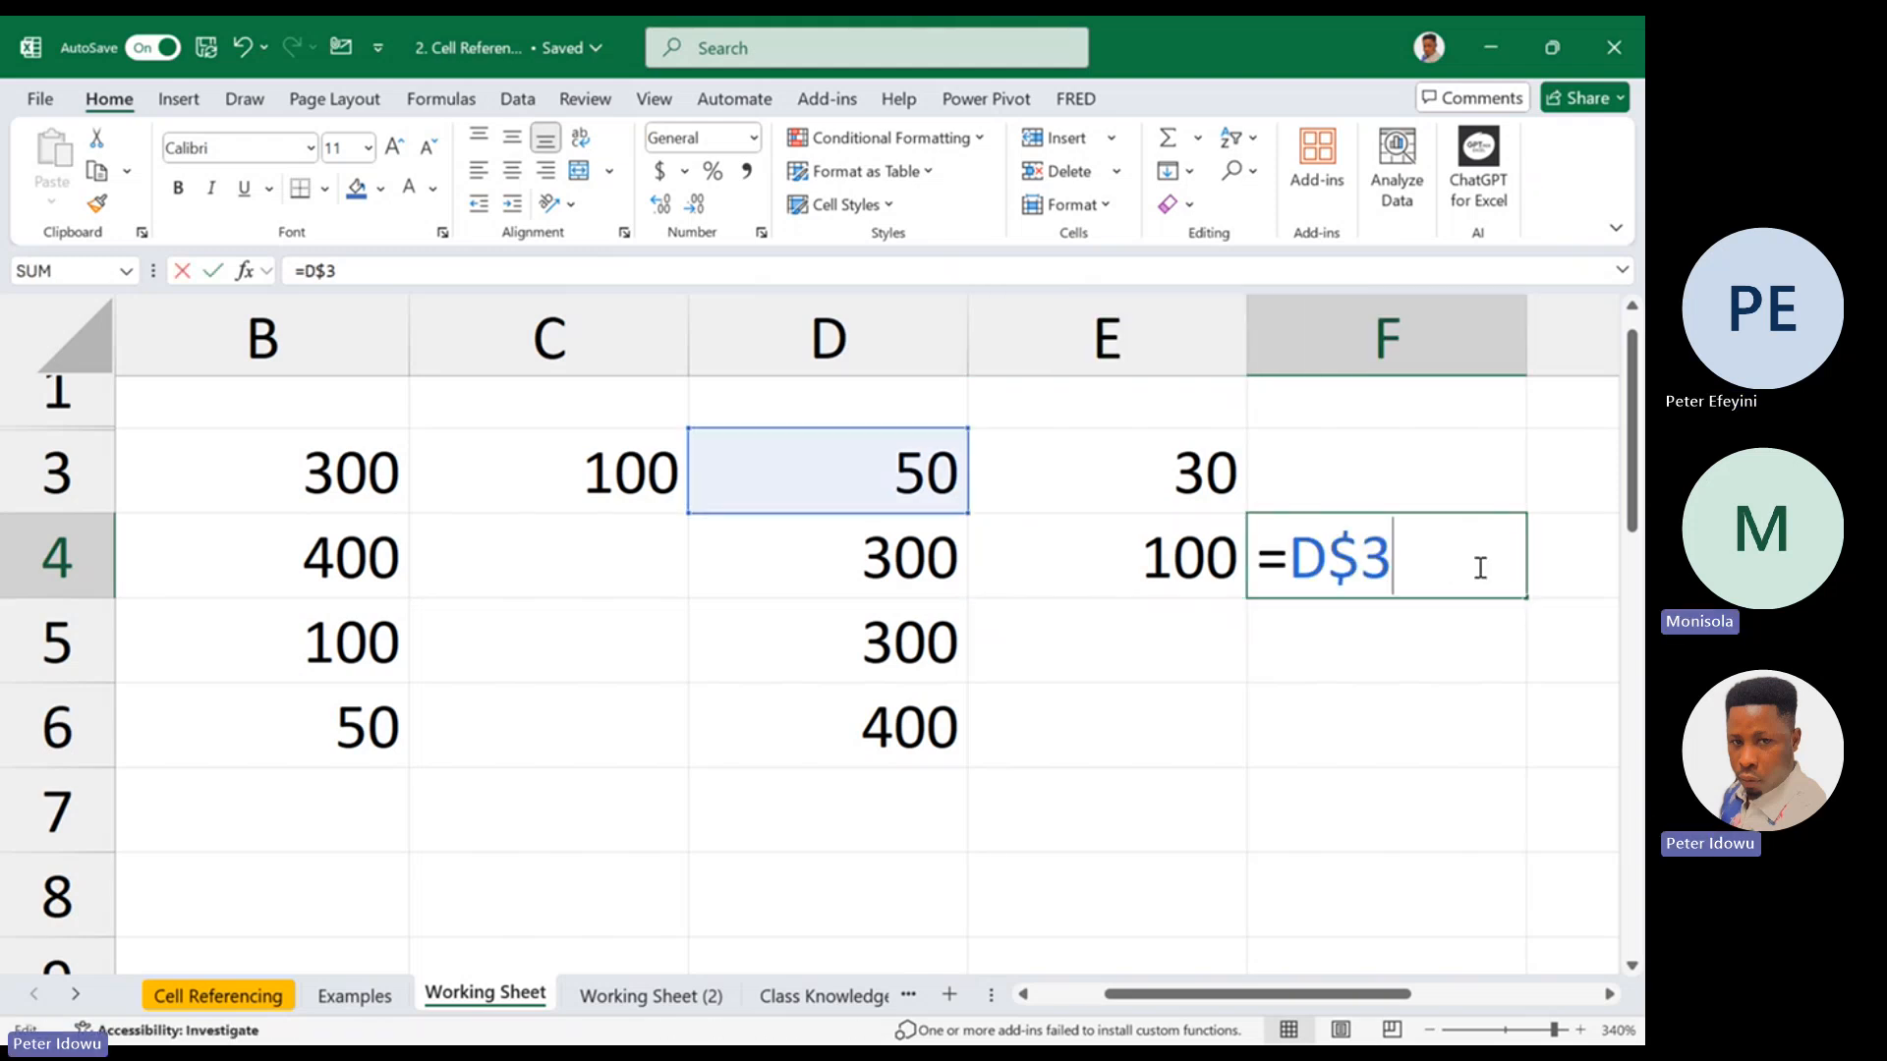
pyautogui.press('Escape')
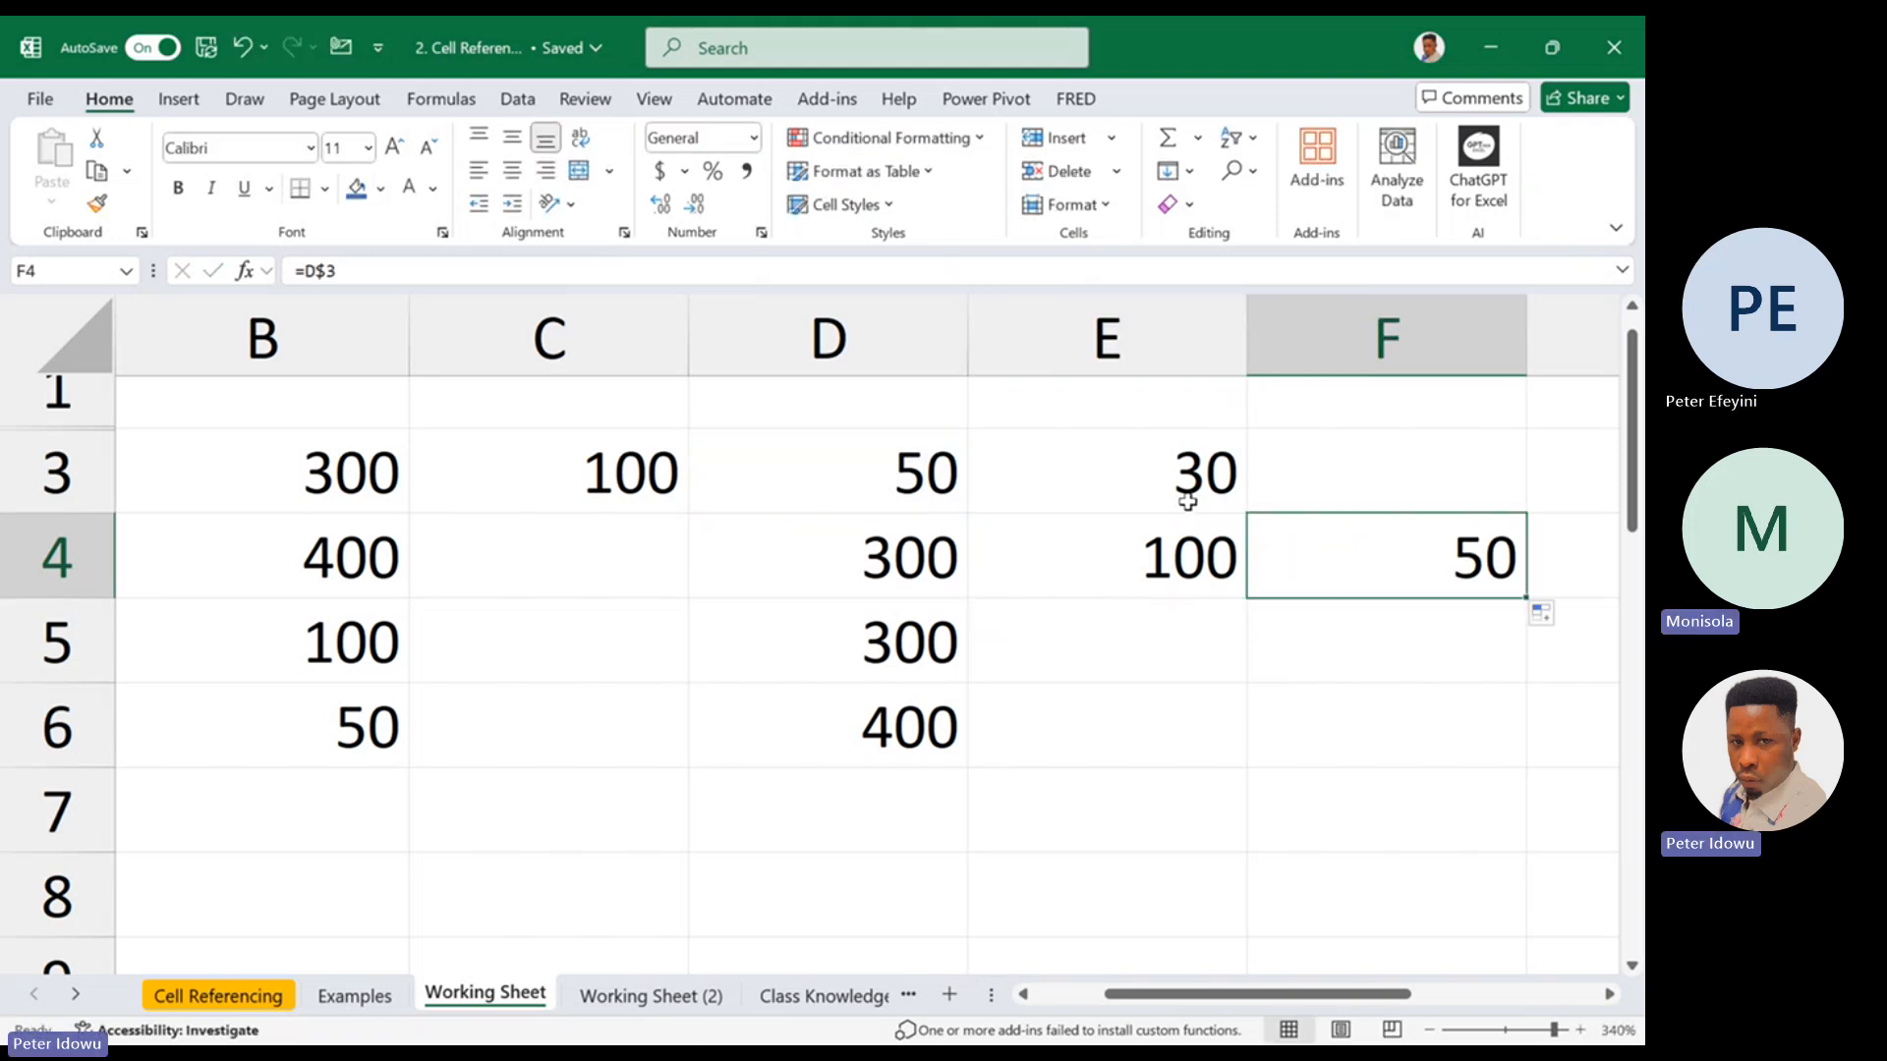
pyautogui.click(1162, 554)
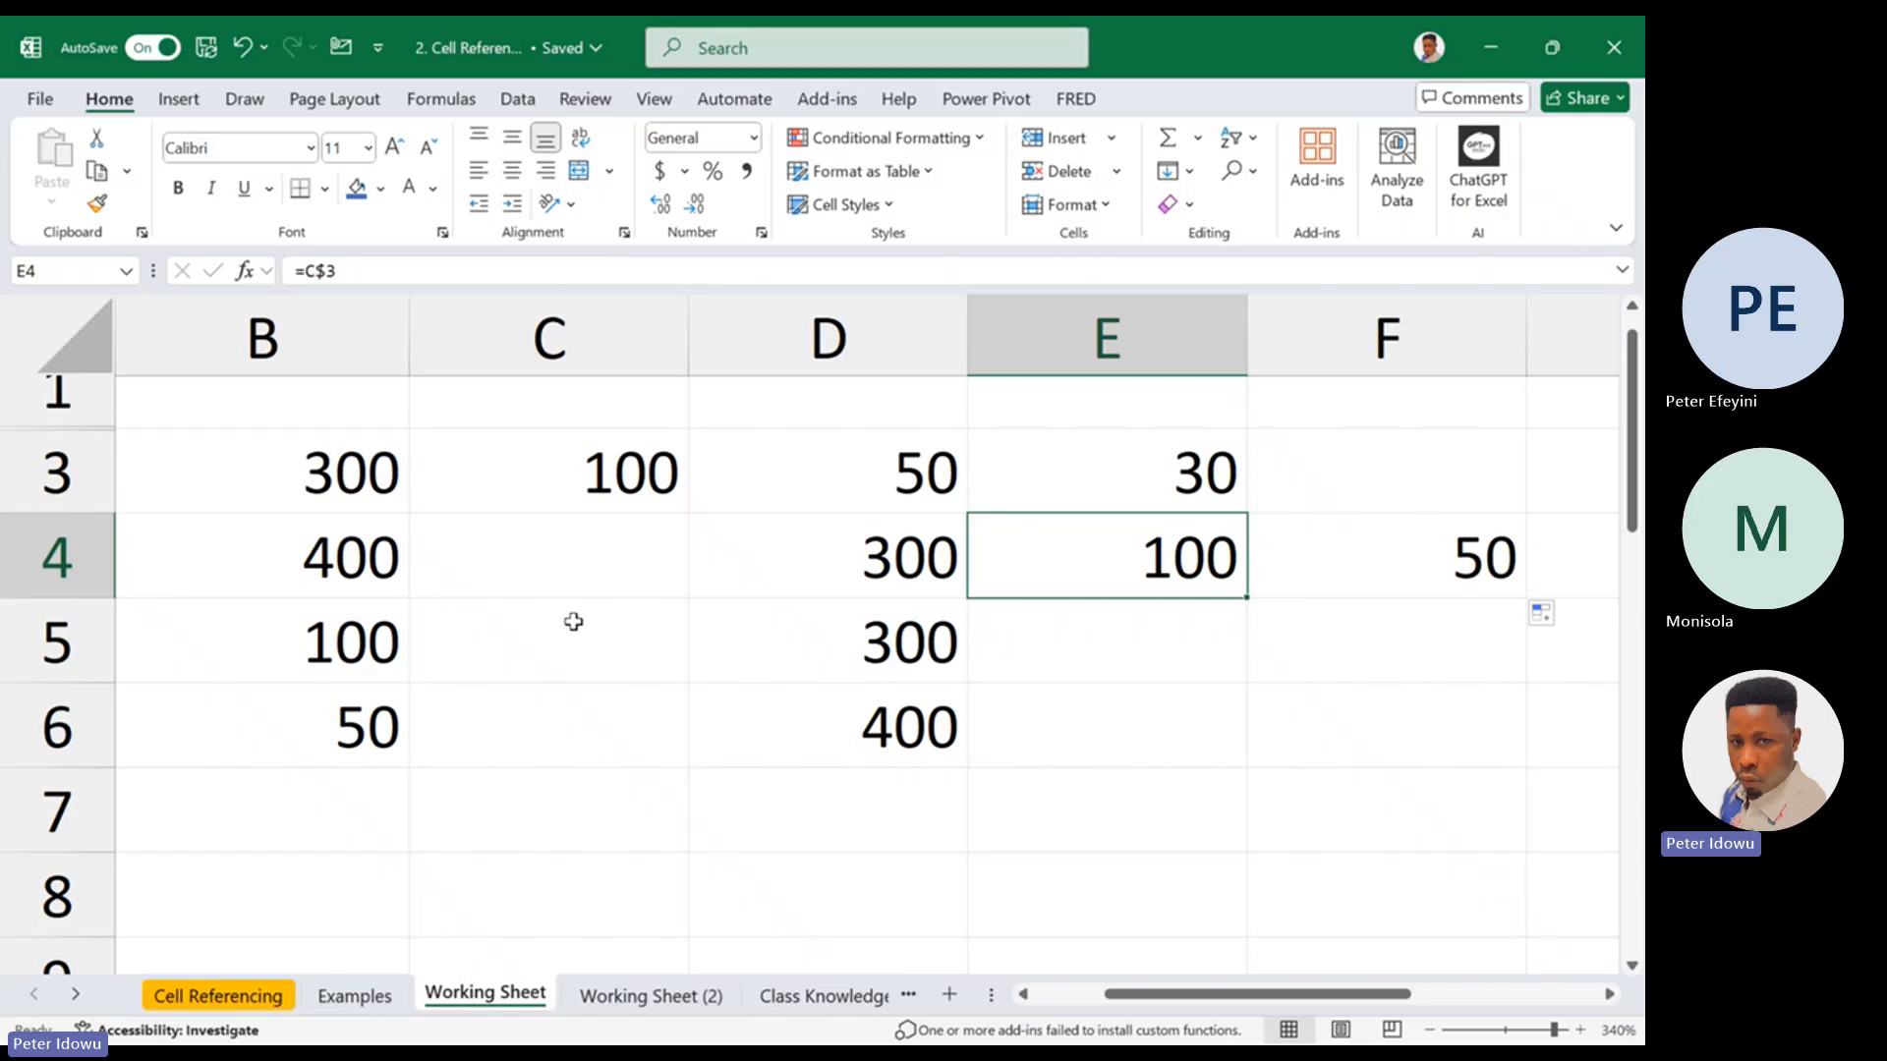
pyautogui.click(613, 513)
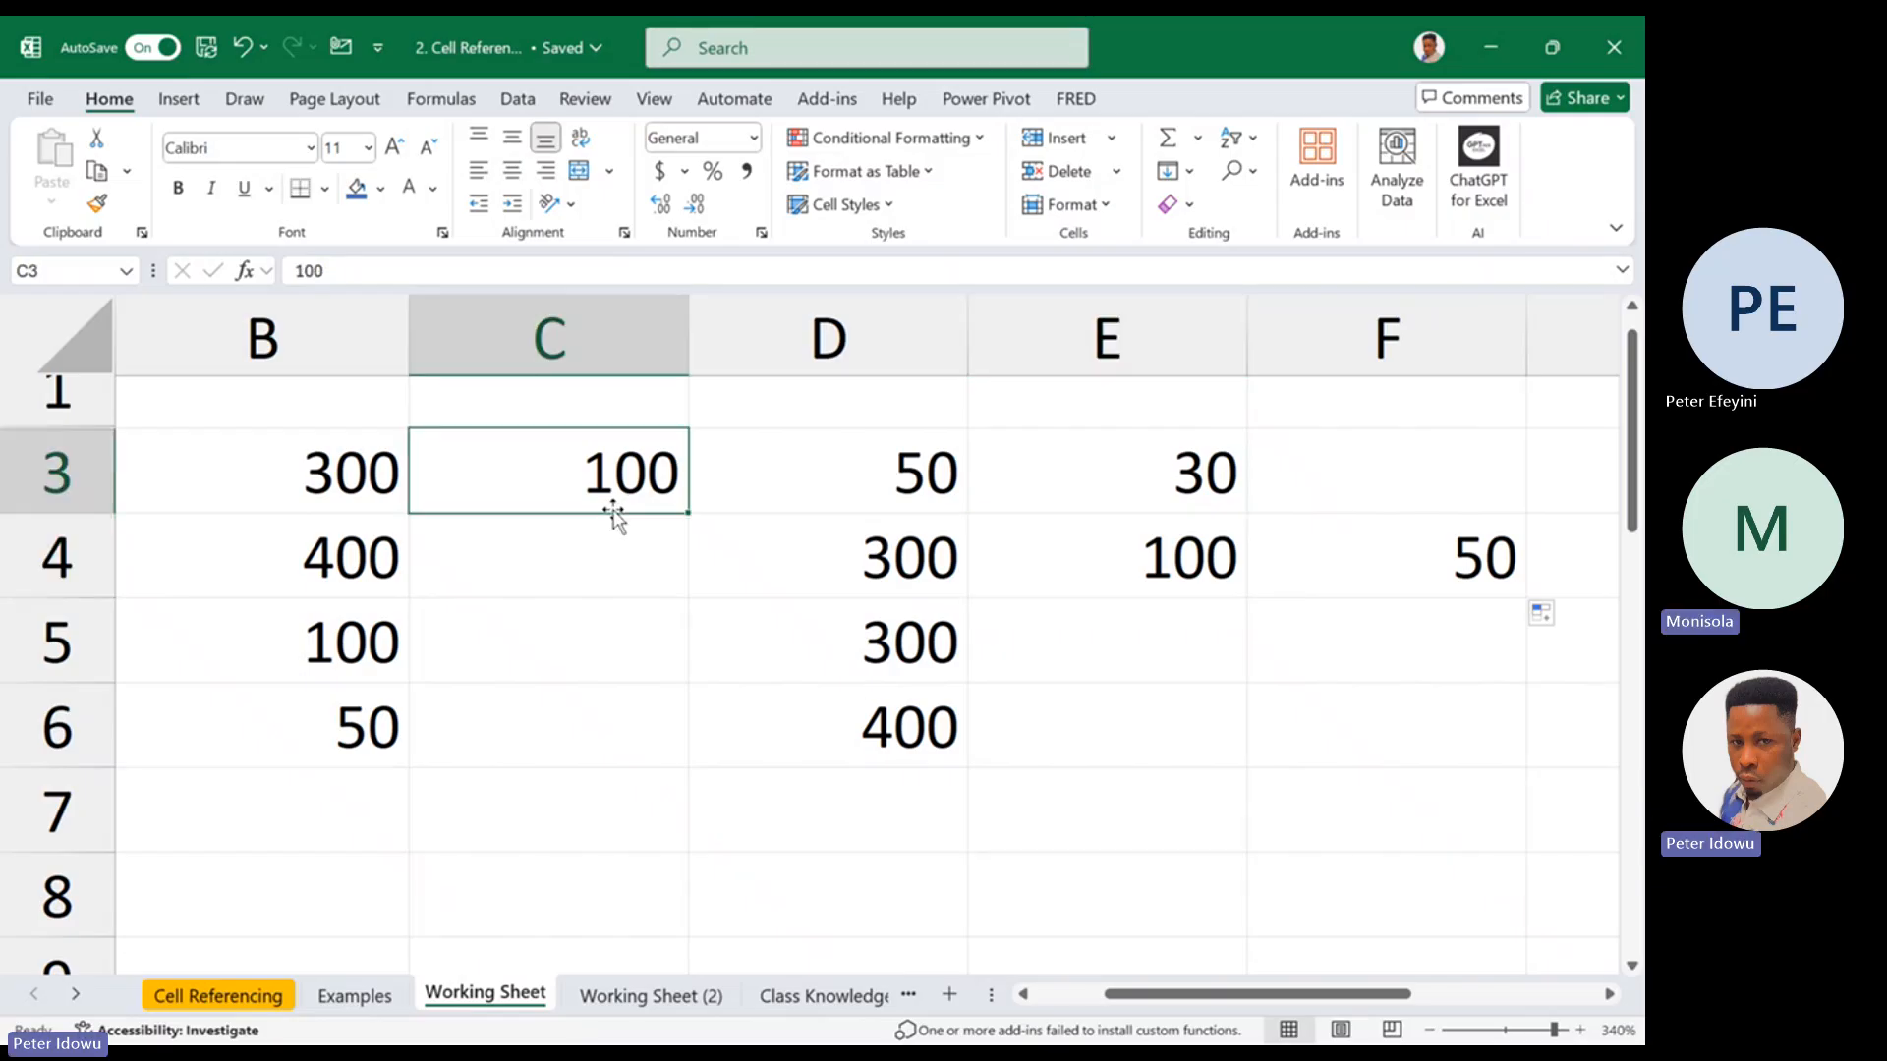
# Clear the contents of the range C4:F6 on the Working Sheet
pyautogui.click(621, 553)
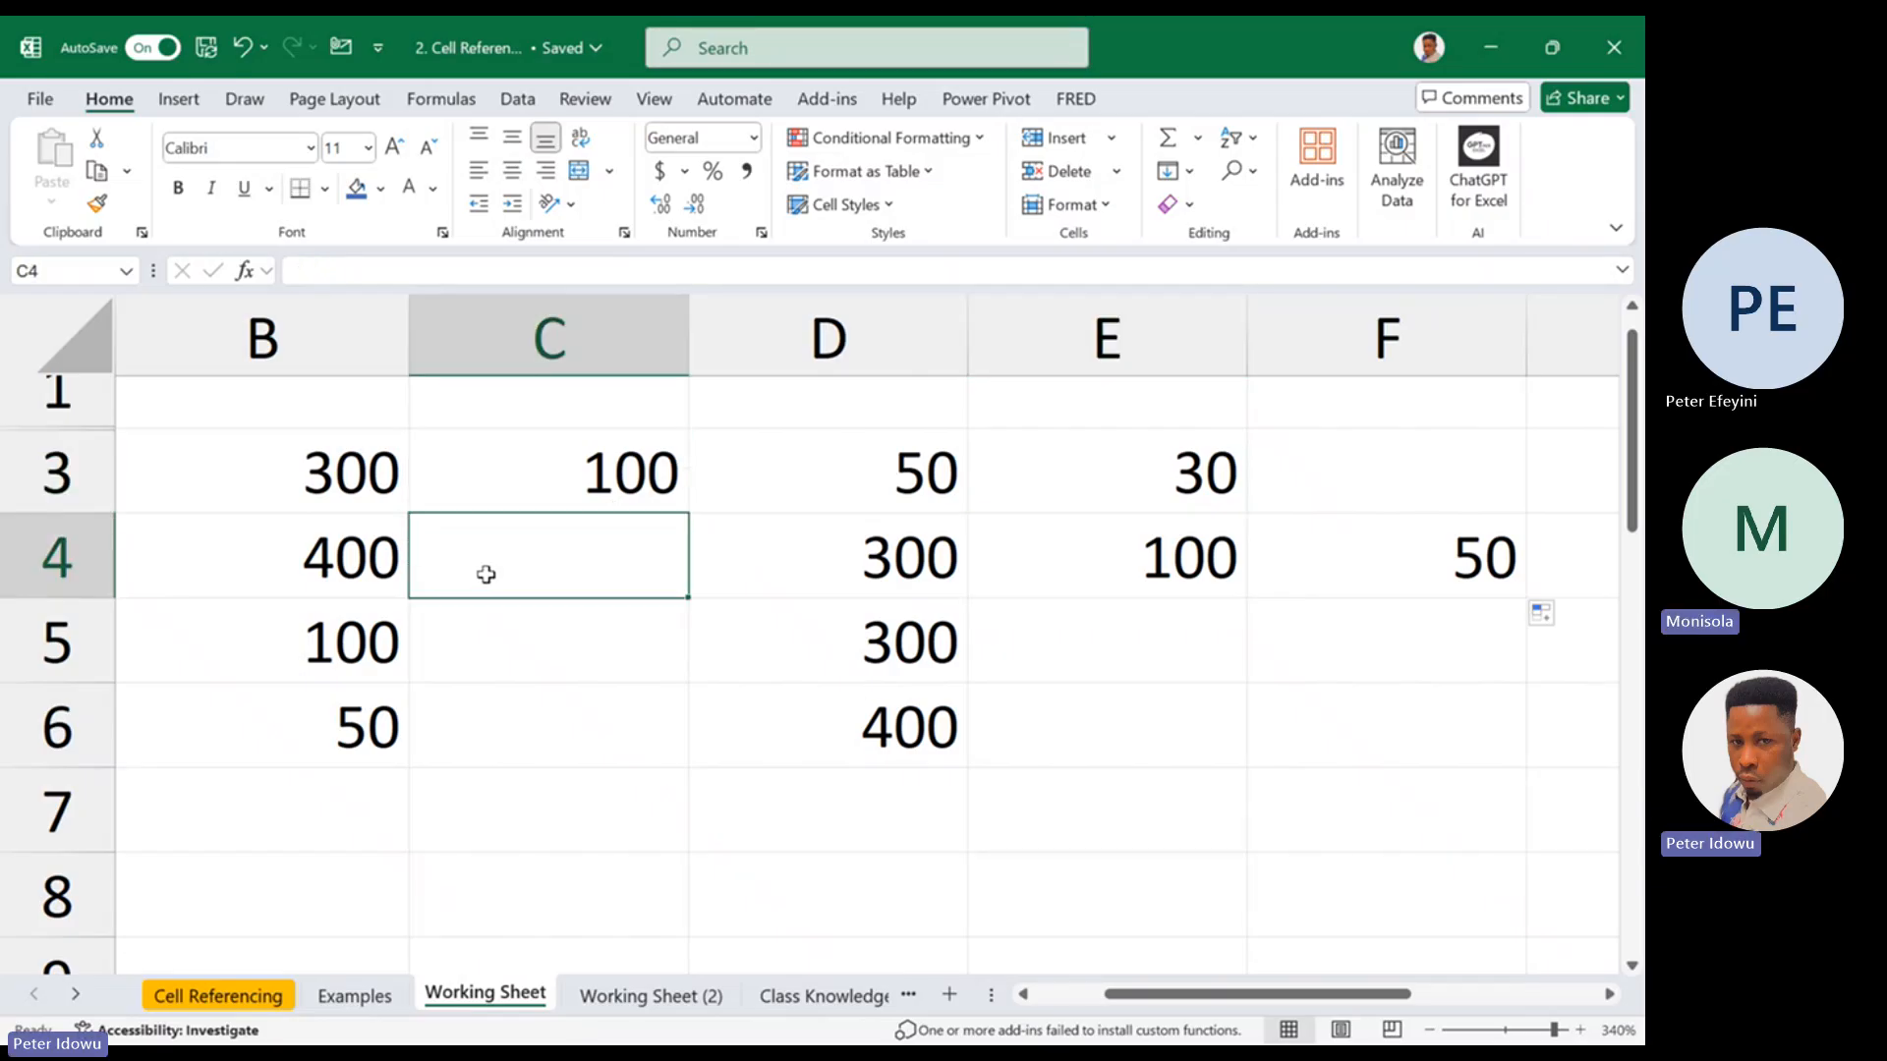
pyautogui.moveTo(485, 574); pyautogui.dragTo(1315, 699)
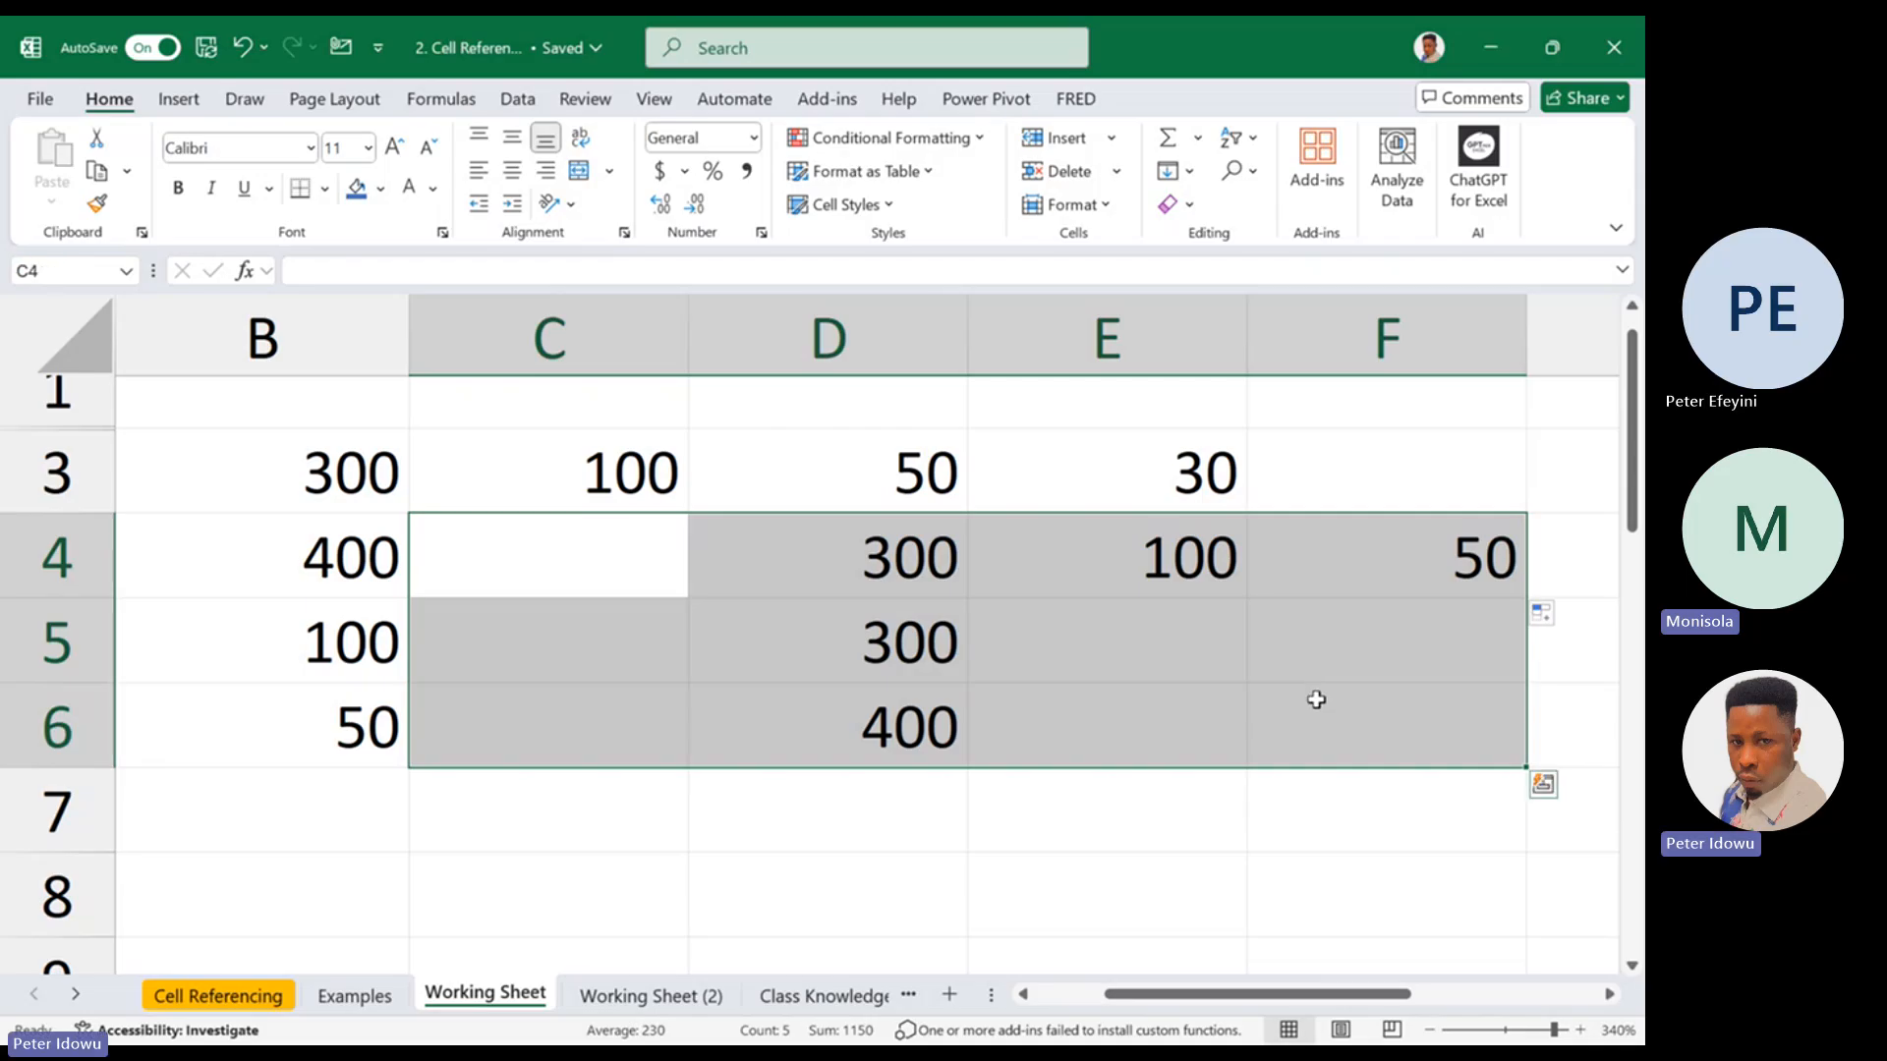
pyautogui.rightClick(1317, 700)
pyautogui.click(1420, 507)
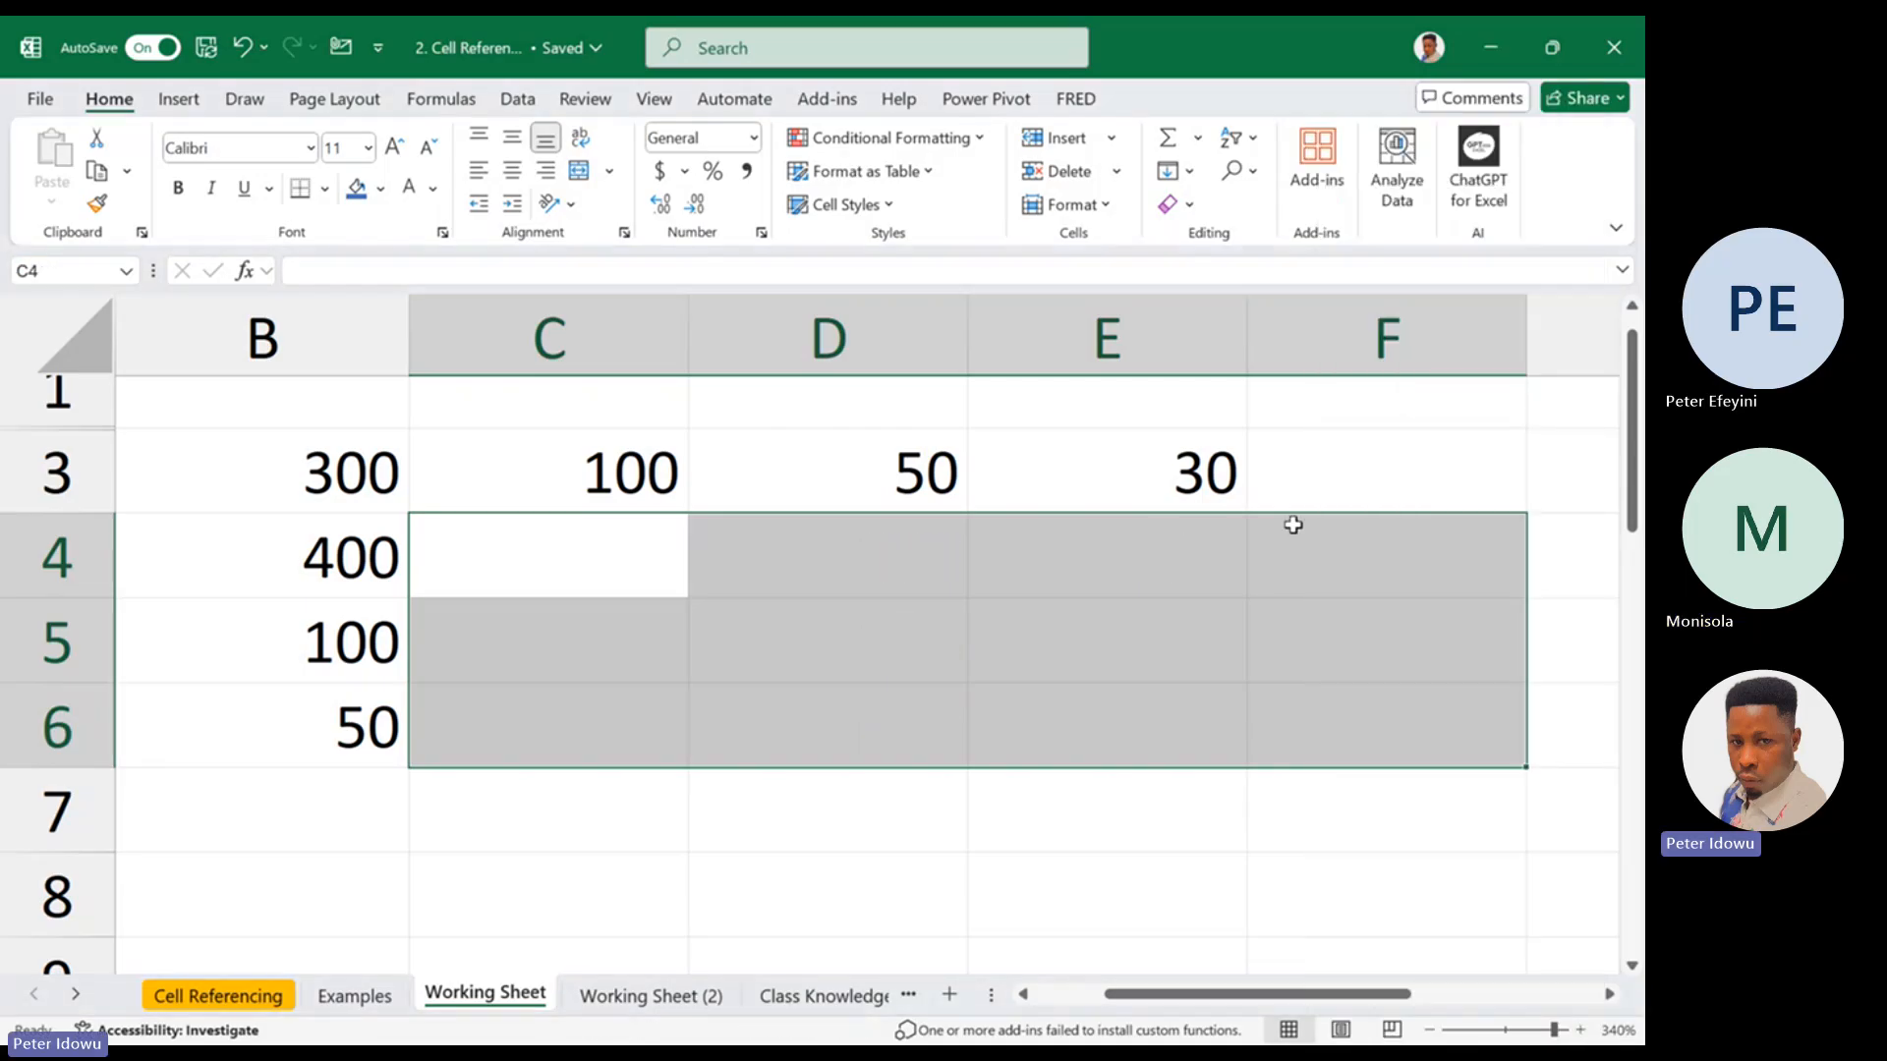
pyautogui.click(621, 575)
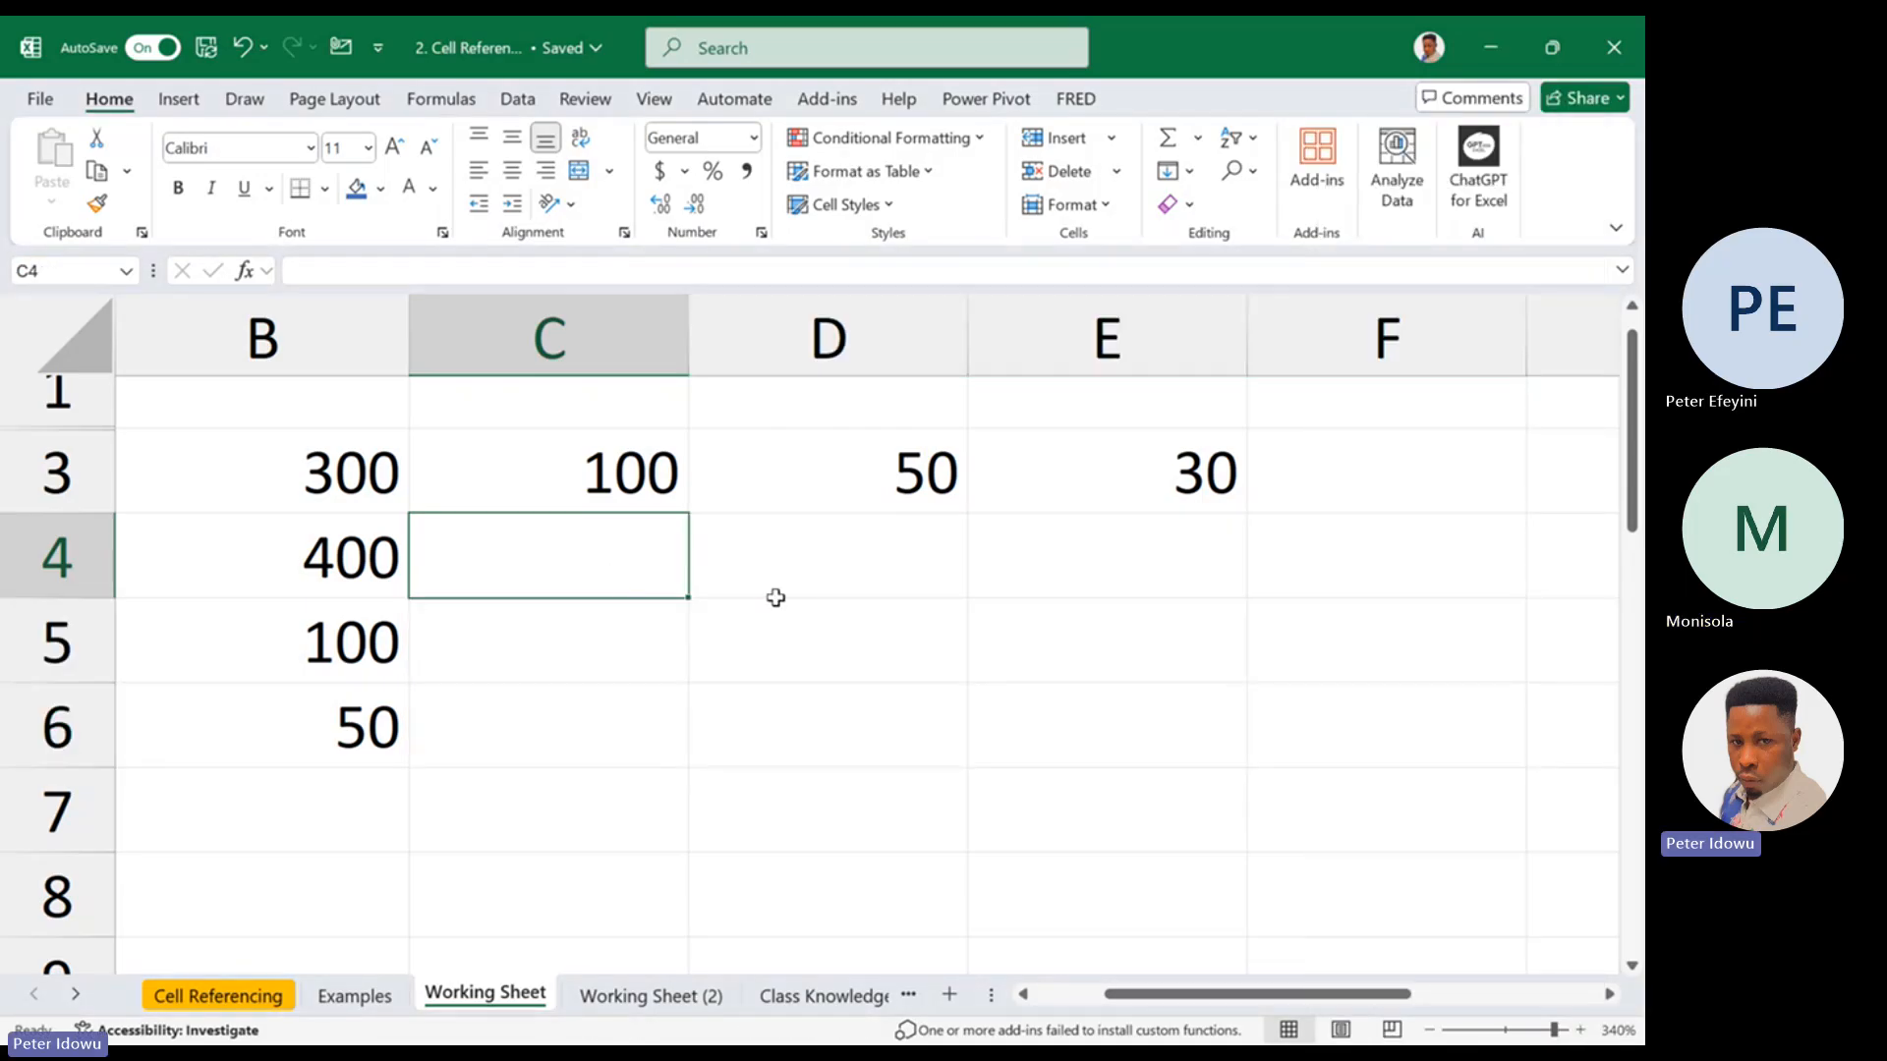
# Enter a row-locked reference to the first value of column B in cell D5 as =B$3
pyautogui.click(728, 640)
pyautogui.write('=')
pyautogui.click(379, 476)
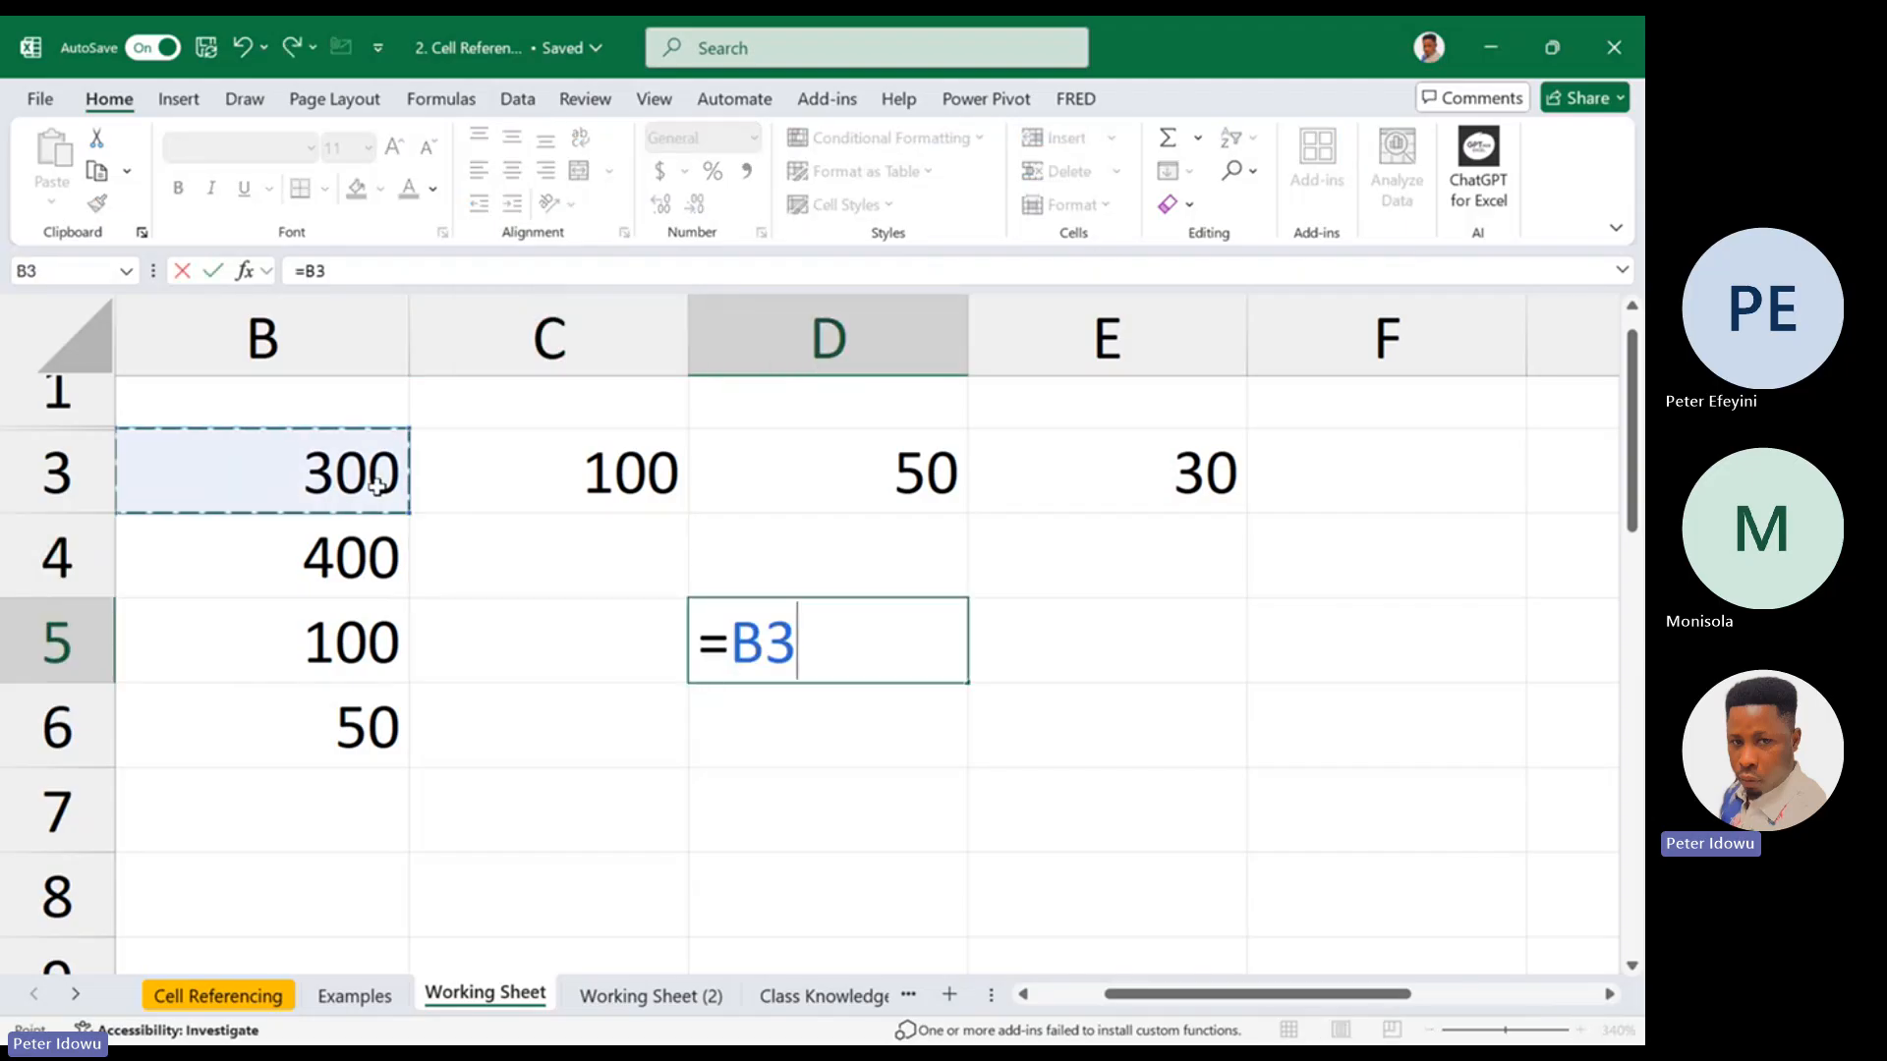
pyautogui.click(732, 634)
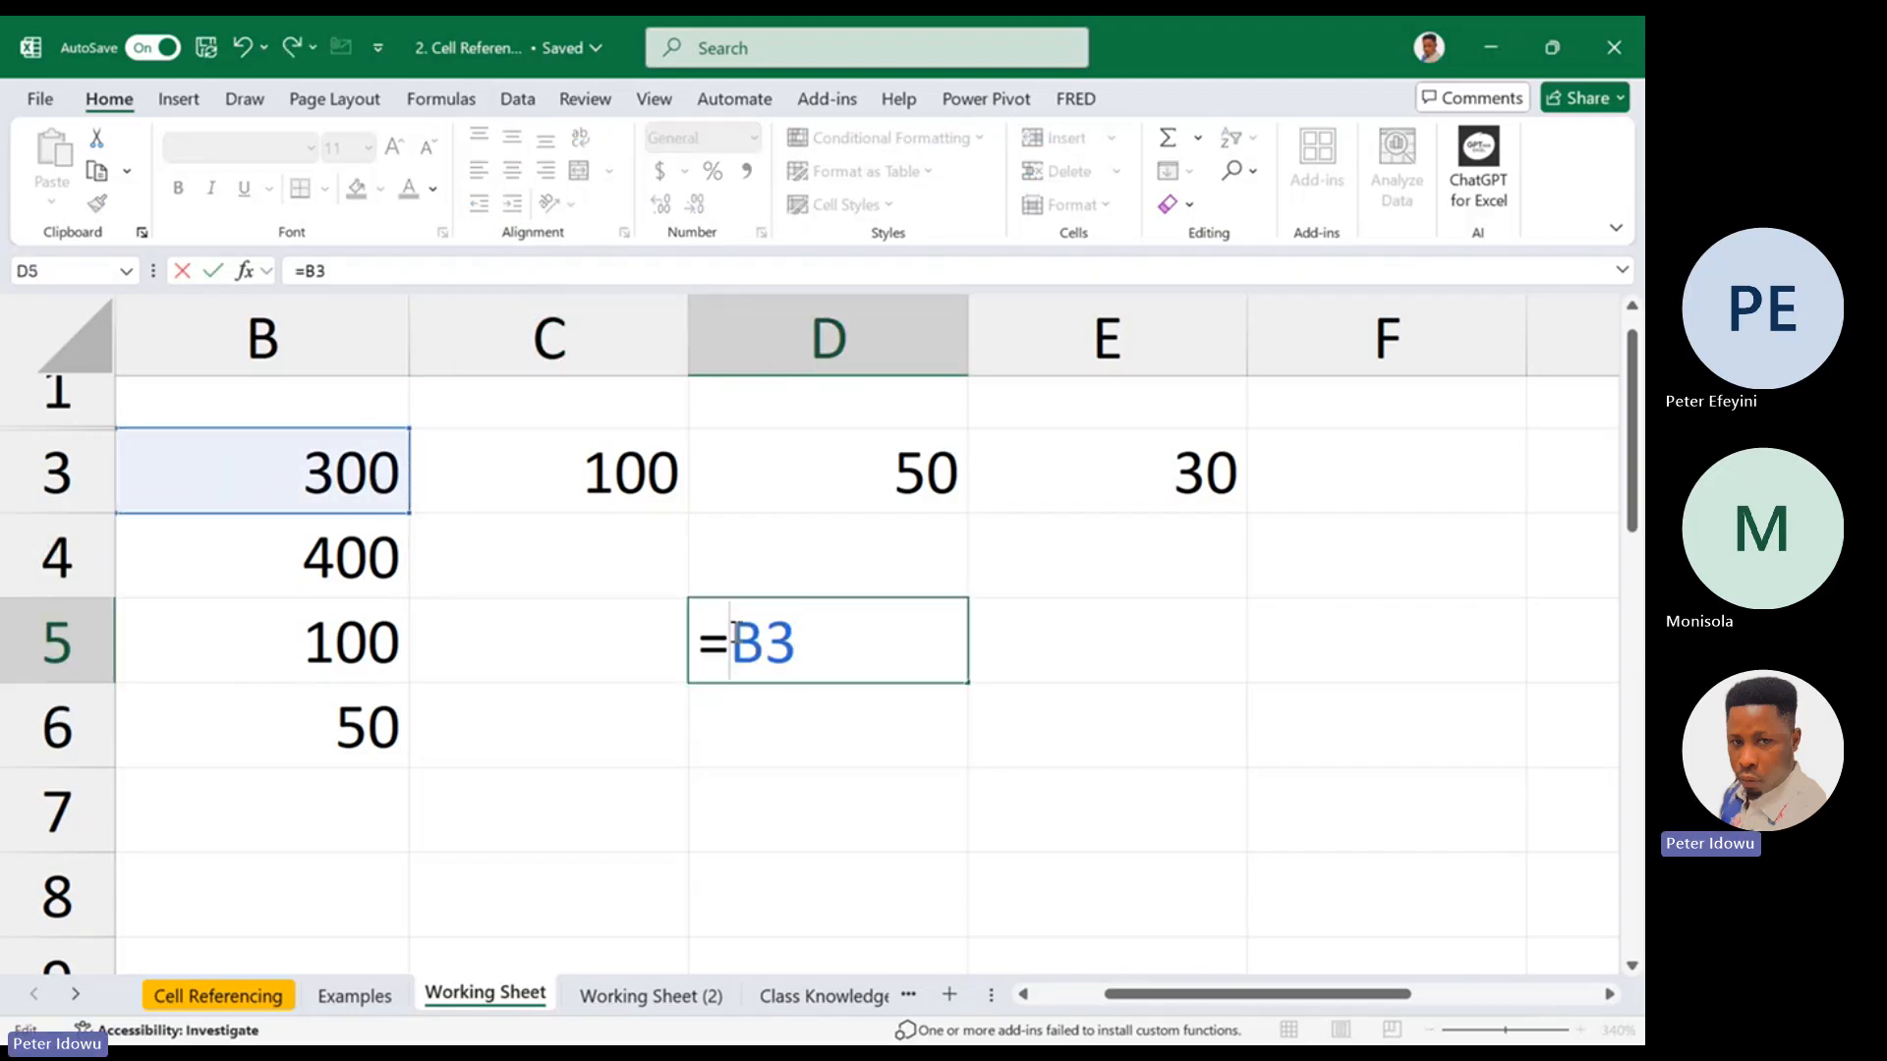
pyautogui.click(765, 637)
pyautogui.write('$')
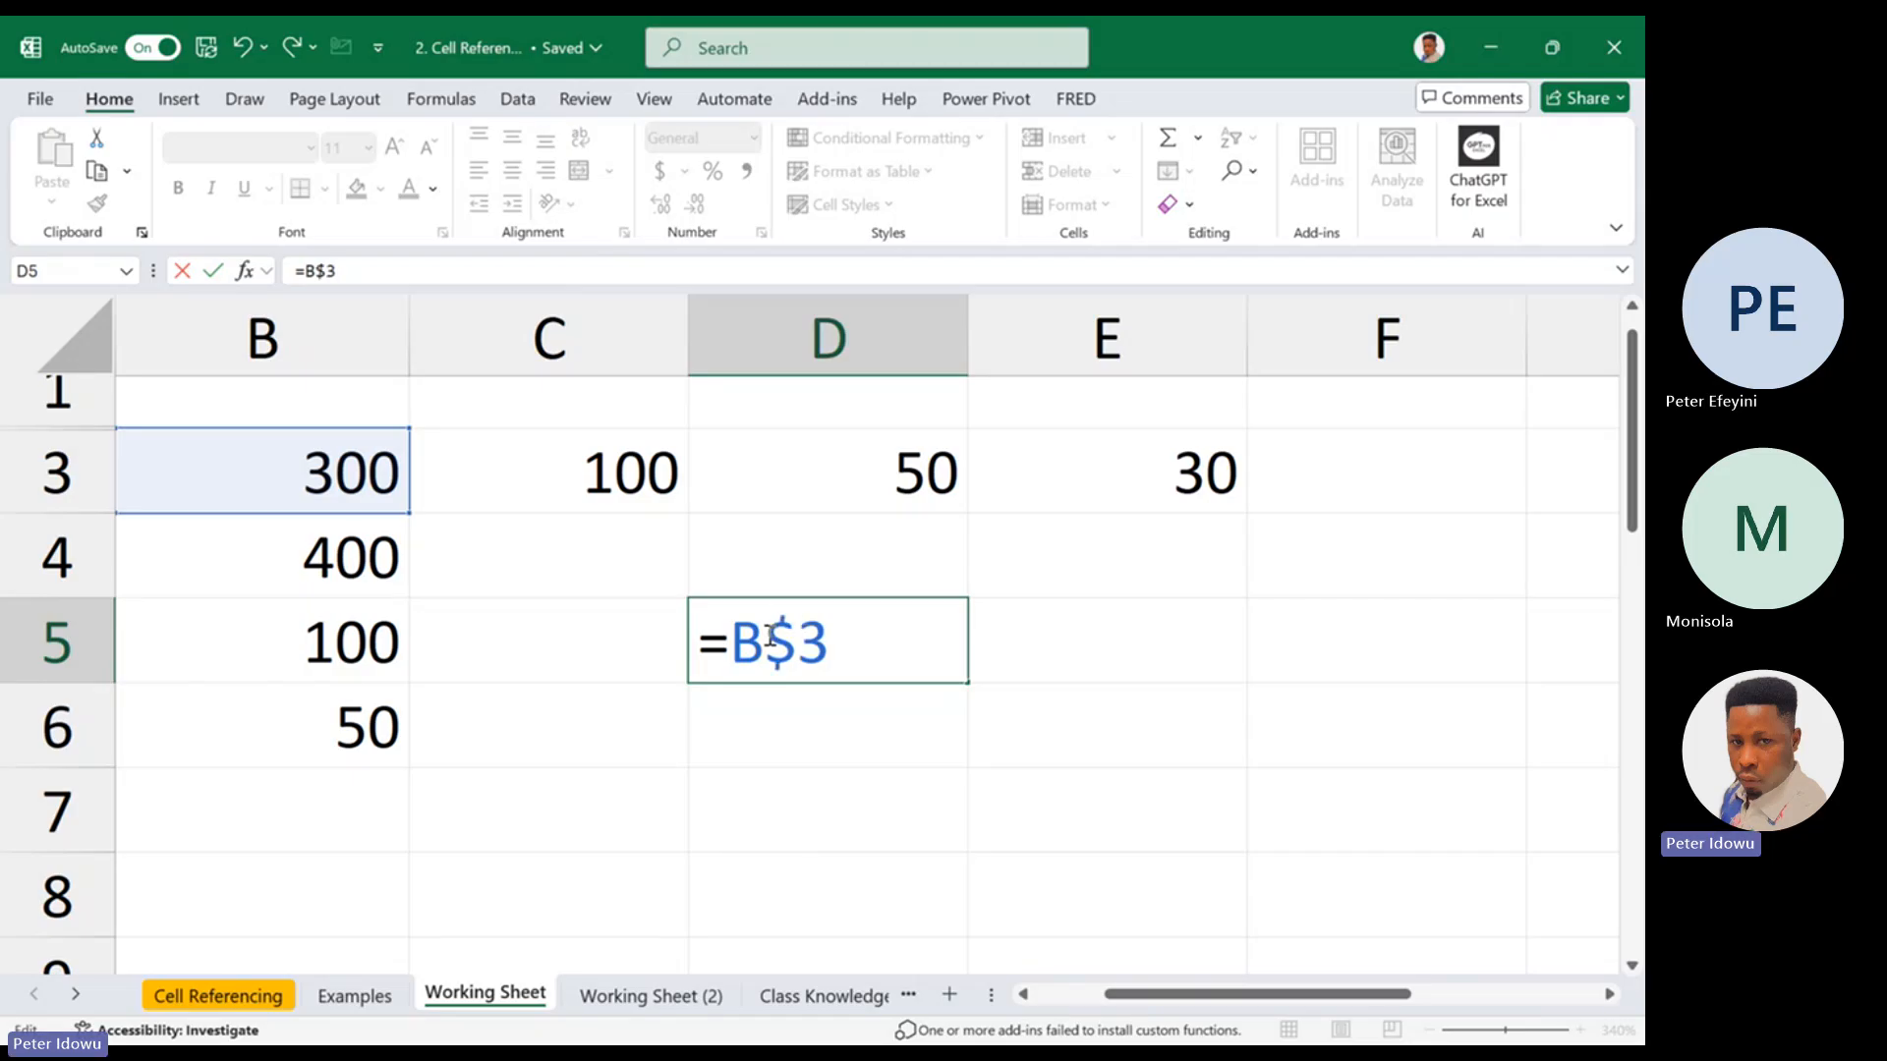
pyautogui.press('Return')
pyautogui.click(837, 636)
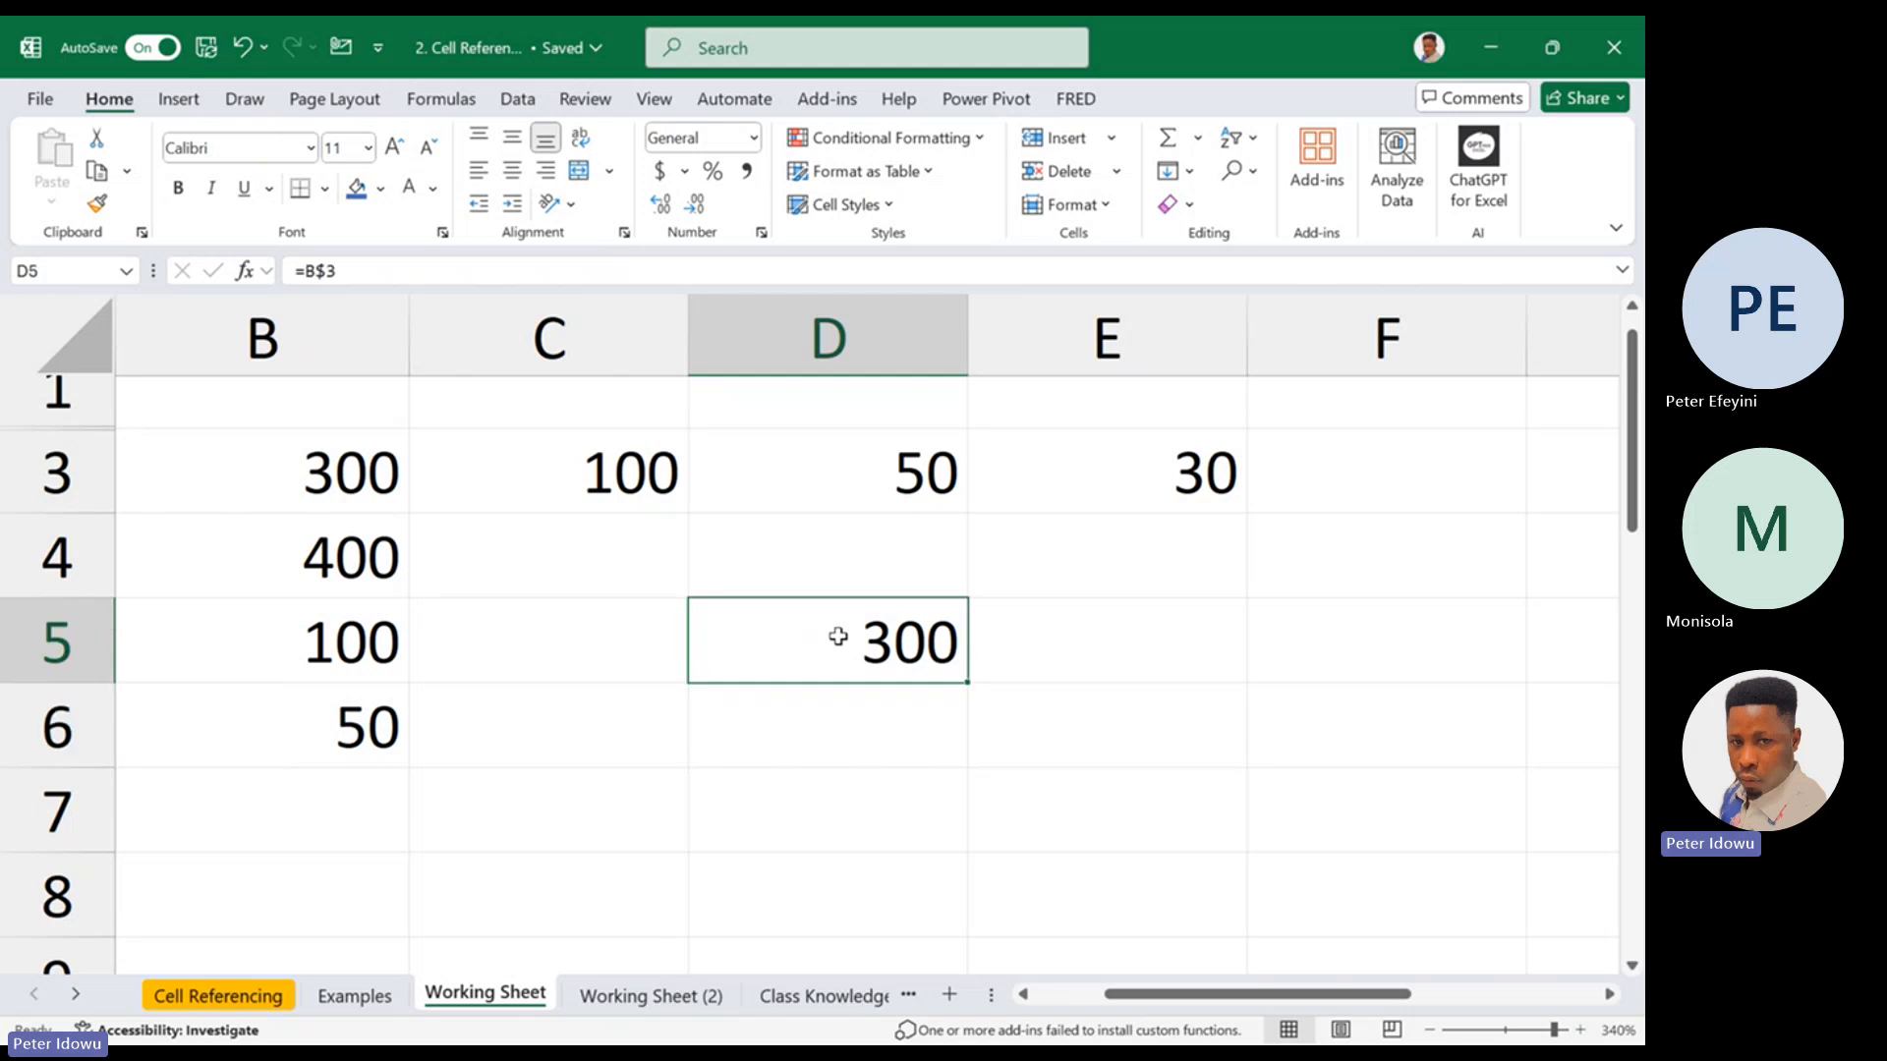
# Fill the row-locked formula from D5 down to D6 and inspect the references in both cells
pyautogui.moveTo(969, 682); pyautogui.dragTo(941, 740)
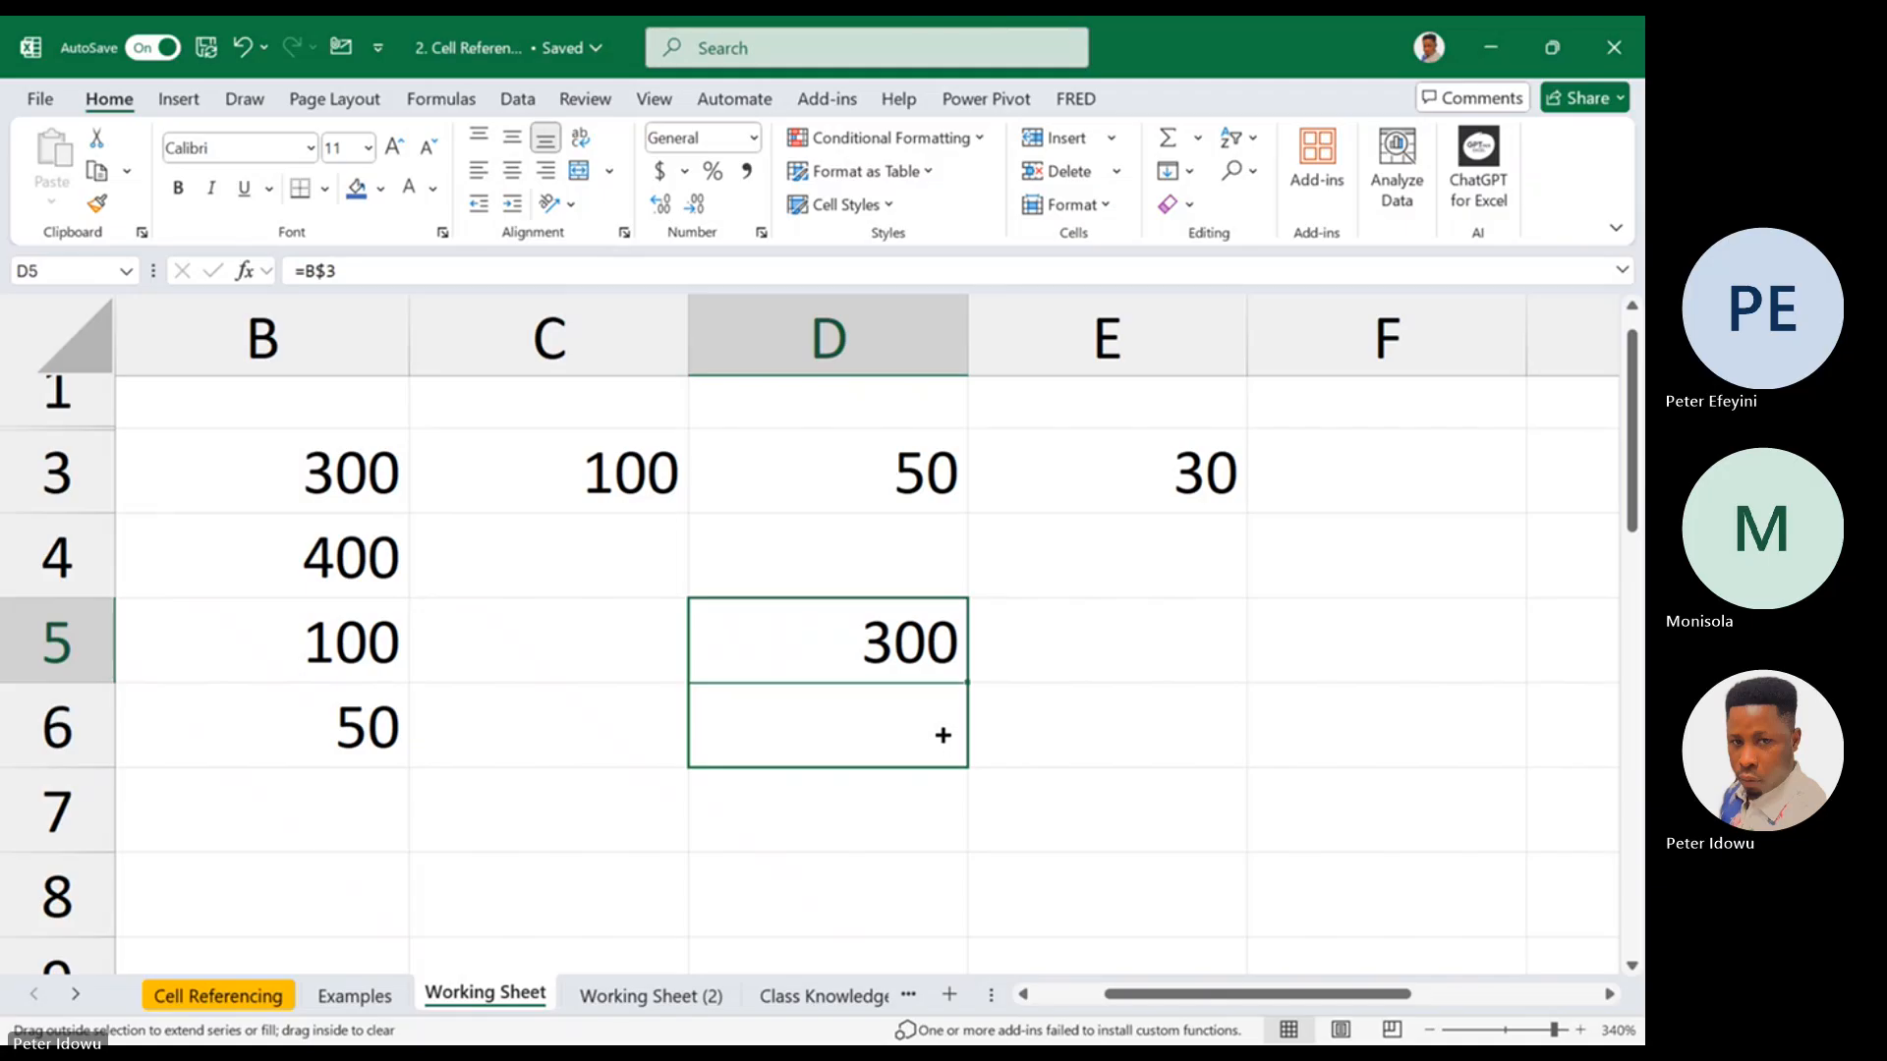
pyautogui.moveTo(941, 736)
pyautogui.mouseDown()
pyautogui.moveTo(934, 698)
pyautogui.moveTo(931, 746)
pyautogui.mouseUp()
pyautogui.doubleClick(928, 743)
pyautogui.press('Escape')
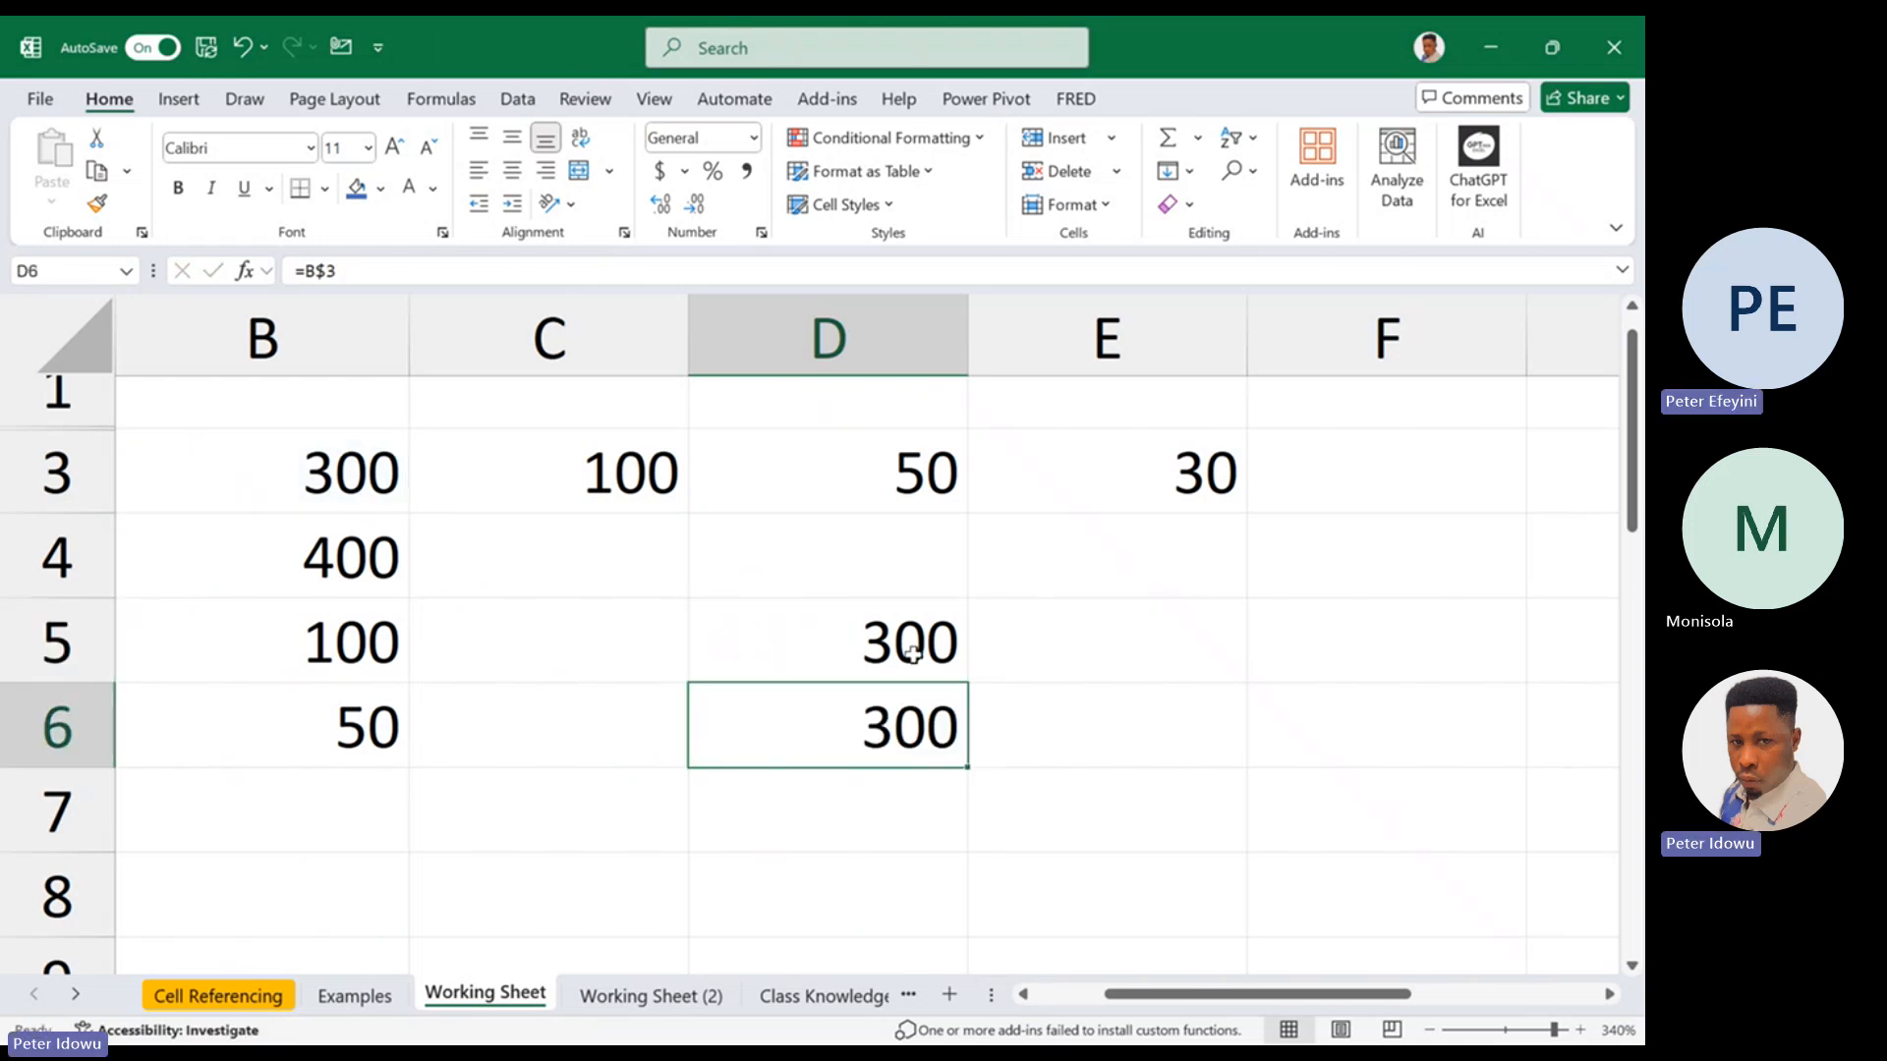
pyautogui.click(912, 653)
pyautogui.doubleClick(914, 657)
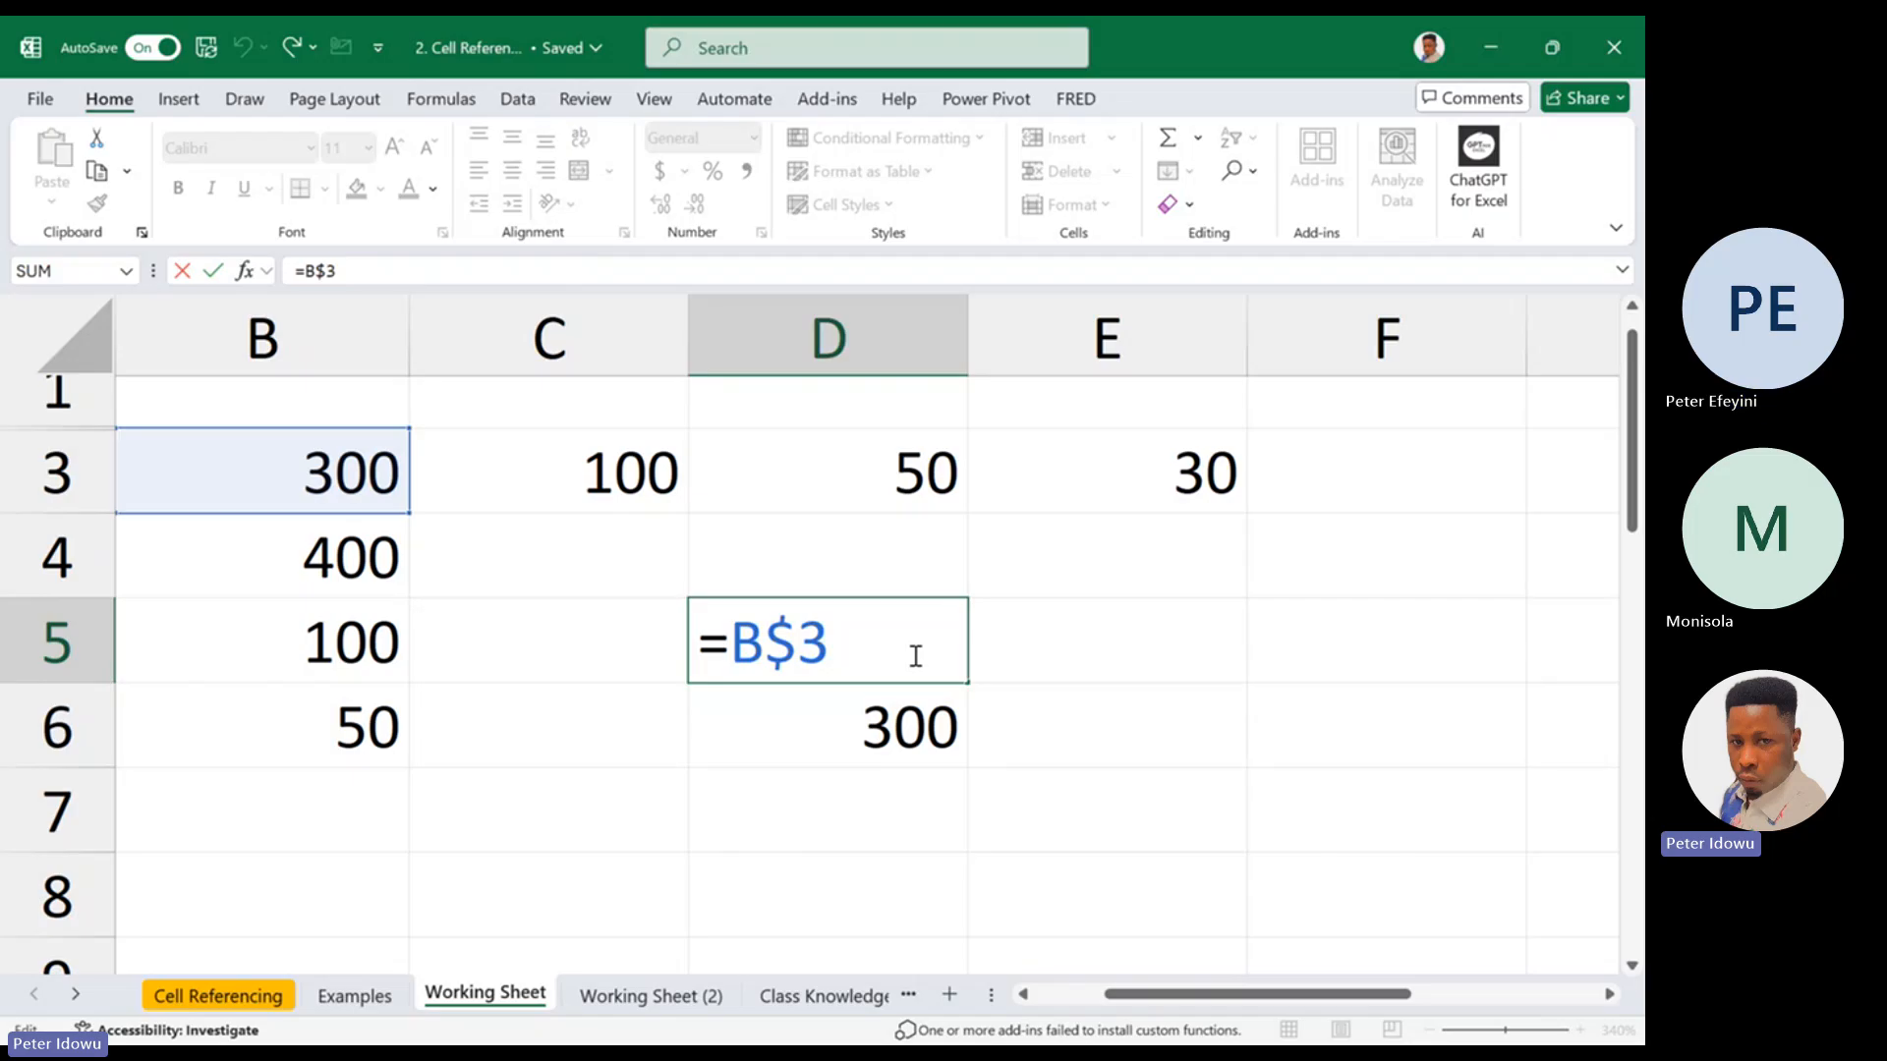
pyautogui.press('Escape')
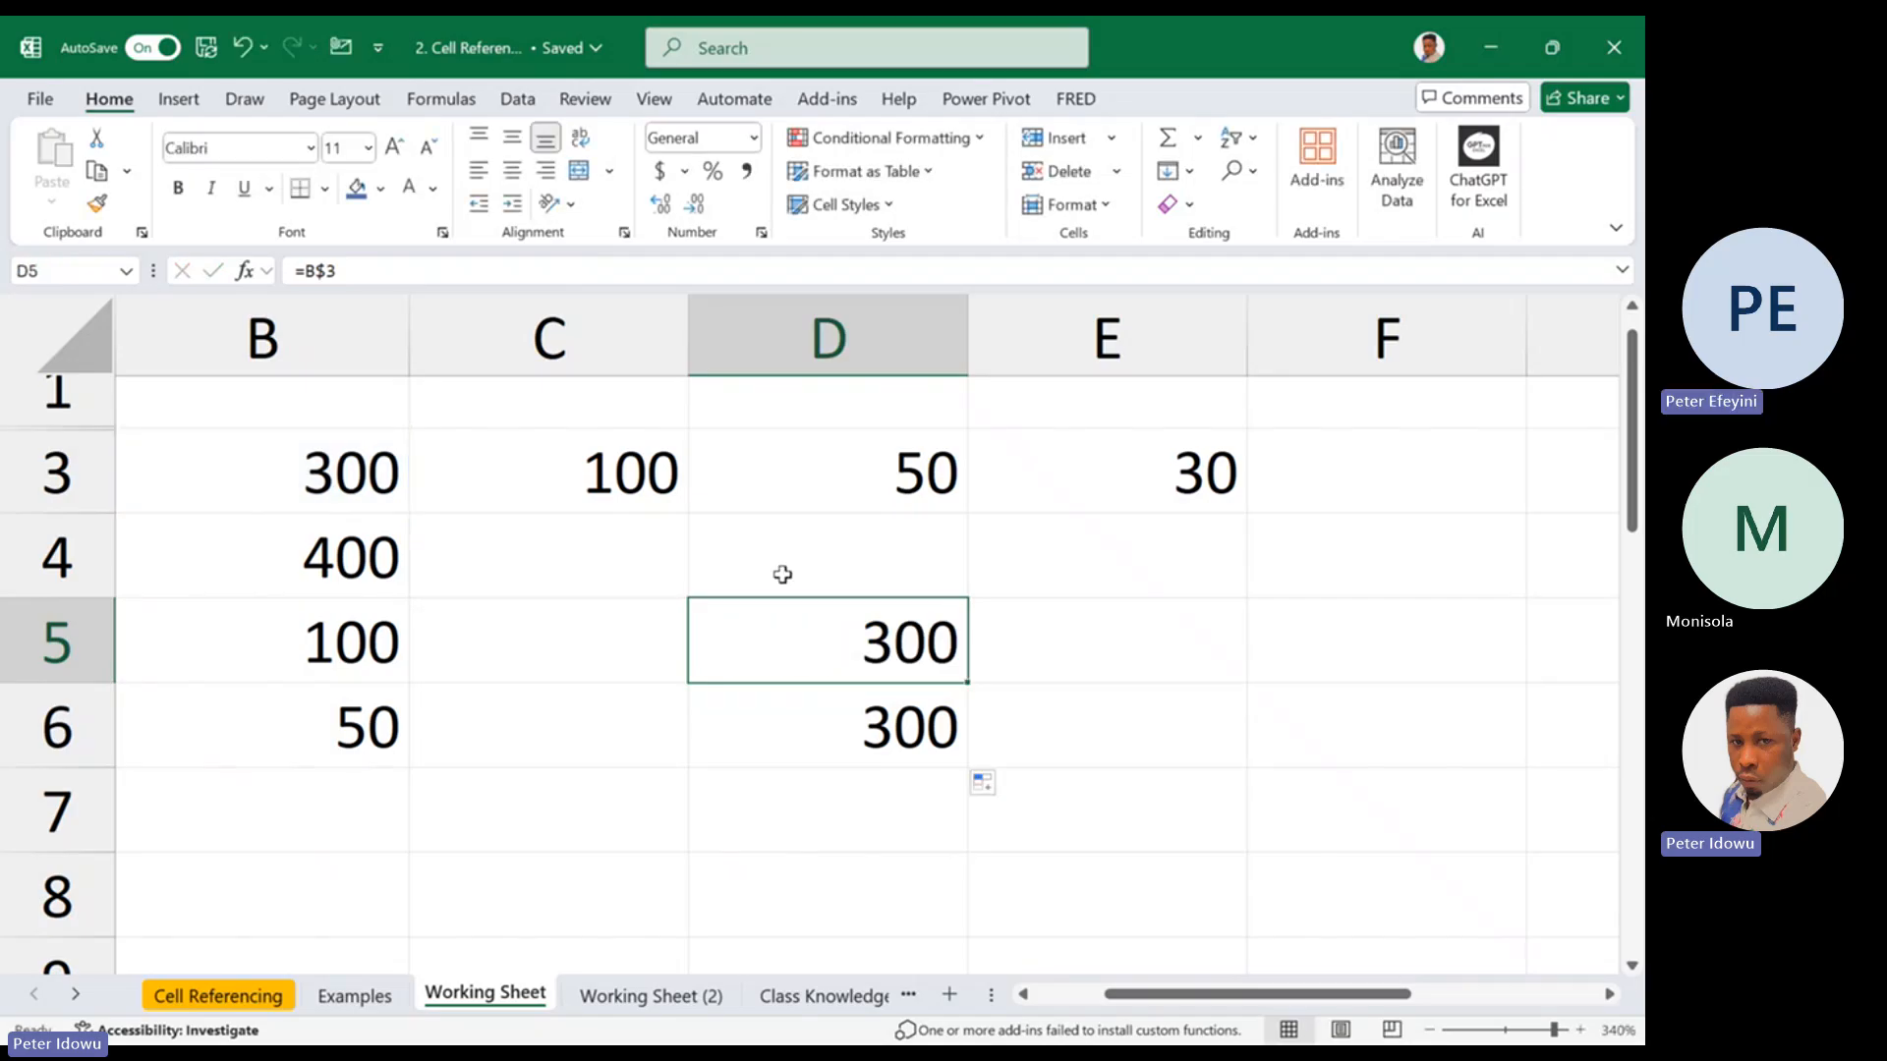
# Examine the formula in D5 again, tracing which part of its reference is locked and which is free
pyautogui.click(667, 572)
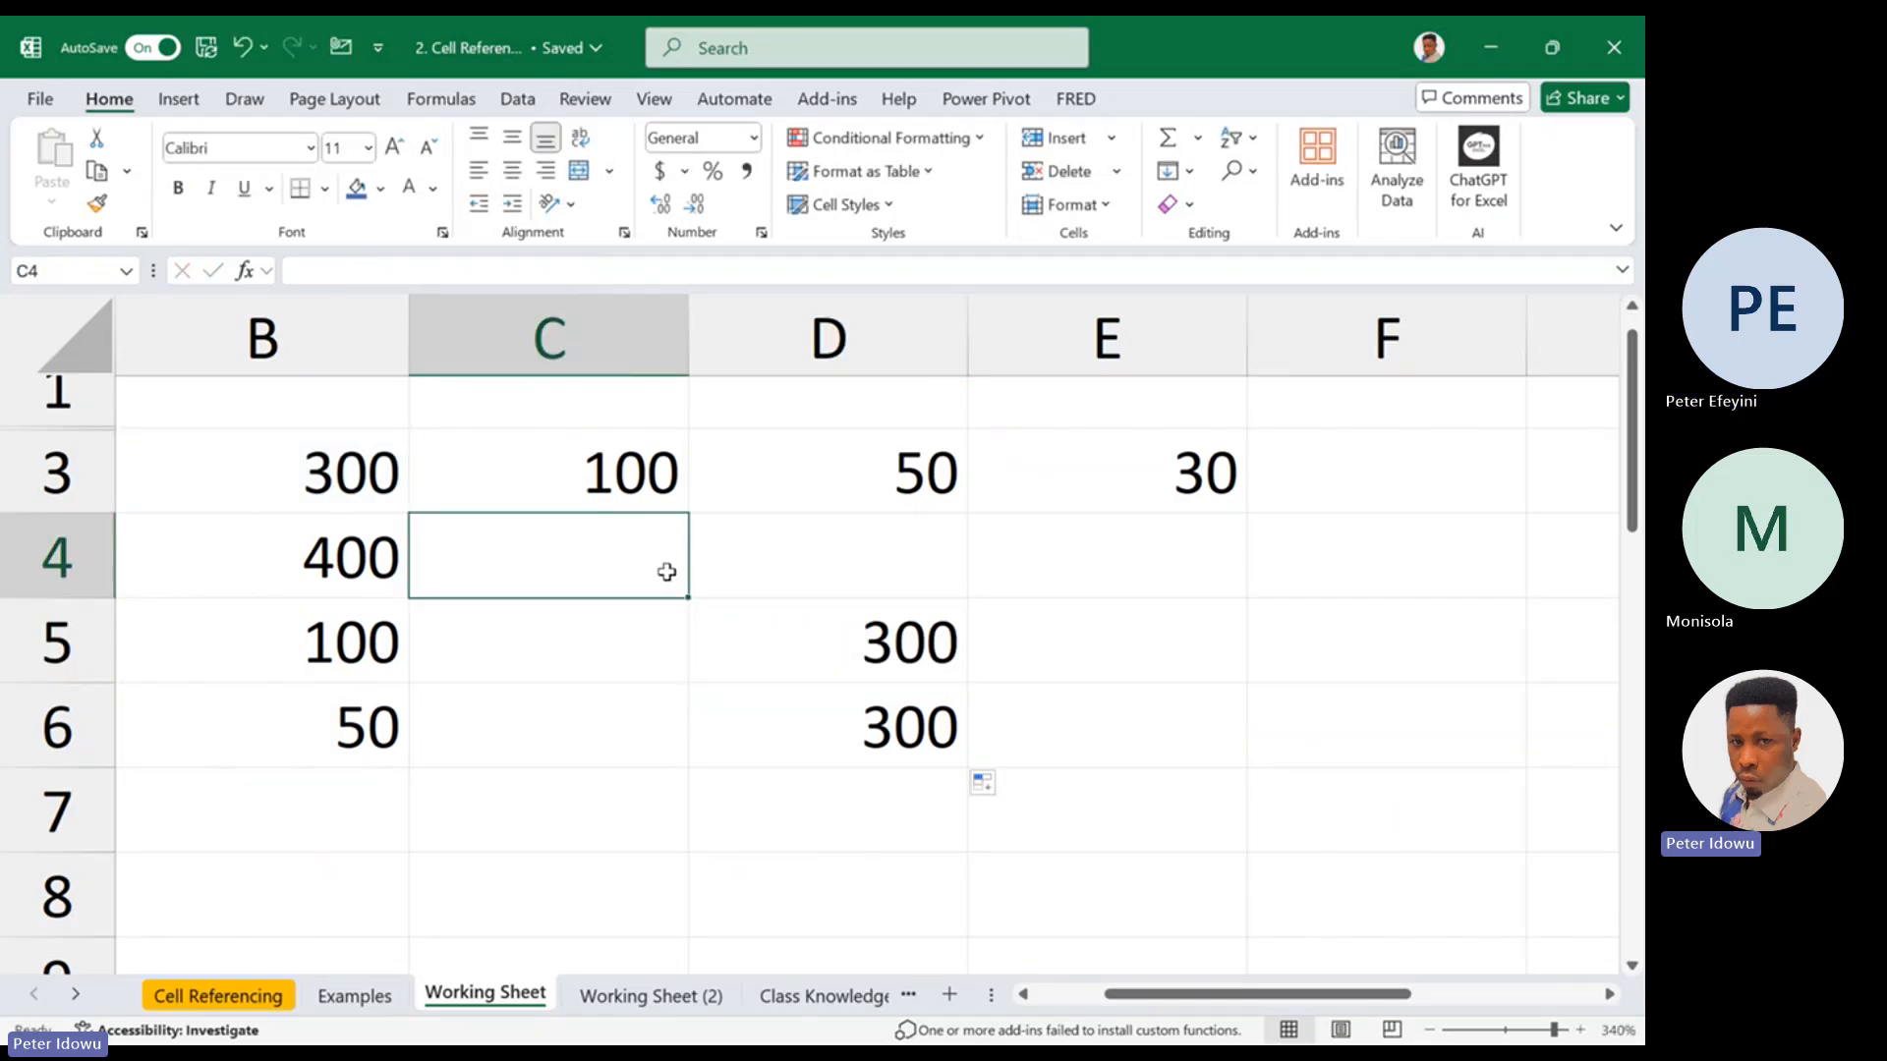
pyautogui.doubleClick(914, 660)
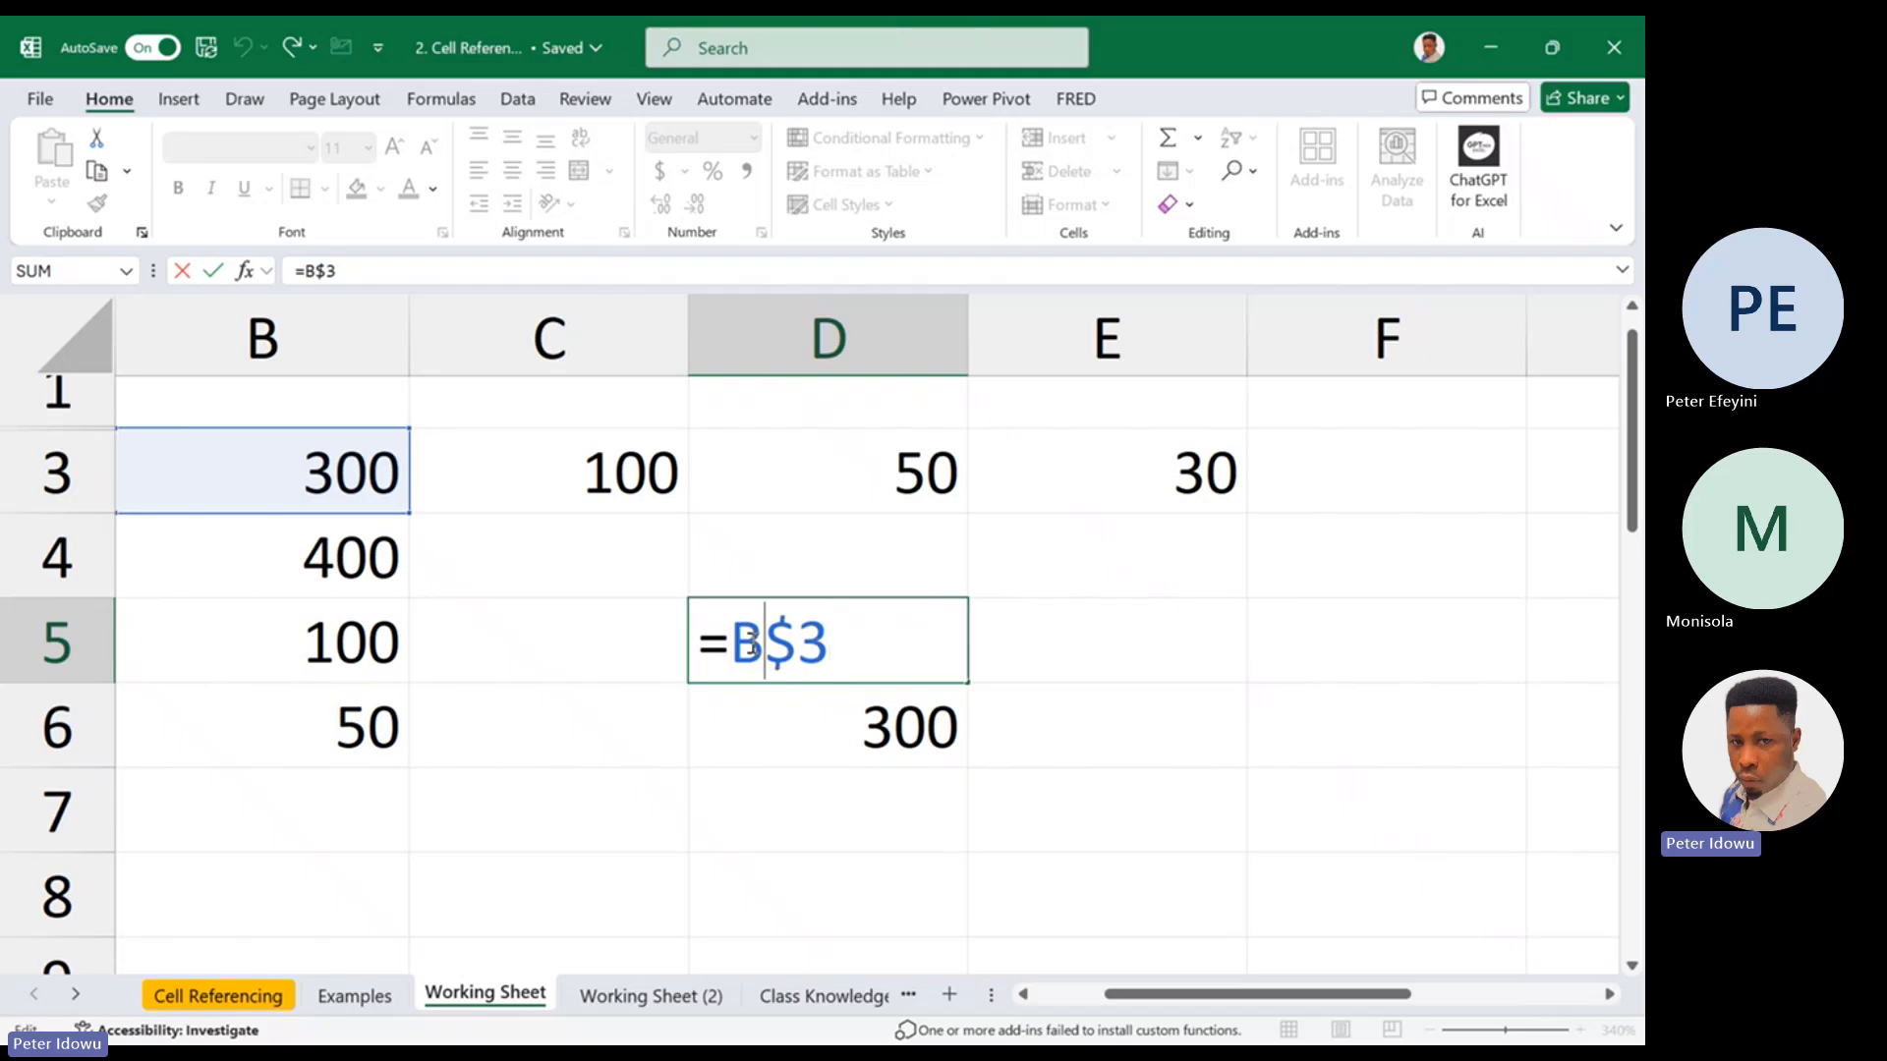
pyautogui.press('Escape')
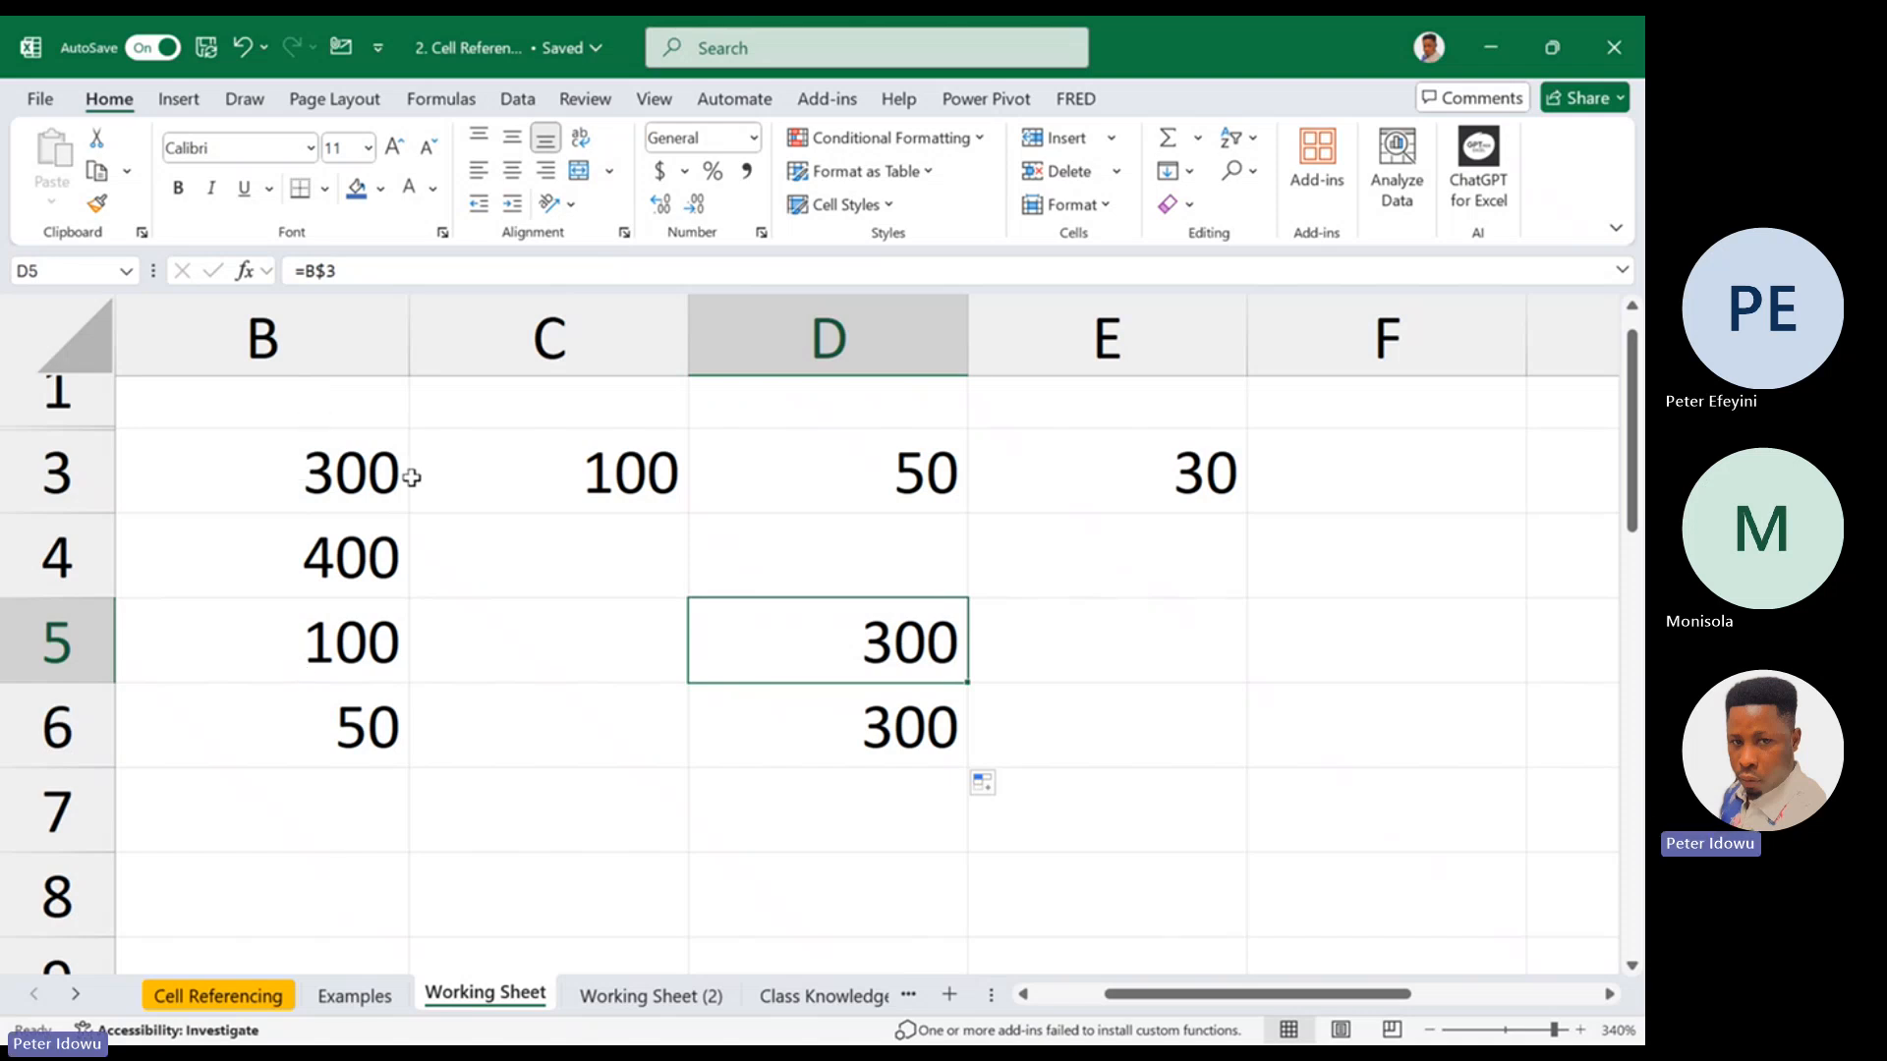
pyautogui.doubleClick(912, 626)
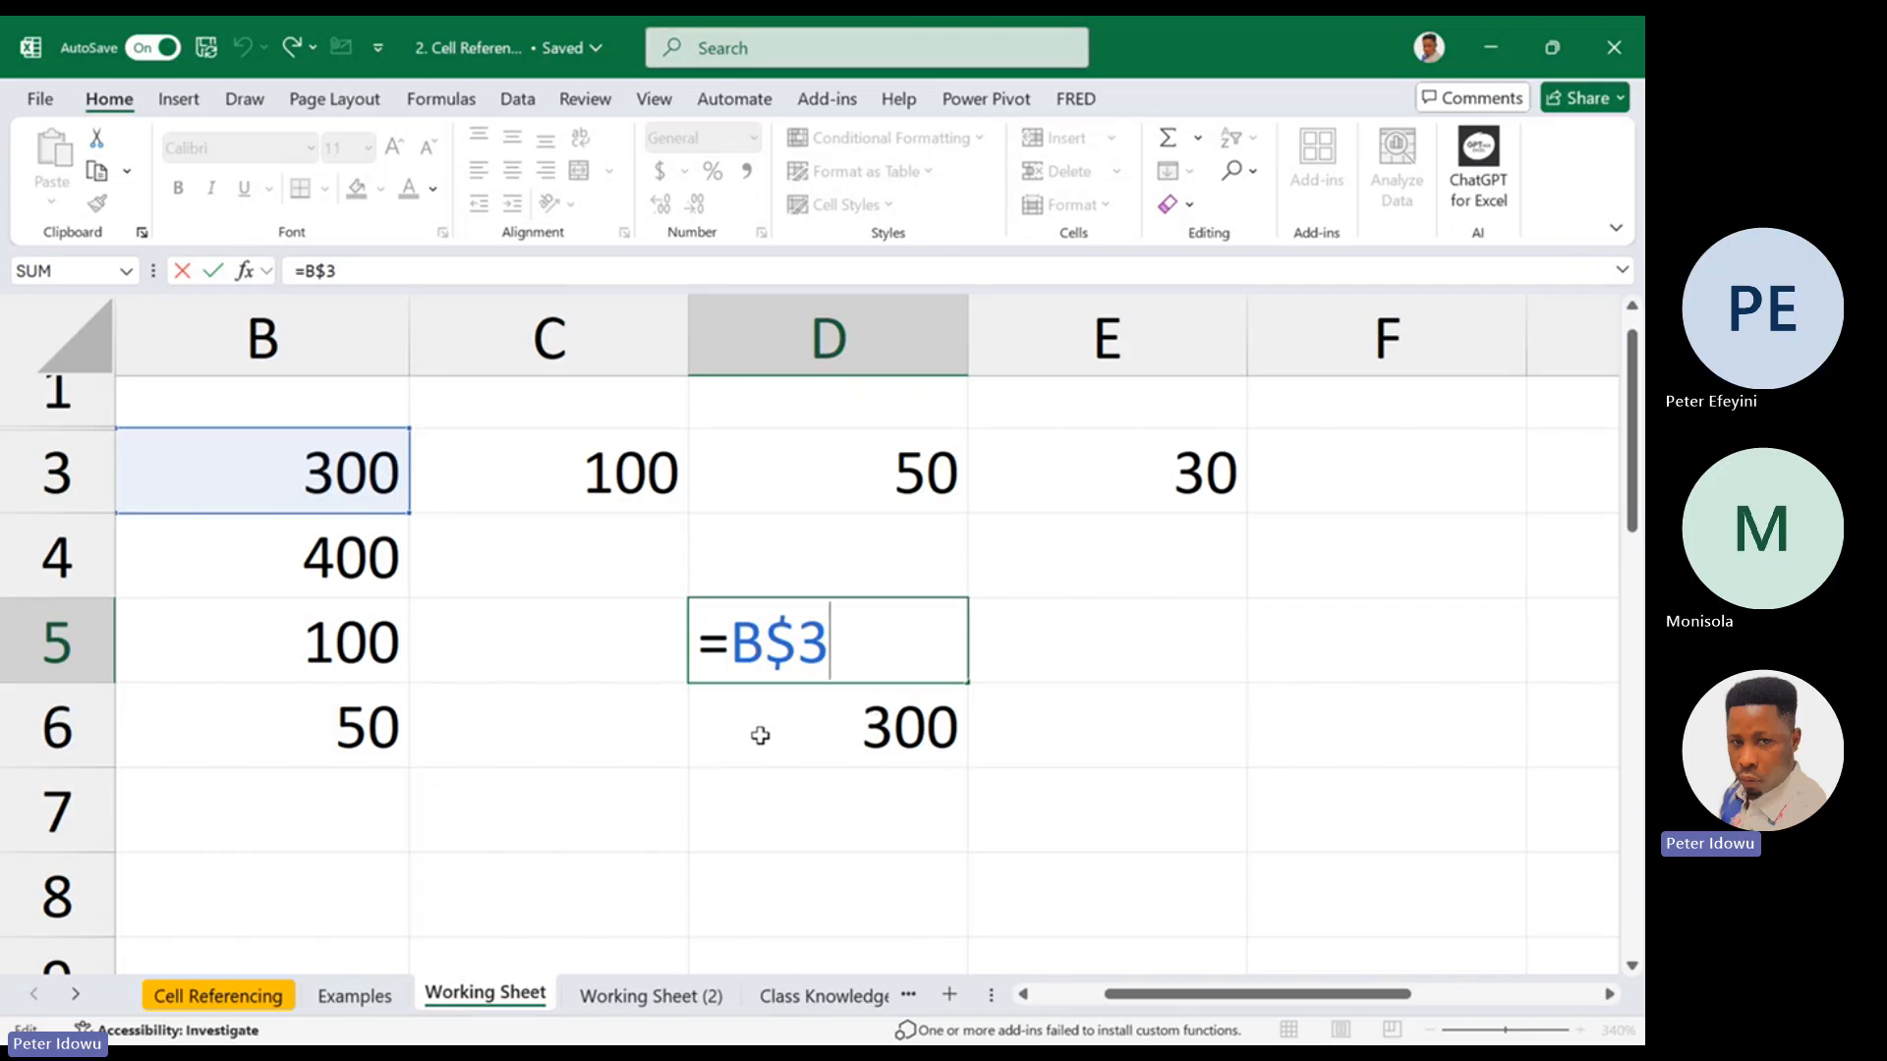
pyautogui.press('Escape')
pyautogui.doubleClick(800, 645)
pyautogui.press('Escape')
# Fill the row-locked formula from D5 across to E5 and compare the references in E5 and D5
pyautogui.moveTo(968, 682); pyautogui.dragTo(1188, 676)
pyautogui.doubleClick(1154, 640)
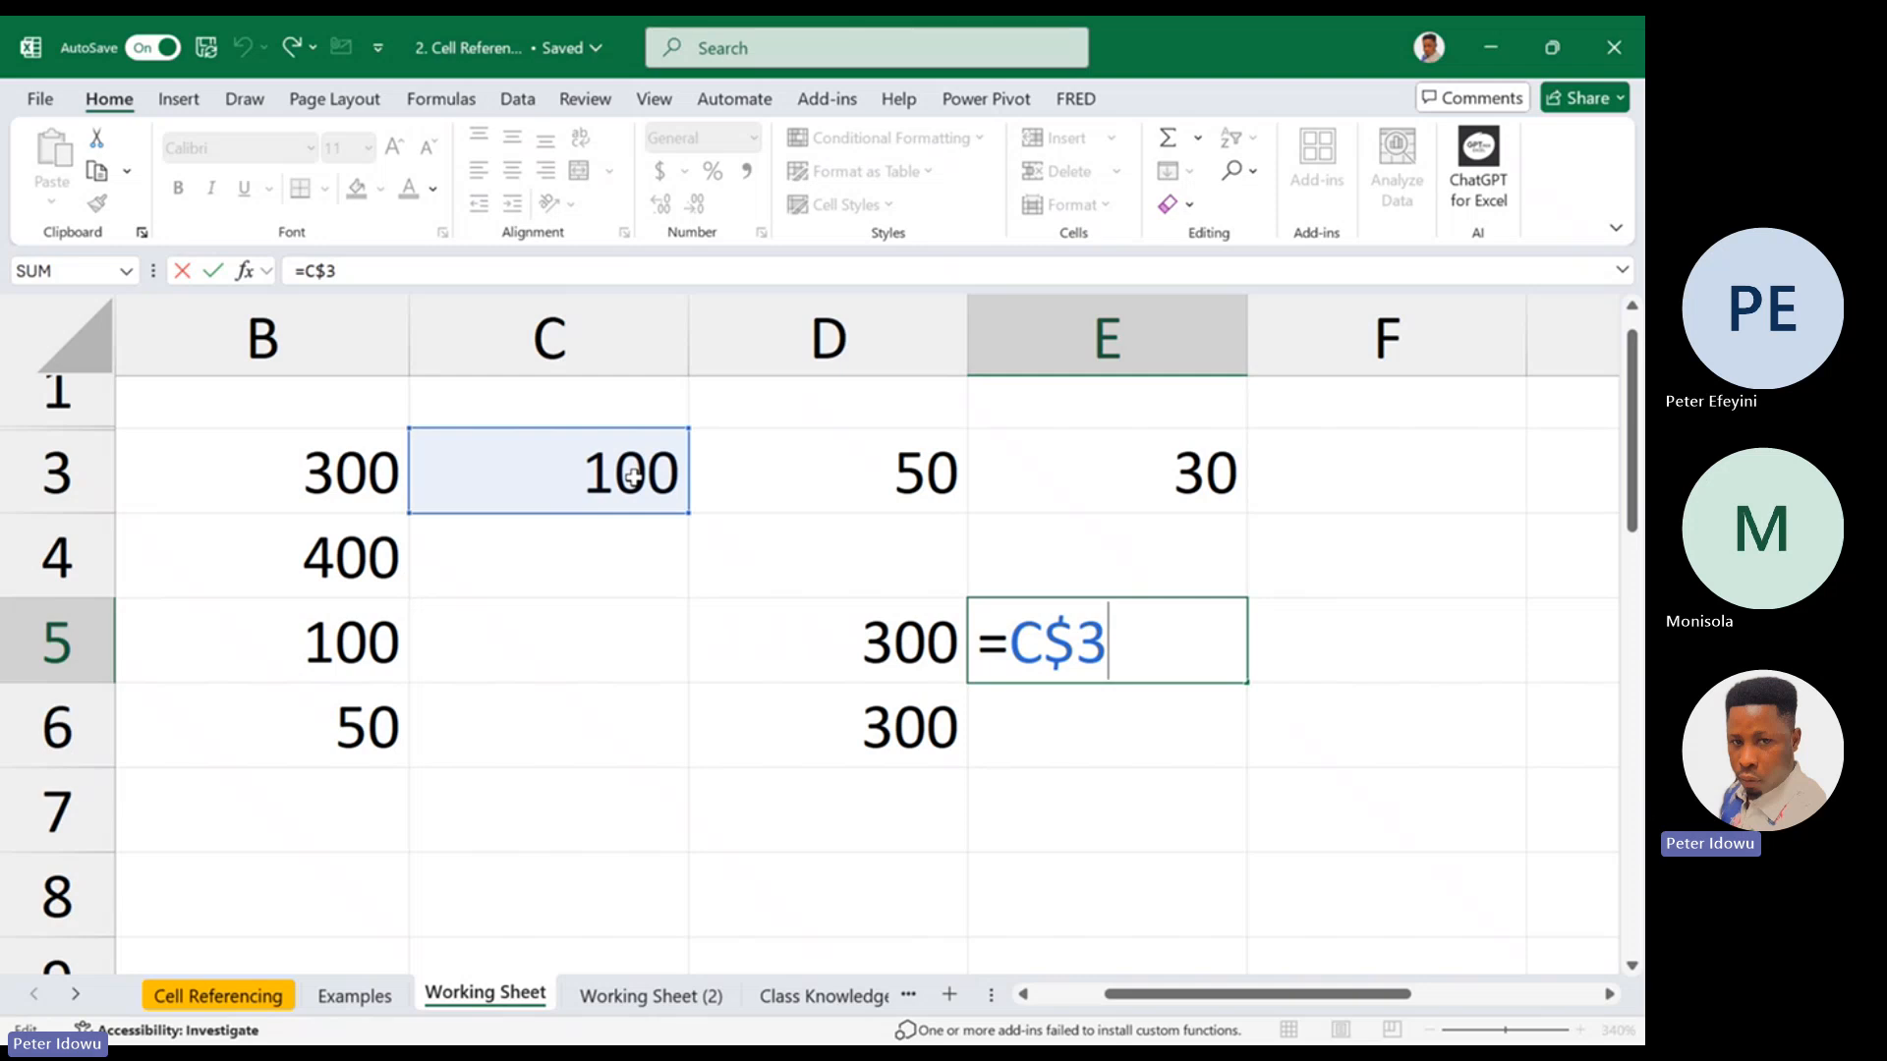
pyautogui.press('Escape')
pyautogui.doubleClick(898, 641)
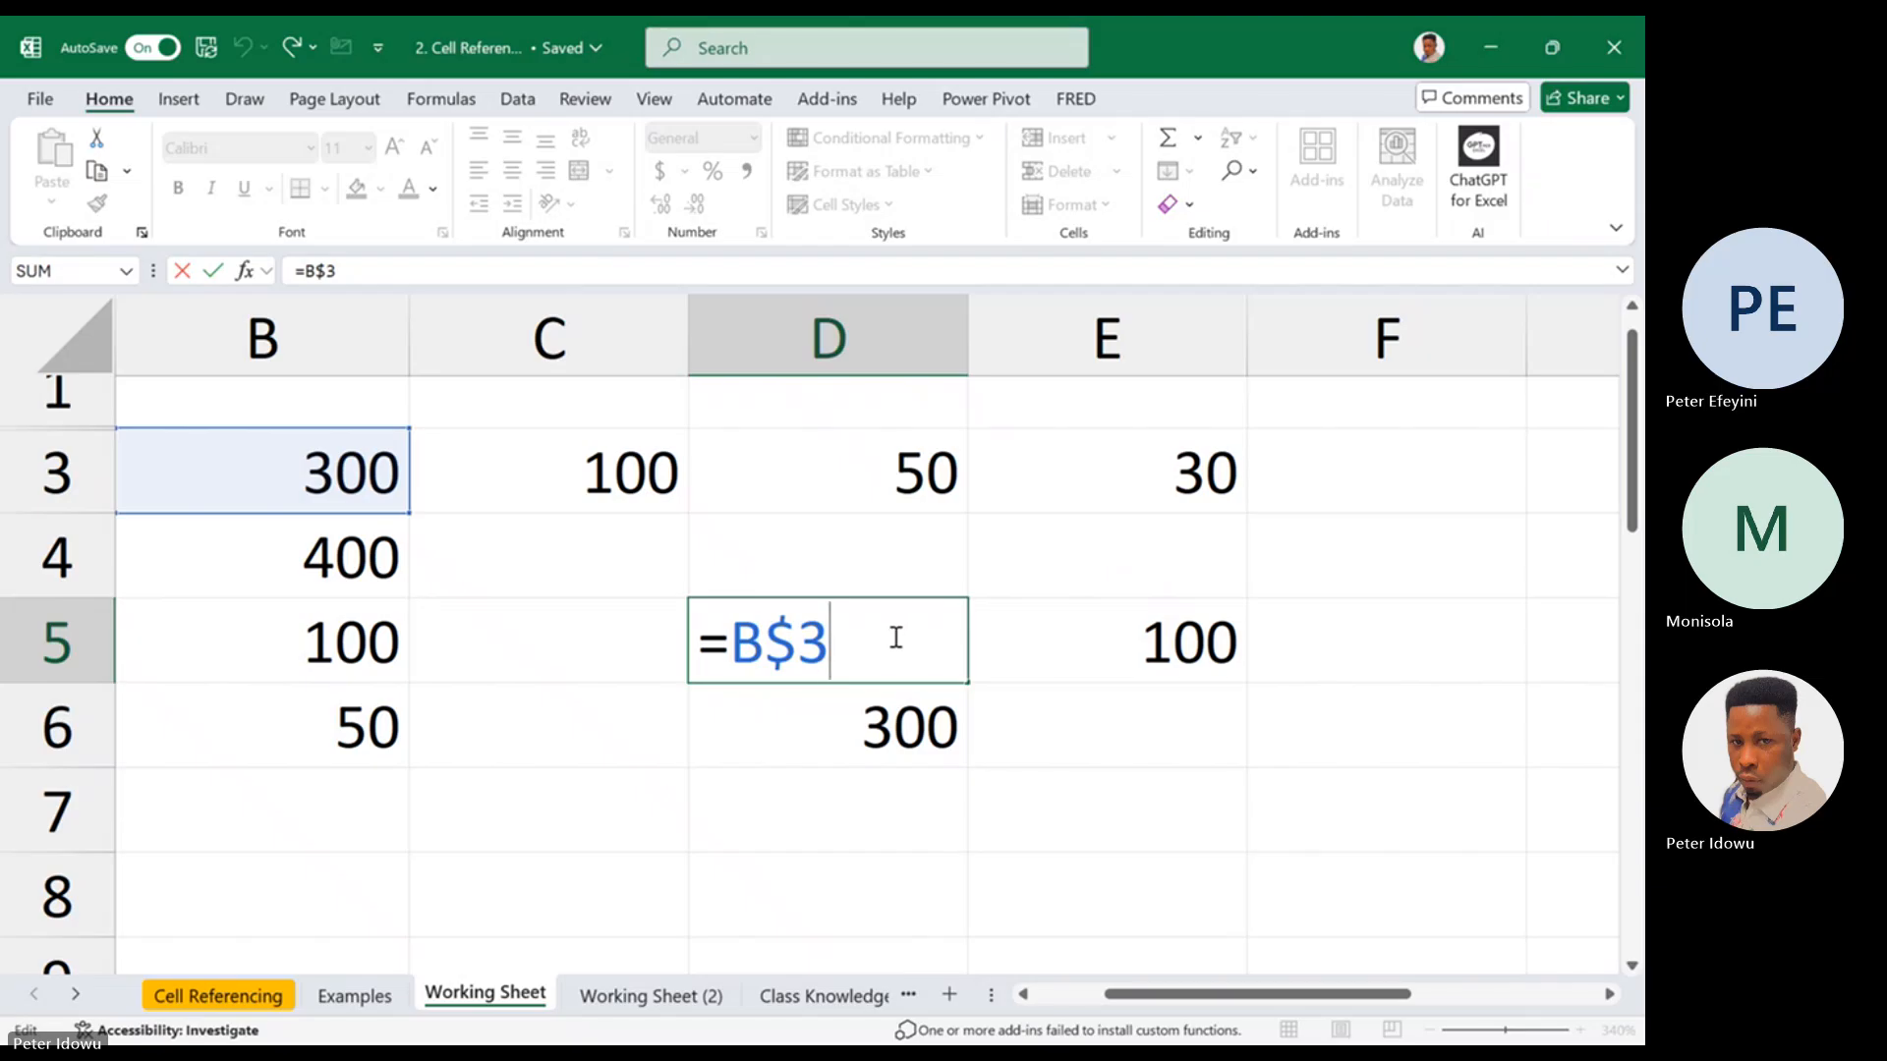
# Switch to the Microsoft Teams meeting window to check the call, and minimize it again
pyautogui.click(1089, 1020)
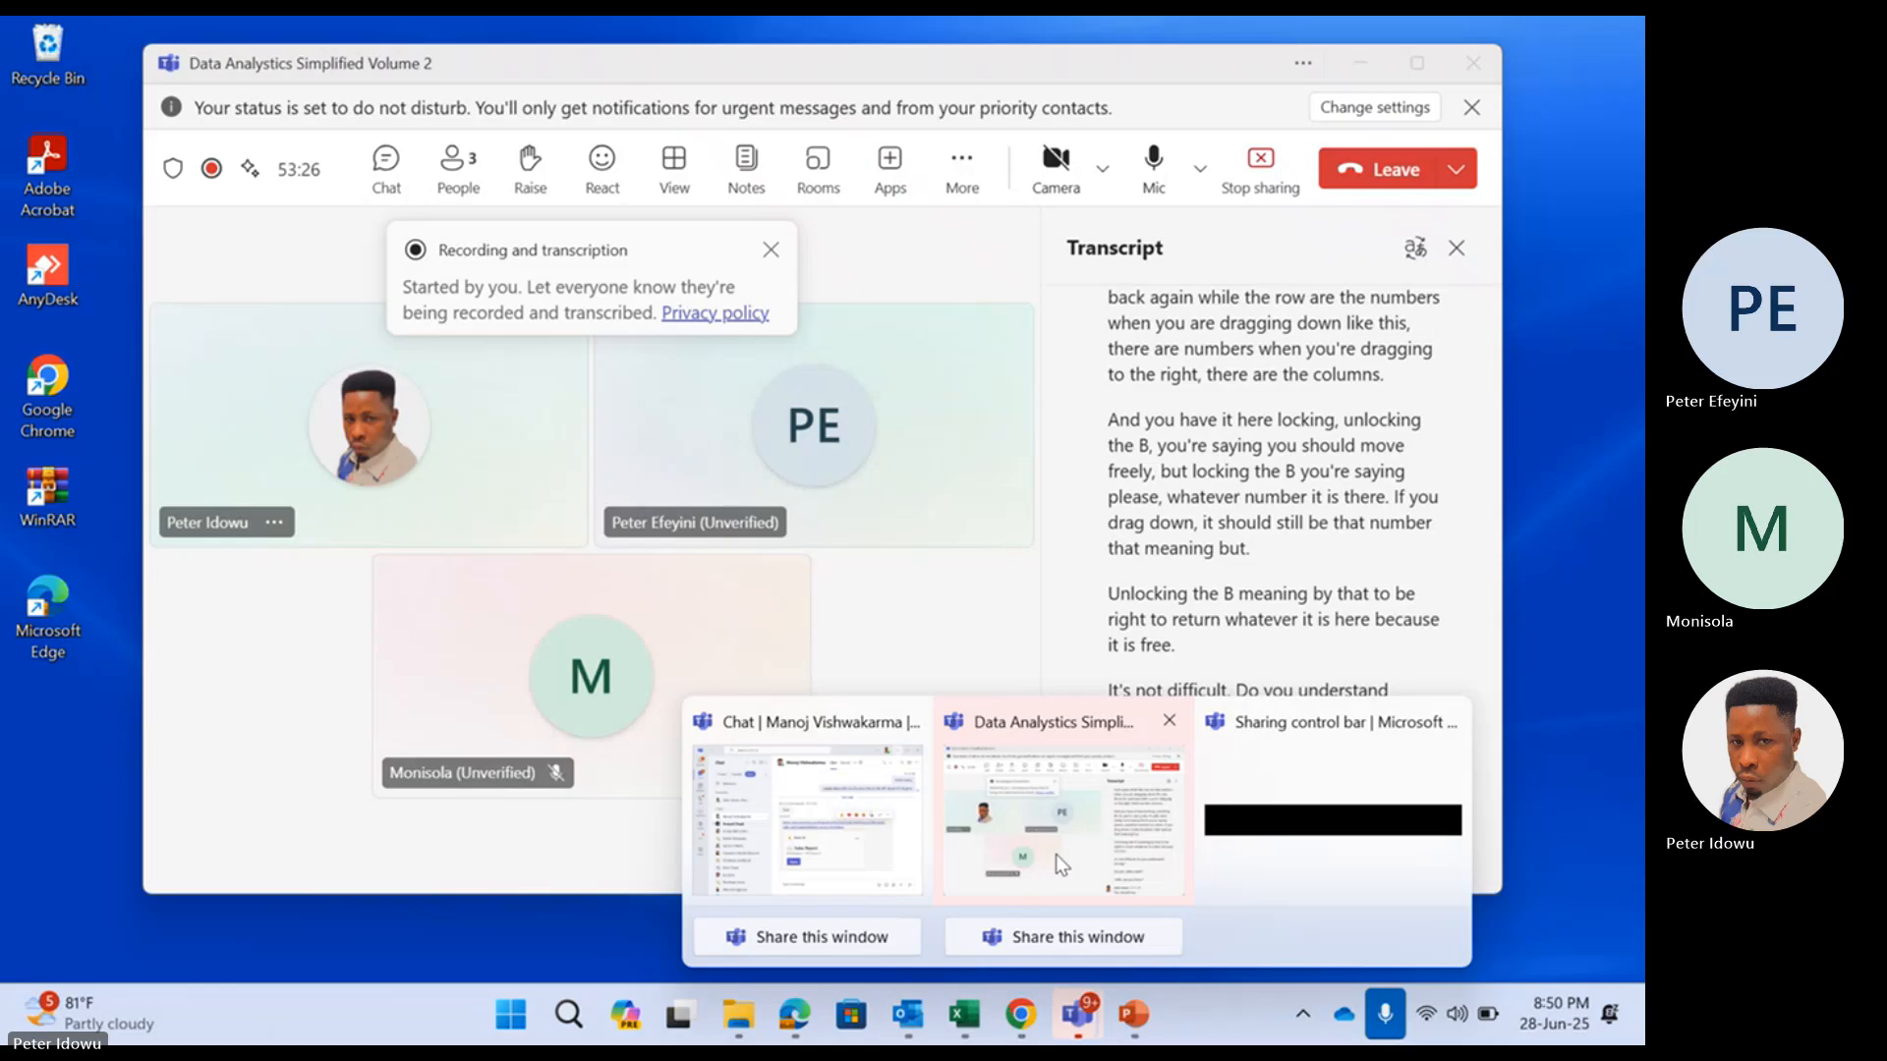
pyautogui.click(1055, 853)
pyautogui.click(1362, 67)
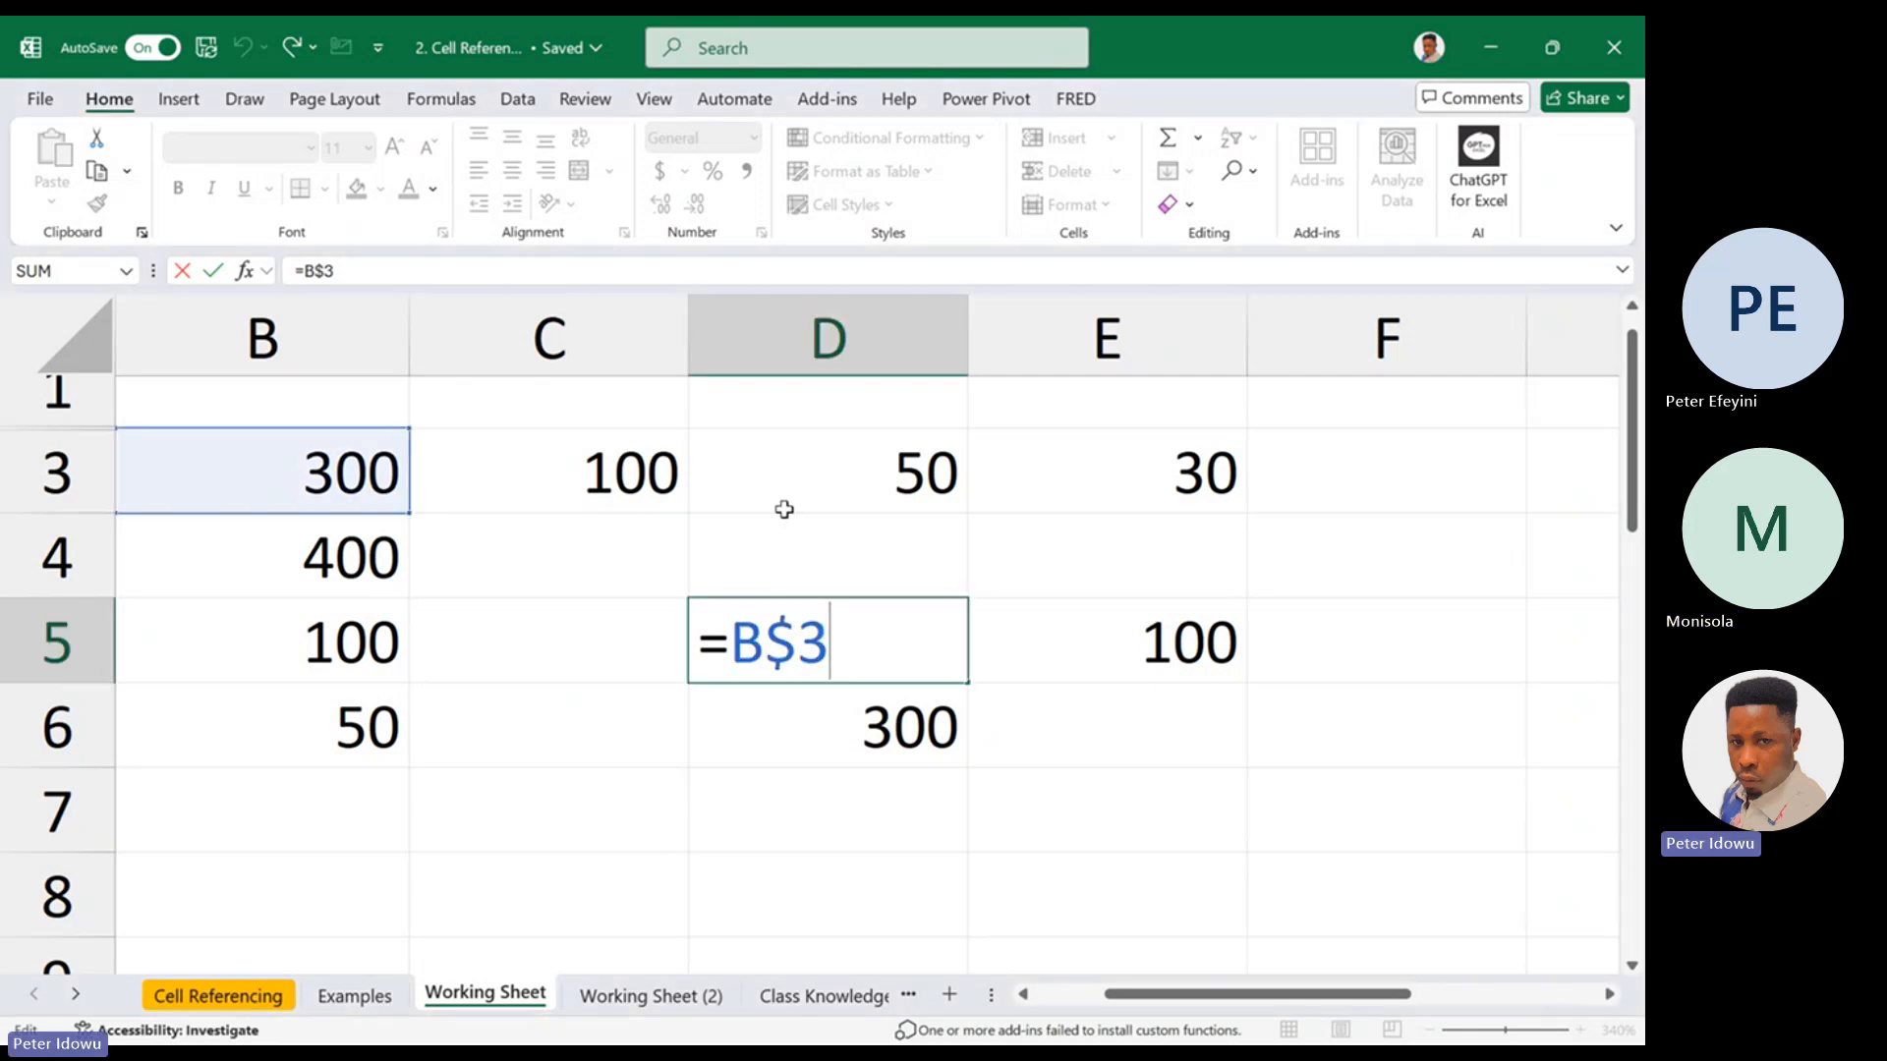
# Close the D5 formula edit and clear the contents of the range C4:E6
pyautogui.hotkey('ctrl', 'Return')
pyautogui.moveTo(682, 542); pyautogui.dragTo(1087, 741)
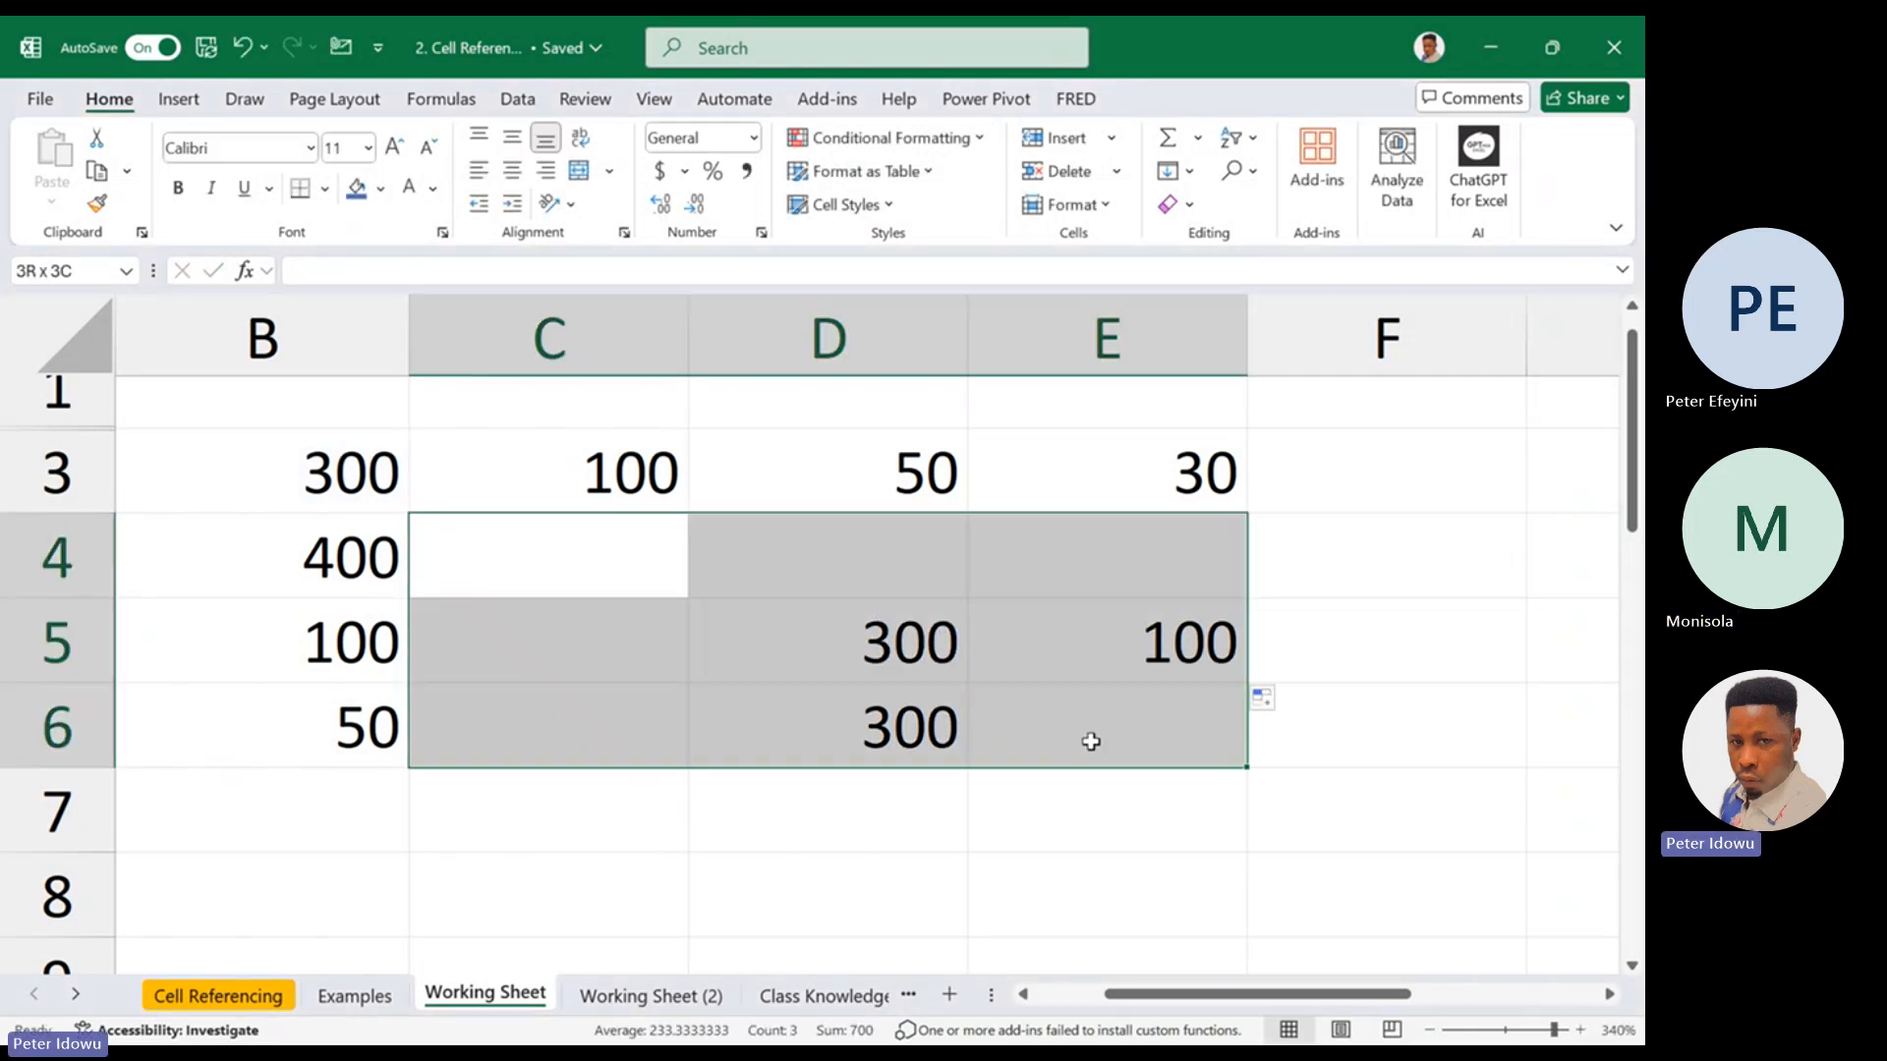
pyautogui.rightClick(1124, 758)
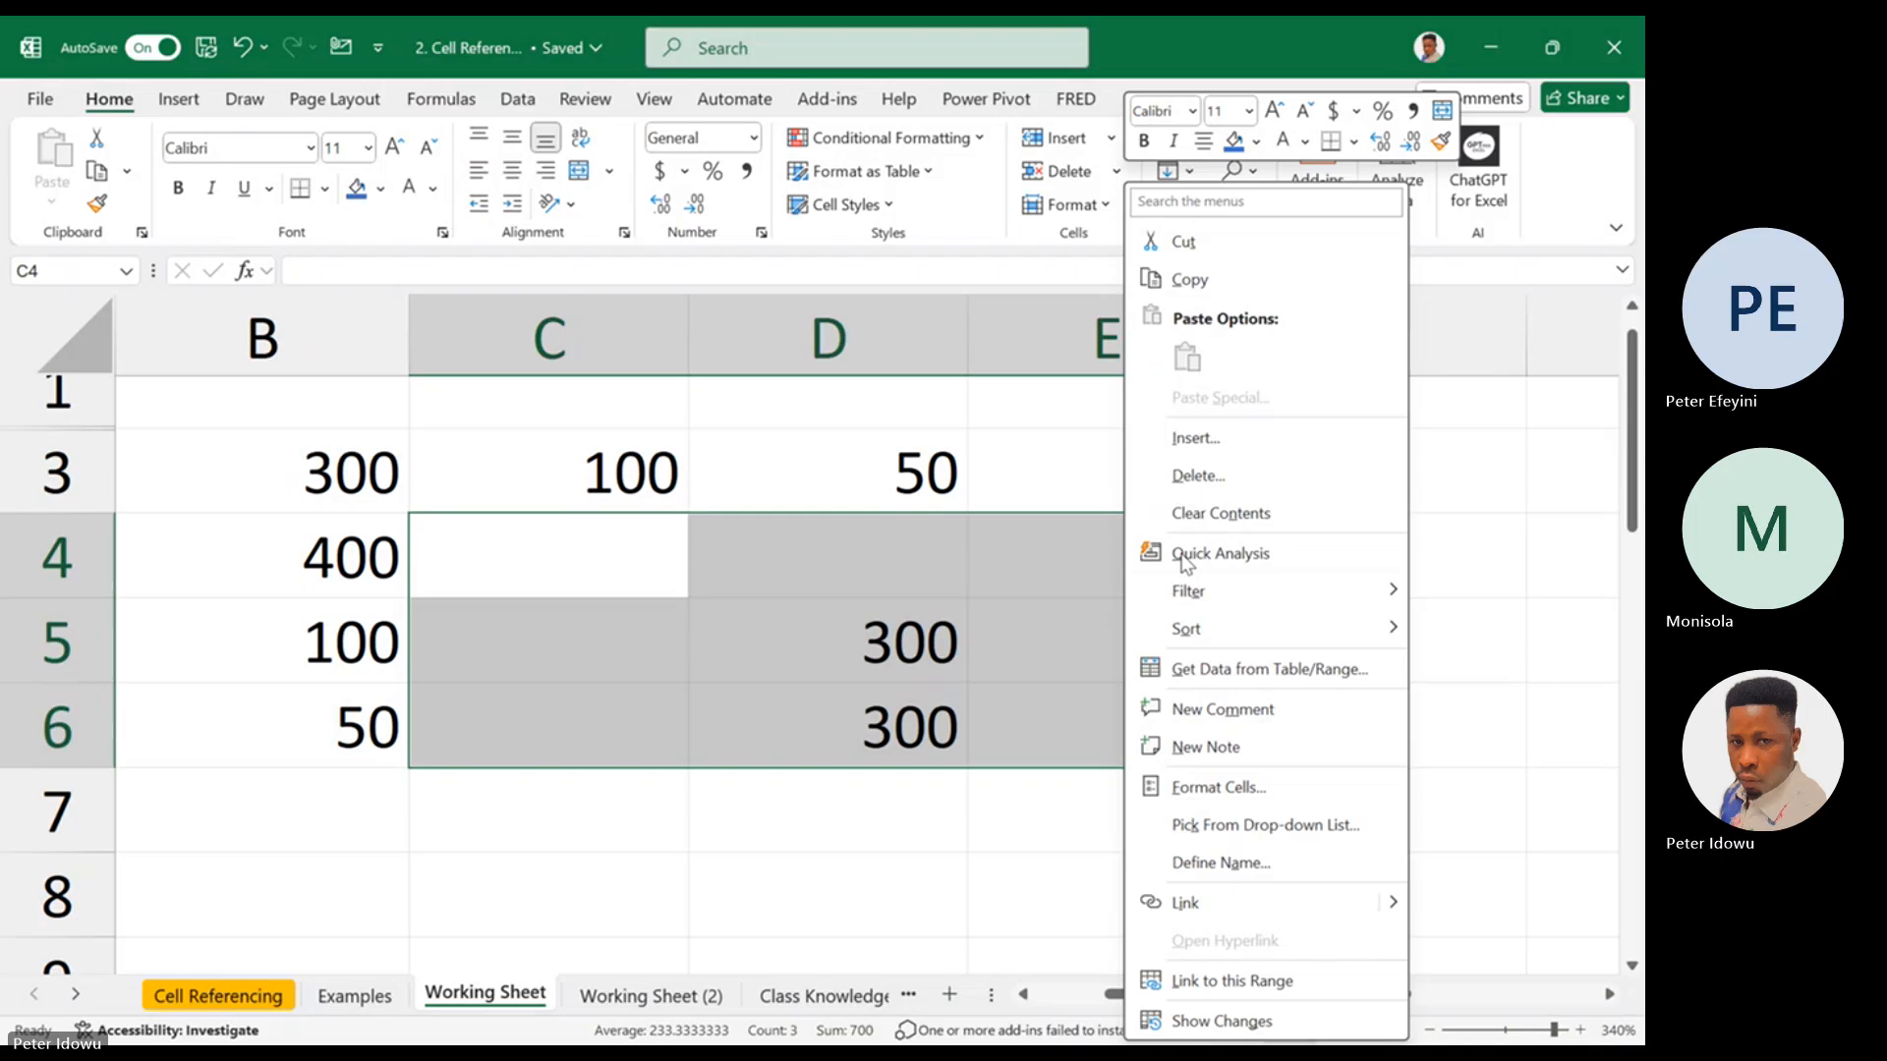
pyautogui.click(1218, 512)
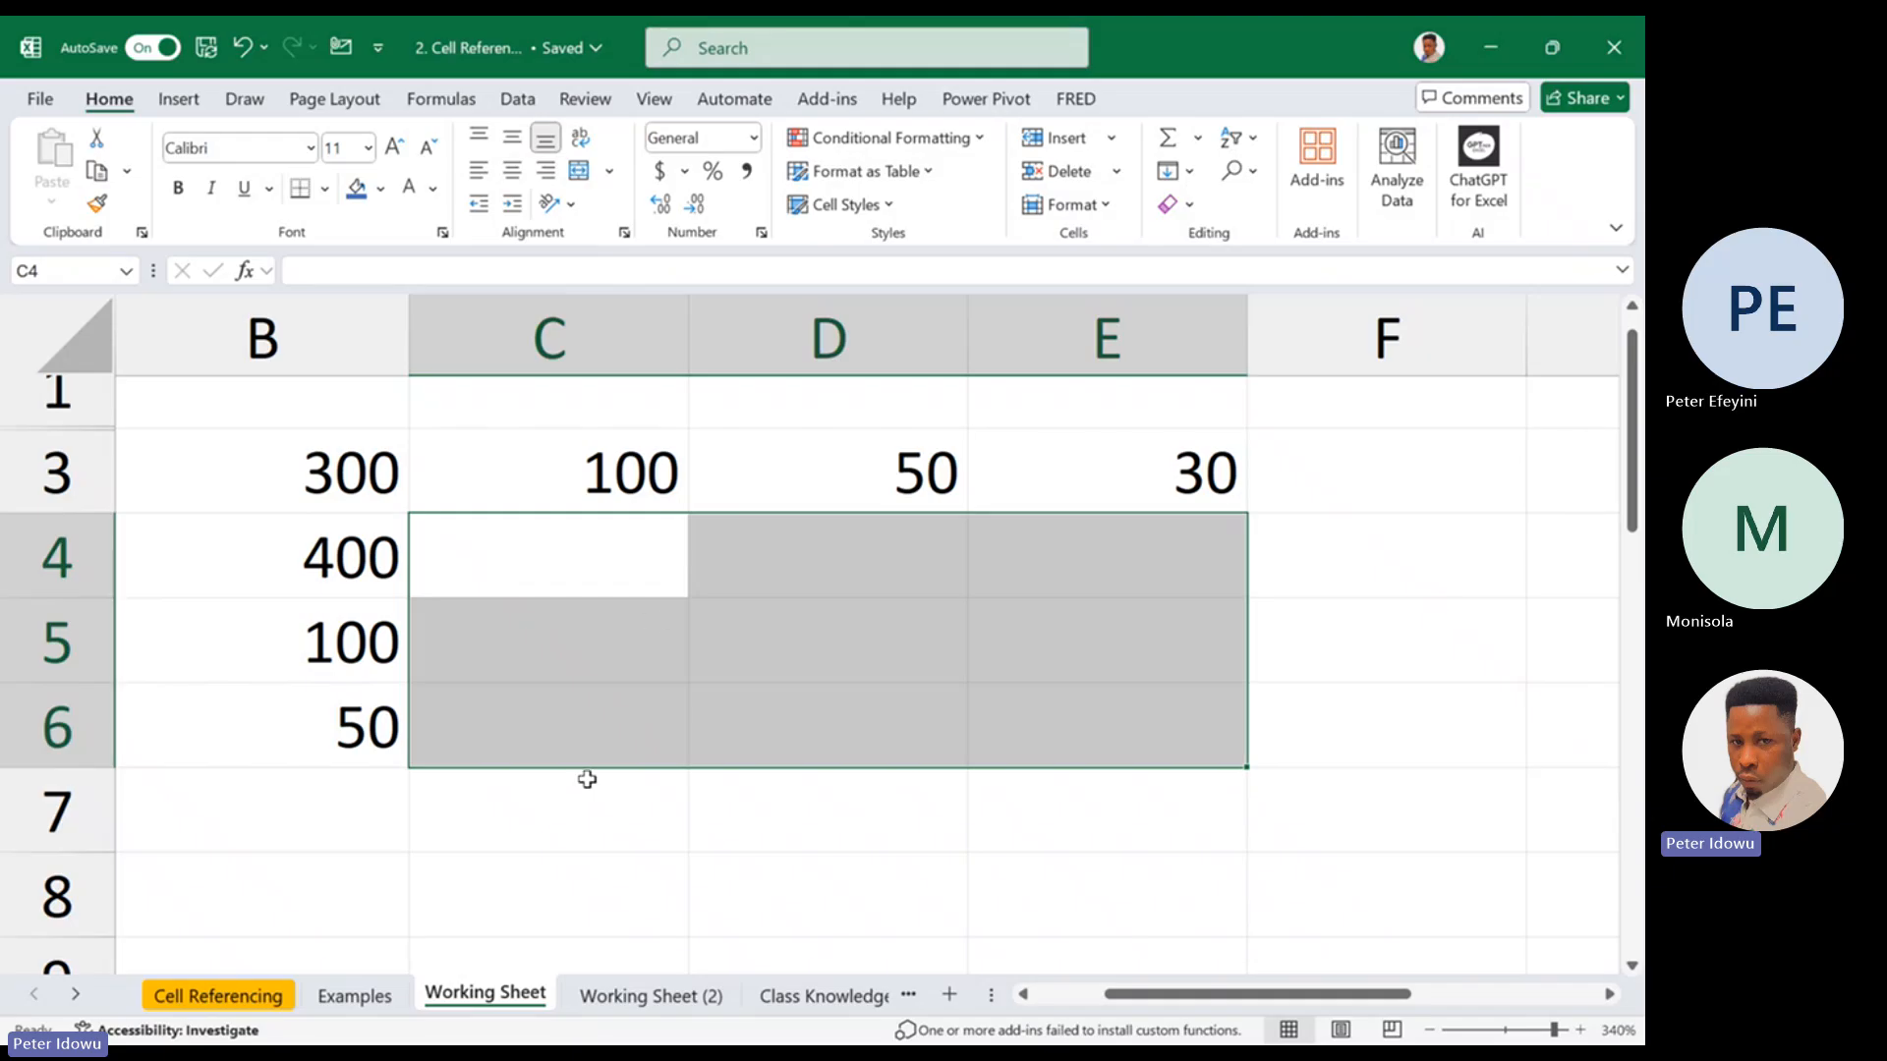
# On the Examples sheet, clear the Total sales formulas in E5:E8 of the Relative Reference table
pyautogui.click(368, 1002)
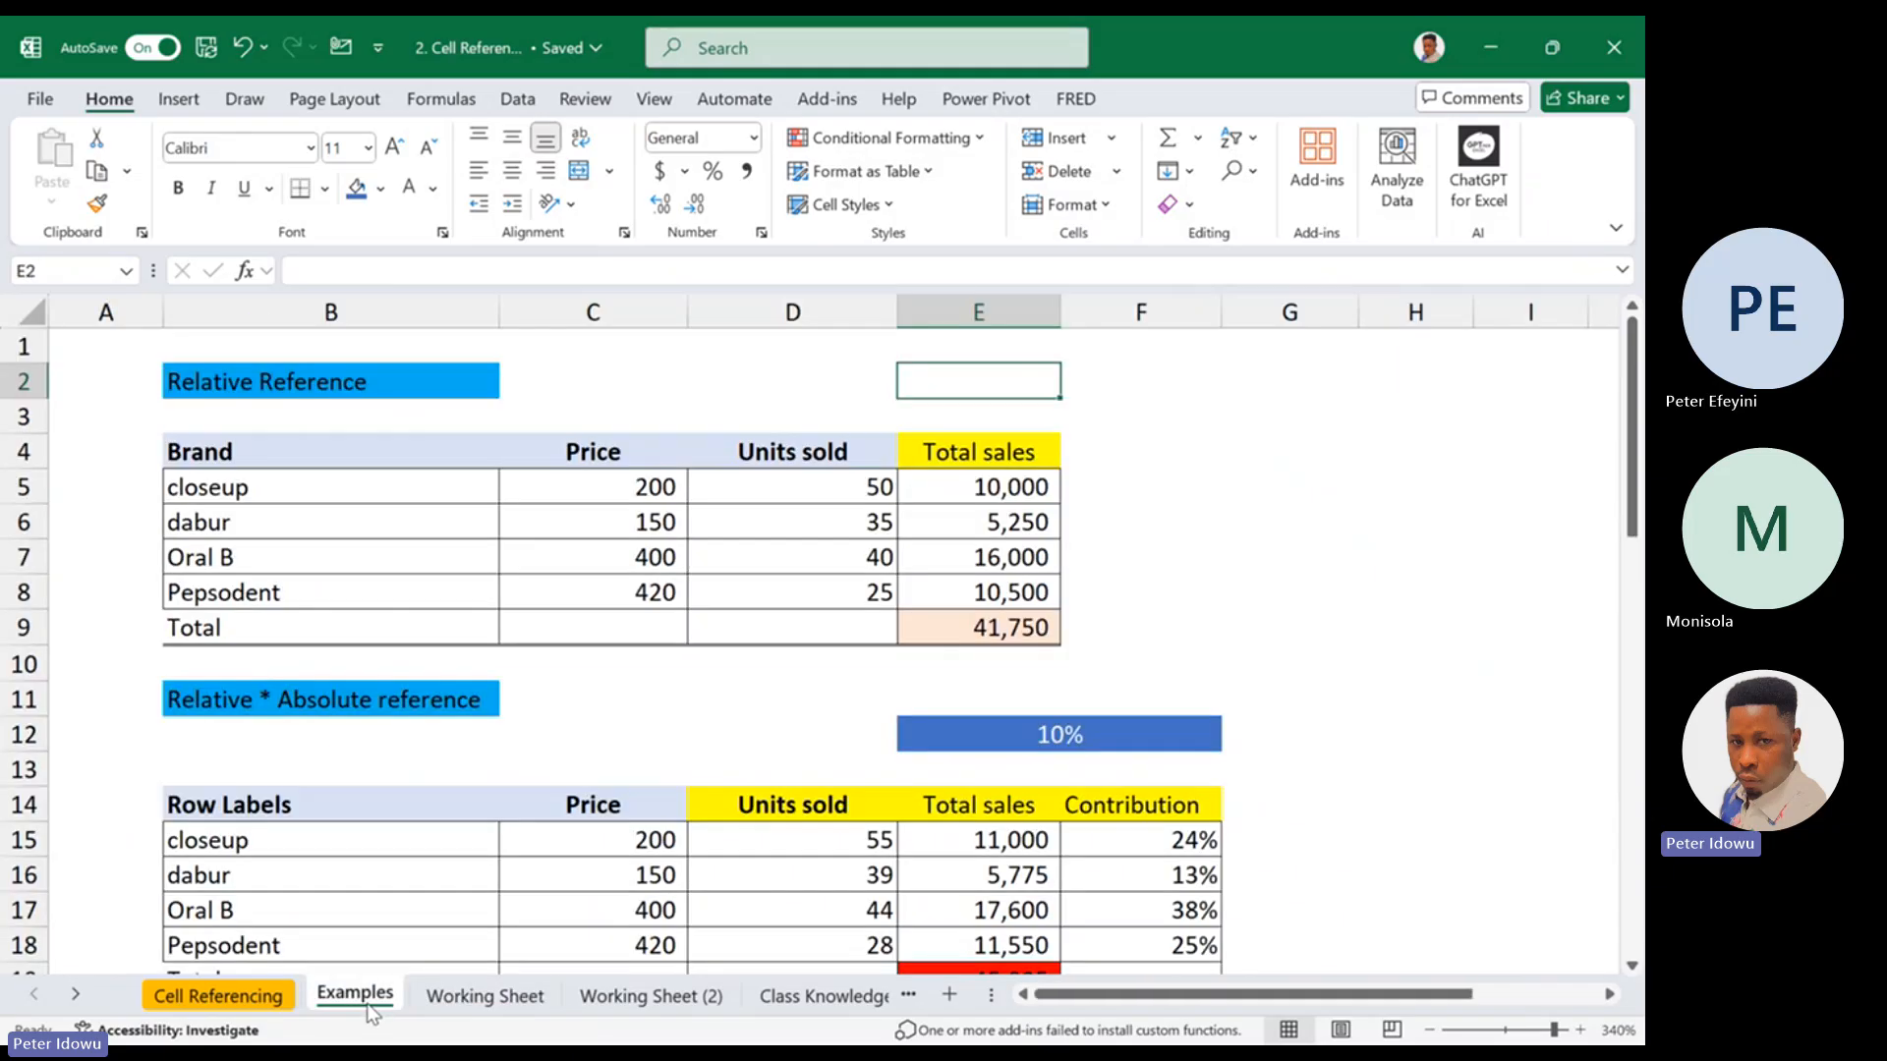
pyautogui.click(799, 481)
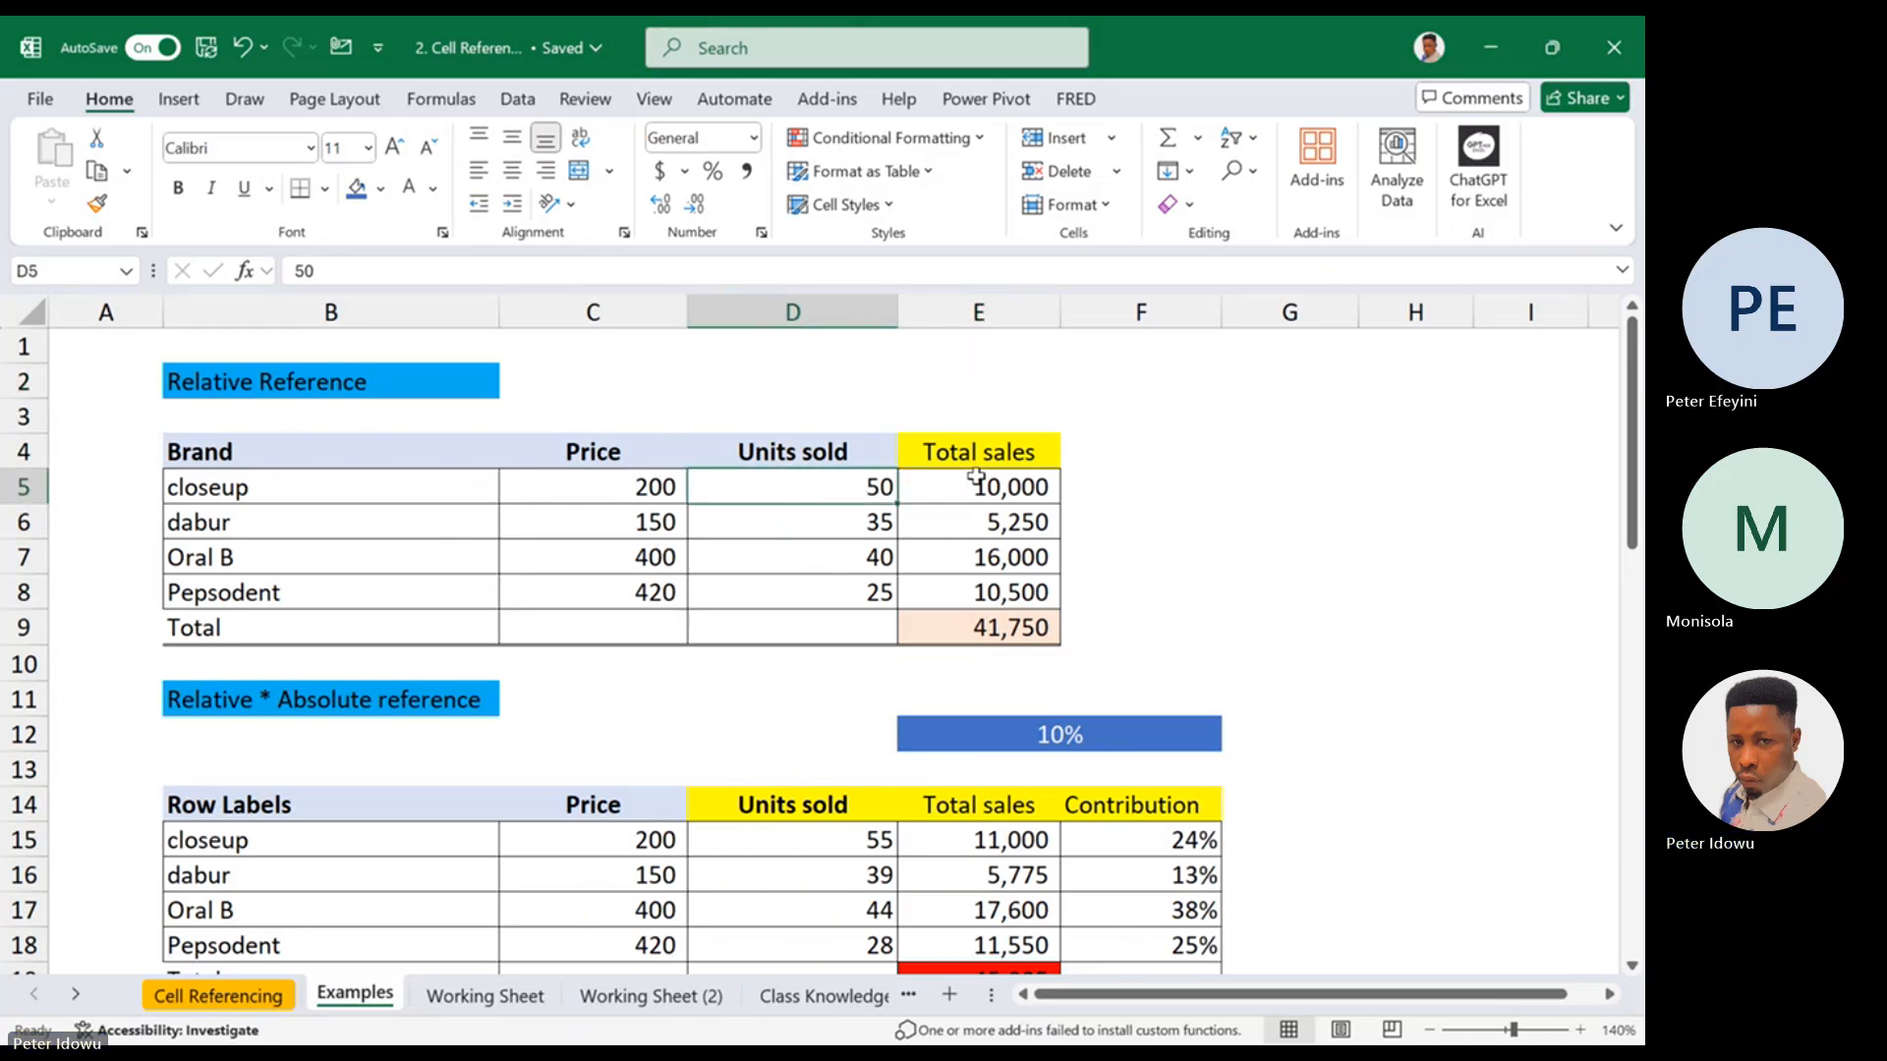
pyautogui.moveTo(983, 482); pyautogui.dragTo(981, 602)
pyautogui.rightClick(981, 602)
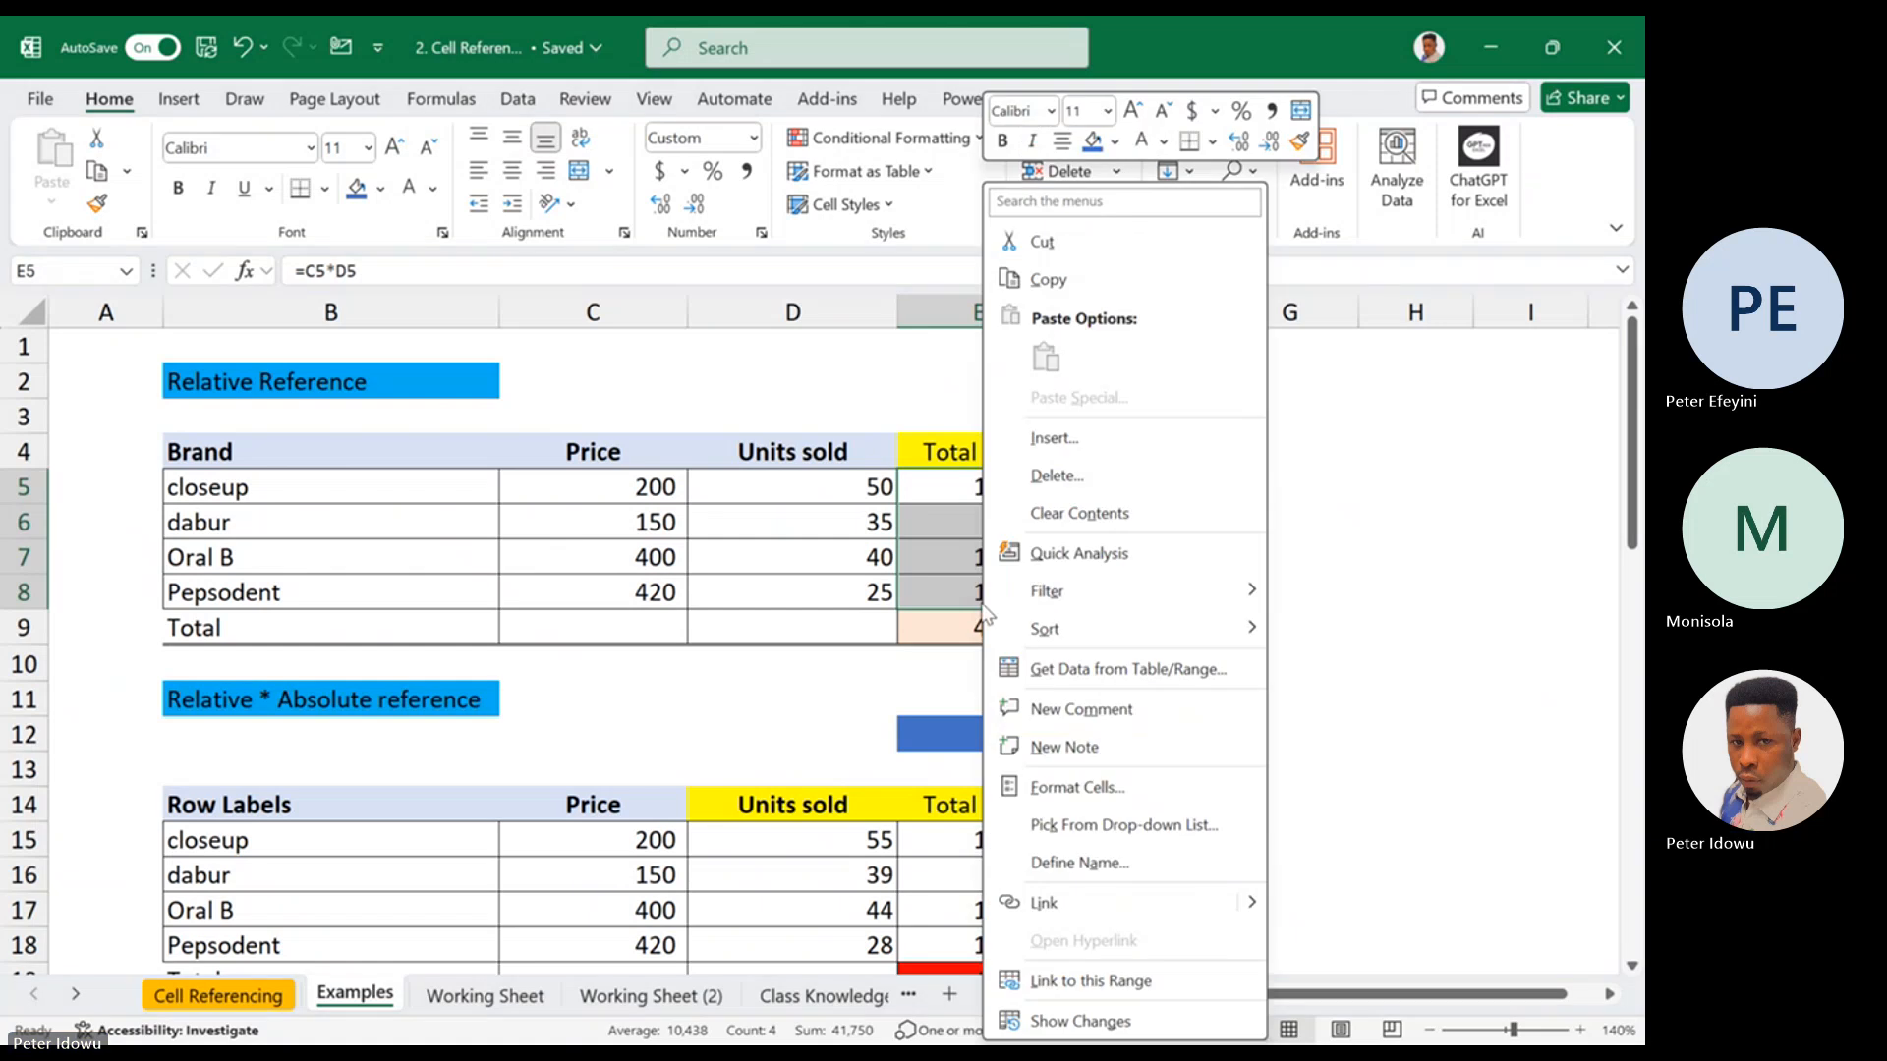
pyautogui.click(1078, 510)
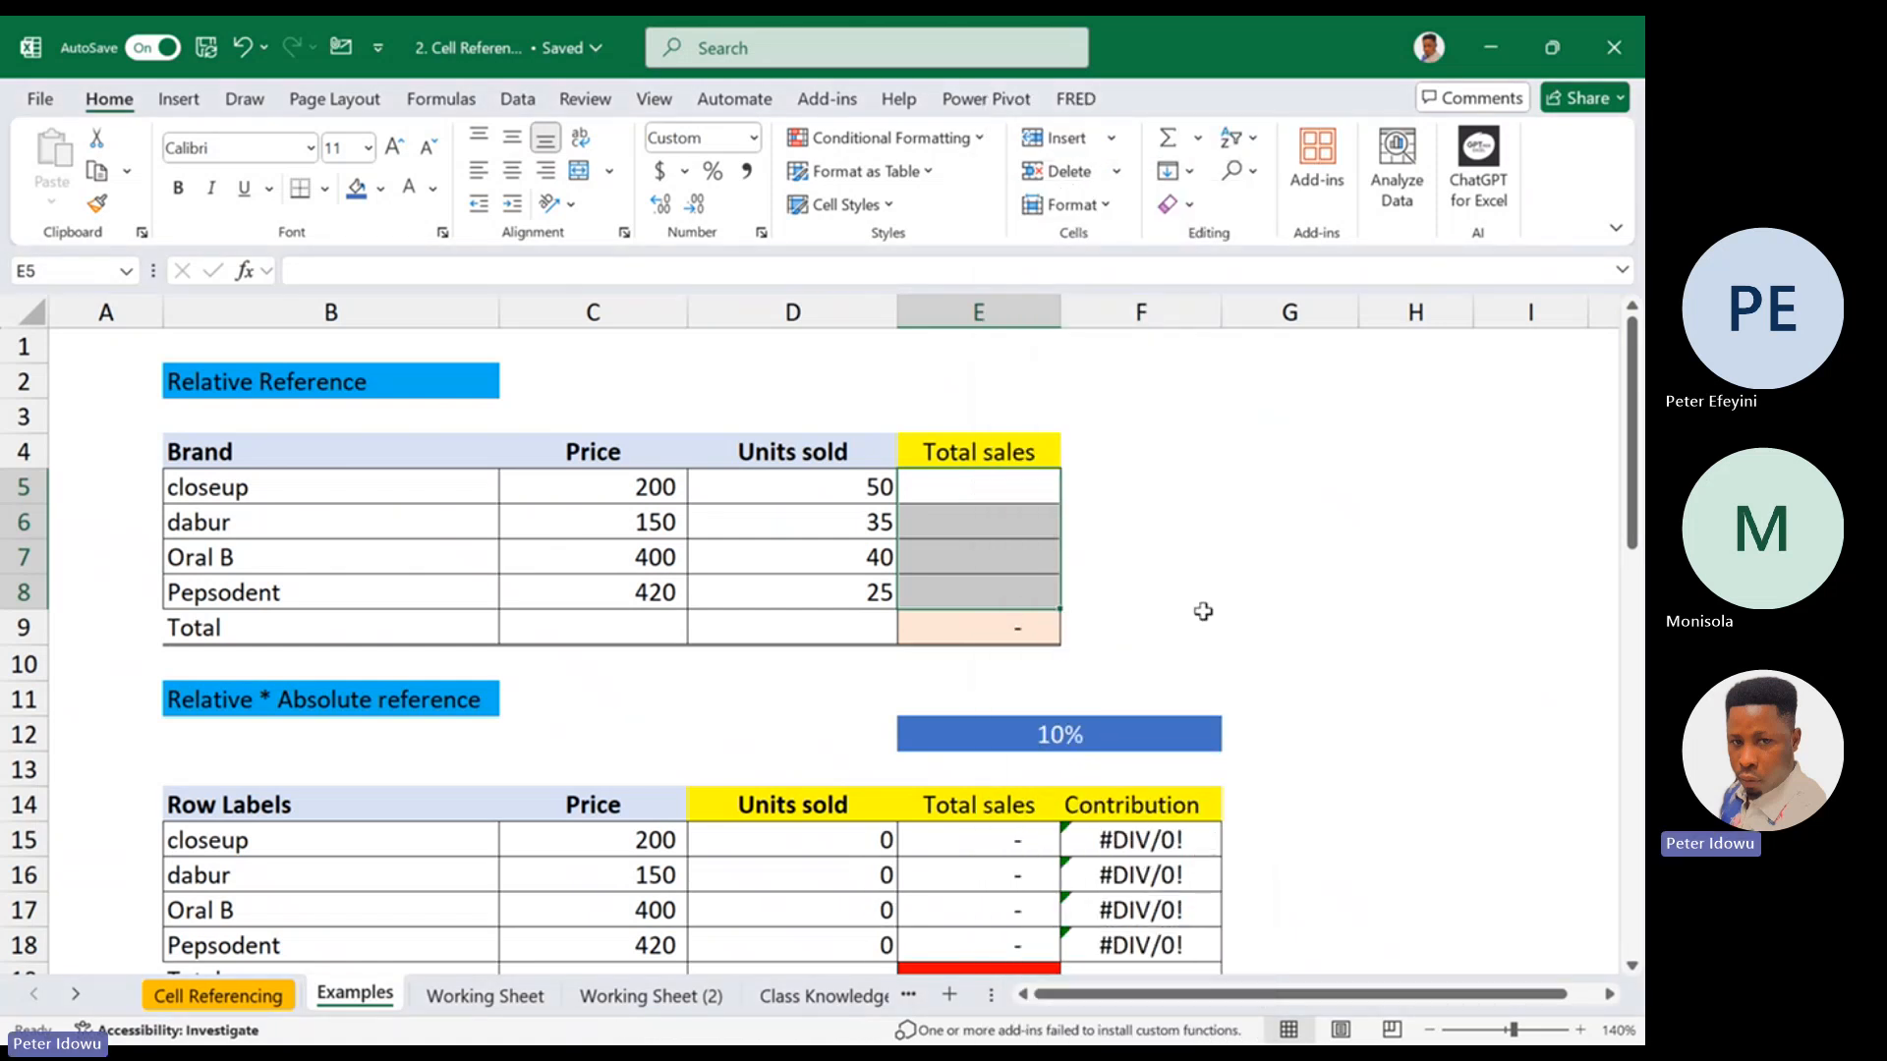
pyautogui.moveTo(1634, 460)
pyautogui.mouseDown()
pyautogui.moveTo(1638, 545)
pyautogui.moveTo(1635, 454)
pyautogui.mouseUp()
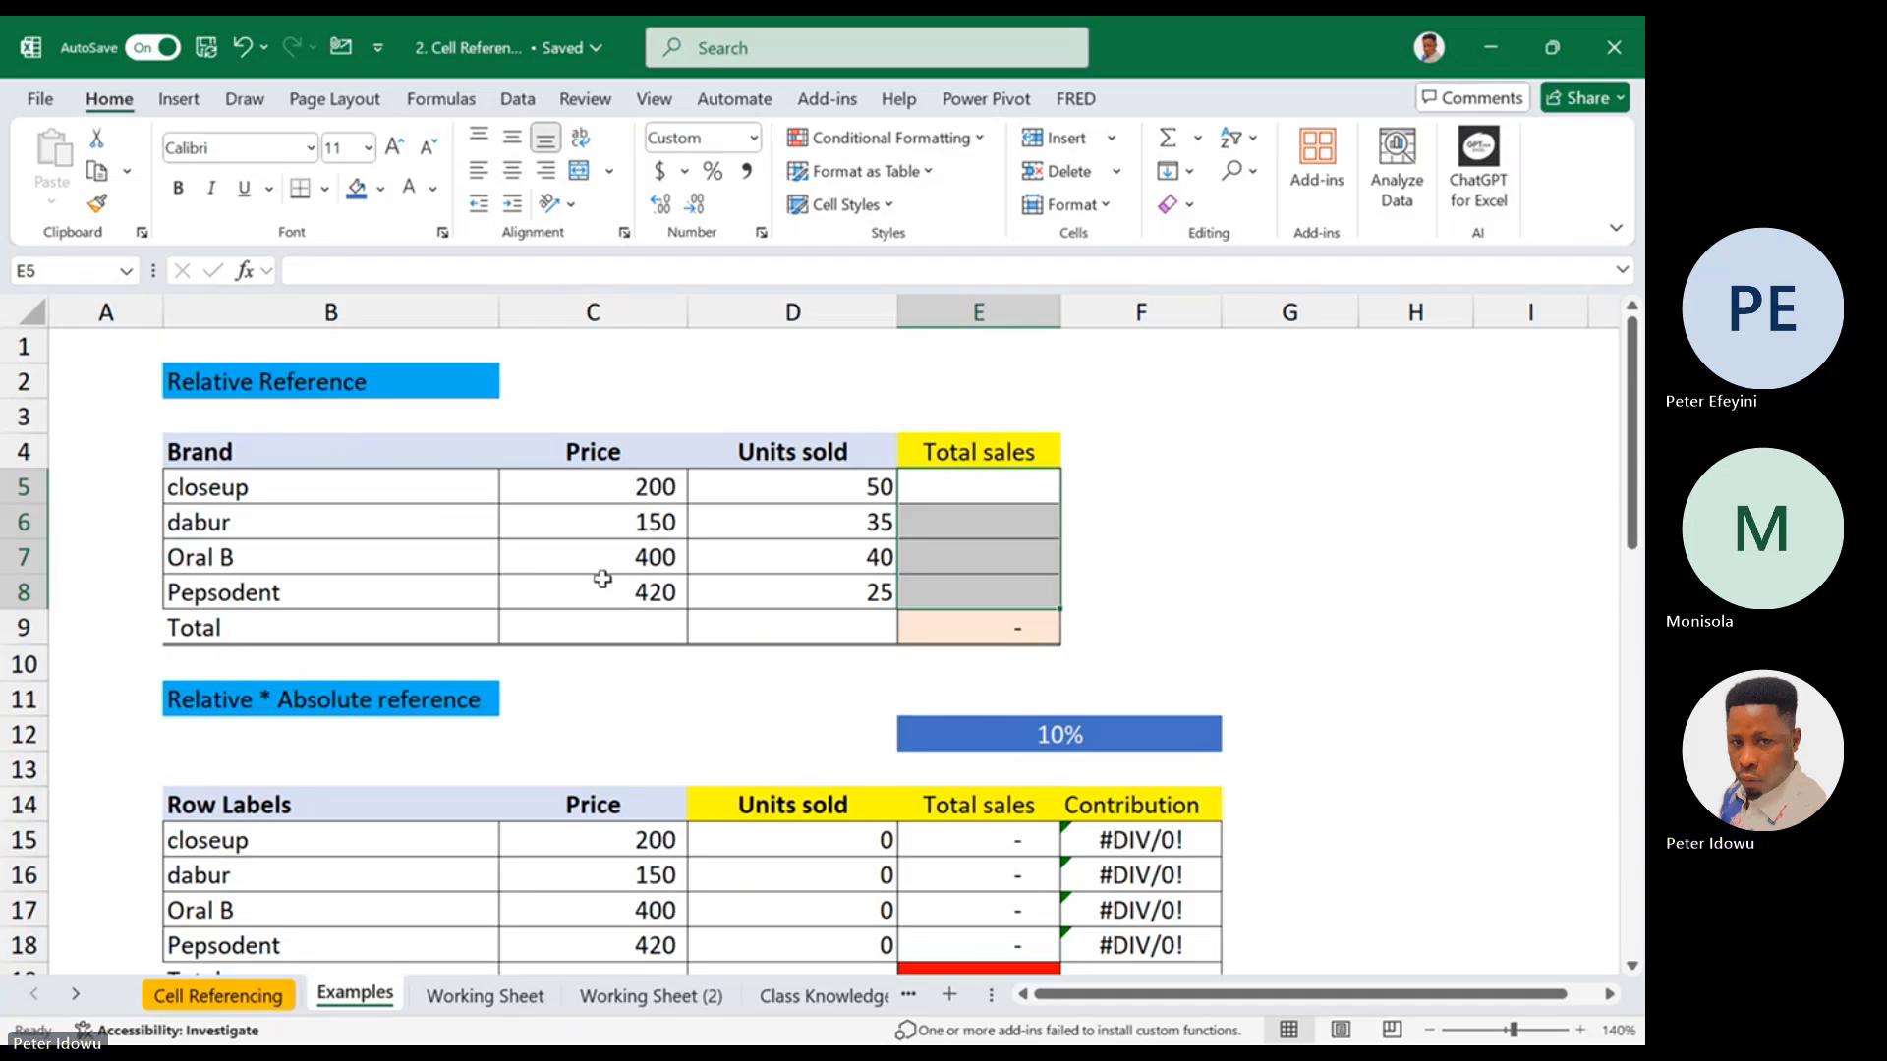
# Calculate the closeup brand's total sales in E5 as price times units sold with =C5*D5
pyautogui.click(619, 483)
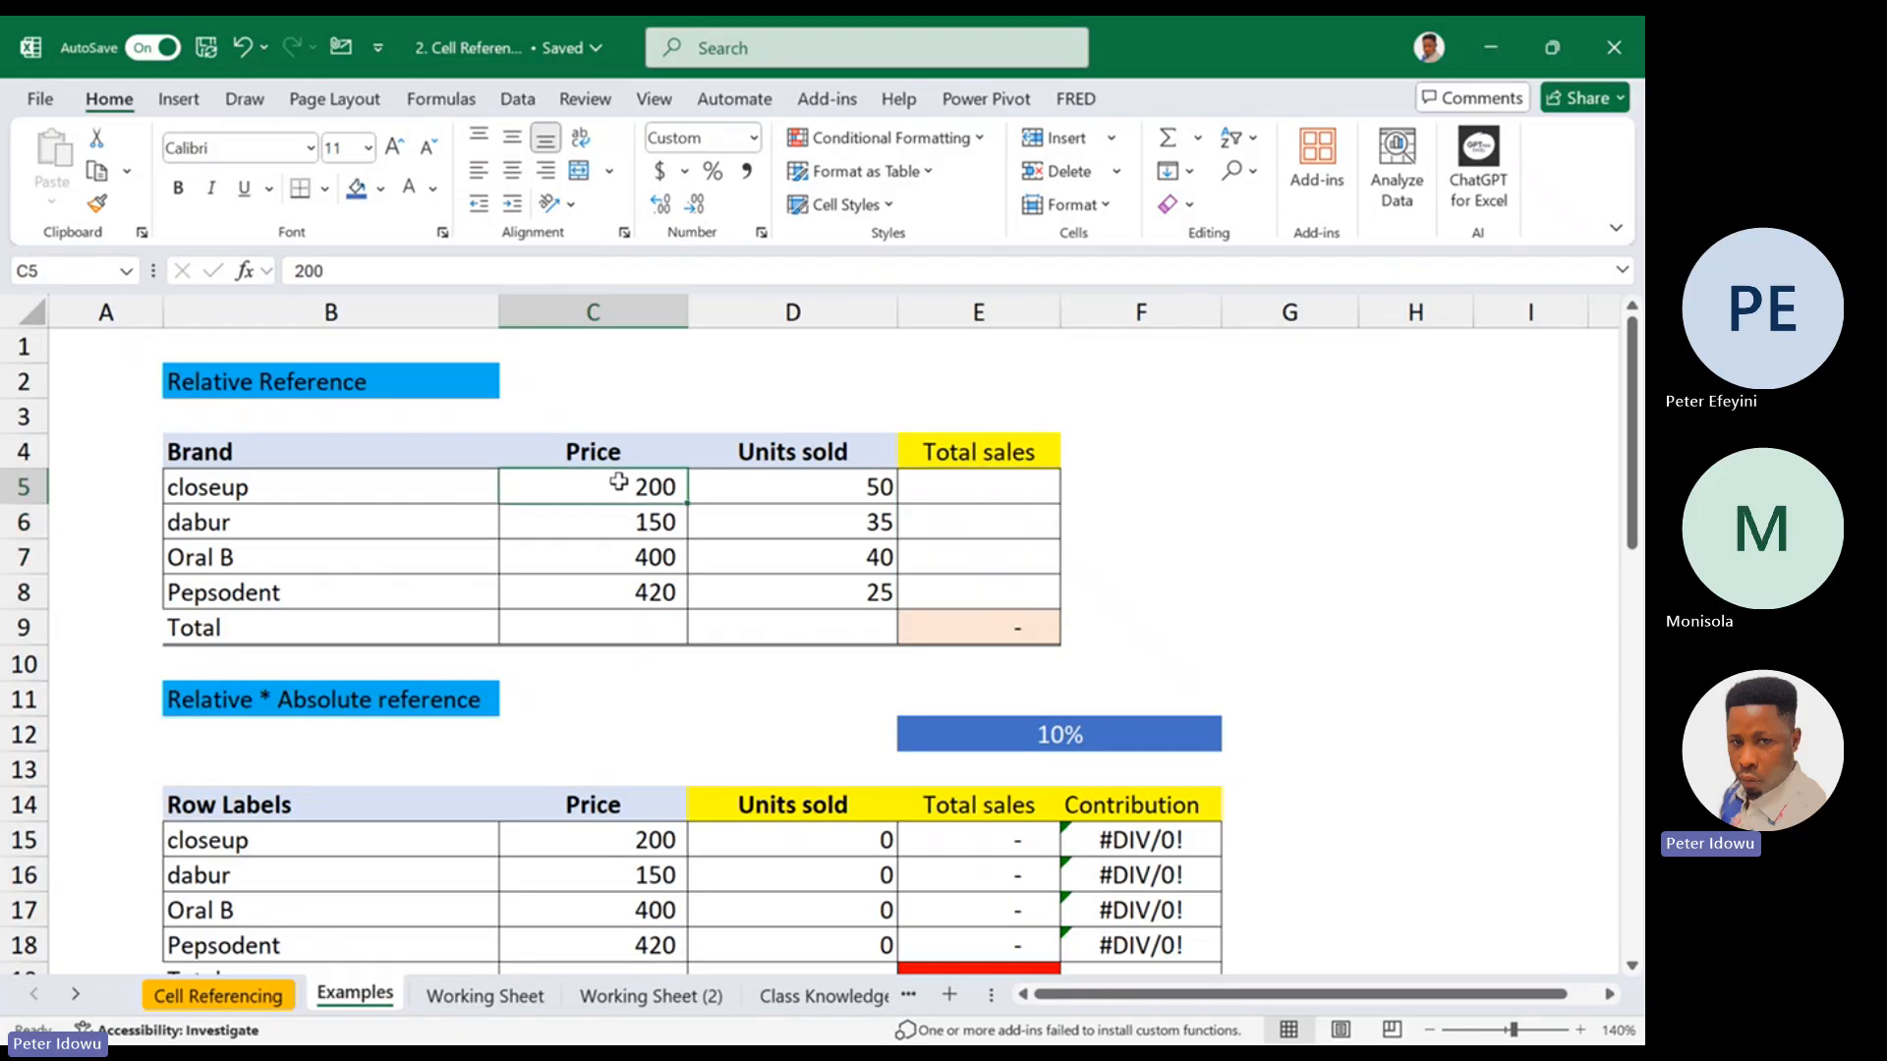
pyautogui.click(819, 490)
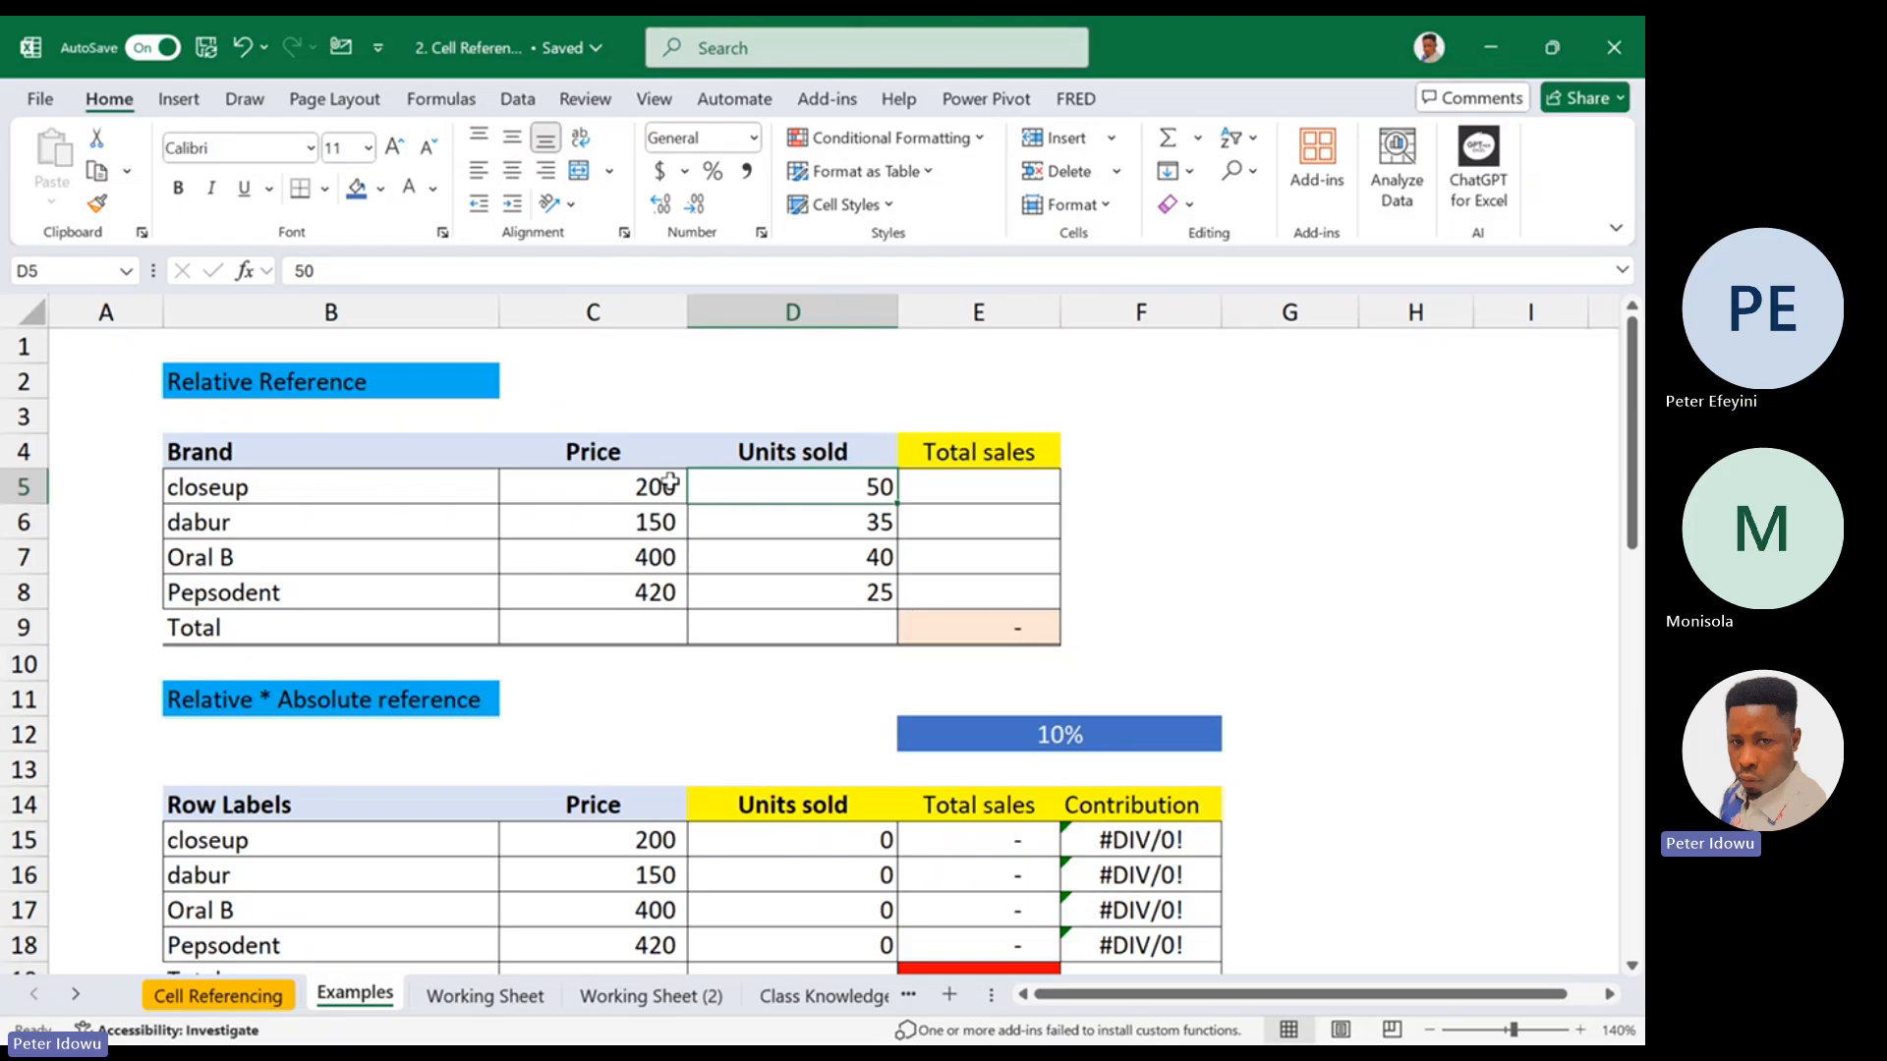
pyautogui.click(980, 494)
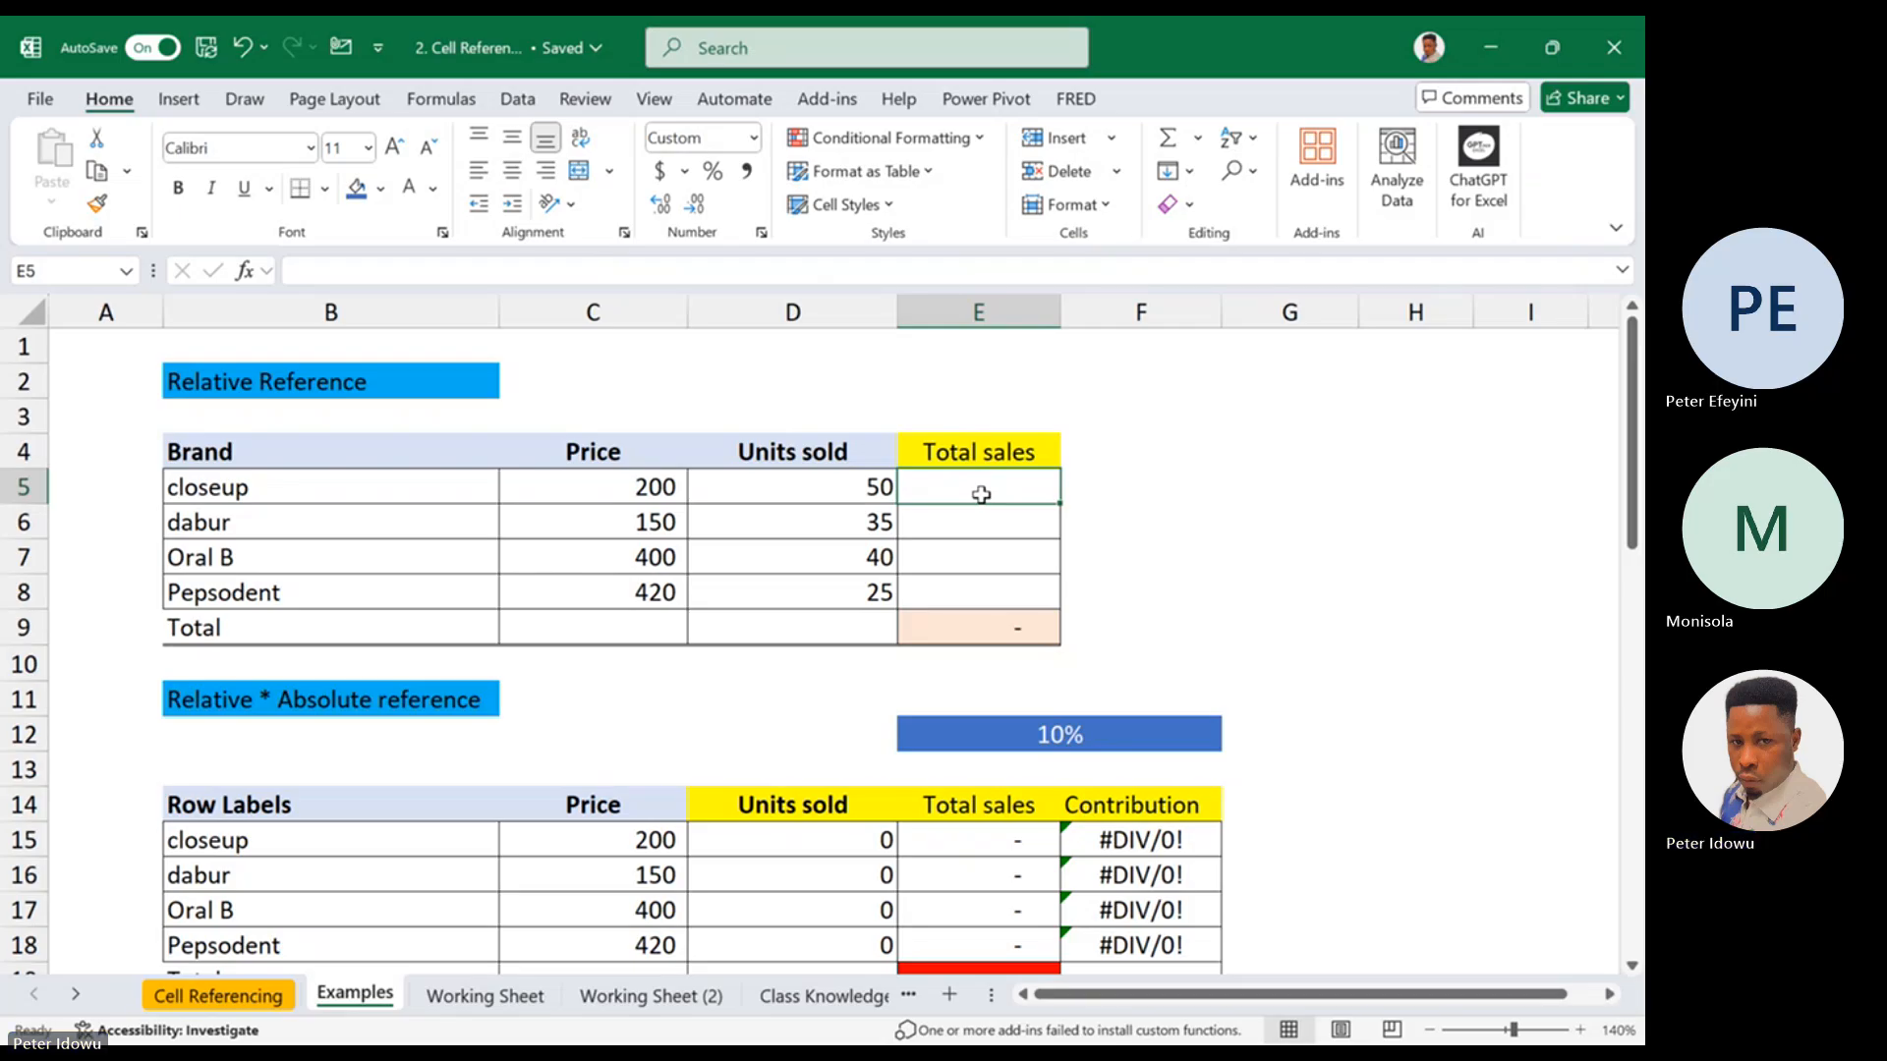
pyautogui.write('=')
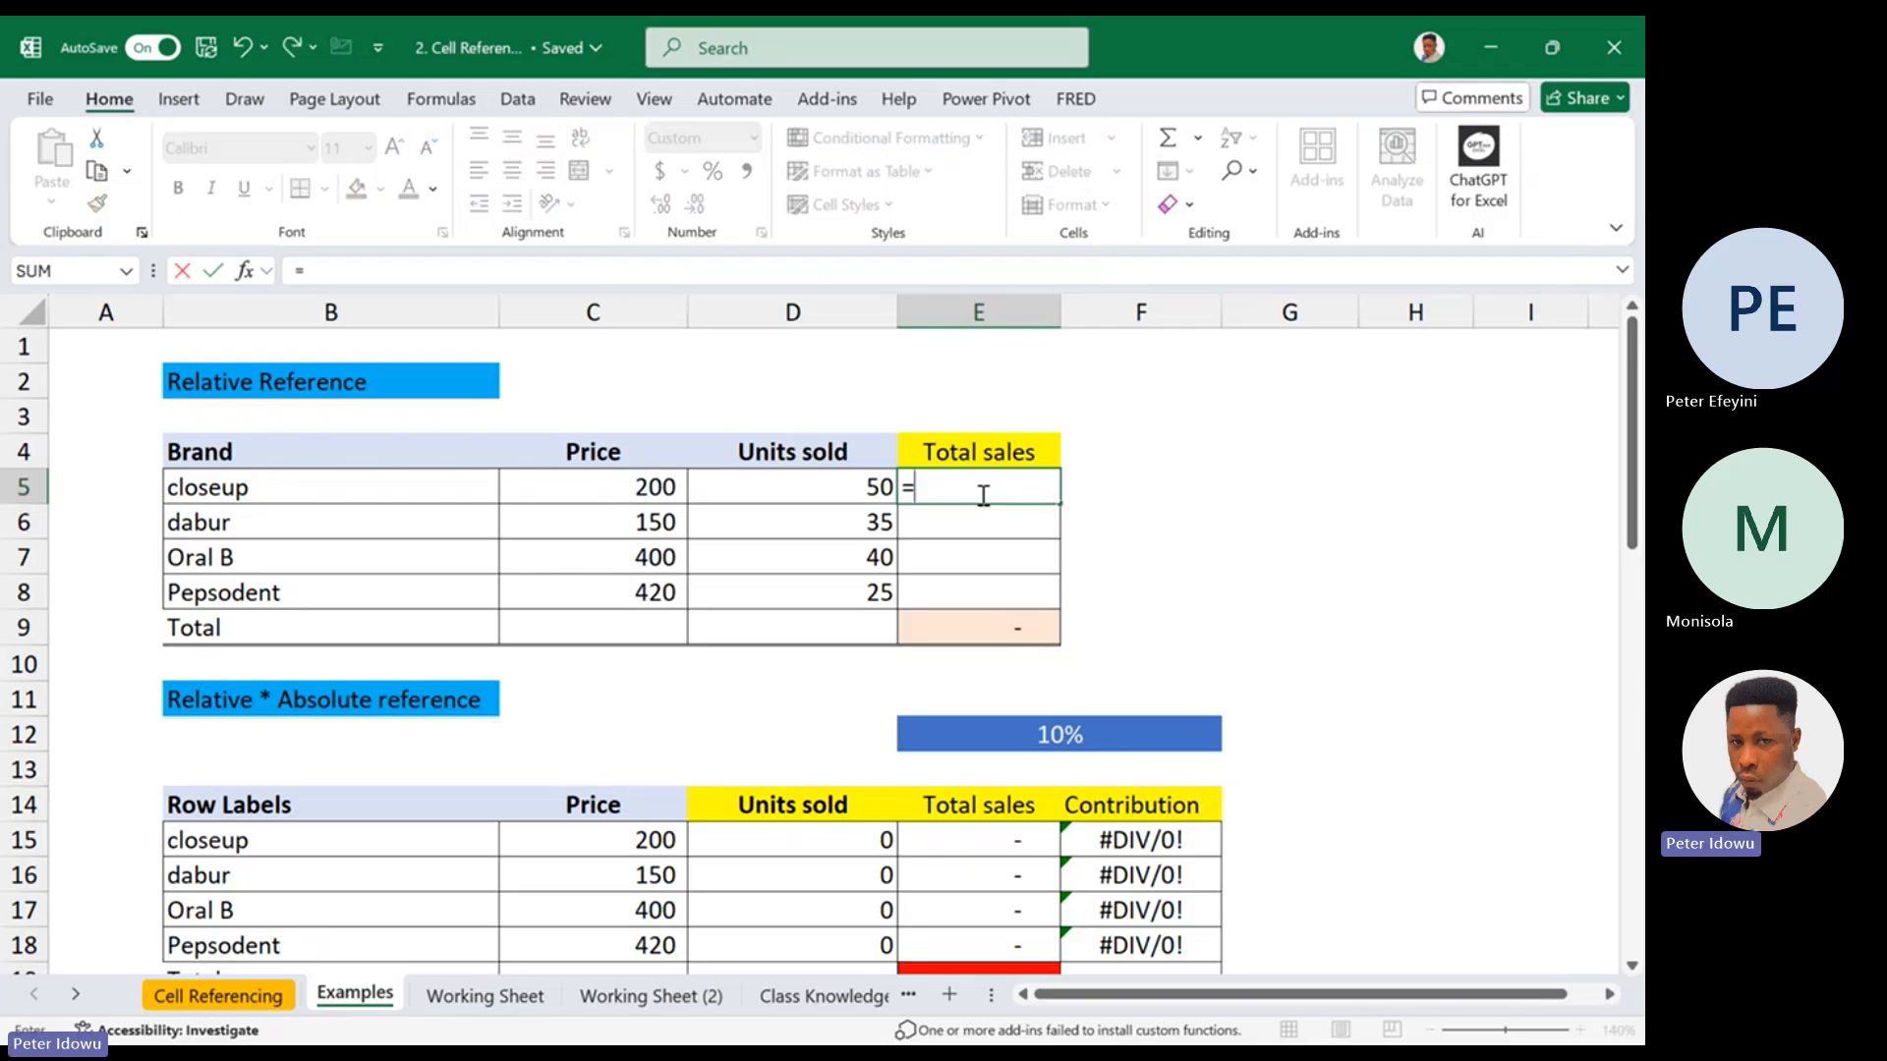
pyautogui.click(648, 484)
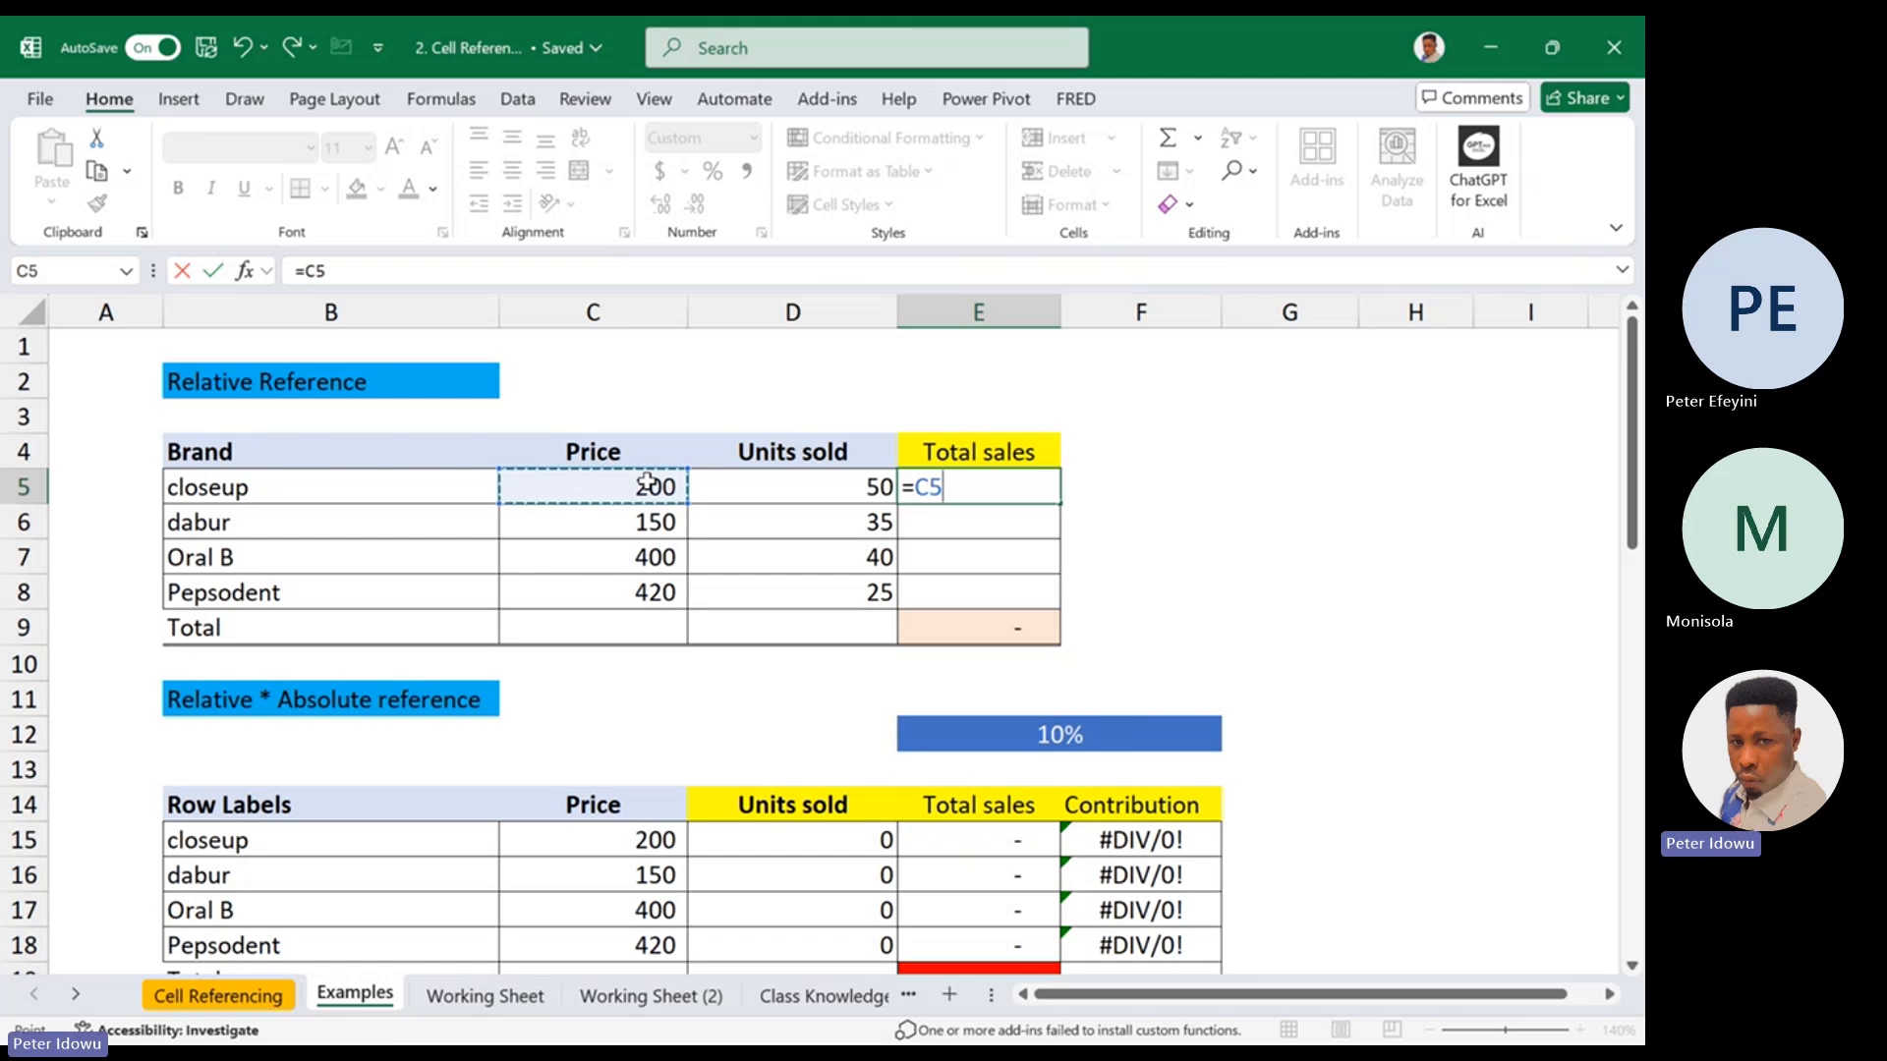
pyautogui.write('*')
pyautogui.click(833, 483)
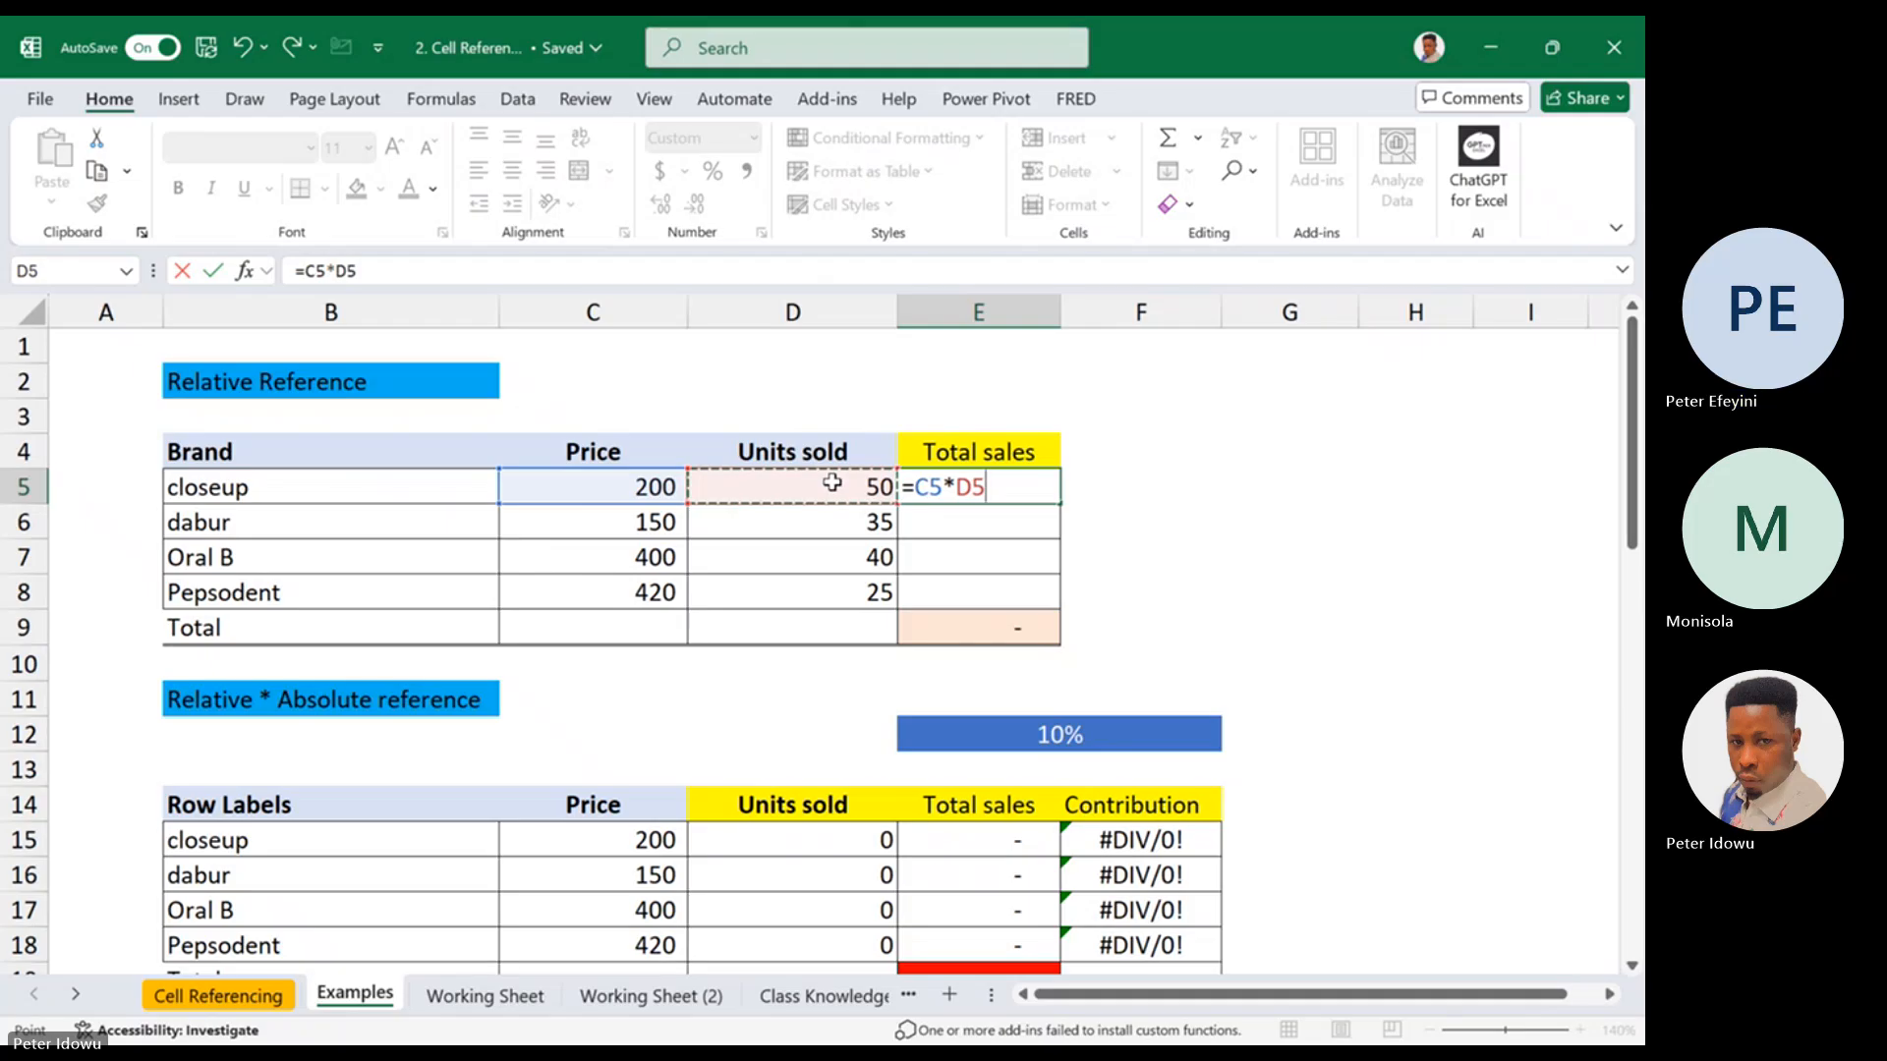
pyautogui.press('Return')
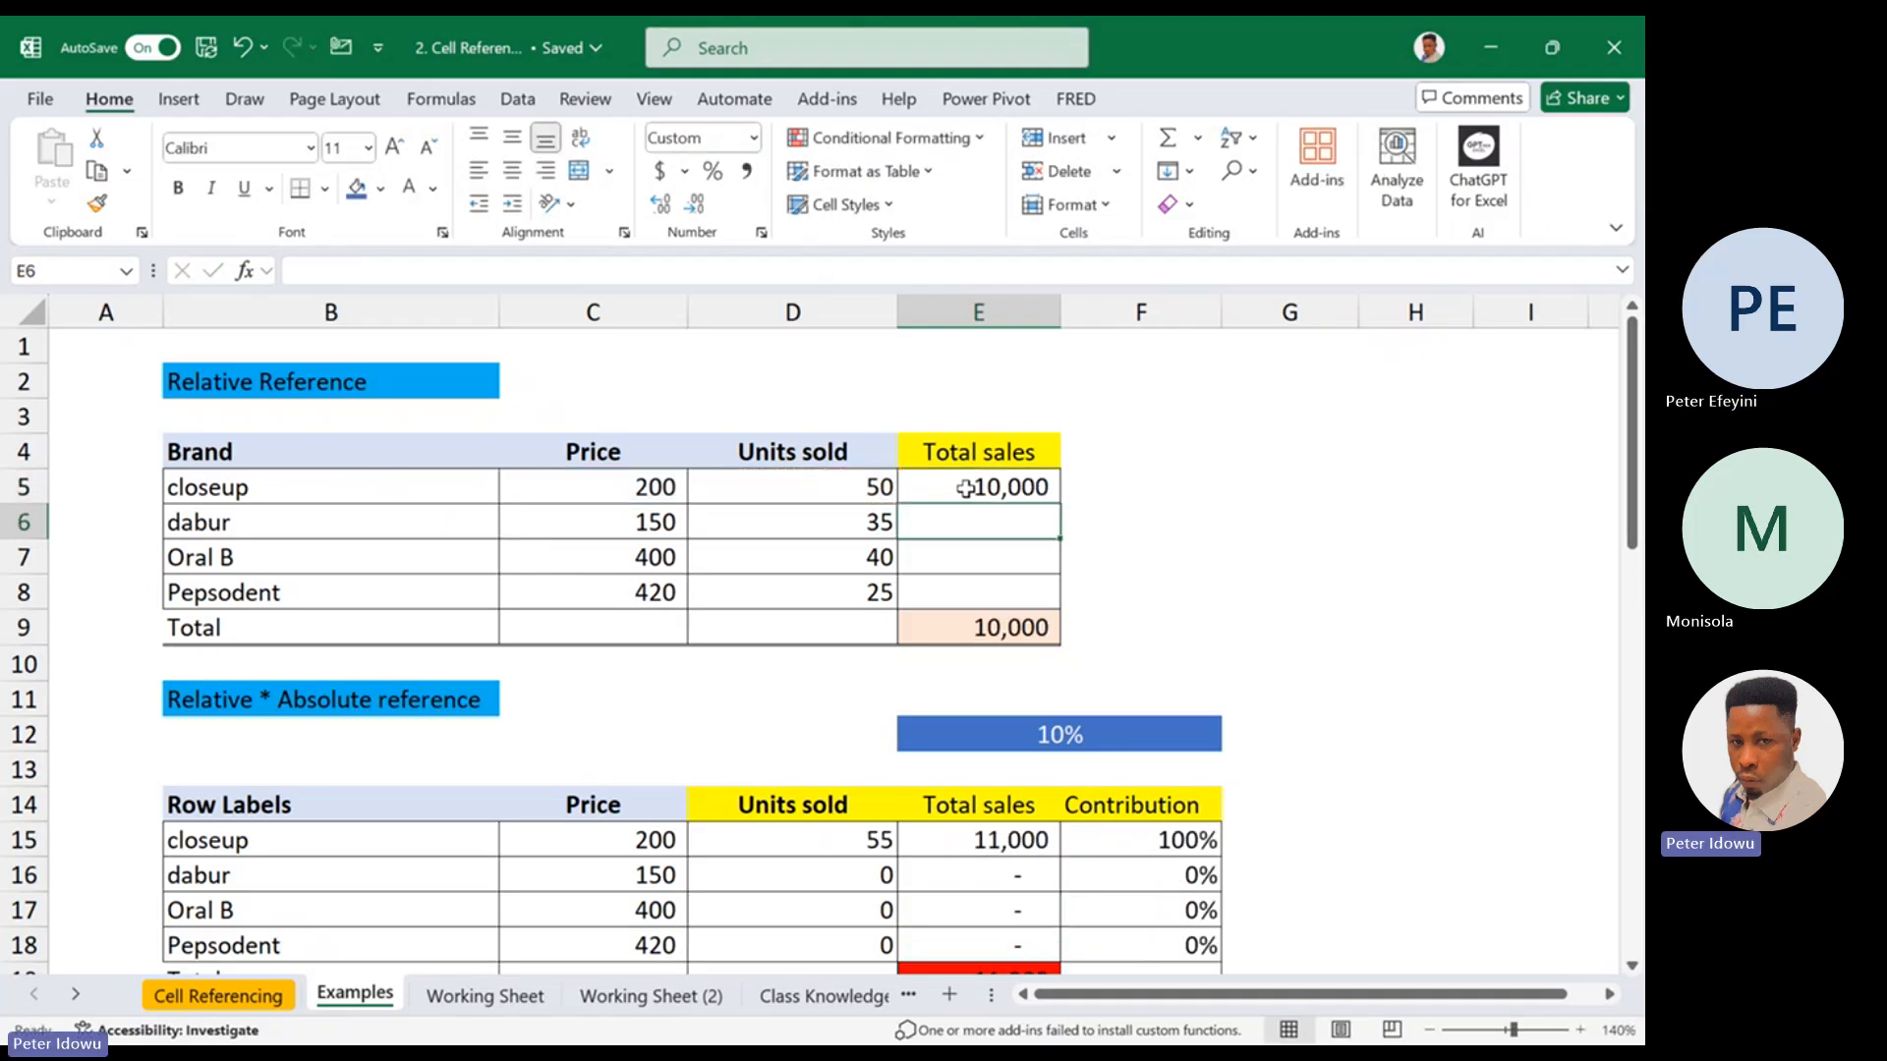
# Examine the total sales formula in E5 and the price and units sold cells in rows 5 to 7
pyautogui.doubleClick(966, 489)
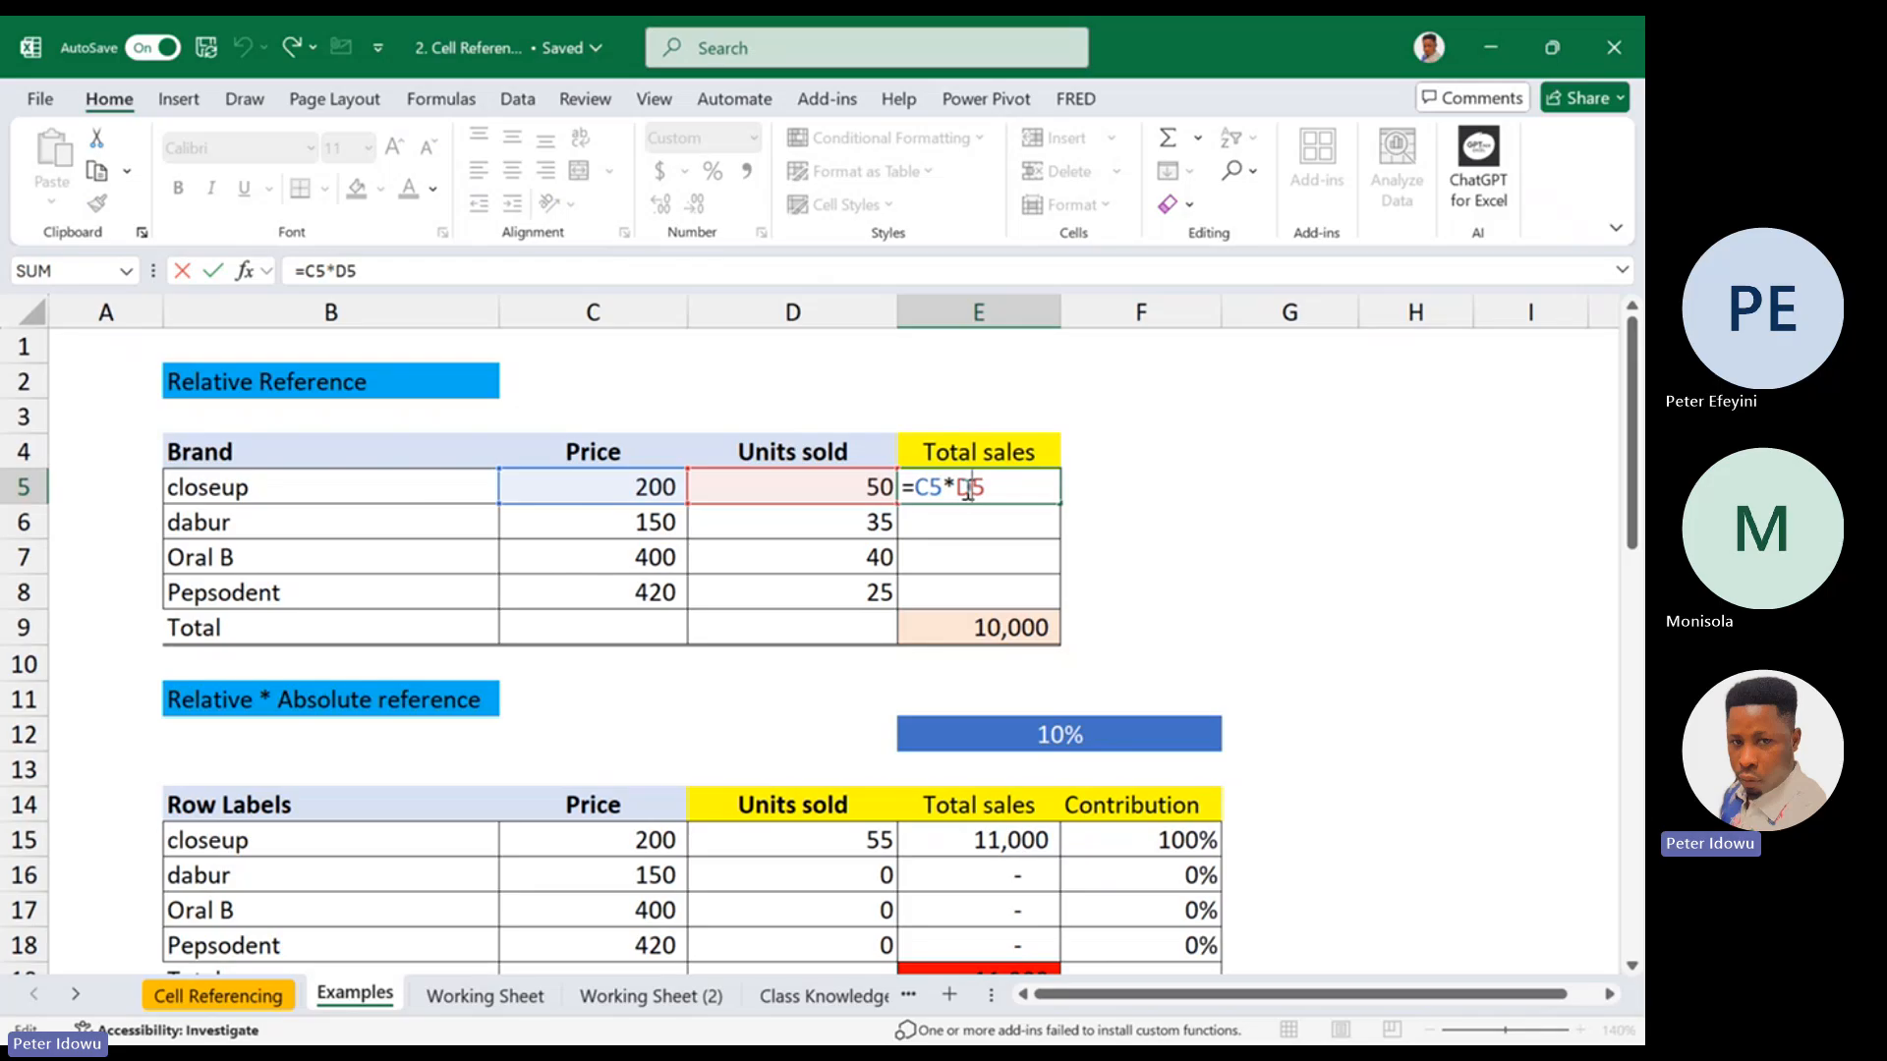
pyautogui.press('Return')
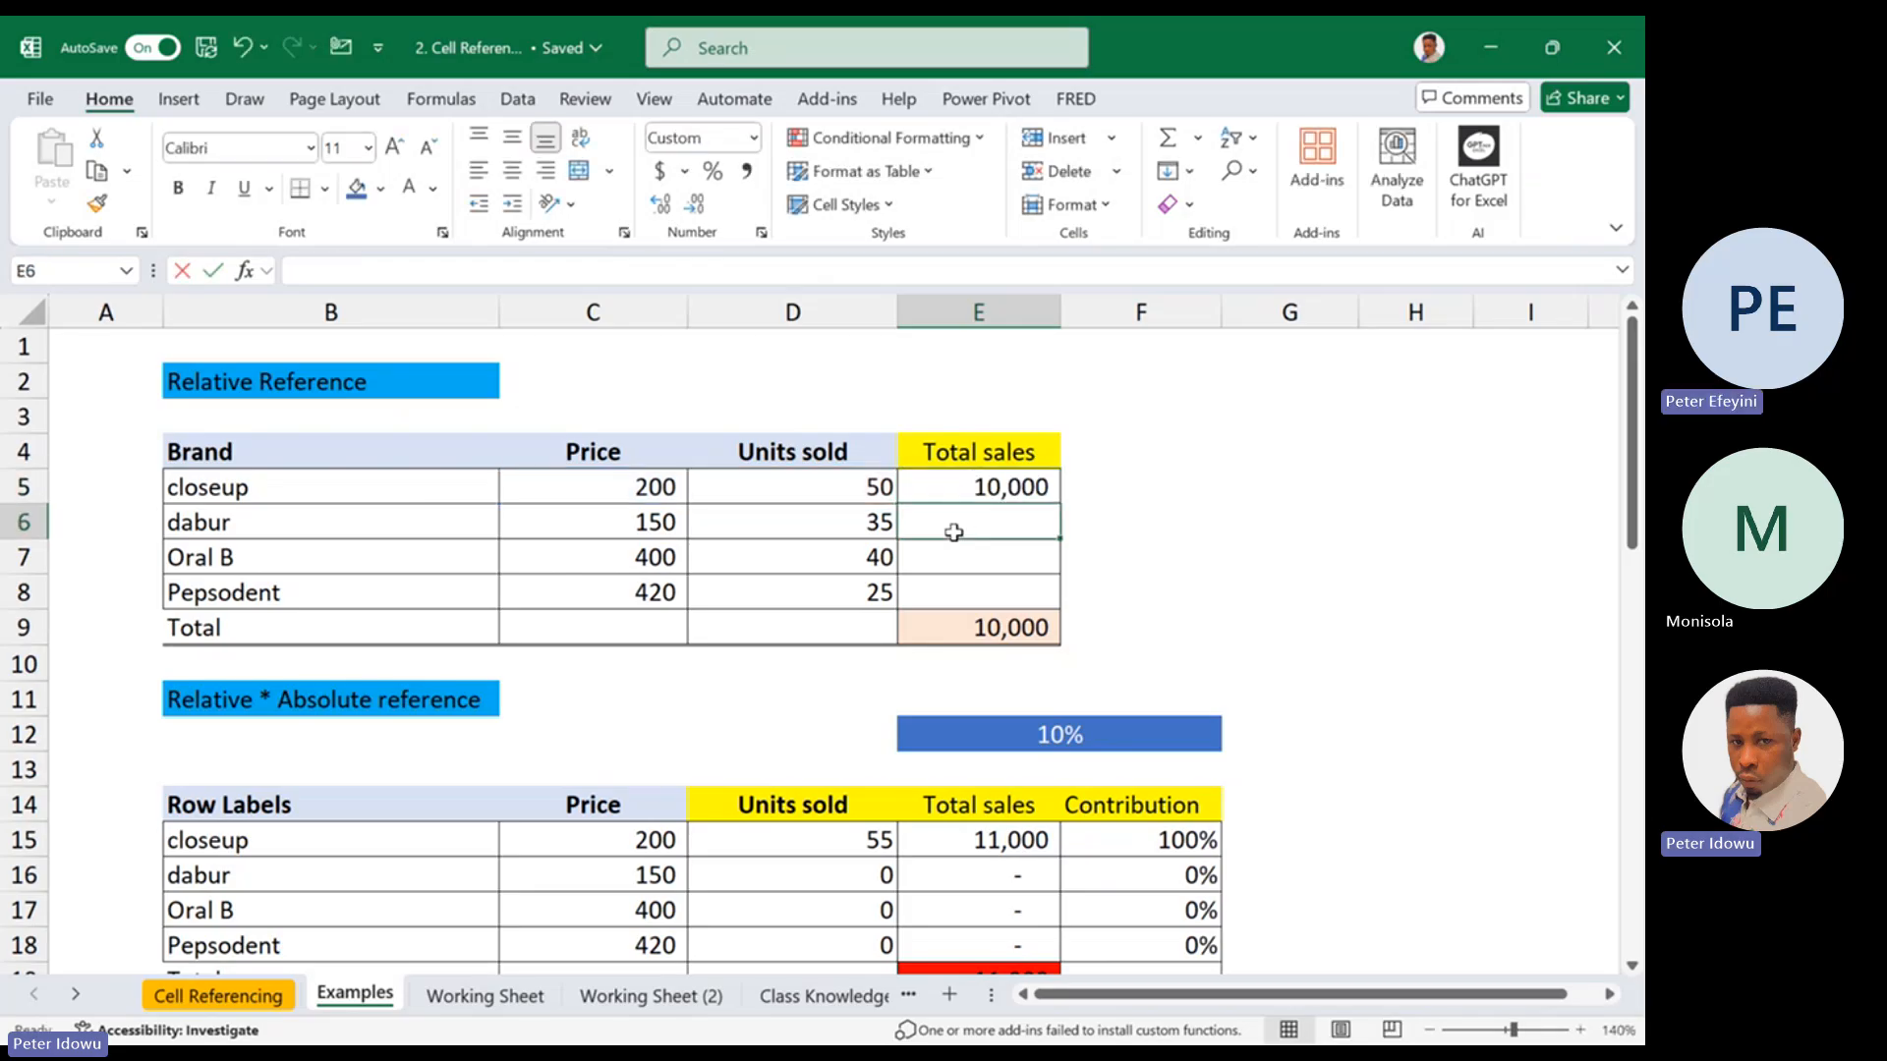
pyautogui.write('=')
pyautogui.press('Escape')
pyautogui.doubleClick(1010, 481)
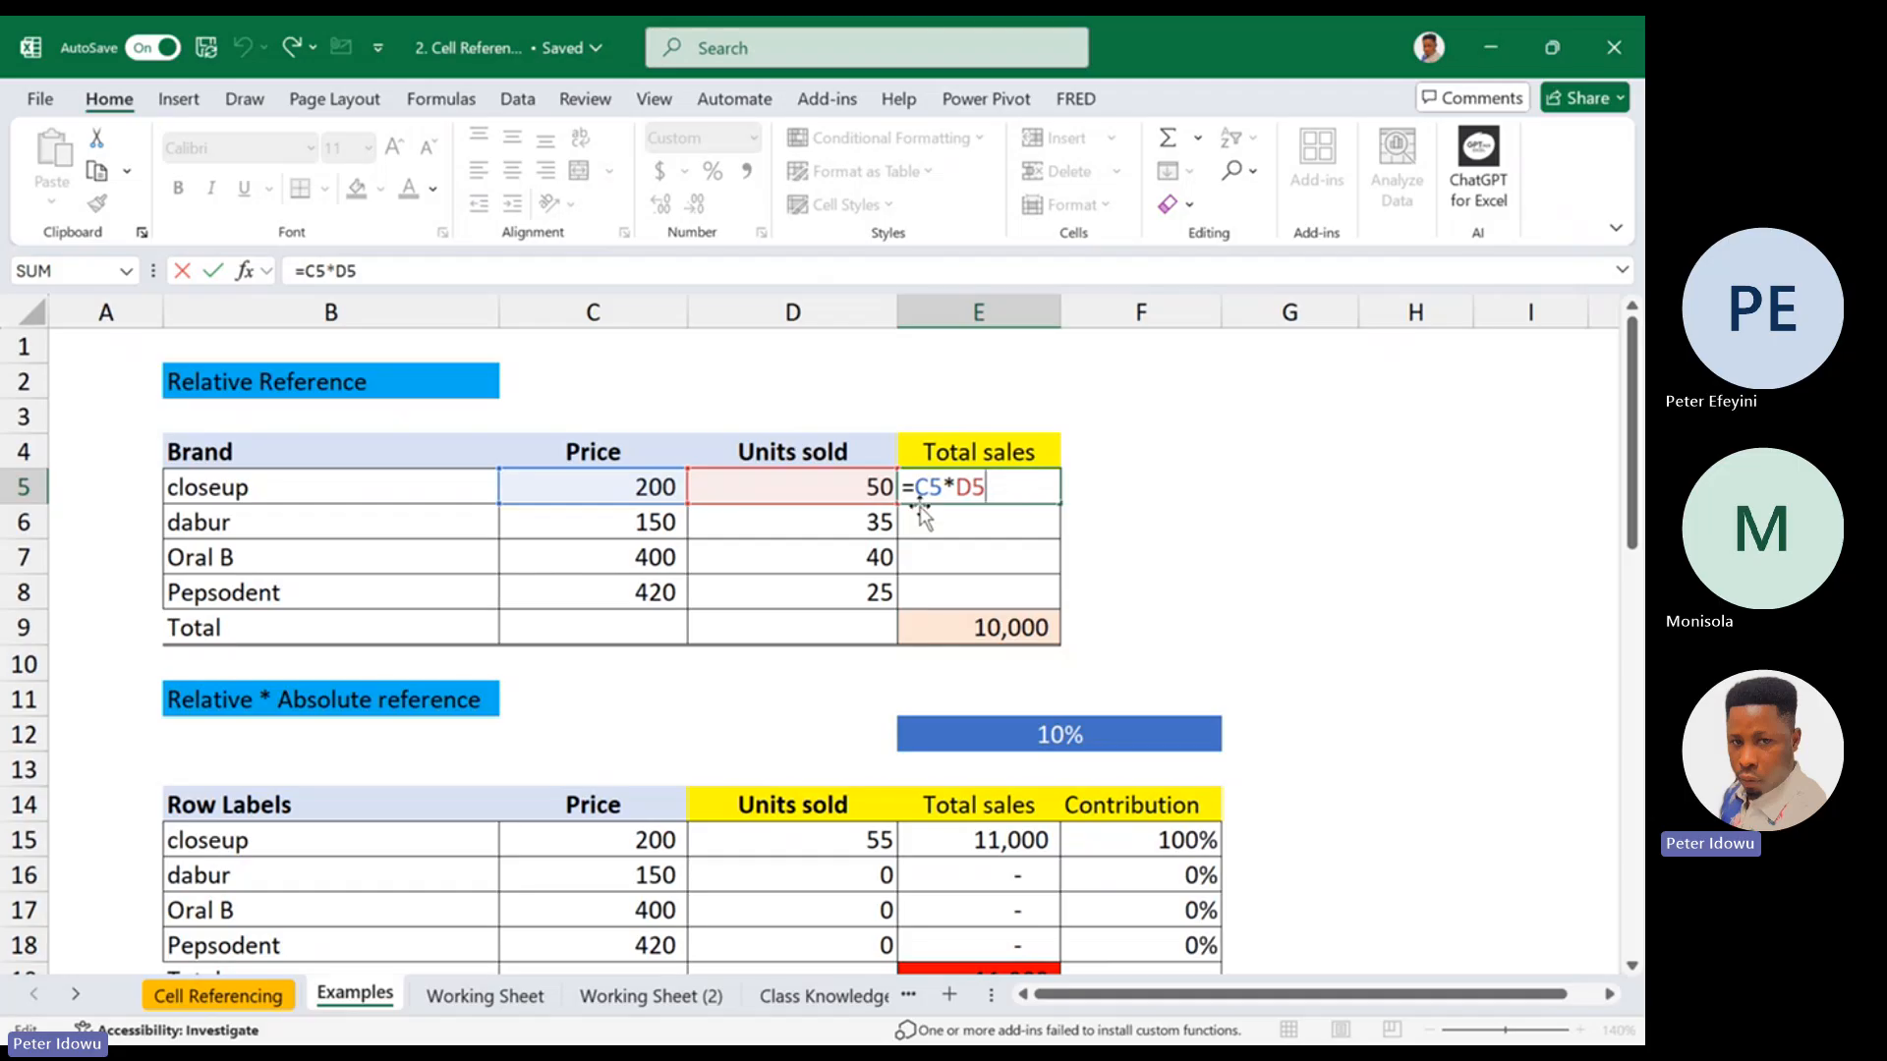
pyautogui.moveTo(914, 486); pyautogui.dragTo(985, 485)
pyautogui.press('Escape')
pyautogui.doubleClick(1032, 488)
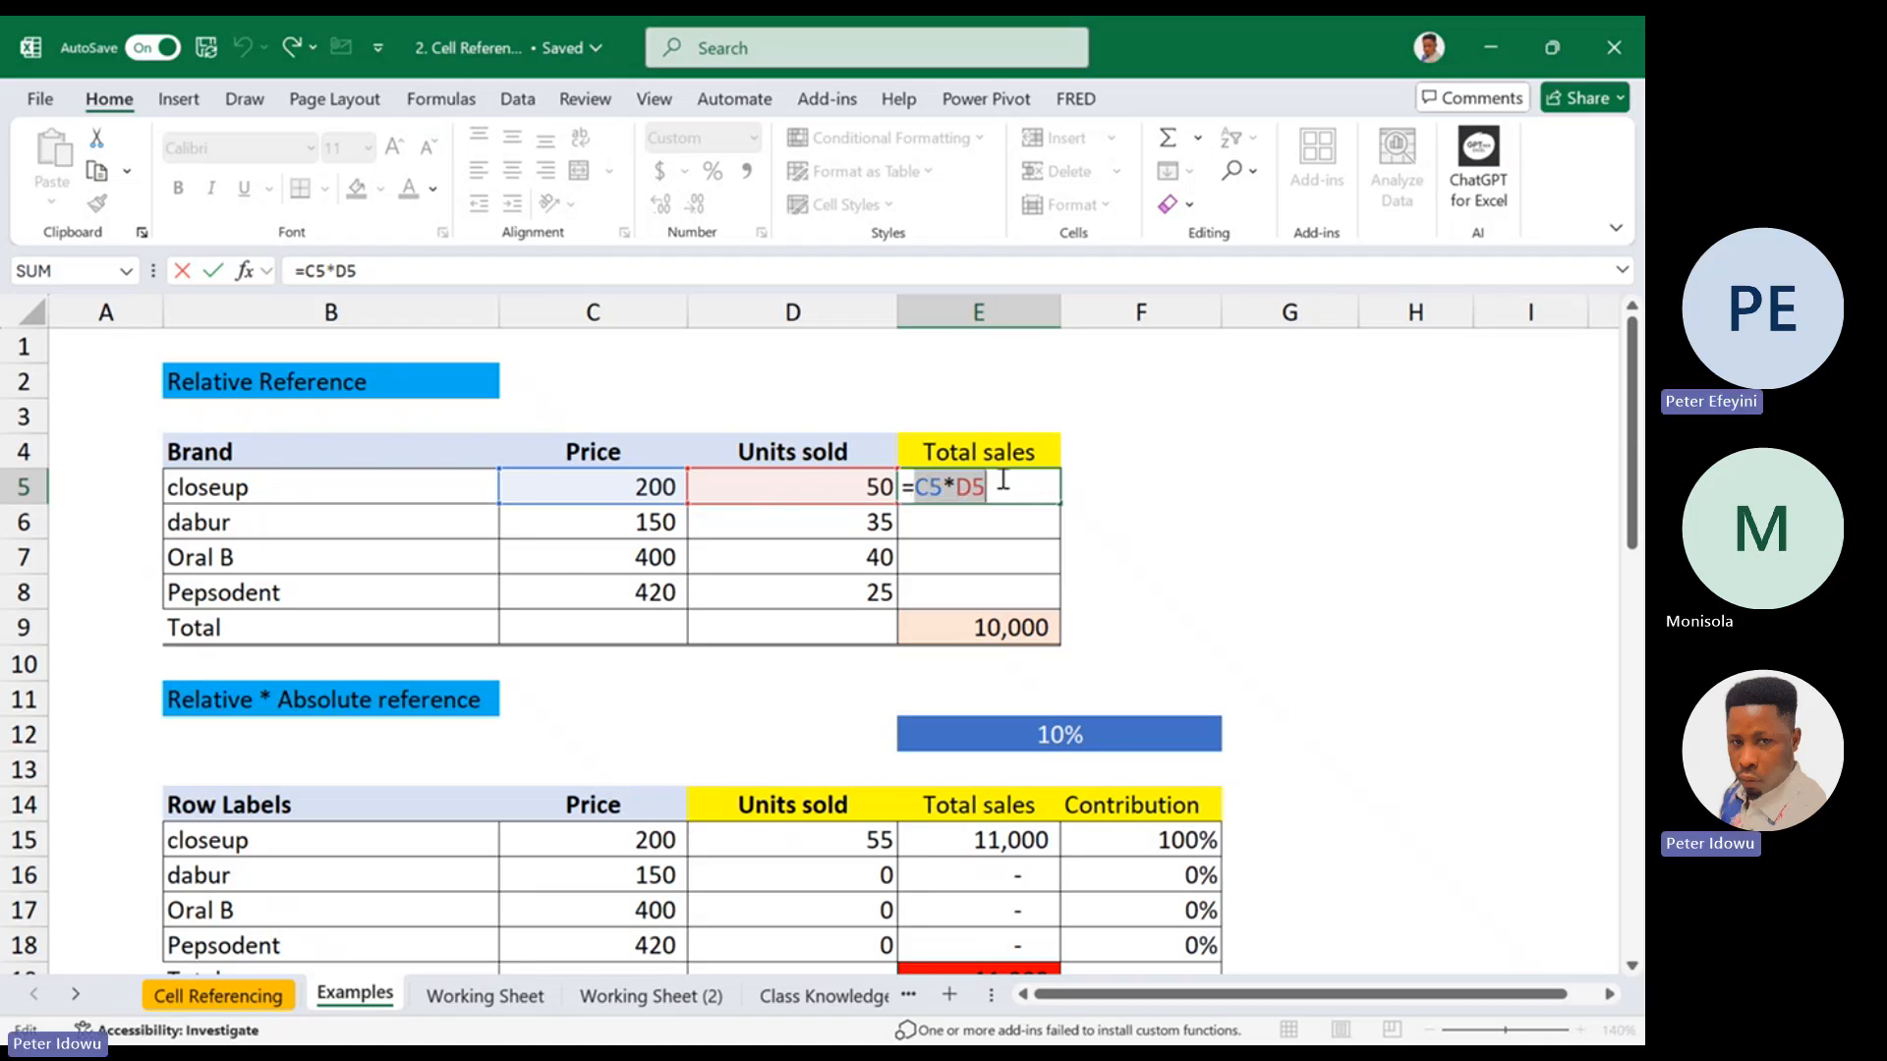
pyautogui.press('Escape')
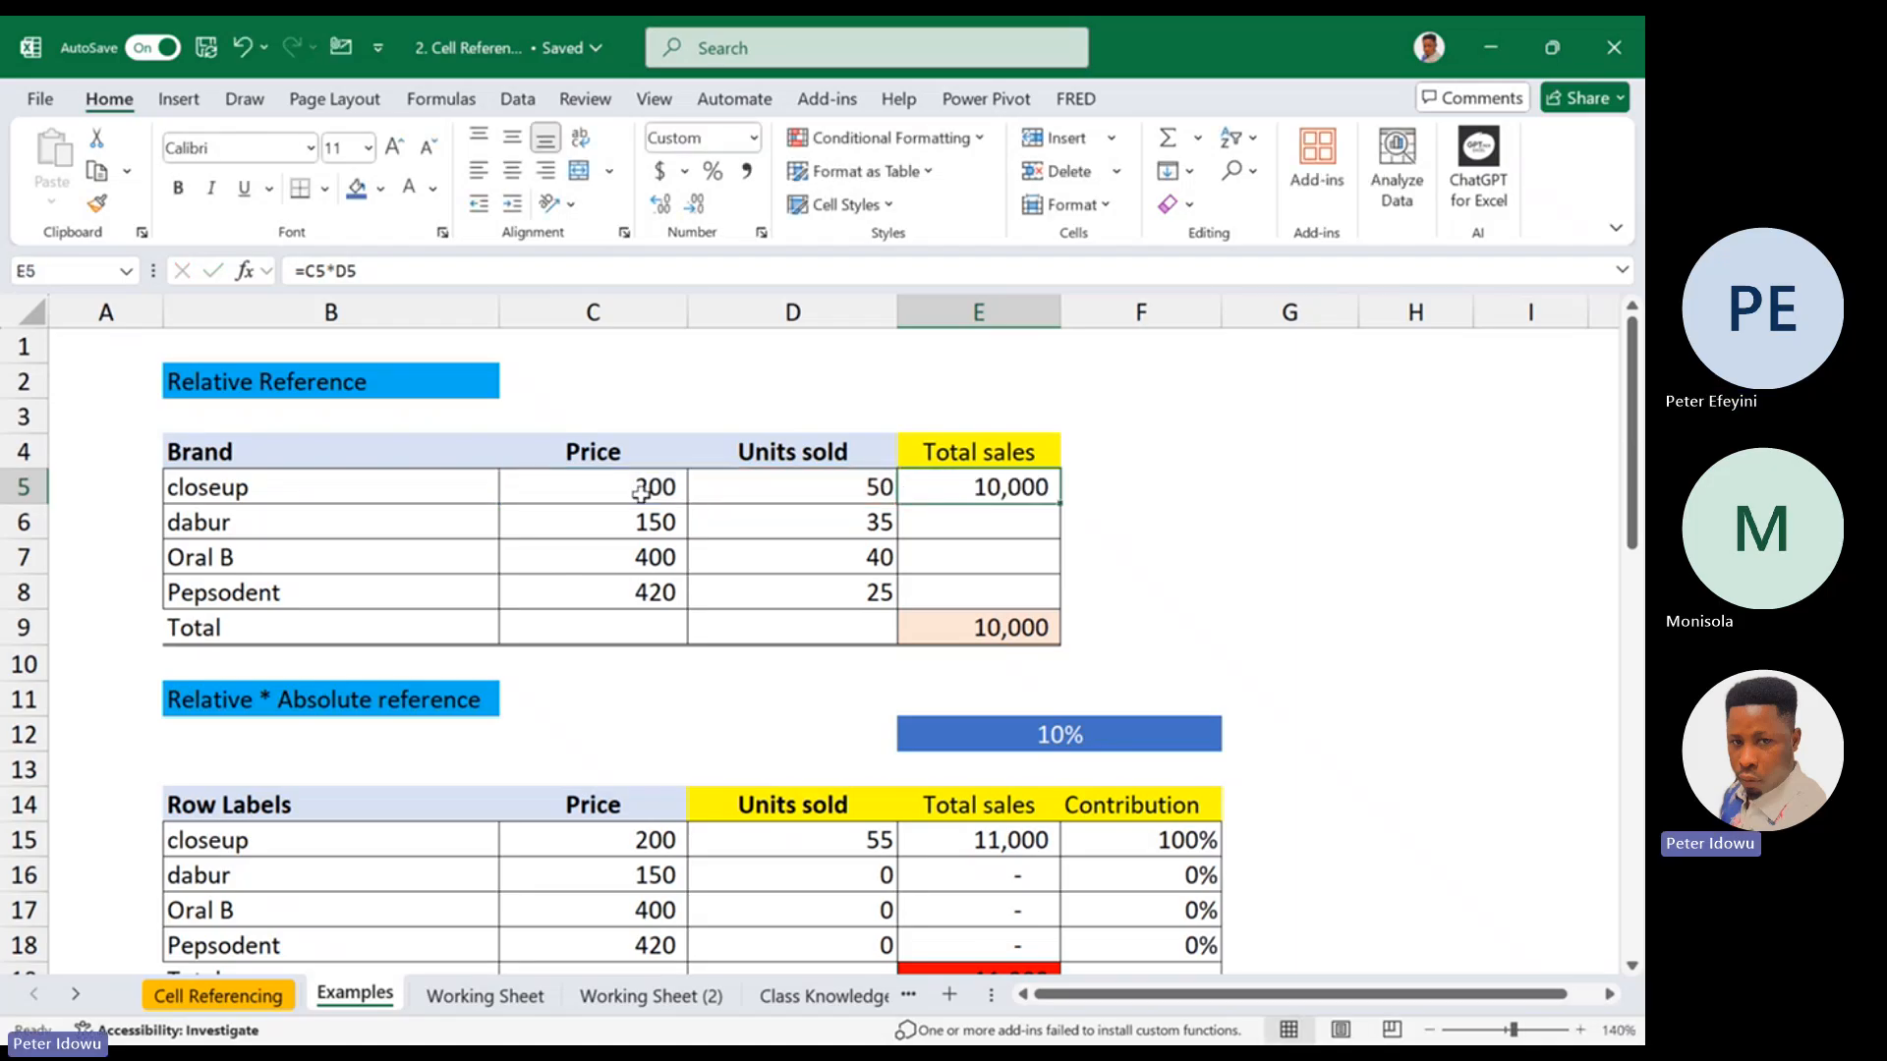
pyautogui.click(641, 492)
pyautogui.click(763, 482)
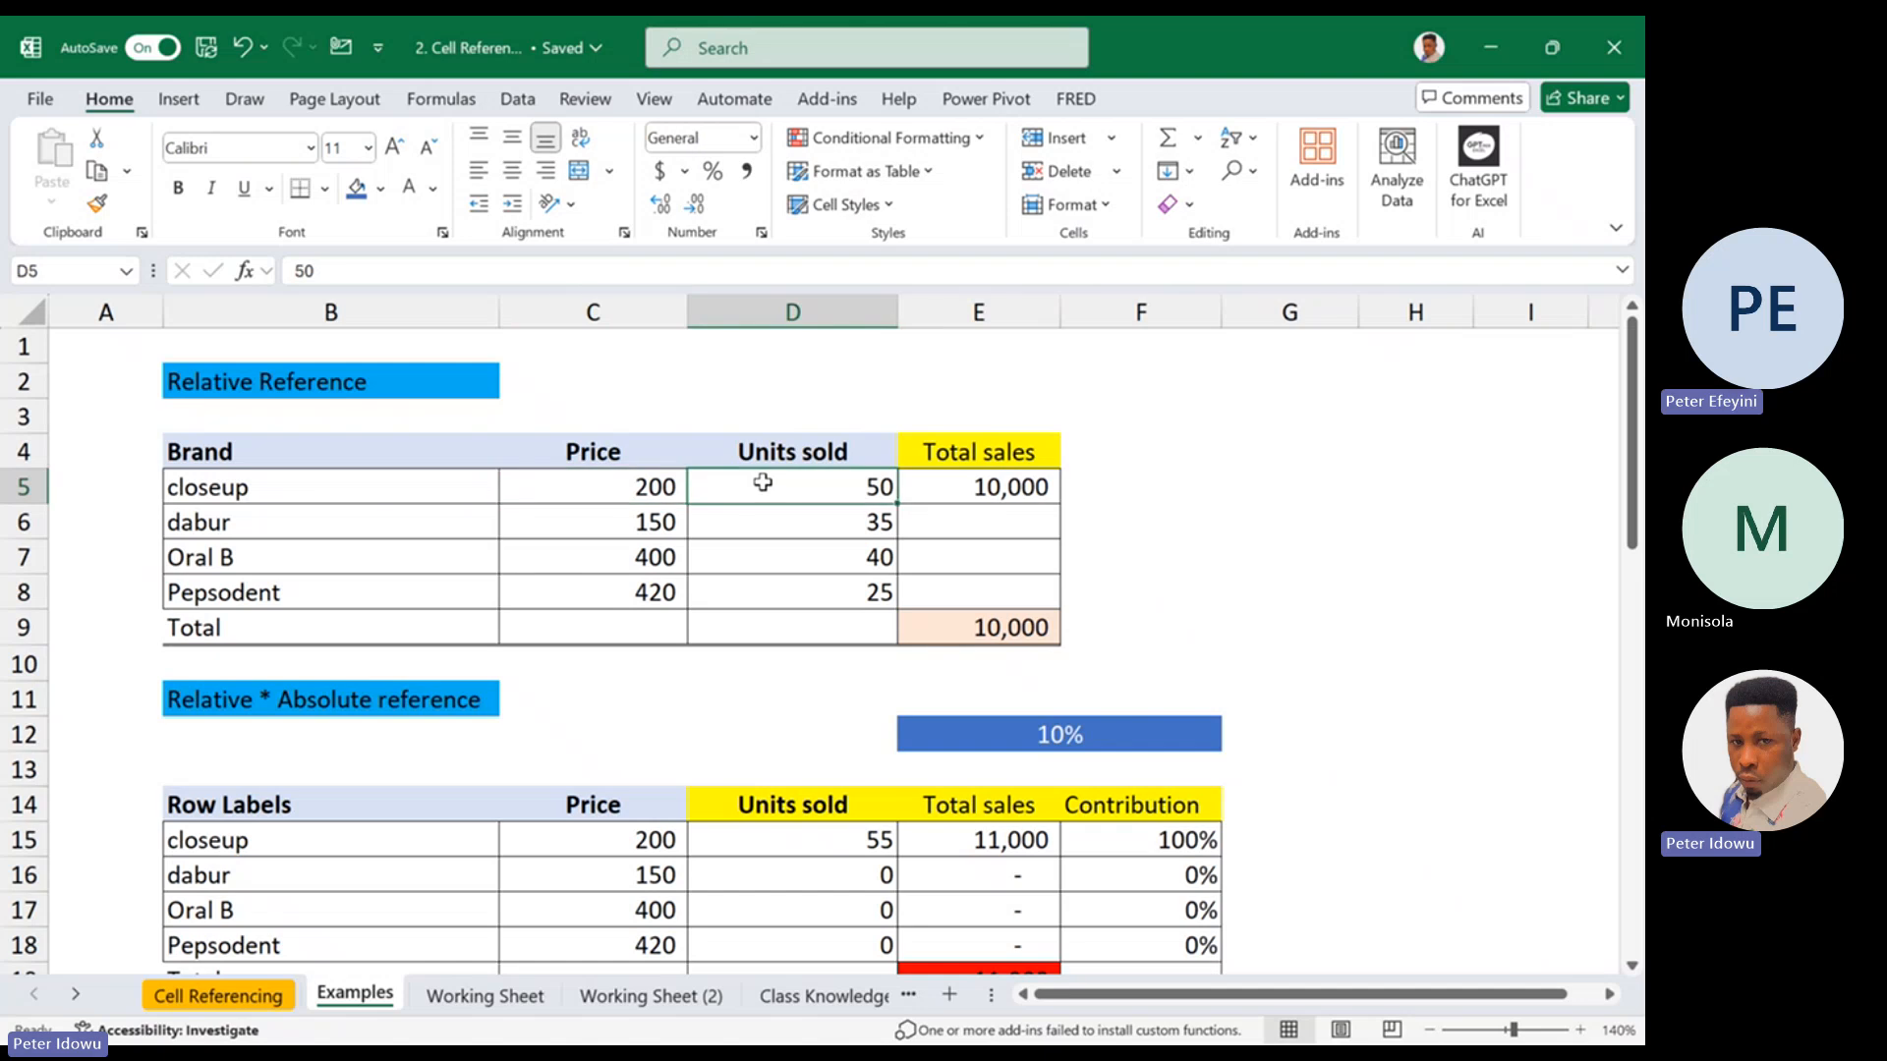
pyautogui.click(627, 523)
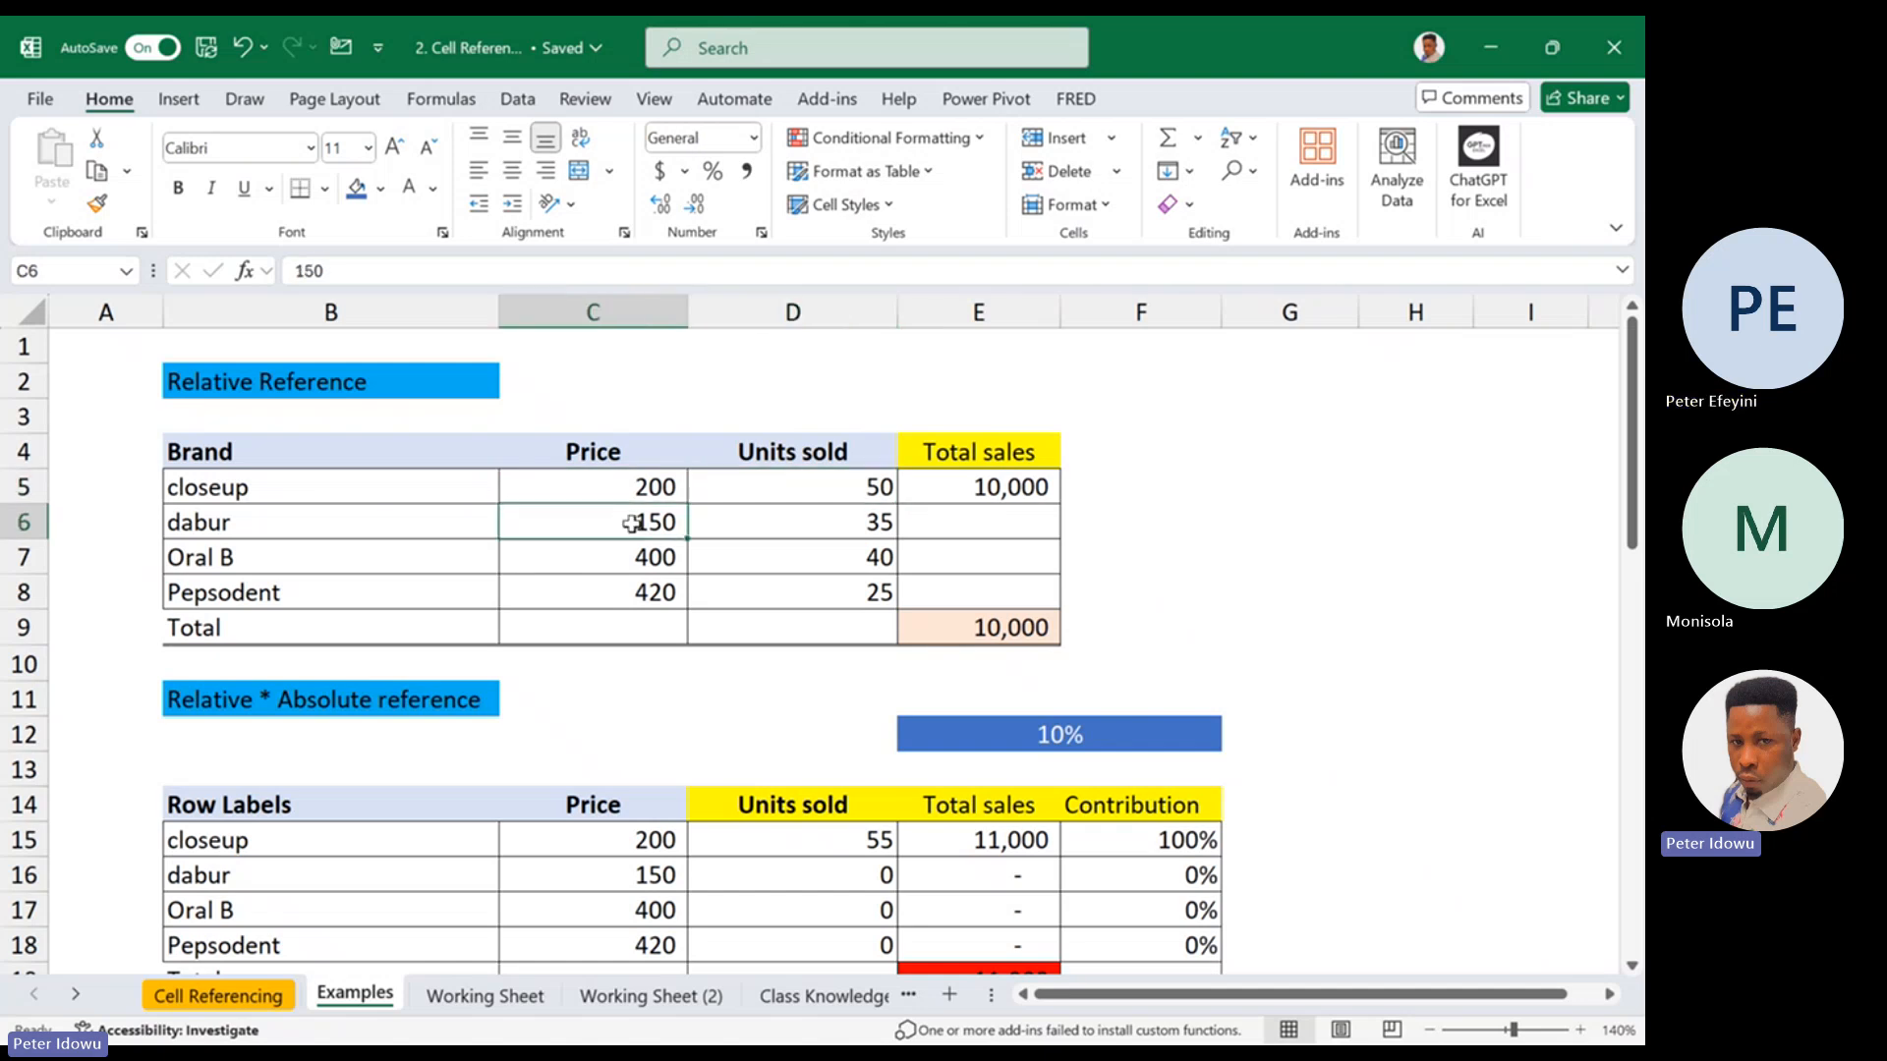
pyautogui.click(729, 531)
pyautogui.click(658, 550)
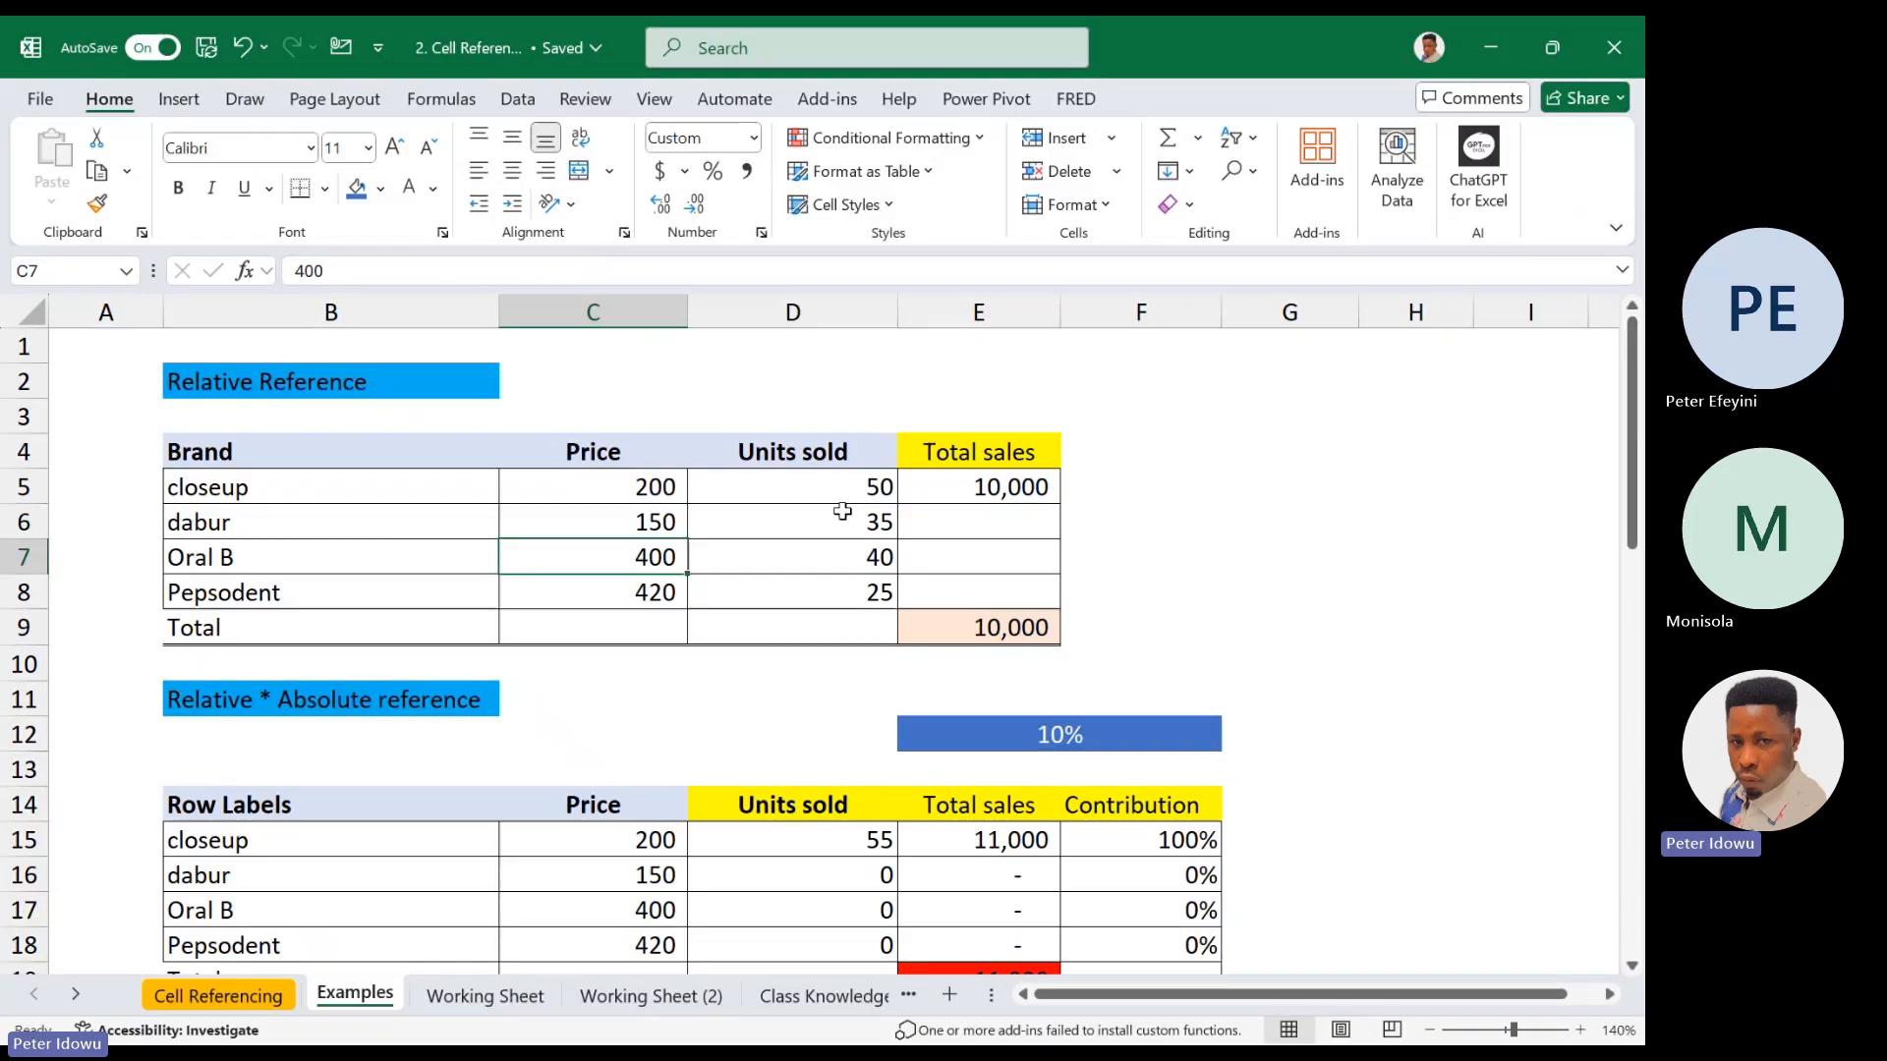
# Copy the total sales formula from E5 down through E8 for the dabur, Oral B and Pepsodent brands
pyautogui.doubleClick(997, 489)
pyautogui.press('Escape')
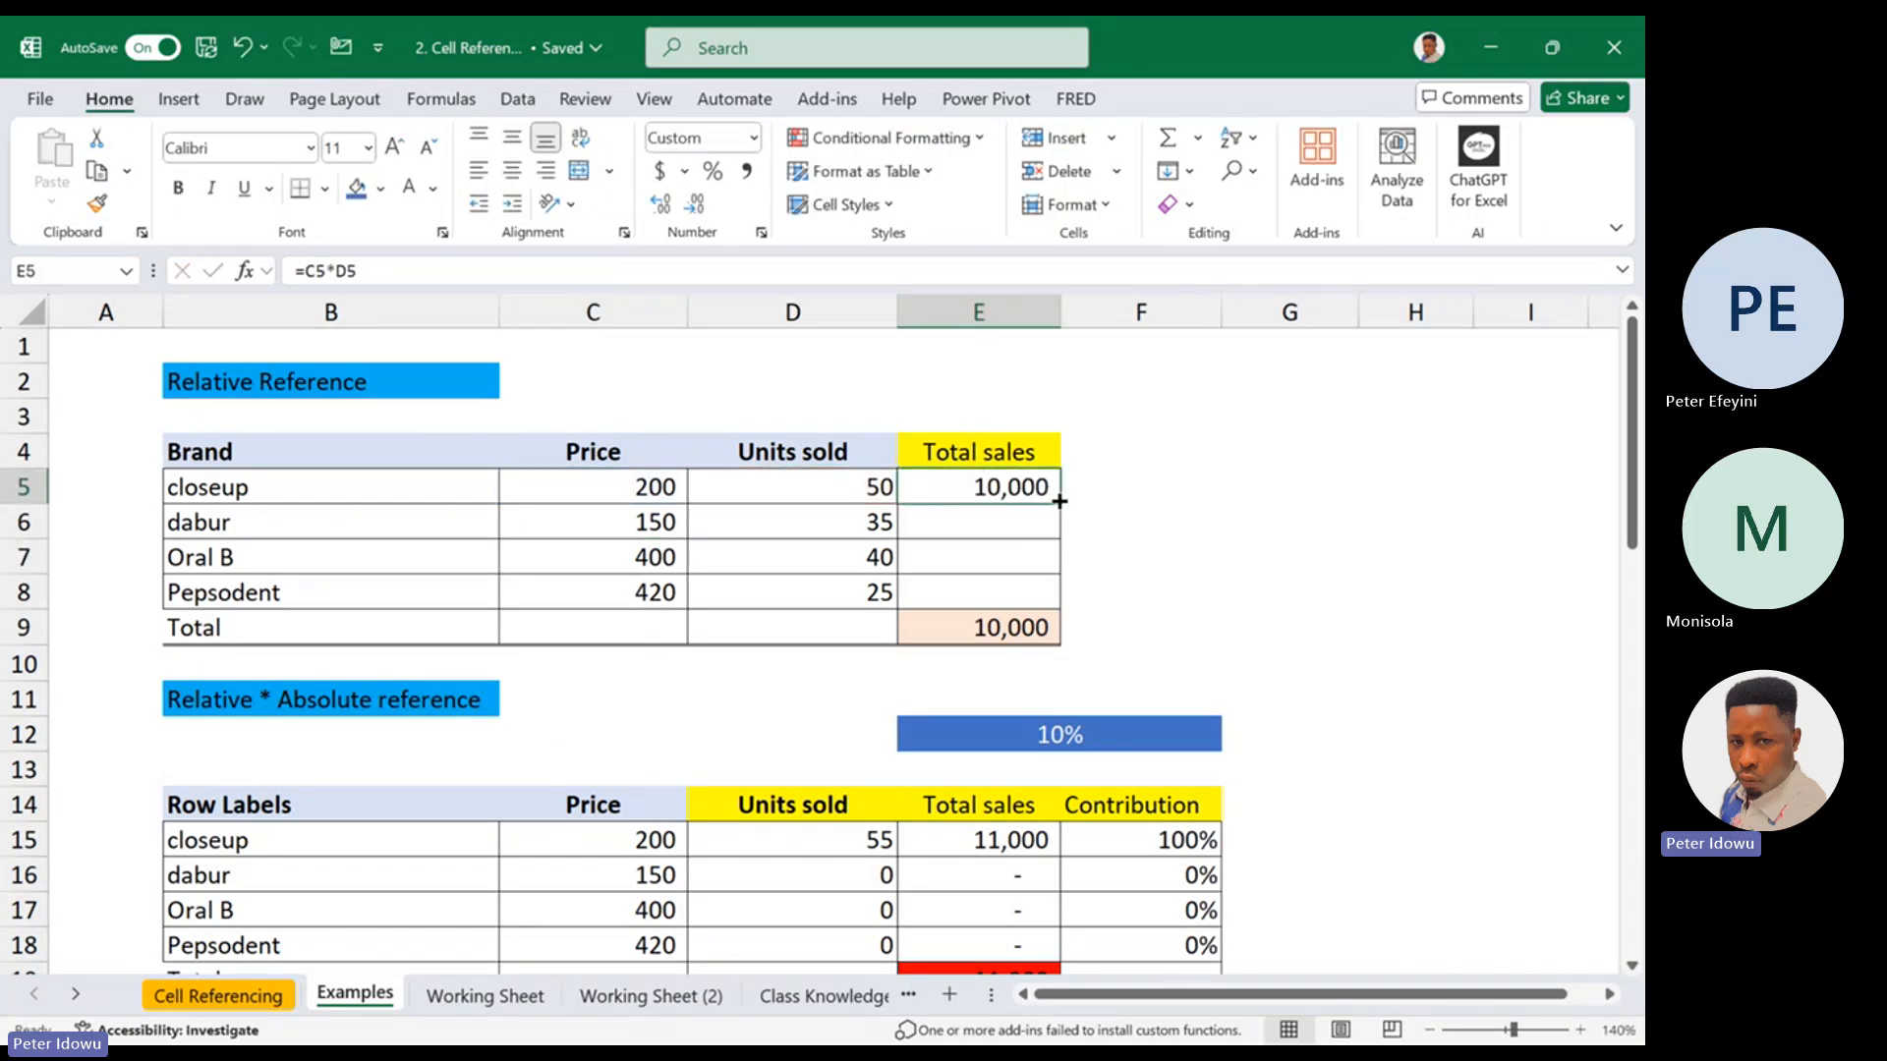
pyautogui.moveTo(1060, 501); pyautogui.dragTo(1007, 602)
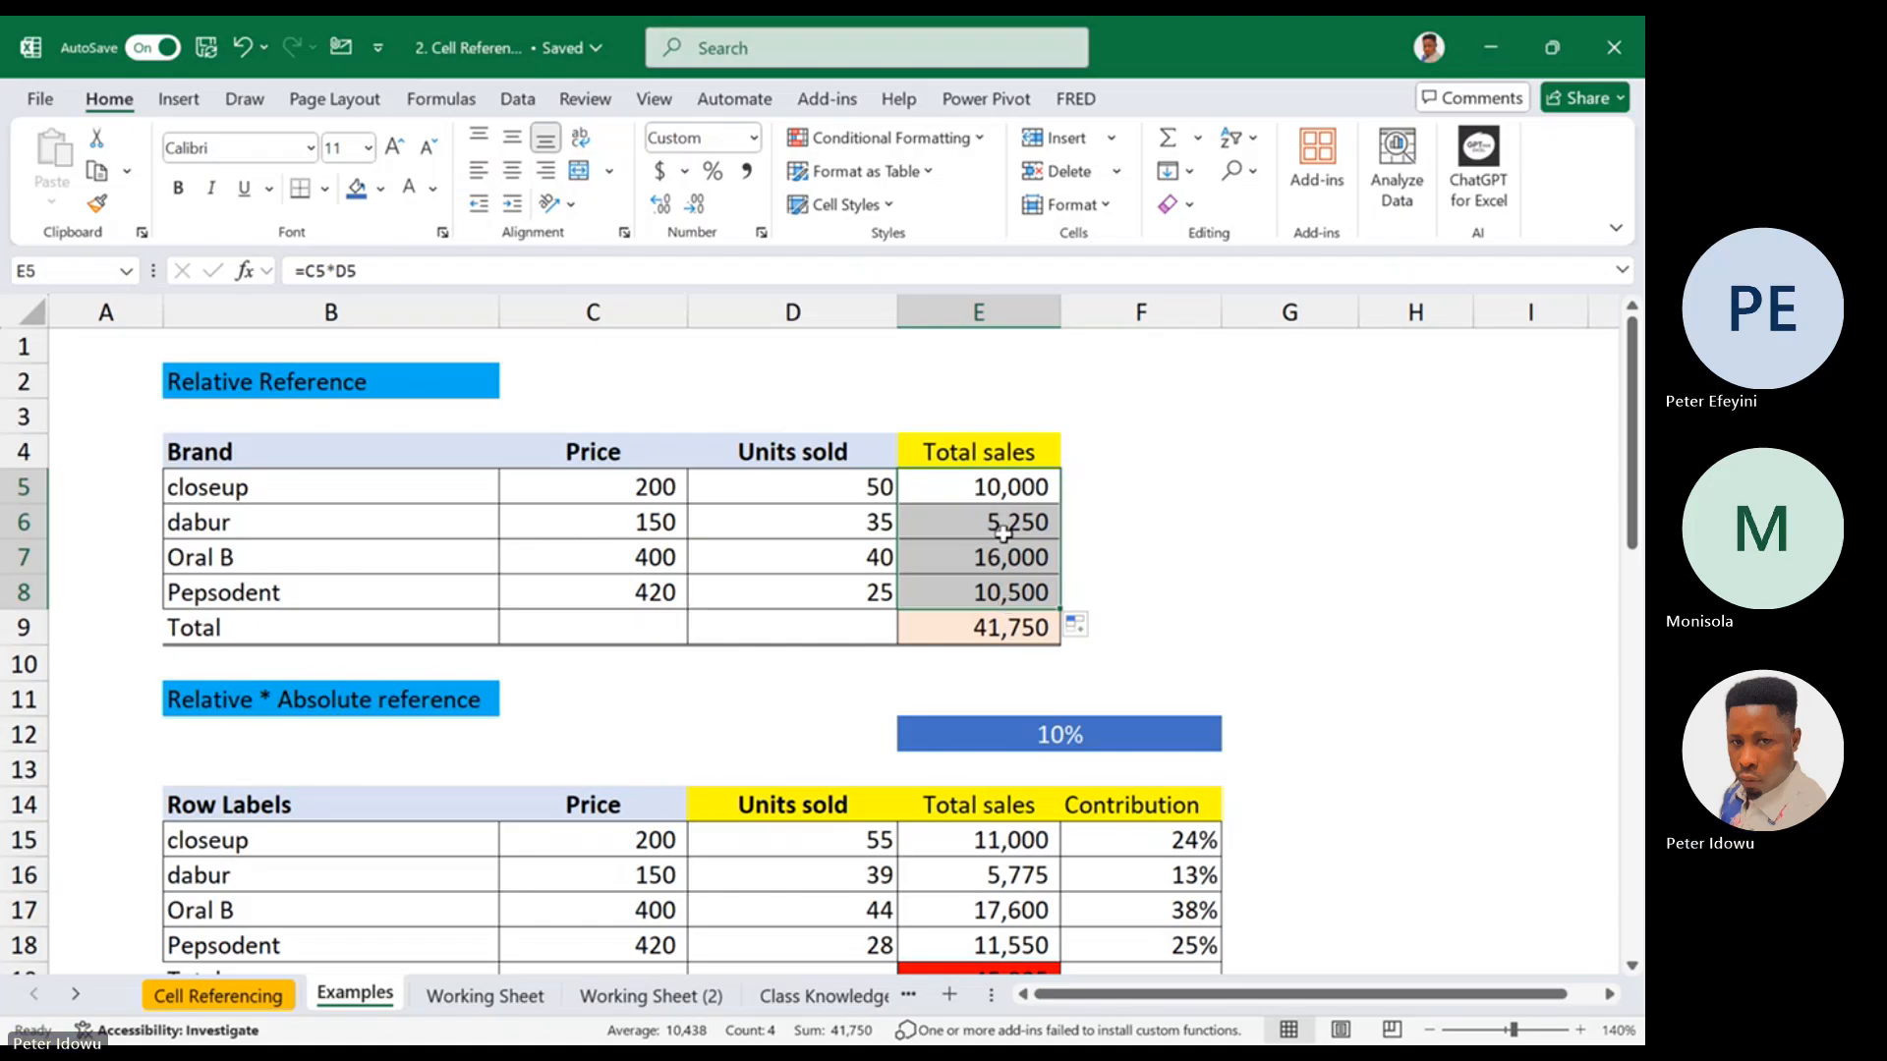
# Review the total sales formula in E5, refill it down to E8, and check the SUM formula in E9
pyautogui.doubleClick(946, 484)
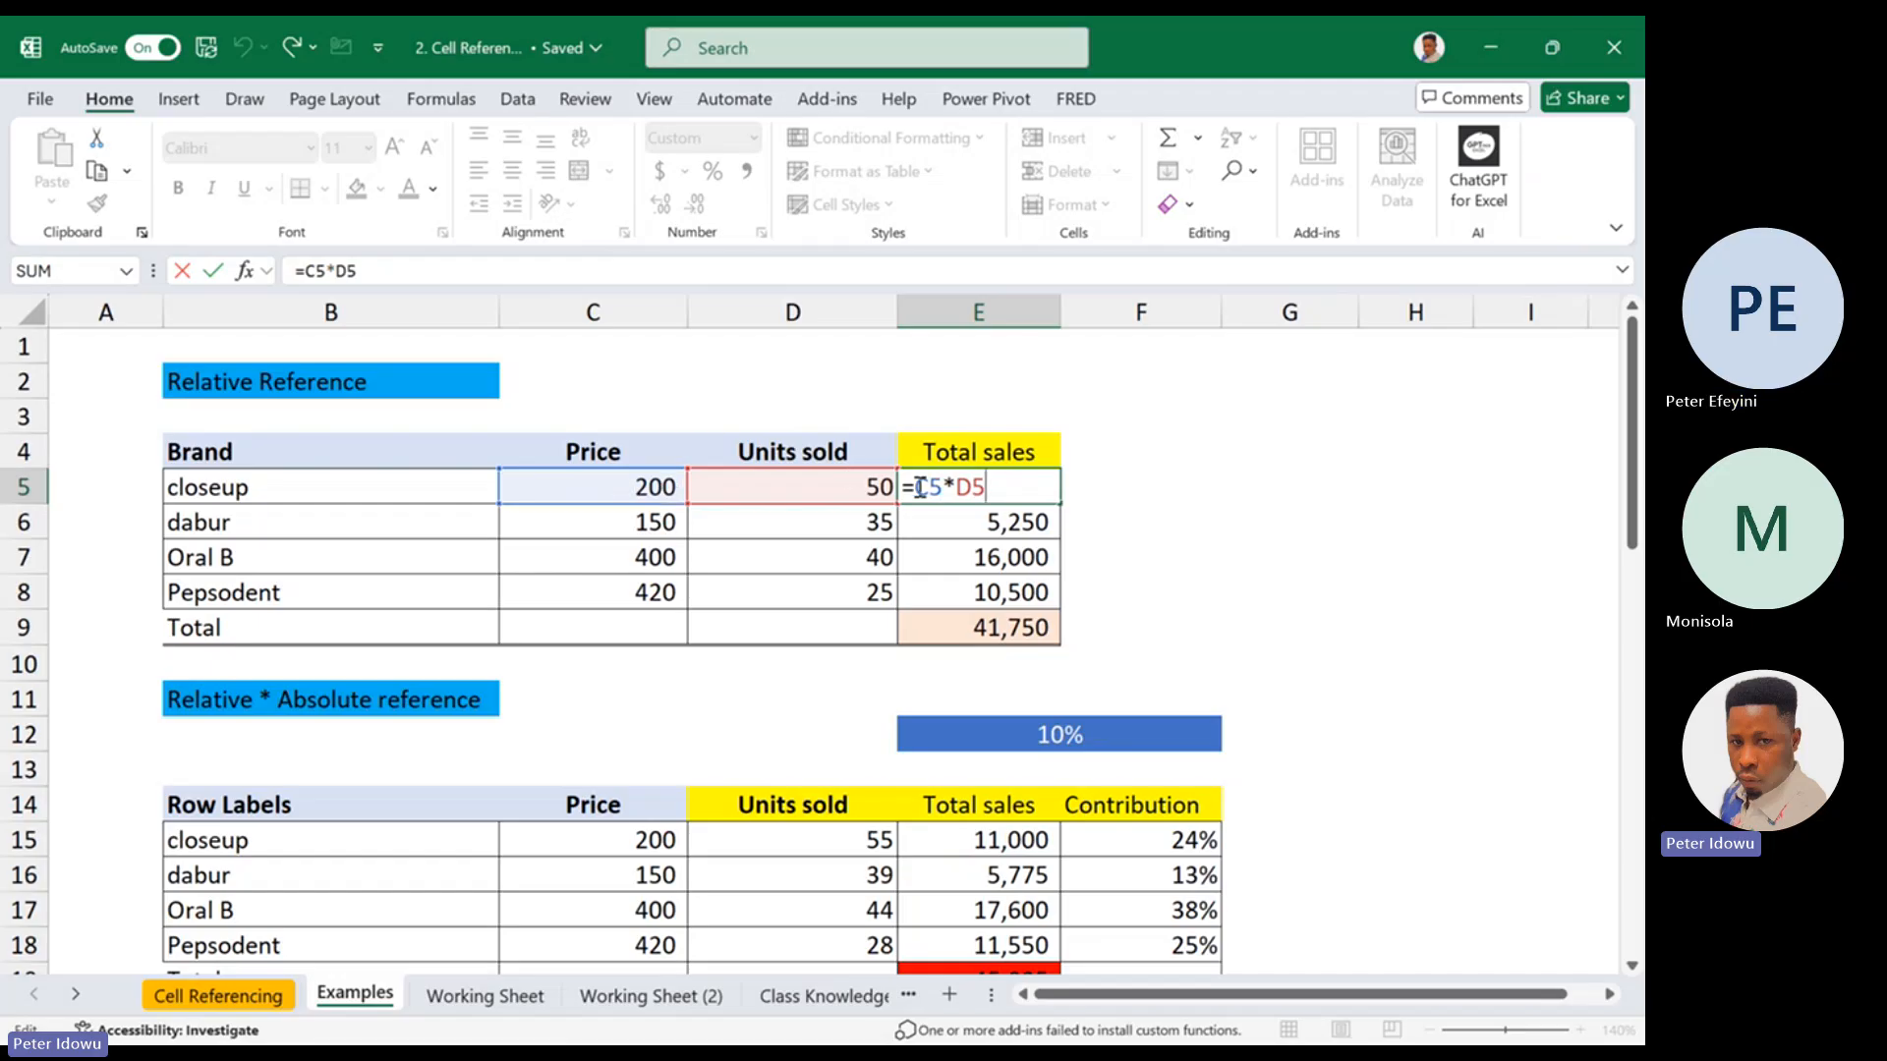
pyautogui.moveTo(916, 486); pyautogui.dragTo(1002, 489)
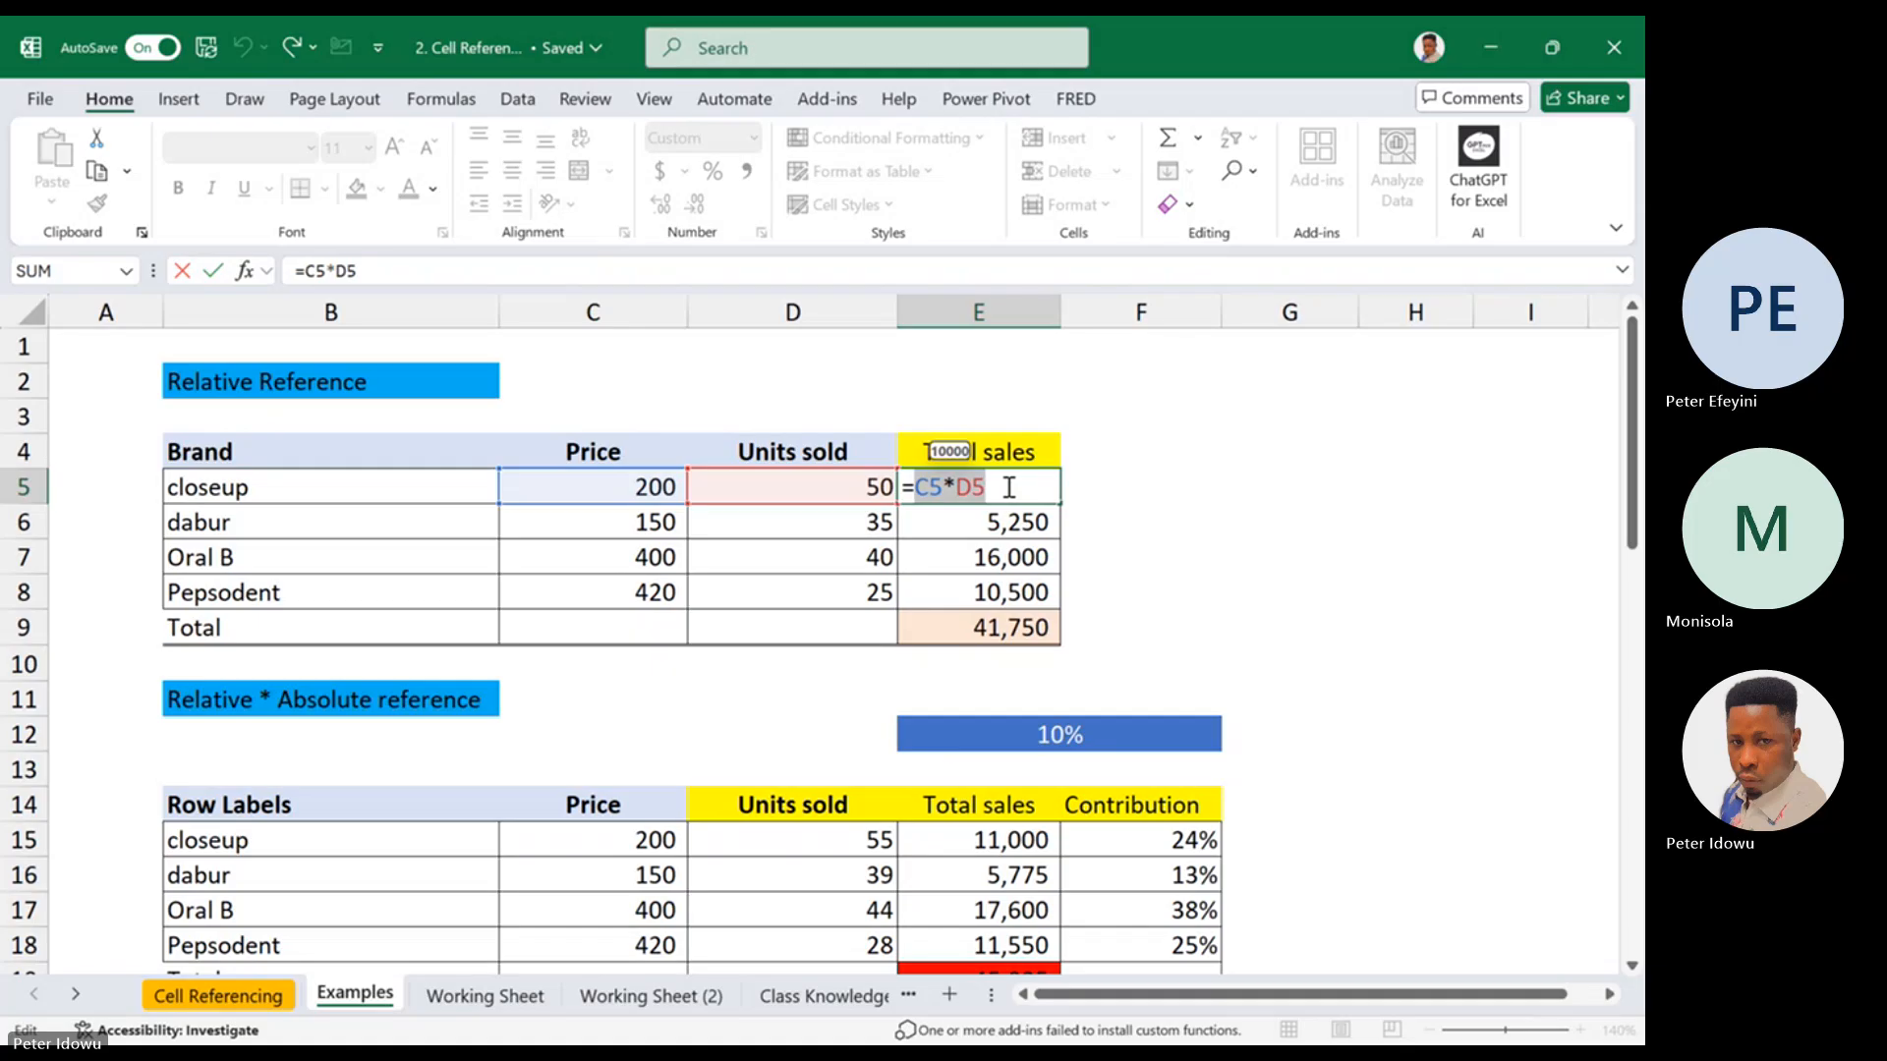
pyautogui.press('Escape')
pyautogui.moveTo(1058, 504); pyautogui.dragTo(1034, 602)
pyautogui.doubleClick(1010, 627)
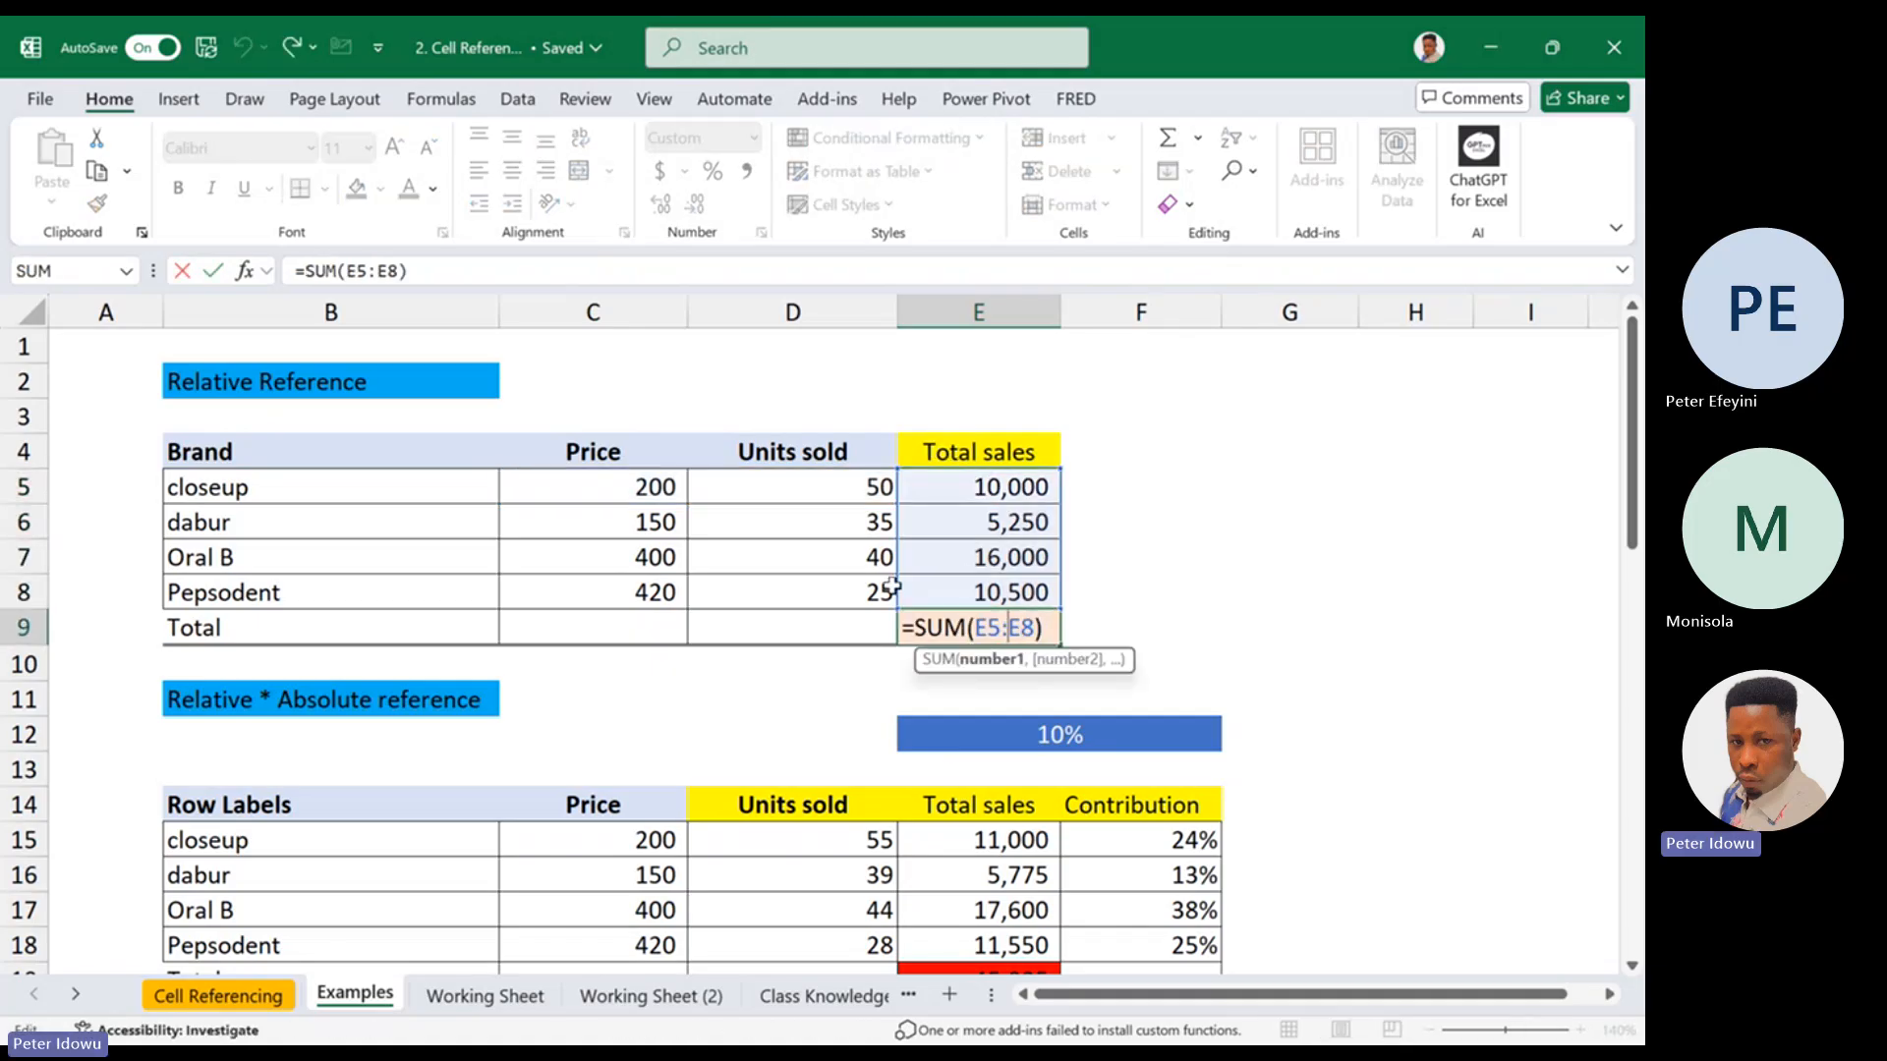
pyautogui.hotkey('ctrl', 'Return')
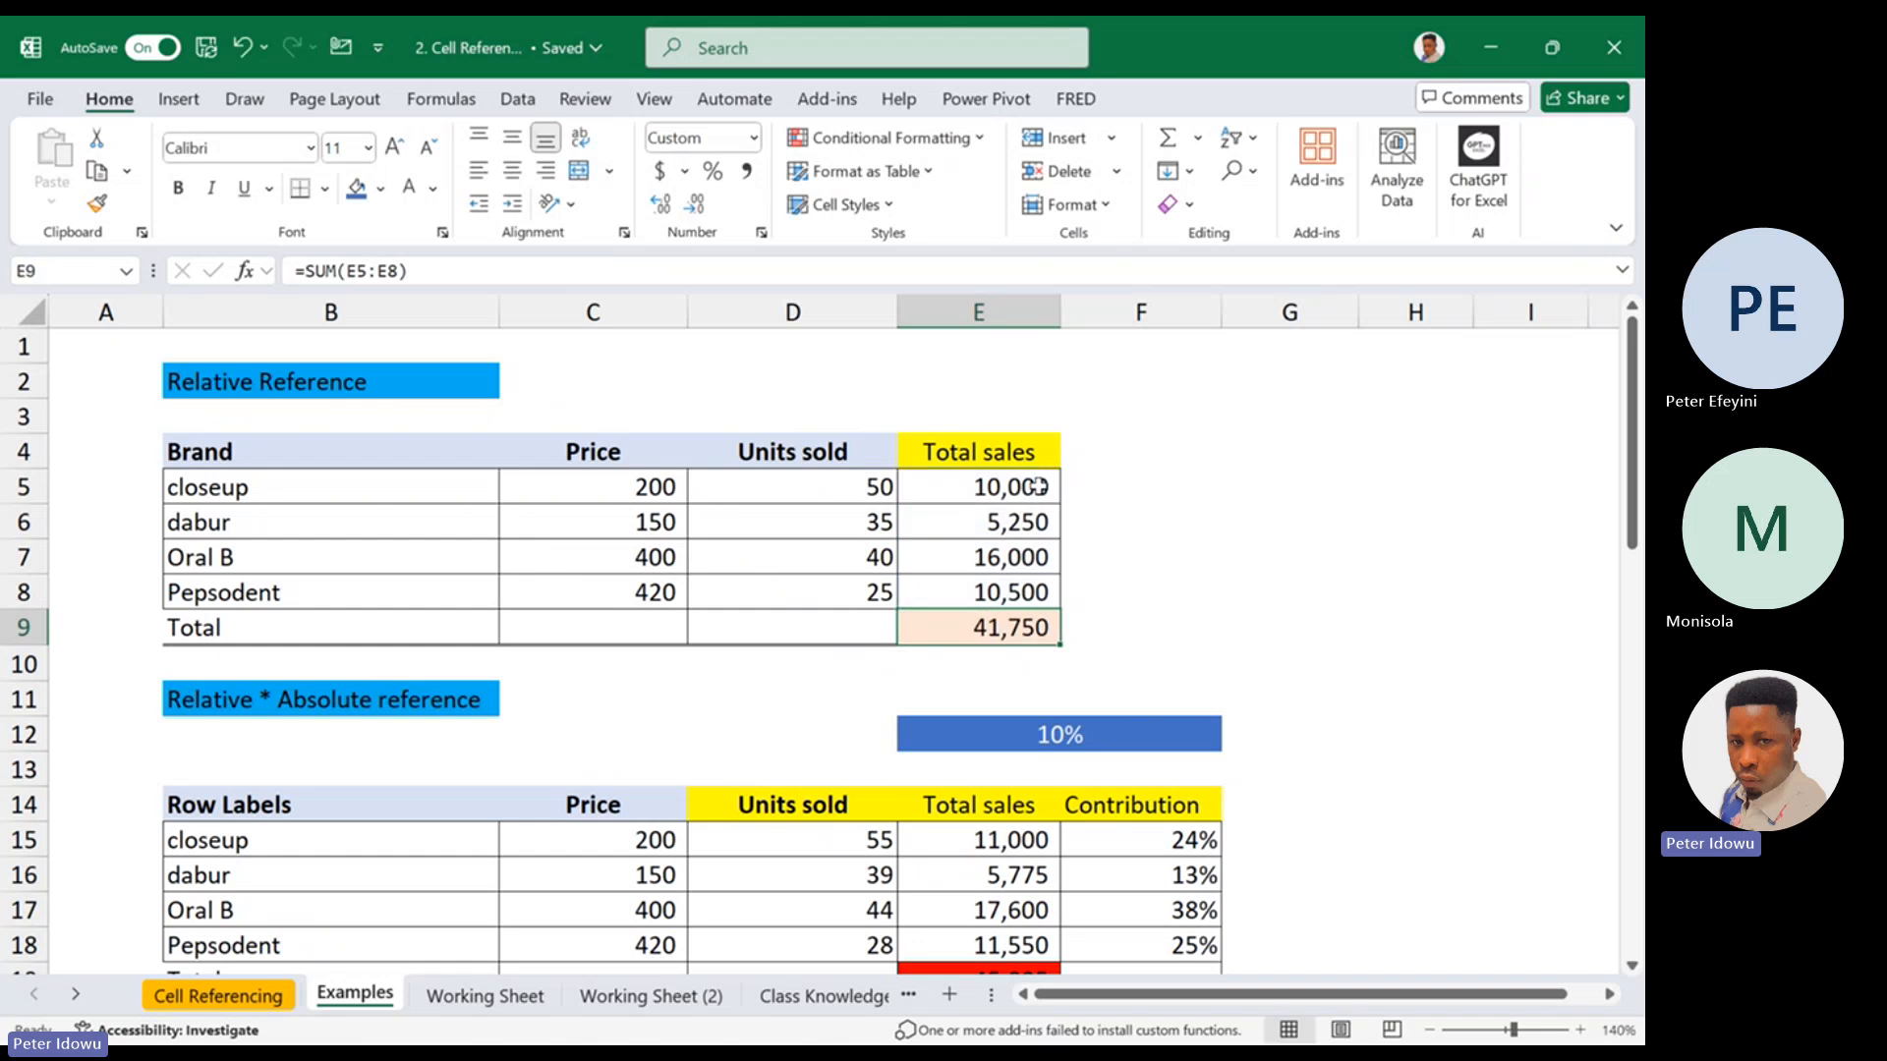
pyautogui.doubleClick(1039, 485)
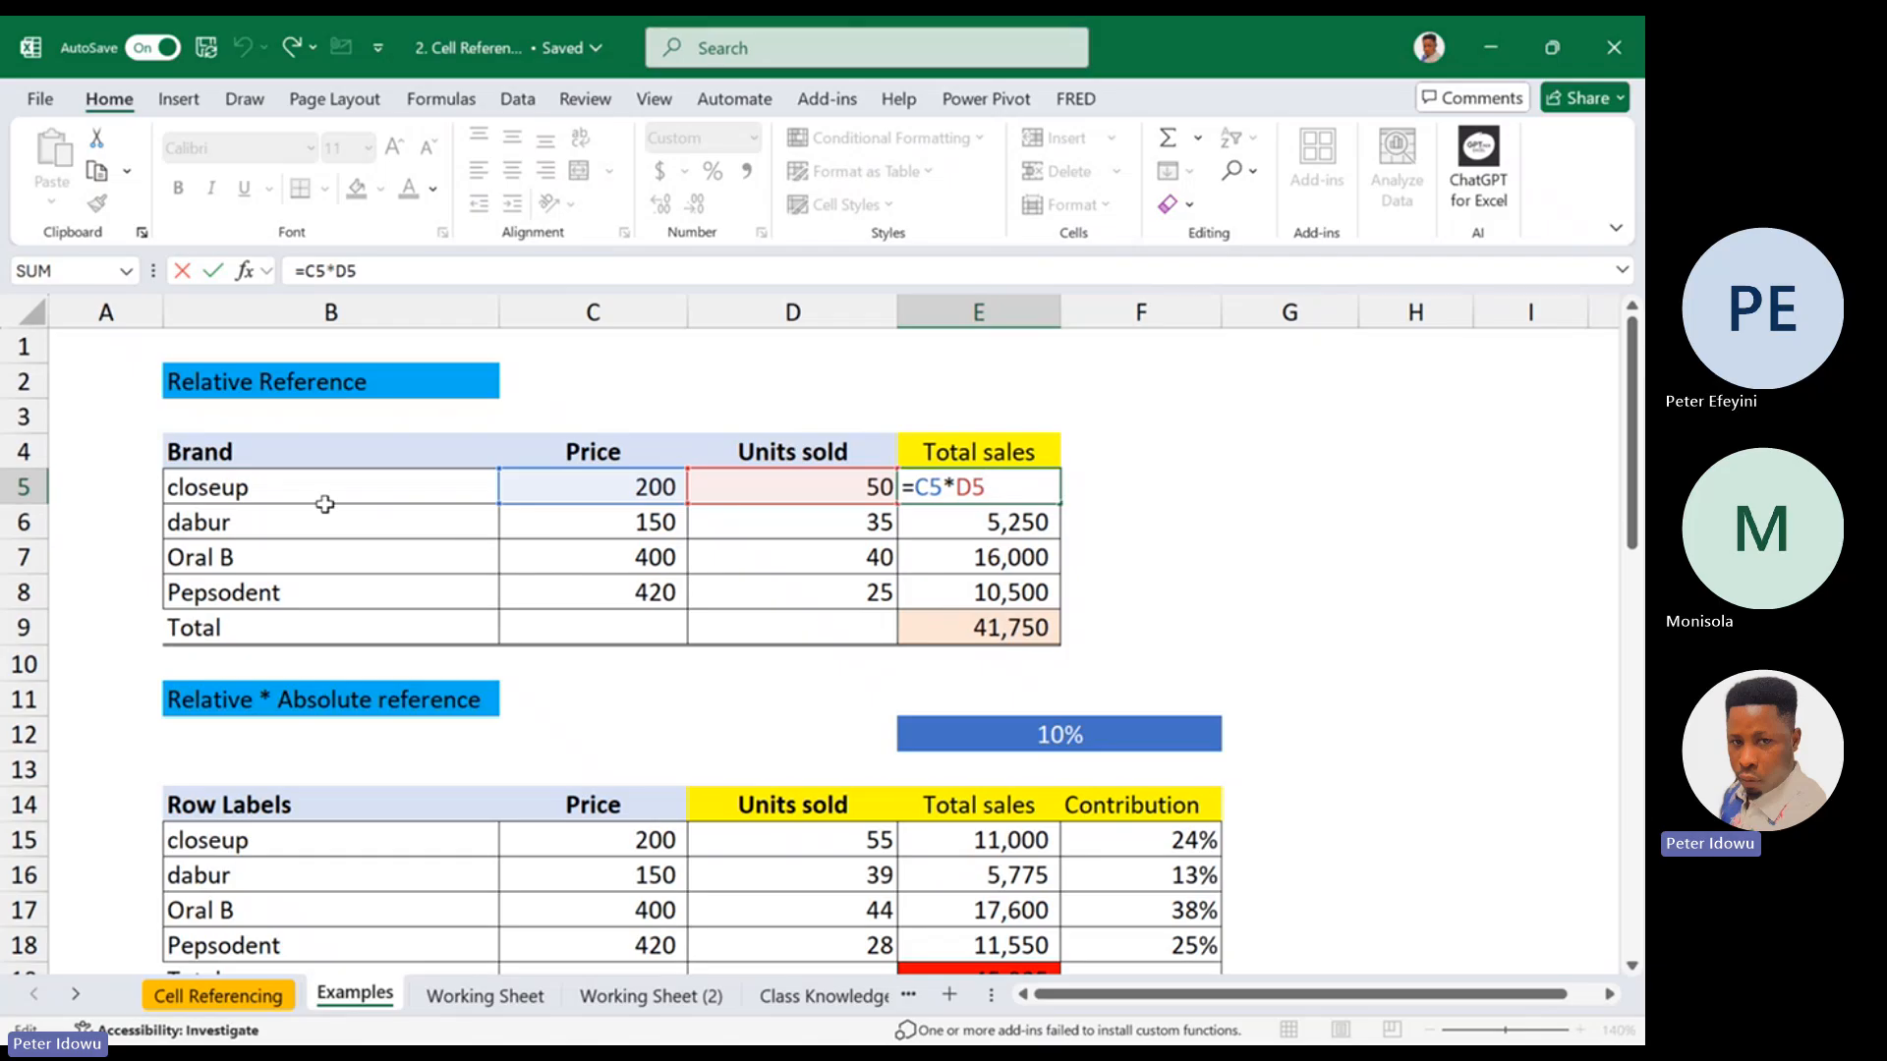
pyautogui.hotkey('ctrl', 'Return')
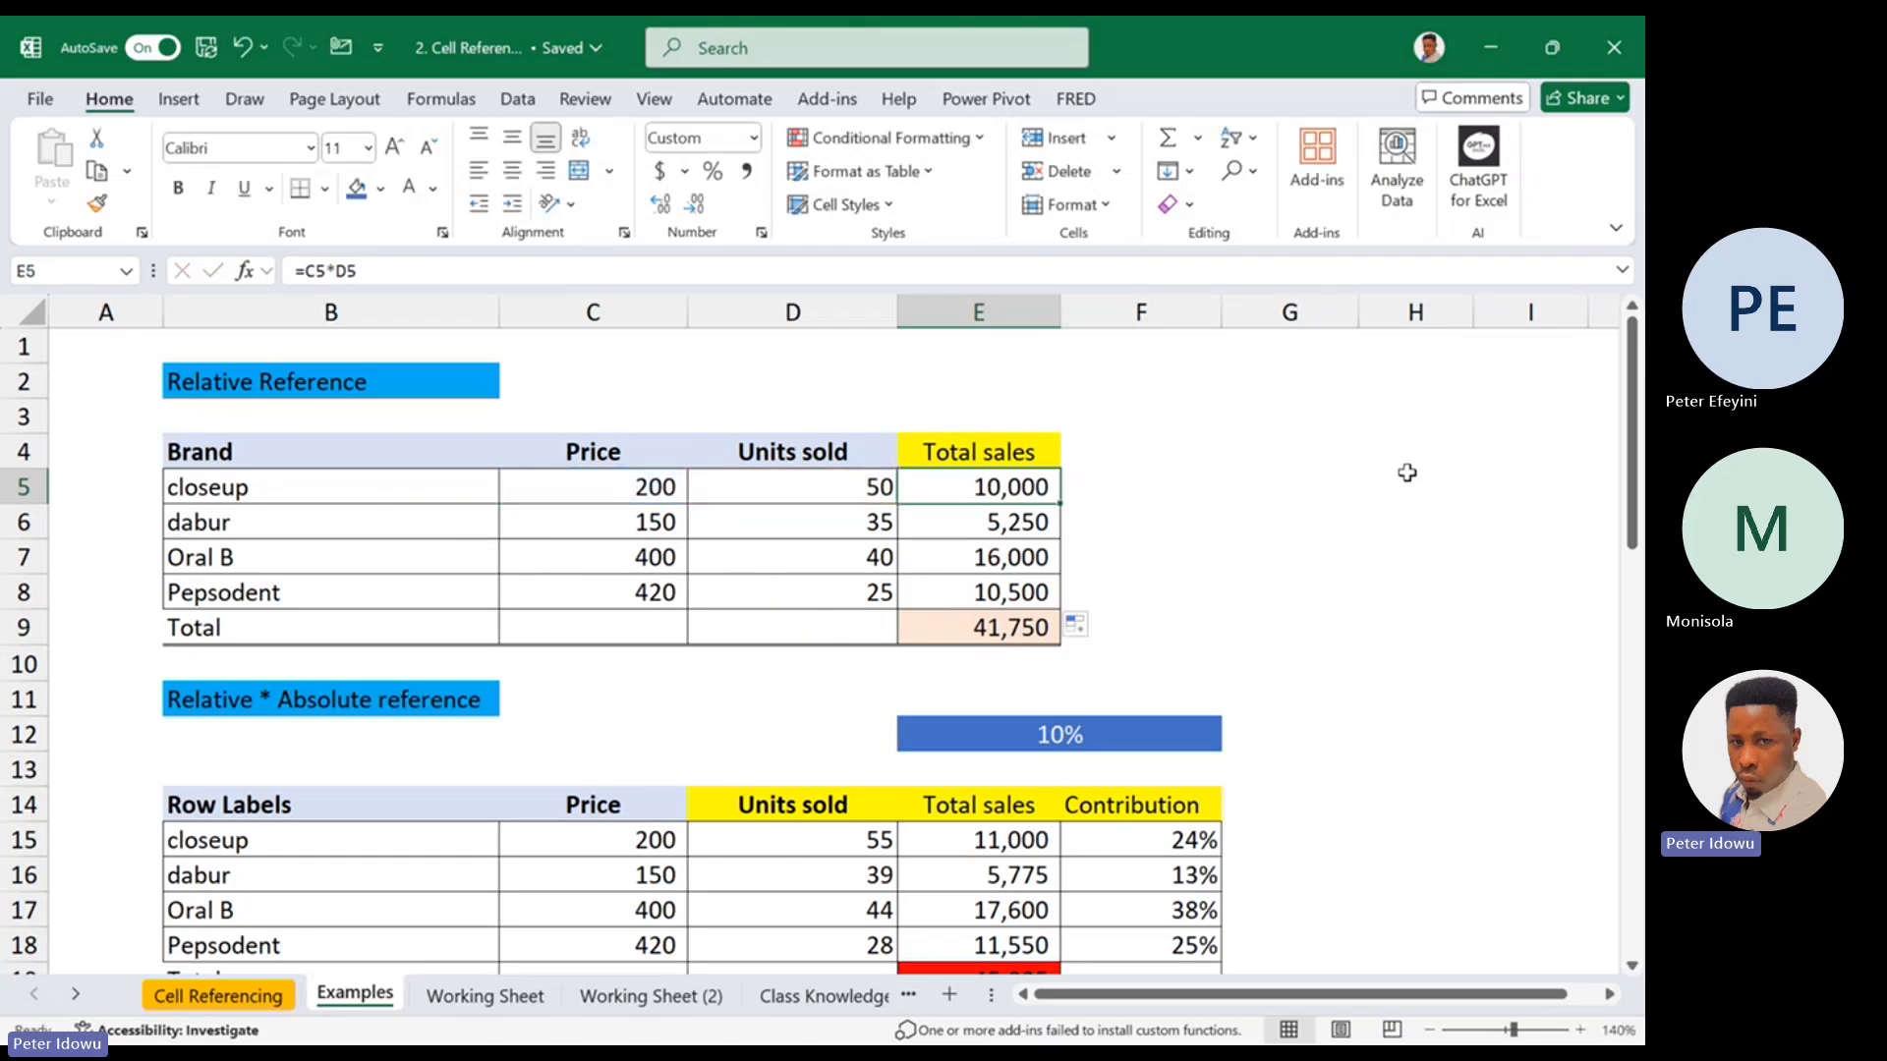
# In the Relative * Absolute reference table, check the F15 formula and clear the Contribution contents in F15:F18
pyautogui.moveTo(1633, 543); pyautogui.dragTo(1633, 580)
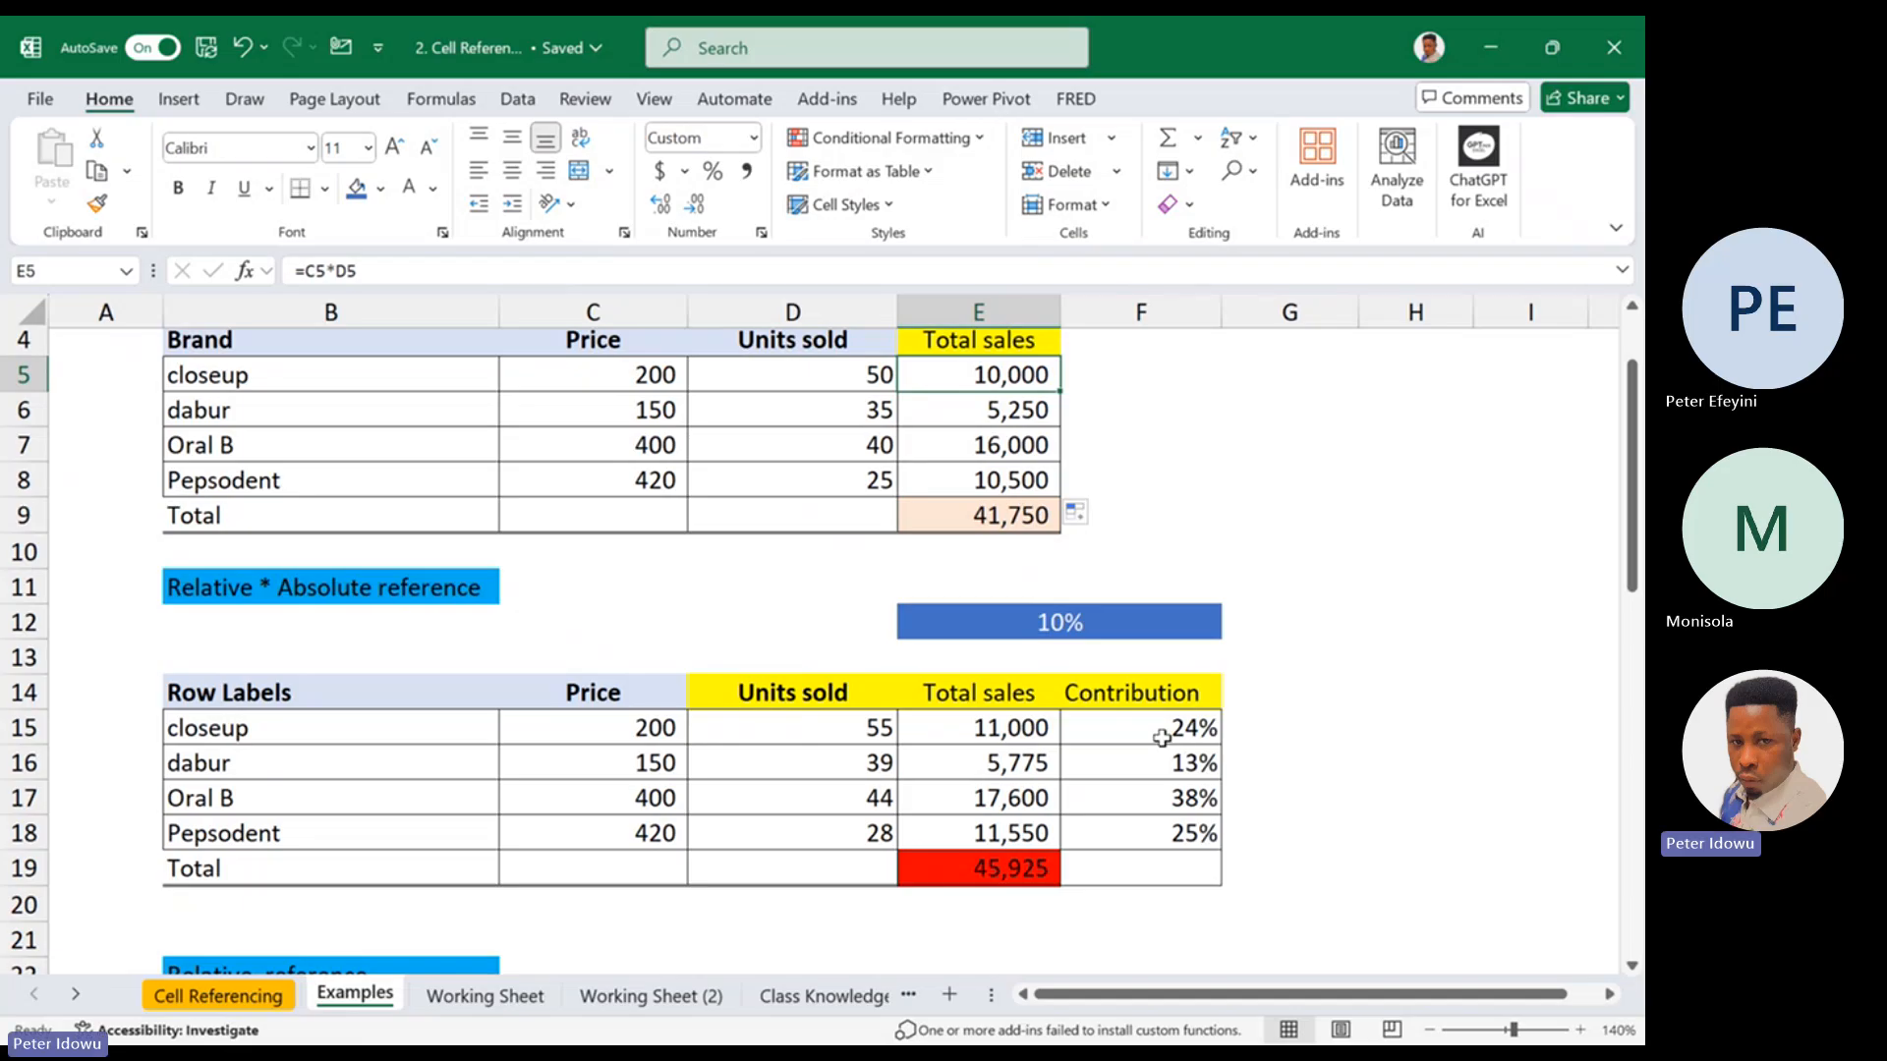
pyautogui.moveTo(1162, 727); pyautogui.dragTo(1159, 833)
pyautogui.rightClick(1160, 837)
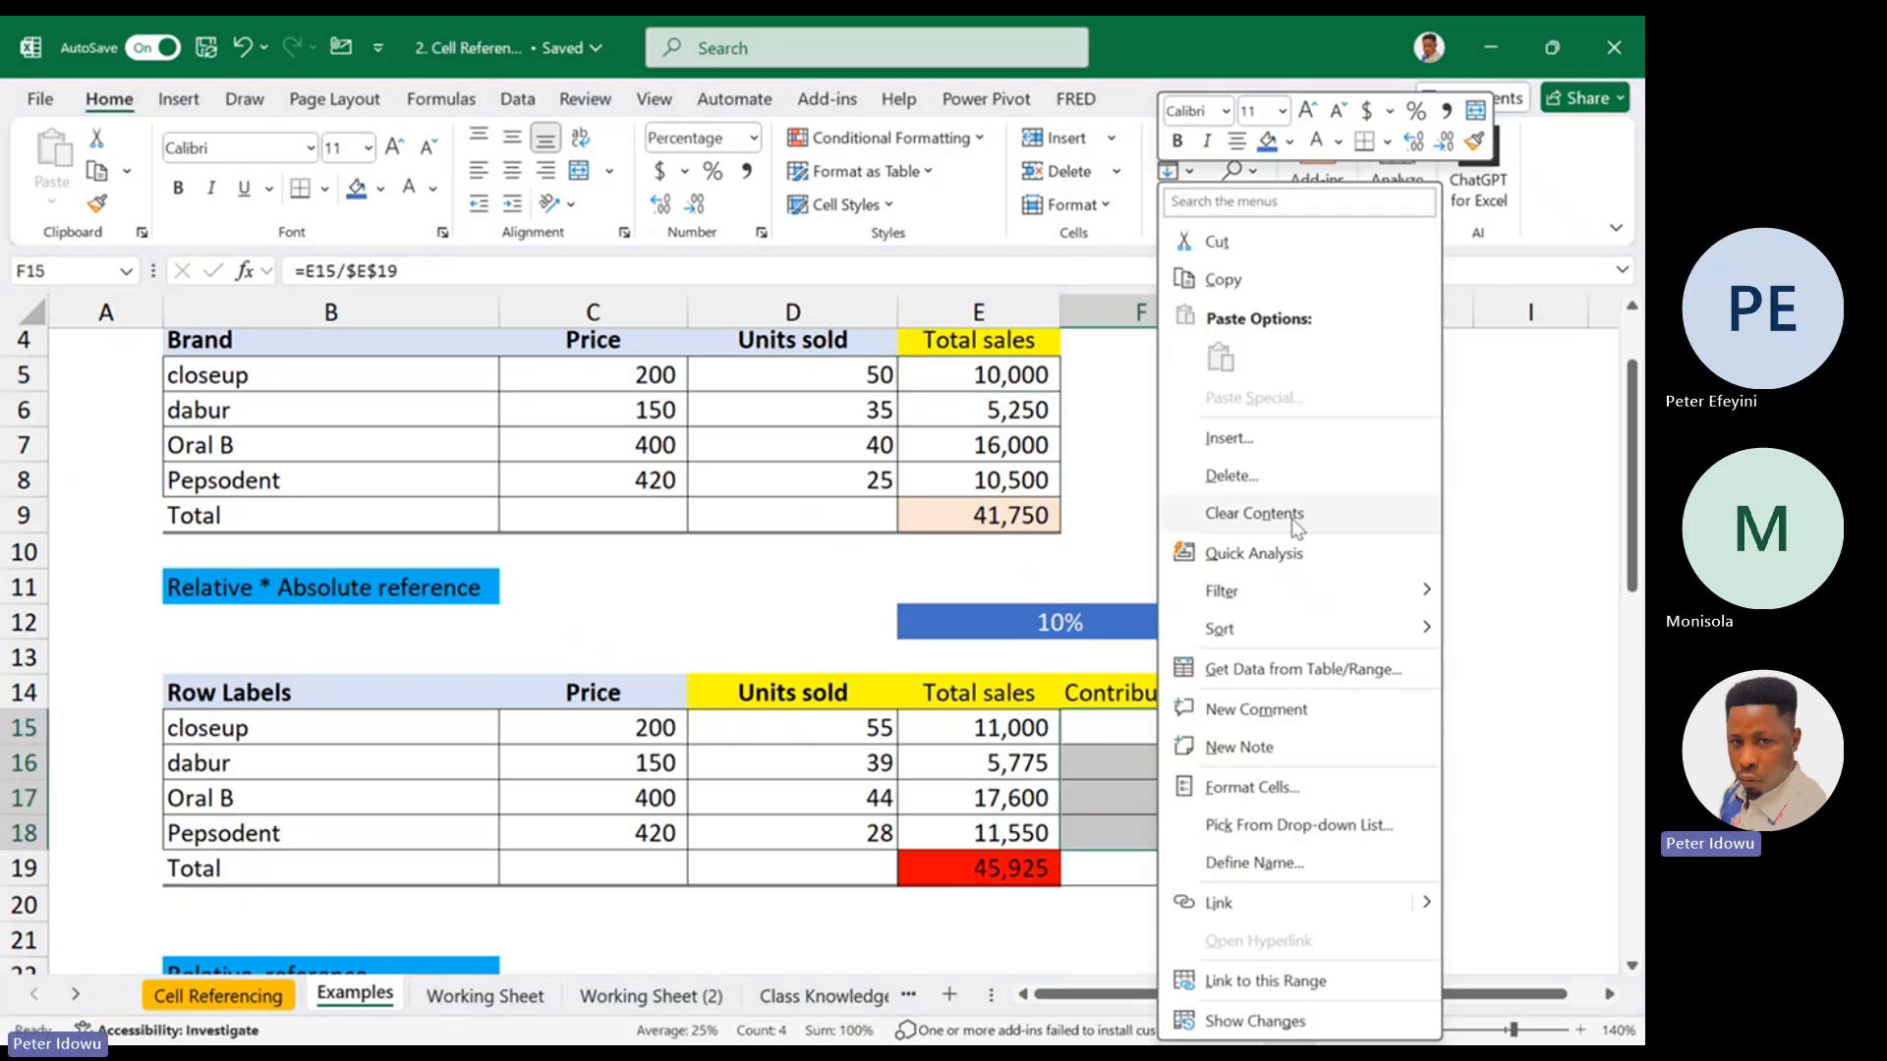
pyautogui.press('Escape')
pyautogui.doubleClick(1159, 737)
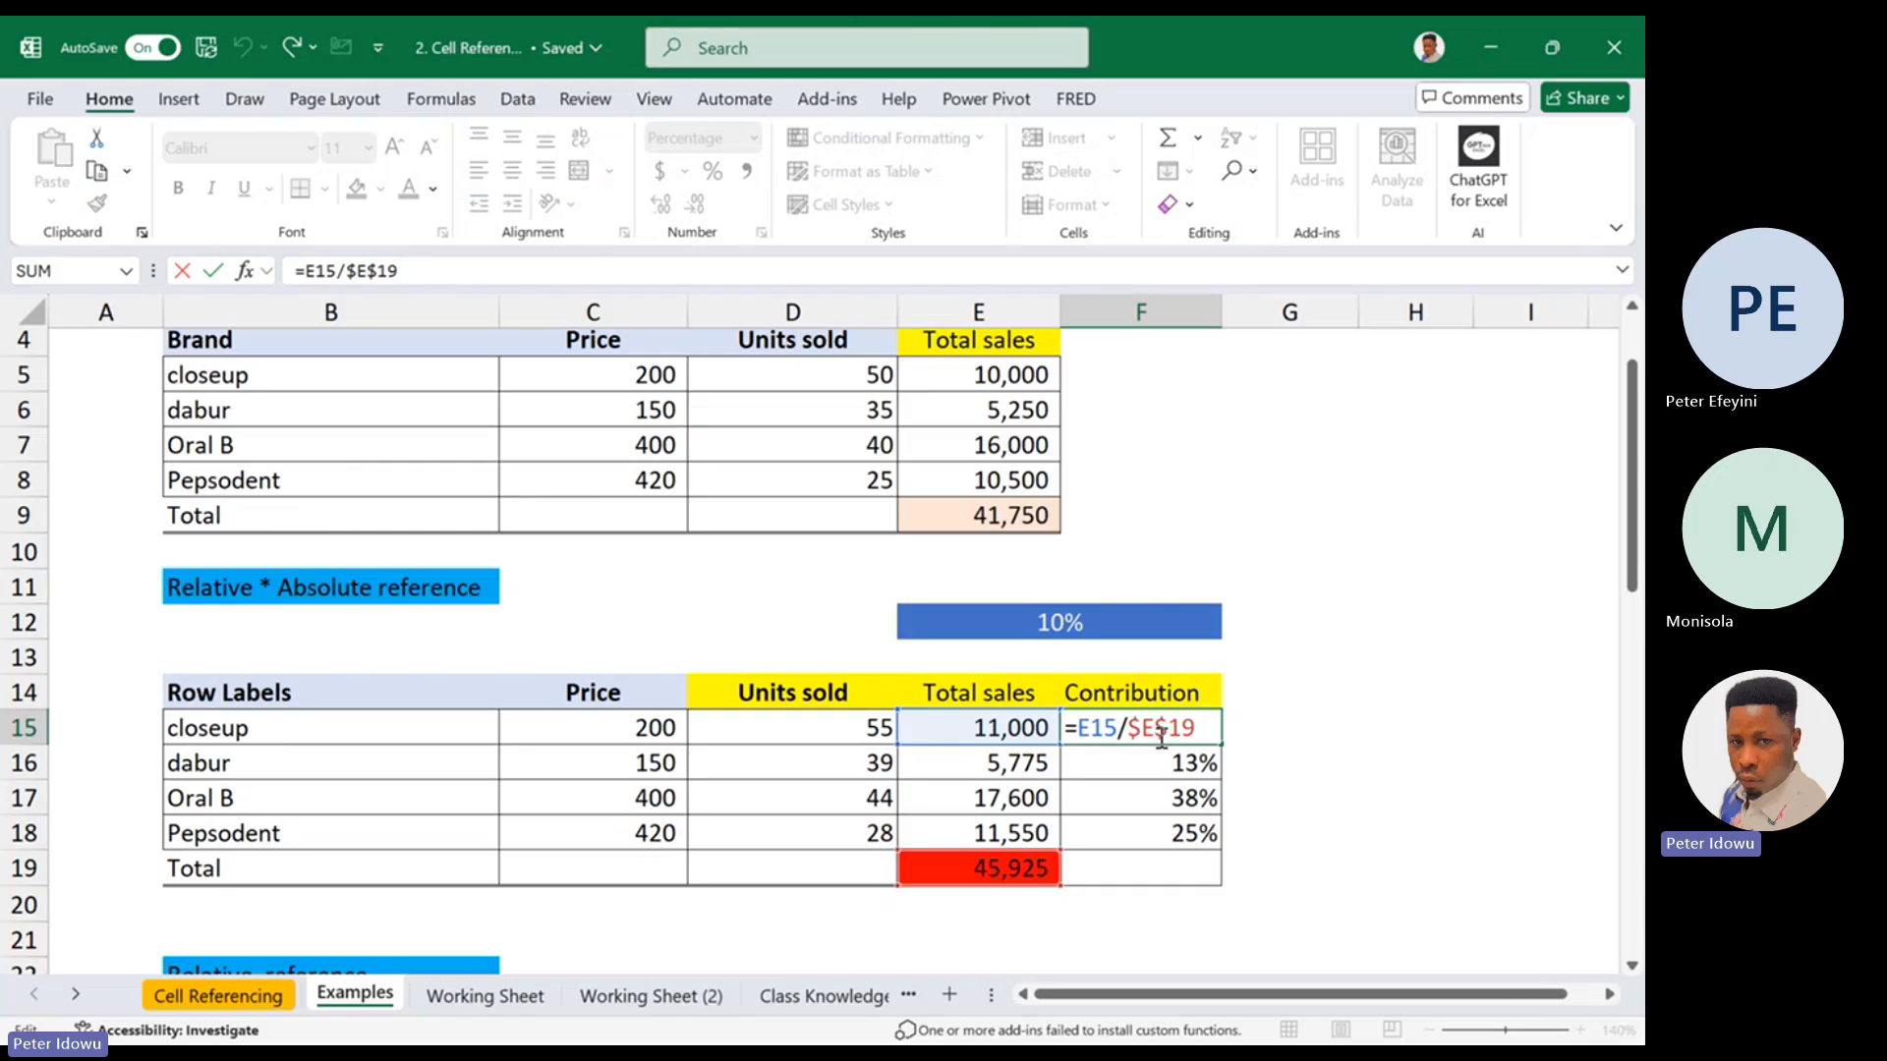
pyautogui.hotkey('ctrl', 'Return')
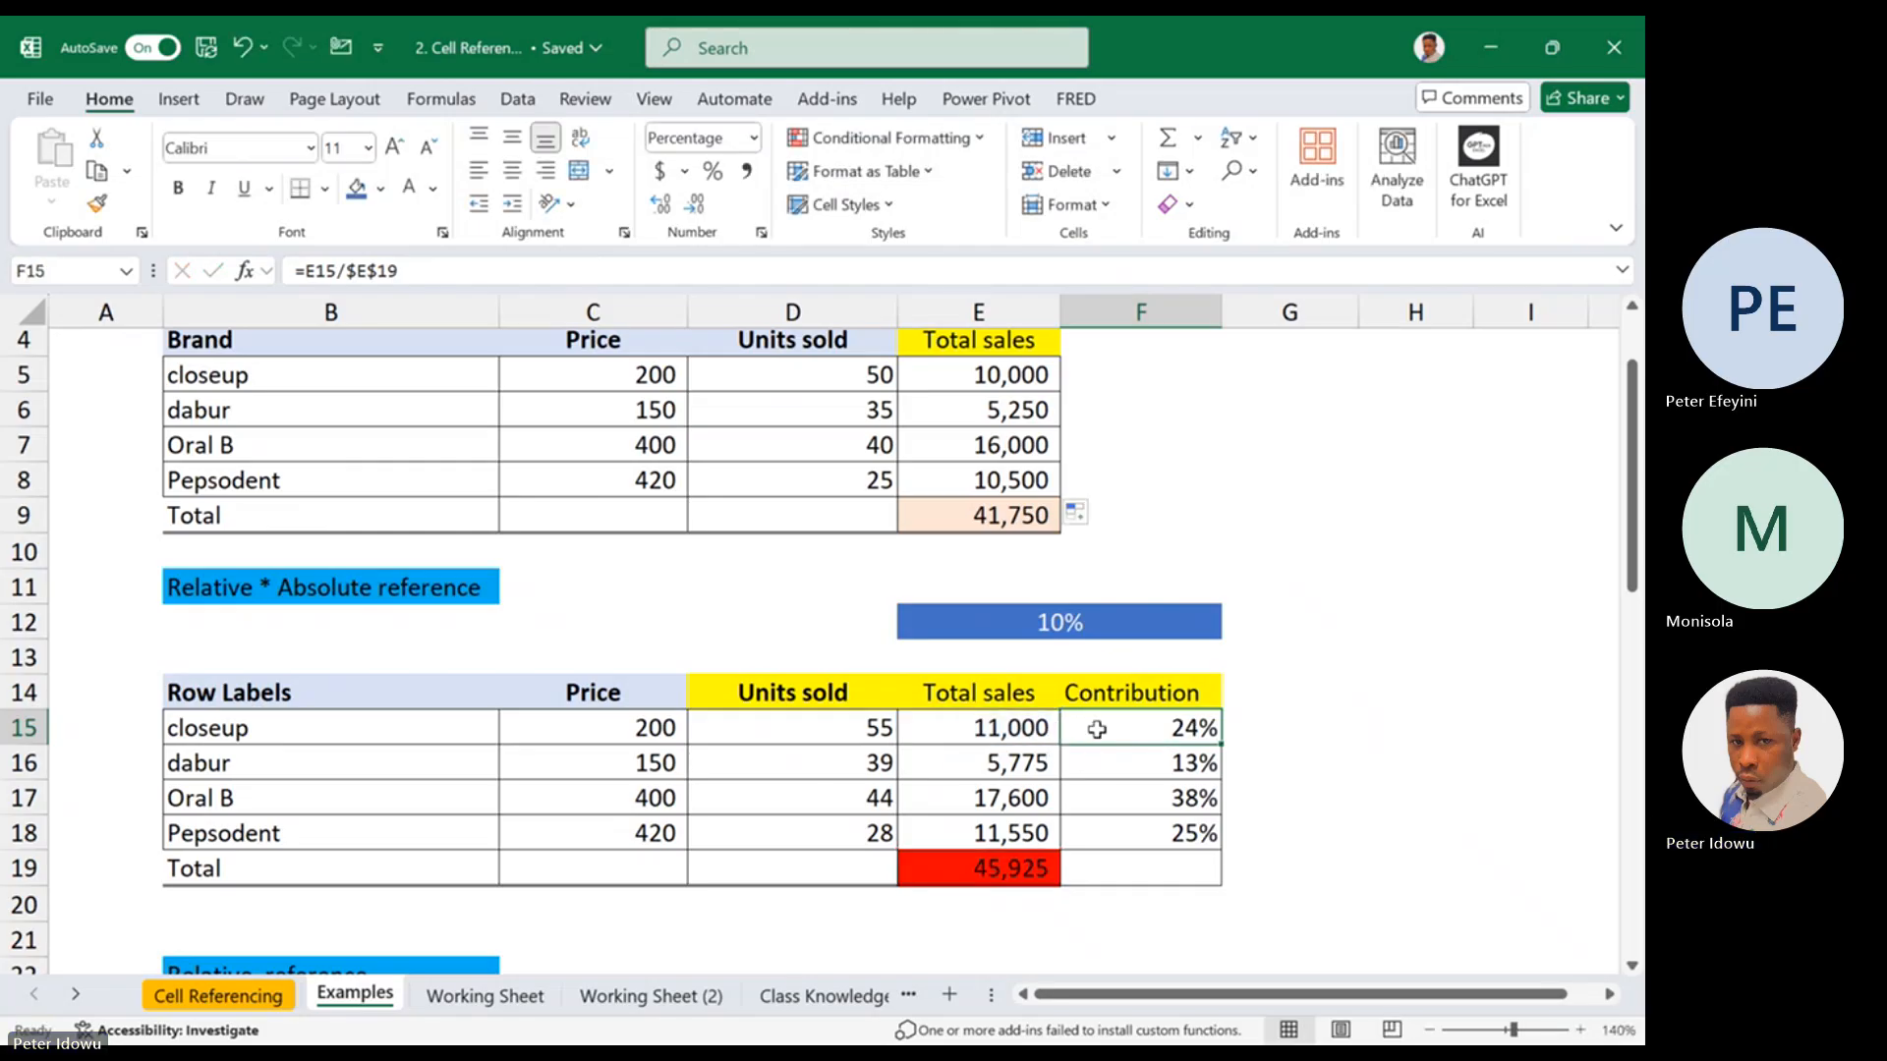
pyautogui.moveTo(1097, 730); pyautogui.dragTo(1095, 830)
pyautogui.rightClick(1095, 831)
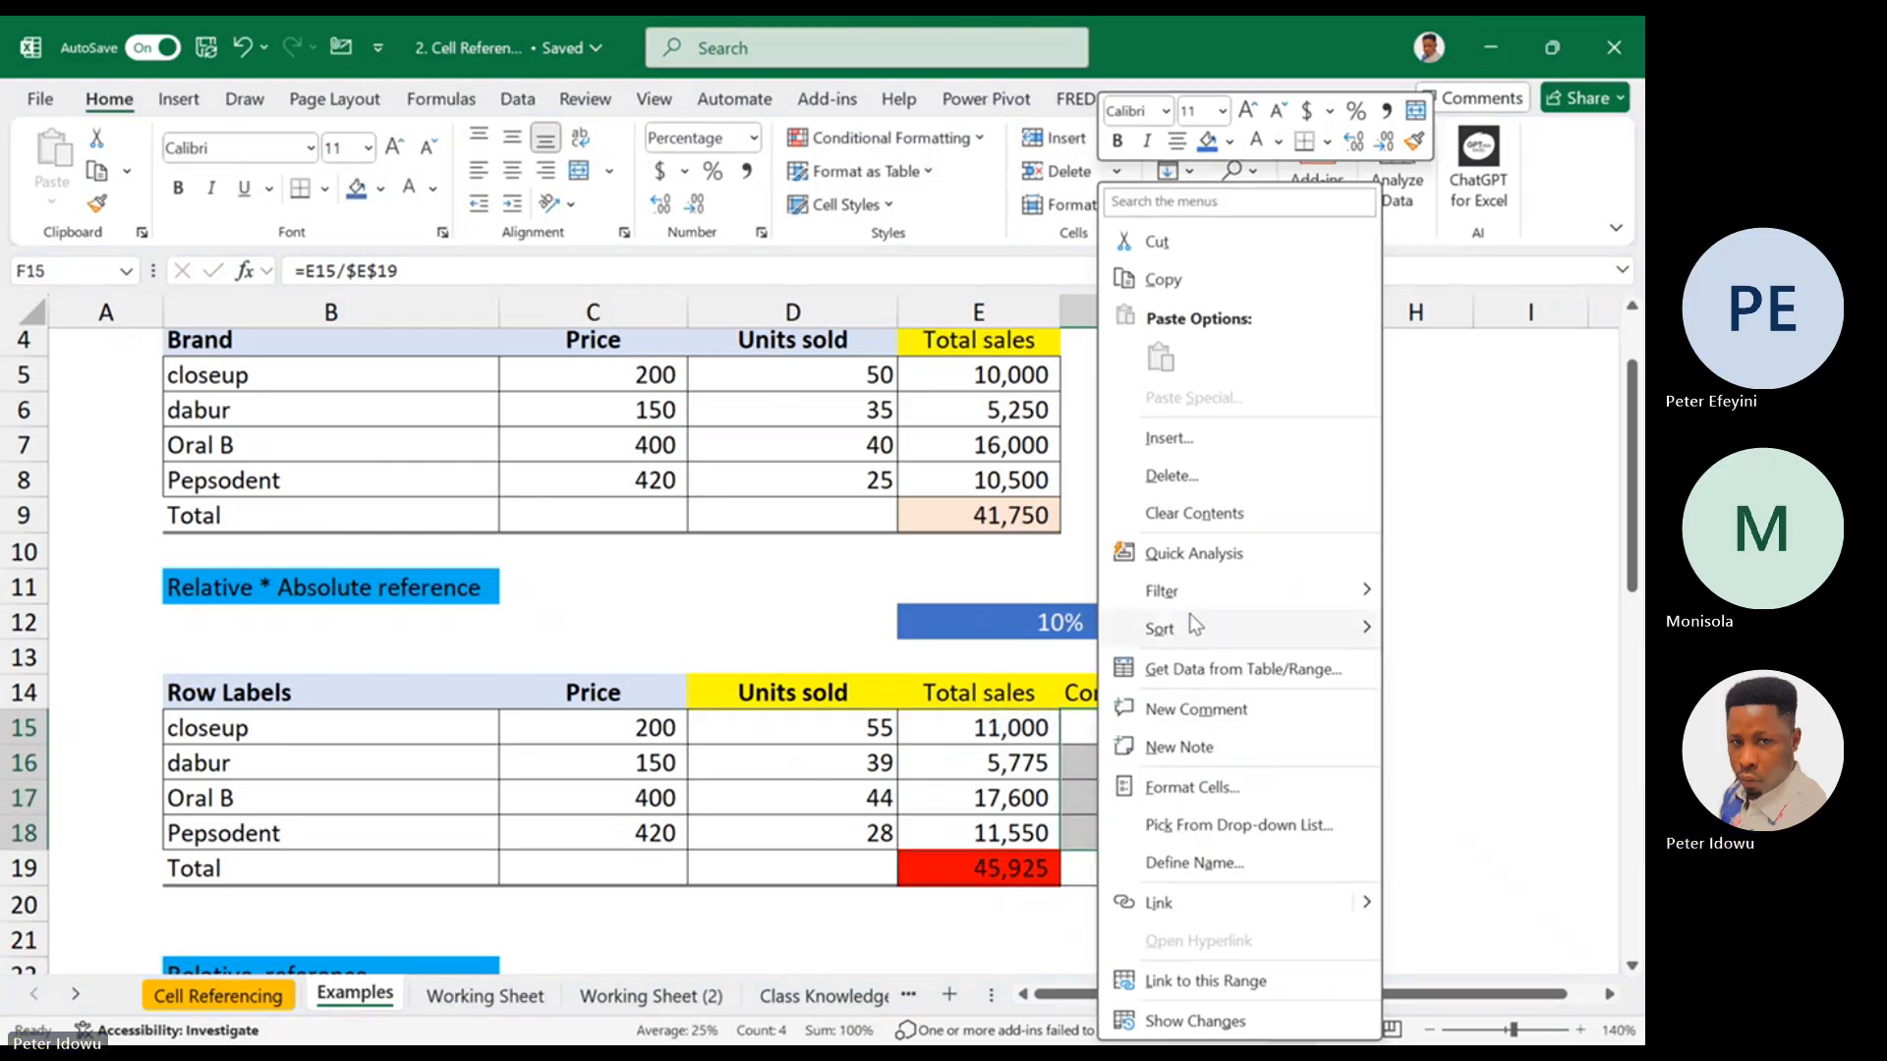
pyautogui.click(1219, 512)
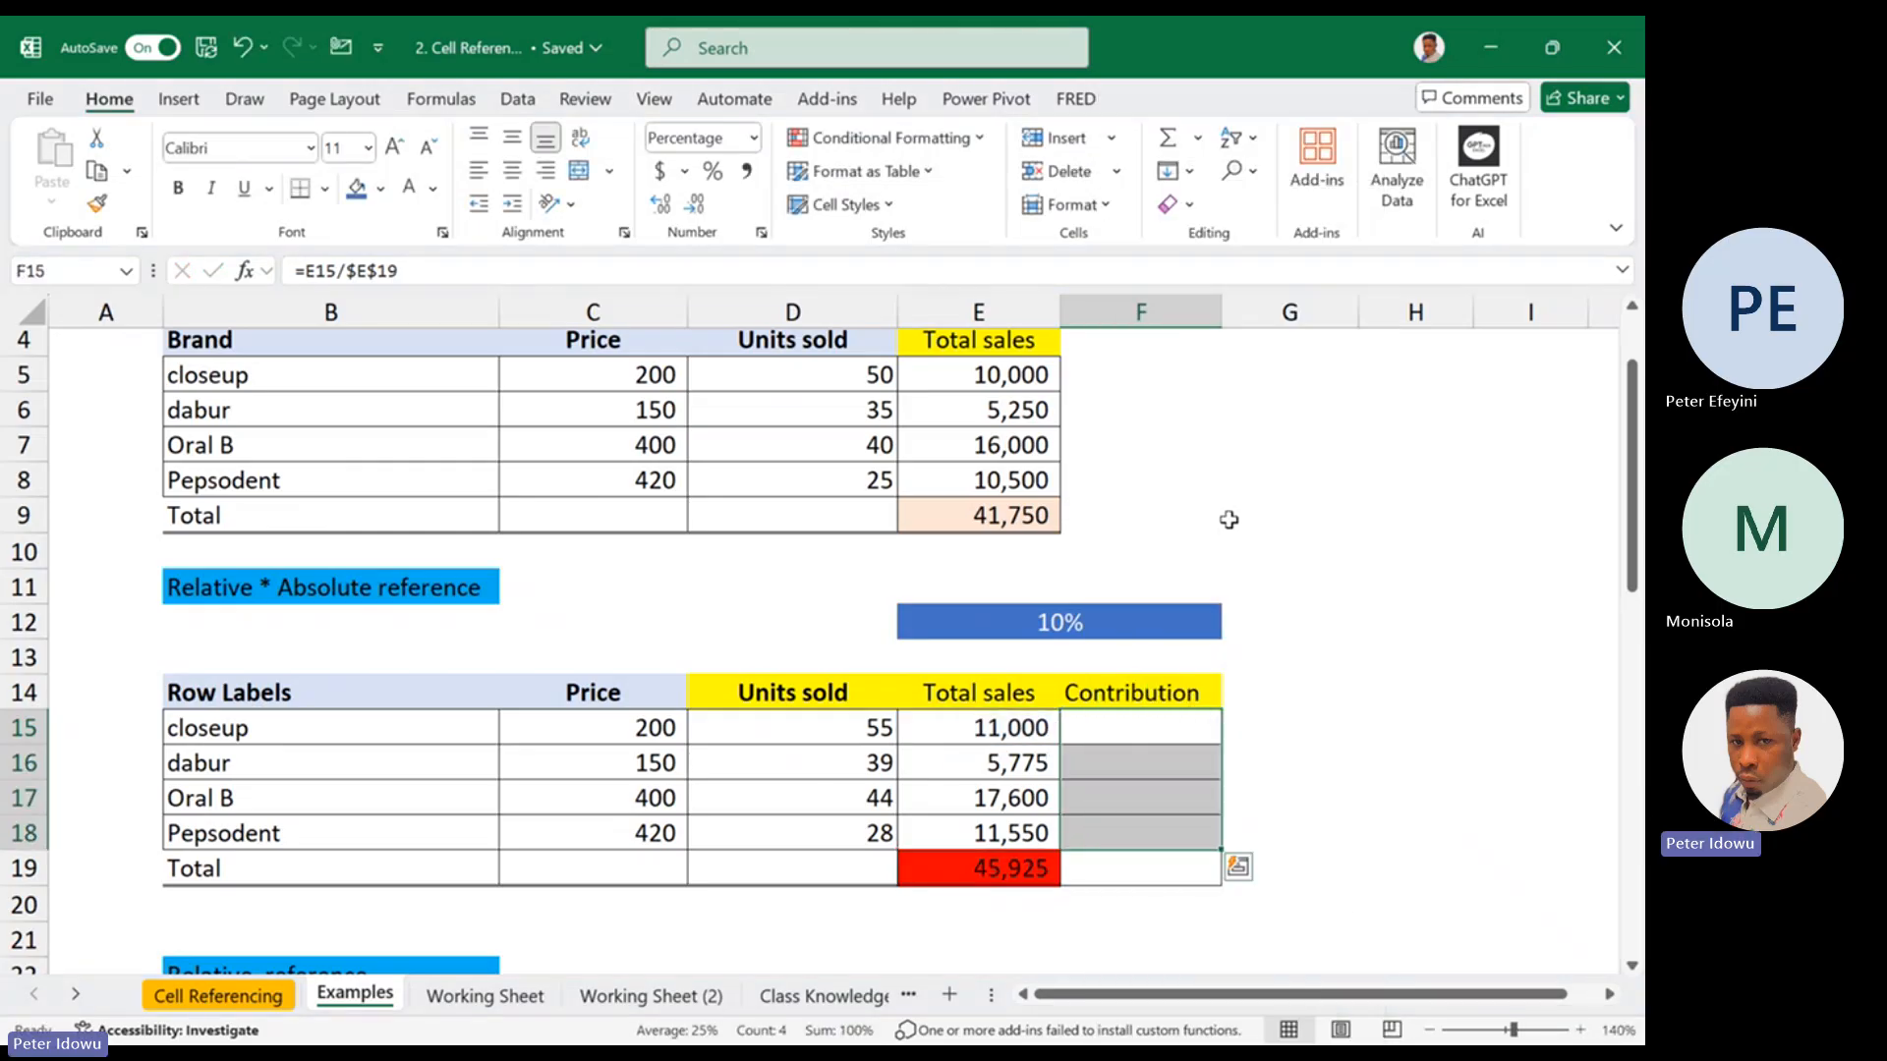
# Check the total sales formula in E15, then try clearing E15:E18 and undo the clearing
pyautogui.click(1025, 732)
pyautogui.doubleClick(1031, 733)
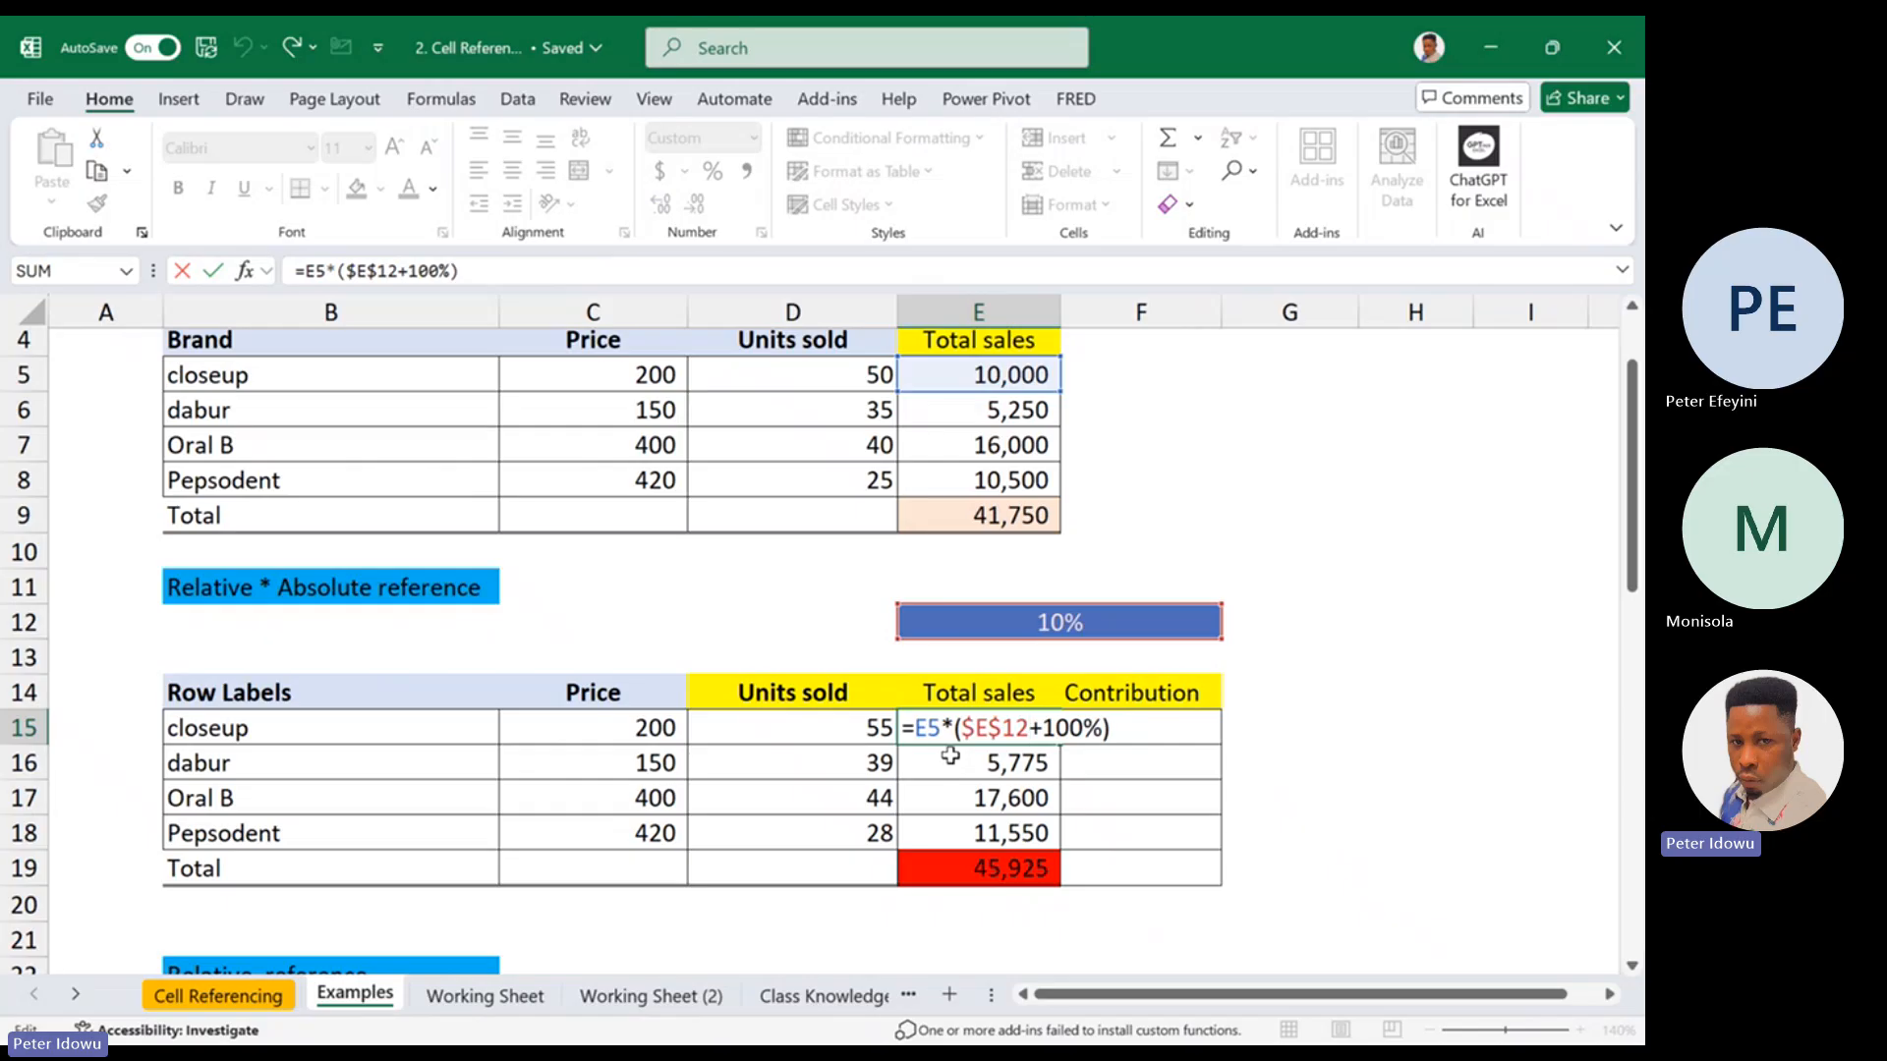
pyautogui.press('Escape')
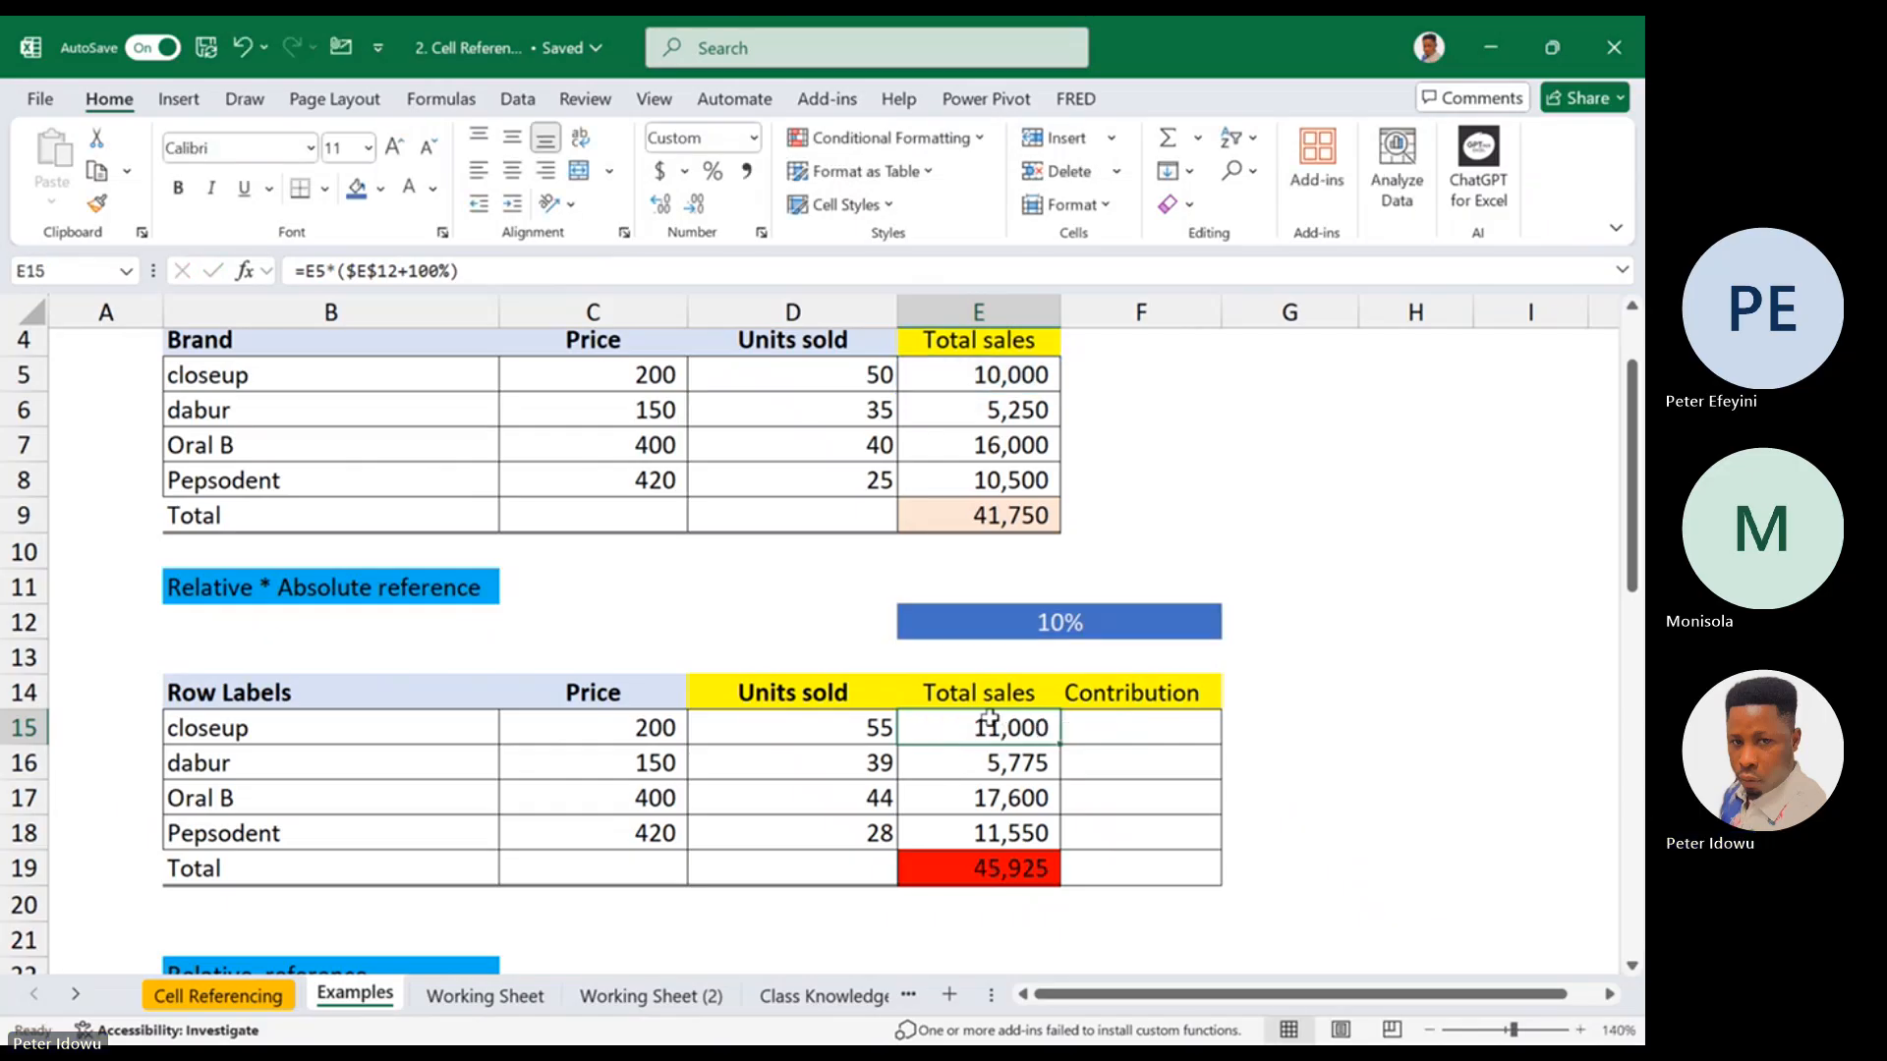
pyautogui.moveTo(989, 728); pyautogui.dragTo(985, 830)
pyautogui.rightClick(985, 830)
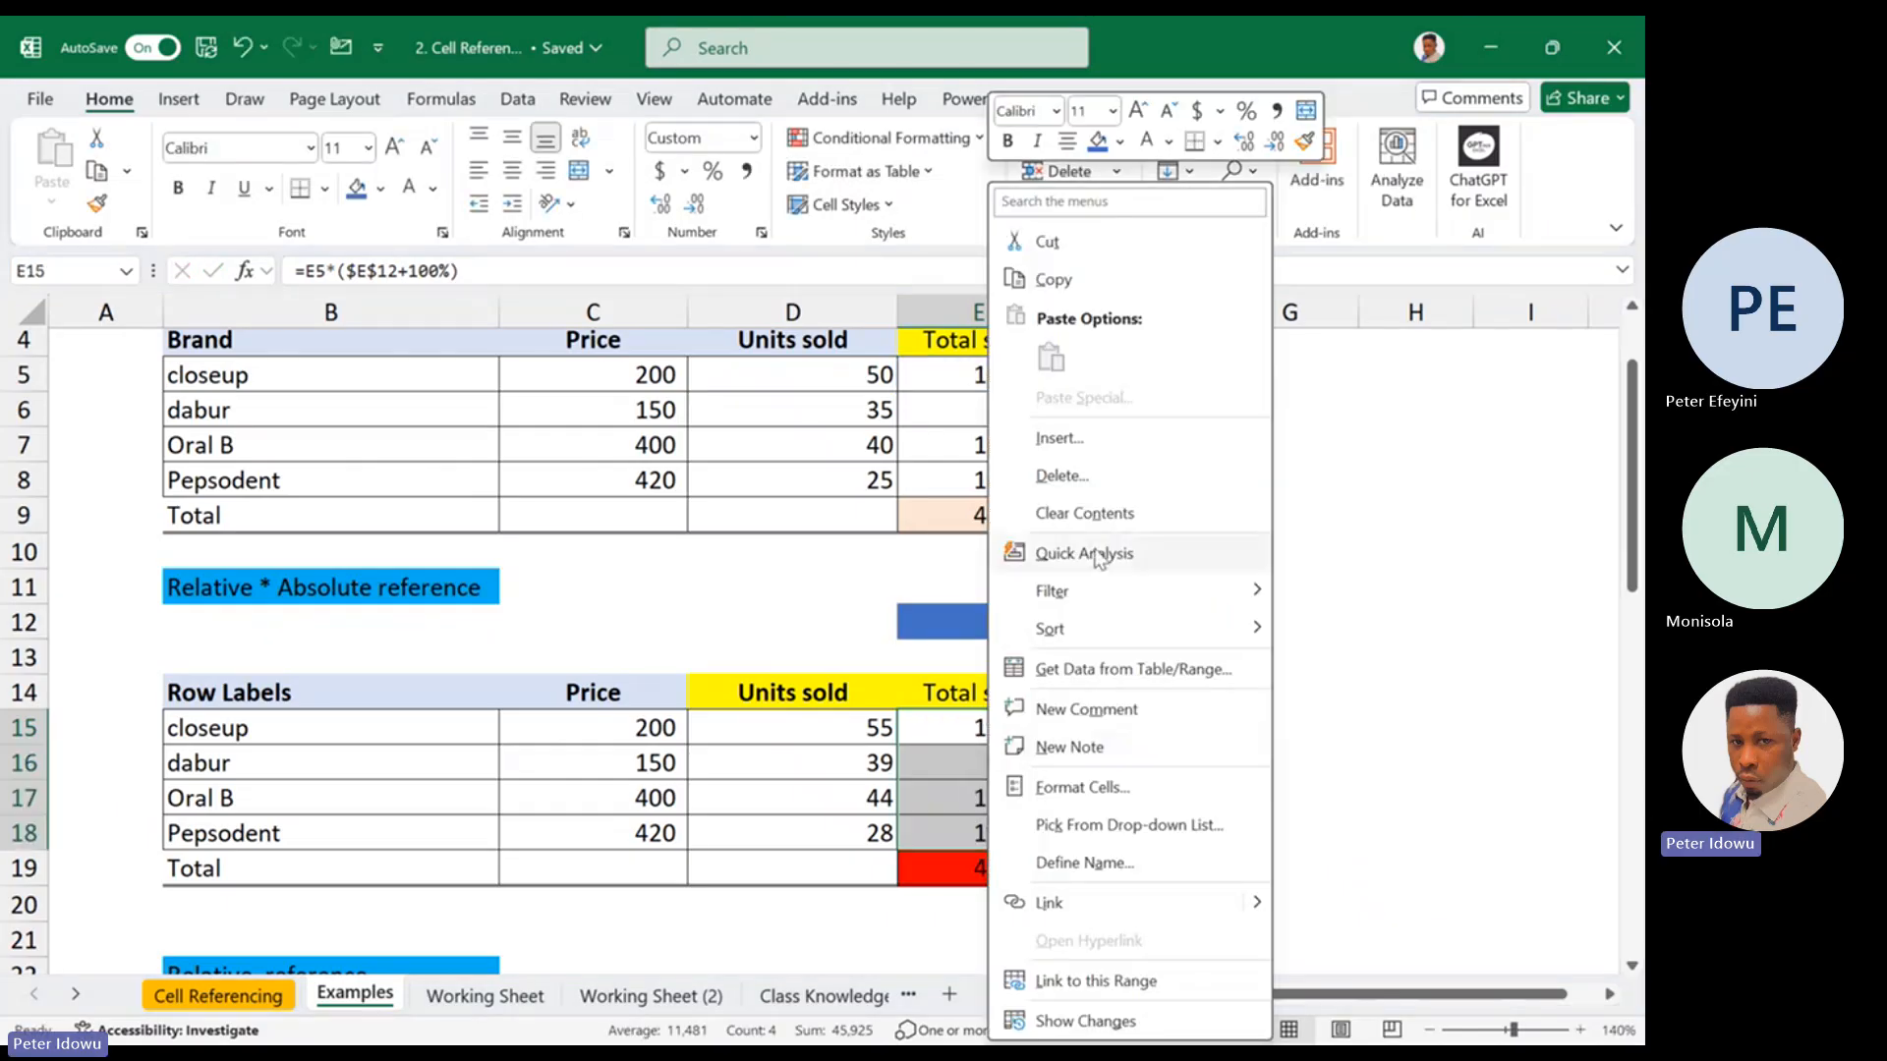
pyautogui.click(1104, 510)
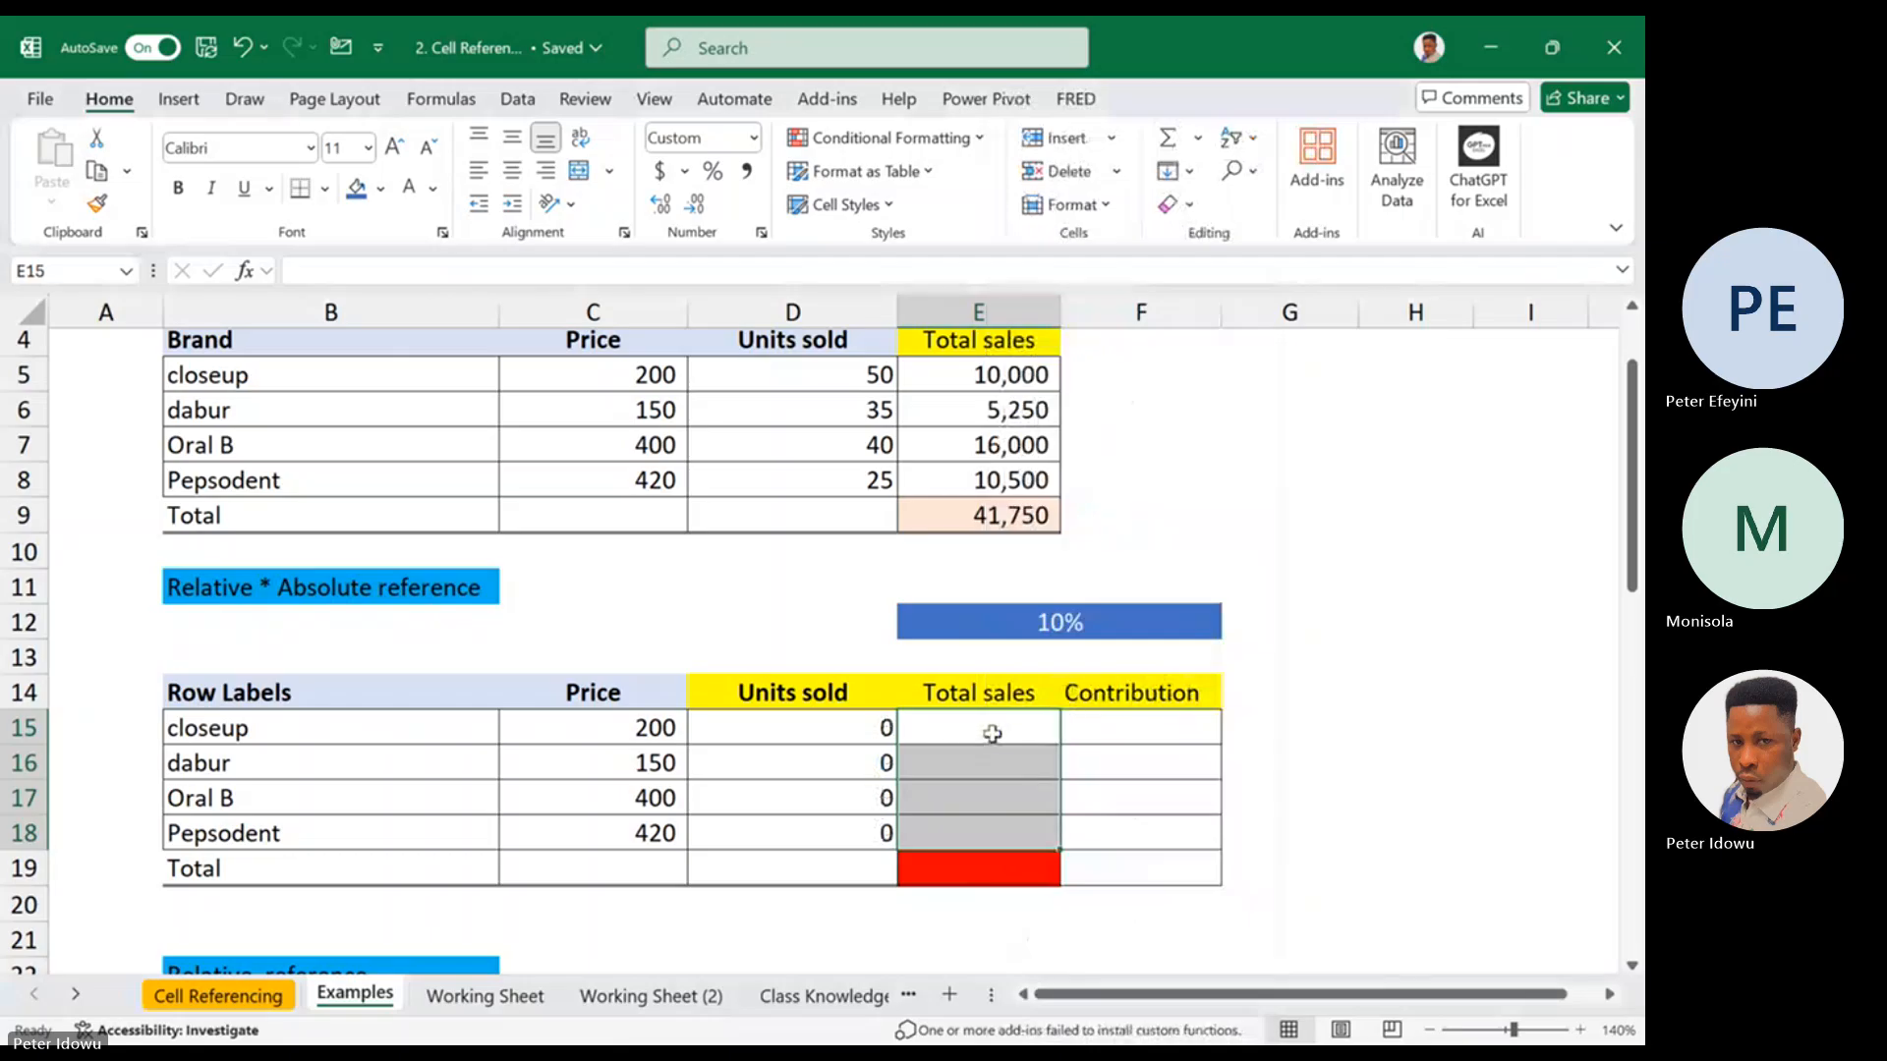
pyautogui.hotkey('ctrl', 'z')
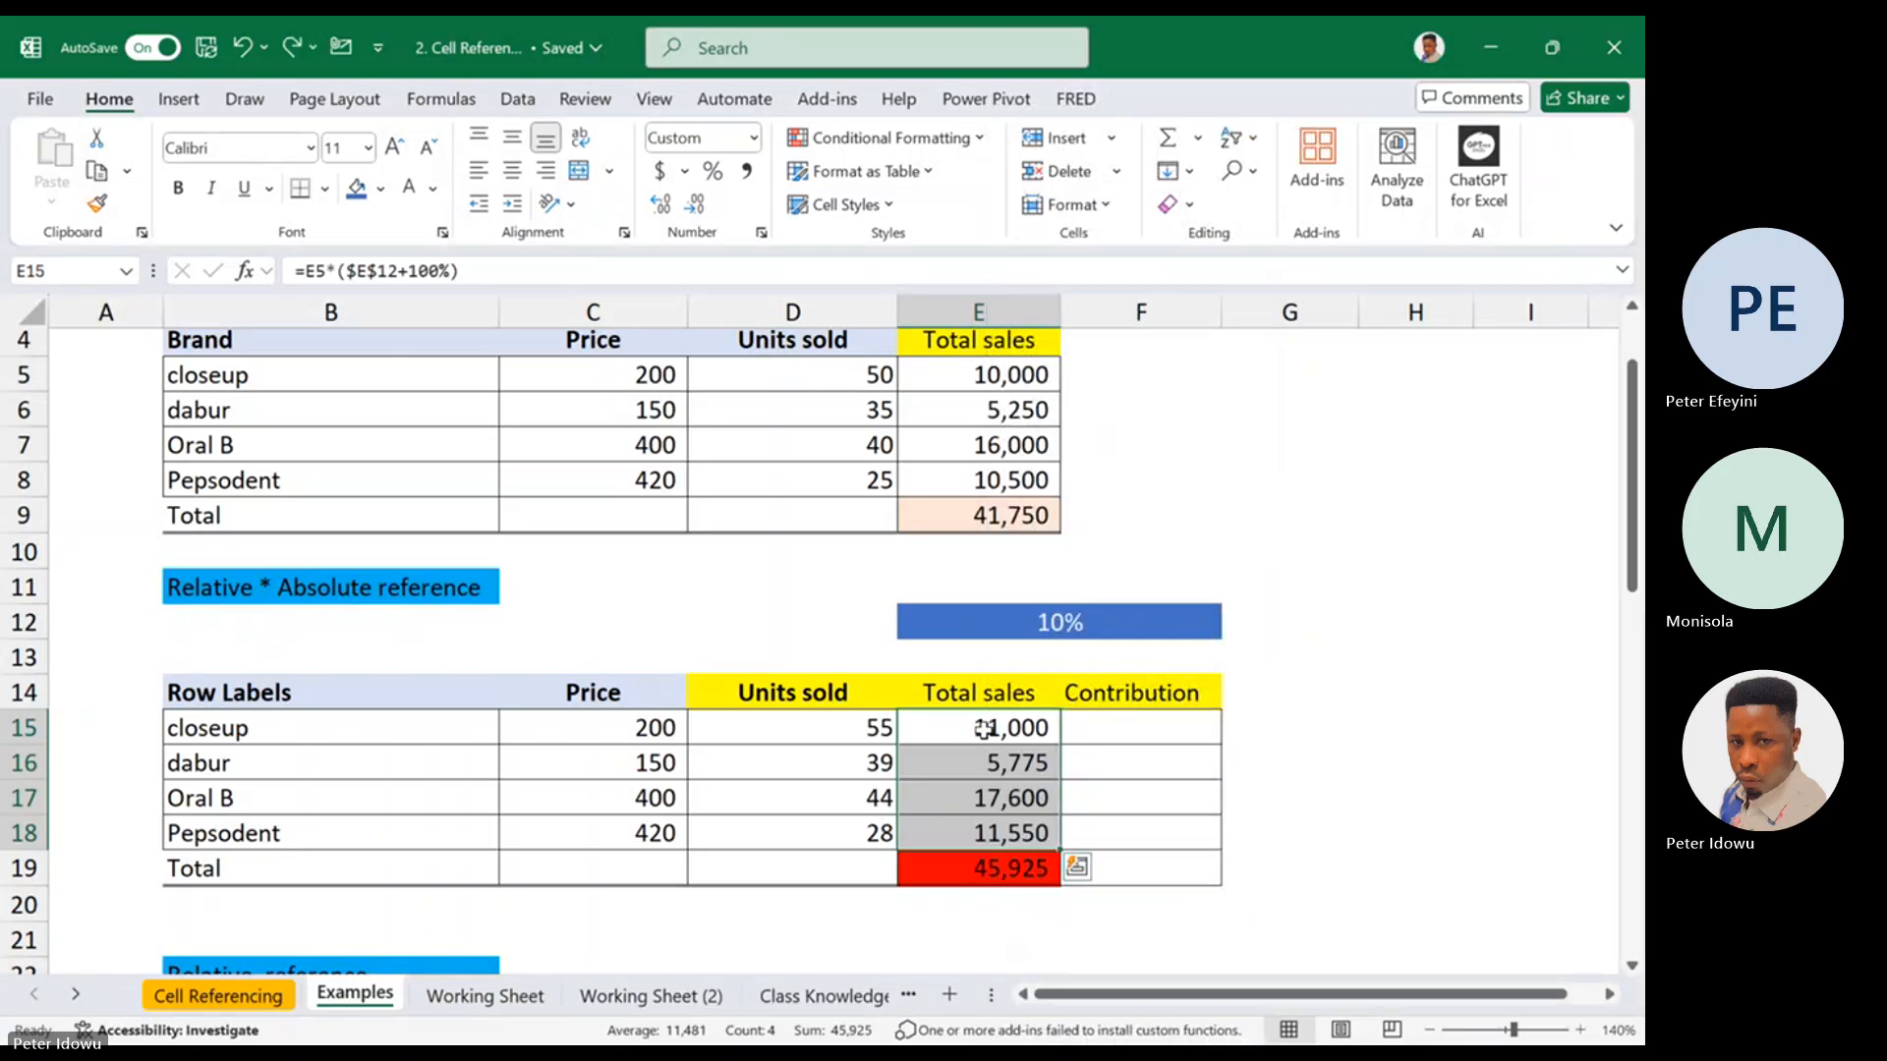
# Check the E15 and D15 formulas, then replace the Units sold formulas in D15:D18 with their values
pyautogui.doubleClick(977, 732)
pyautogui.press('Escape')
pyautogui.doubleClick(874, 732)
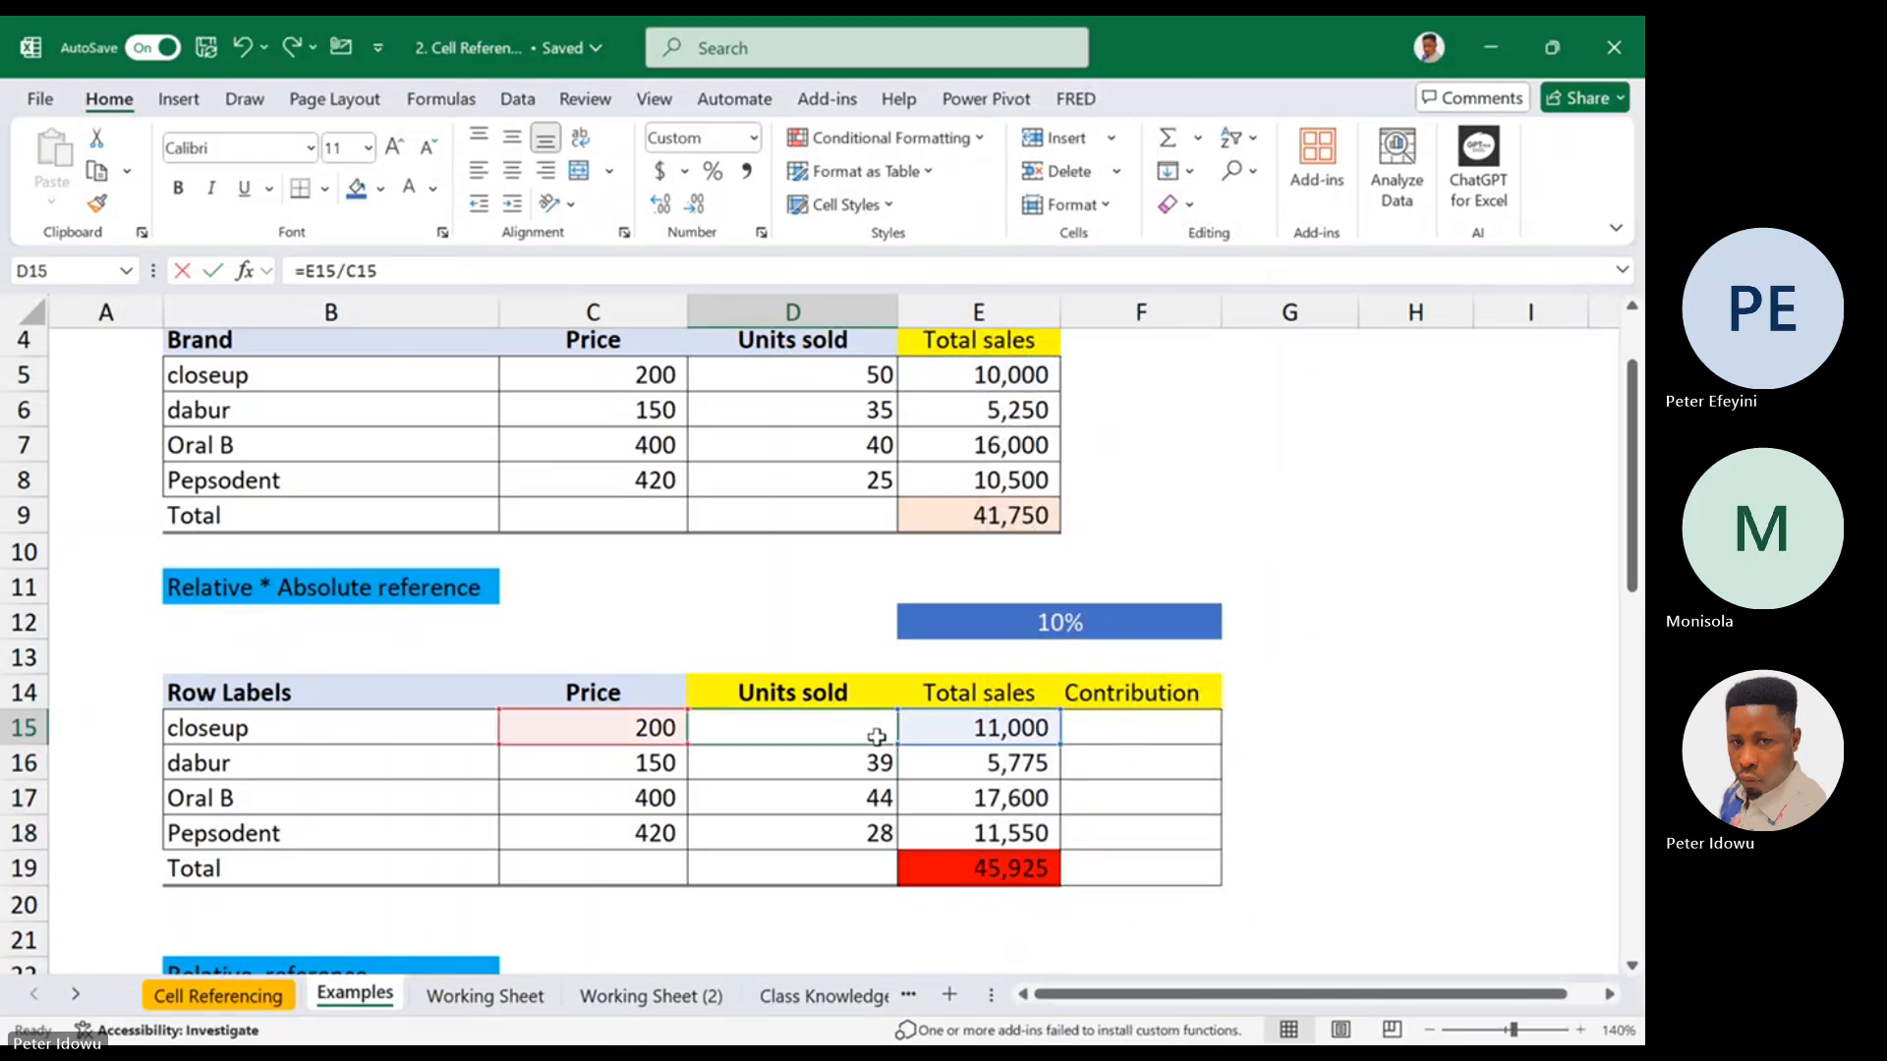
pyautogui.press('Escape')
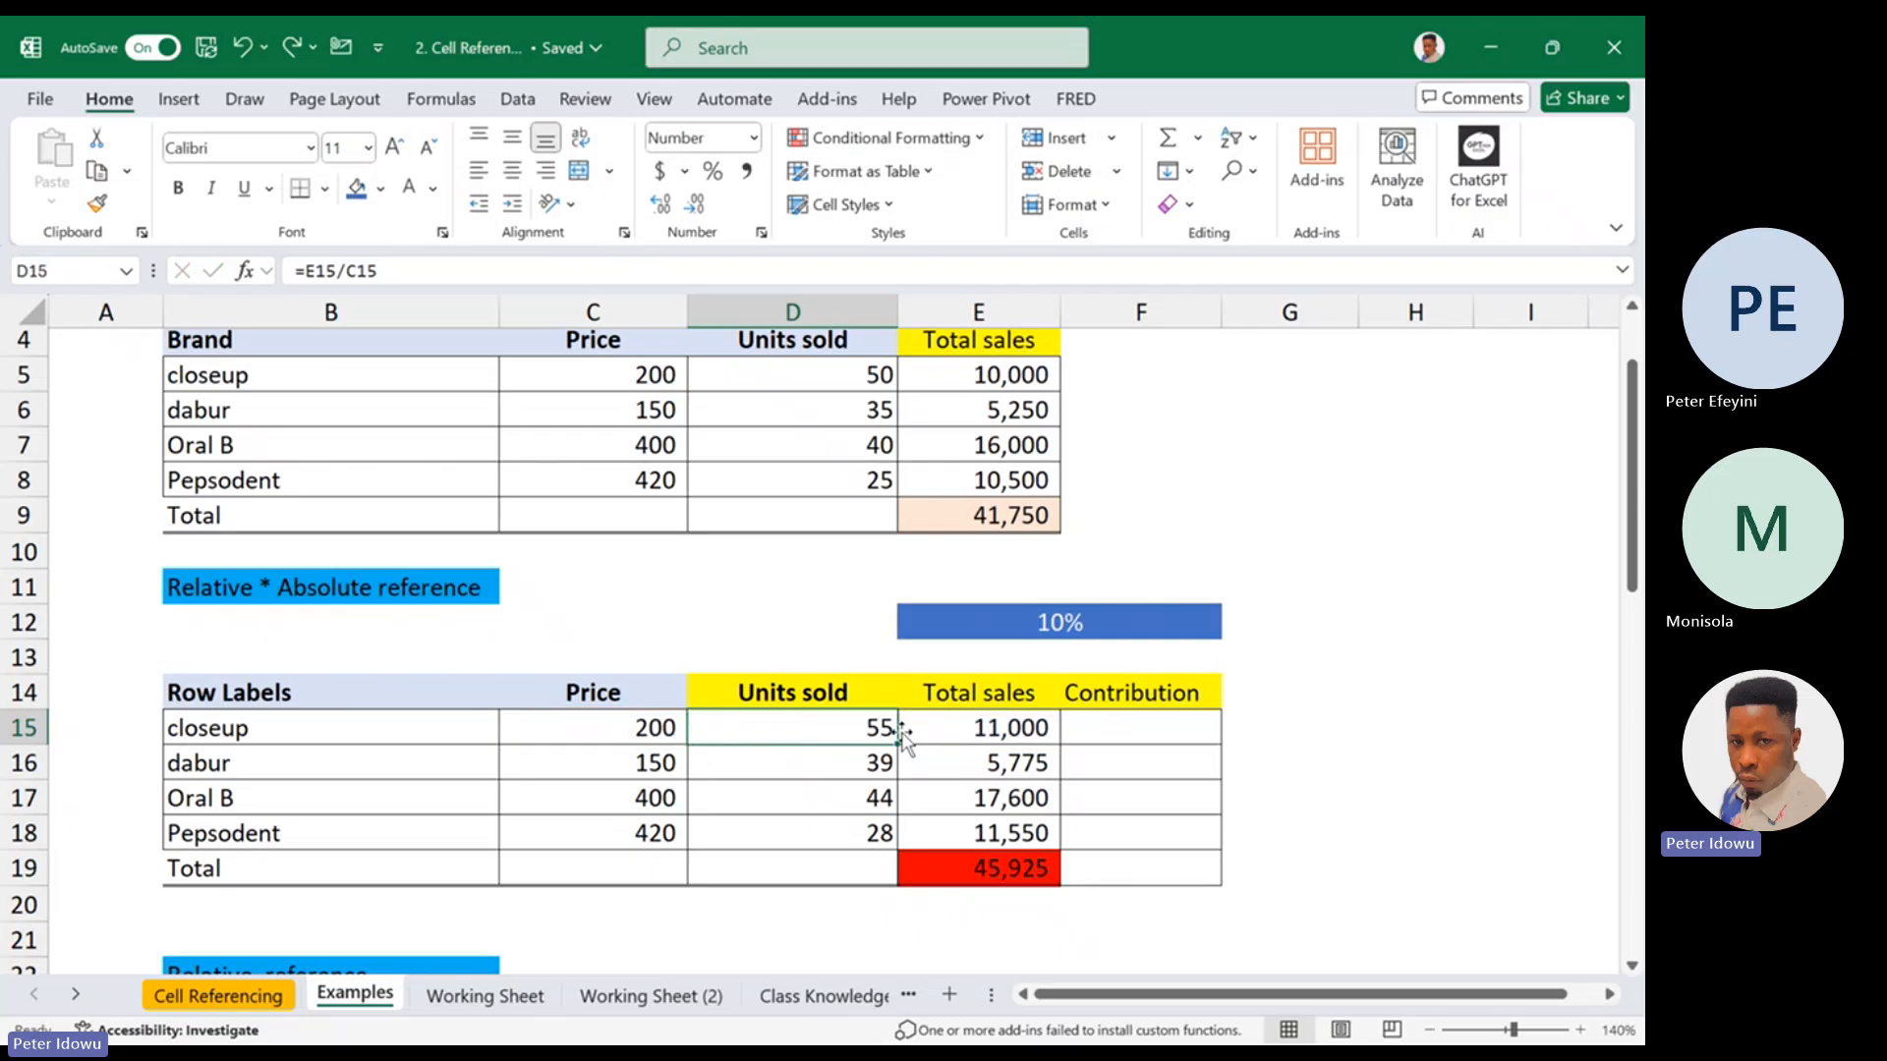
pyautogui.moveTo(847, 722); pyautogui.dragTo(853, 833)
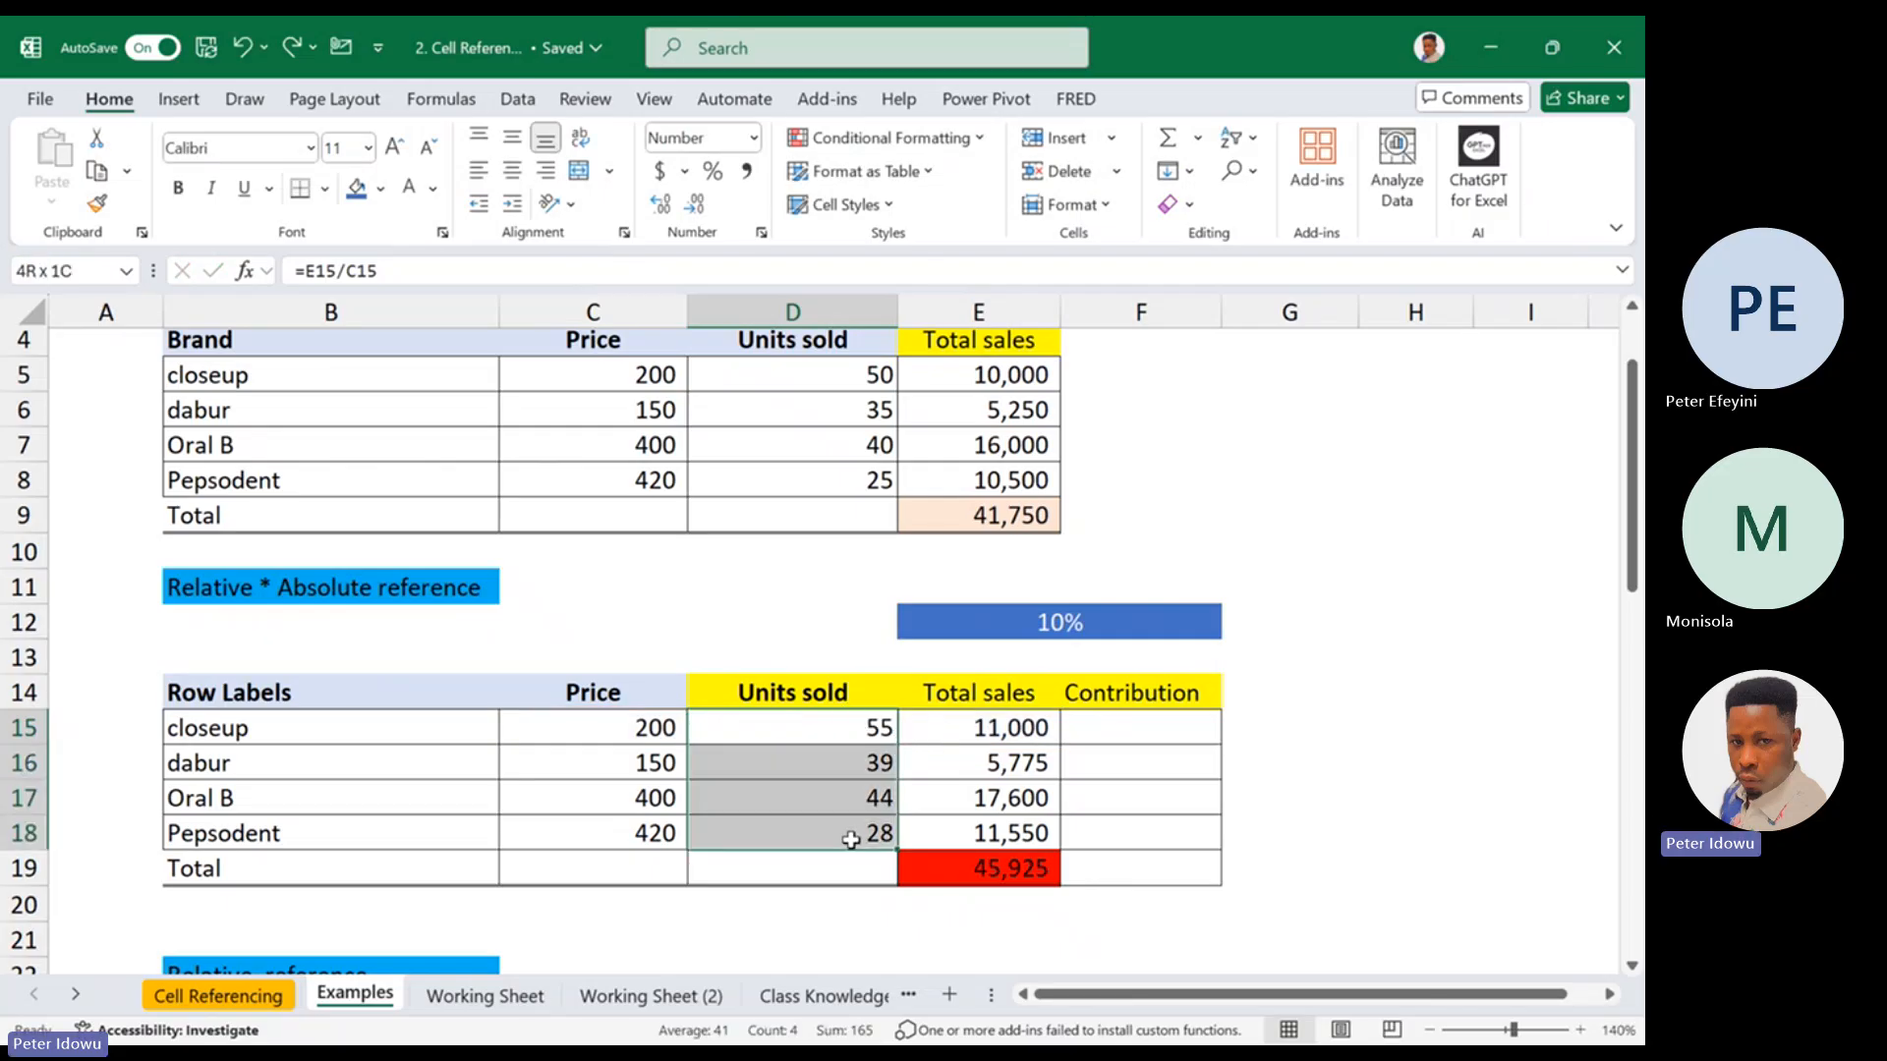
pyautogui.hotkey('ctrl', 'c')
pyautogui.rightClick(851, 840)
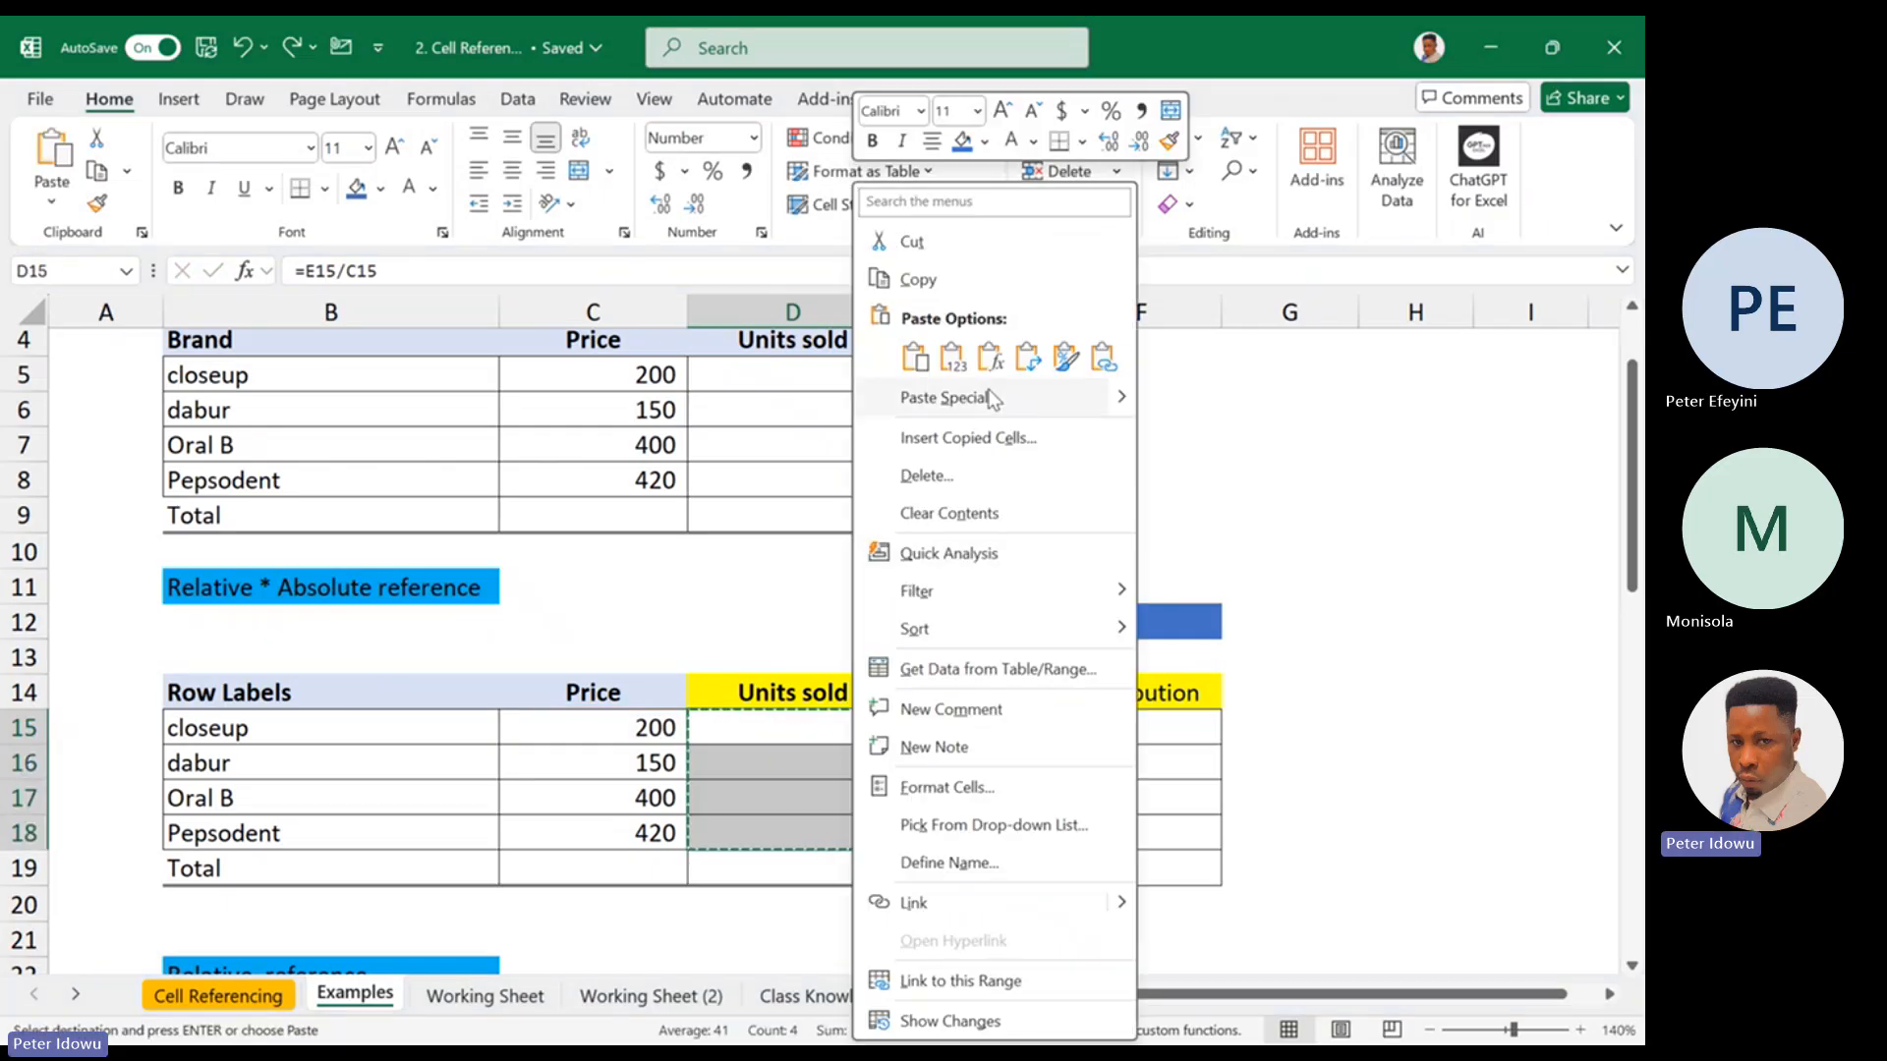
pyautogui.click(950, 355)
# Clear the total sales contents in E15:E18 of the Relative * Absolute reference table
pyautogui.moveTo(988, 737); pyautogui.dragTo(987, 835)
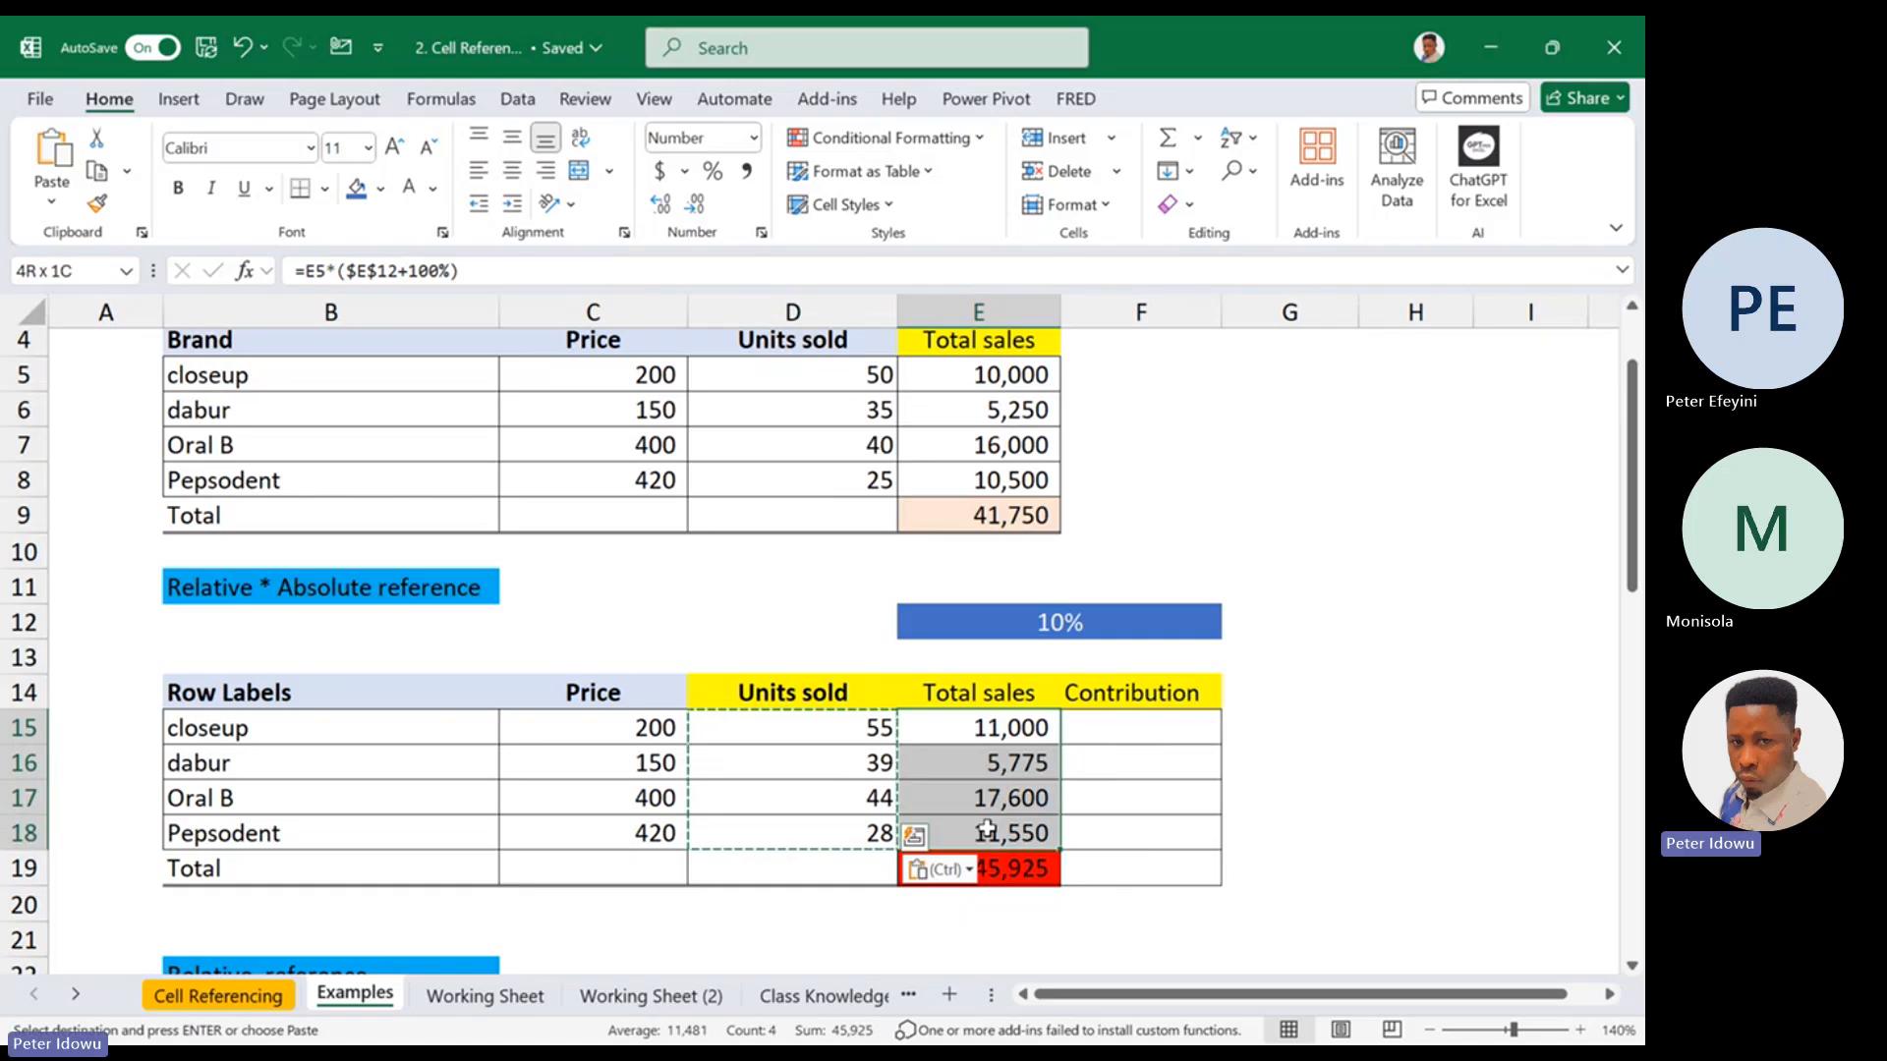
pyautogui.rightClick(988, 835)
pyautogui.click(1091, 513)
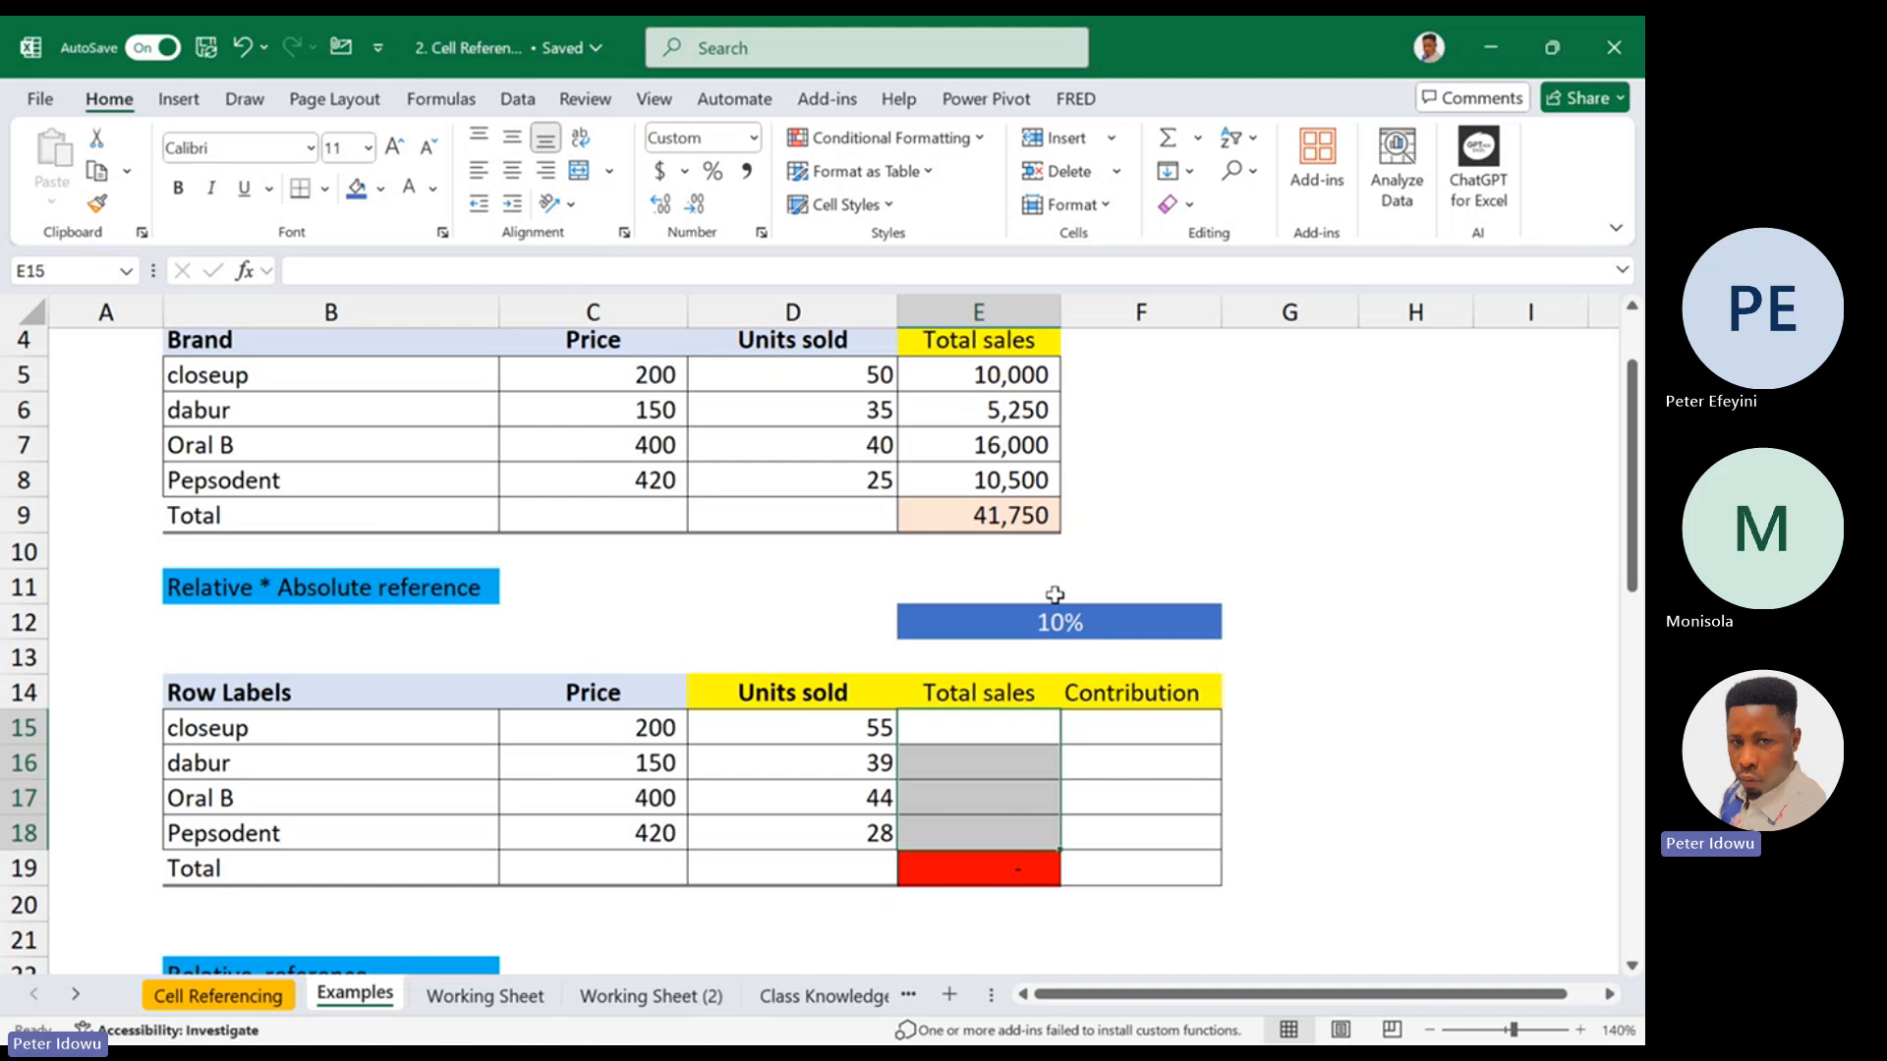
# Enter =C15*D15 as the closeup total sales in E15 and fill the formula through E18
pyautogui.click(1038, 619)
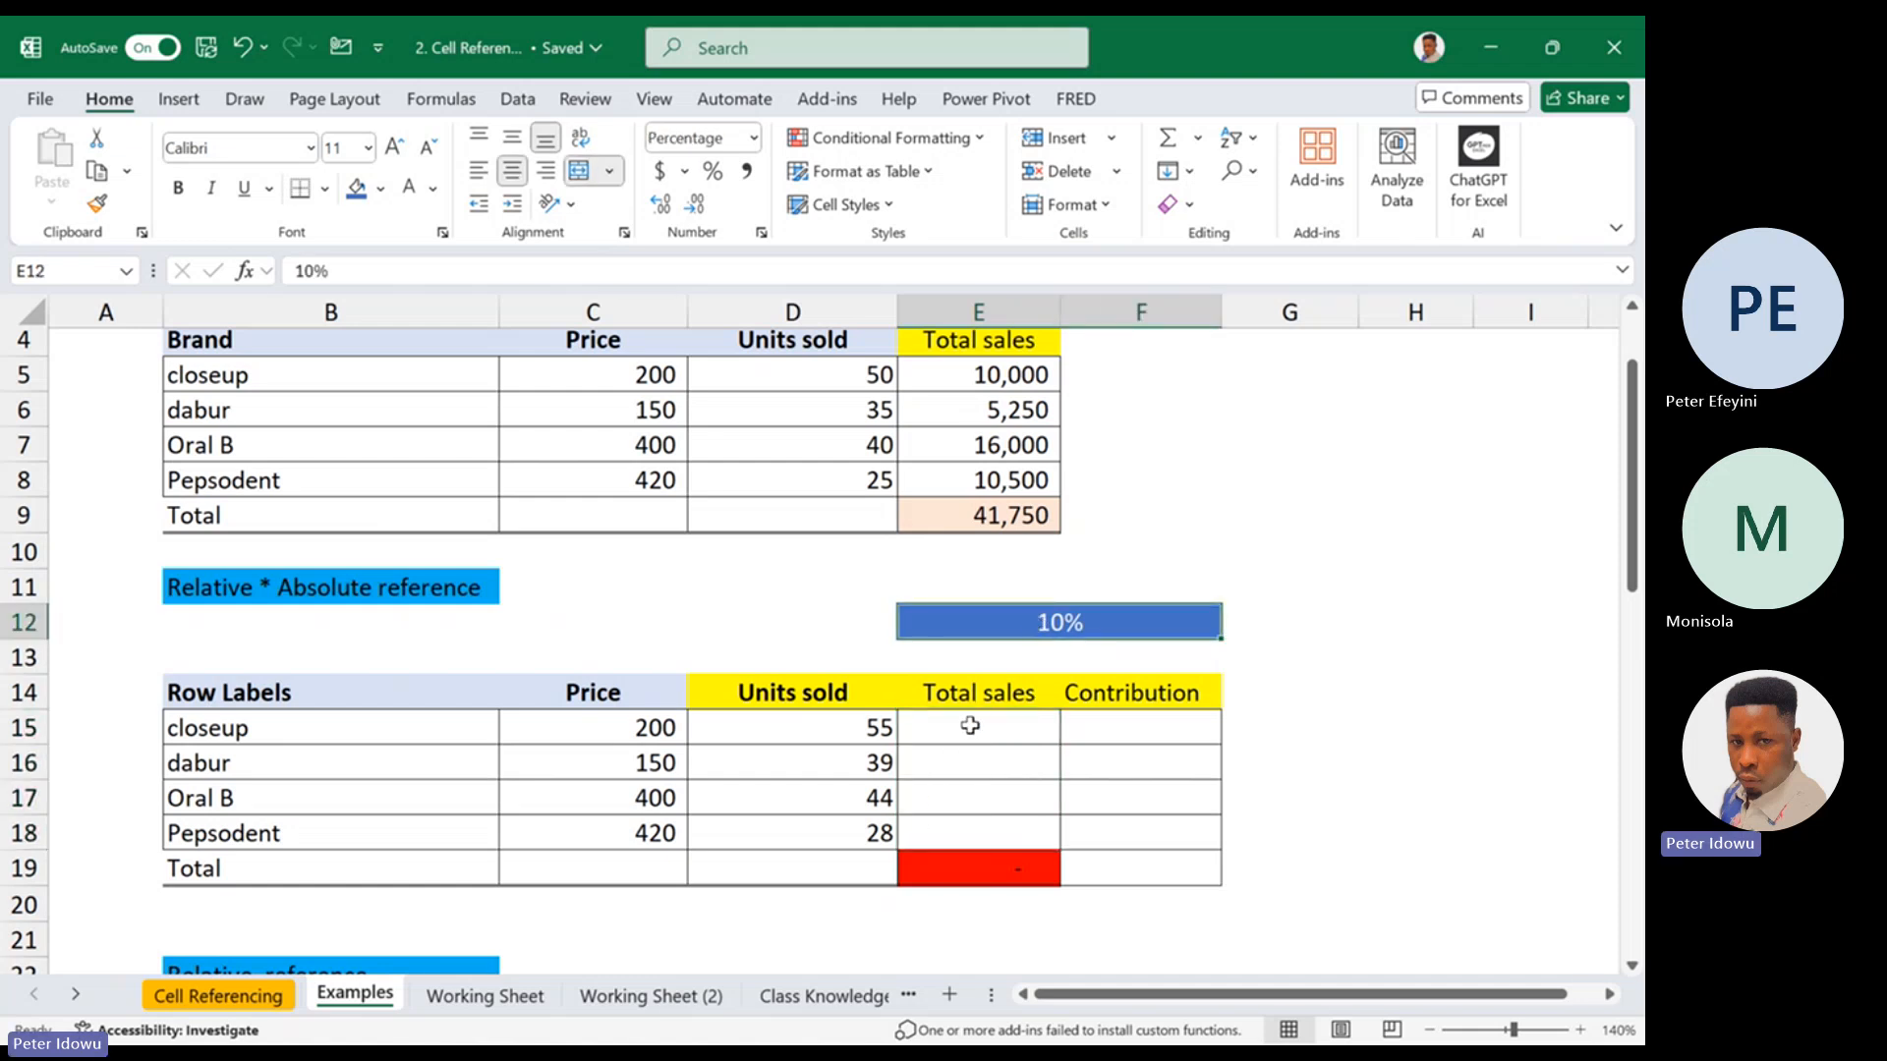
pyautogui.doubleClick(968, 727)
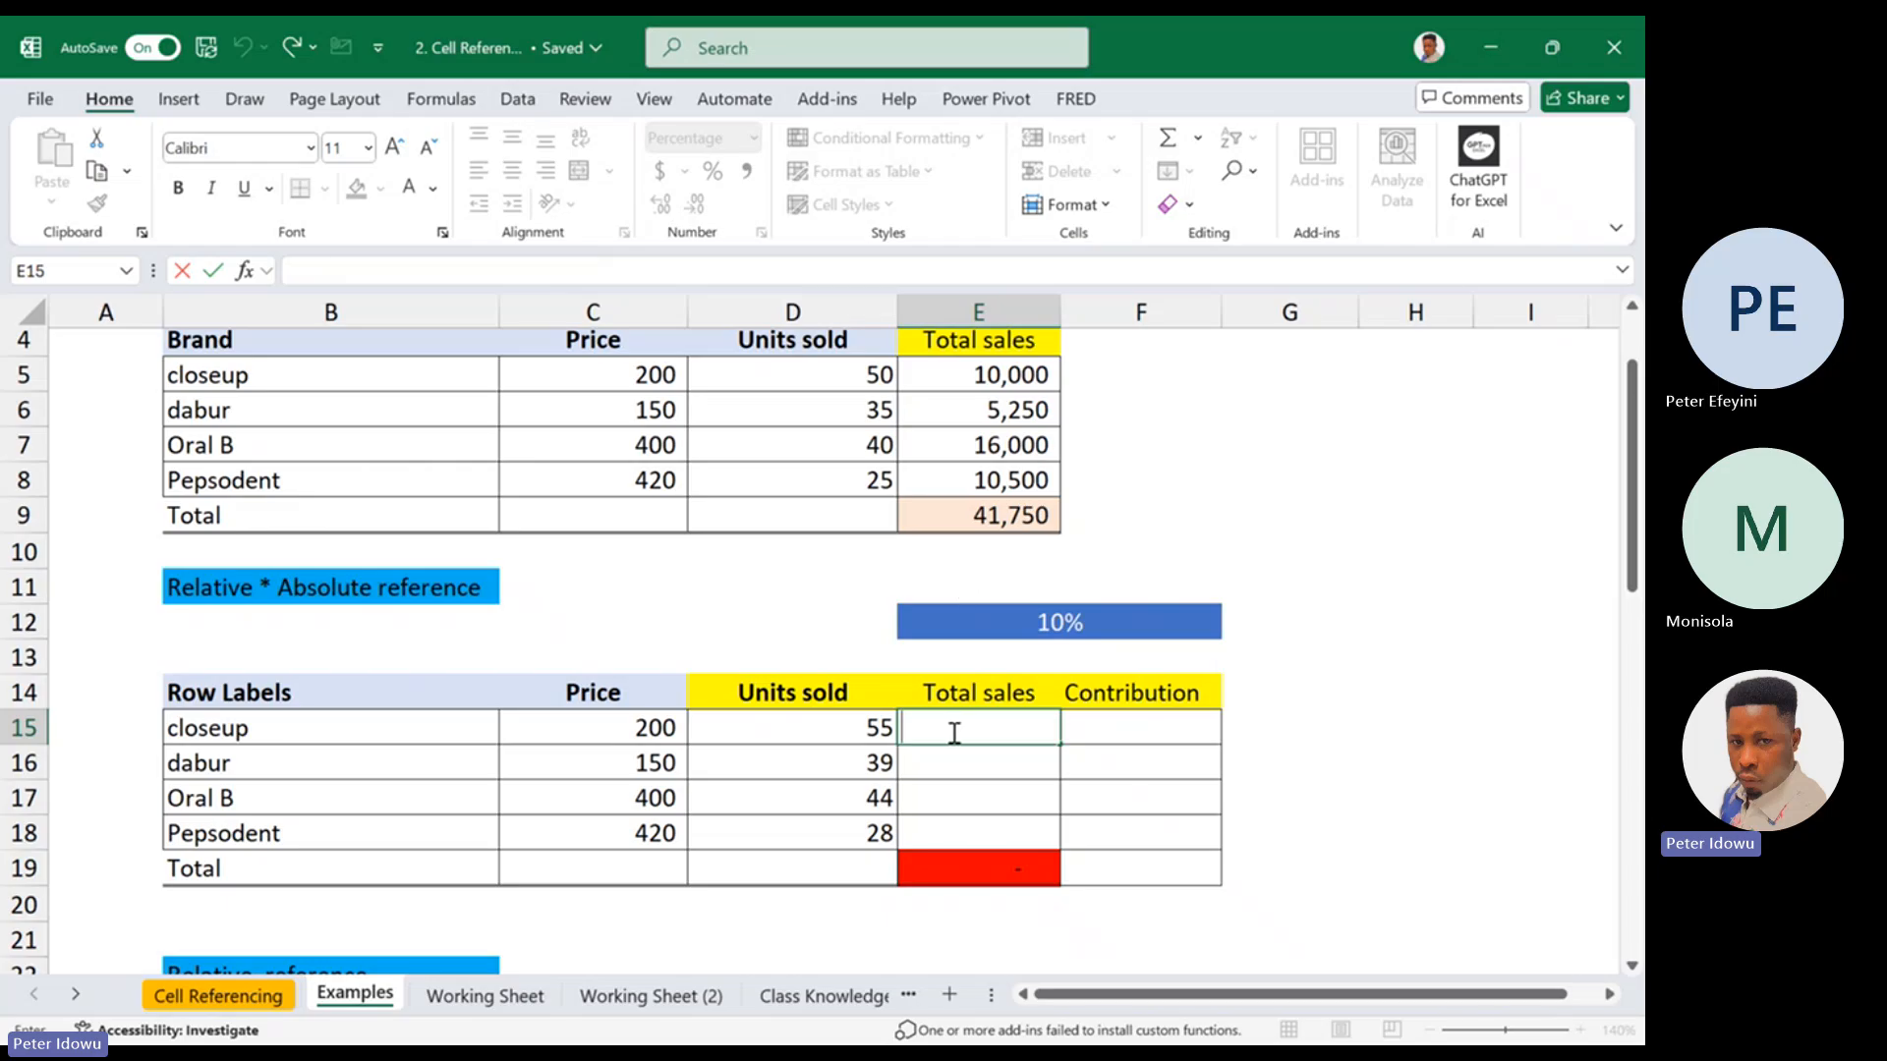
pyautogui.write('=')
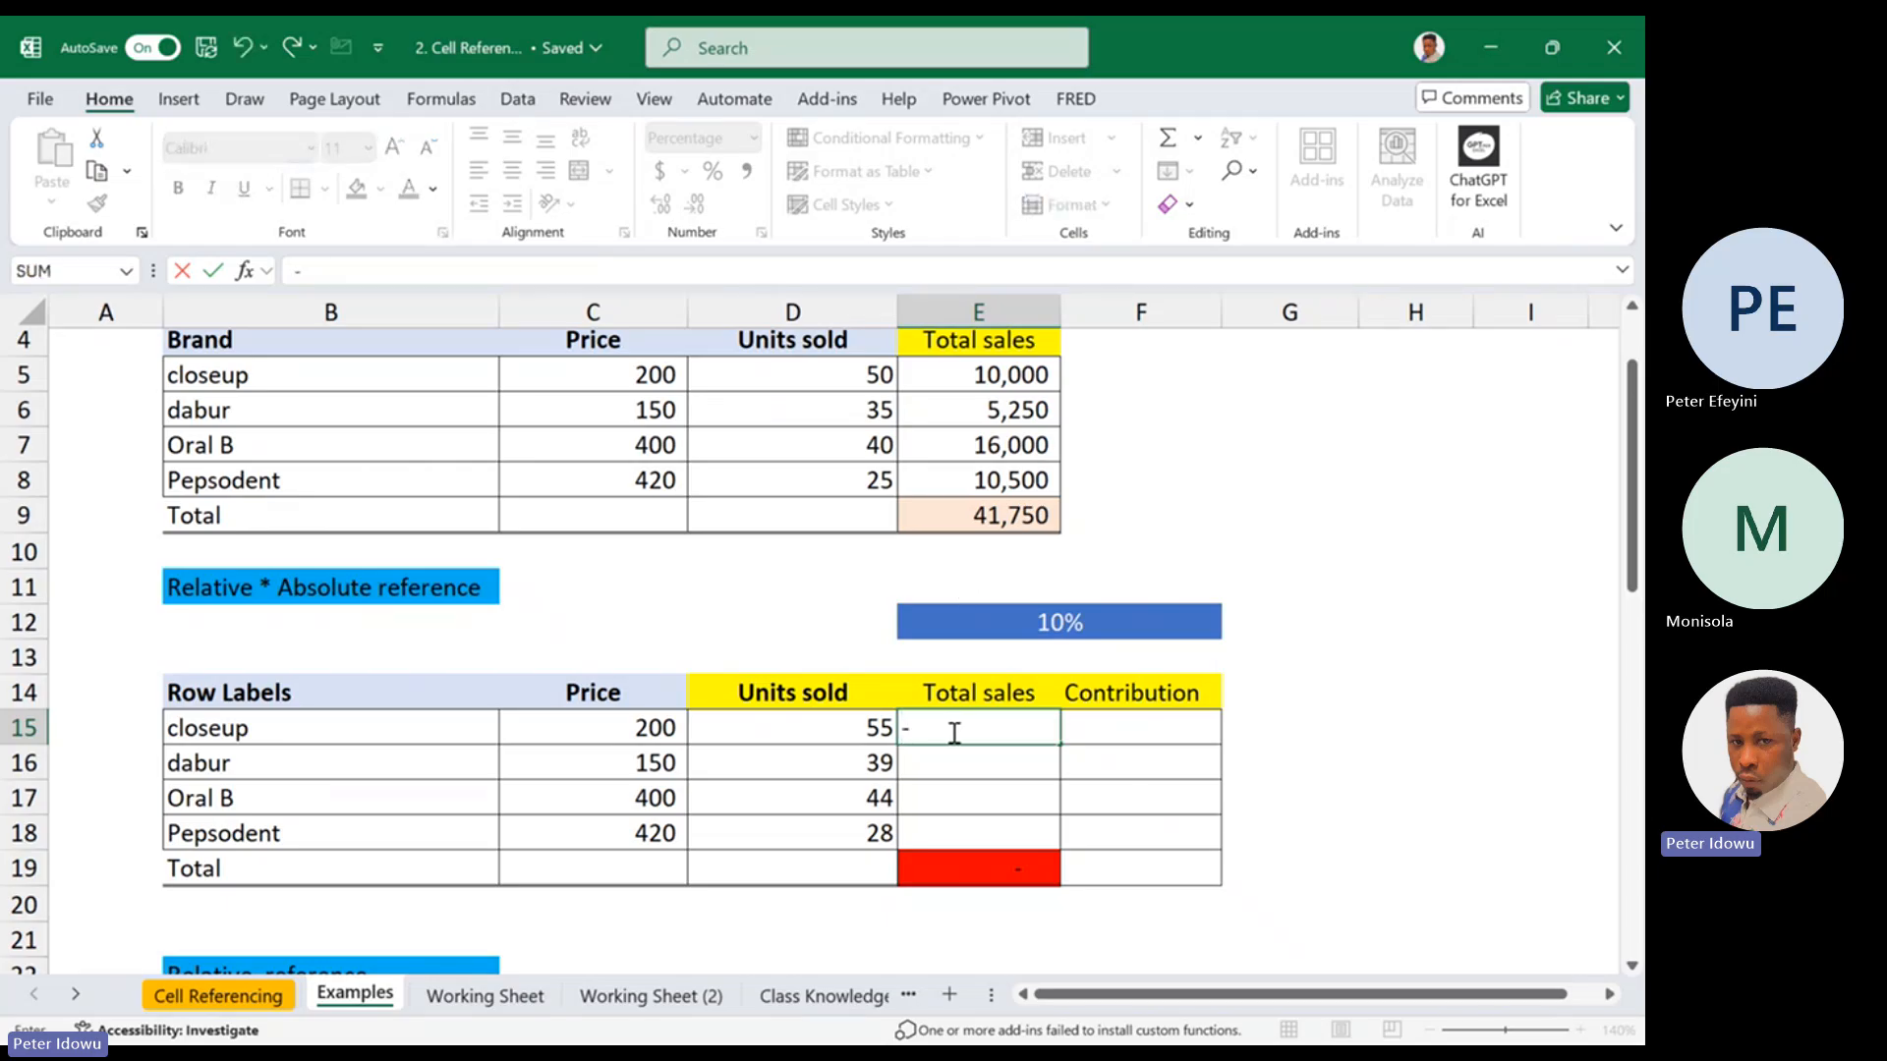
pyautogui.press('BackSpace')
pyautogui.write('=')
pyautogui.click(659, 742)
pyautogui.write('*')
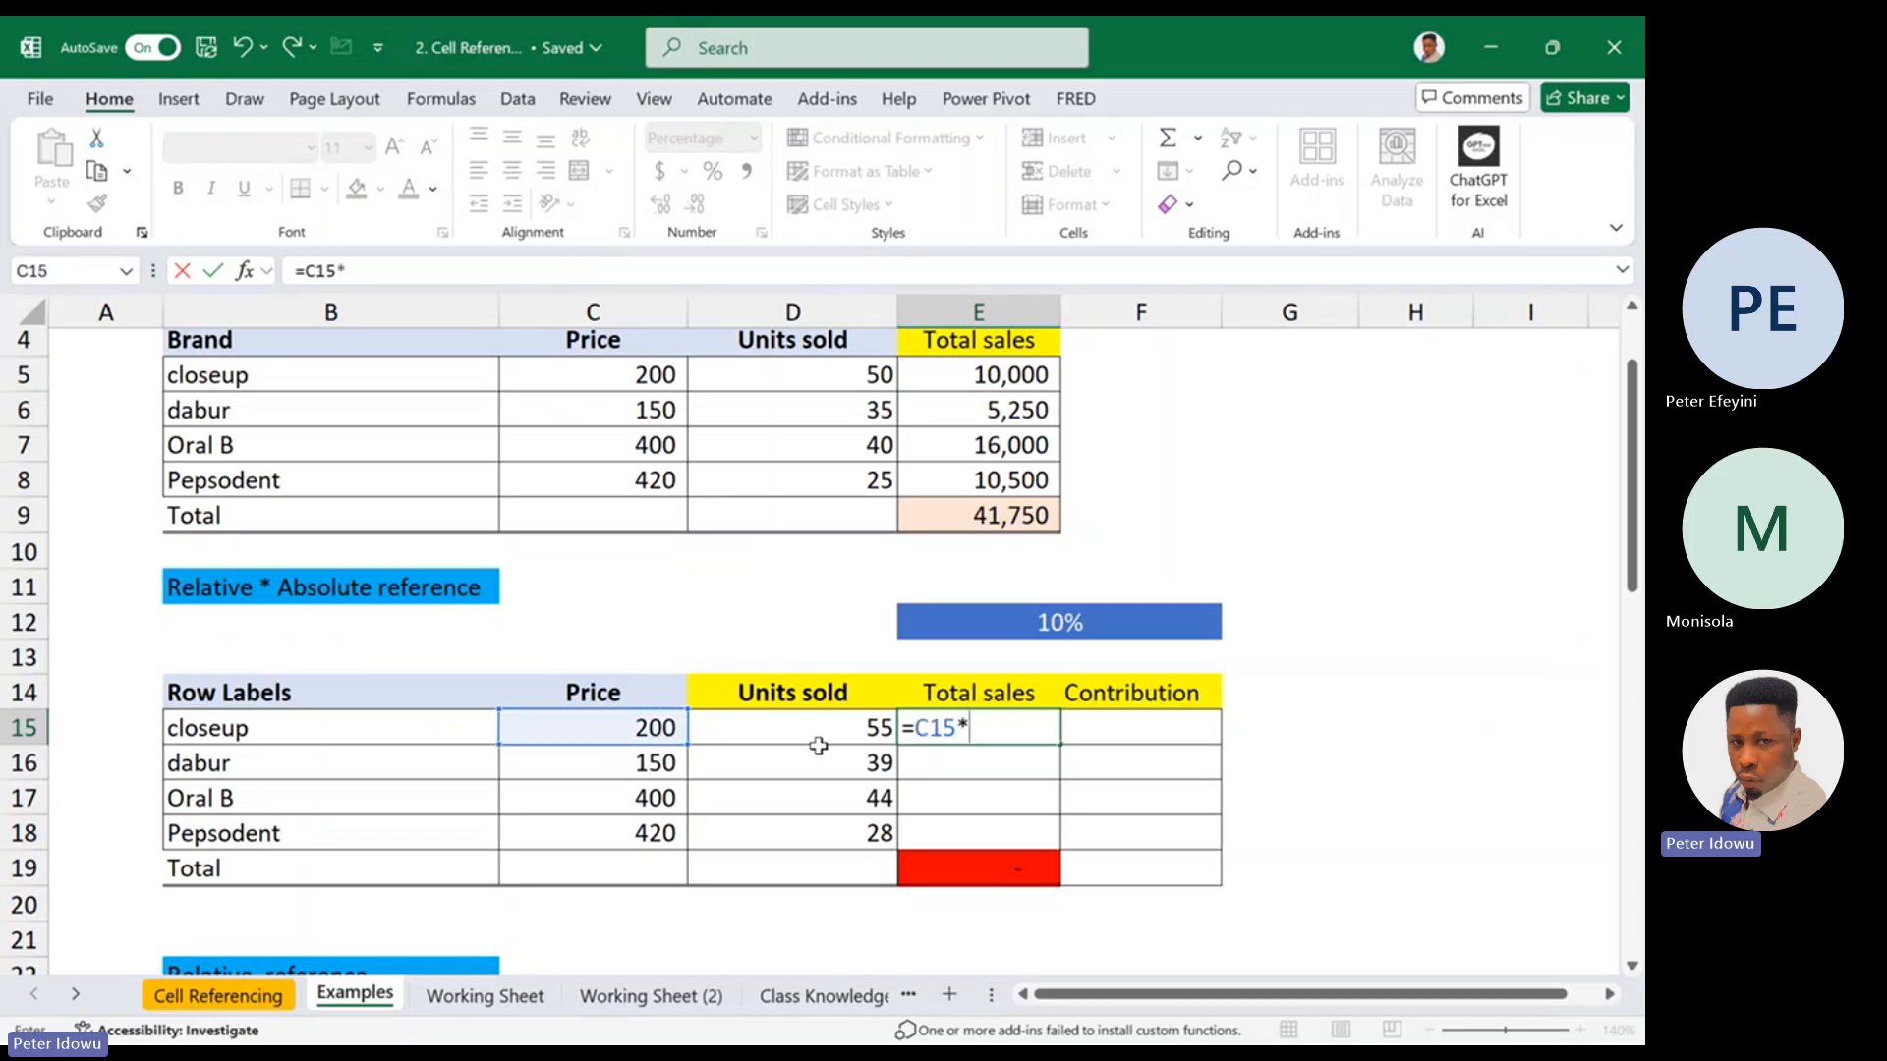
pyautogui.click(842, 727)
pyautogui.press('Return')
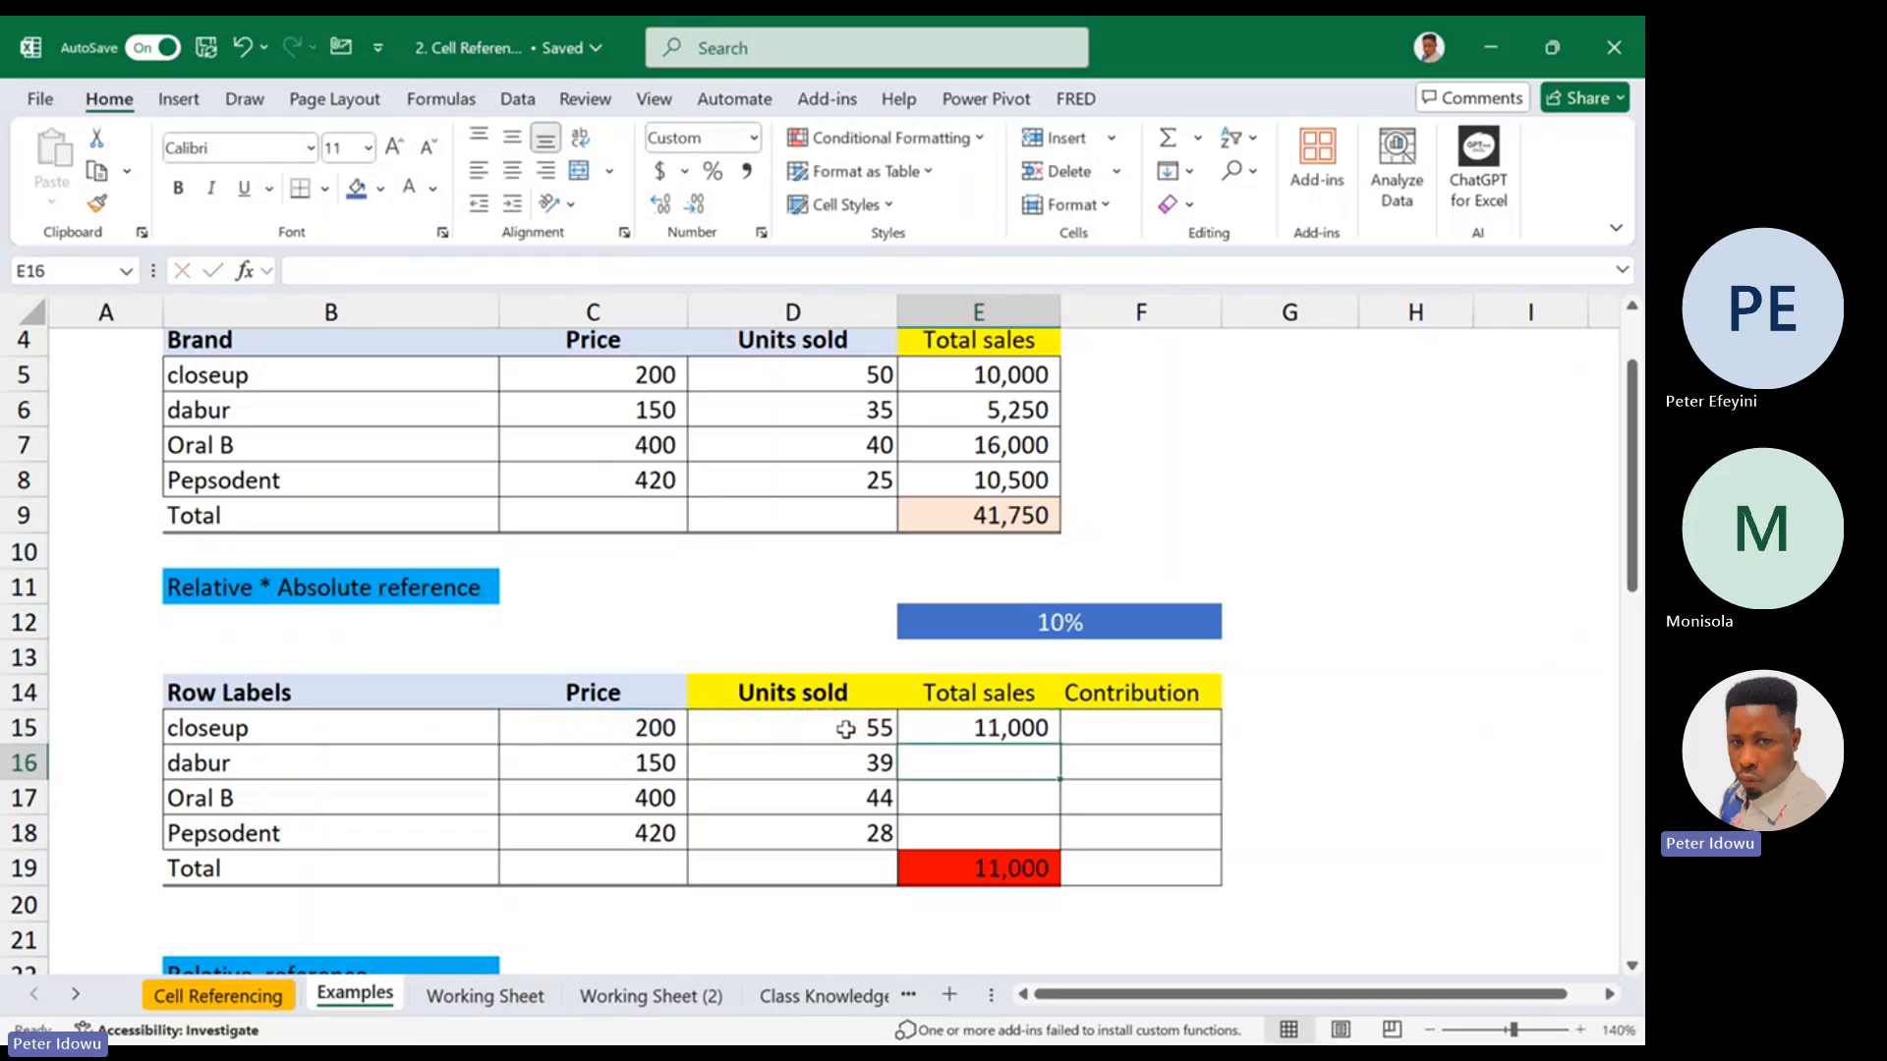
pyautogui.click(1037, 730)
pyautogui.moveTo(1060, 746); pyautogui.dragTo(1033, 837)
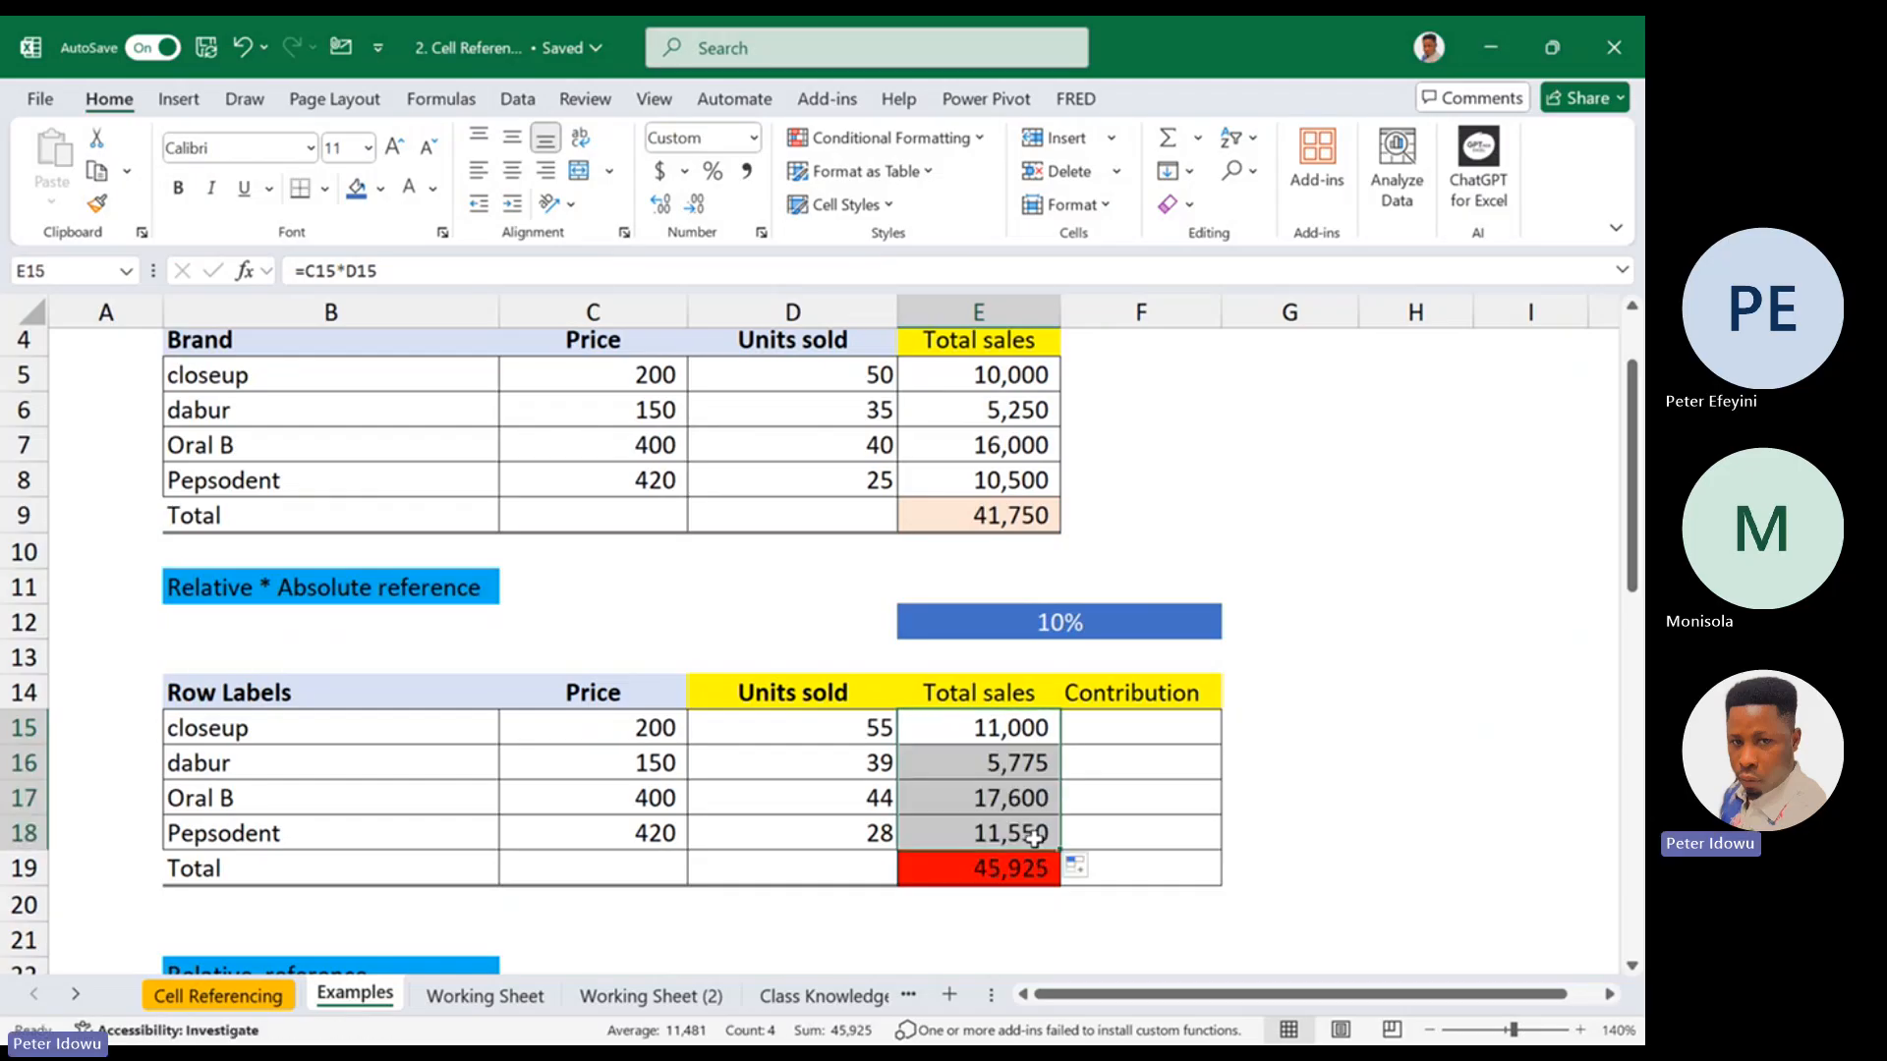
# Examine the closeup total sales formula in E15 and the percentage in E12 that it leaves out
pyautogui.doubleClick(1018, 733)
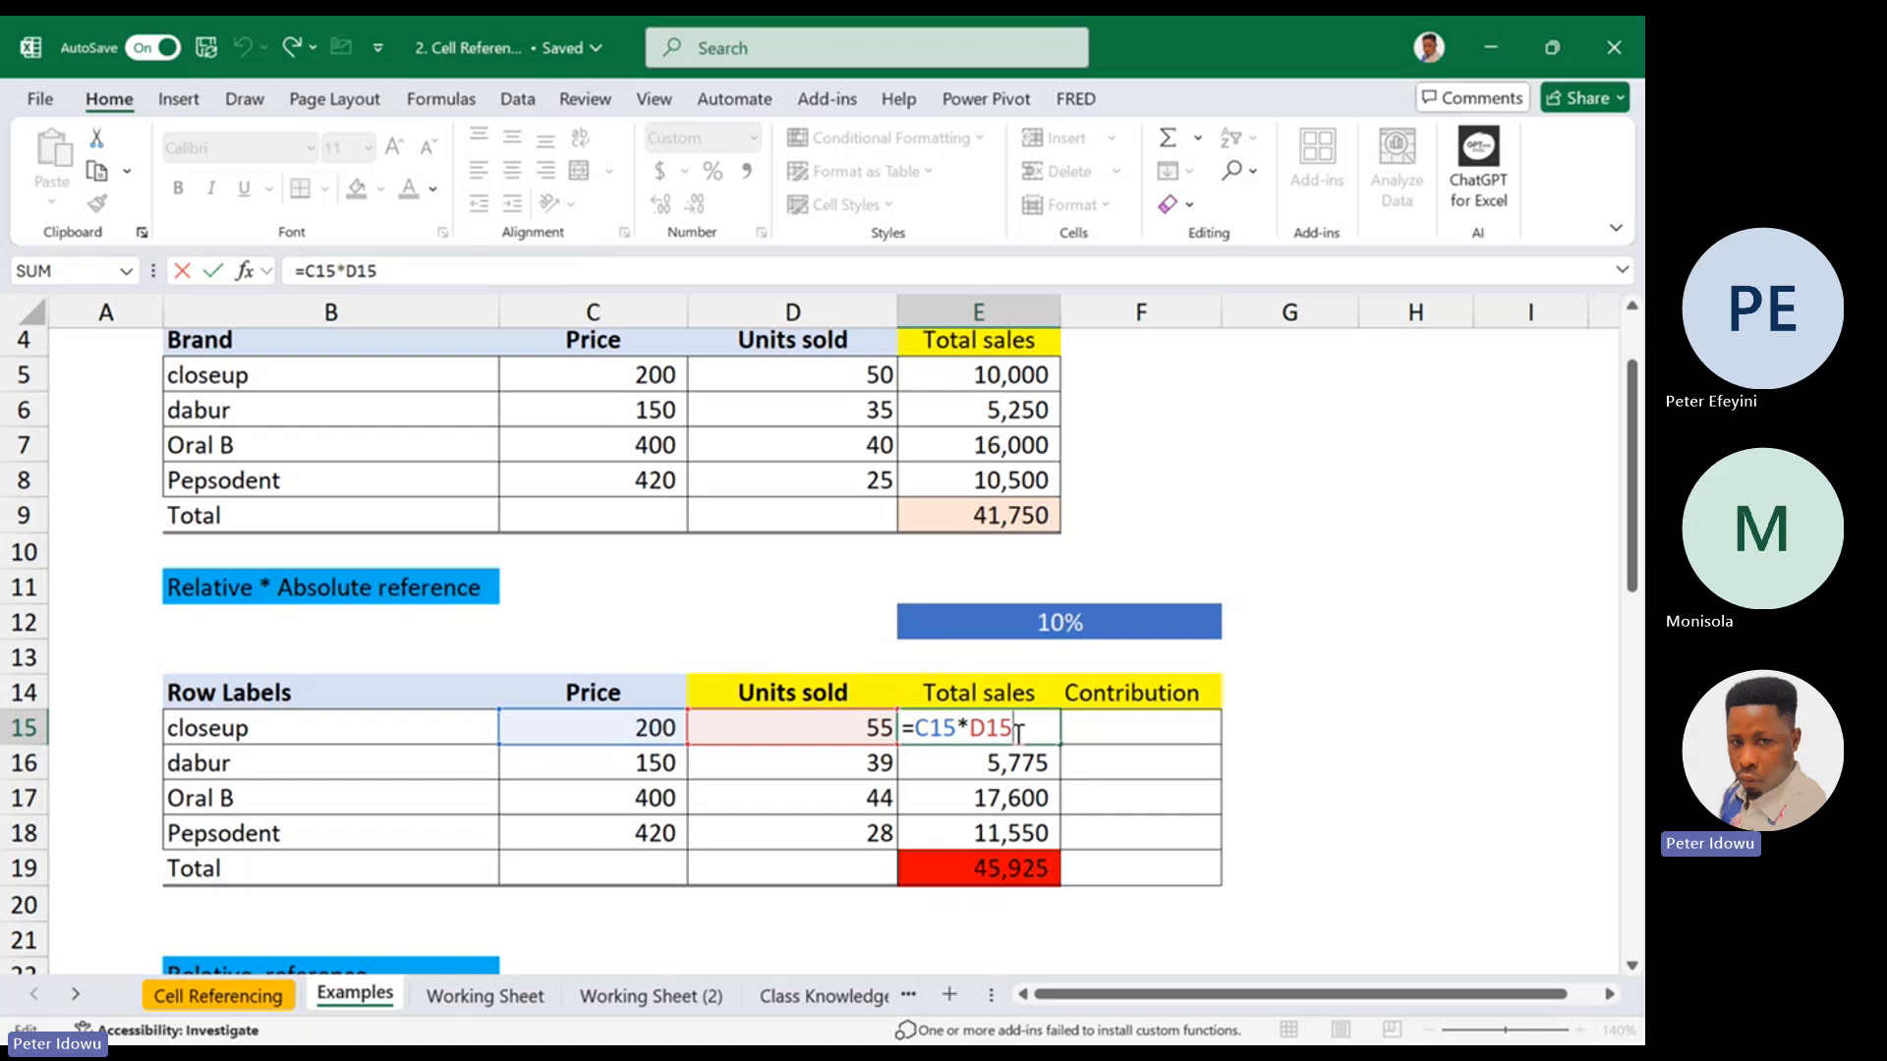
pyautogui.hotkey('ctrl', 'Return')
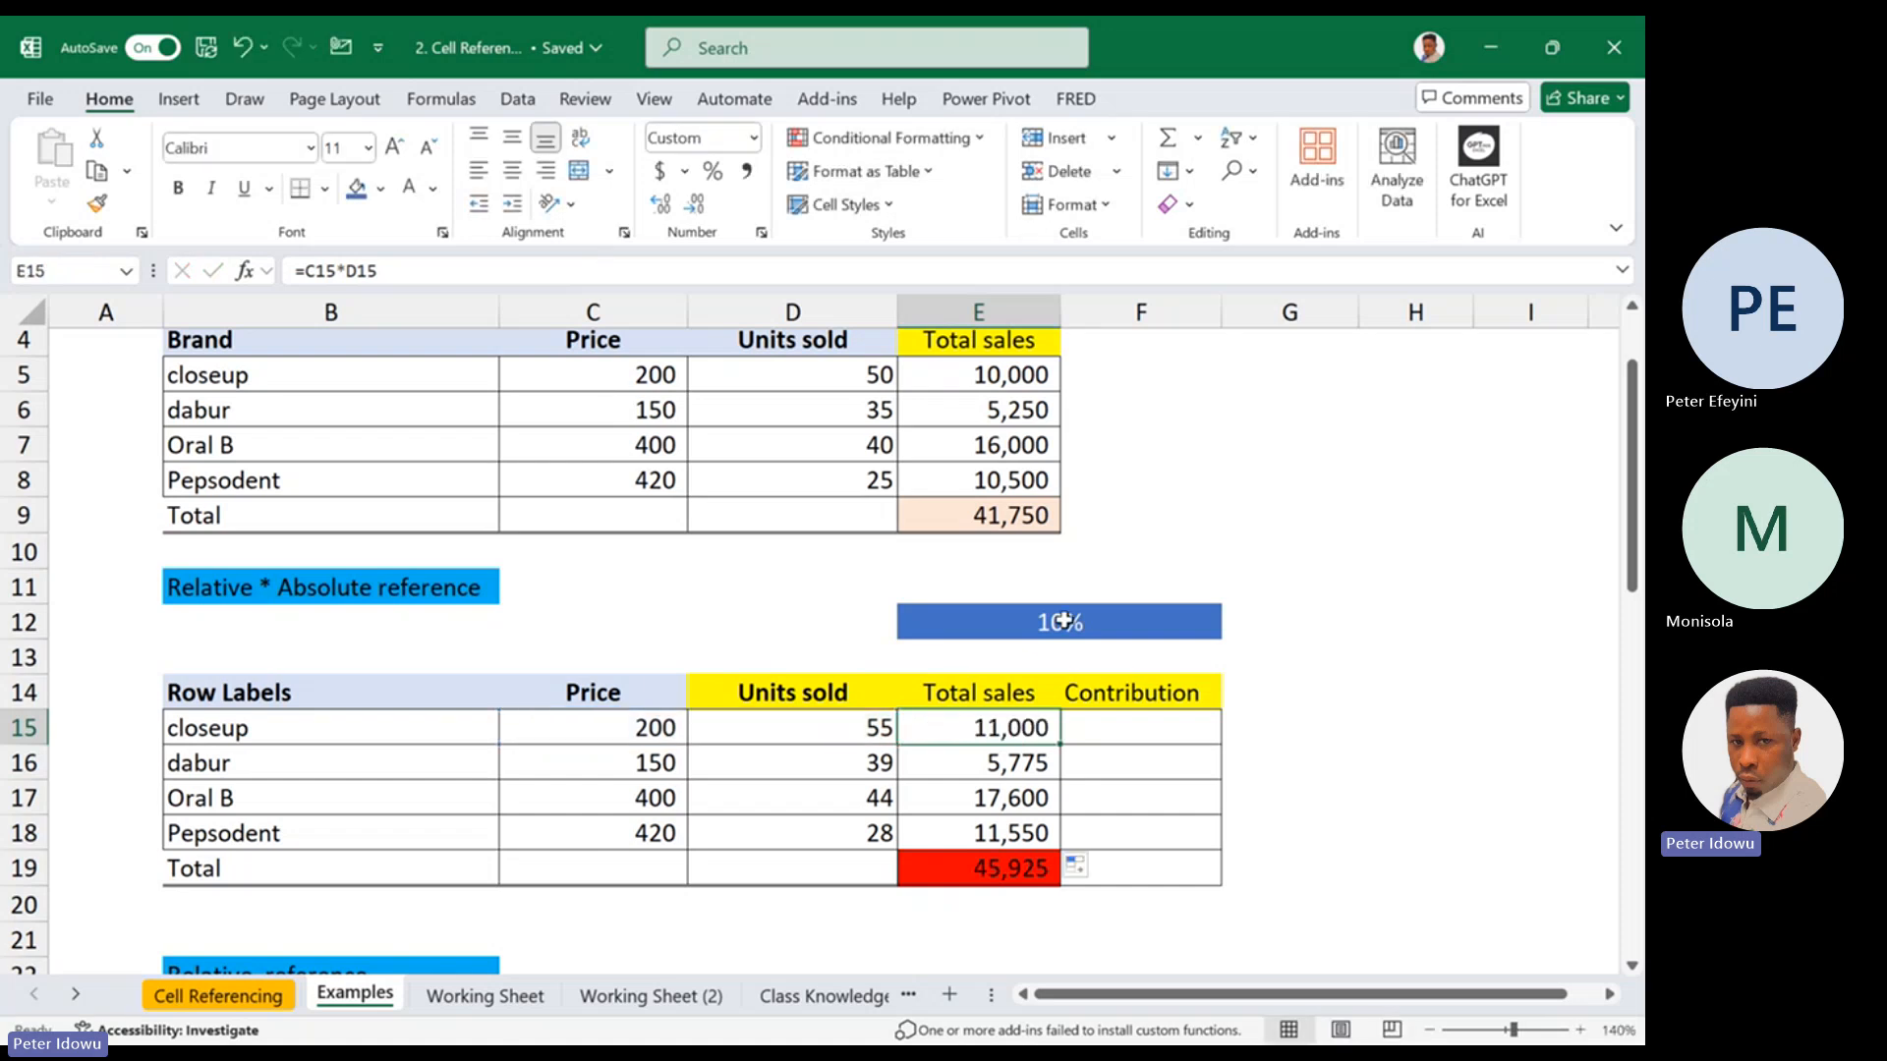
pyautogui.press('F2')
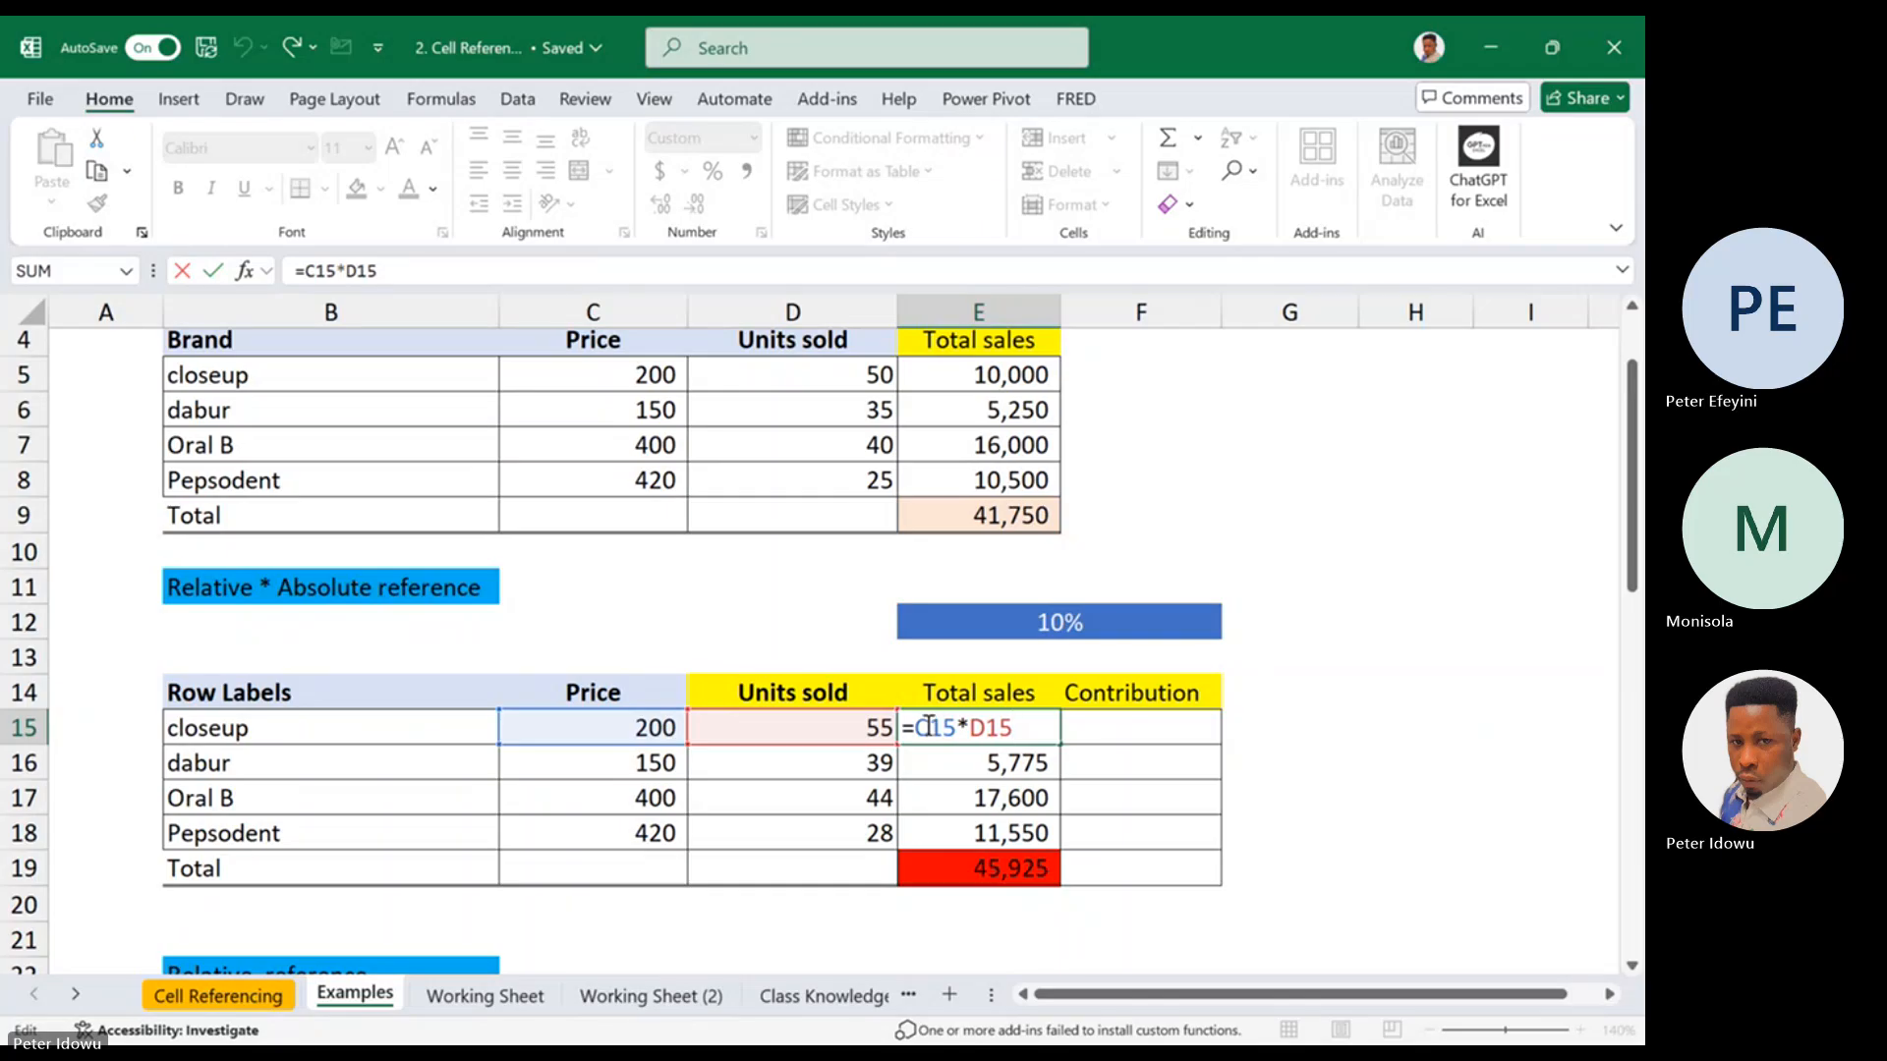
pyautogui.click(1064, 621)
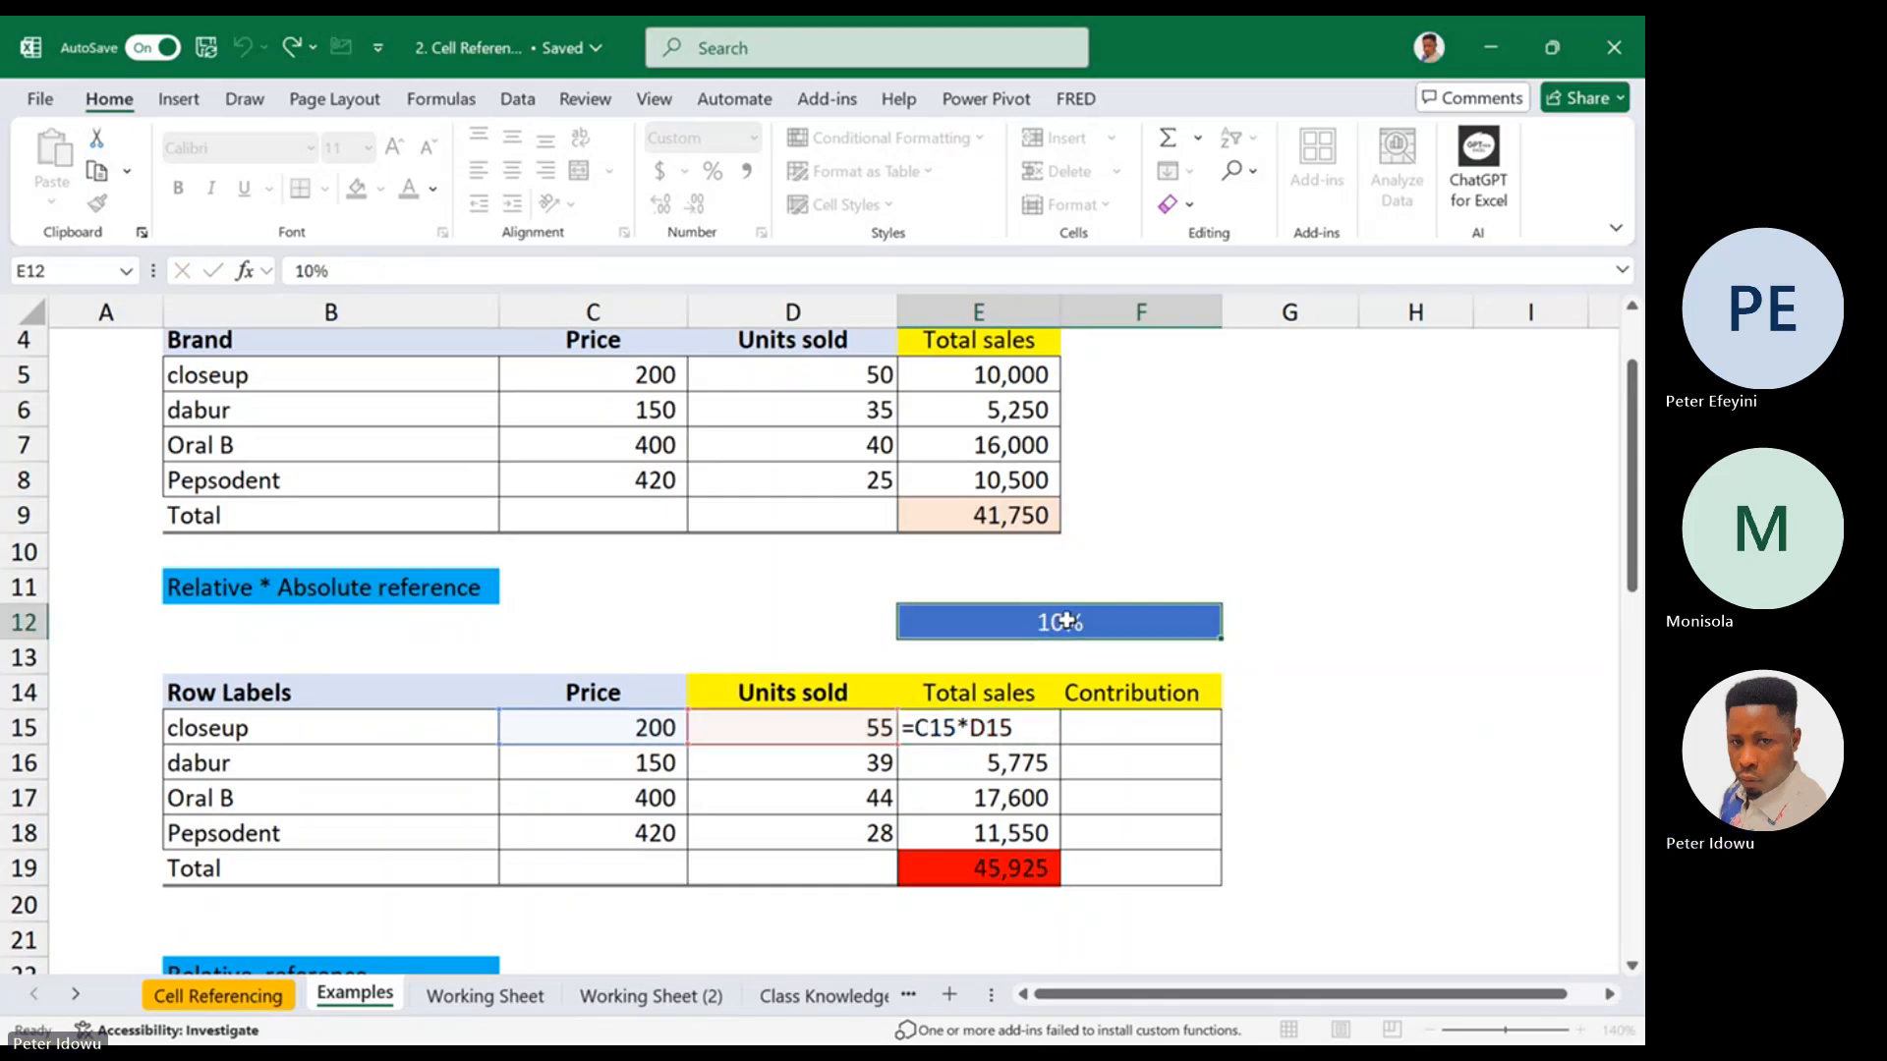
pyautogui.doubleClick(982, 728)
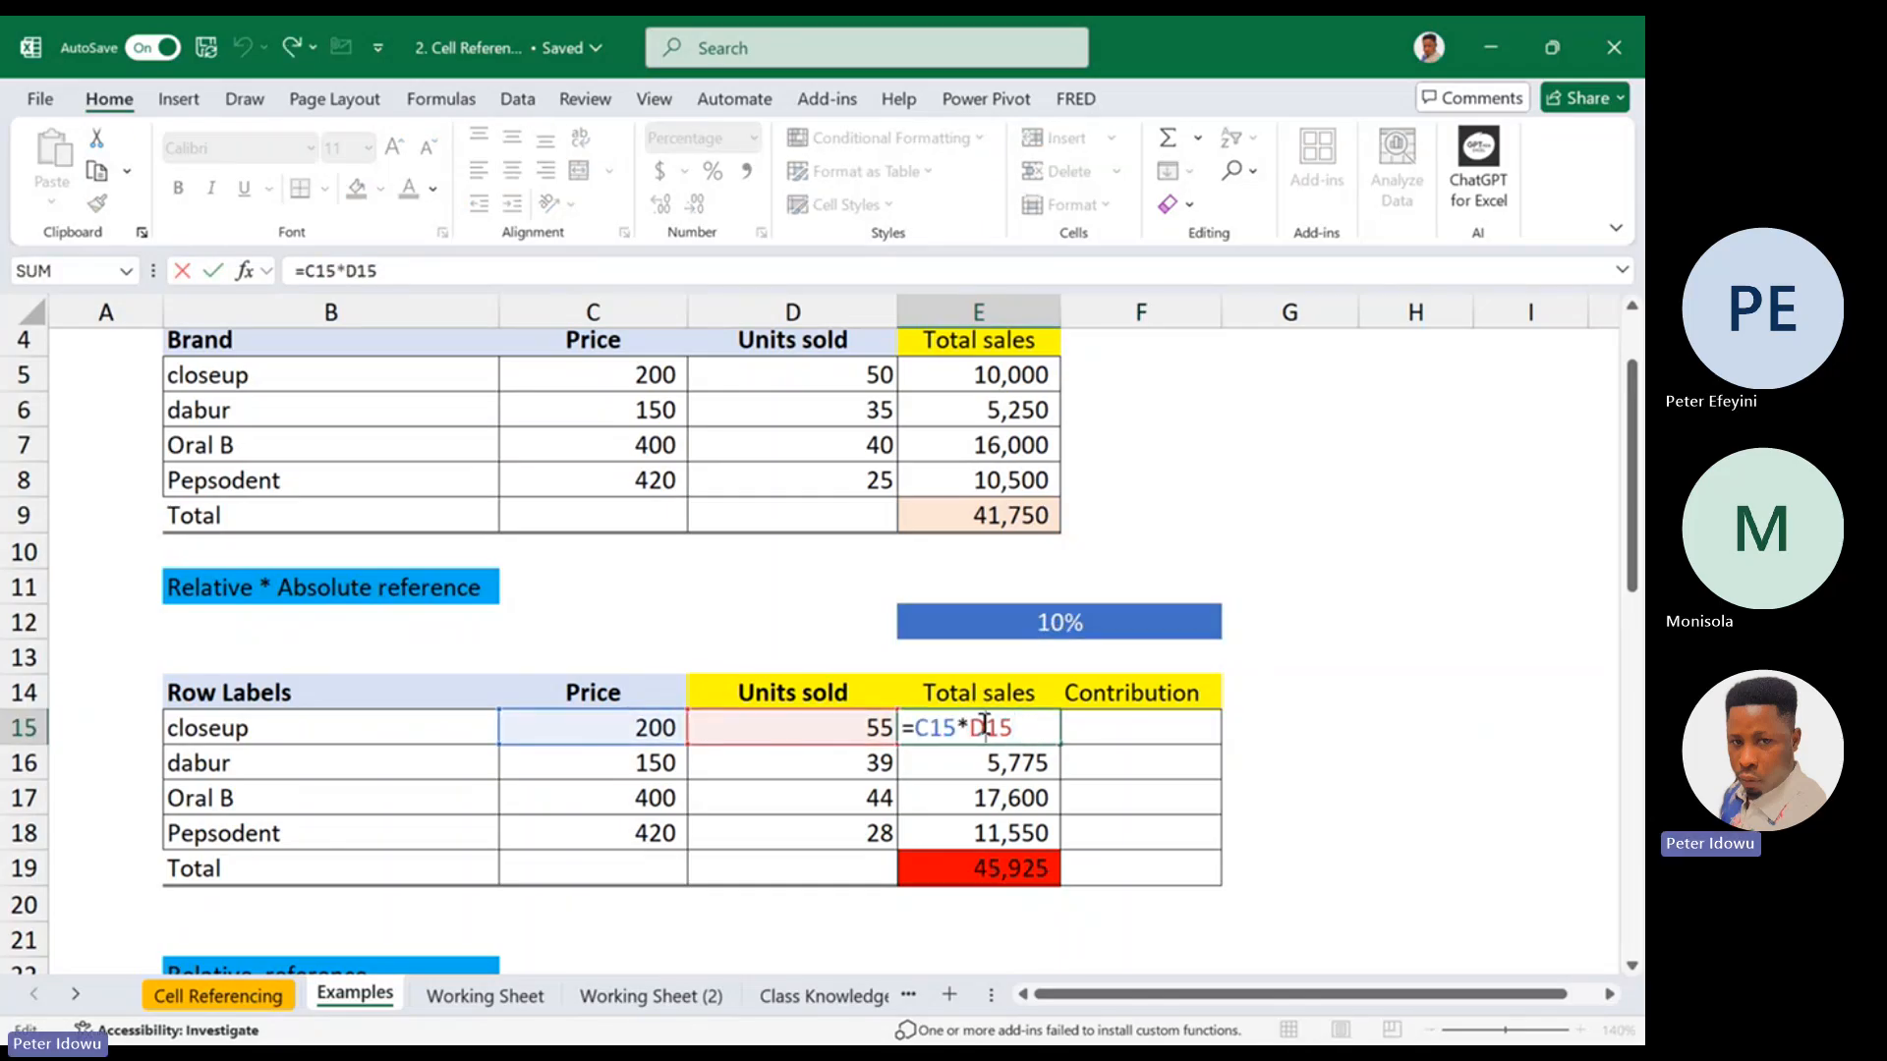
pyautogui.press('Escape')
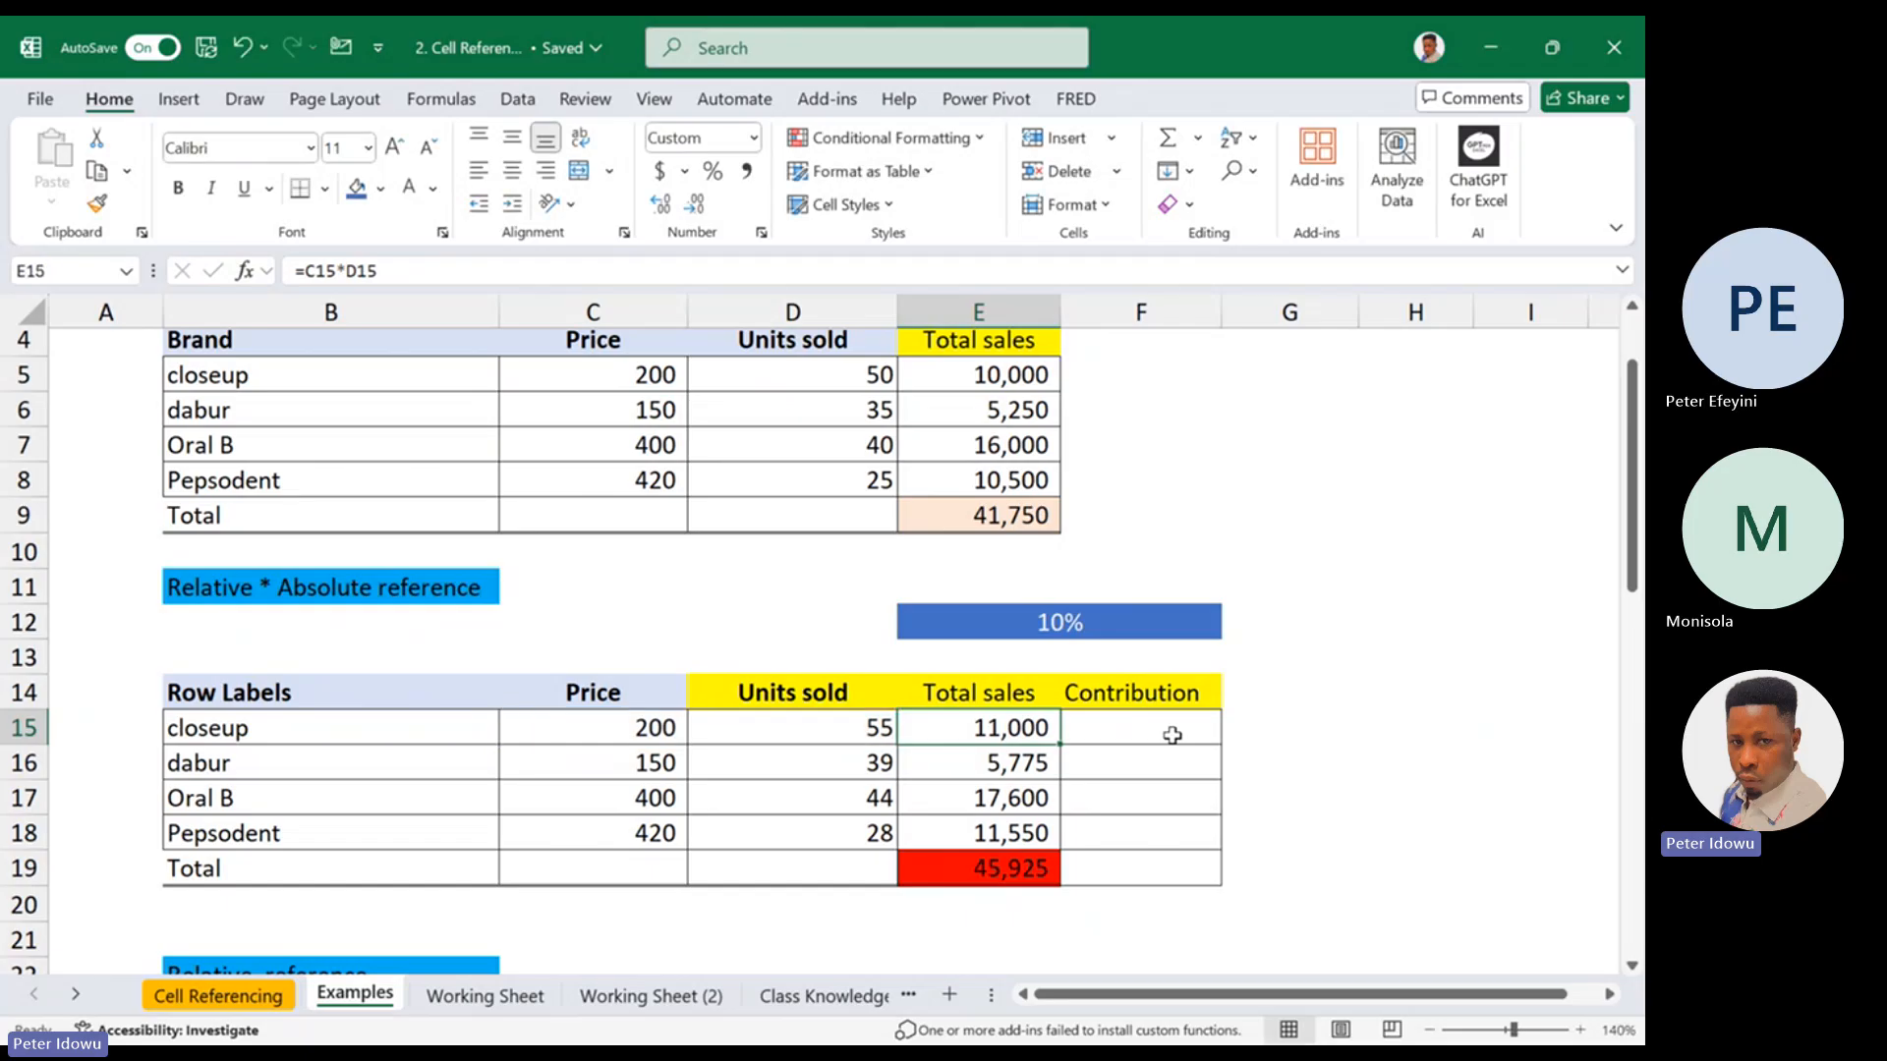
pyautogui.doubleClick(1034, 727)
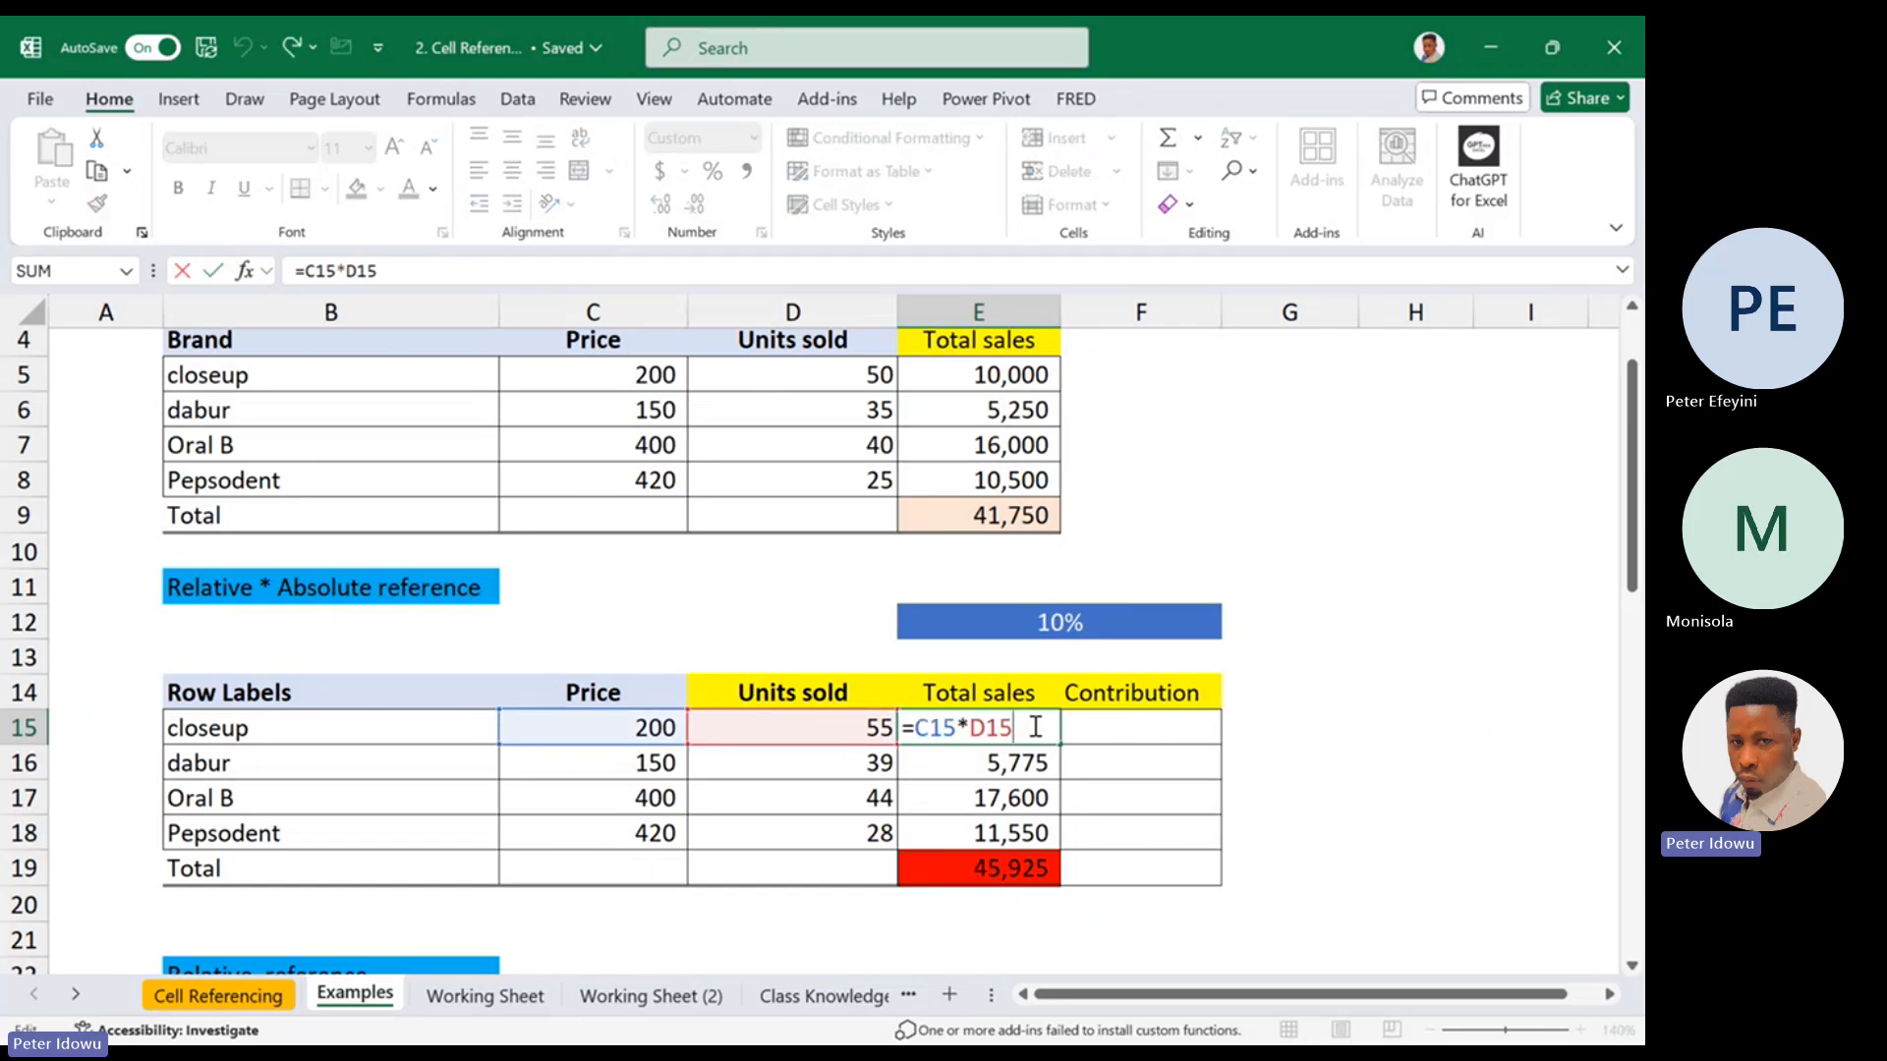
pyautogui.press('Escape')
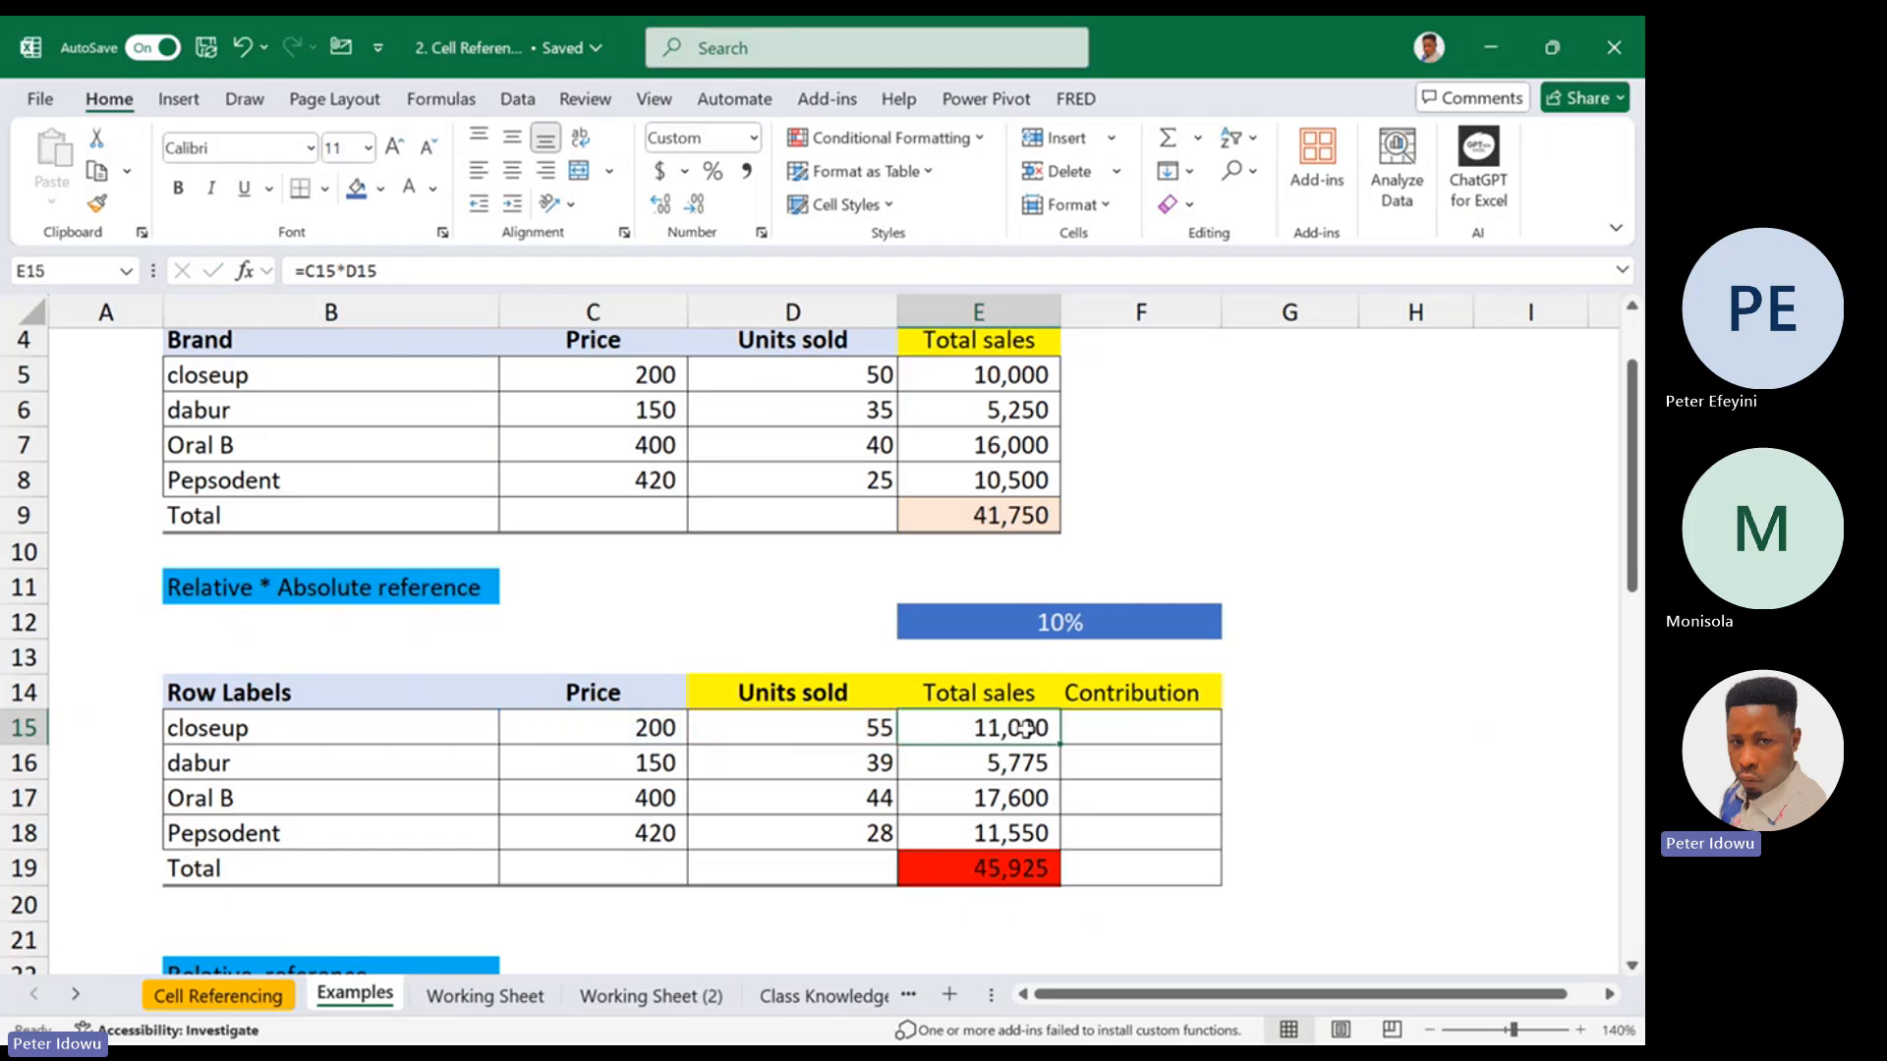
# Change the total sales formula in E15 to =(C15*D15)*(100%+E12) and check it
pyautogui.doubleClick(1022, 728)
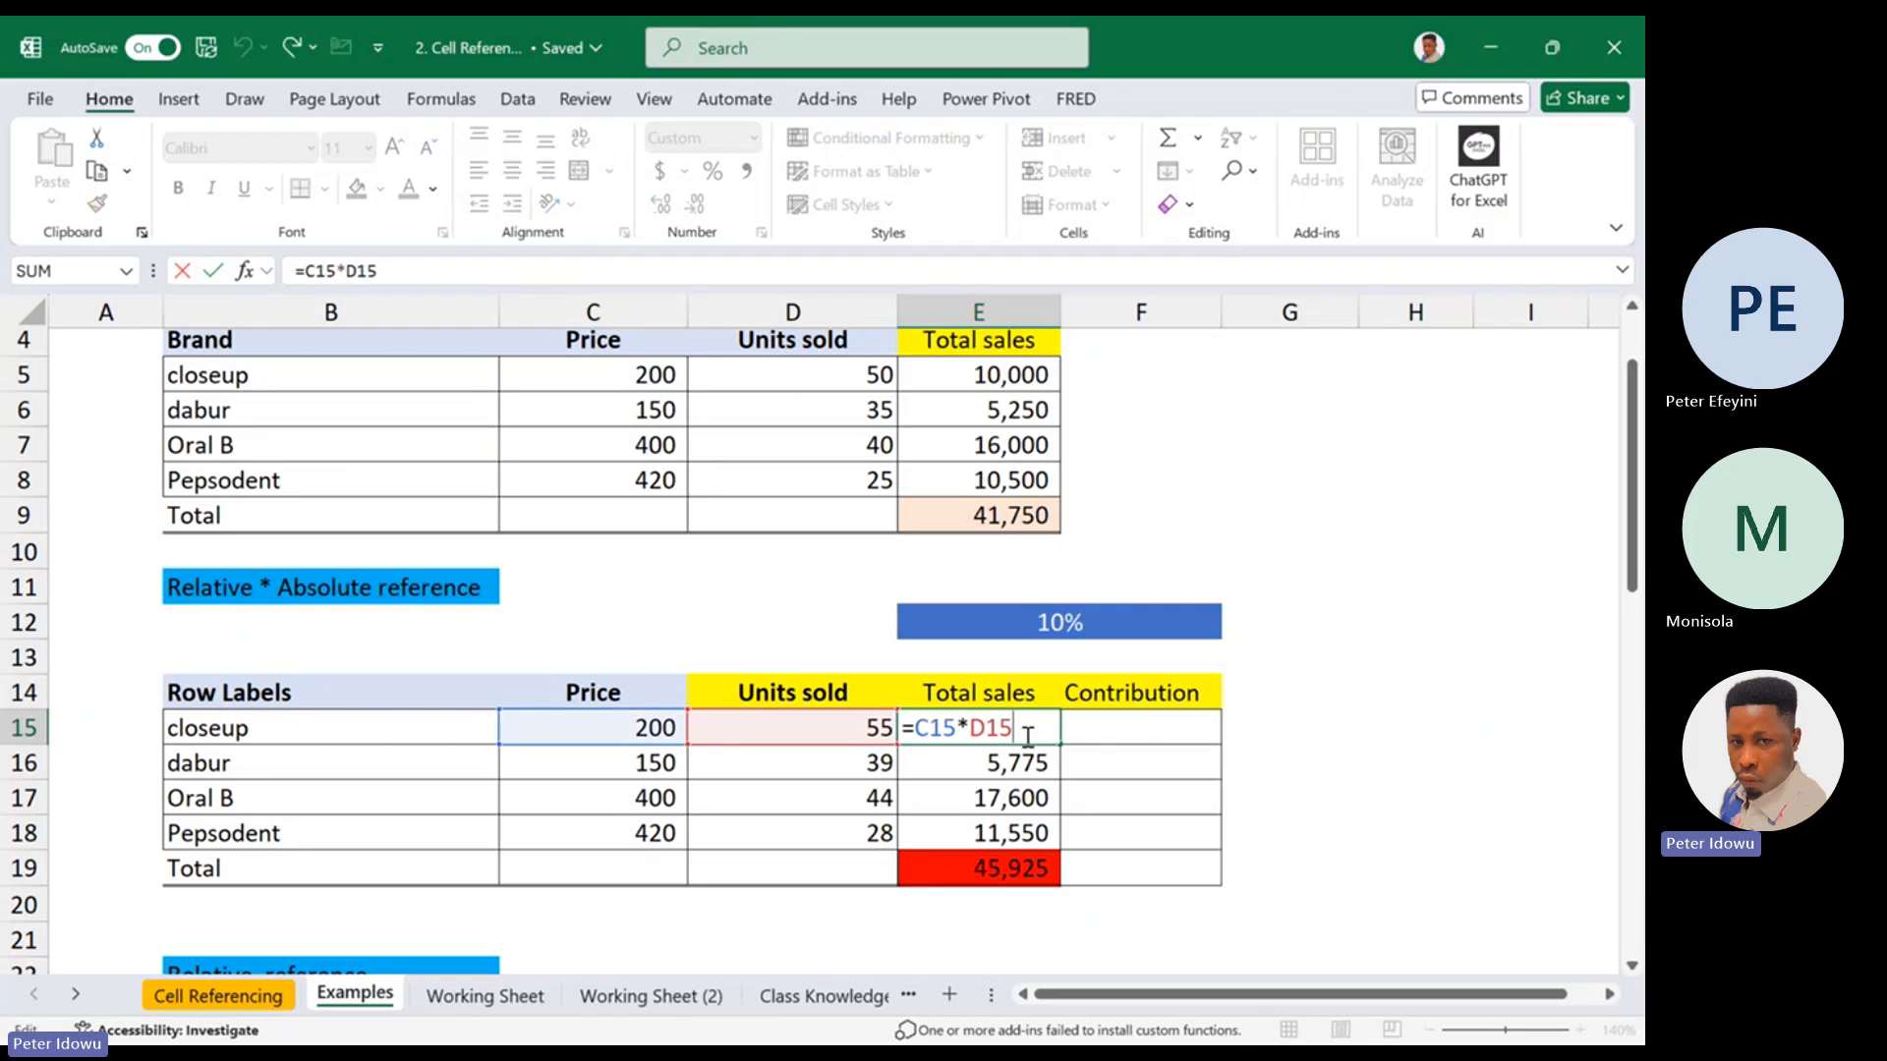
pyautogui.click(916, 728)
pyautogui.write('(')
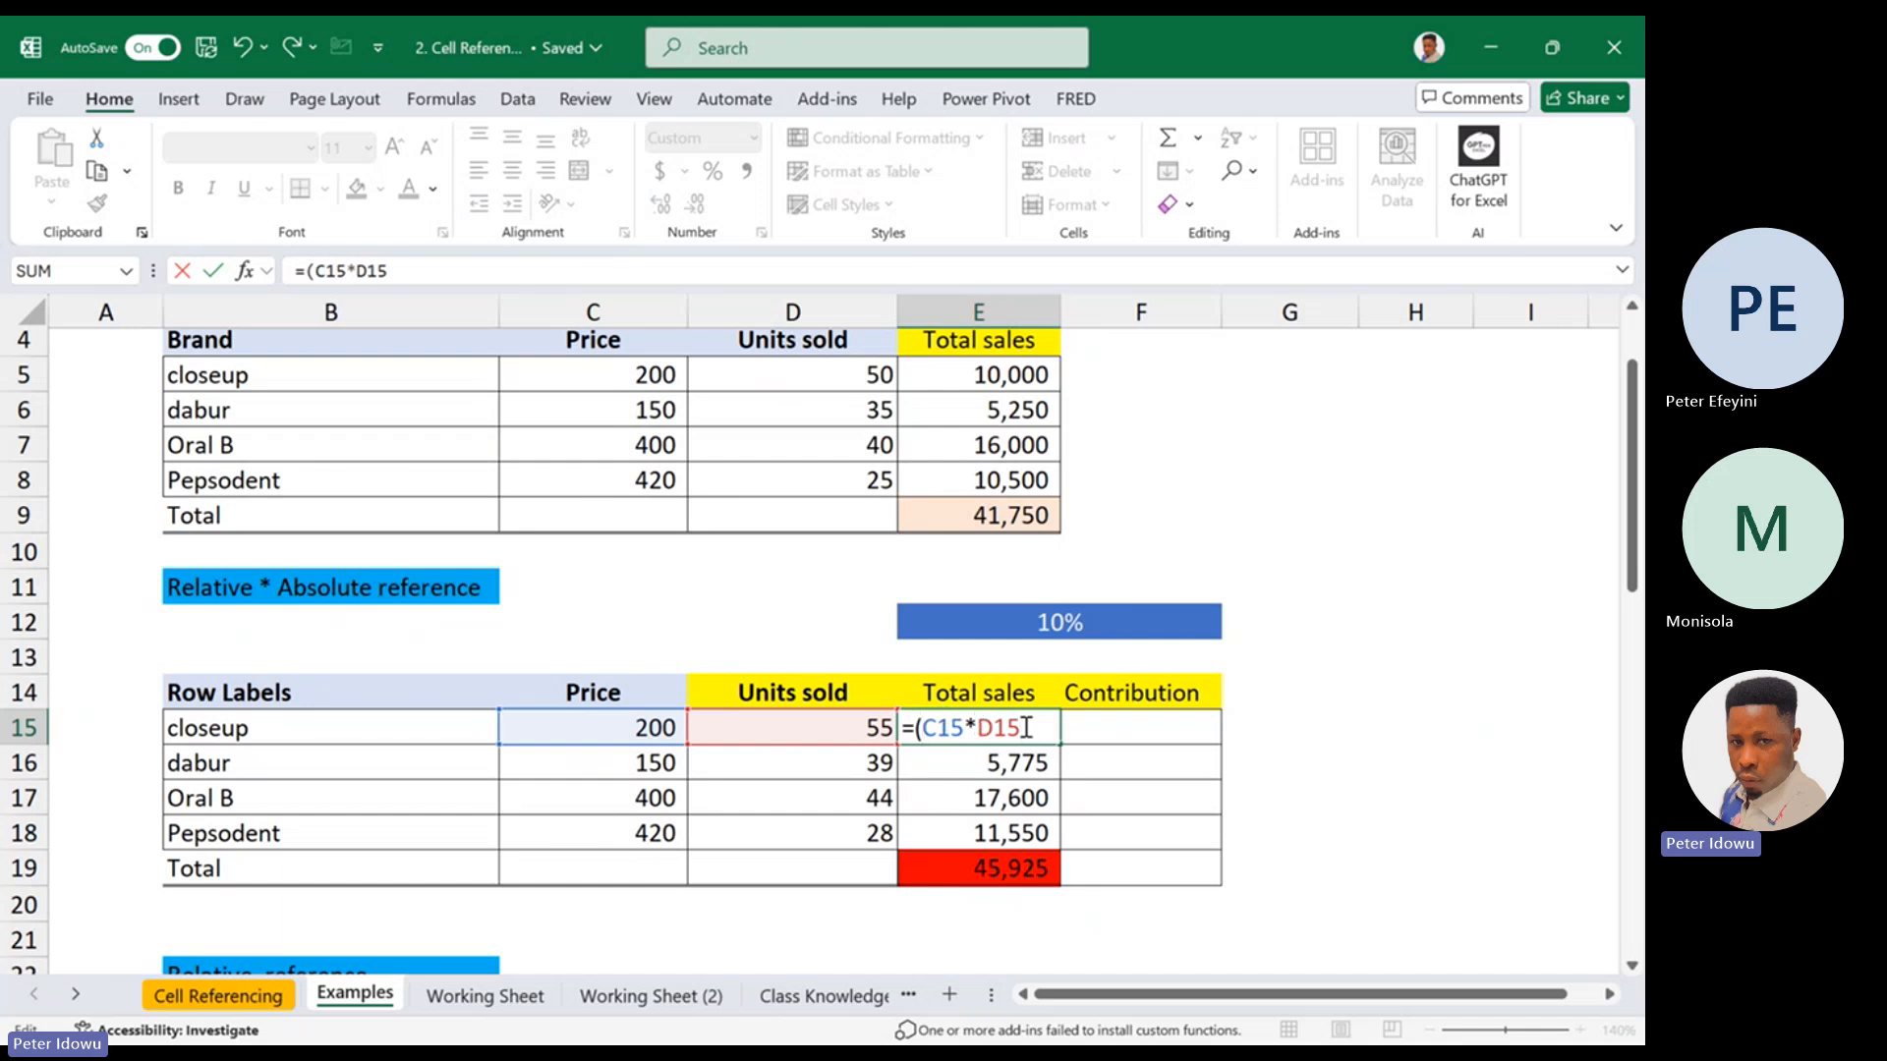
pyautogui.write(')')
pyautogui.write('*')
pyautogui.write('100')
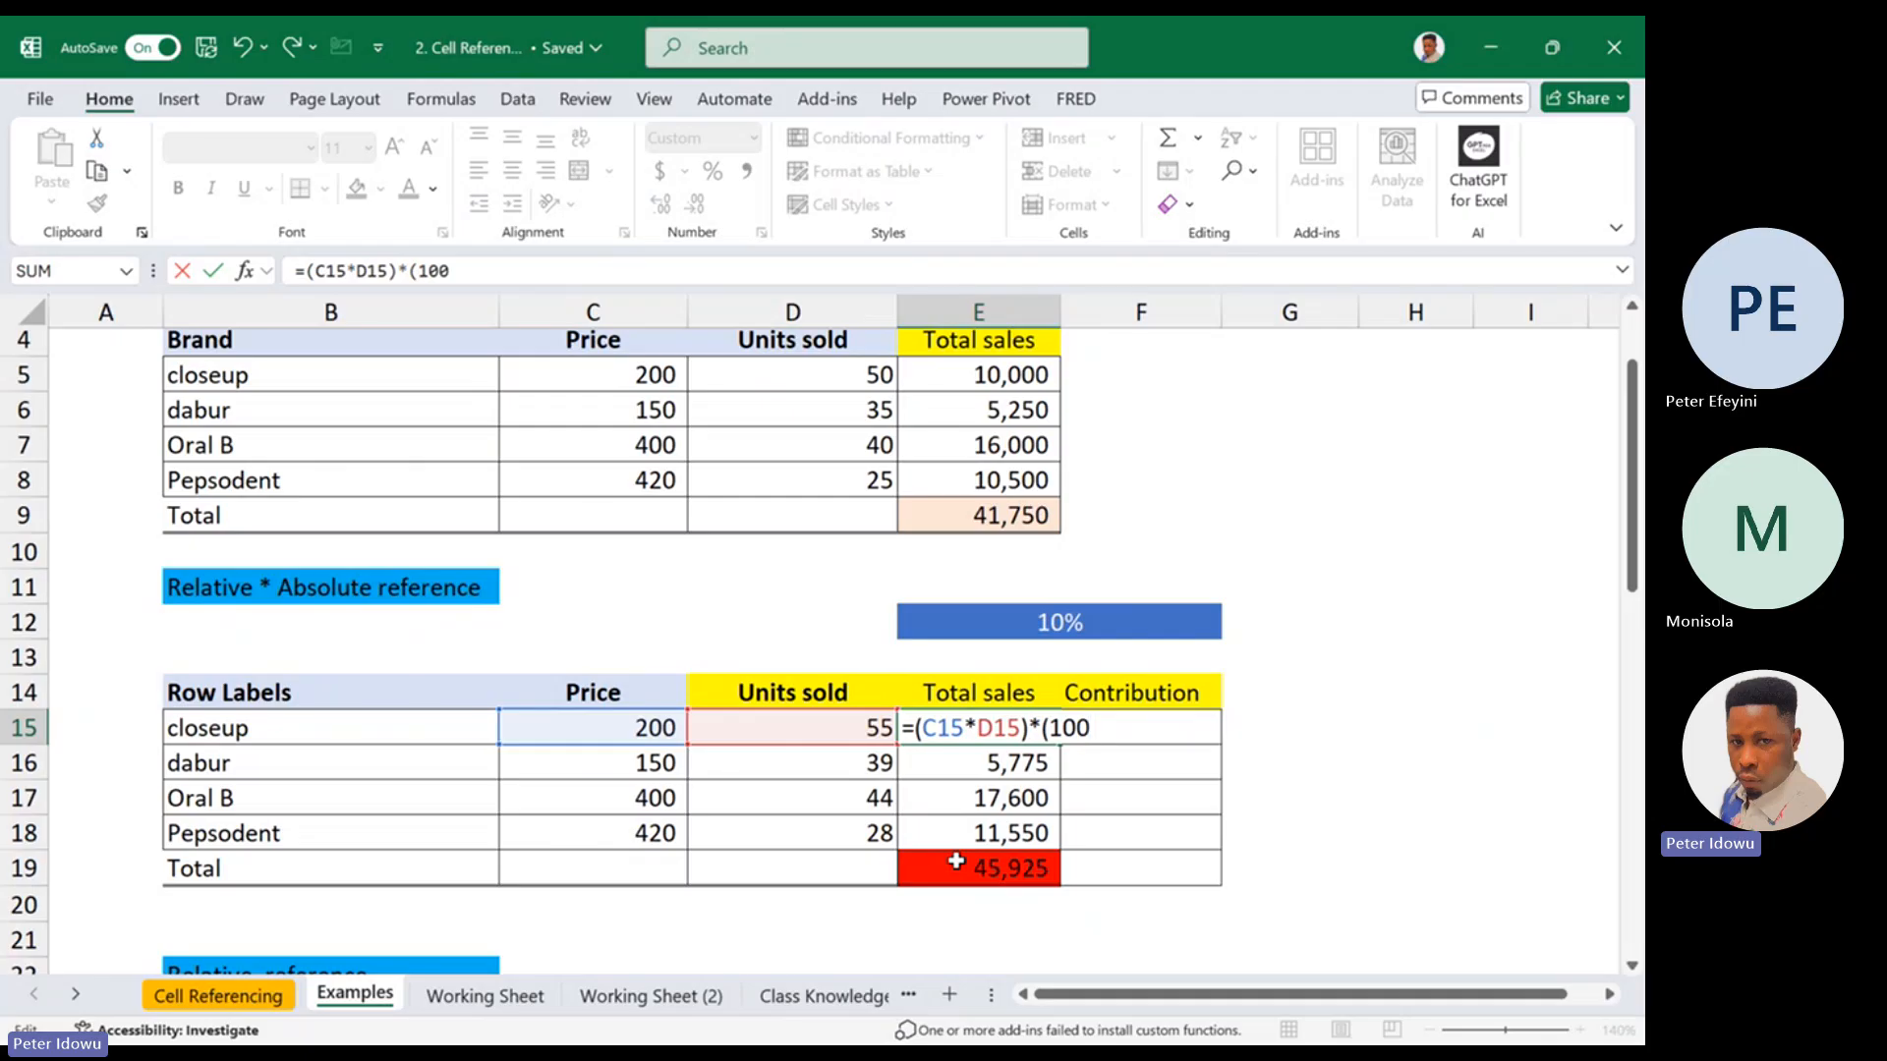
pyautogui.write('%+')
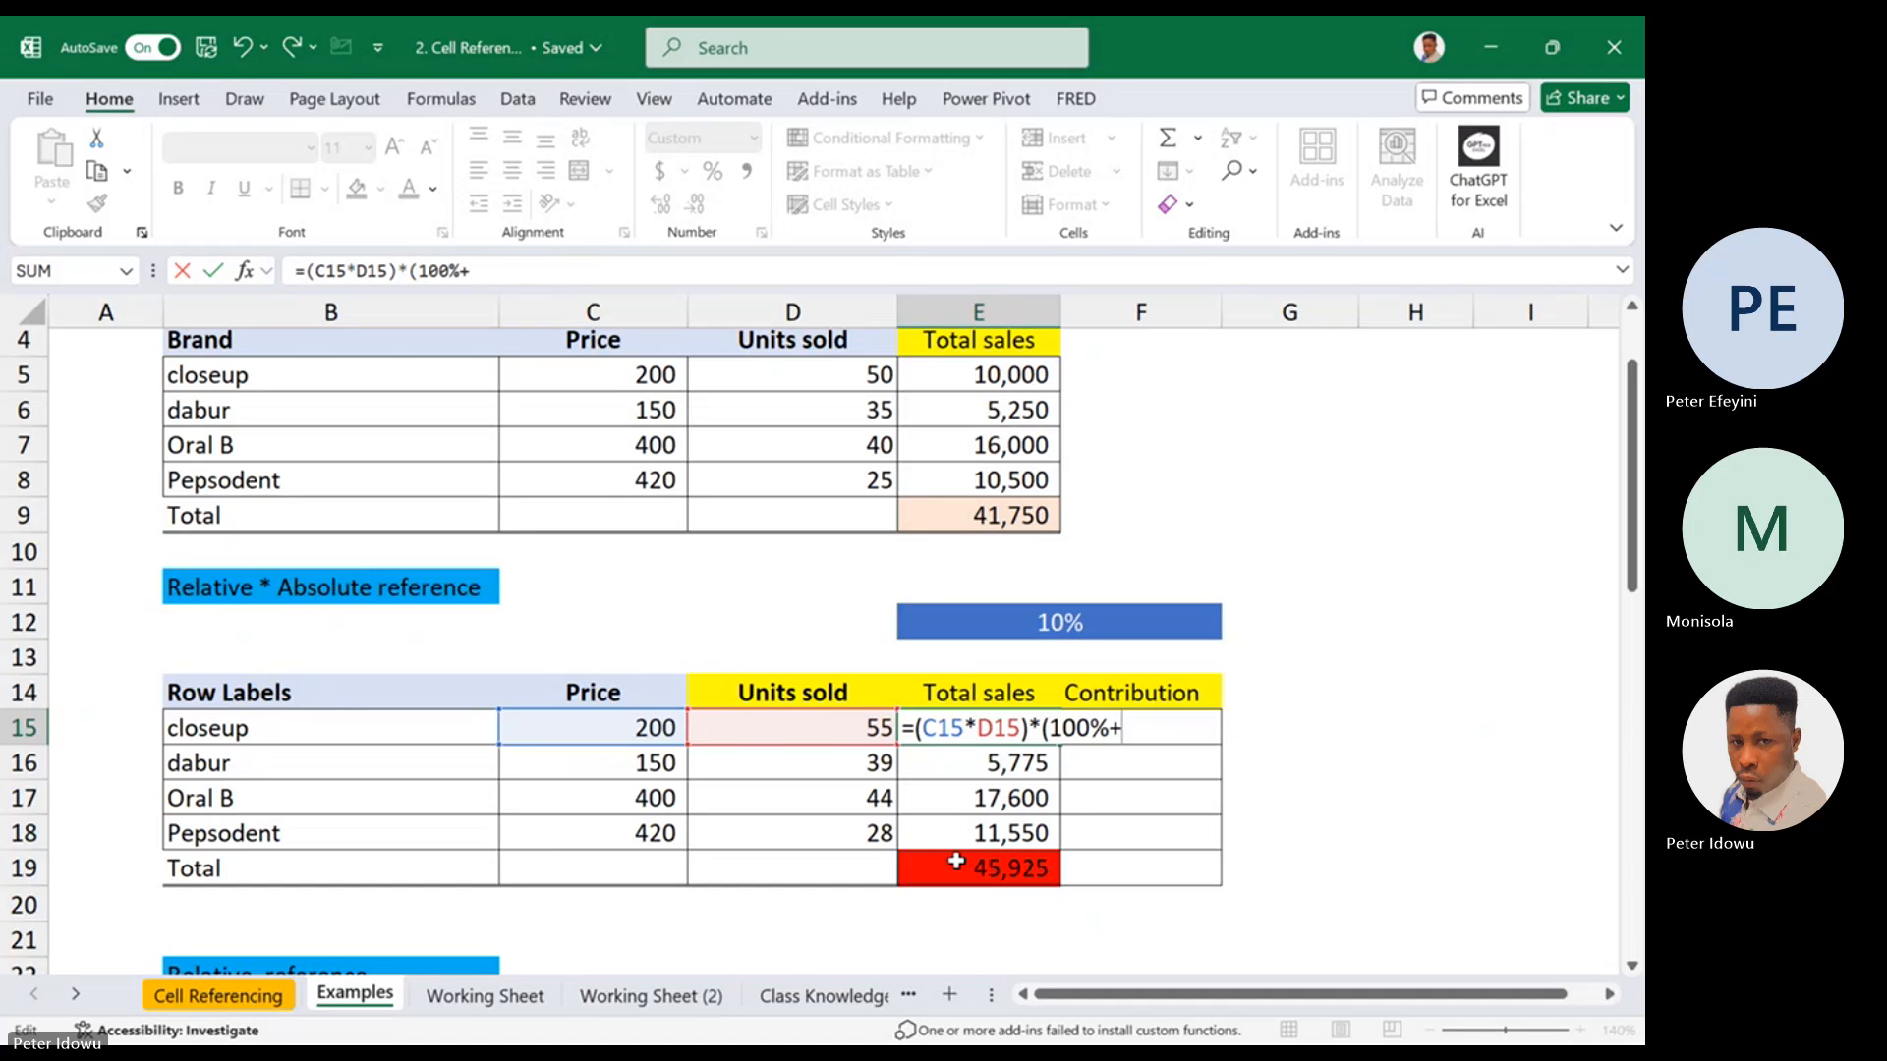
pyautogui.click(1076, 623)
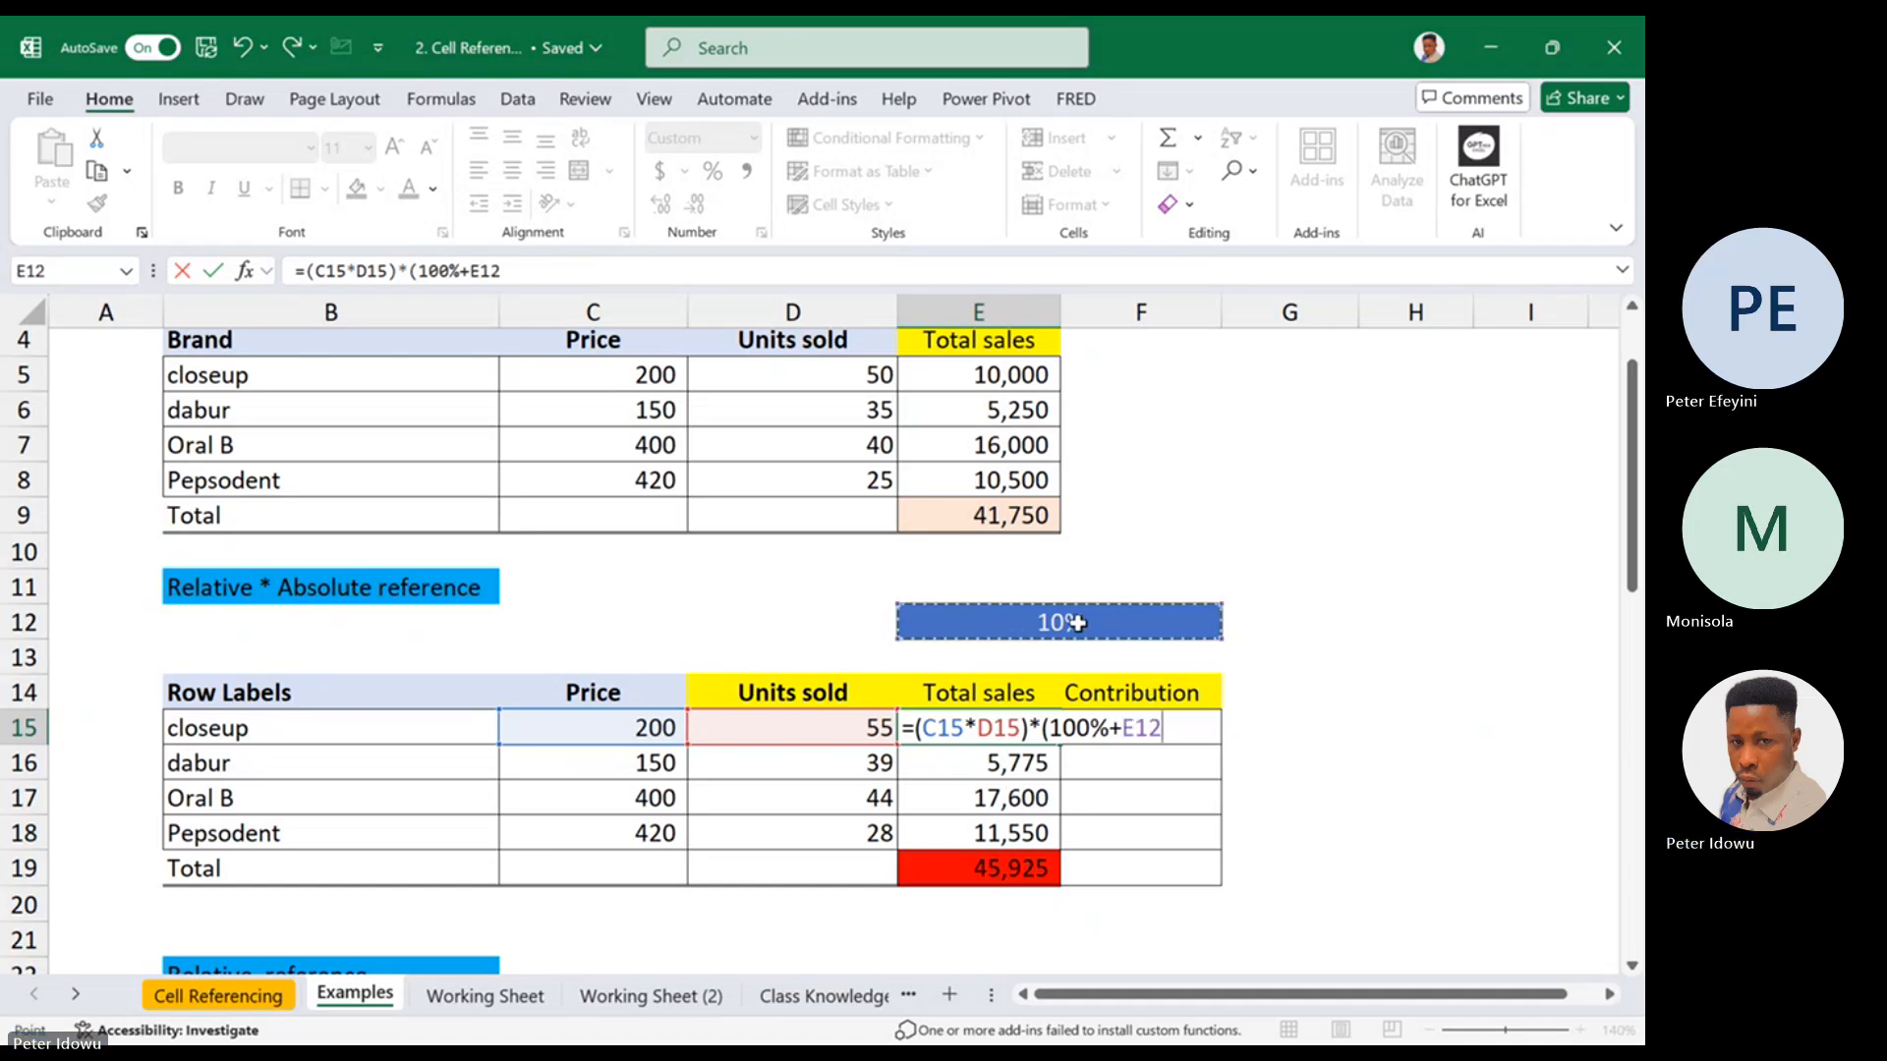
pyautogui.write(')')
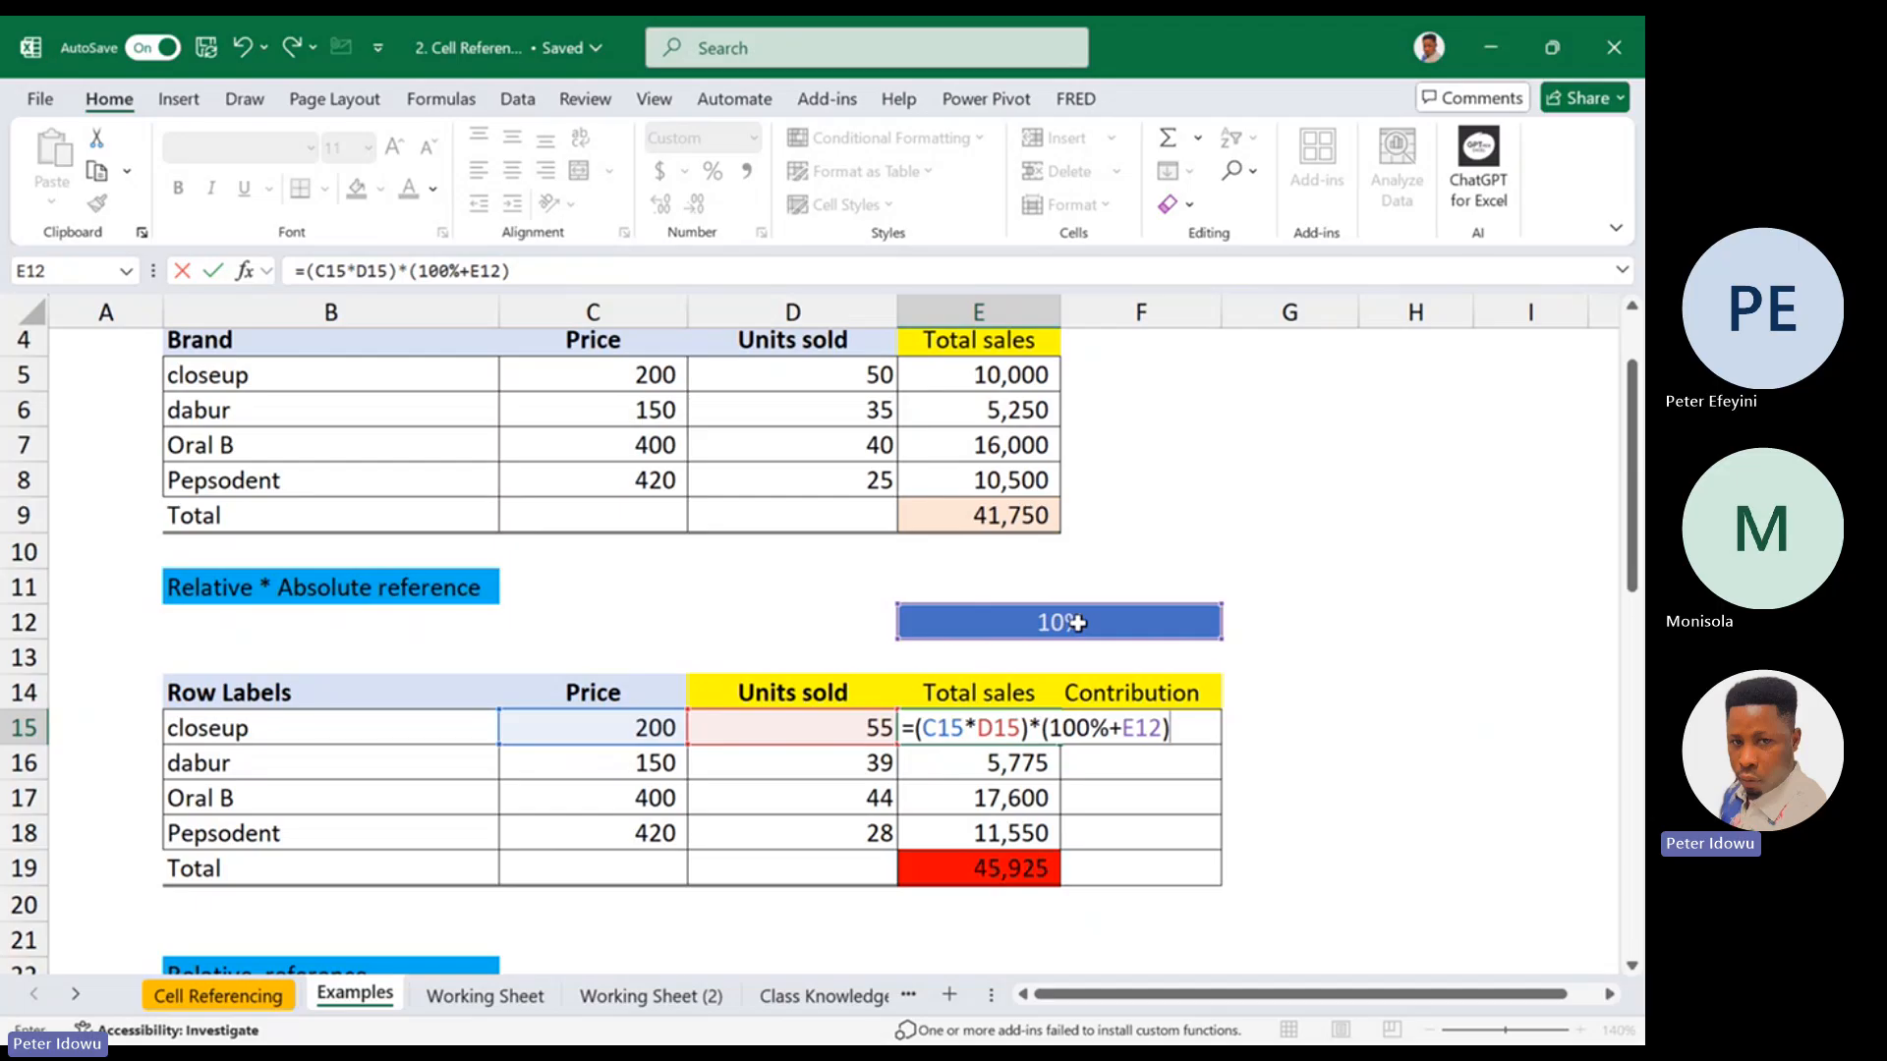
pyautogui.press('Return')
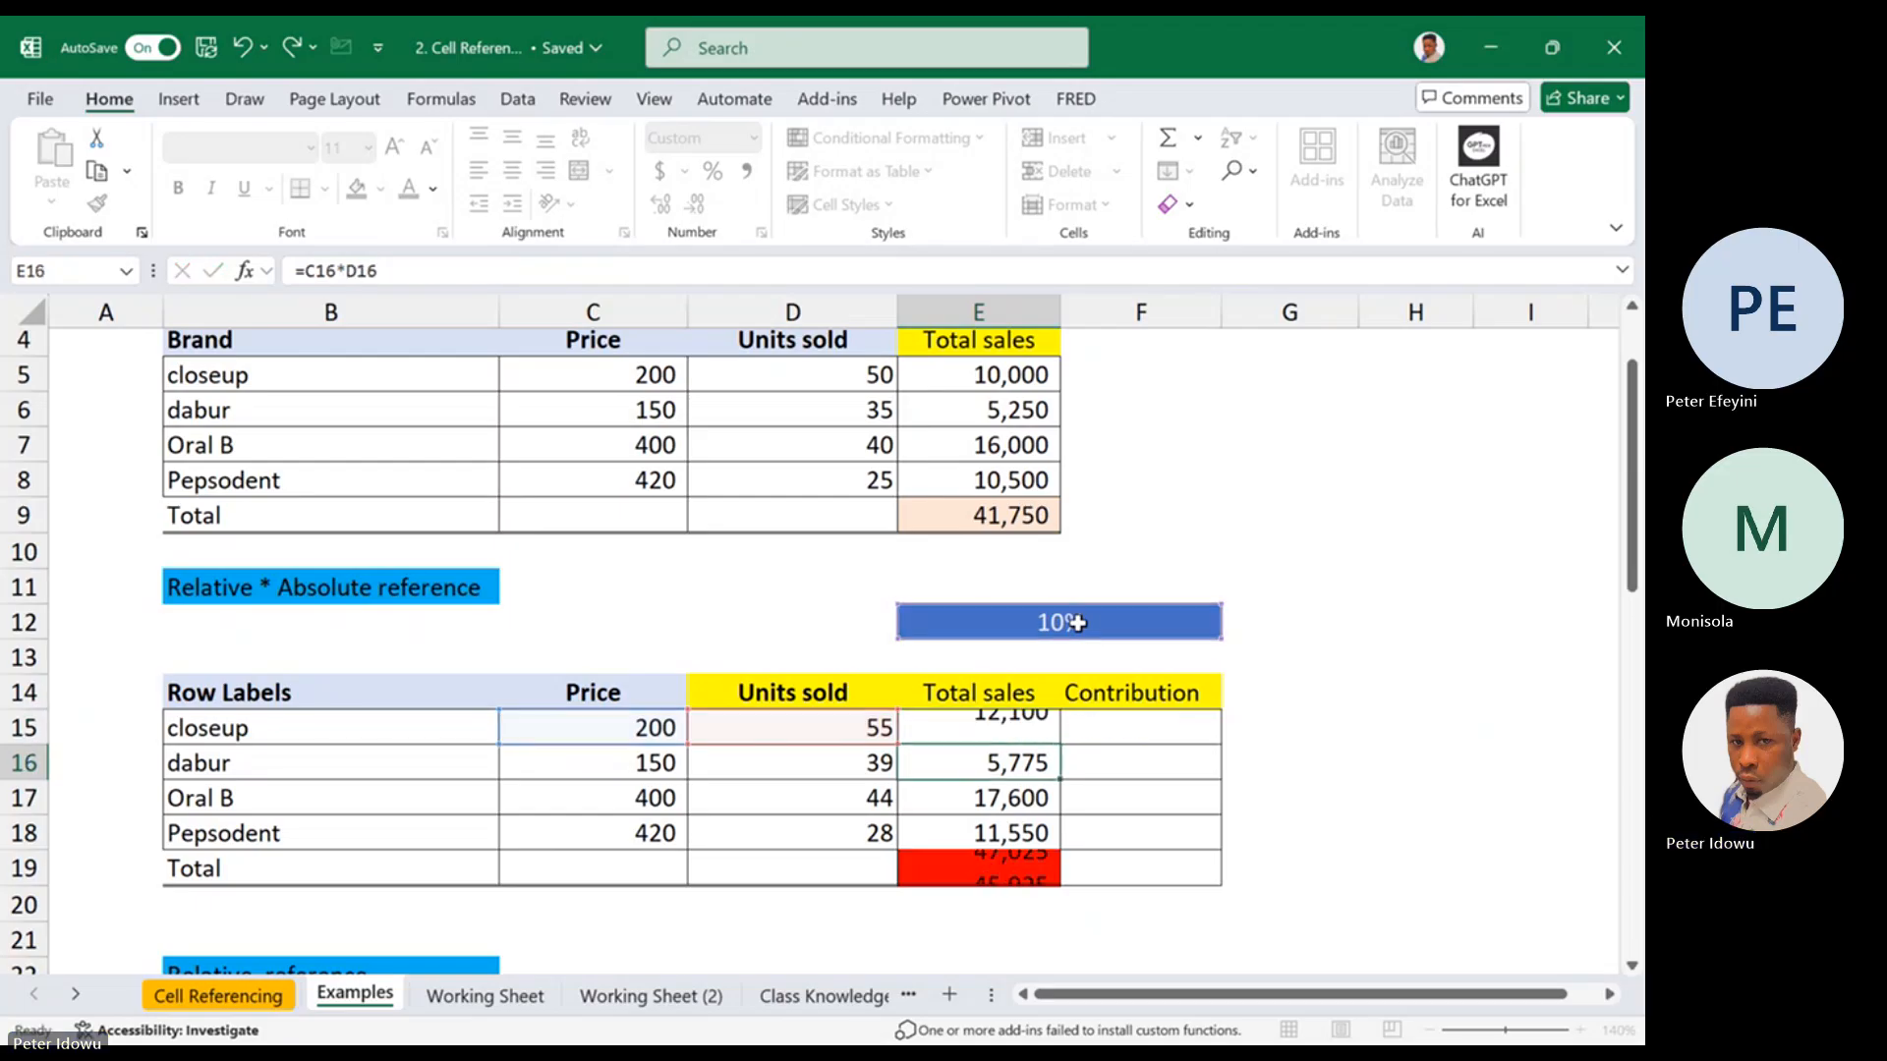
pyautogui.doubleClick(1041, 727)
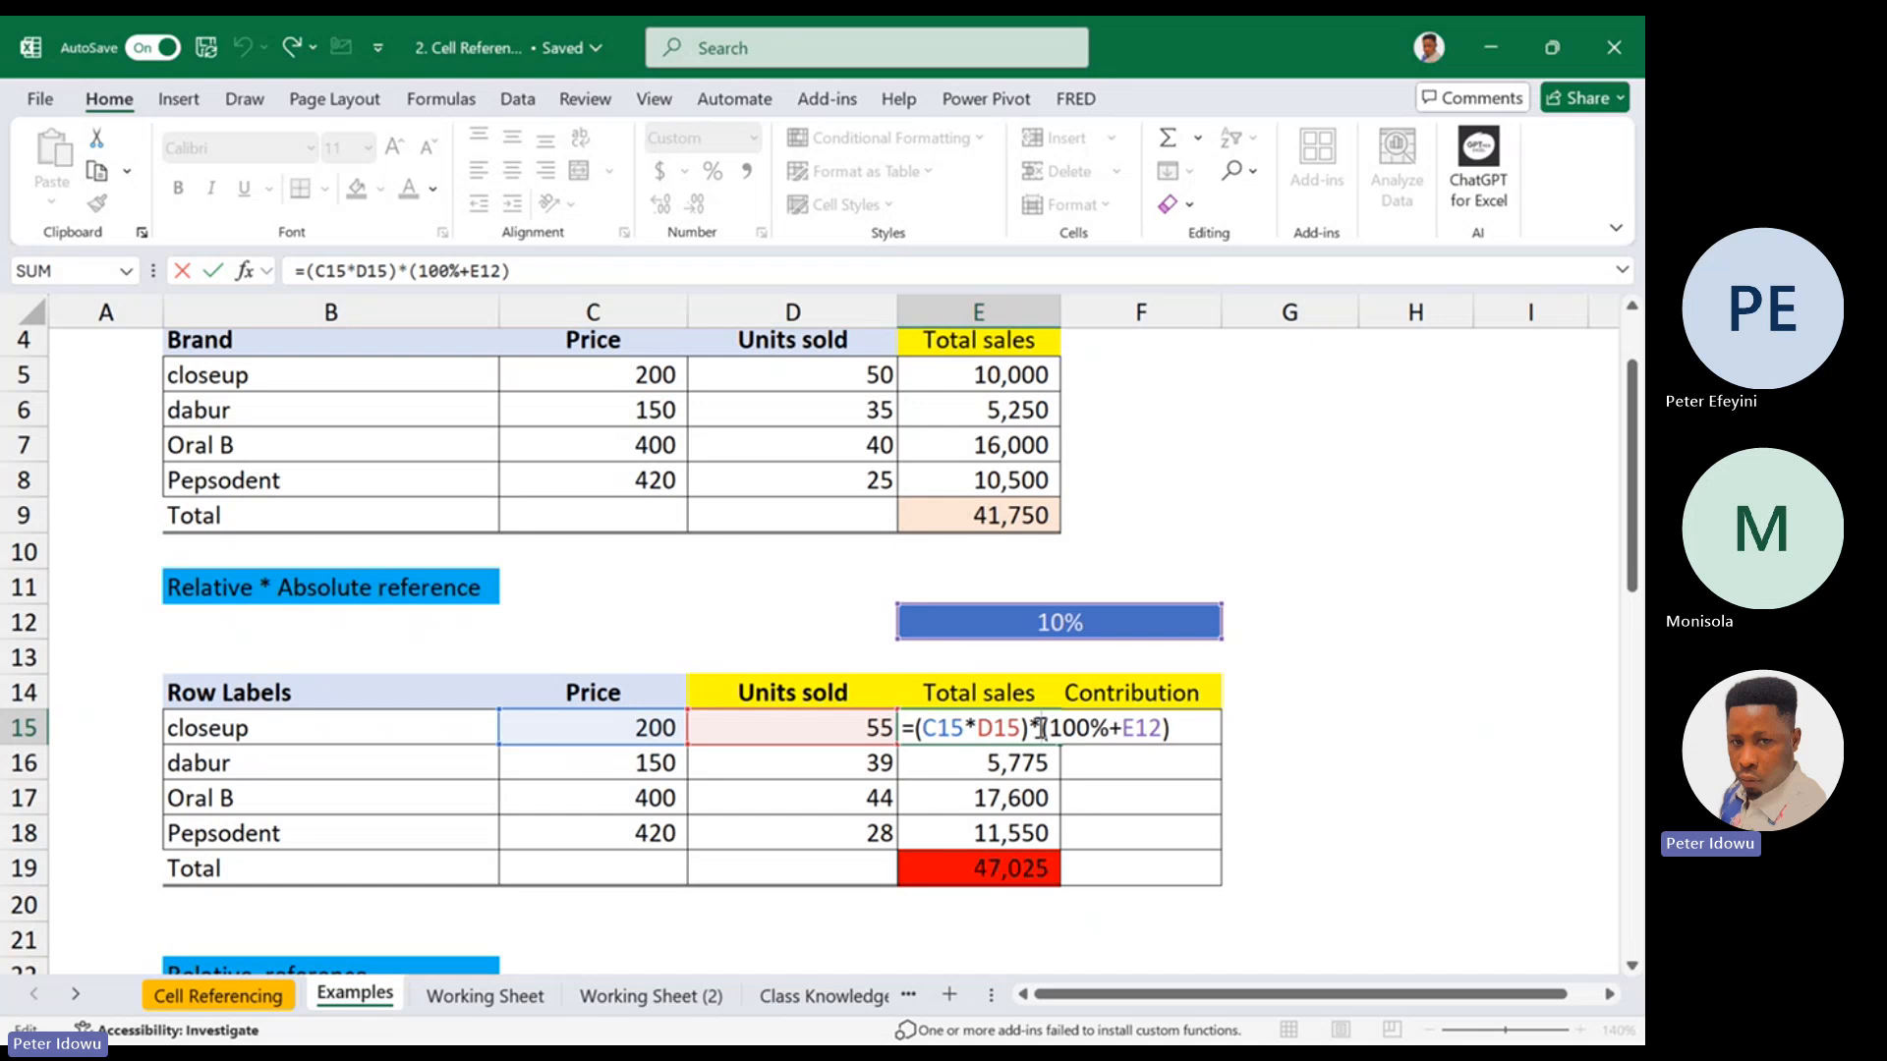
pyautogui.press('Escape')
# Enter =C15*D15 in F15 for comparison and apply the comma style number format to it
pyautogui.click(1113, 729)
pyautogui.write('=')
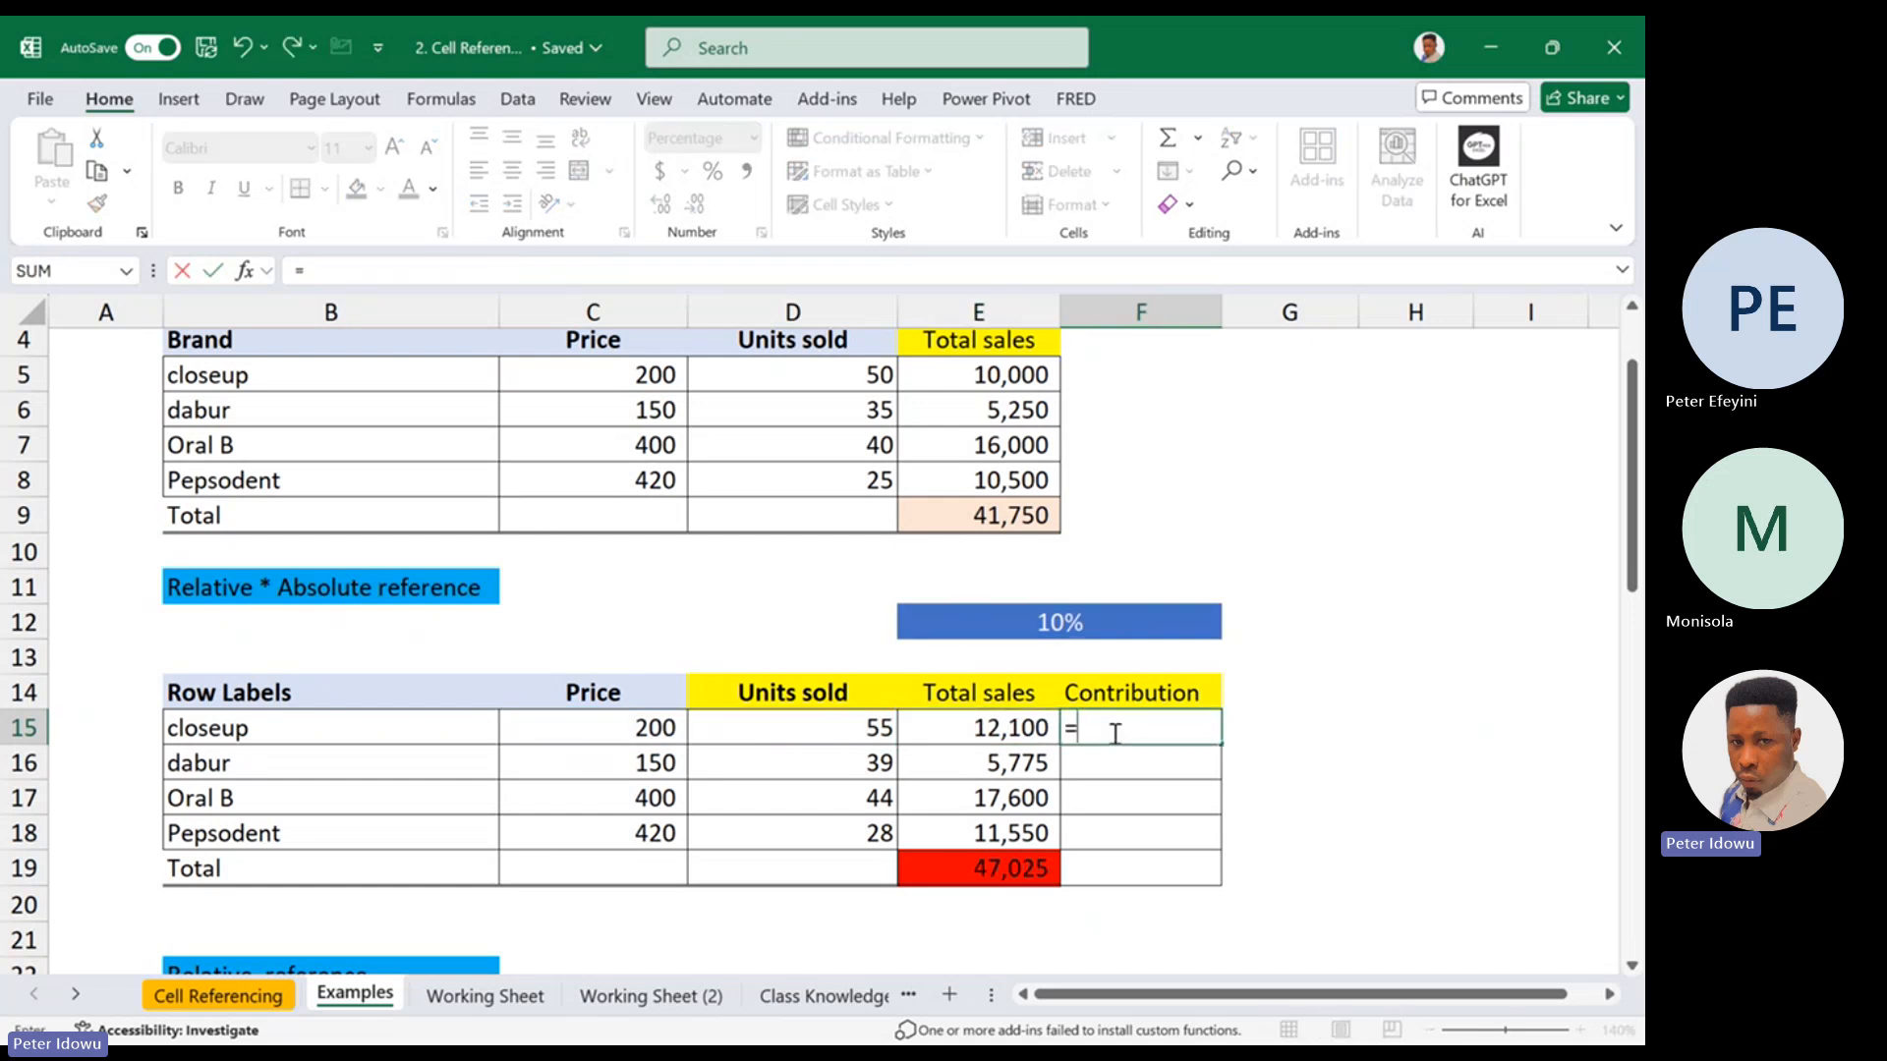
pyautogui.click(619, 732)
pyautogui.write('*')
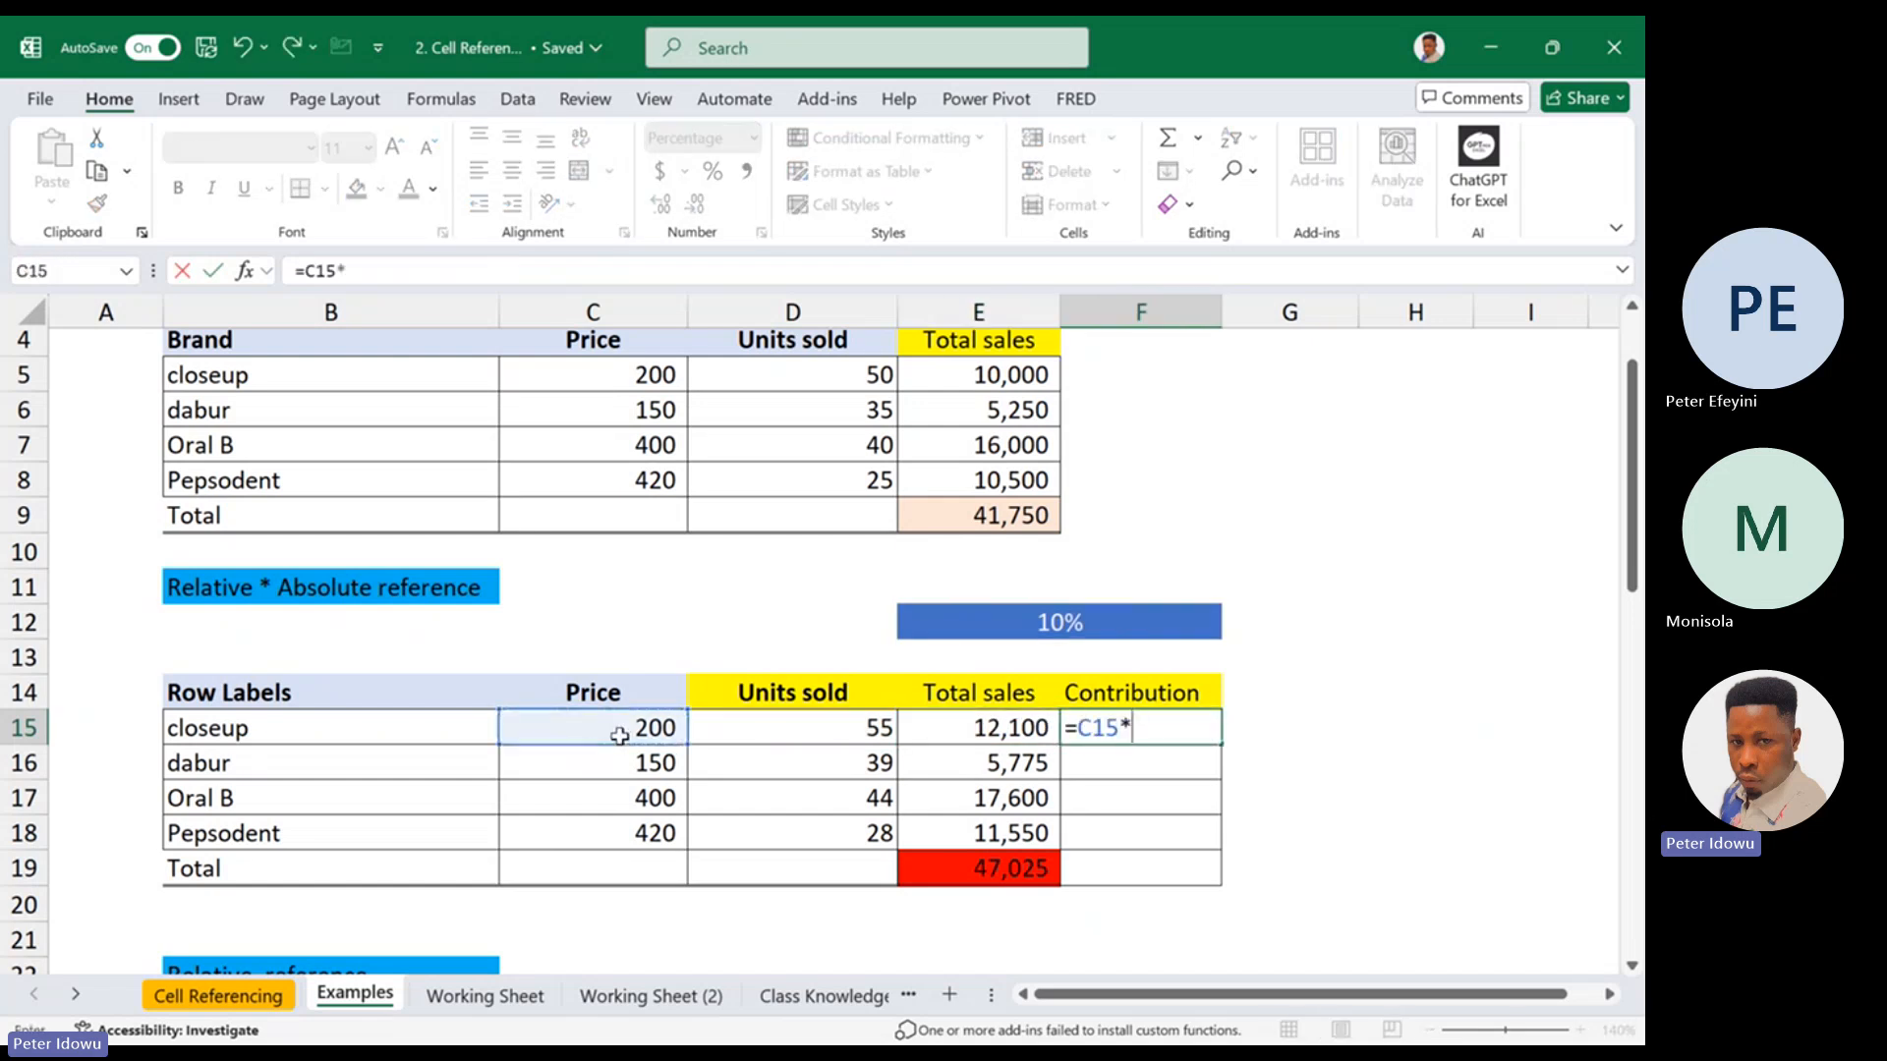
pyautogui.click(794, 728)
pyautogui.press('Return')
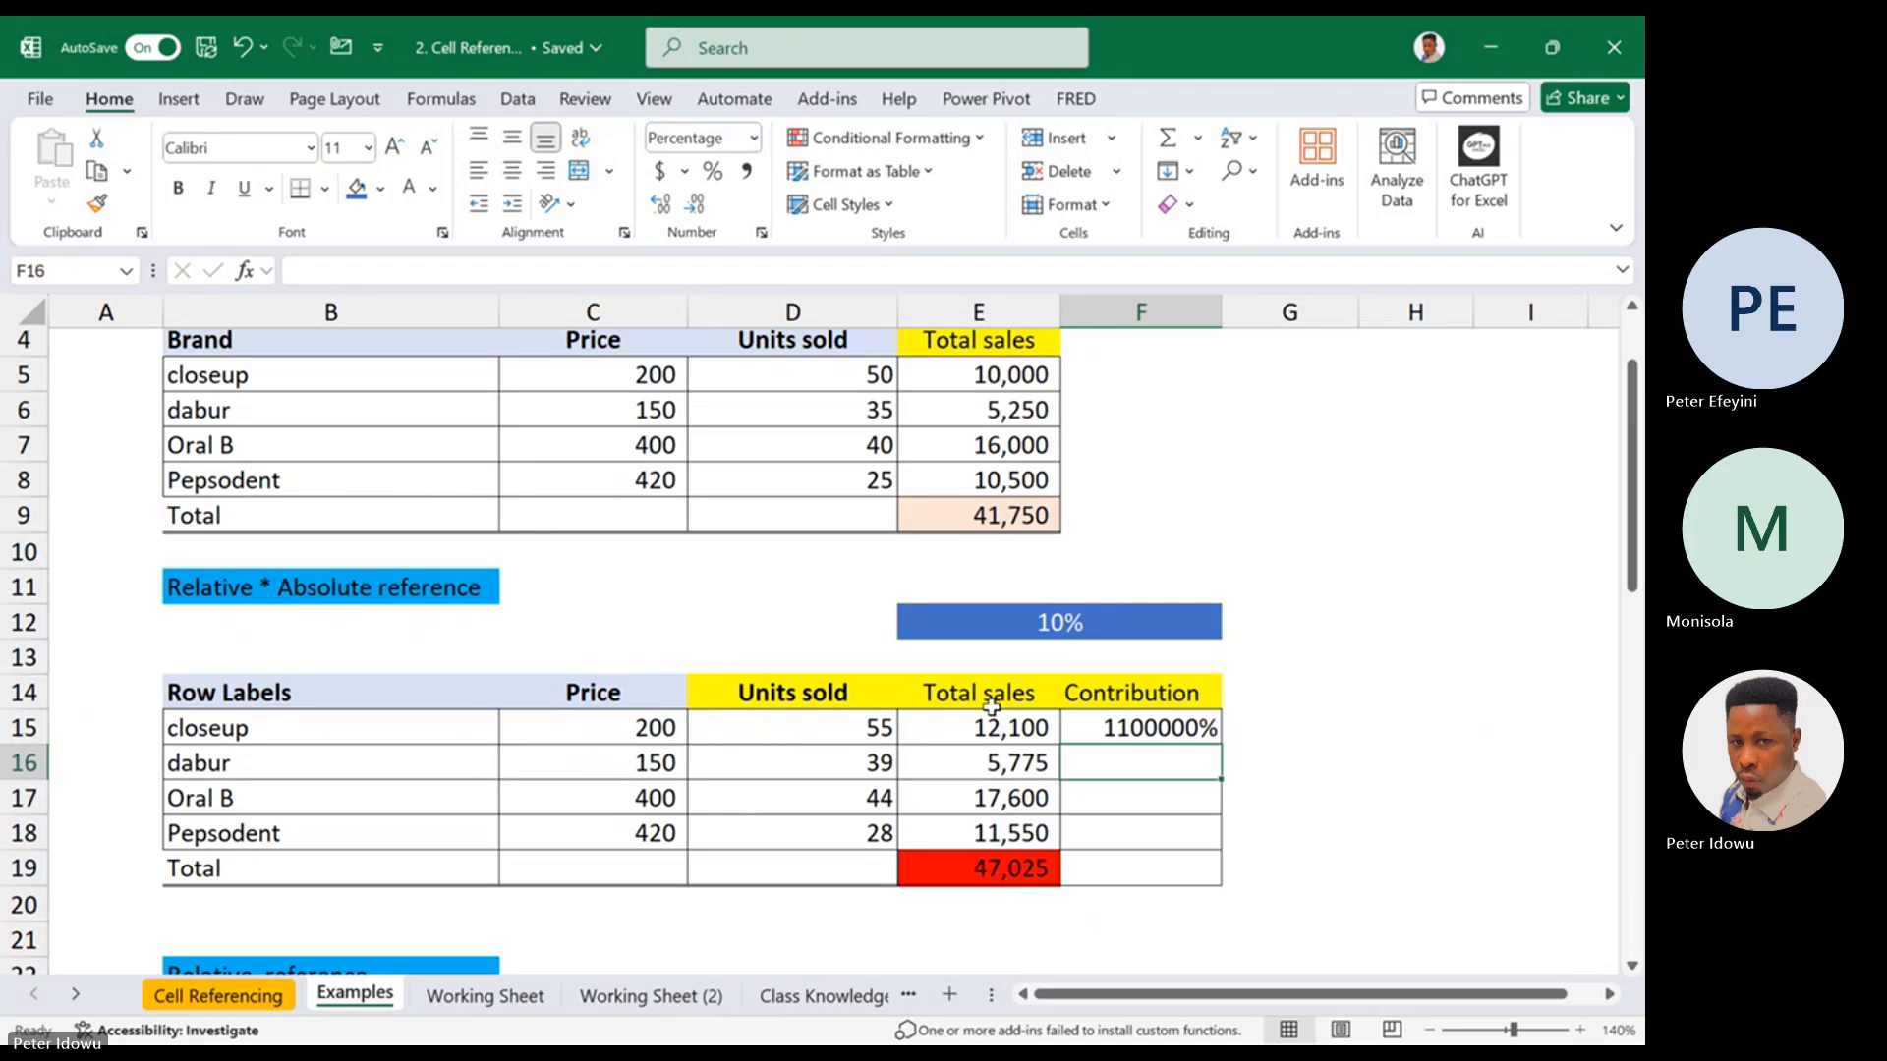
pyautogui.click(1118, 724)
pyautogui.click(747, 171)
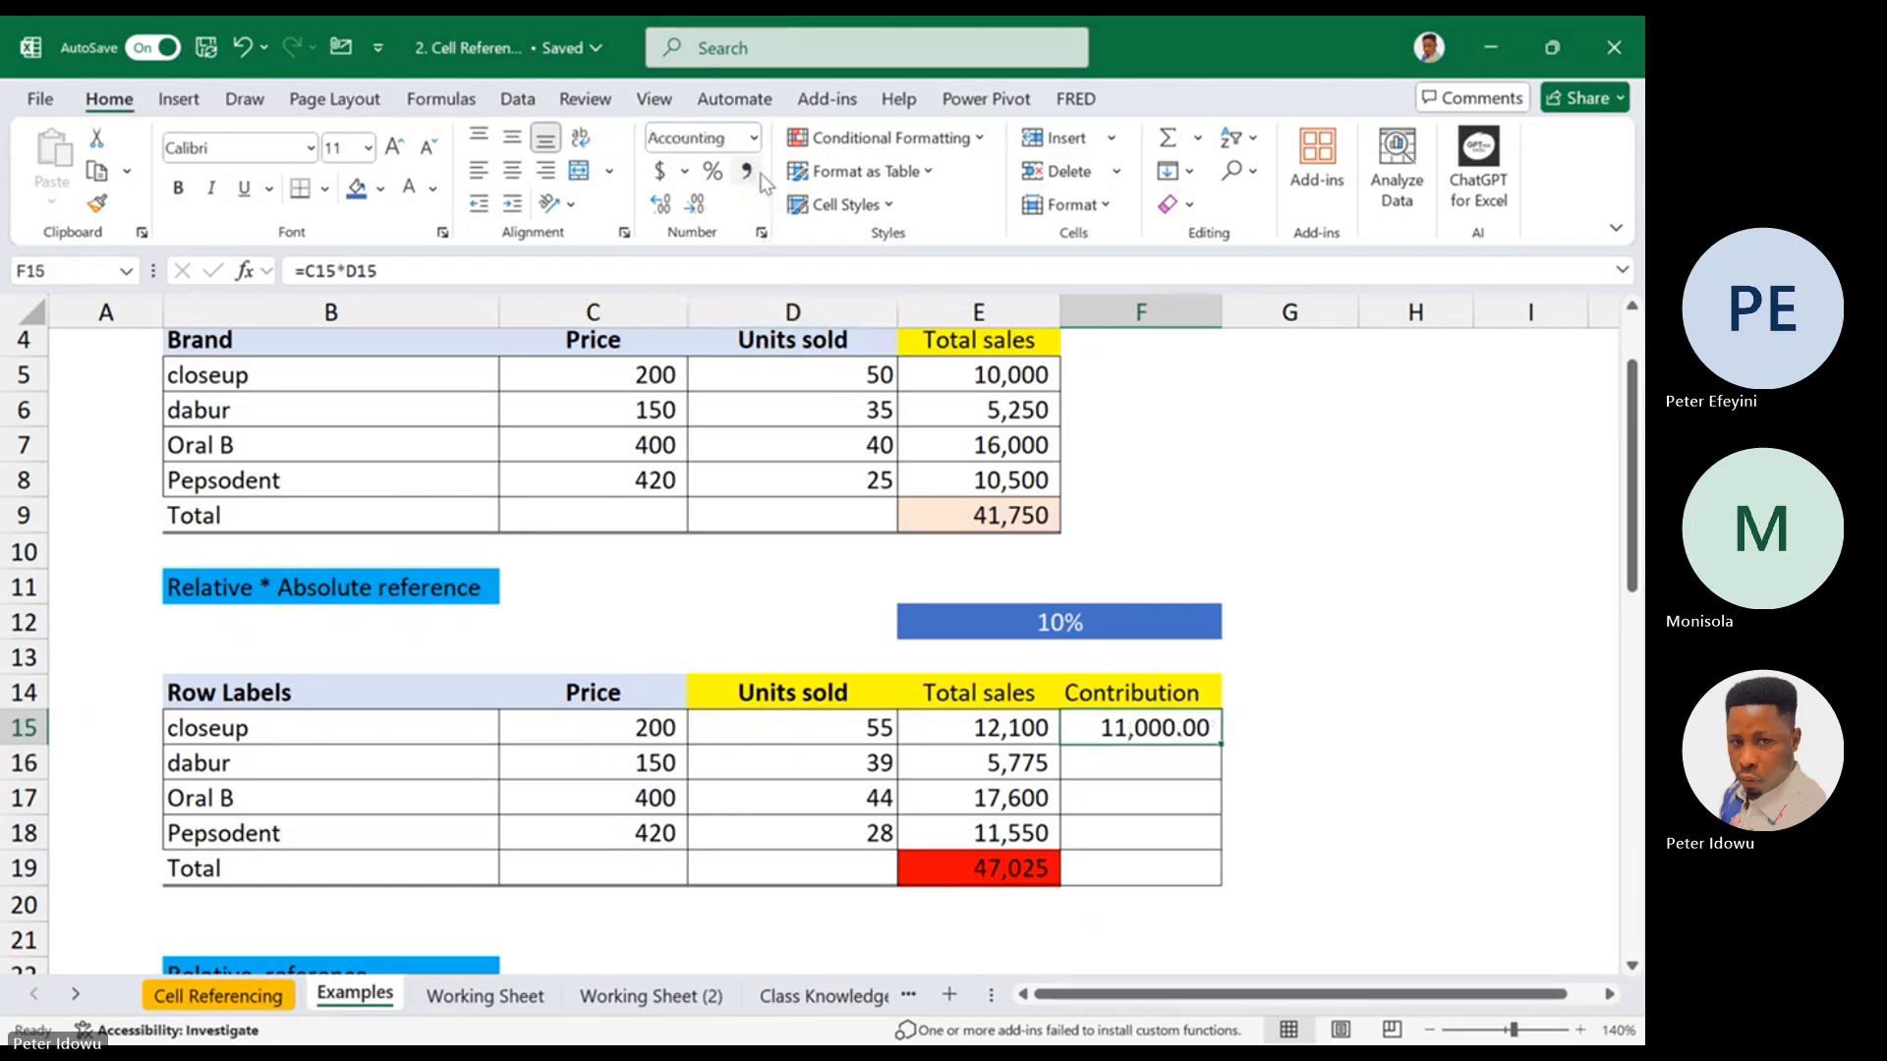
# Check the references in the E15 total sales formula against the plain price times units result in F15
pyautogui.click(1022, 728)
pyautogui.doubleClick(1022, 728)
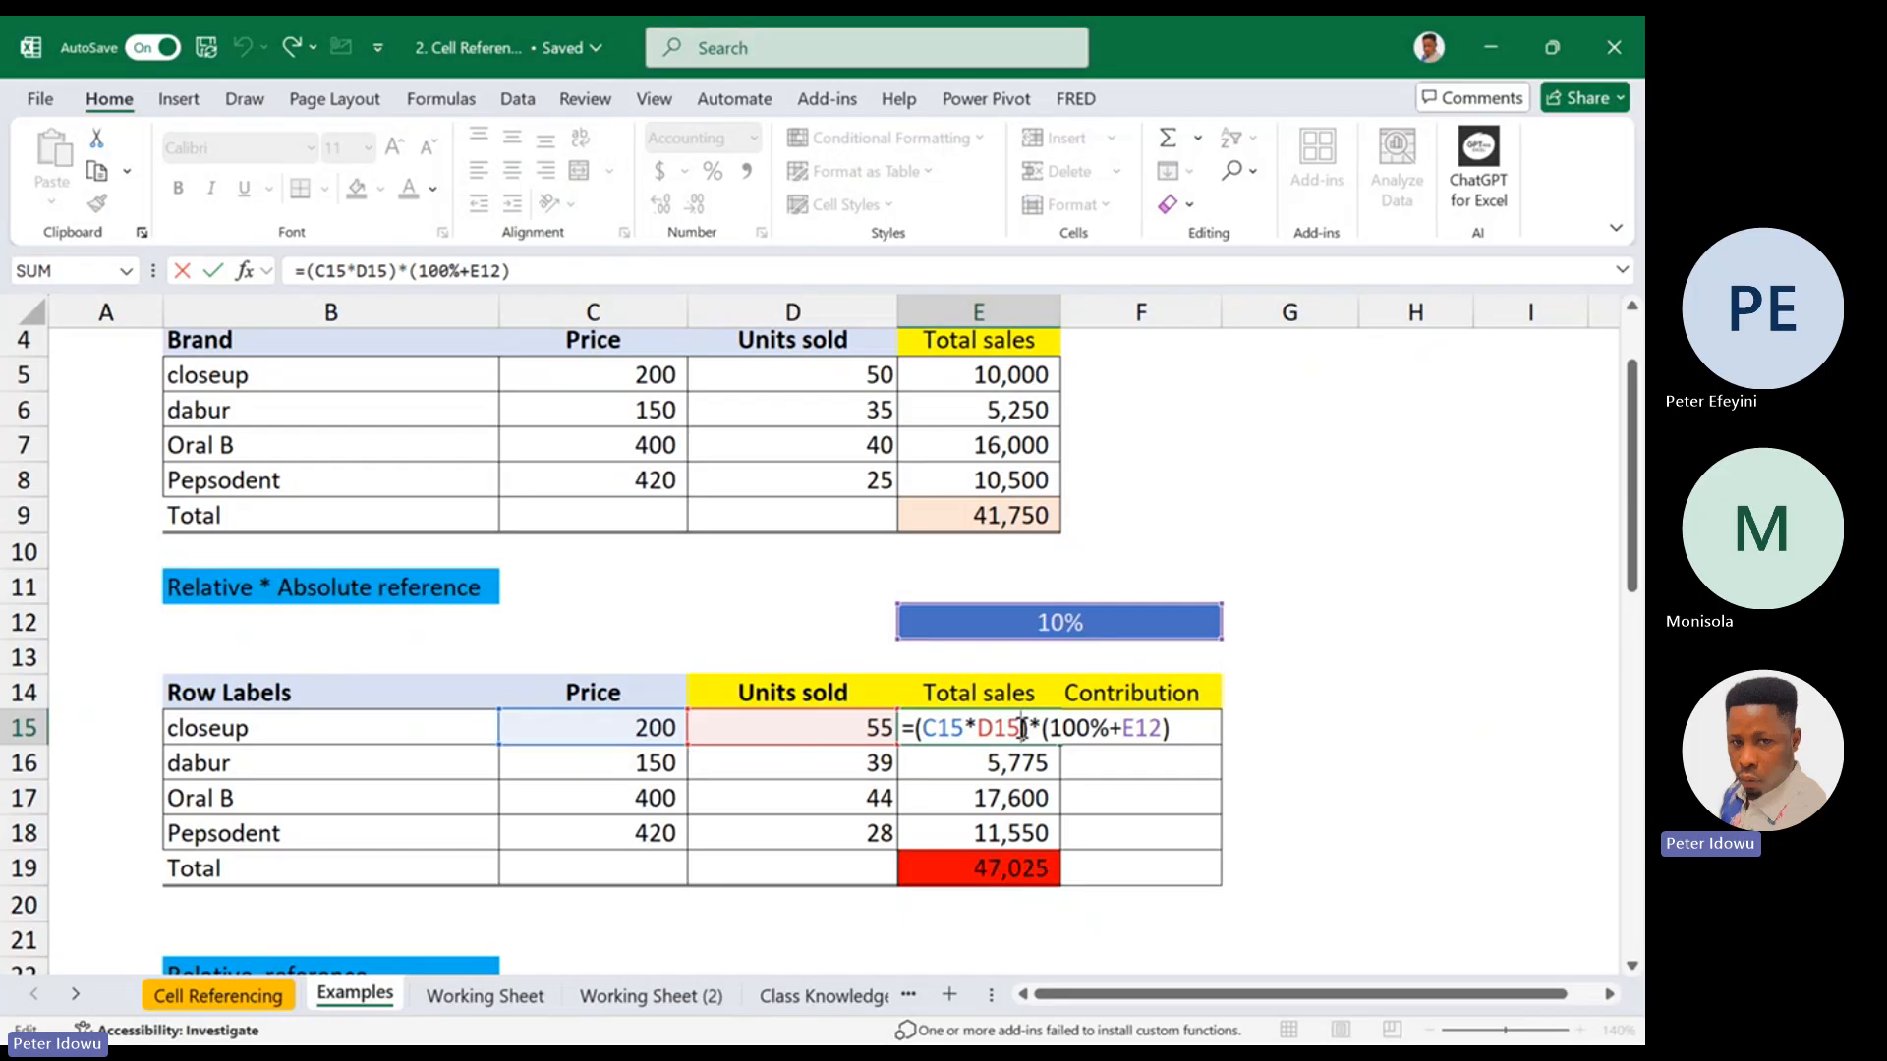
pyautogui.press('Escape')
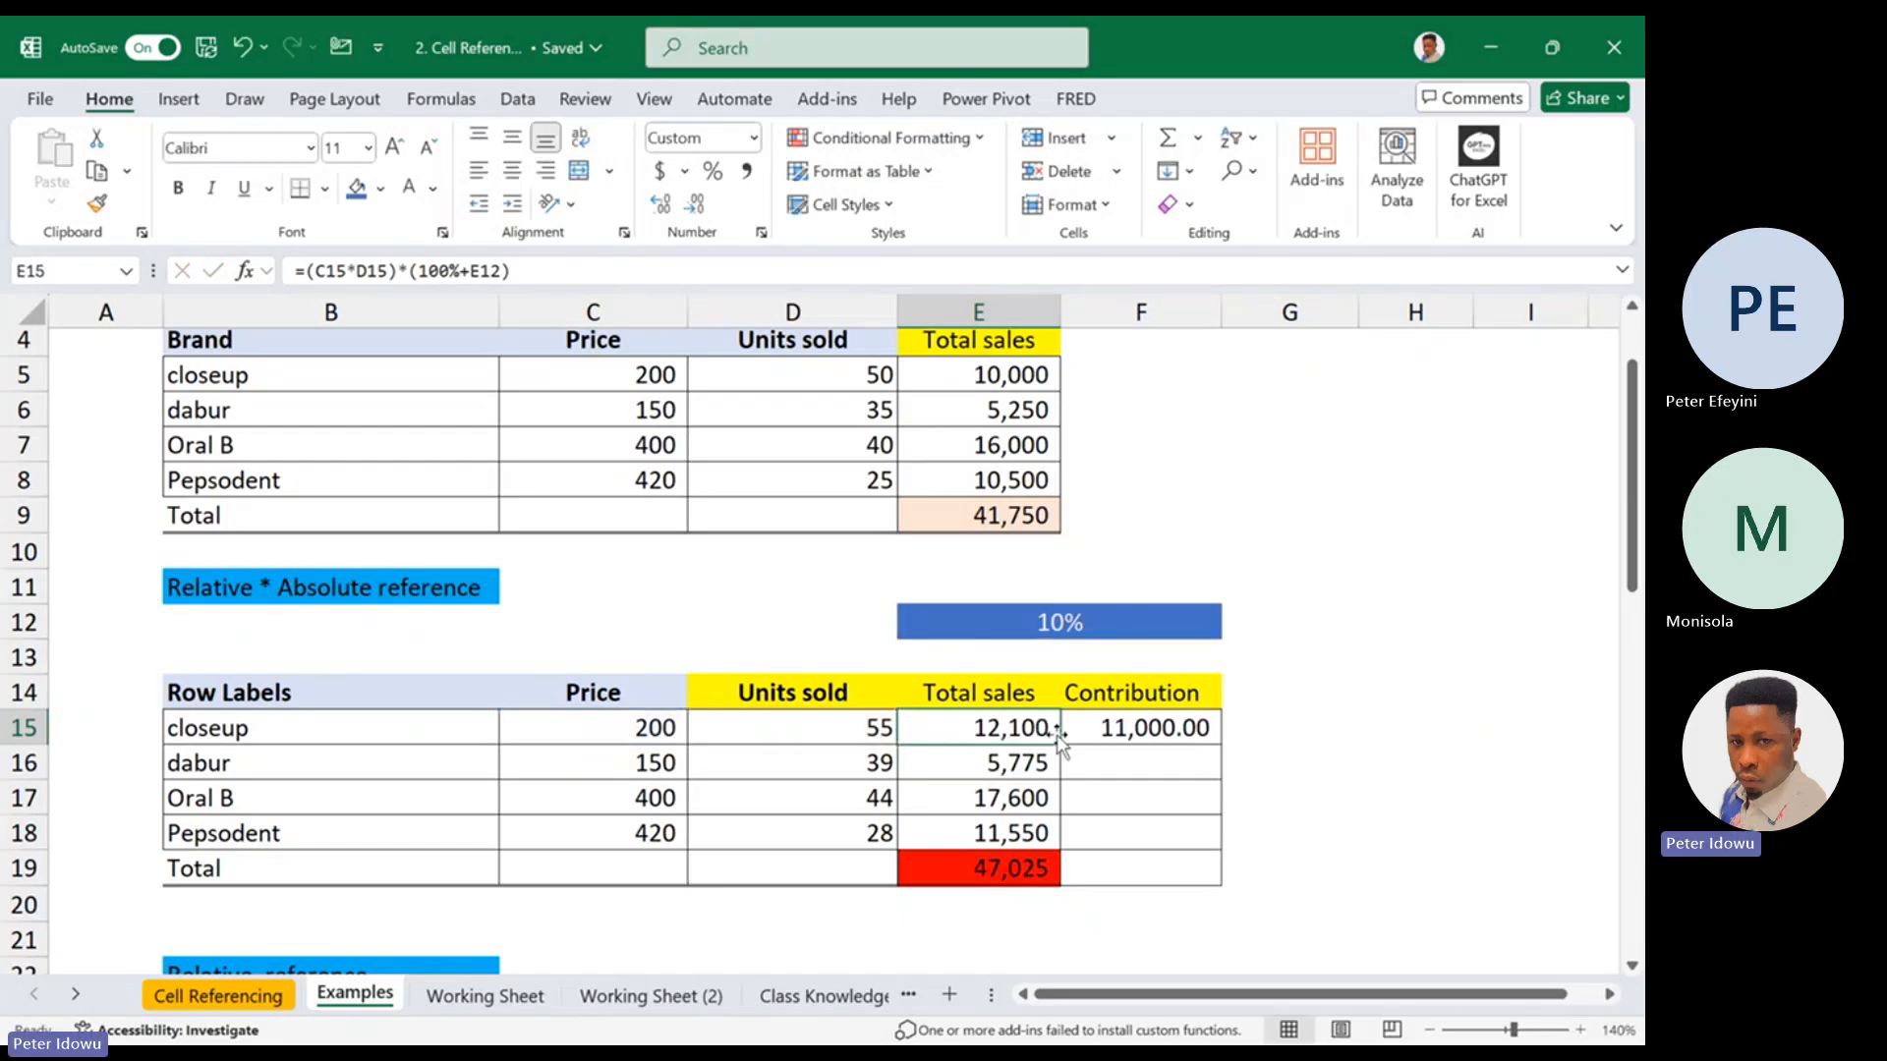
pyautogui.doubleClick(1044, 727)
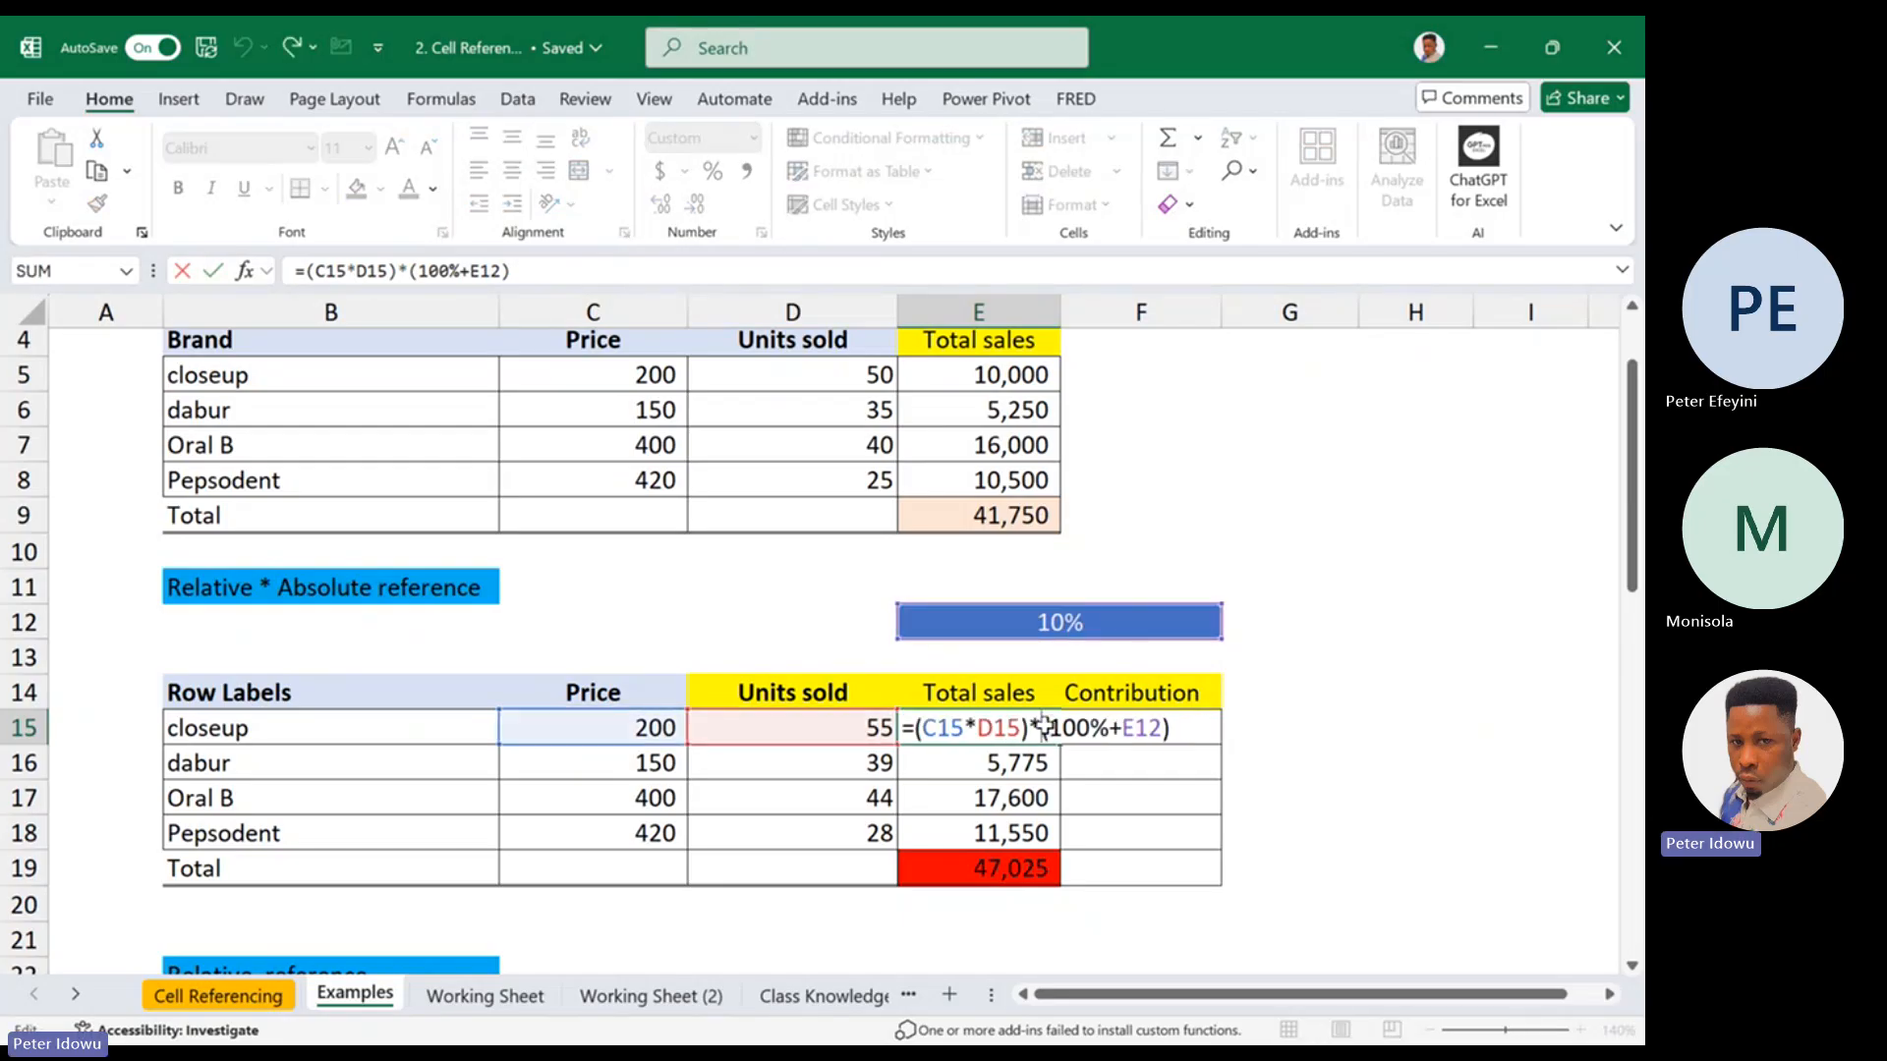
pyautogui.press('Escape')
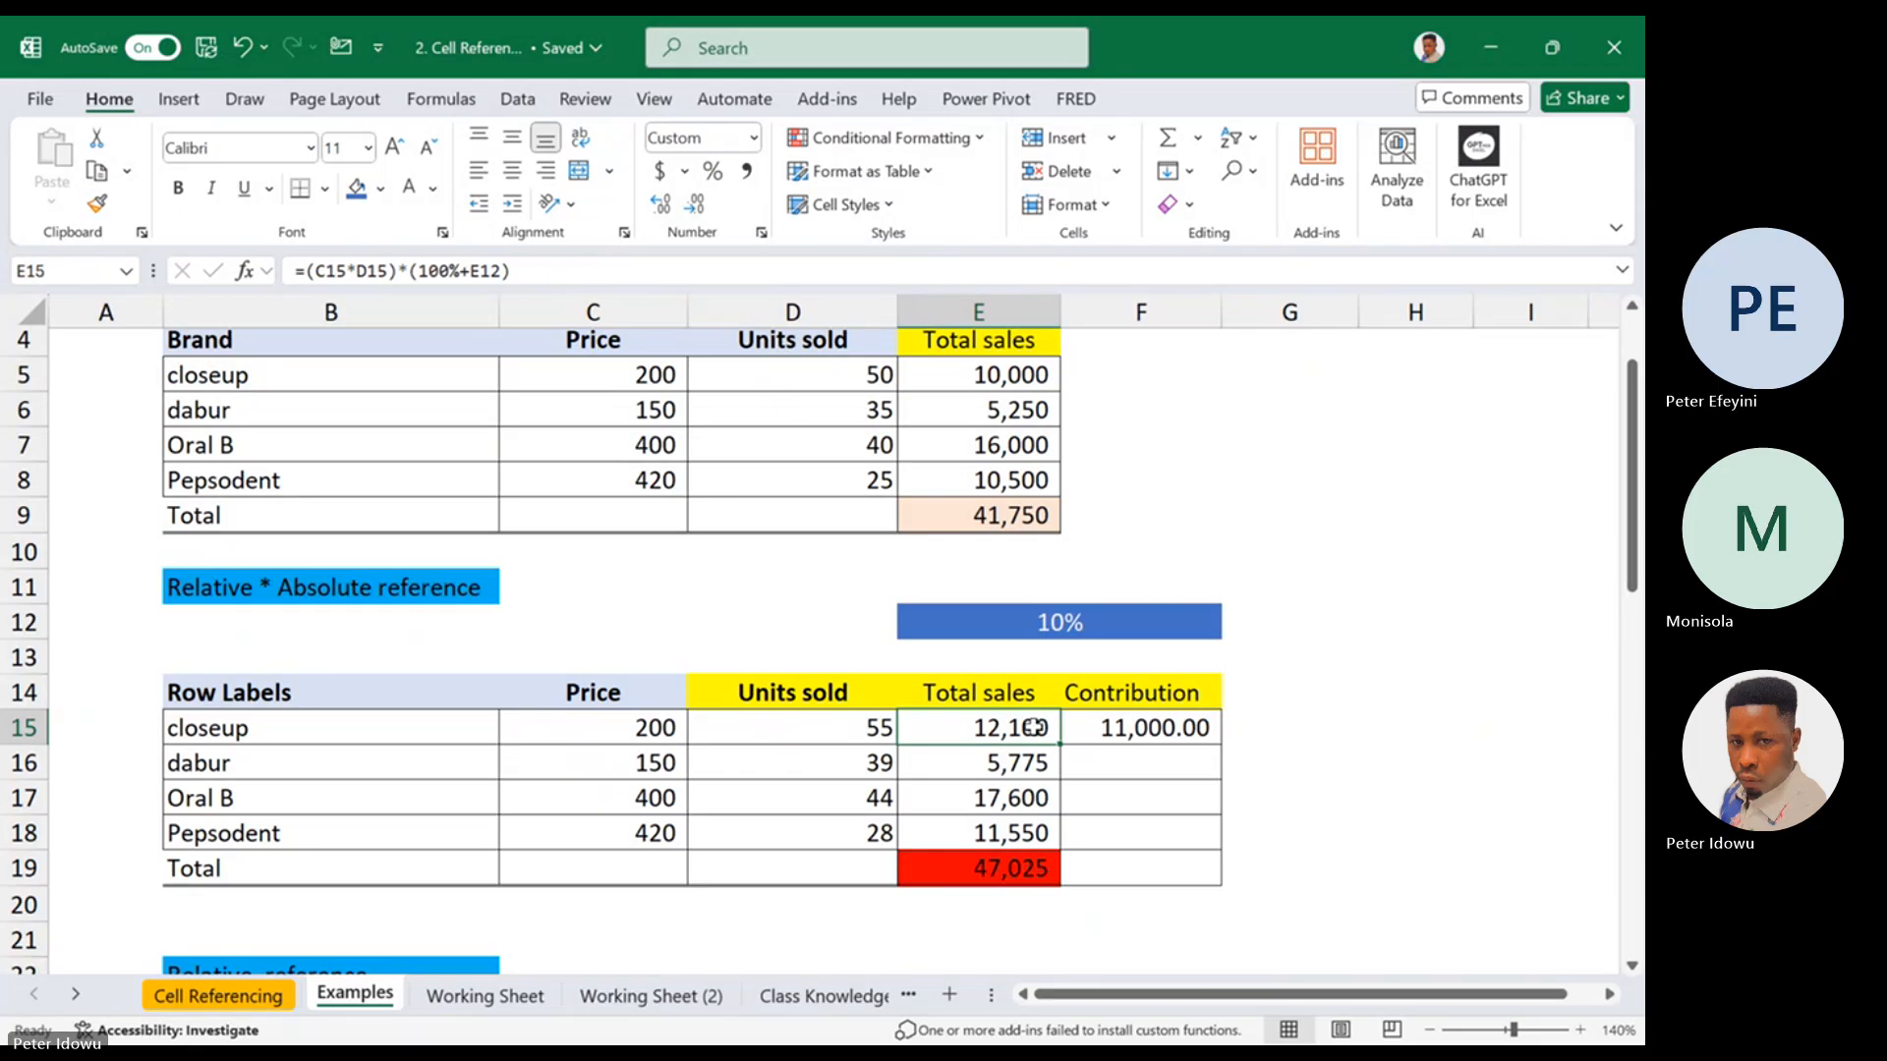
pyautogui.doubleClick(1034, 727)
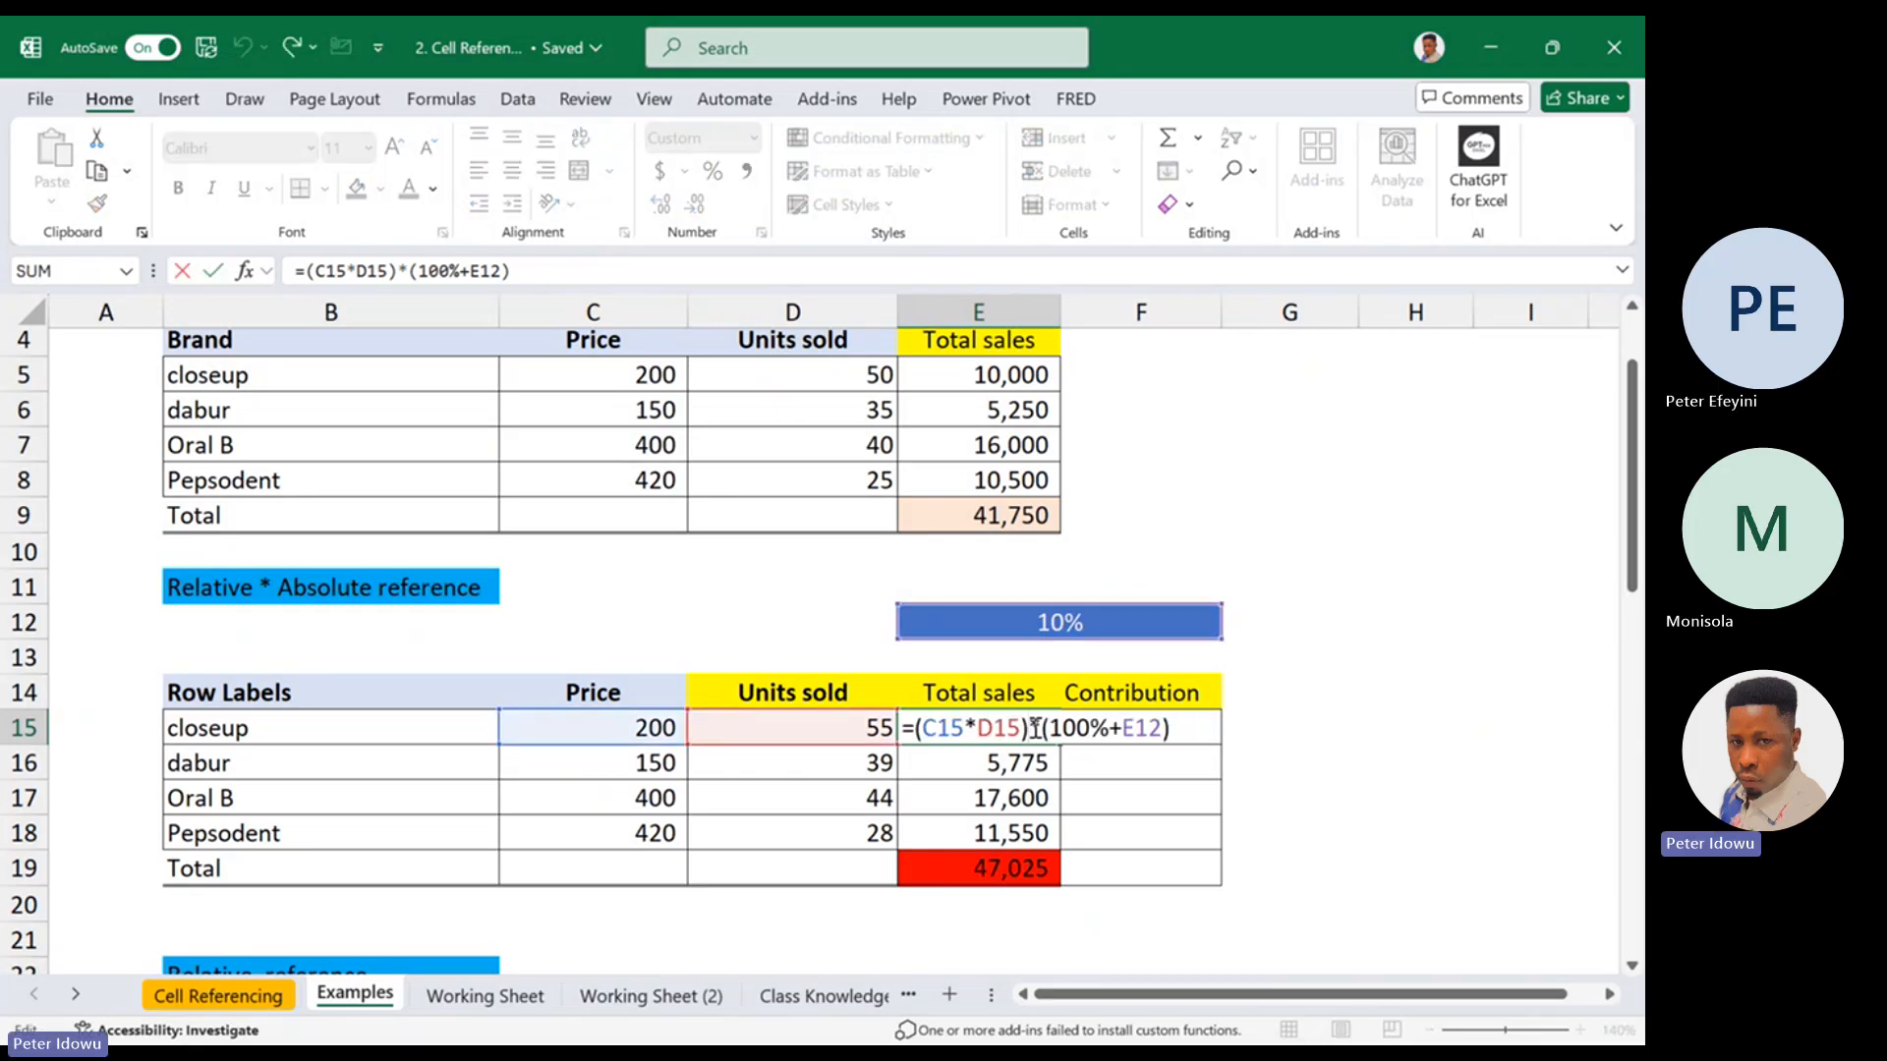
pyautogui.press('Escape')
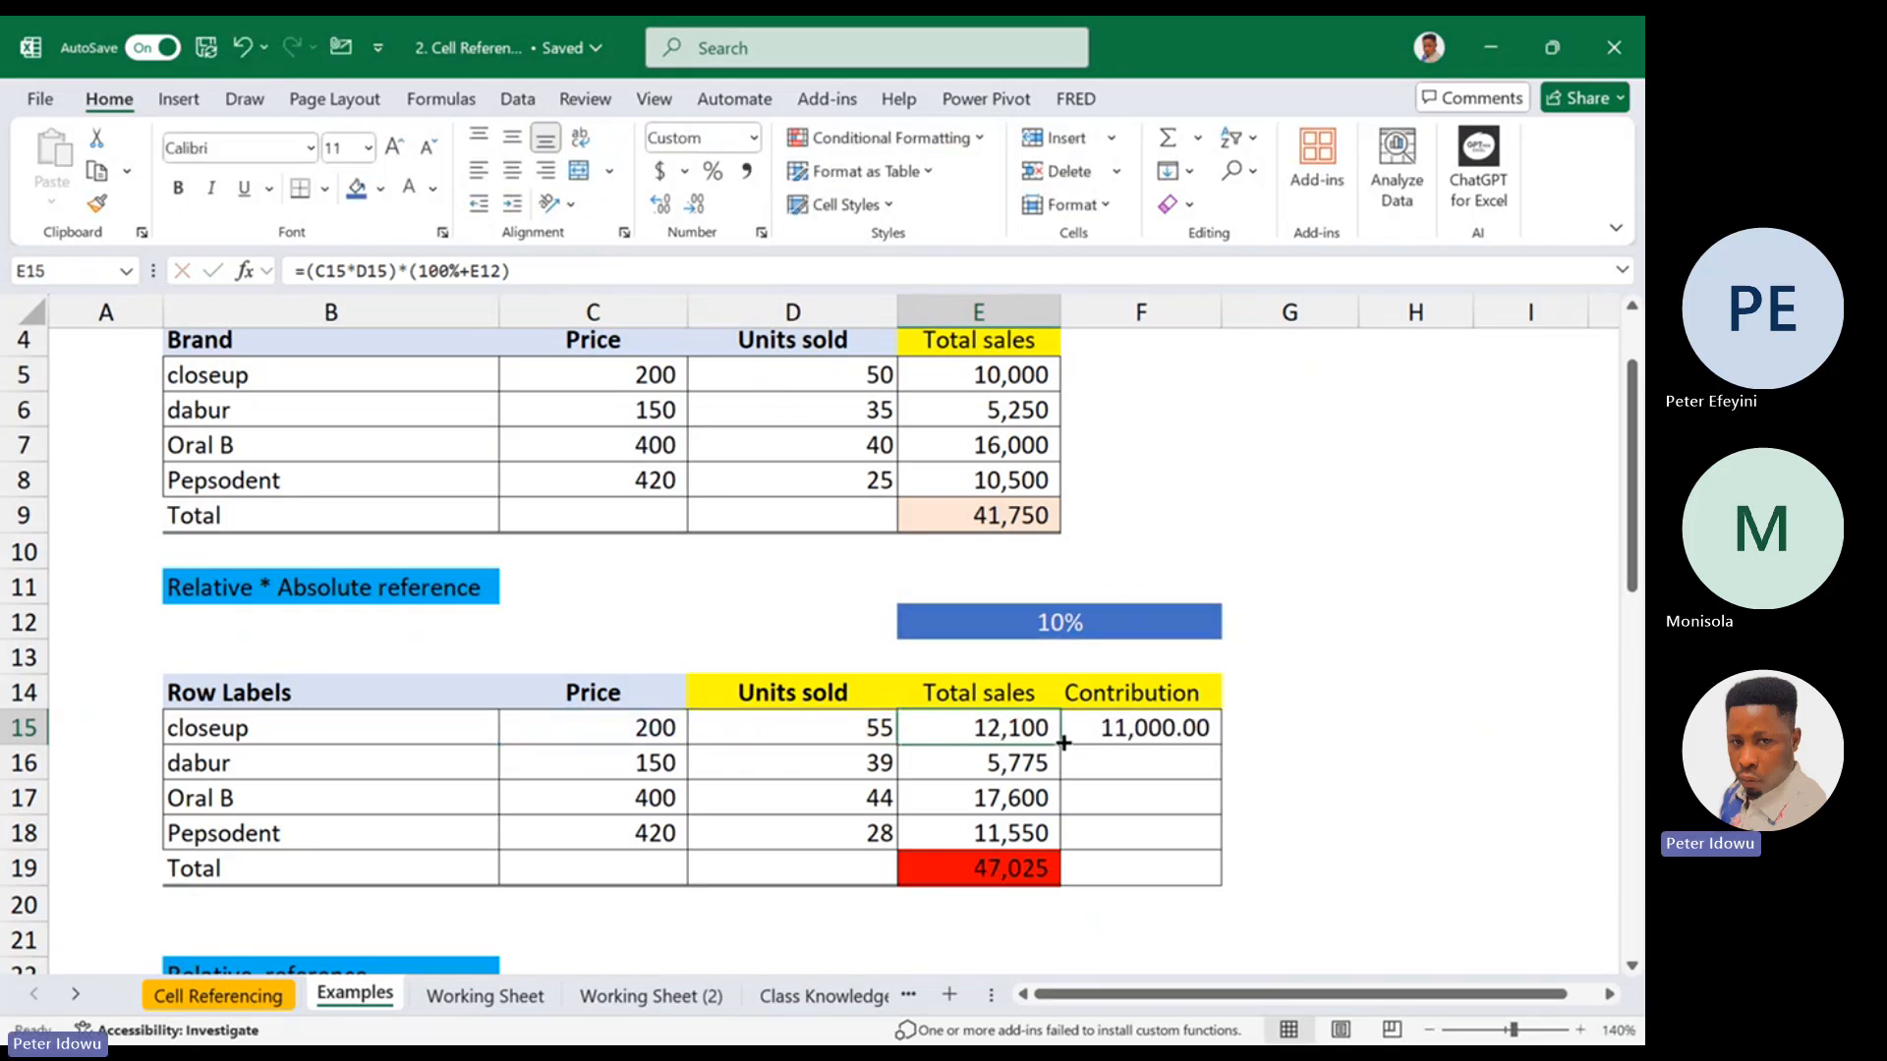
# Fill the E15 total sales formula with the relative E12 reference down to E18 and compare the references in E15, E16 and E17
pyautogui.moveTo(1064, 743); pyautogui.dragTo(1039, 835)
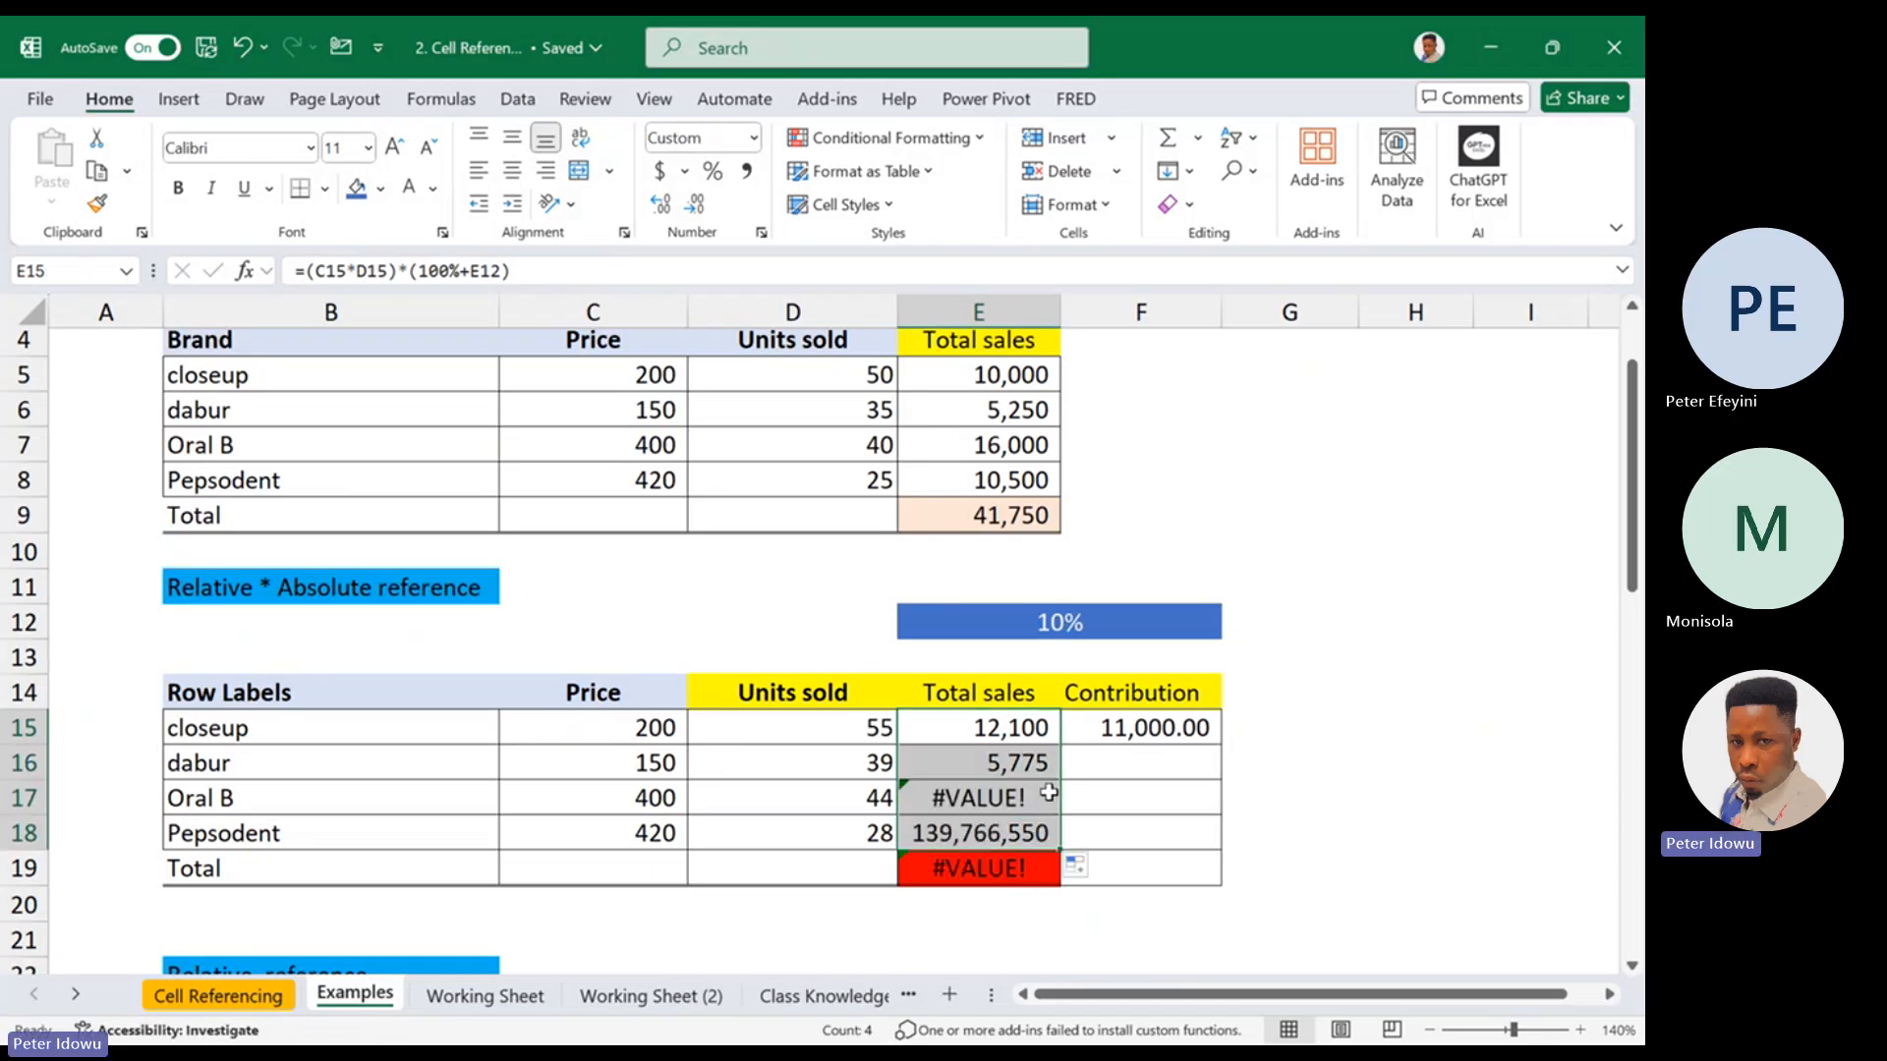
pyautogui.doubleClick(1035, 728)
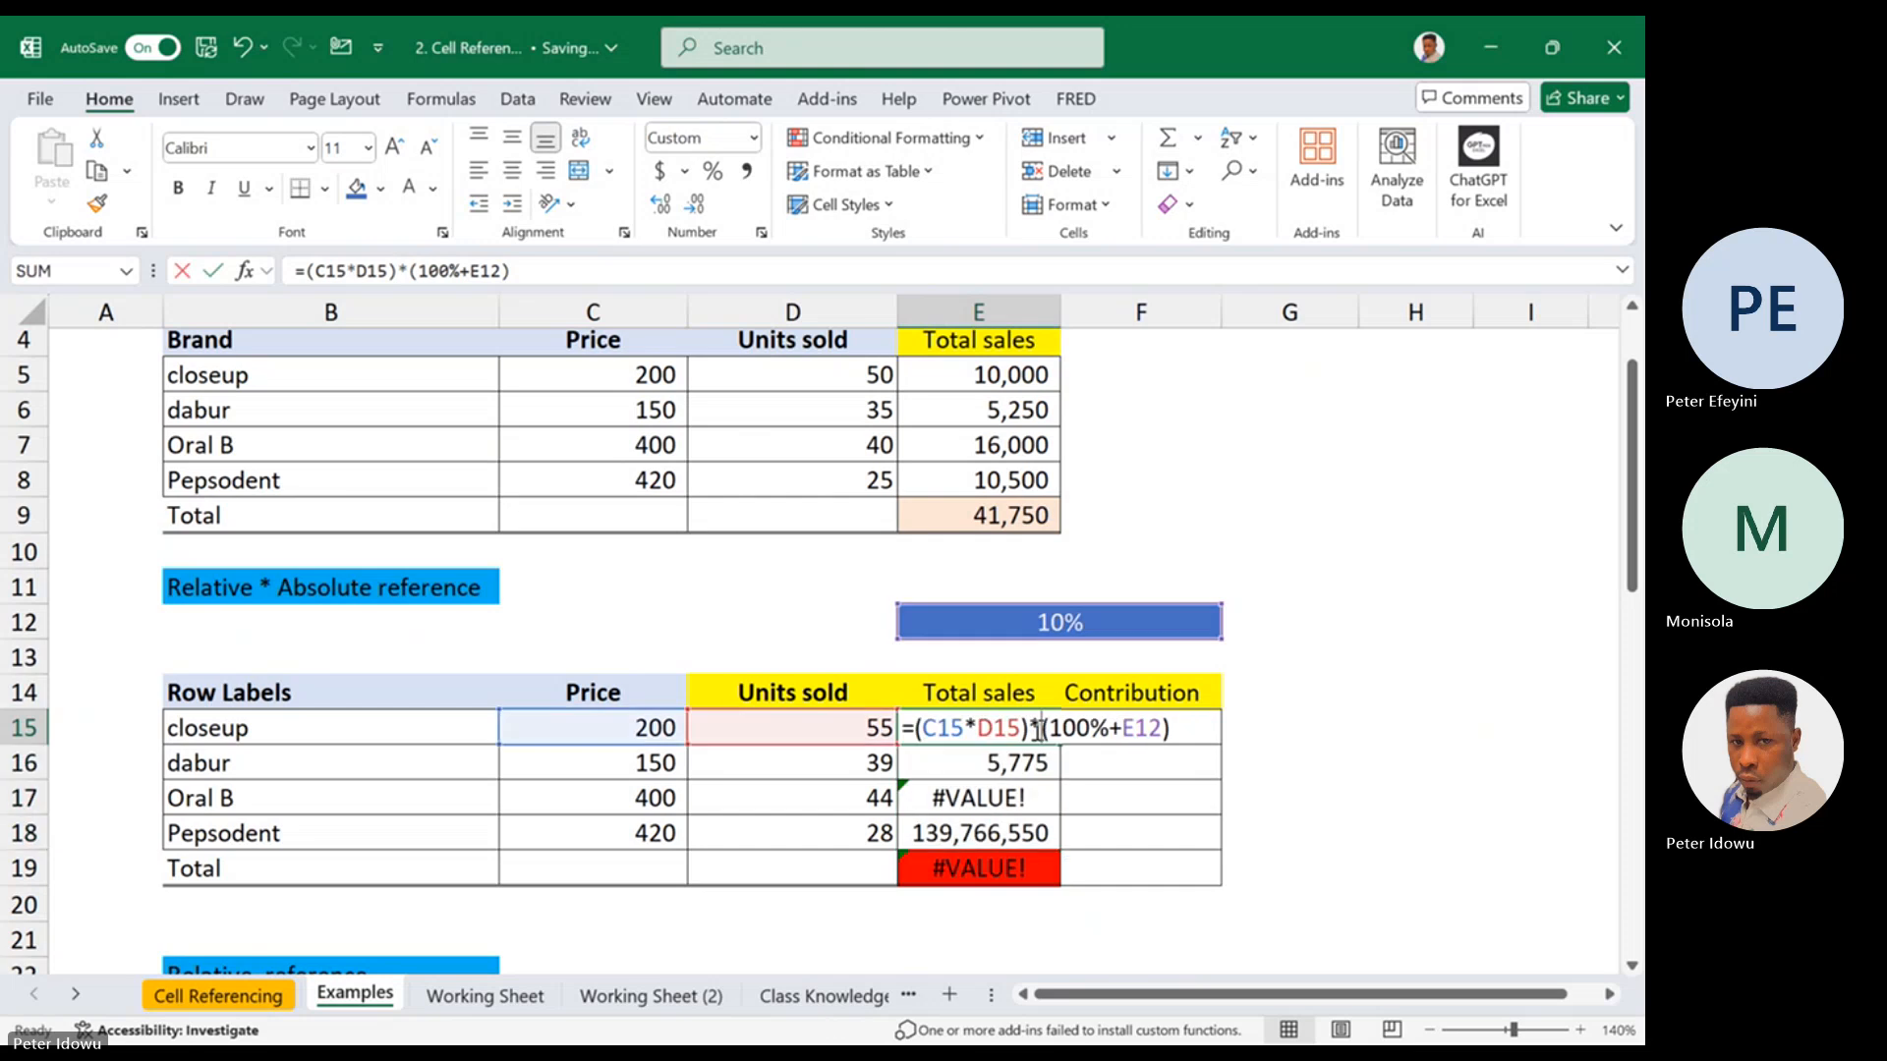
pyautogui.press('Escape')
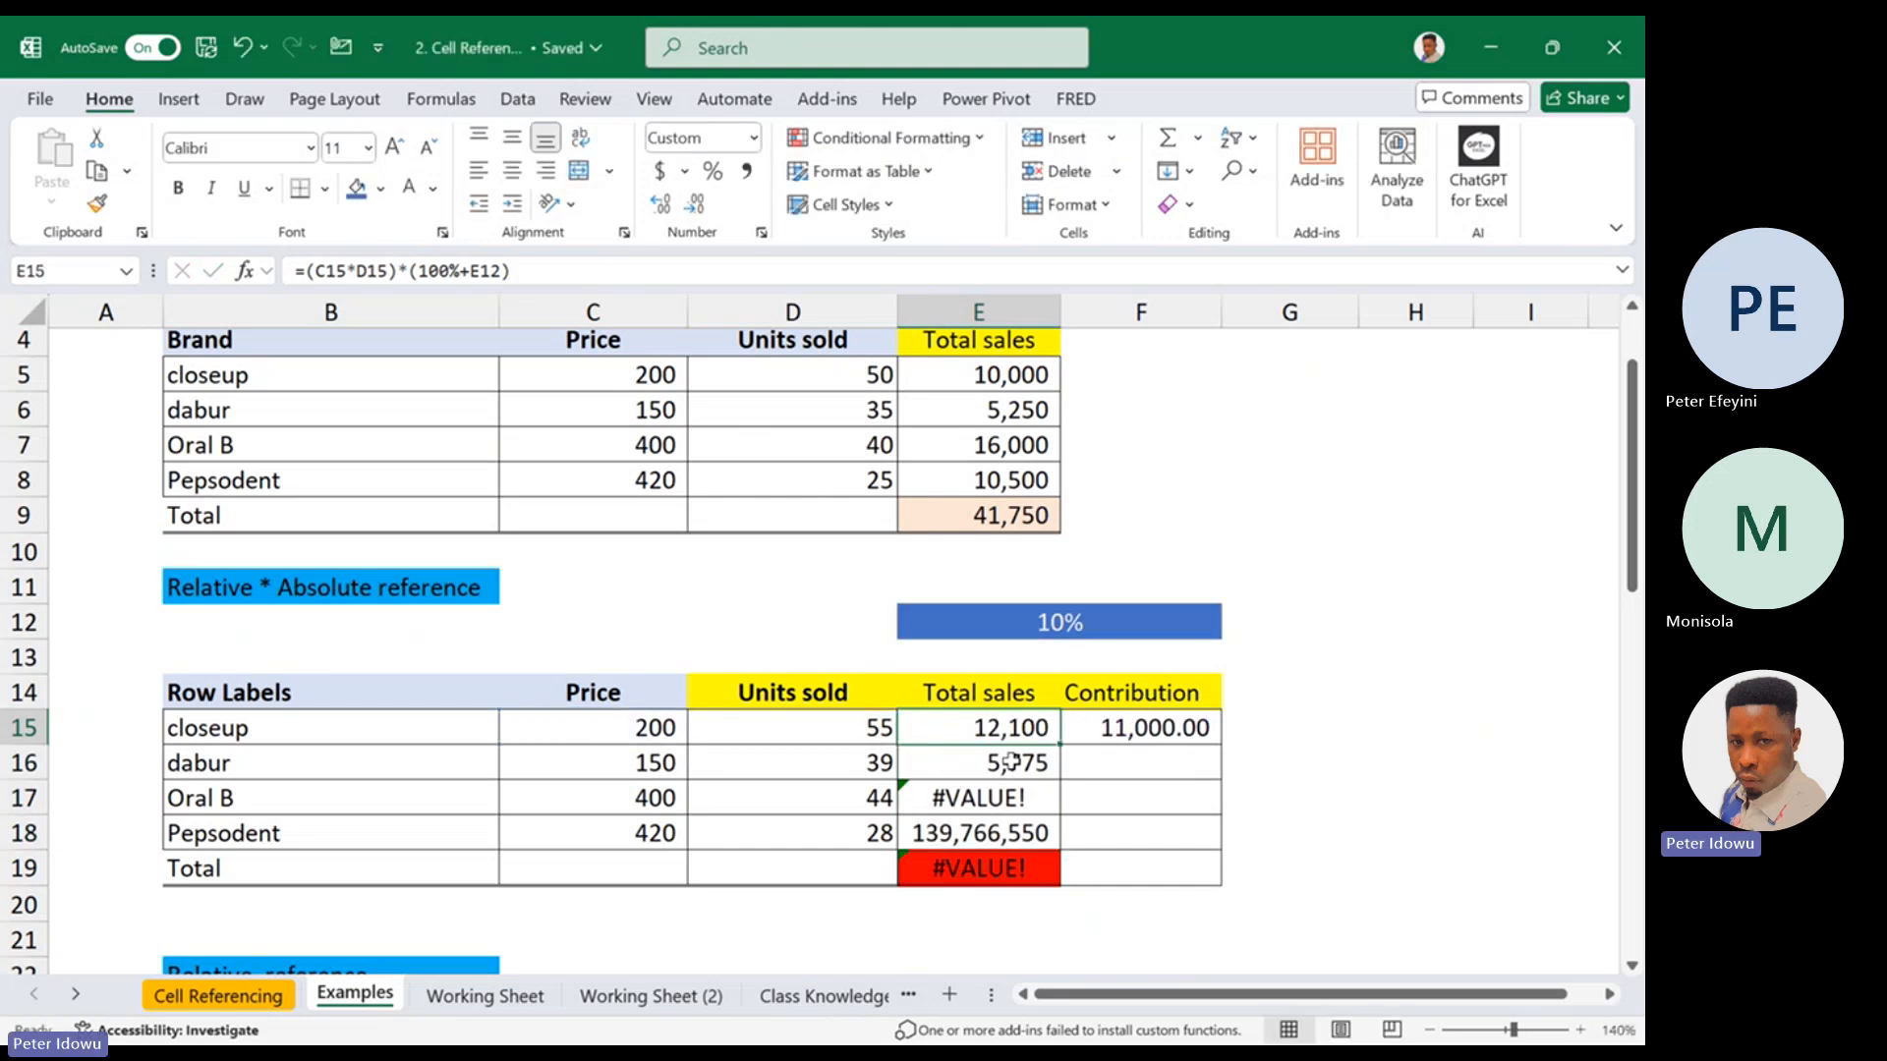
pyautogui.doubleClick(1040, 728)
pyautogui.press('Escape')
pyautogui.doubleClick(1034, 762)
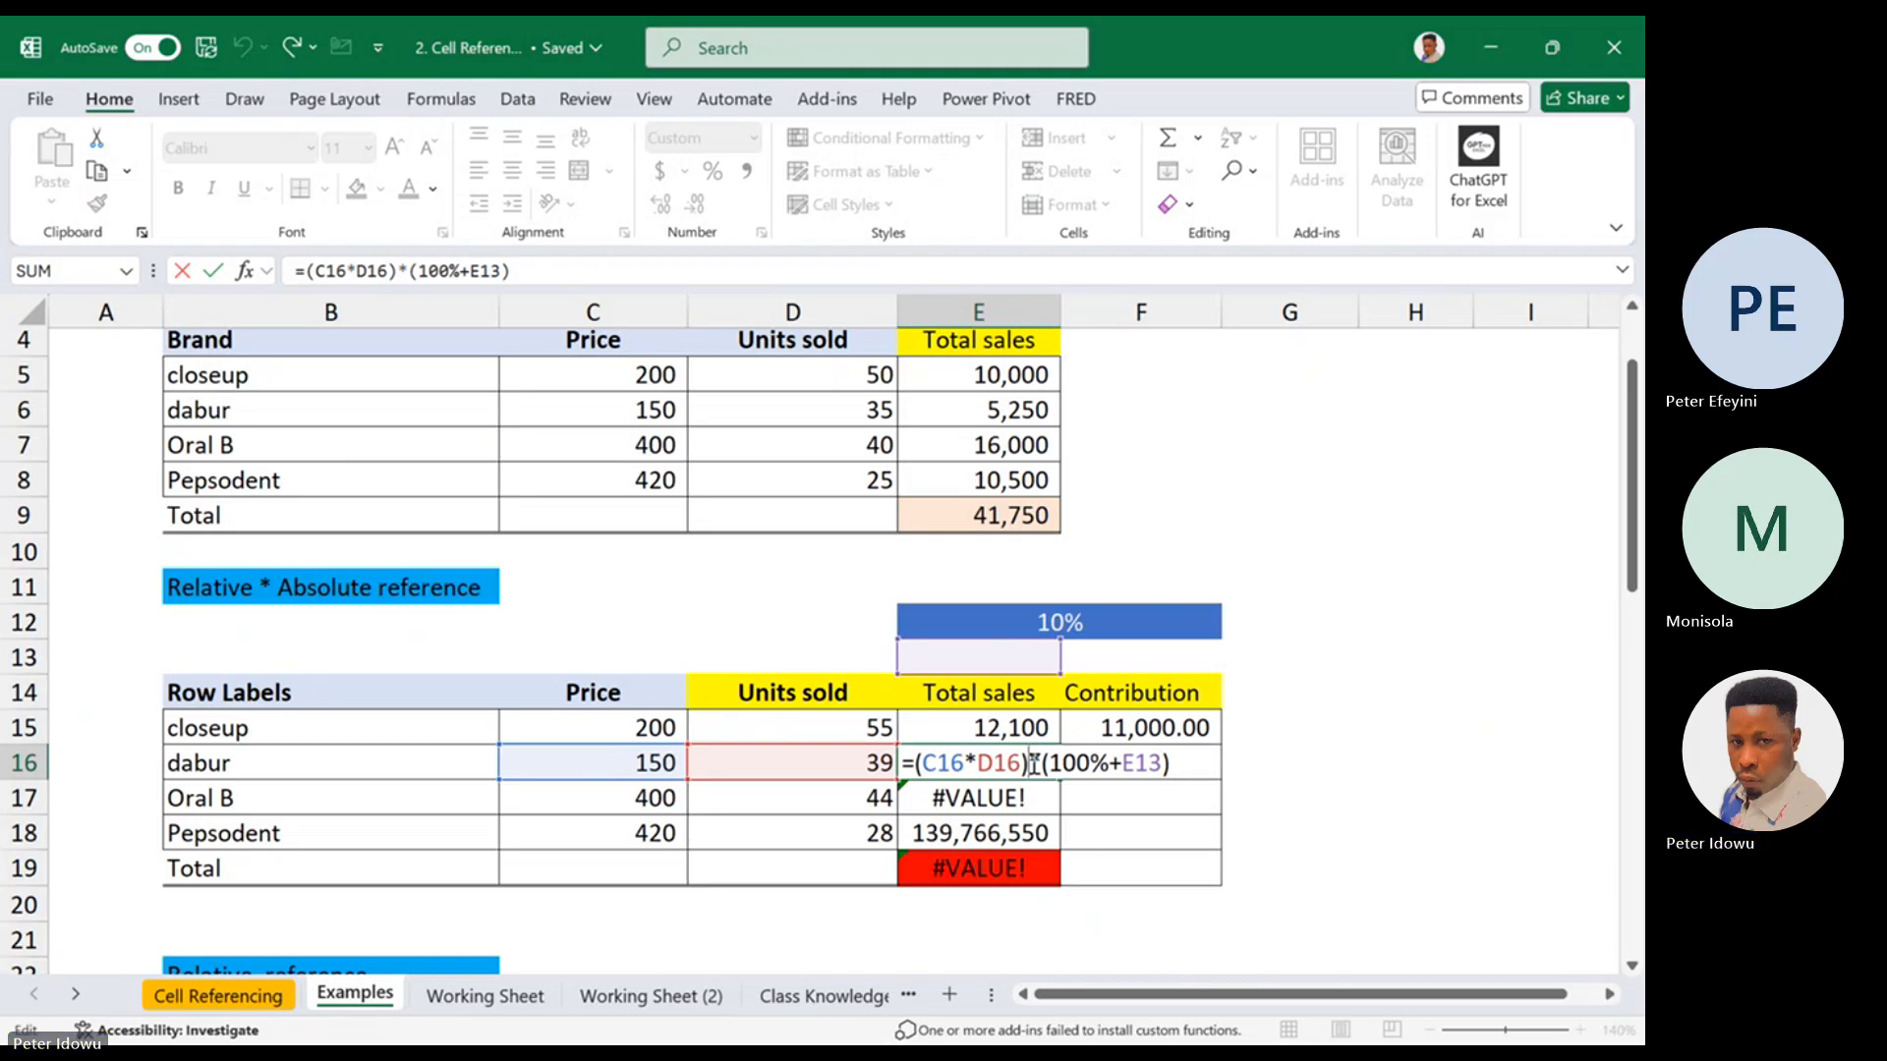
pyautogui.press('Escape')
pyautogui.doubleClick(1034, 798)
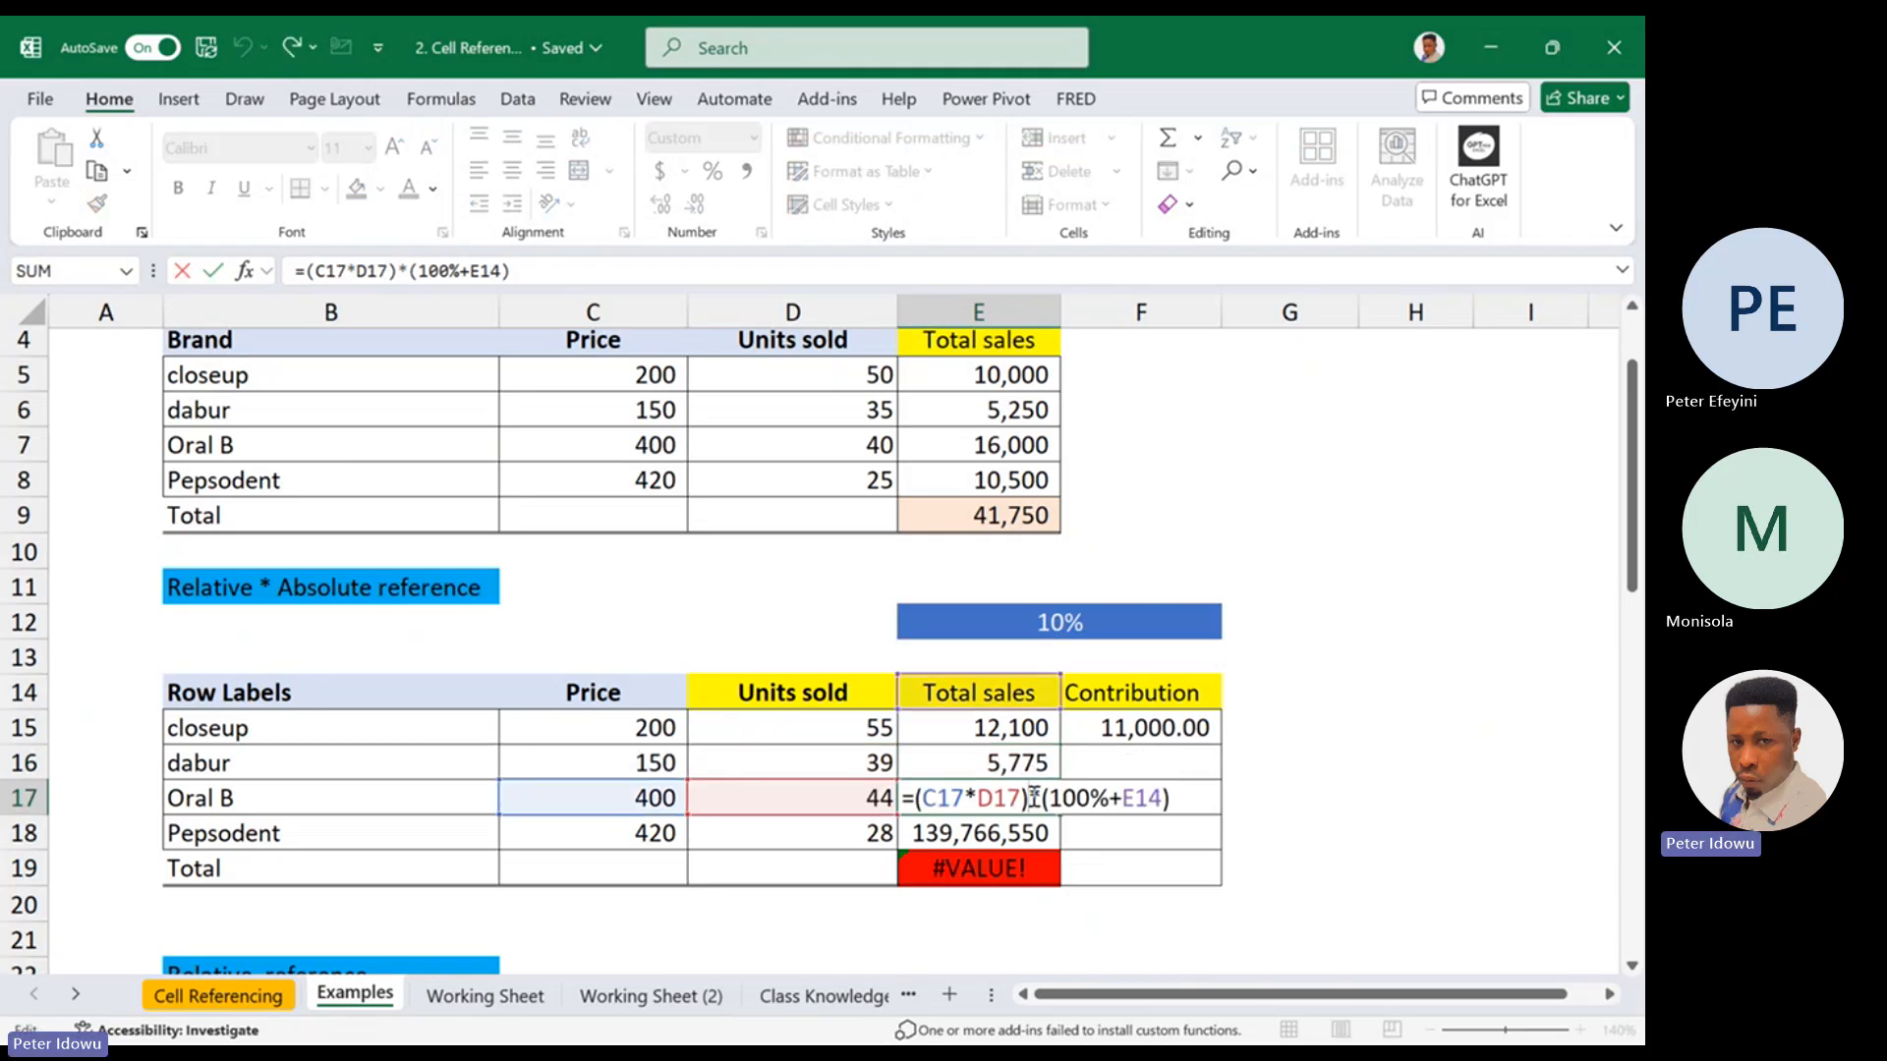
pyautogui.press('Escape')
# Examine the relative E12 reference in the closeup total sales formula and the filled range E15:E18
pyautogui.doubleClick(1039, 728)
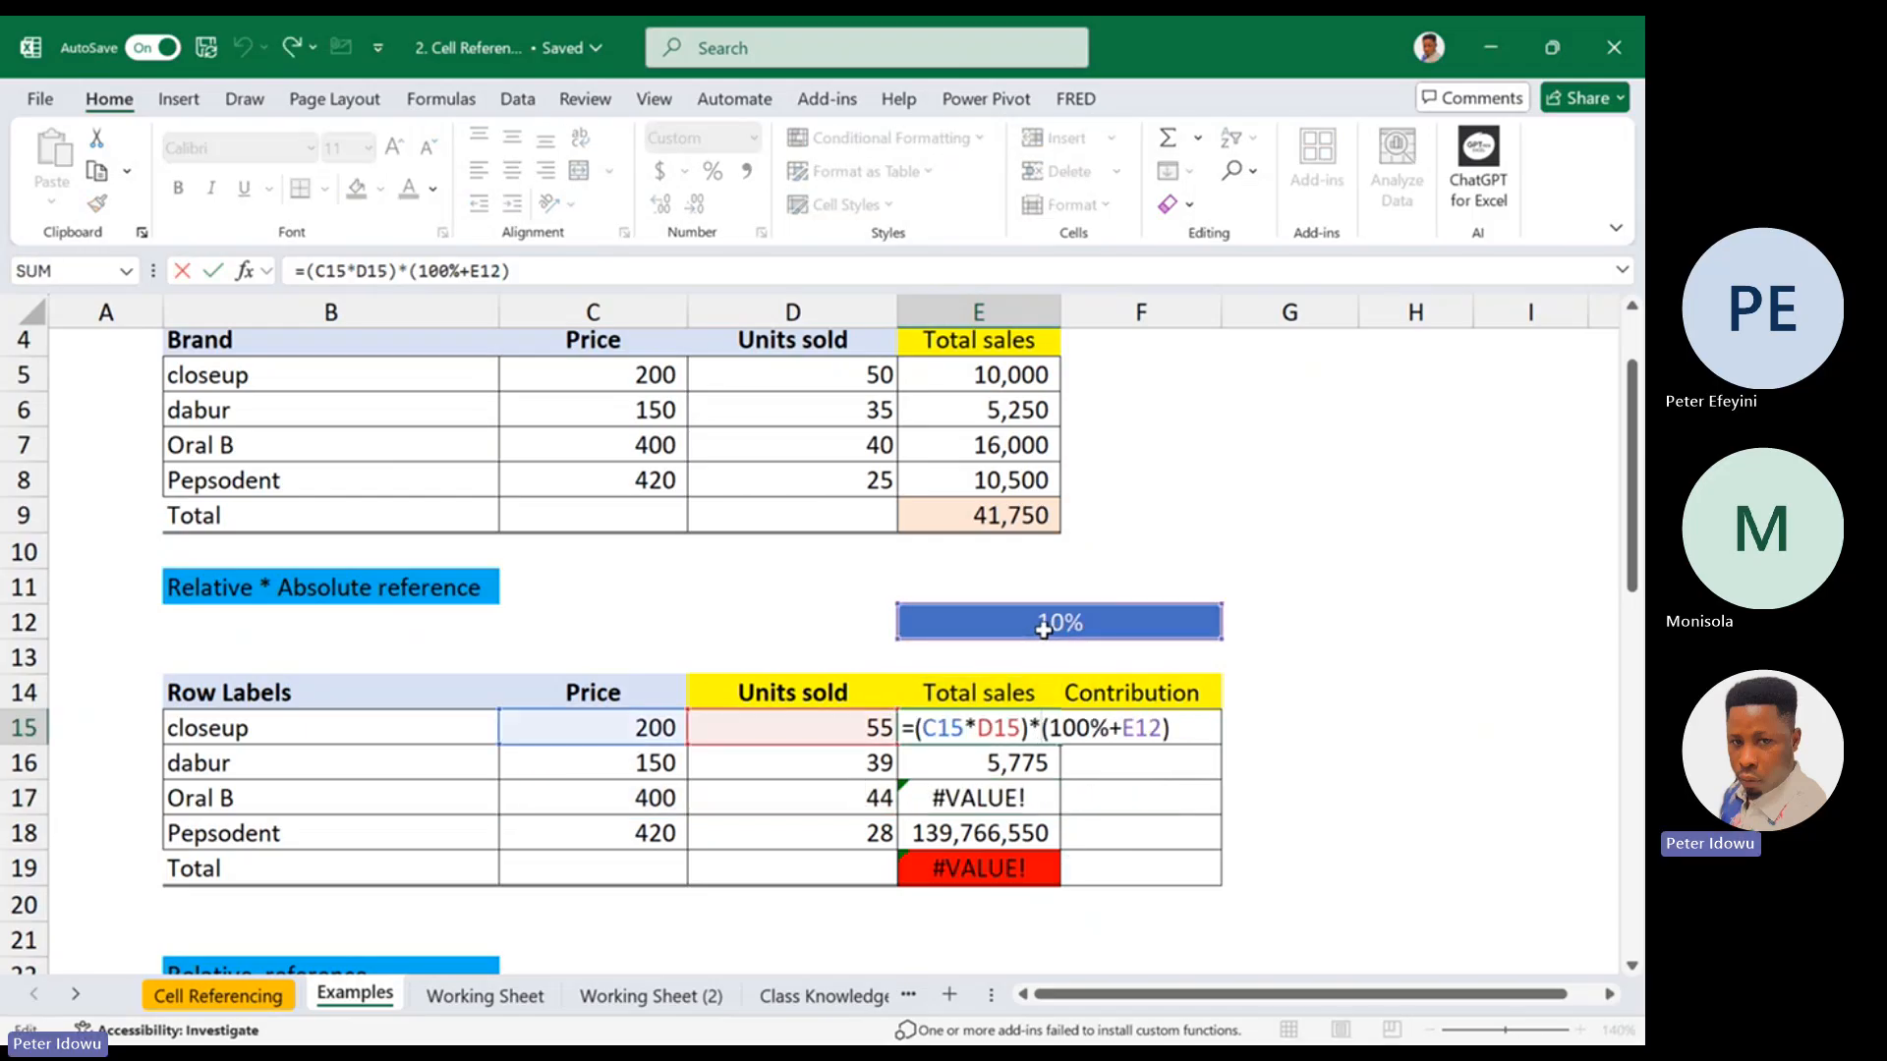
pyautogui.click(1129, 732)
pyautogui.doubleClick(1129, 732)
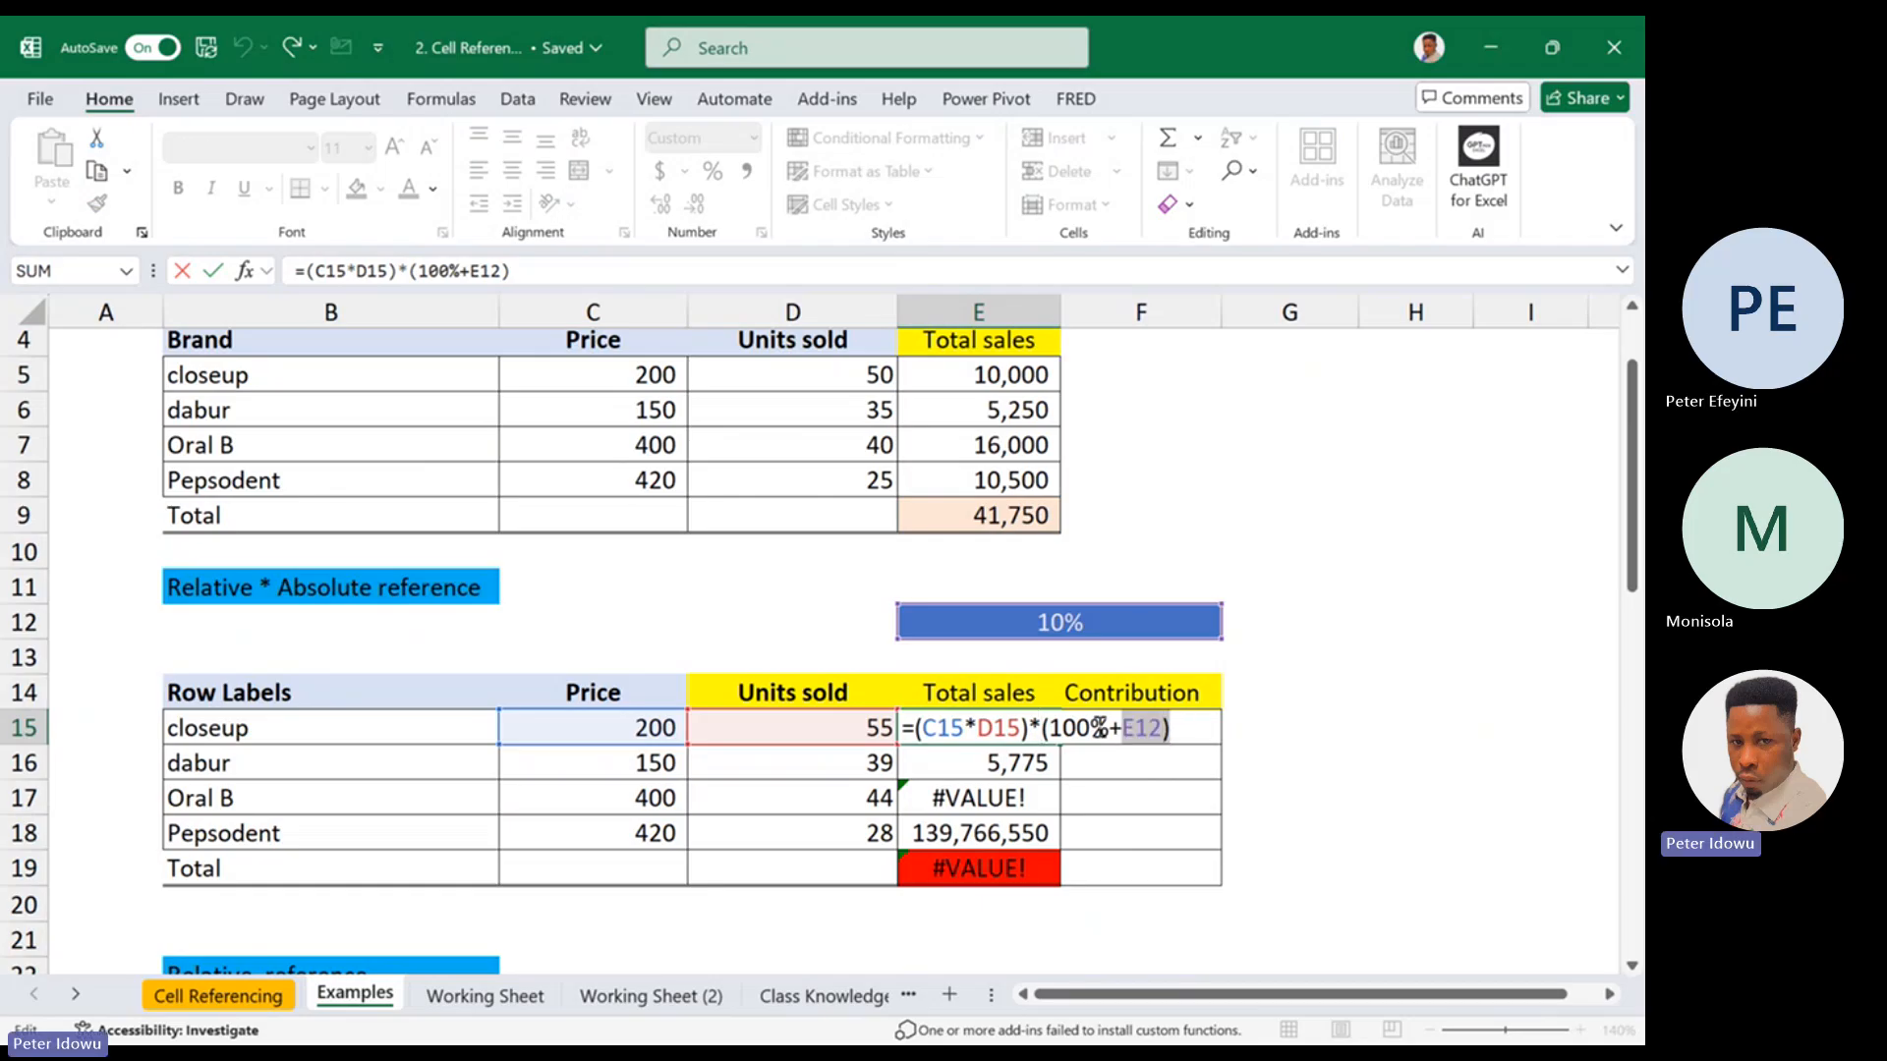
pyautogui.press('Escape')
pyautogui.moveTo(1035, 732); pyautogui.dragTo(1028, 828)
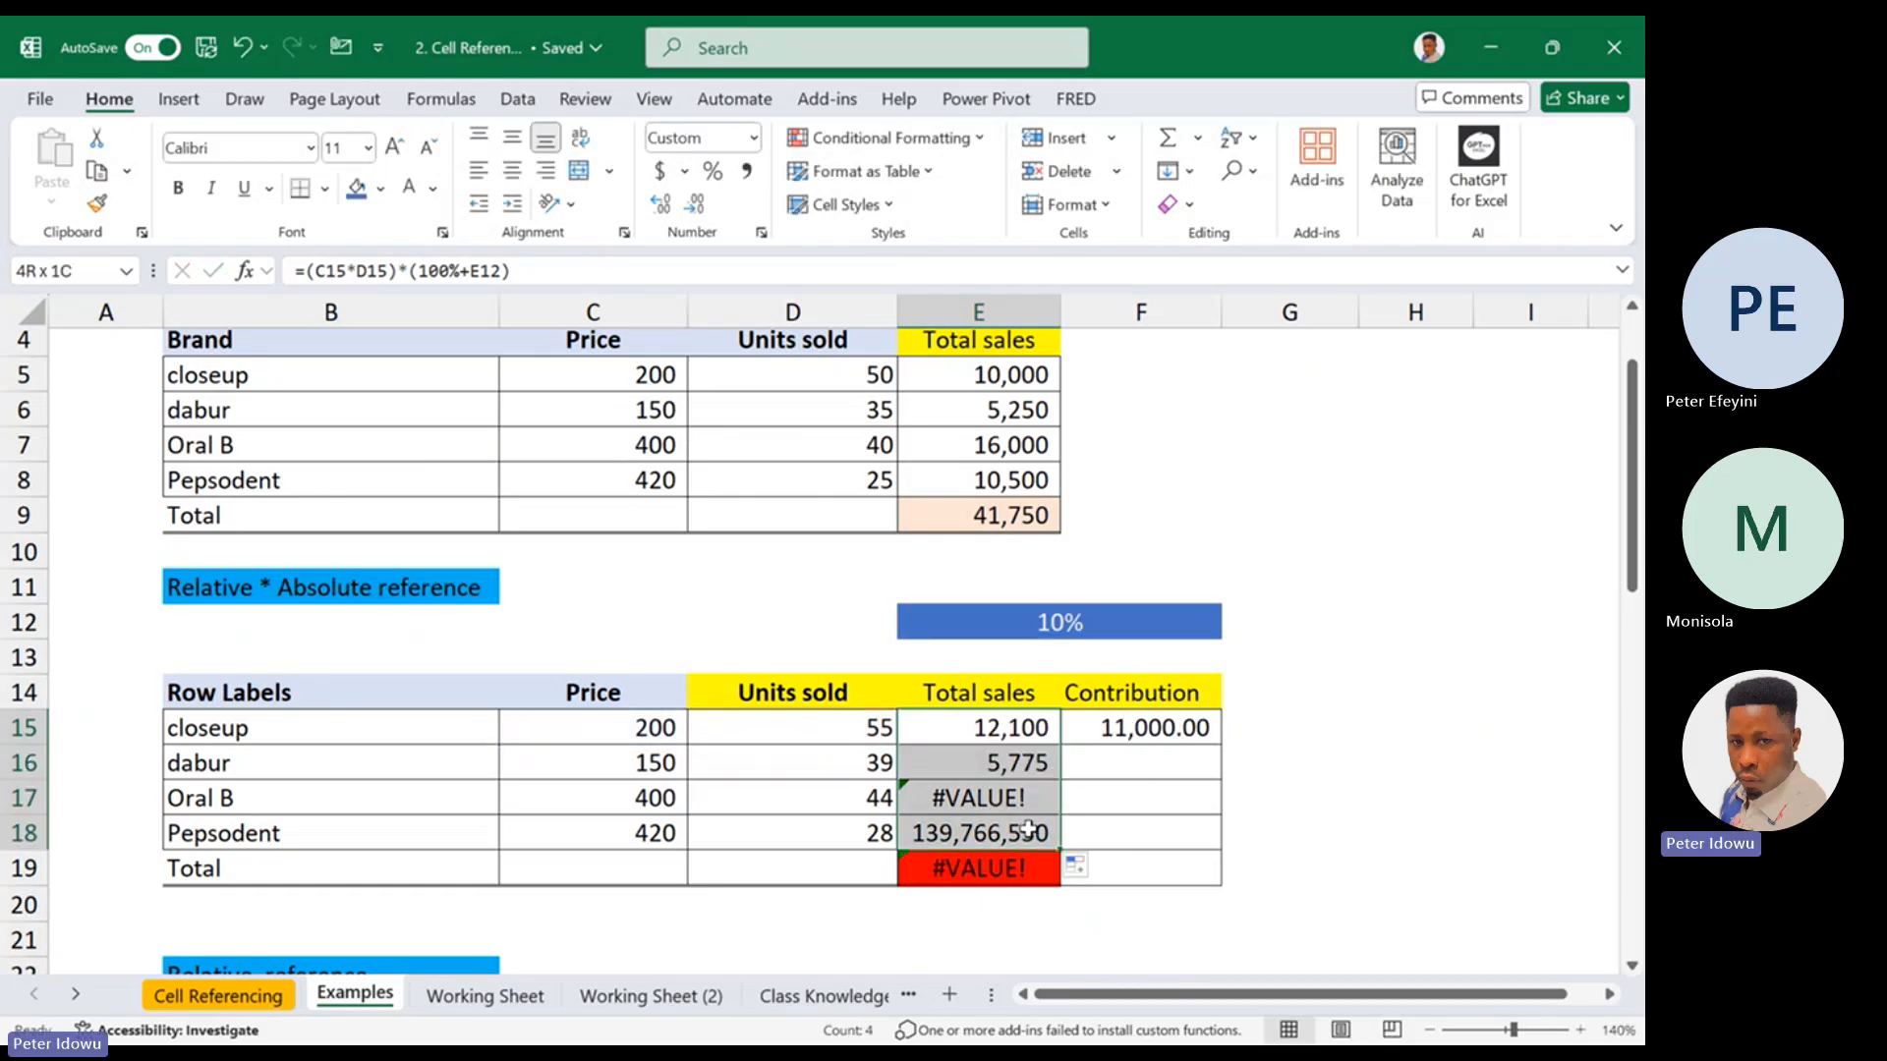
pyautogui.doubleClick(1030, 728)
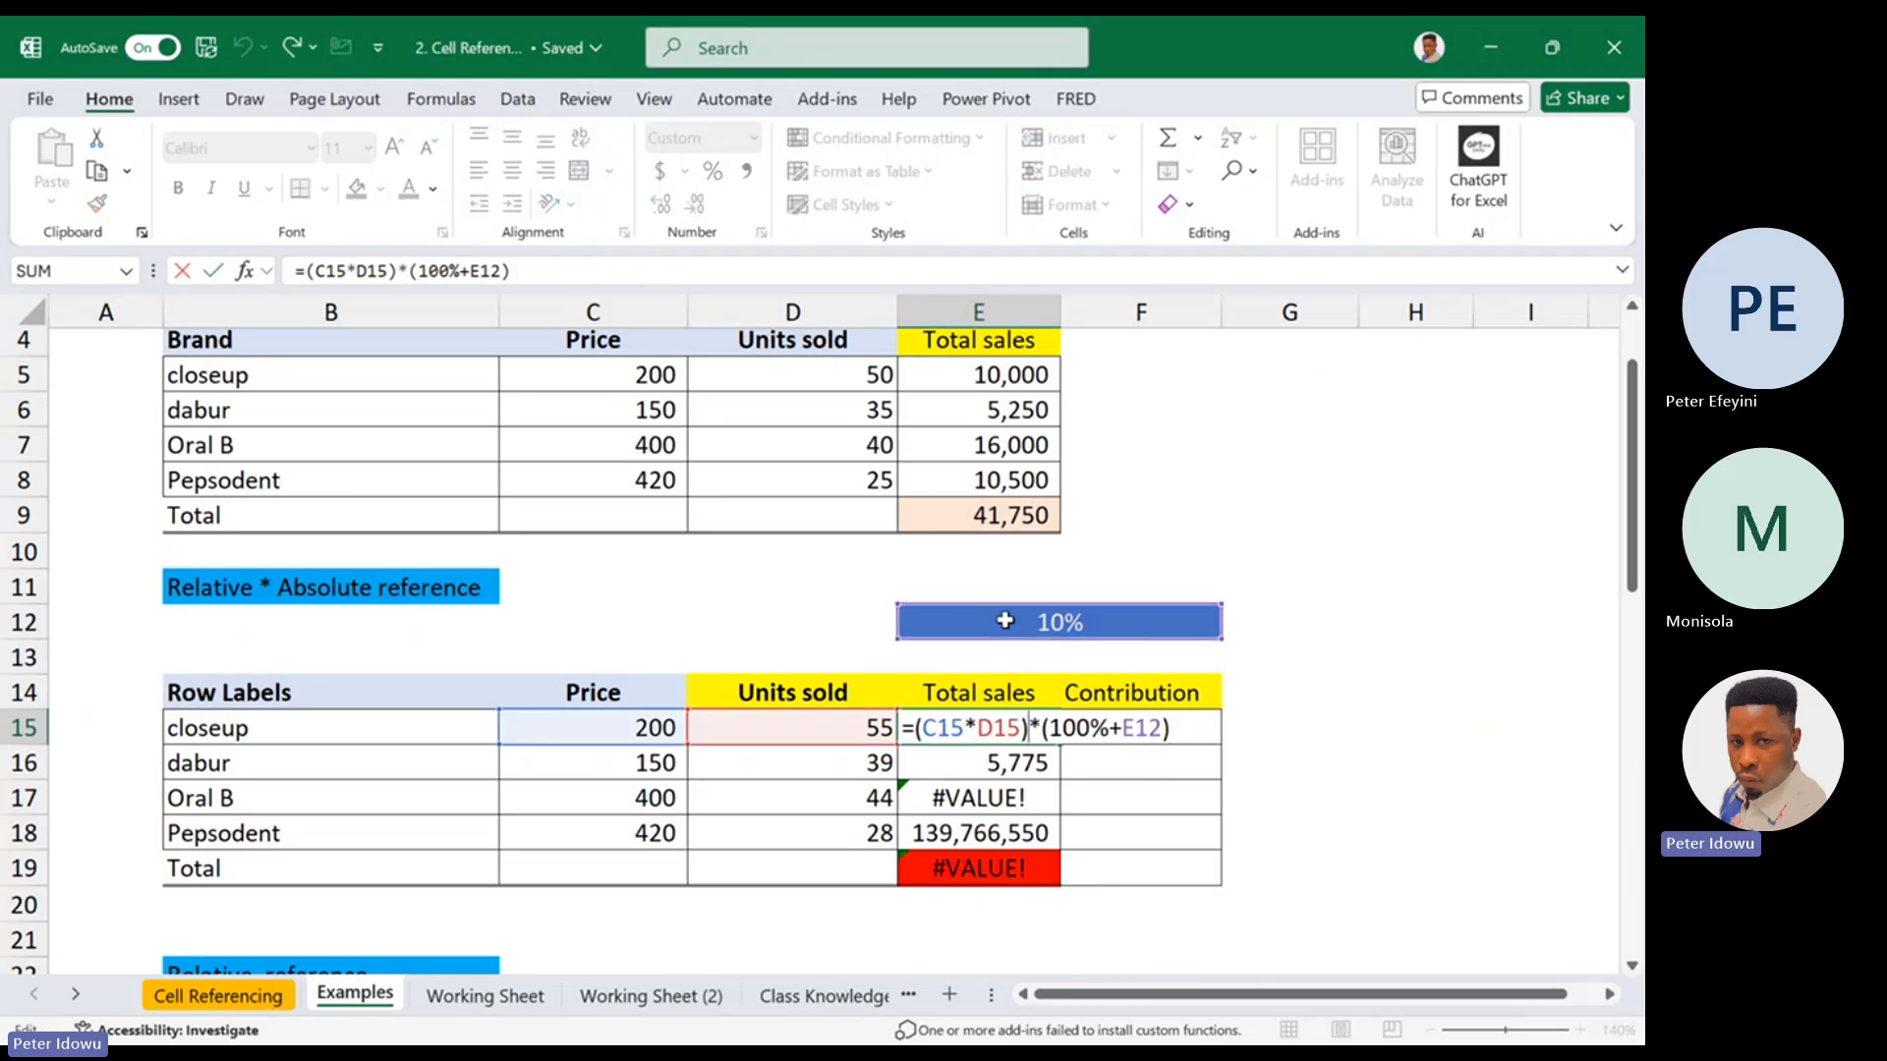
pyautogui.press('Escape')
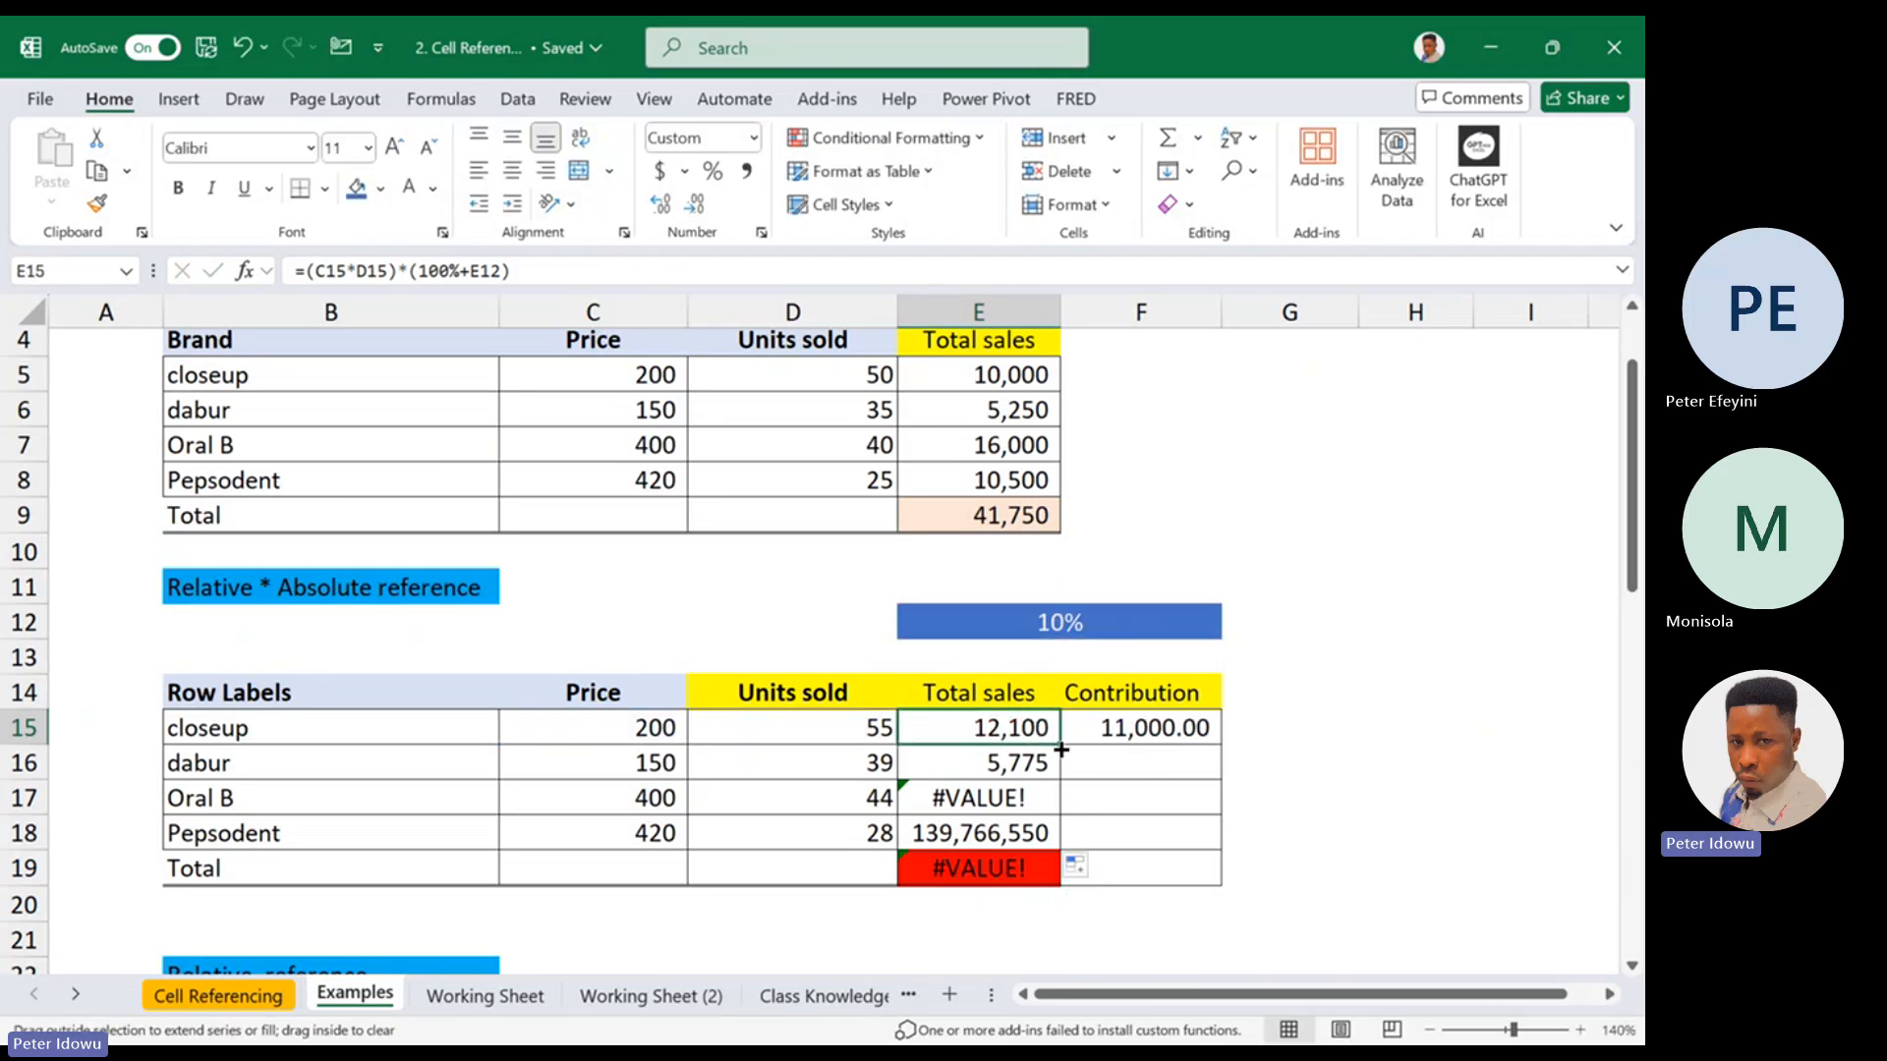
pyautogui.doubleClick(1030, 732)
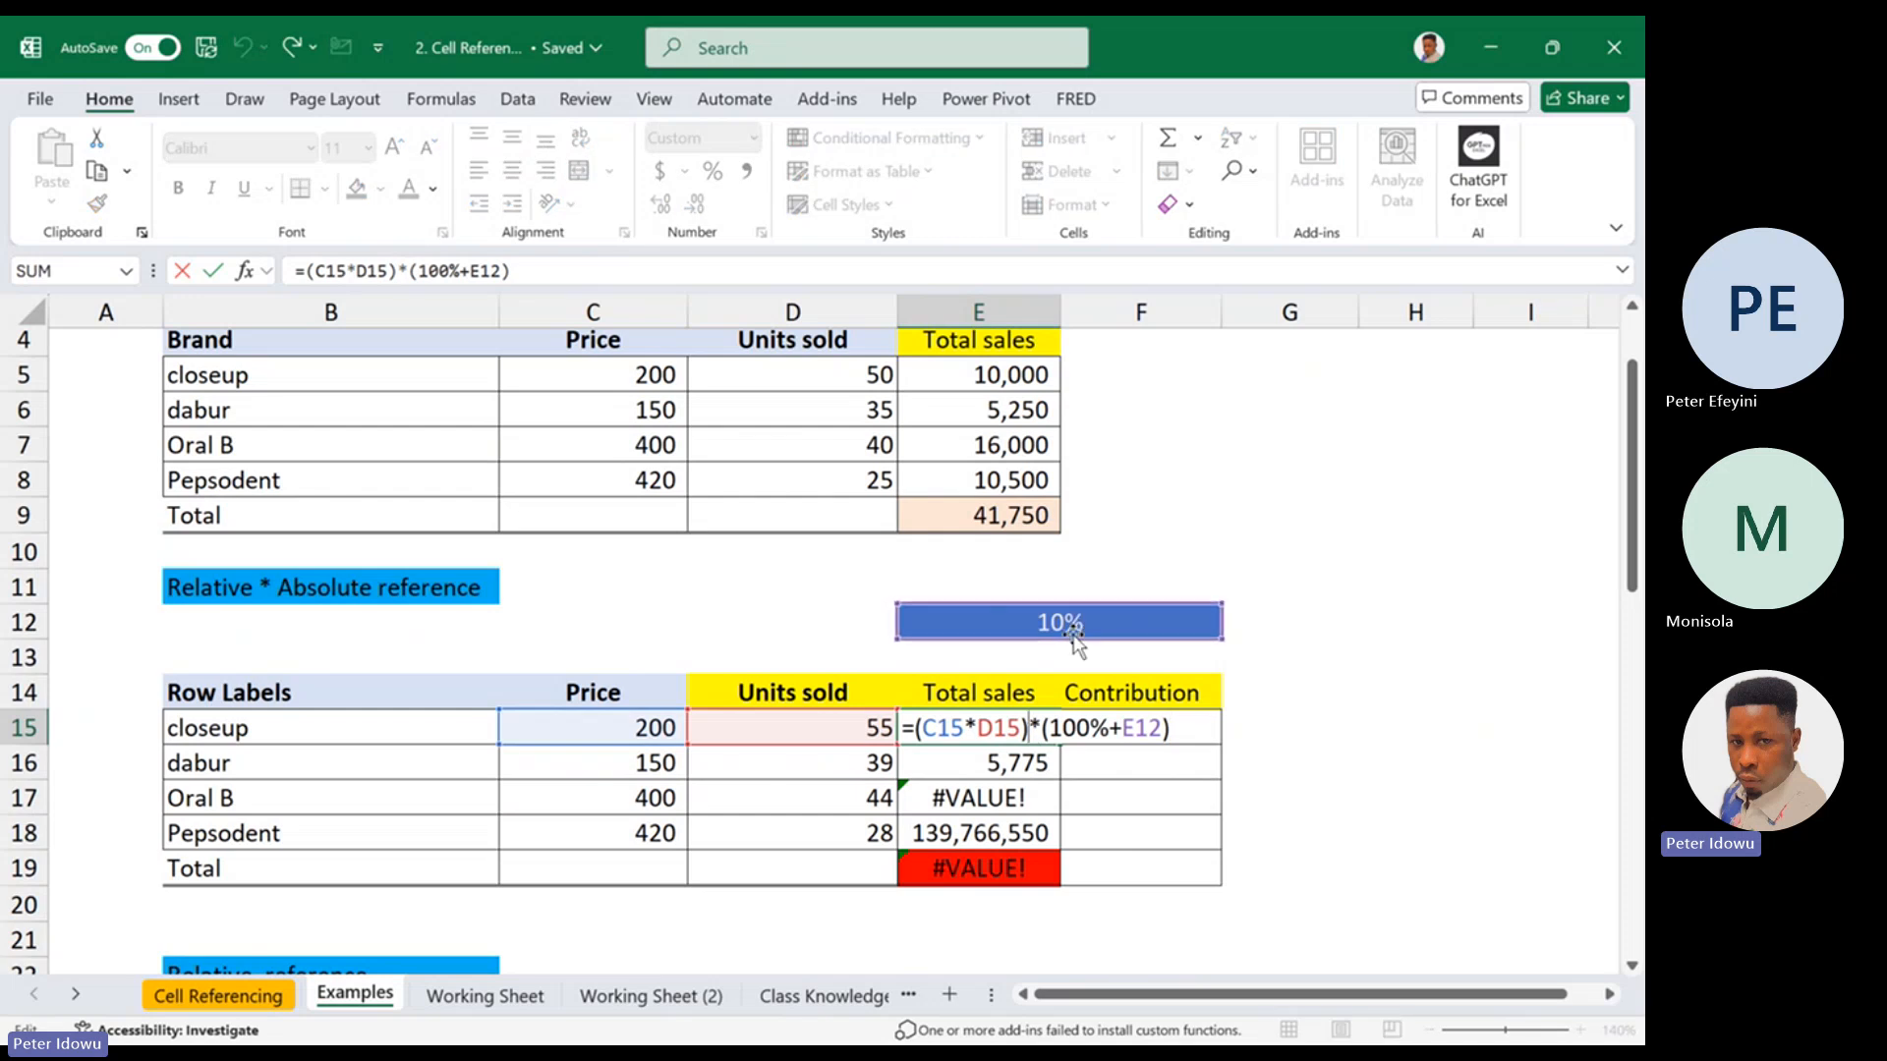
pyautogui.press('Escape')
# Unmerge the 10% cell E12:F12 and remove the fill color from F12
pyautogui.click(1052, 622)
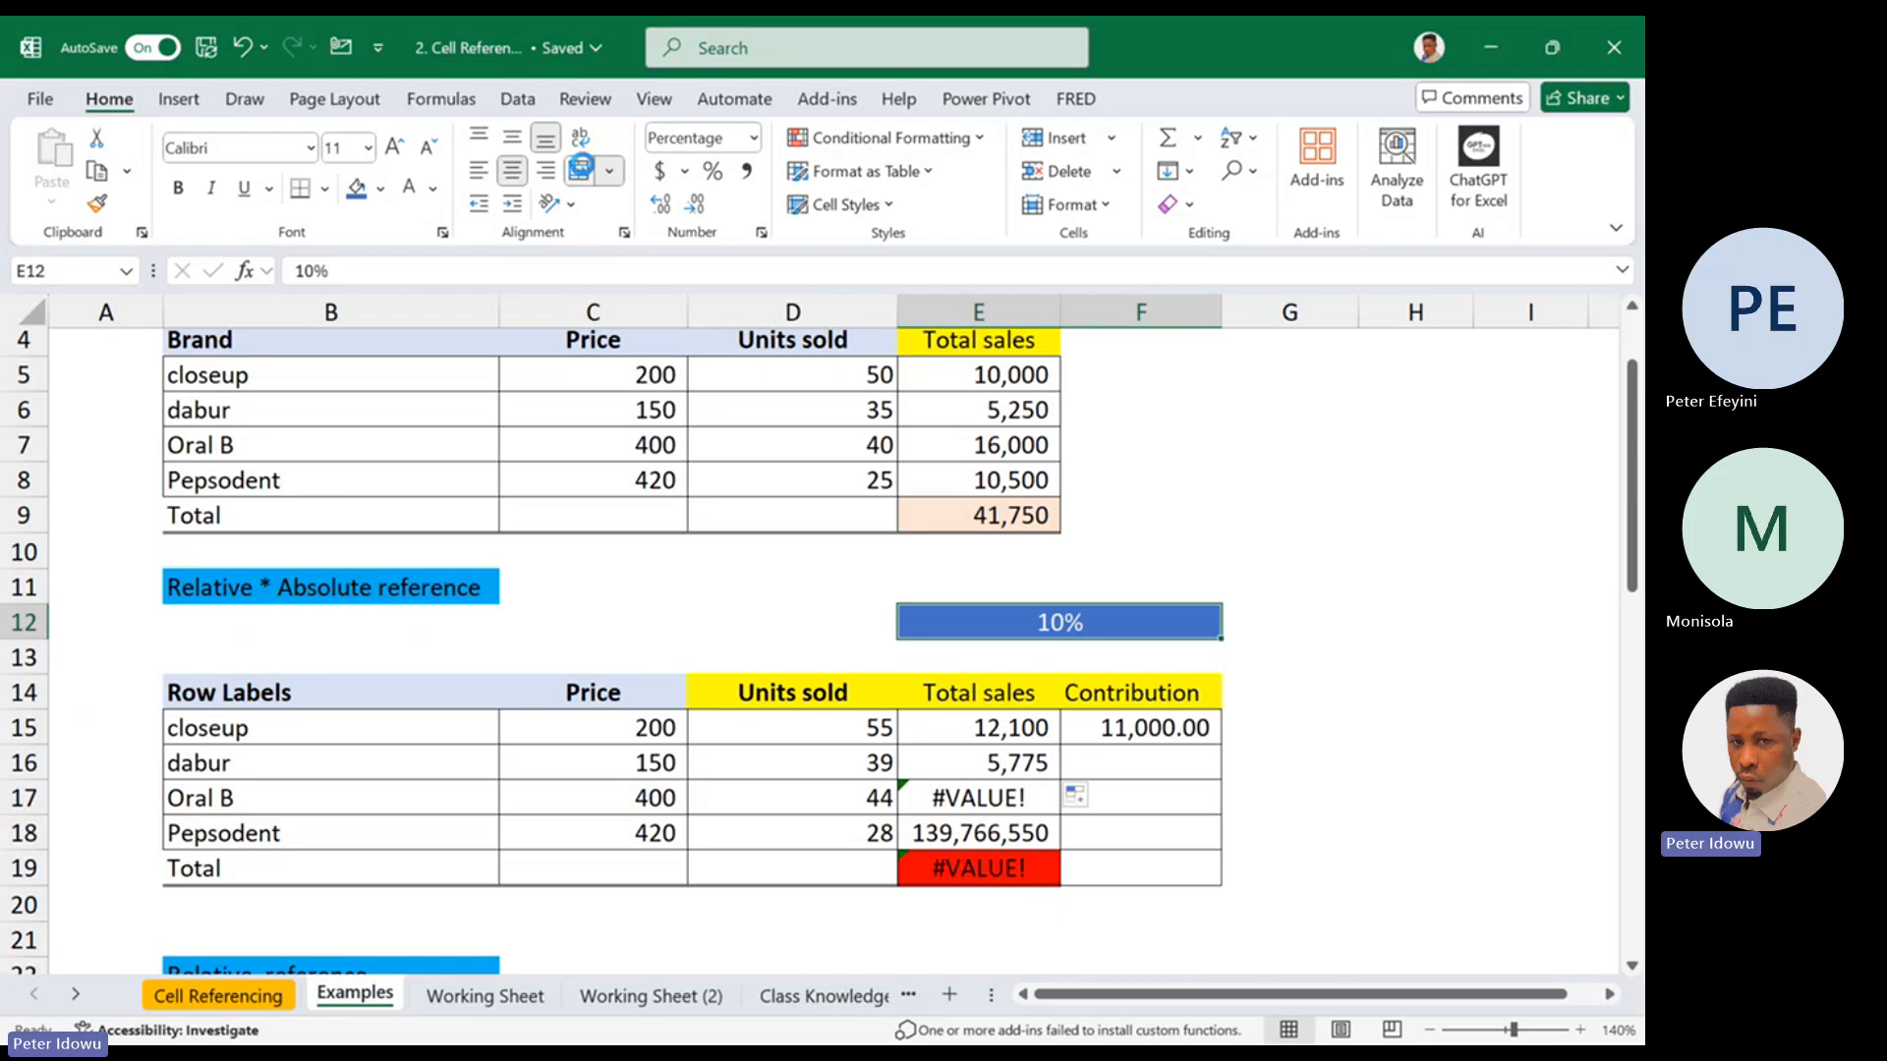
pyautogui.click(579, 170)
pyautogui.click(1138, 615)
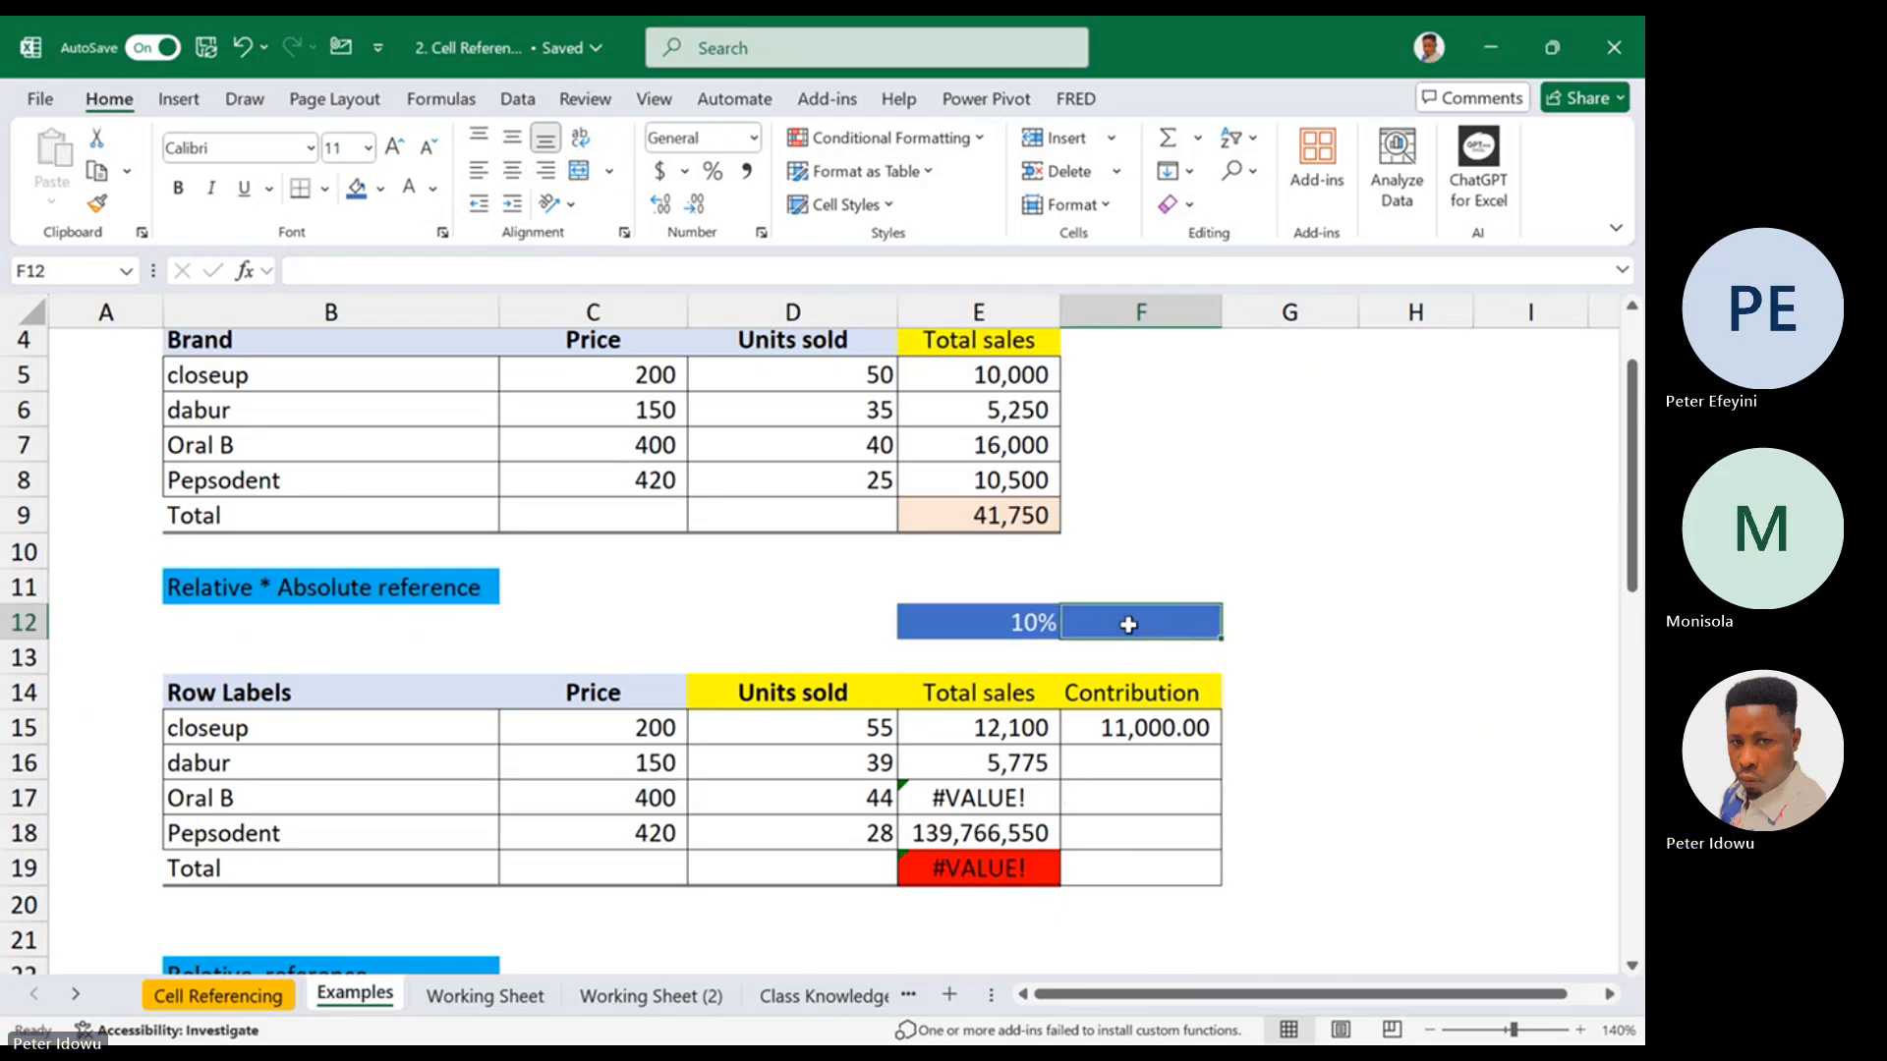
pyautogui.click(382, 189)
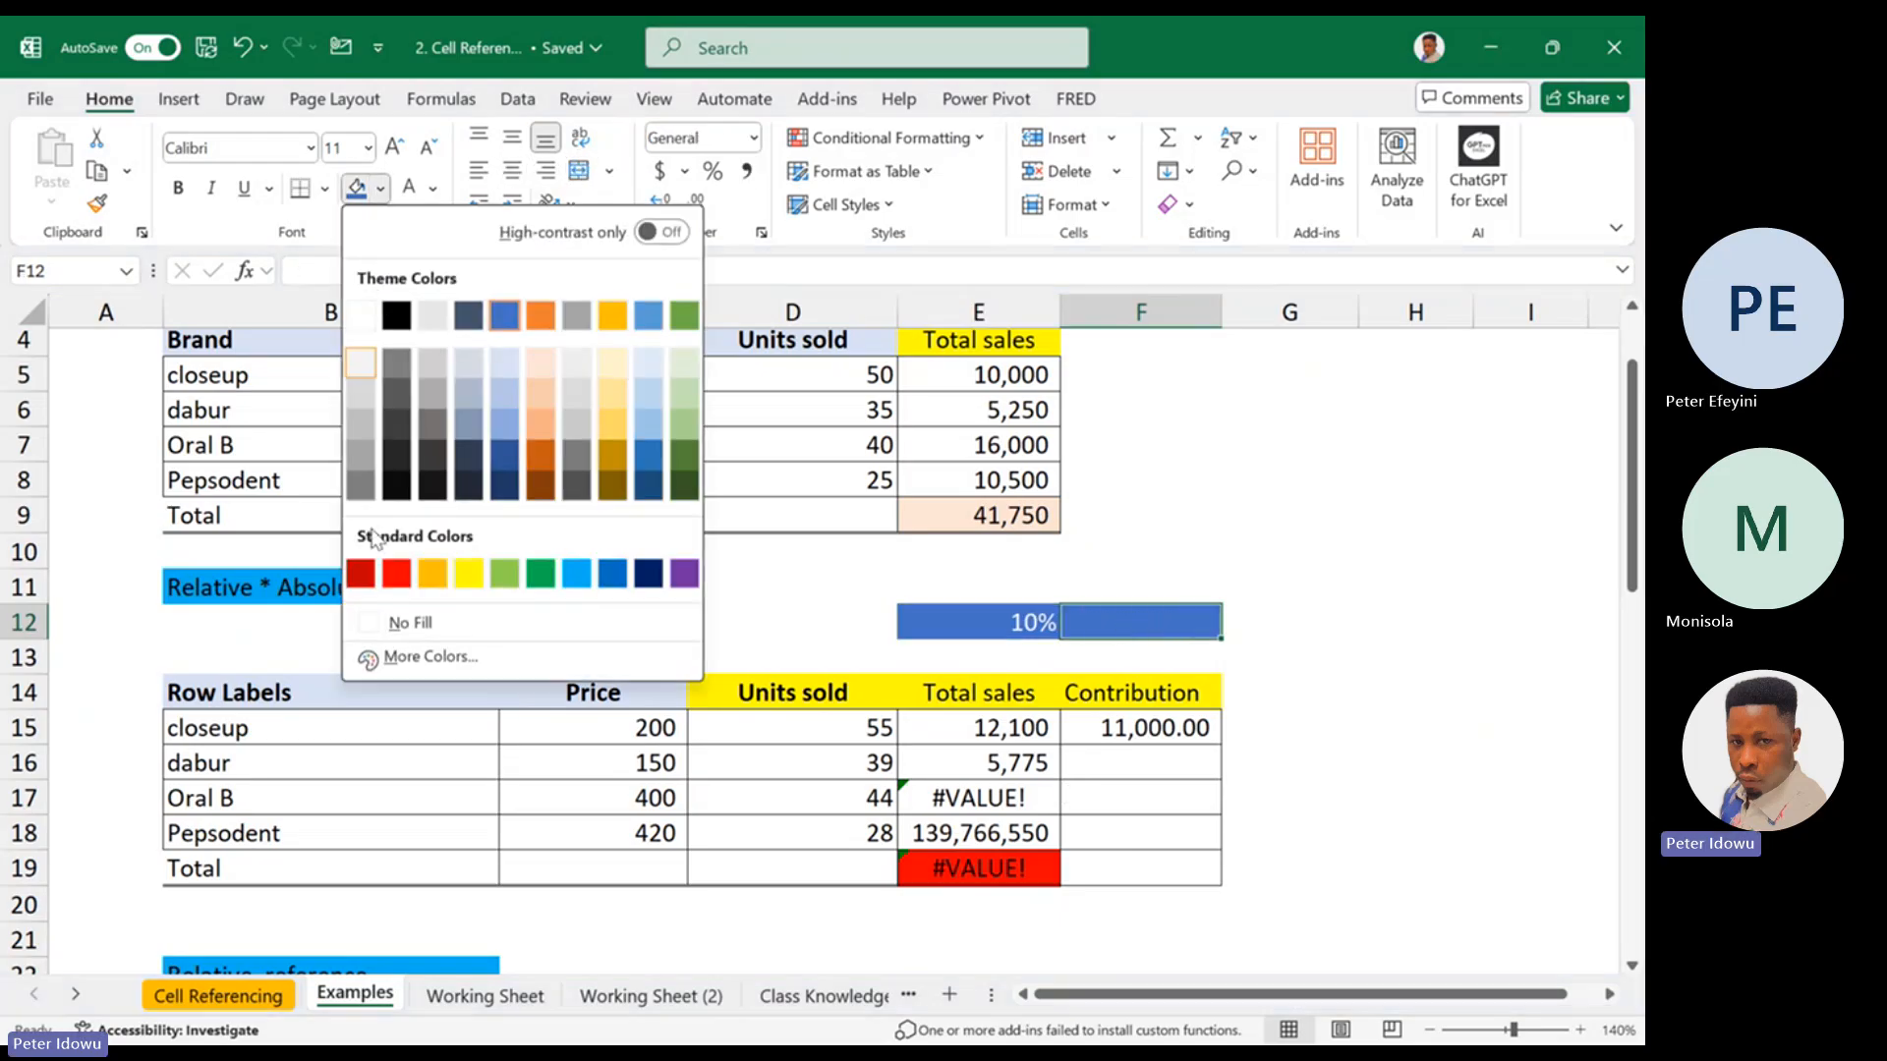
pyautogui.click(409, 620)
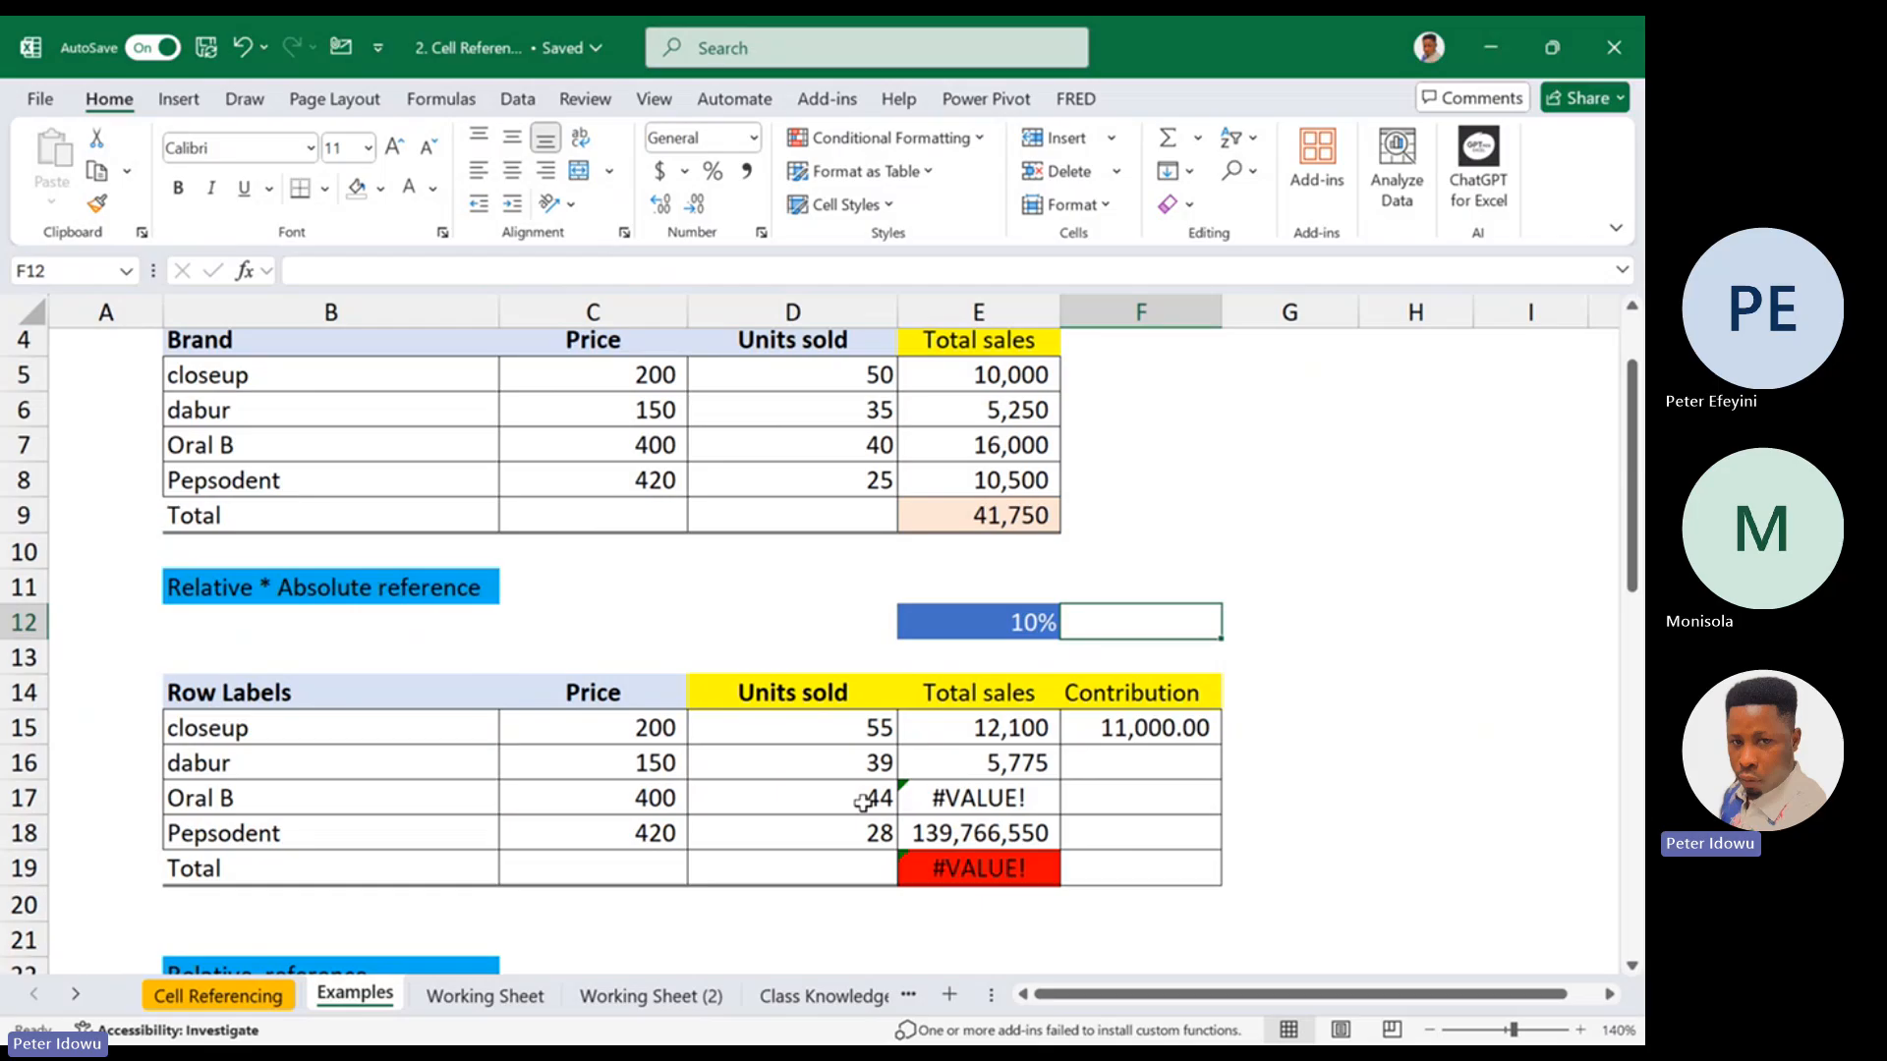
# Compare the percentage references in the total sales formulas for closeup in E15 and dabur in E16
pyautogui.click(1004, 728)
pyautogui.doubleClick(1004, 727)
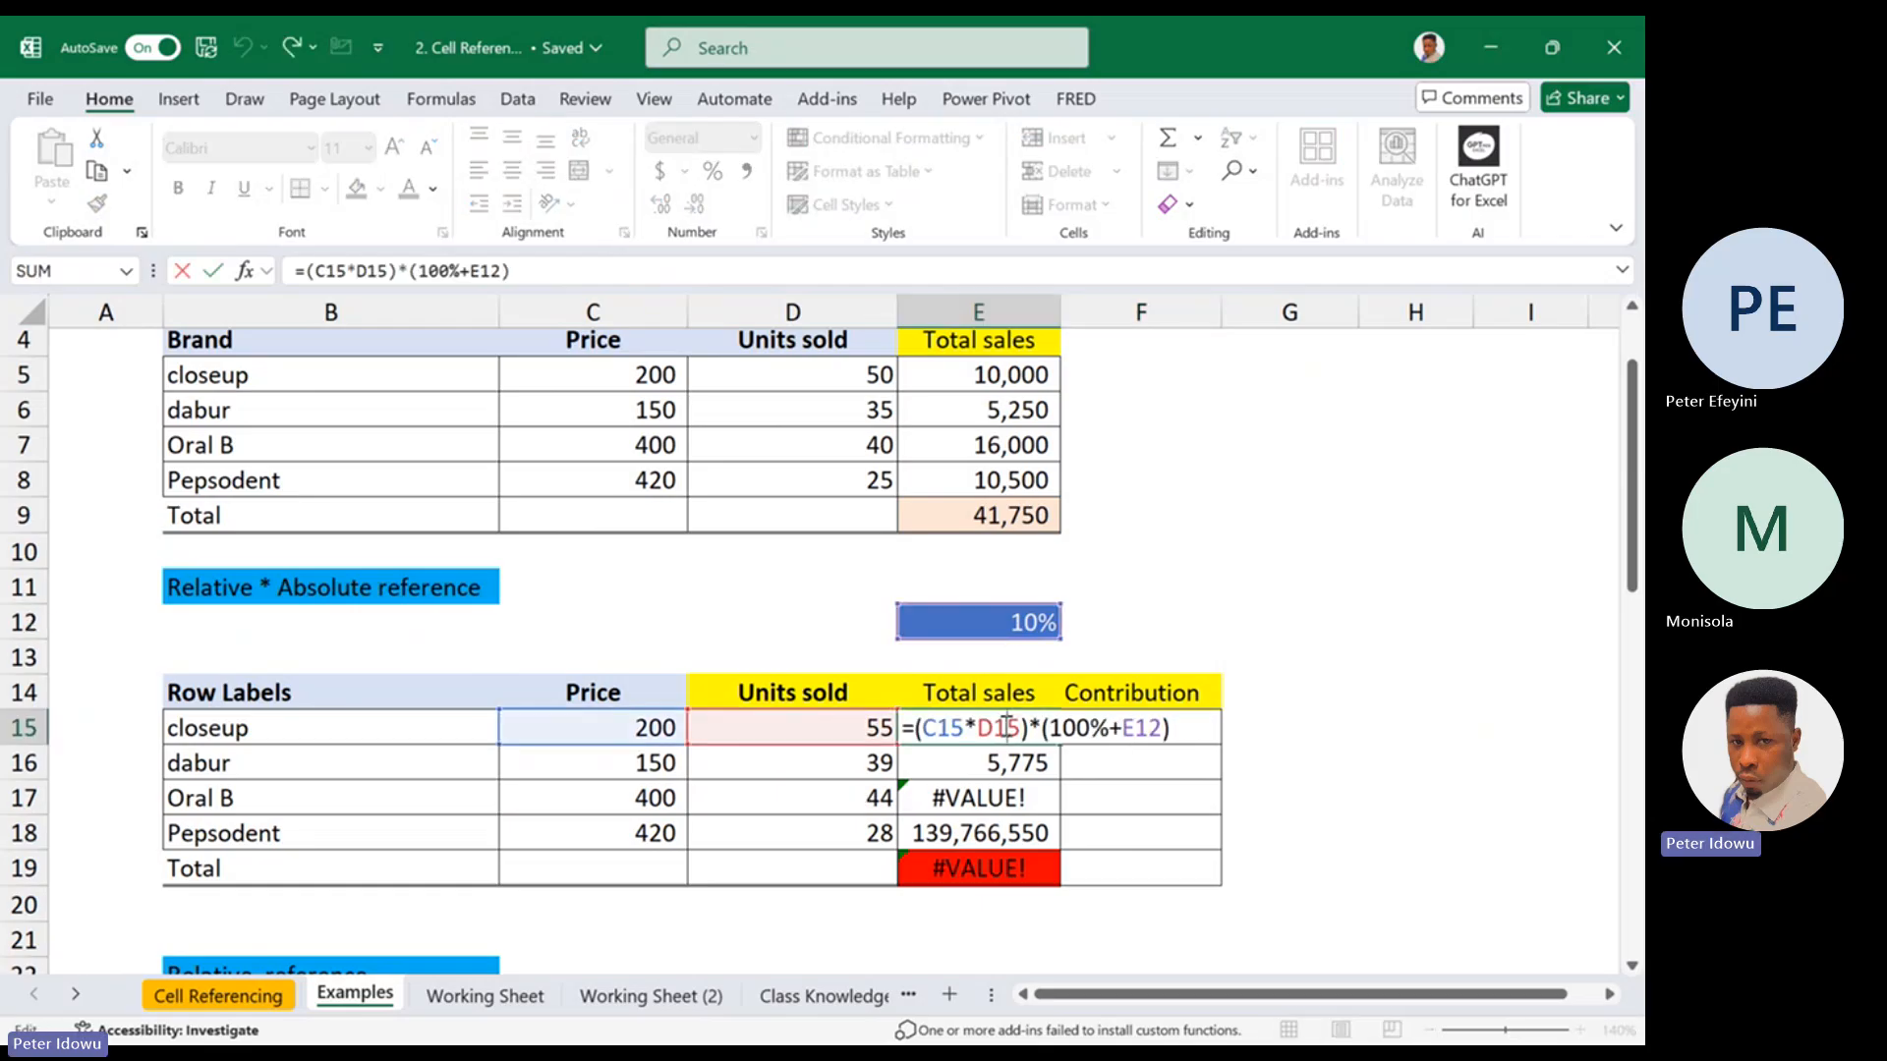
pyautogui.press('Escape')
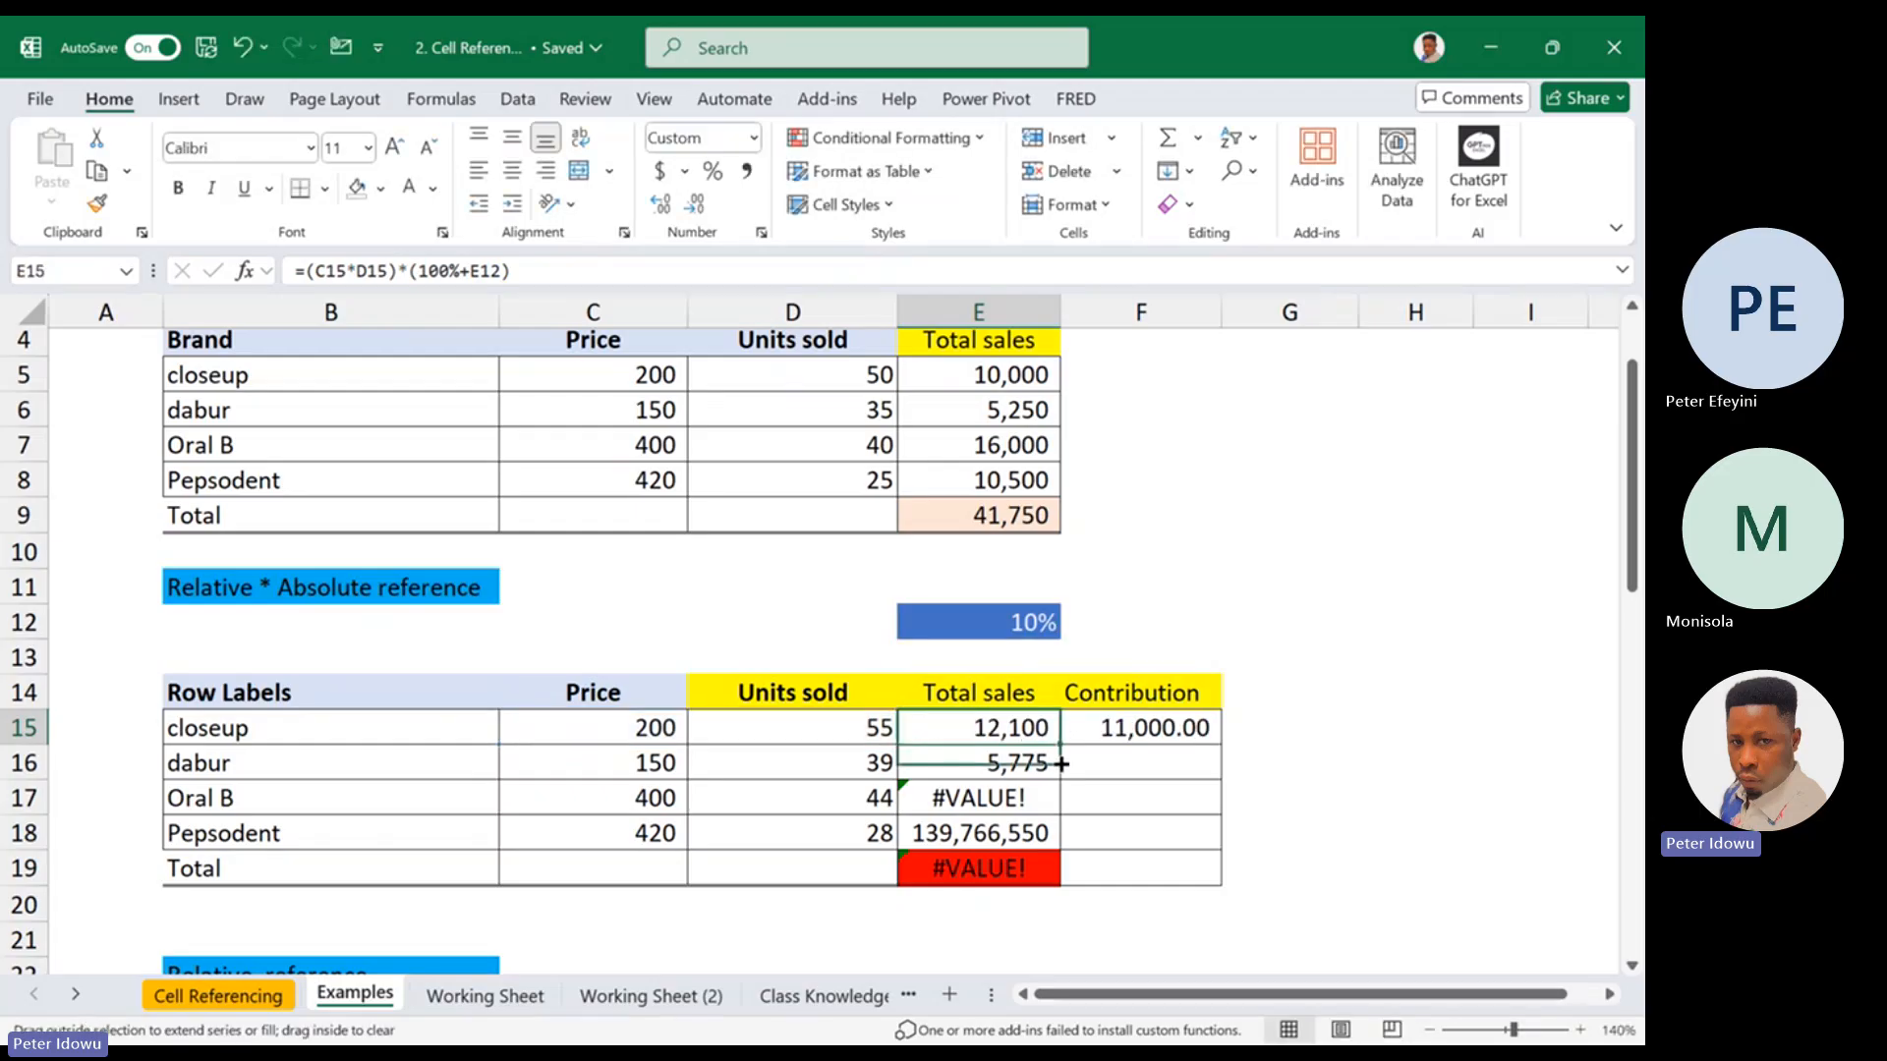
pyautogui.click(1050, 767)
pyautogui.doubleClick(1047, 763)
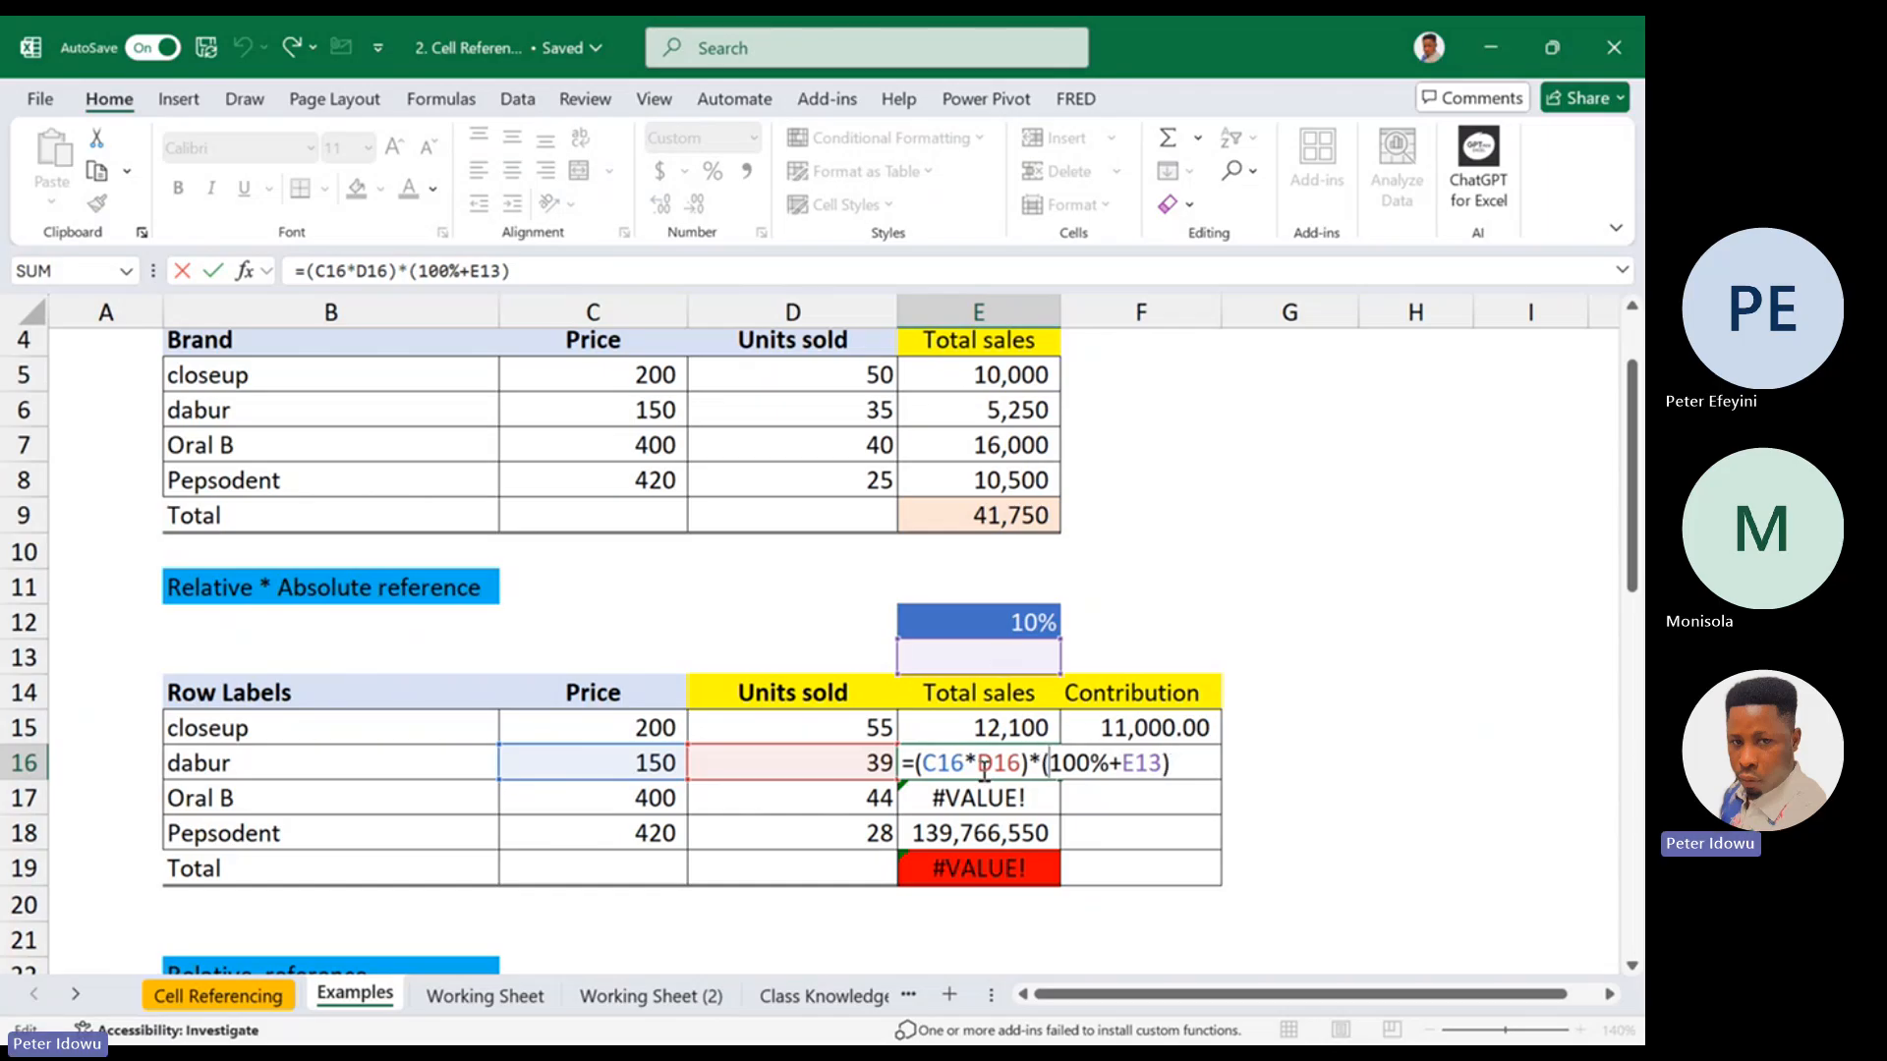
pyautogui.hotkey('ctrl', 'Return')
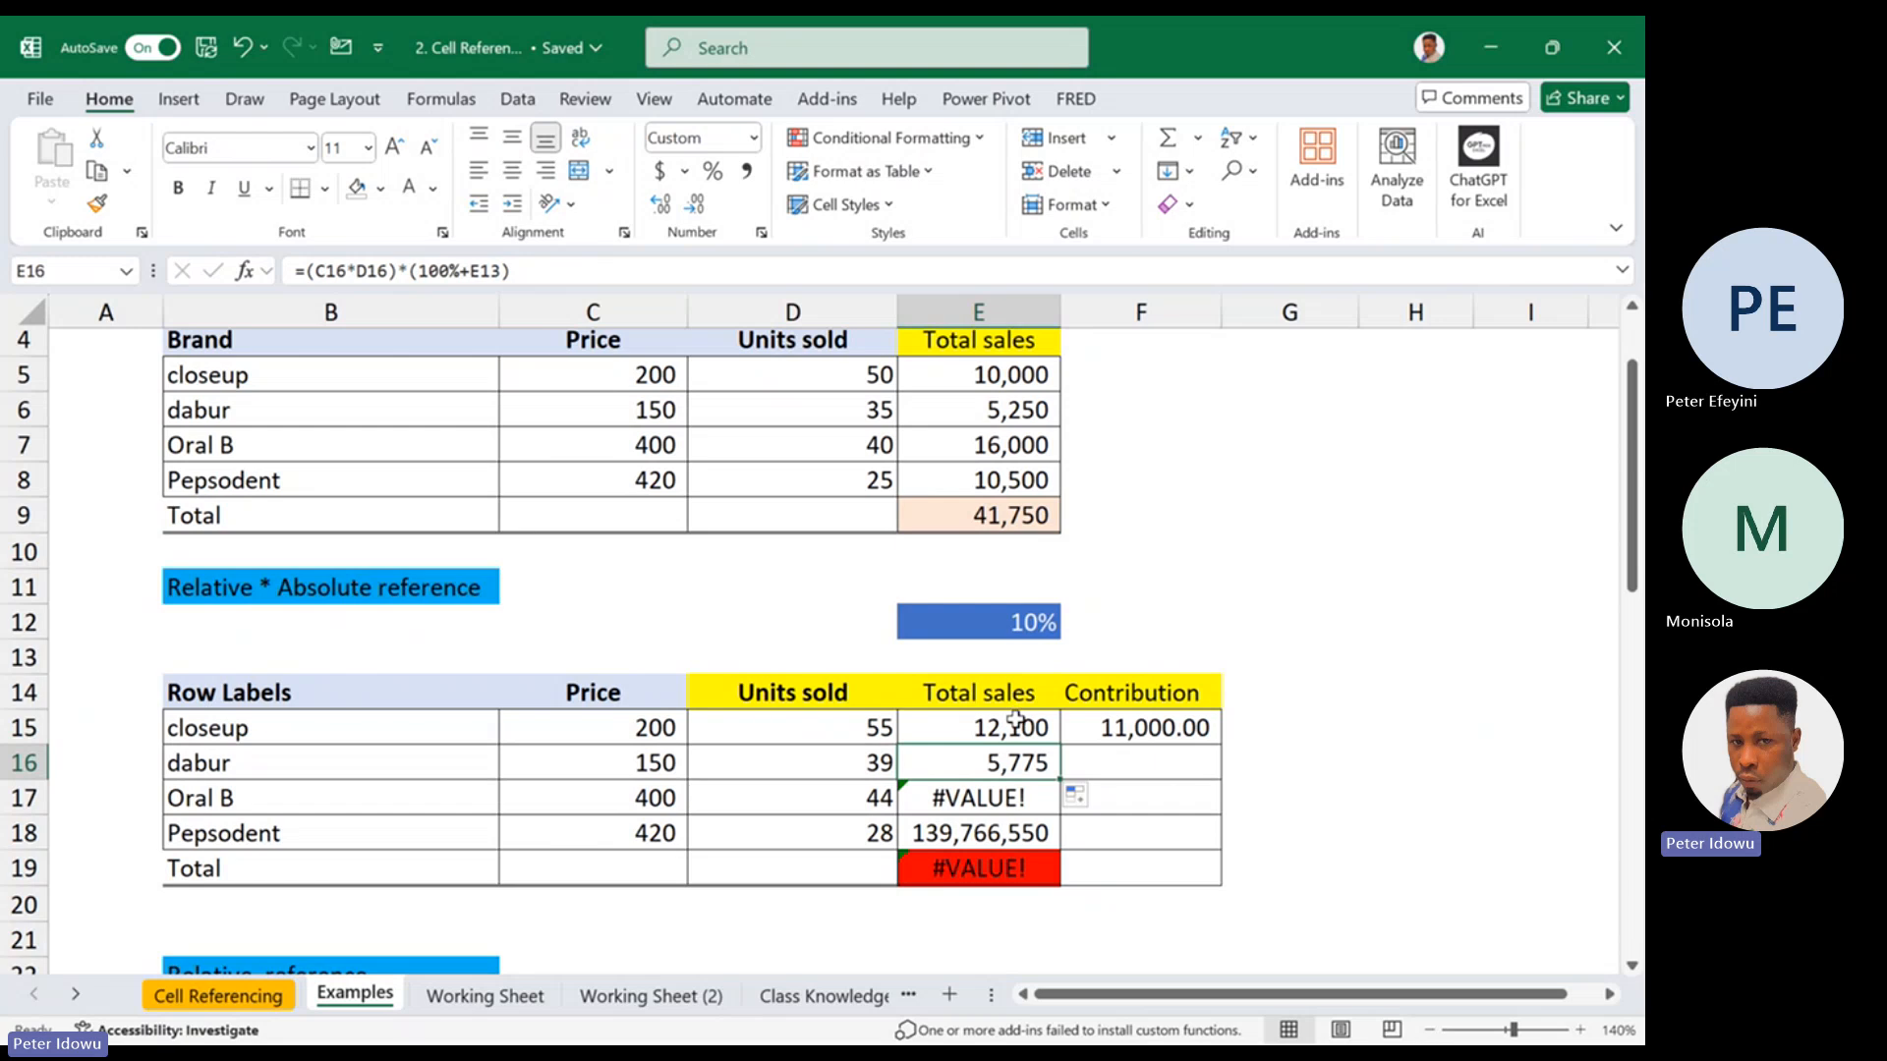
pyautogui.doubleClick(1015, 722)
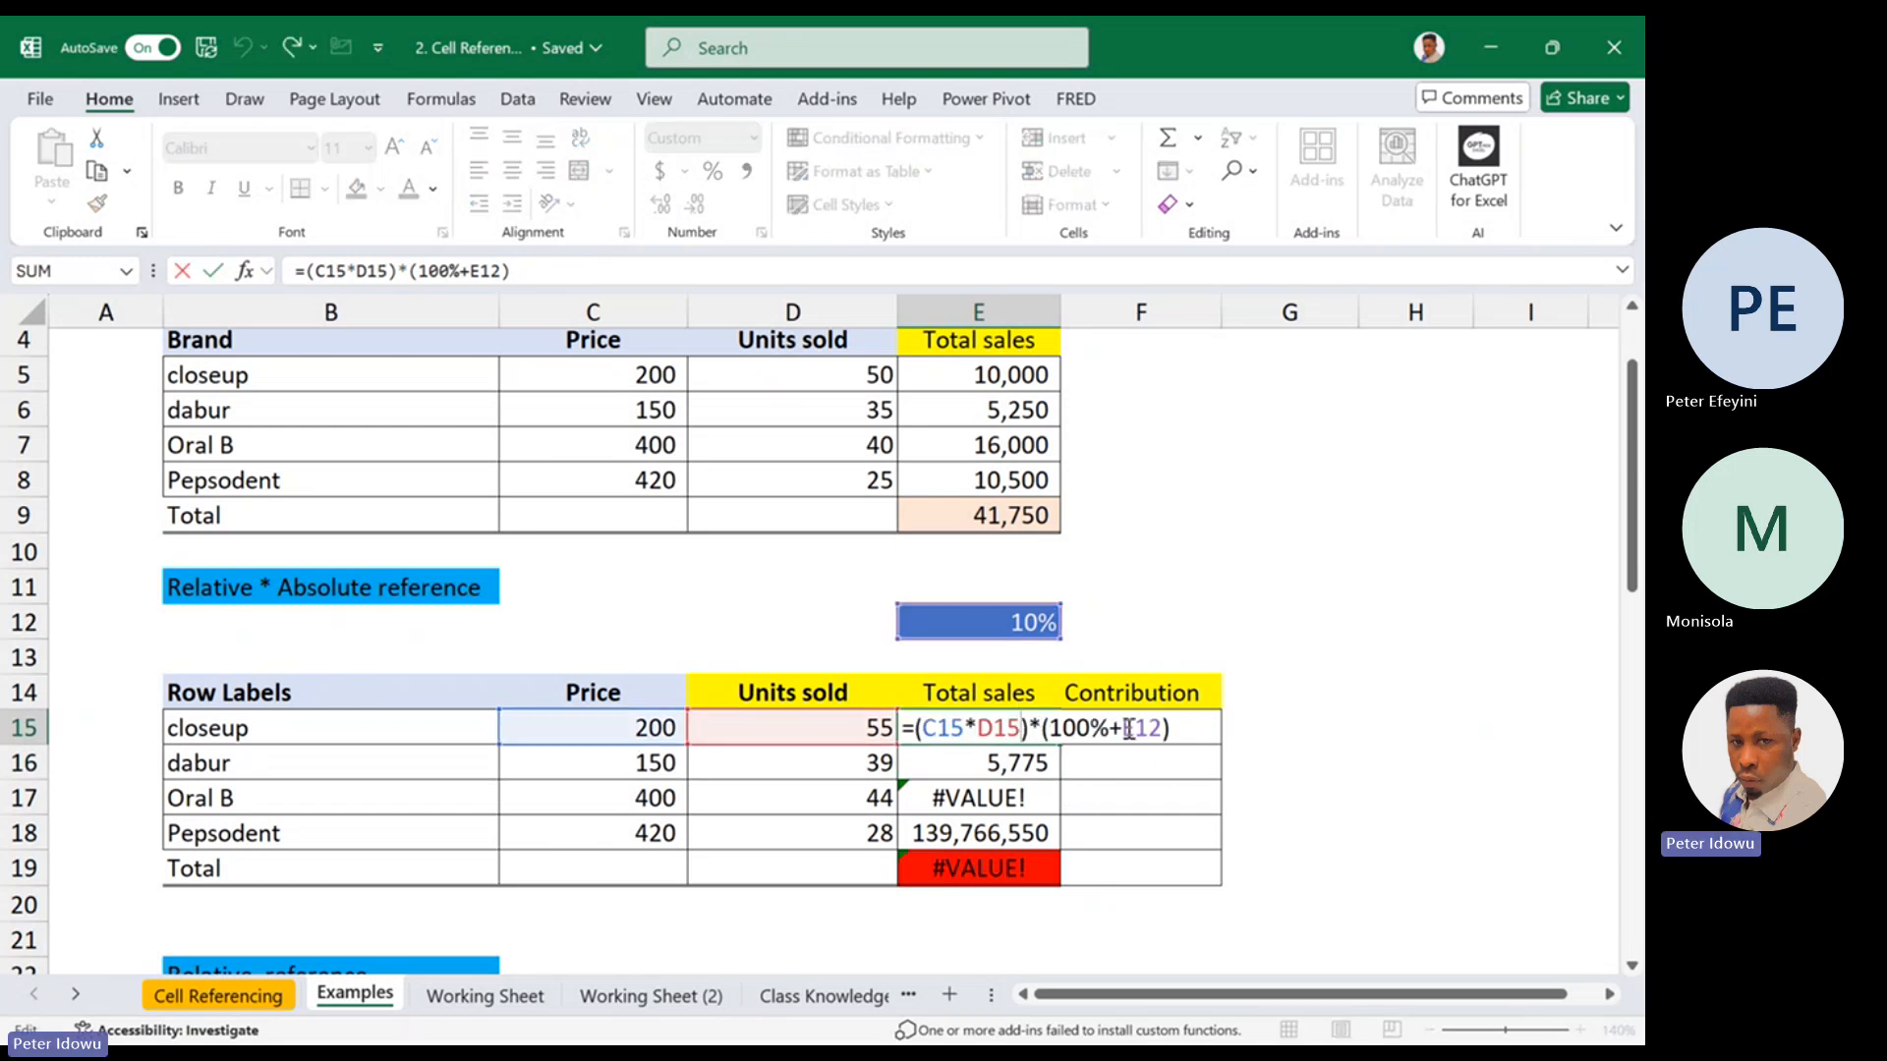
pyautogui.moveTo(1127, 727); pyautogui.dragTo(1161, 727)
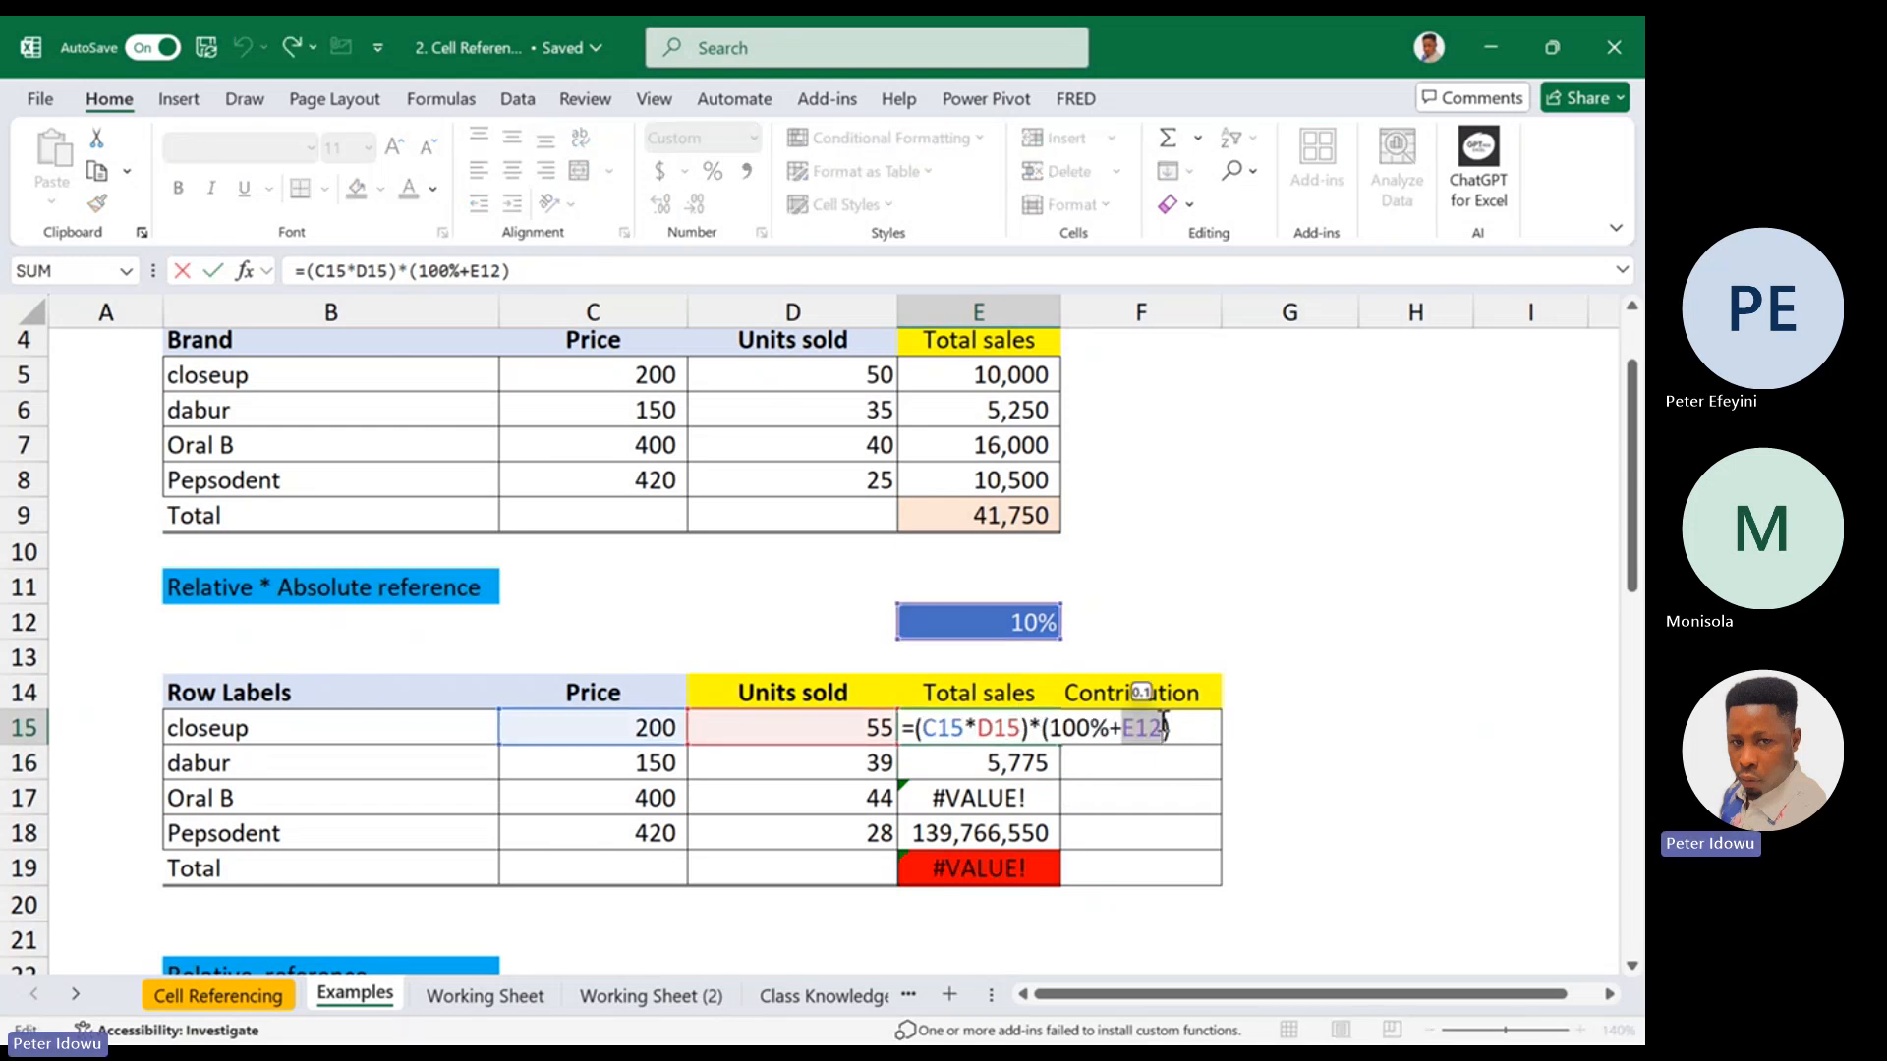
pyautogui.press('F4')
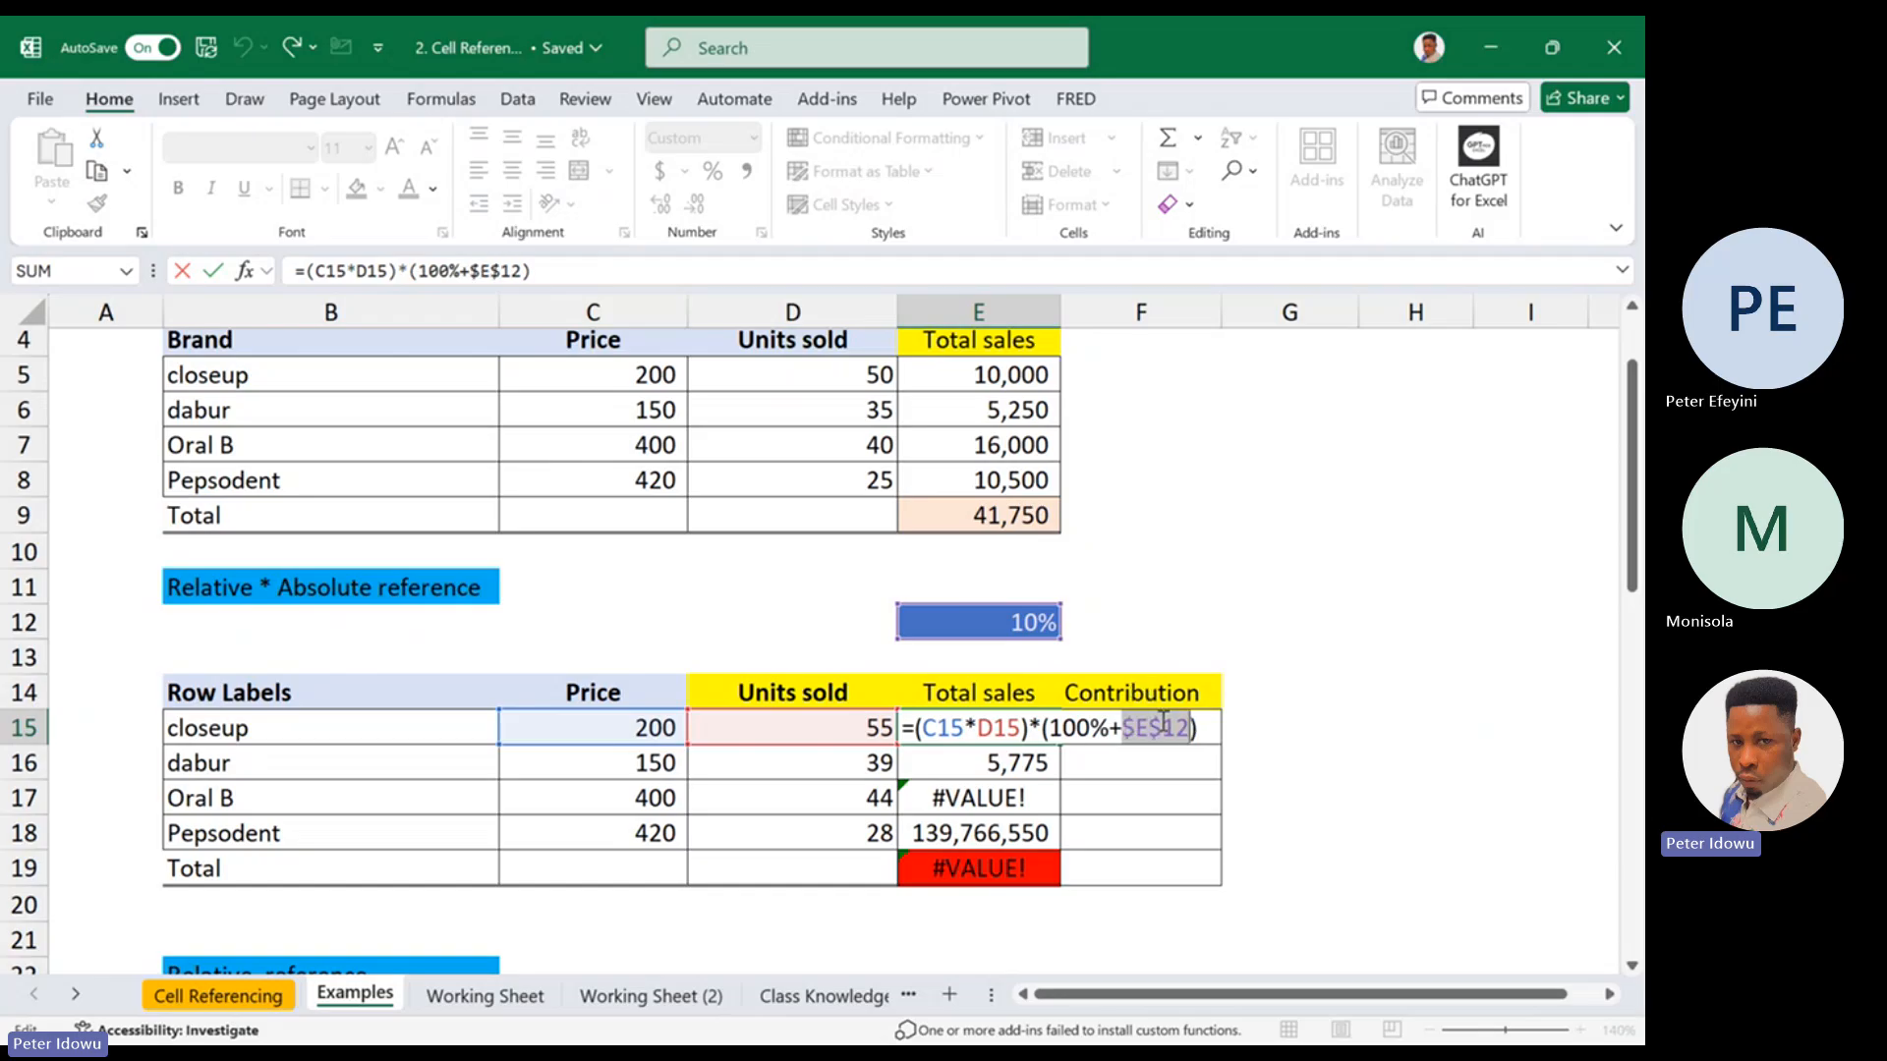
pyautogui.press('Escape')
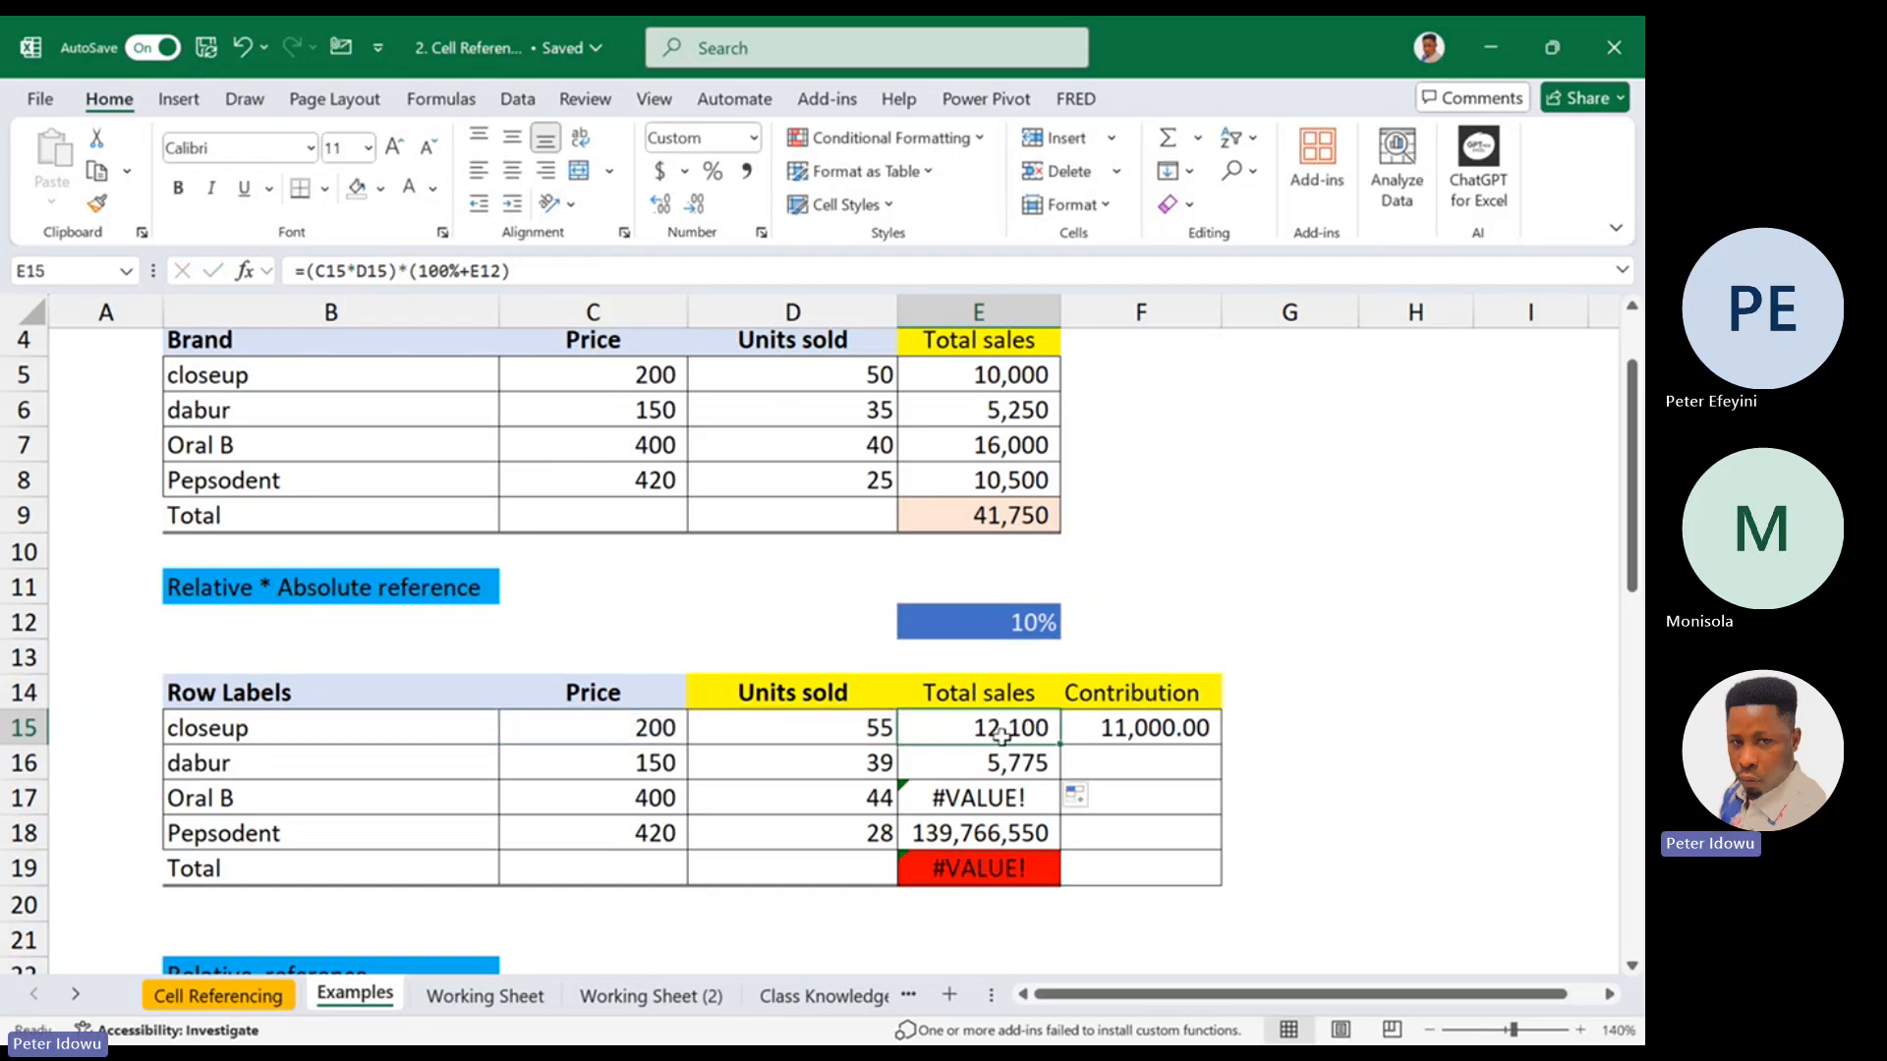
# Make the percentage reference absolute in E15 so the total sales formula is =(C15*D15)*(100%+$E$12)
pyautogui.doubleClick(1012, 733)
pyautogui.moveTo(1122, 727); pyautogui.dragTo(1168, 727)
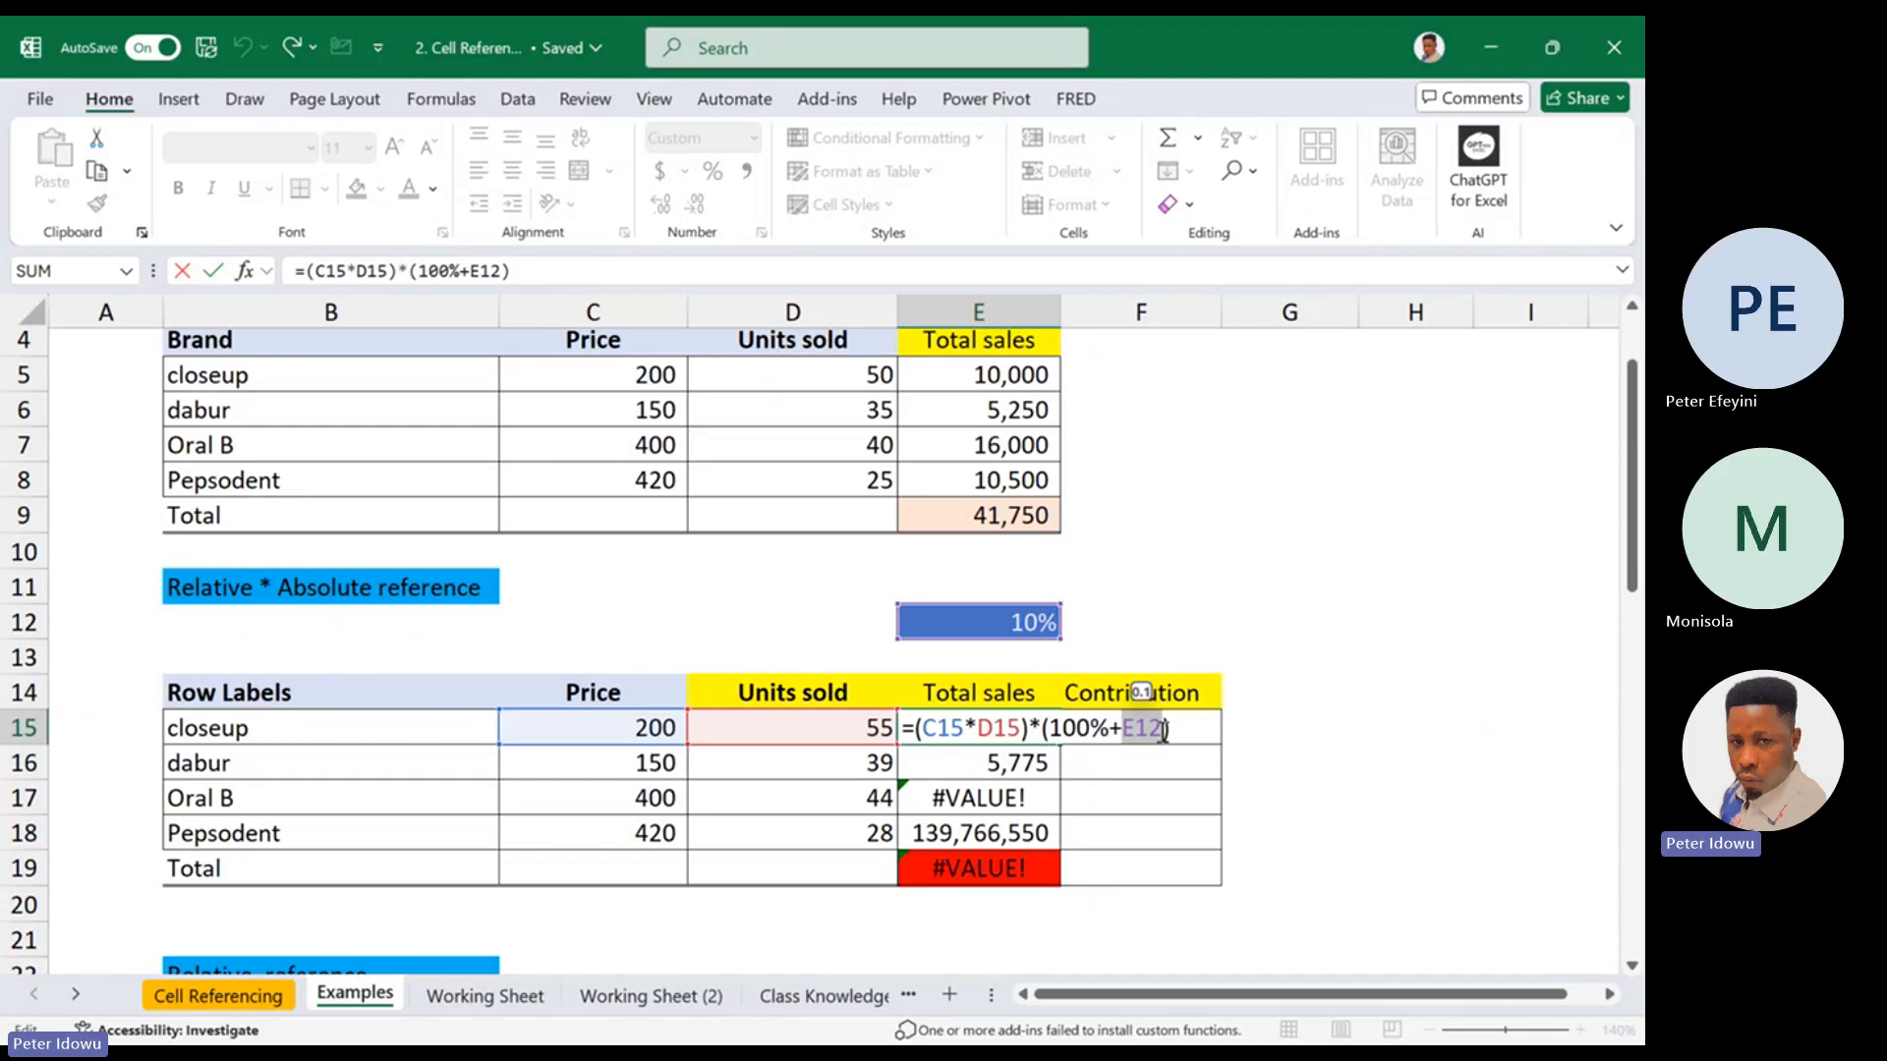
pyautogui.press('F4')
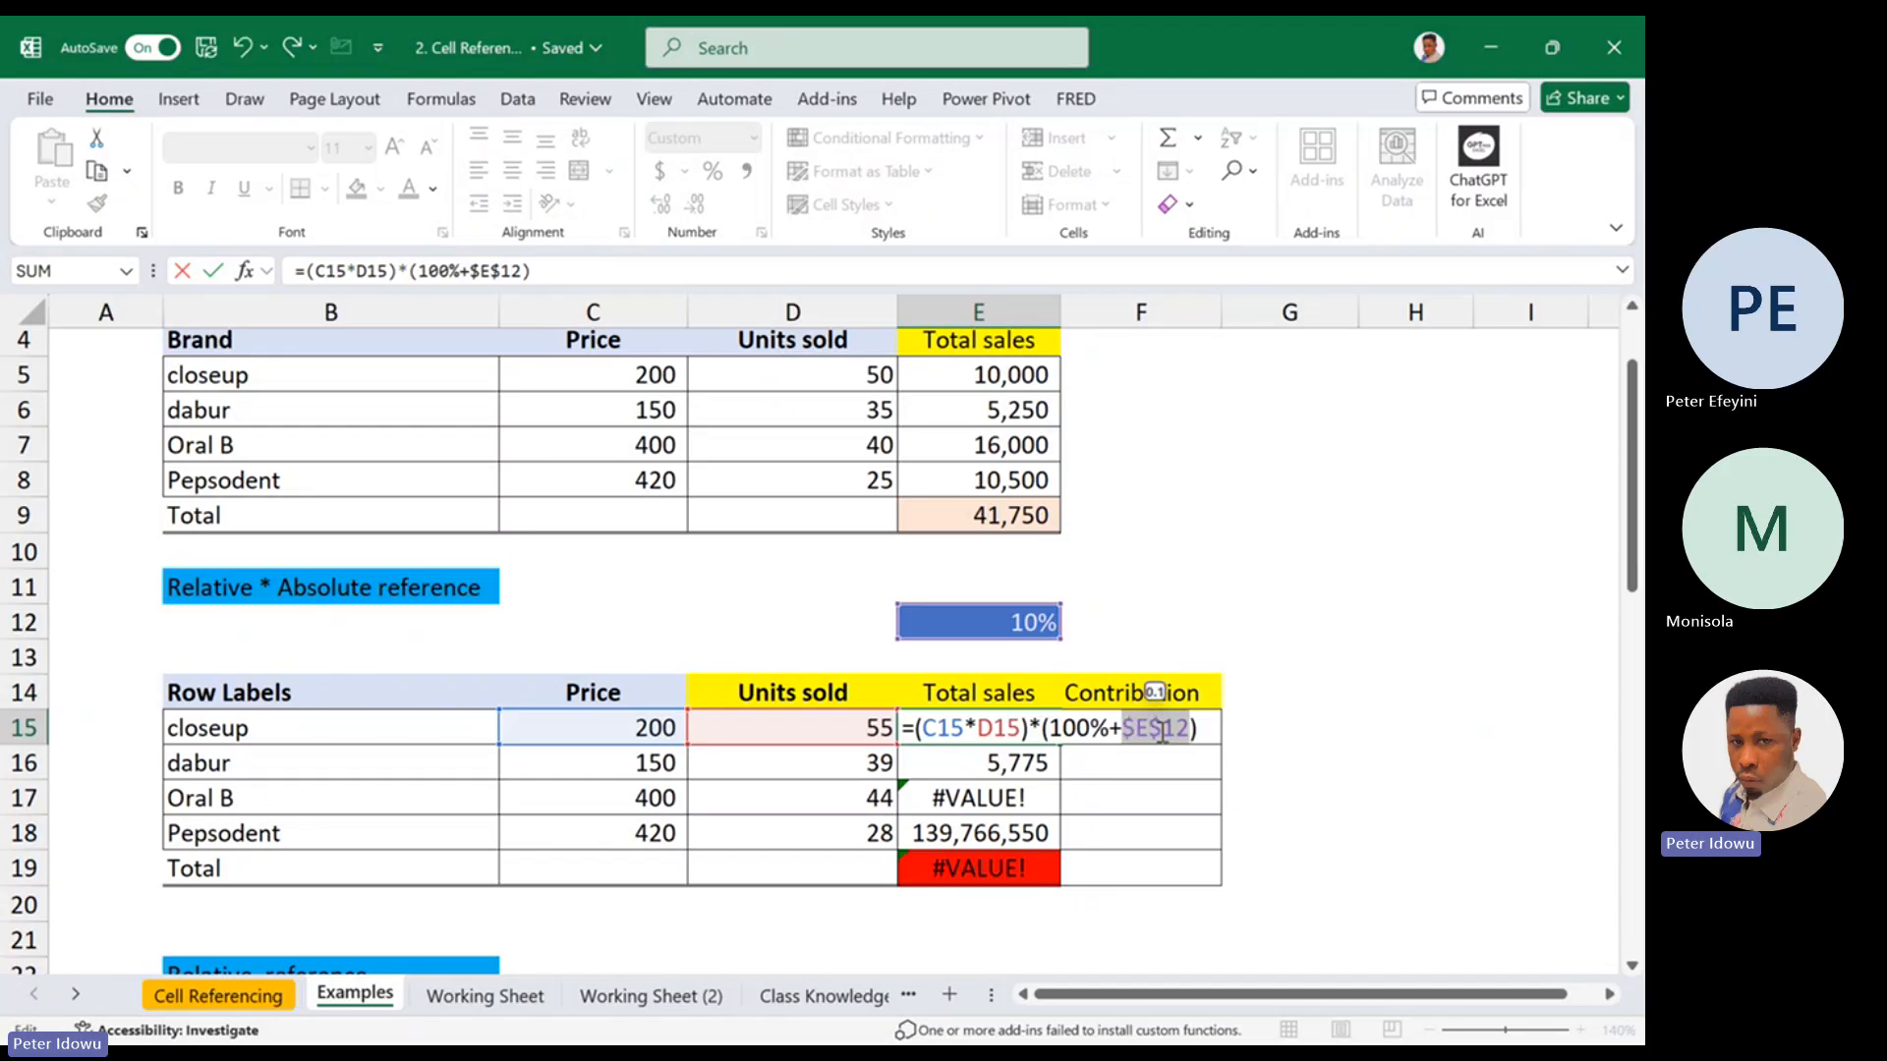
pyautogui.press('Return')
# Fill the E15 total sales formula down to E18 and display the references used in E15
pyautogui.click(1032, 732)
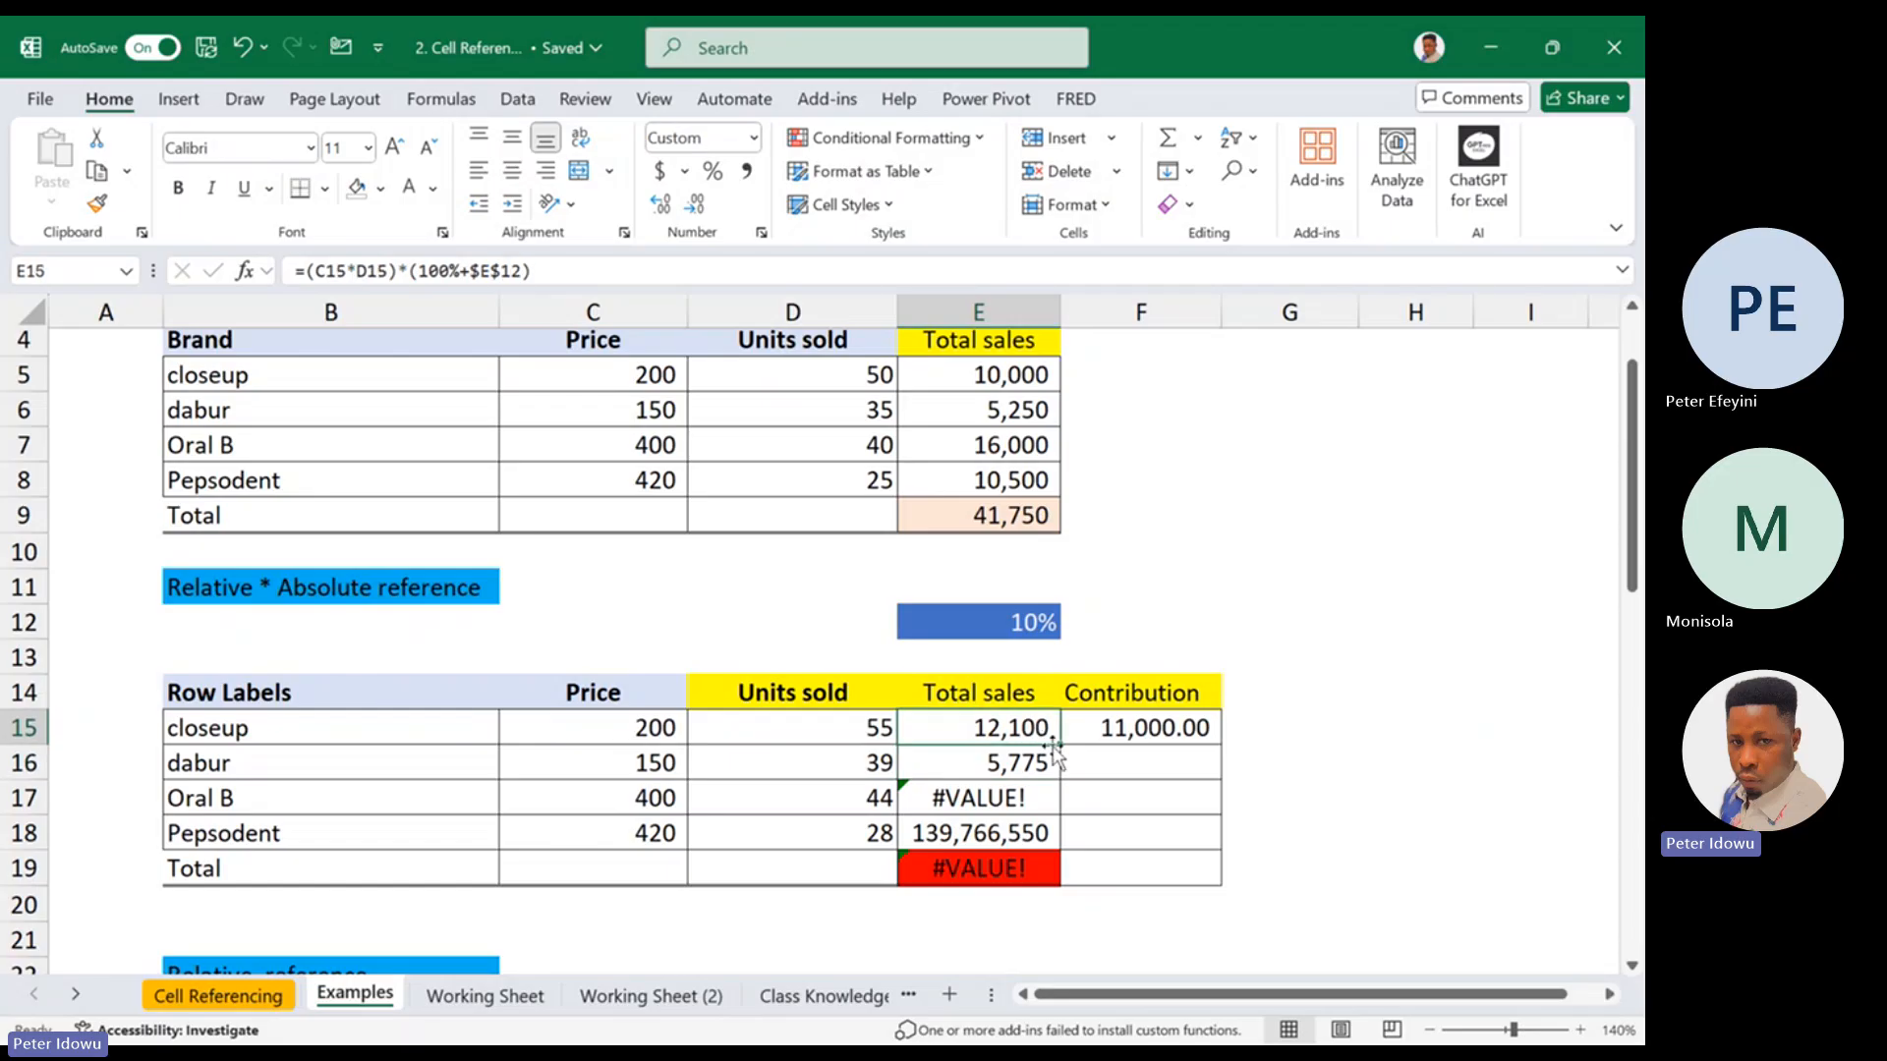
pyautogui.moveTo(1059, 745); pyautogui.dragTo(1025, 840)
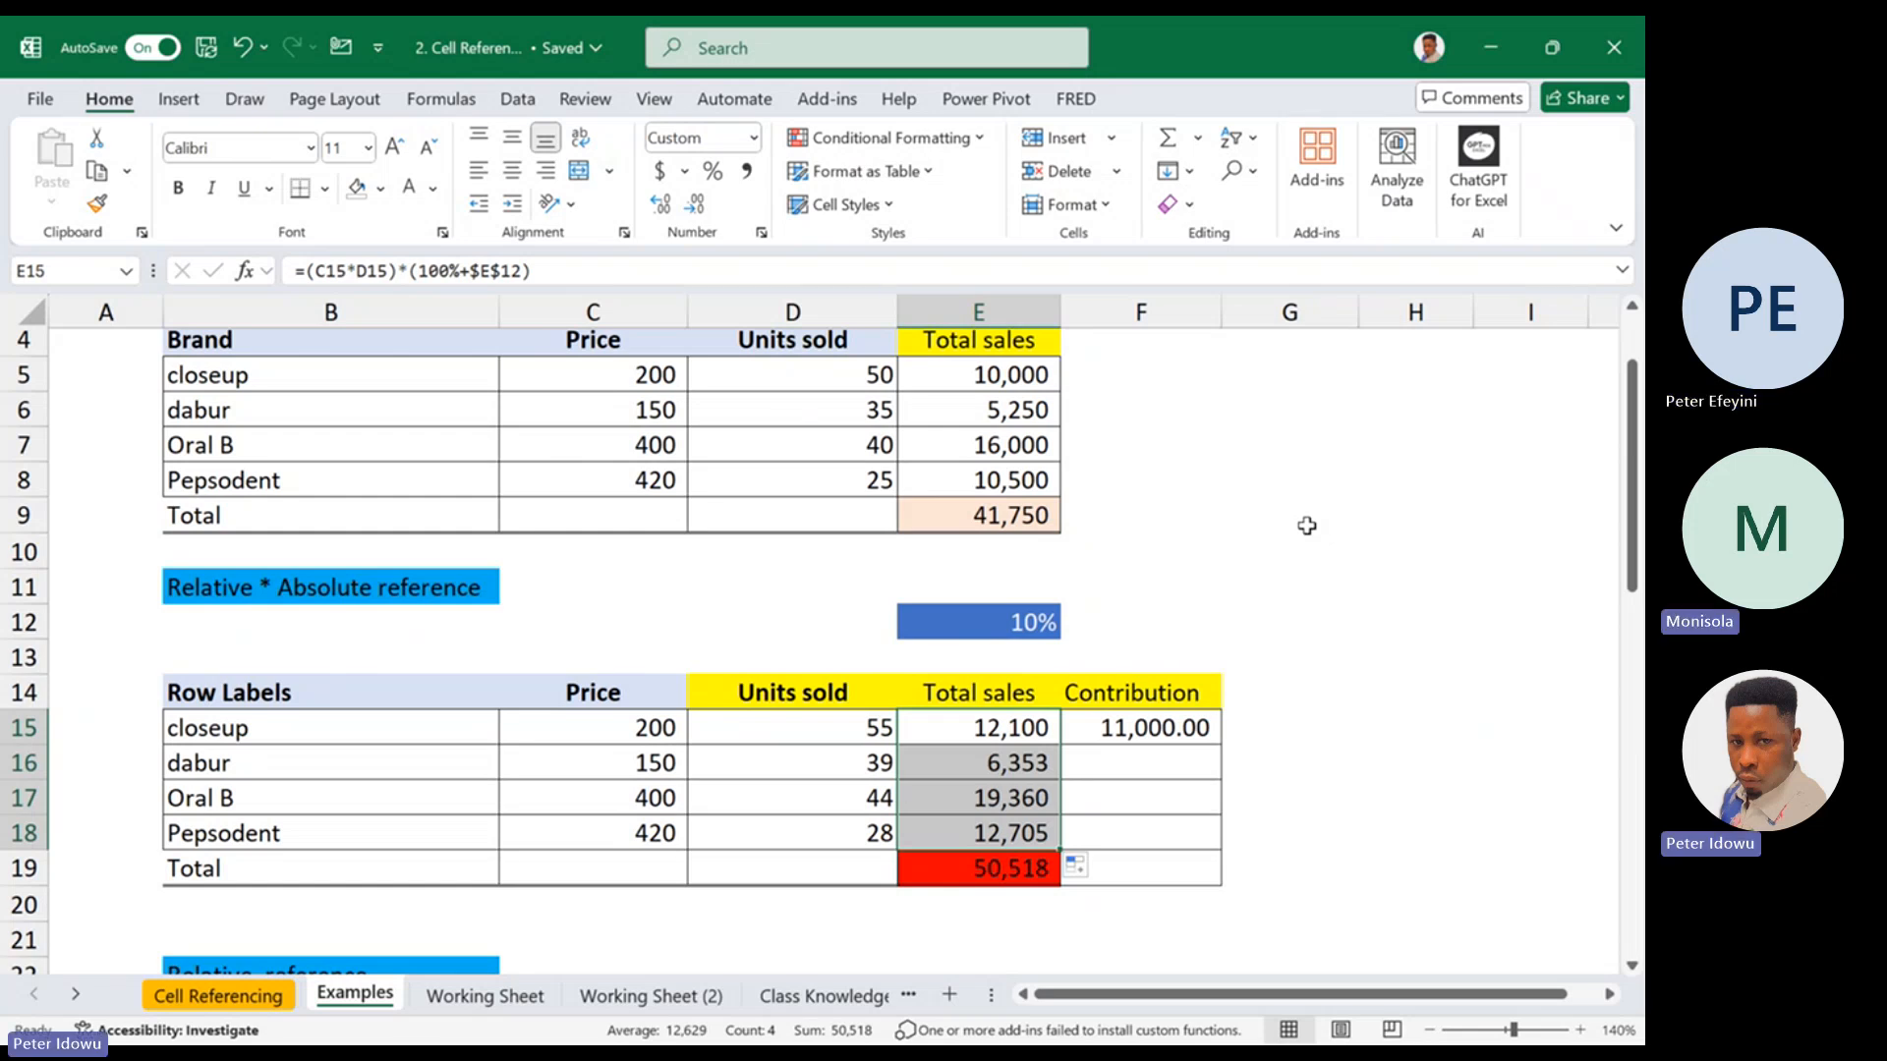
pyautogui.doubleClick(1033, 722)
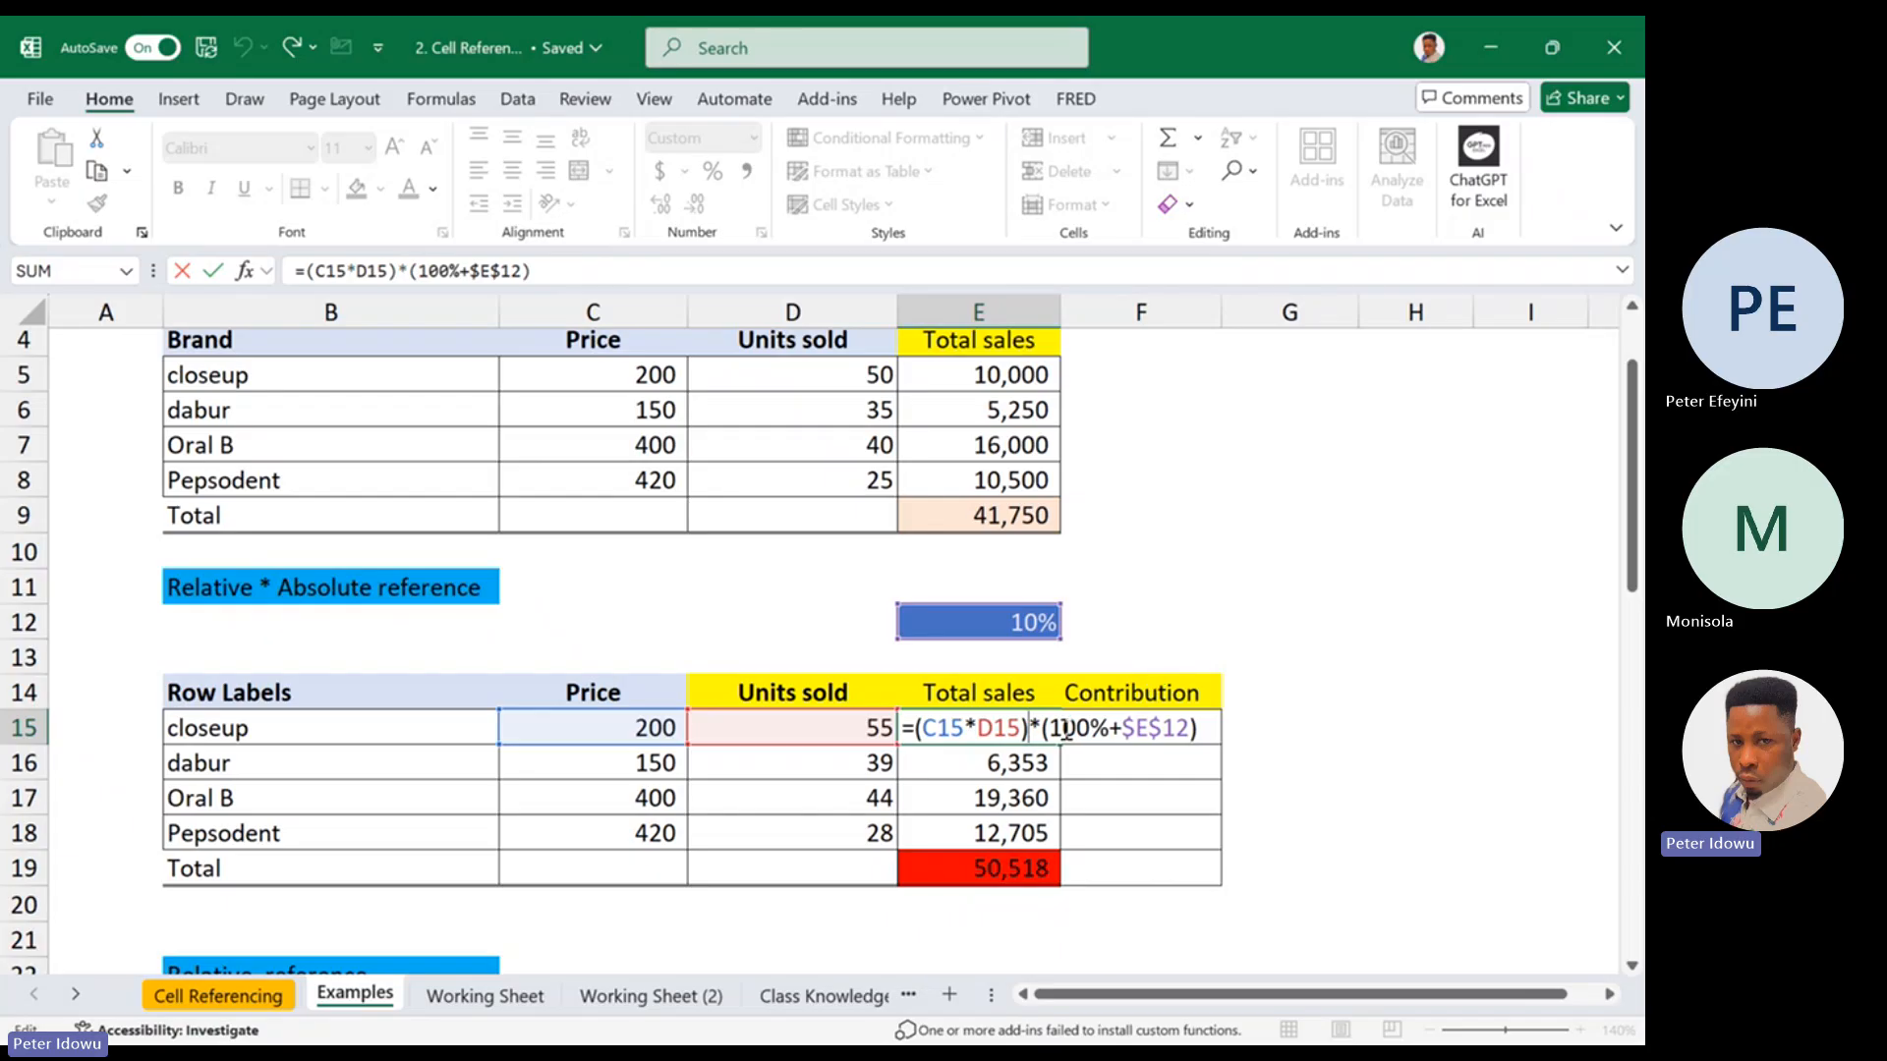
# Refill the total sales formula from E15 down to E18 and clear the contents of that range
pyautogui.hotkey('ctrl', 'Return')
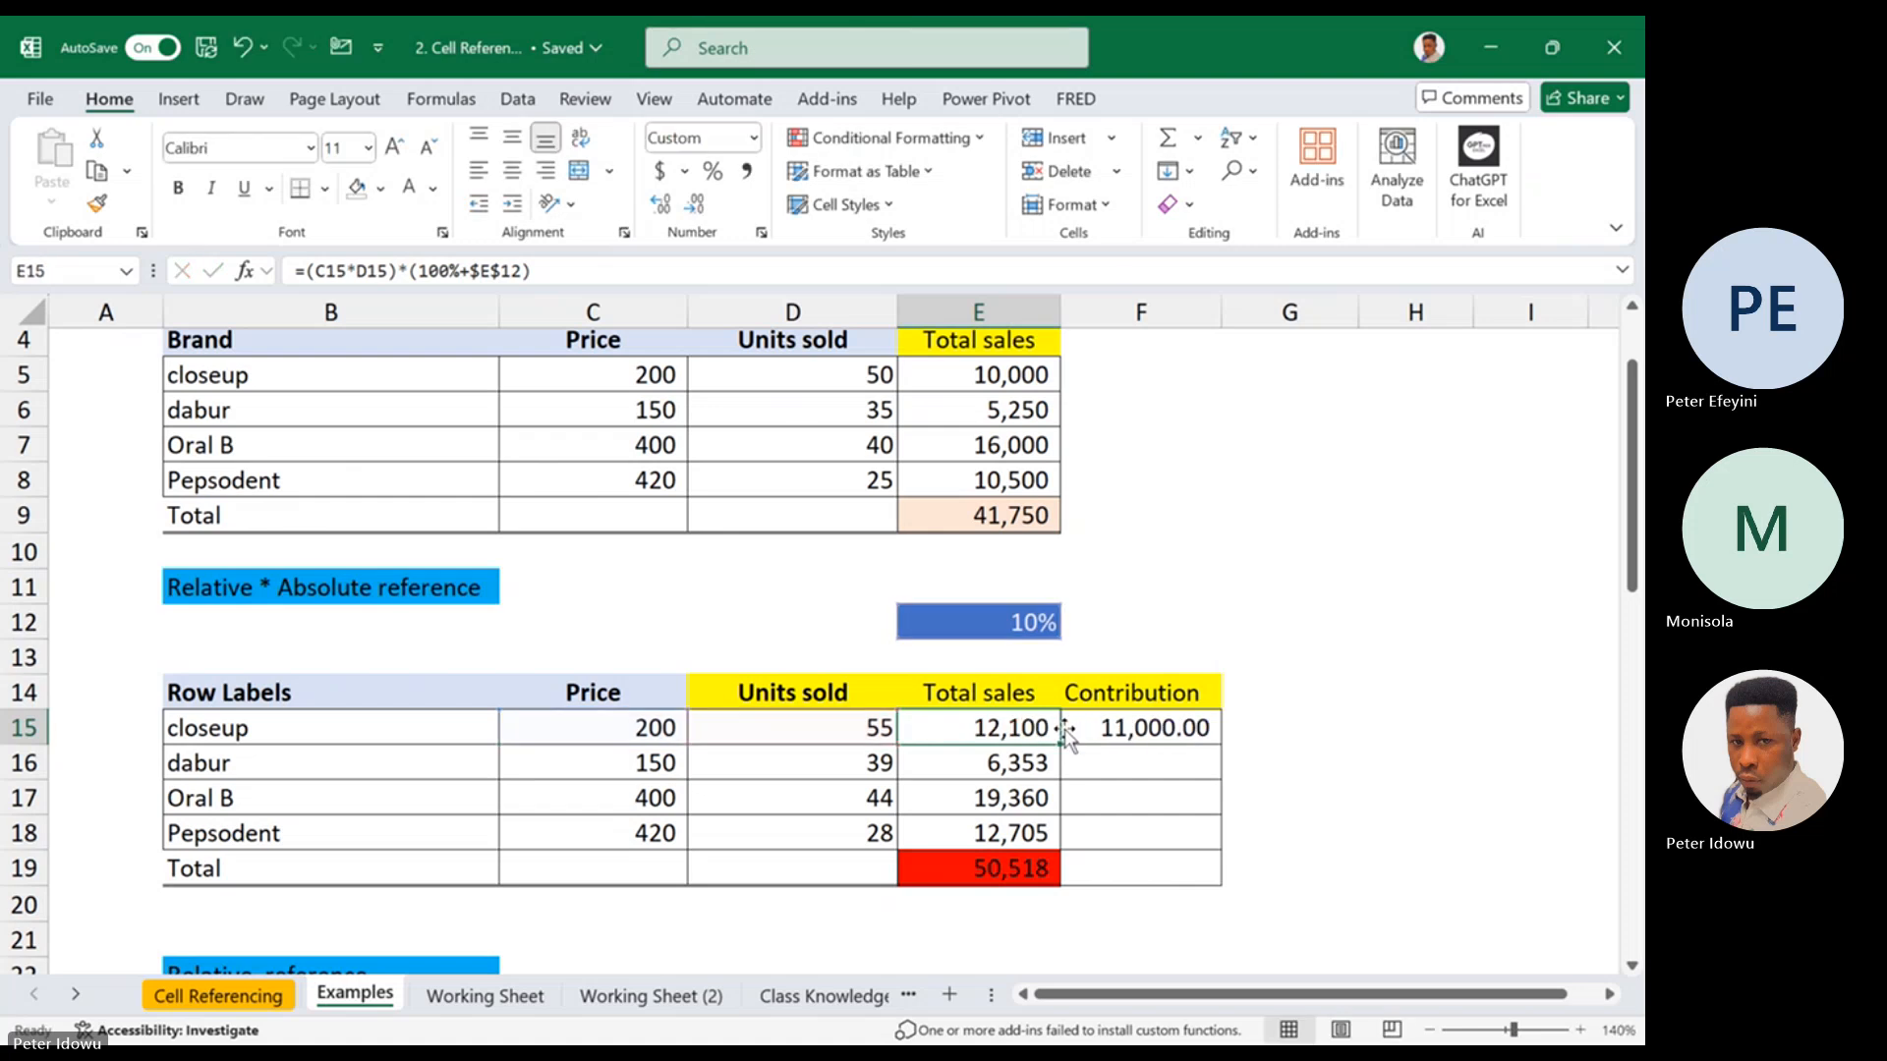
pyautogui.moveTo(1023, 758); pyautogui.dragTo(1008, 830)
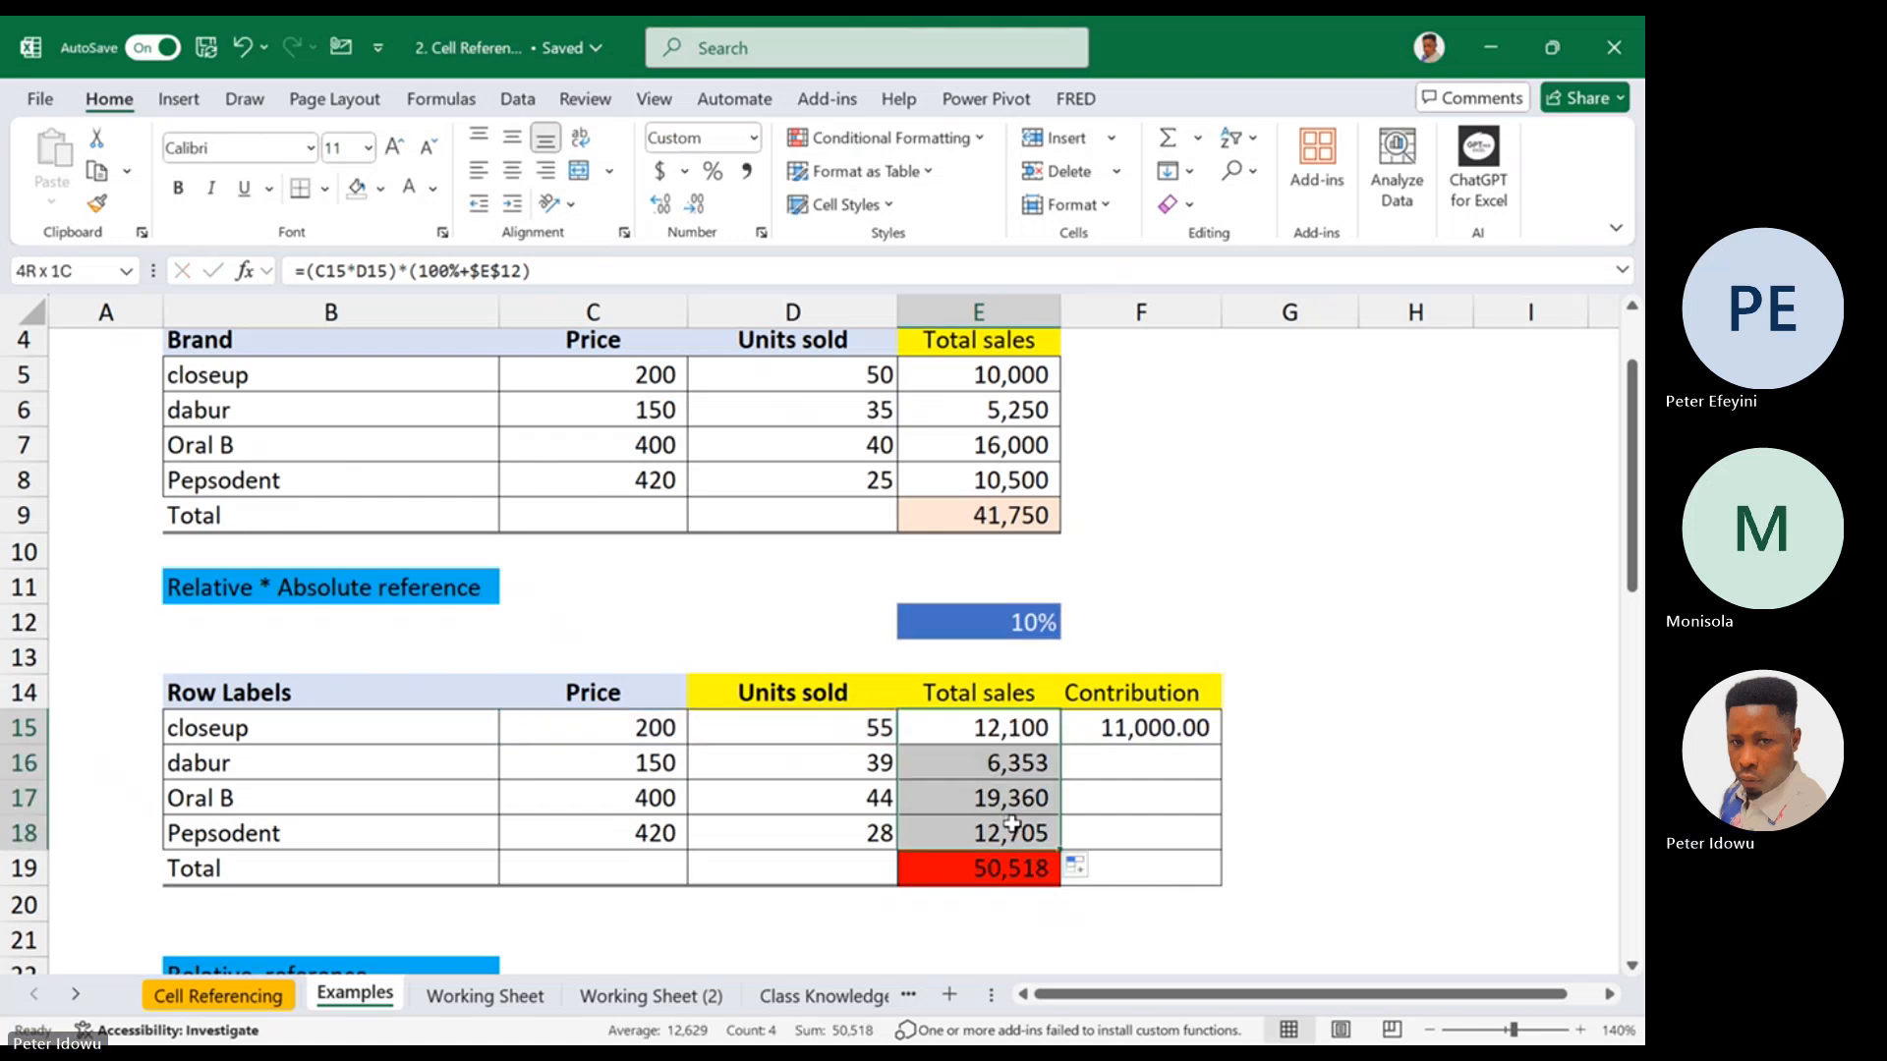
pyautogui.rightClick(1013, 834)
pyautogui.click(1140, 513)
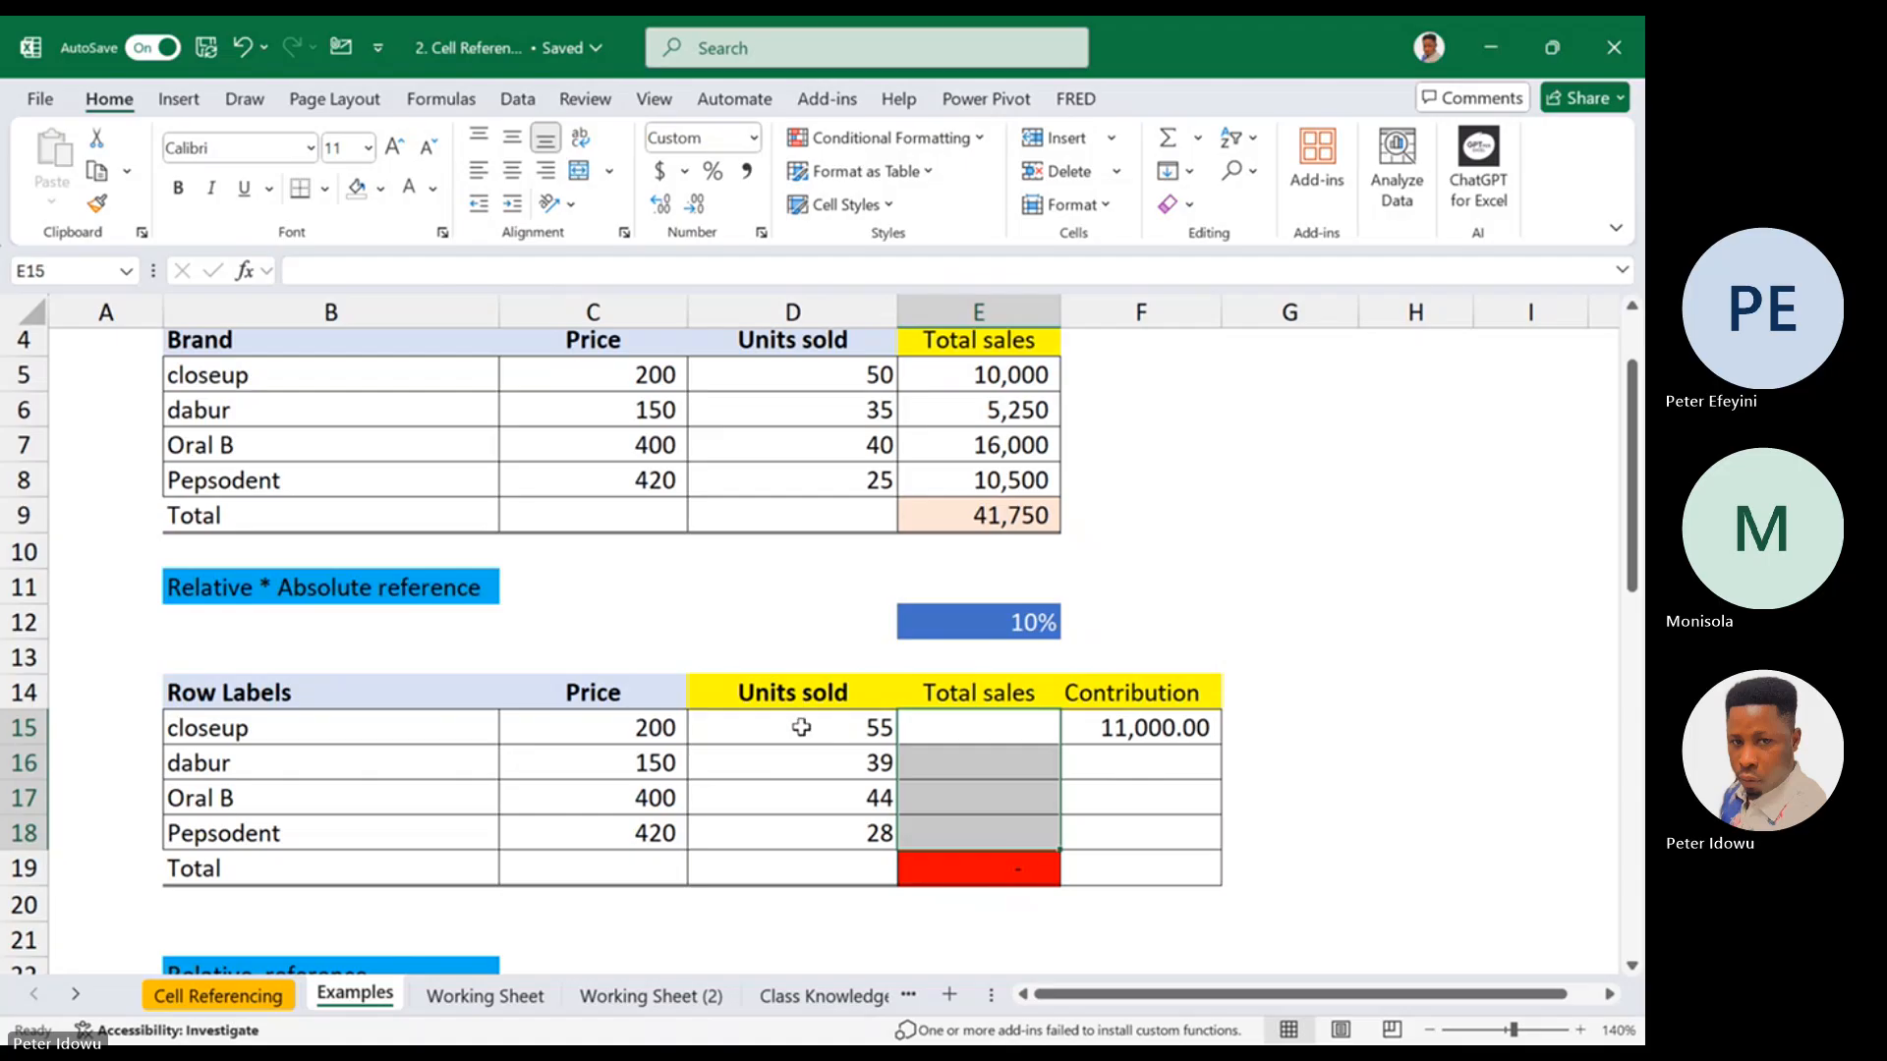
# Set the percentage in the blue cell E12 to 65%
pyautogui.click(937, 721)
pyautogui.doubleClick(1008, 625)
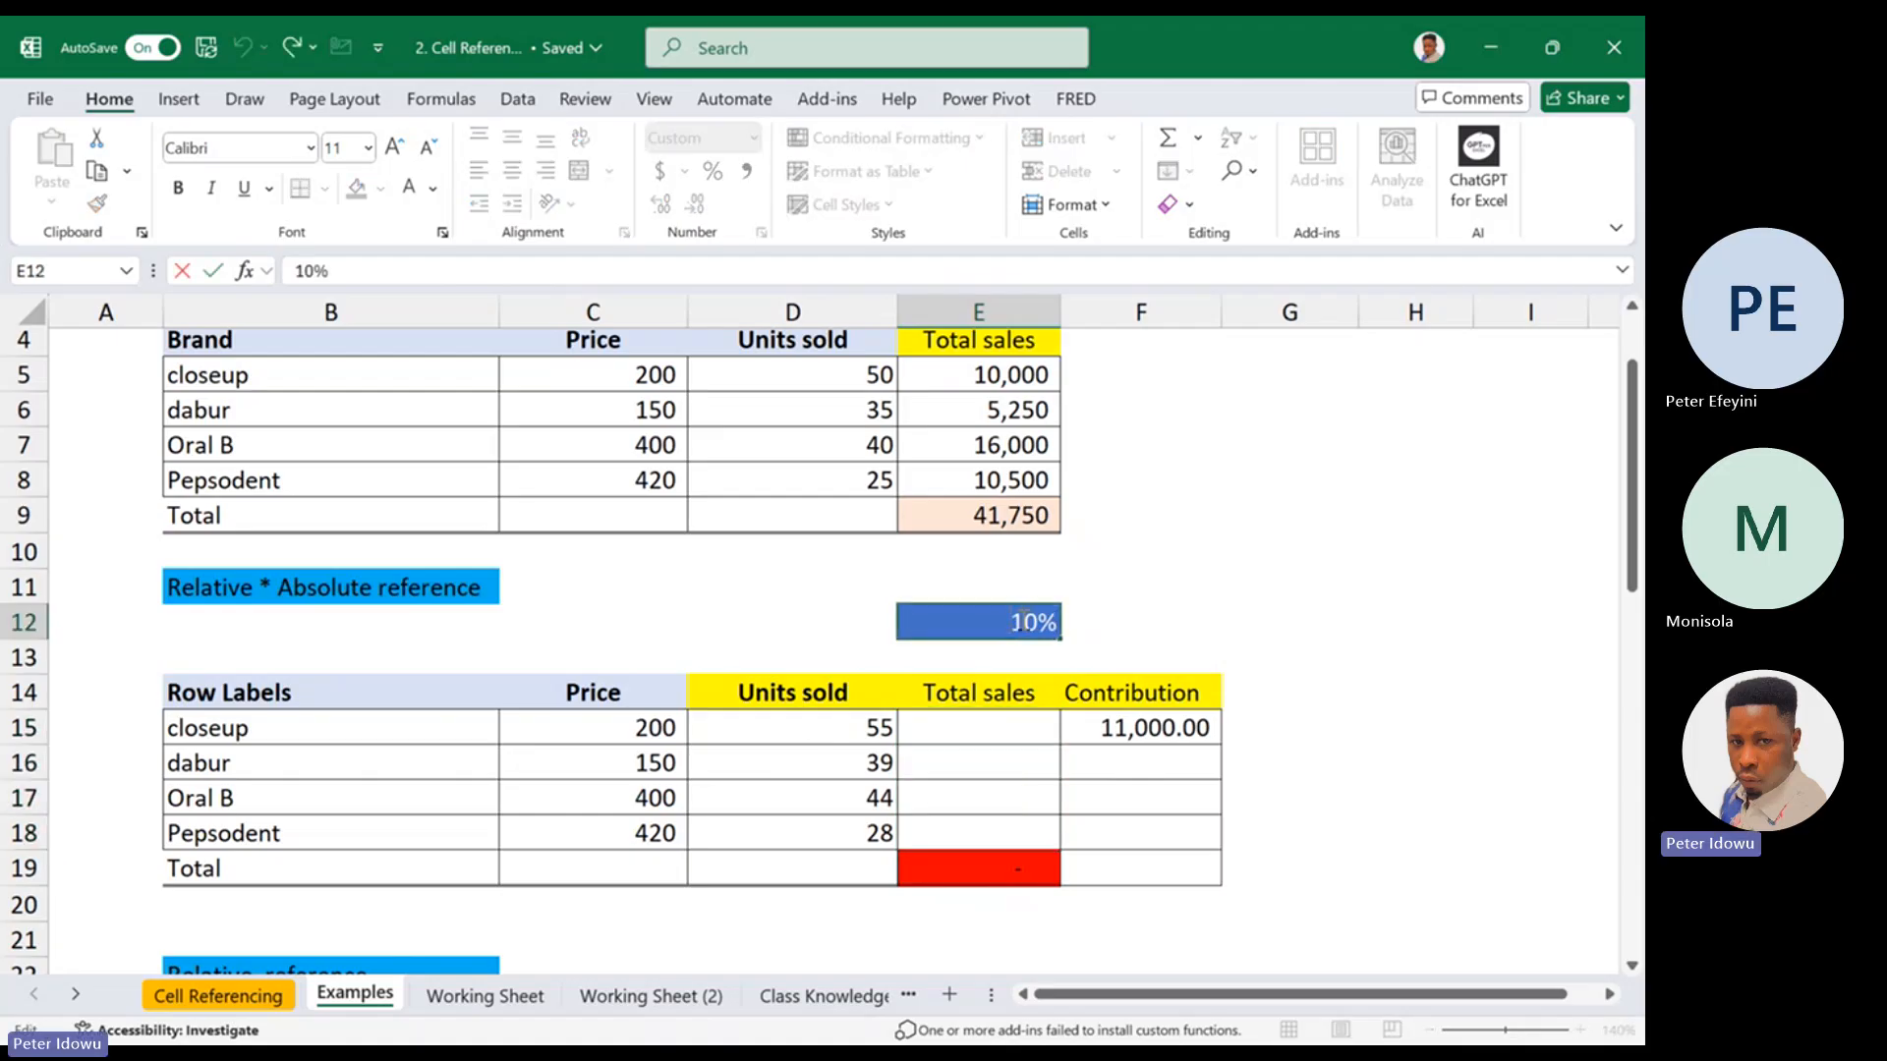
pyautogui.press('BackSpace')
pyautogui.press('Delete')
pyautogui.write('65')
pyautogui.click(1090, 556)
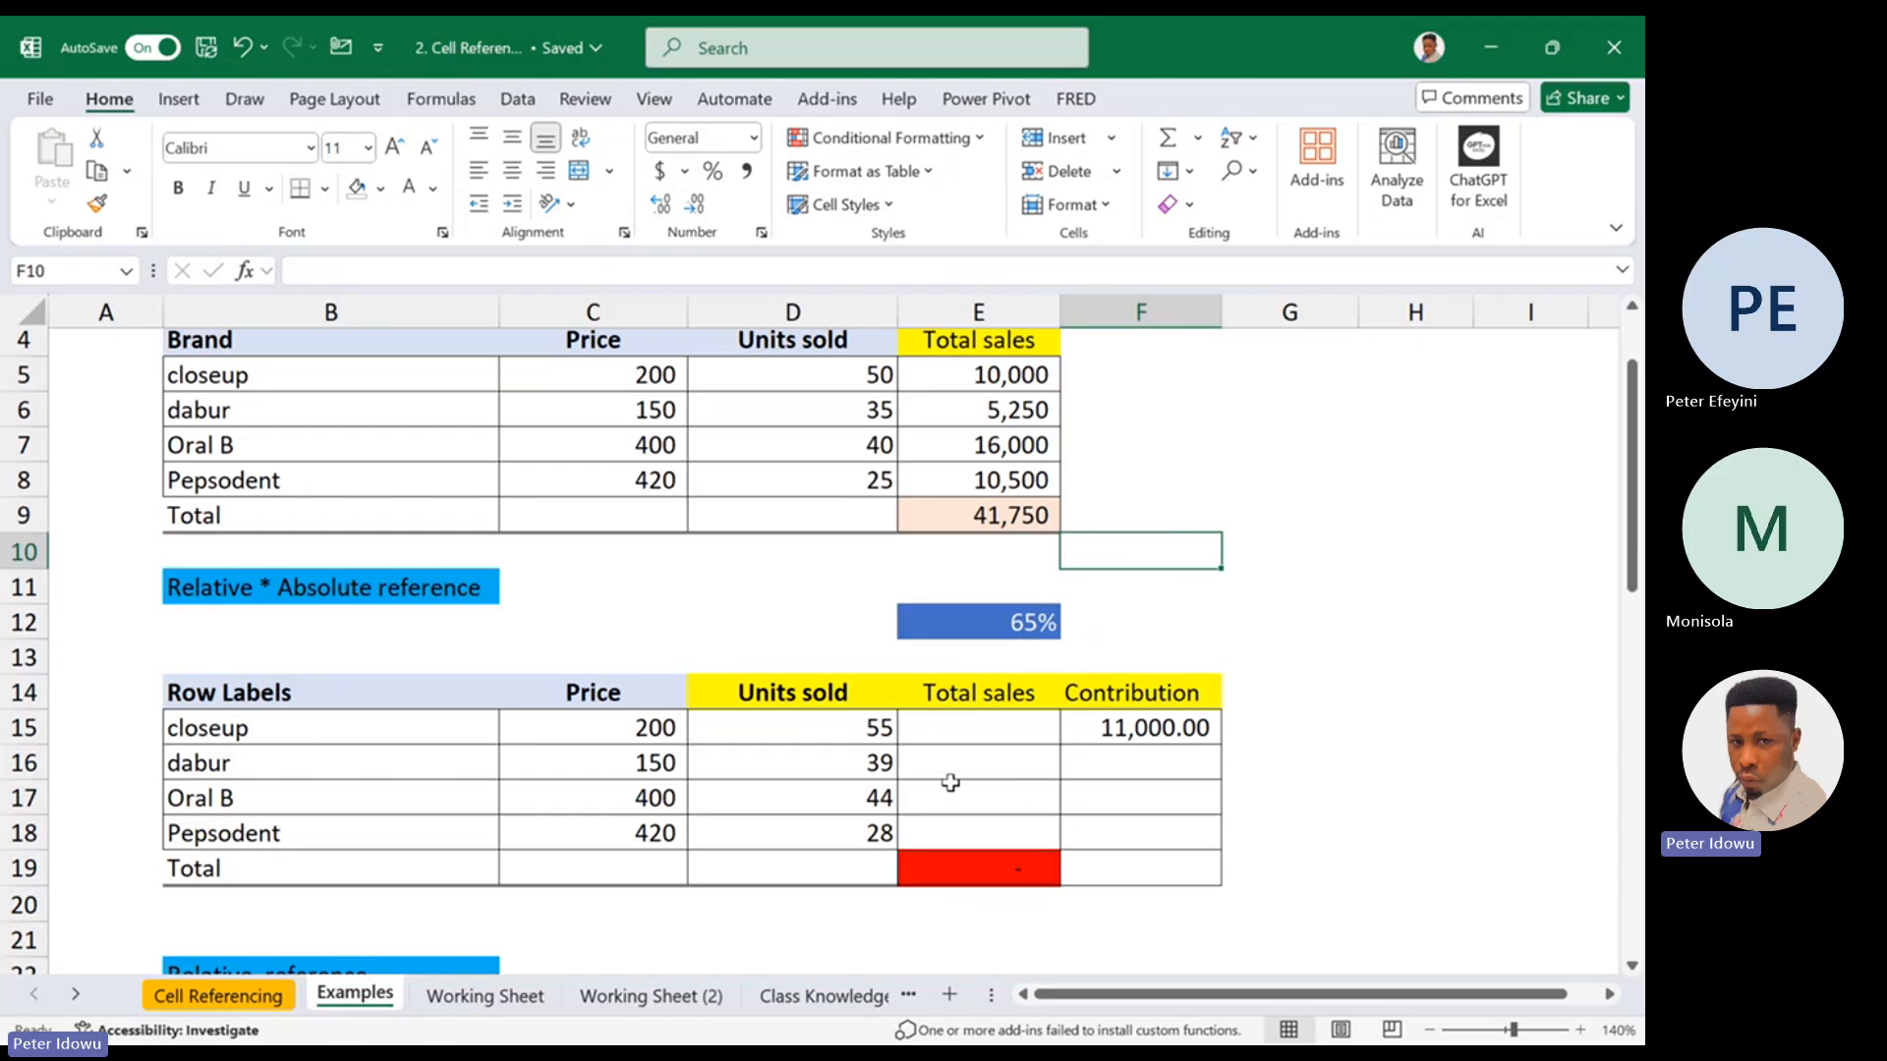
# Calculate closeup's total sales in E15 as =C15*D15 and fill the formula down to E18
pyautogui.click(974, 724)
pyautogui.write('=')
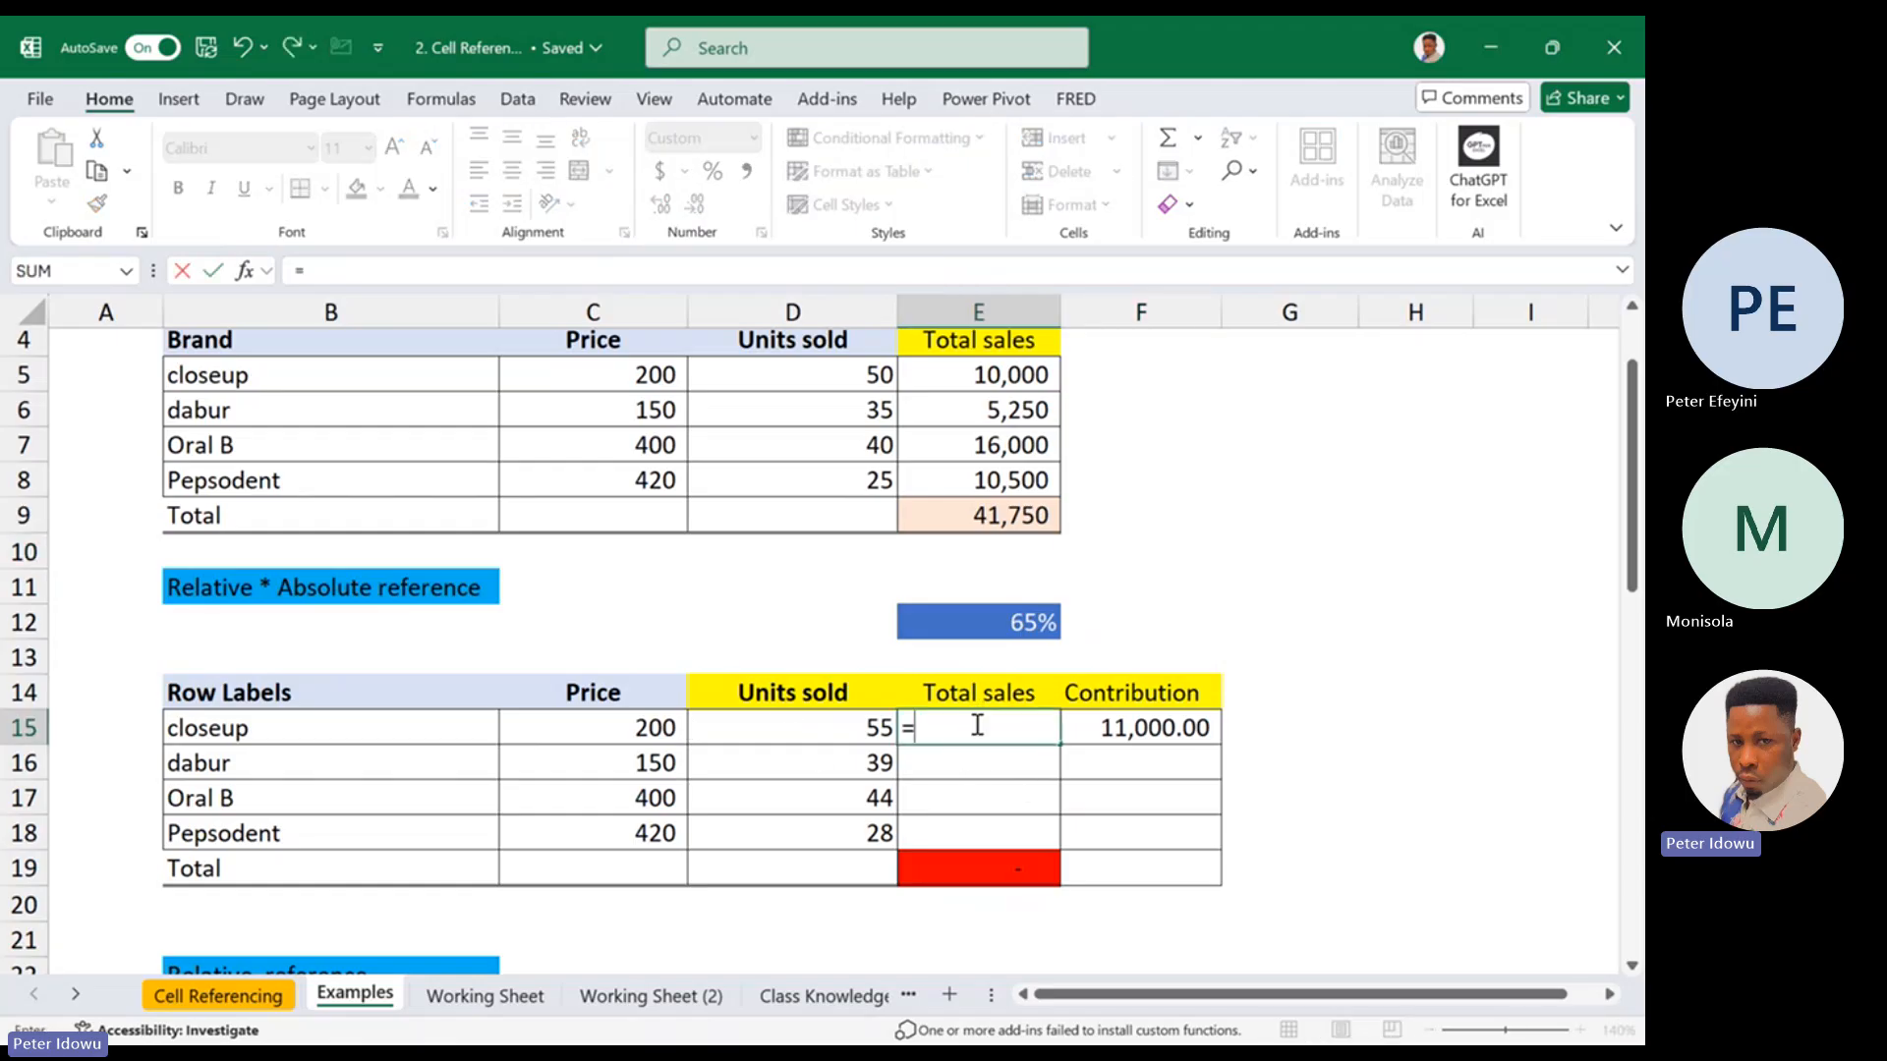
pyautogui.click(654, 730)
pyautogui.write('*')
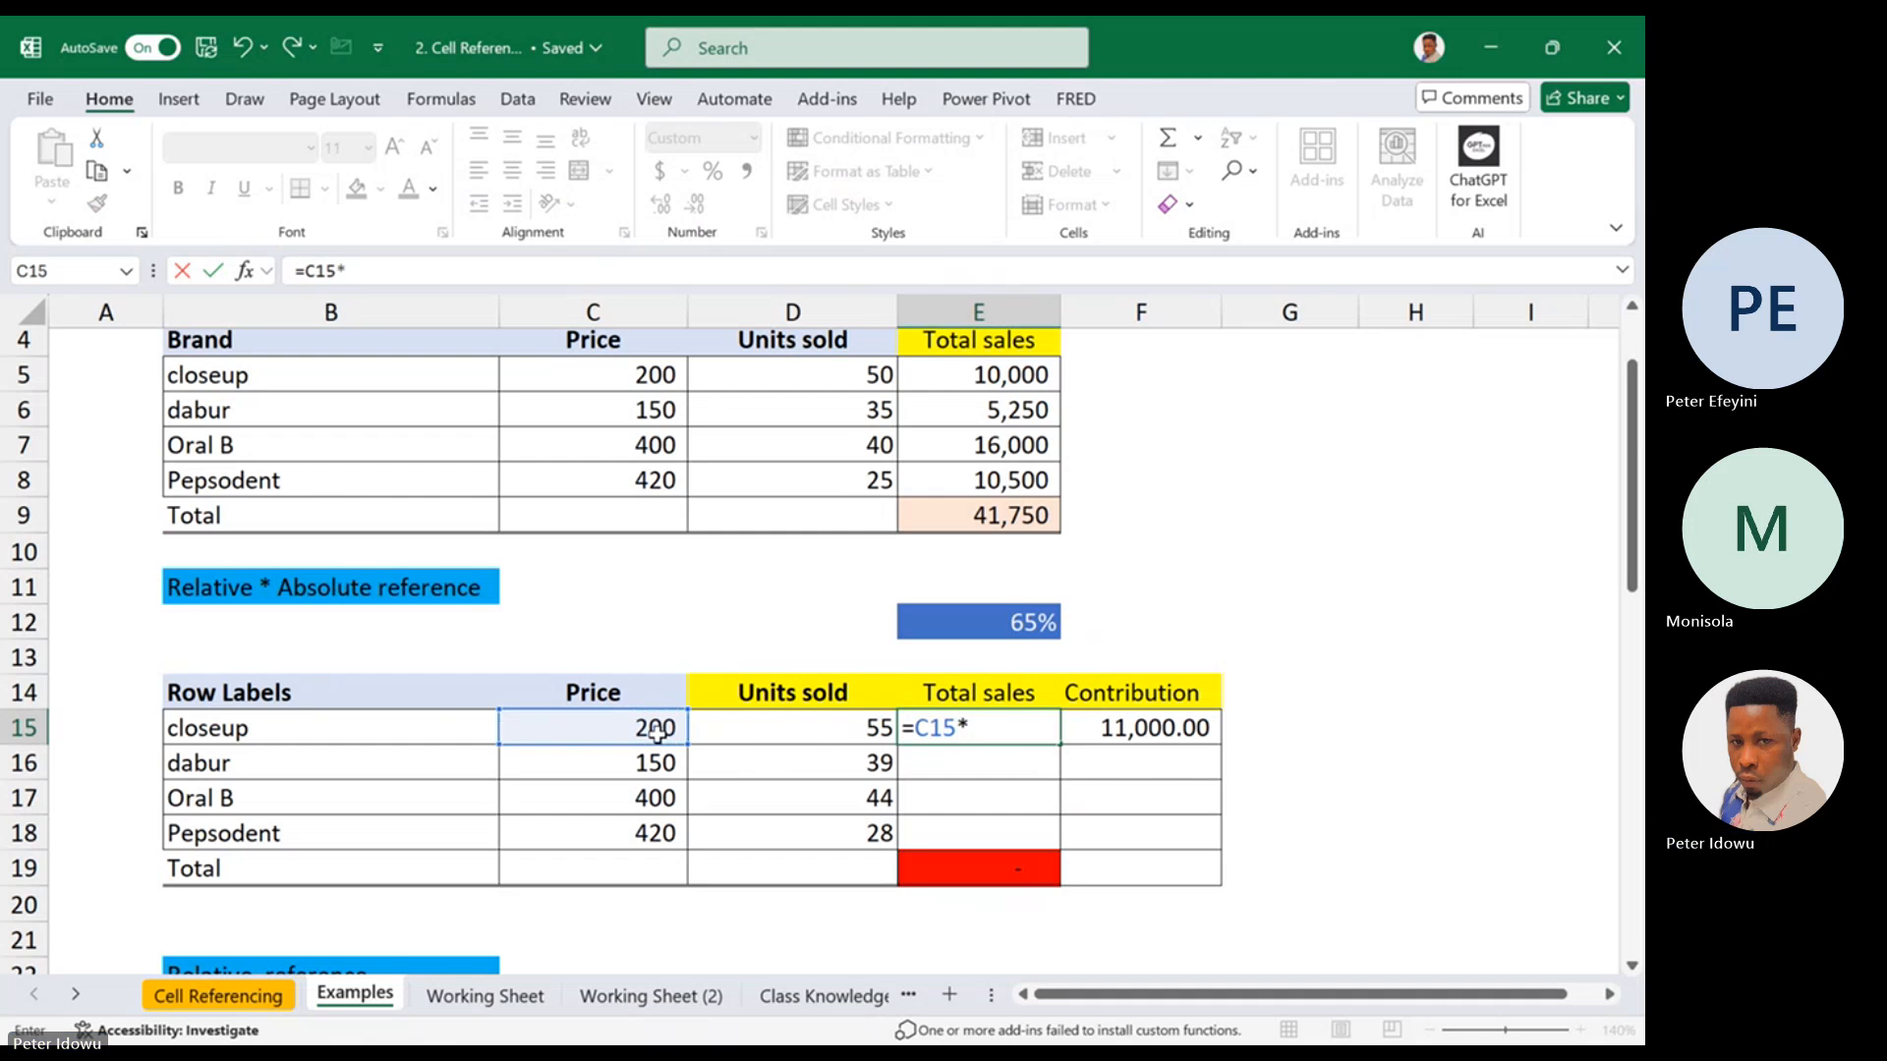
pyautogui.click(783, 725)
pyautogui.hotkey('ctrl', 'Return')
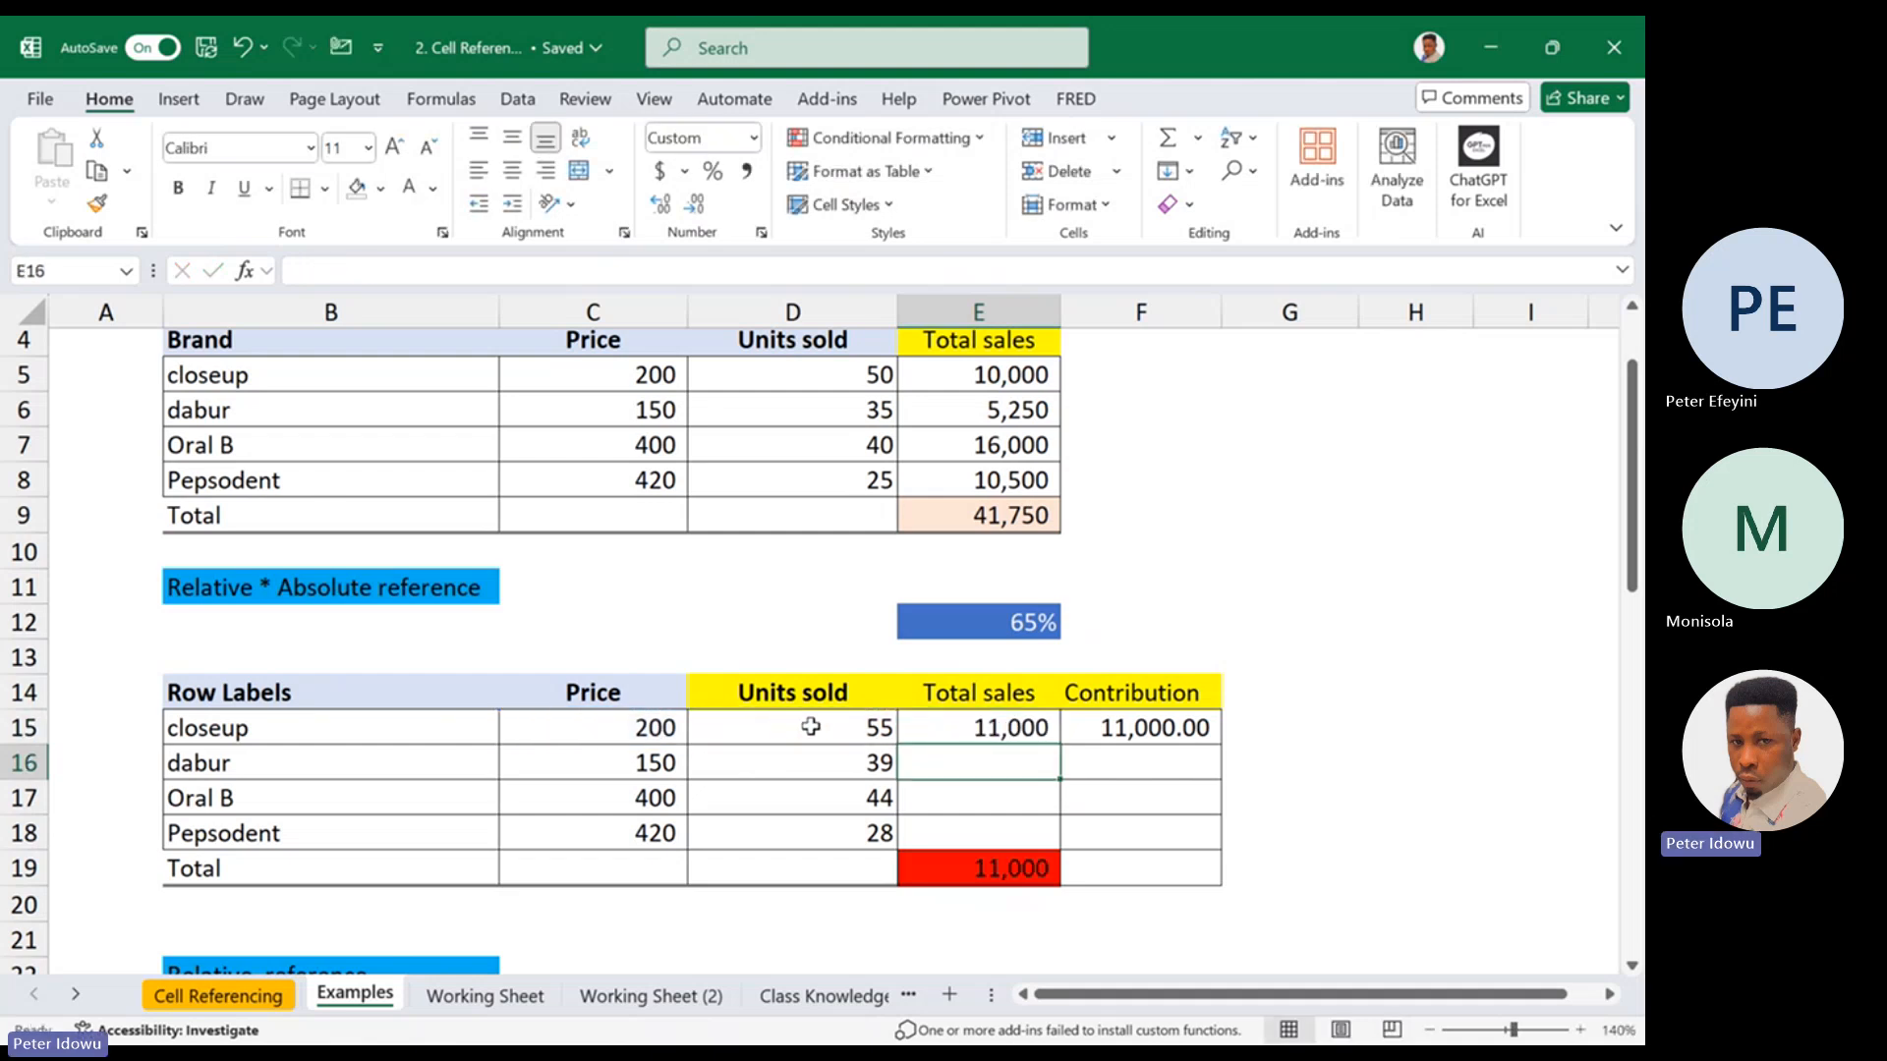
pyautogui.moveTo(1059, 744); pyautogui.dragTo(1017, 851)
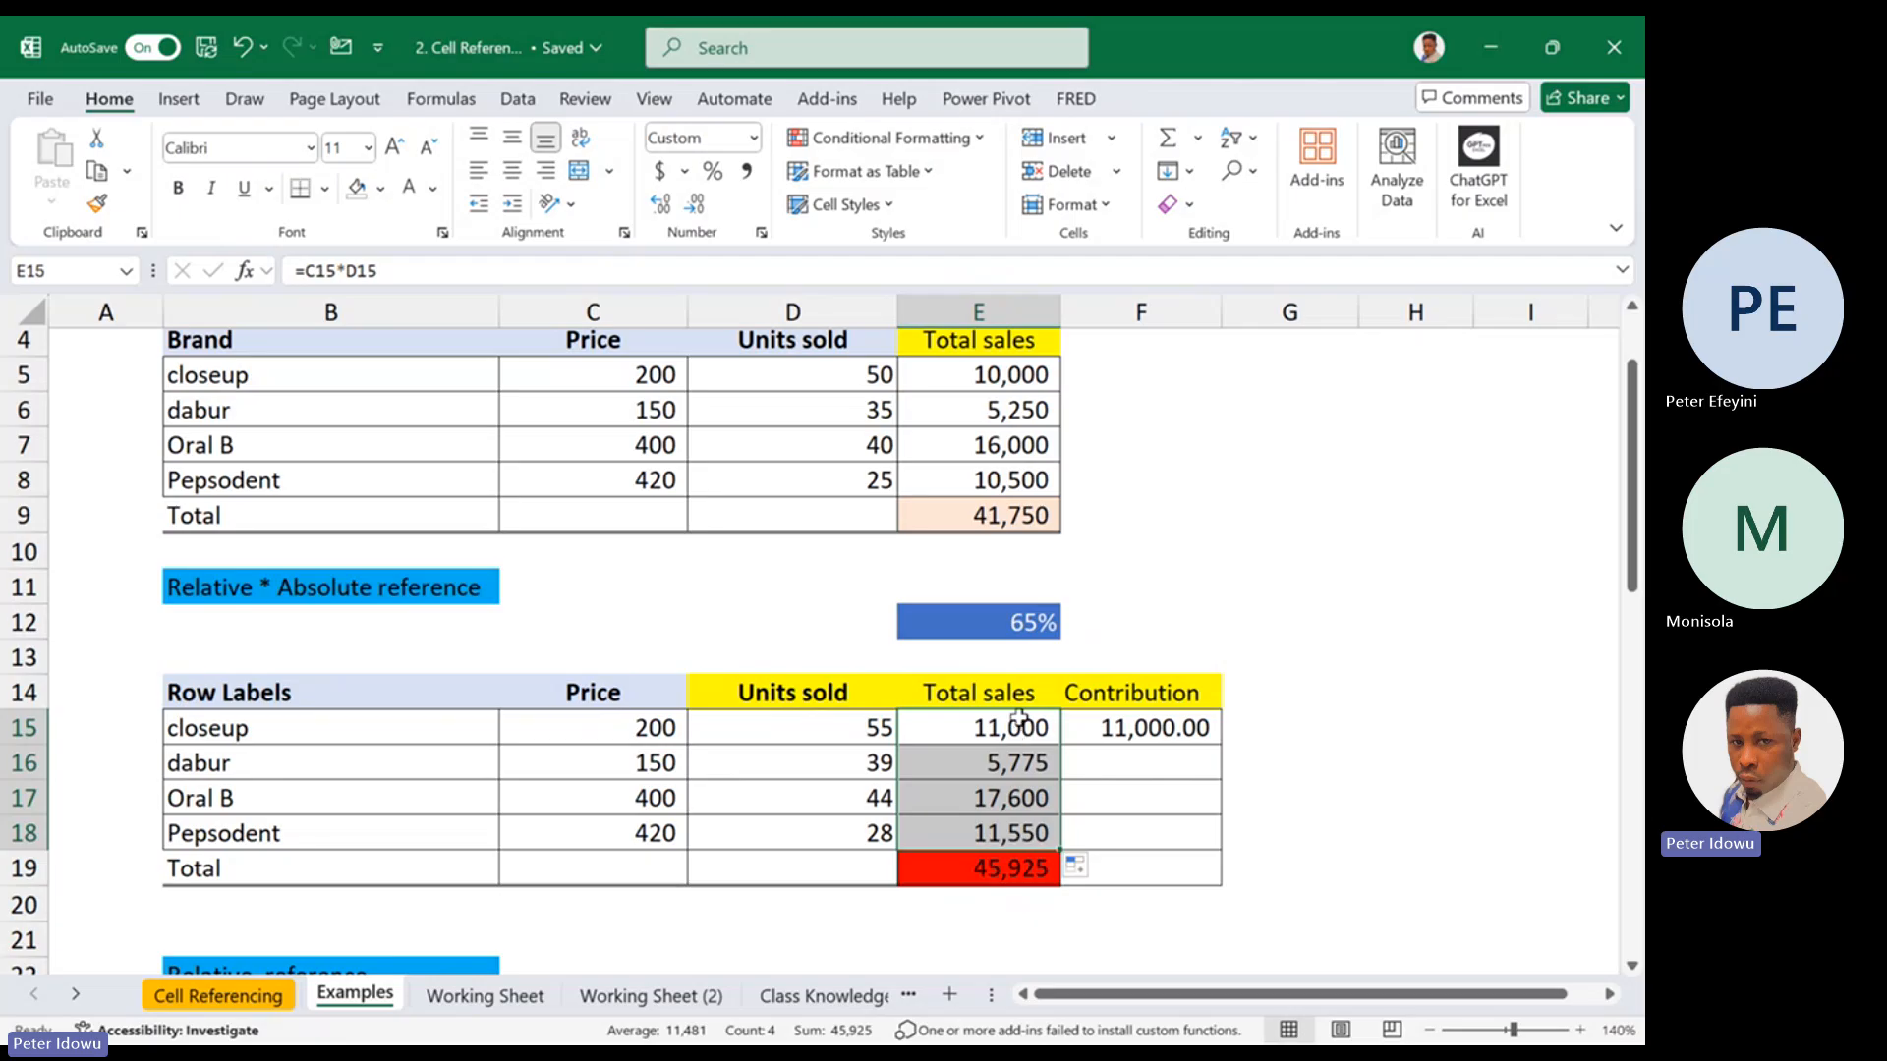
# Display the cell references used by the total sales formula in E15
pyautogui.doubleClick(1031, 727)
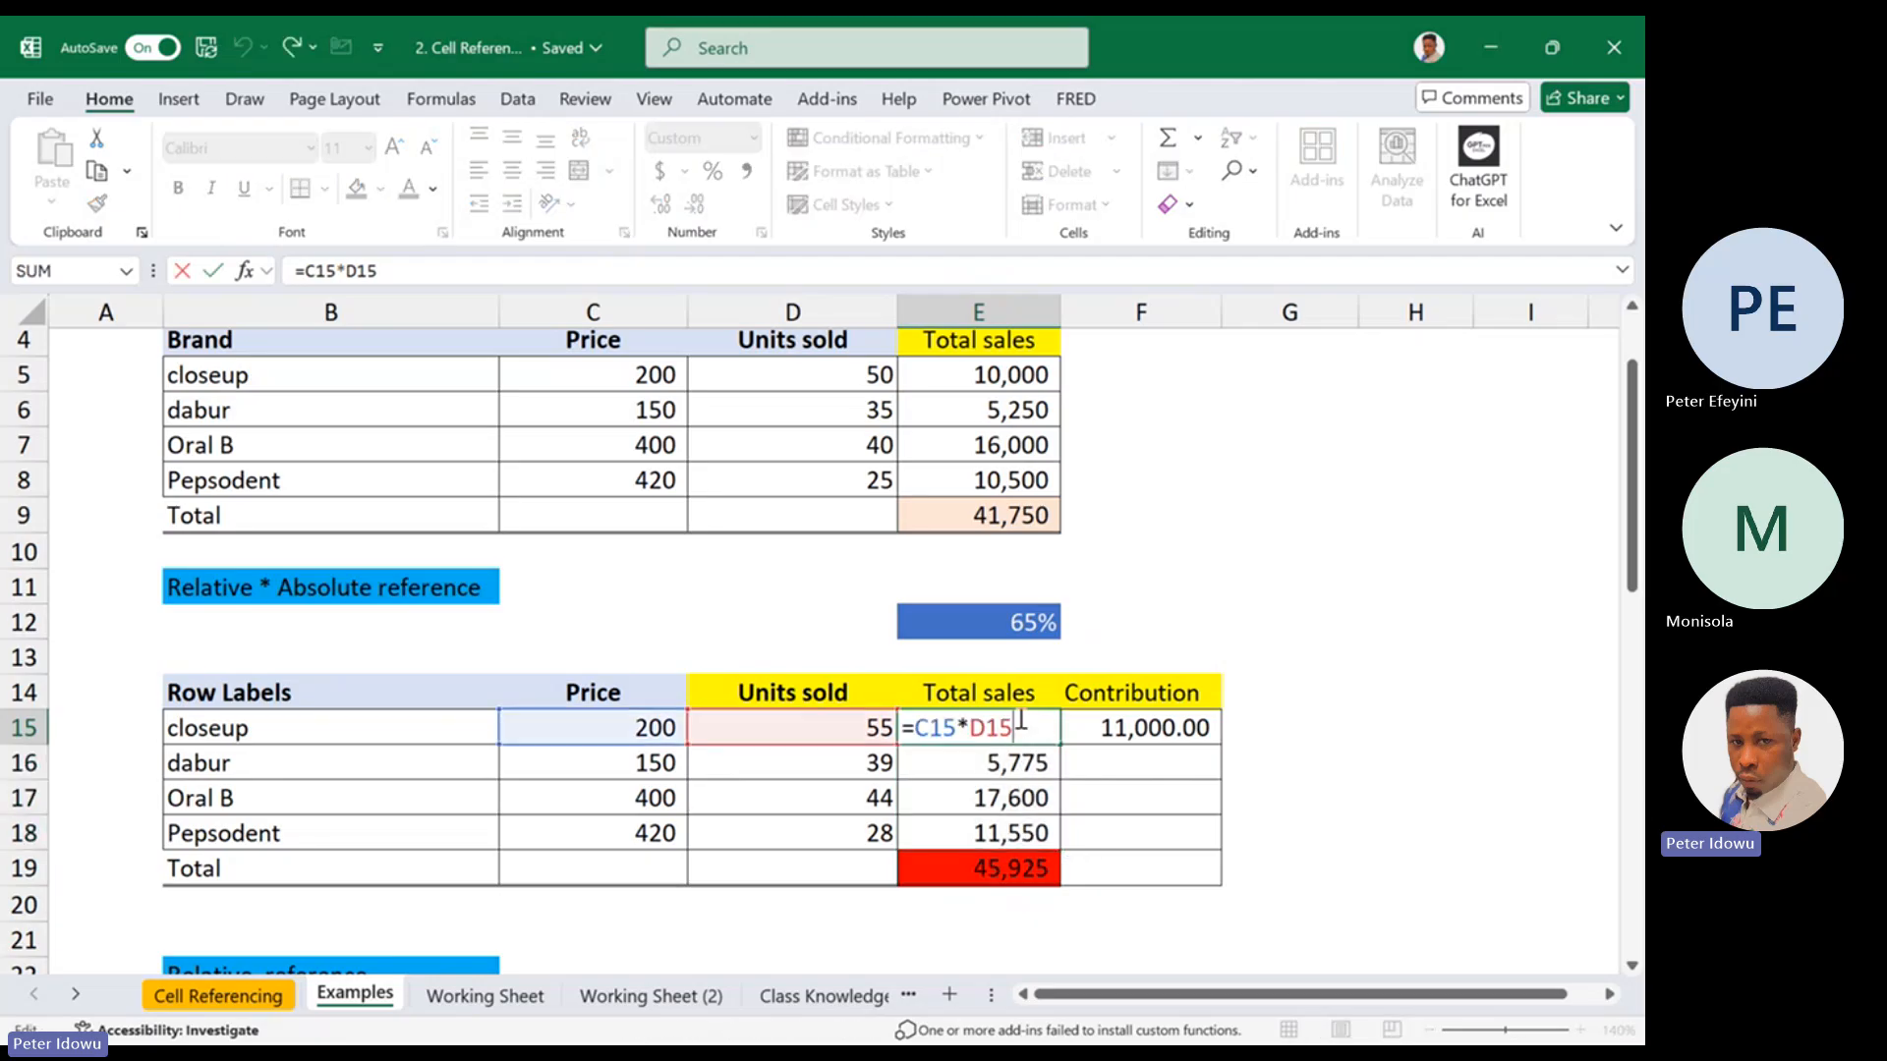
pyautogui.press('Escape')
pyautogui.doubleClick(962, 728)
pyautogui.press('Escape')
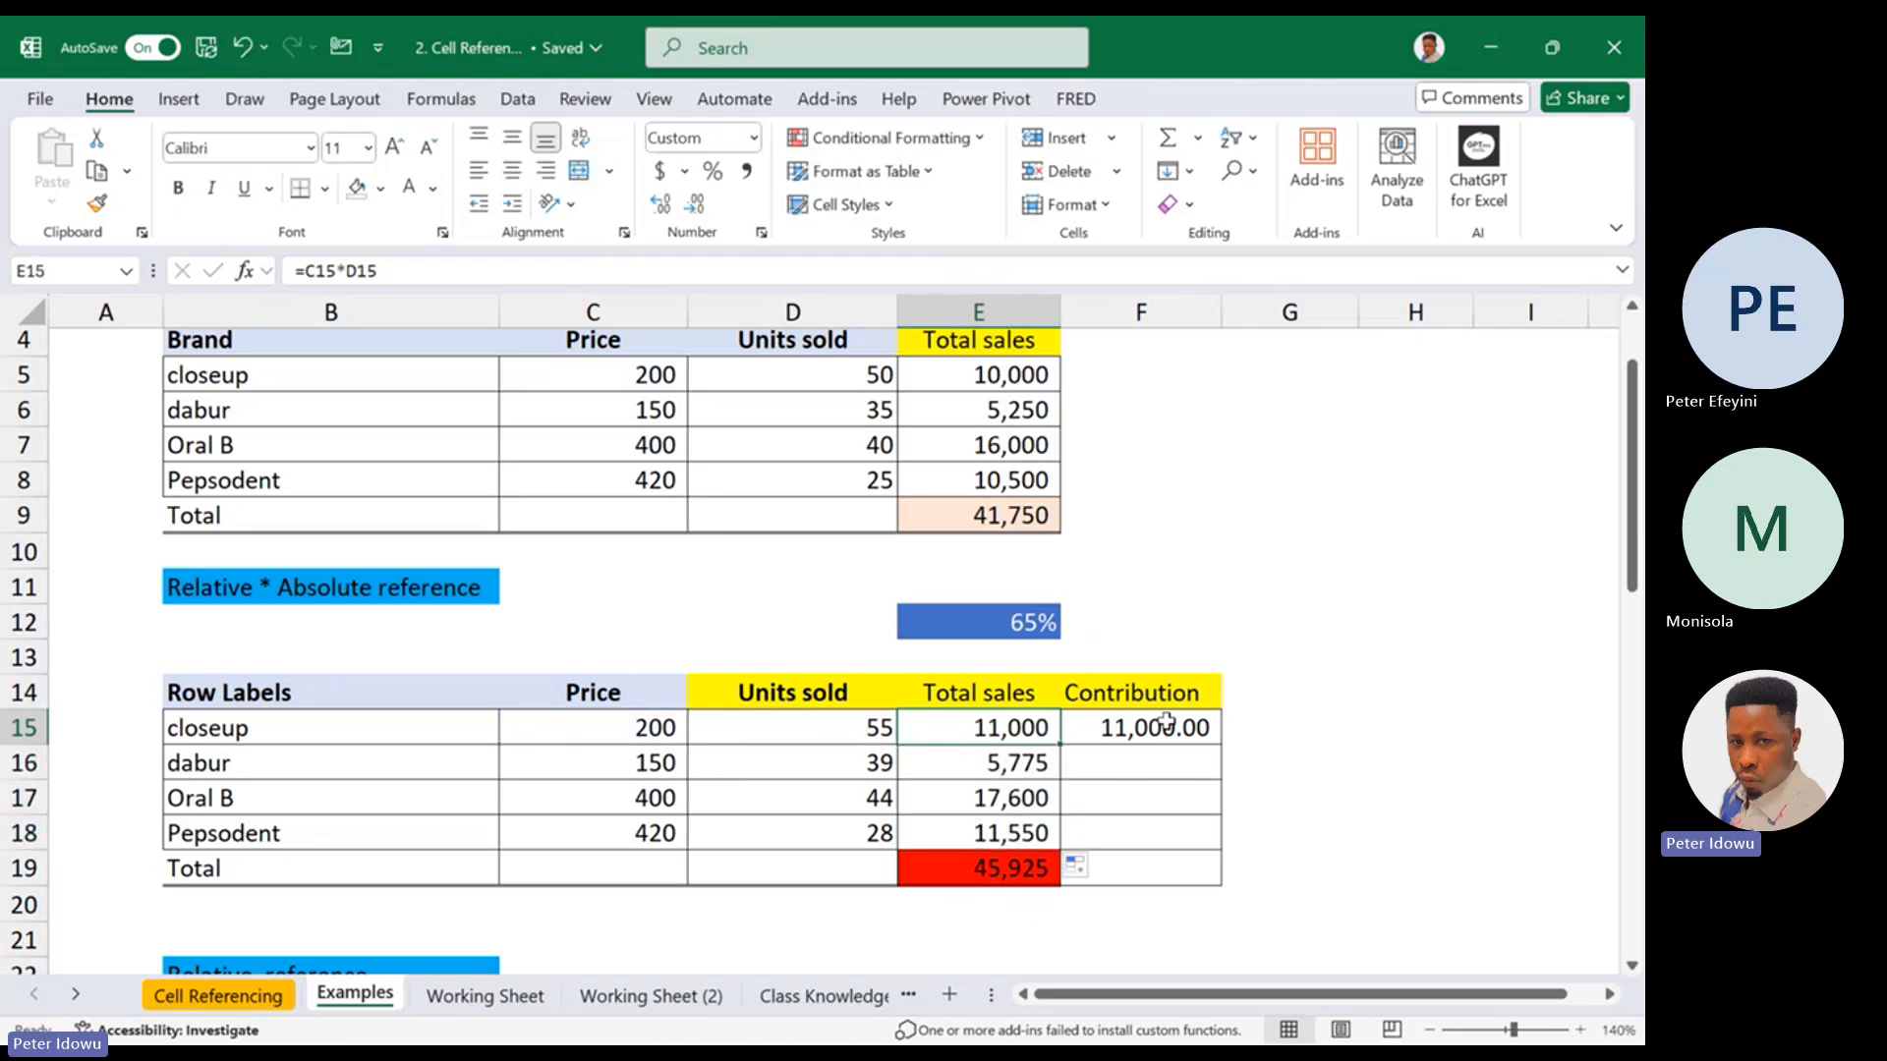
# Delete column F containing the Contribution data
pyautogui.click(1168, 308)
pyautogui.rightClick(1167, 307)
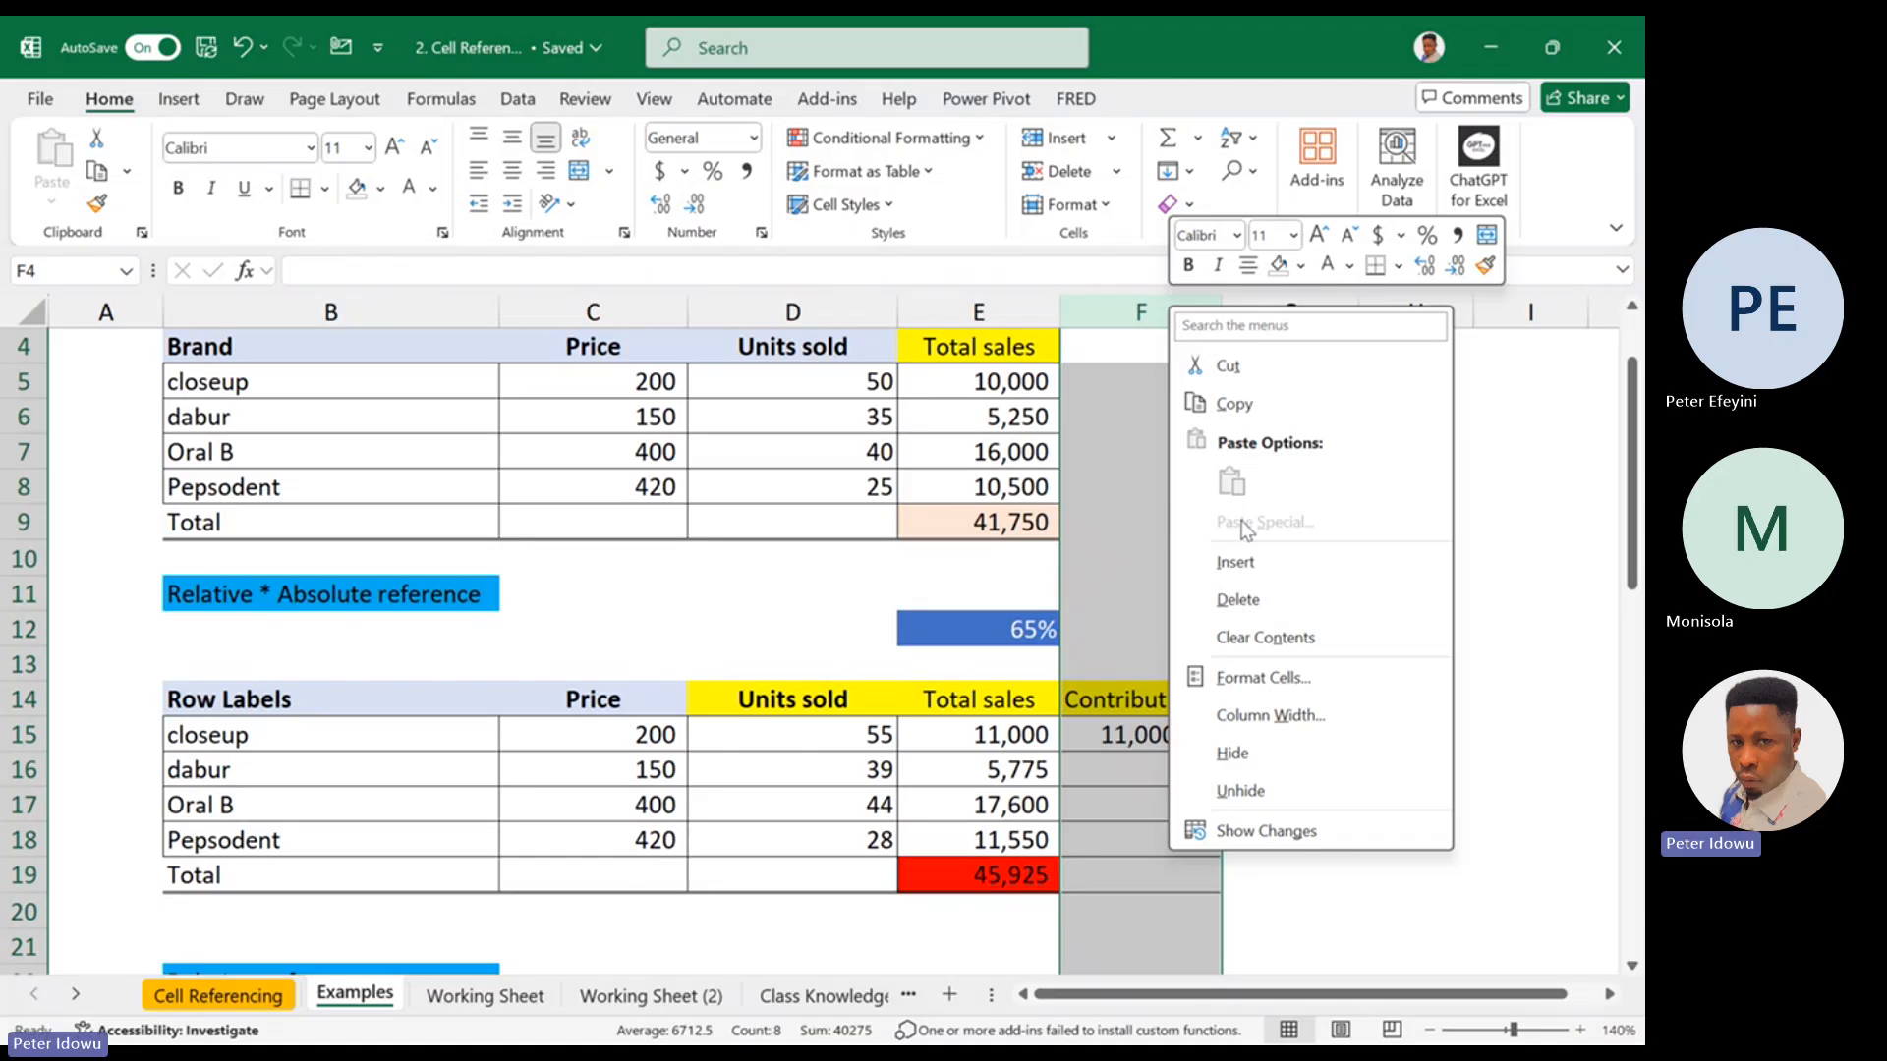
pyautogui.click(1261, 614)
# Add a yellow-filled header "Second sales" in F14 and fit column F to its contents
pyautogui.click(1133, 699)
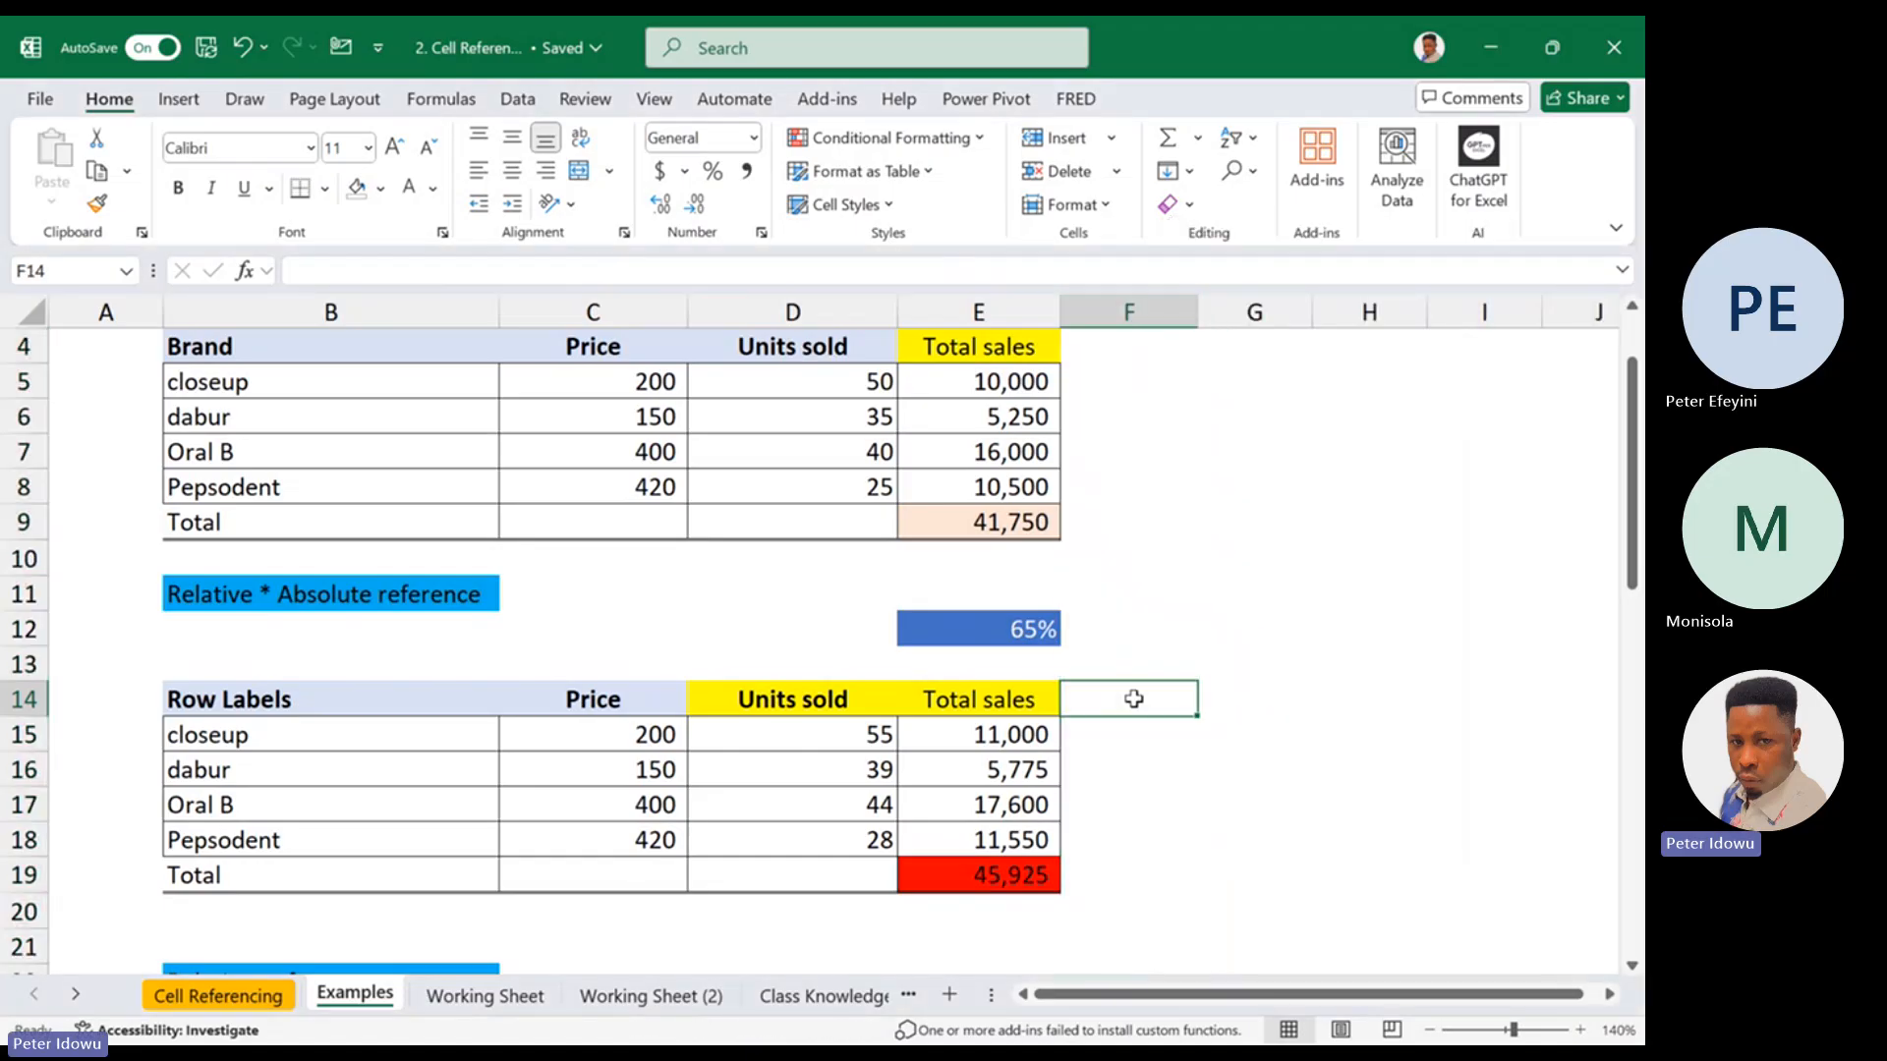
pyautogui.click(381, 188)
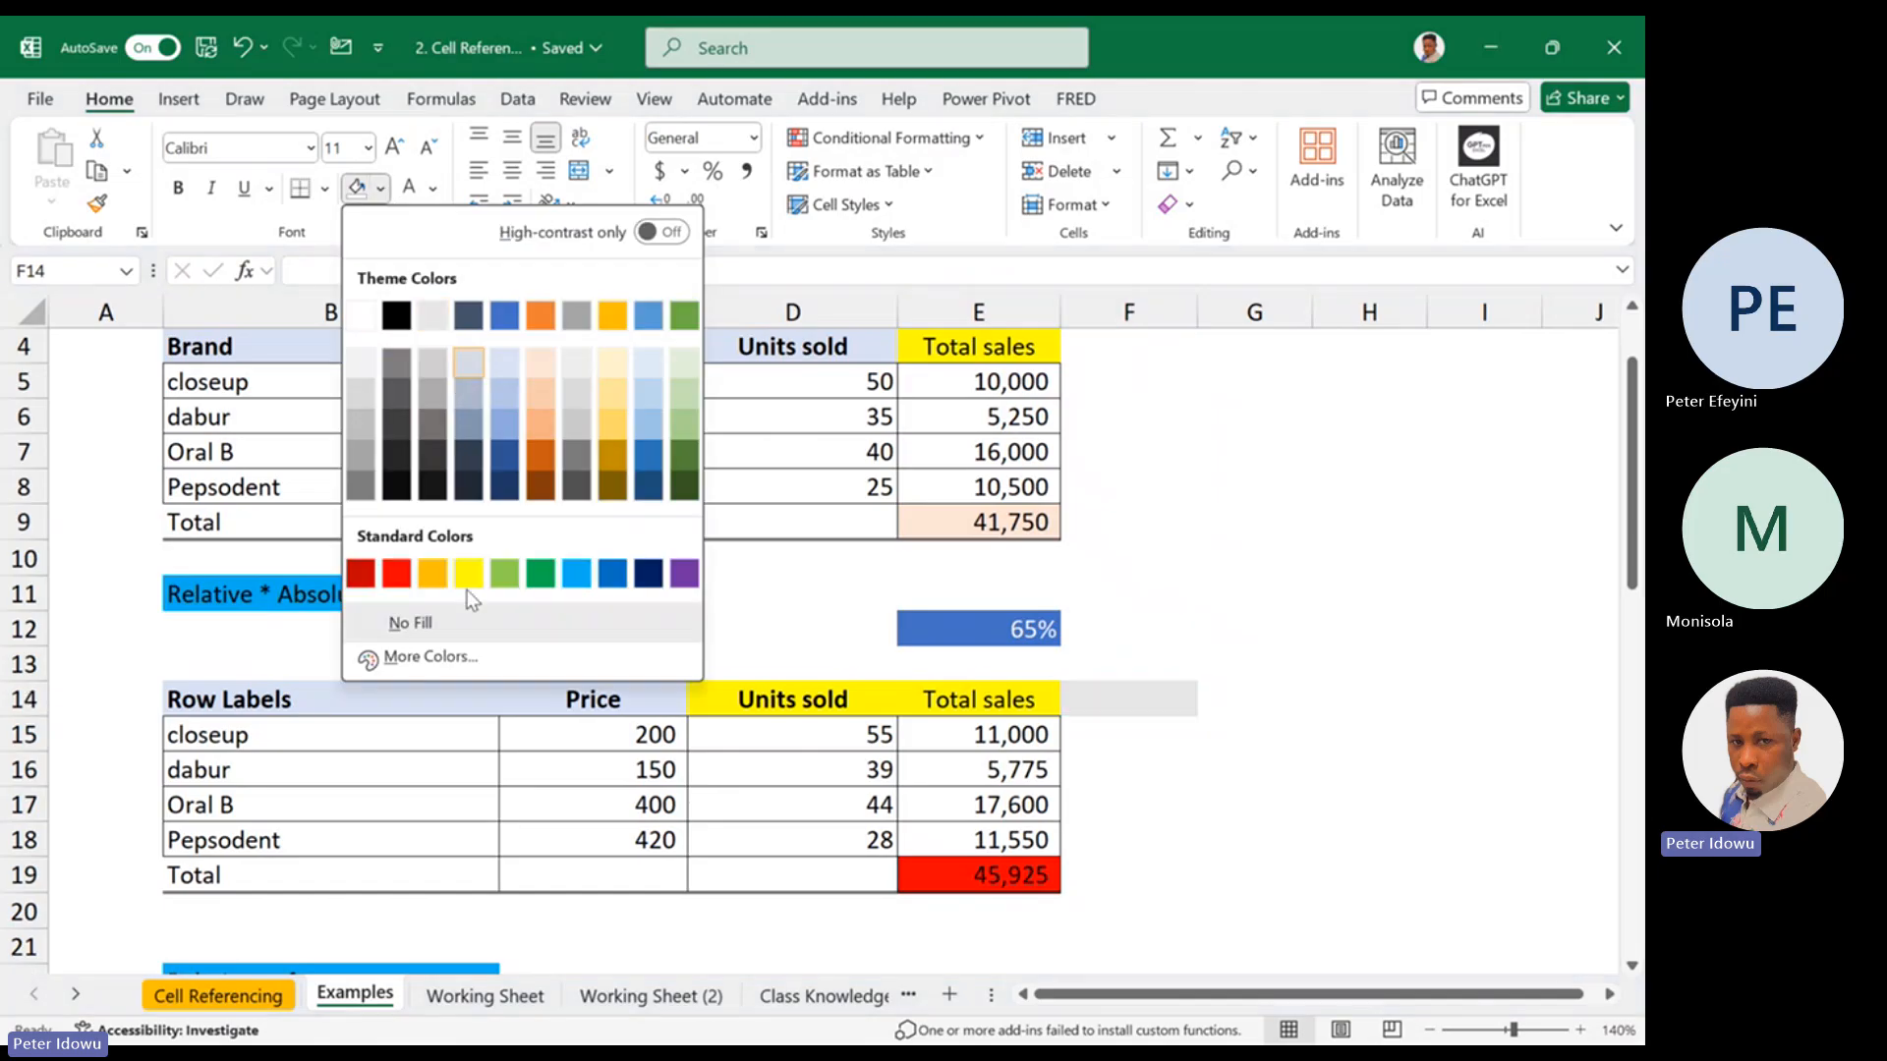
pyautogui.click(468, 573)
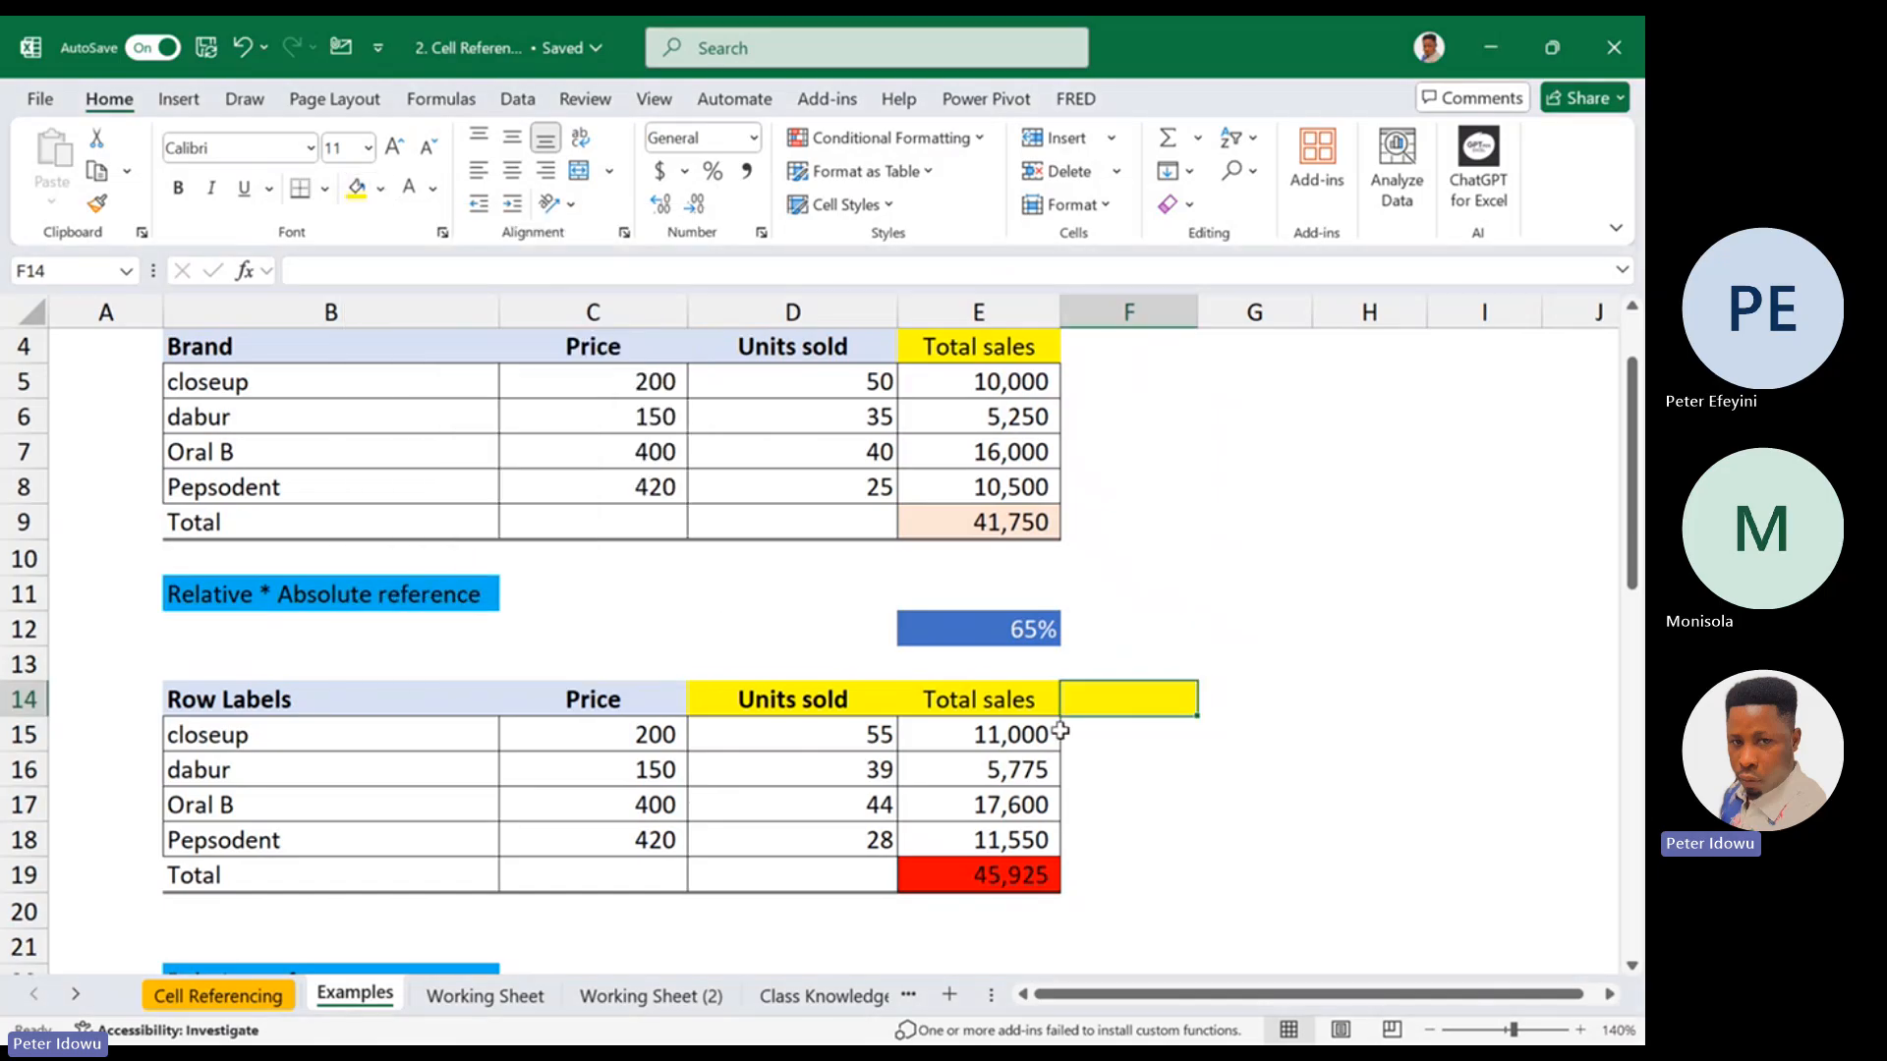
pyautogui.doubleClick(1105, 710)
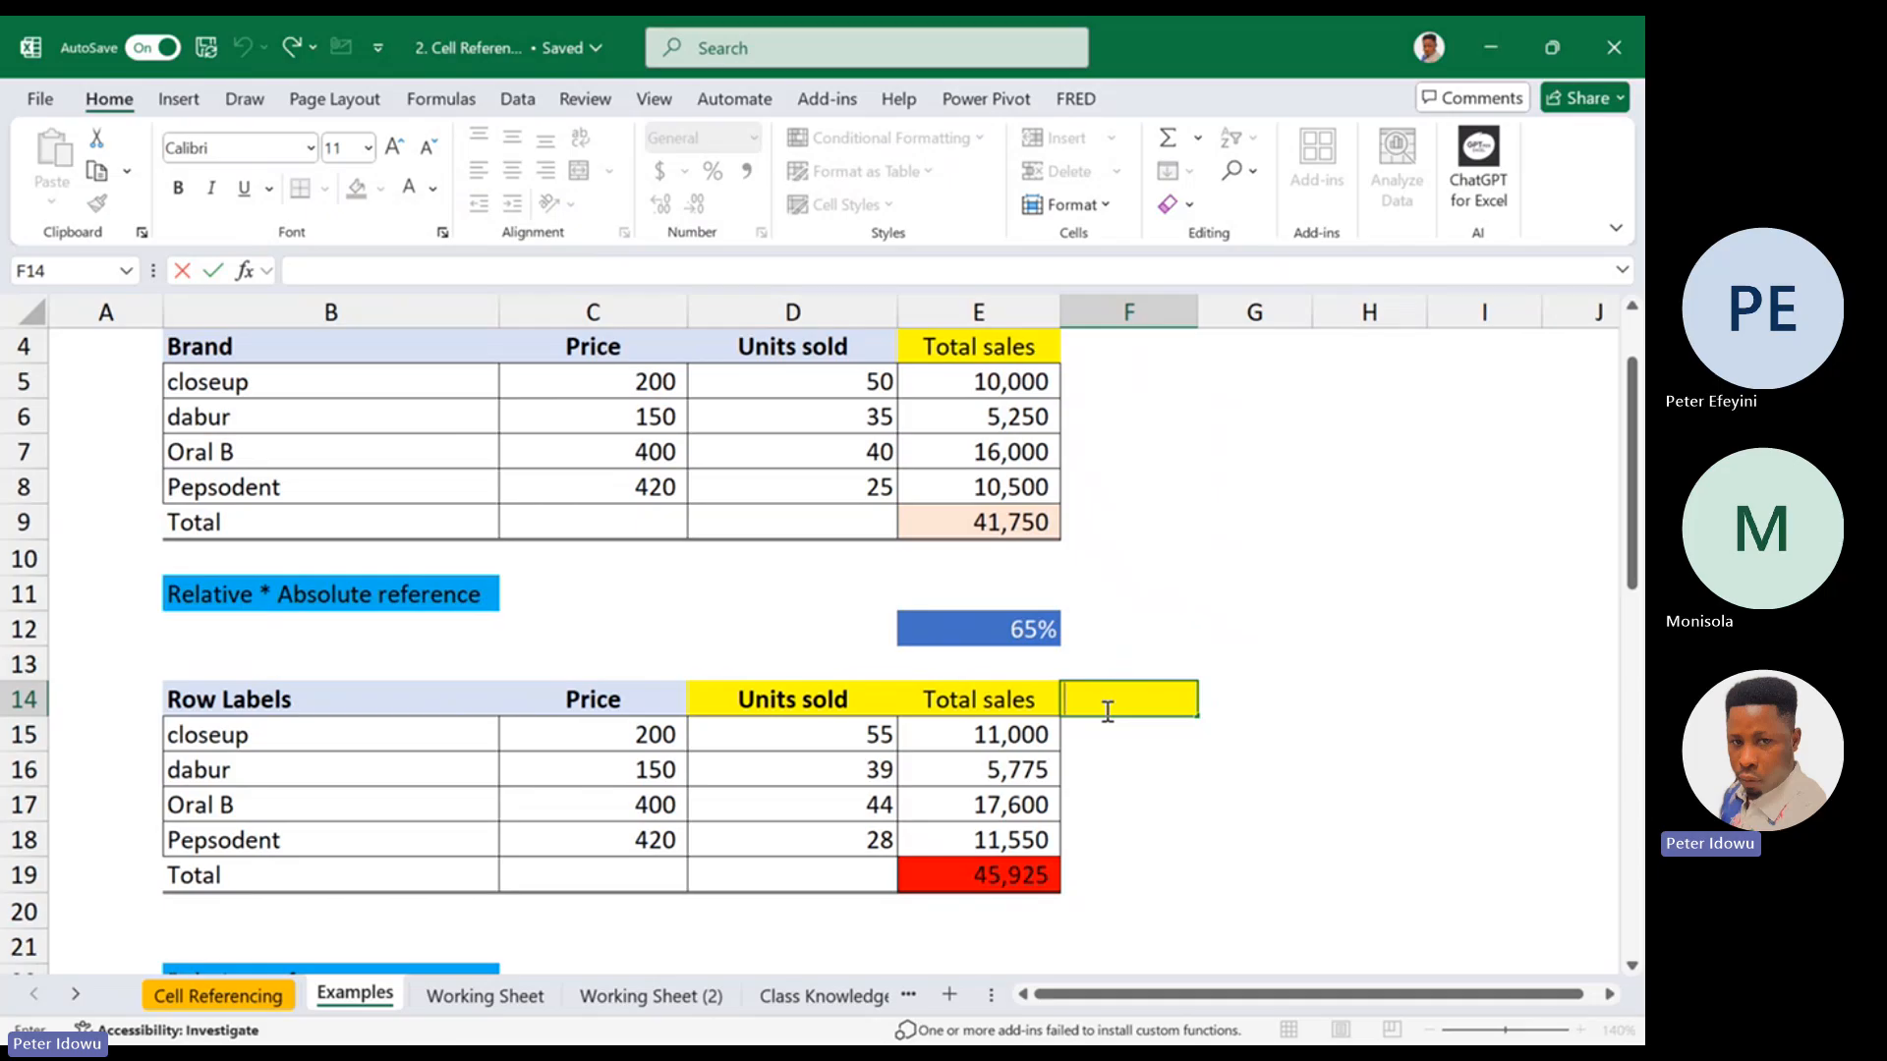
pyautogui.write('Second sa')
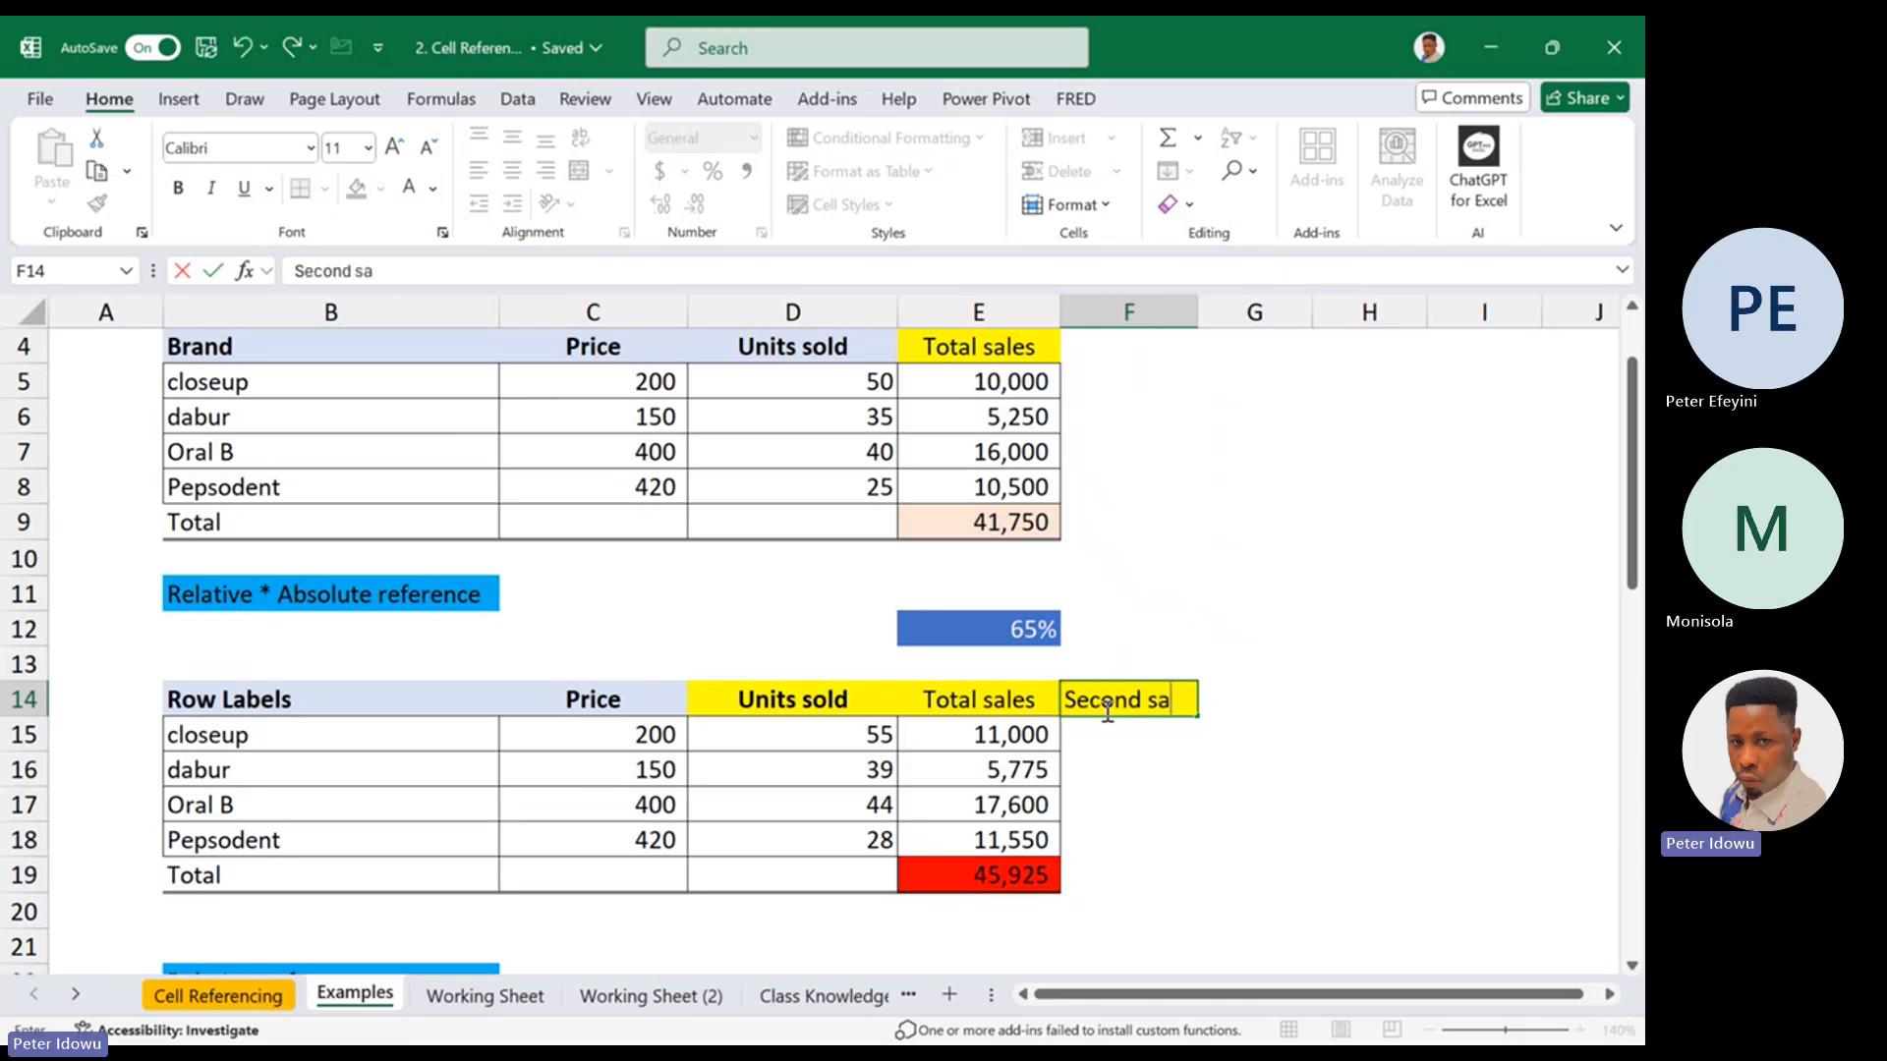
pyautogui.write('les')
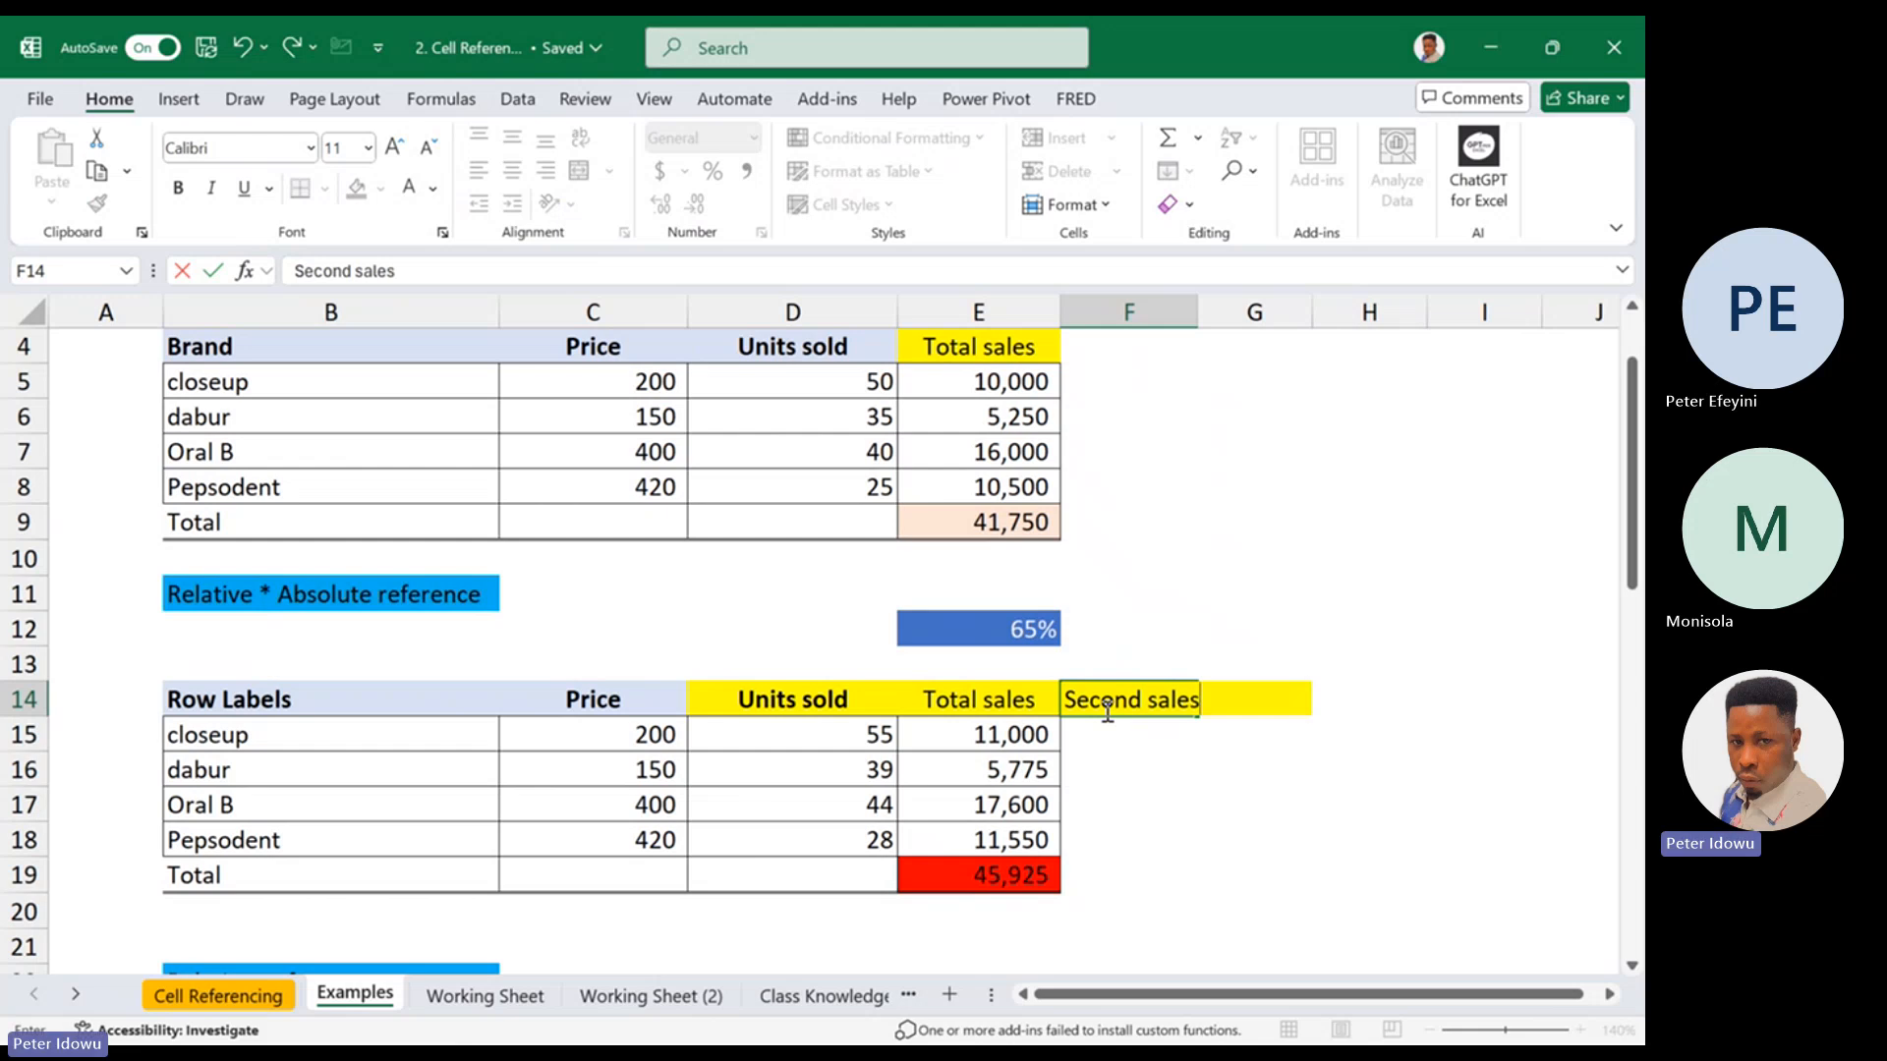
pyautogui.press('Return')
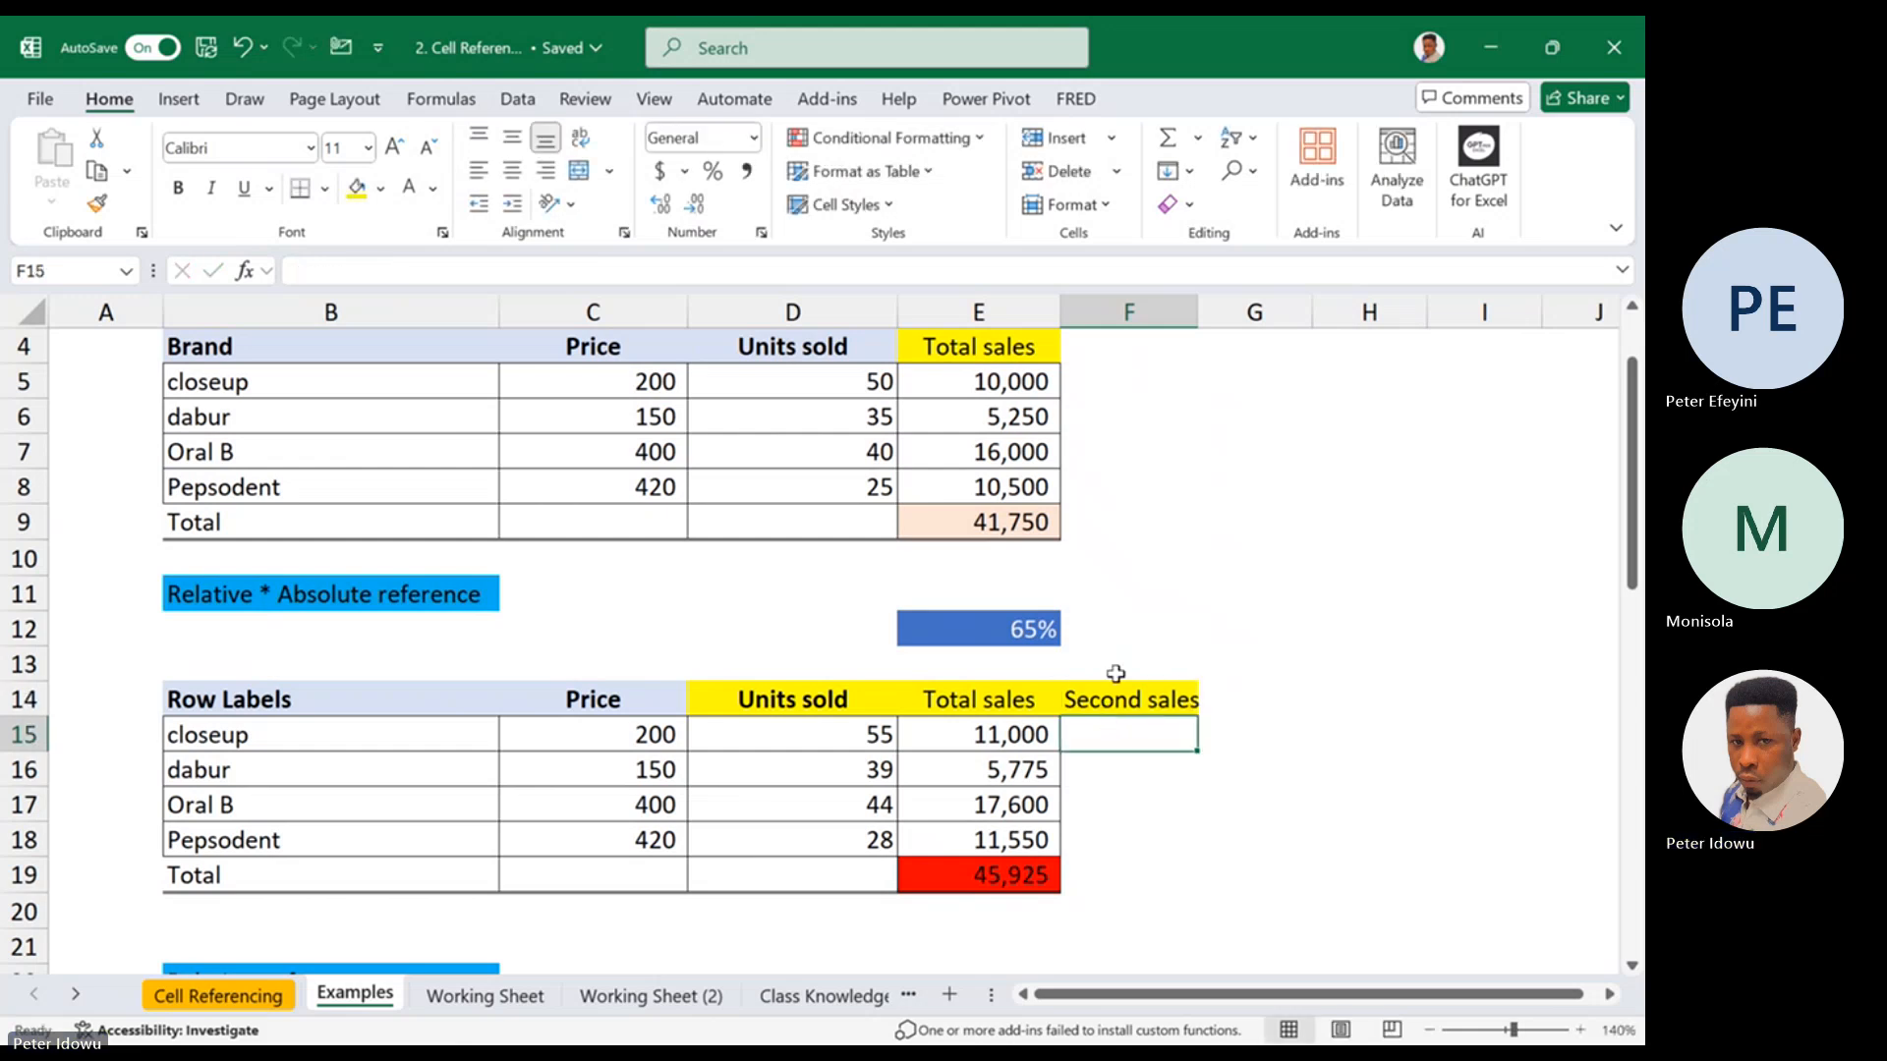
pyautogui.doubleClick(1197, 312)
# Calculate closeup's second sales in F15 by multiplying its total sales by the percentage with =E15*E12
pyautogui.click(1027, 629)
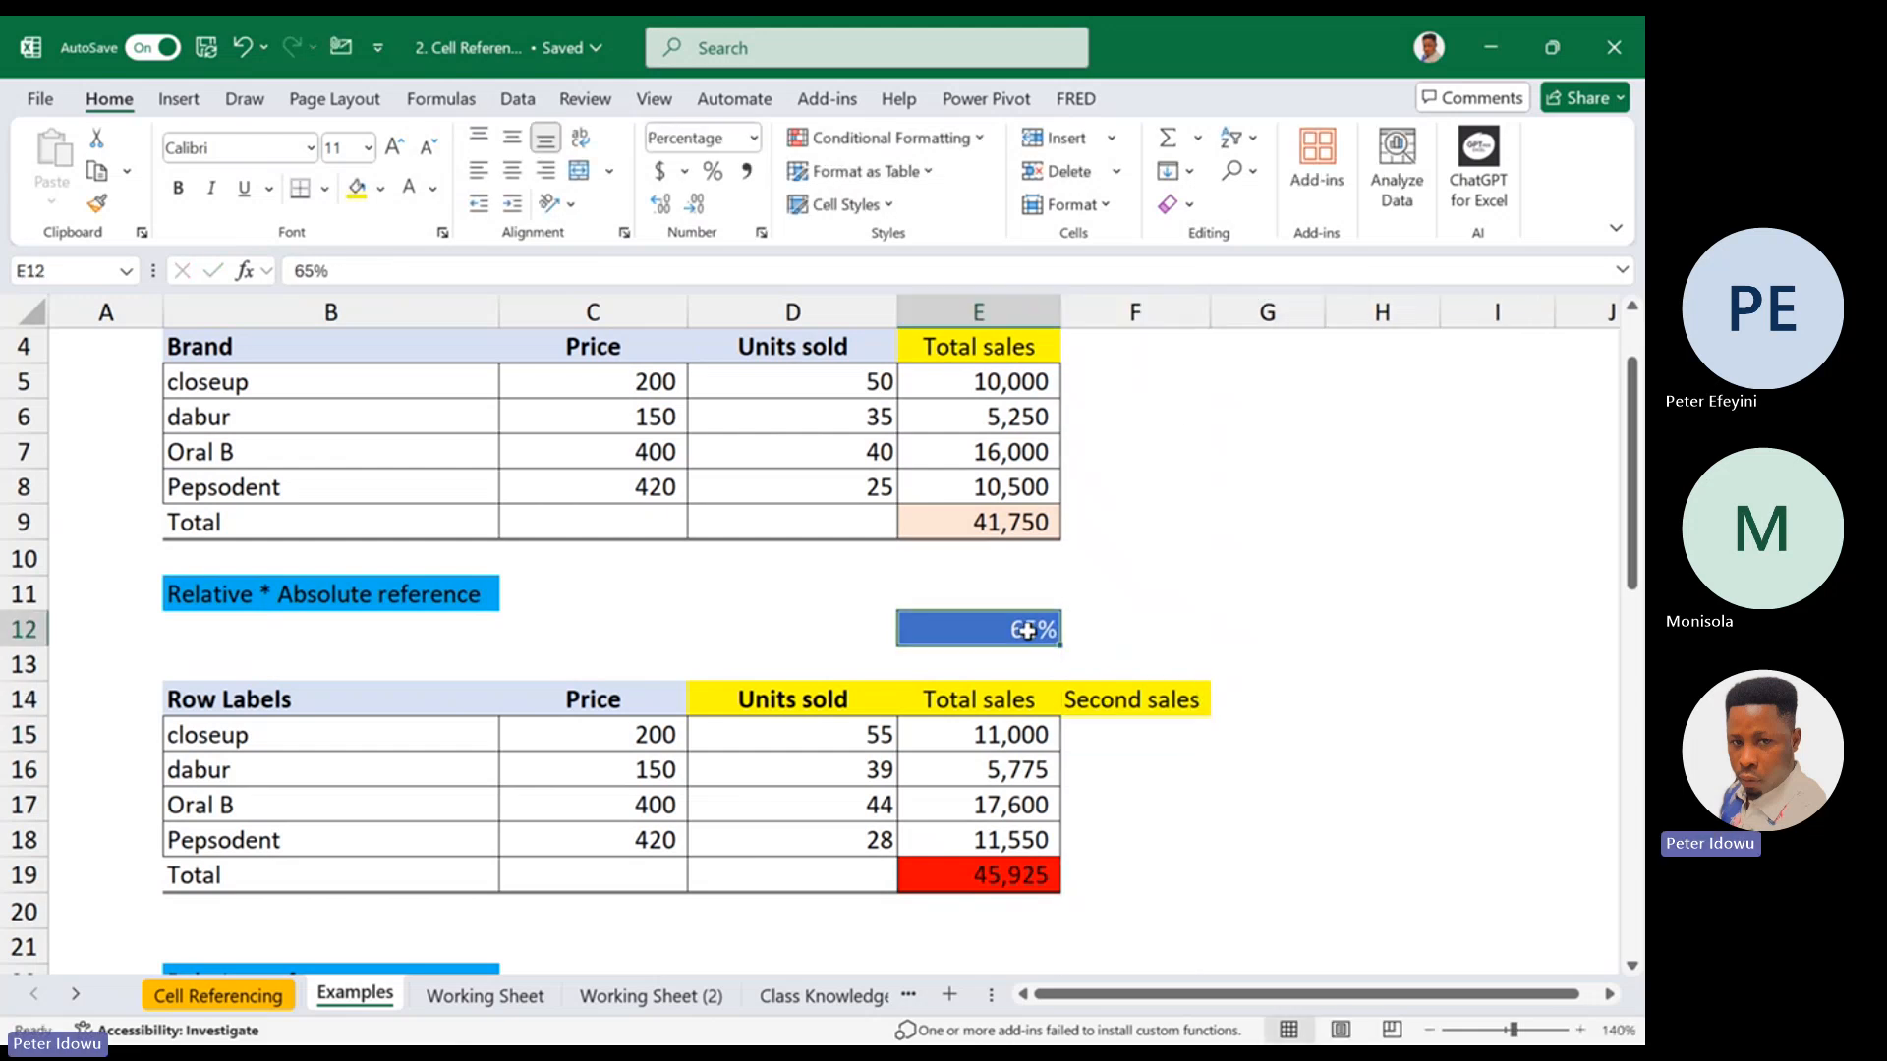
pyautogui.click(1122, 735)
pyautogui.write('=')
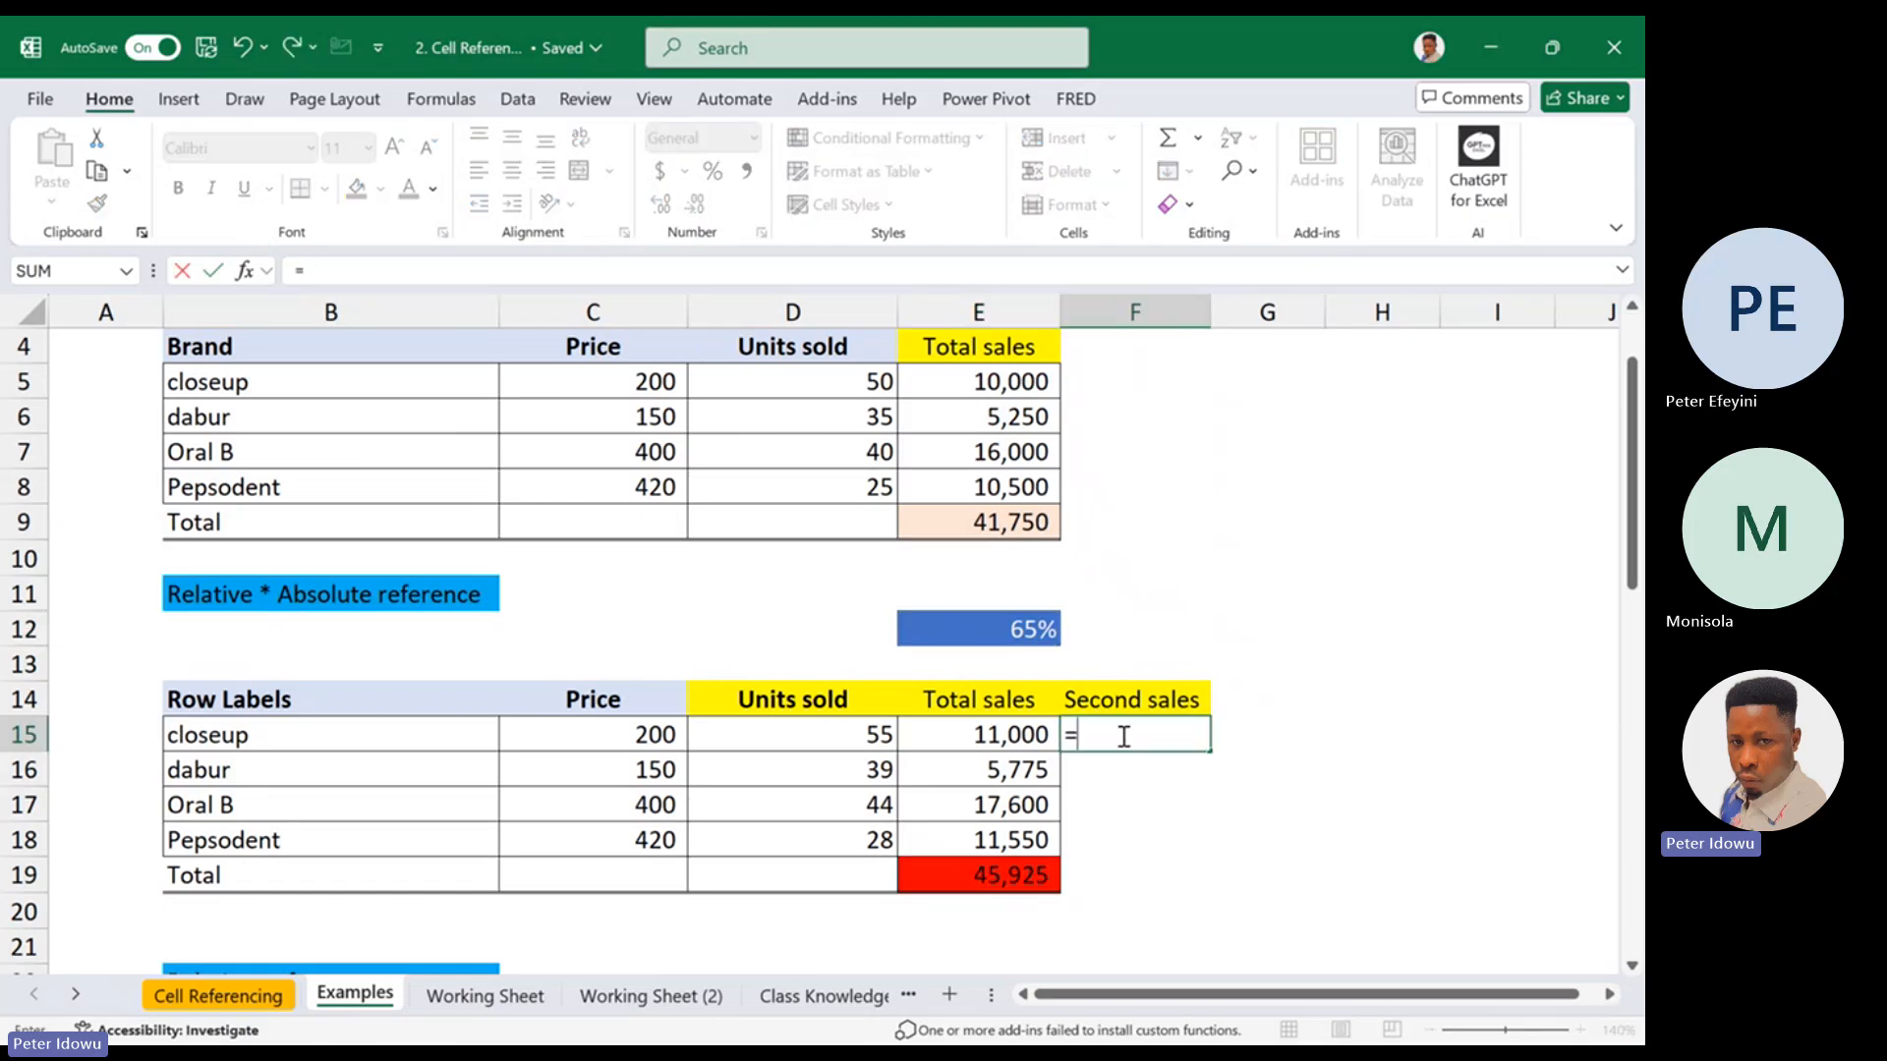
pyautogui.click(1035, 736)
pyautogui.write('*')
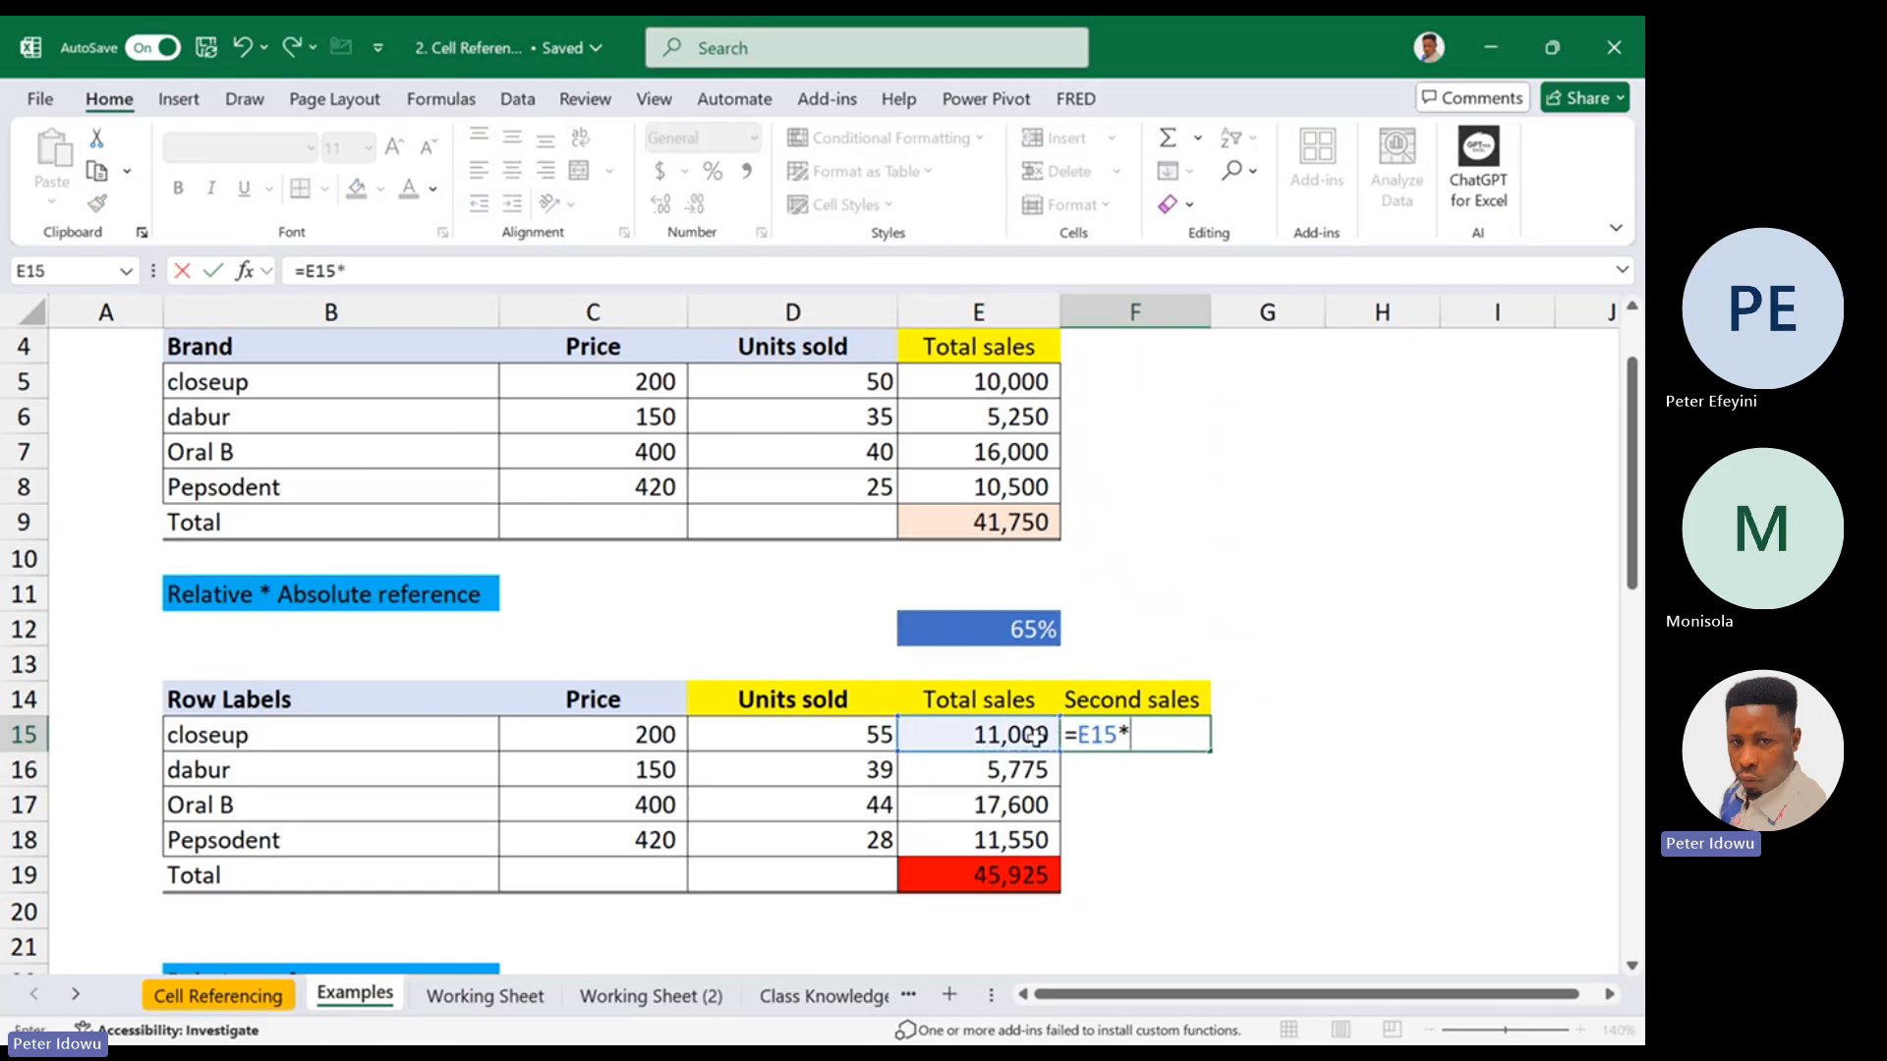
pyautogui.click(1038, 632)
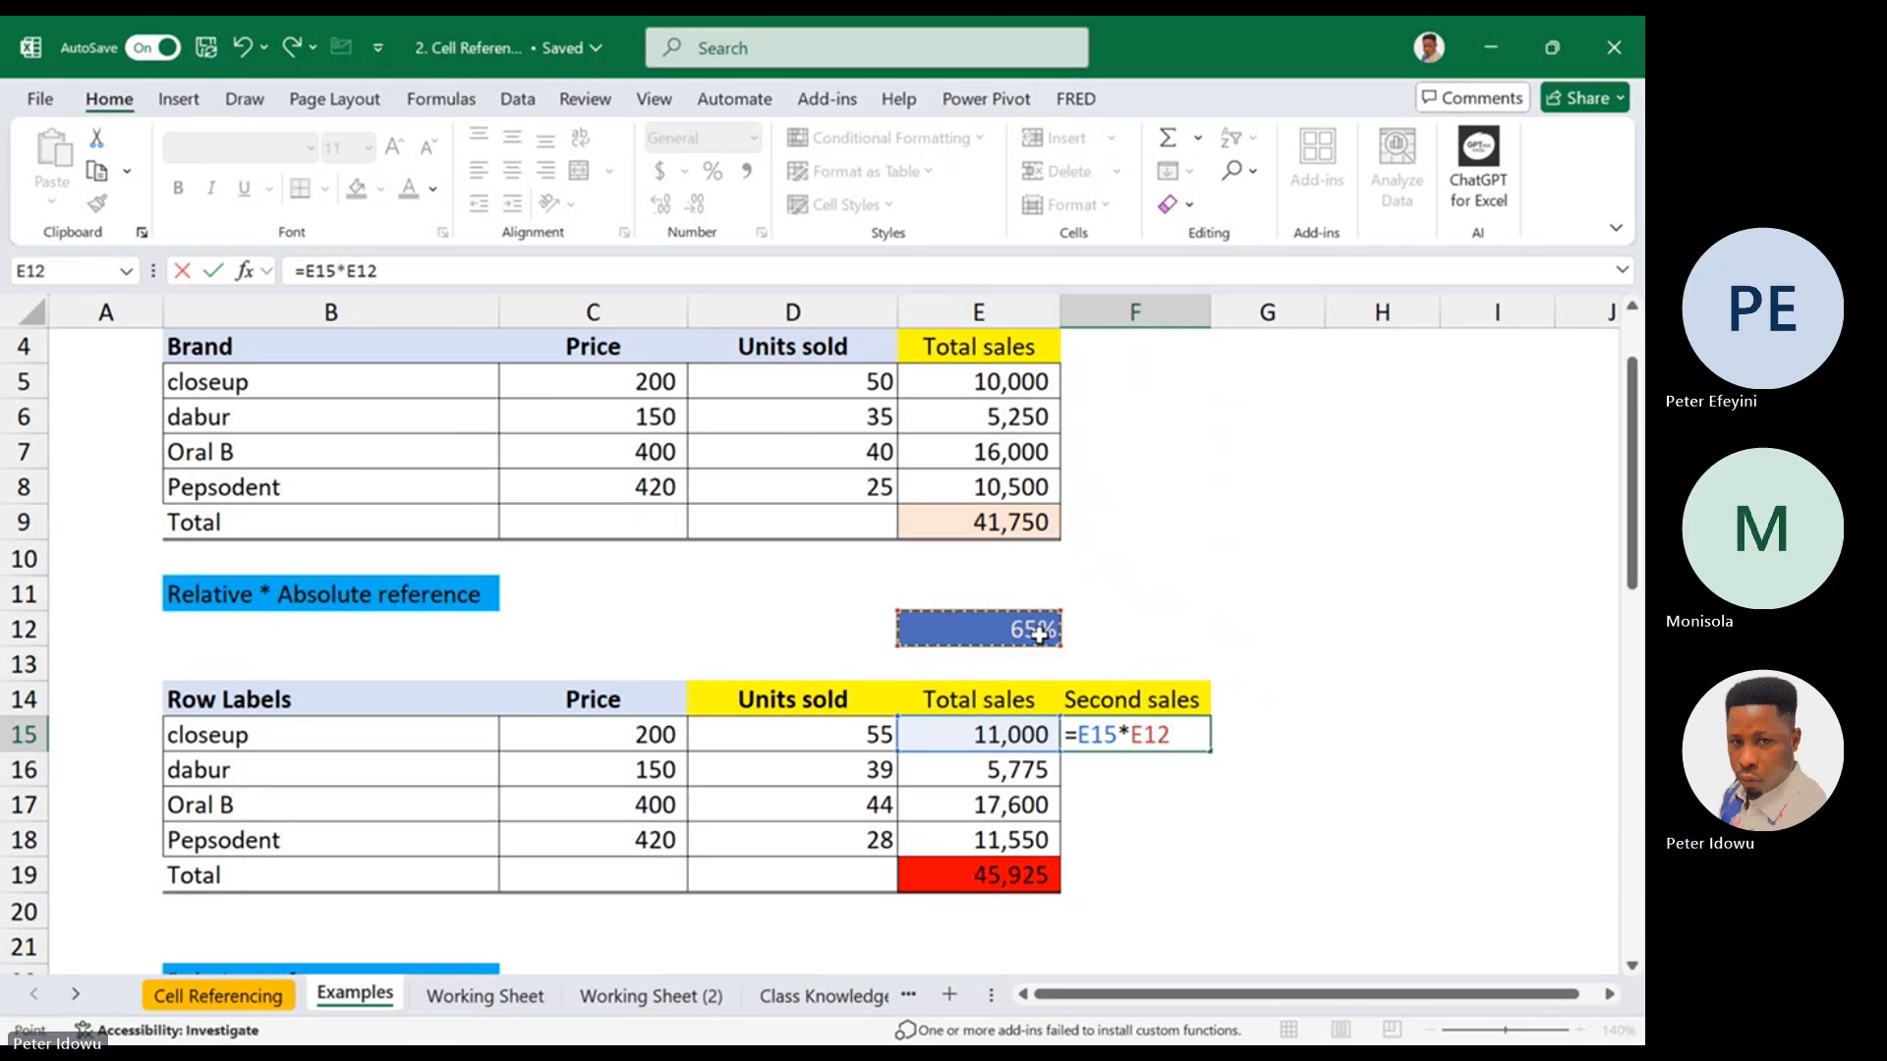
pyautogui.press('Return')
pyautogui.click(1112, 733)
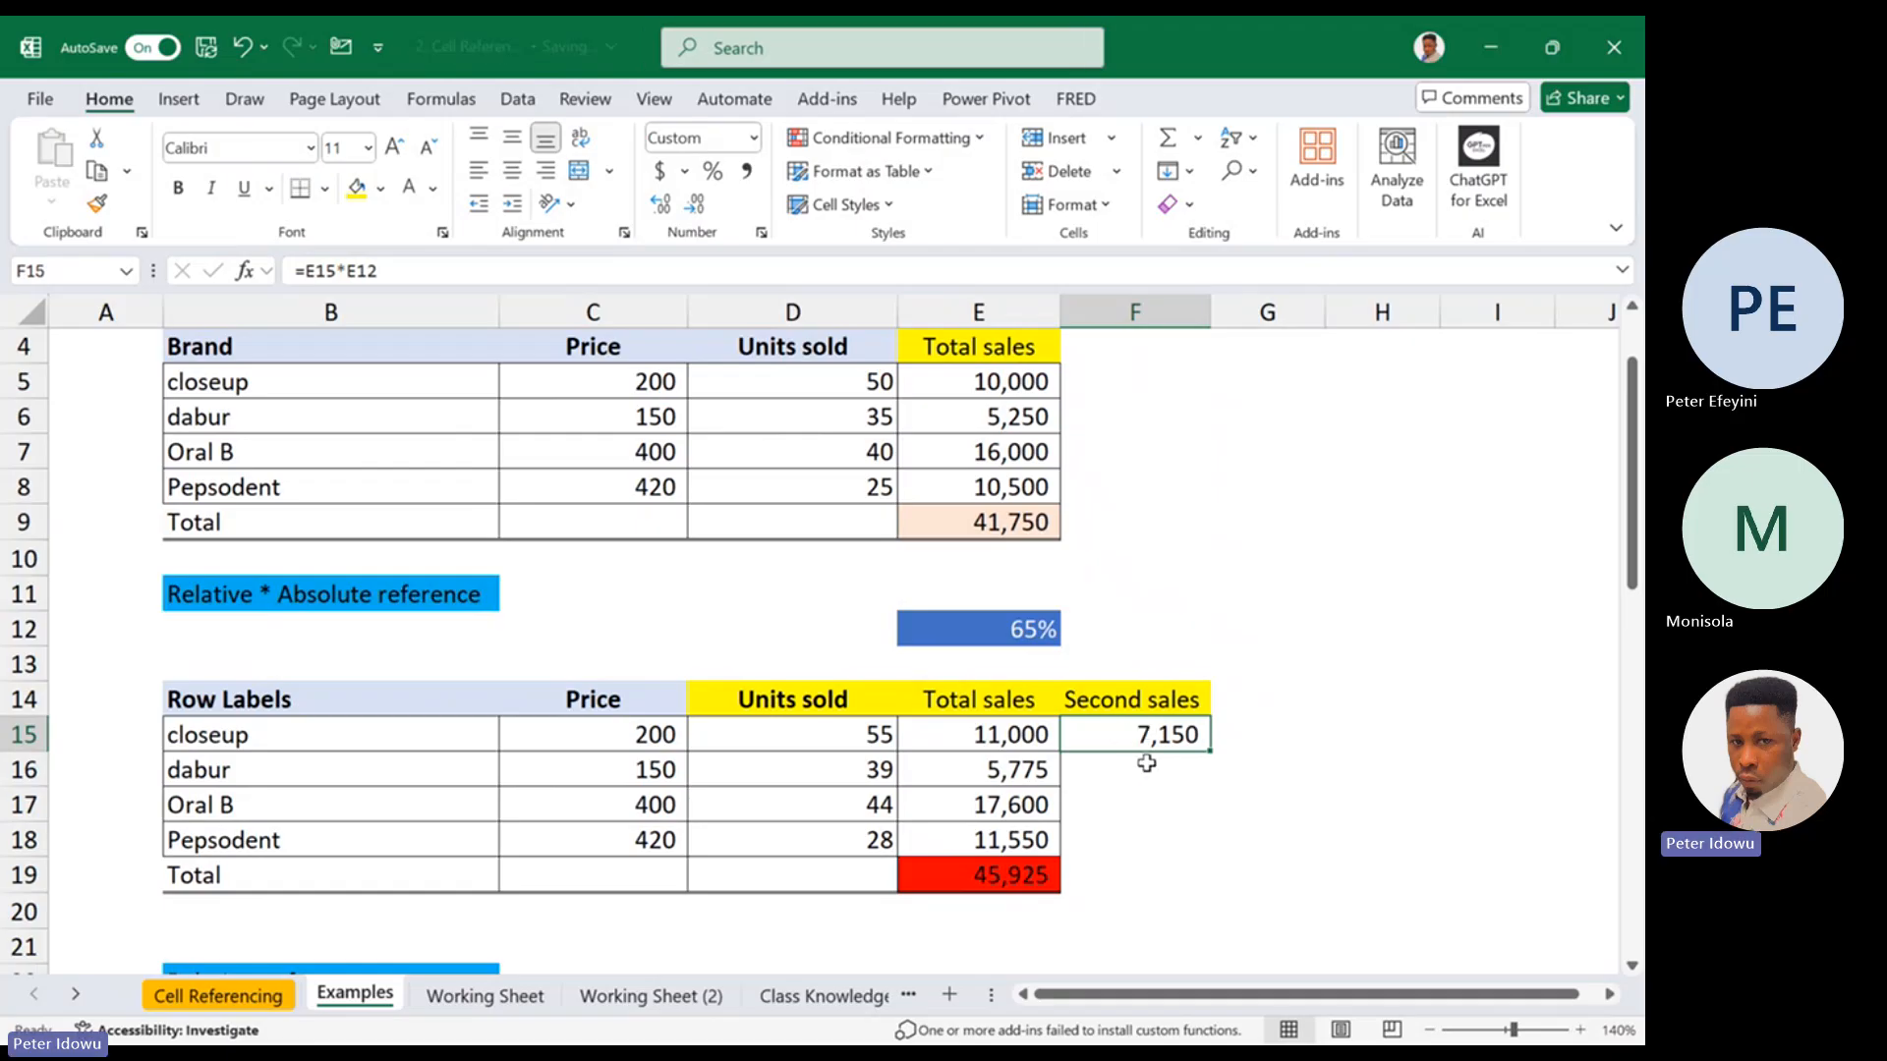
# Calculate dabur's second sales separately in F16 with the formula =E16*E12
pyautogui.click(1147, 796)
pyautogui.click(1147, 775)
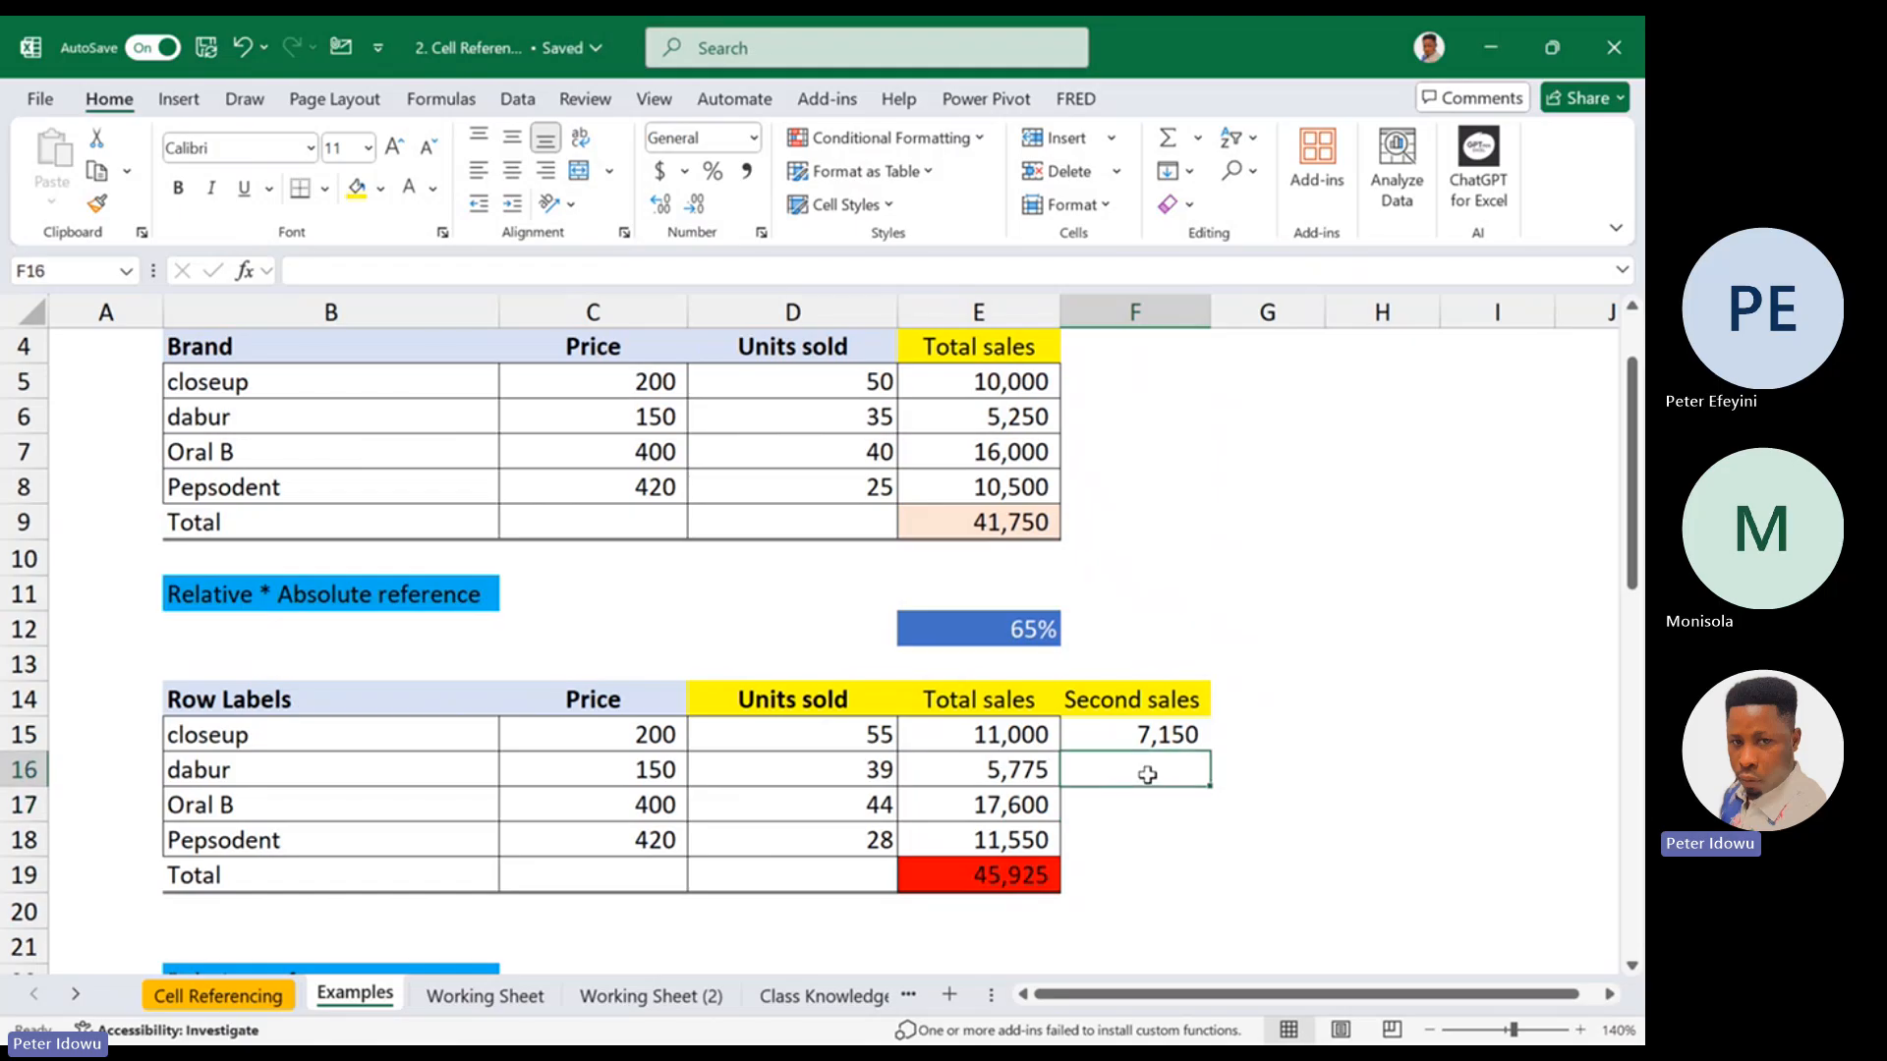
pyautogui.write('=')
pyautogui.click(1044, 772)
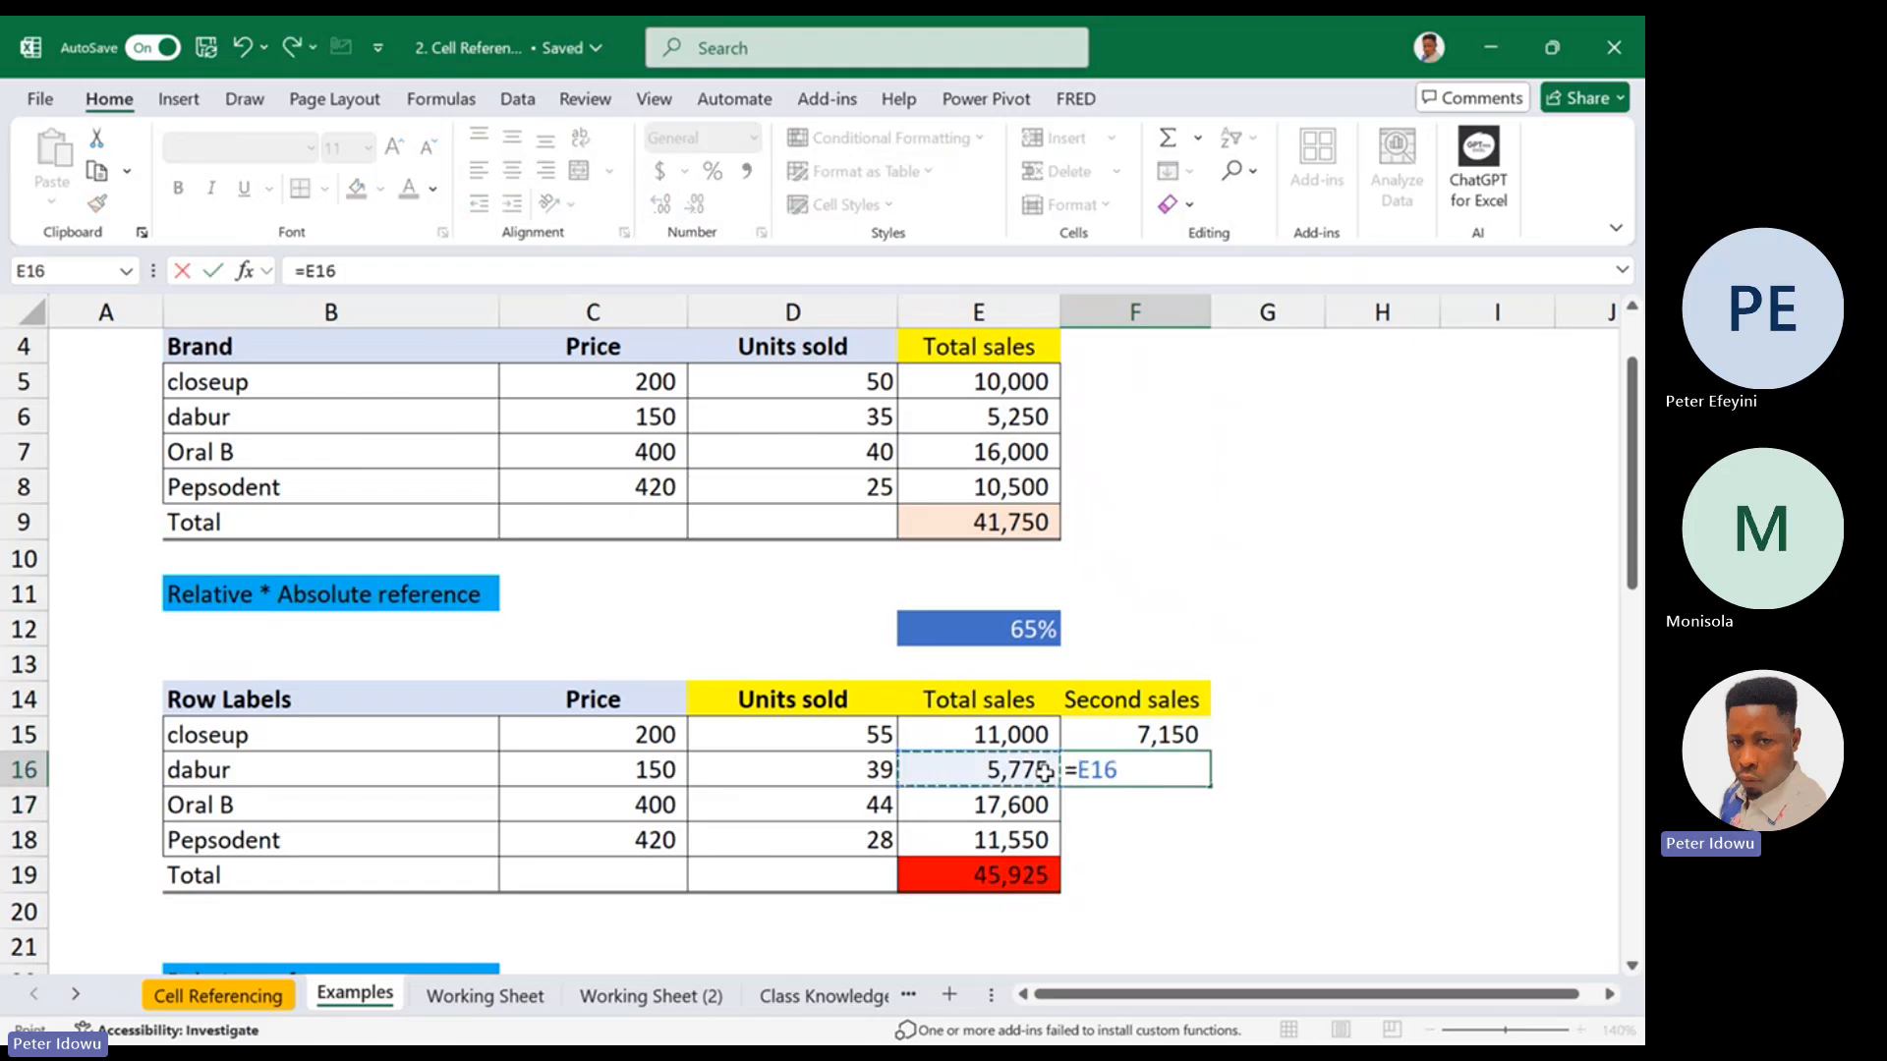
pyautogui.write('*')
pyautogui.click(1034, 634)
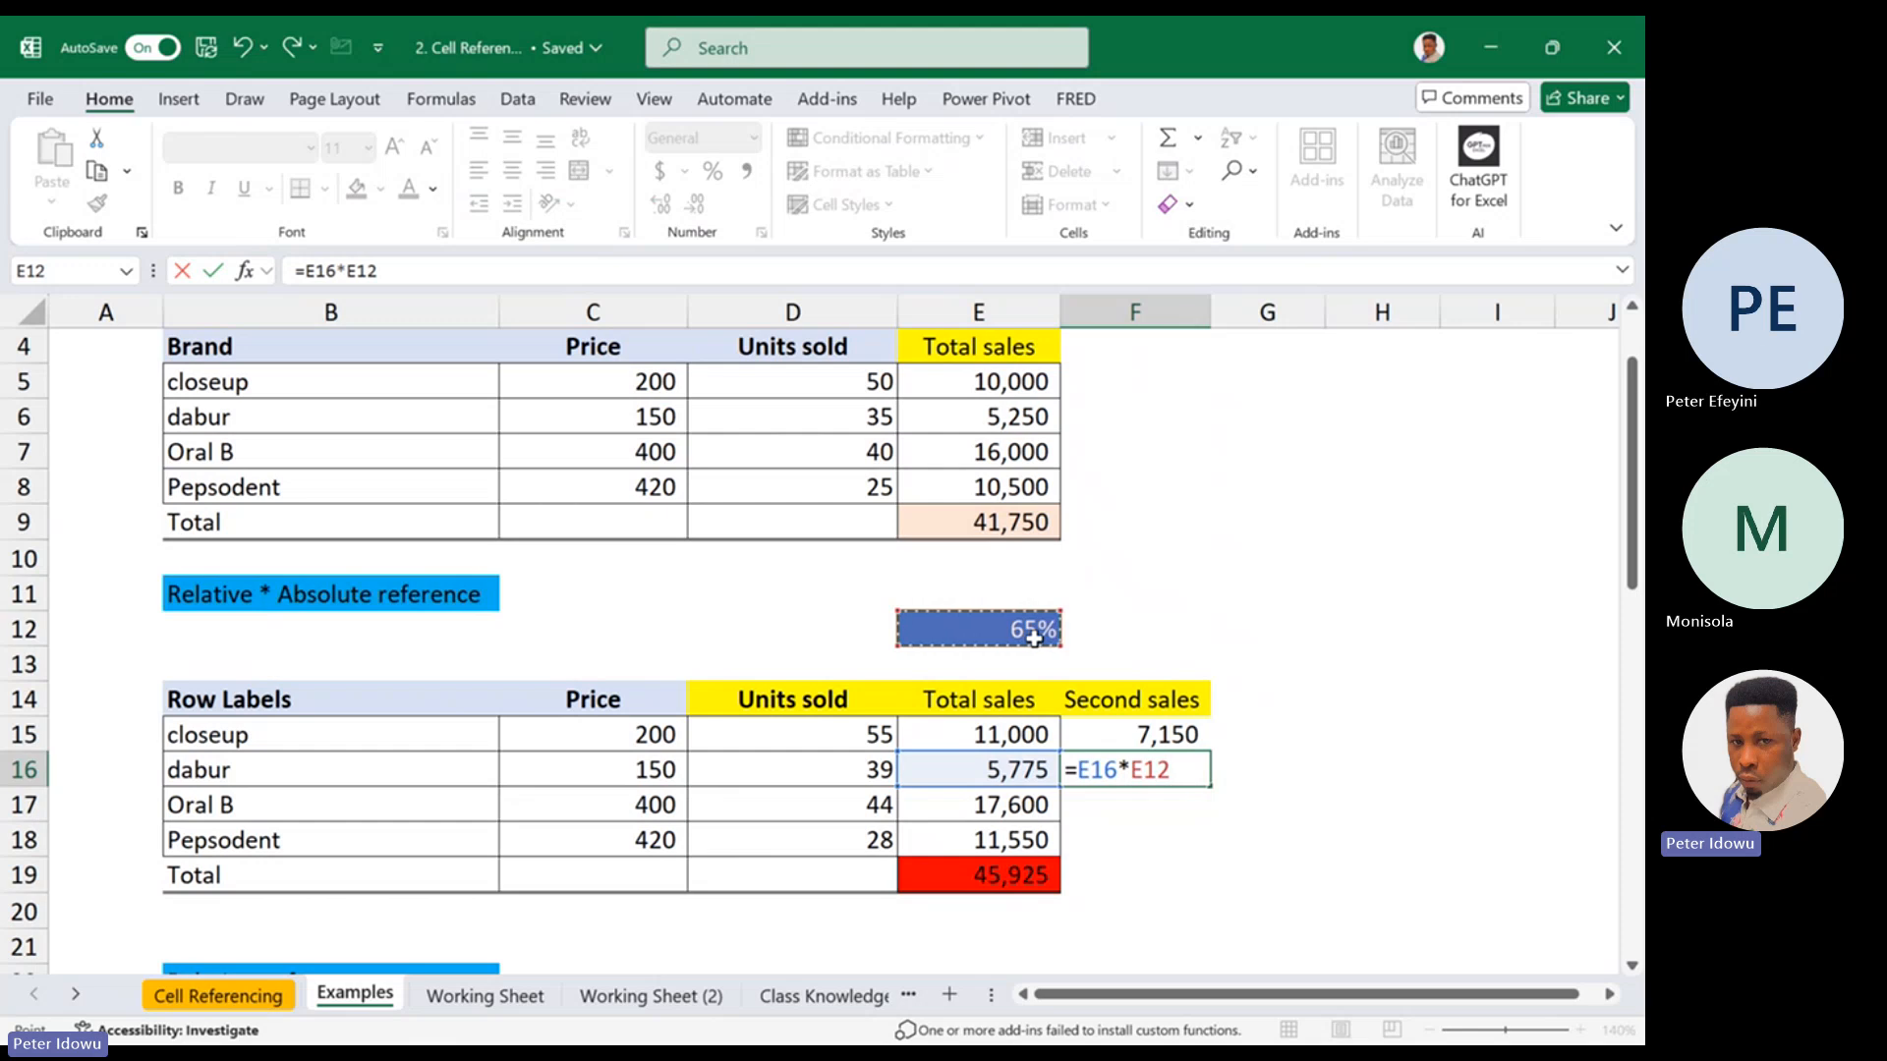
pyautogui.press('Return')
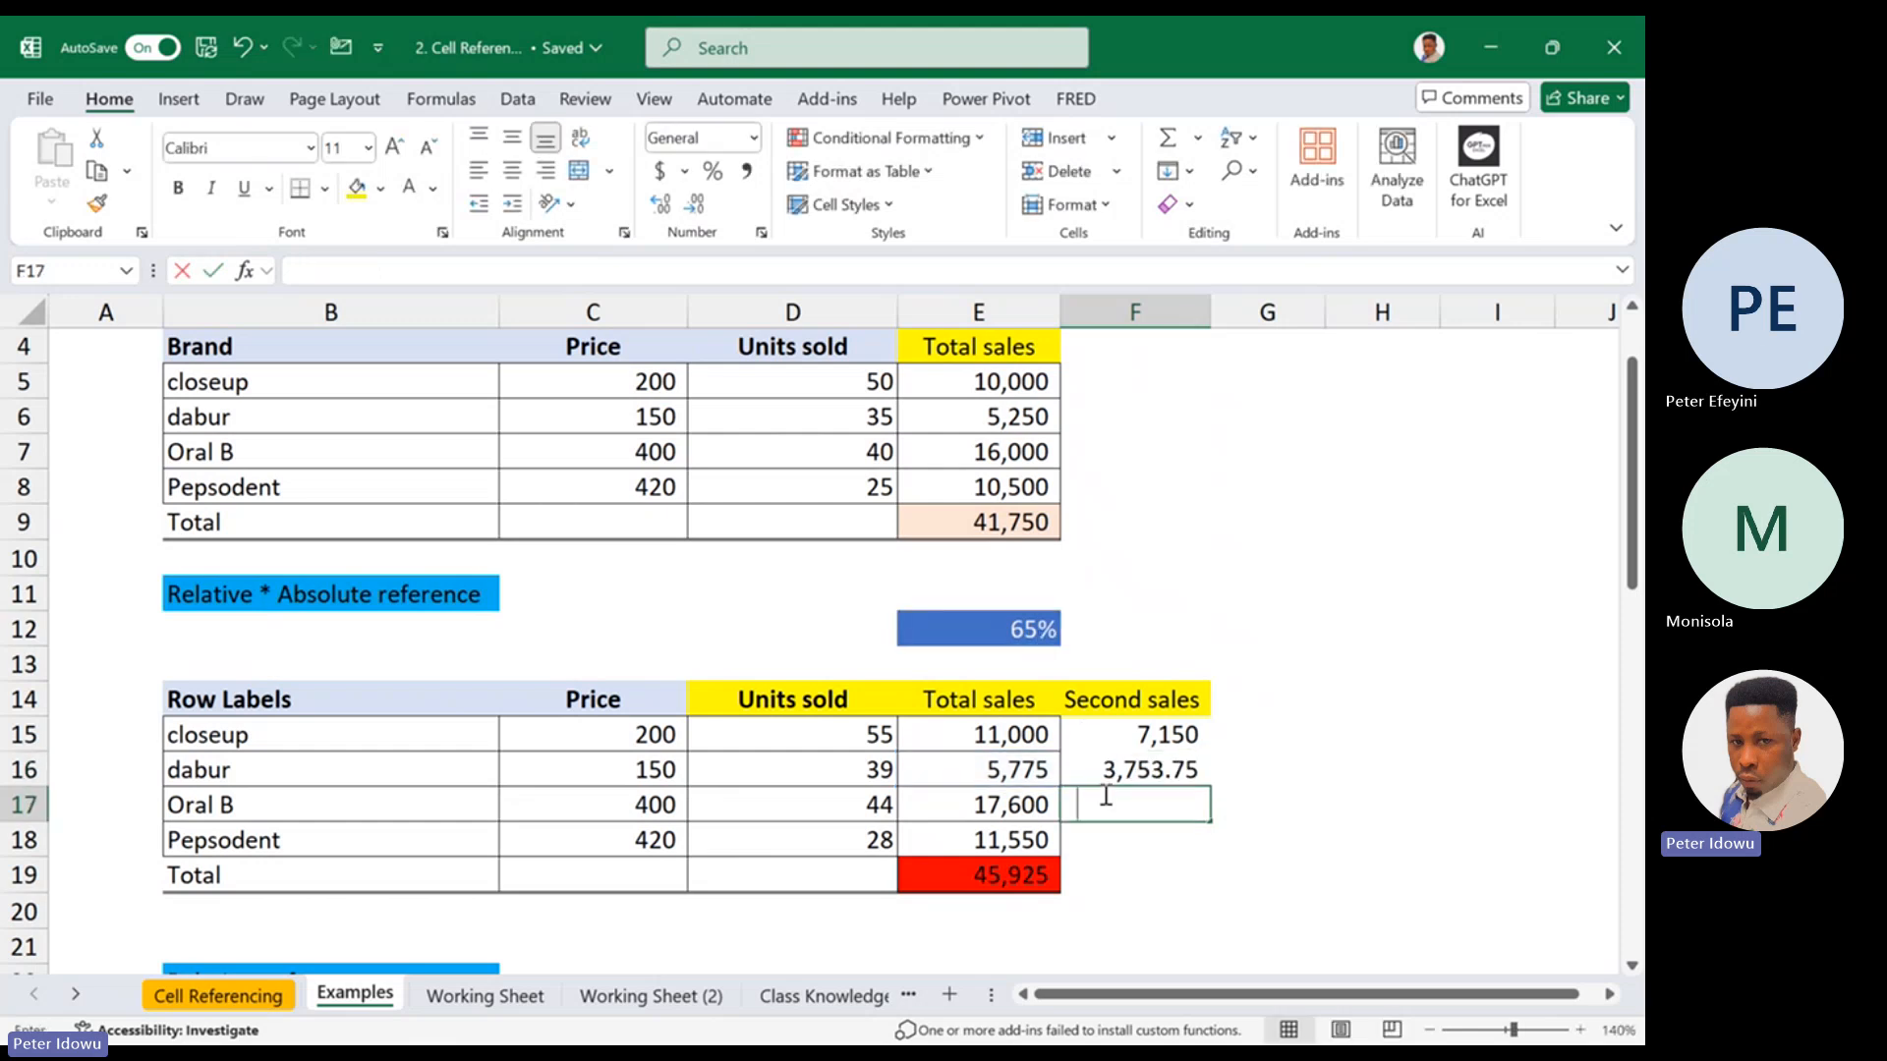
# Abandon the entry in F17 and clear the second sales formula from F16
pyautogui.write('=')
pyautogui.press('Escape')
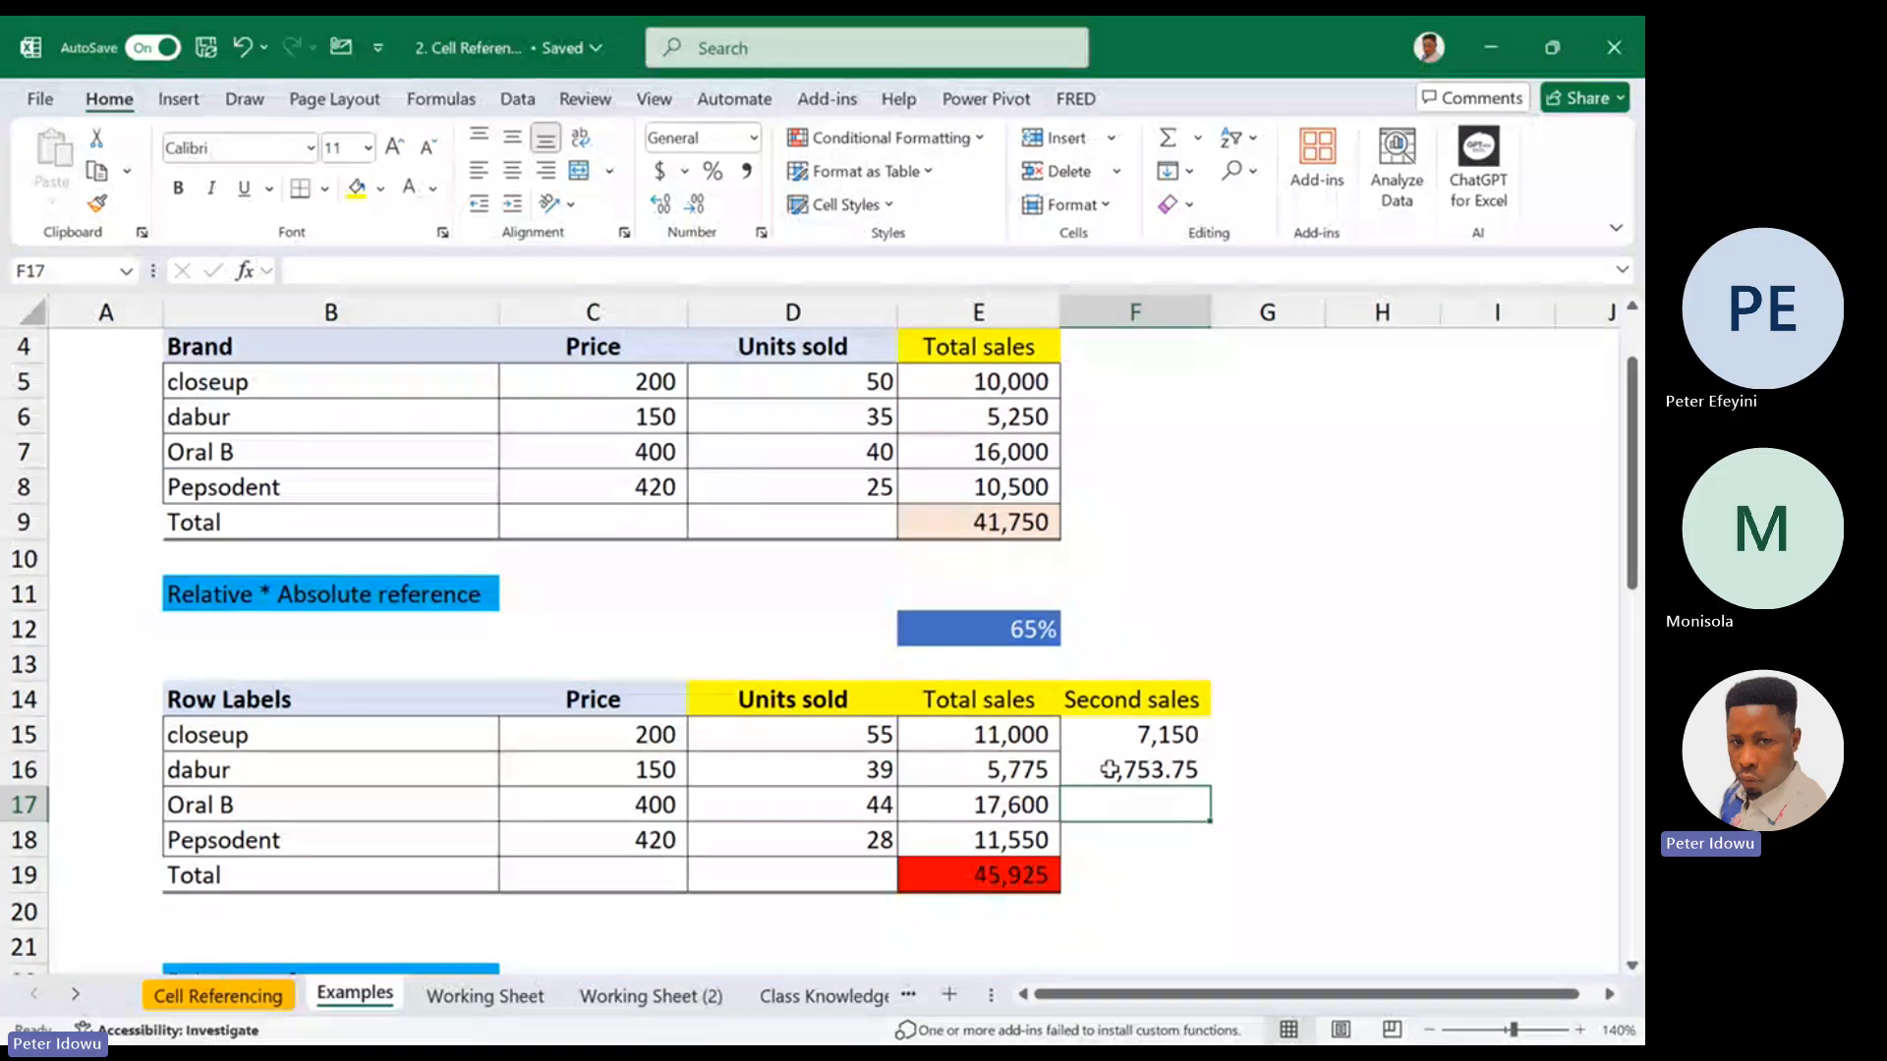
pyautogui.click(1108, 769)
pyautogui.rightClick(1111, 773)
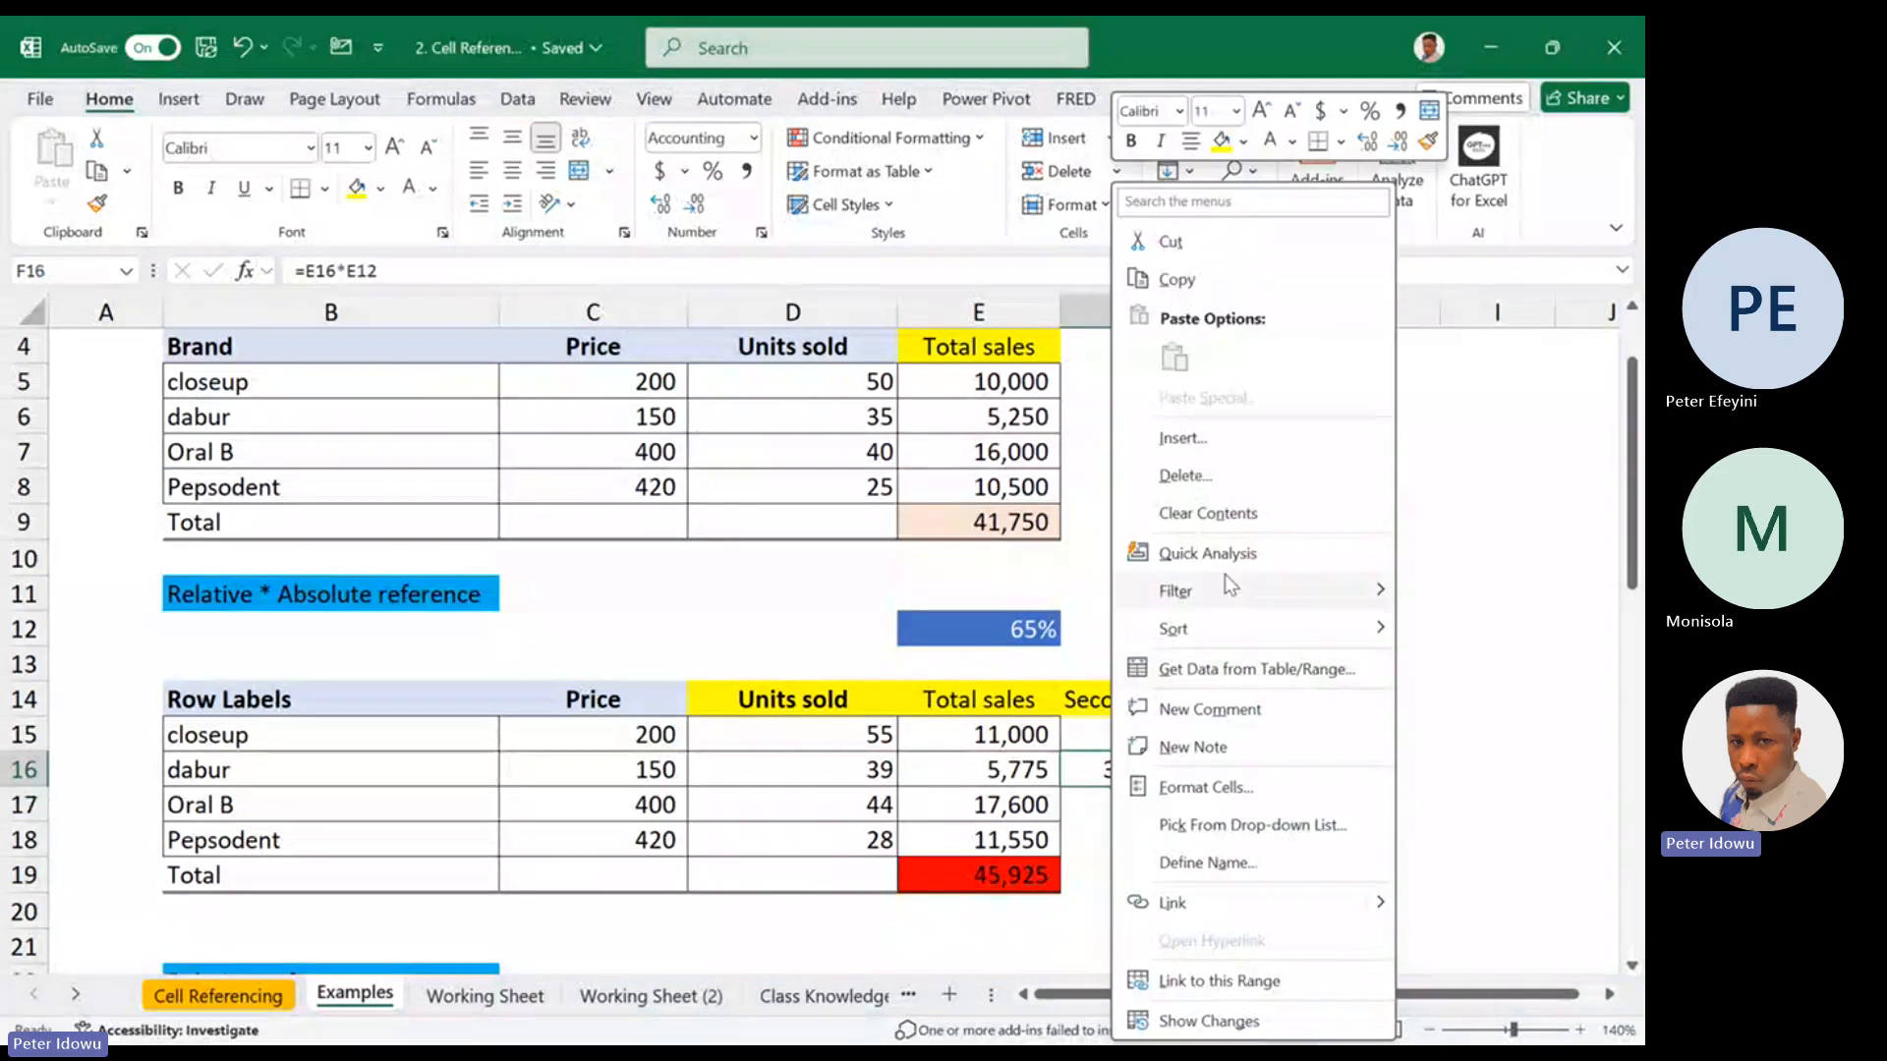
pyautogui.click(1230, 513)
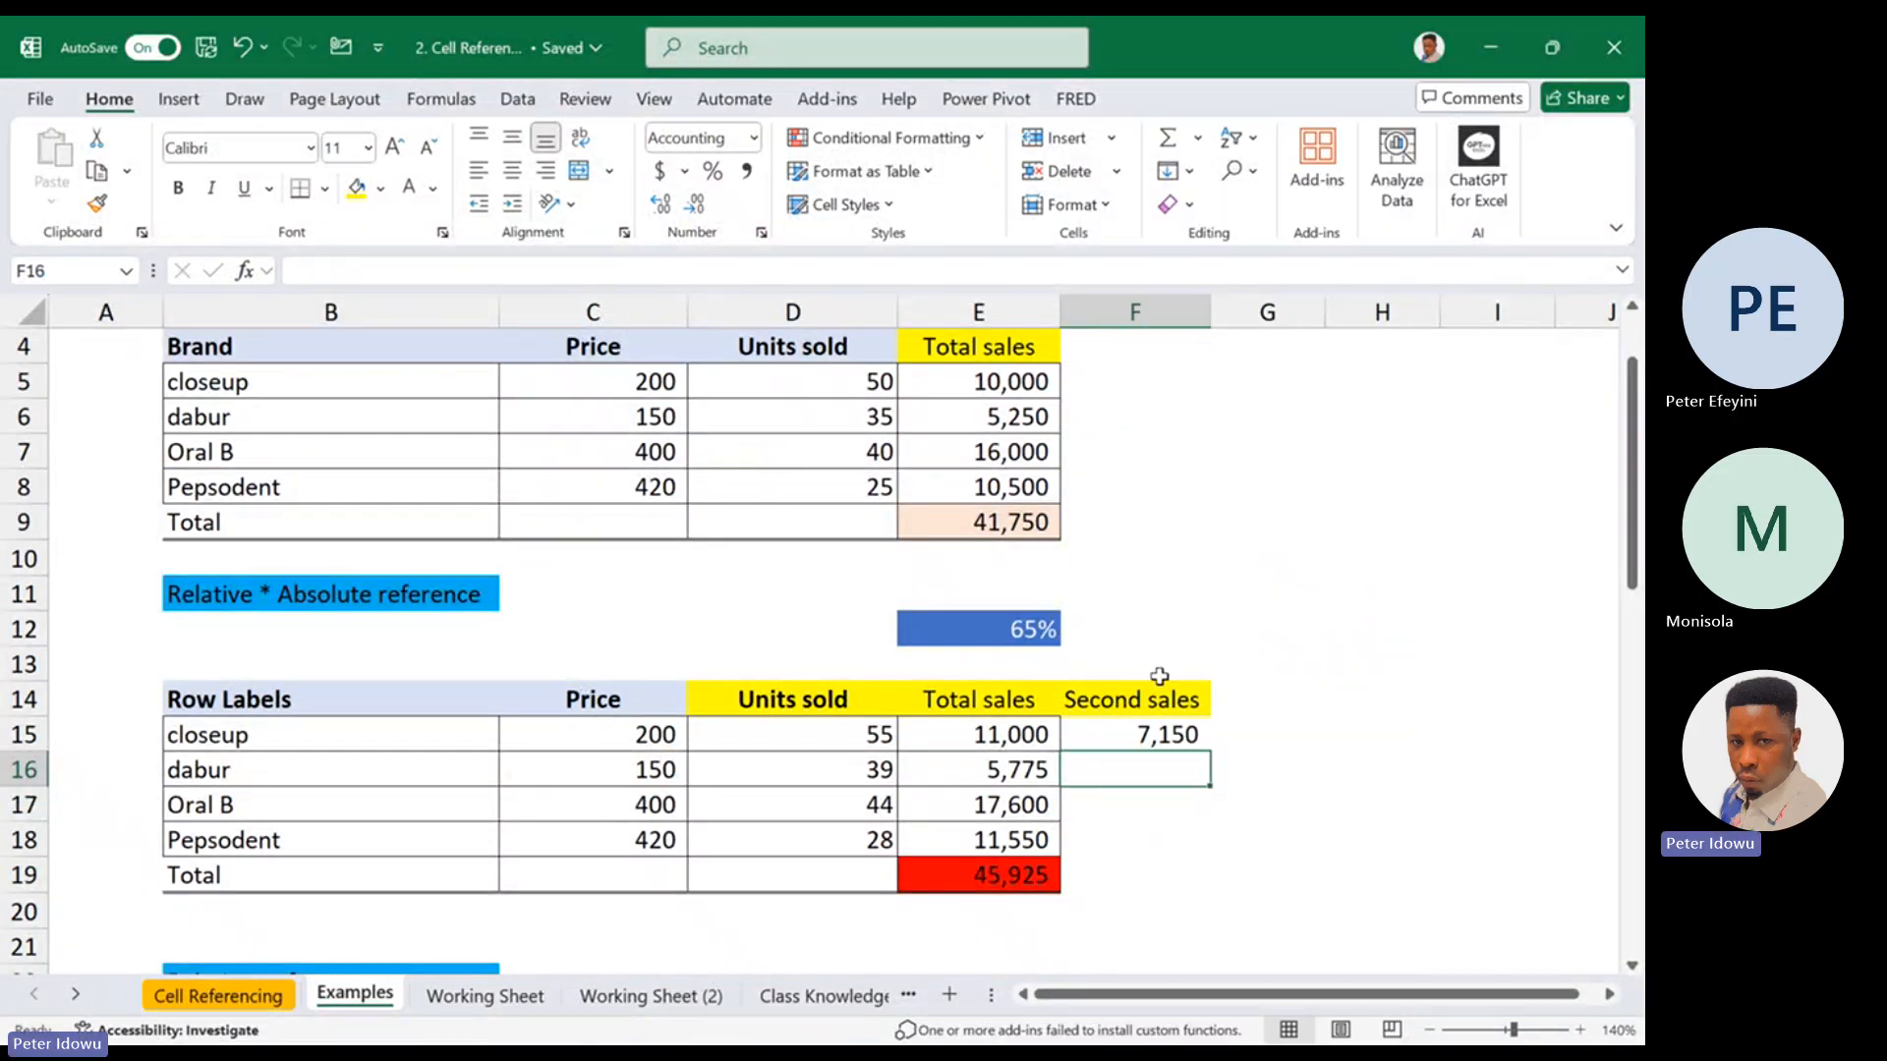
# Fill the relative second sales formula =E15*E12 from F15 down to F18 and fit column F to its contents
pyautogui.click(1165, 735)
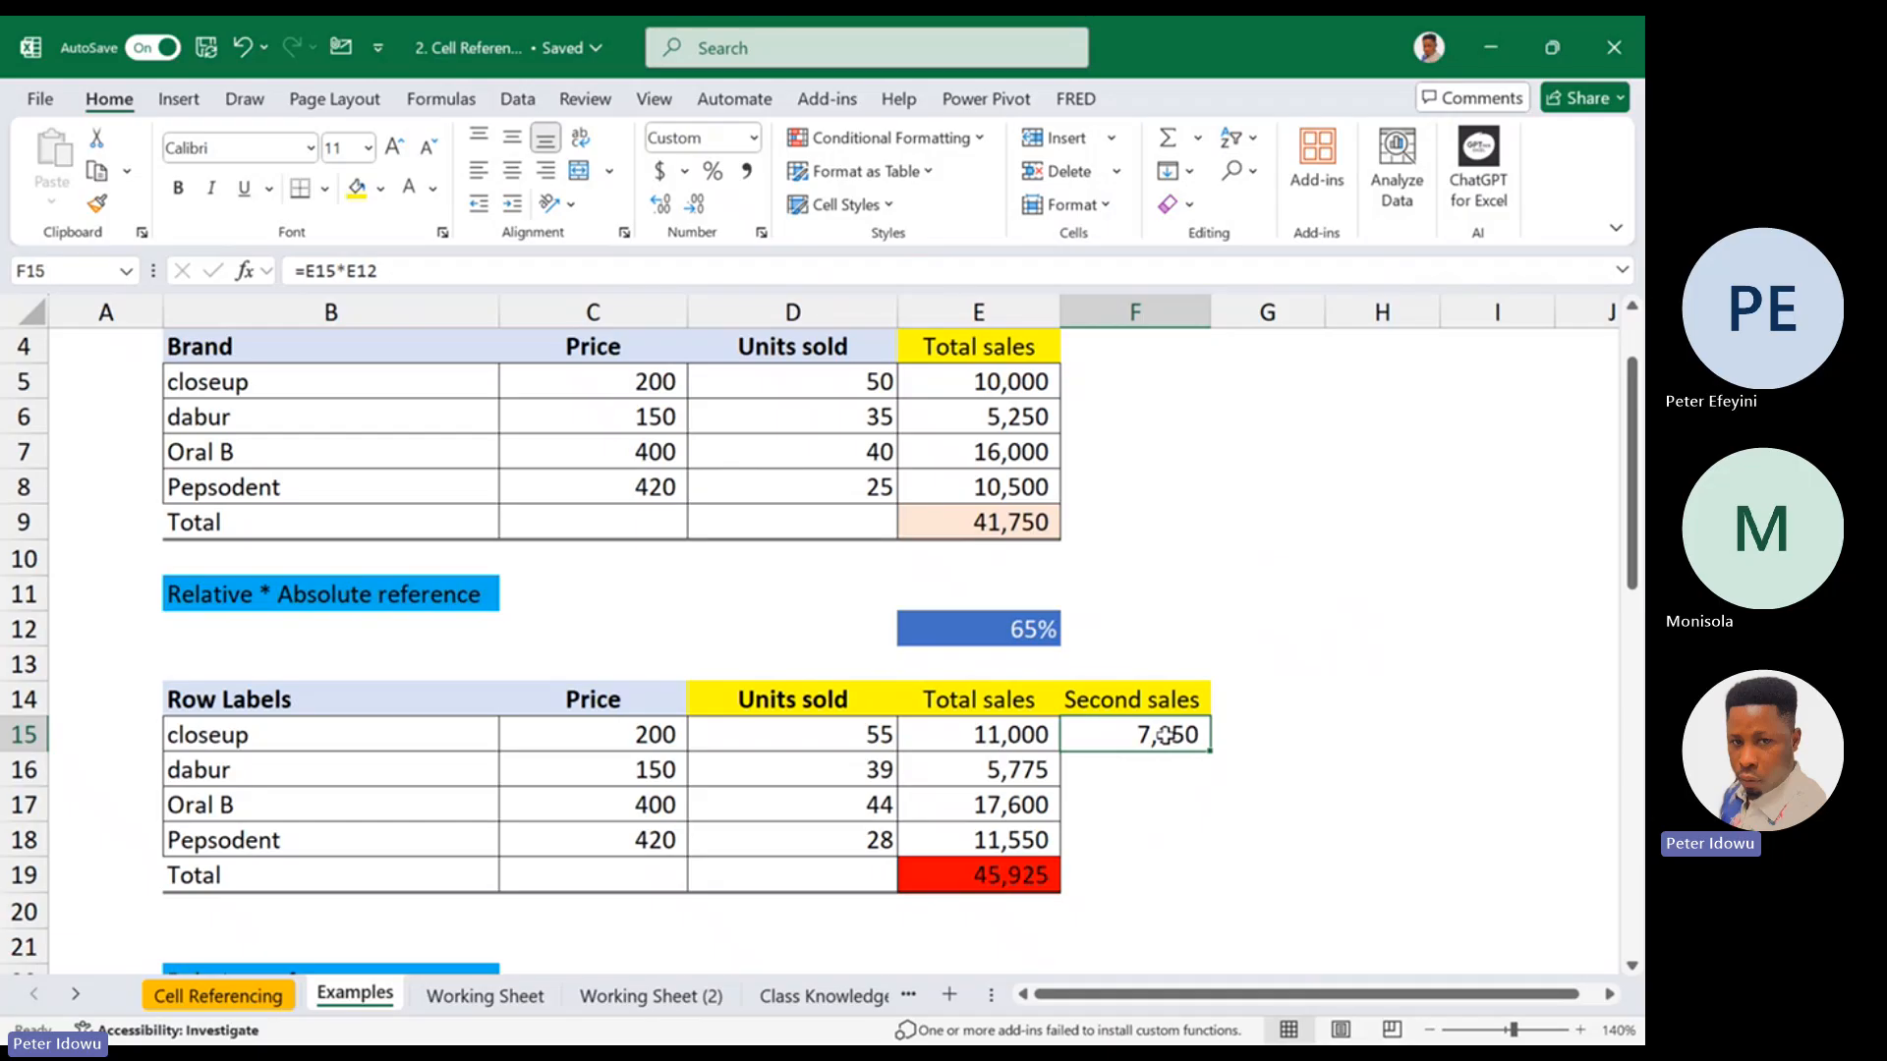
pyautogui.doubleClick(1166, 735)
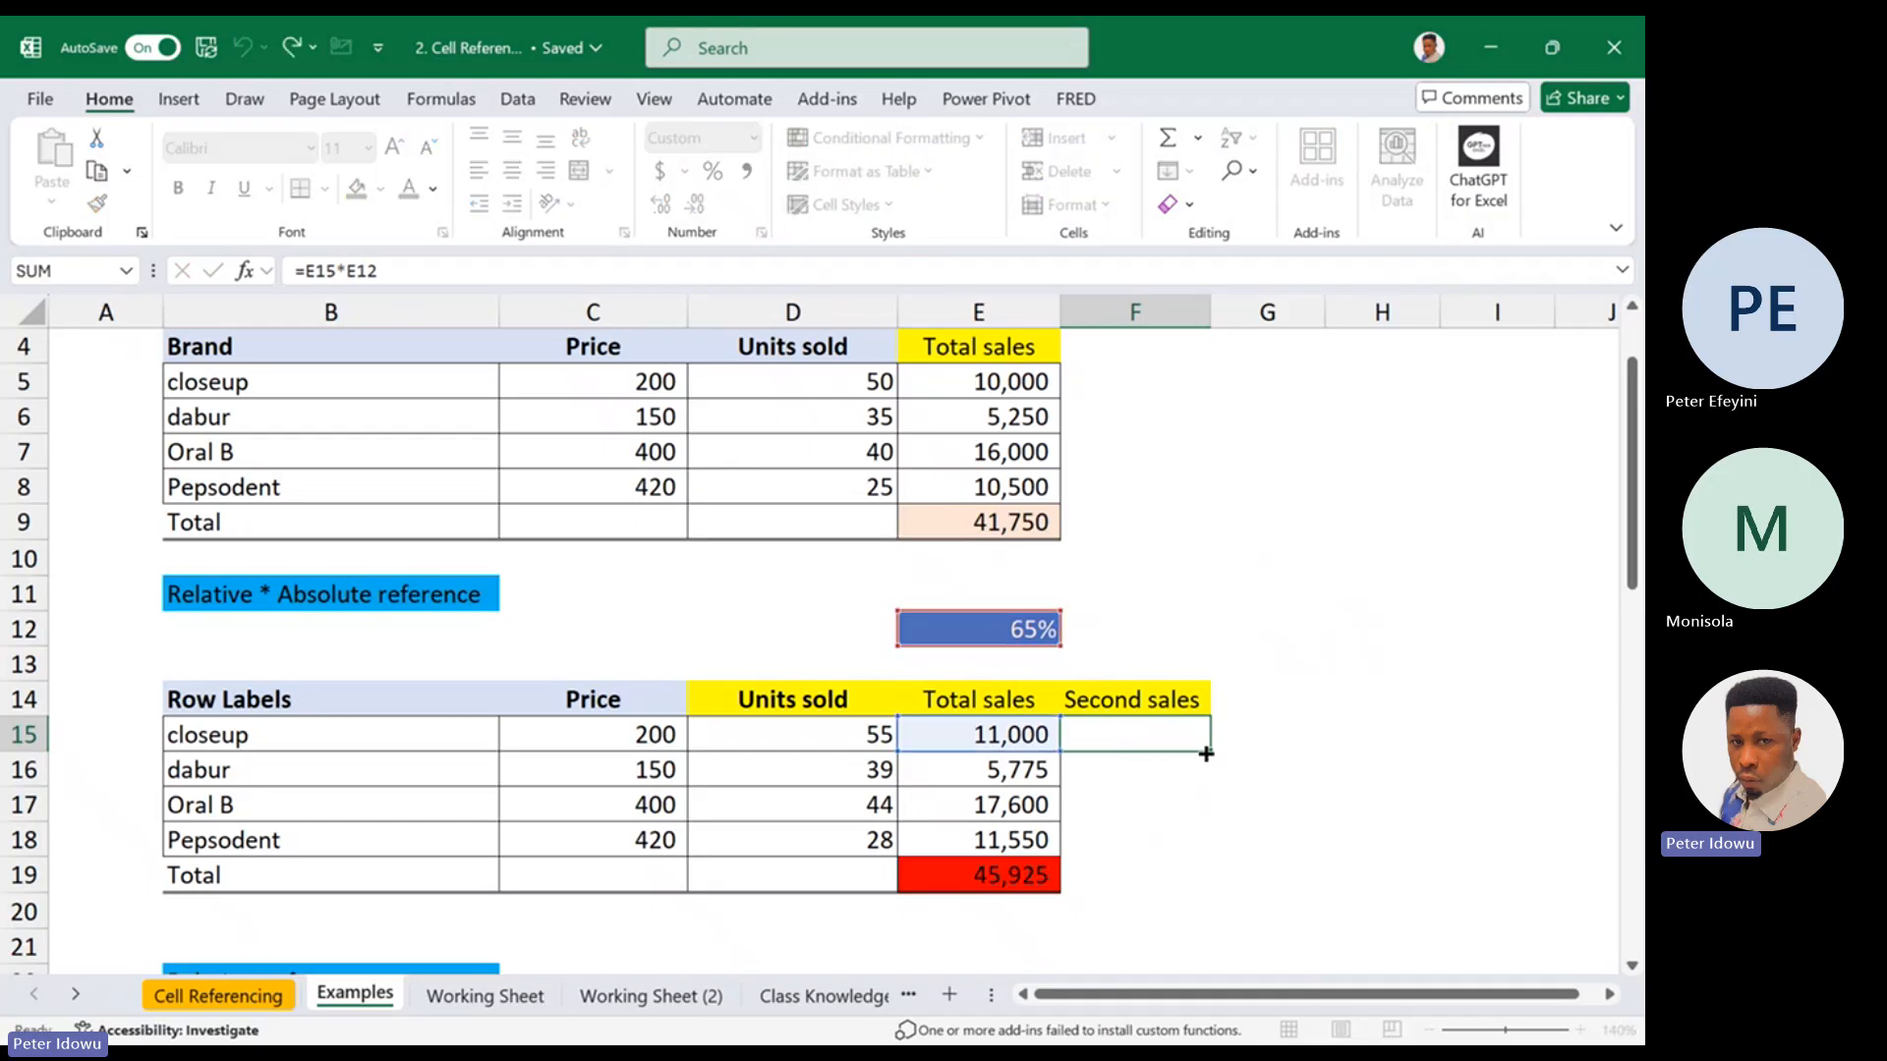
pyautogui.hotkey('ctrl', 'Return')
pyautogui.moveTo(1210, 752); pyautogui.dragTo(1175, 847)
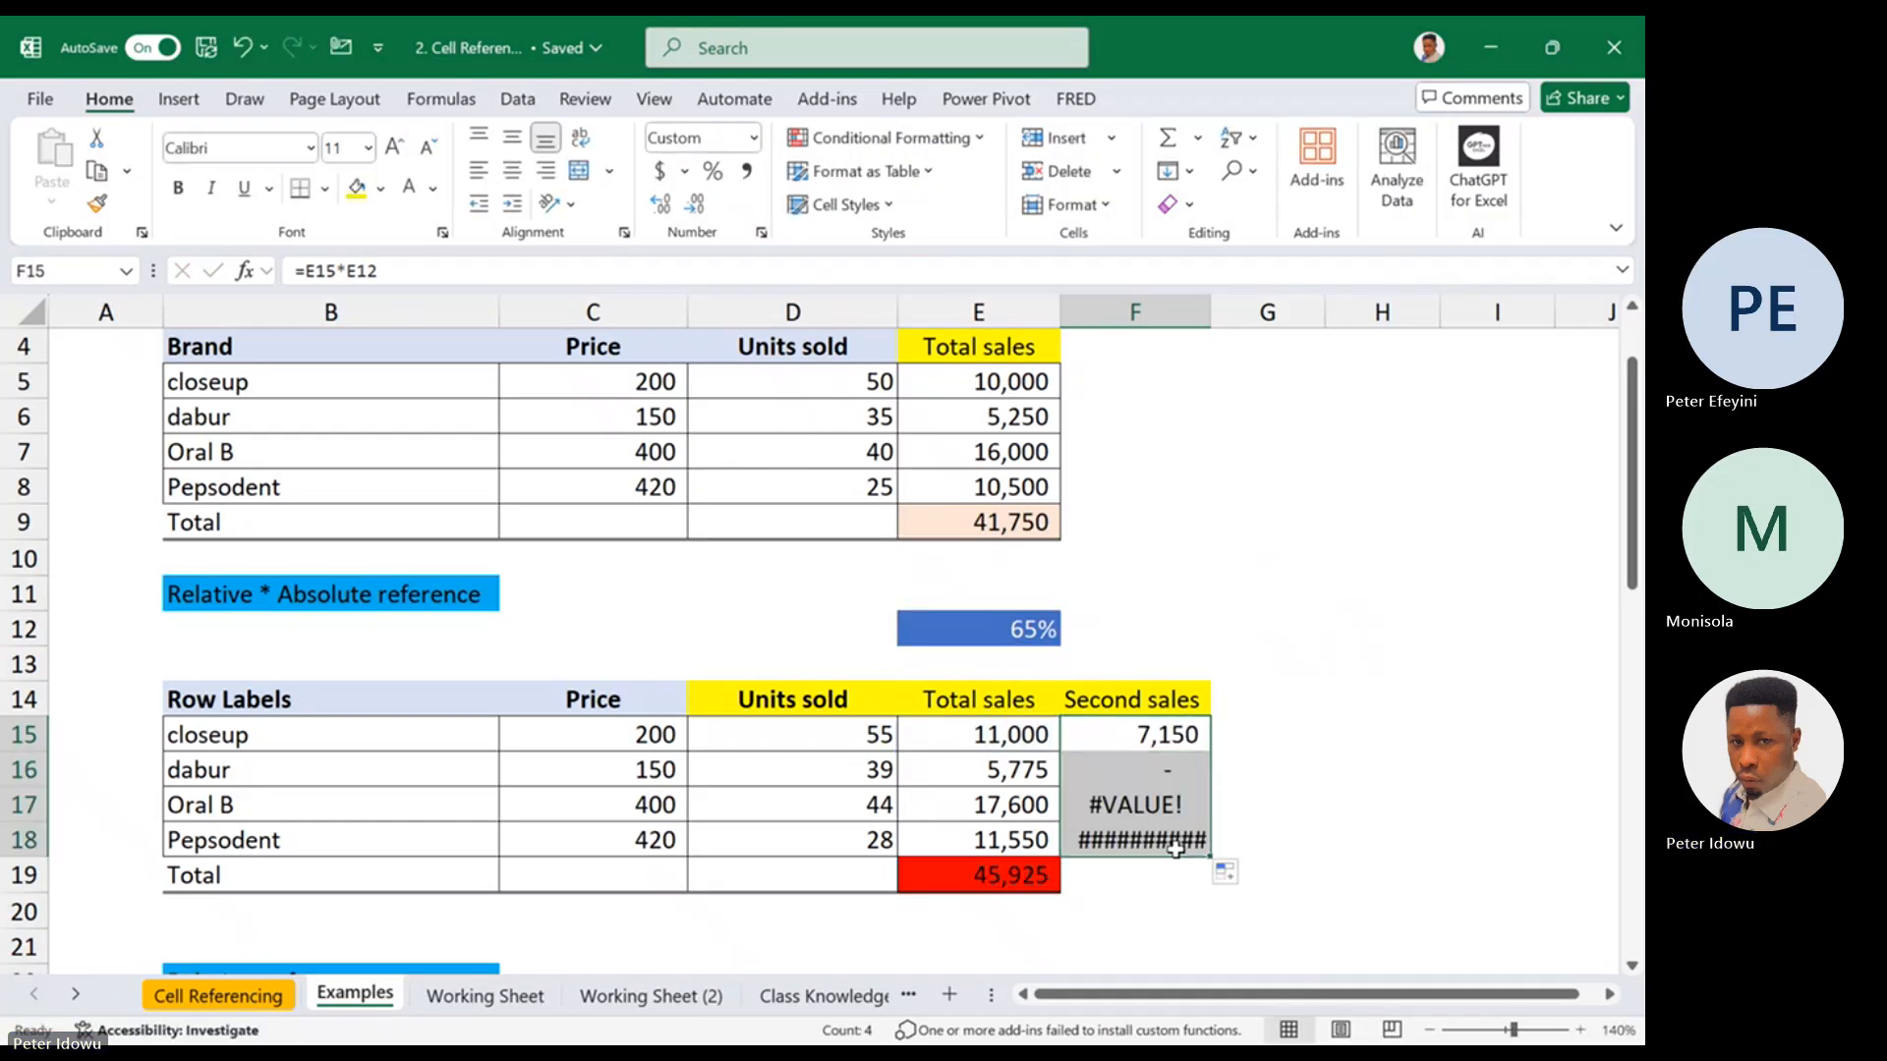
pyautogui.doubleClick(1210, 314)
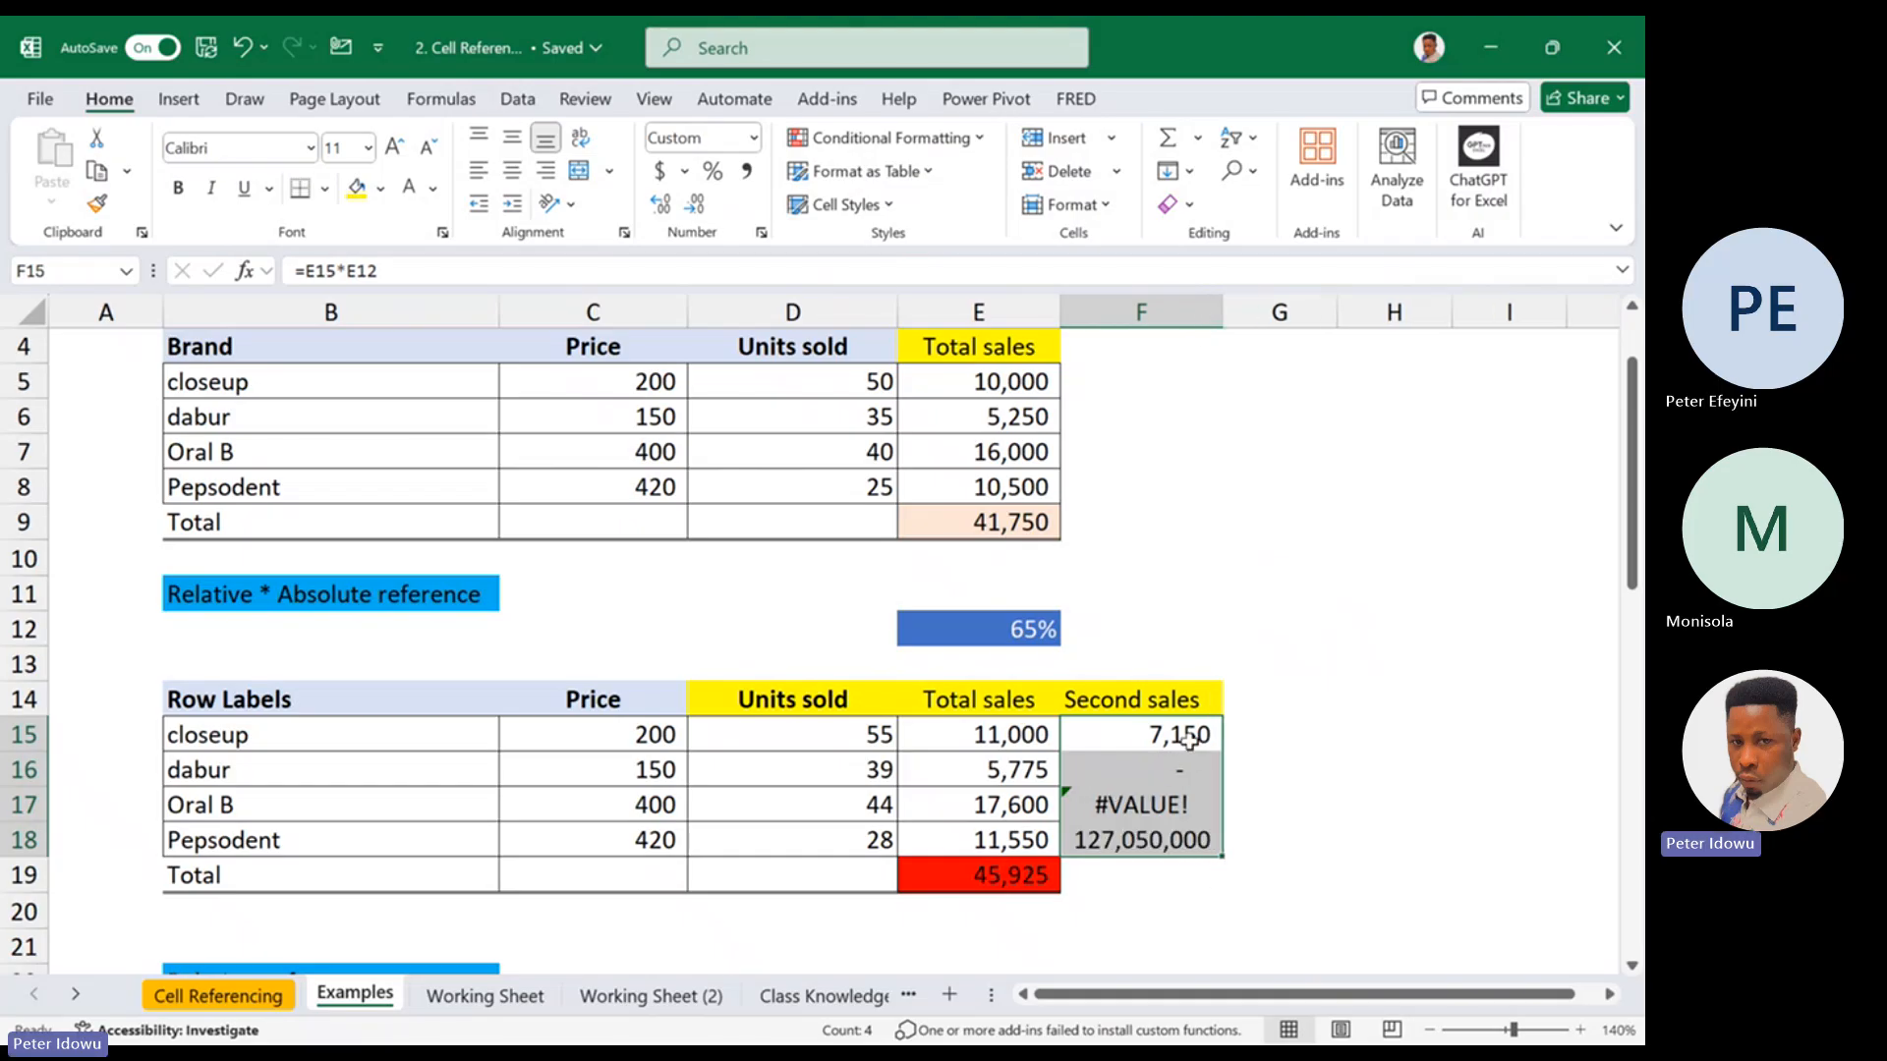
# Compare the cell references in the second sales formulas of F15 and F16
pyautogui.click(1187, 732)
pyautogui.doubleClick(1187, 732)
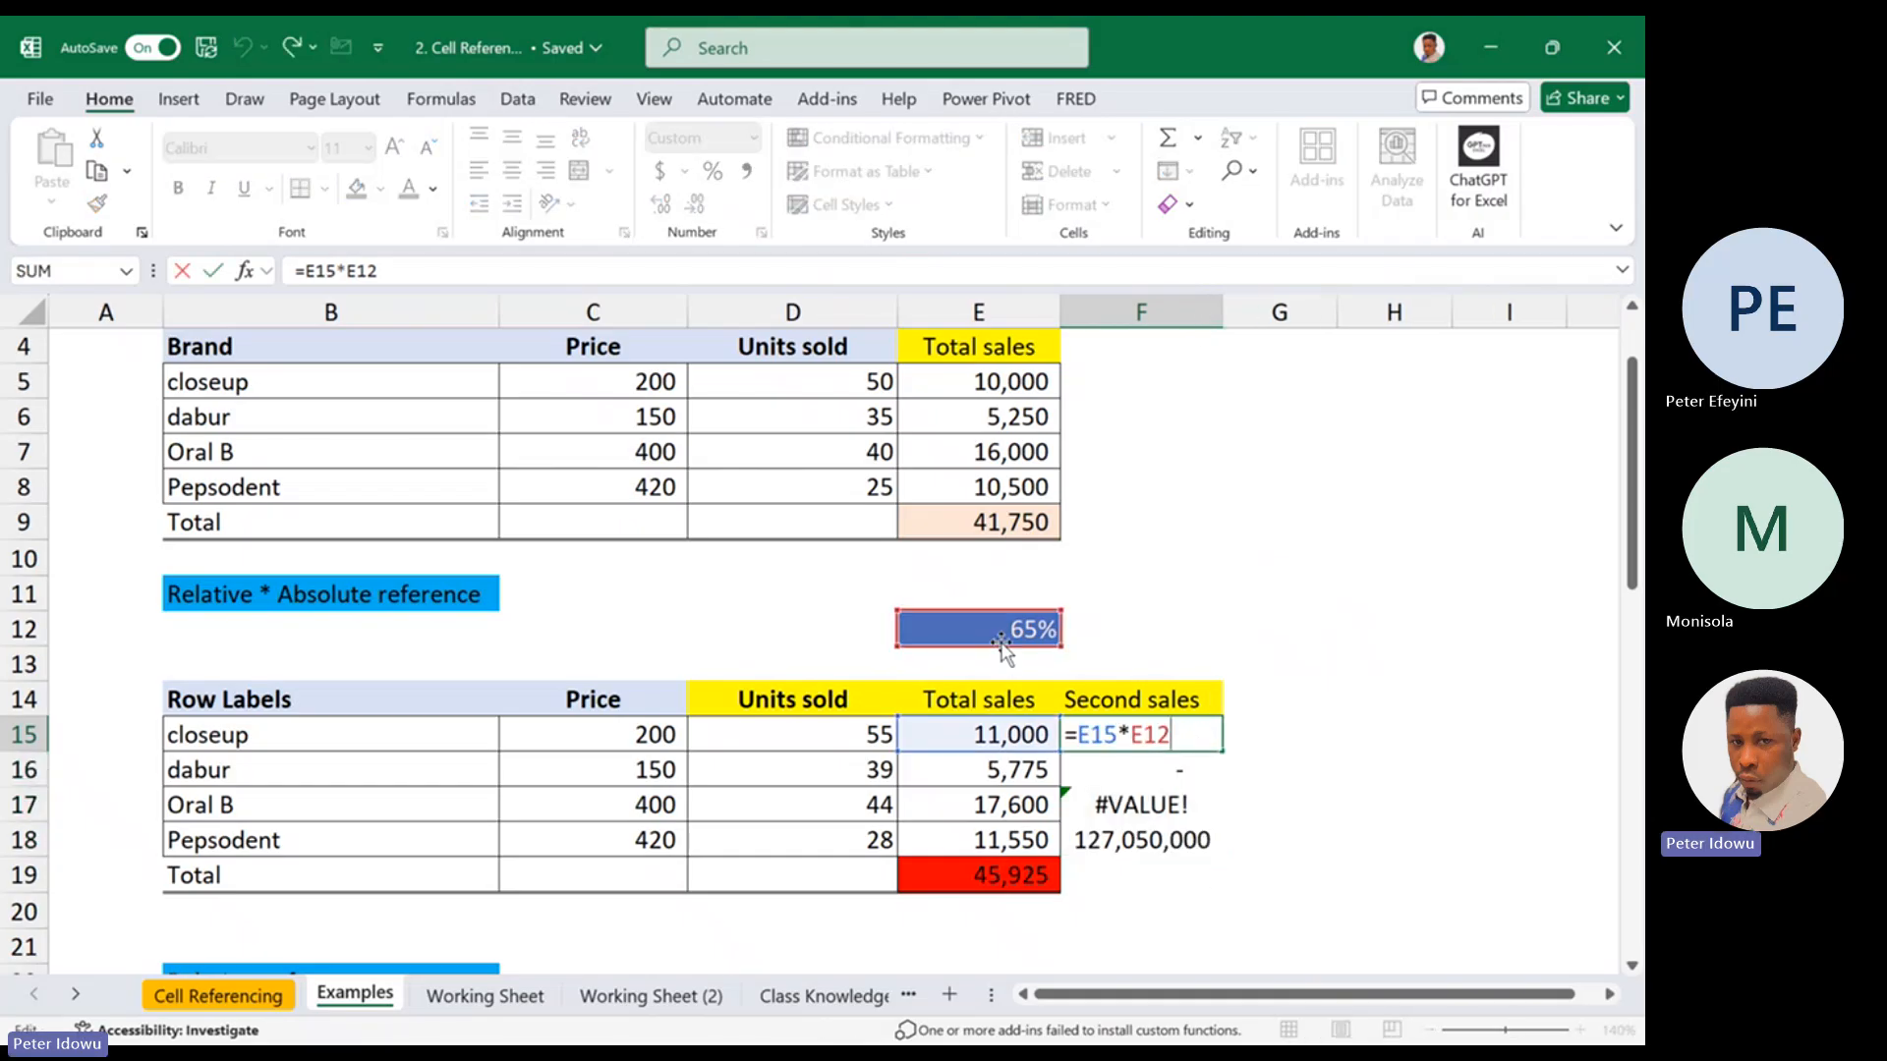
pyautogui.press('Return')
pyautogui.doubleClick(1173, 775)
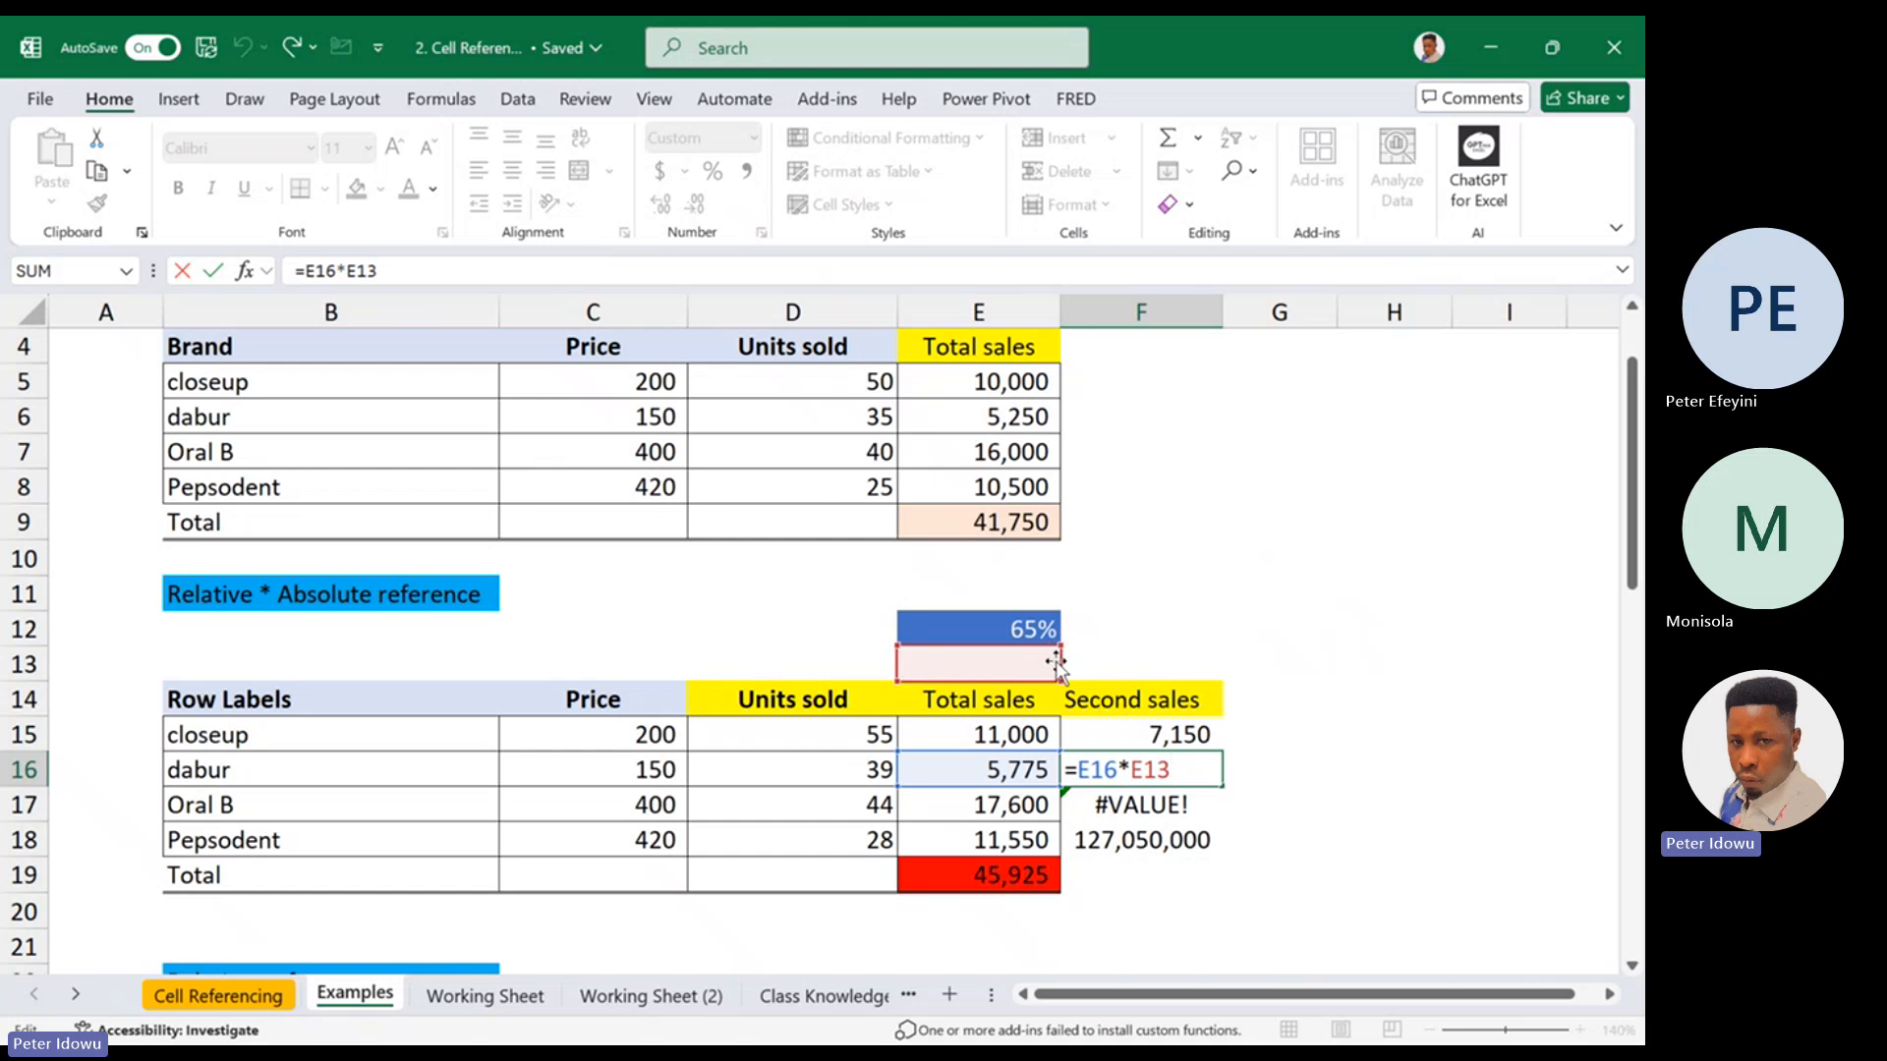
# Try redirecting the percentage reference in dabur's second sales formula to E12, and return it to E13
pyautogui.moveTo(1057, 664); pyautogui.dragTo(1062, 637)
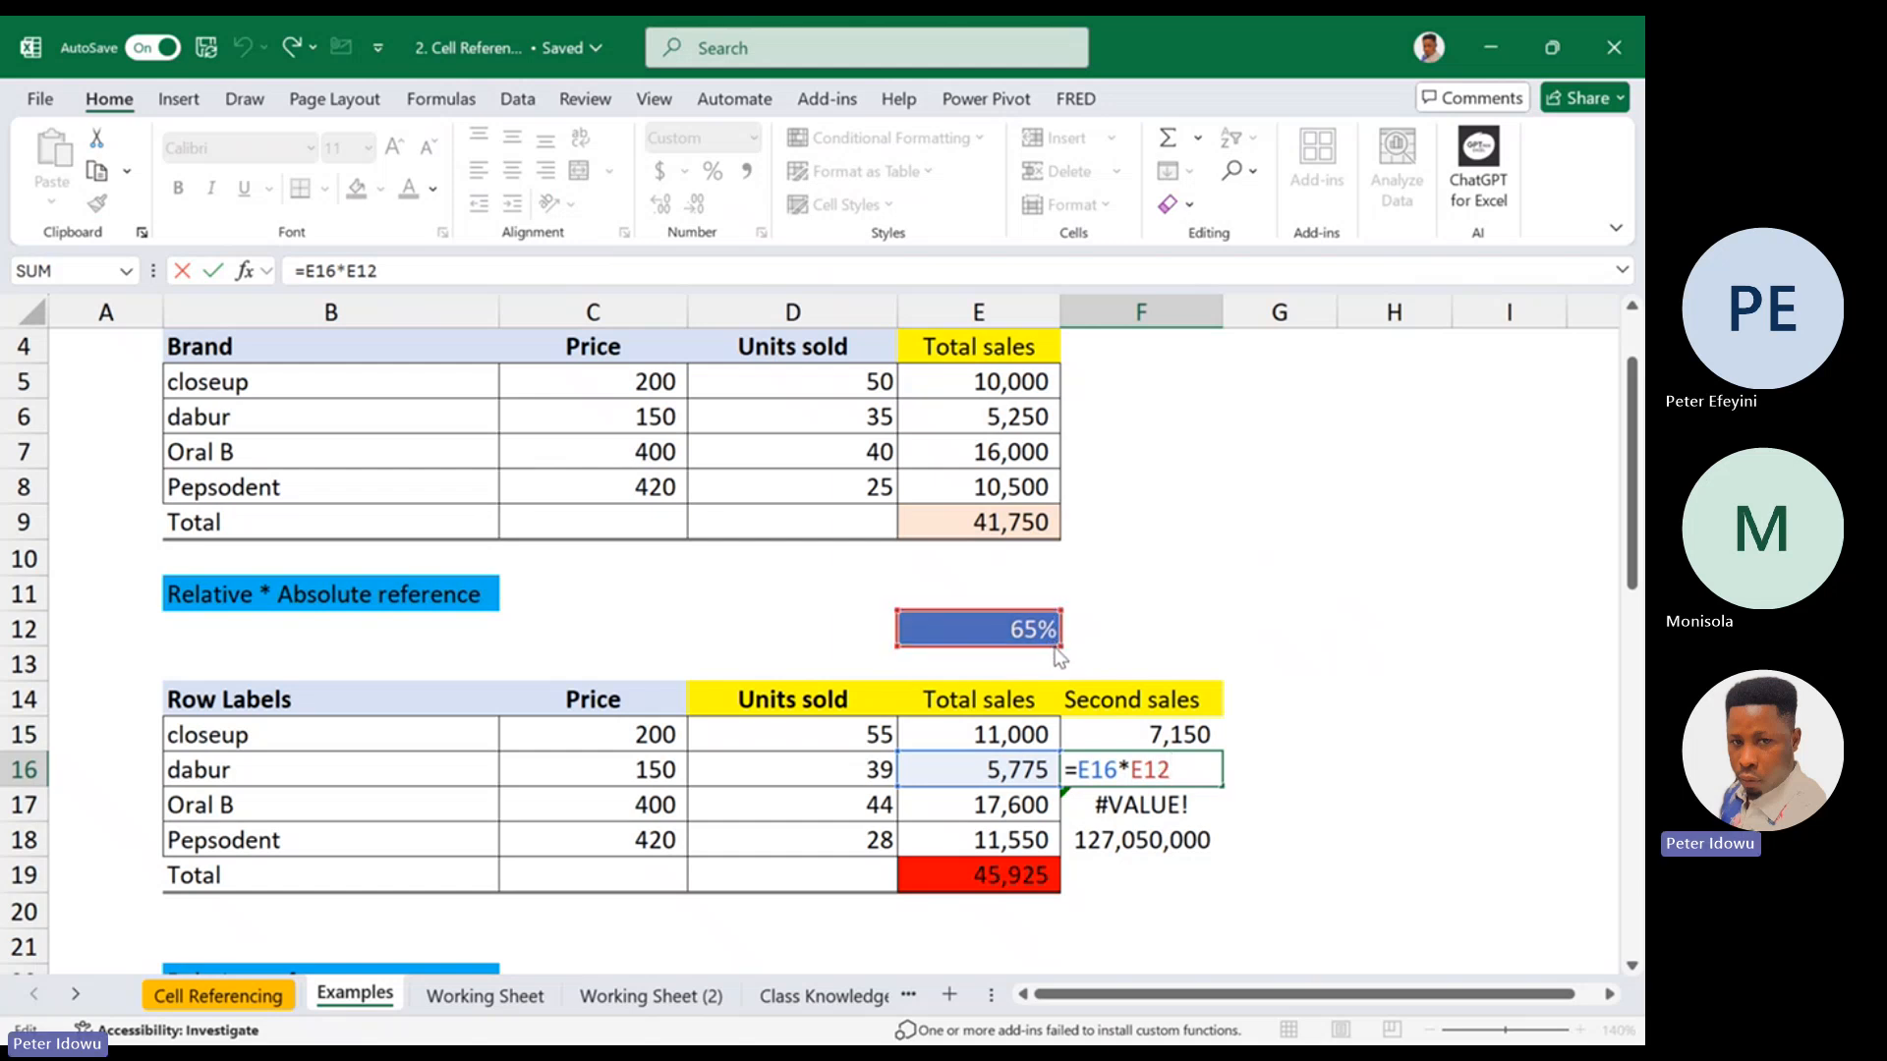
pyautogui.moveTo(1059, 639); pyautogui.dragTo(1056, 664)
pyautogui.hotkey('ctrl', 'Return')
# Recheck the E12 reference in F15, fill =E15*E12 down to F16 again and inspect the copied formula
pyautogui.doubleClick(1150, 727)
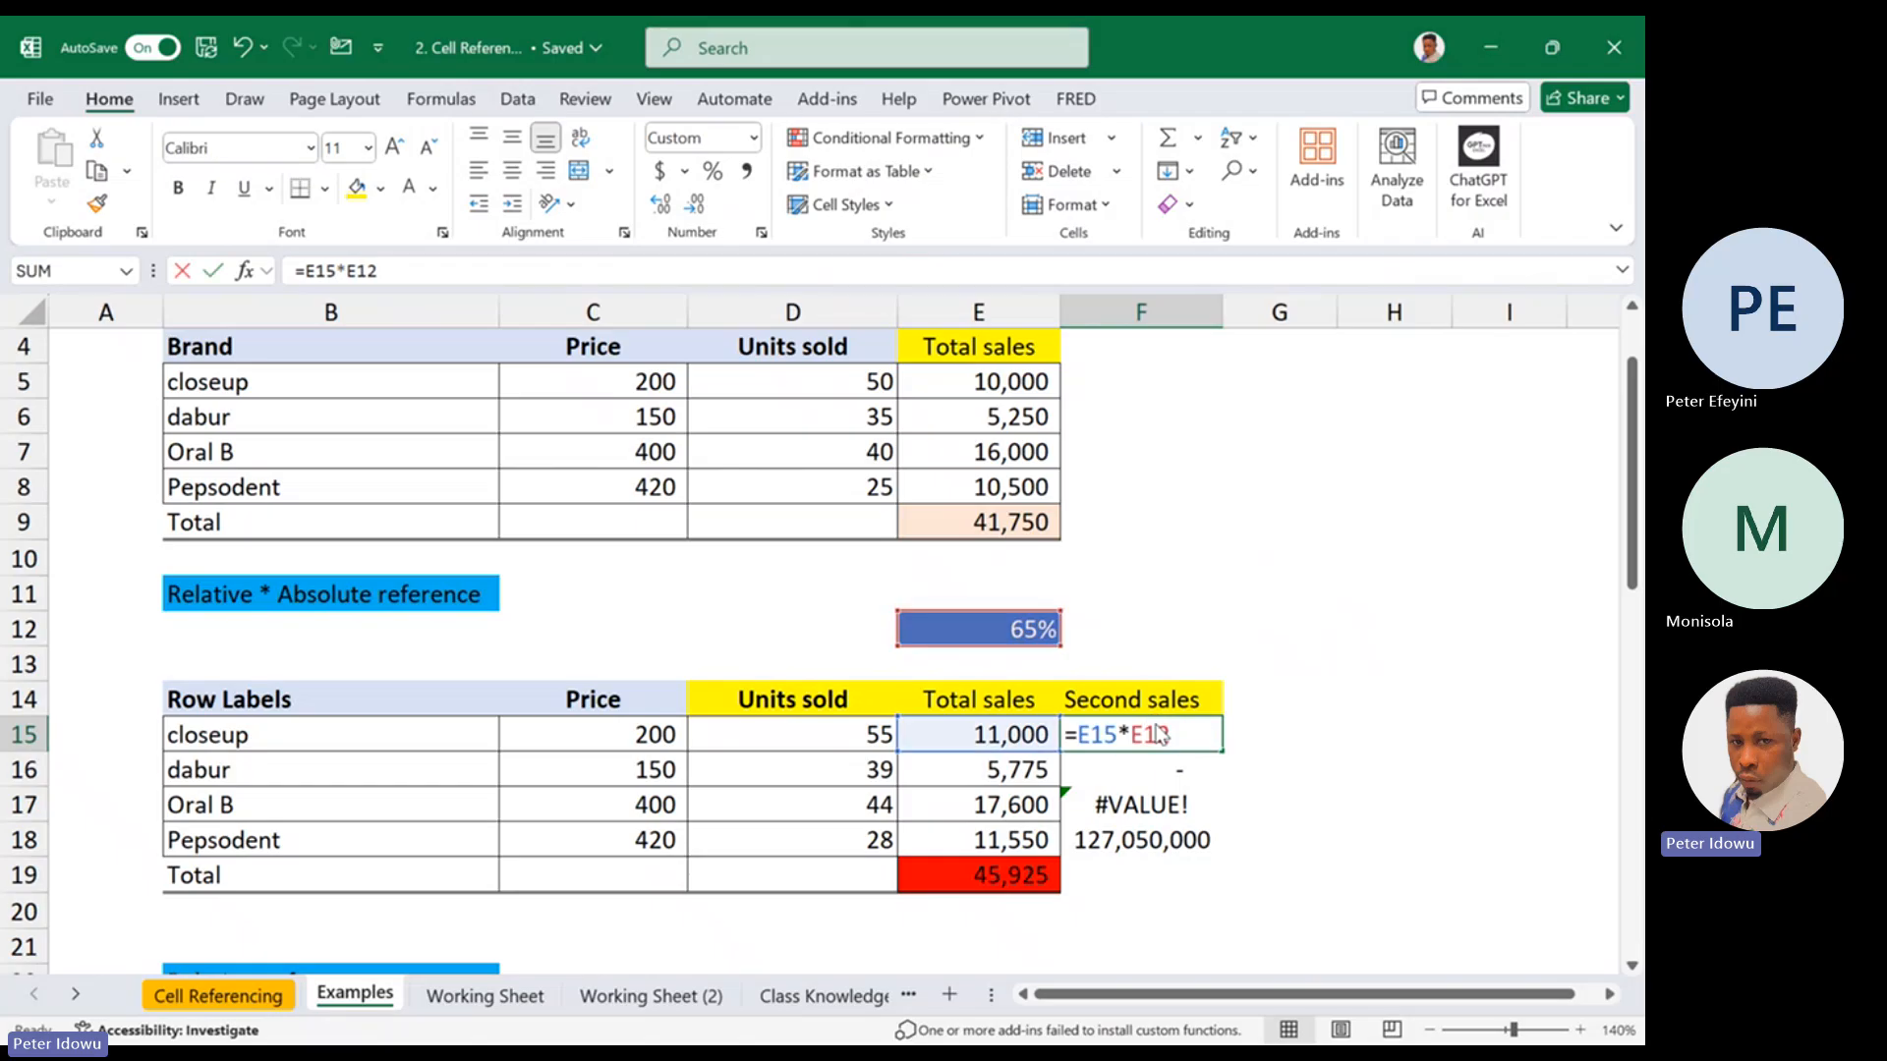
pyautogui.click(1138, 738)
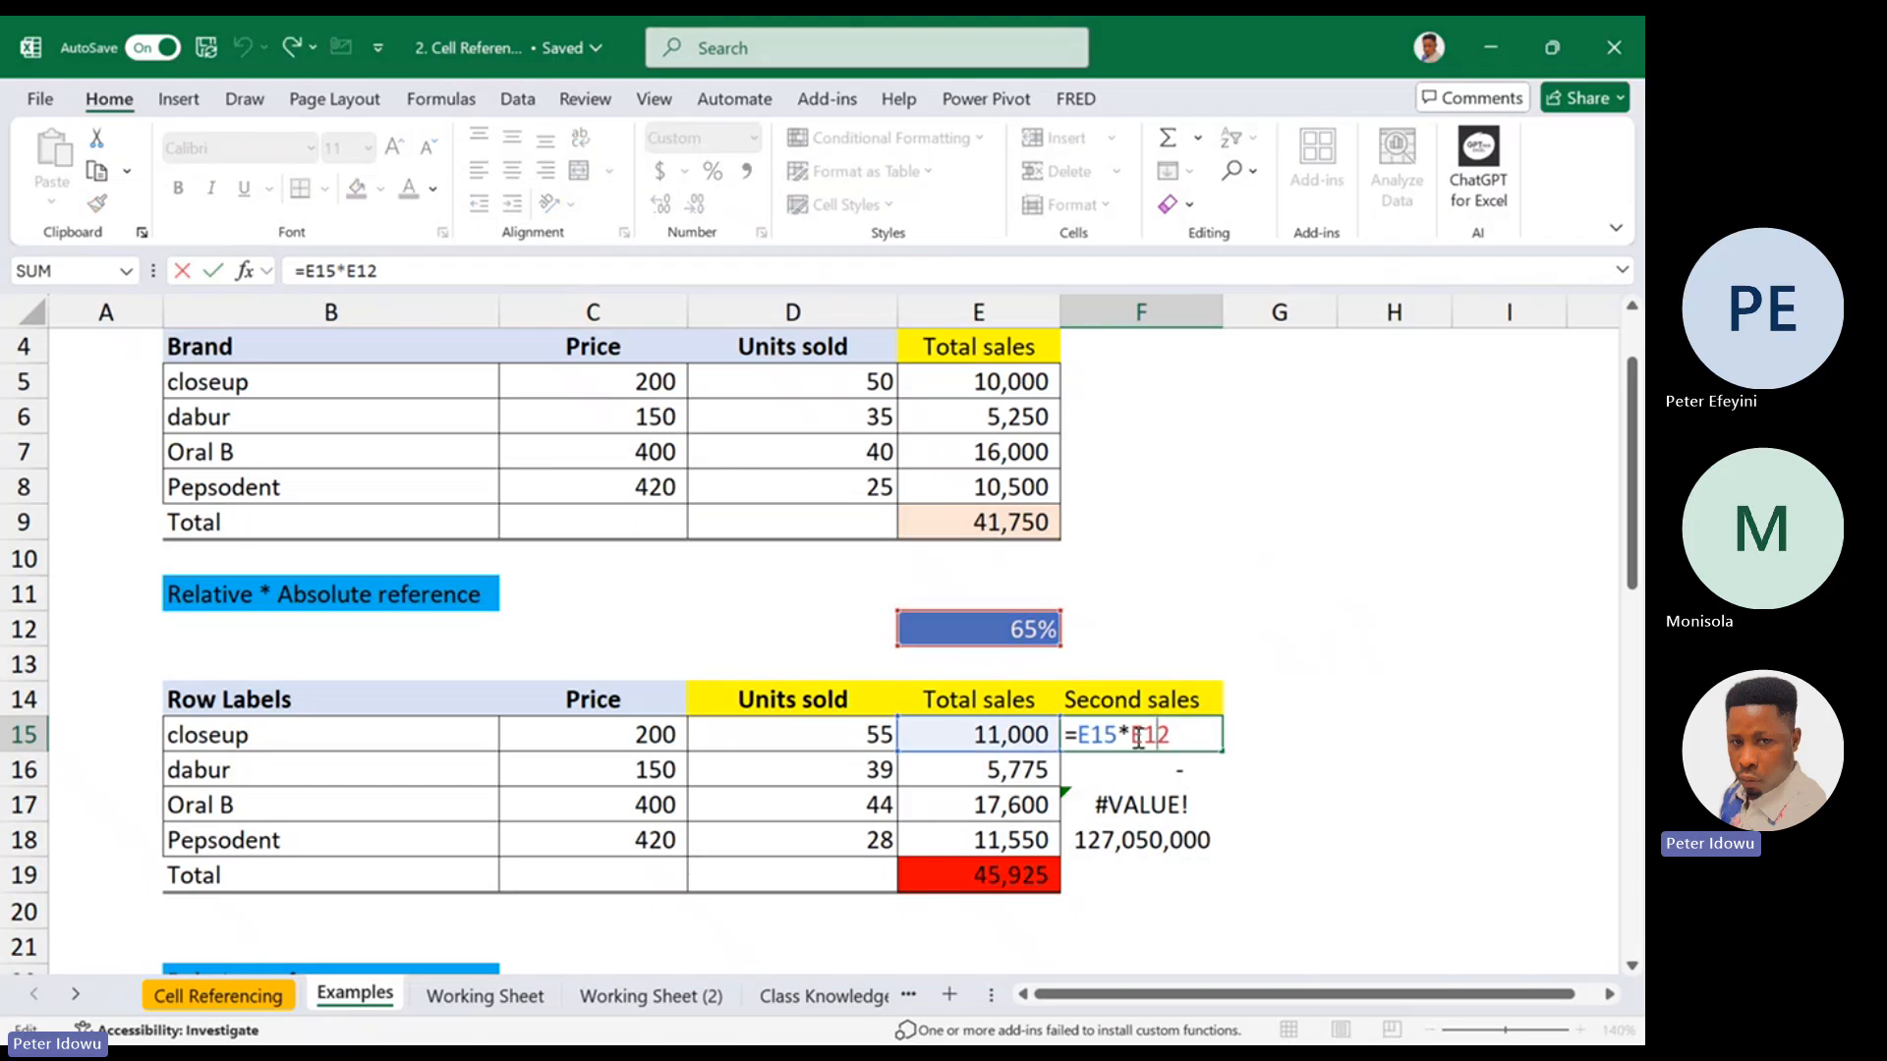
pyautogui.doubleClick(1138, 738)
pyautogui.hotkey('ctrl', 'Return')
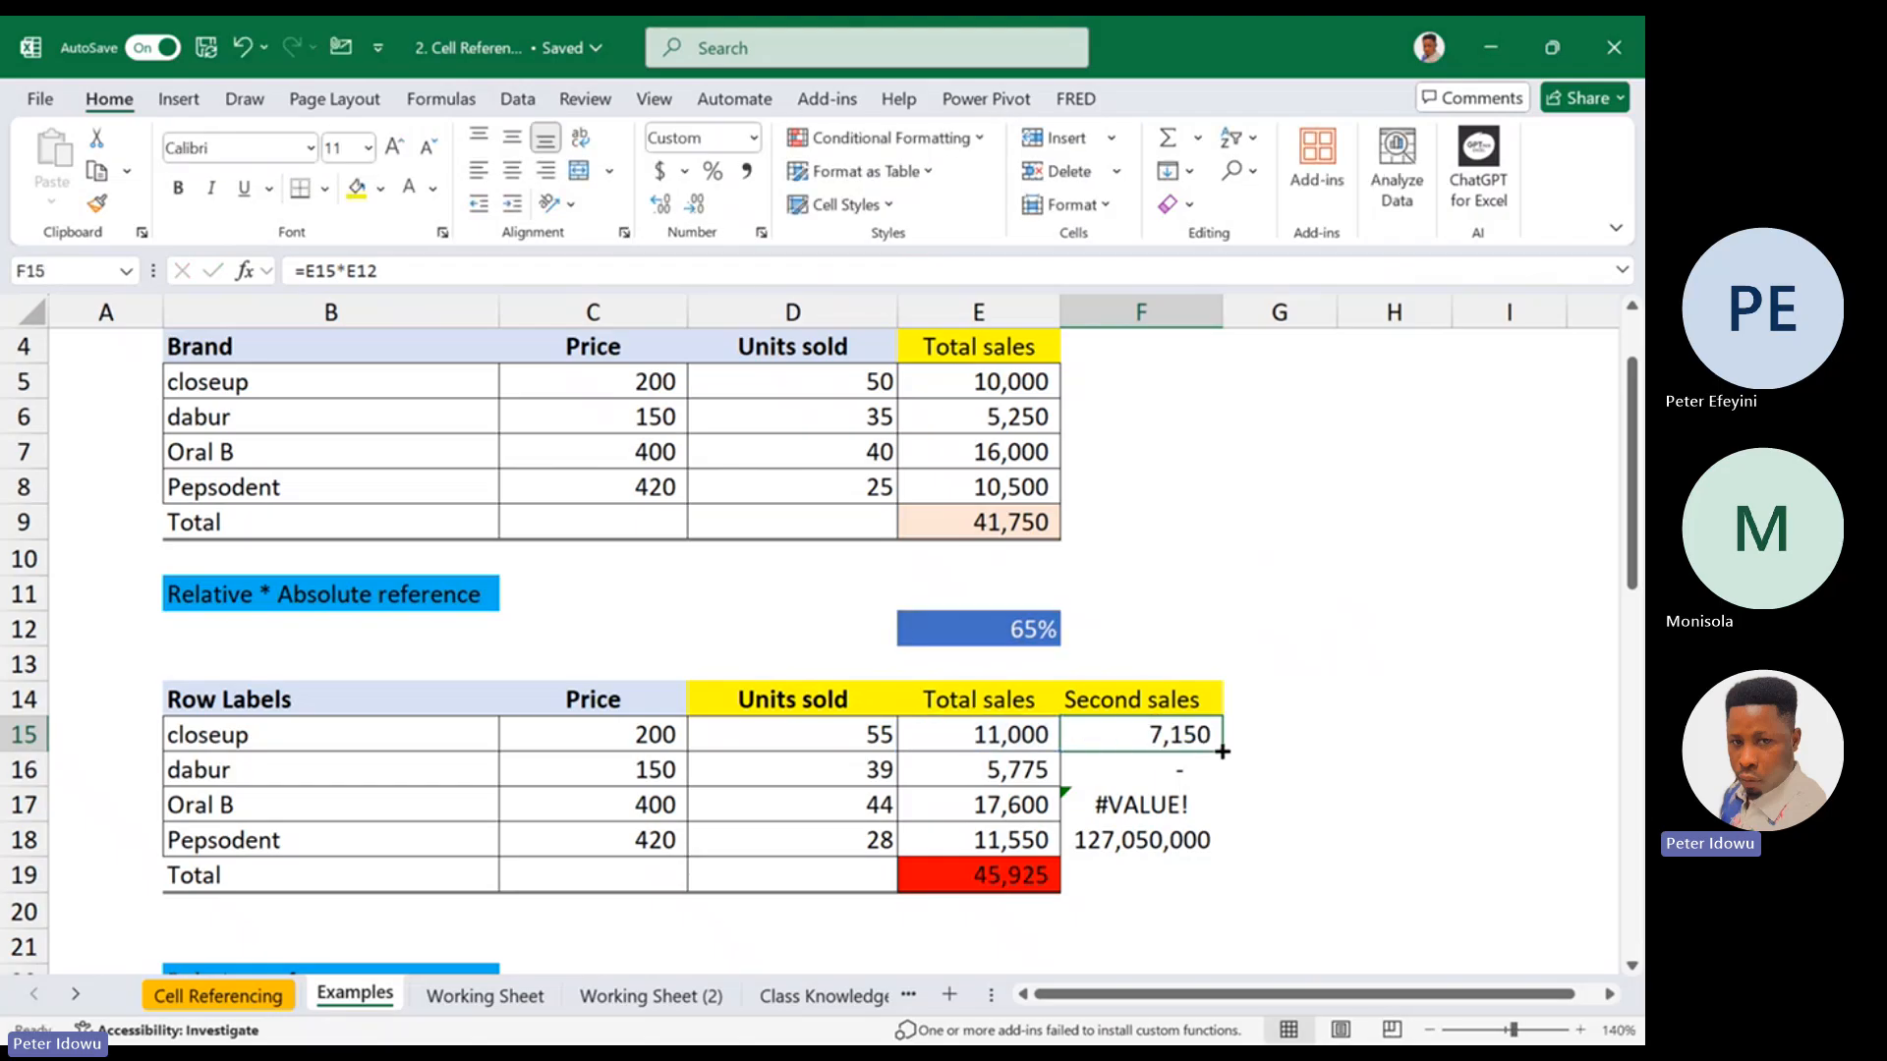
pyautogui.moveTo(1222, 751); pyautogui.dragTo(1219, 778)
pyautogui.doubleClick(1145, 771)
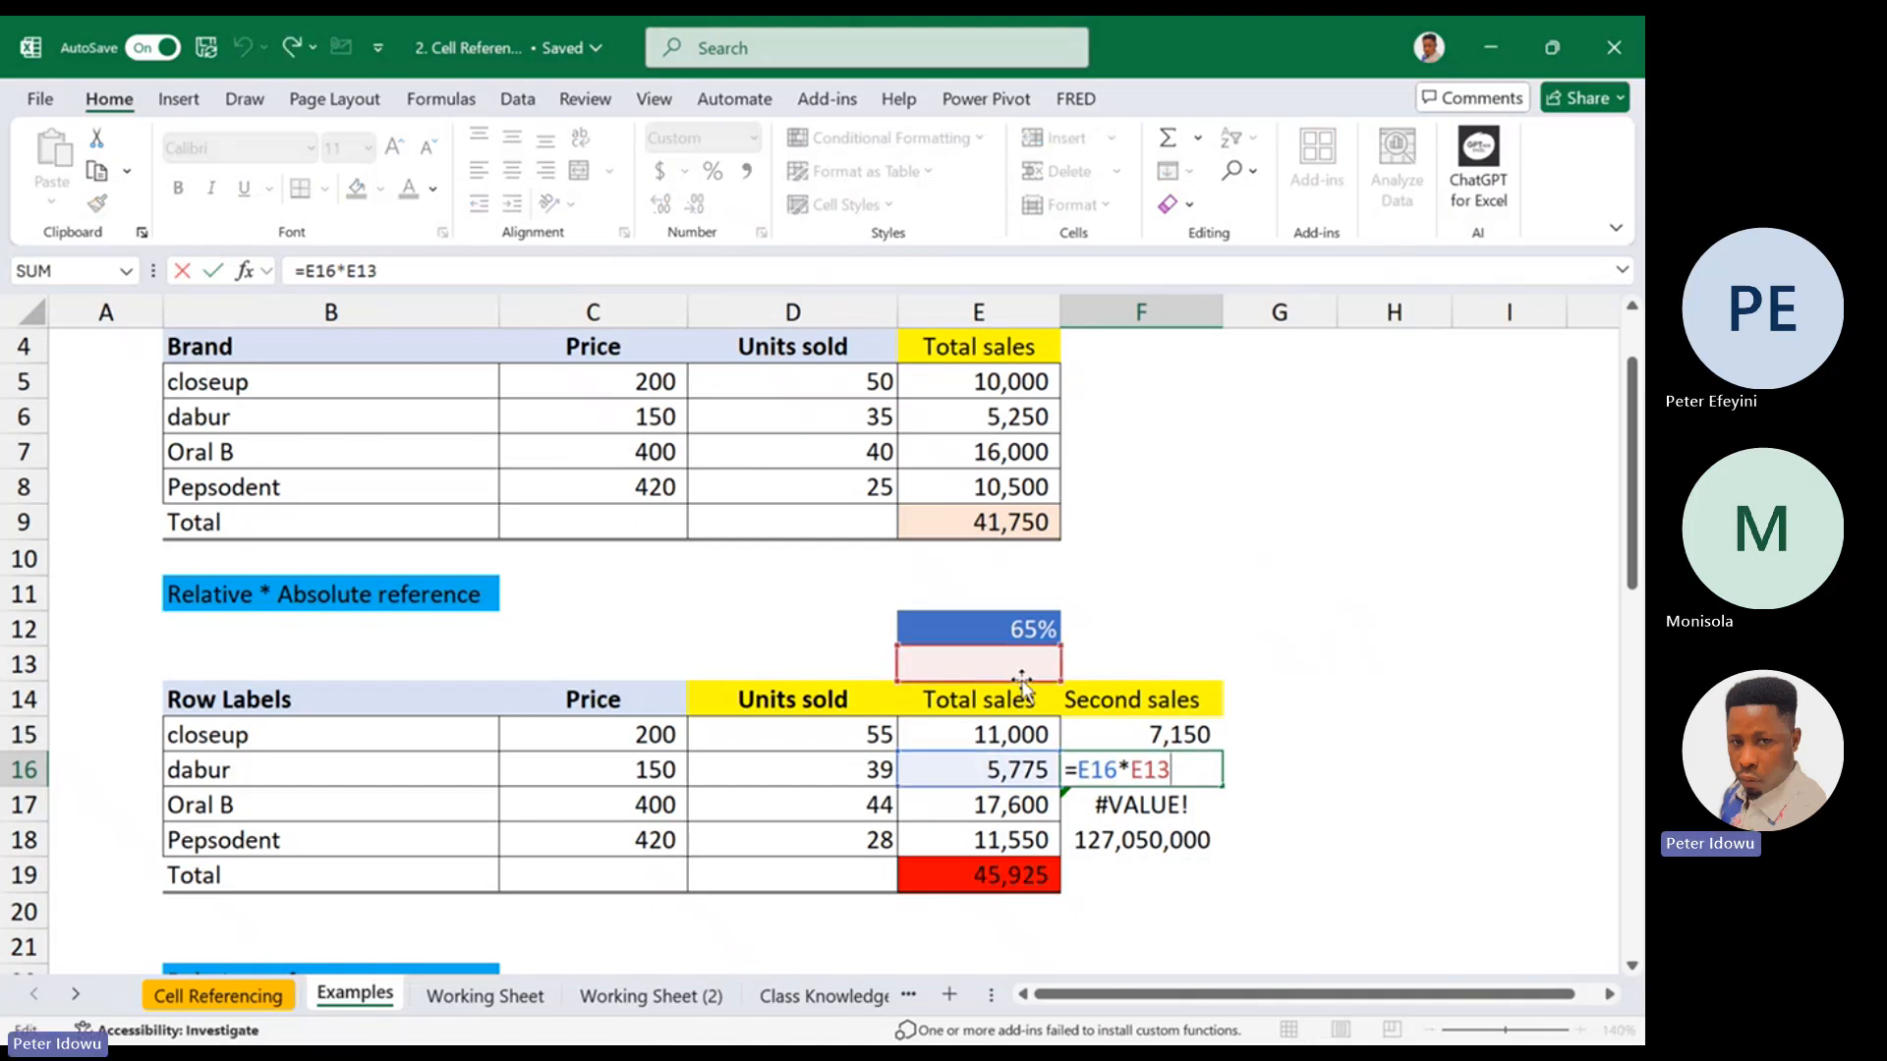
# Make the percentage reference in closeup's second sales formula absolute so F15 contains =E15*$E$12
pyautogui.doubleClick(1145, 734)
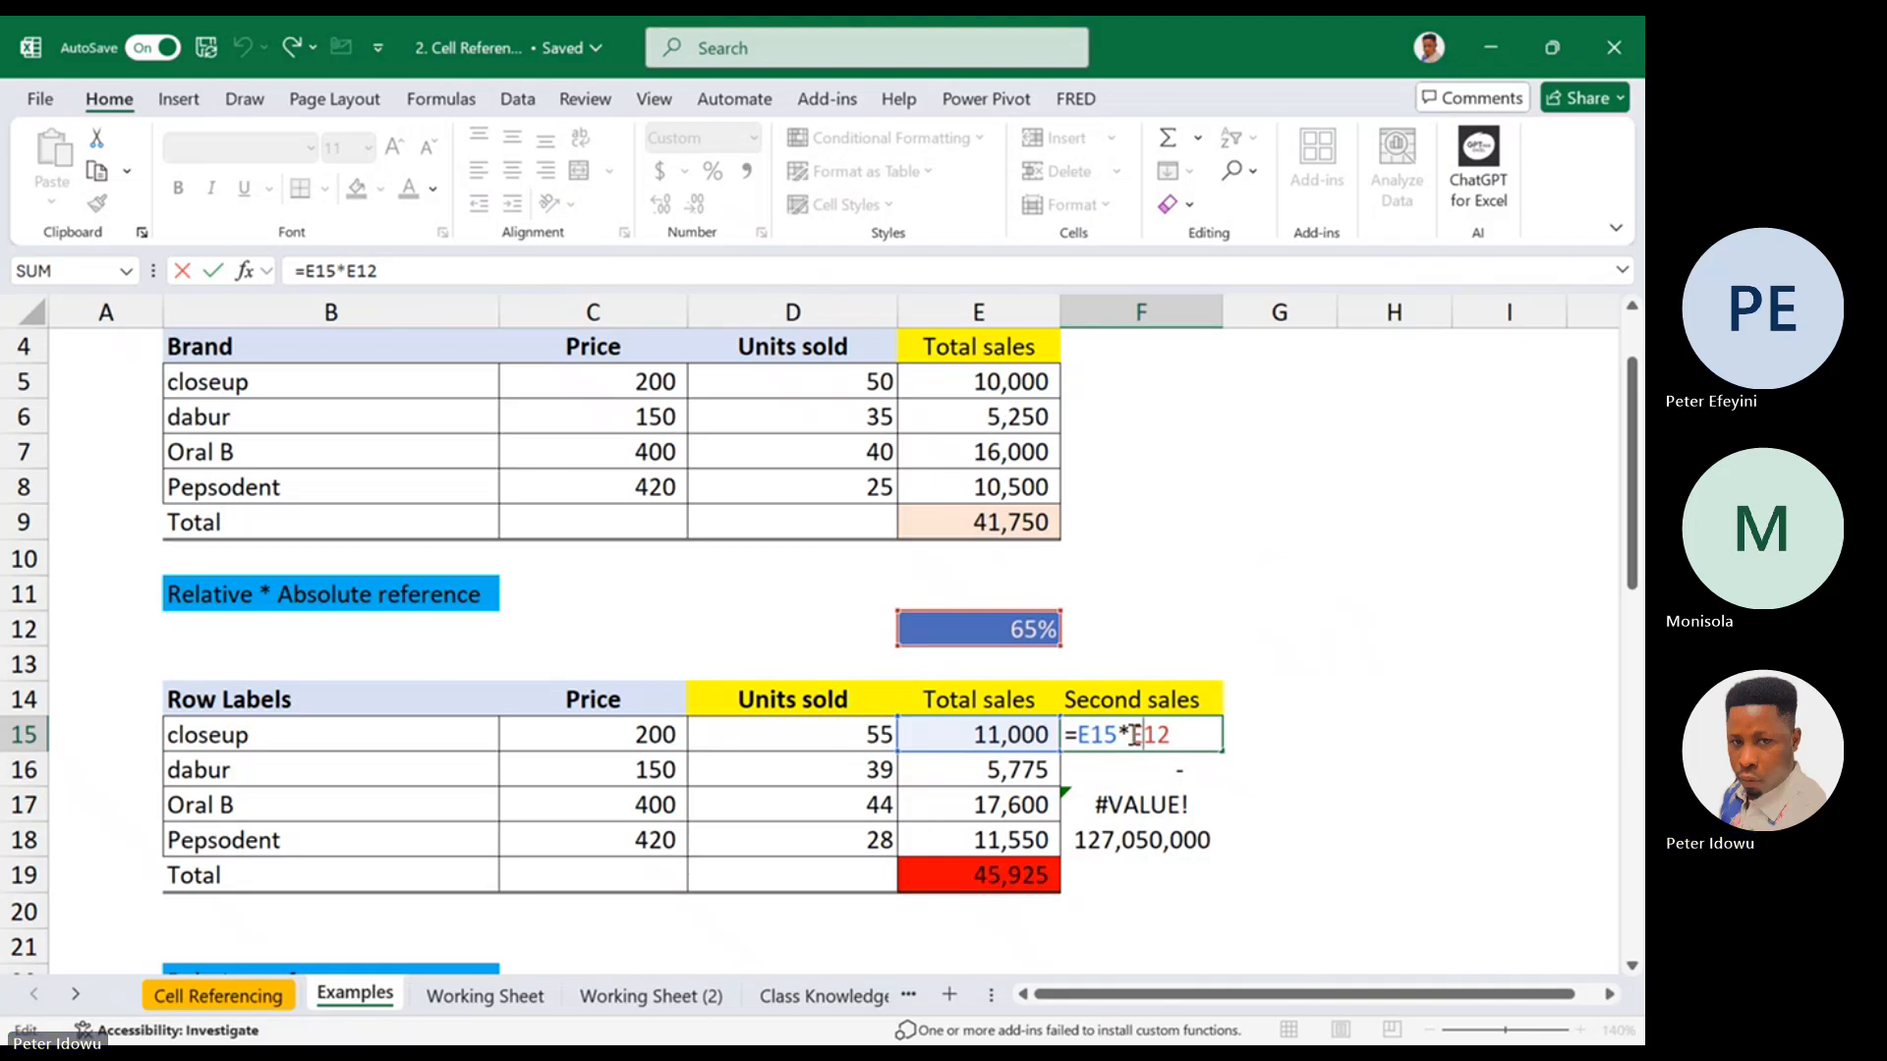
pyautogui.moveTo(1129, 735); pyautogui.dragTo(1187, 732)
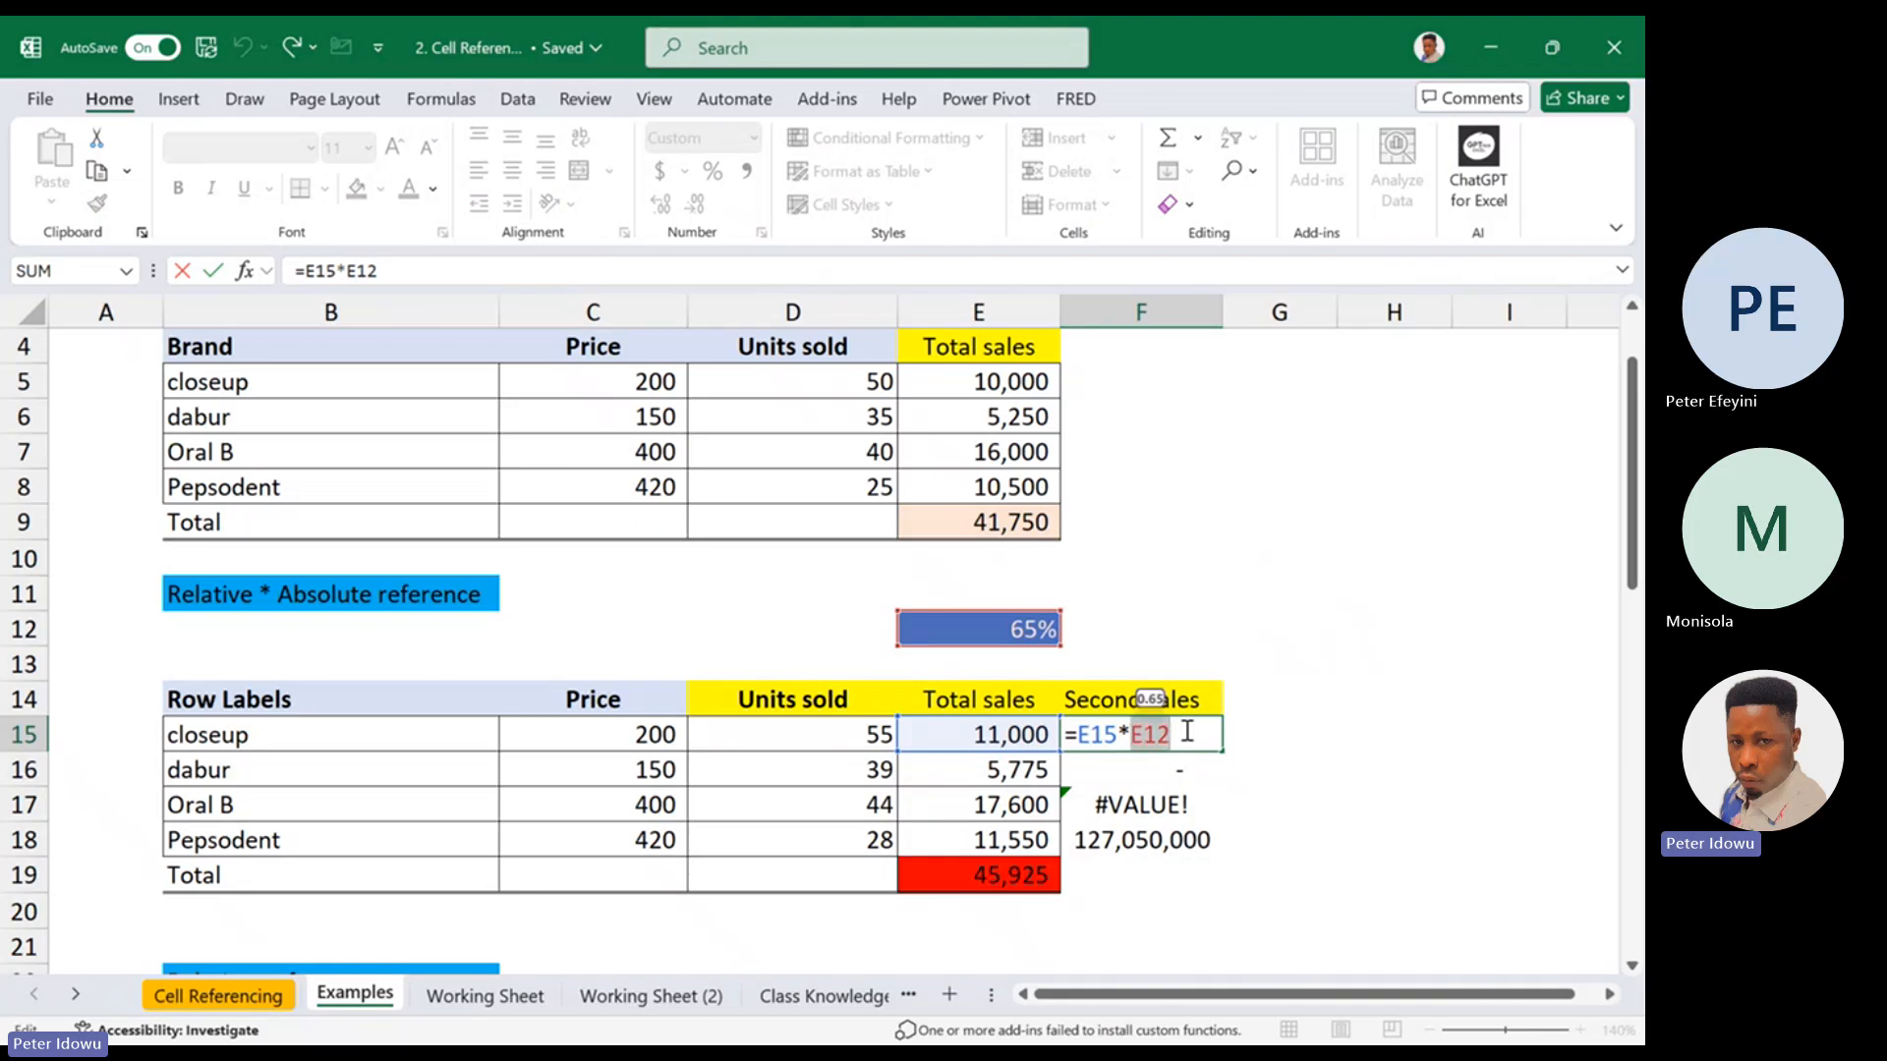
pyautogui.press('F4')
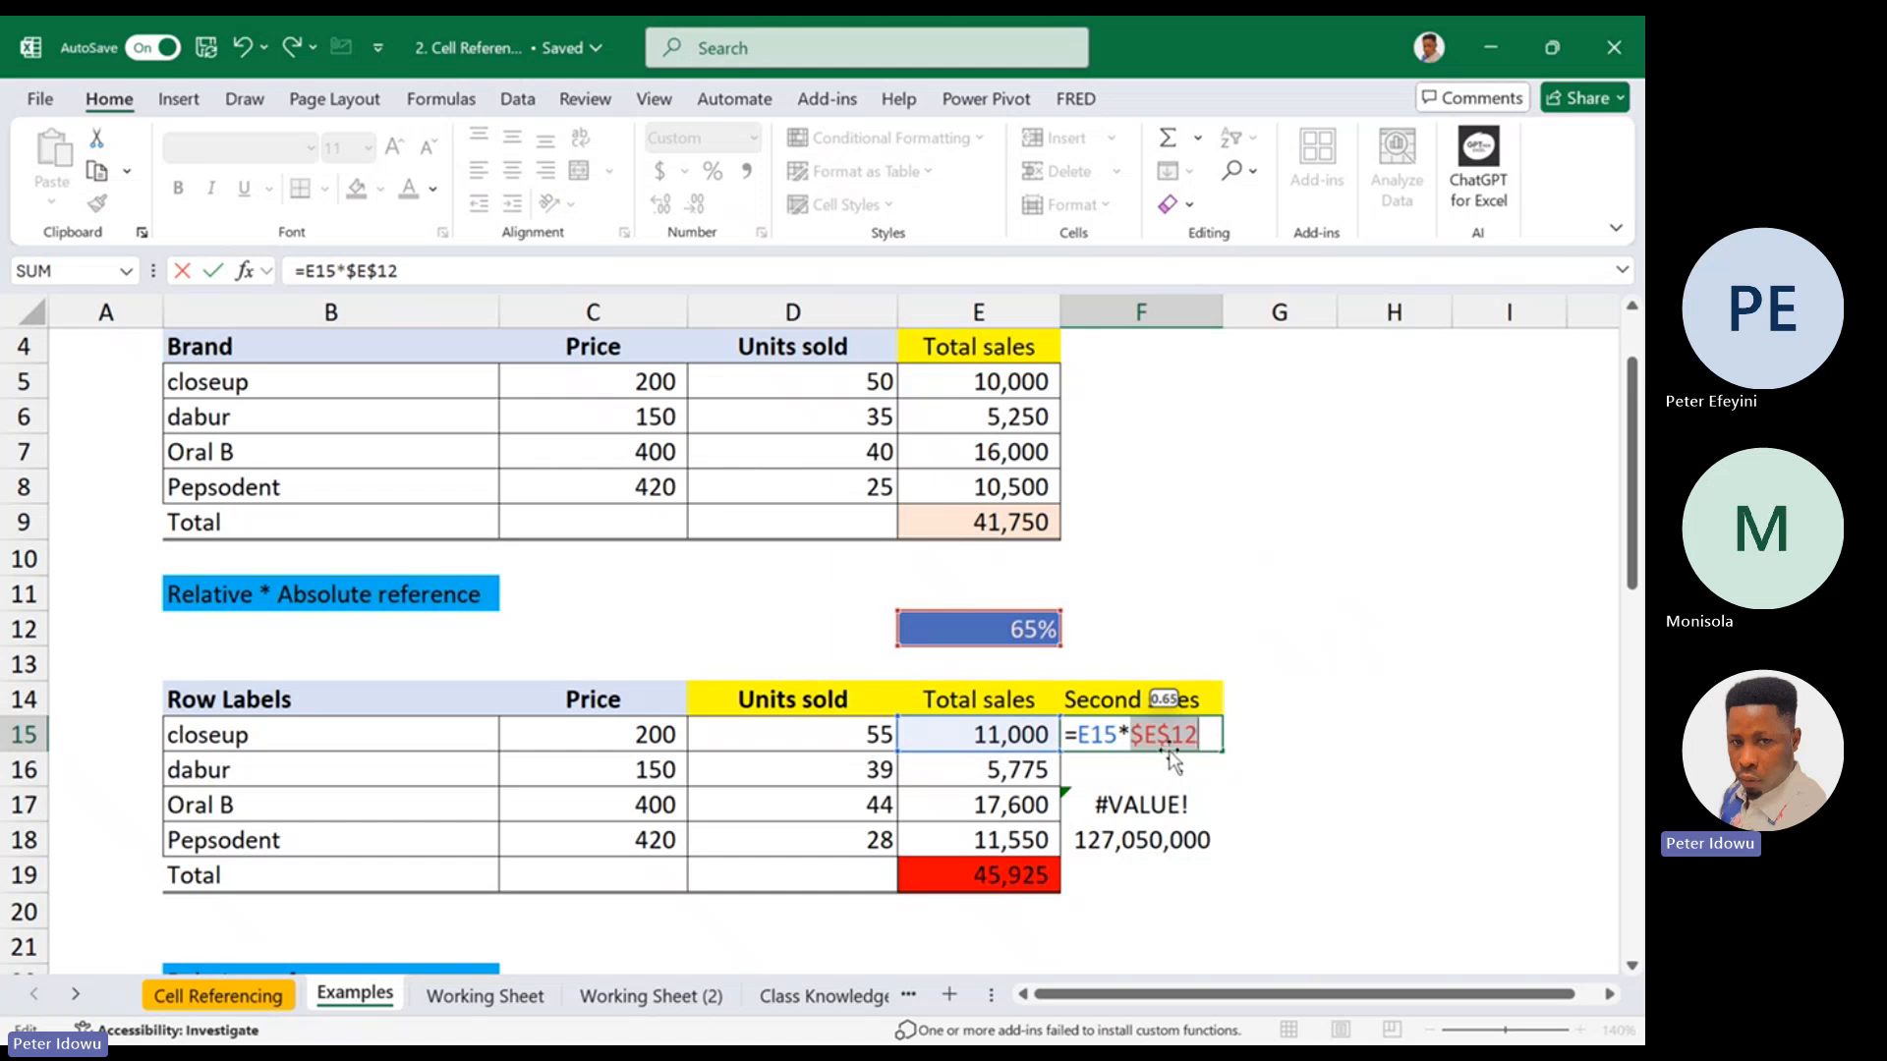
pyautogui.press('Return')
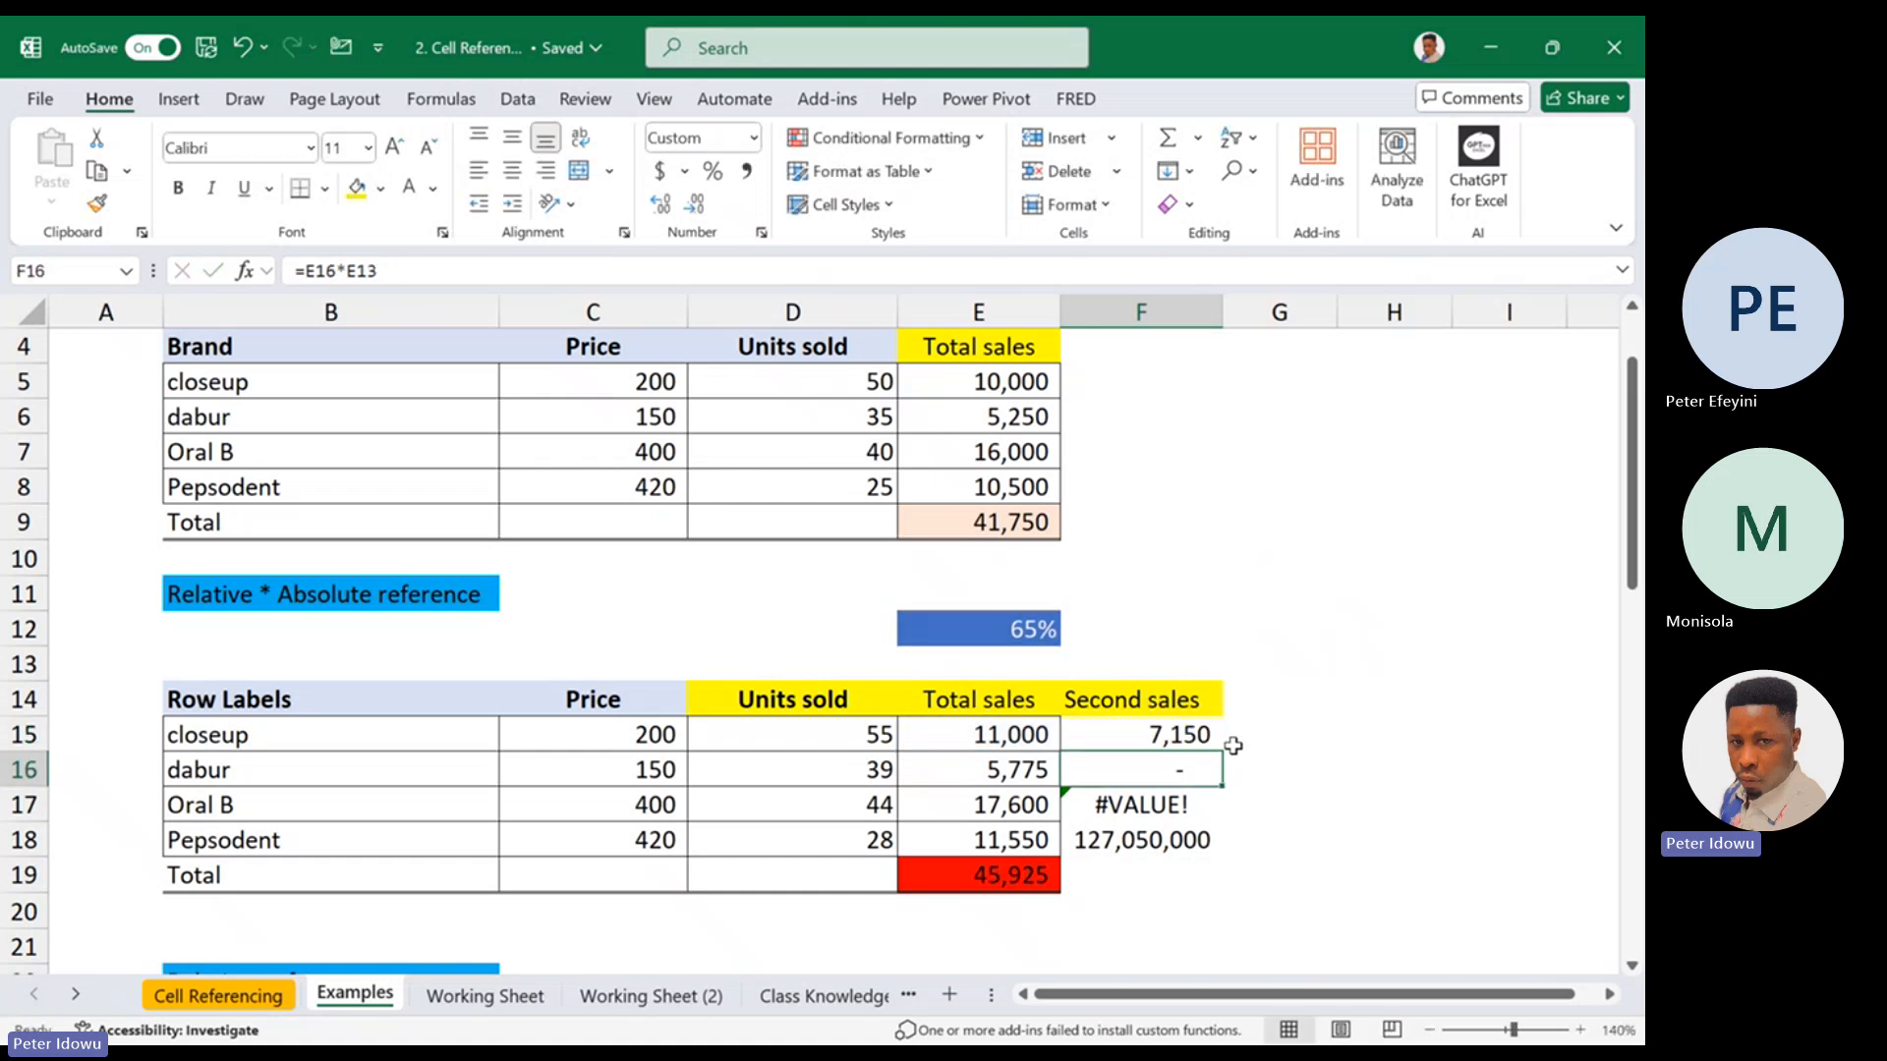
# Examine the relative E15 reference beside the locked percentage in F15, and the total sales cell it points to
pyautogui.doubleClick(1210, 734)
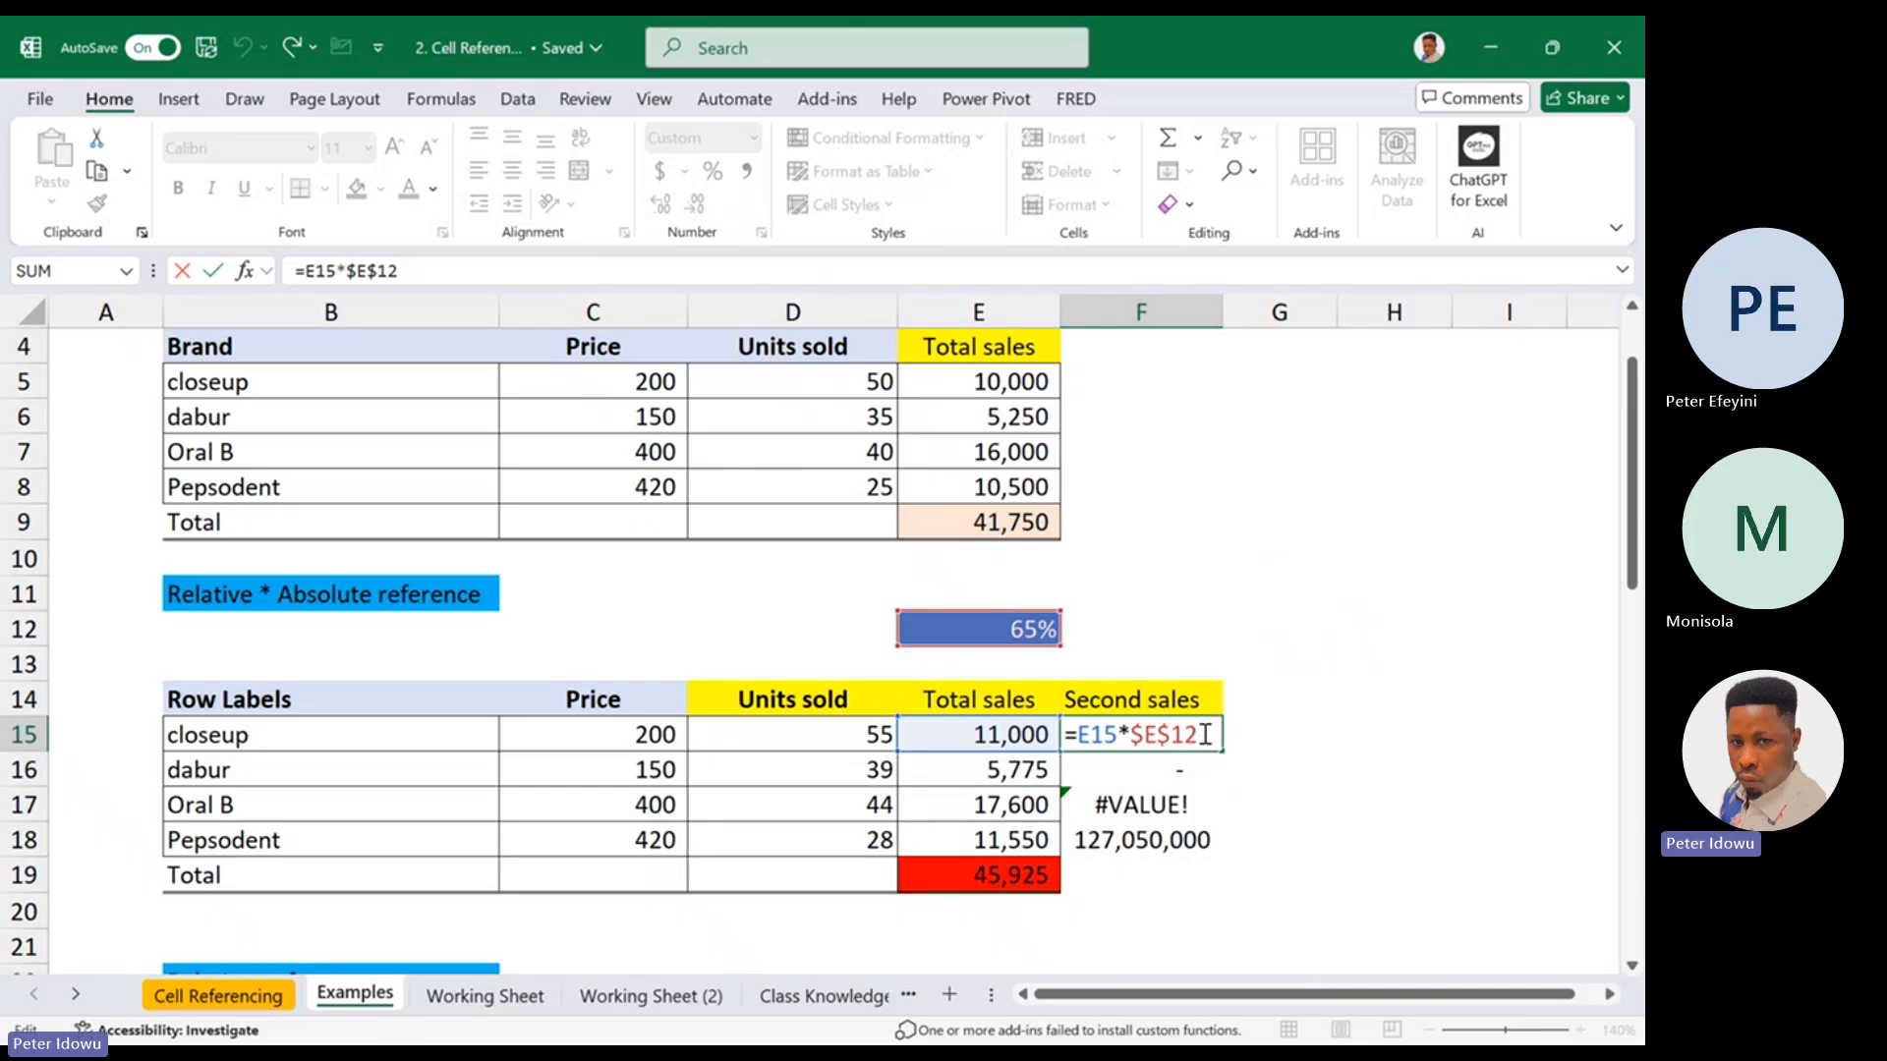
pyautogui.doubleClick(1093, 734)
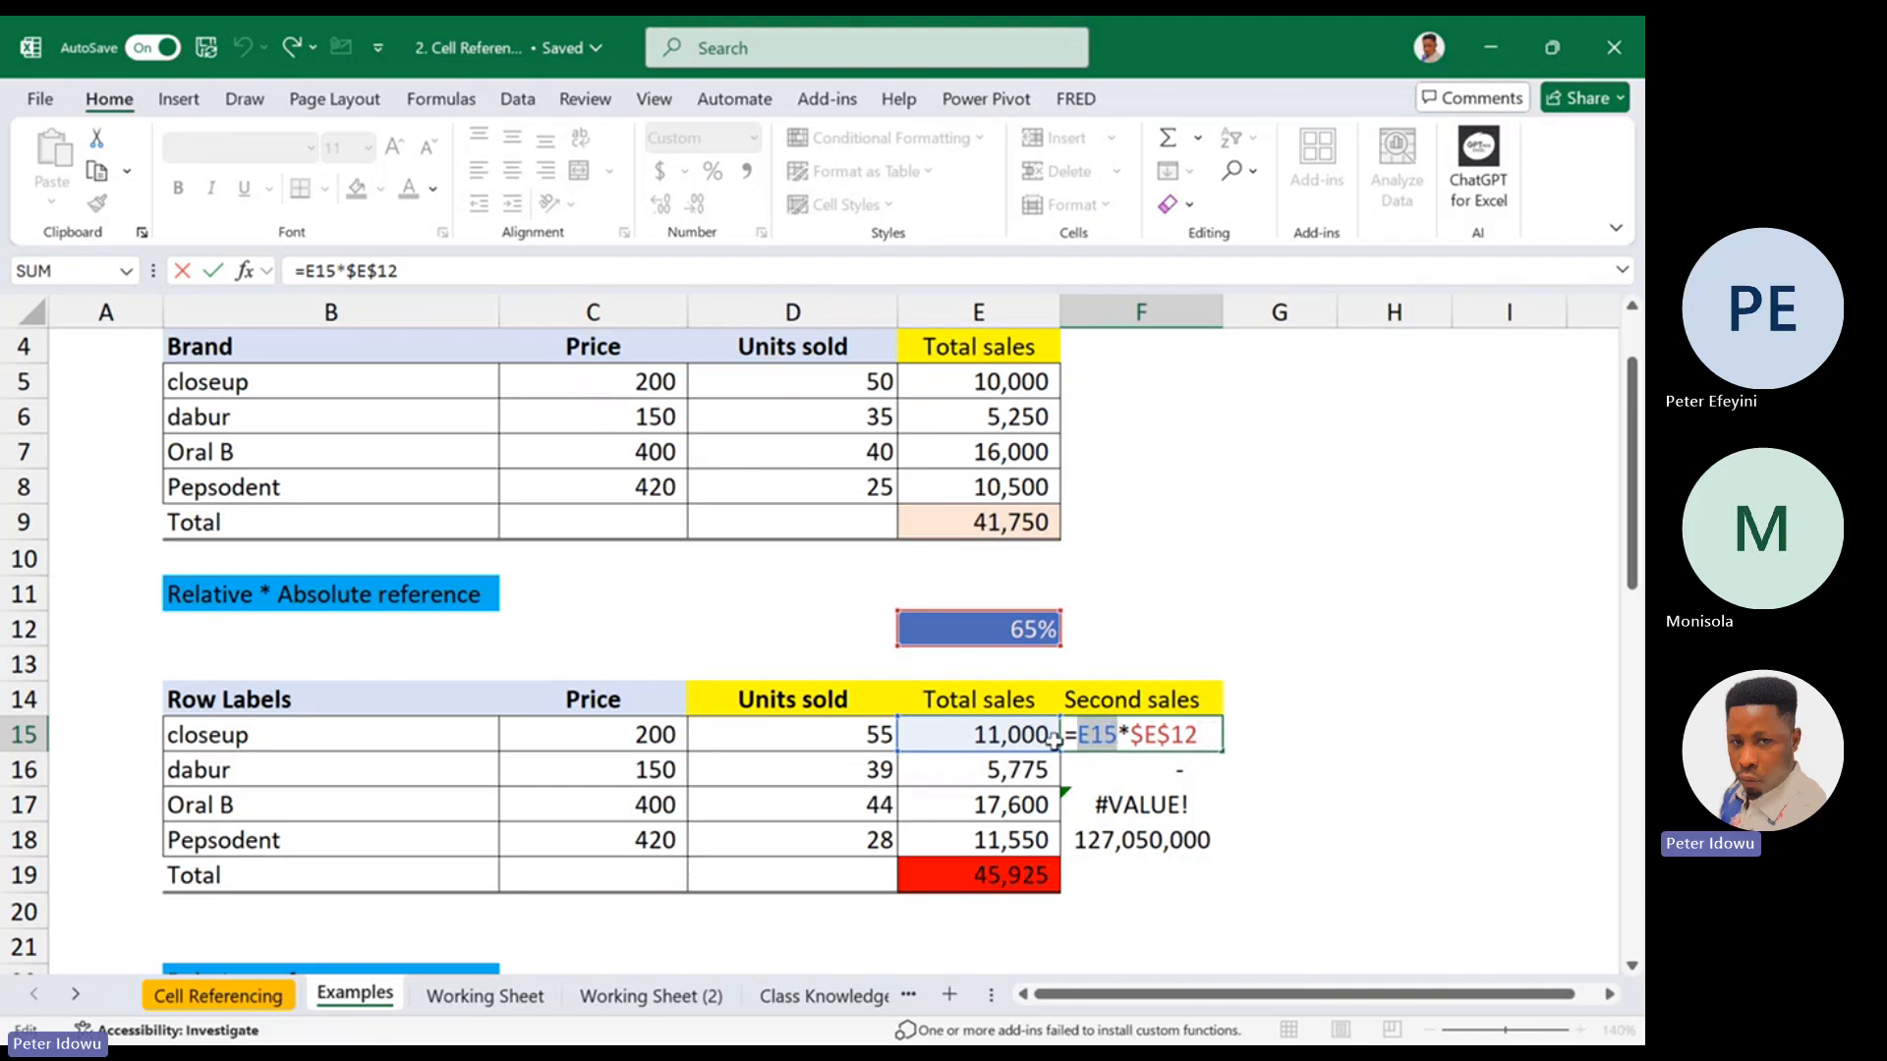
pyautogui.press('Escape')
pyautogui.click(1000, 739)
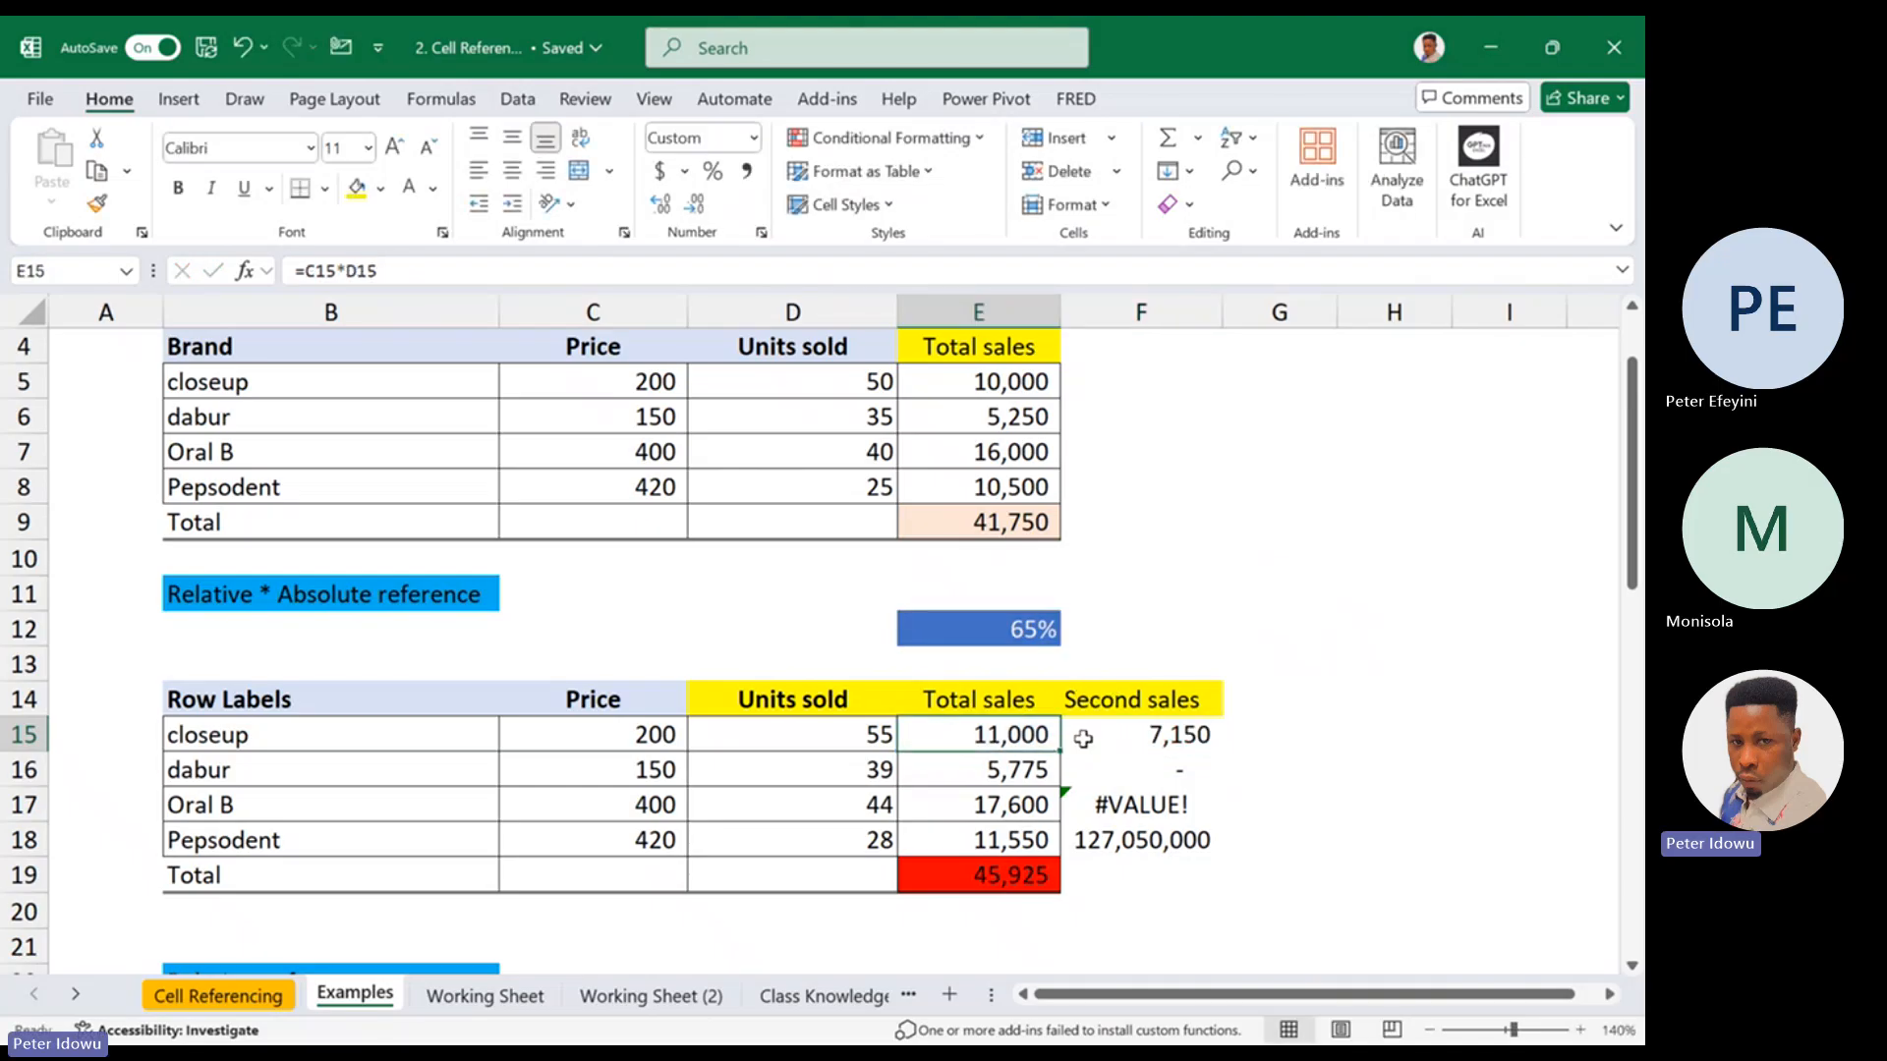
# Fill the second sales formula =E15*$E$12 from F15 down to F18
pyautogui.doubleClick(1082, 737)
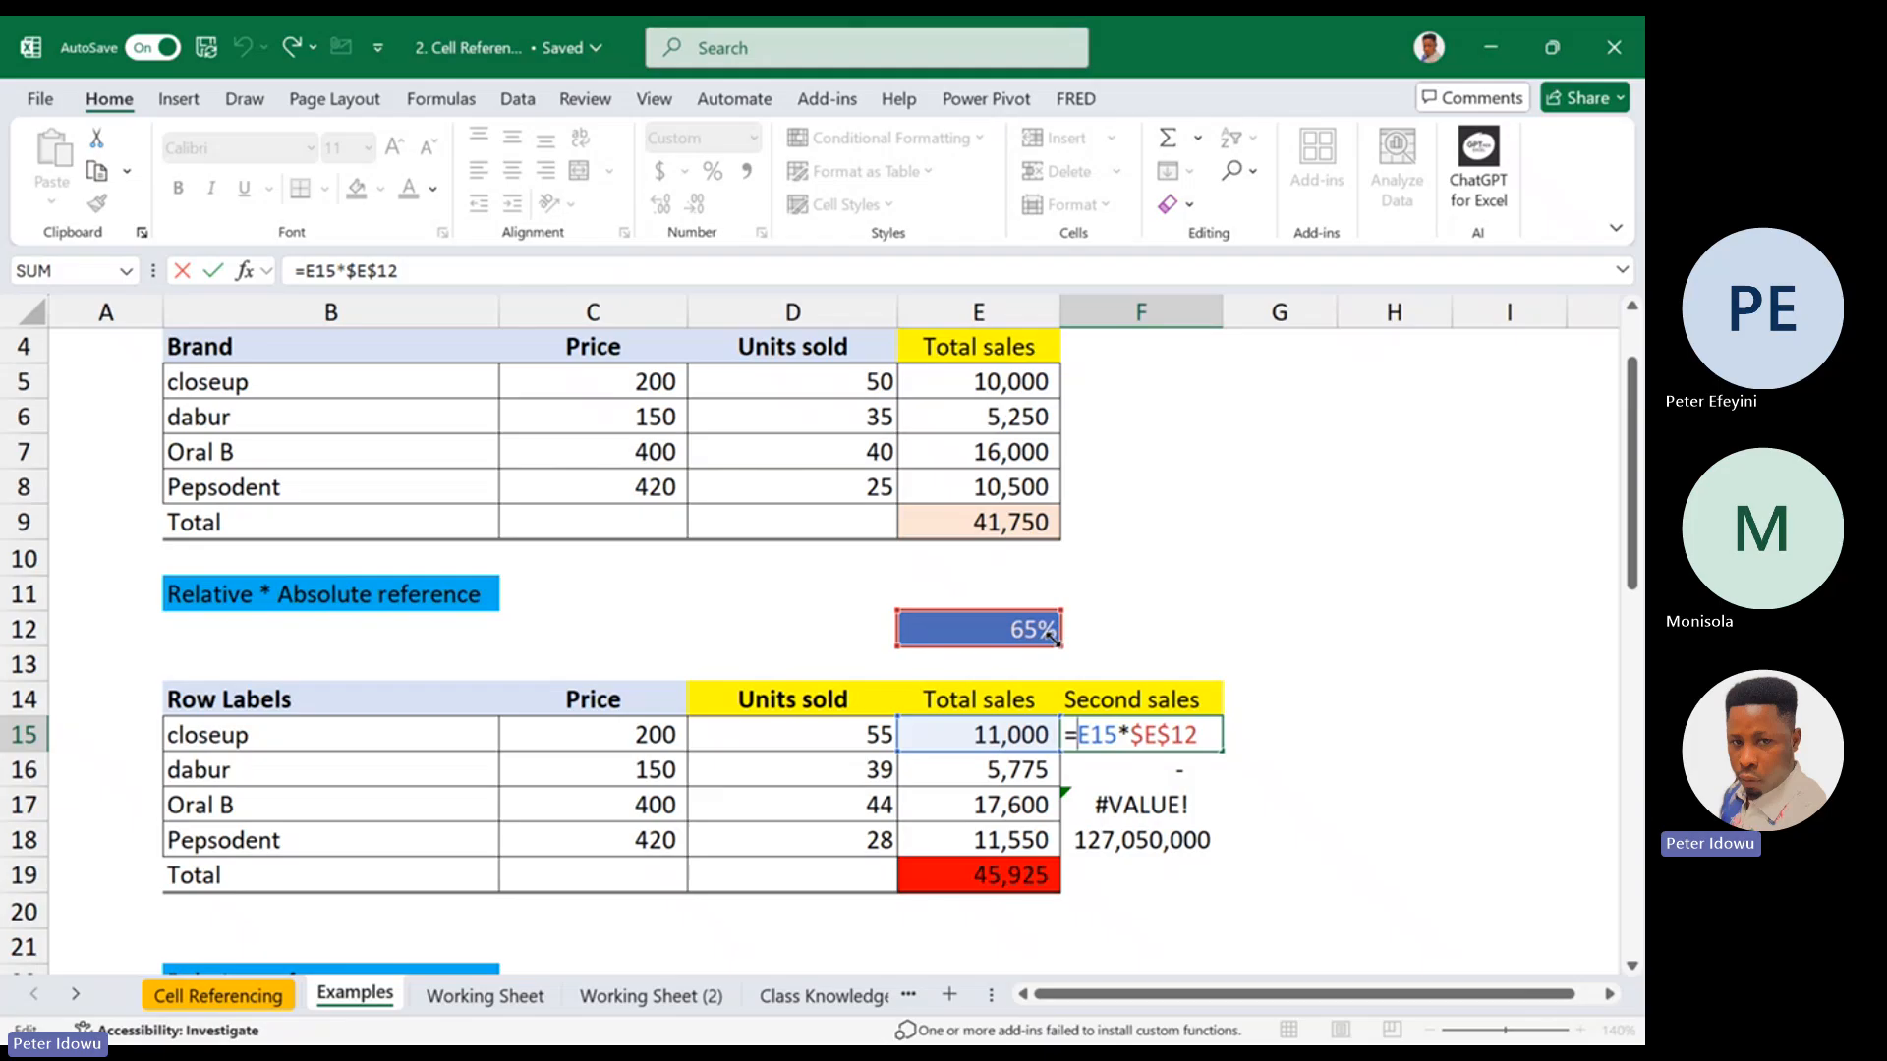
pyautogui.hotkey('ctrl', 'Return')
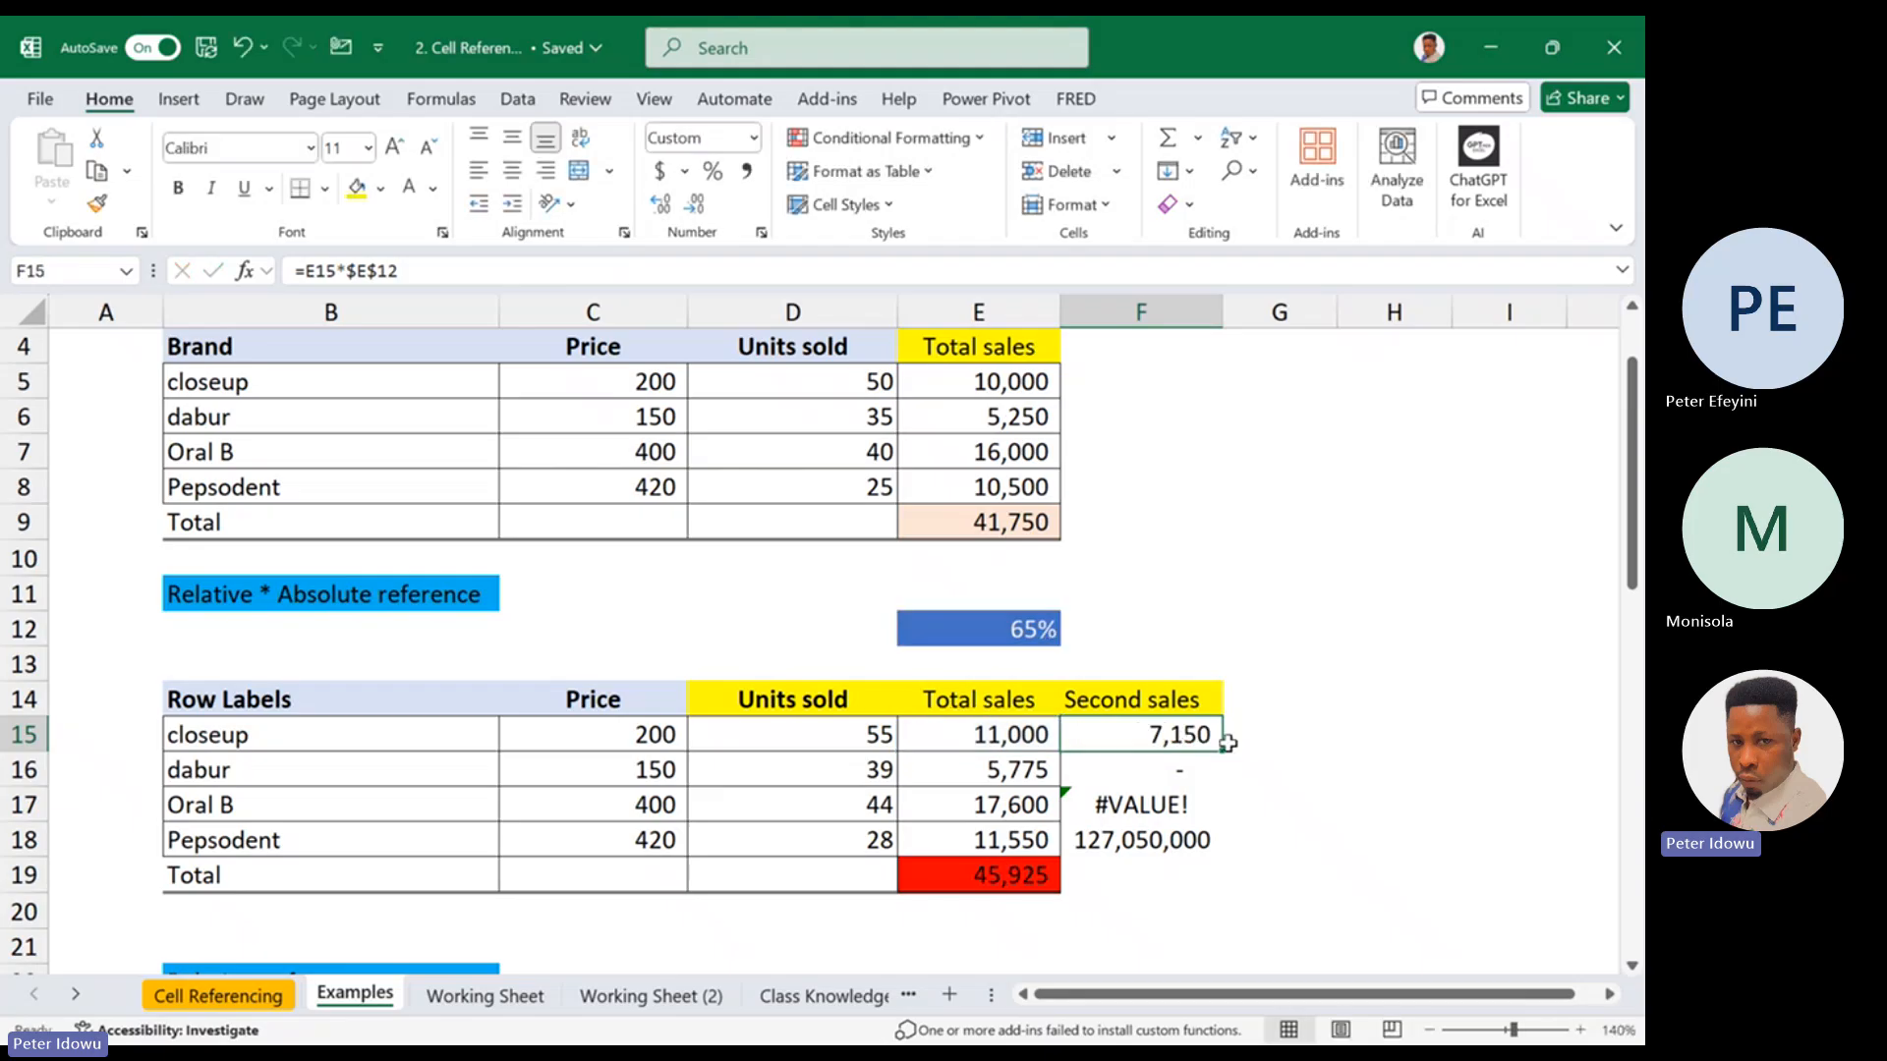
pyautogui.moveTo(1225, 757); pyautogui.dragTo(1197, 860)
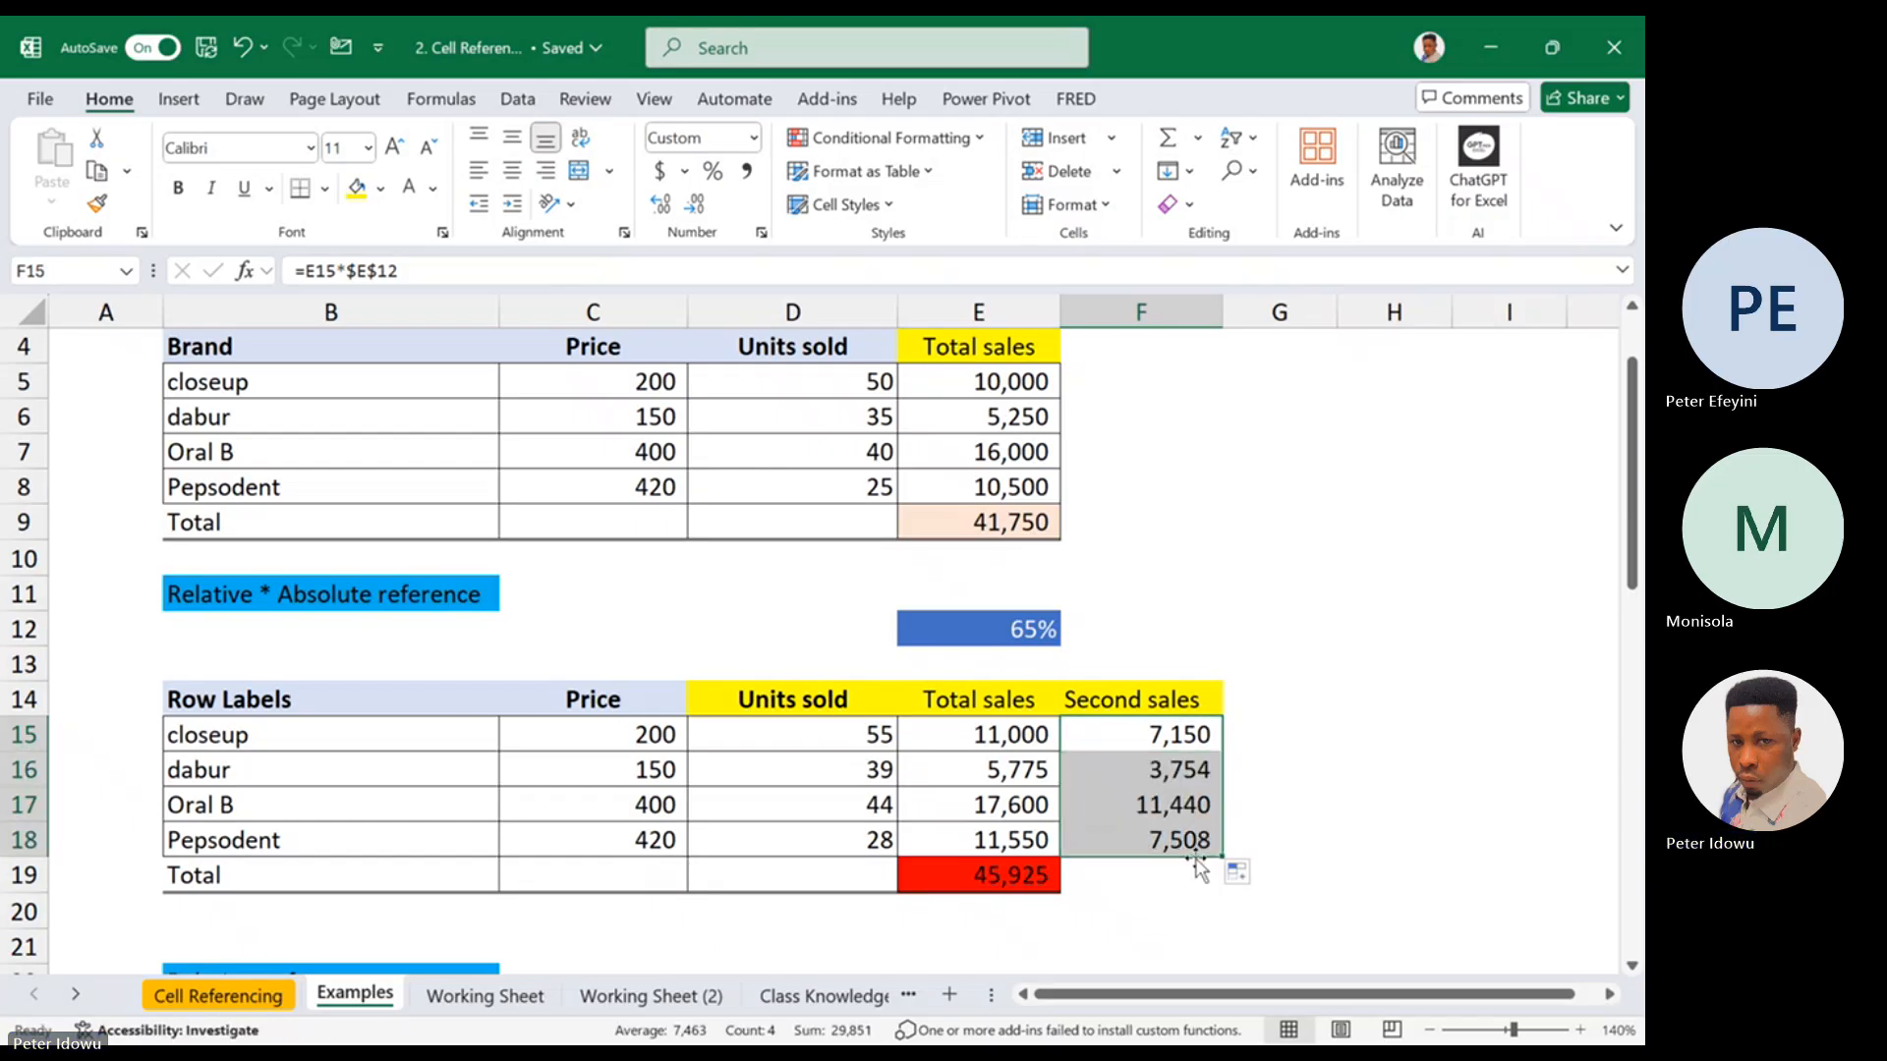
# Check the relative and locked references in each second sales formula from F18 up to F15
pyautogui.doubleClick(1189, 838)
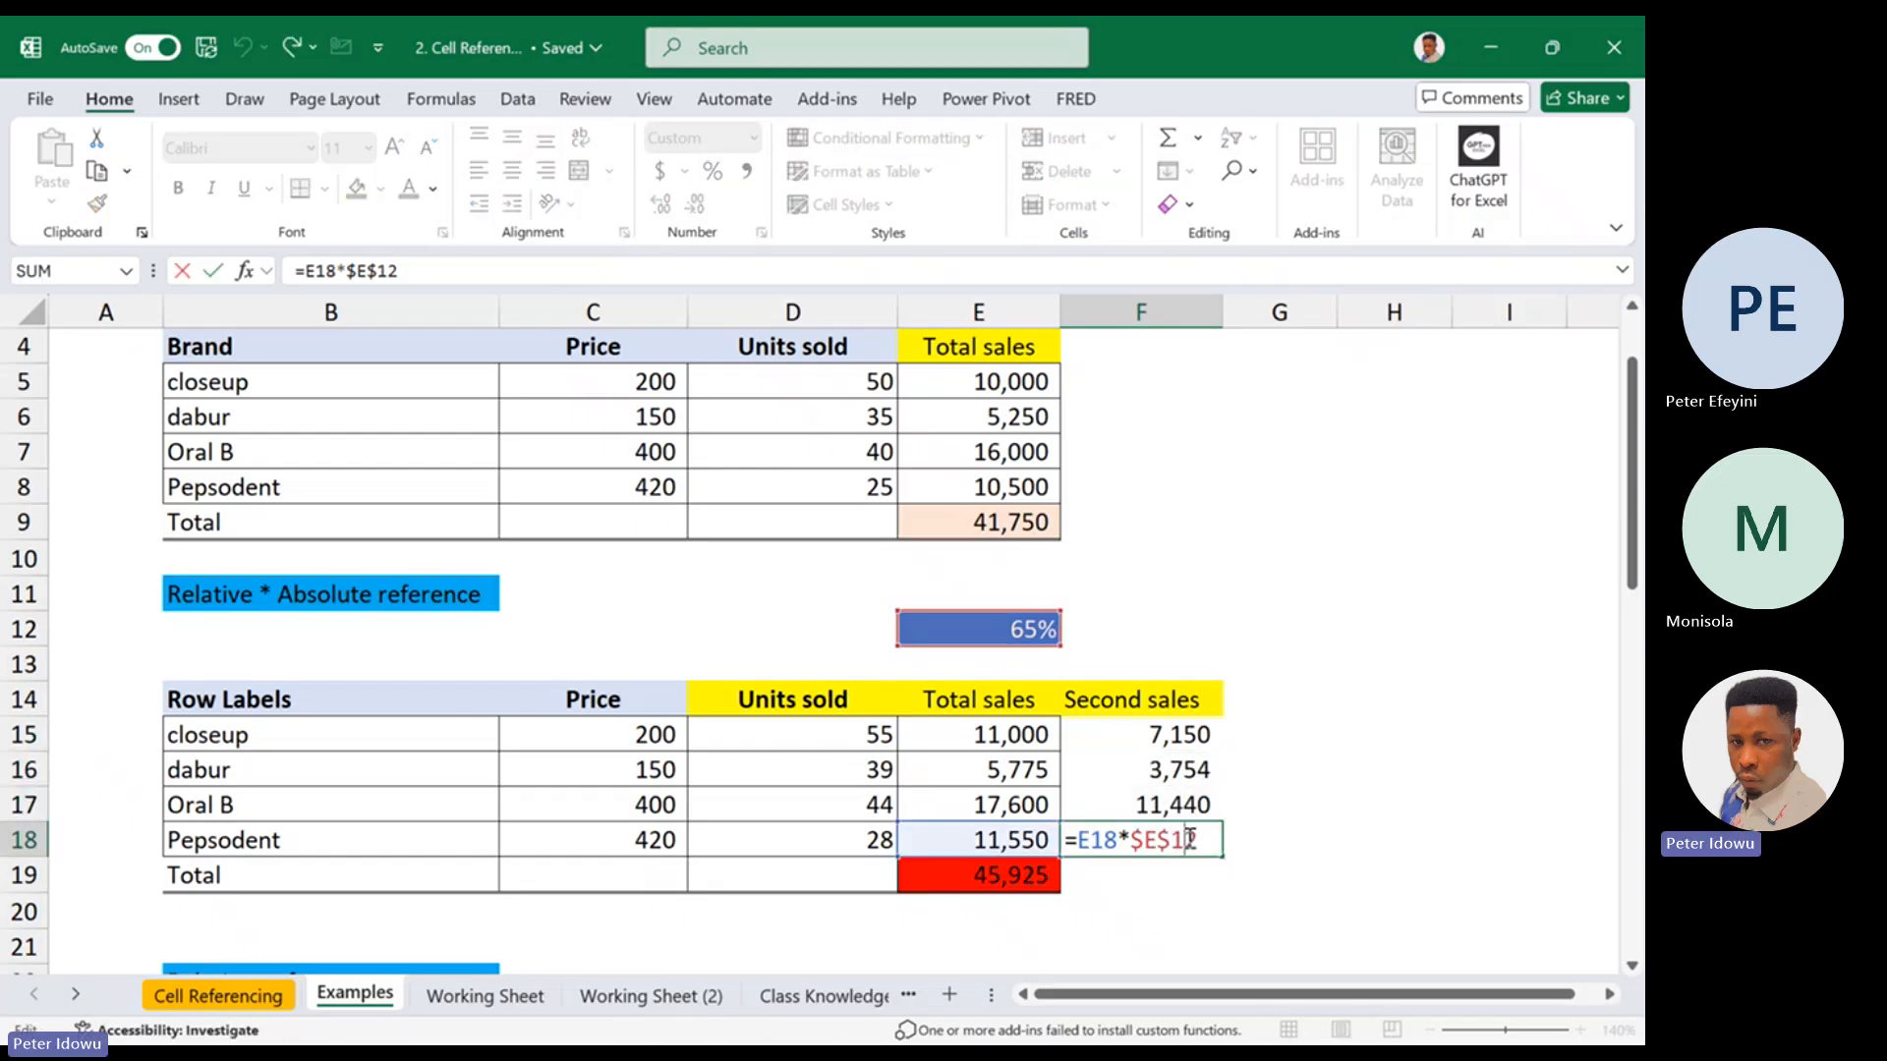
pyautogui.doubleClick(1174, 805)
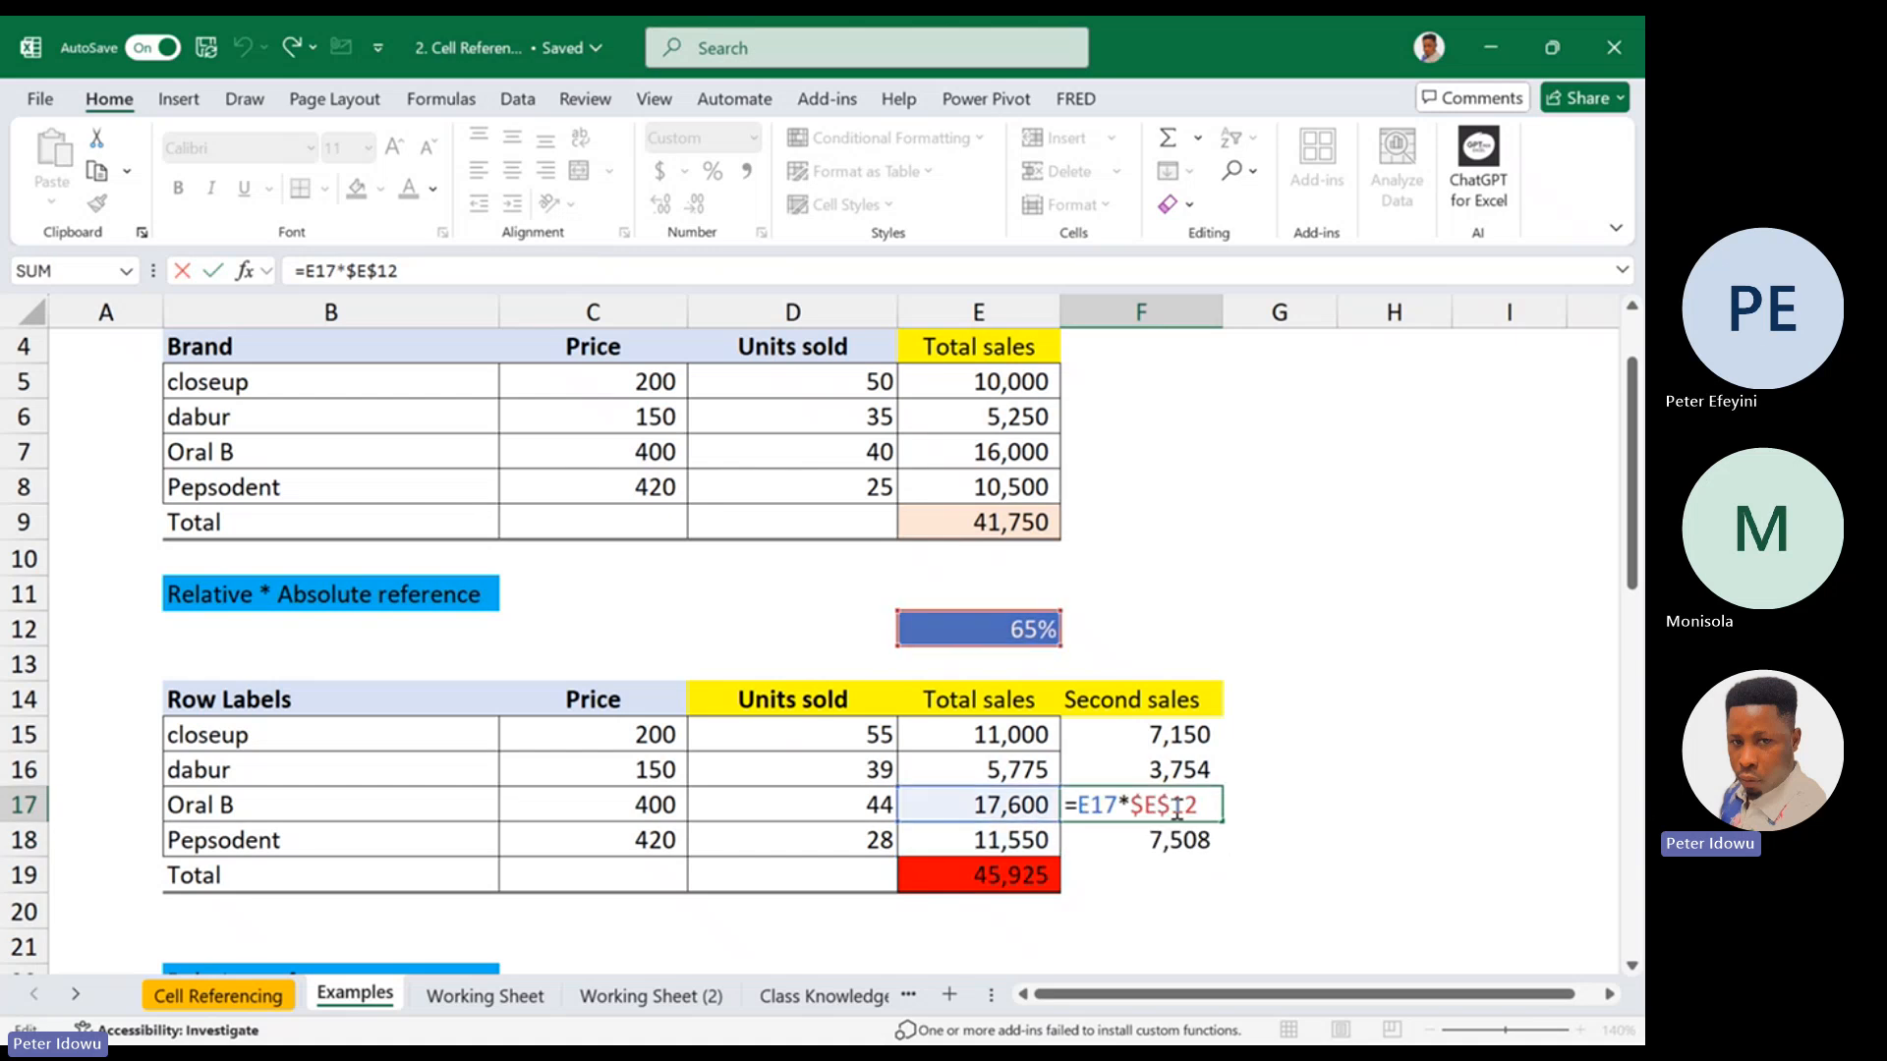
pyautogui.doubleClick(1179, 766)
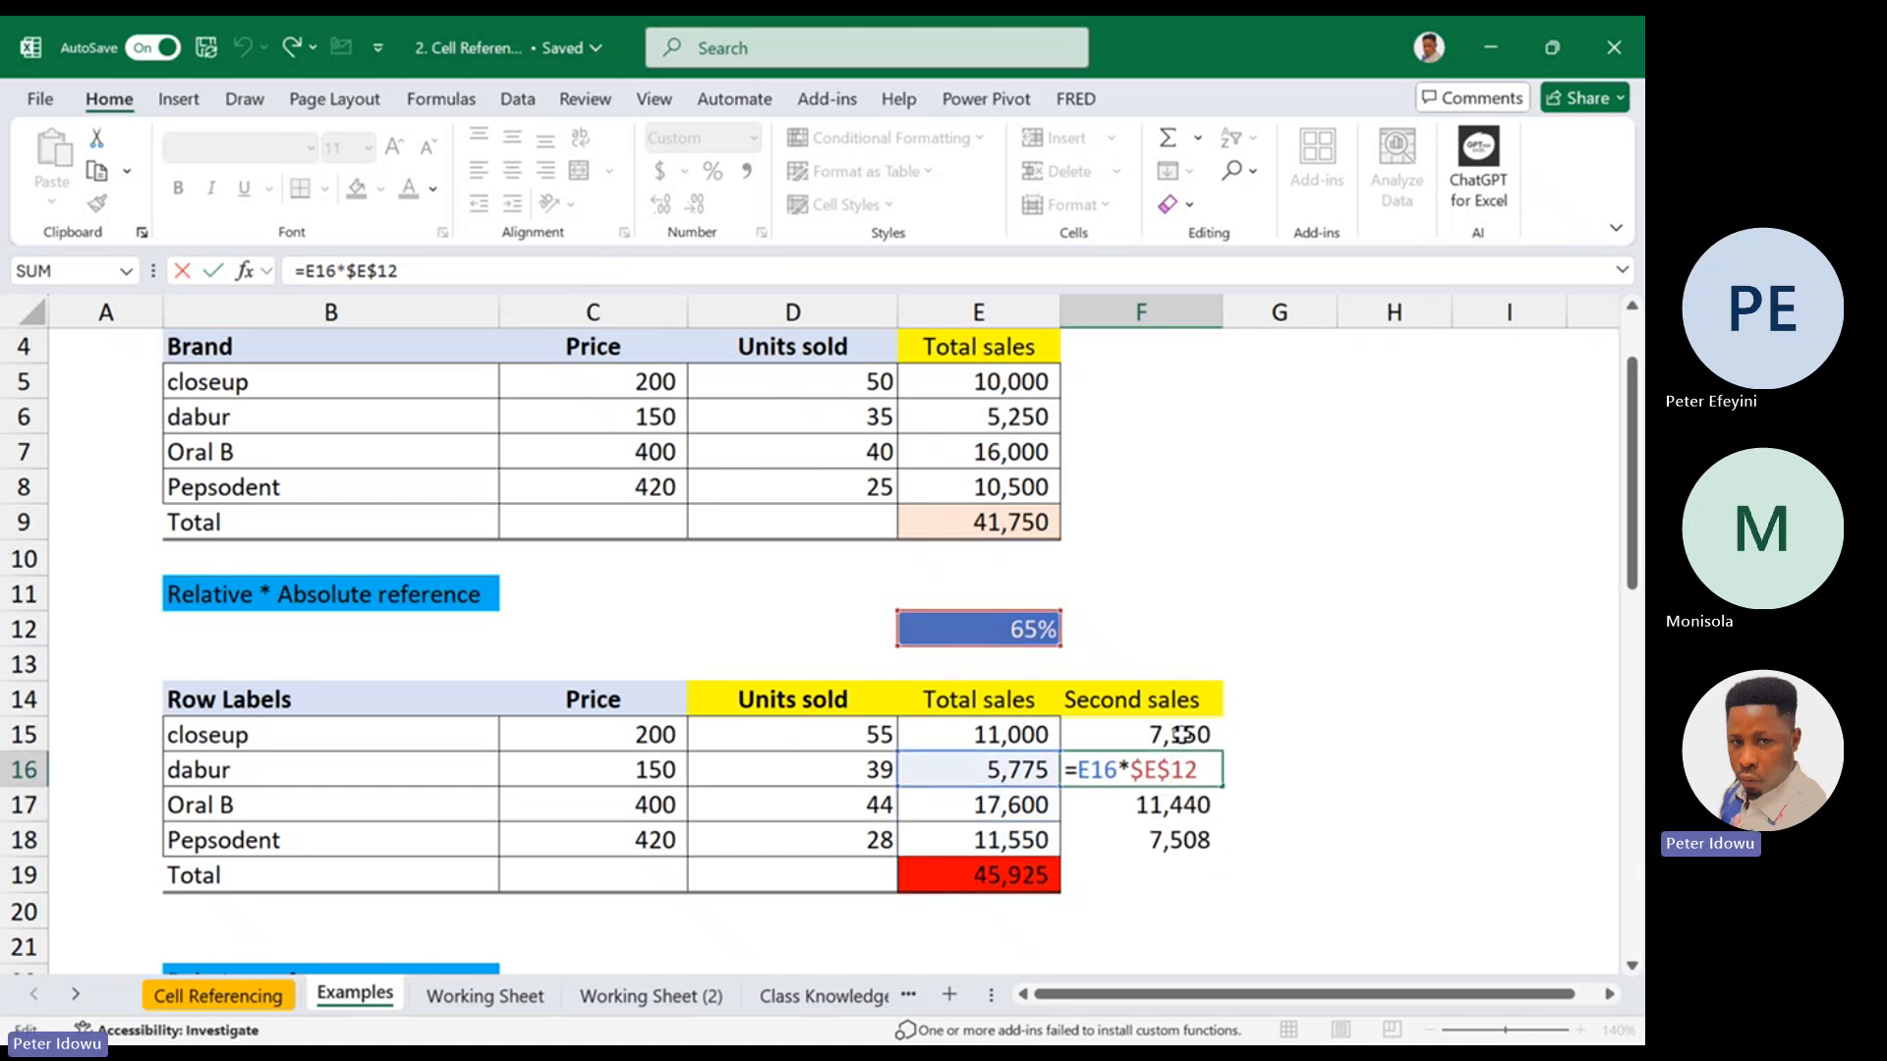
pyautogui.doubleClick(1184, 735)
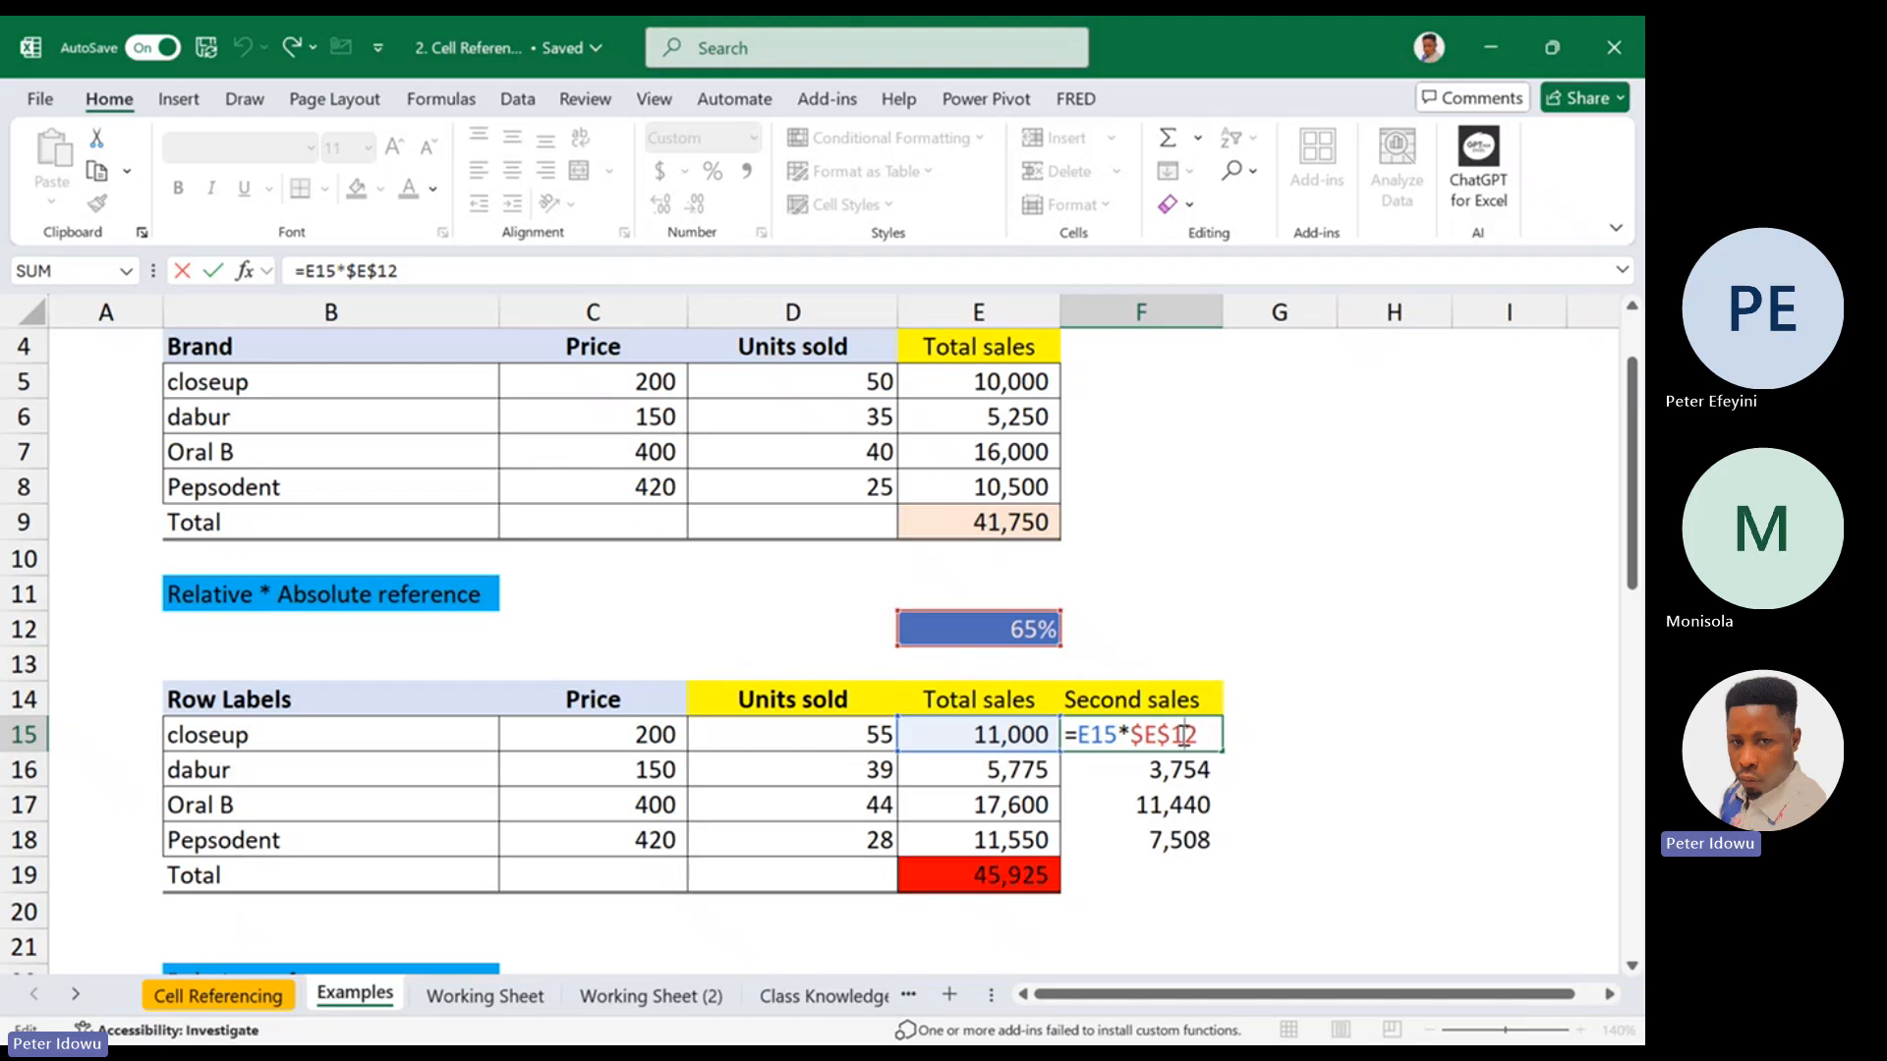
pyautogui.click(1185, 842)
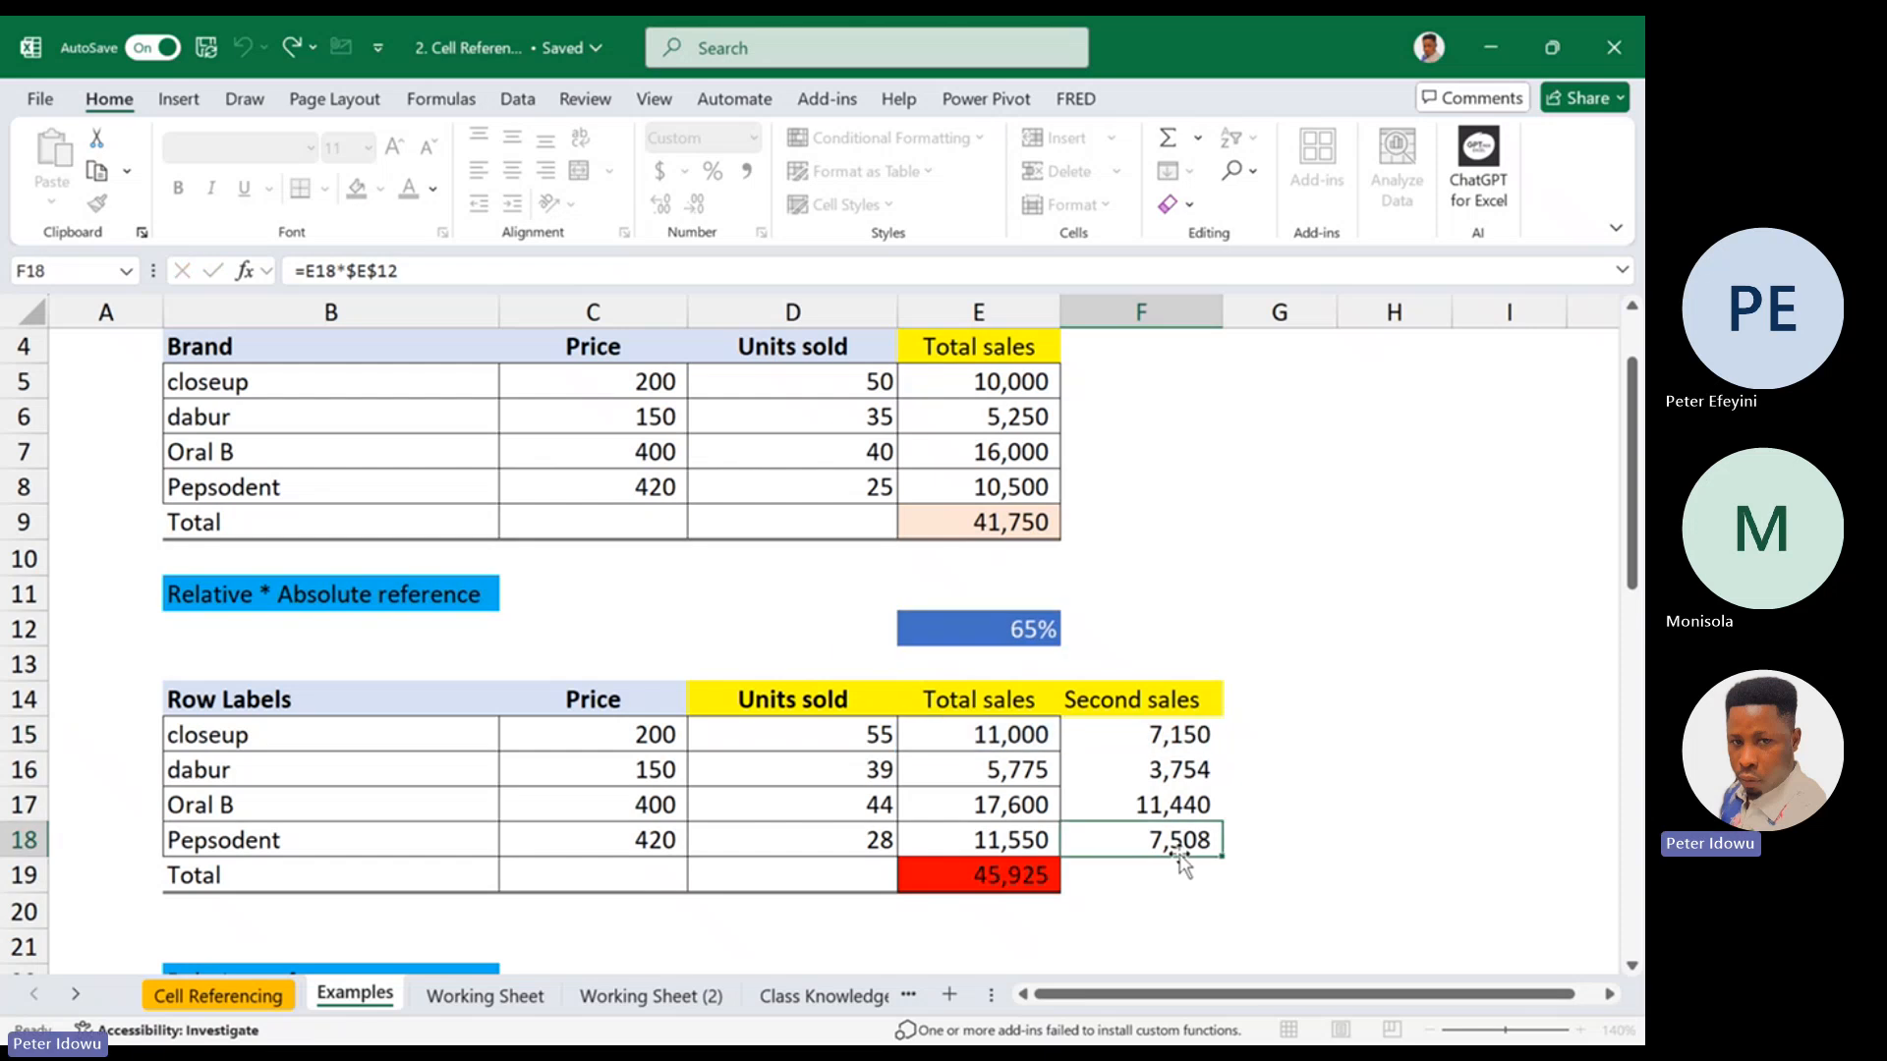
pyautogui.click(1189, 742)
pyautogui.click(1265, 696)
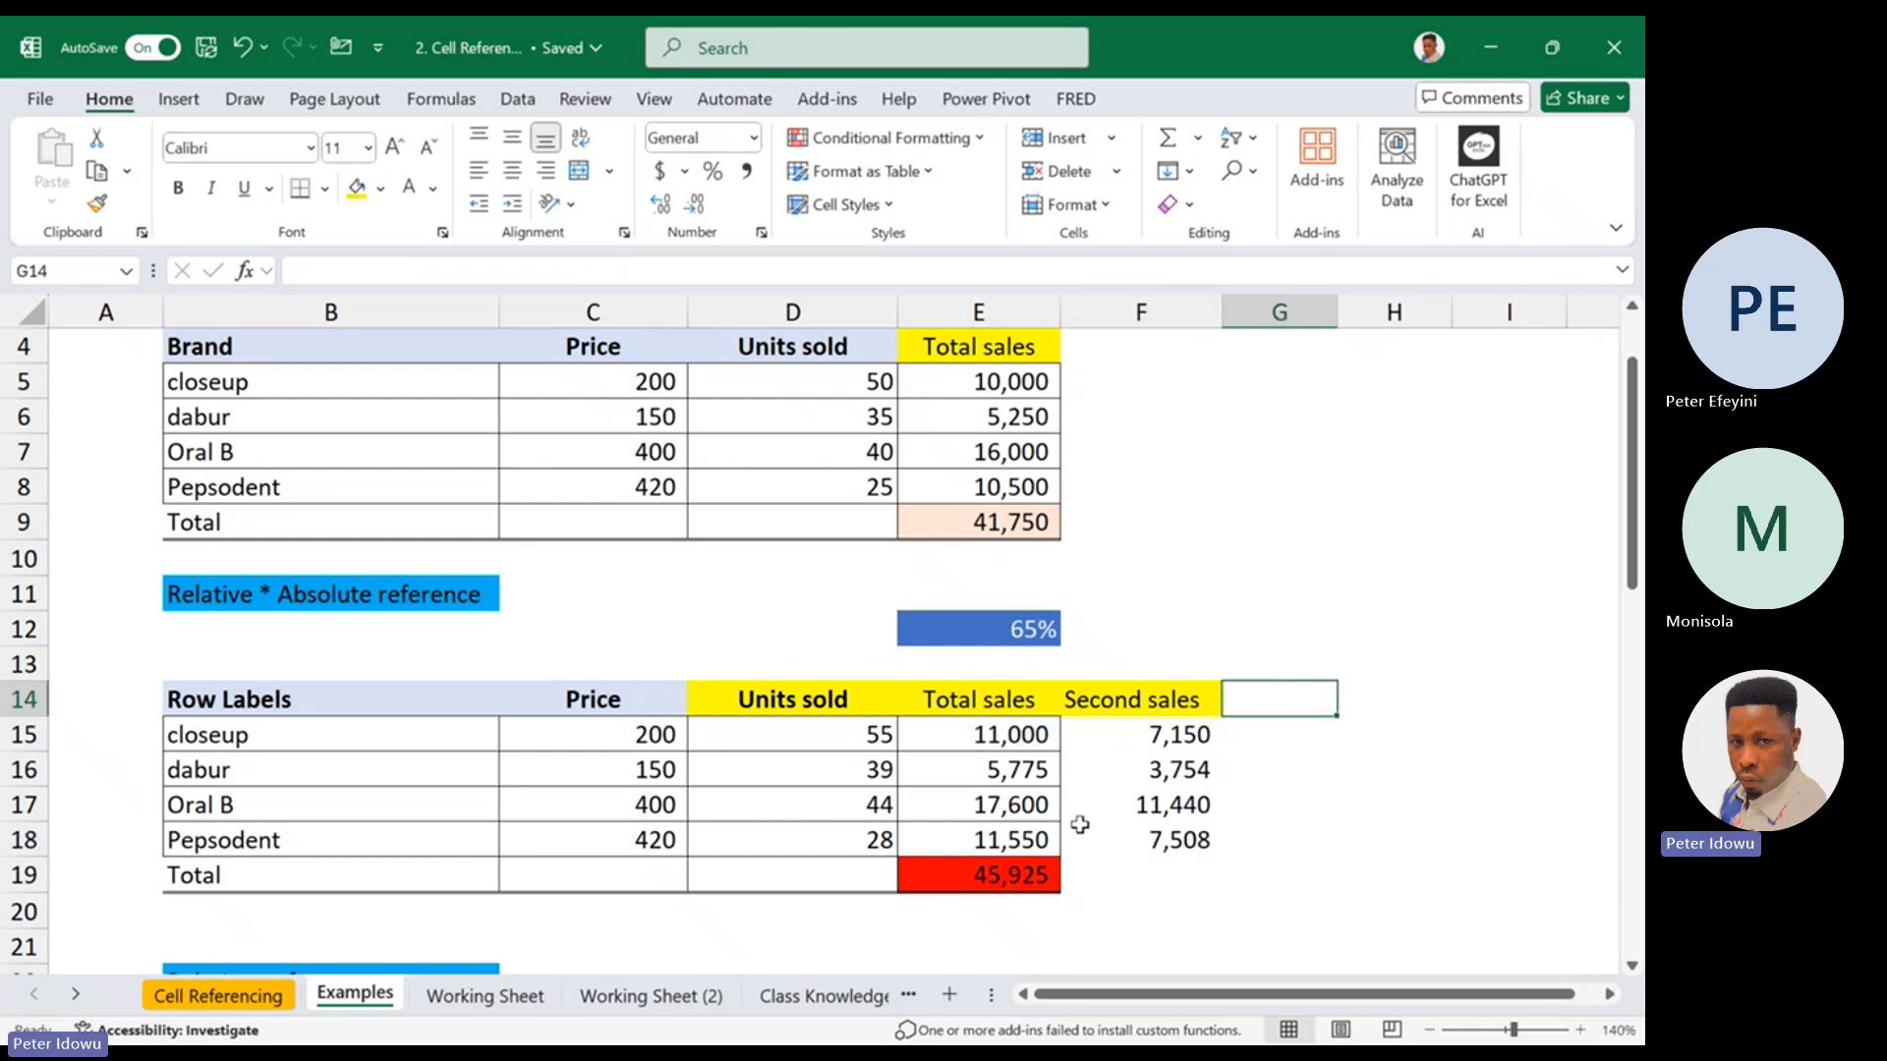
# Review the formulas in E19 and E15, and refill closeup's total sales formula =C15*D15 down to E18
pyautogui.click(1028, 873)
pyautogui.doubleClick(1028, 873)
pyautogui.click(1027, 737)
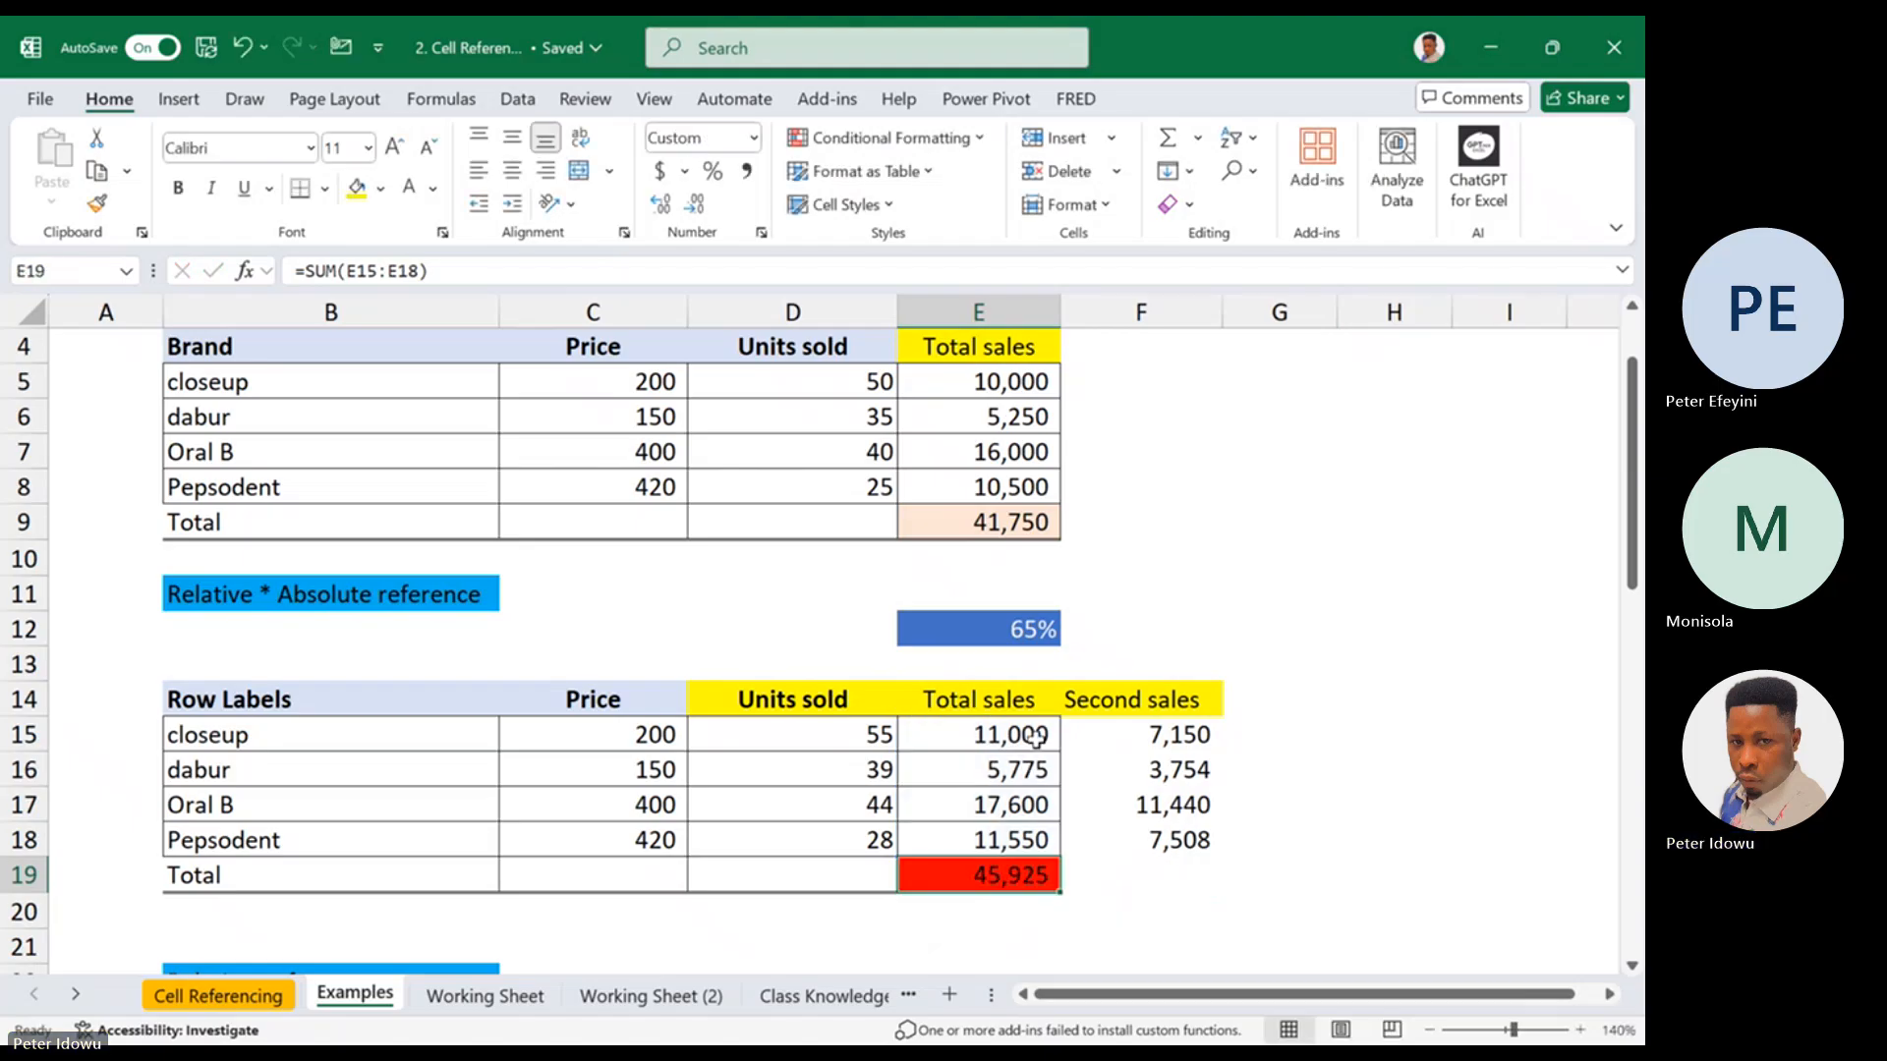
pyautogui.doubleClick(1032, 735)
pyautogui.press('Escape')
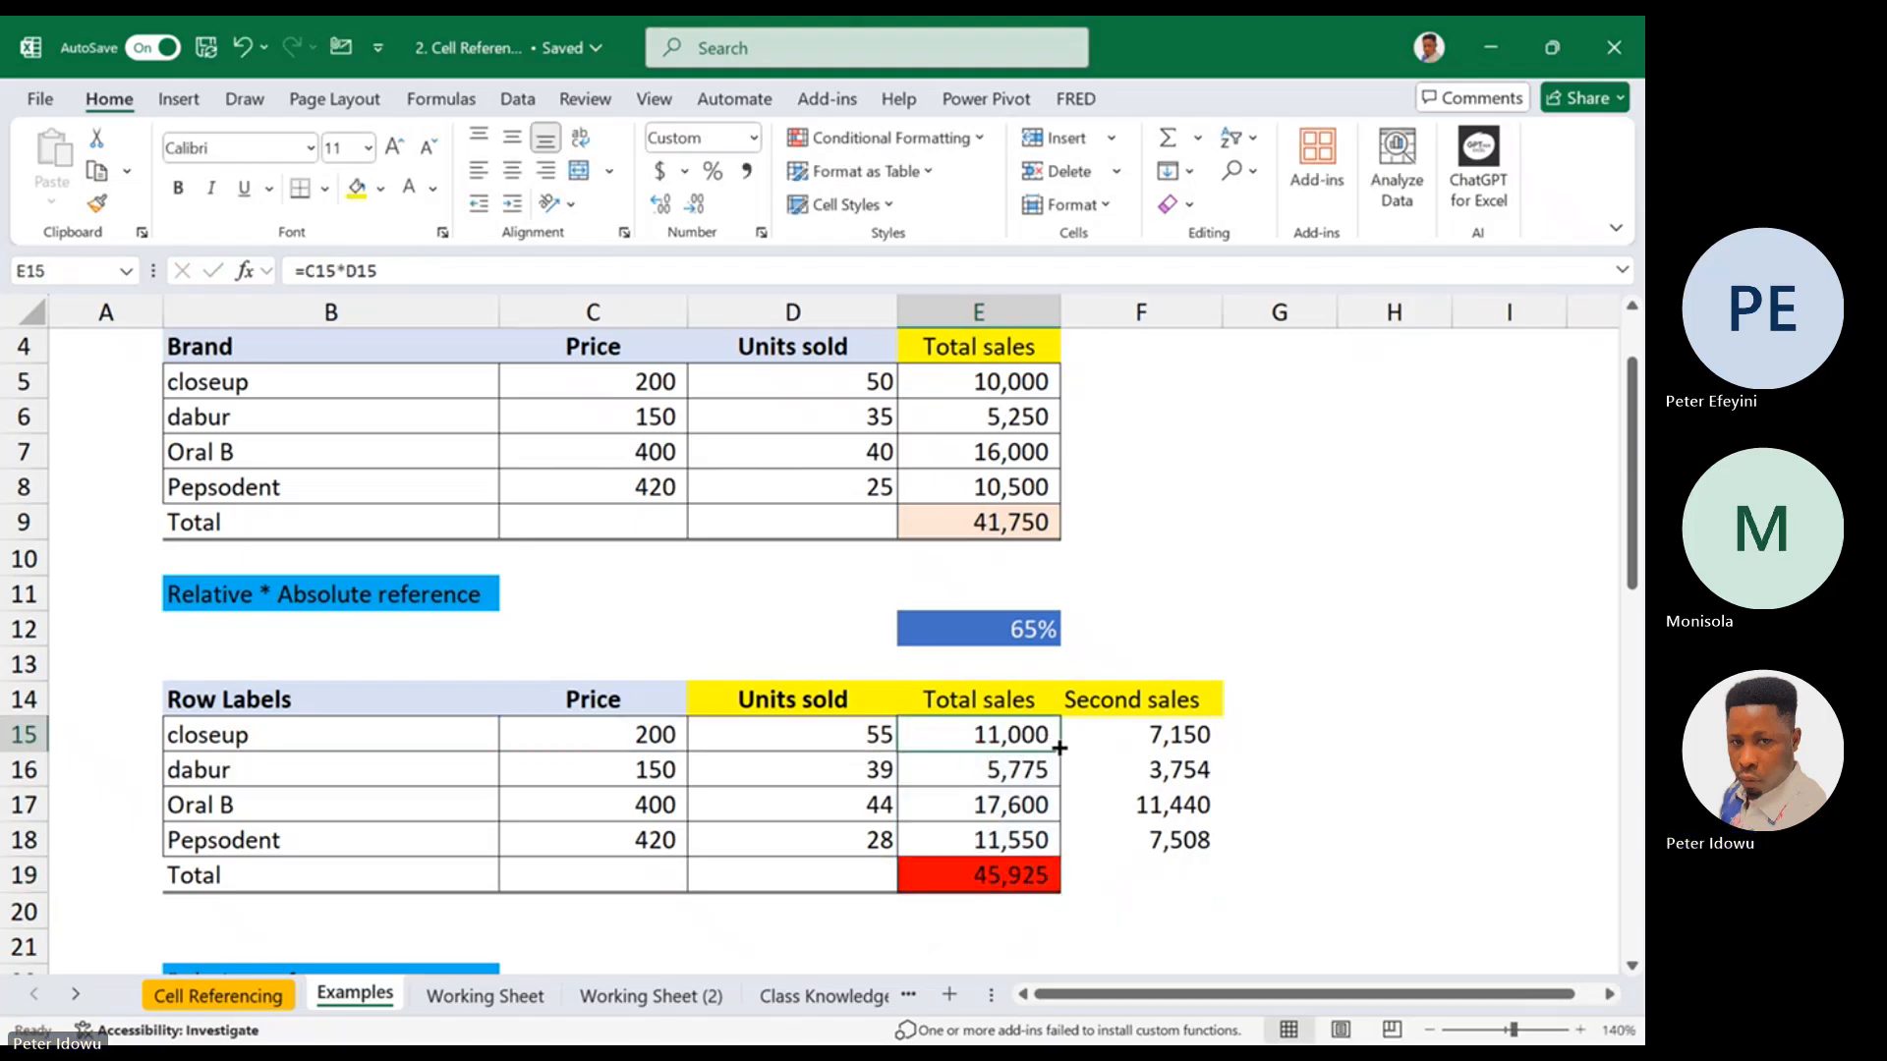
pyautogui.moveTo(1064, 753); pyautogui.dragTo(1051, 851)
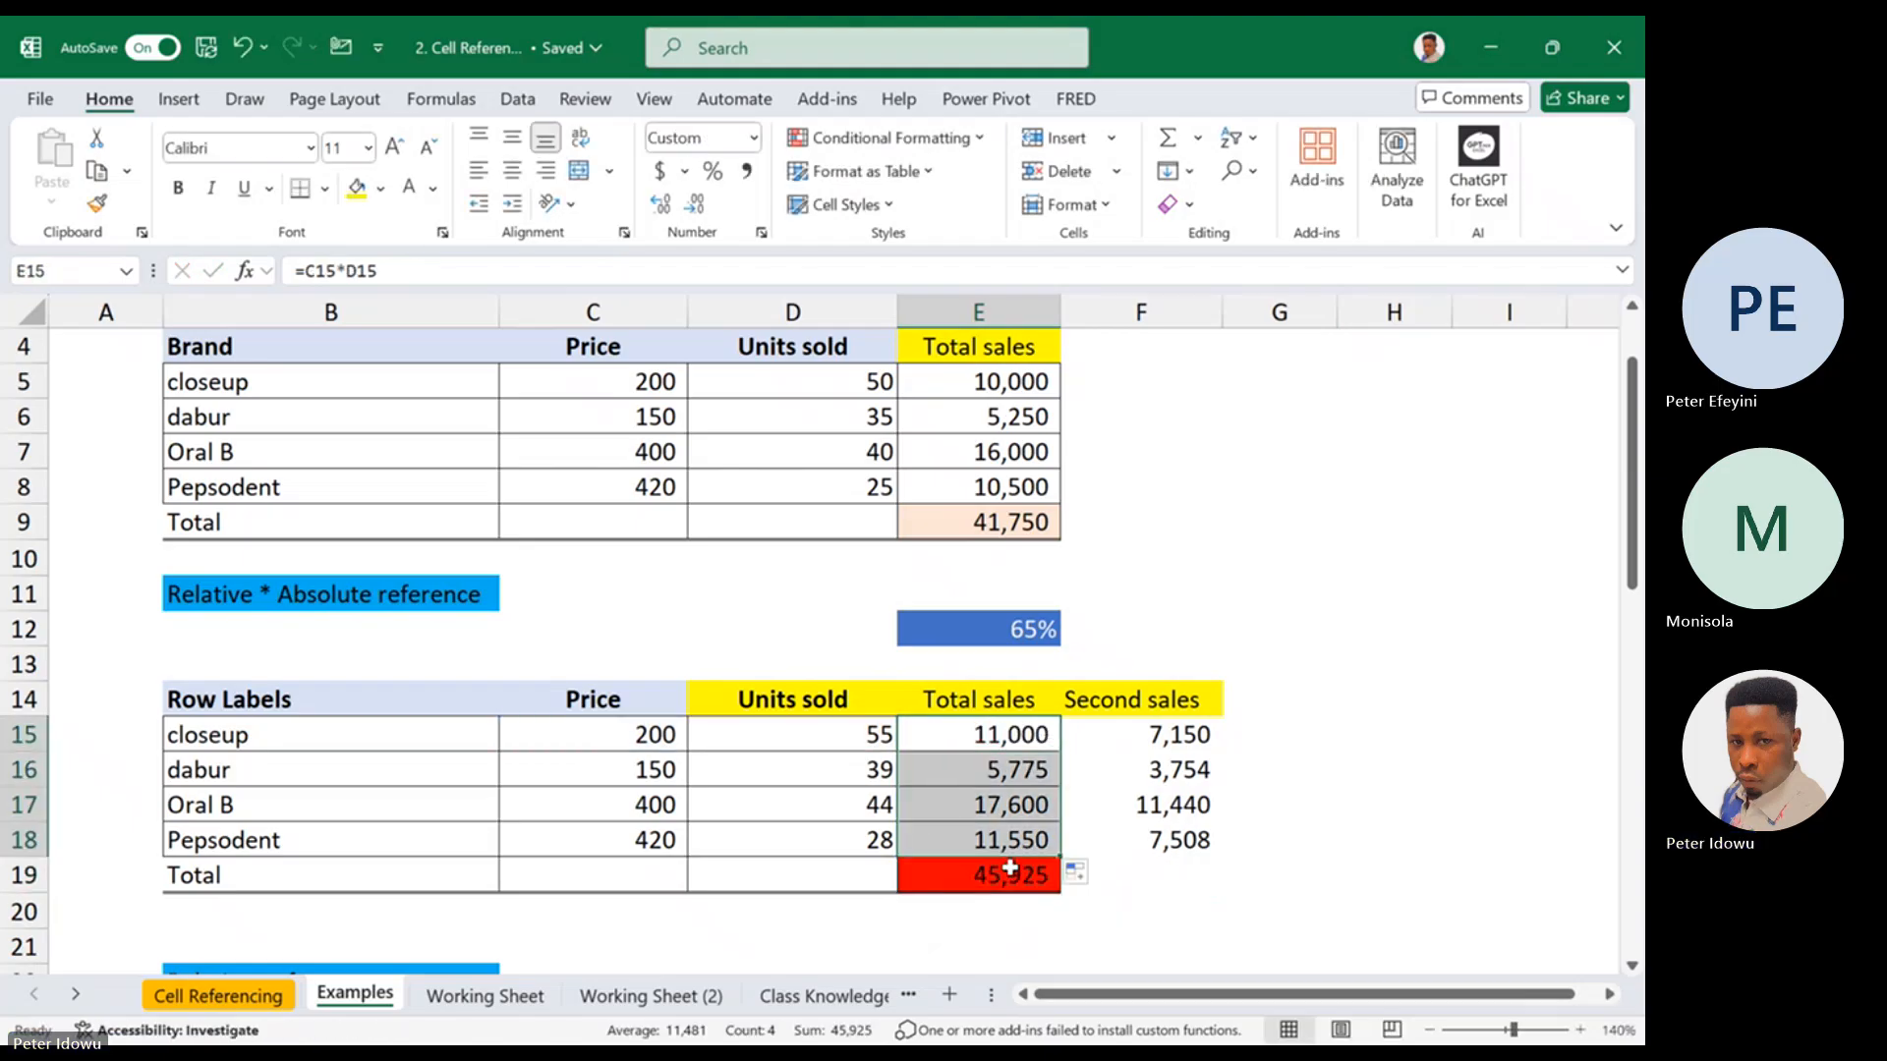
pyautogui.doubleClick(1011, 869)
pyautogui.press('Escape')
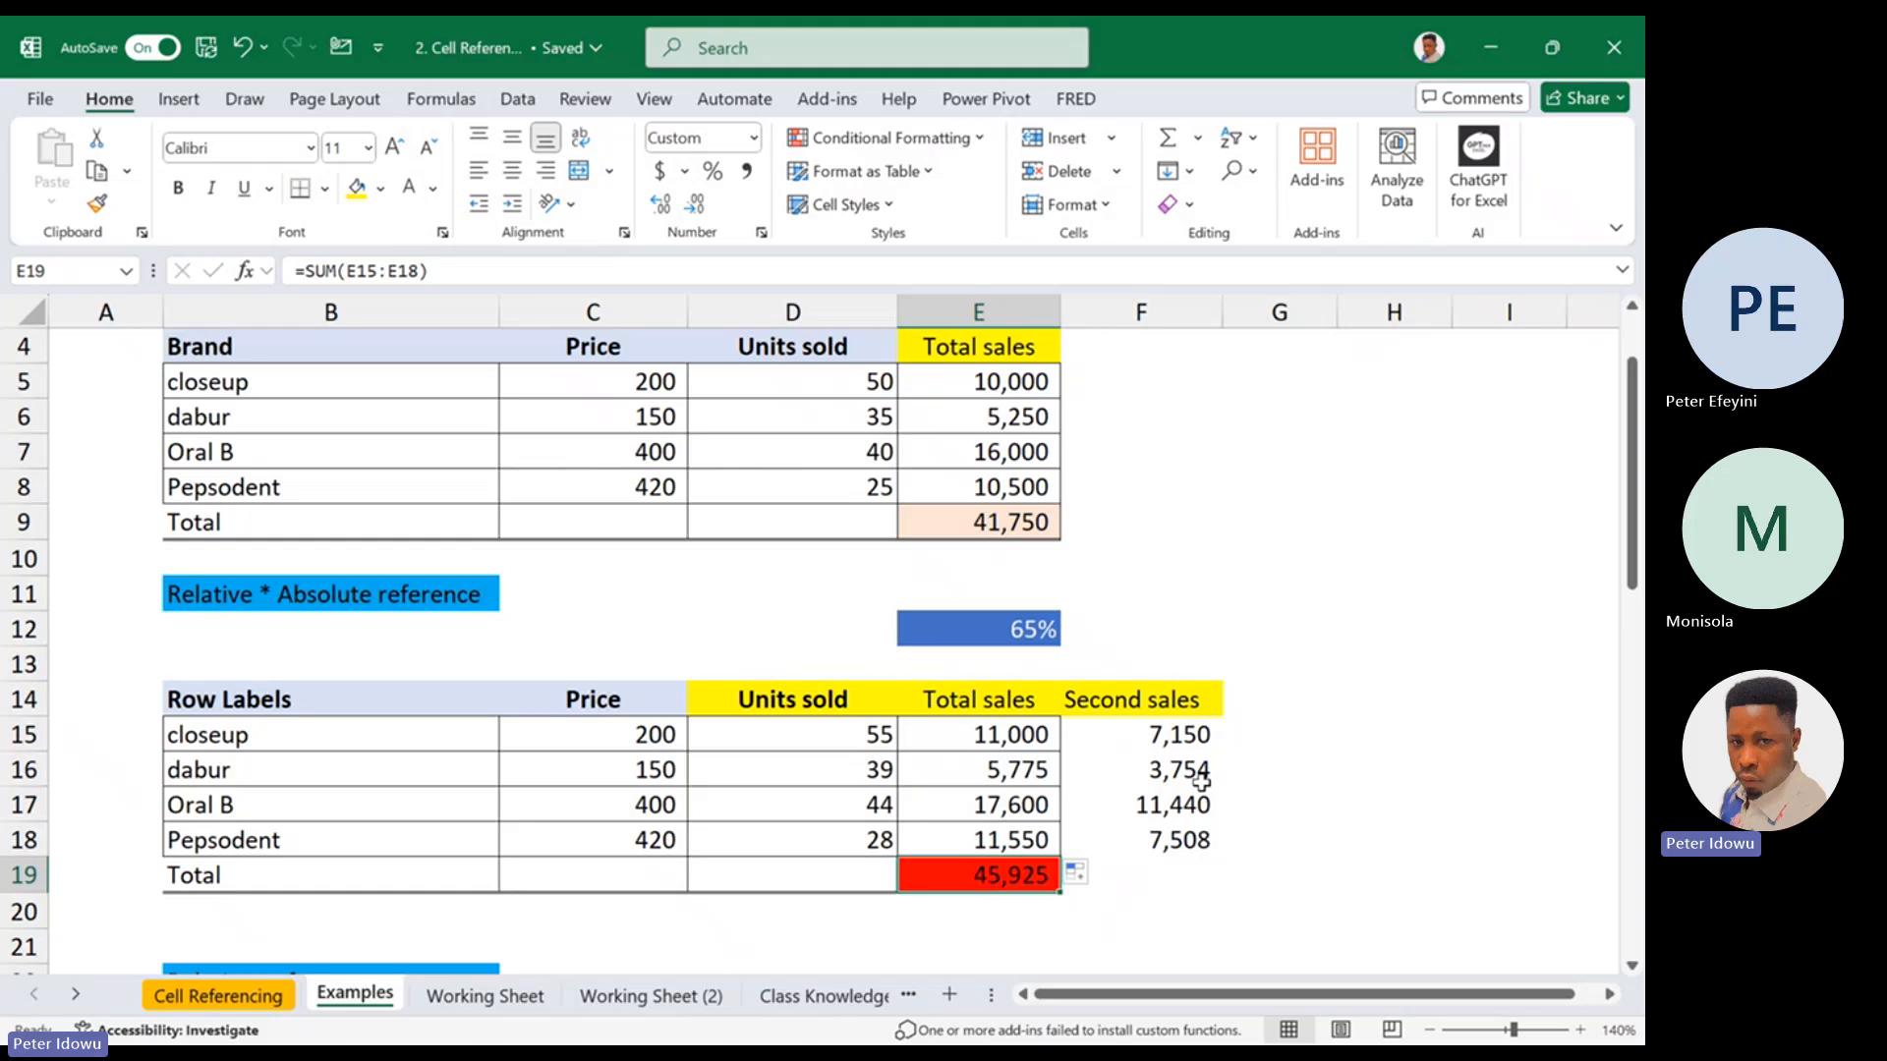
# Add the column header %contr in G14, beside Second sales
pyautogui.click(1278, 696)
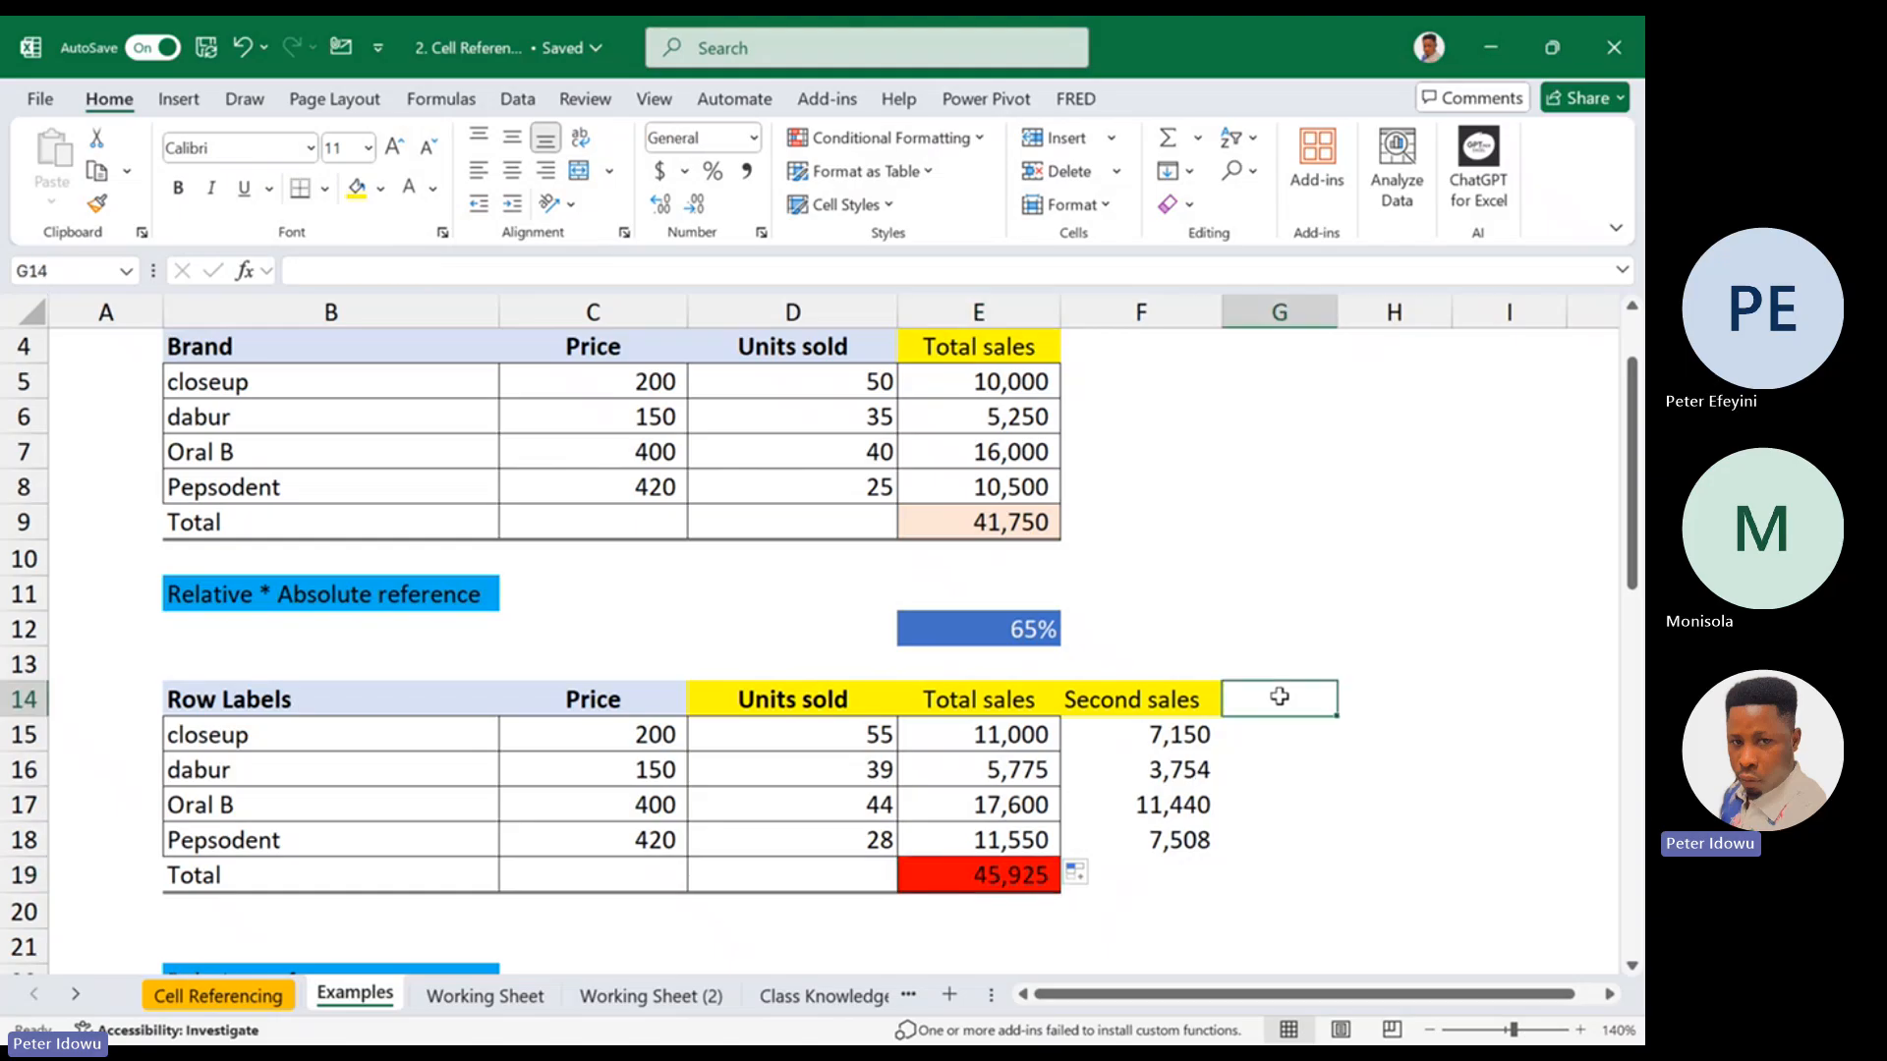
pyautogui.write('%c')
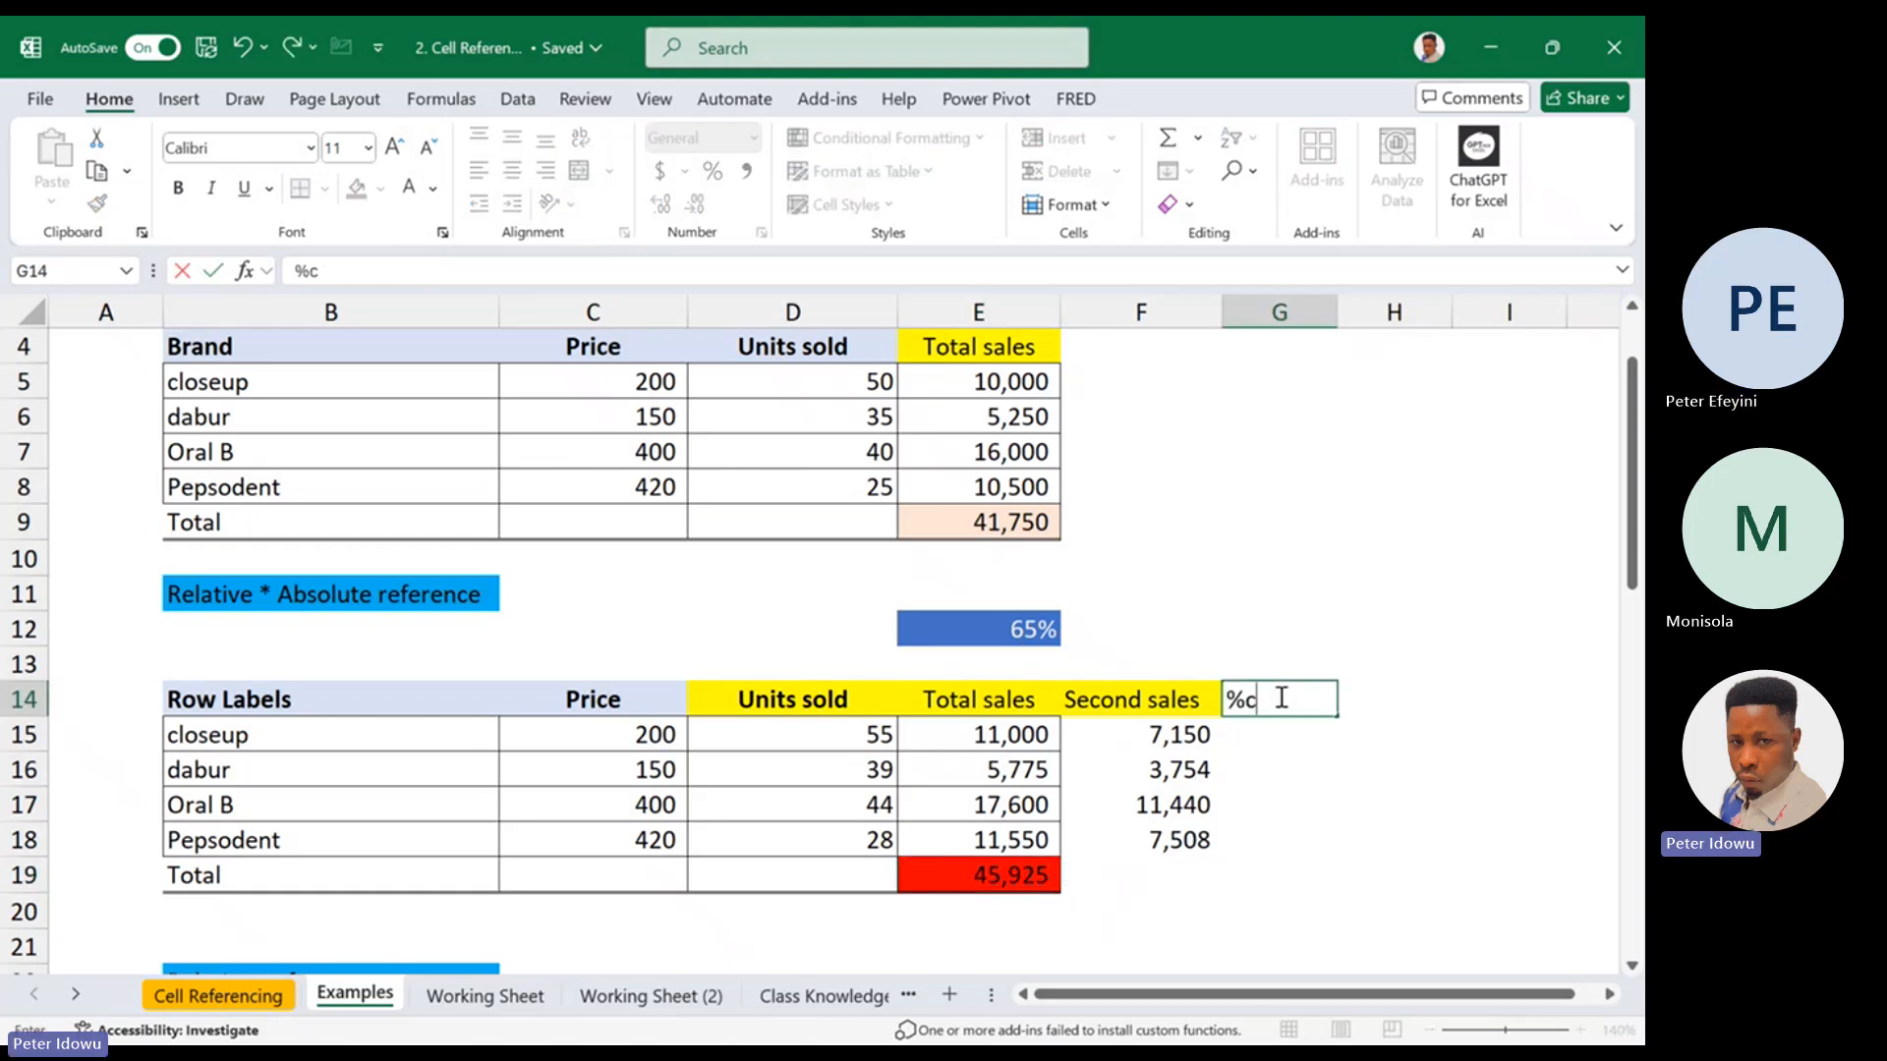
pyautogui.write('ontr')
pyautogui.press('Return')
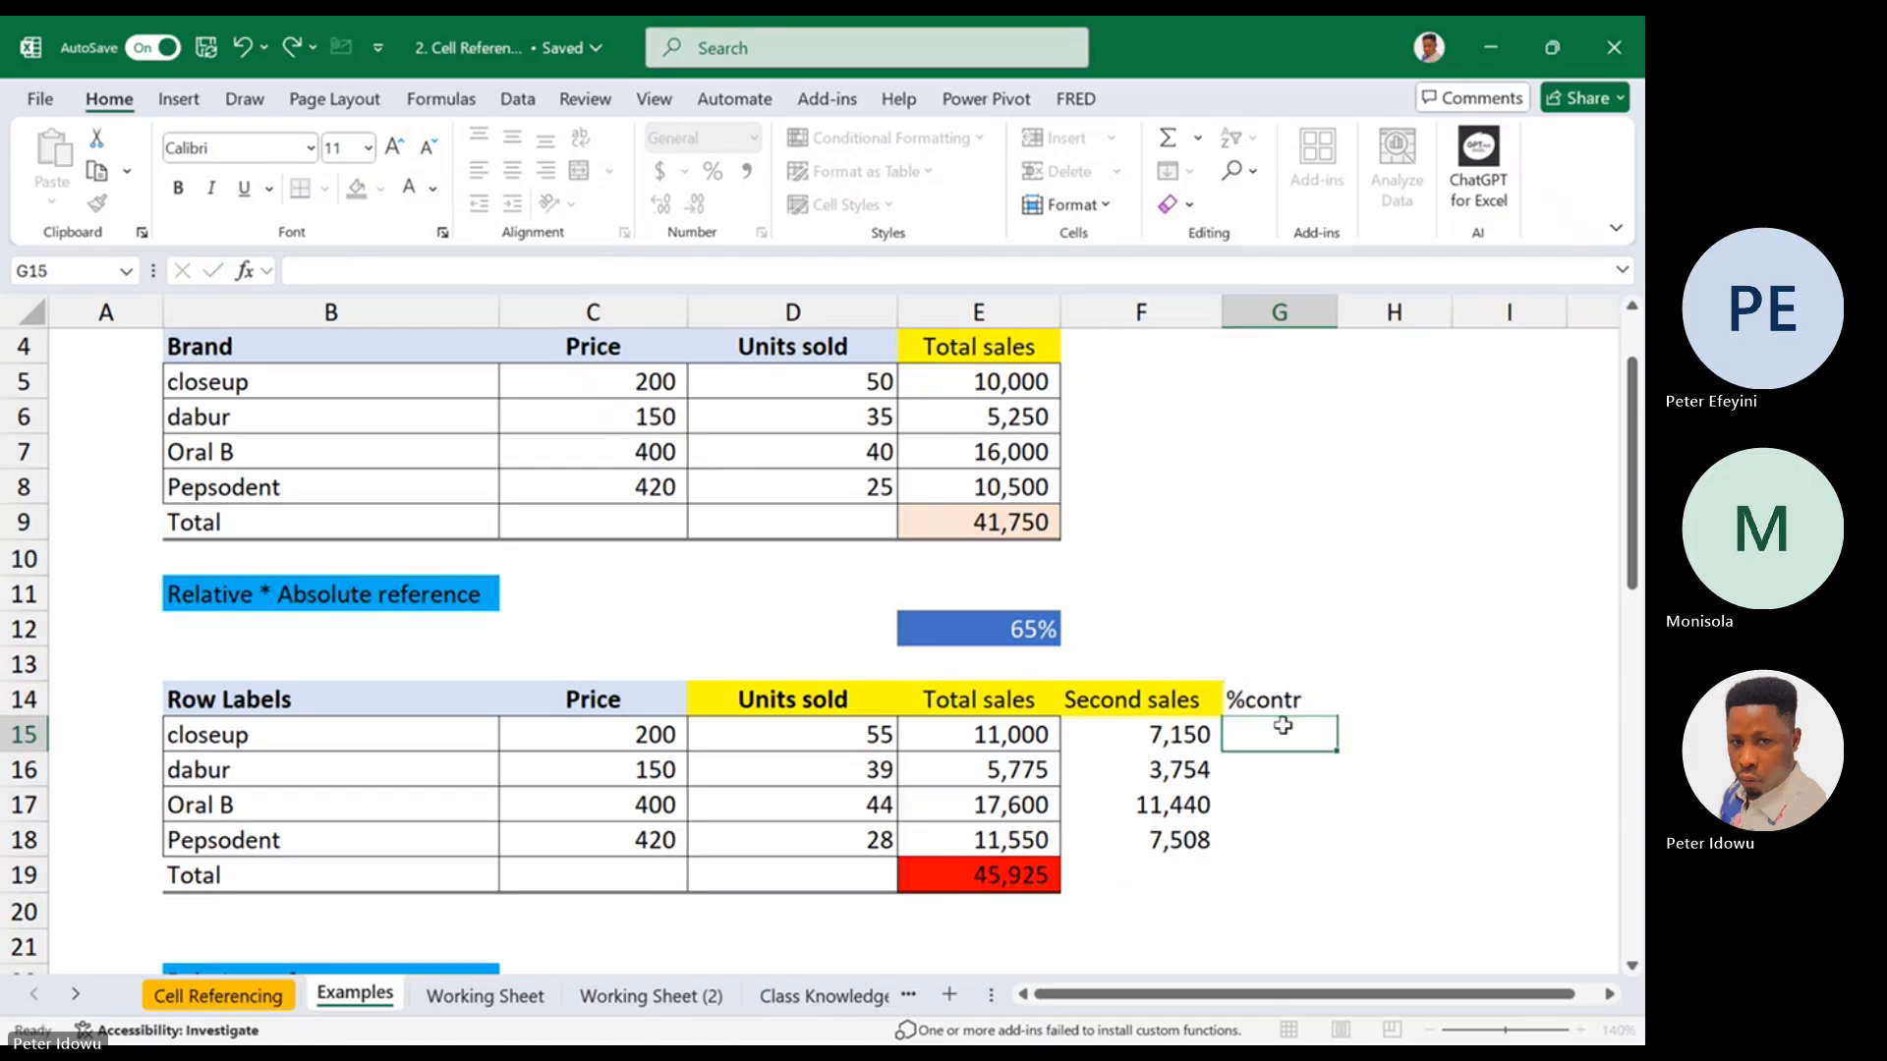
# Examine the SUM formula behind the overall total in E19 and select closeup's %contr cell G15
pyautogui.doubleClick(1005, 877)
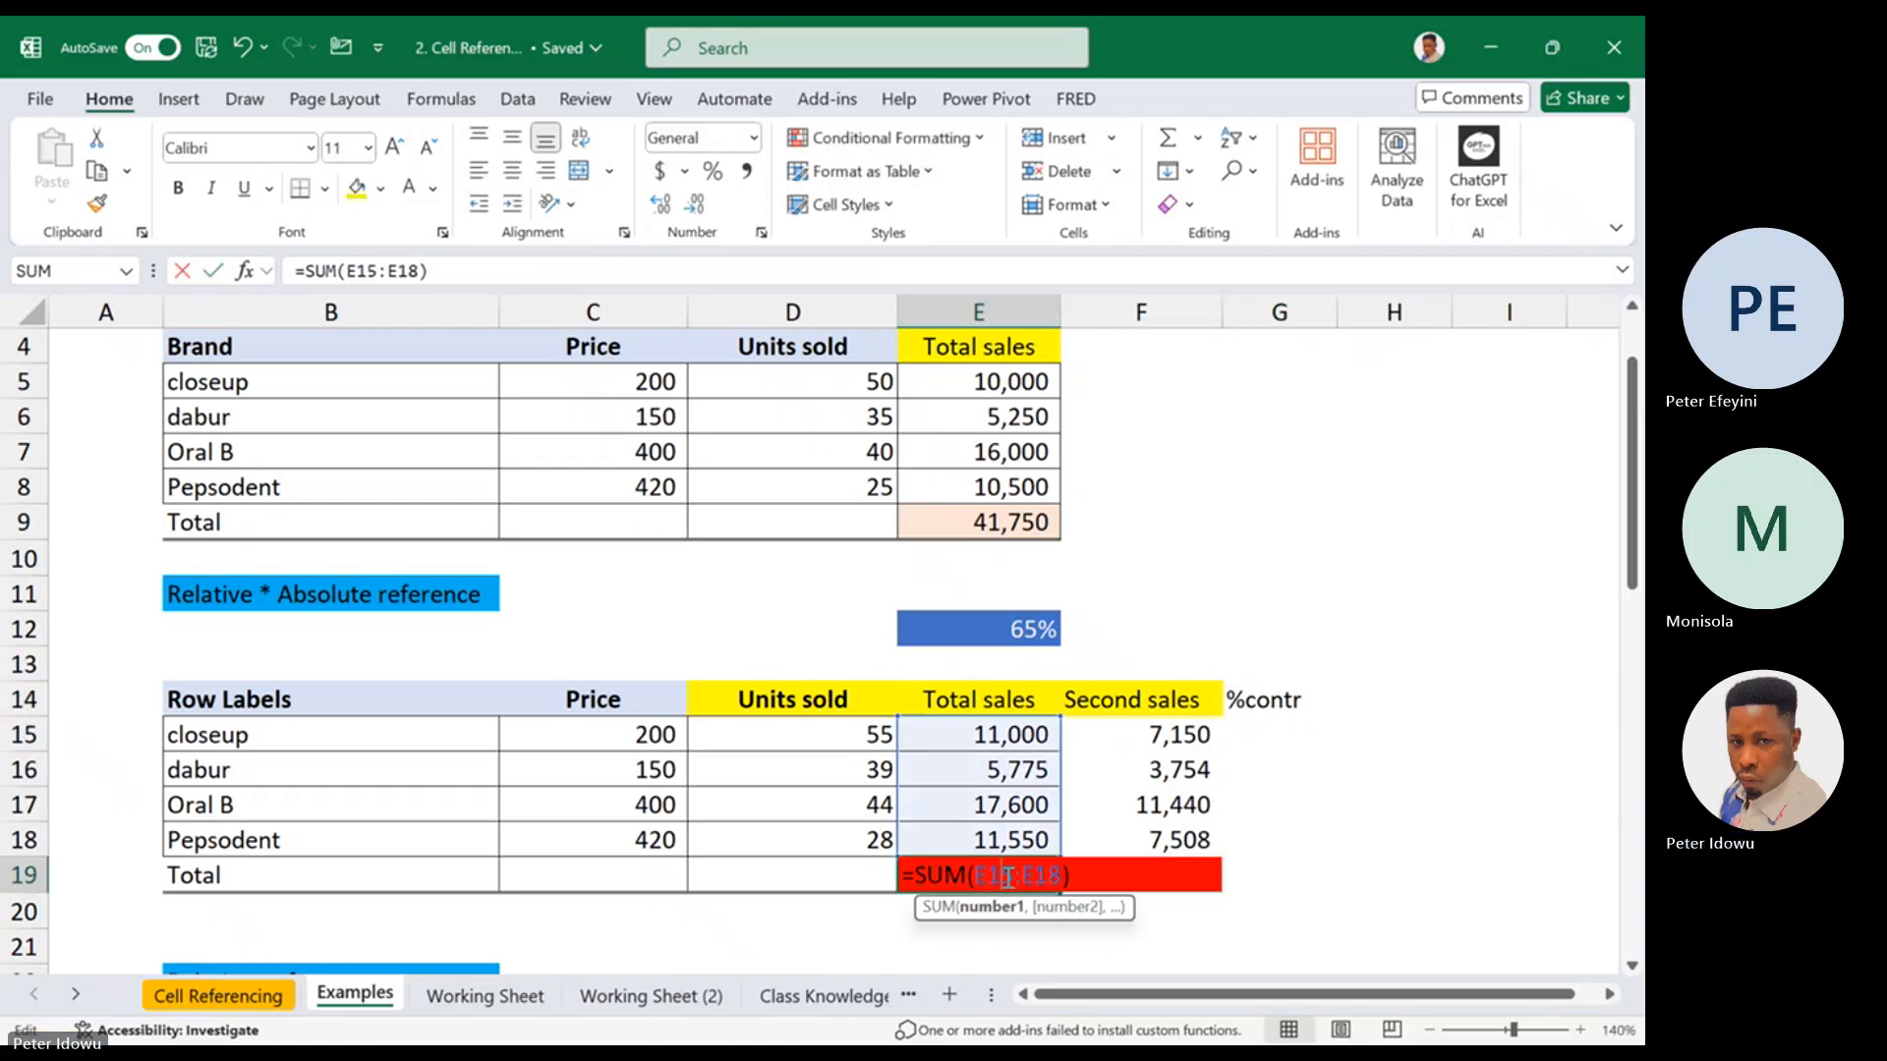
pyautogui.press('Escape')
pyautogui.doubleClick(1027, 878)
pyautogui.press('Escape')
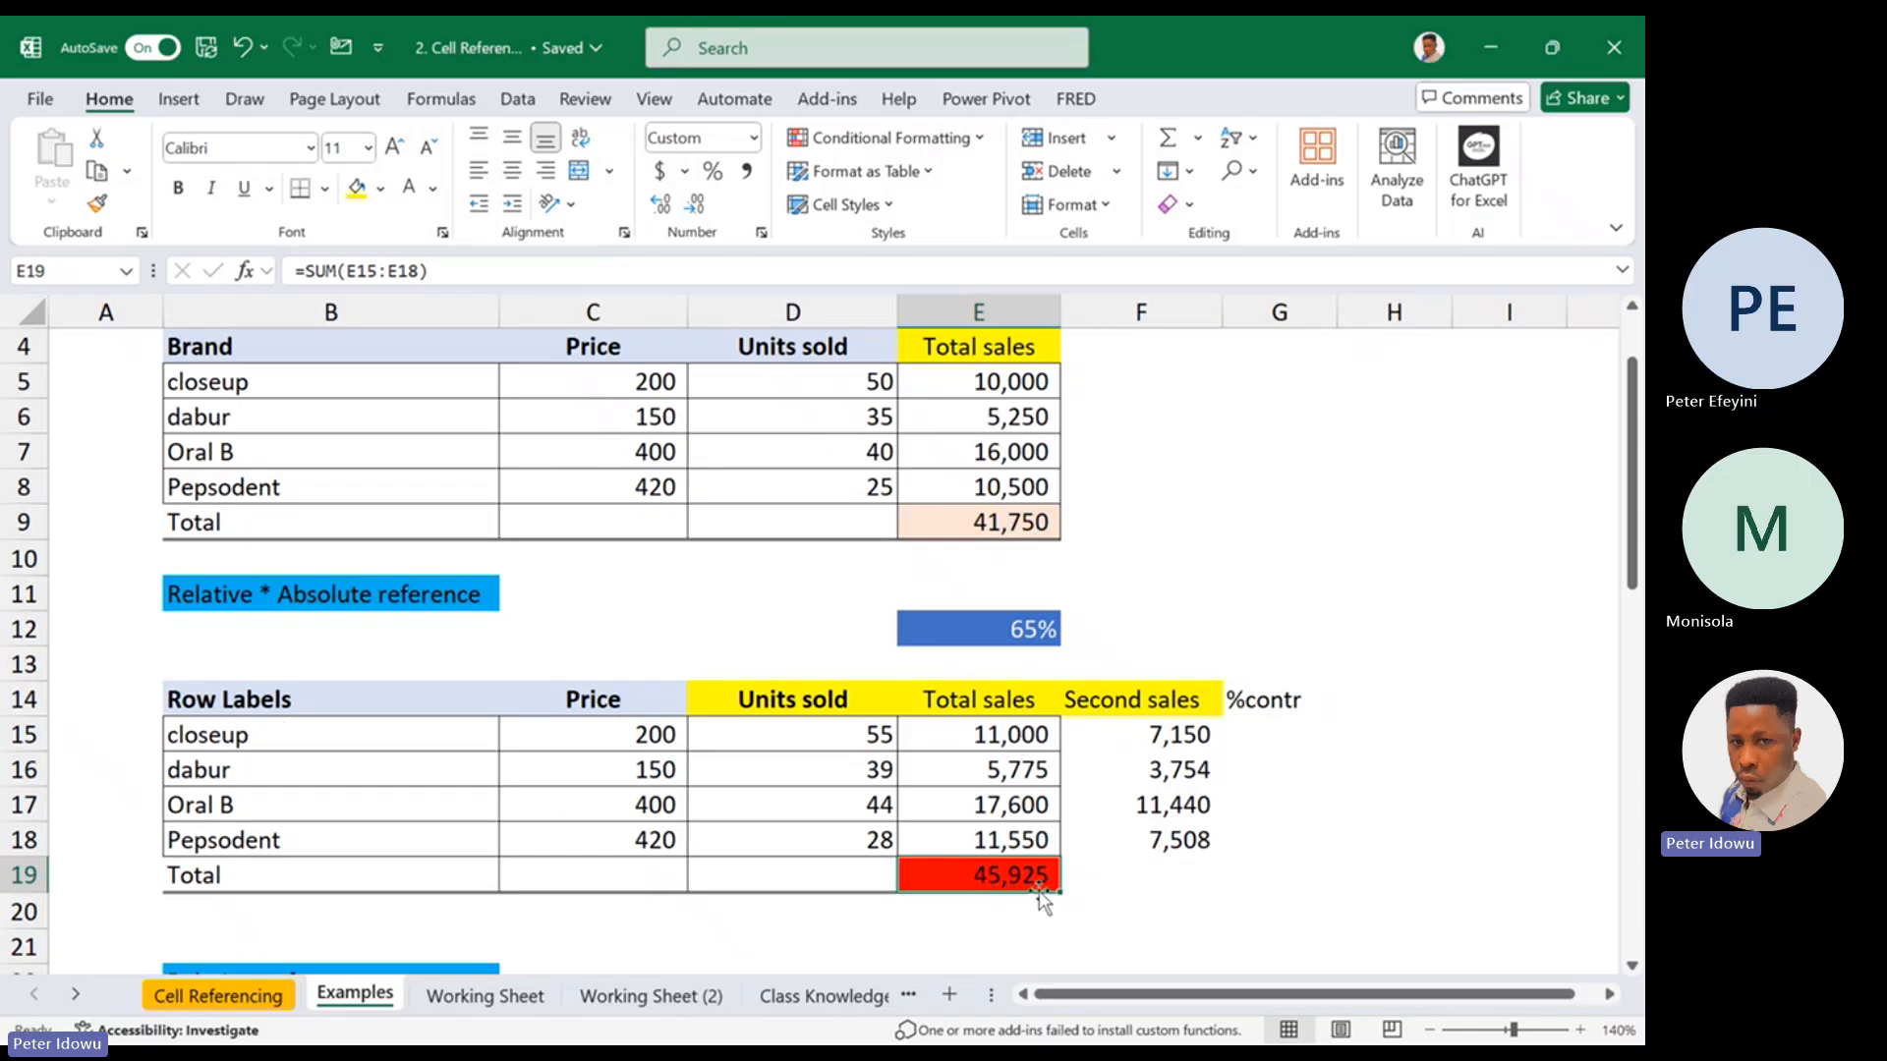
pyautogui.doubleClick(966, 876)
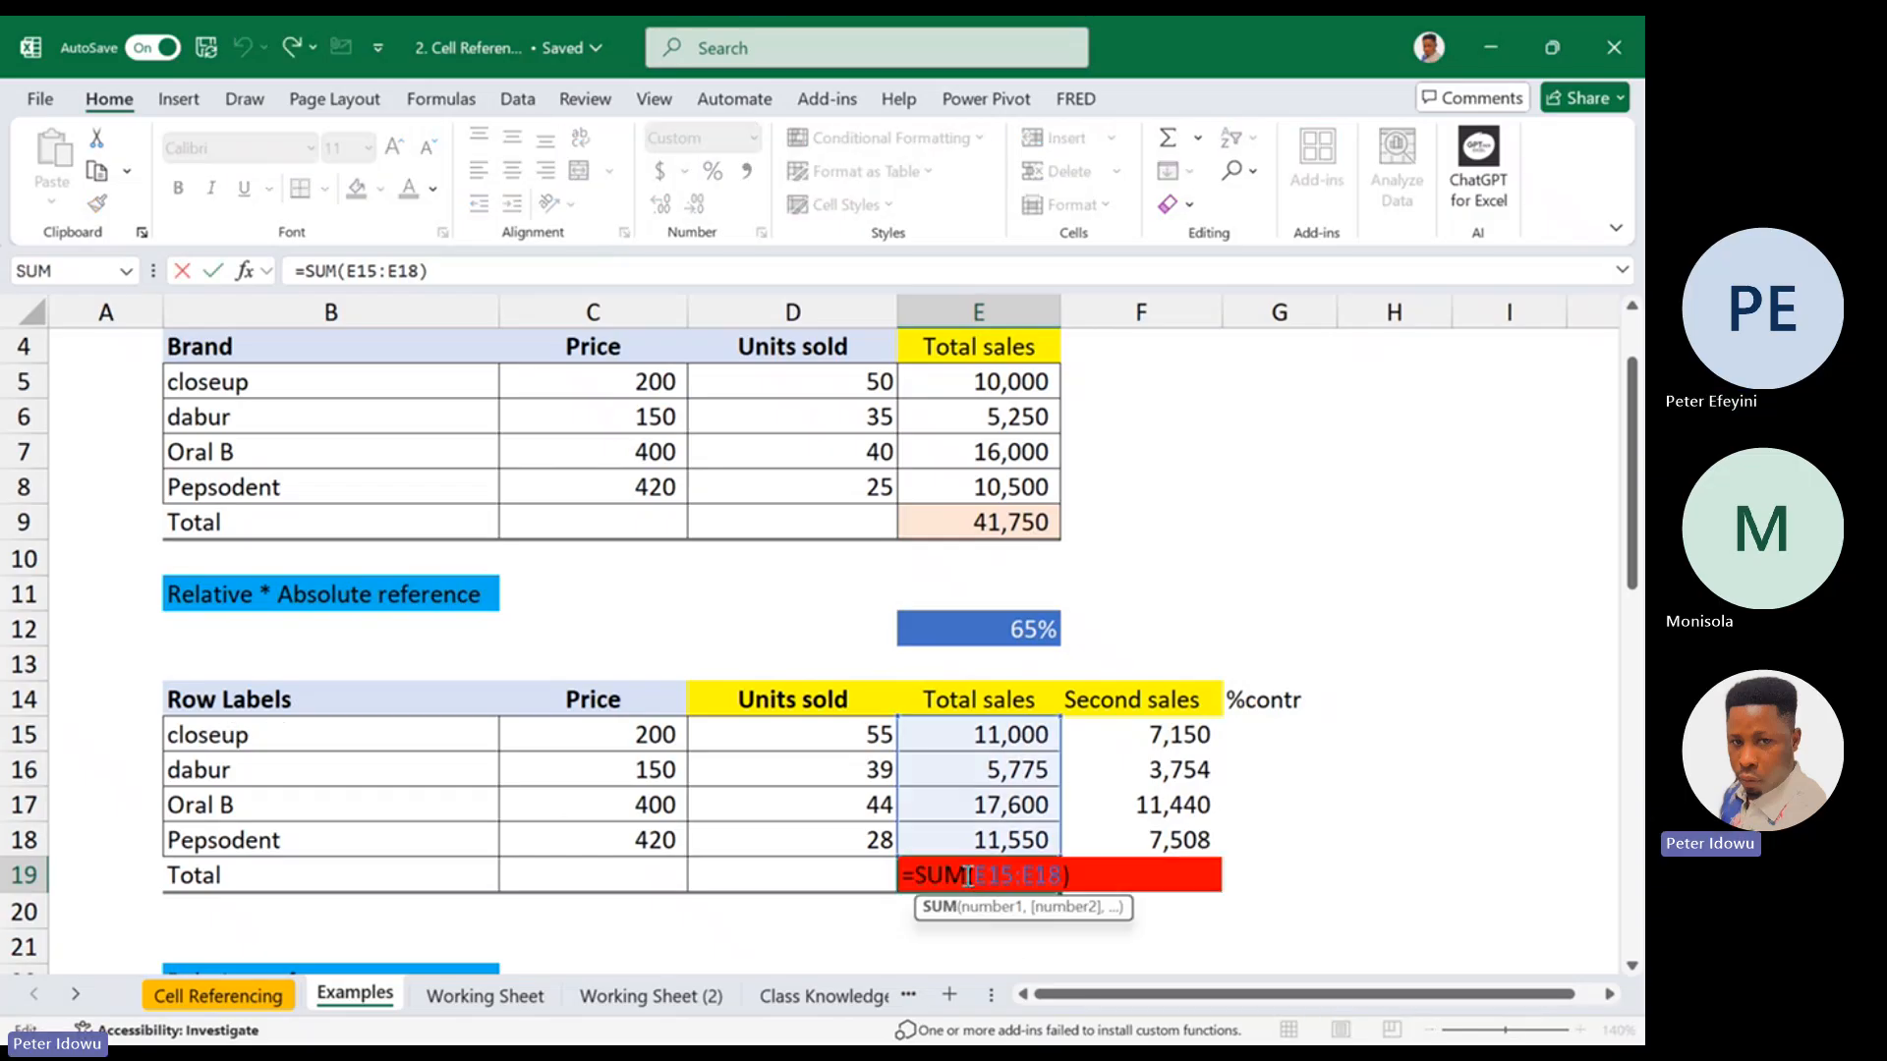
pyautogui.press('Escape')
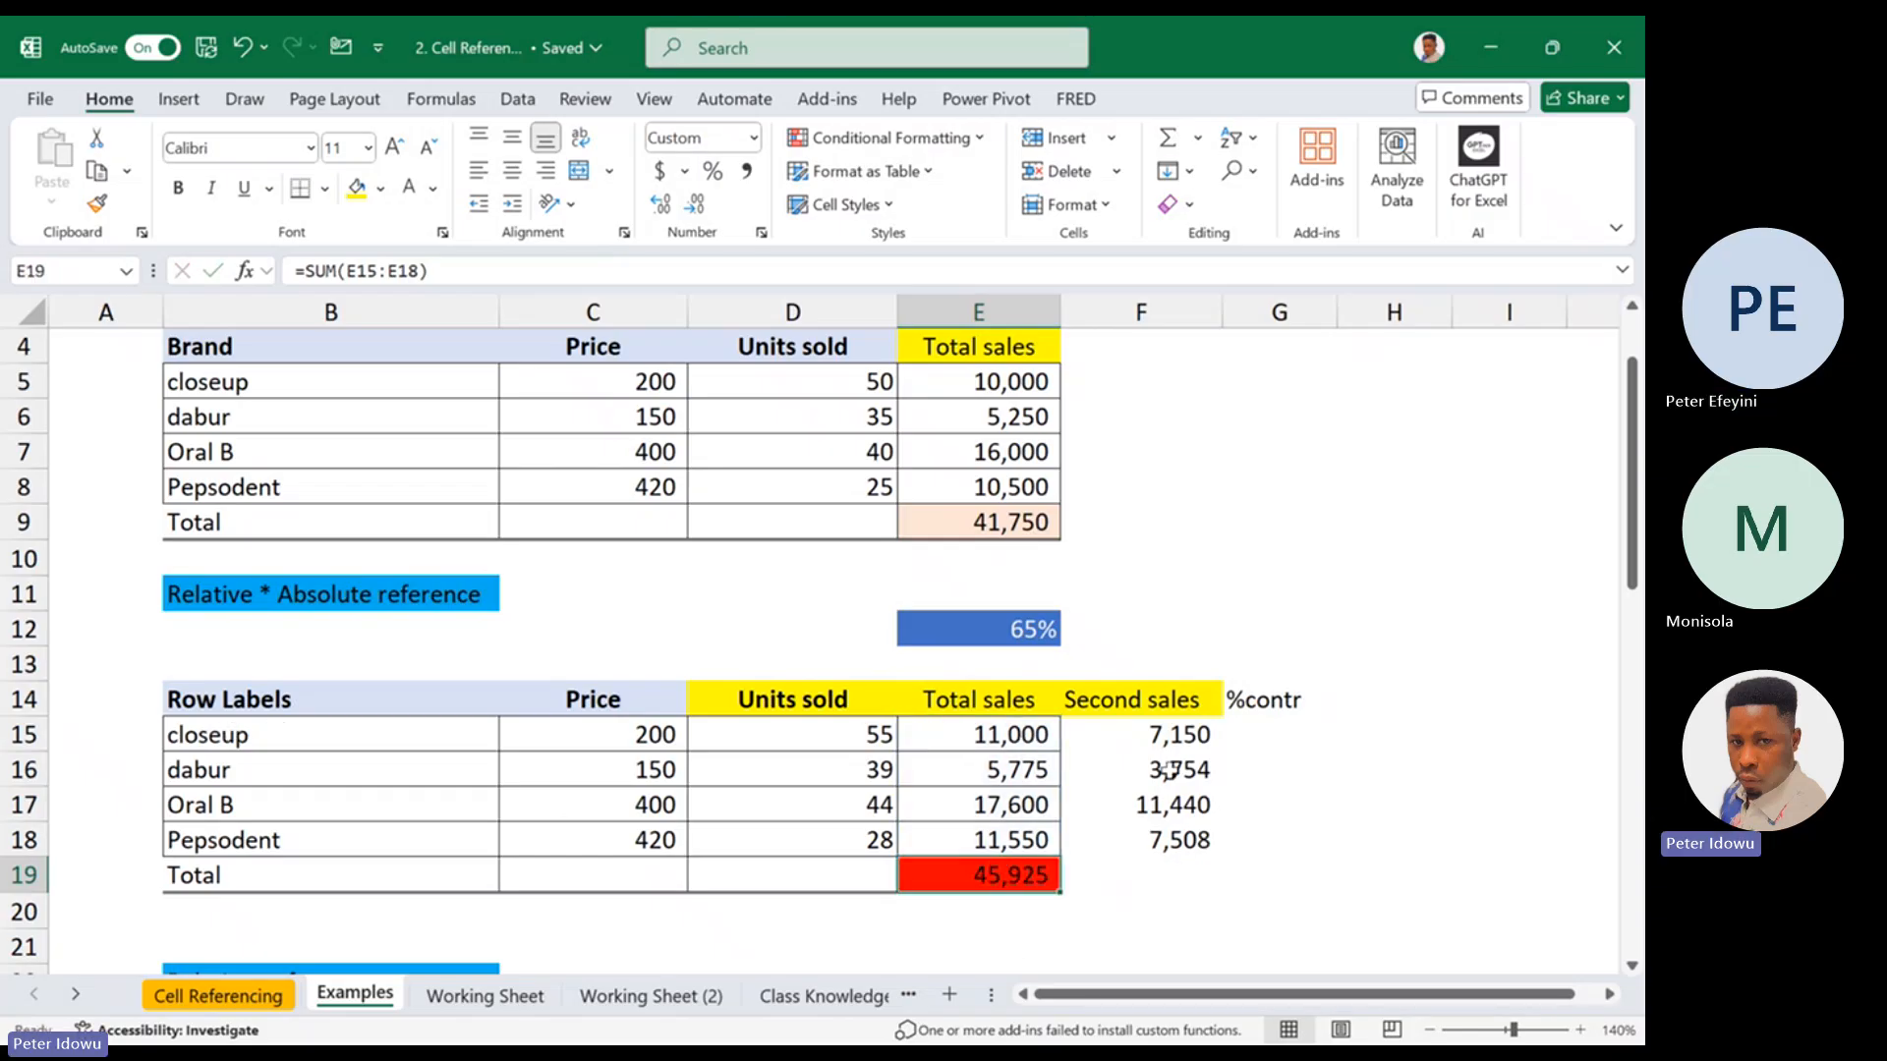
pyautogui.click(1273, 733)
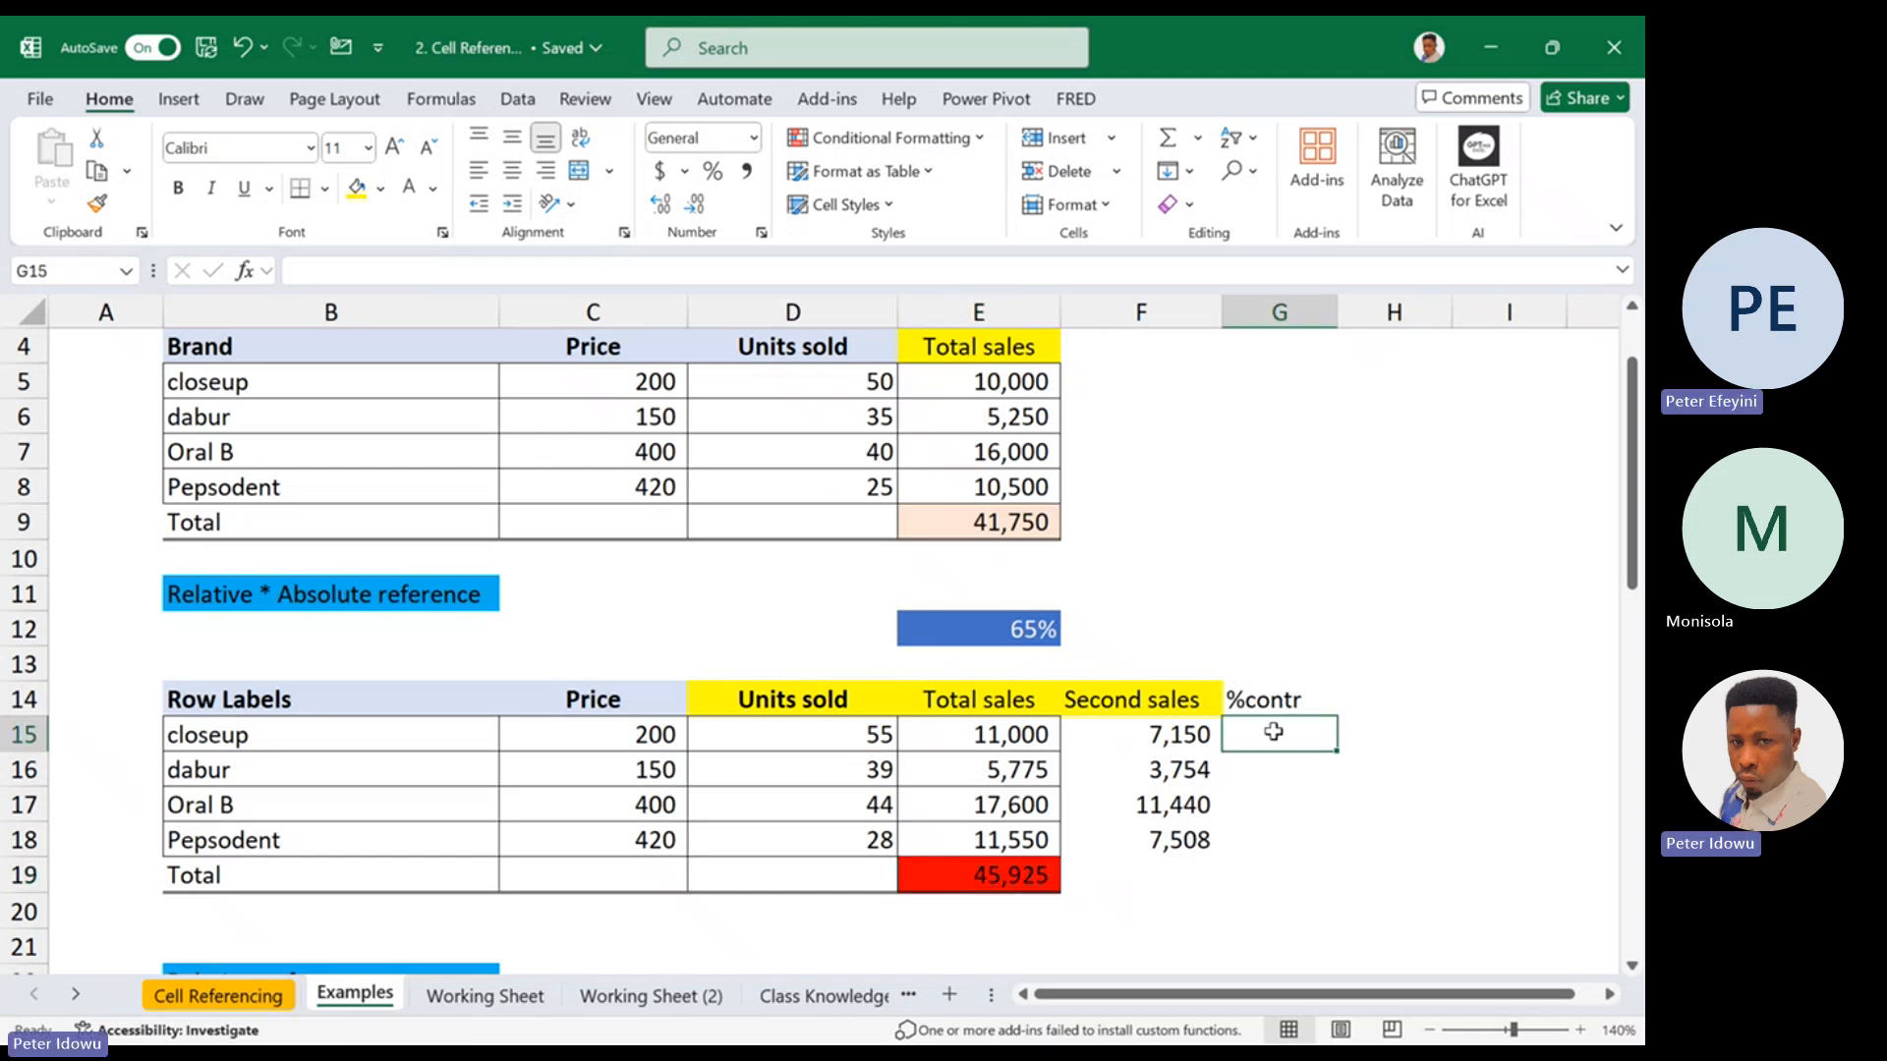
# Calculate closeup's share of total sales in G15 with =E15/E19 and format it as a percentage
pyautogui.write('=')
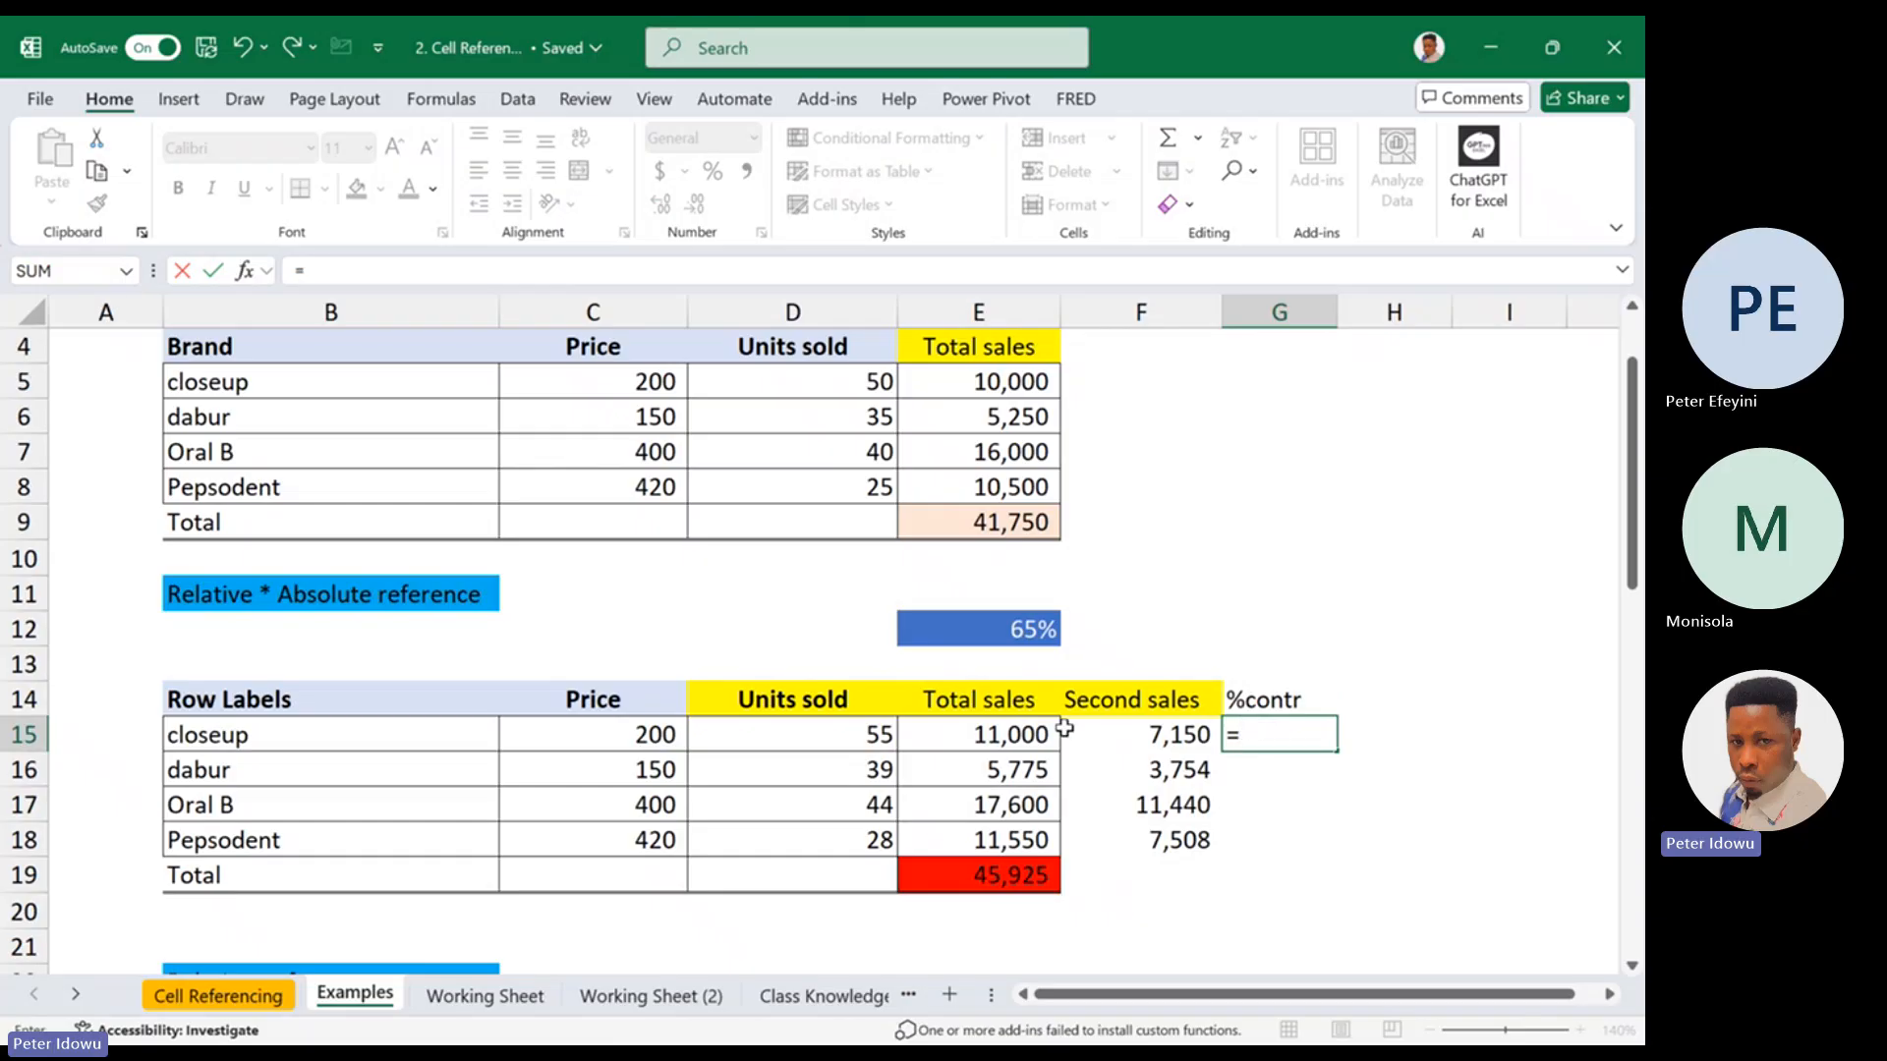
pyautogui.click(1019, 732)
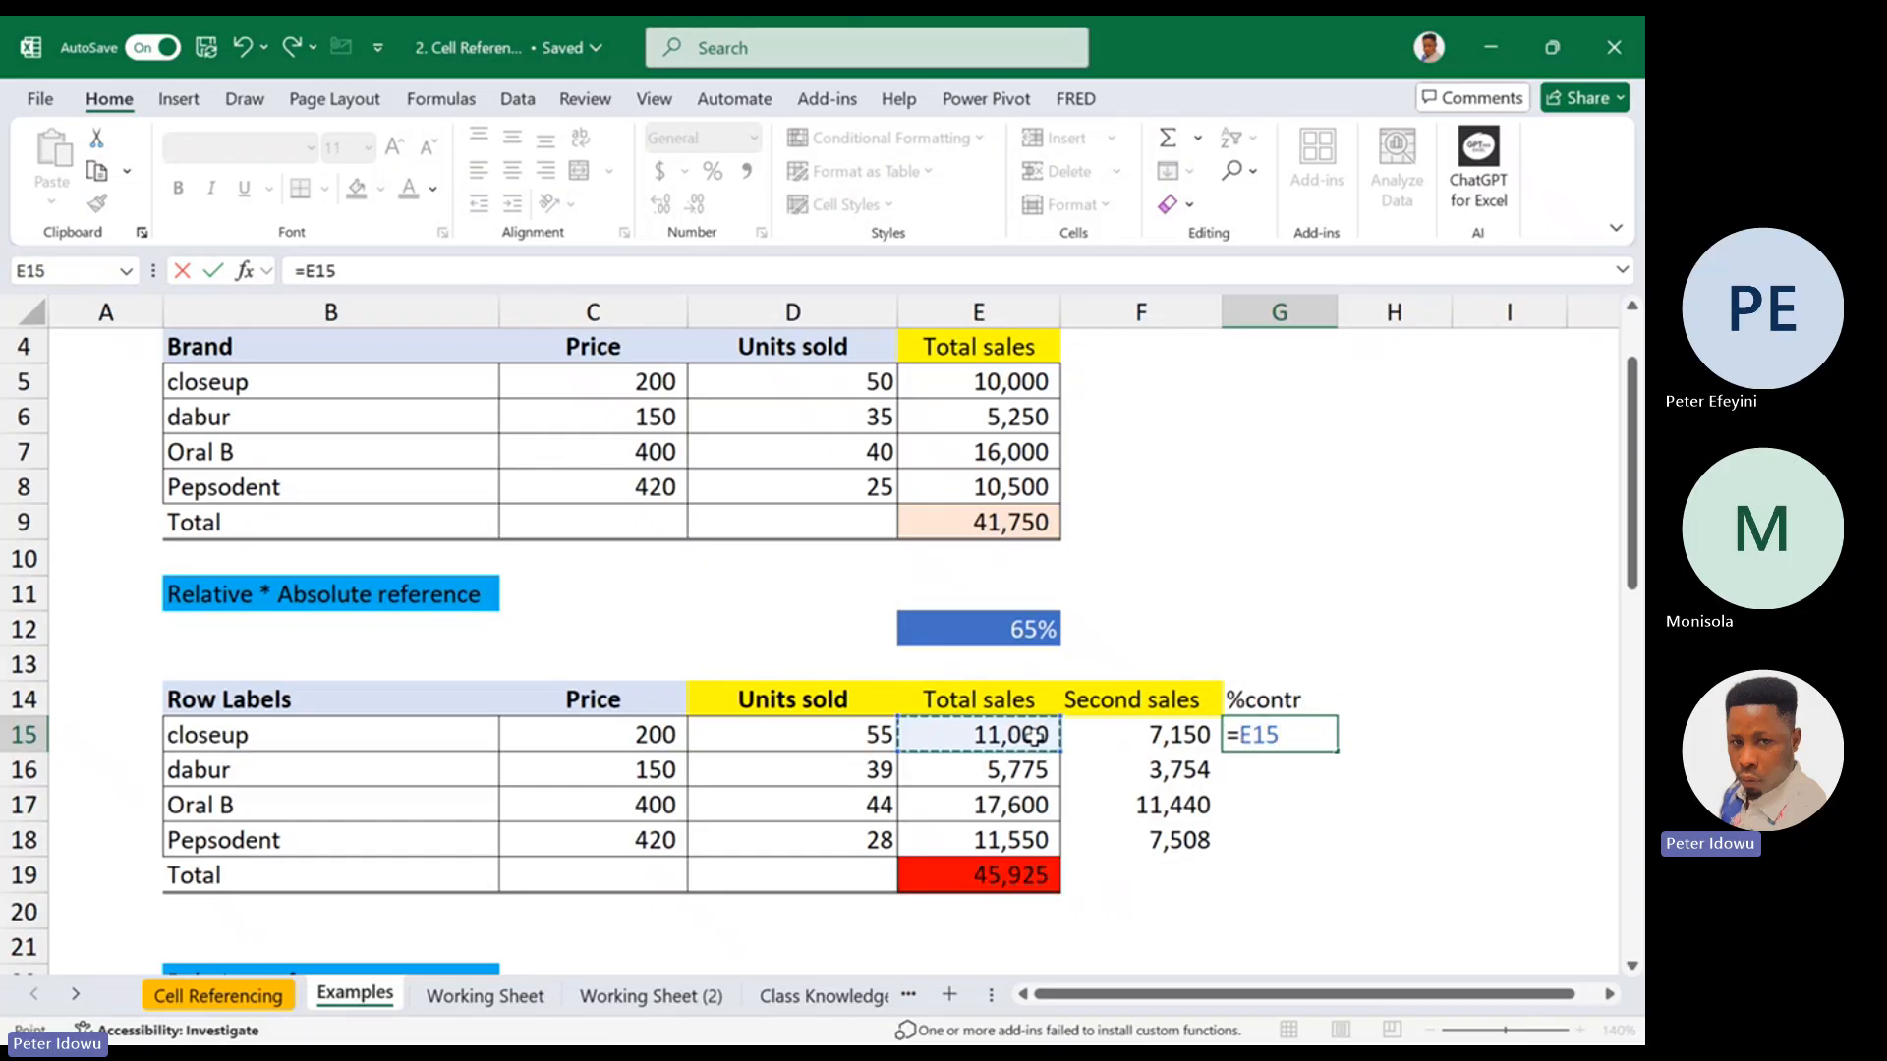
pyautogui.write('/')
pyautogui.click(1032, 874)
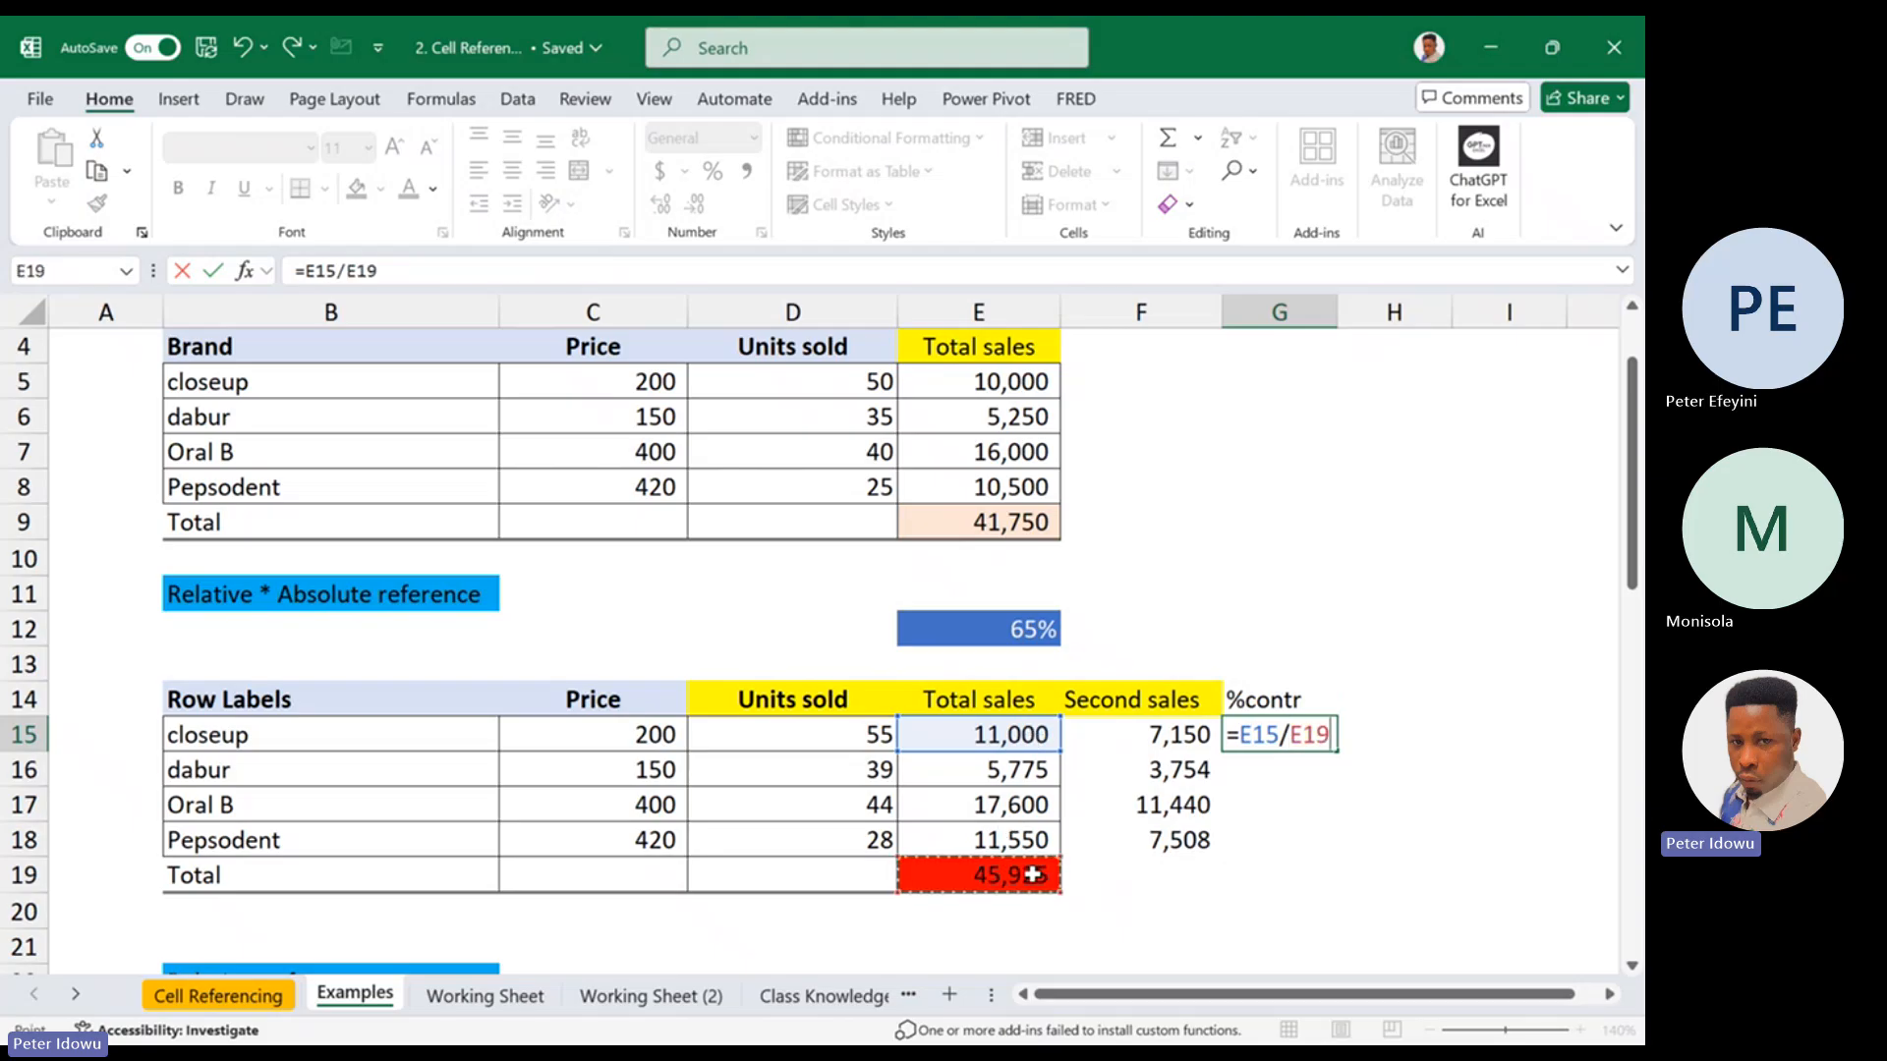
pyautogui.press('Return')
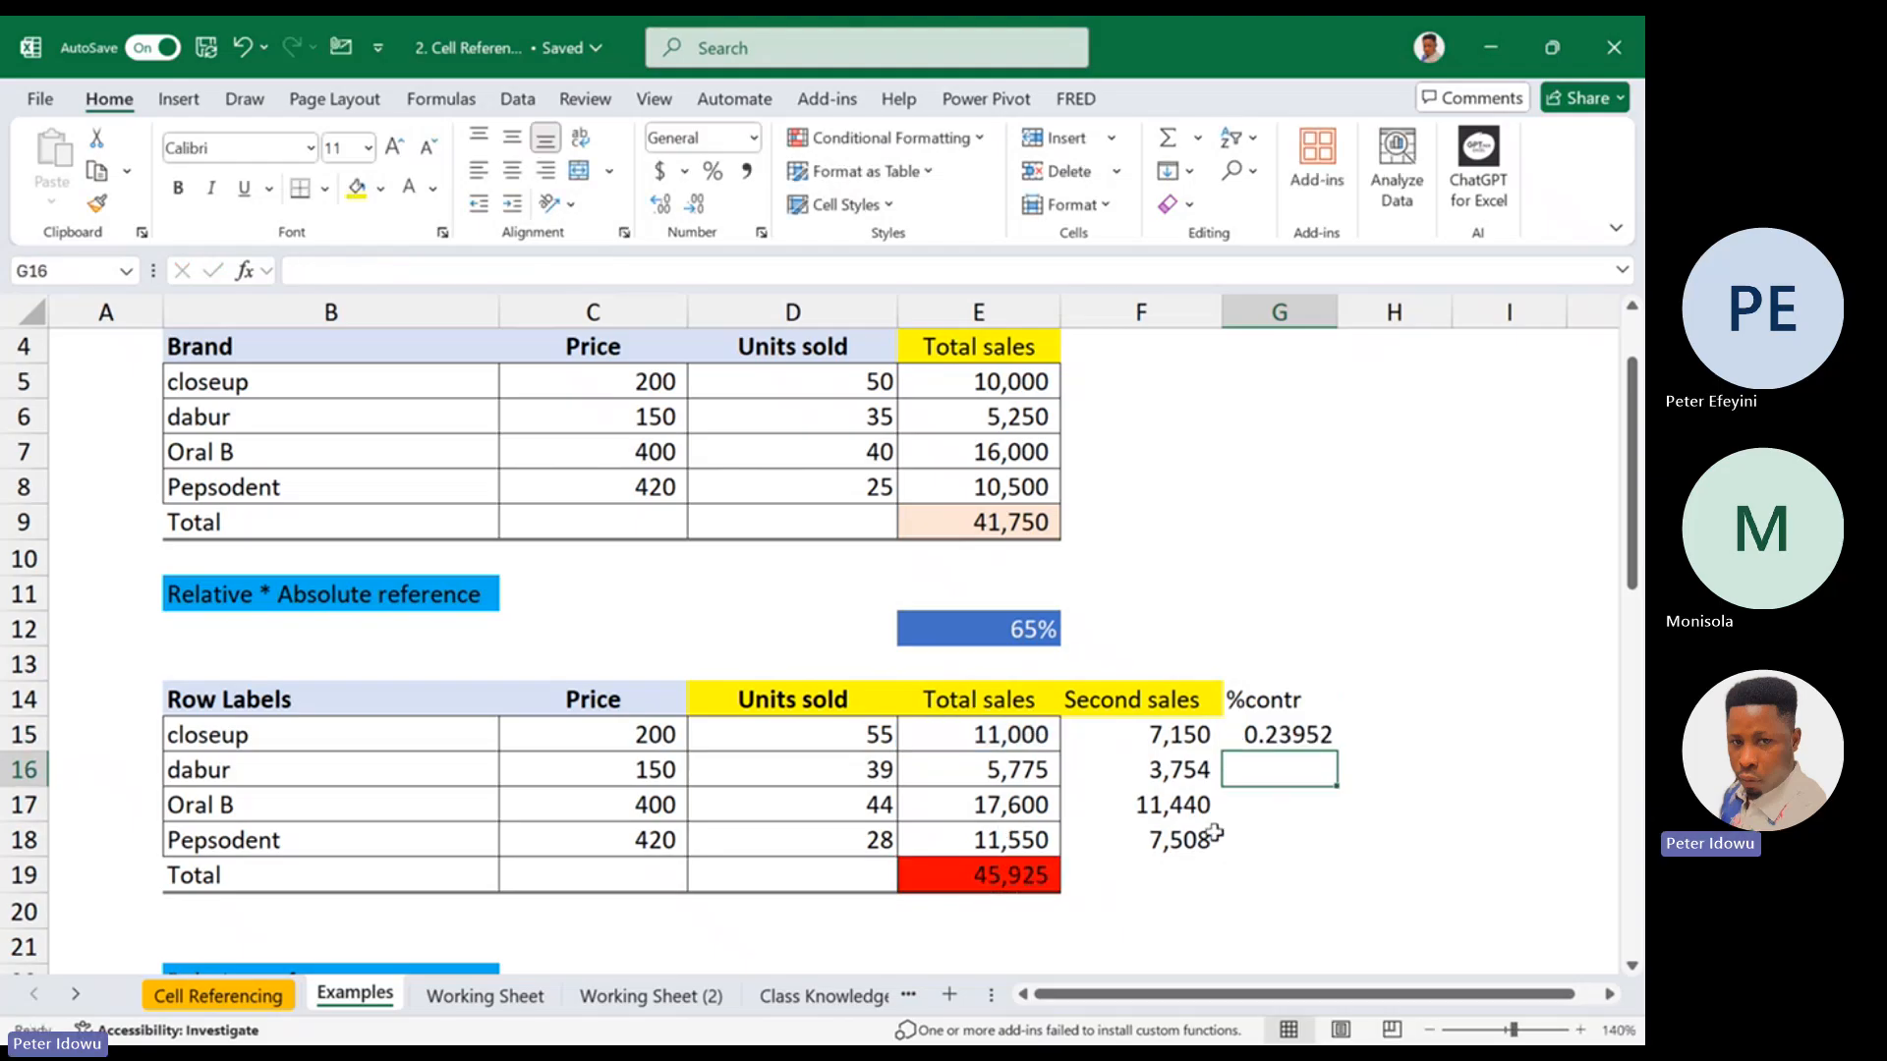
pyautogui.click(1304, 732)
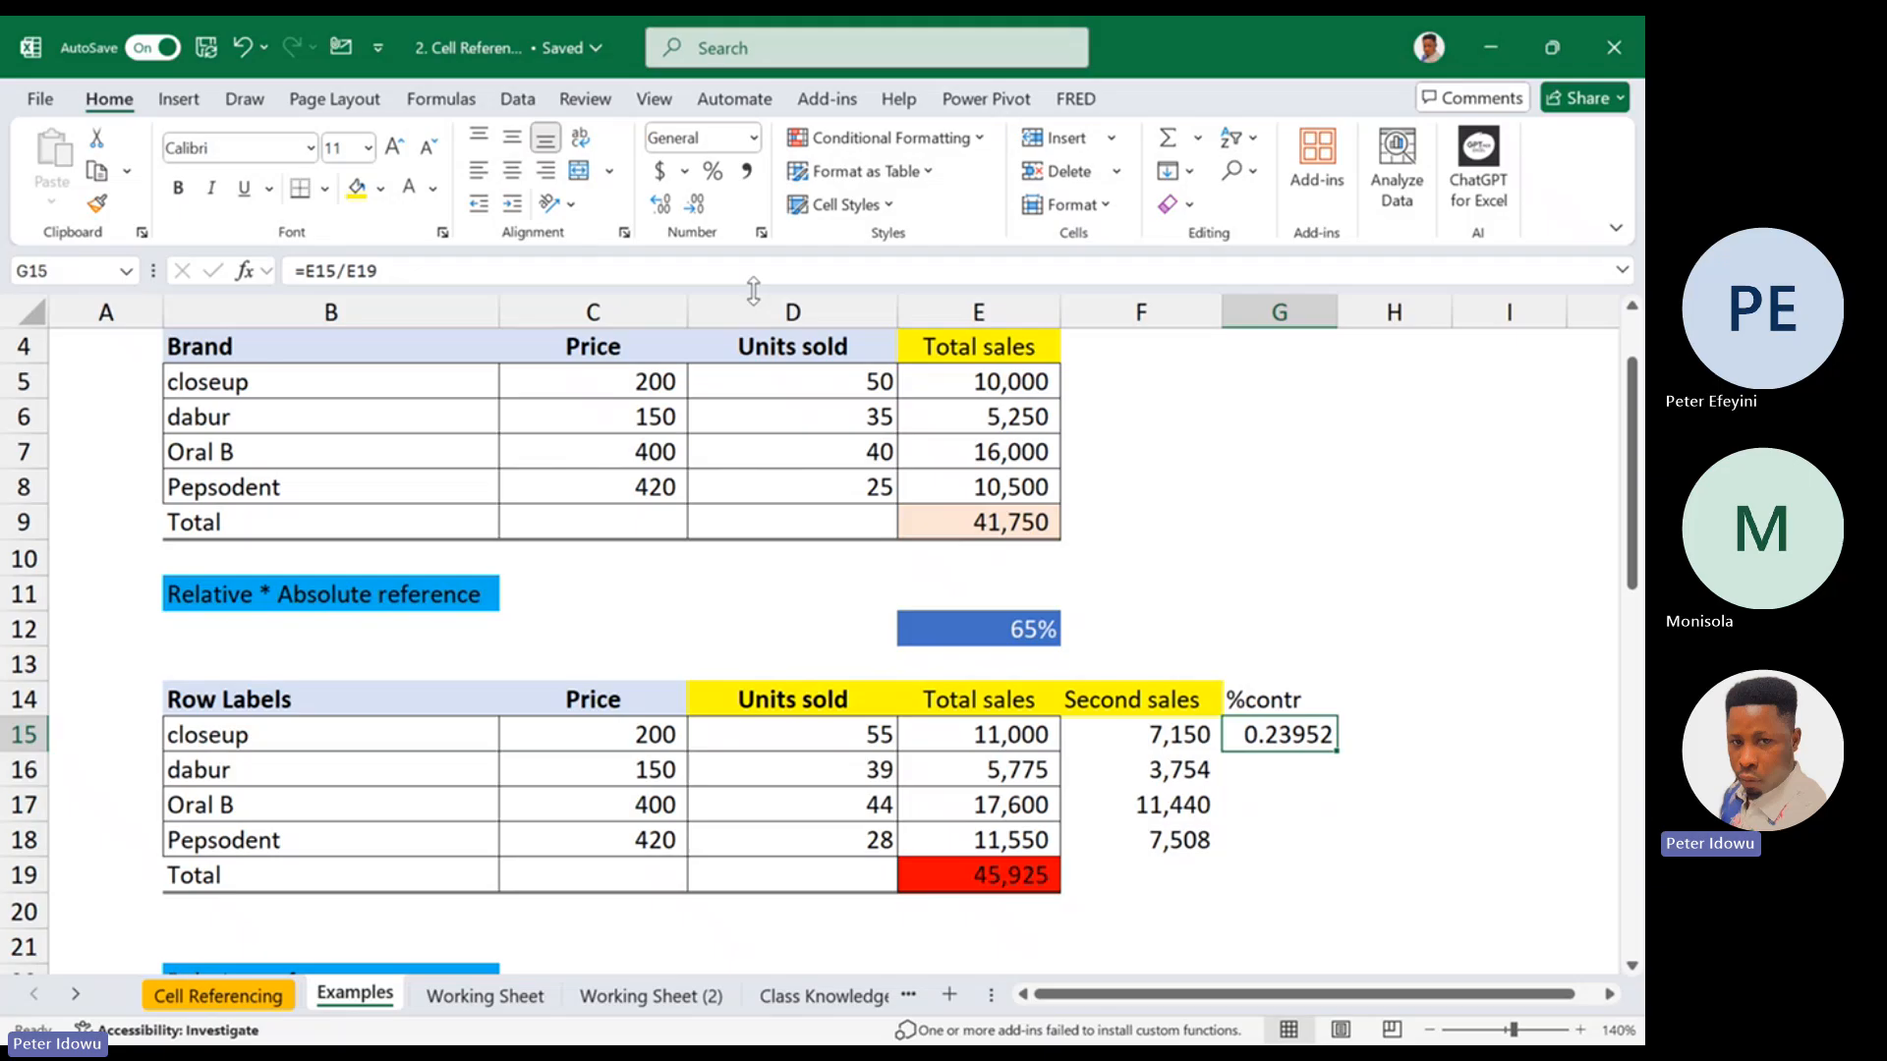
pyautogui.click(714, 171)
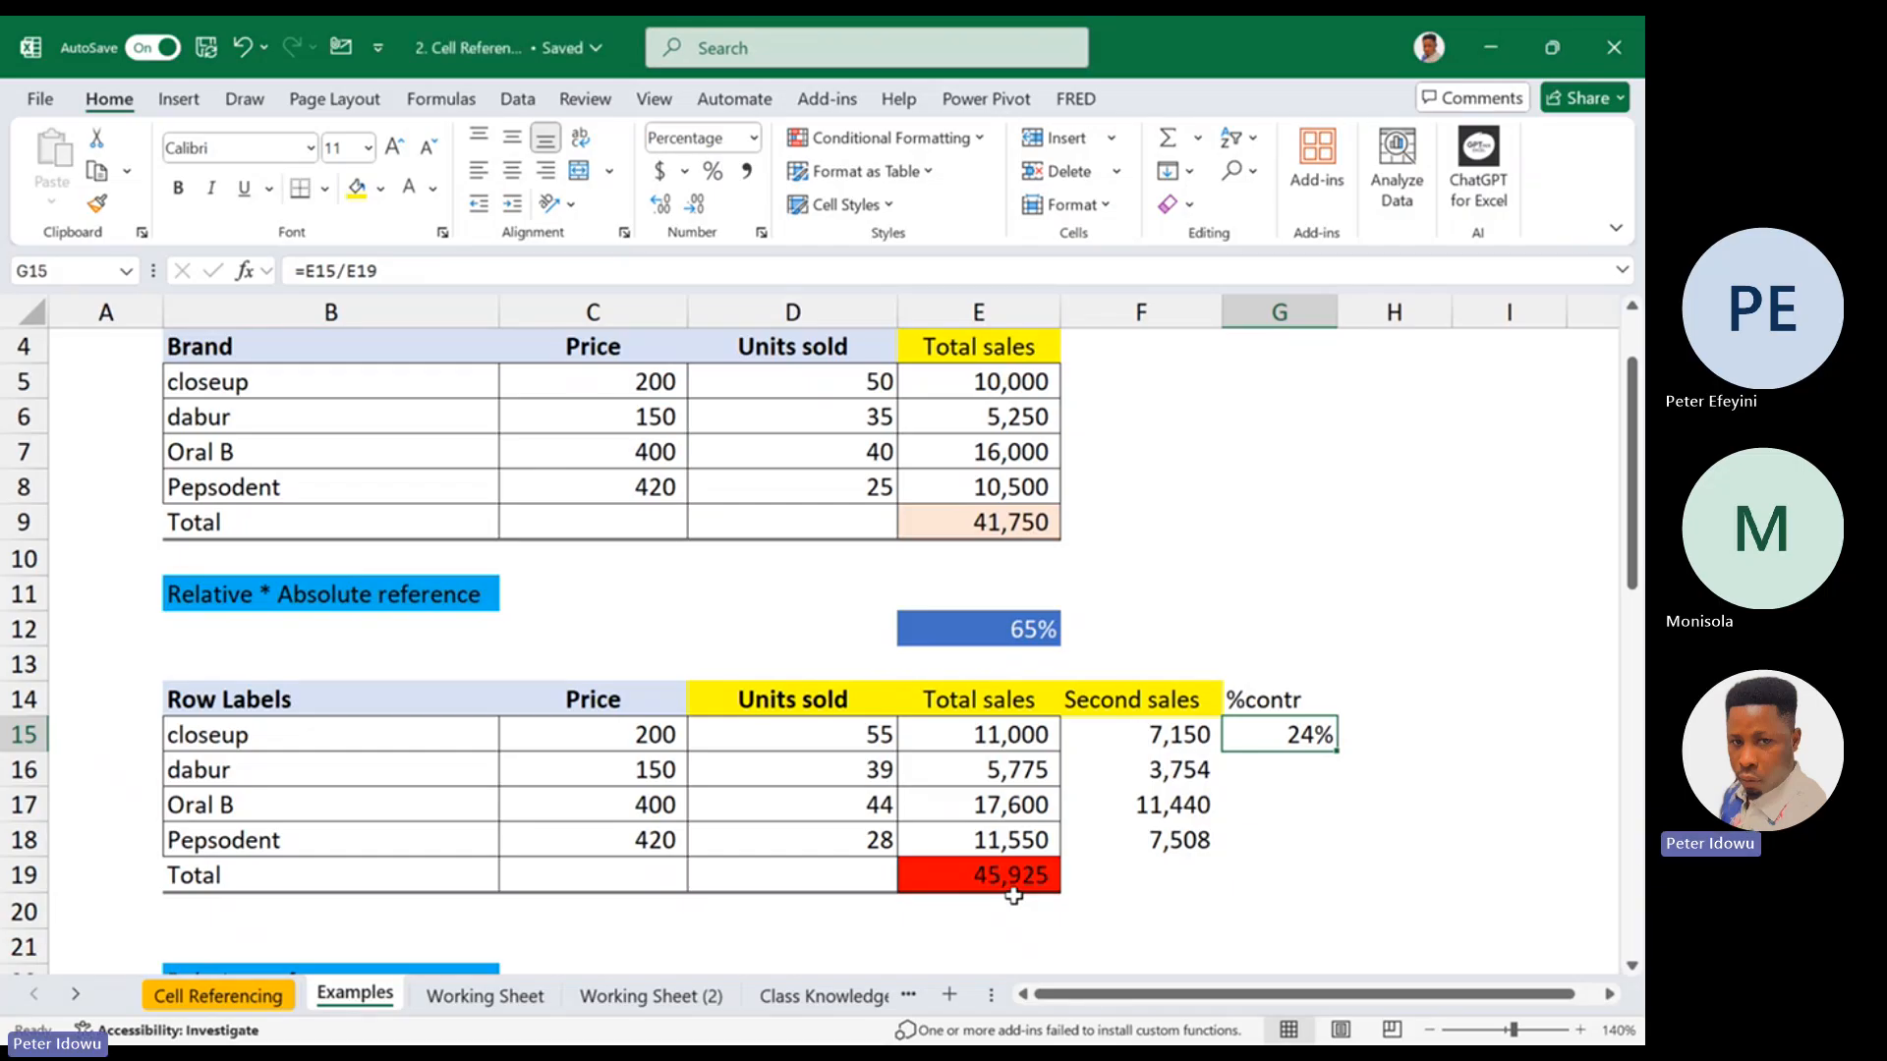
pyautogui.click(1252, 770)
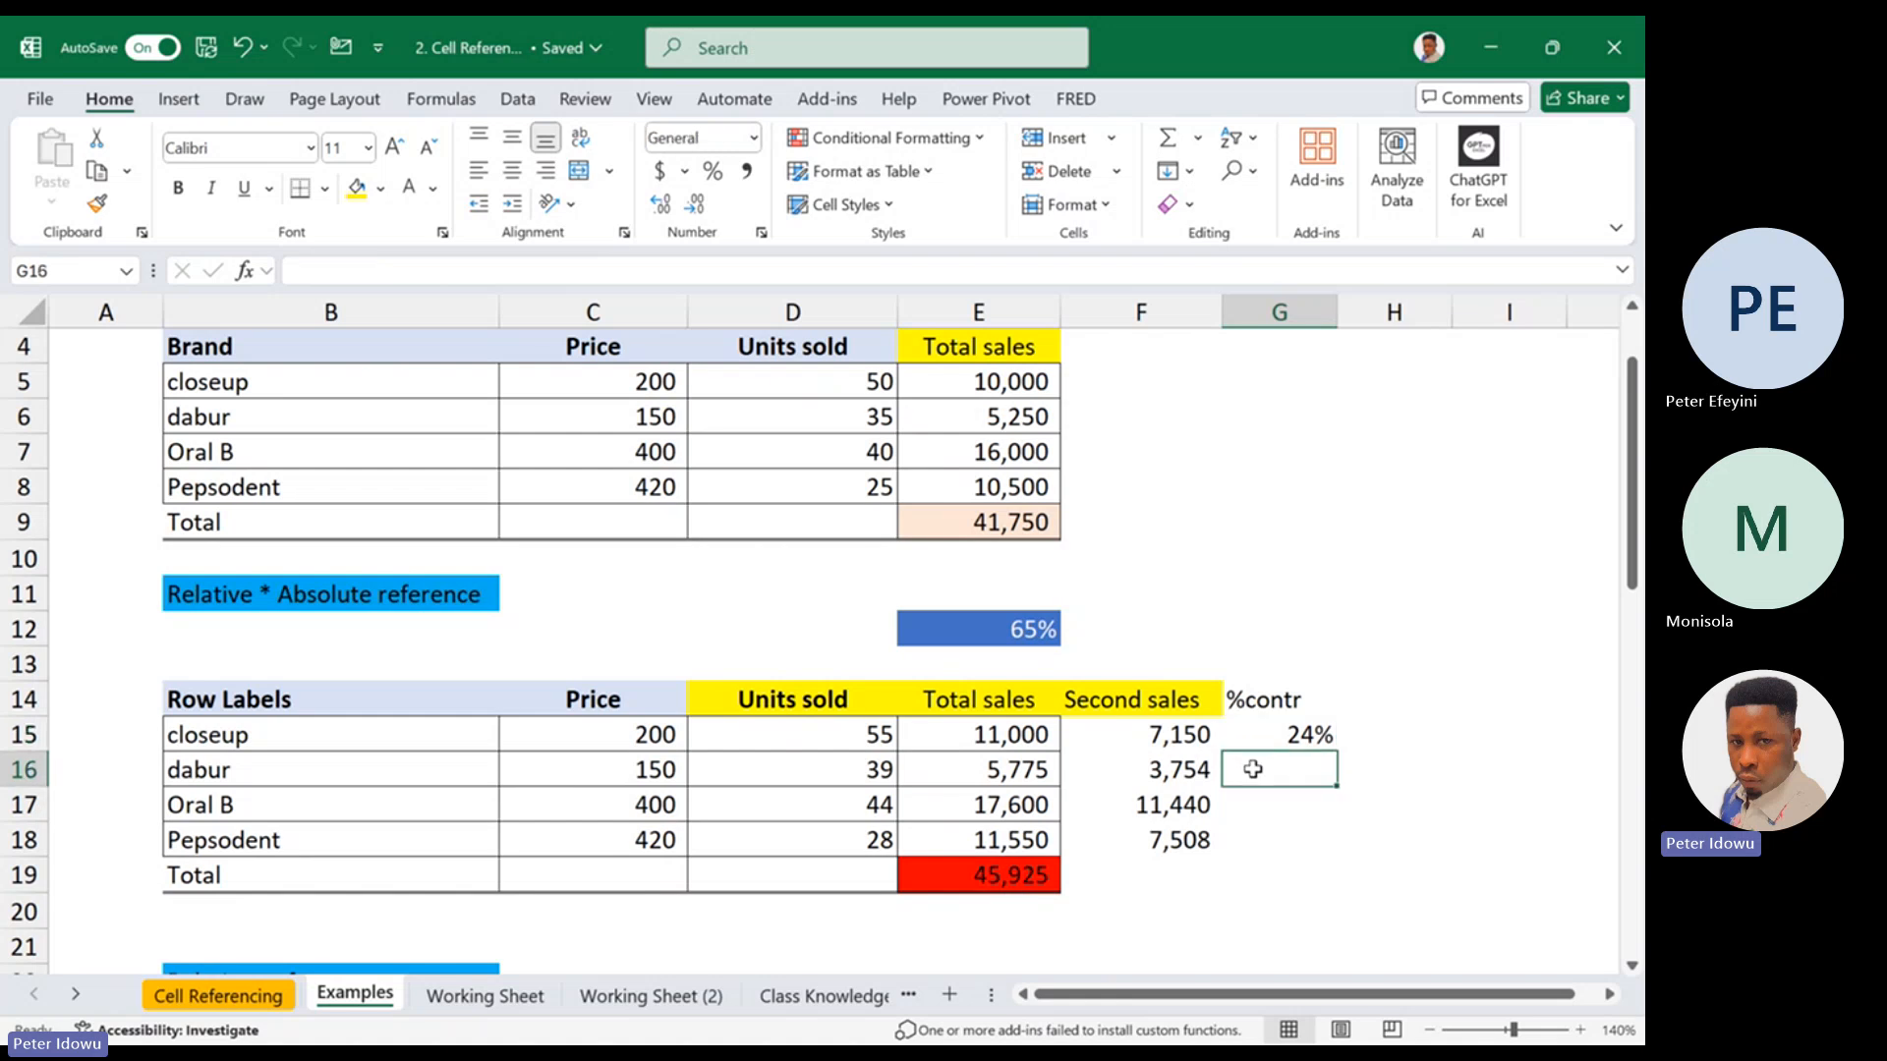
pyautogui.write('=')
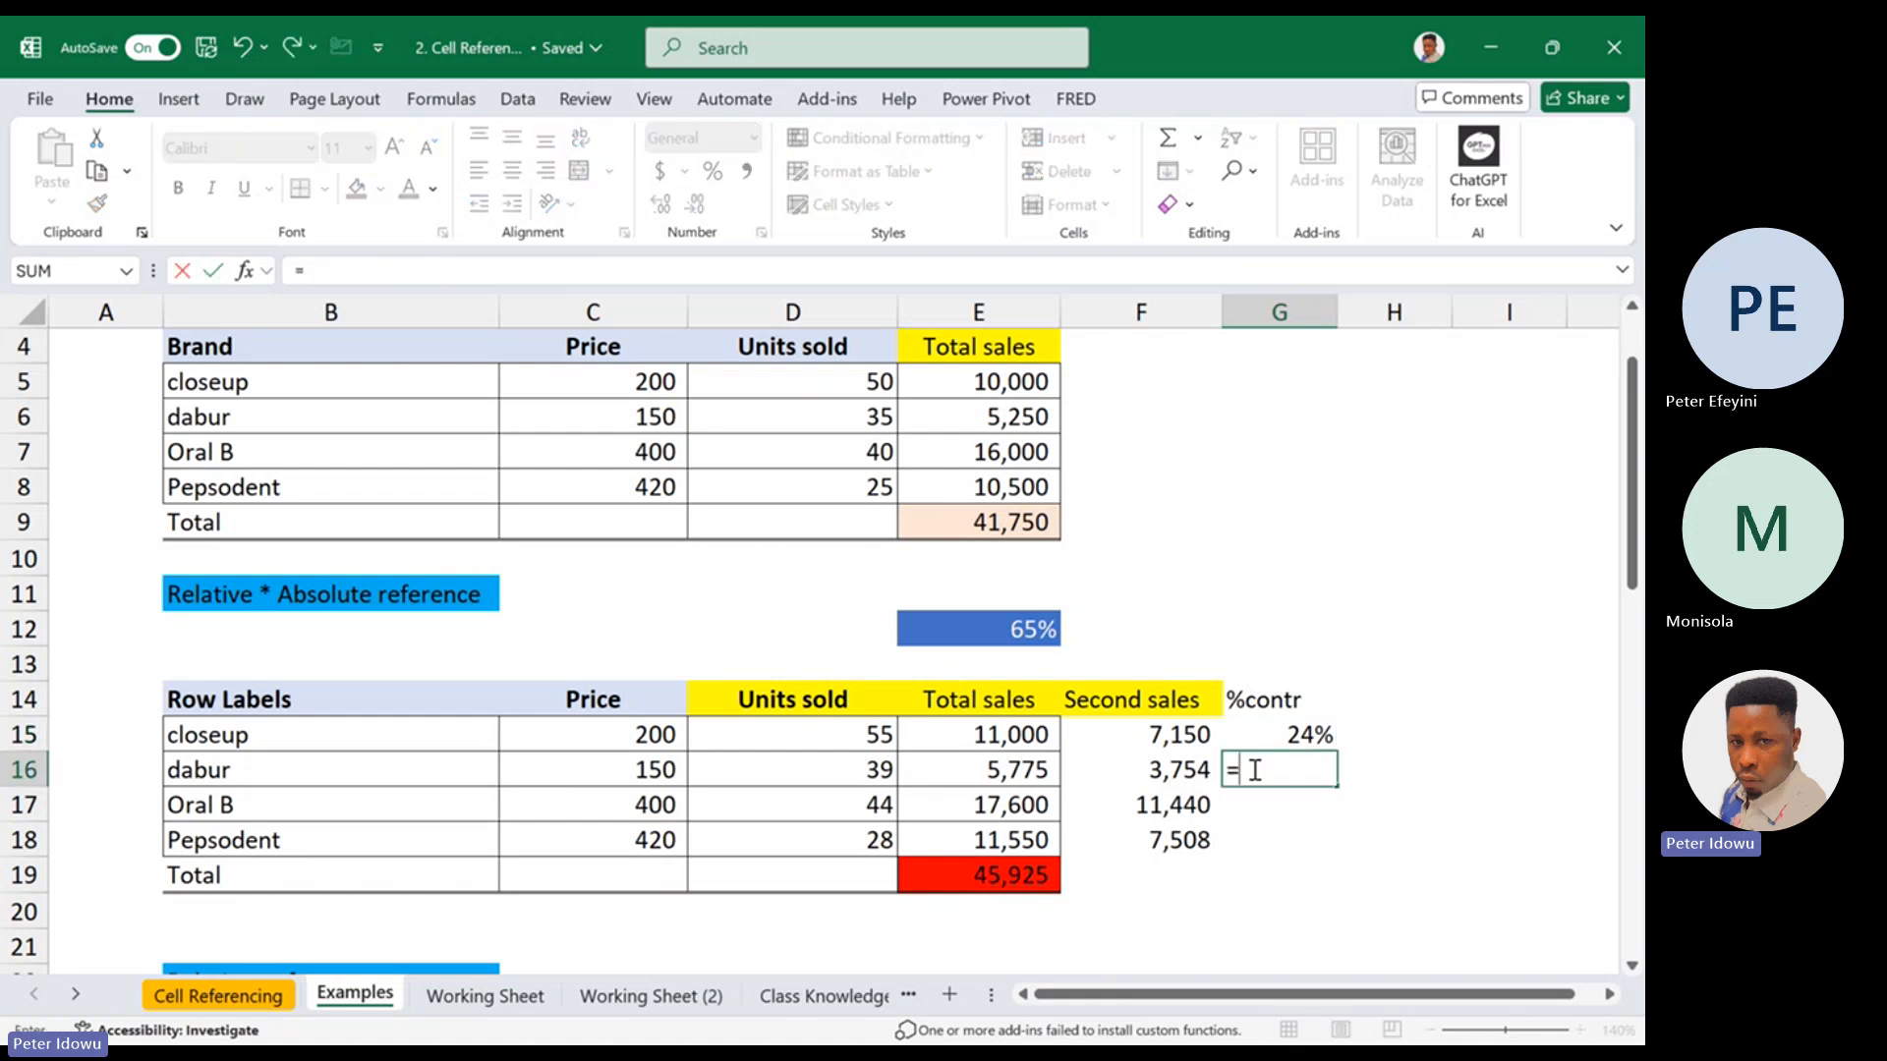
pyautogui.click(1030, 782)
pyautogui.write('/')
pyautogui.click(1011, 874)
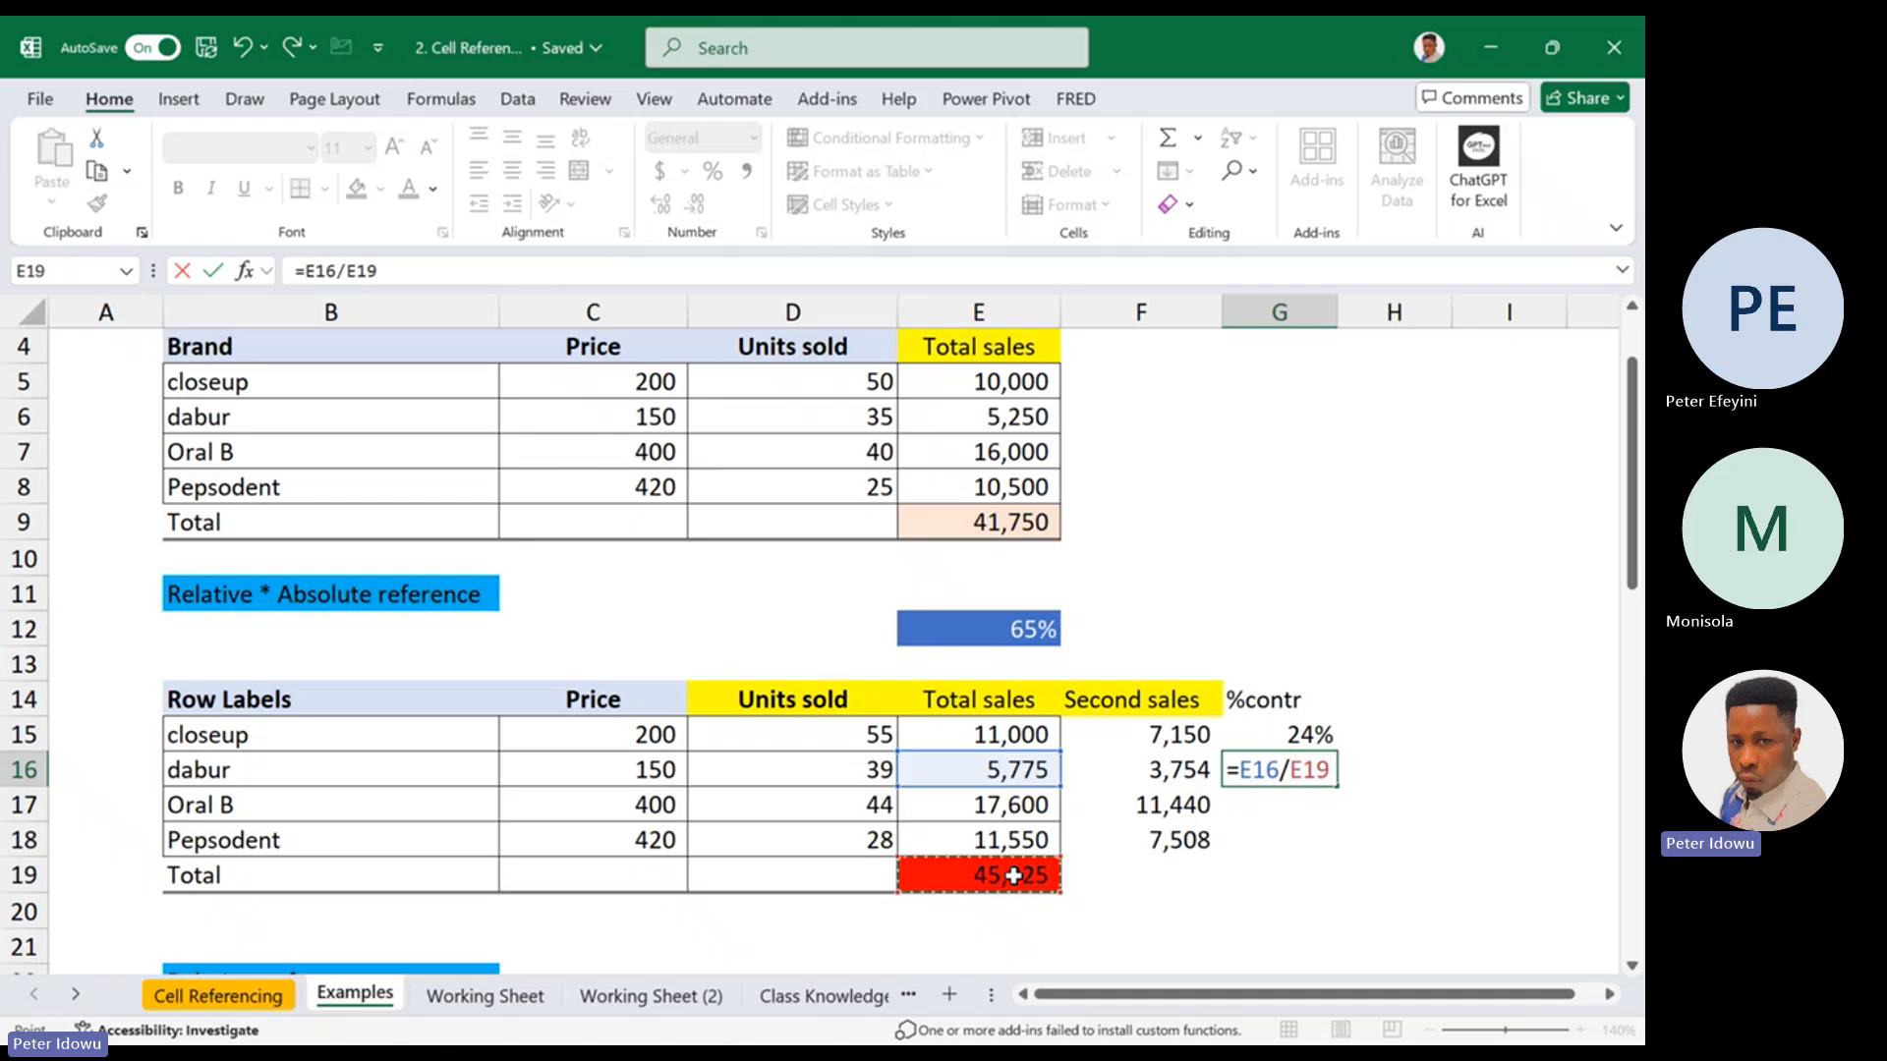
pyautogui.press('Escape')
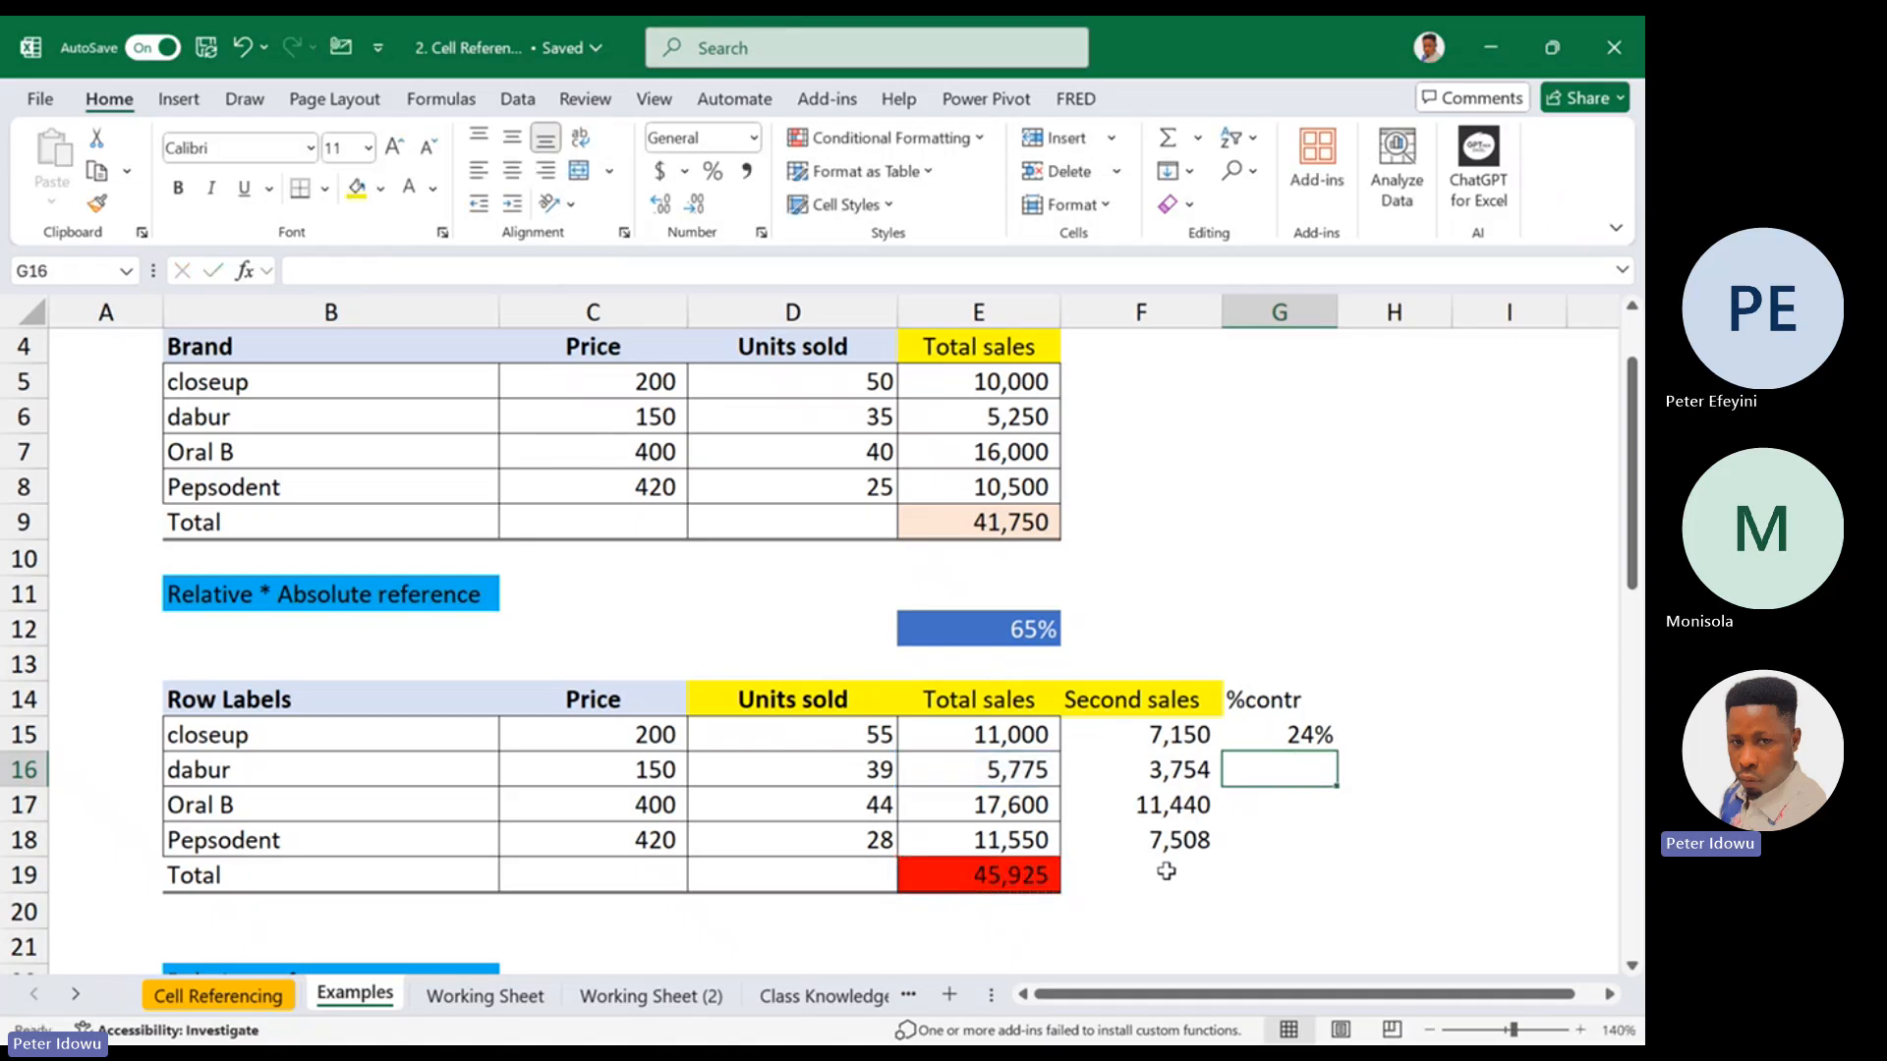
# Check closeup's %contr formula =E15/E19 and fill it one row down to dabur's cell G16
pyautogui.doubleClick(1307, 737)
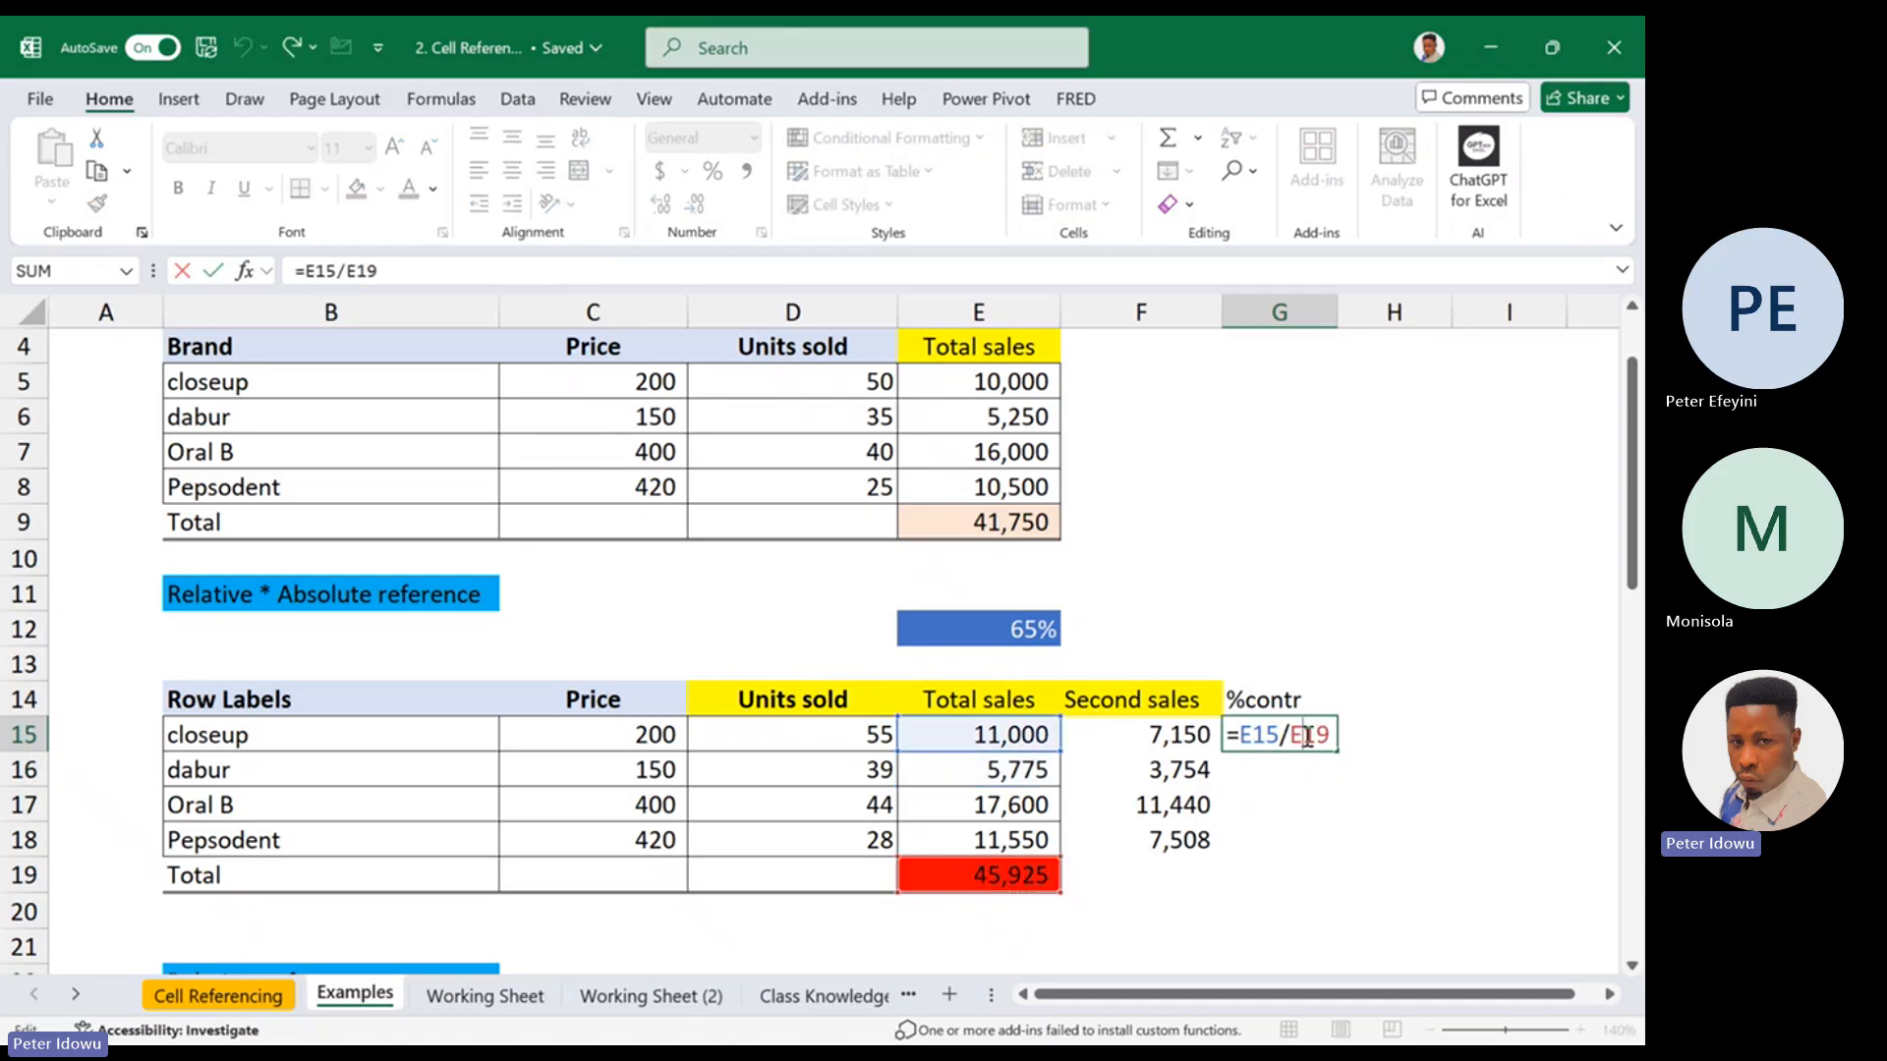
pyautogui.hotkey('ctrl', 'Return')
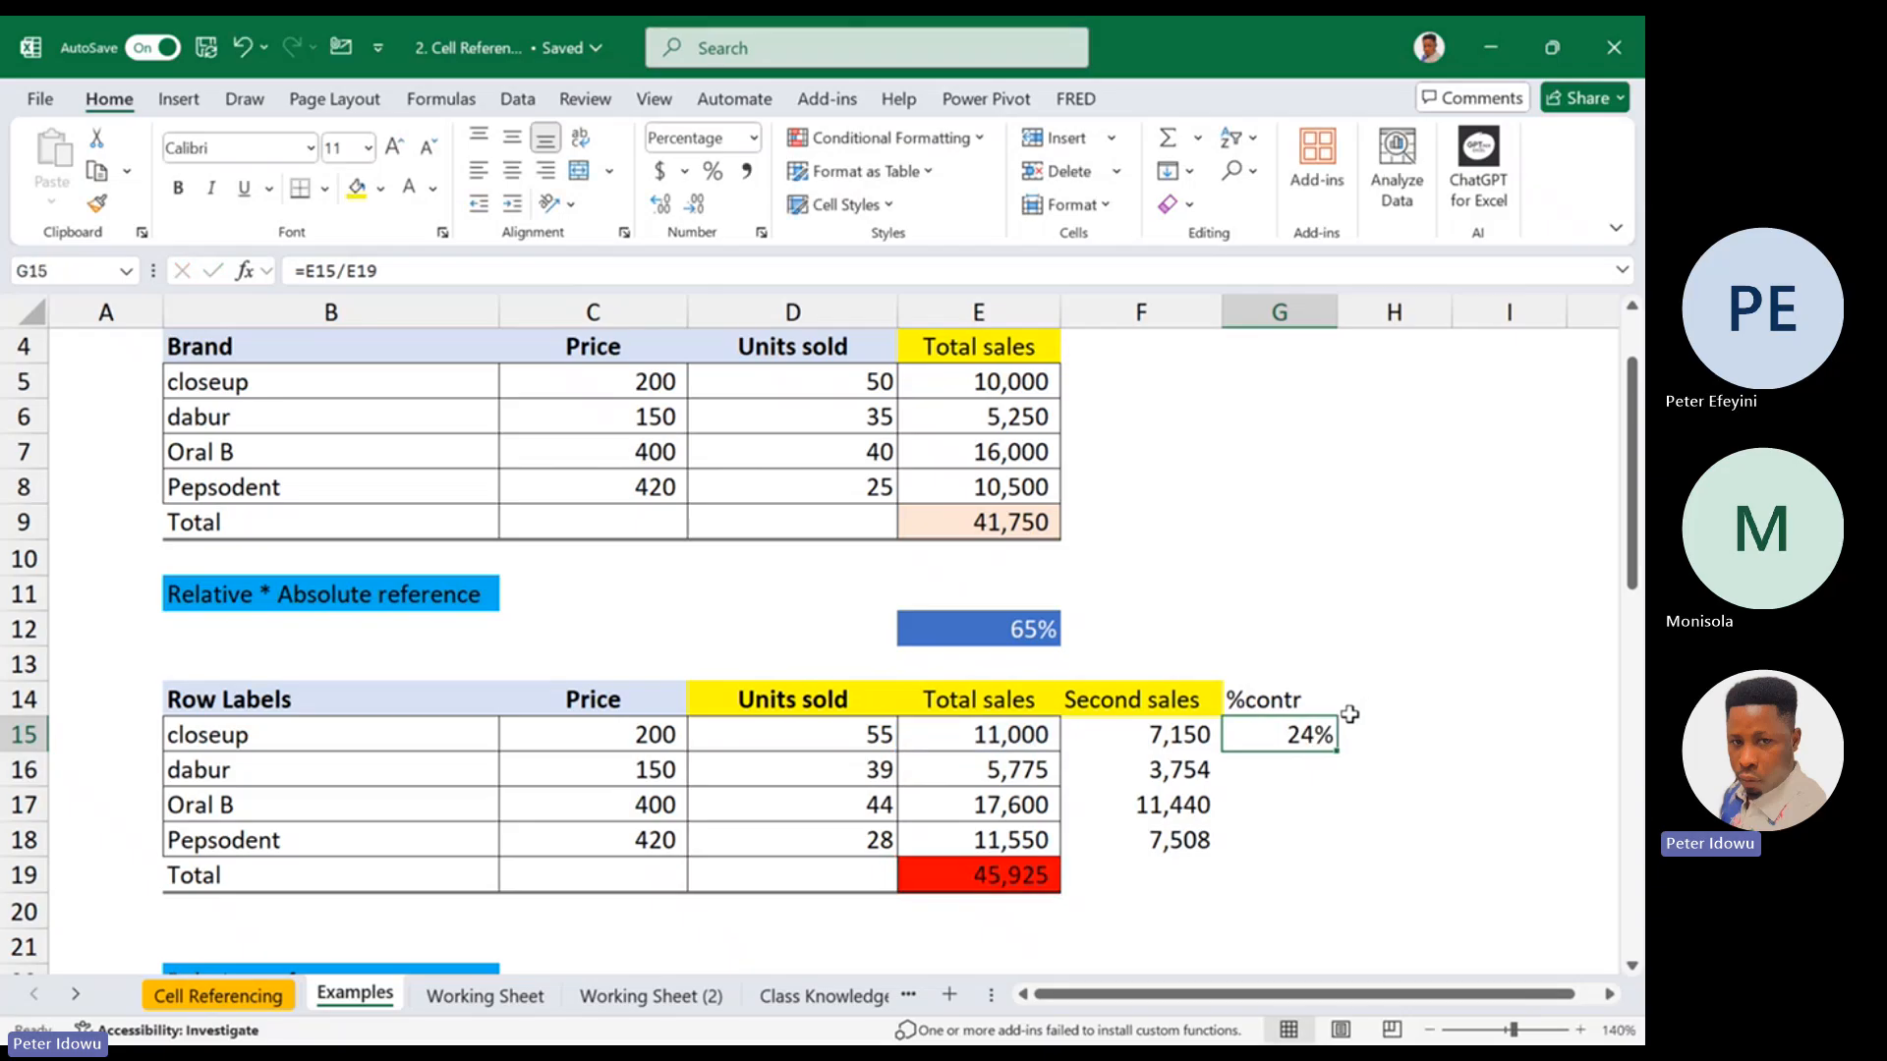
pyautogui.doubleClick(1316, 735)
pyautogui.hotkey('ctrl', 'Return')
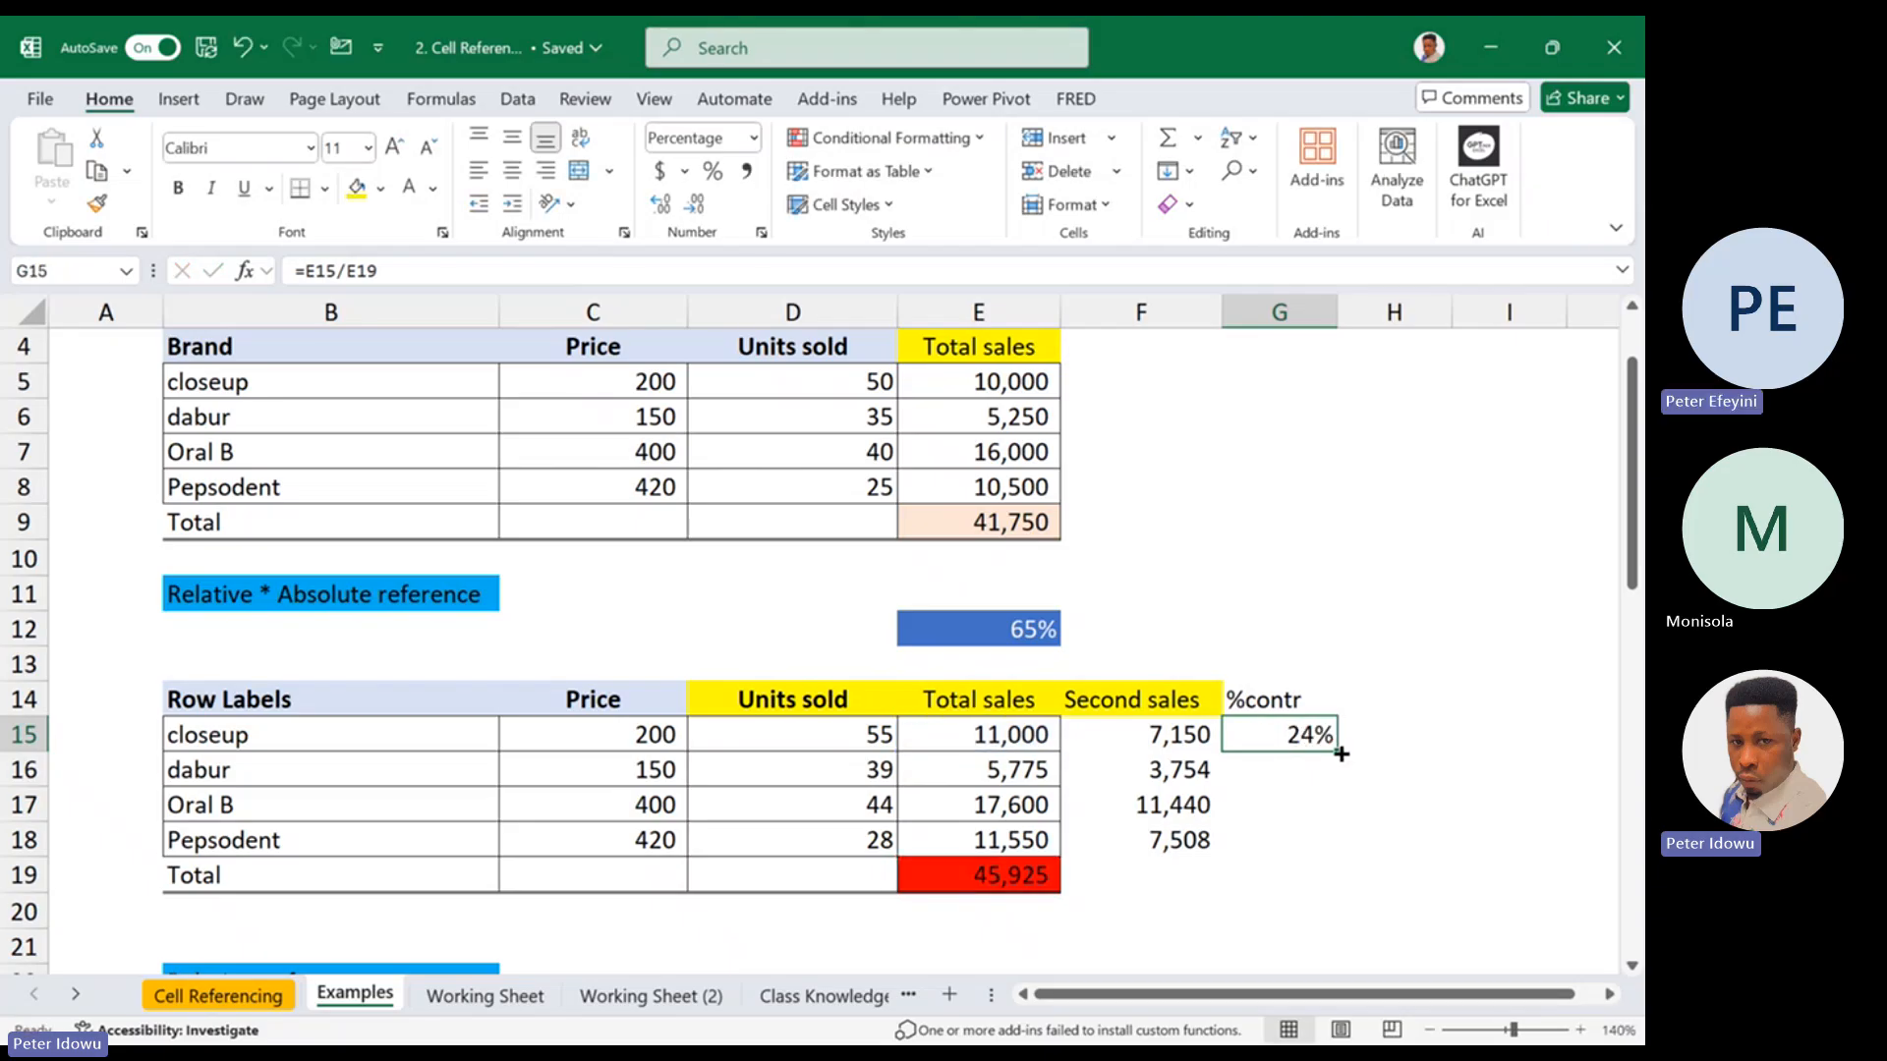
pyautogui.moveTo(1335, 751); pyautogui.dragTo(1330, 778)
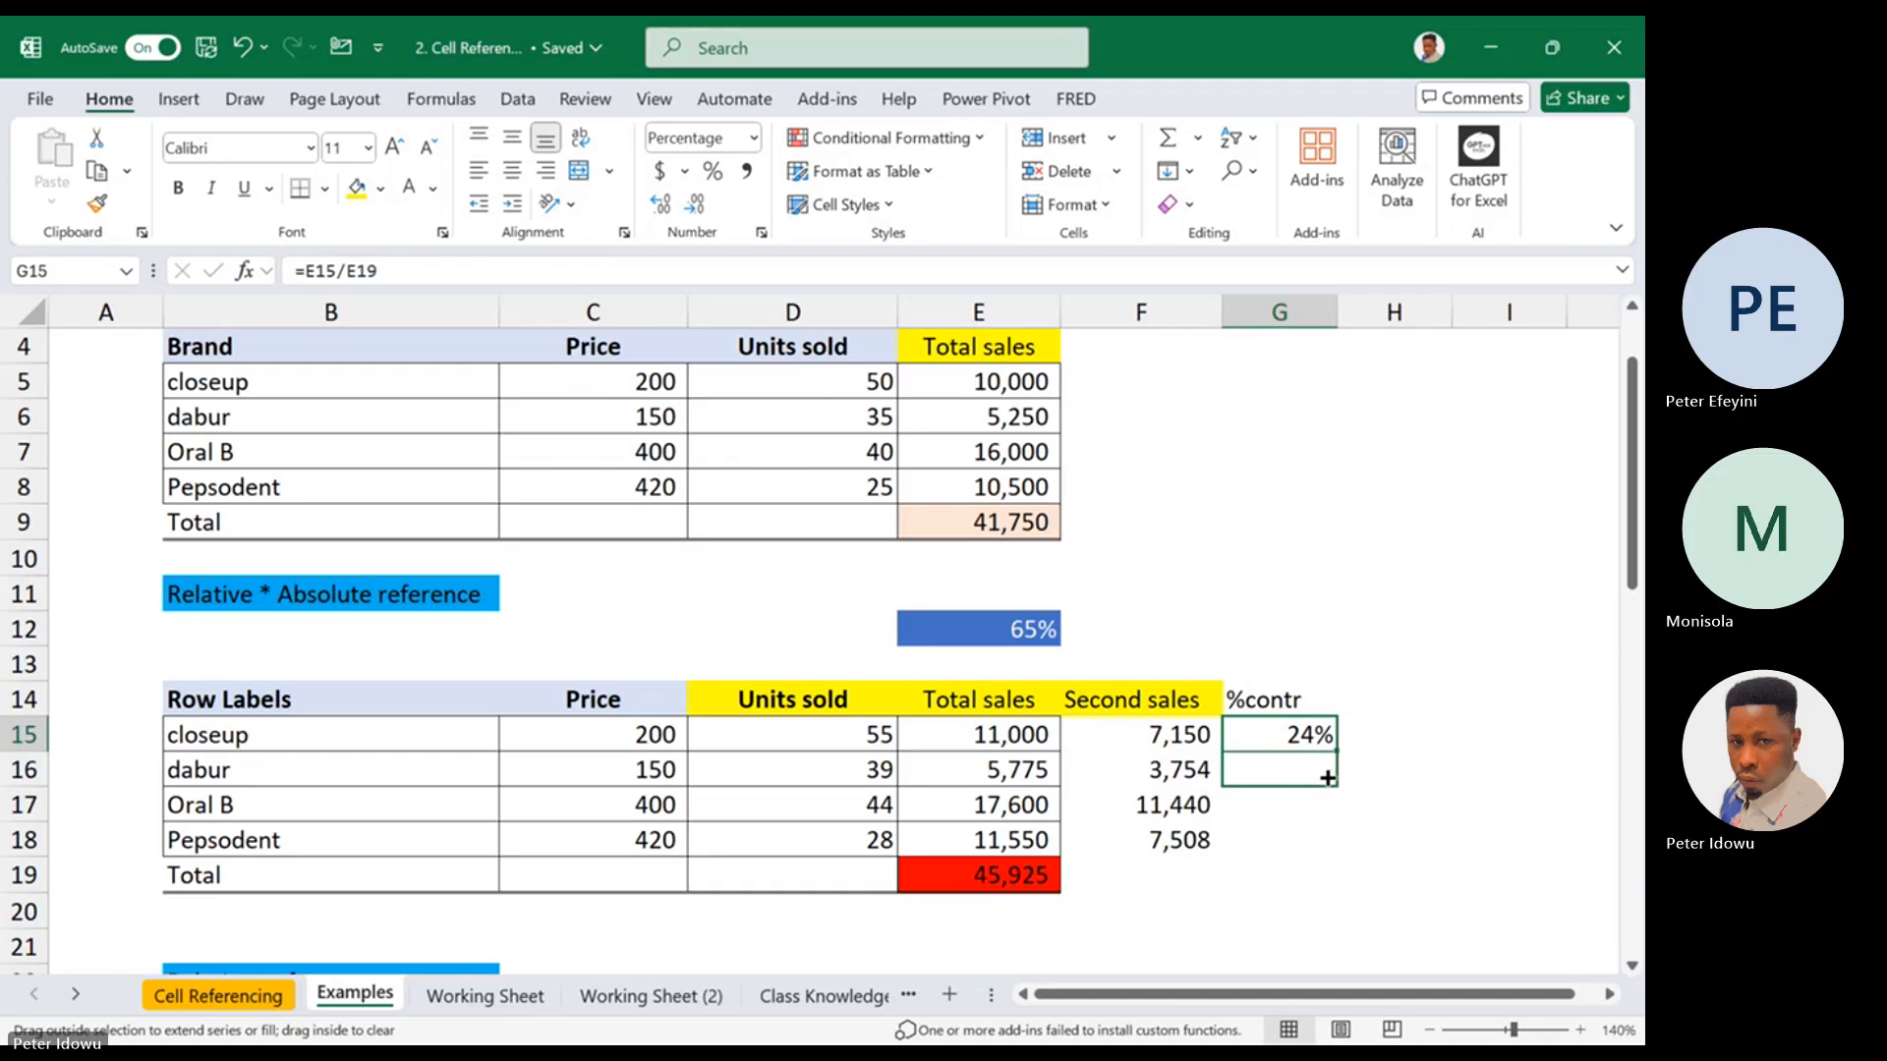
pyautogui.moveTo(1328, 777); pyautogui.dragTo(1330, 775)
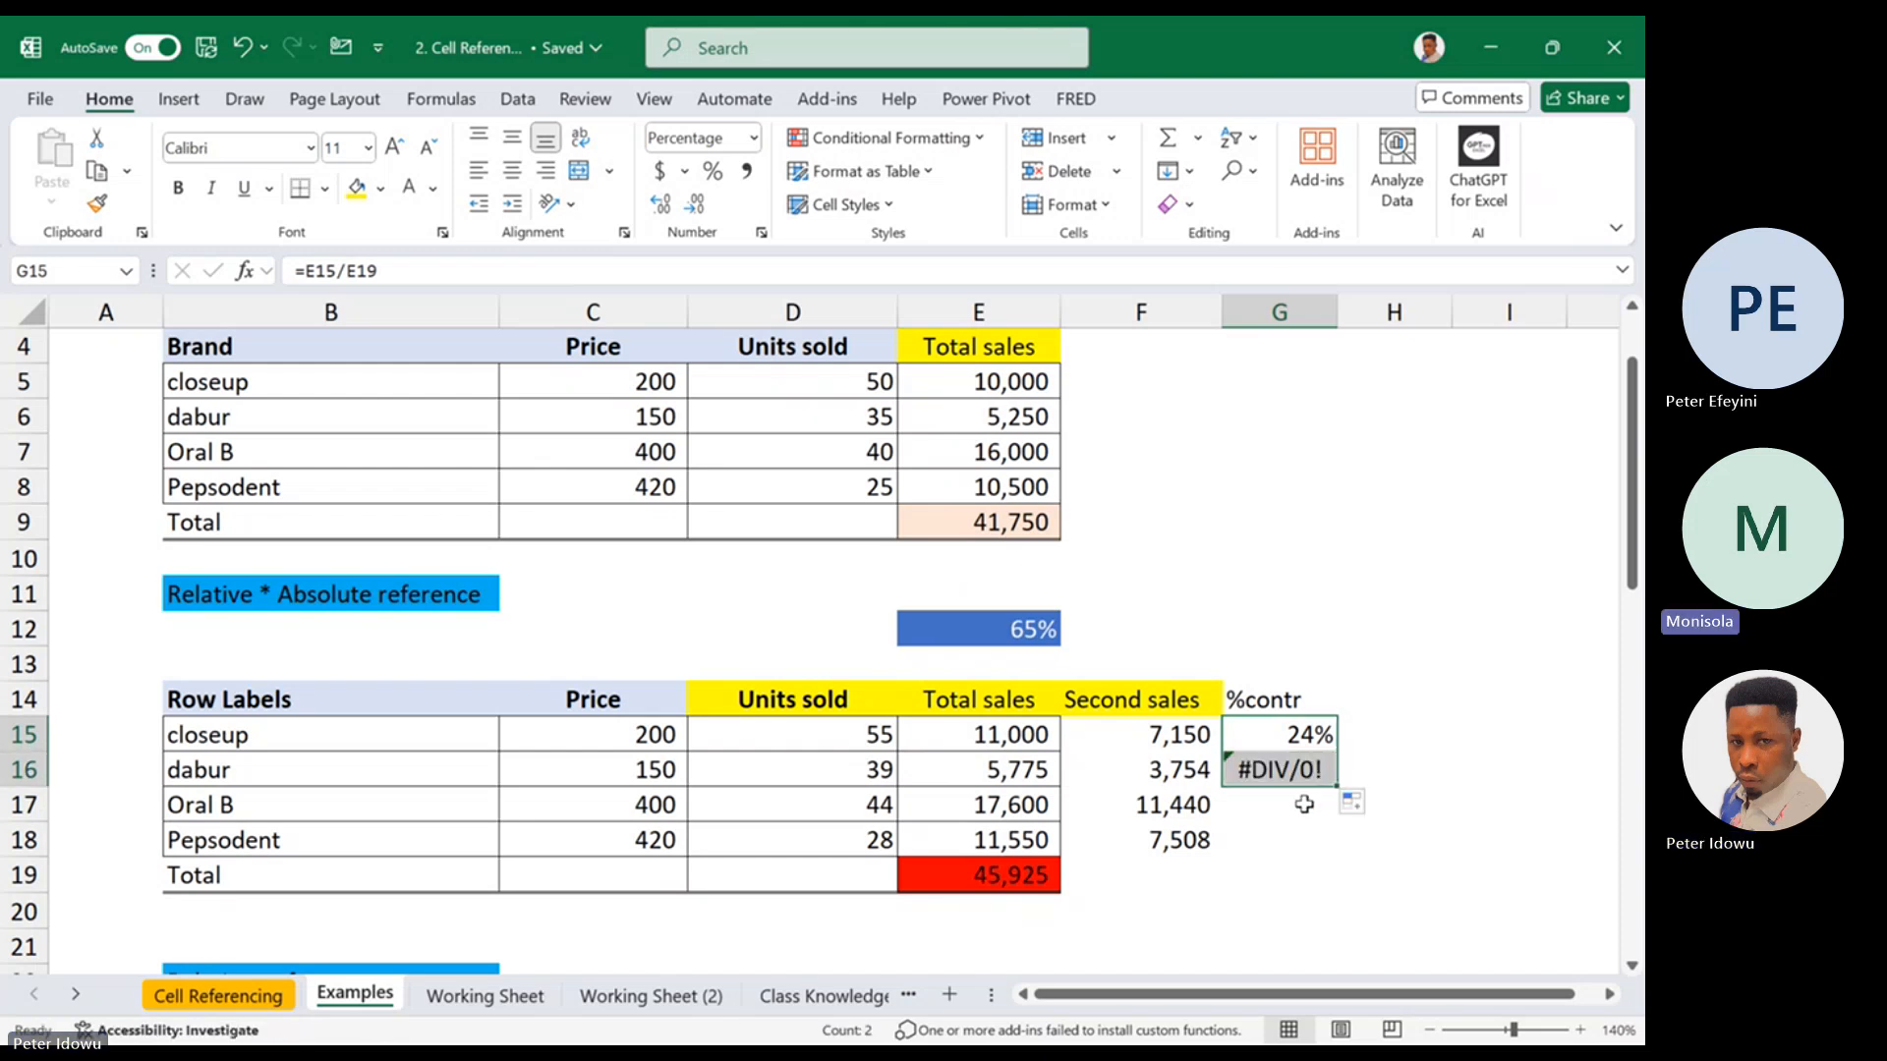
# Examine the references in closeup's %contr formula in G15, focusing on the unlocked total E19
pyautogui.click(1396, 732)
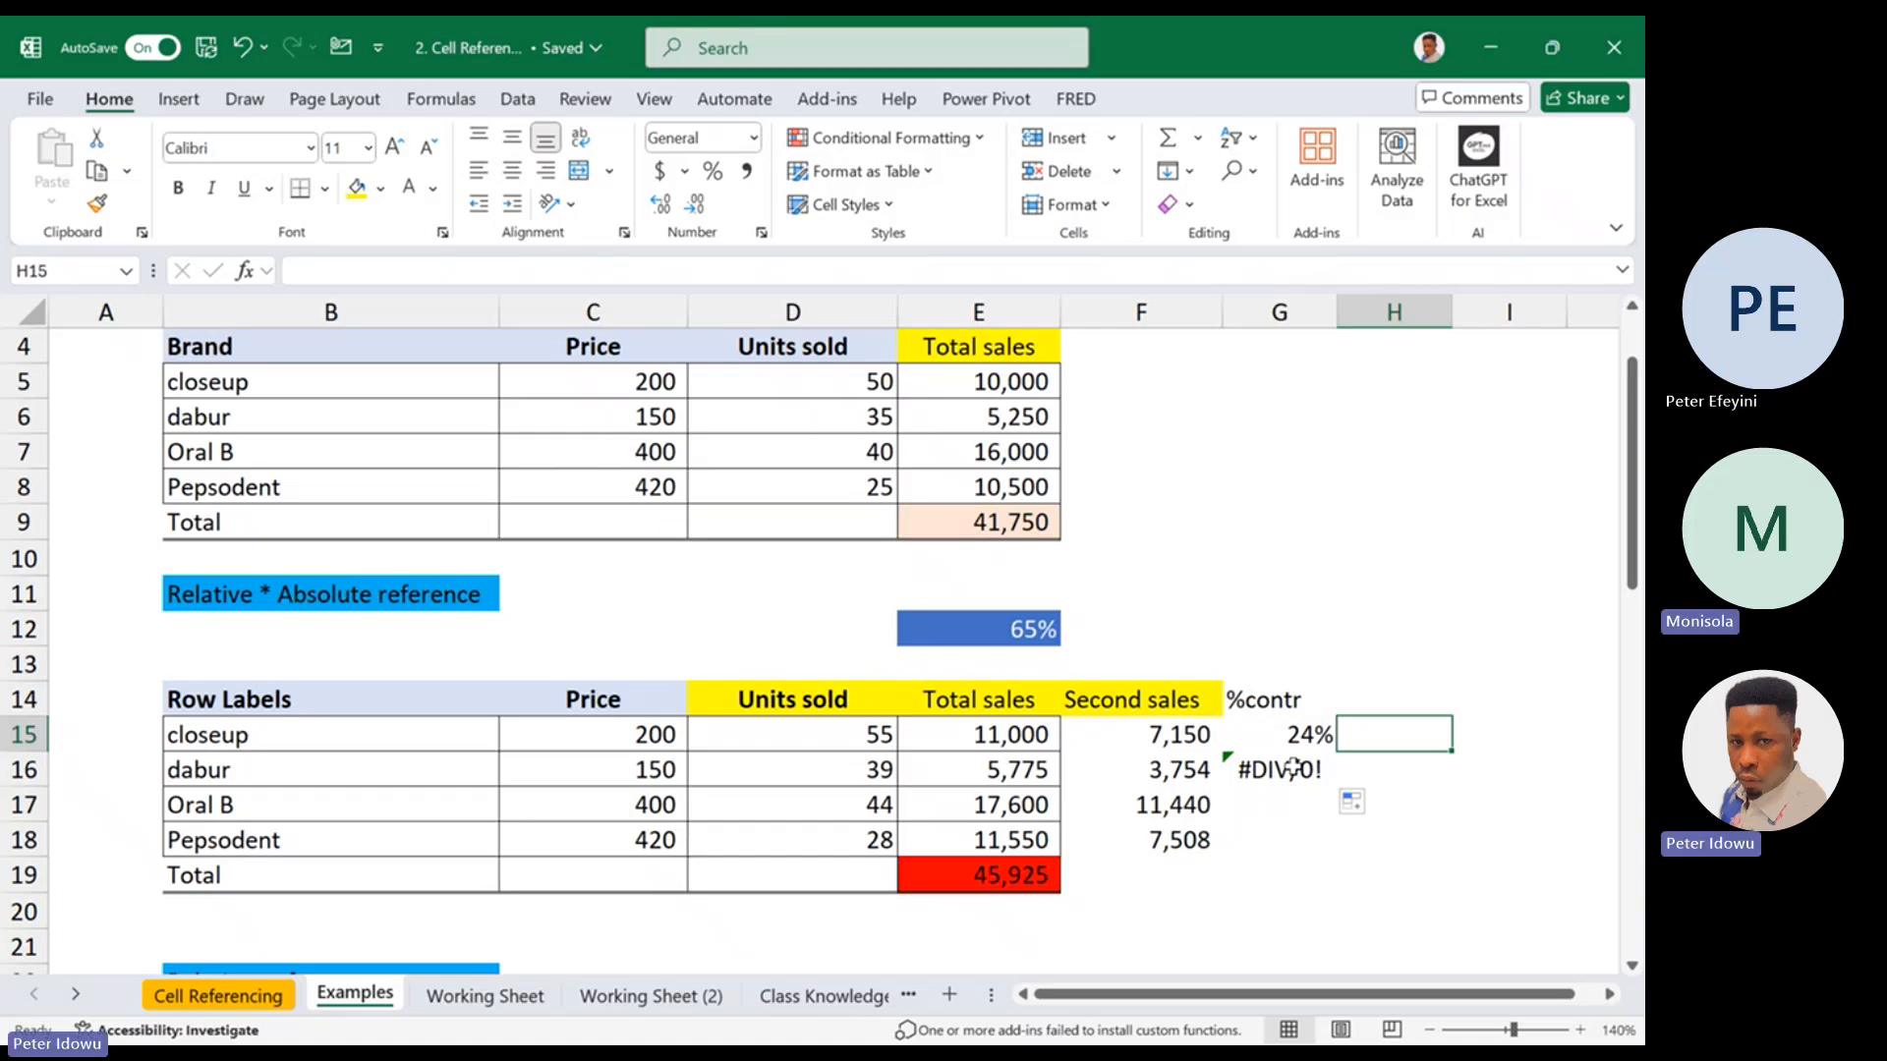
pyautogui.doubleClick(1303, 737)
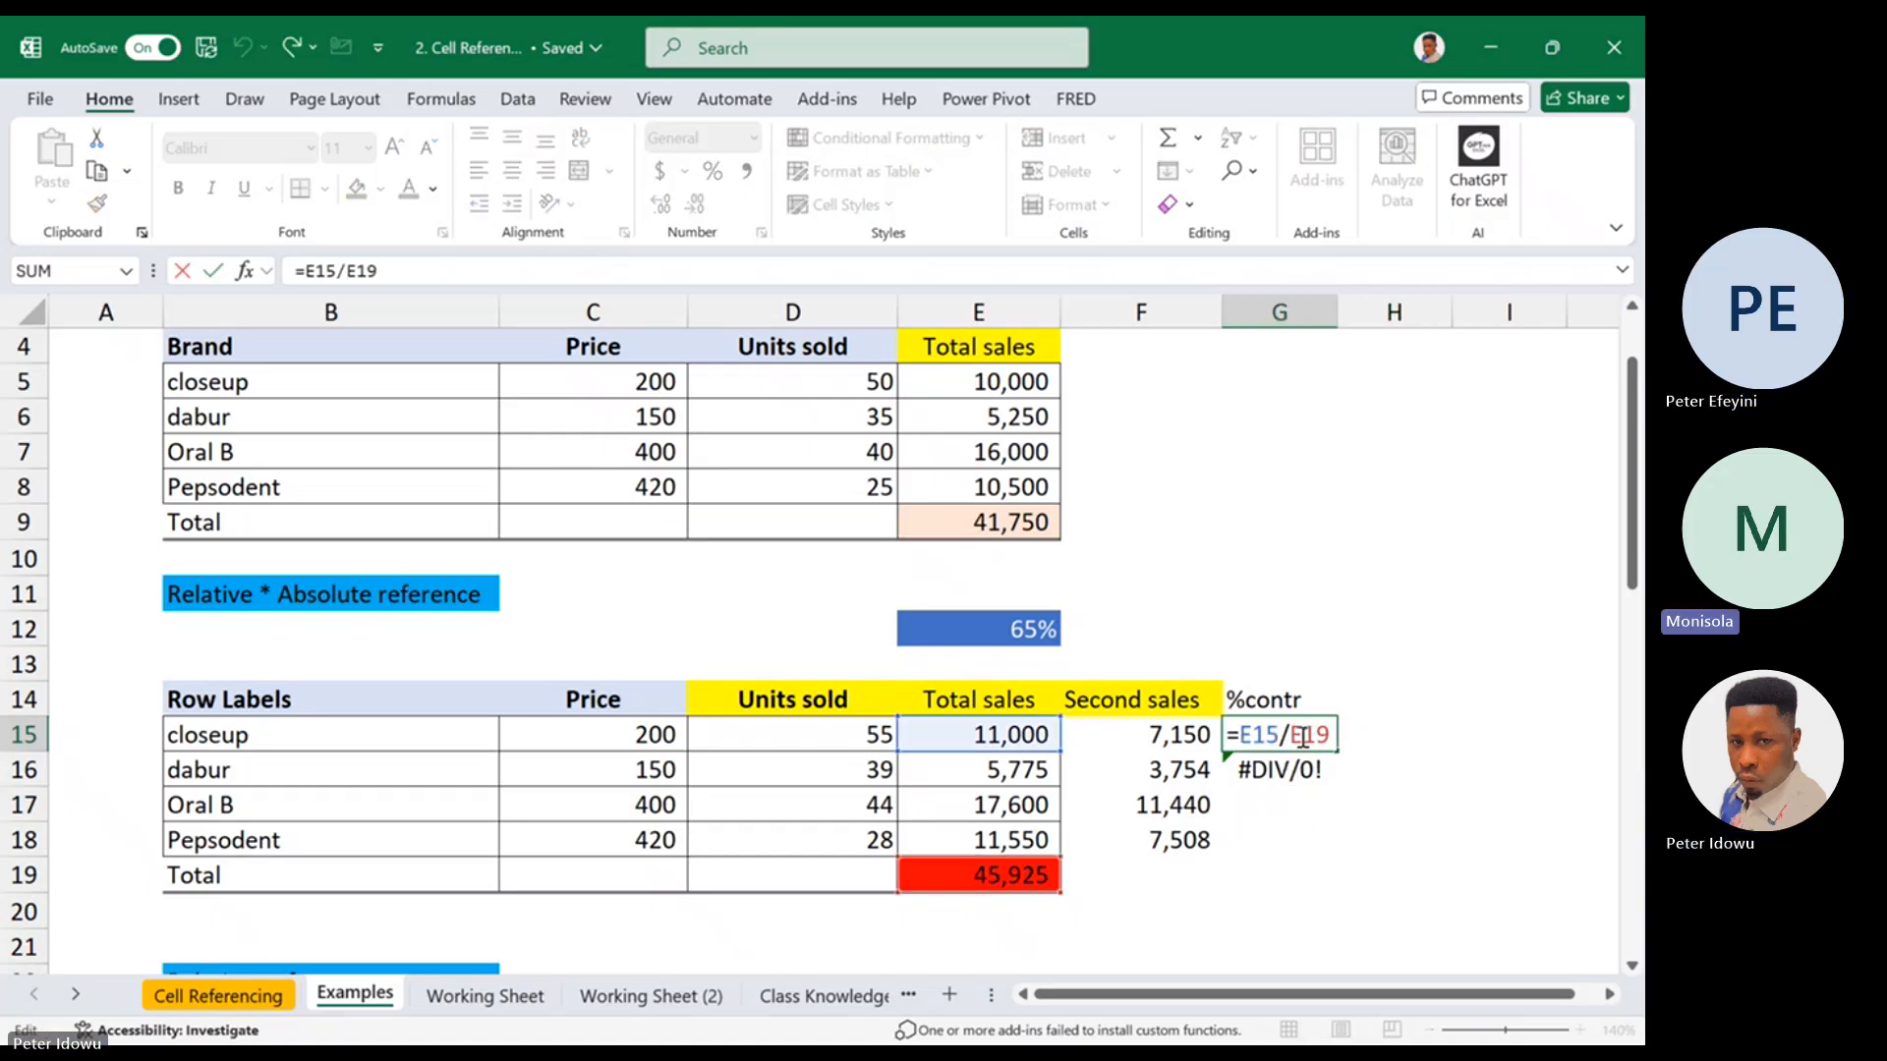
pyautogui.hotkey('ctrl', 'Return')
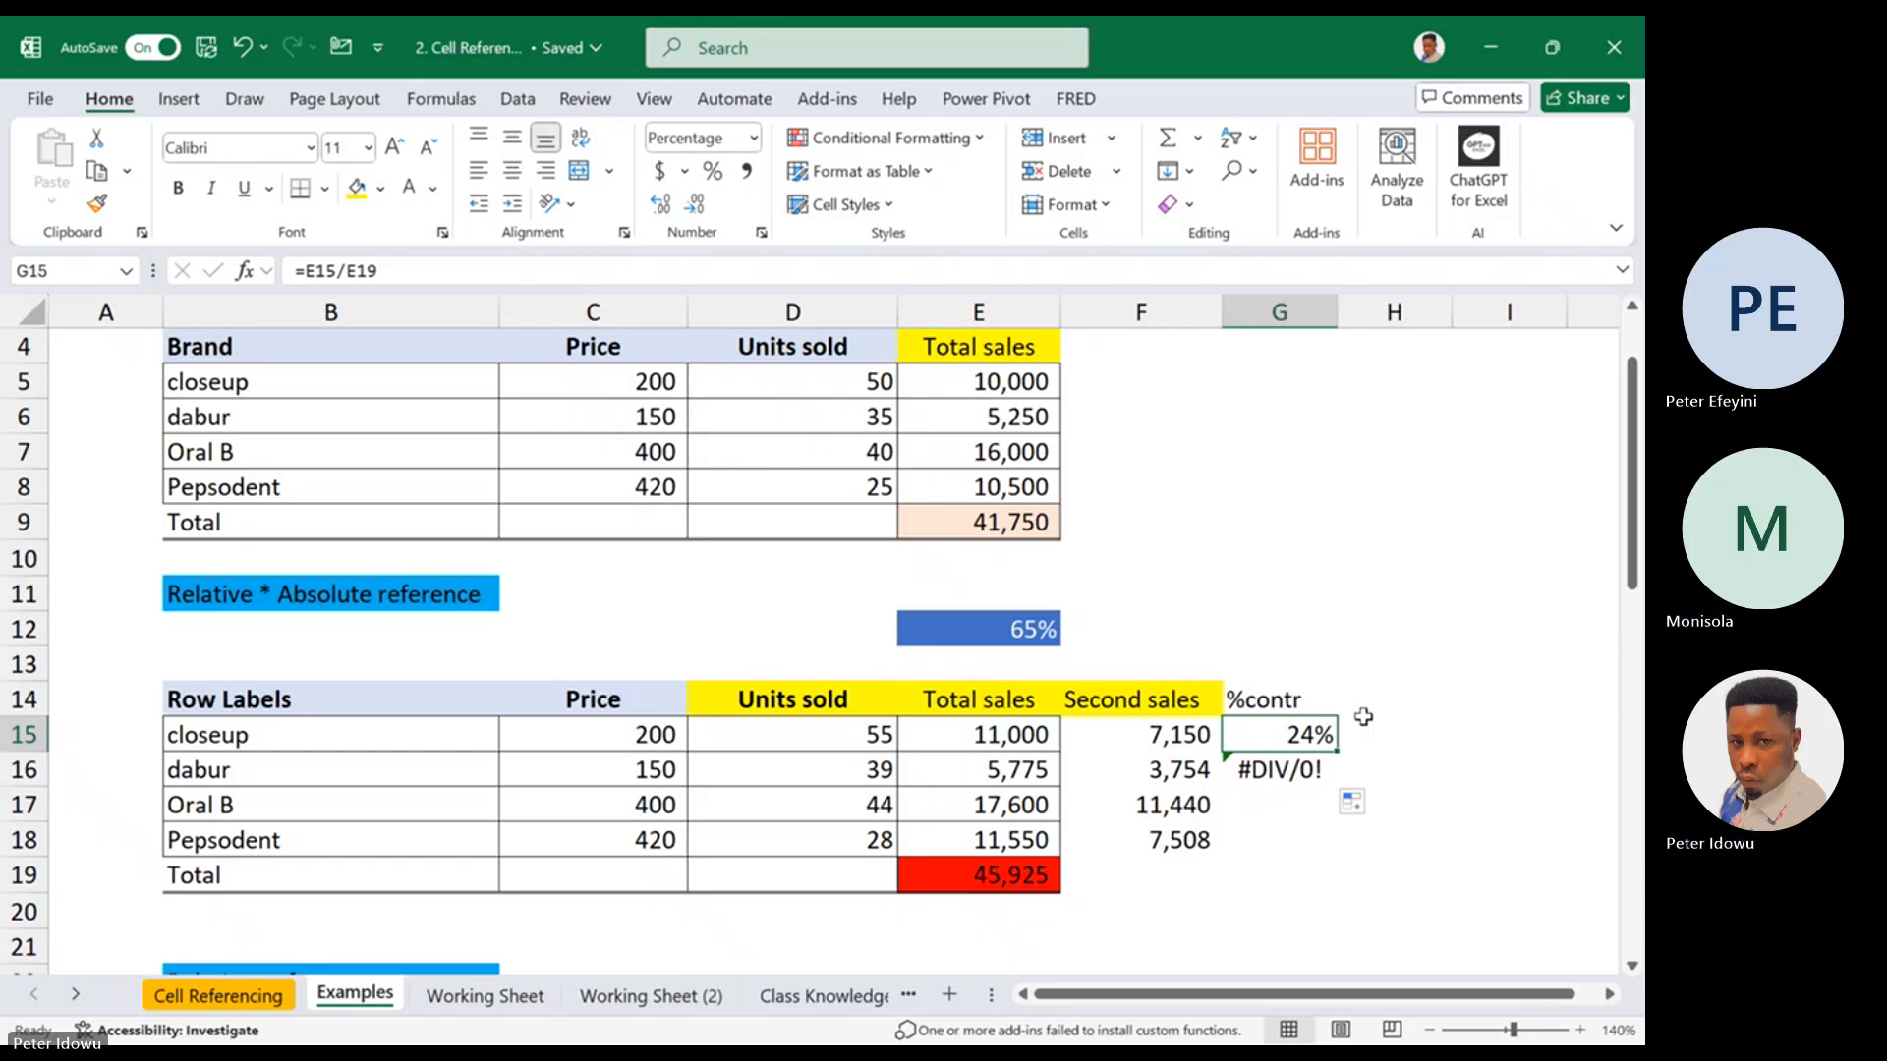
pyautogui.doubleClick(1316, 732)
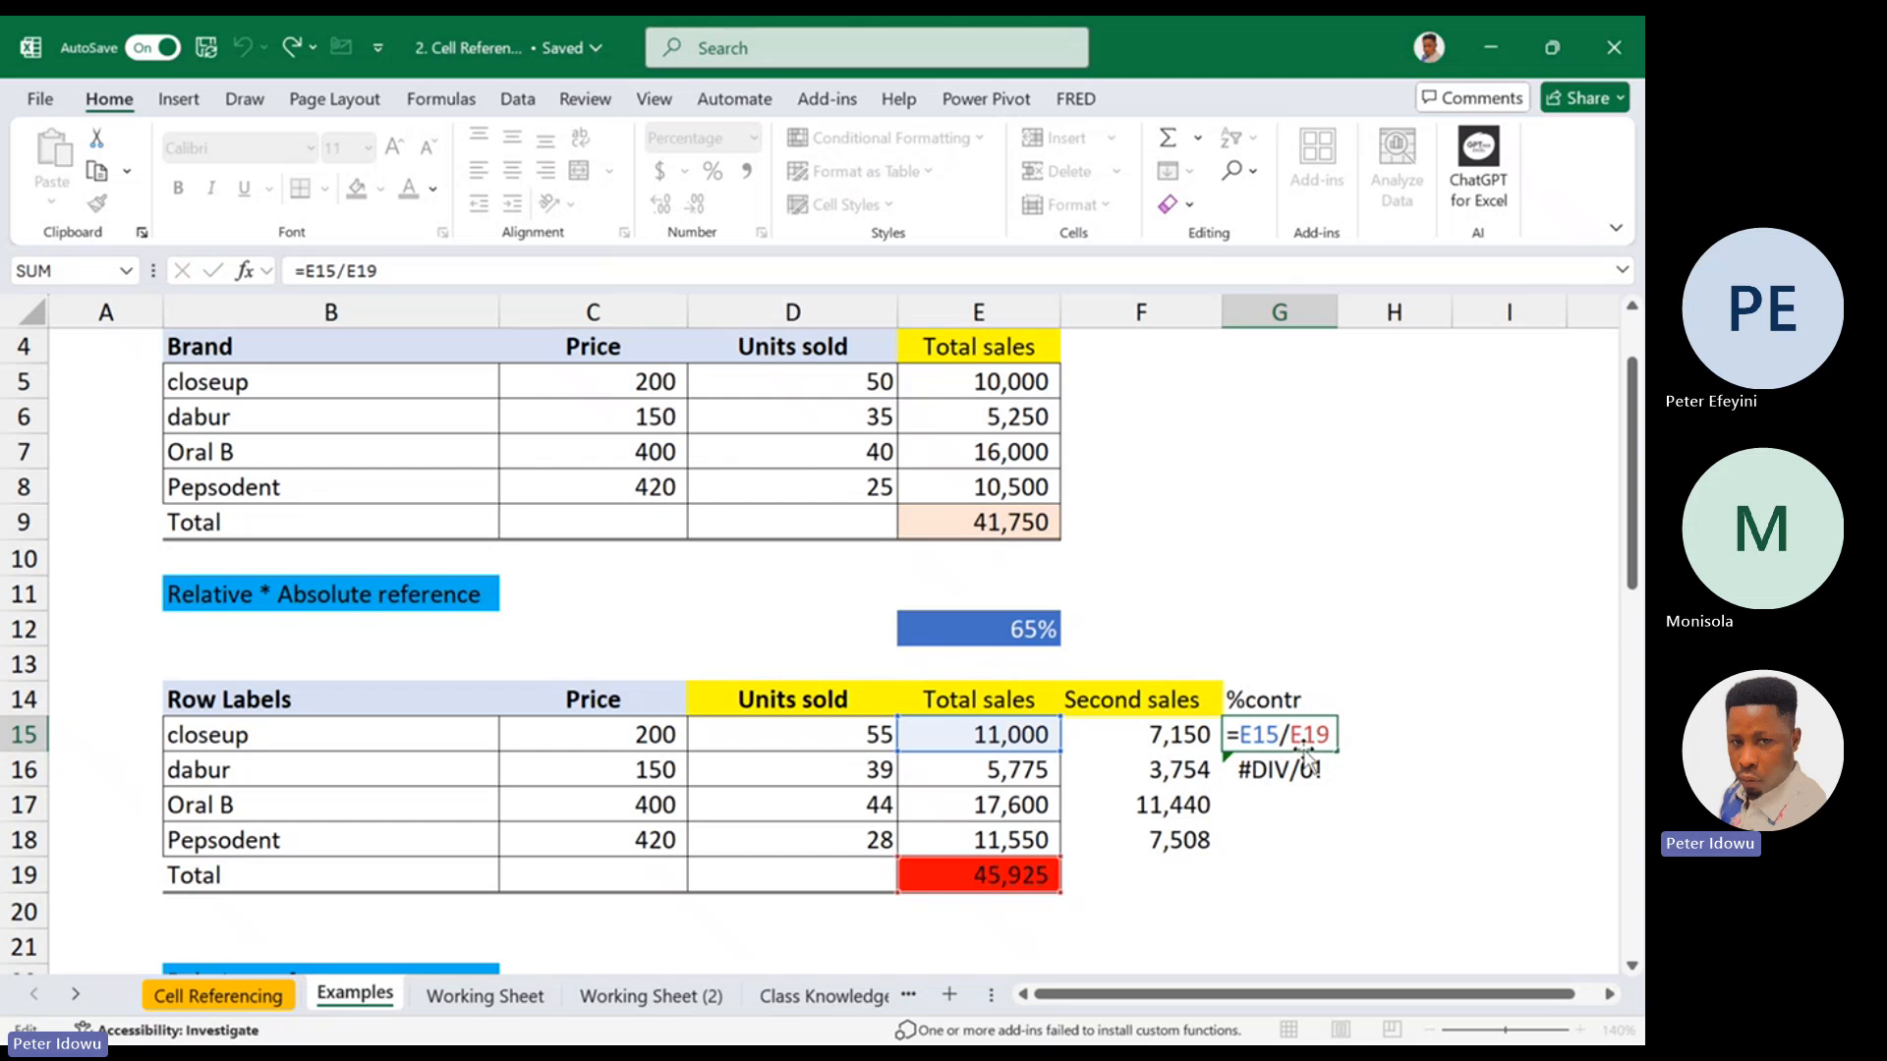
pyautogui.press('Escape')
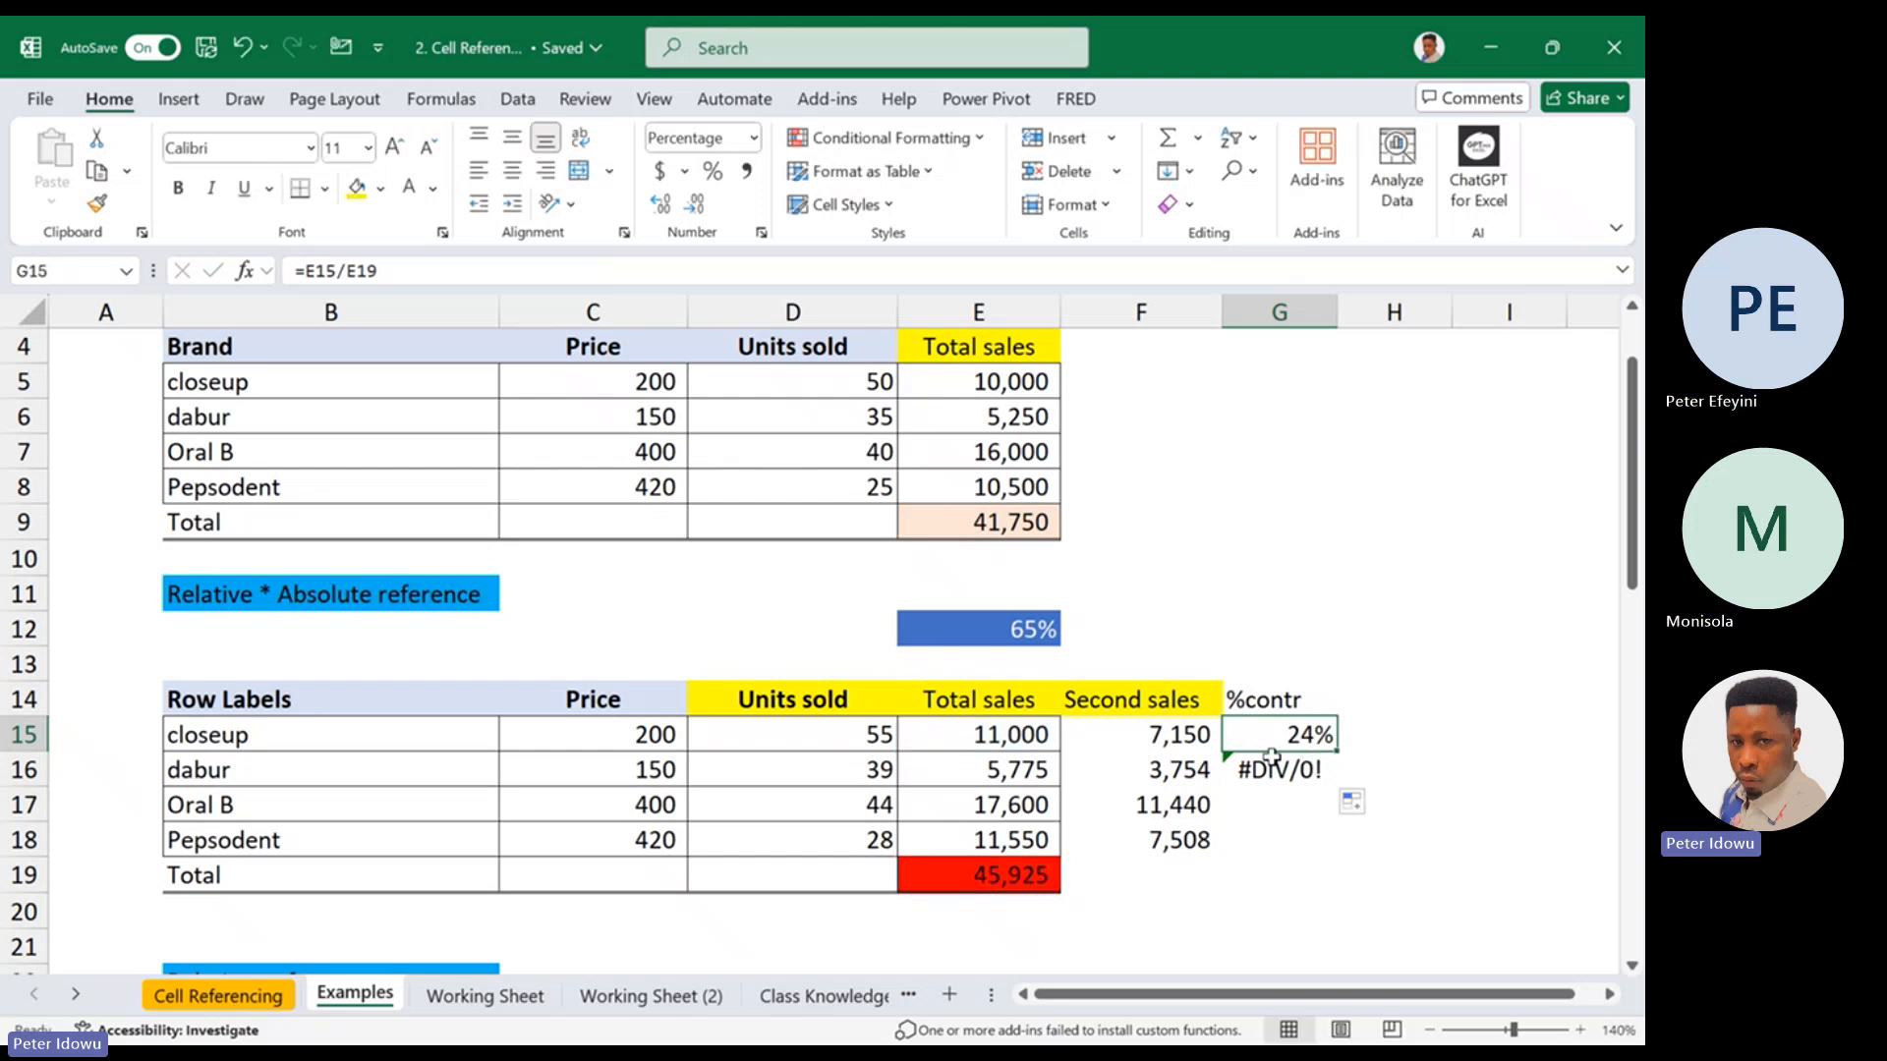
pyautogui.doubleClick(1282, 739)
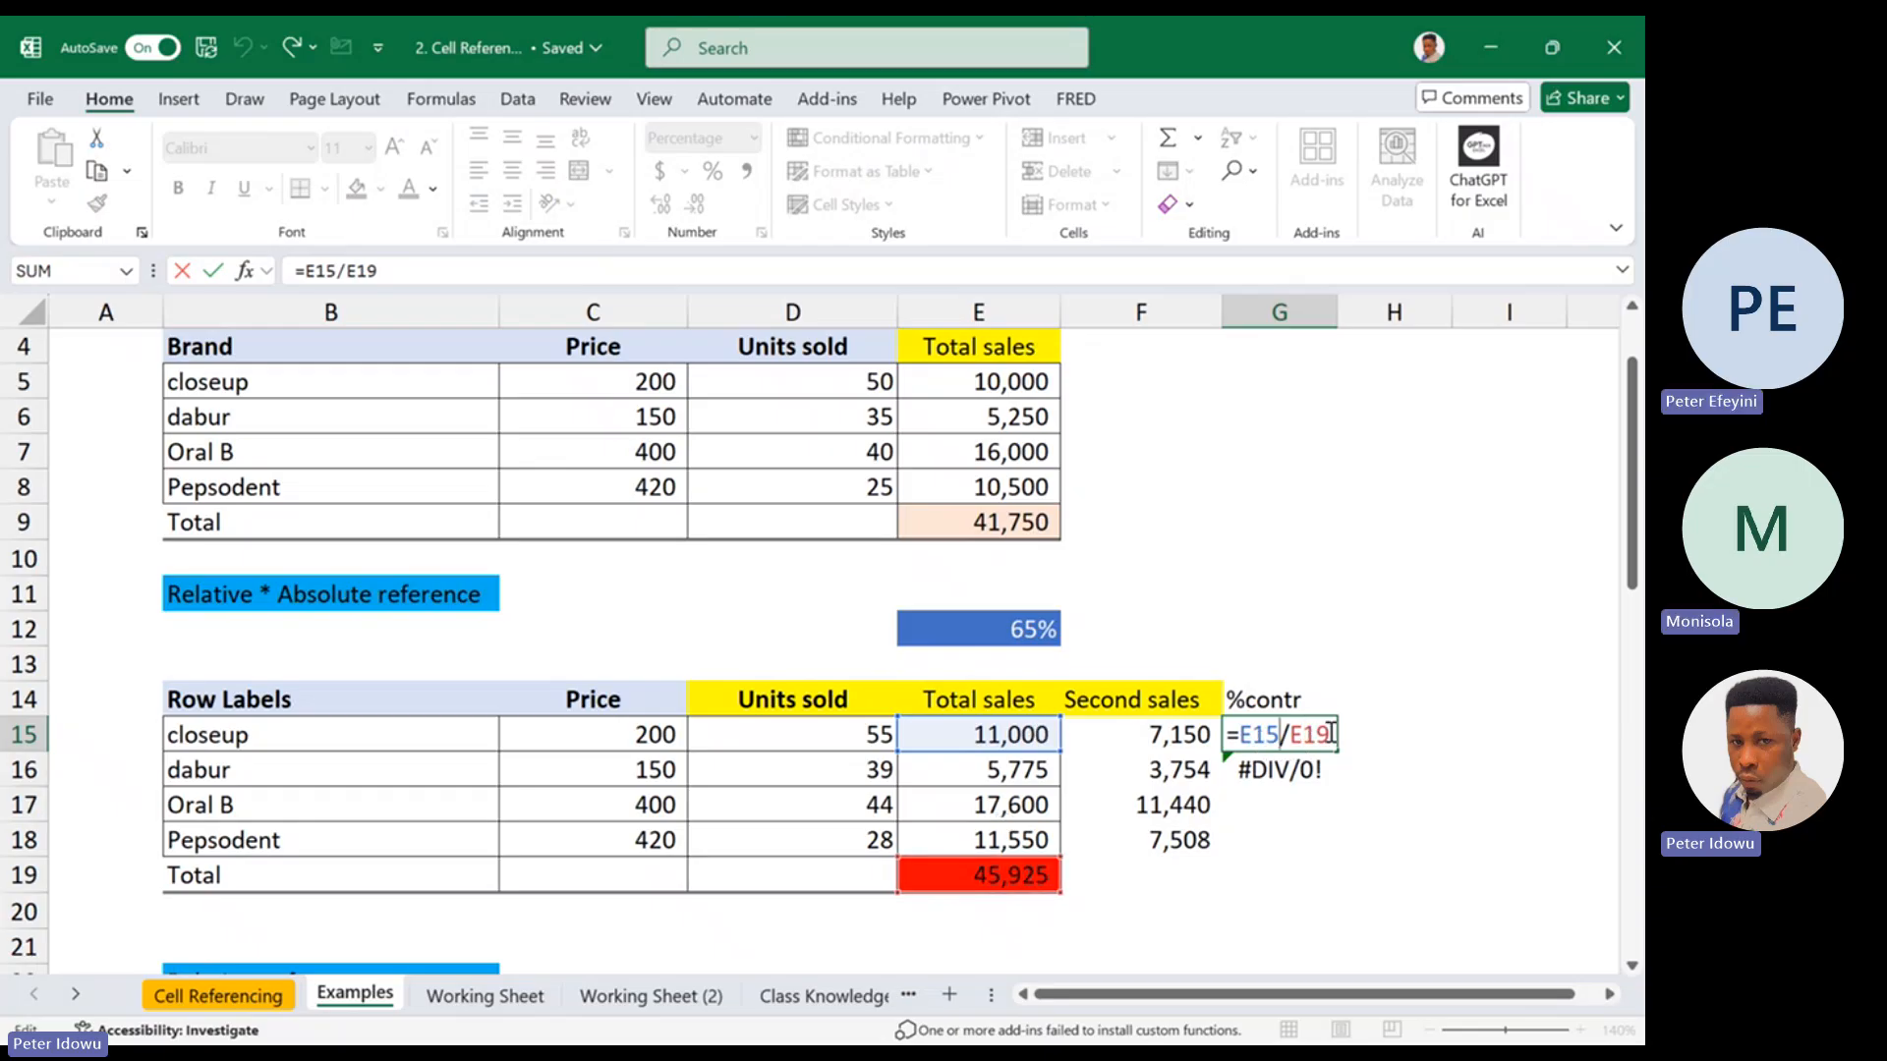
pyautogui.hotkey('ctrl', 'Return')
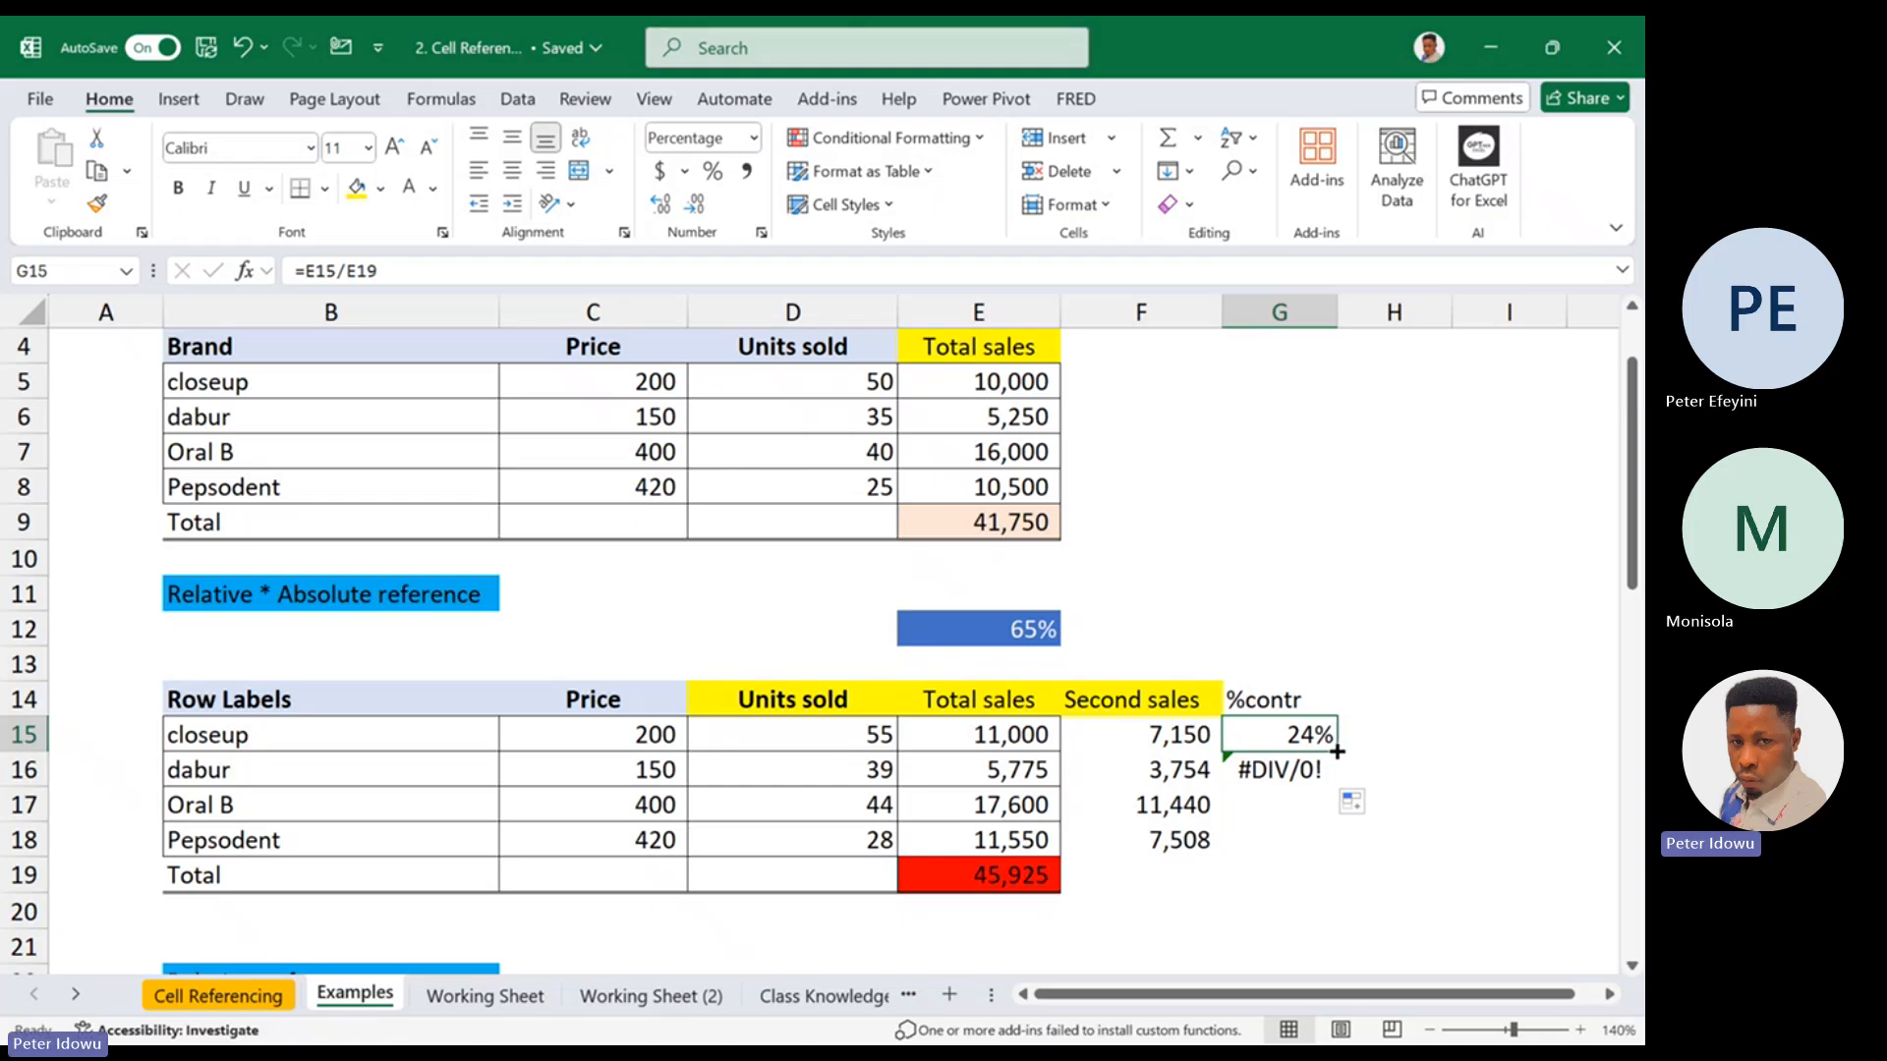
# Refill the unlocked %contr formula from G15 to G16 and inspect which cells dabur's copy refers to
pyautogui.moveTo(1329, 733); pyautogui.dragTo(1323, 777)
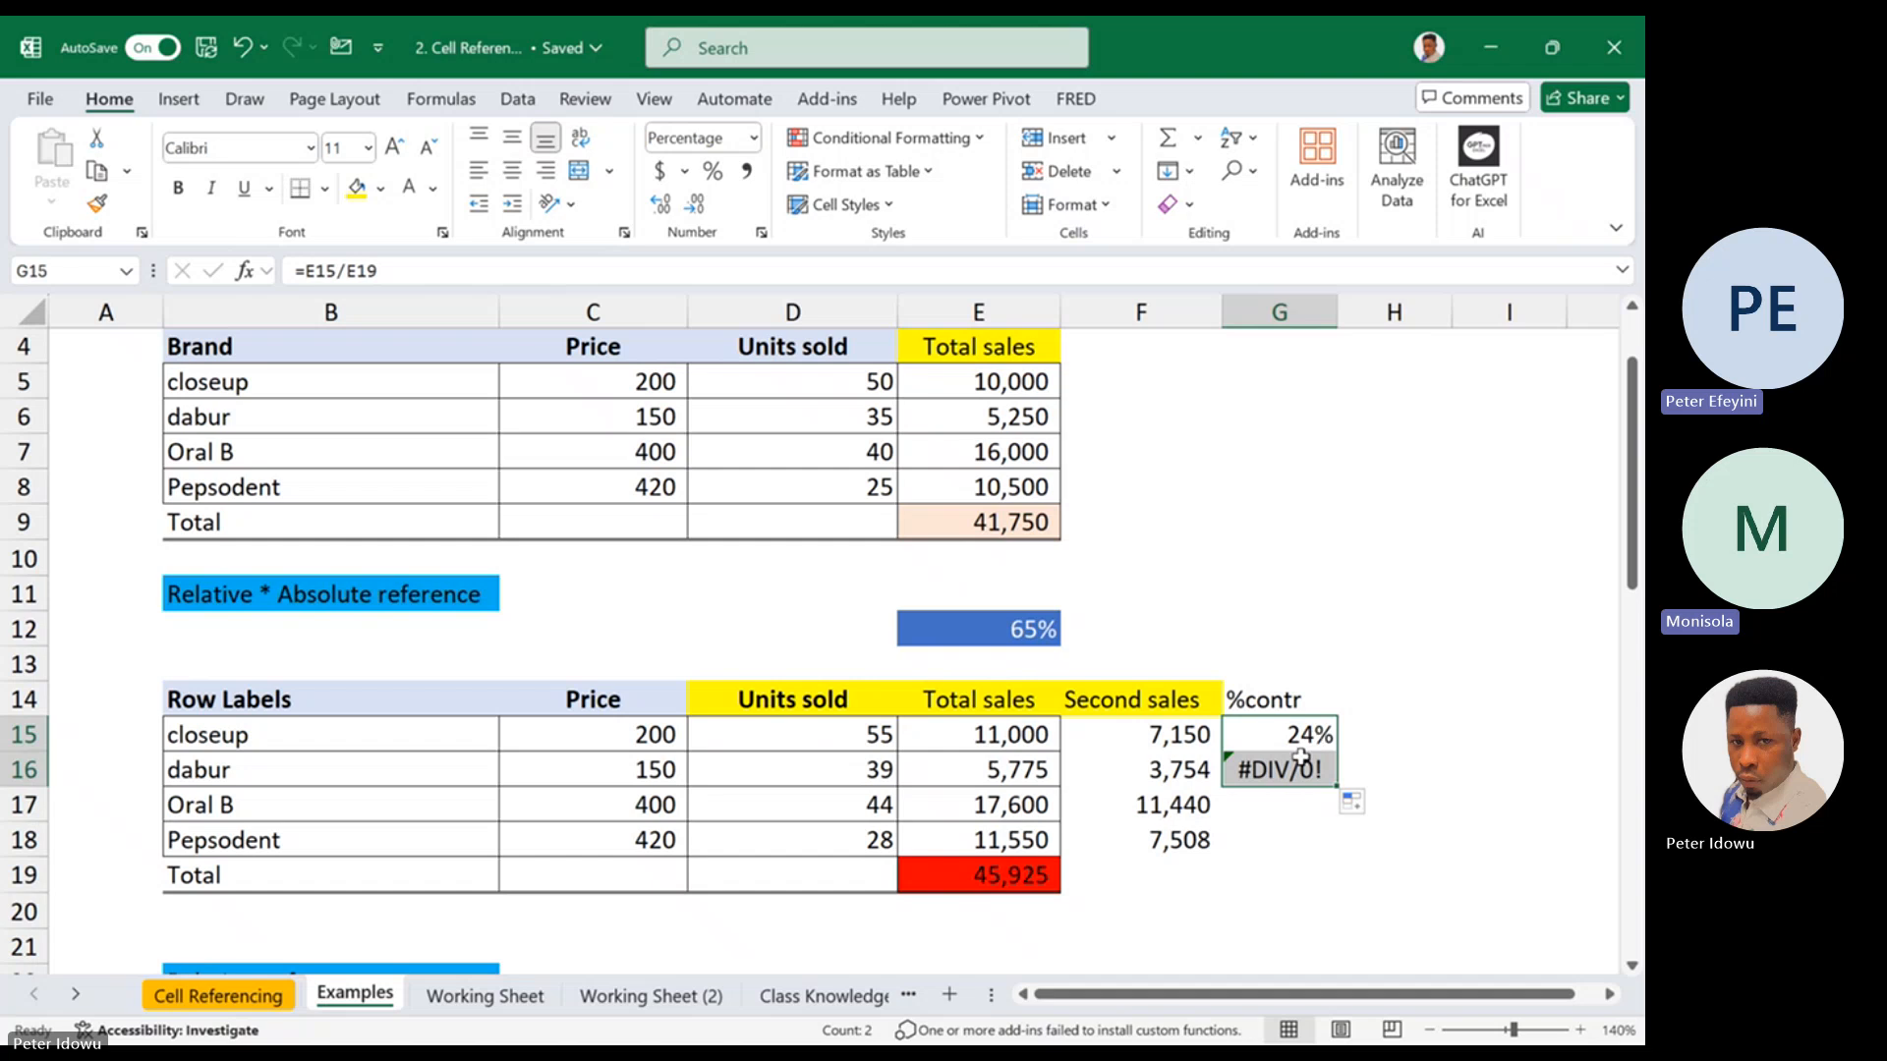
pyautogui.doubleClick(1302, 770)
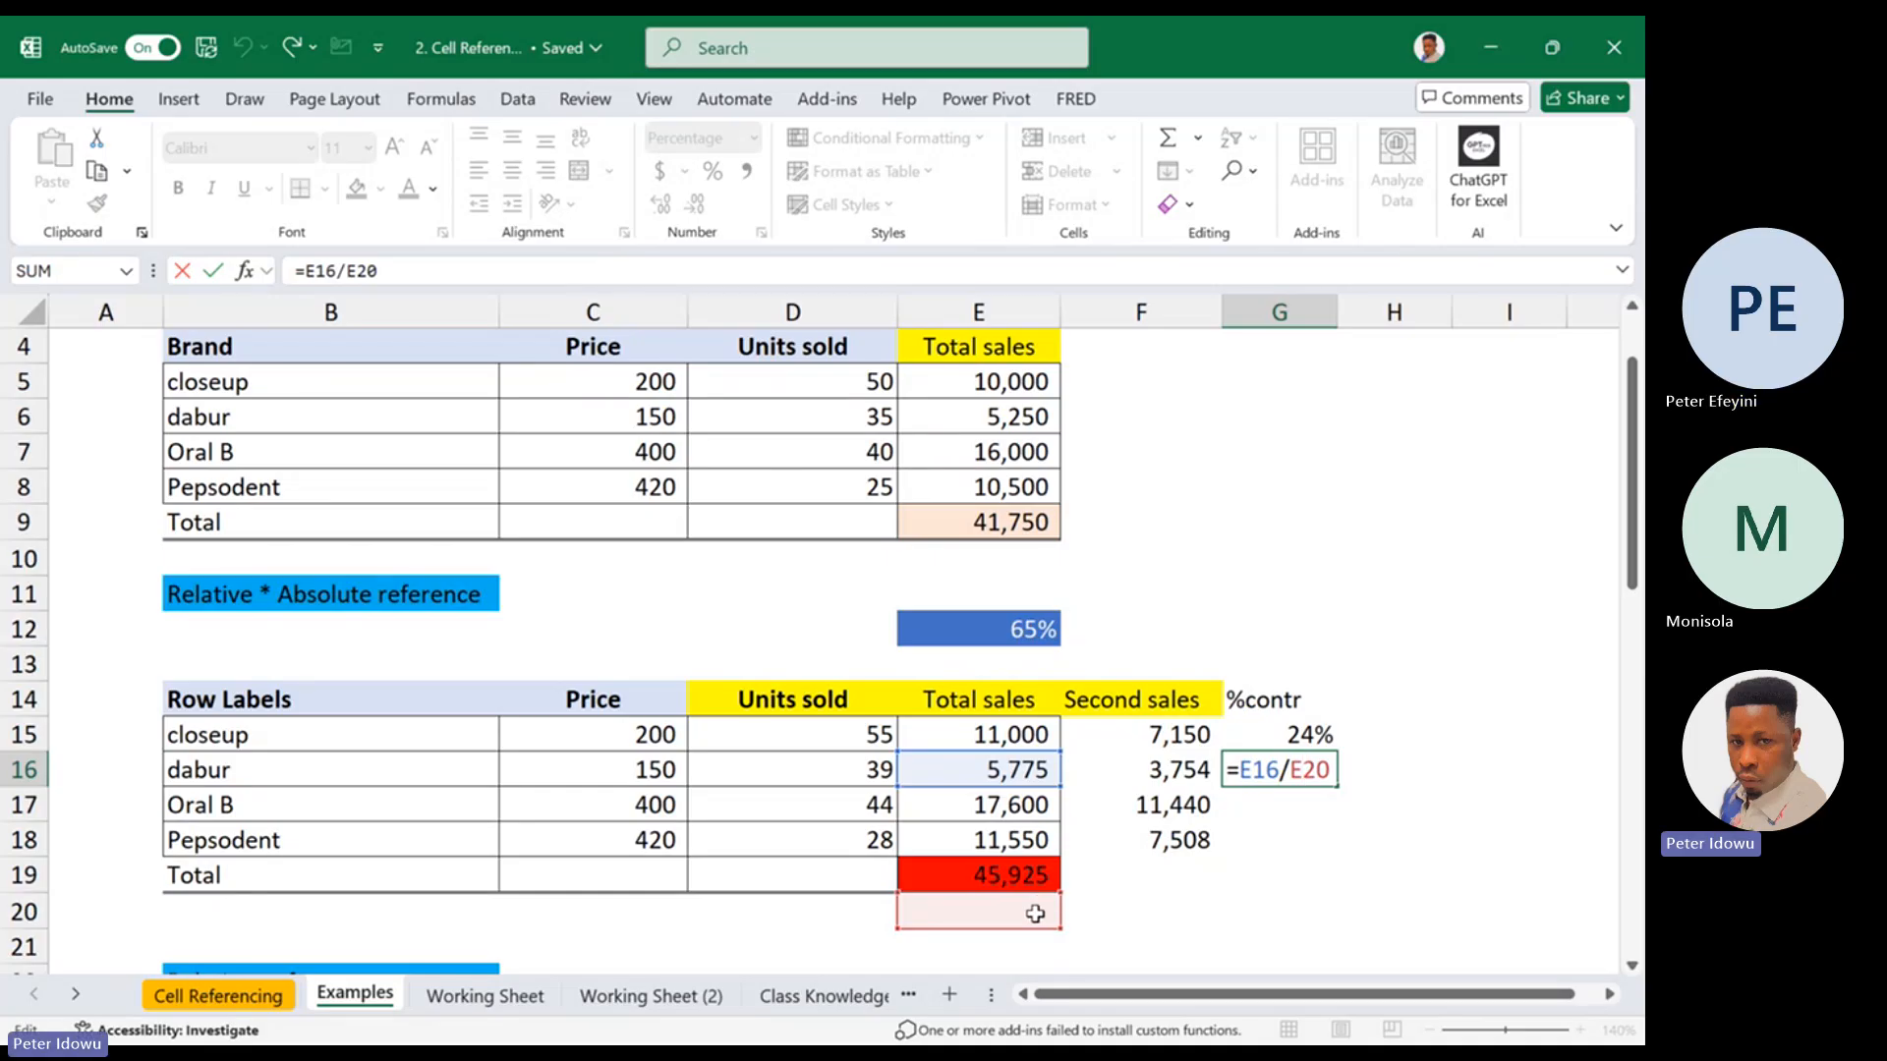
pyautogui.press('Escape')
# Lock the total in closeup's %contr formula as =E15/$E$19 and fill it down to G18
pyautogui.doubleClick(1283, 736)
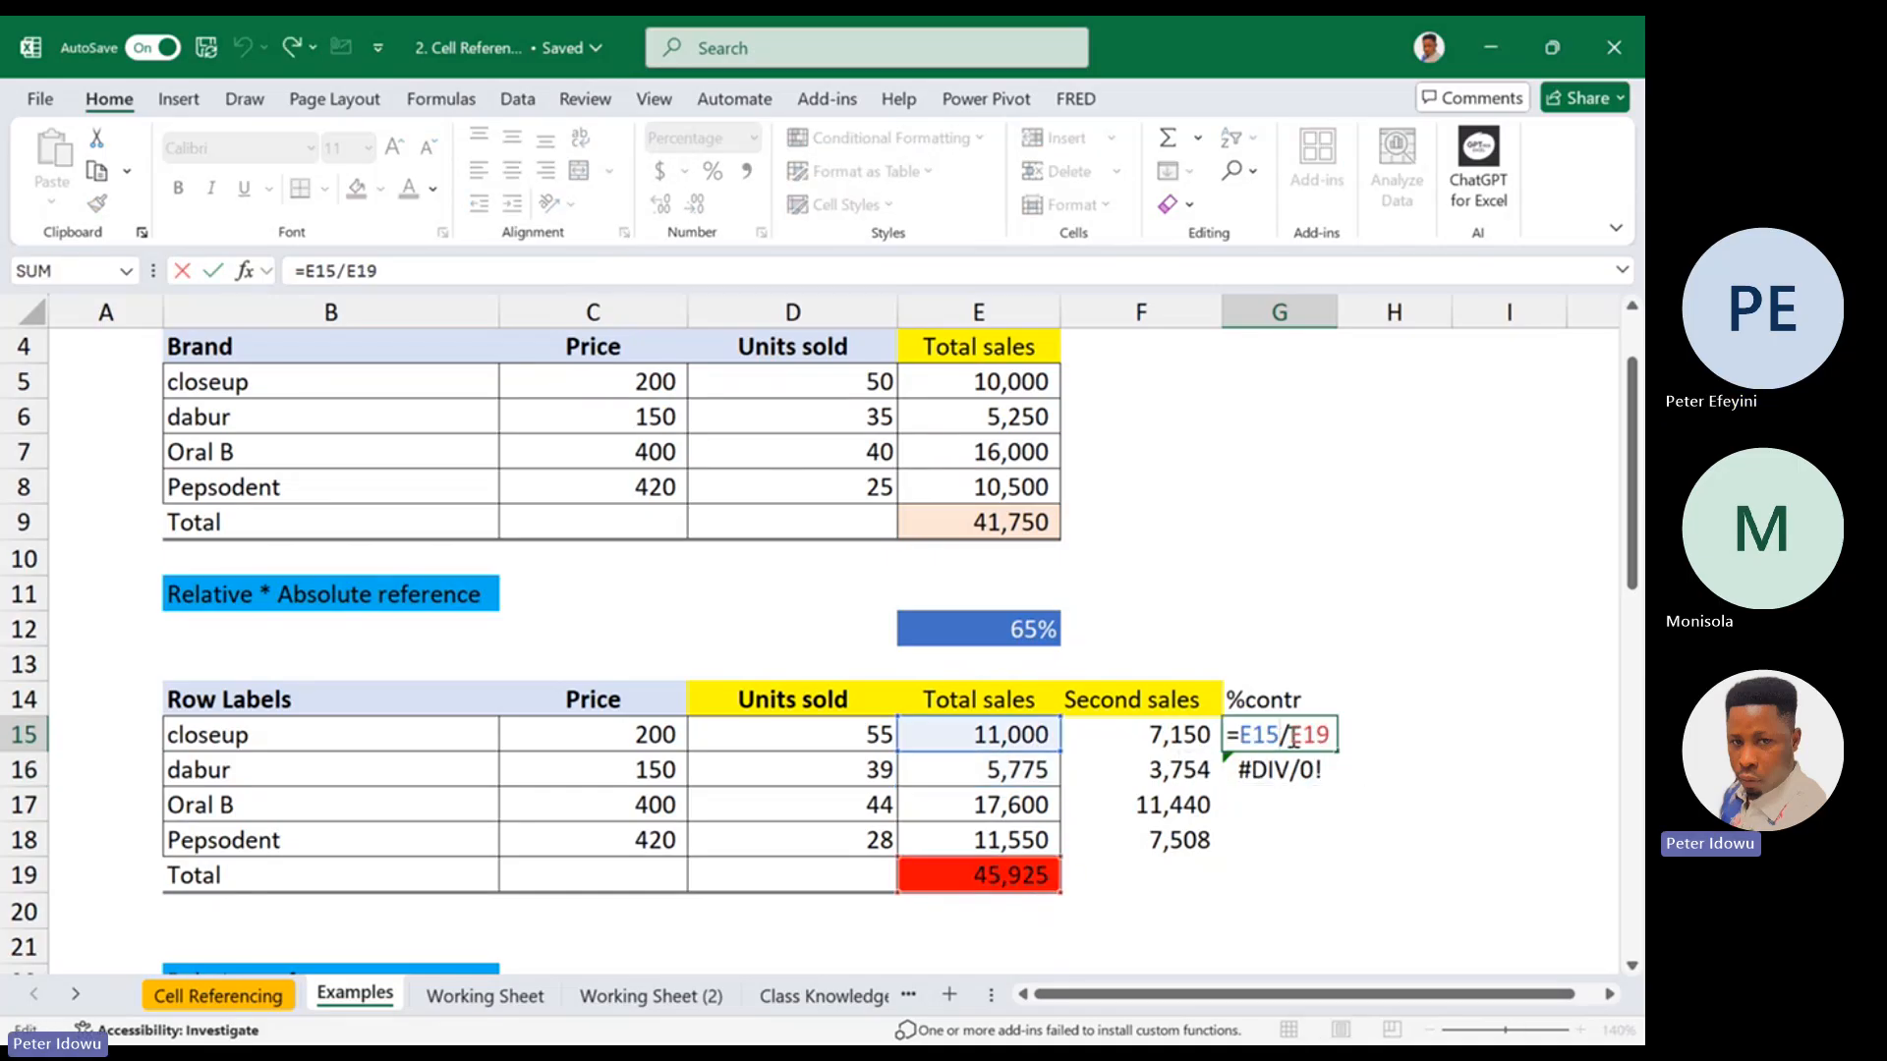
pyautogui.moveTo(1290, 736); pyautogui.dragTo(1354, 727)
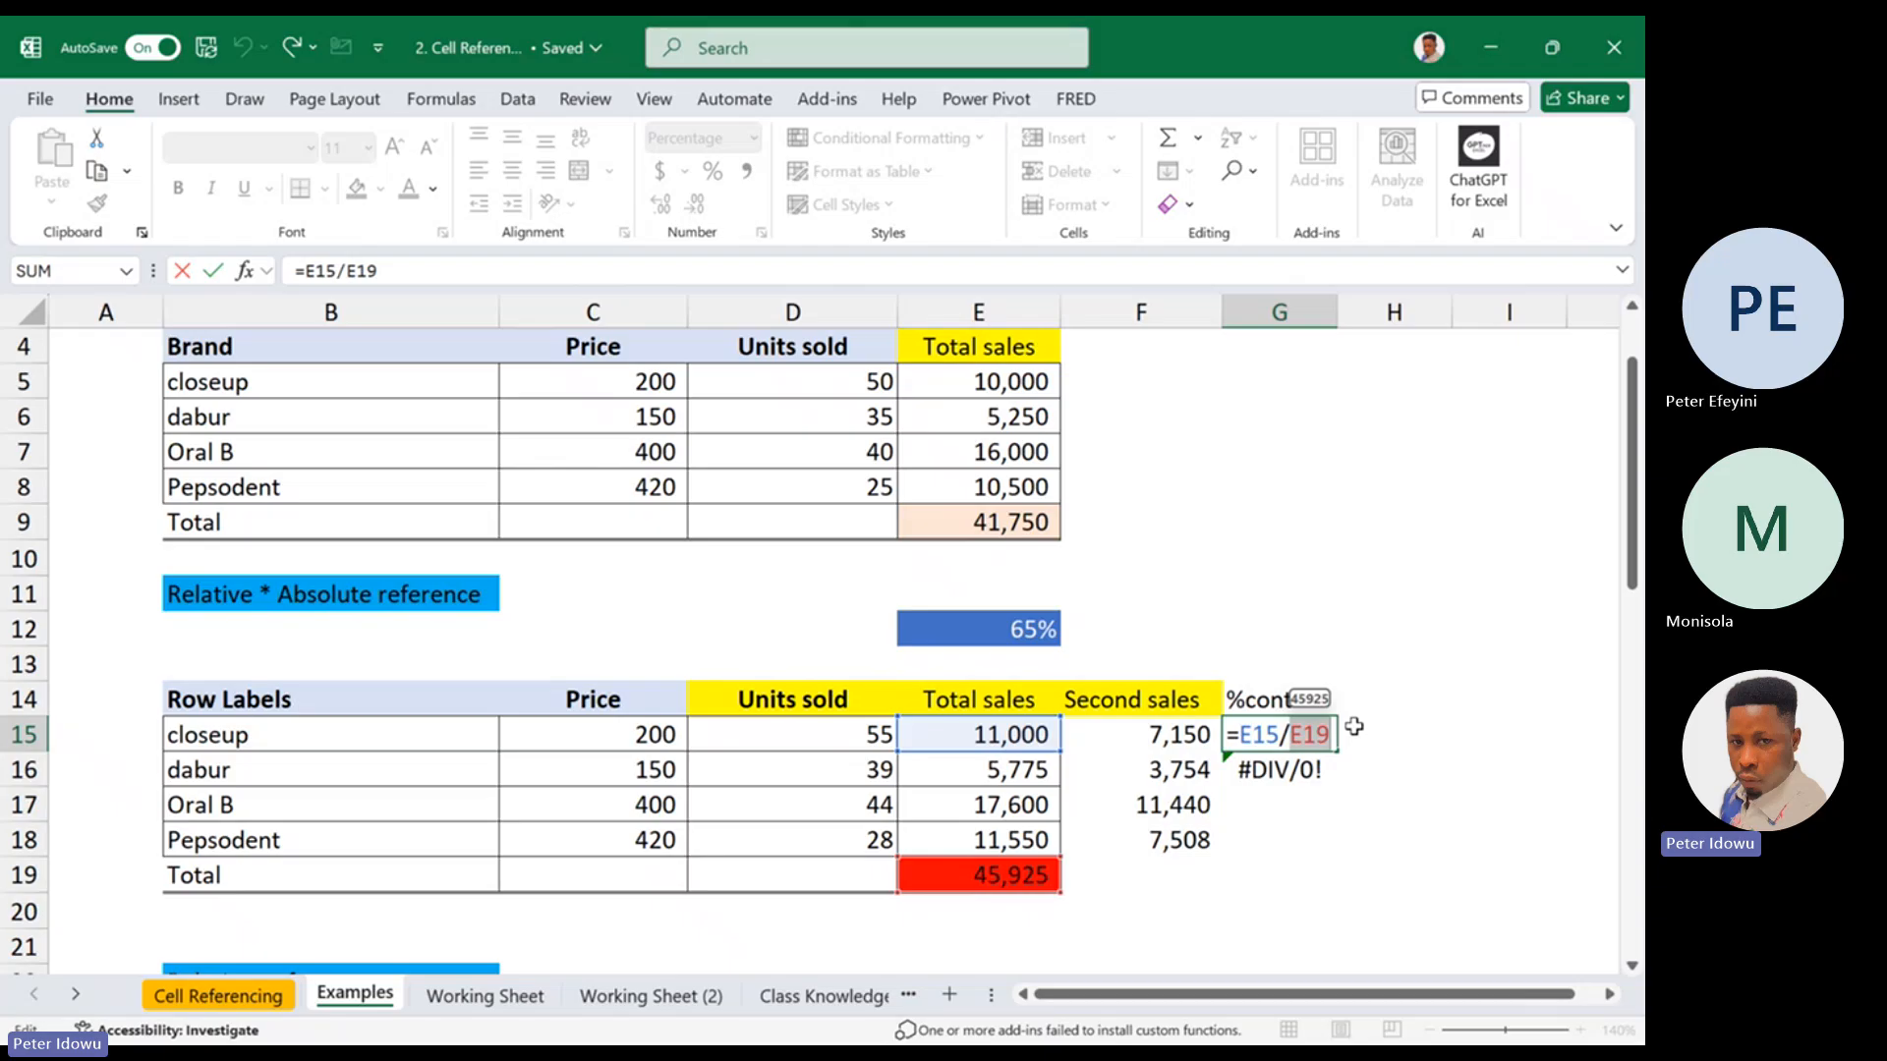
pyautogui.press('F4')
pyautogui.press('Return')
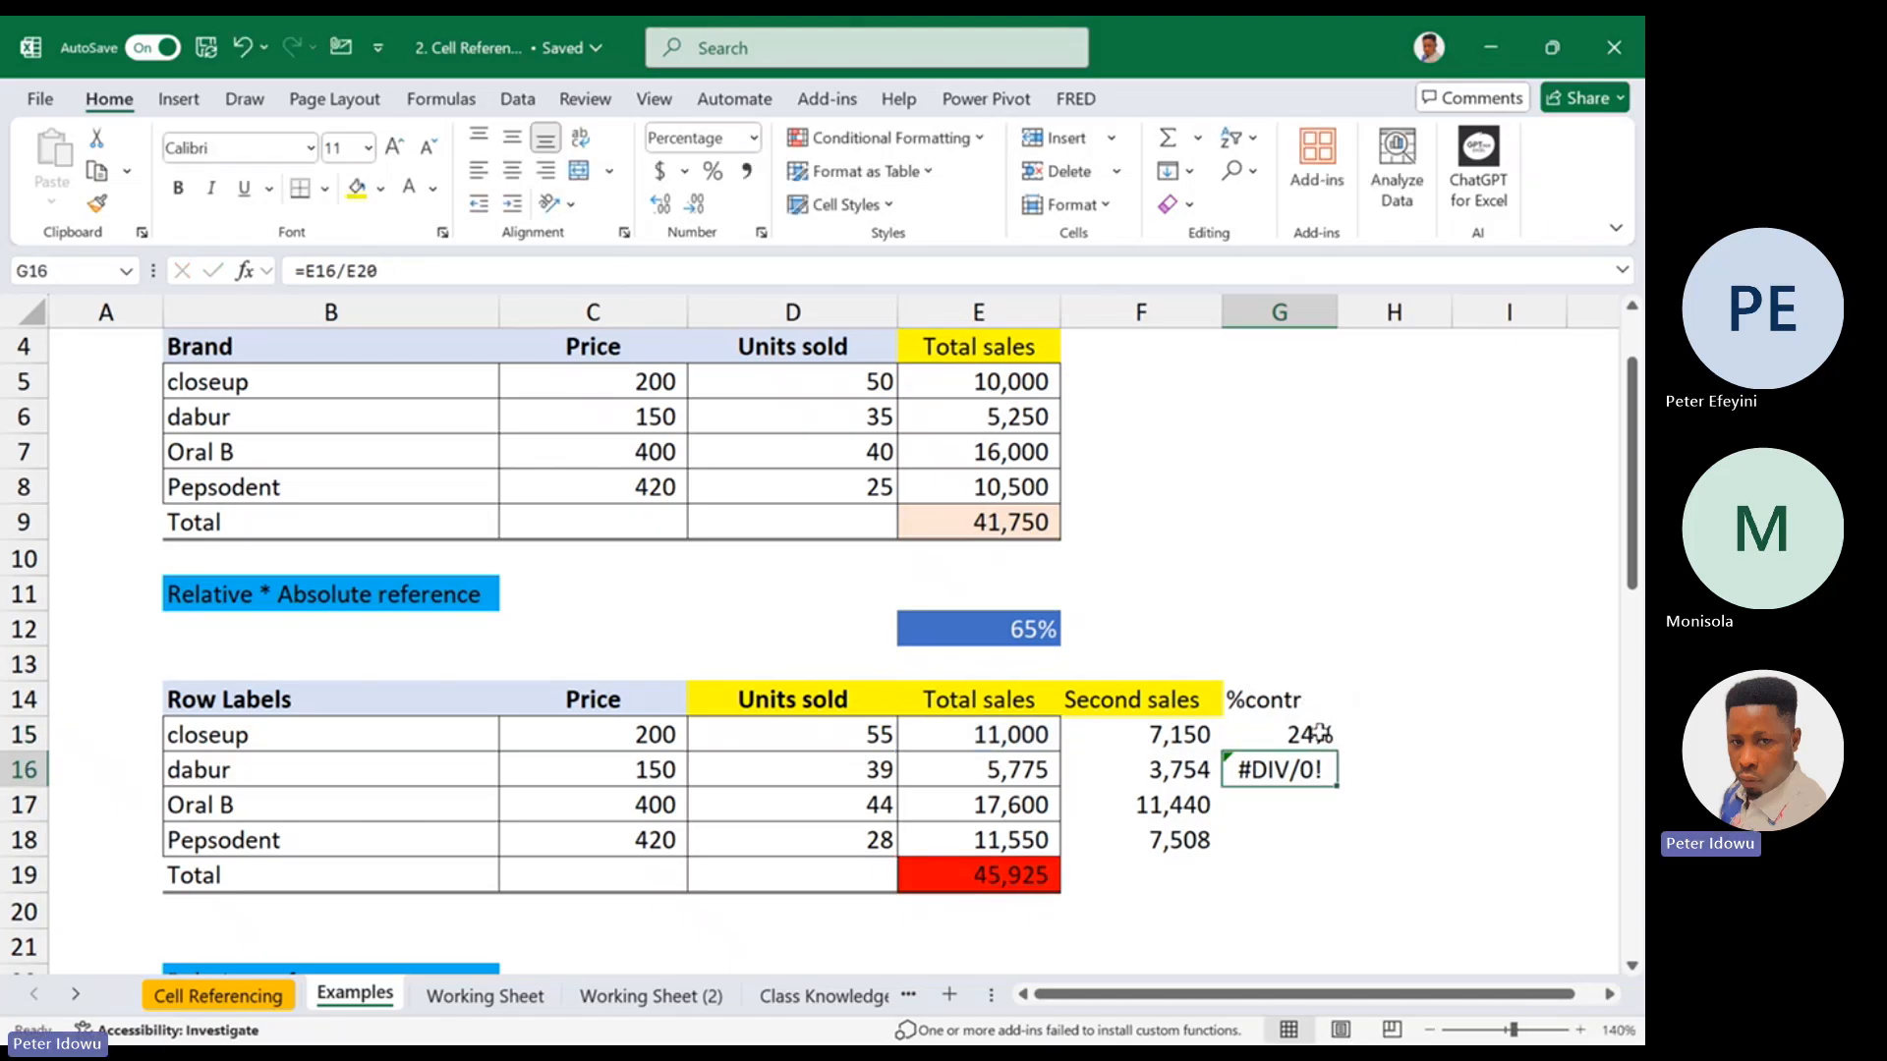
pyautogui.click(1320, 734)
pyautogui.moveTo(1336, 752); pyautogui.dragTo(1306, 859)
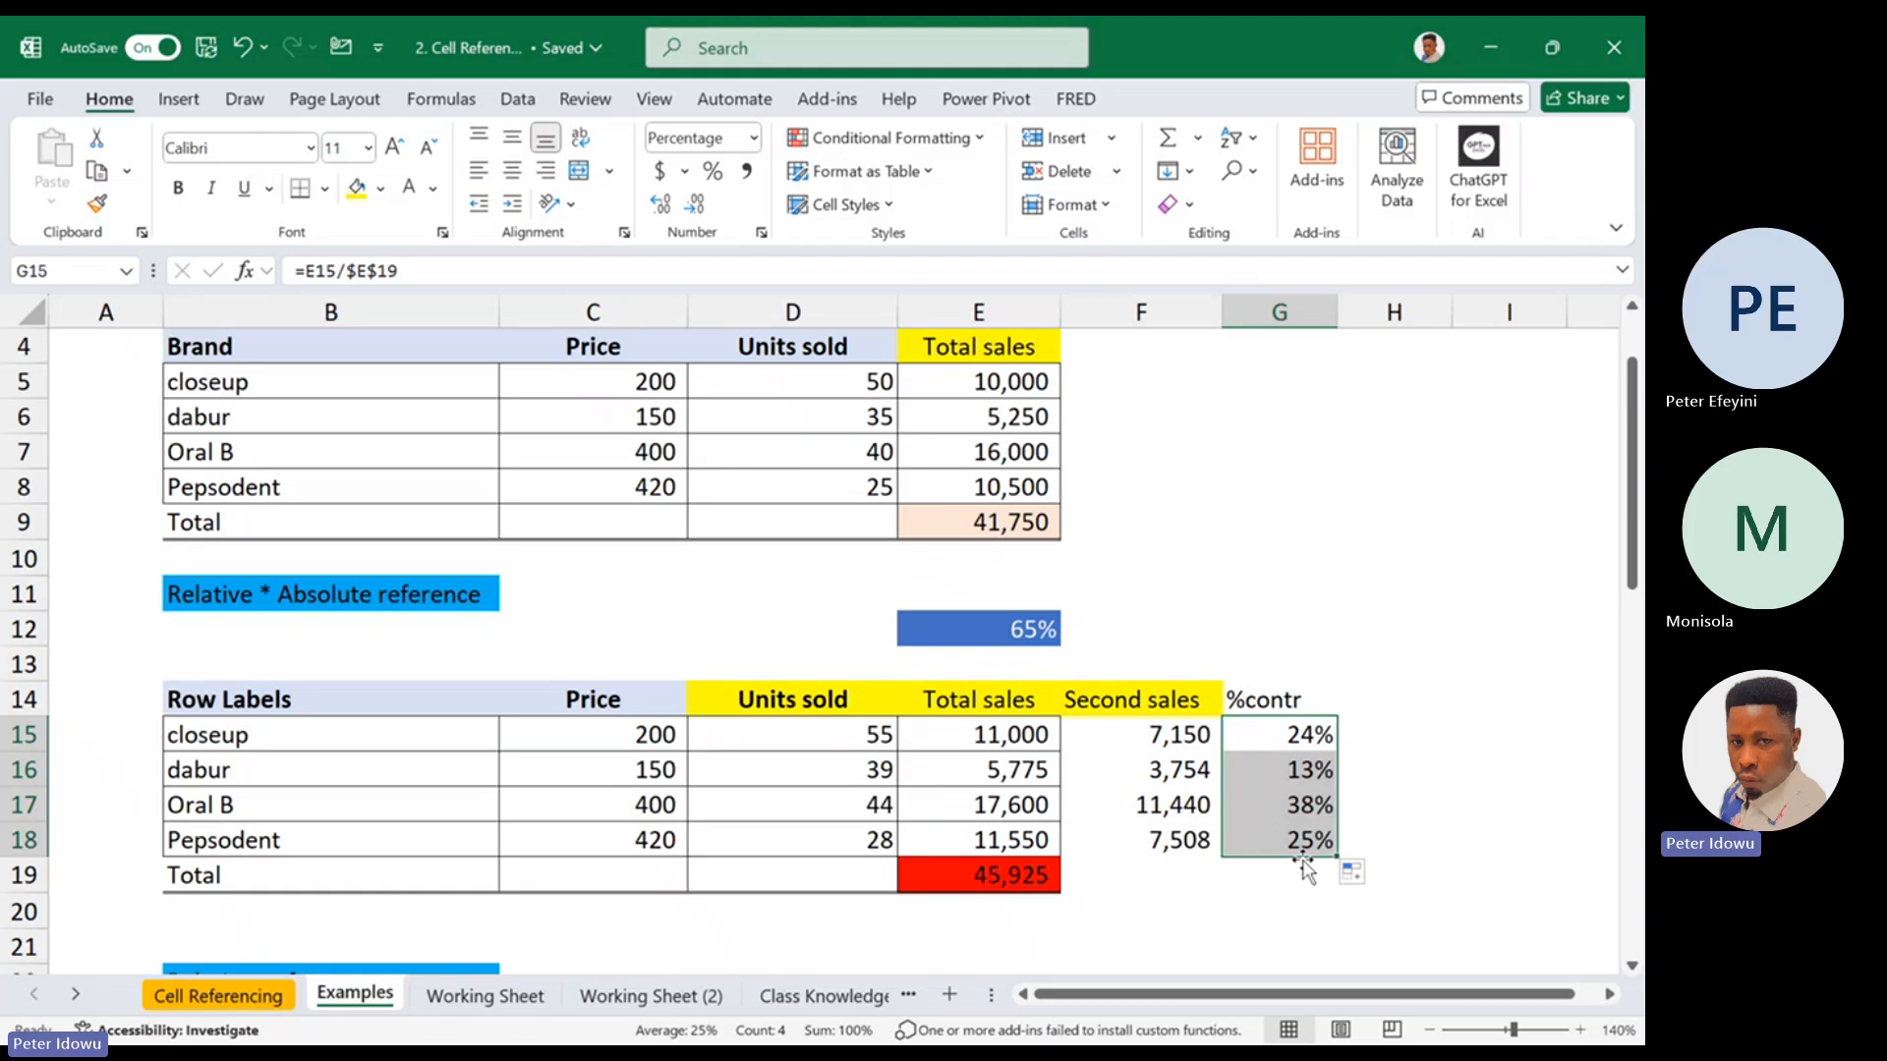
# Extend the %contr formulas down to the Total row in G19 and check the references in that cell
pyautogui.click(1314, 728)
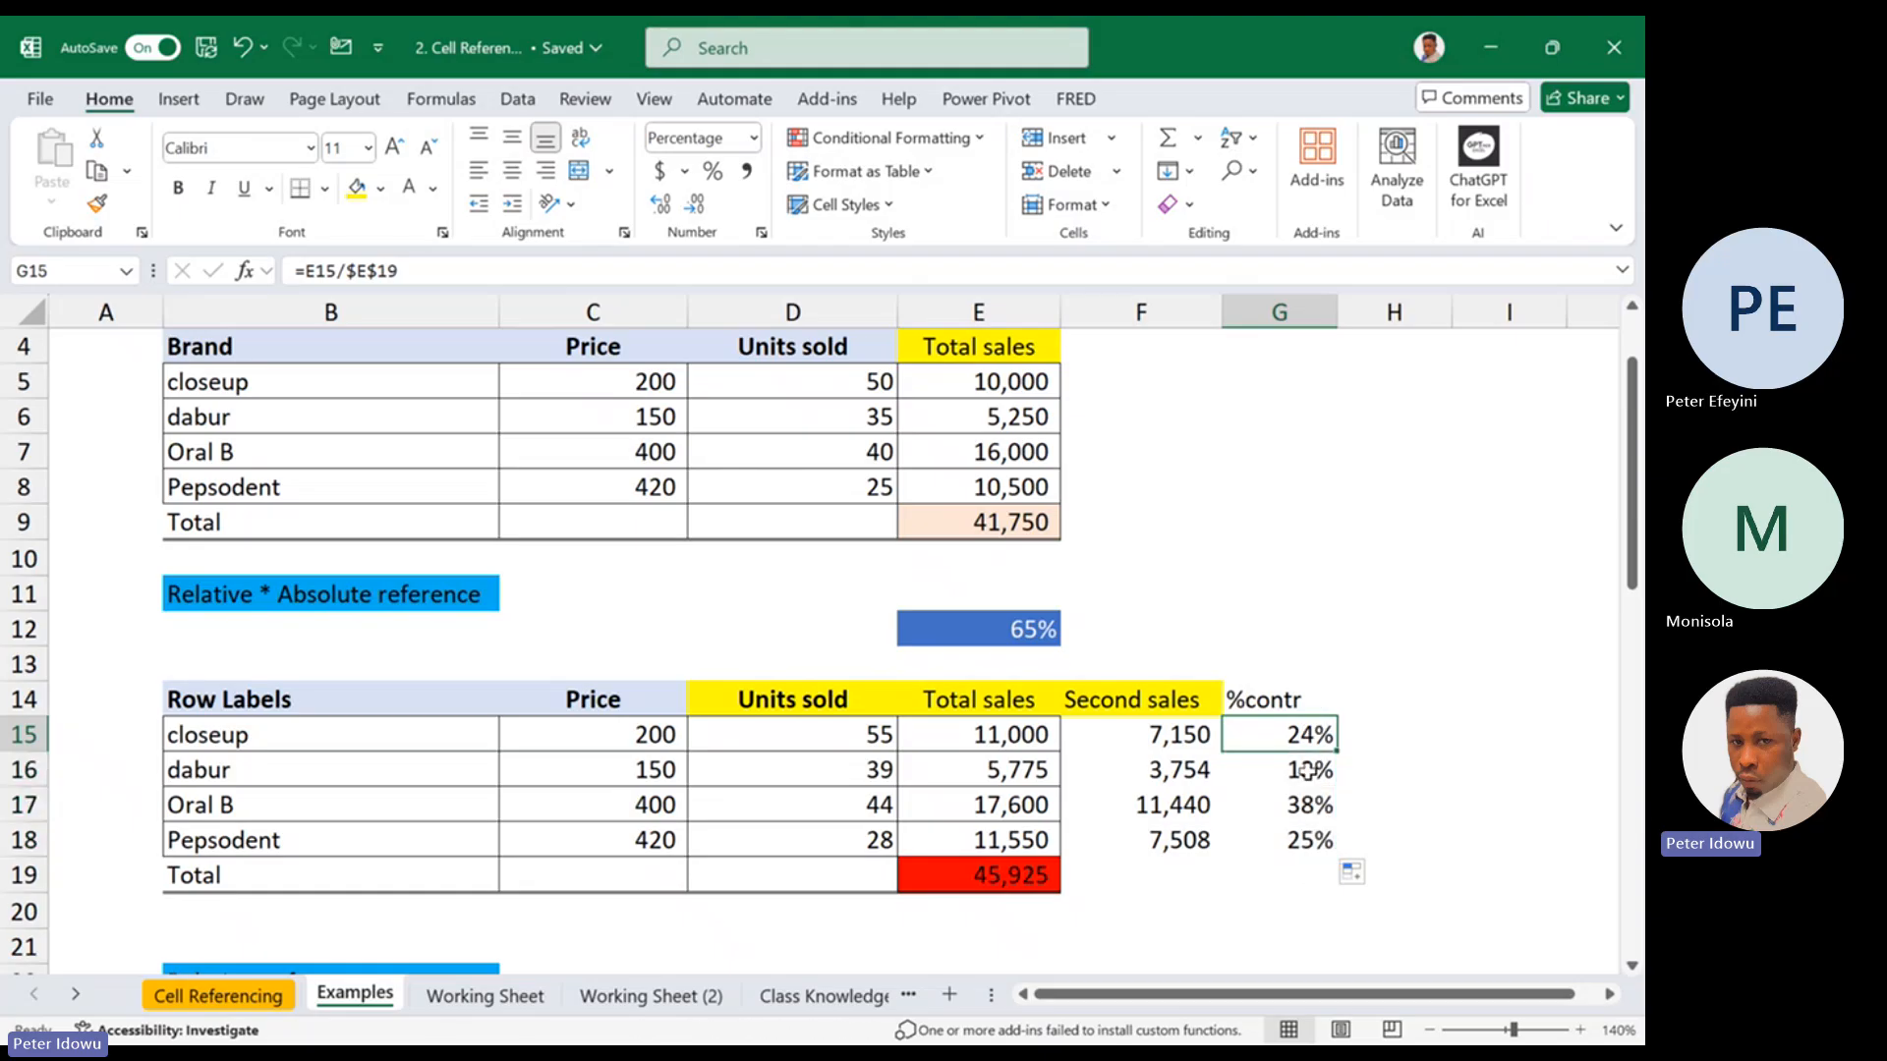
pyautogui.moveTo(1308, 741); pyautogui.dragTo(1307, 842)
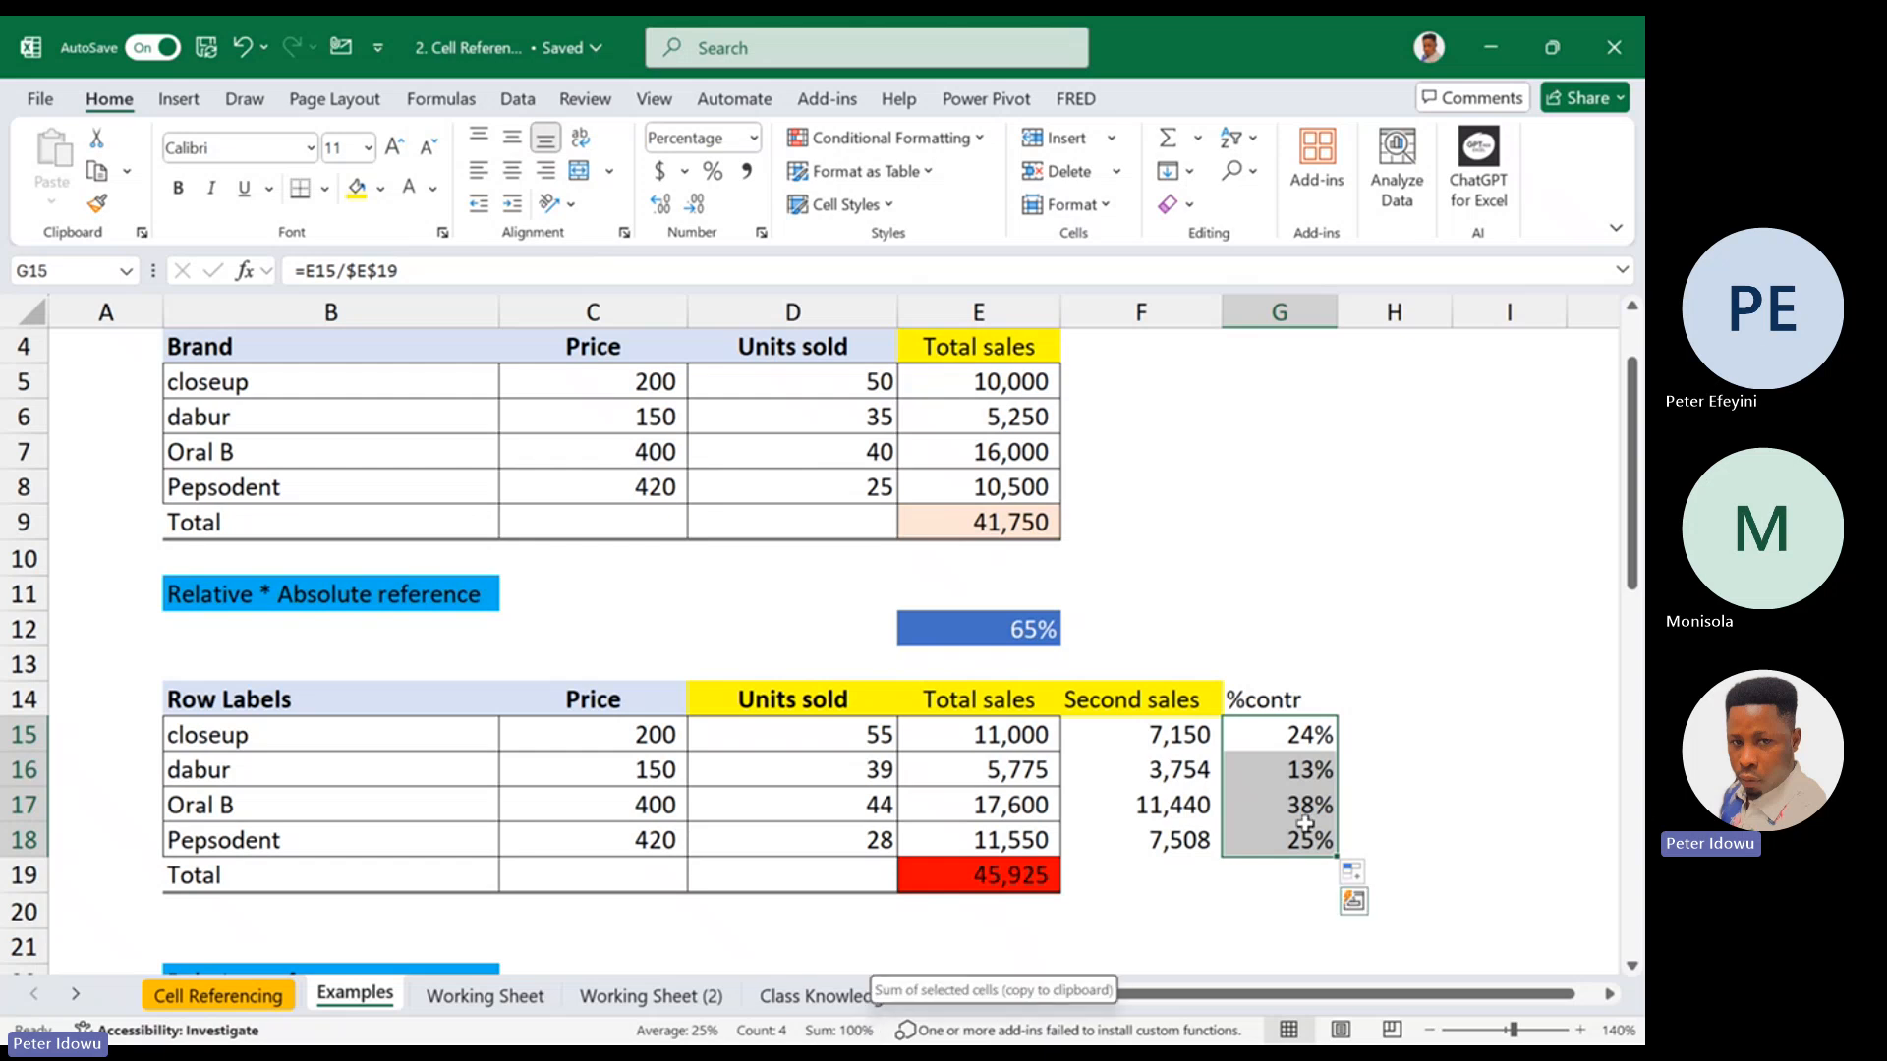
pyautogui.moveTo(1339, 862); pyautogui.dragTo(1334, 889)
pyautogui.doubleClick(1315, 882)
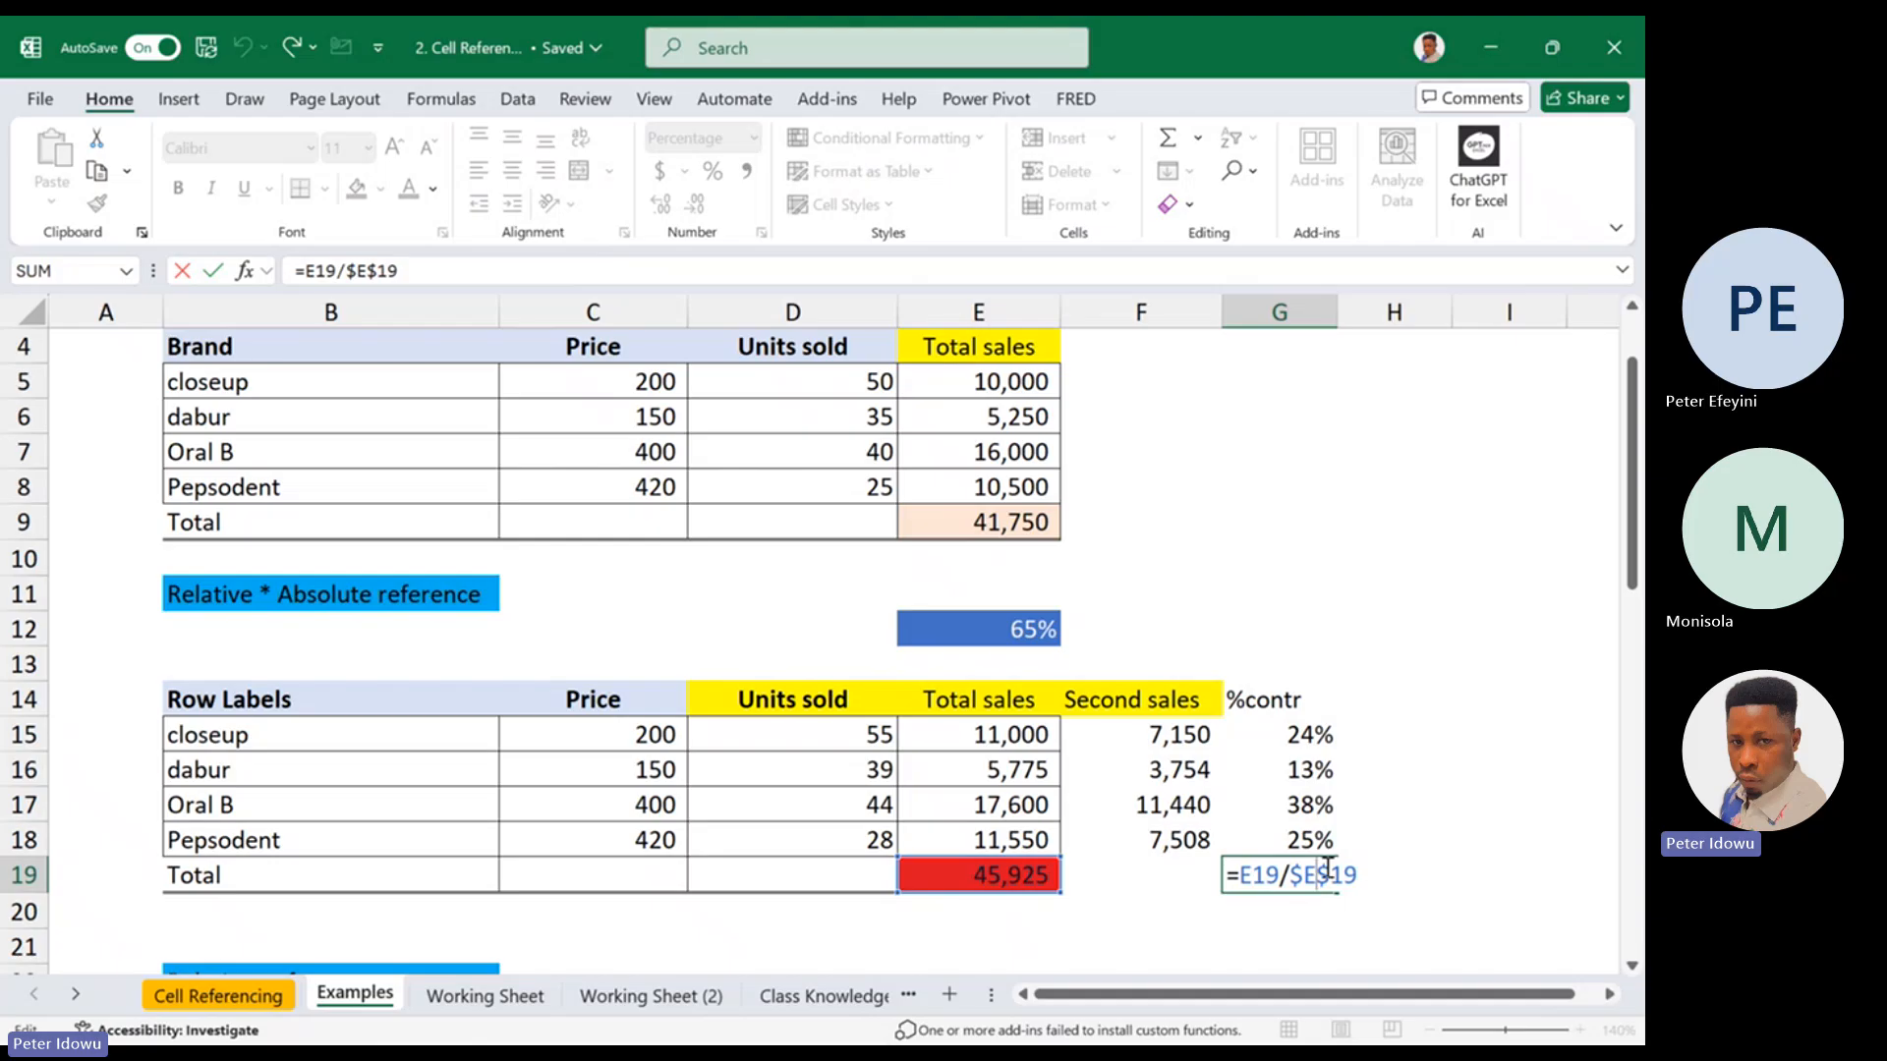
pyautogui.press('Escape')
# Review the relative reference E15 and the locked reference $E$19 in closeup's %contr formula
pyautogui.click(1307, 739)
pyautogui.doubleClick(1307, 739)
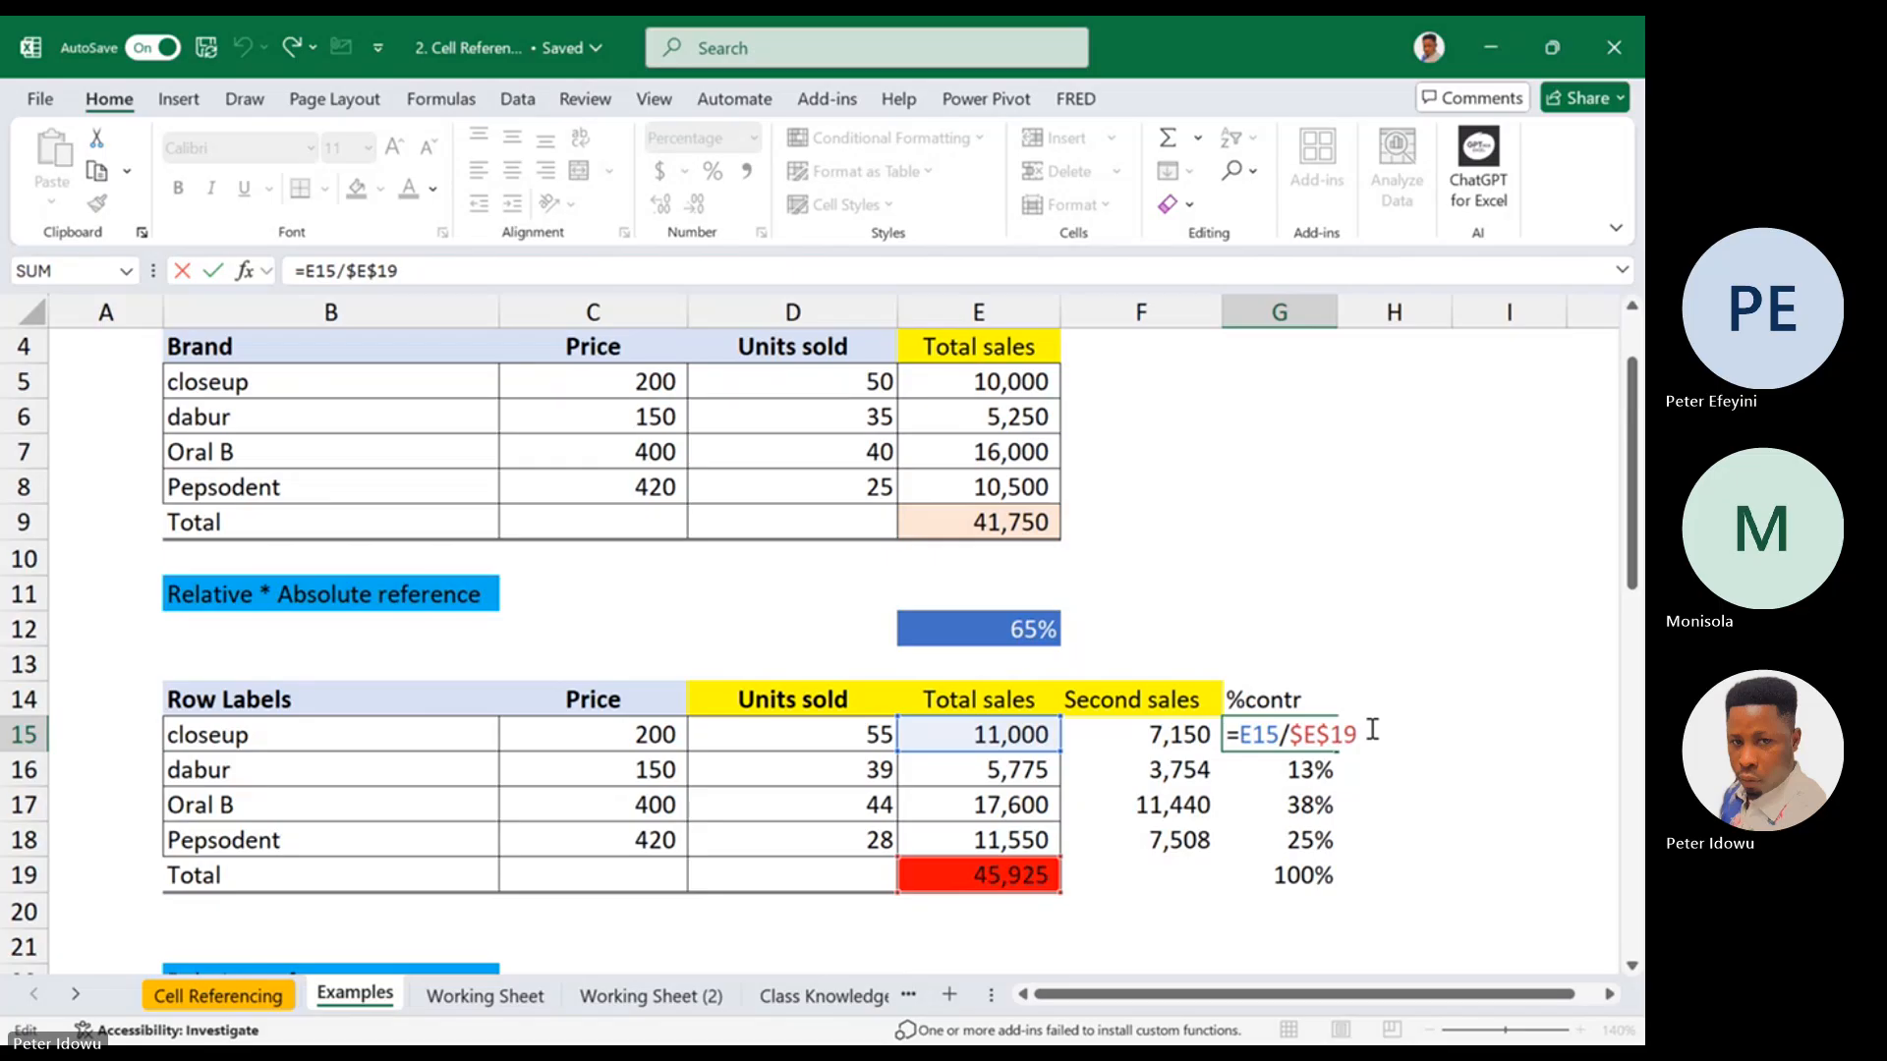
pyautogui.press('Escape')
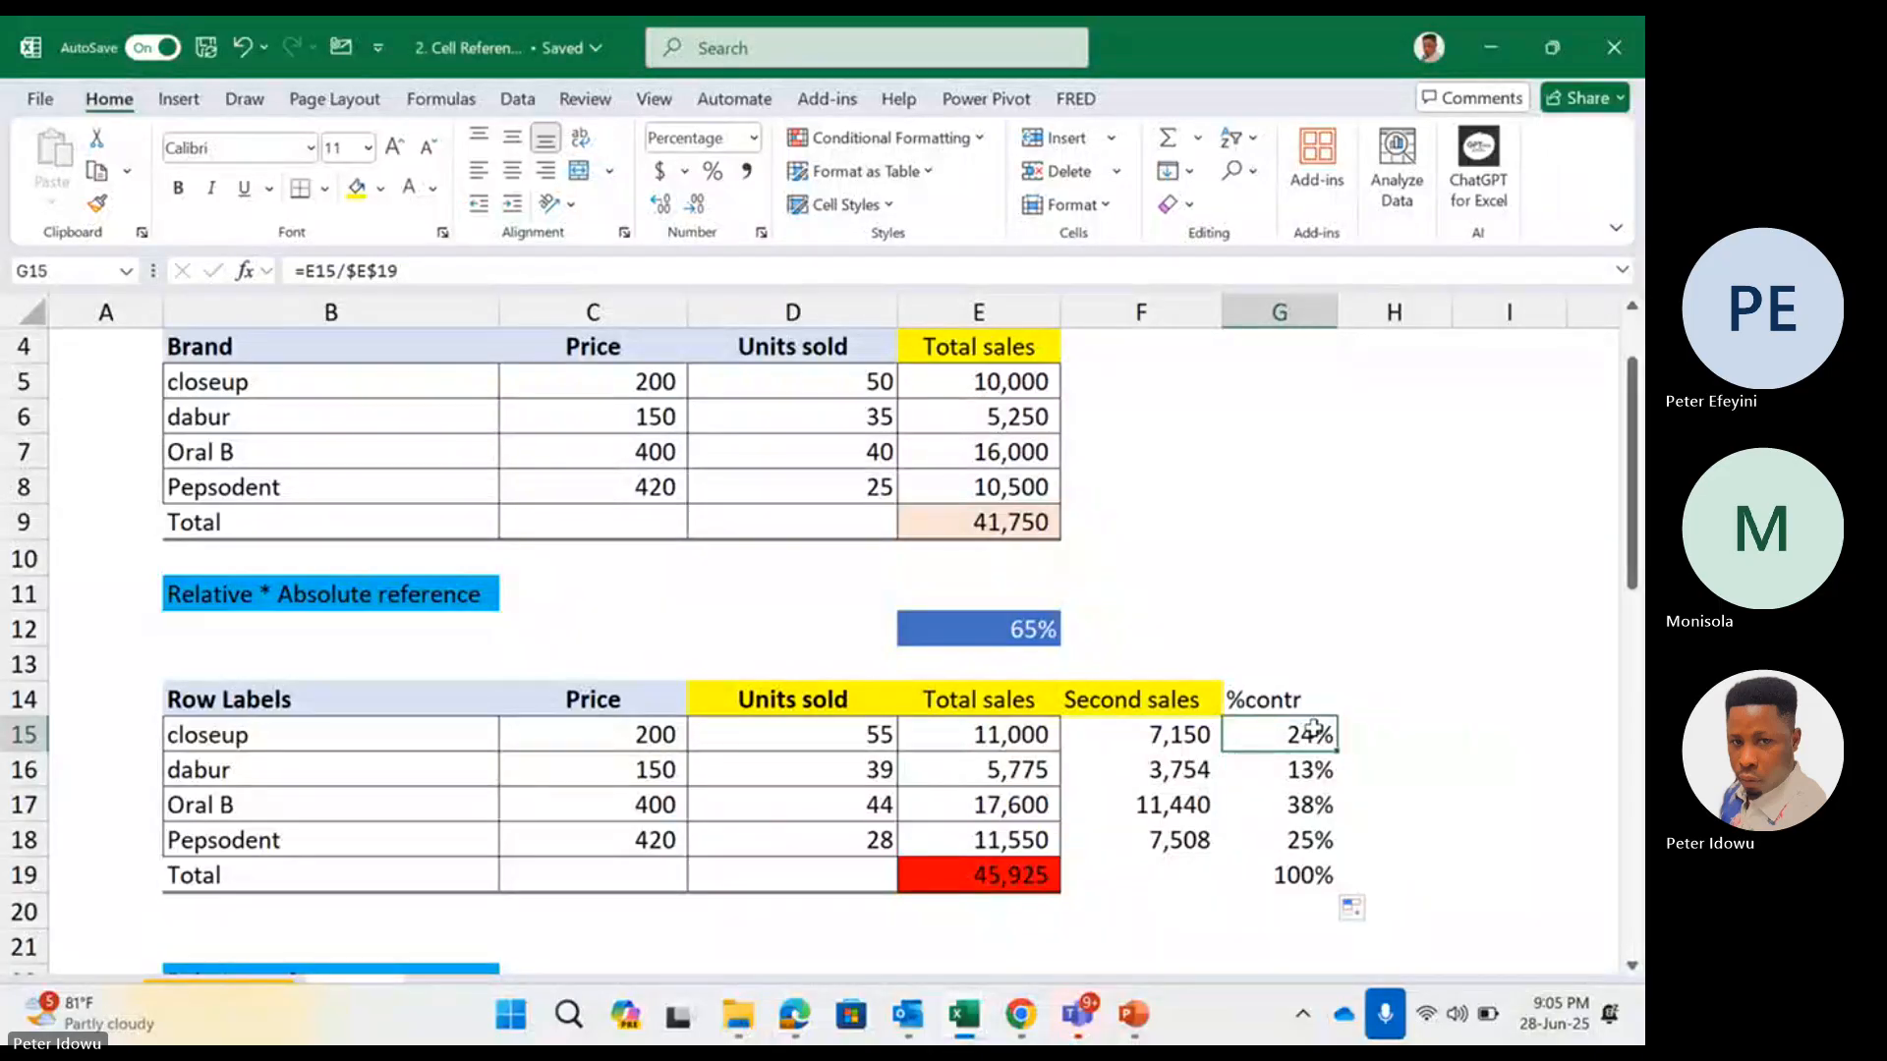
pyautogui.doubleClick(1313, 729)
pyautogui.press('Escape')
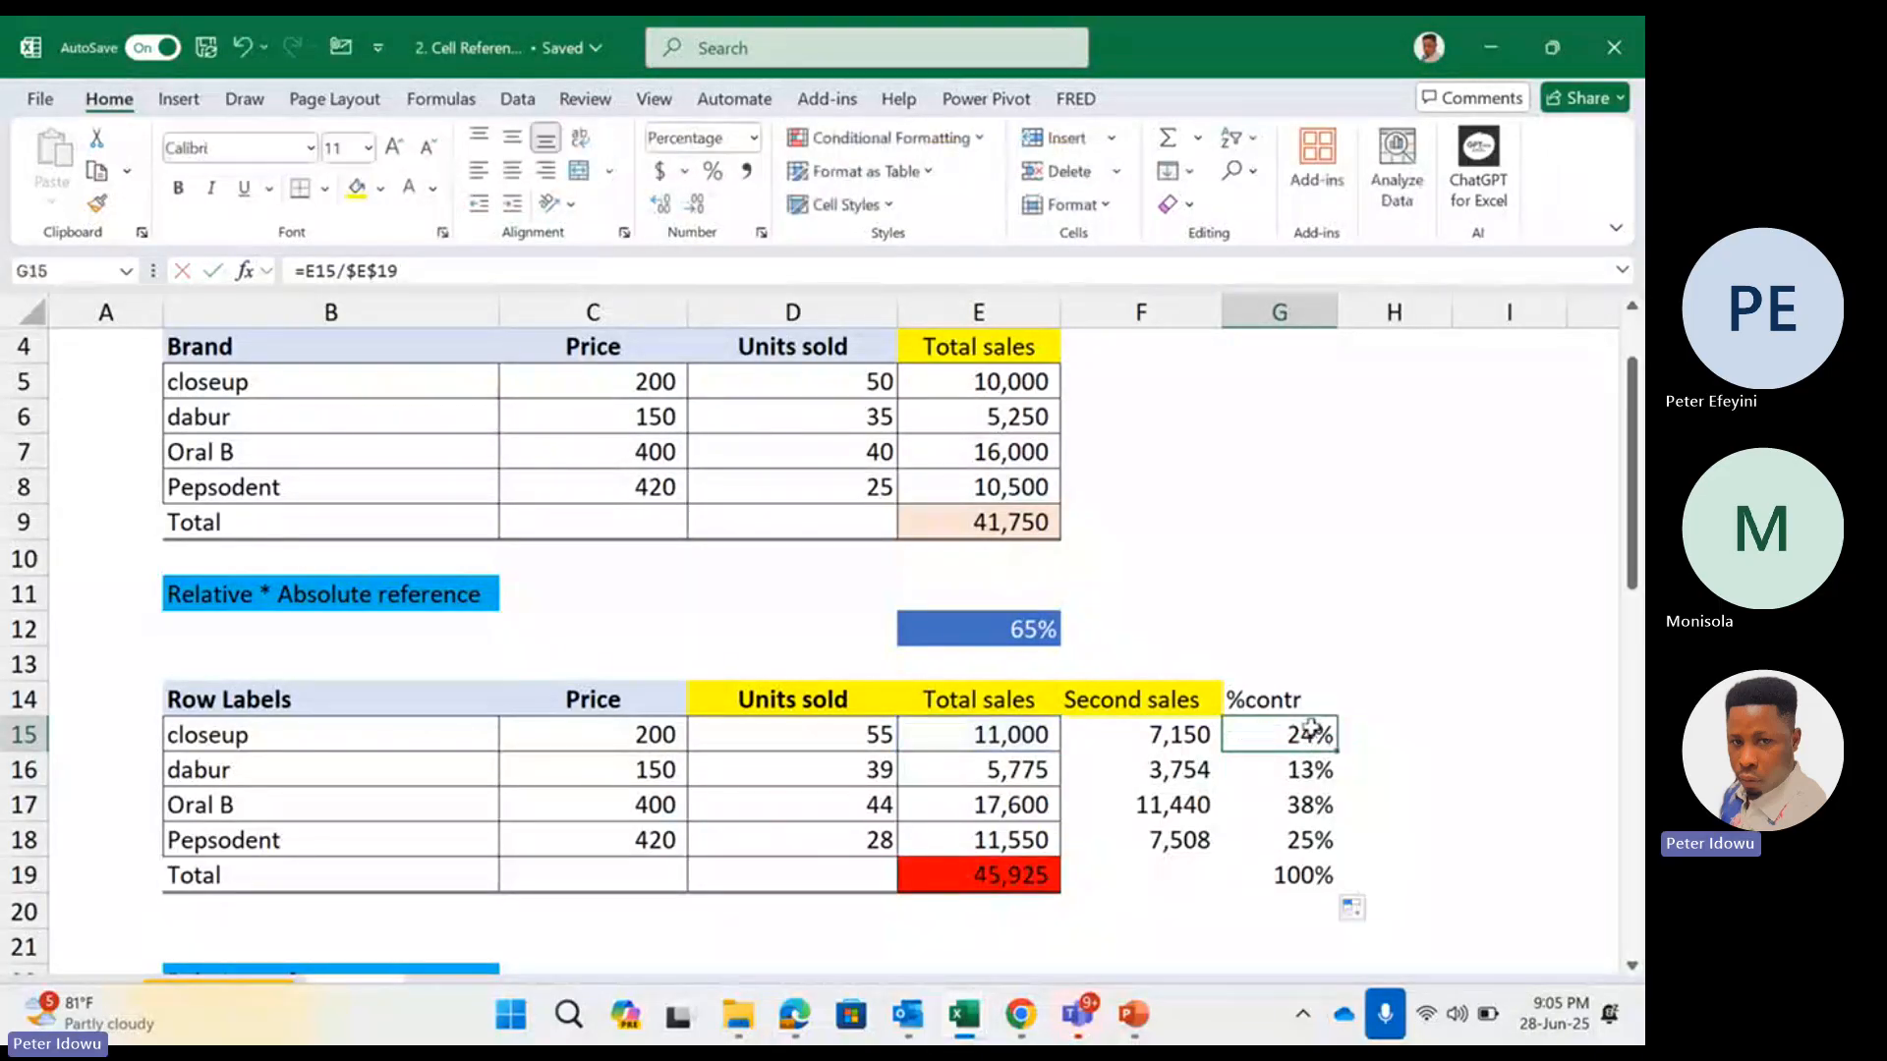
pyautogui.doubleClick(1313, 729)
pyautogui.press('Escape')
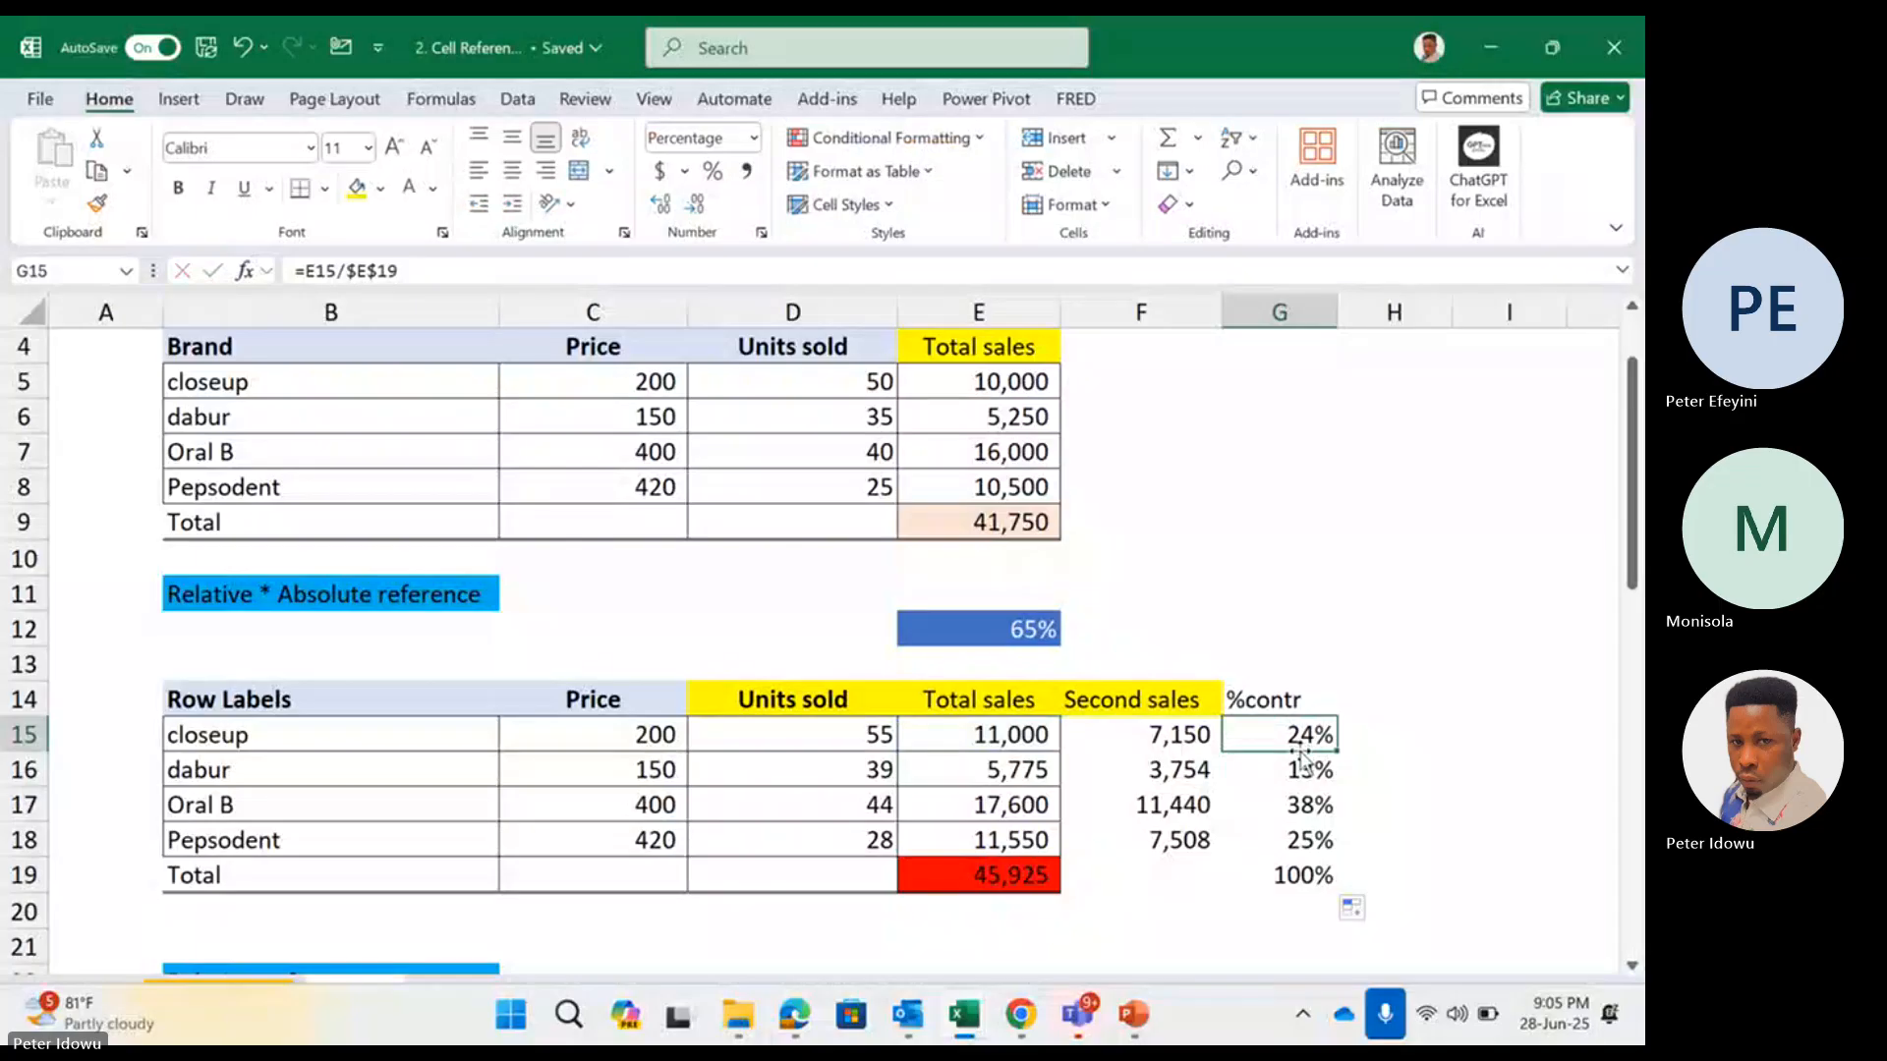
# Compare the cell references used by closeup's and dabur's %contr formulas in G15 and G16
pyautogui.click(1297, 758)
pyautogui.doubleClick(1297, 759)
pyautogui.press('Escape')
pyautogui.click(1310, 732)
pyautogui.doubleClick(1310, 732)
pyautogui.press('Escape')
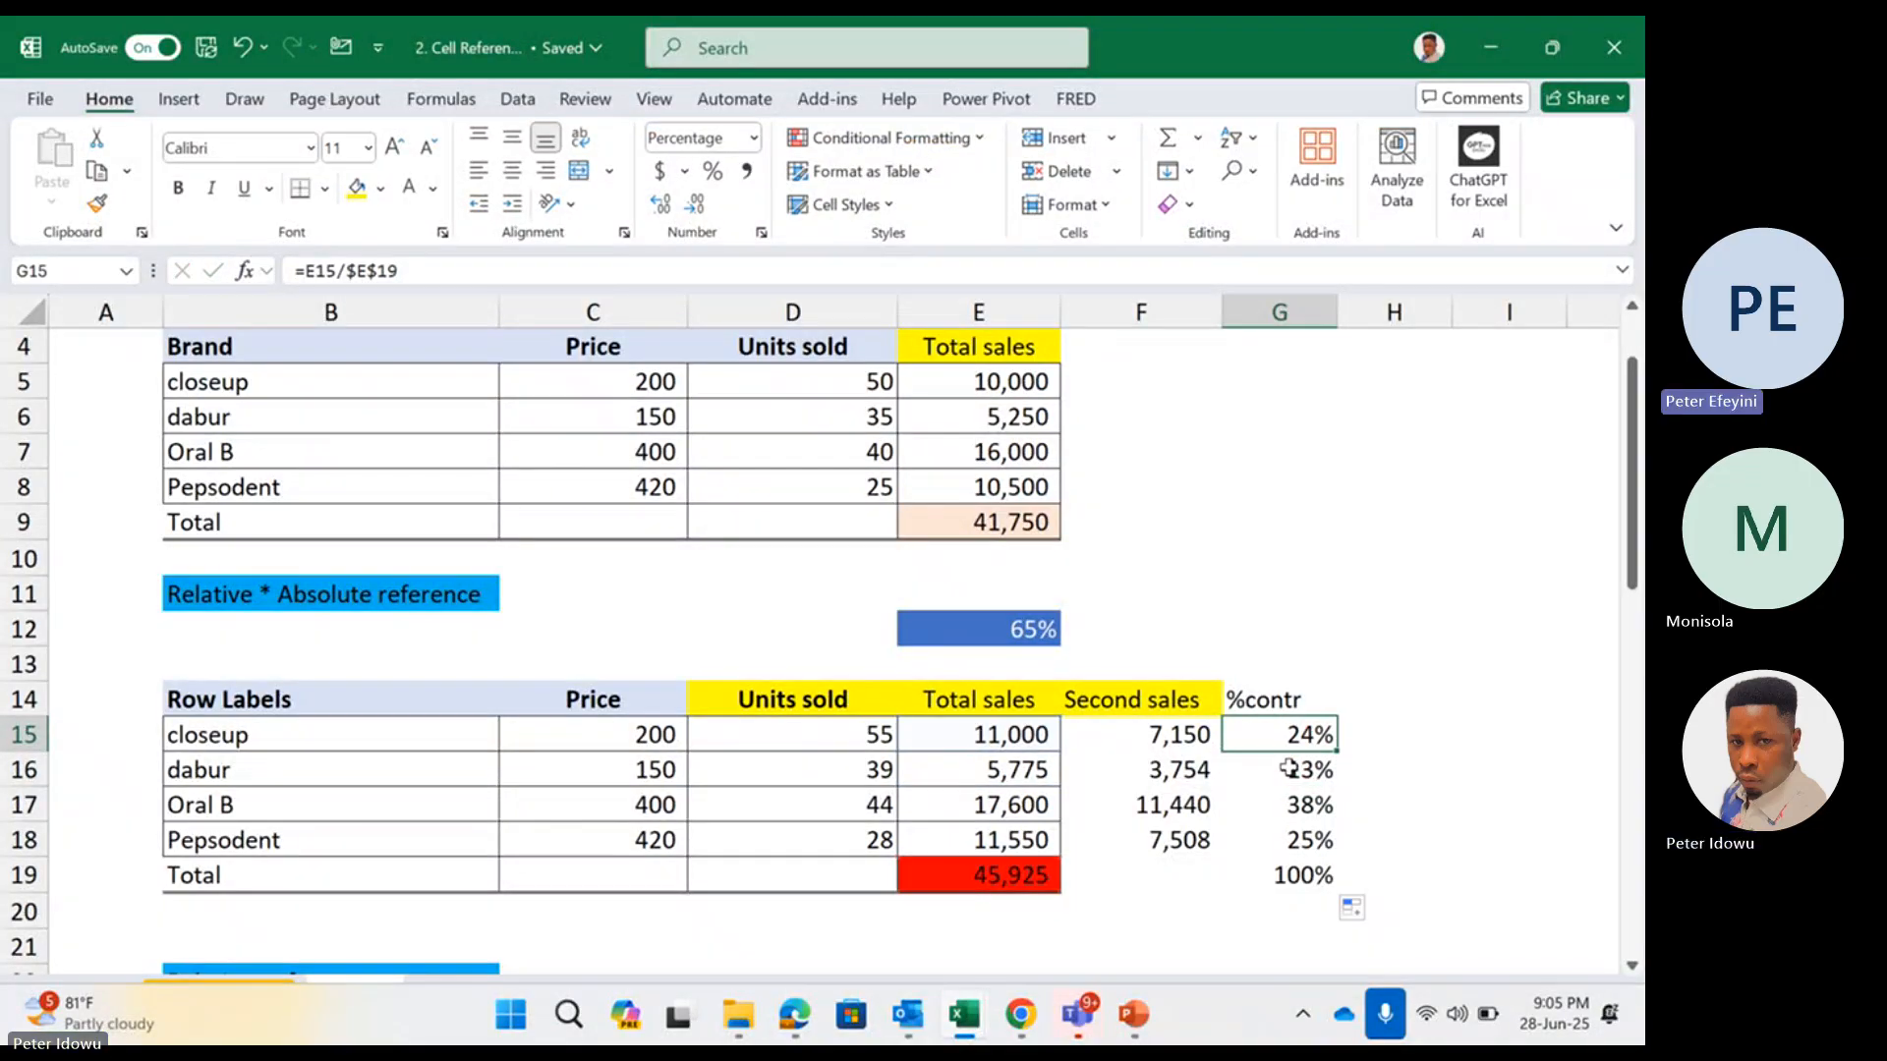
pyautogui.doubleClick(1293, 768)
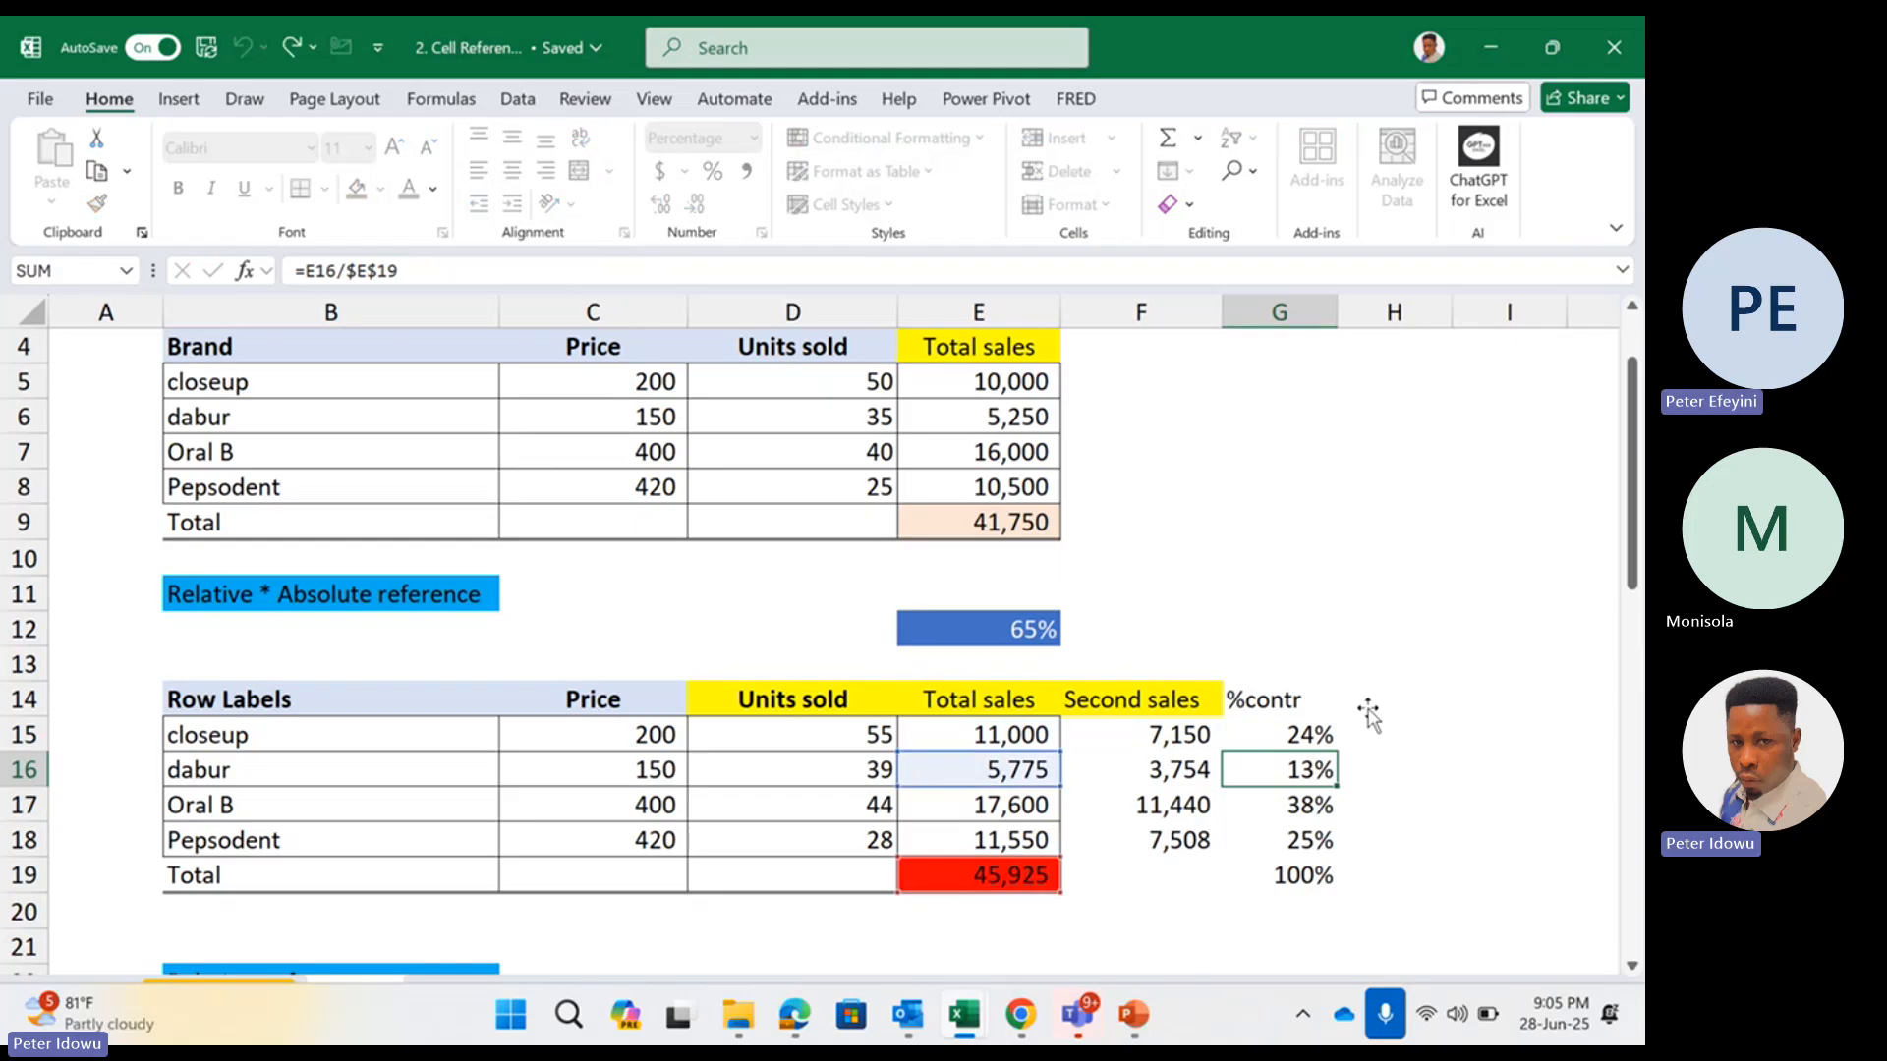
pyautogui.press('Escape')
# Clear the existing delivery date formulas for all four brands in E24:E27 of the Relative reference table
pyautogui.moveTo(1631, 531); pyautogui.dragTo(1635, 653)
pyautogui.moveTo(1632, 676); pyautogui.dragTo(1623, 678)
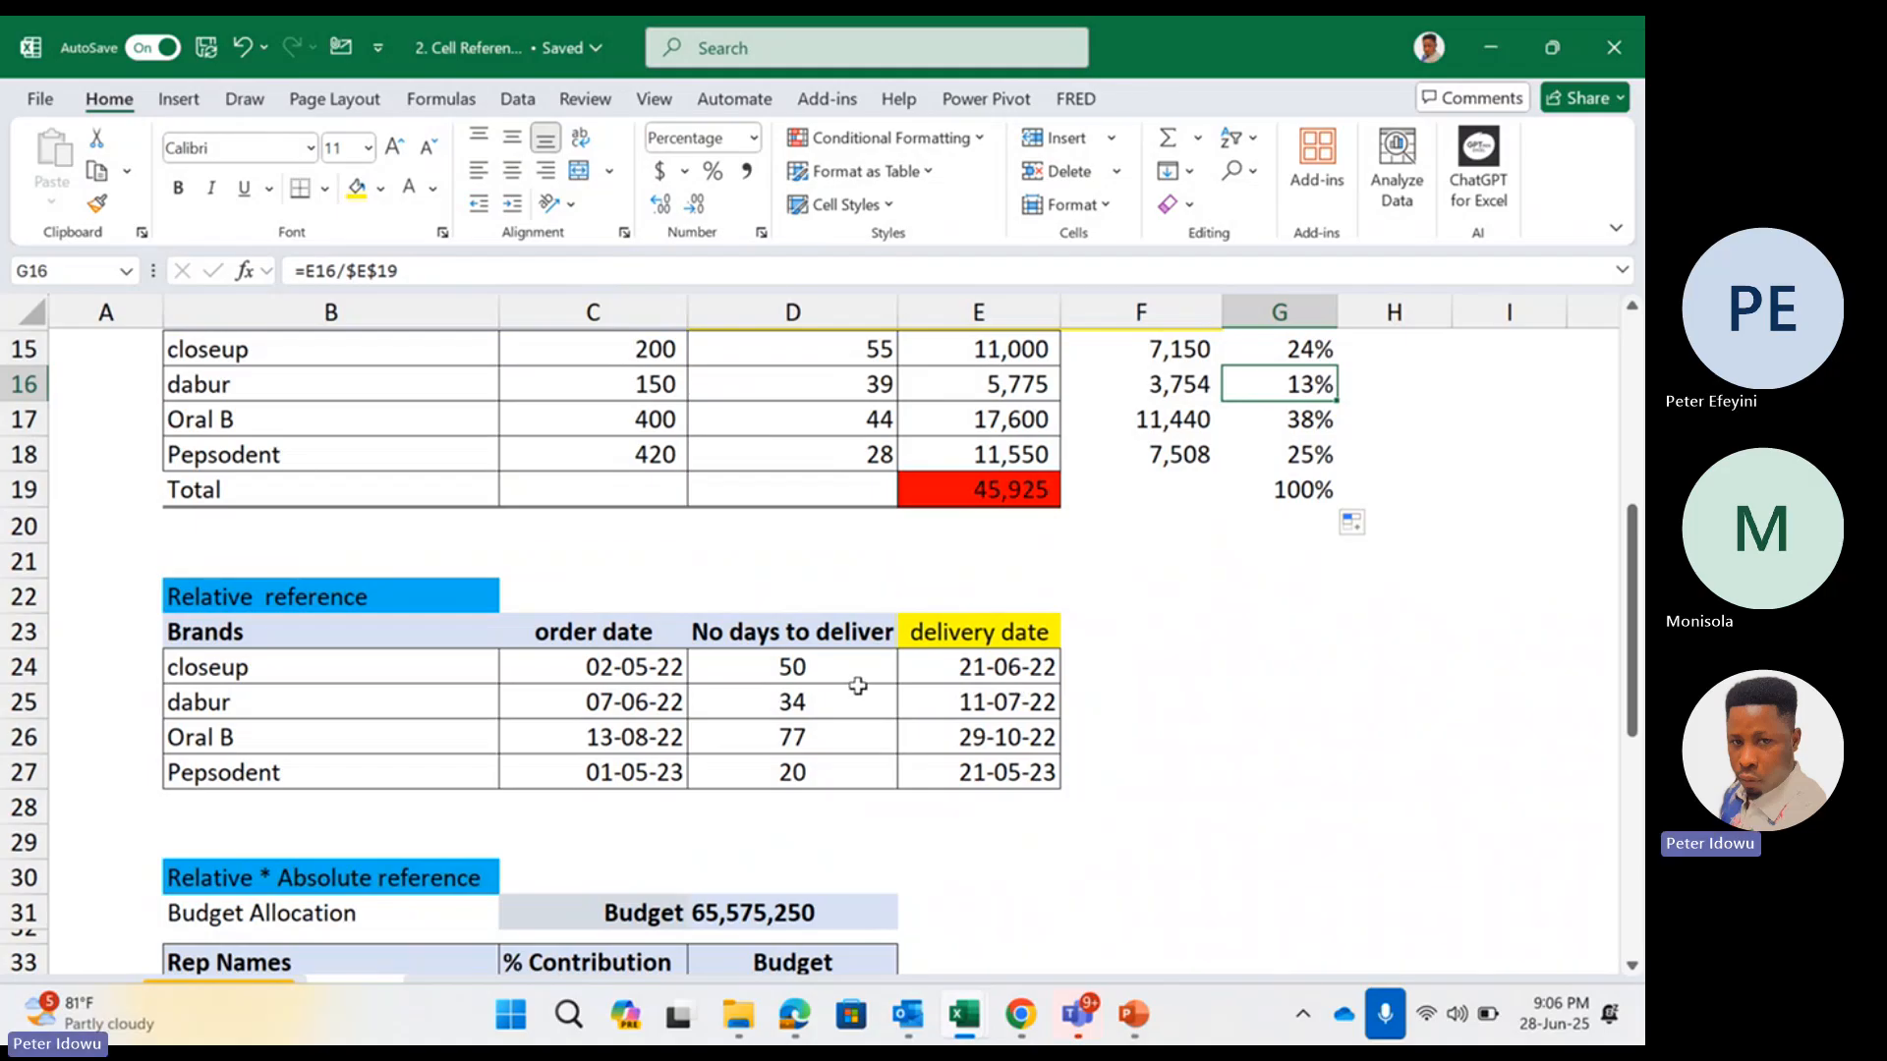
pyautogui.moveTo(856, 702); pyautogui.dragTo(845, 773)
pyautogui.doubleClick(958, 669)
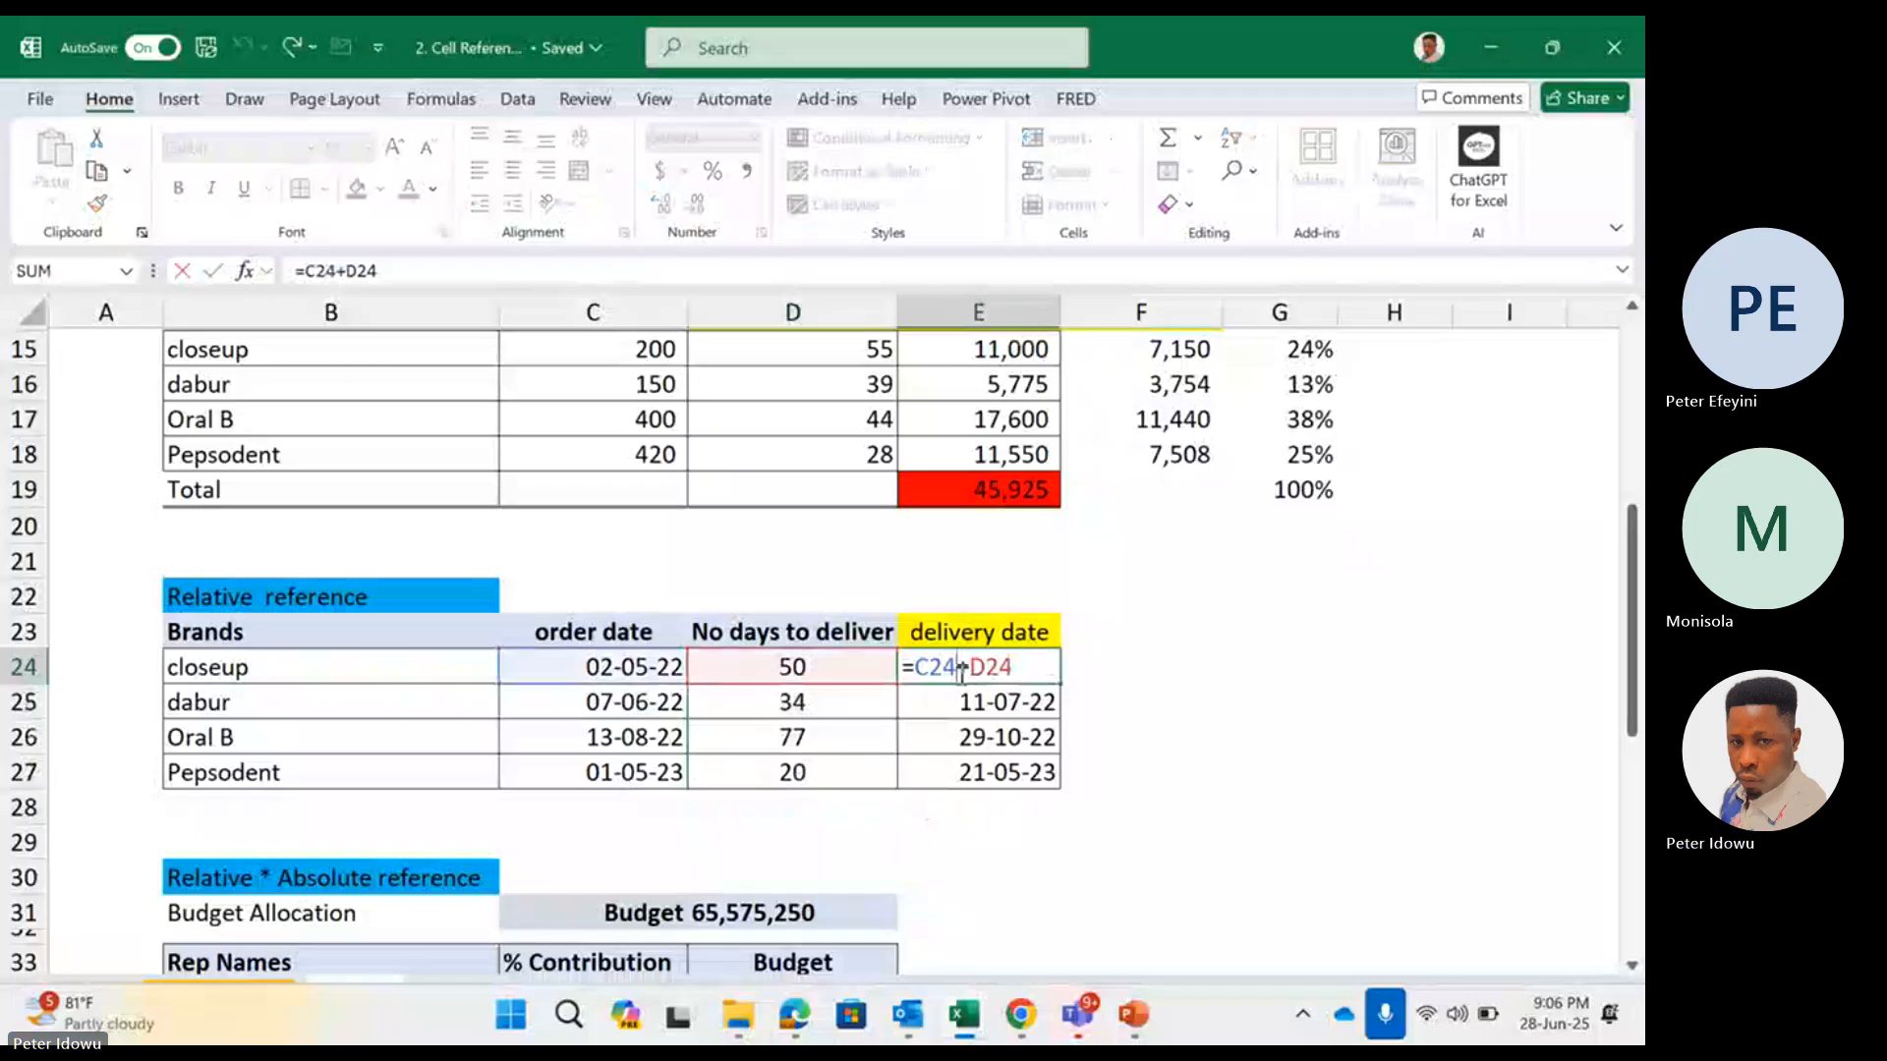
pyautogui.hotkey('ctrl', 'Return')
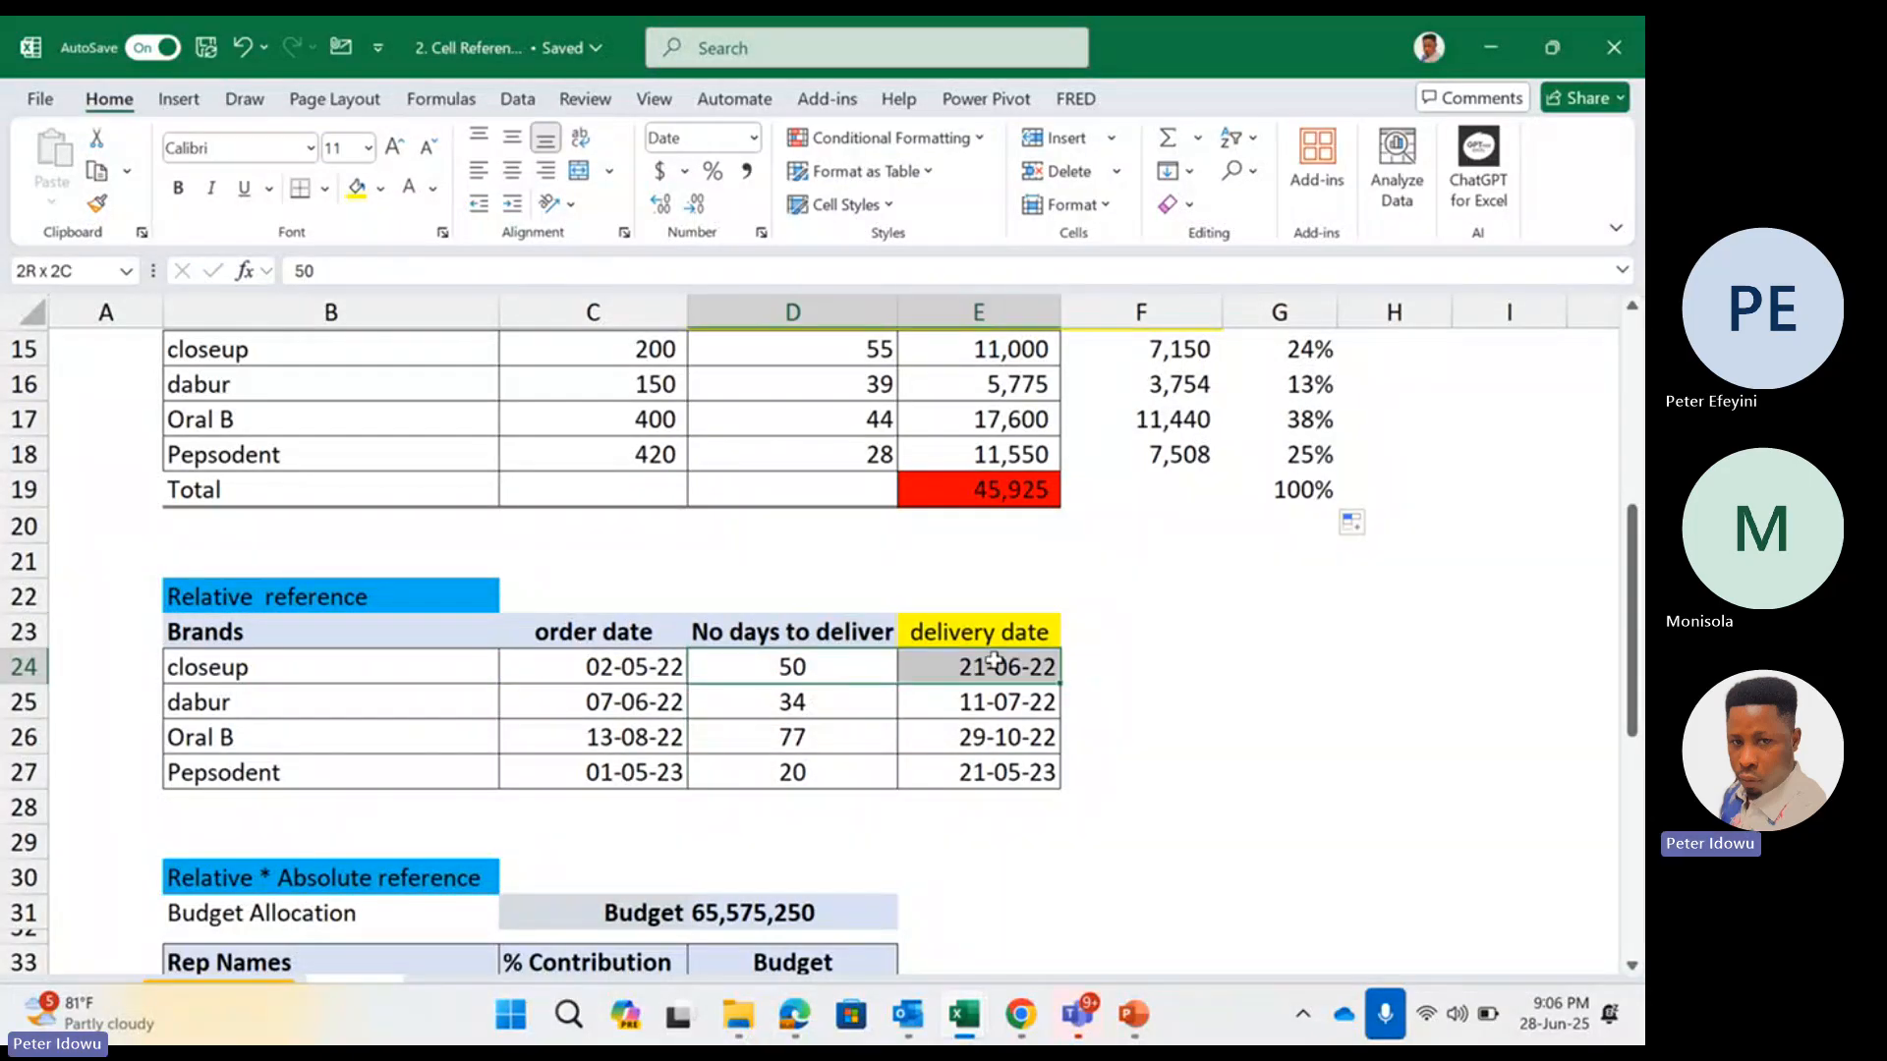
pyautogui.moveTo(995, 664); pyautogui.dragTo(997, 773)
pyautogui.rightClick(1002, 772)
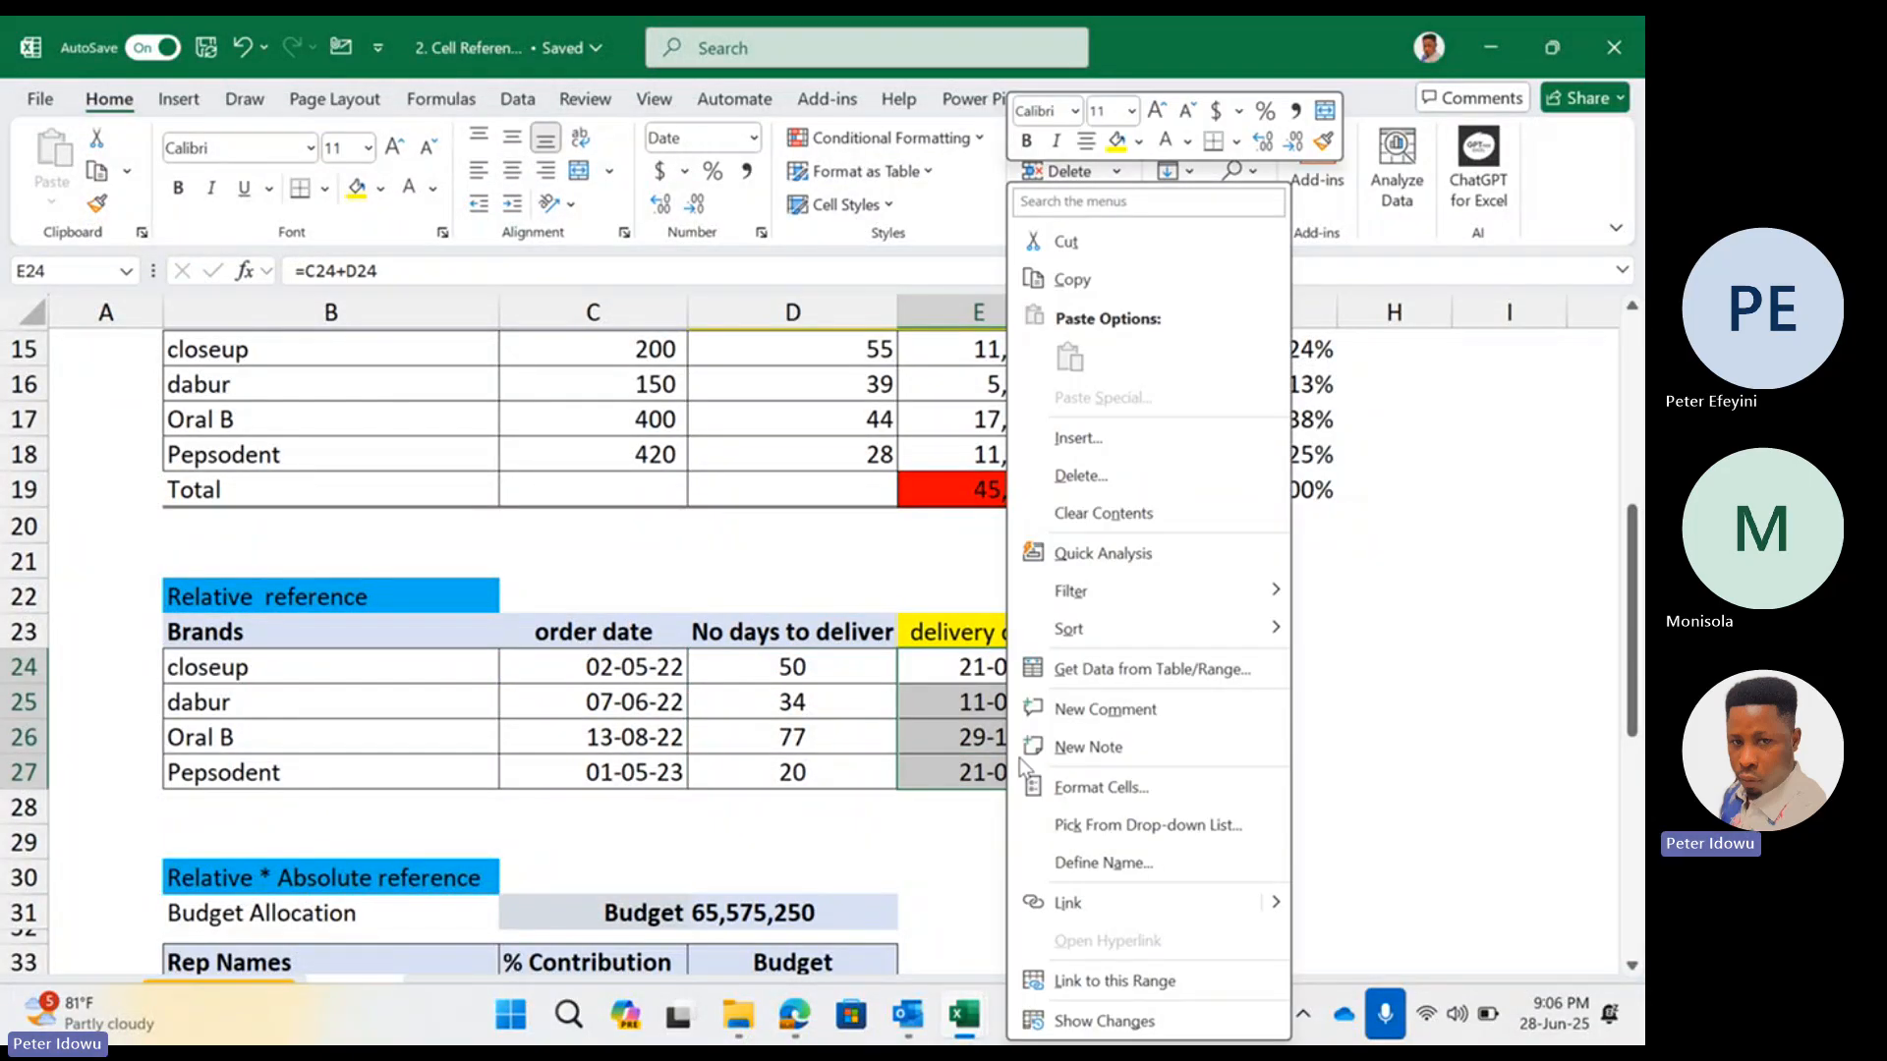
pyautogui.click(1147, 515)
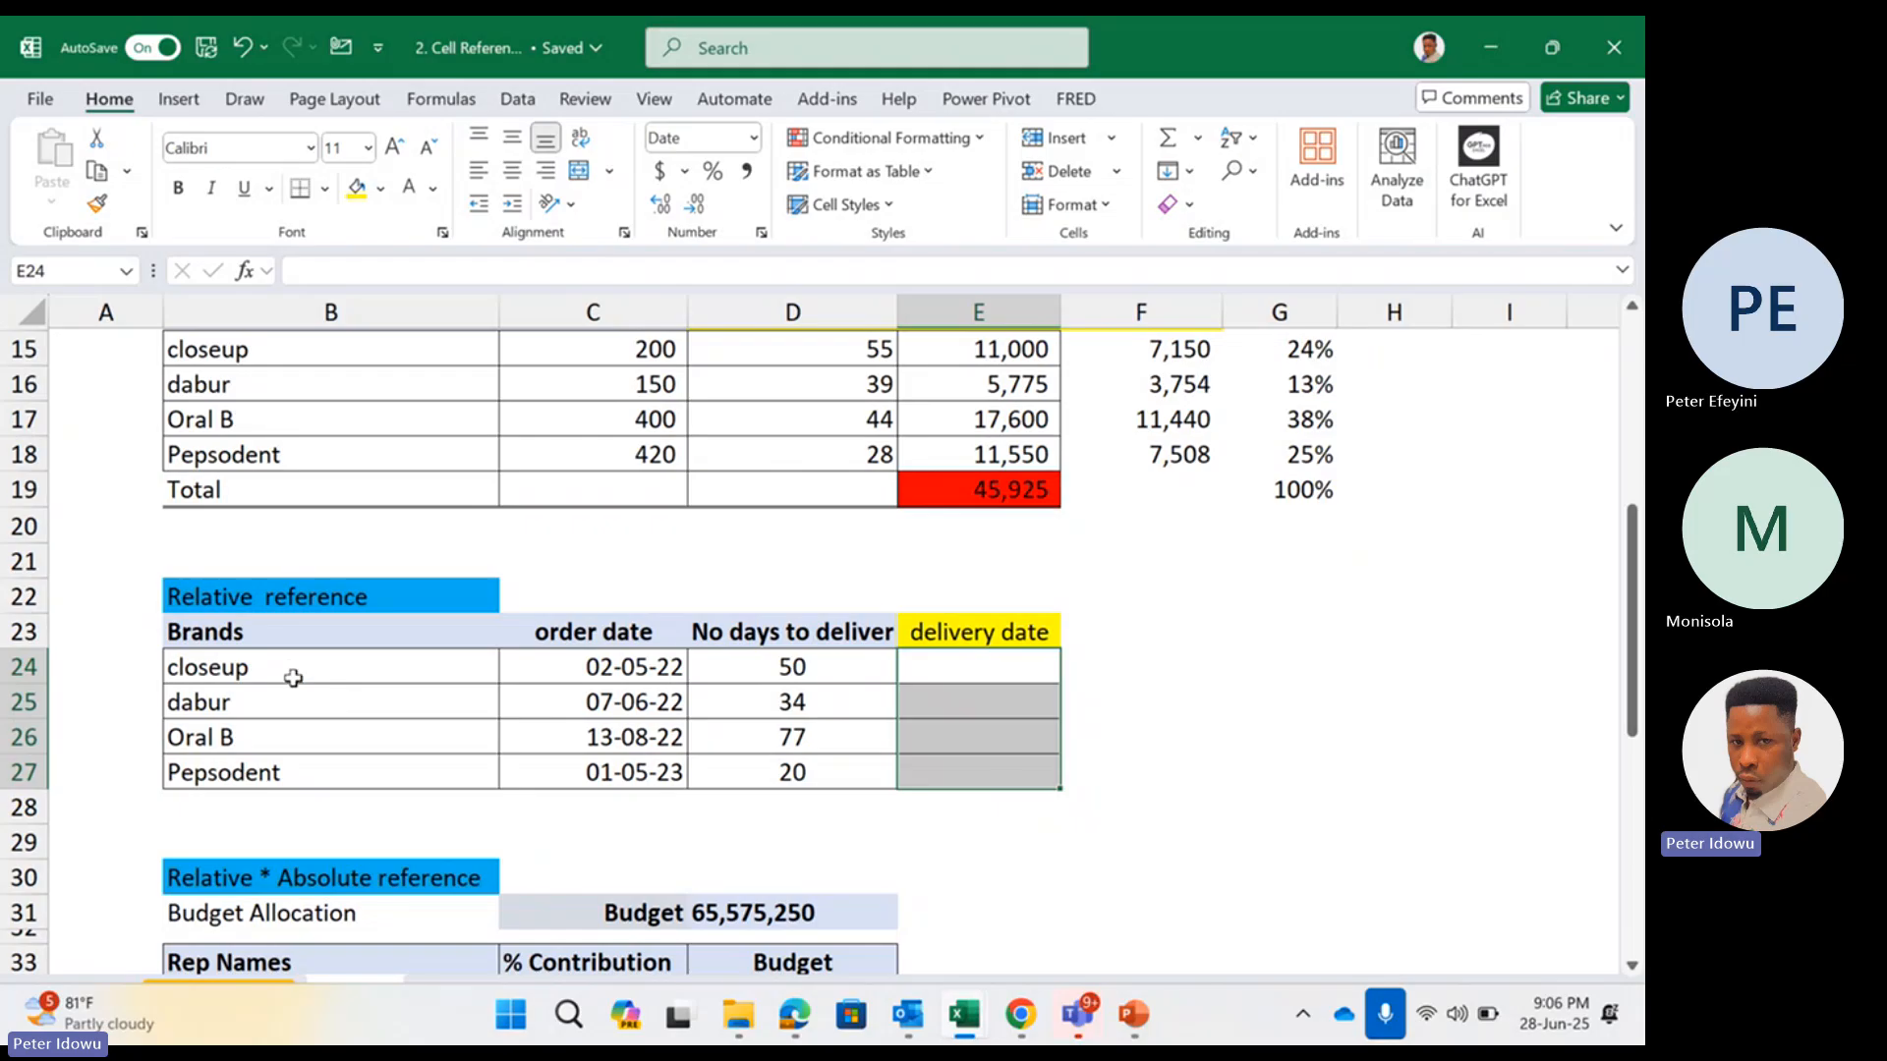
# Enter closeup's delivery date in E24 as =C24+D24, adding the number of days to deliver to the order date
pyautogui.click(641, 664)
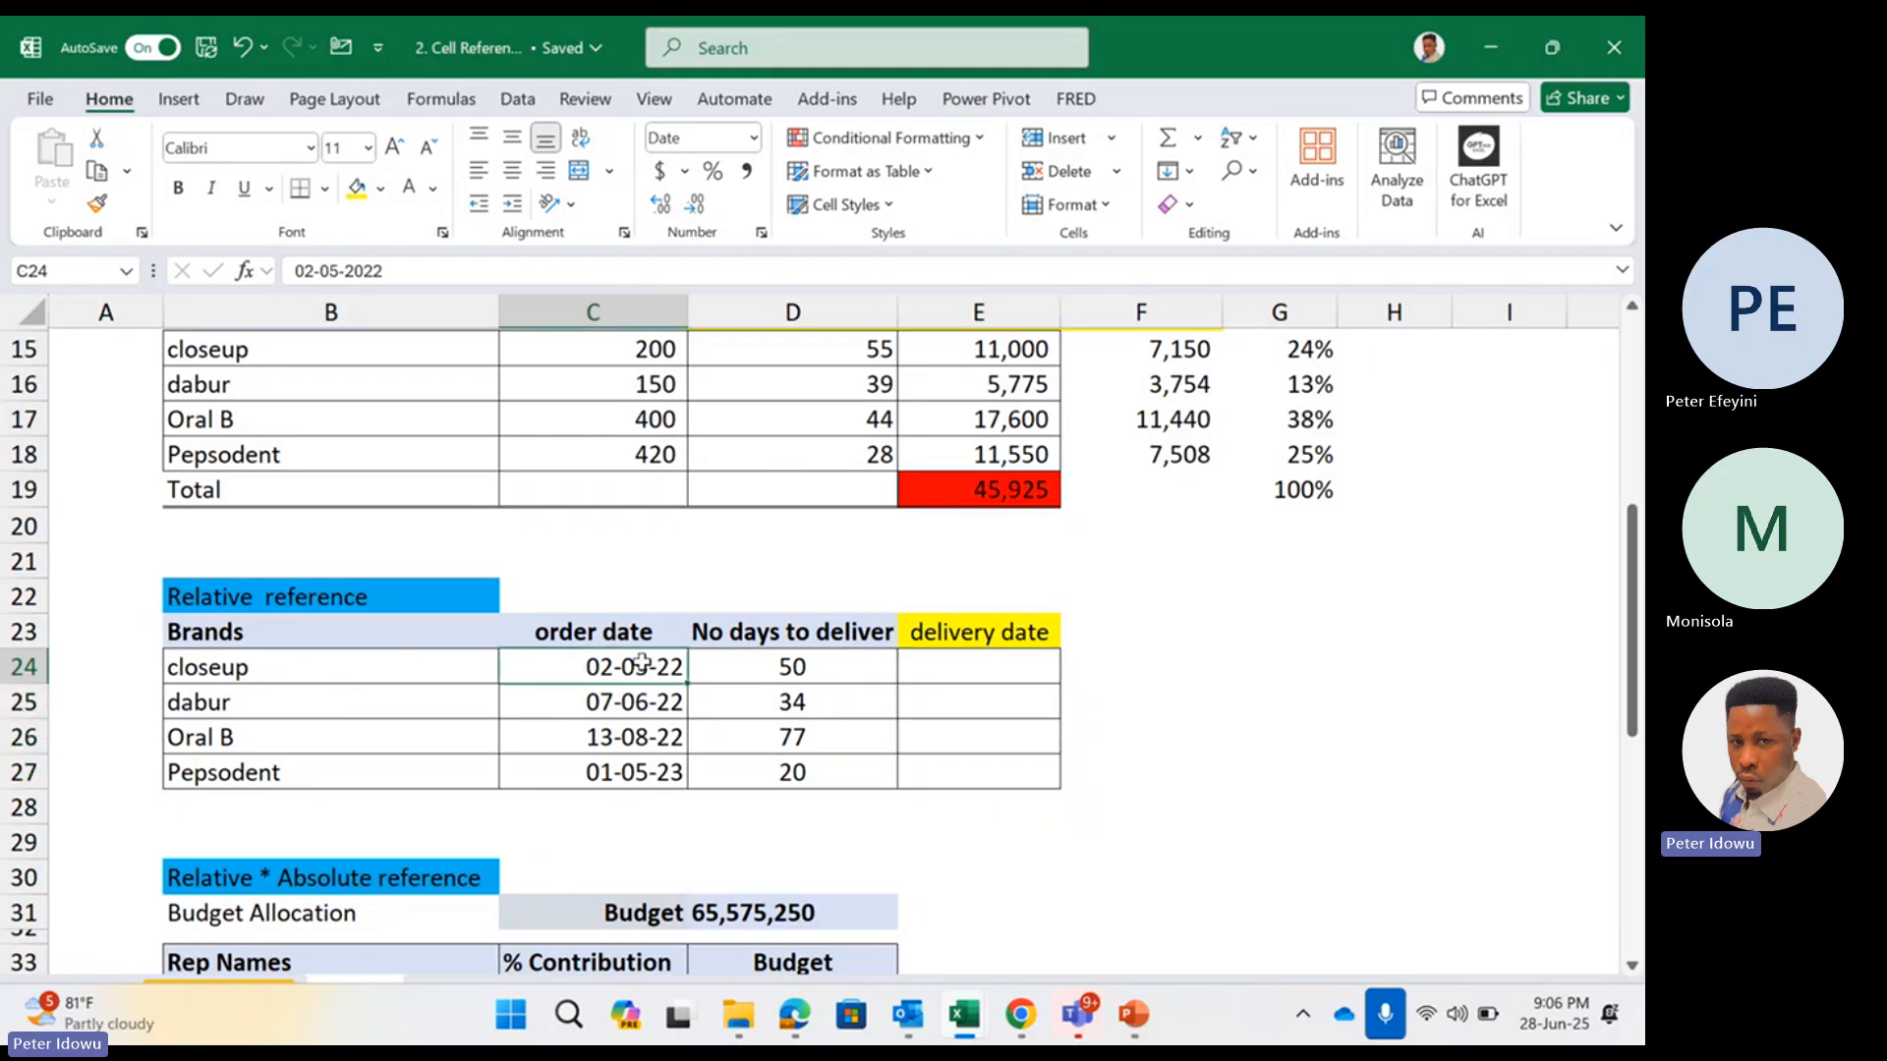
pyautogui.click(780, 640)
pyautogui.click(800, 670)
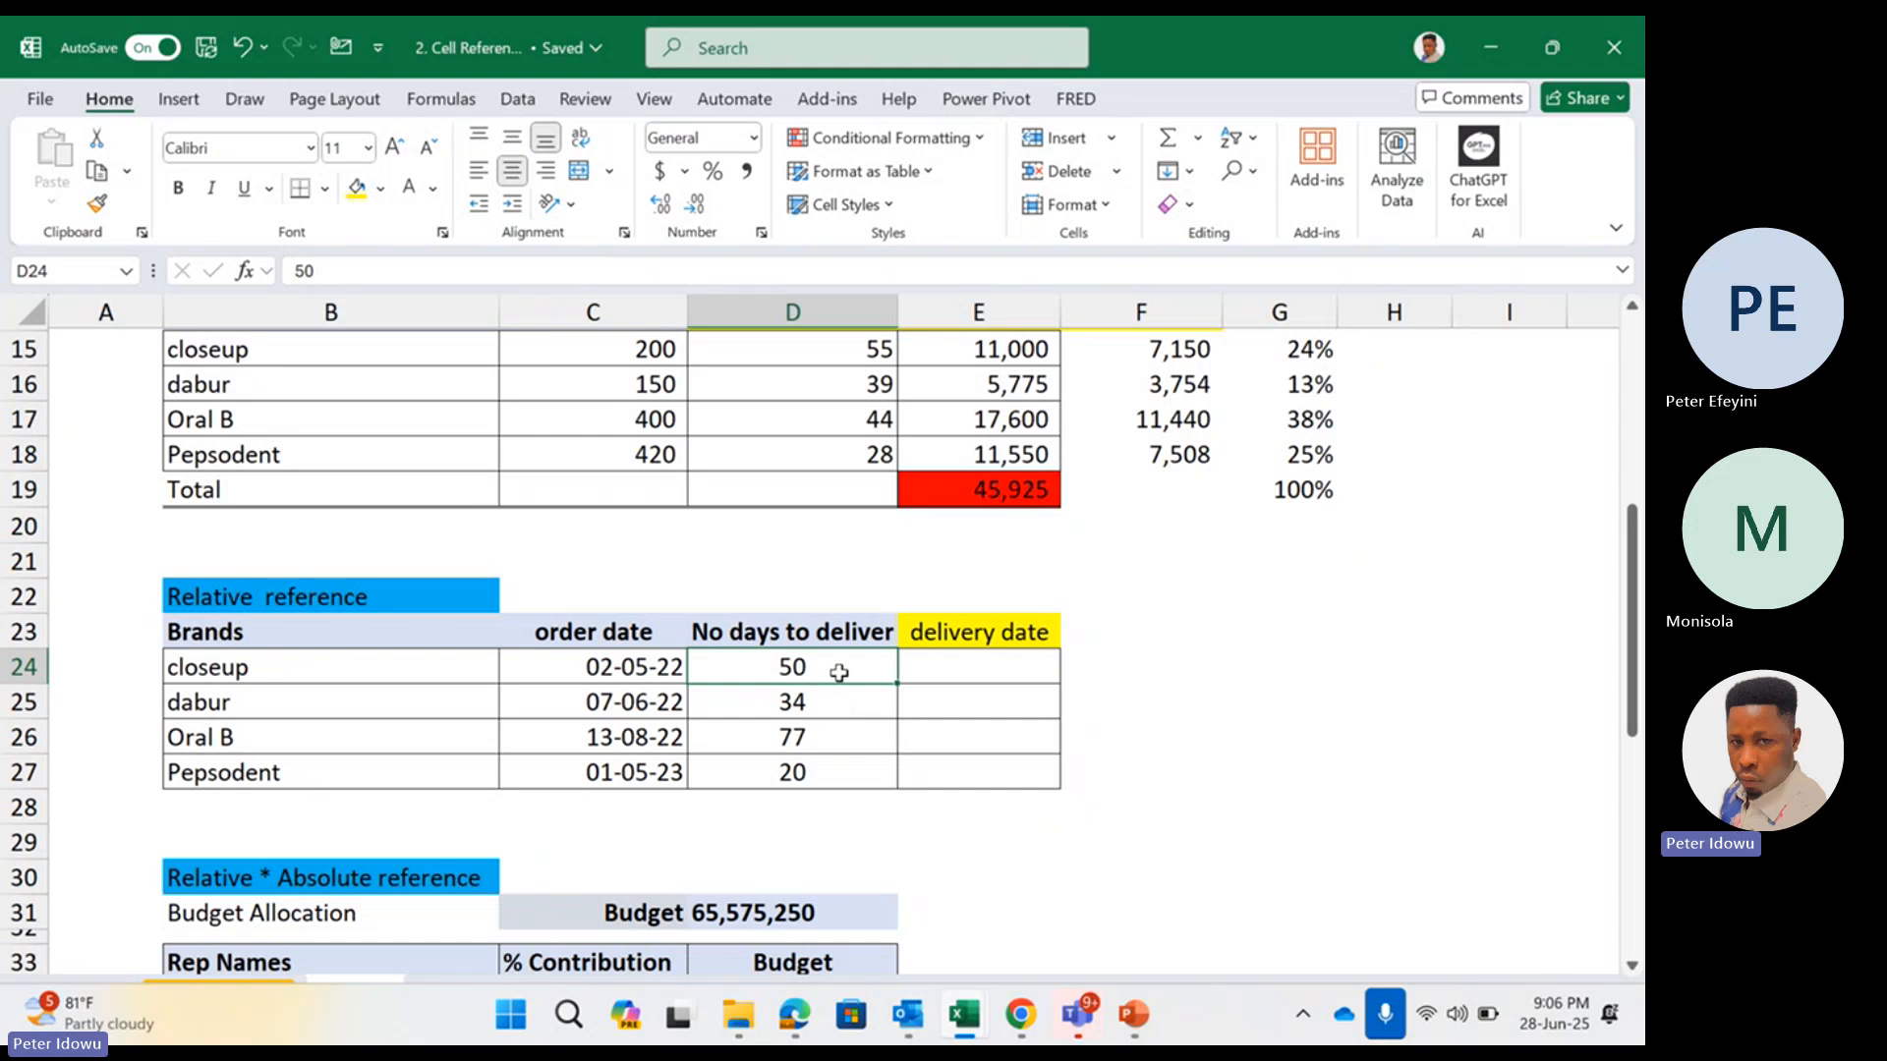
pyautogui.click(917, 666)
pyautogui.write('=')
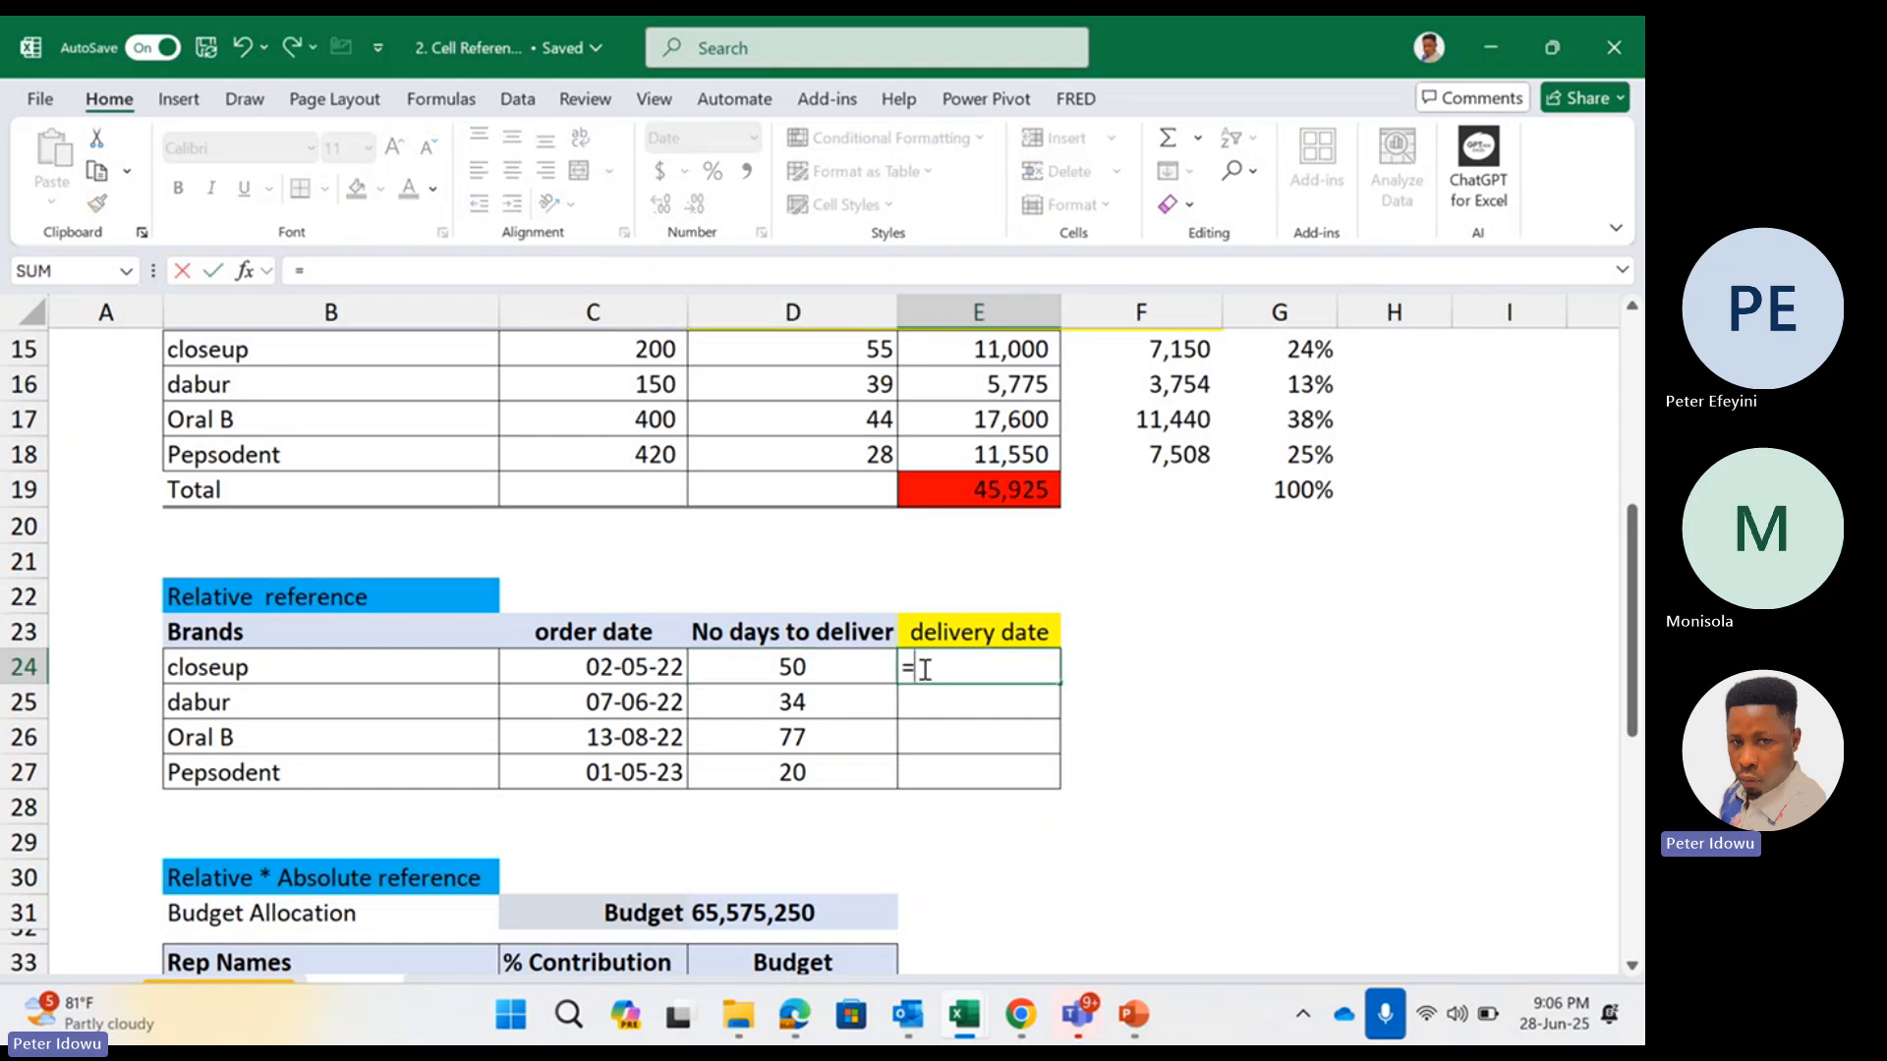
pyautogui.click(654, 667)
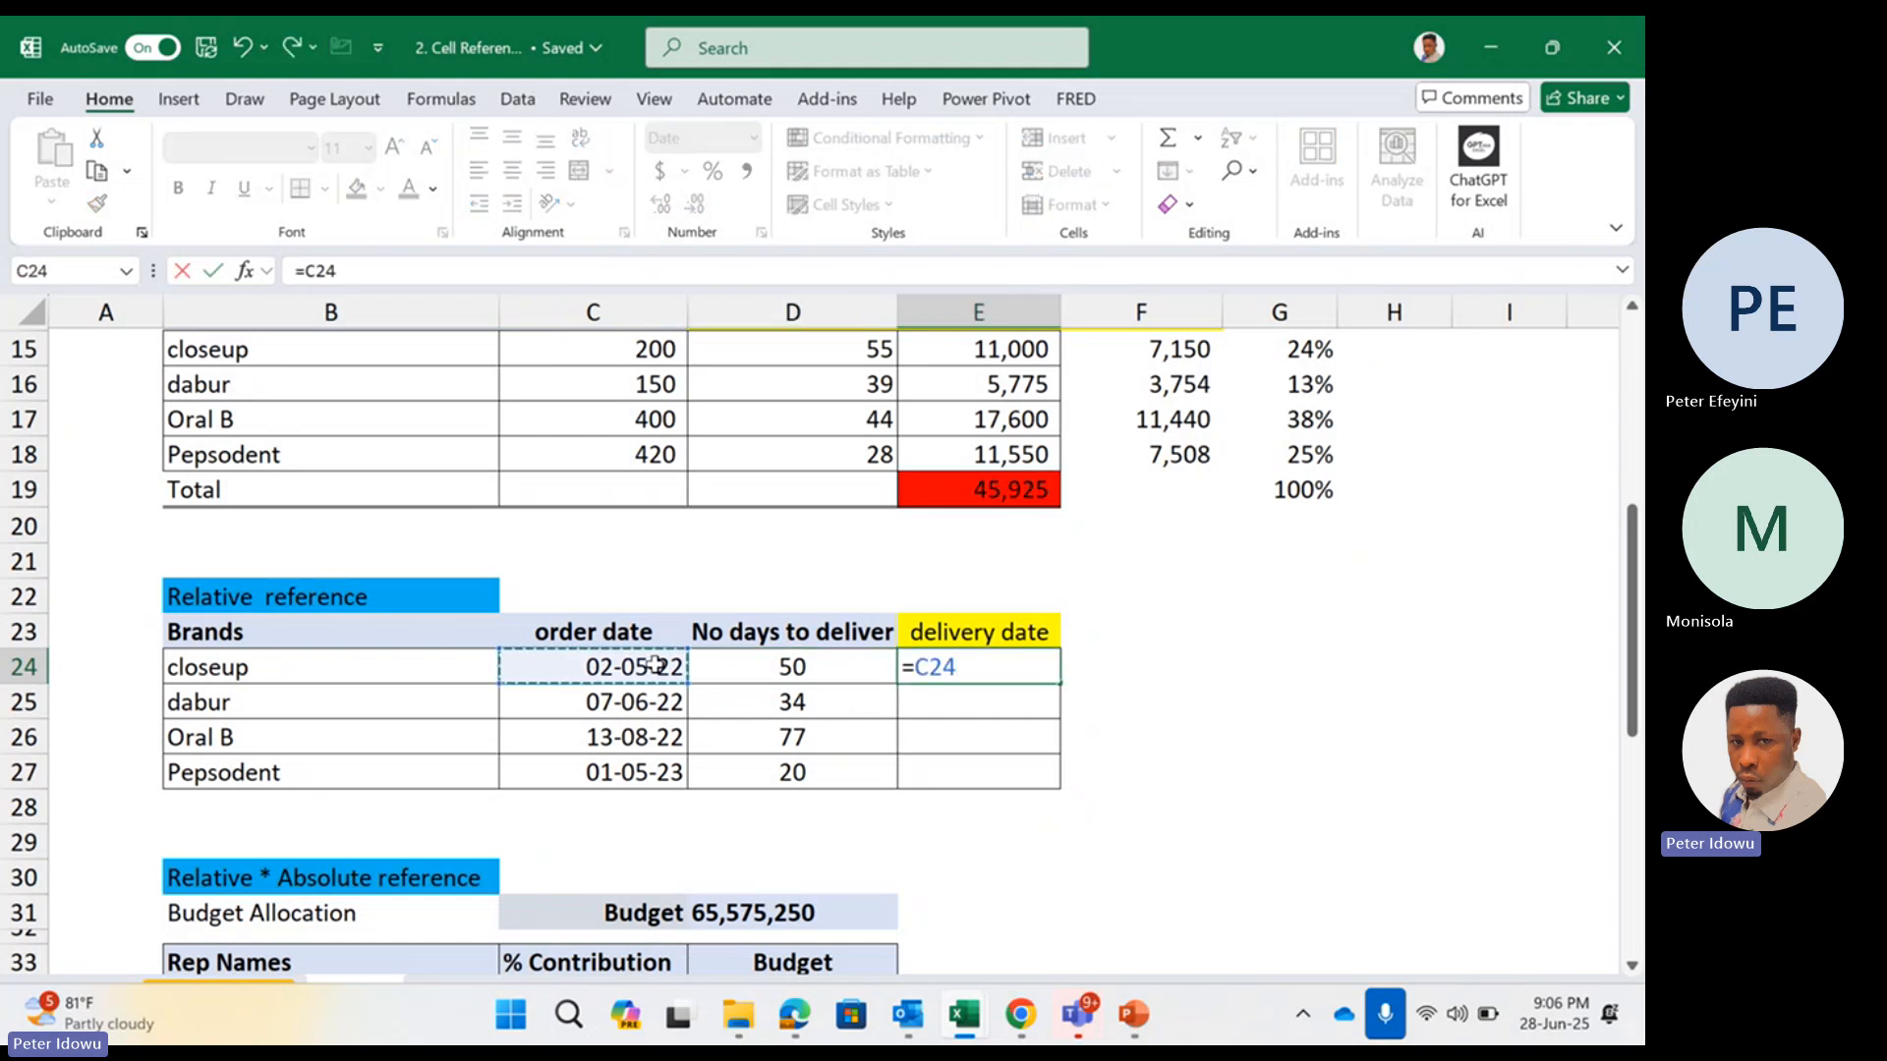
pyautogui.write('+')
pyautogui.click(792, 645)
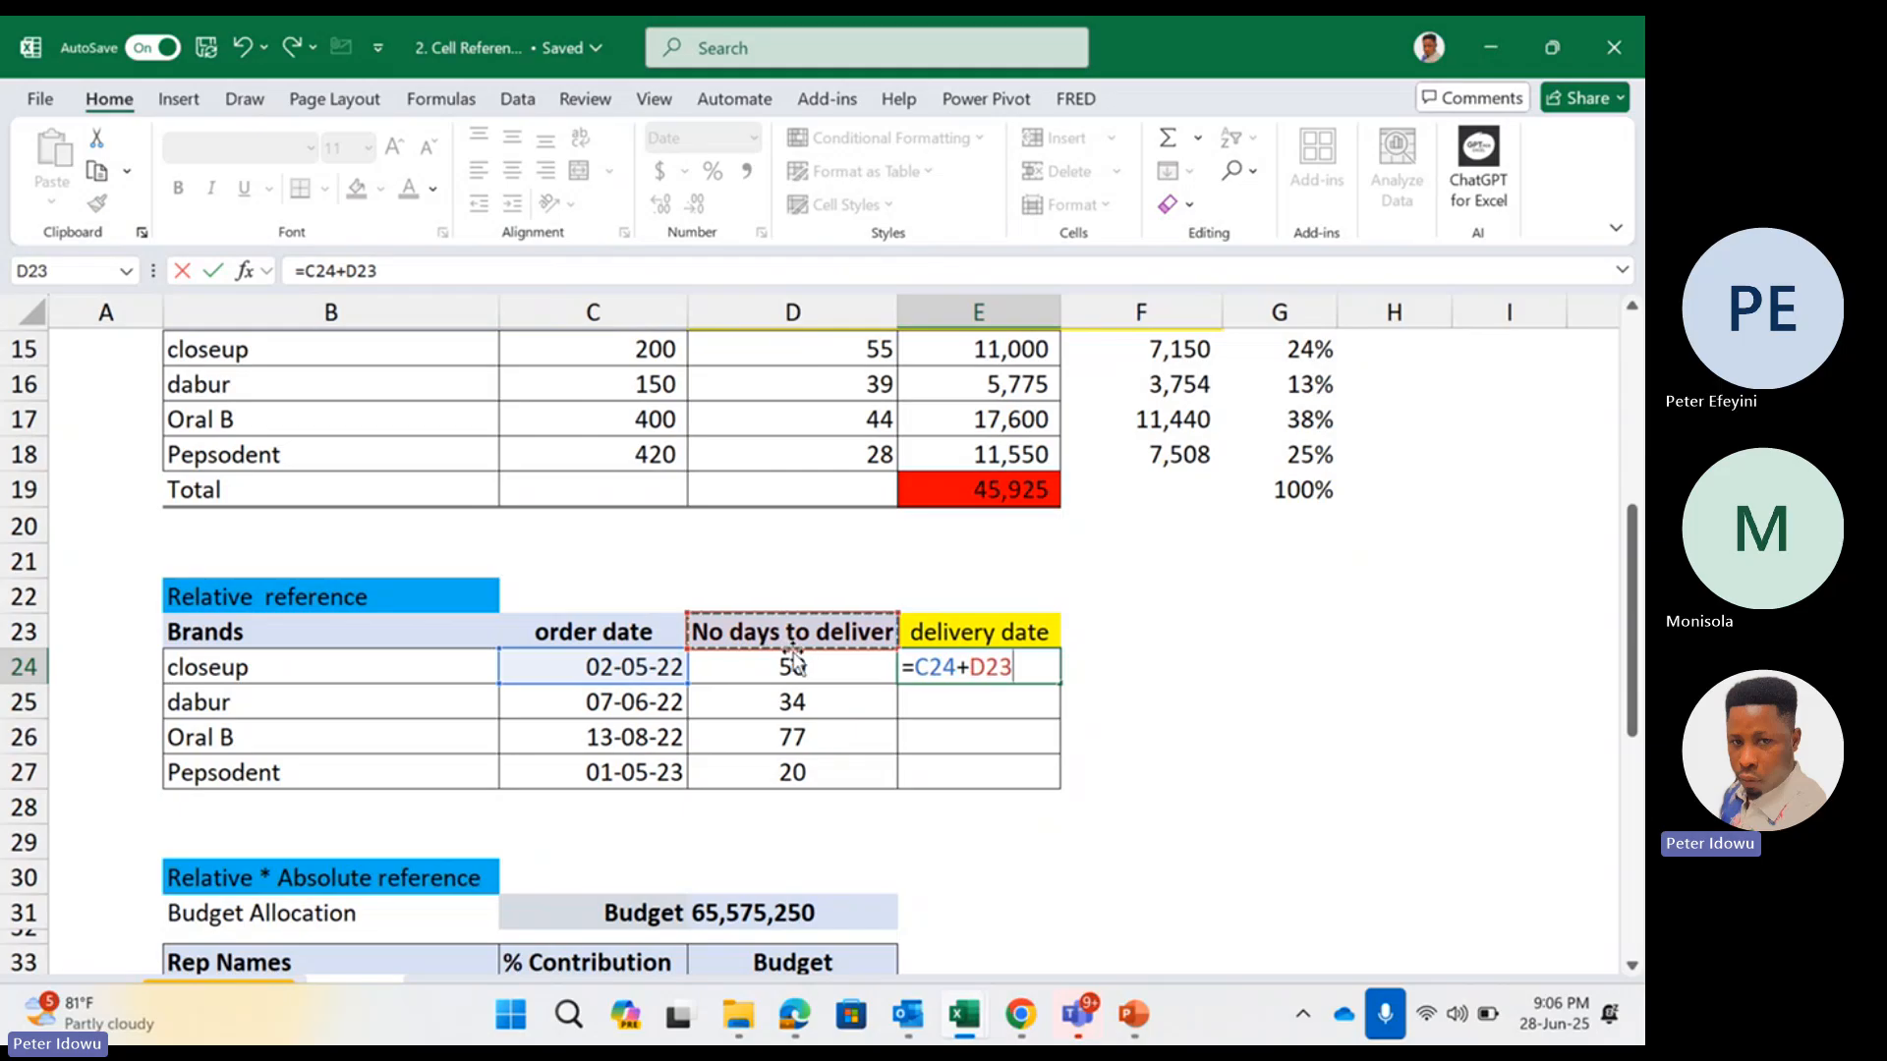
pyautogui.click(796, 656)
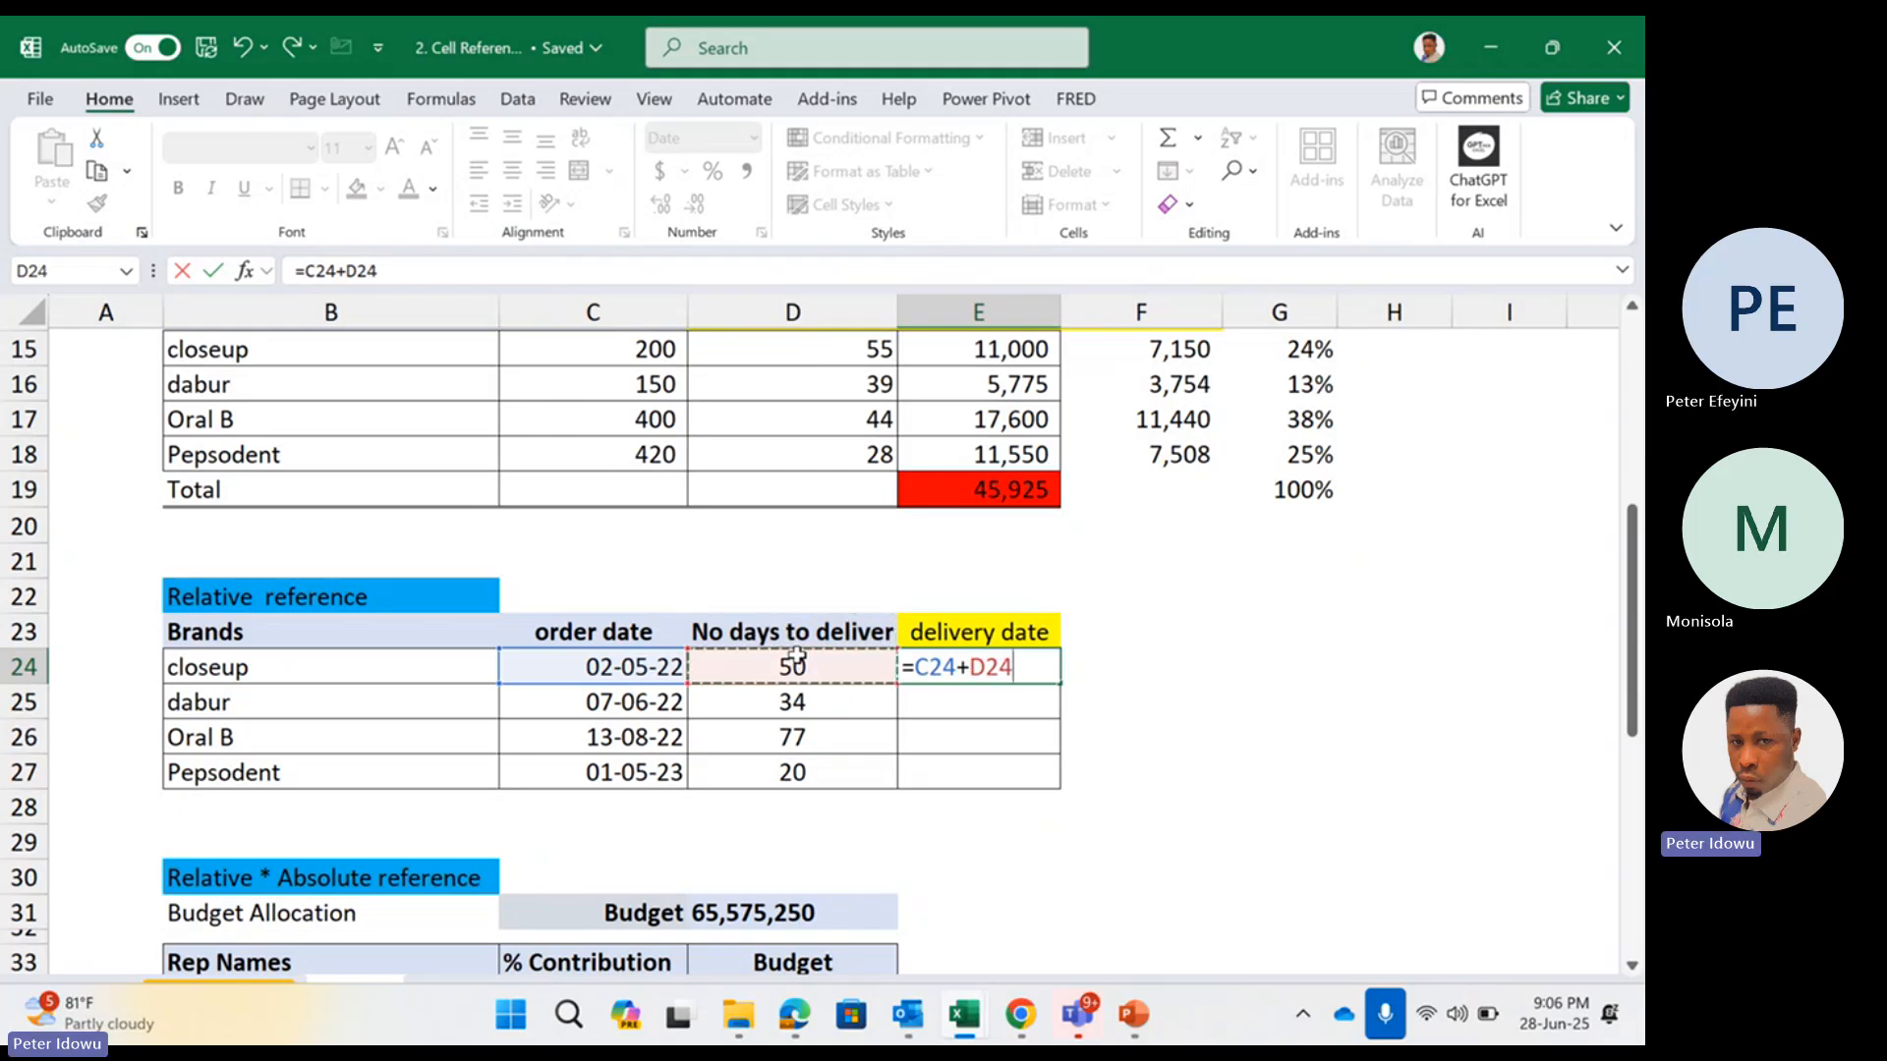
pyautogui.press('Return')
# Review the order date and days-to-deliver references in closeup's delivery date formula
pyautogui.click(966, 669)
pyautogui.doubleClick(967, 671)
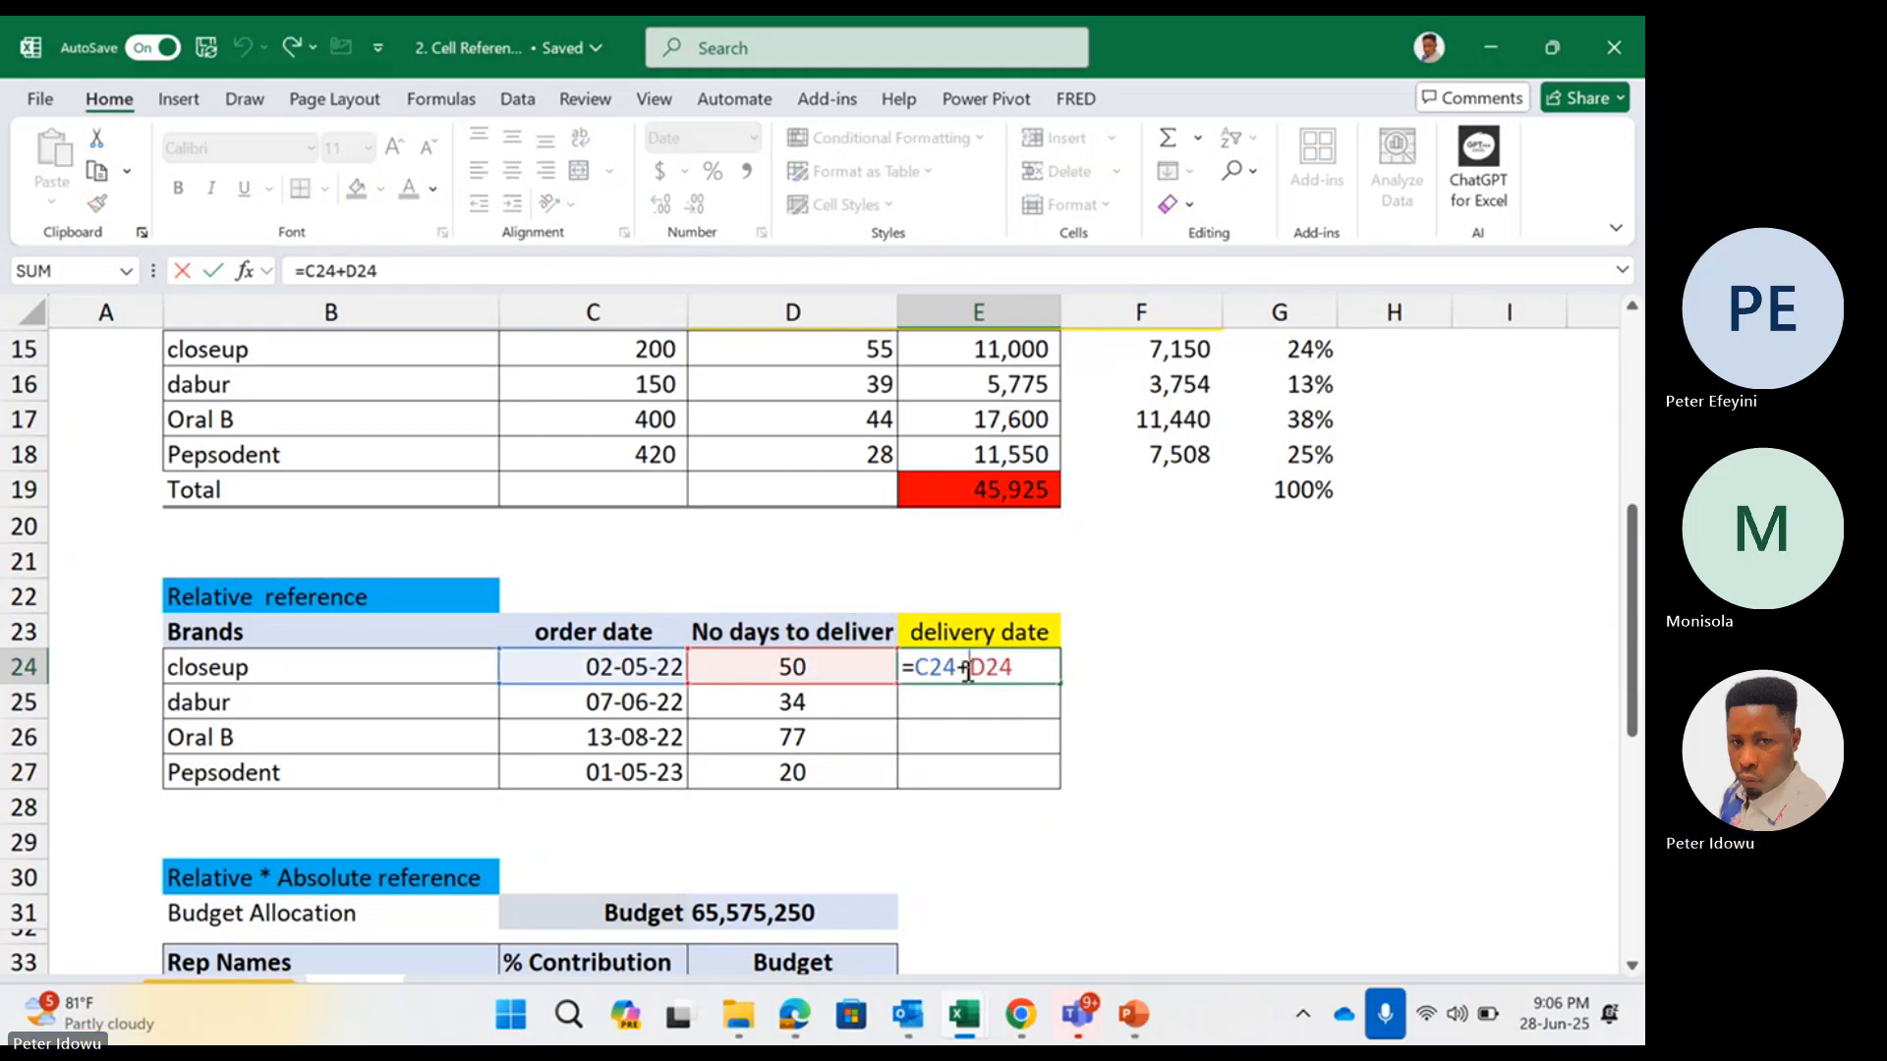
pyautogui.press('Escape')
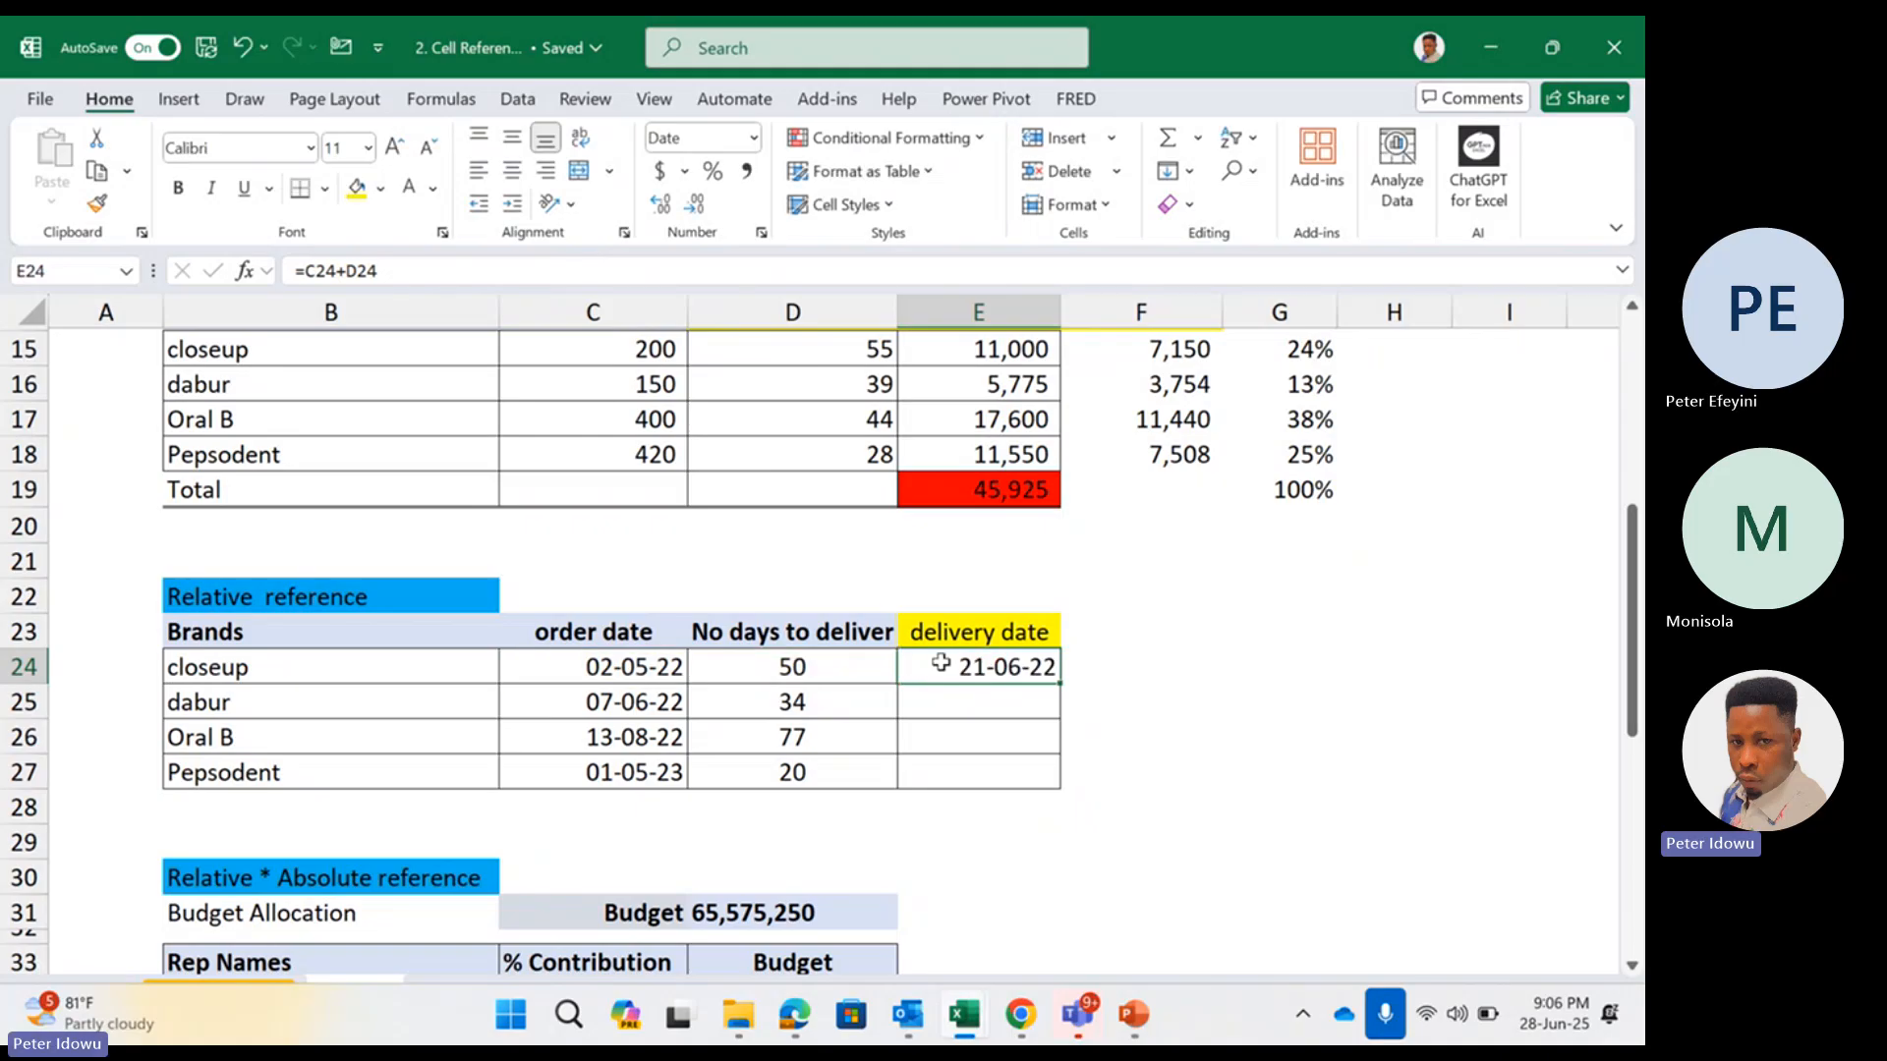
pyautogui.click(660, 681)
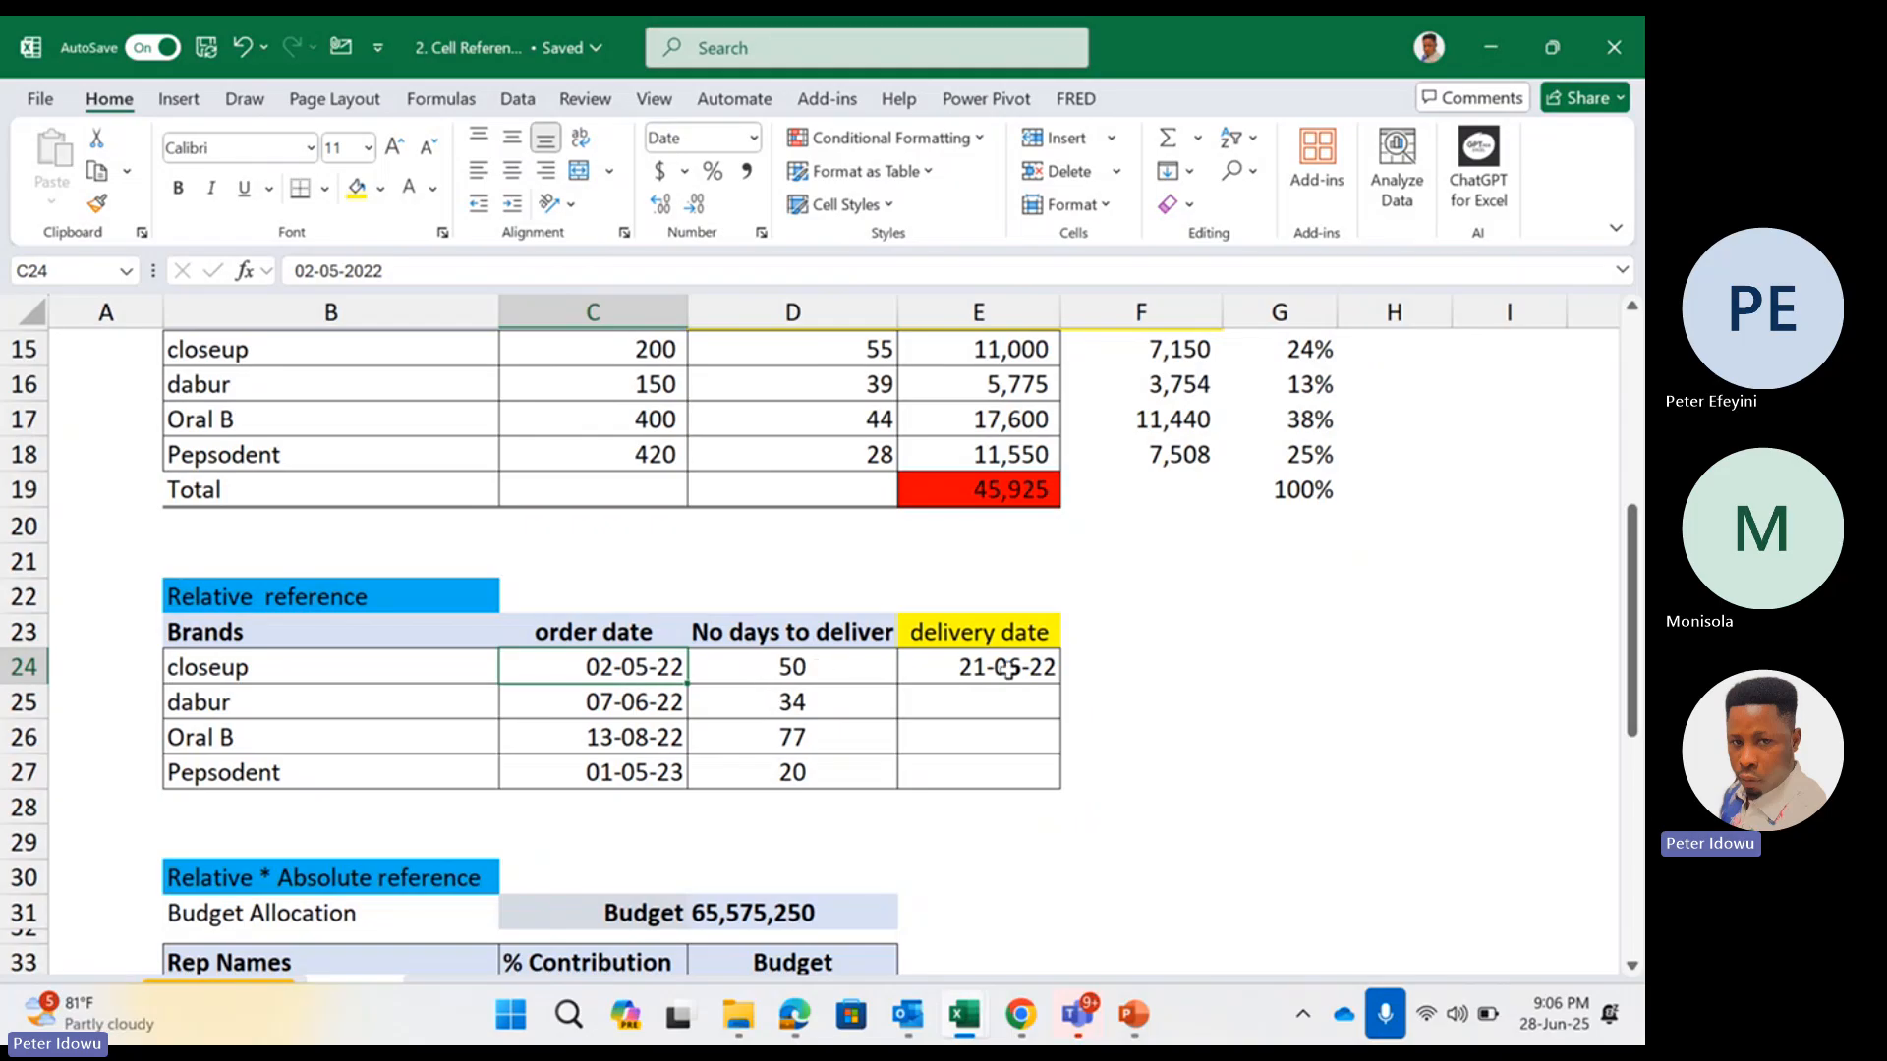
pyautogui.doubleClick(958, 670)
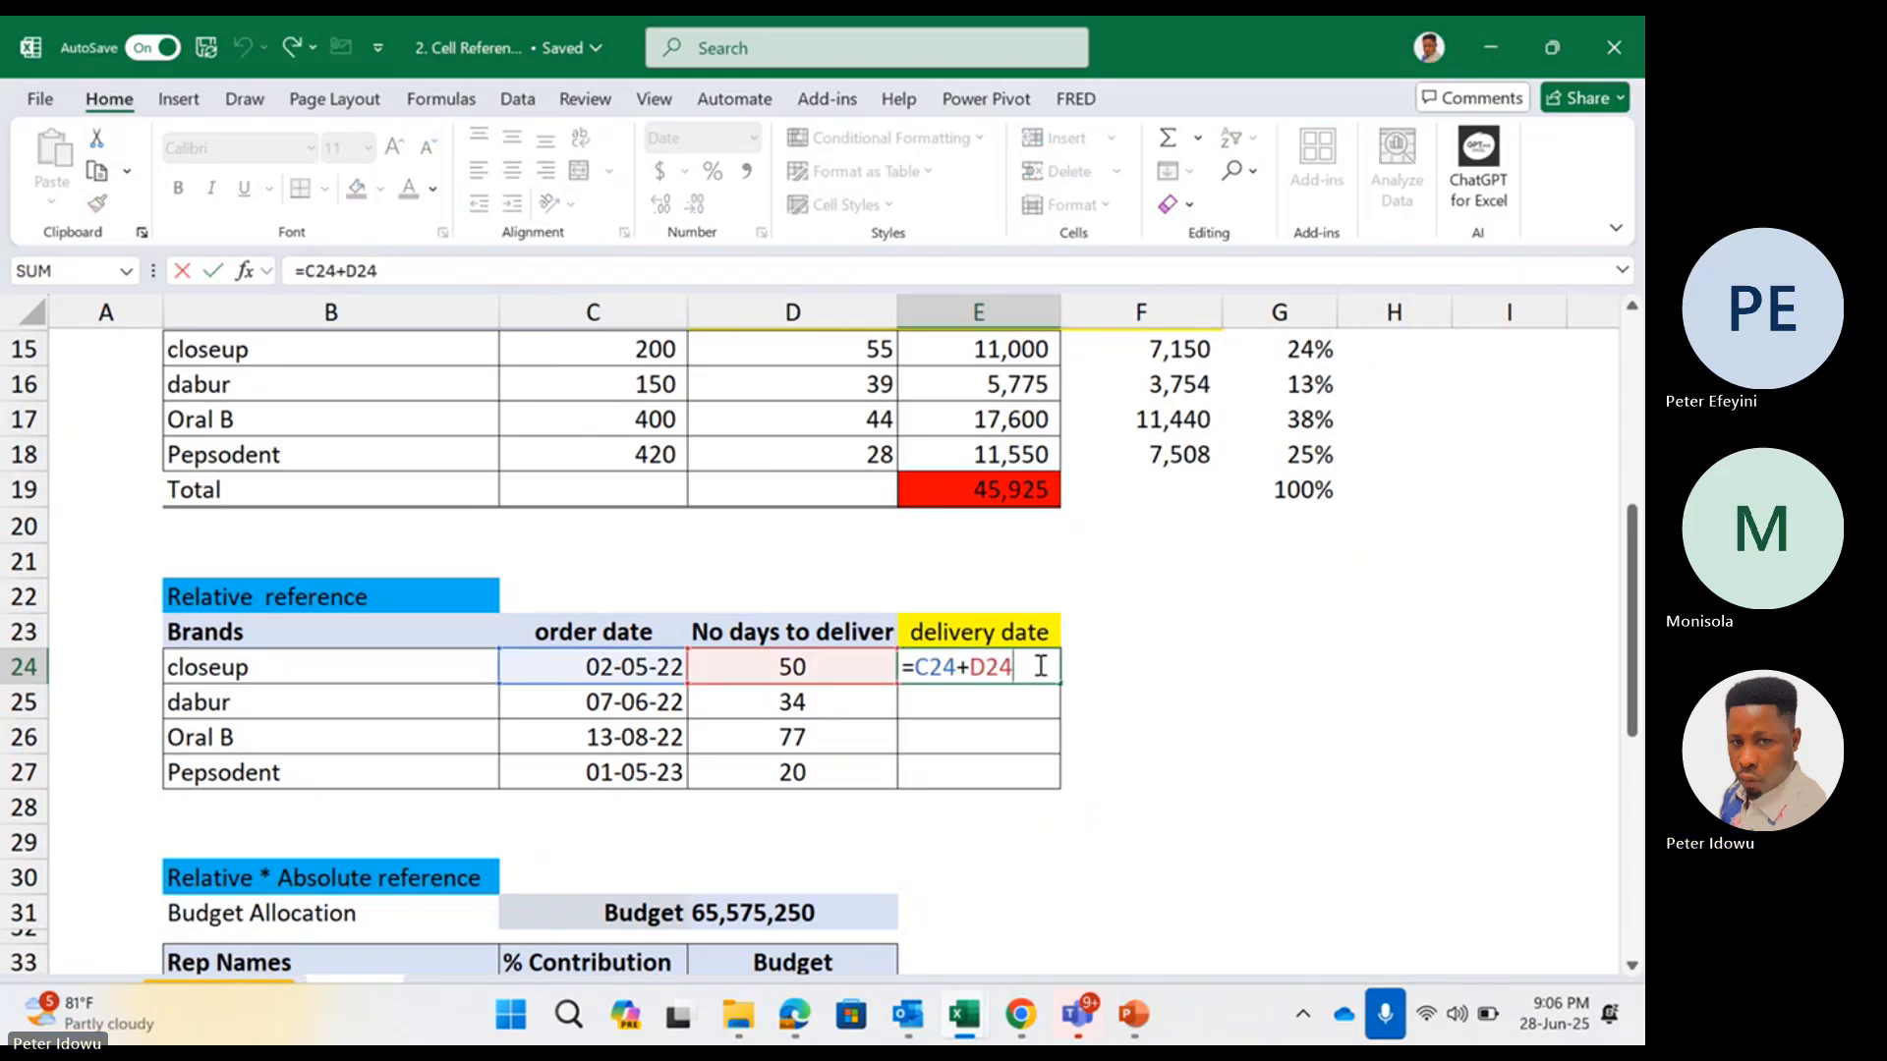
pyautogui.click(1048, 708)
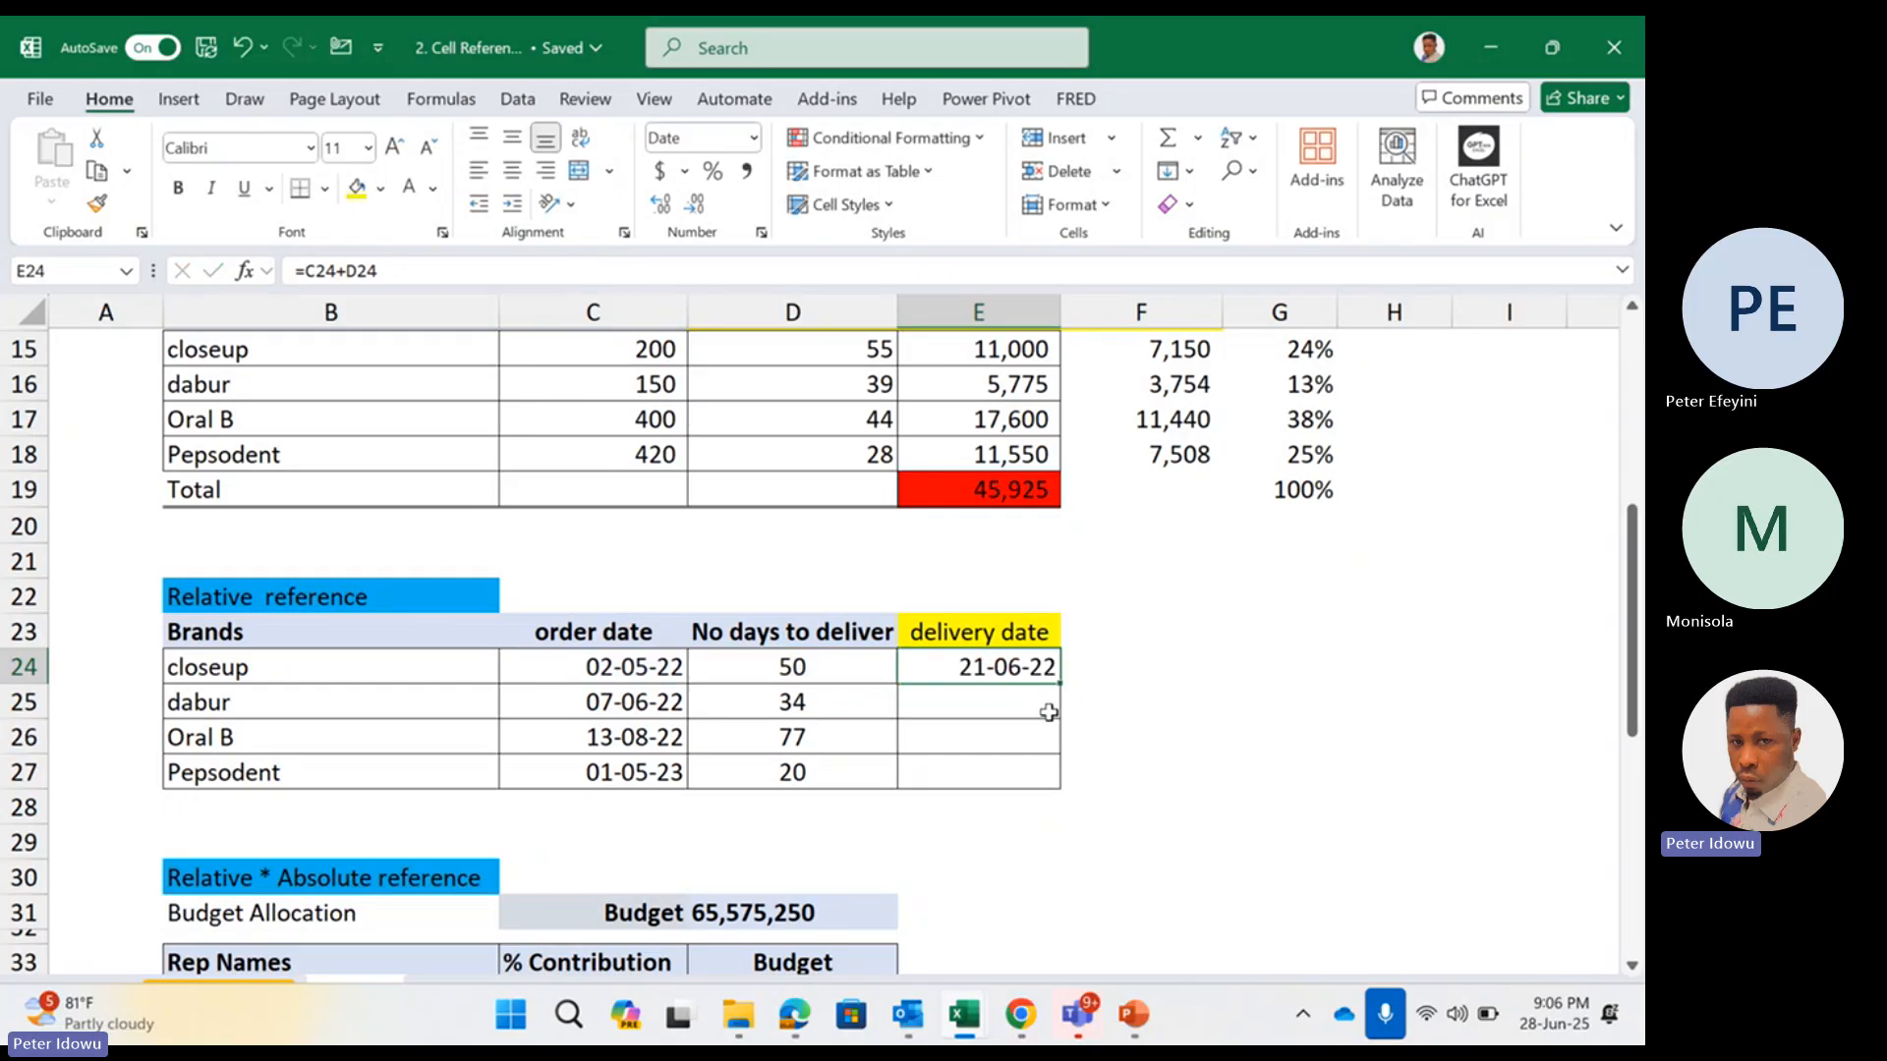
# Fill closeup's delivery date formula from E24 down to Pepsodent's row in E27
pyautogui.doubleClick(1029, 666)
pyautogui.click(1058, 676)
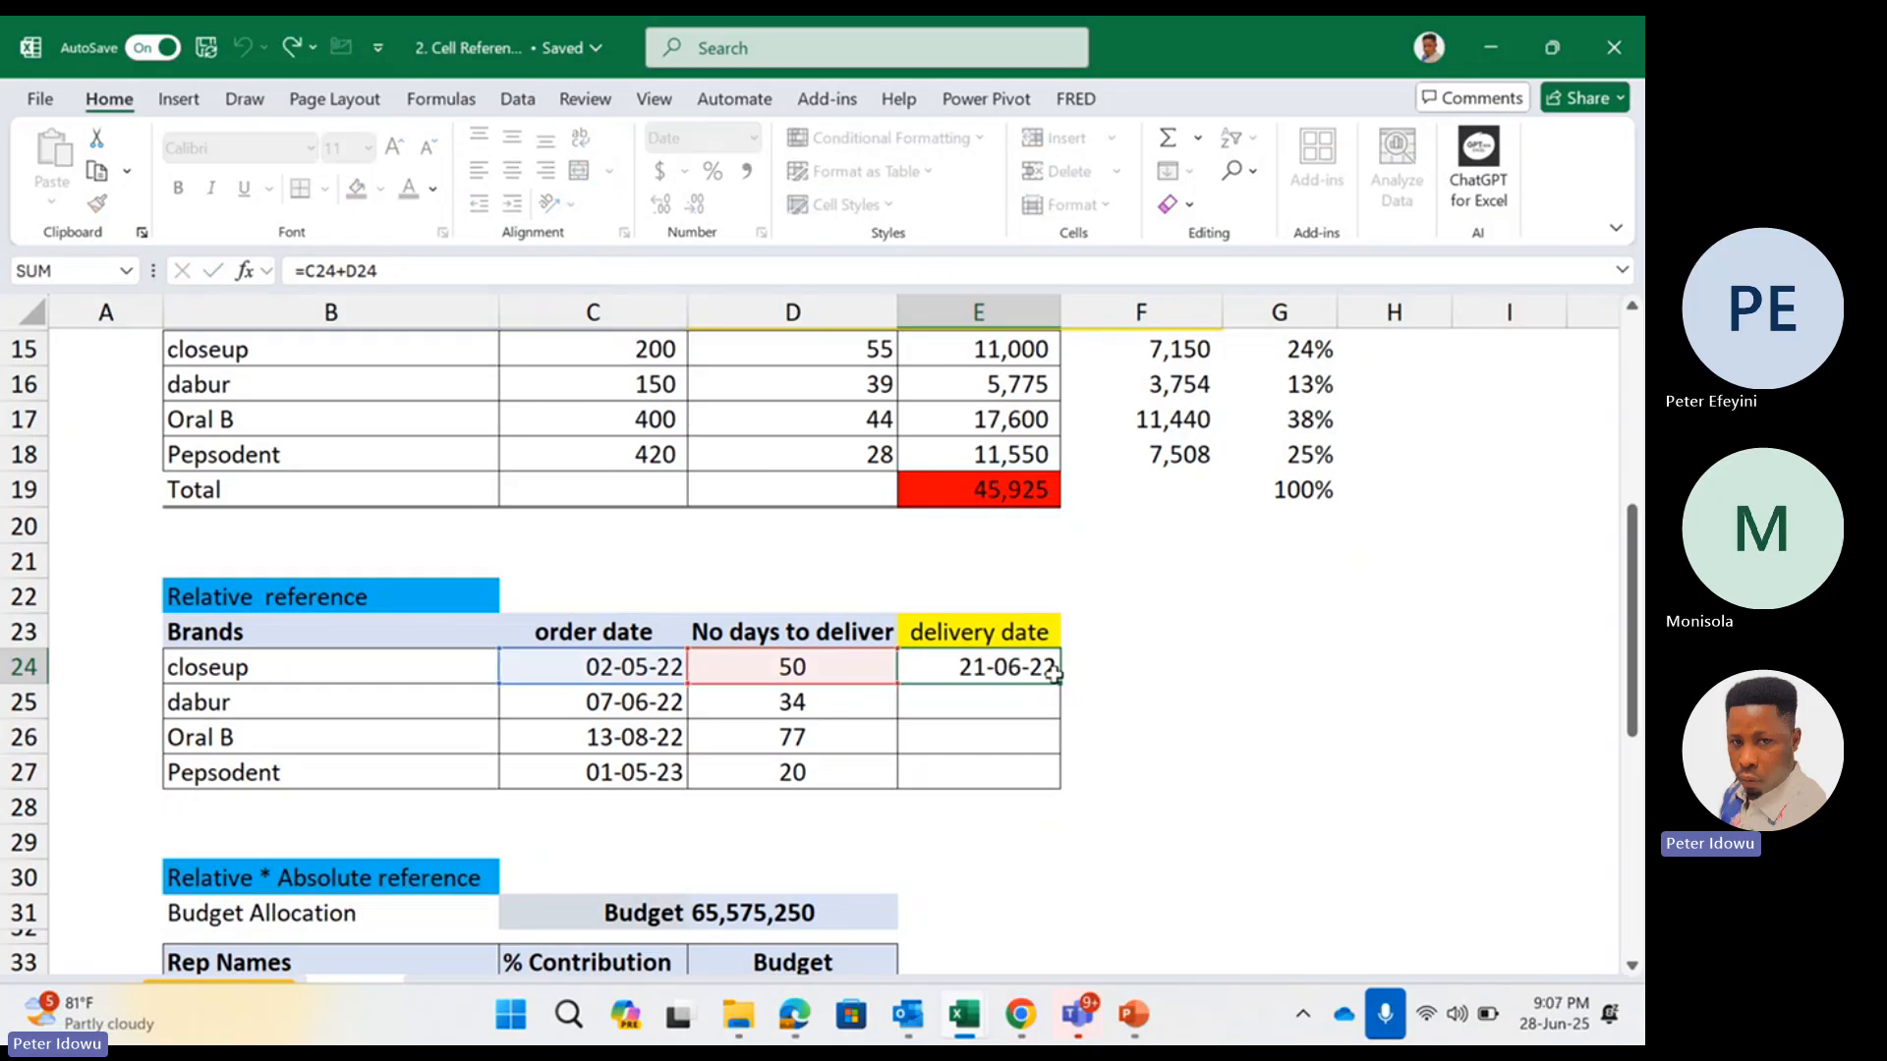
pyautogui.moveTo(1060, 684); pyautogui.dragTo(1027, 774)
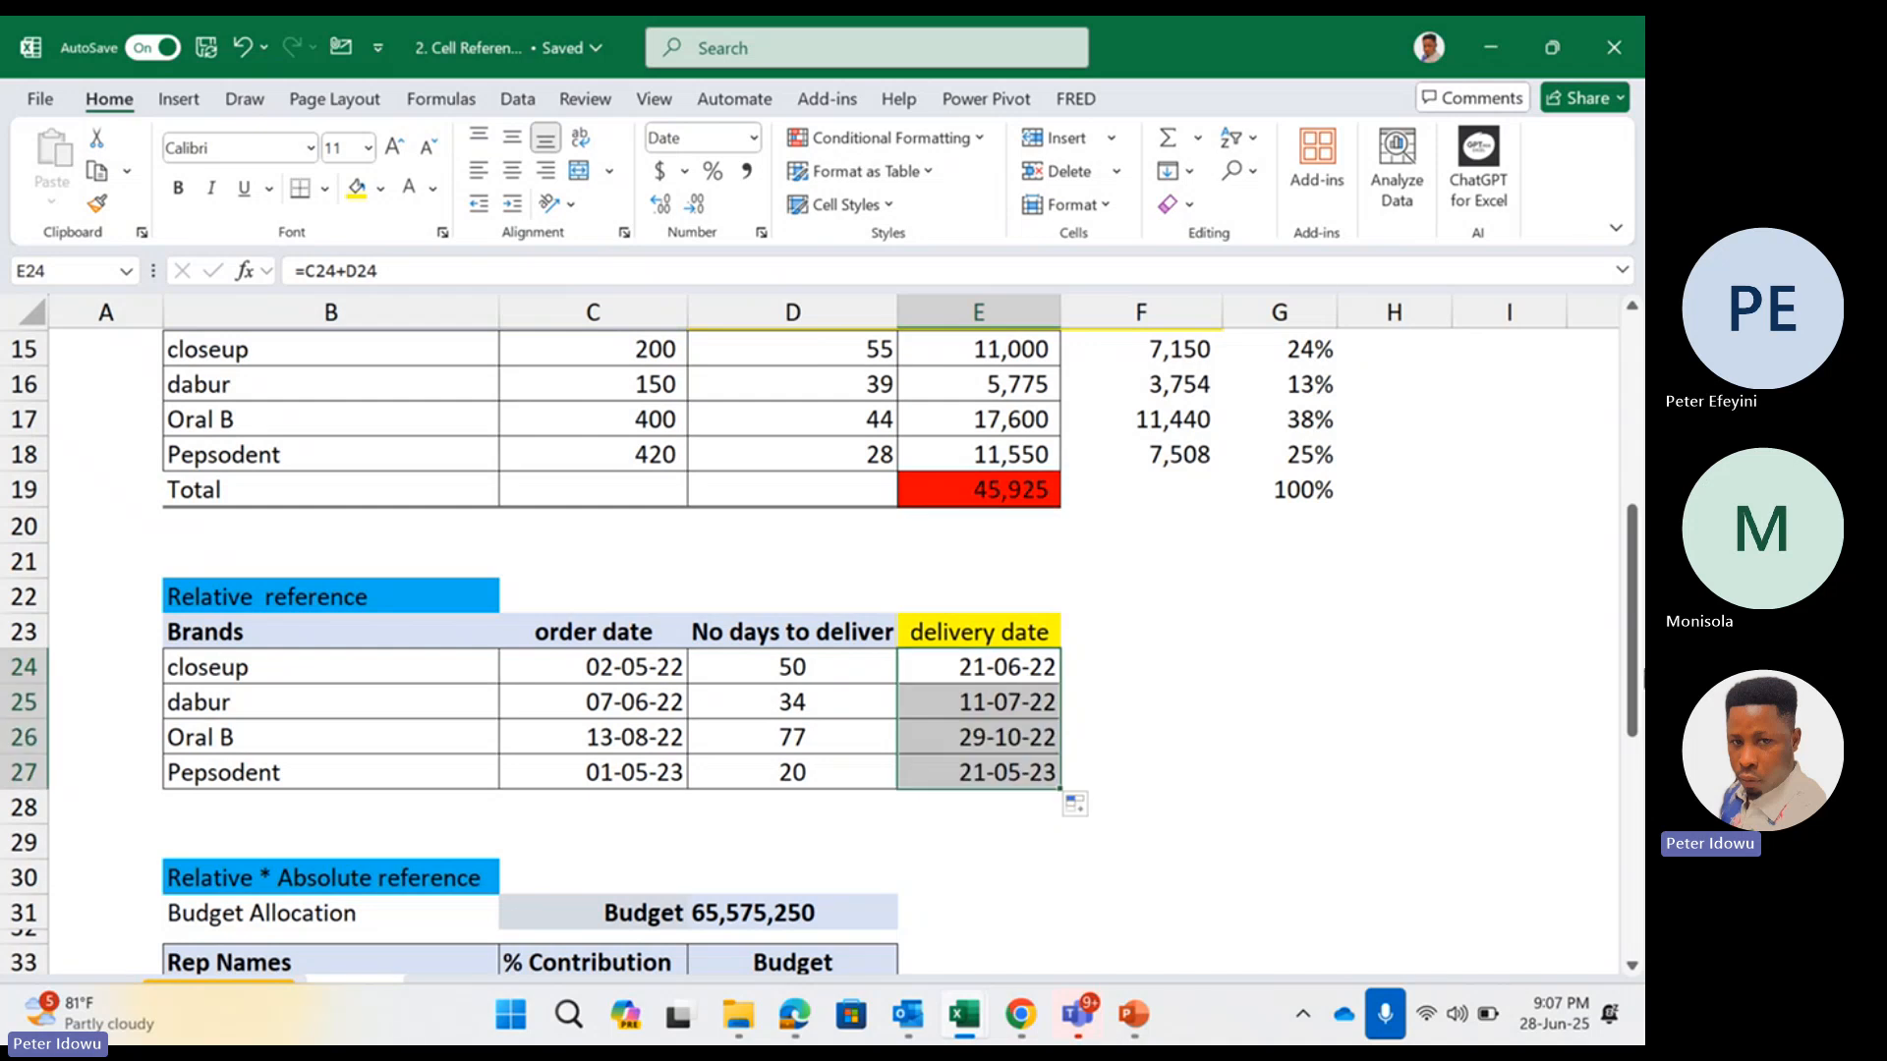
pyautogui.moveTo(1633, 735); pyautogui.dragTo(1619, 828)
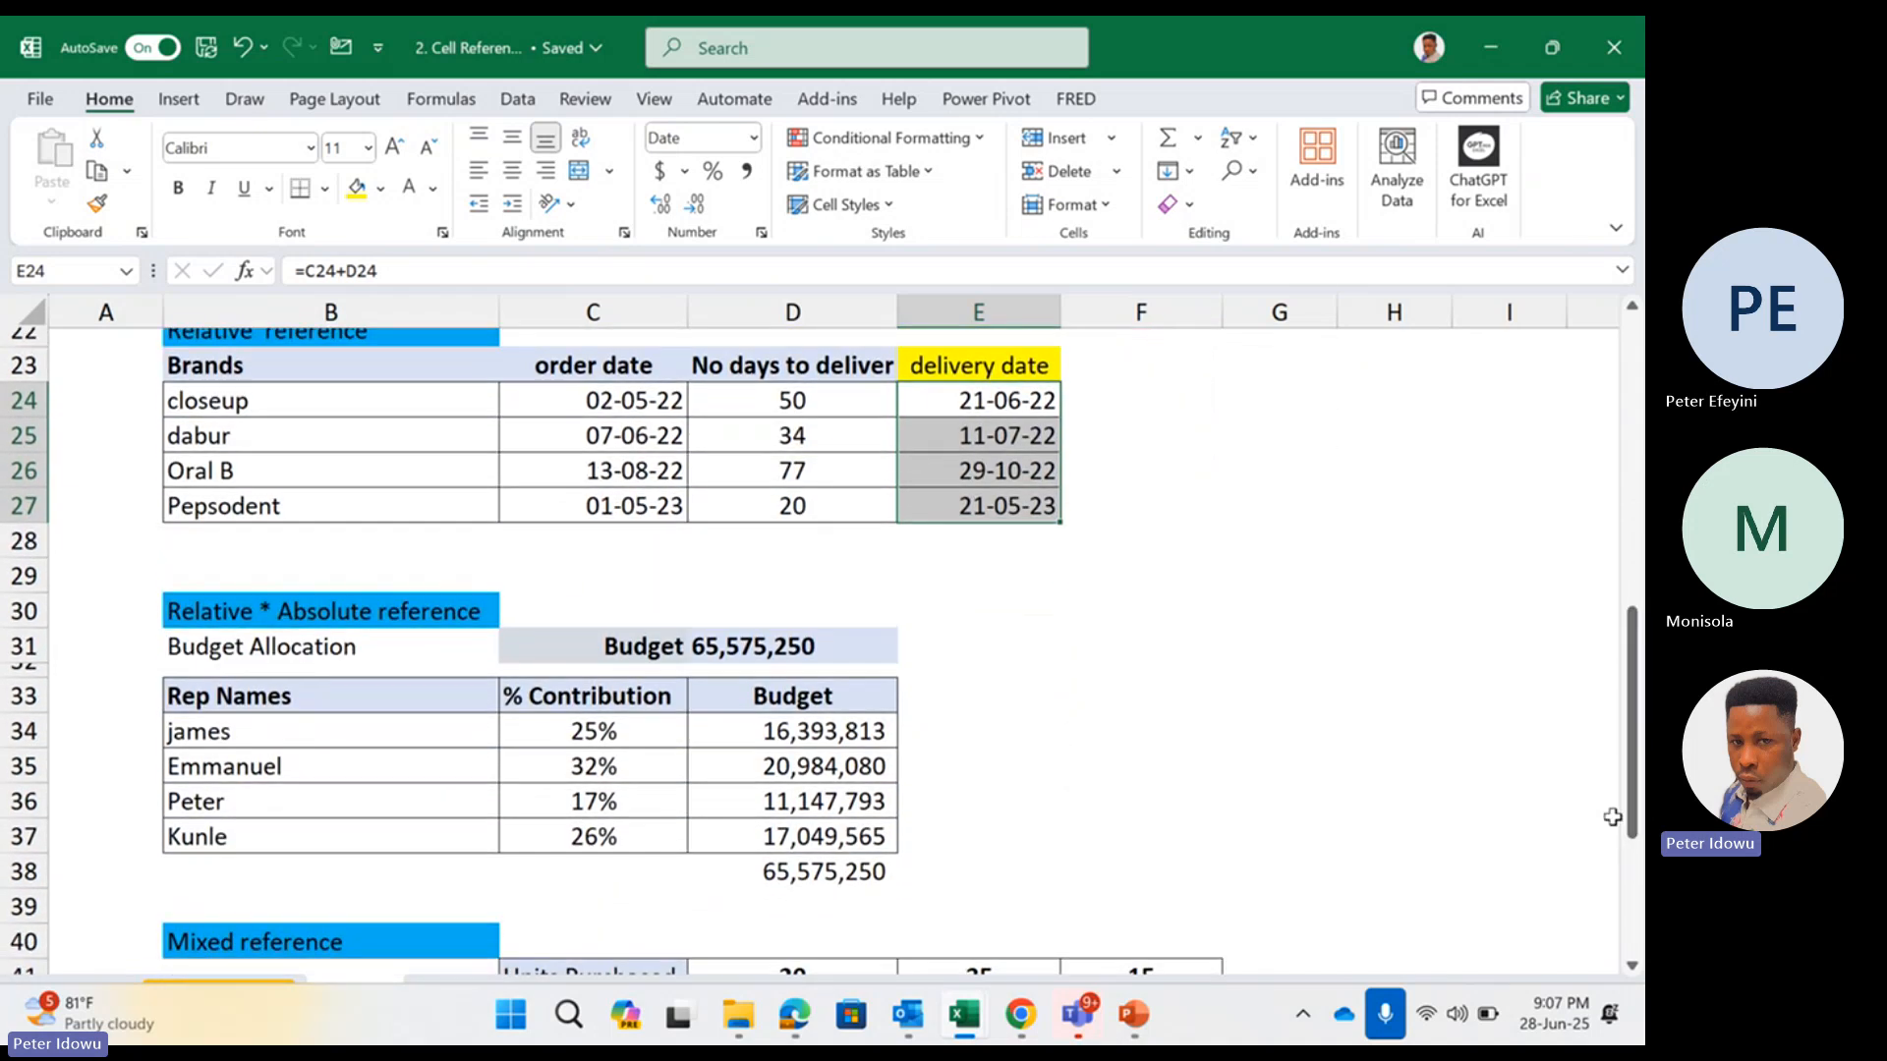
pyautogui.click(611, 727)
pyautogui.moveTo(610, 727); pyautogui.dragTo(608, 796)
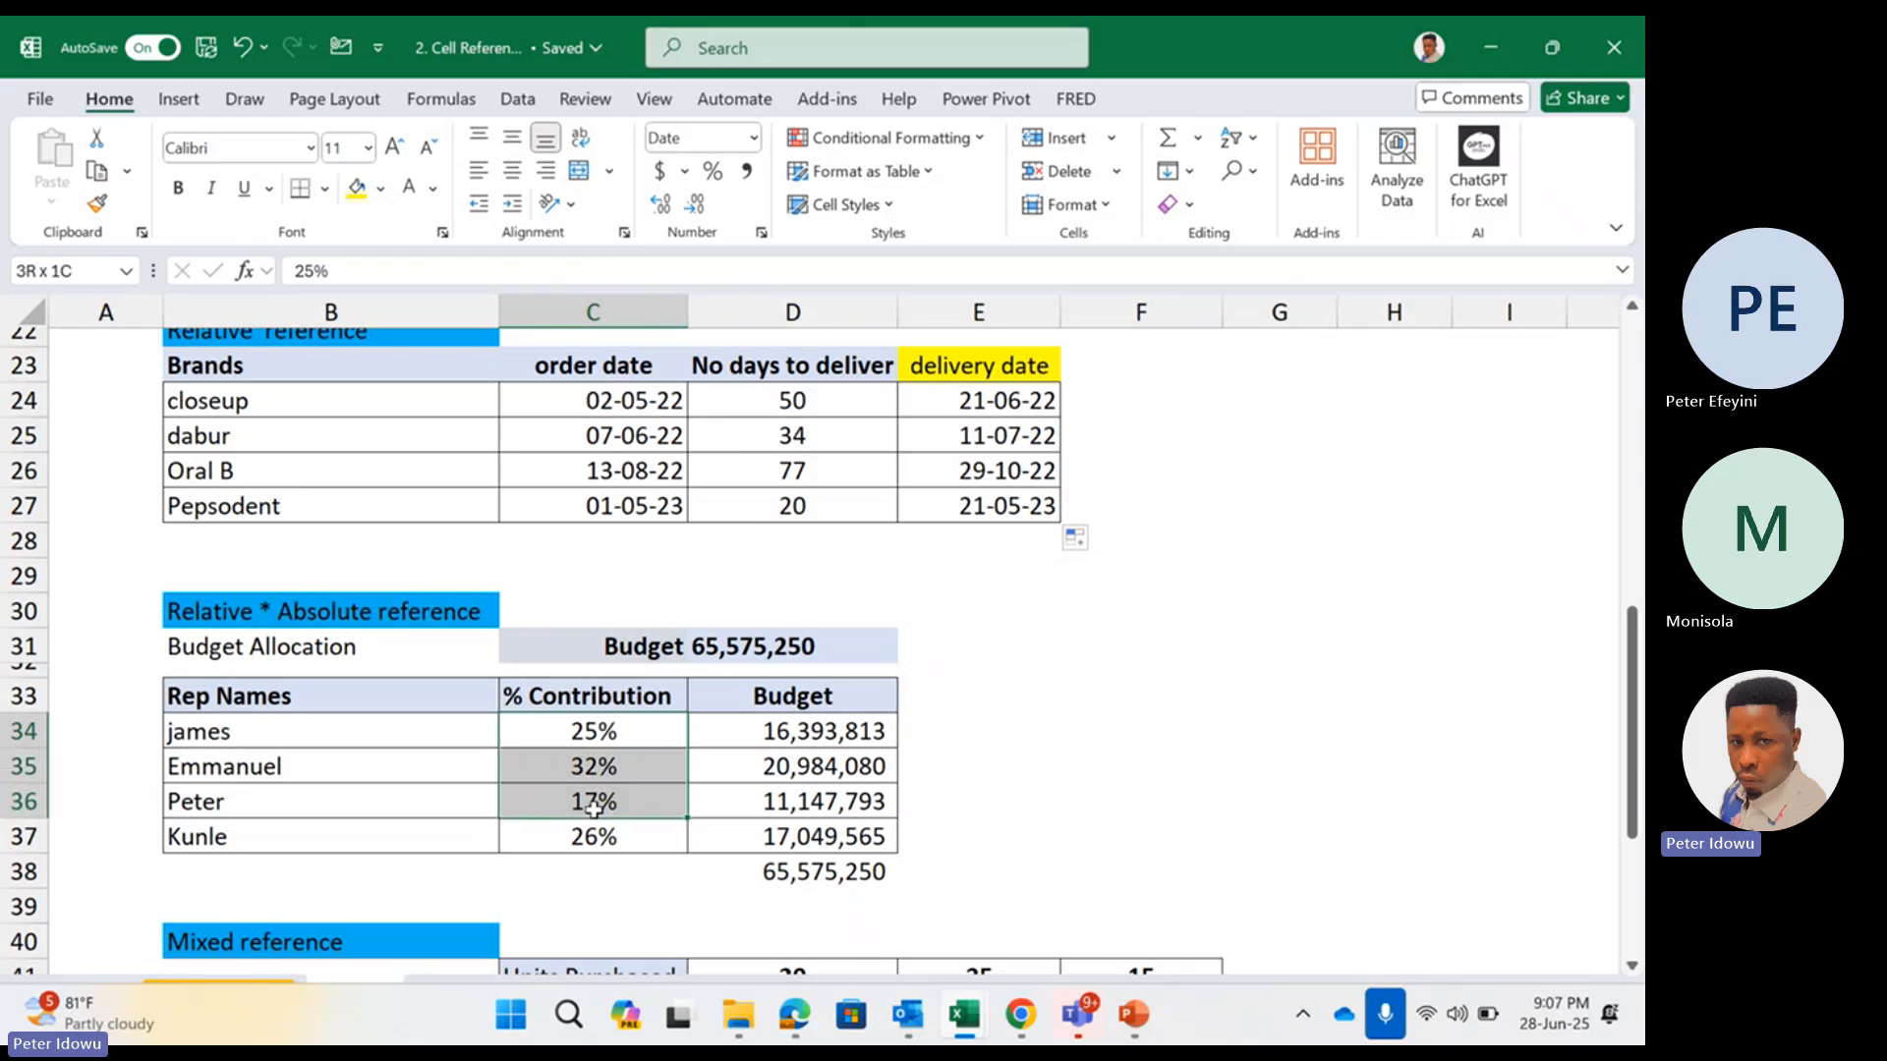
pyautogui.click(618, 732)
pyautogui.moveTo(617, 732); pyautogui.dragTo(615, 835)
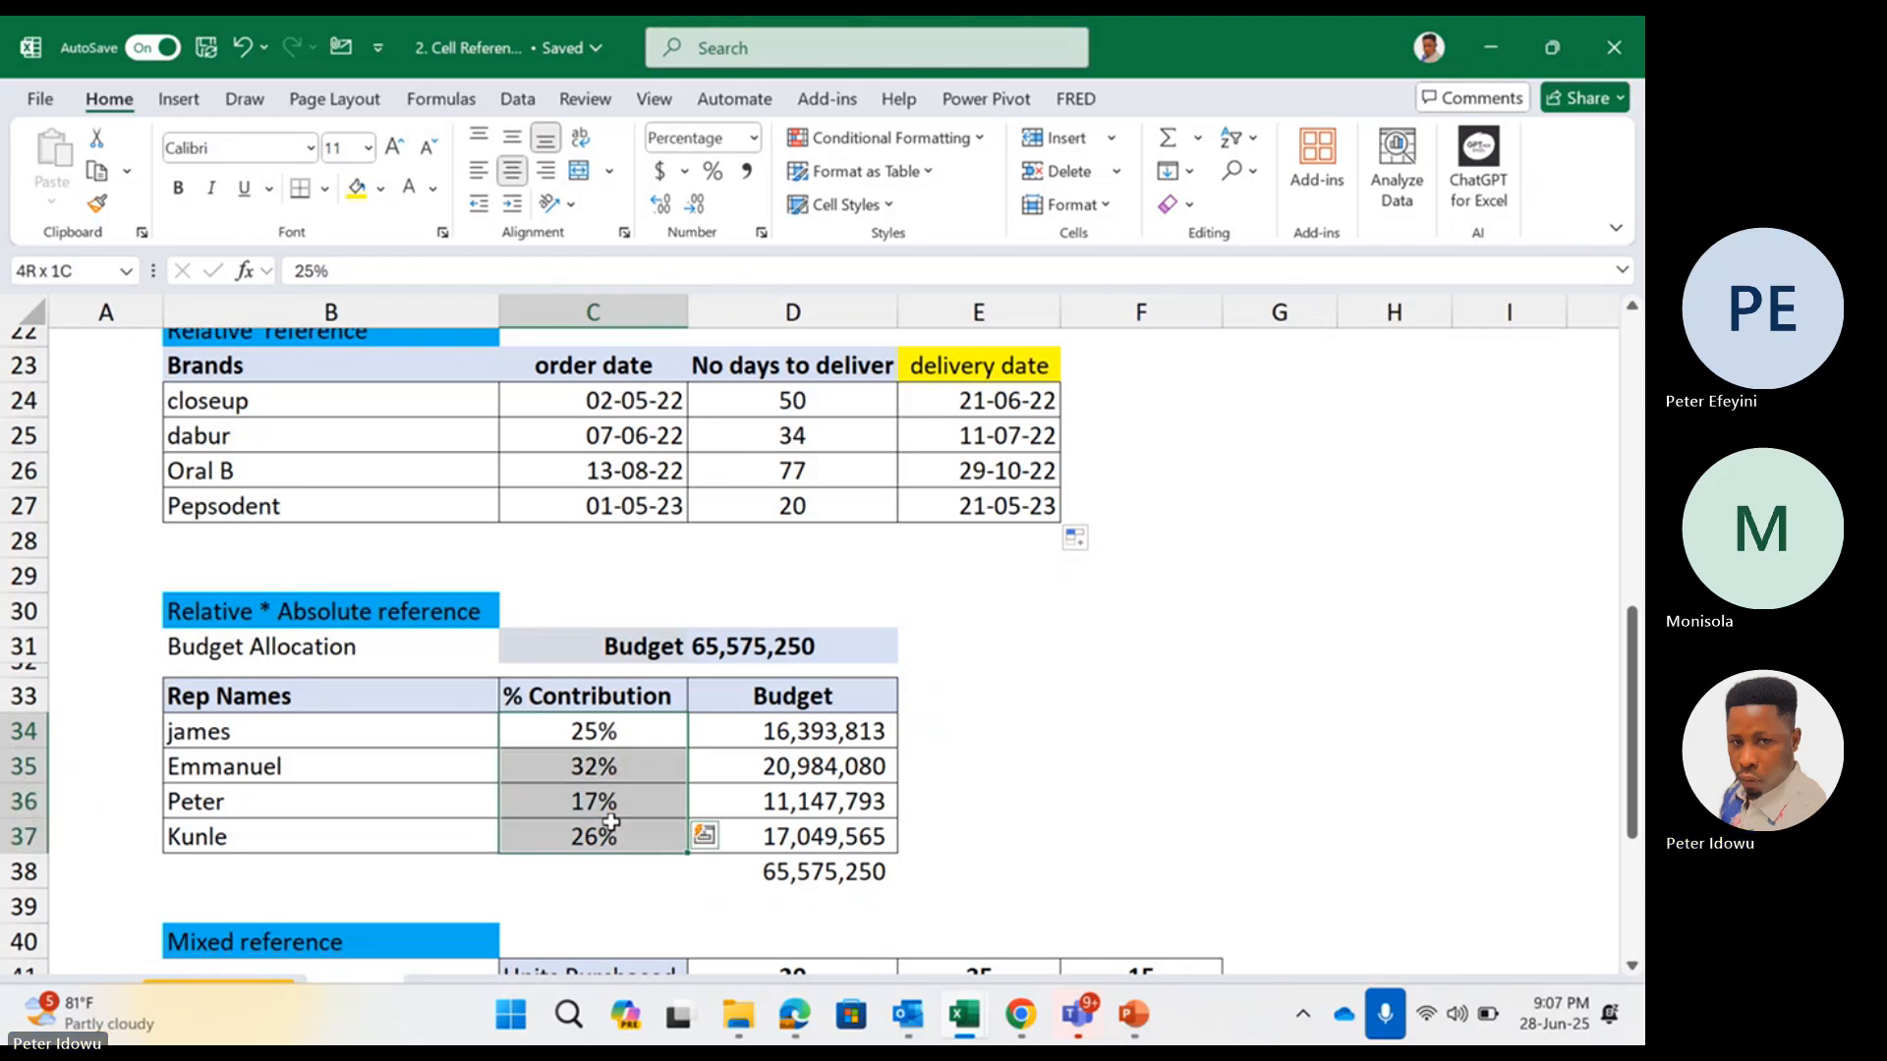
pyautogui.rightClick(615, 835)
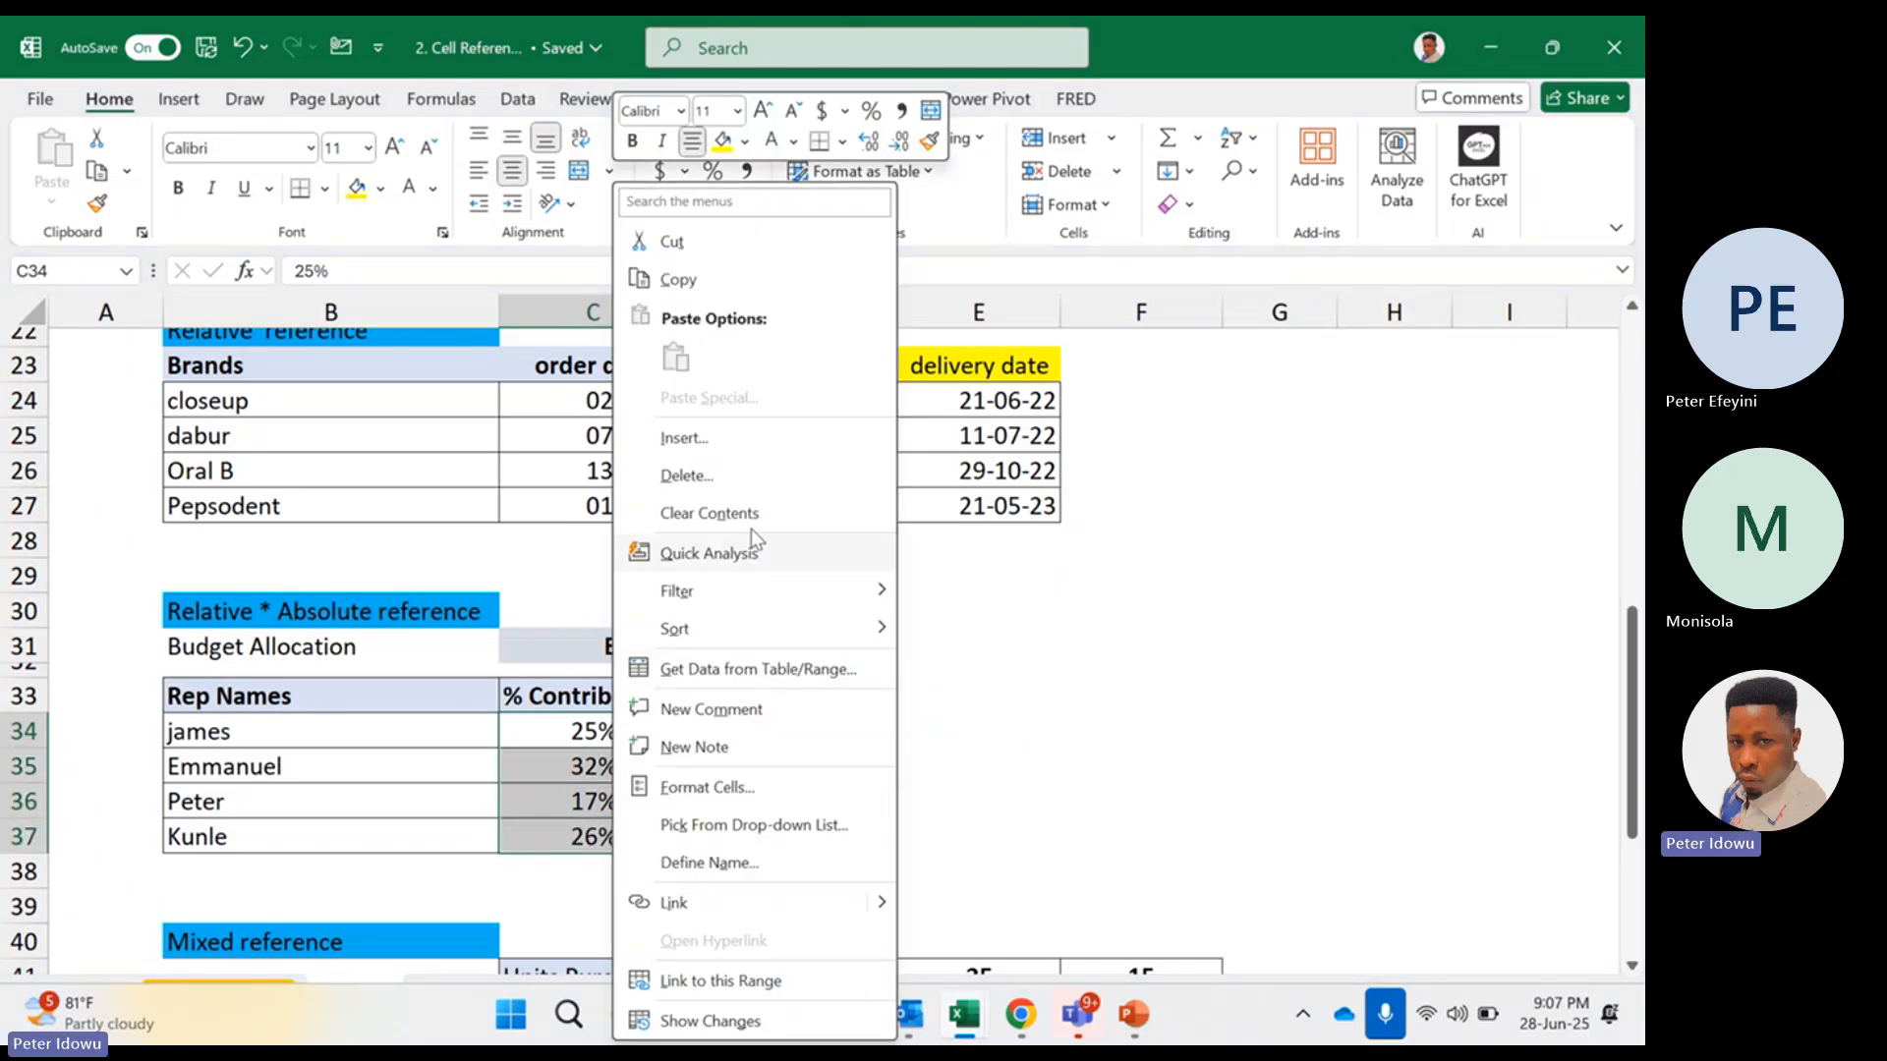
pyautogui.click(756, 509)
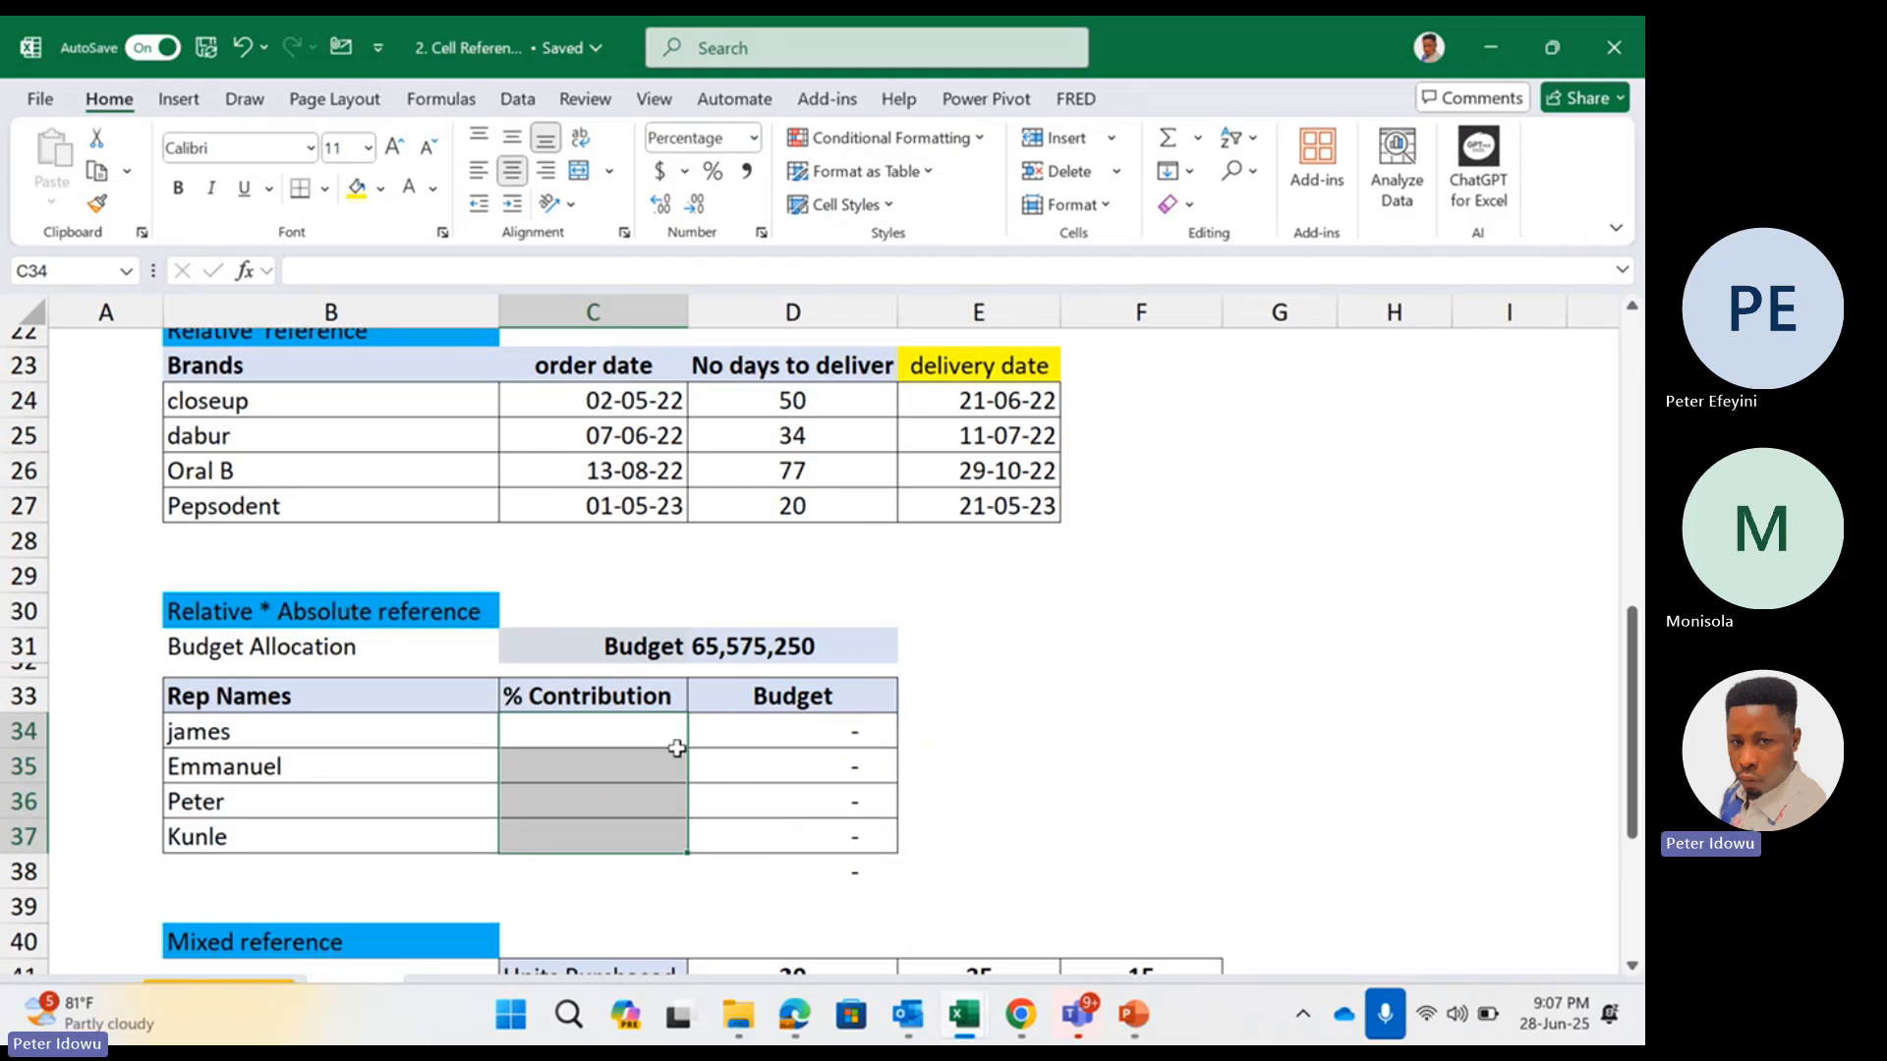
pyautogui.hotkey('ctrl', 'z')
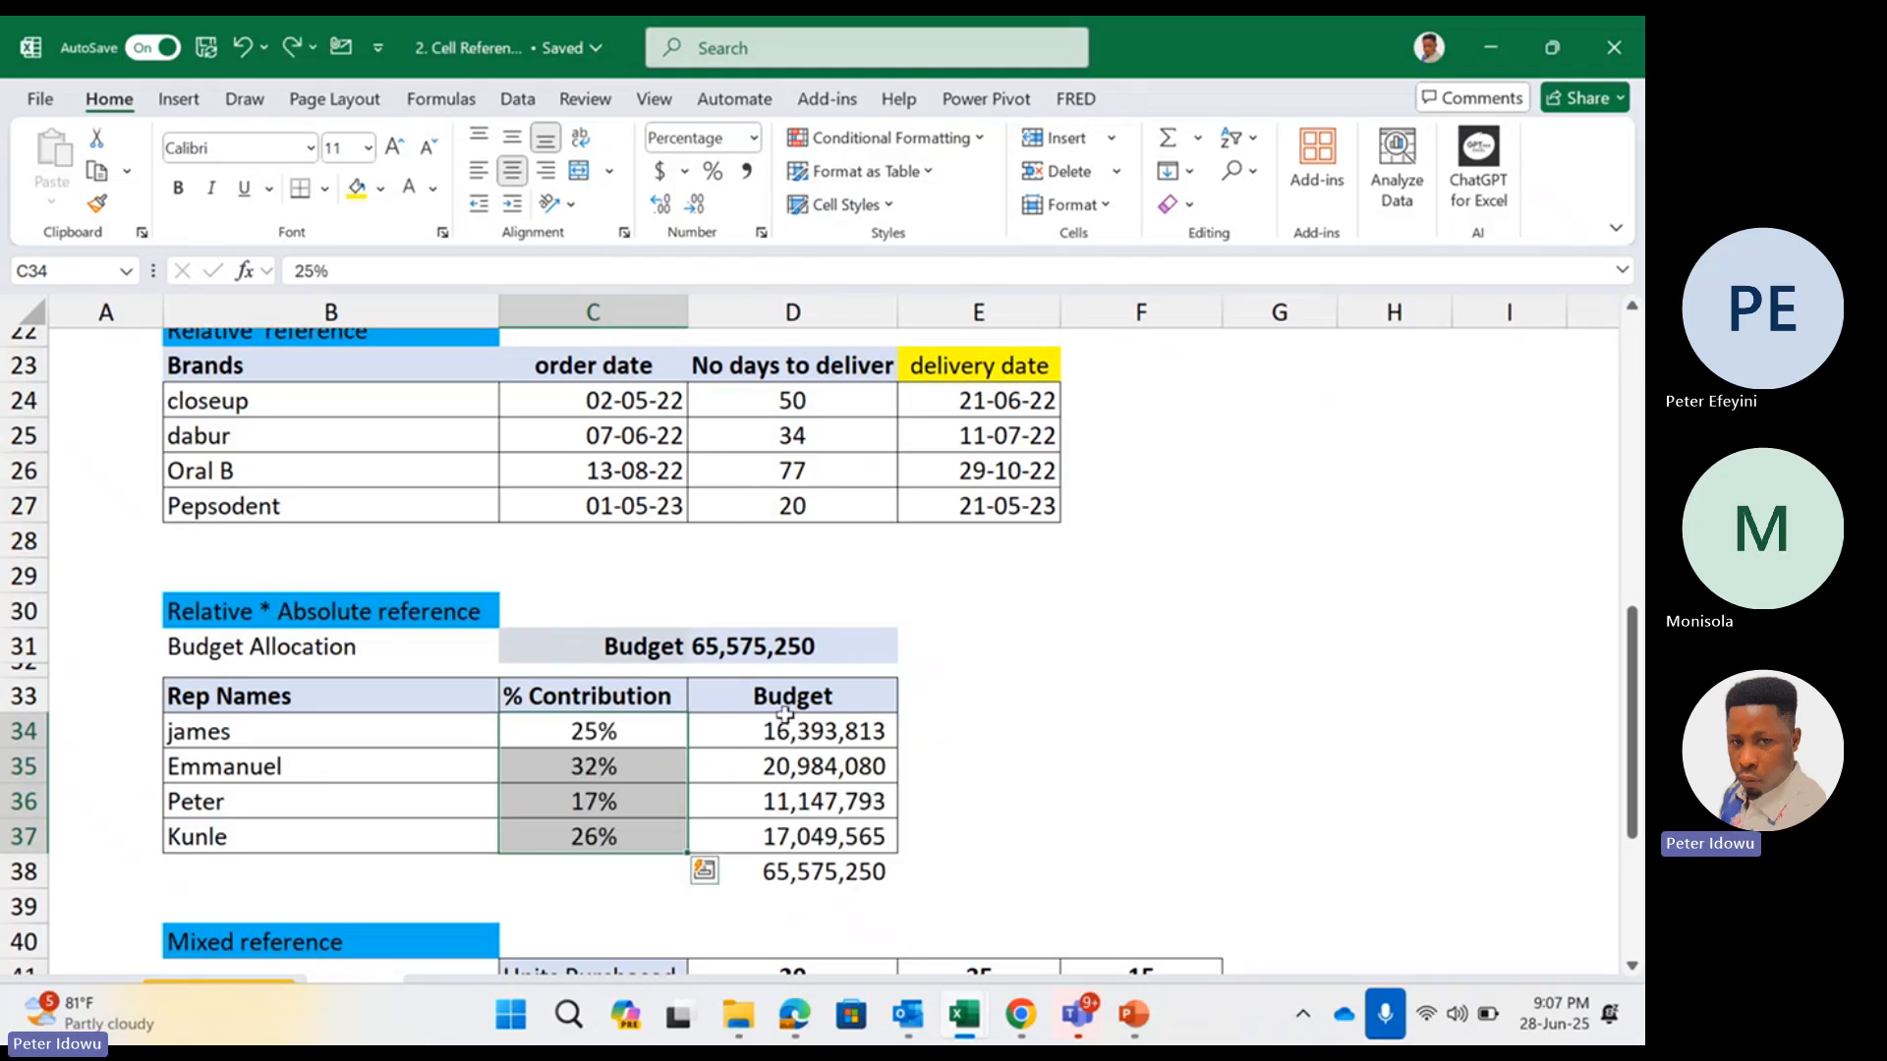
# Clear the Budget column of the Budget Allocation table, including its total, in D34:D38
pyautogui.moveTo(786, 732); pyautogui.dragTo(798, 873)
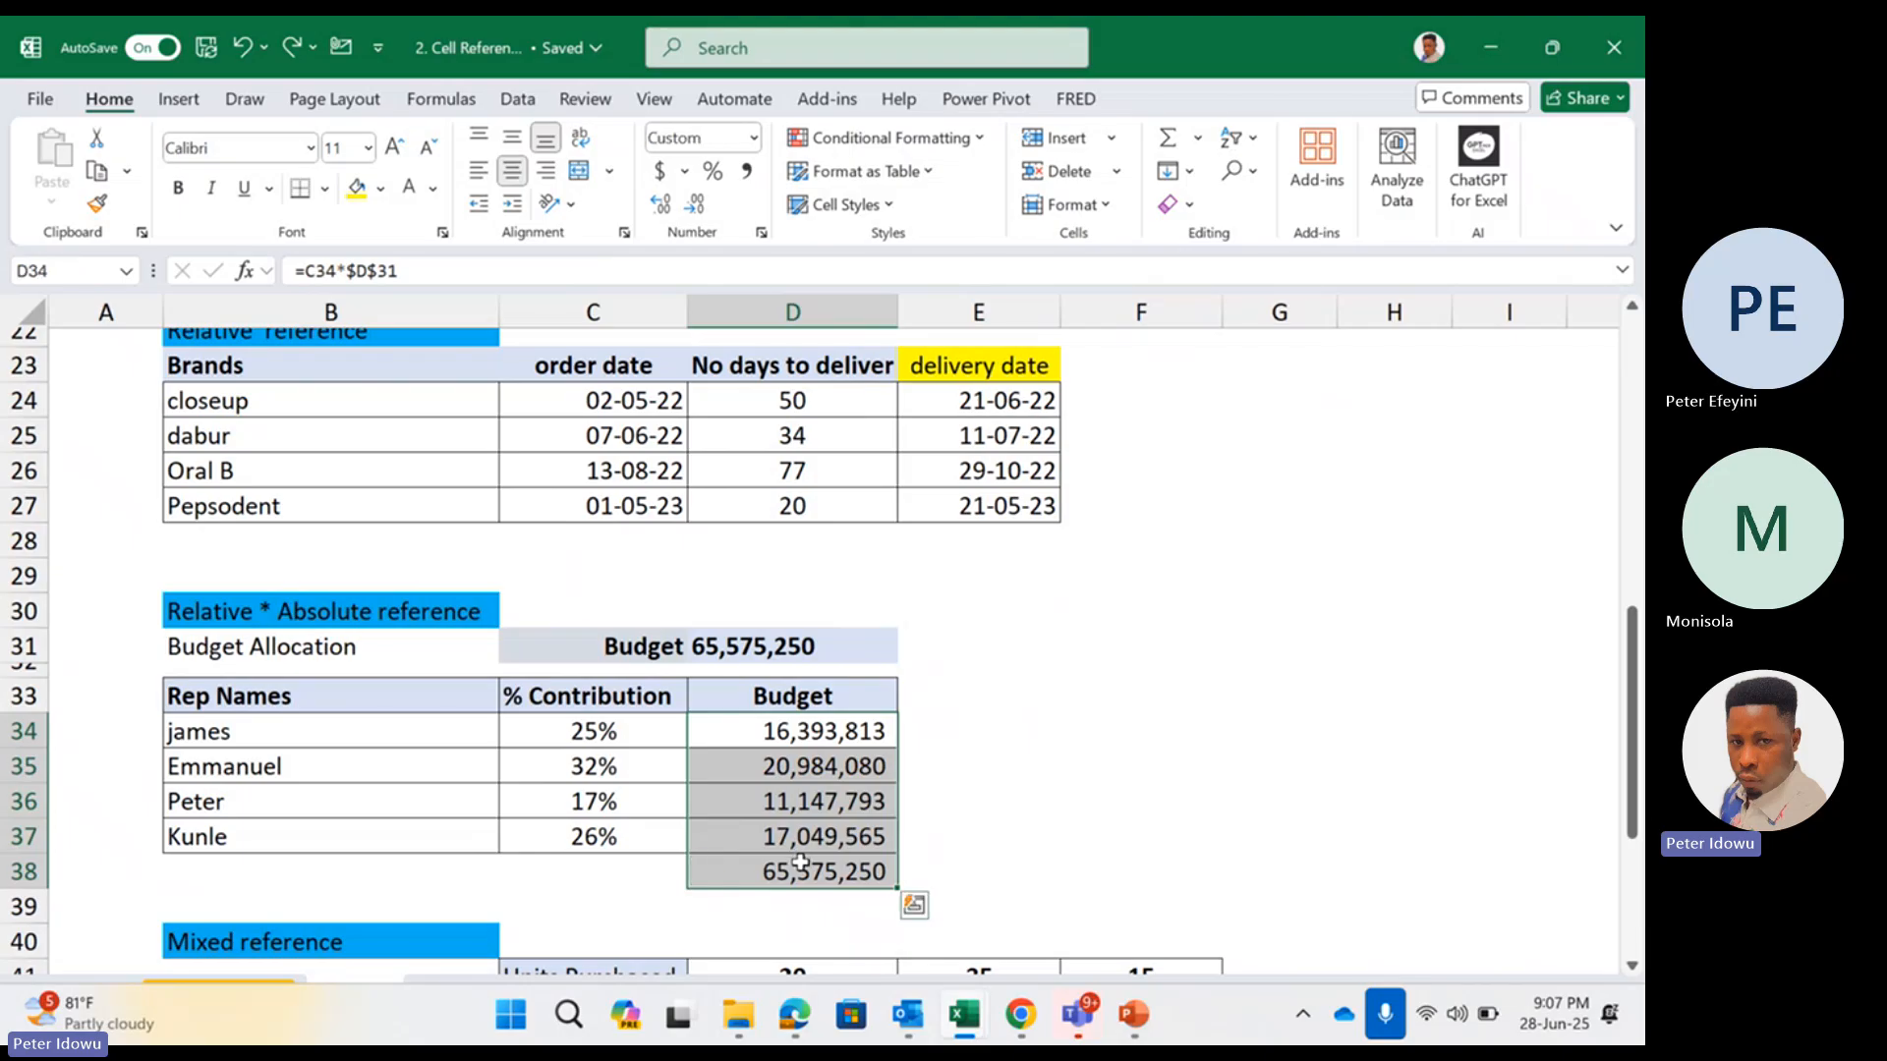
pyautogui.rightClick(804, 865)
pyautogui.click(874, 513)
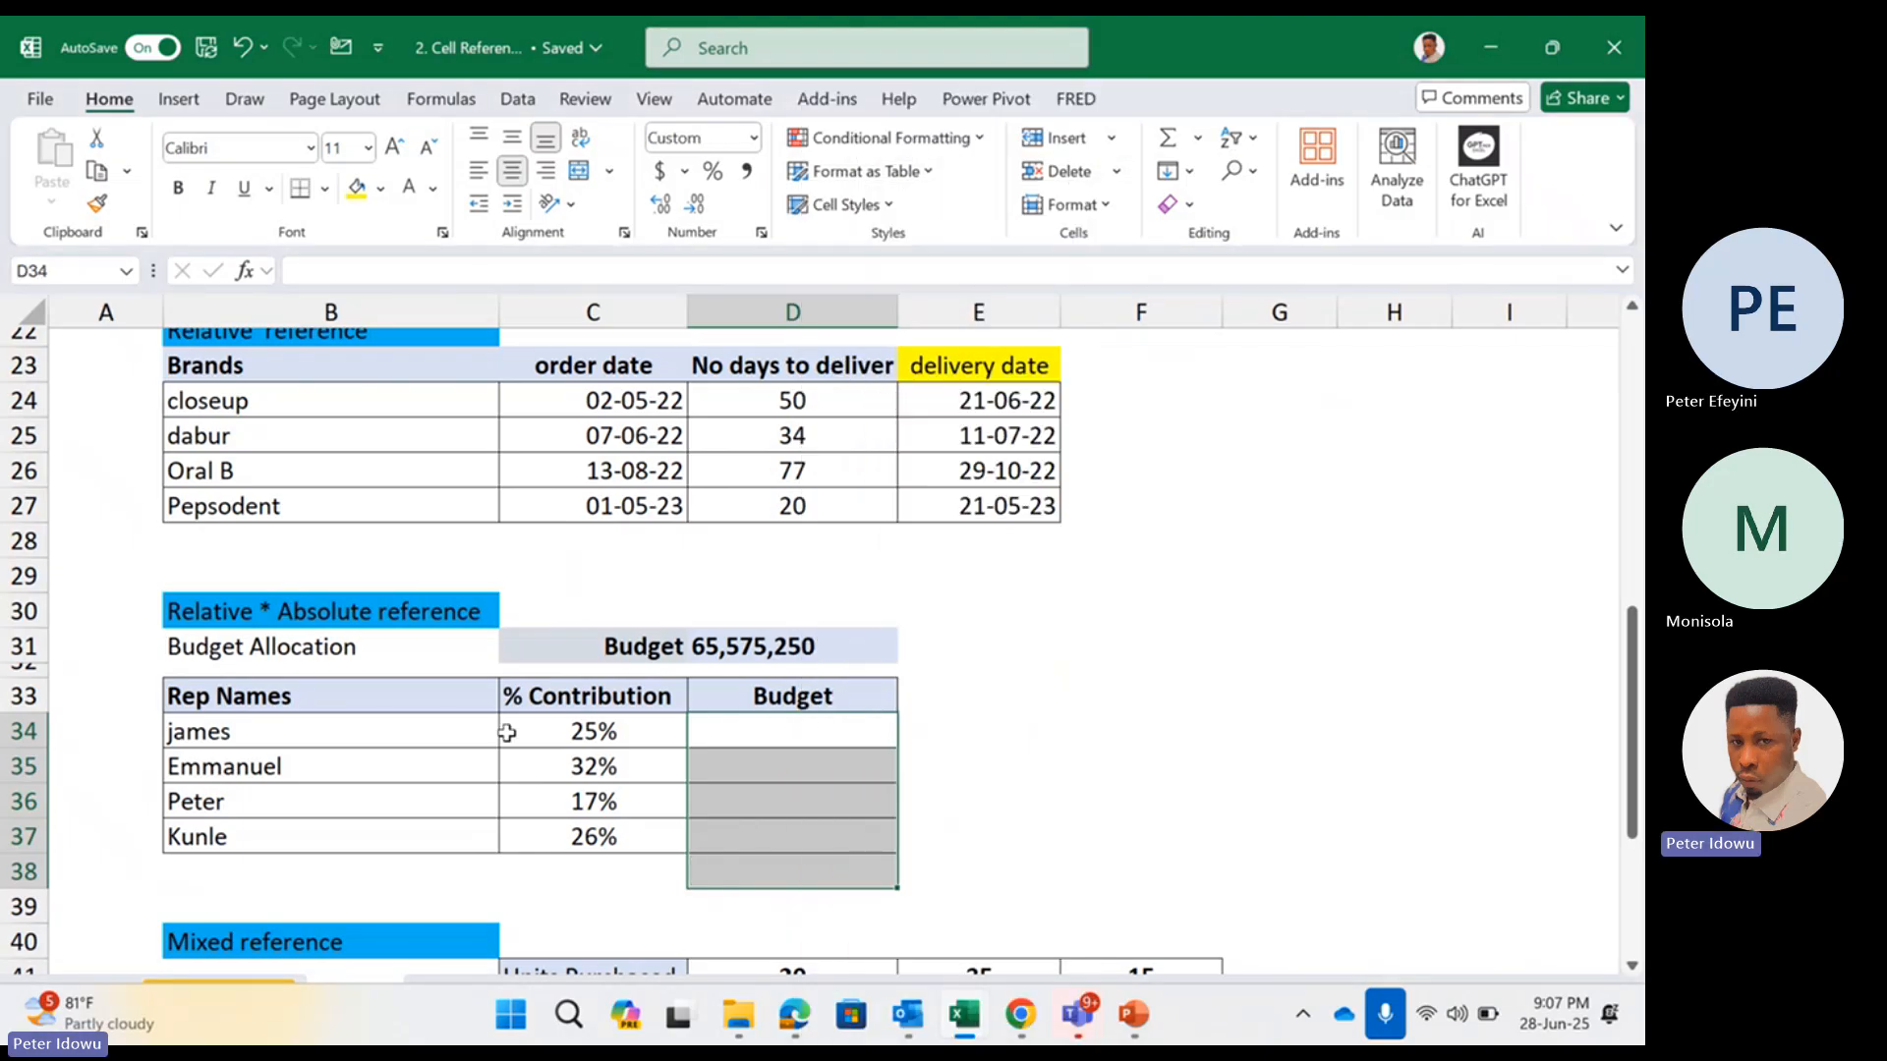
# Review the budget allocation inputs: the rep names, the total budget in D31 and the % Contribution values in C34:C37
pyautogui.click(399, 753)
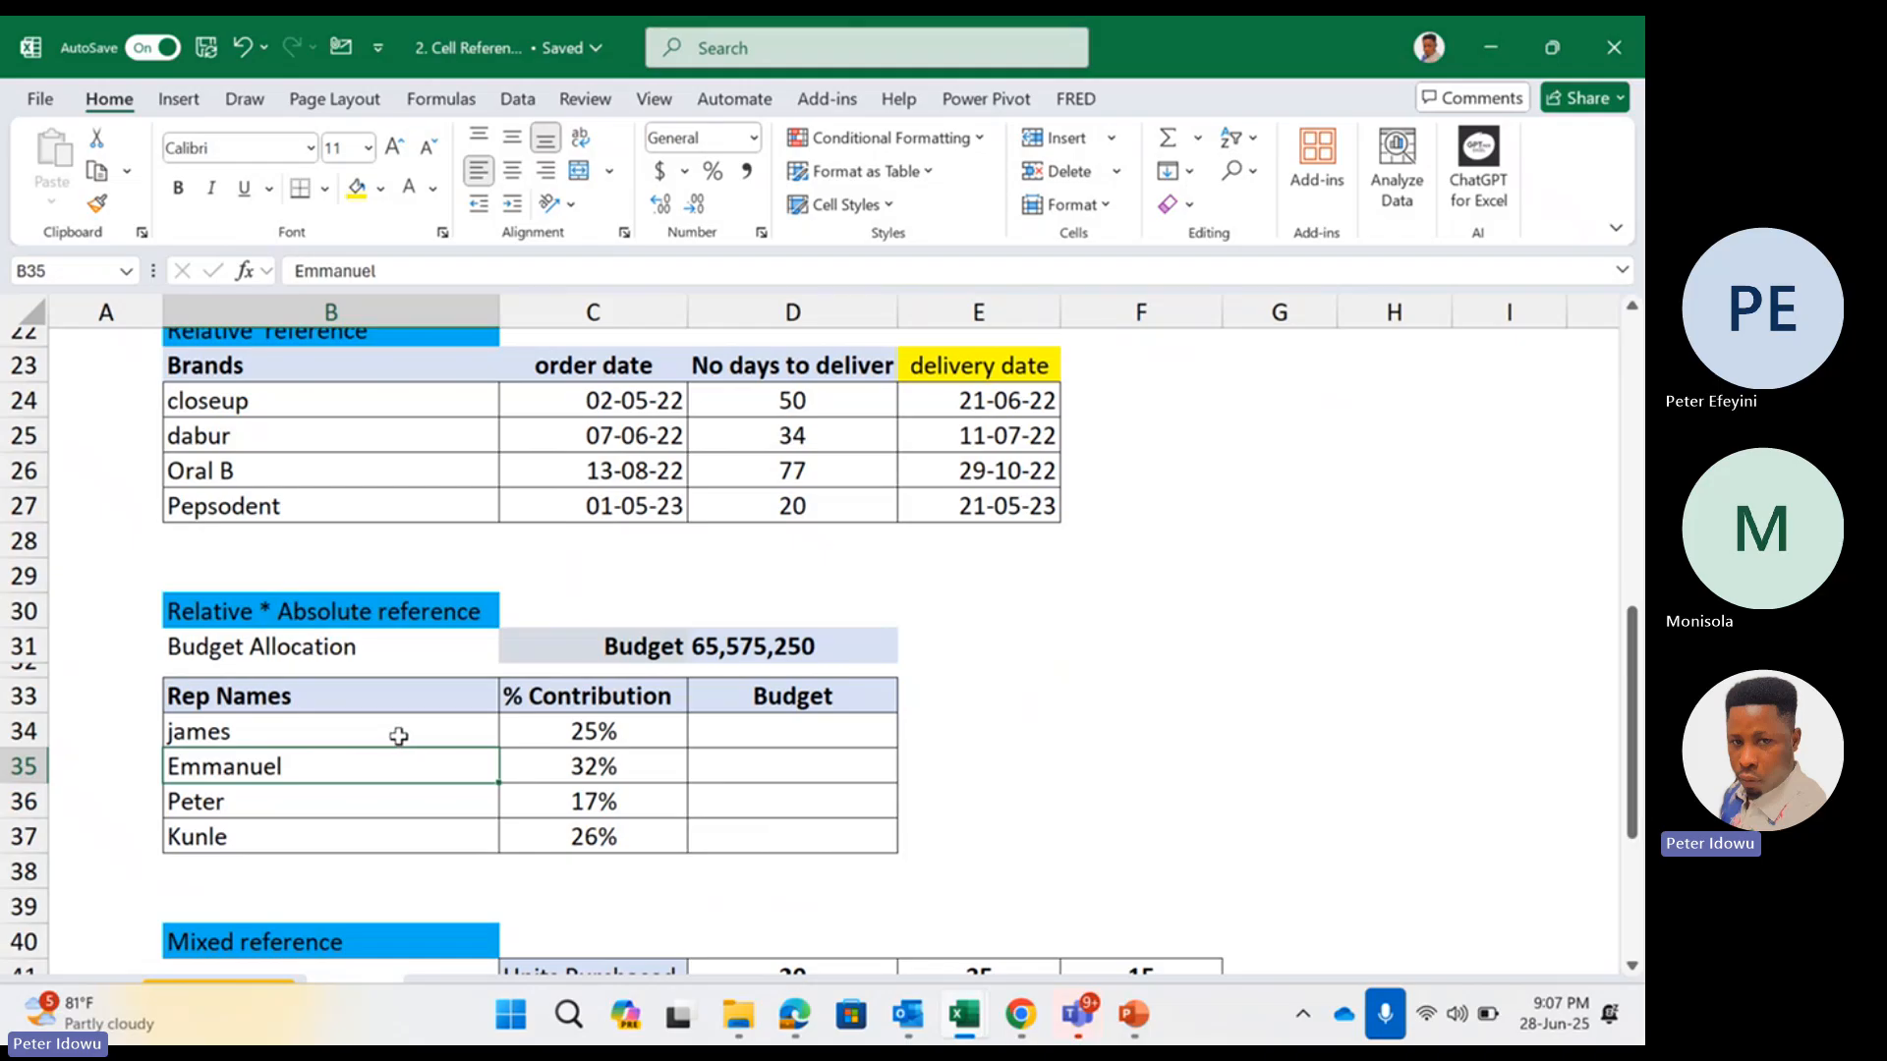
pyautogui.click(399, 736)
pyautogui.click(405, 833)
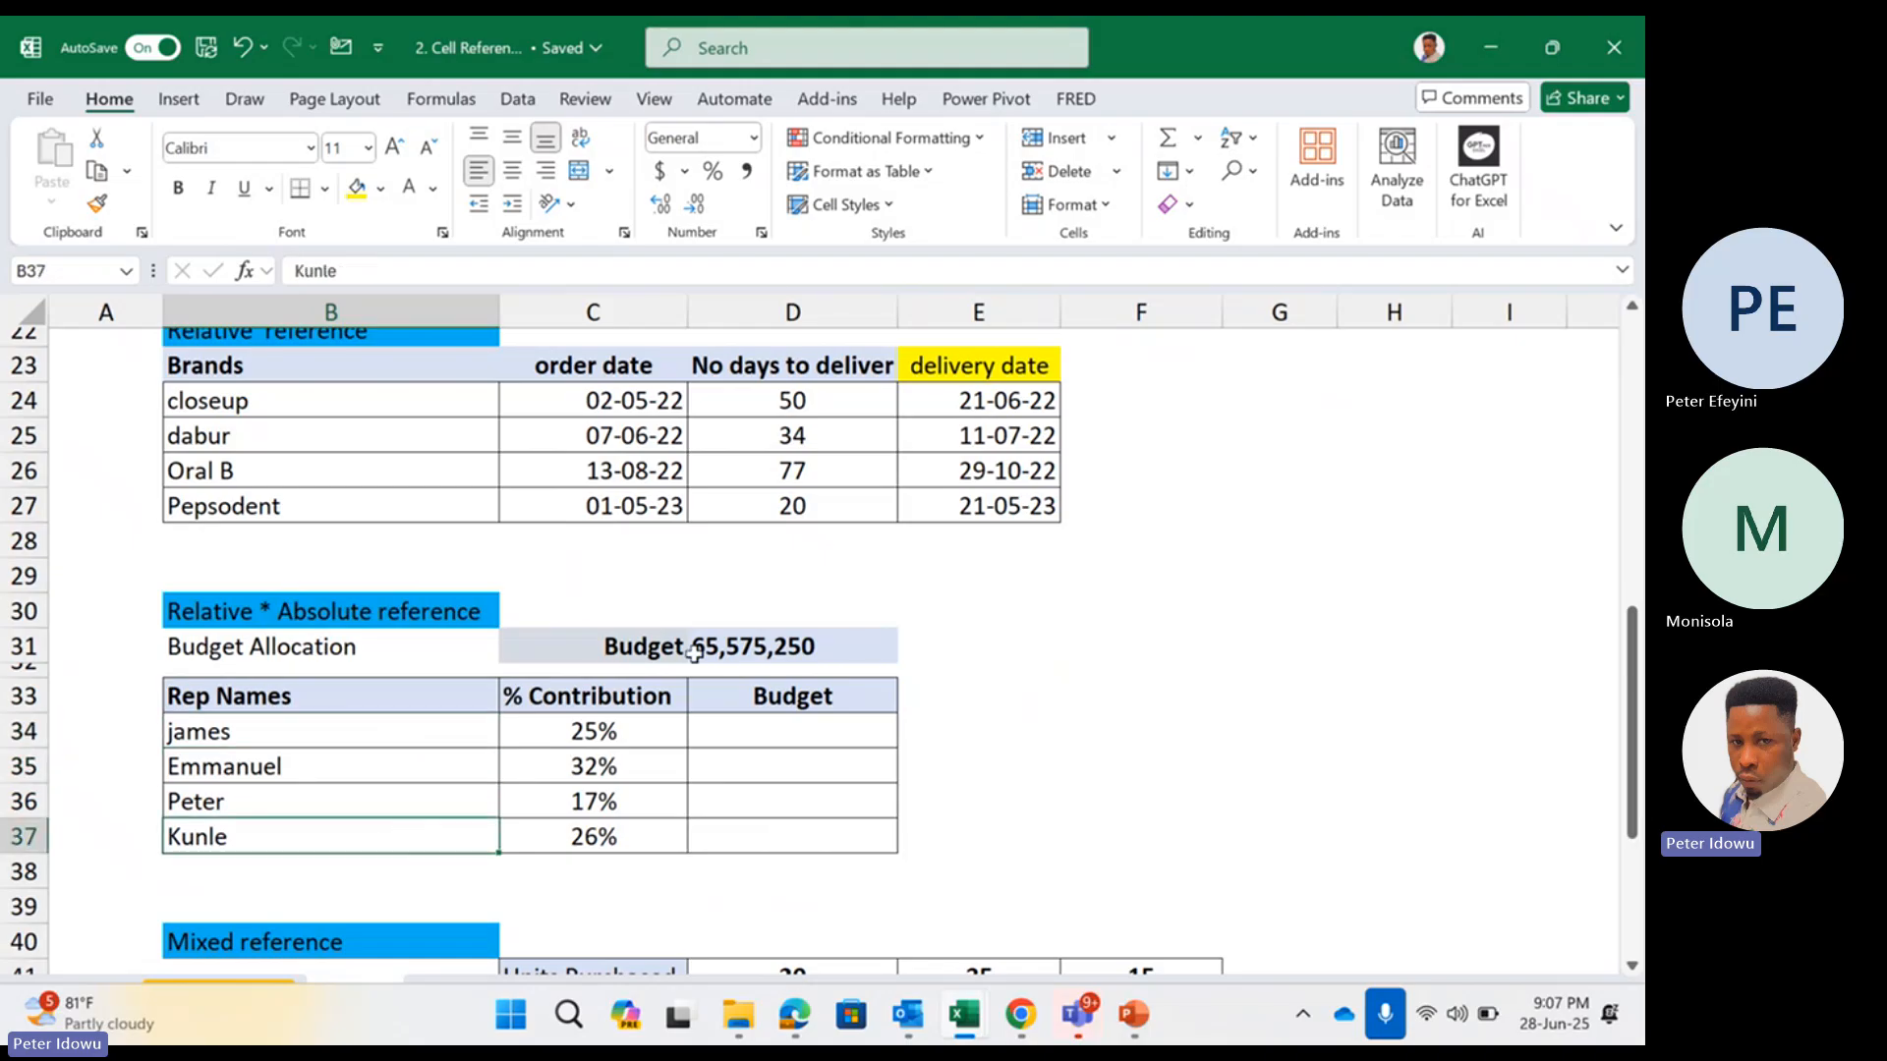
pyautogui.doubleClick(753, 647)
pyautogui.press('Escape')
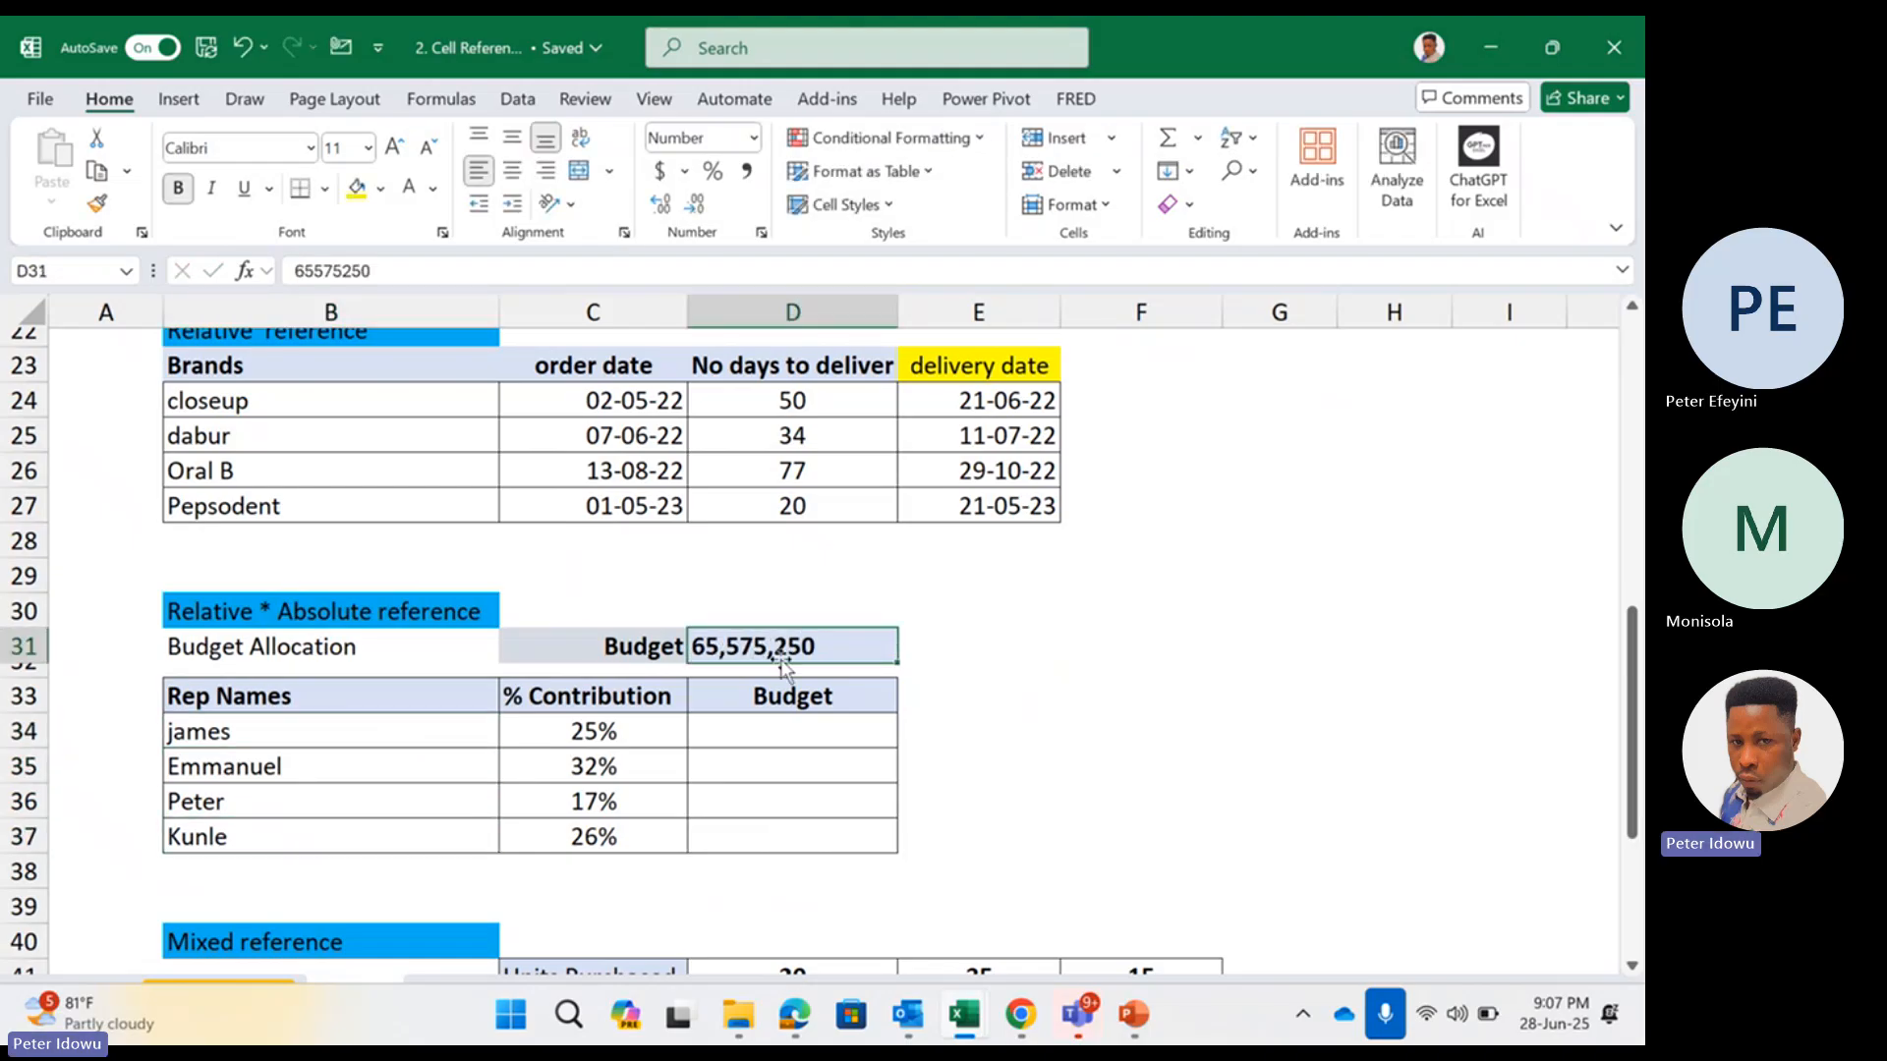
pyautogui.moveTo(744, 662); pyautogui.dragTo(735, 669)
pyautogui.hotkey('ctrl', 'z')
pyautogui.click(640, 738)
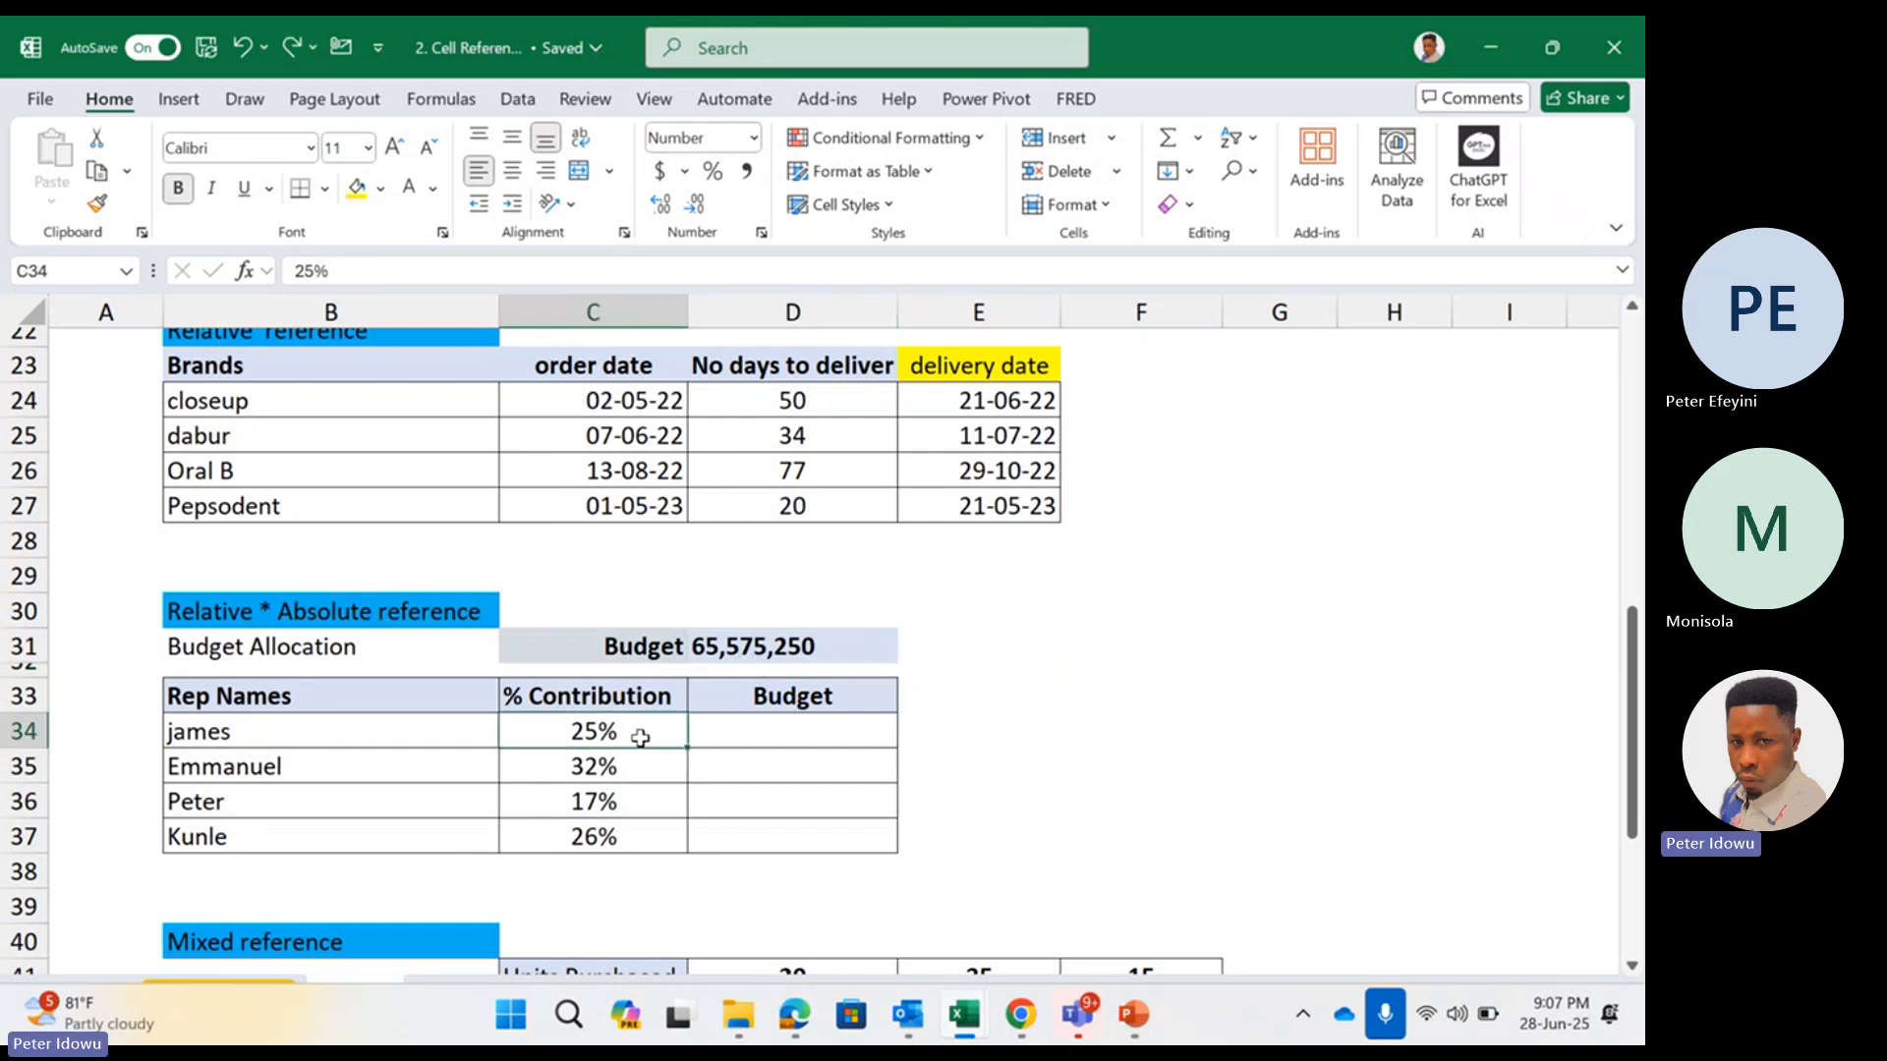
pyautogui.moveTo(640, 738); pyautogui.dragTo(628, 836)
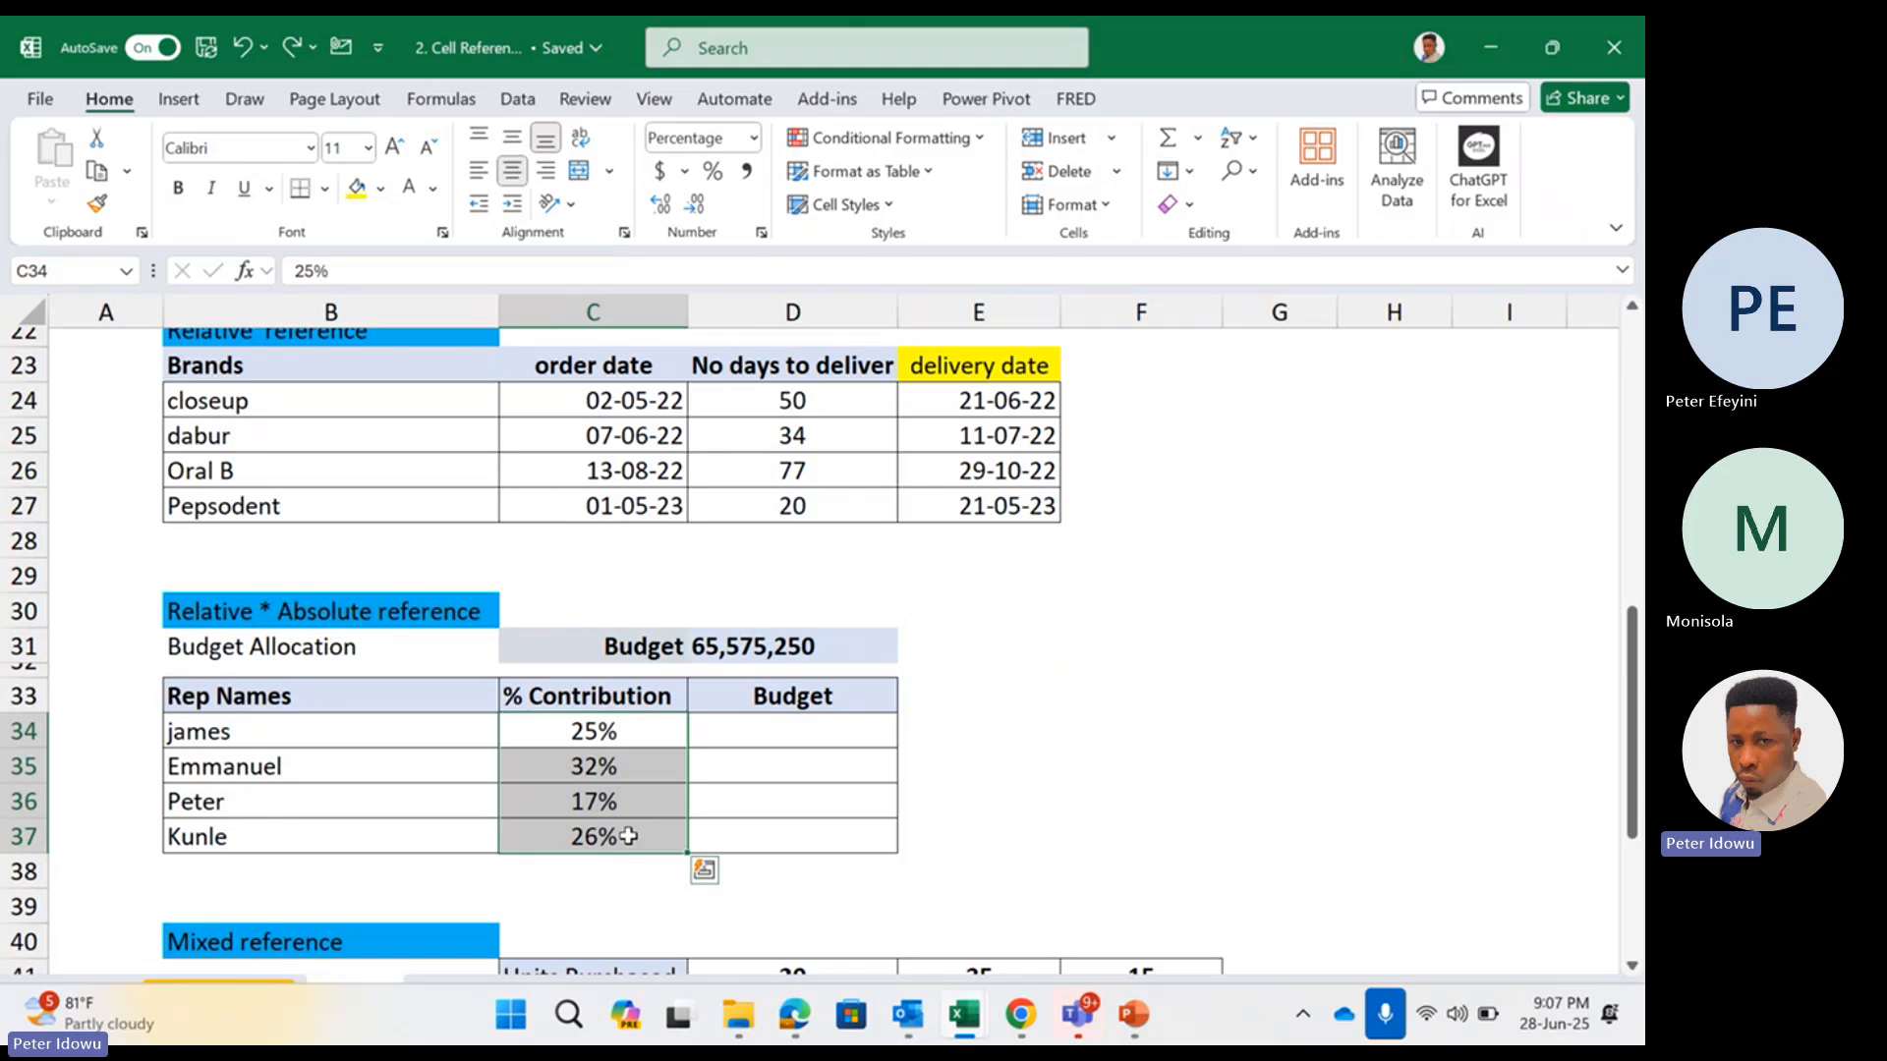
pyautogui.click(758, 739)
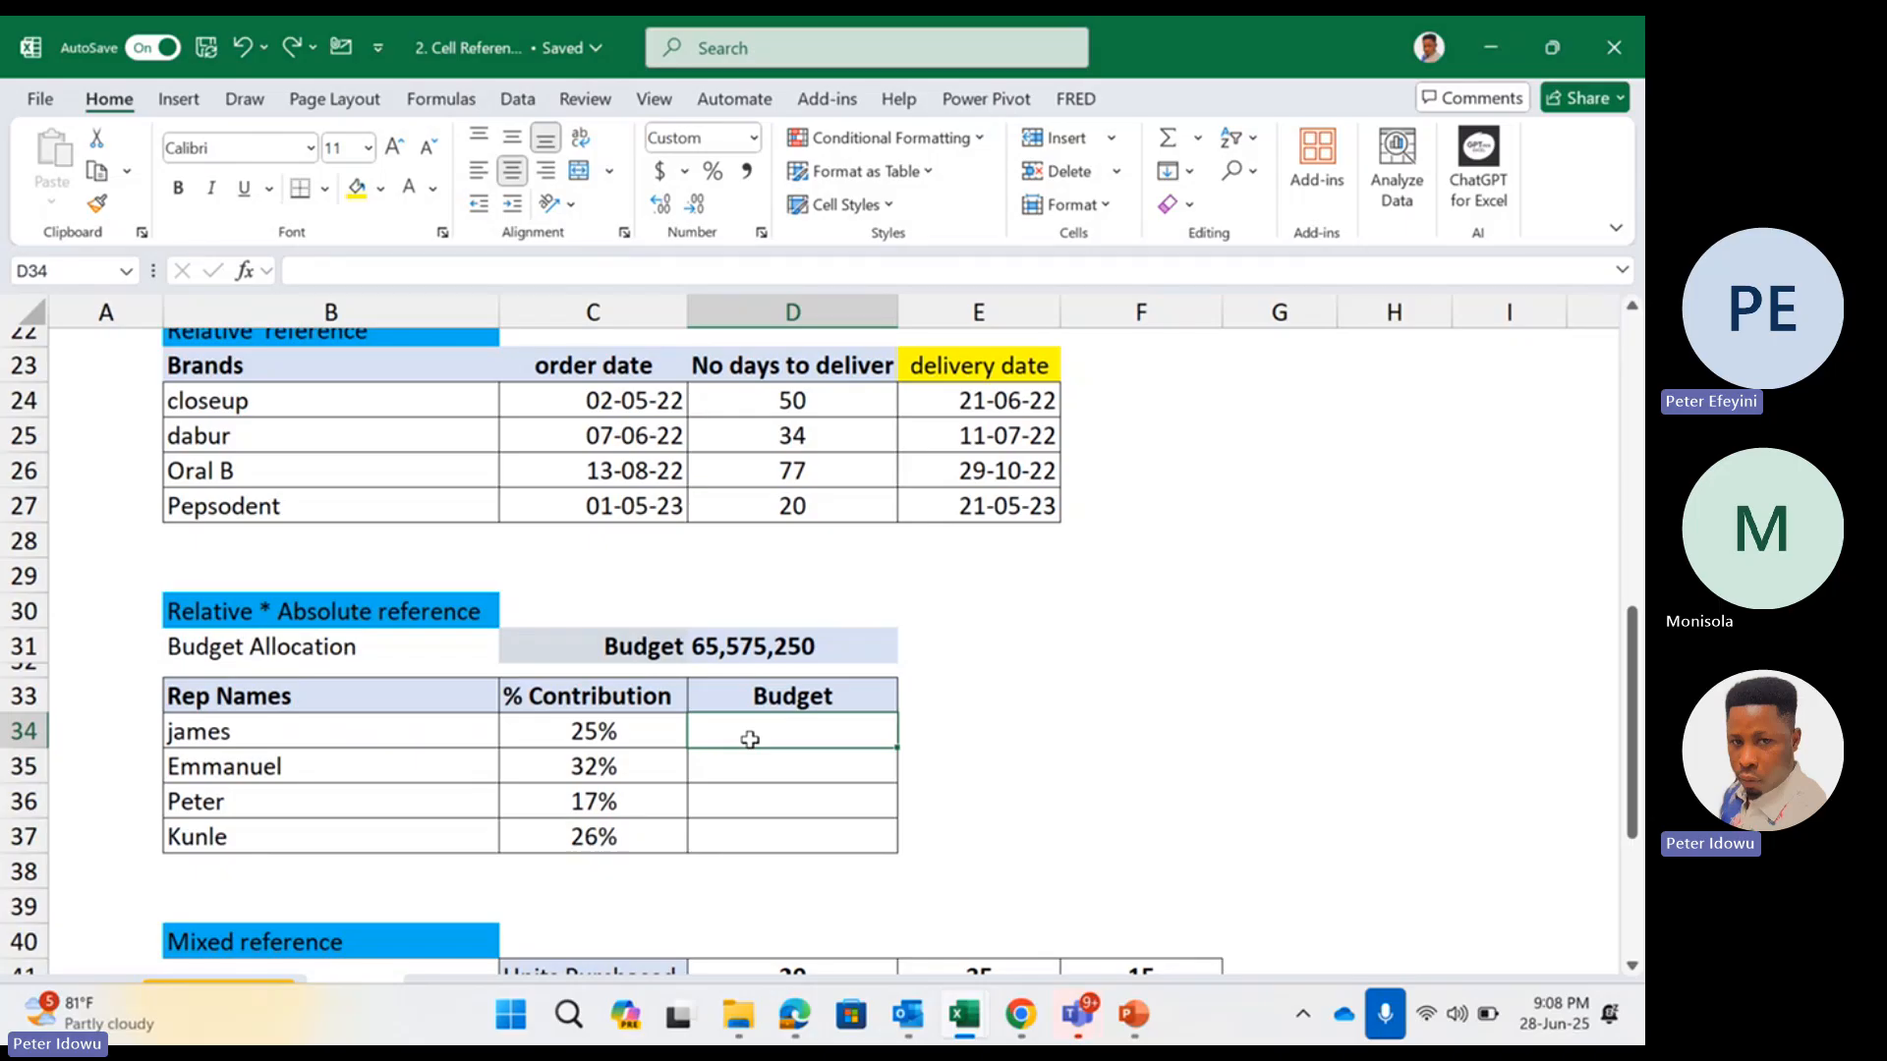
pyautogui.click(751, 640)
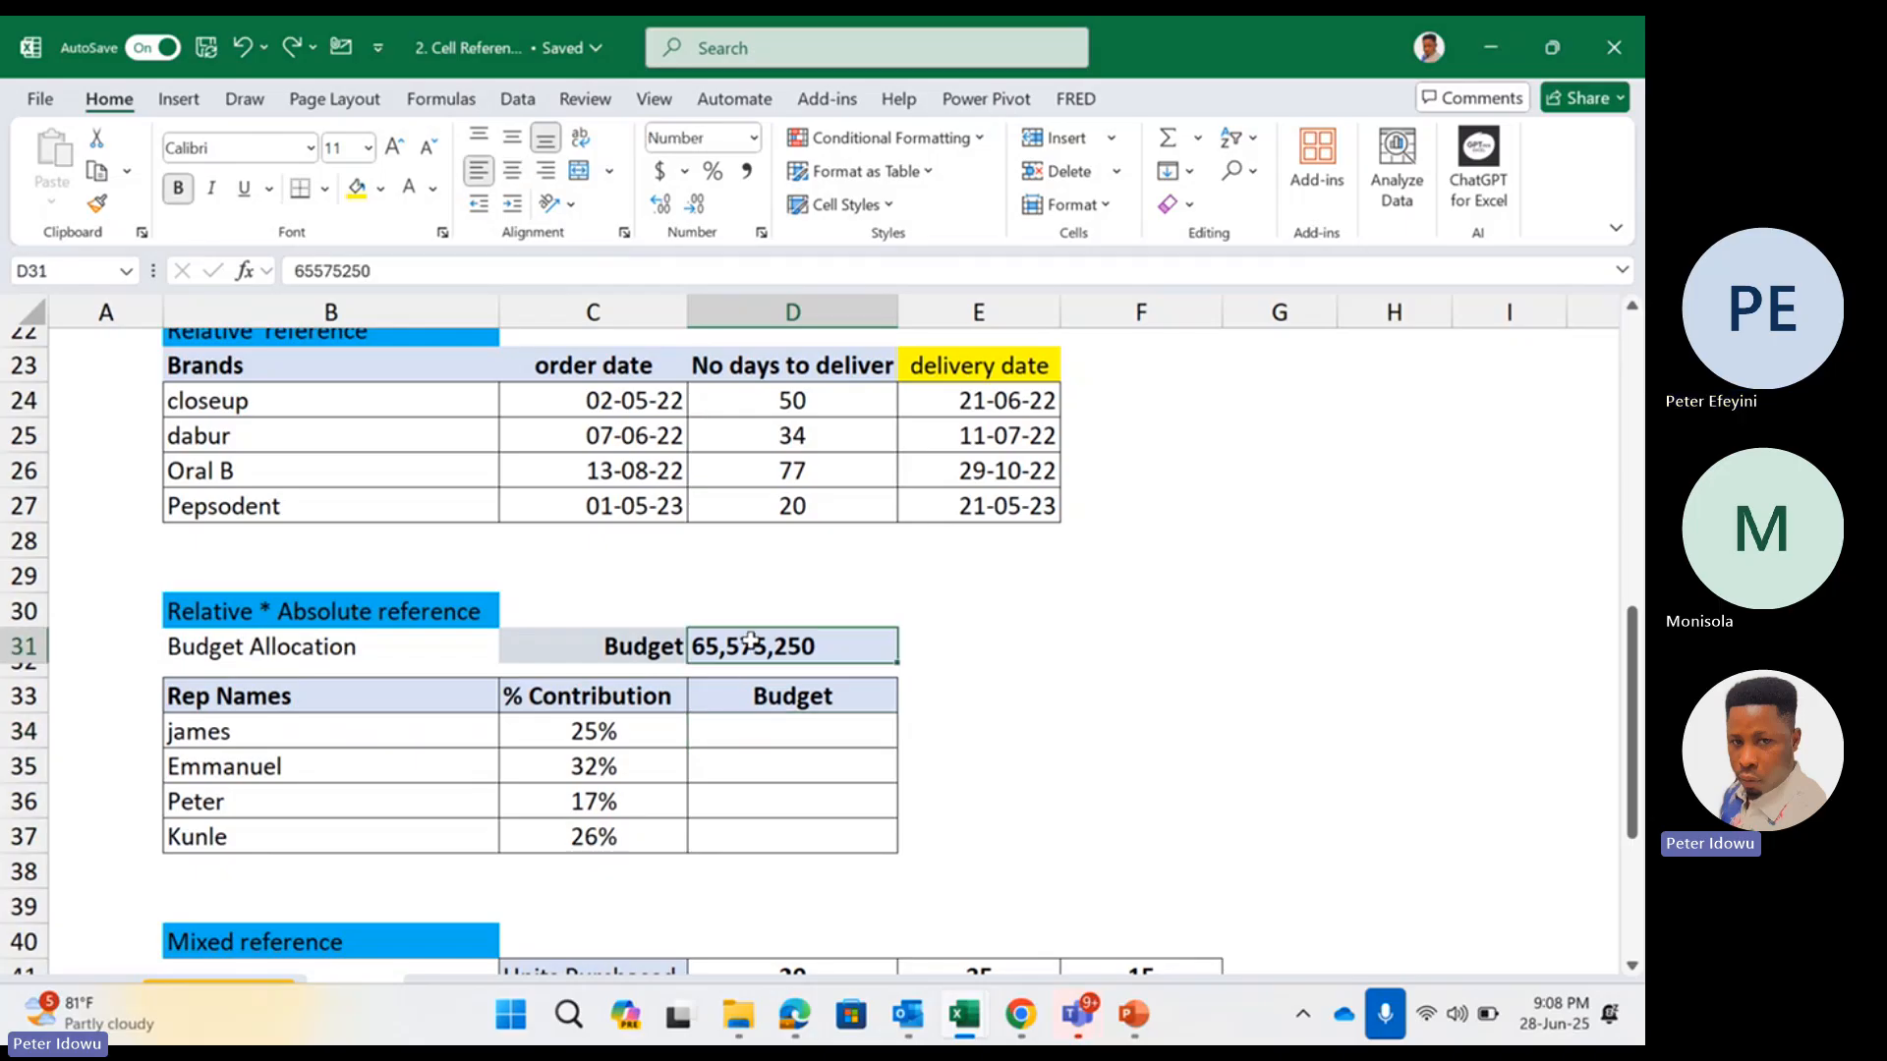
# Enter a sample budget of 1000 in F31 and sample contributions of 20% in F33 and 80% in F34
pyautogui.click(1111, 652)
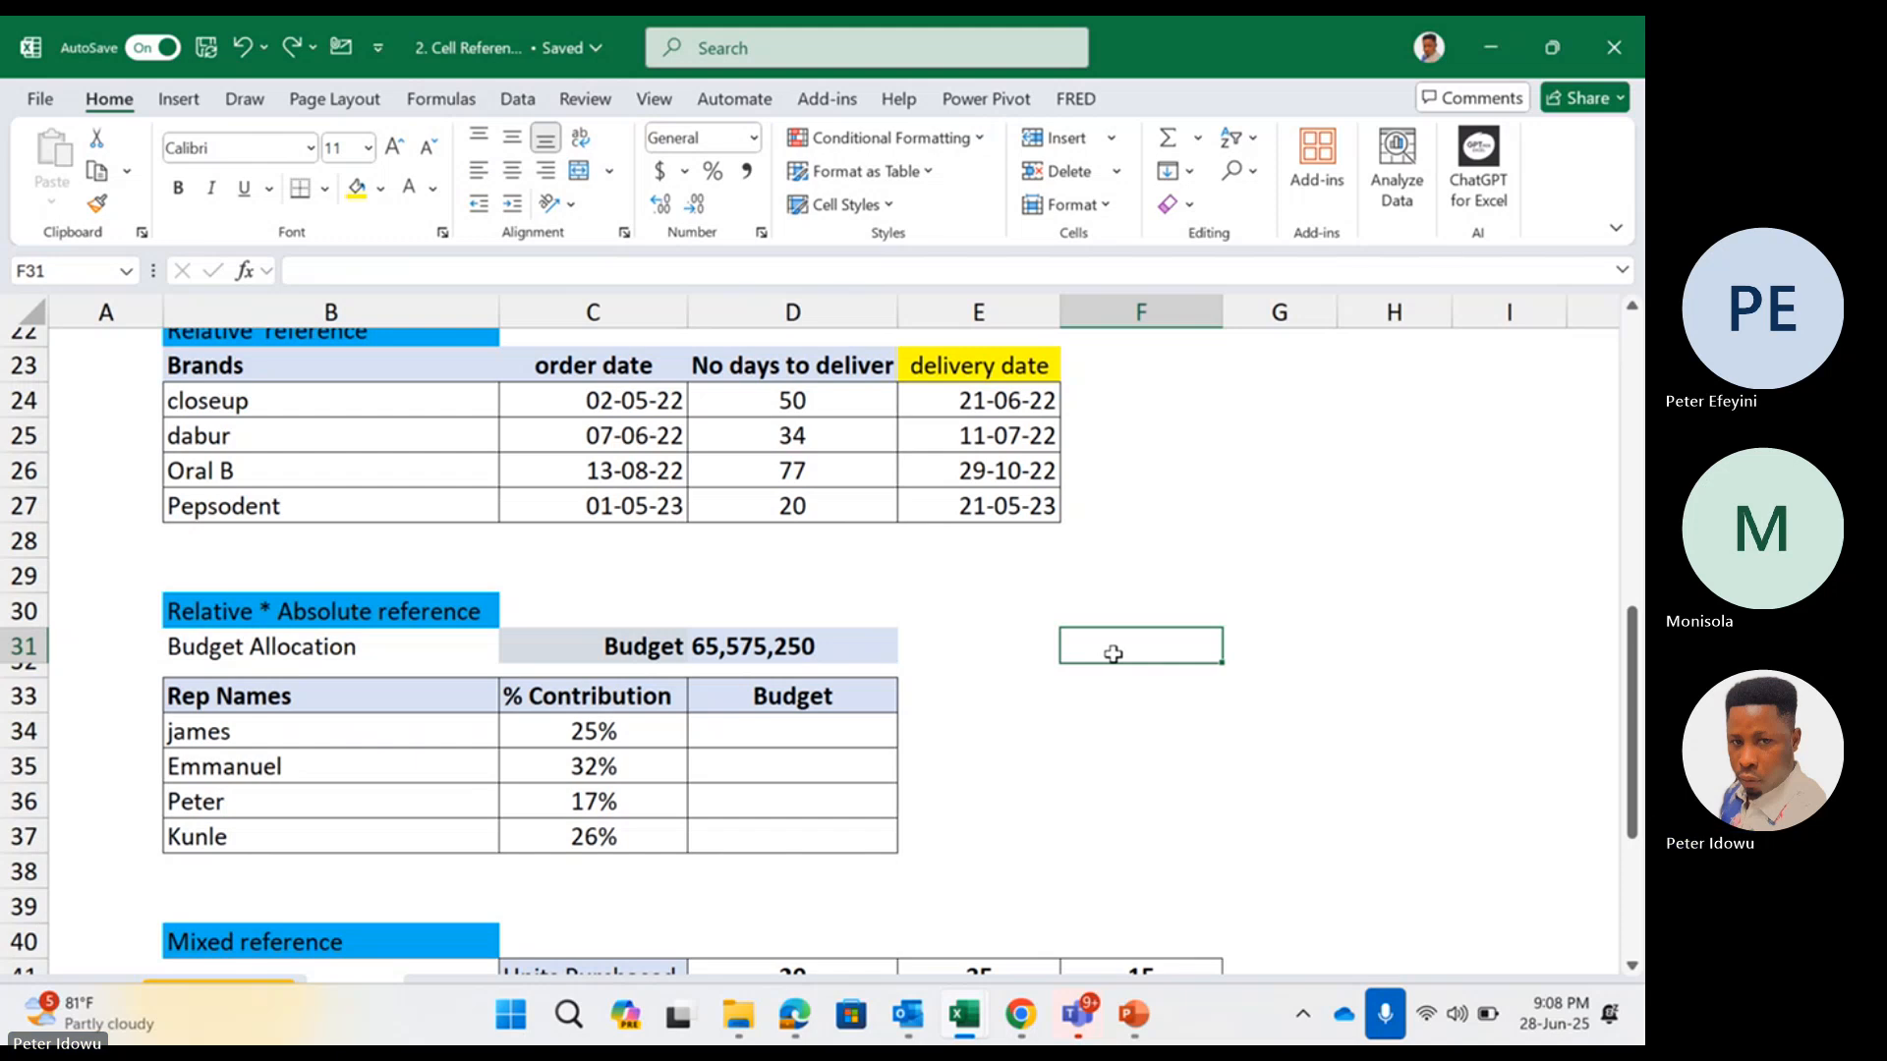
pyautogui.write('1000')
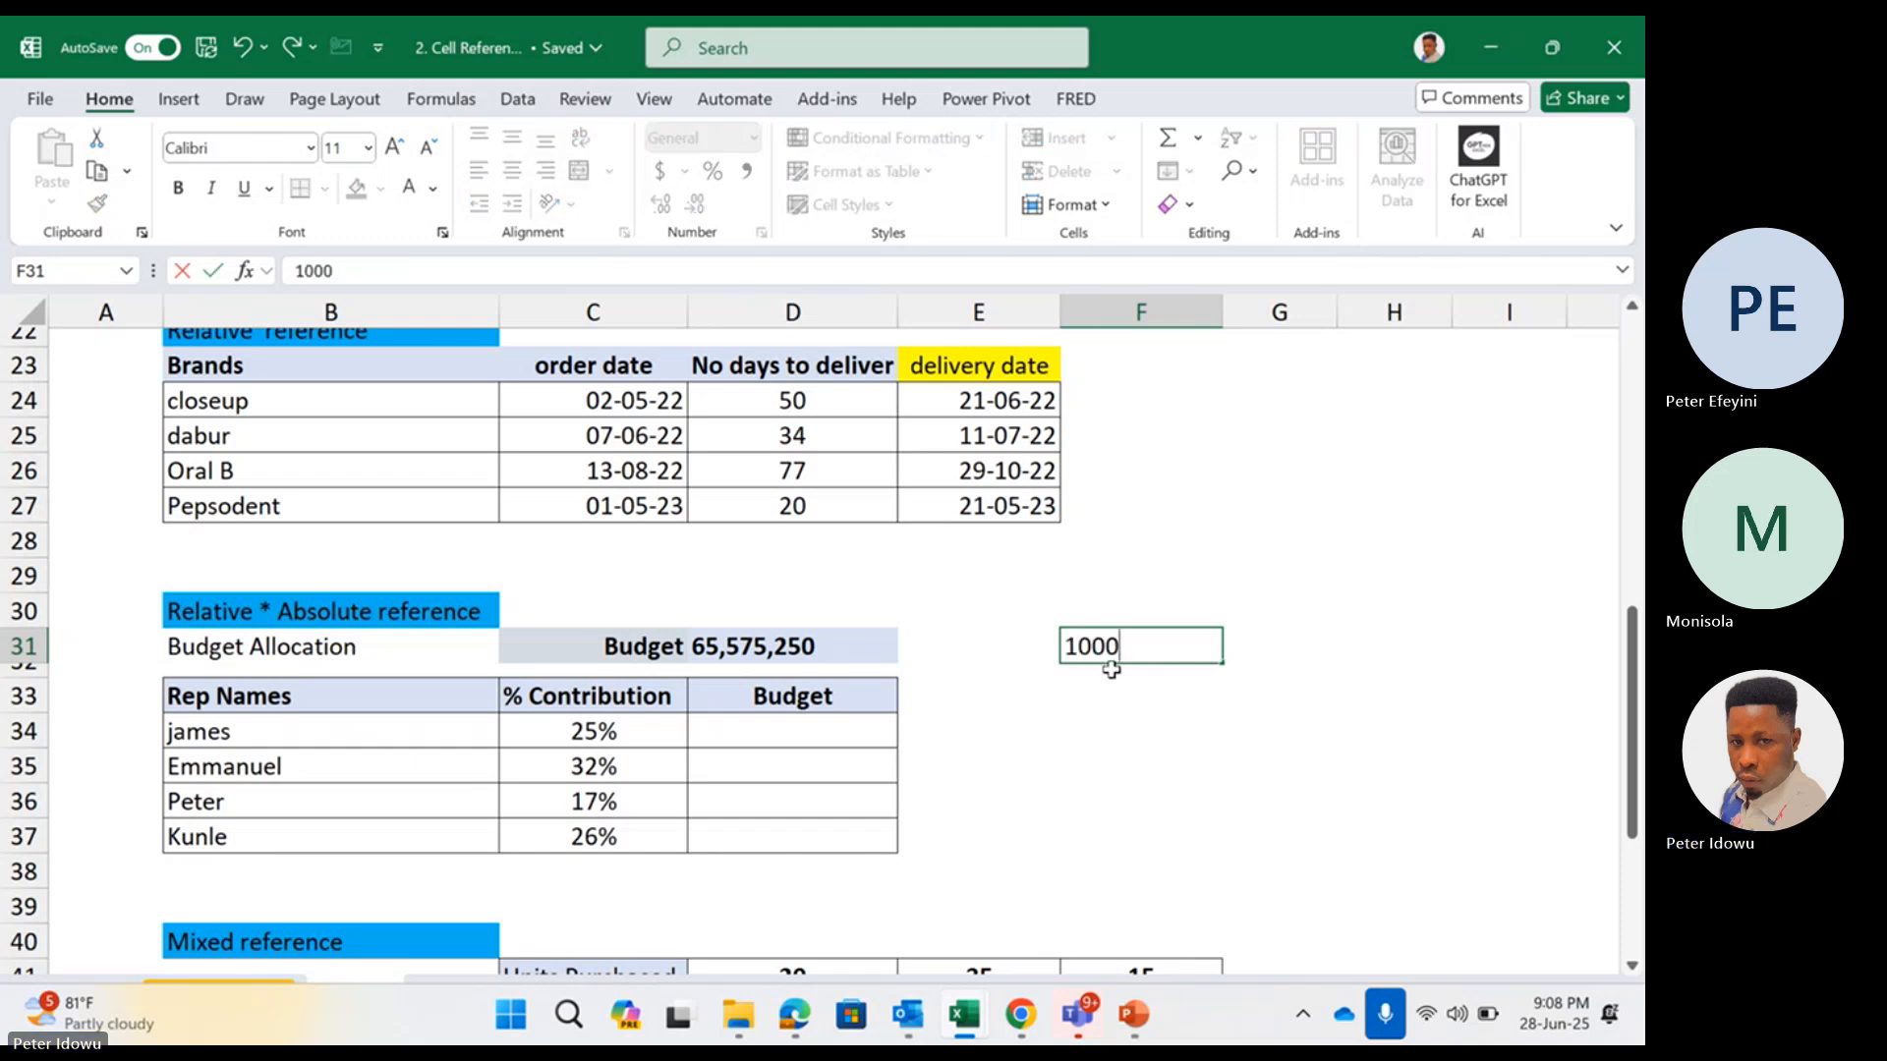
pyautogui.press('Return')
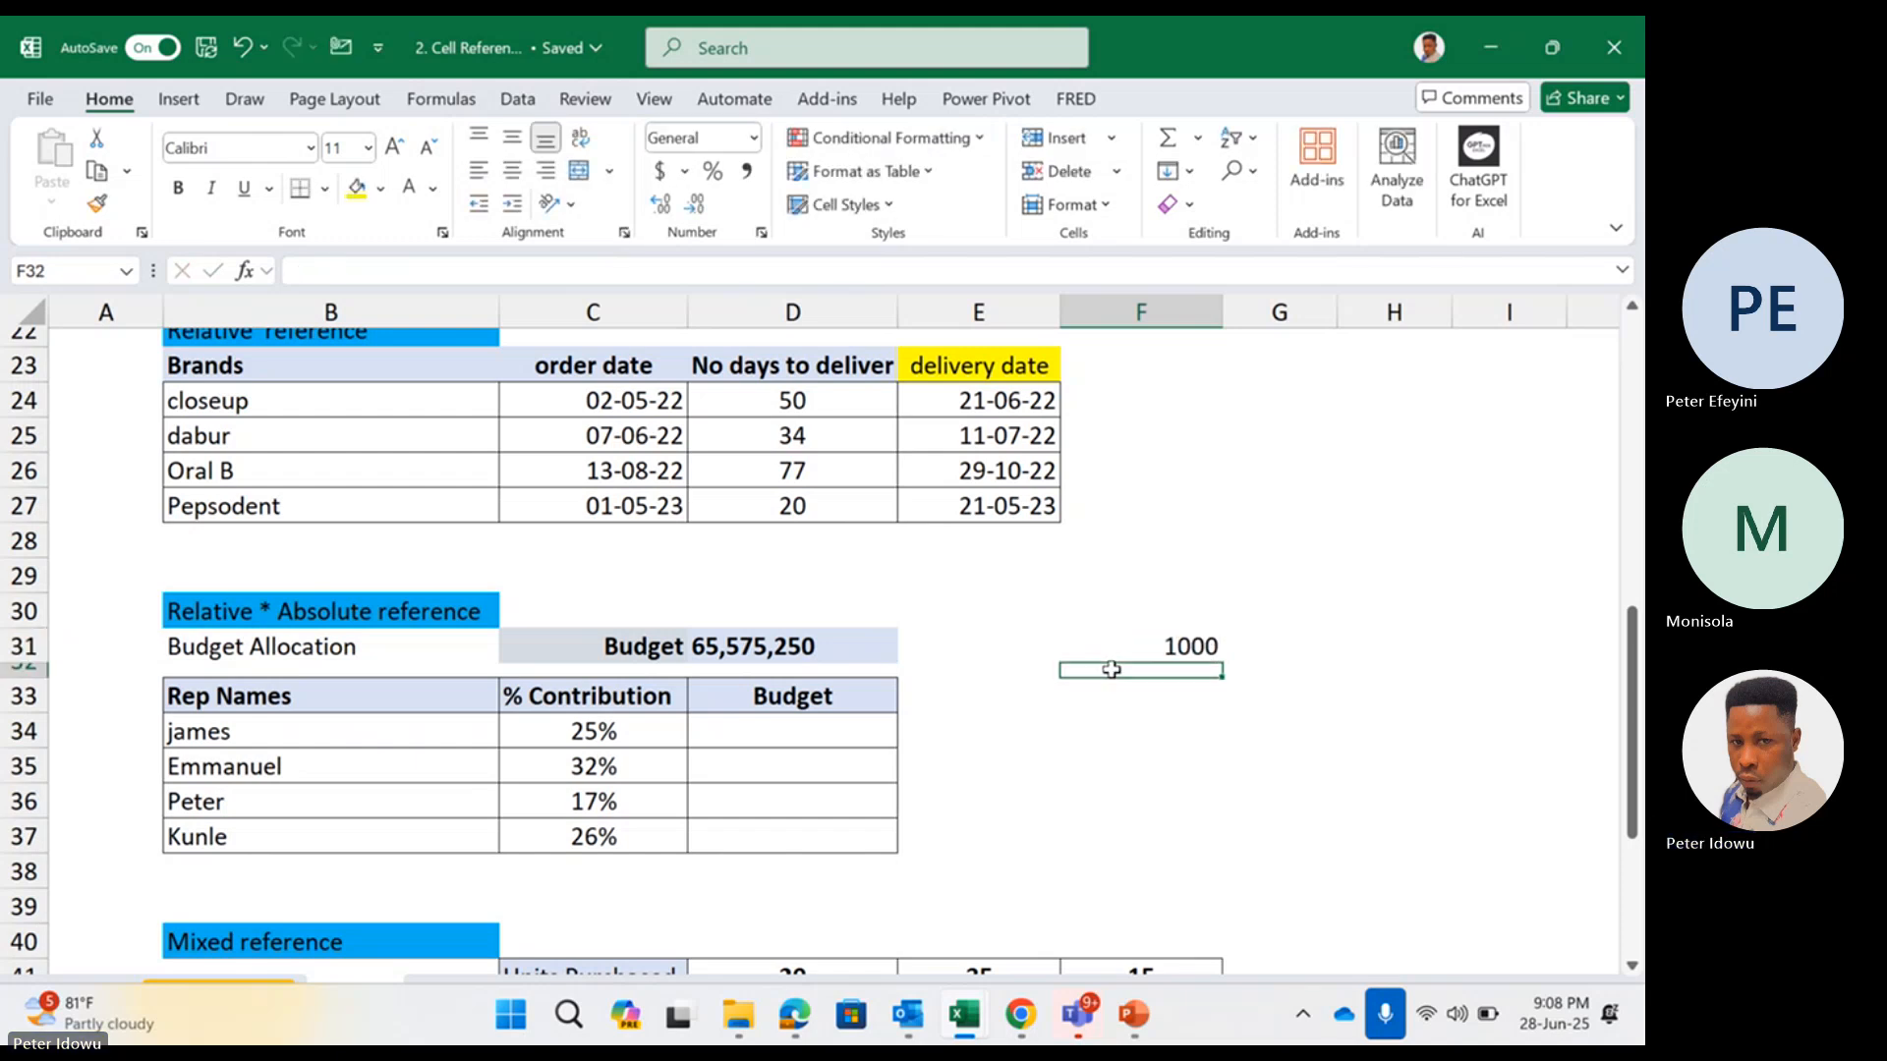
pyautogui.click(1115, 697)
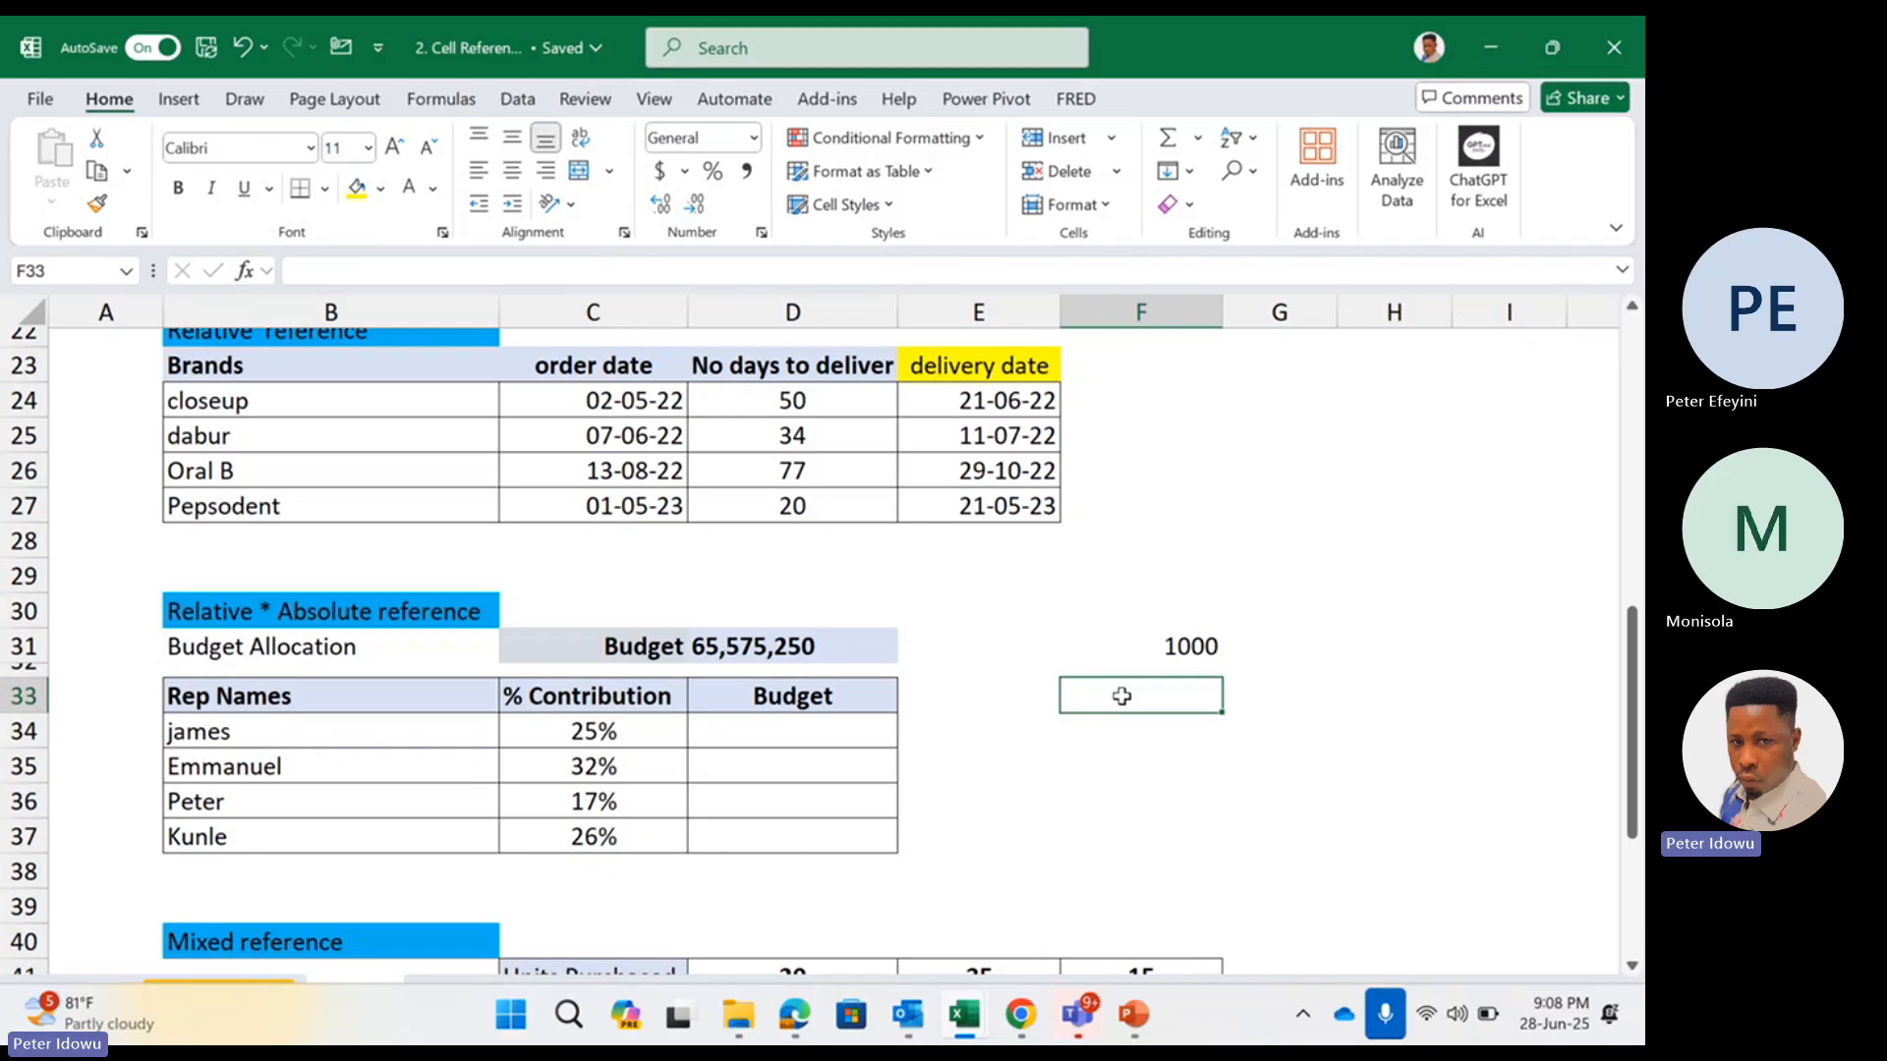
pyautogui.write('20')
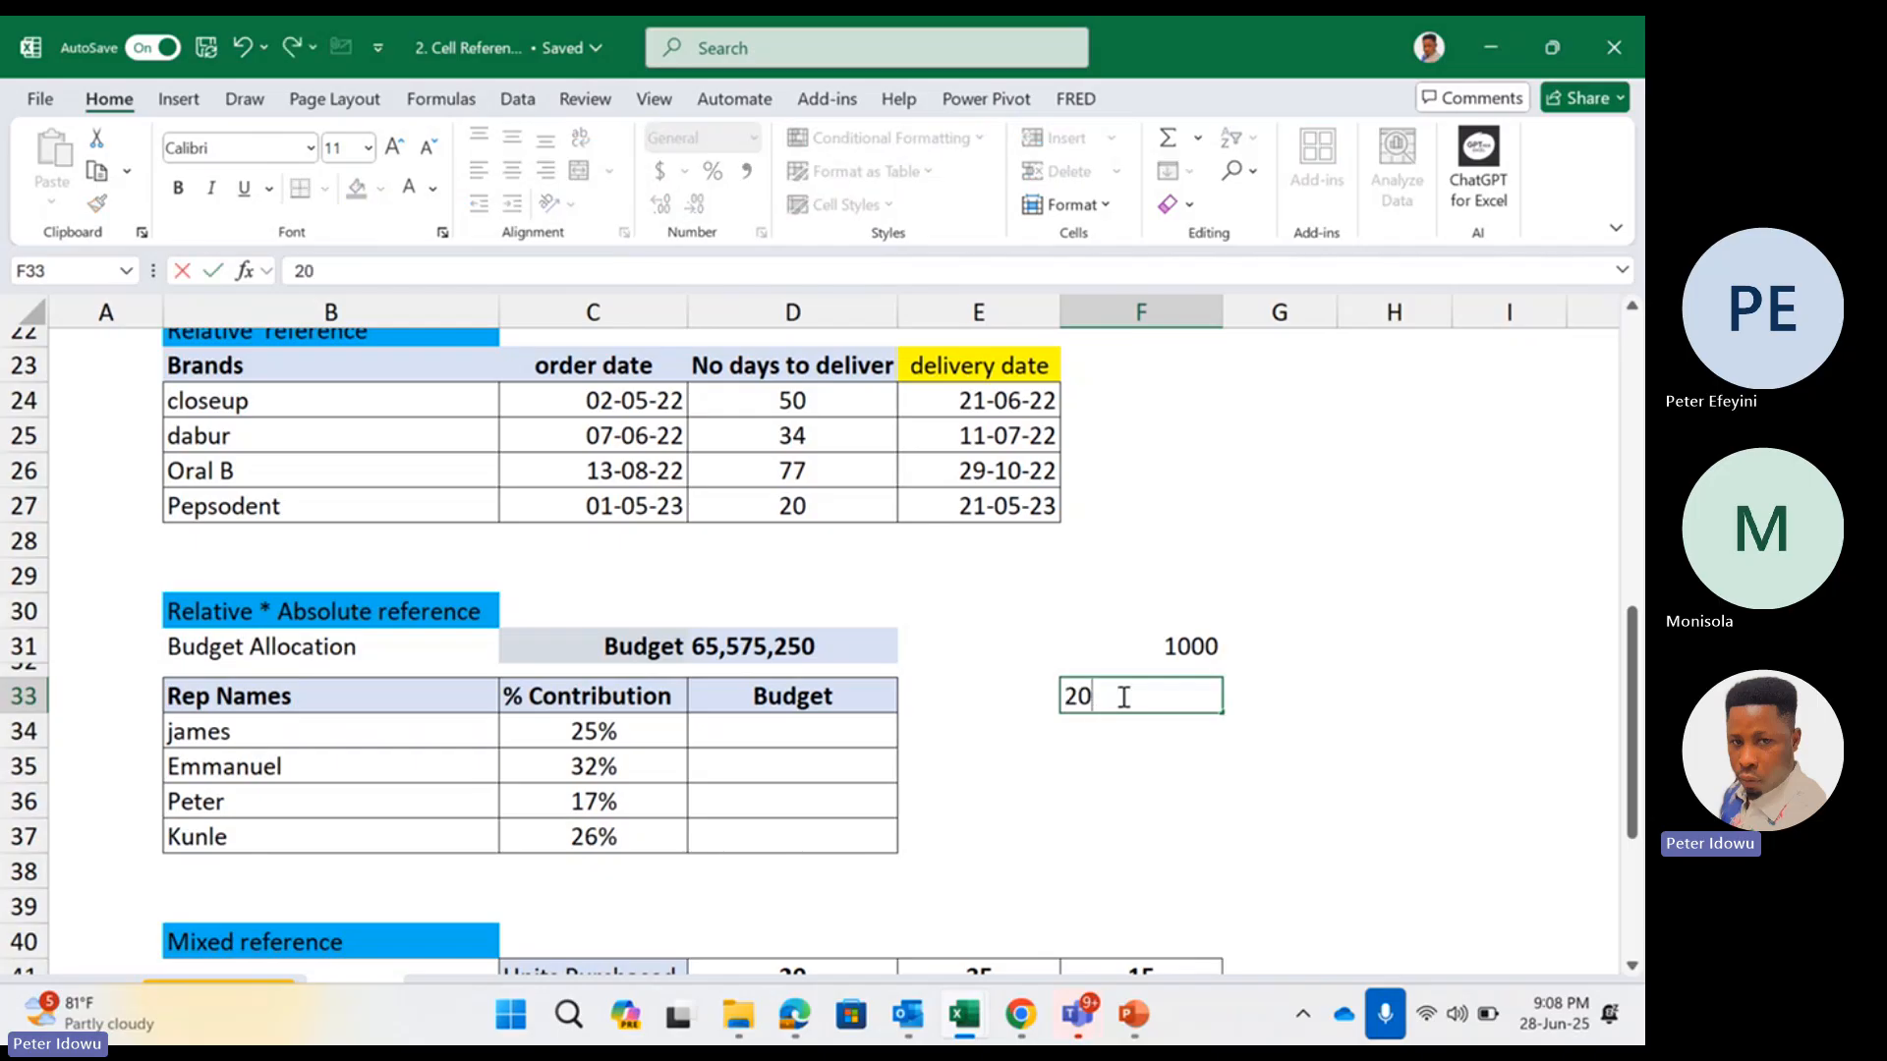
pyautogui.write('%')
pyautogui.hotkey('ctrl', 'Return')
pyautogui.click(1127, 748)
pyautogui.rightClick(1140, 746)
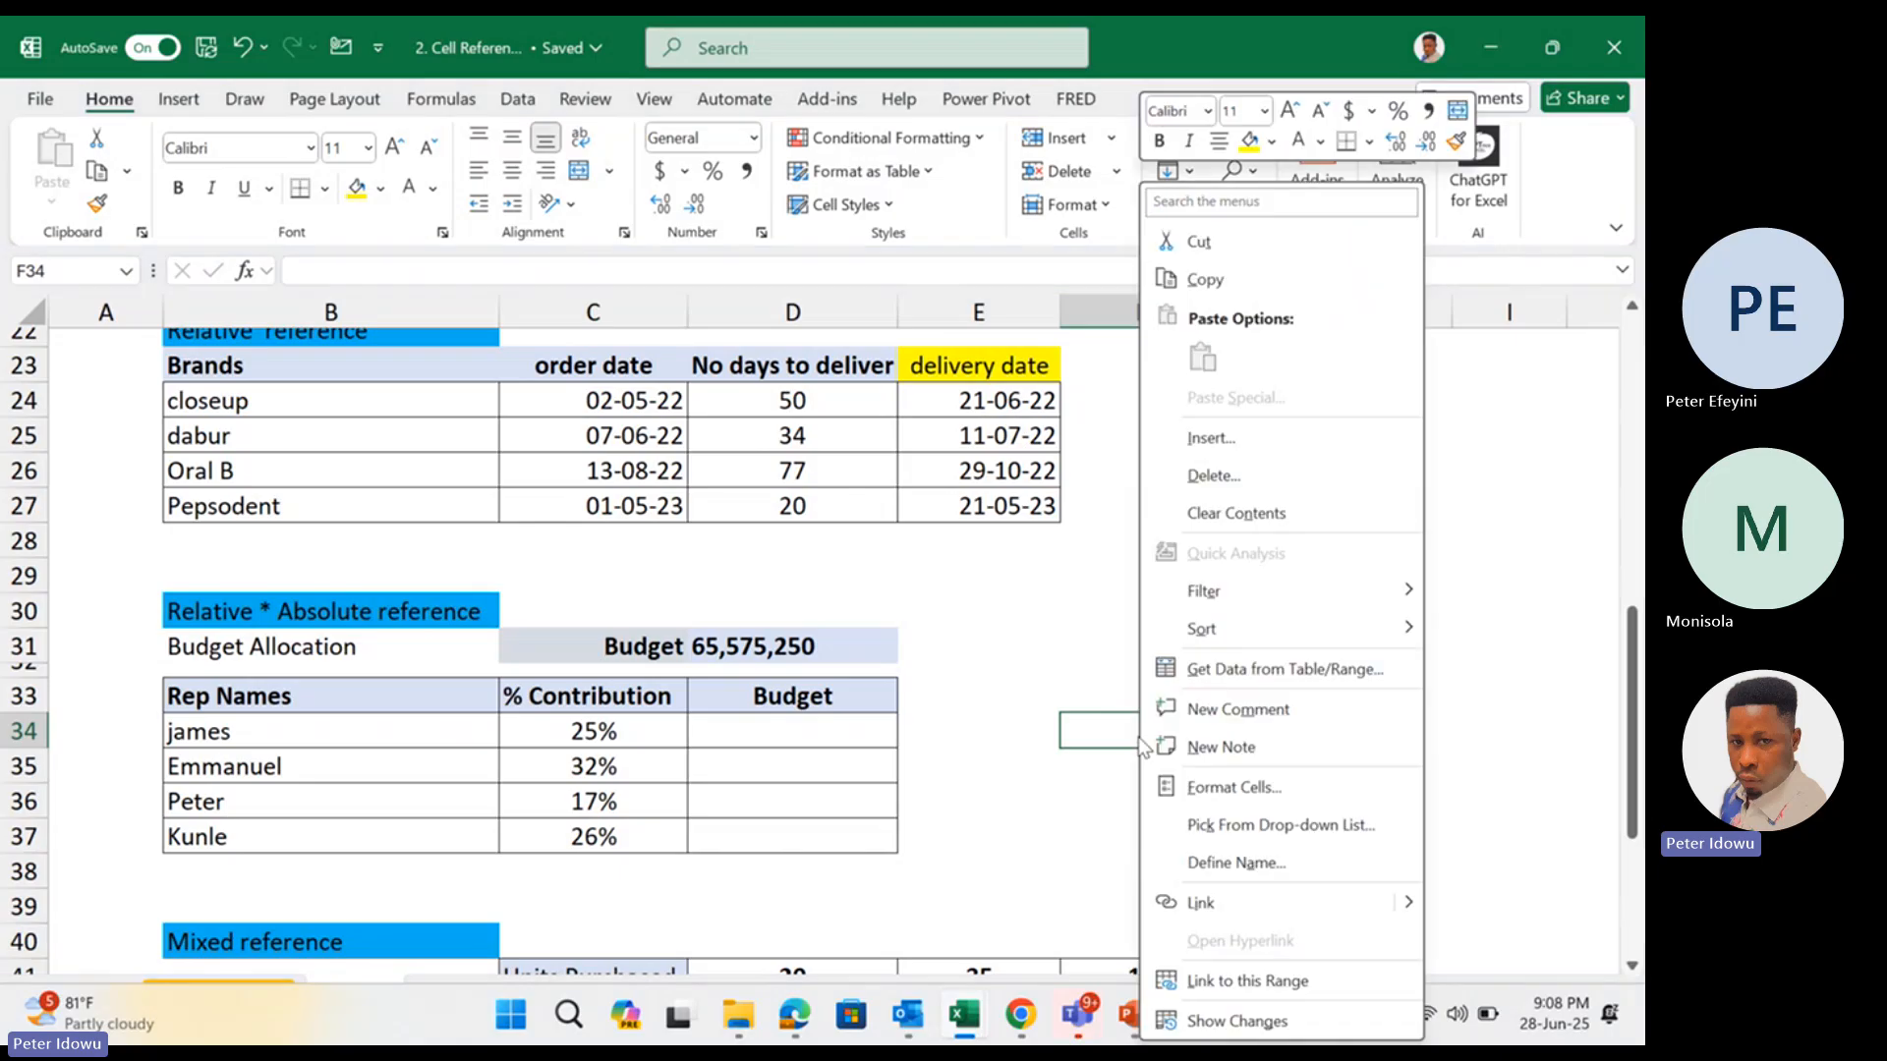
pyautogui.click(1135, 735)
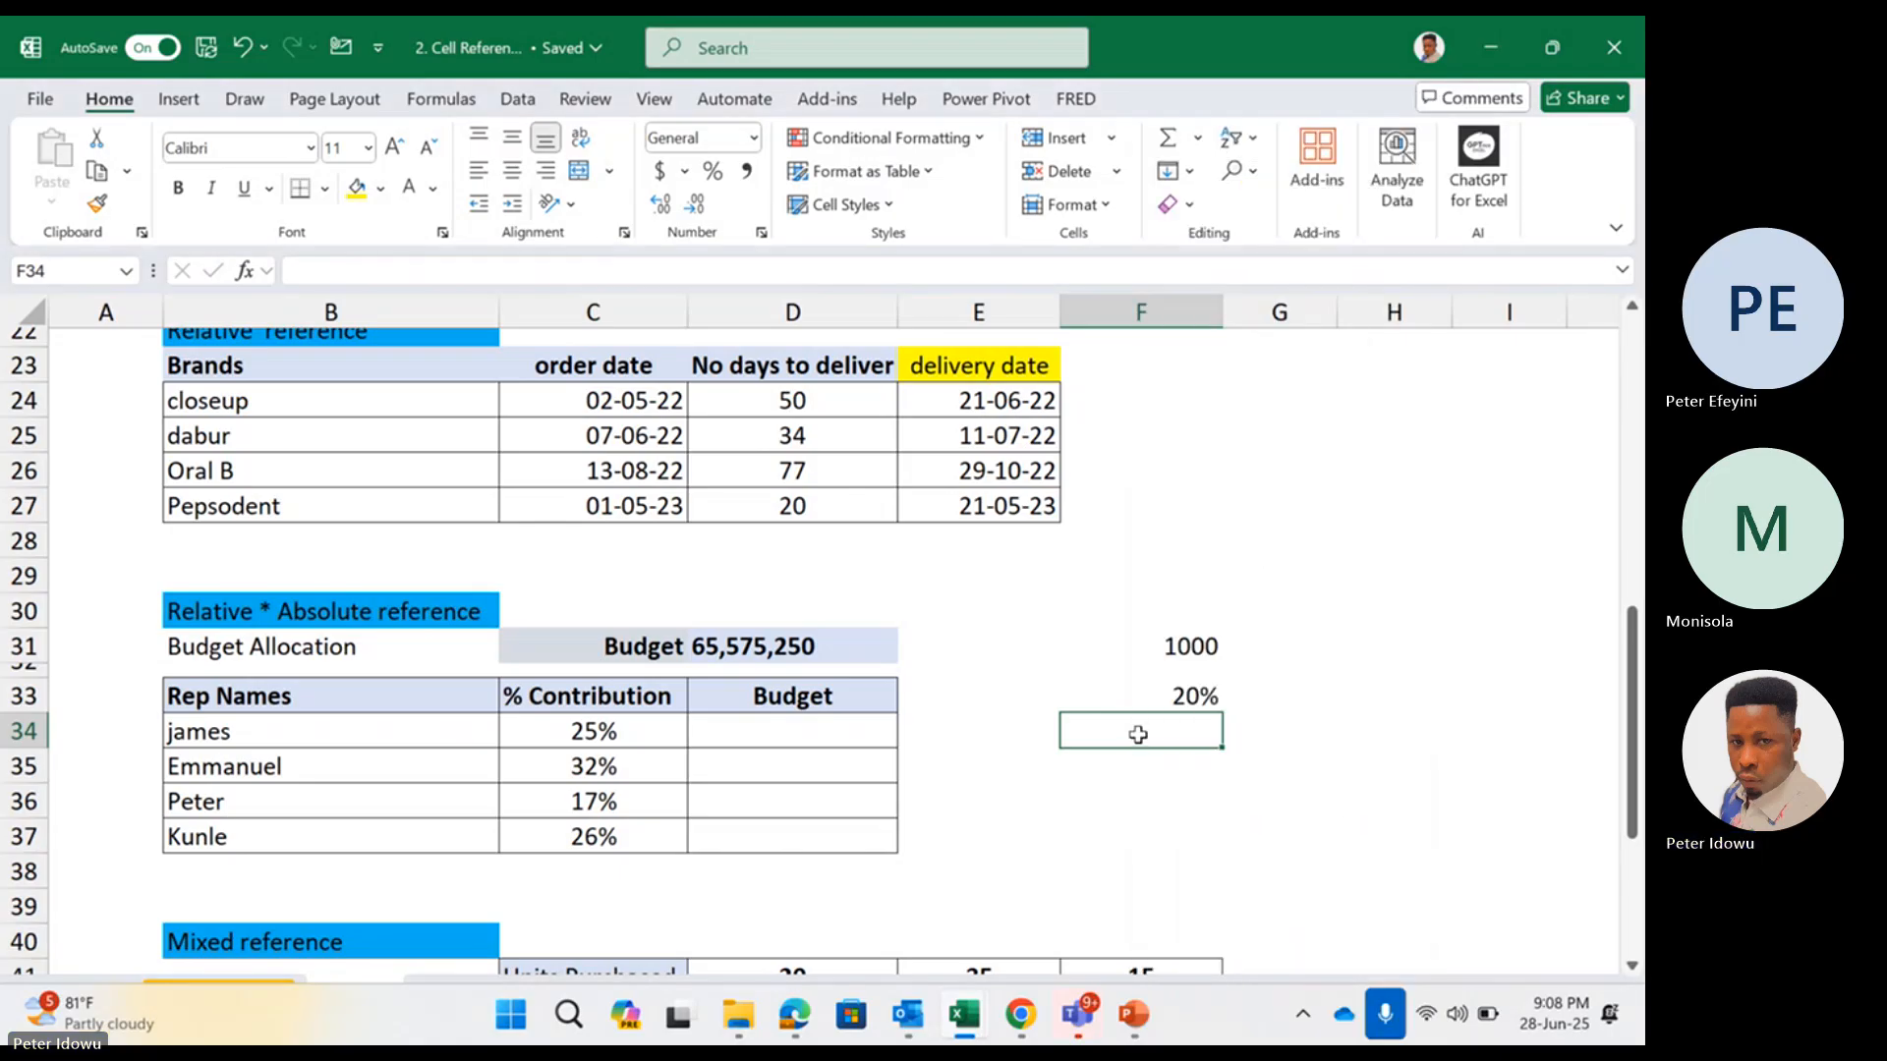
pyautogui.write('80%')
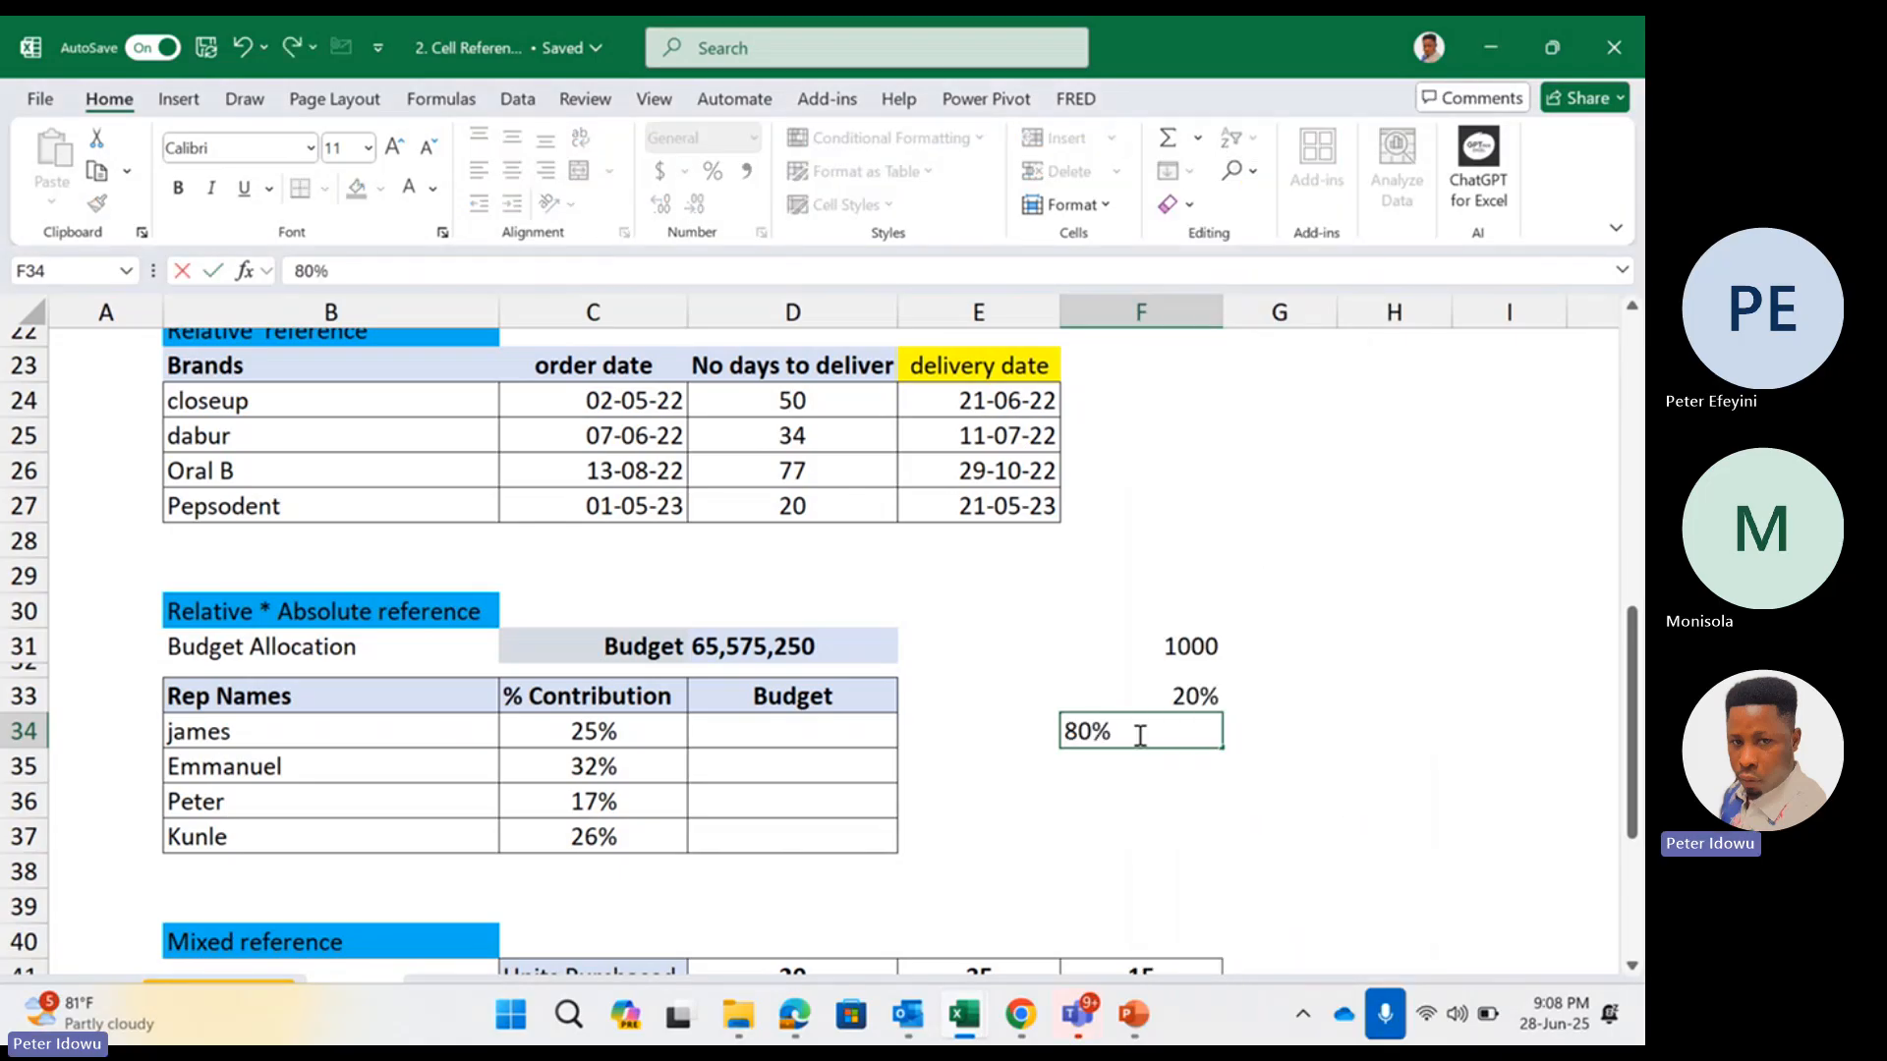
# Calculate the 20% share of the sample budget in G33 with the formula =F33*F31
pyautogui.click(1318, 703)
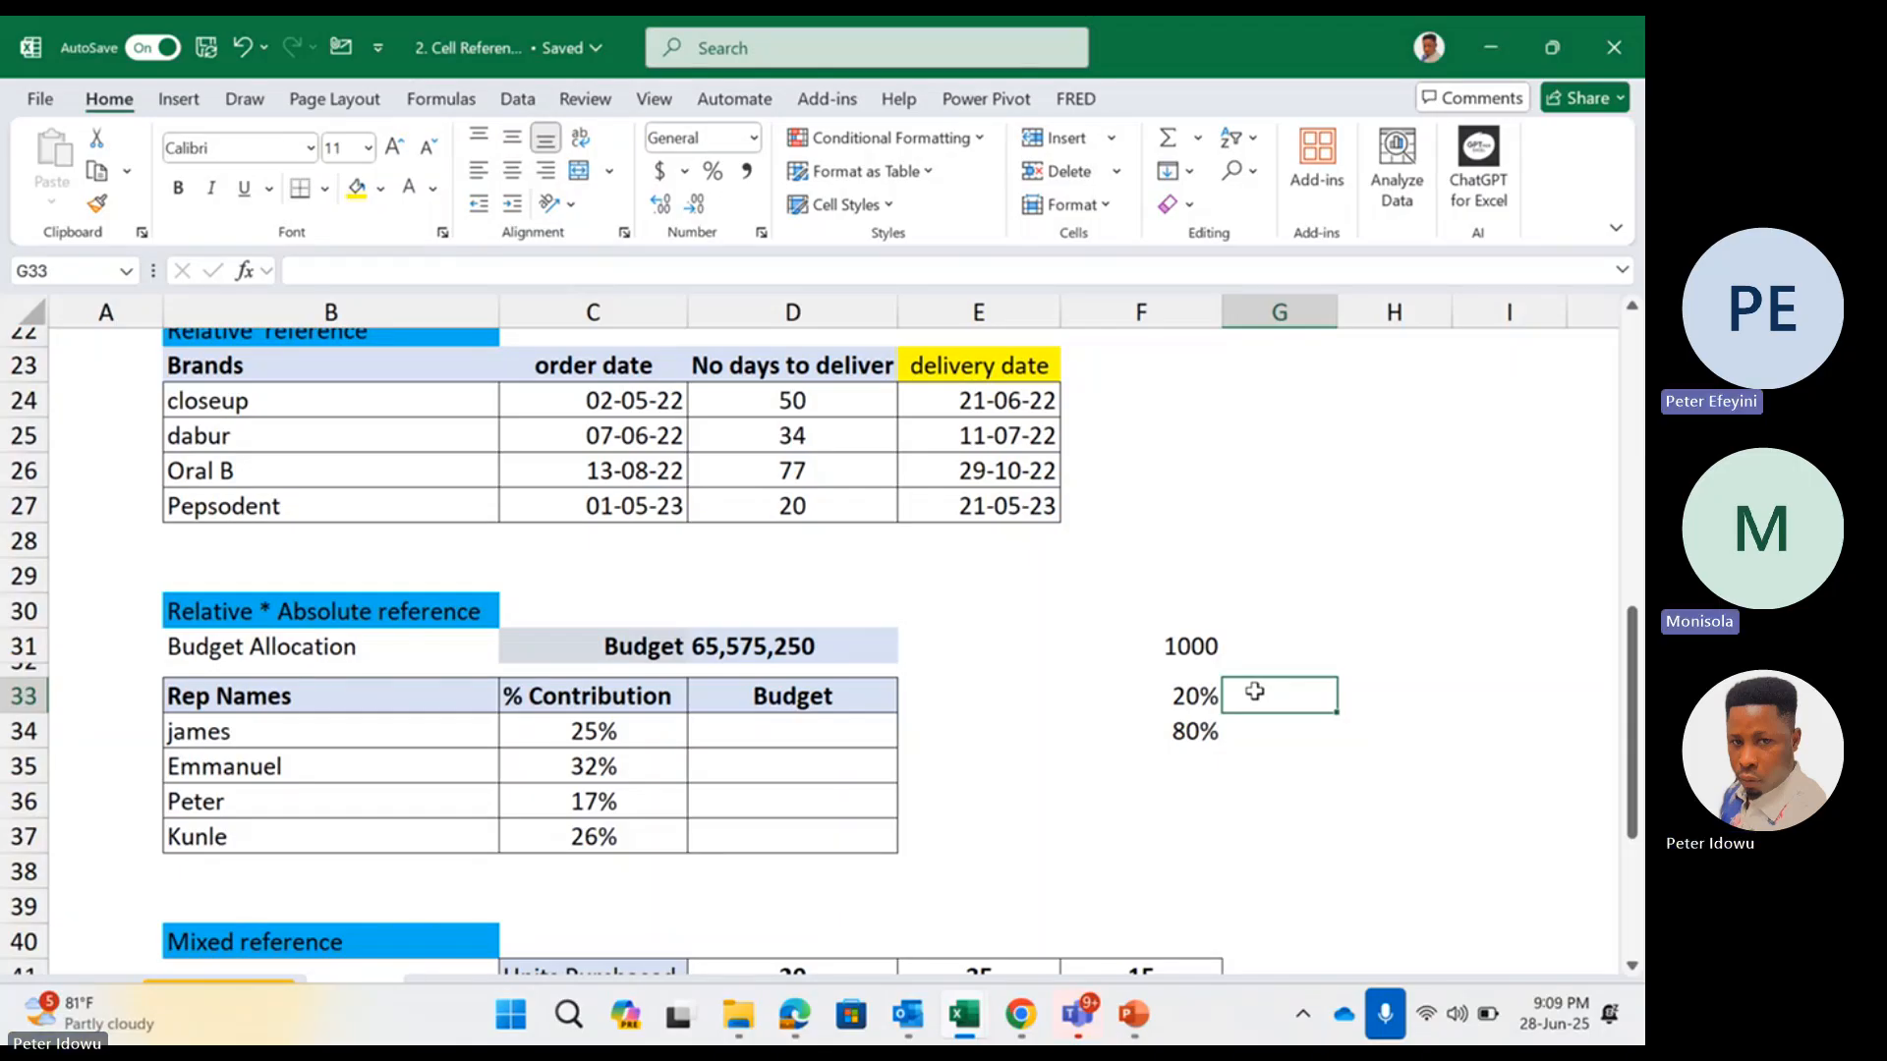
pyautogui.write('=')
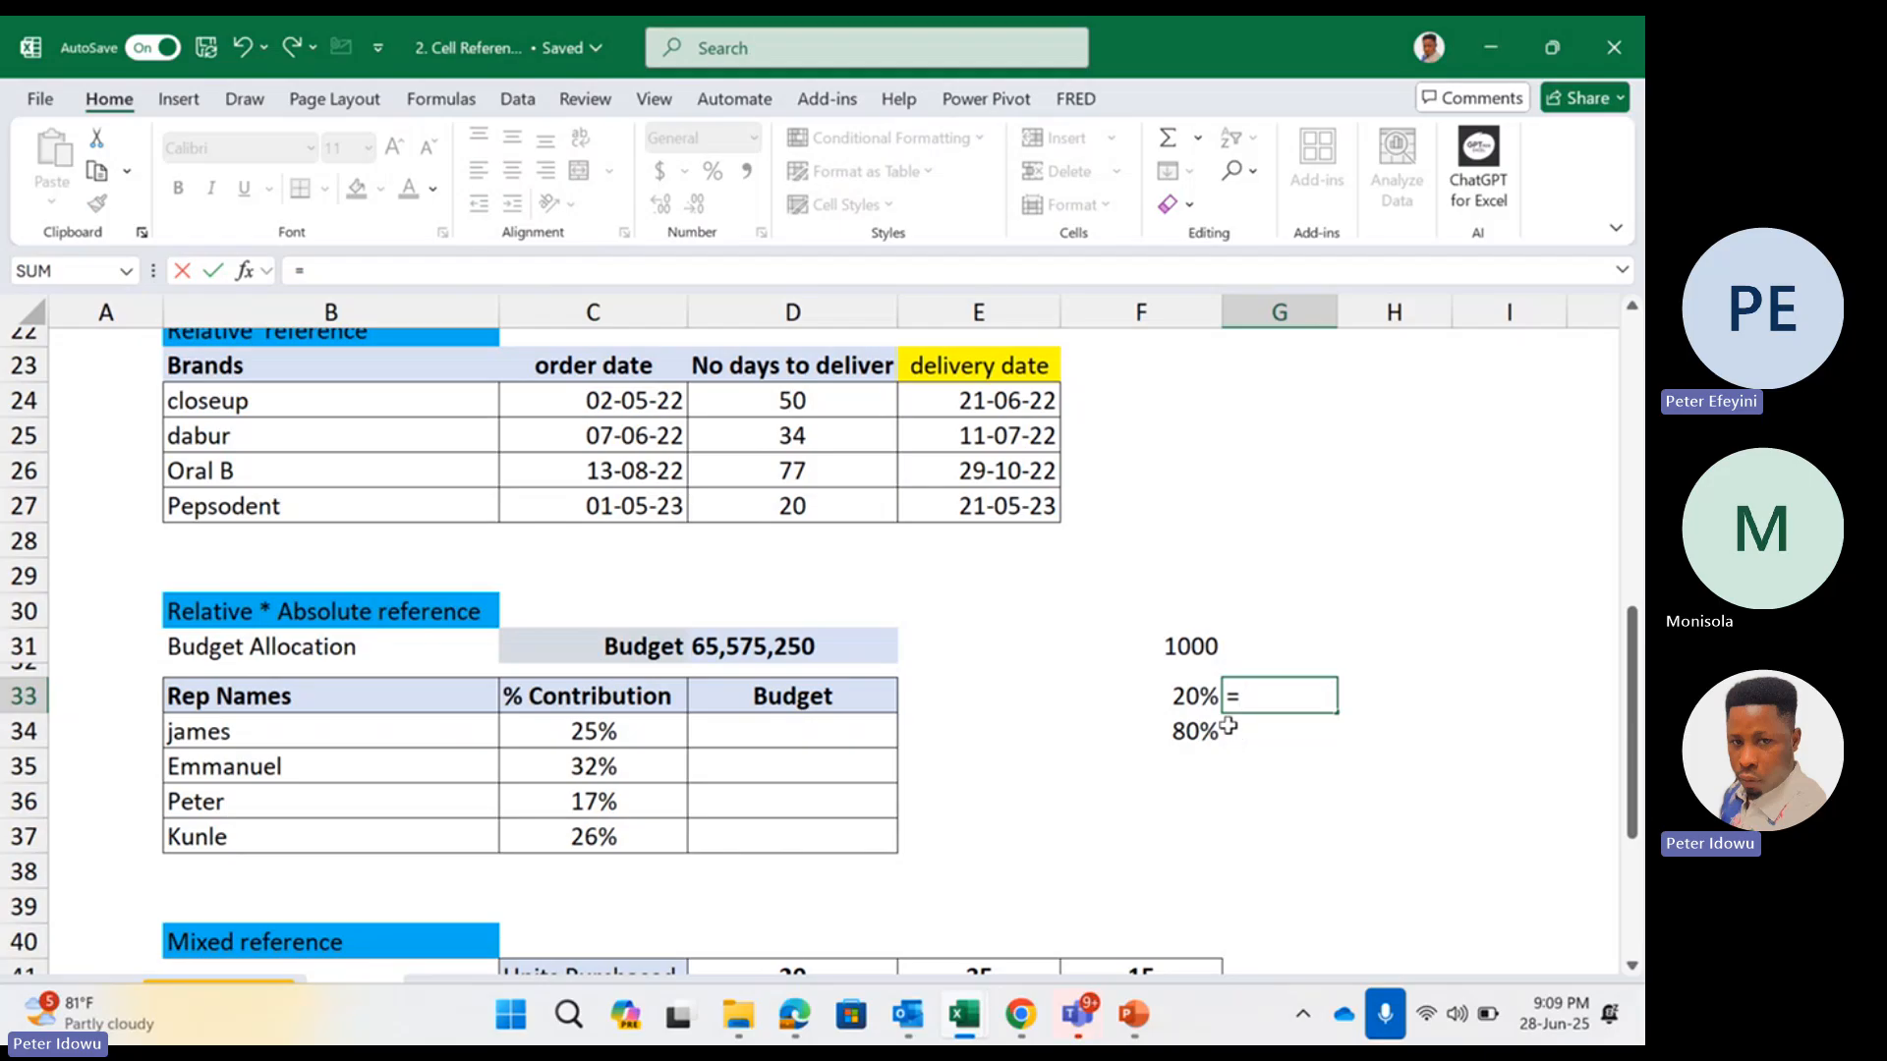
pyautogui.click(1198, 698)
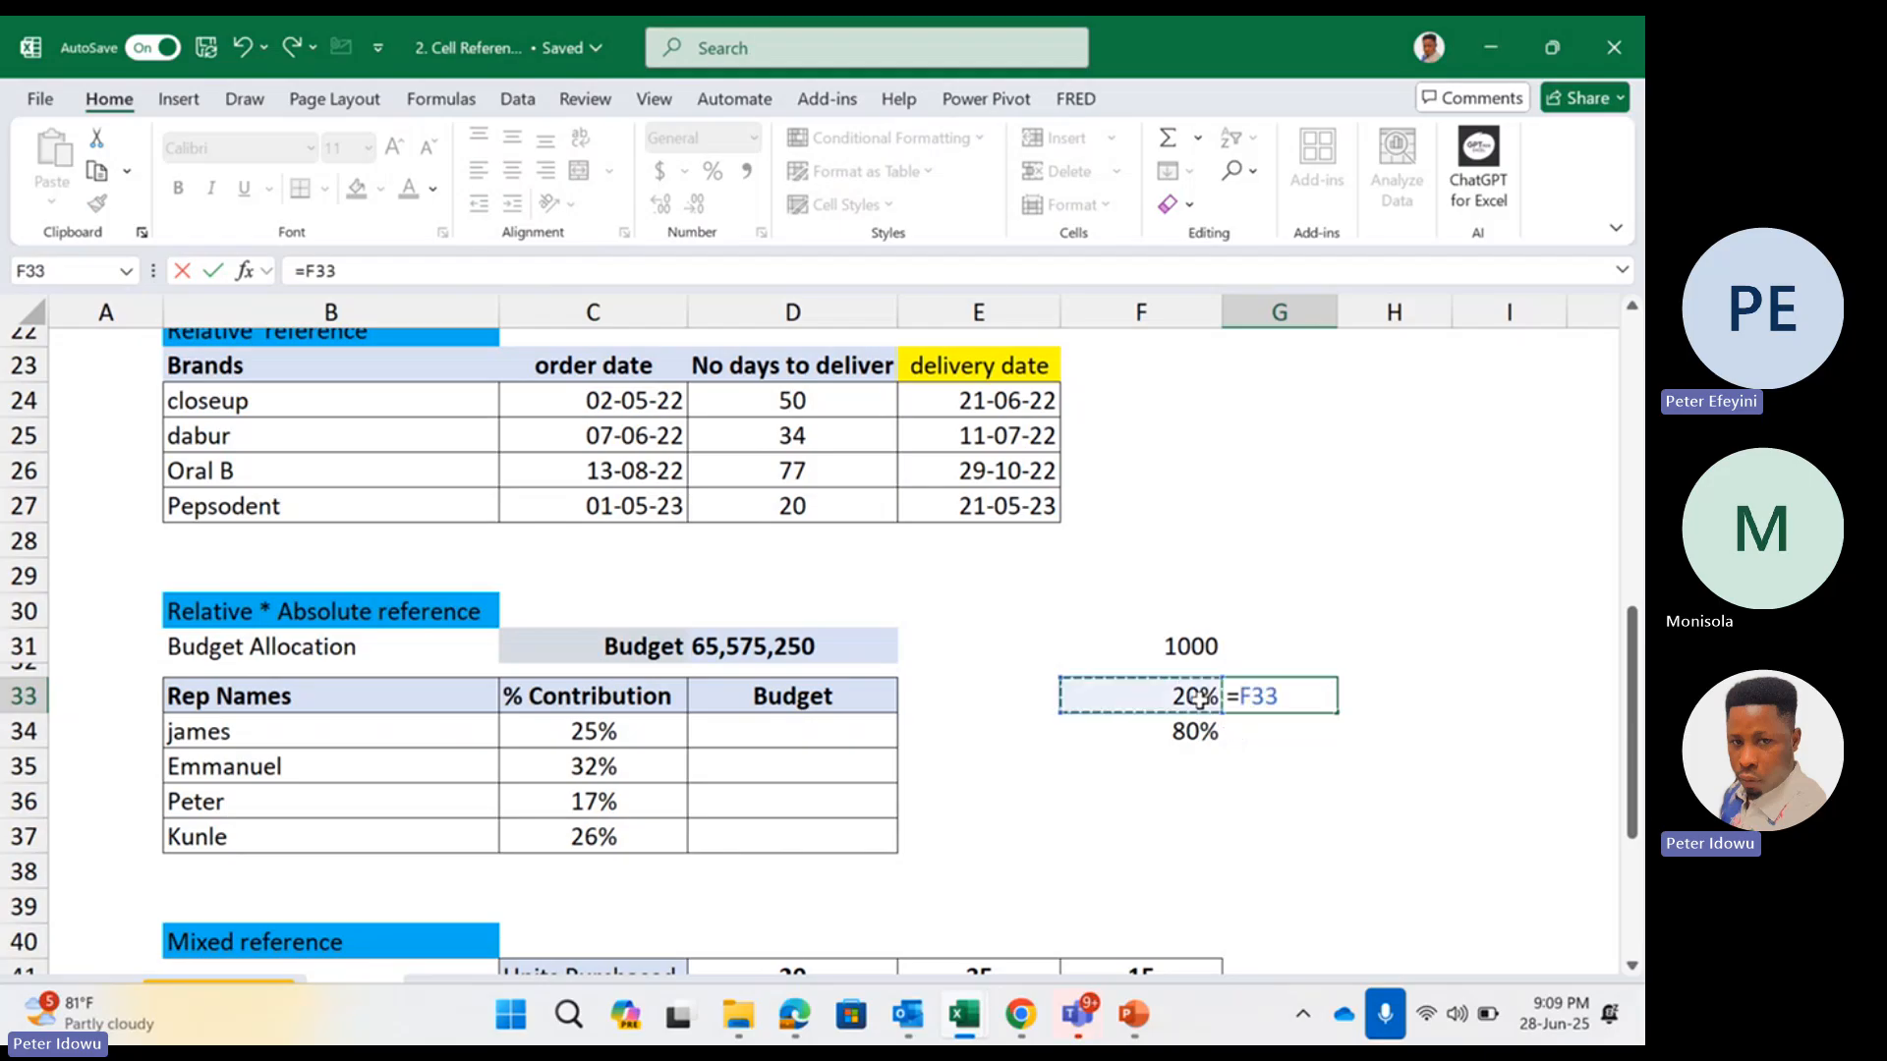
pyautogui.write('*')
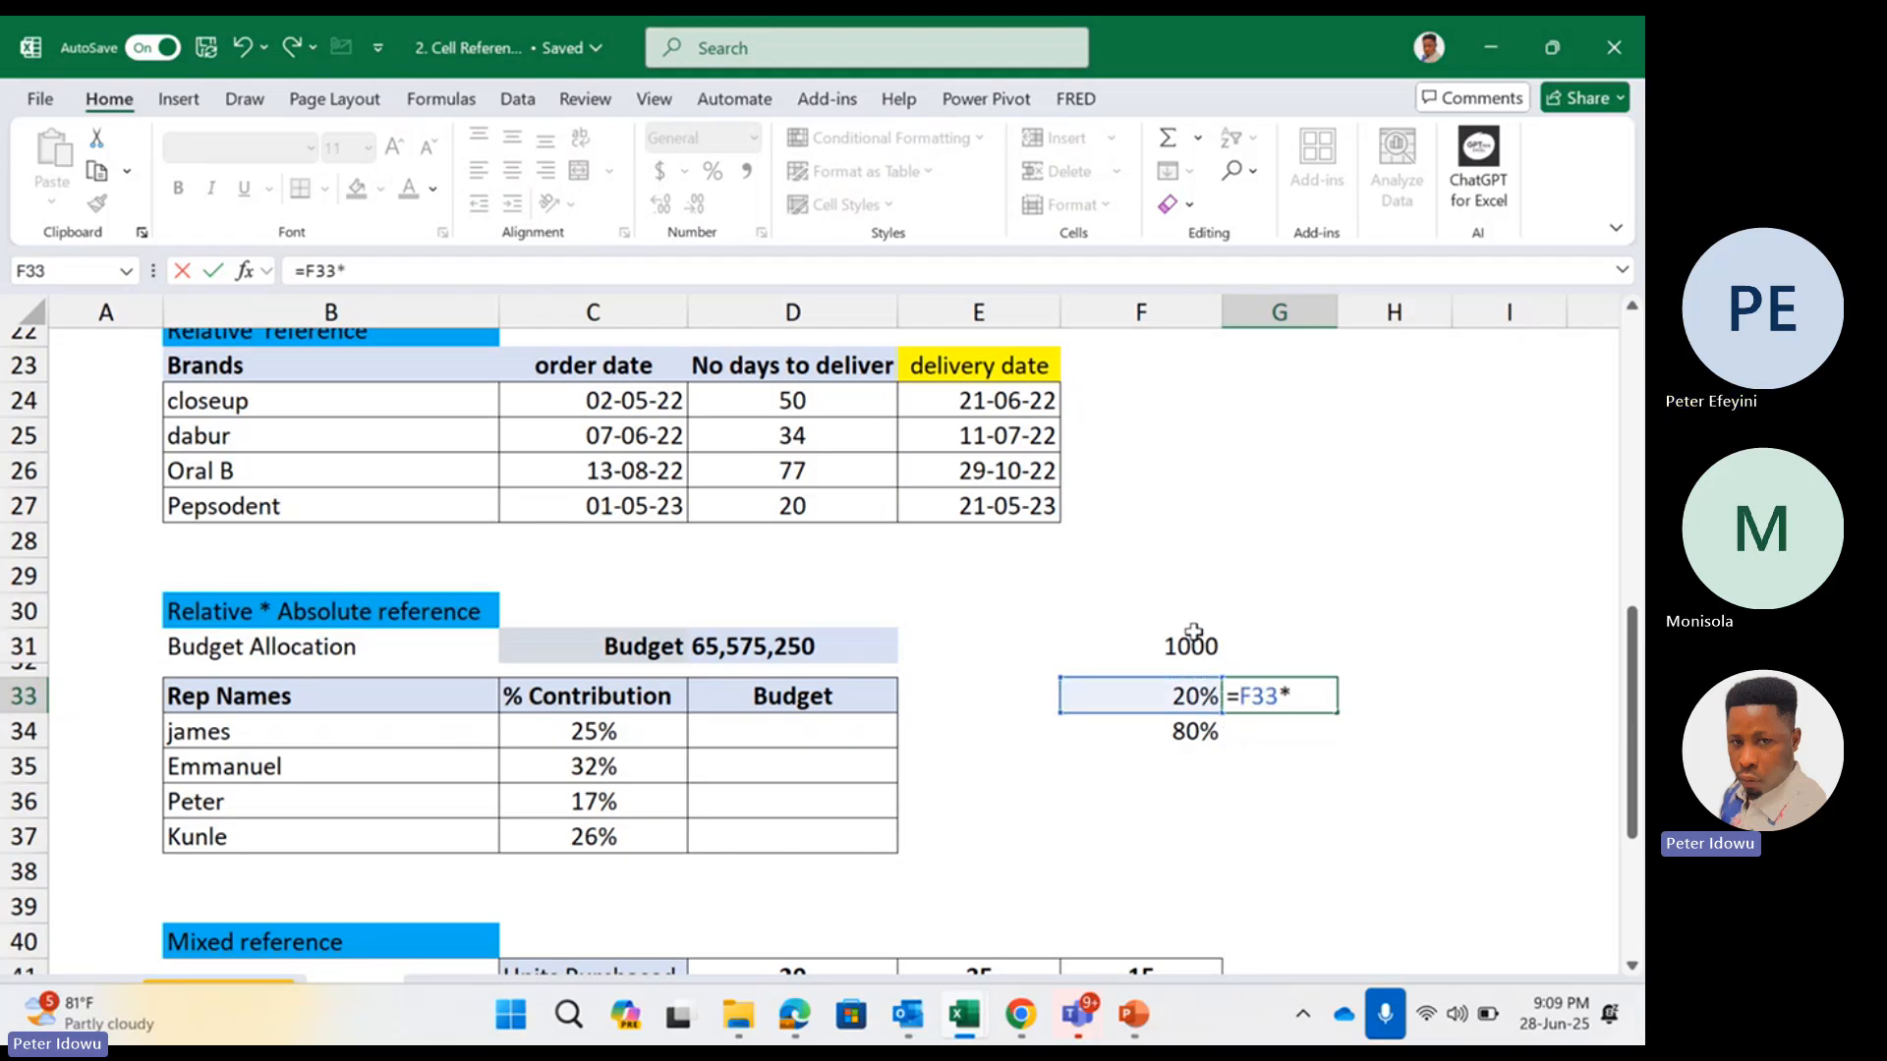
pyautogui.click(1195, 641)
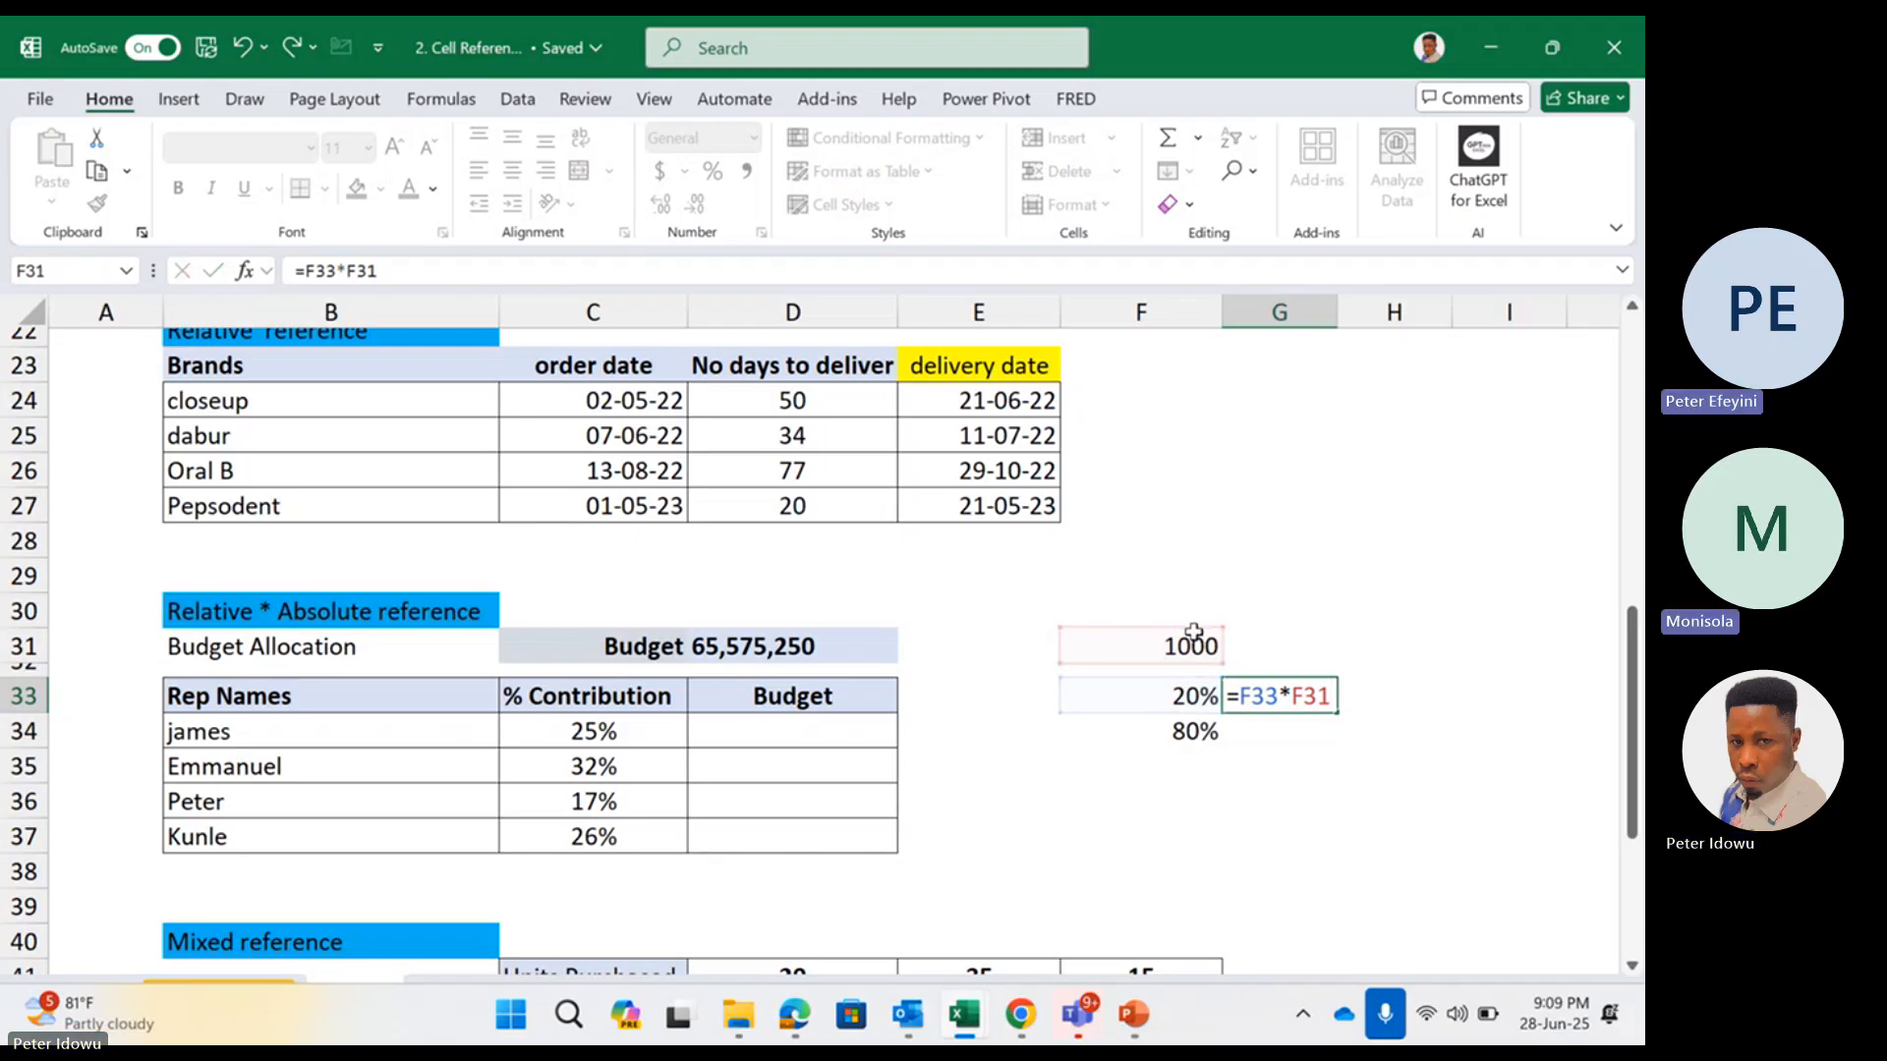
pyautogui.press('Return')
# Clear the contents of the sample calculation in F31:G34
pyautogui.moveTo(1216, 643); pyautogui.dragTo(1274, 716)
pyautogui.rightClick(1275, 717)
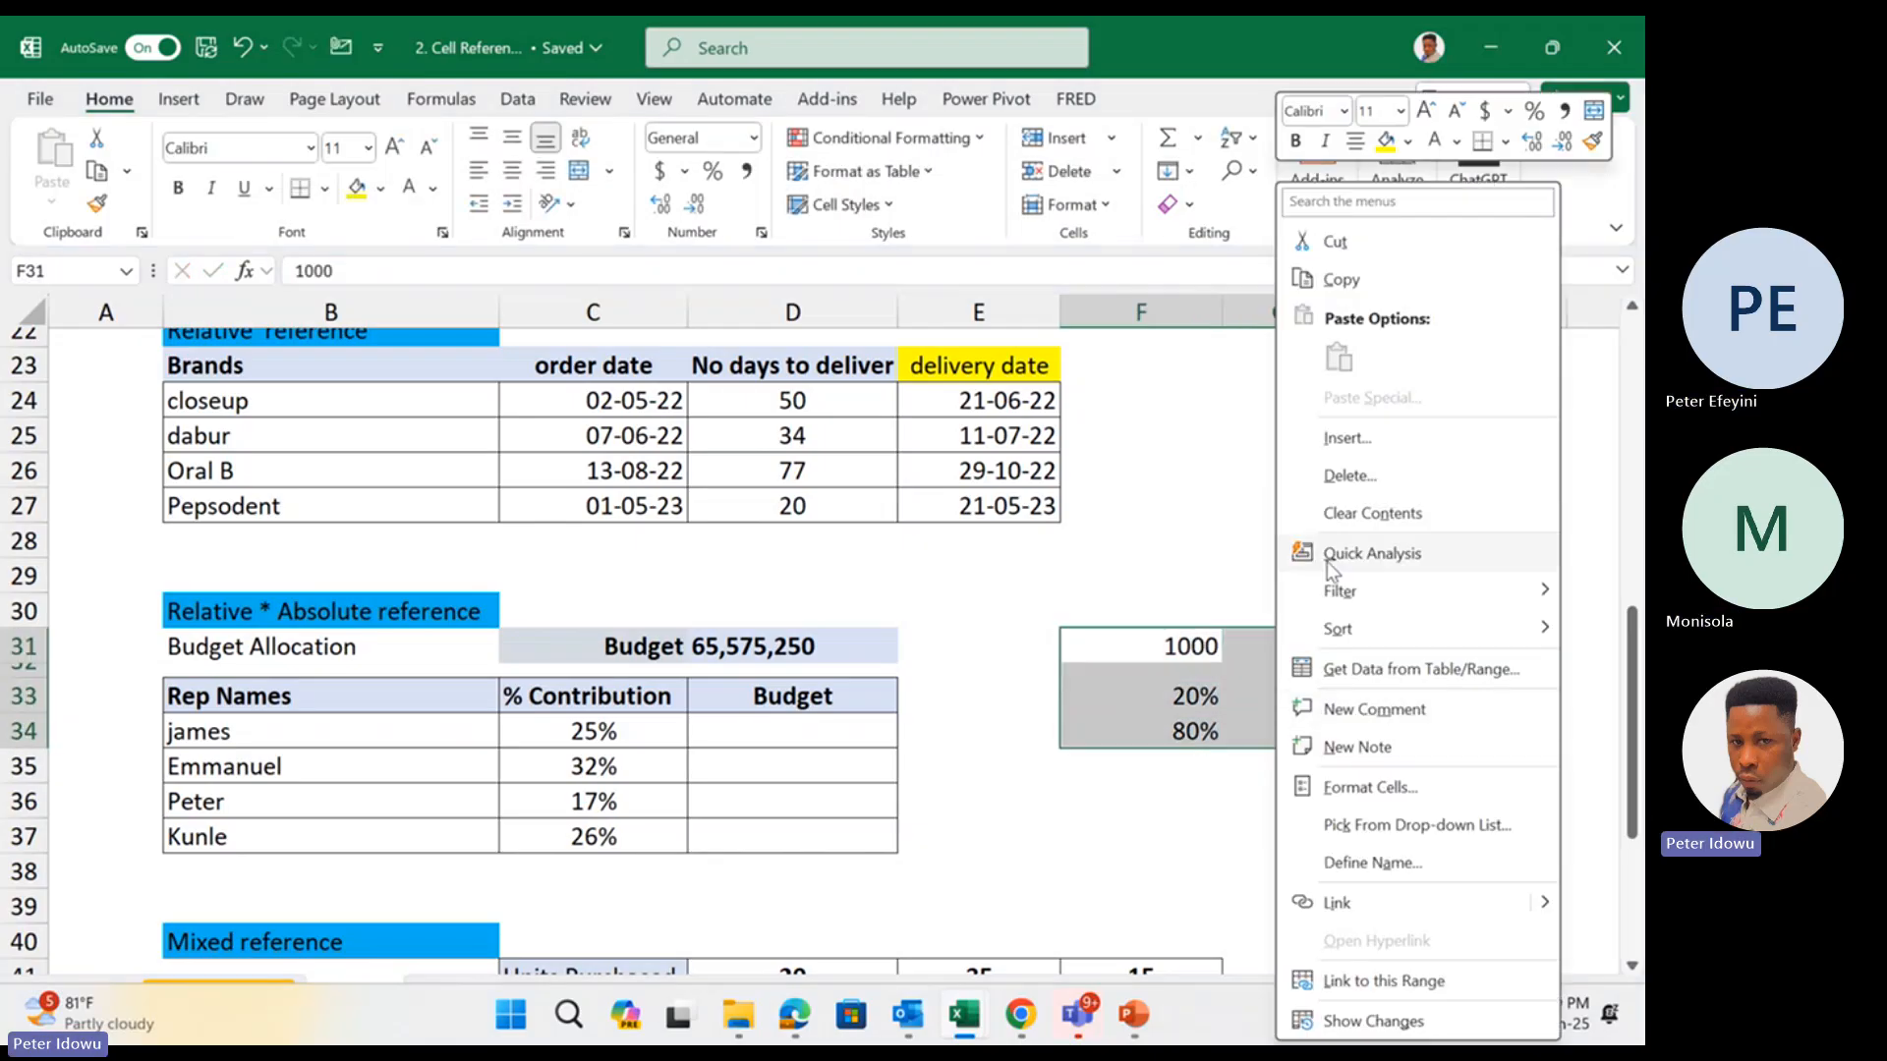
pyautogui.click(1346, 512)
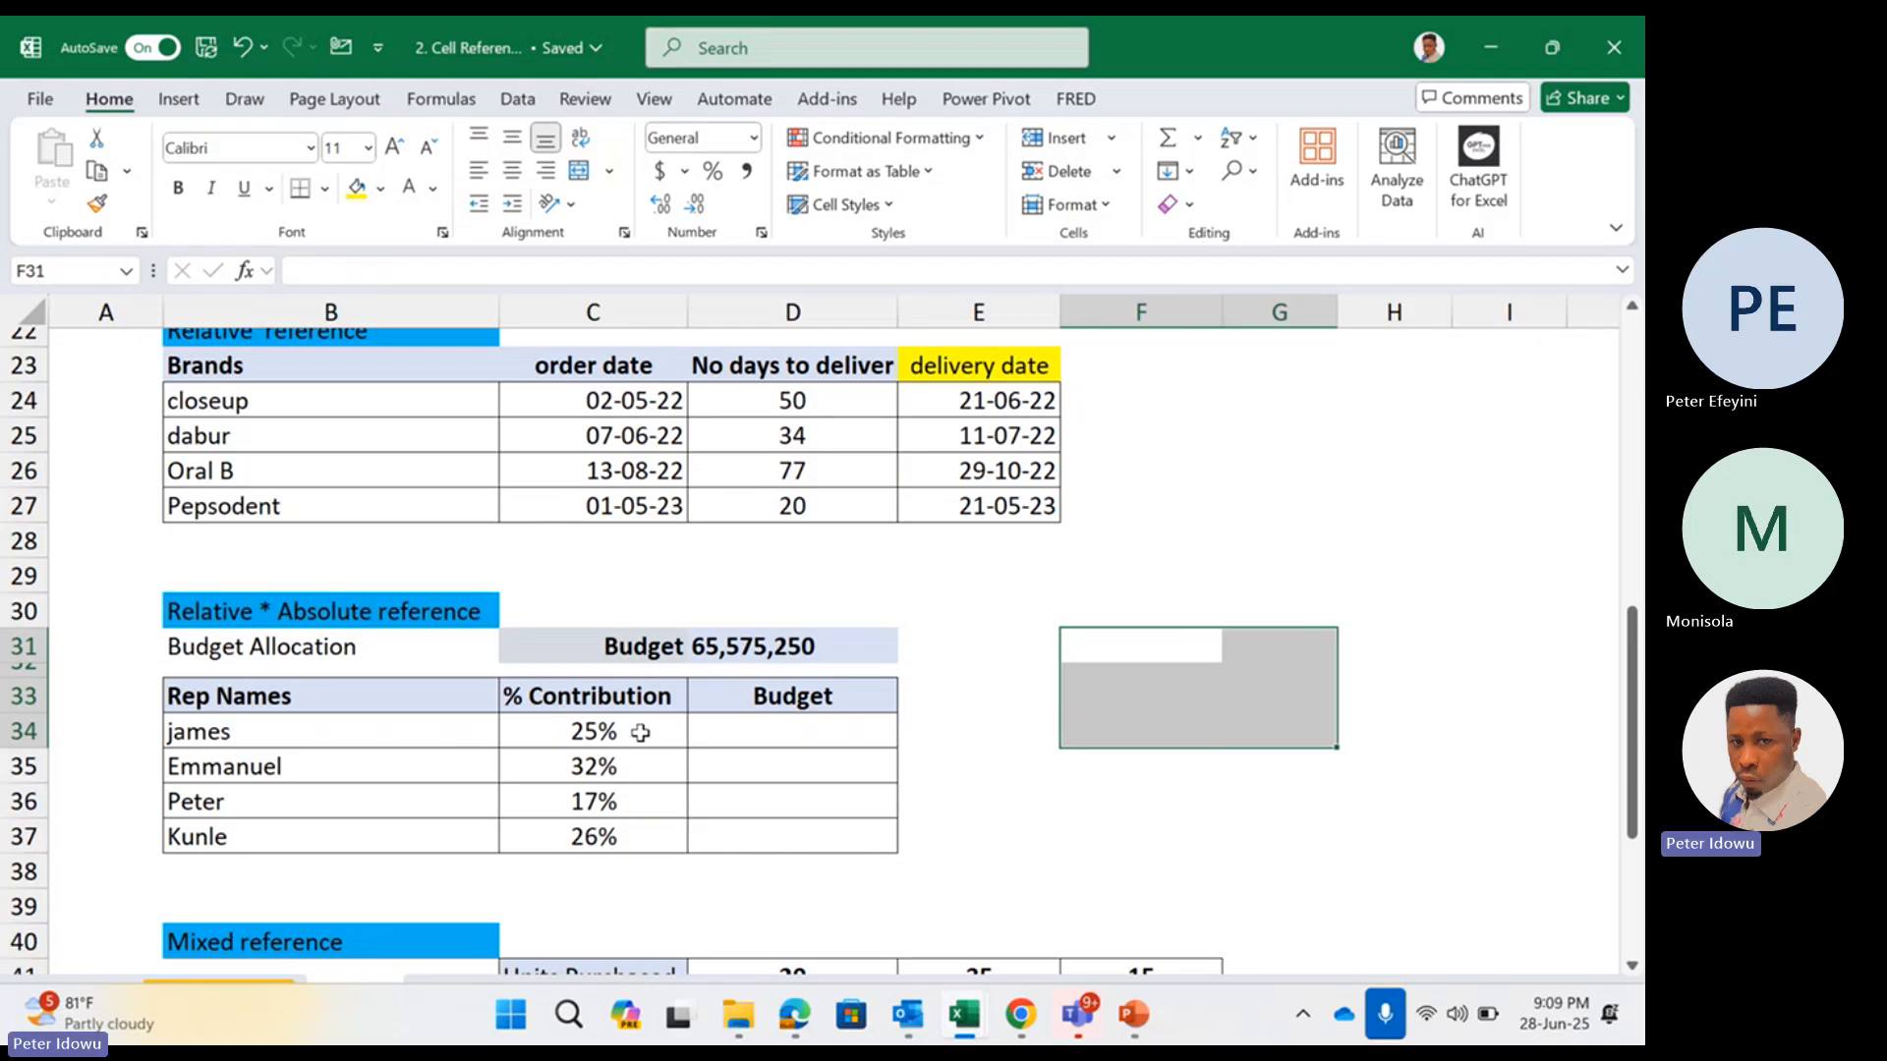
pyautogui.moveTo(639, 738); pyautogui.dragTo(624, 835)
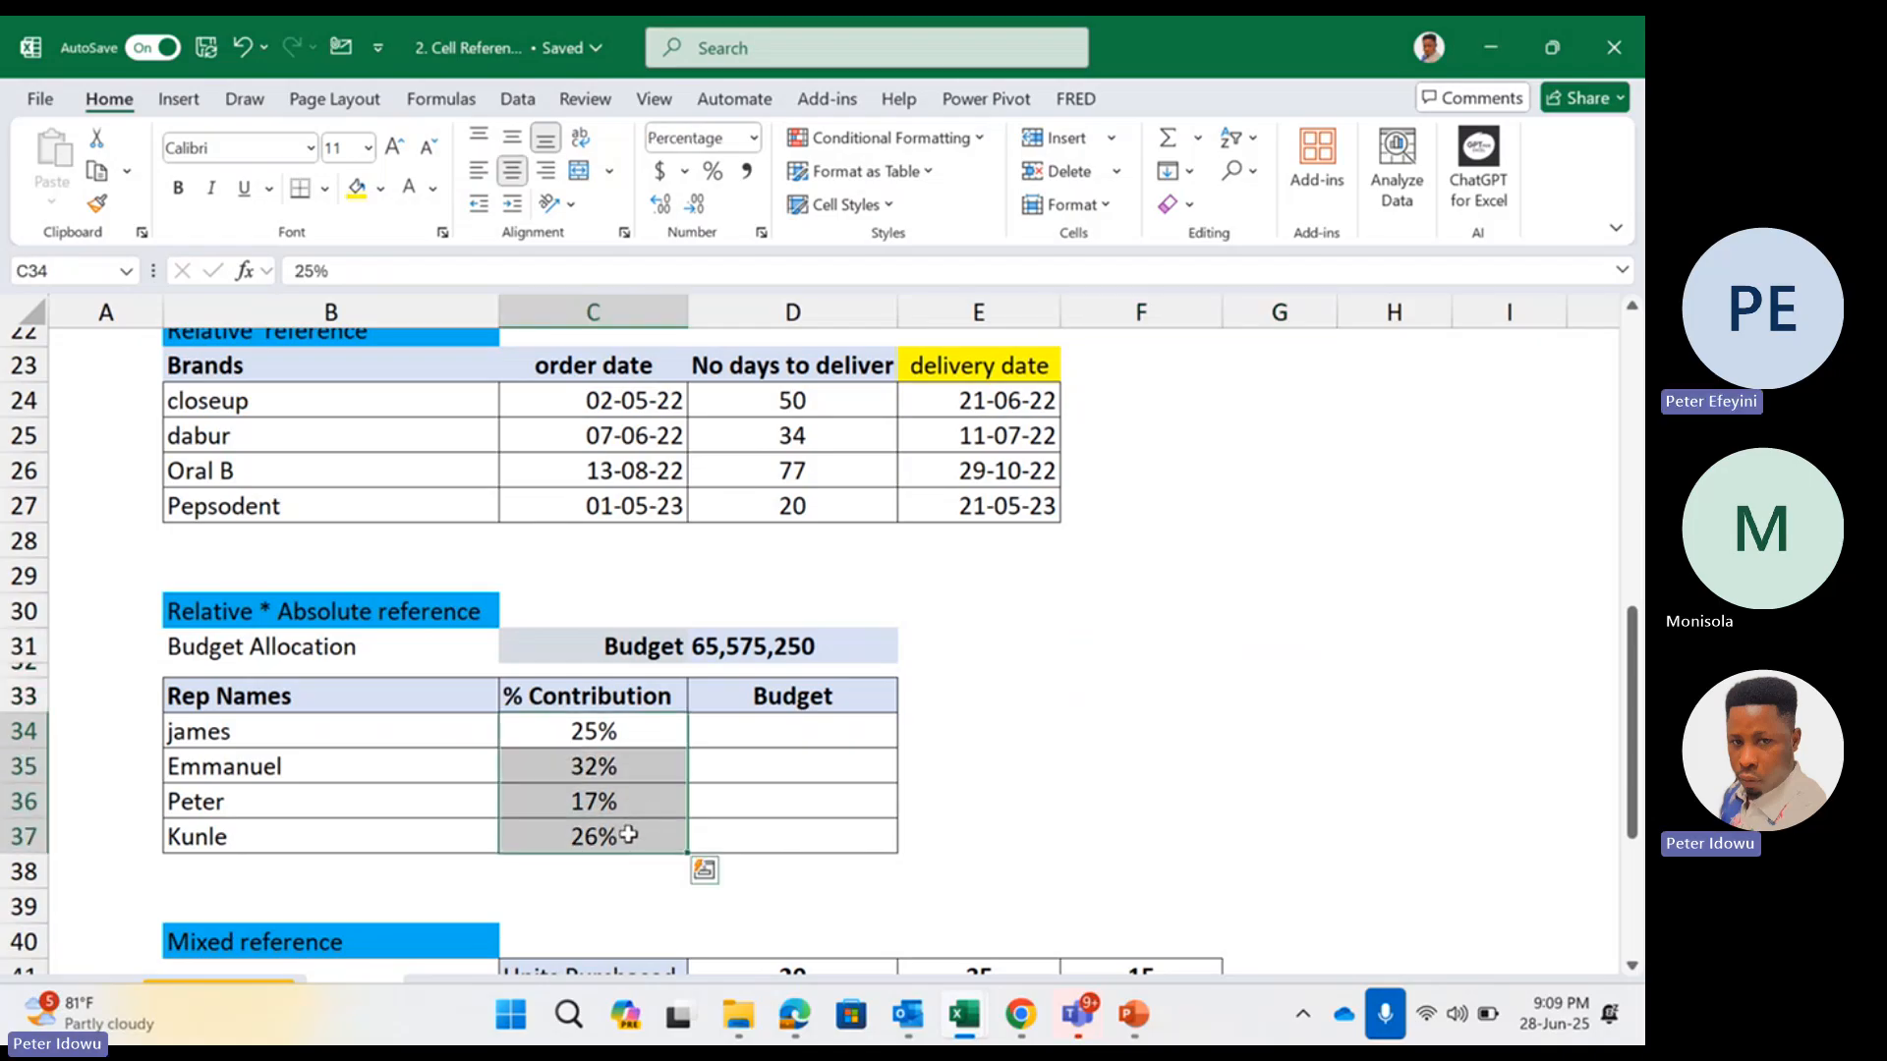
pyautogui.click(705, 735)
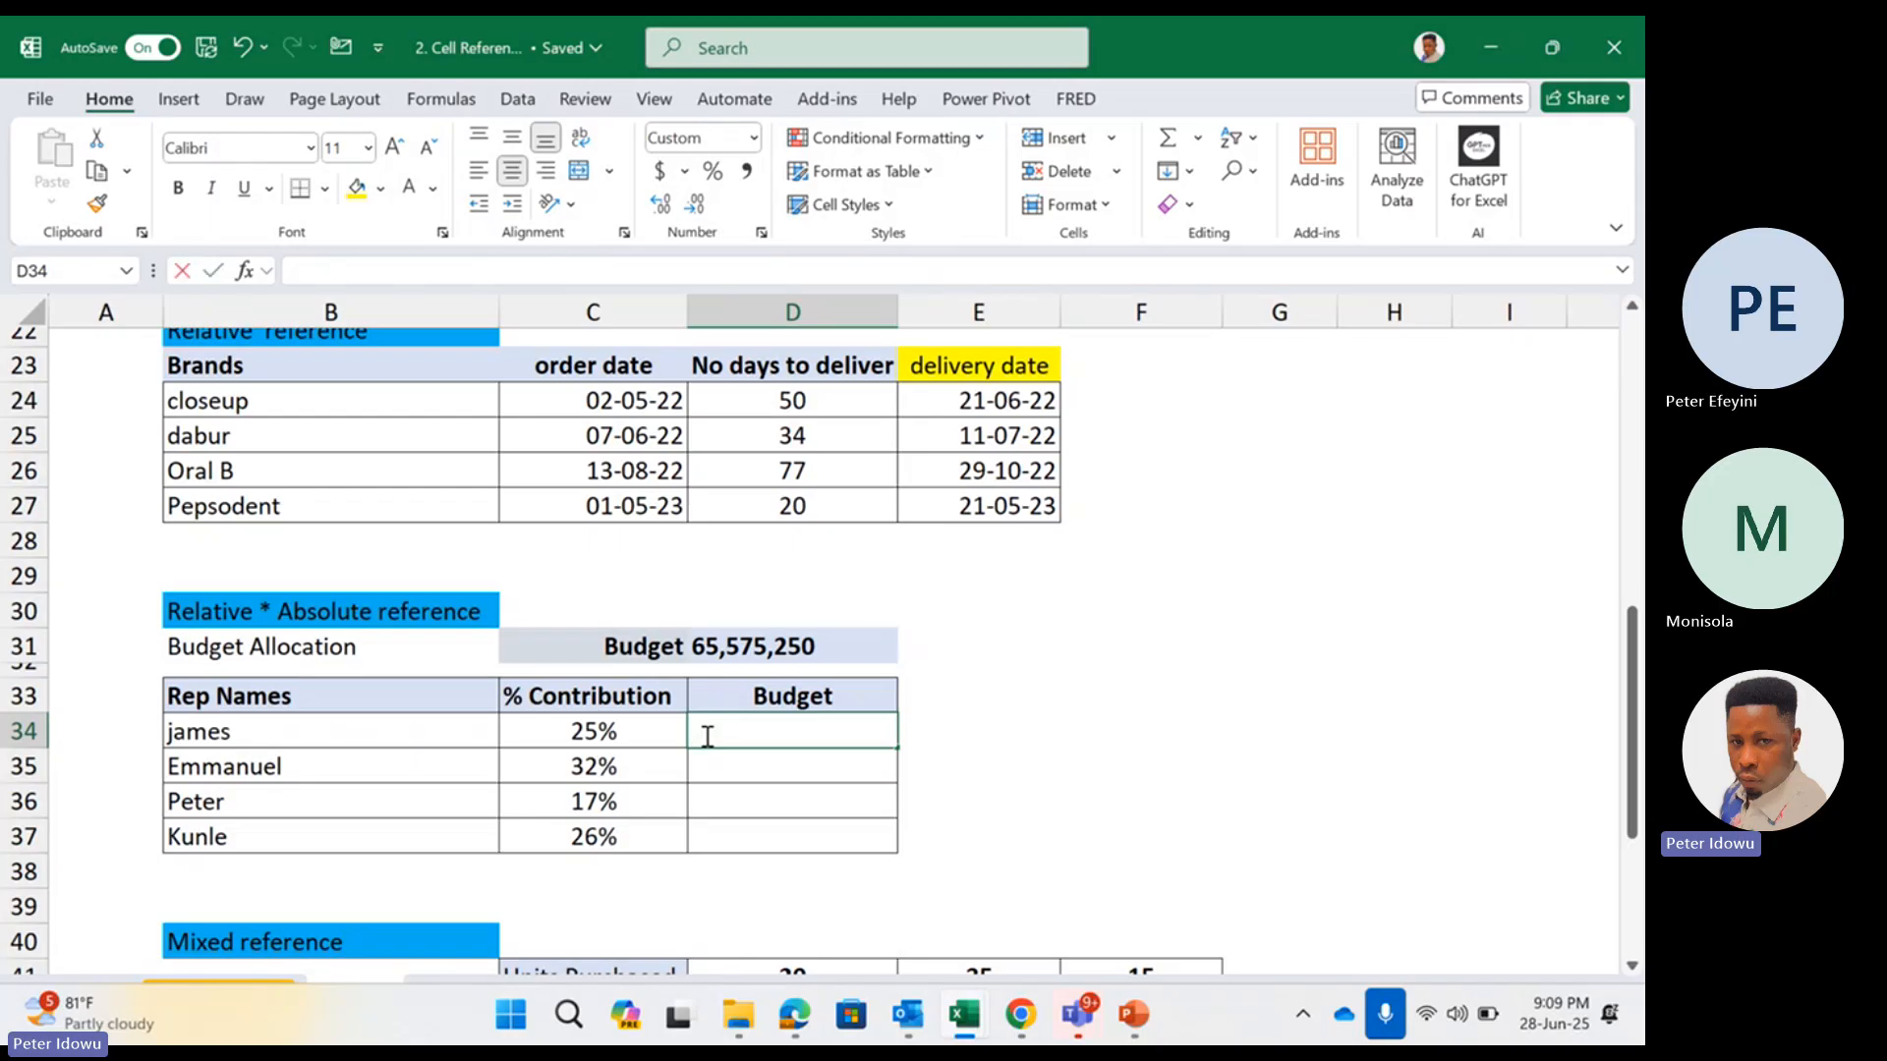
pyautogui.write('=')
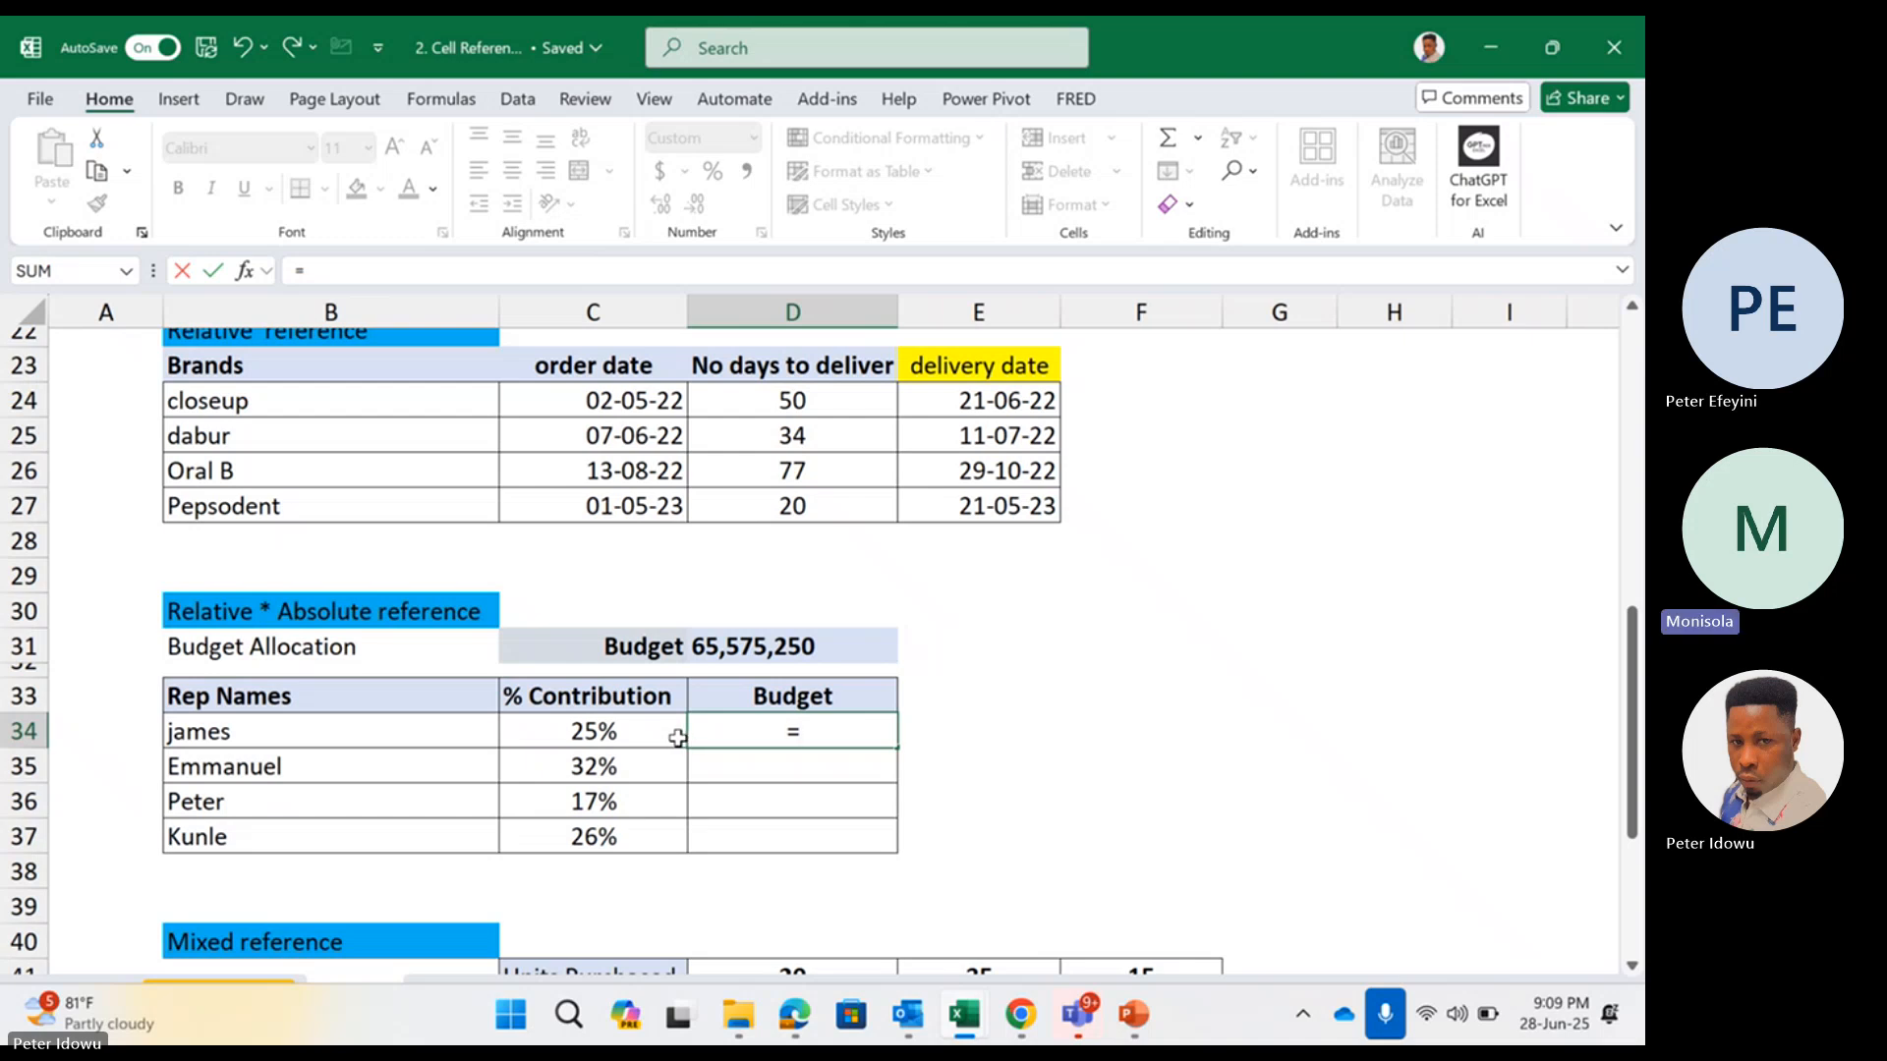
pyautogui.click(661, 737)
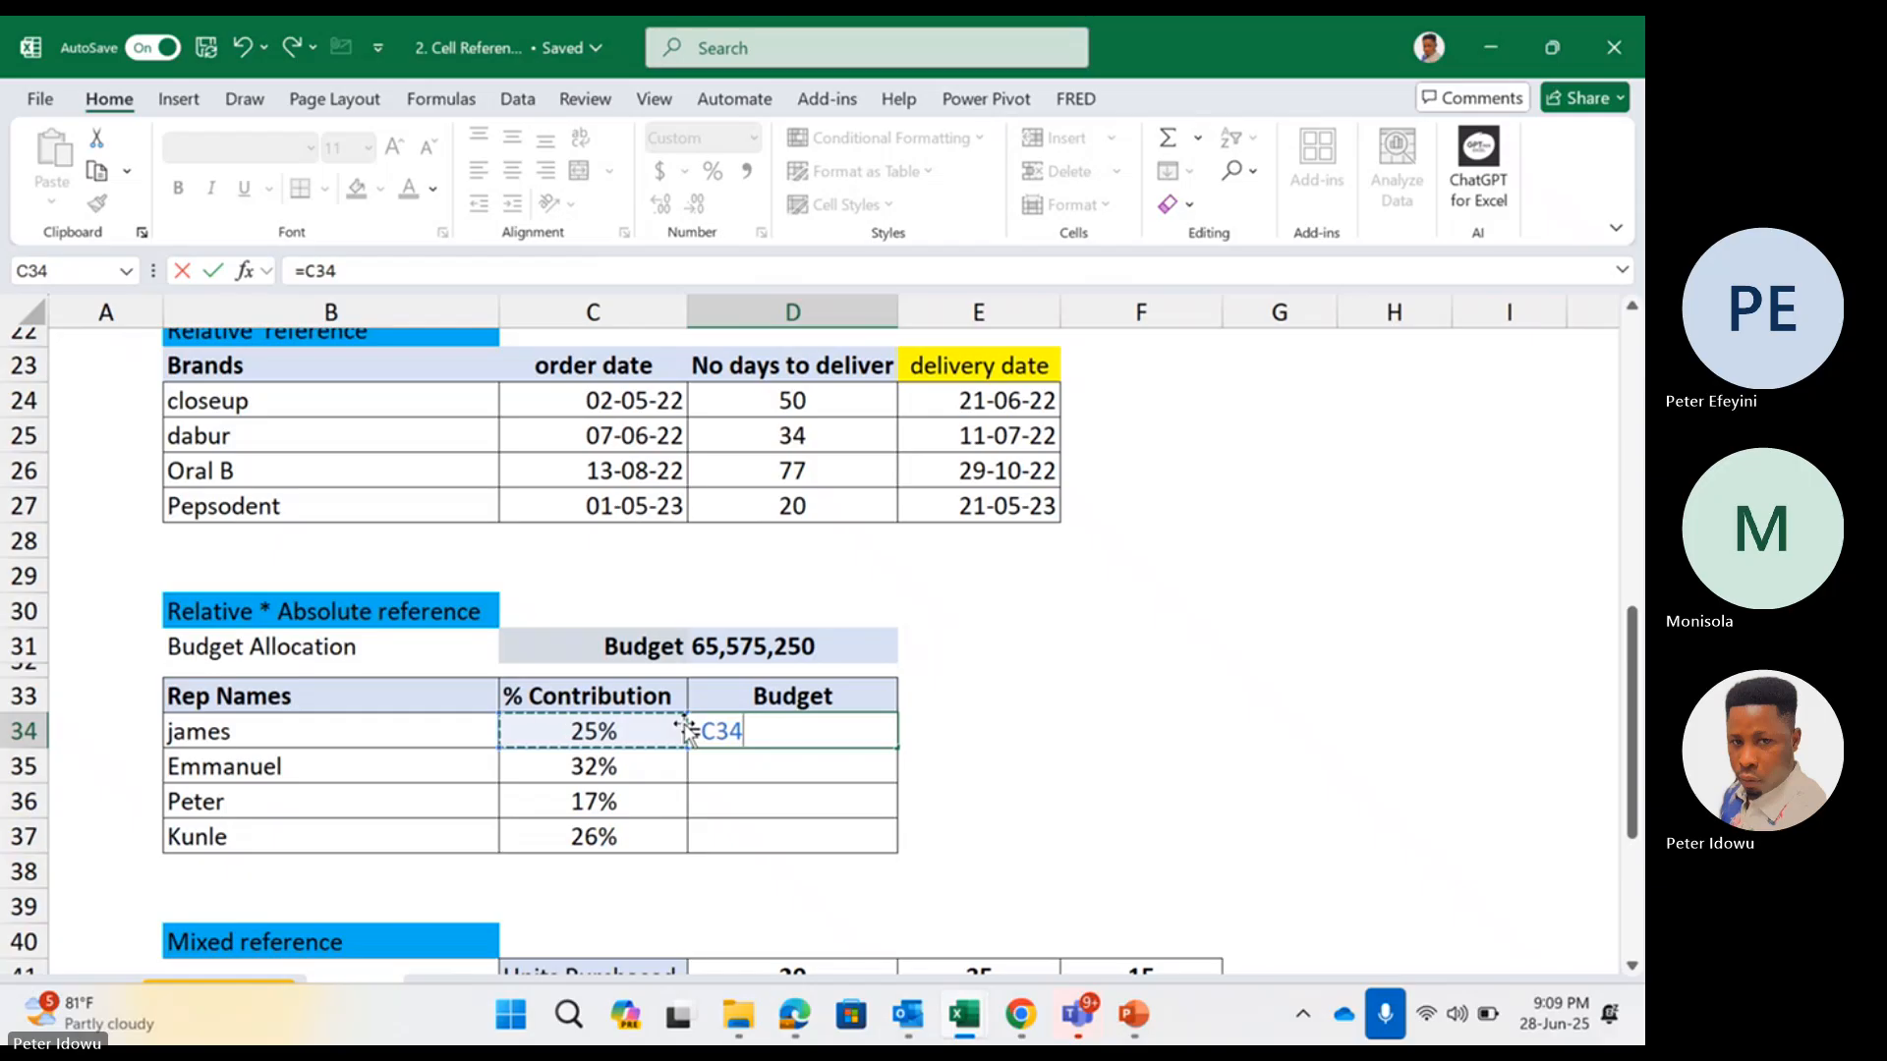
pyautogui.press('Escape')
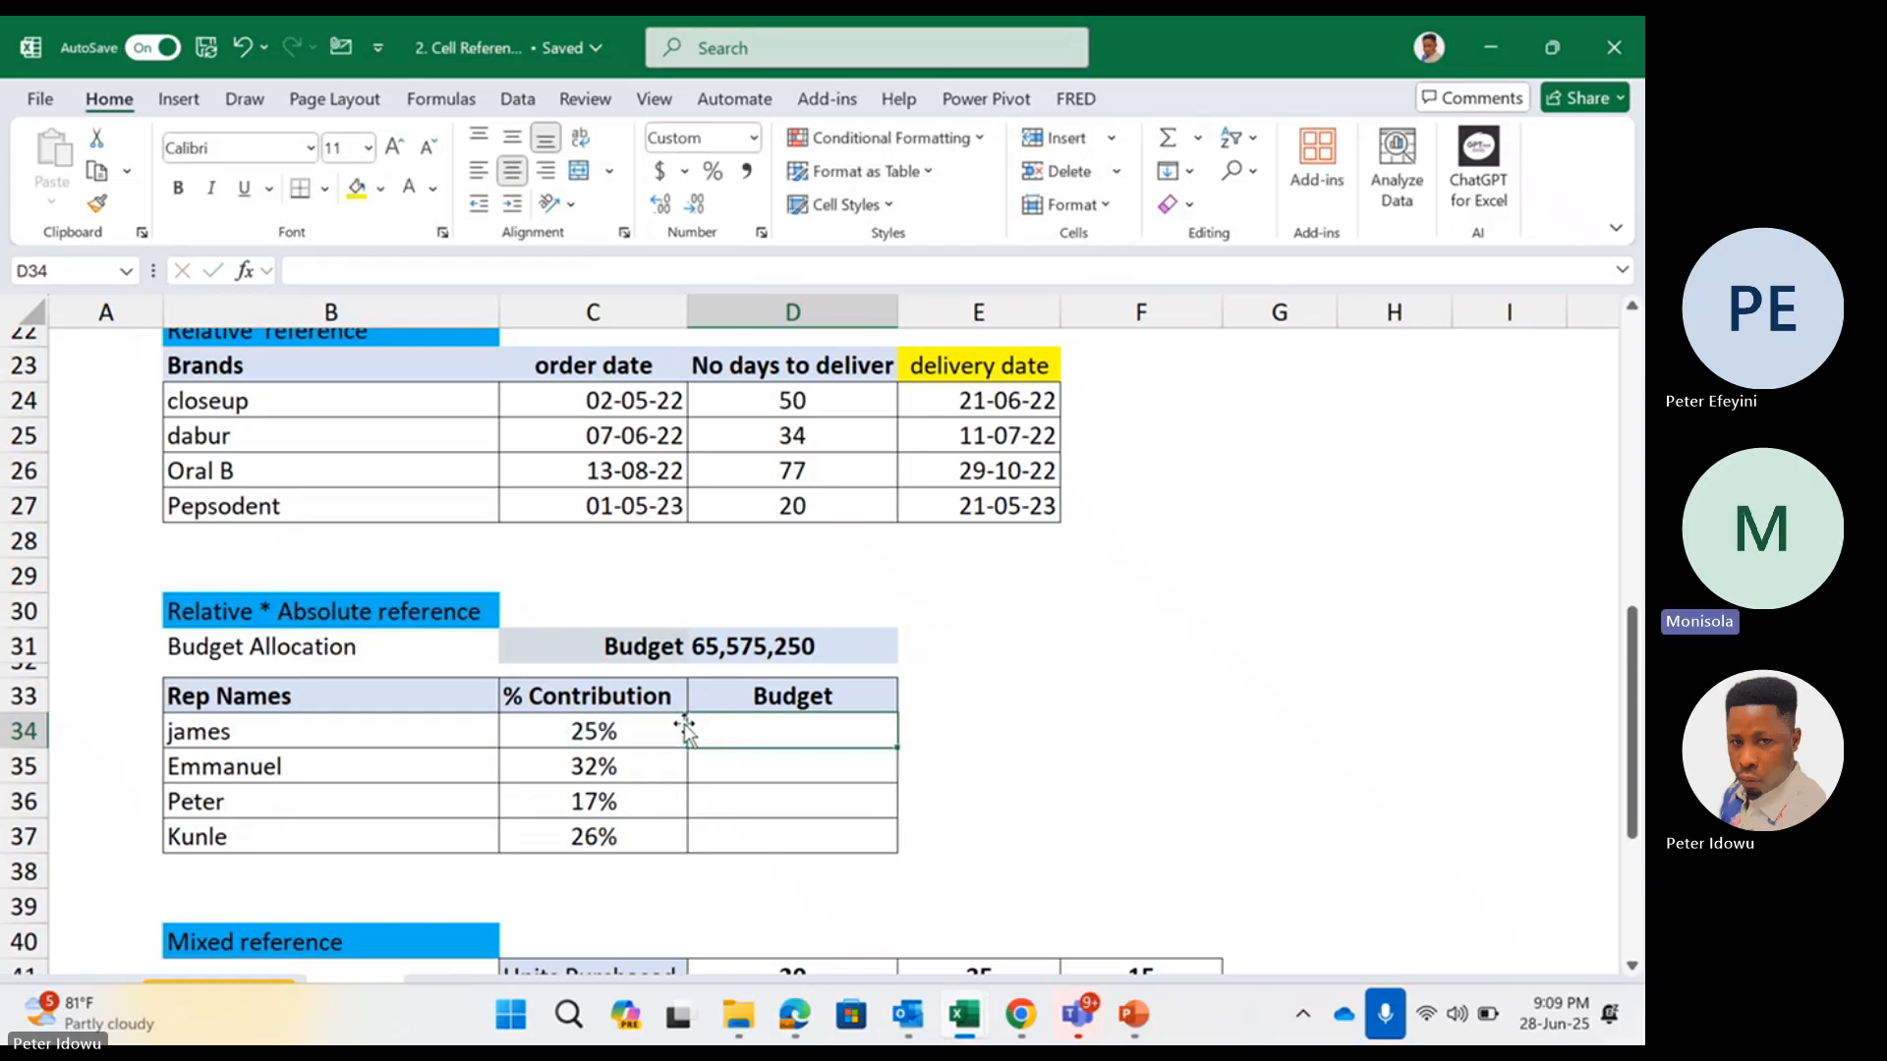
# Undo the clearing of the sample calculation in F31:G34 and review the references in G33's formula
pyautogui.hotkey('ctrl', 'z')
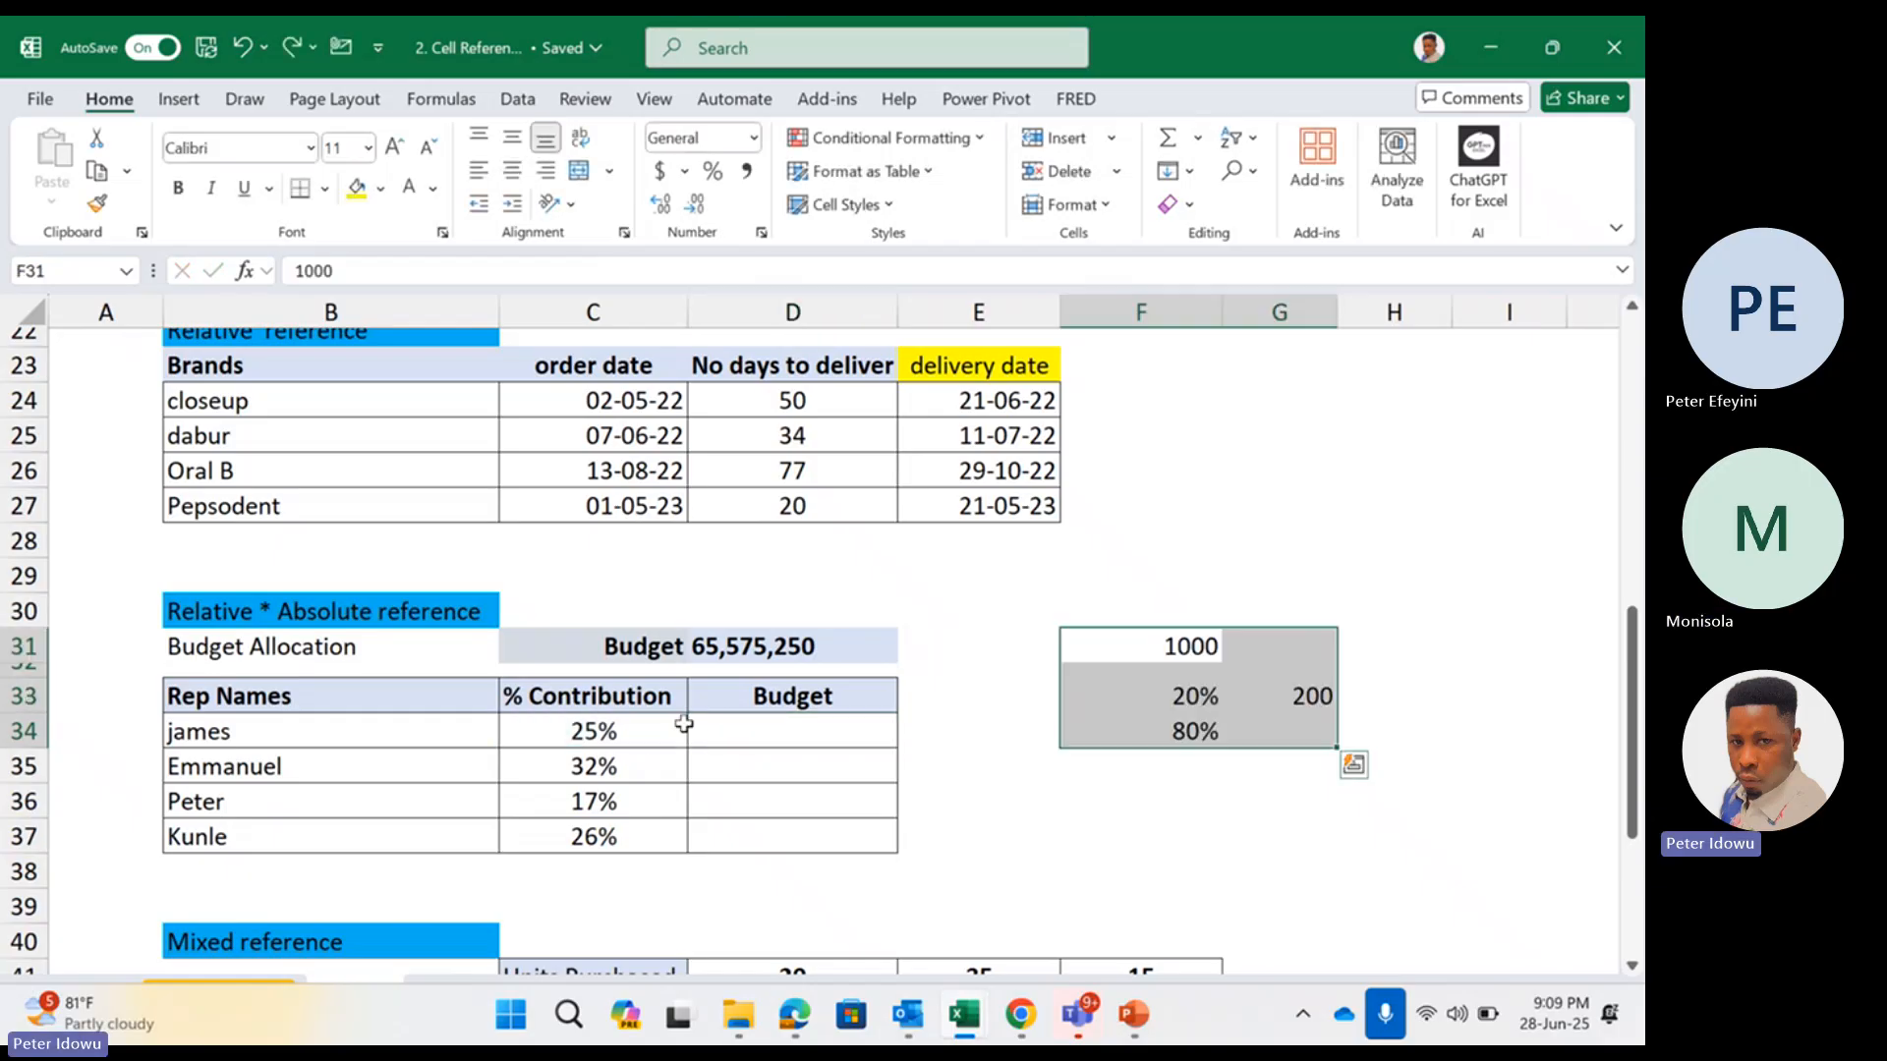
pyautogui.doubleClick(1326, 694)
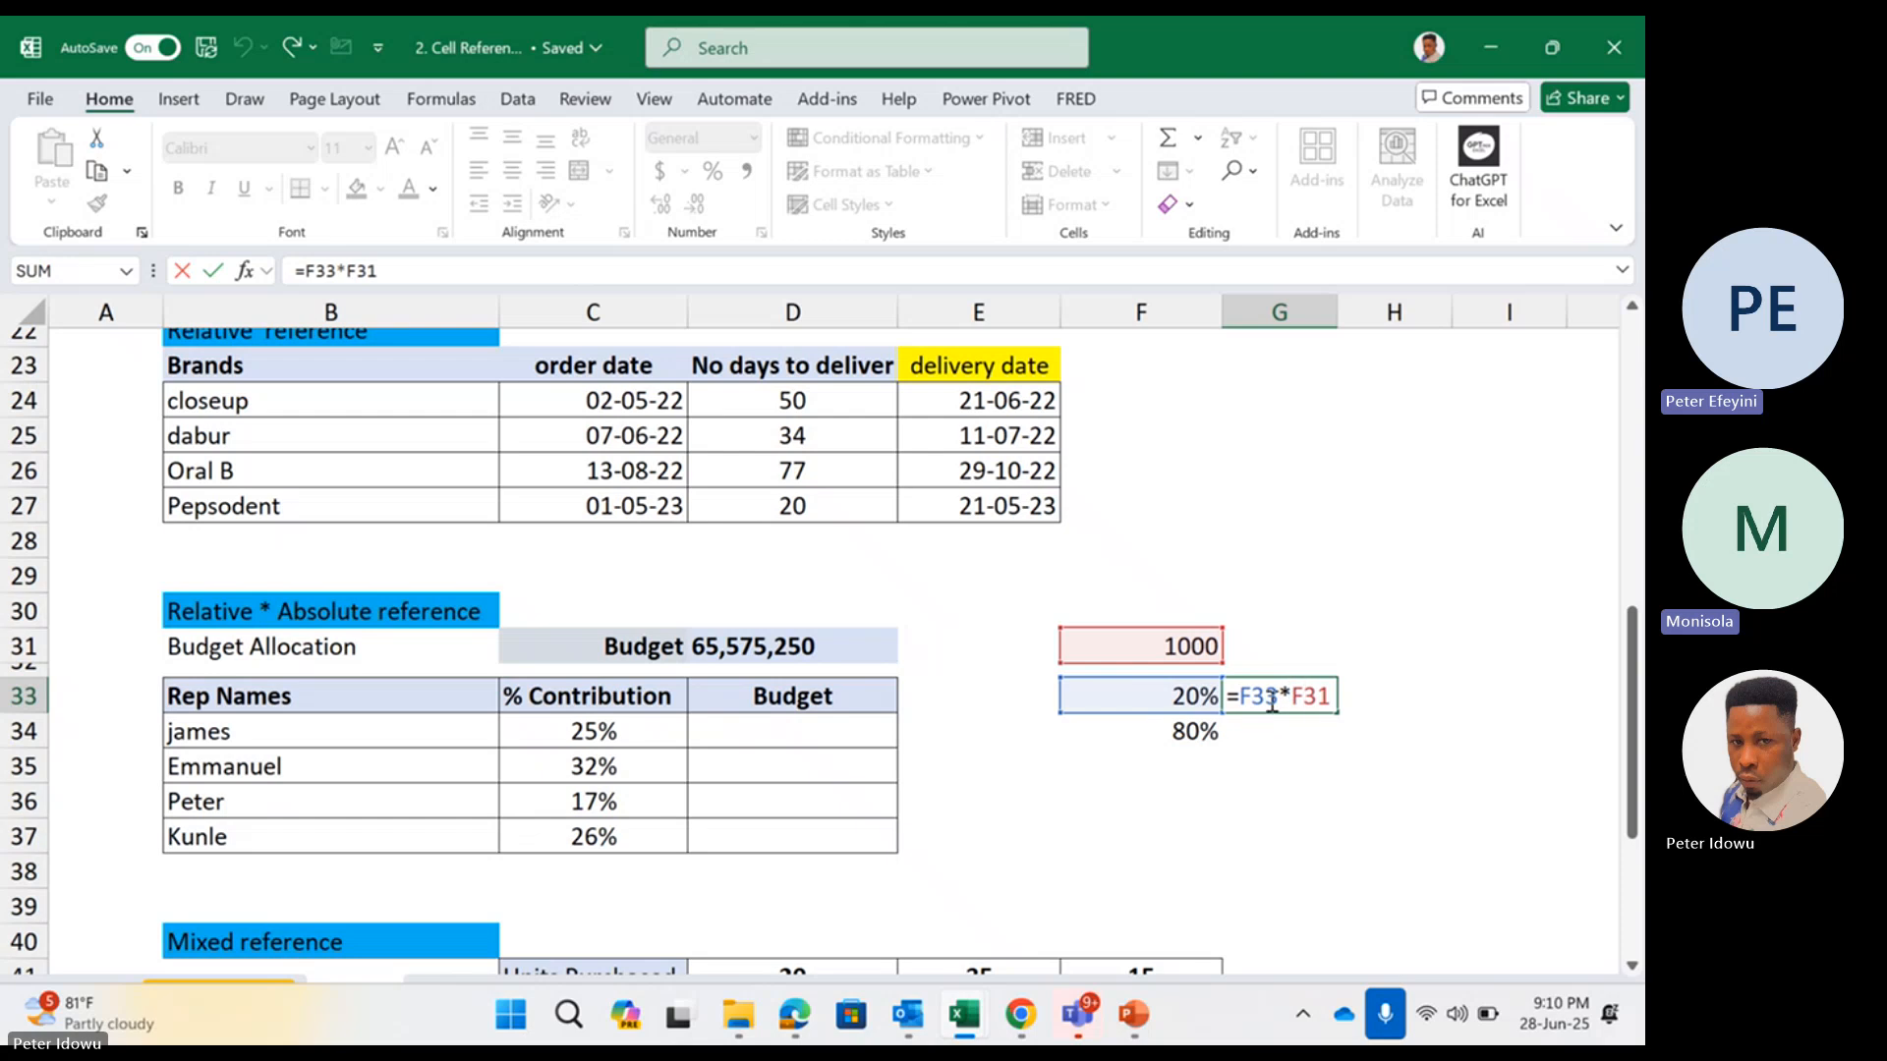
pyautogui.hotkey('ctrl', 'Return')
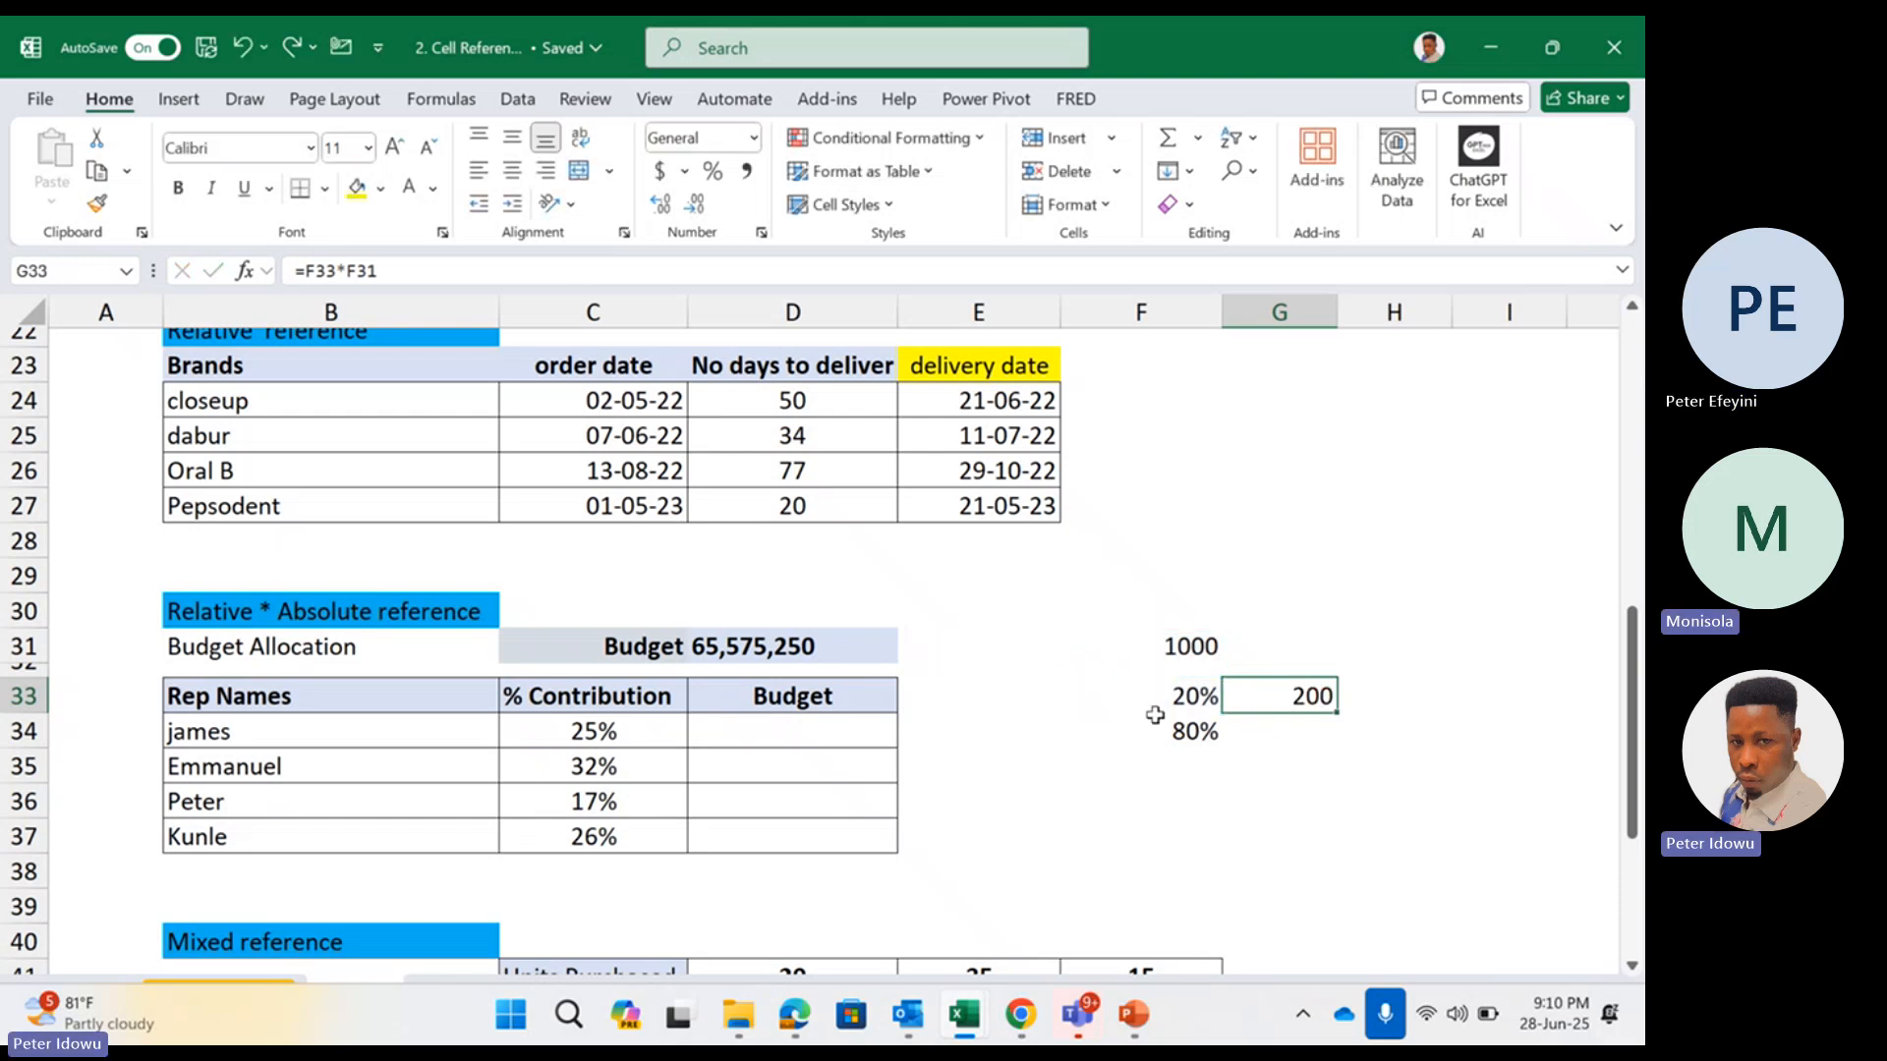
# Calculate the first rep's budget in D34 by multiplying the % Contribution by the total budget, using =C34*D31
pyautogui.click(754, 737)
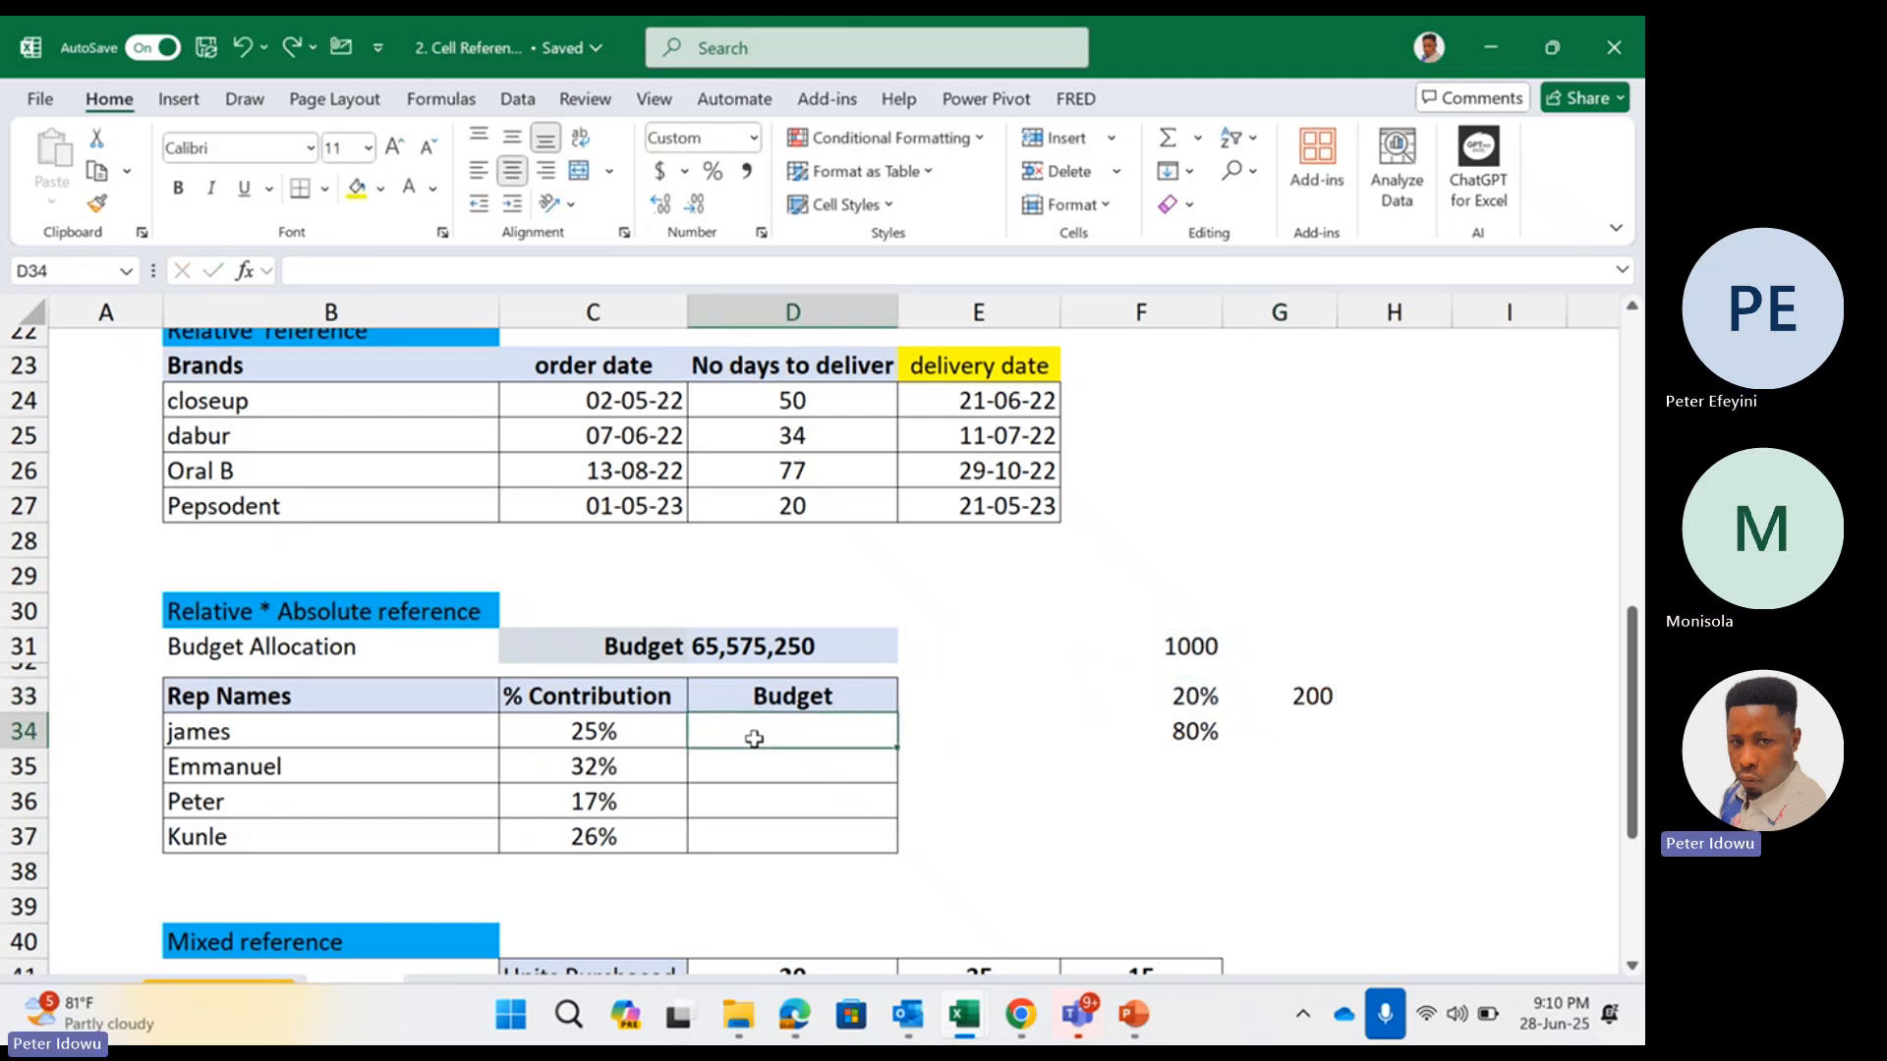
pyautogui.write('=')
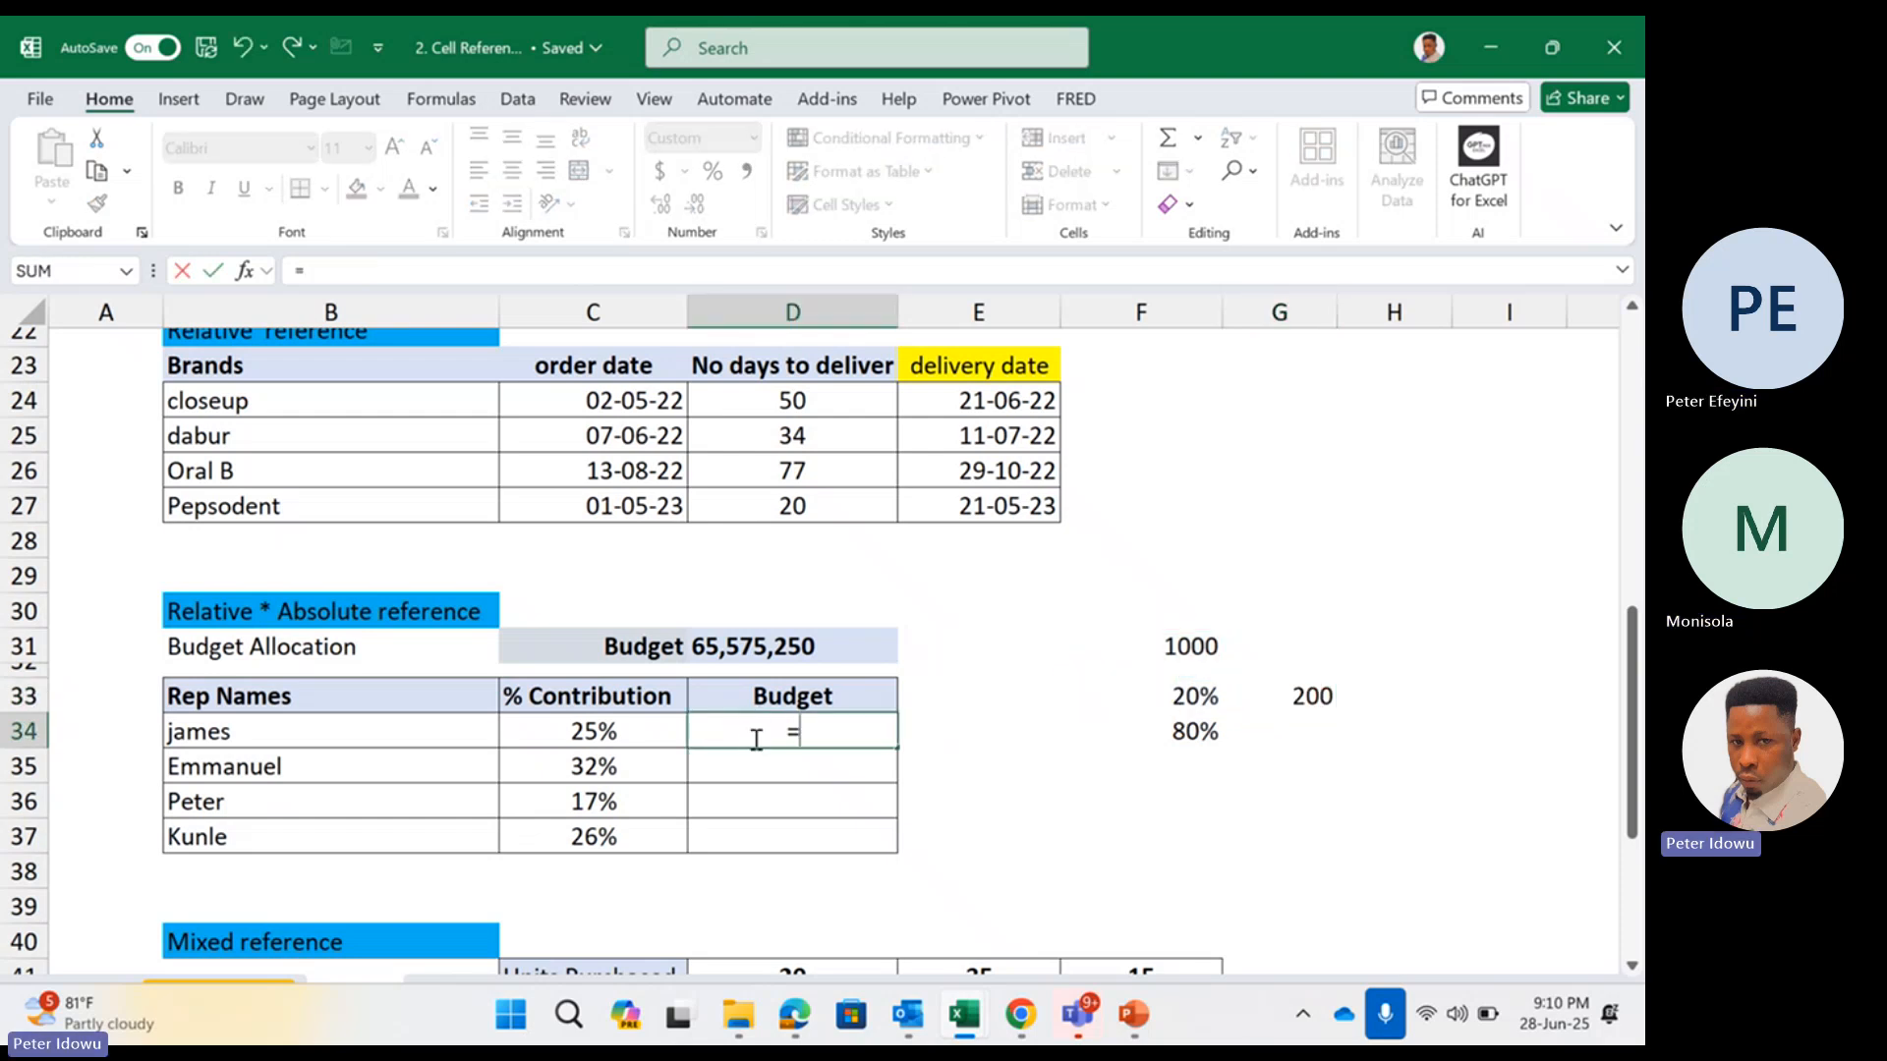
pyautogui.click(619, 739)
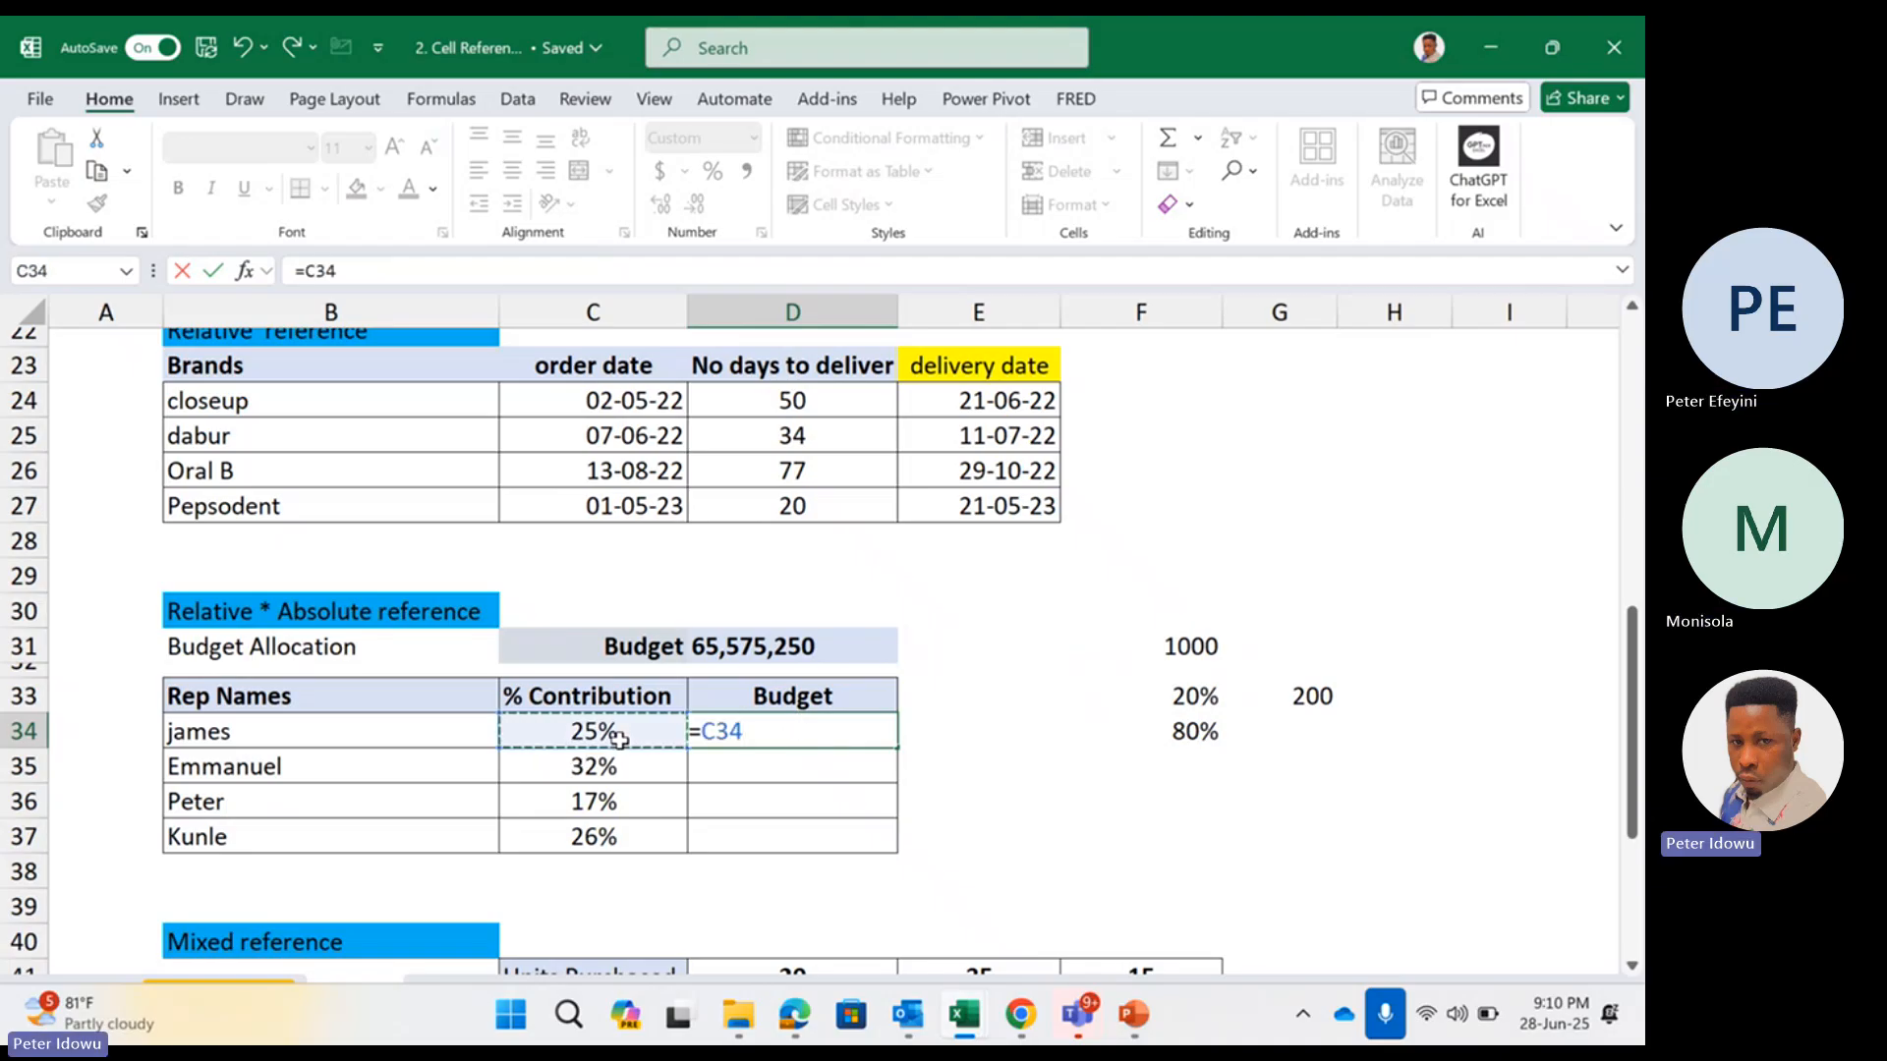
pyautogui.write('*')
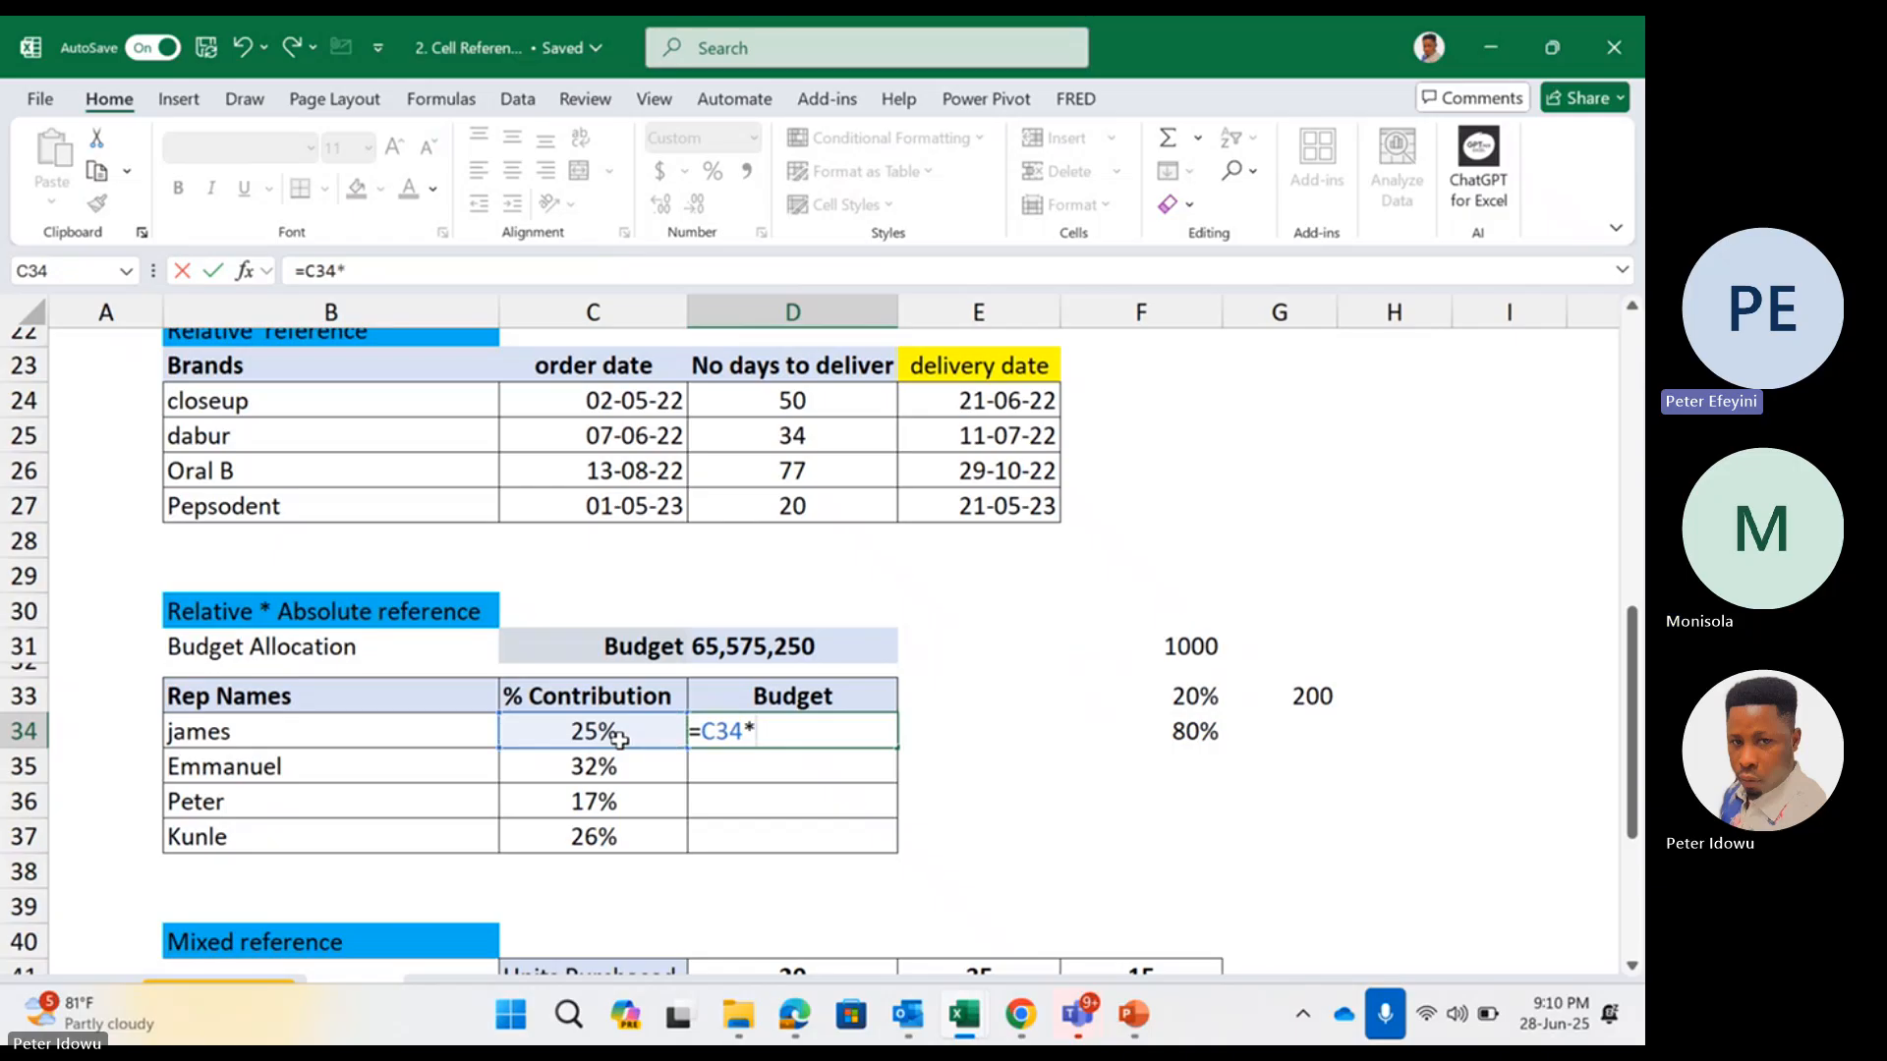
pyautogui.click(744, 646)
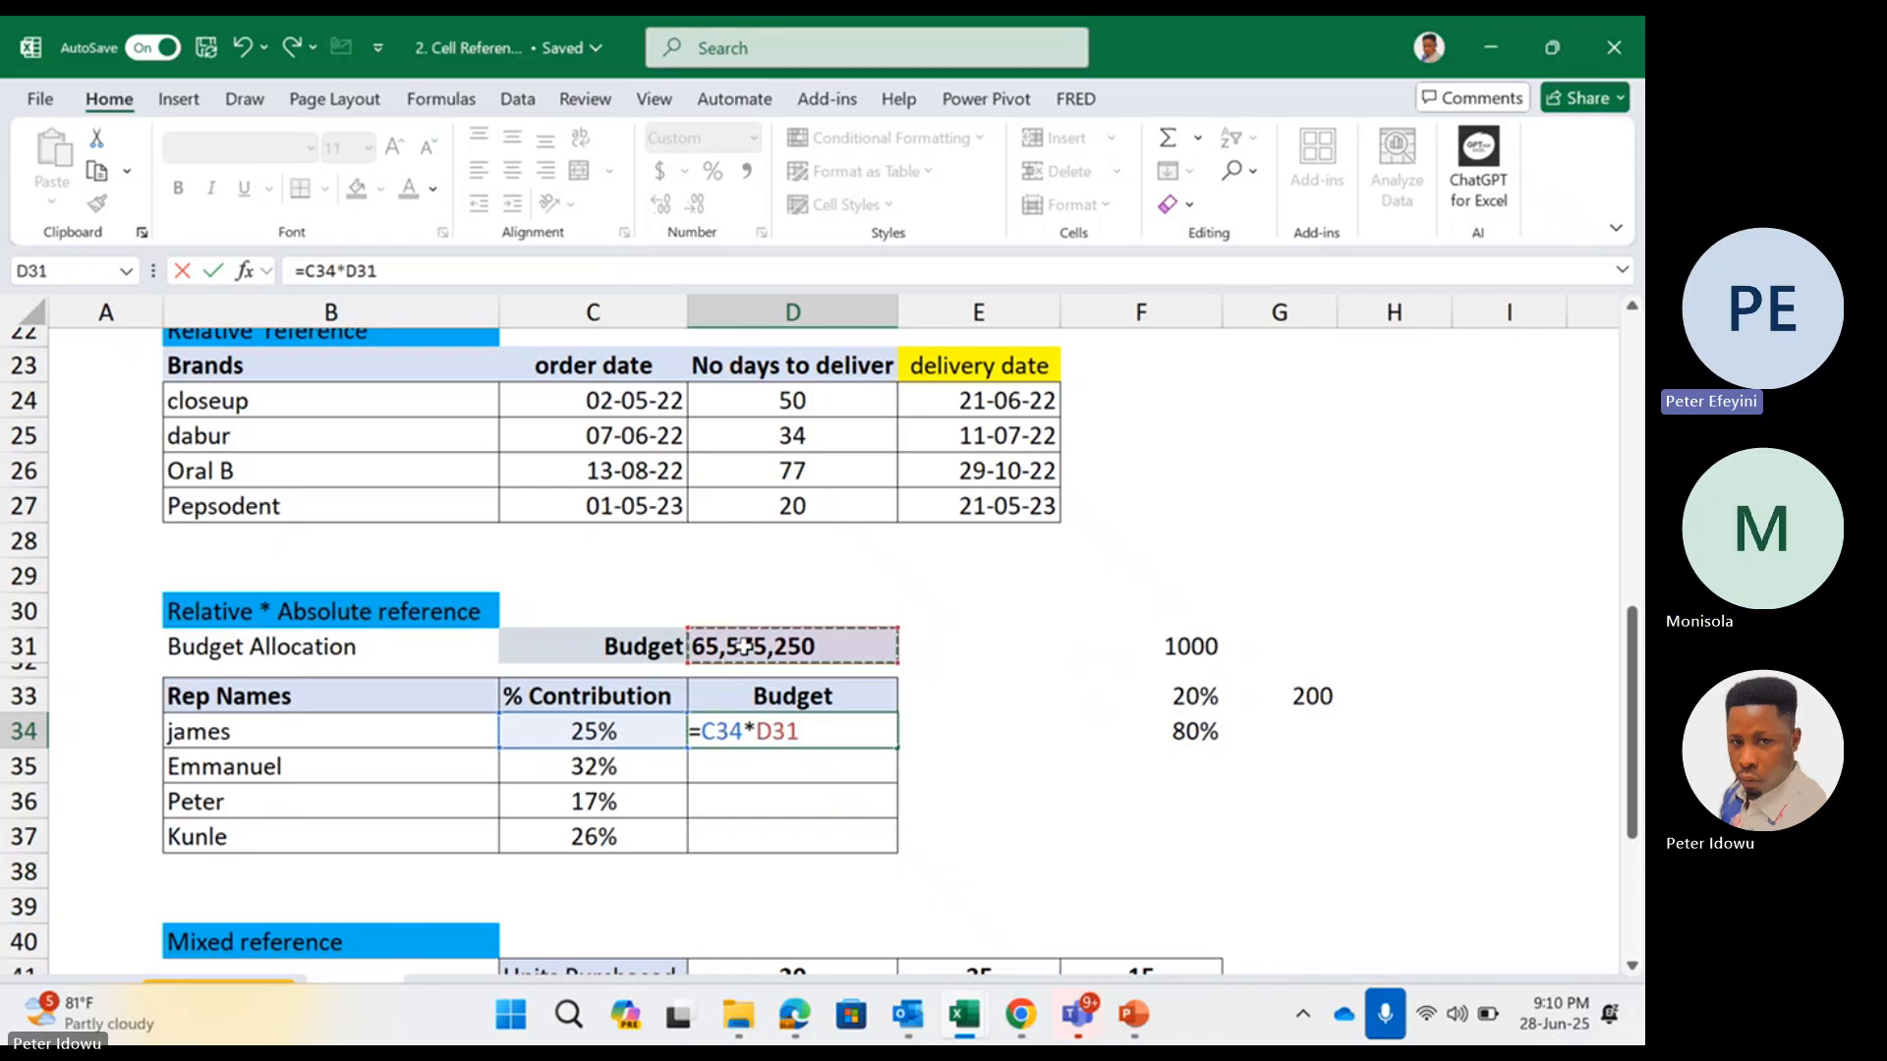
pyautogui.press('Return')
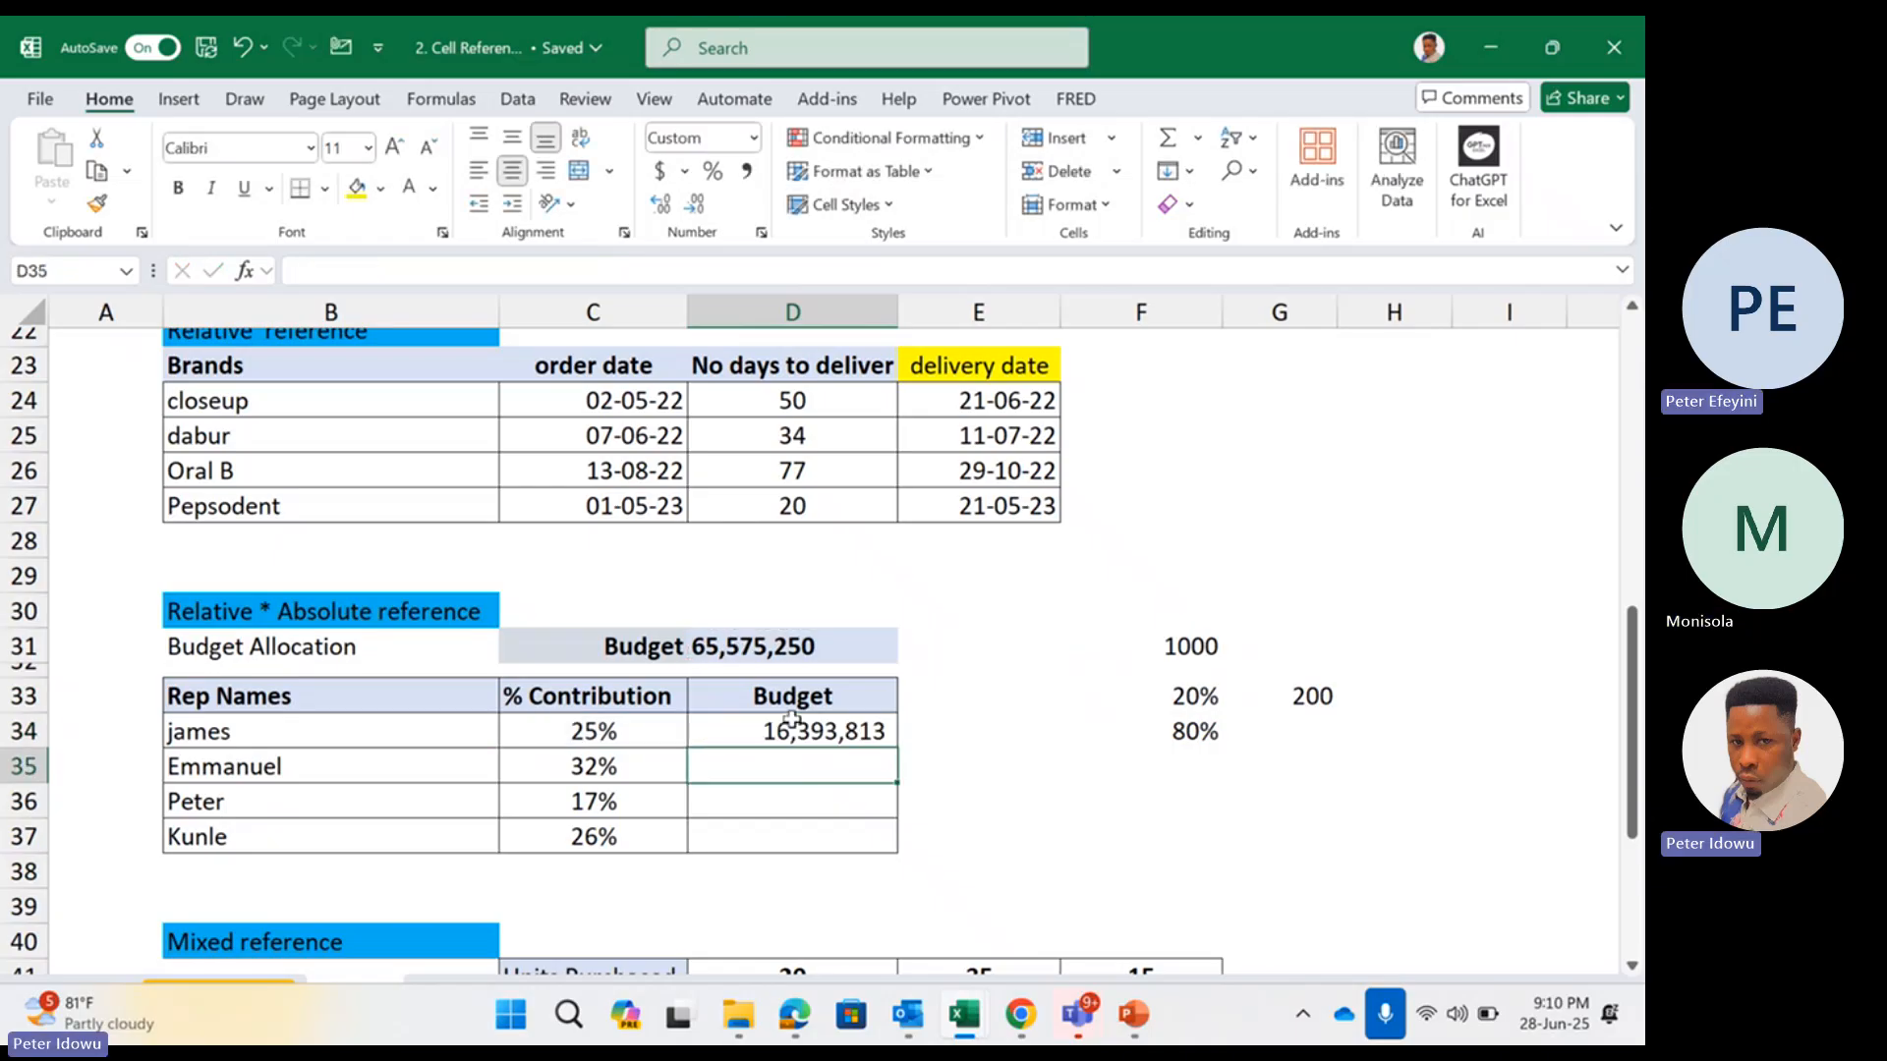
# Review the contribution and total budget references in the first rep's budget formula in D34
pyautogui.click(792, 727)
pyautogui.doubleClick(792, 727)
pyautogui.press('Escape')
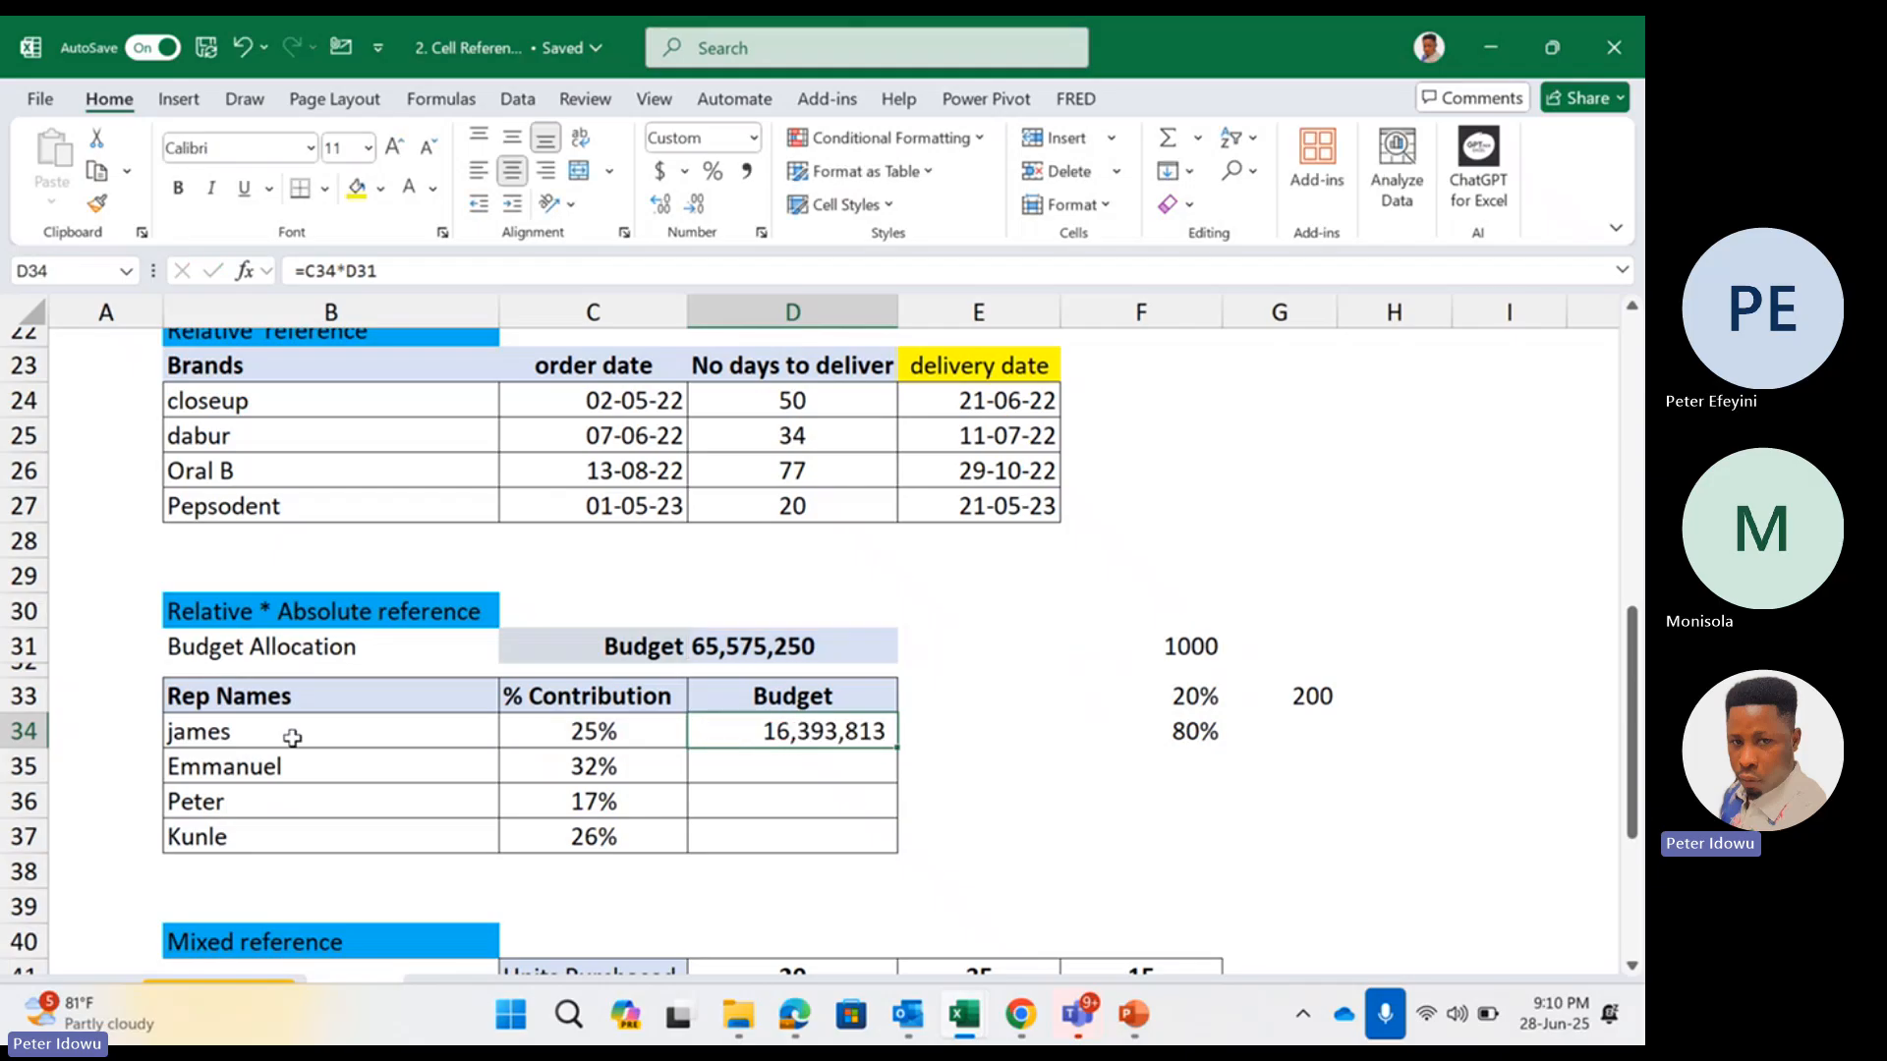
pyautogui.doubleClick(813, 739)
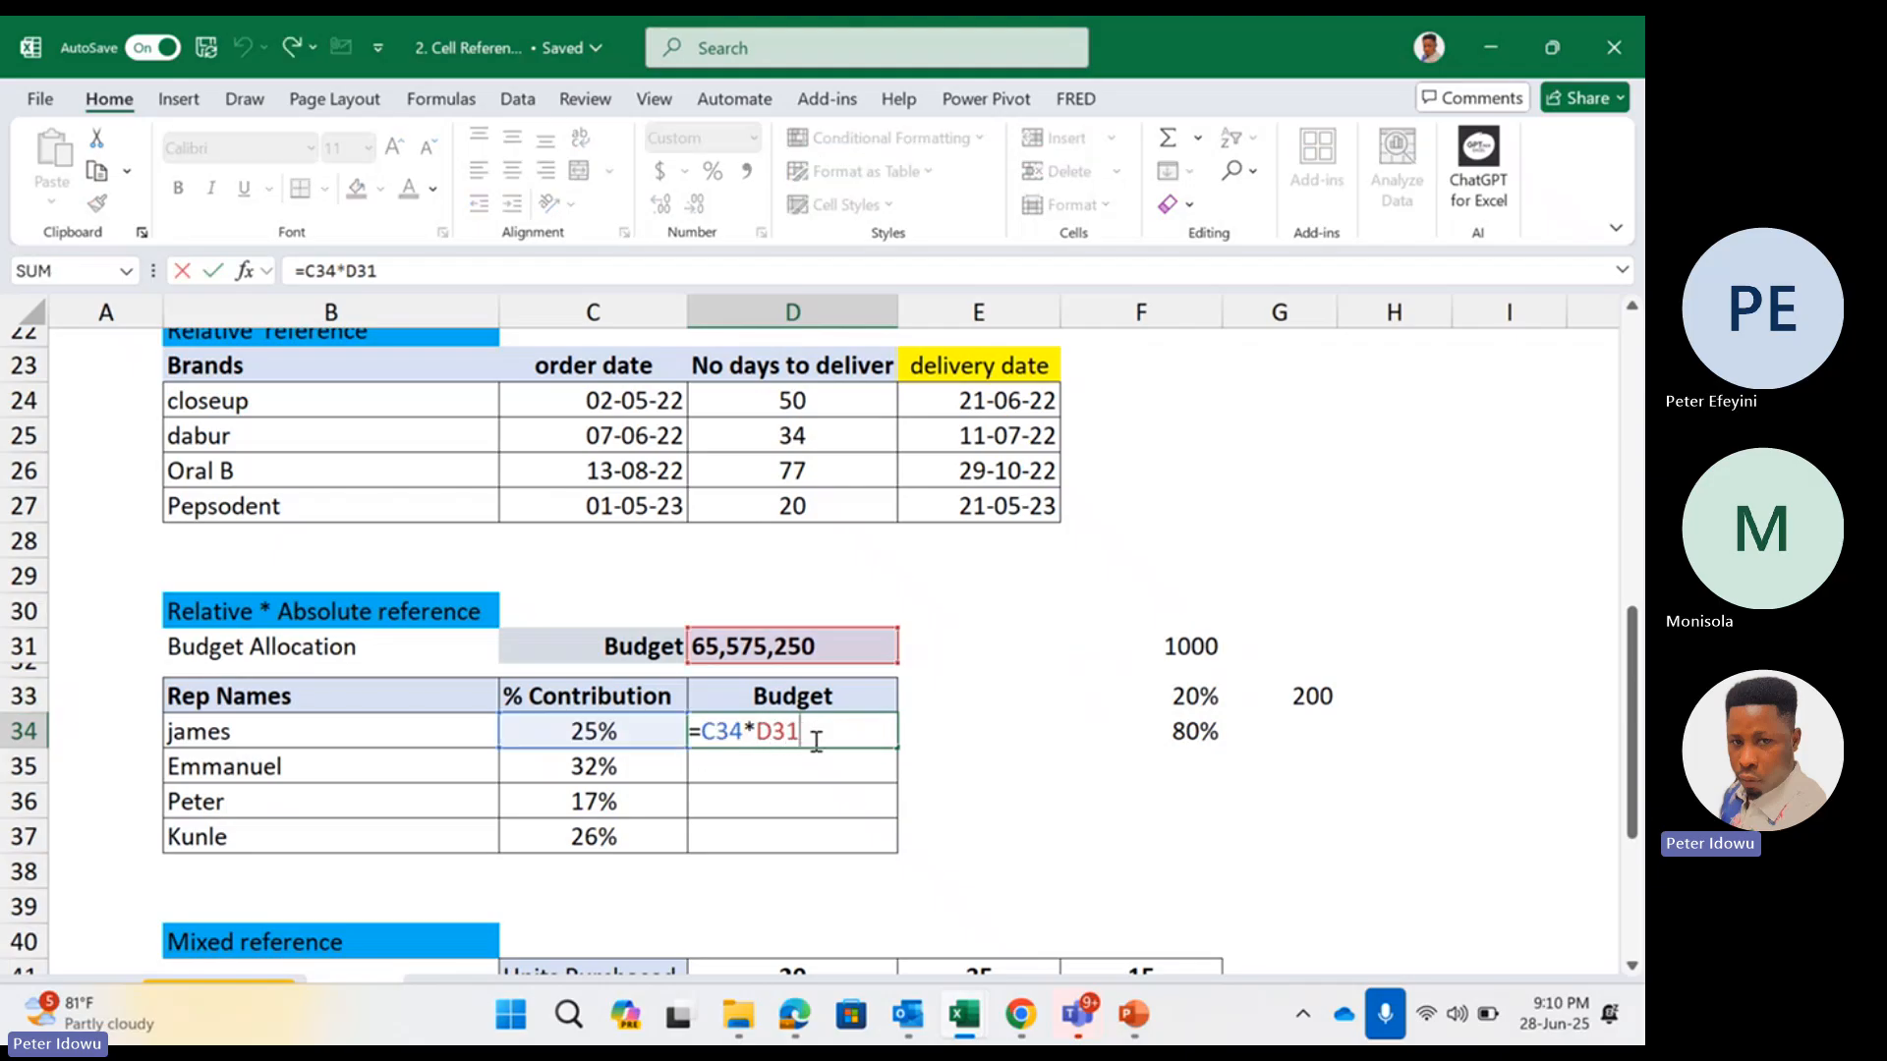
pyautogui.press('Escape')
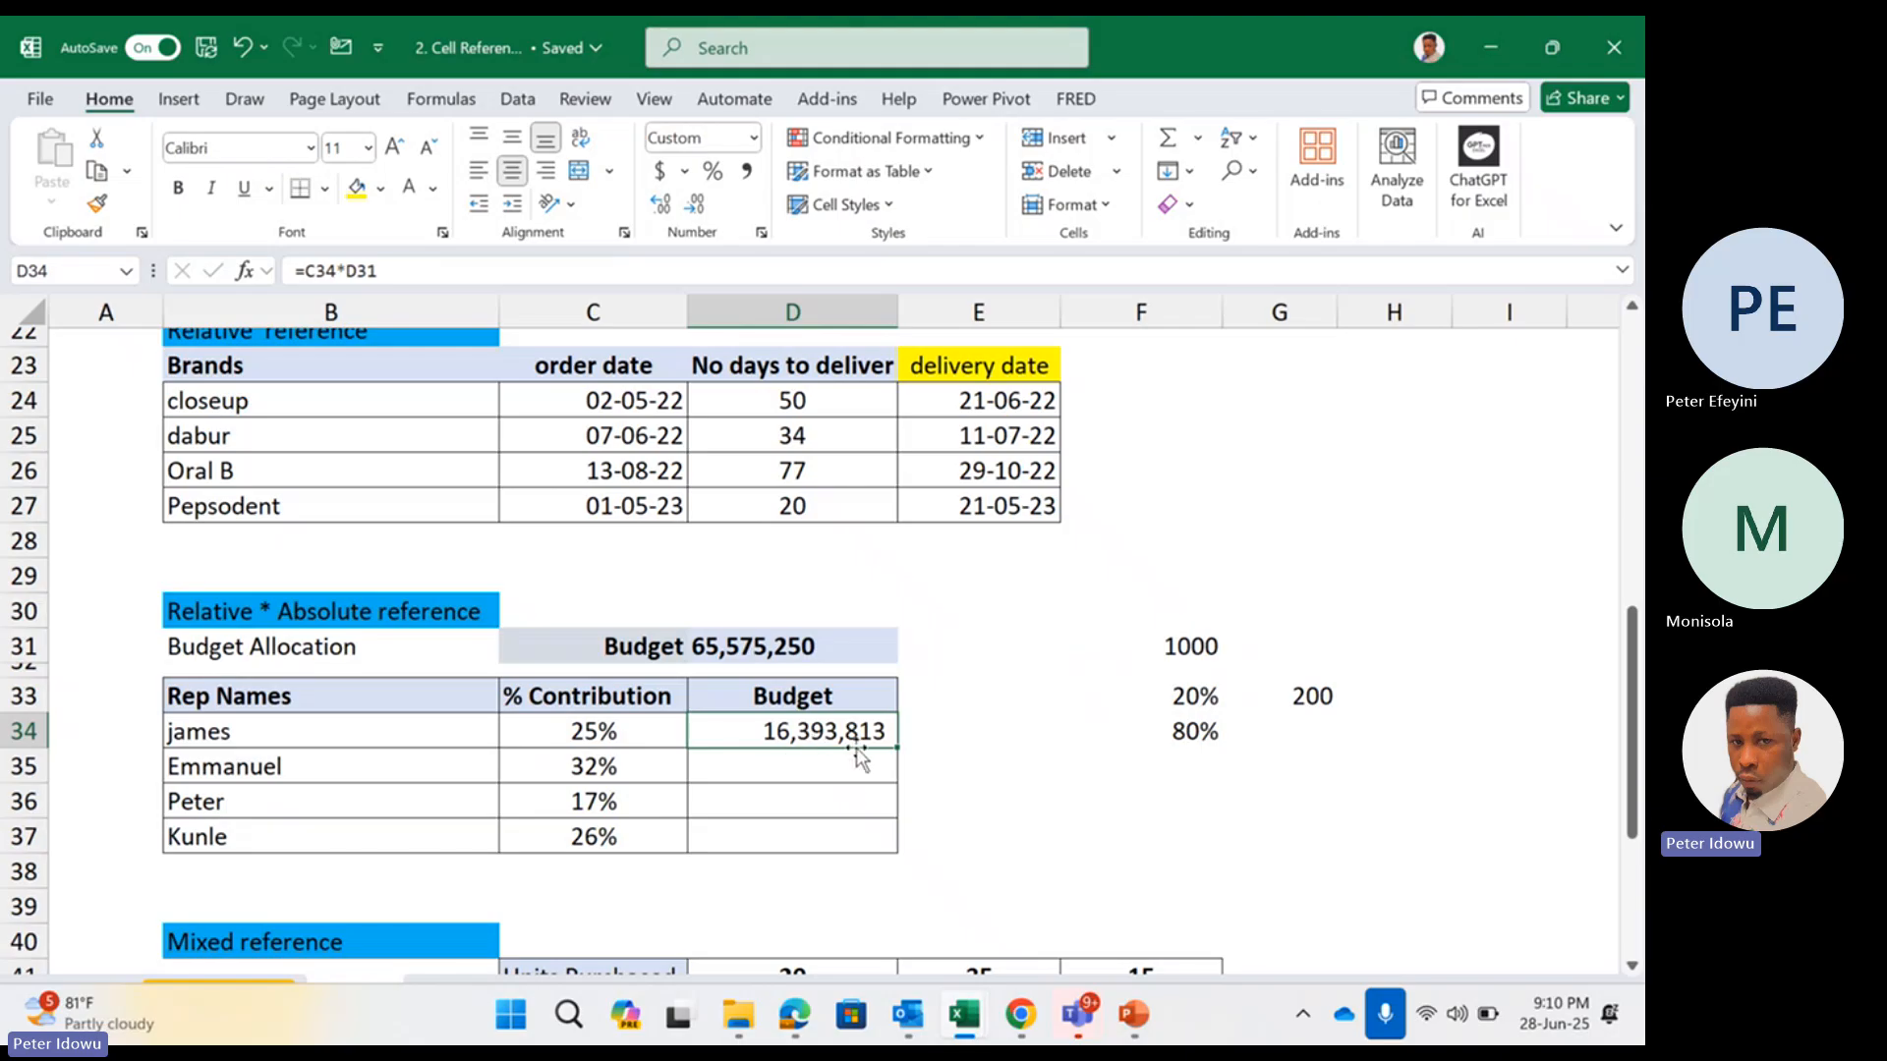
# Fill the budget formula from D34 down to D35 and open the copied formula to check its references
pyautogui.moveTo(877, 754); pyautogui.dragTo(887, 779)
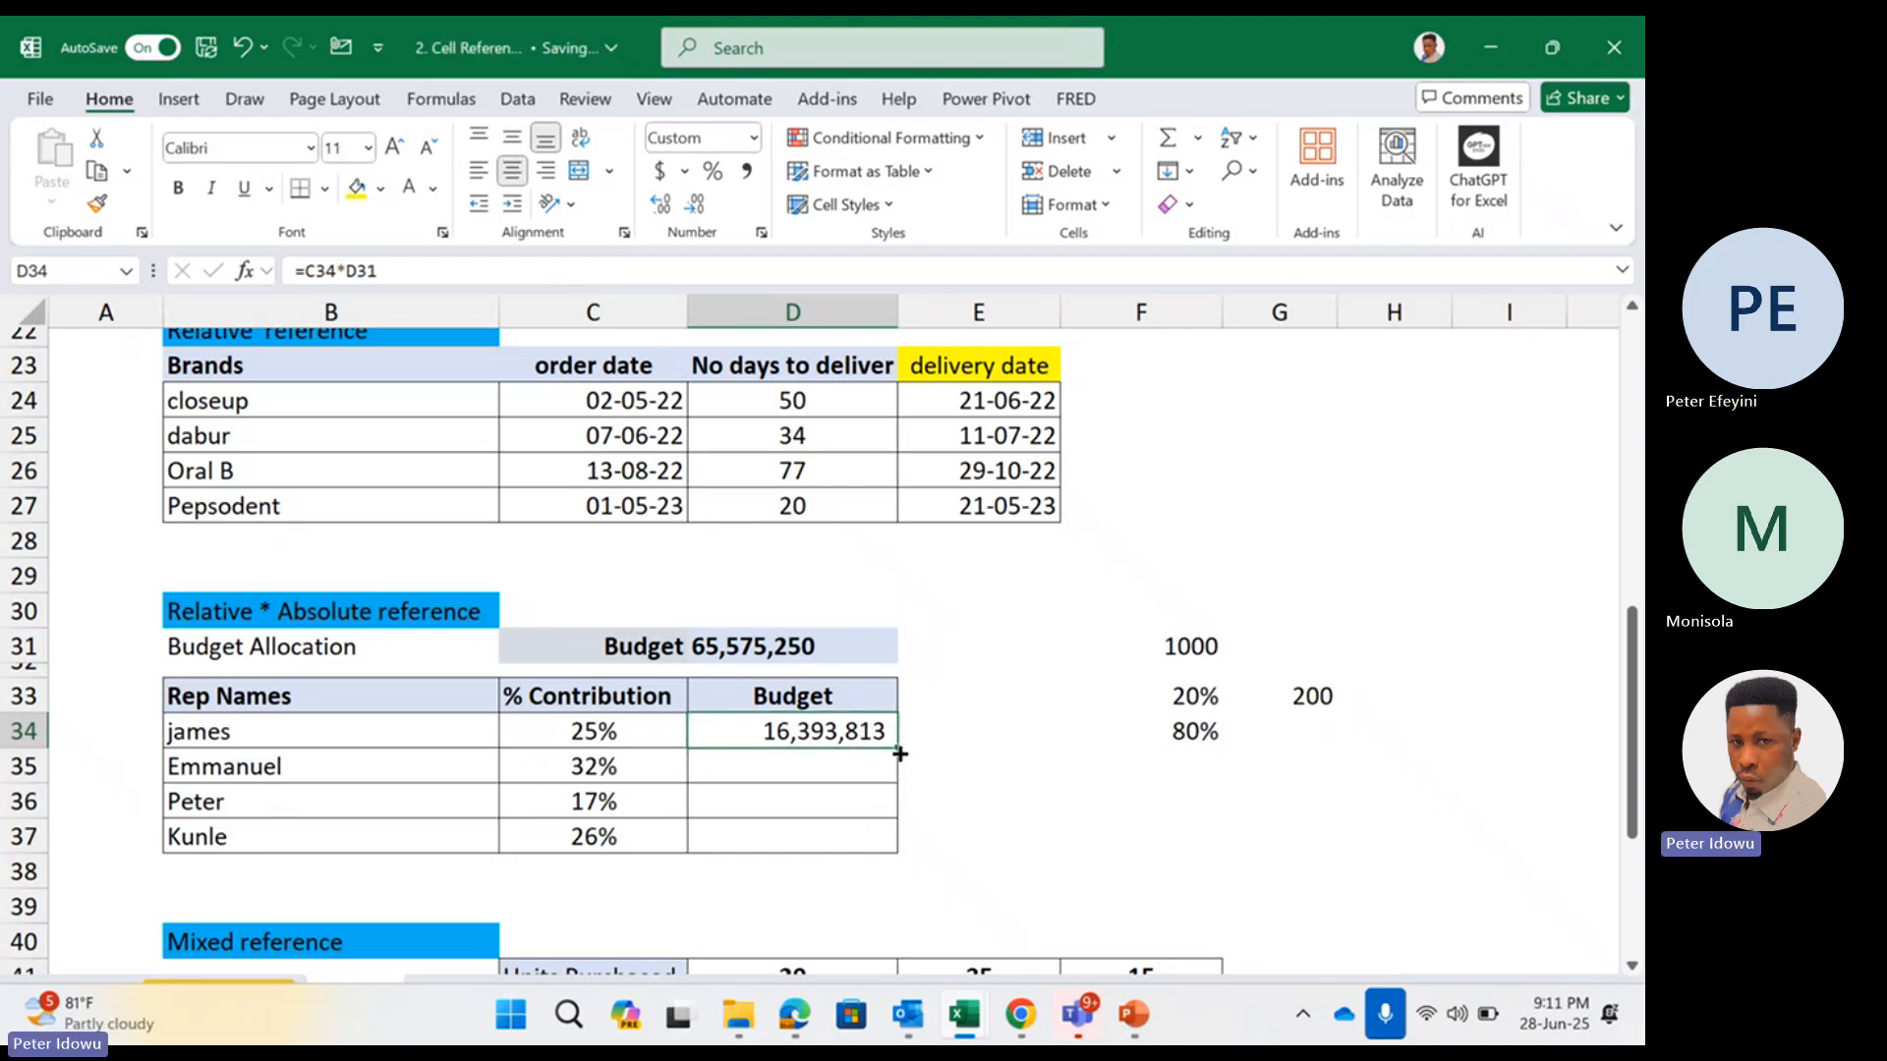
pyautogui.moveTo(901, 753)
pyautogui.mouseDown()
pyautogui.moveTo(887, 782)
pyautogui.moveTo(877, 770)
pyautogui.mouseUp()
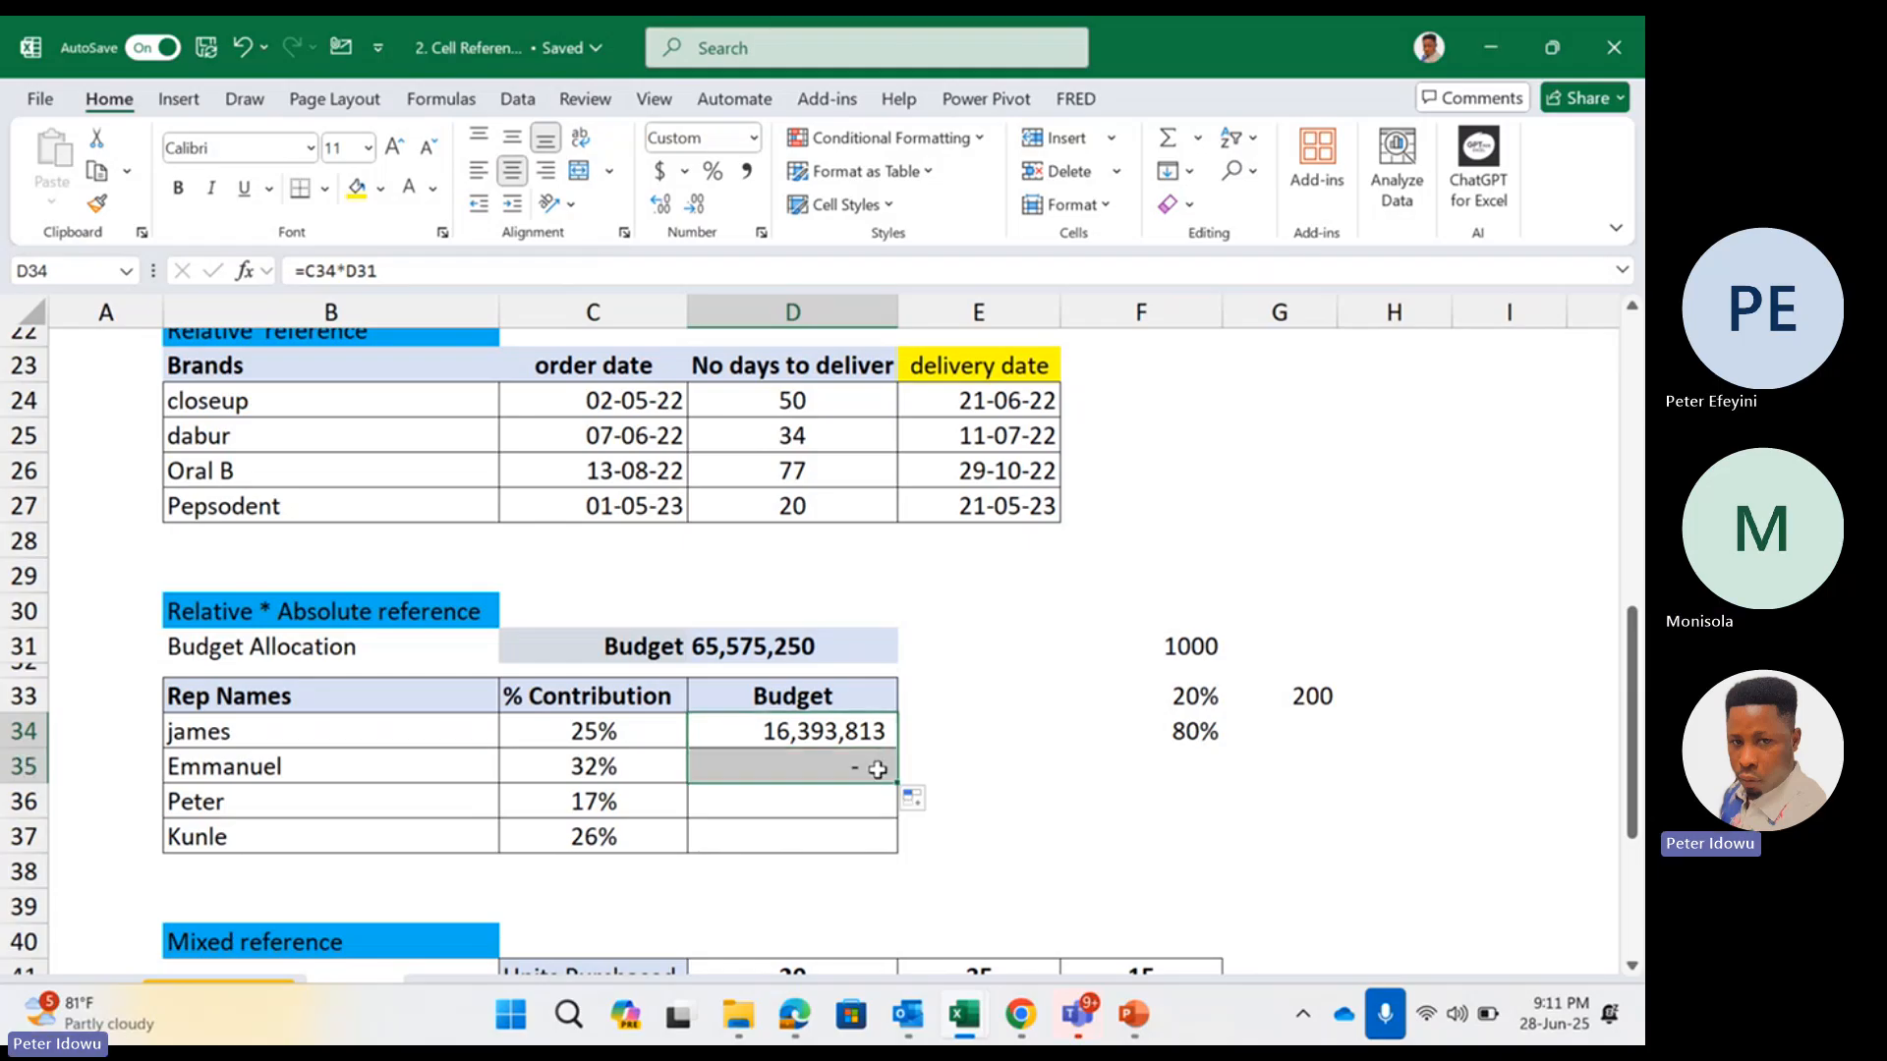
pyautogui.doubleClick(874, 769)
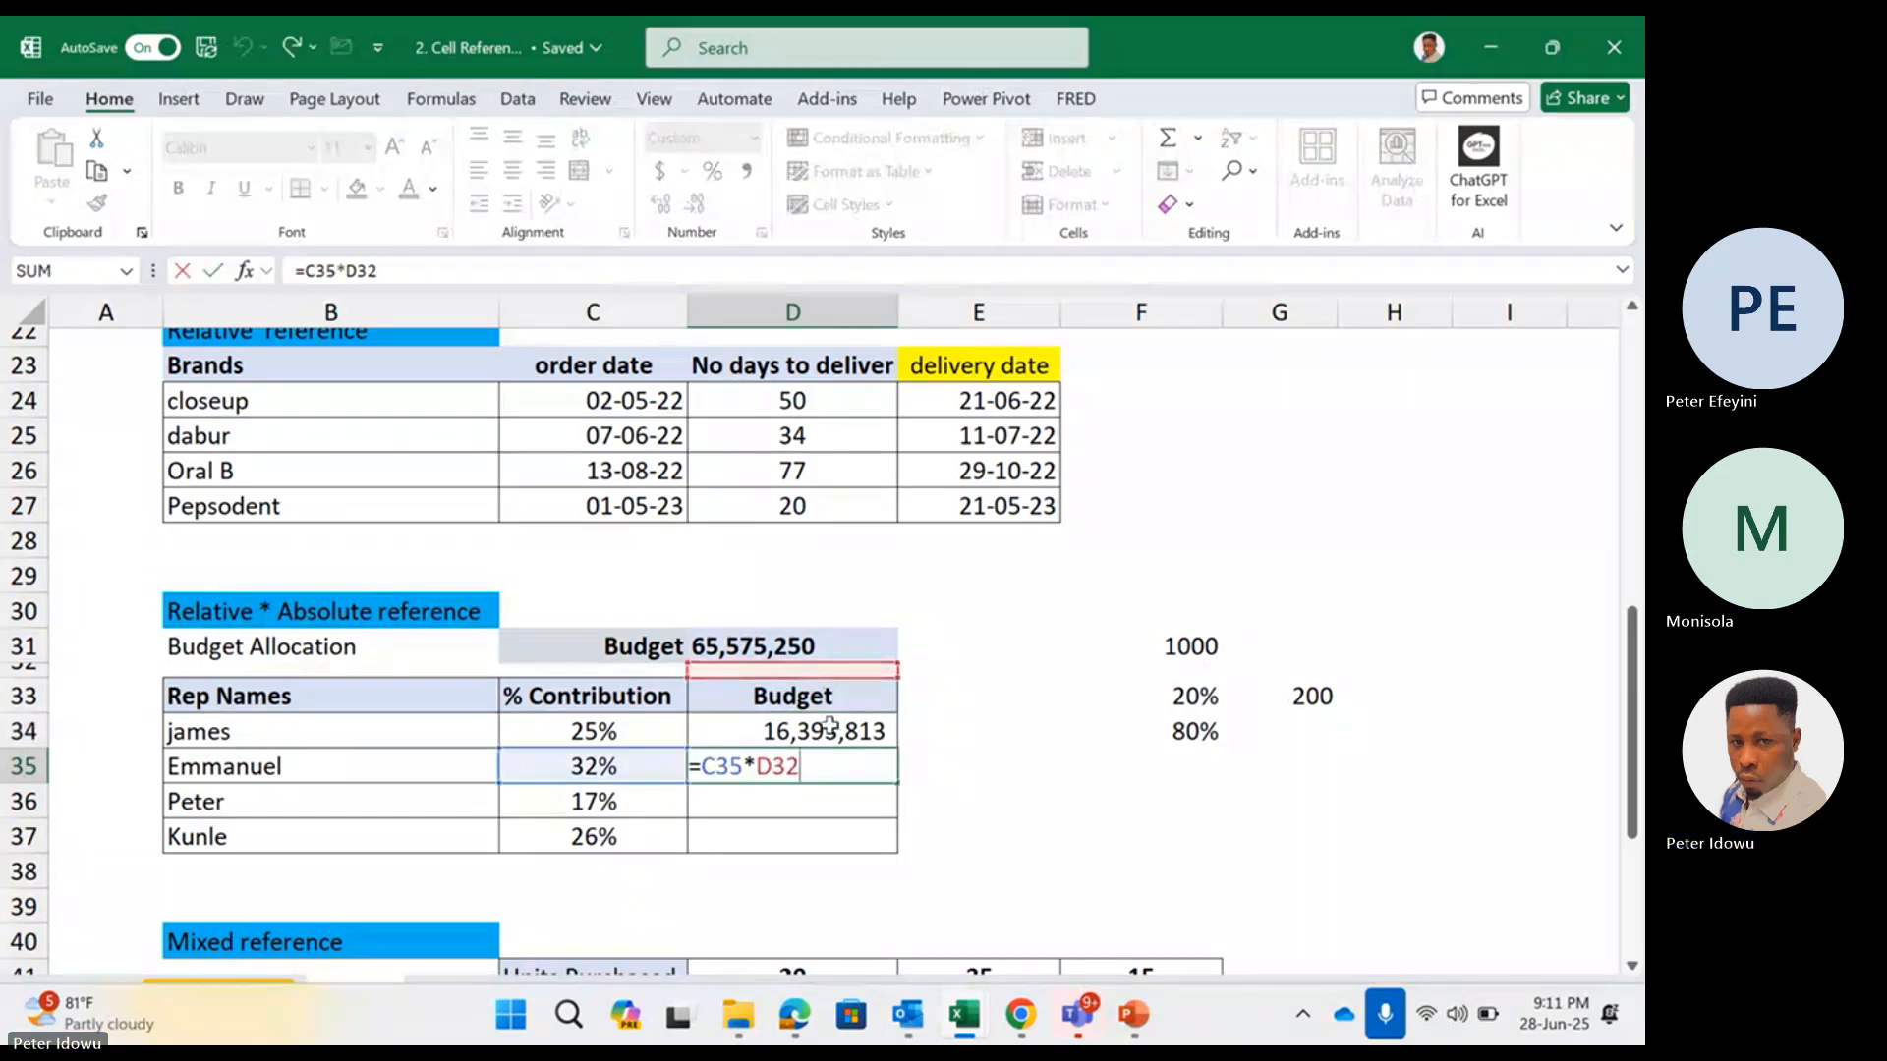
# Make the total budget reference absolute in D34's formula, giving =C34*$D$31, and fill the formula down to D37
pyautogui.press('Escape')
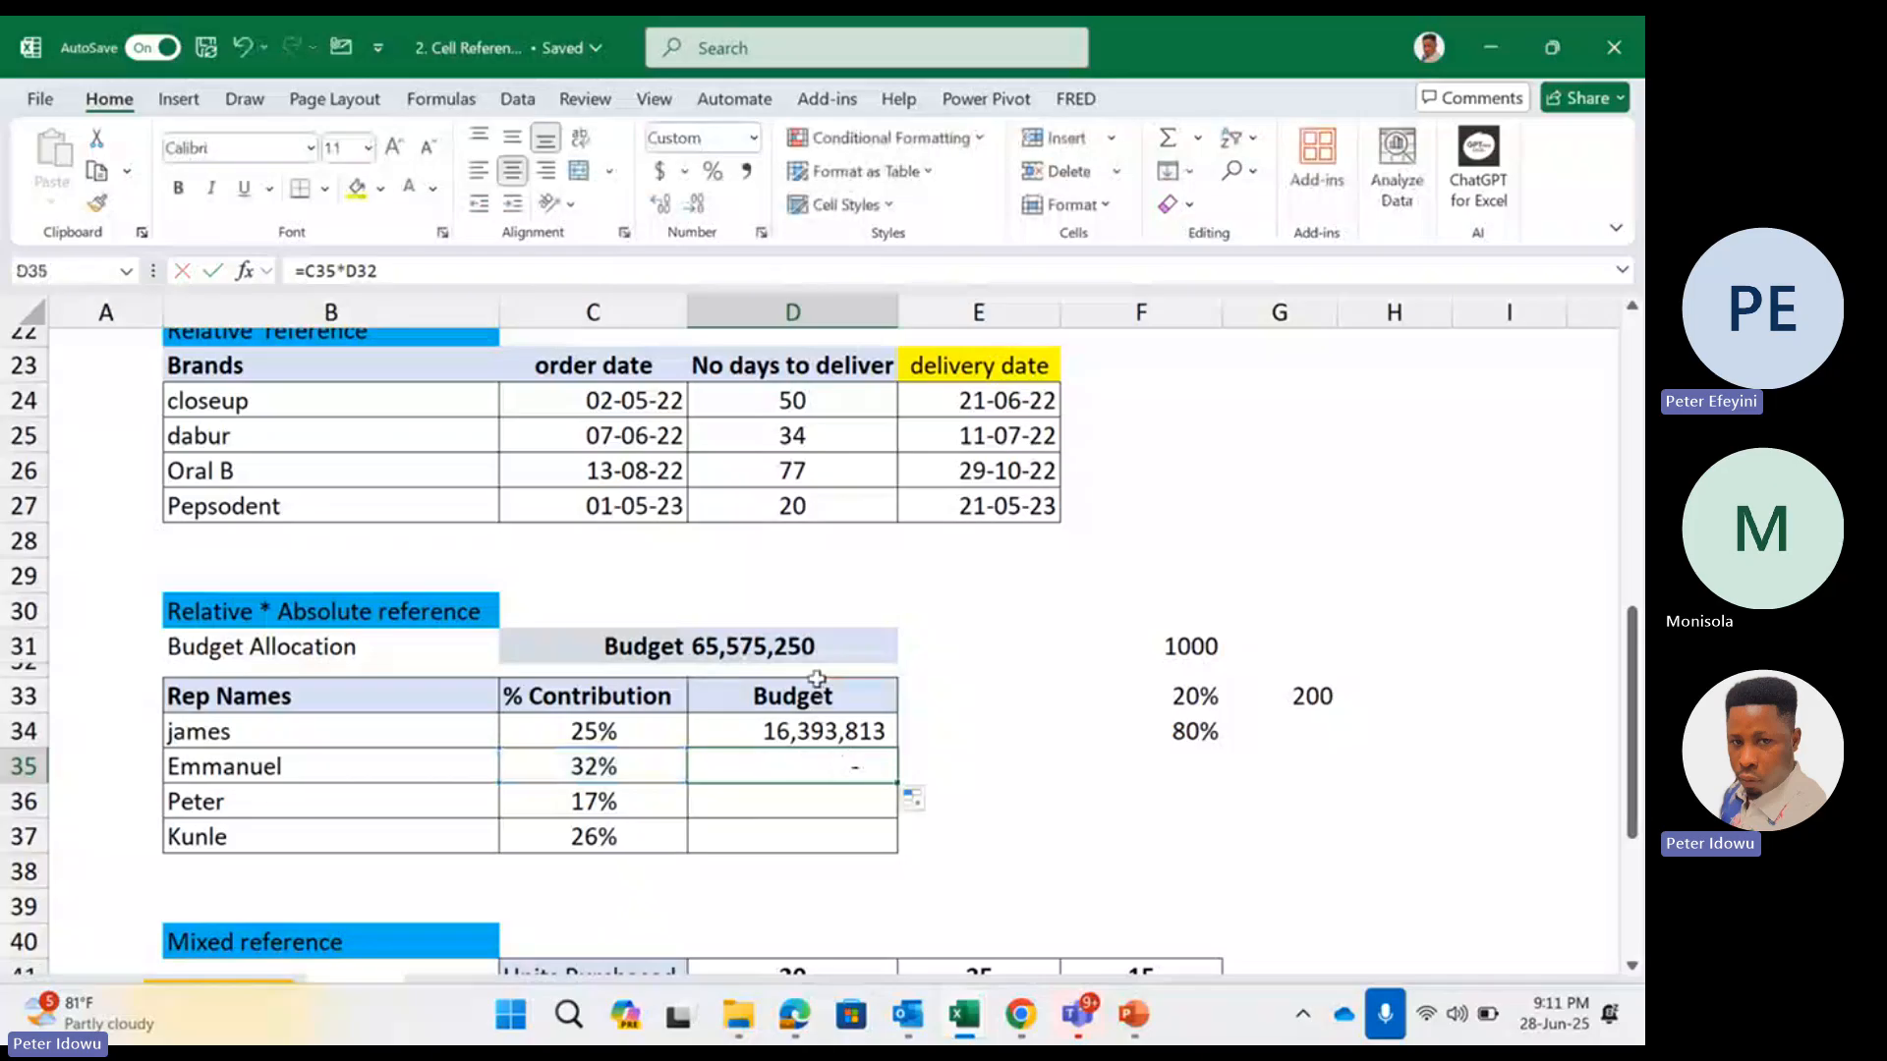
pyautogui.doubleClick(845, 729)
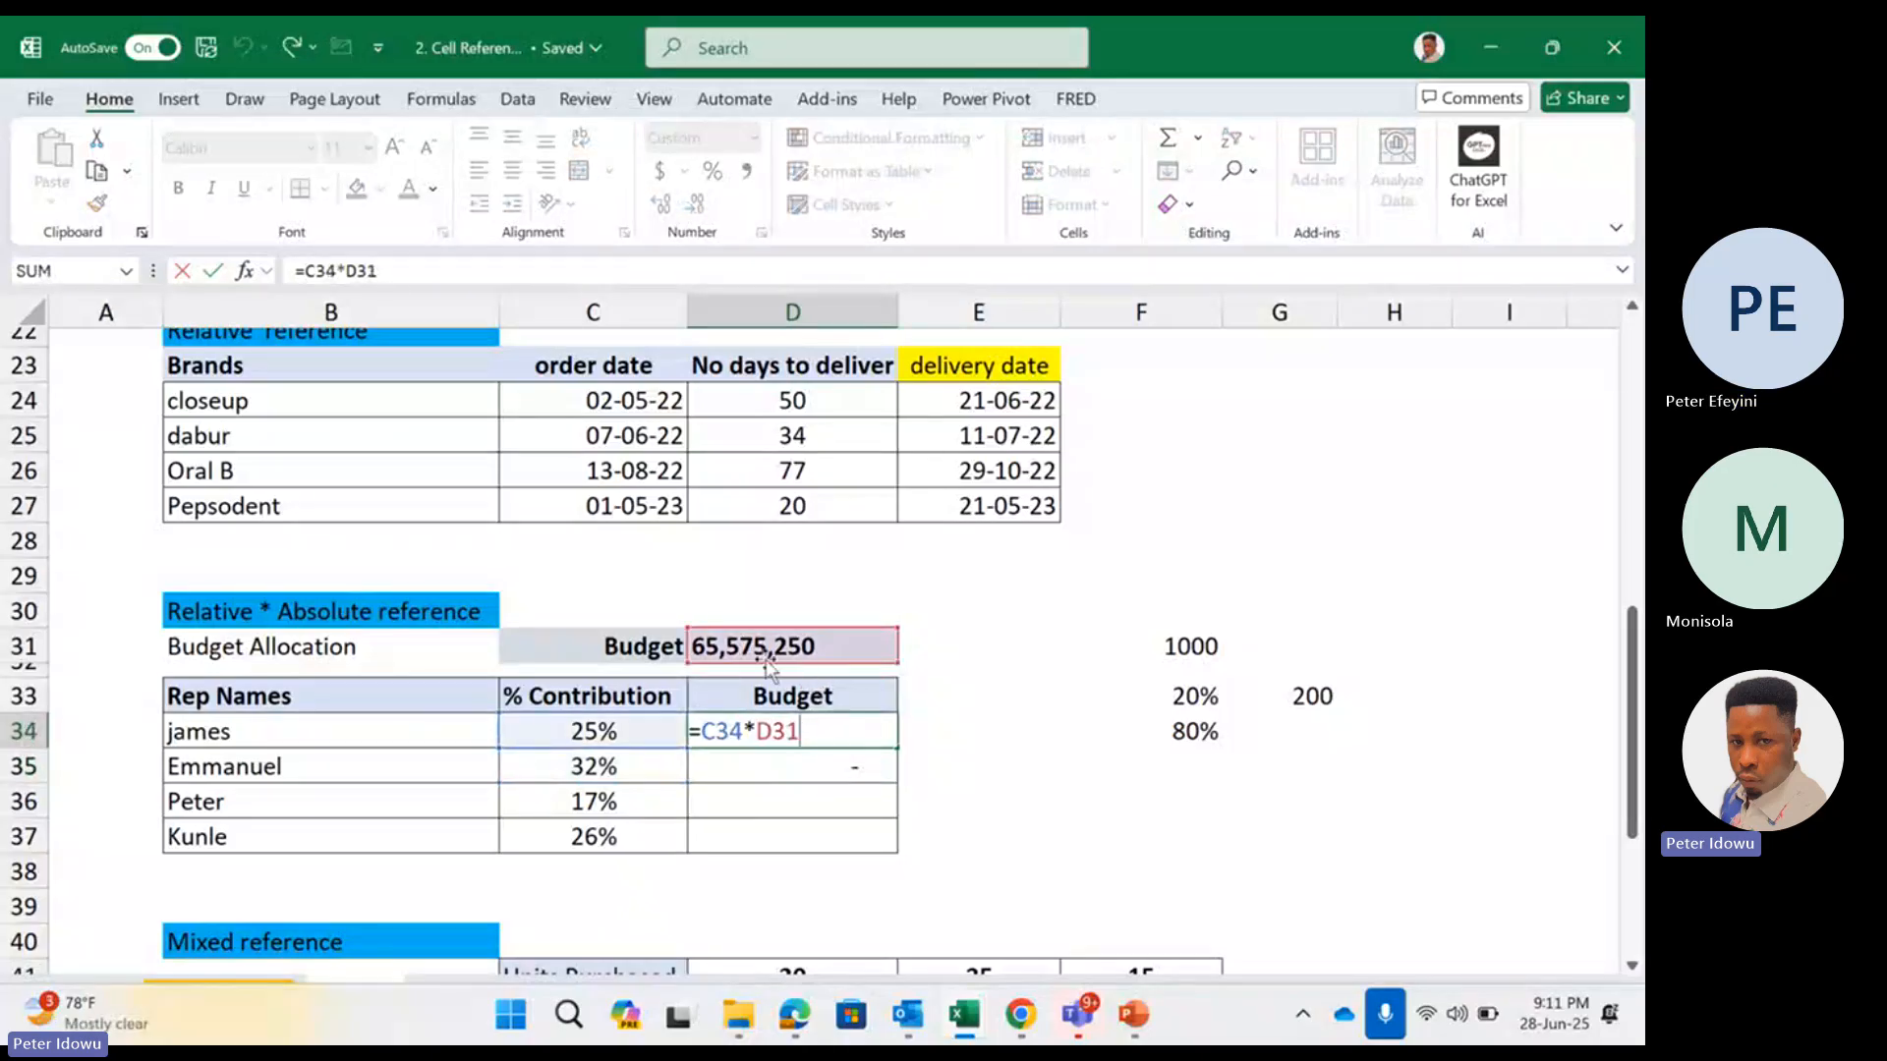
pyautogui.moveTo(757, 729); pyautogui.dragTo(835, 722)
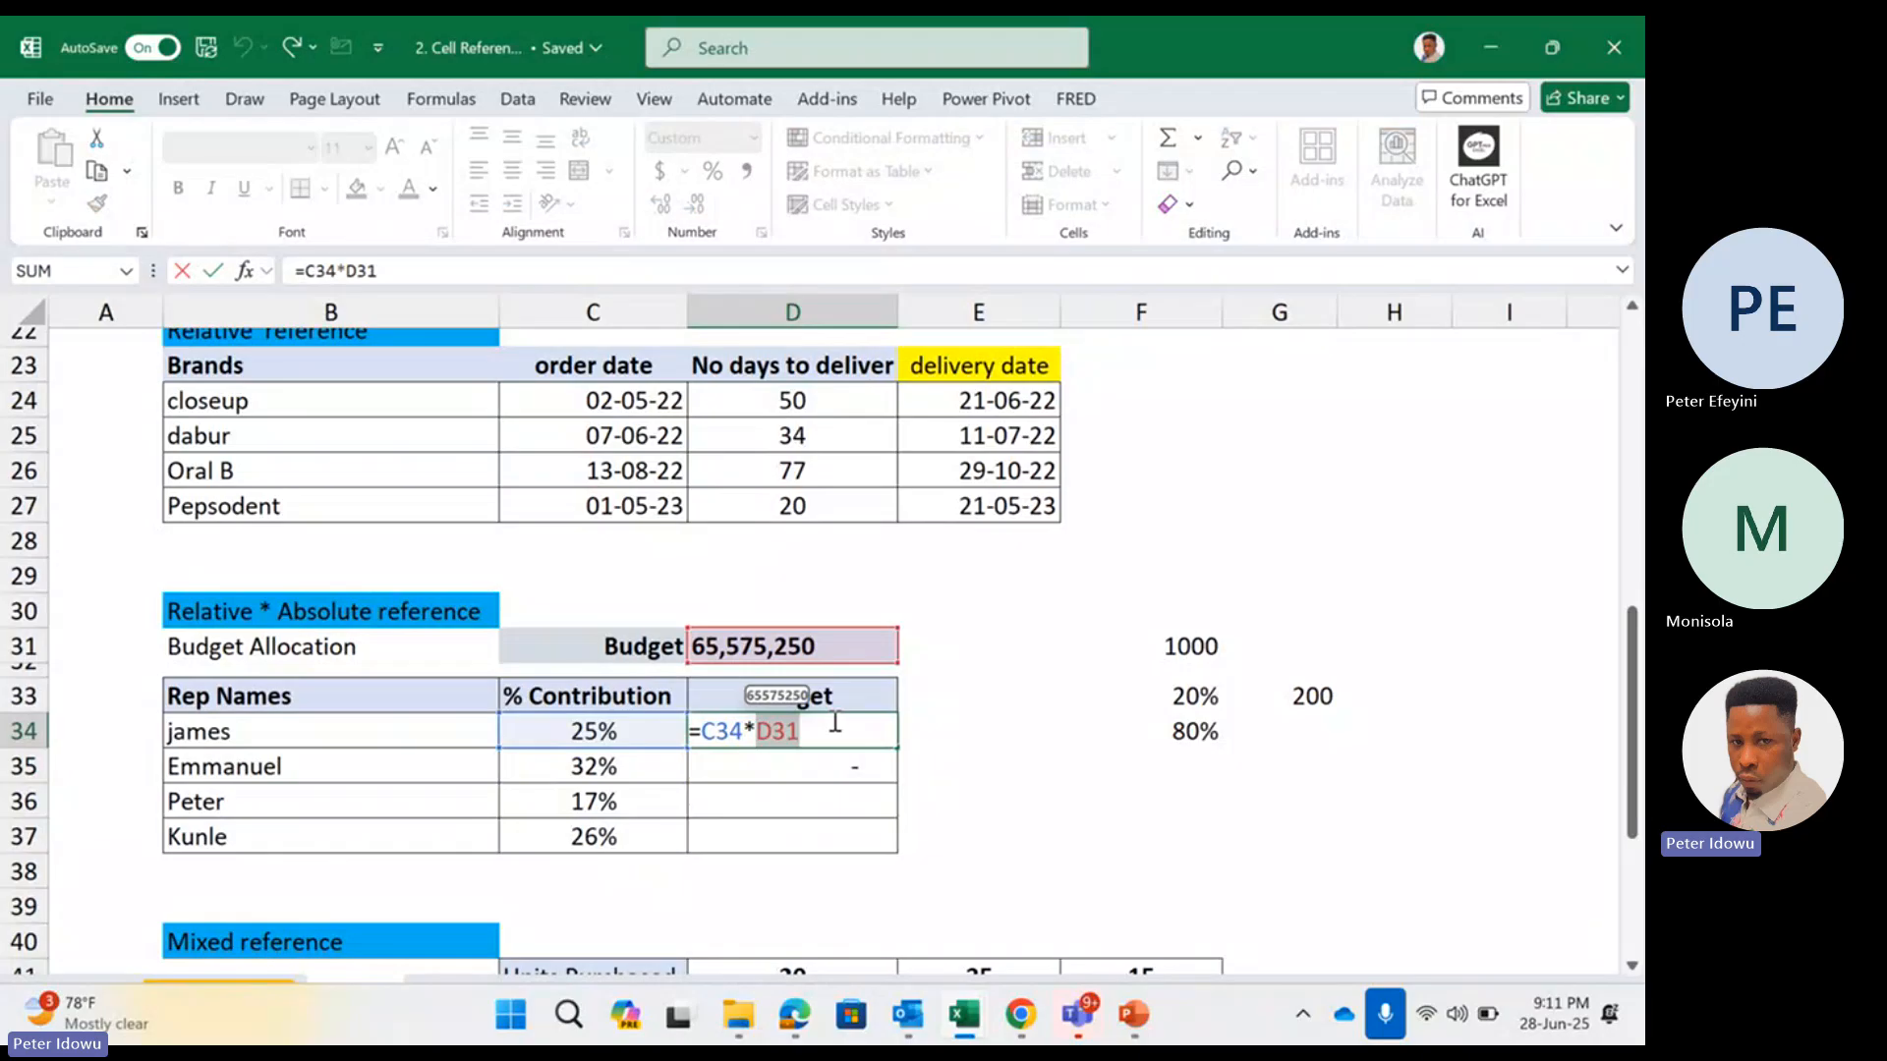
pyautogui.press('F4')
pyautogui.hotkey('ctrl', 'Return')
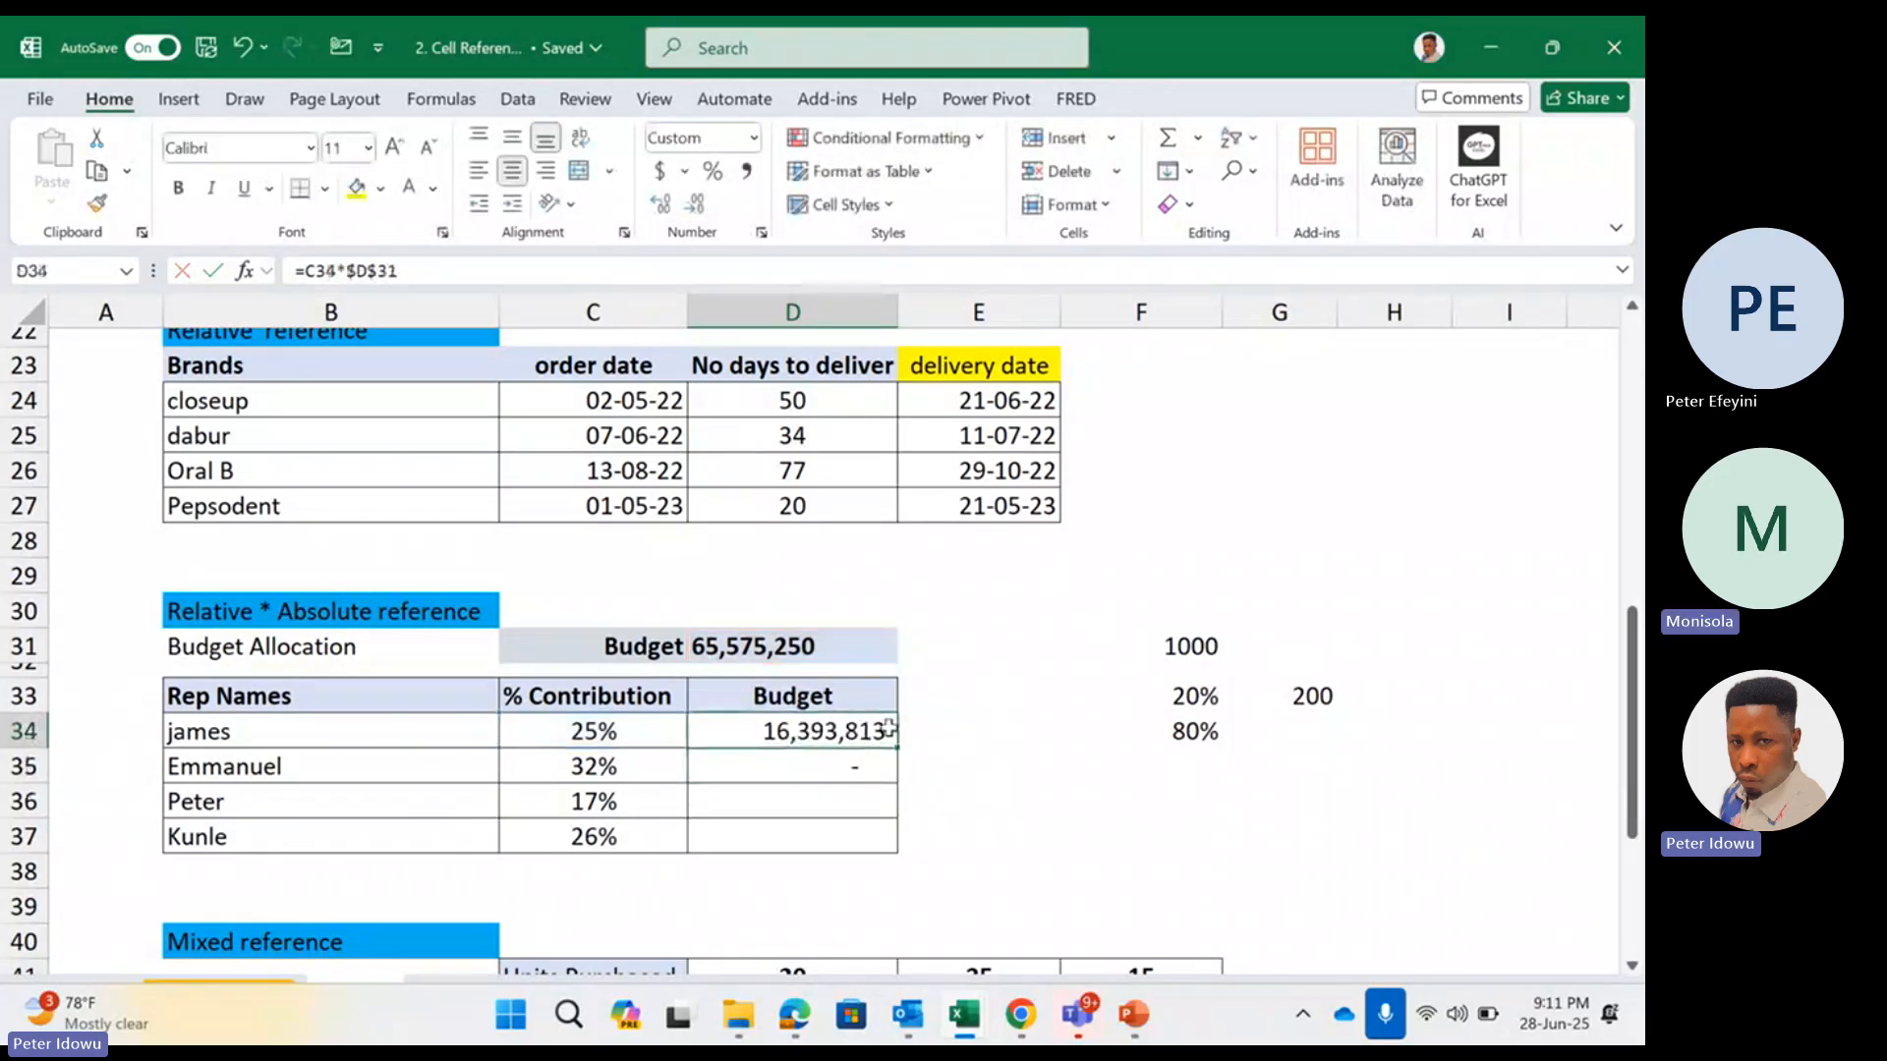
pyautogui.moveTo(889, 730); pyautogui.dragTo(865, 845)
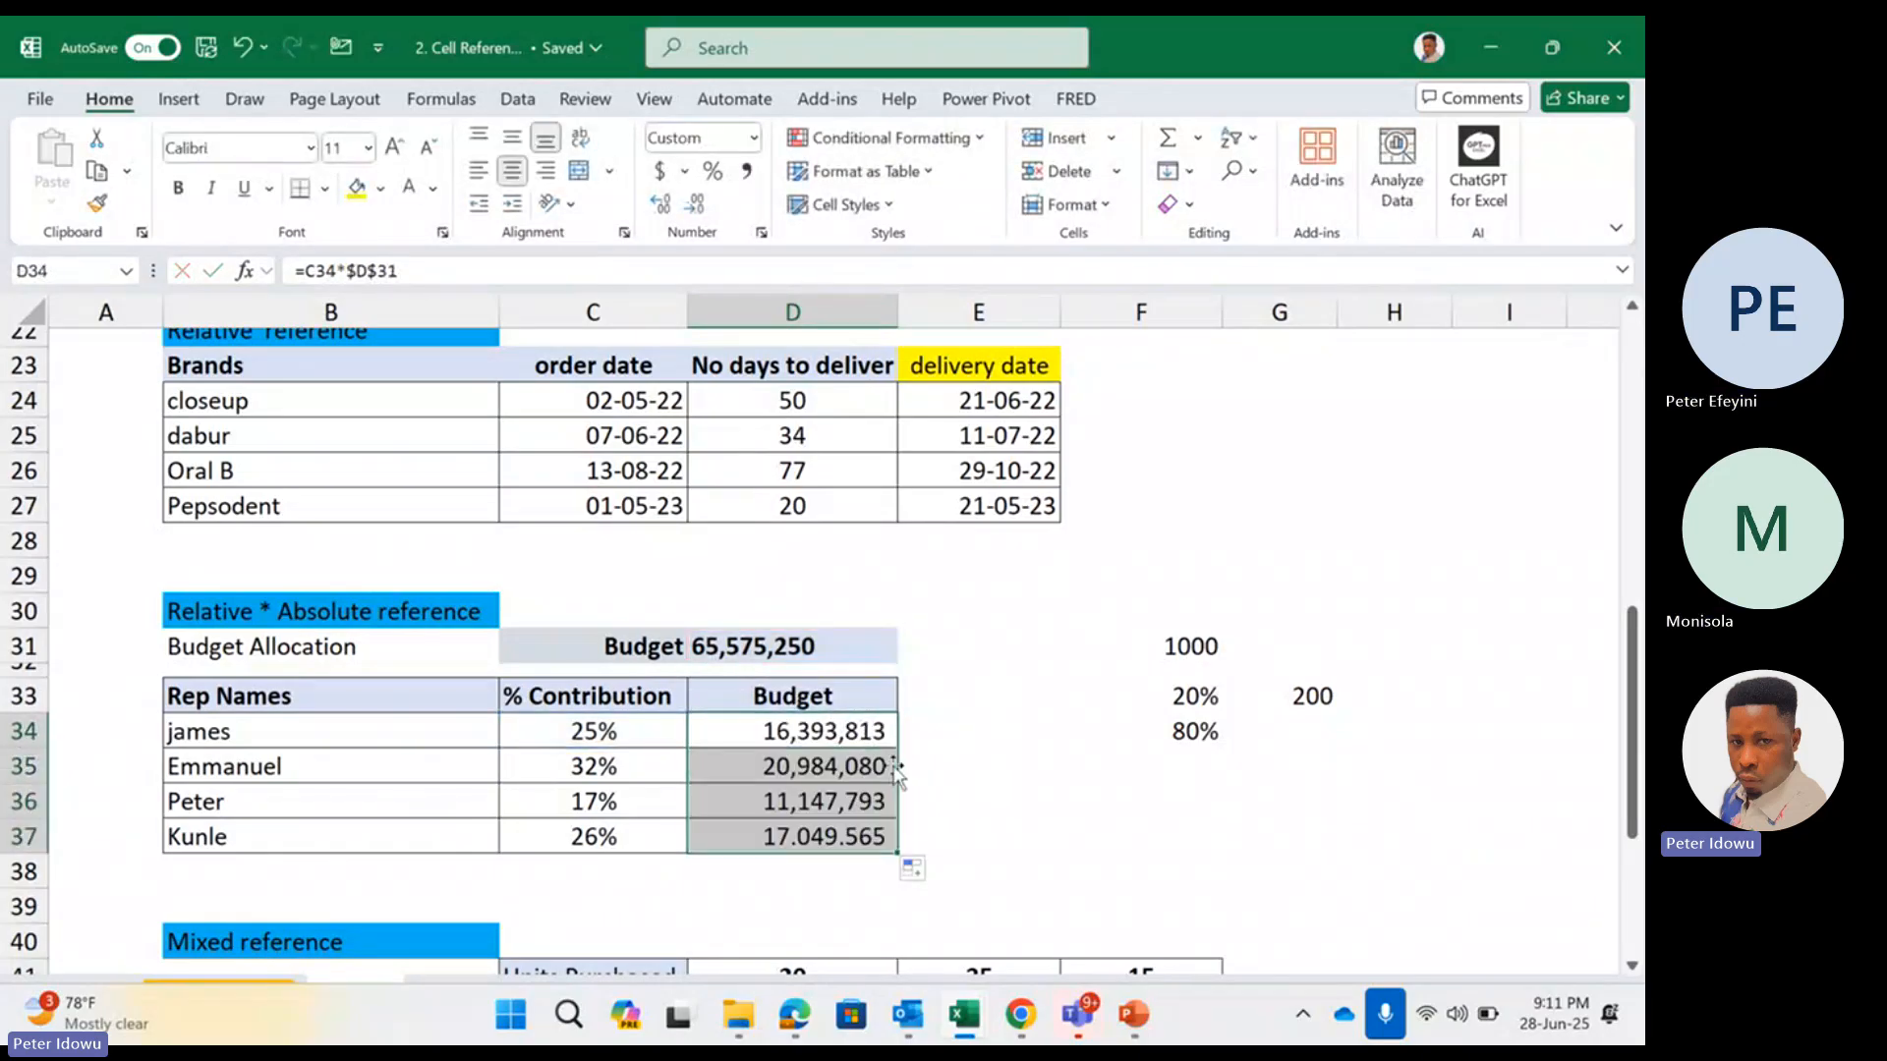
# Check the relative and absolute references in the copied budget formulas in D35 and D37
pyautogui.doubleClick(870, 767)
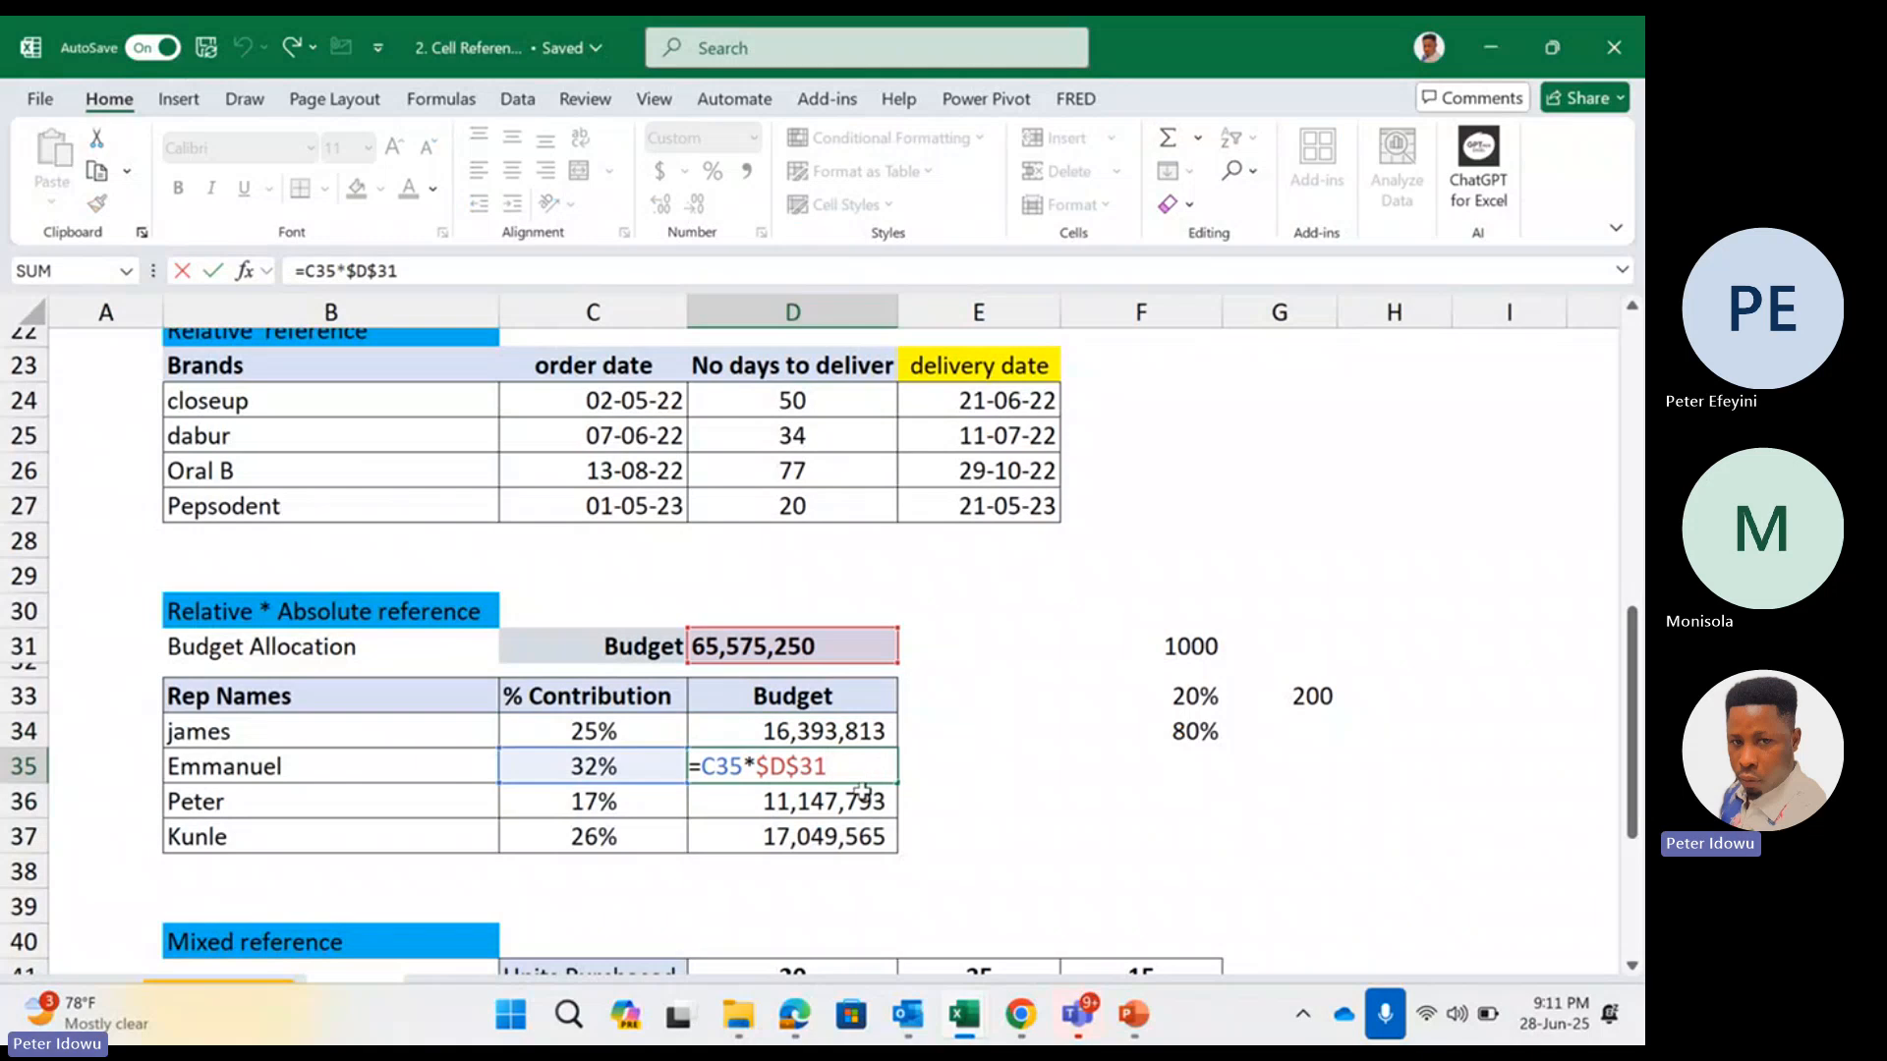
pyautogui.press('Return')
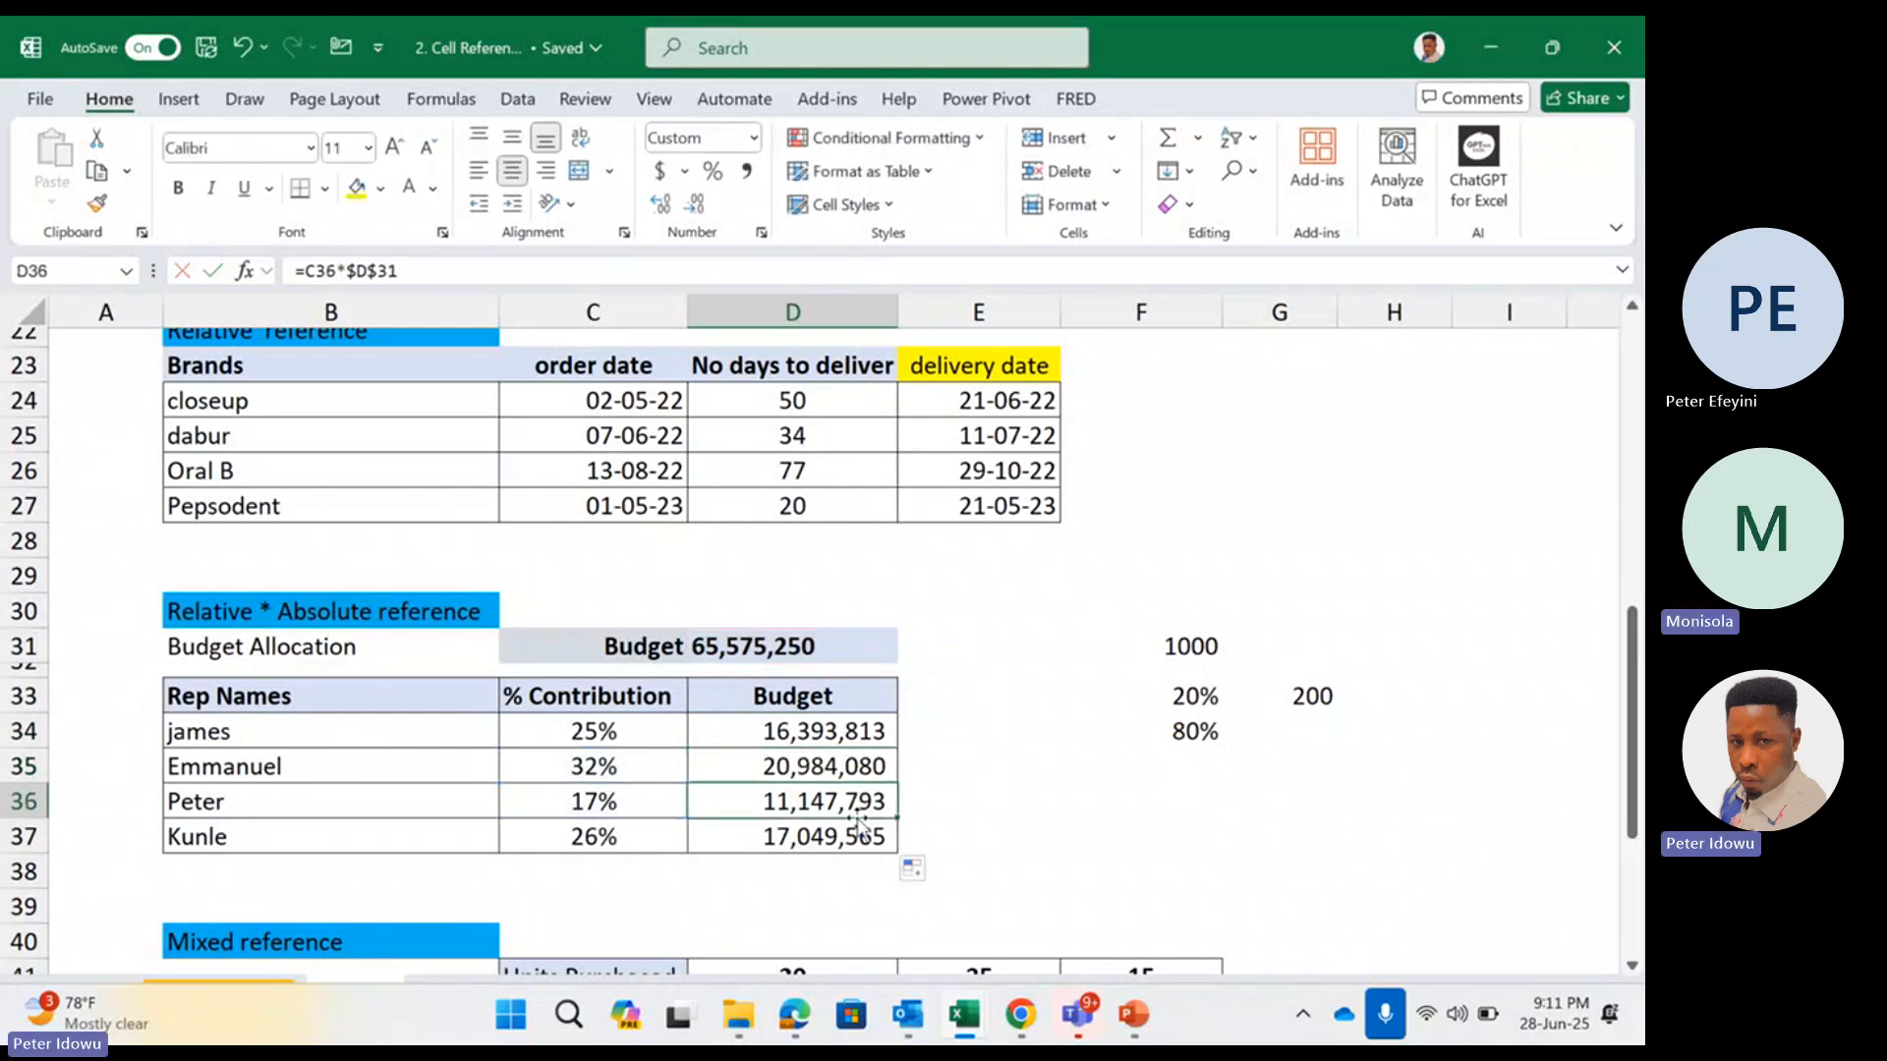
pyautogui.doubleClick(851, 840)
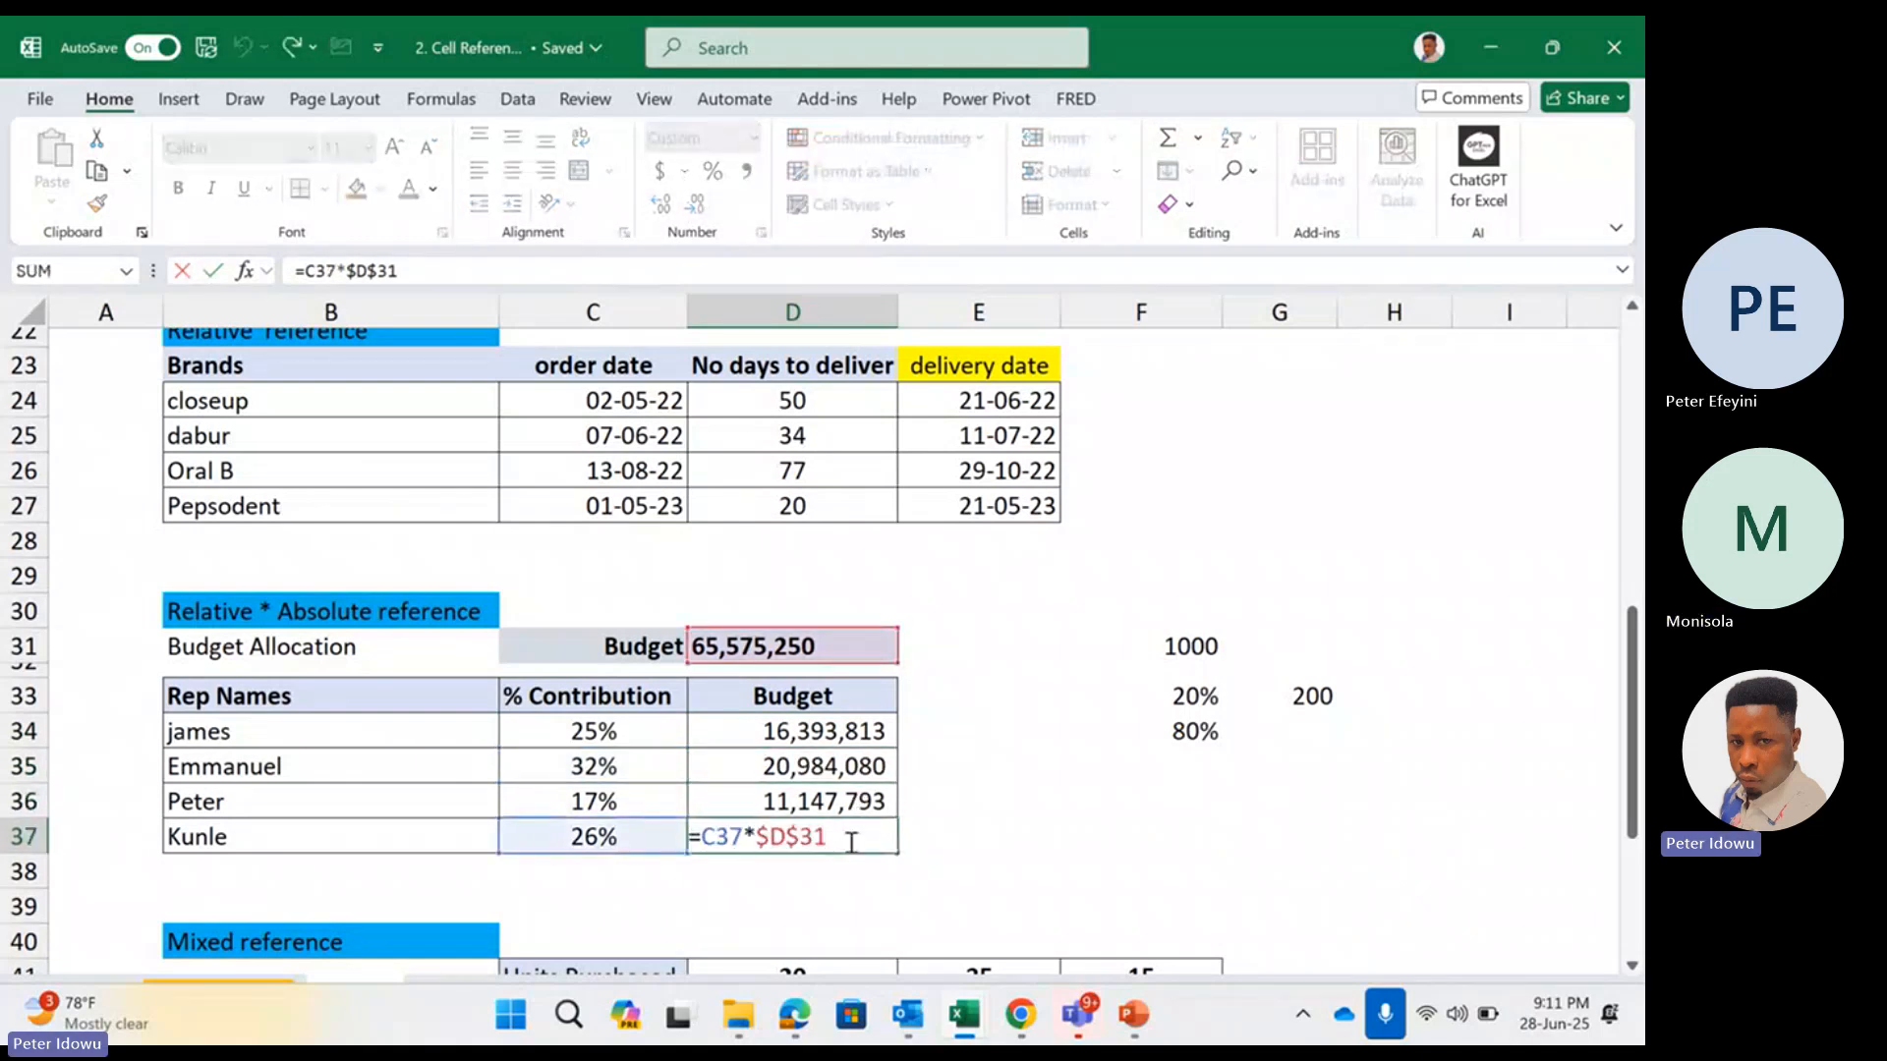
pyautogui.hotkey('ctrl', 'Return')
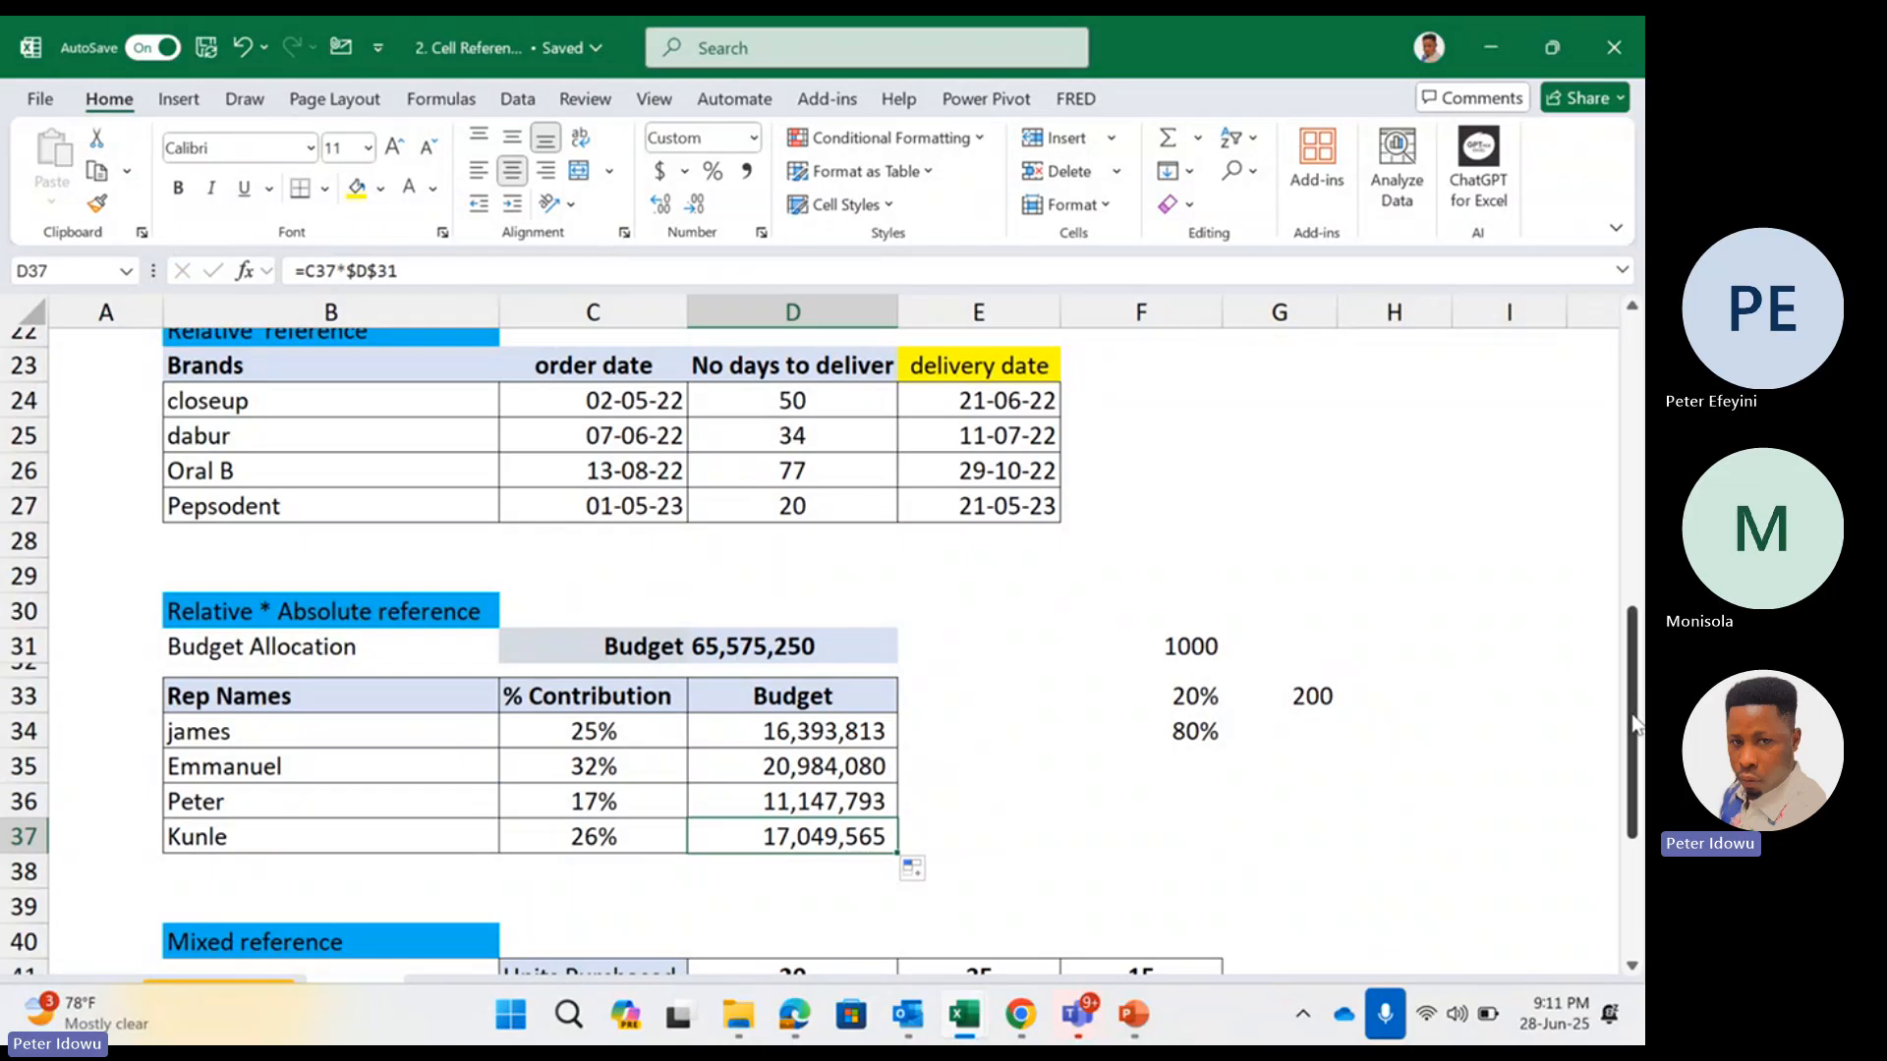
# Clear the sample calculation in F31:G34 and the customer amounts in D43:F46 of the Mixed reference table
pyautogui.moveTo(1631, 722); pyautogui.dragTo(1627, 870)
pyautogui.click(1191, 345)
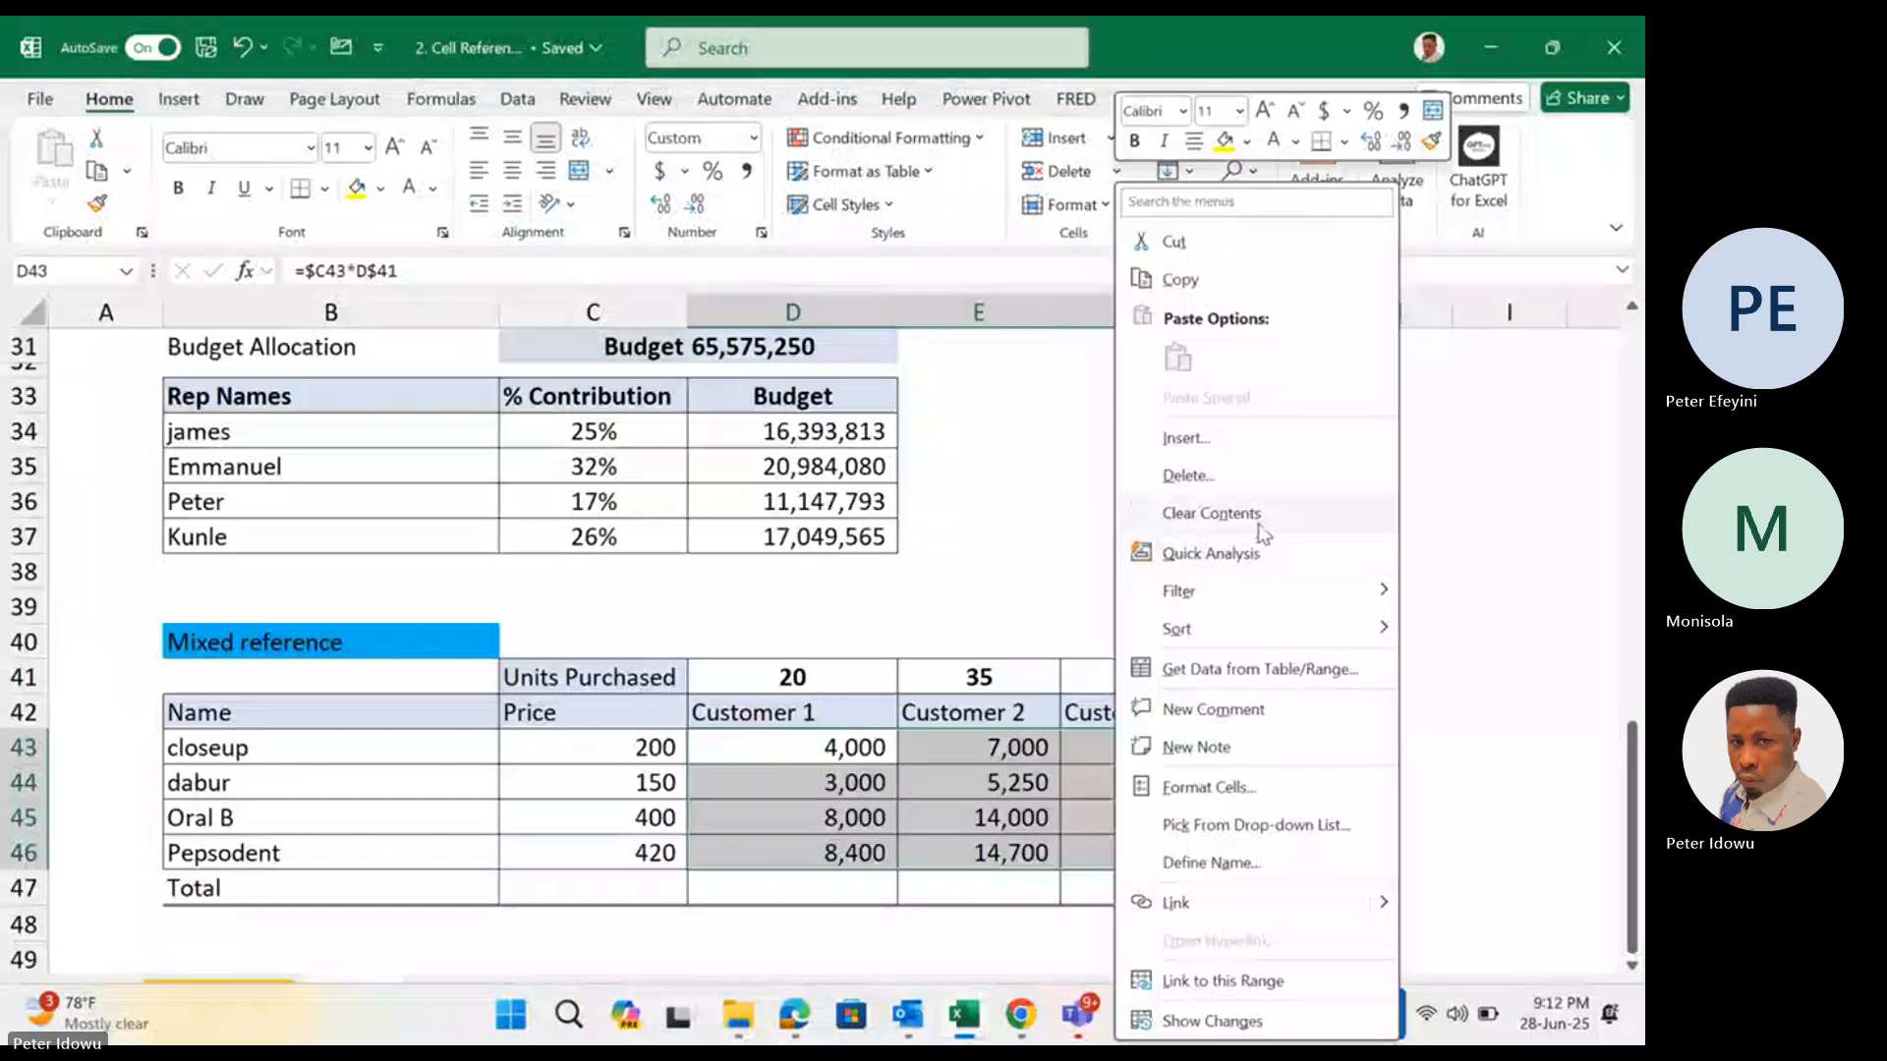
pyautogui.click(1261, 527)
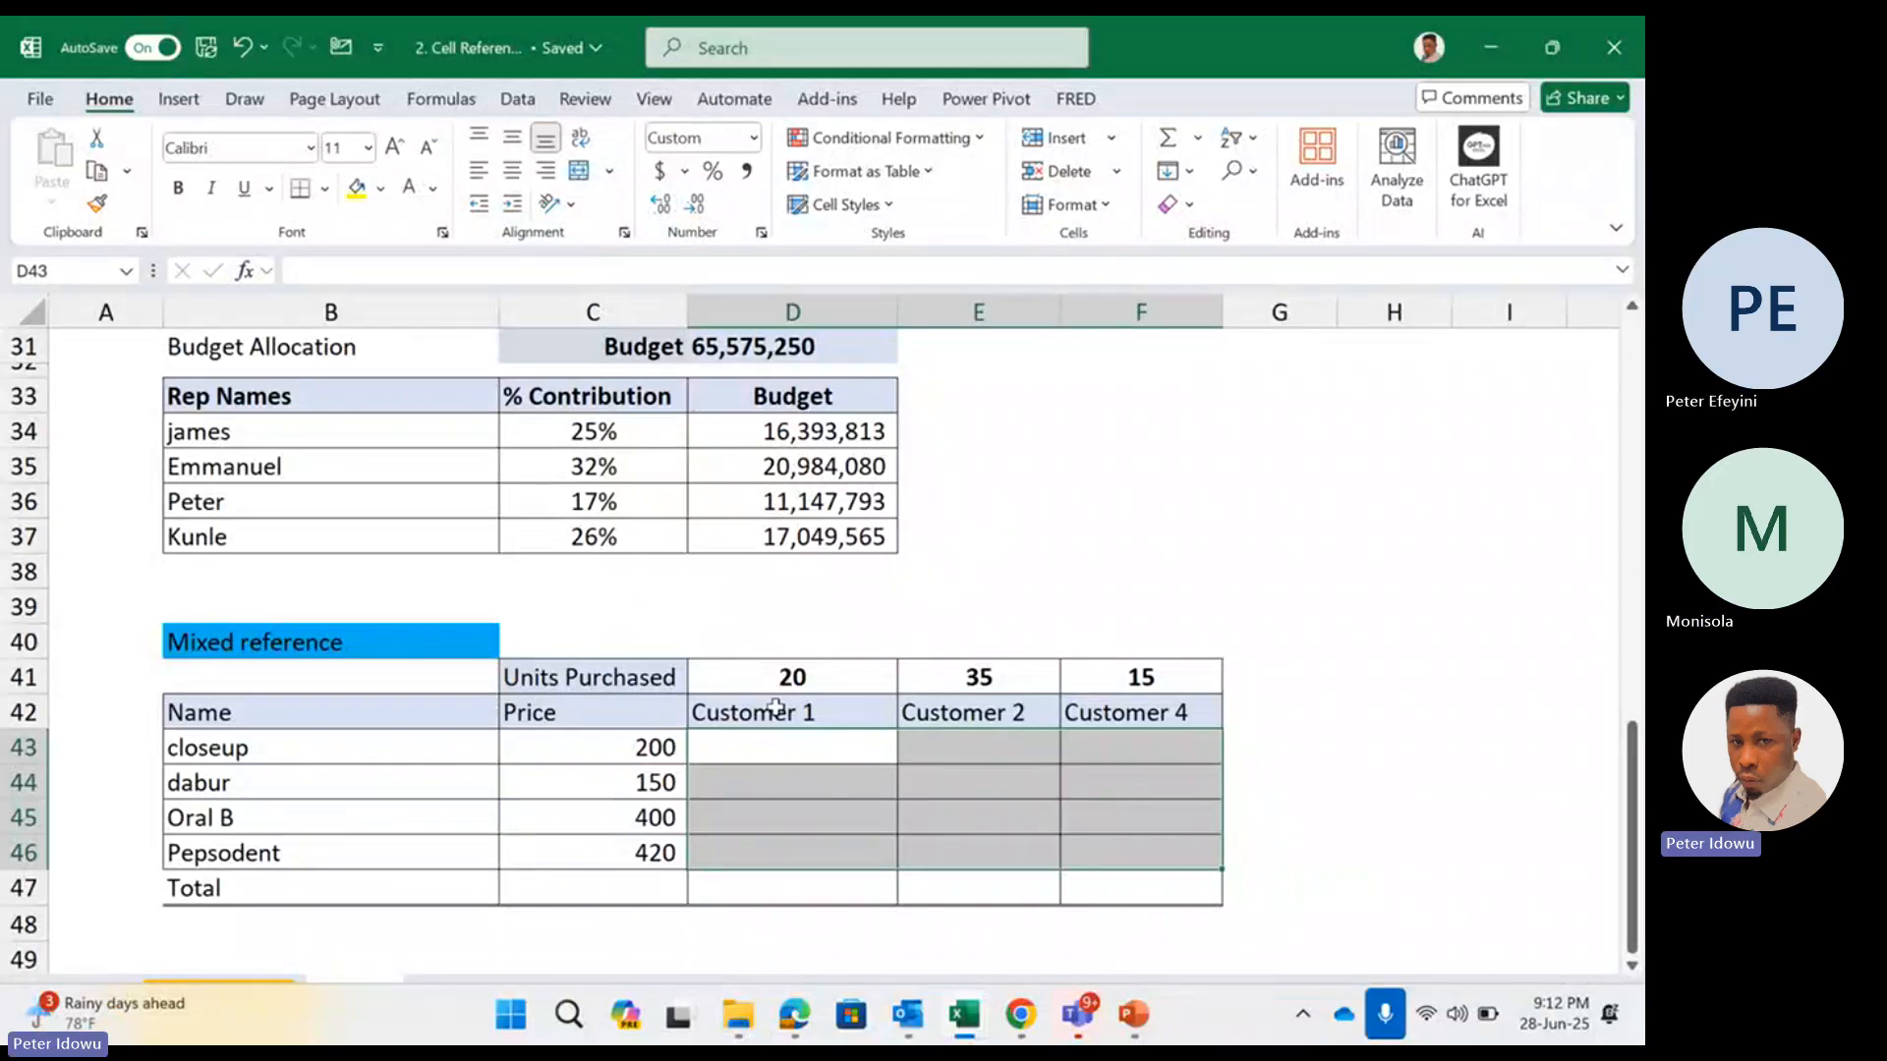
# Add a "Customer 5" column with 30 units purchased in G41:G42 and widen column G to fit the heading
pyautogui.click(835, 678)
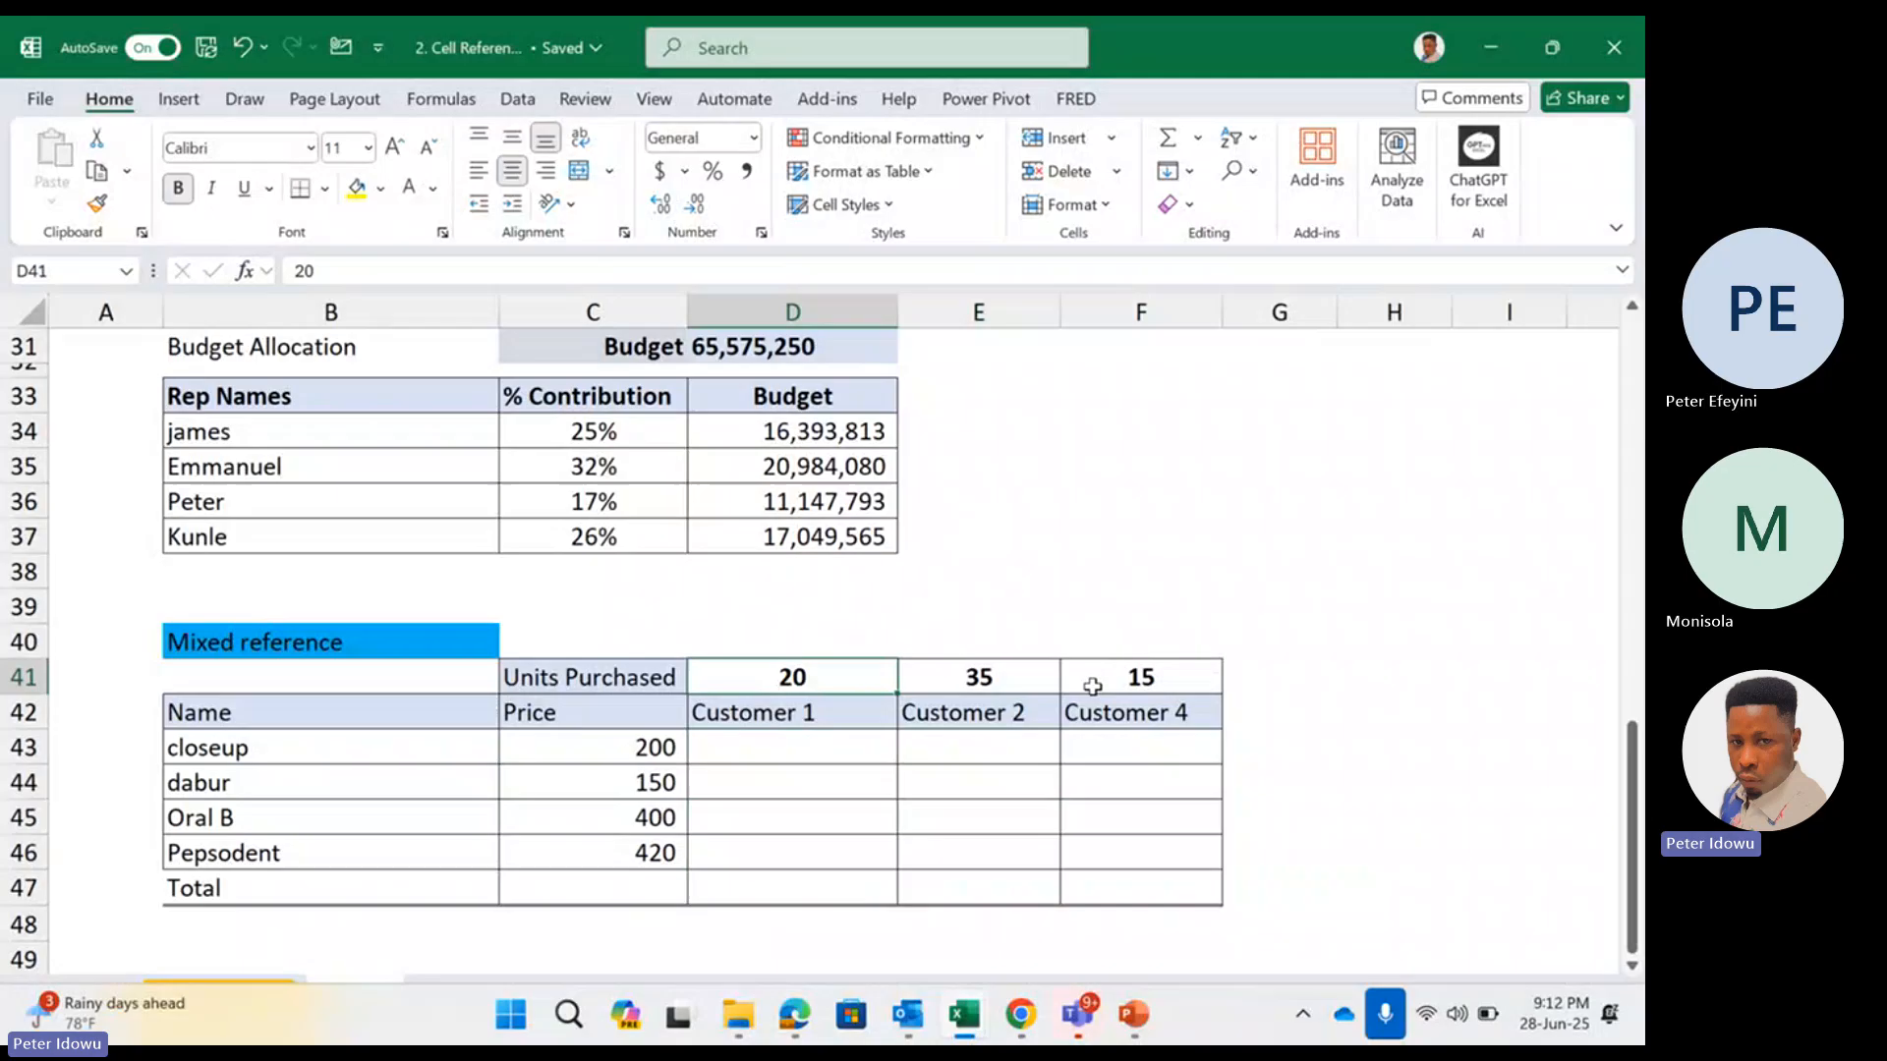
pyautogui.click(1256, 677)
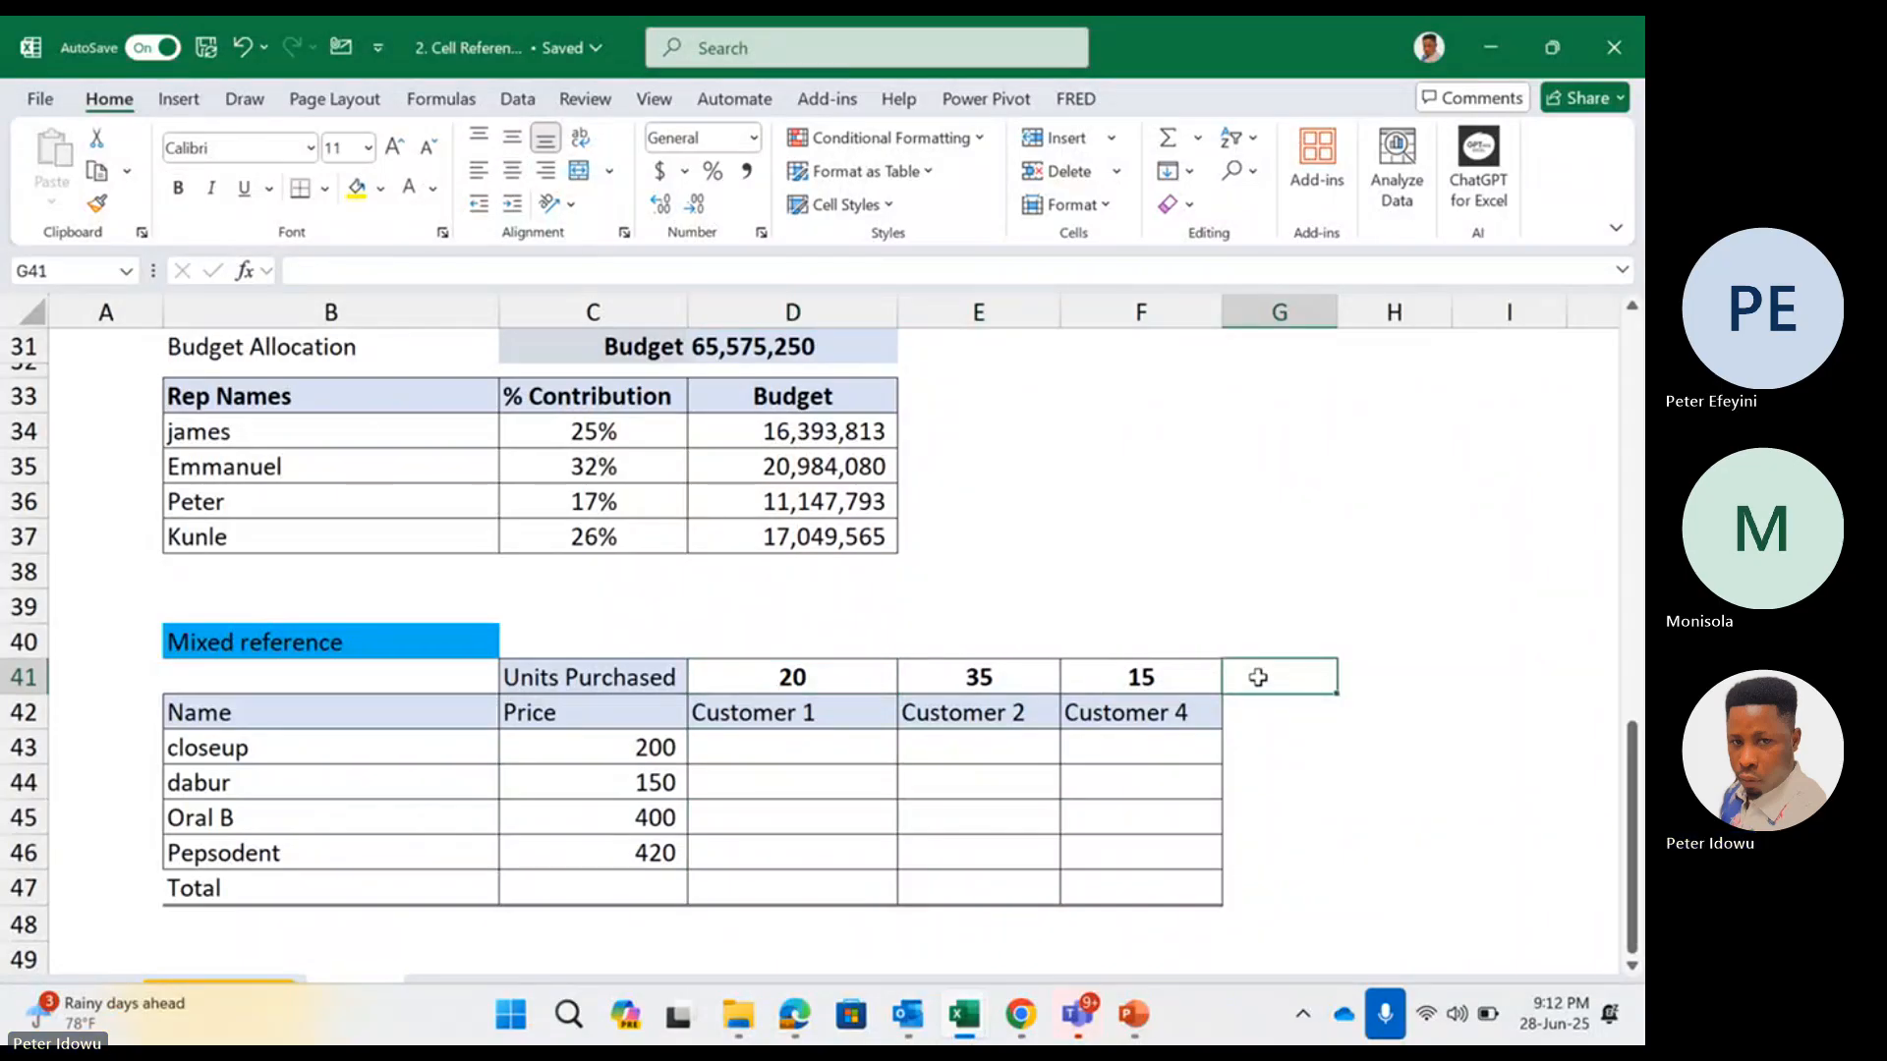
pyautogui.write('30')
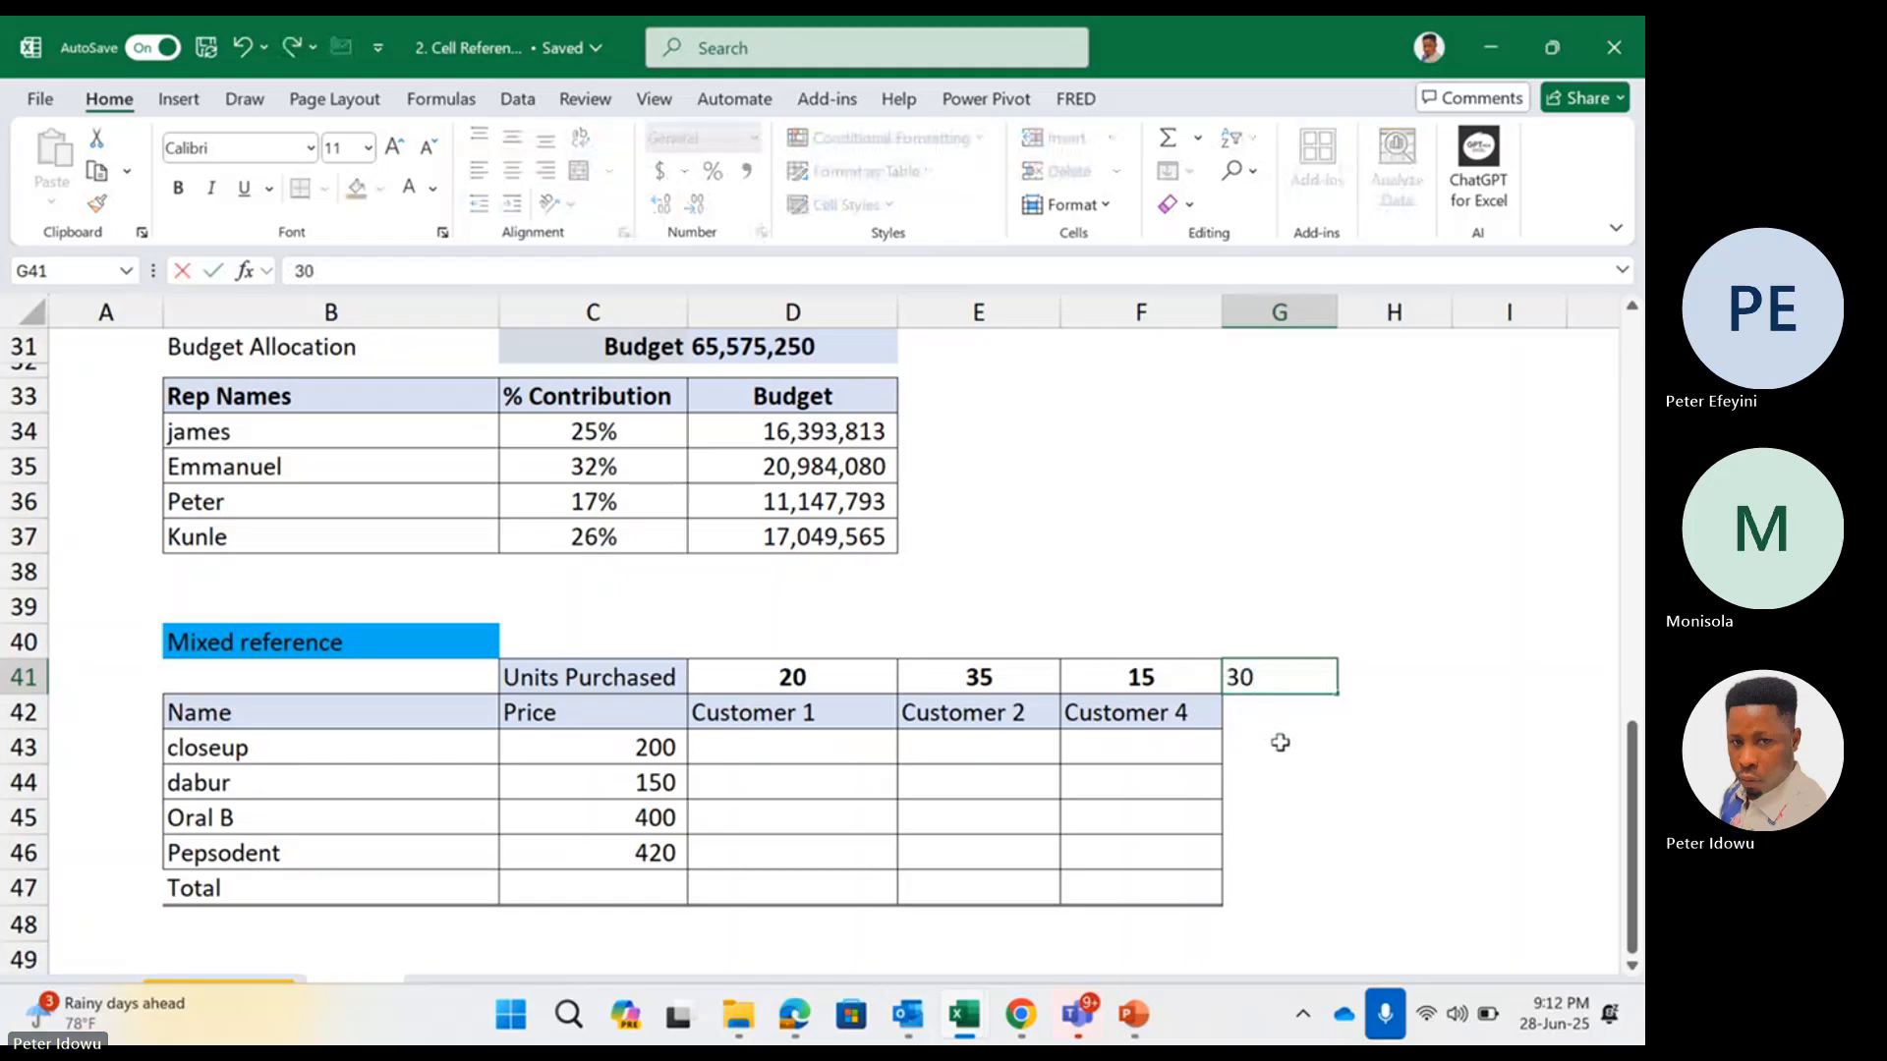
pyautogui.moveTo(1276, 743); pyautogui.dragTo(1273, 720)
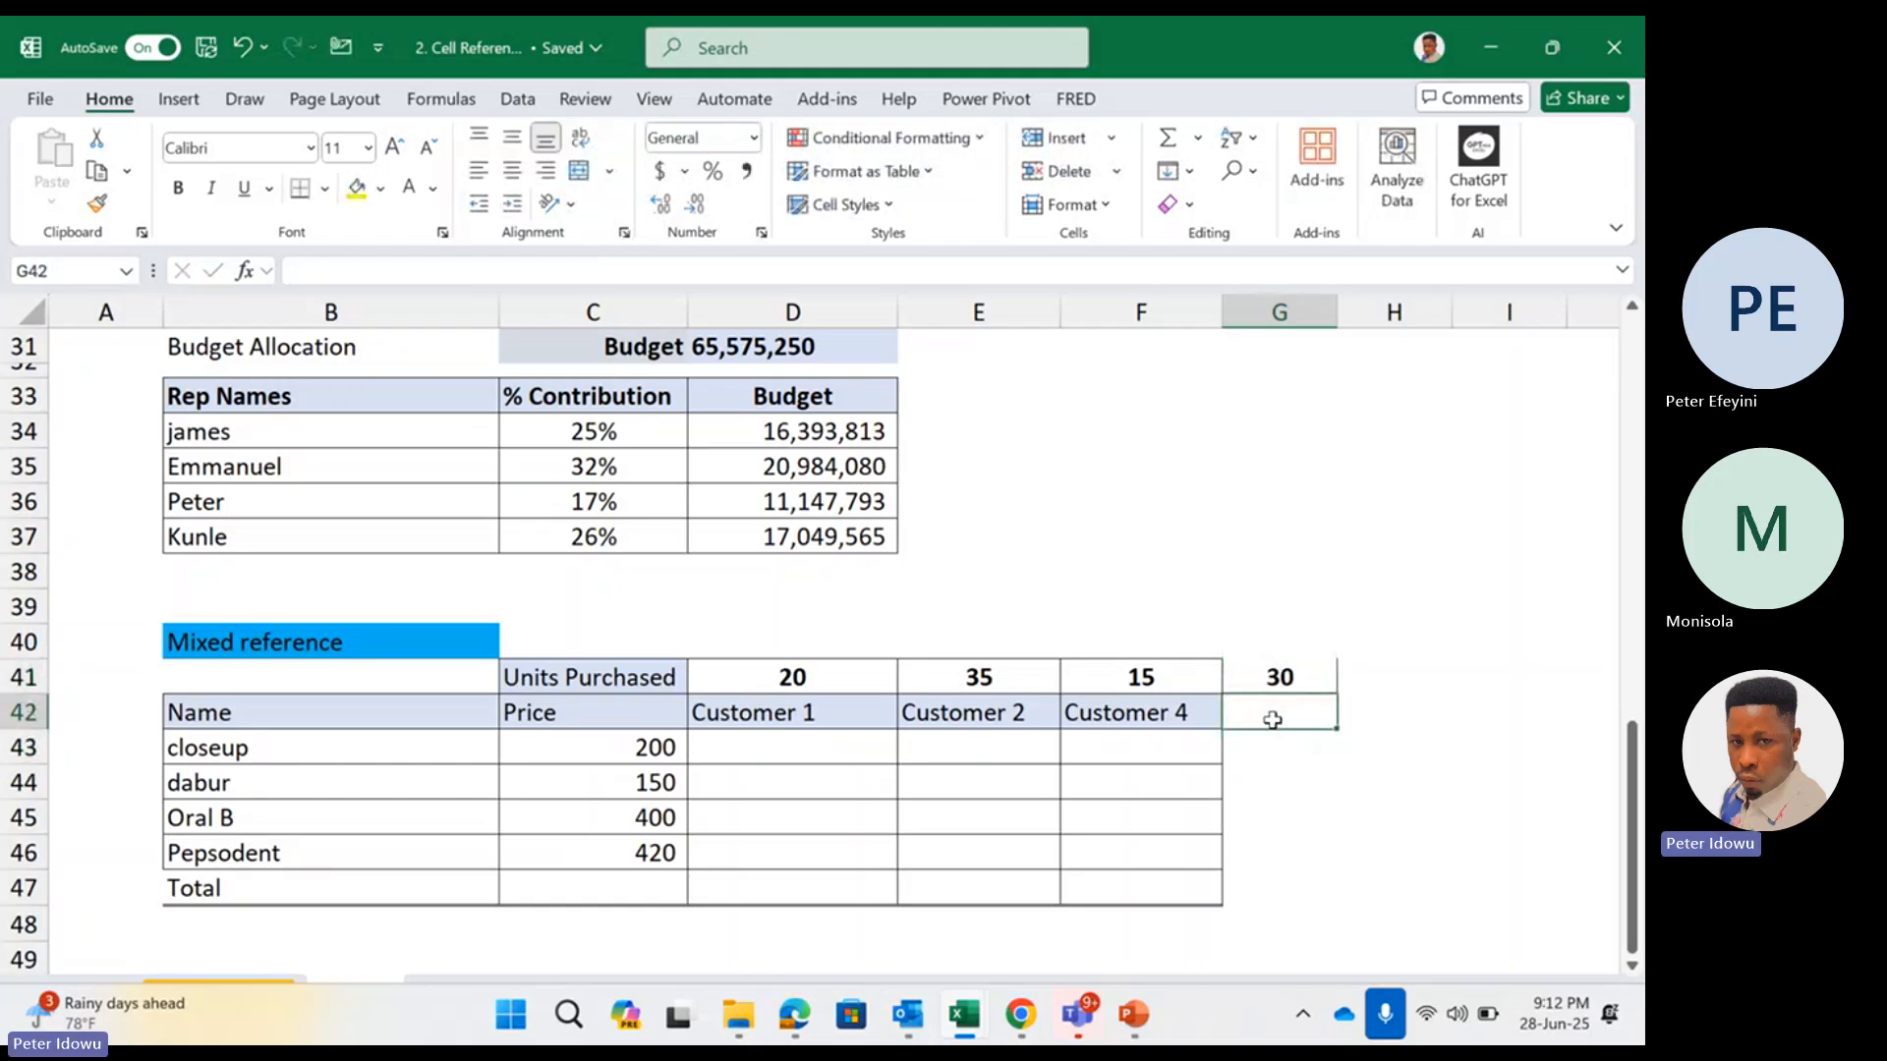
pyautogui.write('Customer 5')
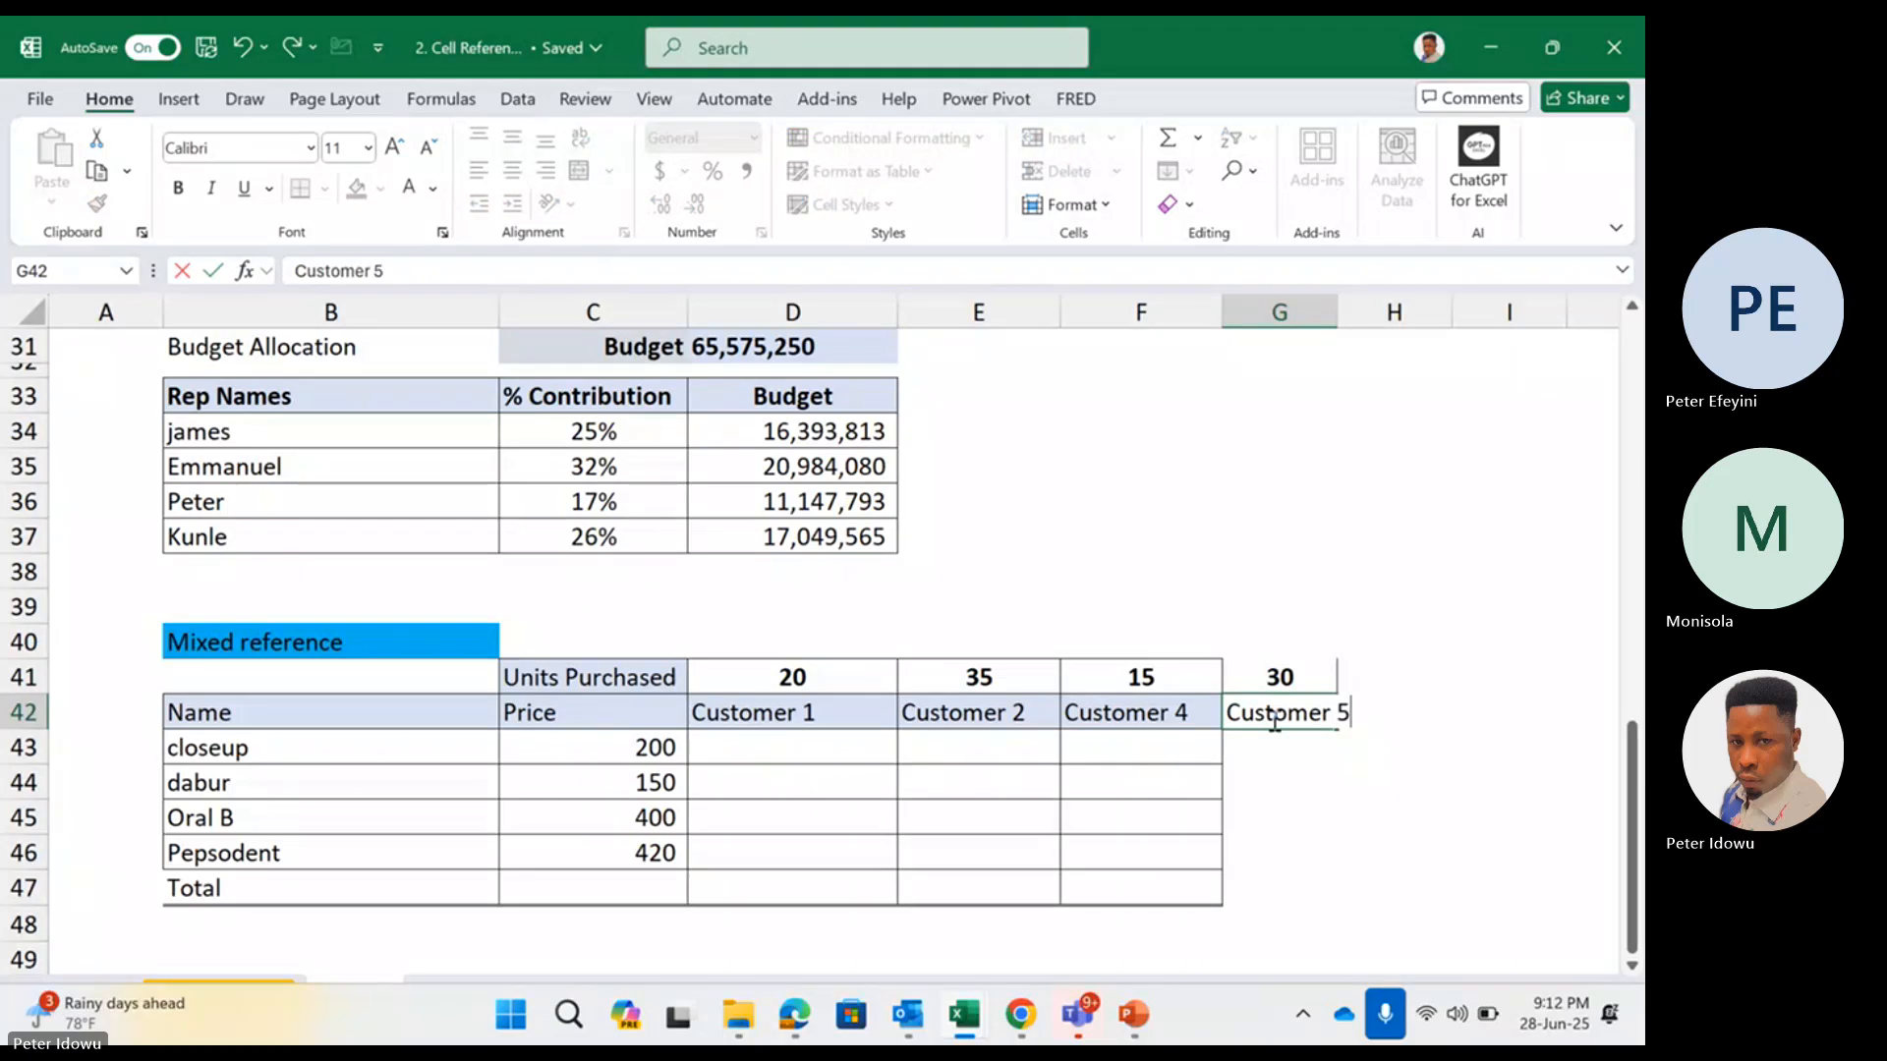
pyautogui.click(1232, 795)
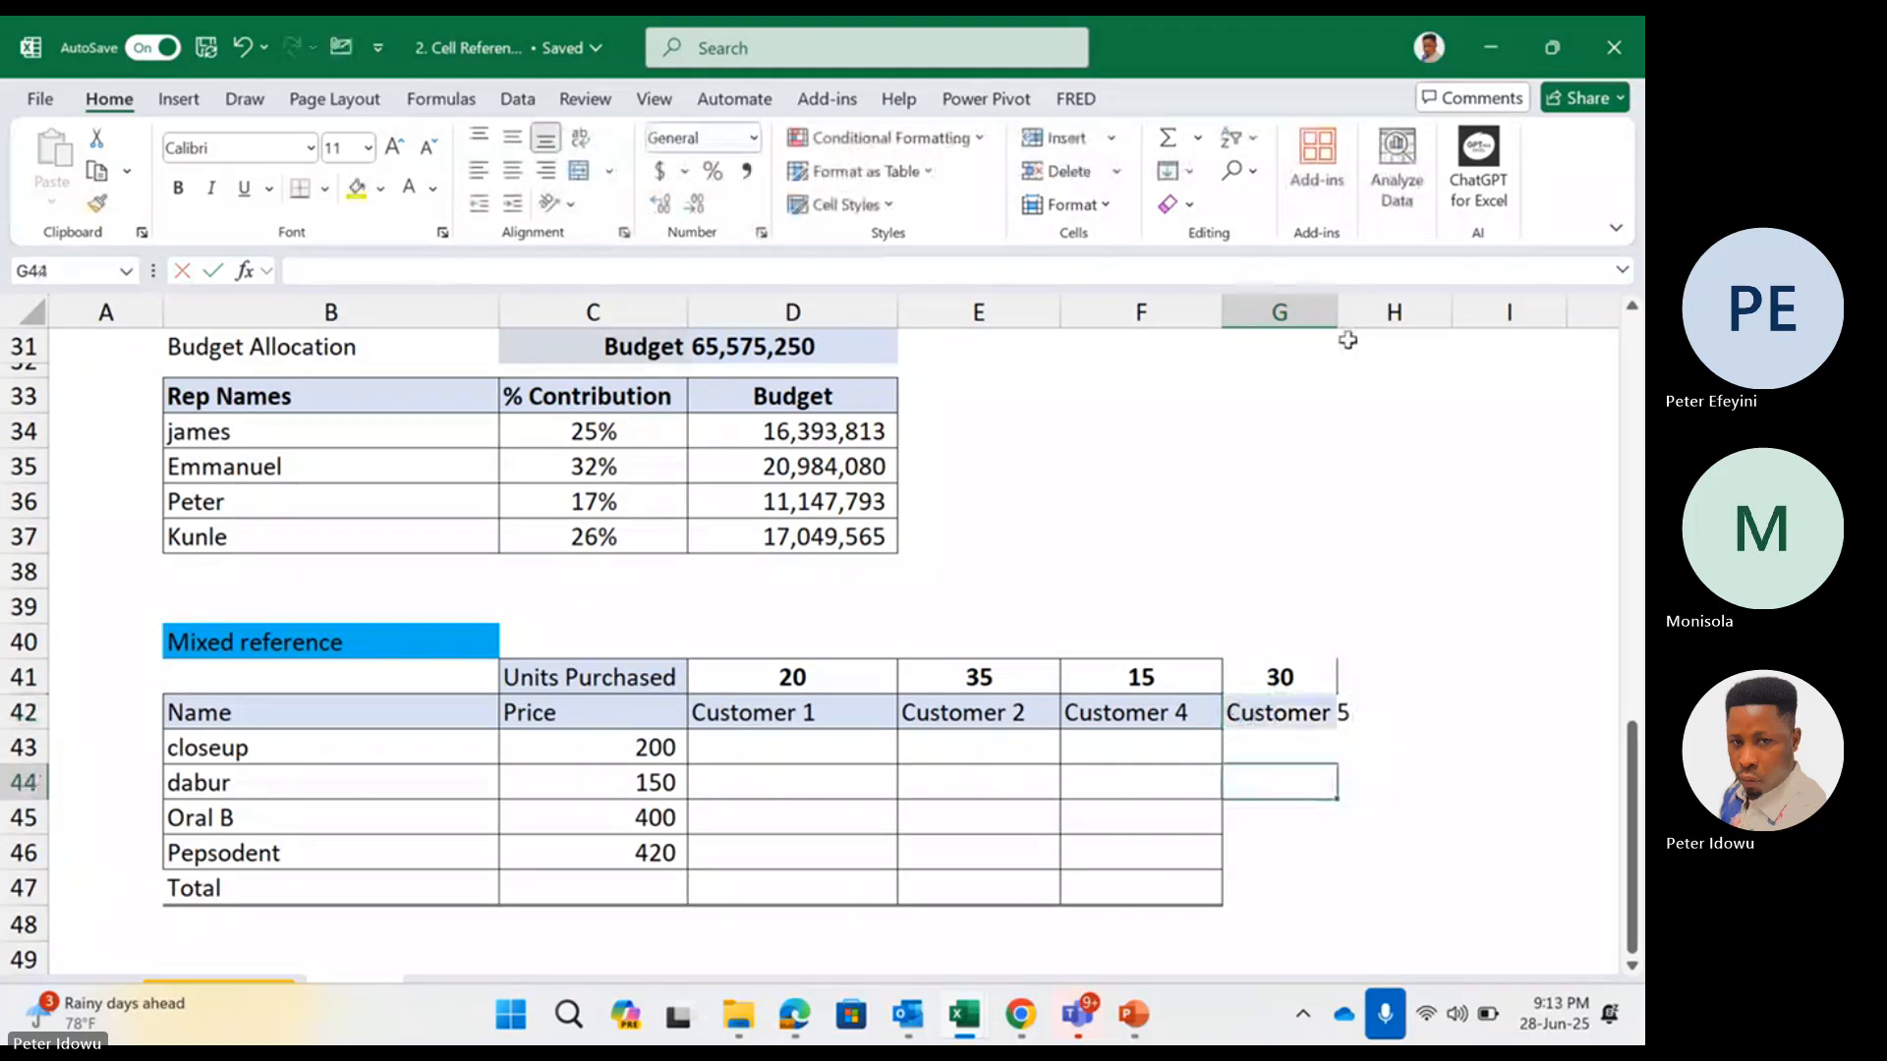
pyautogui.moveTo(1338, 309); pyautogui.dragTo(1359, 308)
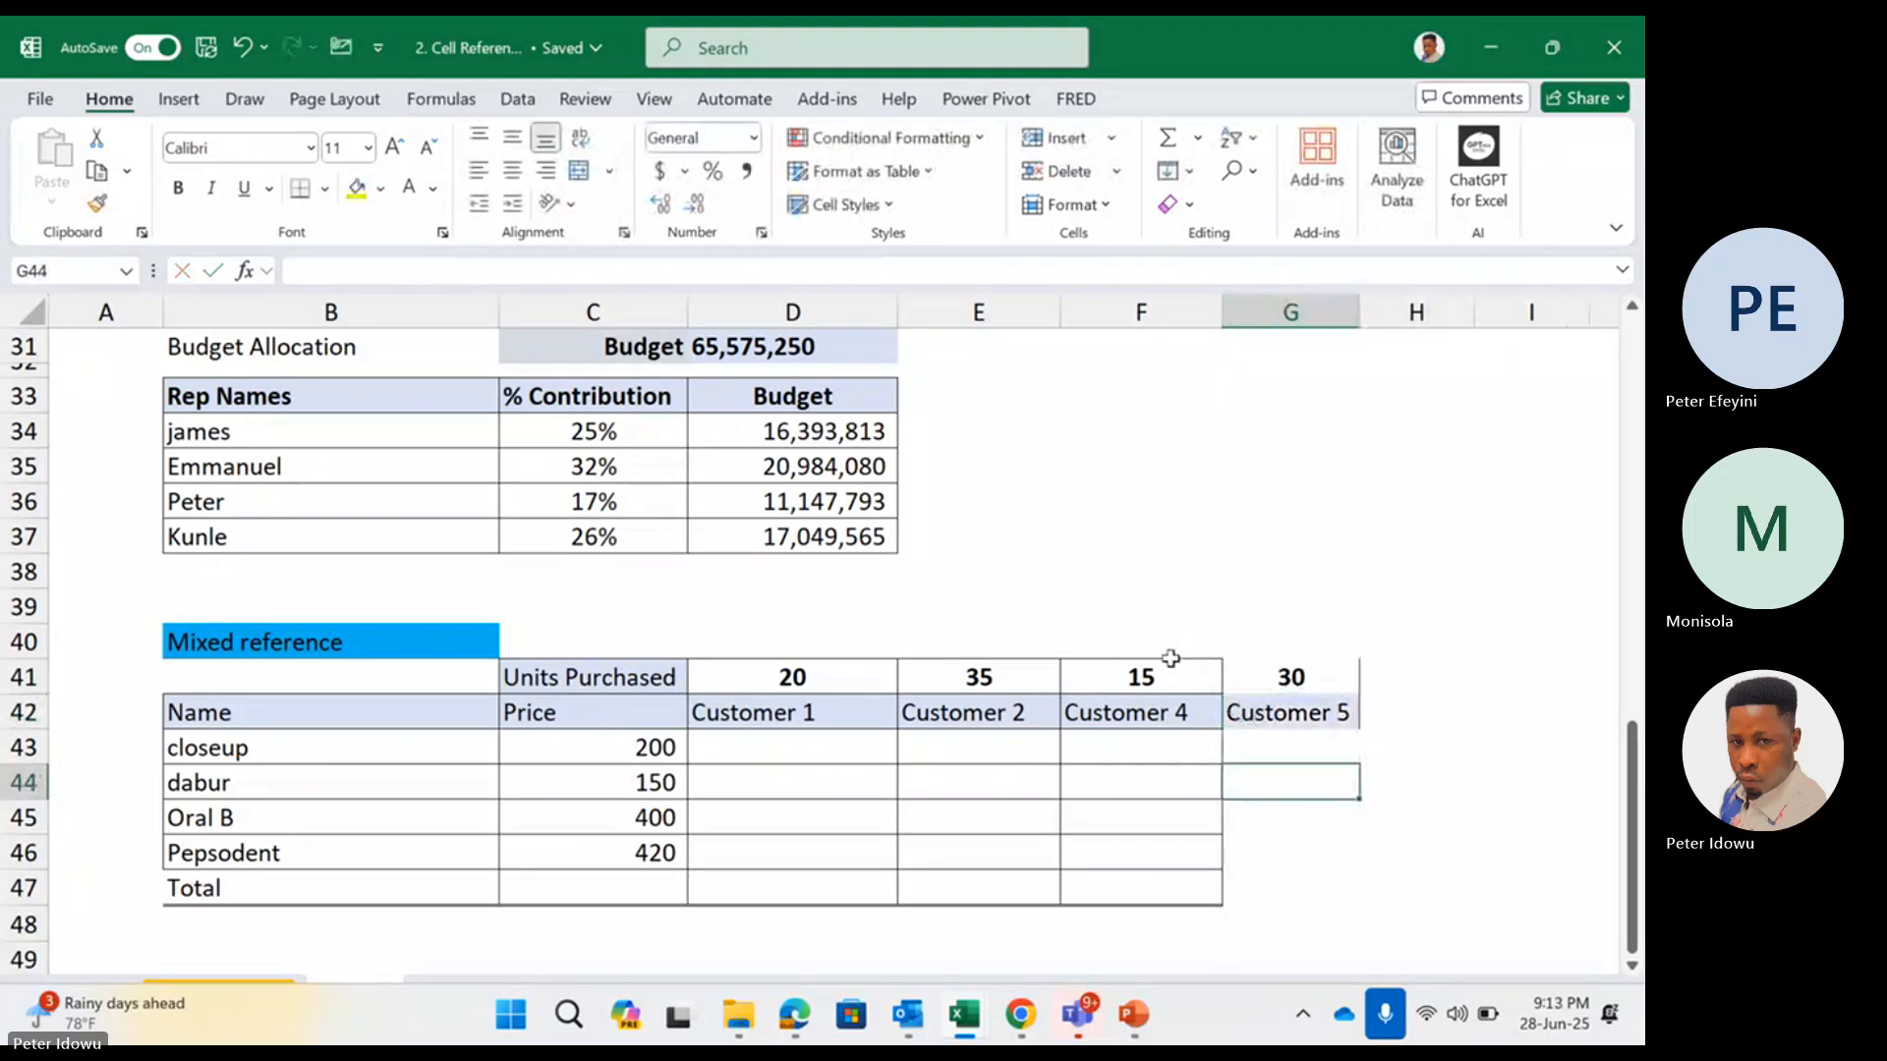
# Copy the formatting of the Customer 4 column in F41:F47 onto the Customer 5 column in G41:G47 using Format Painter
pyautogui.moveTo(1170, 658); pyautogui.dragTo(1122, 882)
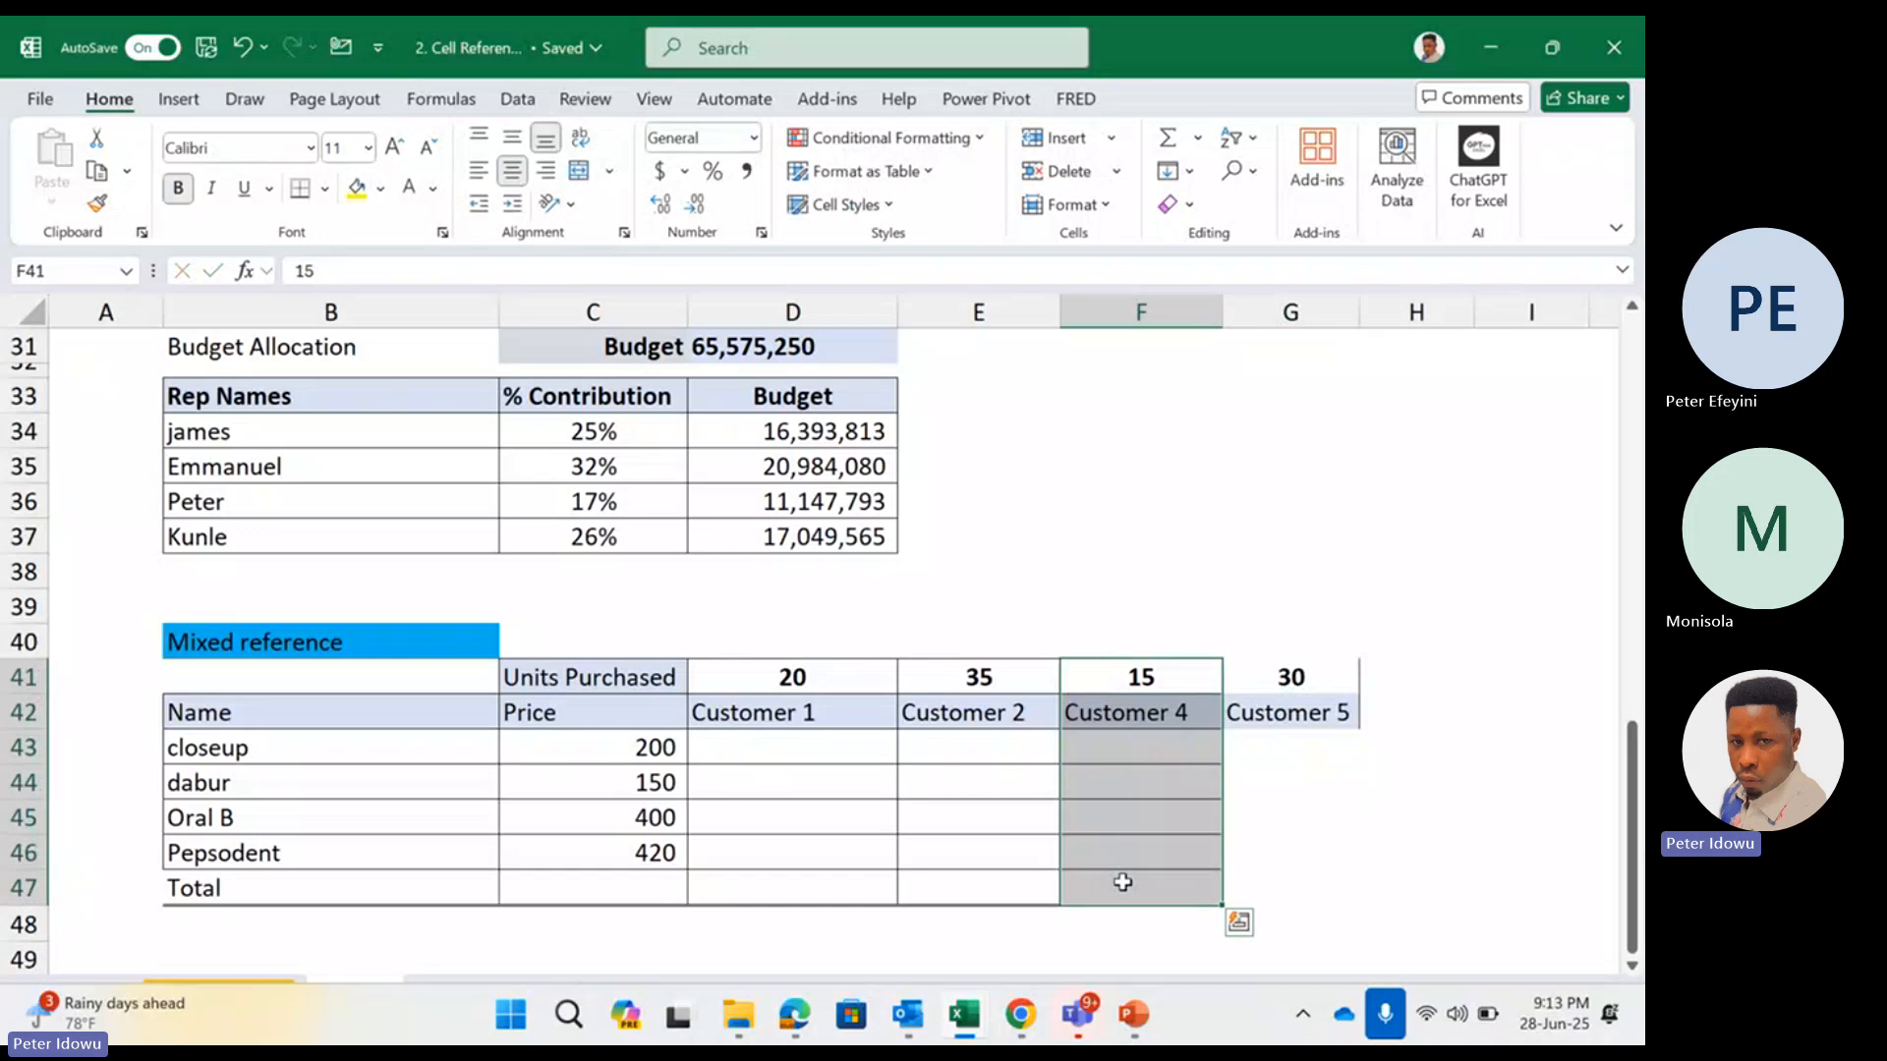
pyautogui.click(1196, 579)
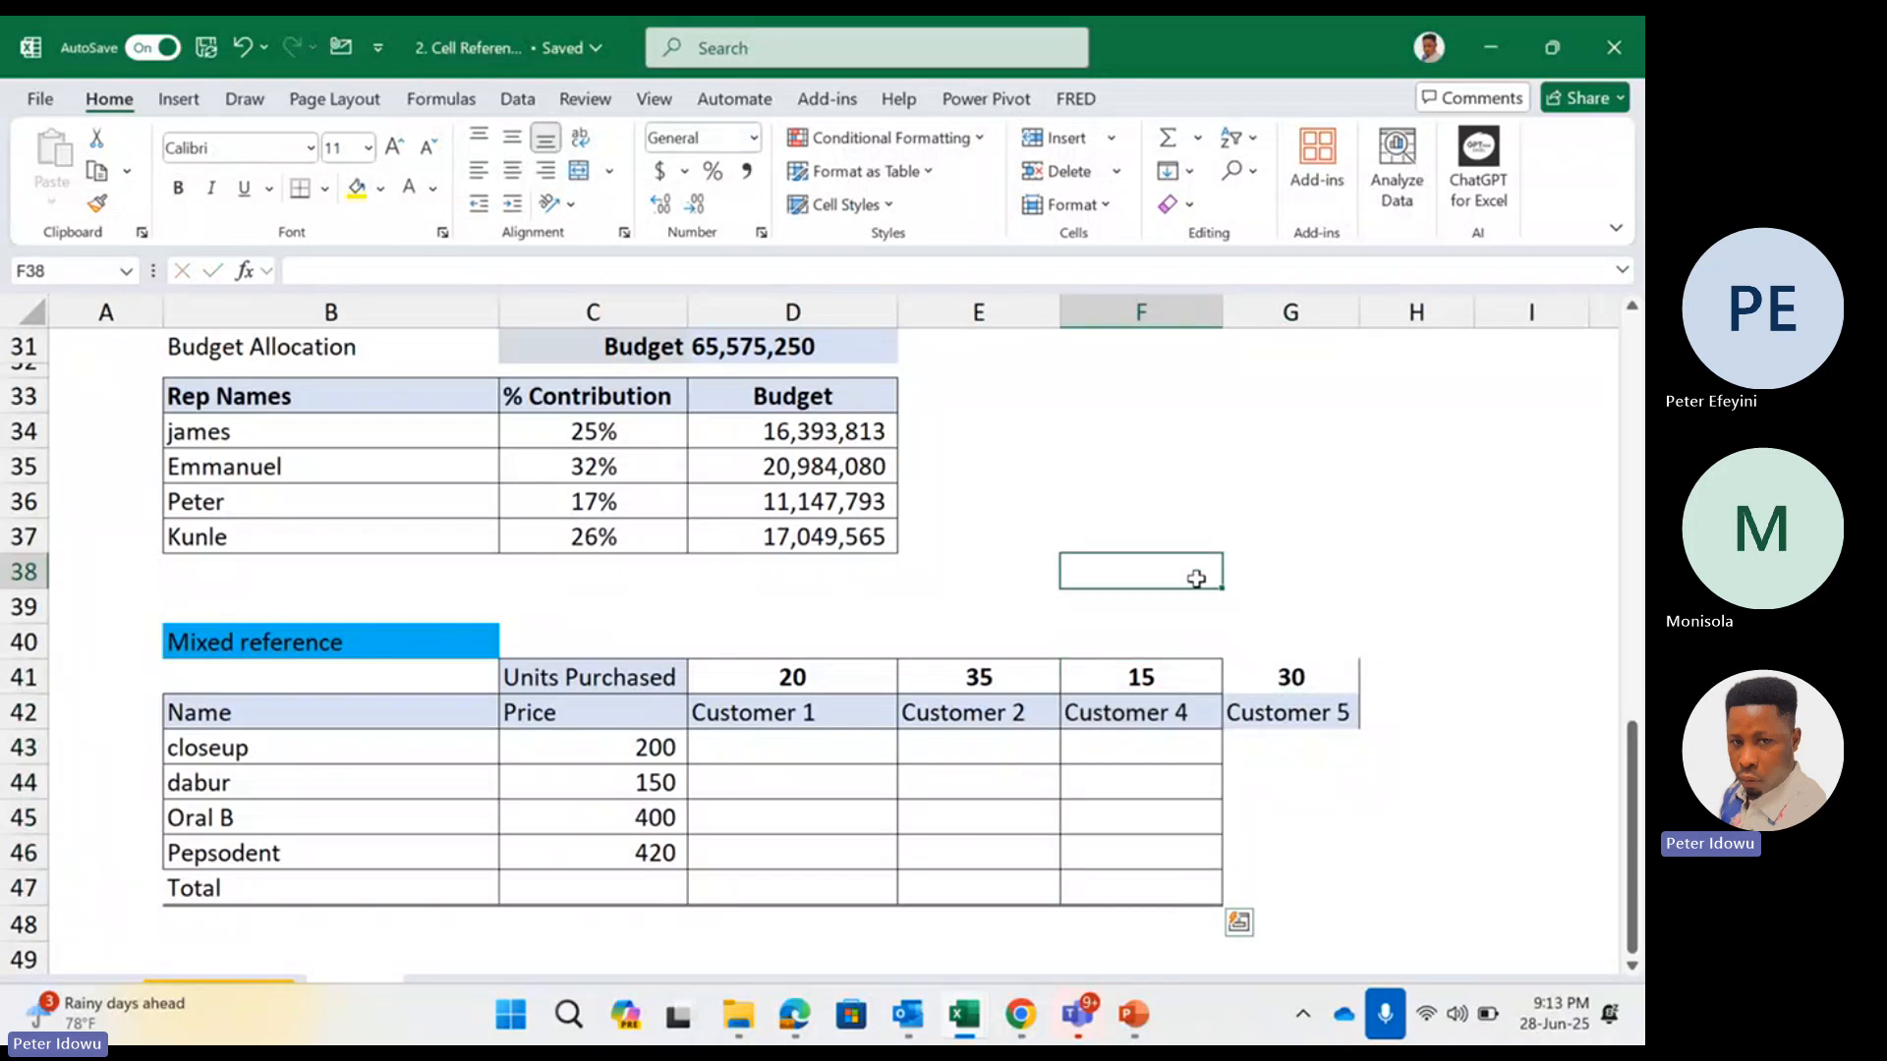
pyautogui.click(1168, 682)
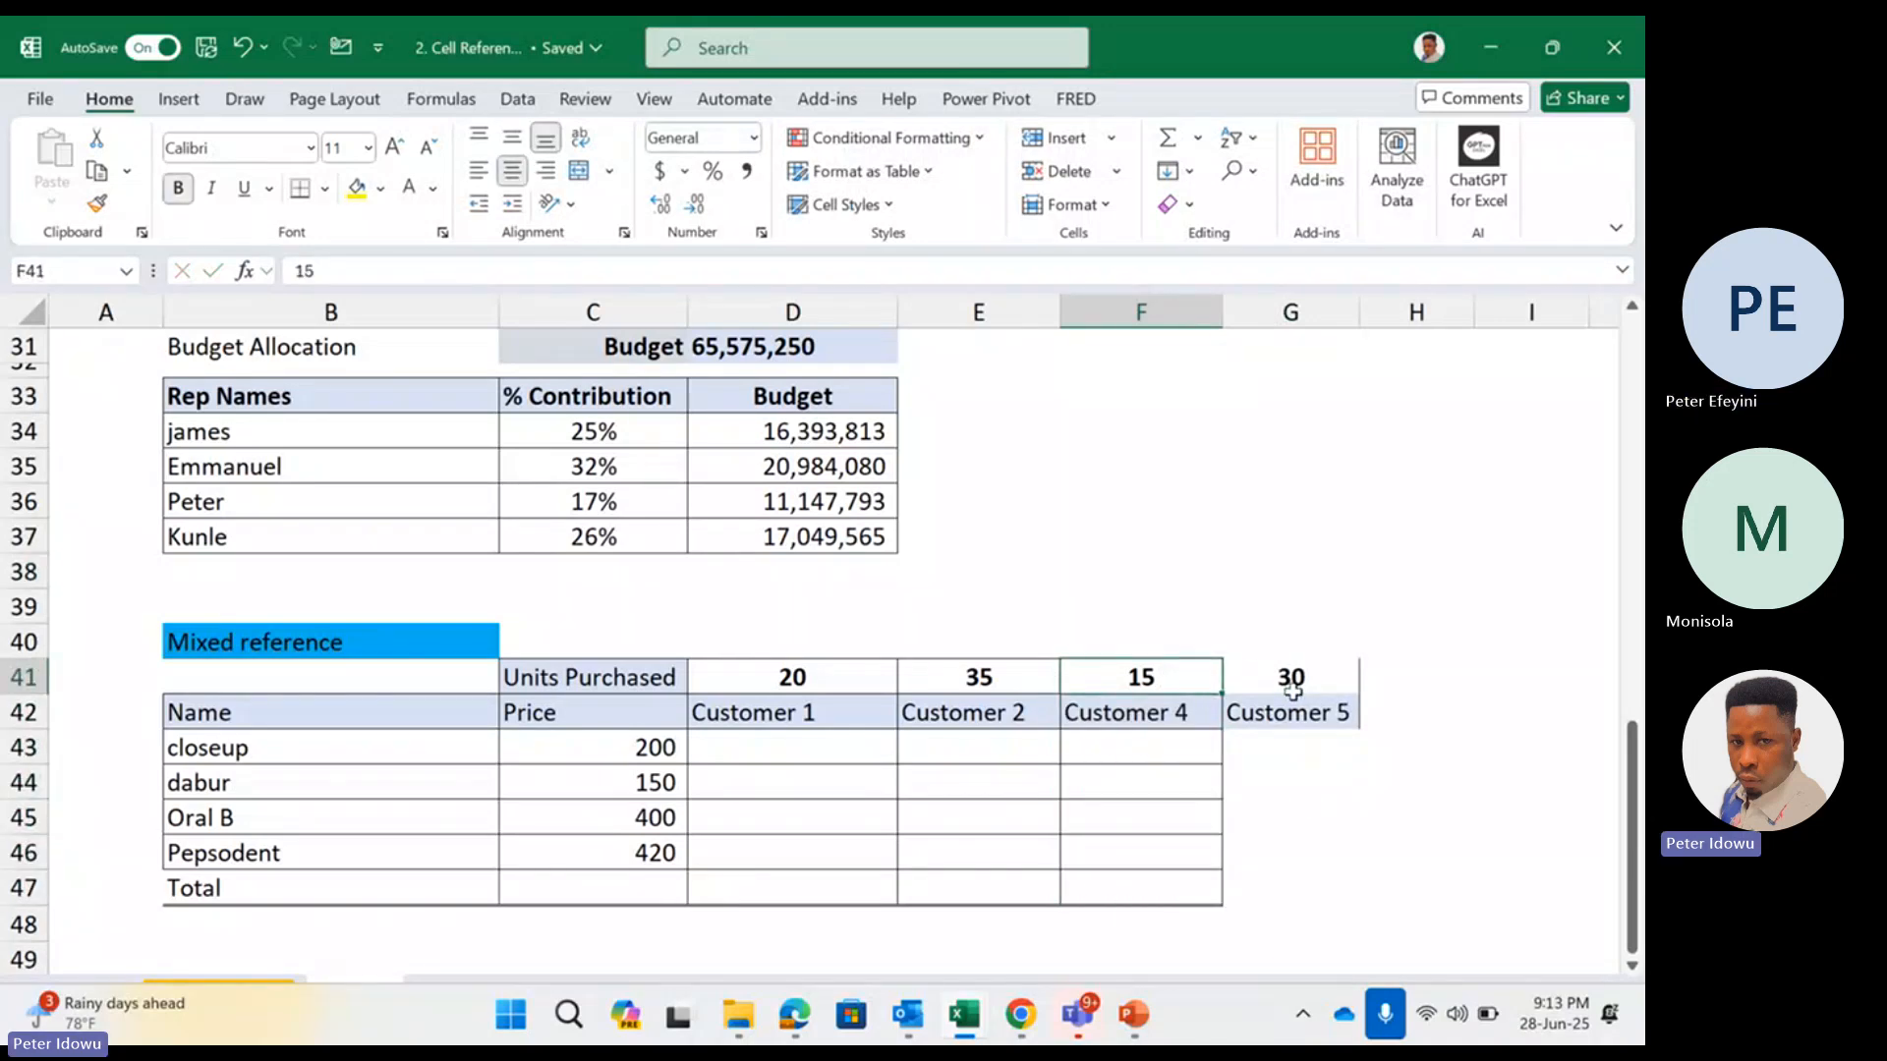
pyautogui.moveTo(1177, 679); pyautogui.dragTo(1137, 872)
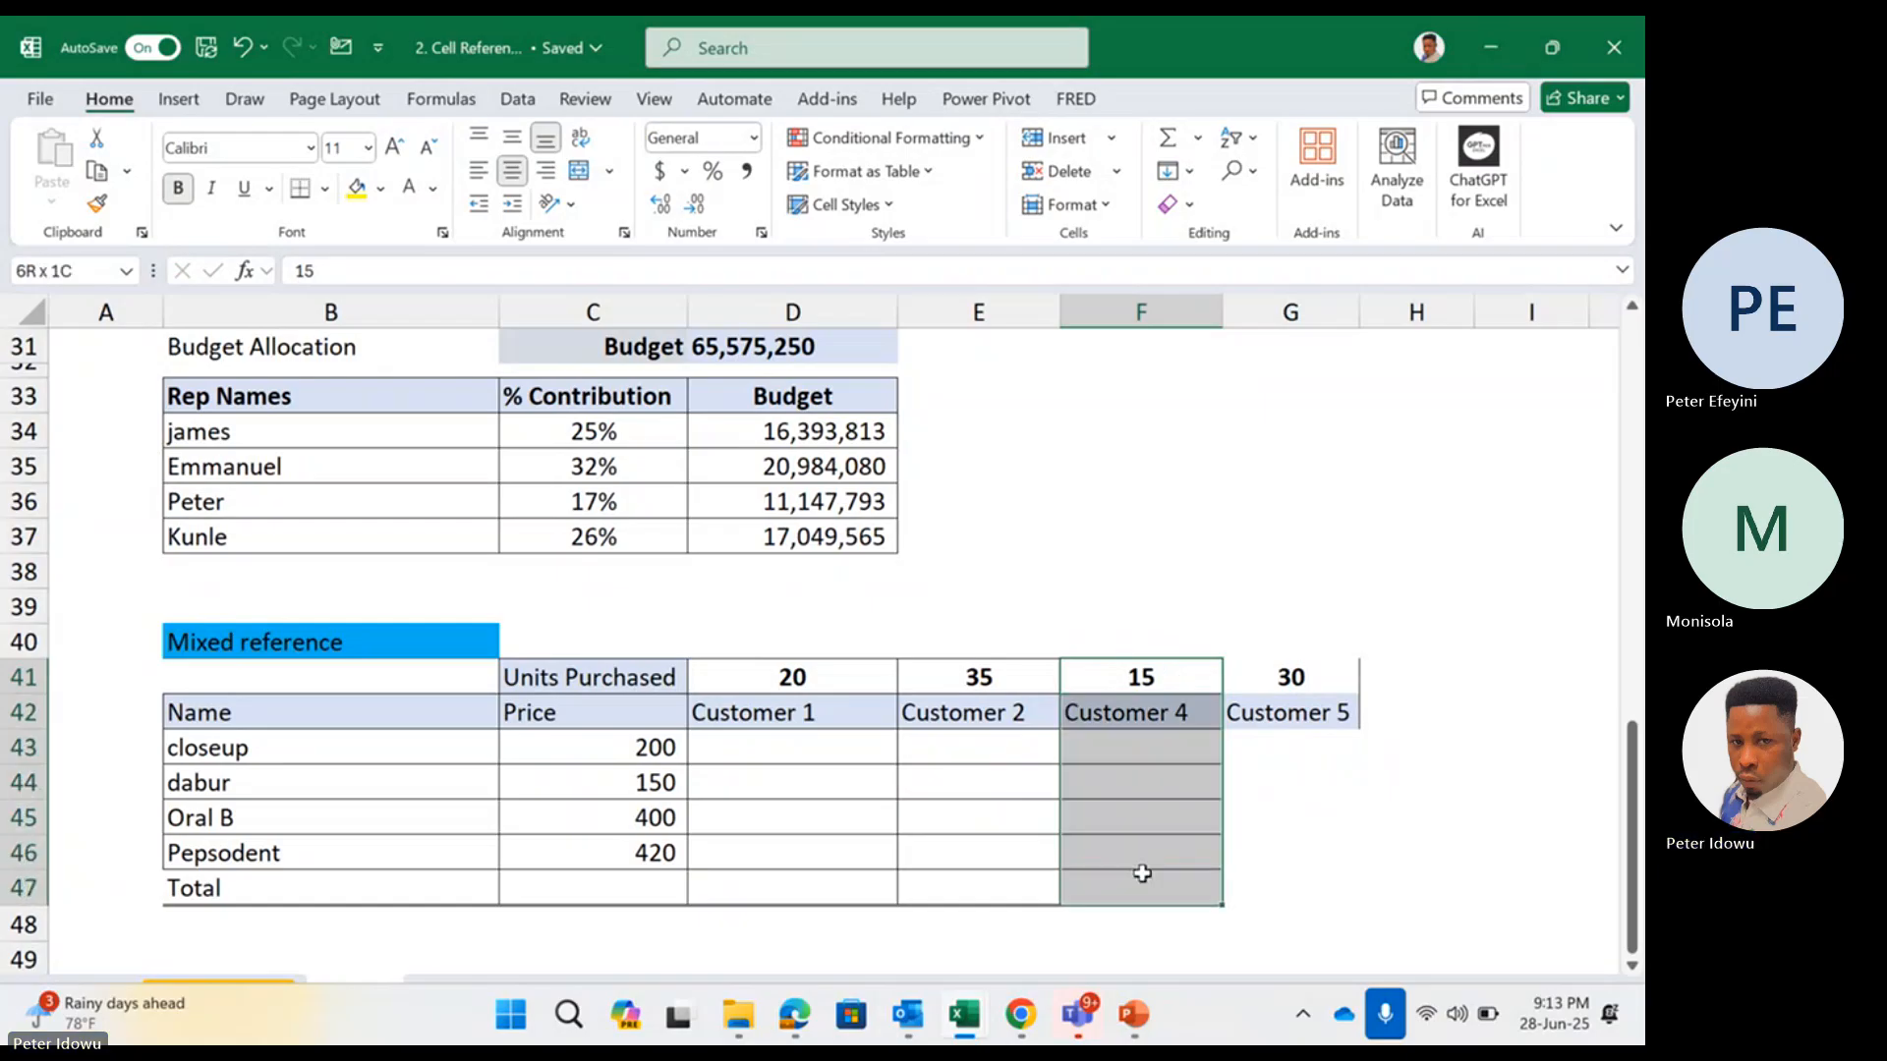
pyautogui.click(1293, 667)
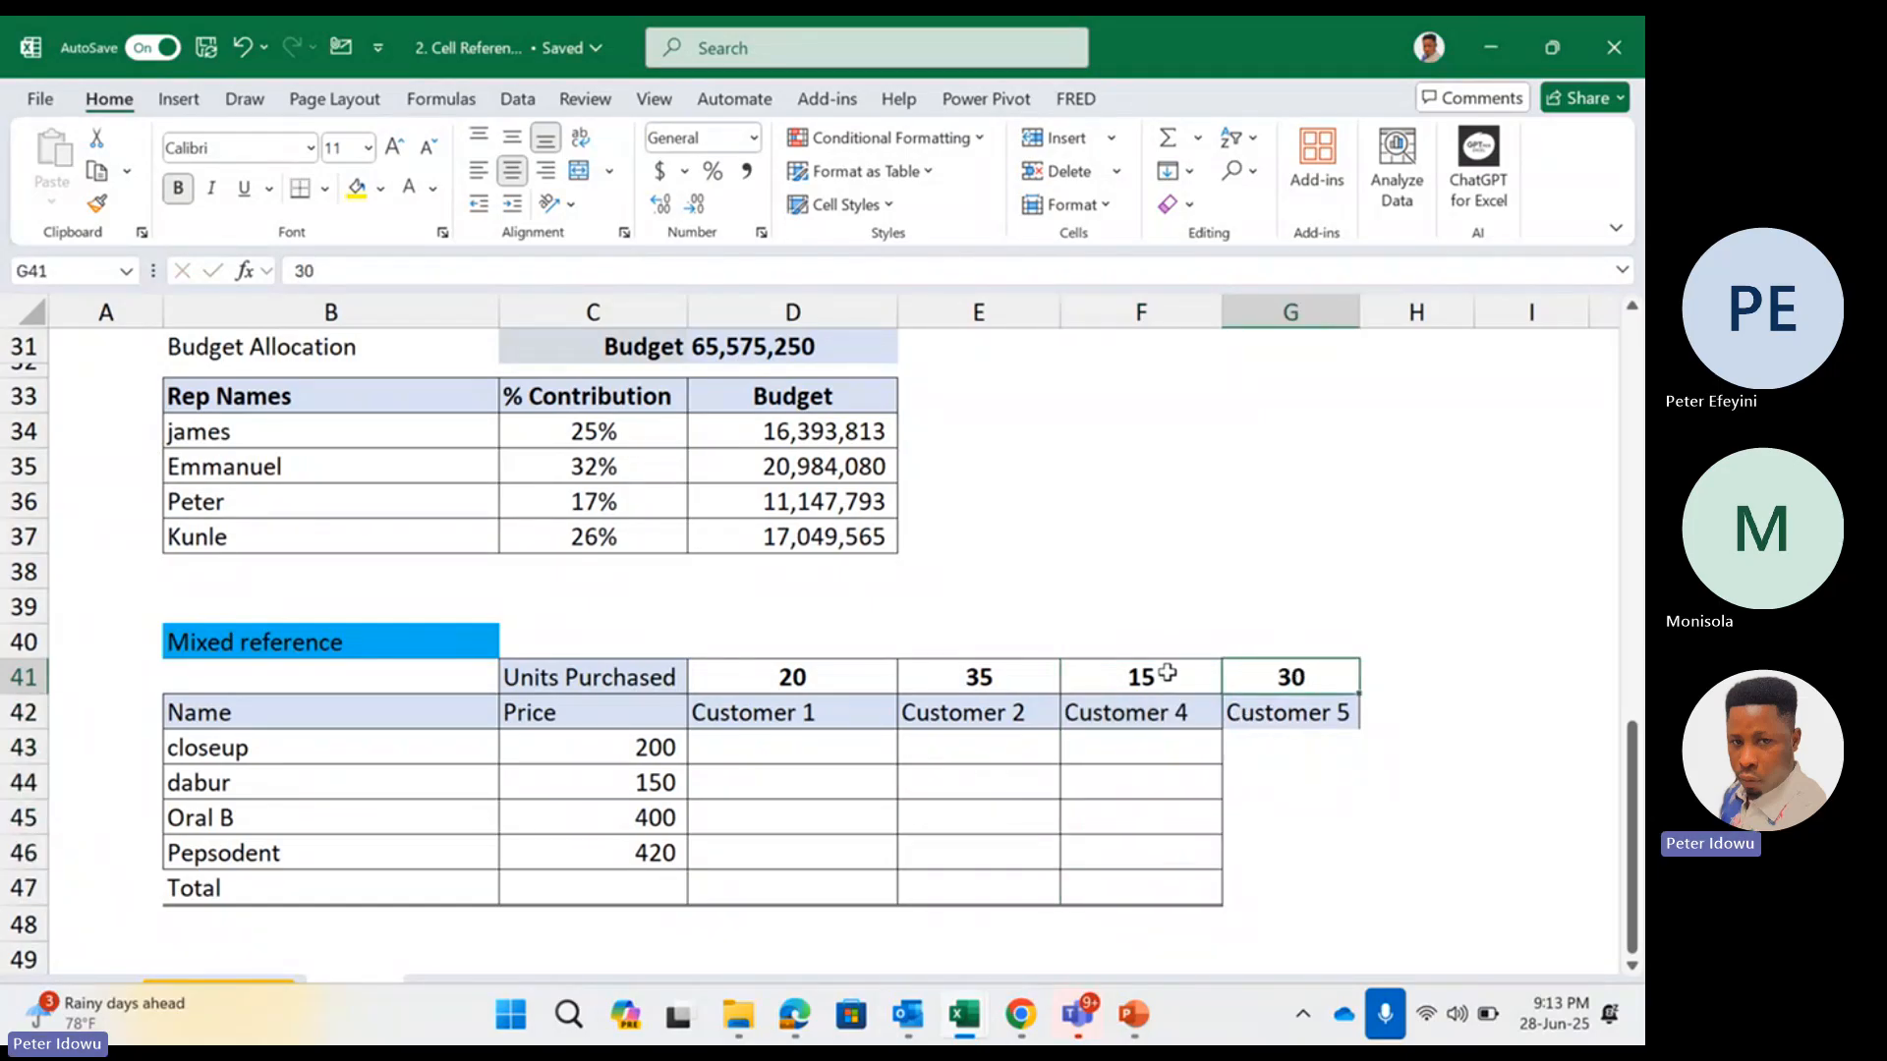
pyautogui.moveTo(1166, 676); pyautogui.dragTo(1124, 890)
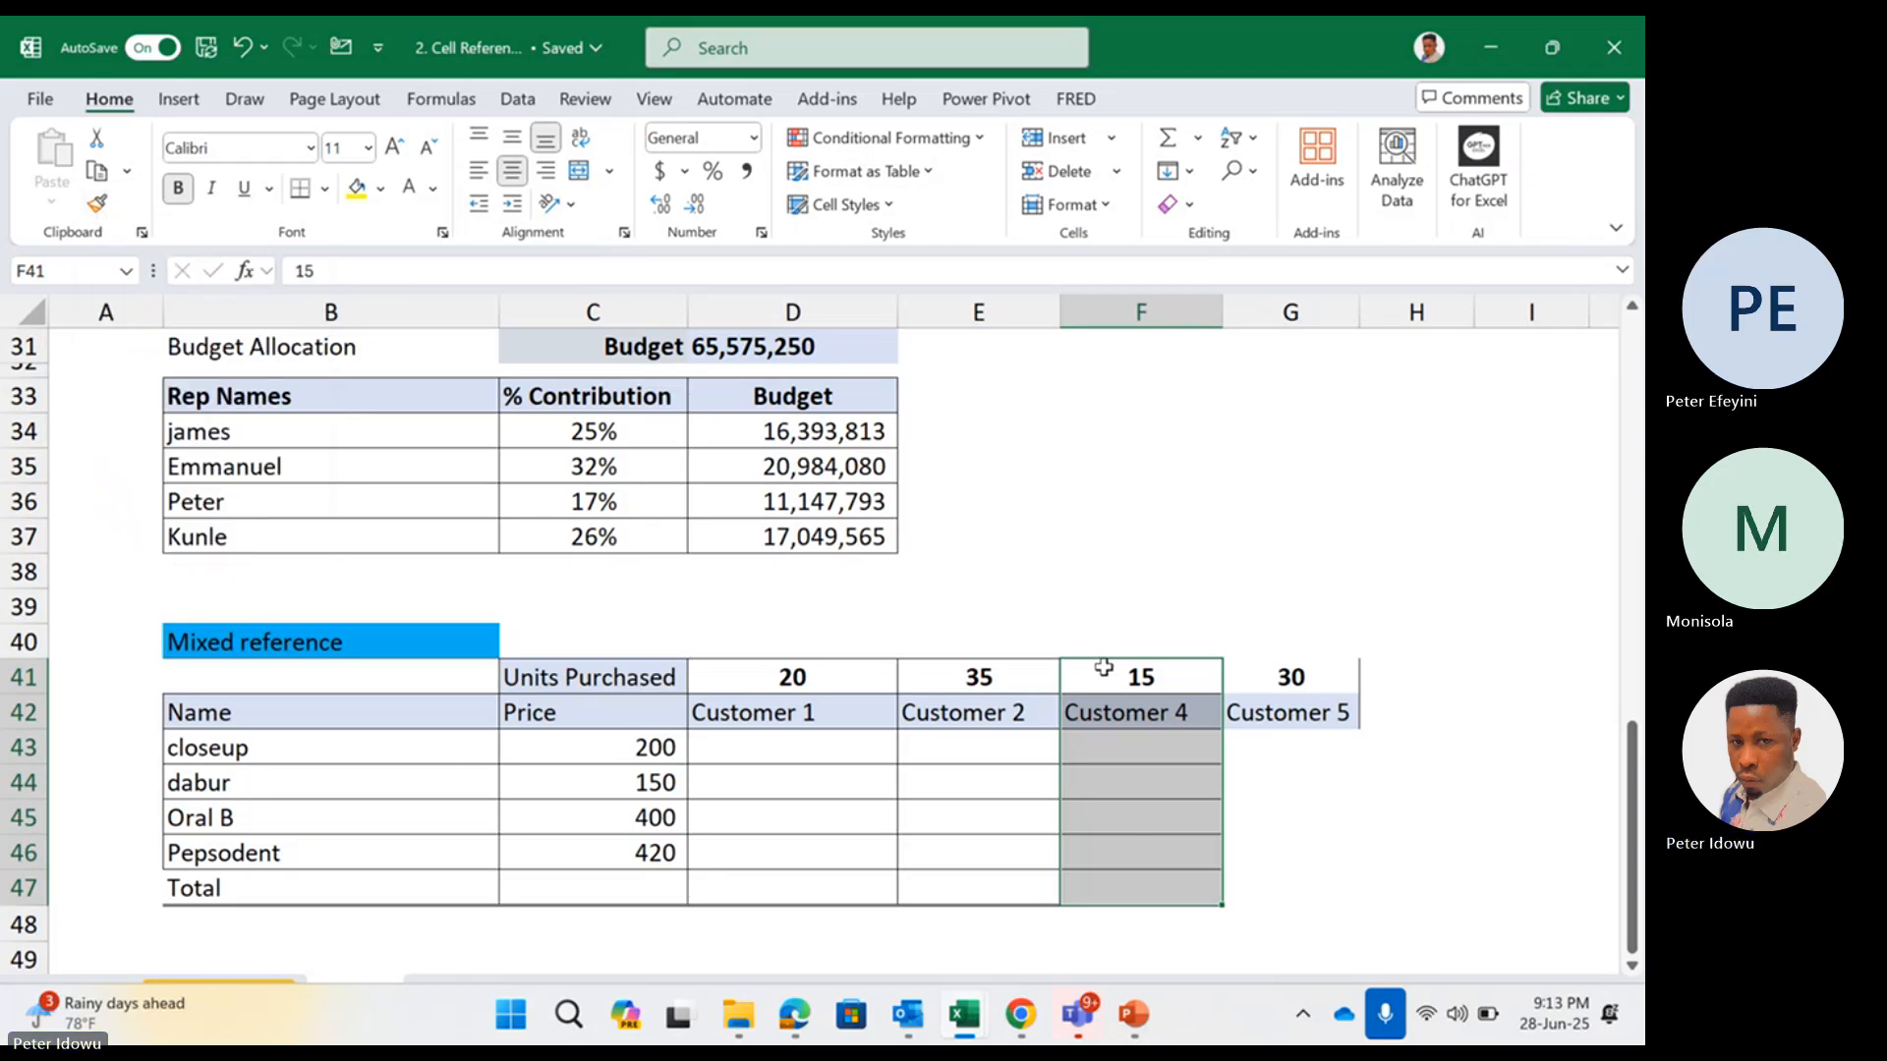
pyautogui.moveTo(1104, 674); pyautogui.dragTo(1104, 890)
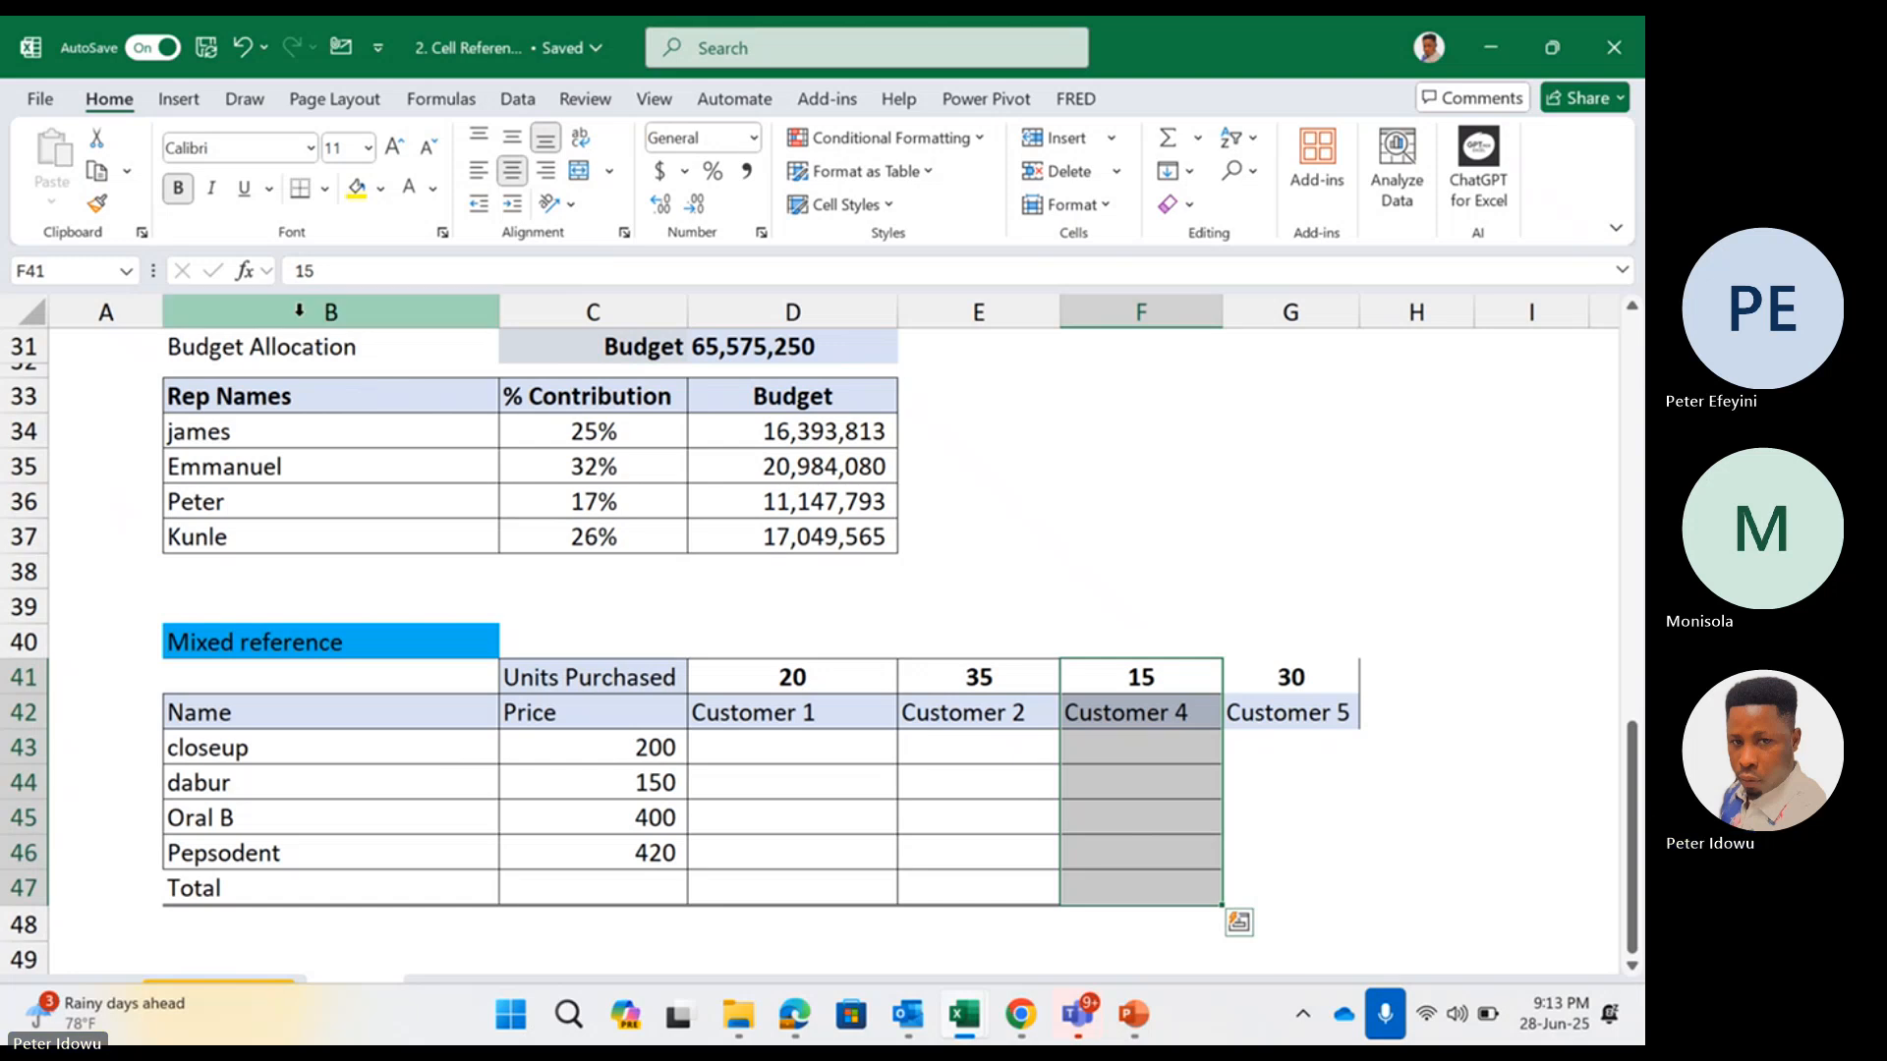
pyautogui.click(96, 203)
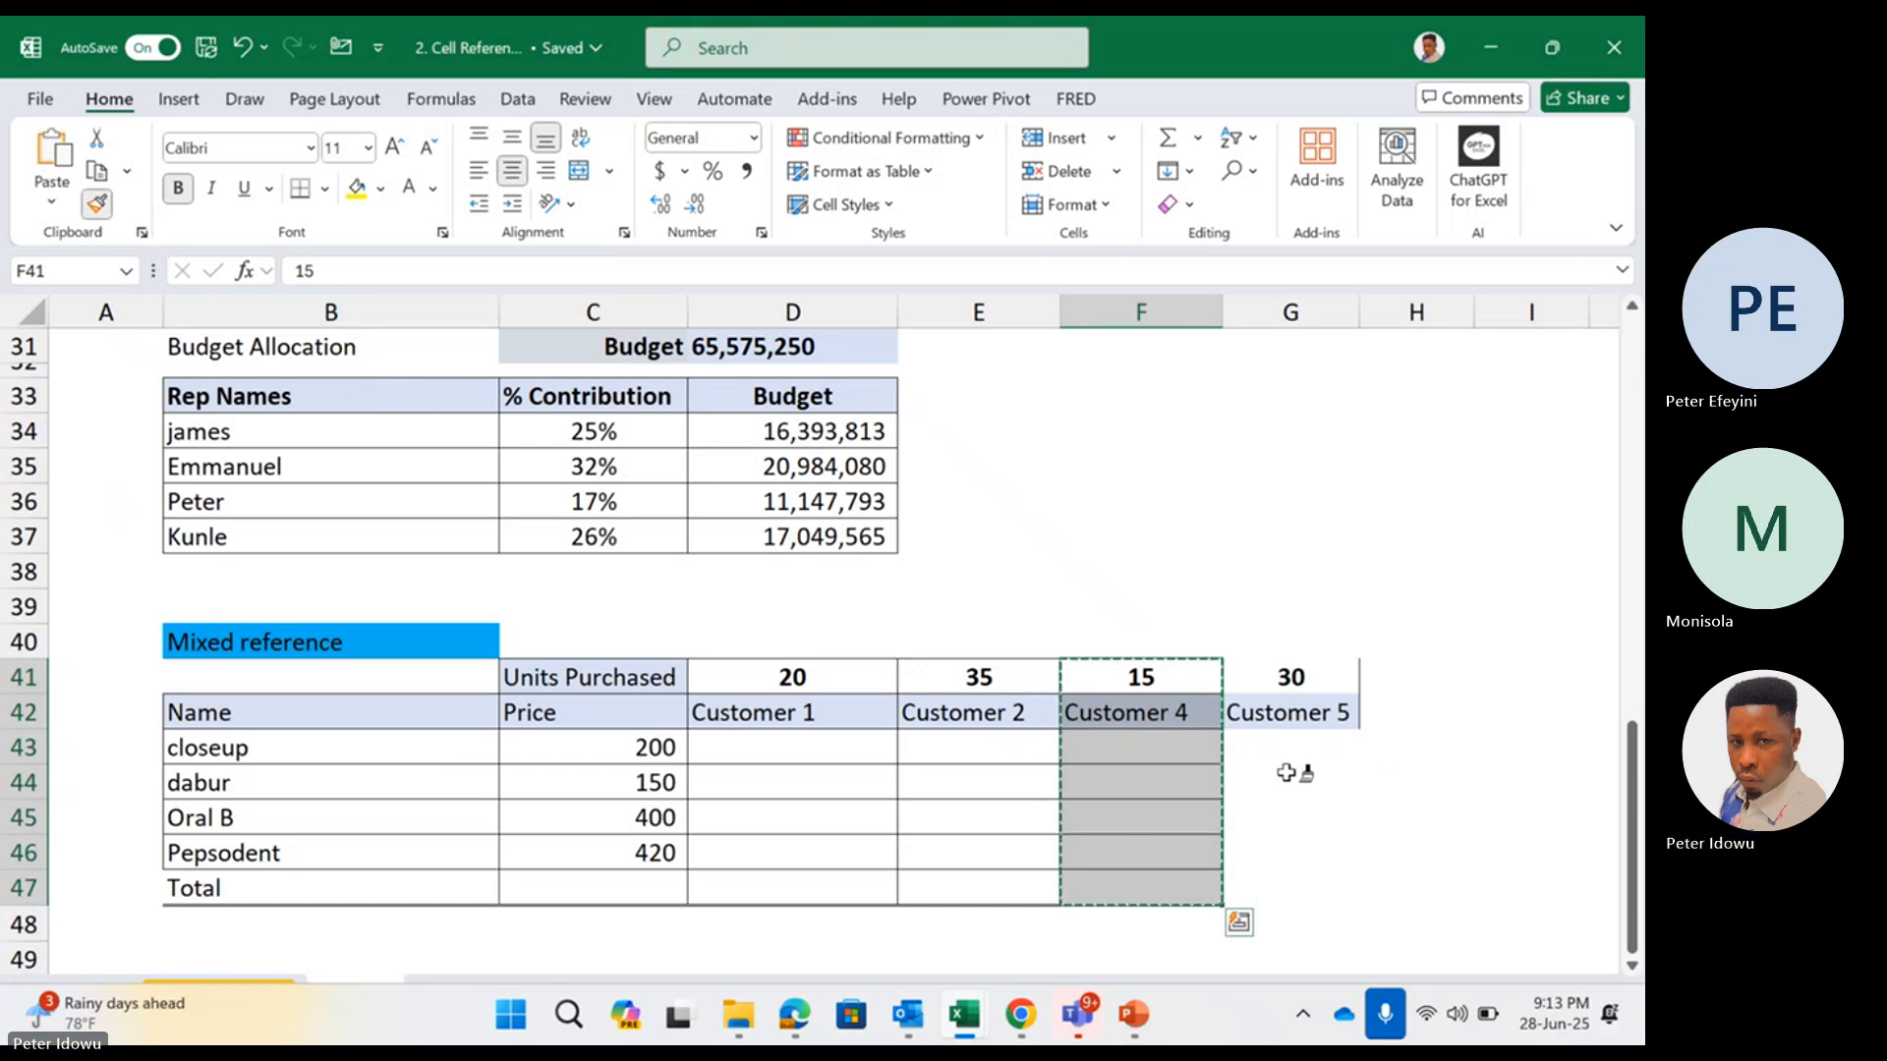
pyautogui.click(1297, 677)
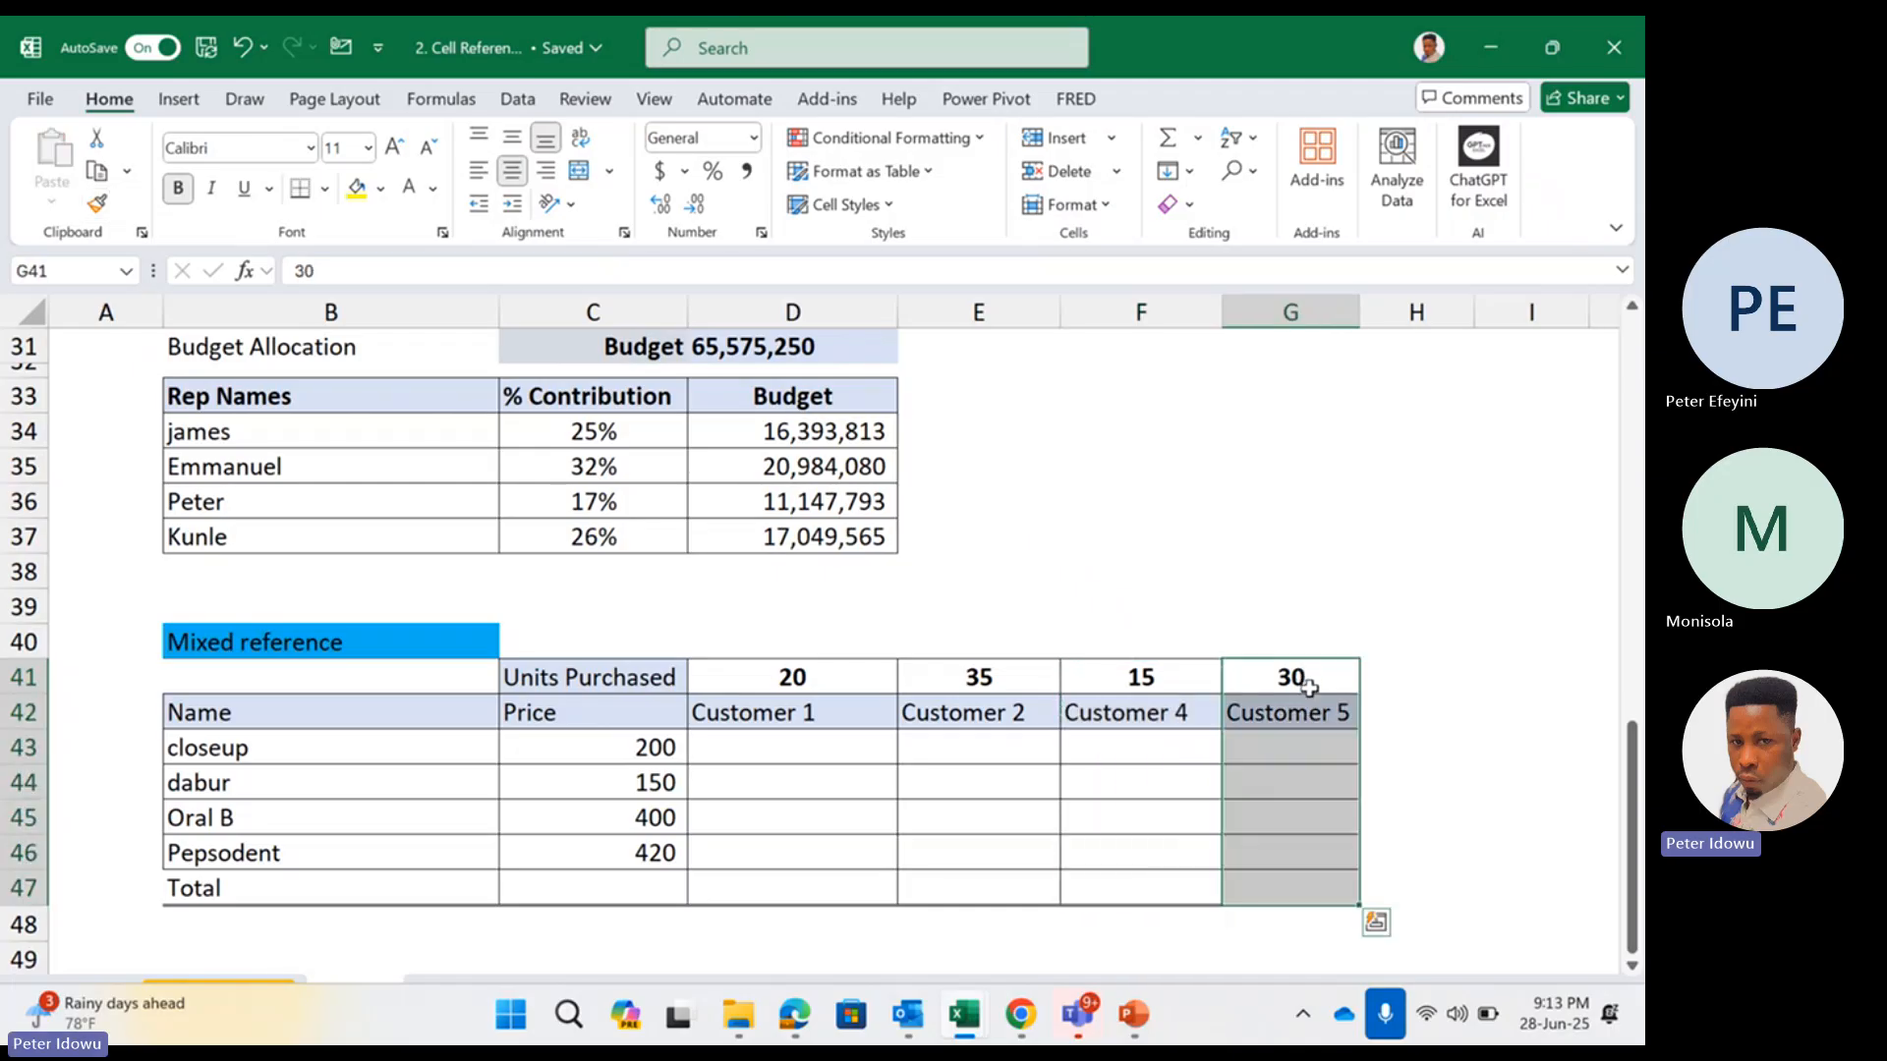
pyautogui.click(1404, 715)
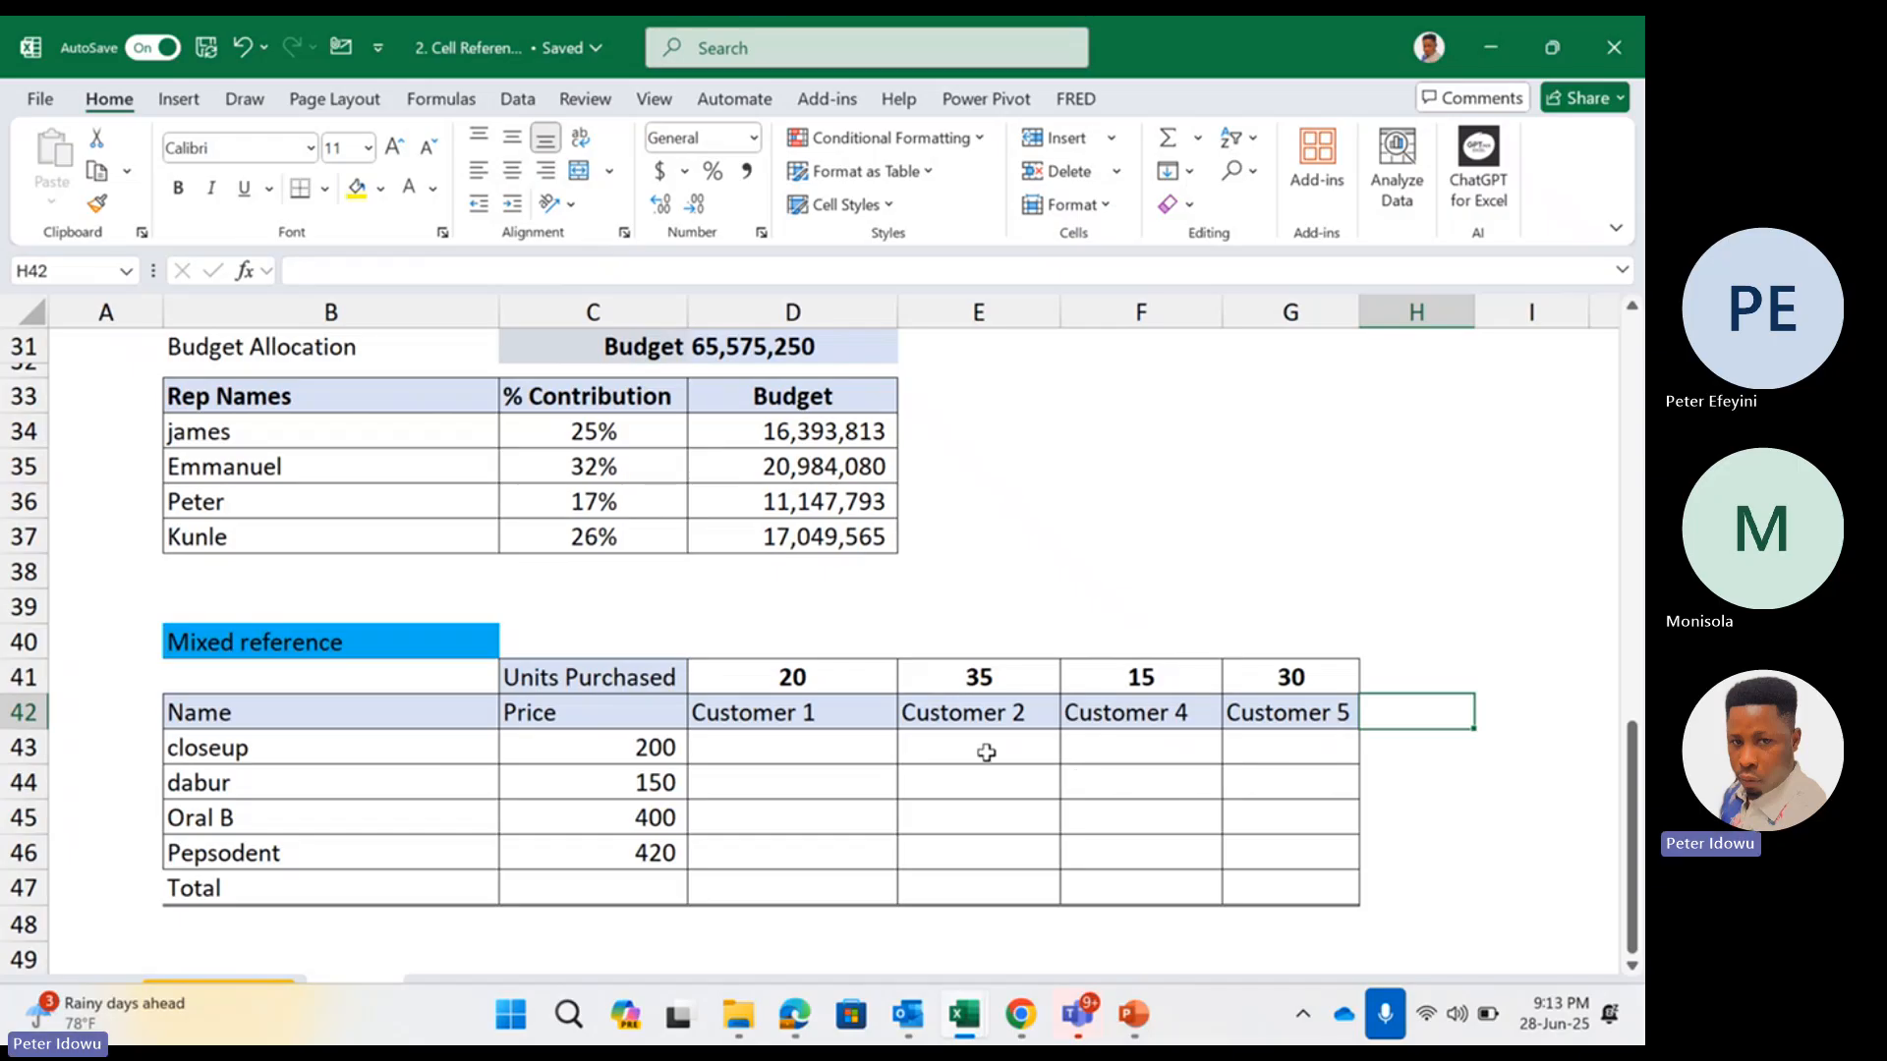
# Undo the formatting copied onto the Customer 5 column
pyautogui.click(1137, 680)
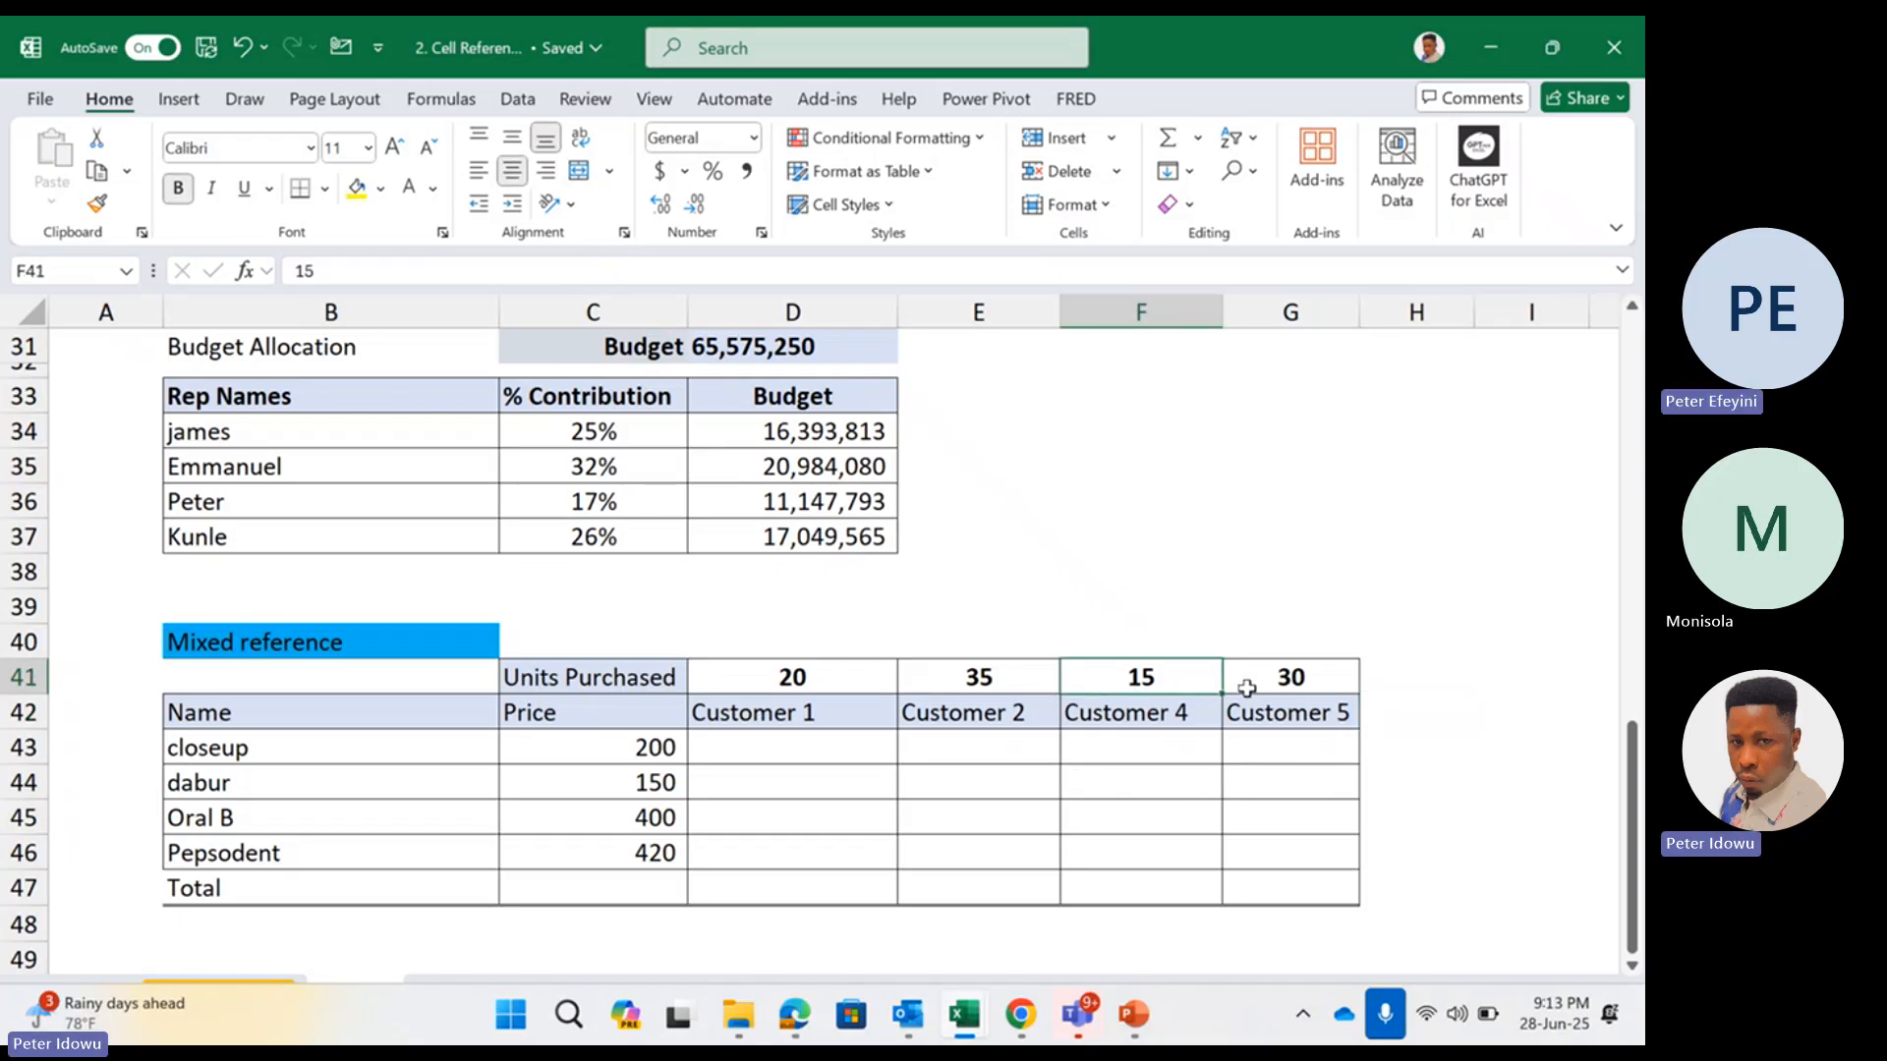
pyautogui.hotkey('ctrl', 'z')
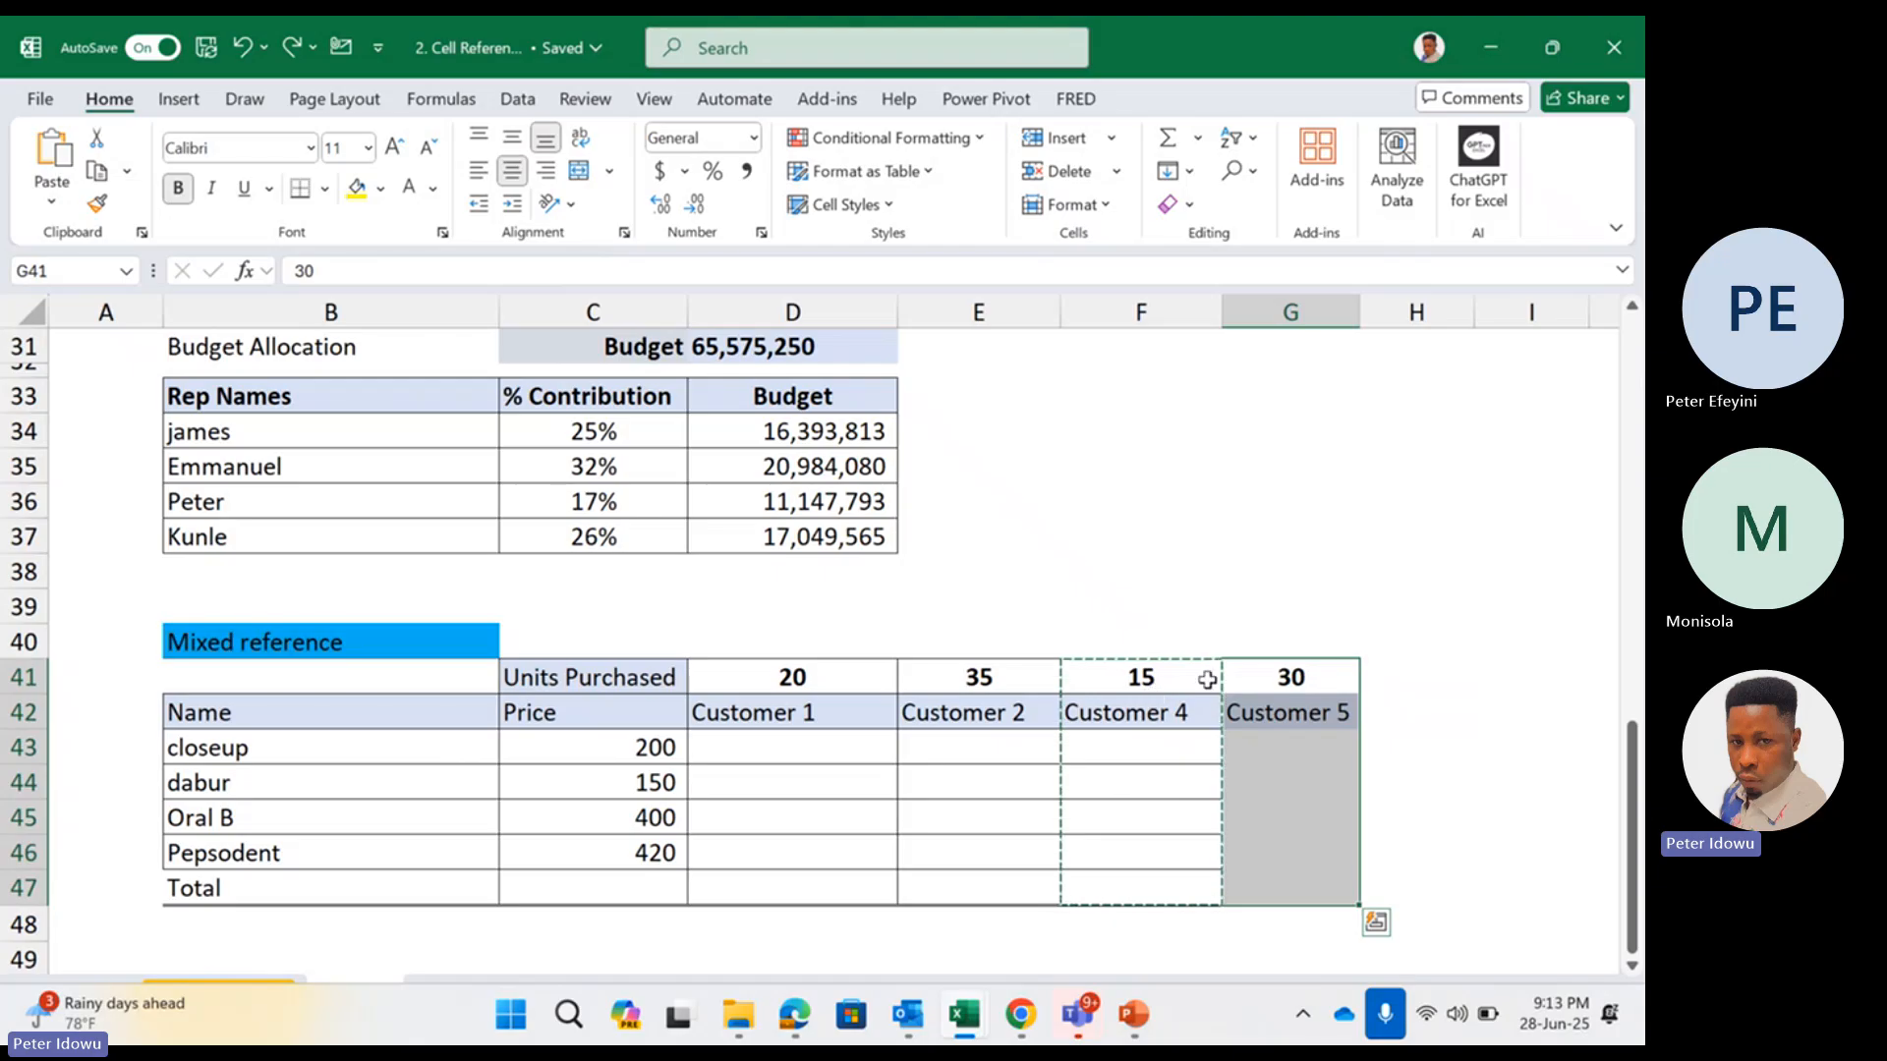
pyautogui.click(1180, 715)
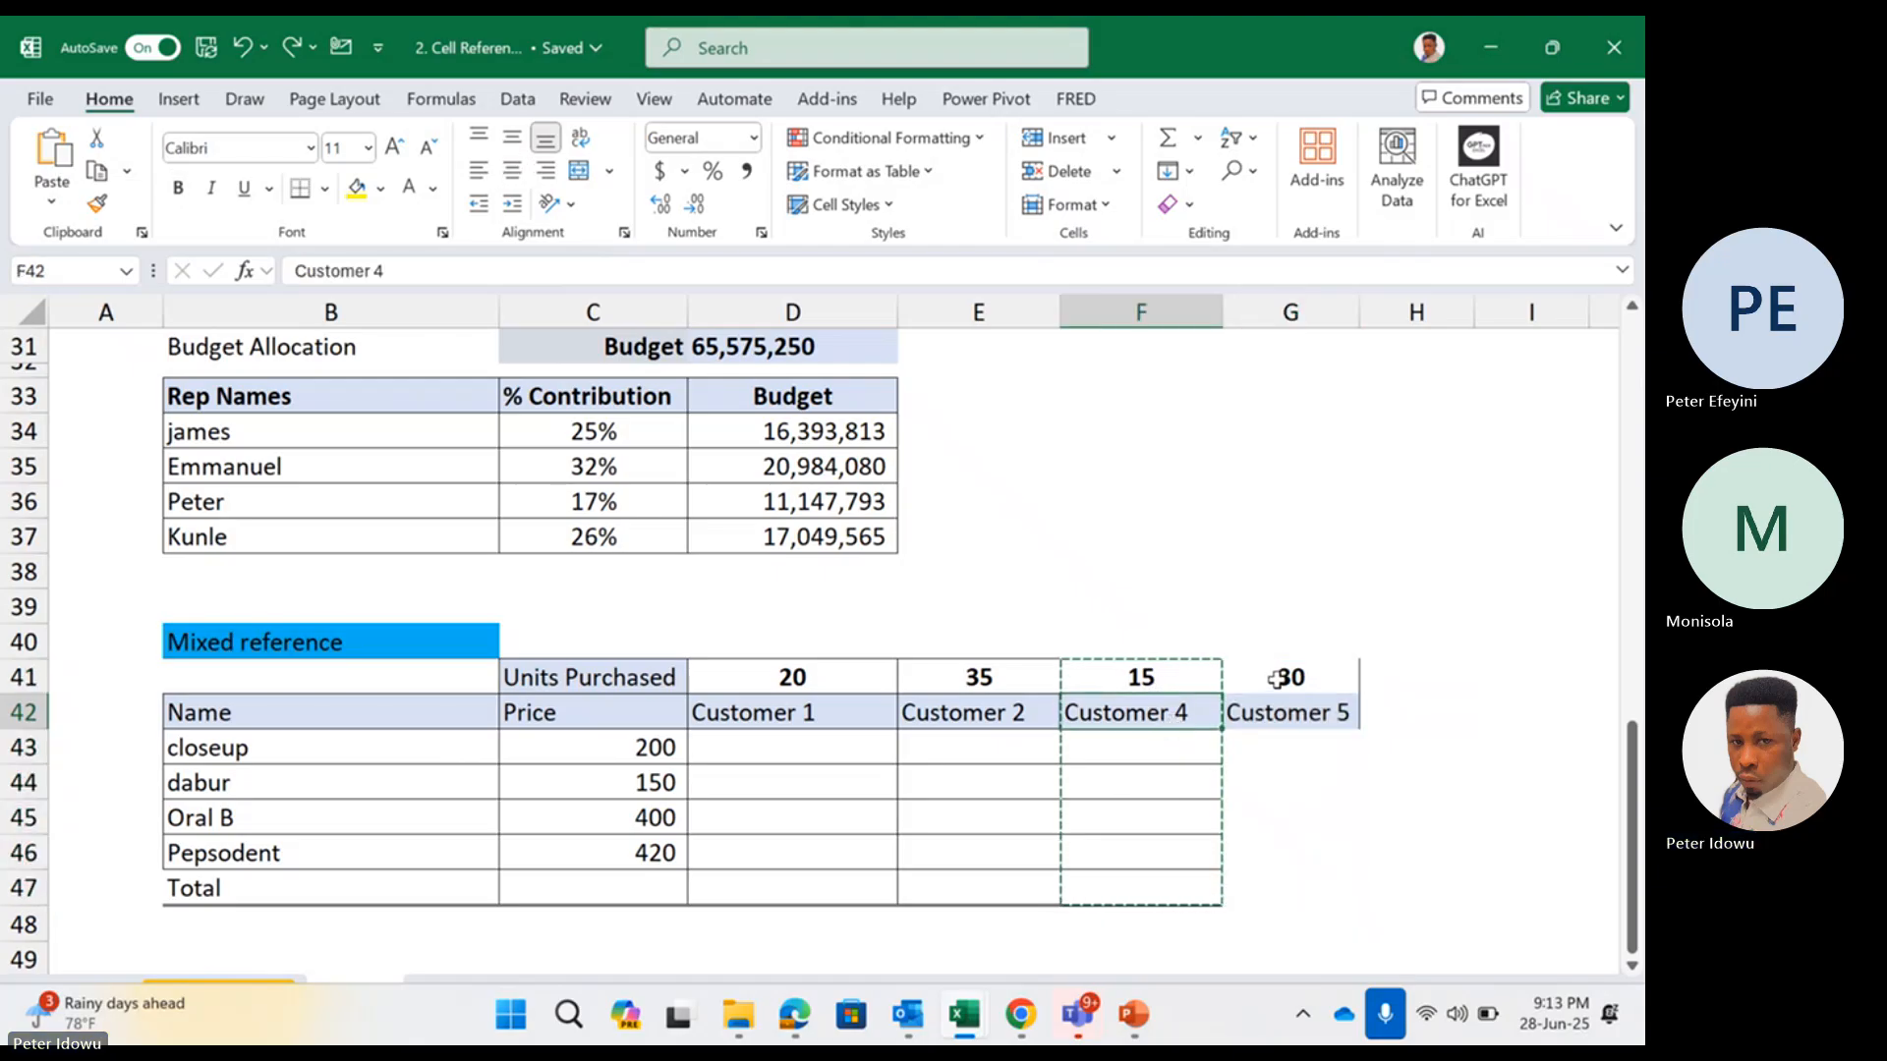
# Remove the fill colour from the Customer 5 cells G41:G42 by setting them to No Fill
pyautogui.moveTo(1281, 678); pyautogui.dragTo(1276, 710)
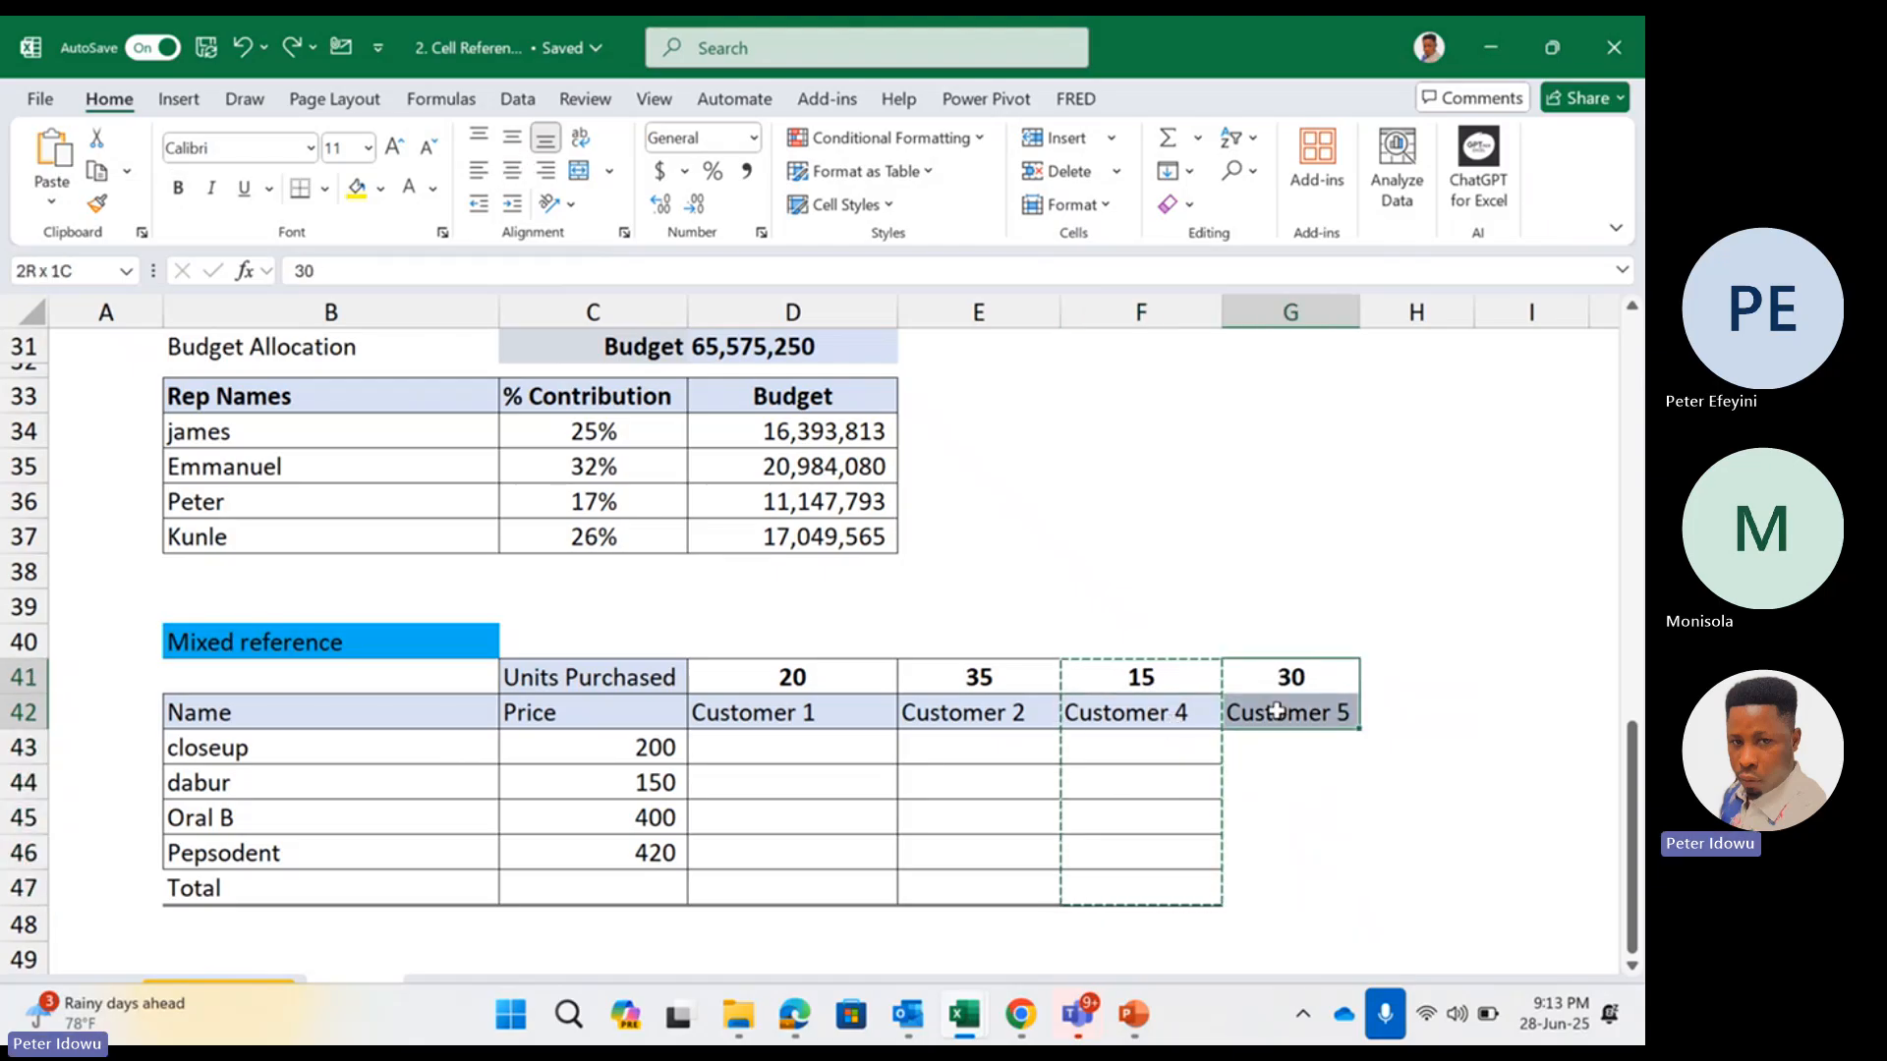
pyautogui.click(383, 192)
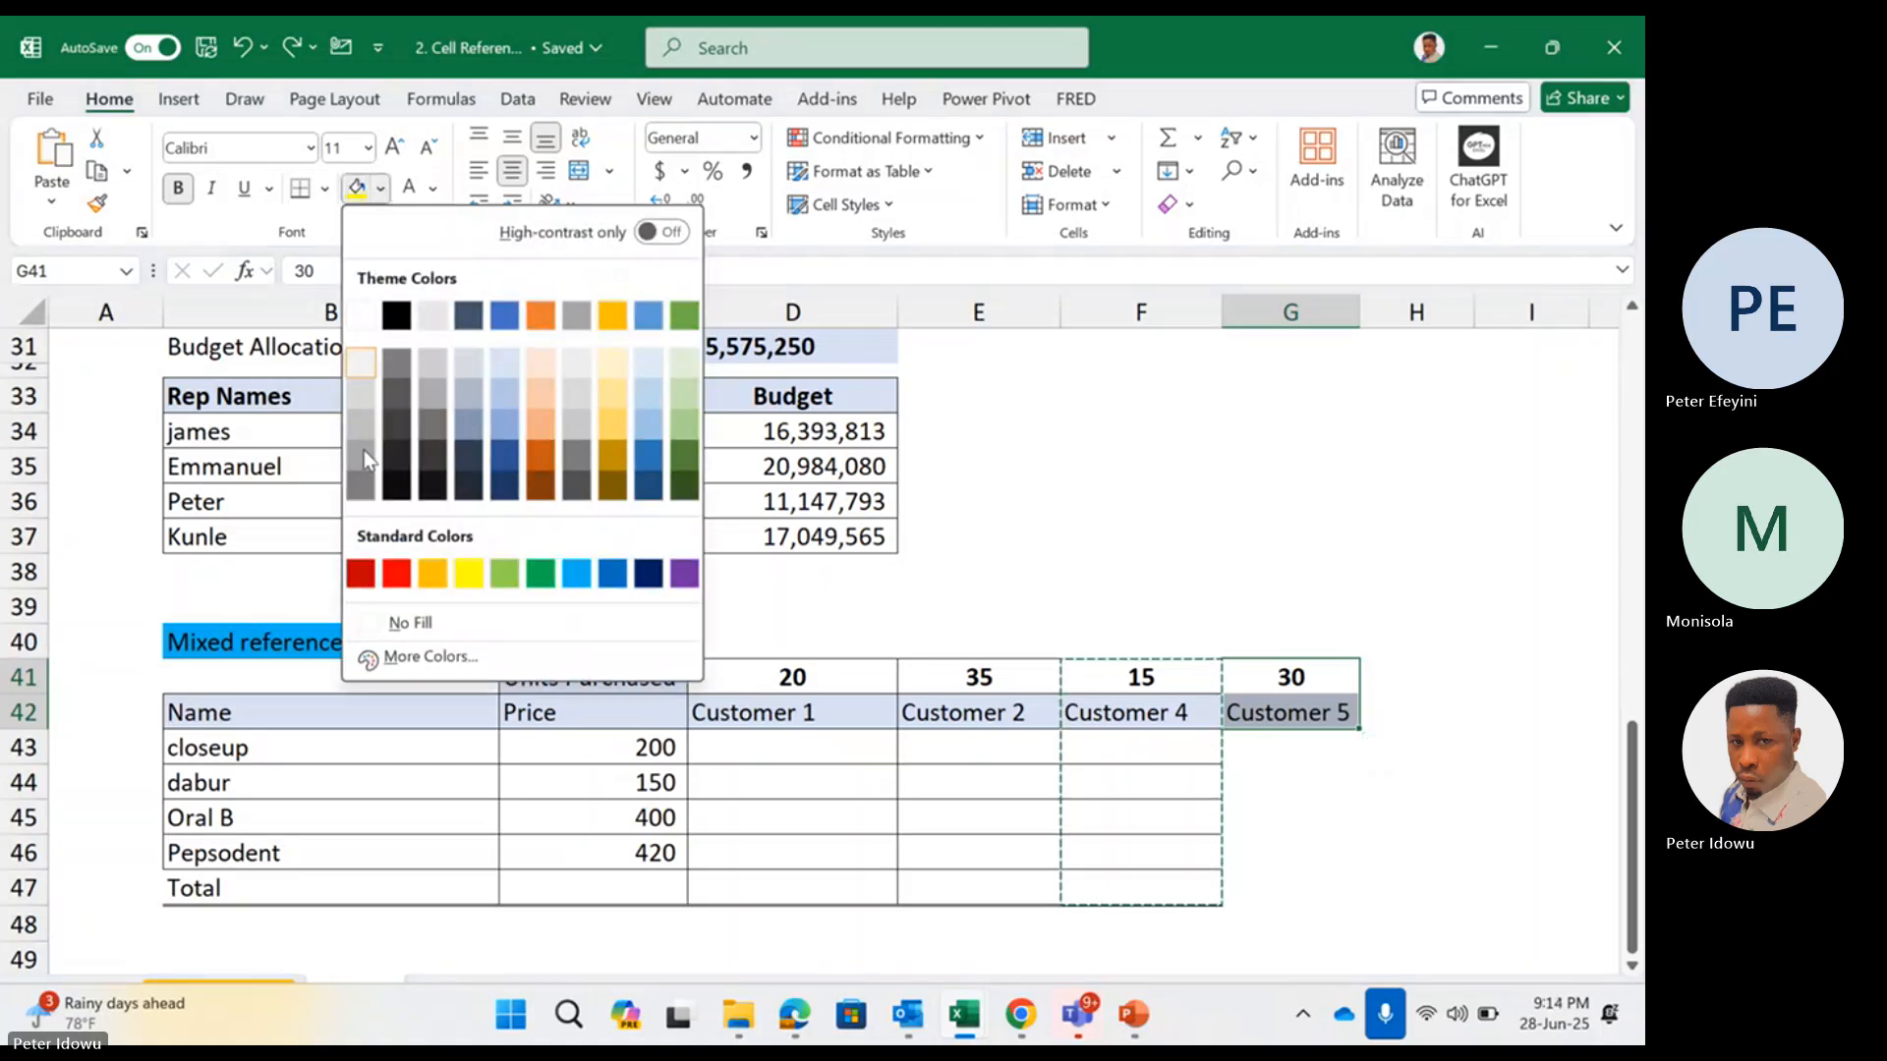
pyautogui.click(374, 614)
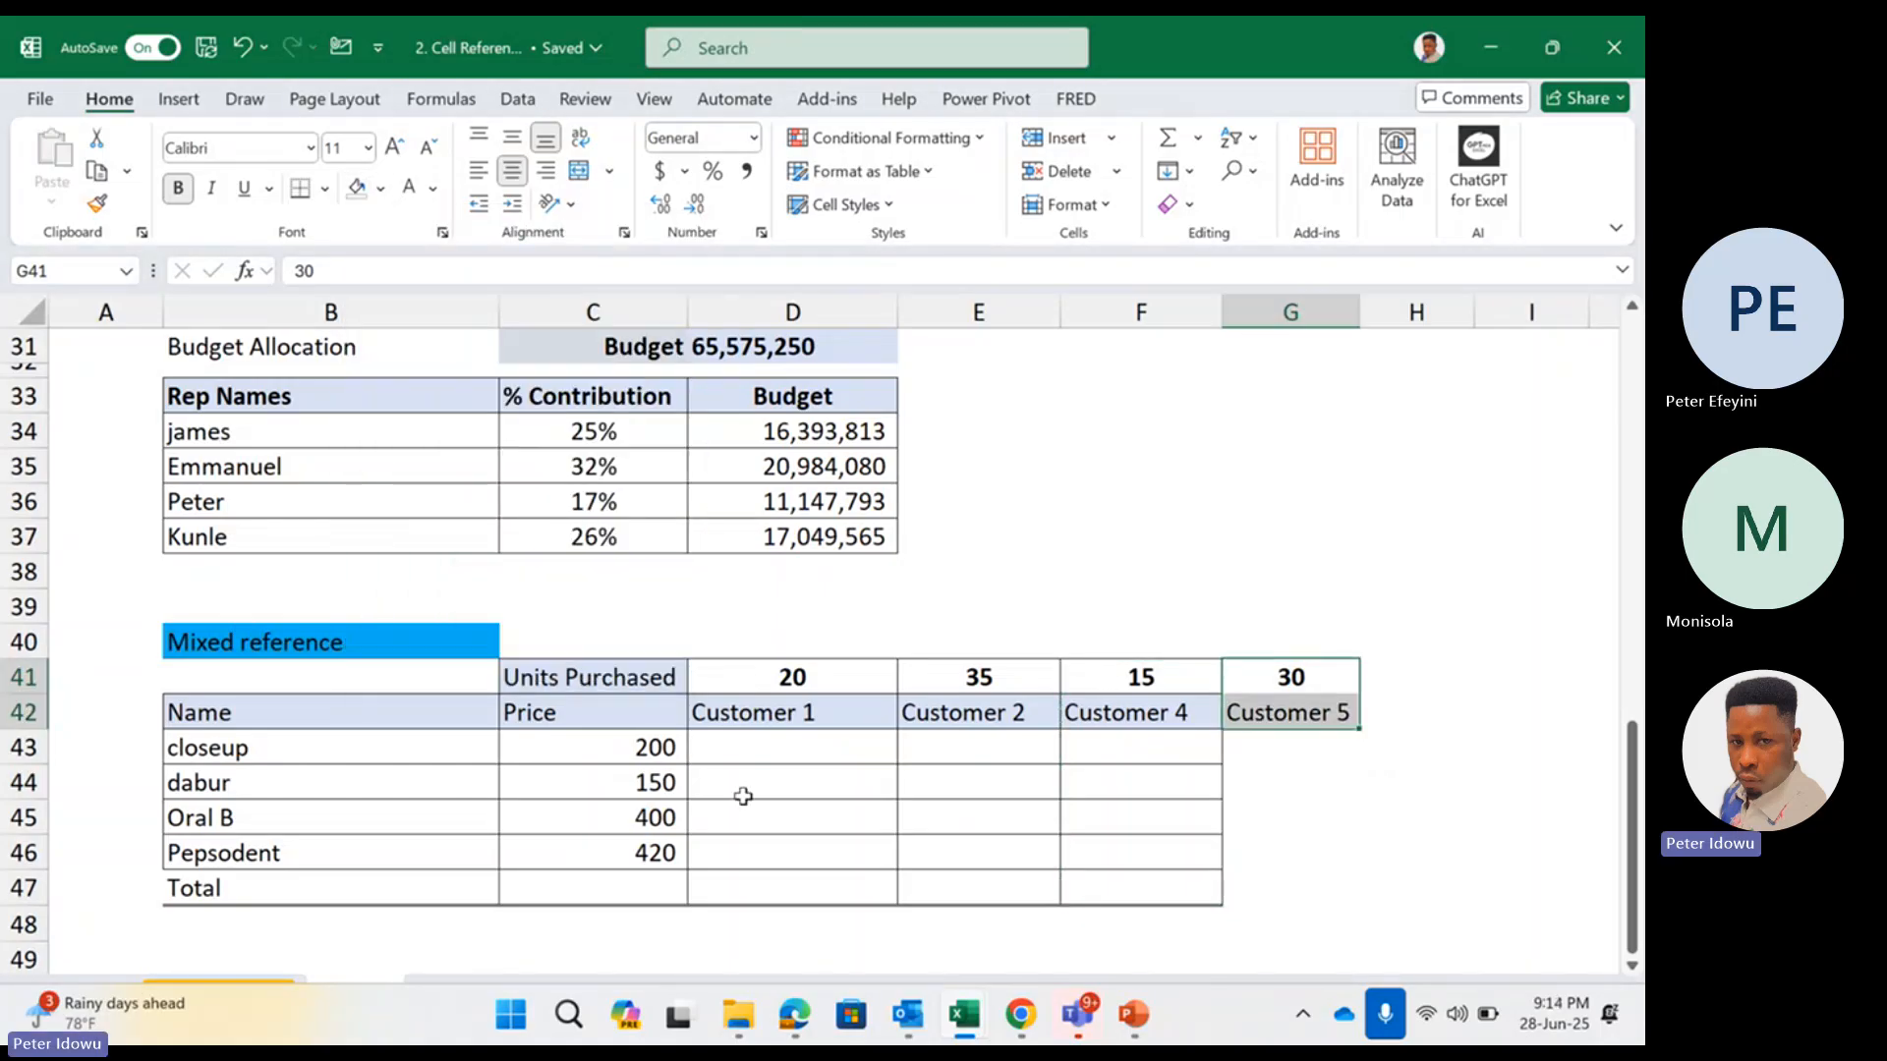
pyautogui.click(924, 796)
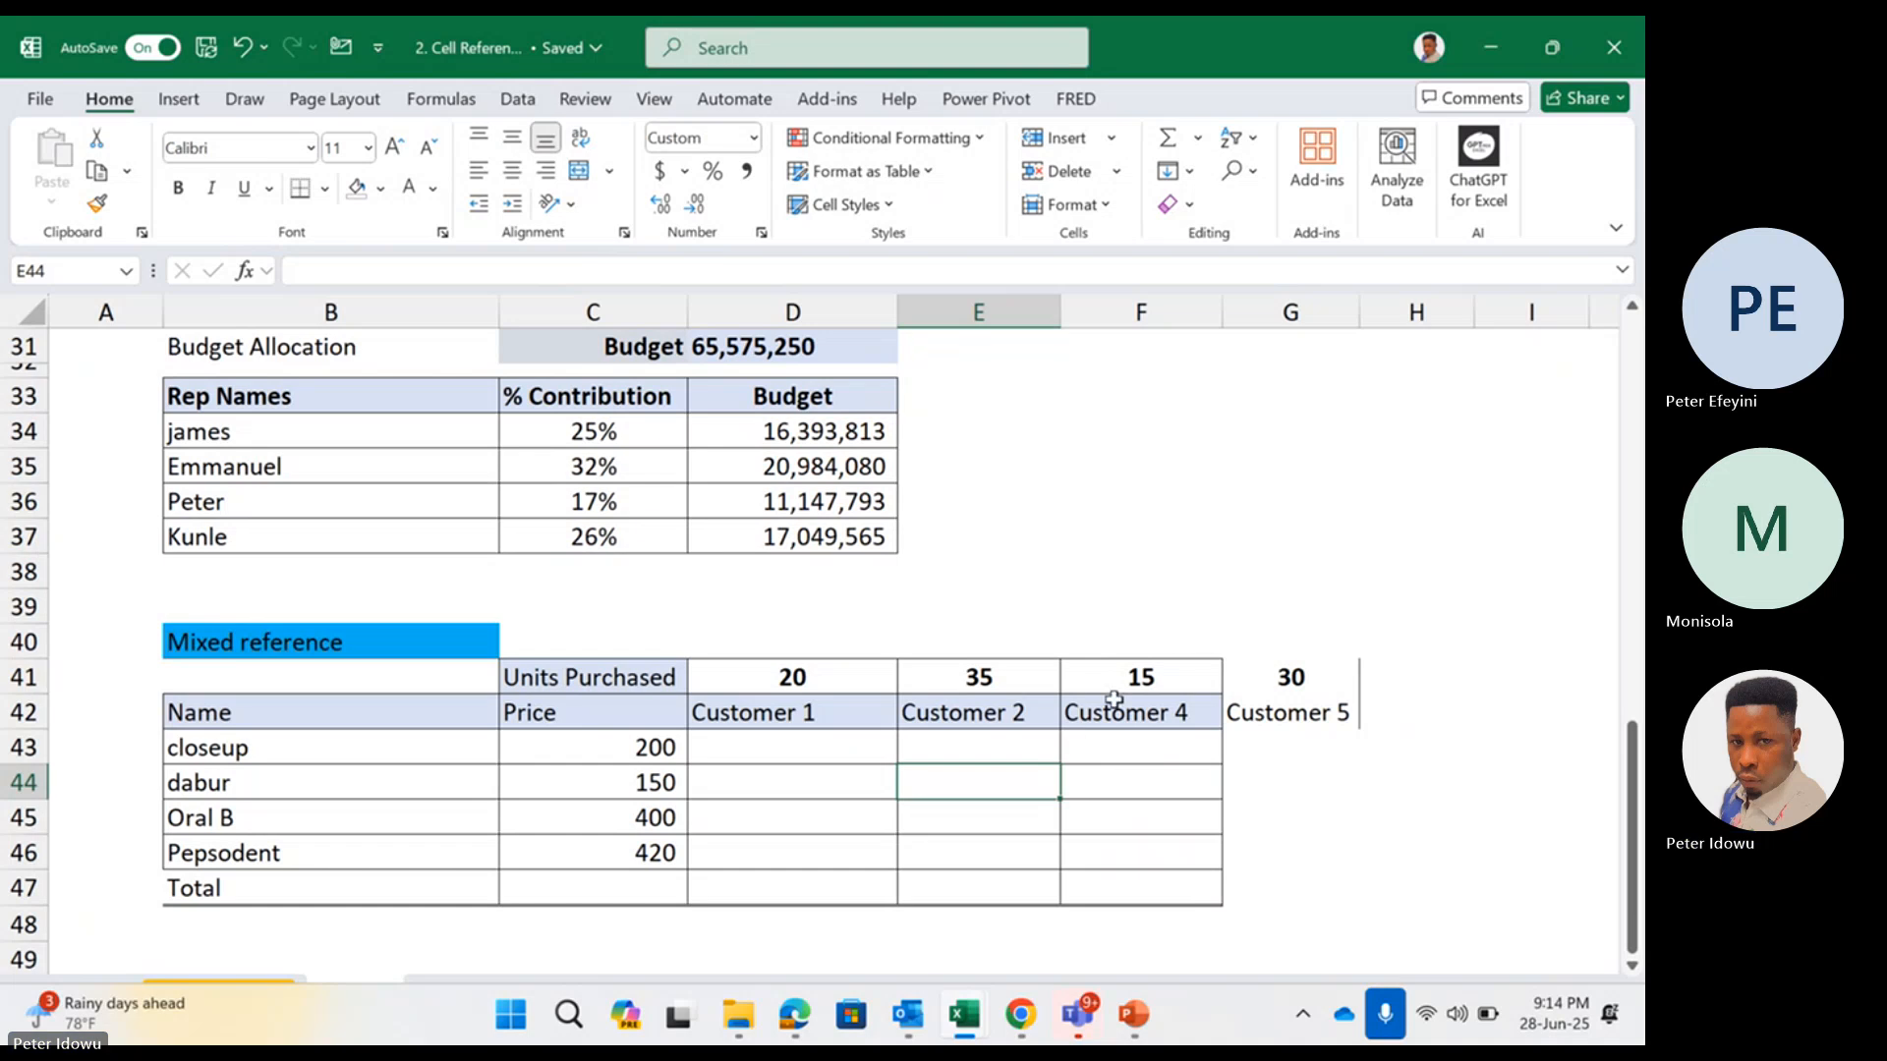
# Copy the formatting of F41:F47 onto the Customer 5 column in G41:G47 using Format Painter
pyautogui.moveTo(1125, 678); pyautogui.dragTo(1098, 883)
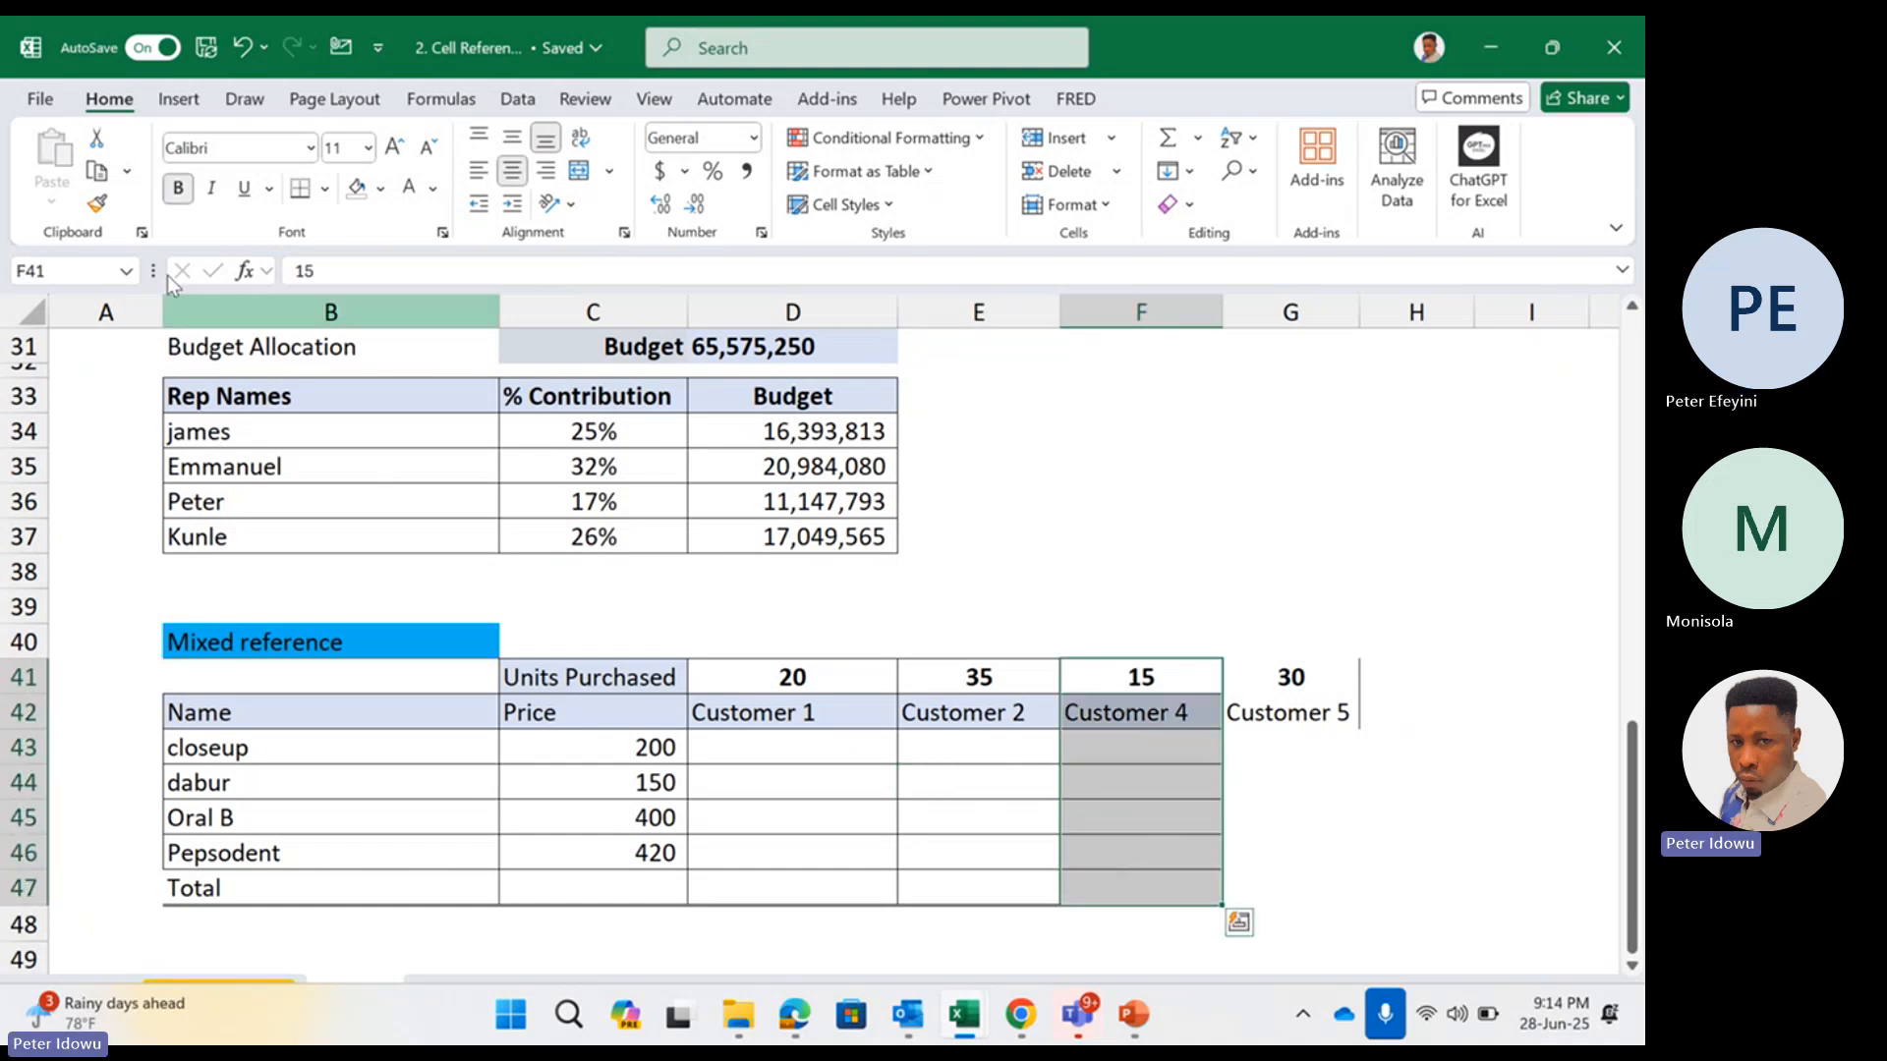
pyautogui.click(97, 204)
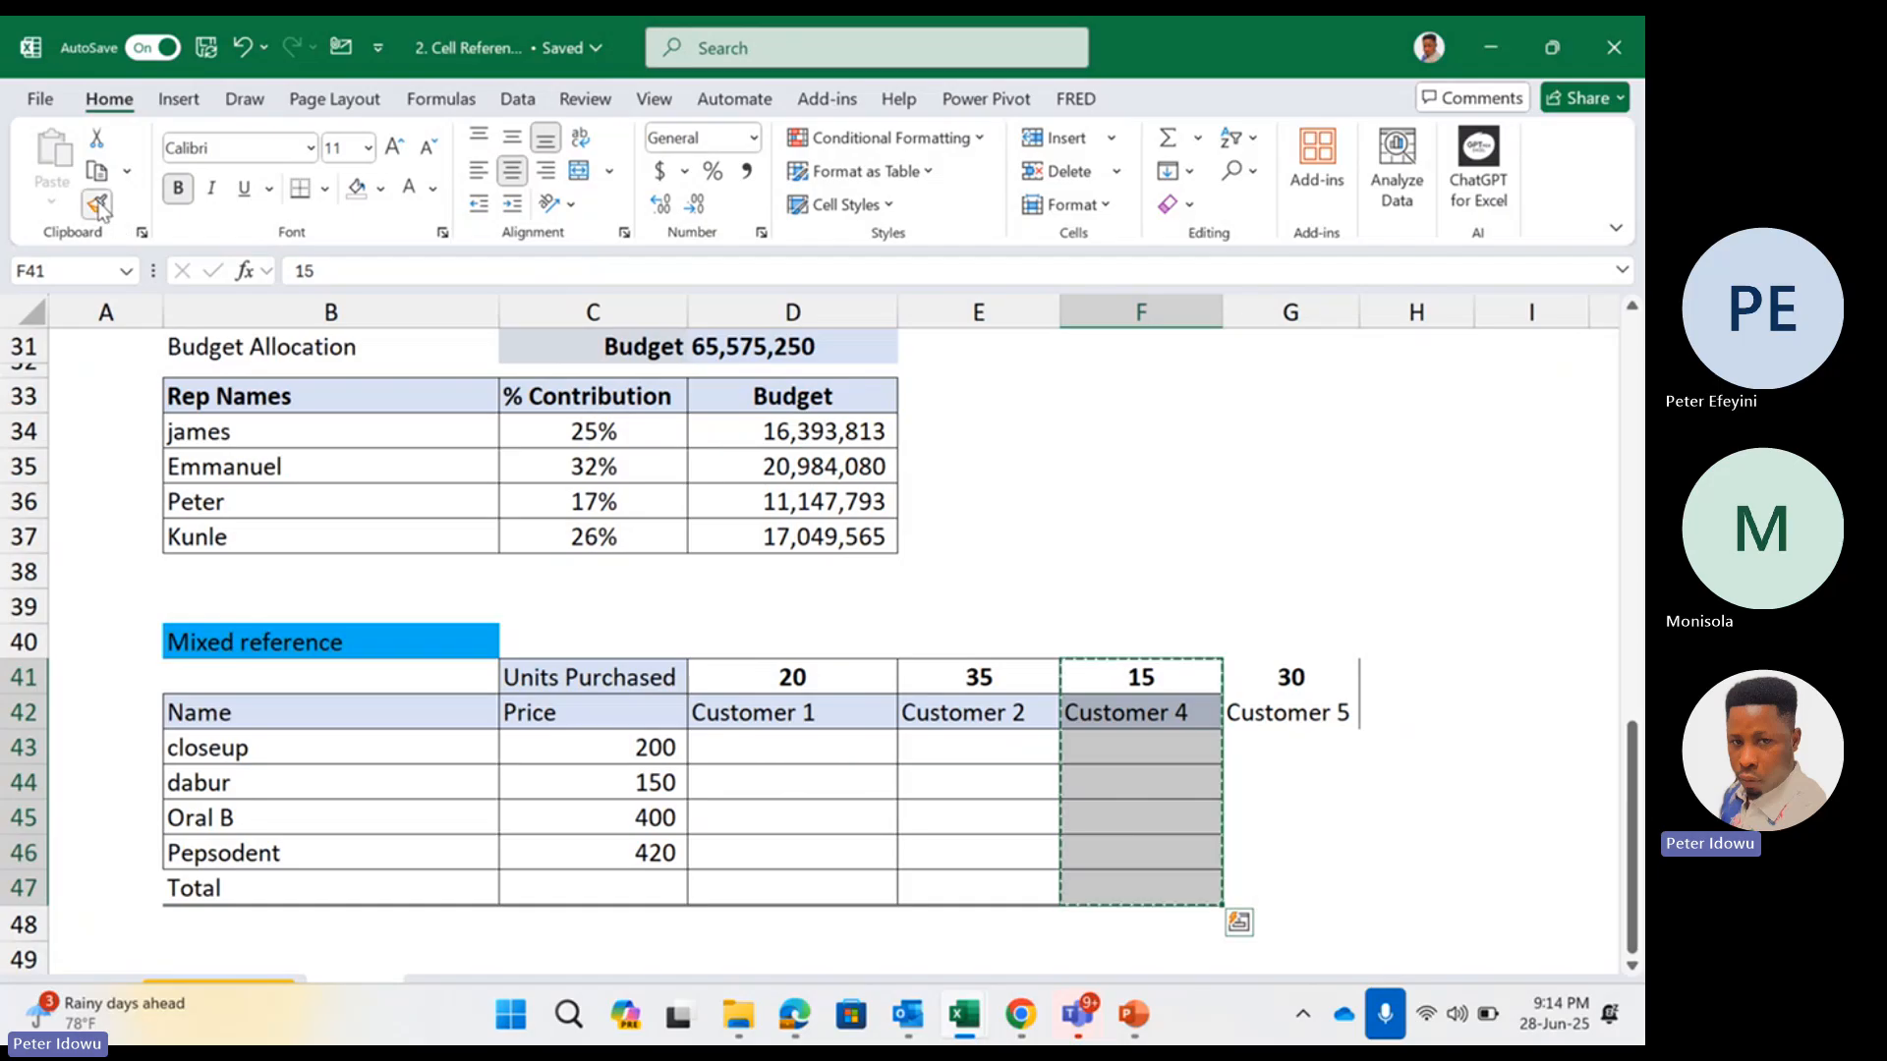
pyautogui.click(1282, 676)
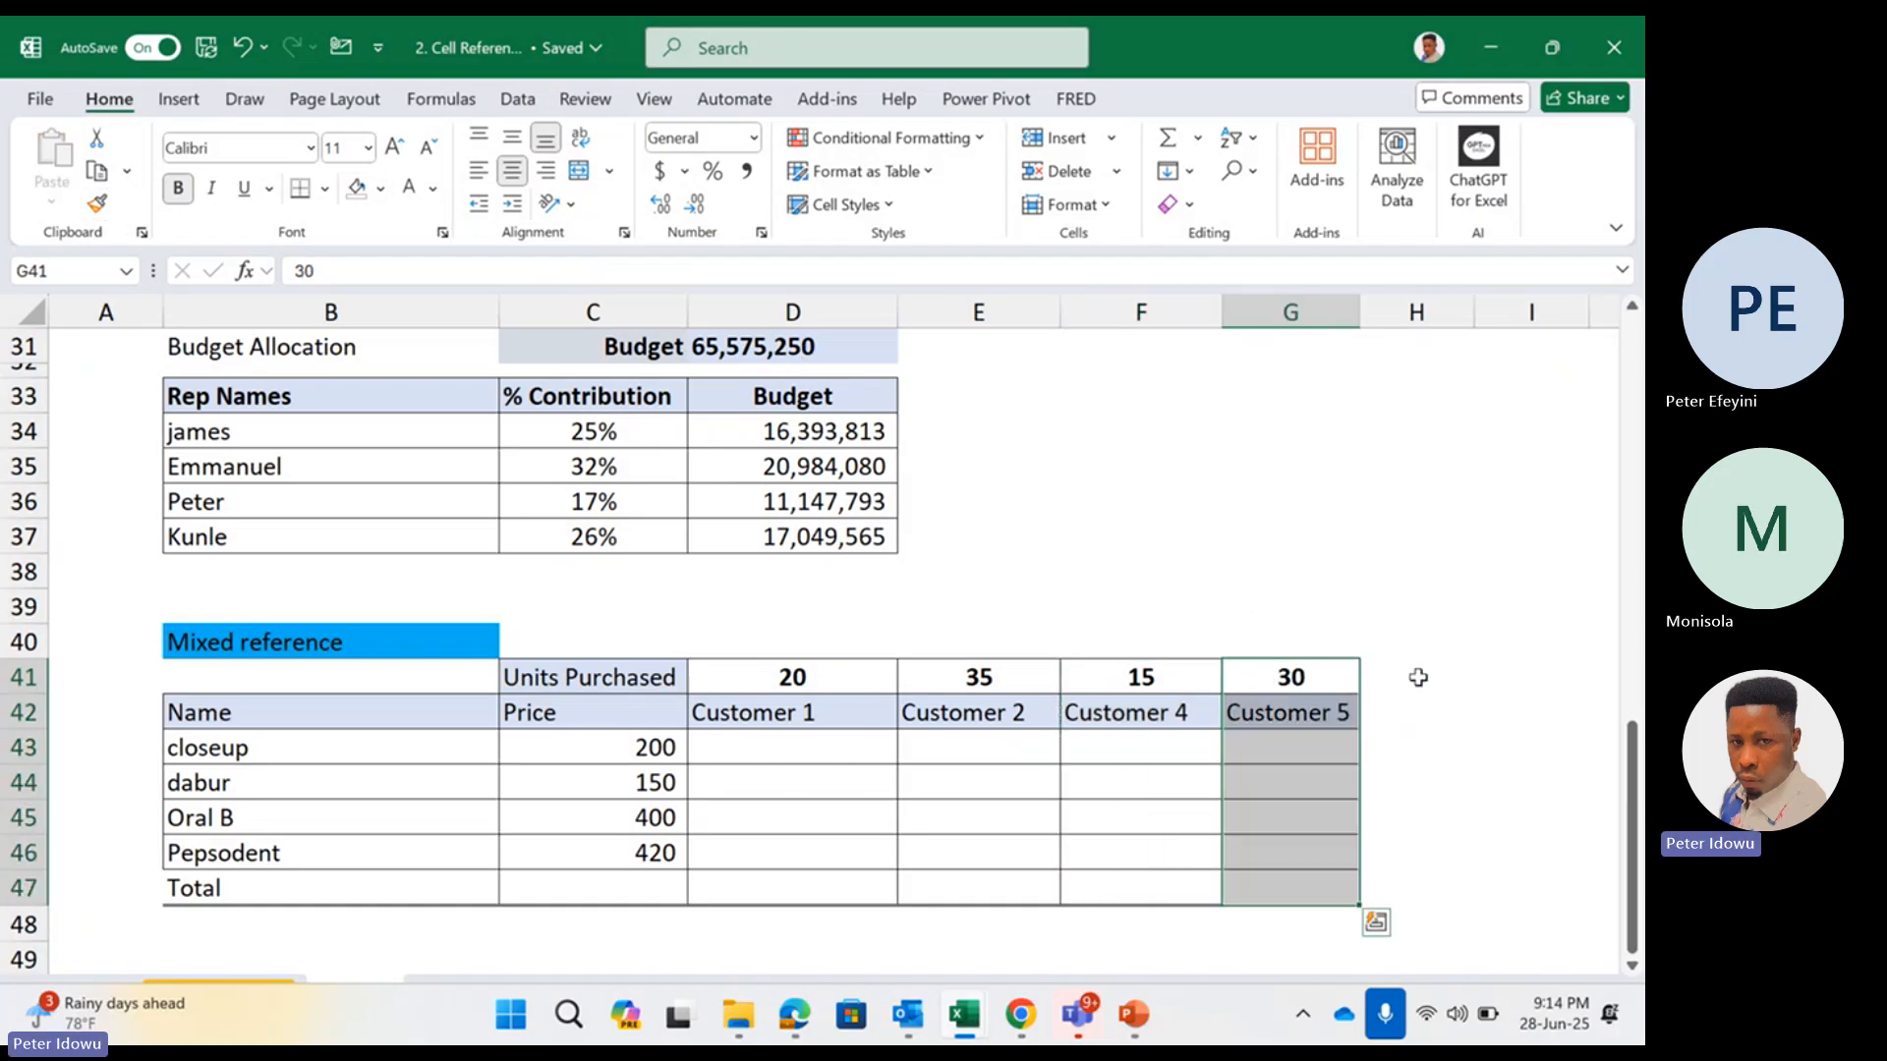
pyautogui.click(1419, 677)
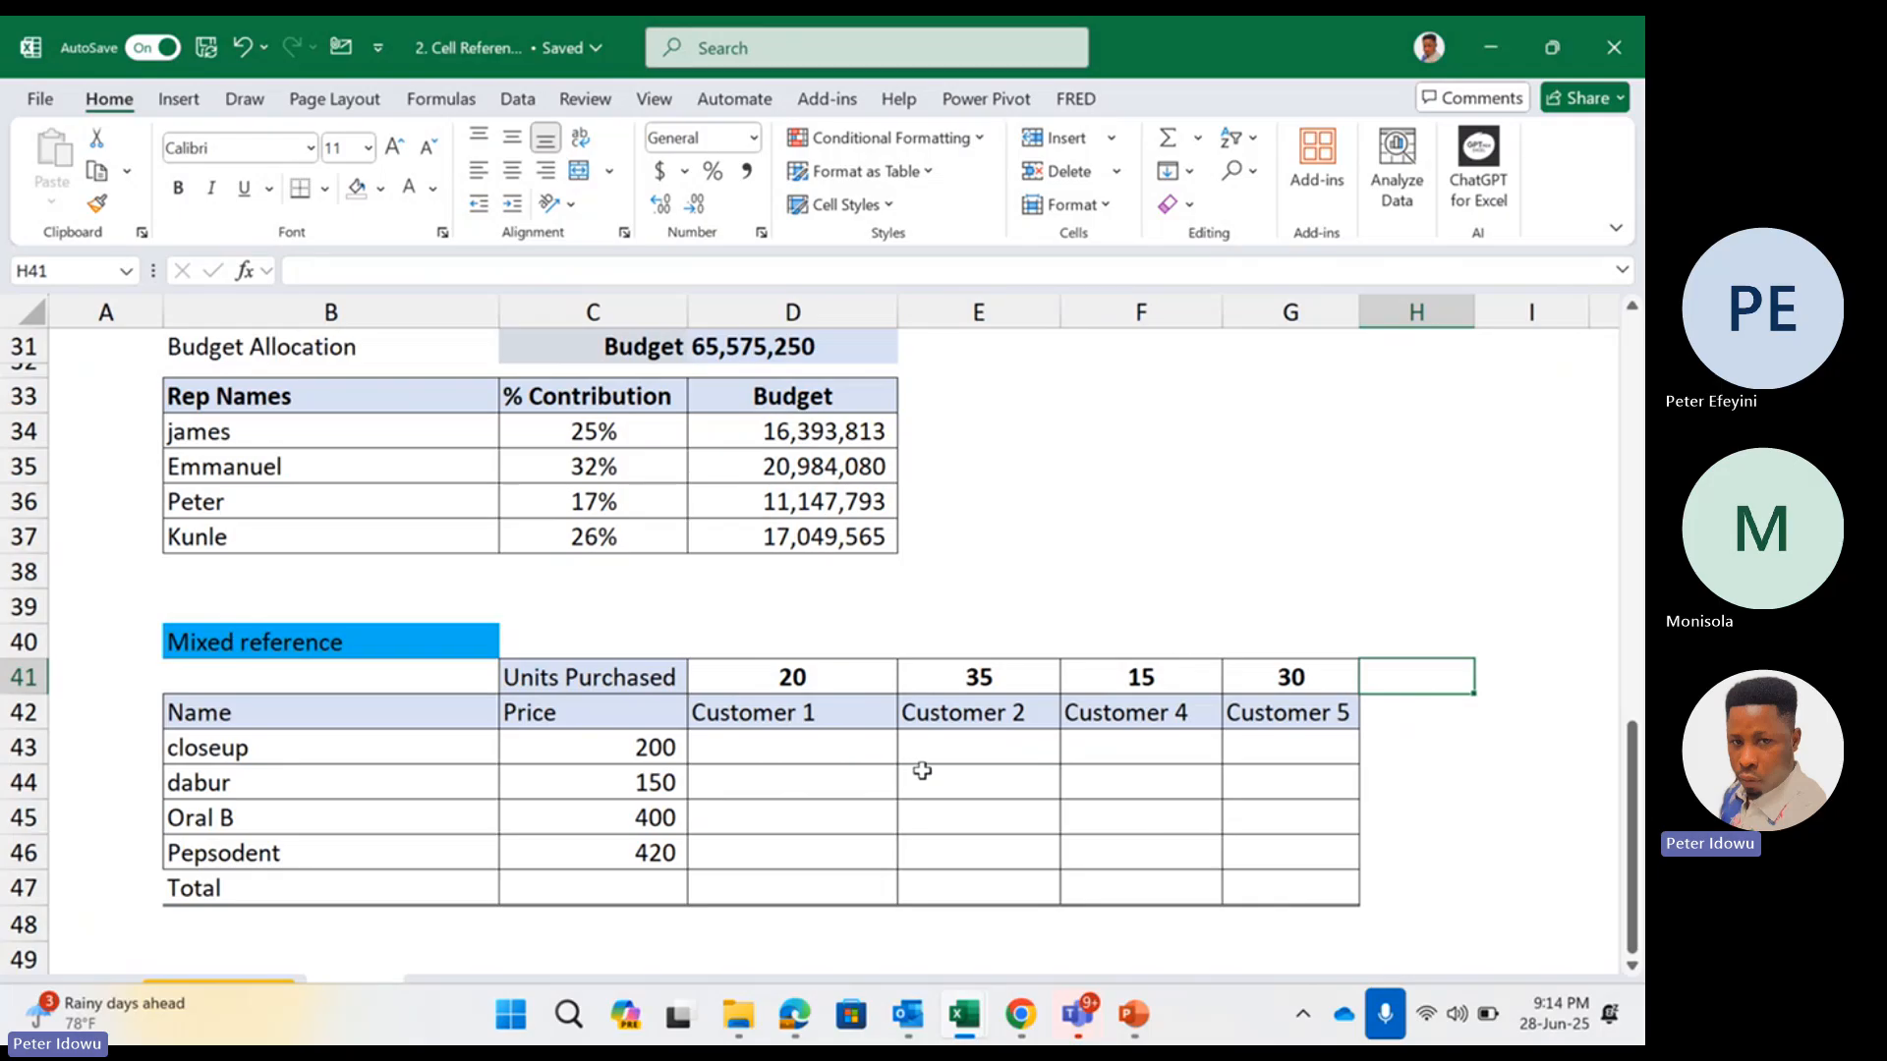
pyautogui.click(761, 753)
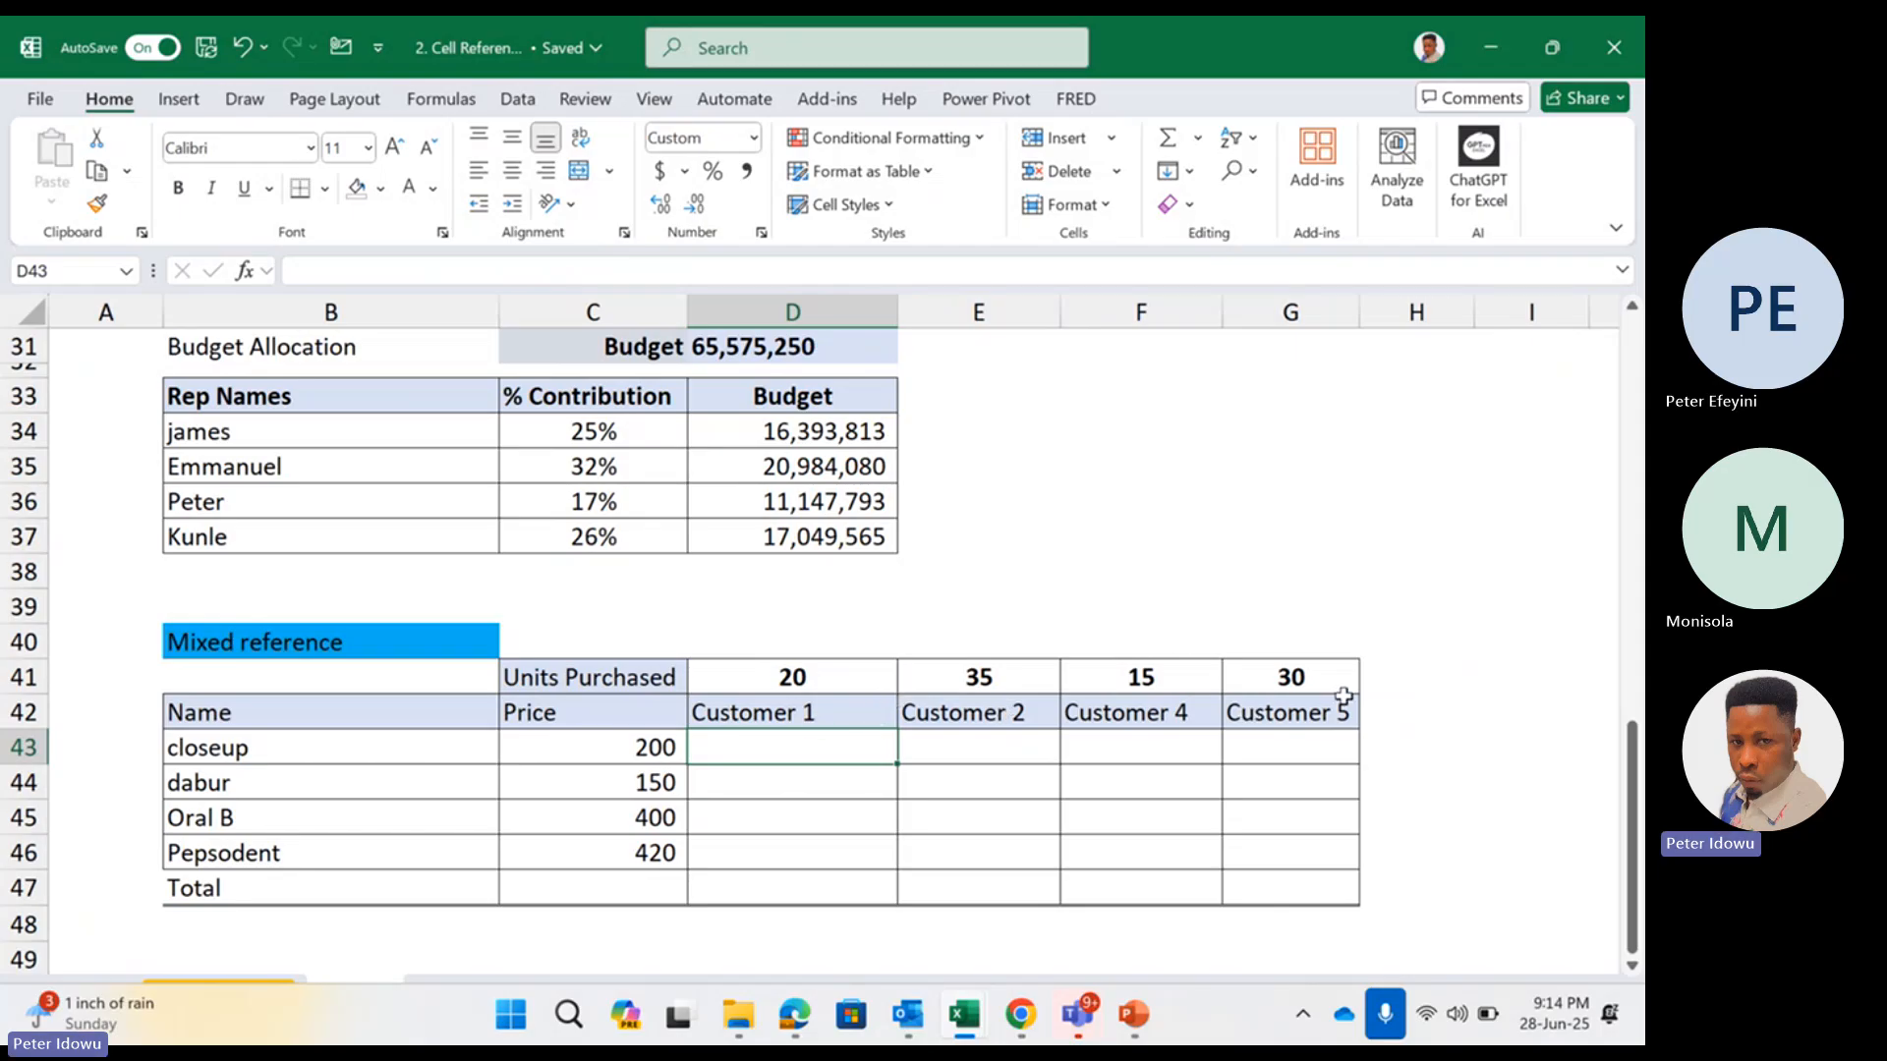
# Rename the last two customer headings in F42 and G42 to "Customer 3" and "Customer 4"
pyautogui.click(808, 675)
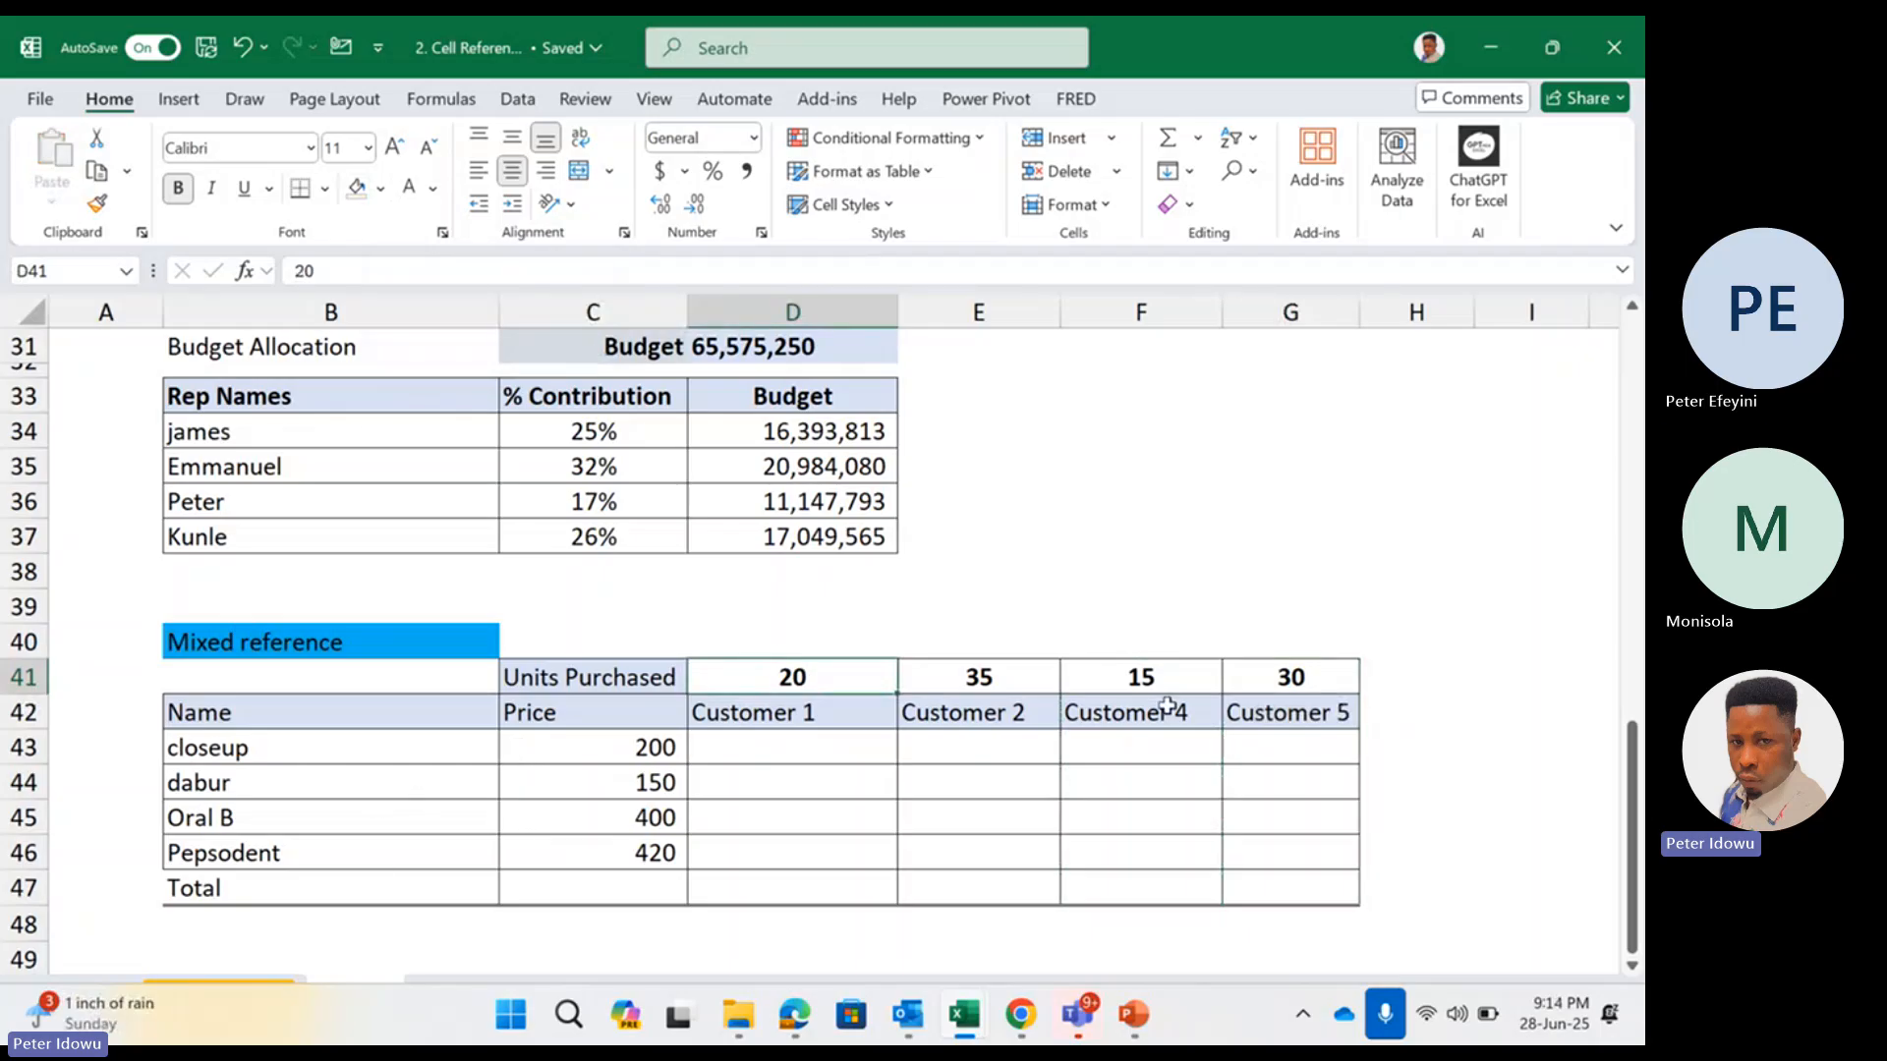
pyautogui.doubleClick(1159, 714)
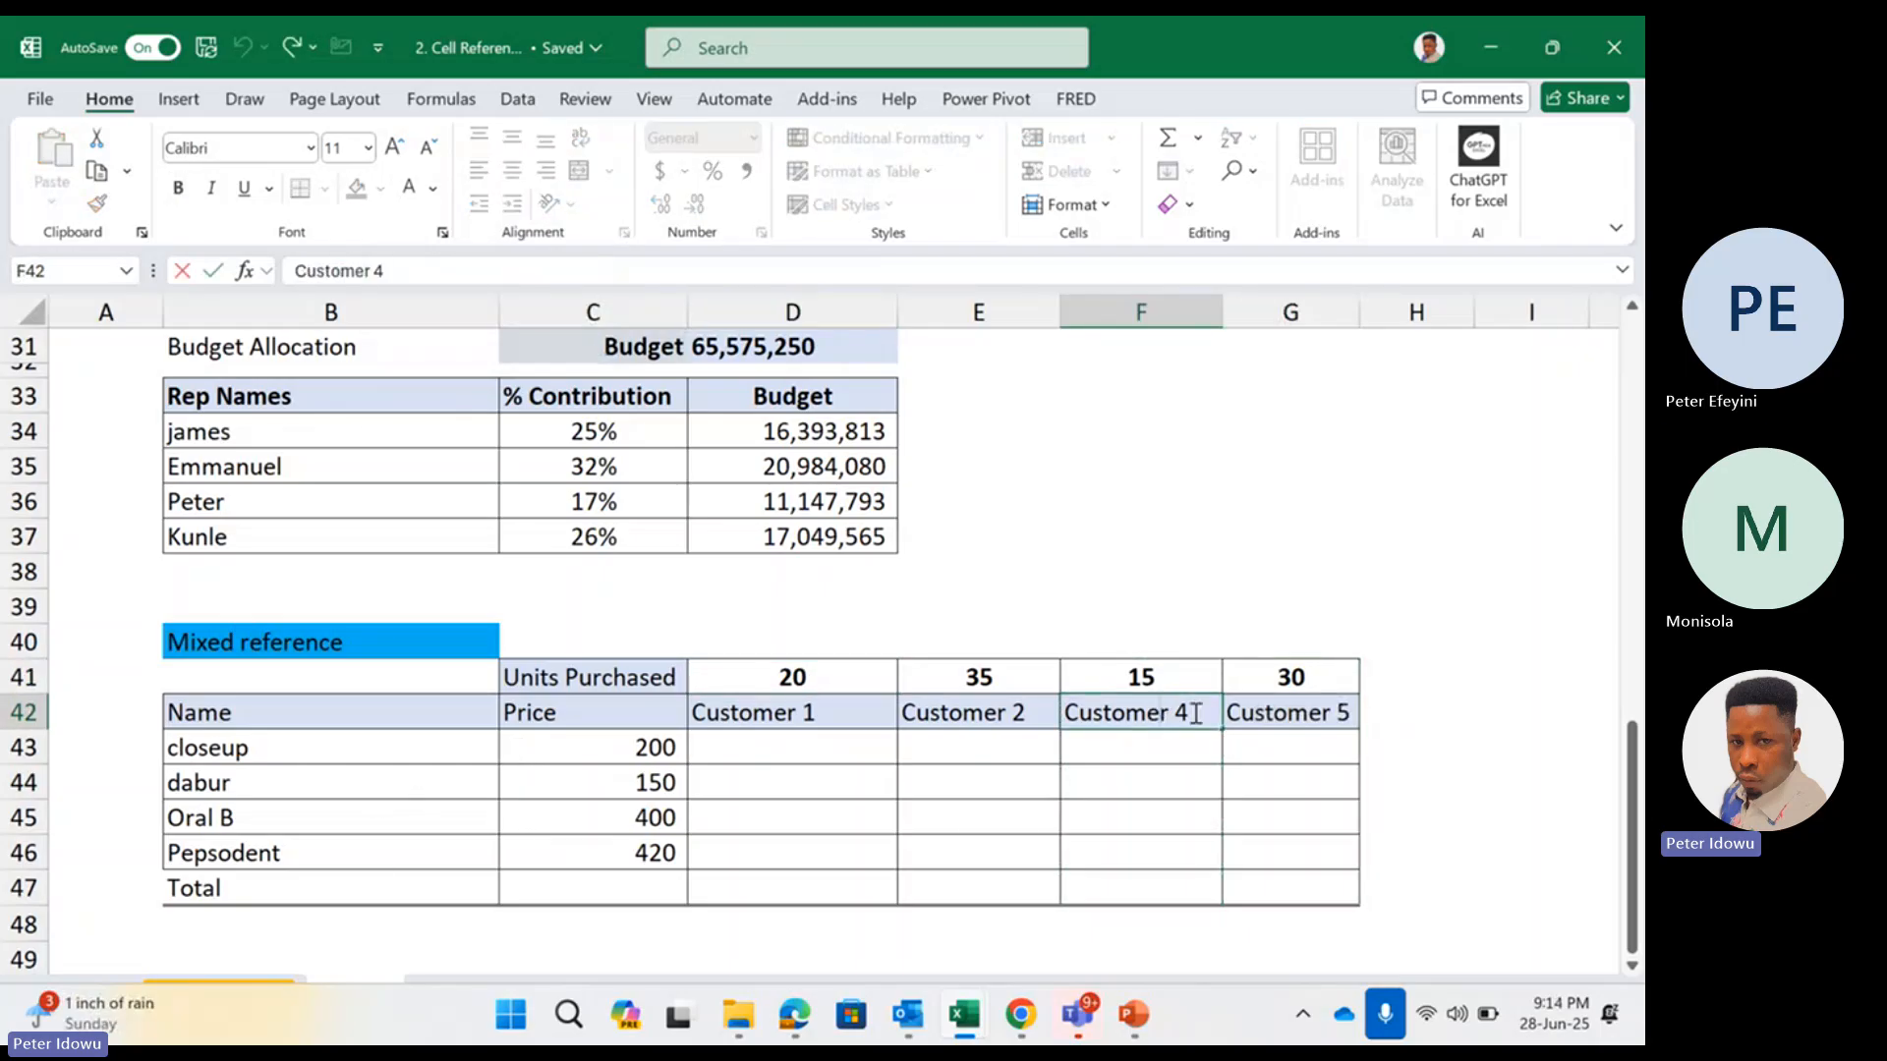
pyautogui.write('=')
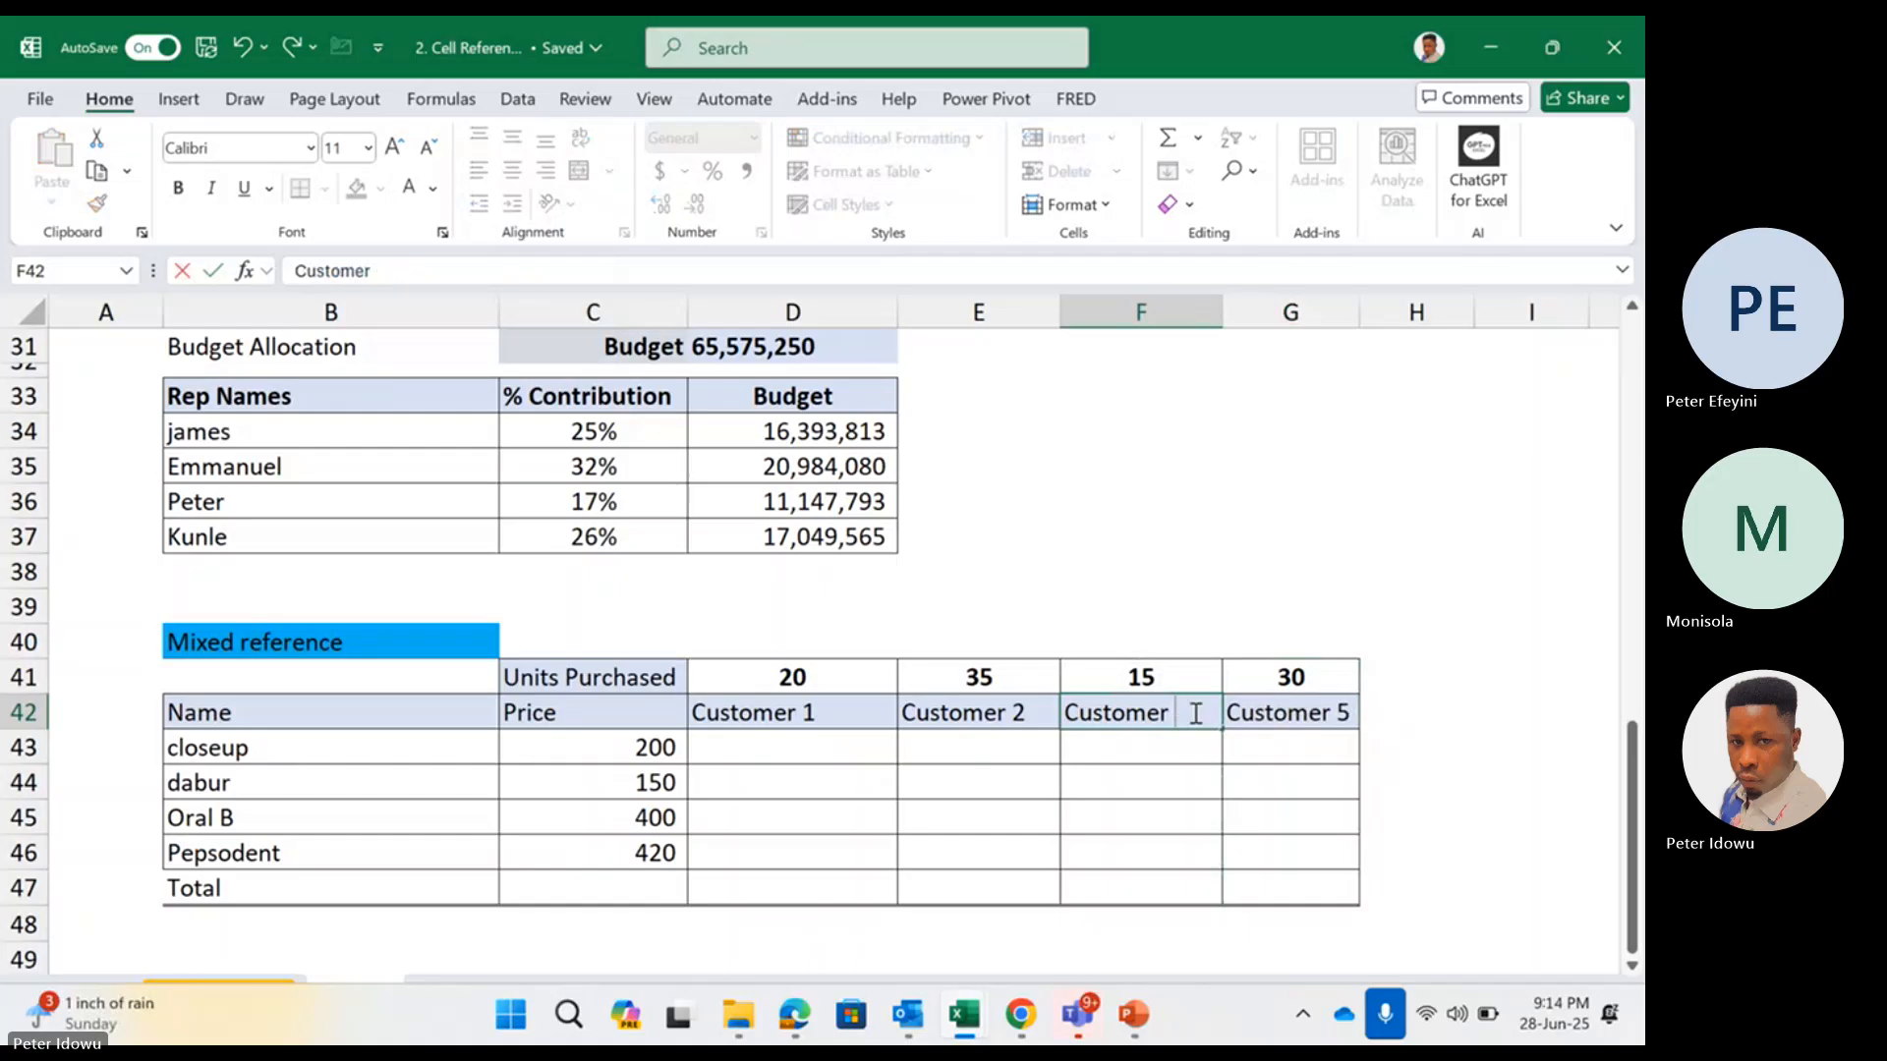
pyautogui.write('3')
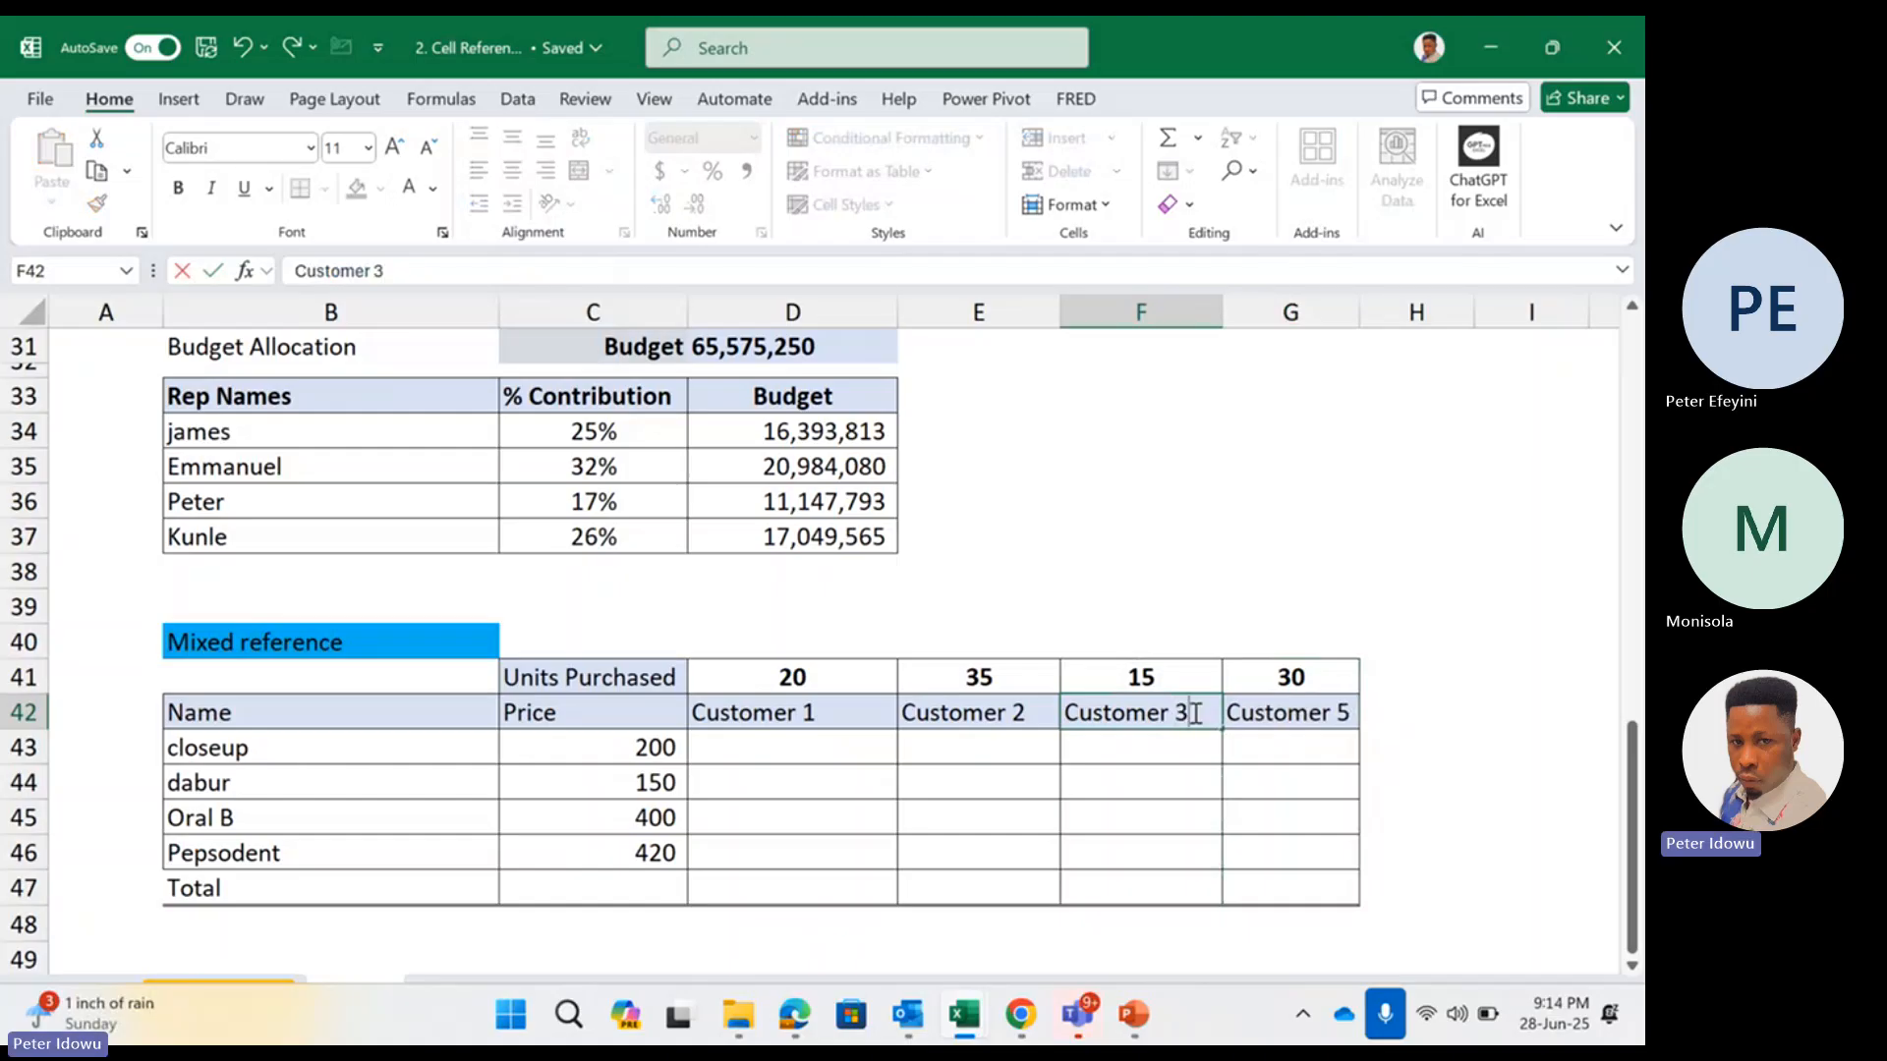
pyautogui.click(1273, 710)
pyautogui.doubleClick(1355, 712)
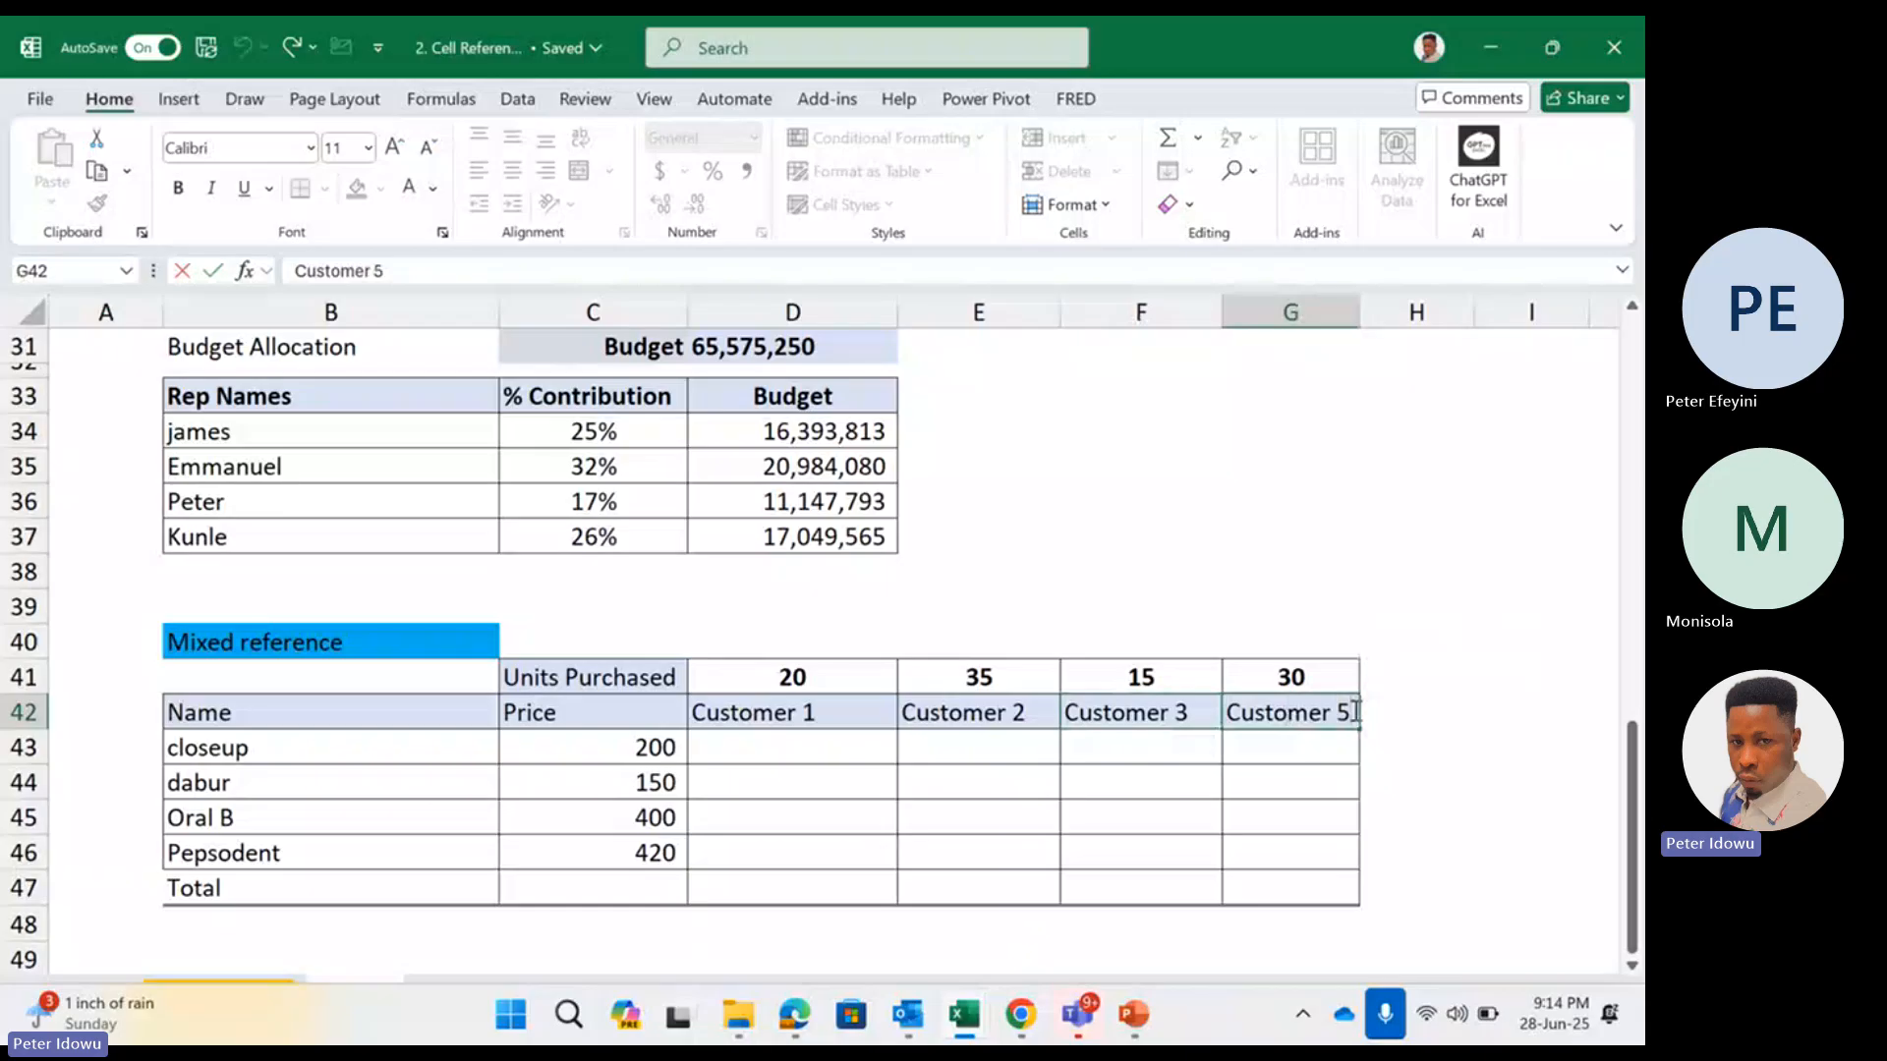
pyautogui.press('BackSpace')
pyautogui.click(873, 754)
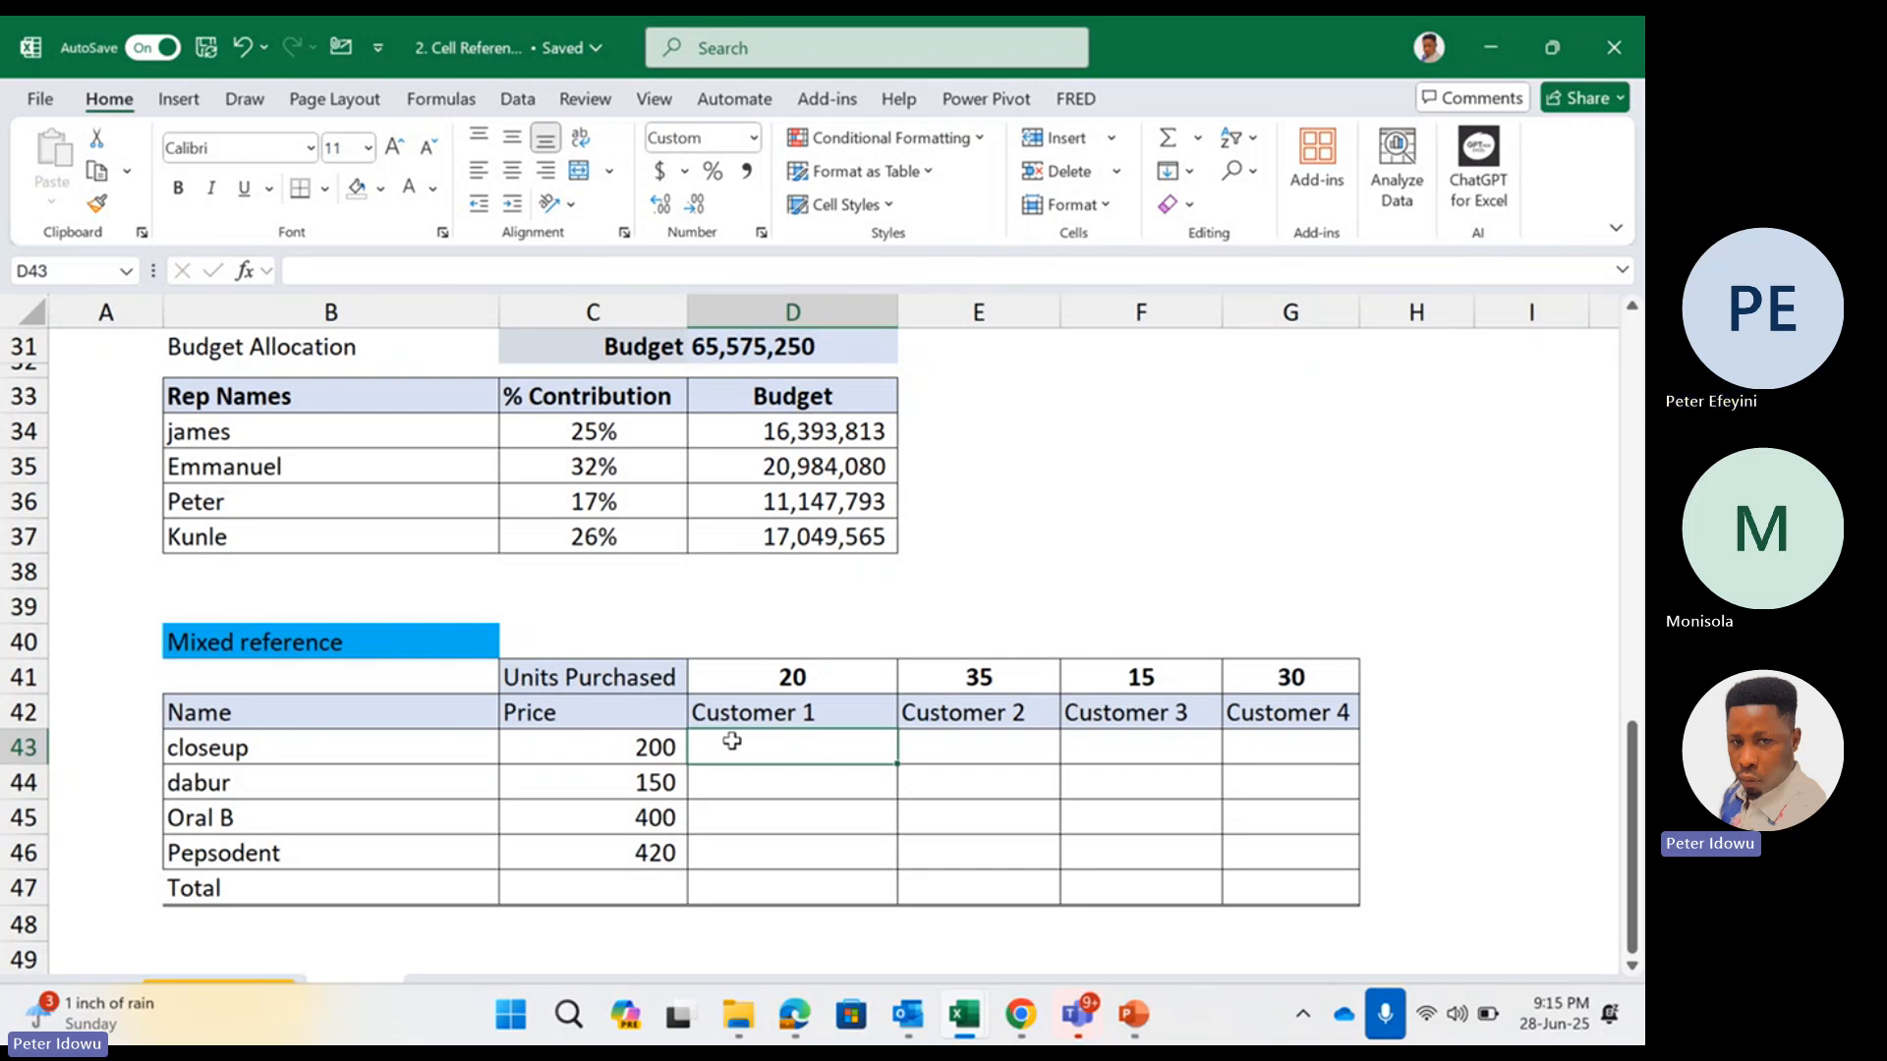
# Enter =C43*D41 in D43 to multiply the closeup price by Customer 1's units purchased
pyautogui.moveTo(811, 750); pyautogui.dragTo(1237, 861)
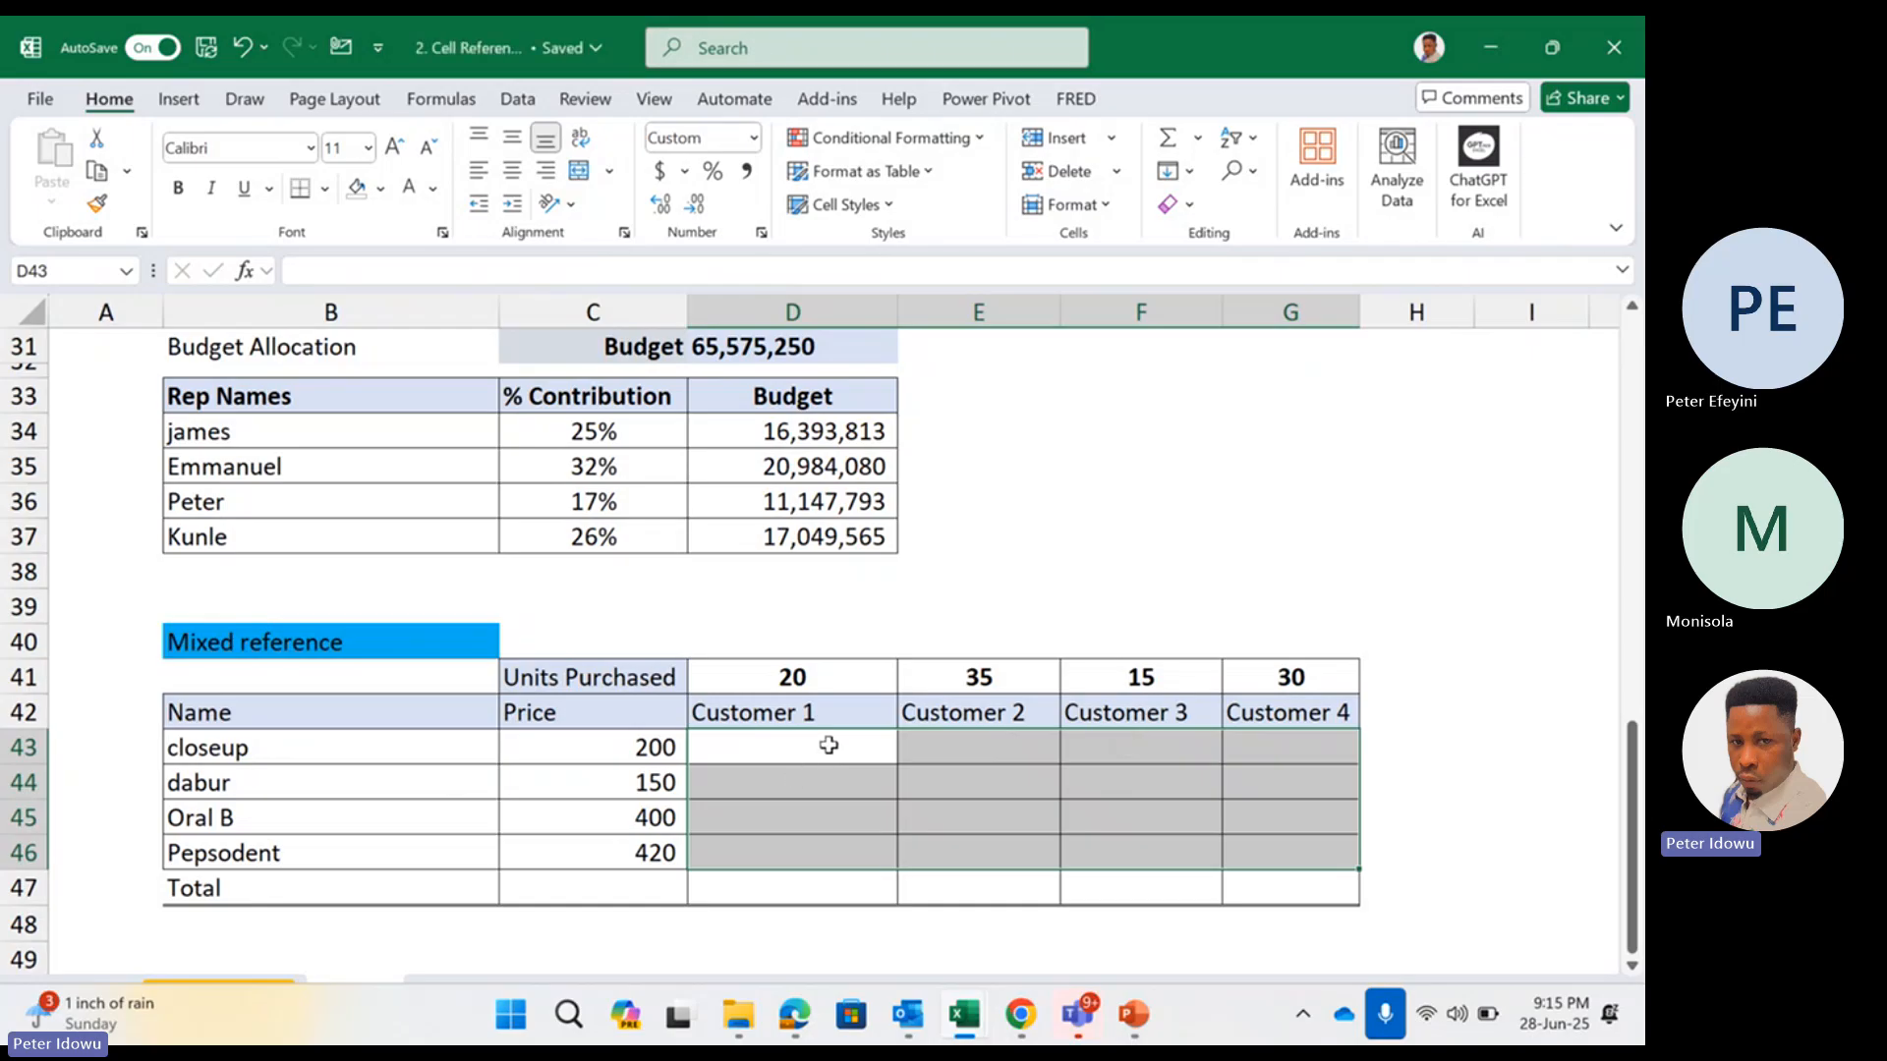
pyautogui.click(828, 746)
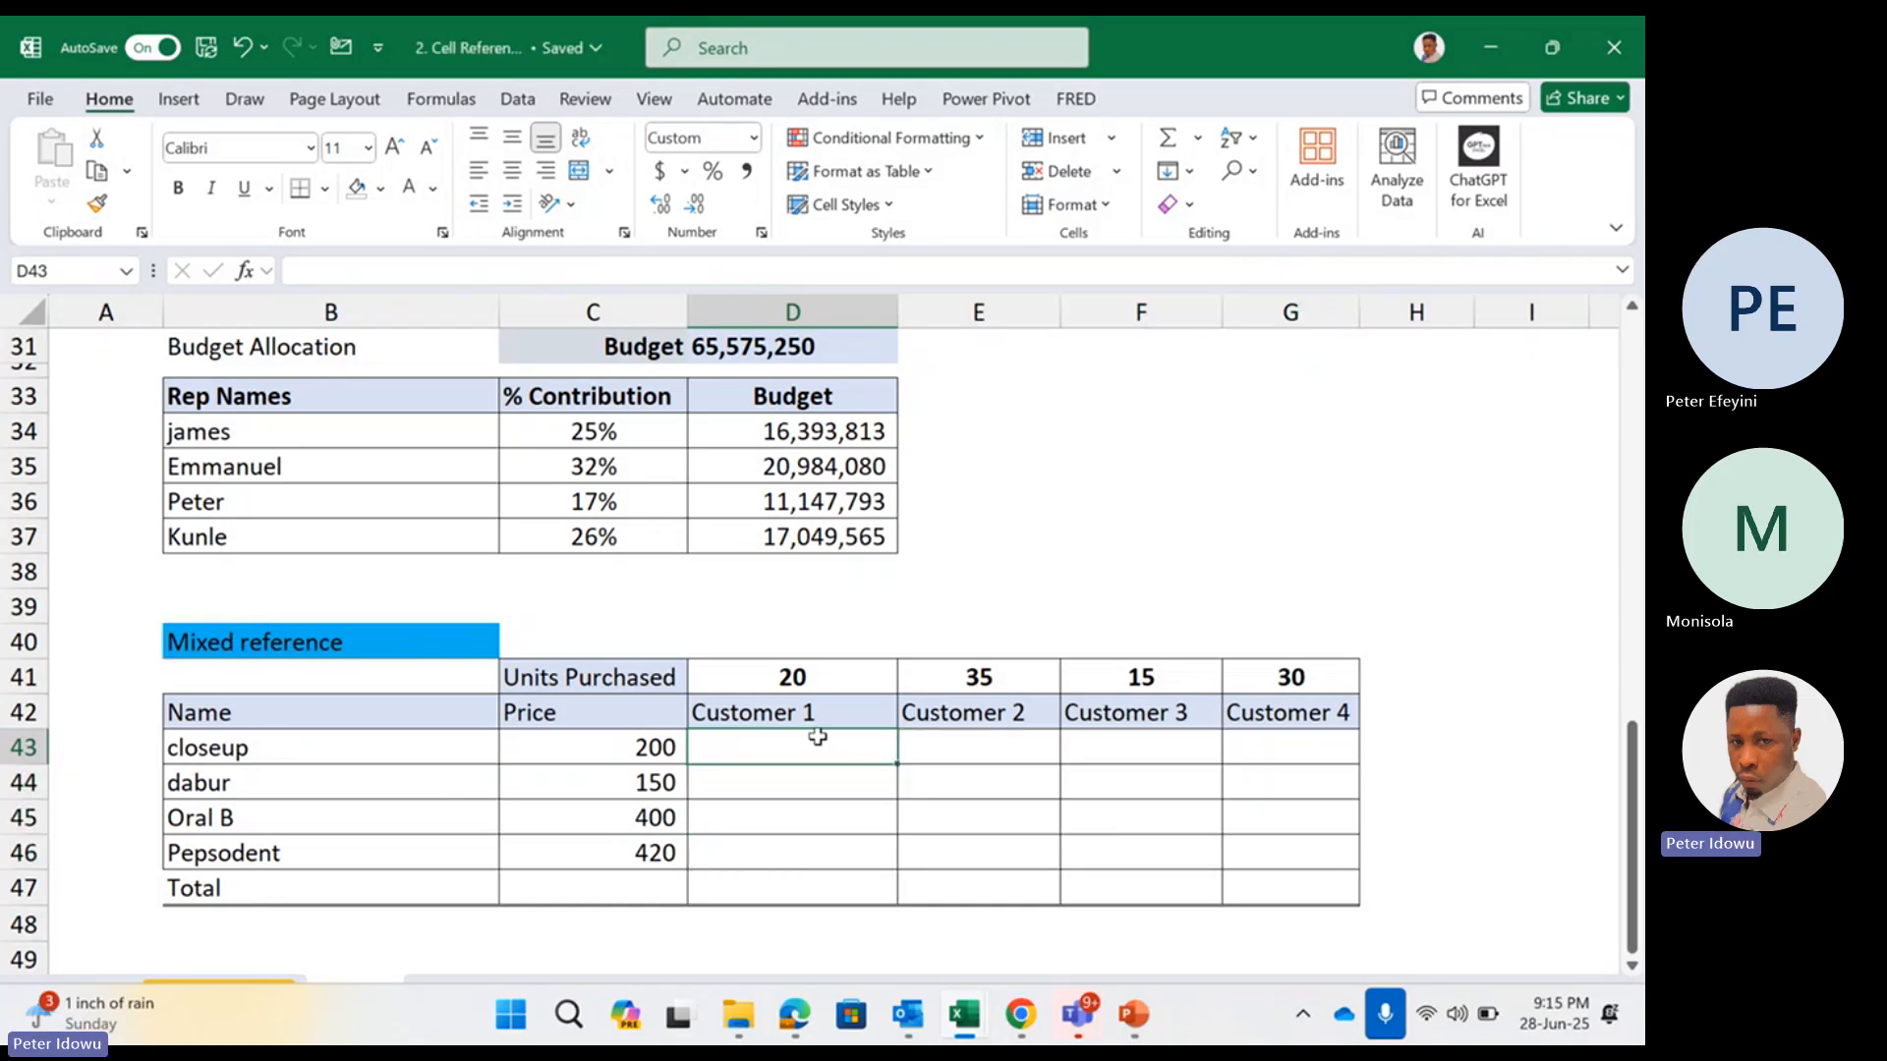
pyautogui.click(831, 674)
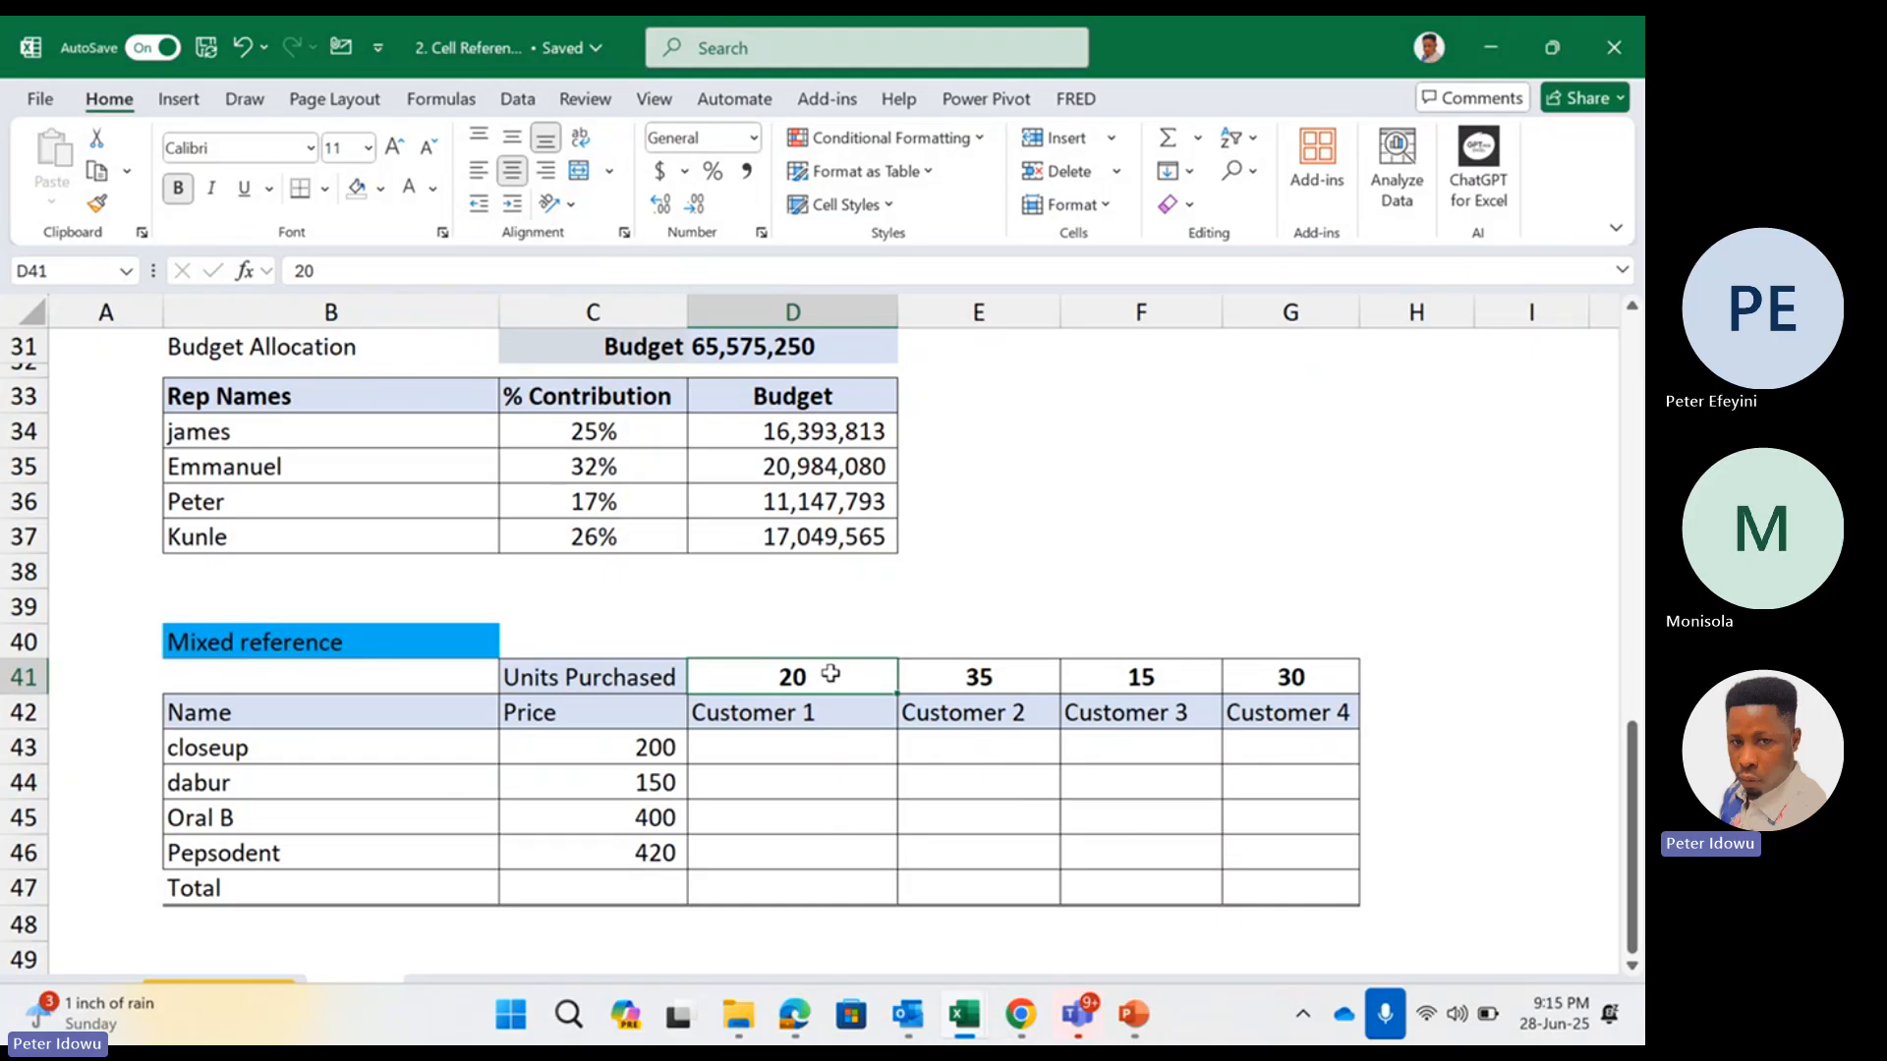
pyautogui.click(785, 746)
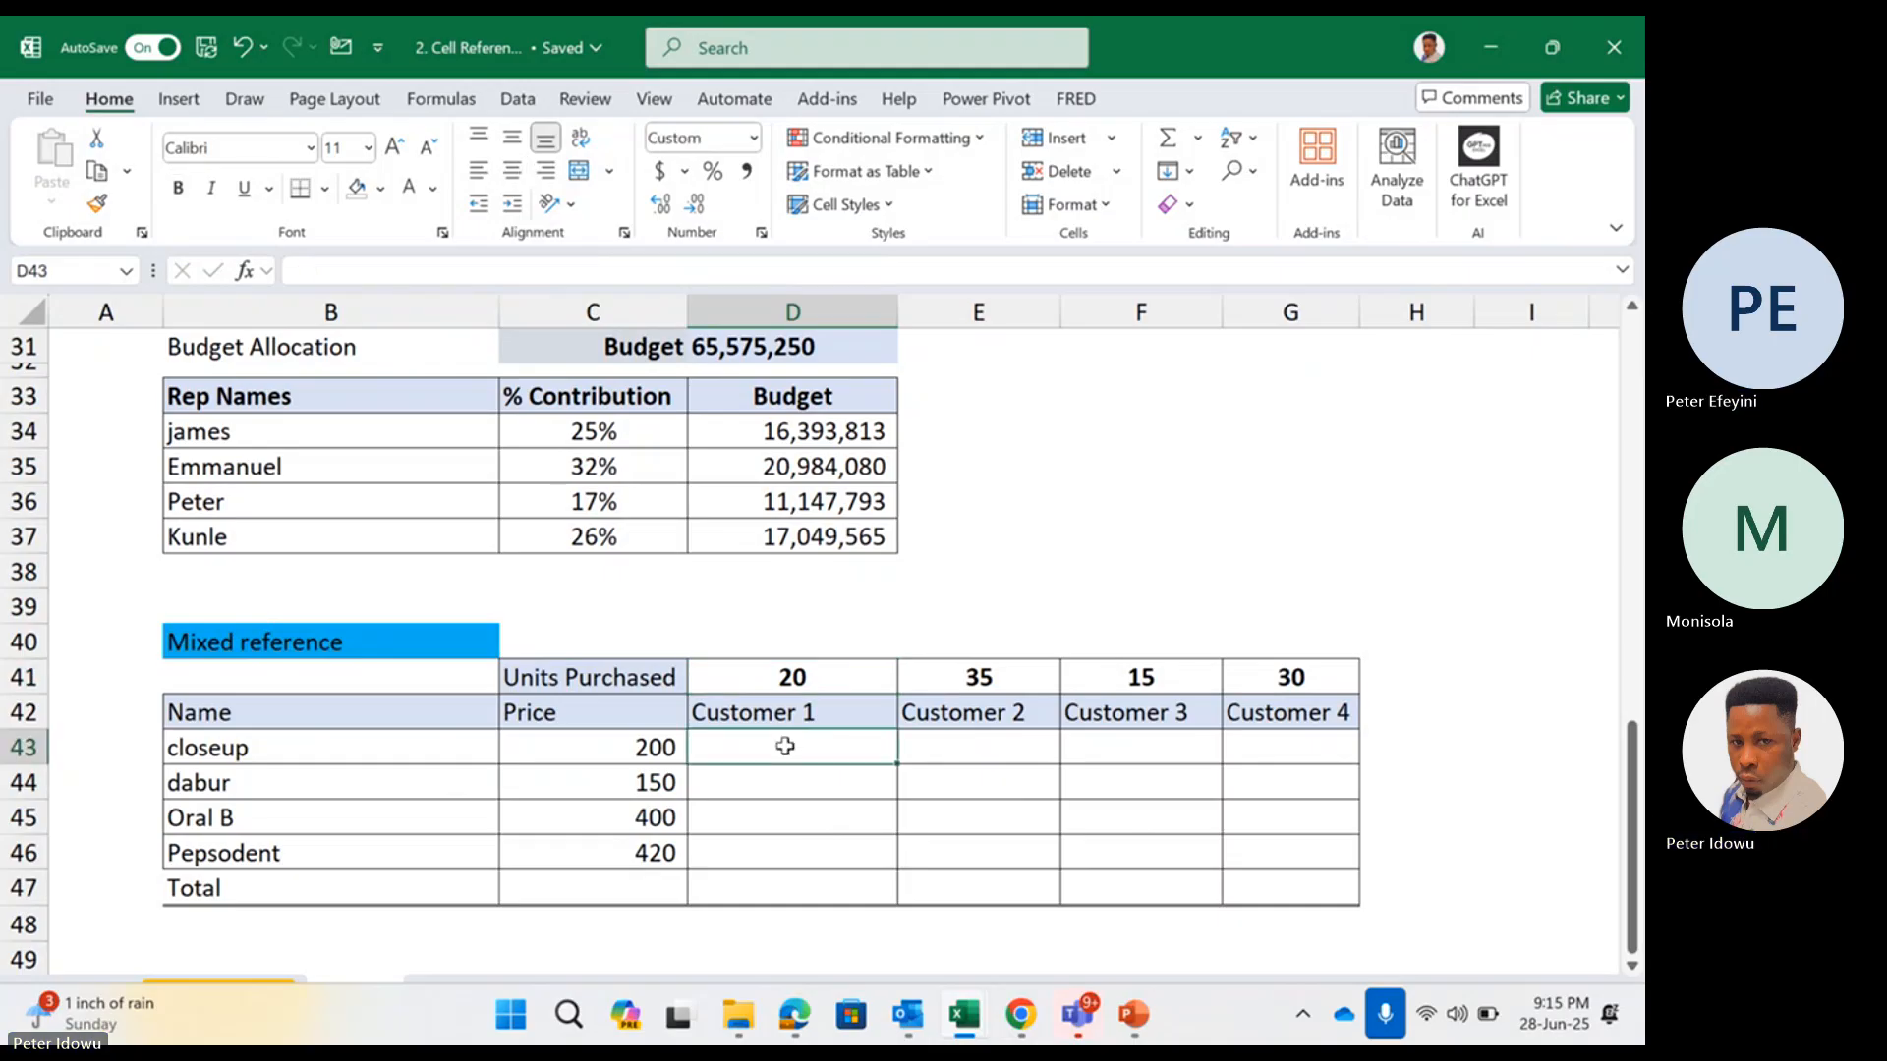
pyautogui.write('=')
pyautogui.click(669, 749)
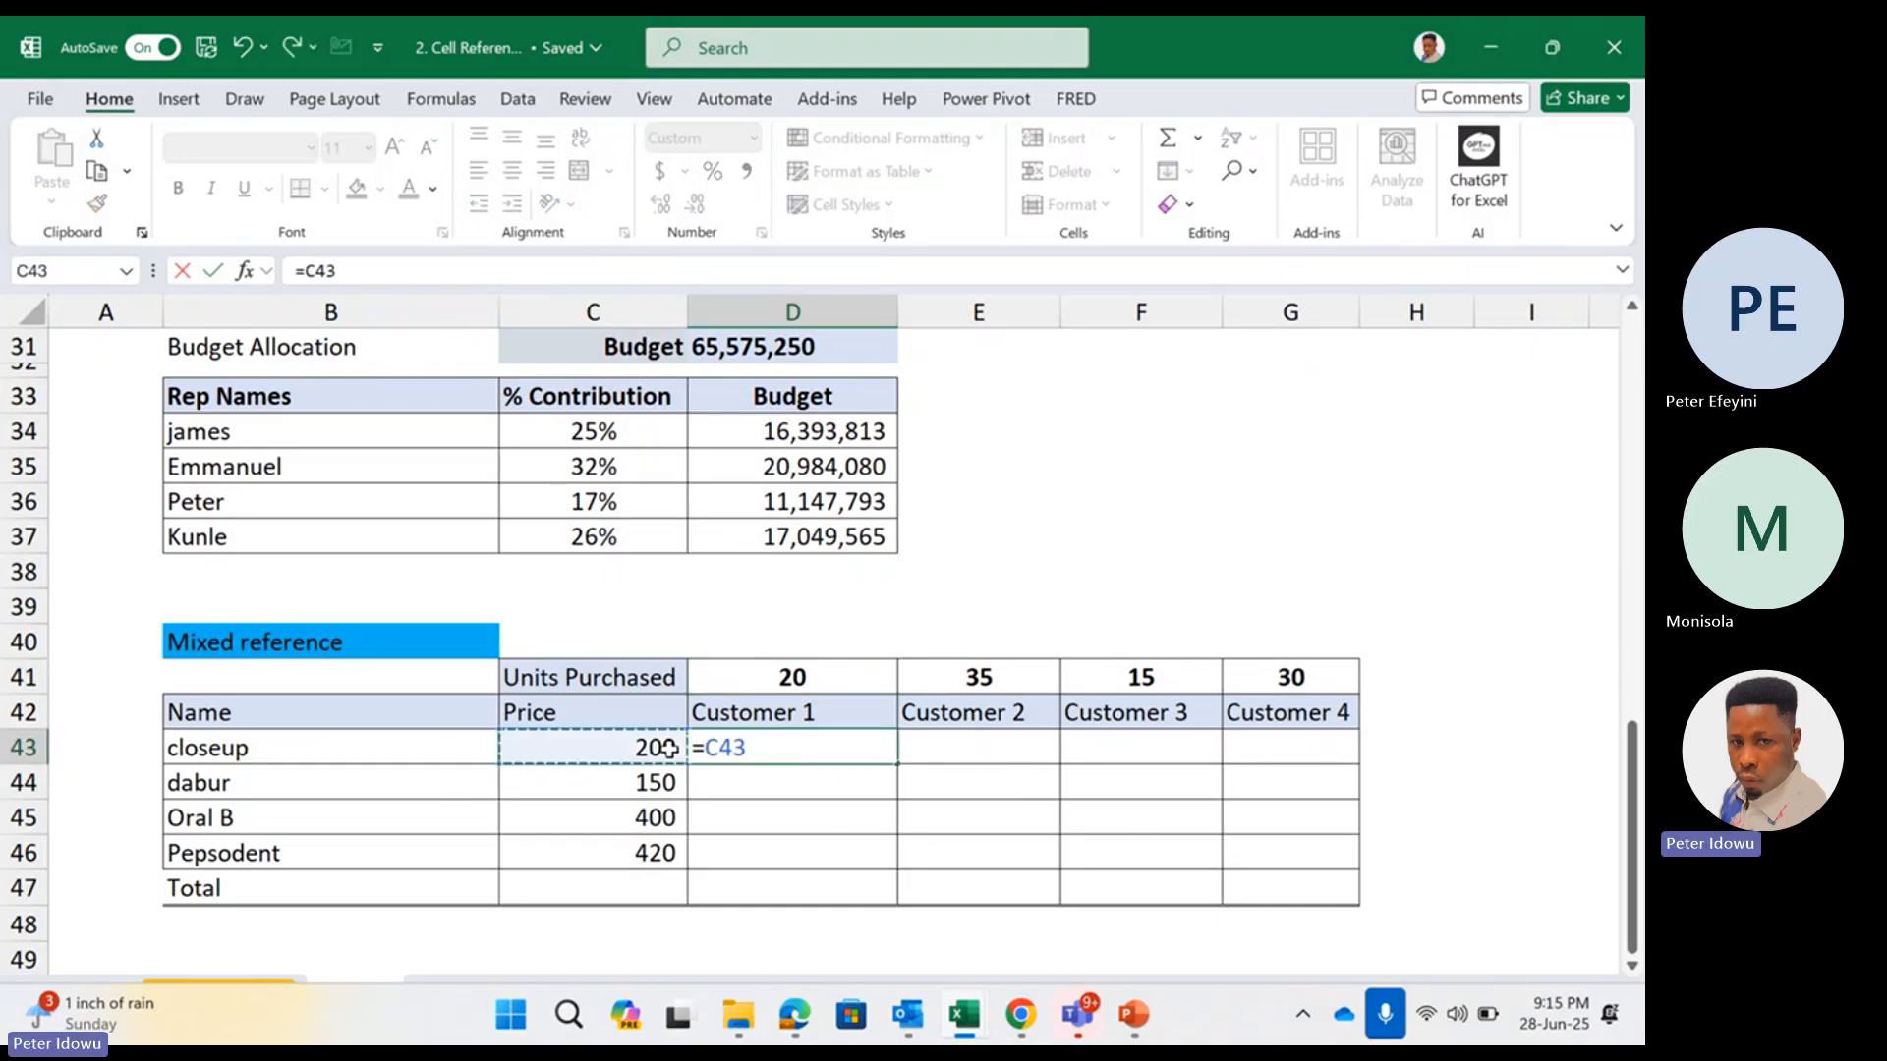
pyautogui.press('capslock')
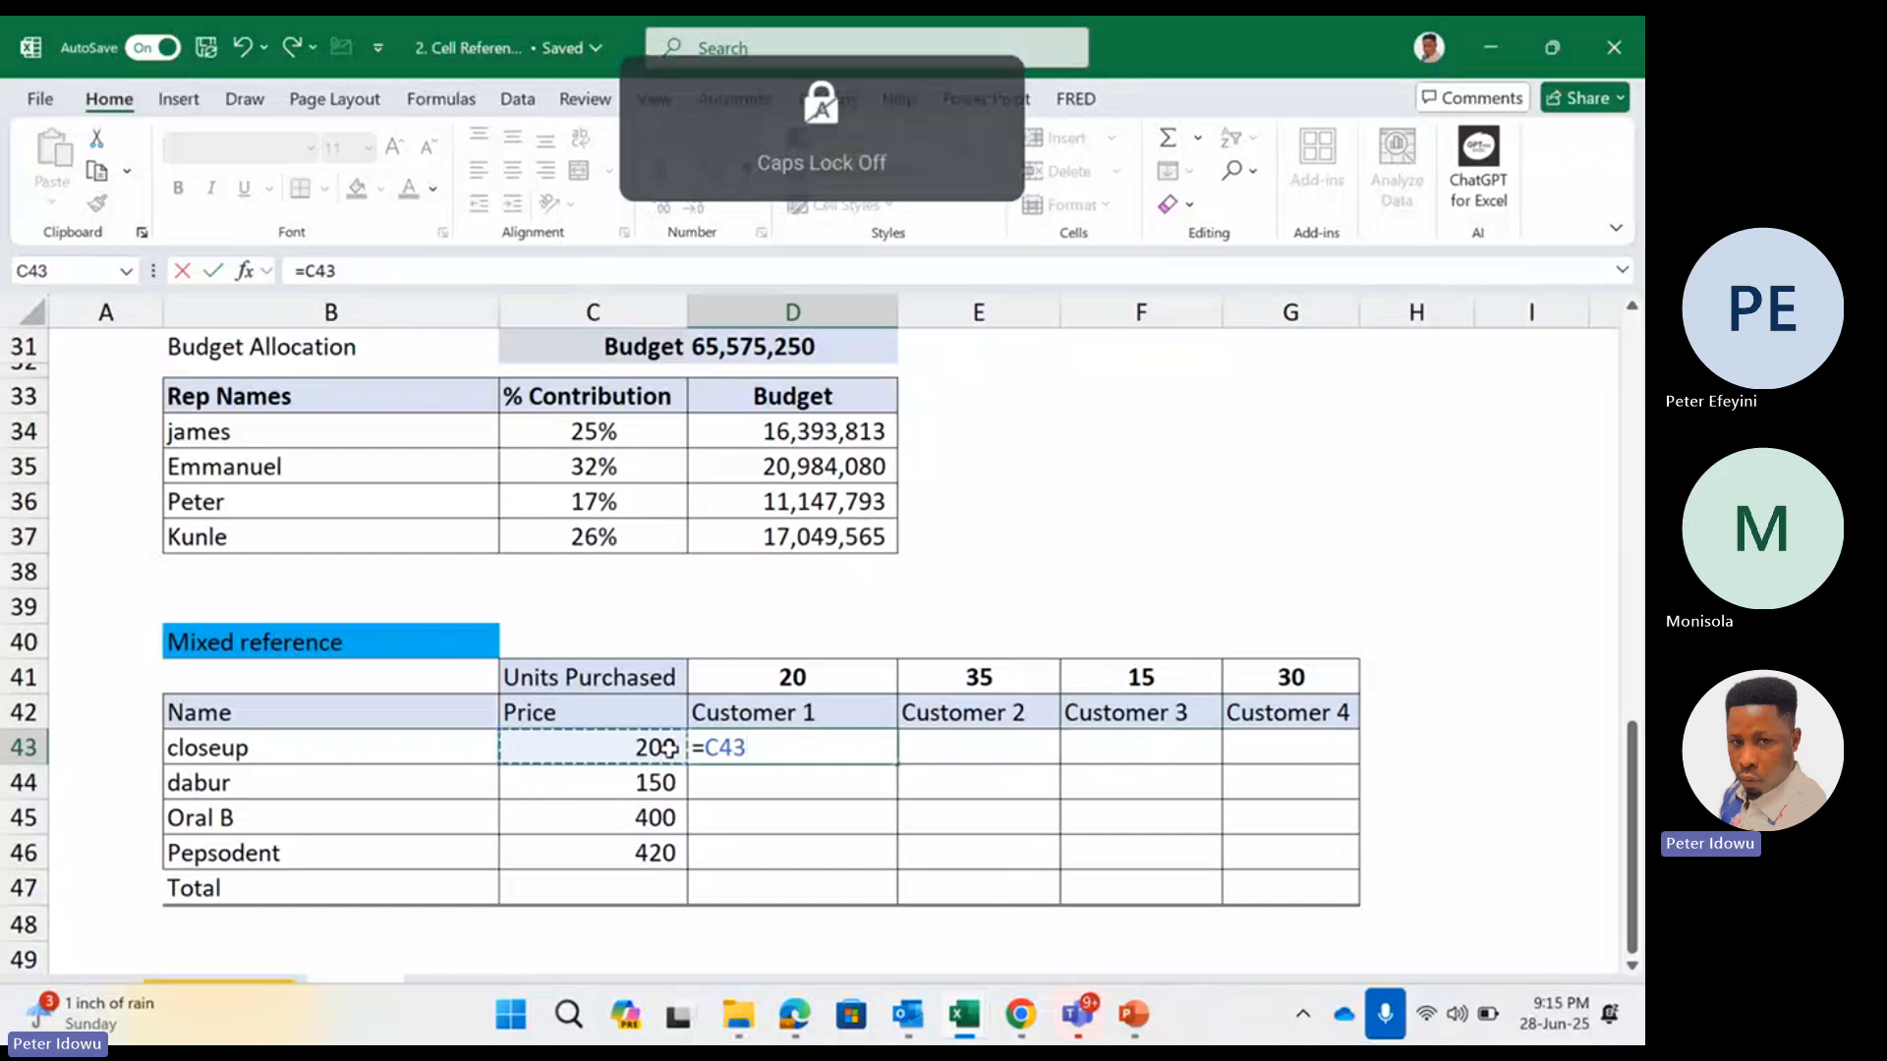
pyautogui.write('*')
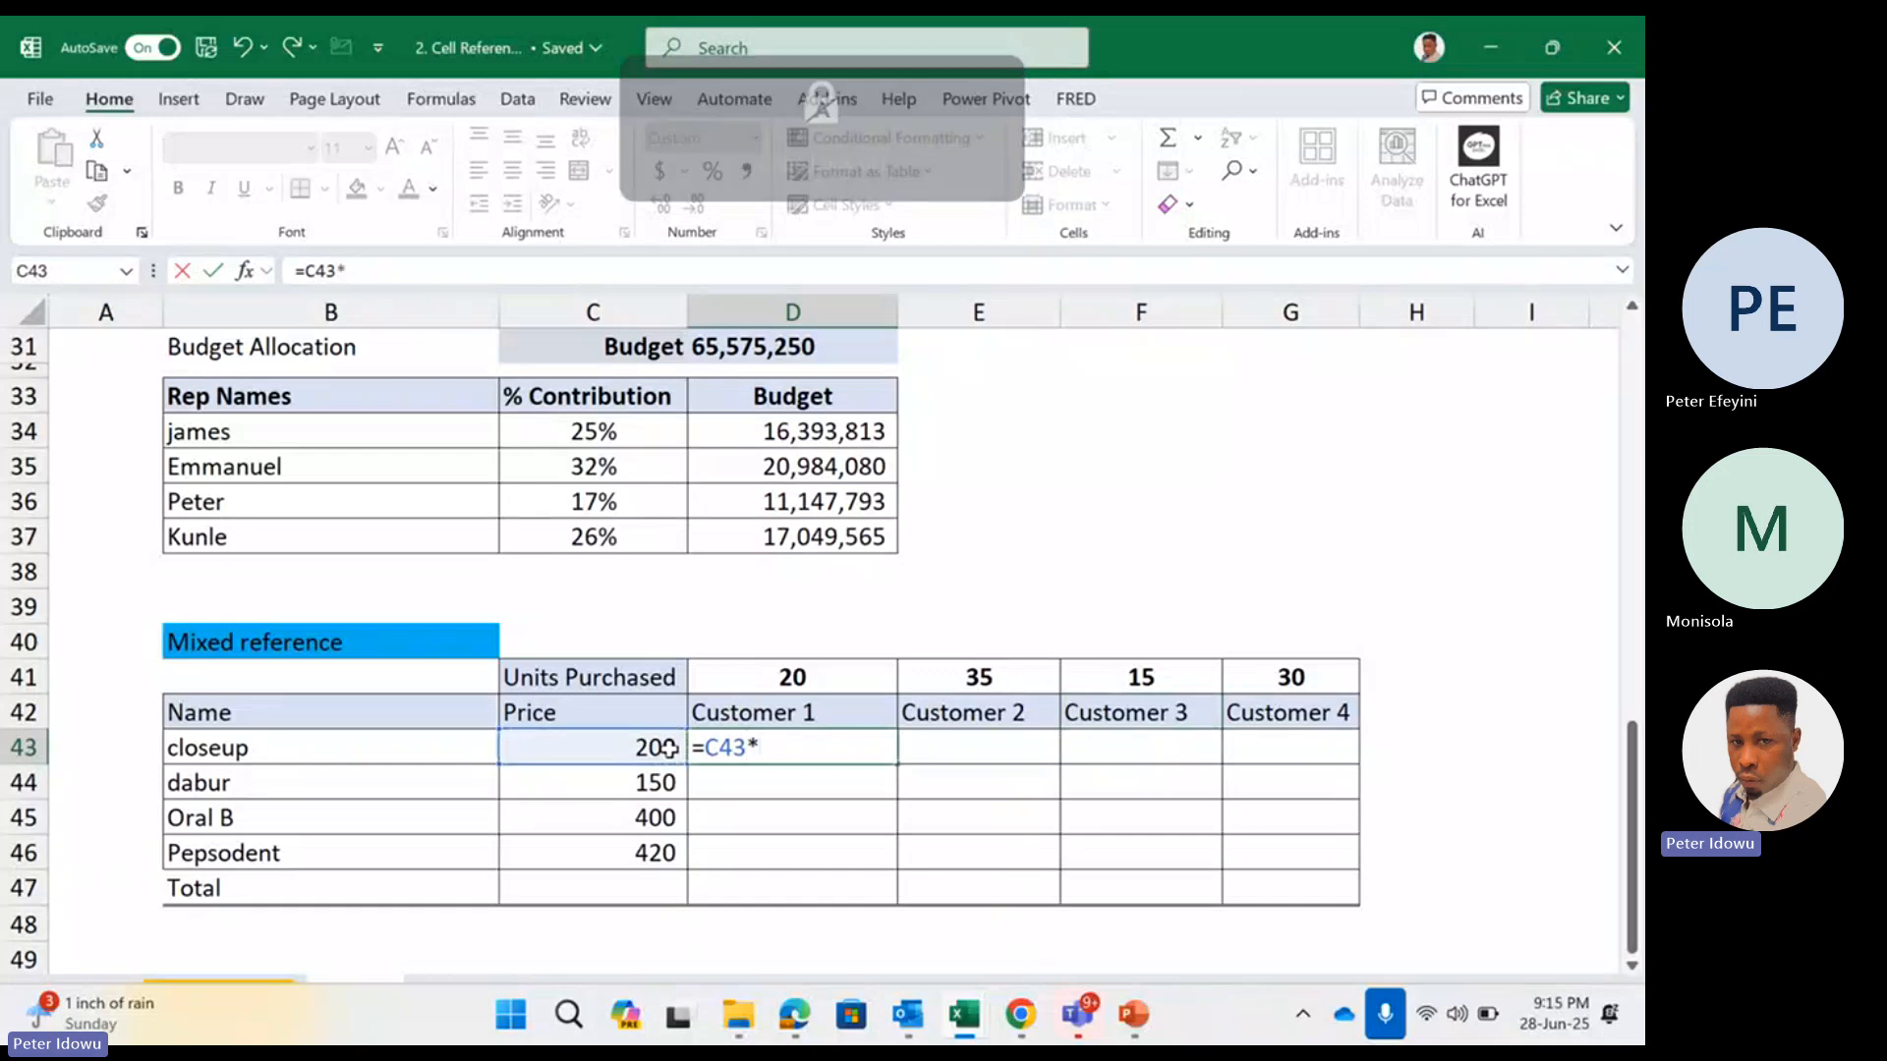
pyautogui.click(773, 677)
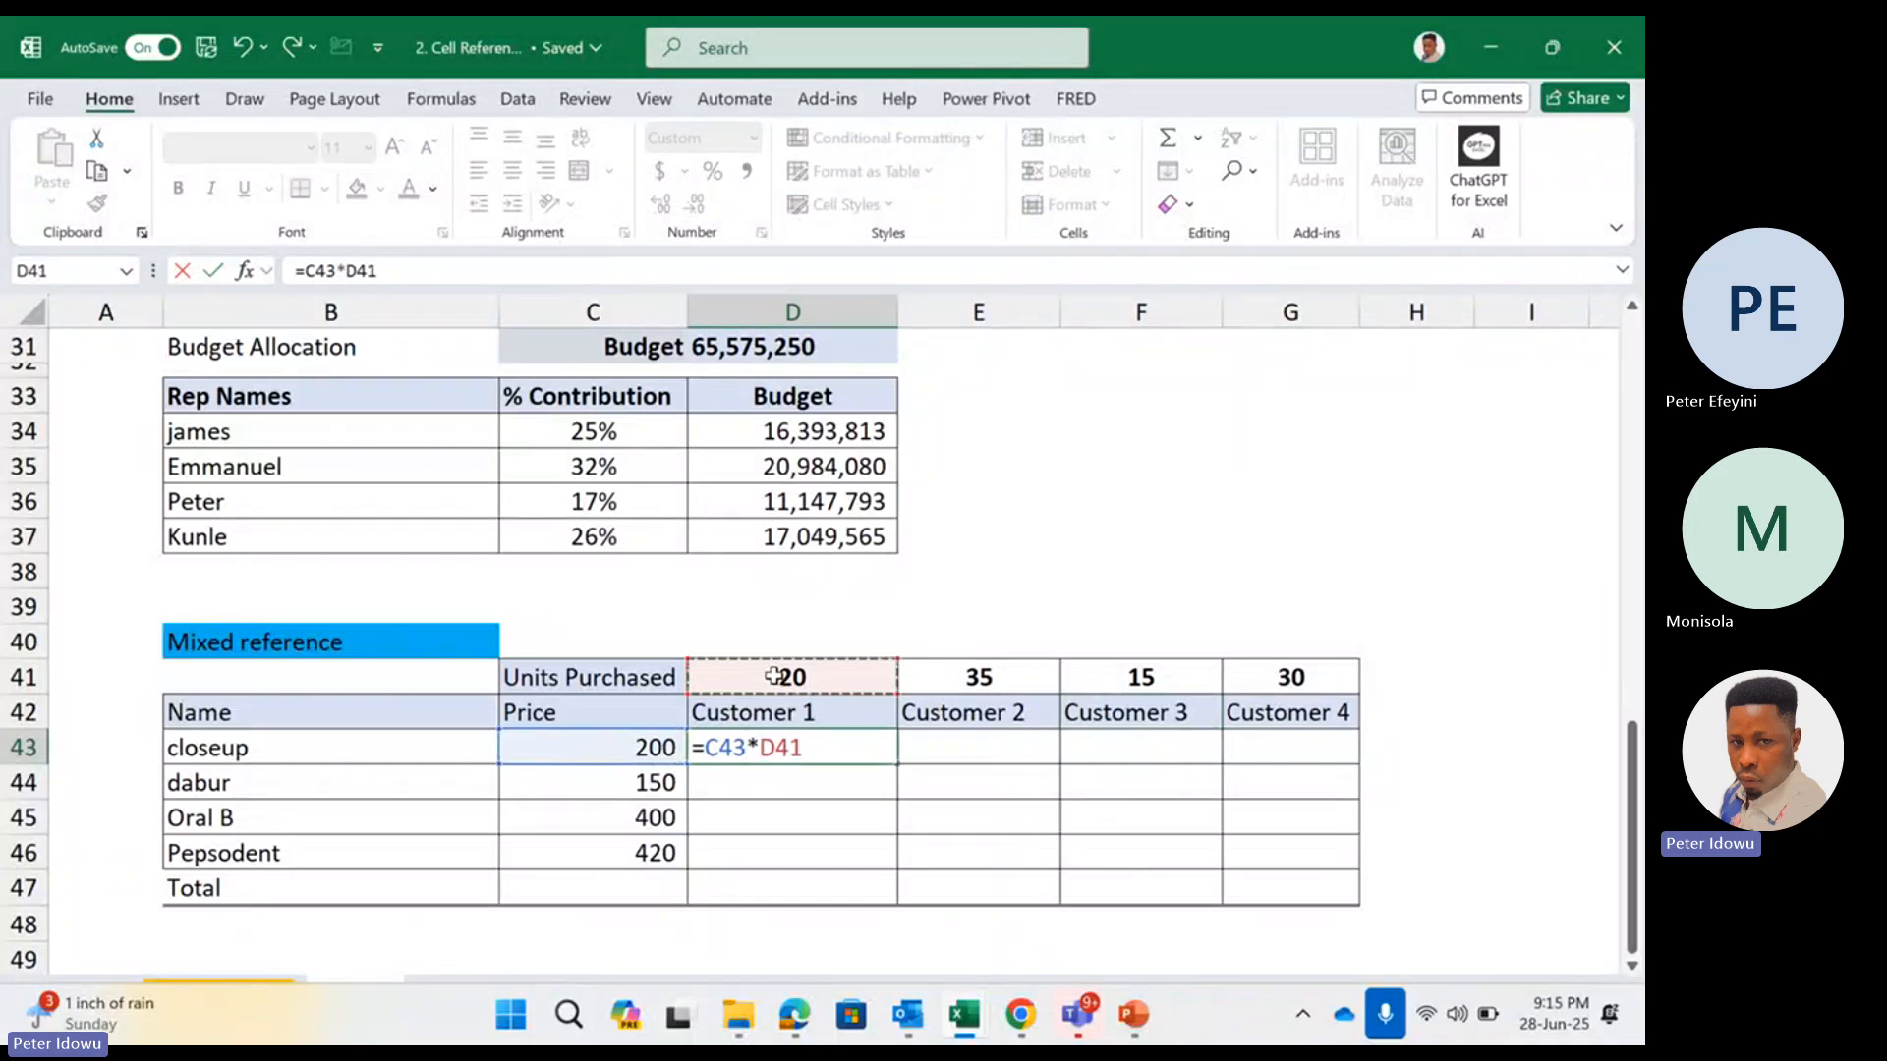
pyautogui.press('Return')
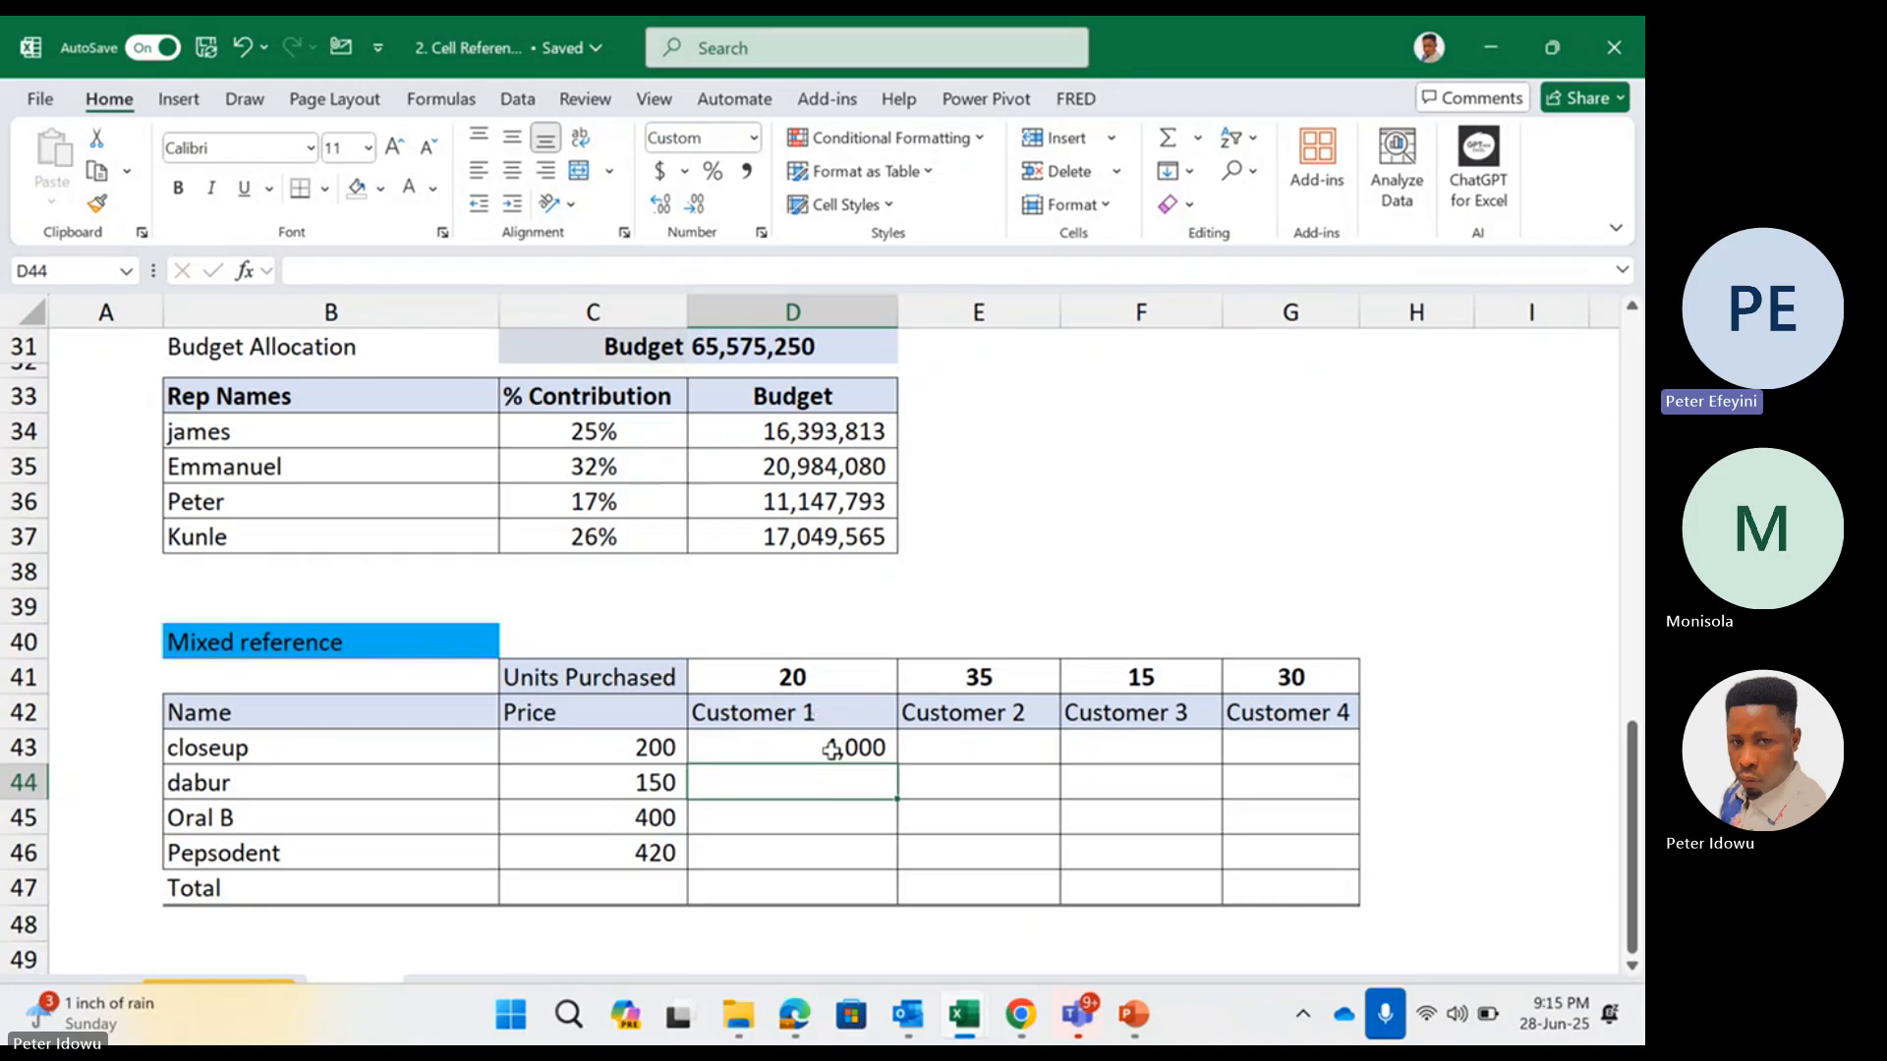
# Enter =C44*D41 in D44 to multiply the dabur price by Customer 1's units purchased
pyautogui.write('=')
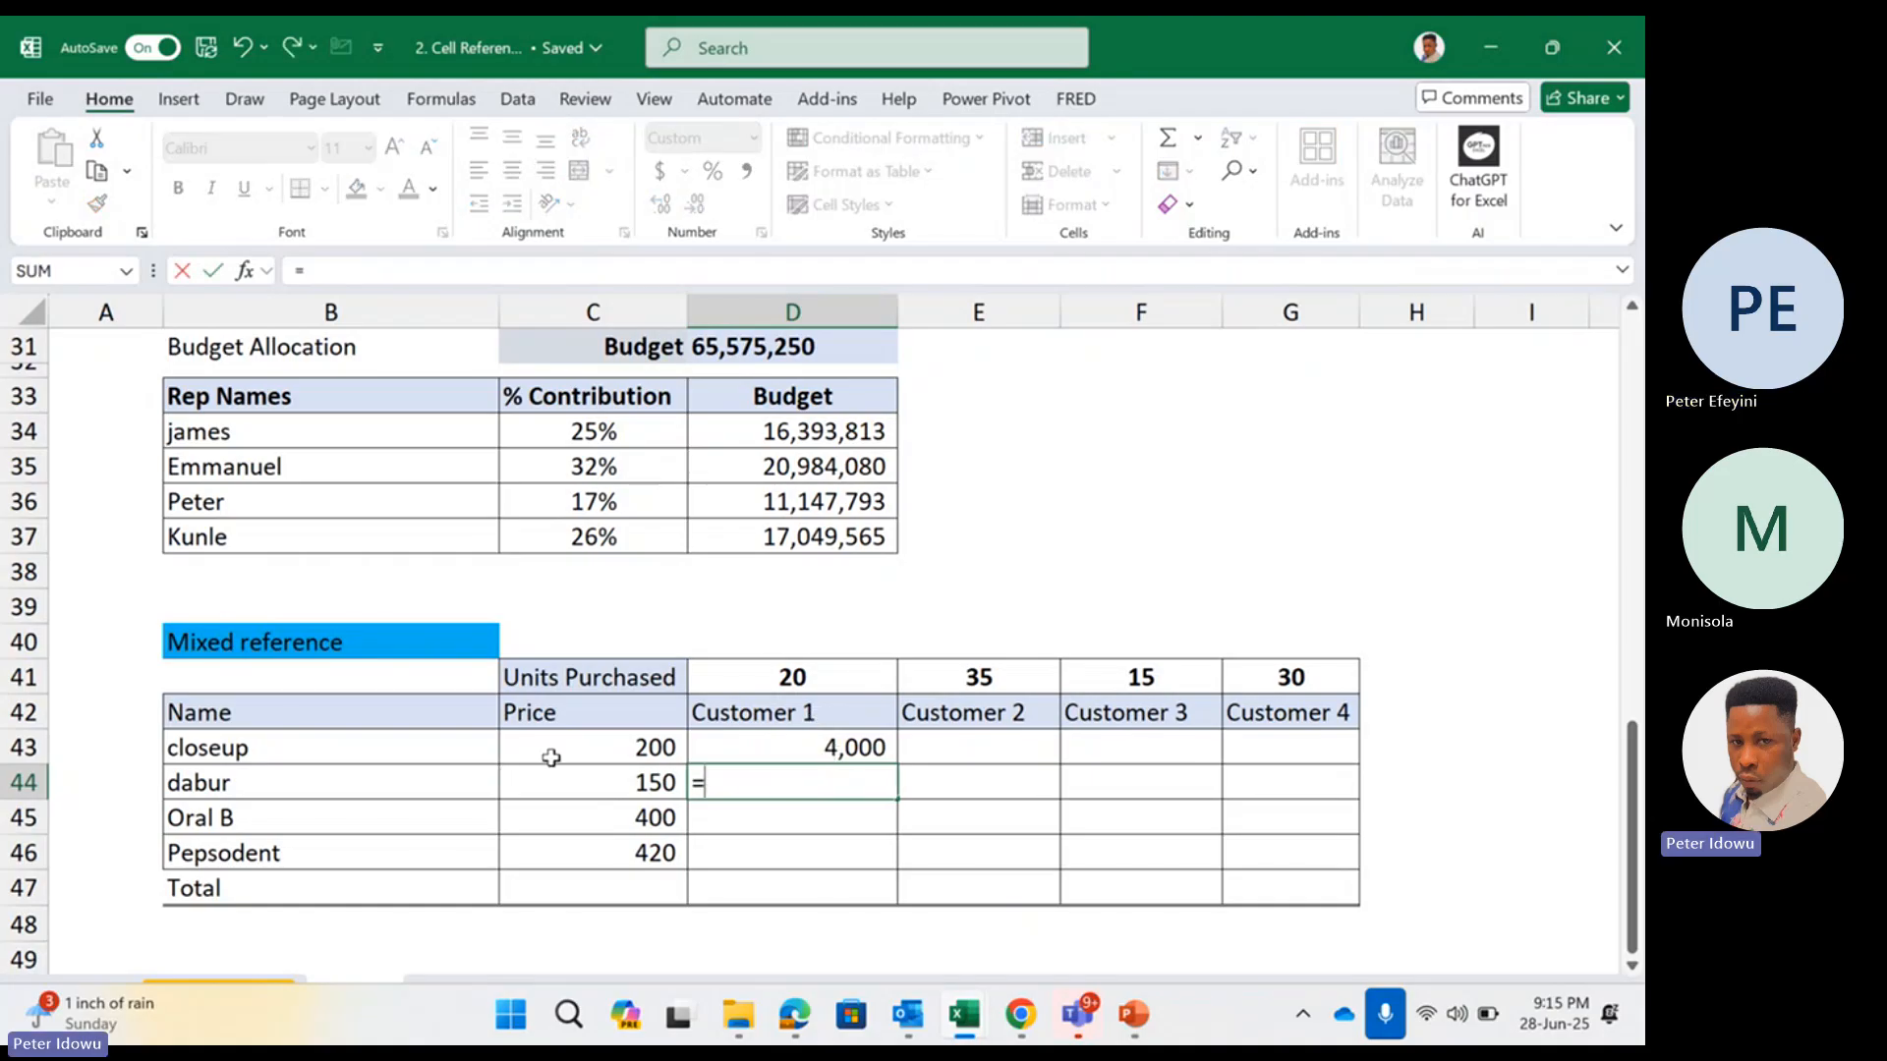
pyautogui.click(613, 774)
pyautogui.press('capslock')
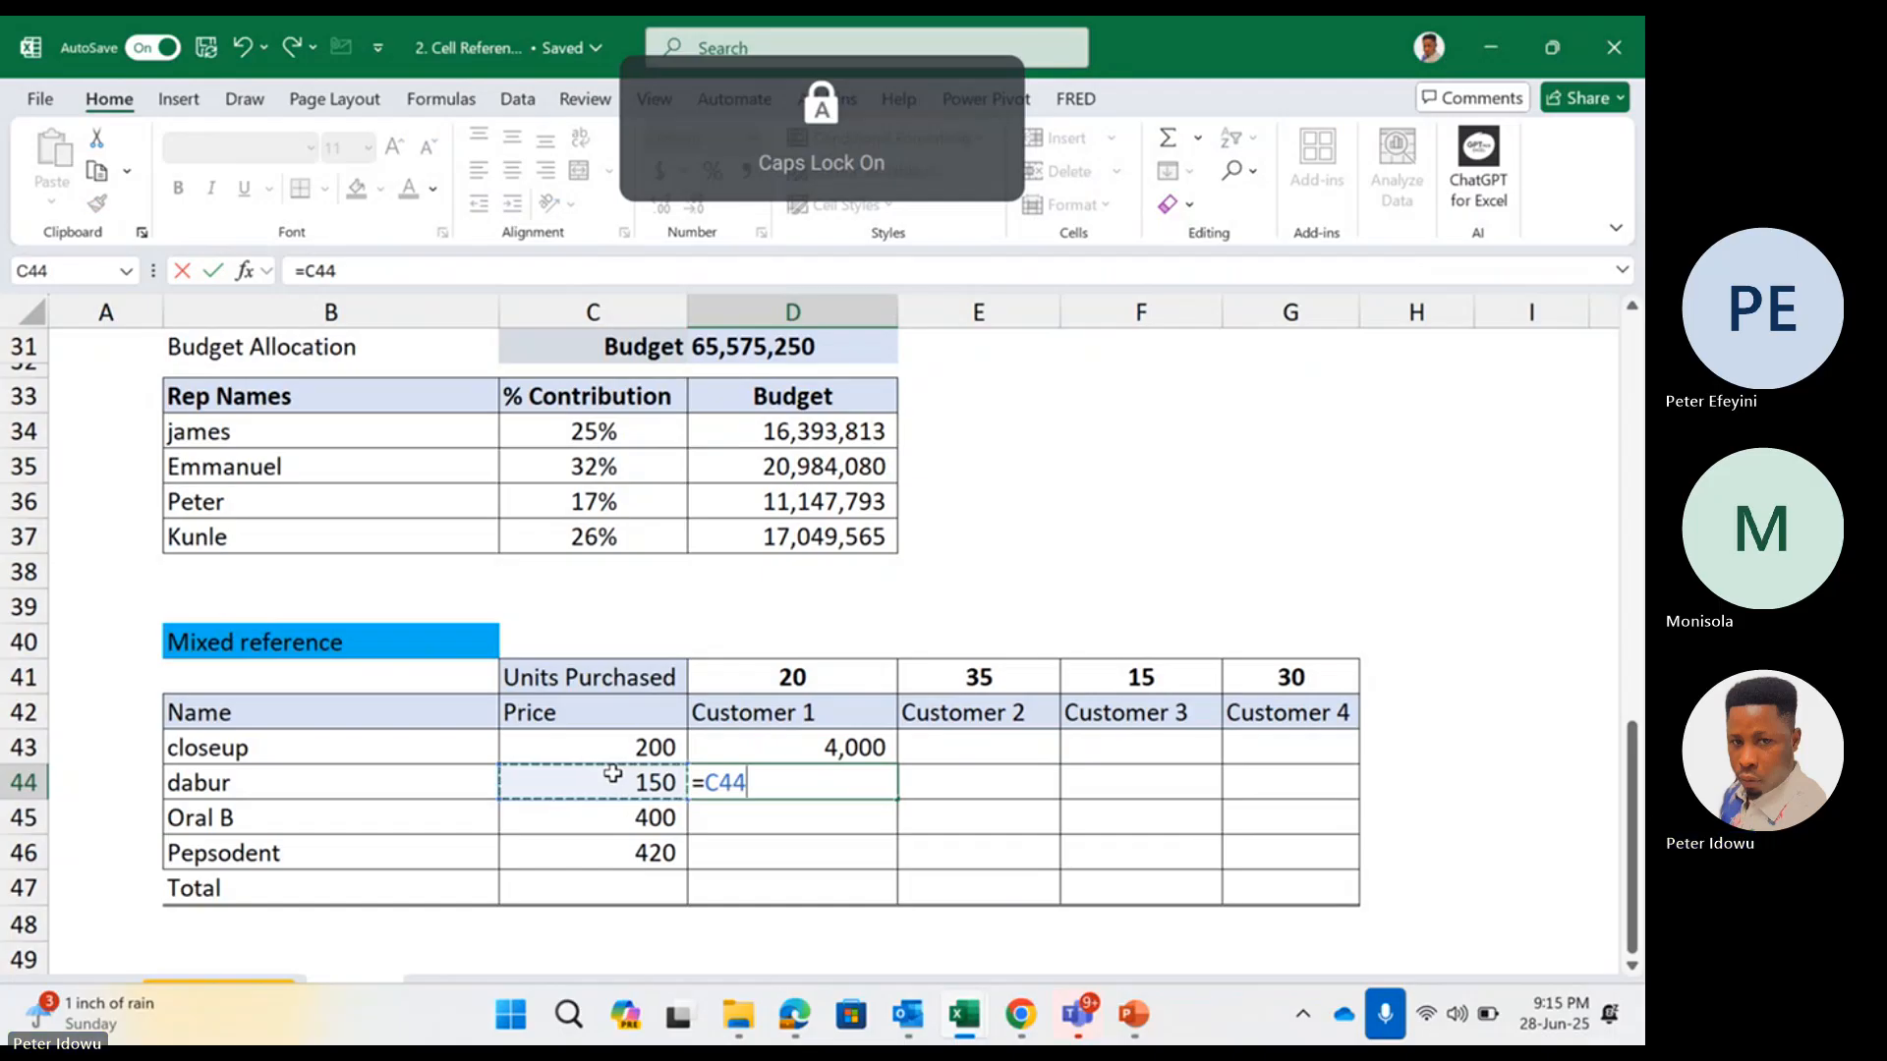
pyautogui.press('capslock')
pyautogui.write('*')
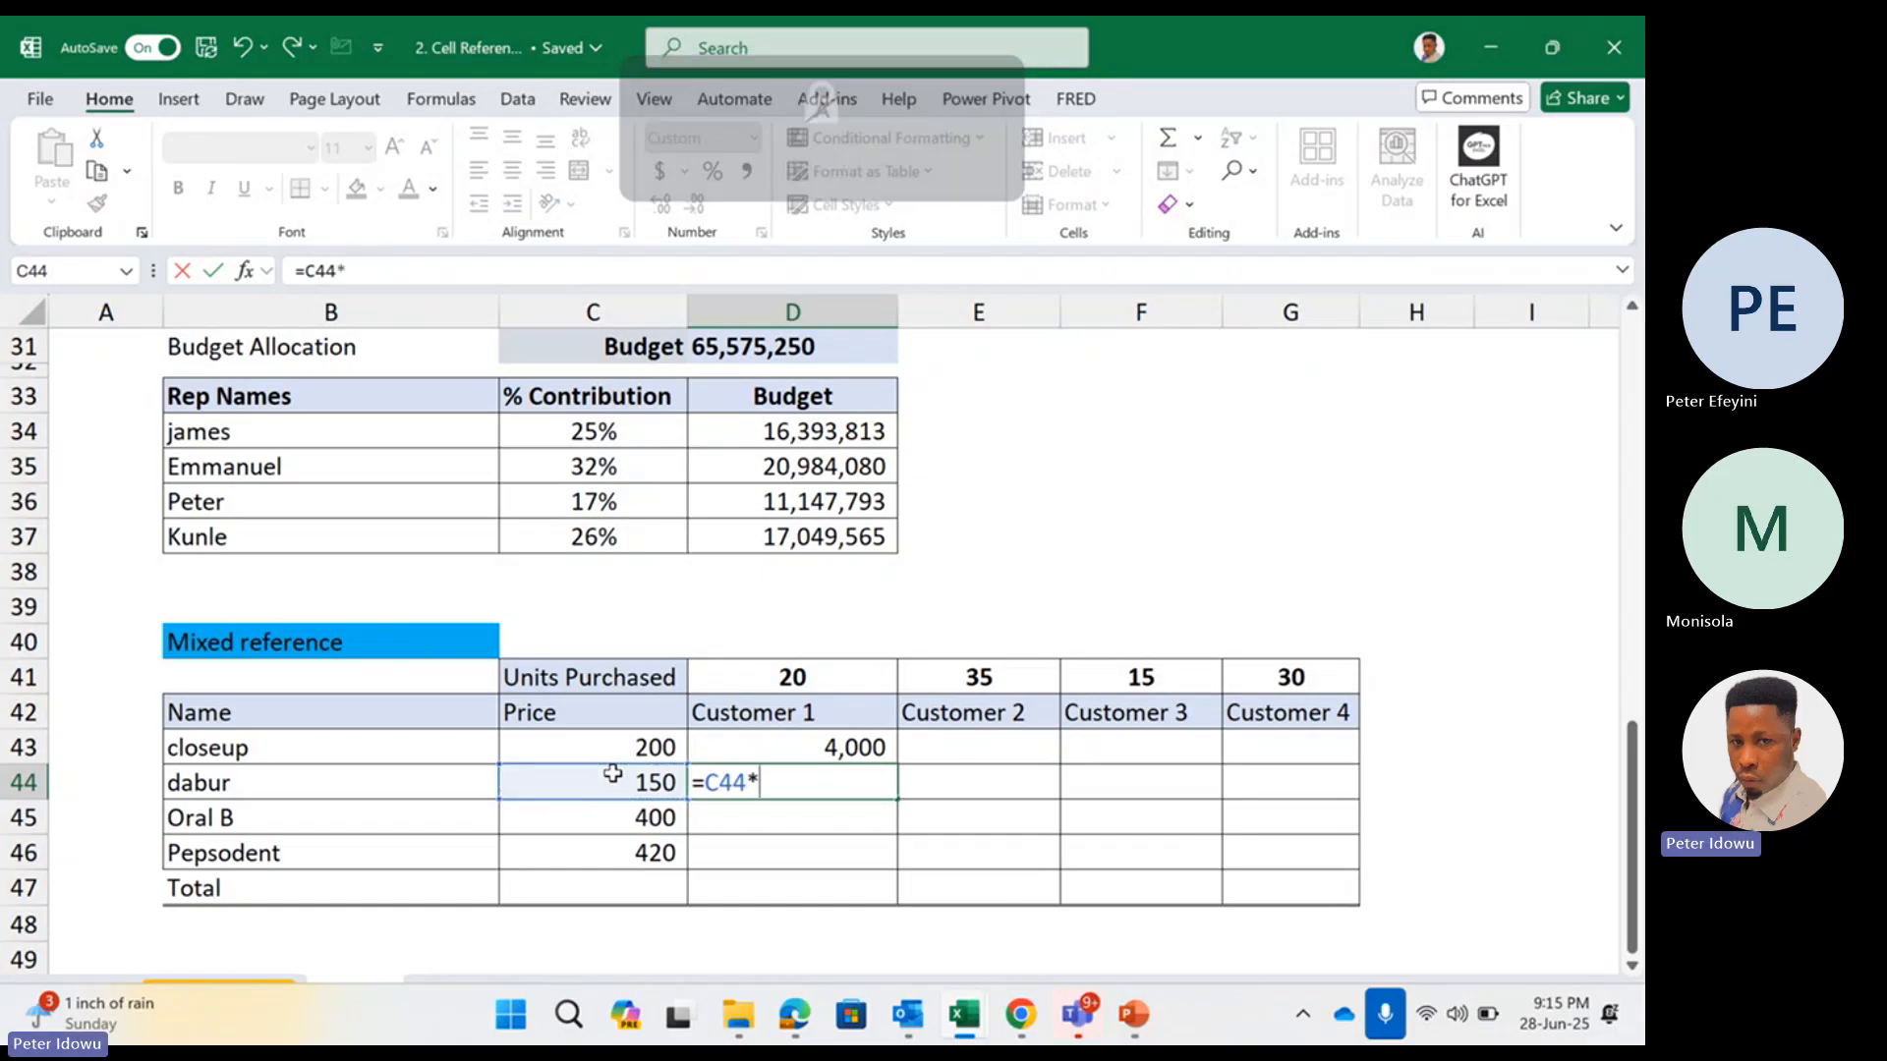
pyautogui.click(798, 671)
pyautogui.press('F4')
pyautogui.press('F4')
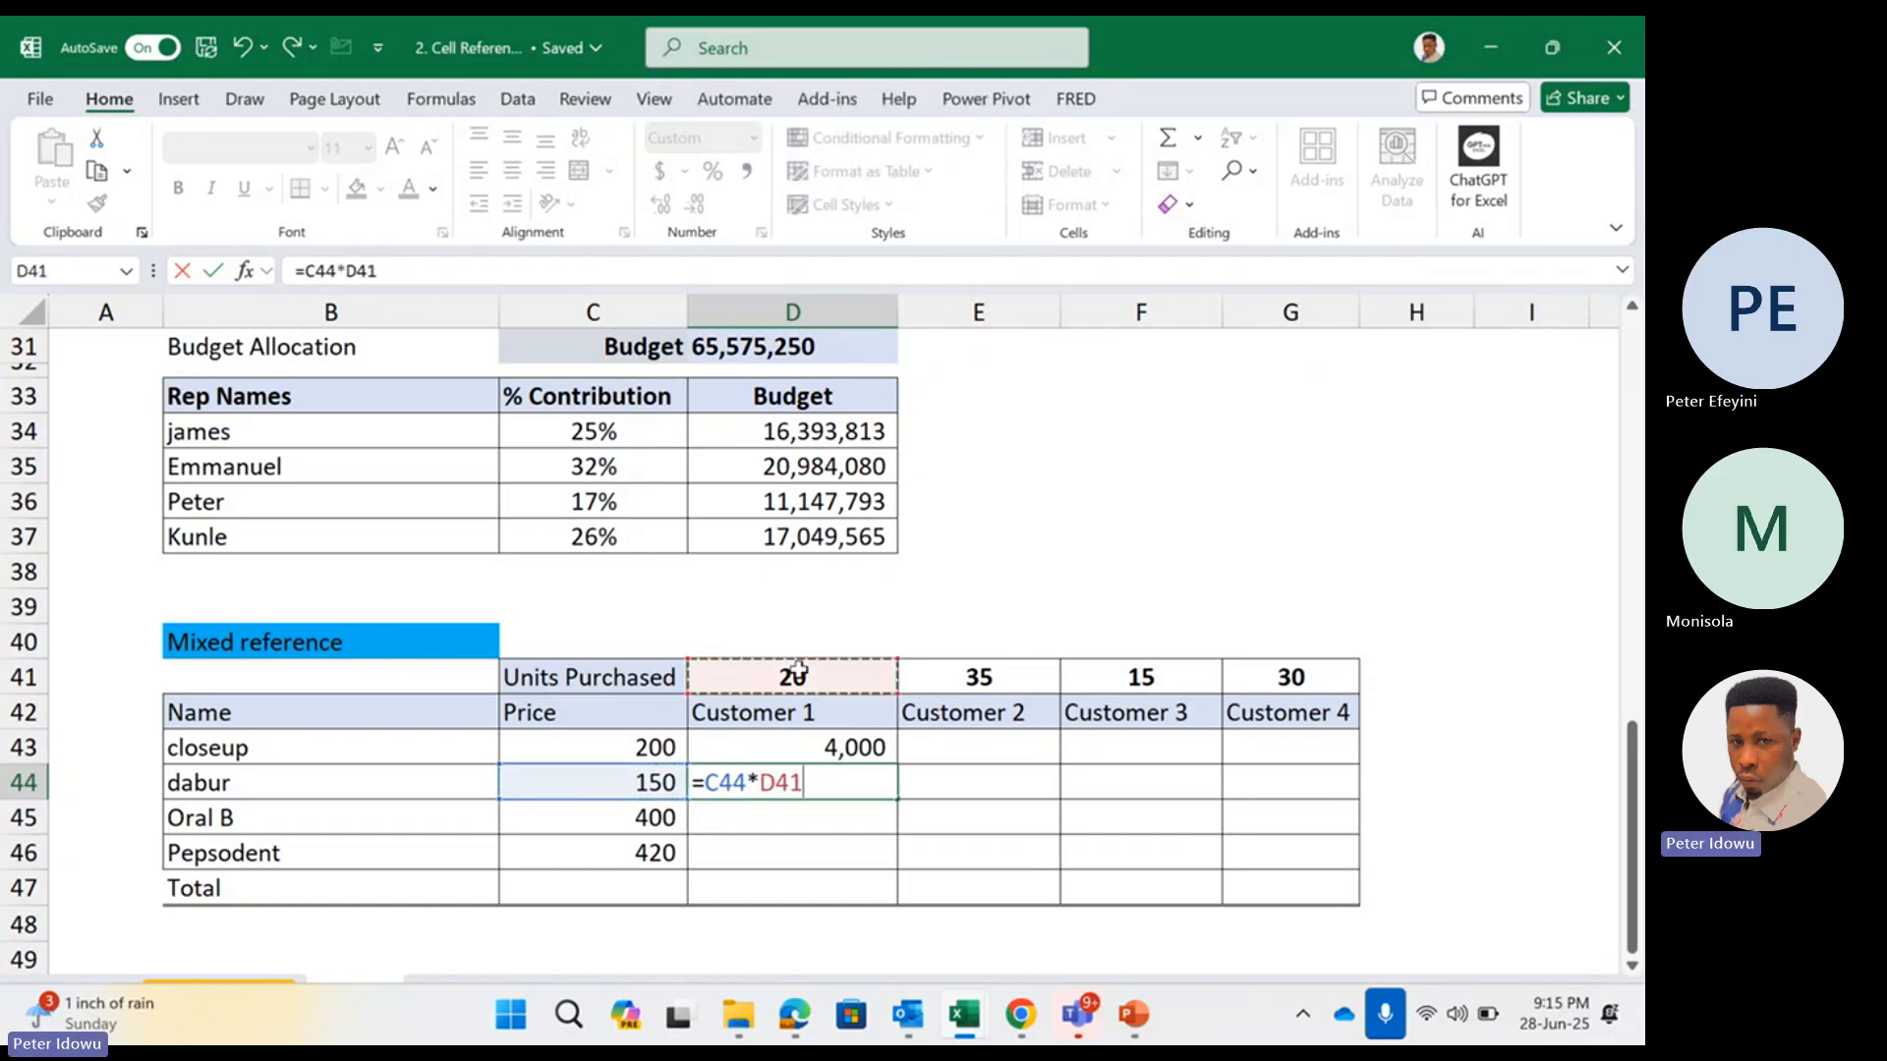
pyautogui.press('Return')
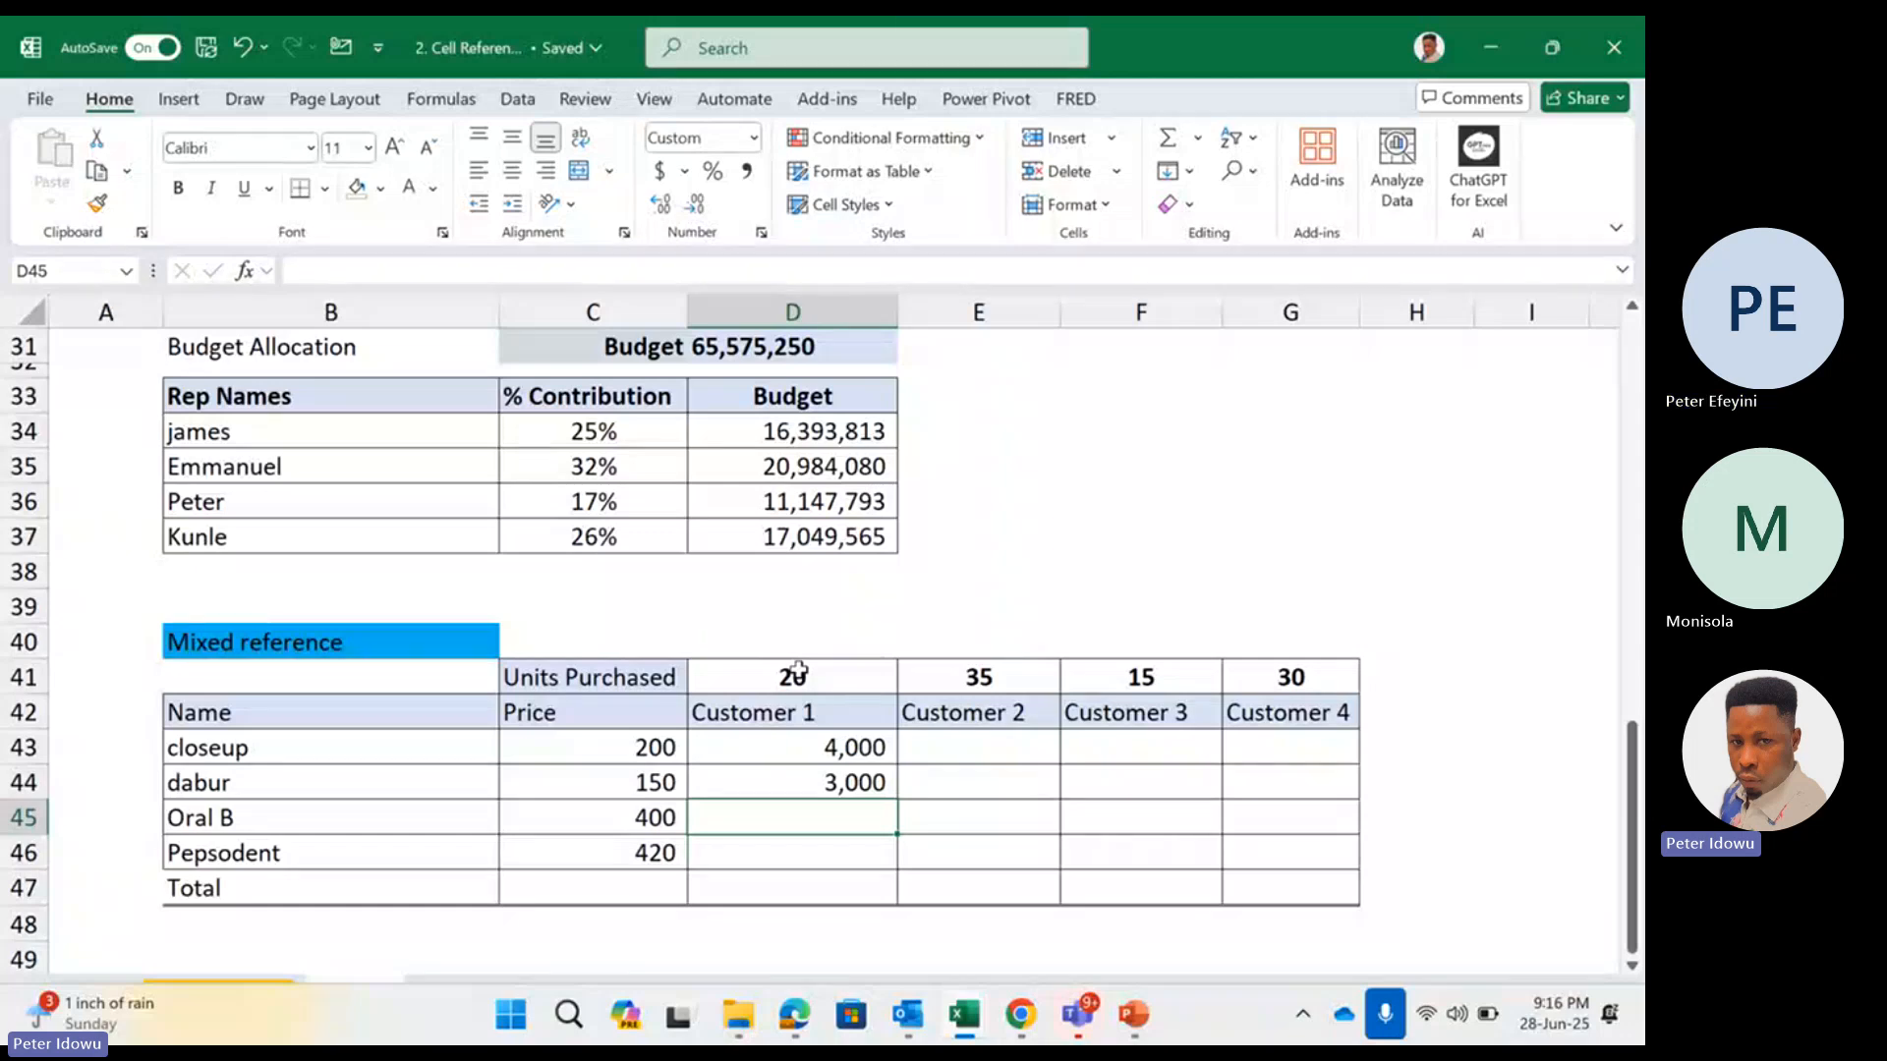
# Clear the contents of the Customer 1 cells D43:D45
pyautogui.moveTo(824, 742); pyautogui.dragTo(880, 814)
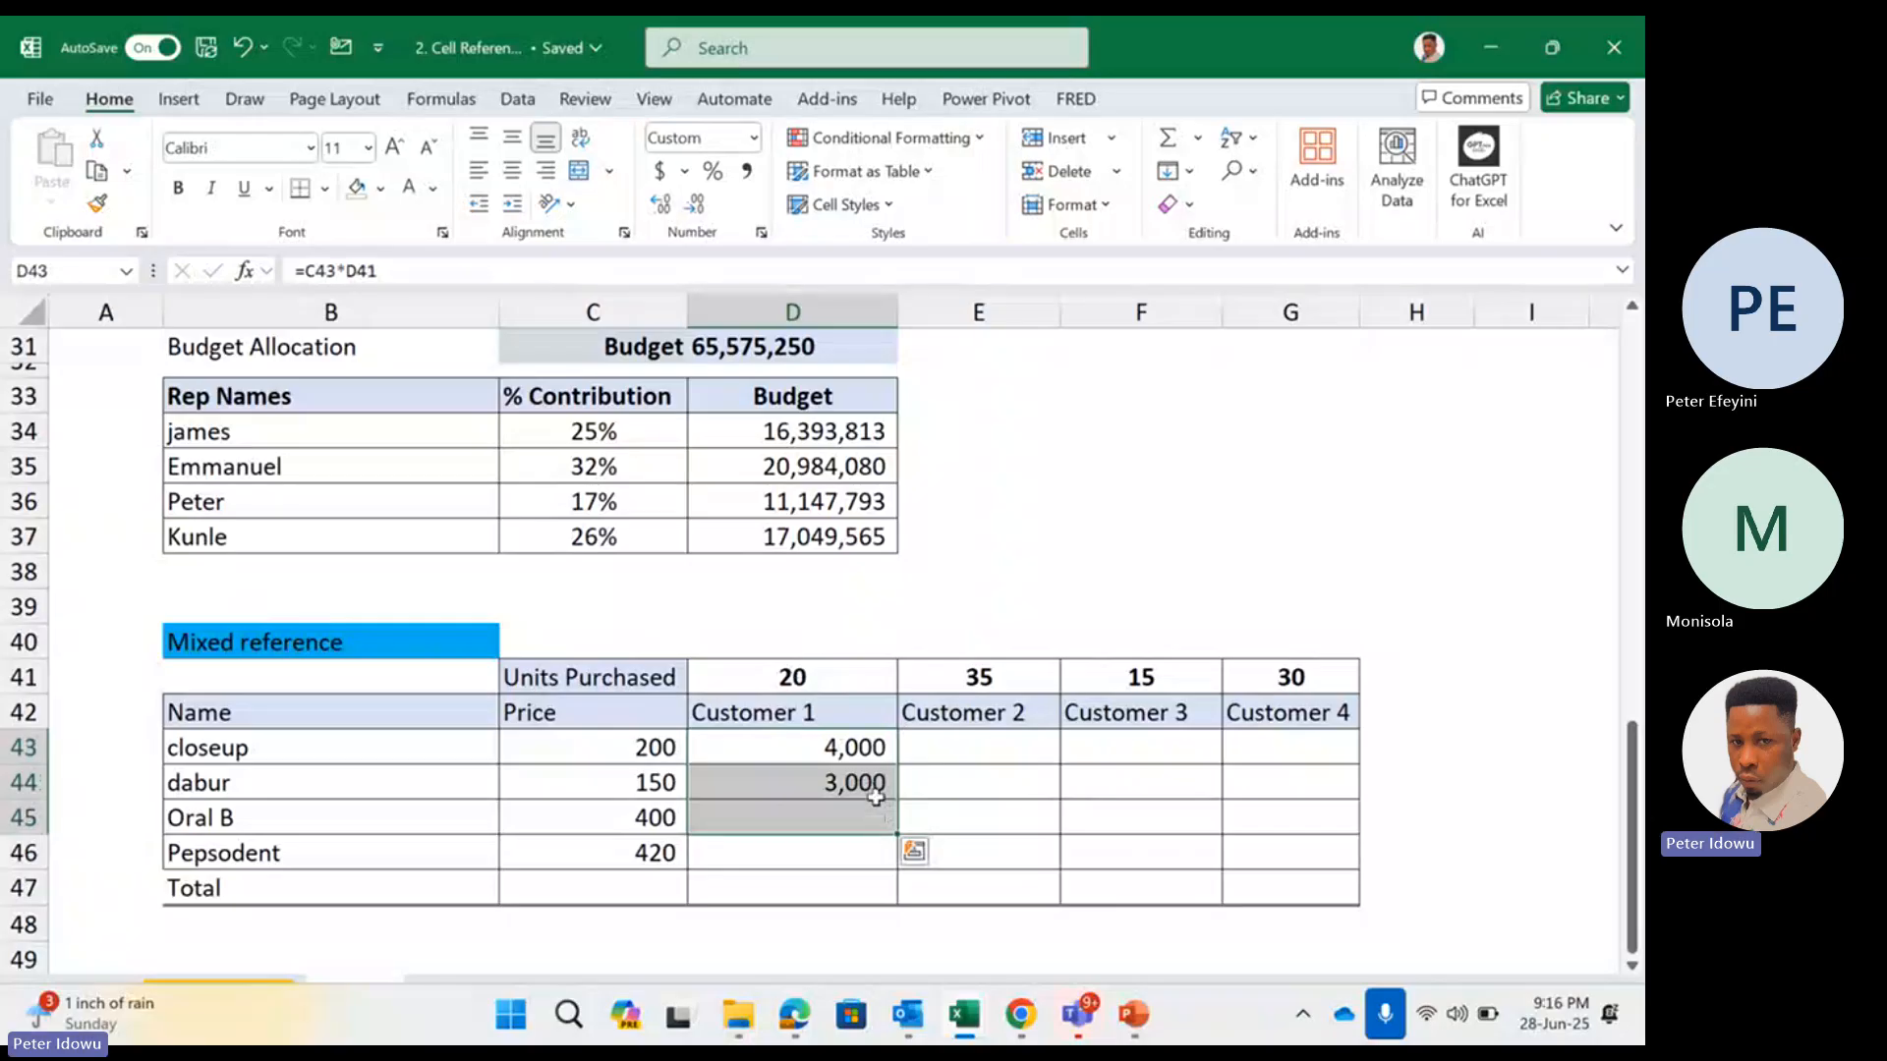
pyautogui.rightClick(877, 812)
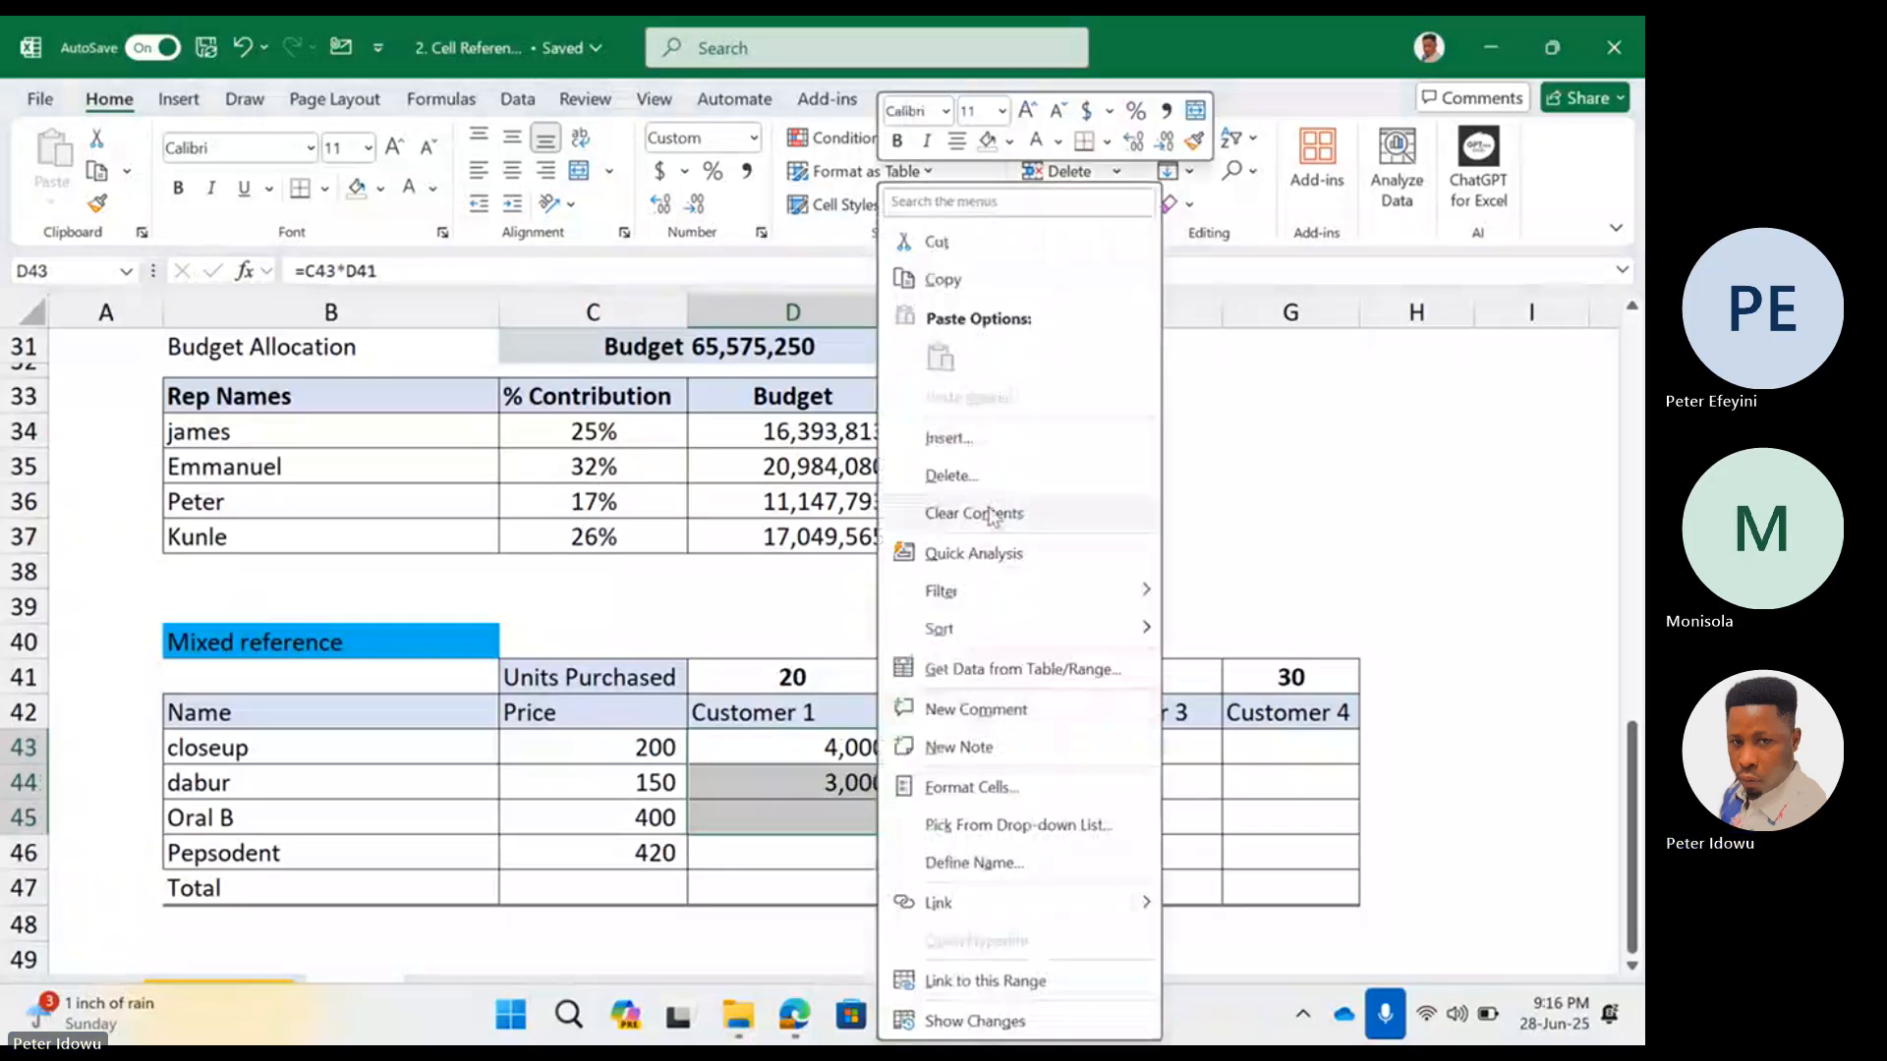
pyautogui.click(990, 513)
# Enter the formula =C43*D41 for Customer 1's closeup purchase in the empty cell D43 and reselect that cell
pyautogui.click(857, 737)
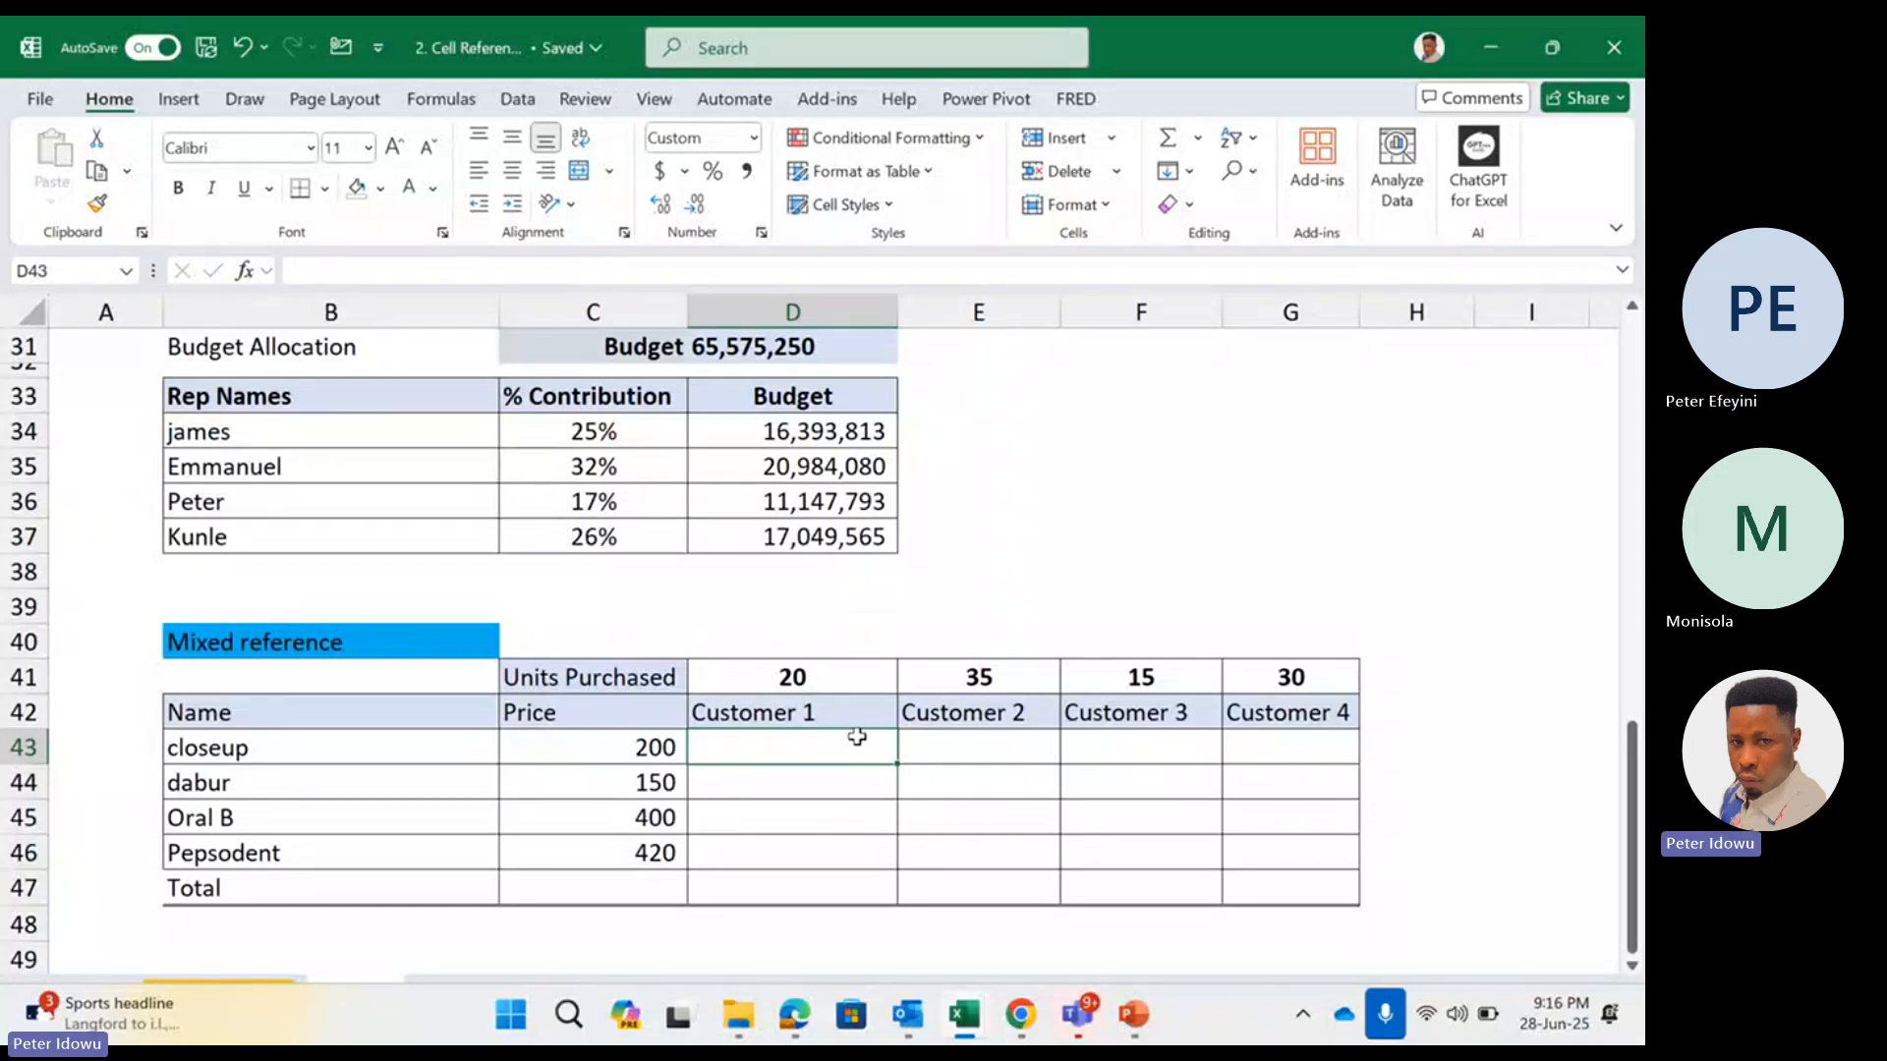
pyautogui.write('=')
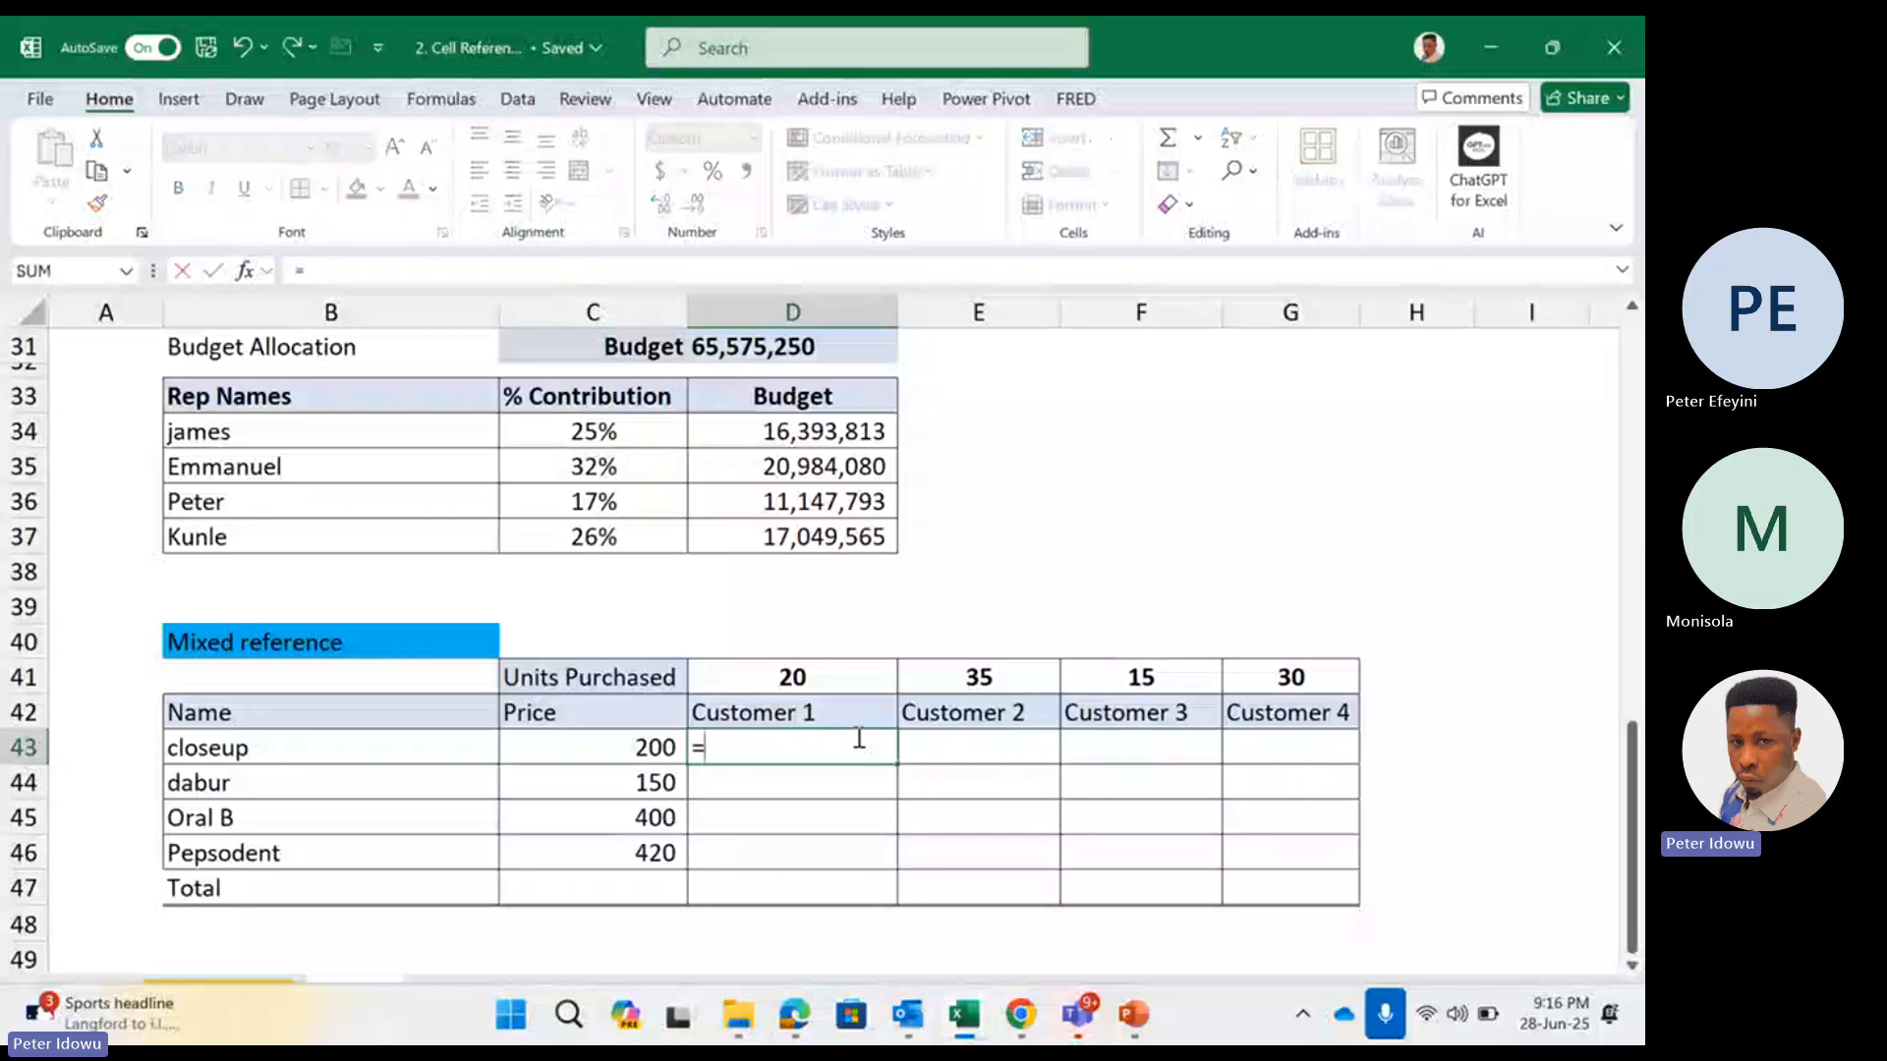
pyautogui.click(634, 757)
pyautogui.write('*')
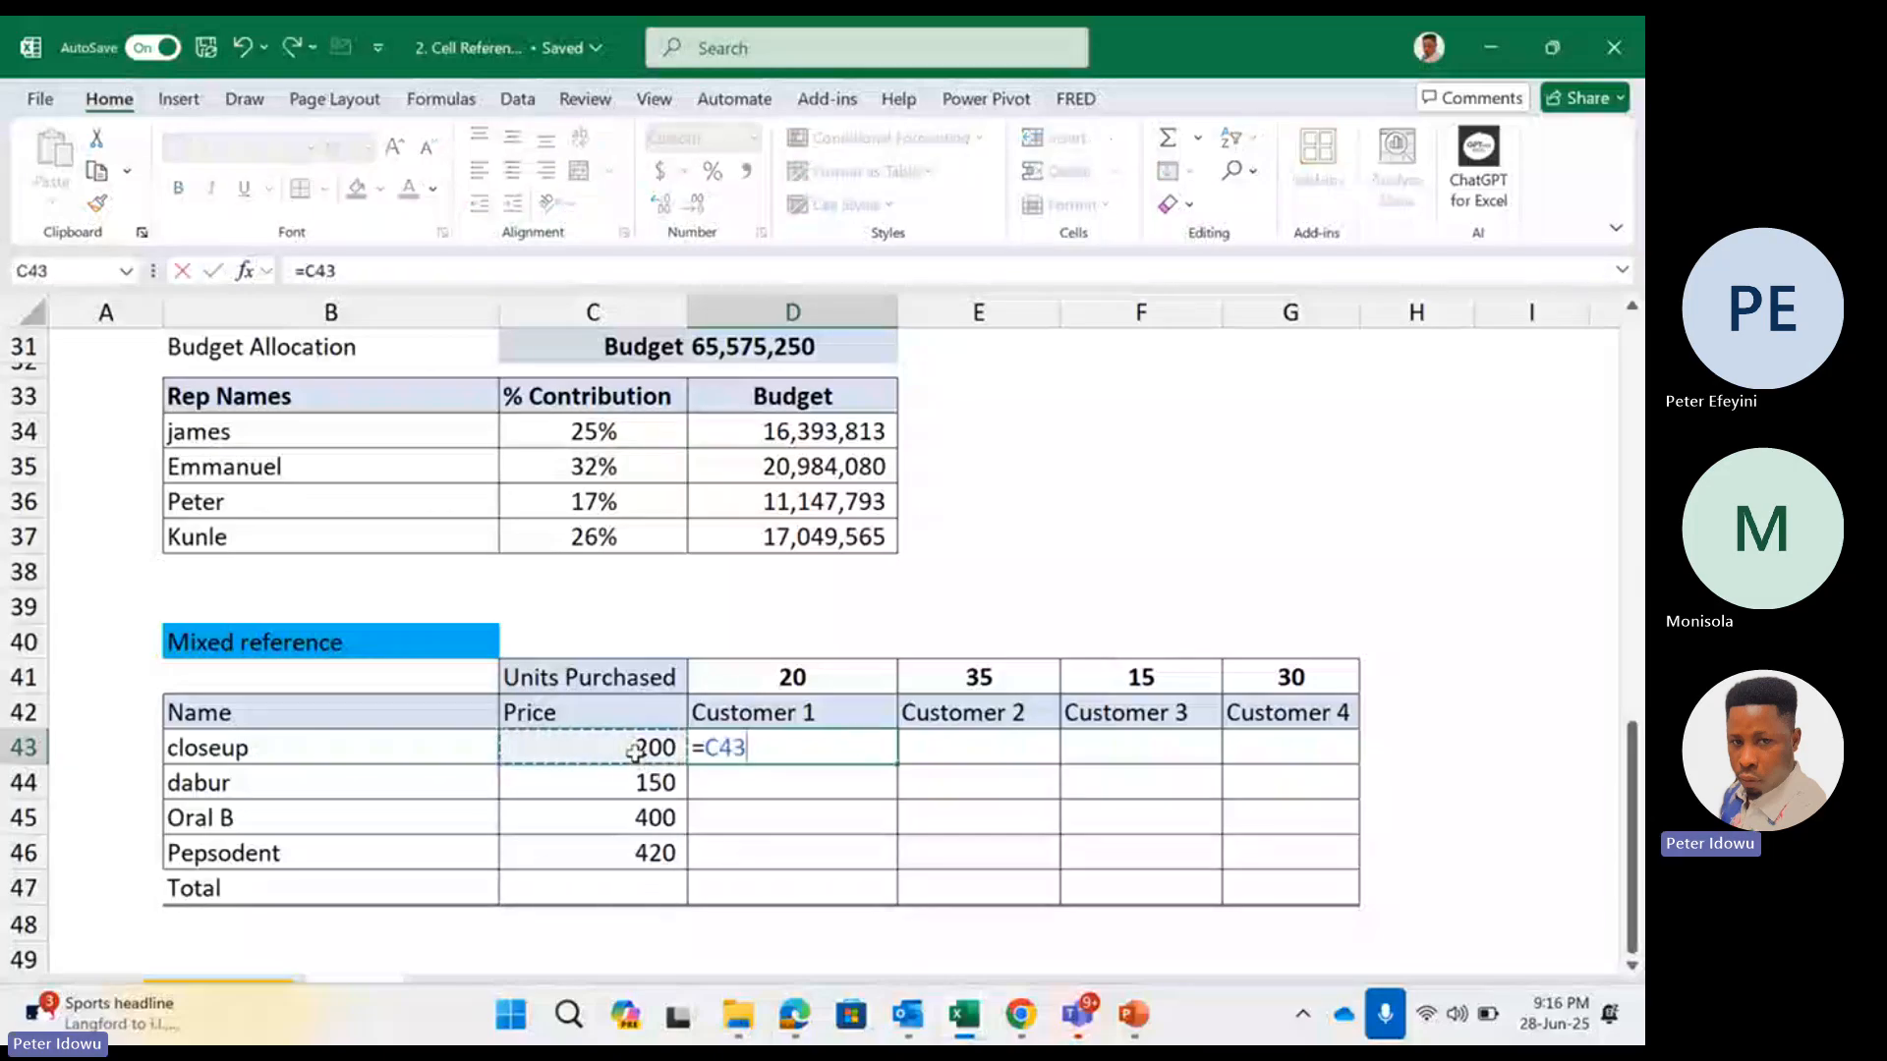
pyautogui.click(808, 674)
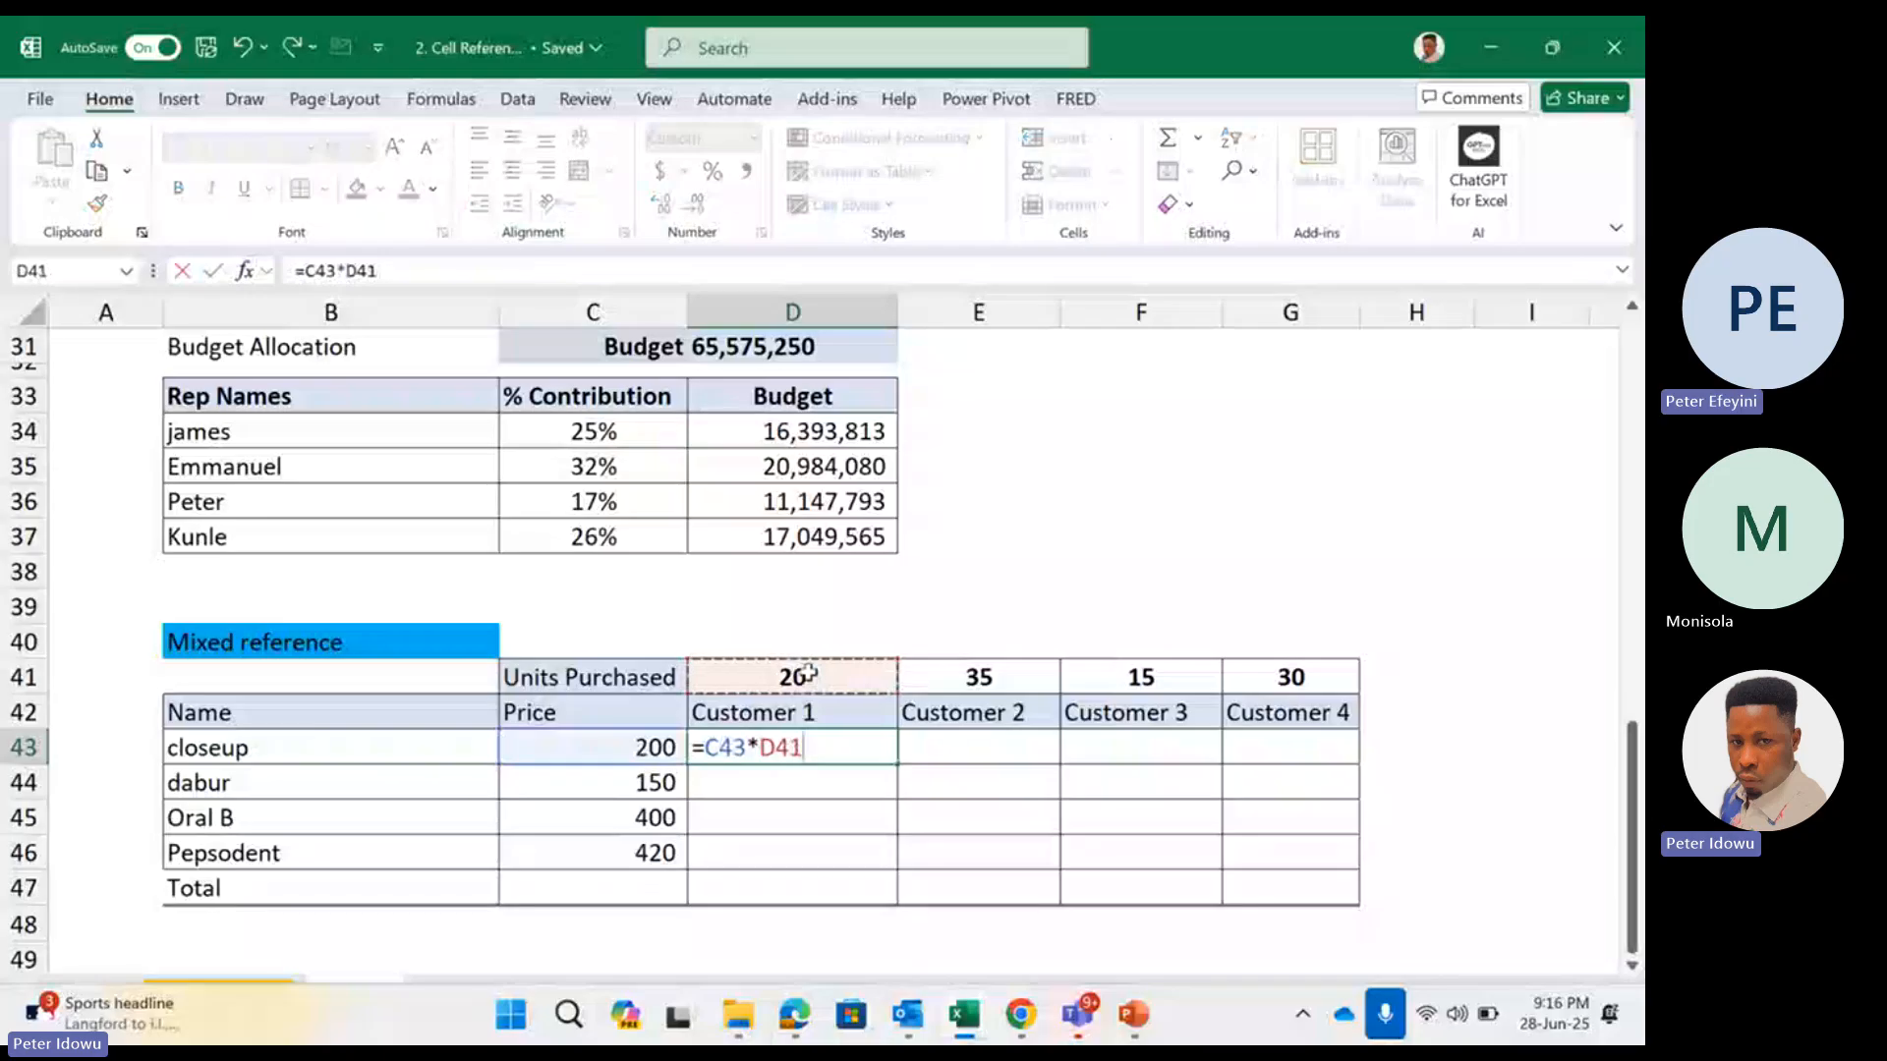
pyautogui.click(804, 883)
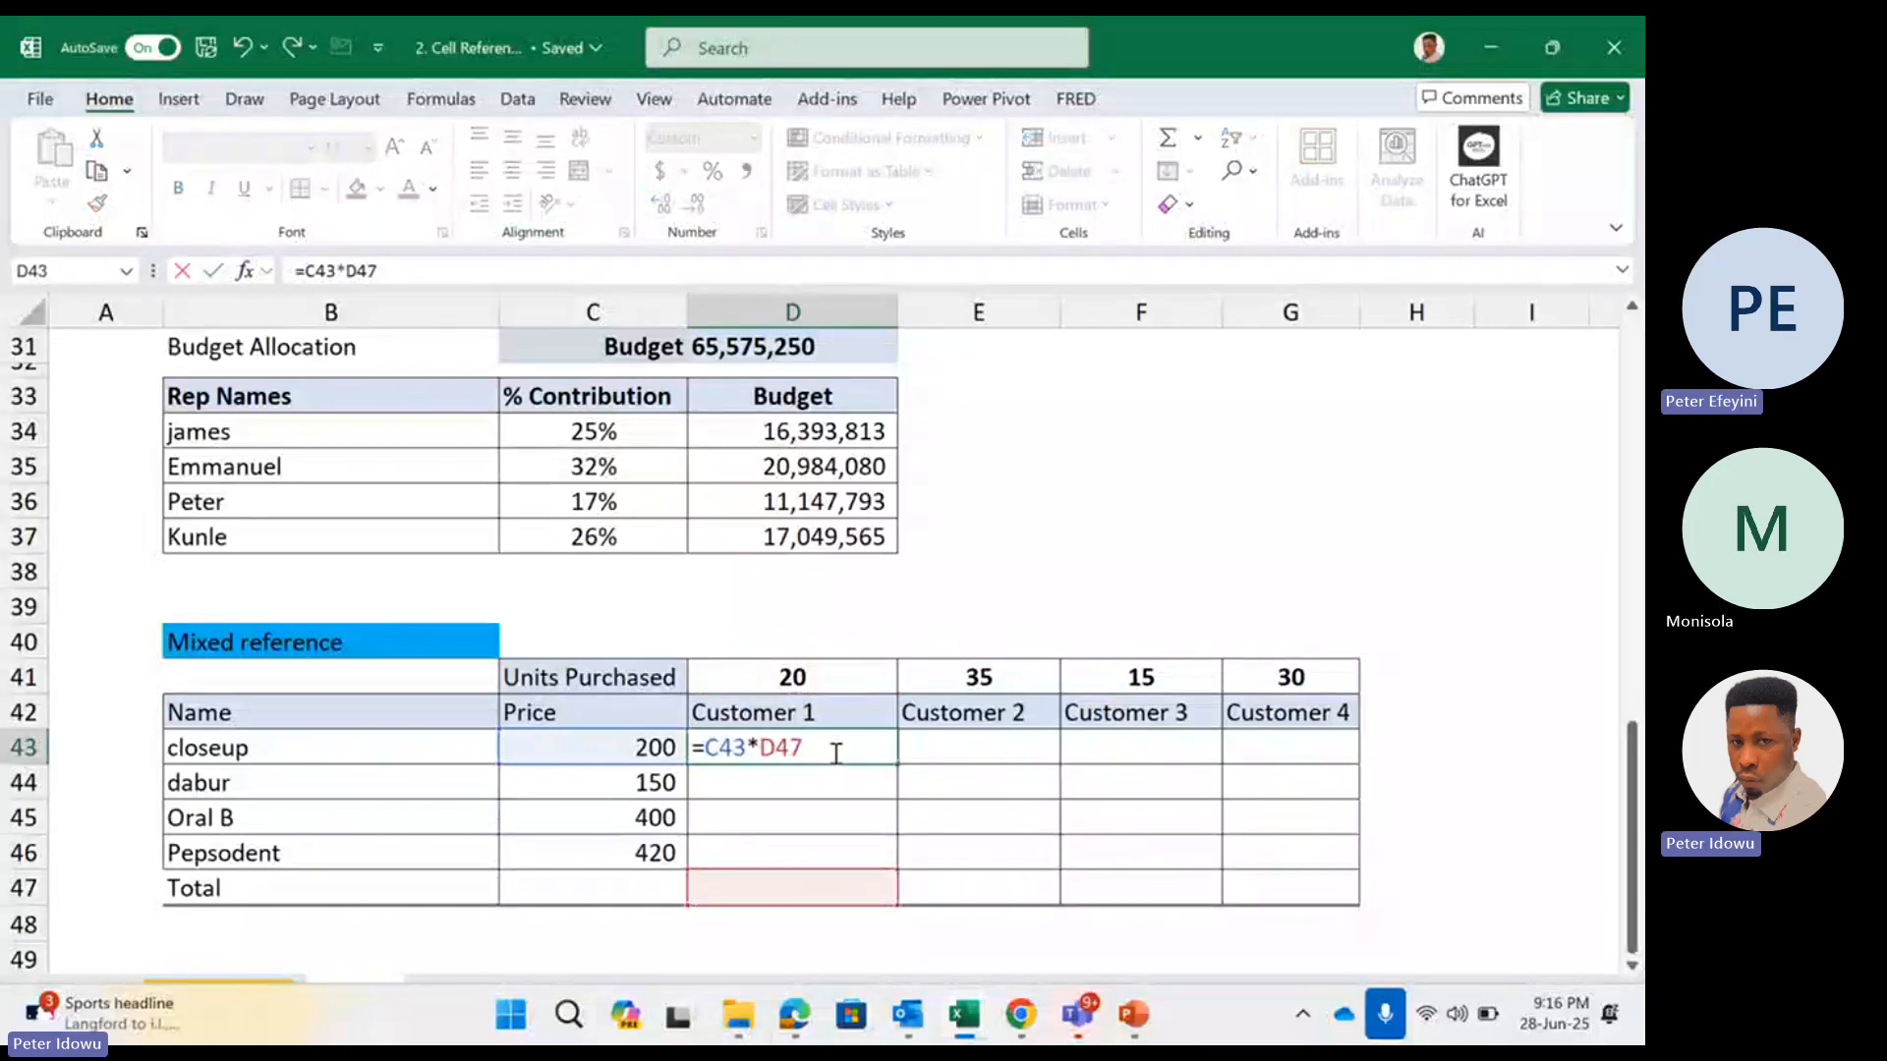
pyautogui.press('BackSpace')
pyautogui.press('BackSpace')
pyautogui.press('BackSpace')
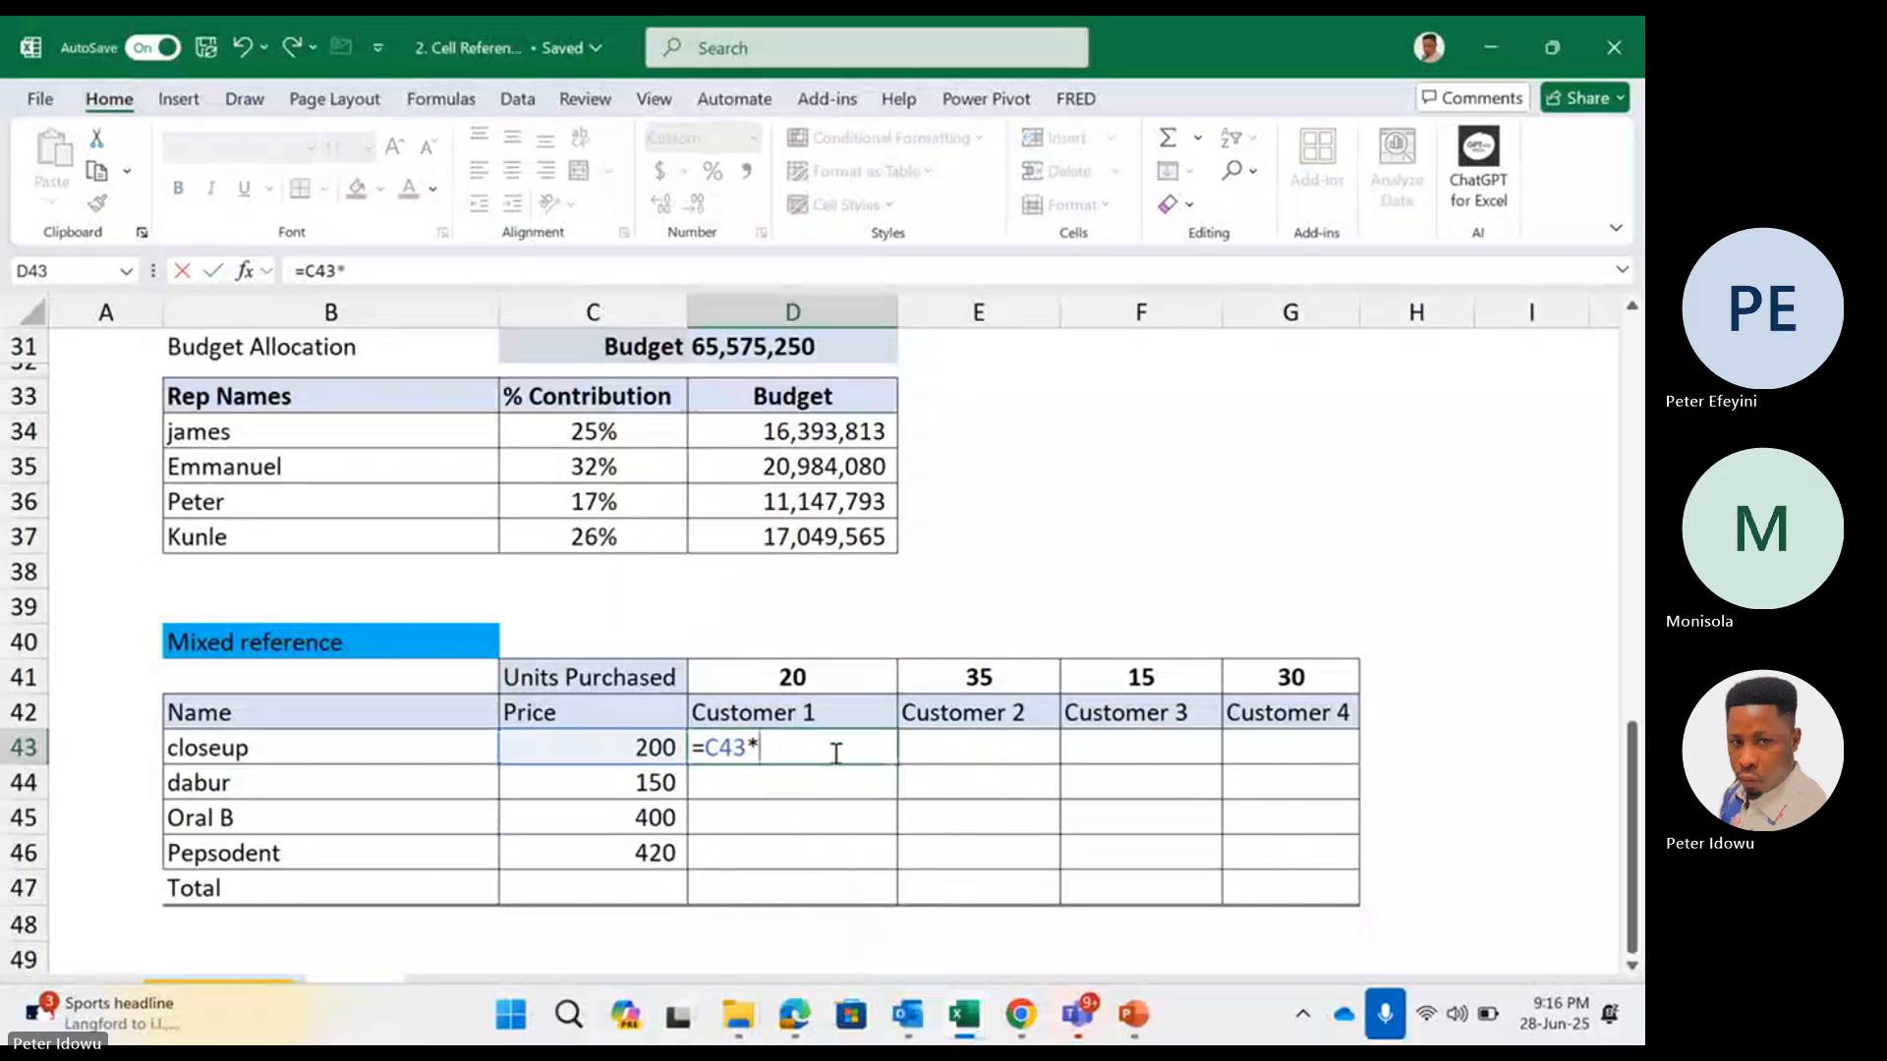
pyautogui.click(834, 679)
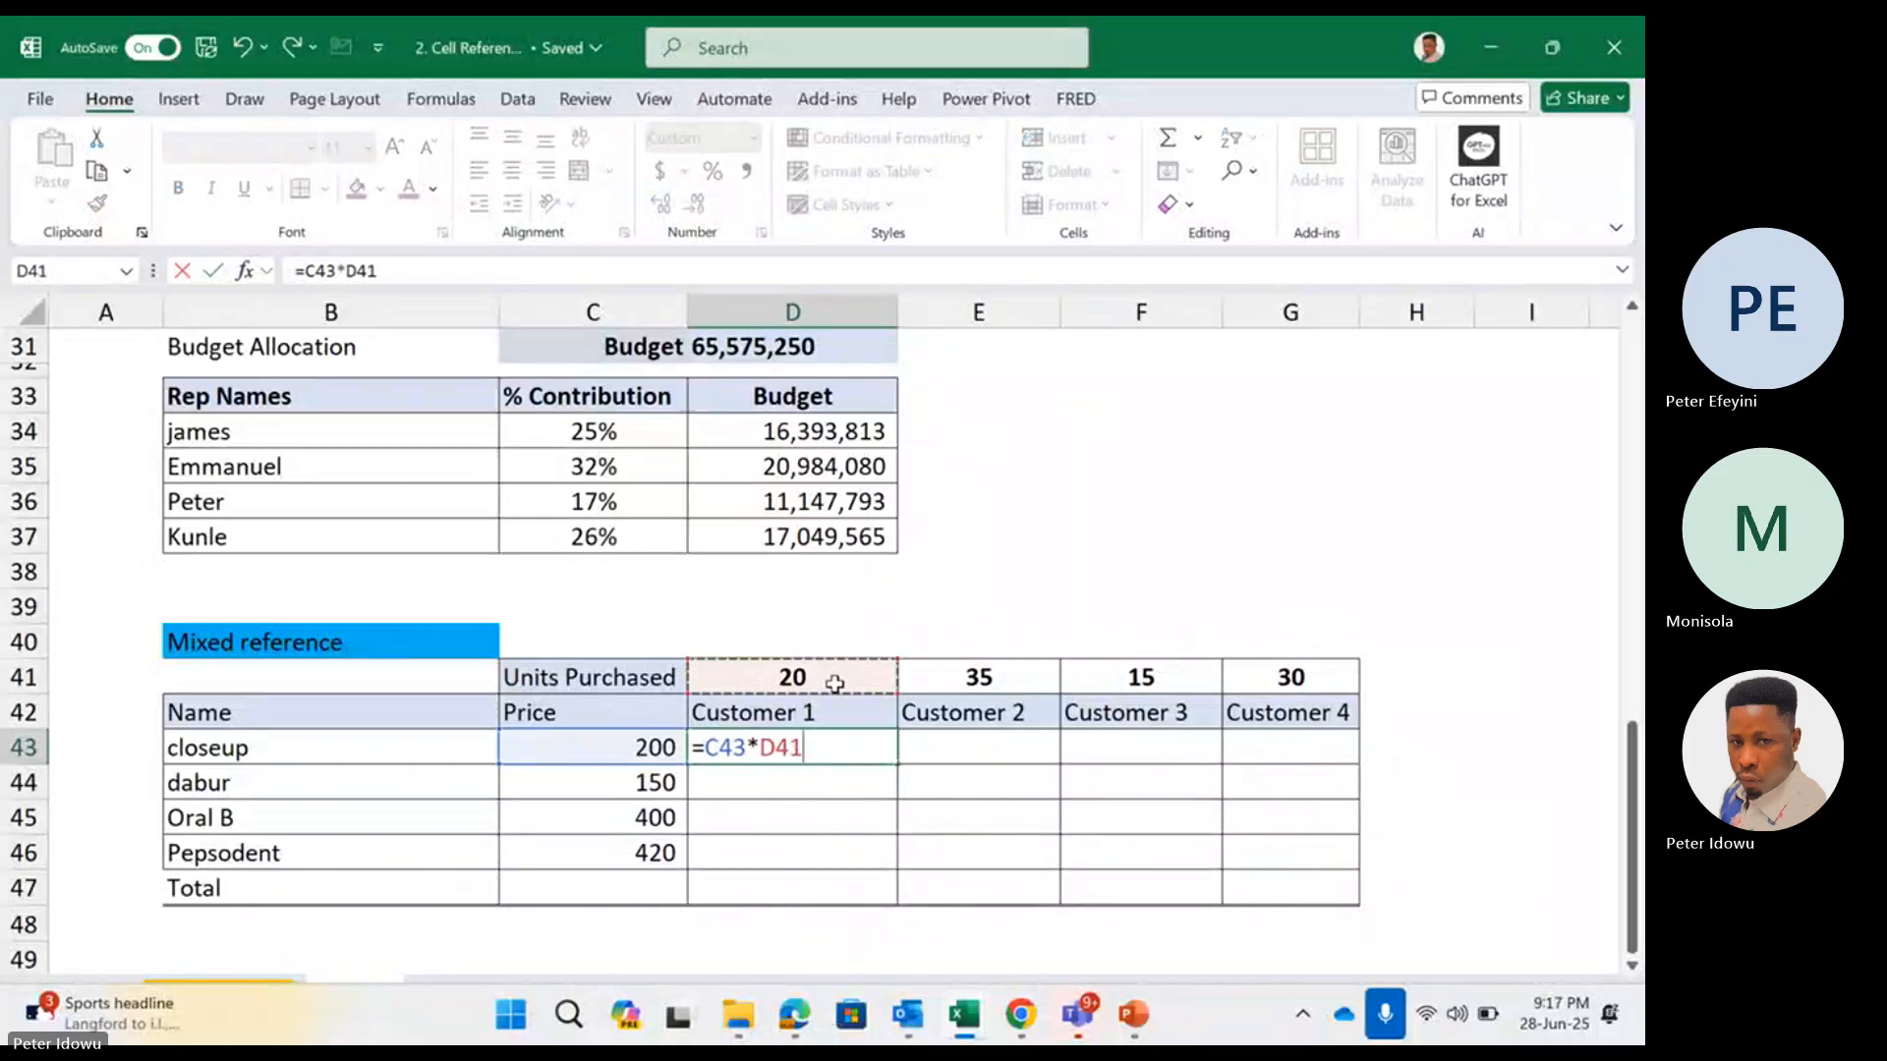
pyautogui.press('Return')
pyautogui.click(851, 745)
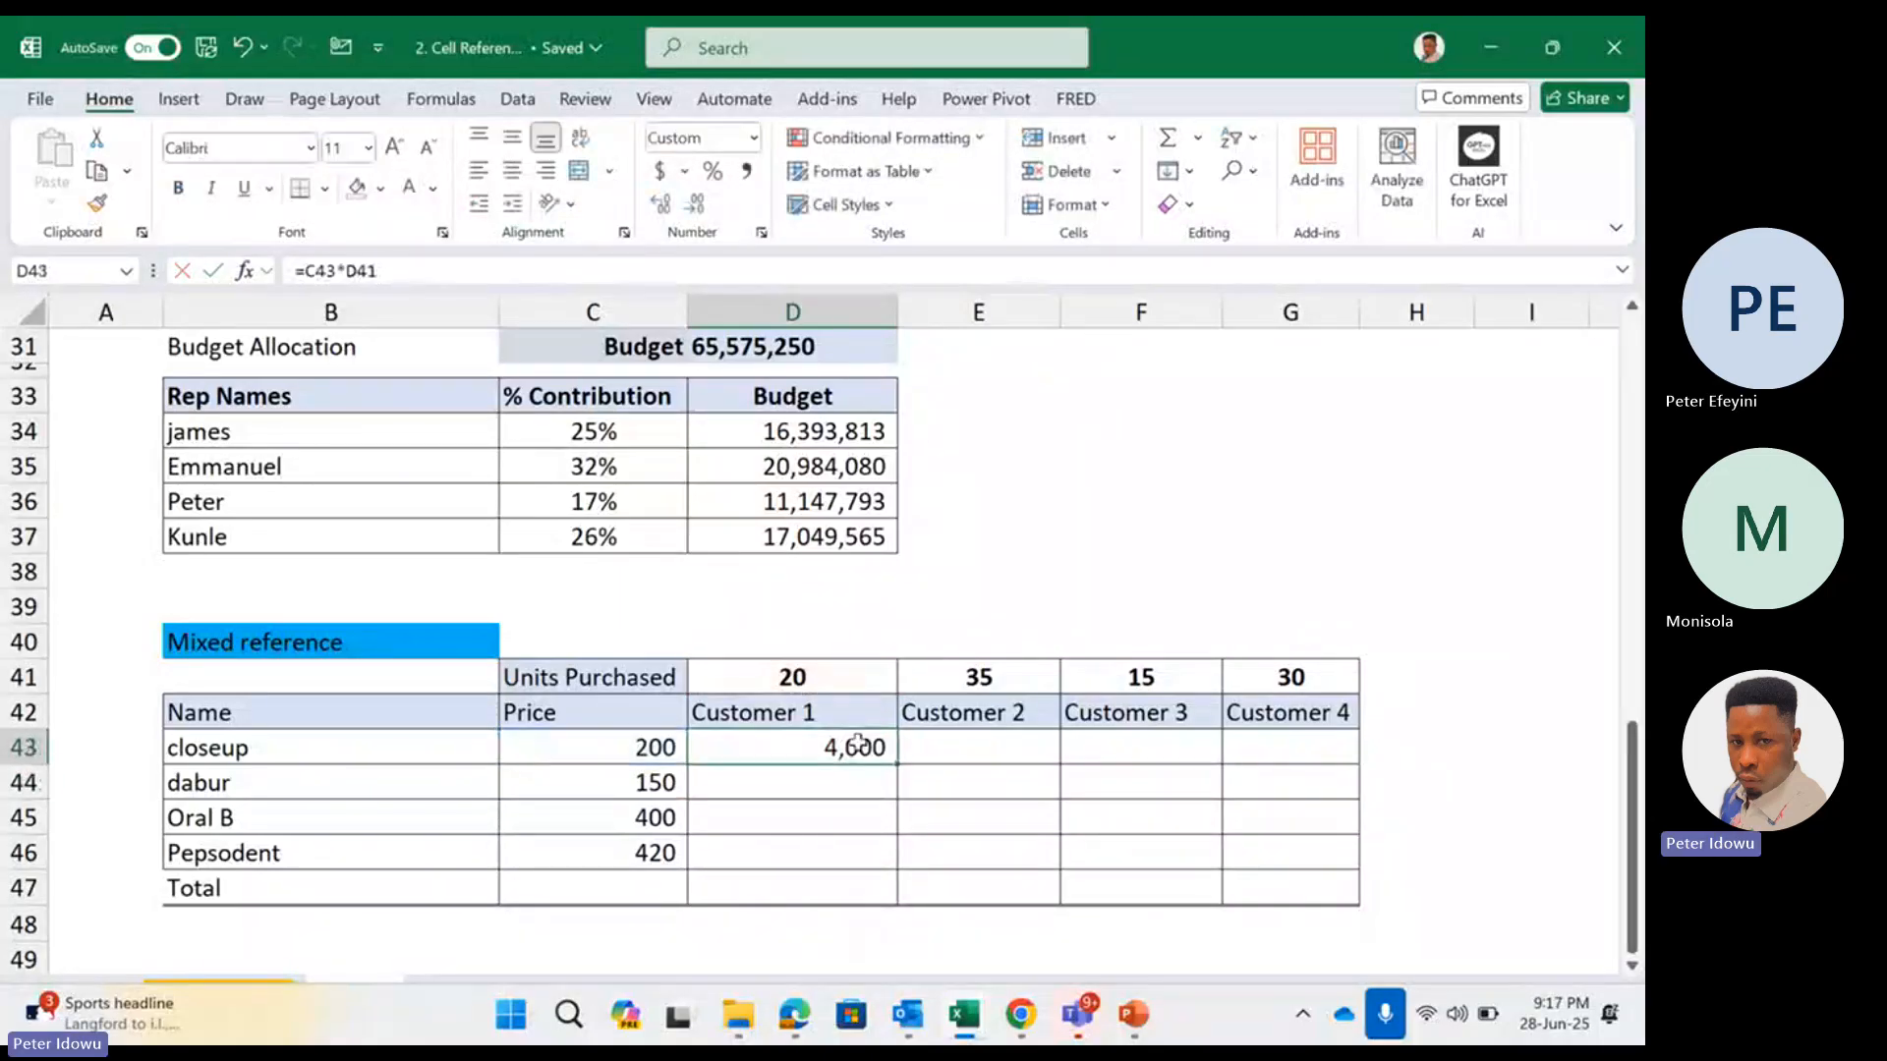
# Try copying the relative formula in D43 across all customers and down to G46, undoing both fills
pyautogui.moveTo(896, 765); pyautogui.dragTo(1307, 869)
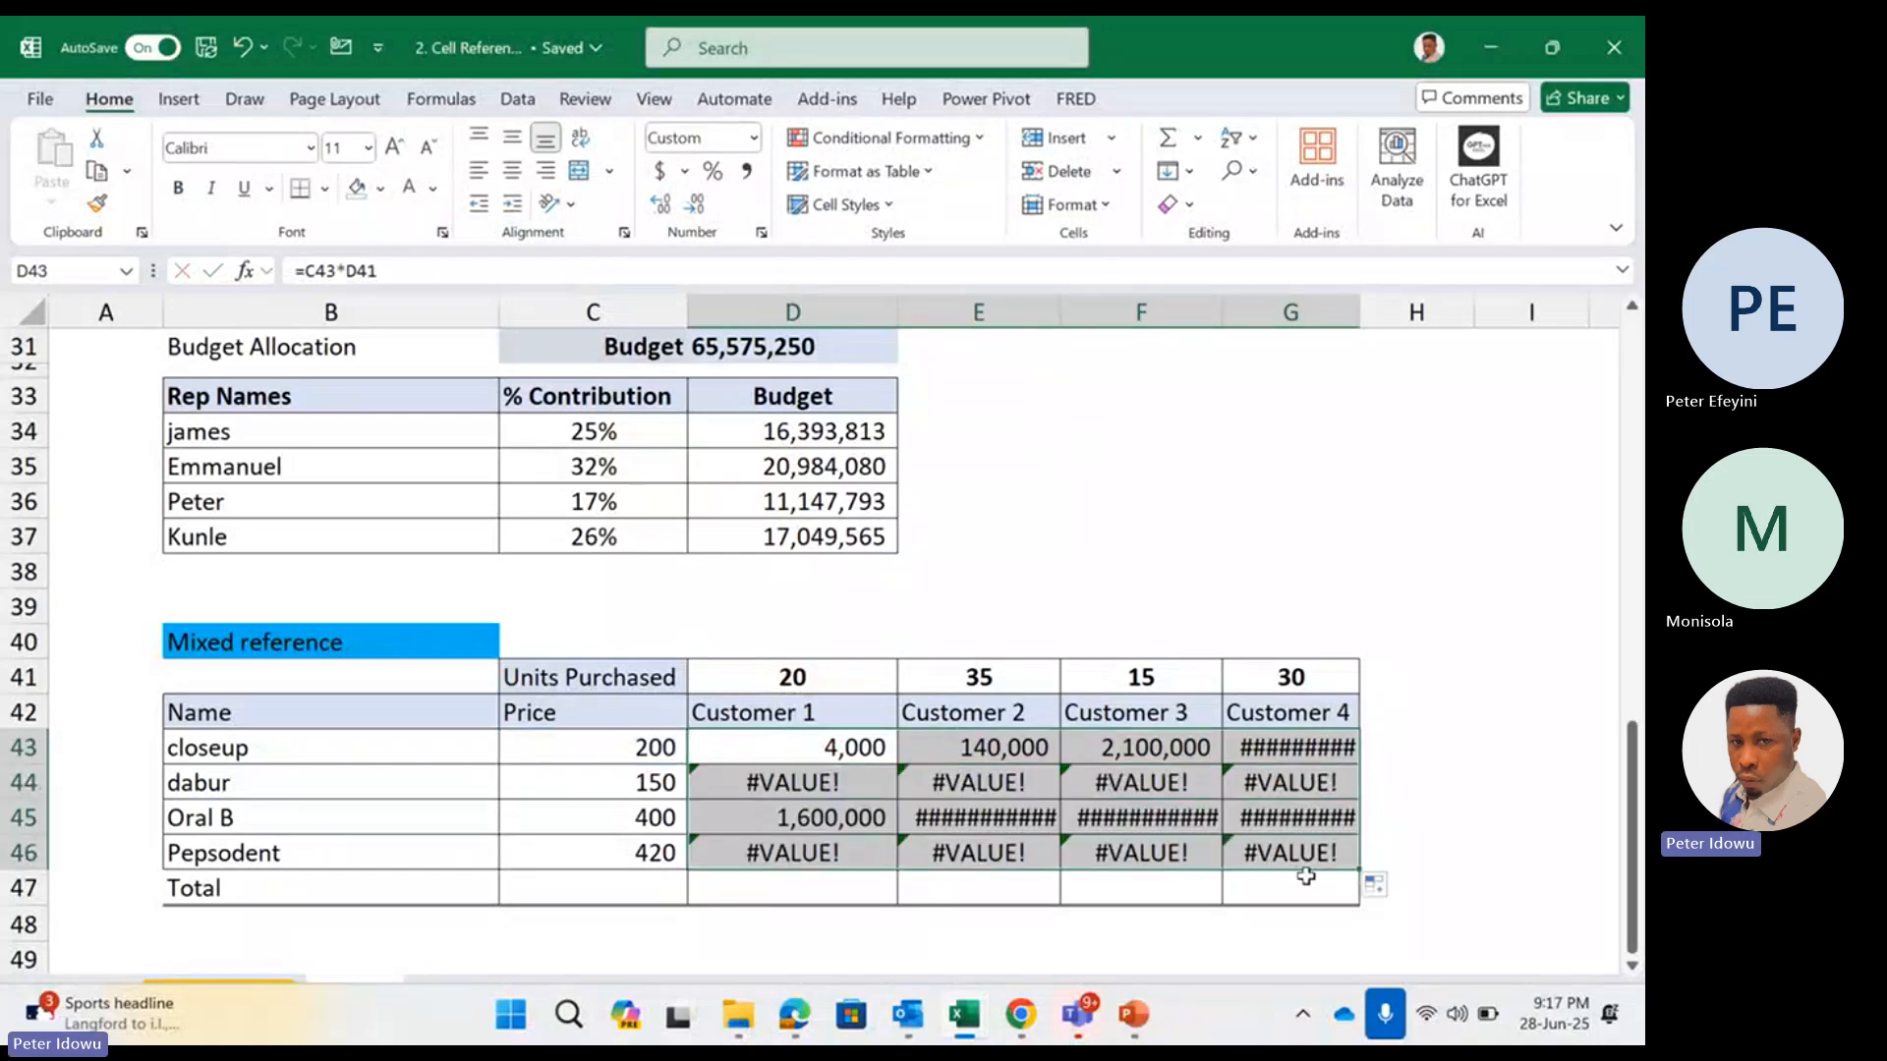
pyautogui.hotkey('ctrl', 'z')
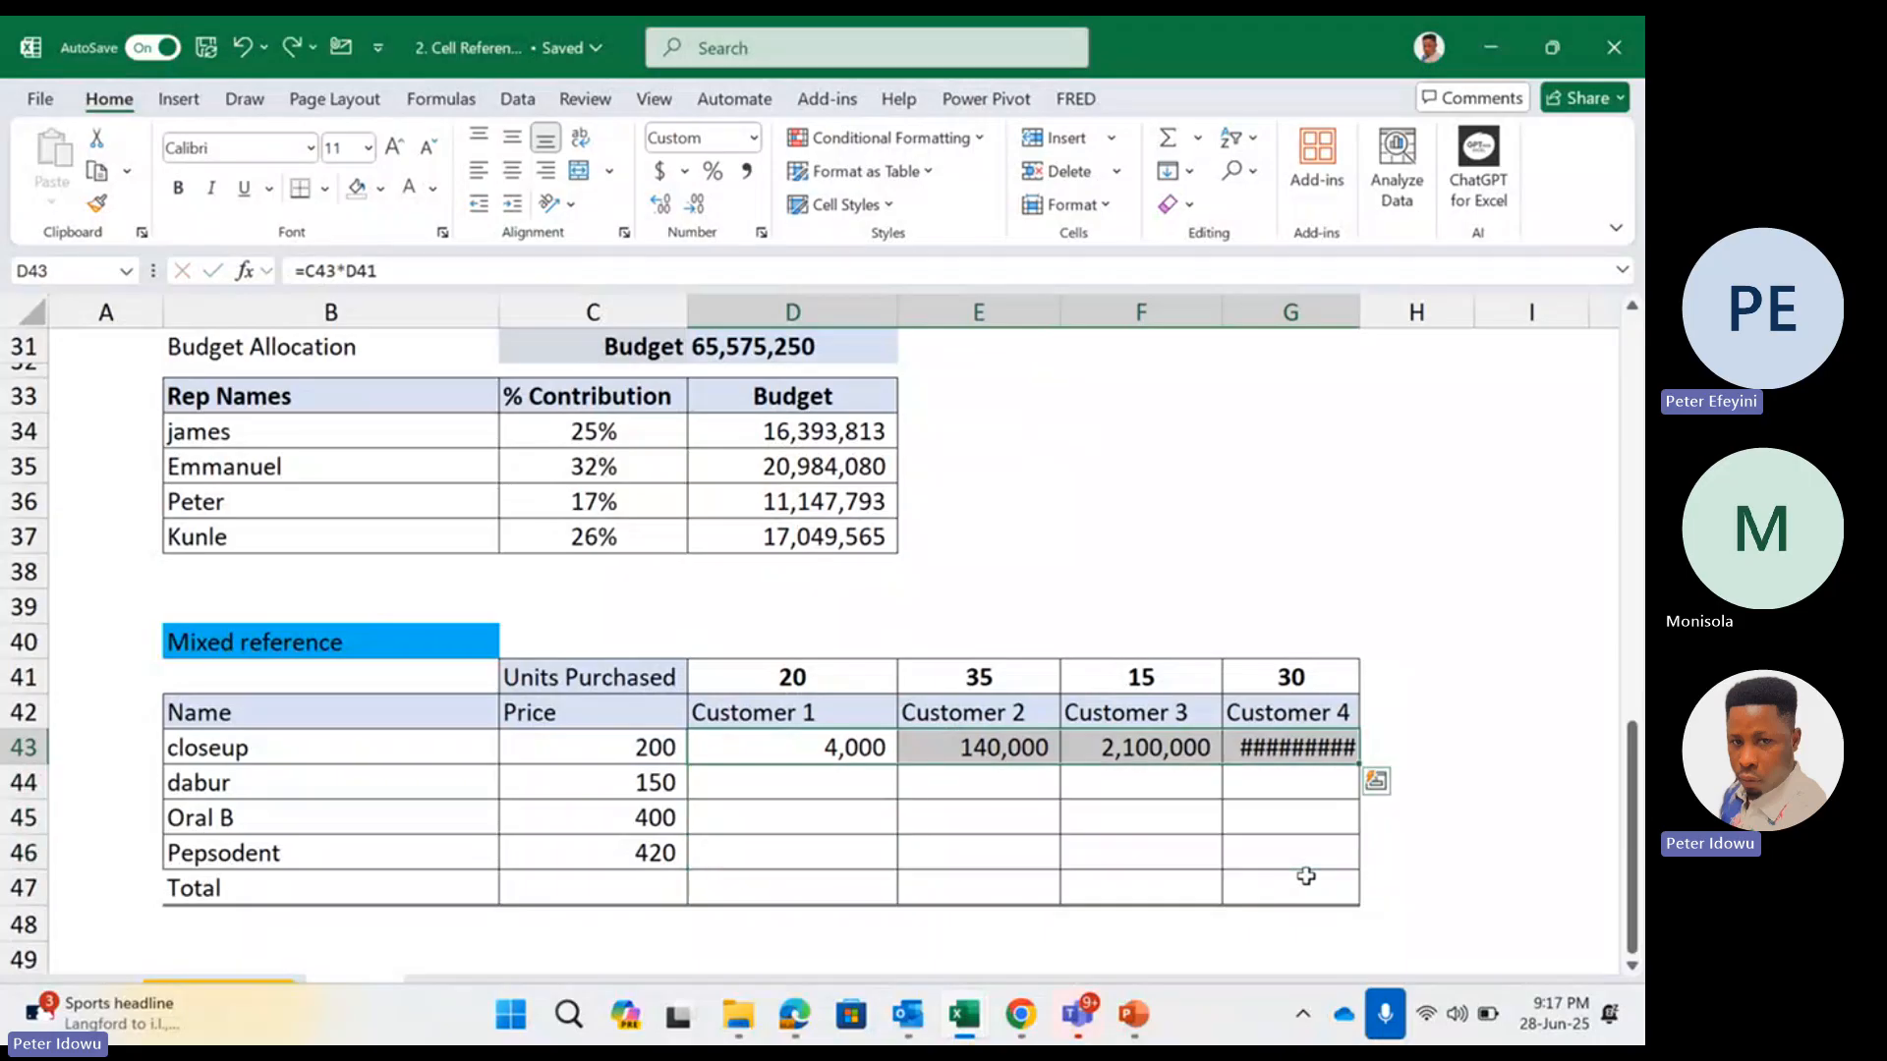
pyautogui.hotkey('ctrl', 'z')
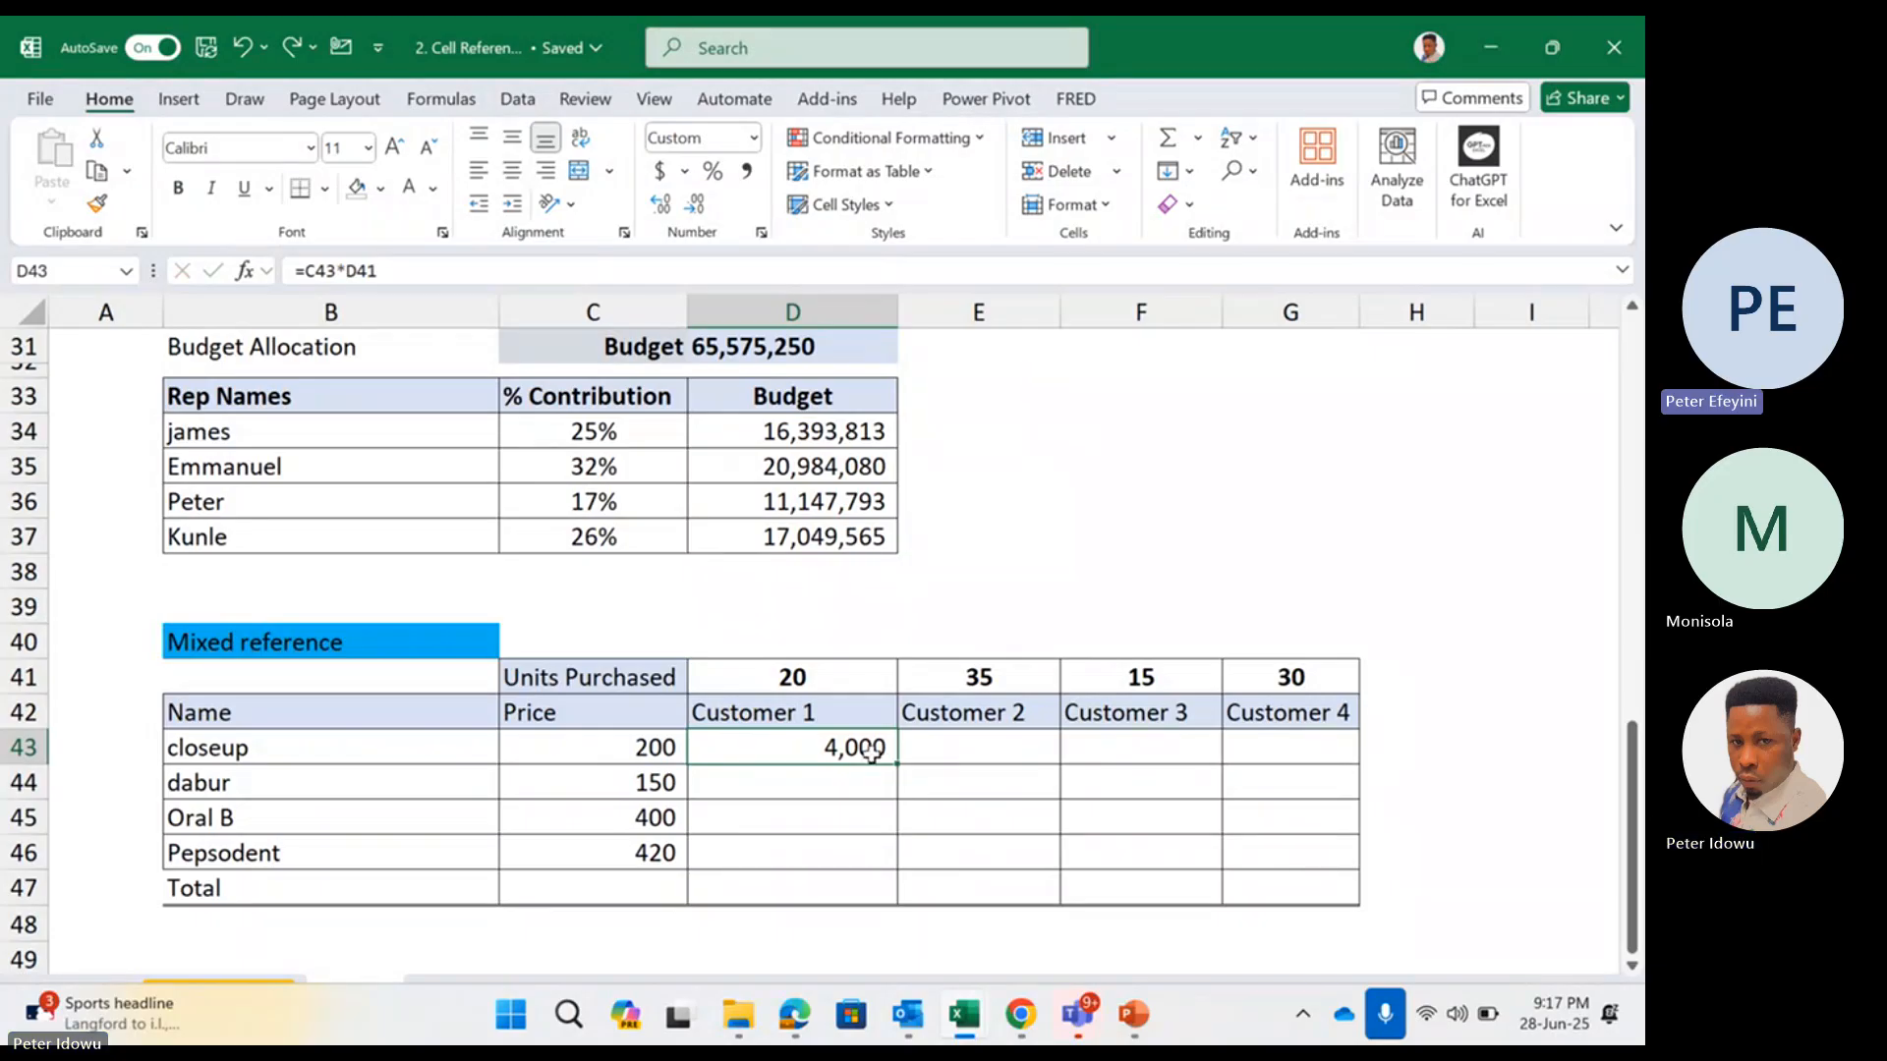
# Copy Customer 1's closeup formula from D43 down to the dabur cell D44 and inspect the references in both cells
pyautogui.doubleClick(871, 752)
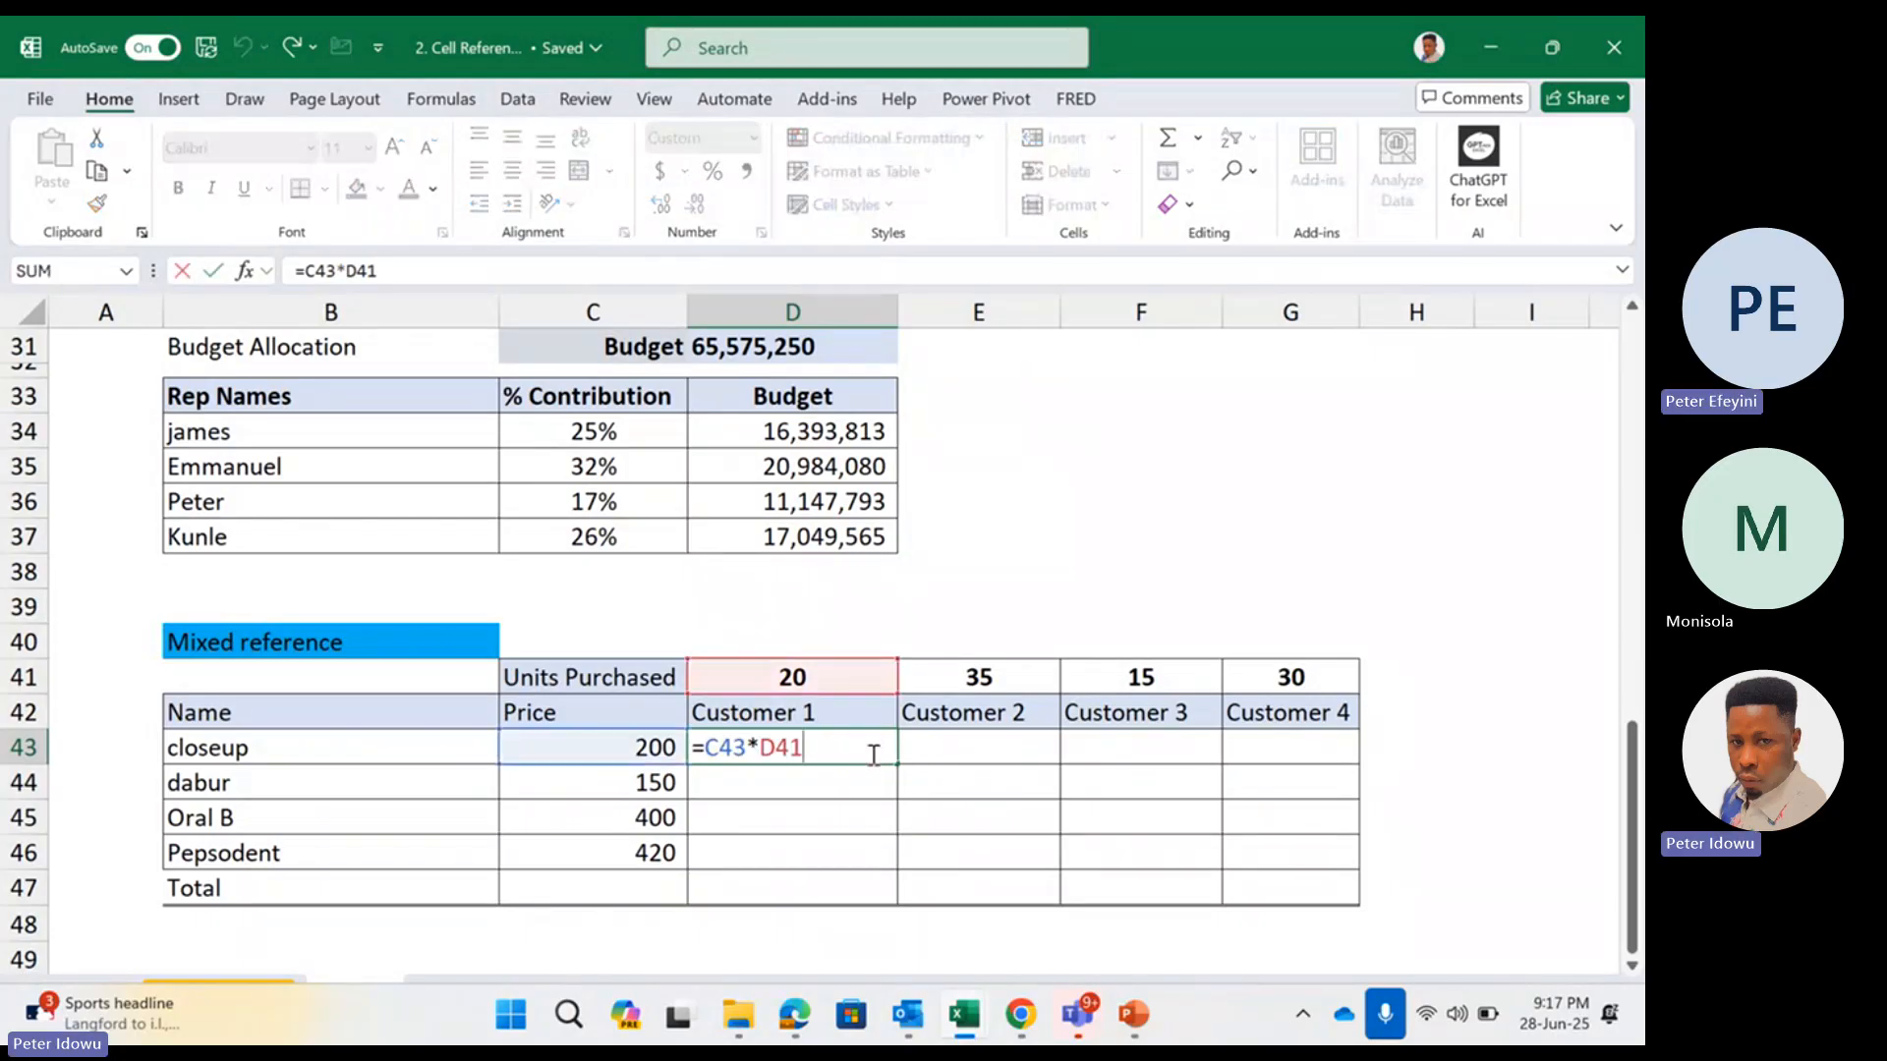
pyautogui.press('Escape')
pyautogui.doubleClick(871, 754)
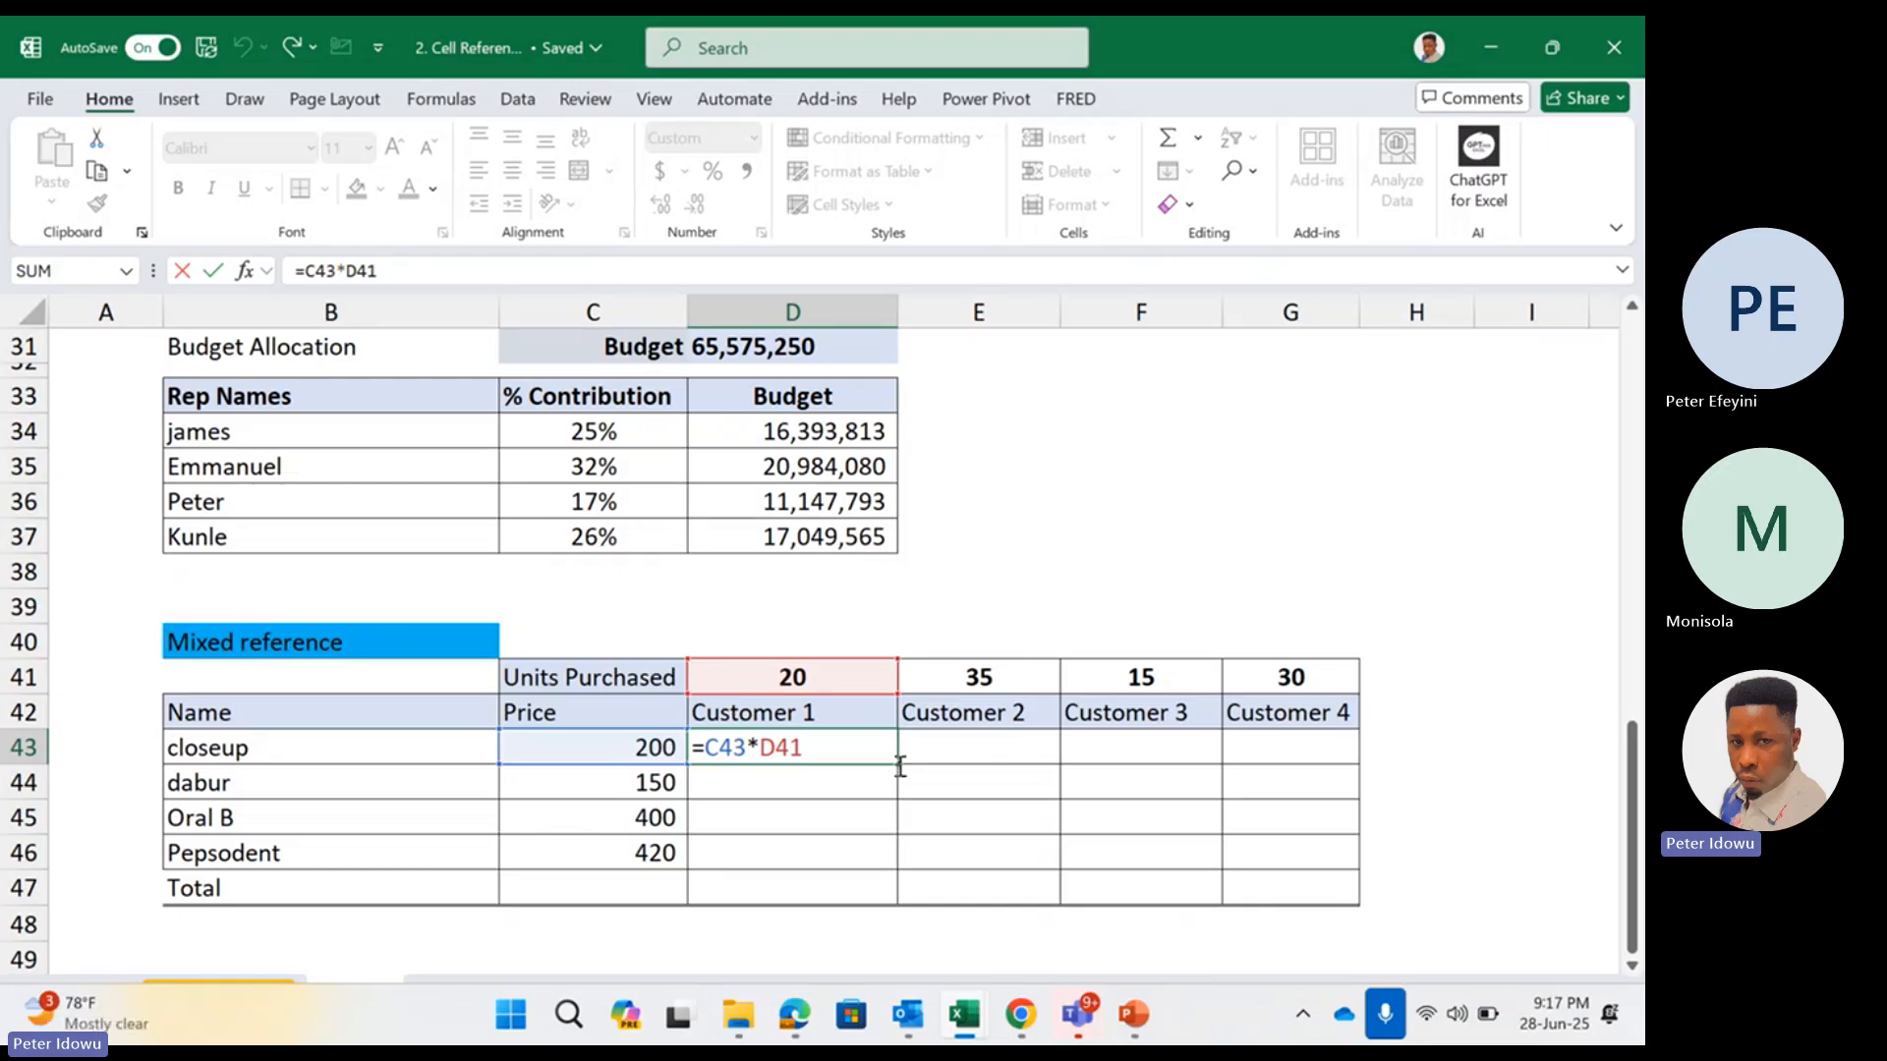
pyautogui.press('Return')
pyautogui.moveTo(890, 800); pyautogui.dragTo(887, 796)
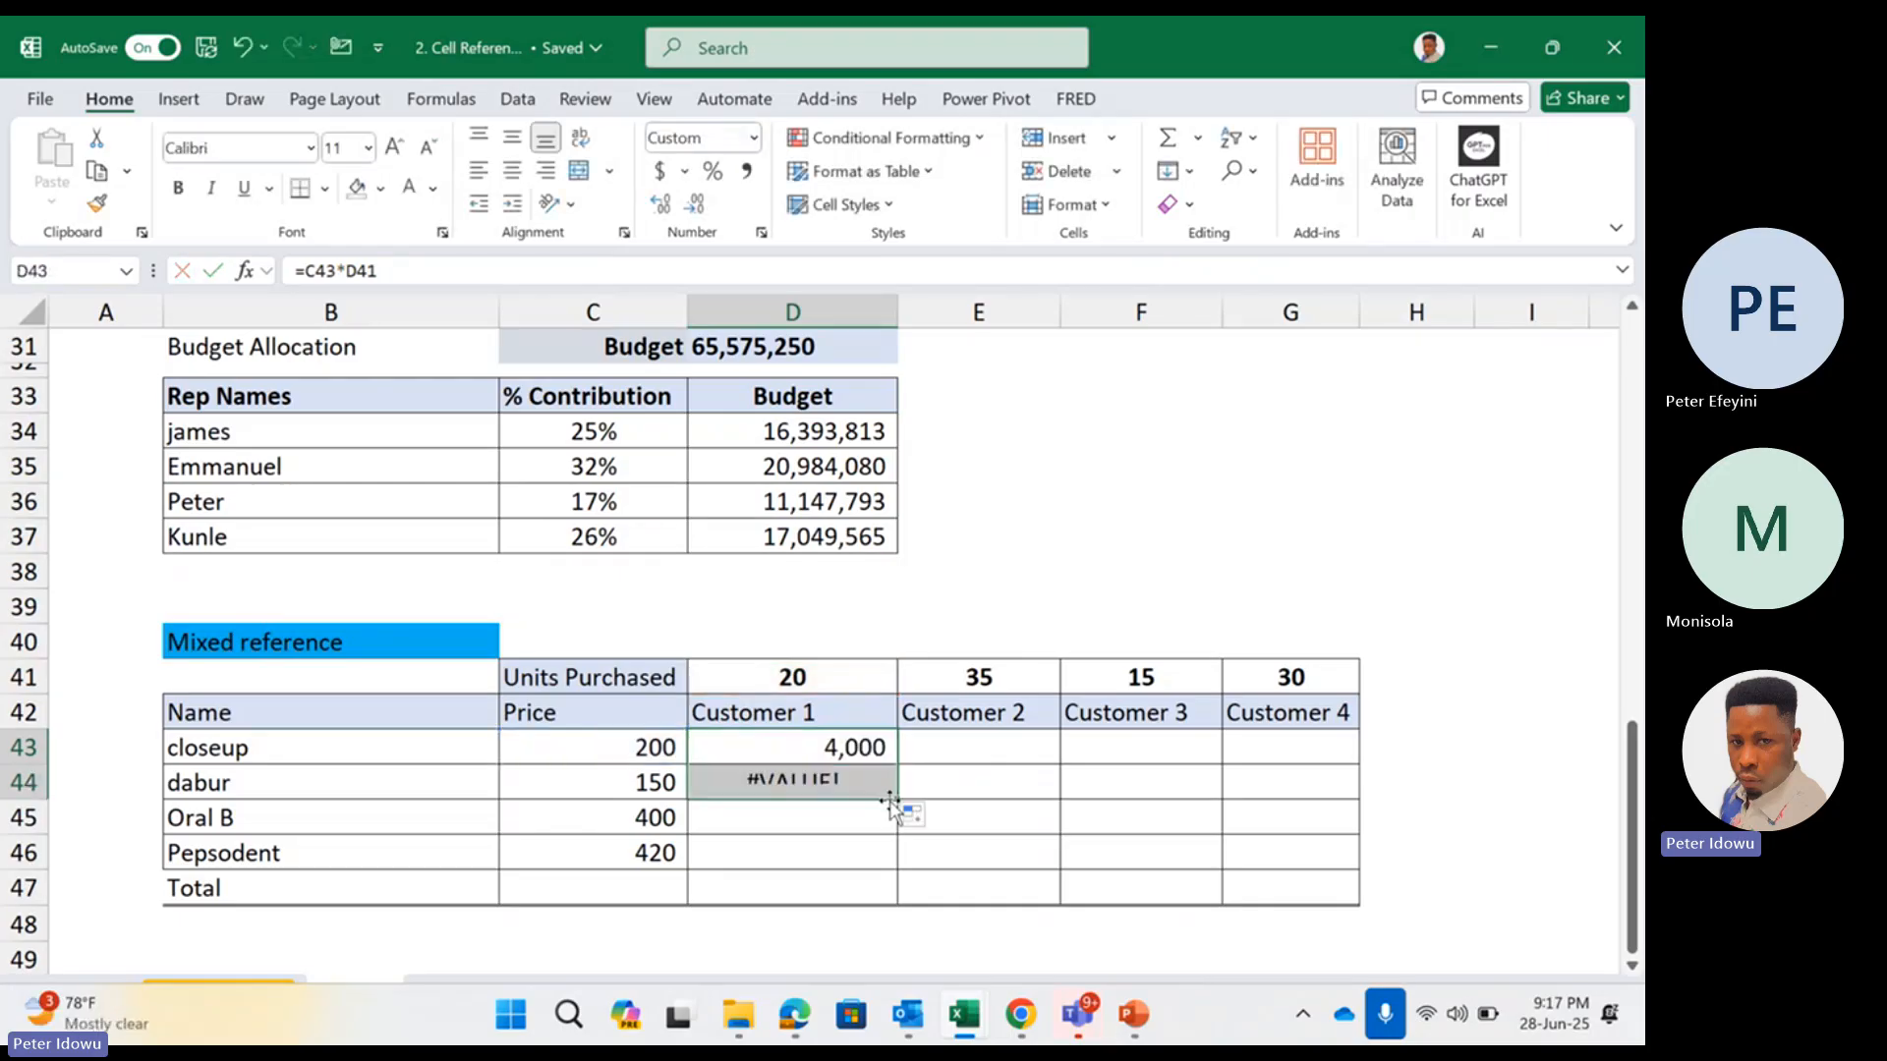
pyautogui.doubleClick(861, 775)
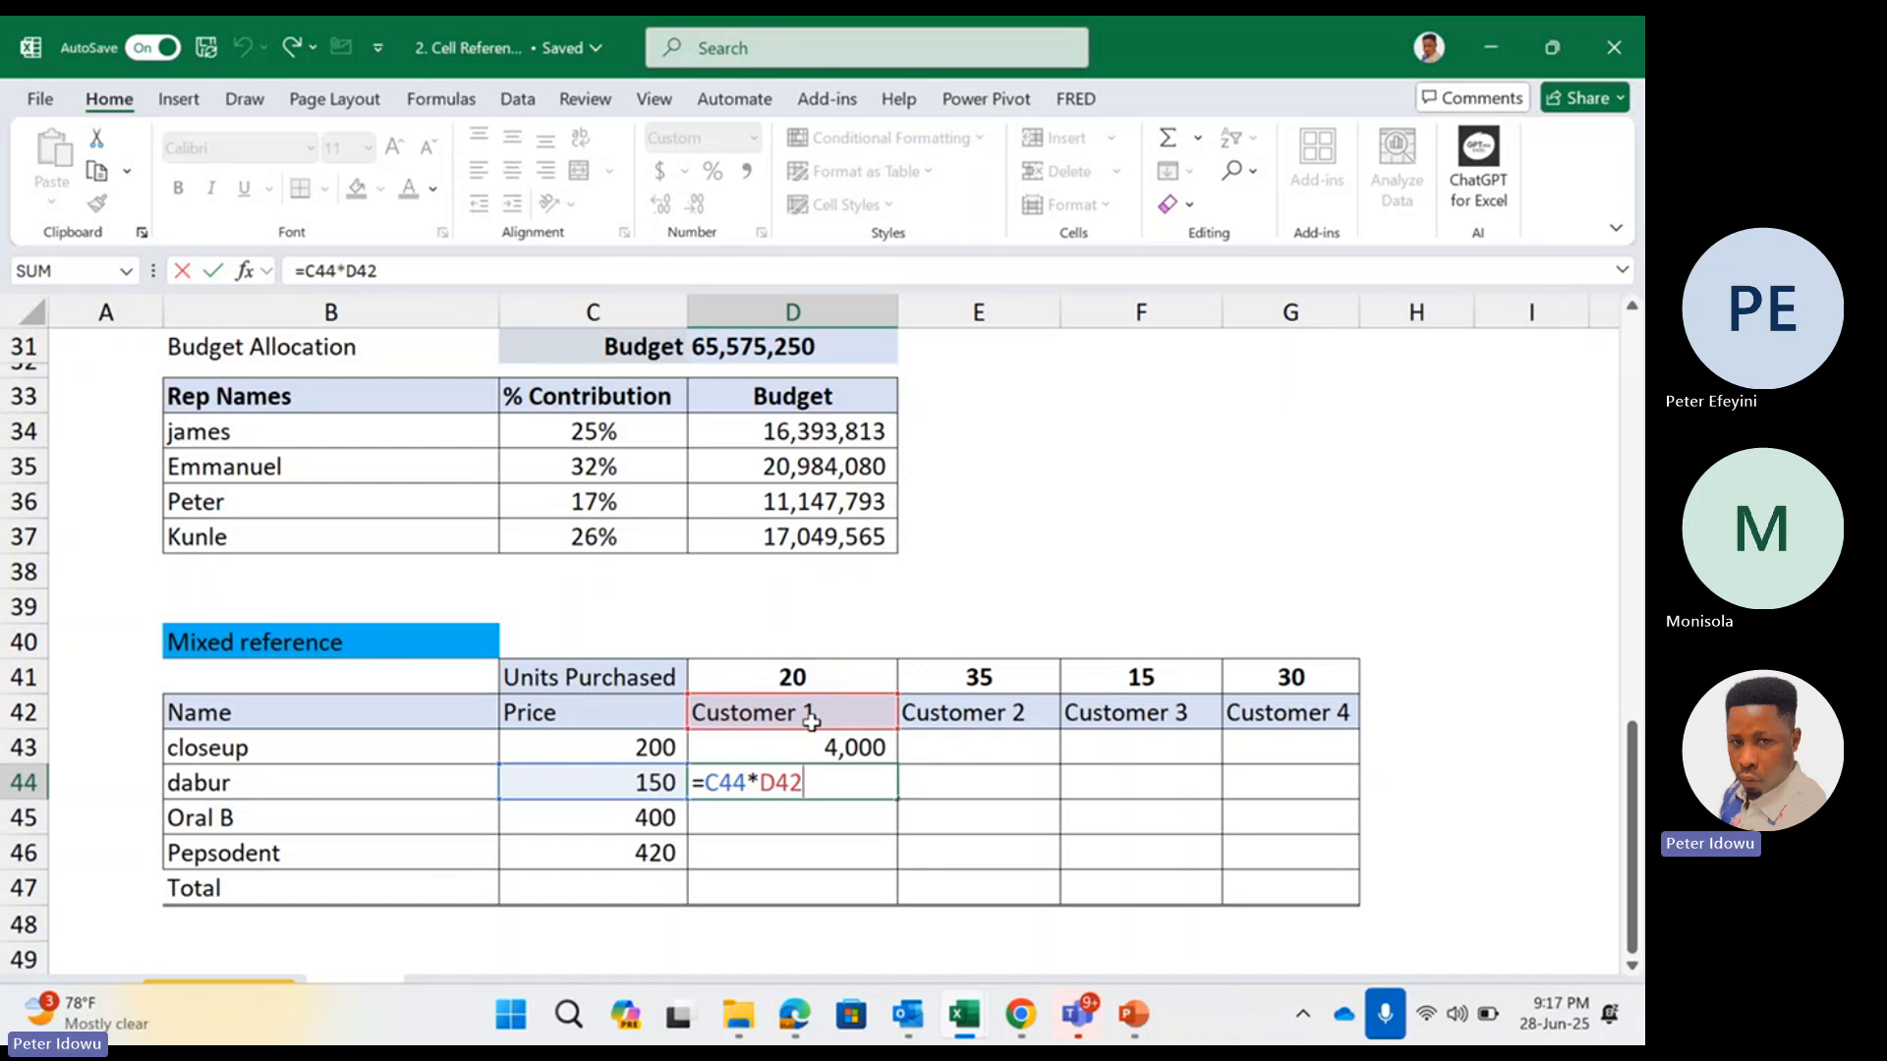
pyautogui.hotkey('ctrl', 'Return')
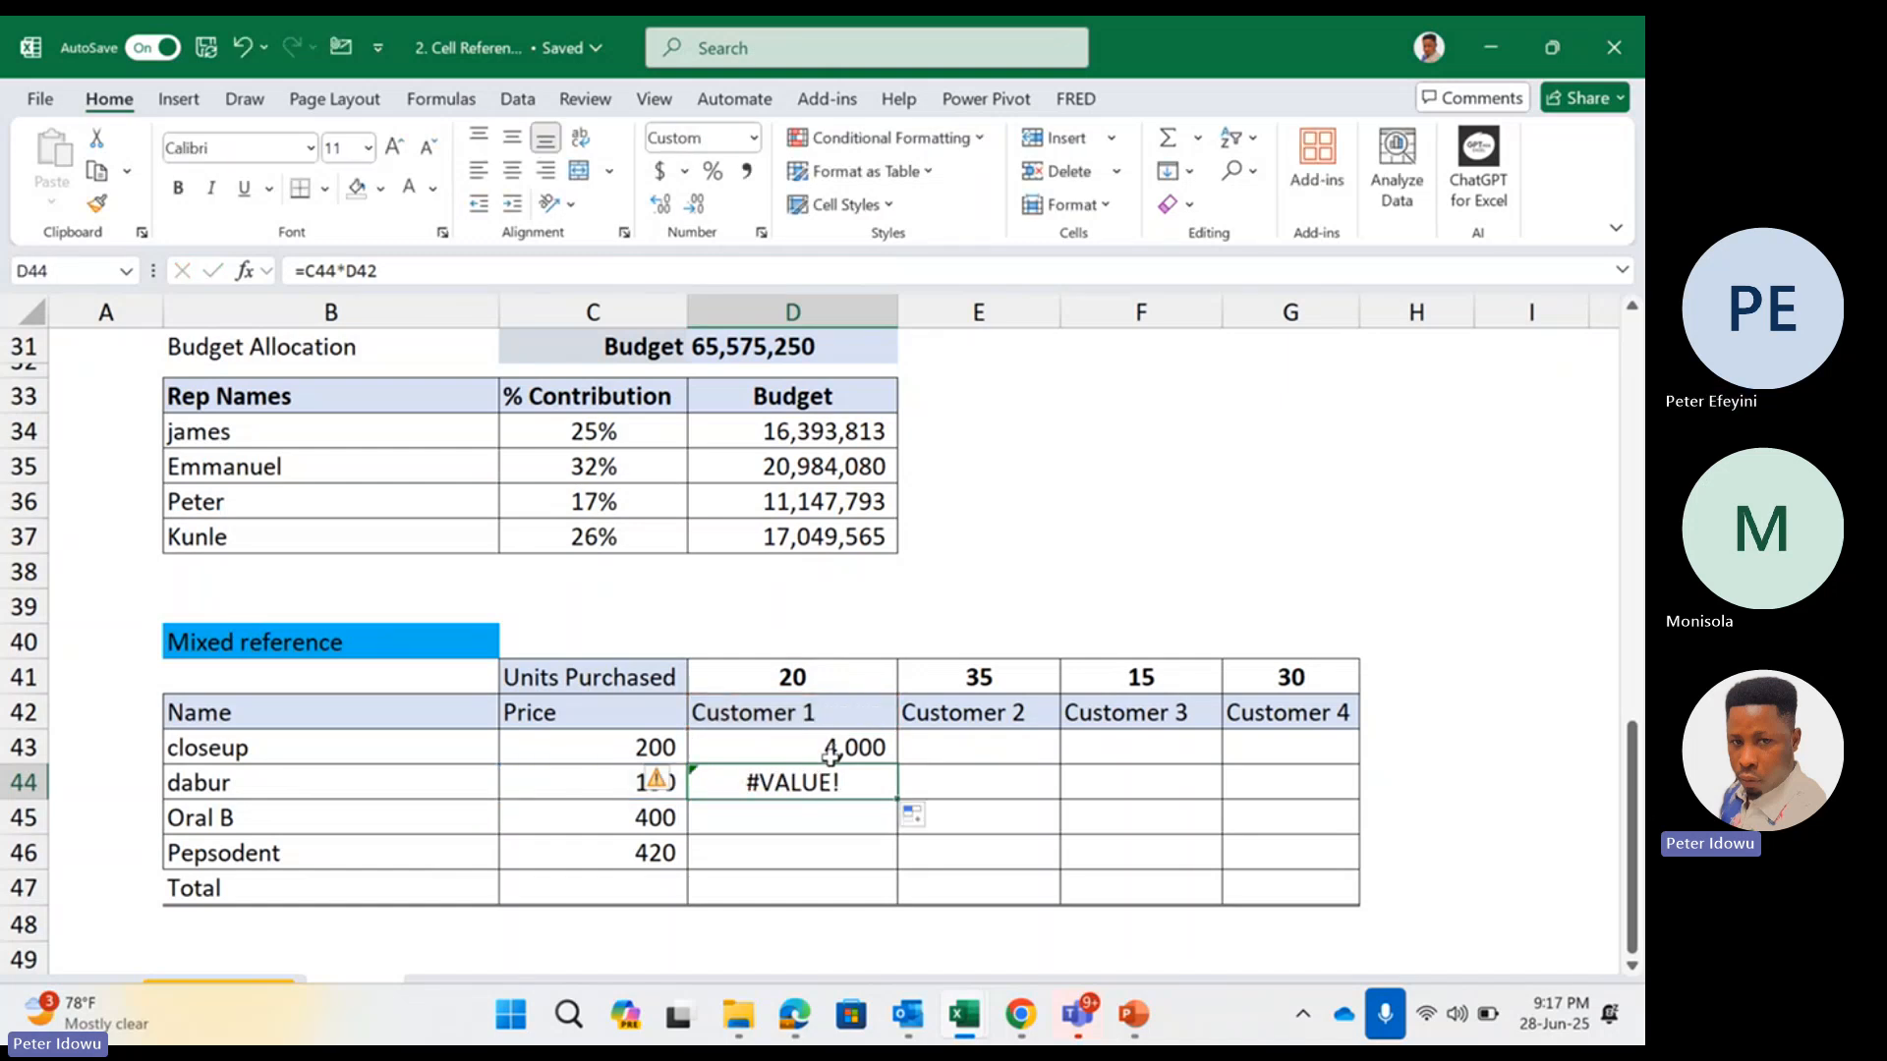
# Examine the price reference C43 within Customer 1's closeup formula in D43
pyautogui.doubleClick(828, 744)
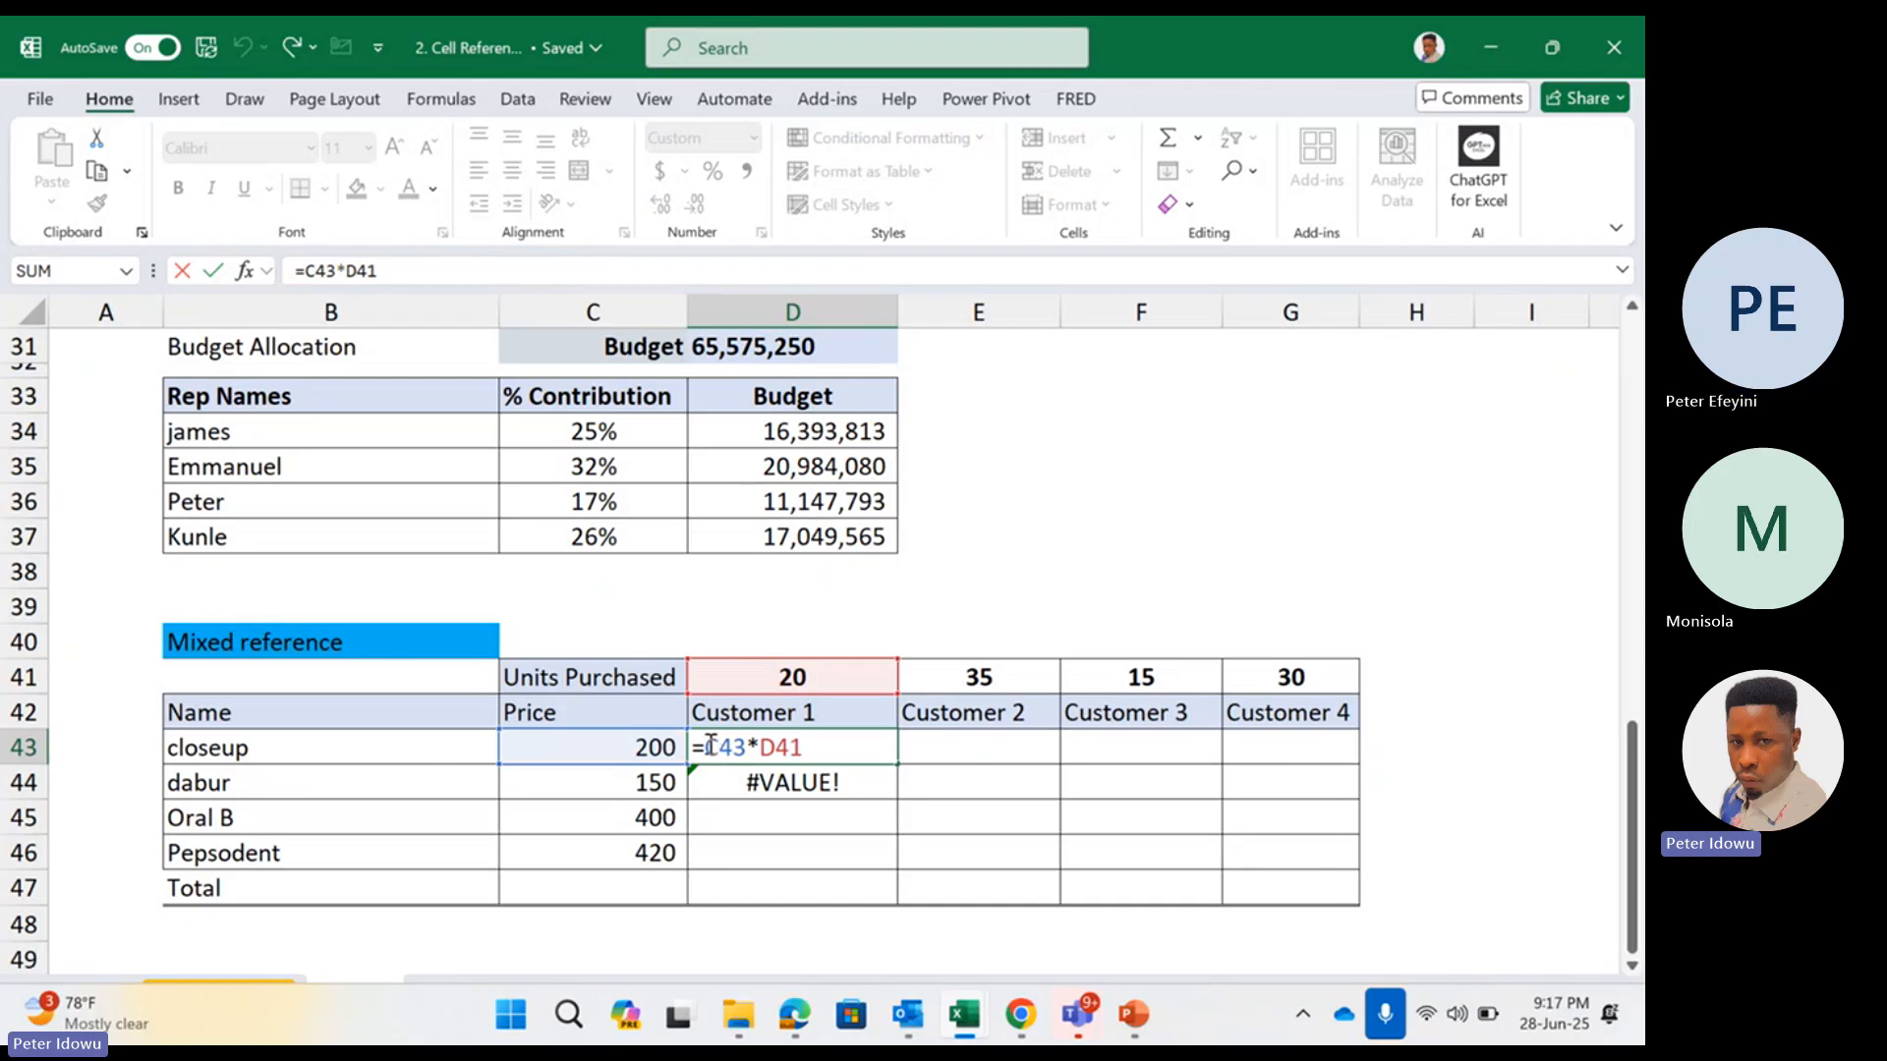
pyautogui.moveTo(708, 745); pyautogui.dragTo(744, 744)
pyautogui.click(715, 749)
pyautogui.moveTo(705, 748); pyautogui.dragTo(752, 745)
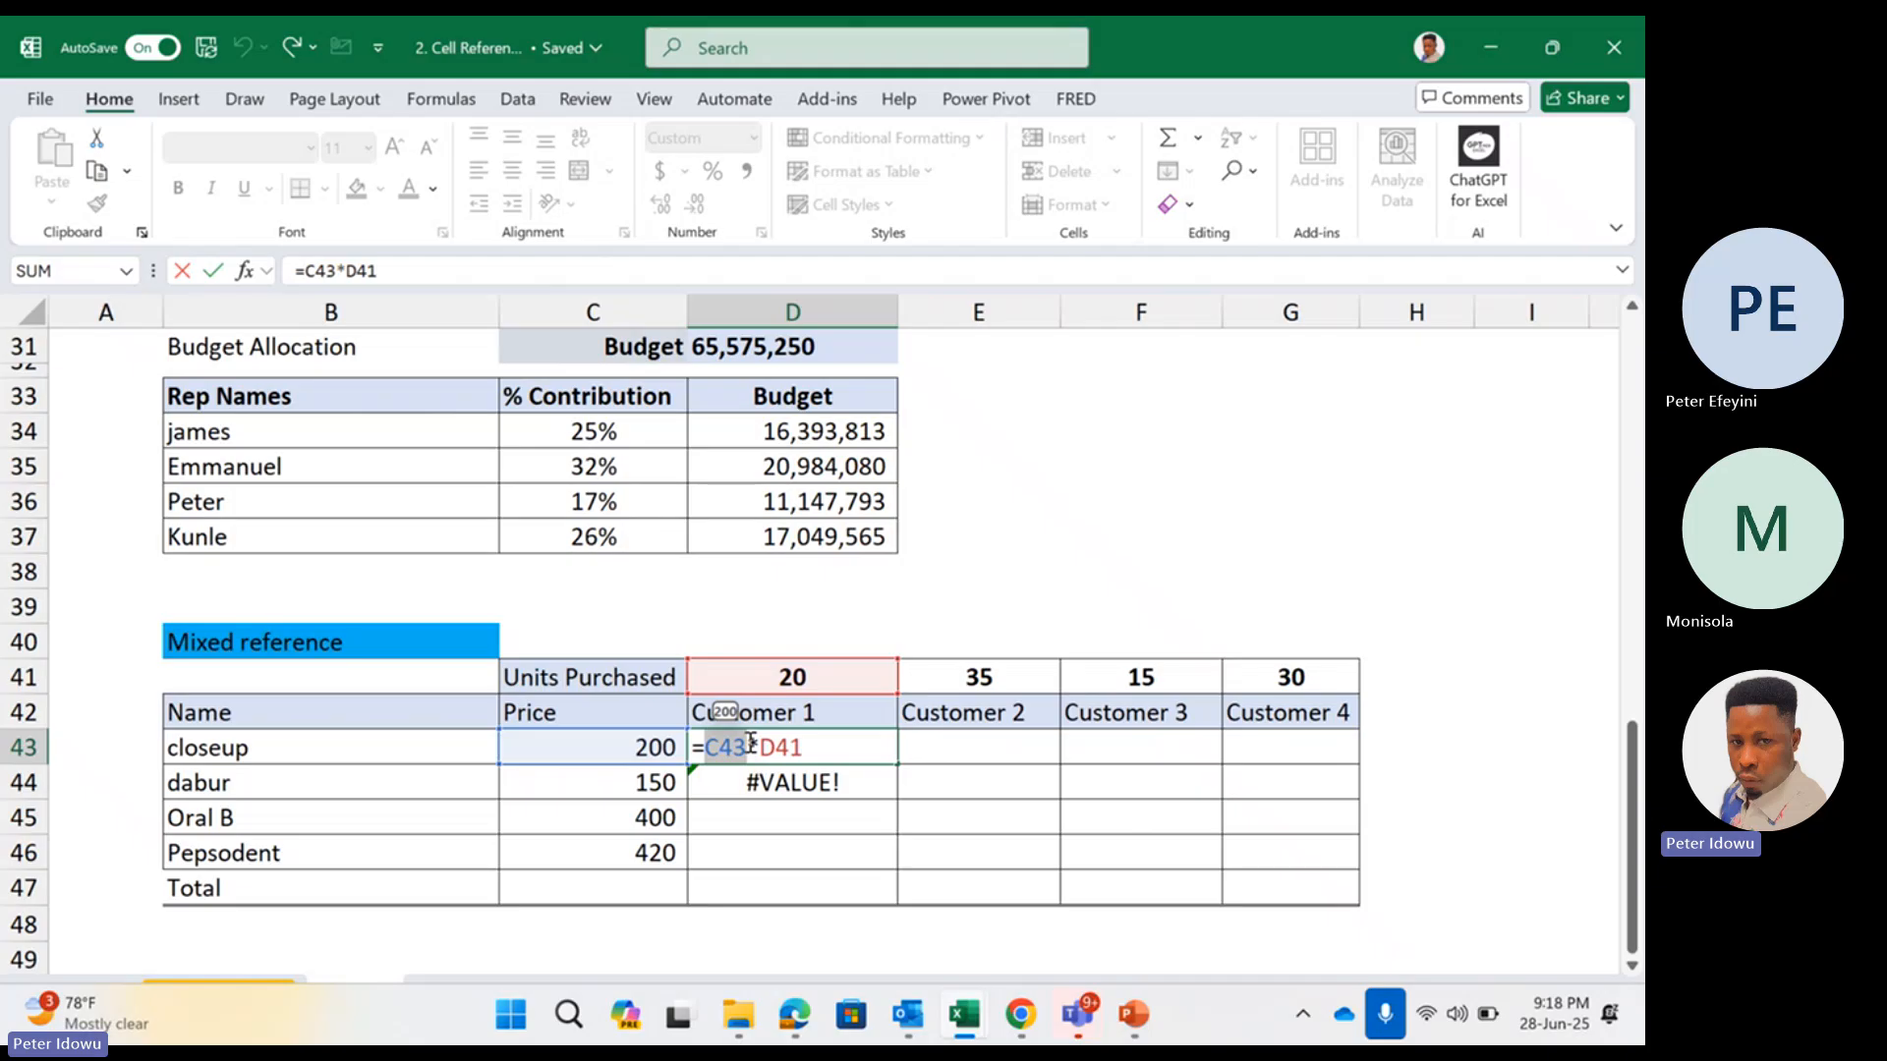
pyautogui.press('Return')
# Enter =C43*E41 in E43 to multiply the closeup price by Customer 2's units purchased
pyautogui.click(969, 749)
pyautogui.write('=')
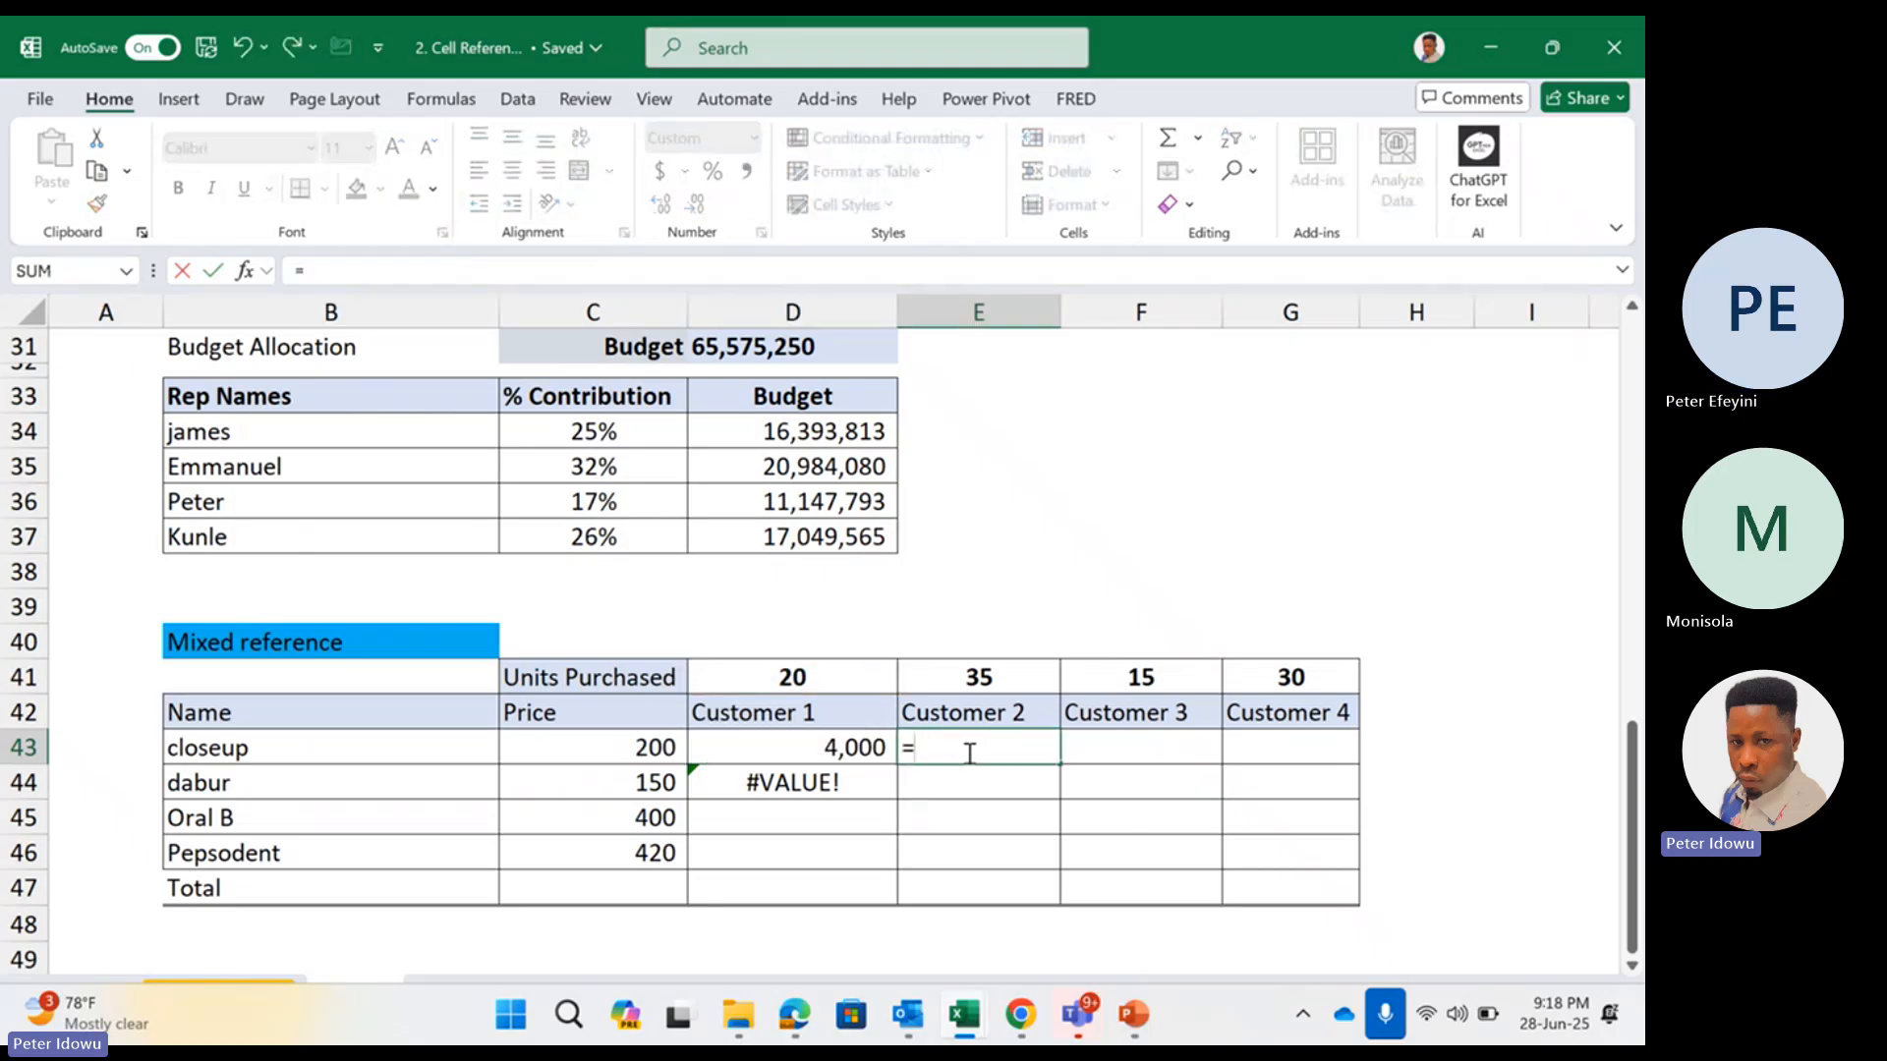
pyautogui.click(633, 749)
pyautogui.write('*')
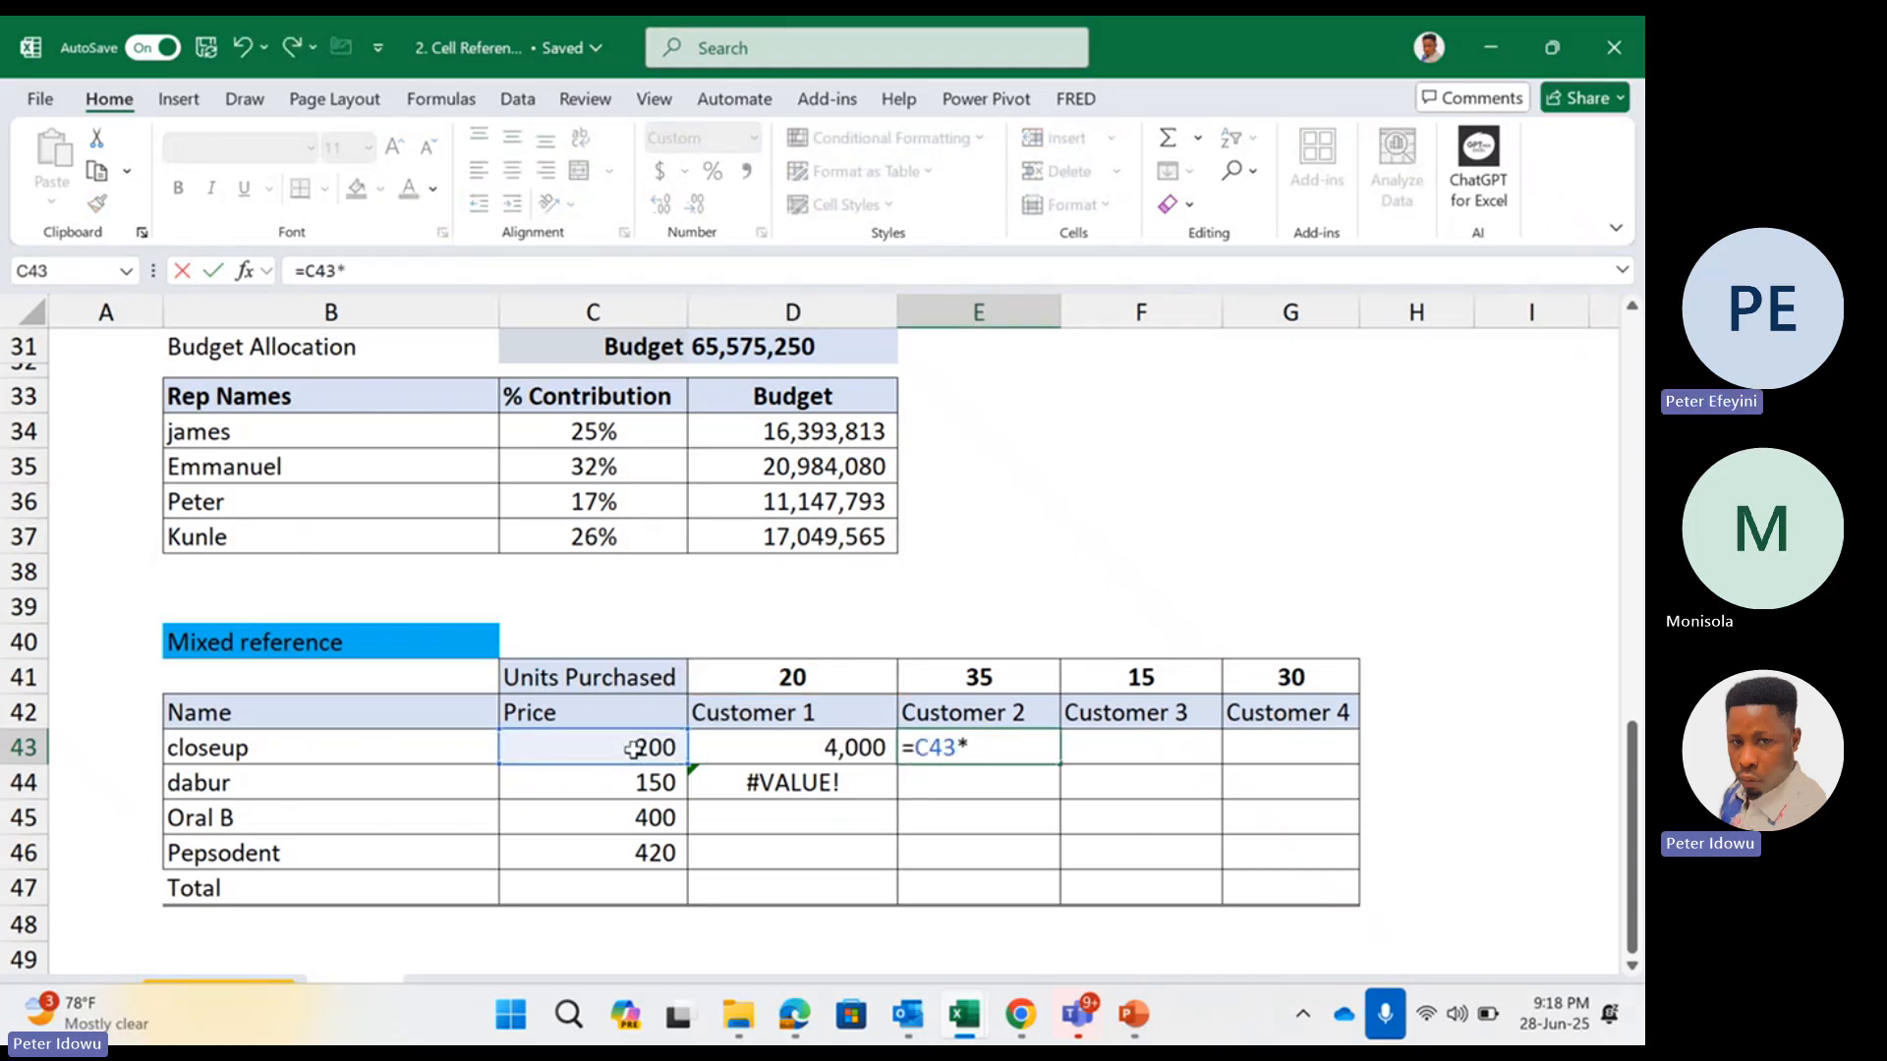
pyautogui.click(1003, 682)
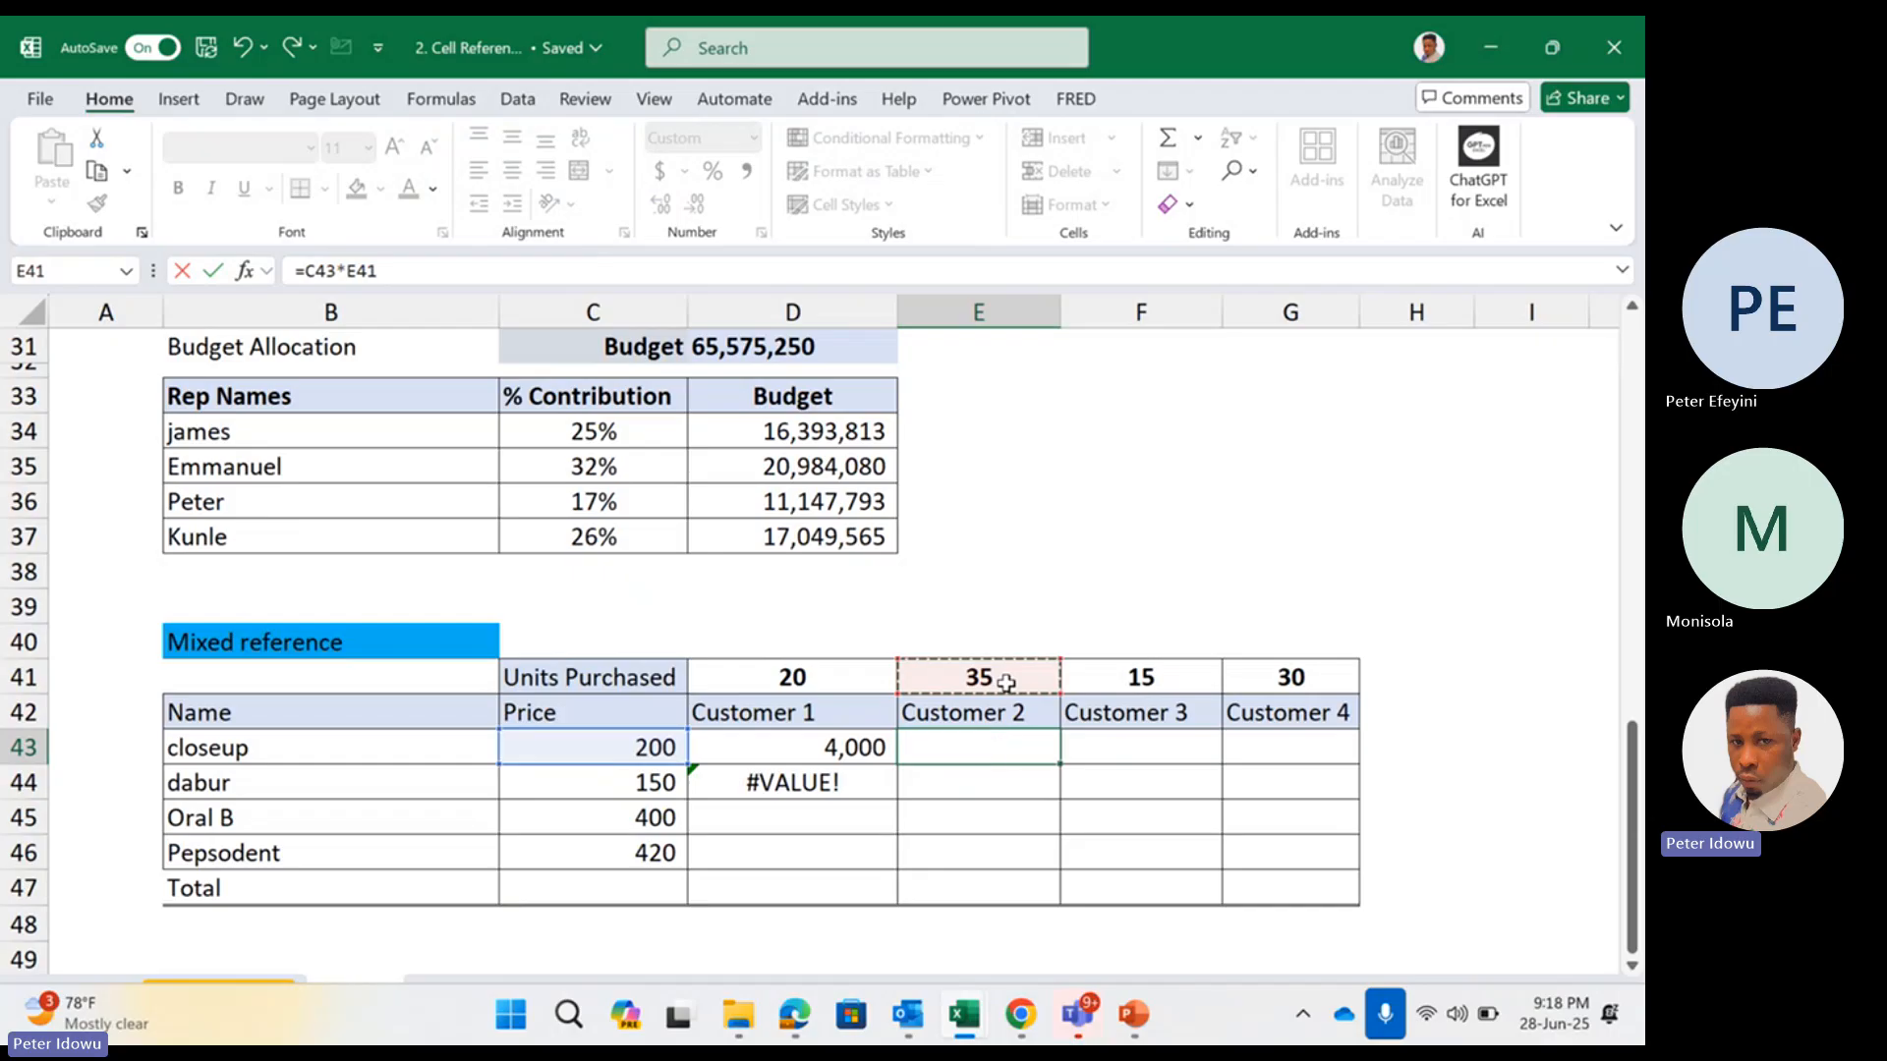
pyautogui.press('Return')
# Enter =C43*F41 in F43 to multiply the closeup price by Customer 3's units purchased
pyautogui.click(1105, 749)
pyautogui.write('=')
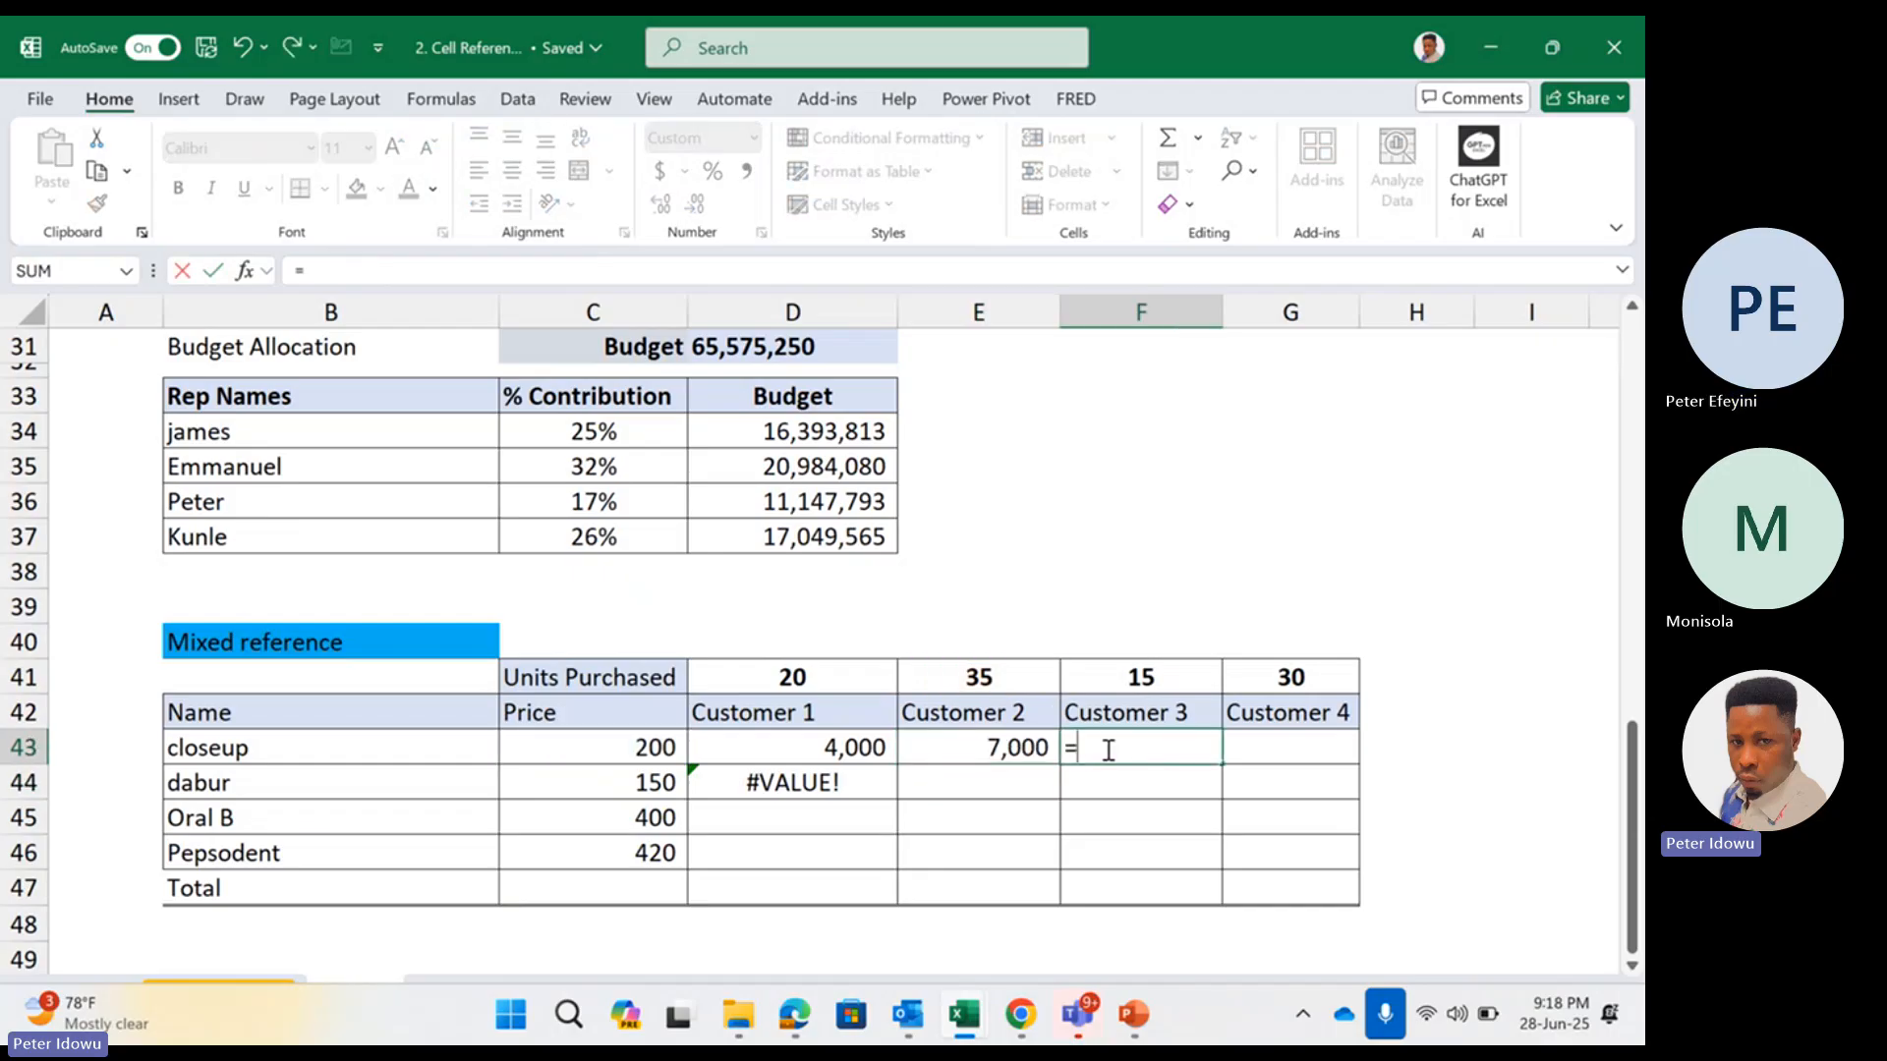
pyautogui.click(635, 747)
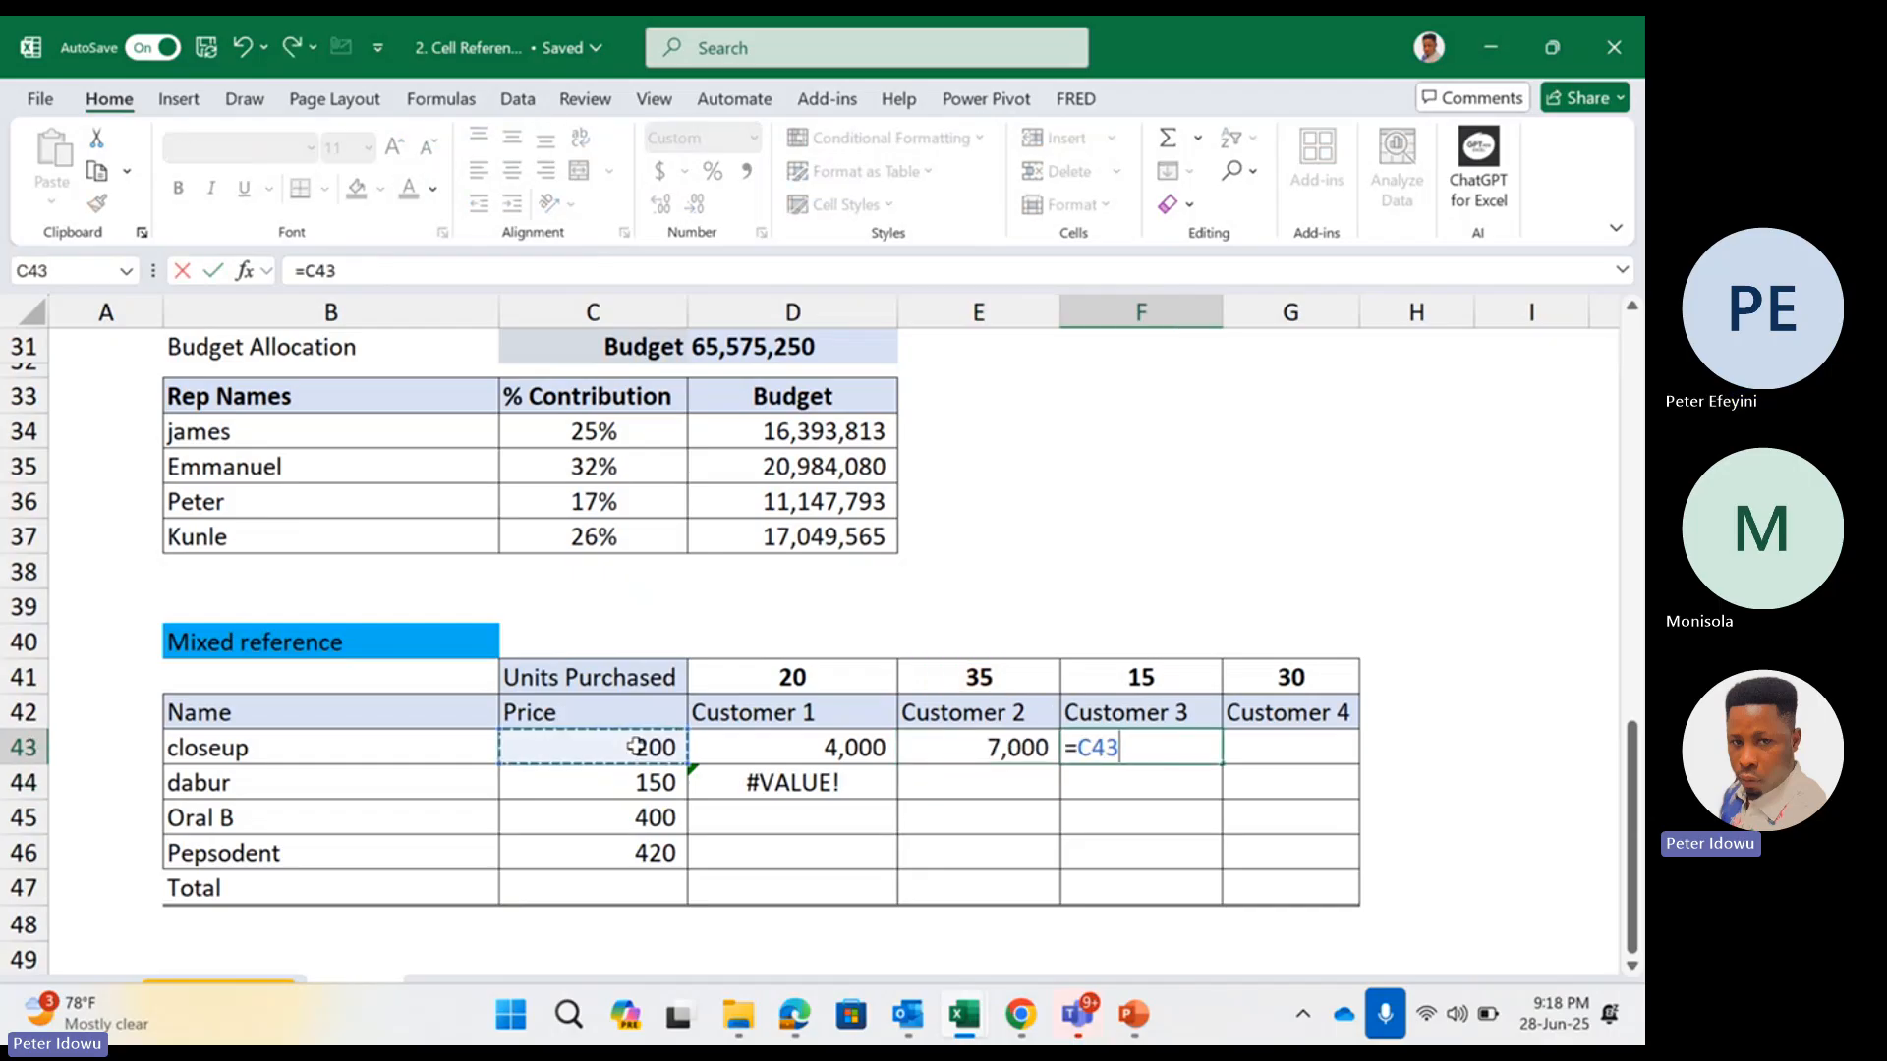
pyautogui.write('*')
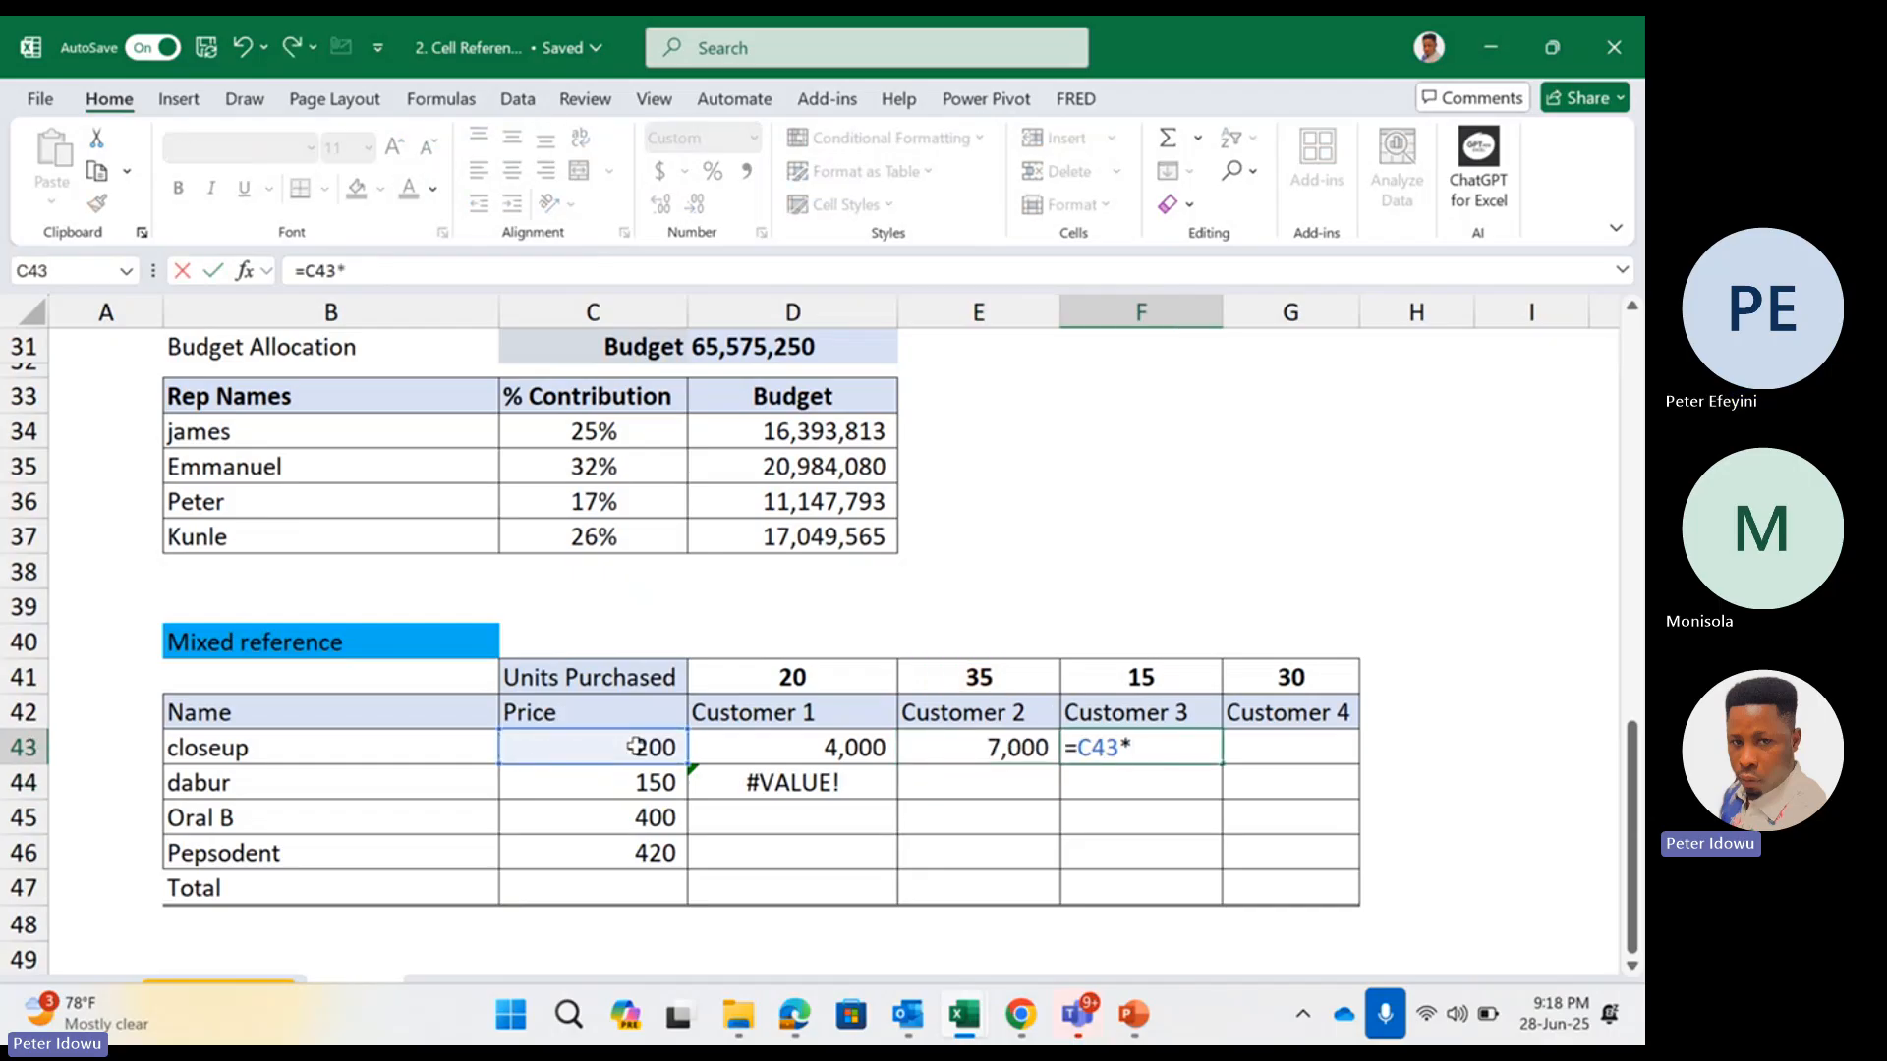
pyautogui.click(1150, 678)
pyautogui.press('Return')
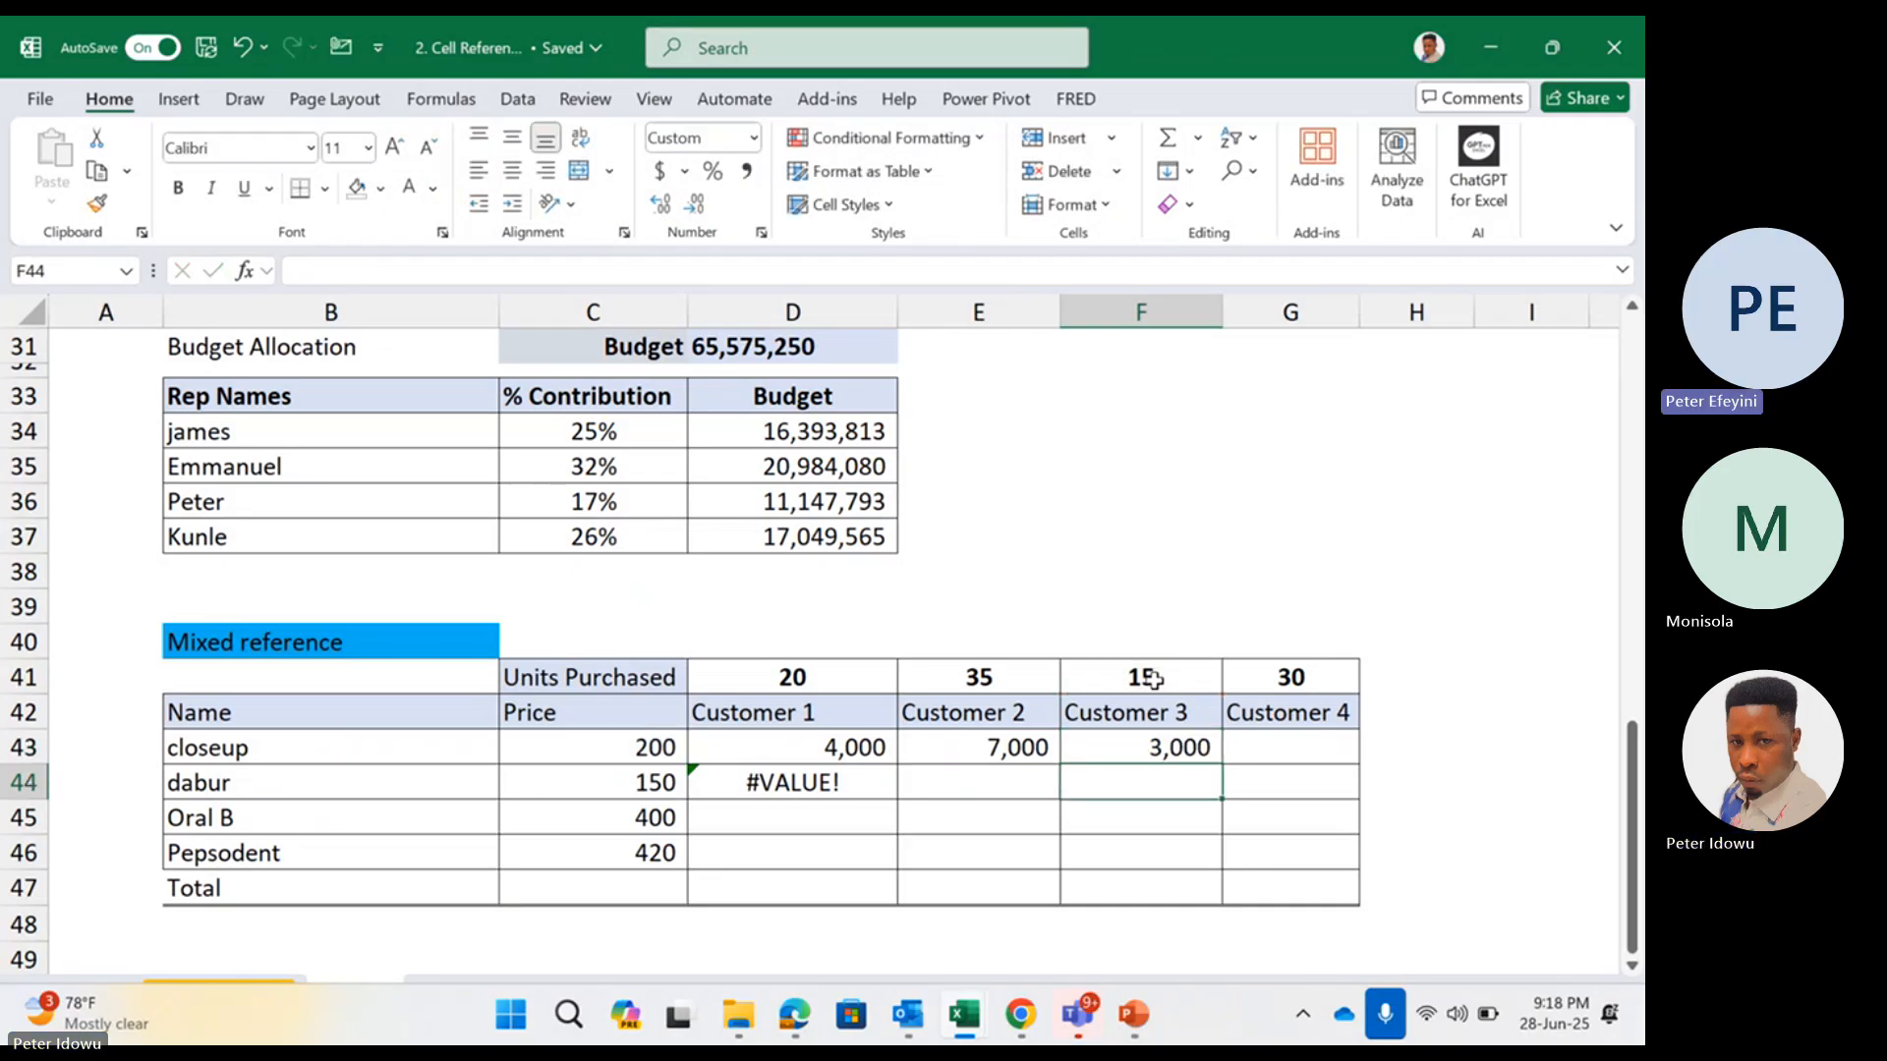
# Change the D43 formula to =$C$43*D41 so the closeup price reference is absolute
pyautogui.doubleClick(841, 737)
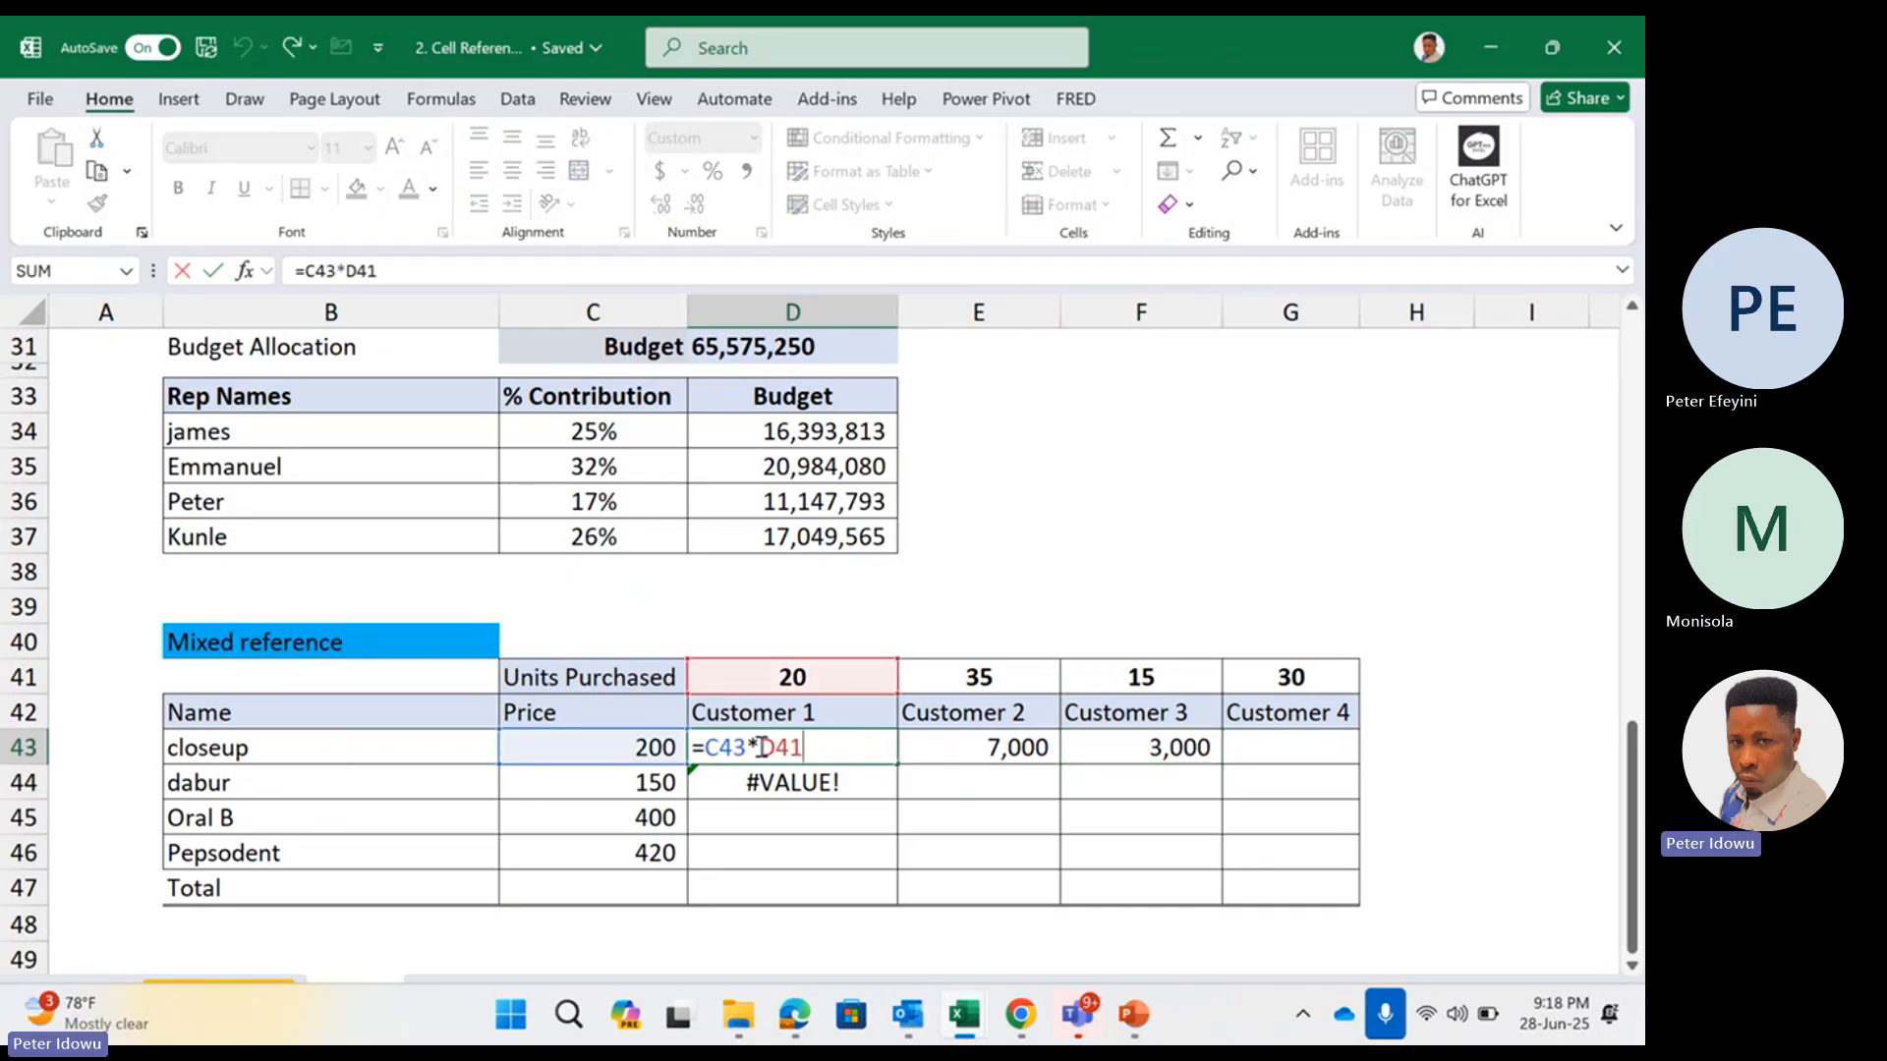
pyautogui.moveTo(763, 749); pyautogui.dragTo(804, 749)
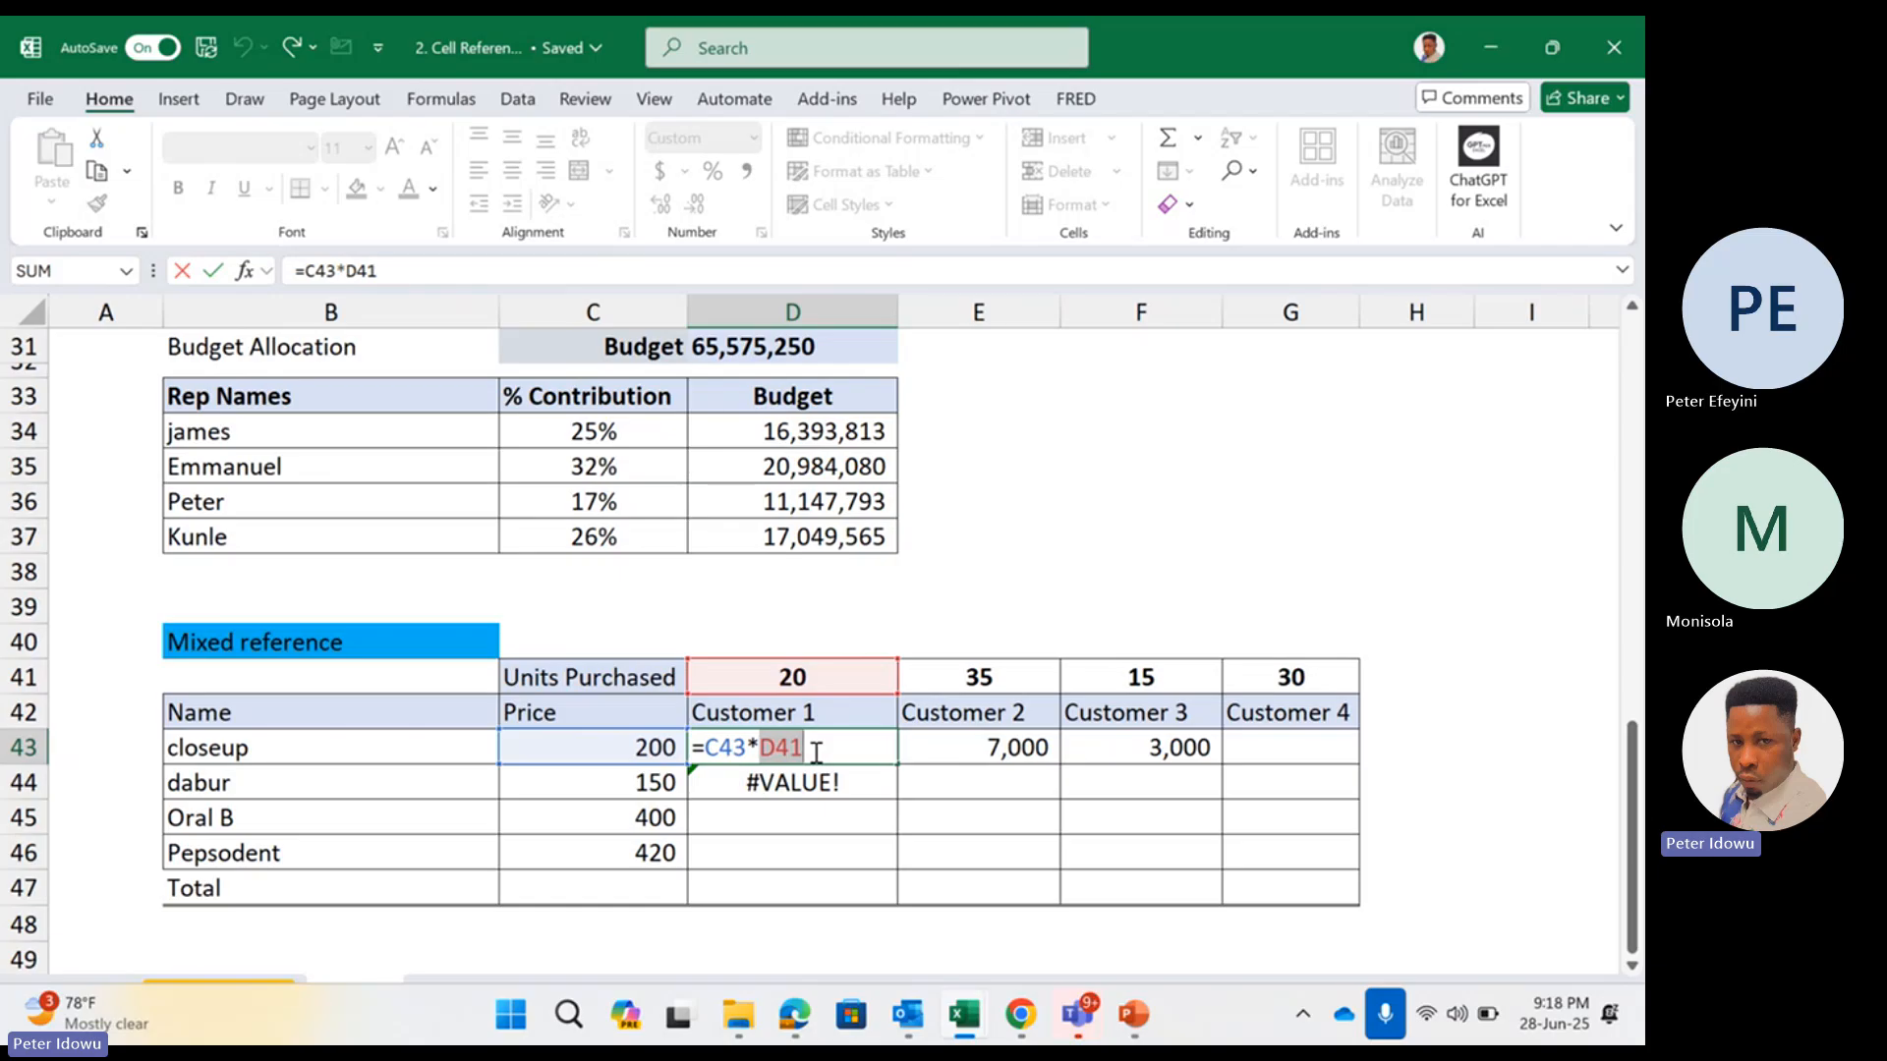
pyautogui.press('BackSpace')
pyautogui.press('BackSpace')
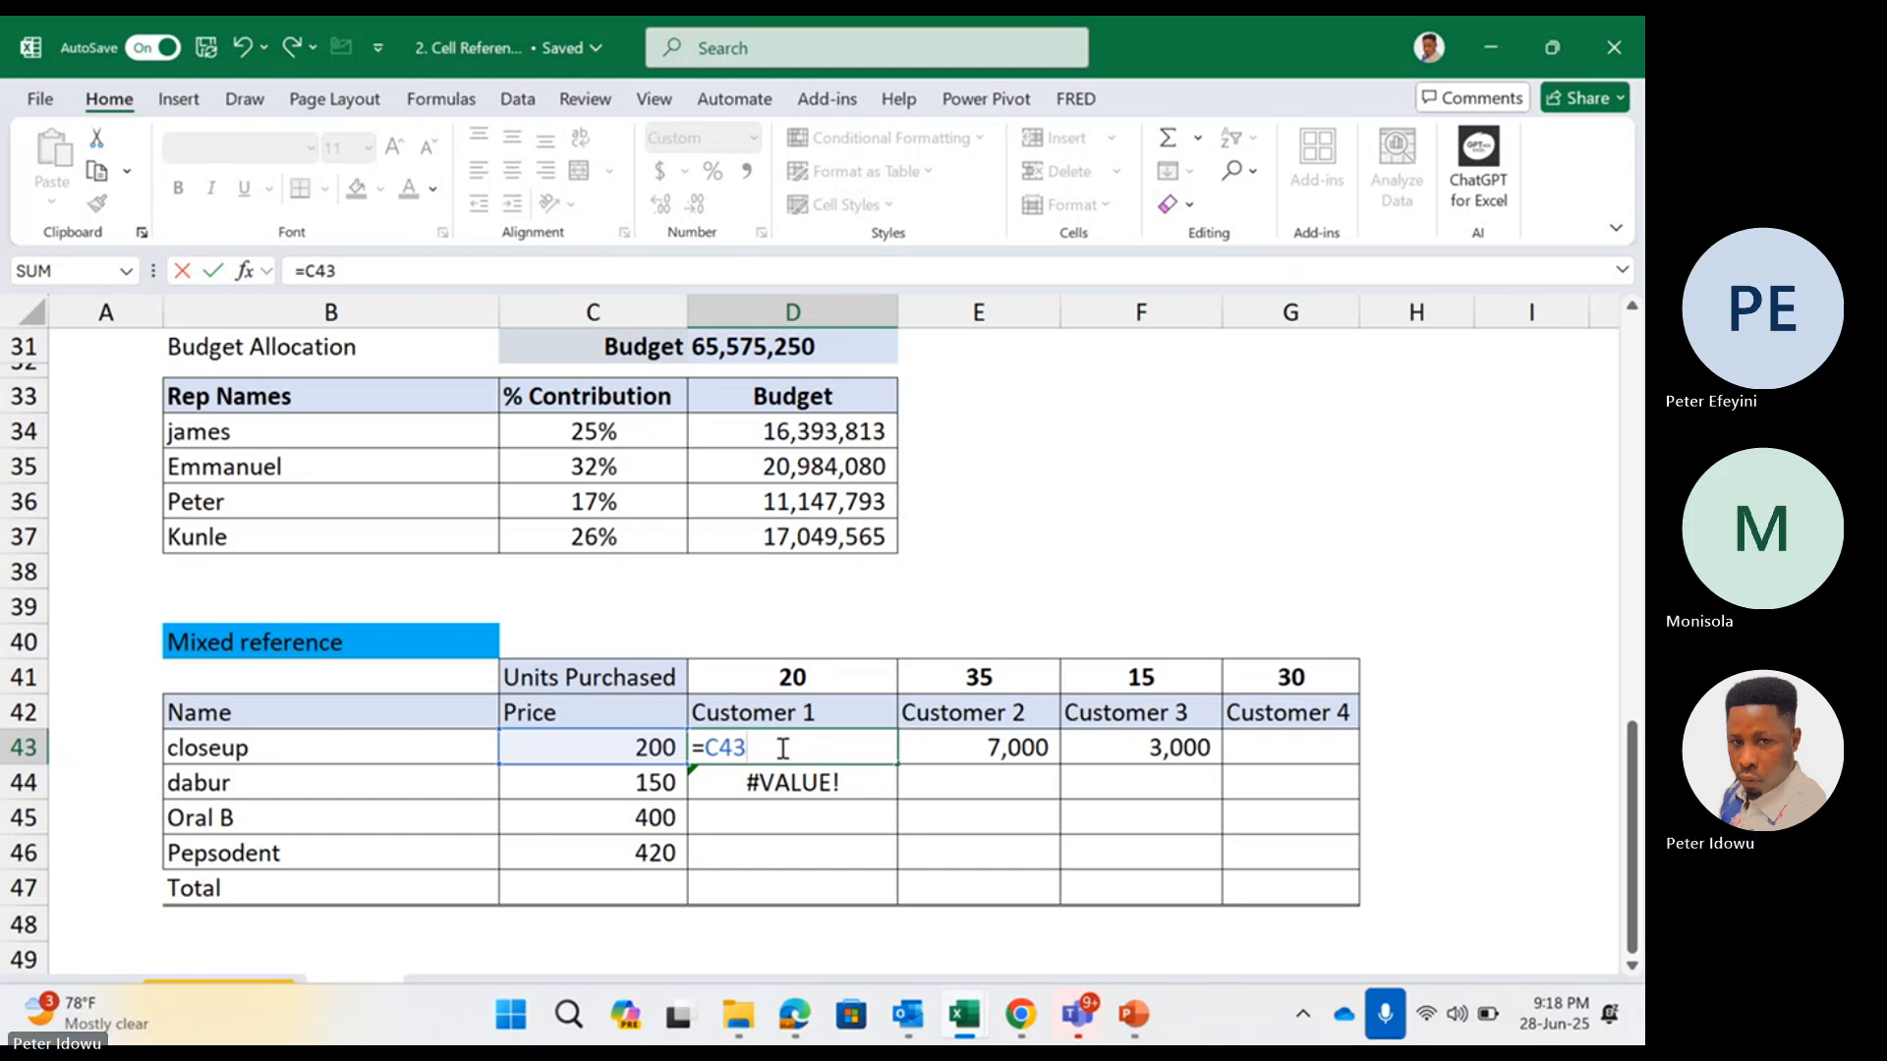
pyautogui.moveTo(706, 749); pyautogui.dragTo(751, 747)
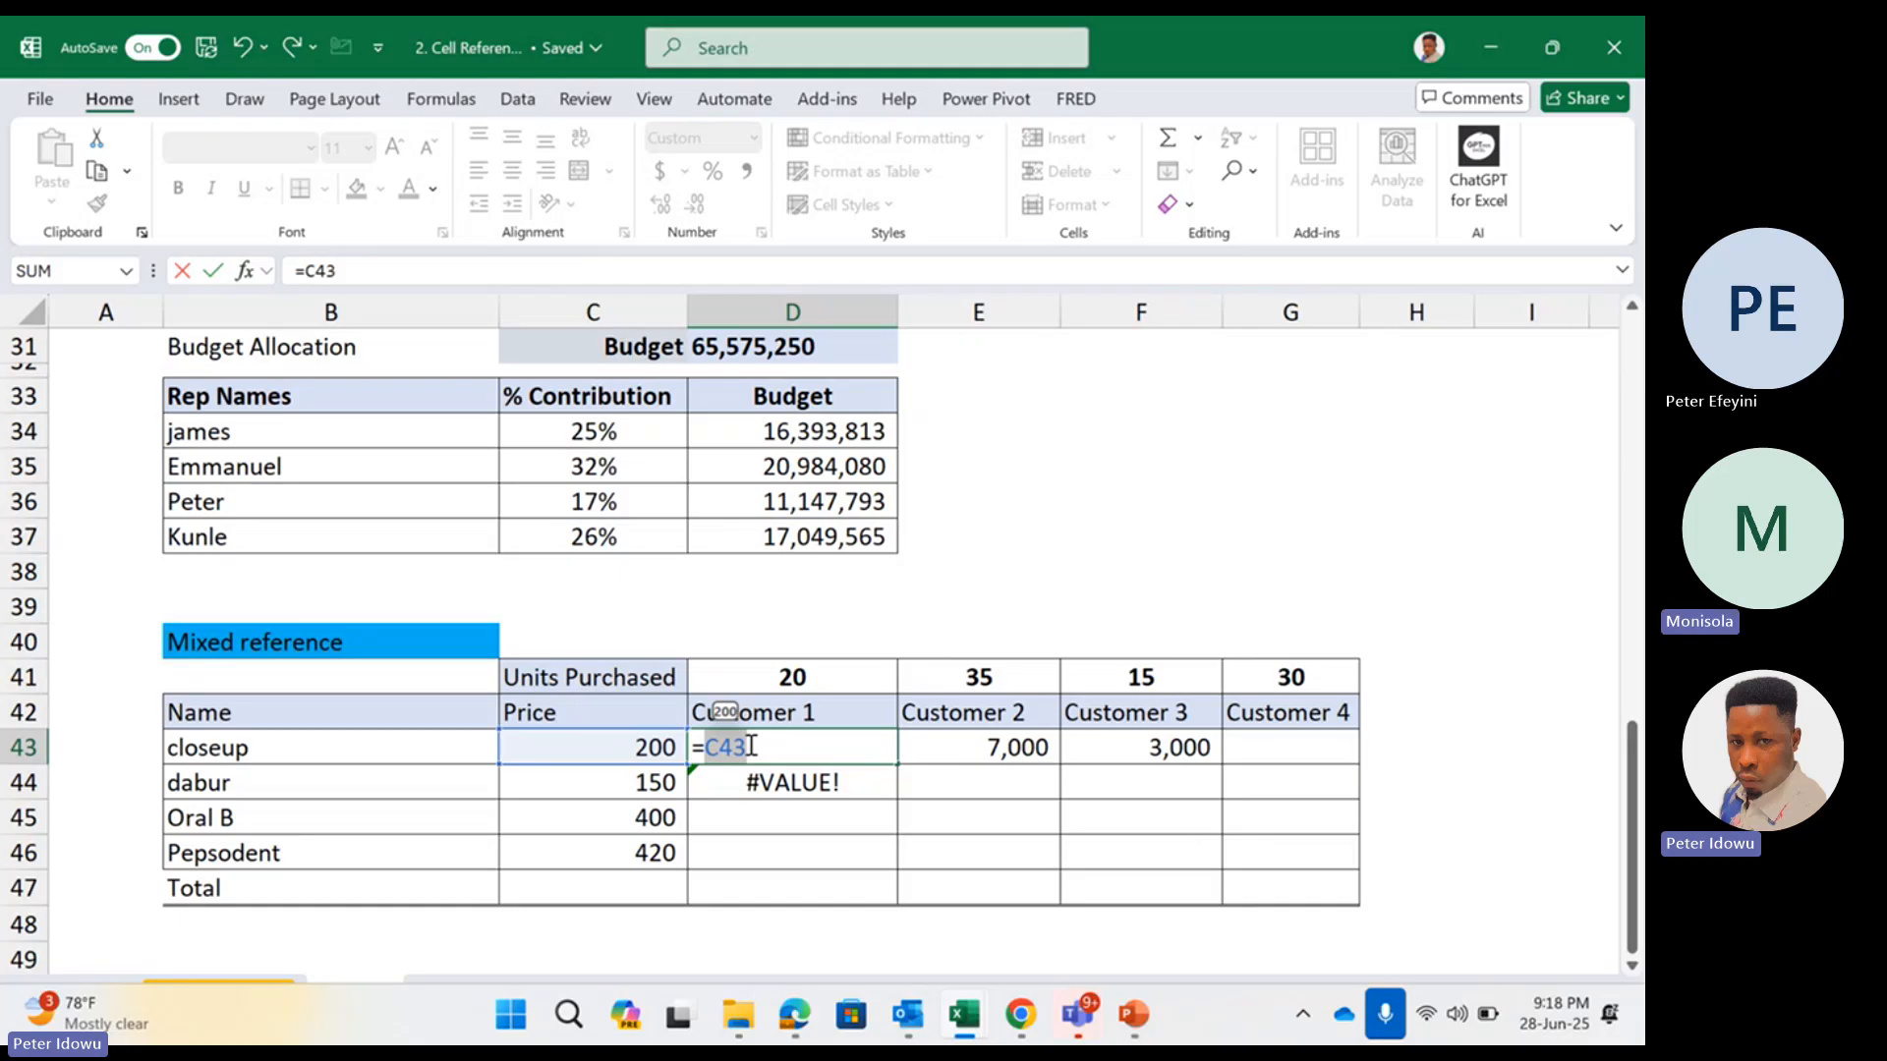
pyautogui.press('F4')
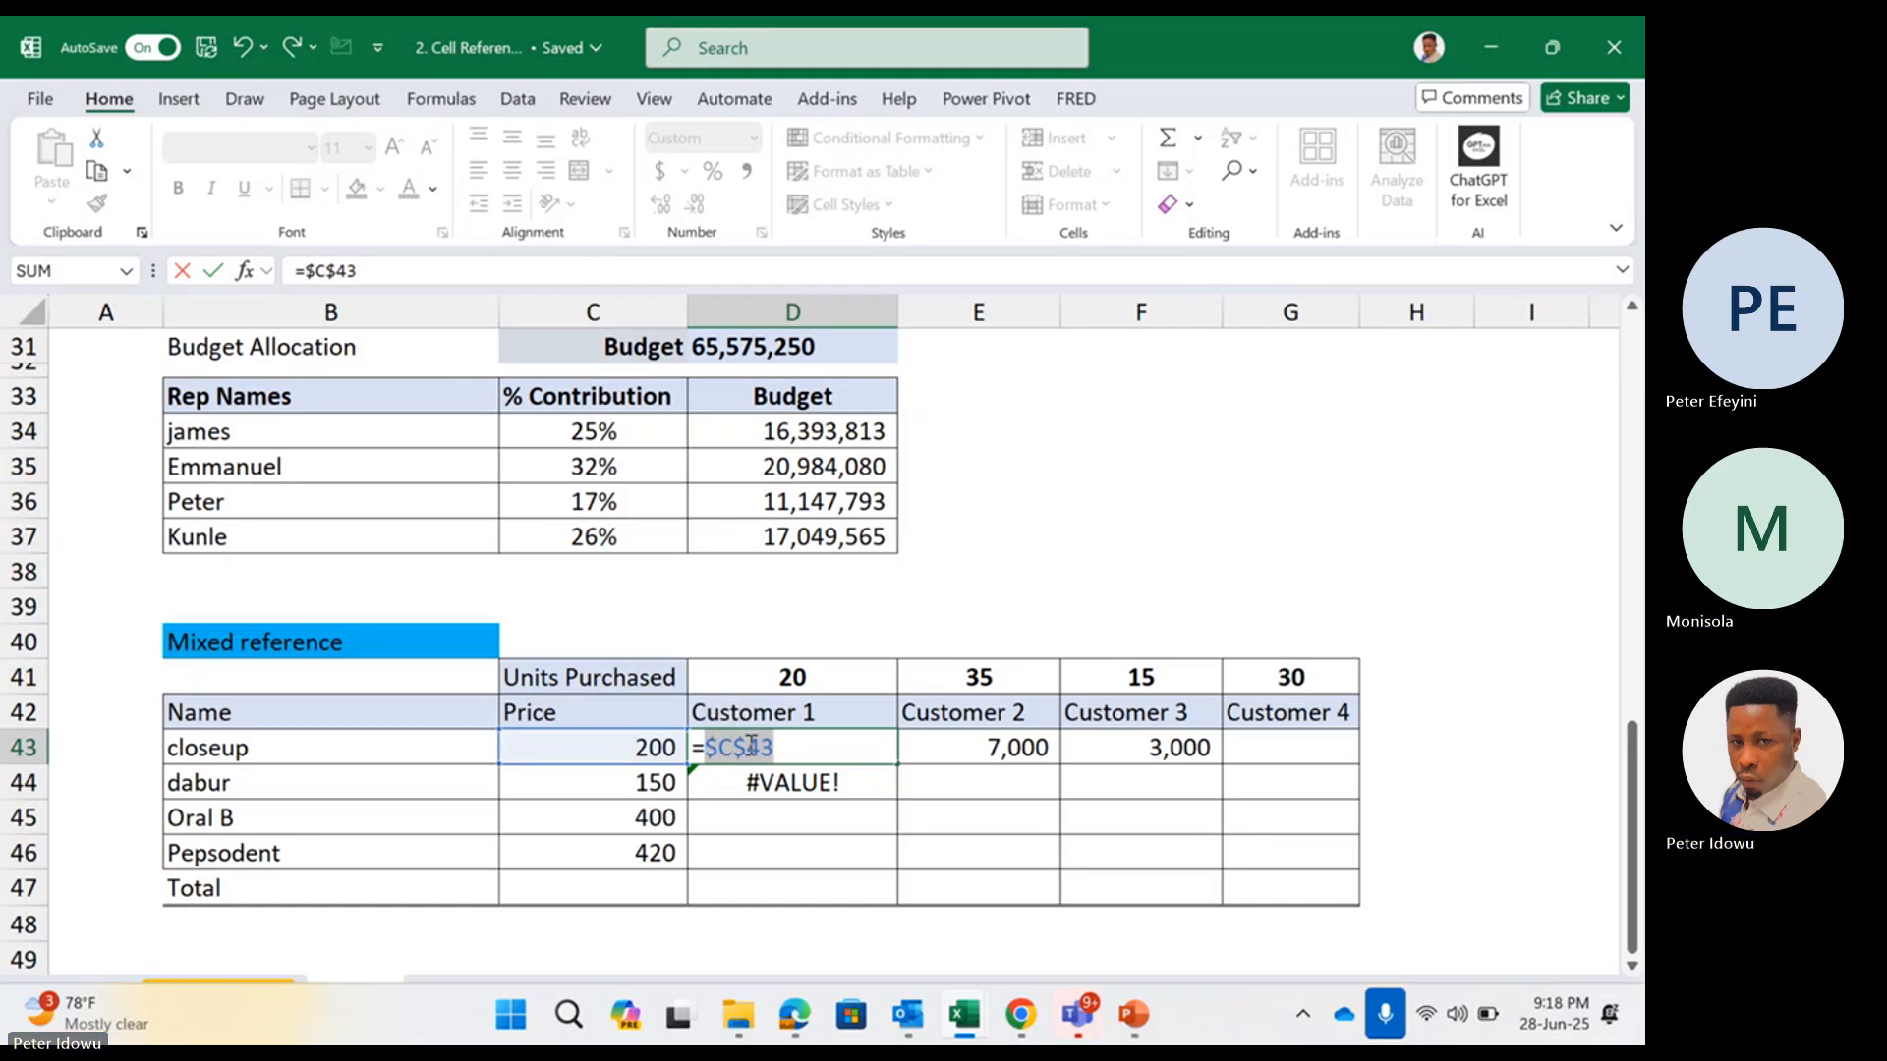
pyautogui.click(778, 744)
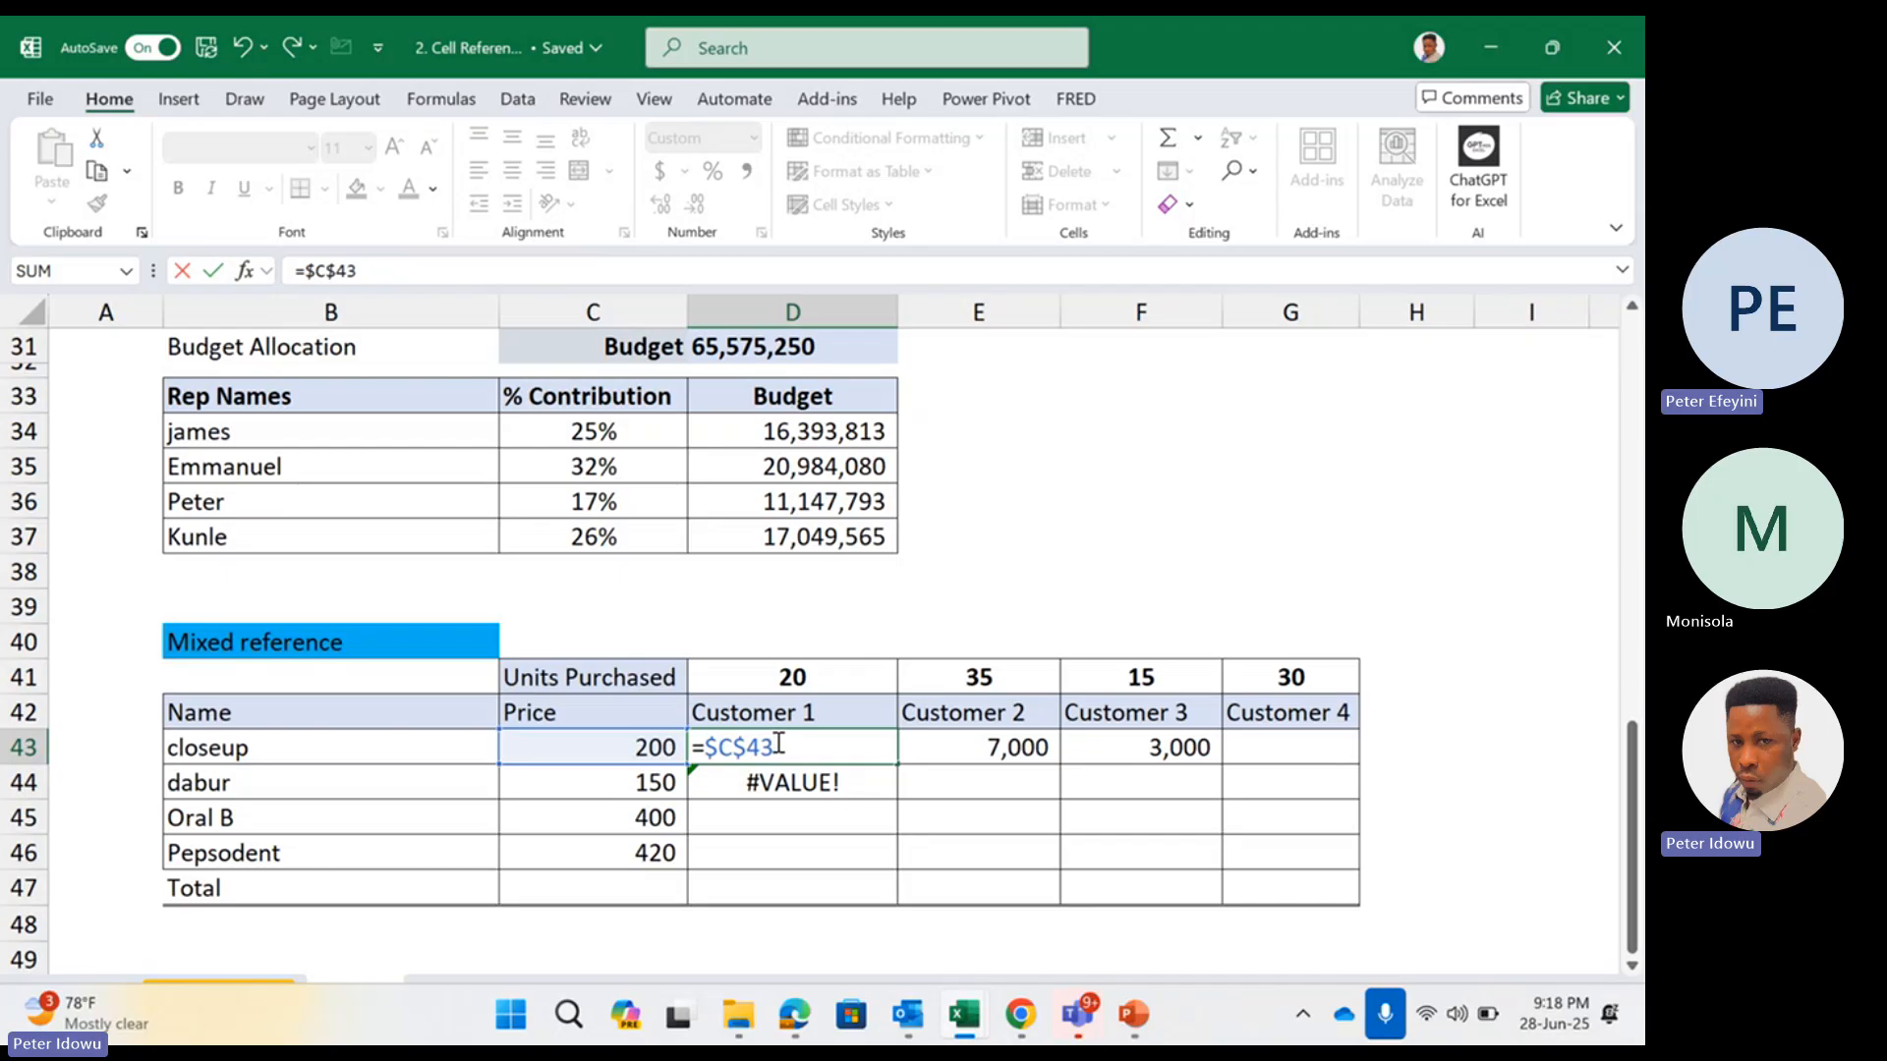
pyautogui.write('*')
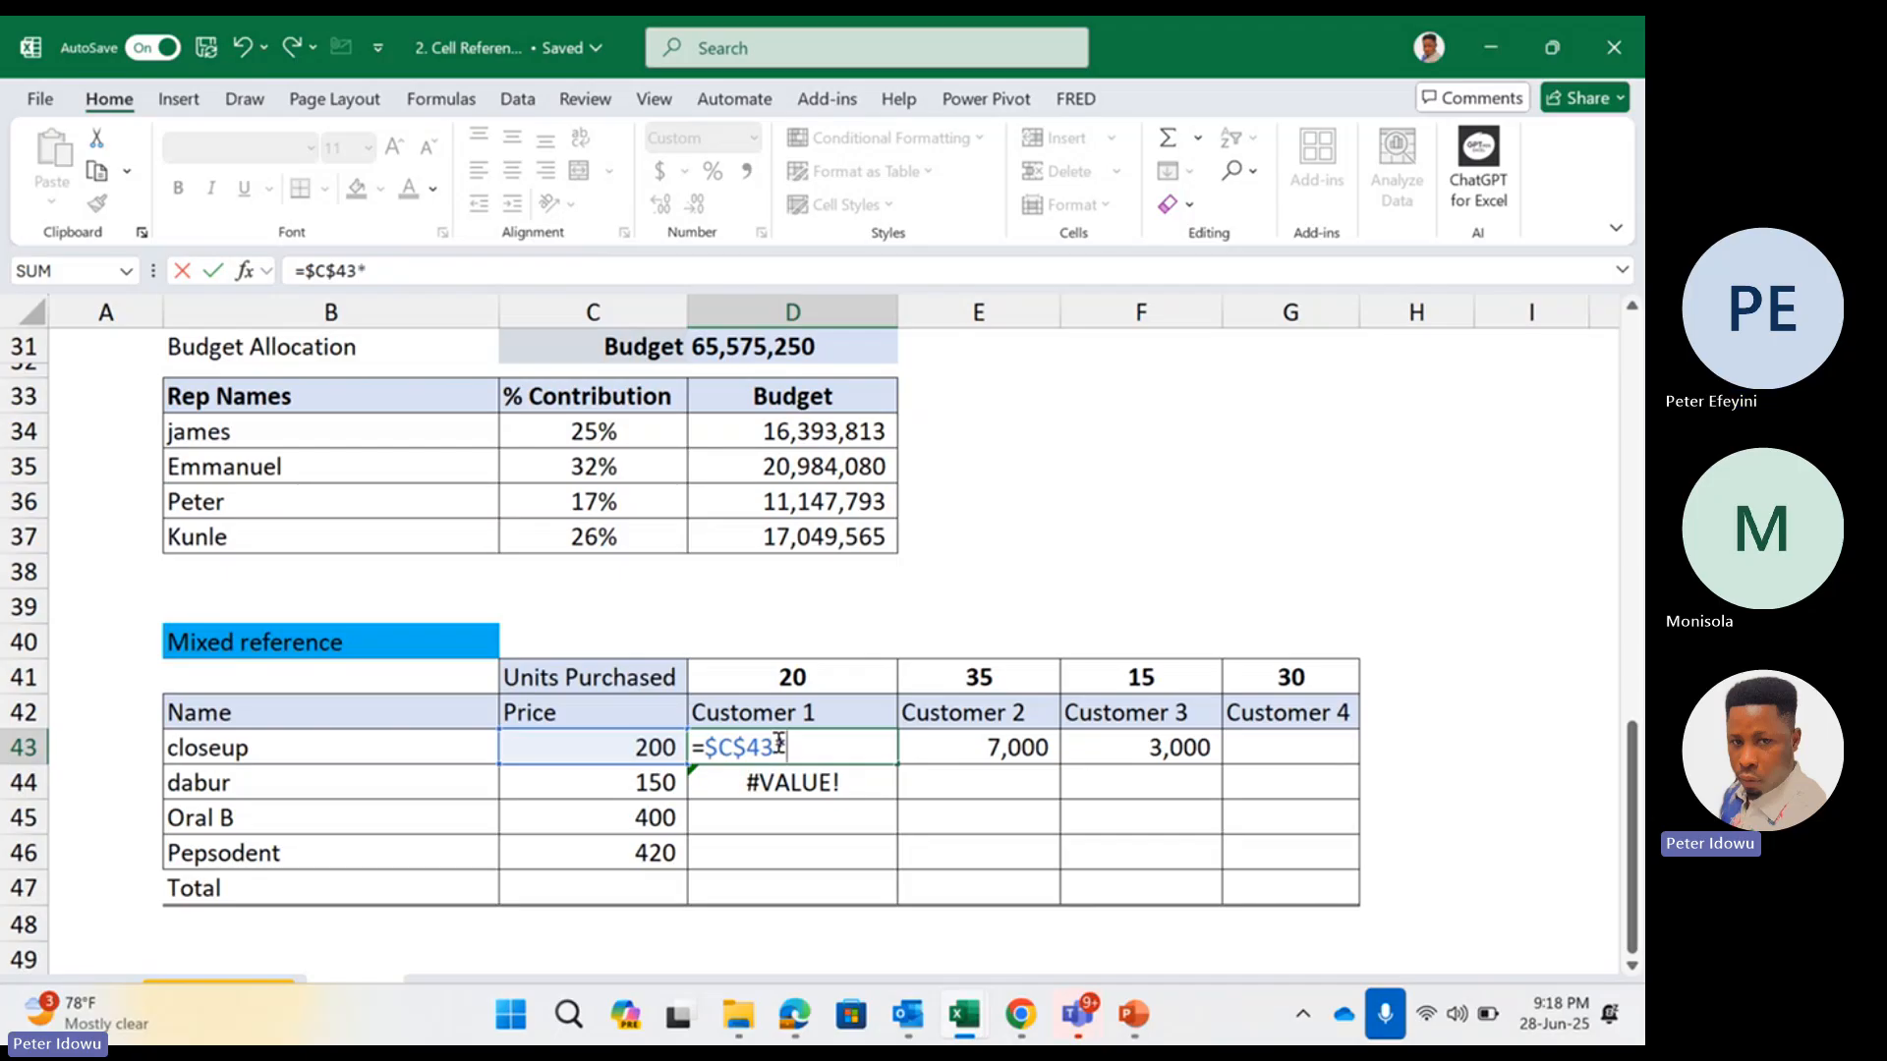
pyautogui.click(815, 678)
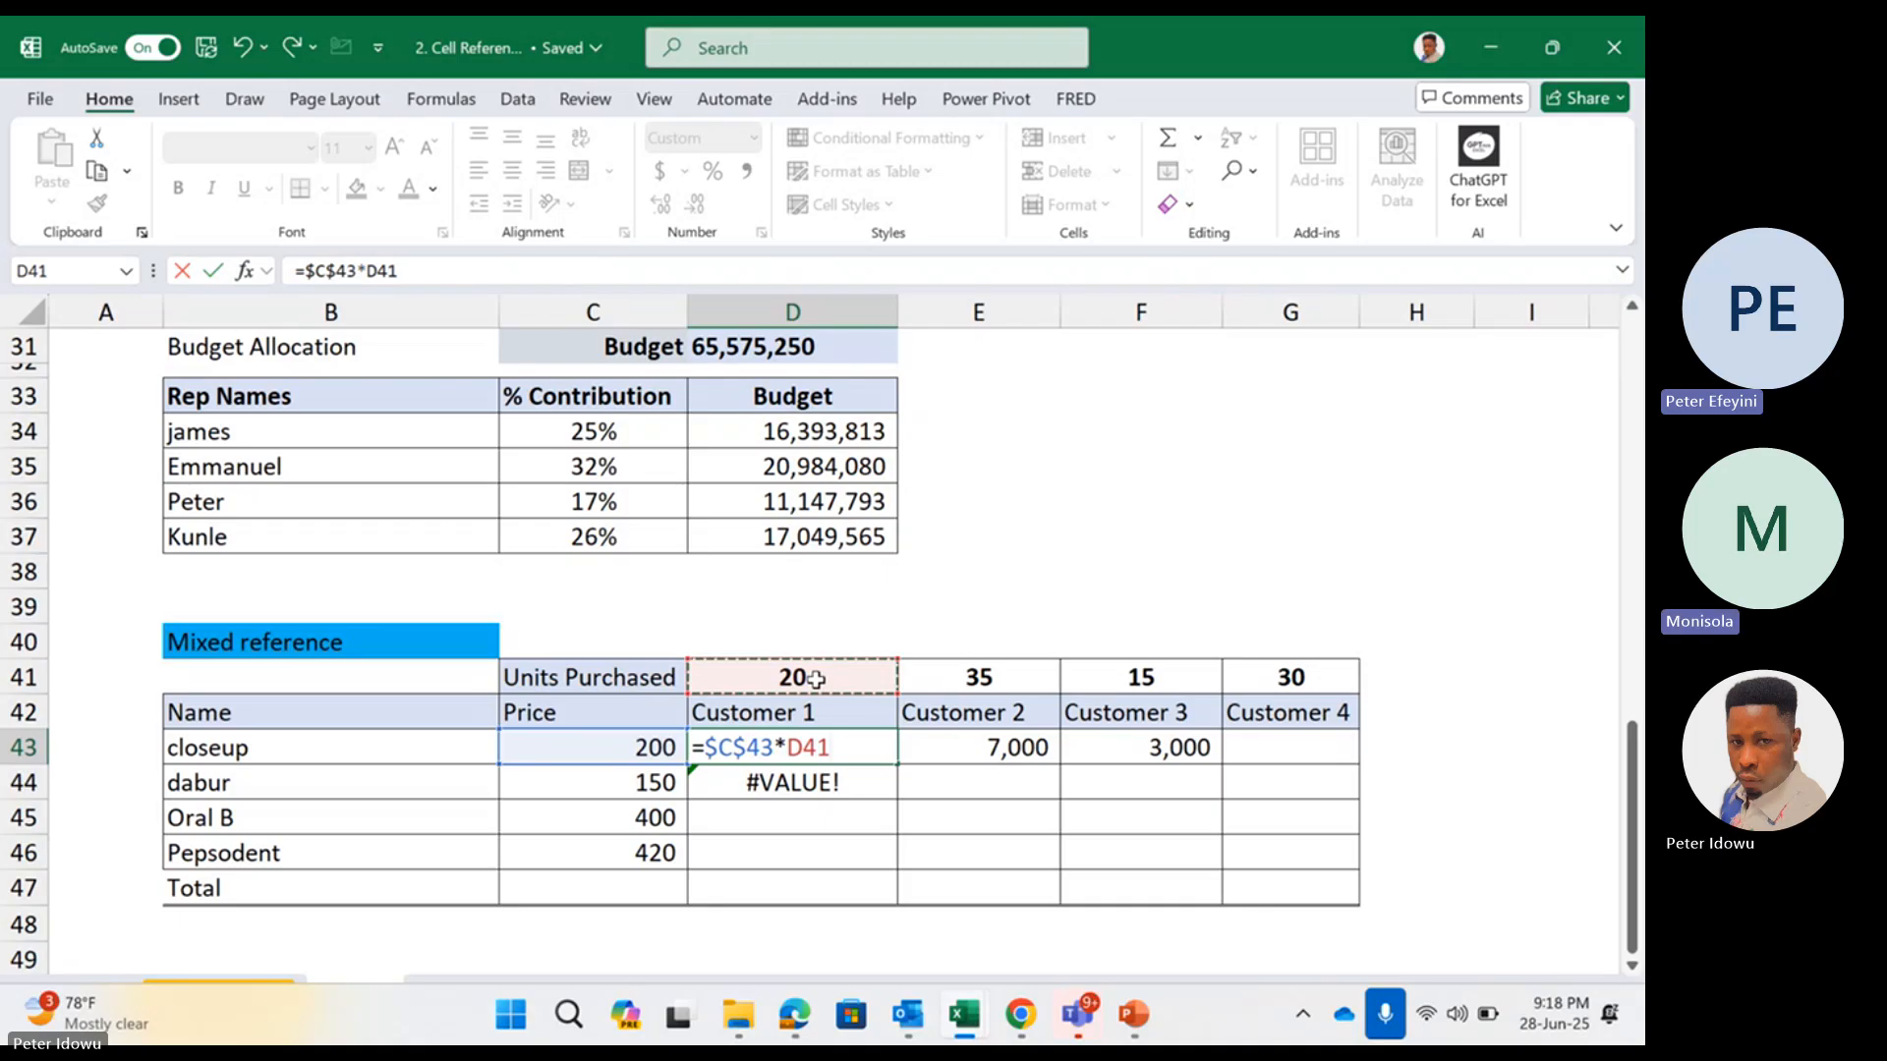
pyautogui.press('Return')
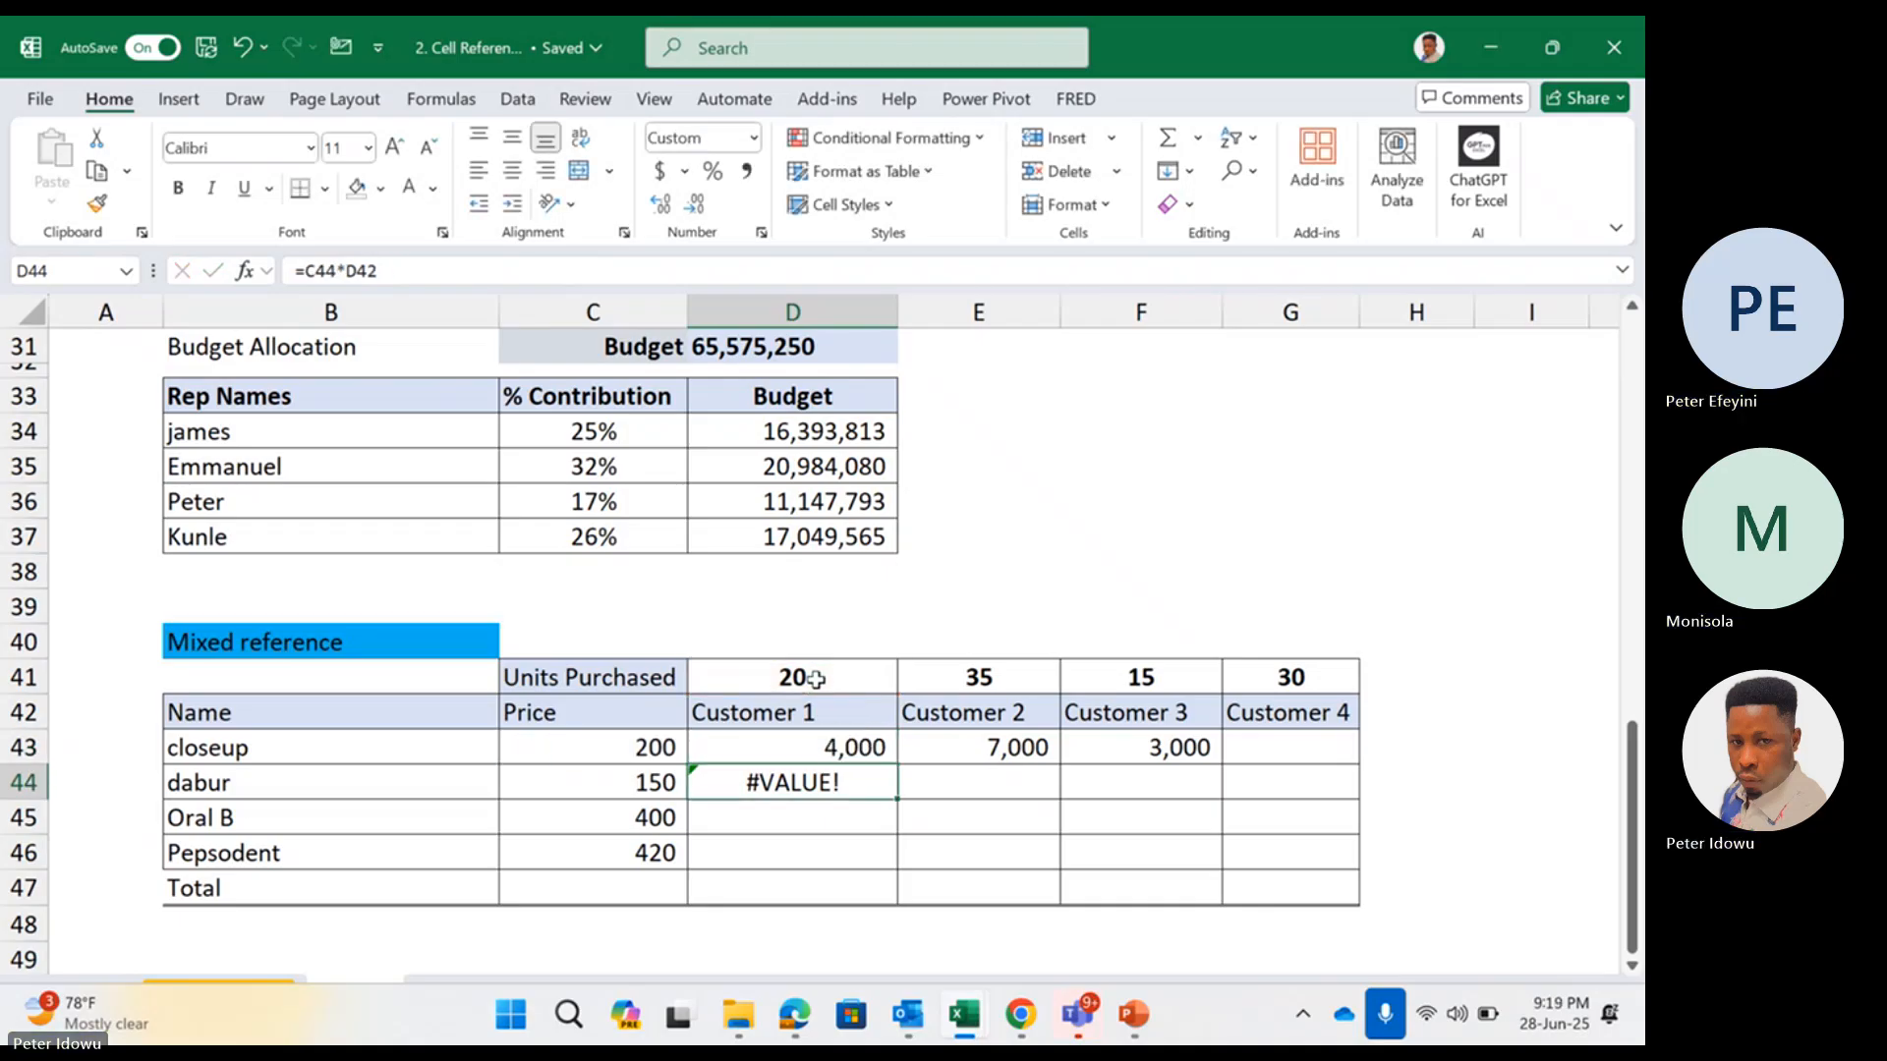
# Copy the D43 formula across to G43 and check the formula in each customer's closeup cell
pyautogui.click(853, 744)
pyautogui.moveTo(897, 762); pyautogui.dragTo(1337, 747)
pyautogui.doubleClick(873, 752)
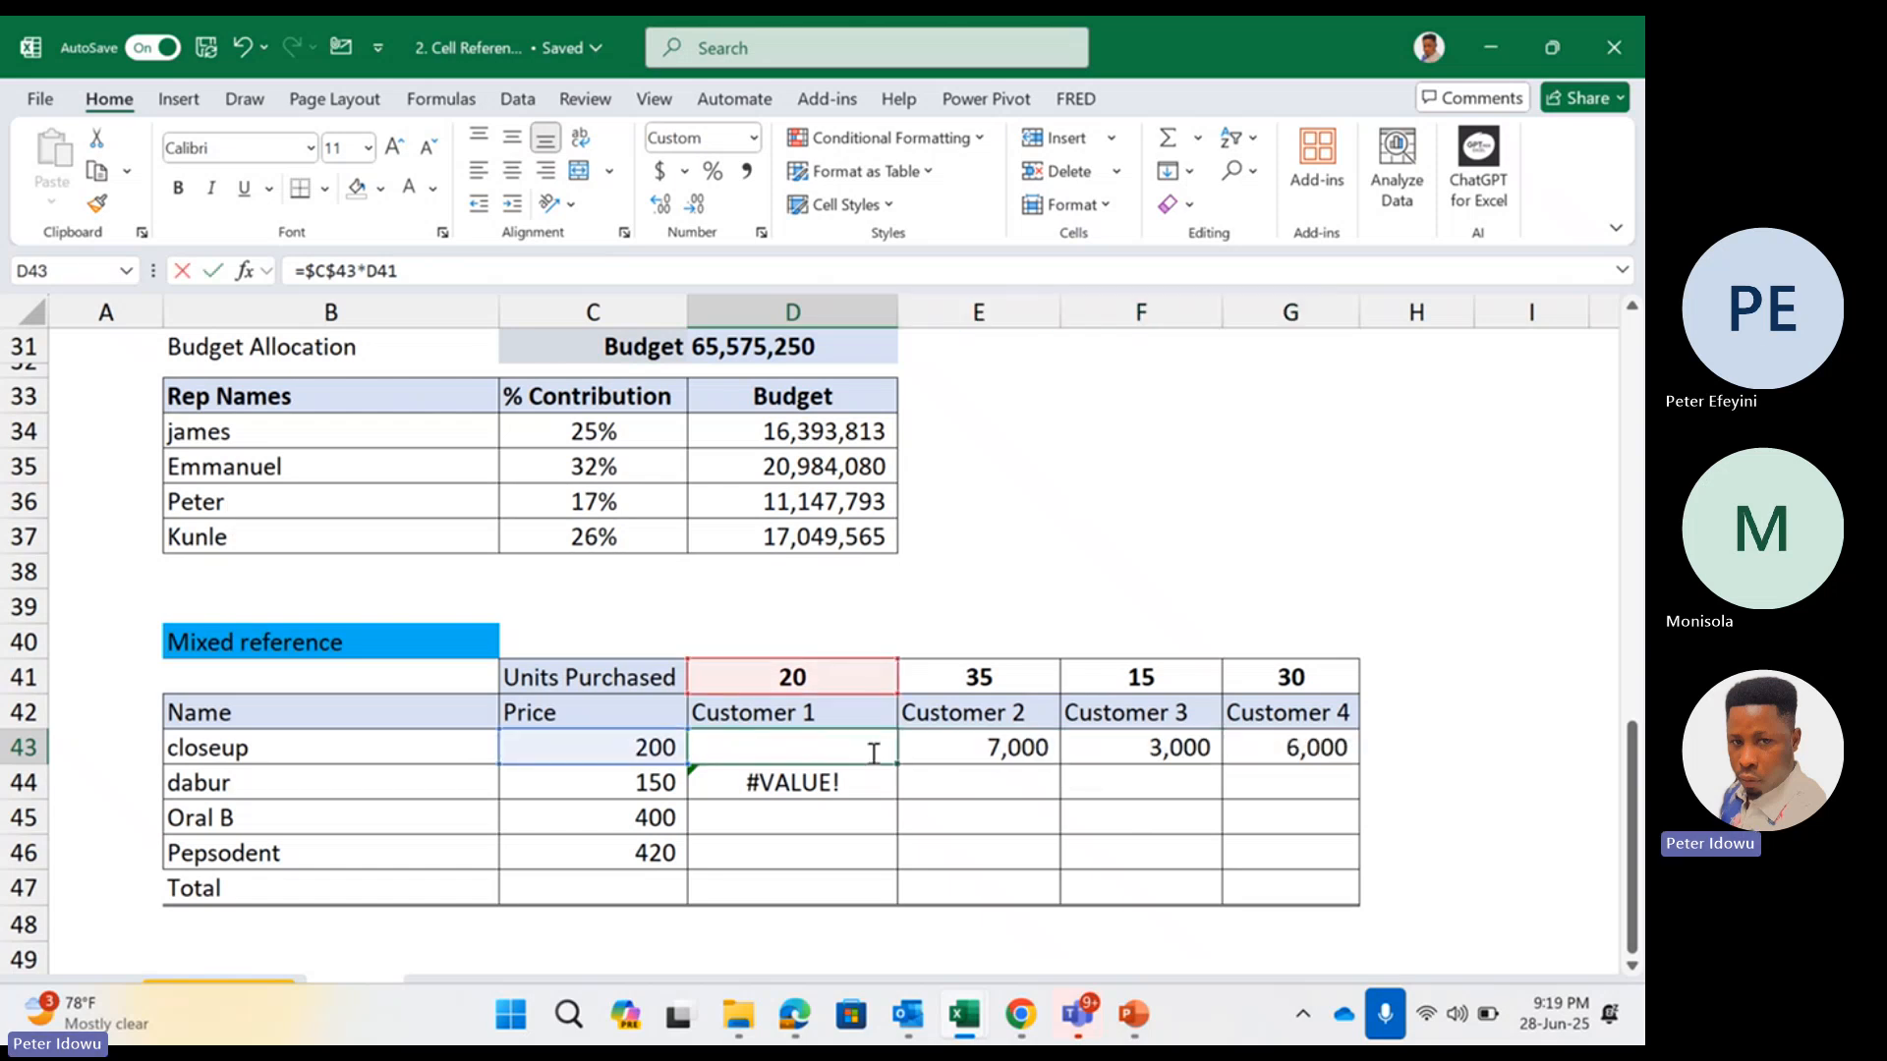
pyautogui.press('Return')
pyautogui.doubleClick(986, 744)
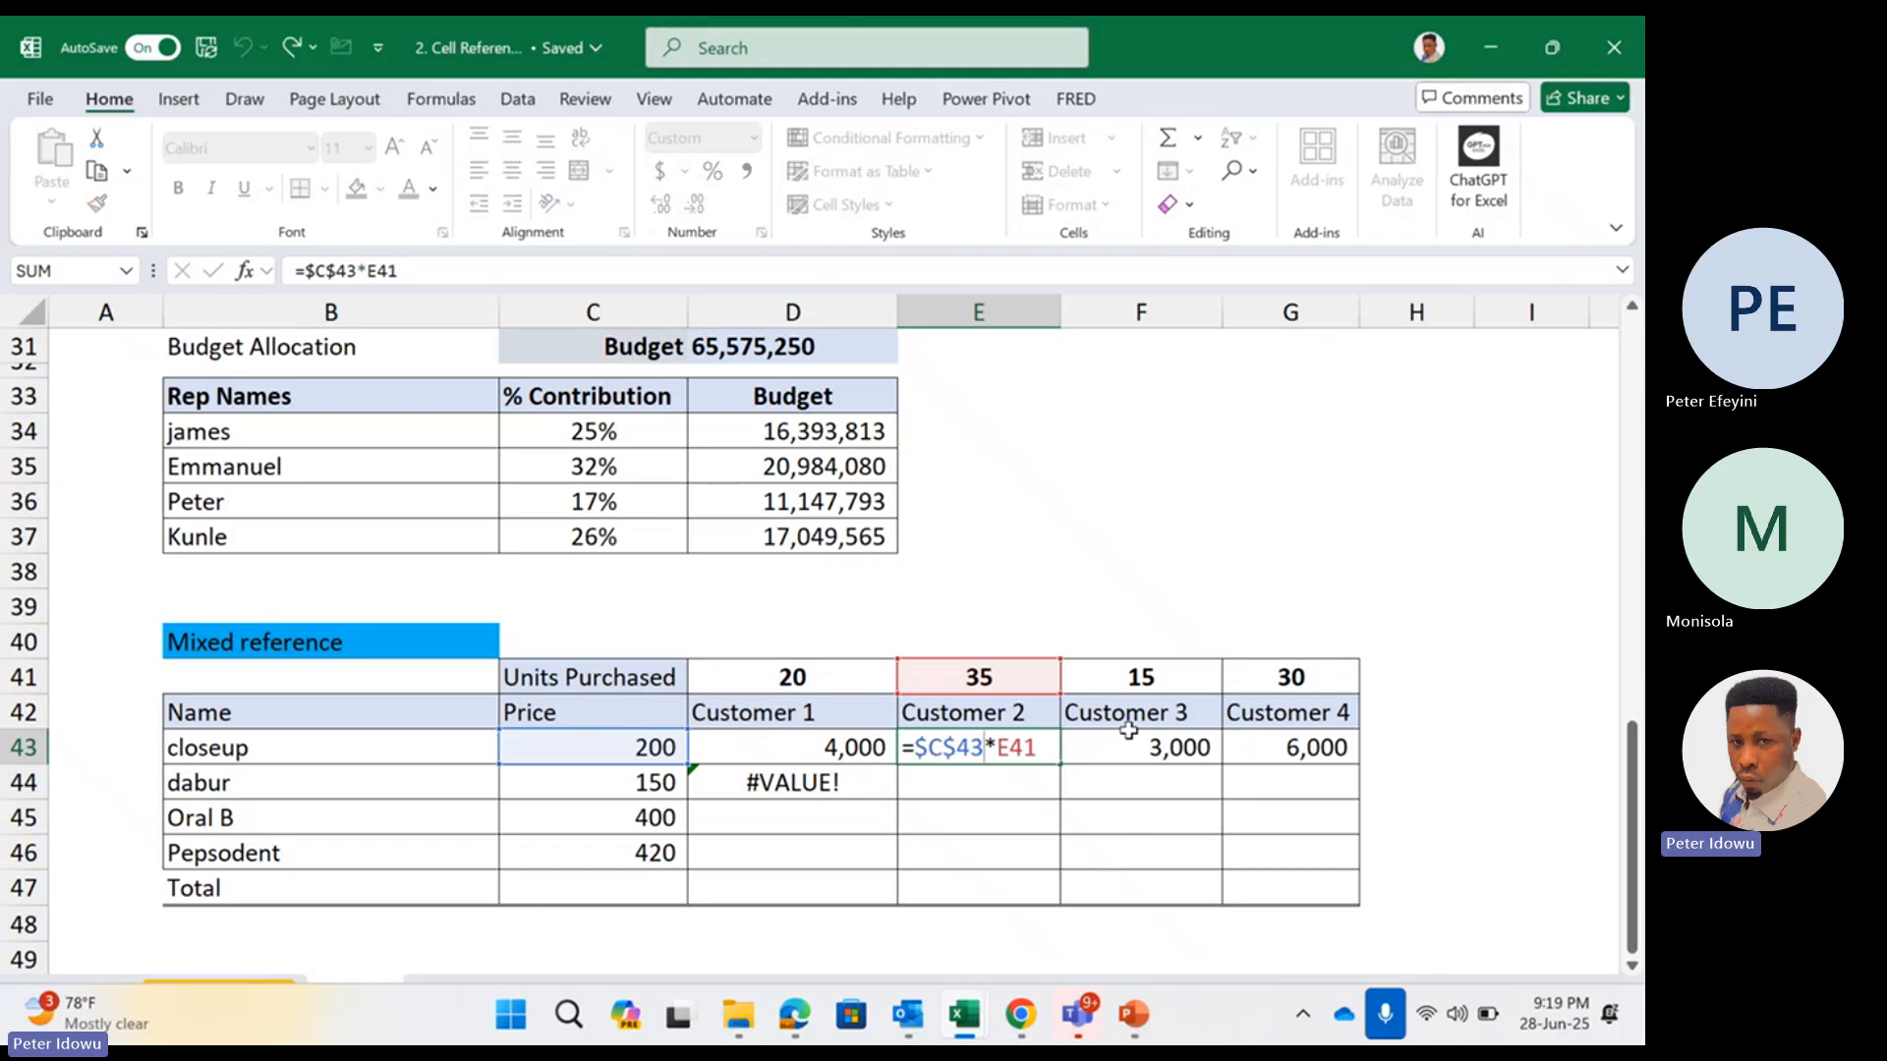
pyautogui.press('Return')
pyautogui.doubleClick(1140, 744)
pyautogui.press('Return')
pyautogui.doubleClick(1250, 742)
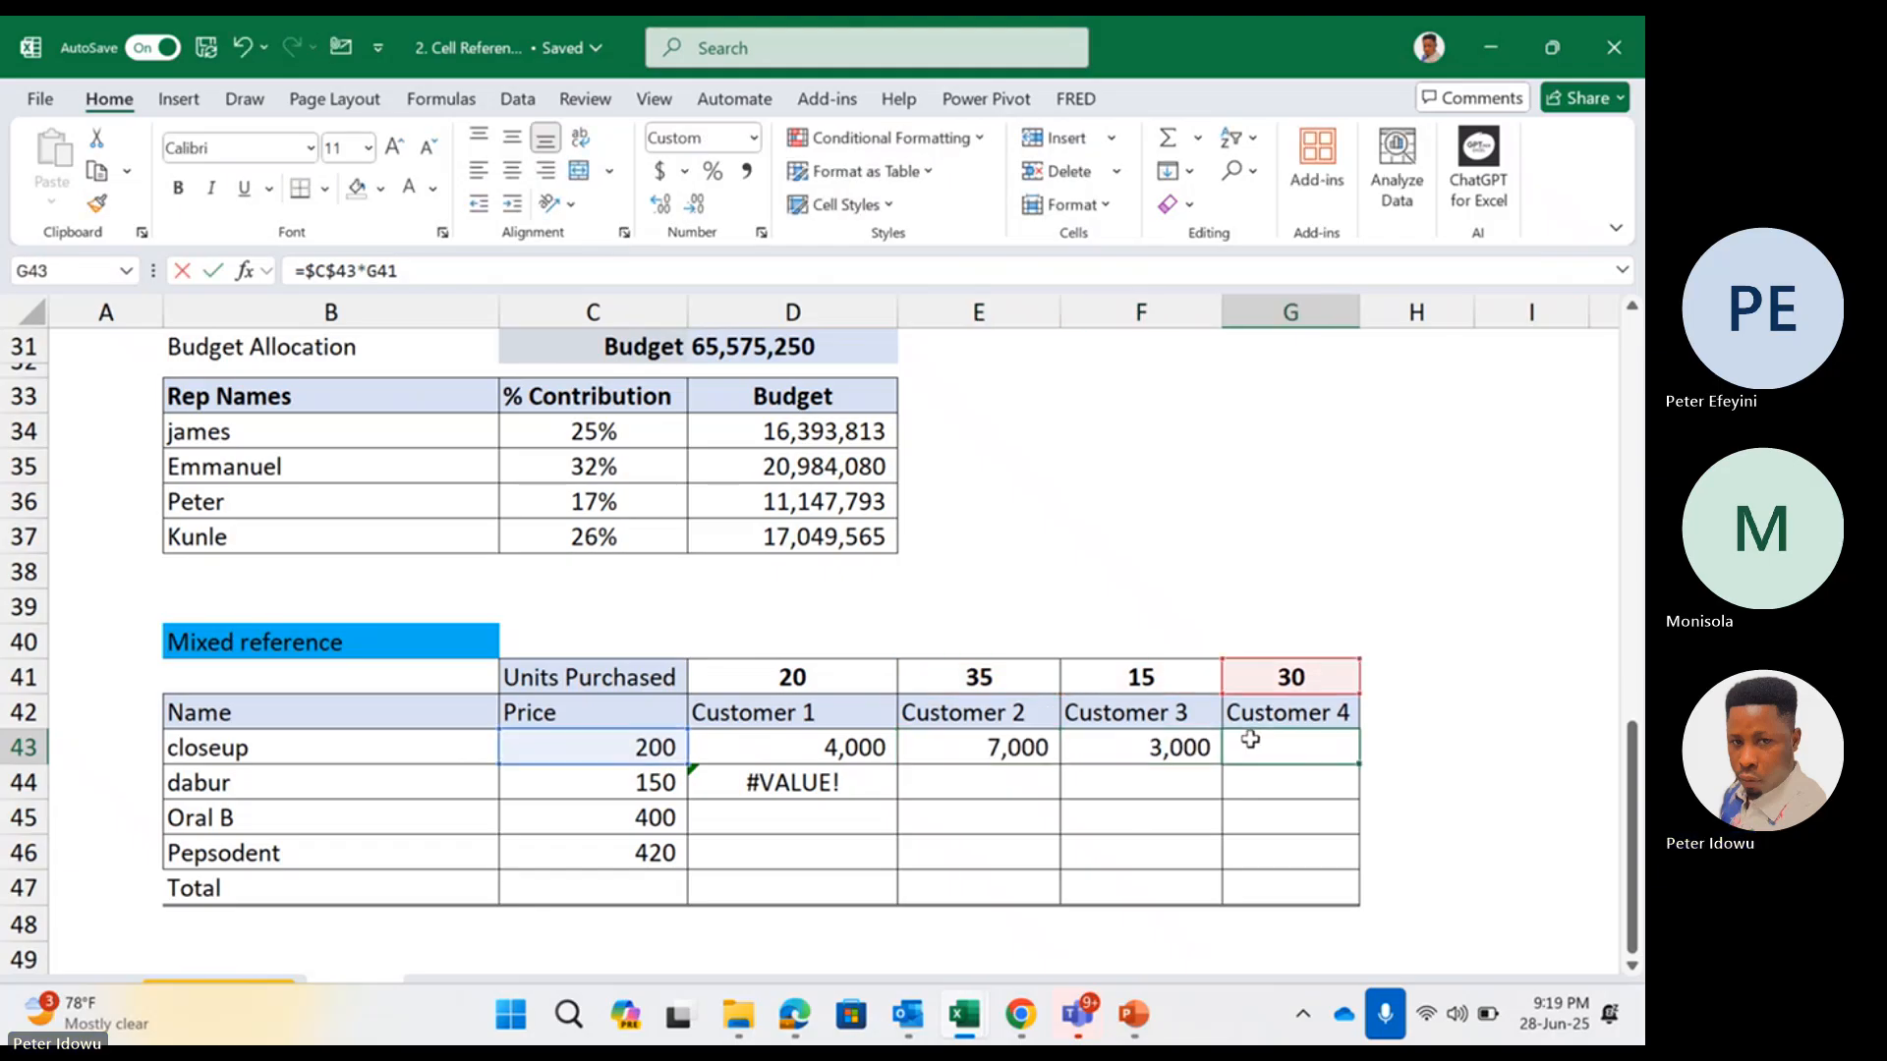
pyautogui.press('Return')
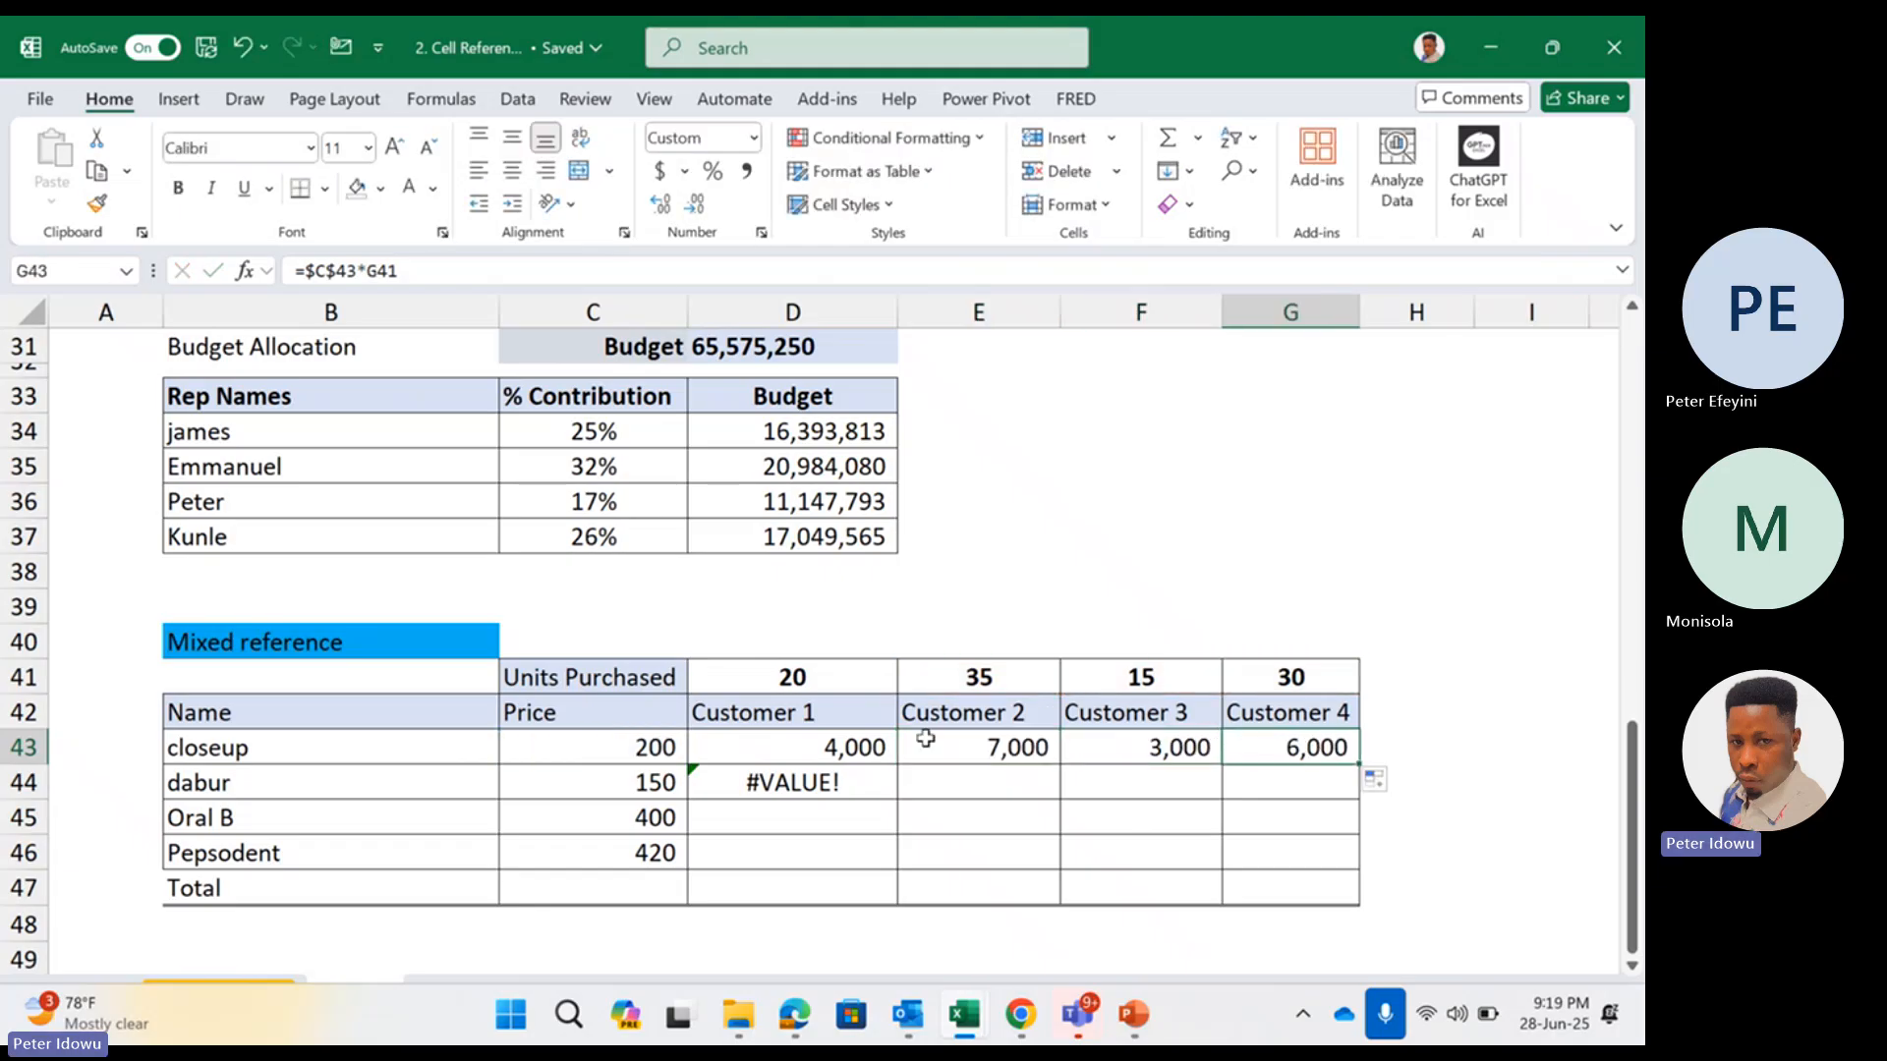
# Review the absolute price reference in D43 and the closeup results in D43:G43
pyautogui.doubleClick(856, 741)
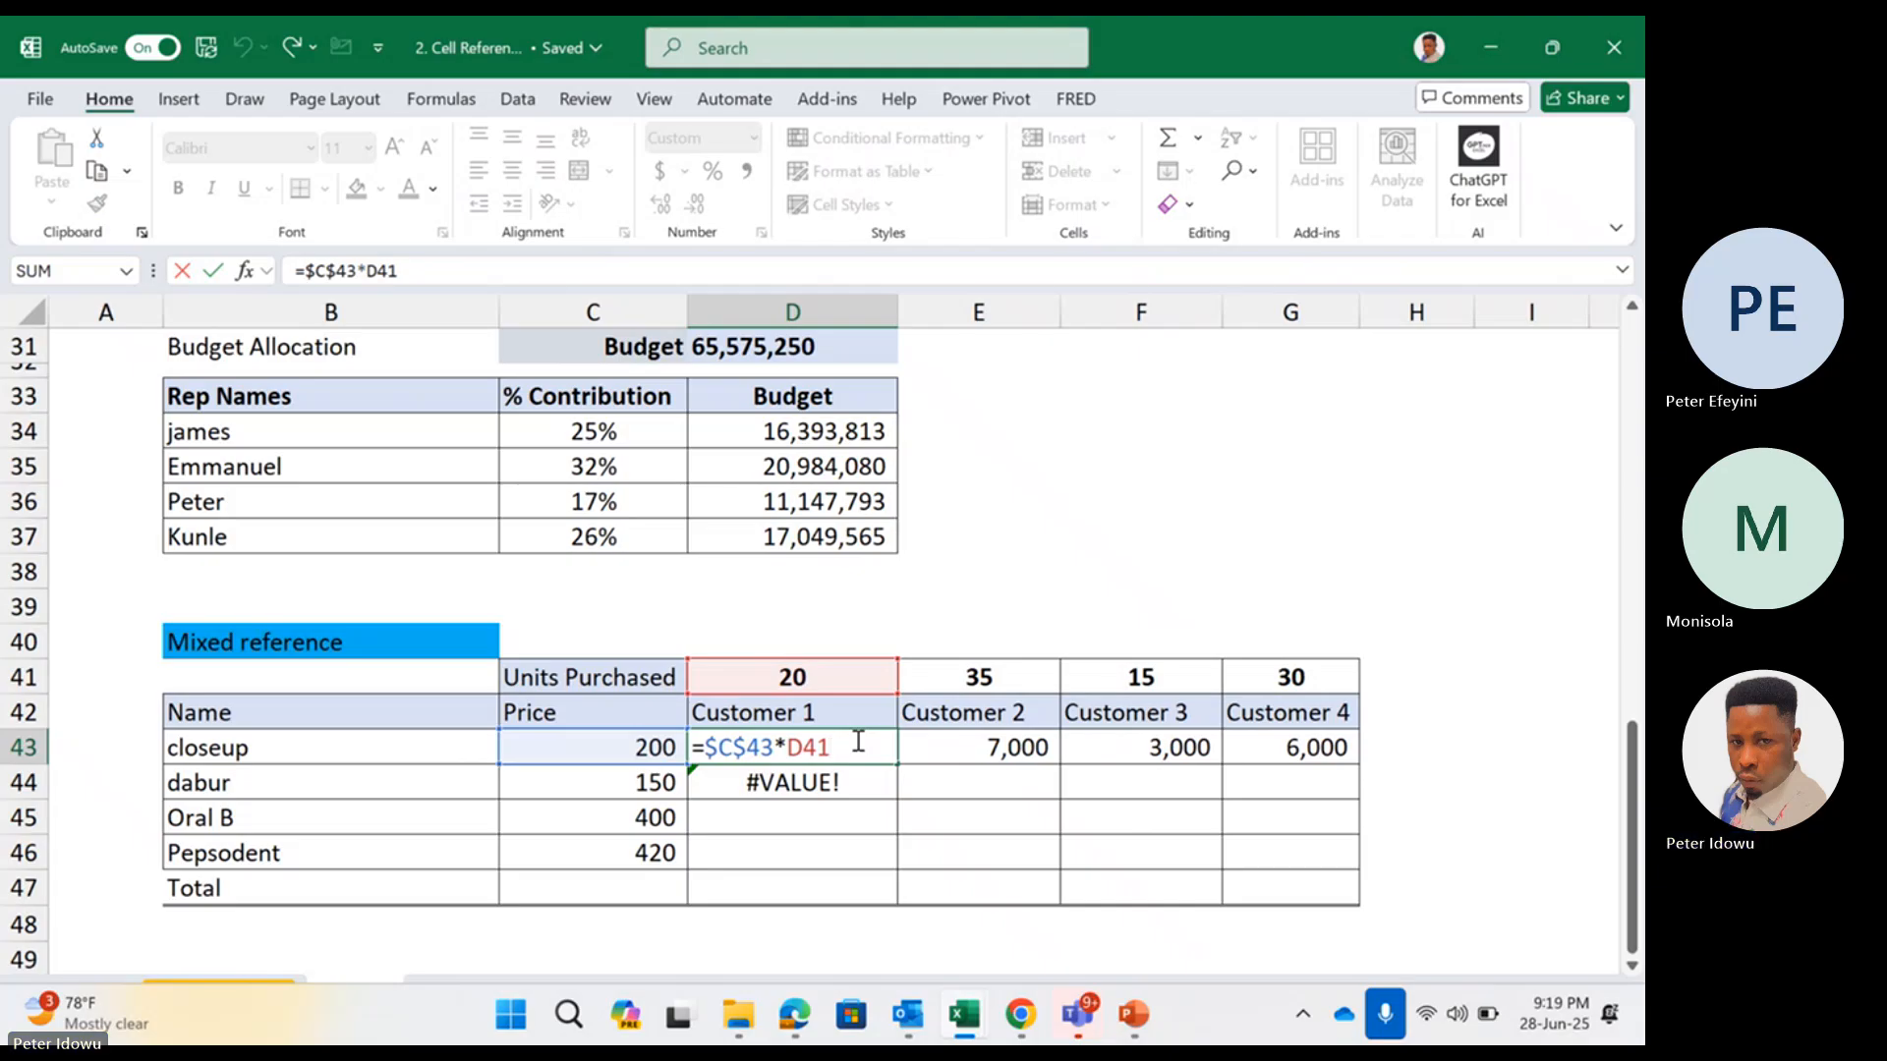
pyautogui.hotkey('ctrl', 'Return')
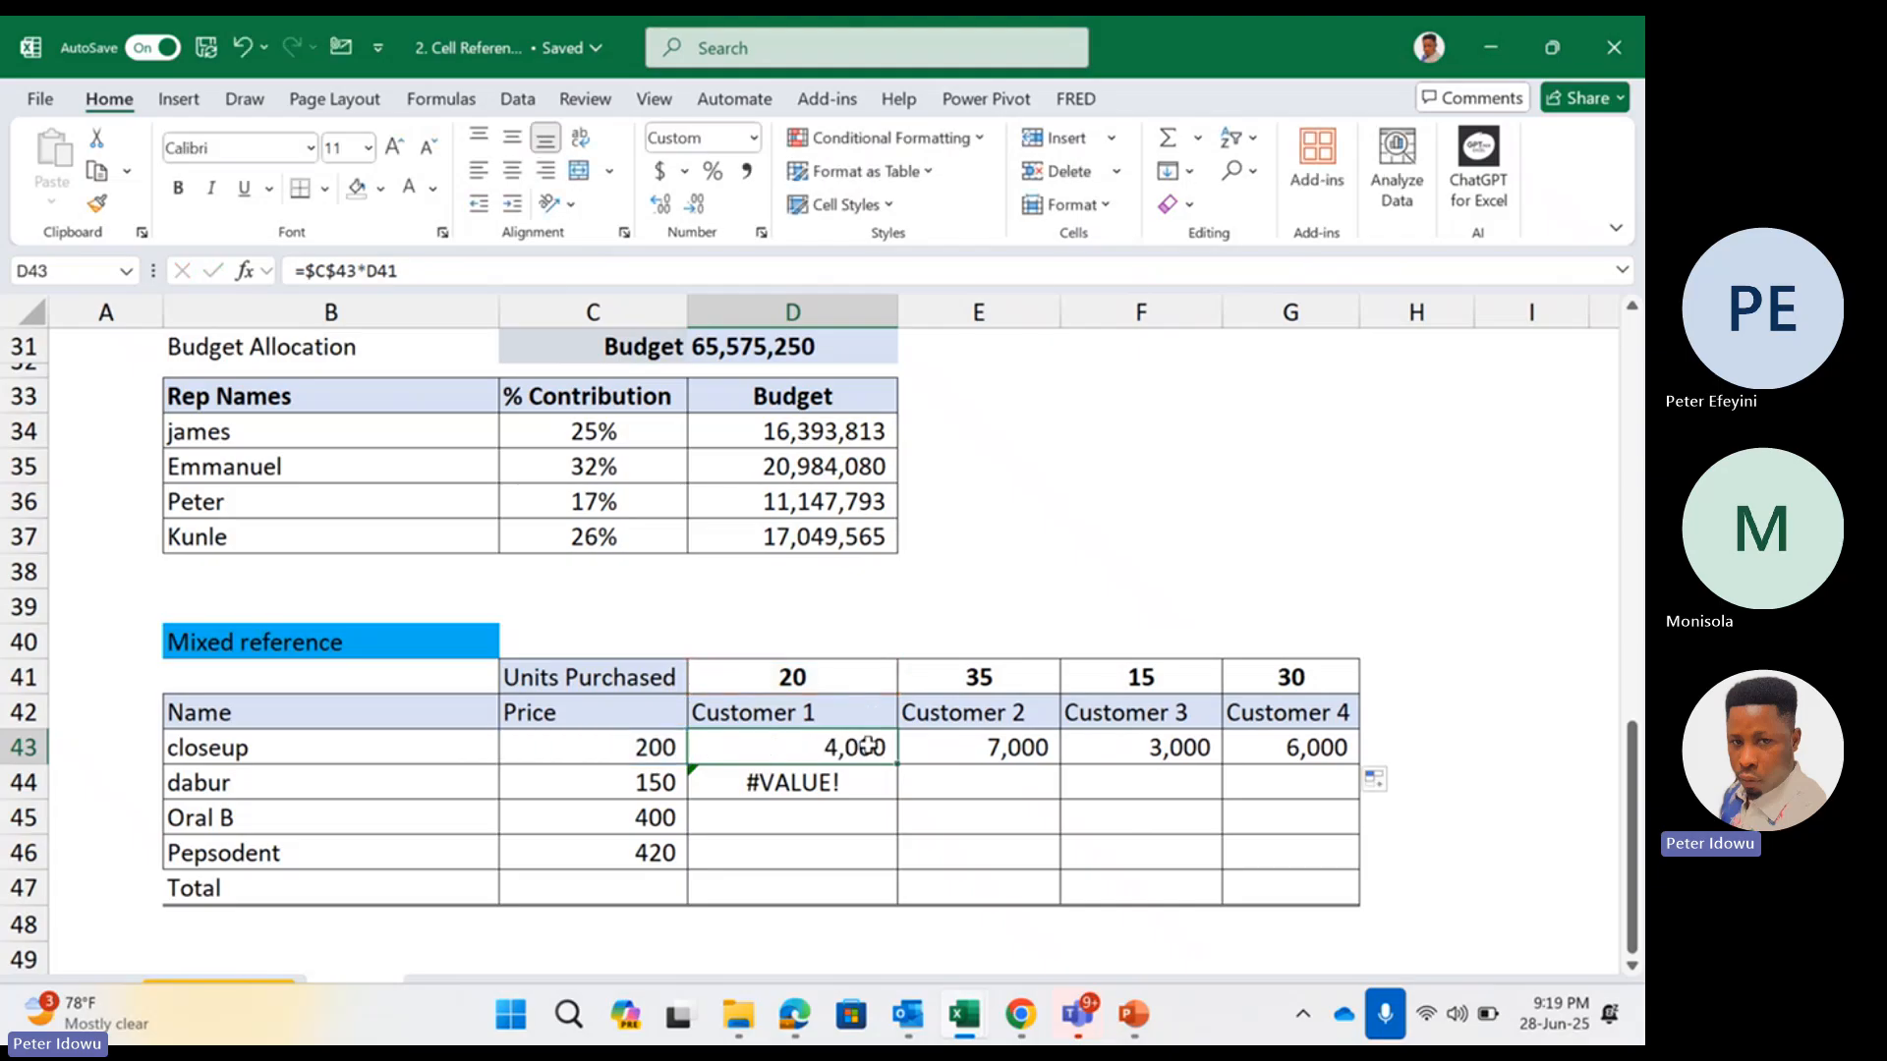
pyautogui.moveTo(867, 744); pyautogui.dragTo(1317, 752)
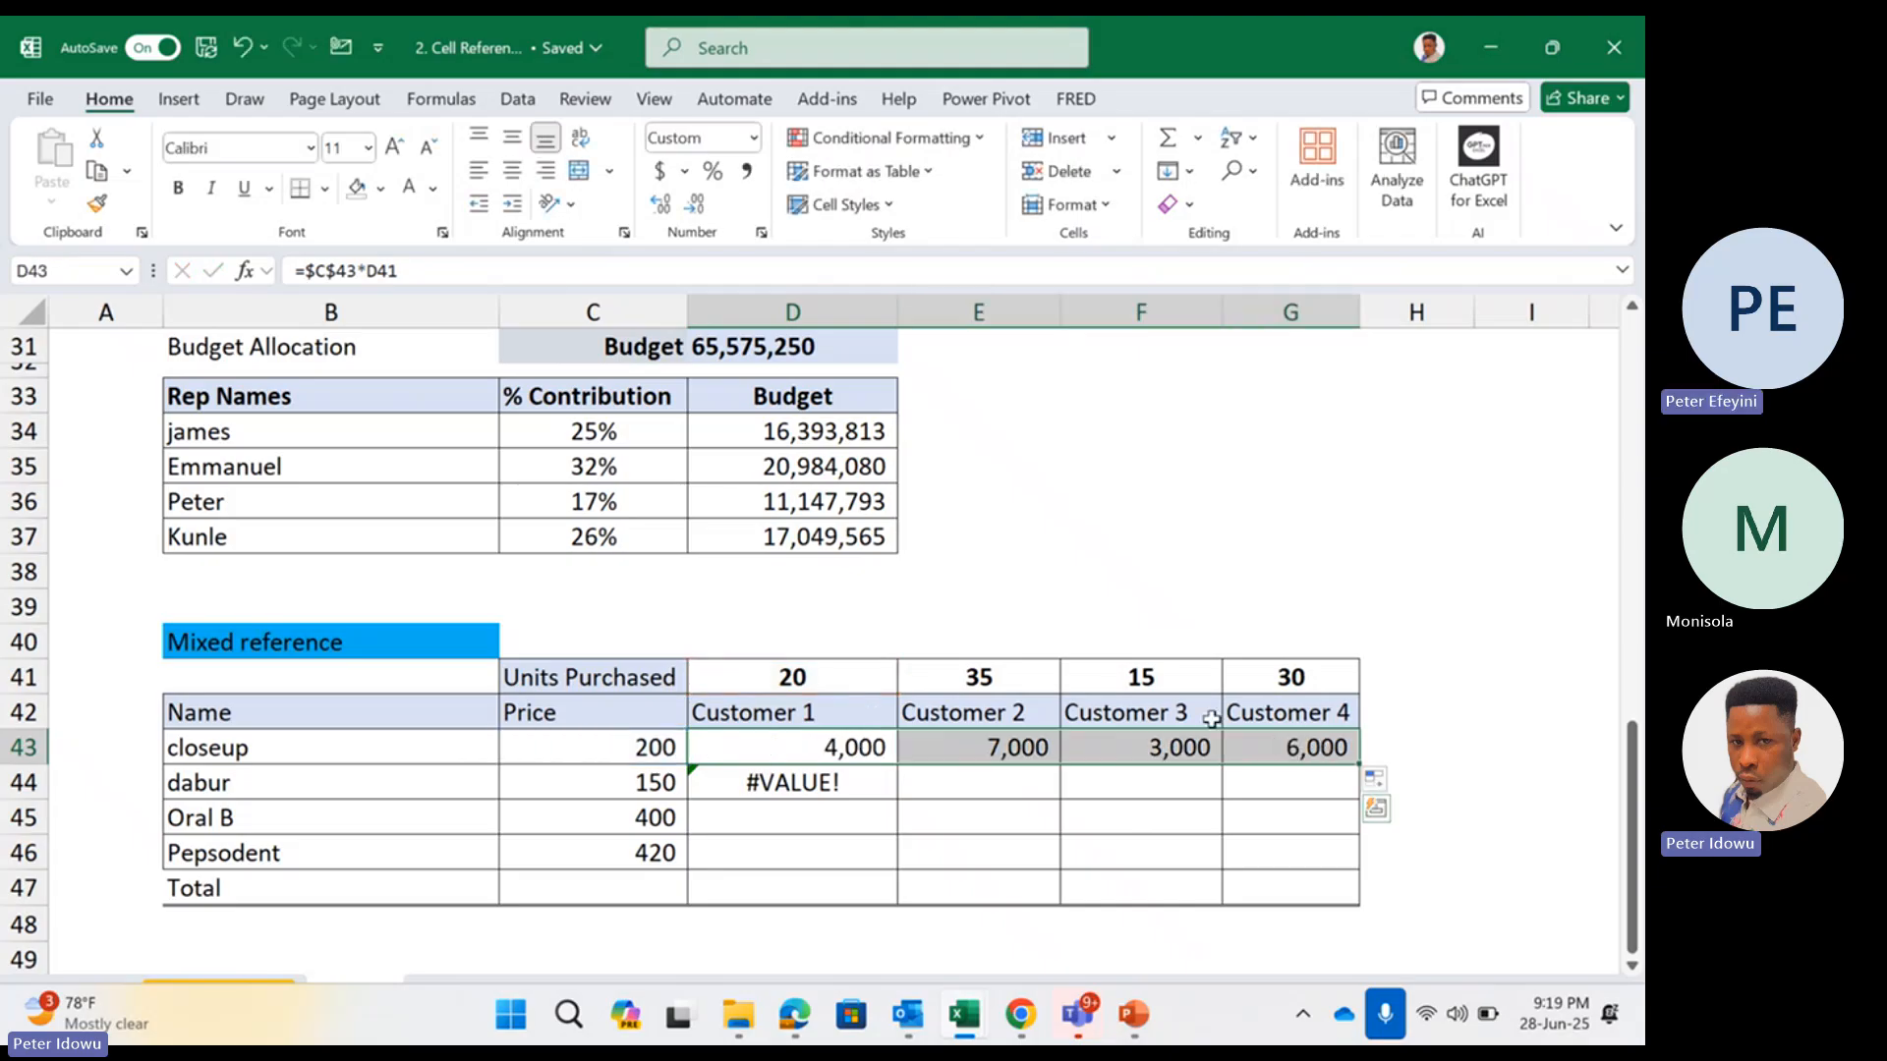
pyautogui.doubleClick(871, 747)
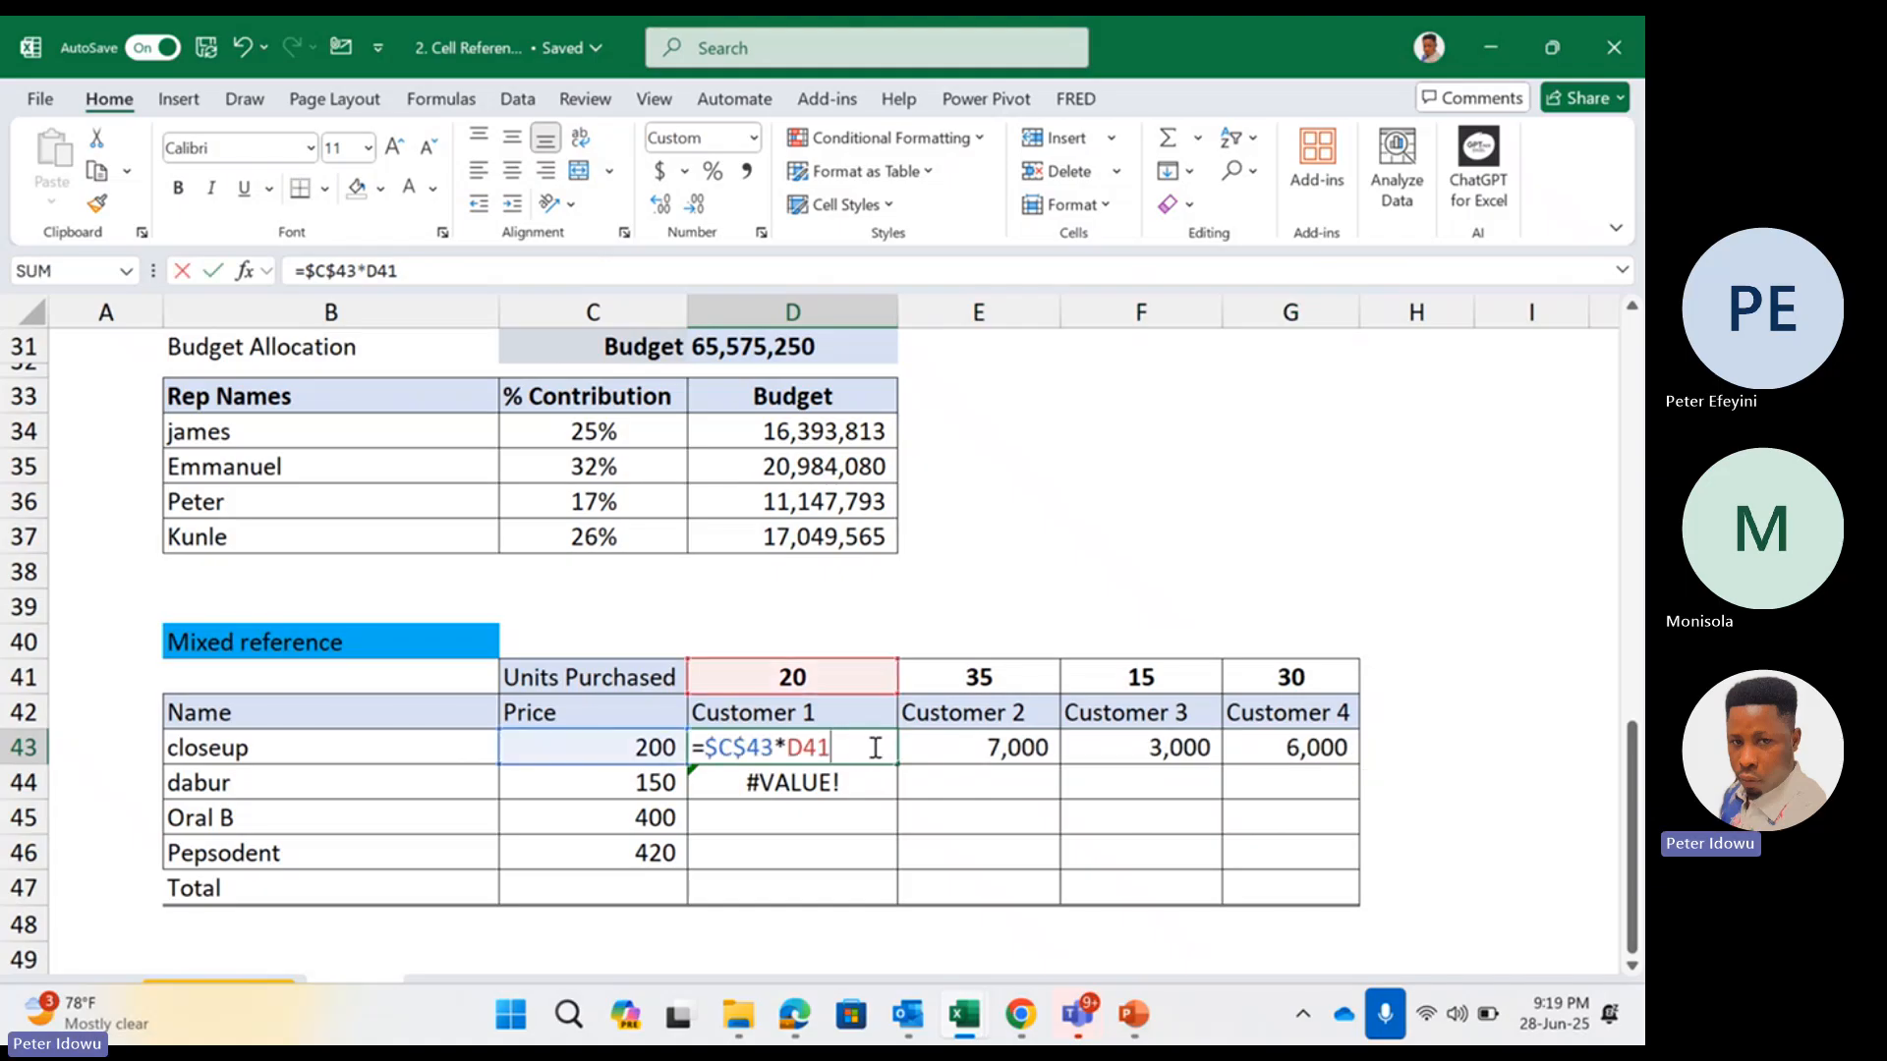
pyautogui.press('Escape')
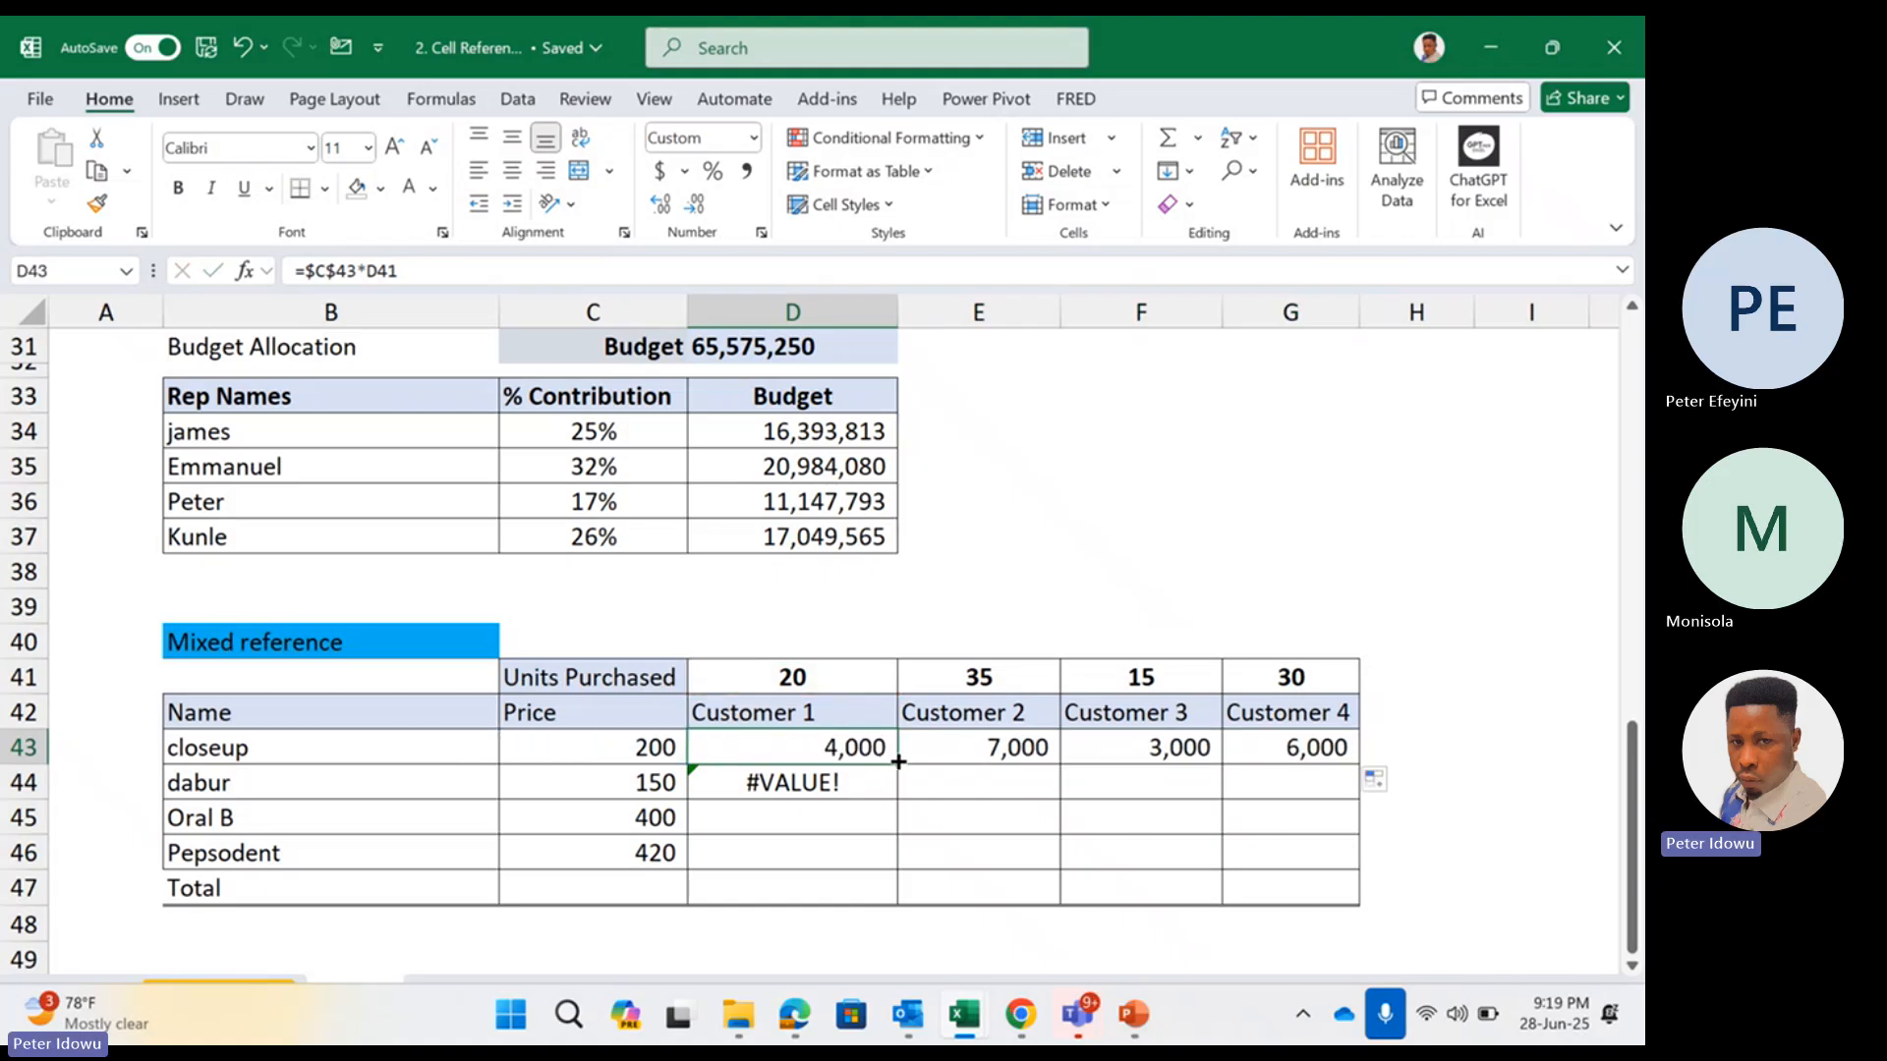
# Copy the D43 formula with the absolute price reference down to D44 and compare the references in both cells
pyautogui.moveTo(899, 762); pyautogui.dragTo(872, 790)
pyautogui.doubleClick(869, 779)
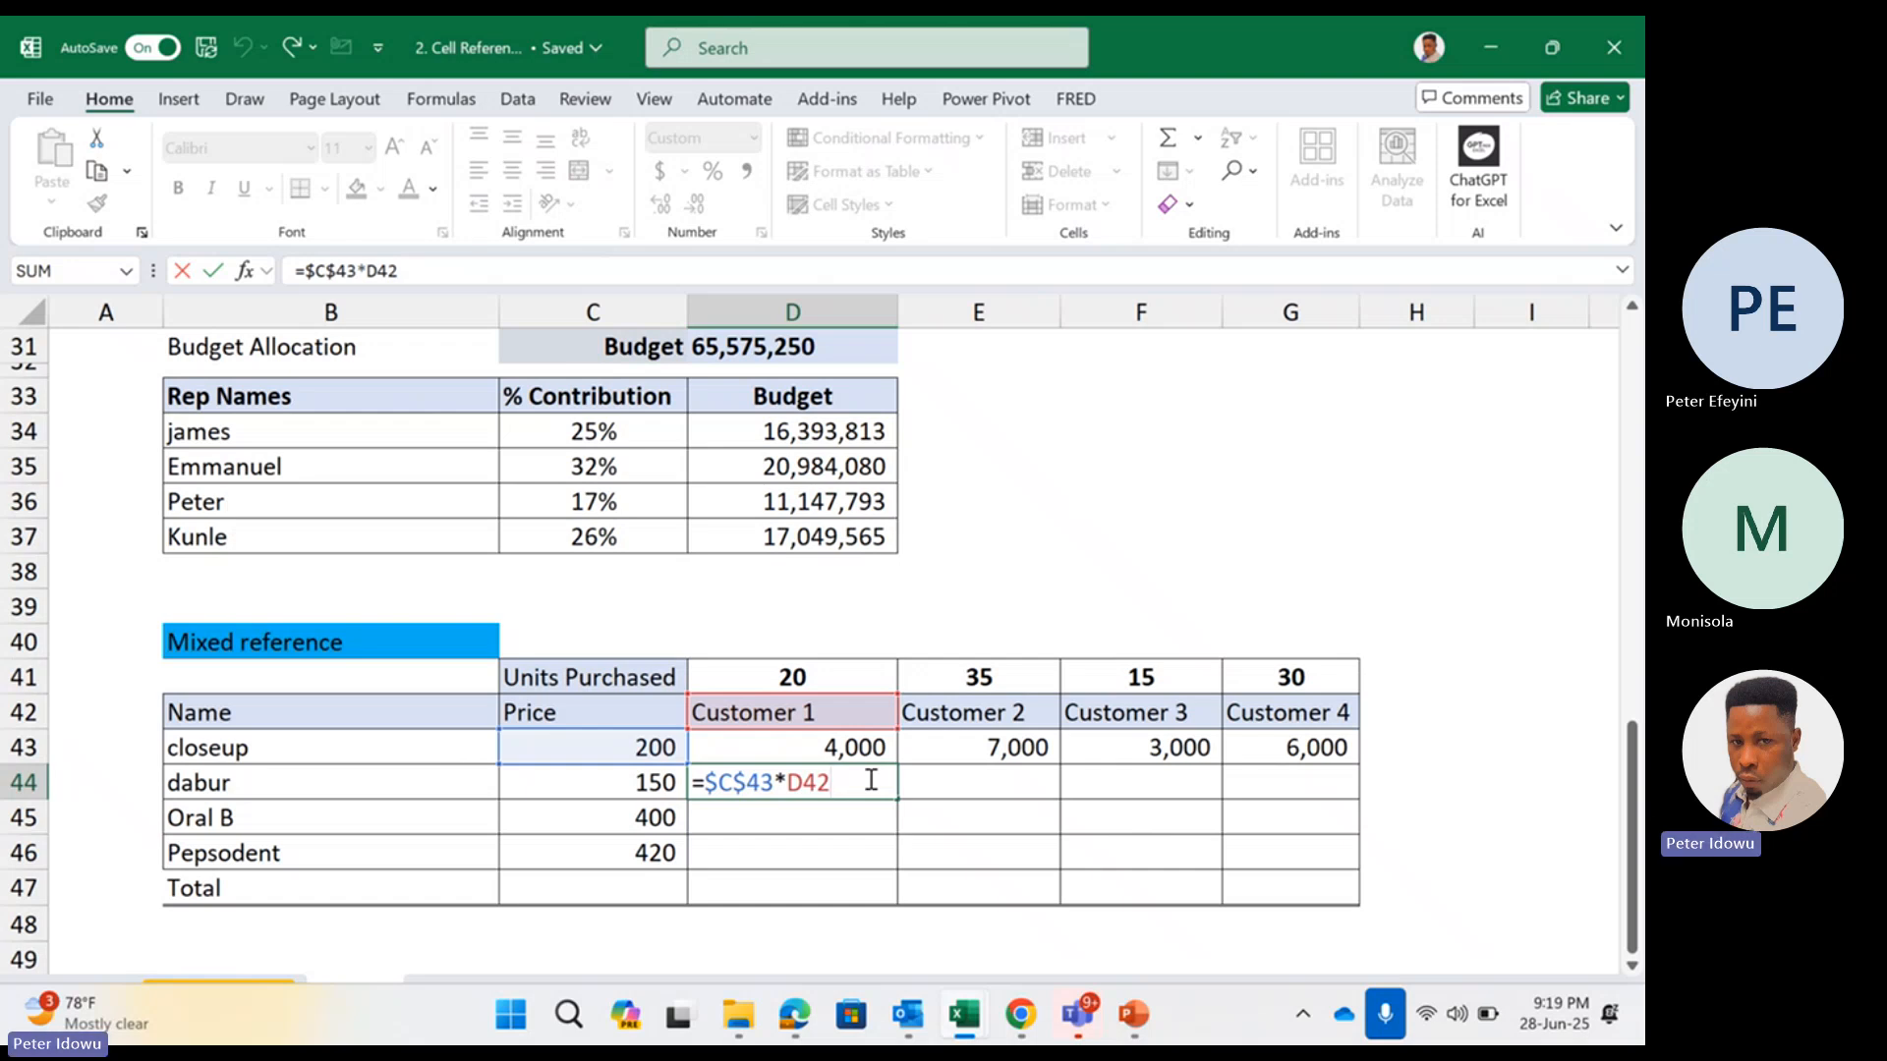
pyautogui.press('Return')
pyautogui.doubleClick(868, 748)
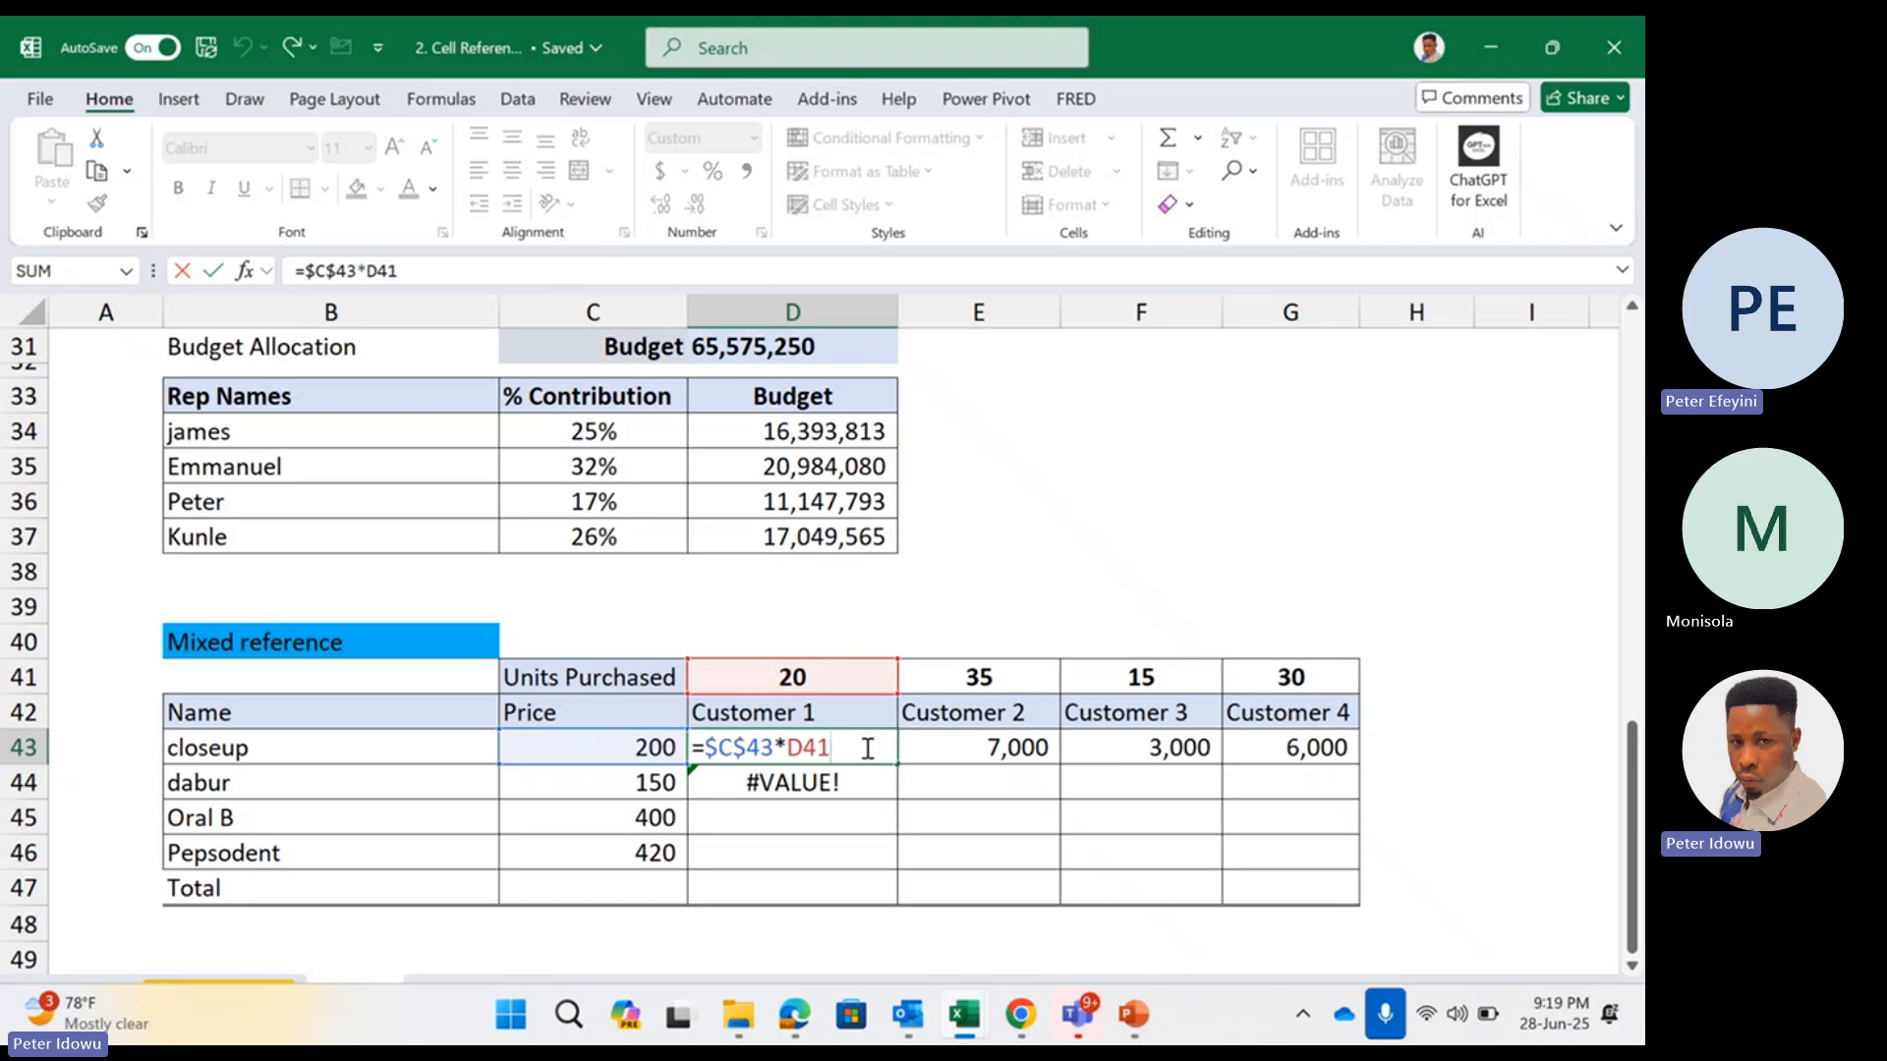
pyautogui.press('Escape')
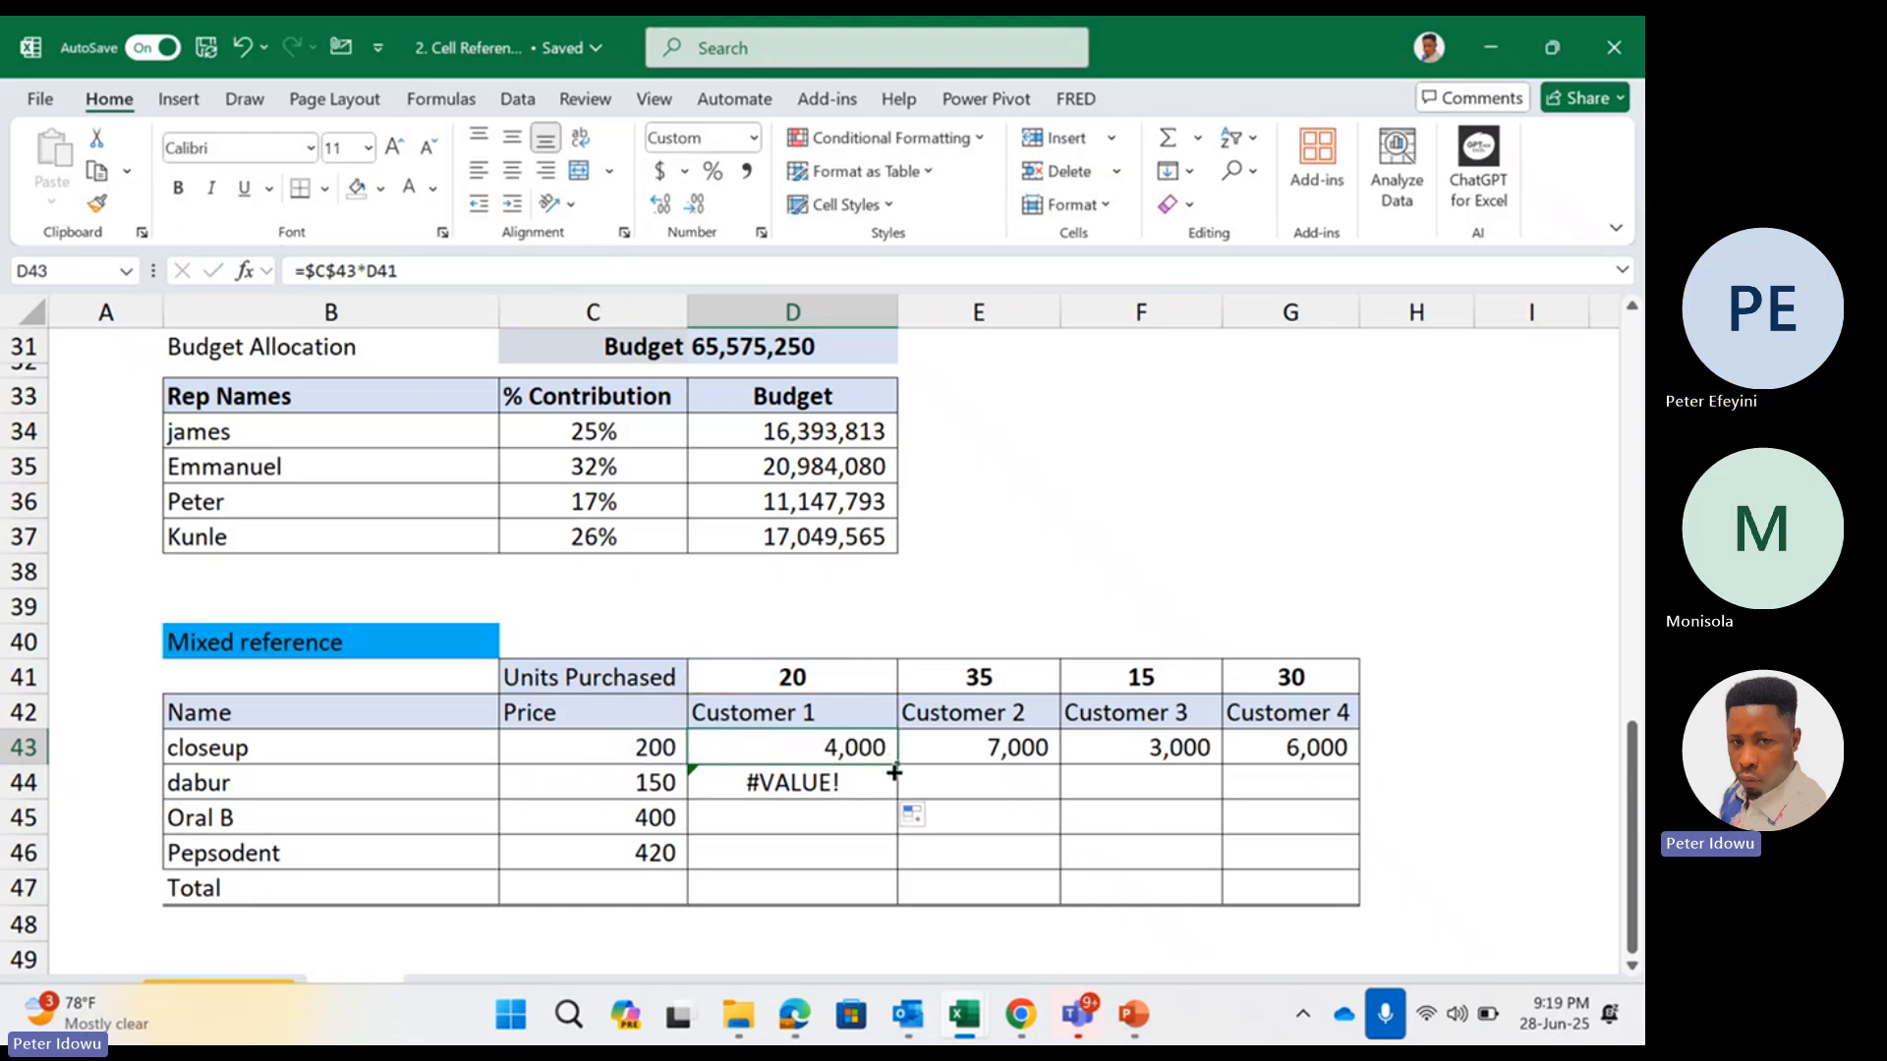
pyautogui.doubleClick(868, 788)
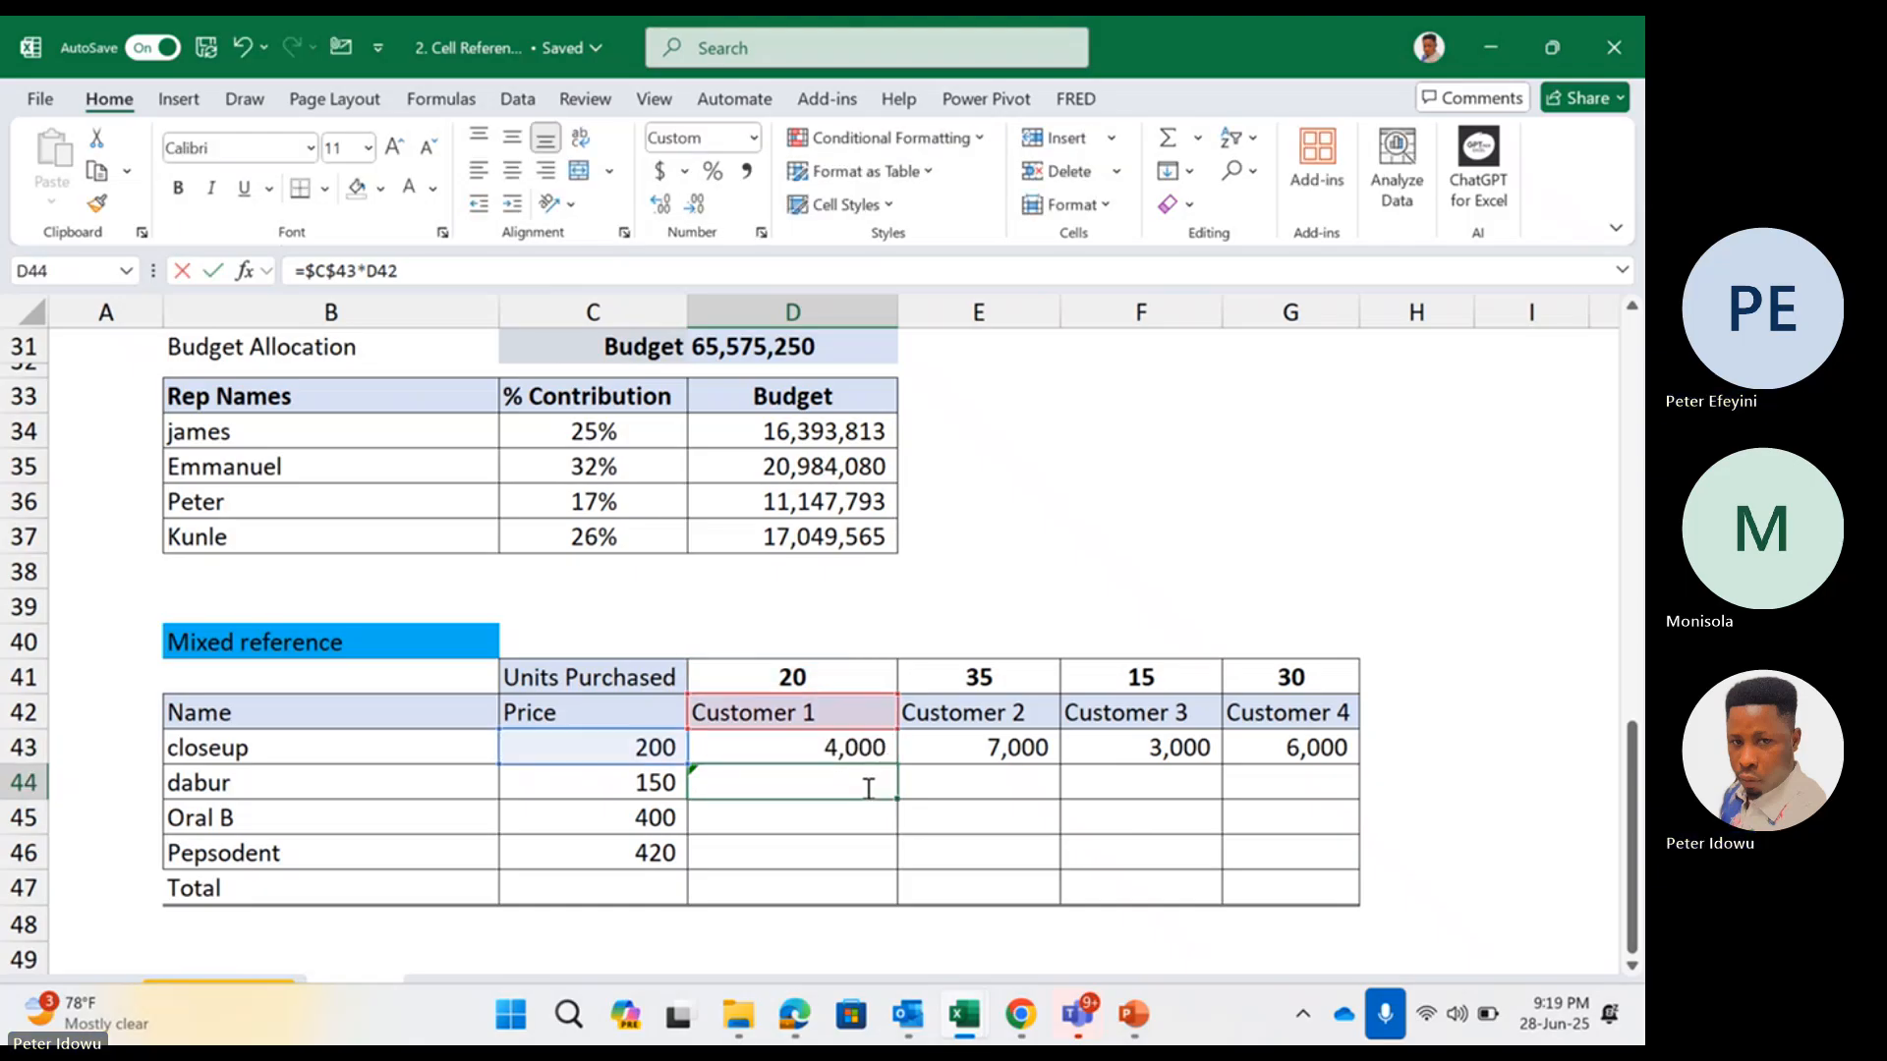
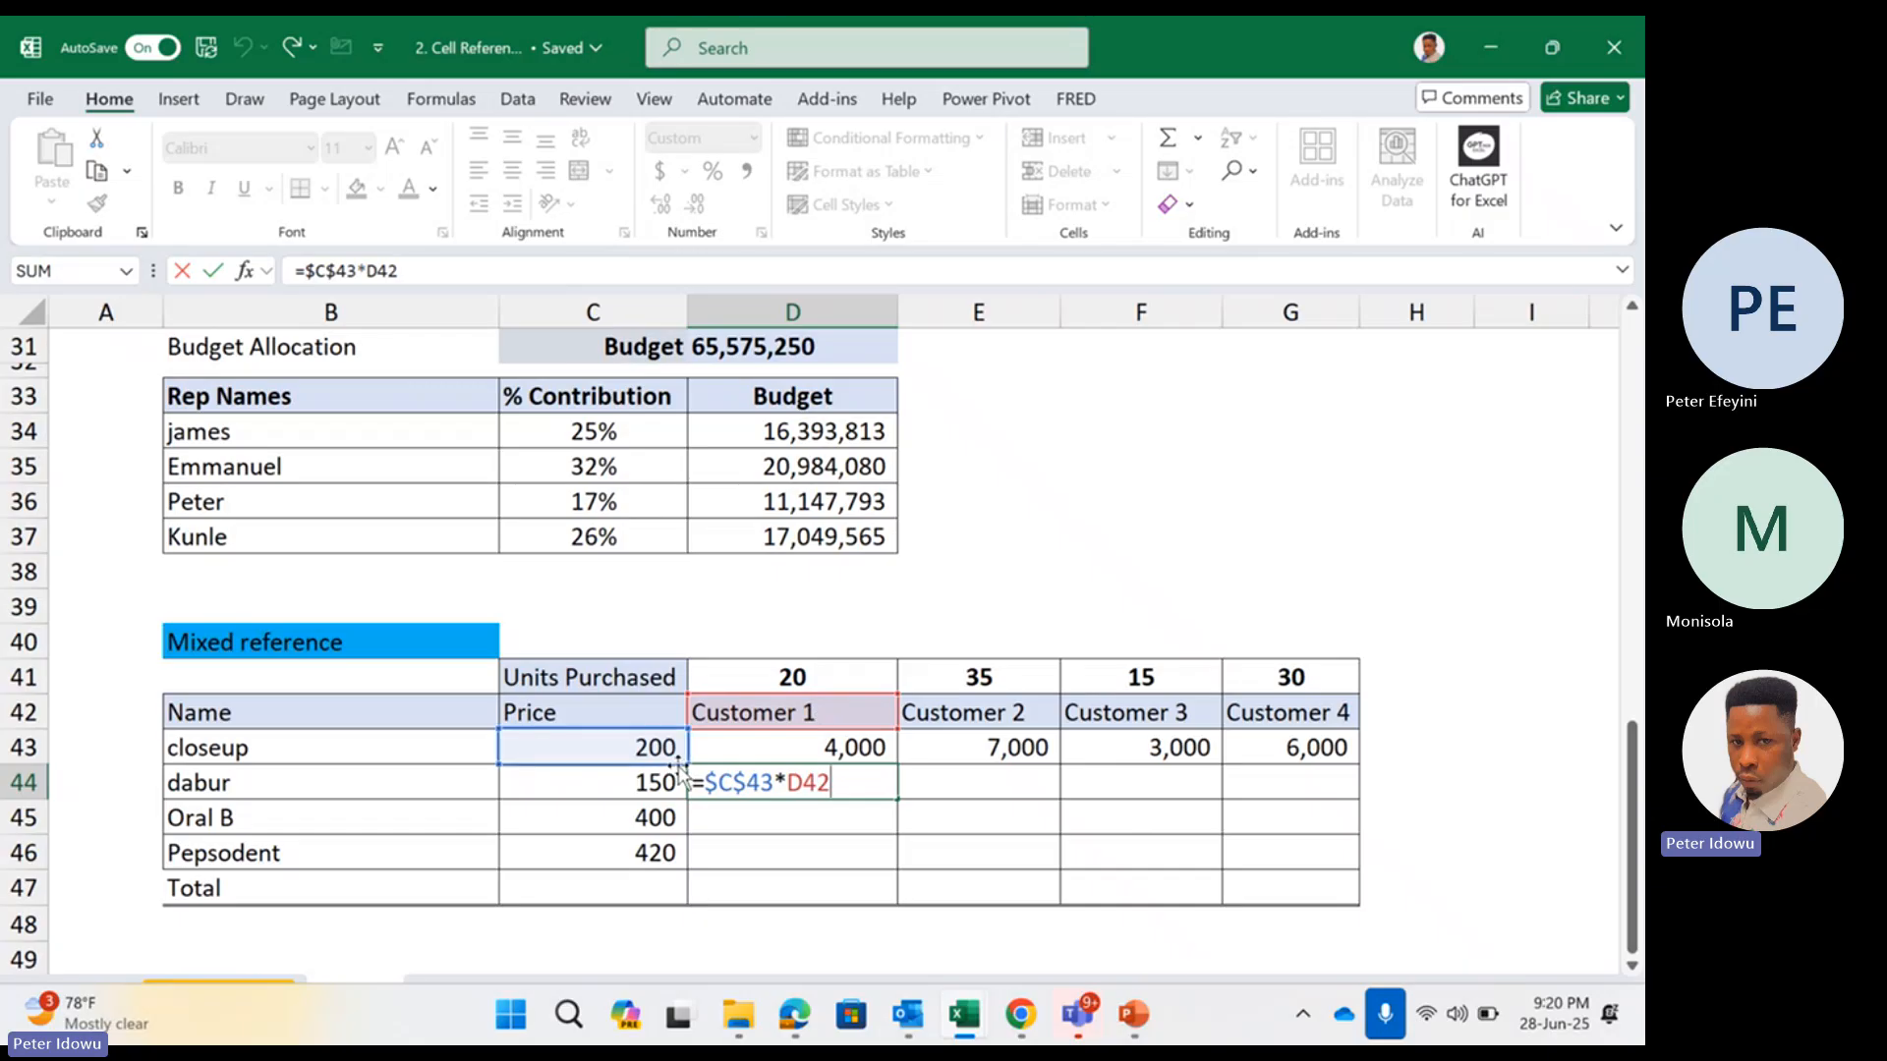
# Try pointing D44's absolute price reference at the dabur price in C44, and return it to C43
pyautogui.moveTo(678, 763); pyautogui.dragTo(677, 798)
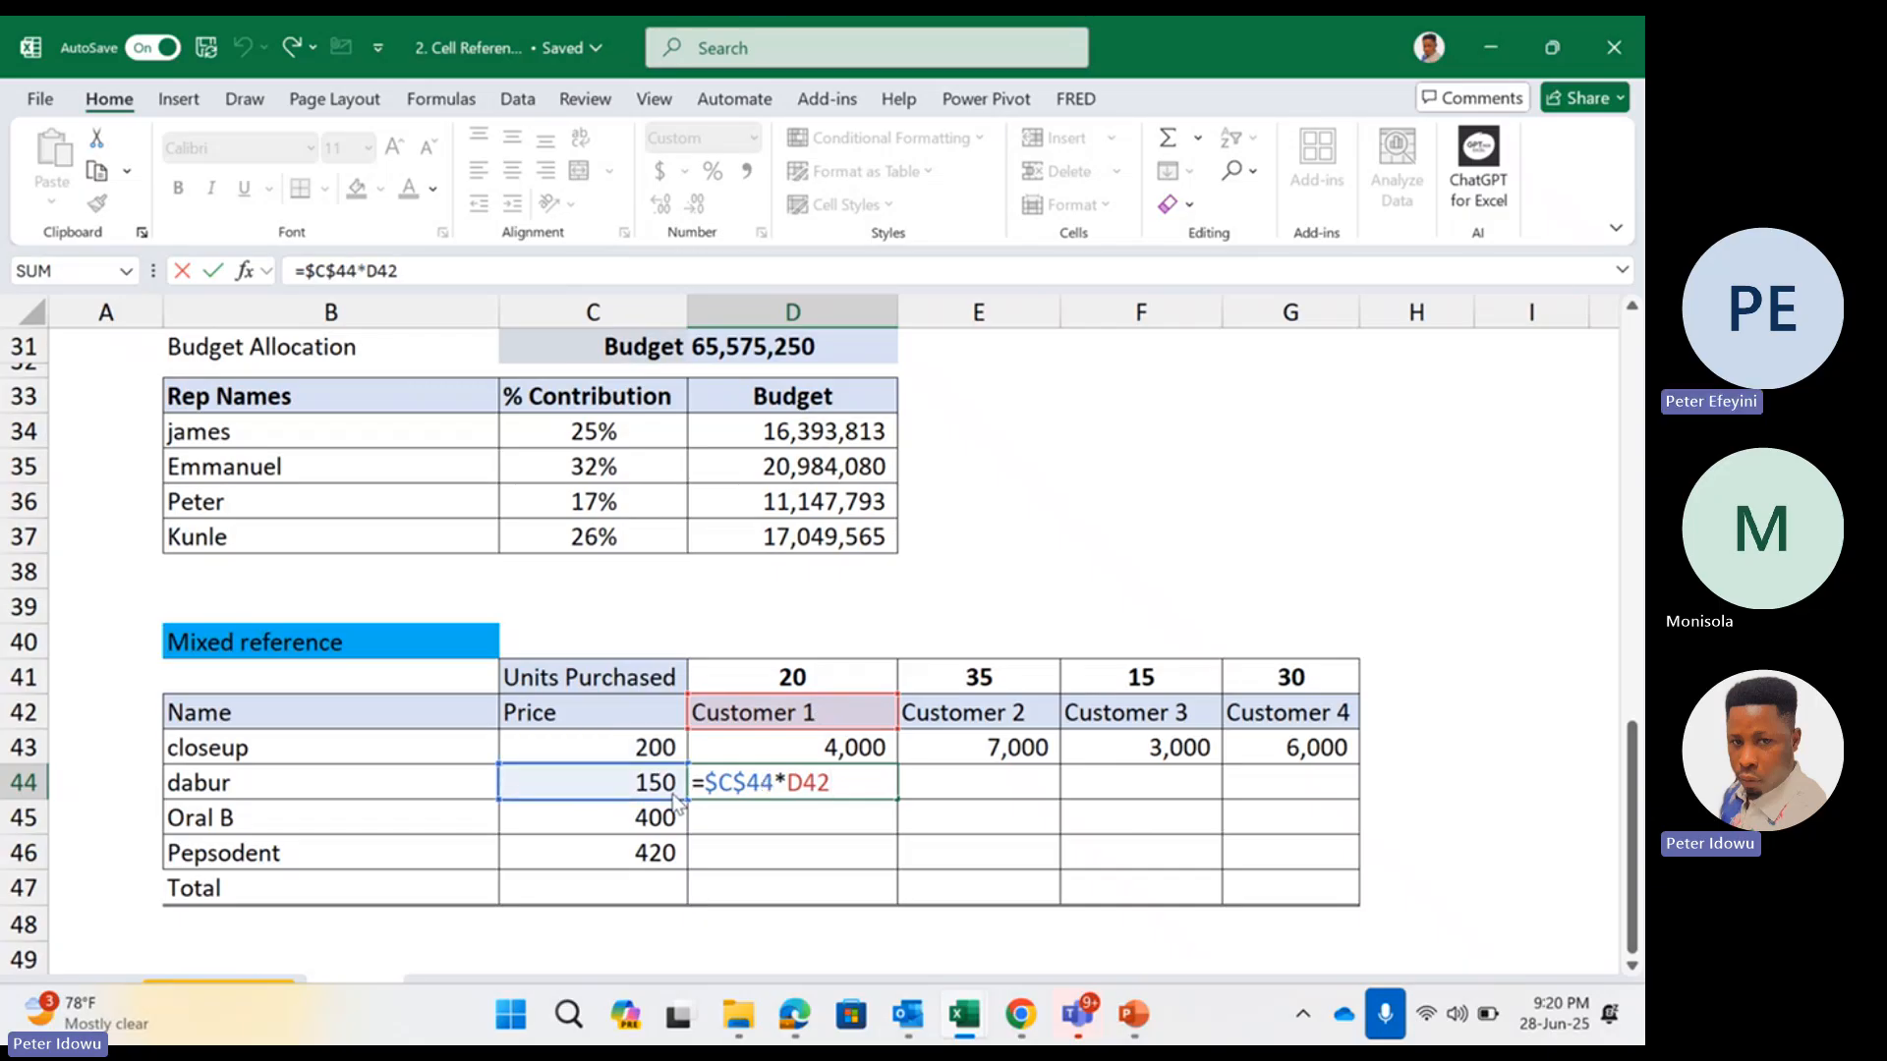
pyautogui.moveTo(671, 792); pyautogui.dragTo(663, 751)
pyautogui.hotkey('ctrl', 'Return')
# Compare the price and units references in the D43 and D44 formulas
pyautogui.doubleClick(804, 748)
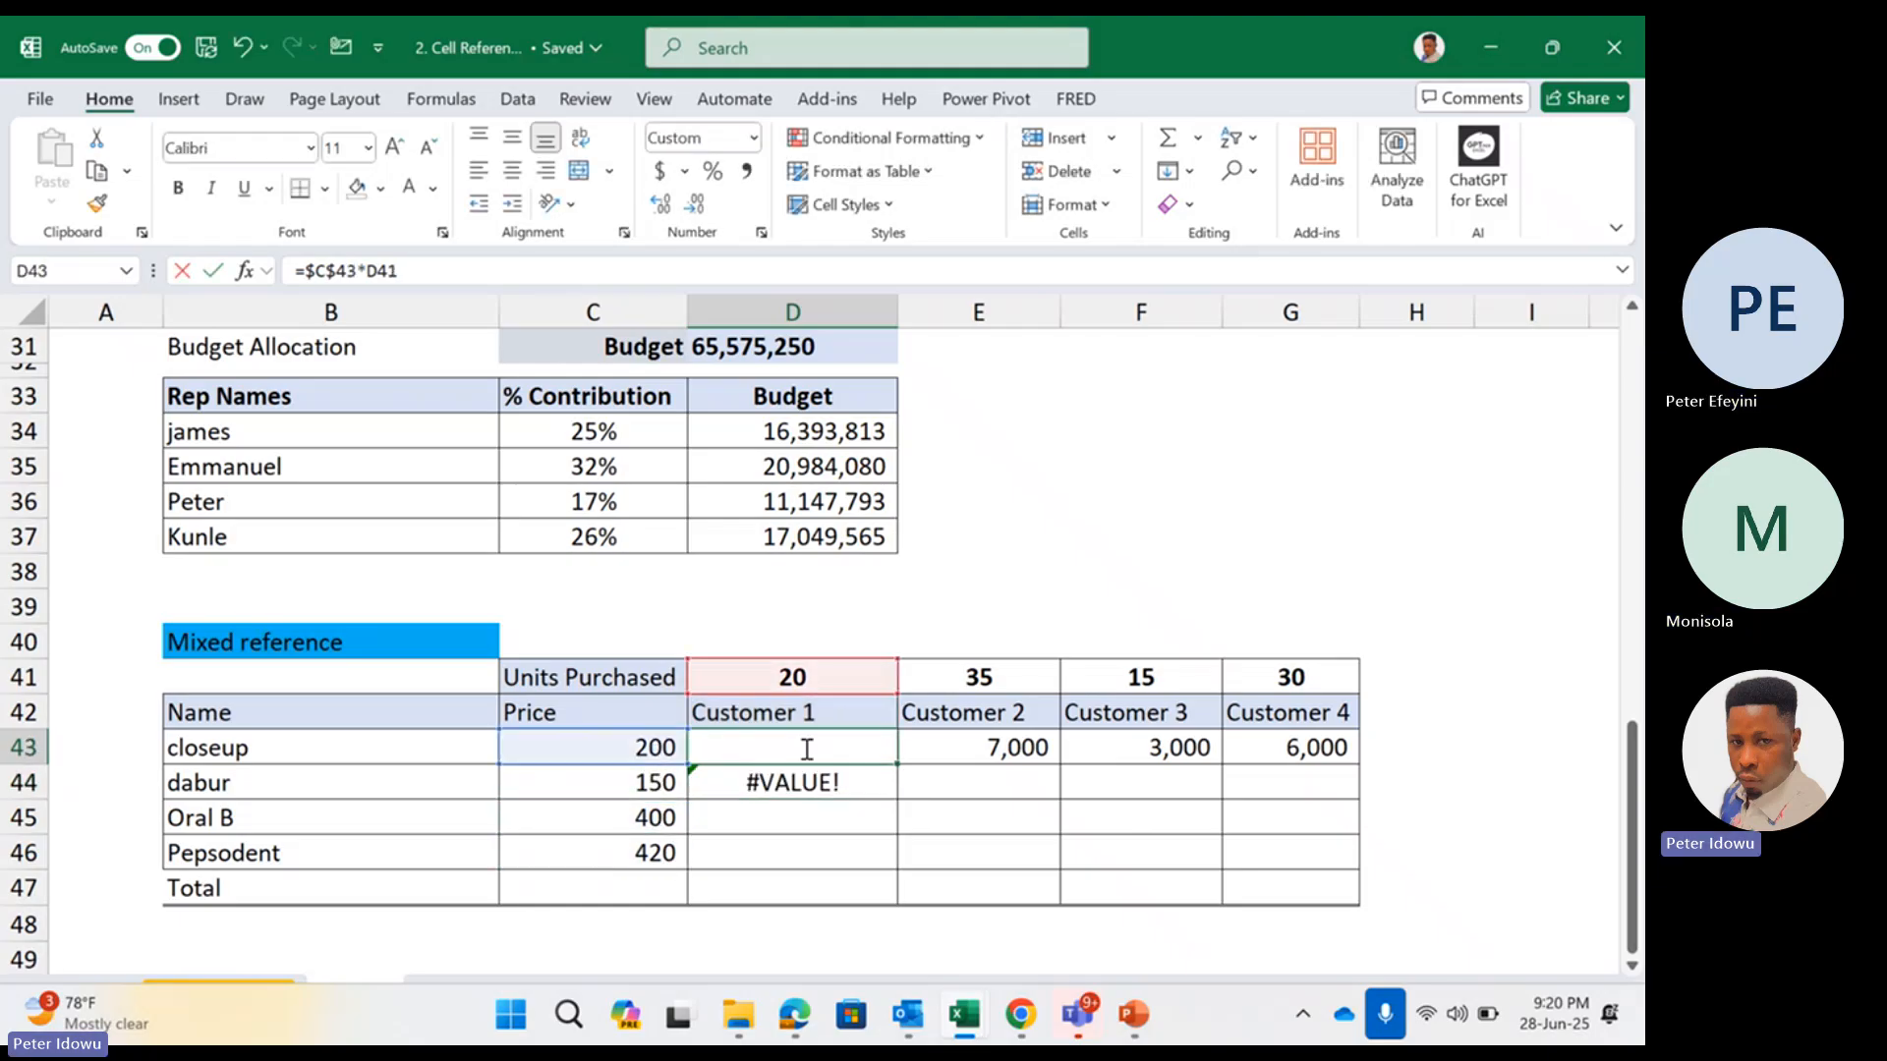
pyautogui.click(874, 794)
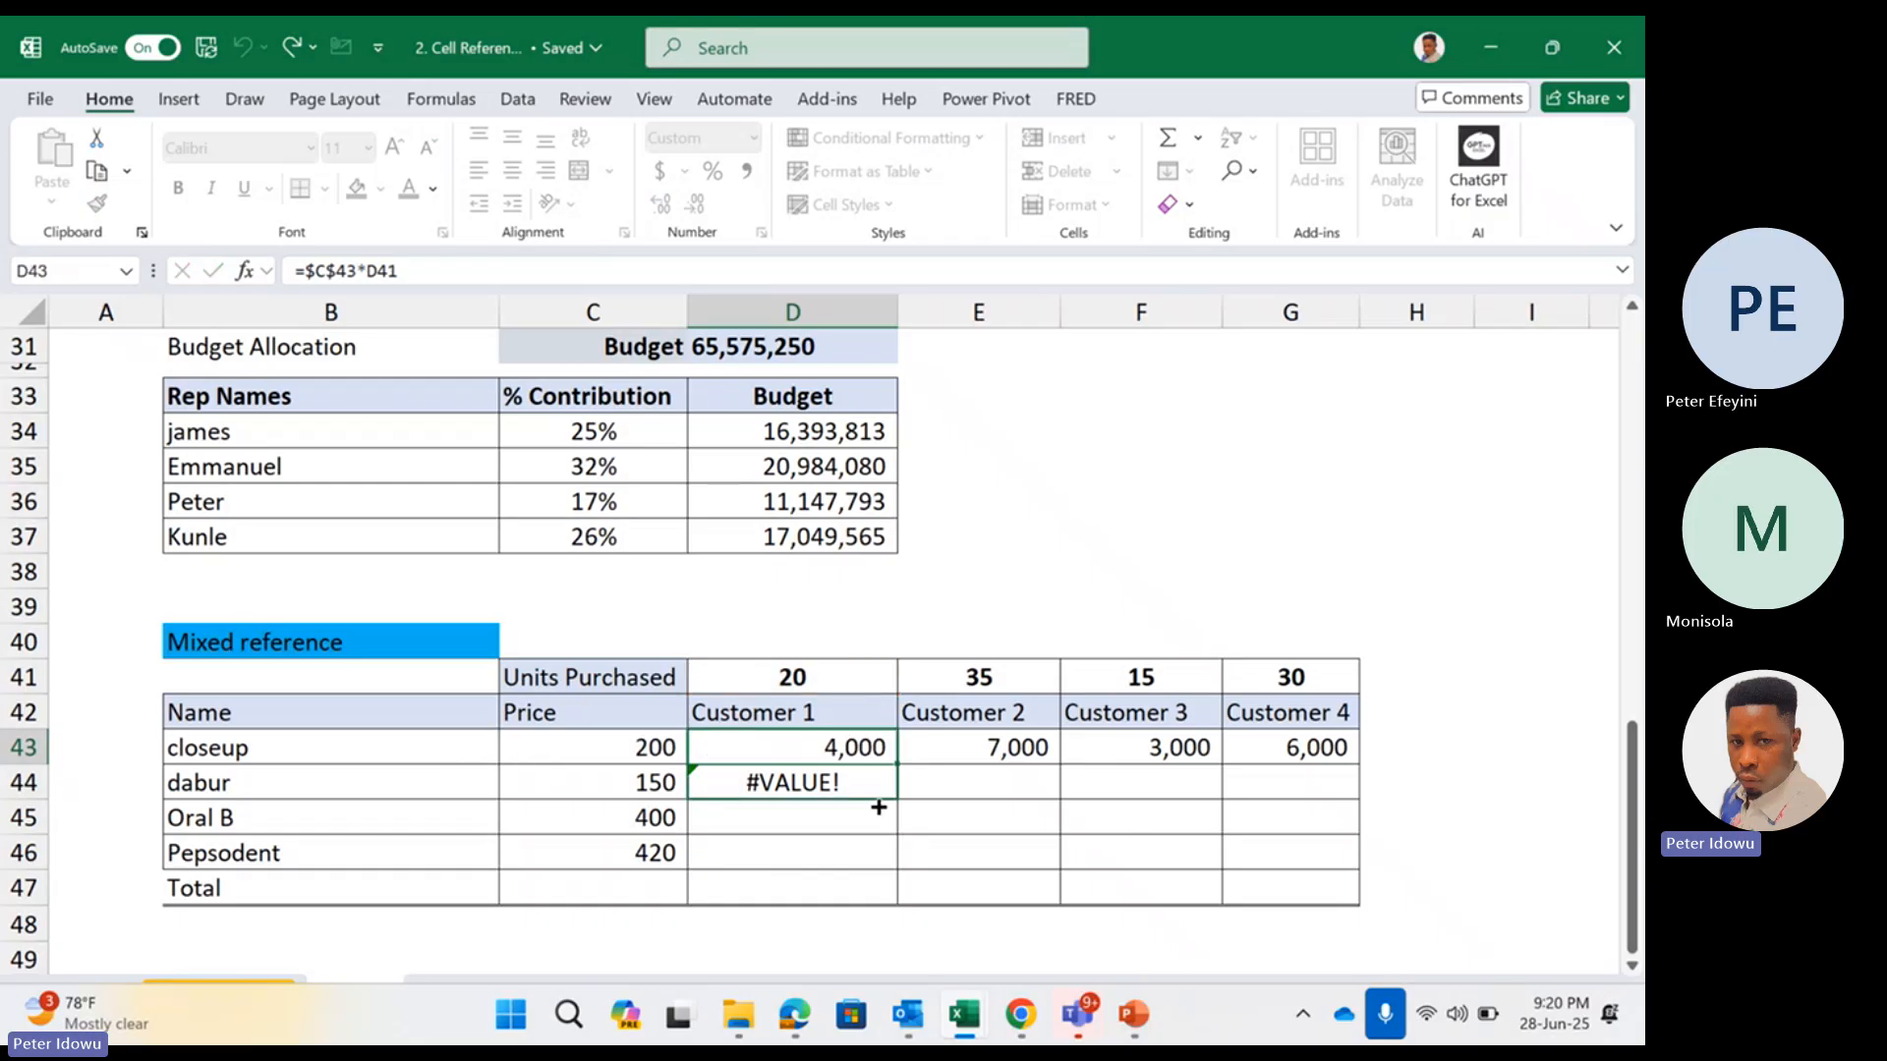
pyautogui.doubleClick(849, 781)
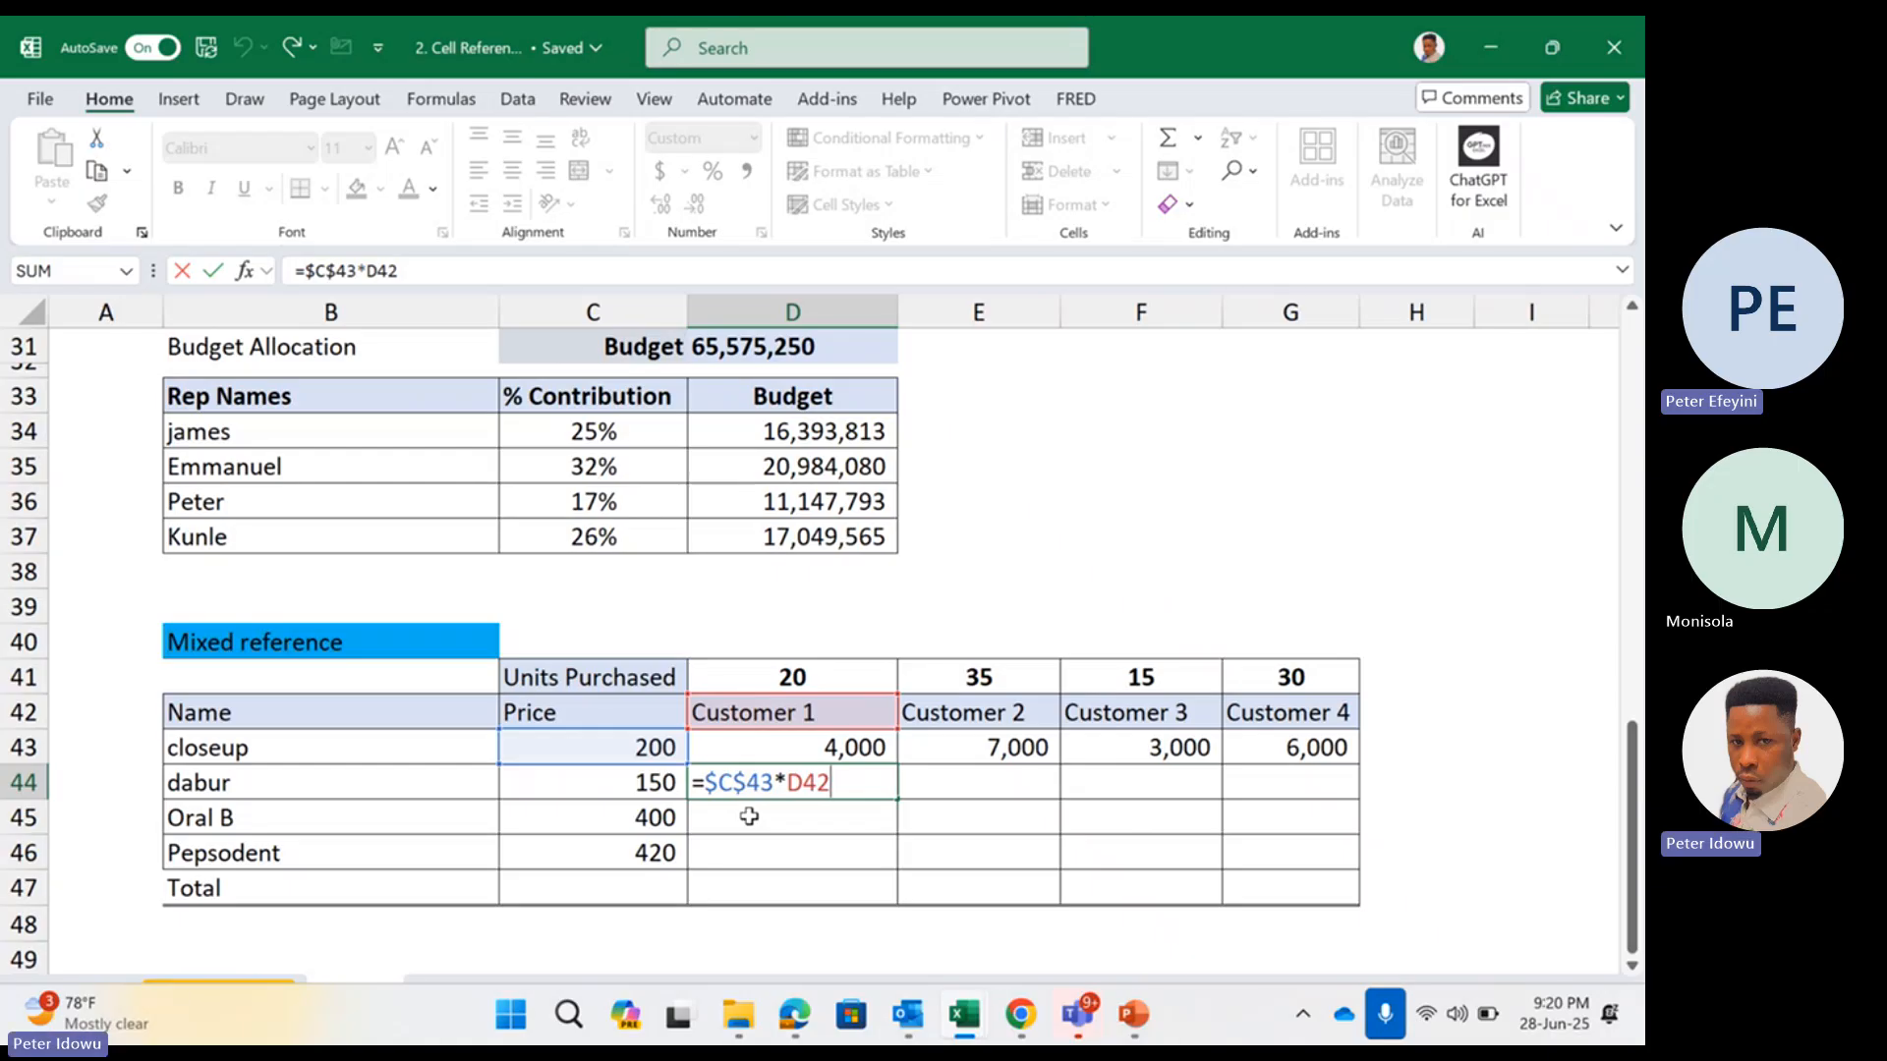
pyautogui.press('Return')
pyautogui.doubleClick(764, 749)
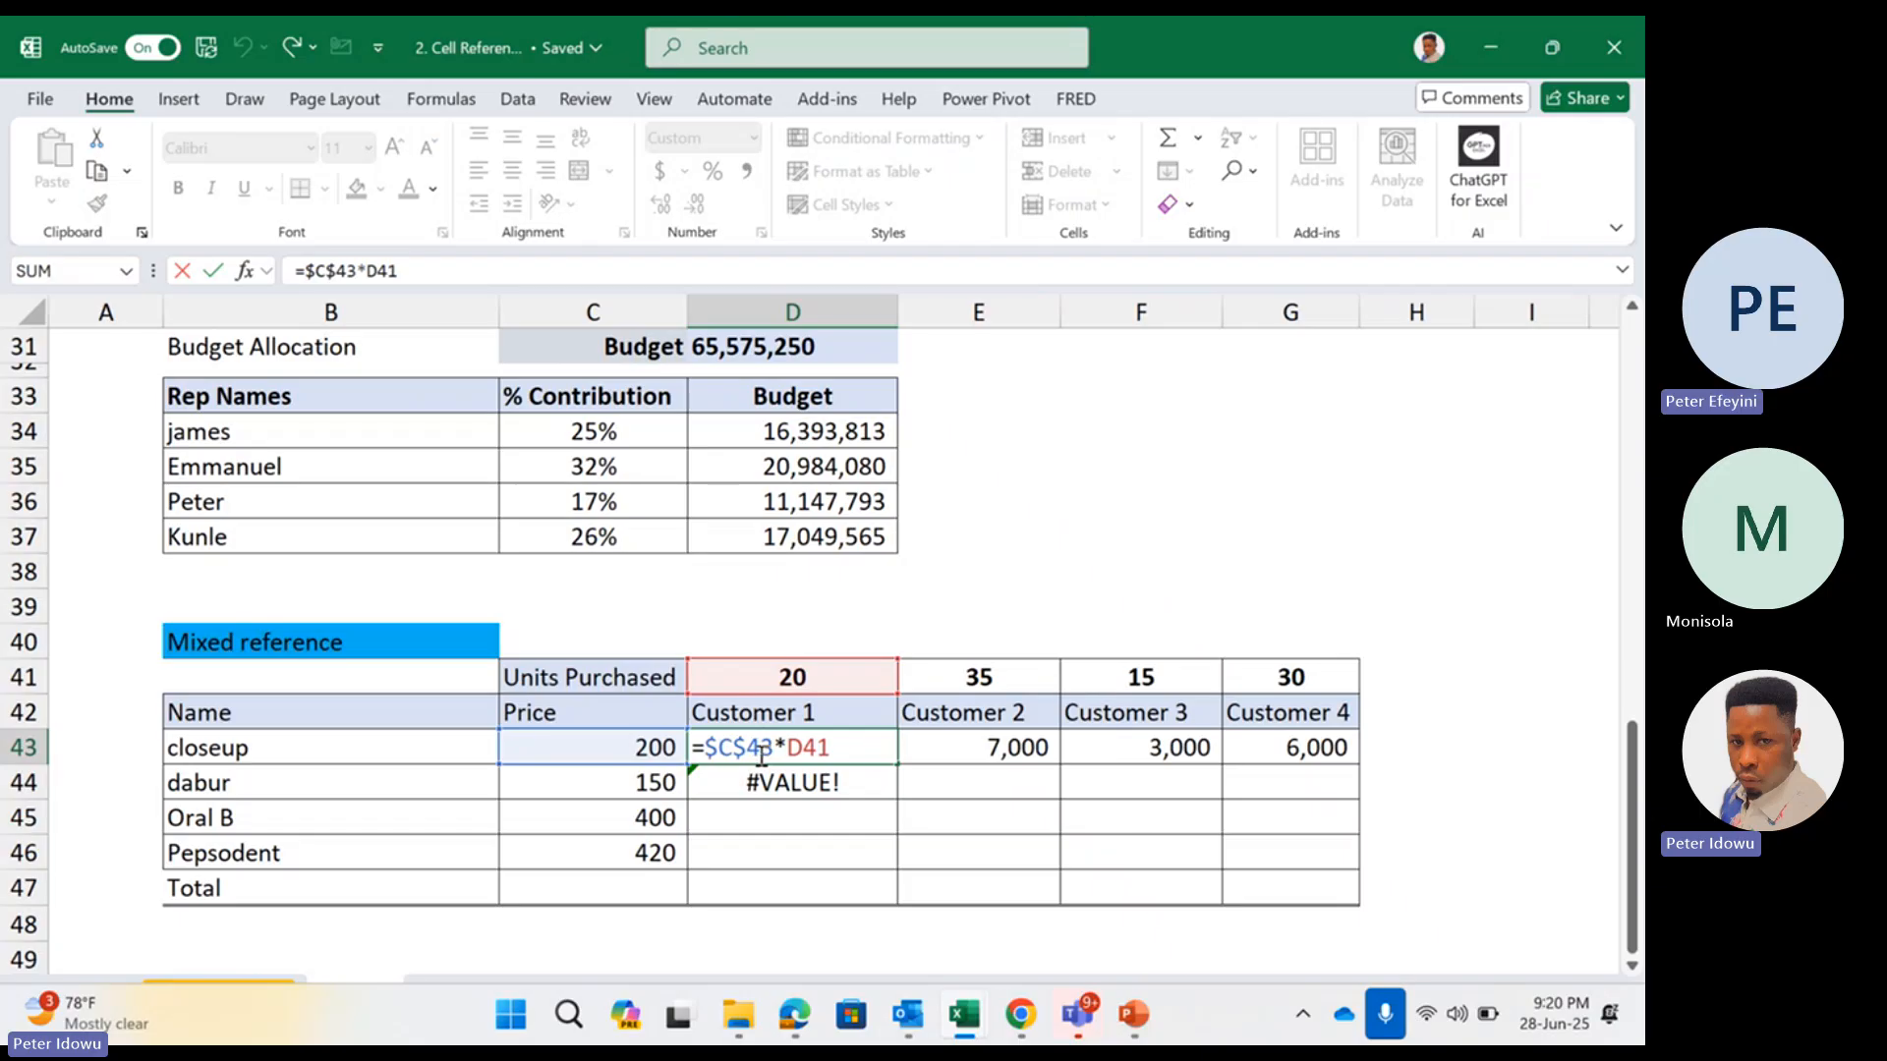
# Examine the $C$43 reference in D43, try unlocking its row to make =$C43*D41, and cancel the edit
pyautogui.moveTo(704, 750); pyautogui.dragTo(775, 742)
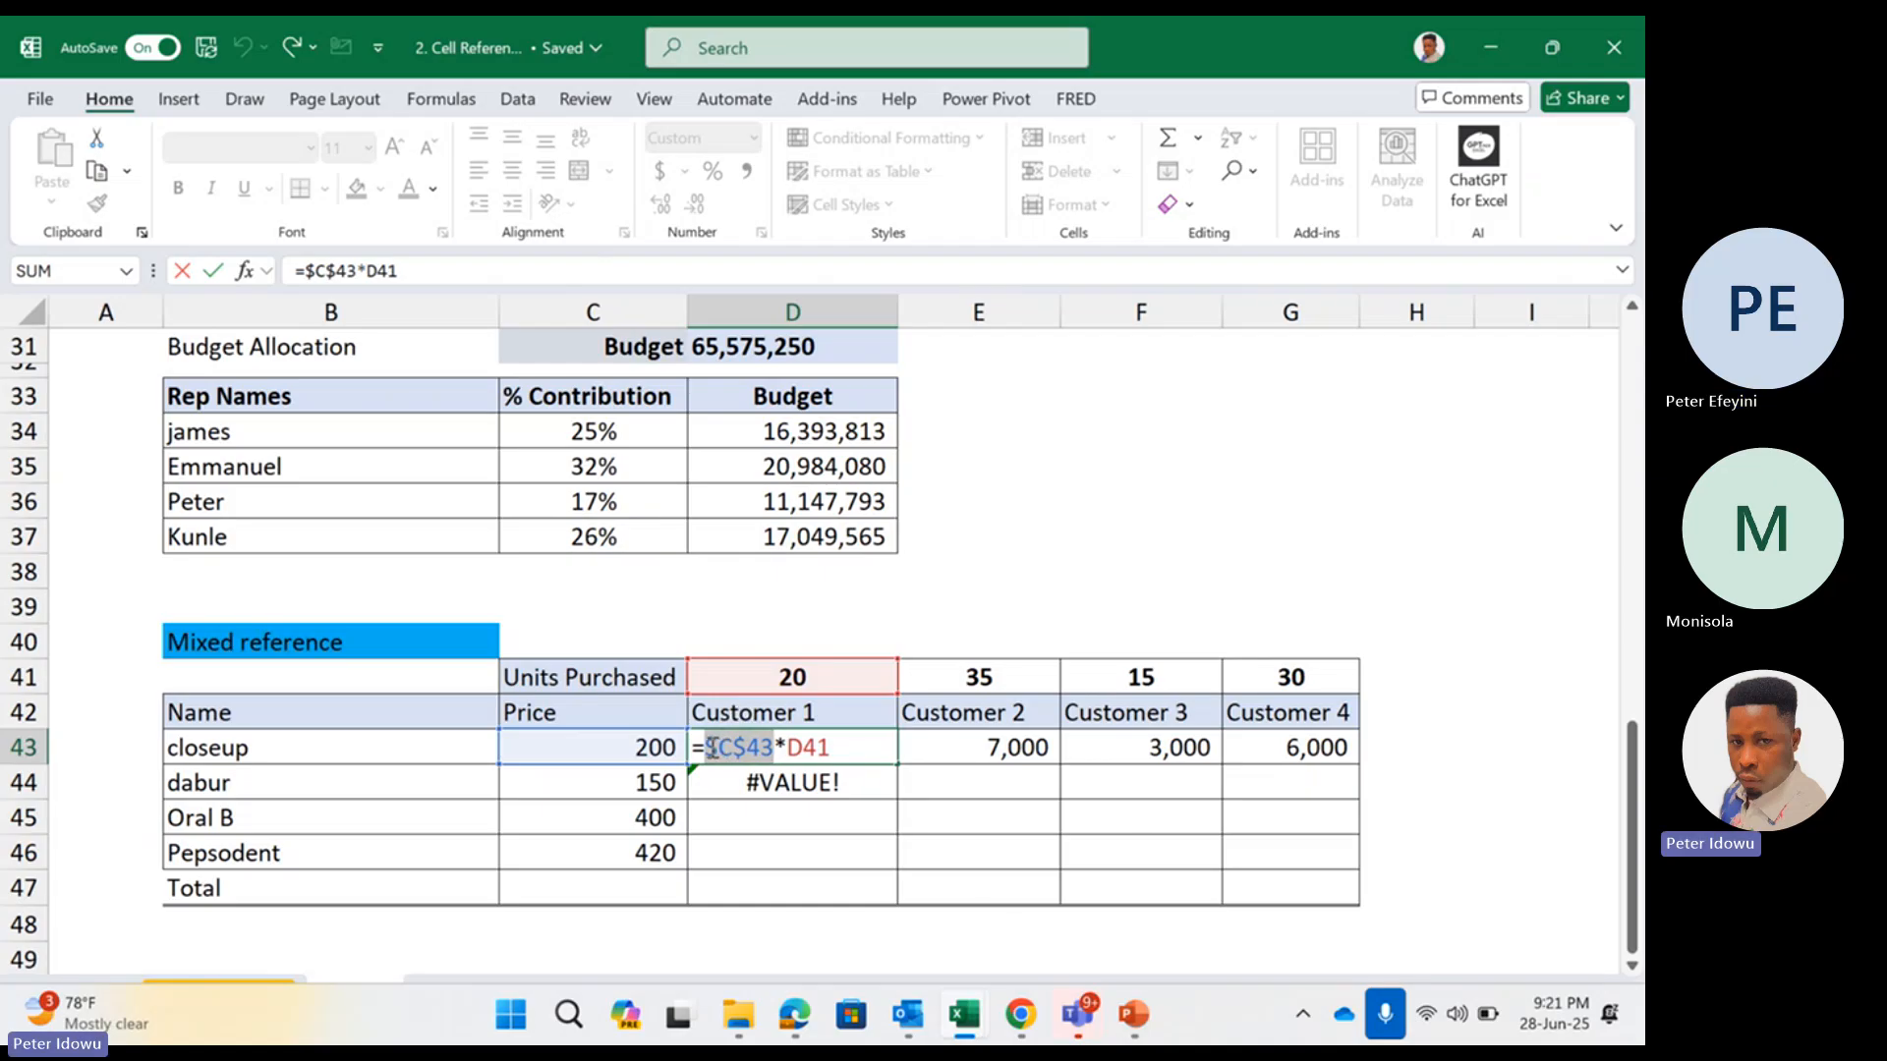
pyautogui.click(729, 744)
pyautogui.moveTo(705, 745); pyautogui.dragTo(749, 744)
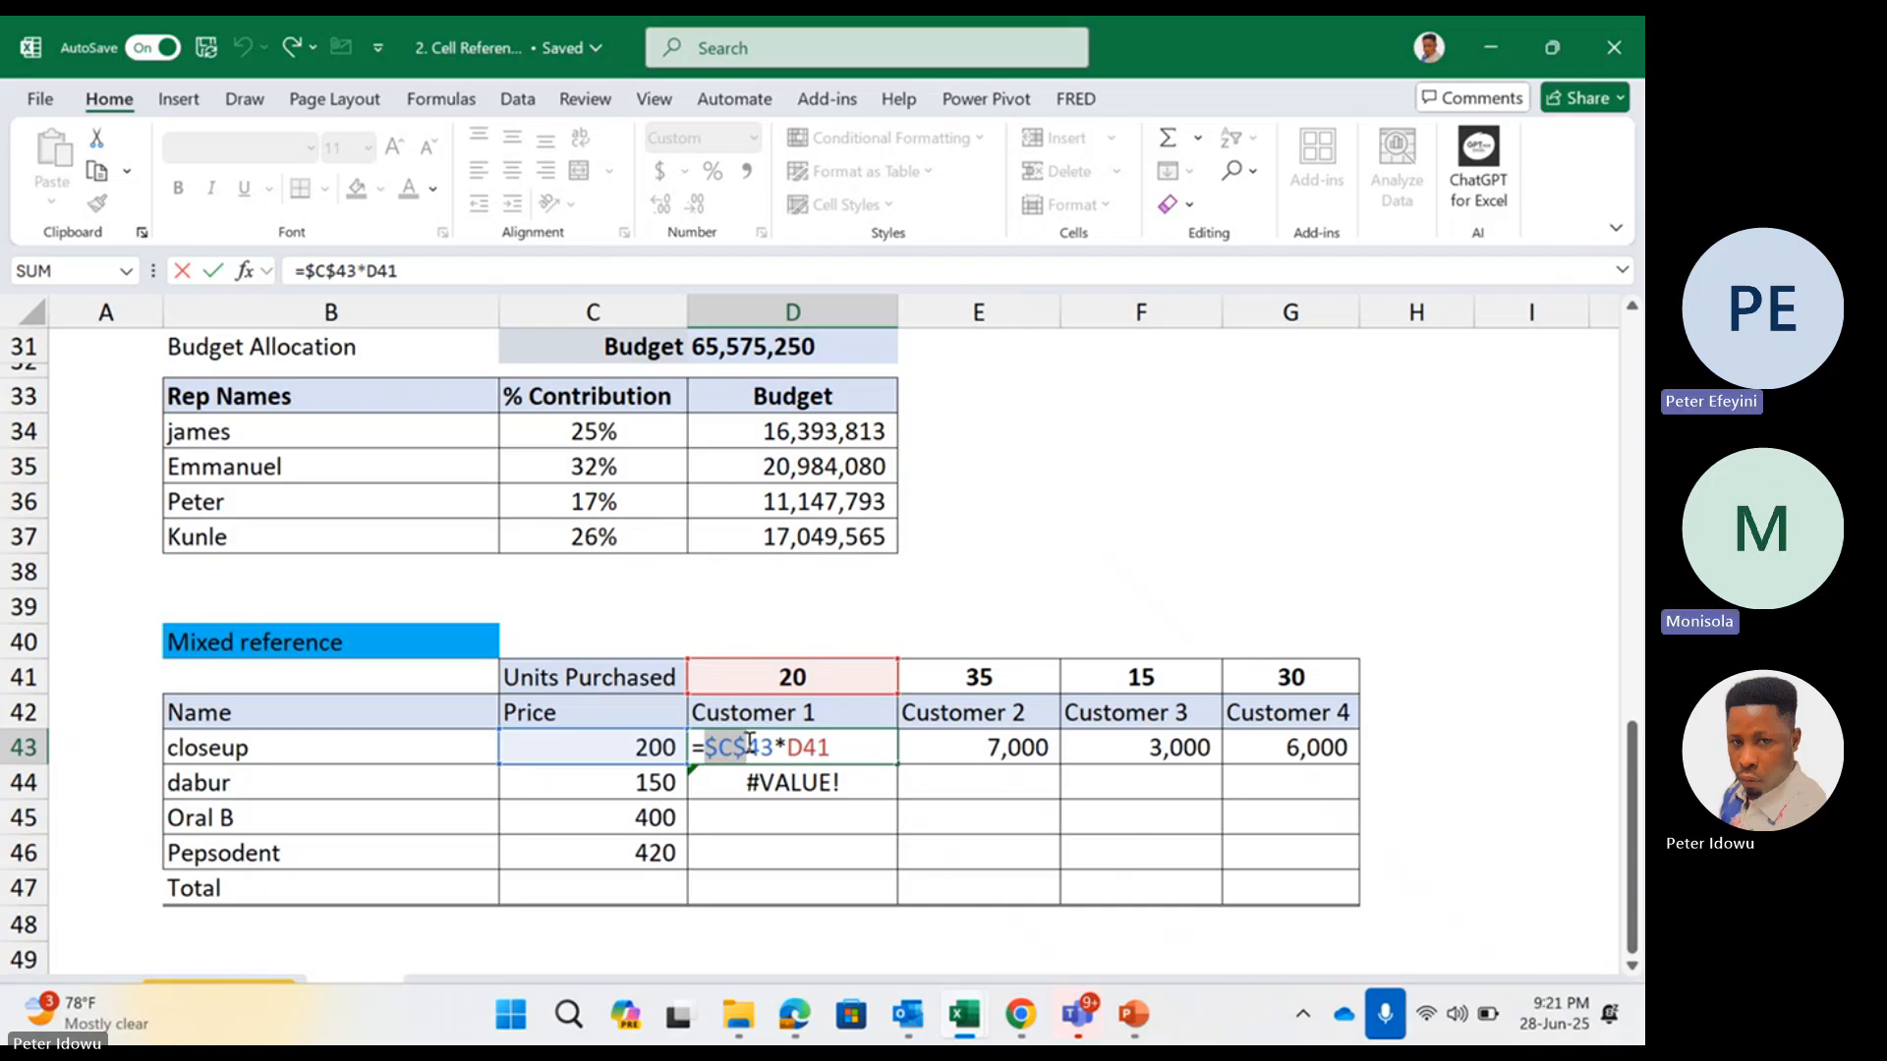
pyautogui.click(749, 742)
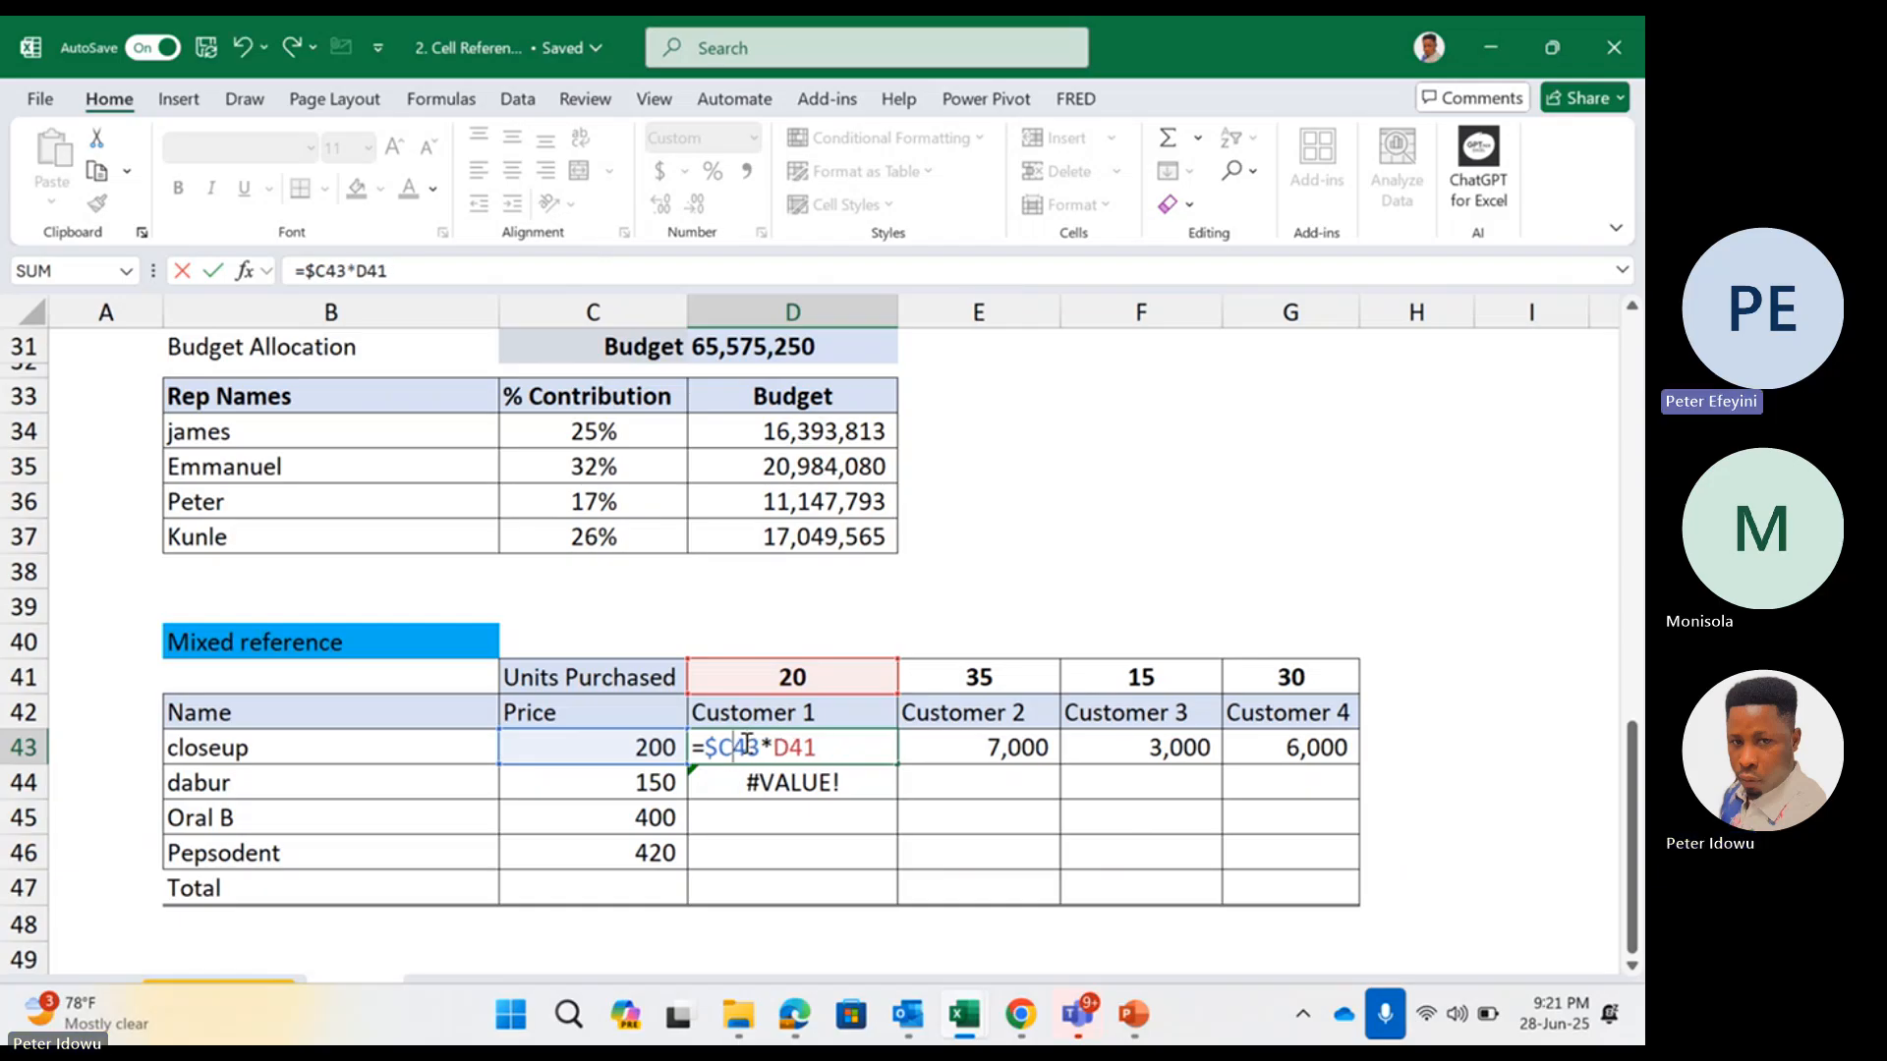
pyautogui.press('BackSpace')
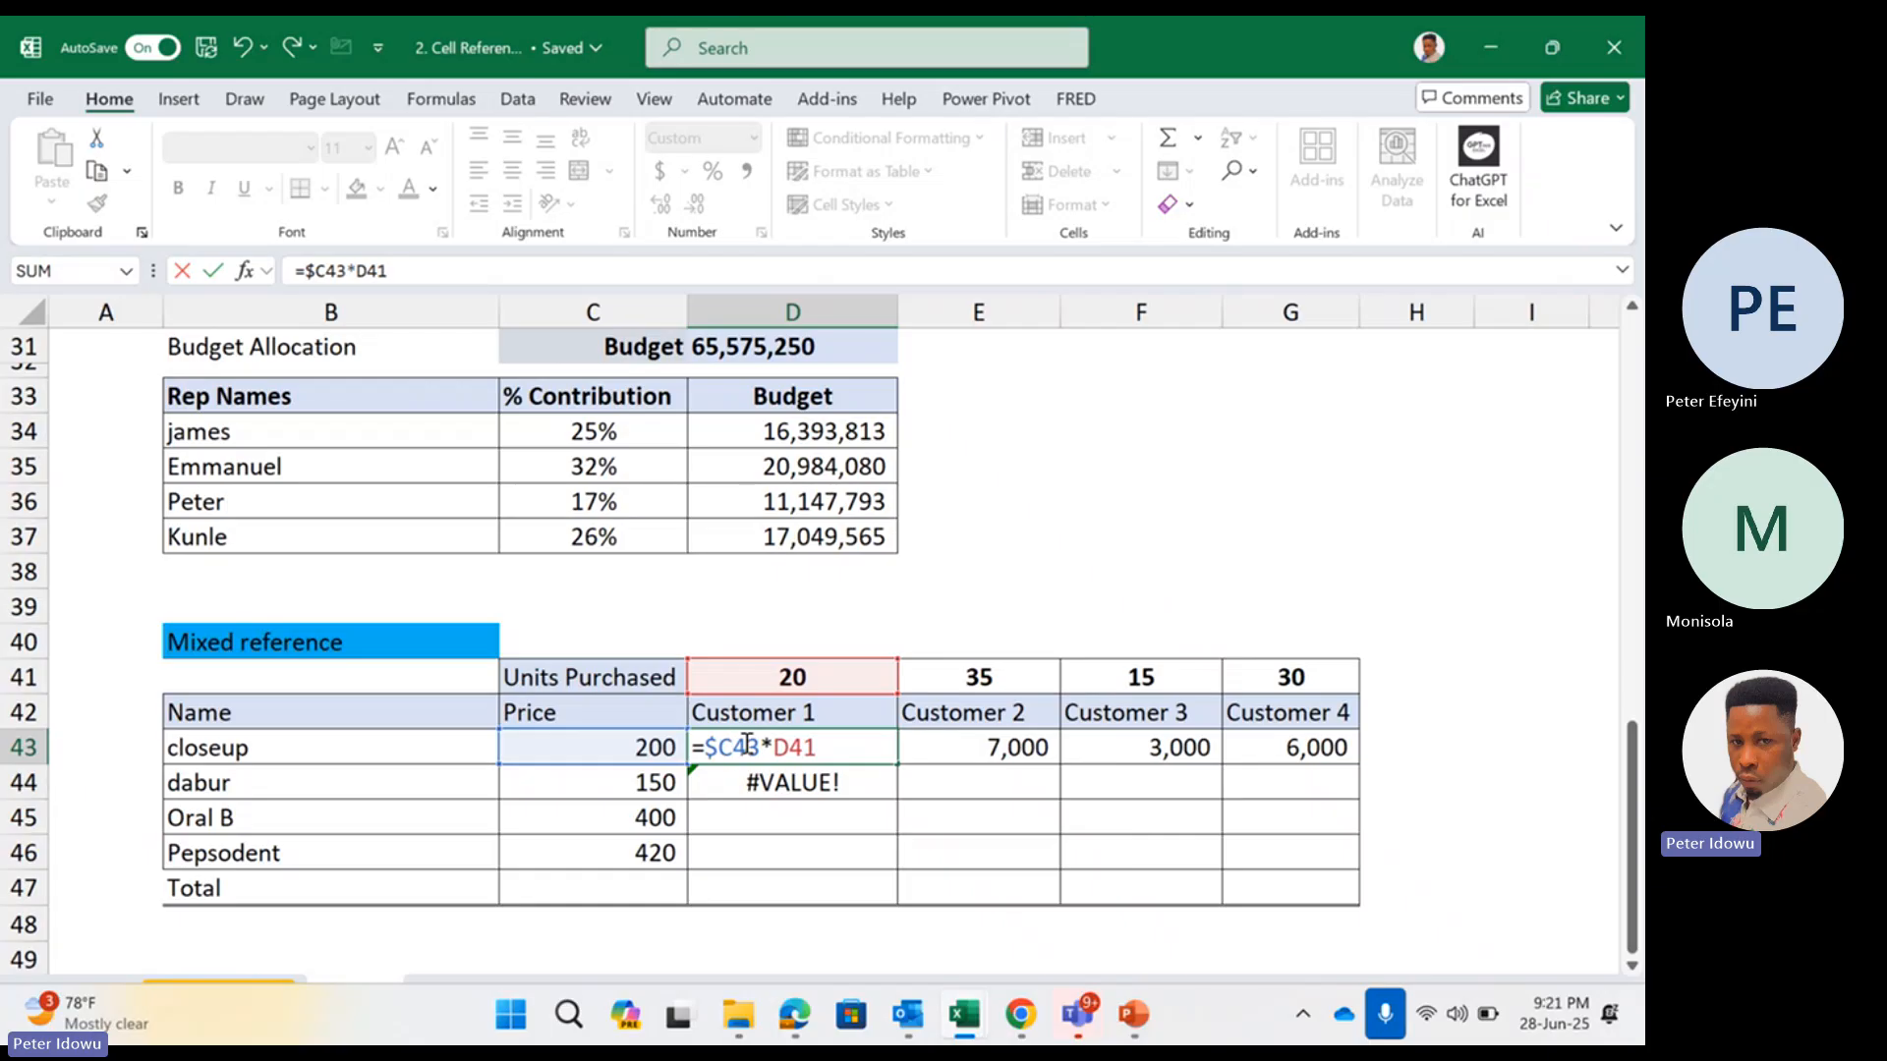
pyautogui.moveTo(704, 749); pyautogui.dragTo(733, 749)
pyautogui.press('Escape')
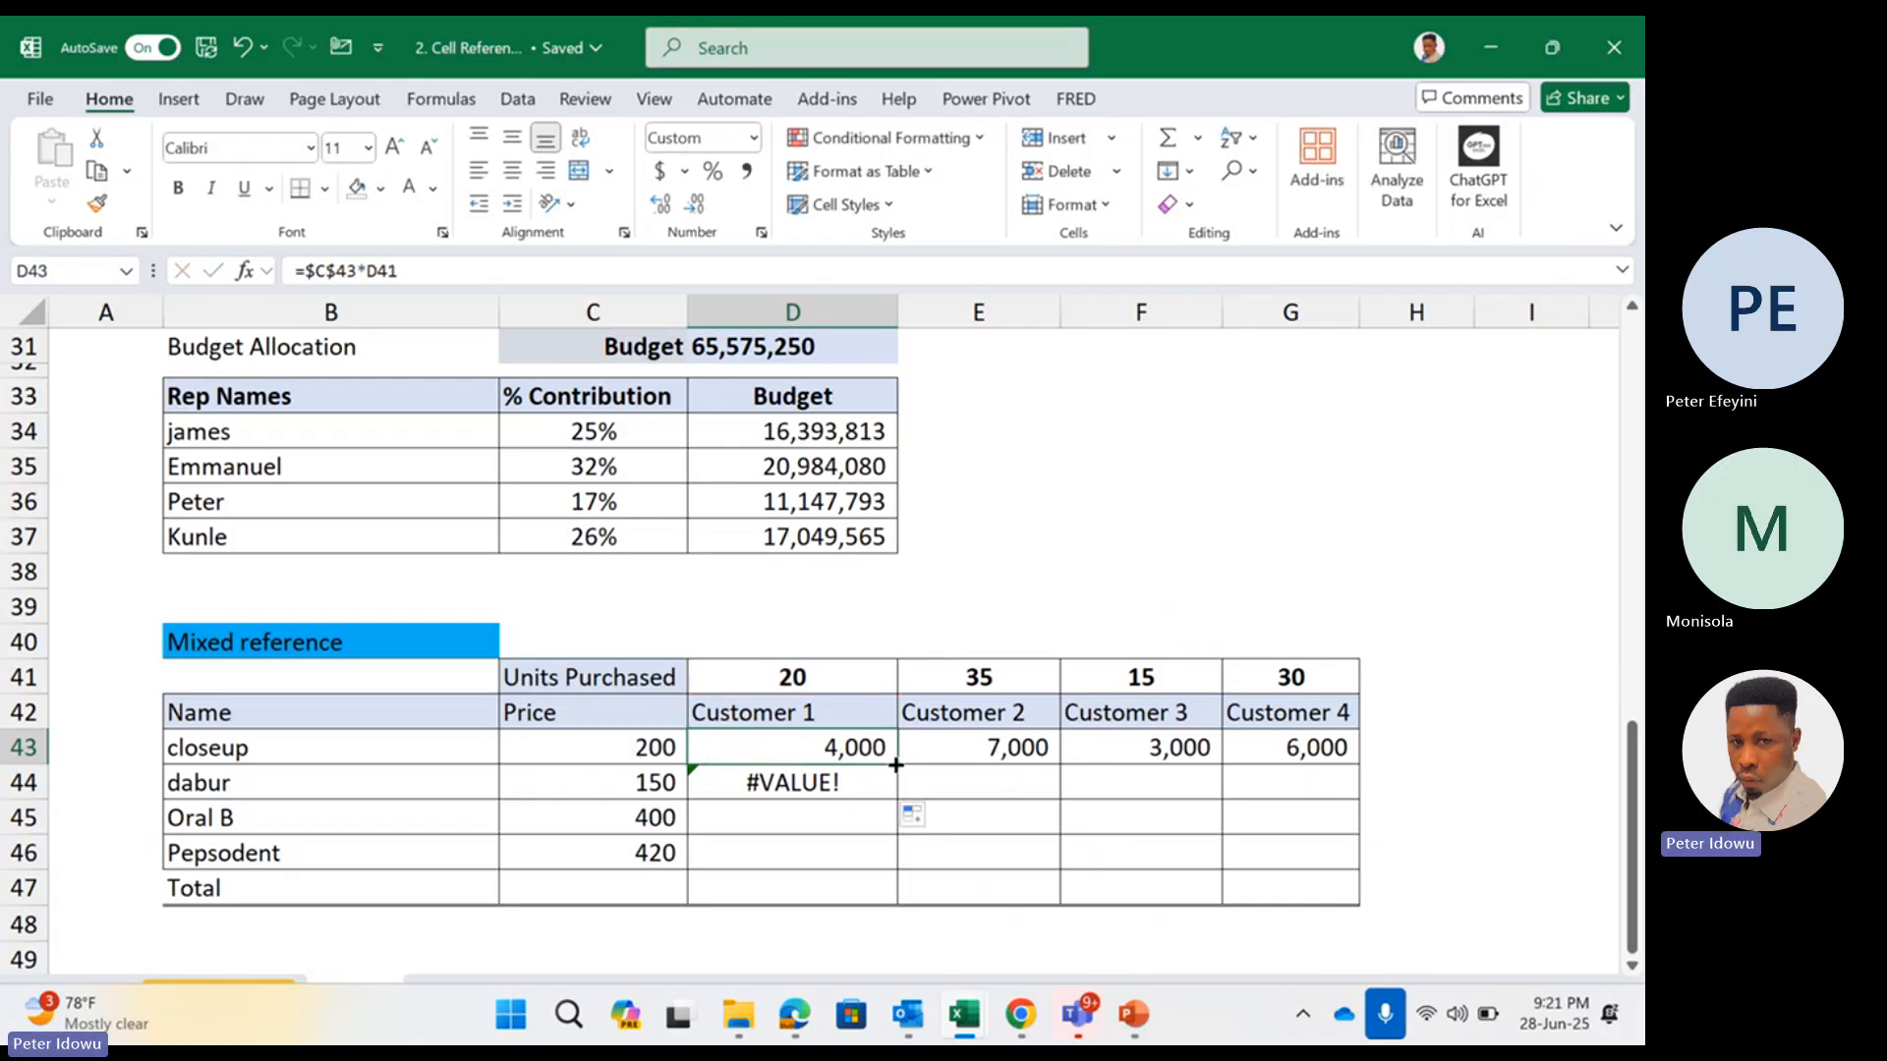
# Fill the fully absolute price formula from D43 down to D46 and check the references in D43 and D44
pyautogui.moveTo(895, 764); pyautogui.dragTo(859, 863)
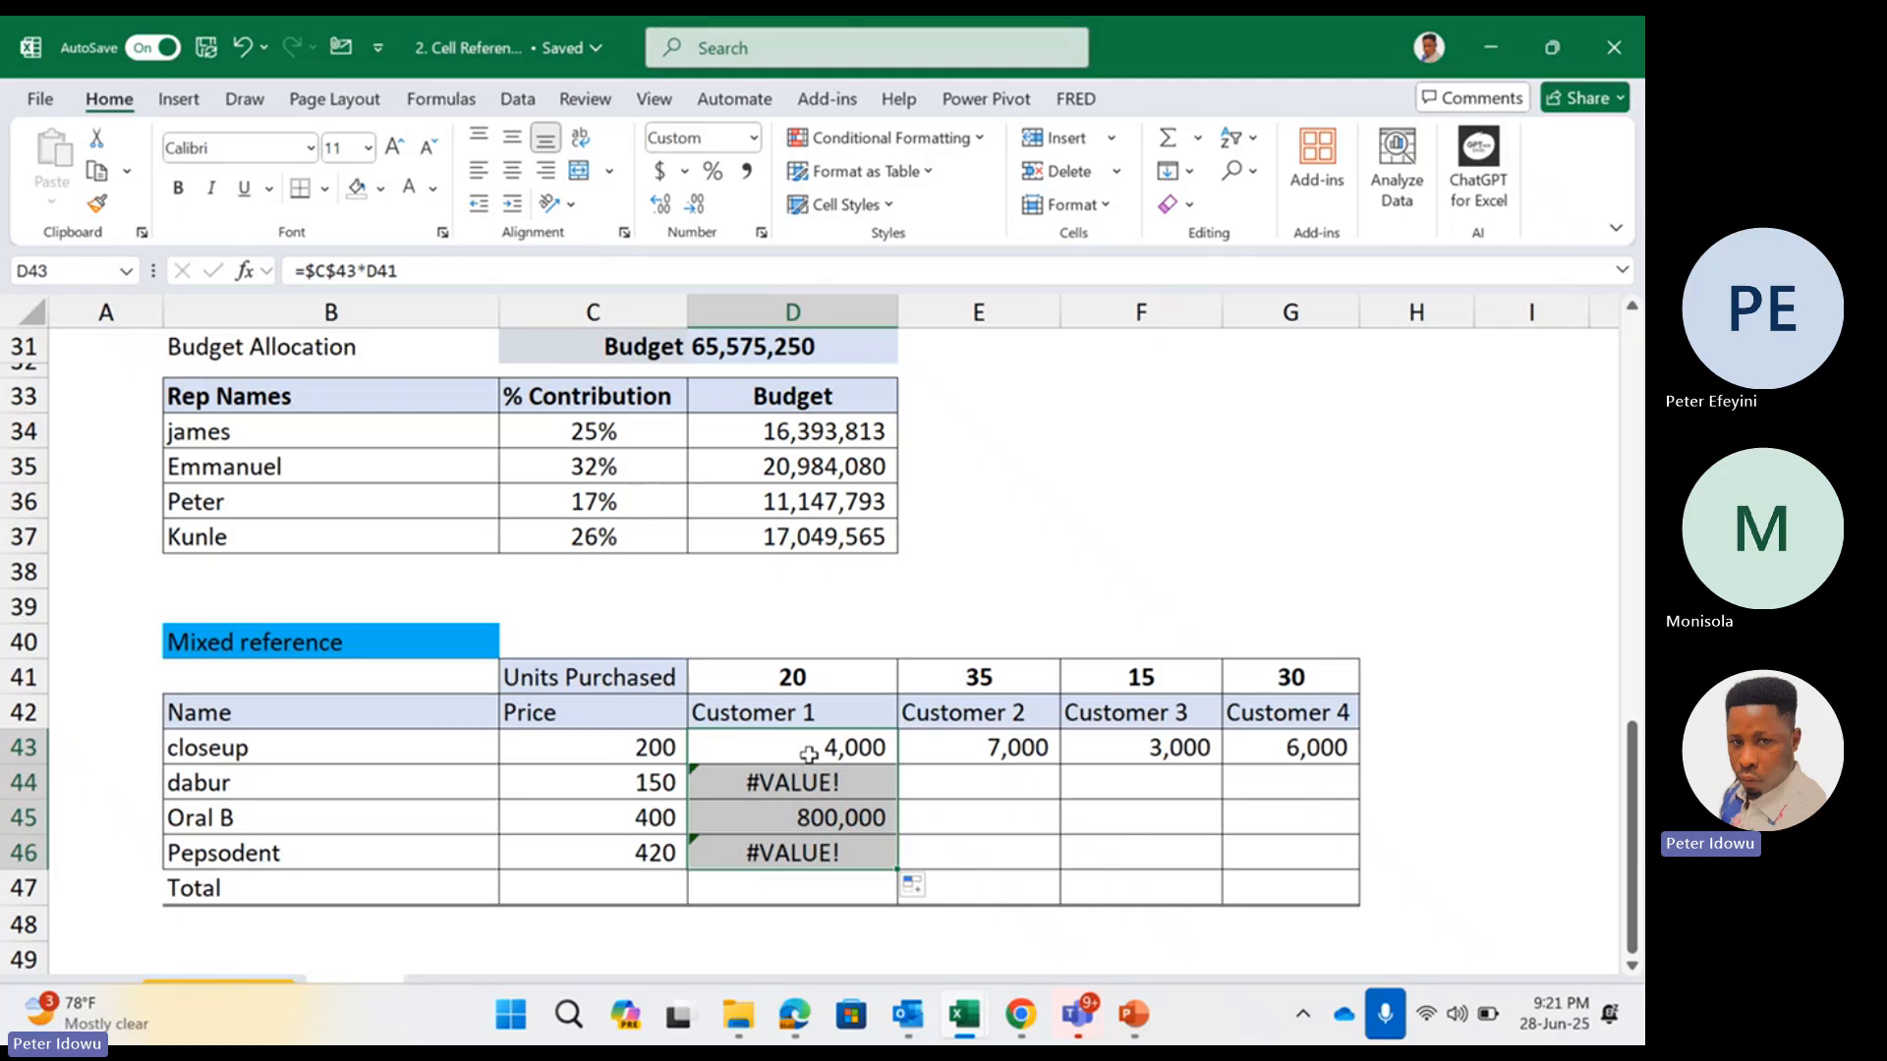
pyautogui.click(808, 754)
pyautogui.doubleClick(808, 754)
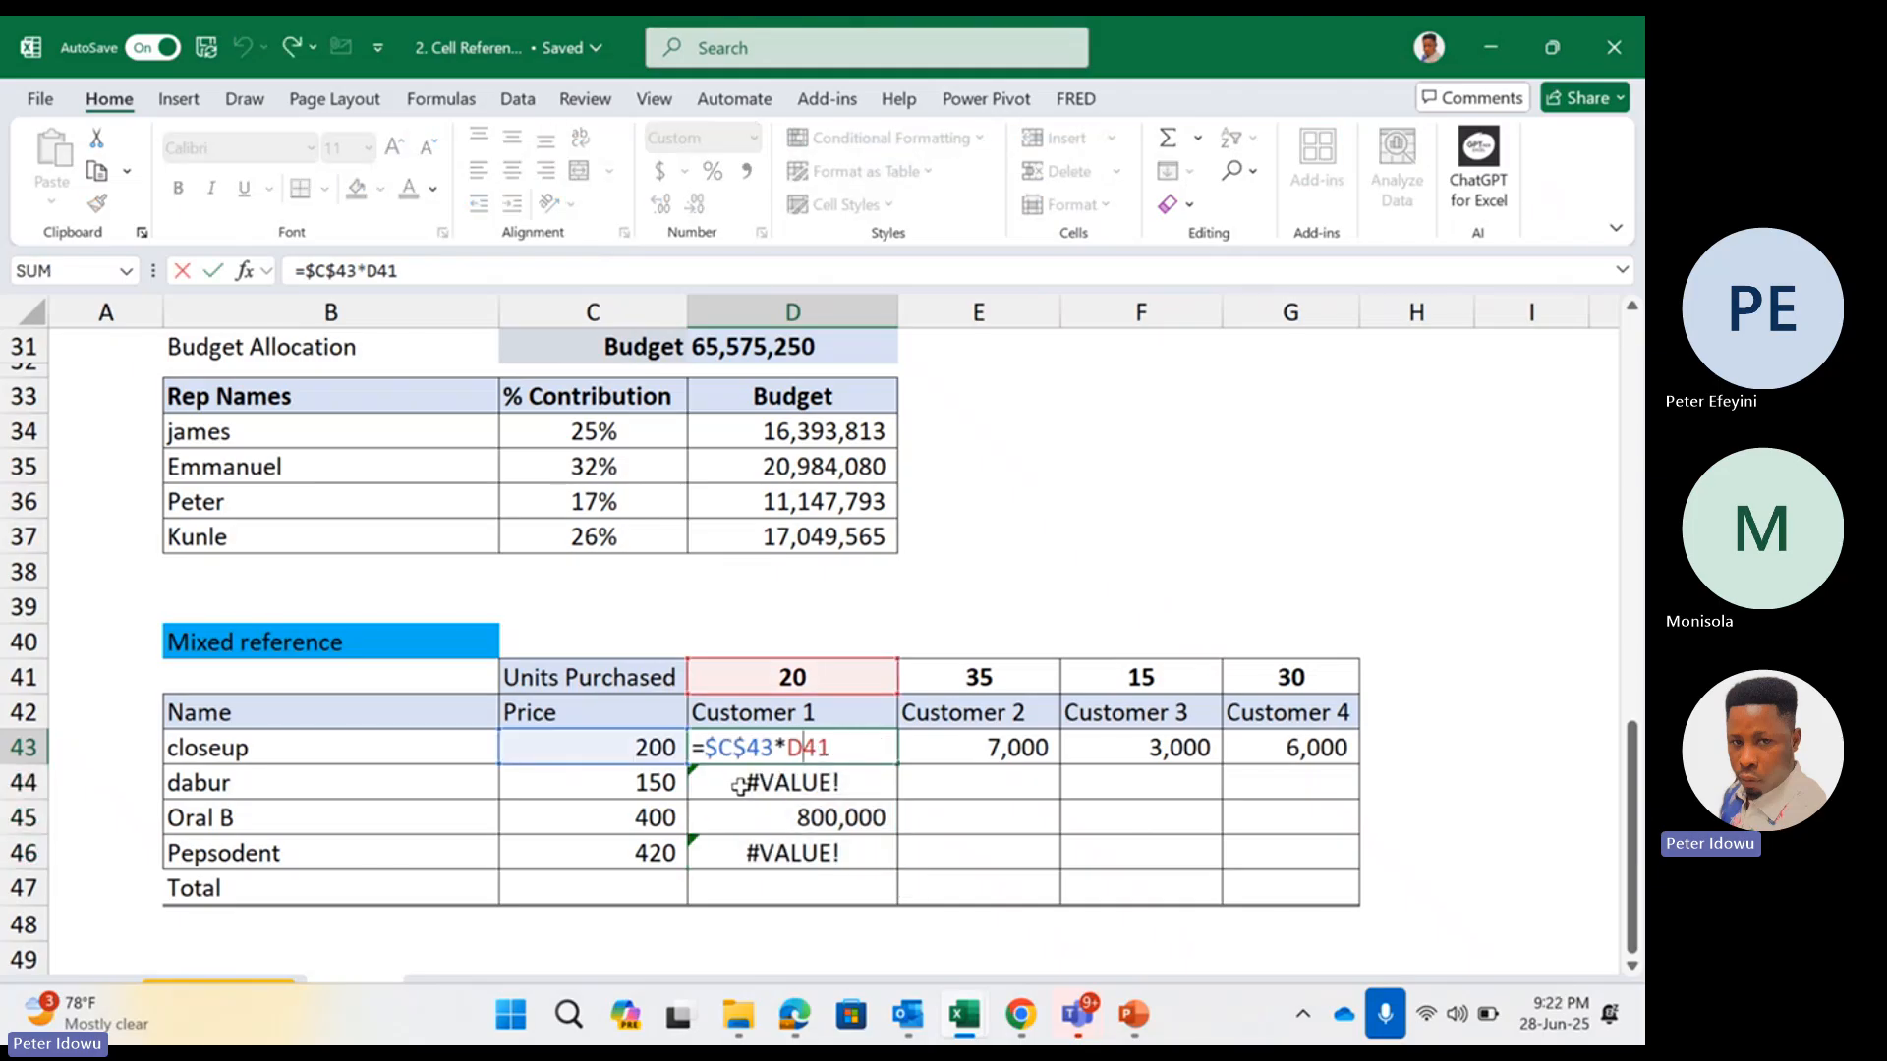
pyautogui.press('Escape')
pyautogui.doubleClick(739, 783)
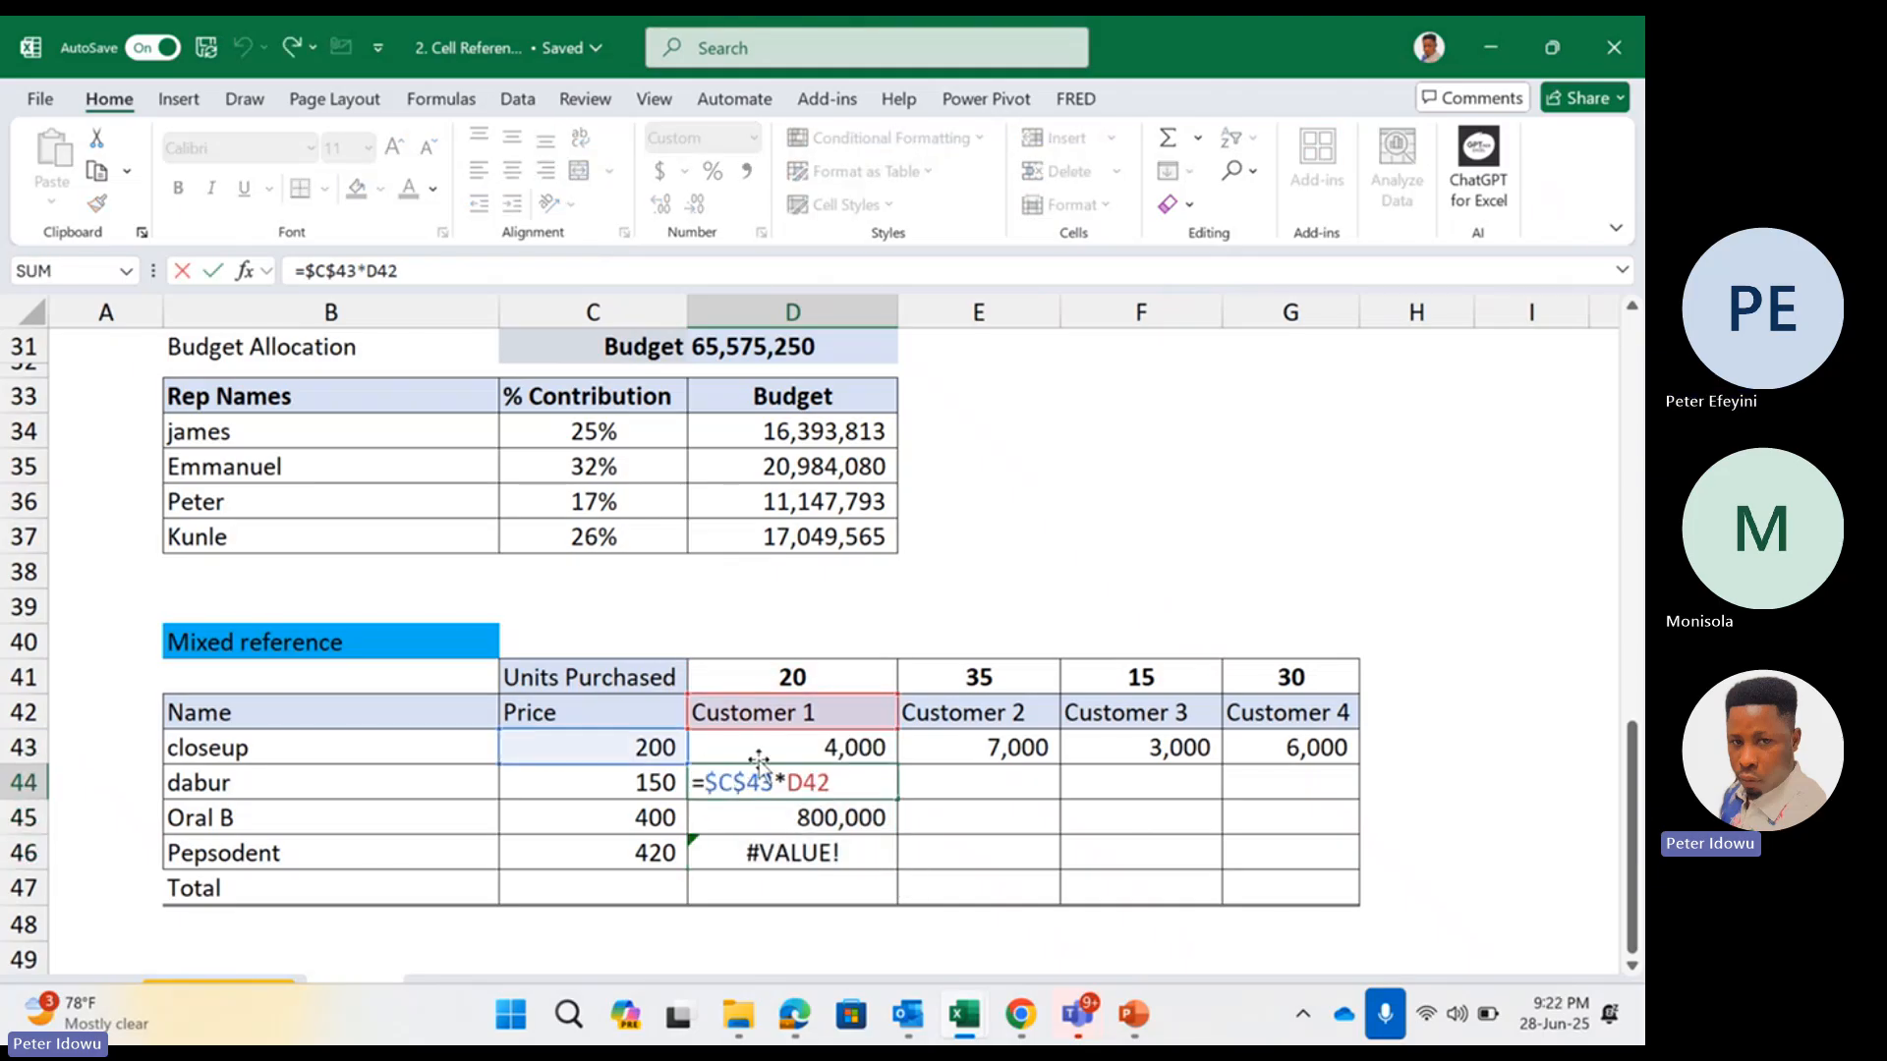
# Change the D43 formula to =$C43*D41 so only the price column is locked, and fill it down to D46
pyautogui.click(757, 757)
pyautogui.doubleClick(750, 748)
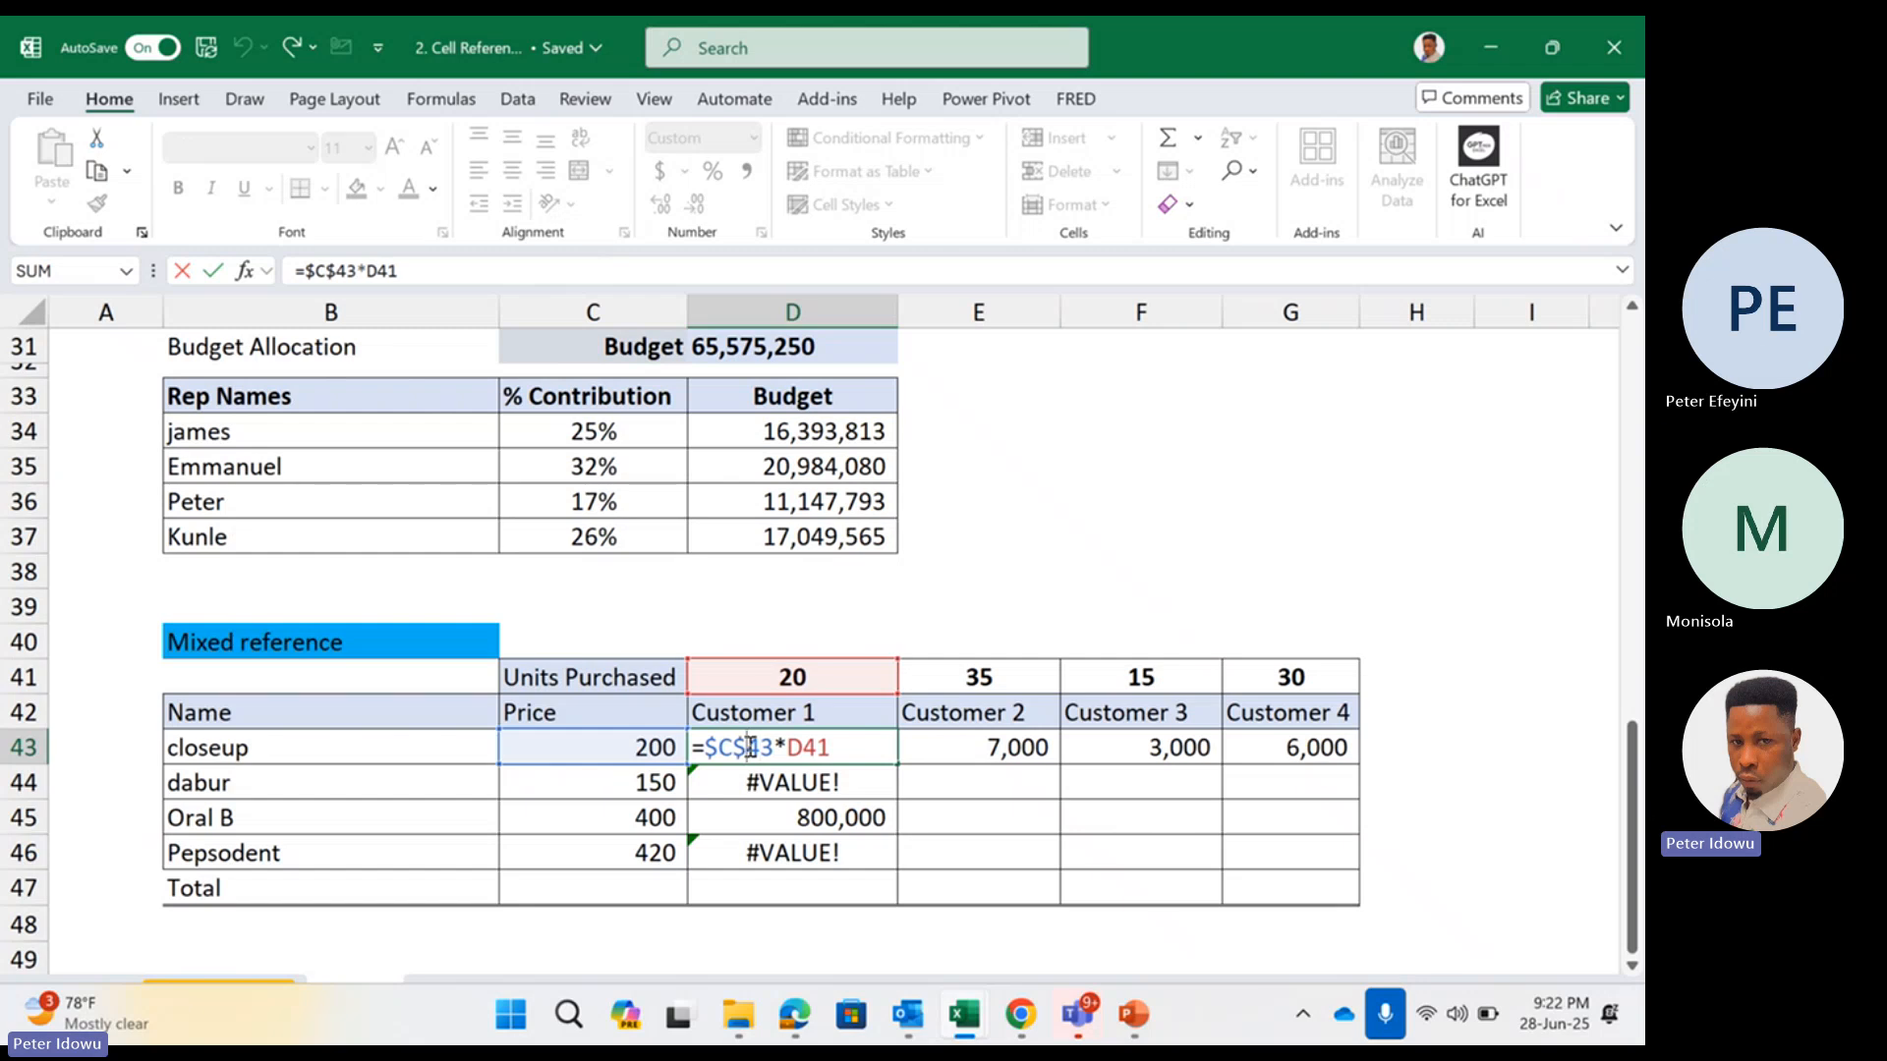
pyautogui.press('BackSpace')
pyautogui.hotkey('ctrl', 'Return')
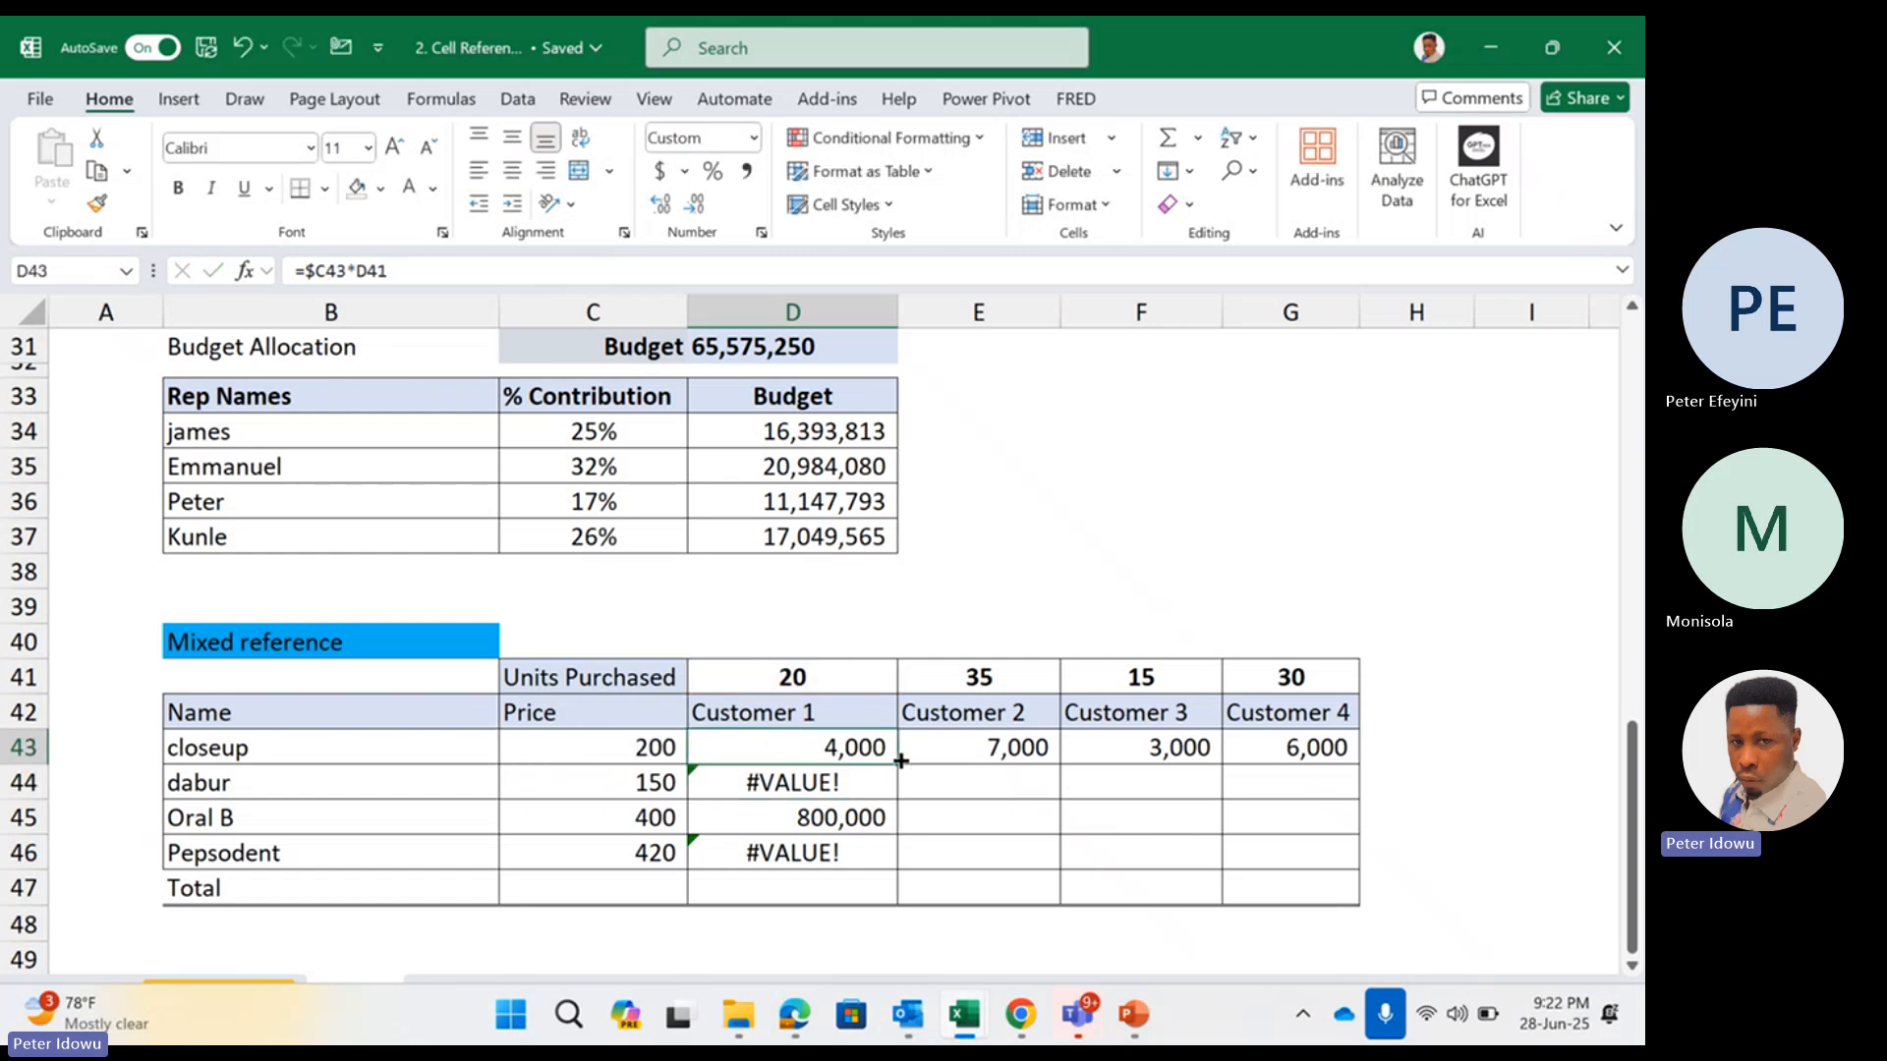
pyautogui.moveTo(897, 763); pyautogui.dragTo(843, 856)
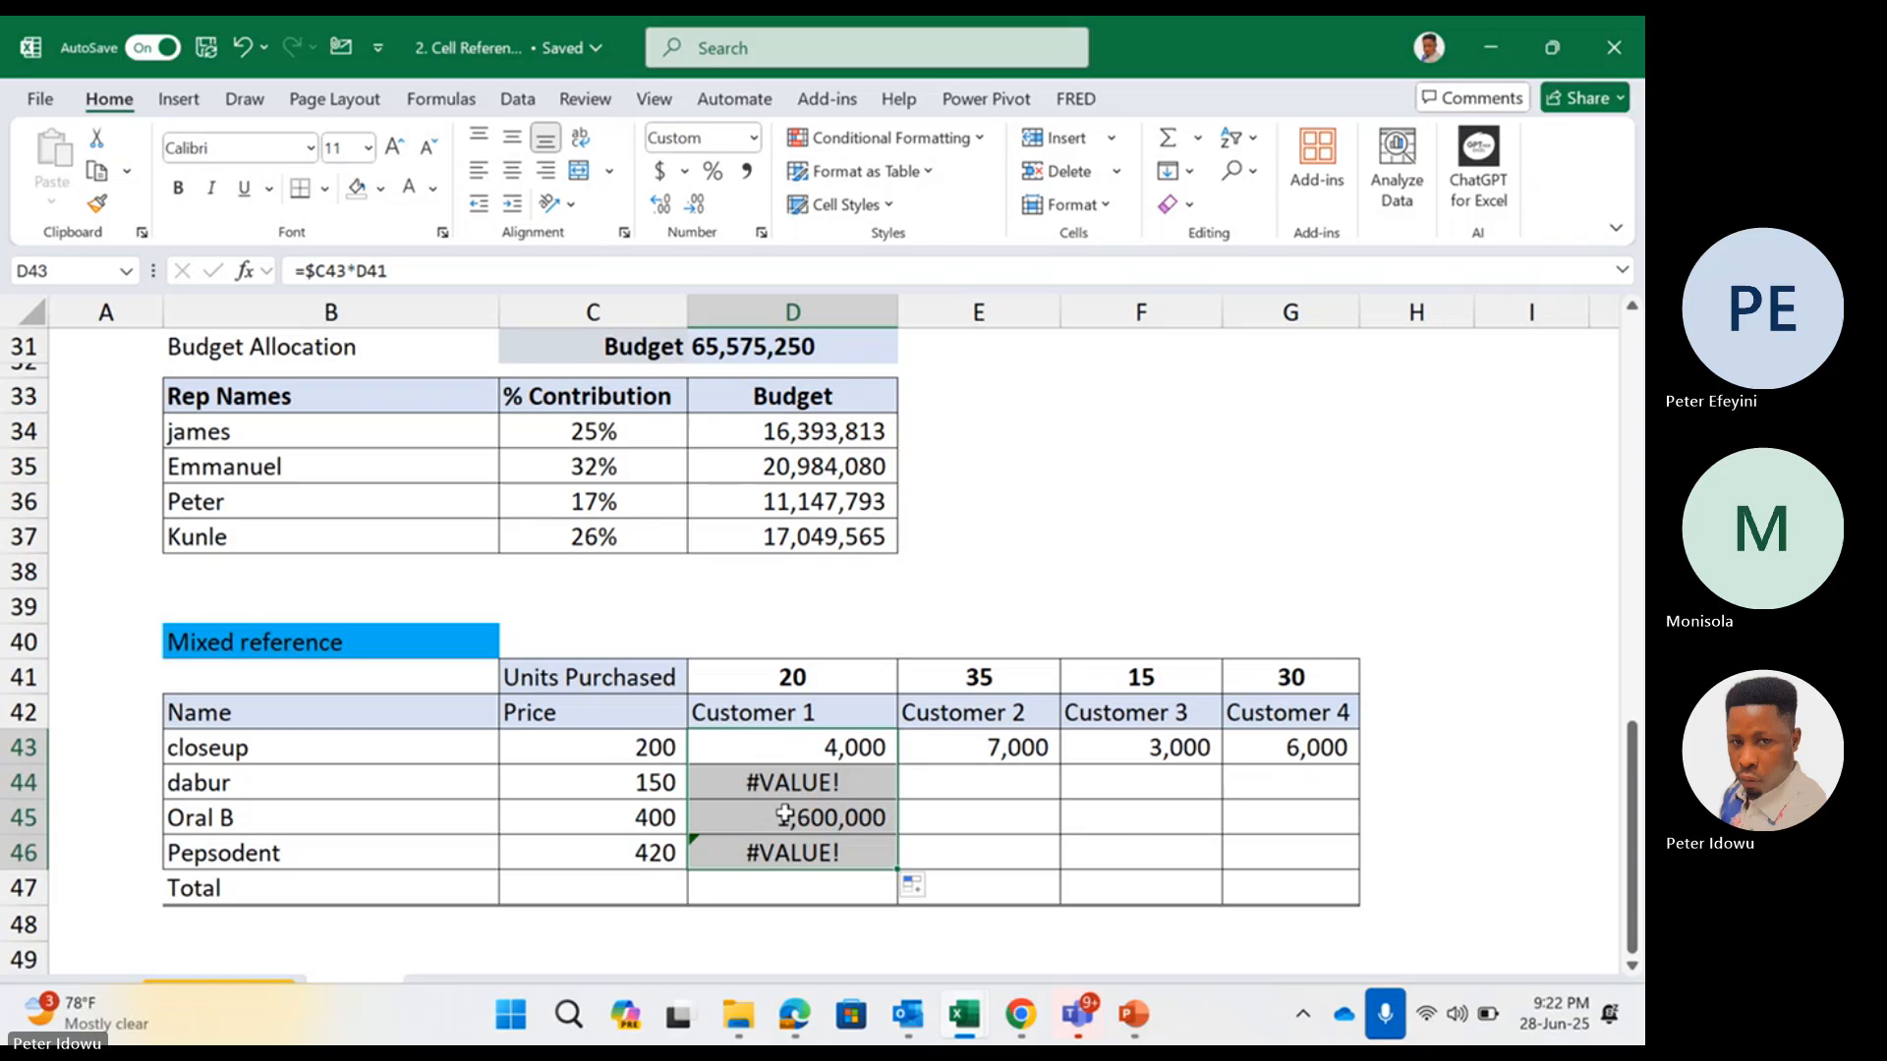
# Check the price and units references in each Customer 1 formula from D43 to D46
pyautogui.doubleClick(730, 750)
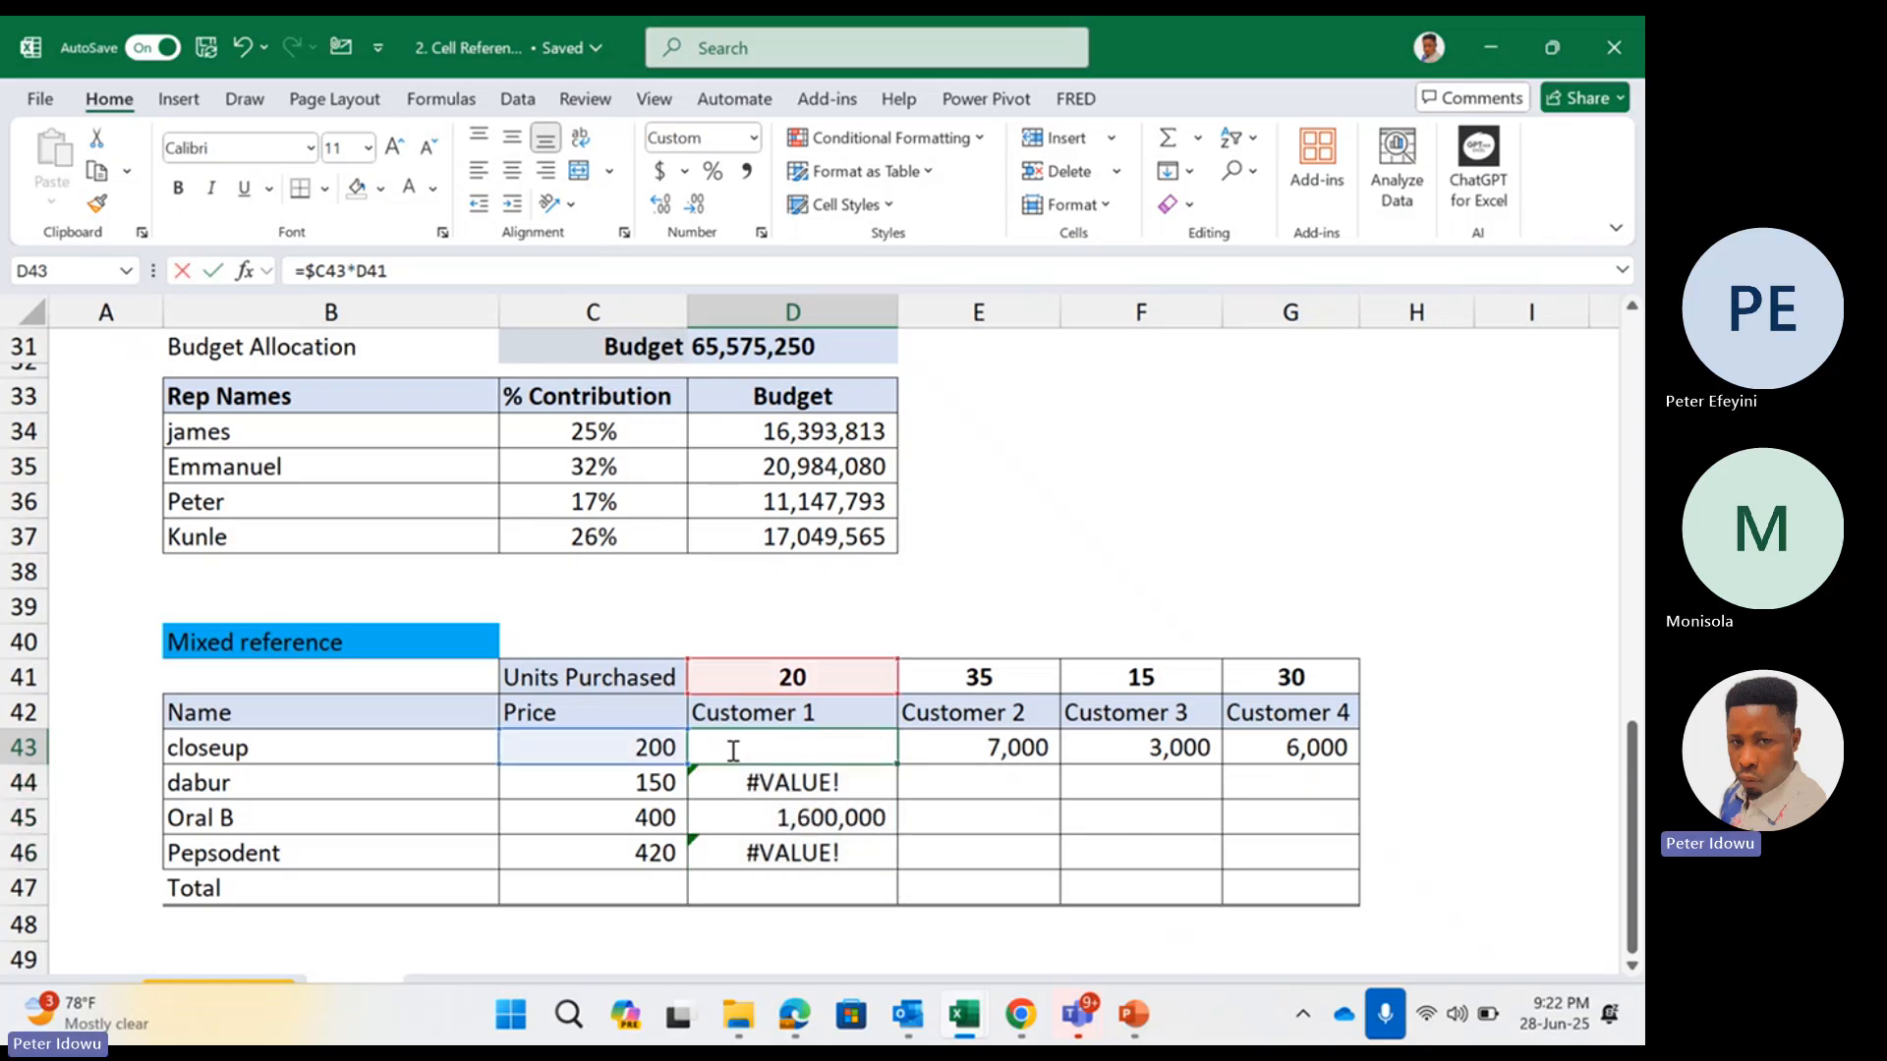
pyautogui.click(763, 783)
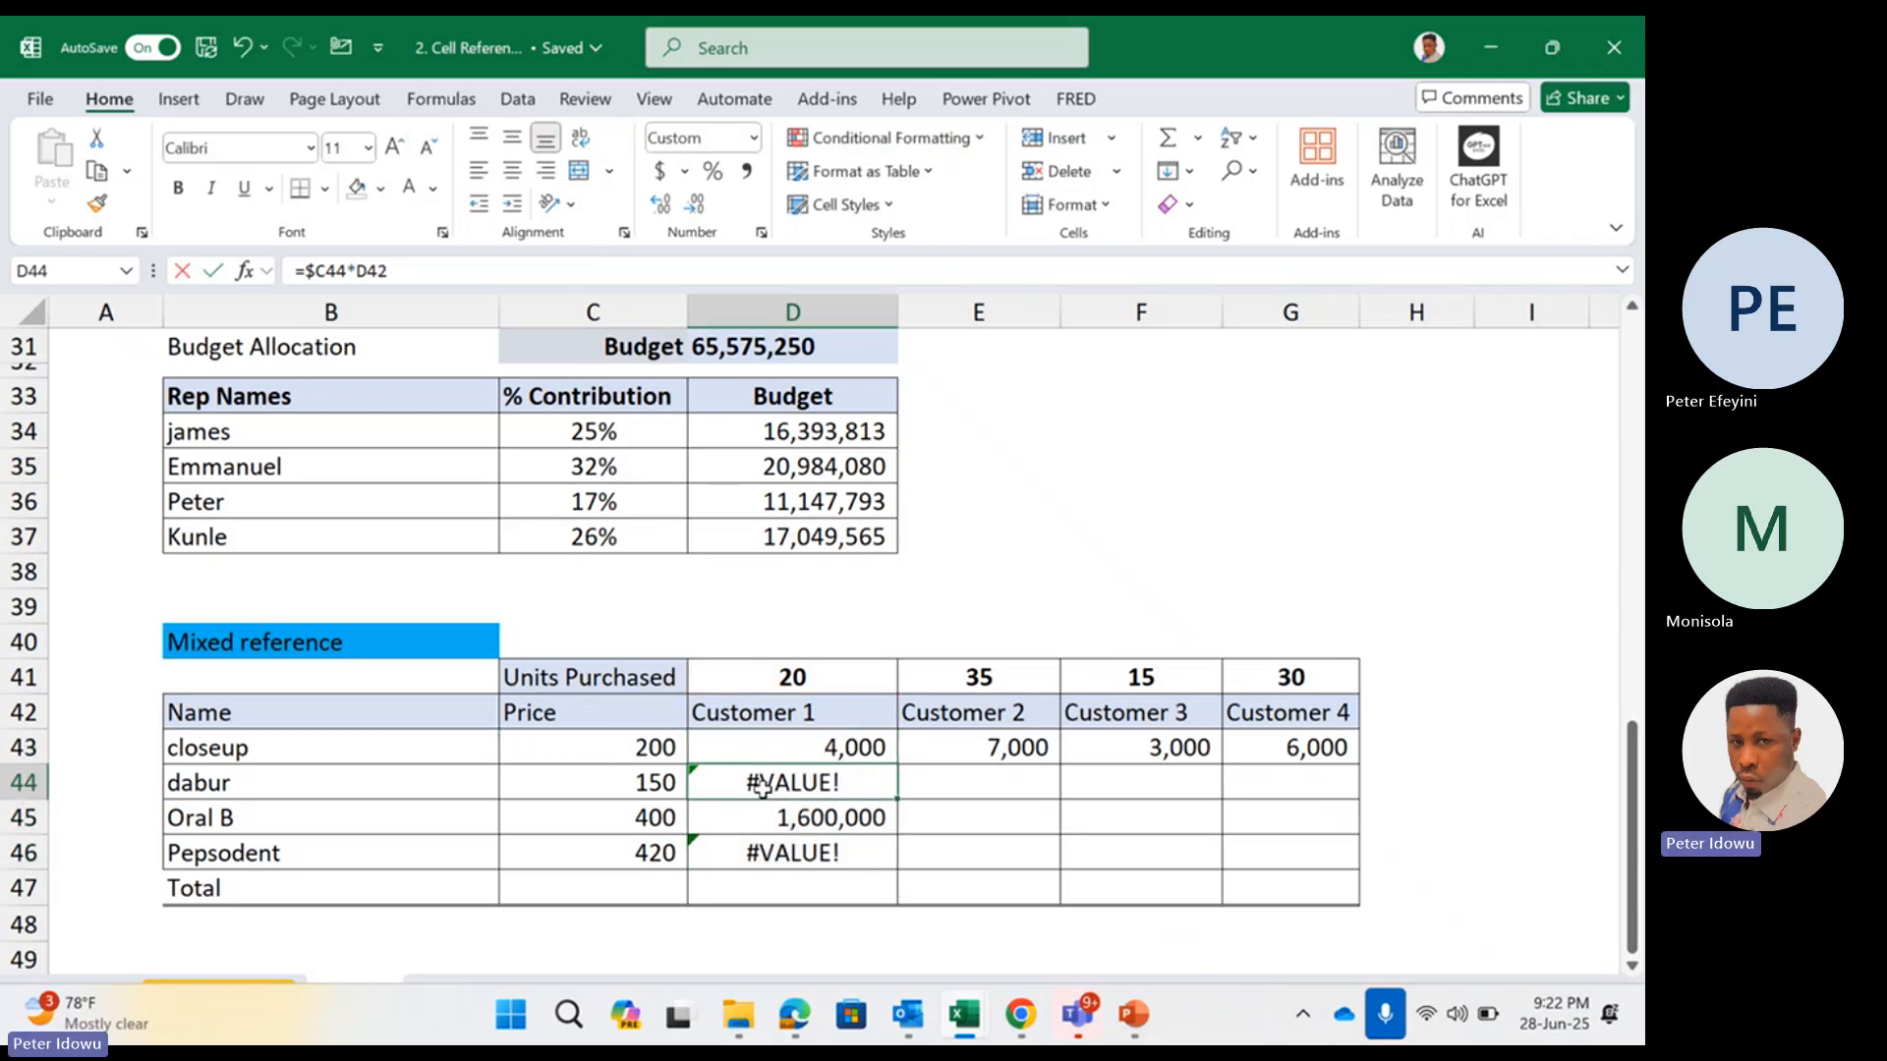
pyautogui.doubleClick(763, 784)
pyautogui.click(765, 817)
pyautogui.doubleClick(764, 817)
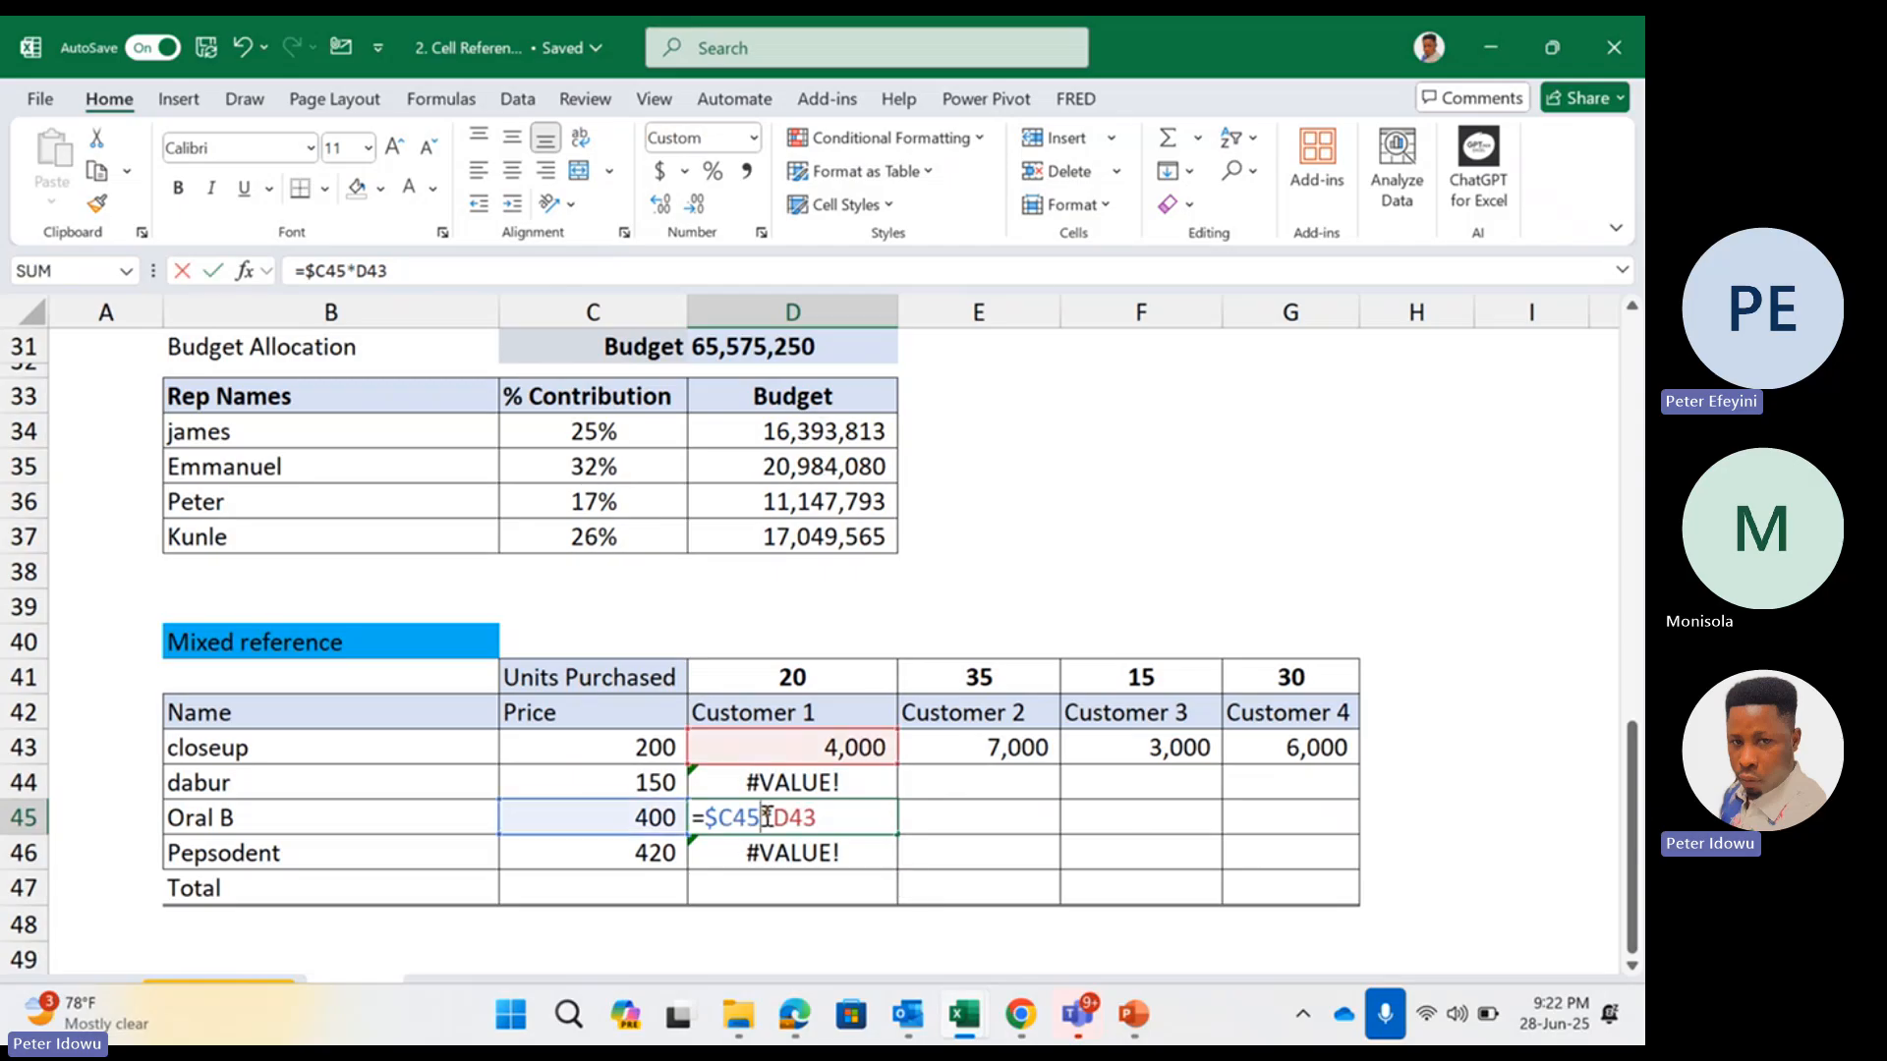
pyautogui.click(768, 853)
pyautogui.doubleClick(768, 853)
pyautogui.press('Escape')
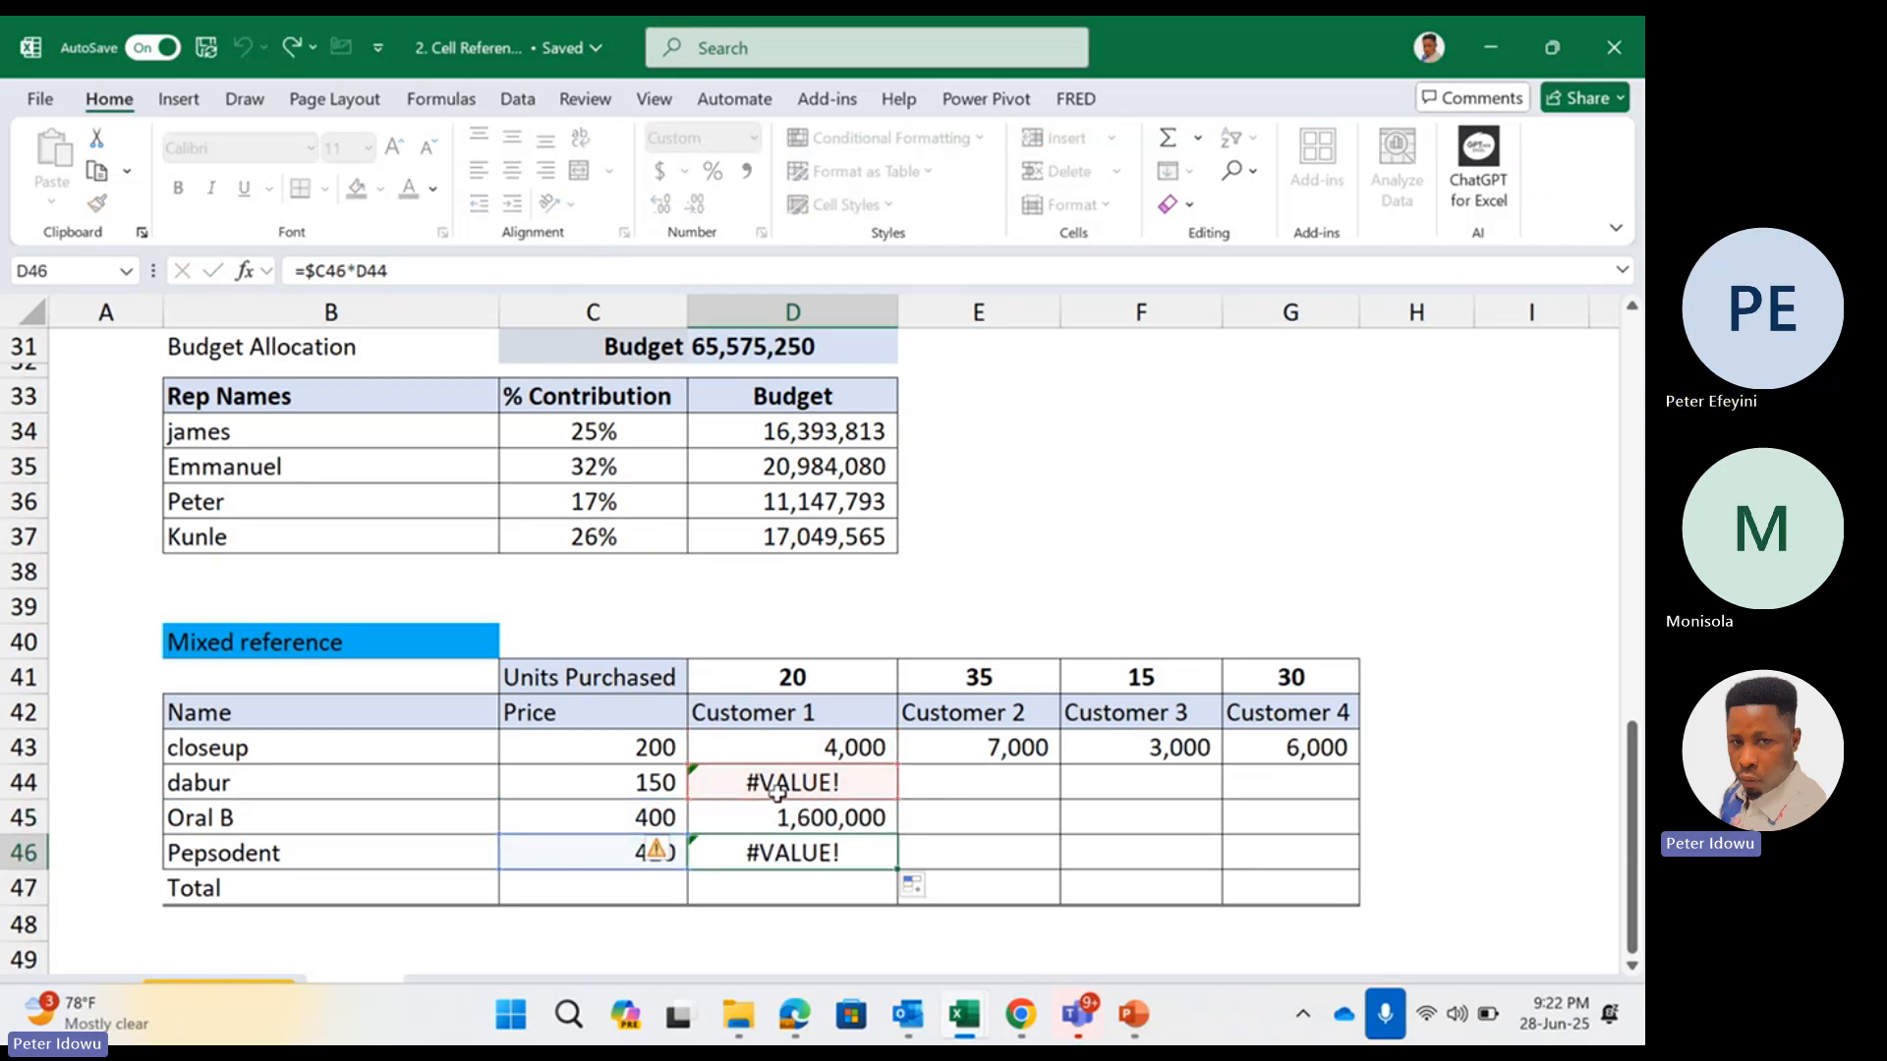
# Review which cells the column-locked formula in D43 uses for the closeup price and Customer 1 units
pyautogui.doubleClick(777, 750)
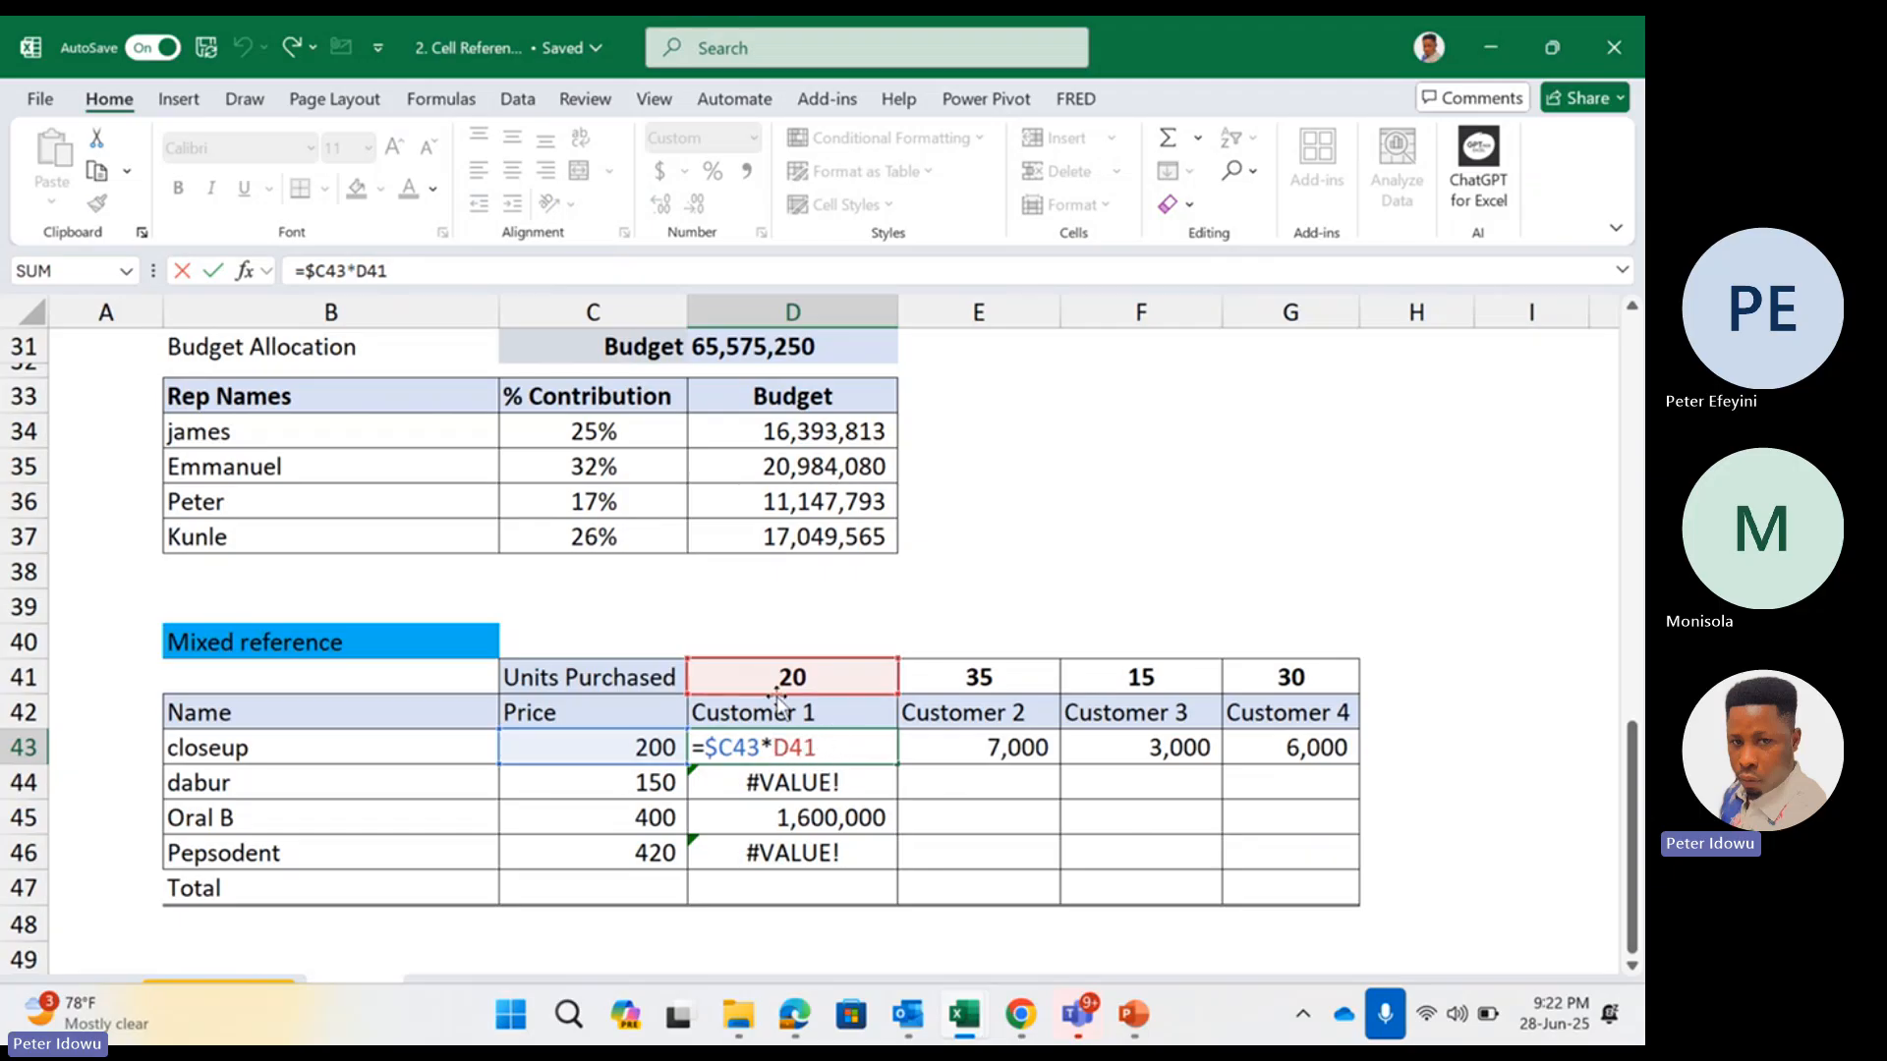
pyautogui.press('Return')
pyautogui.doubleClick(839, 744)
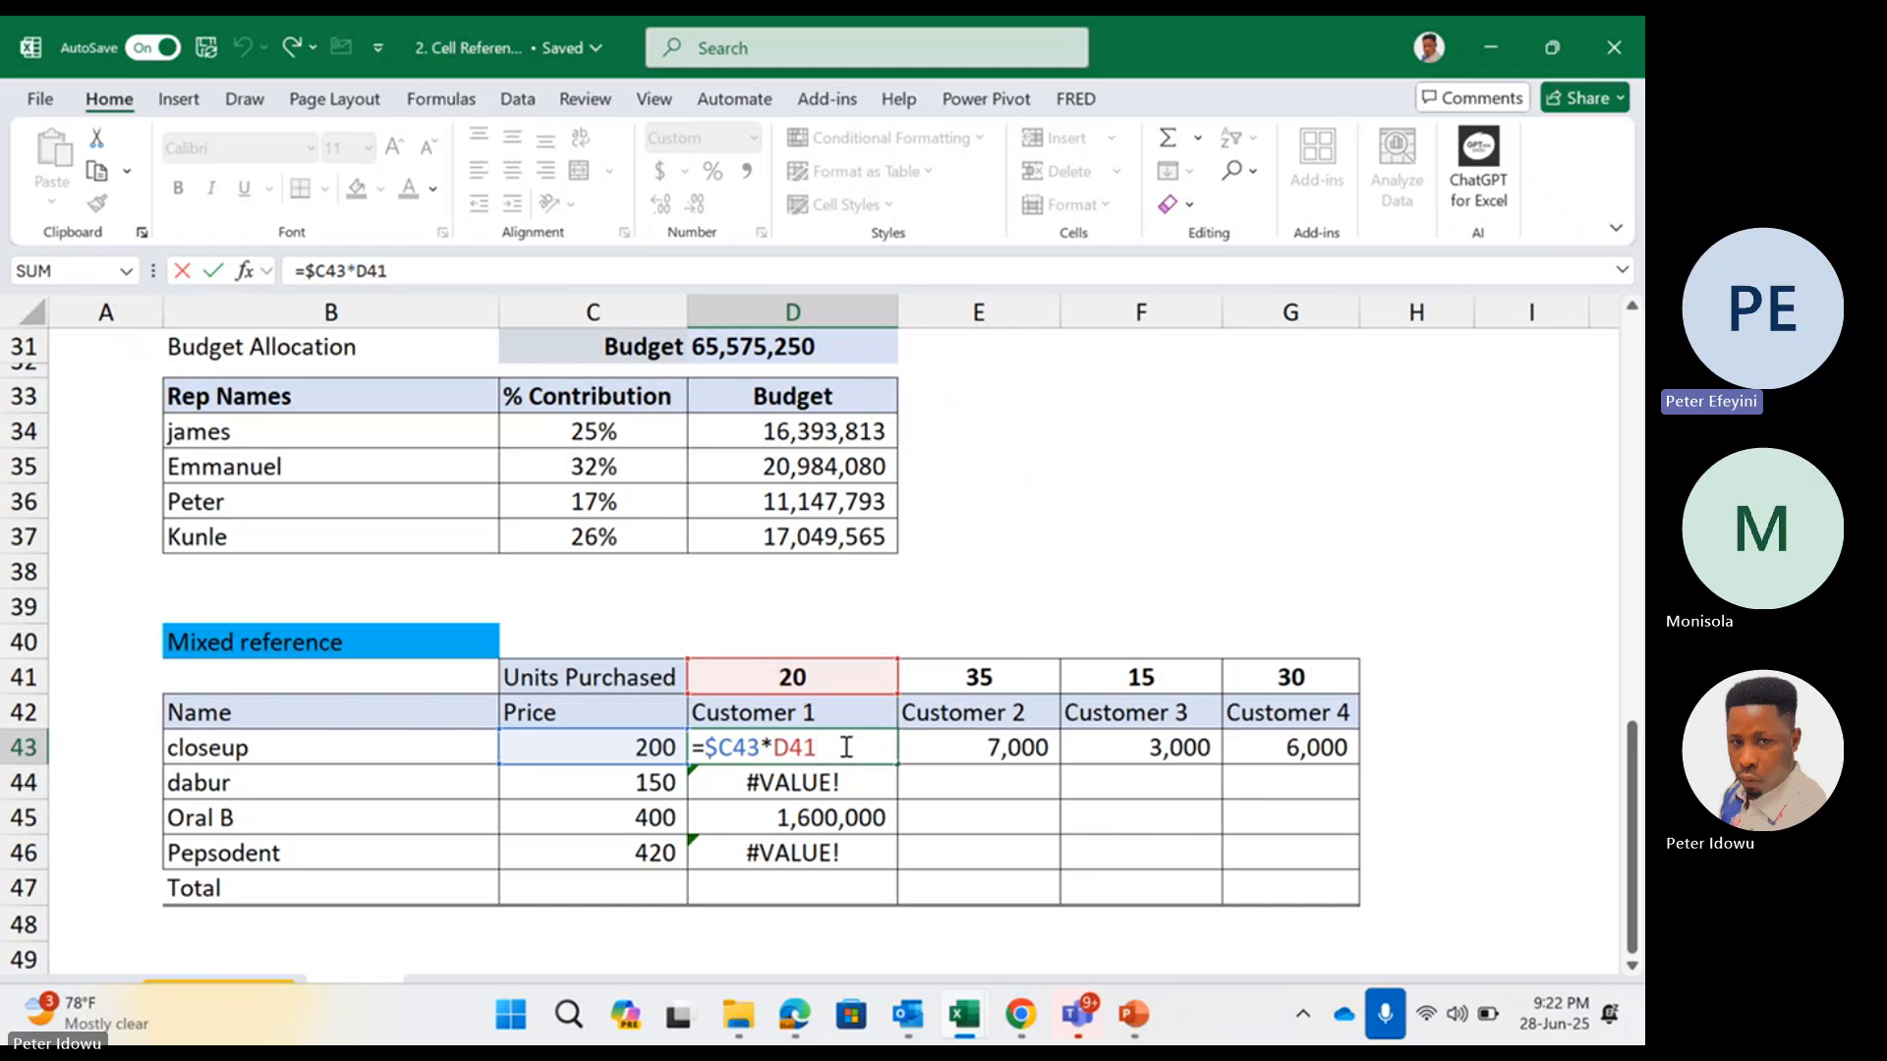
pyautogui.press('Return')
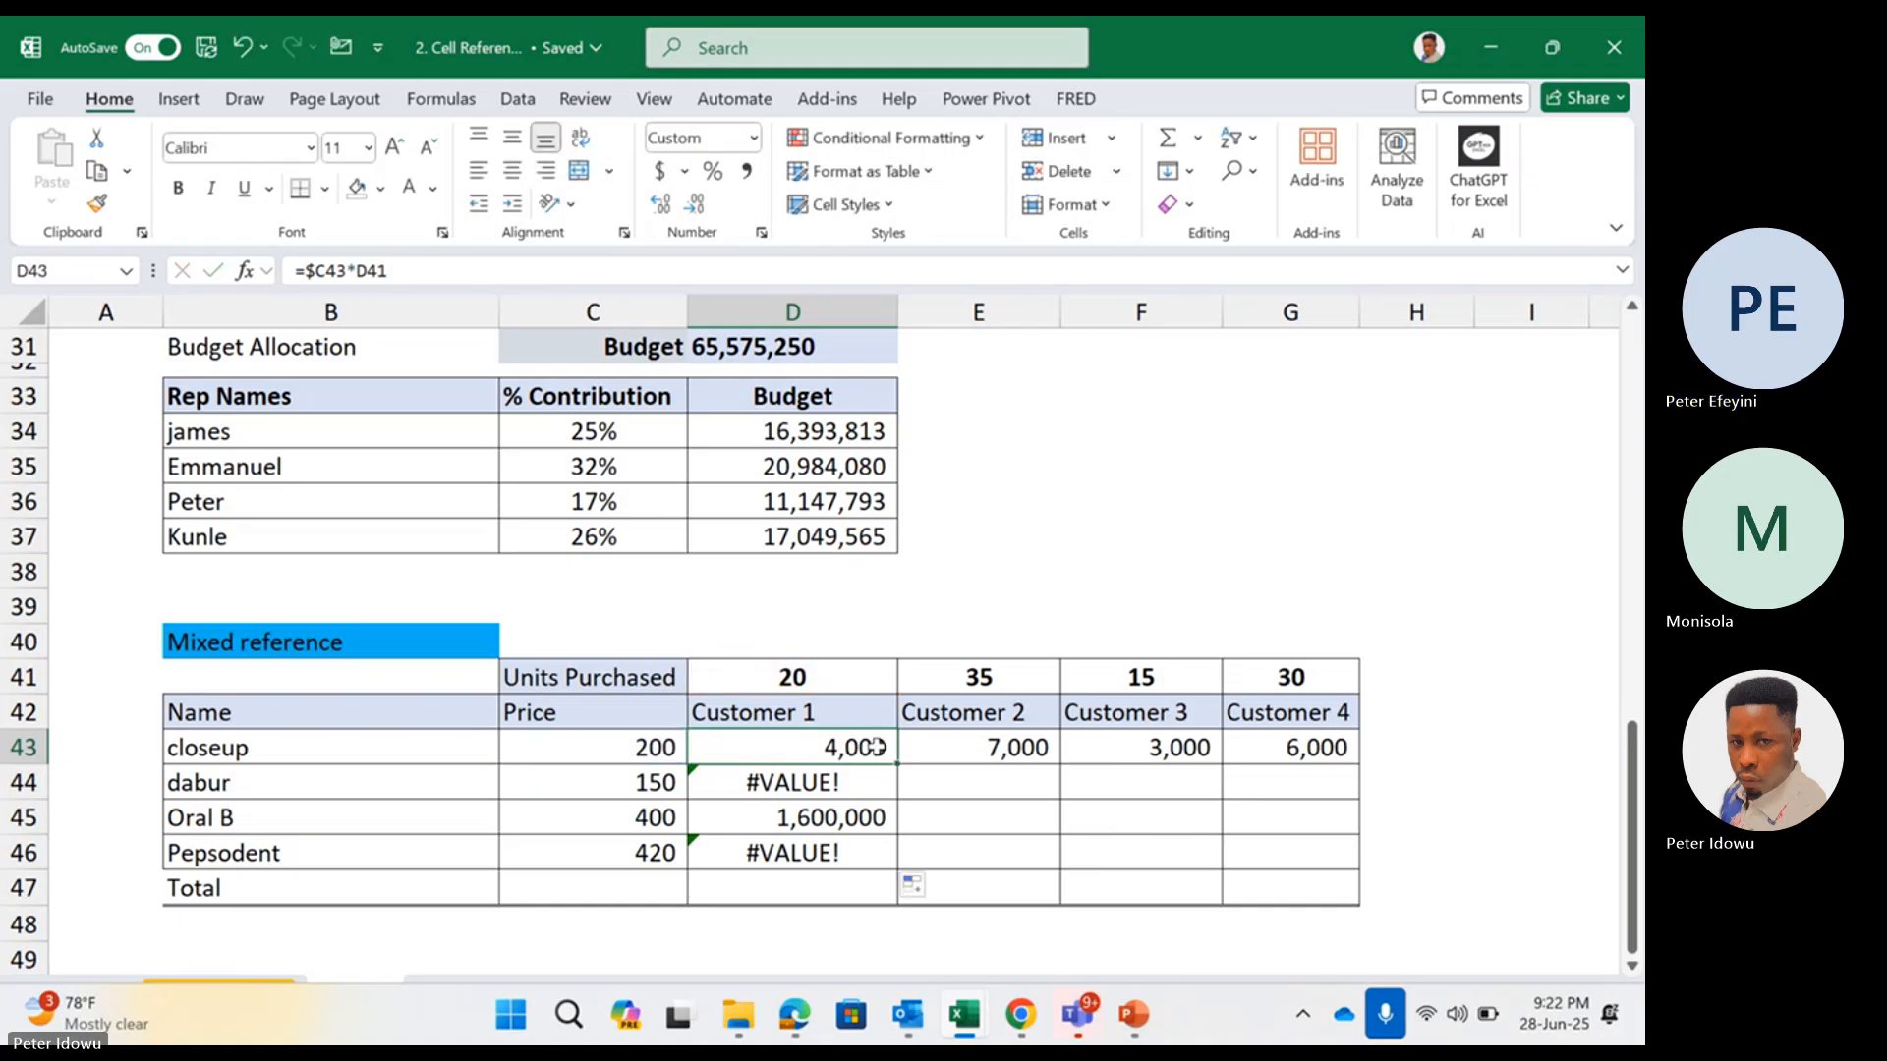
pyautogui.doubleClick(878, 747)
pyautogui.press('Escape')
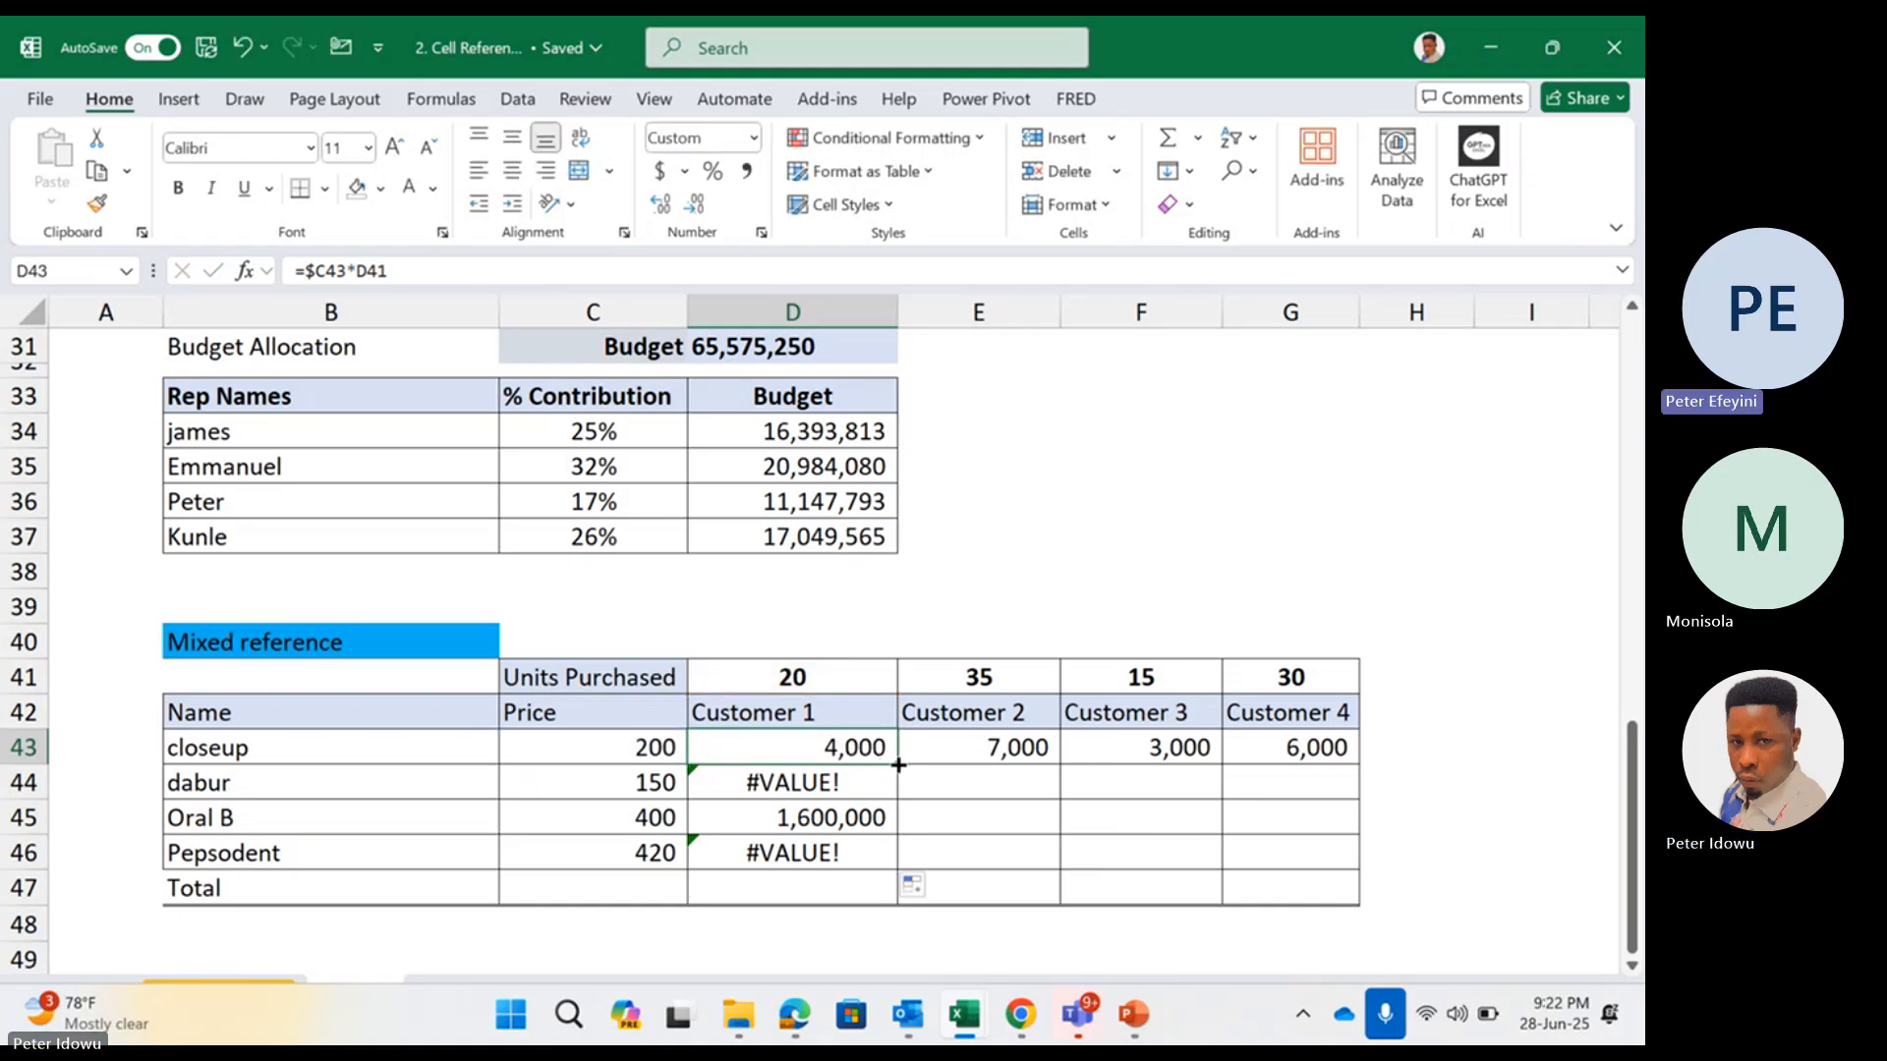
# Copy the D43 formula with the column-locked price across to E43 and compare the references in both cells
pyautogui.doubleClick(1040, 752)
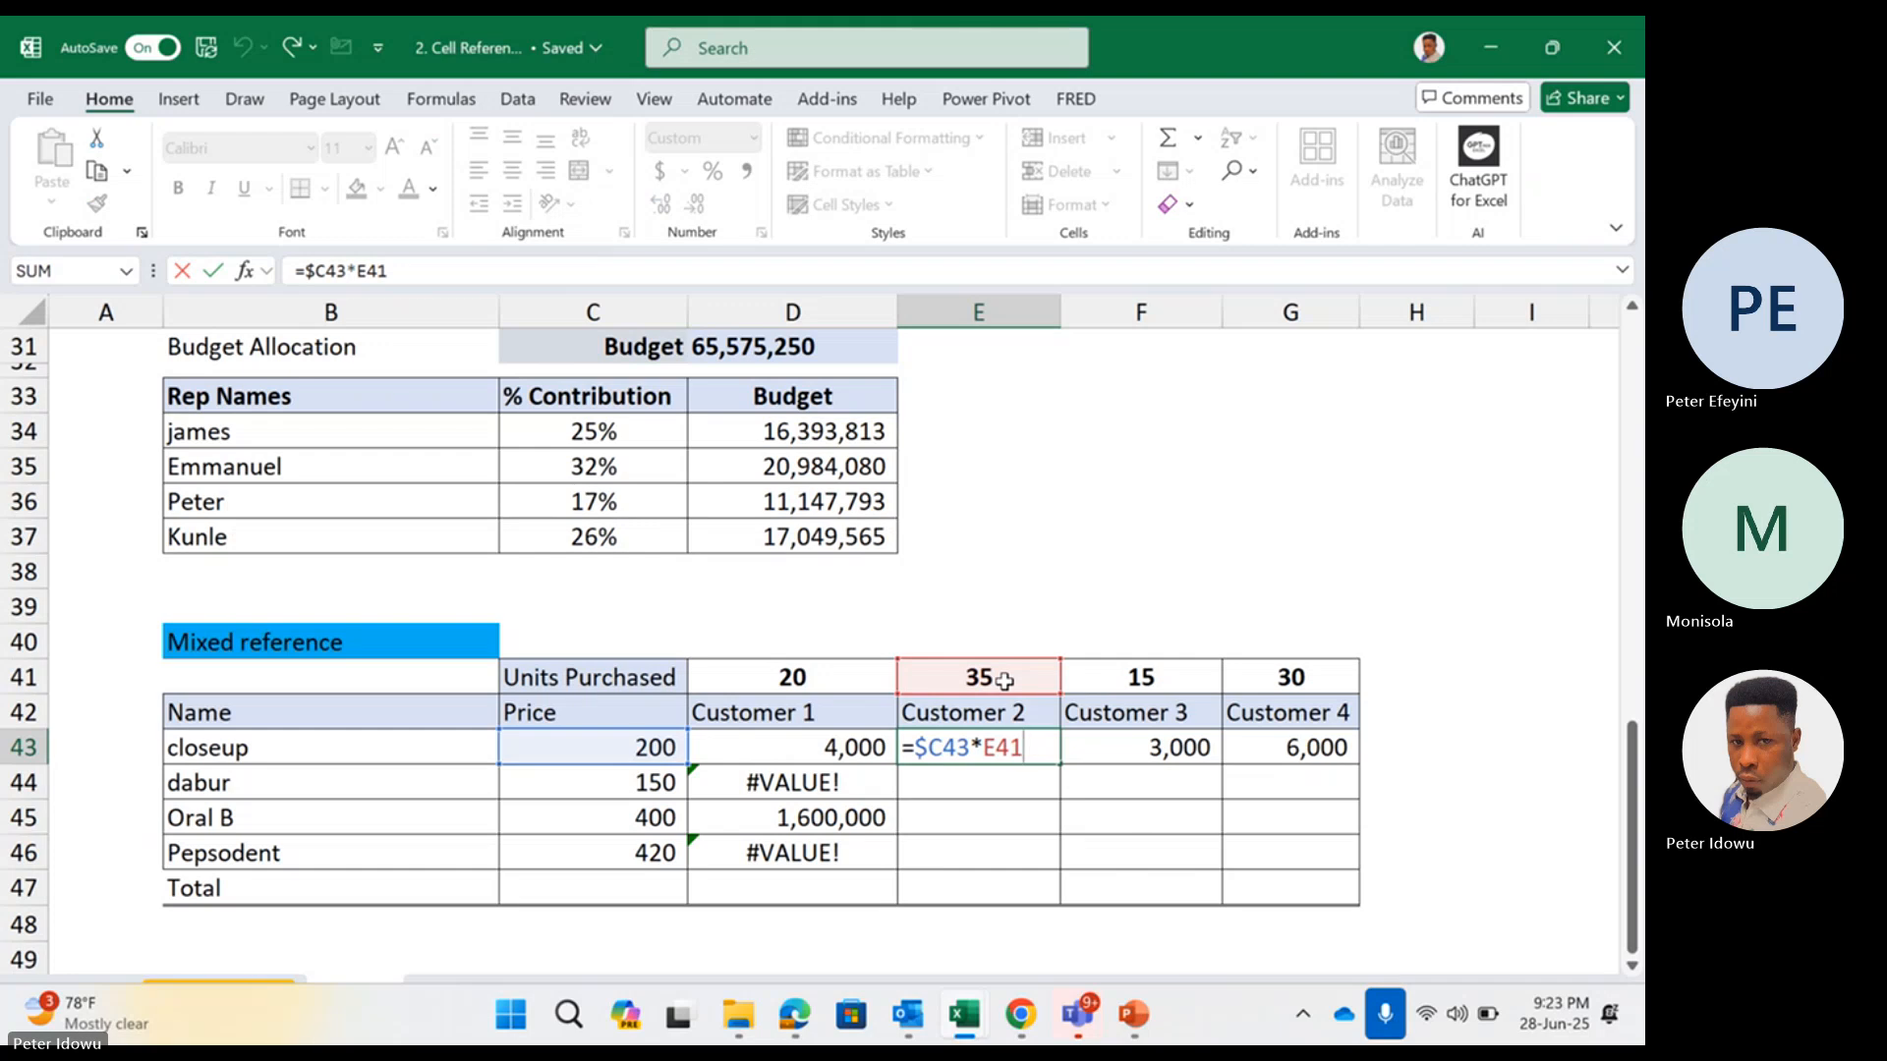
pyautogui.press('Return')
pyautogui.click(864, 745)
pyautogui.doubleClick(871, 744)
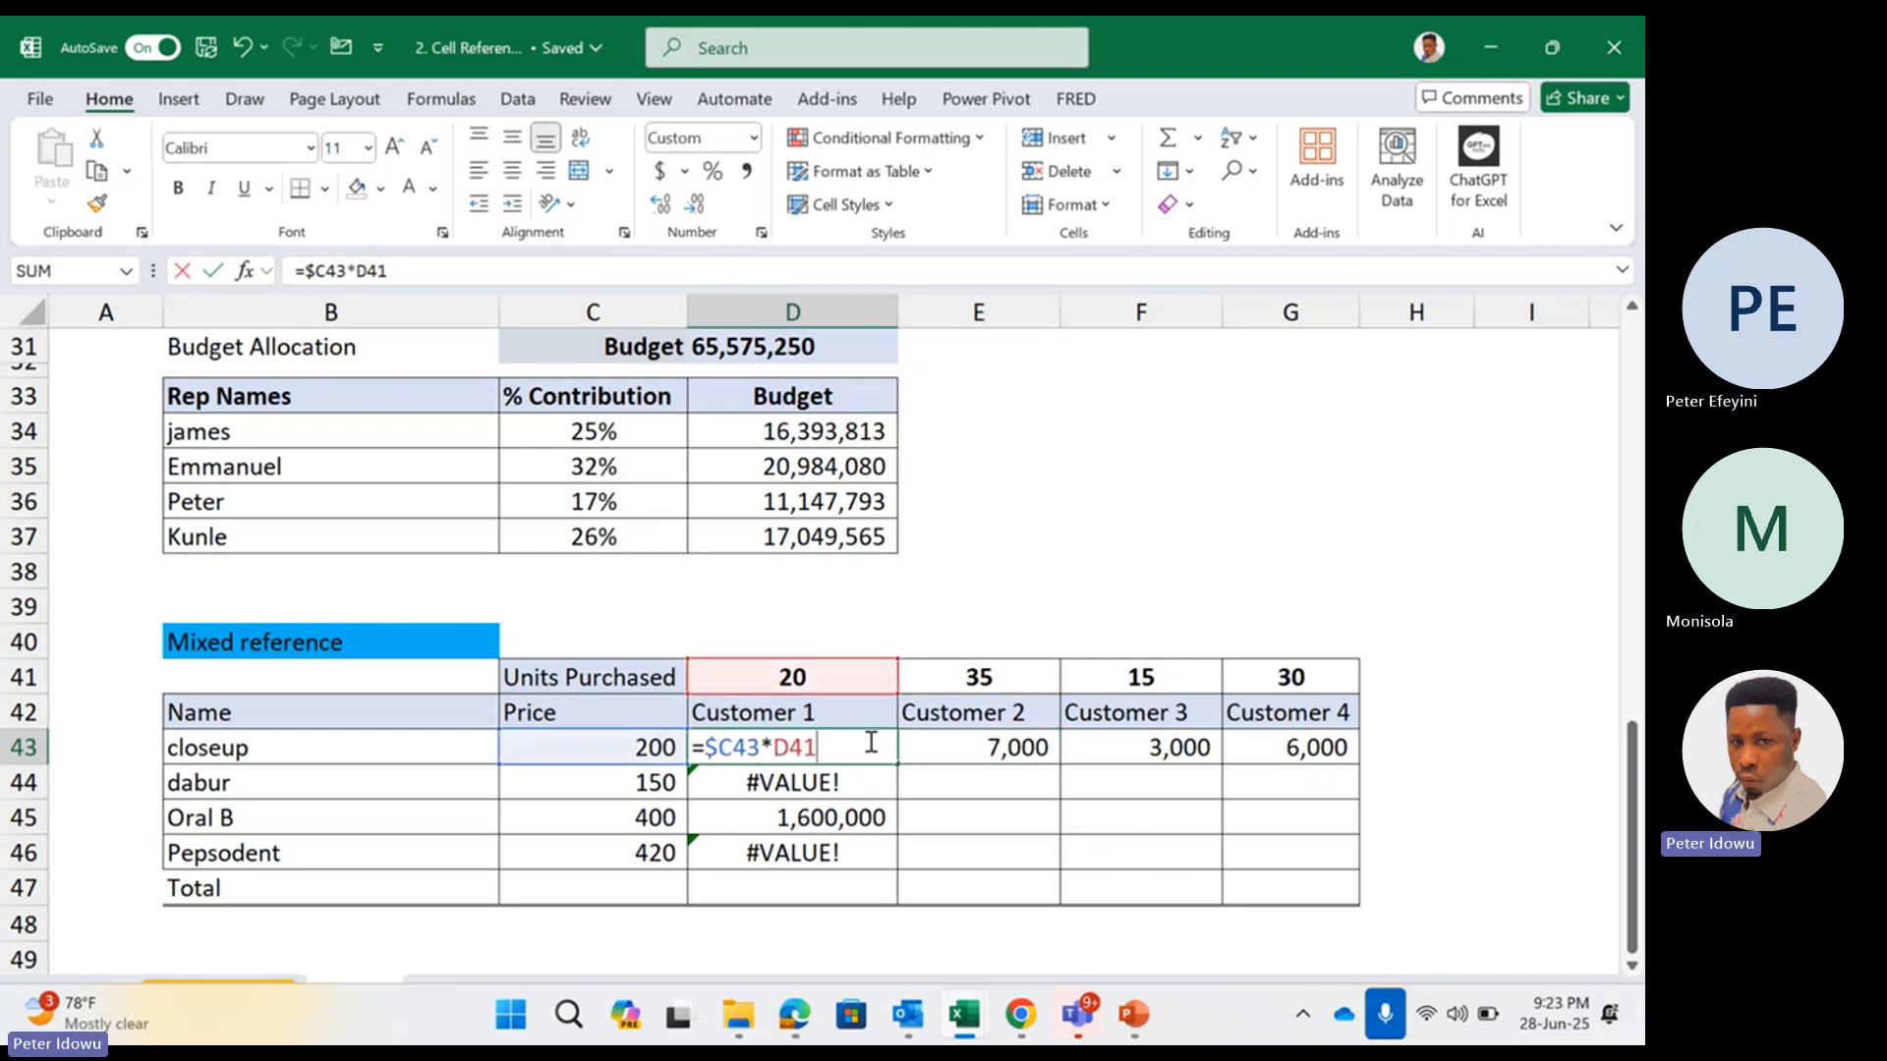
pyautogui.press('Escape')
# Check which price and units cells the closeup formula for Customer 1 in D43 uses
pyautogui.click(662, 743)
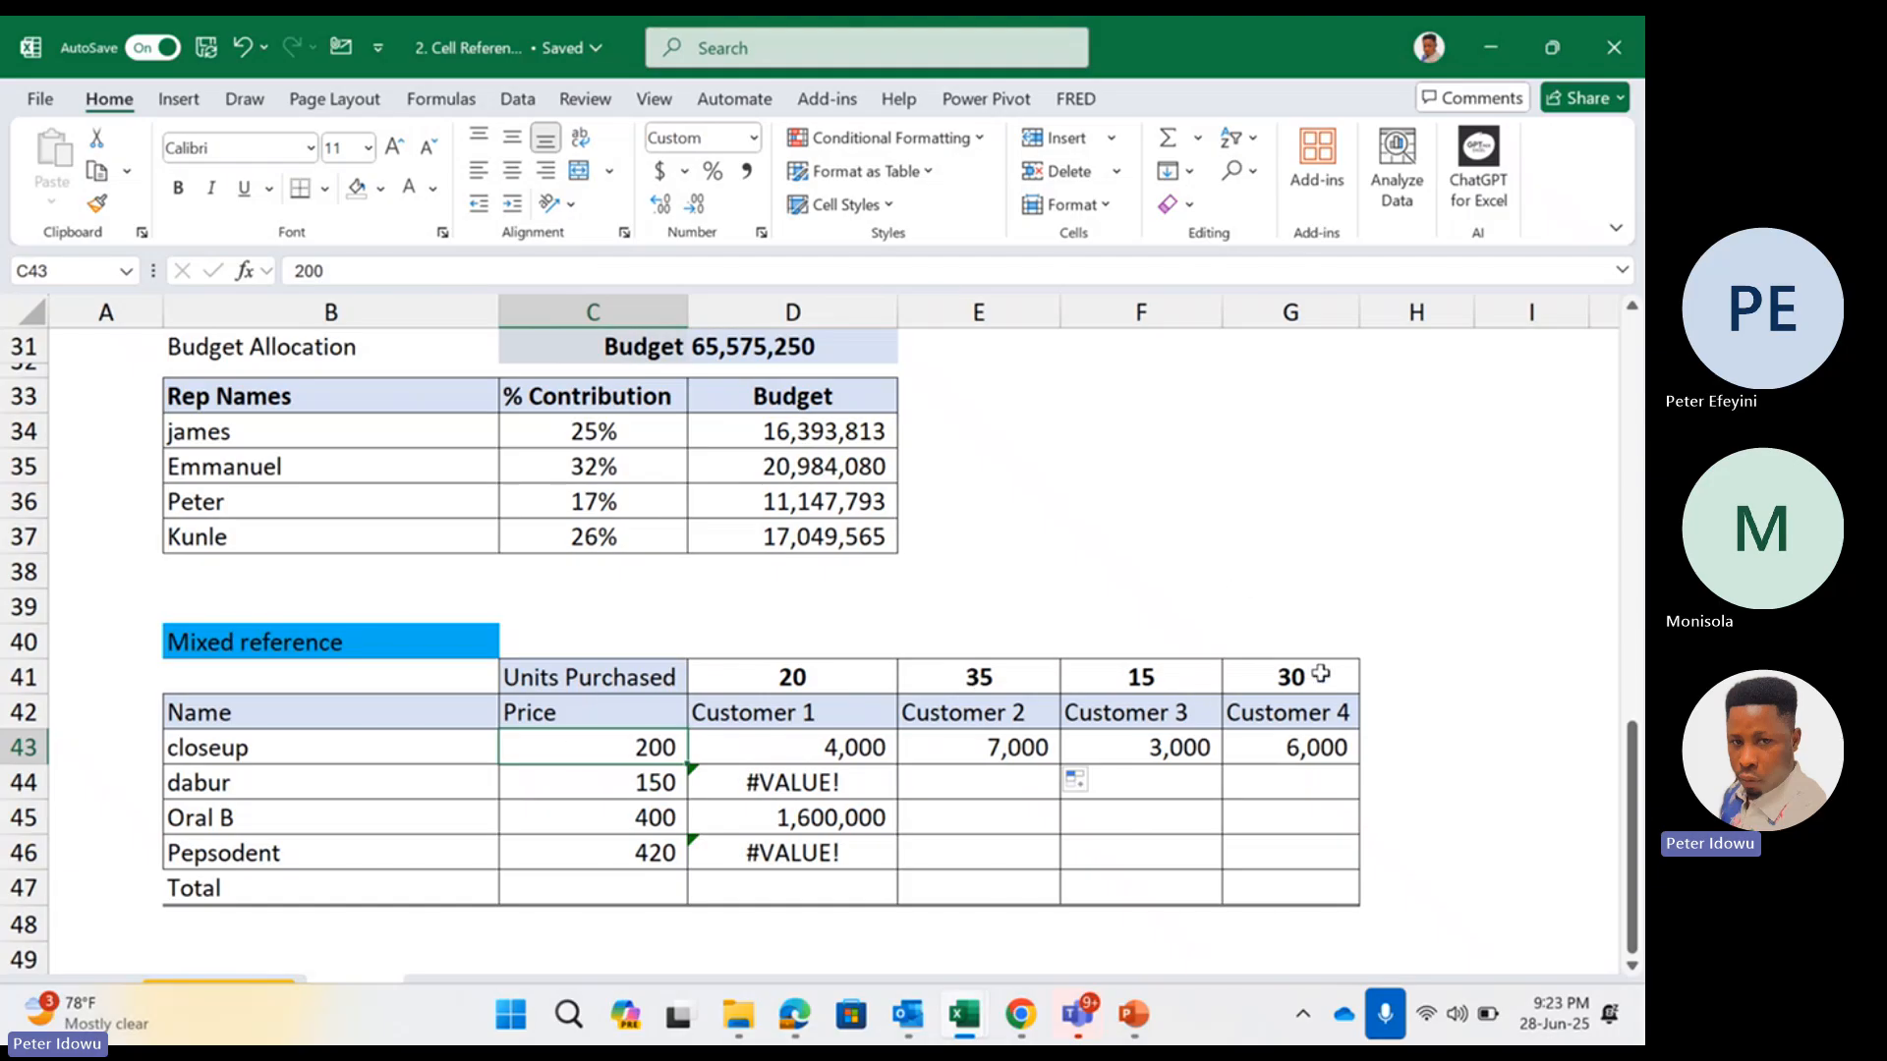
pyautogui.doubleClick(831, 745)
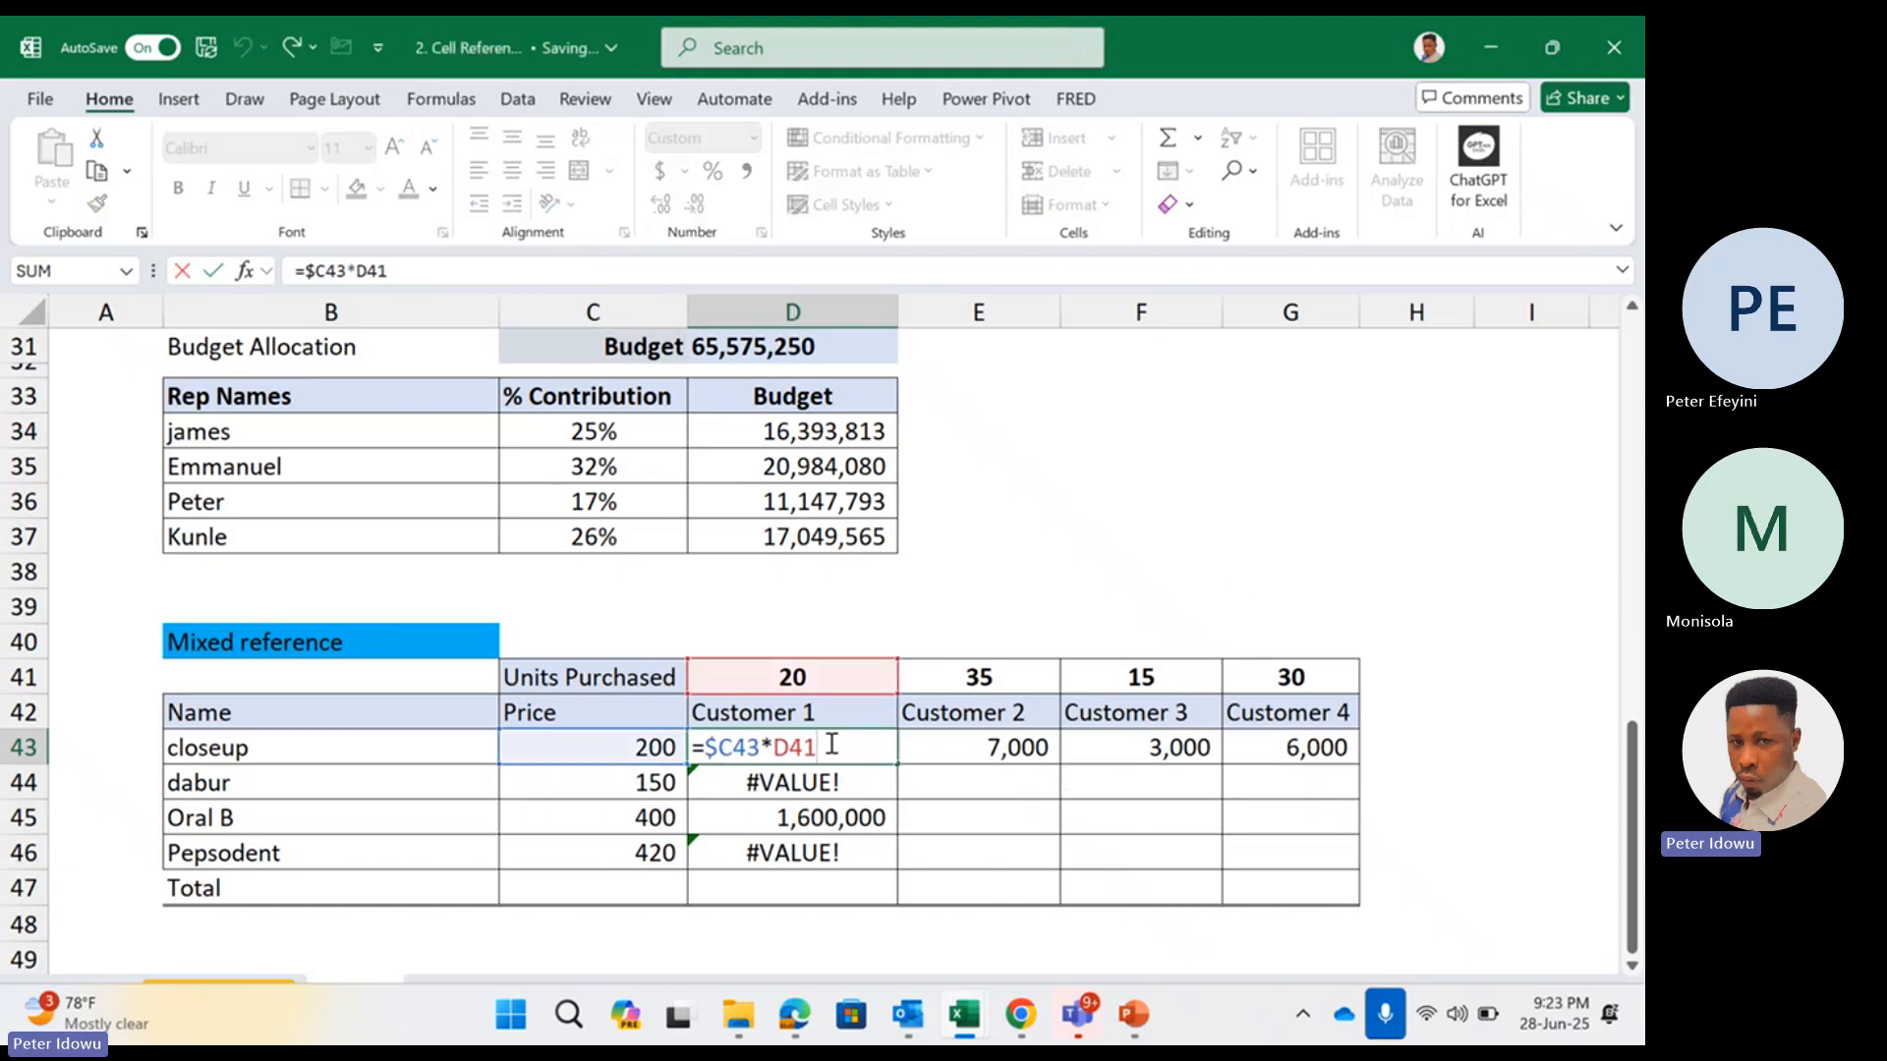
pyautogui.press('Escape')
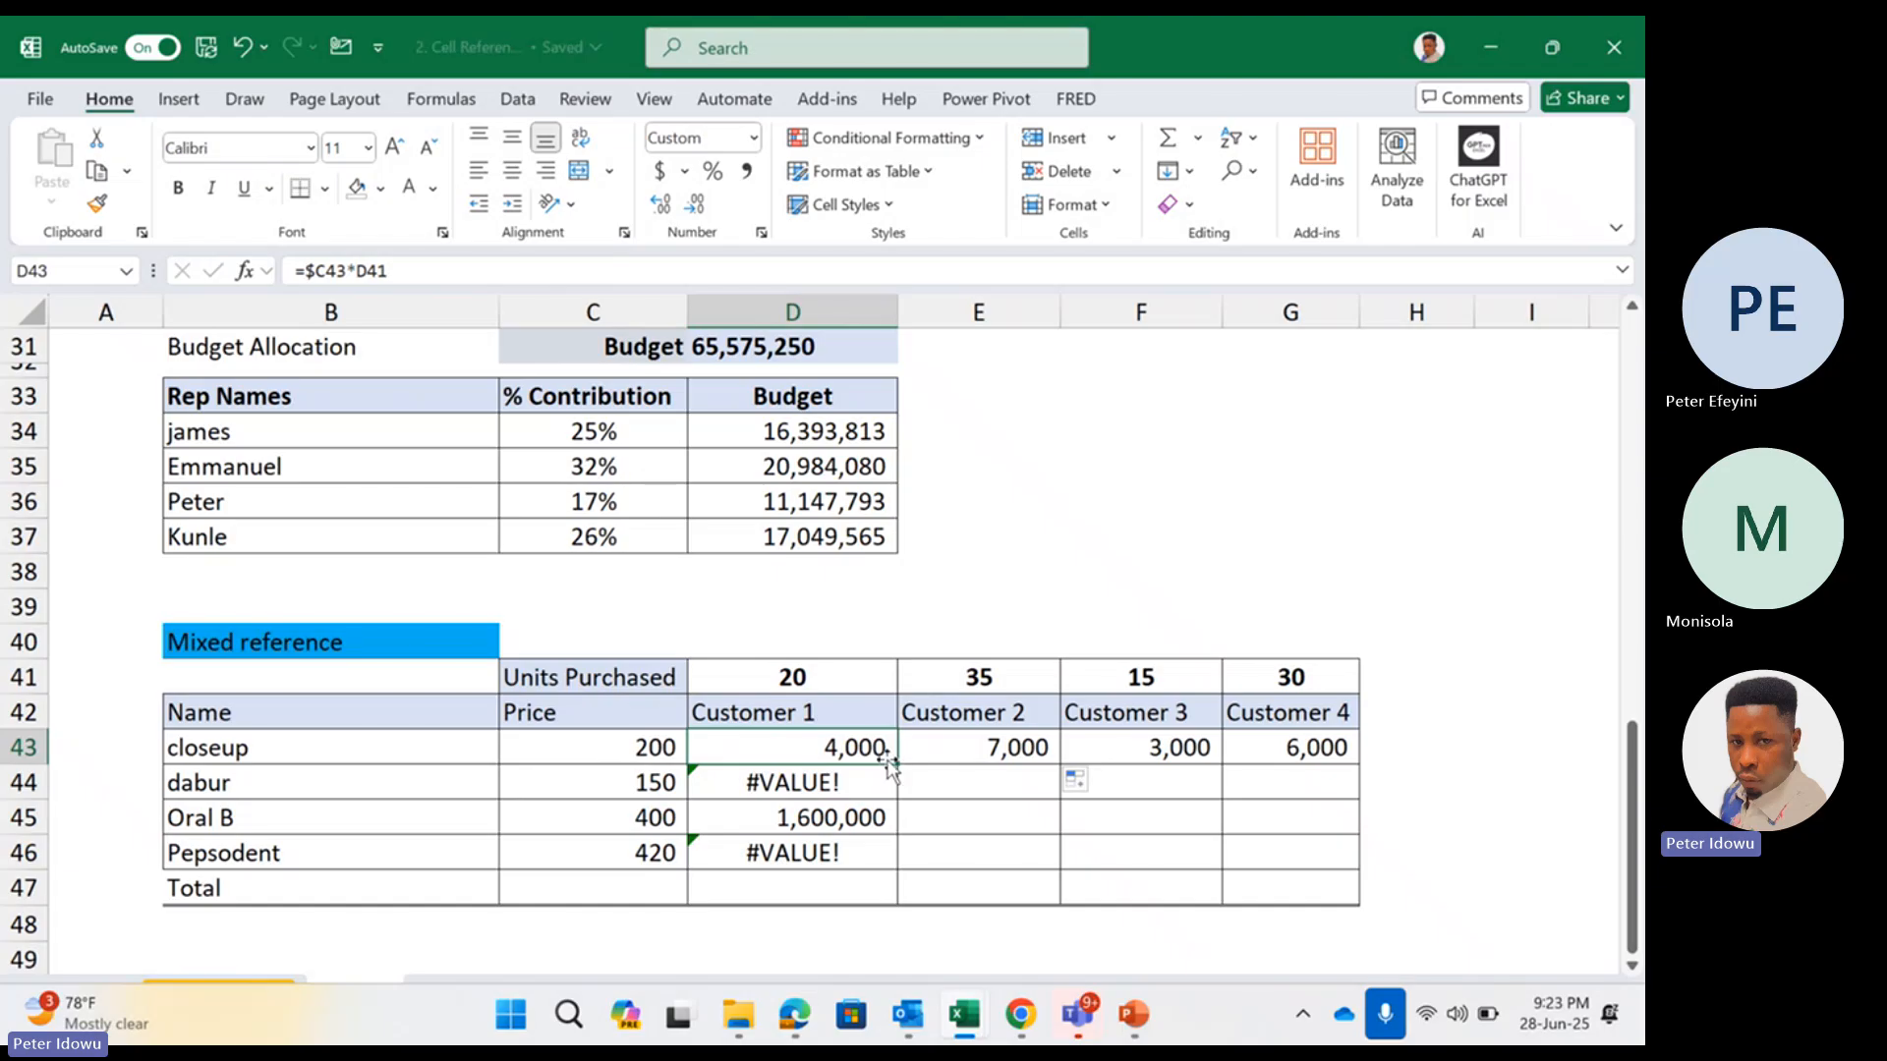
pyautogui.doubleClick(878, 753)
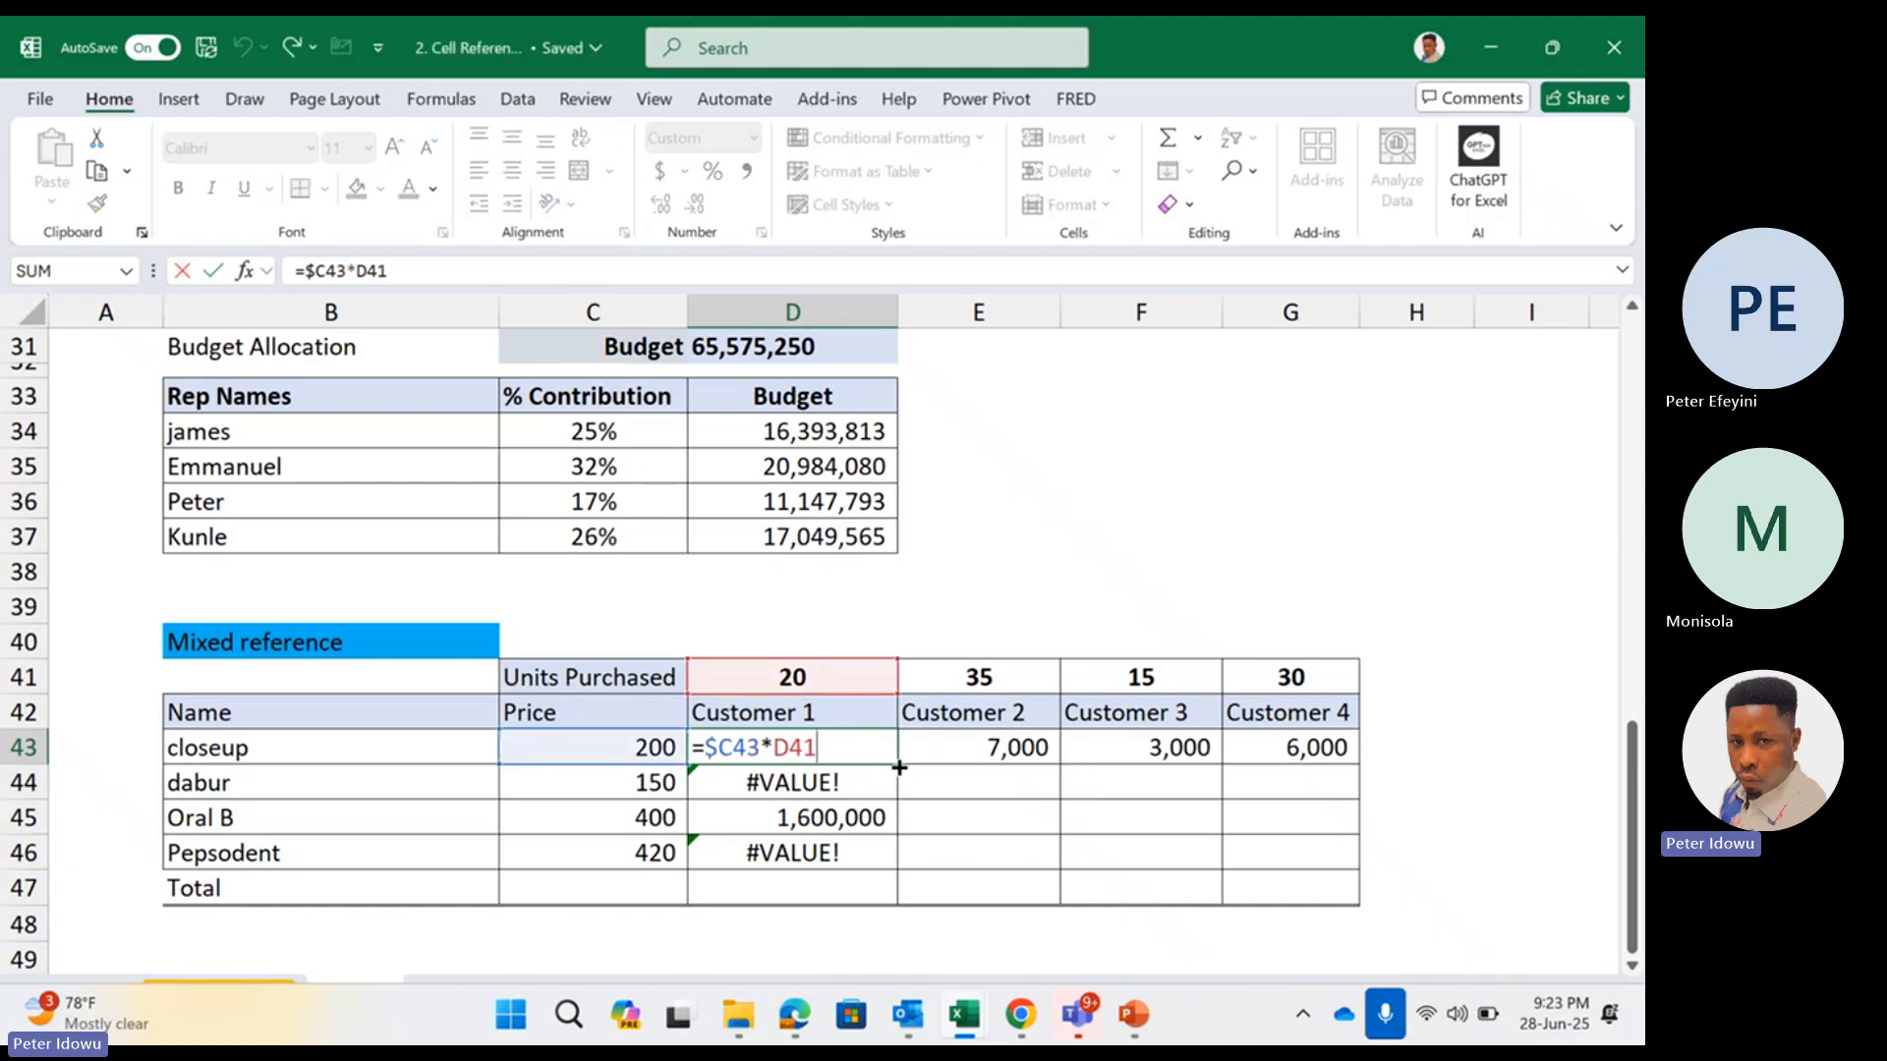
pyautogui.press('Escape')
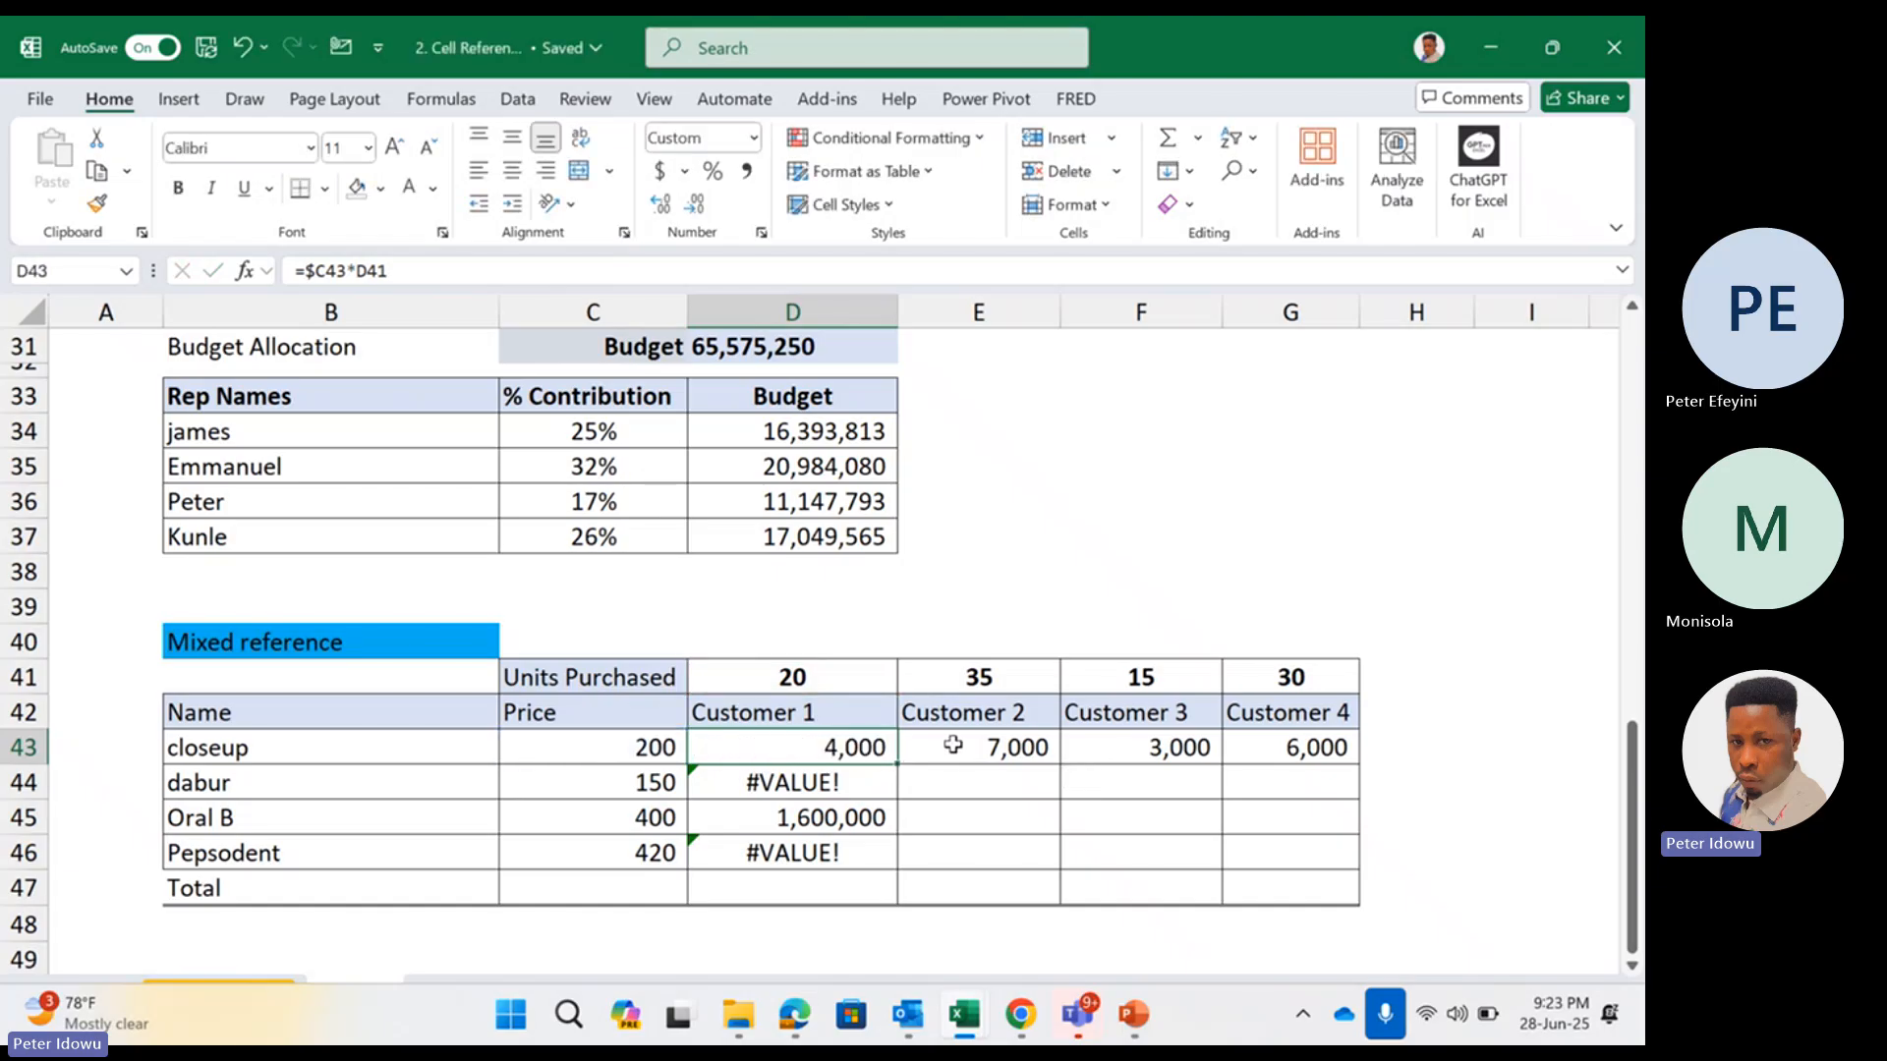
# Inspect the price and units references in the closeup formulas for Customer 2 and Customer 3
pyautogui.doubleClick(953, 747)
pyautogui.click(978, 678)
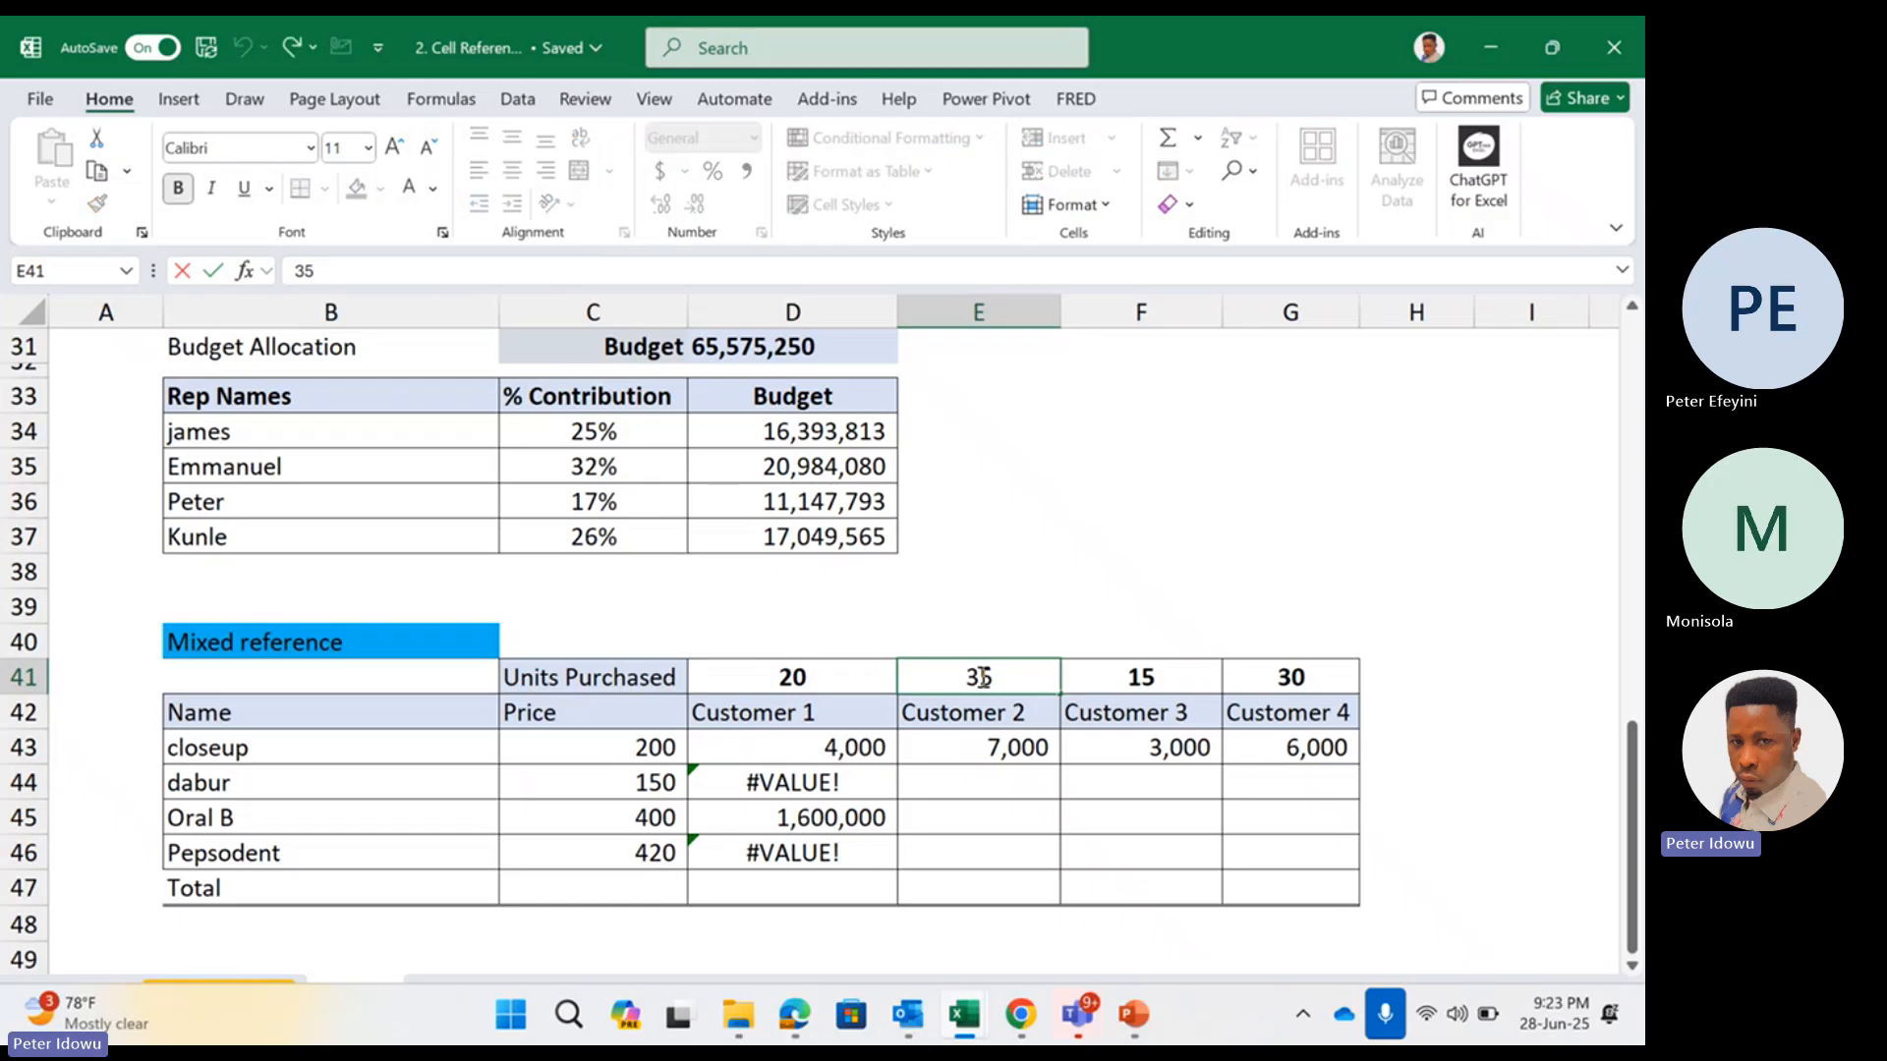
pyautogui.doubleClick(983, 749)
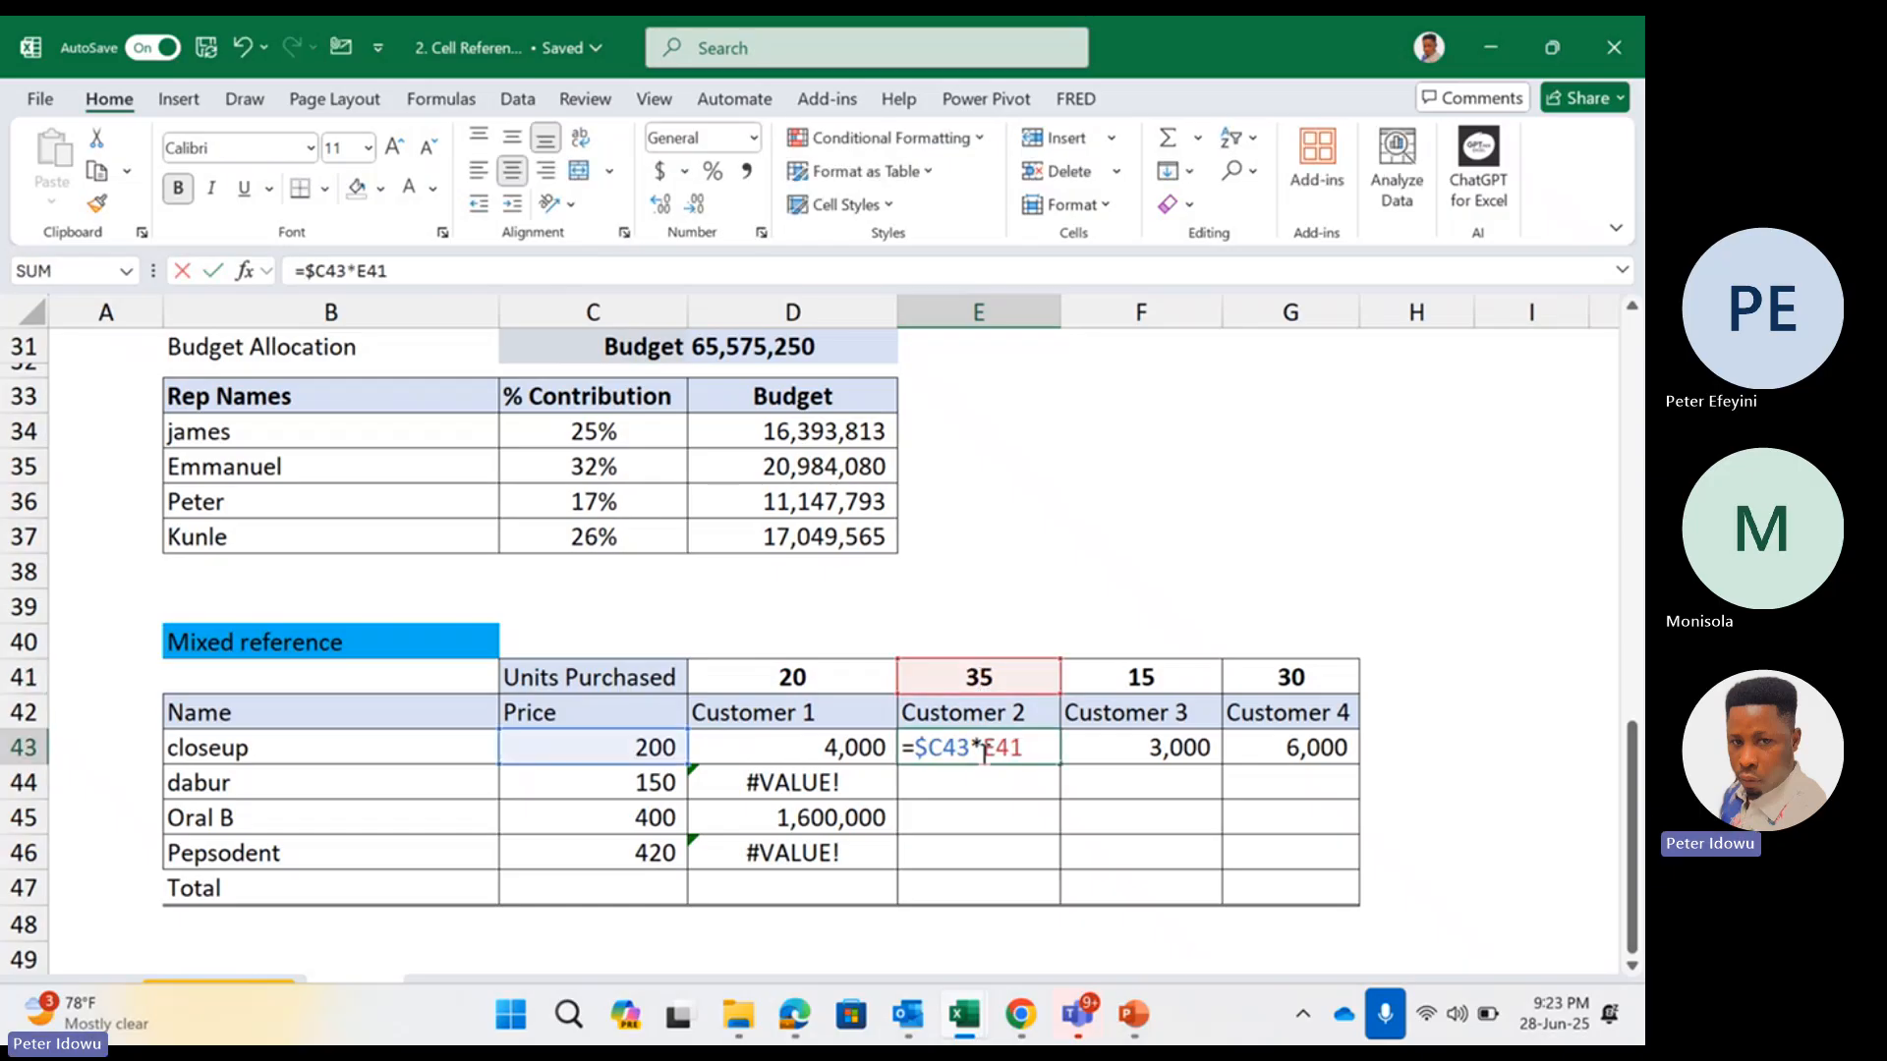
pyautogui.press('Escape')
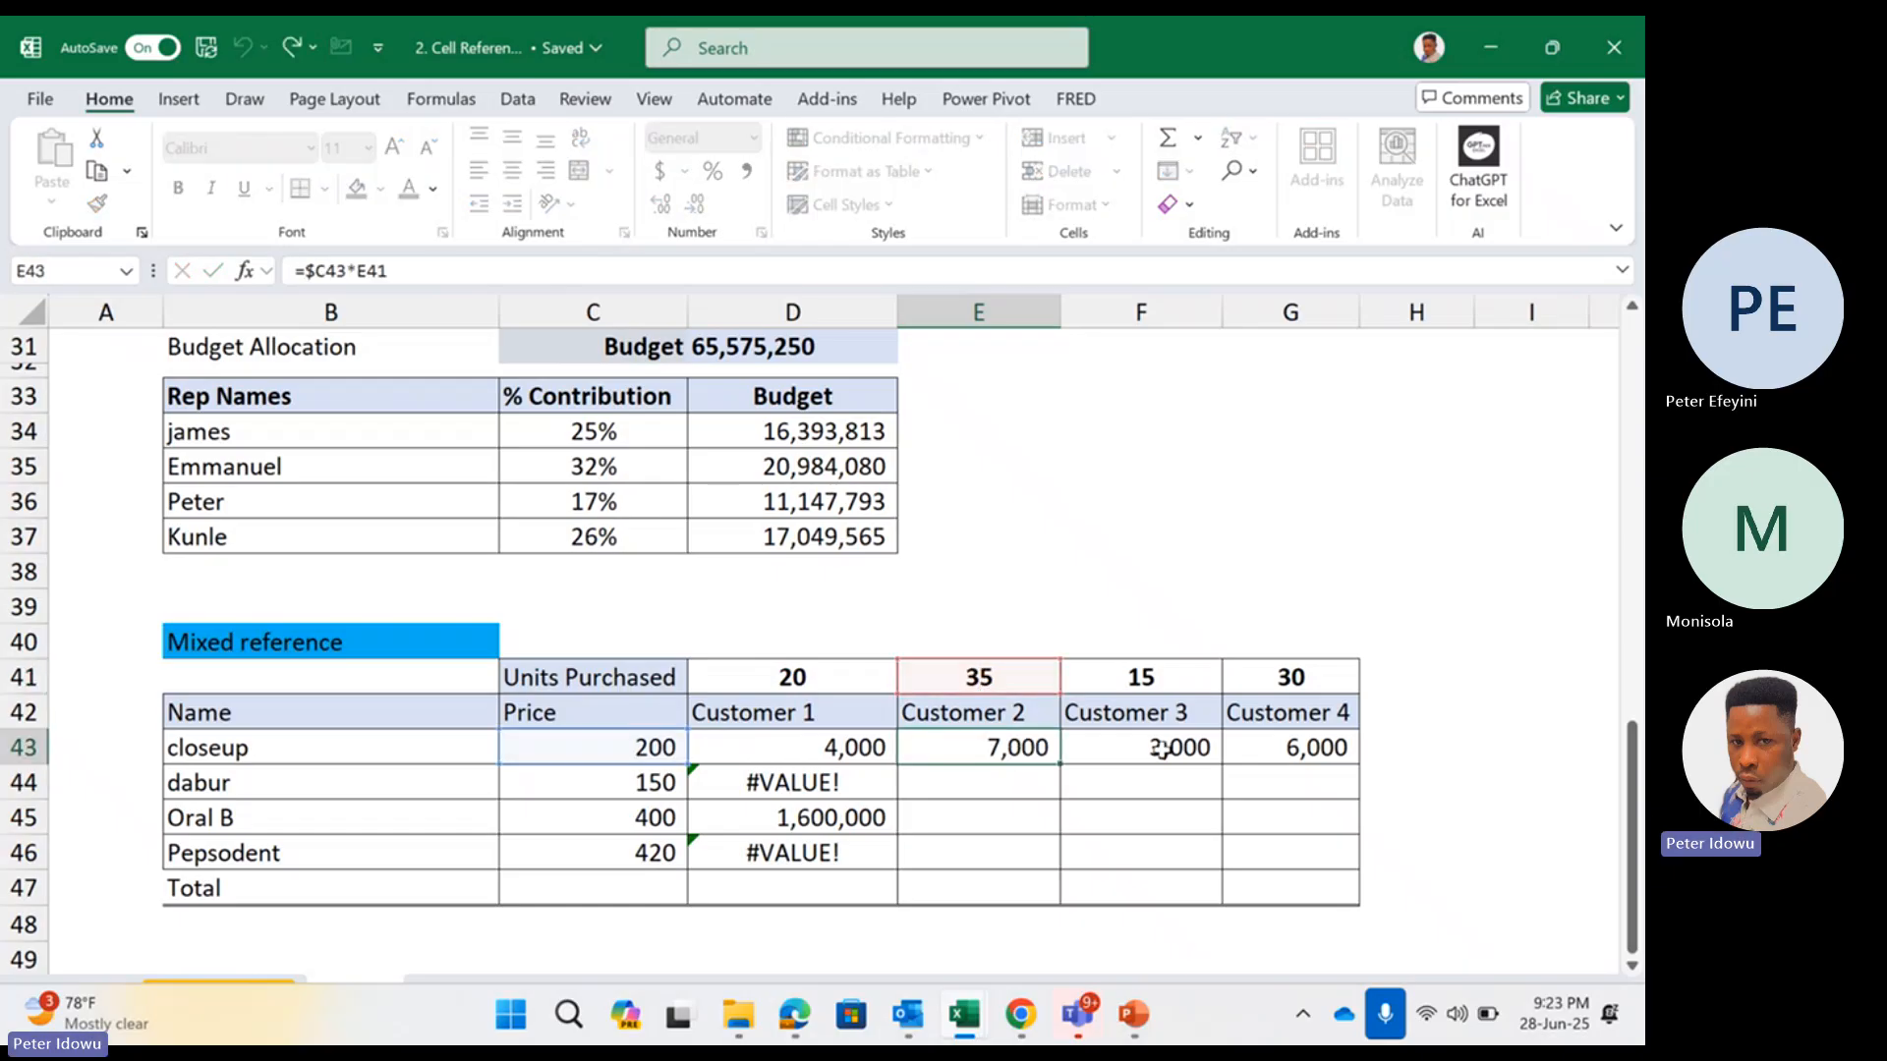
pyautogui.doubleClick(1164, 749)
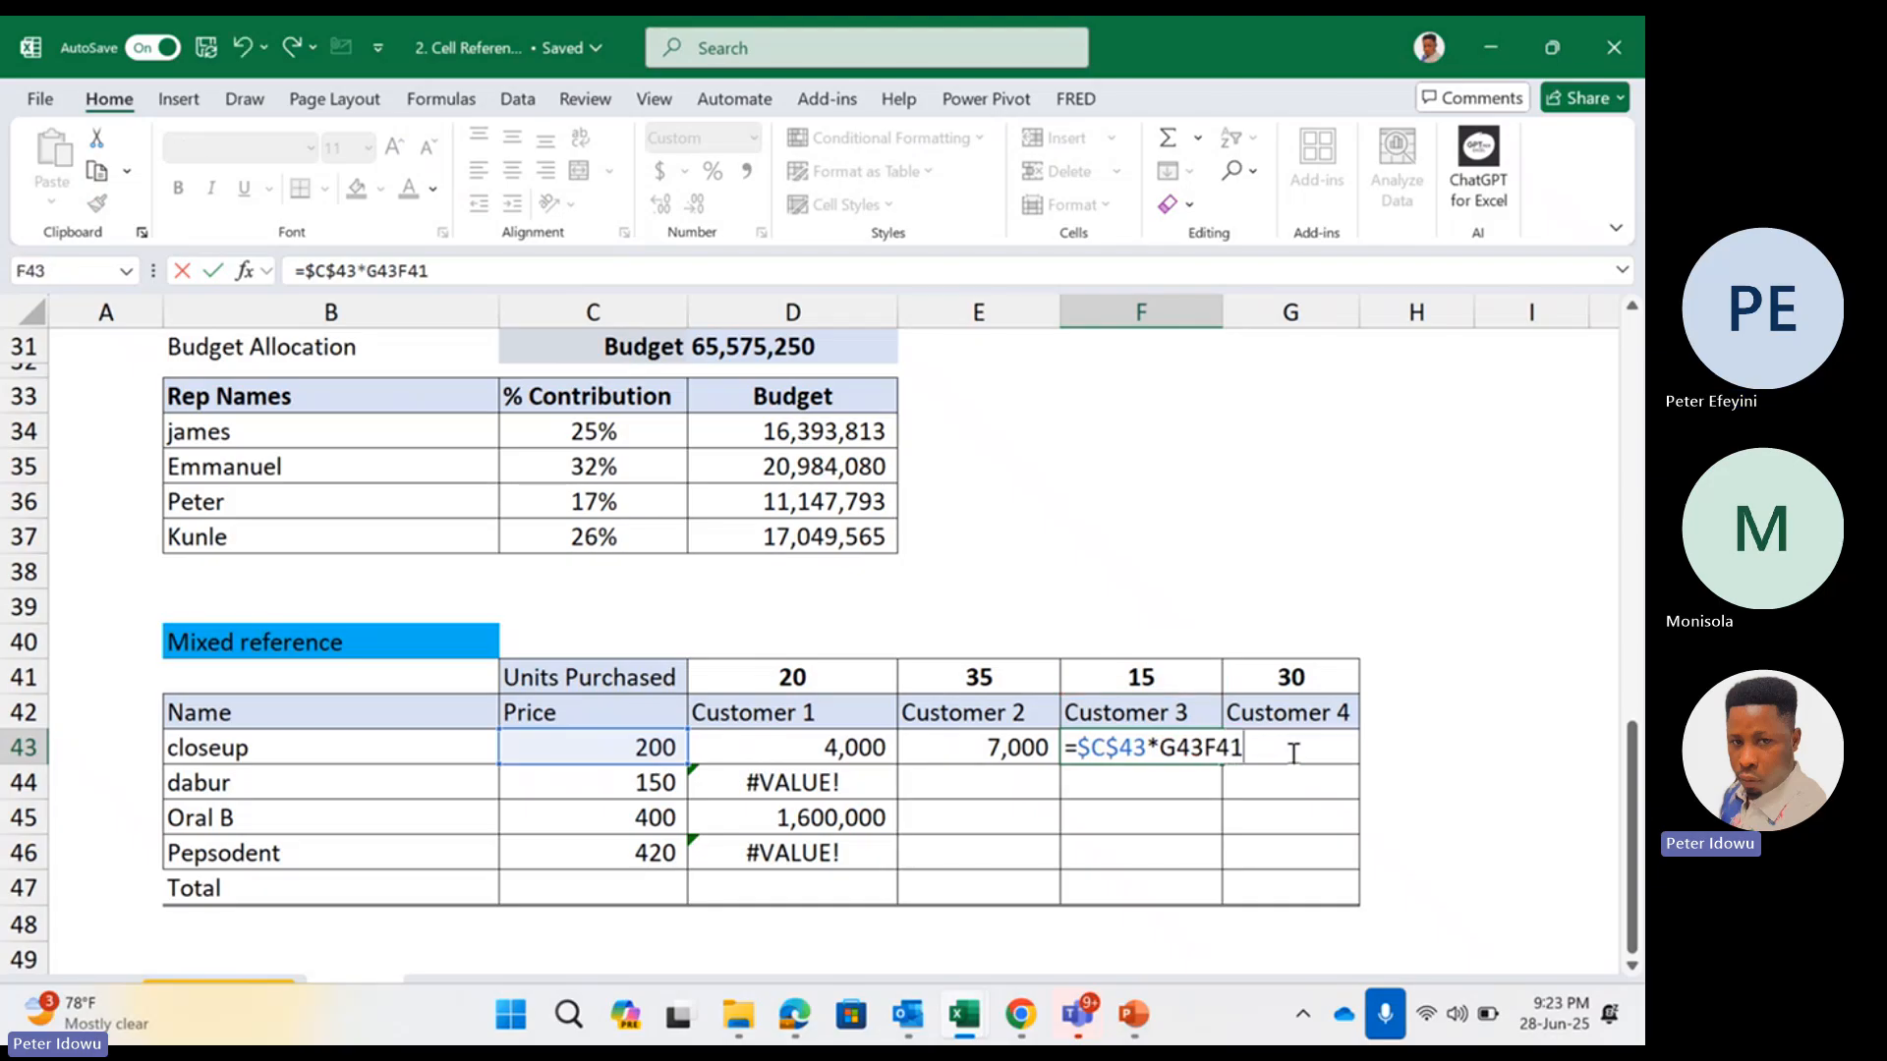
# Recheck the column-locked formula in D43 and fill it down to D46
pyautogui.click(851, 749)
pyautogui.doubleClick(853, 752)
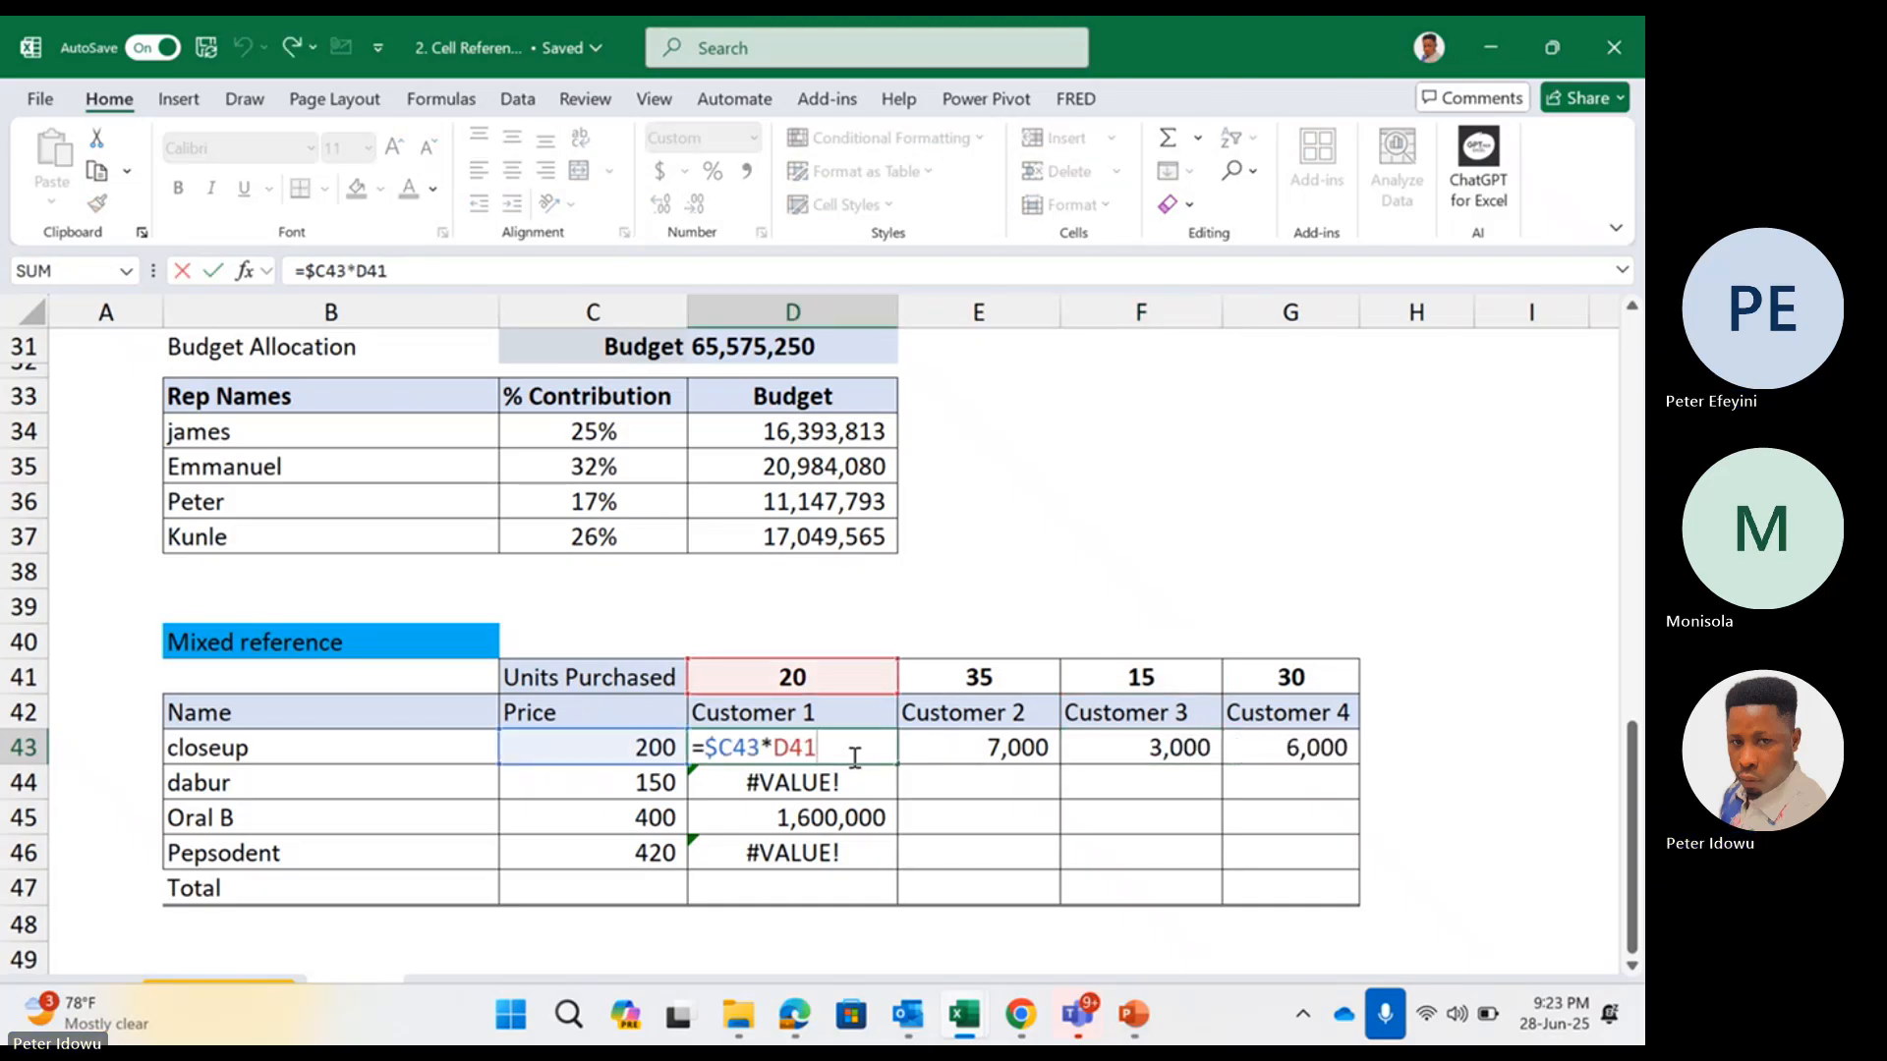
pyautogui.press('Escape')
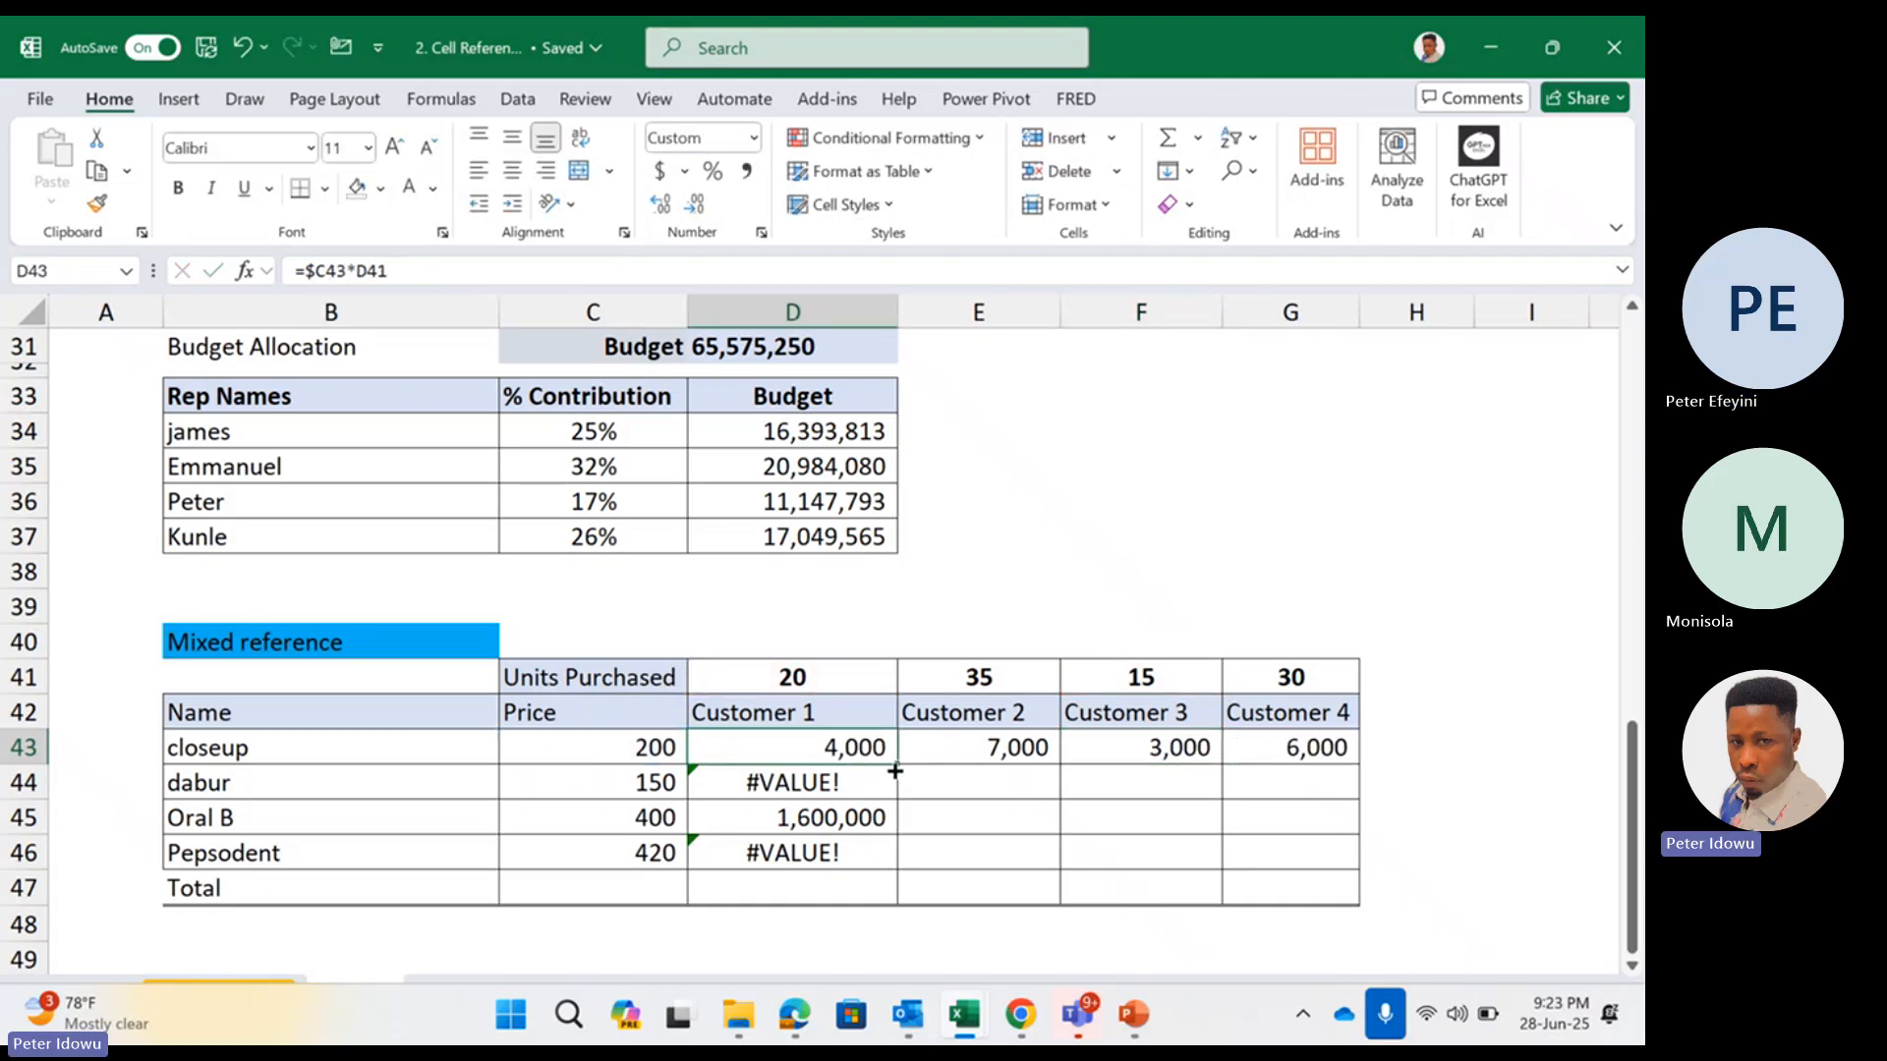
pyautogui.moveTo(895, 771); pyautogui.dragTo(853, 851)
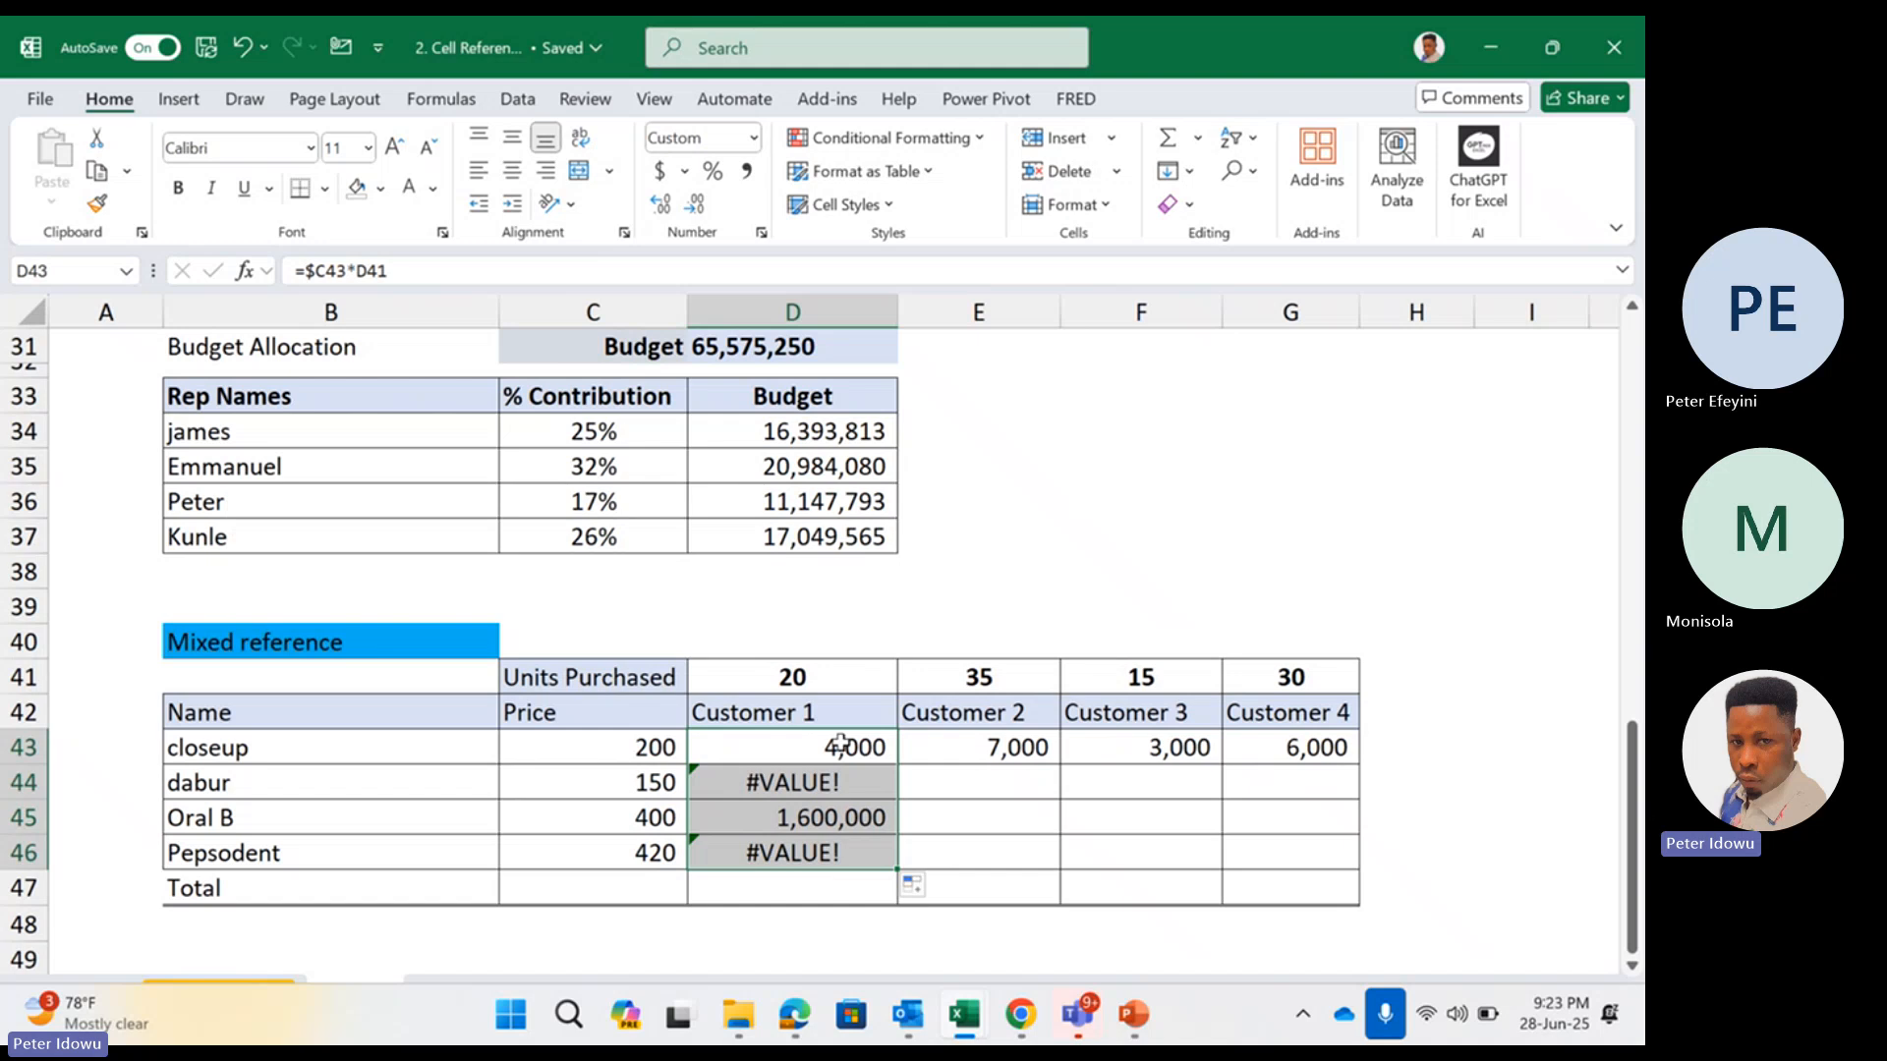
pyautogui.doubleClick(840, 745)
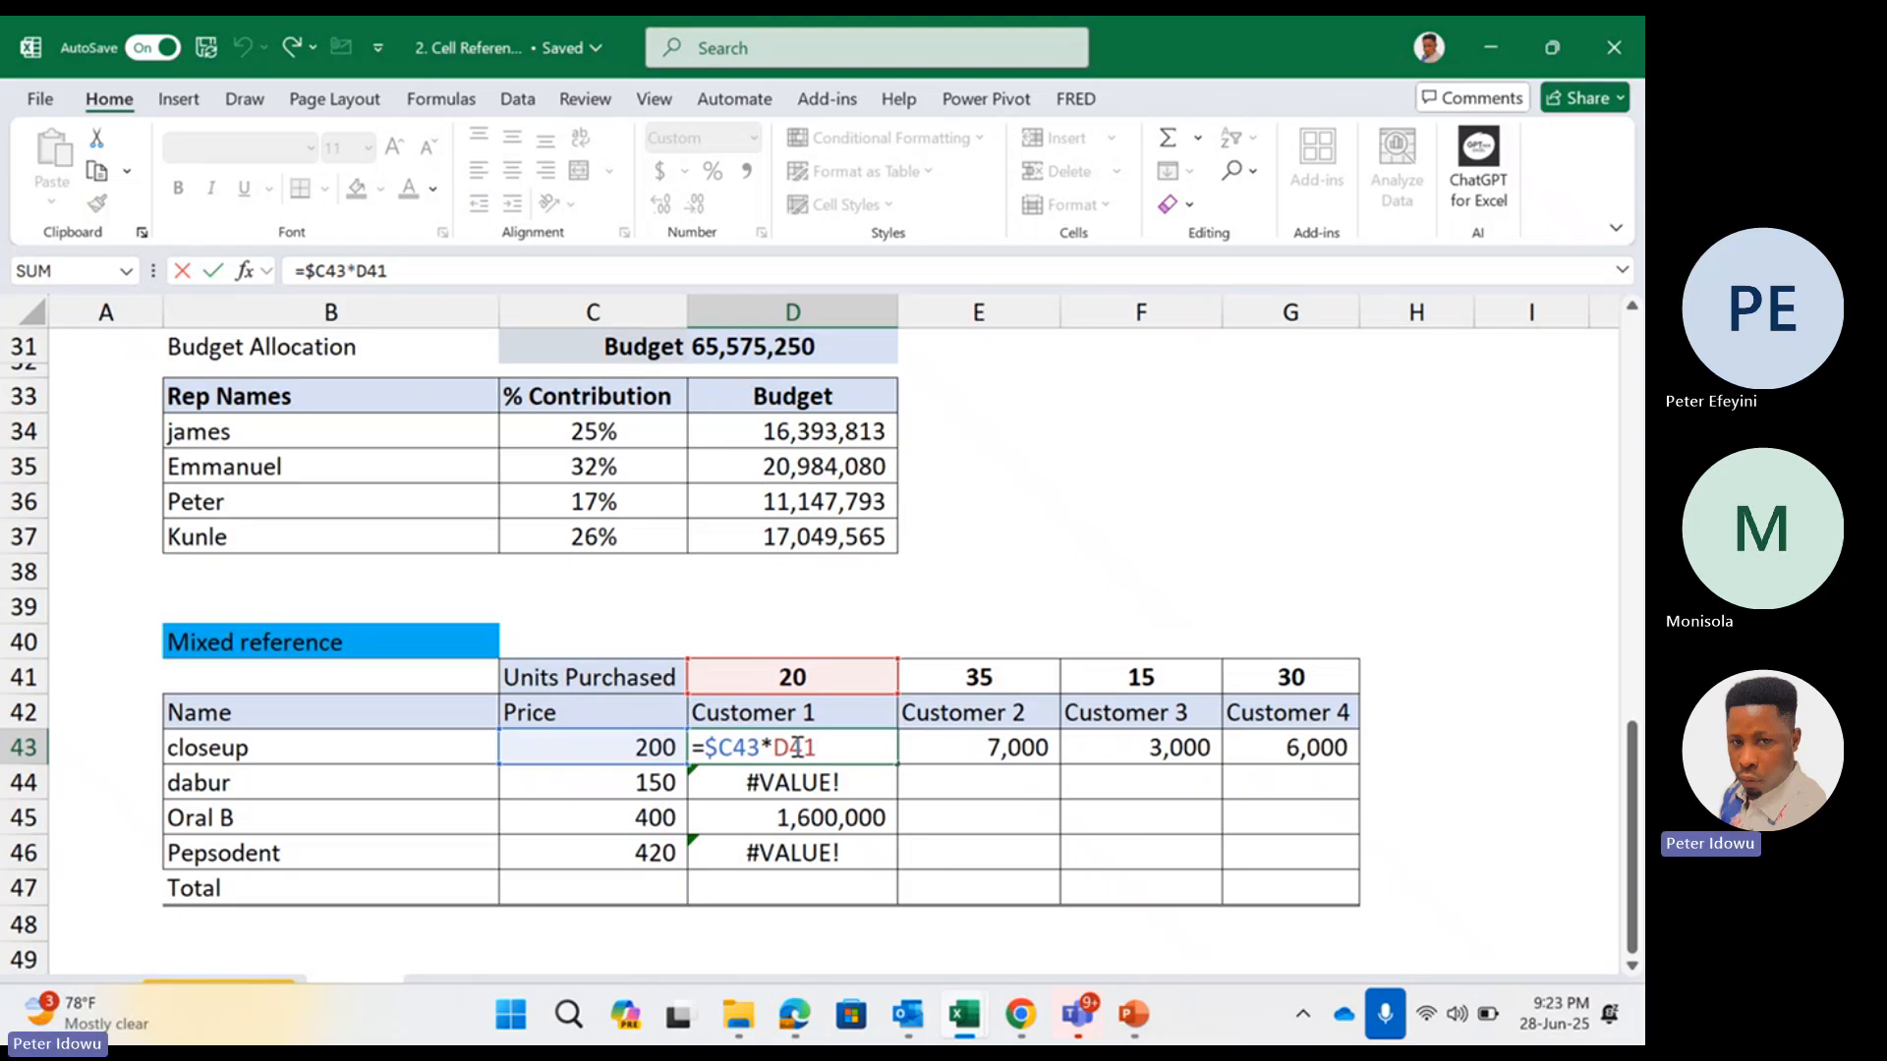
pyautogui.click(795, 747)
pyautogui.write('$')
pyautogui.press('Escape')
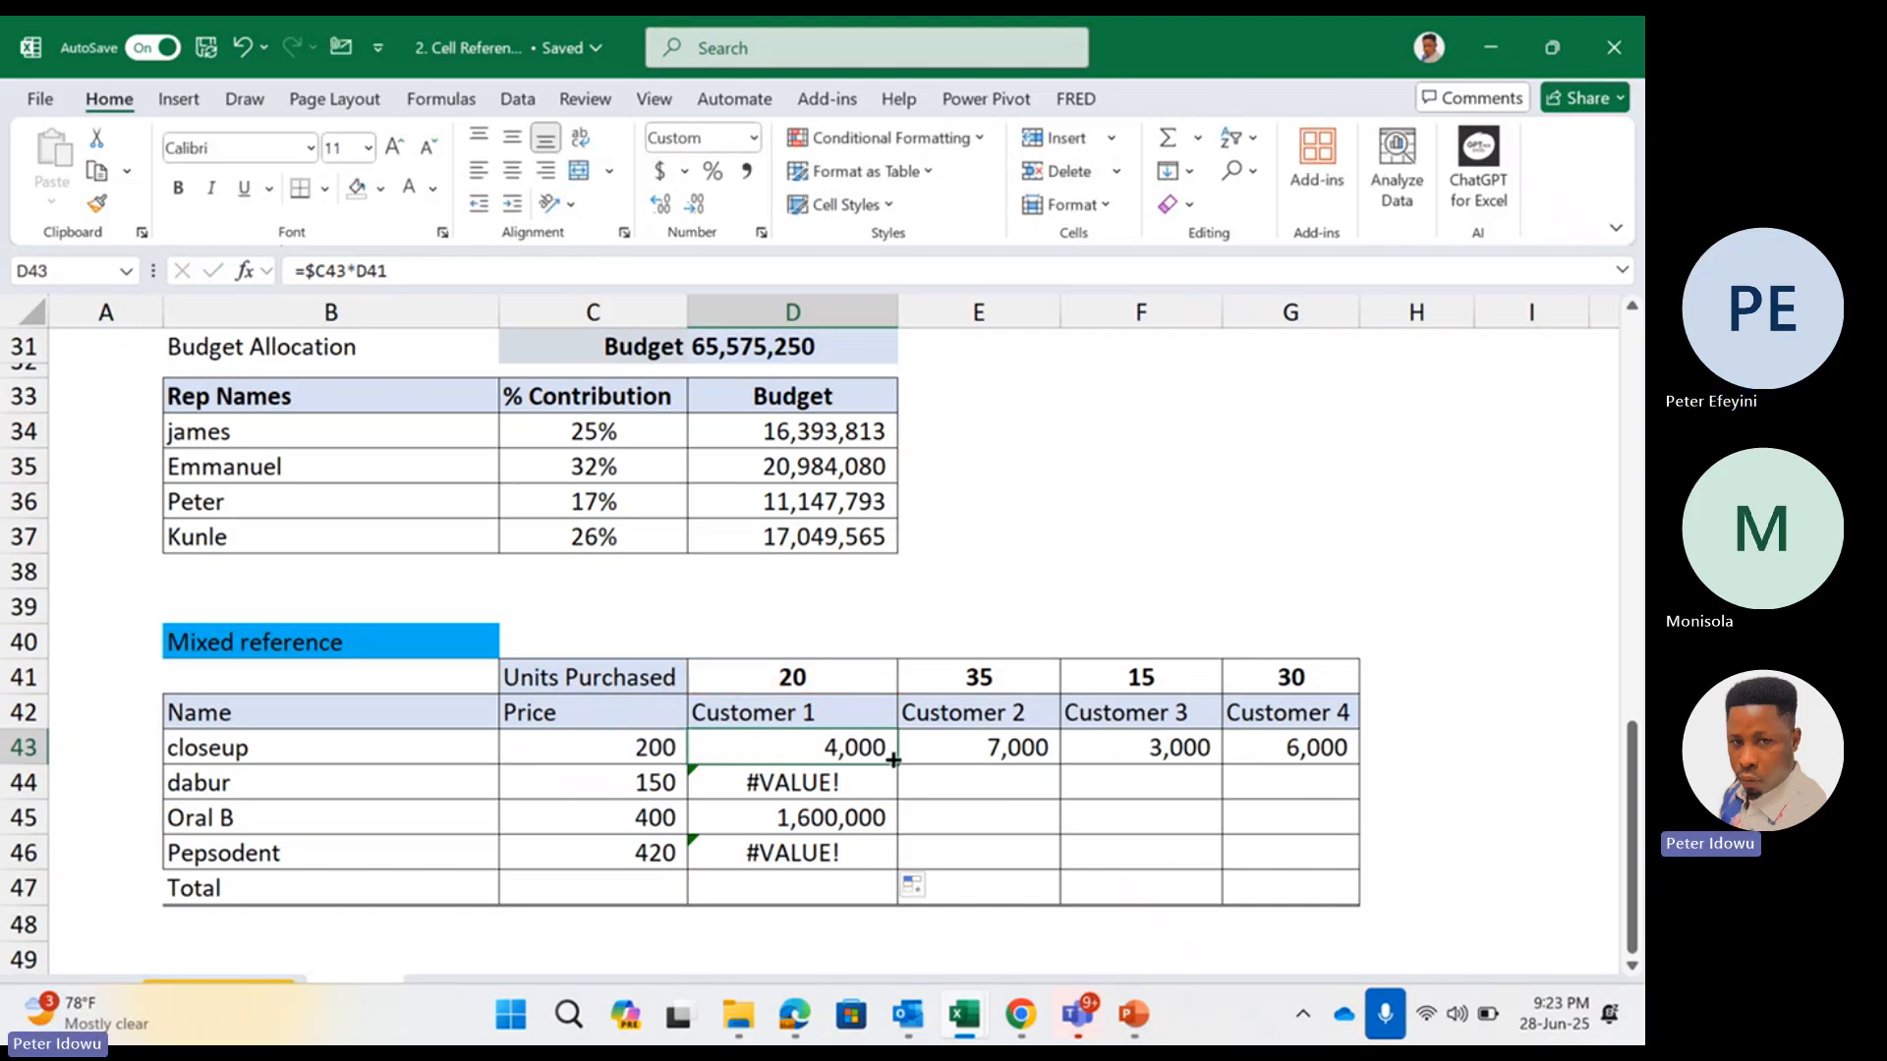
pyautogui.doubleClick(894, 759)
pyautogui.press('Escape')
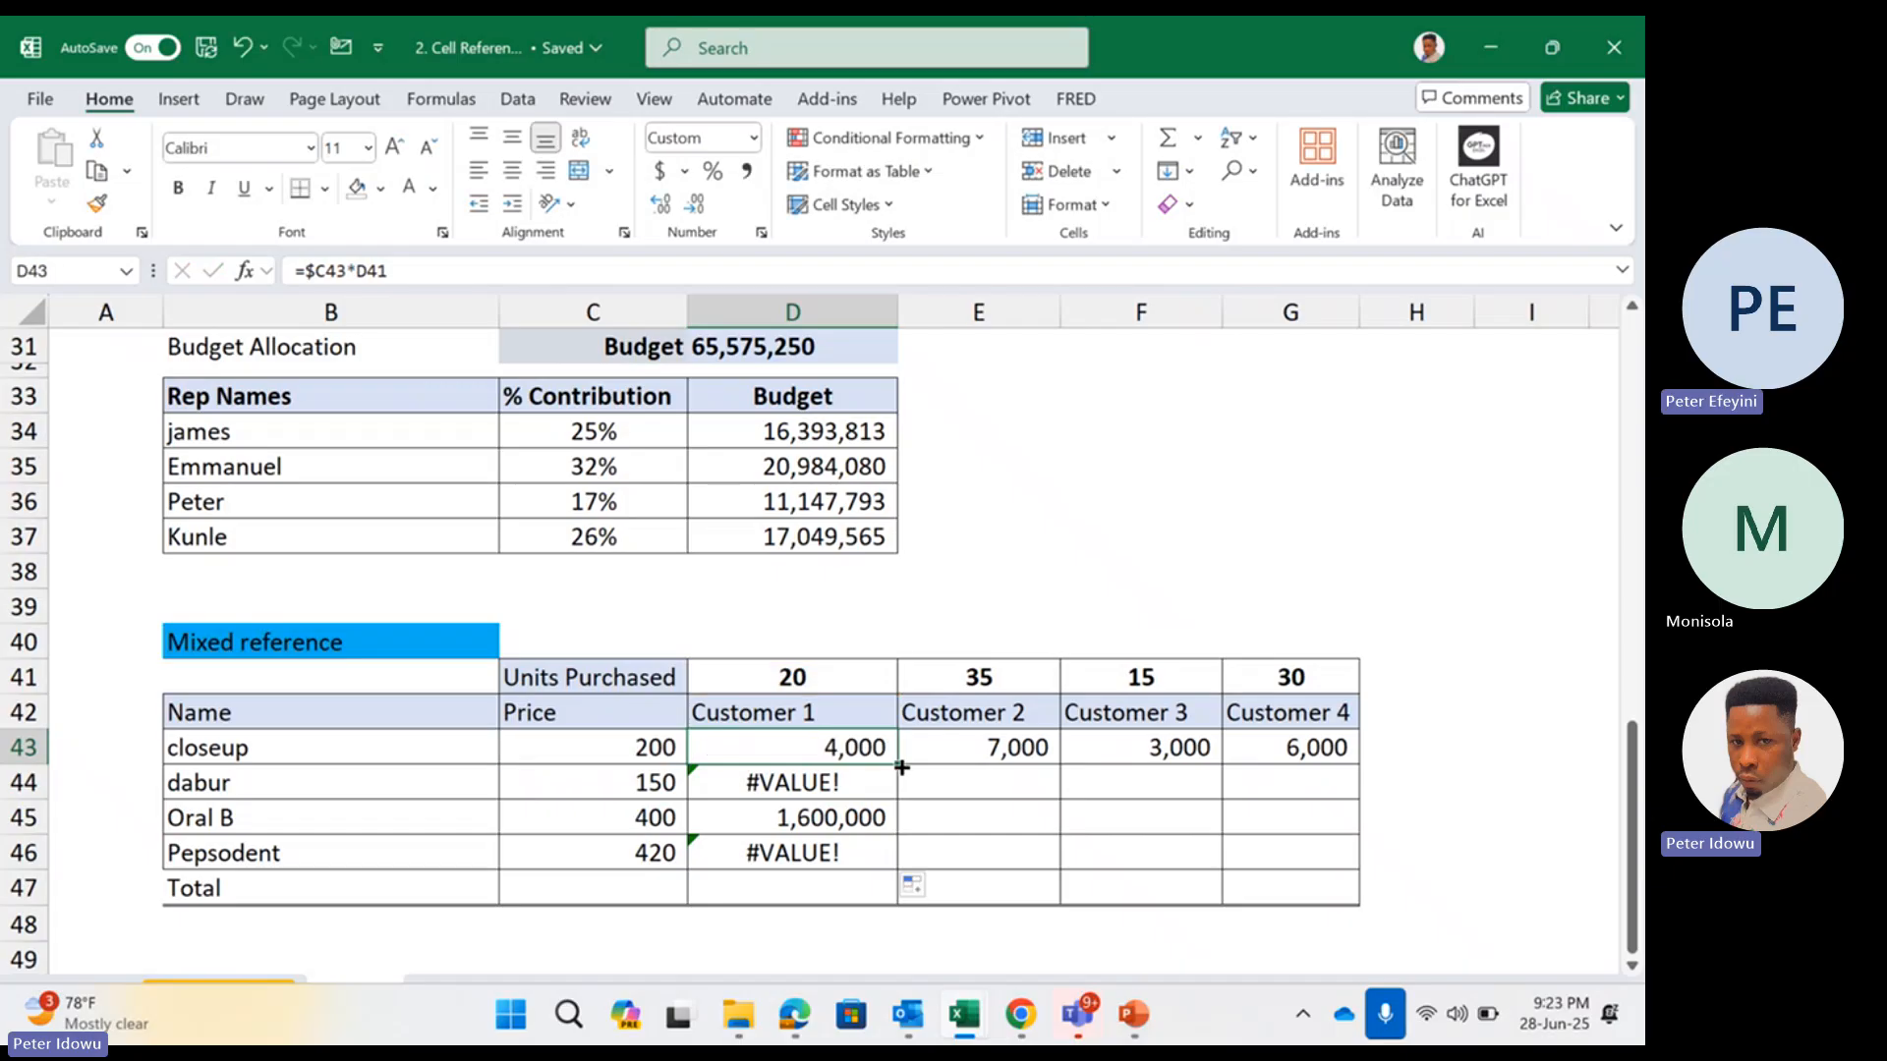
# Check which price and units cells the dabur formula in D44 refers to
pyautogui.click(884, 791)
pyautogui.doubleClick(862, 778)
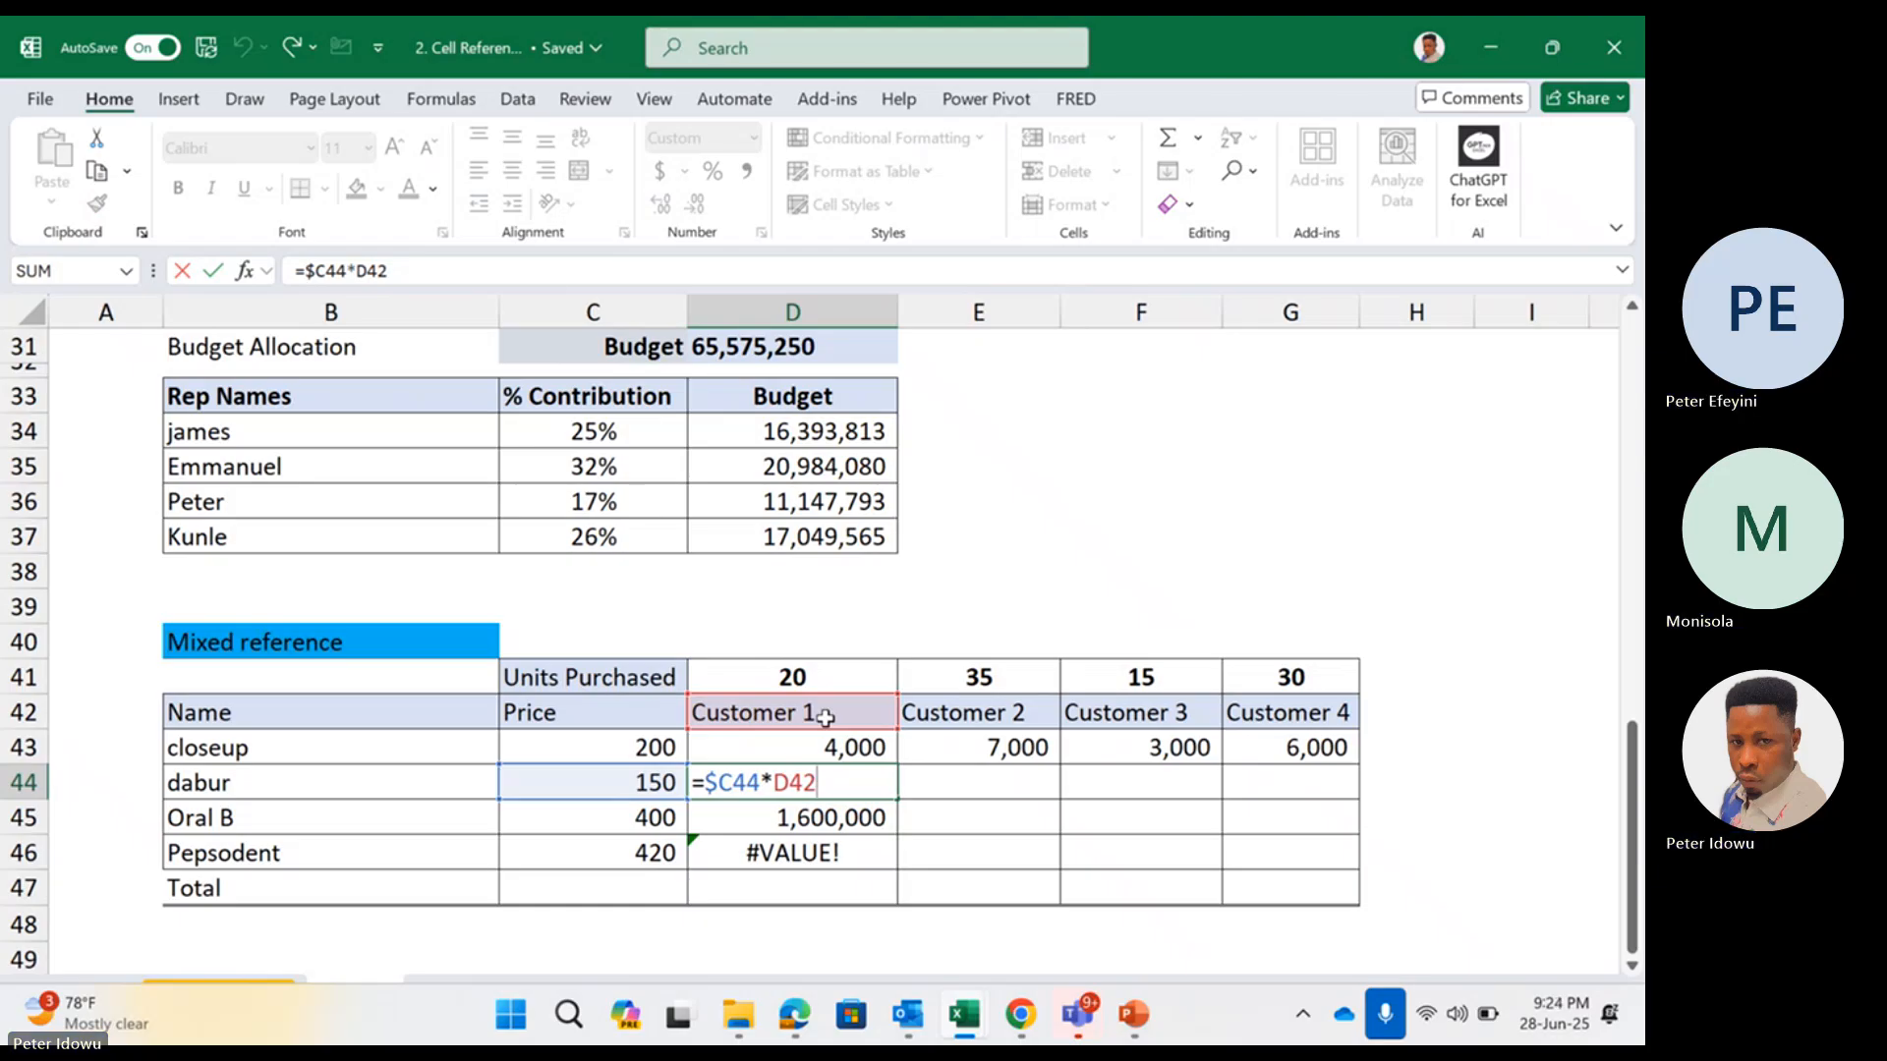
pyautogui.press('Escape')
# Change the D43 formula to =$C43*D$41 and fill it through all products and customers, up to G46
pyautogui.doubleClick(831, 746)
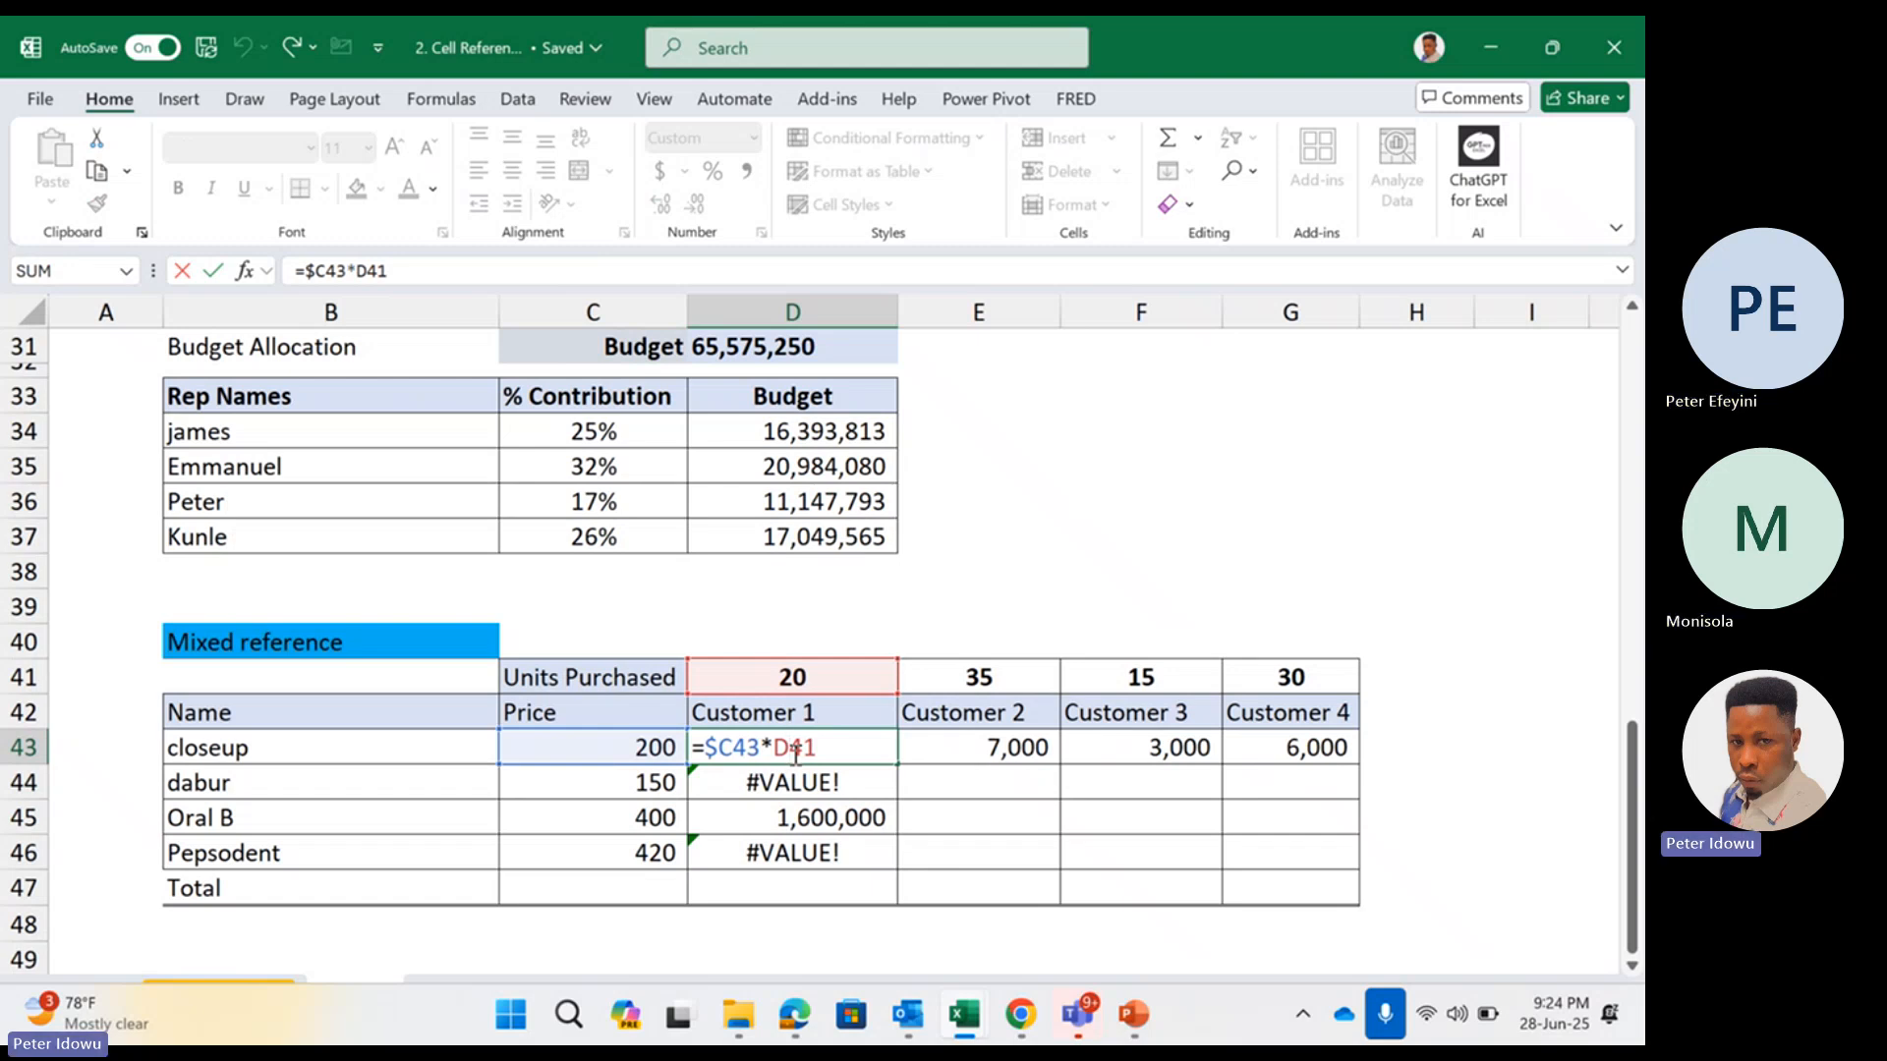
pyautogui.hotkey('ctrl', 'Return')
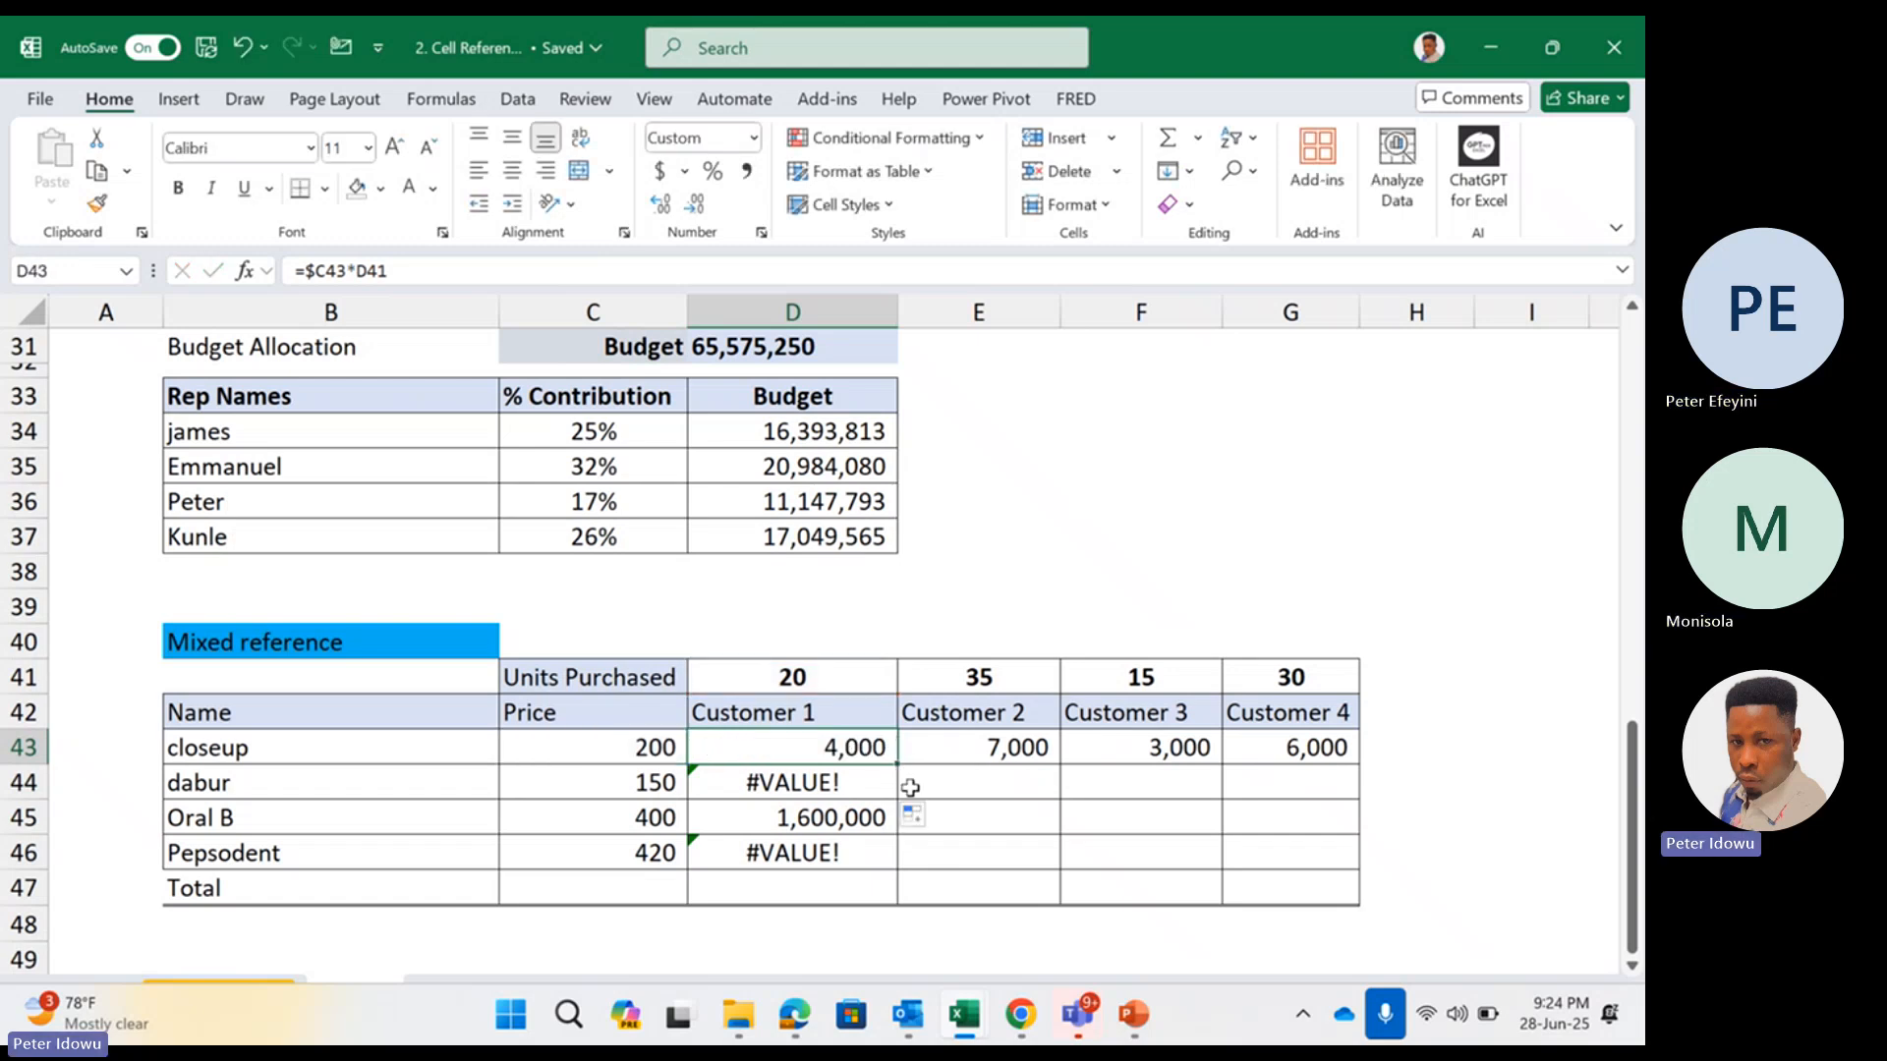
pyautogui.doubleClick(847, 749)
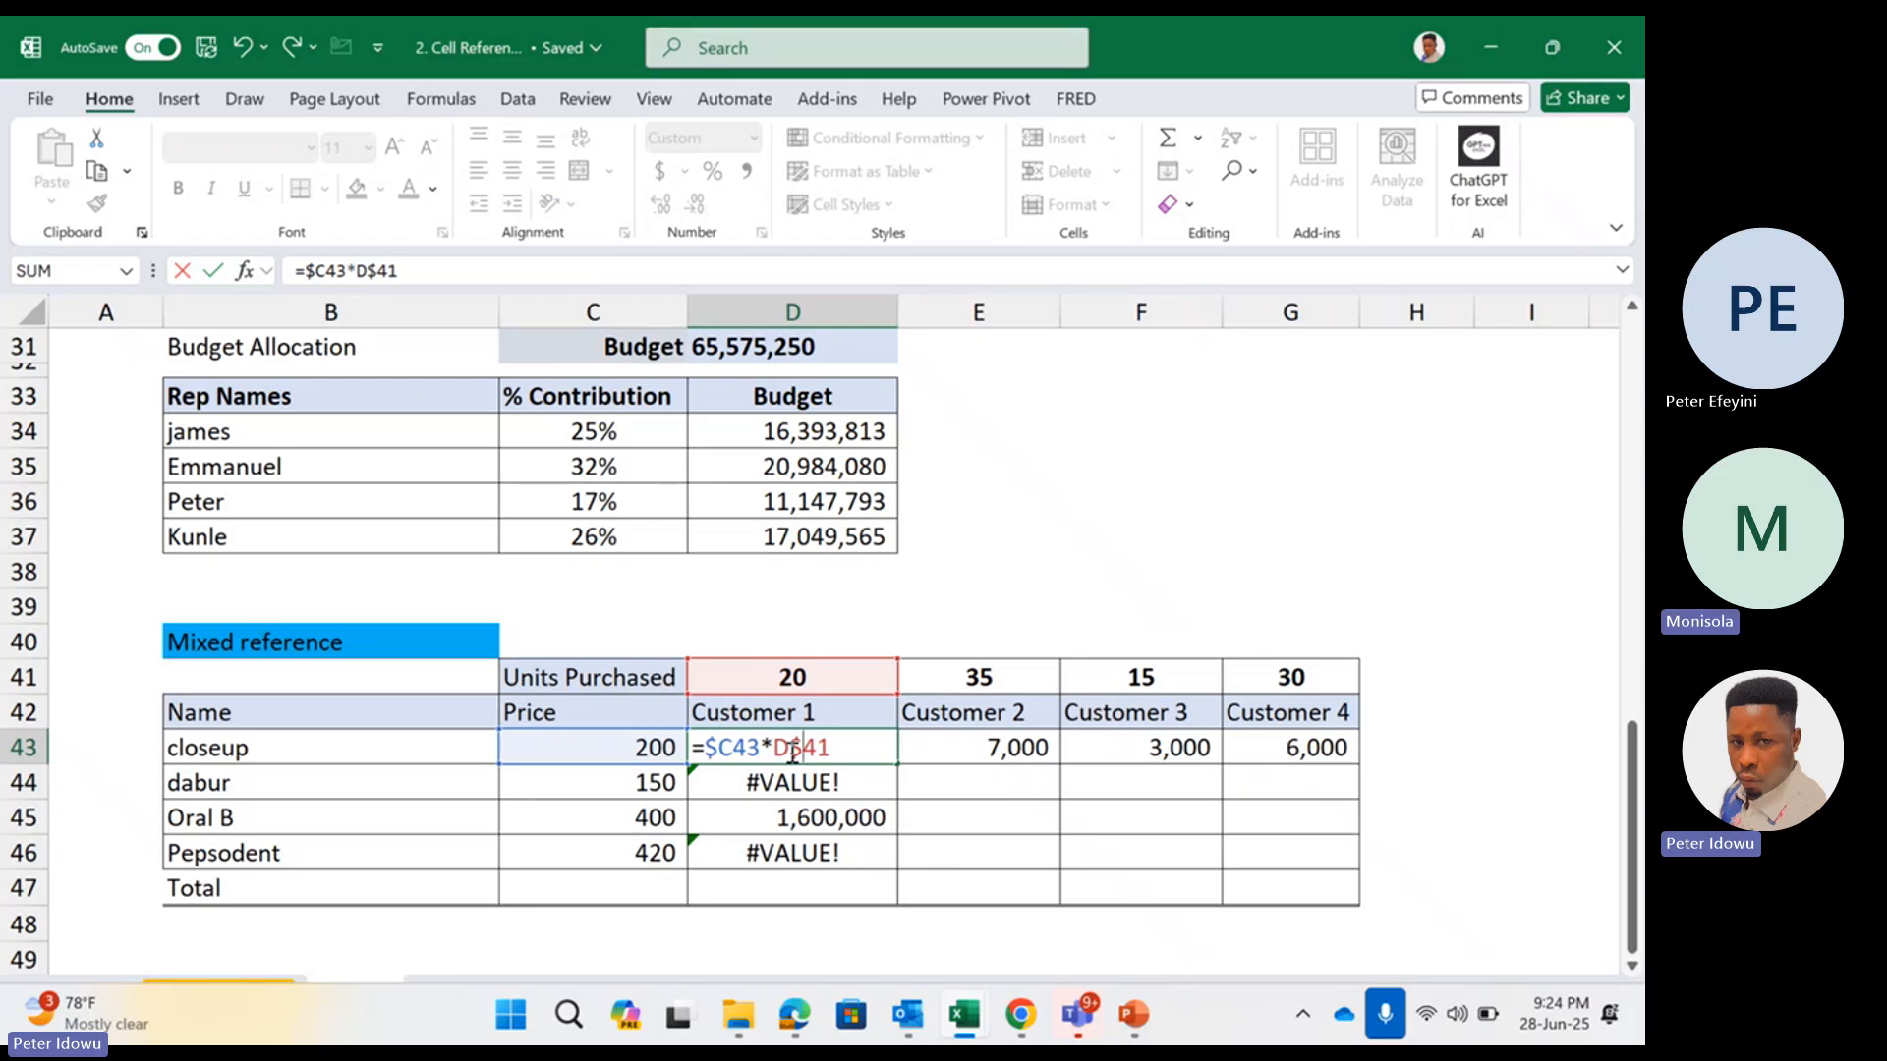
pyautogui.press('Return')
pyautogui.click(799, 747)
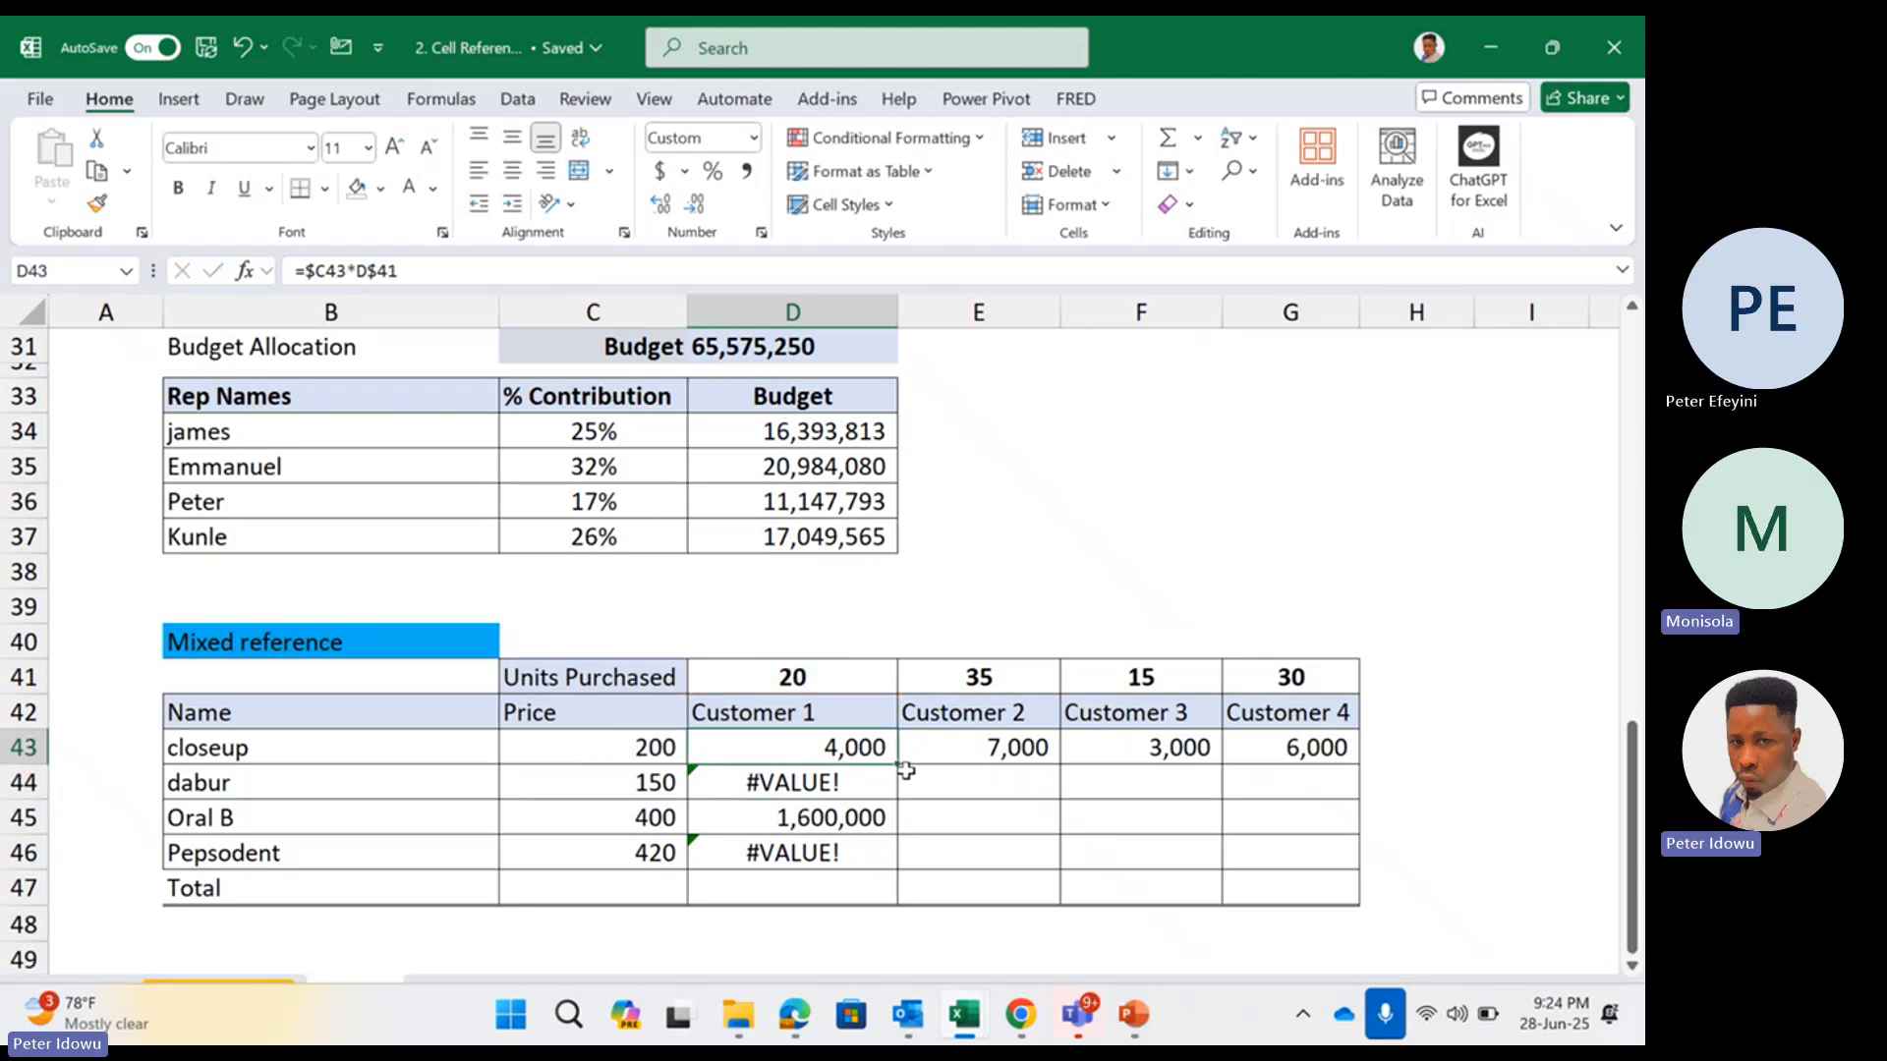
pyautogui.moveTo(899, 765); pyautogui.dragTo(1325, 876)
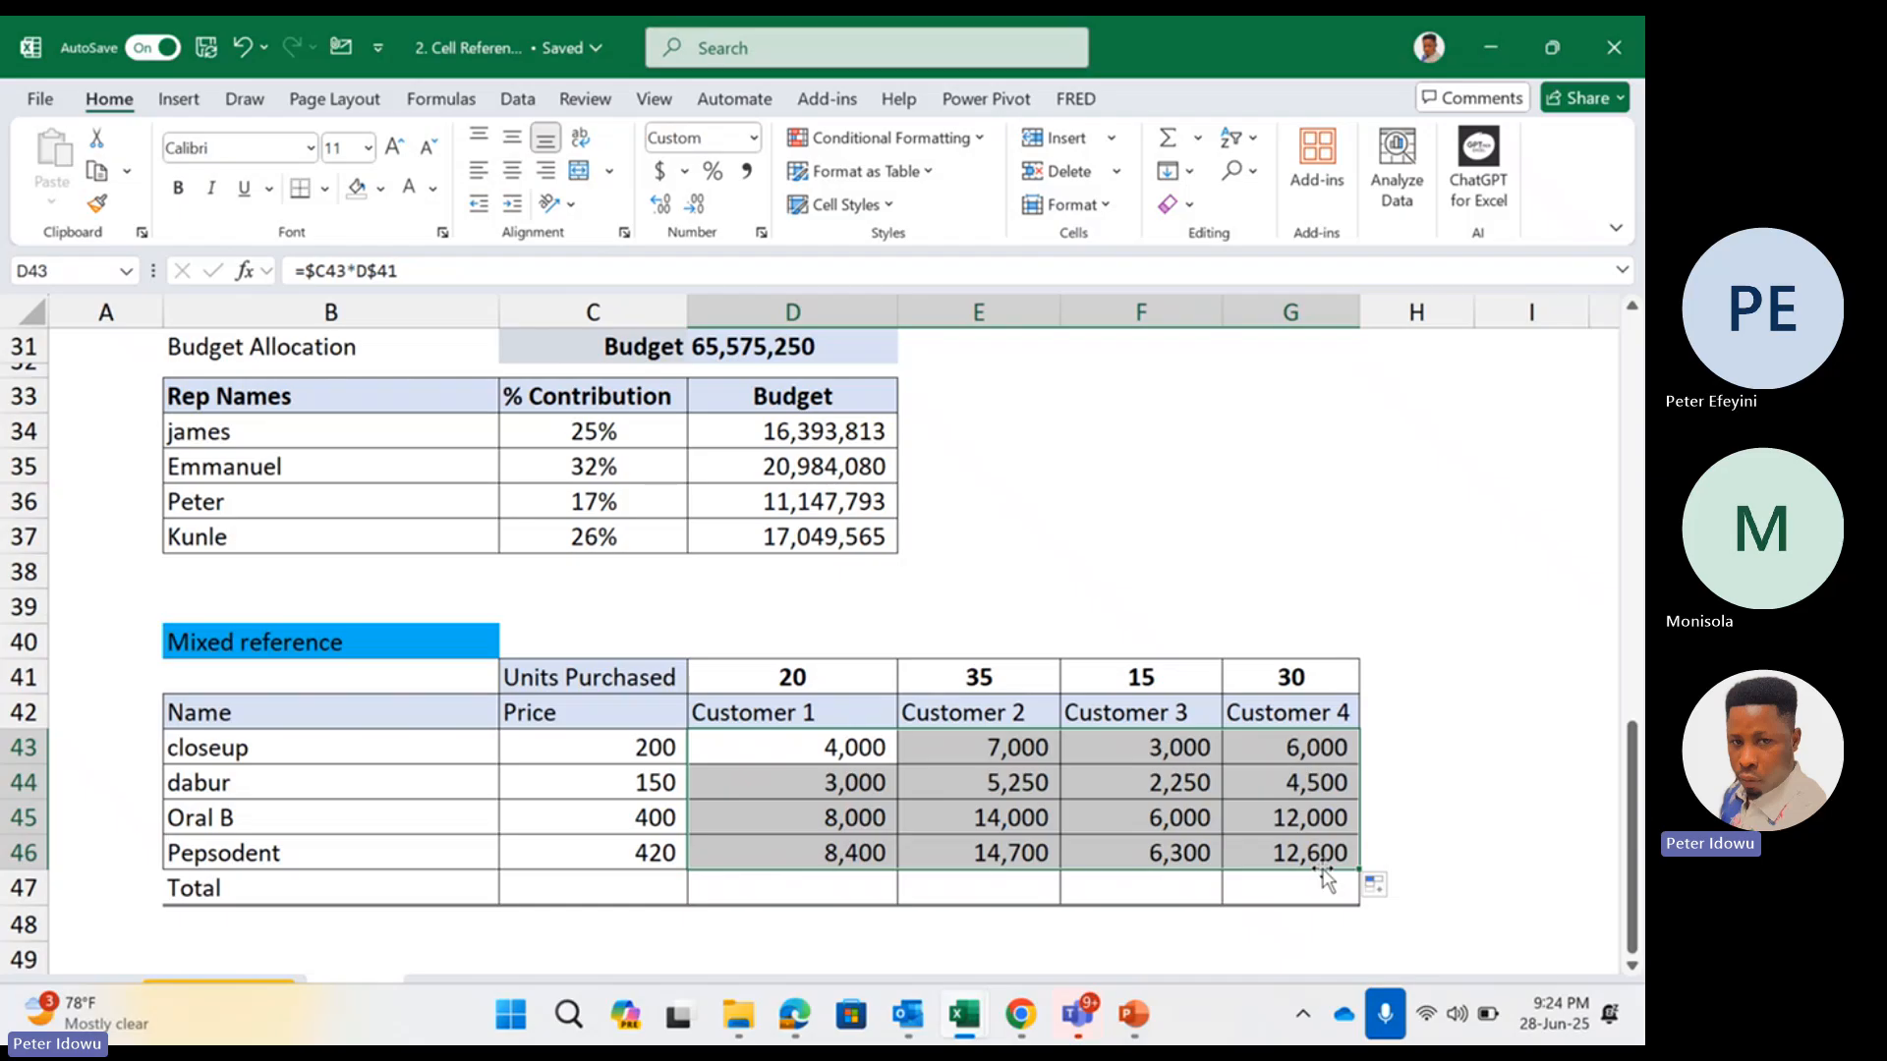
# Review the locked price column and locked units row in the D43 formula
pyautogui.click(867, 752)
pyautogui.doubleClick(867, 753)
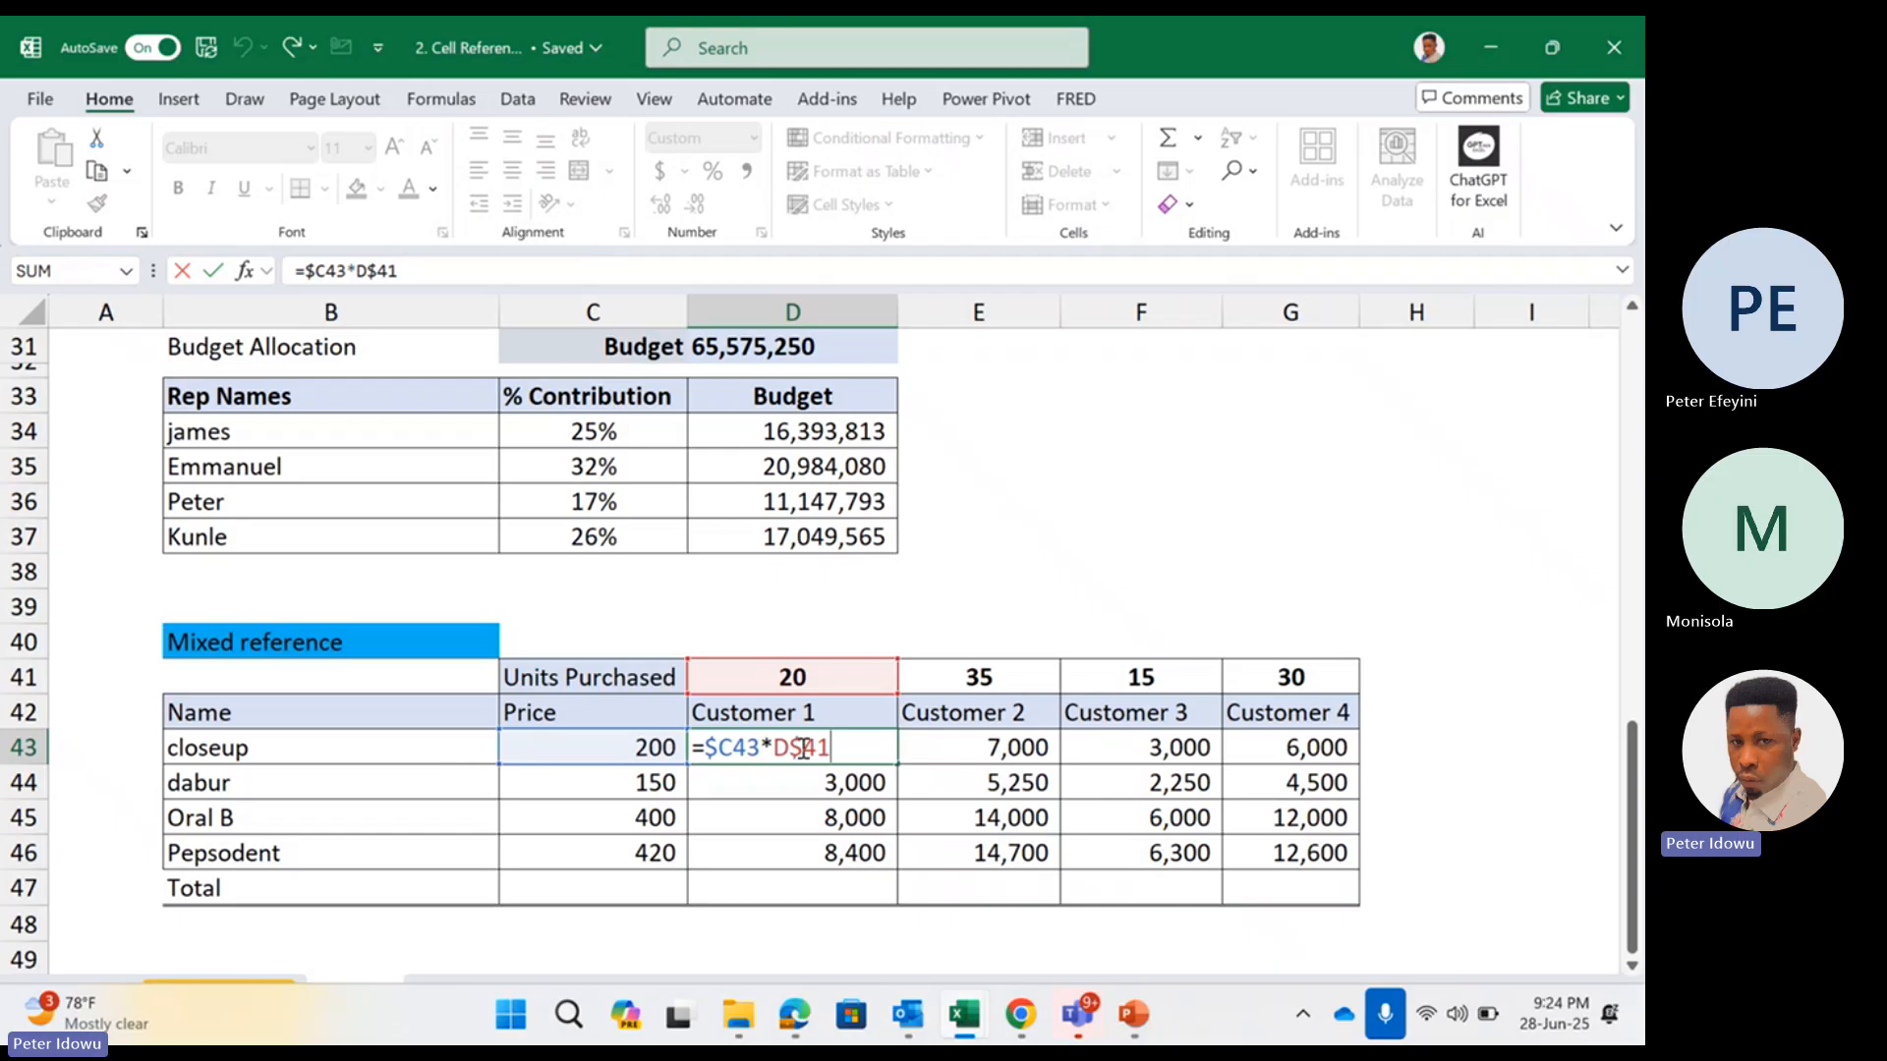
pyautogui.press('Return')
# Clear the contents of the customer amounts in D43:G46
pyautogui.moveTo(863, 749); pyautogui.dragTo(1266, 851)
pyautogui.rightClick(1266, 851)
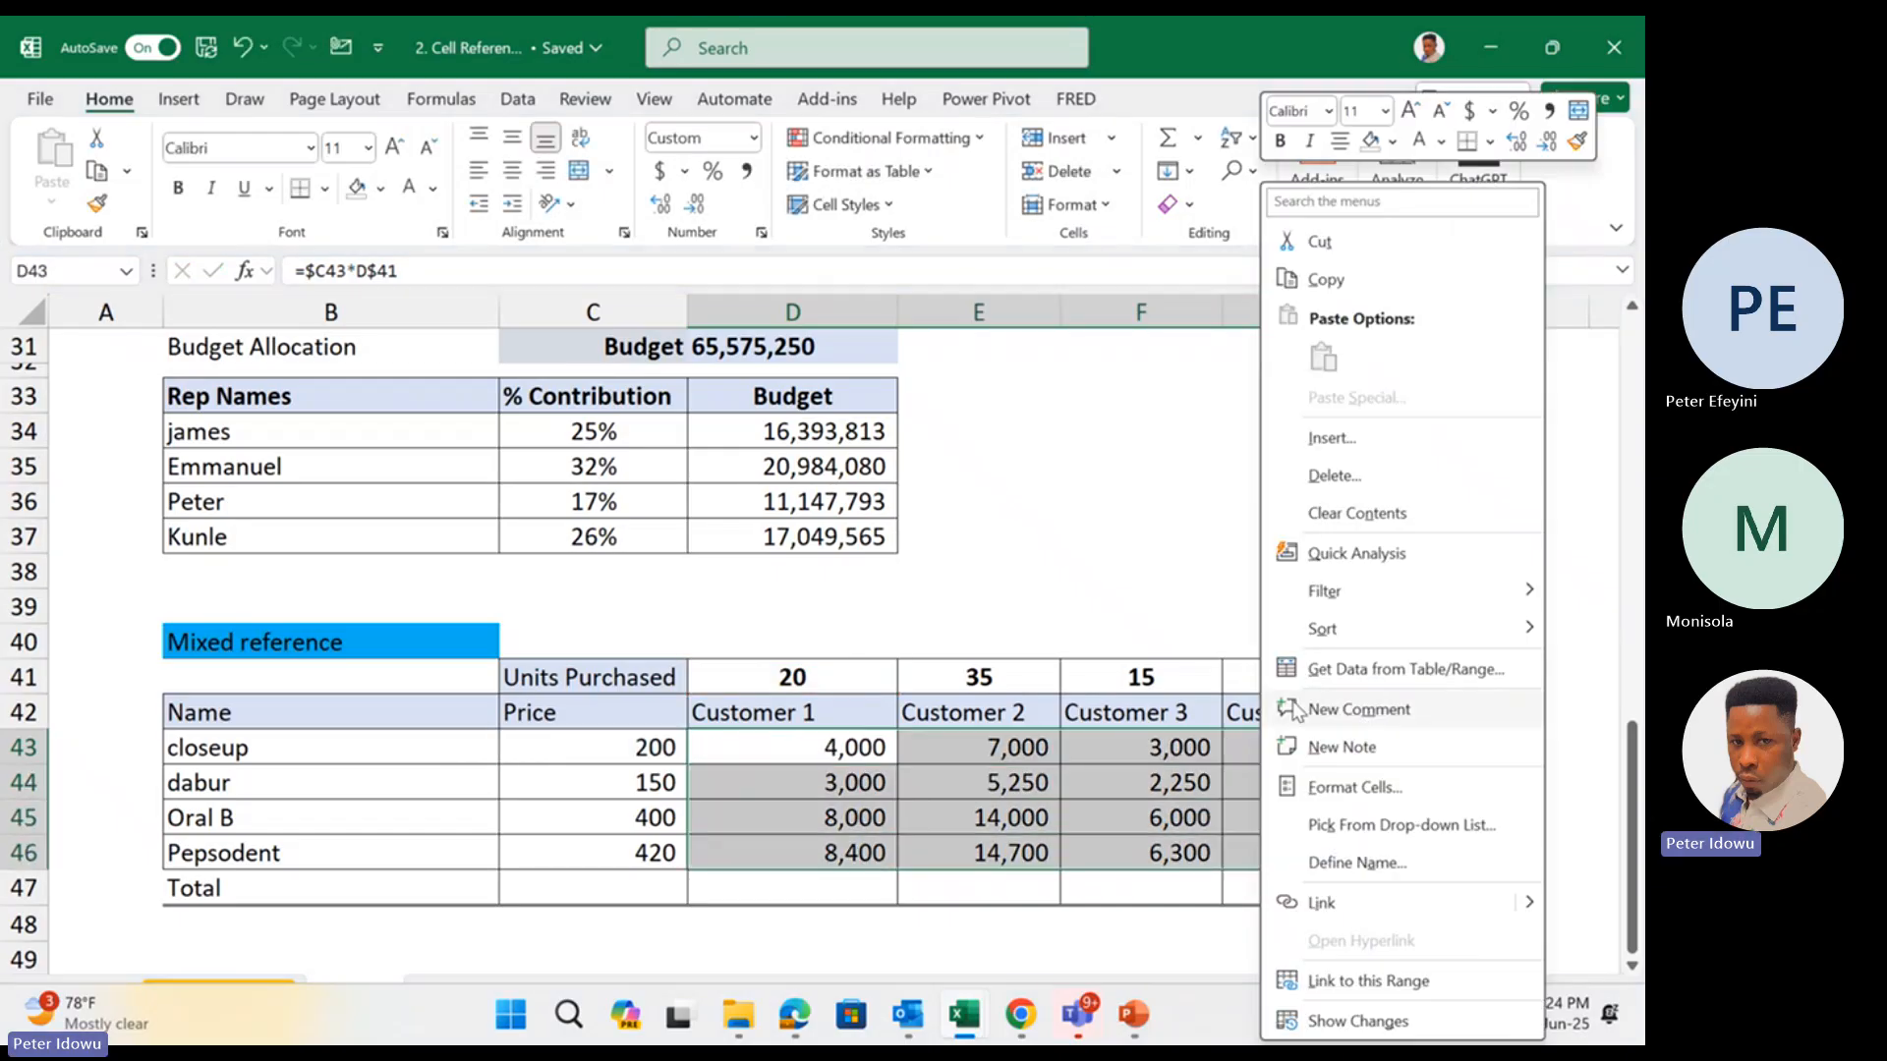
pyautogui.click(1354, 513)
pyautogui.click(807, 744)
pyautogui.doubleClick(807, 744)
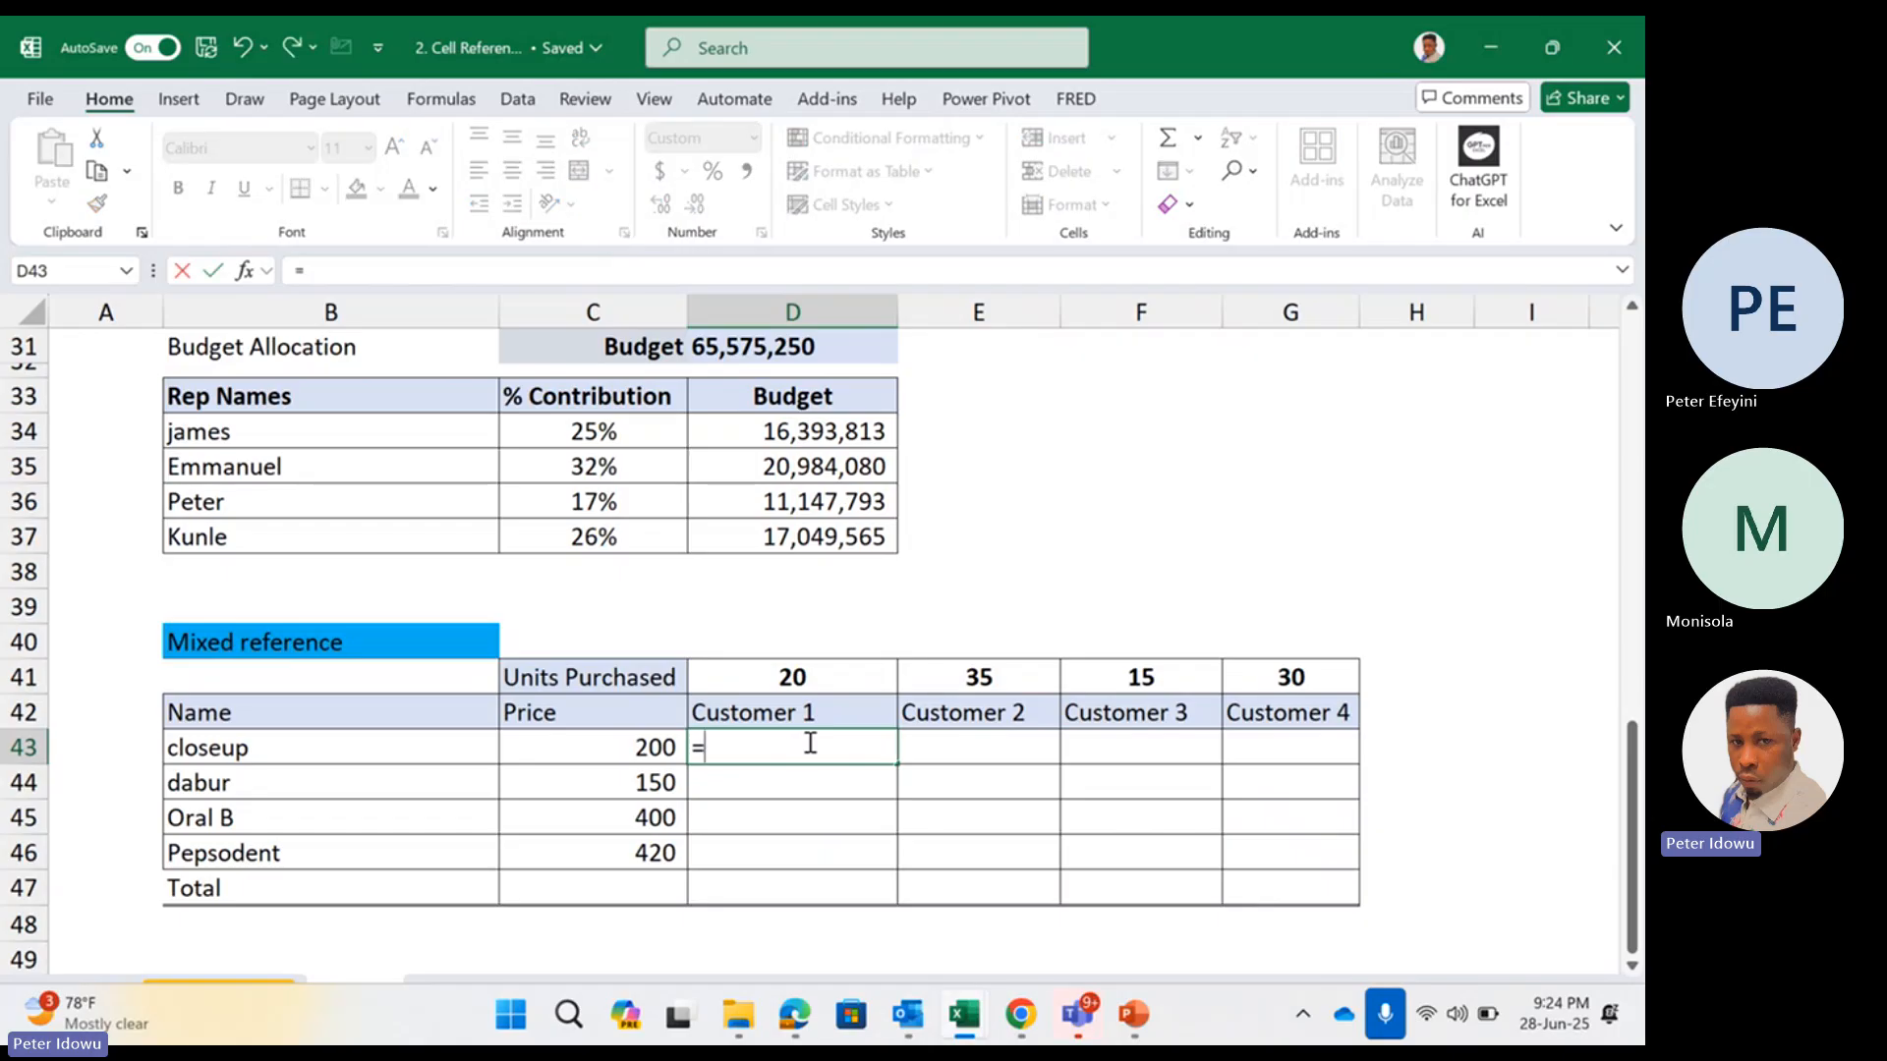
pyautogui.write('=')
pyautogui.press('Escape')
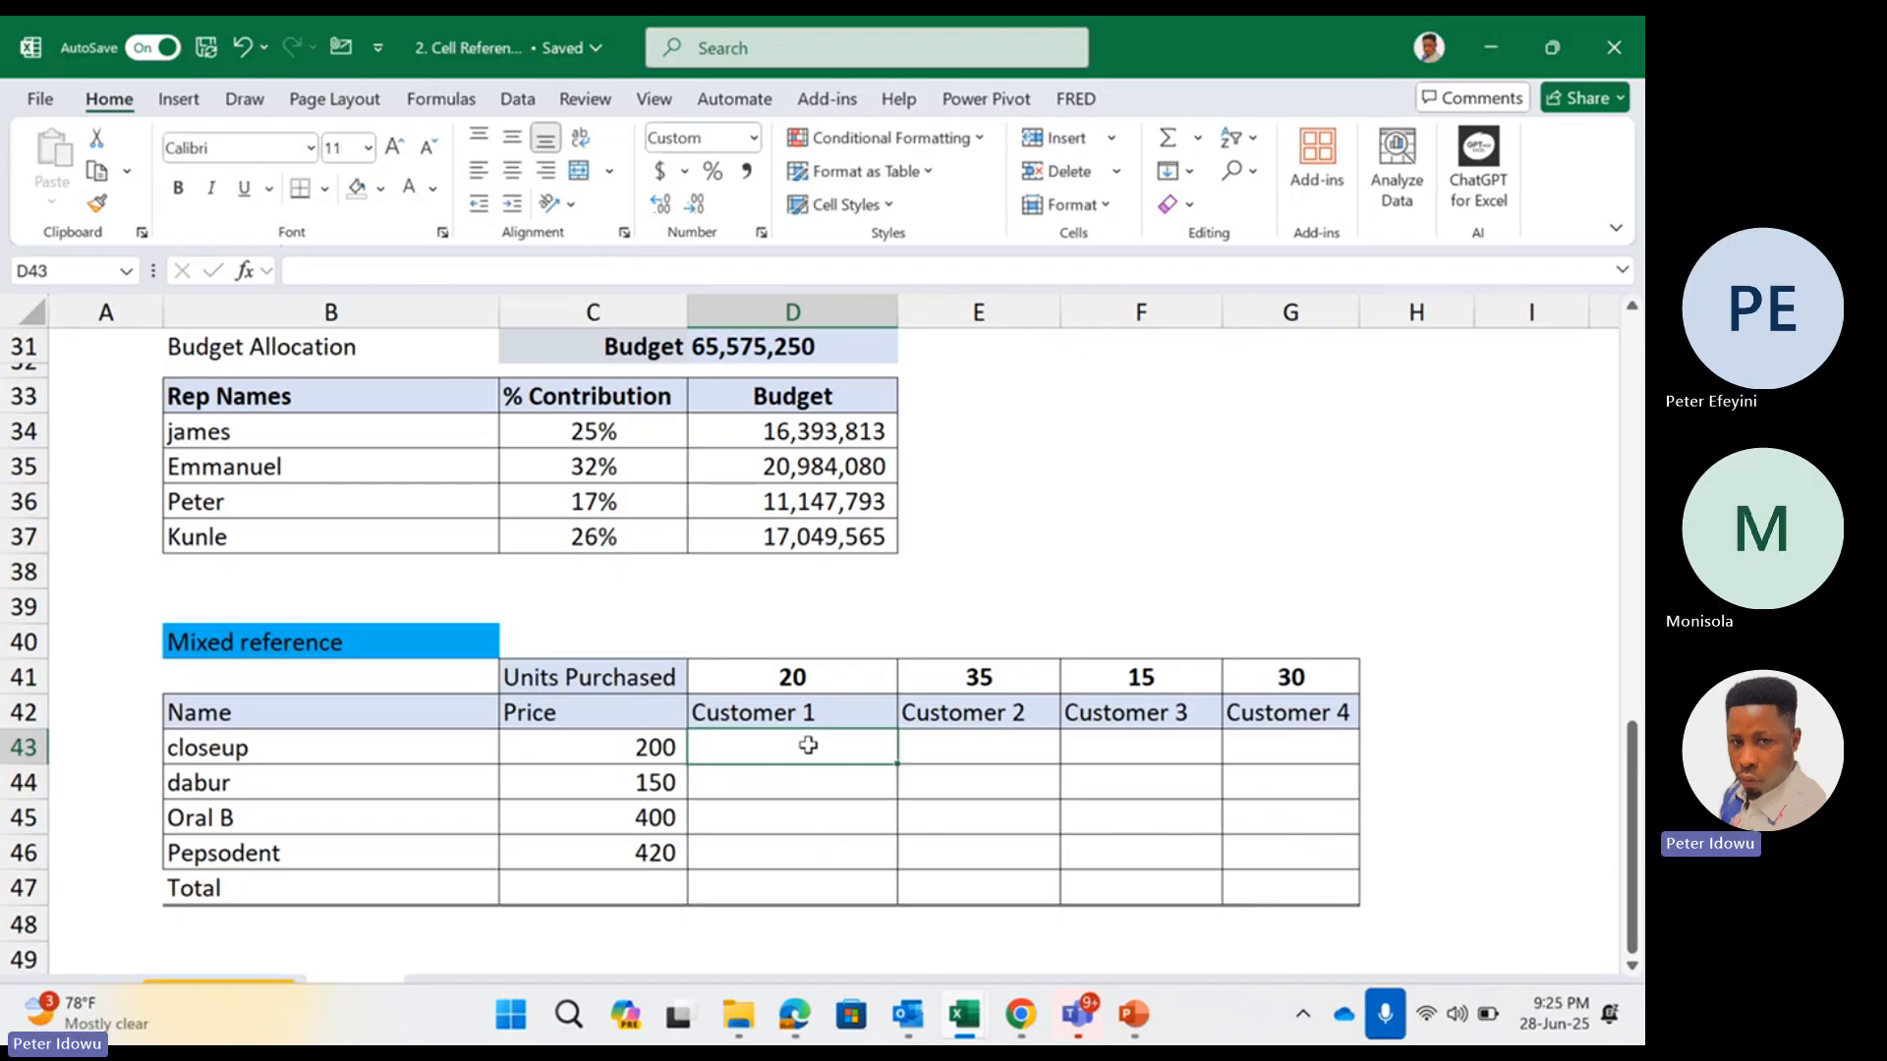
pyautogui.moveTo(655, 742); pyautogui.dragTo(658, 853)
pyautogui.click(788, 725)
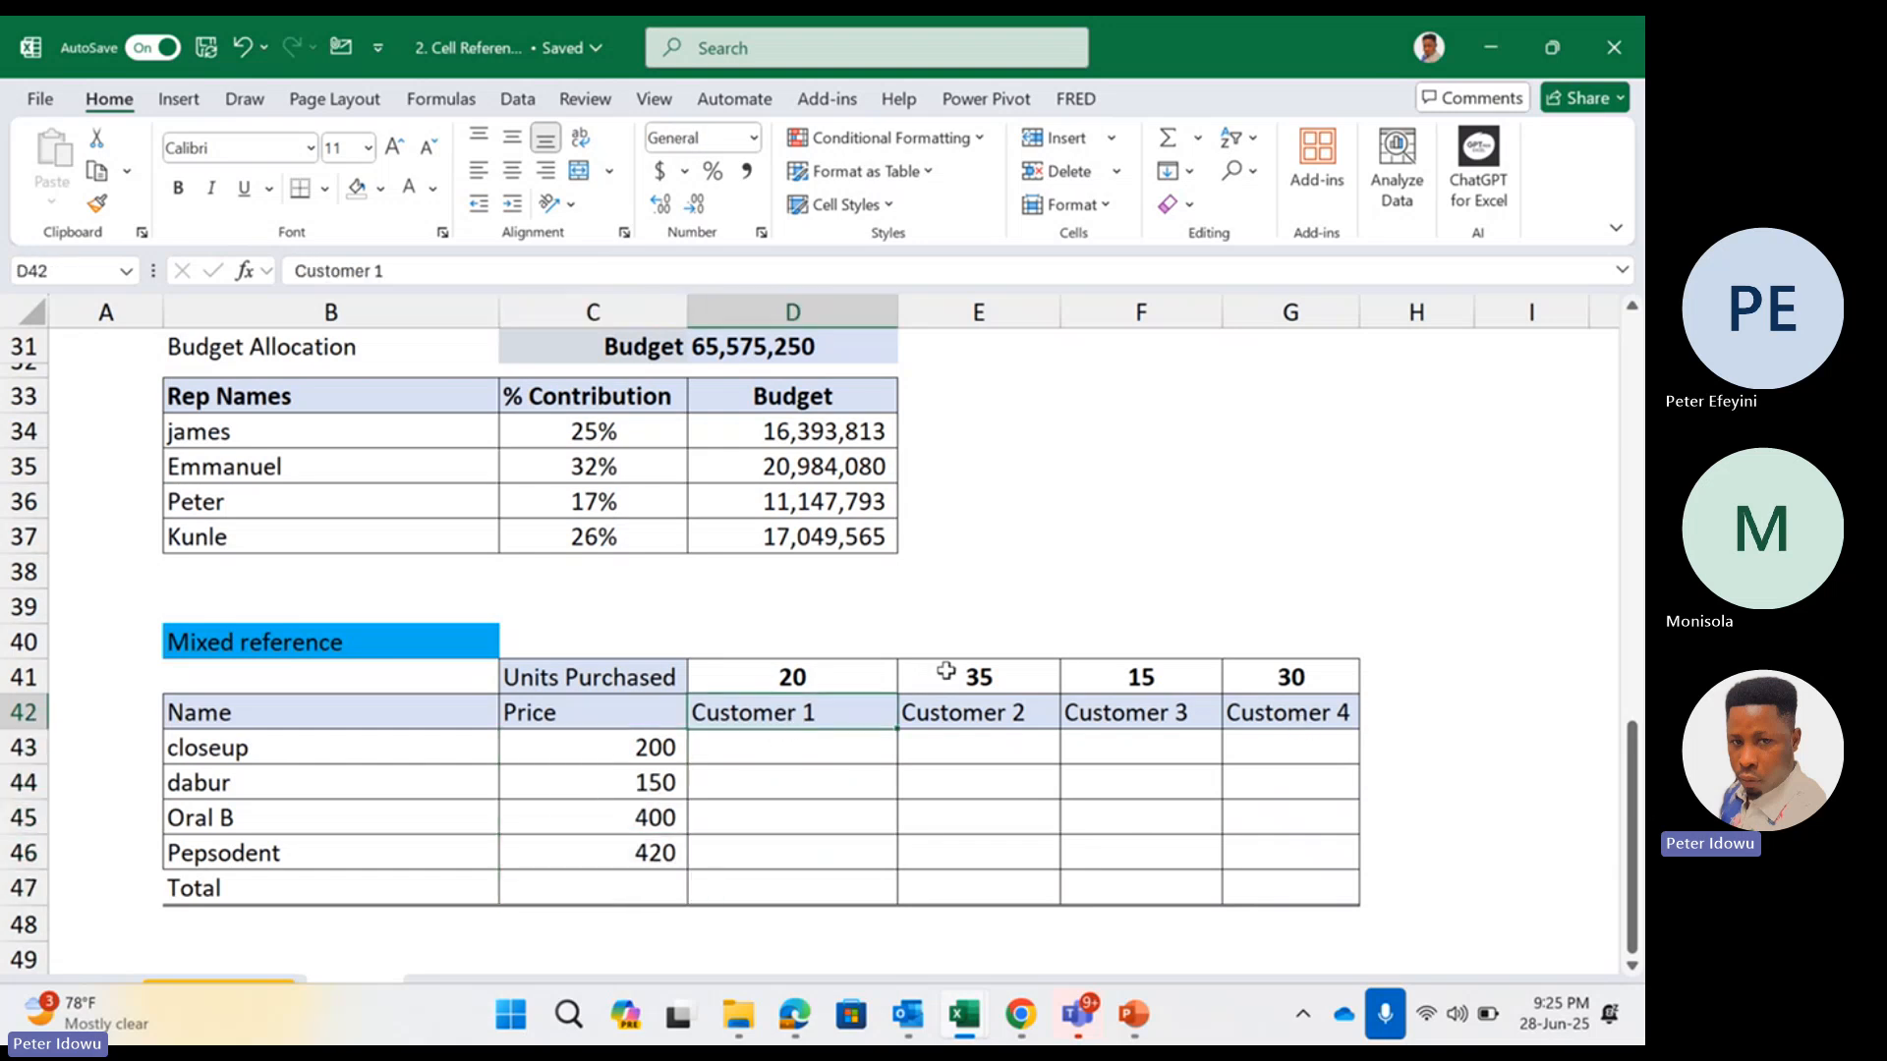
# Enter =C43*D41 in D43 to multiply the closeup price by Customer 1's units
pyautogui.click(848, 750)
pyautogui.write('=')
pyautogui.click(623, 755)
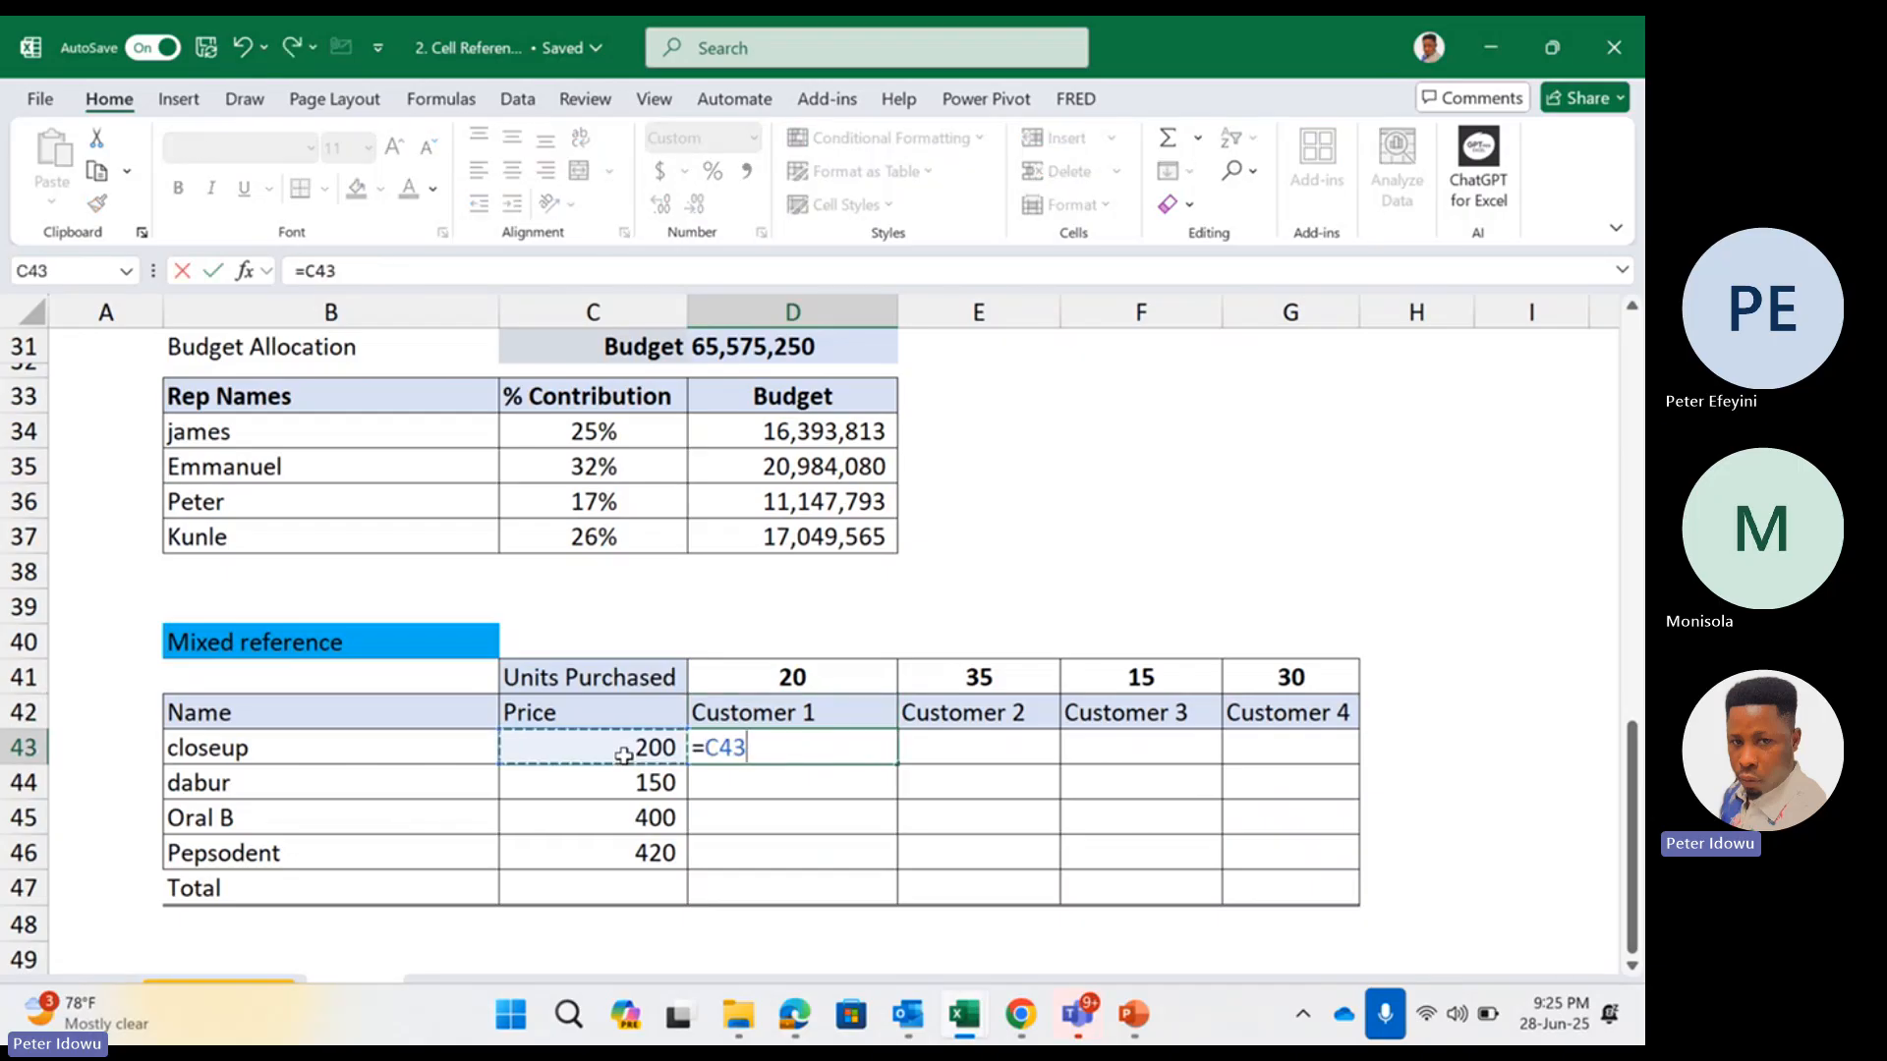
pyautogui.write('*')
pyautogui.click(791, 678)
pyautogui.press('Return')
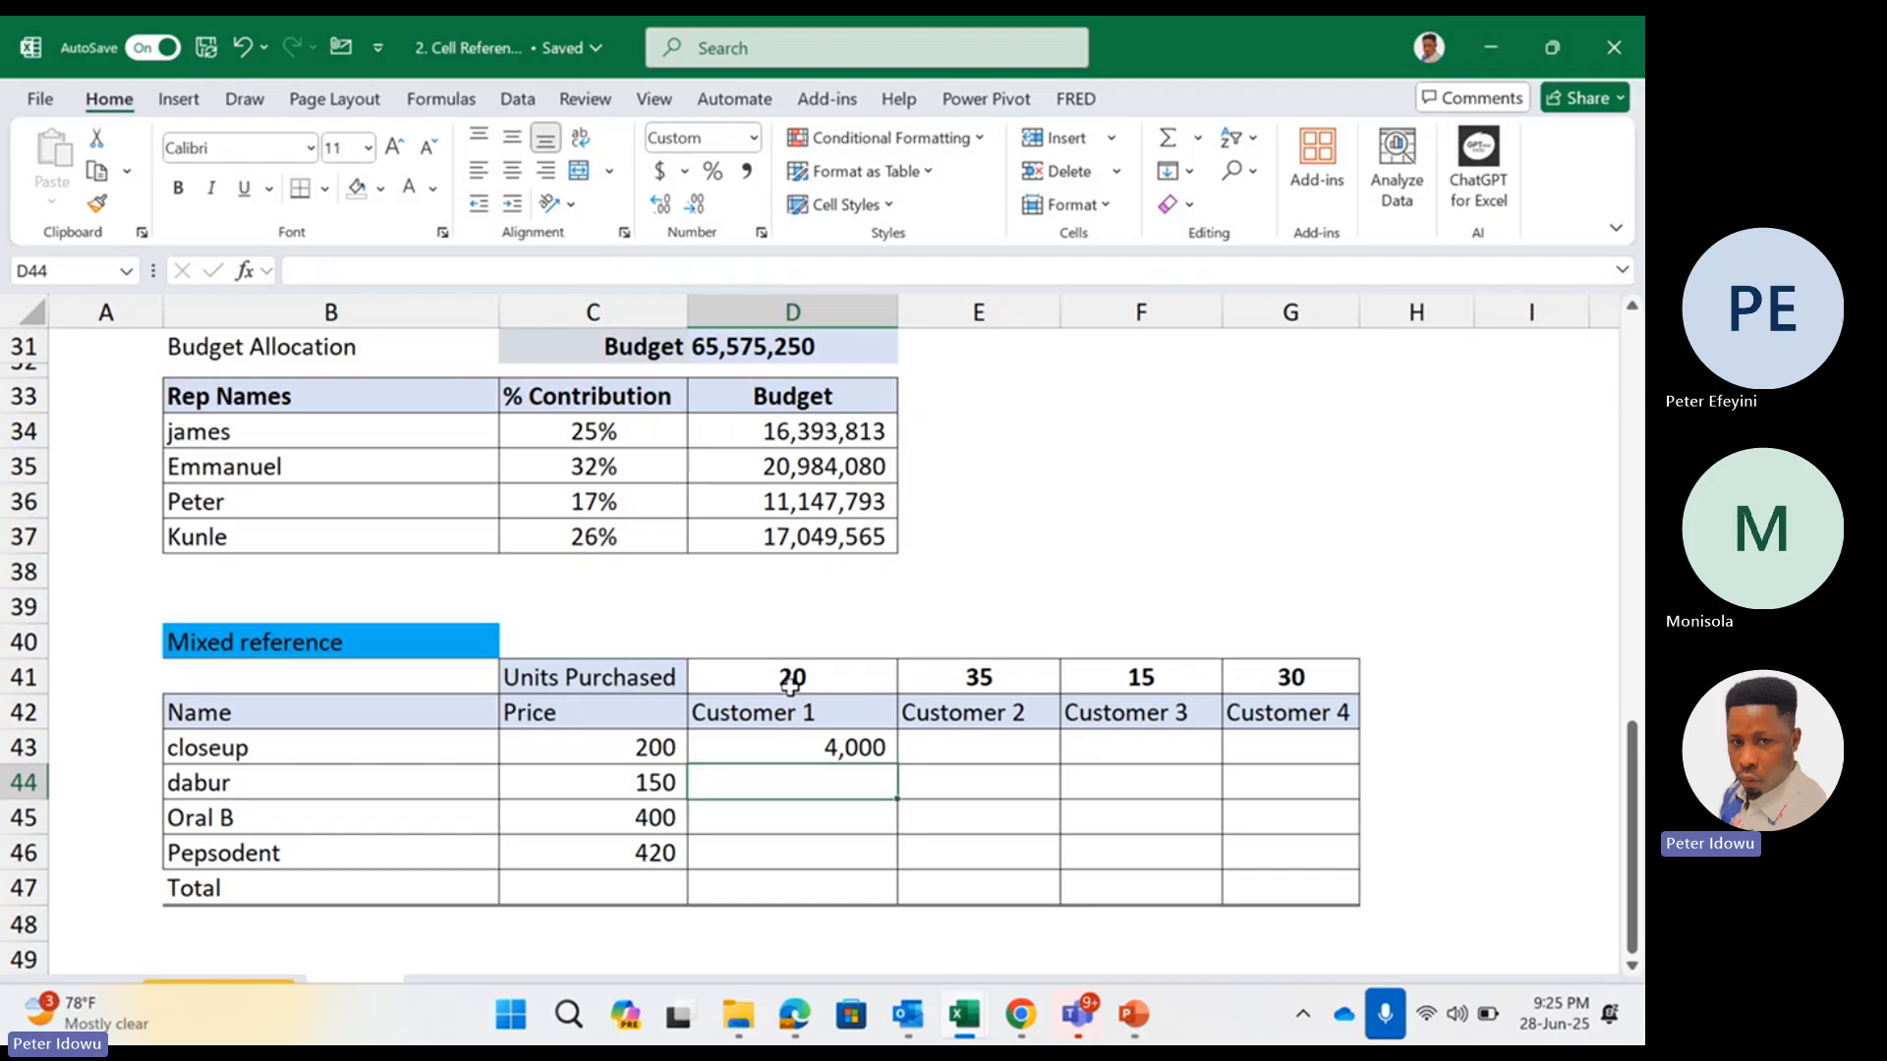
# Enter =C43*E41 in E43 to multiply the closeup price by Customer 2's units
pyautogui.click(939, 750)
pyautogui.write('=')
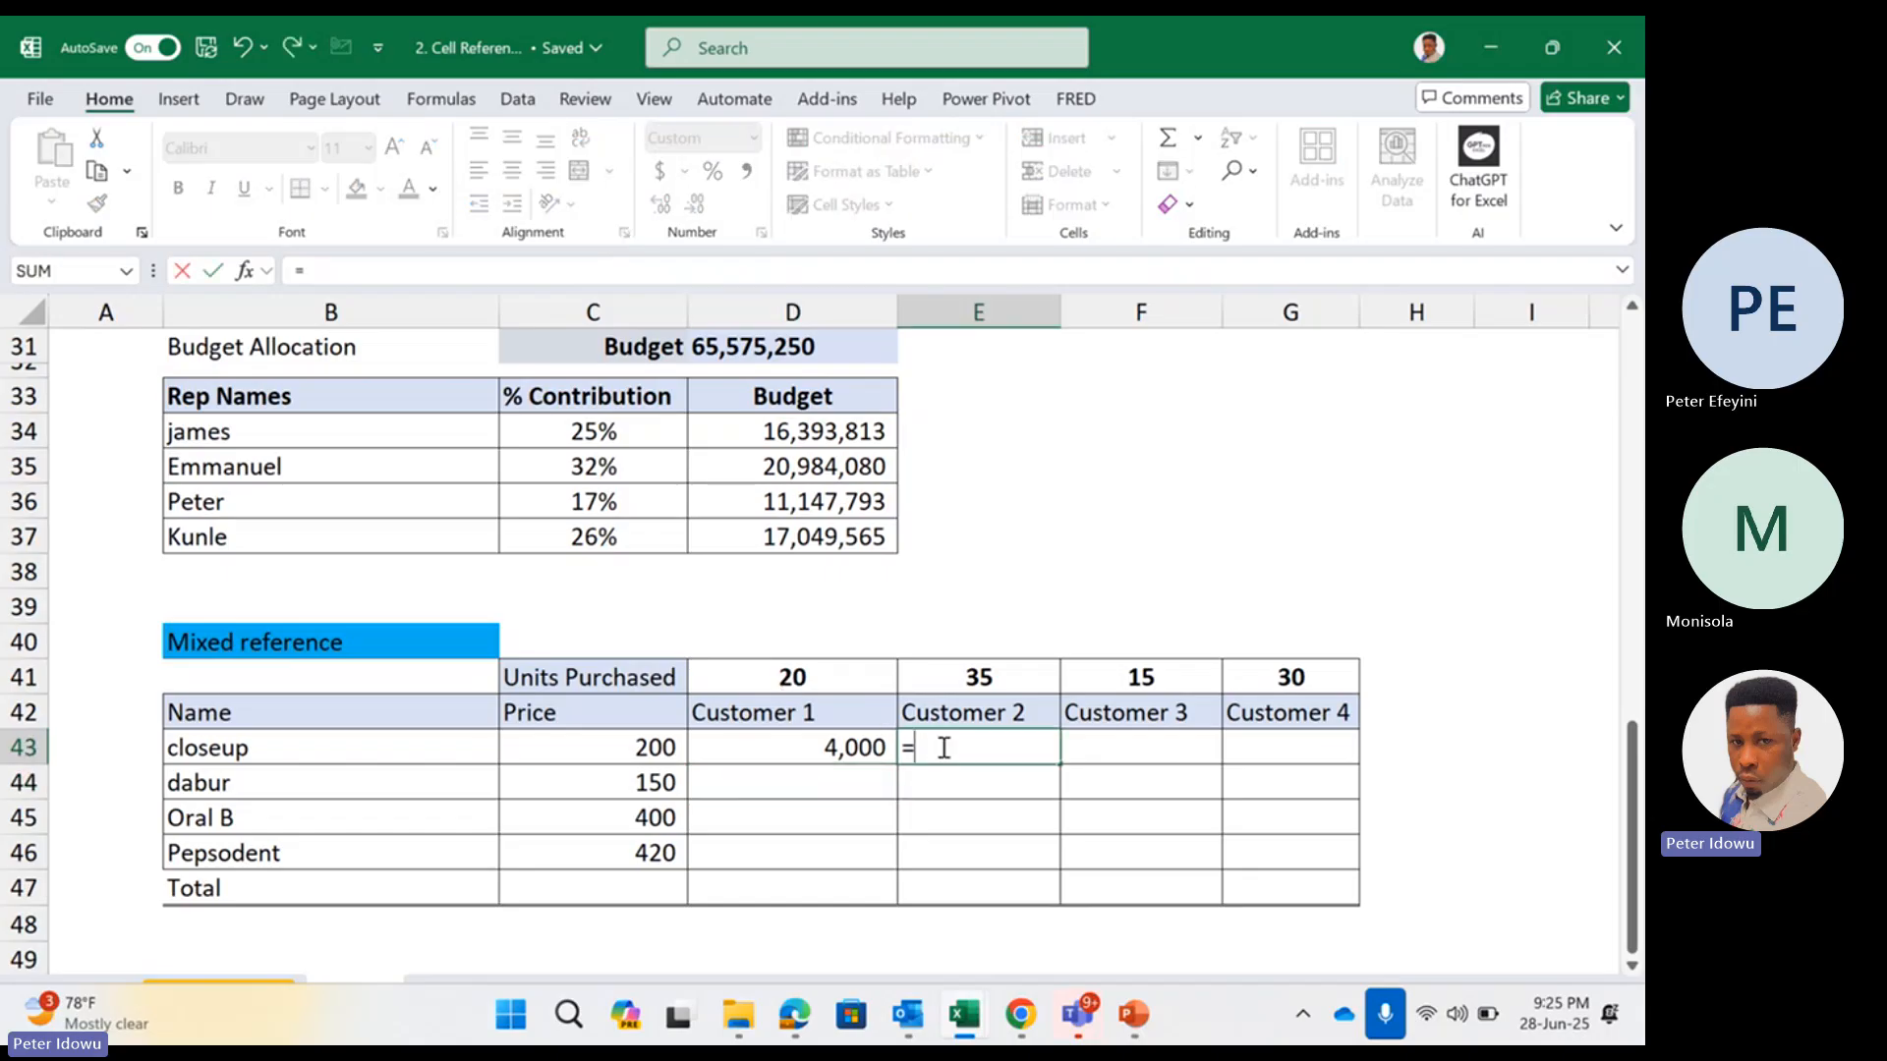
pyautogui.click(669, 756)
pyautogui.write('*')
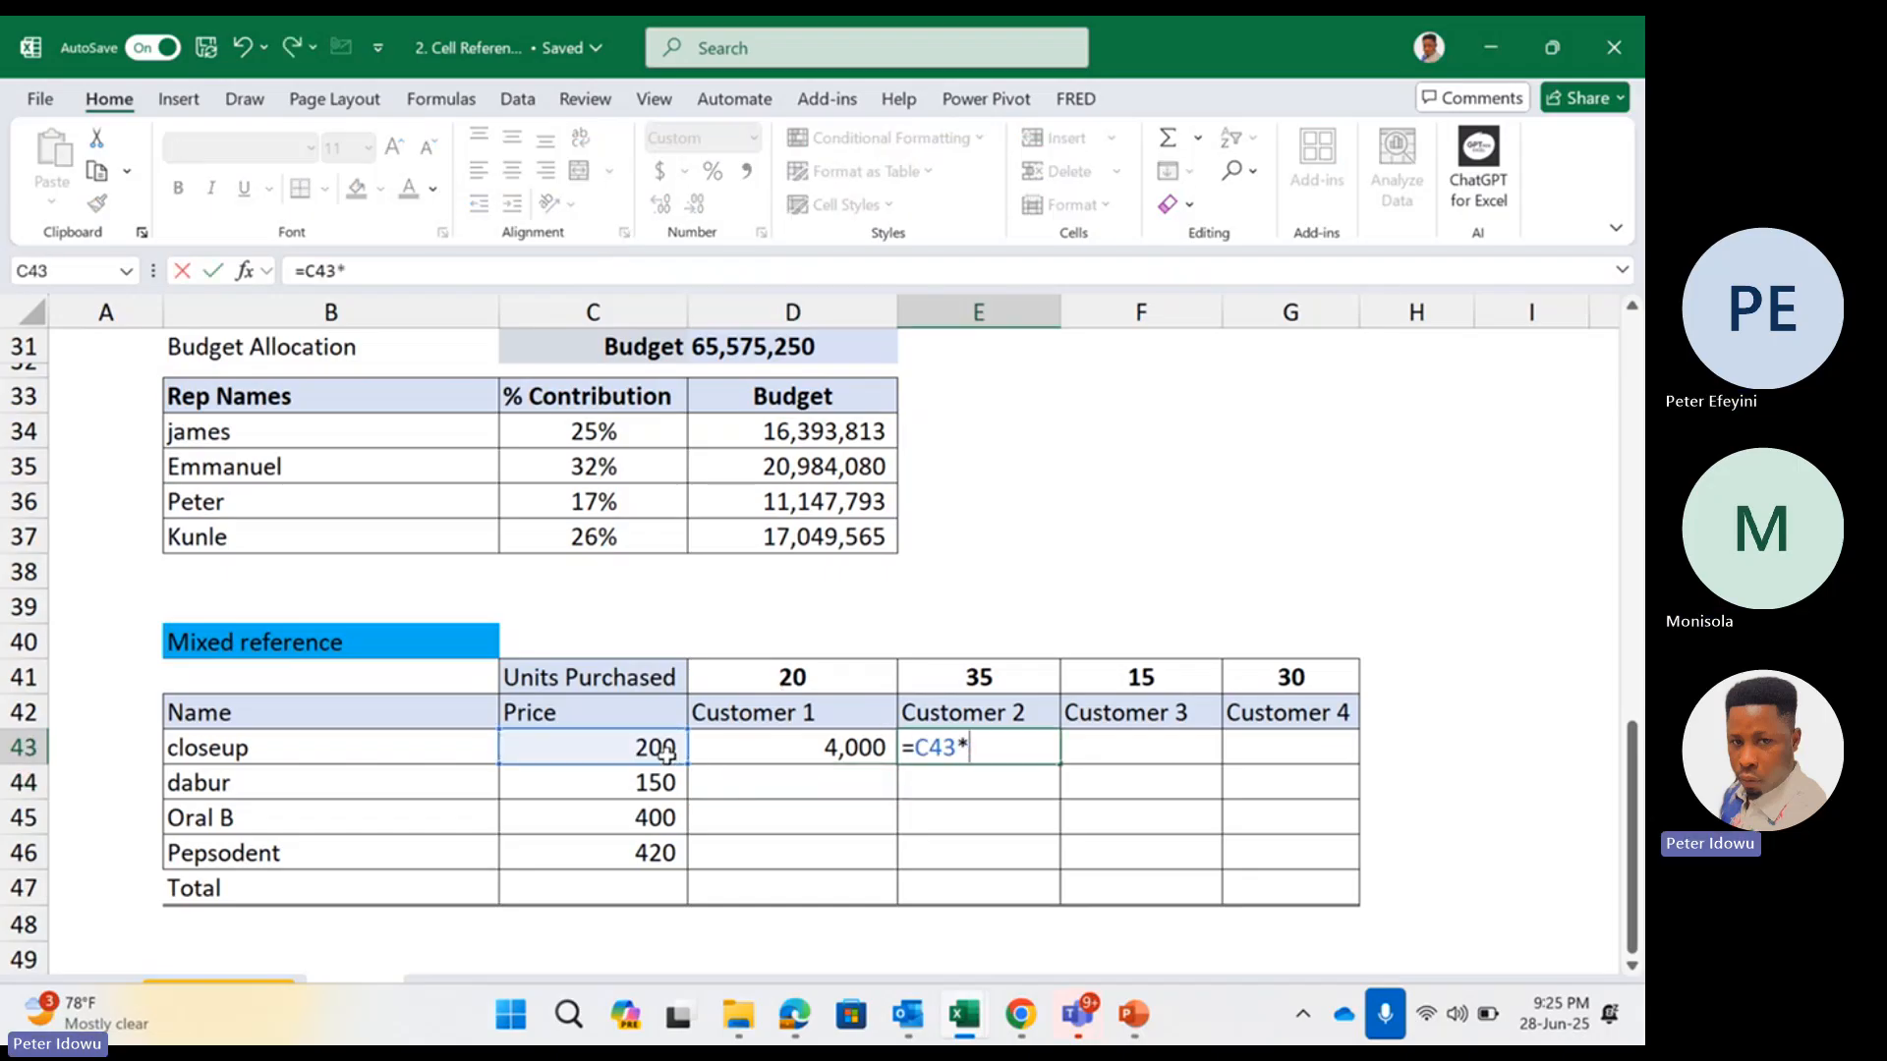
pyautogui.click(995, 690)
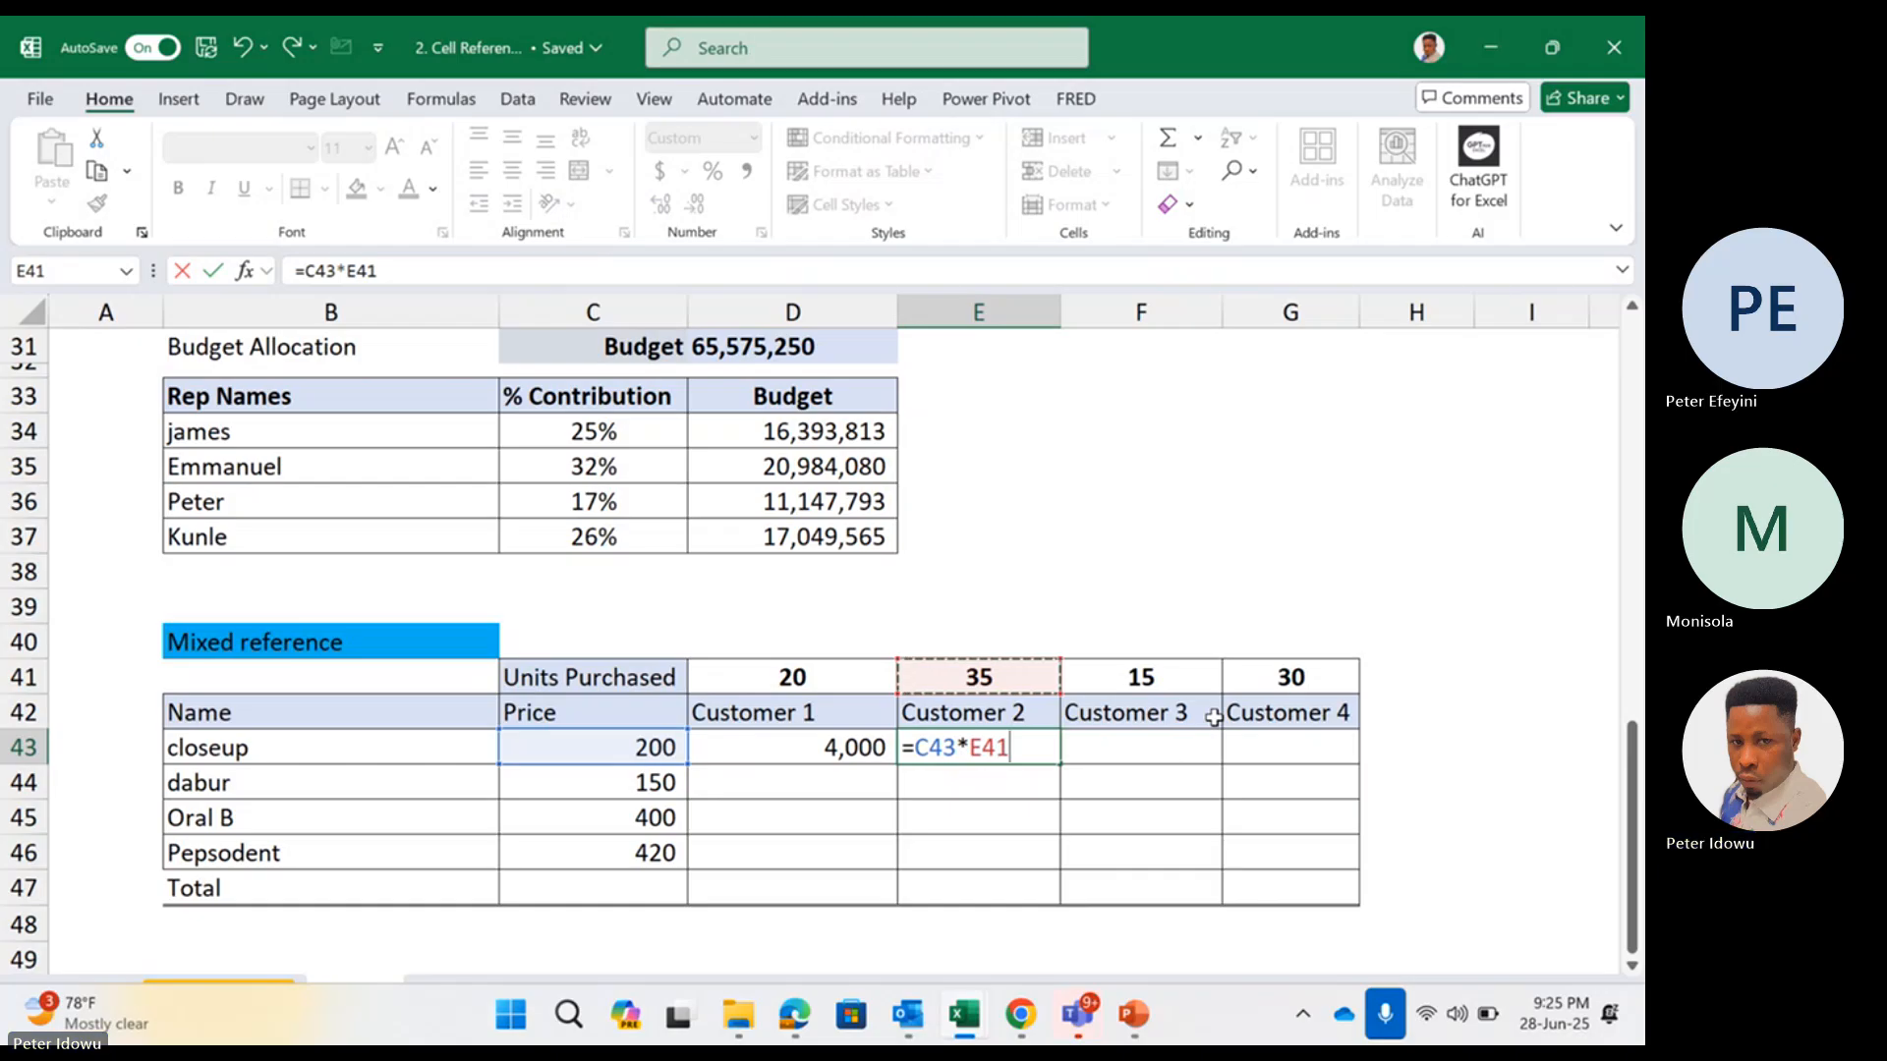
pyautogui.press('Return')
# Enter =C43*F41 in F43 to multiply the closeup price by Customer 3's units
pyautogui.click(1179, 735)
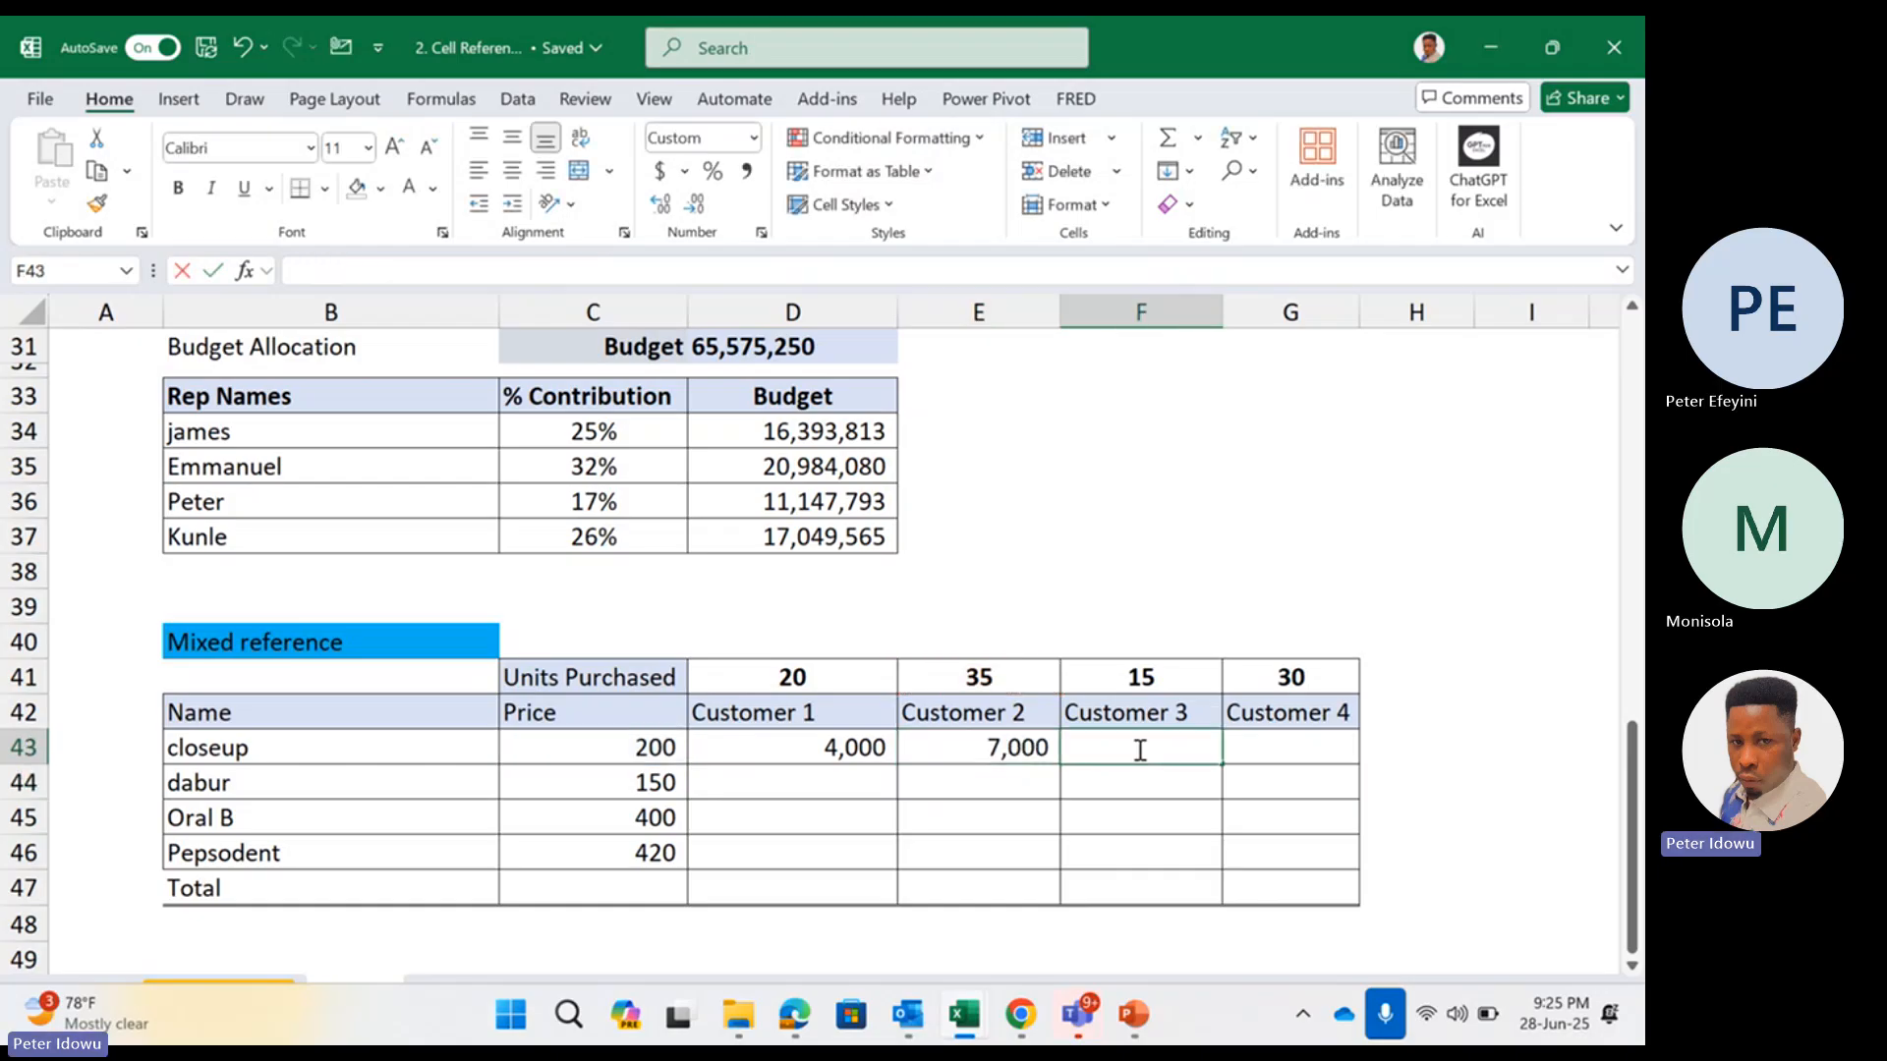
pyautogui.write('=')
pyautogui.click(645, 752)
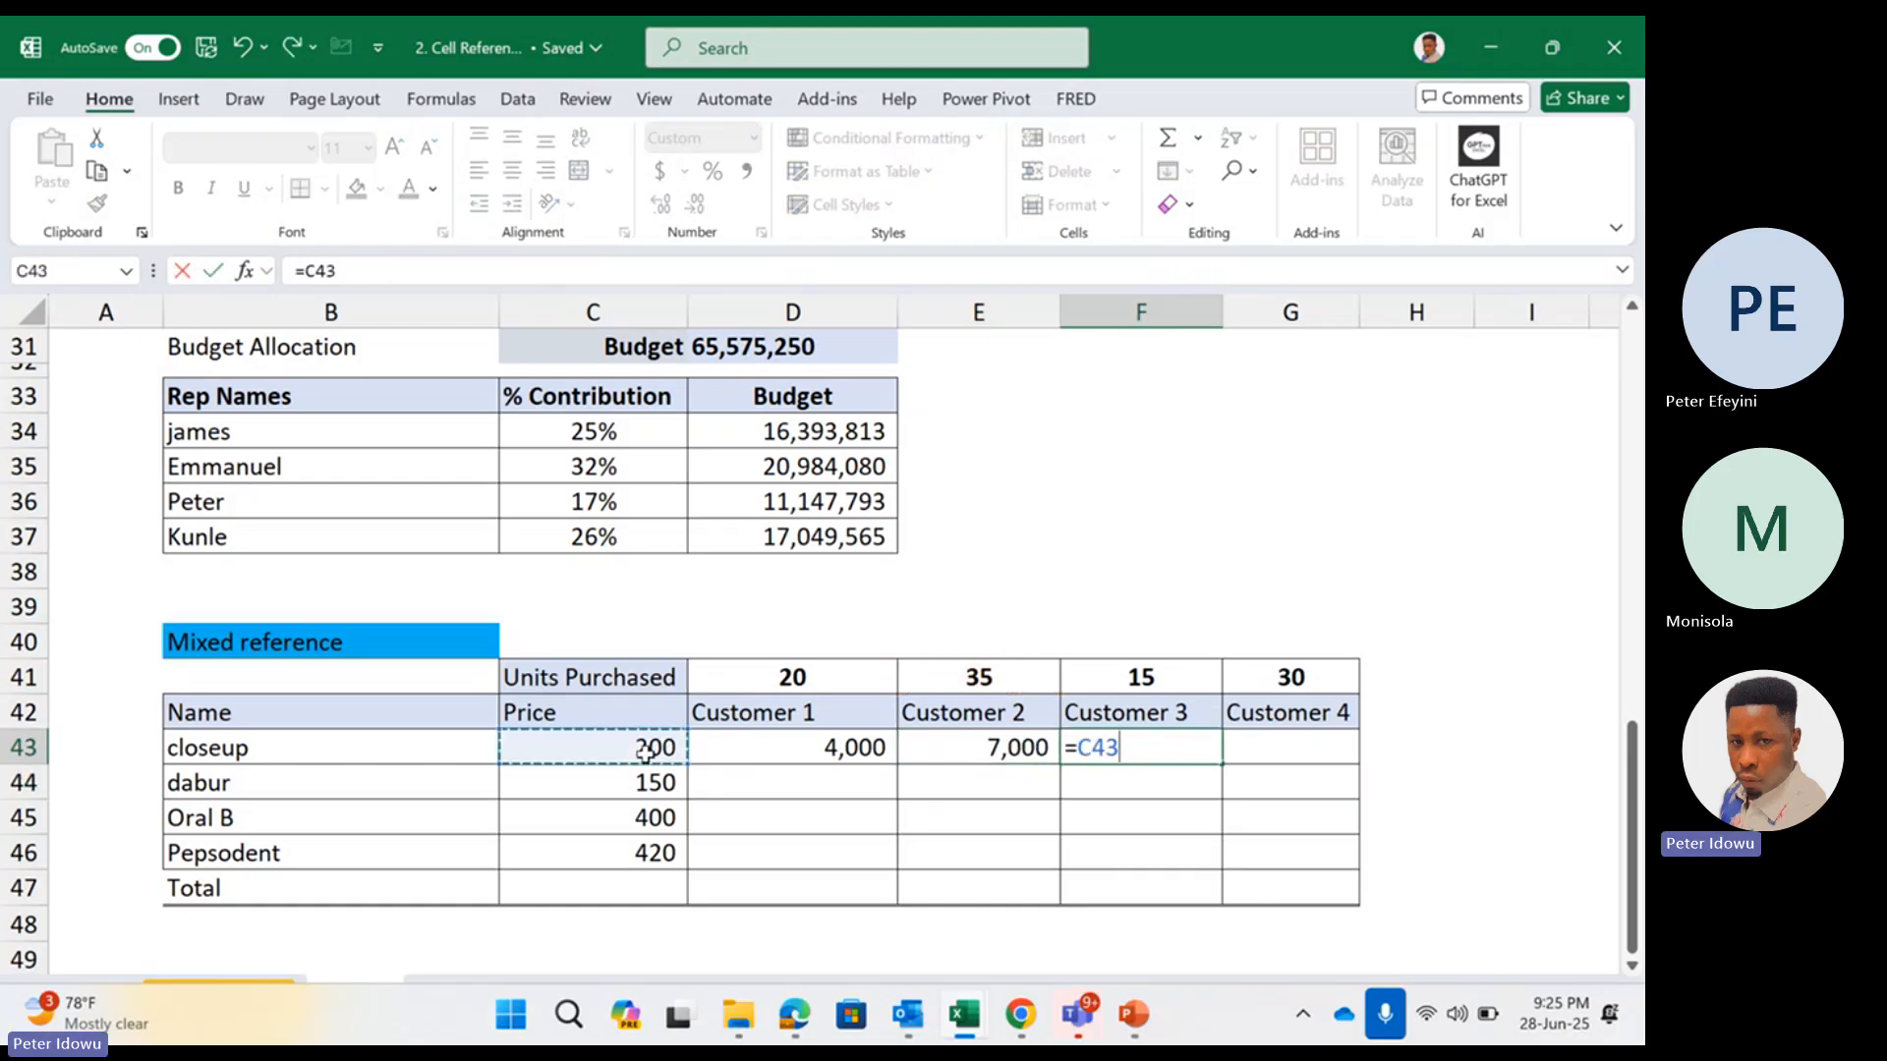
pyautogui.write('*')
pyautogui.click(1145, 677)
pyautogui.press('Return')
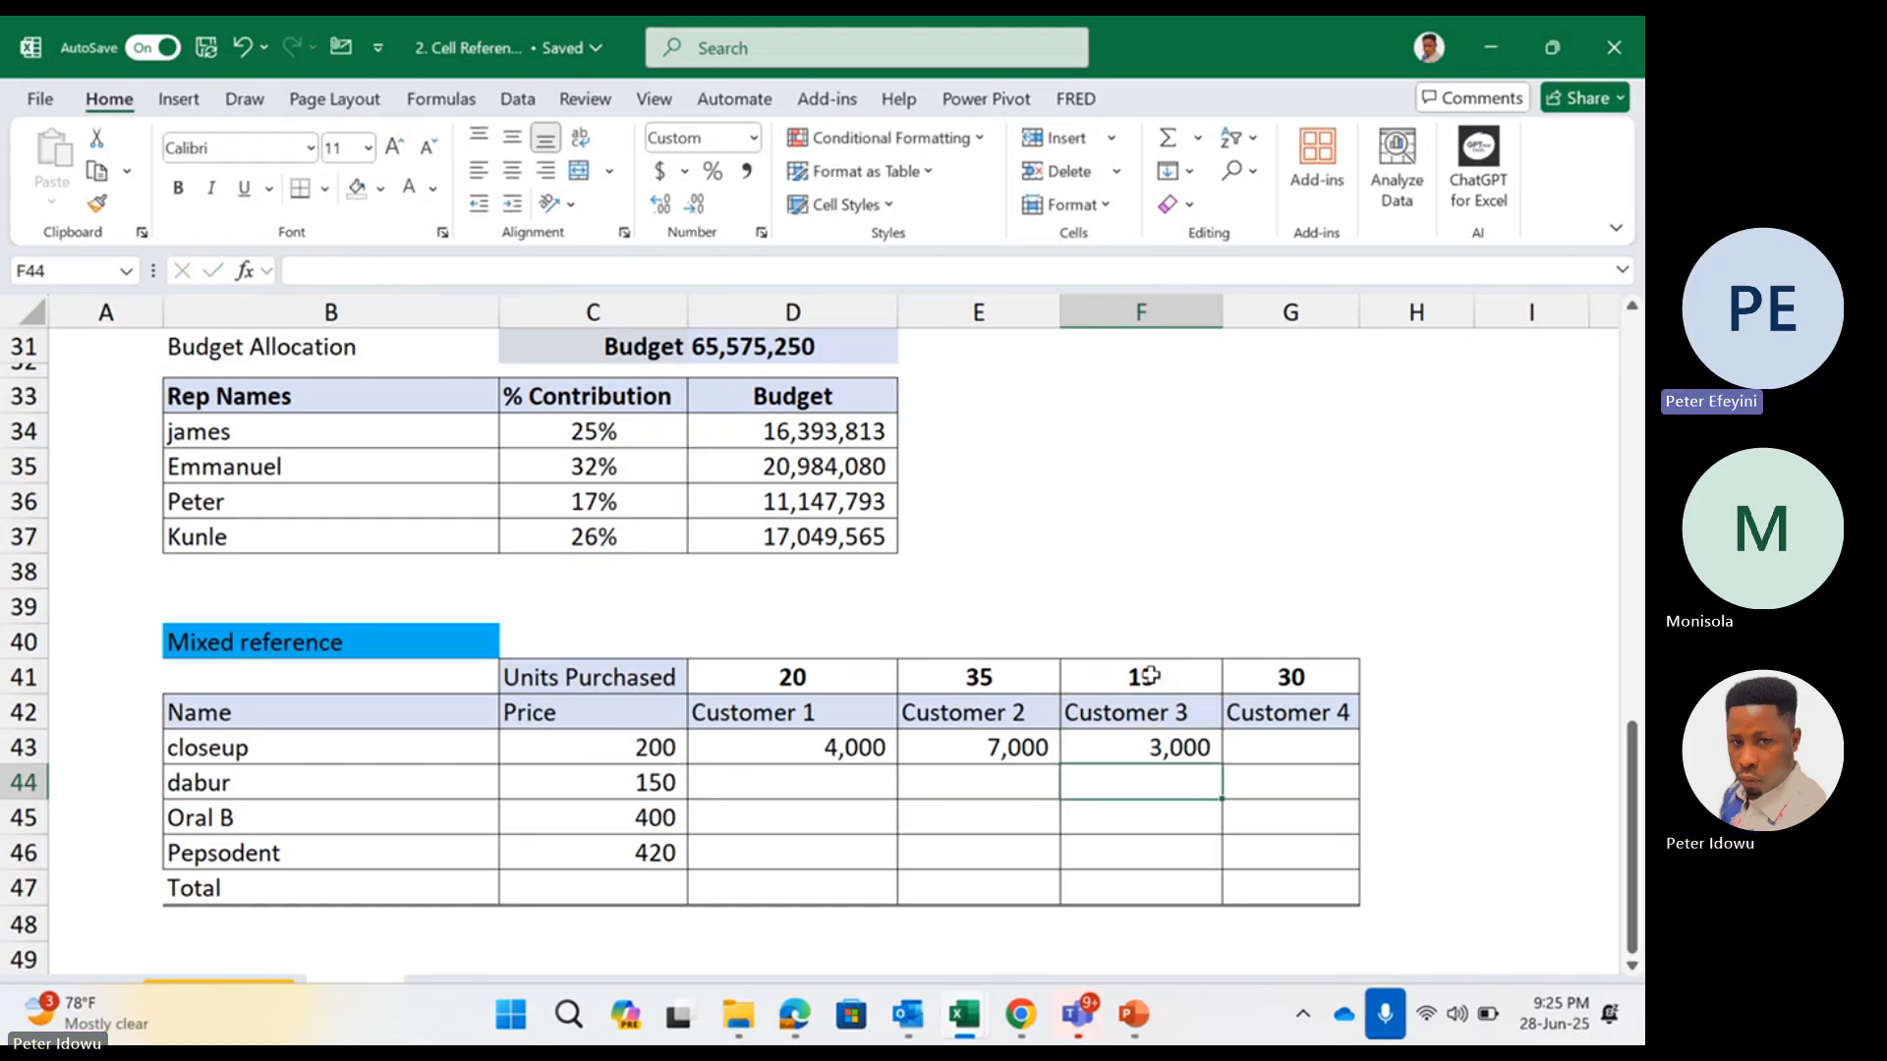
# Edit the formula in D43 to =$C43, locking the price column and removing the units multiplication
pyautogui.doubleClick(881, 745)
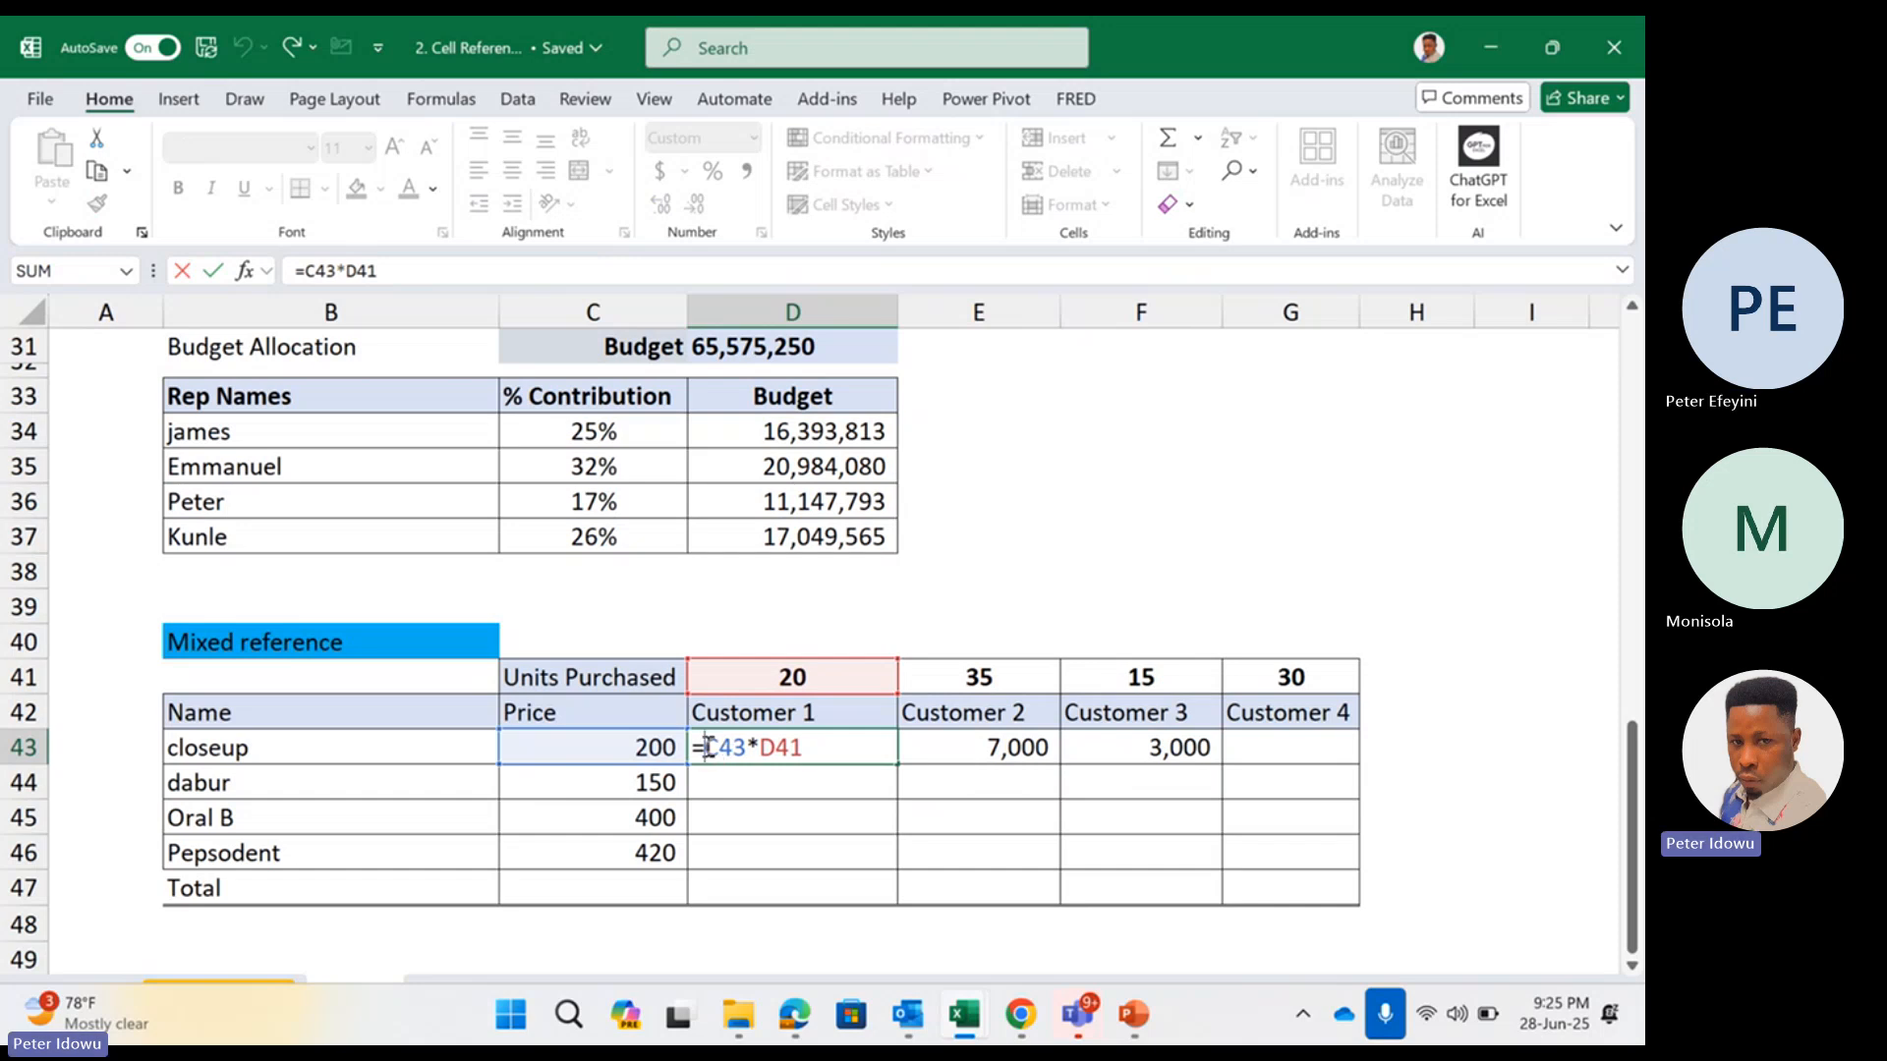
pyautogui.click(707, 748)
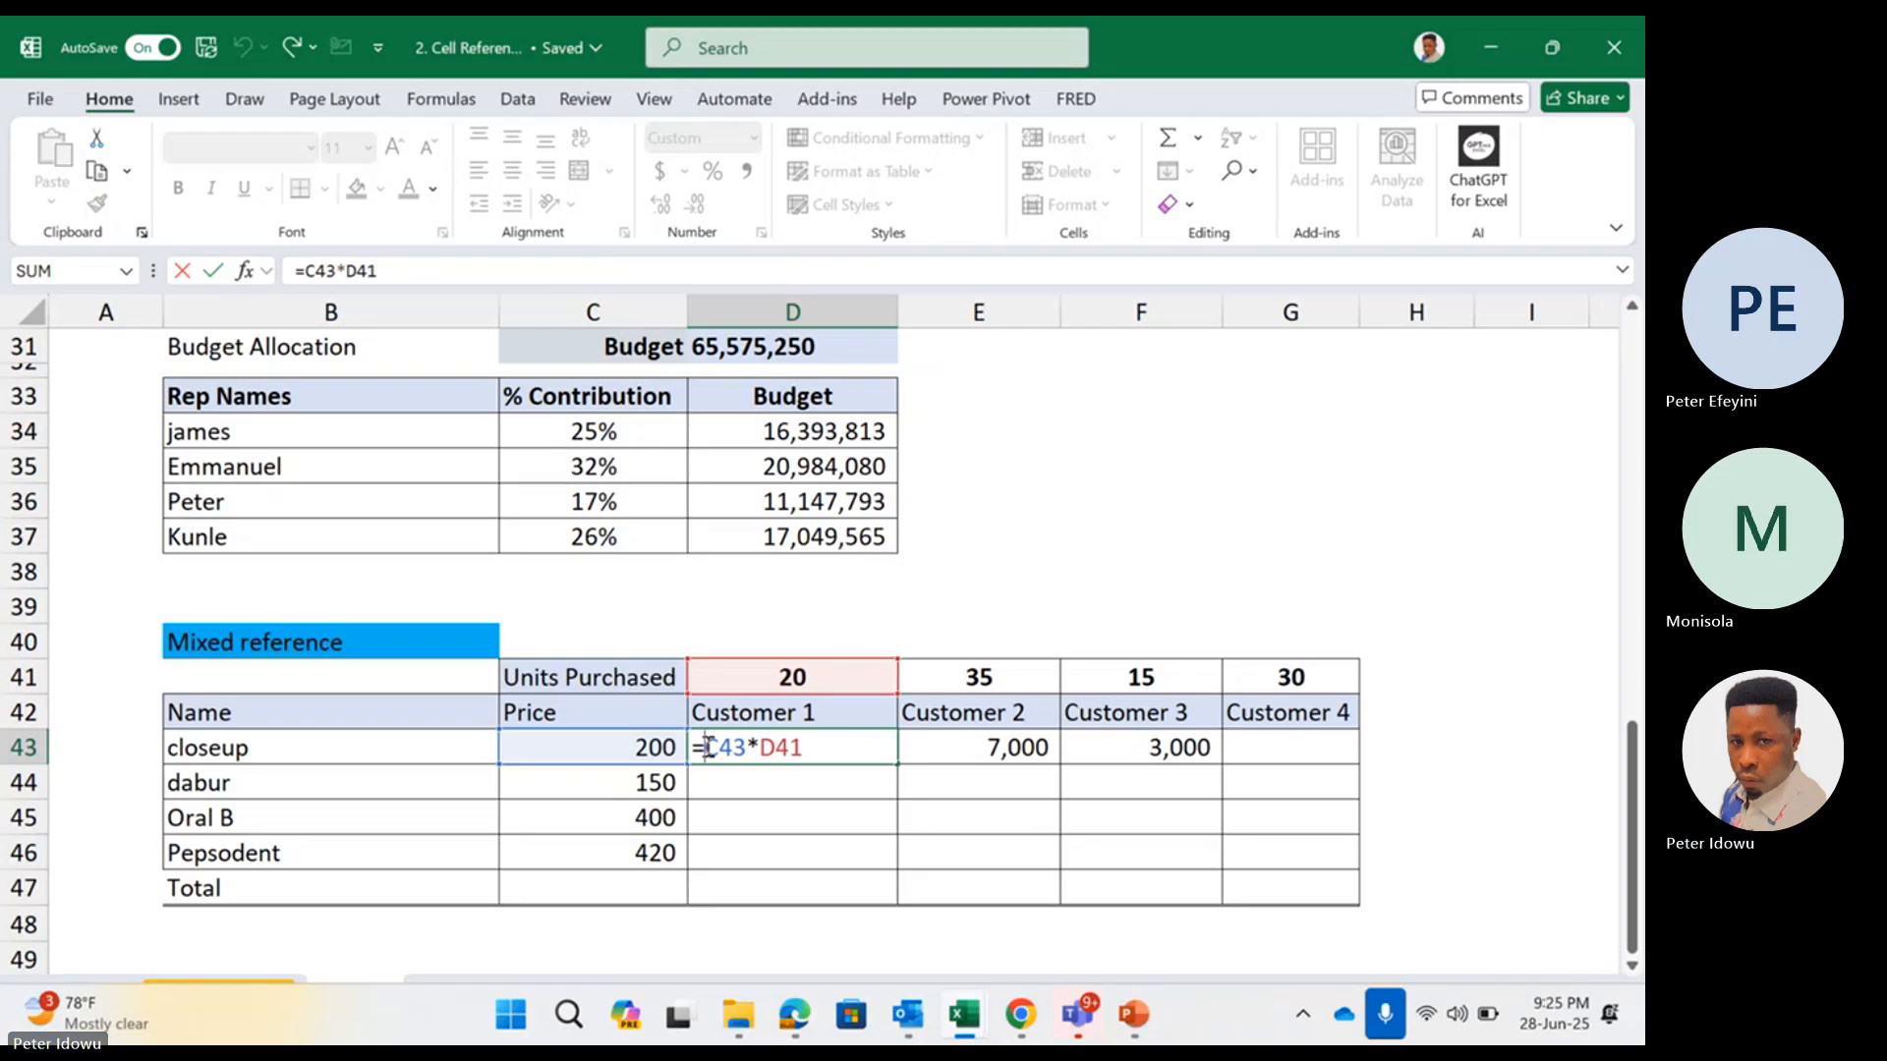
pyautogui.write('$')
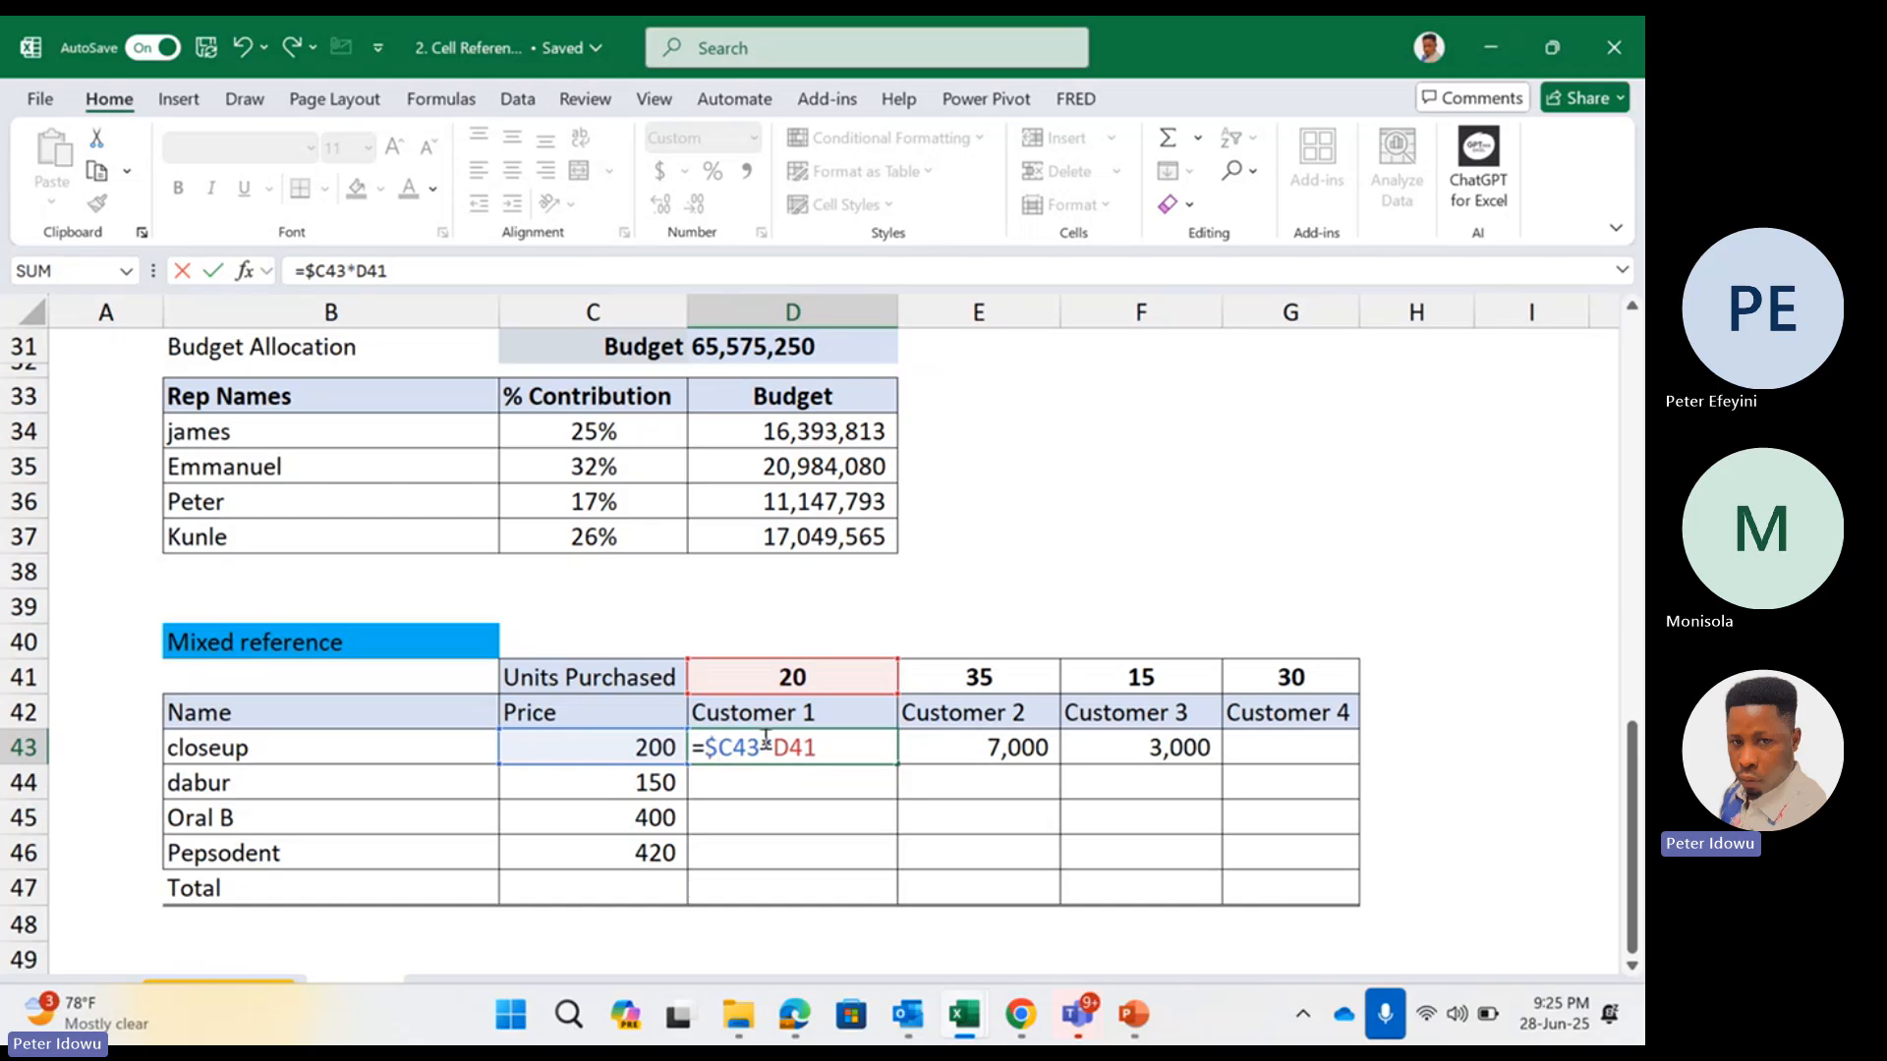
pyautogui.press('BackSpace')
pyautogui.press('BackSpace')
pyautogui.press('BackSpace')
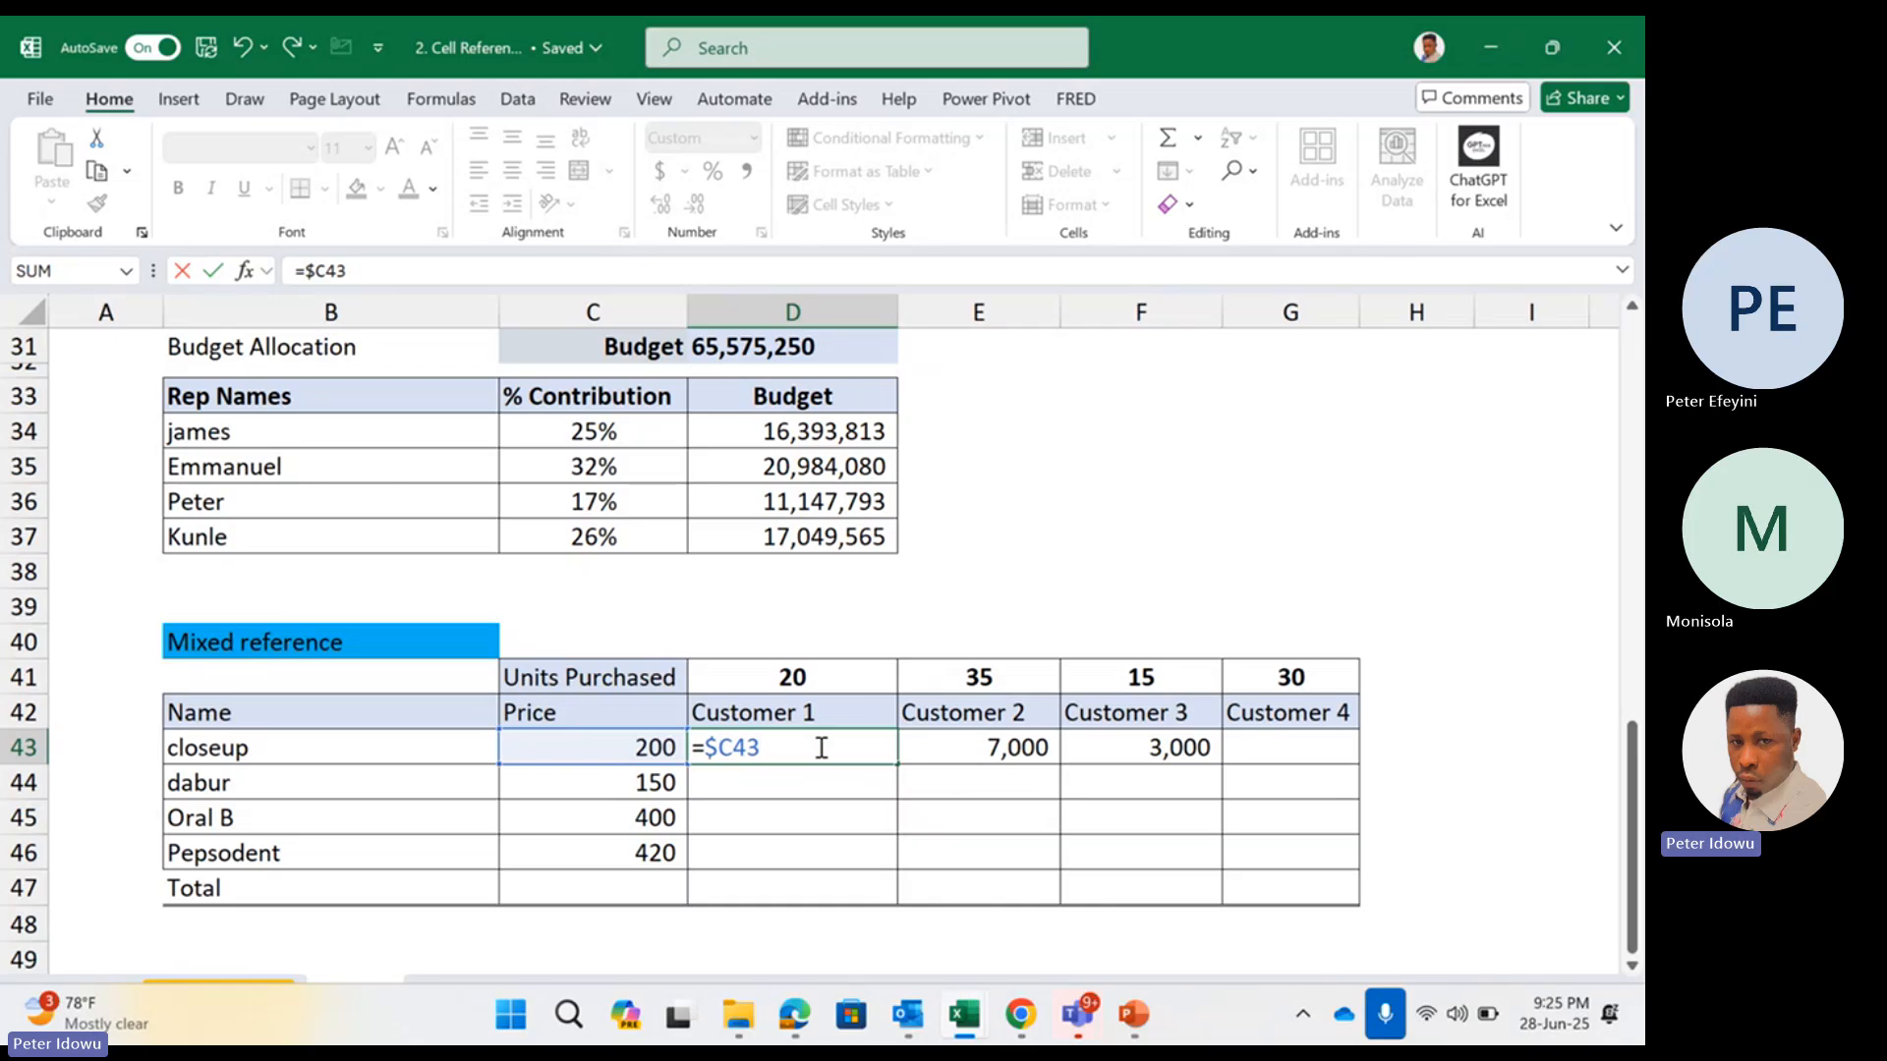
pyautogui.press('Return')
# Fill the =$C43 formula from D43 down through D46
pyautogui.click(821, 747)
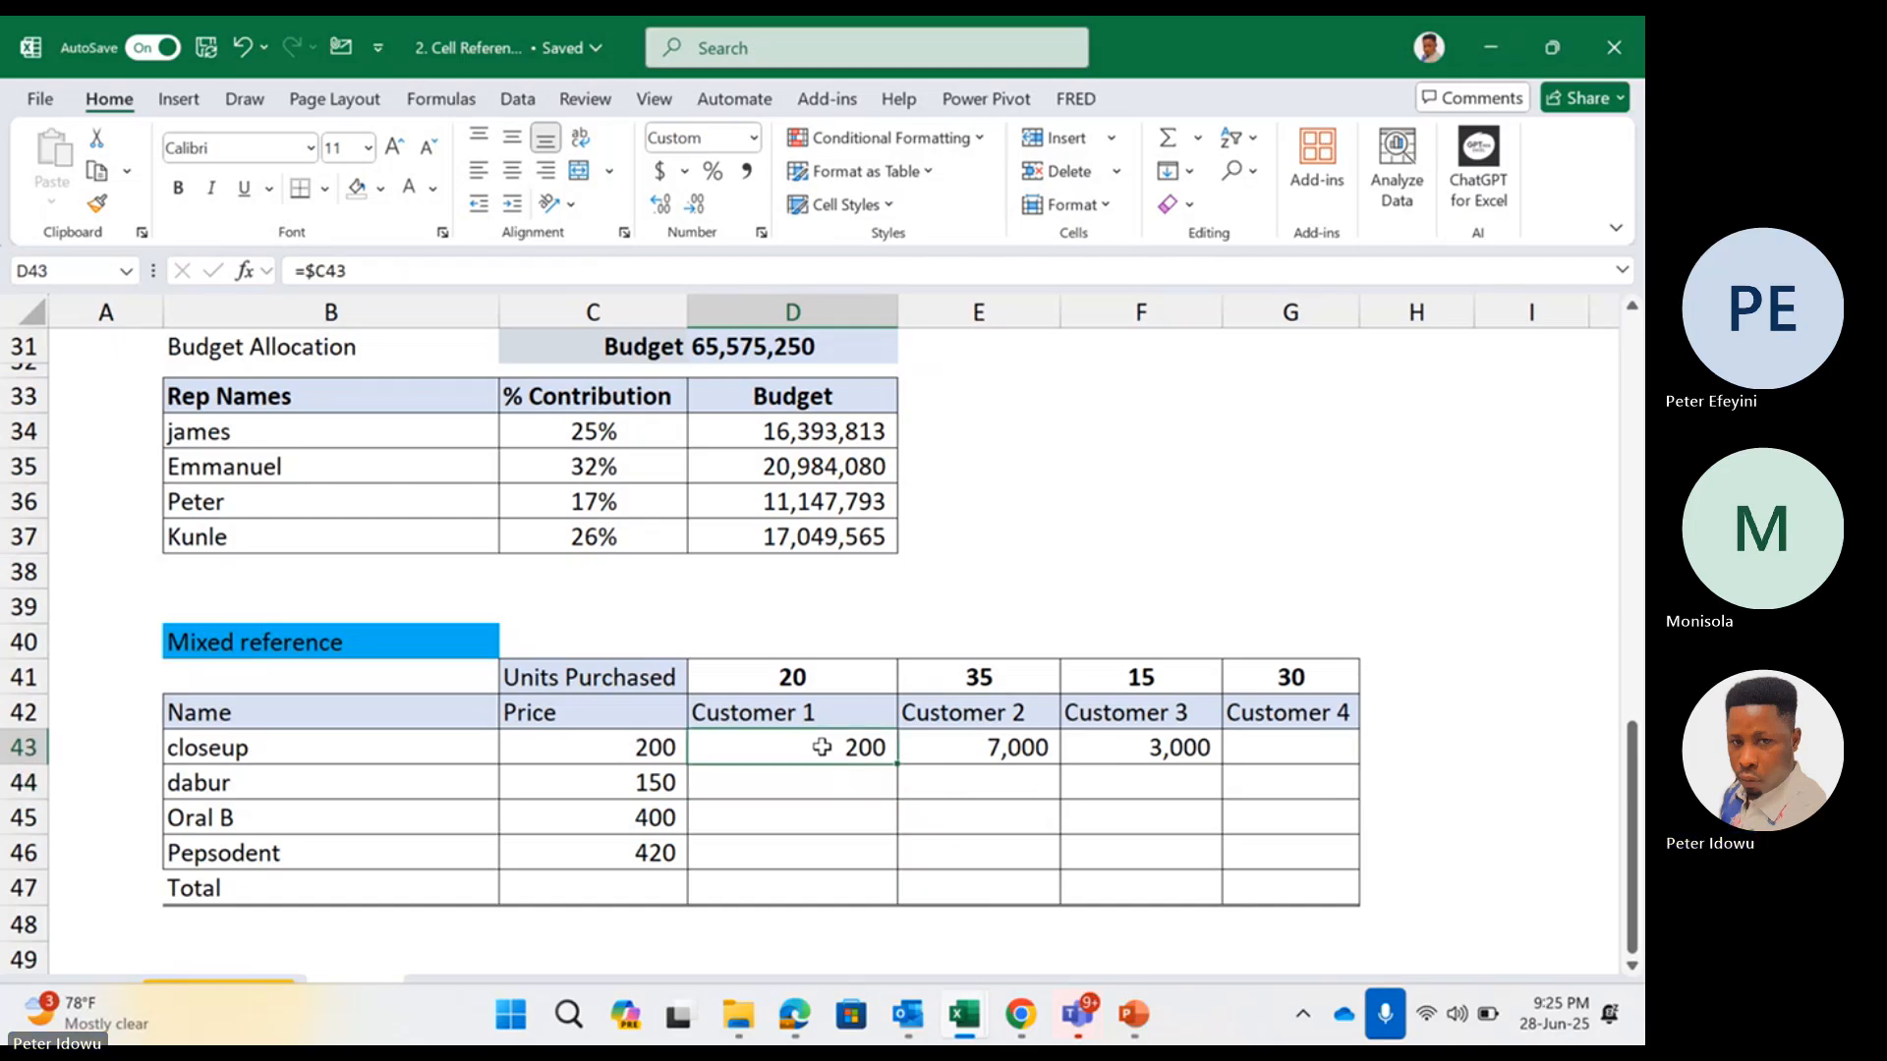
pyautogui.moveTo(891, 780); pyautogui.dragTo(856, 855)
pyautogui.click(815, 739)
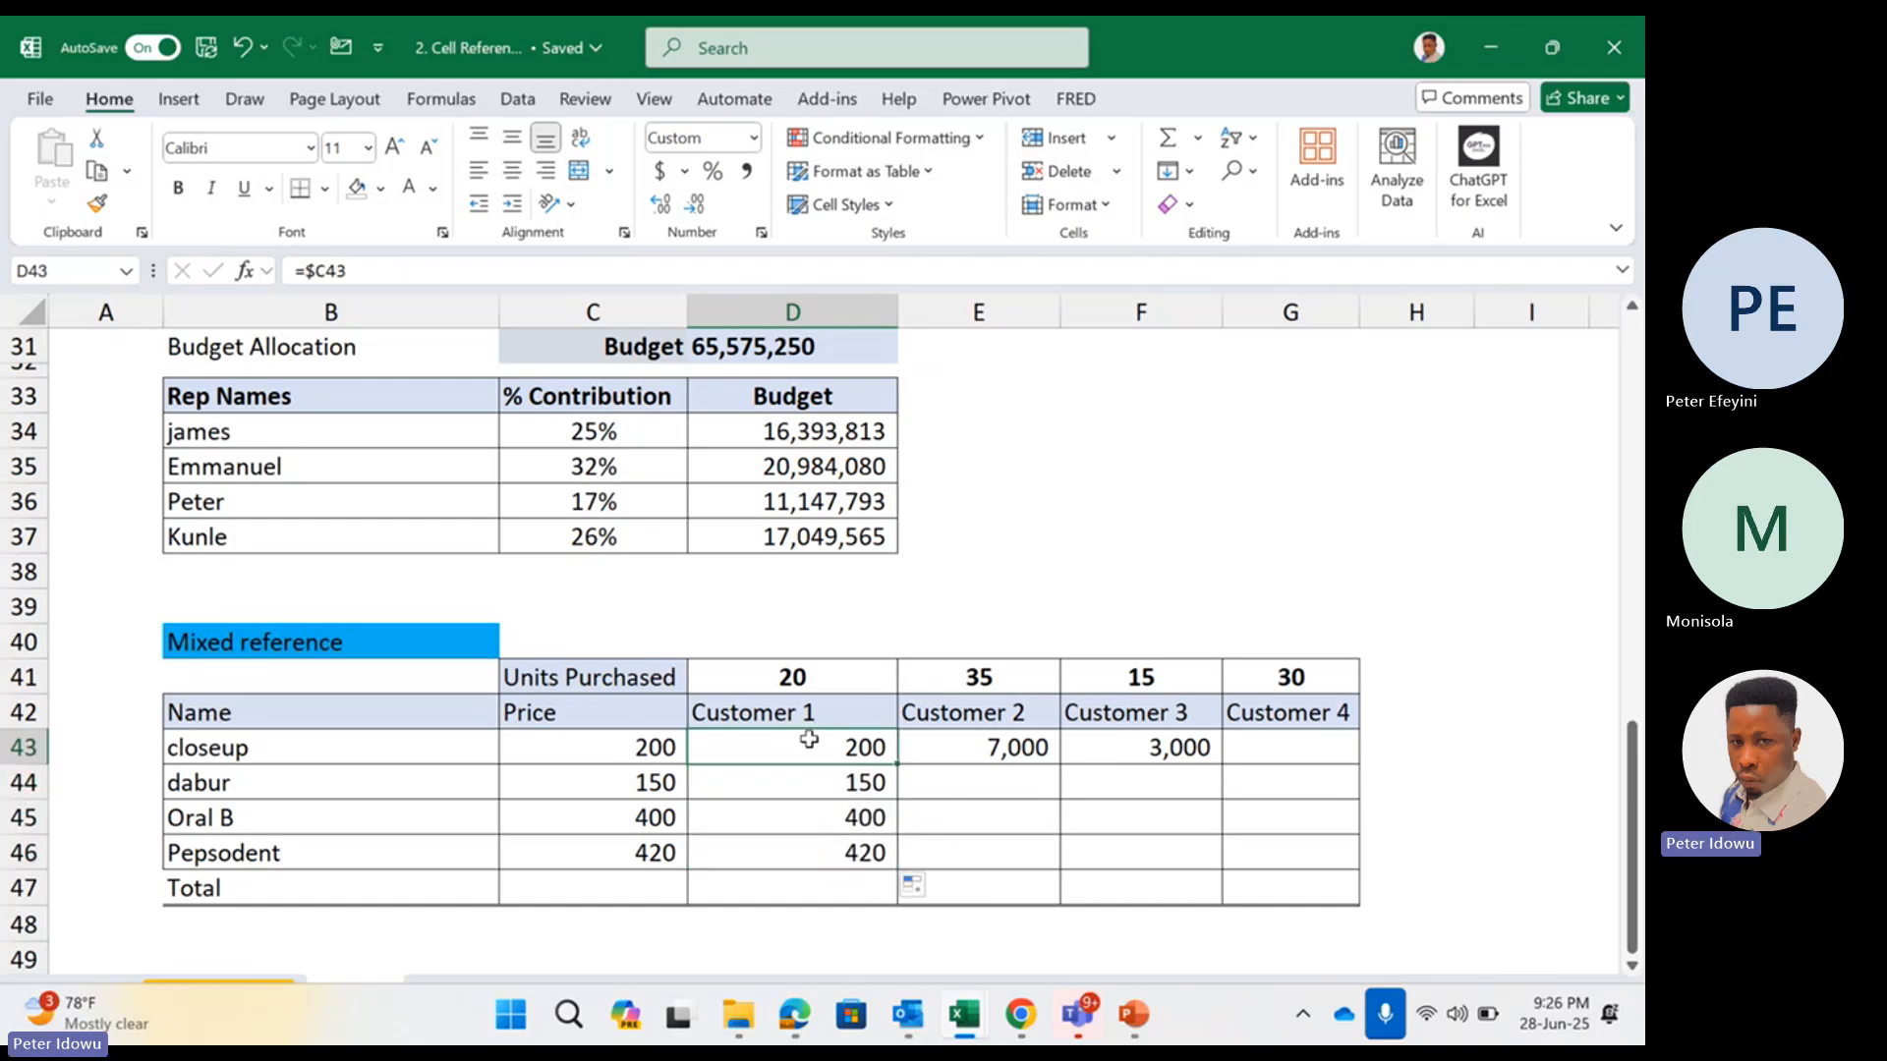
# Extend the formula in D43 to =$C43*D41, multiplying the locked price column by Customer 1's units
pyautogui.doubleClick(814, 737)
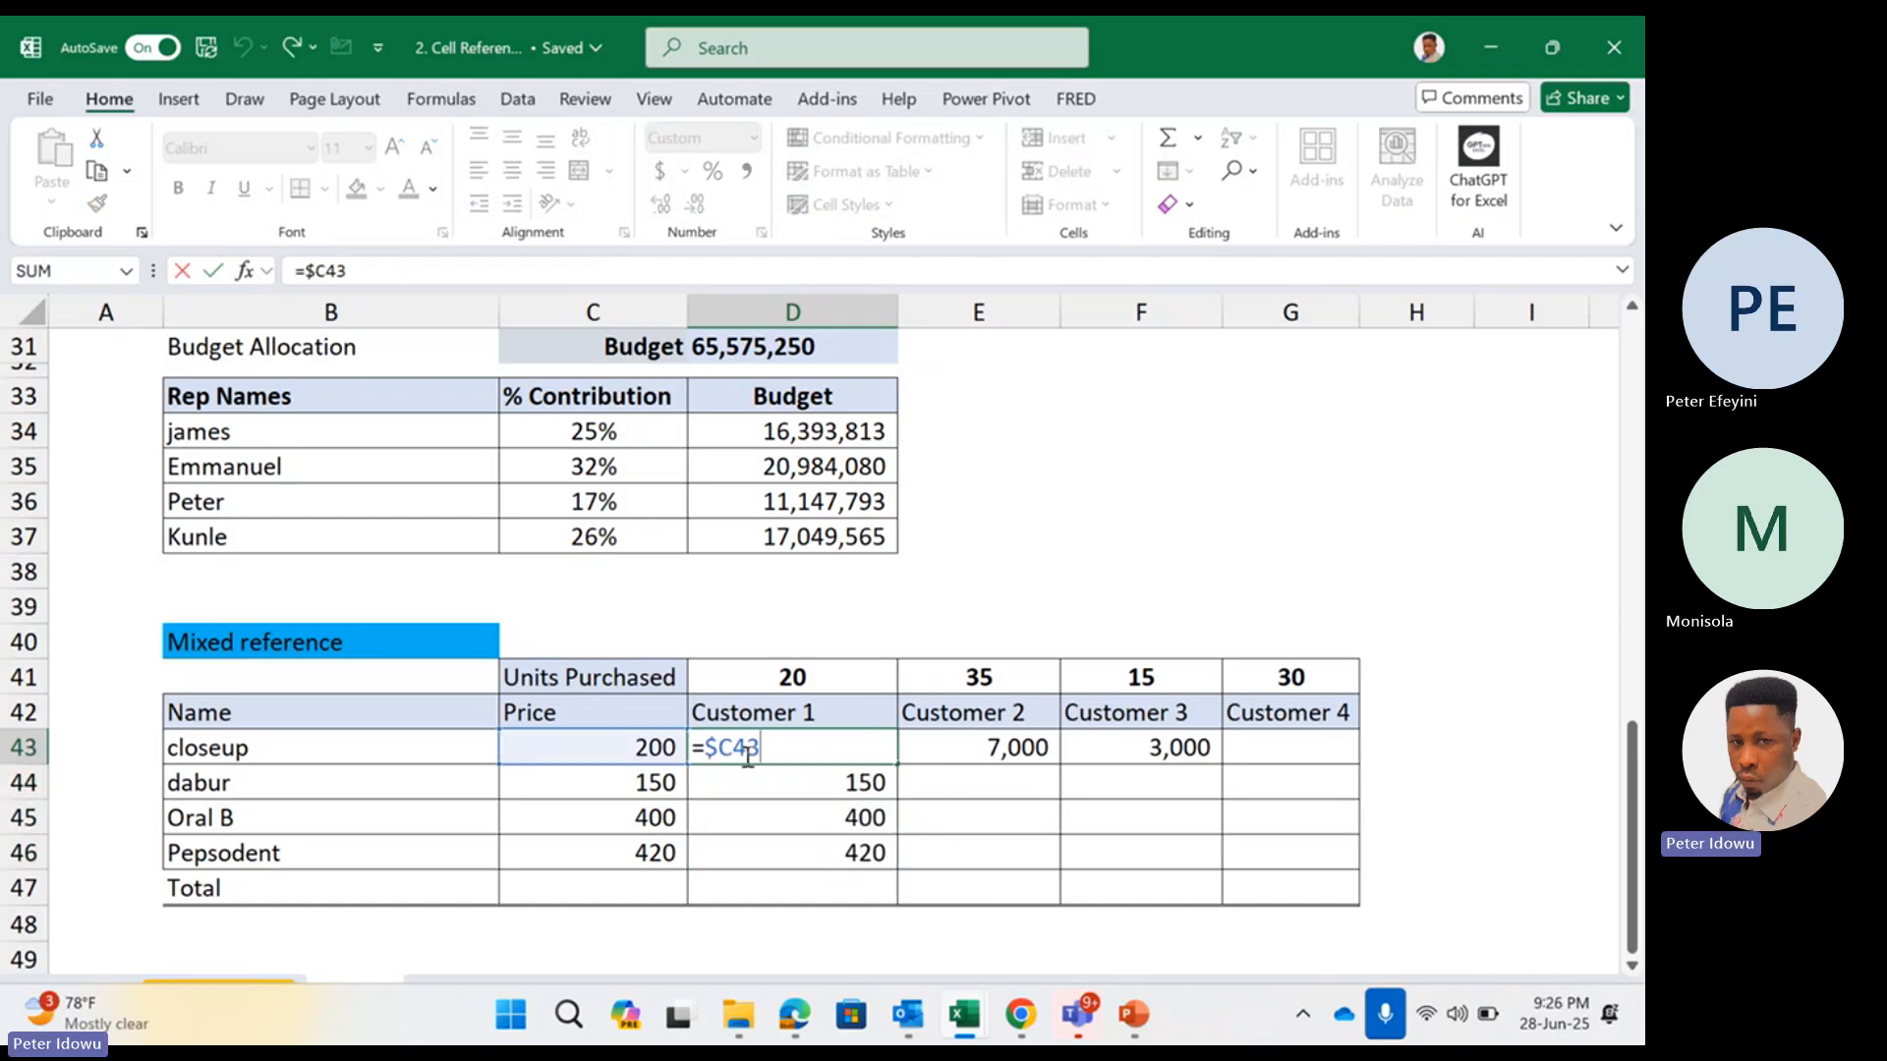
pyautogui.click(808, 740)
pyautogui.write('*')
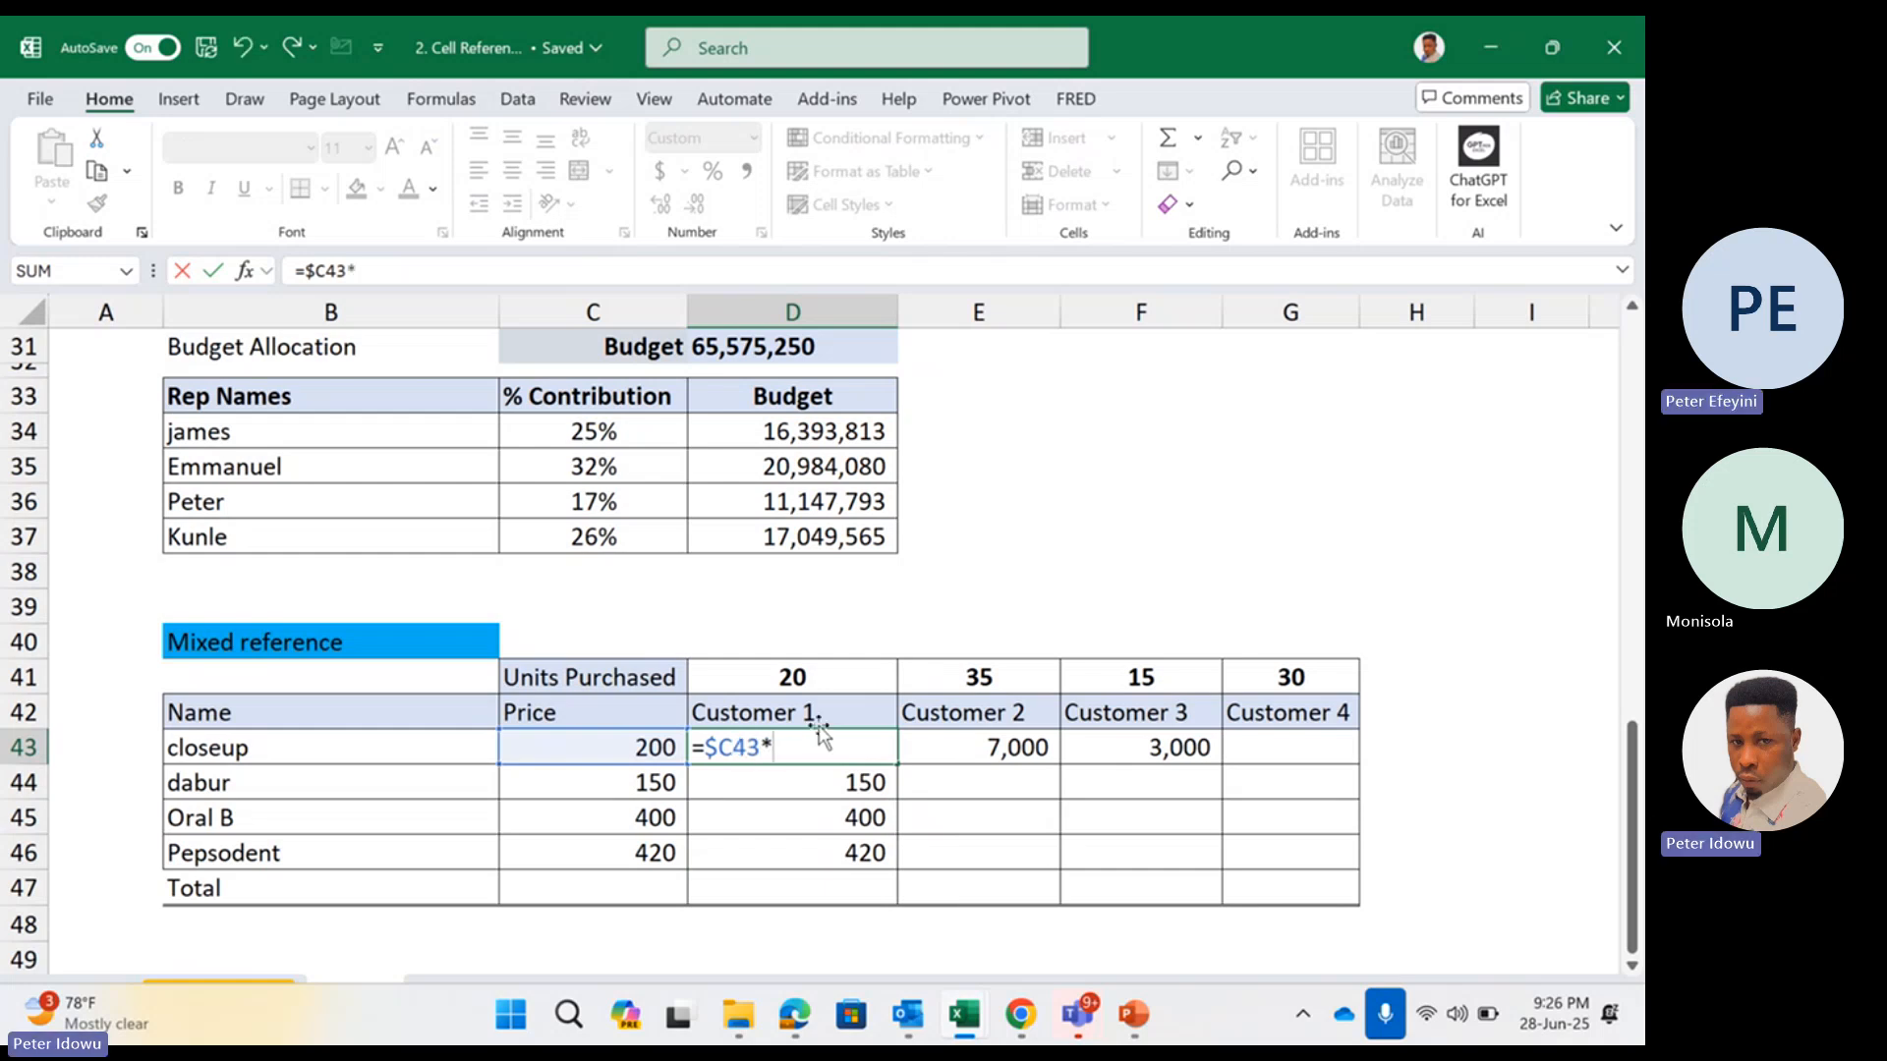
pyautogui.click(801, 678)
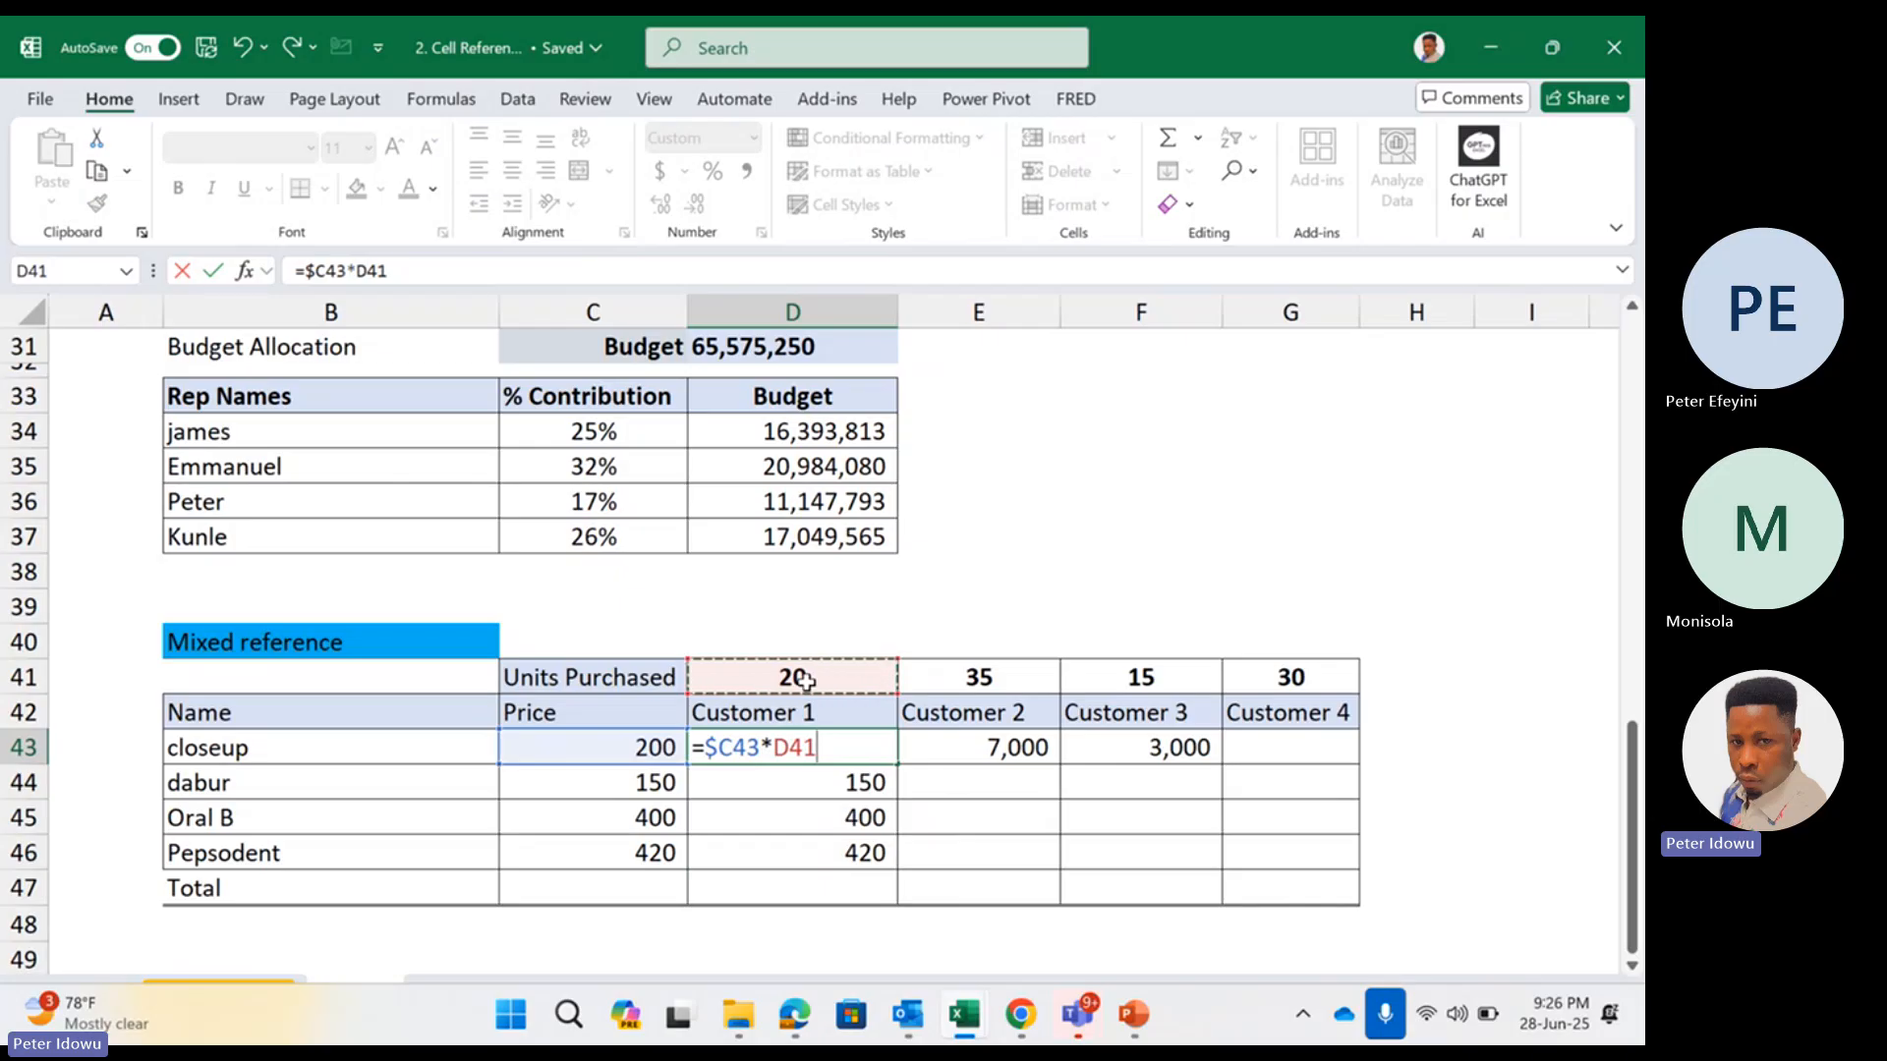
pyautogui.press('Return')
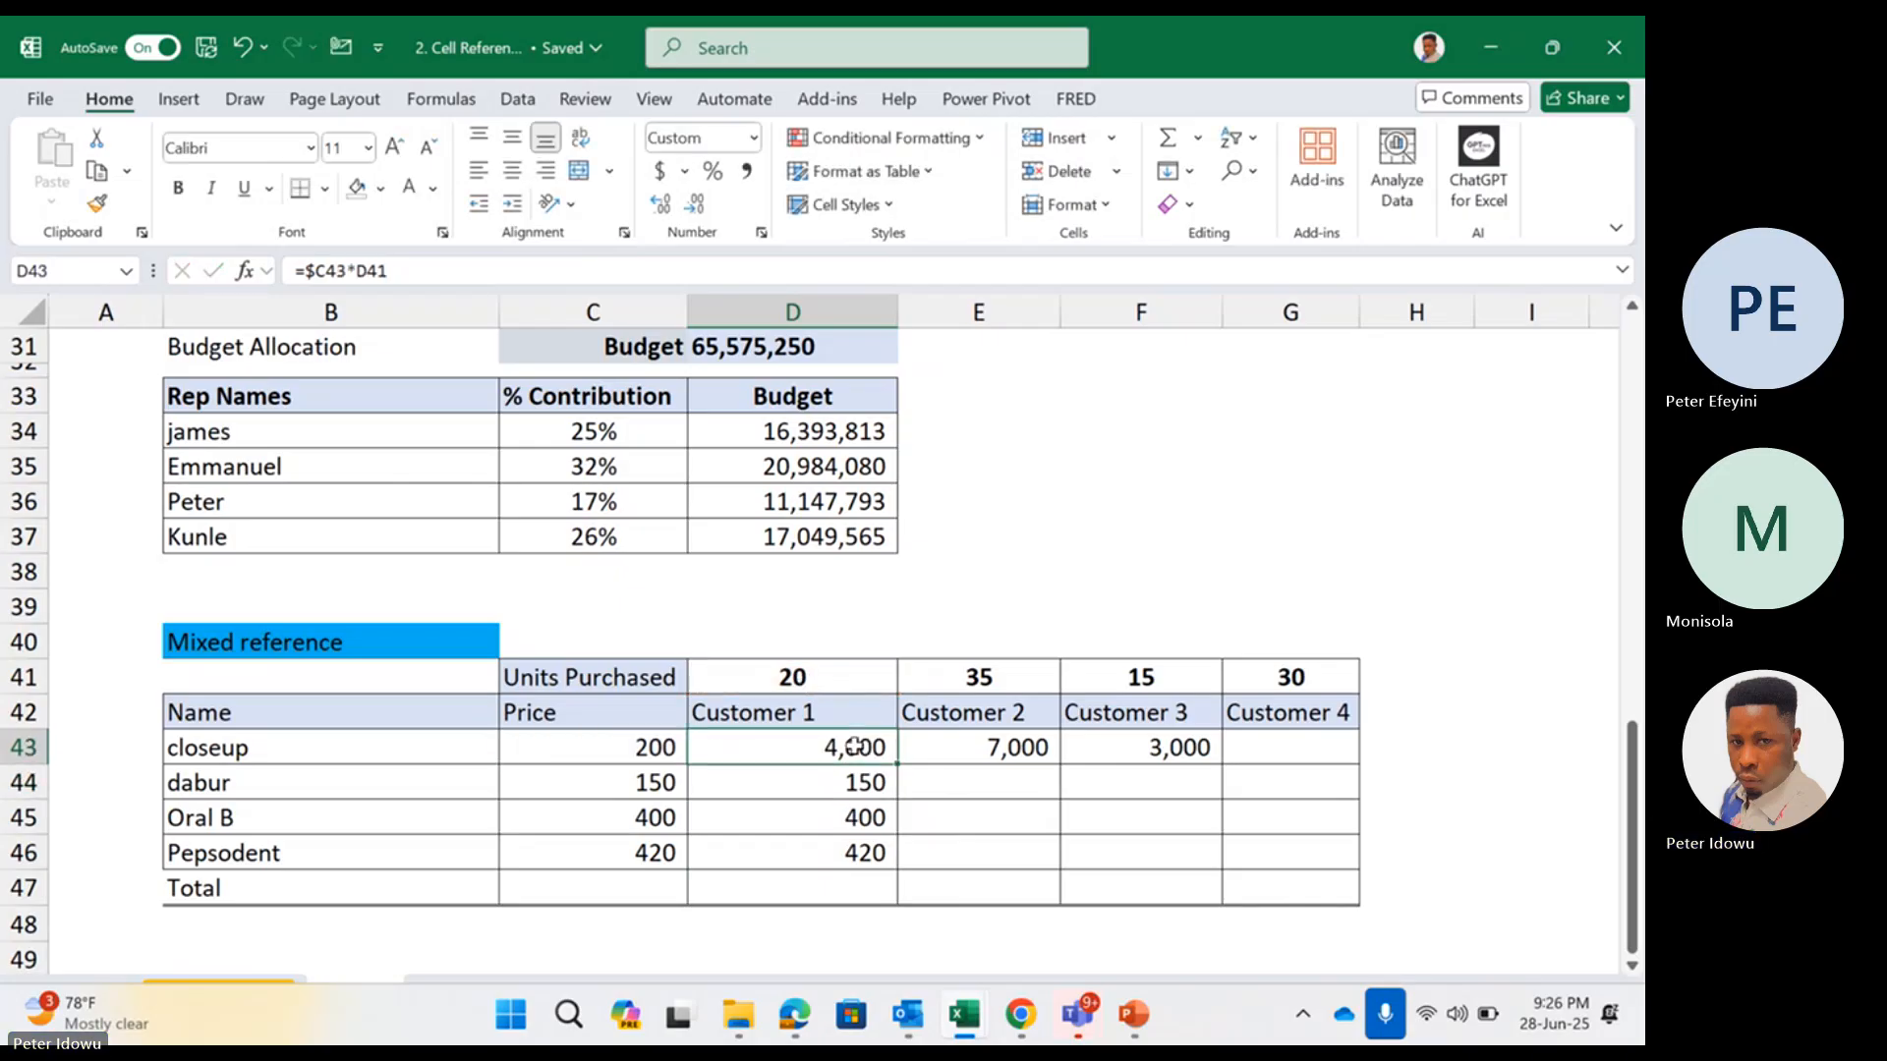
# Fill the =$C43*D41 formula down the Customer 1 column through D46
pyautogui.doubleClick(851, 745)
pyautogui.press('Escape')
pyautogui.moveTo(900, 767); pyautogui.dragTo(864, 853)
# Inspect the cell references in the Customer 1 formulas for closeup, dabur and Oral B (D43:D45)
pyautogui.click(853, 741)
pyautogui.doubleClick(852, 743)
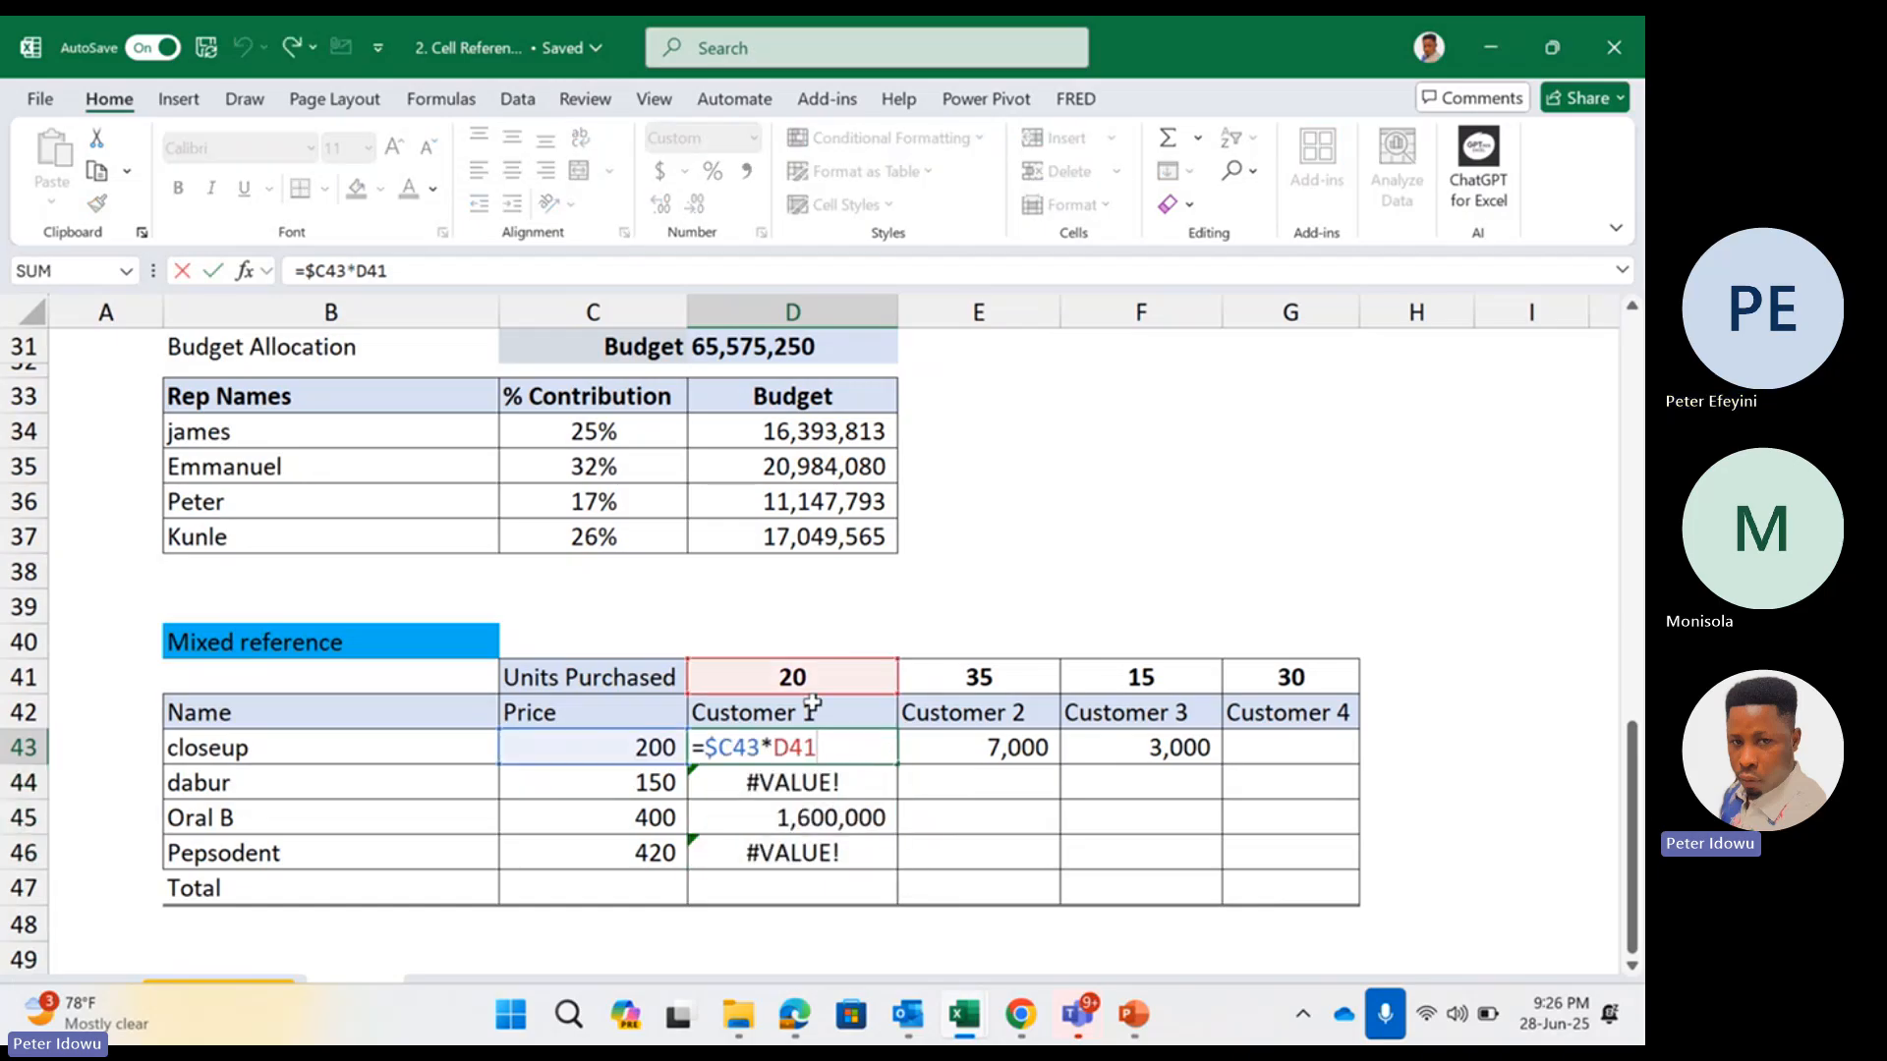
pyautogui.press('Escape')
pyautogui.doubleClick(851, 781)
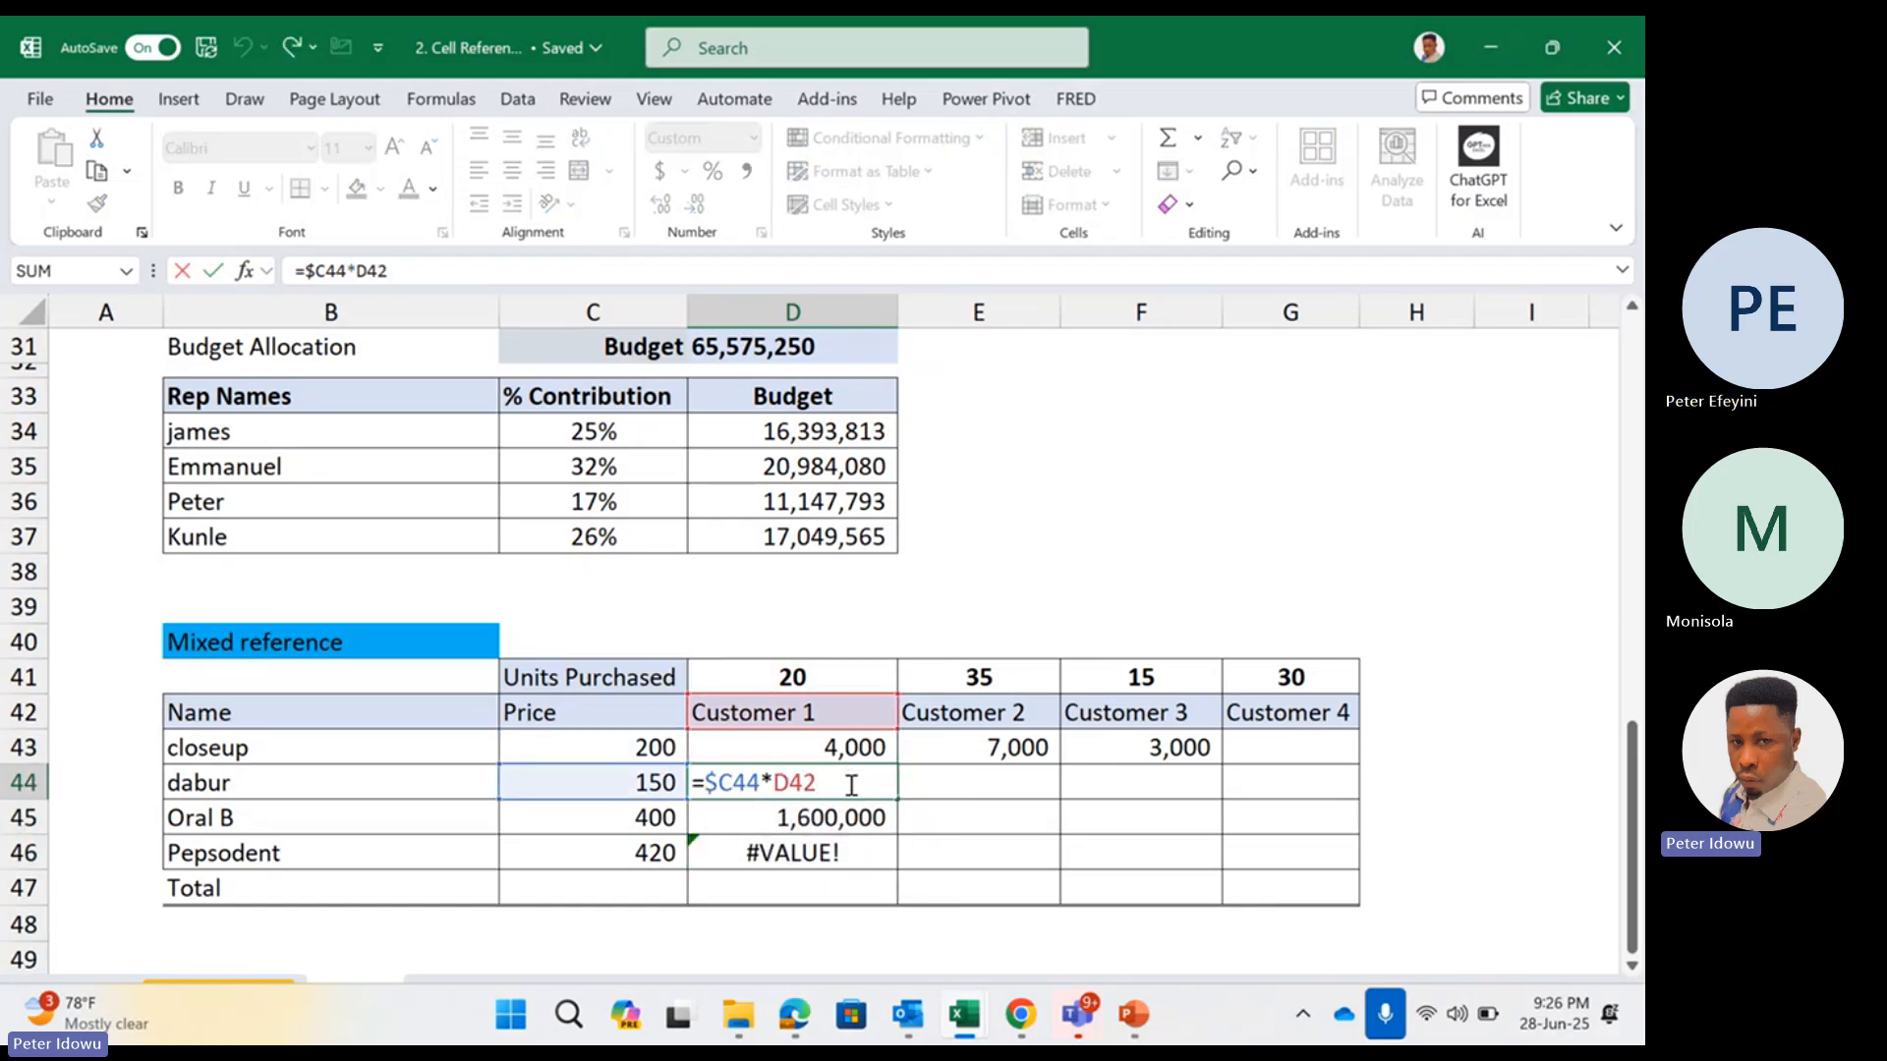
pyautogui.press('Escape')
pyautogui.click(836, 822)
pyautogui.doubleClick(836, 822)
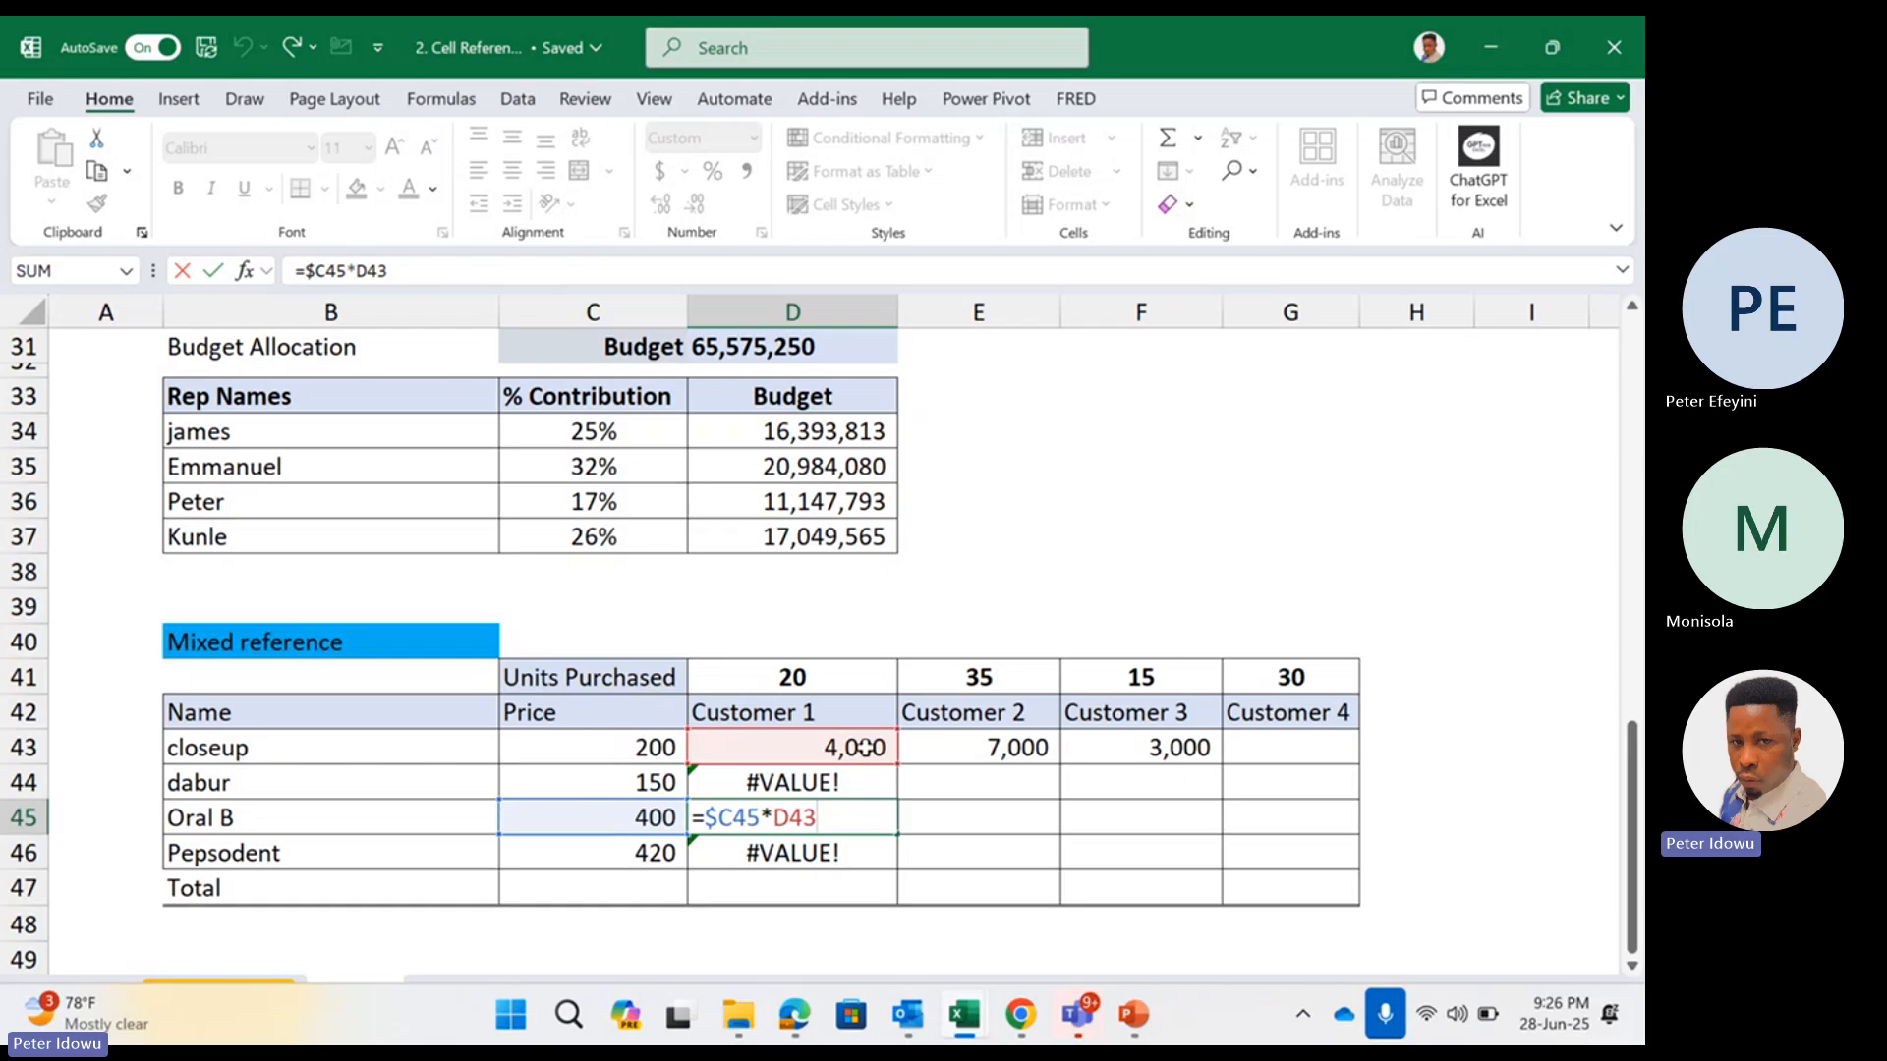
pyautogui.press('Escape')
# Check the units reference in D43, copy its formula across to E43 and inspect the copied references
pyautogui.click(855, 751)
pyautogui.doubleClick(855, 748)
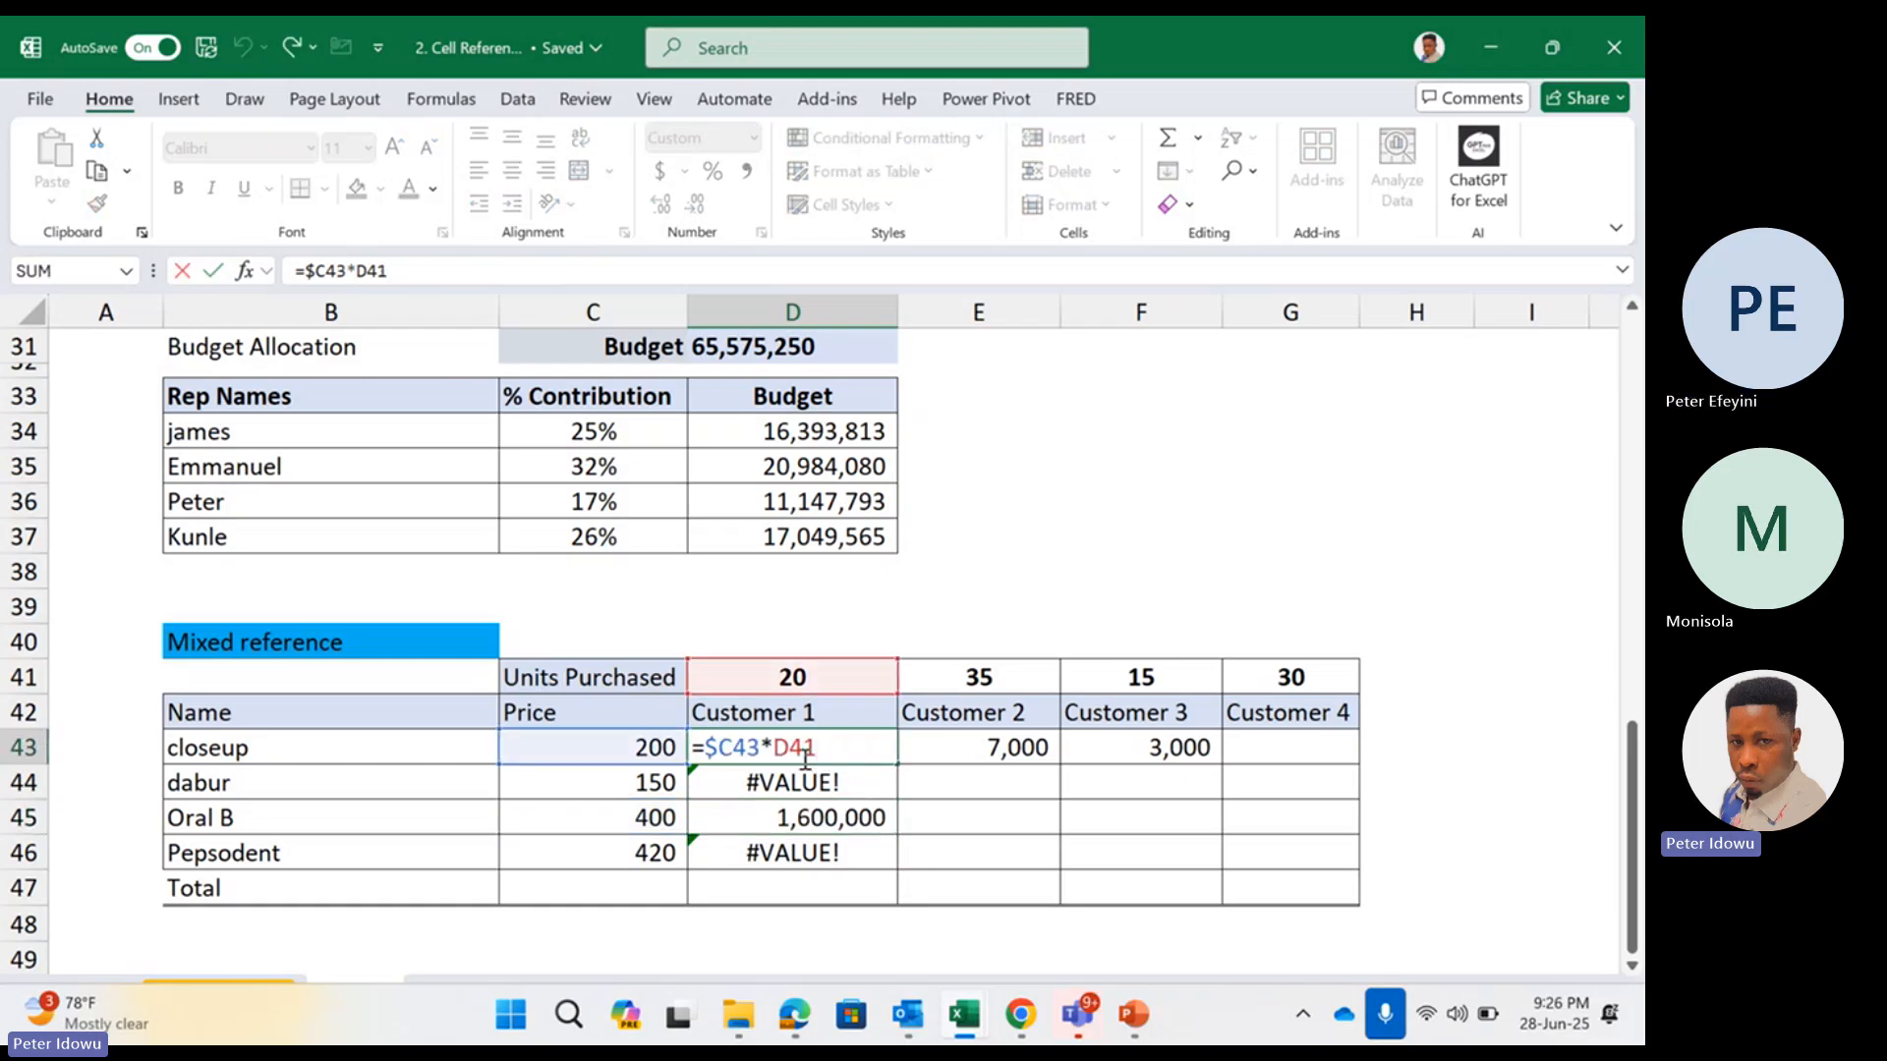
pyautogui.moveTo(776, 751); pyautogui.dragTo(812, 751)
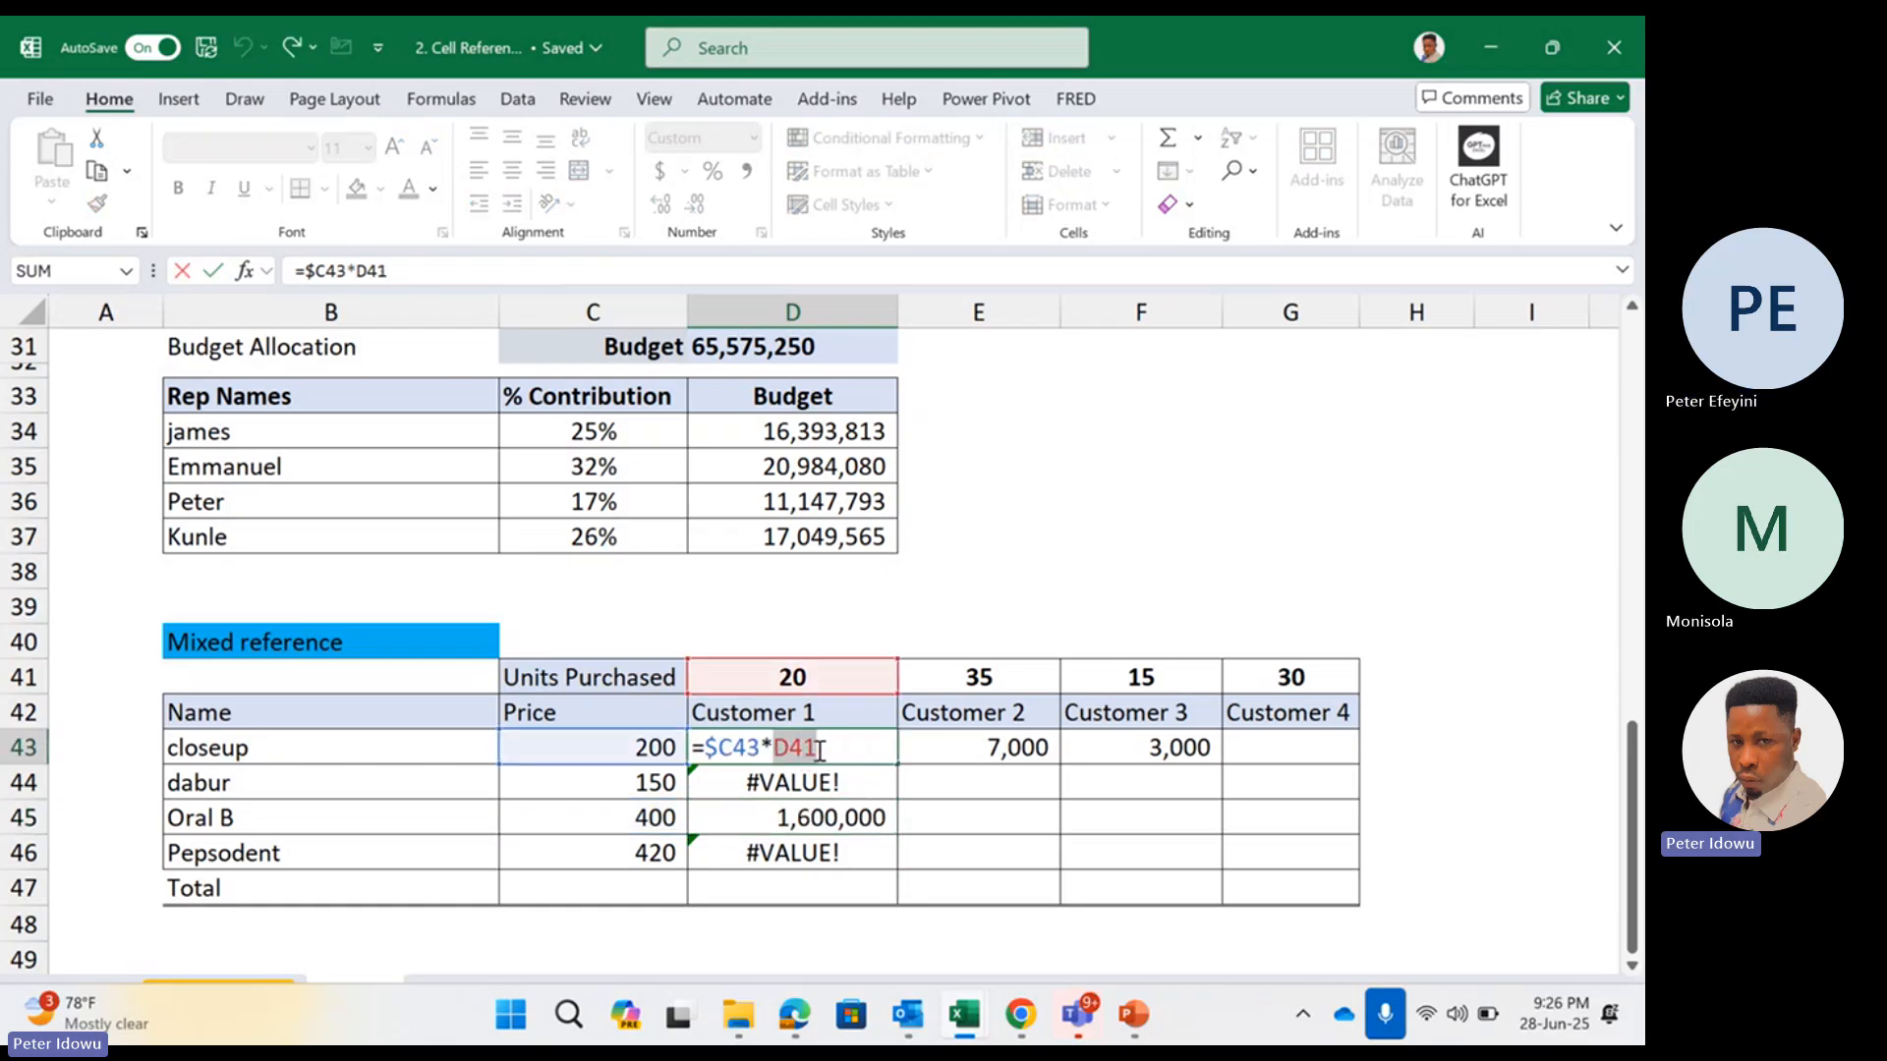
pyautogui.press('Escape')
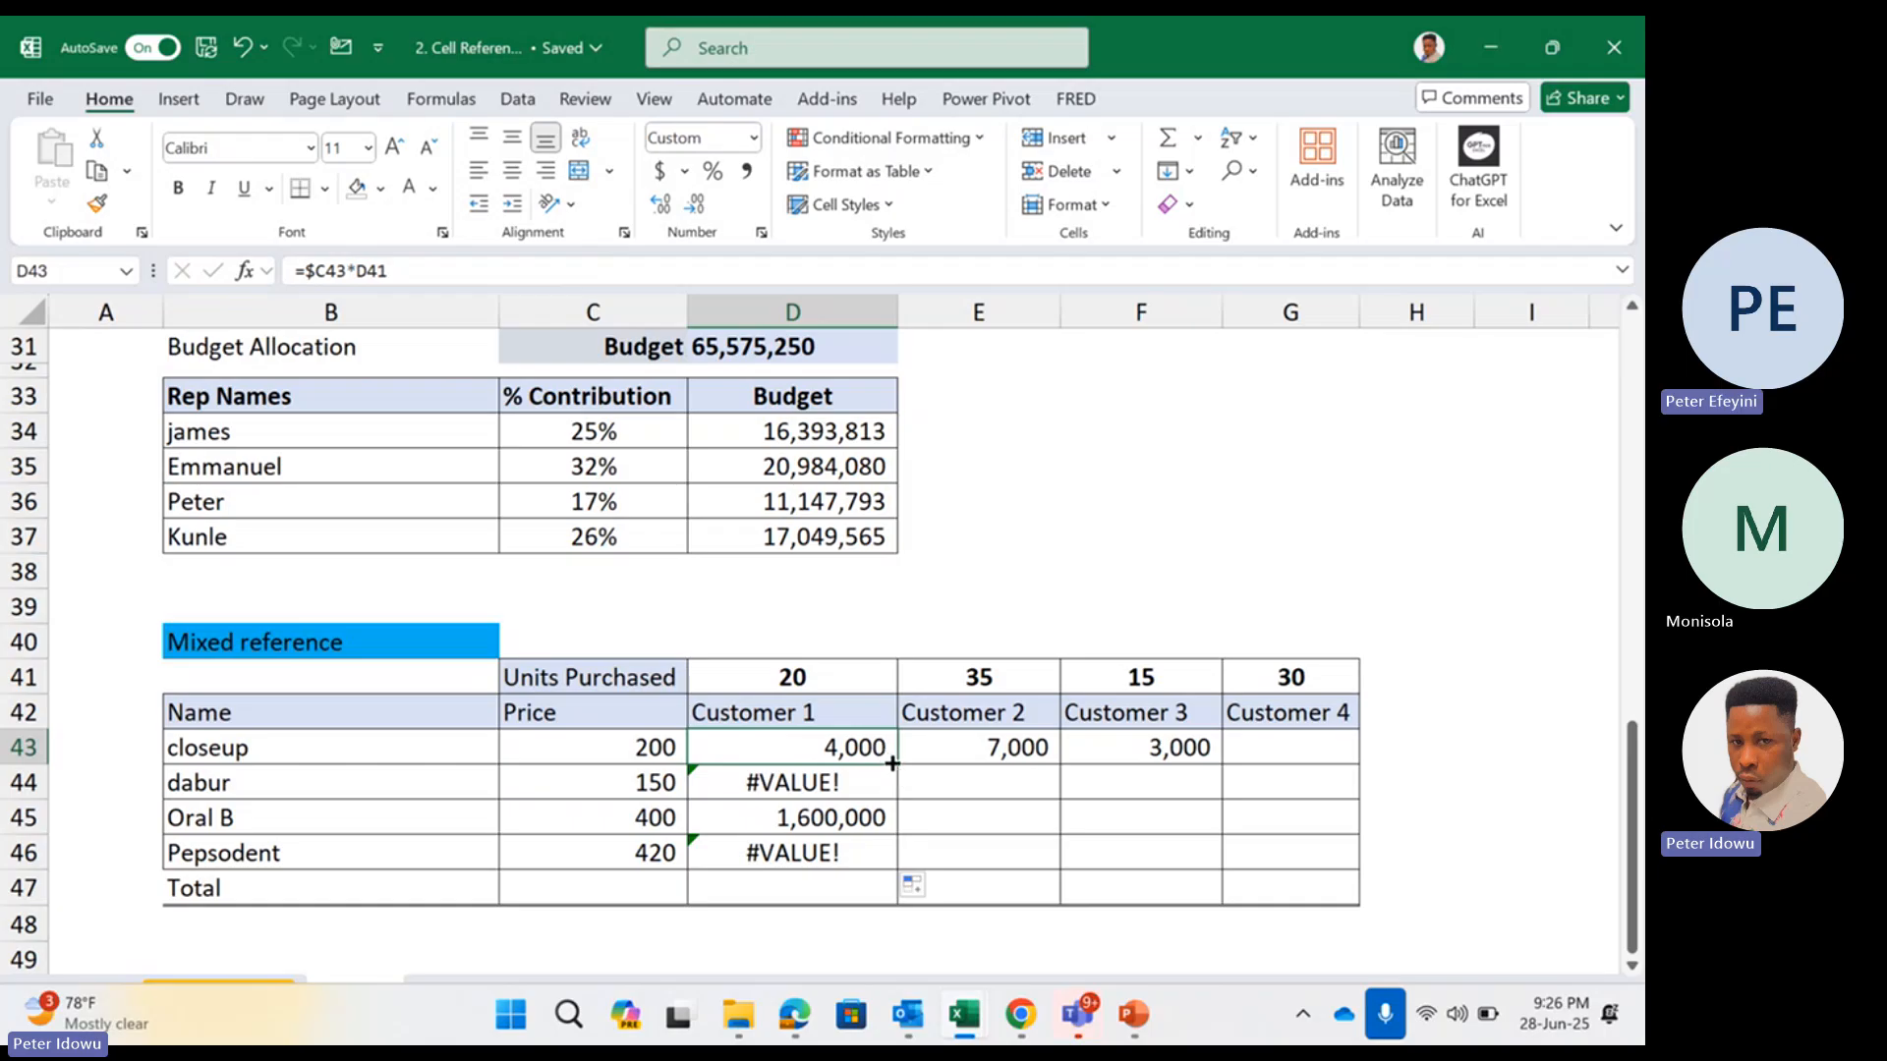
pyautogui.click(1013, 764)
pyautogui.doubleClick(1015, 752)
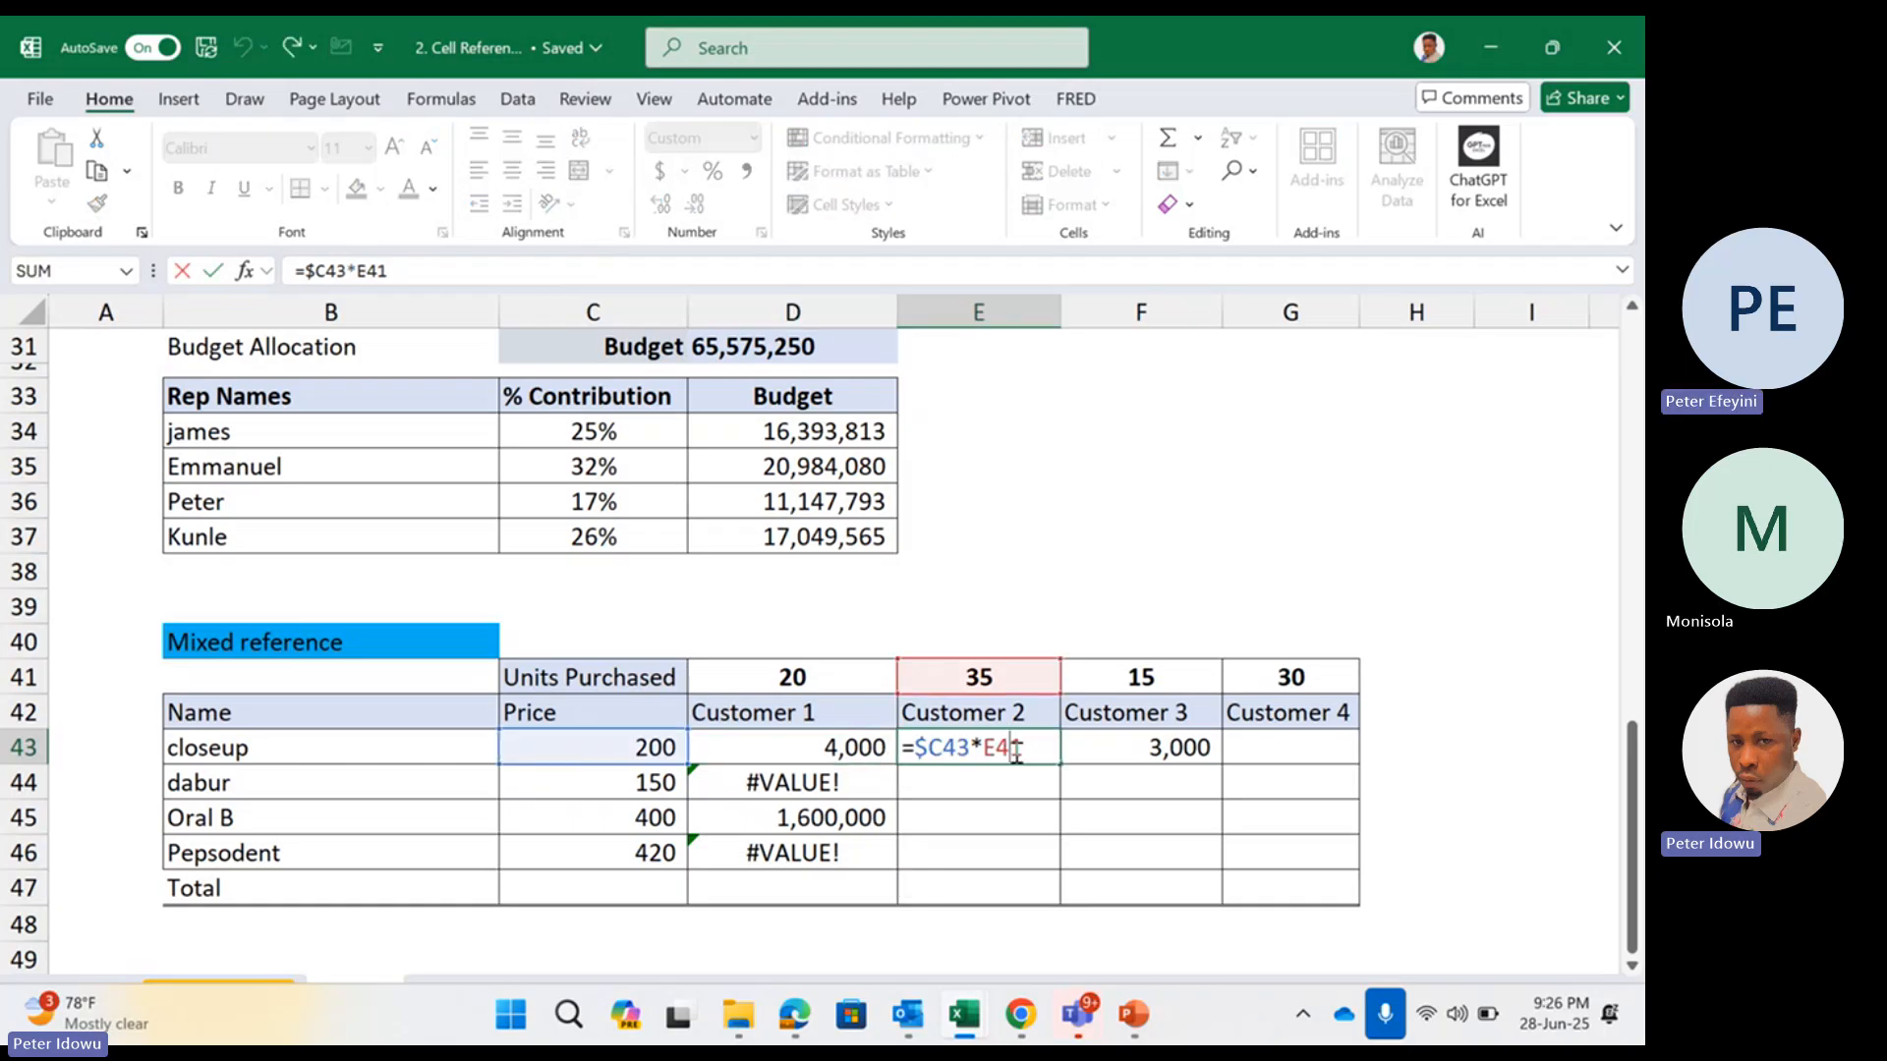
# Change the formula in D43 to =$C43*D$41 so the units row is locked too
pyautogui.click(862, 754)
pyautogui.doubleClick(864, 757)
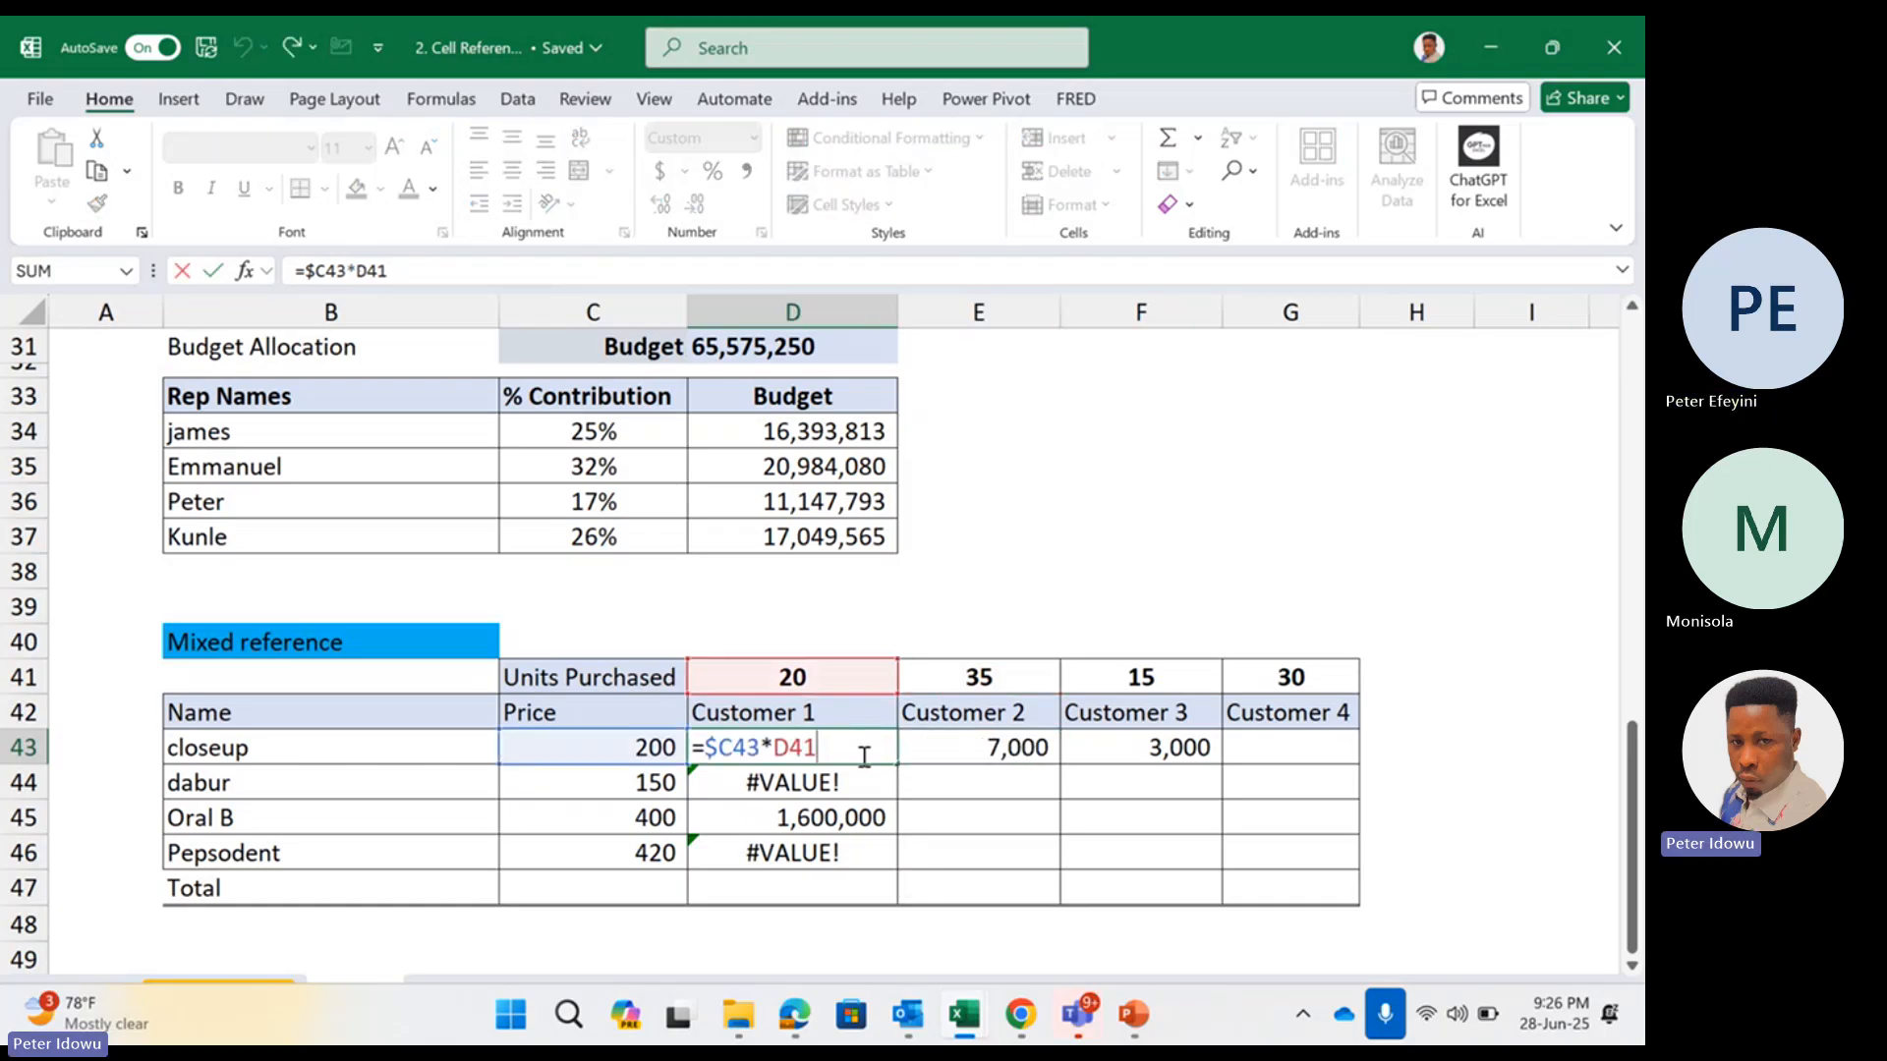
pyautogui.click(793, 748)
pyautogui.write('$')
pyautogui.press('Return')
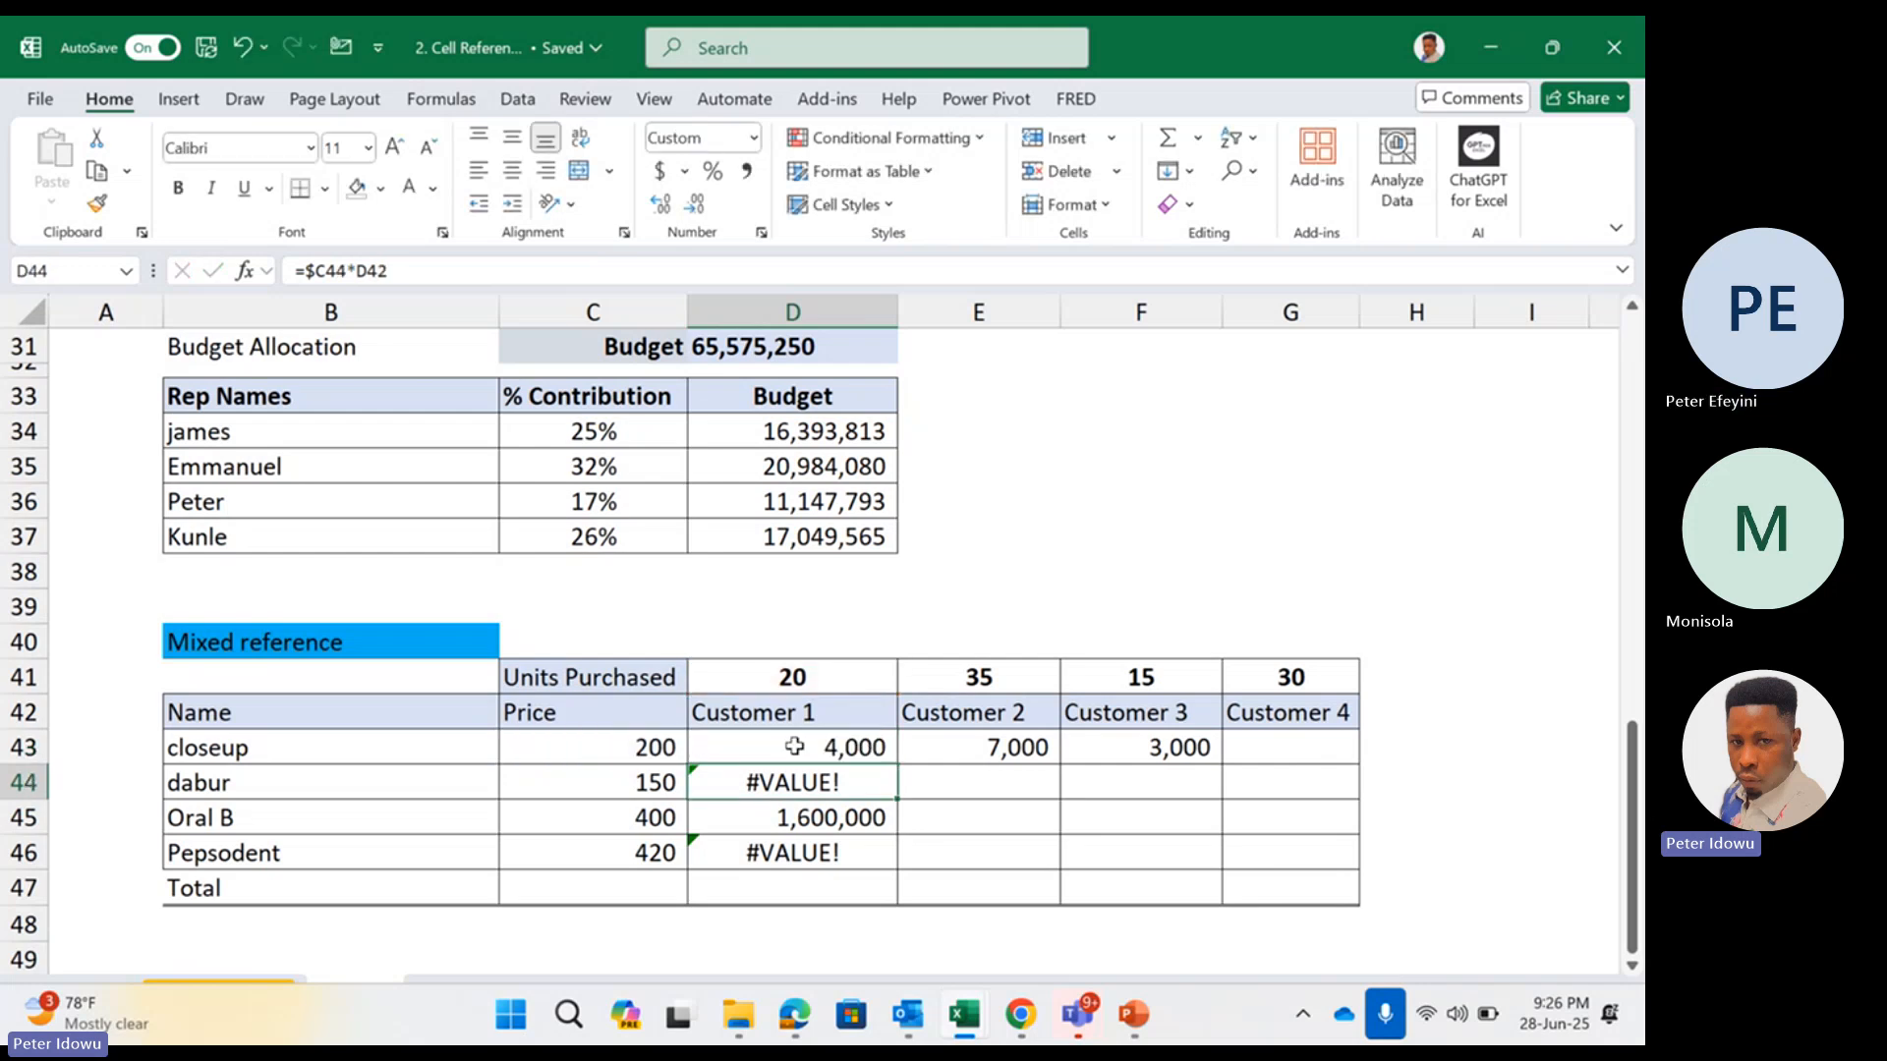
# Fill the mixed-reference formula from D43 across all four customers and down to Pepsodent, covering D43:G46
pyautogui.click(799, 749)
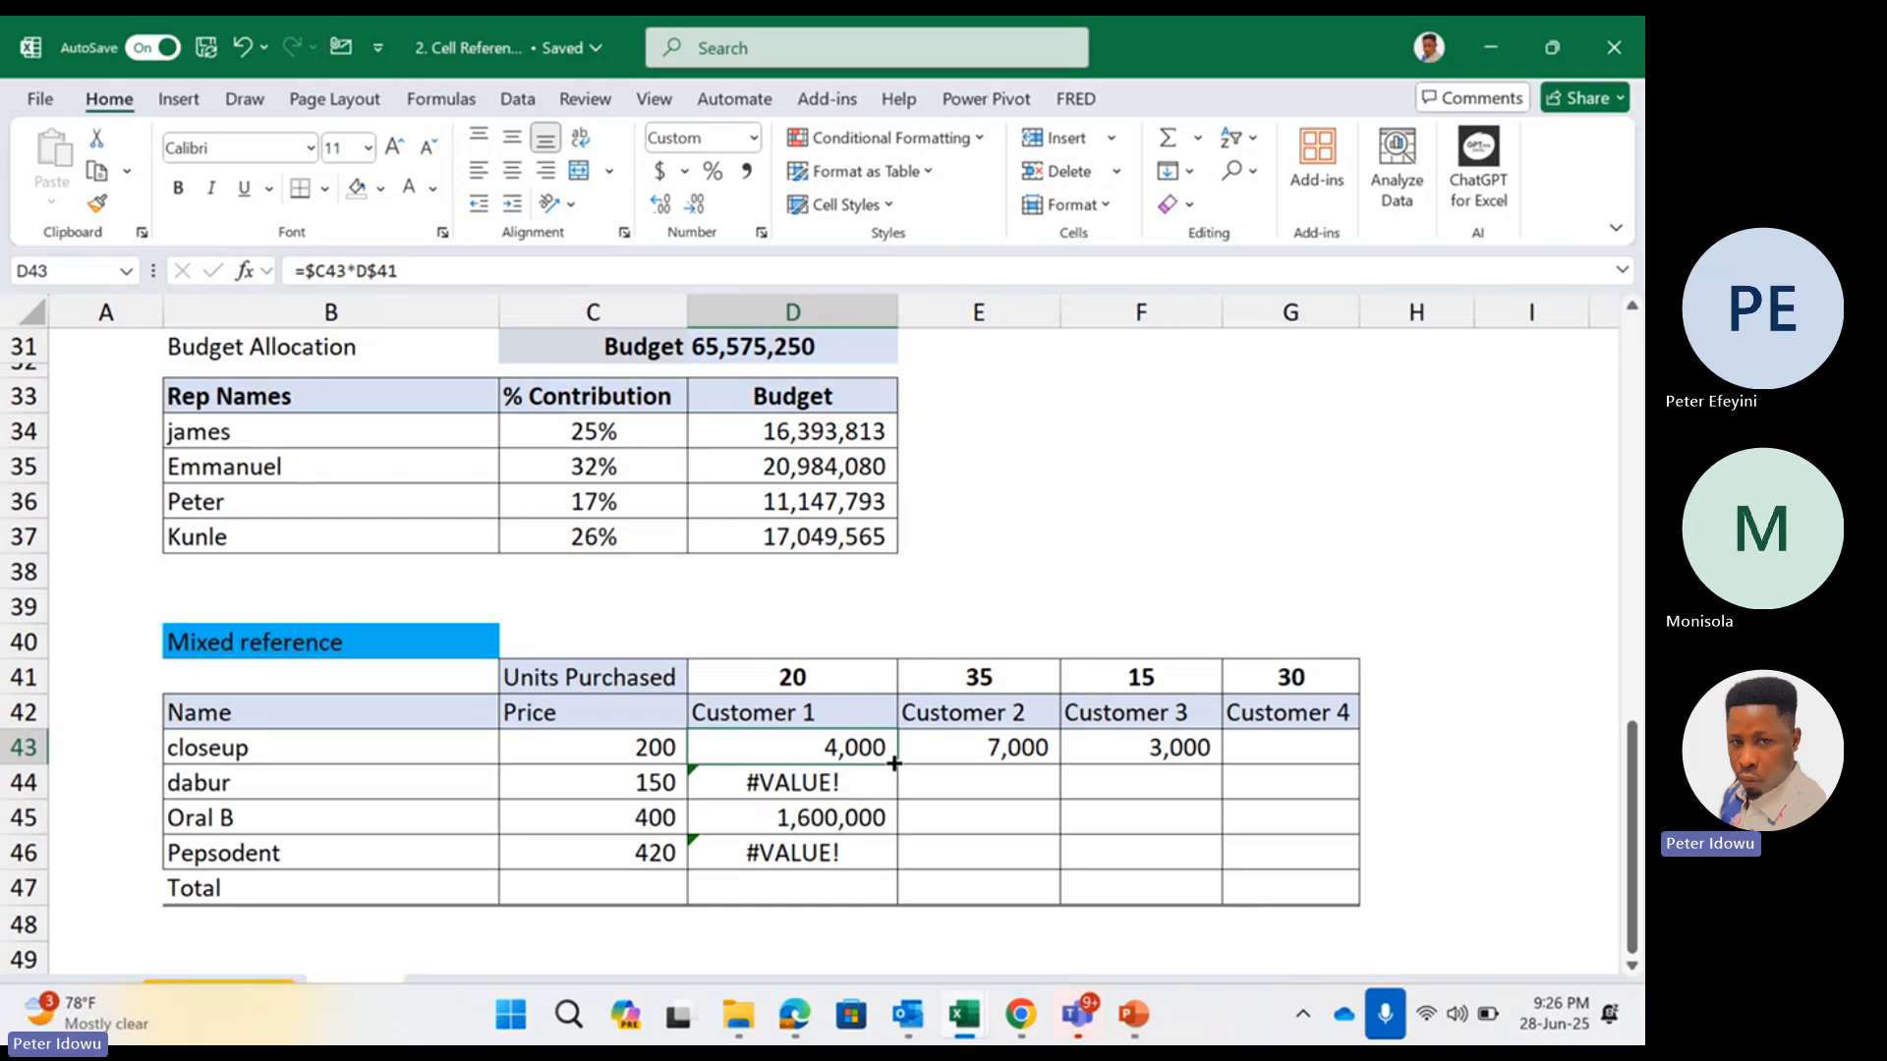
pyautogui.moveTo(895, 766); pyautogui.dragTo(1327, 876)
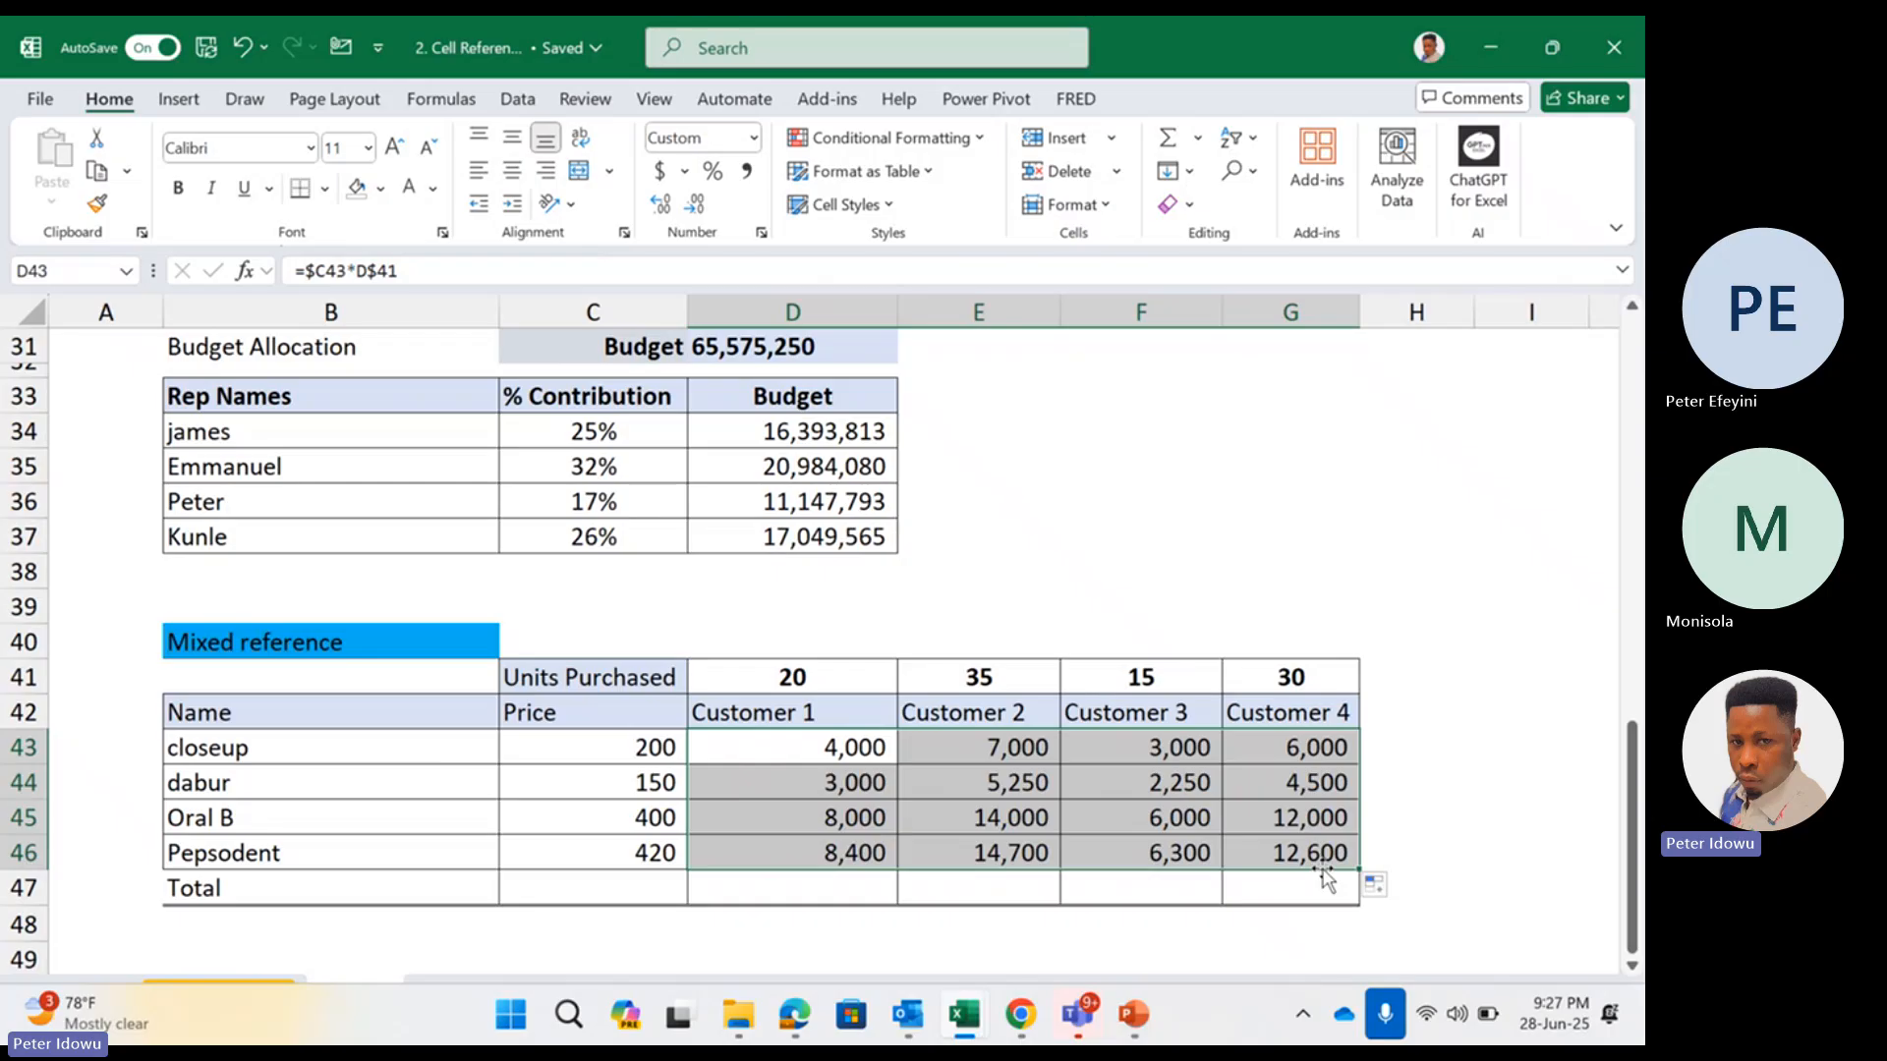
pyautogui.press('super')
pyautogui.press('super')
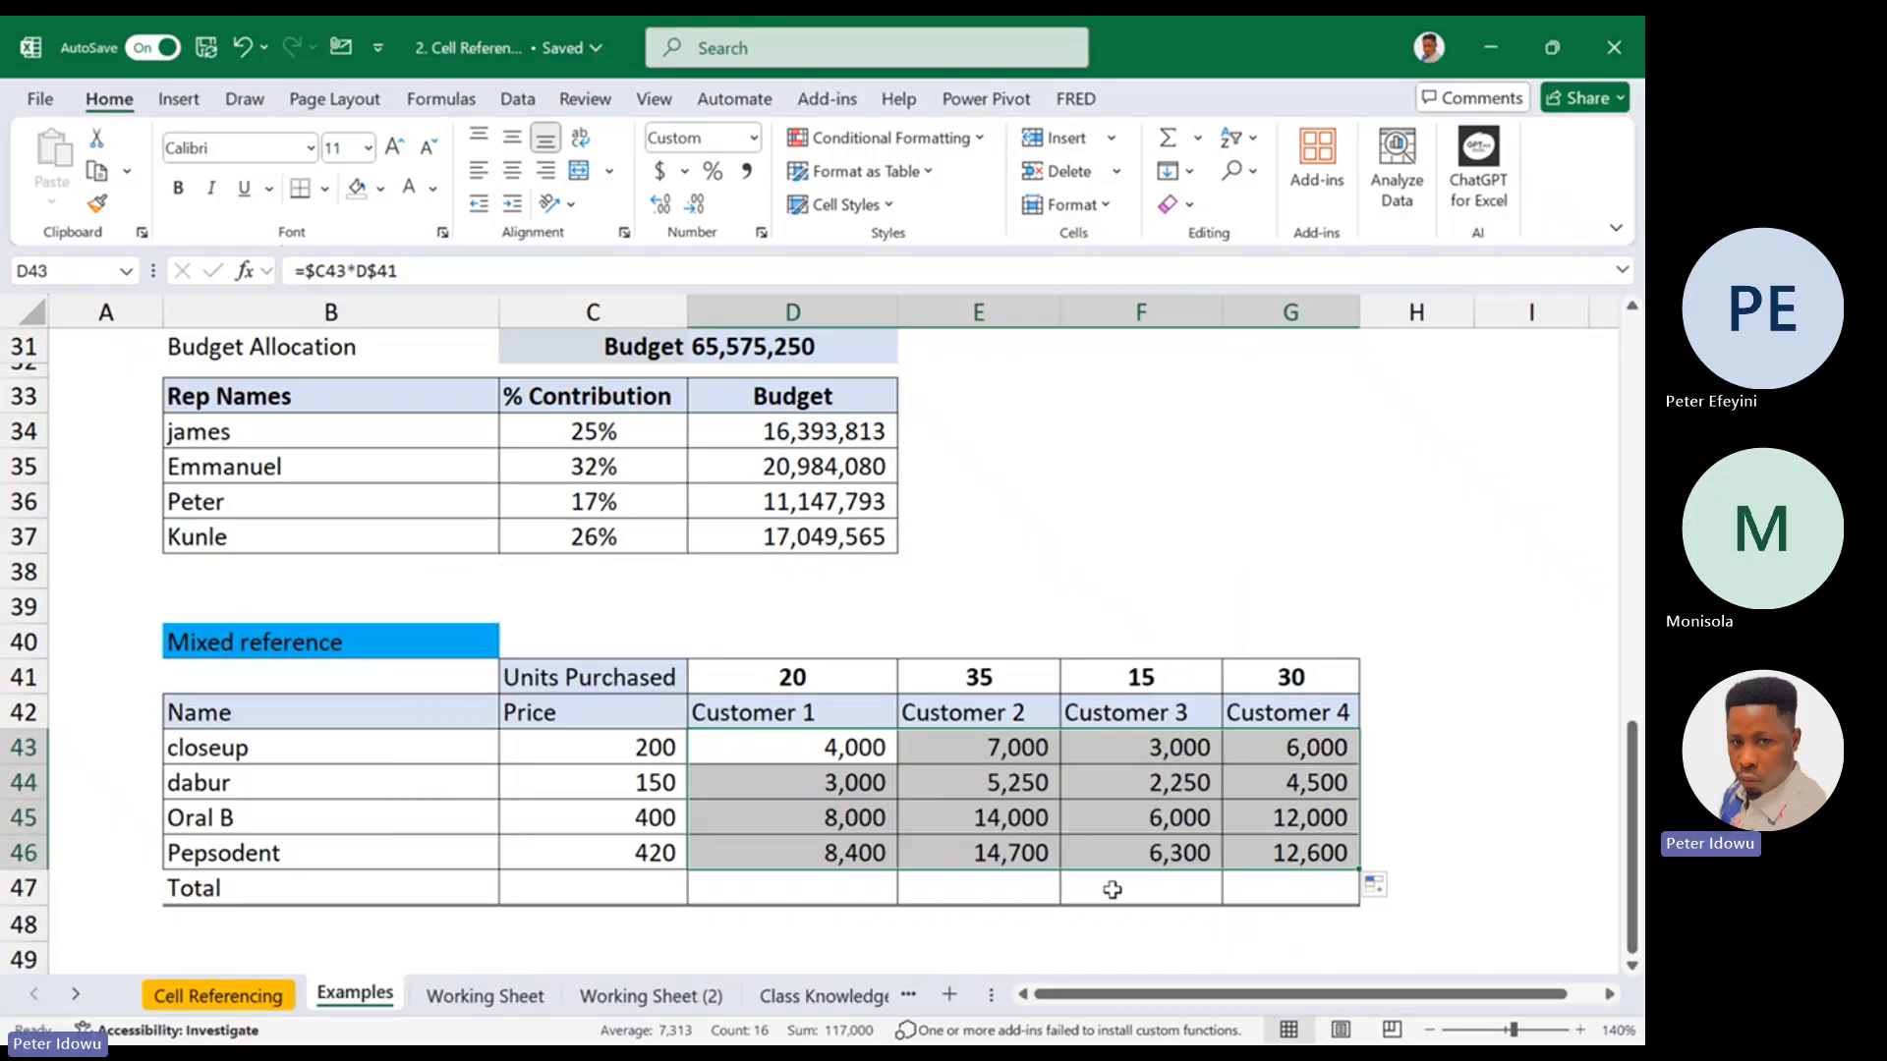
# Open the Class Knowledge Test sheet and examine its adult and child sales headings and ticket prices
pyautogui.click(840, 994)
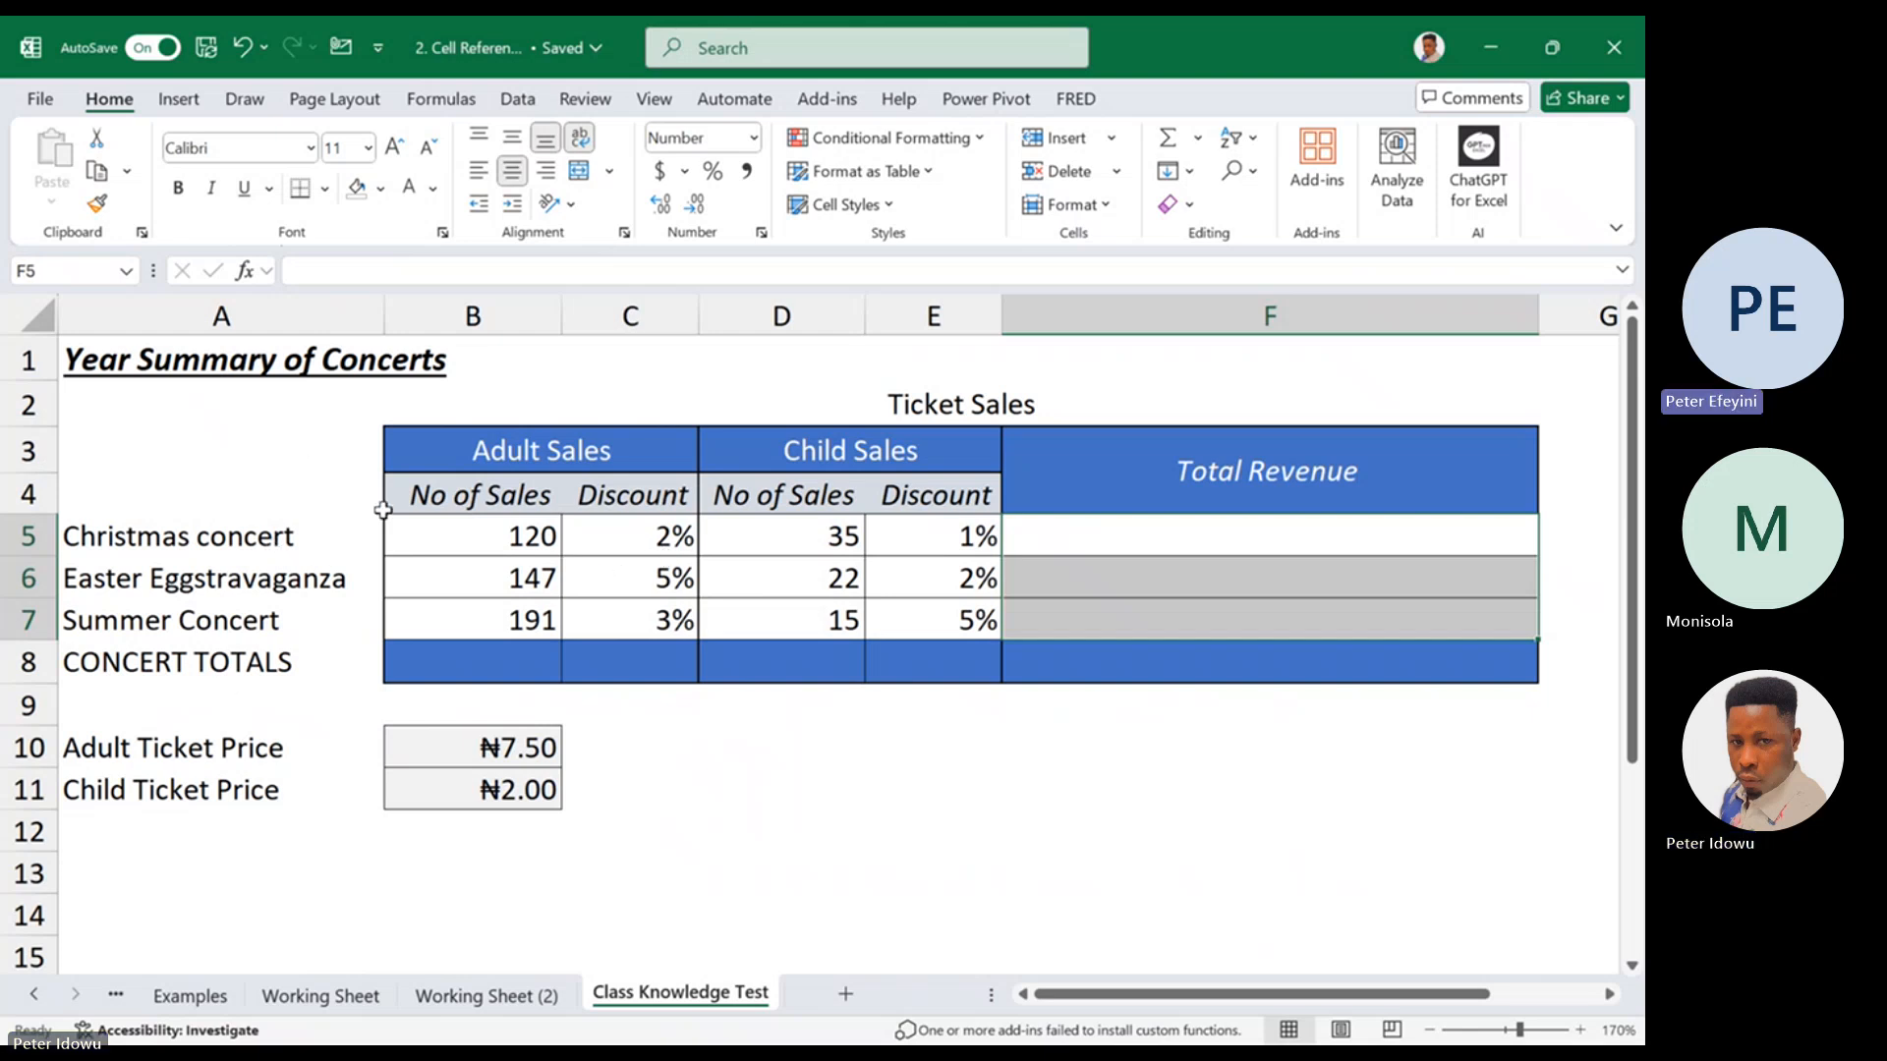
pyautogui.click(573, 445)
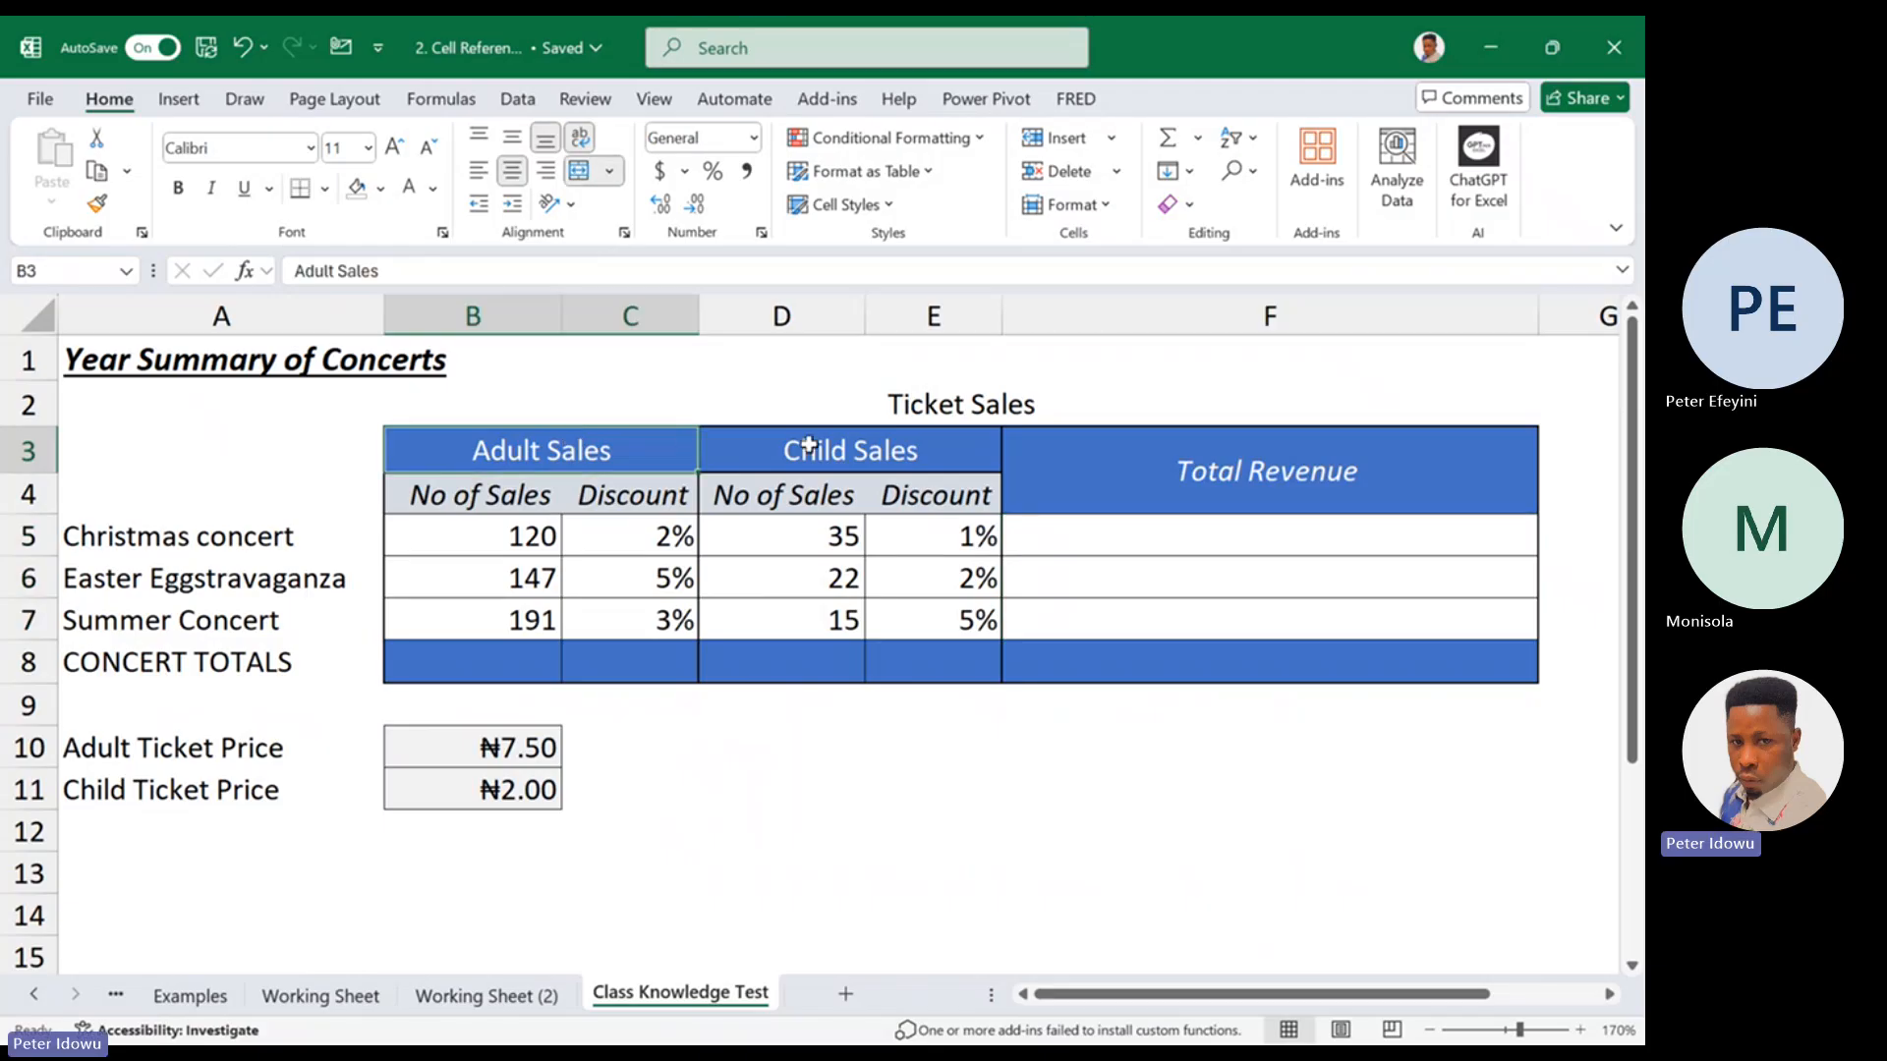
pyautogui.click(809, 438)
pyautogui.click(150, 755)
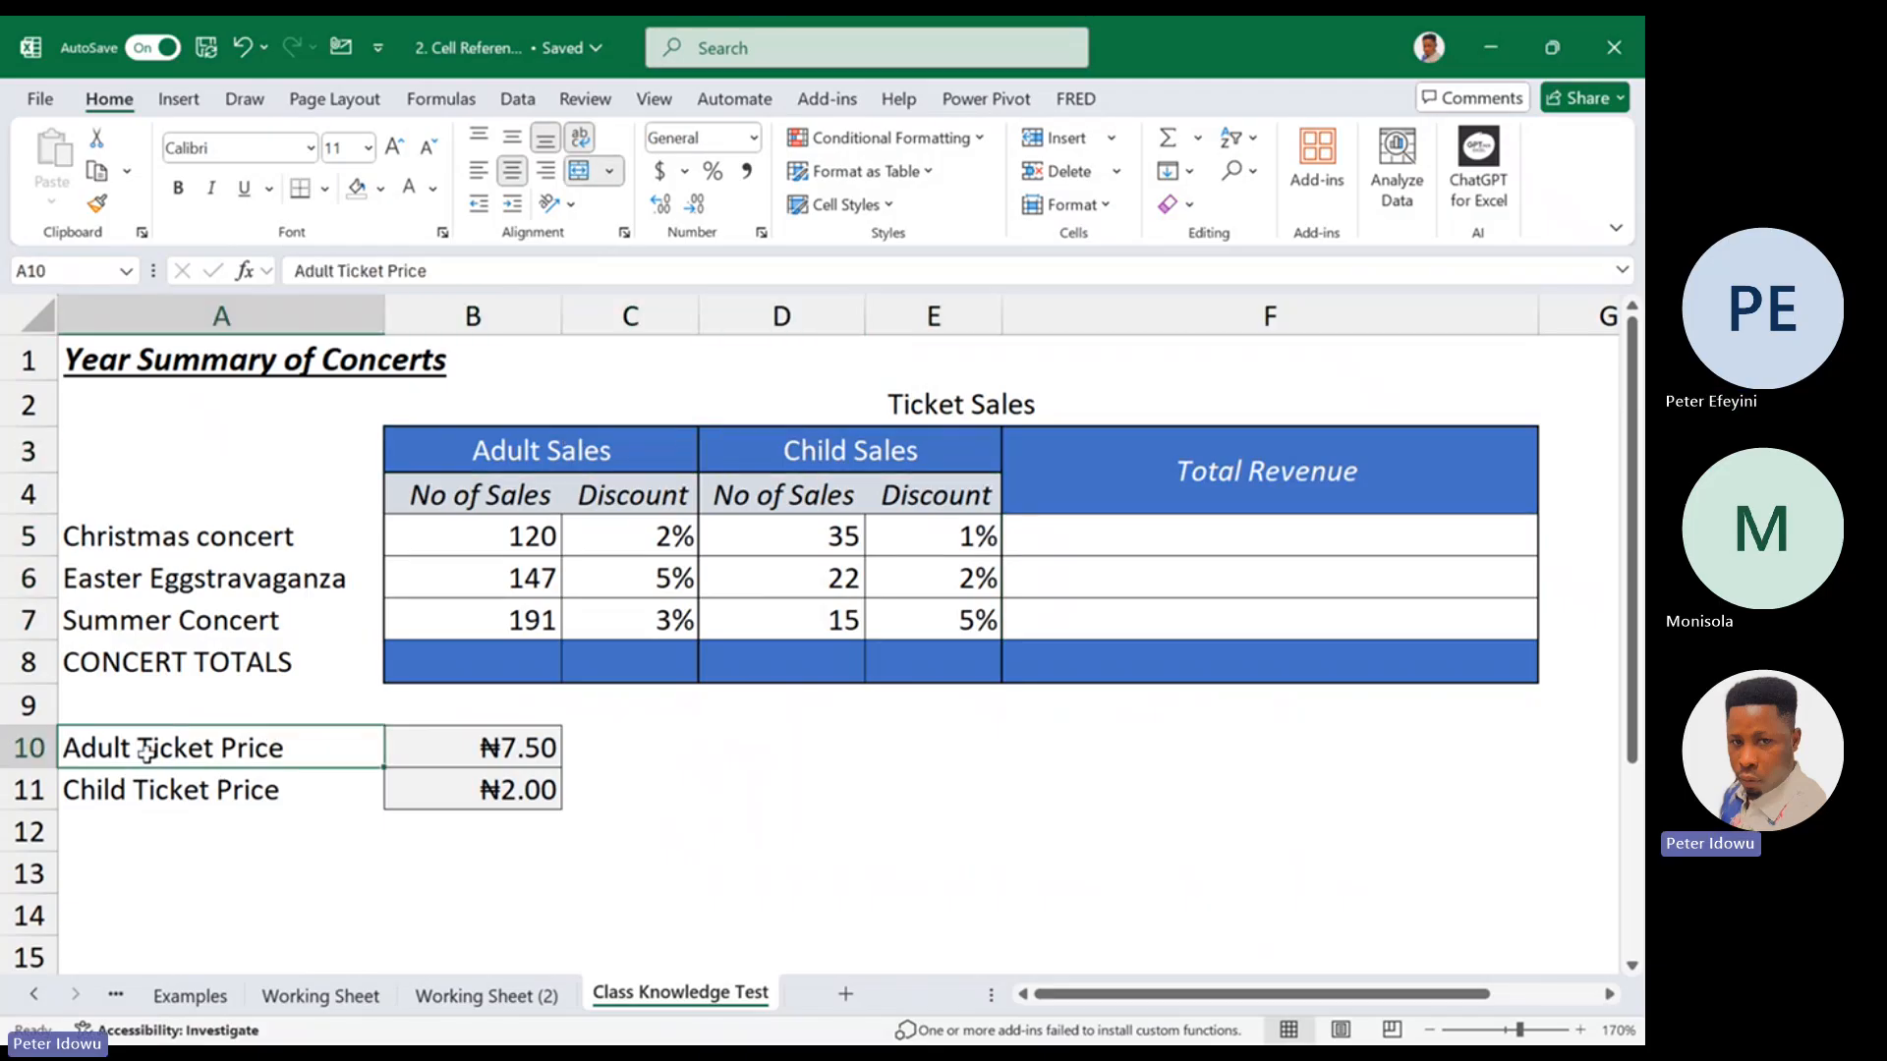
pyautogui.click(439, 752)
pyautogui.click(259, 794)
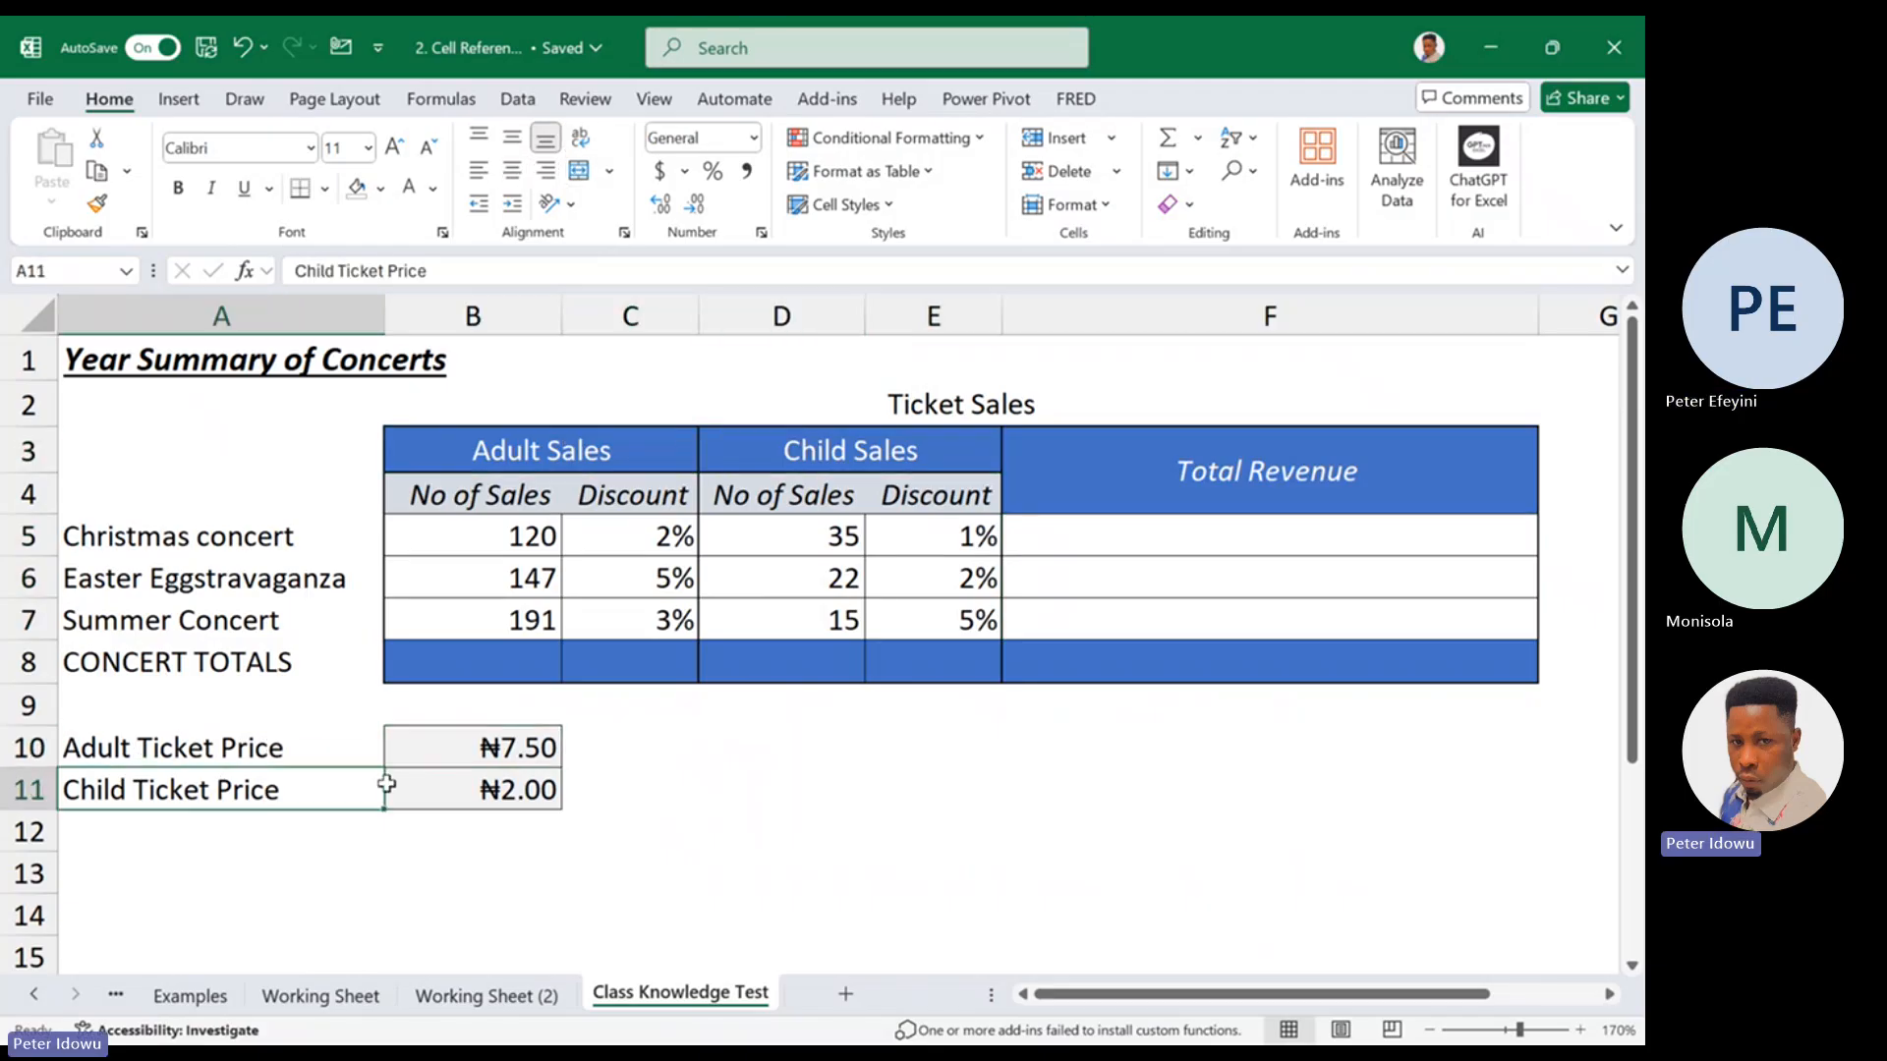
pyautogui.click(444, 788)
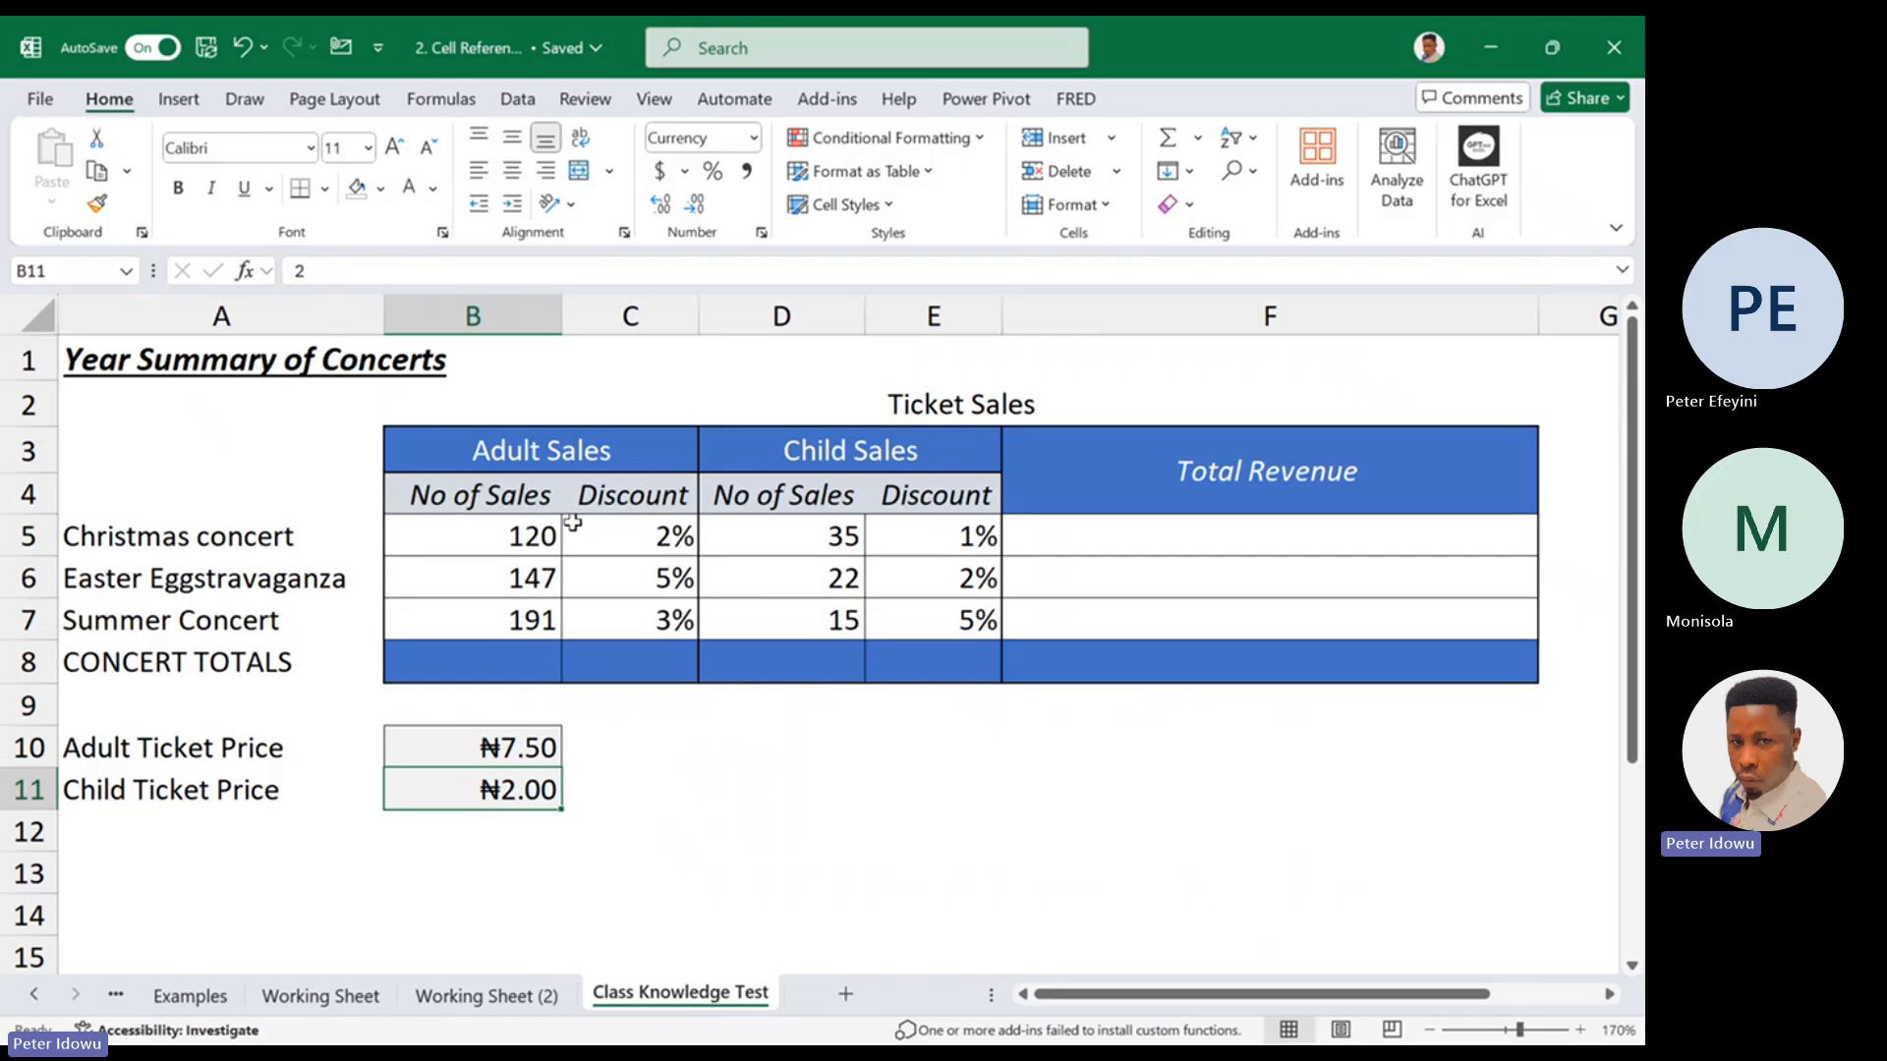
# Review each concert's adult and child sales, the discounts, the empty Total Revenue column and the adult ticket price
pyautogui.click(534, 535)
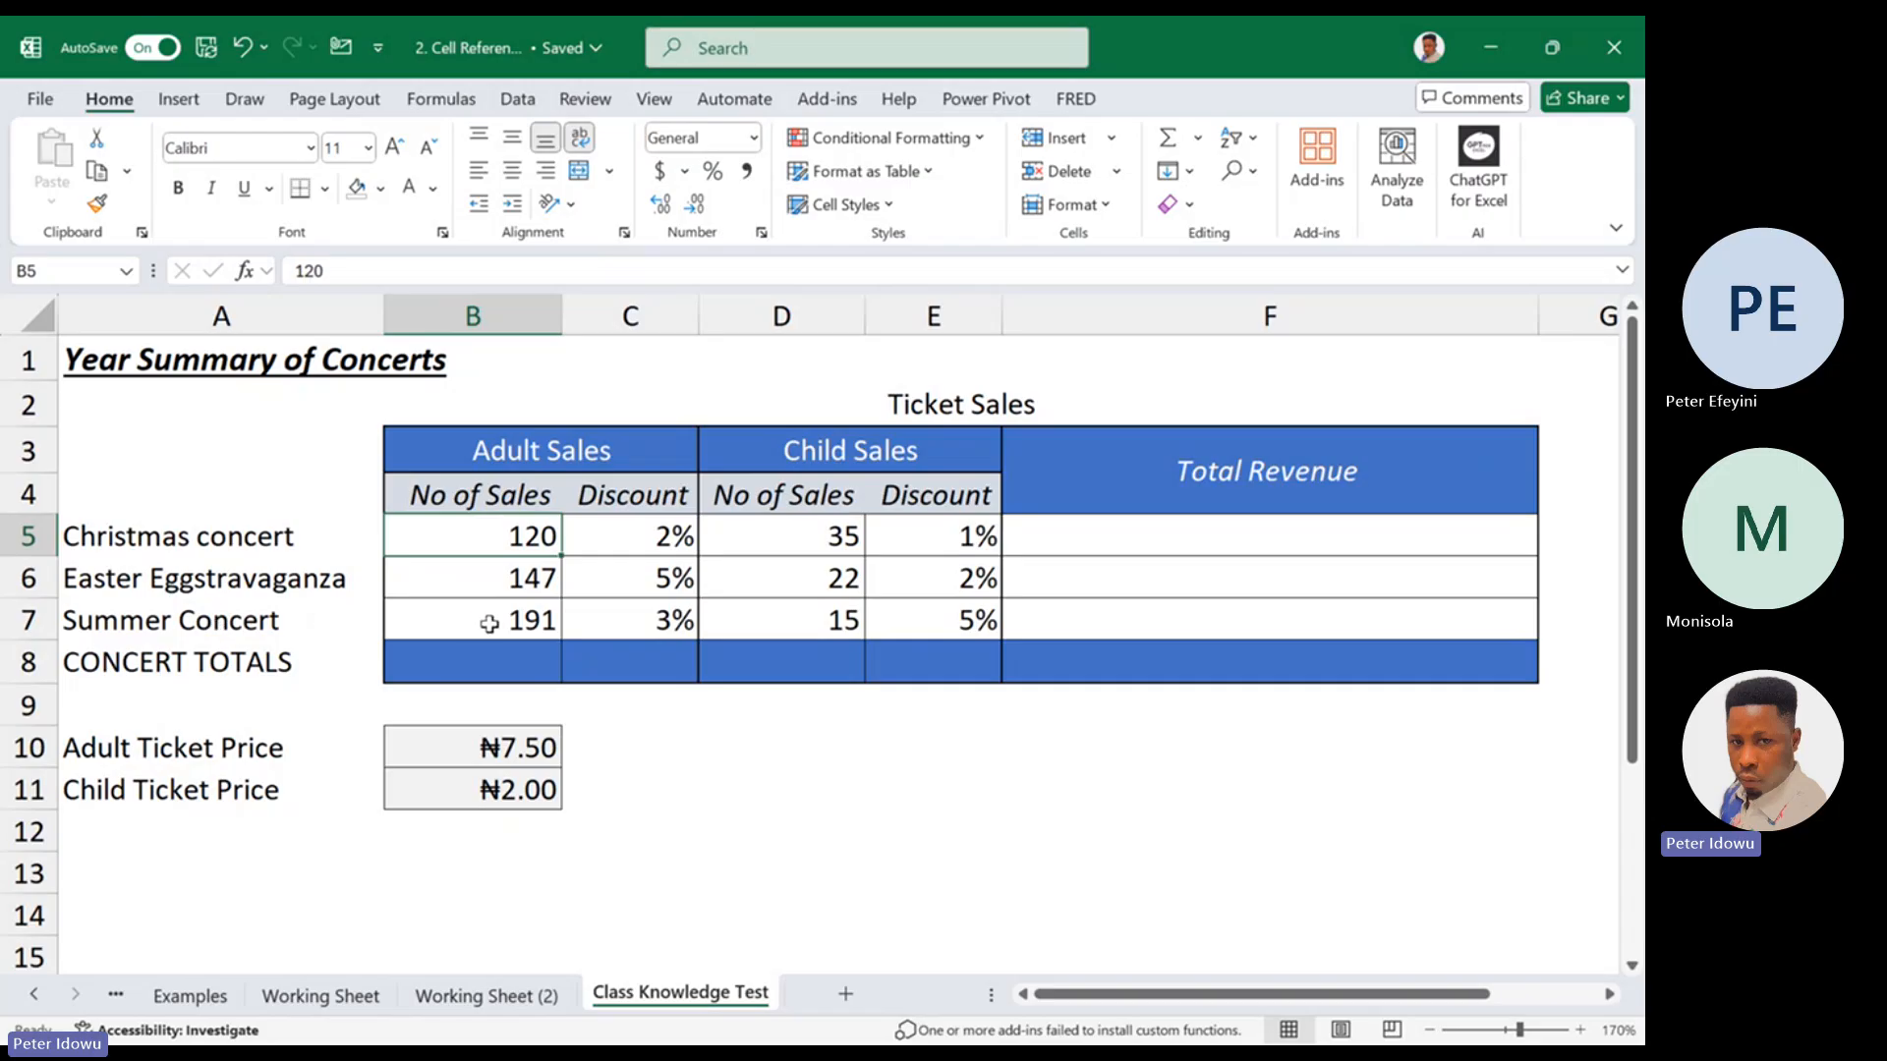
pyautogui.moveTo(661, 536); pyautogui.dragTo(664, 625)
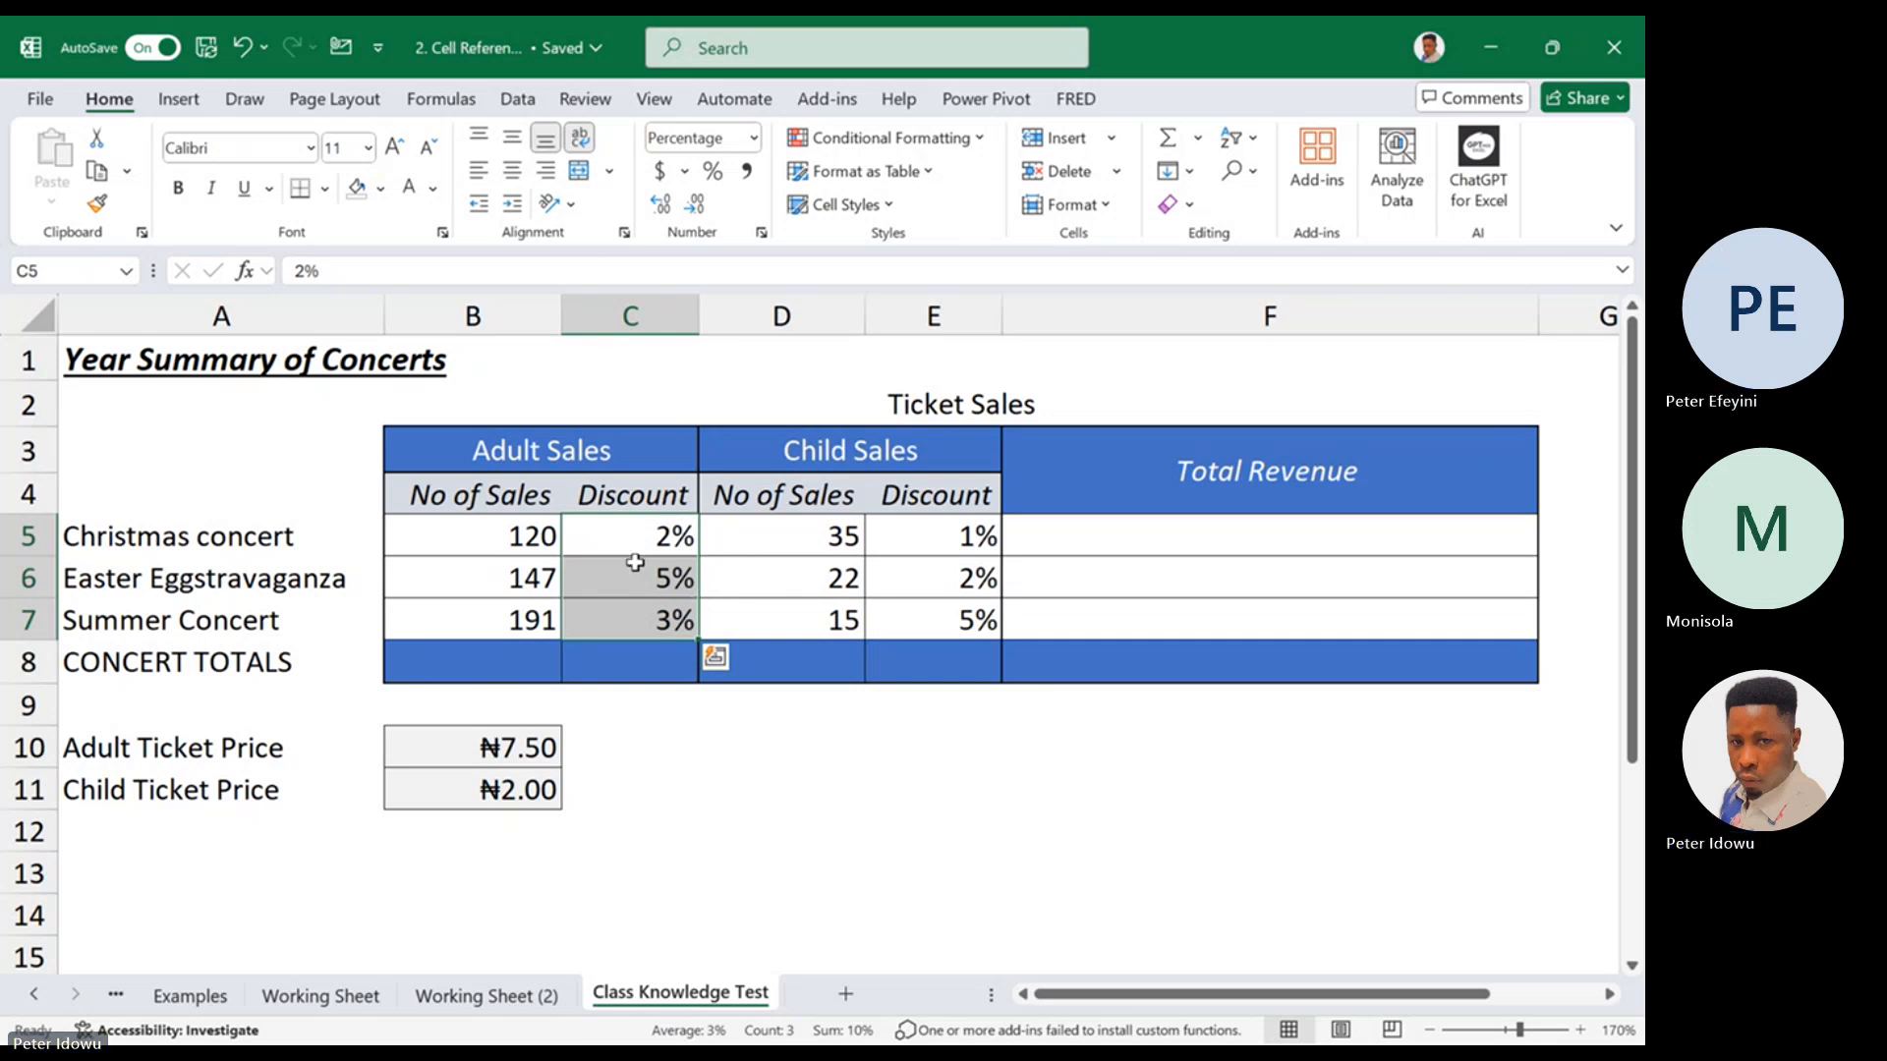
pyautogui.click(786, 537)
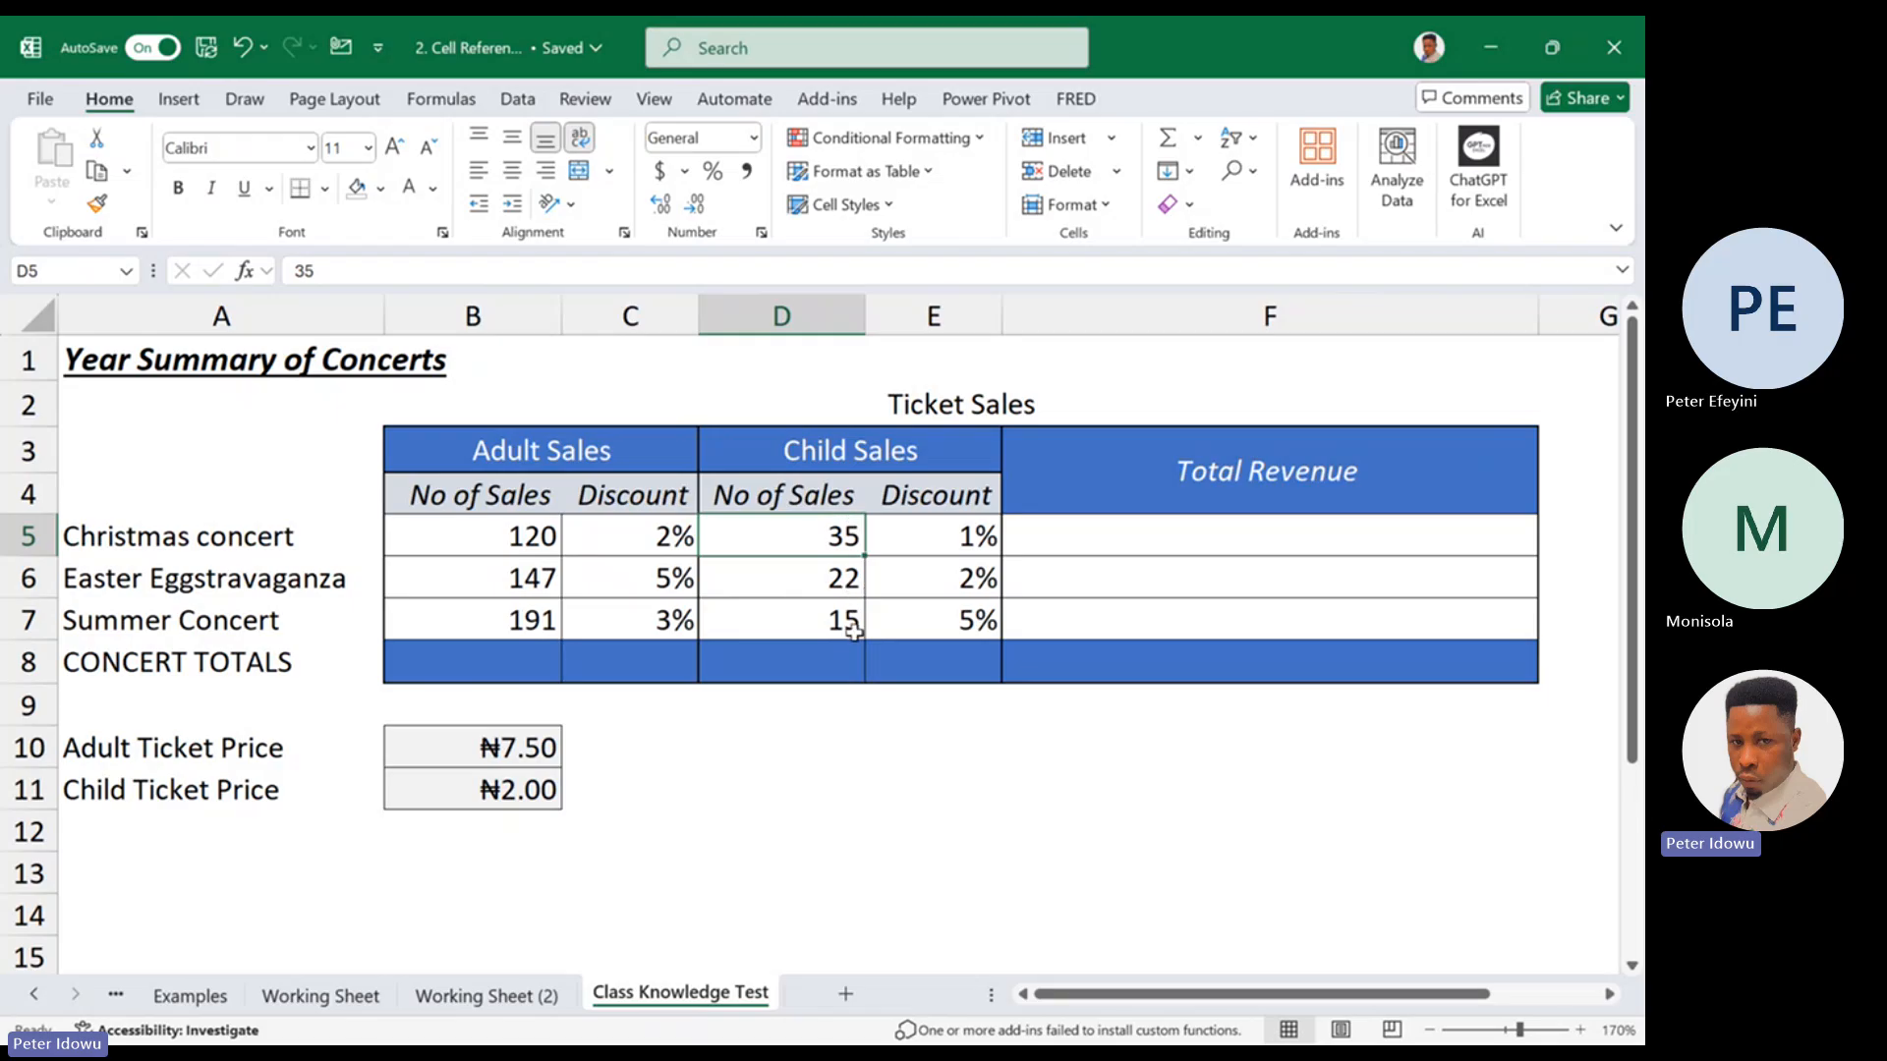
pyautogui.click(1063, 540)
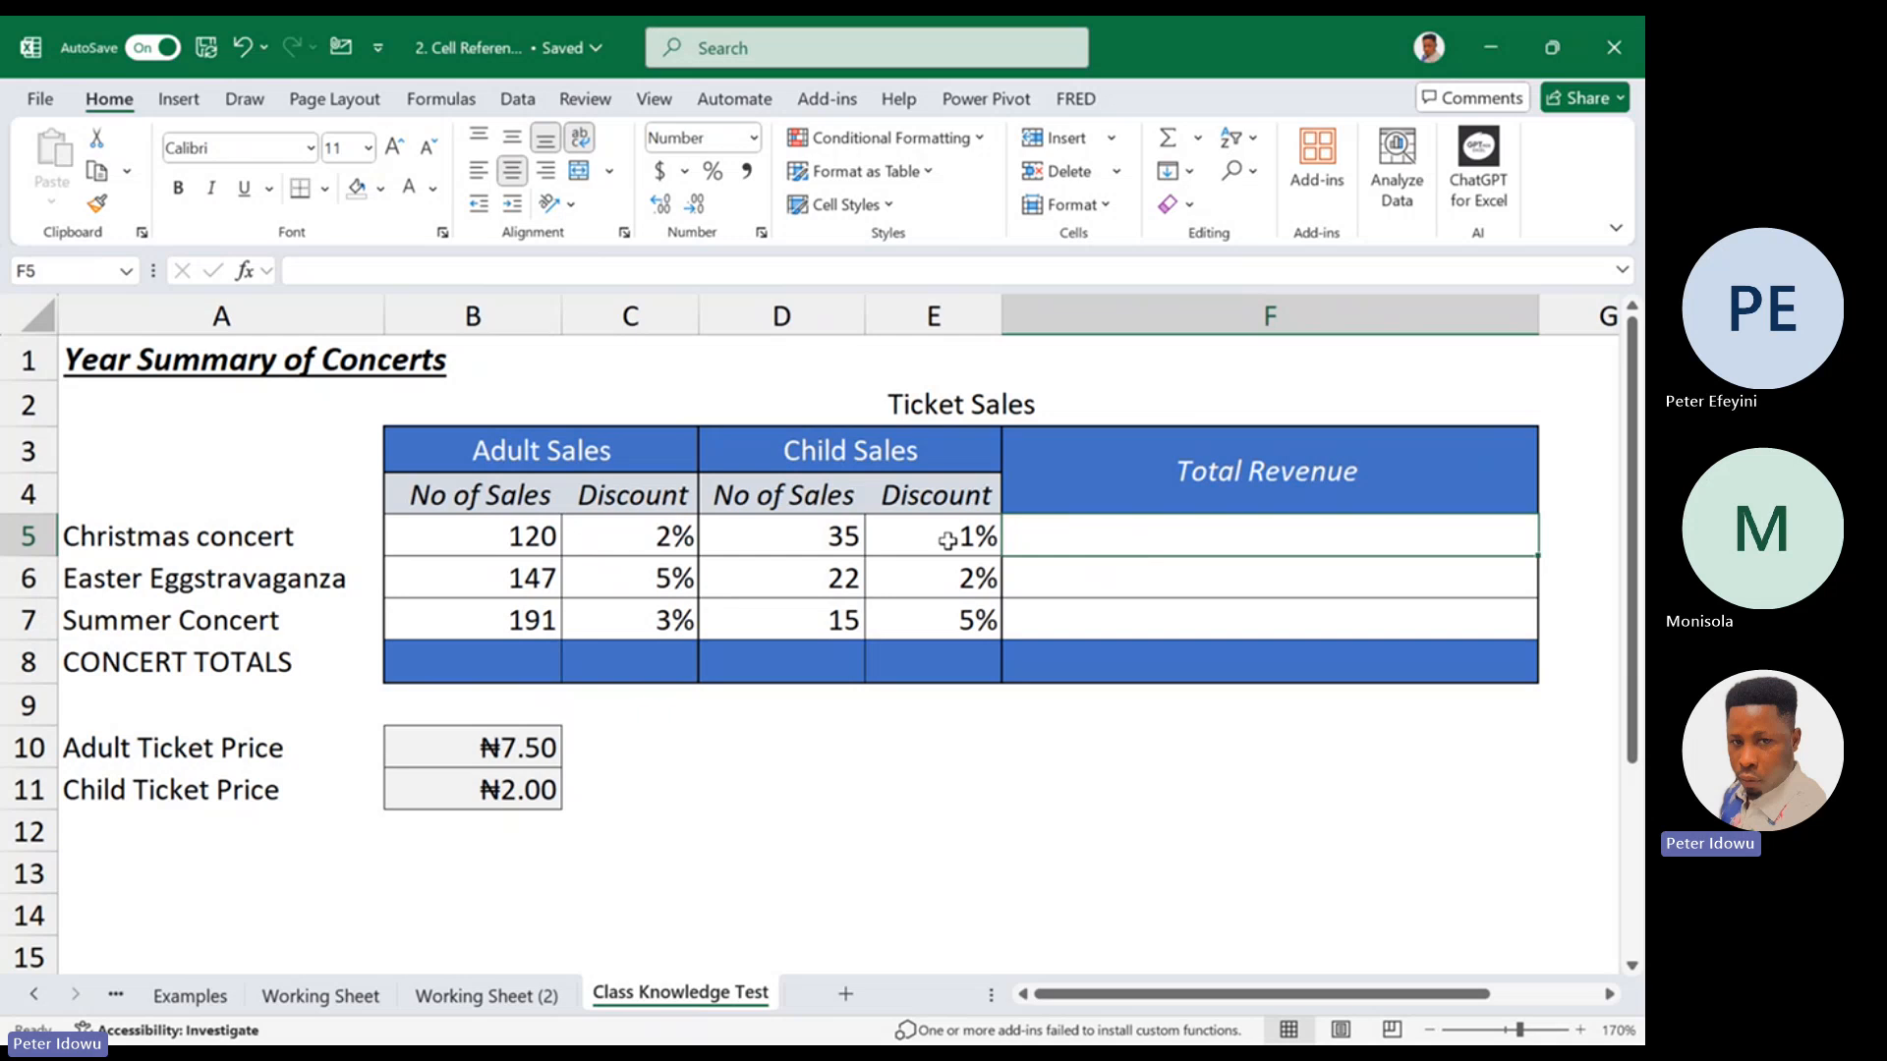
pyautogui.click(439, 450)
pyautogui.moveTo(539, 485); pyautogui.dragTo(610, 661)
pyautogui.click(501, 502)
pyautogui.doubleClick(501, 504)
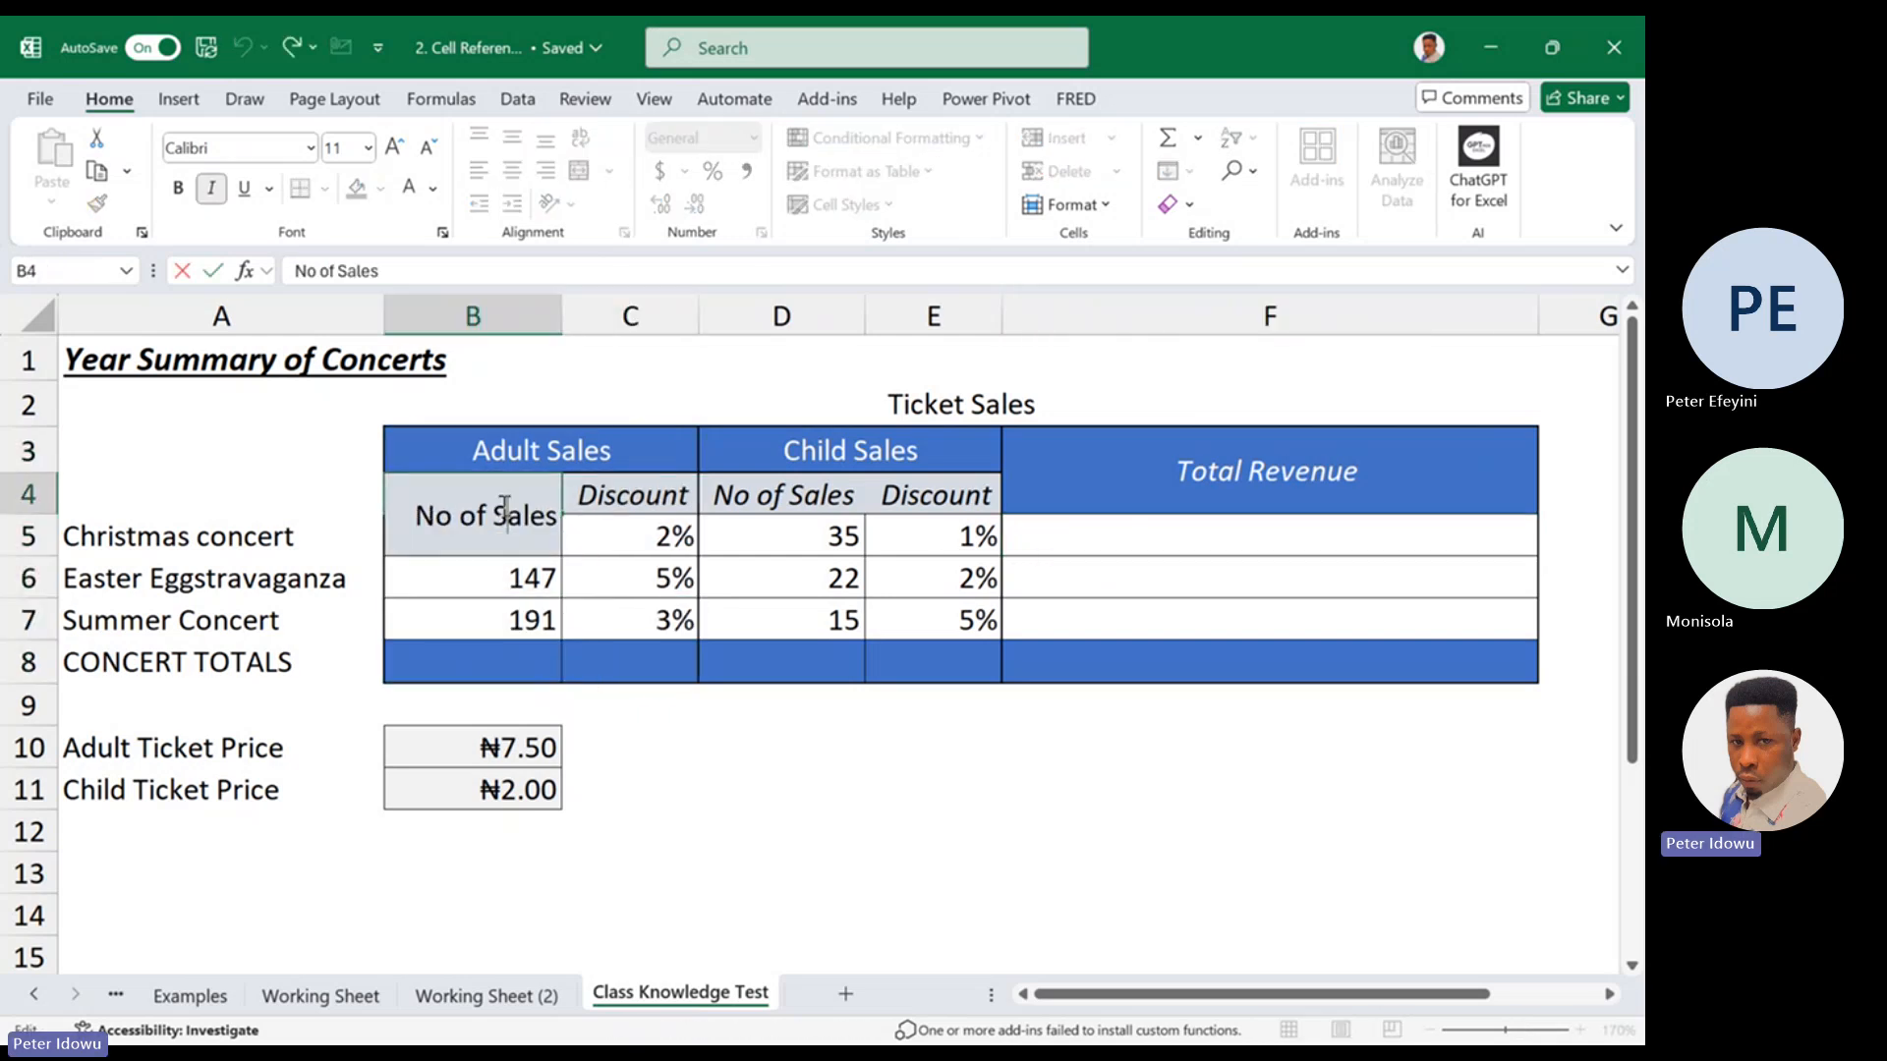
pyautogui.press('Escape')
pyautogui.click(525, 541)
pyautogui.moveTo(526, 541); pyautogui.dragTo(522, 619)
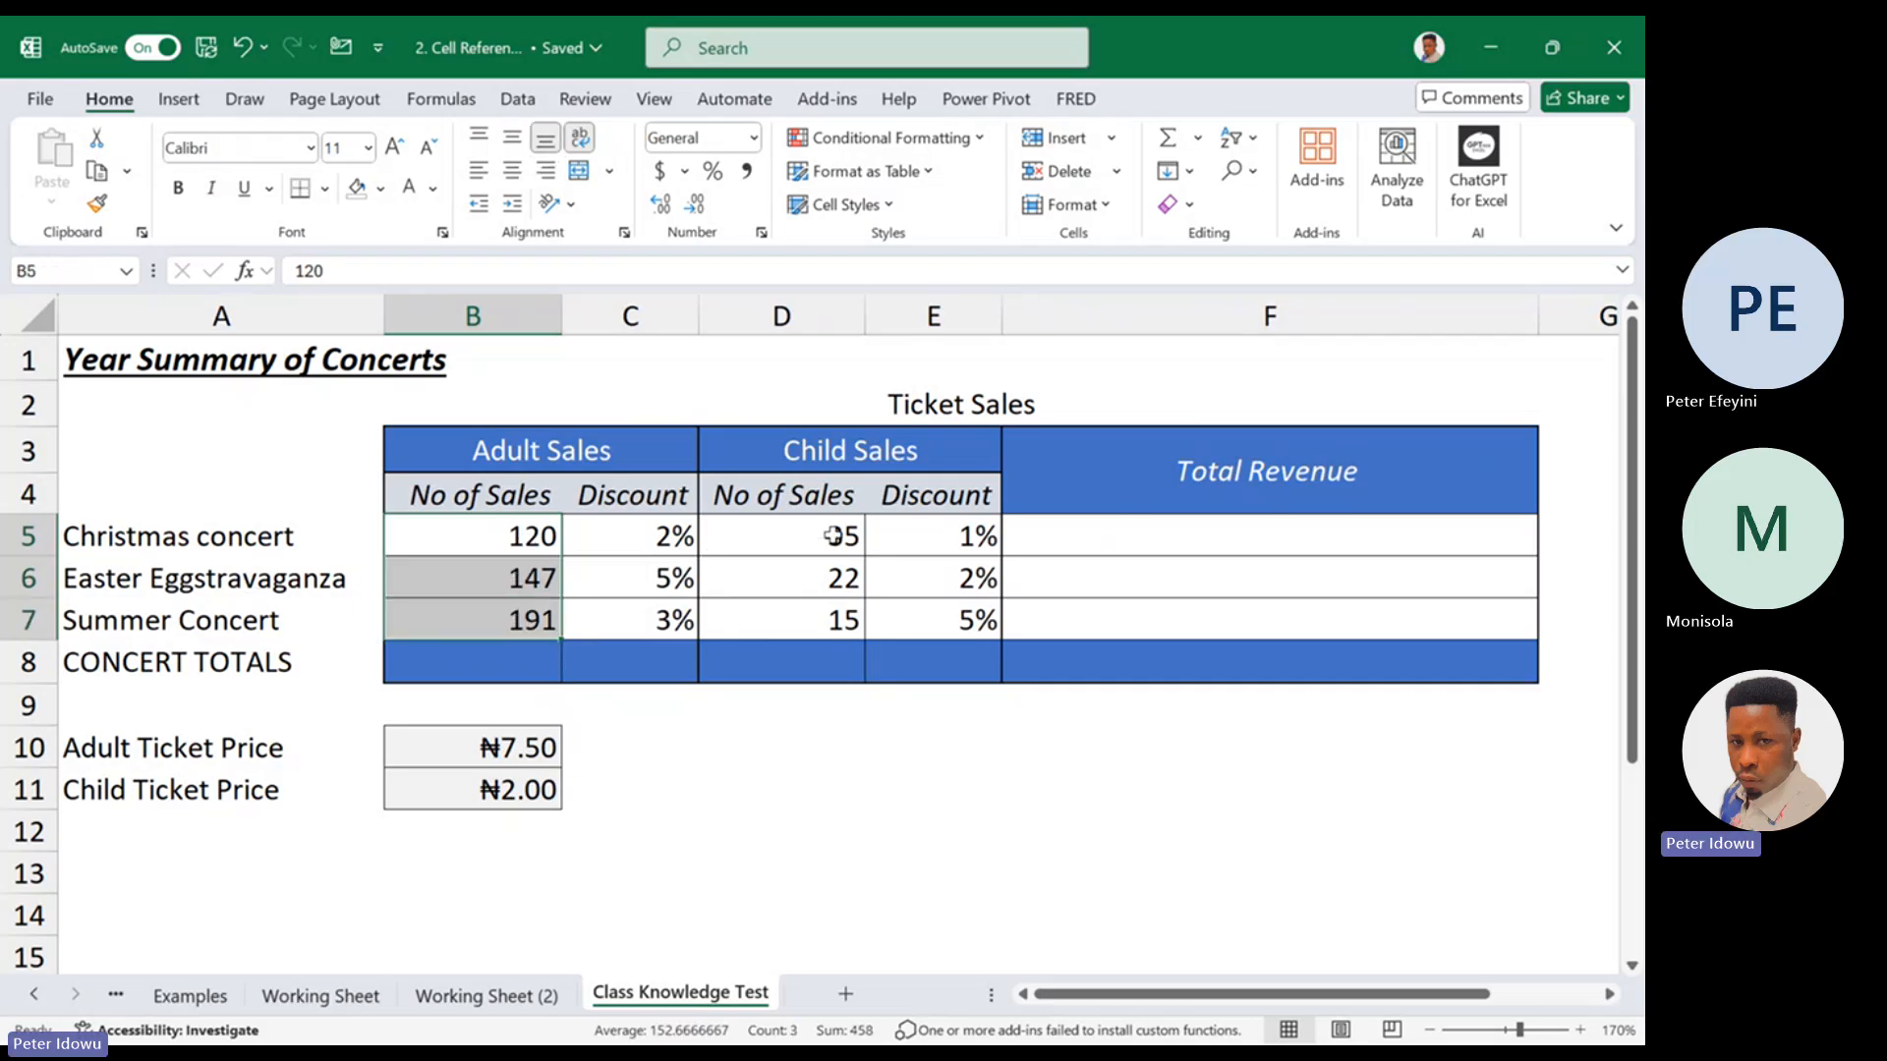
pyautogui.moveTo(720, 538); pyautogui.dragTo(685, 622)
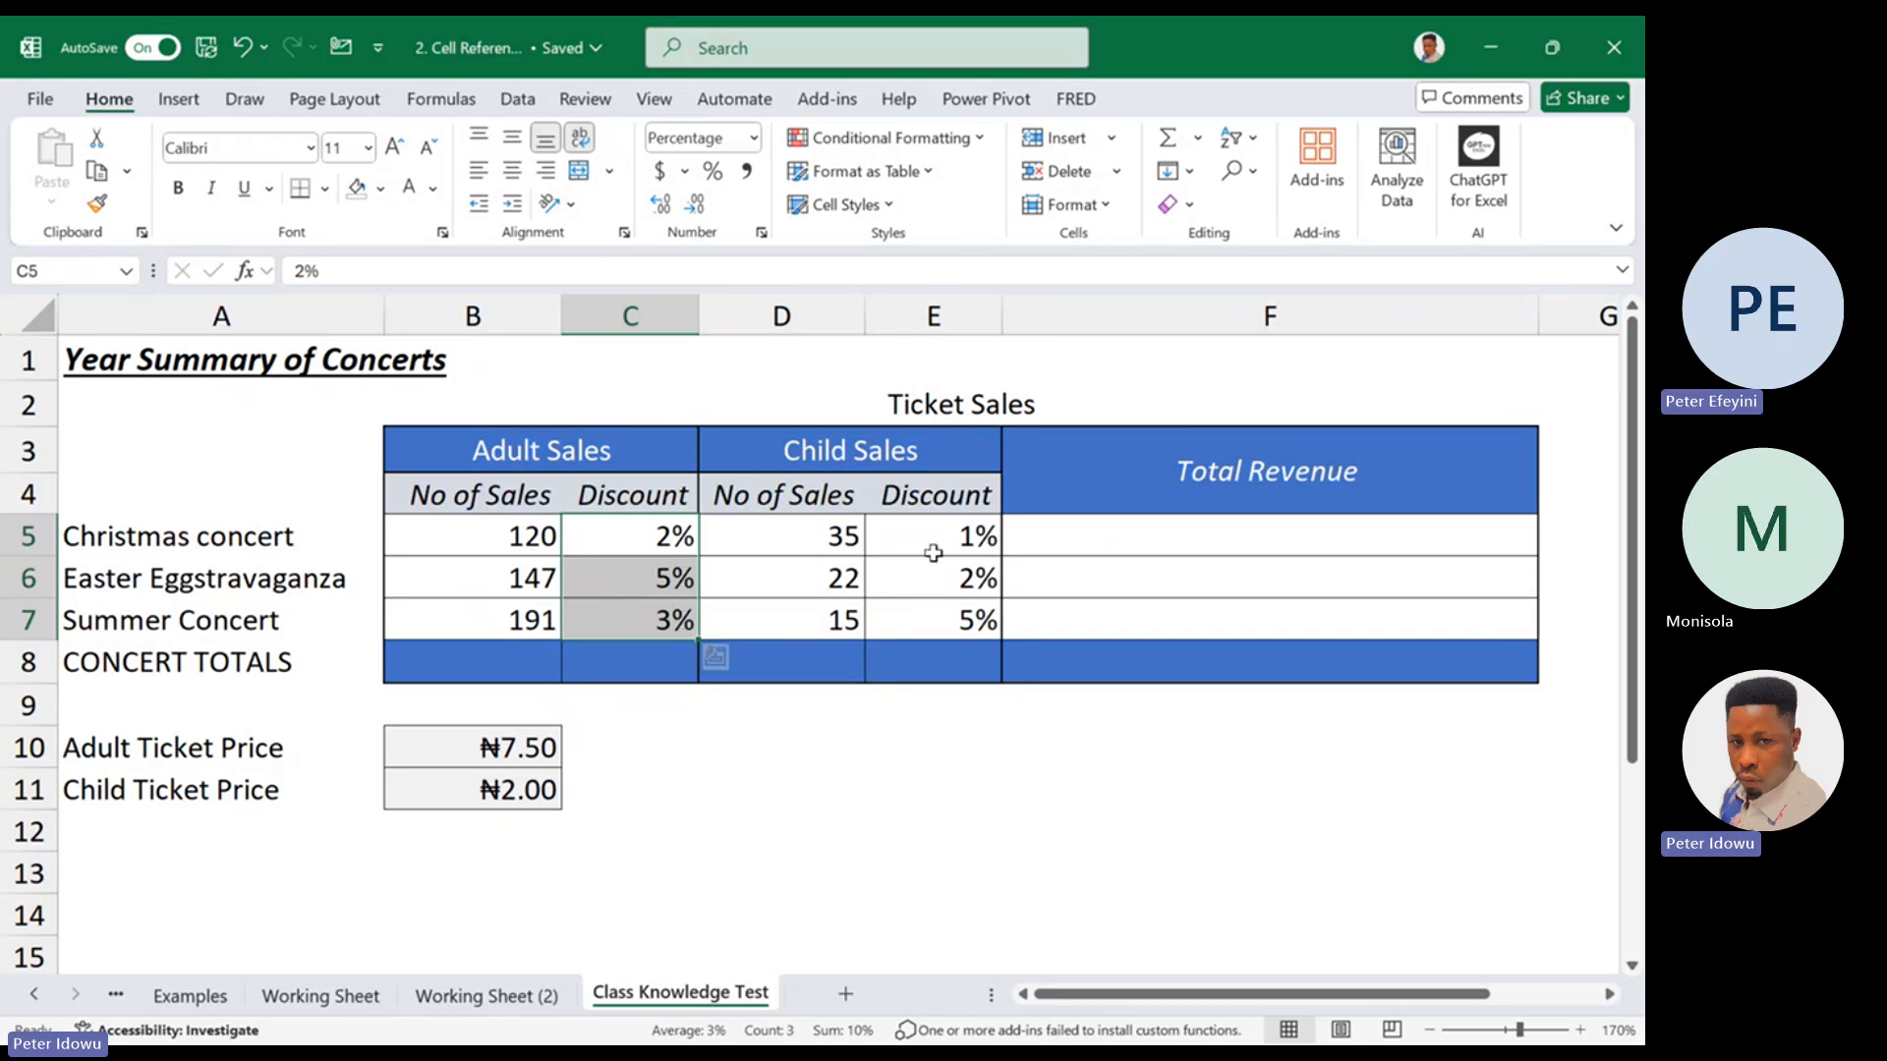
pyautogui.click(468, 766)
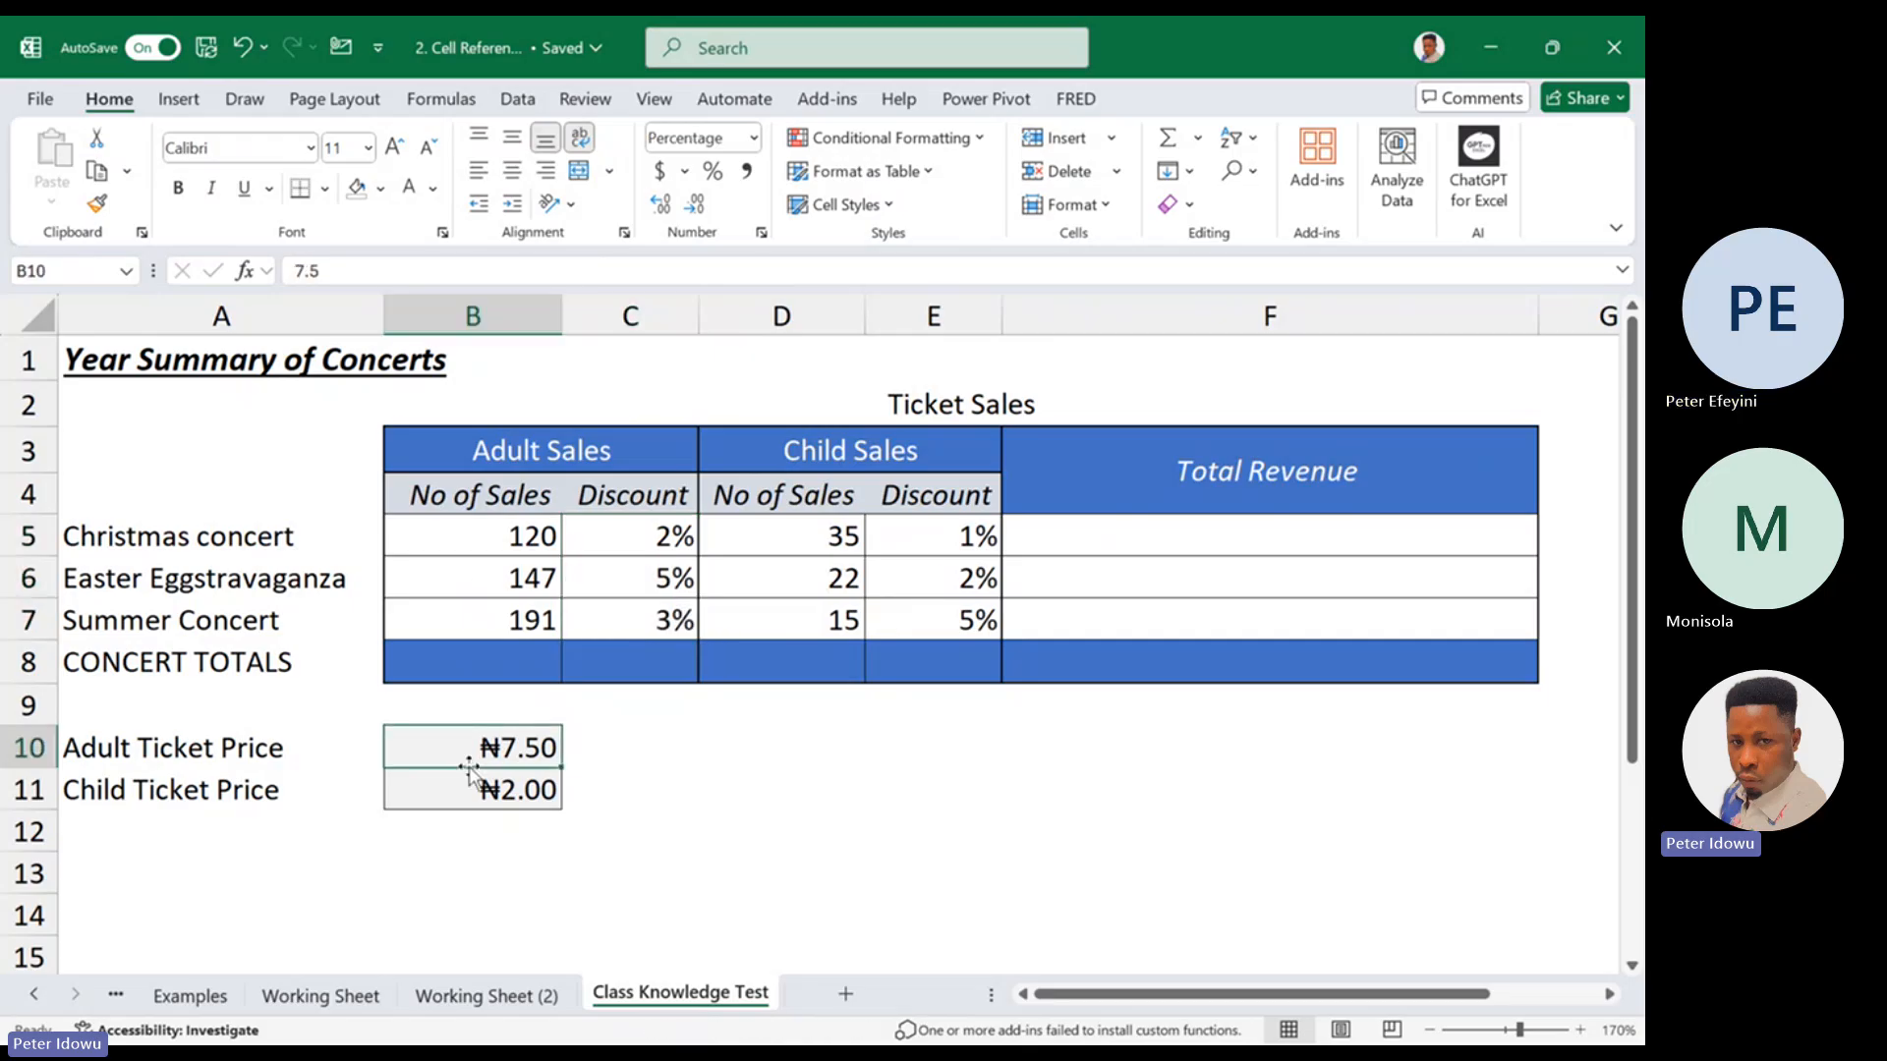
# Examine the child ticket price and the empty Total Revenue cells for the Christmas and Easter concerts
pyautogui.click(498, 786)
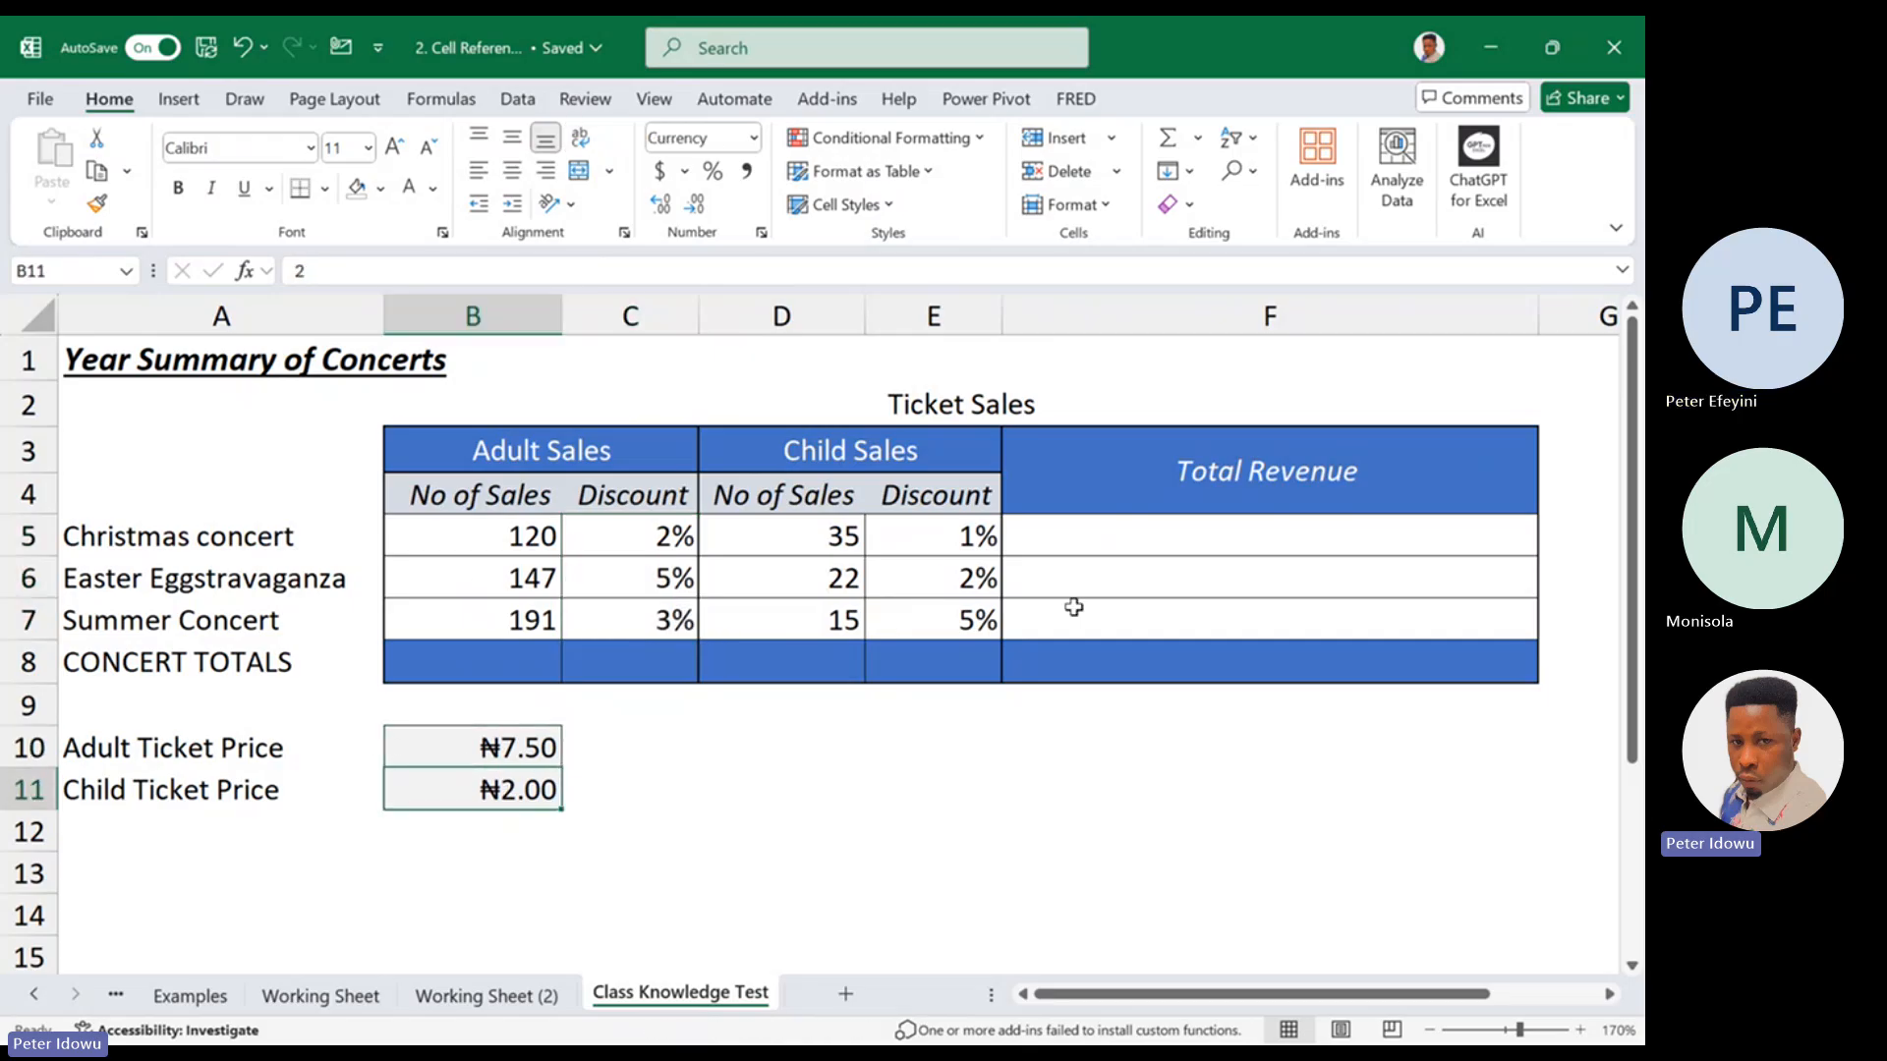
pyautogui.click(1108, 562)
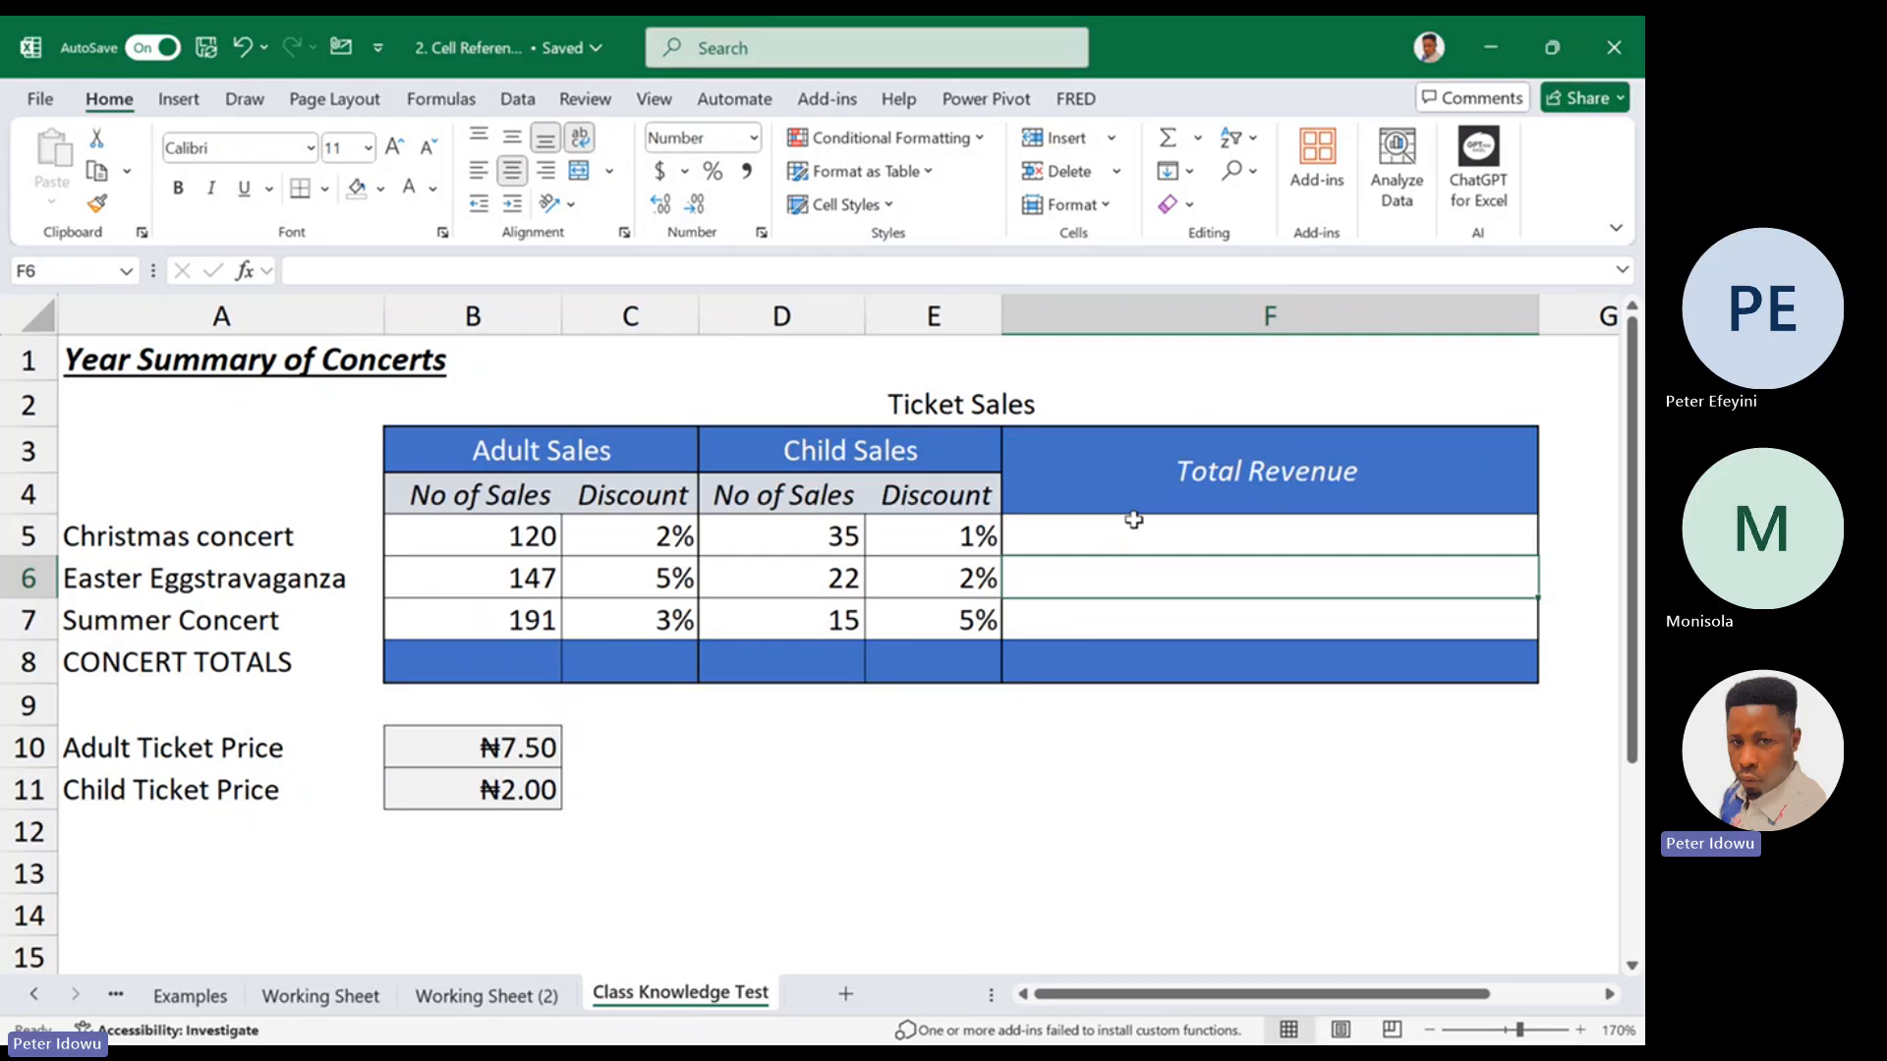
pyautogui.click(1134, 520)
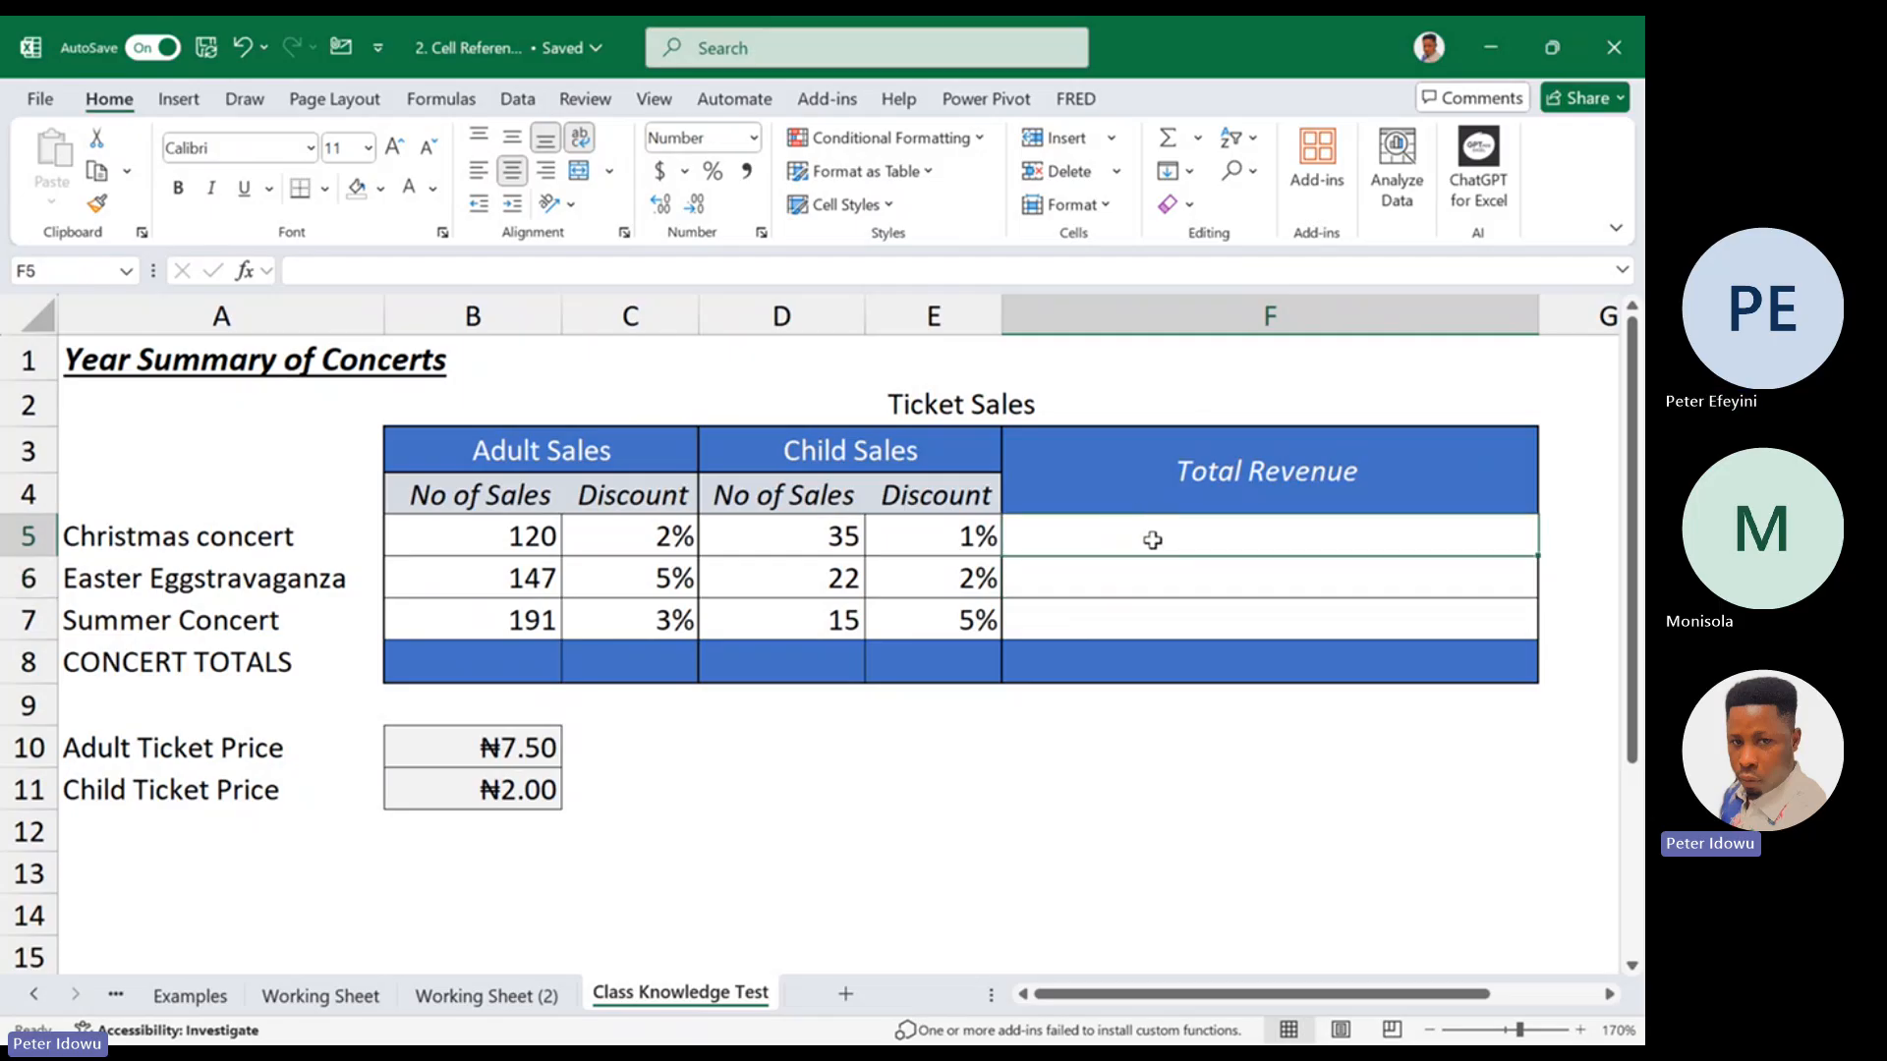
pyautogui.doubleClick(1145, 539)
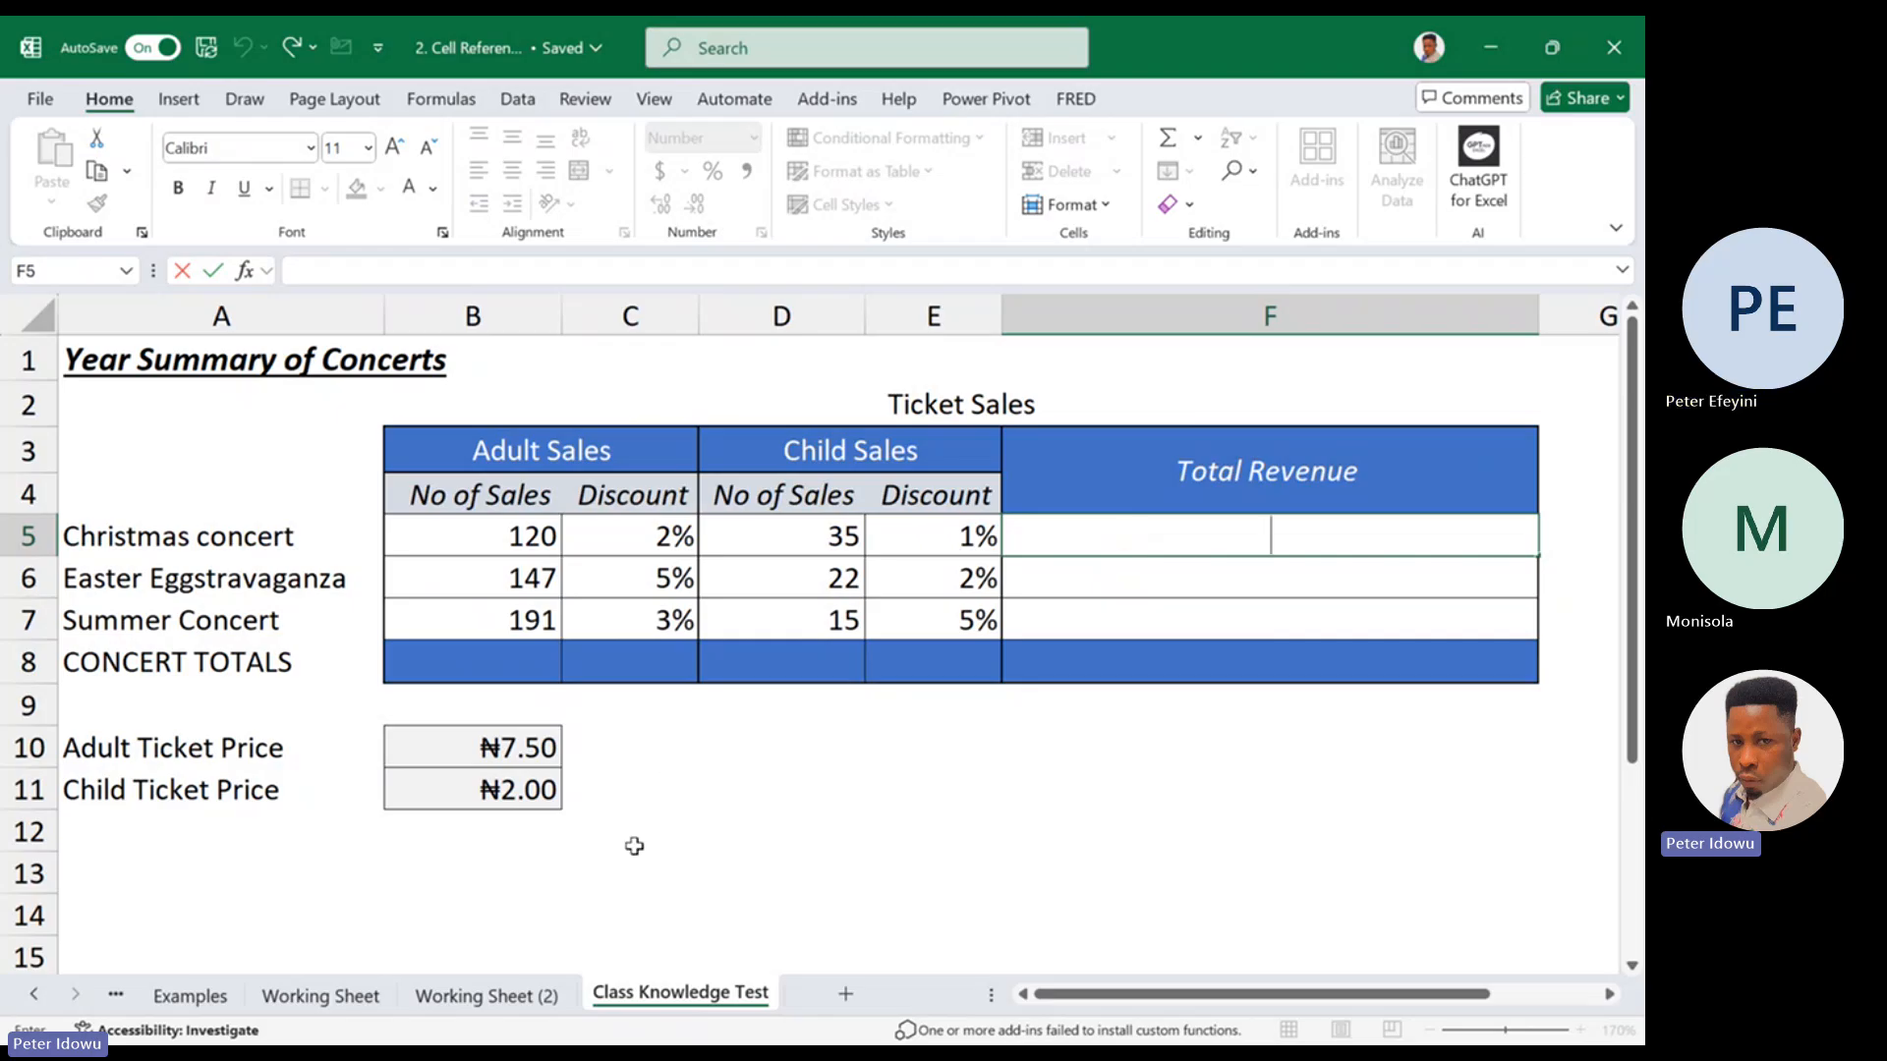
# Return to the Examples sheet and review its tables from Relative Reference down to Mixed reference
pyautogui.click(501, 996)
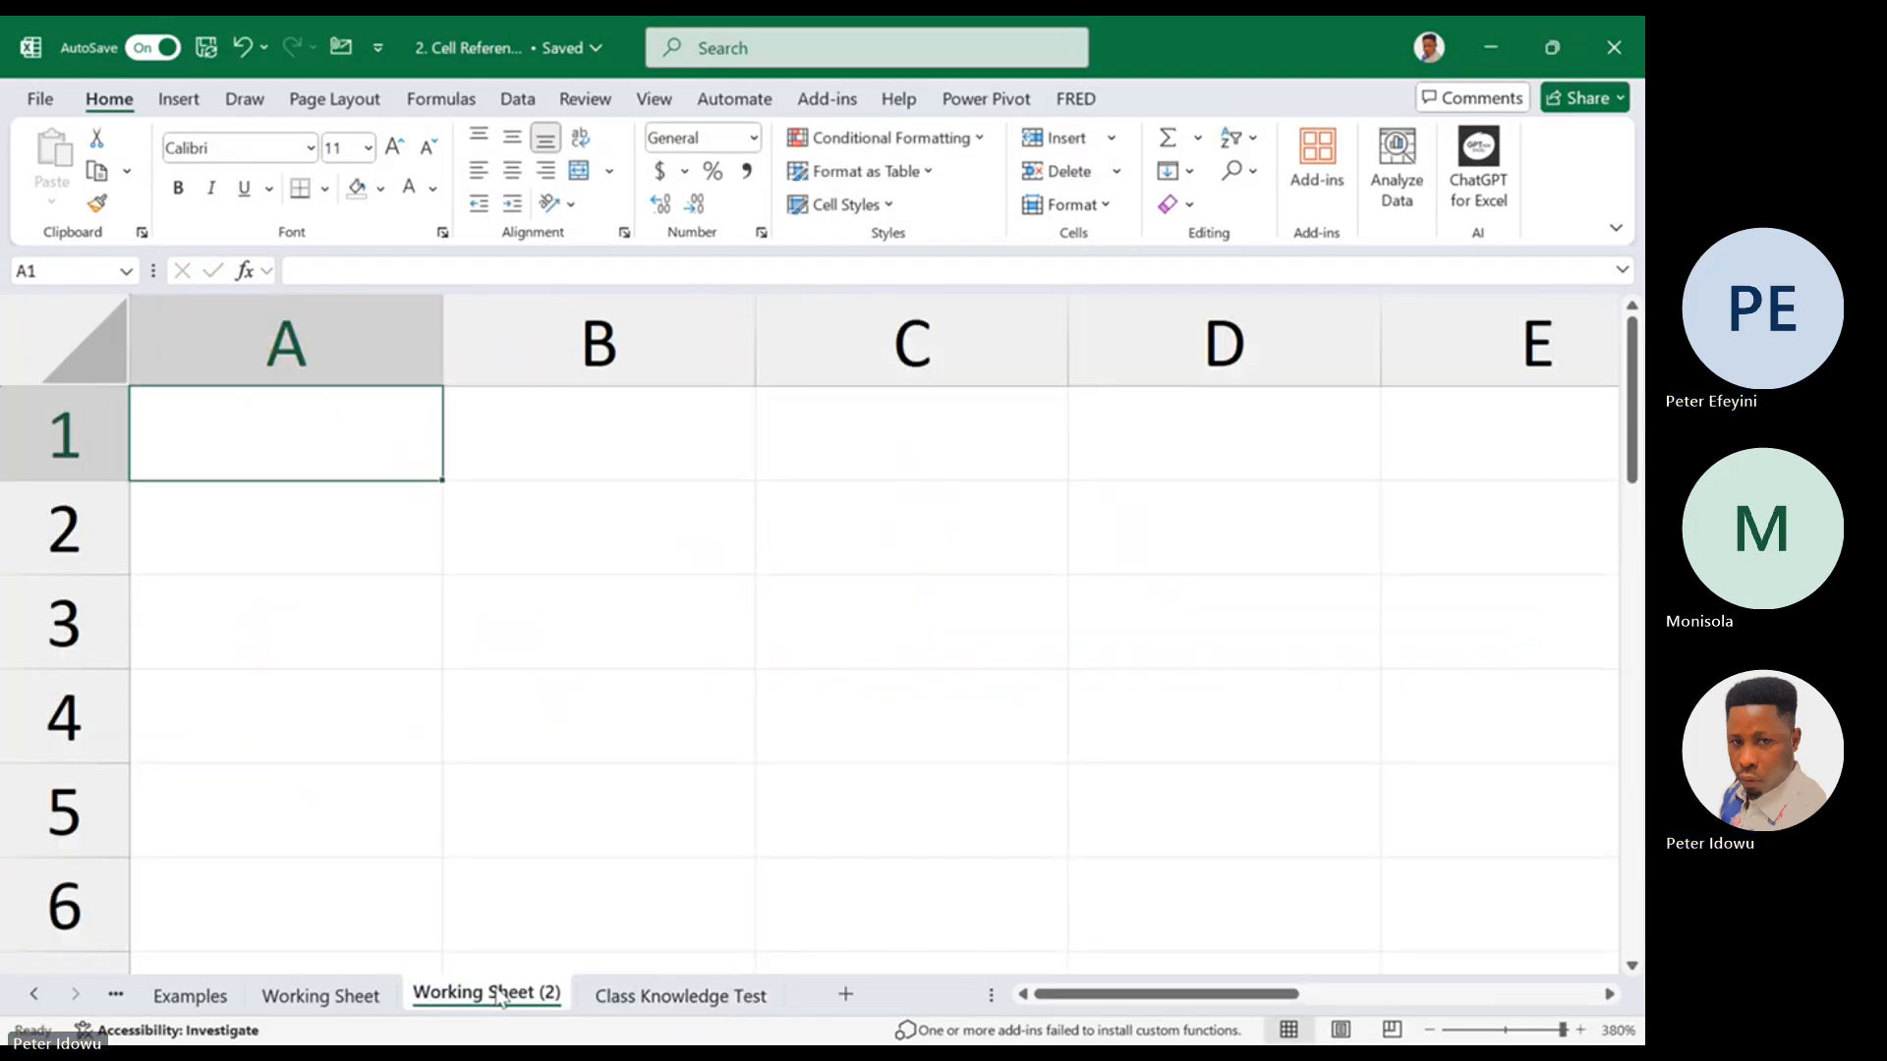
pyautogui.click(680, 995)
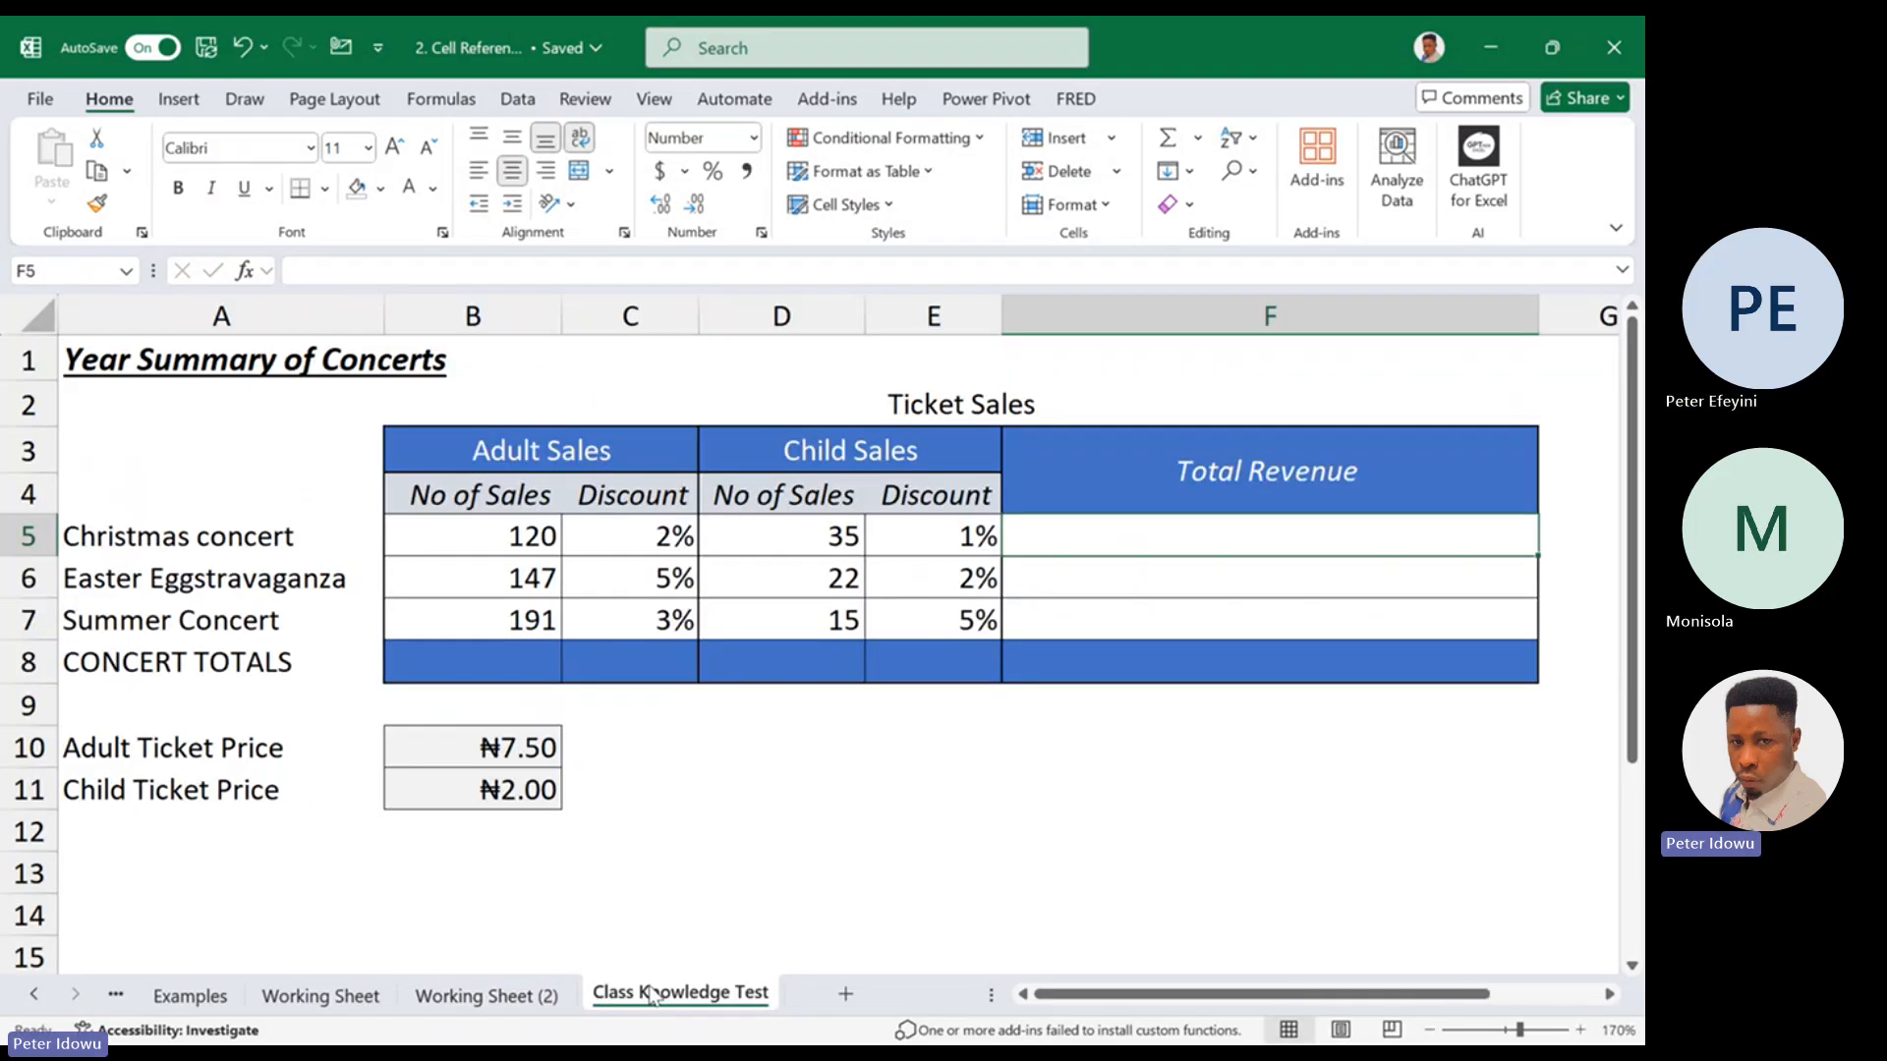
pyautogui.click(362, 998)
pyautogui.click(222, 996)
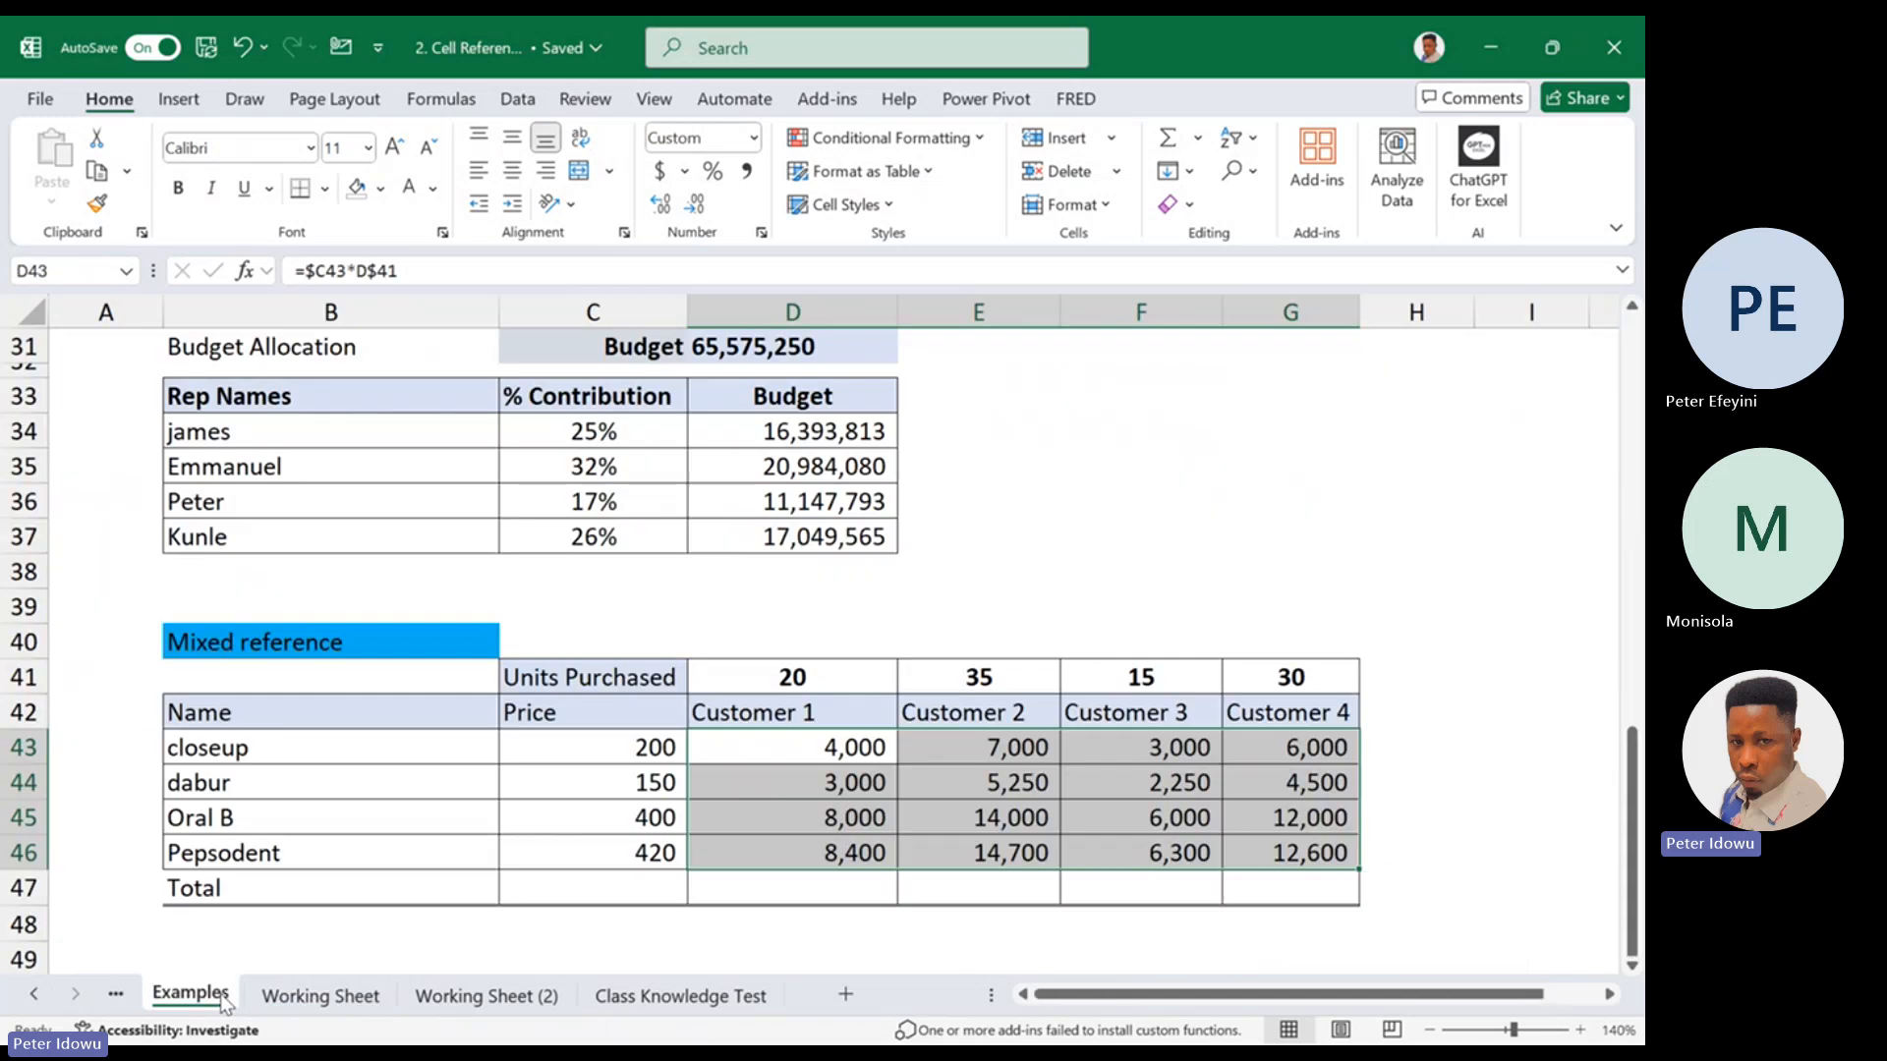
pyautogui.click(690, 922)
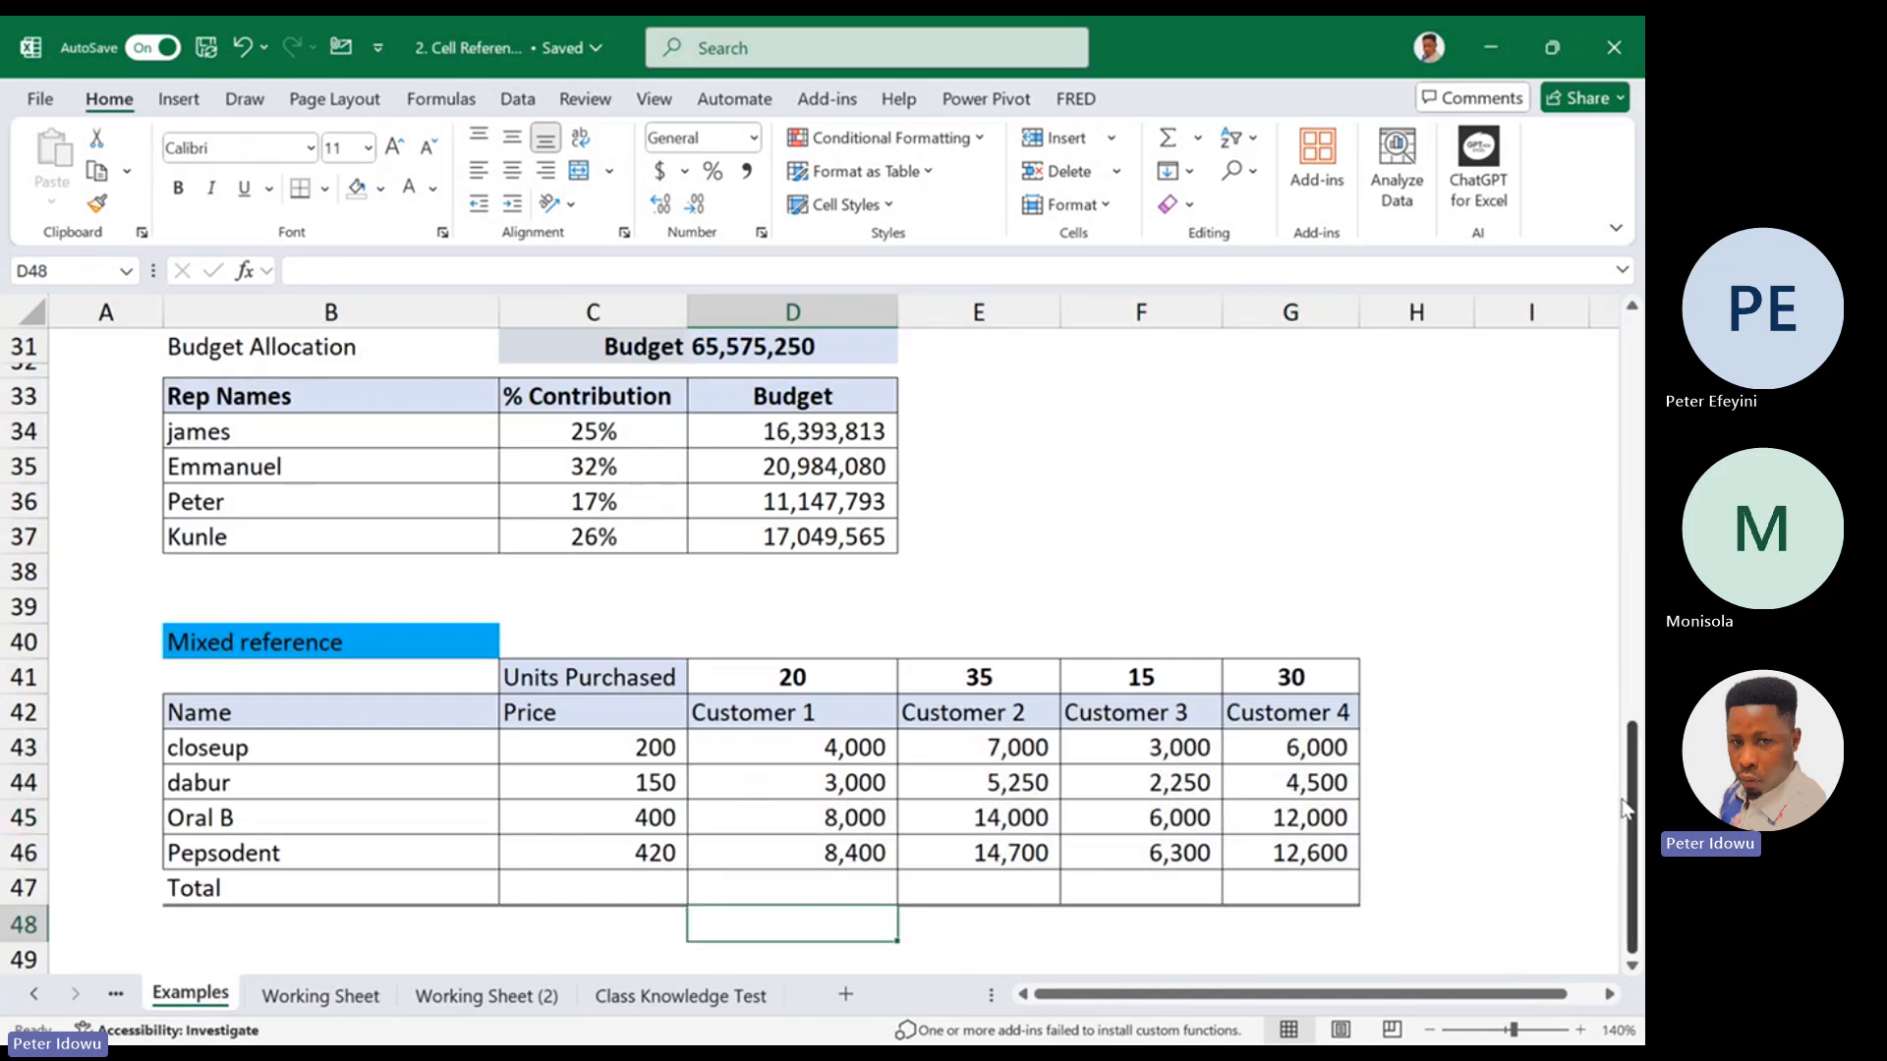
pyautogui.moveTo(1626, 808); pyautogui.dragTo(1623, 398)
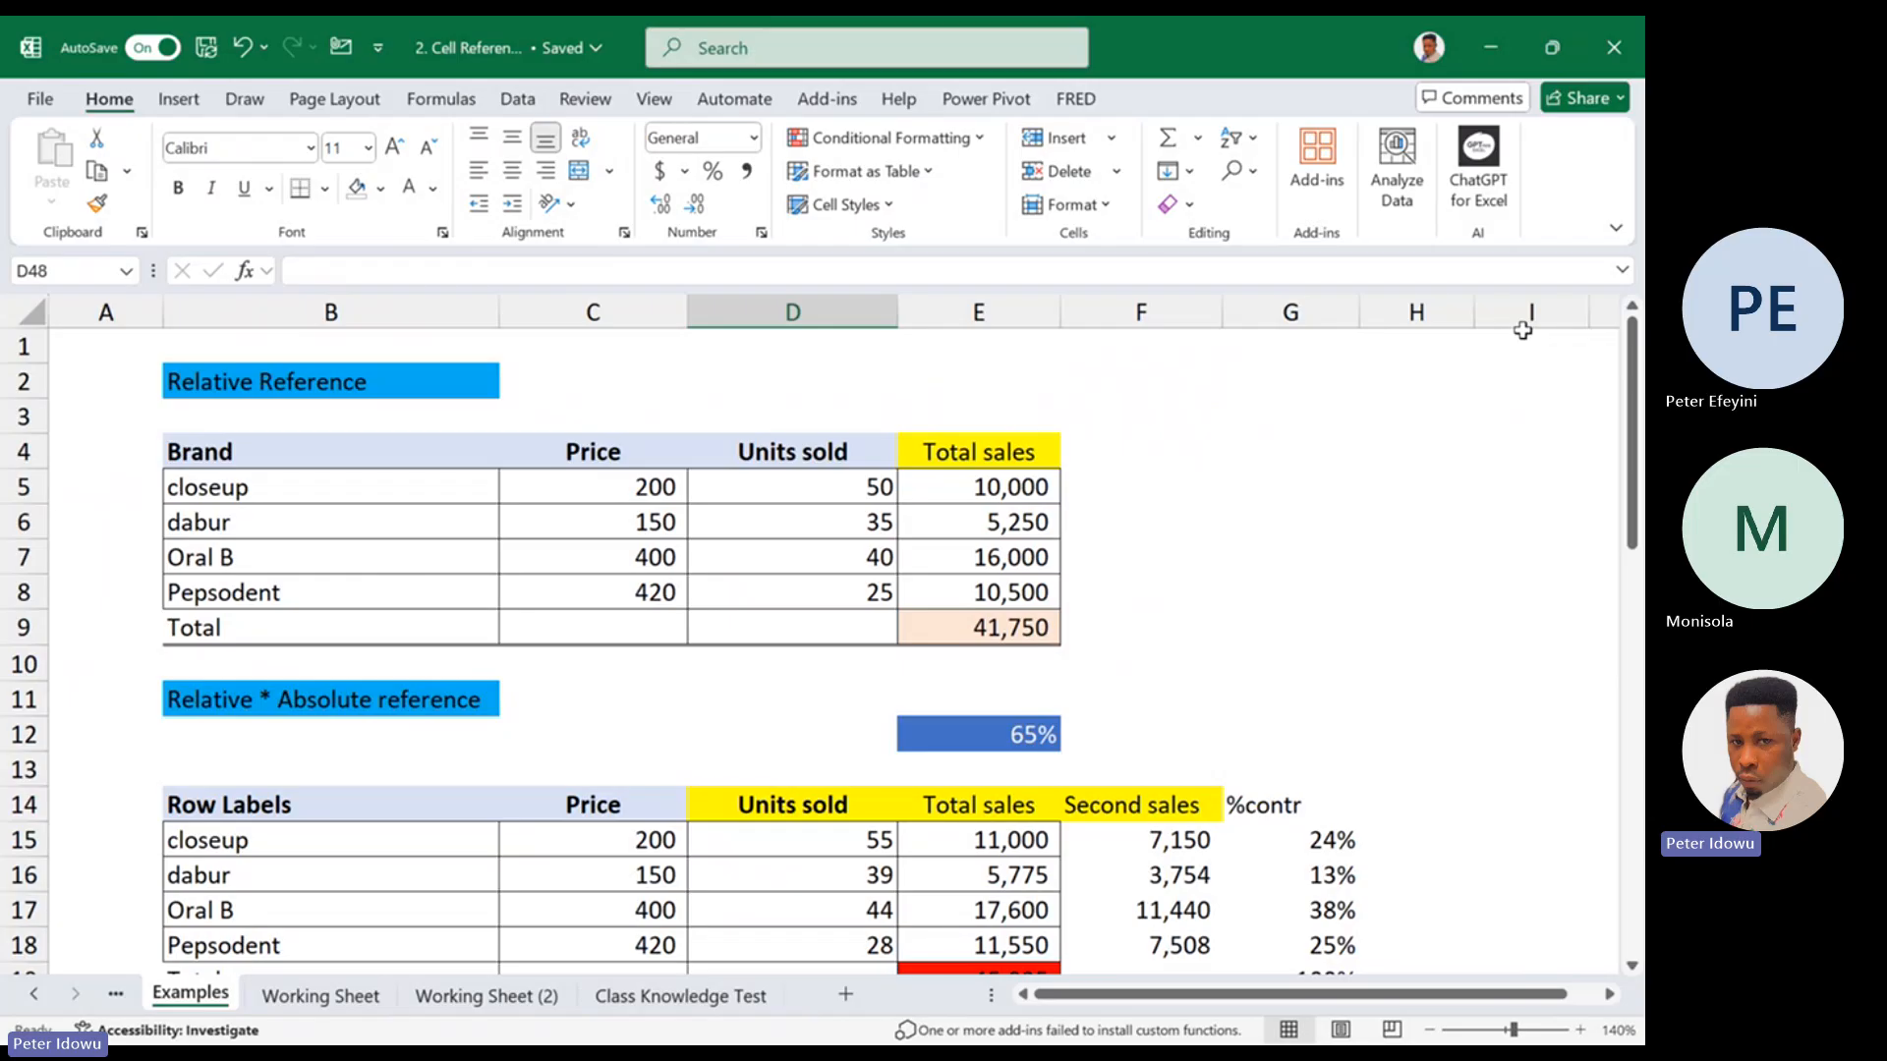
pyautogui.moveTo(1632, 423); pyautogui.dragTo(1614, 805)
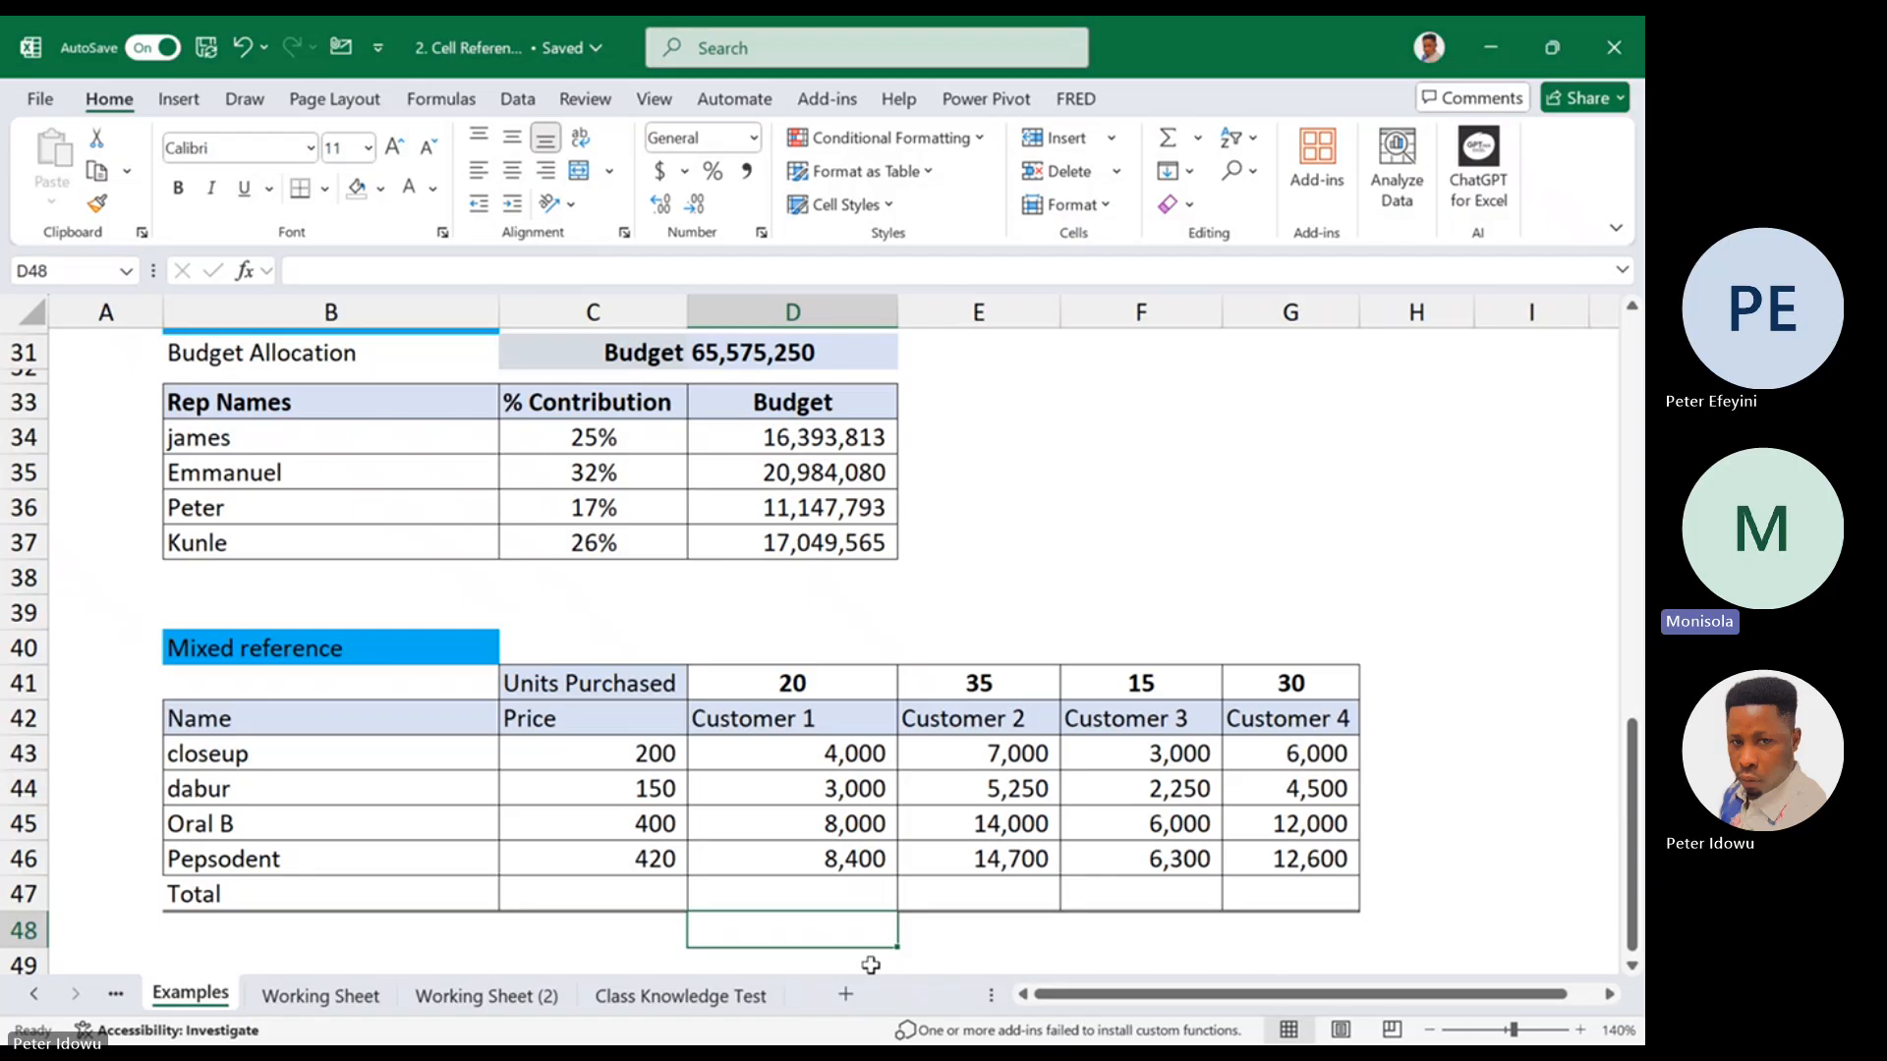
# Switch to Working Sheet and select cell C4 beside the 400 in column B
pyautogui.click(376, 999)
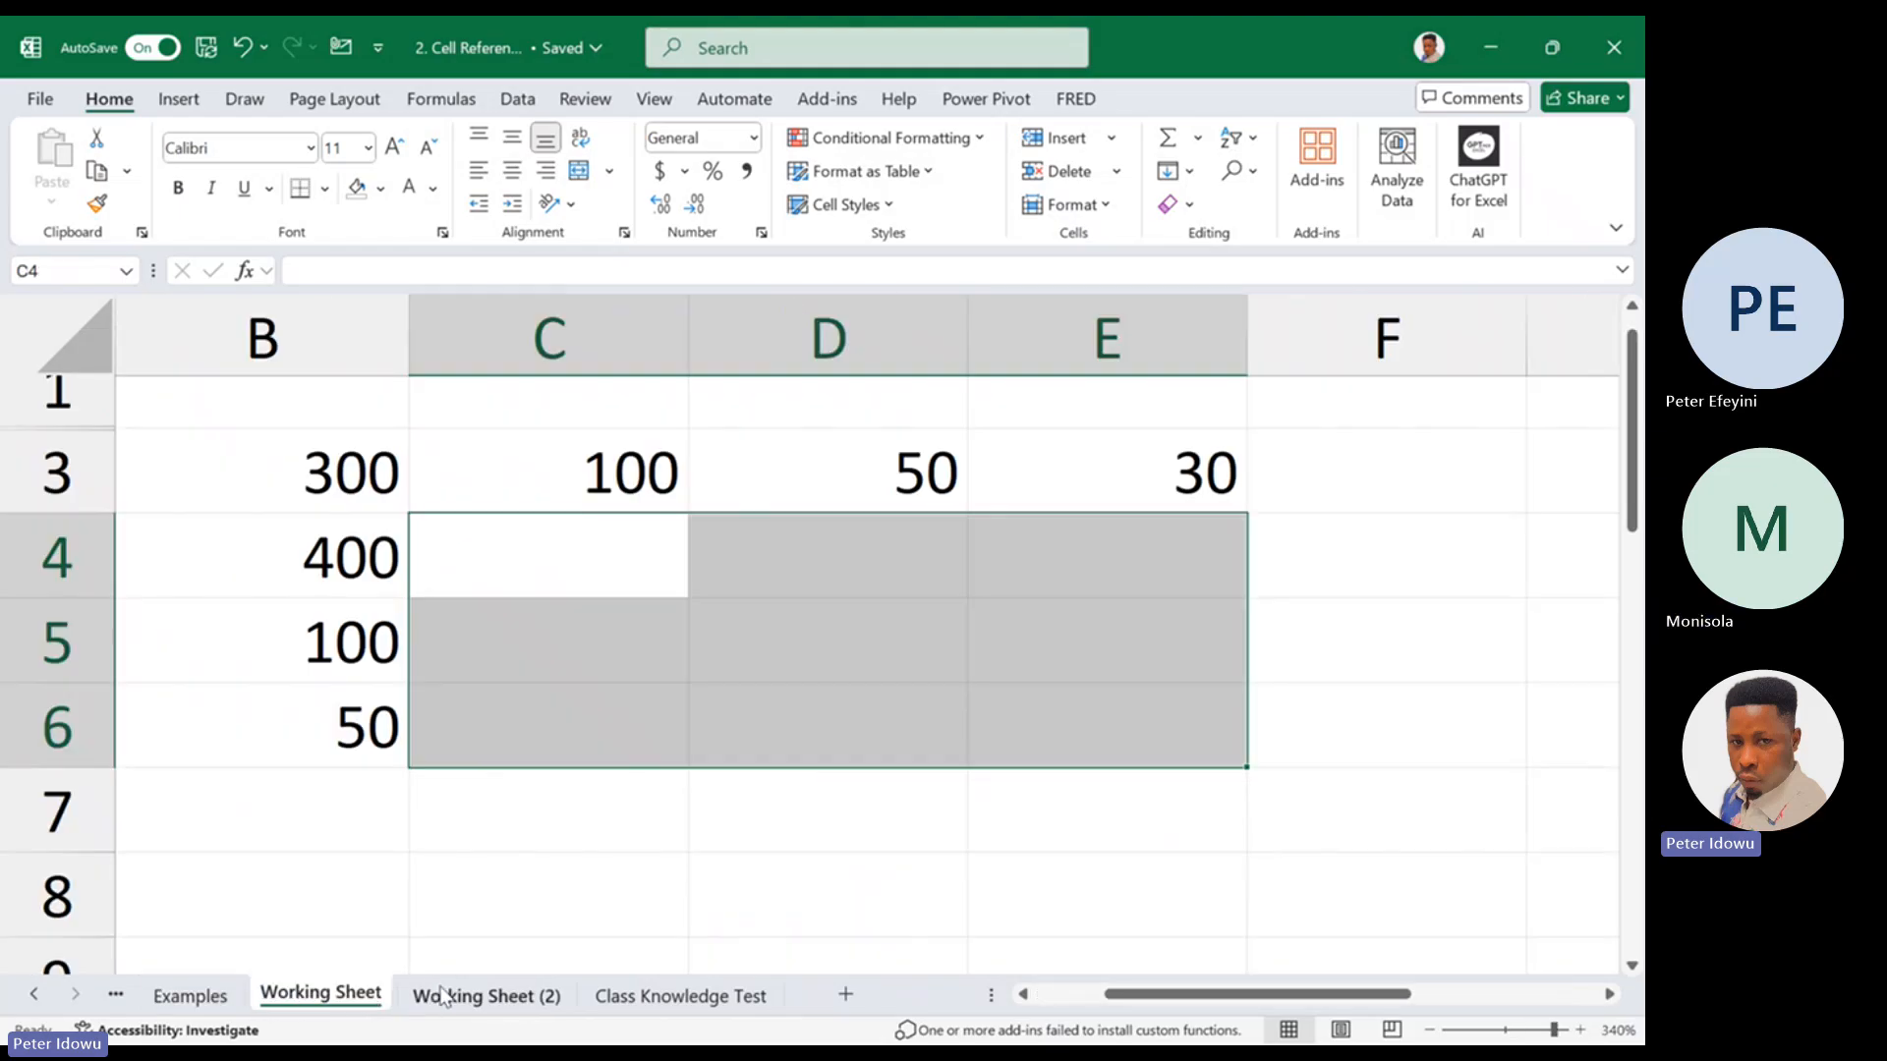
pyautogui.click(444, 997)
pyautogui.click(354, 995)
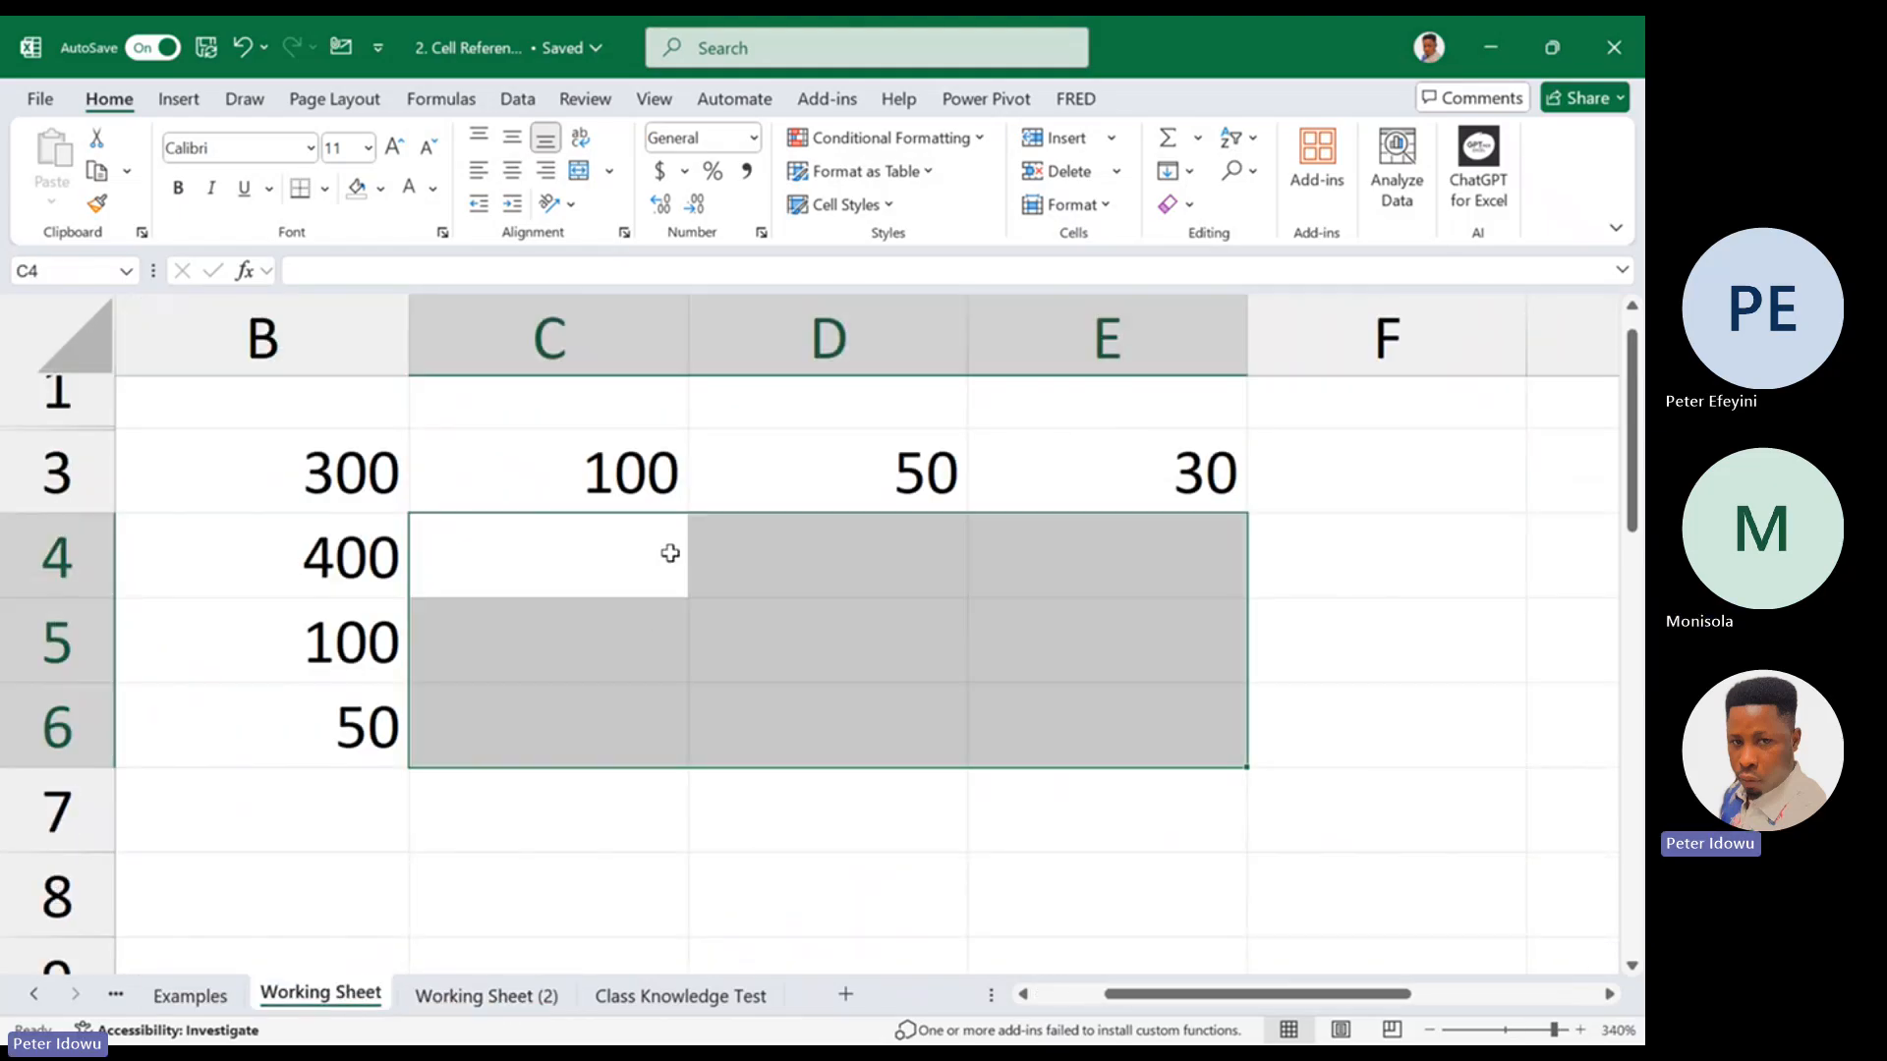
pyautogui.click(670, 553)
pyautogui.doubleClick(670, 554)
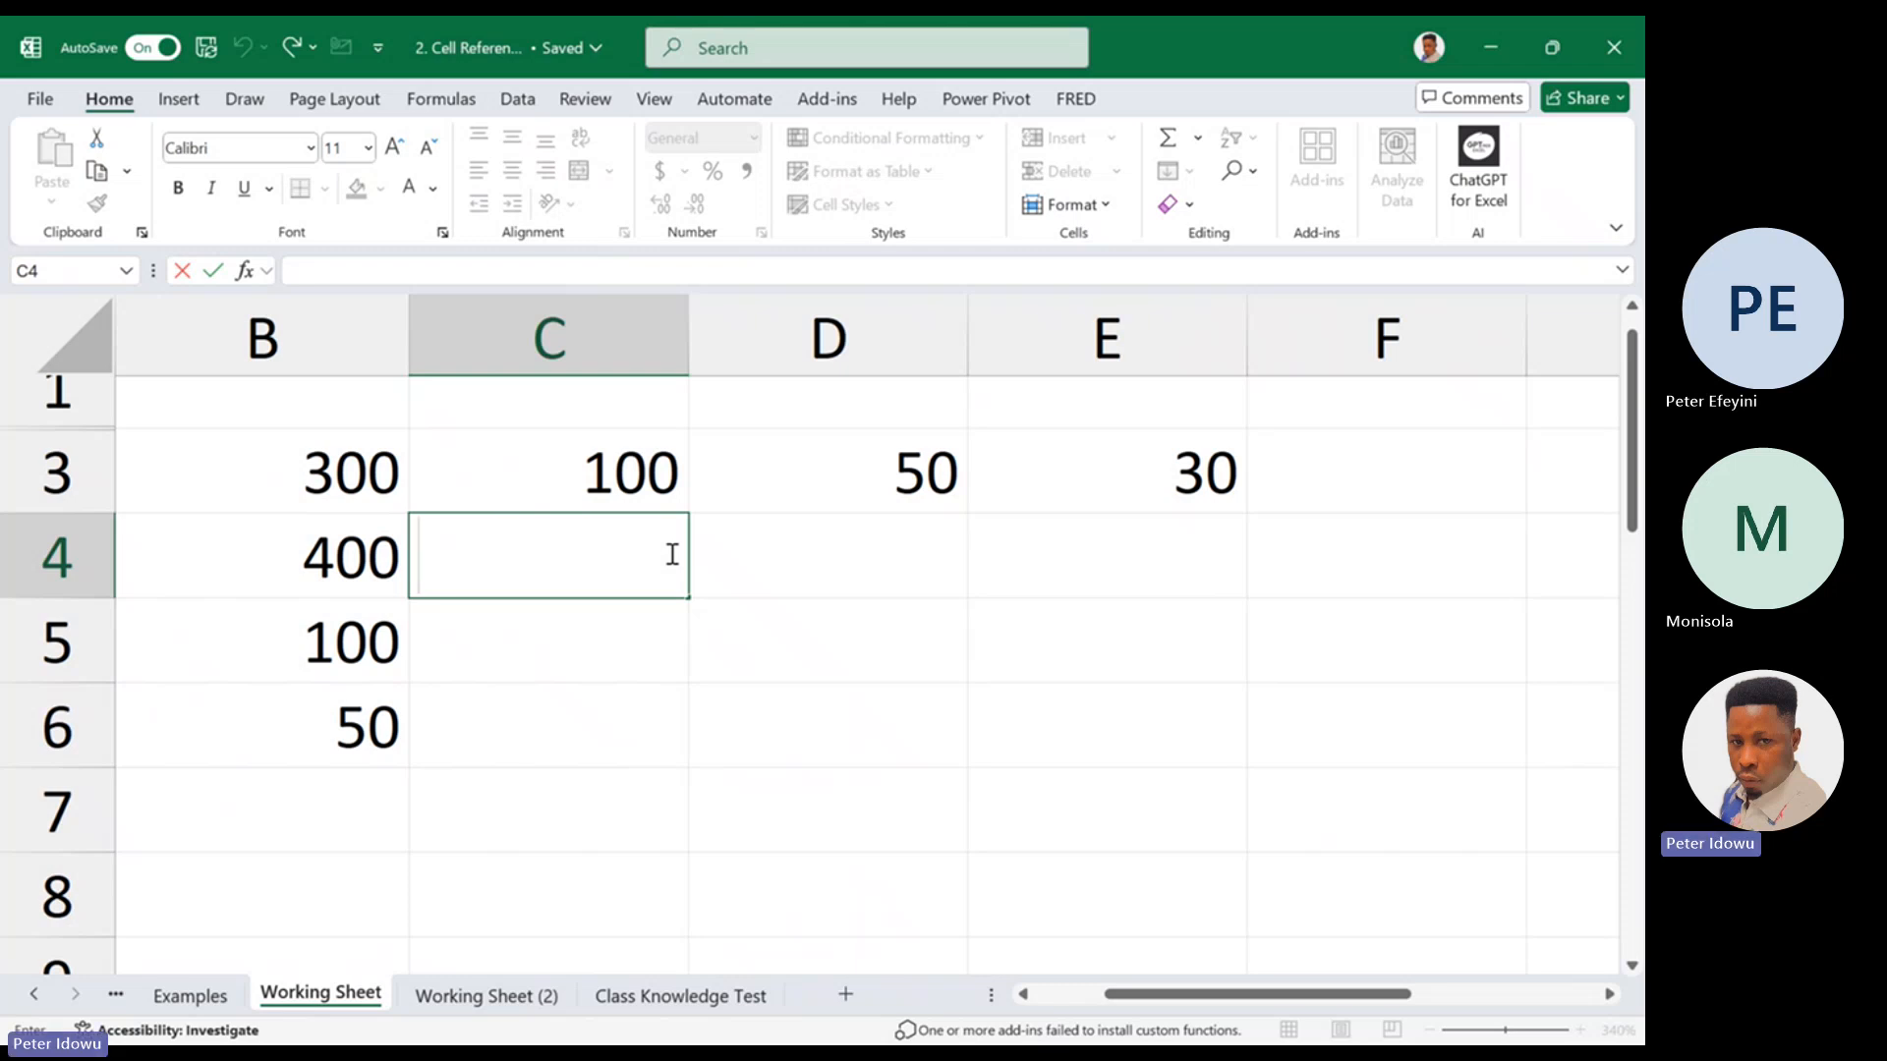
pyautogui.write('=')
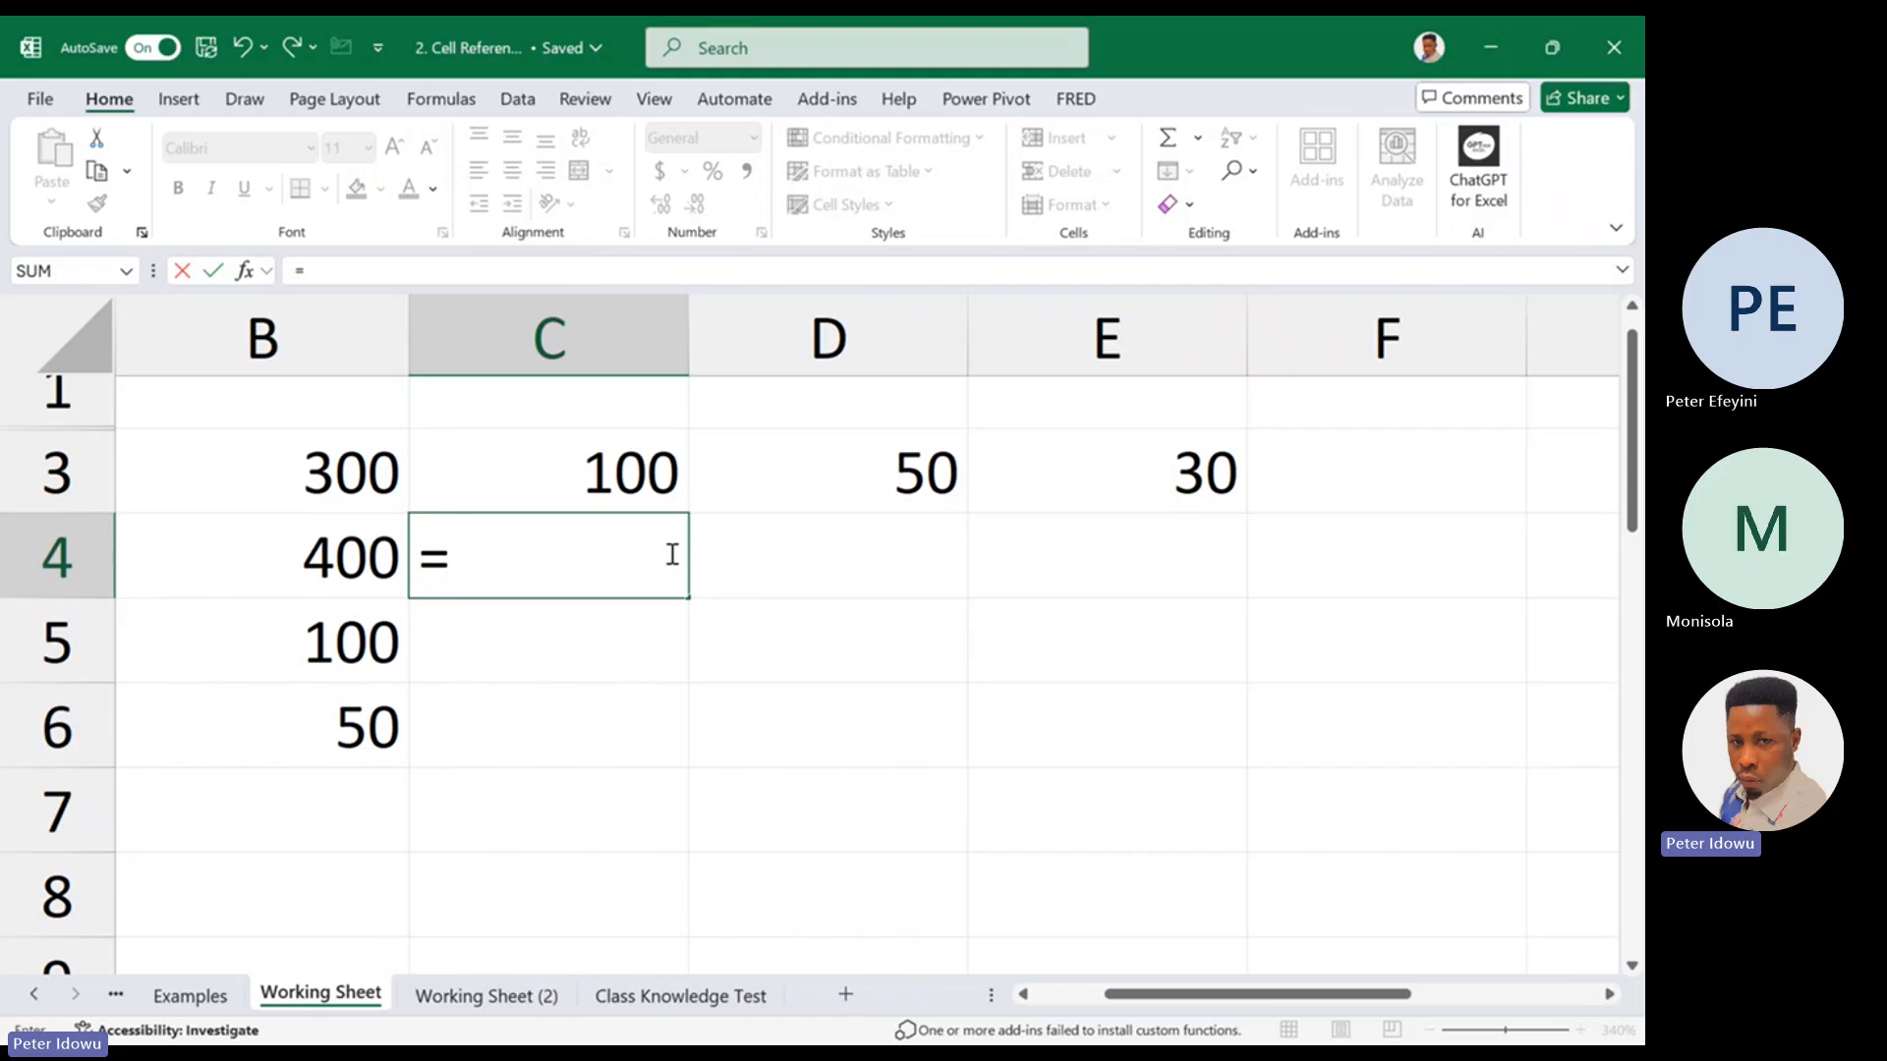
pyautogui.write('c4')
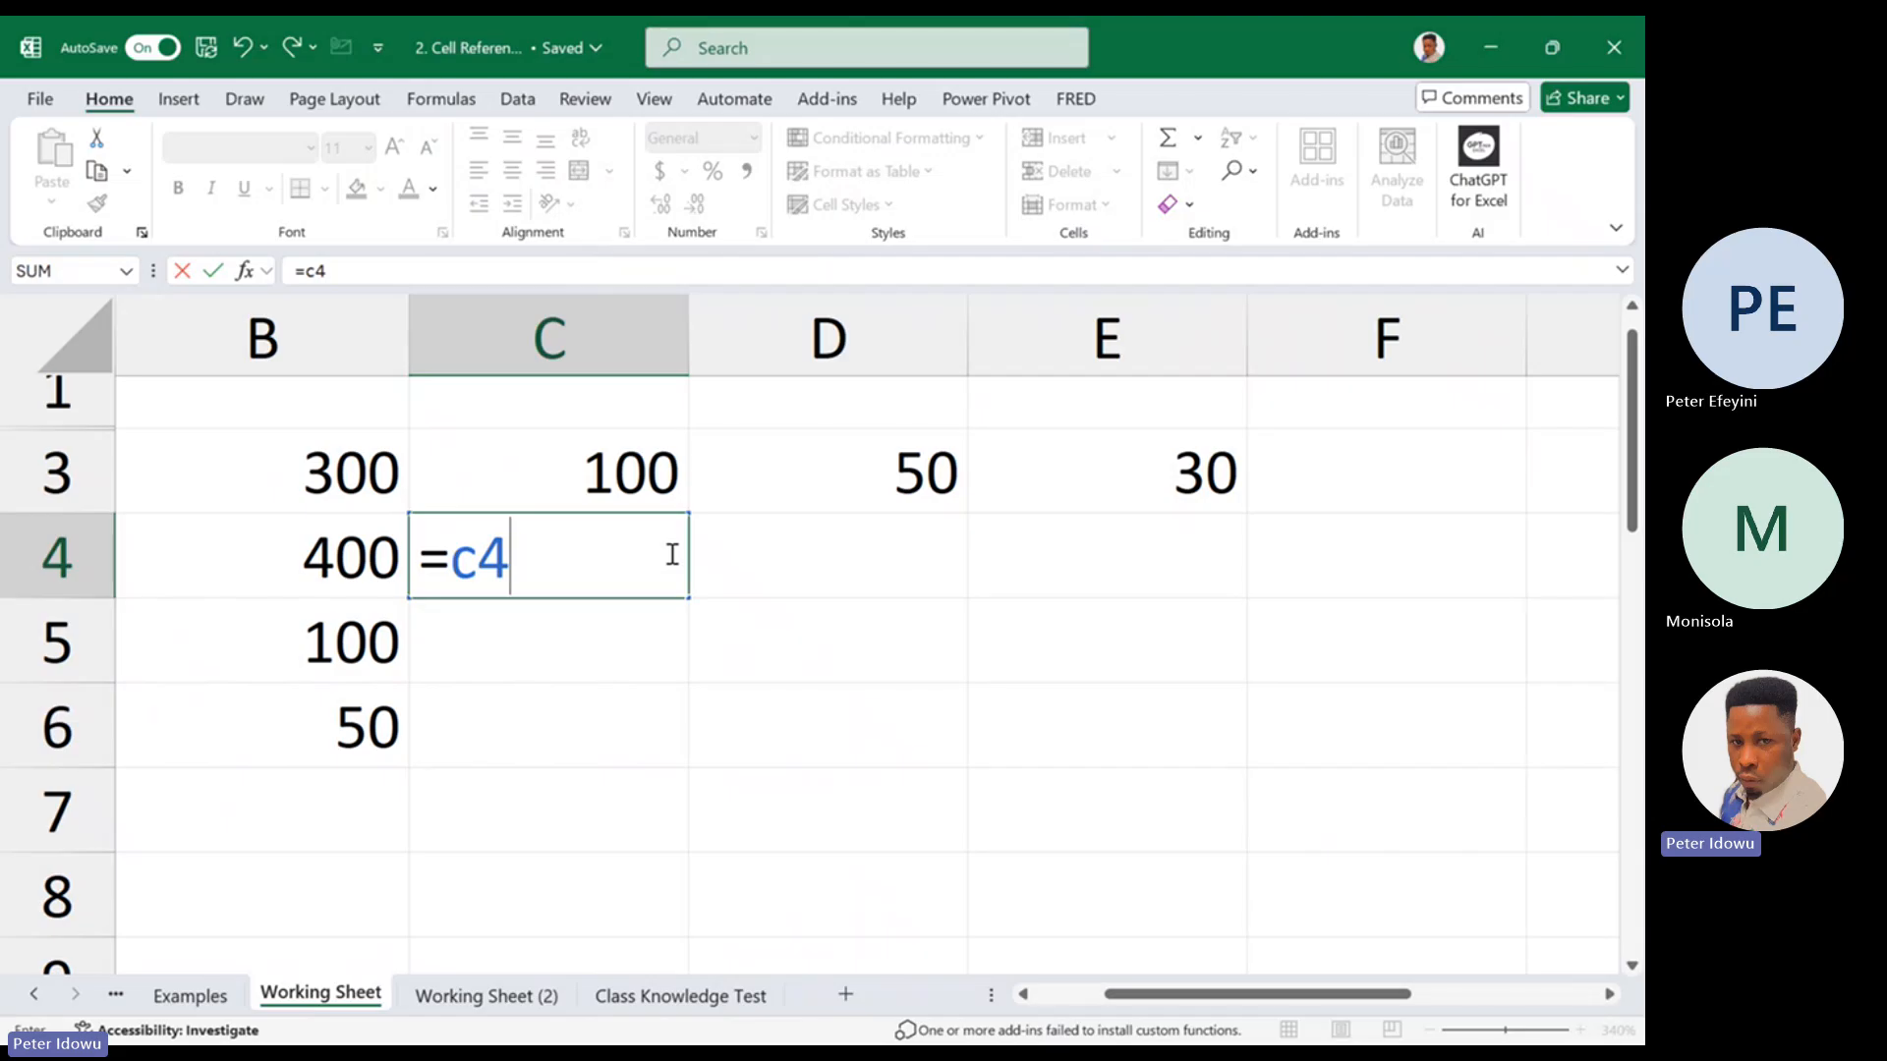
pyautogui.press('BackSpace')
pyautogui.press('BackSpace')
pyautogui.press('Escape')
# Enter the relative reference =B4 in cell C4 and check its formula
pyautogui.write('=')
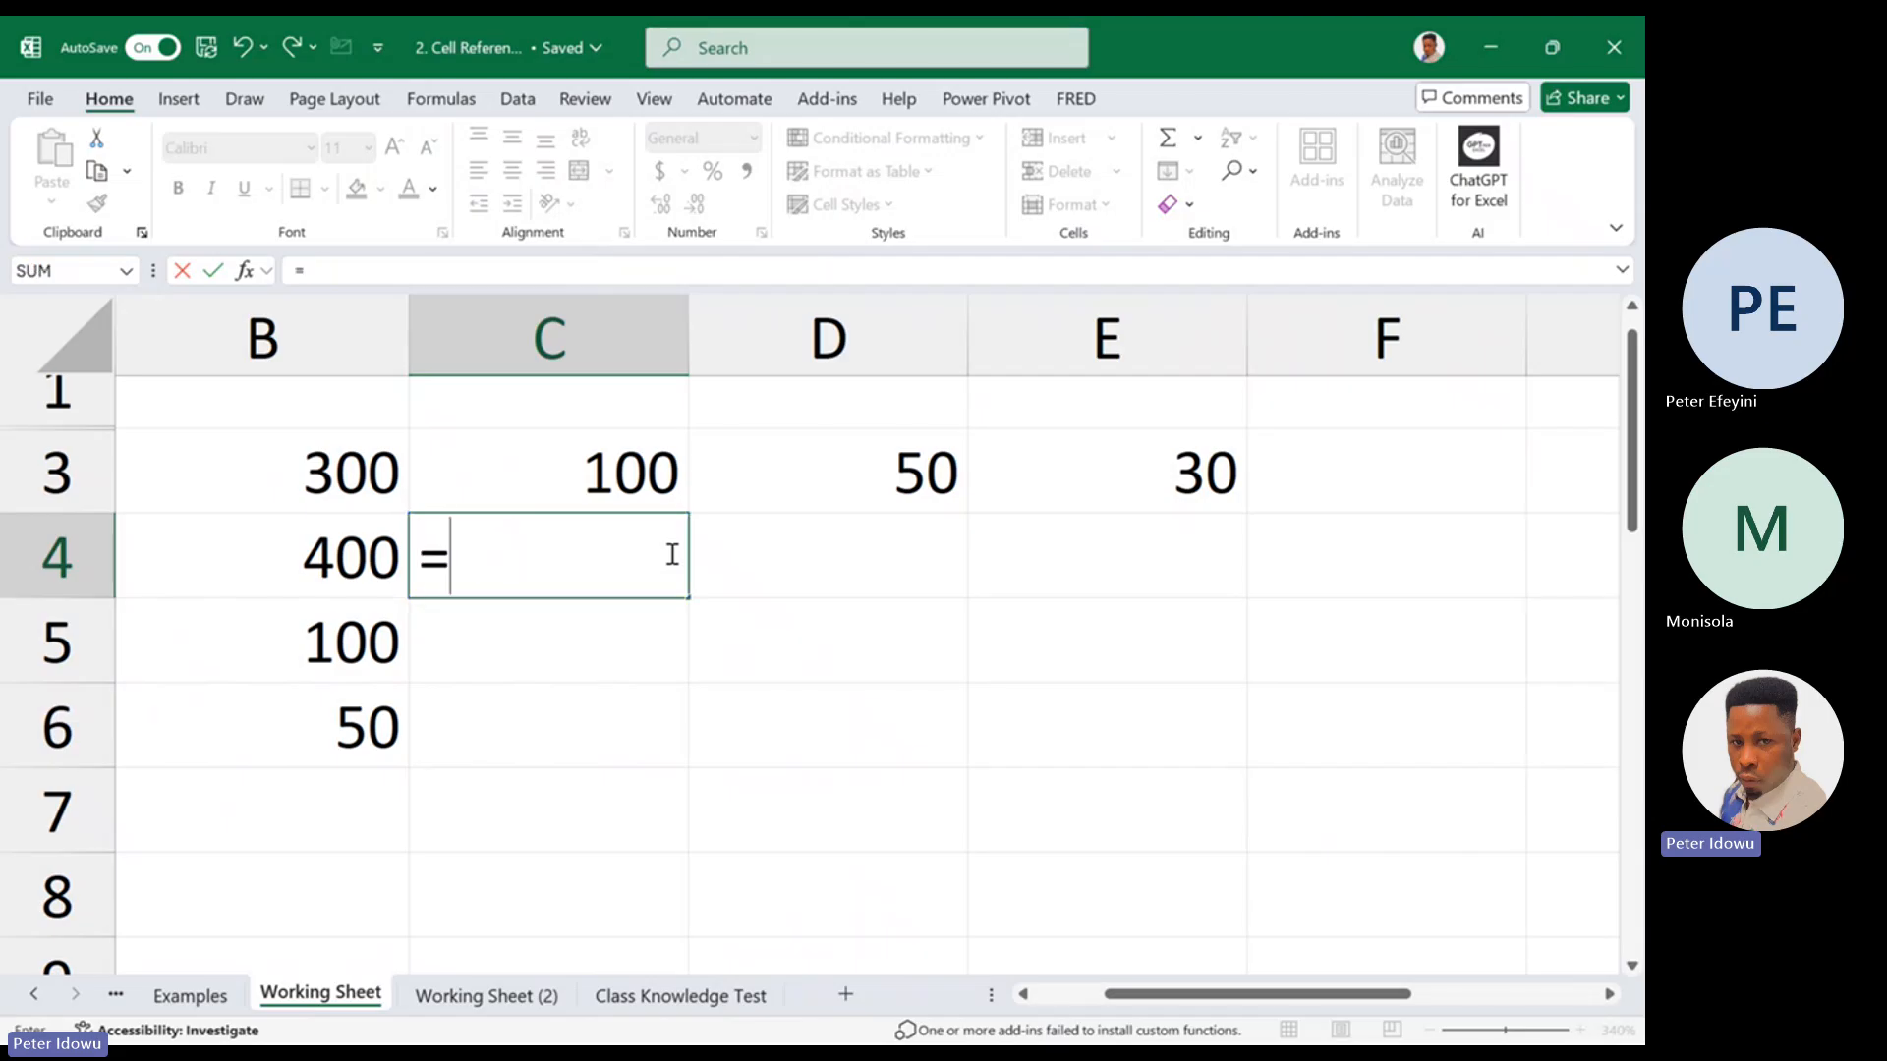
pyautogui.click(325, 565)
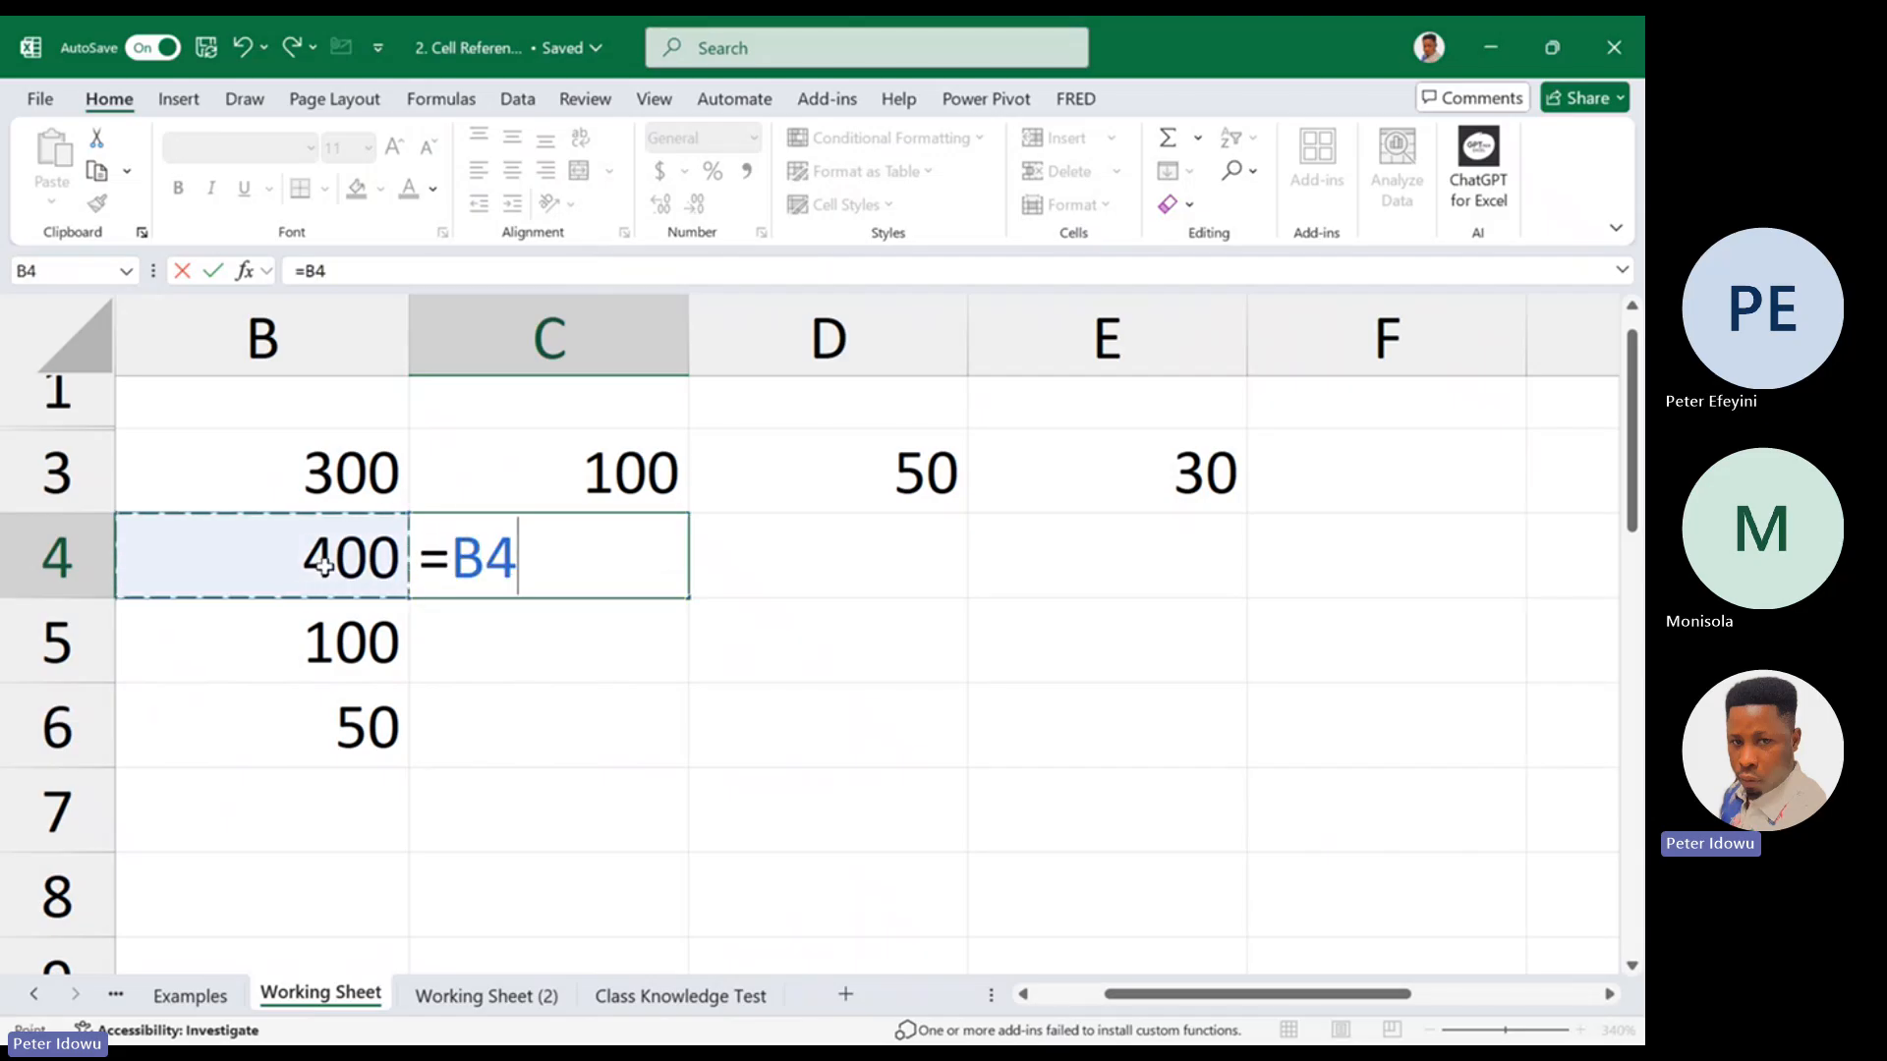
pyautogui.press('Return')
pyautogui.click(528, 550)
pyautogui.doubleClick(615, 540)
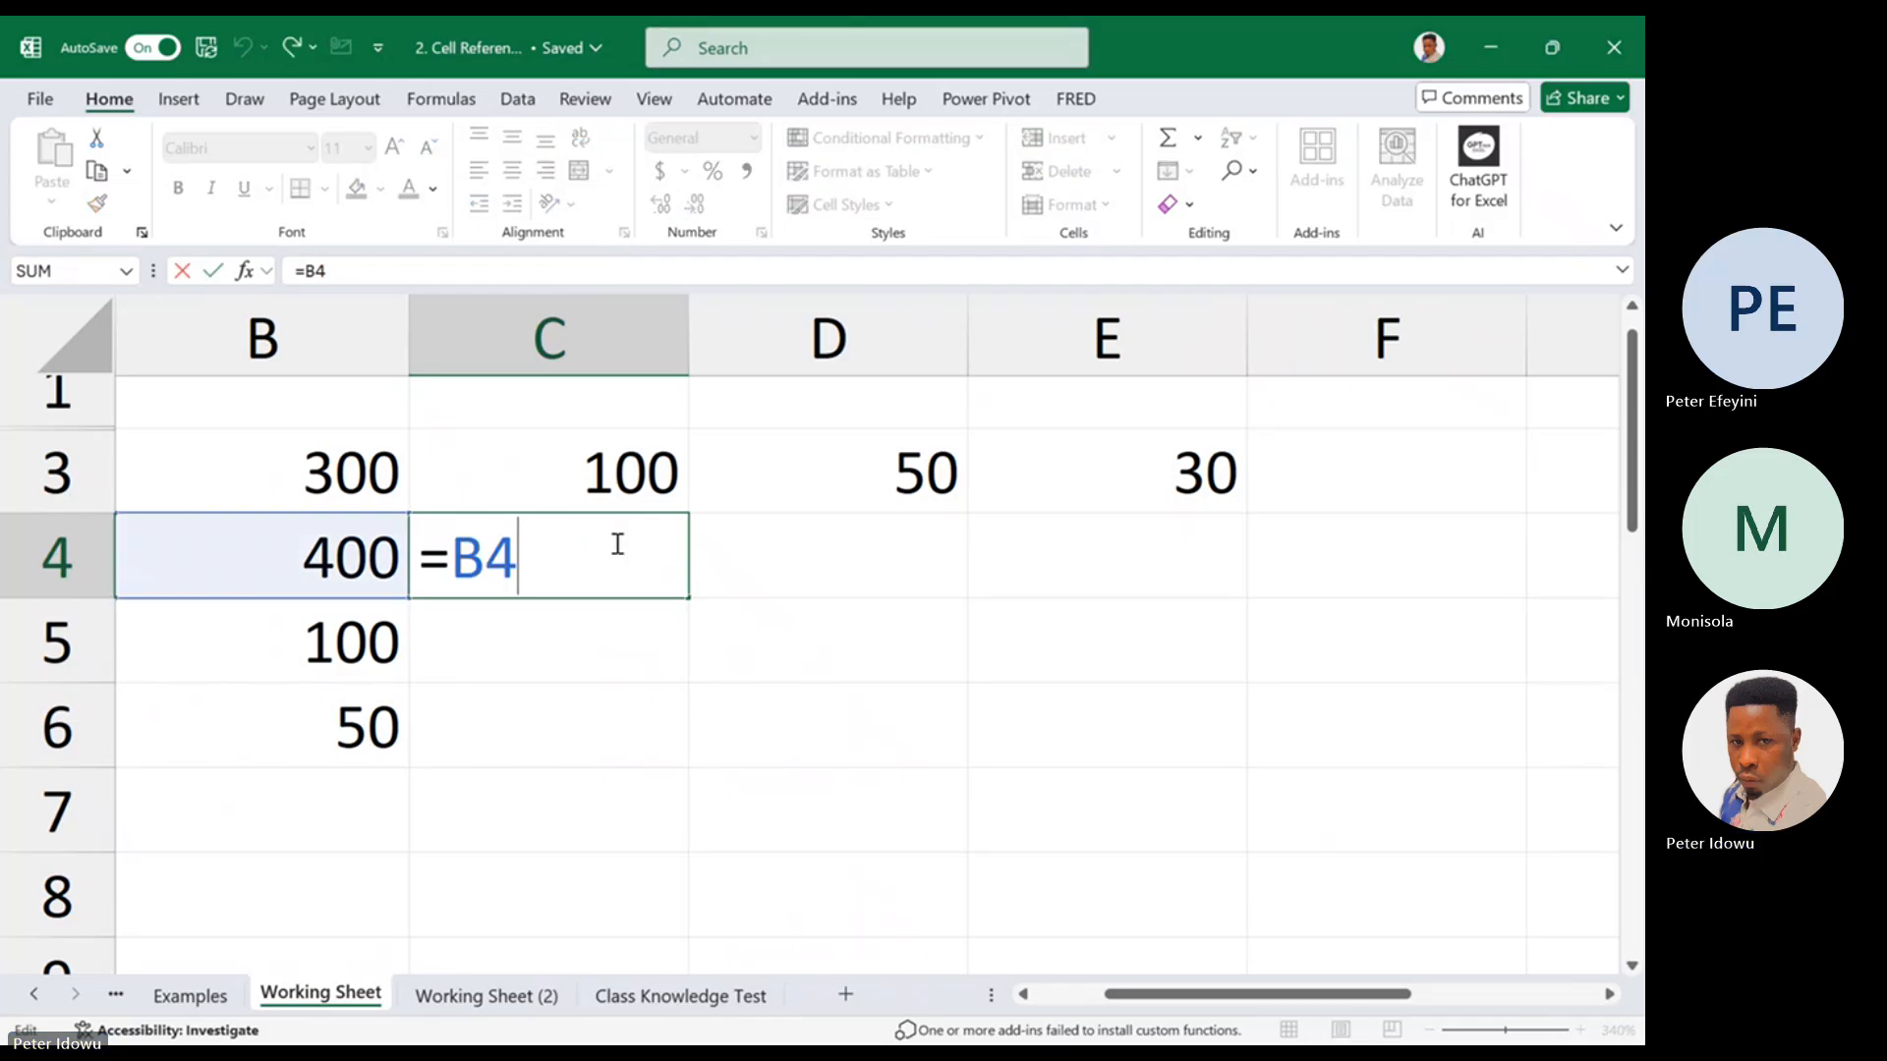
pyautogui.press('Escape')
# Fill the relative reference from C4 down to C6 and inspect the source formula
pyautogui.moveTo(688, 601); pyautogui.dragTo(649, 755)
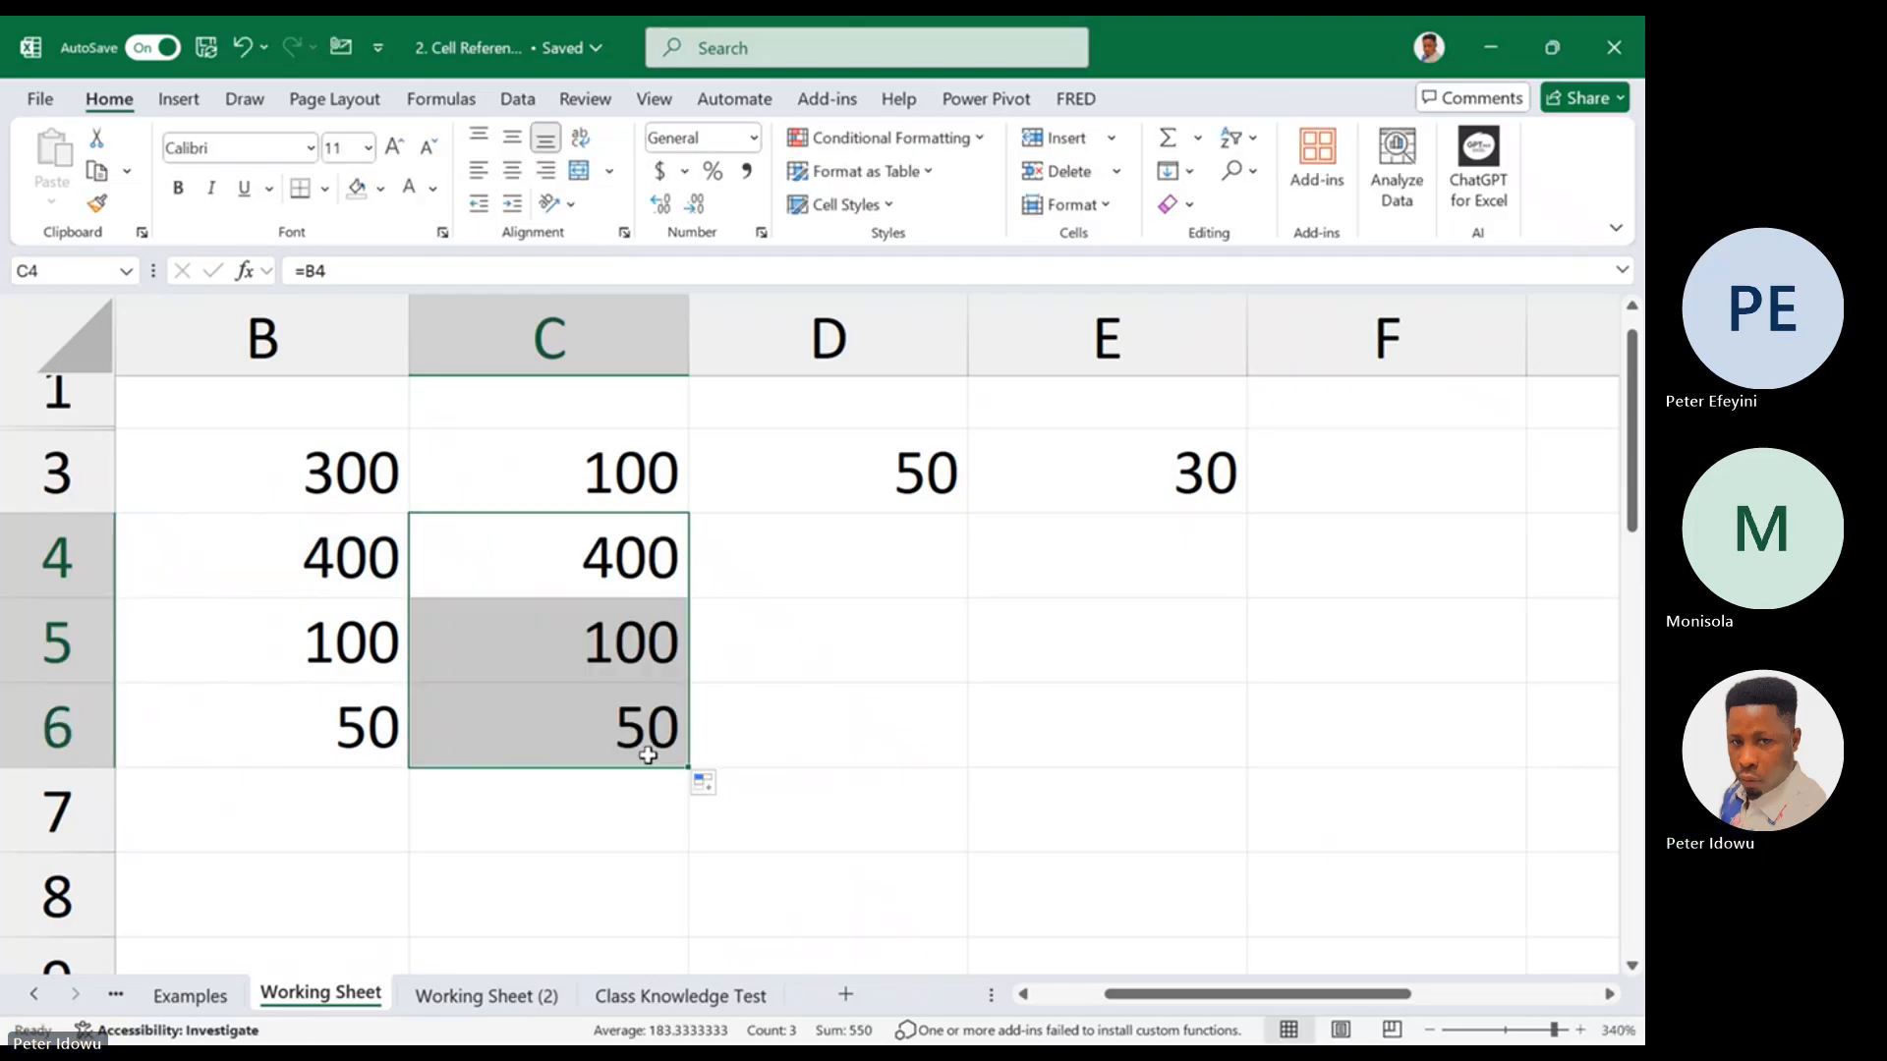
pyautogui.doubleClick(648, 580)
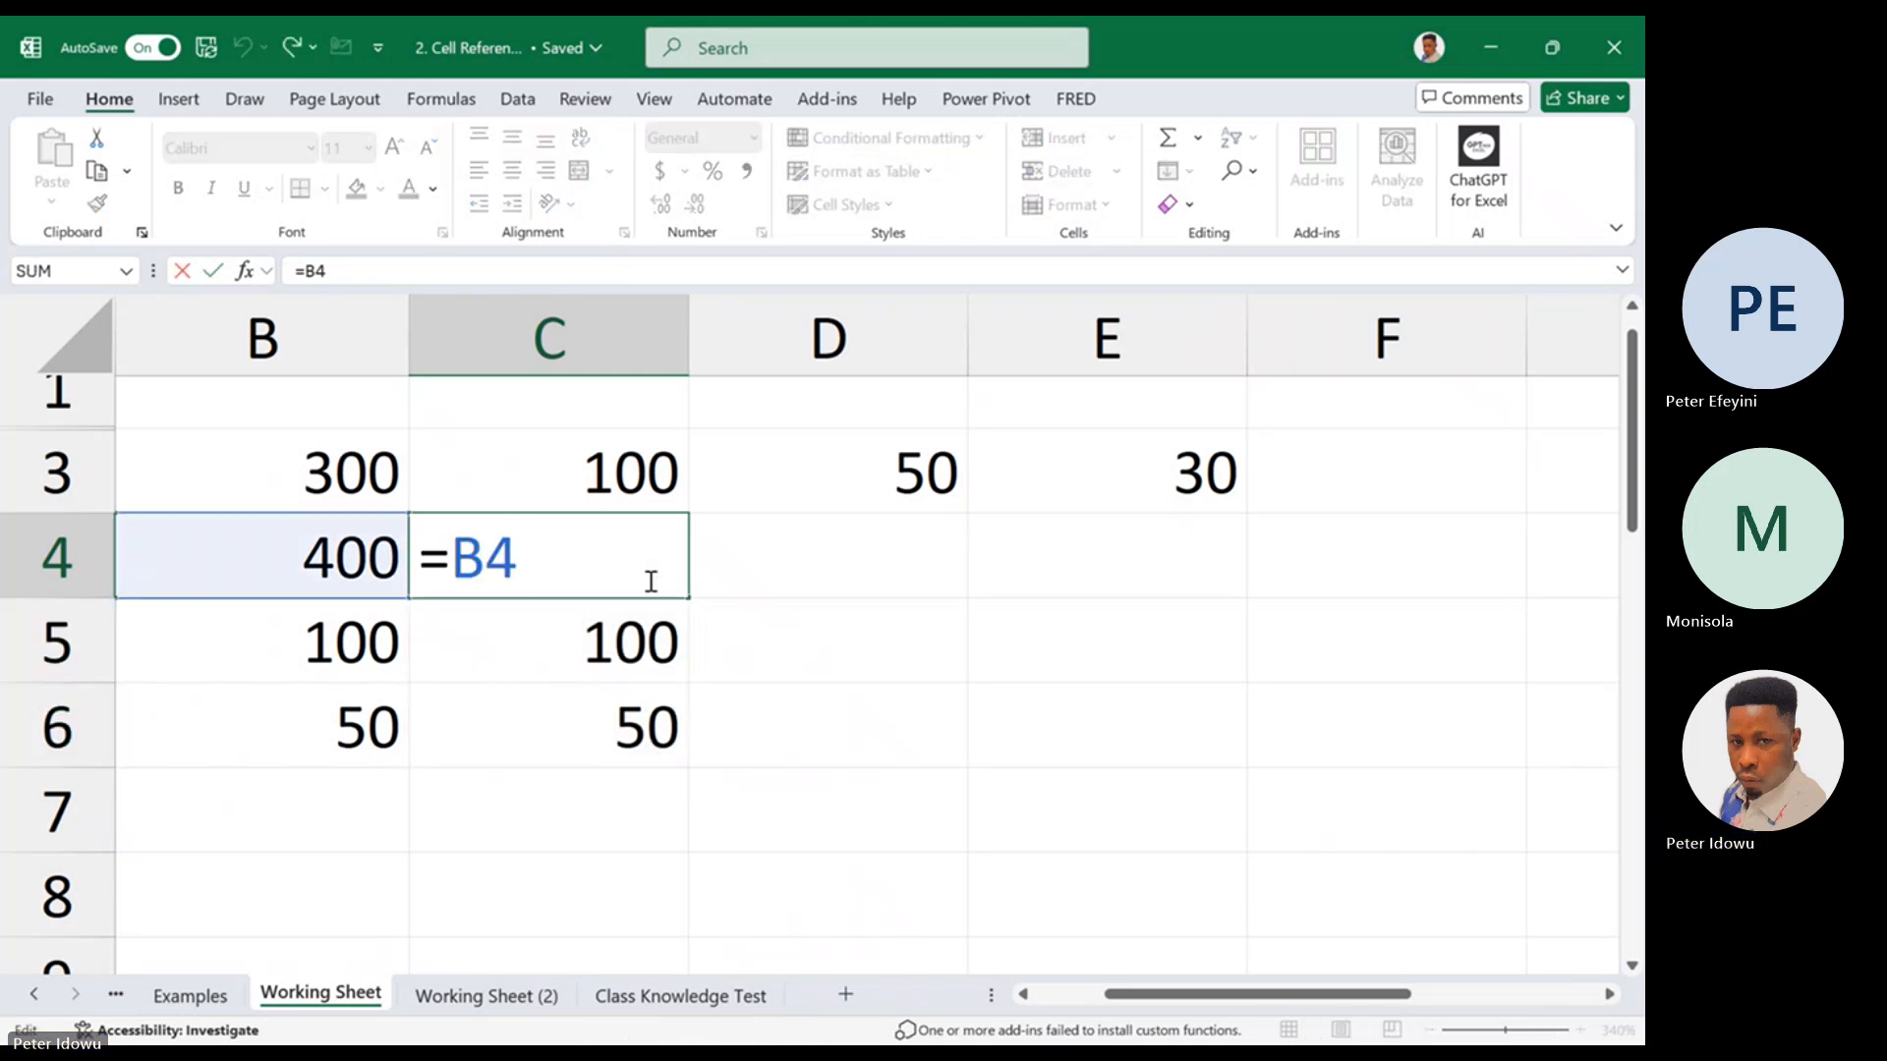
pyautogui.press('Escape')
# Fill the relative reference from C4 across to E4 and inspect the formulas in D4 and E4
pyautogui.moveTo(688, 591); pyautogui.dragTo(1314, 564)
pyautogui.click(871, 540)
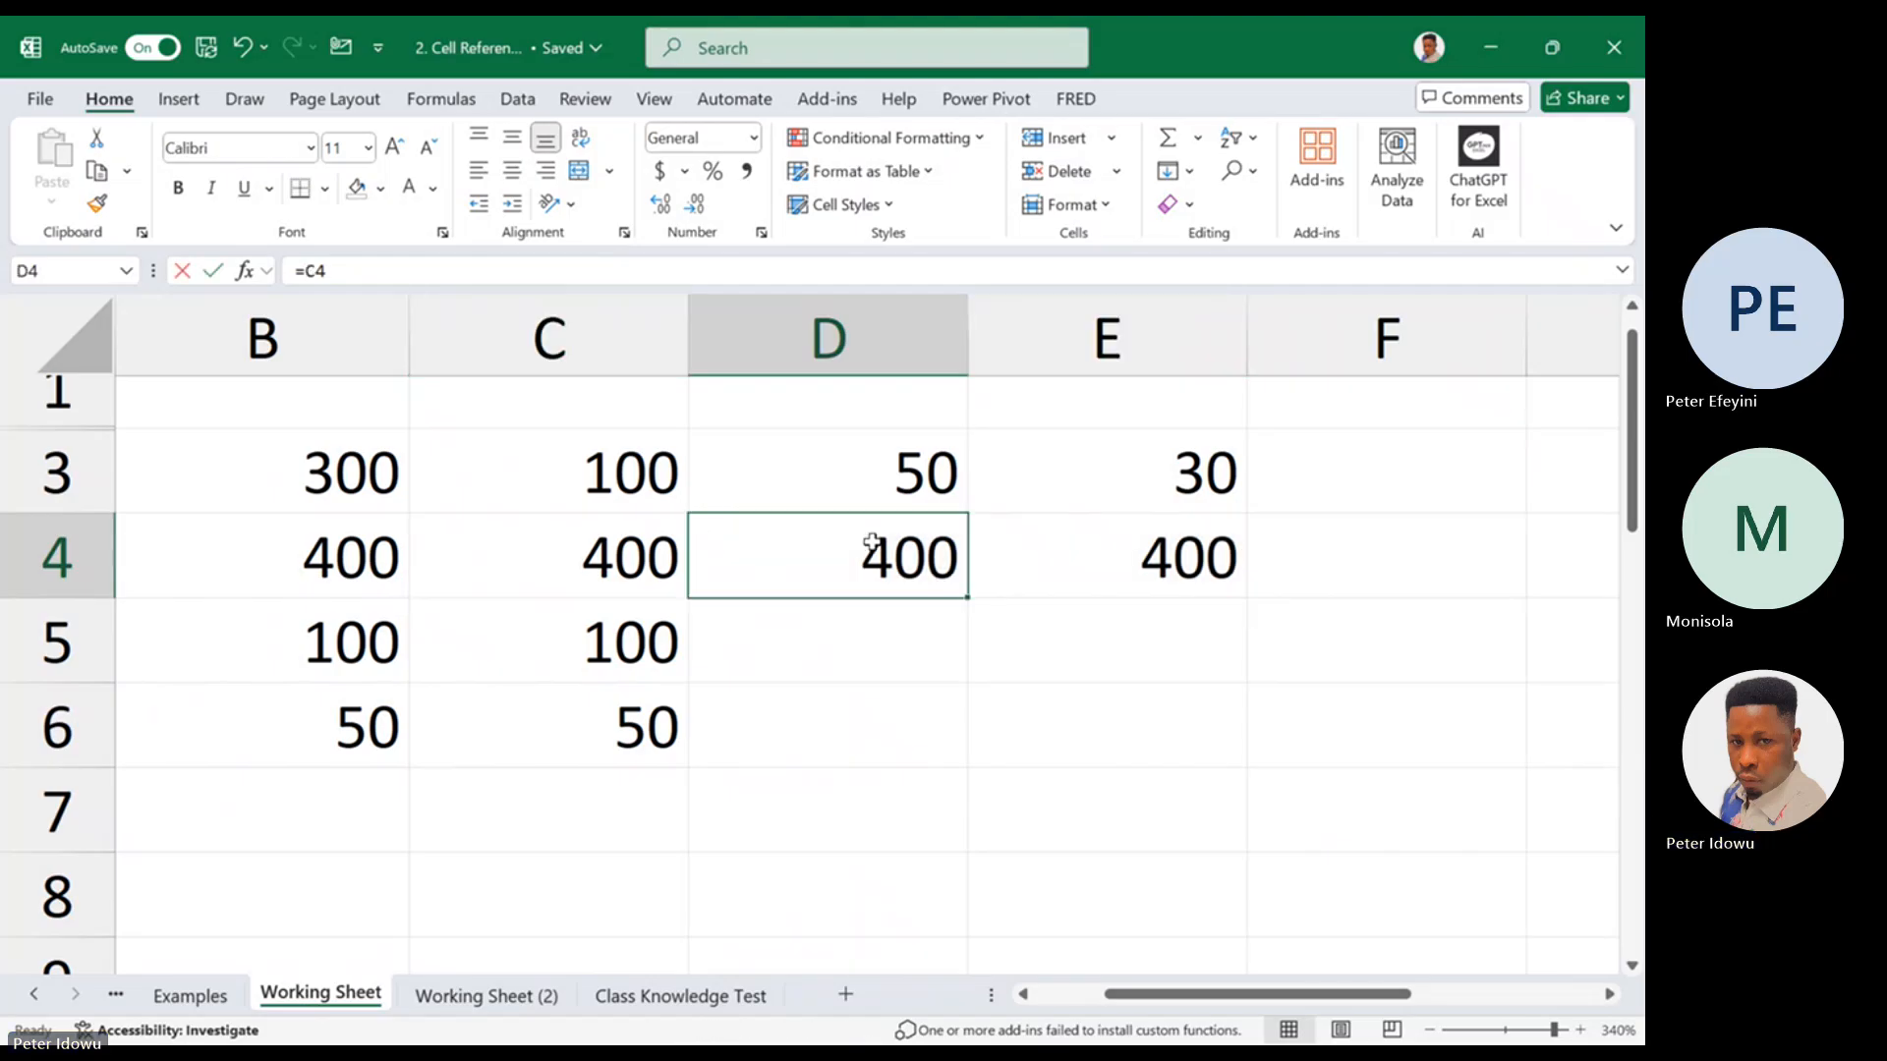
pyautogui.doubleClick(874, 542)
pyautogui.press('Escape')
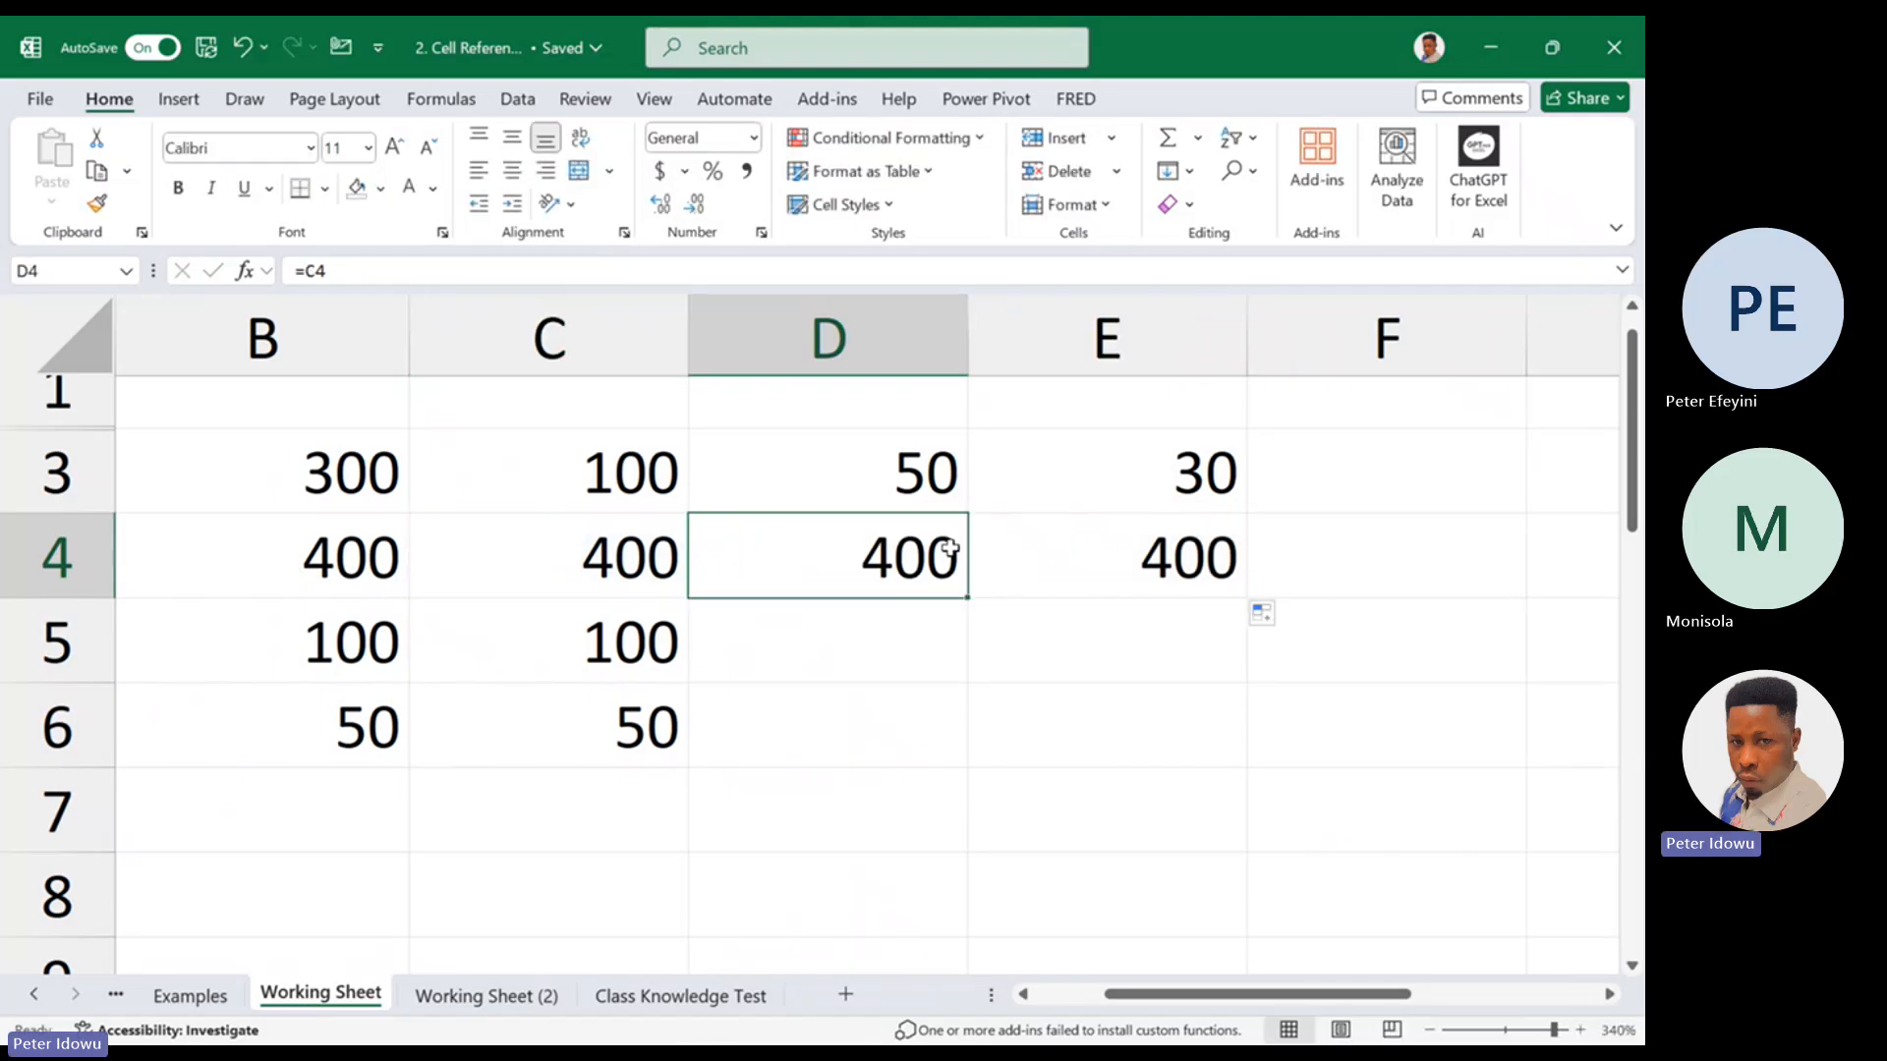
pyautogui.doubleClick(1064, 544)
pyautogui.press('Escape')
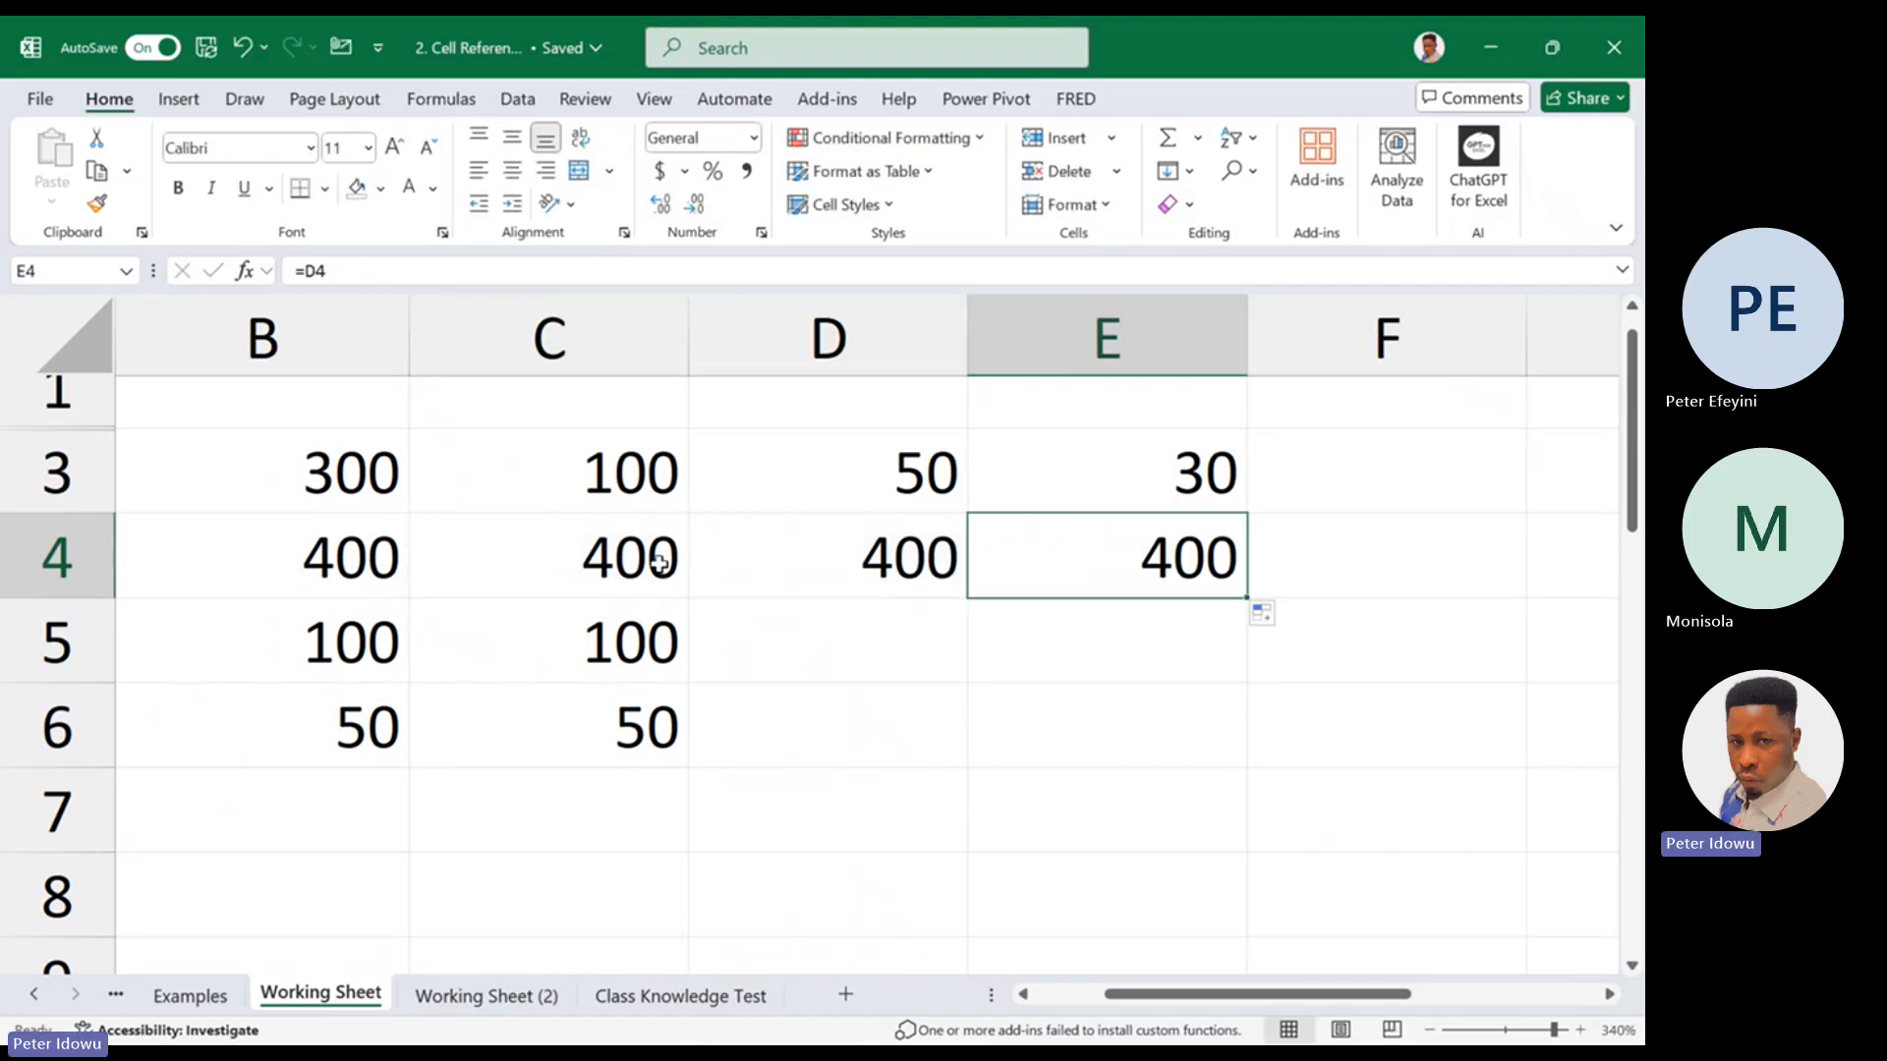
# Clear the contents of D4:E6
pyautogui.click(659, 563)
pyautogui.moveTo(796, 535); pyautogui.dragTo(1178, 735)
pyautogui.rightClick(1178, 735)
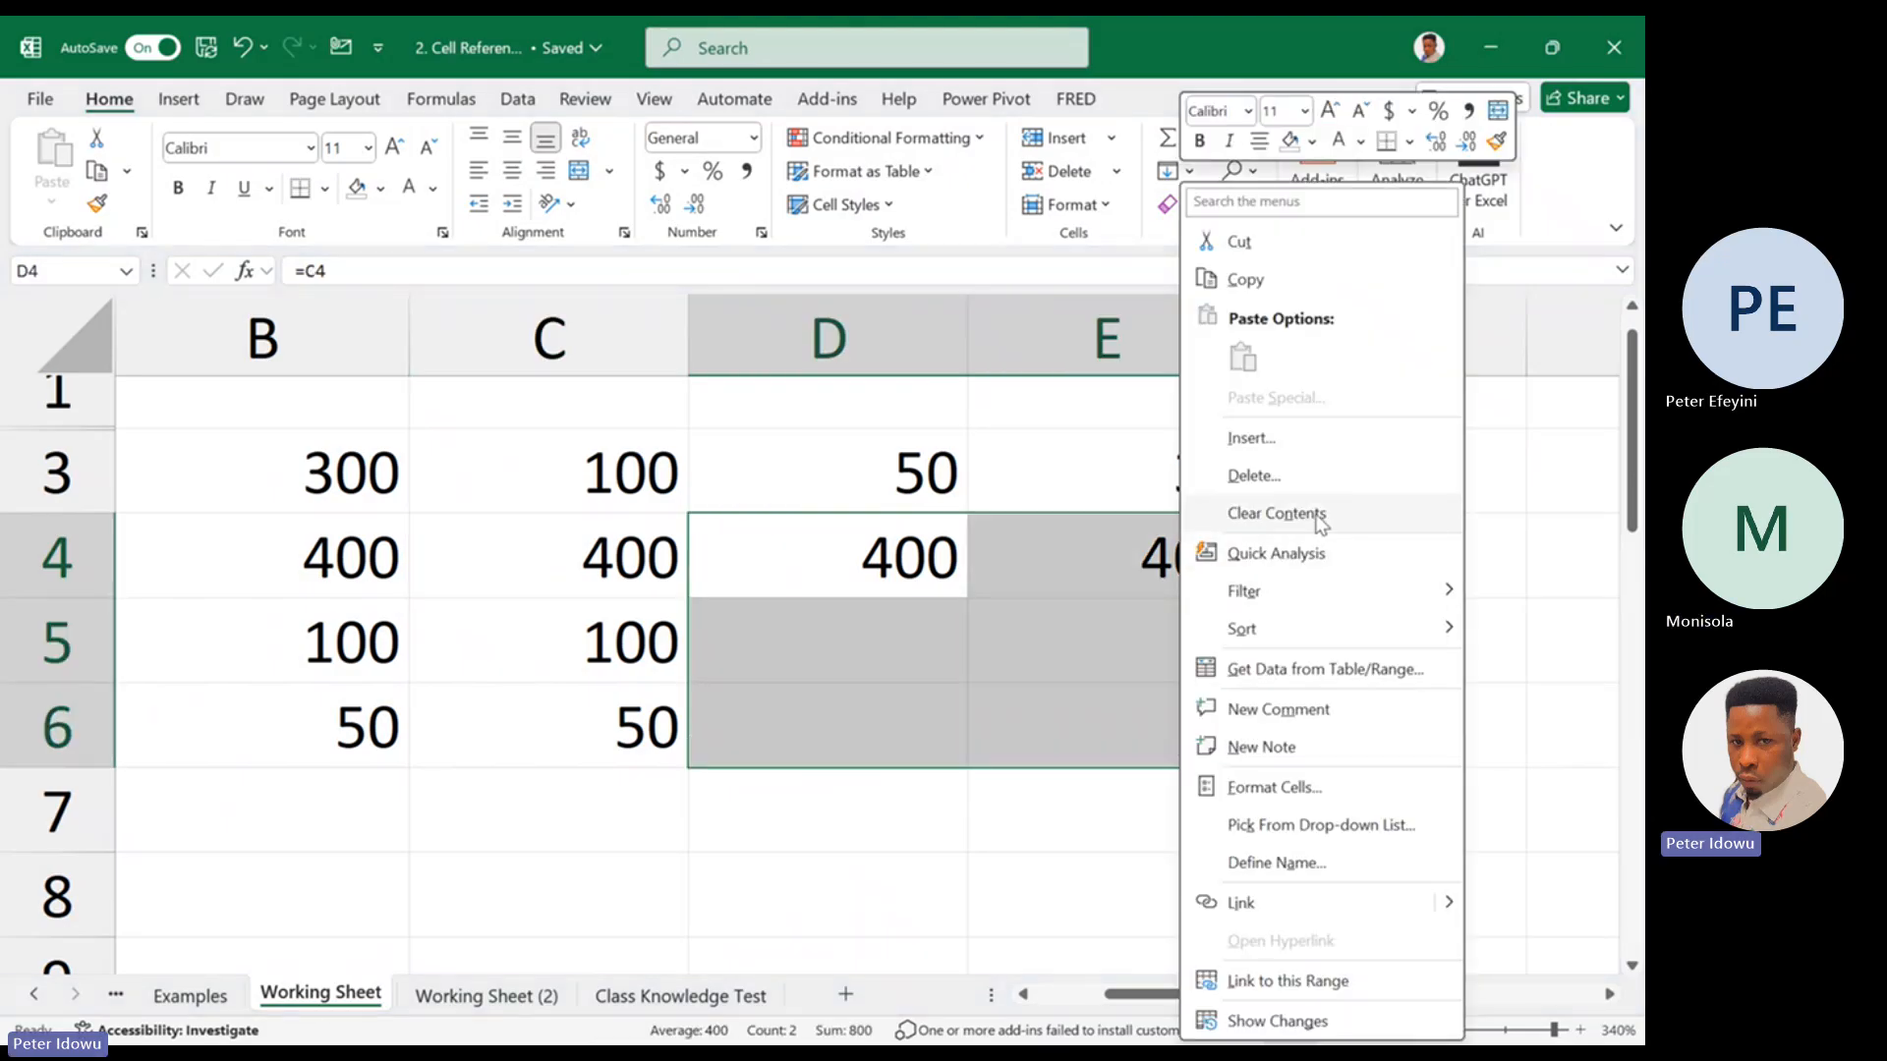
pyautogui.press('Escape')
pyautogui.press('Delete')
# Highlight the row number in C4's reference, fill the formula down to C6 again and recheck C4
pyautogui.doubleClick(642, 562)
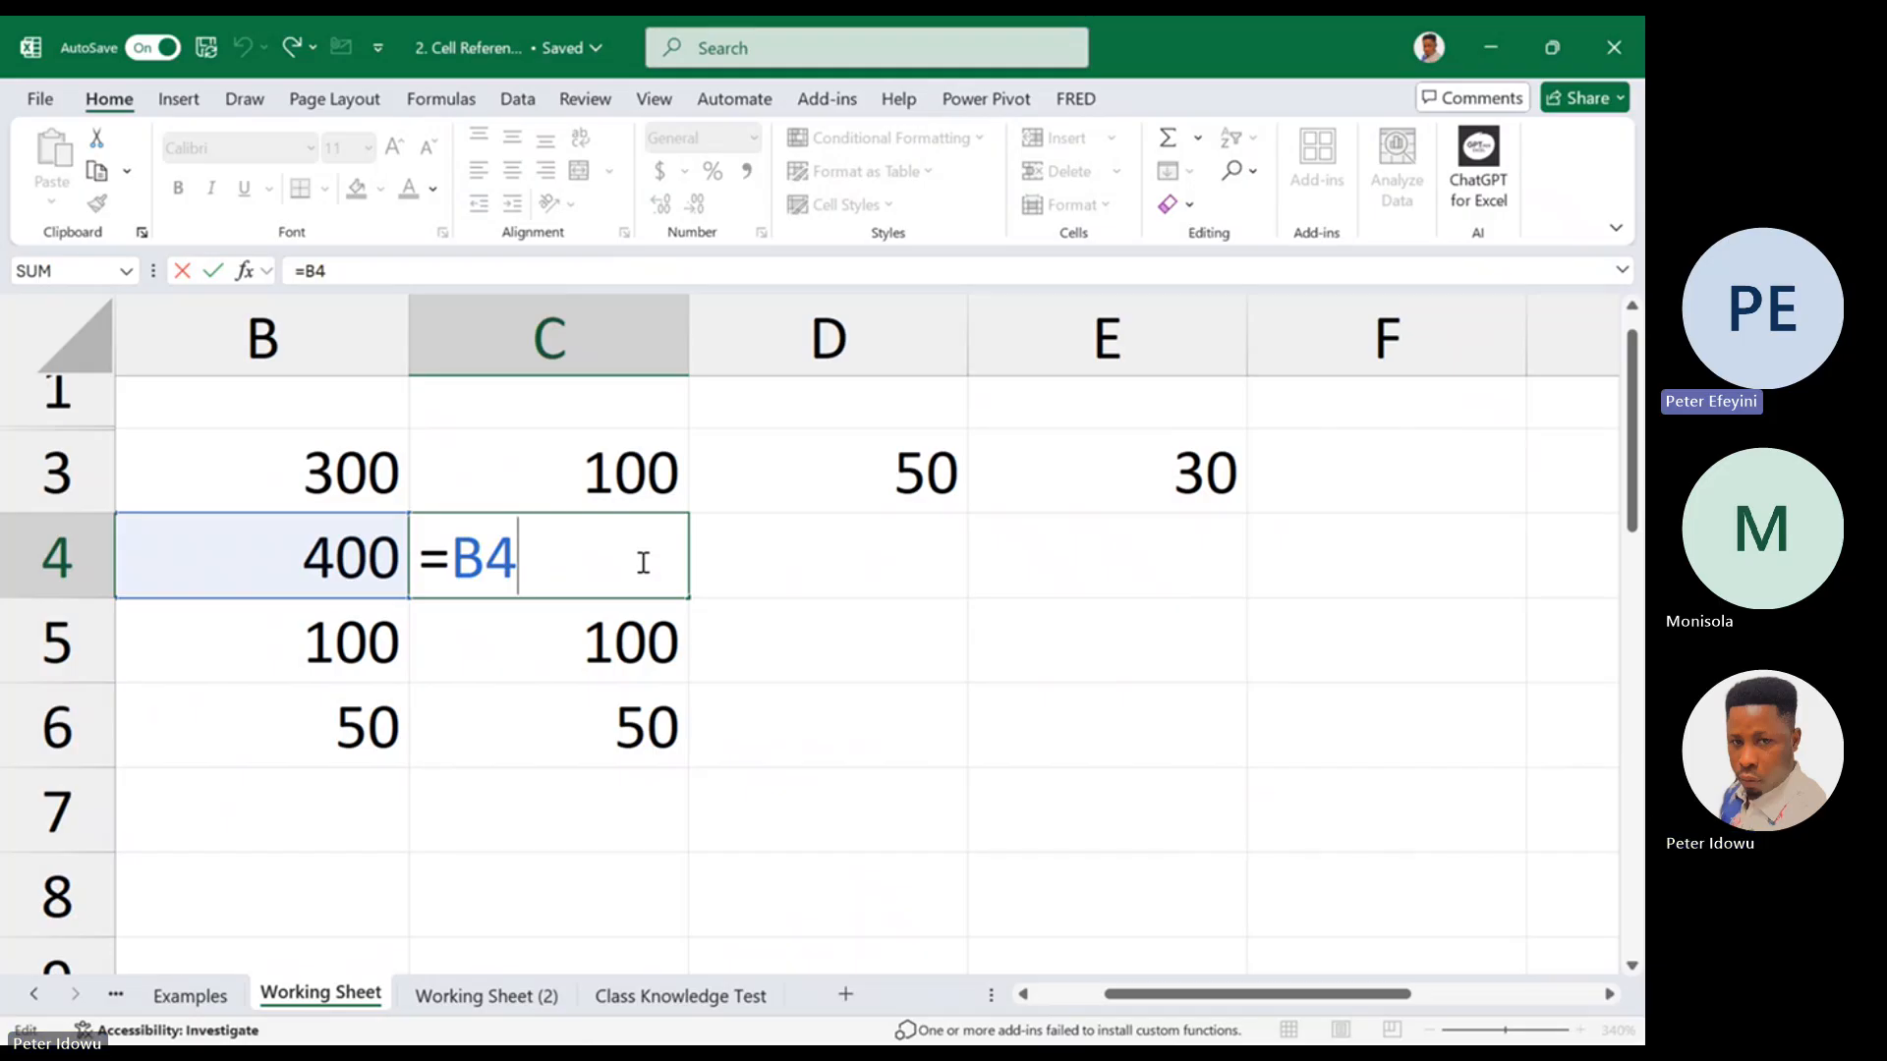
pyautogui.hotkey('shift', 'Left')
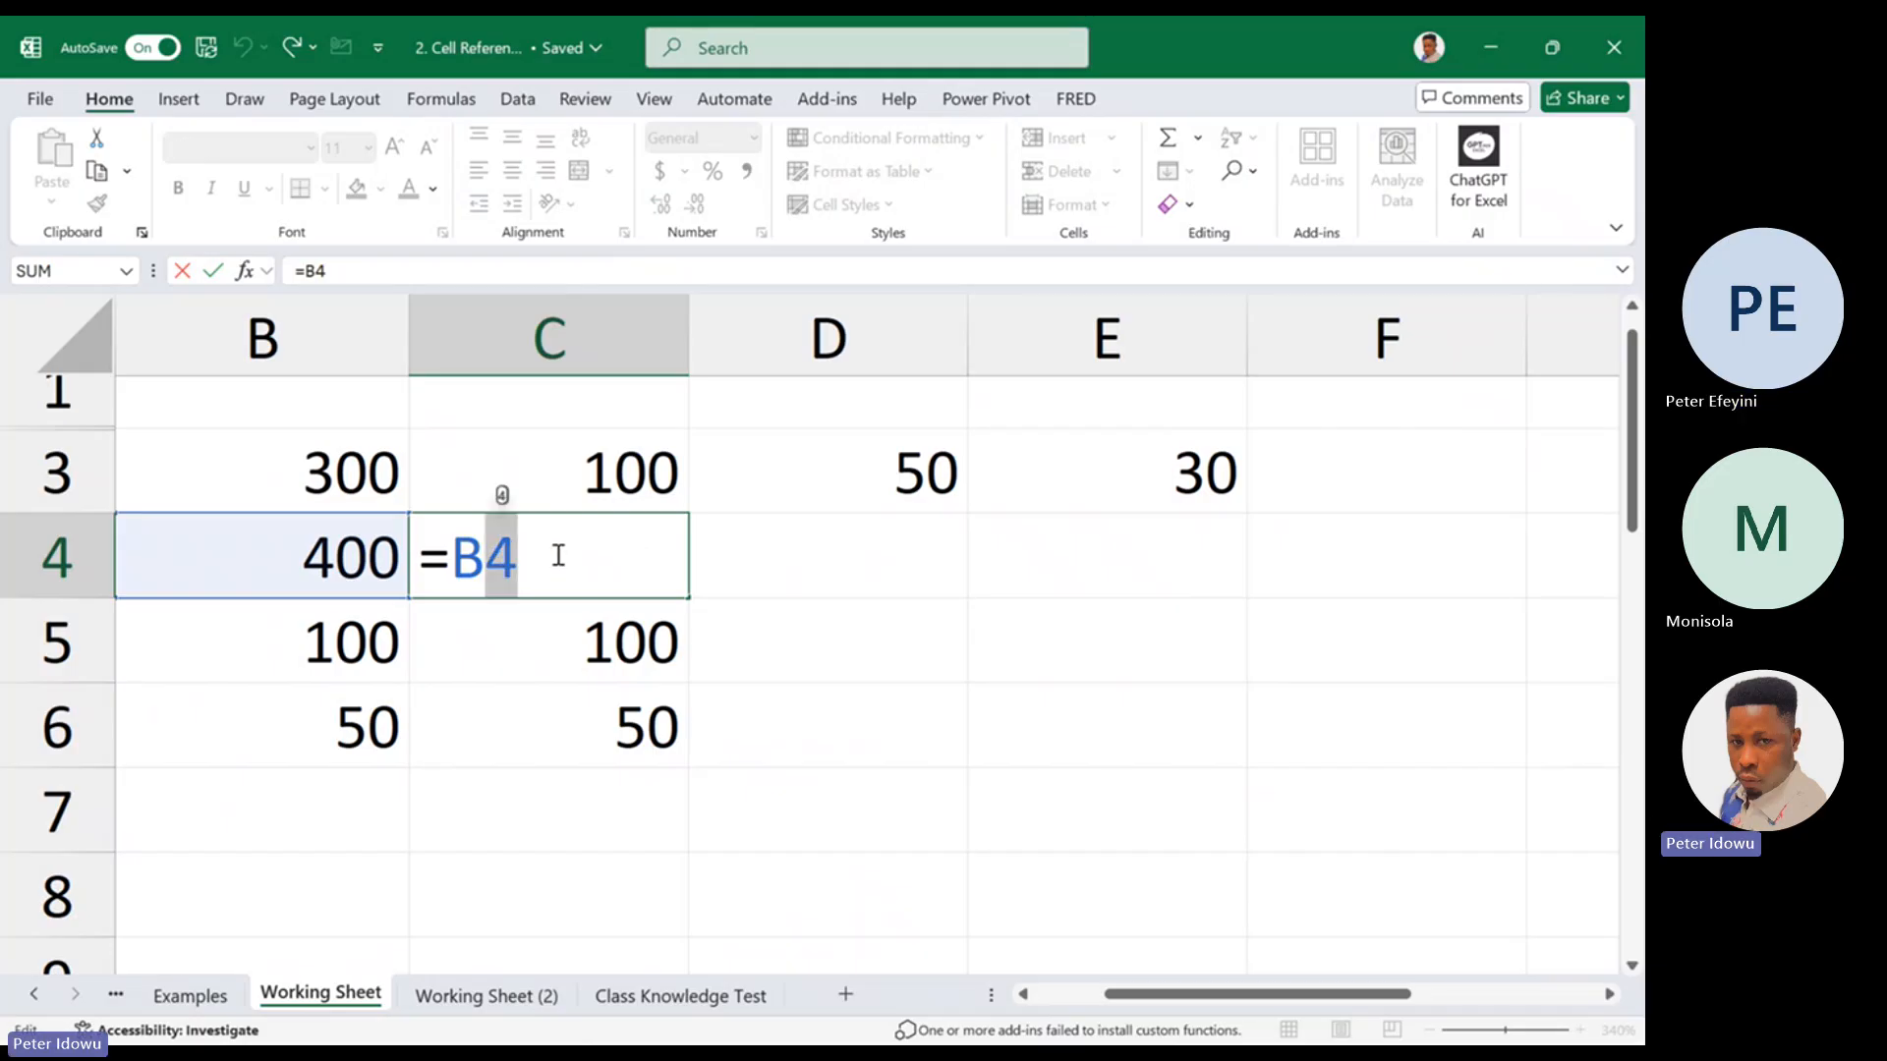
pyautogui.hotkey('ctrl', 'Return')
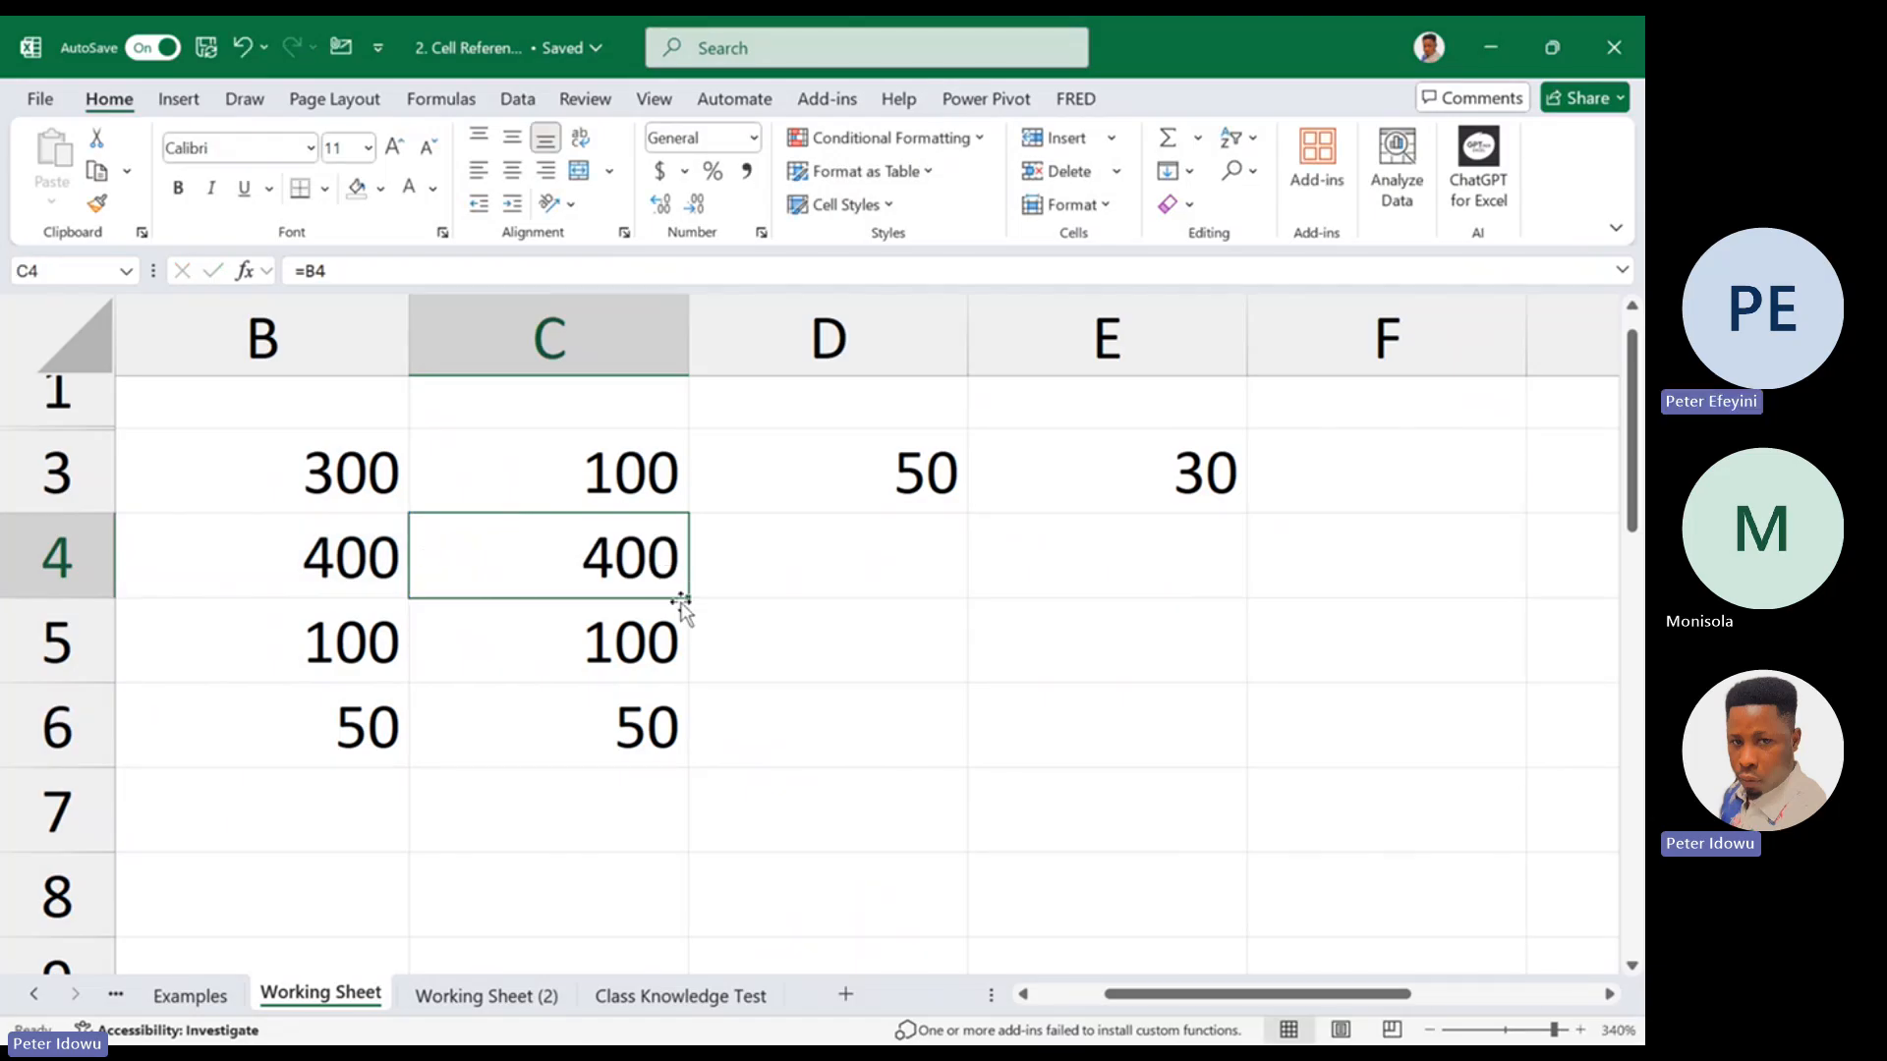
pyautogui.moveTo(688, 599); pyautogui.dragTo(653, 783)
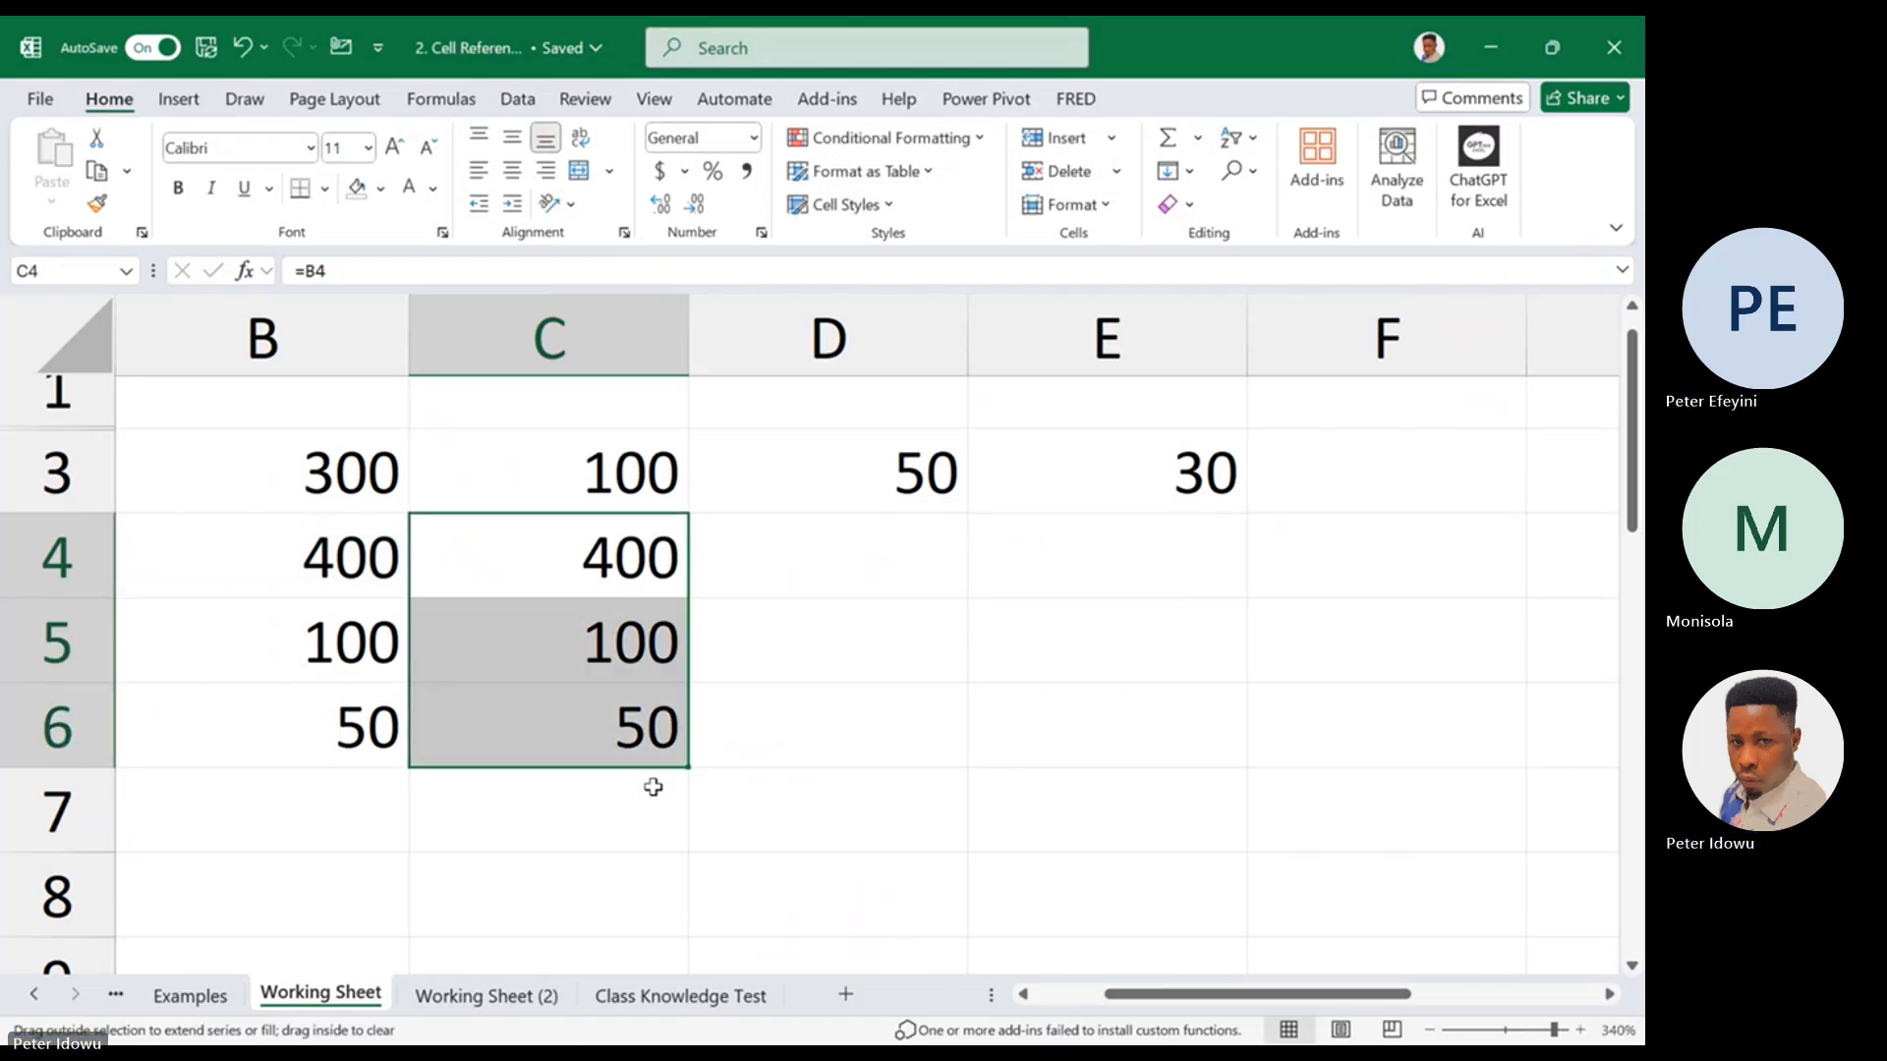
pyautogui.doubleClick(640, 561)
pyautogui.press('Escape')
# Fill the relative reference from C4 across to E4 and point out the copied cells D4:E4
pyautogui.moveTo(693, 602); pyautogui.dragTo(1238, 562)
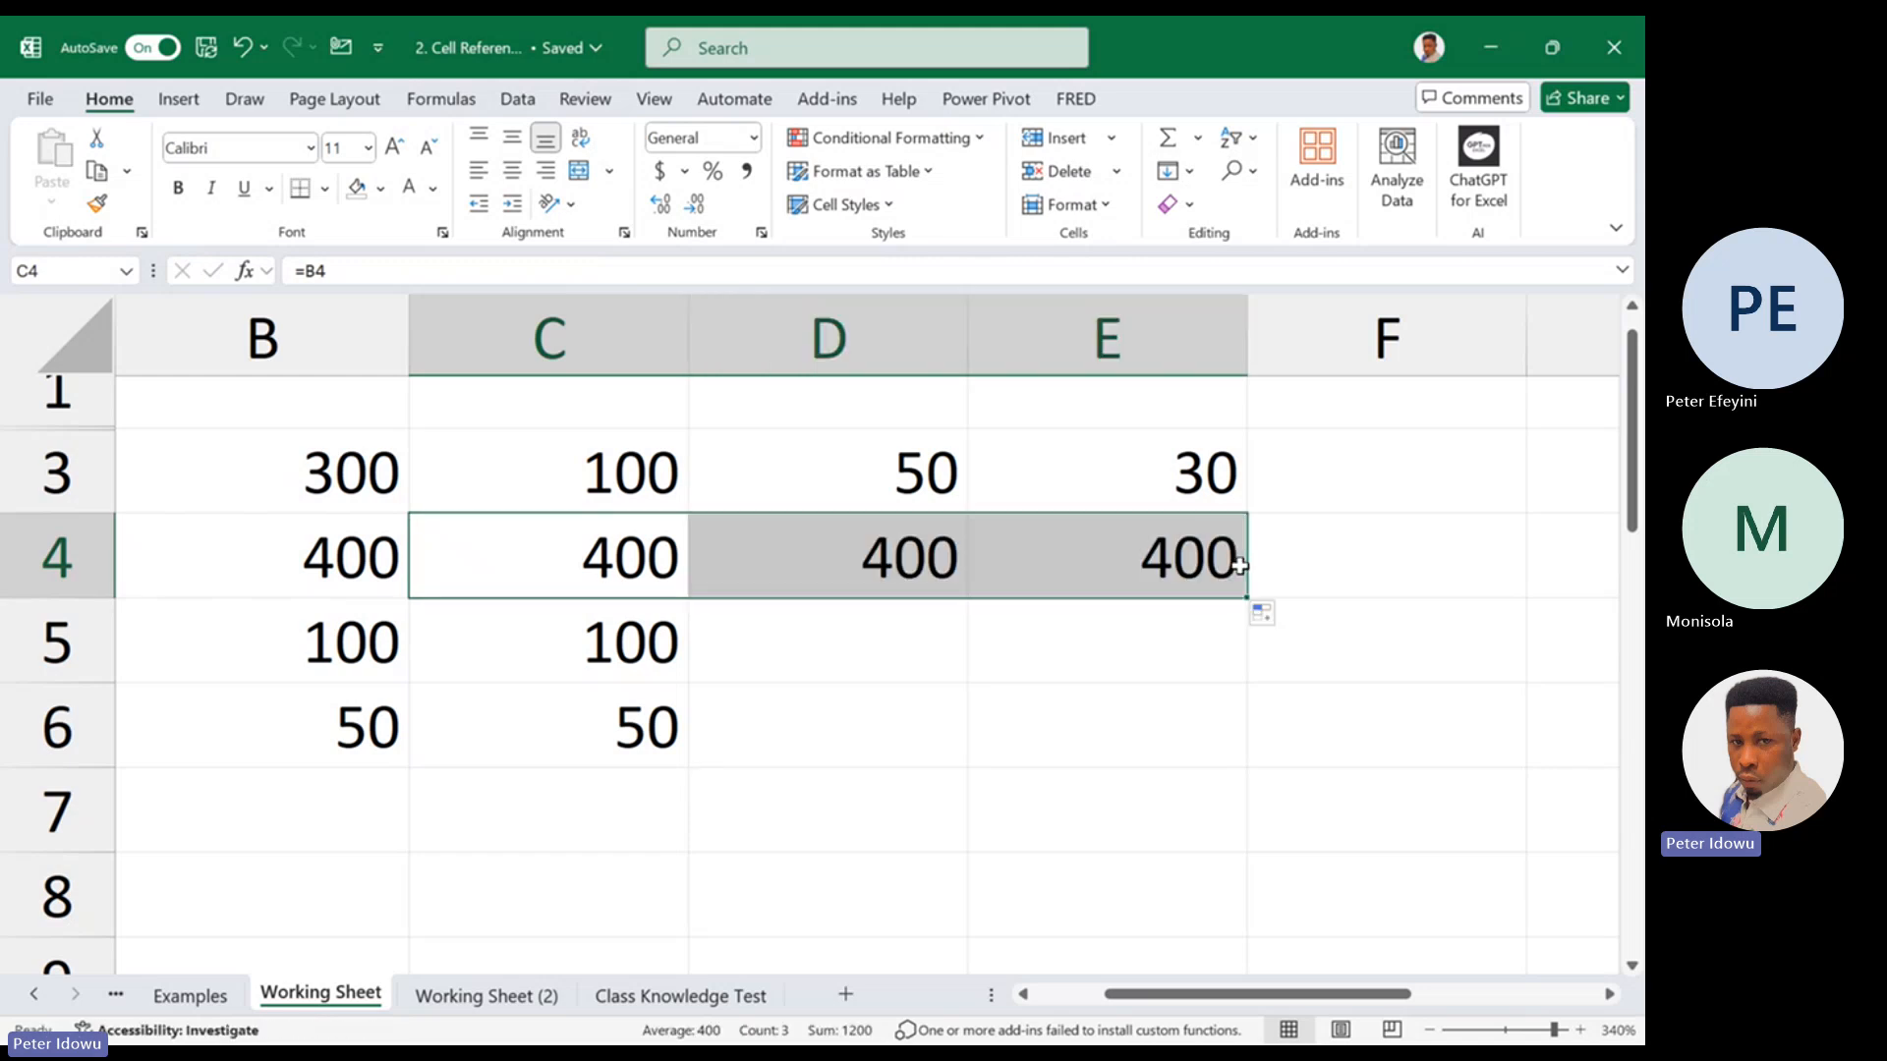
pyautogui.moveTo(710, 559); pyautogui.dragTo(1234, 562)
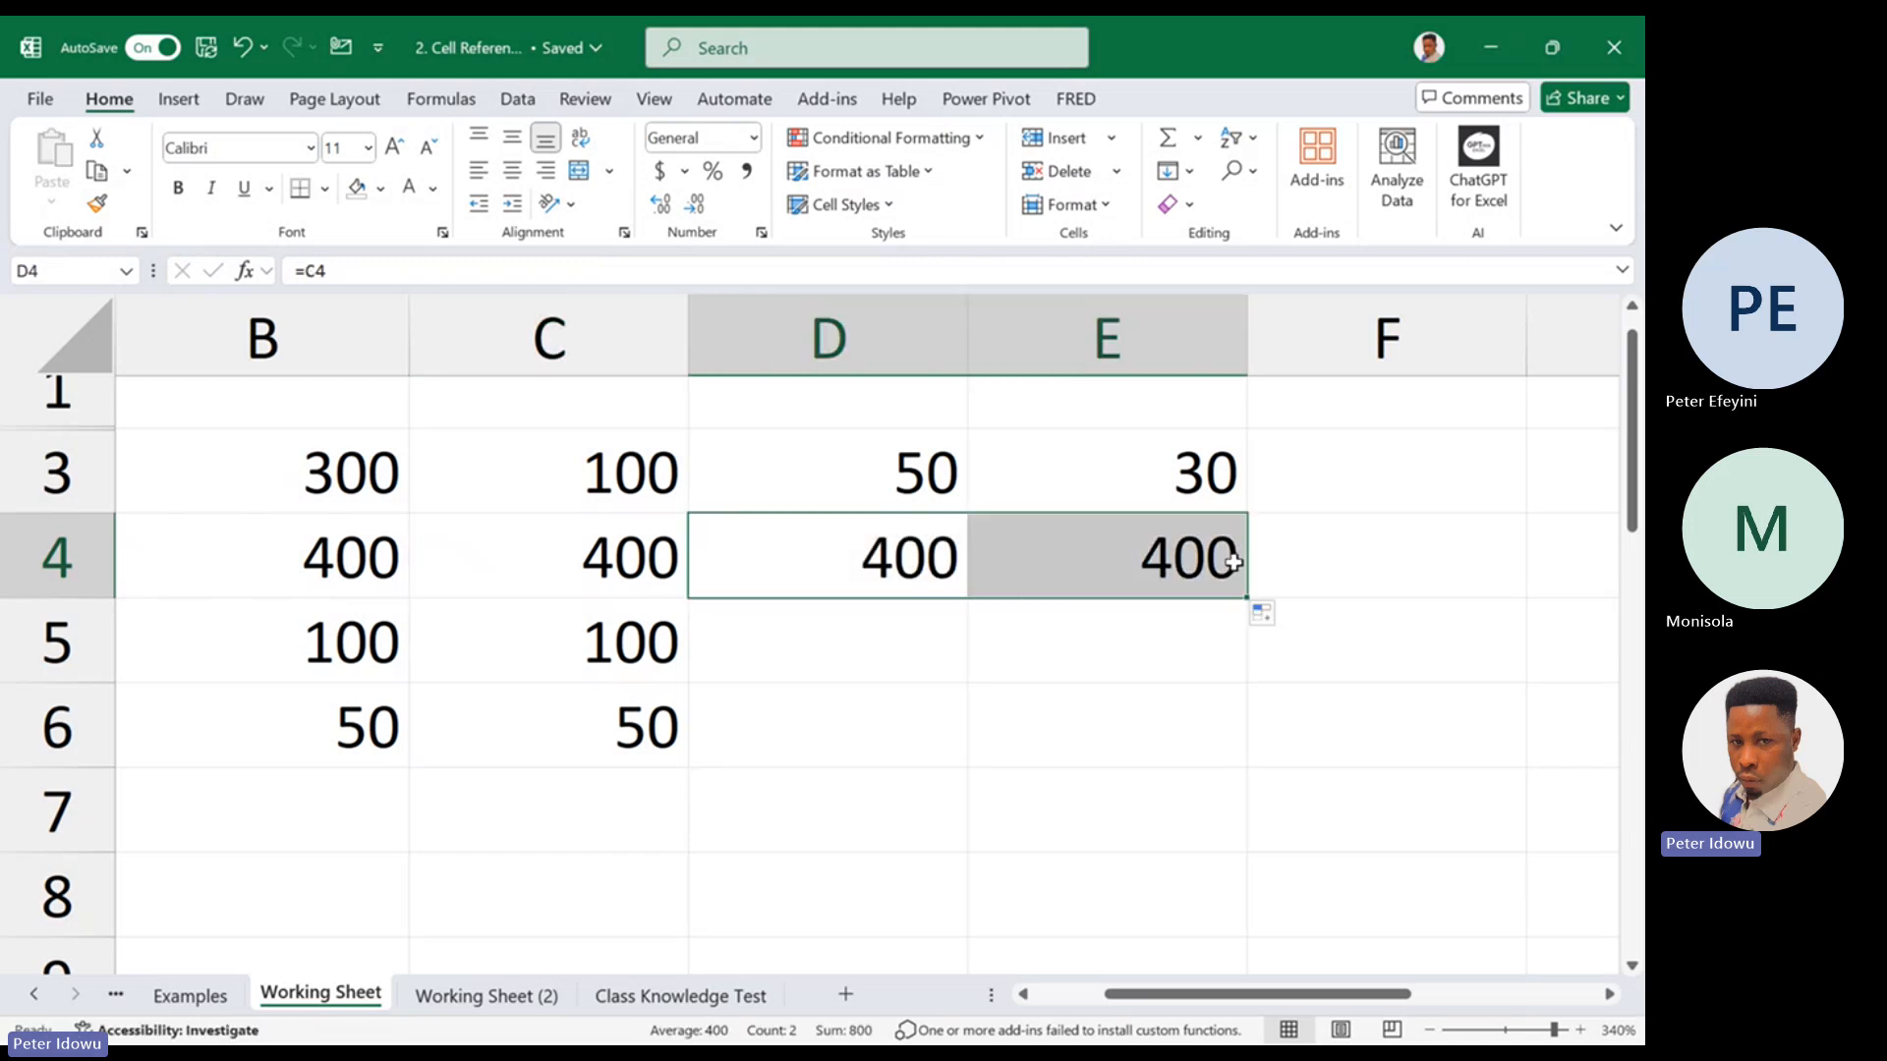
pyautogui.click(568, 577)
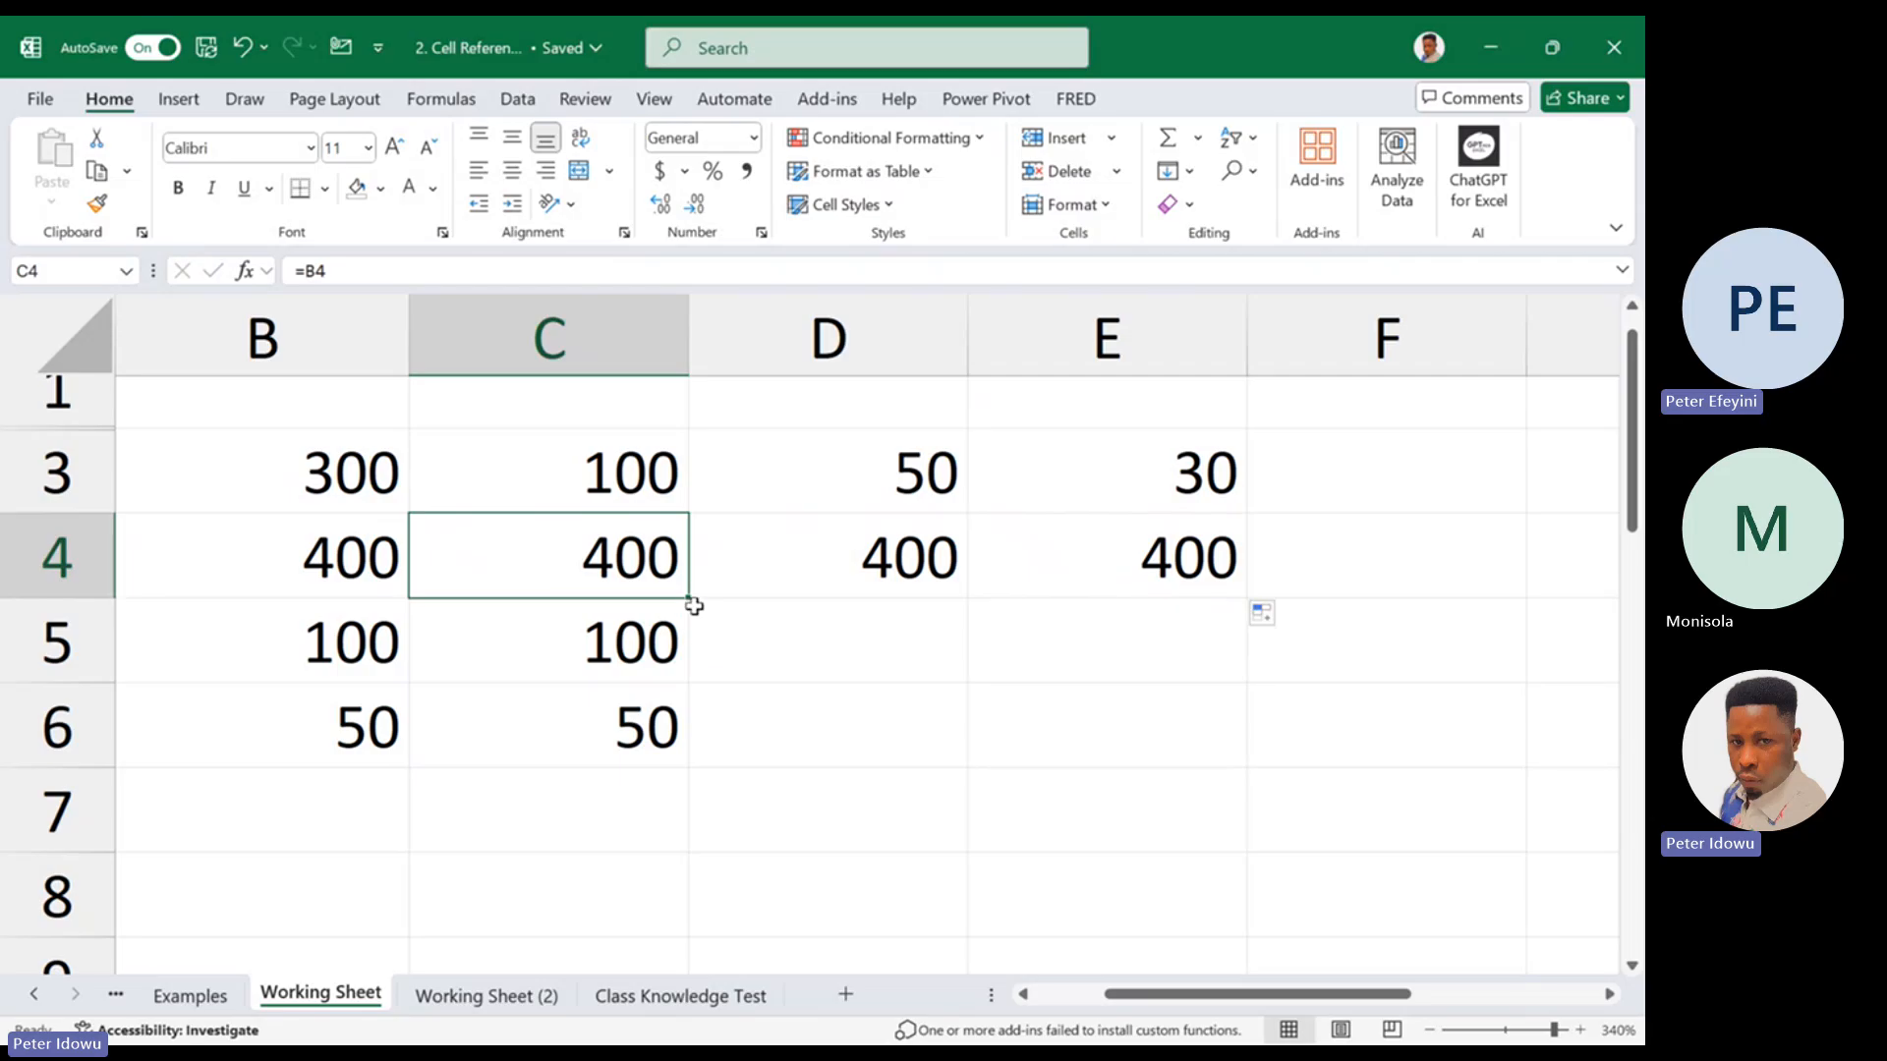
# Repeat the fill of C4's relative reference down to C6 and across to E4, checking the C4 formula in between
pyautogui.moveTo(693, 603); pyautogui.dragTo(678, 727)
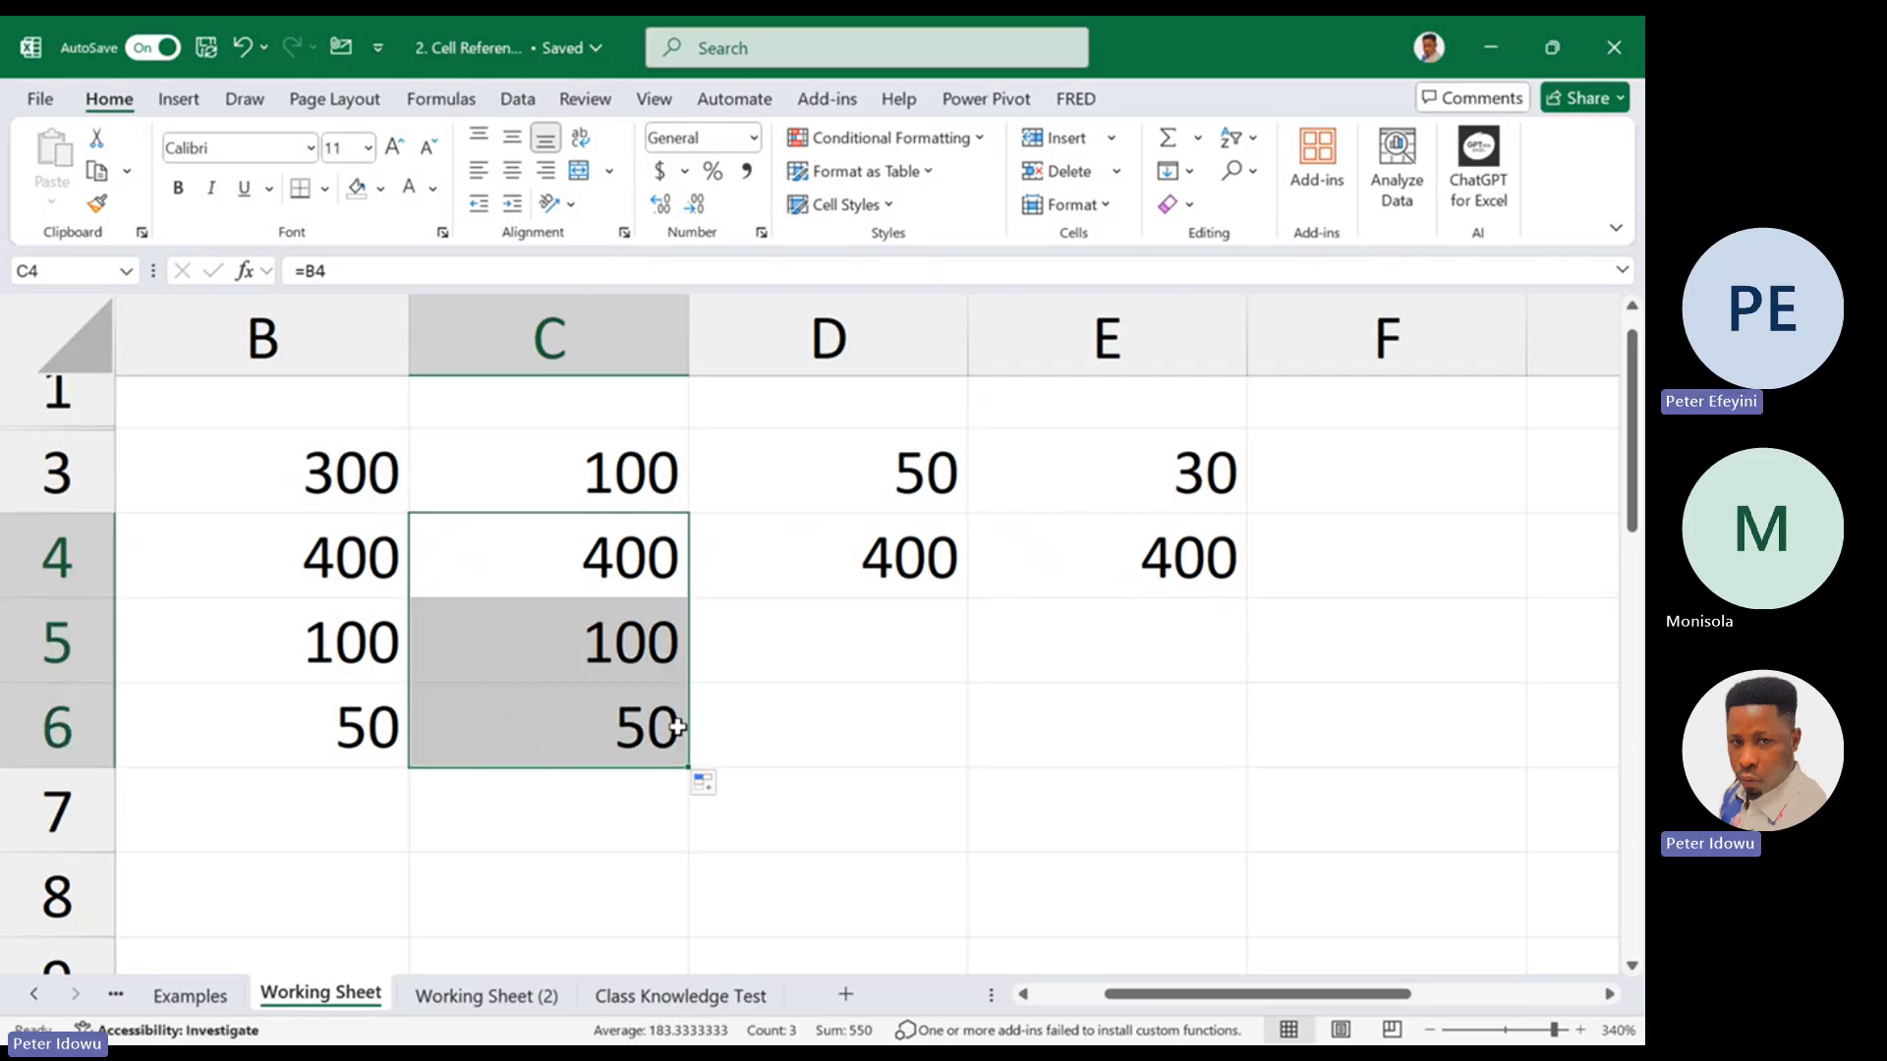
pyautogui.doubleClick(615, 553)
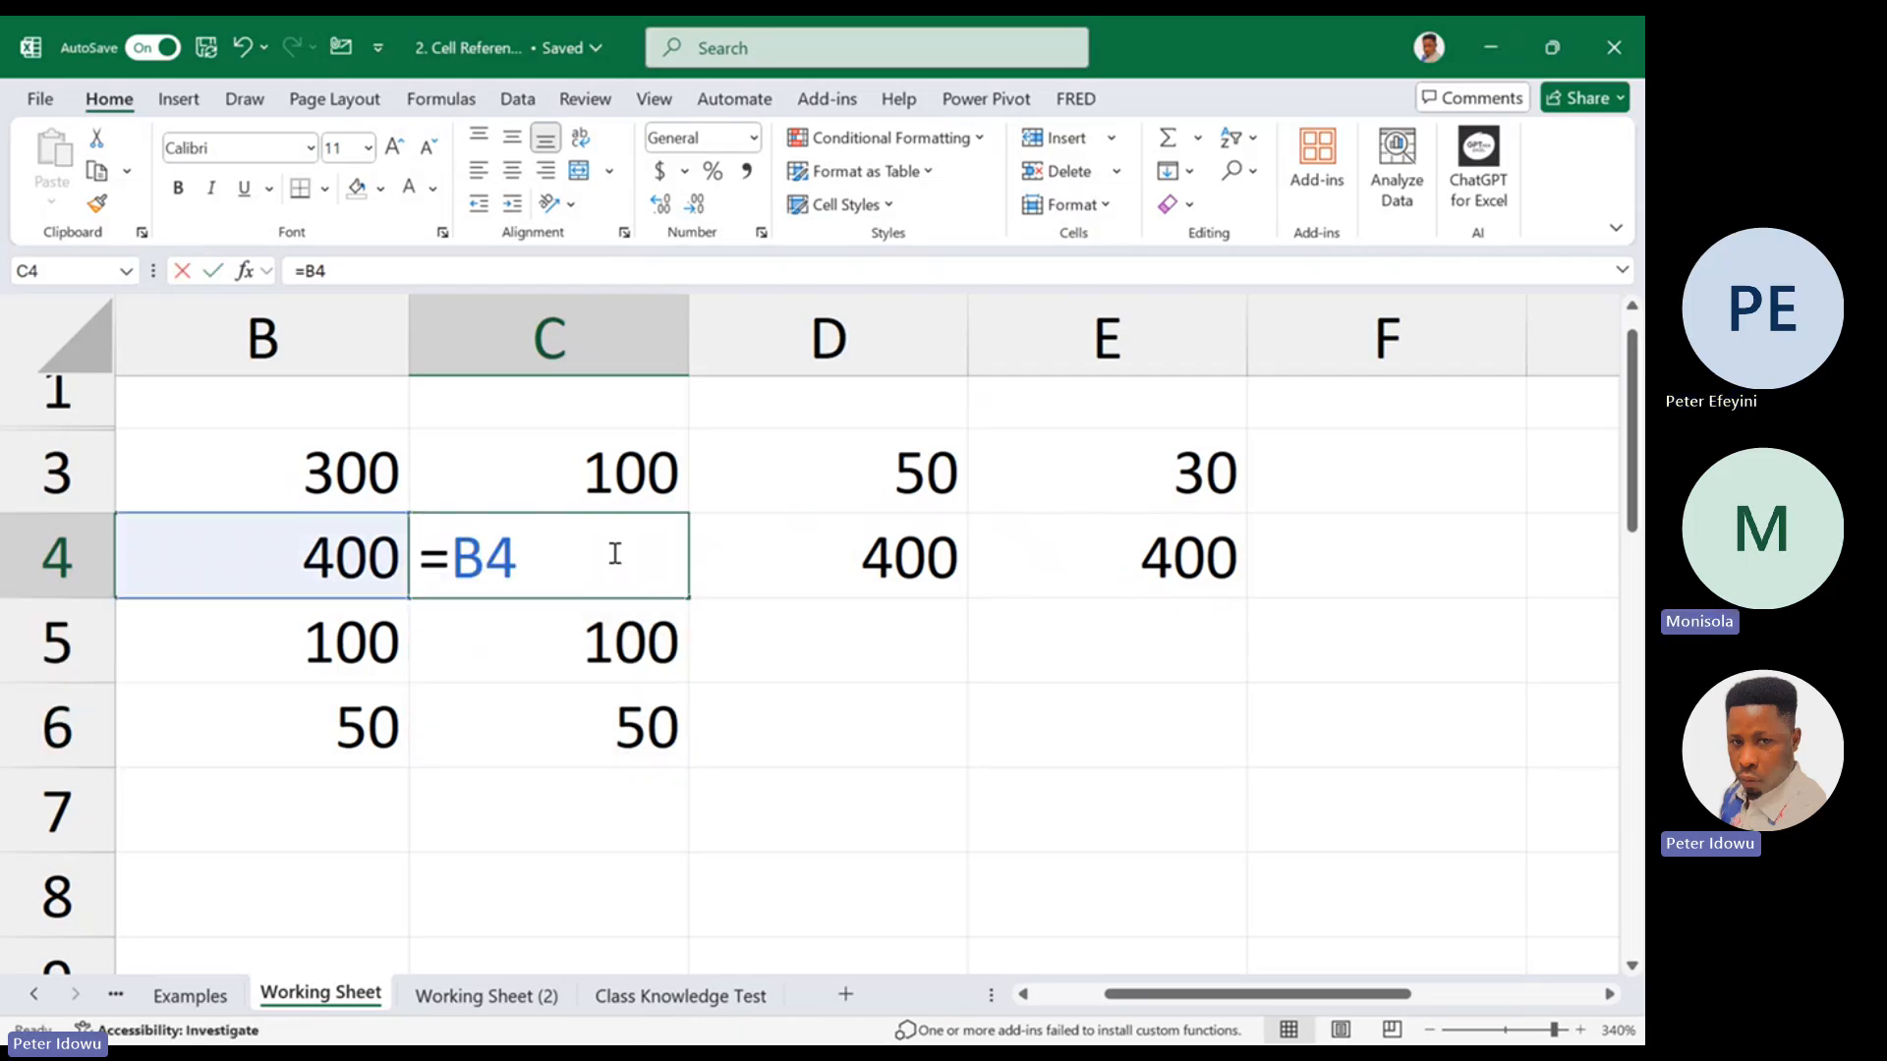
pyautogui.press('Escape')
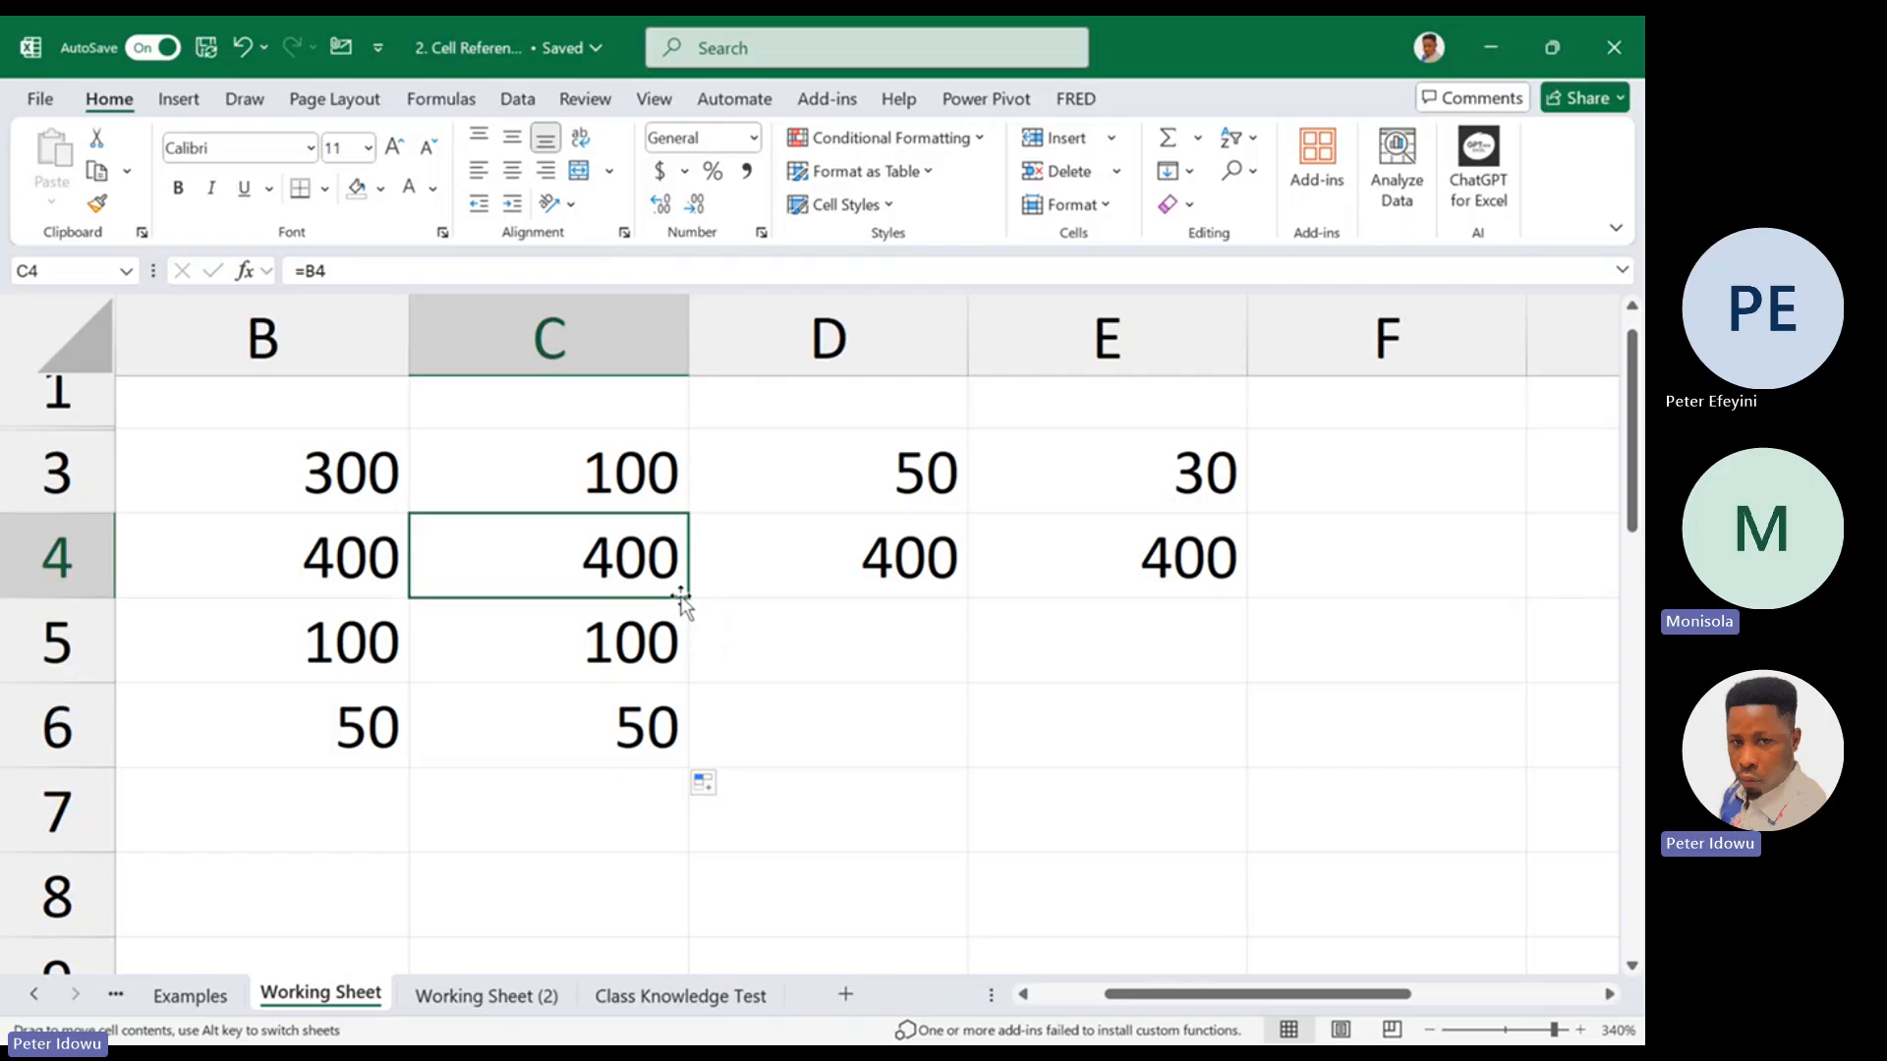
pyautogui.moveTo(687, 602); pyautogui.dragTo(1241, 664)
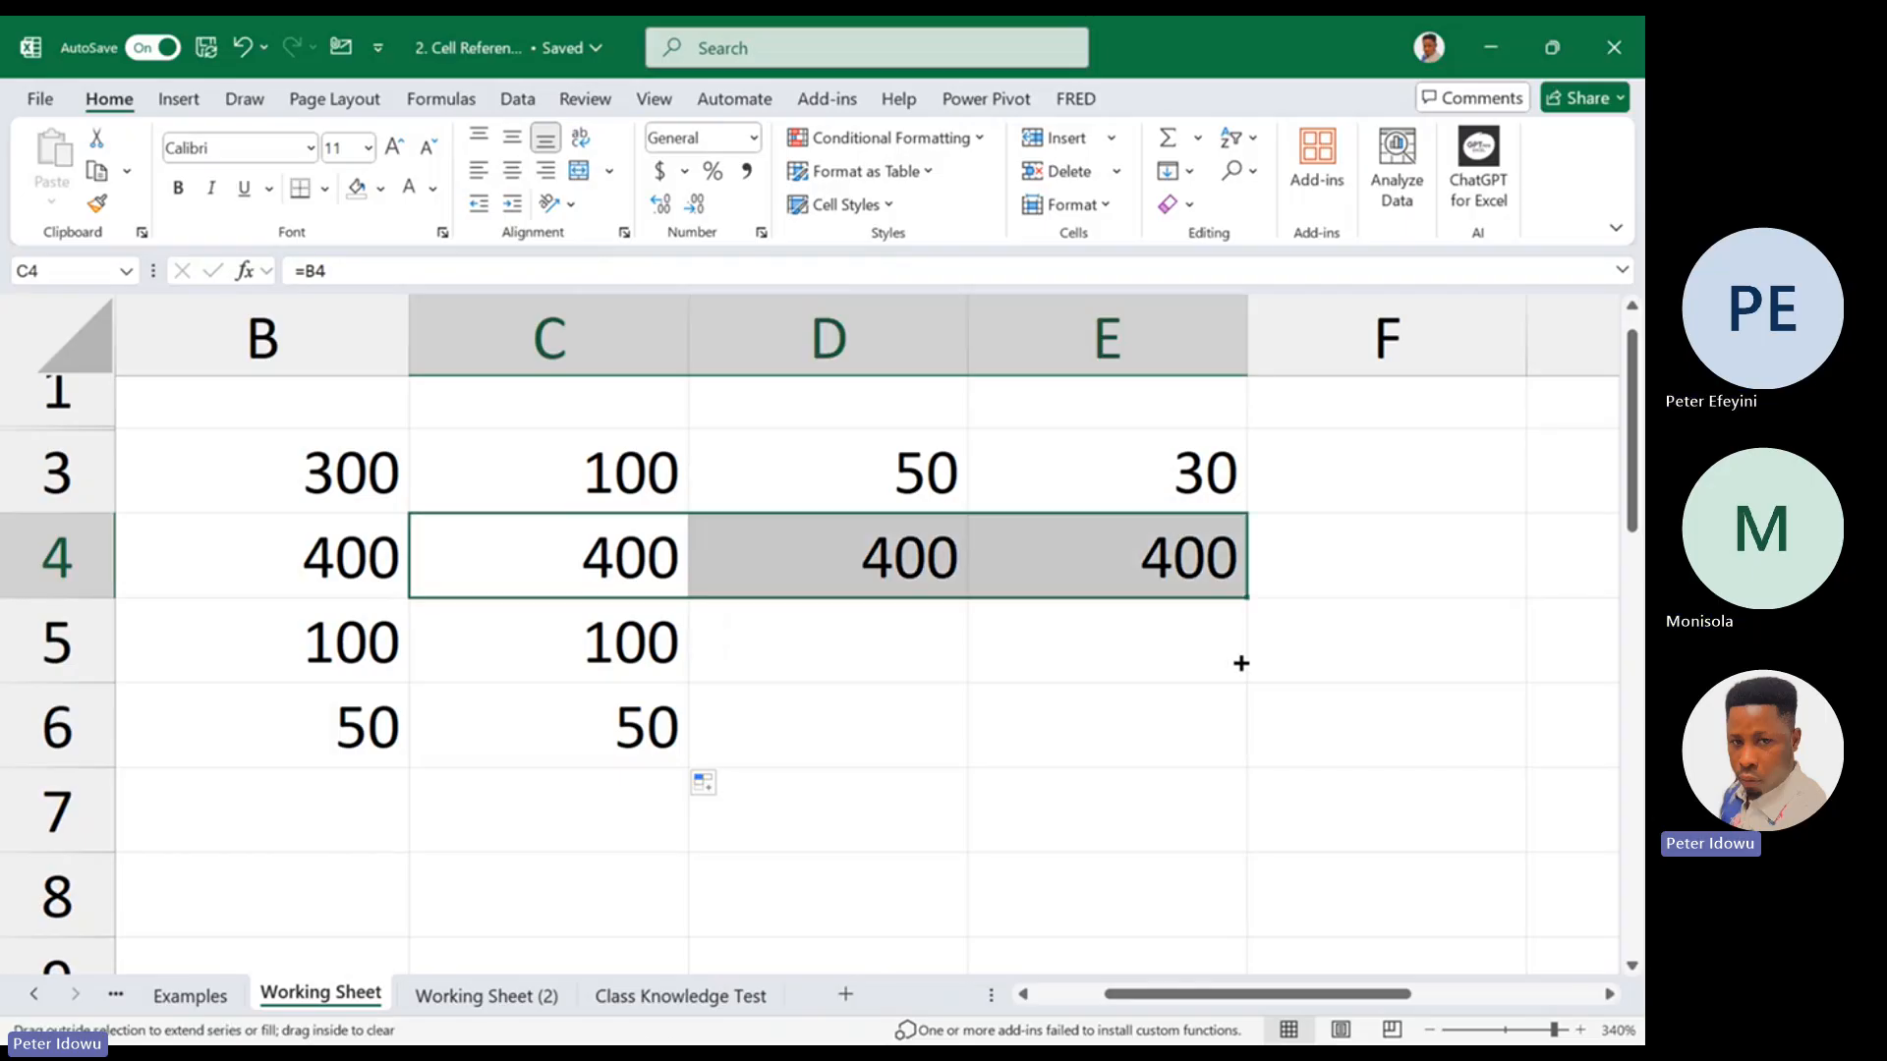
# Fill C4's relative reference down to C6 again and recheck the formula in C4
pyautogui.click(582, 540)
pyautogui.moveTo(691, 602); pyautogui.dragTo(661, 753)
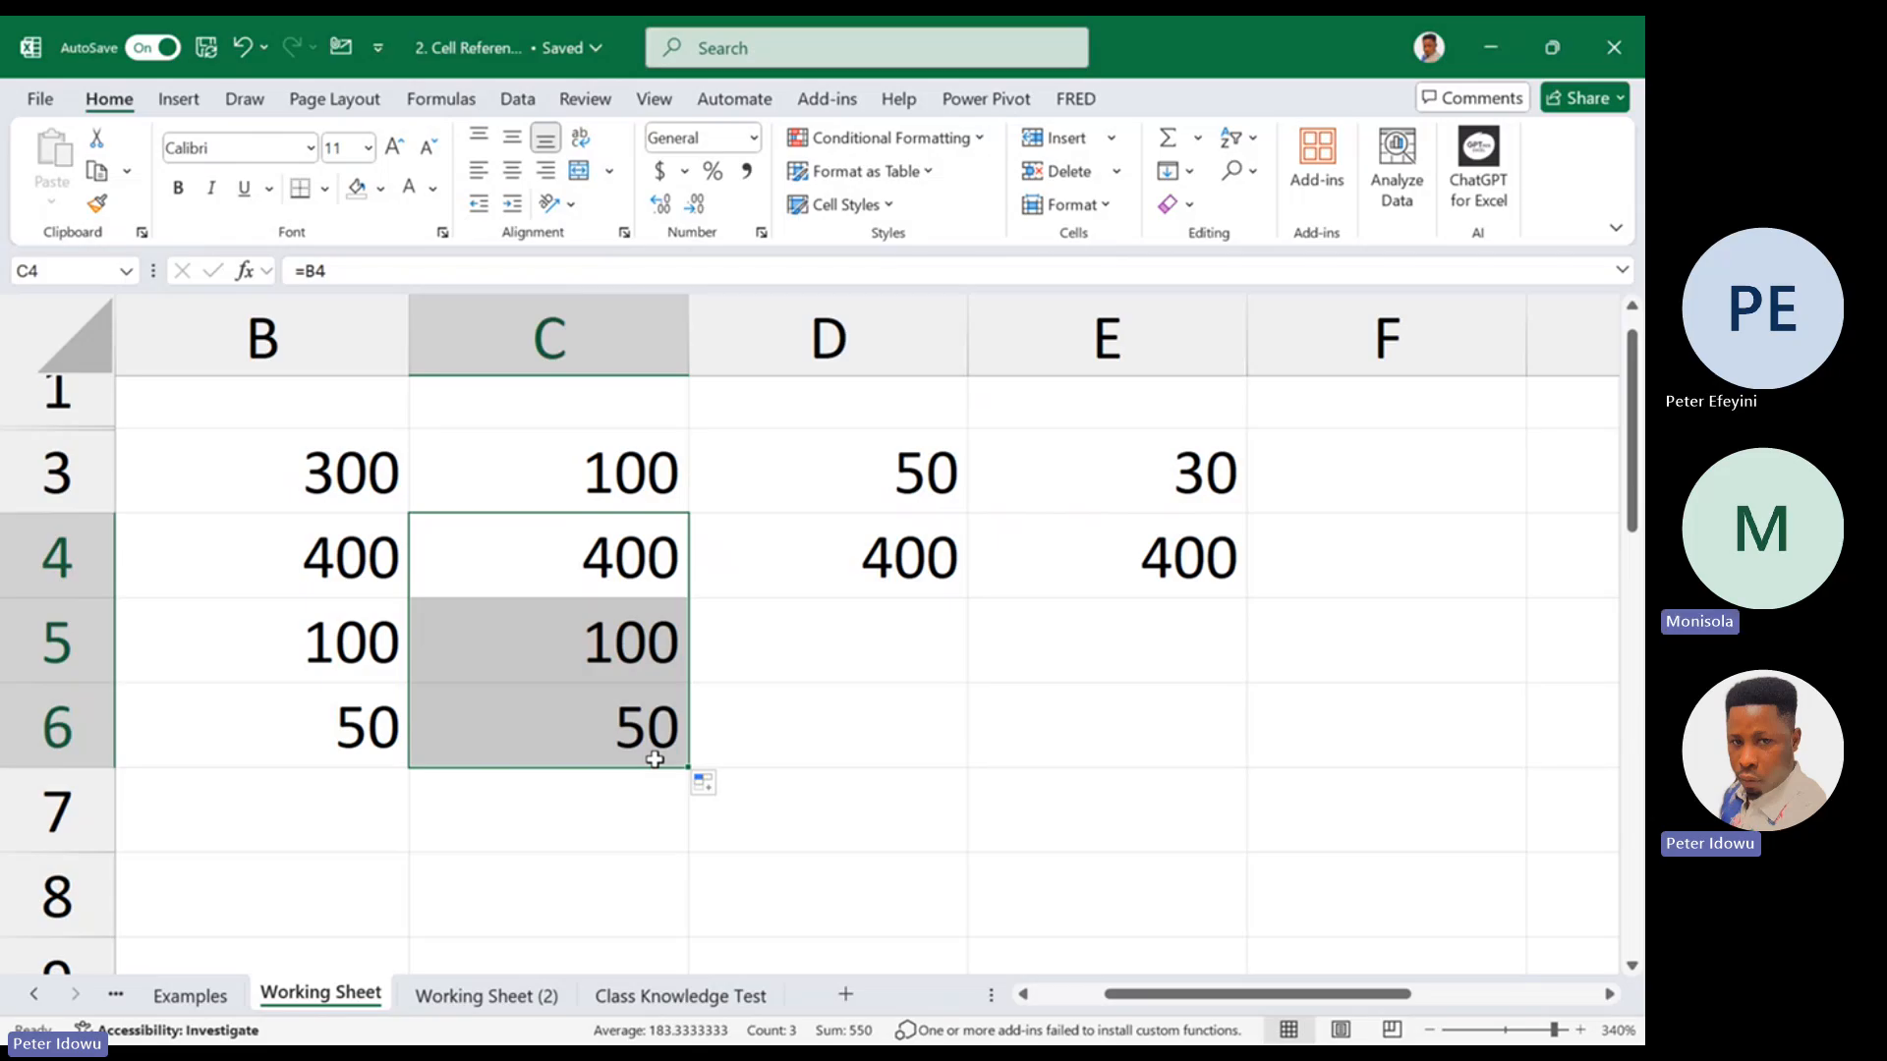
pyautogui.click(632, 575)
pyautogui.doubleClick(632, 575)
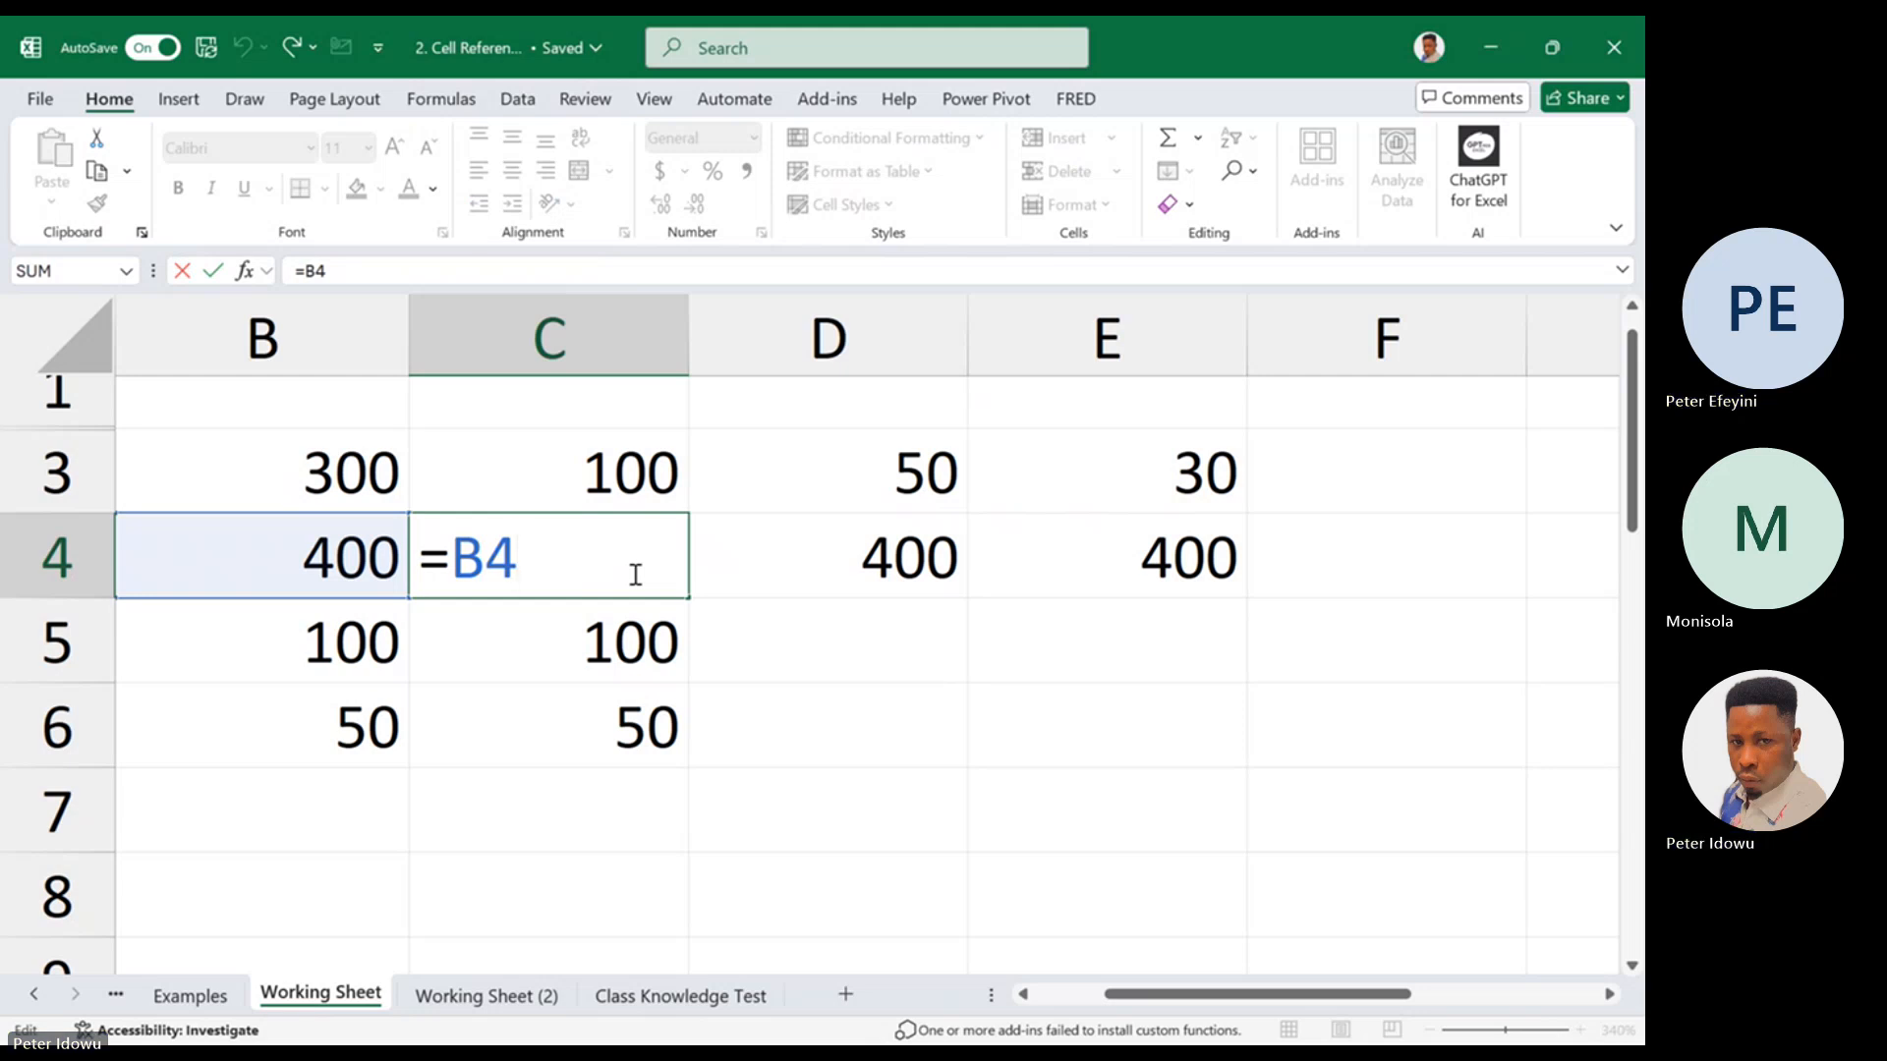
pyautogui.hotkey('ctrl', 'Return')
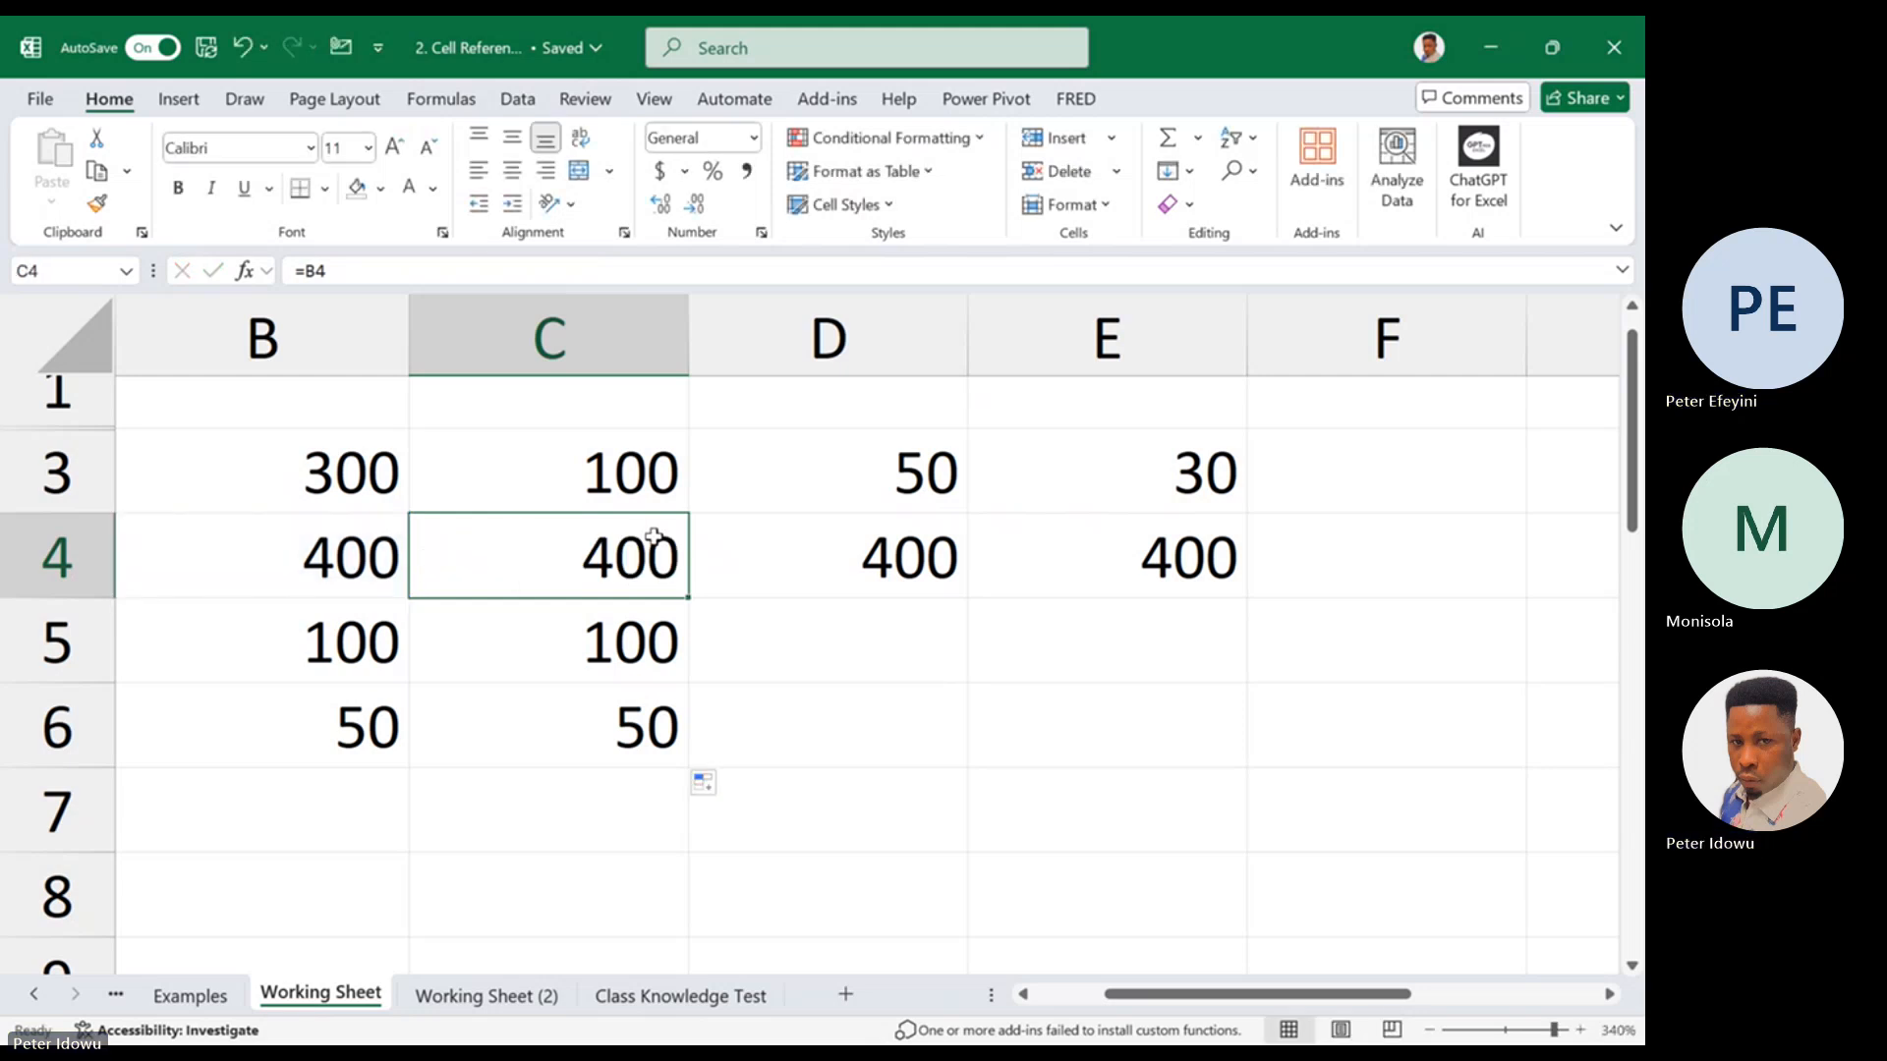
# Clear the contents of C3:E6, keeping only the values in column B
pyautogui.moveTo(550, 471); pyautogui.dragTo(1065, 735)
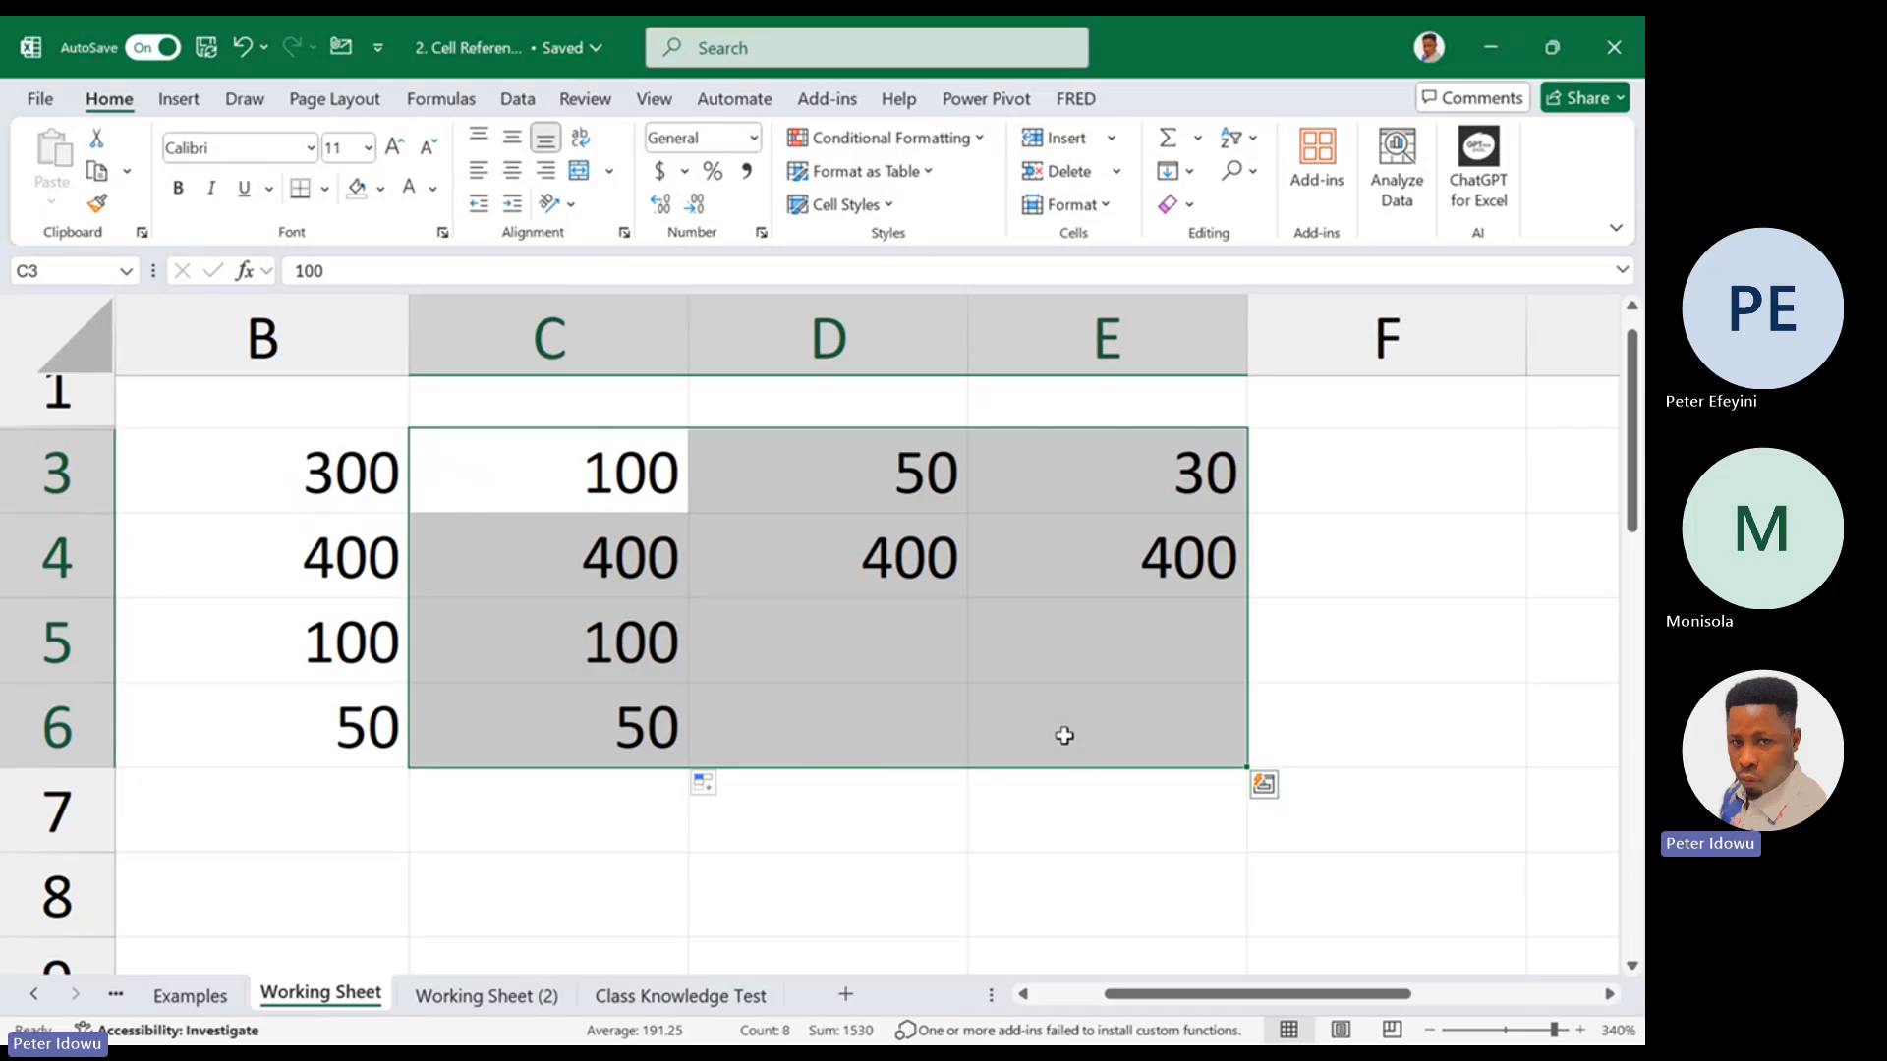
pyautogui.rightClick(985, 696)
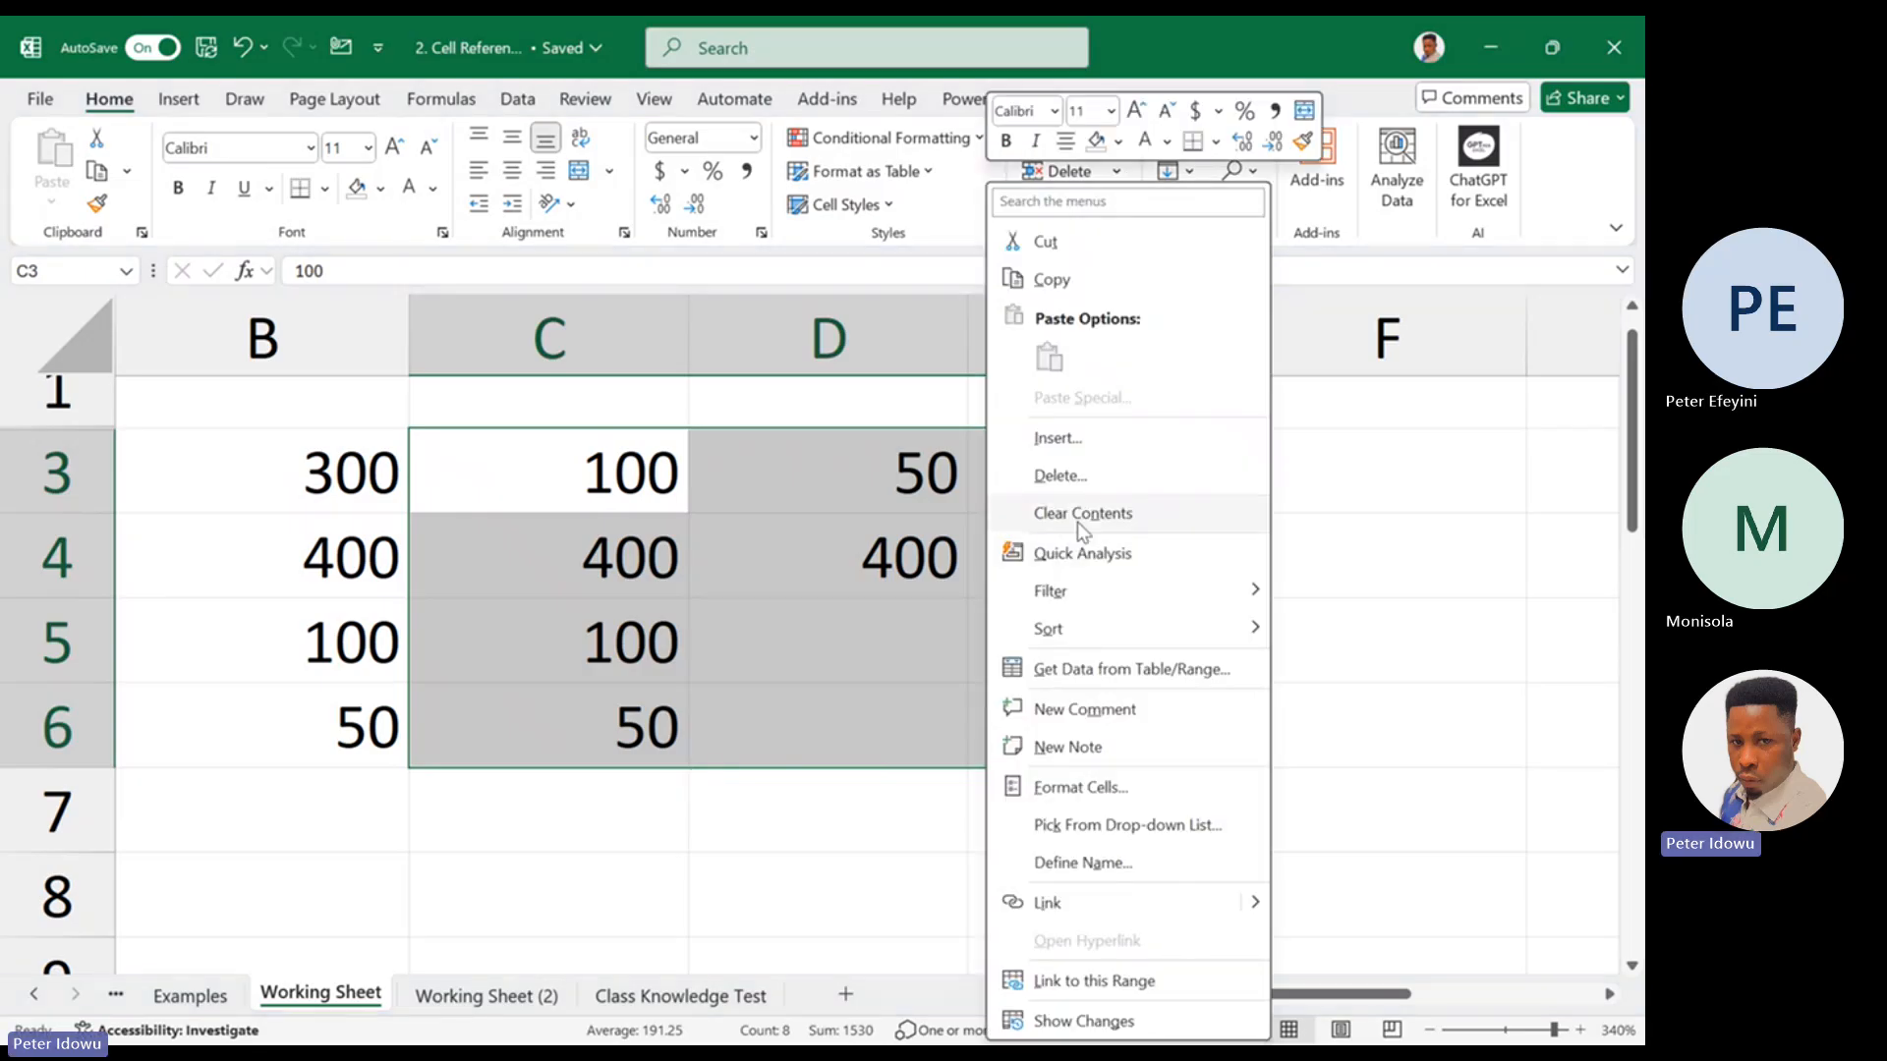
pyautogui.click(1079, 524)
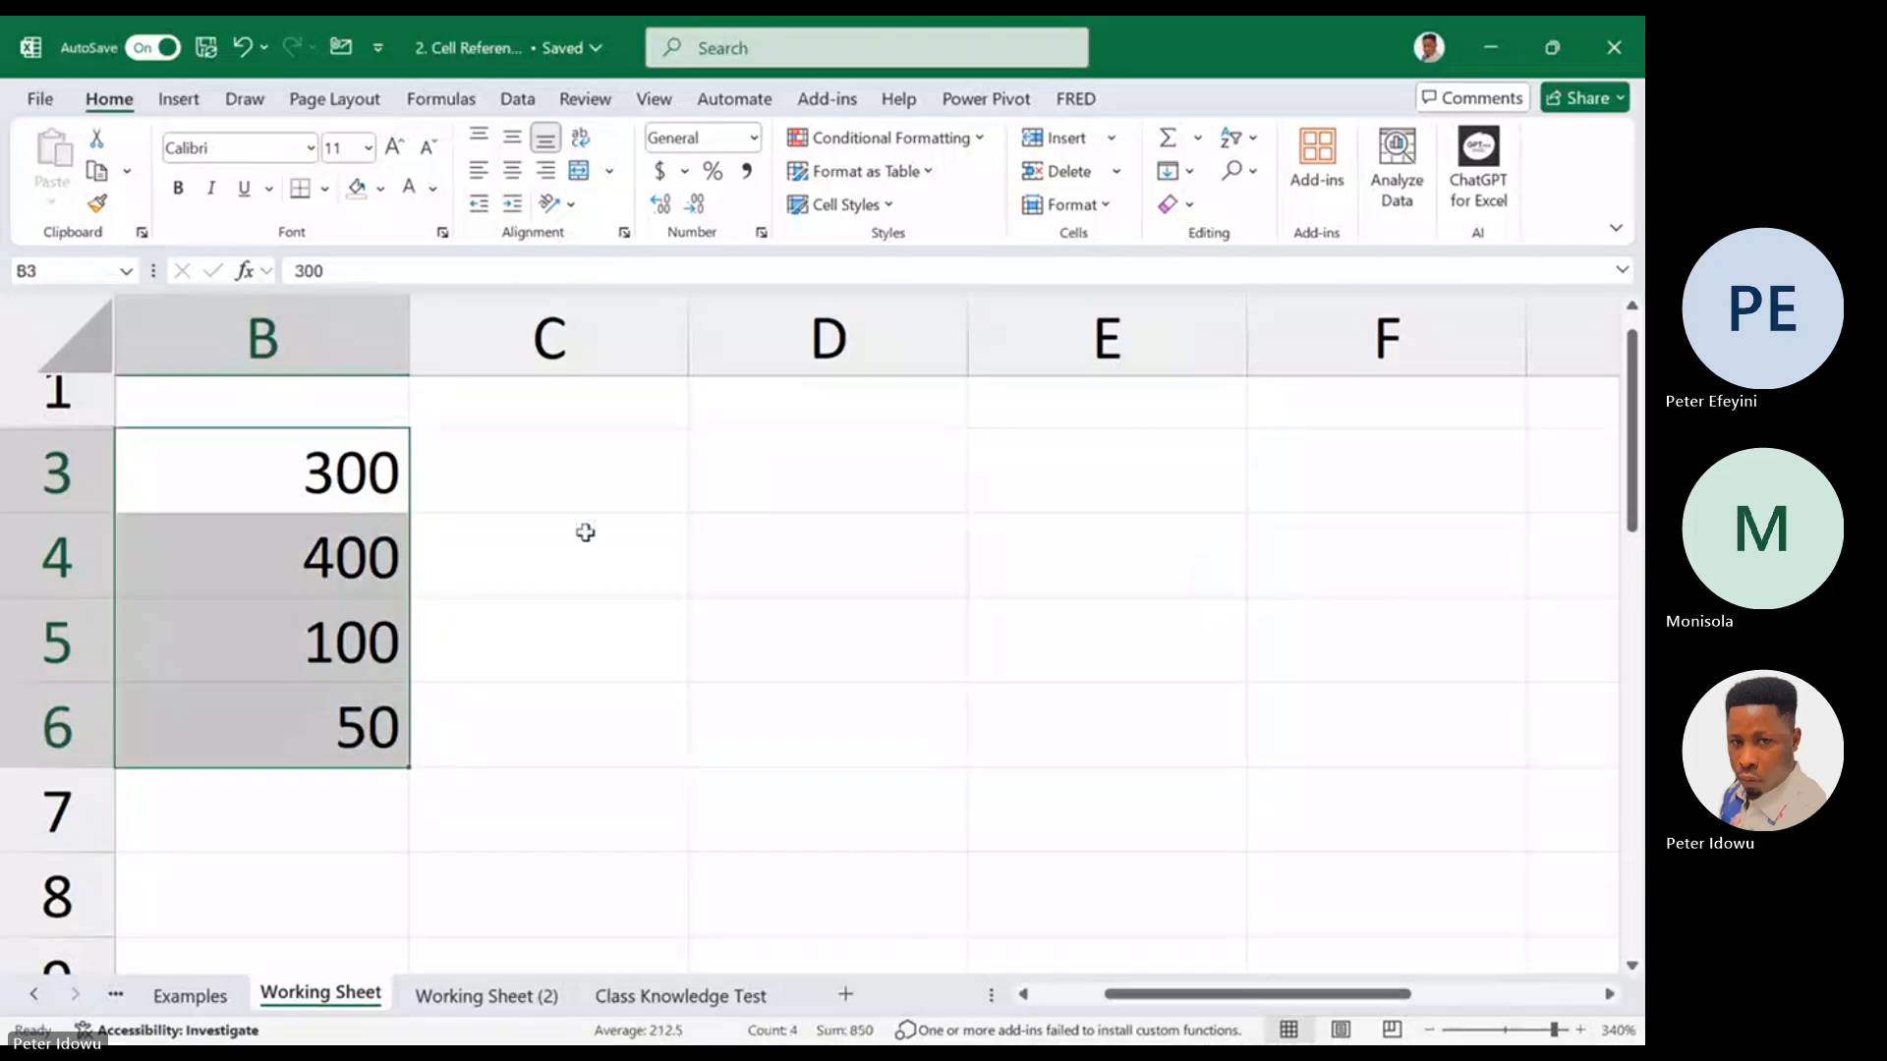
pyautogui.click(597, 492)
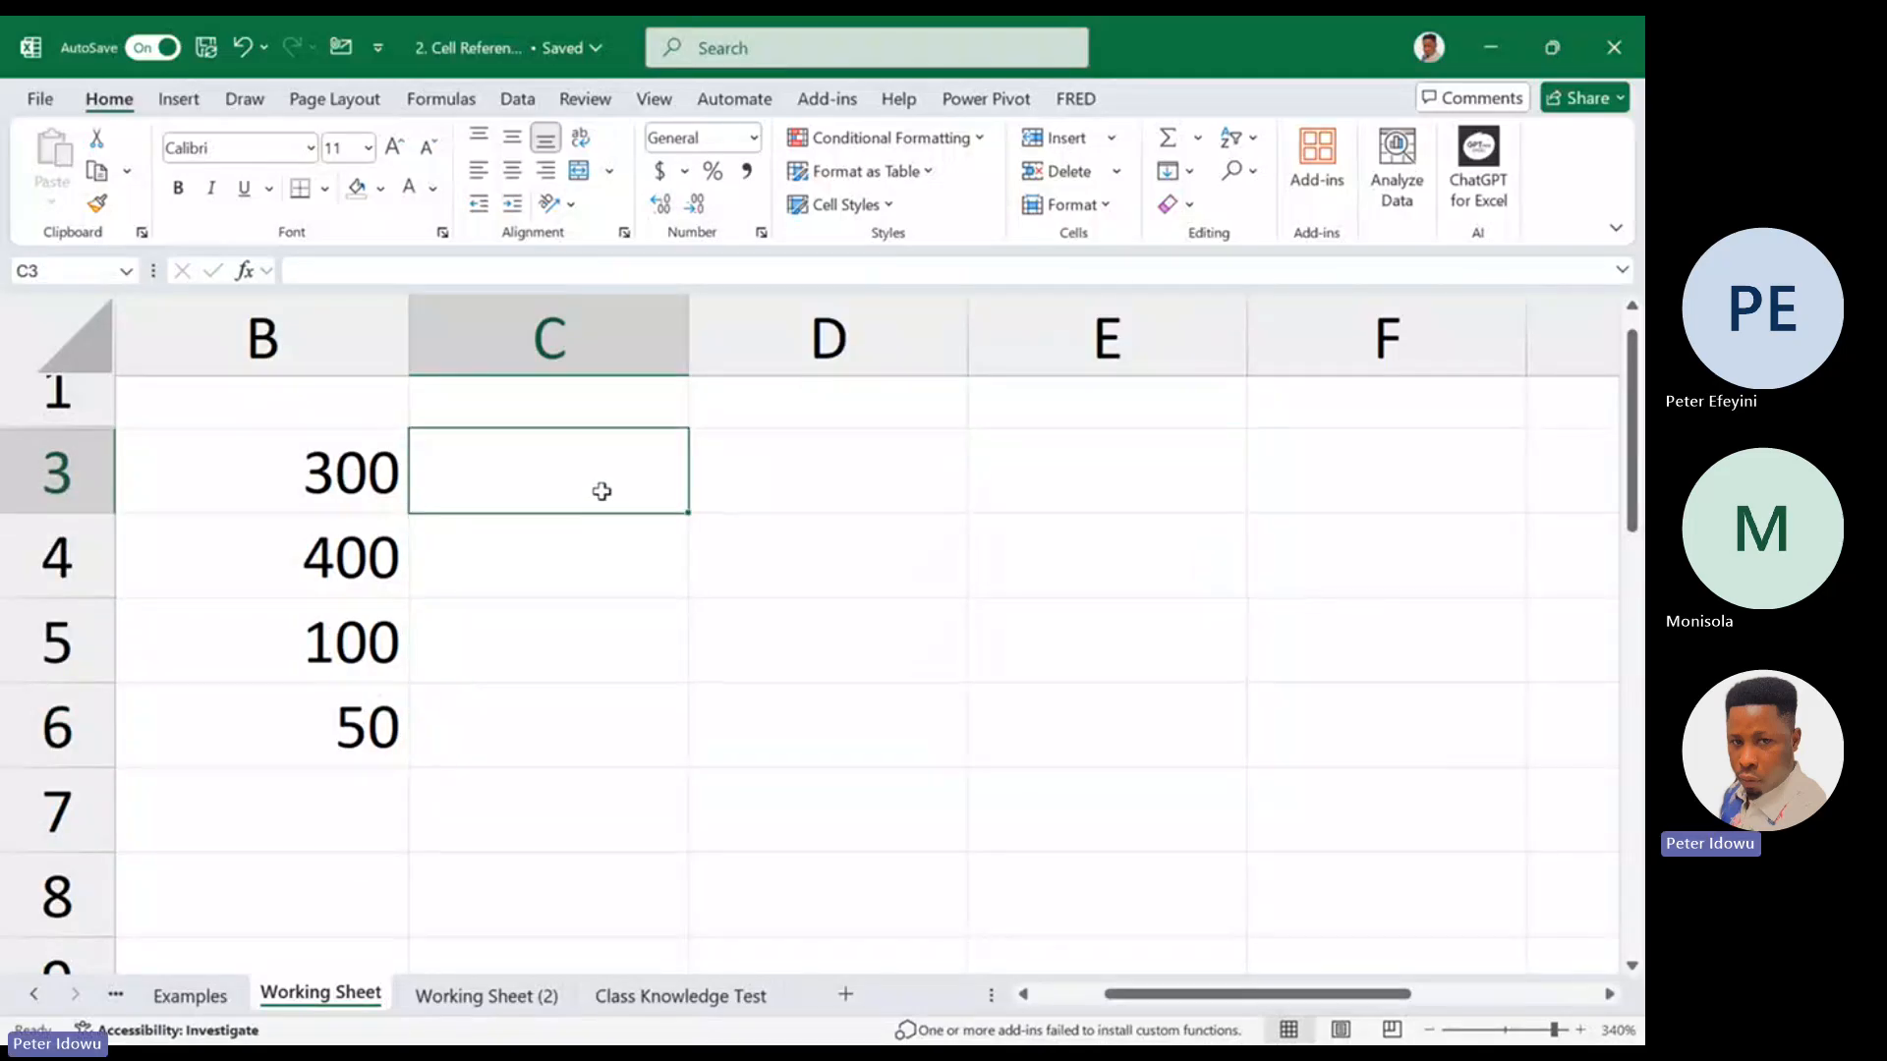
# Enter 2500 in D1 as the fixed multiplier
pyautogui.click(746, 399)
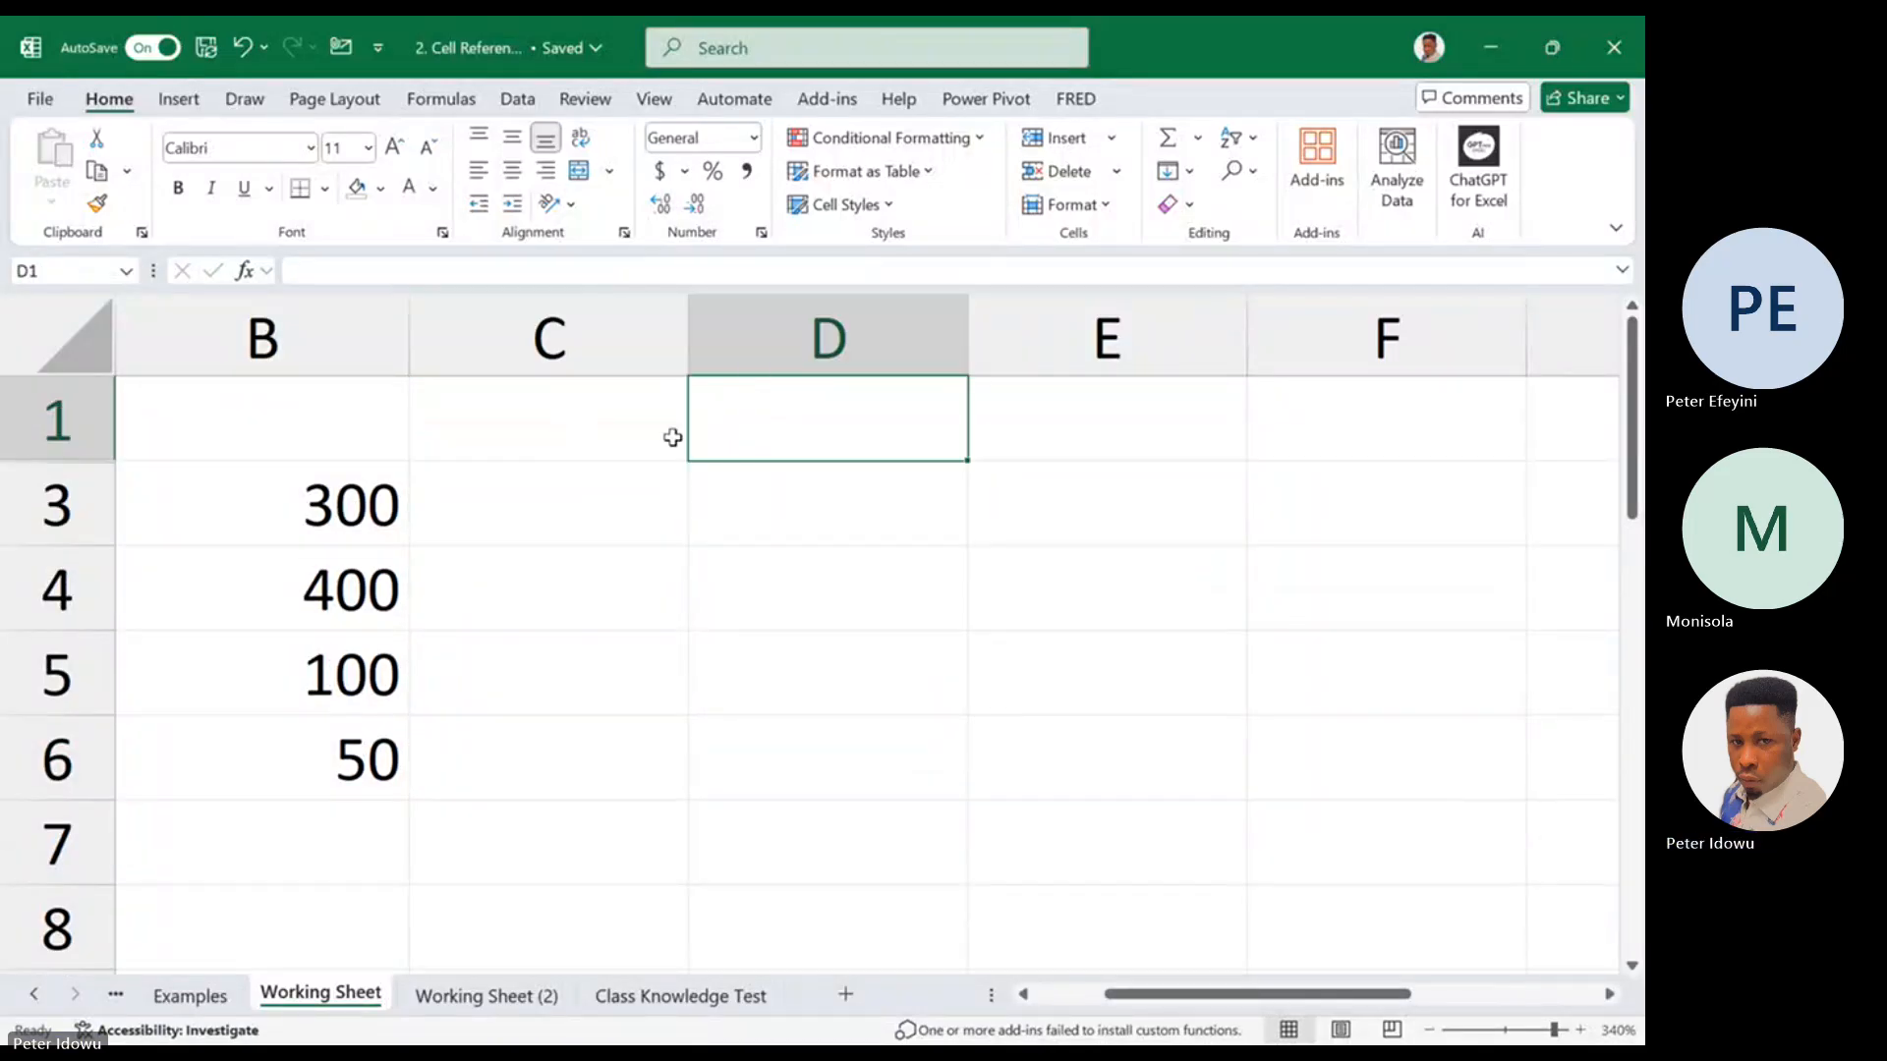
pyautogui.click(640, 426)
pyautogui.click(756, 443)
pyautogui.write('2500')
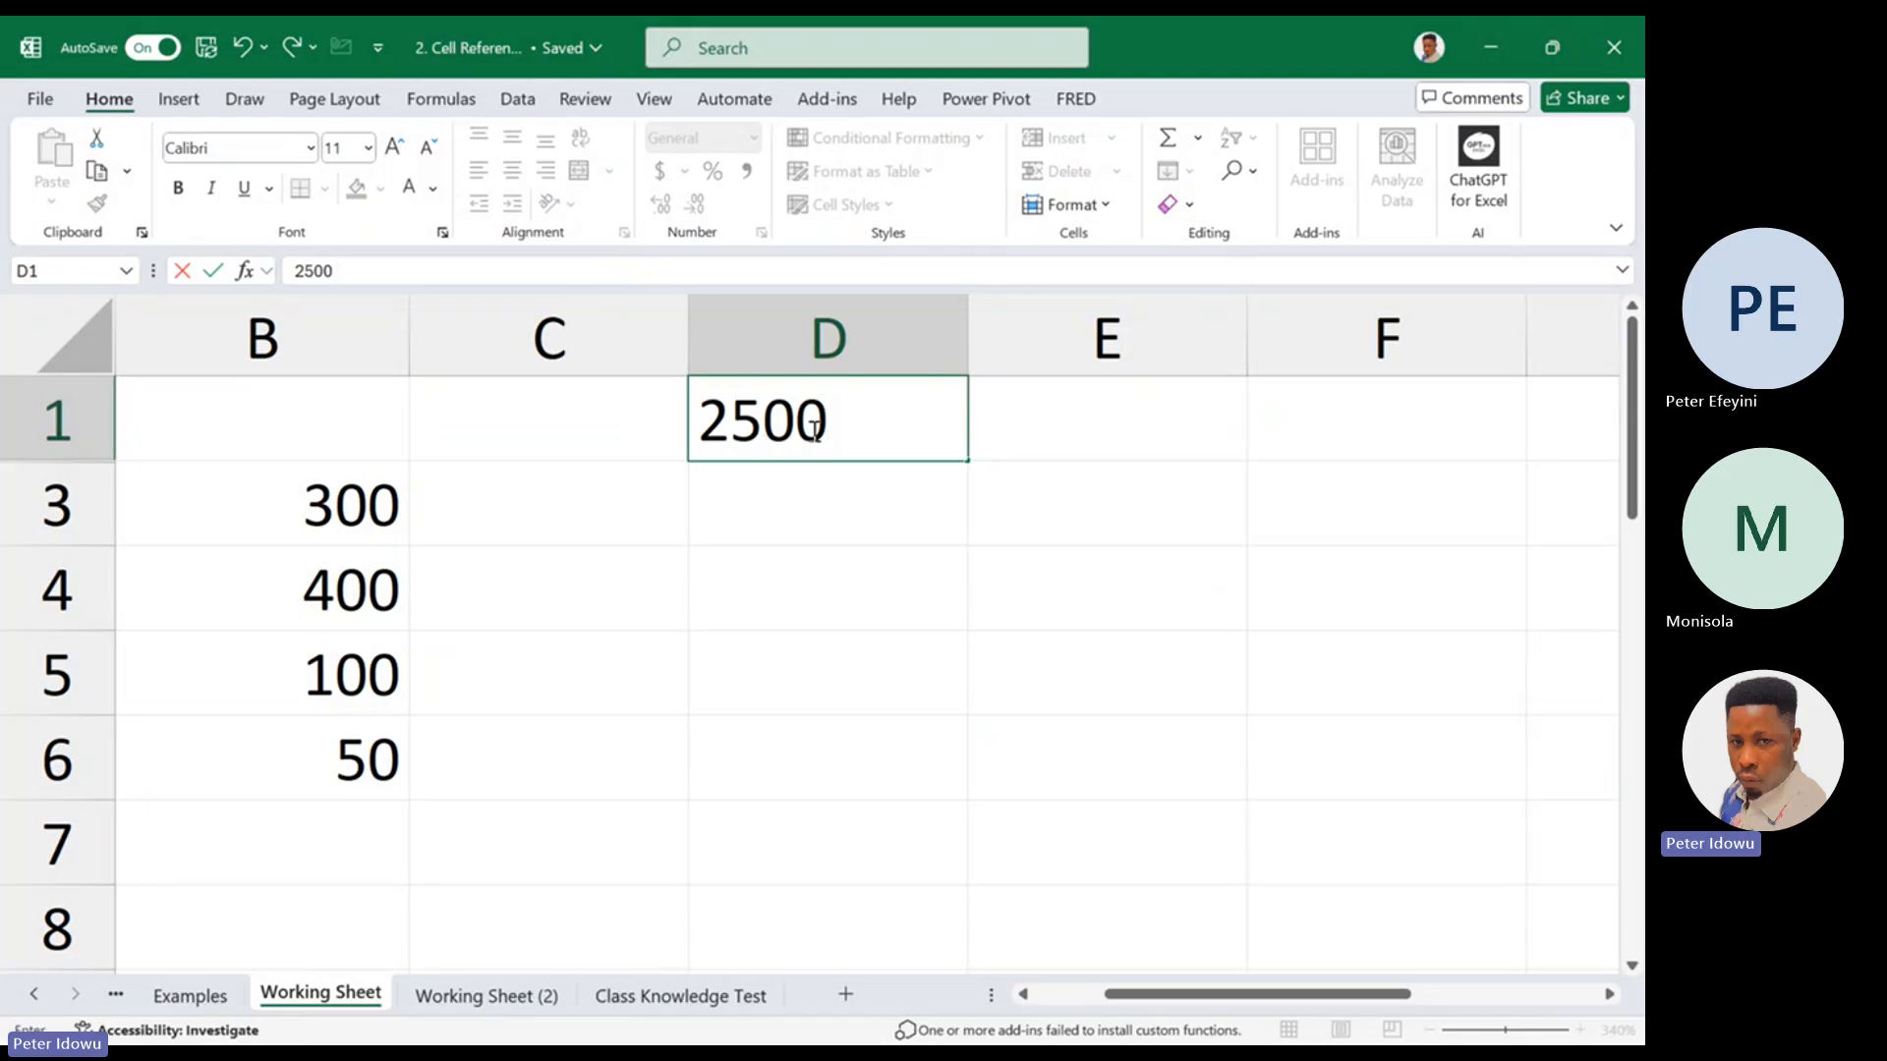
pyautogui.click(1023, 444)
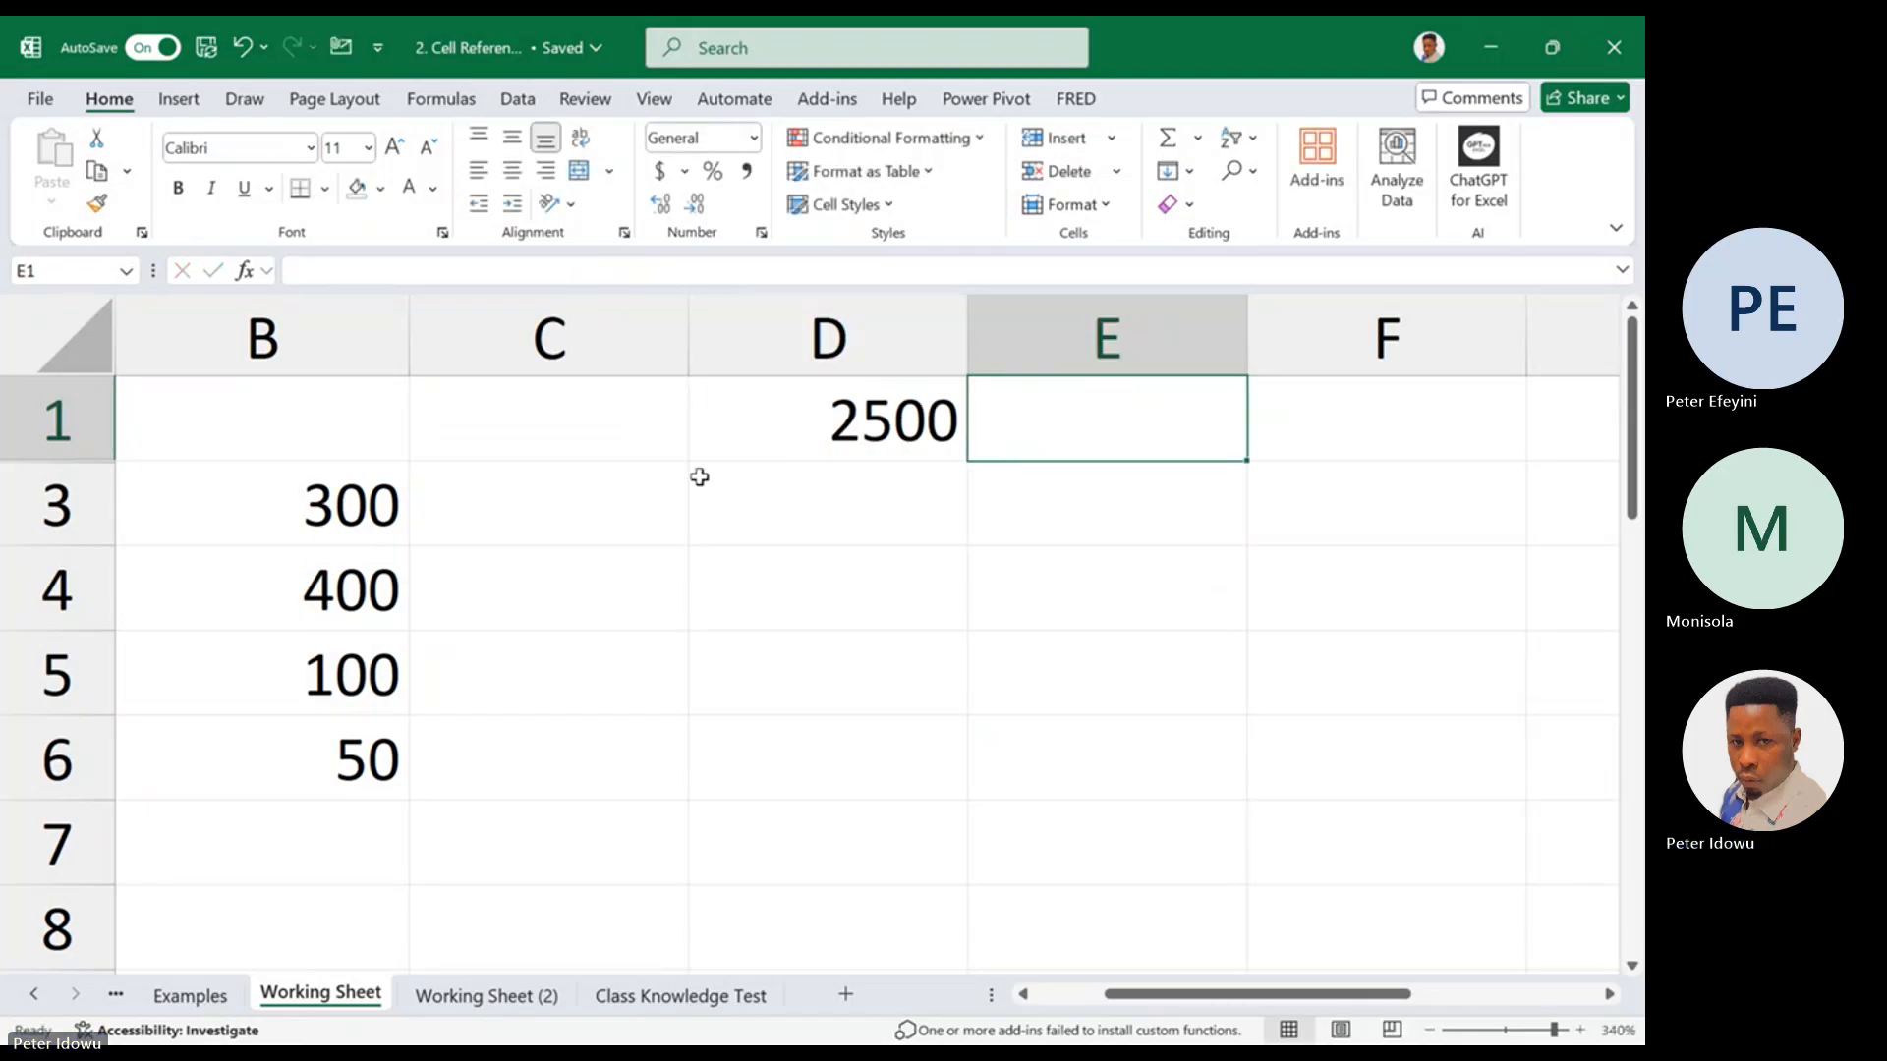
# Point out the multiplier in D1, the values in B3:B6 and the formula cell C3
pyautogui.click(824, 439)
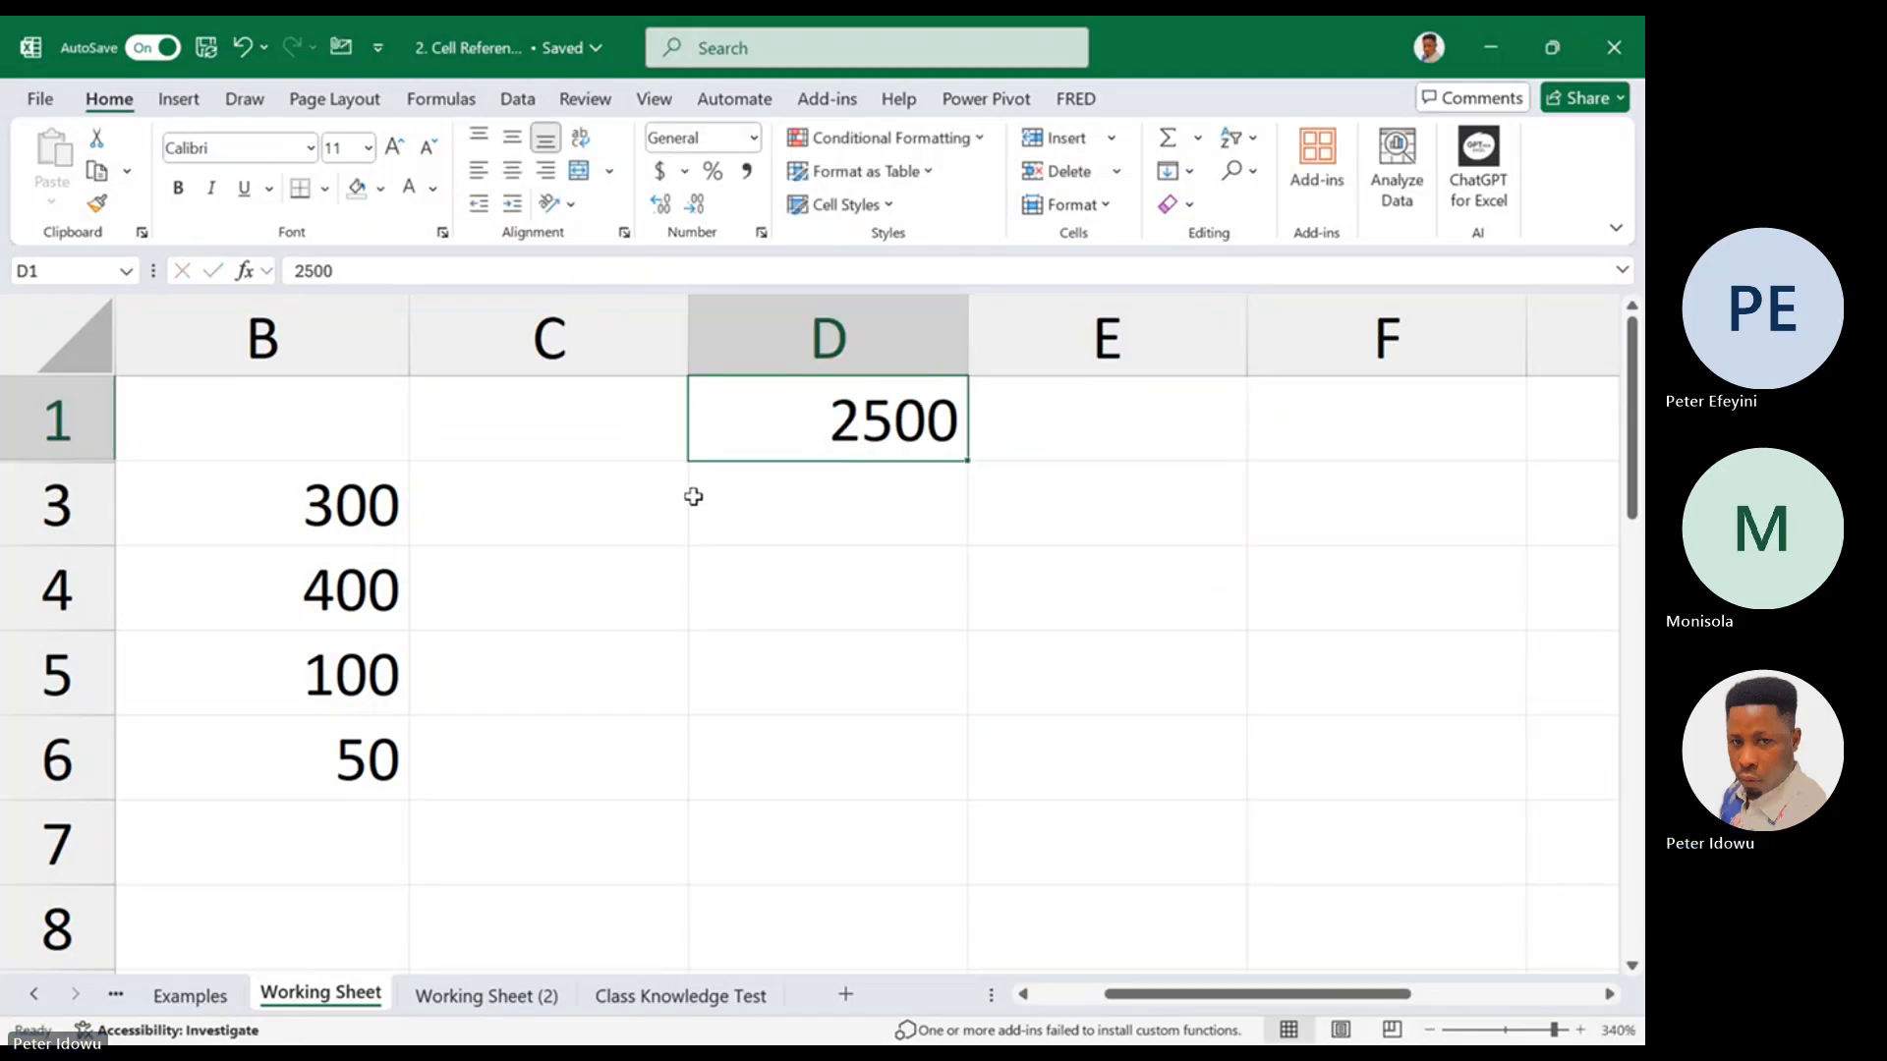
pyautogui.click(610, 518)
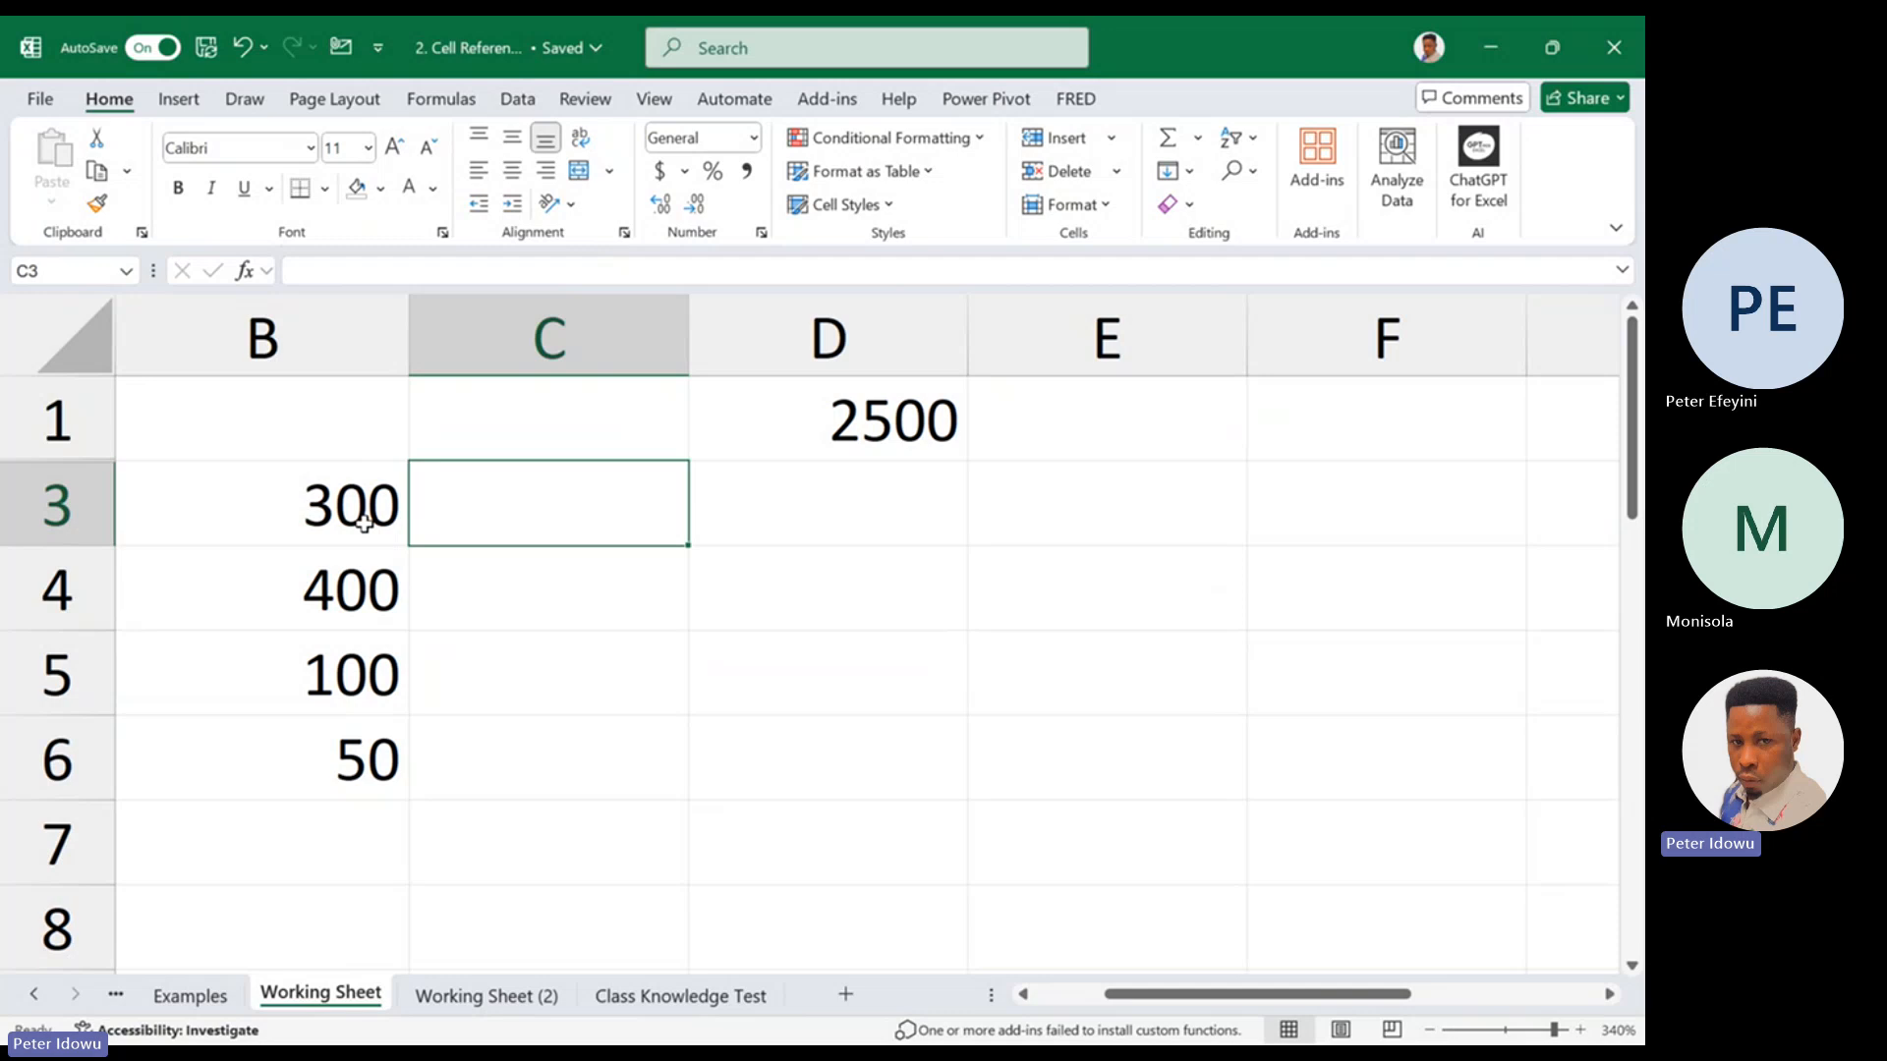
pyautogui.moveTo(364, 524); pyautogui.dragTo(364, 757)
pyautogui.click(544, 518)
pyautogui.click(315, 505)
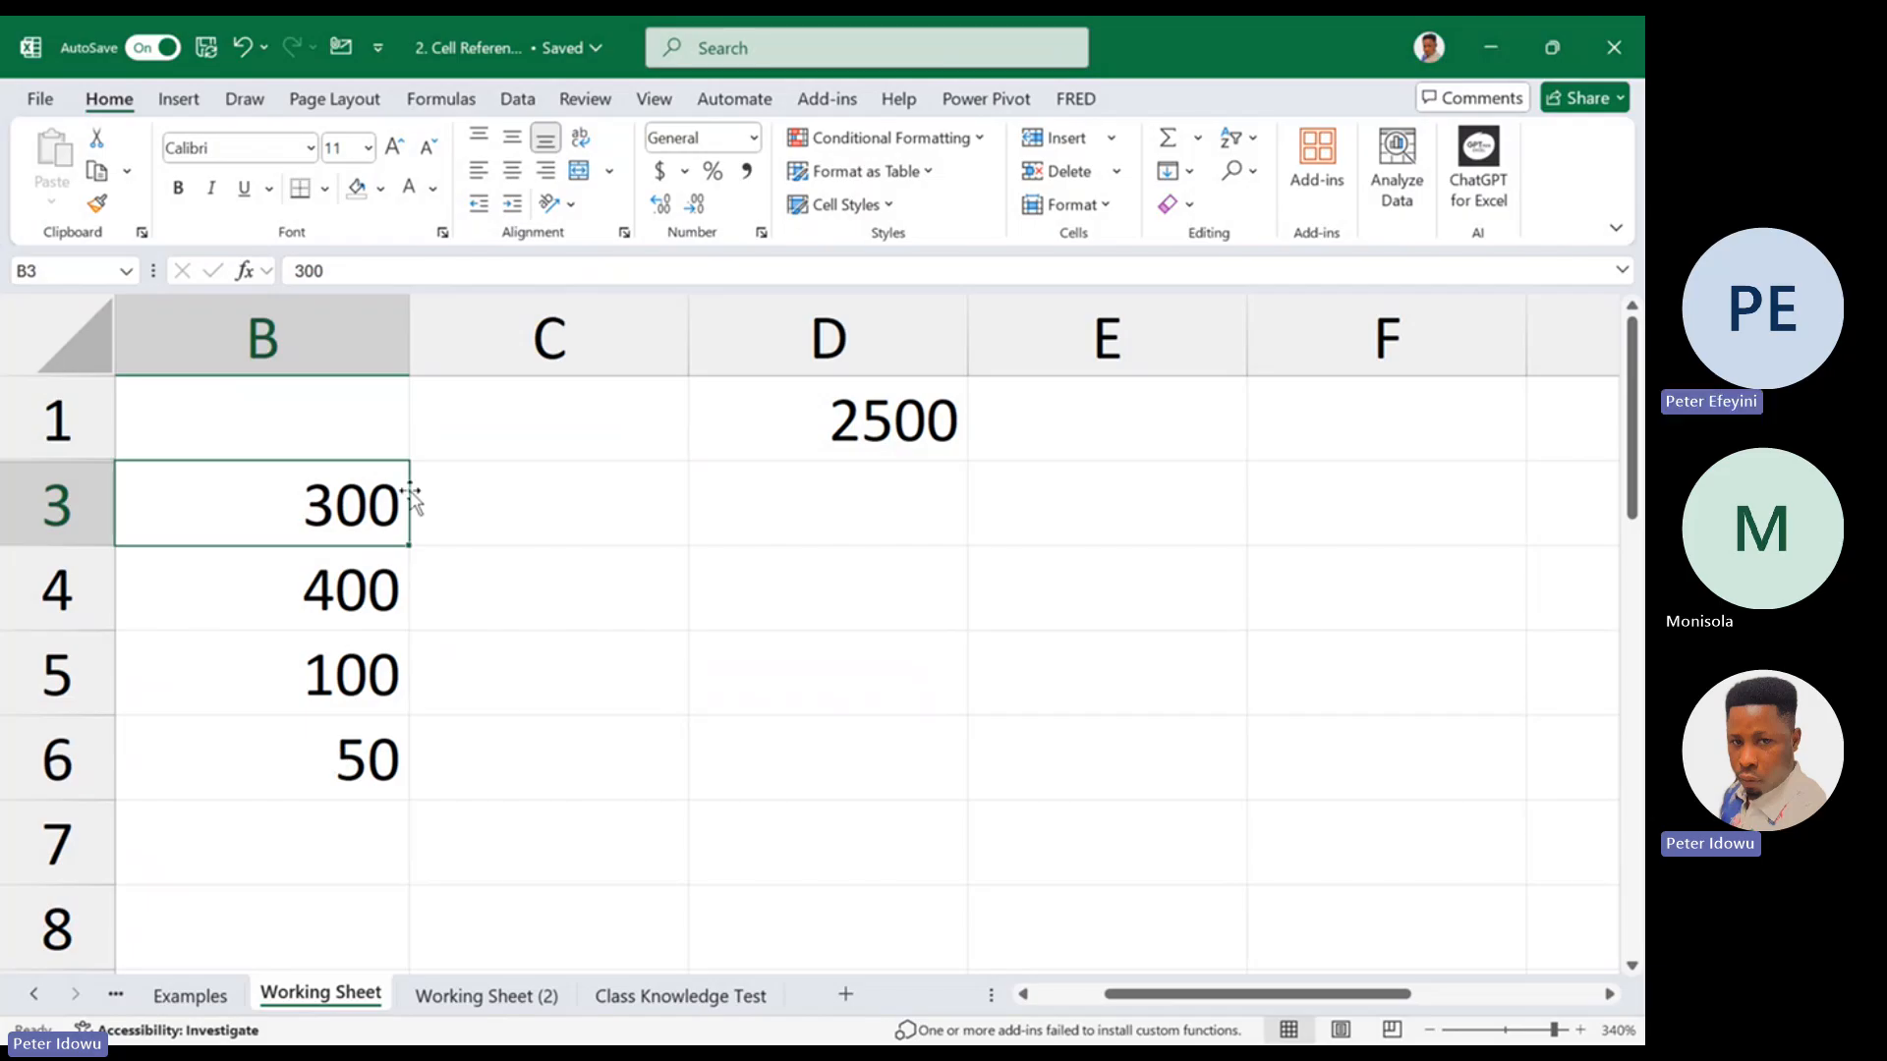
pyautogui.moveTo(371, 511); pyautogui.dragTo(369, 617)
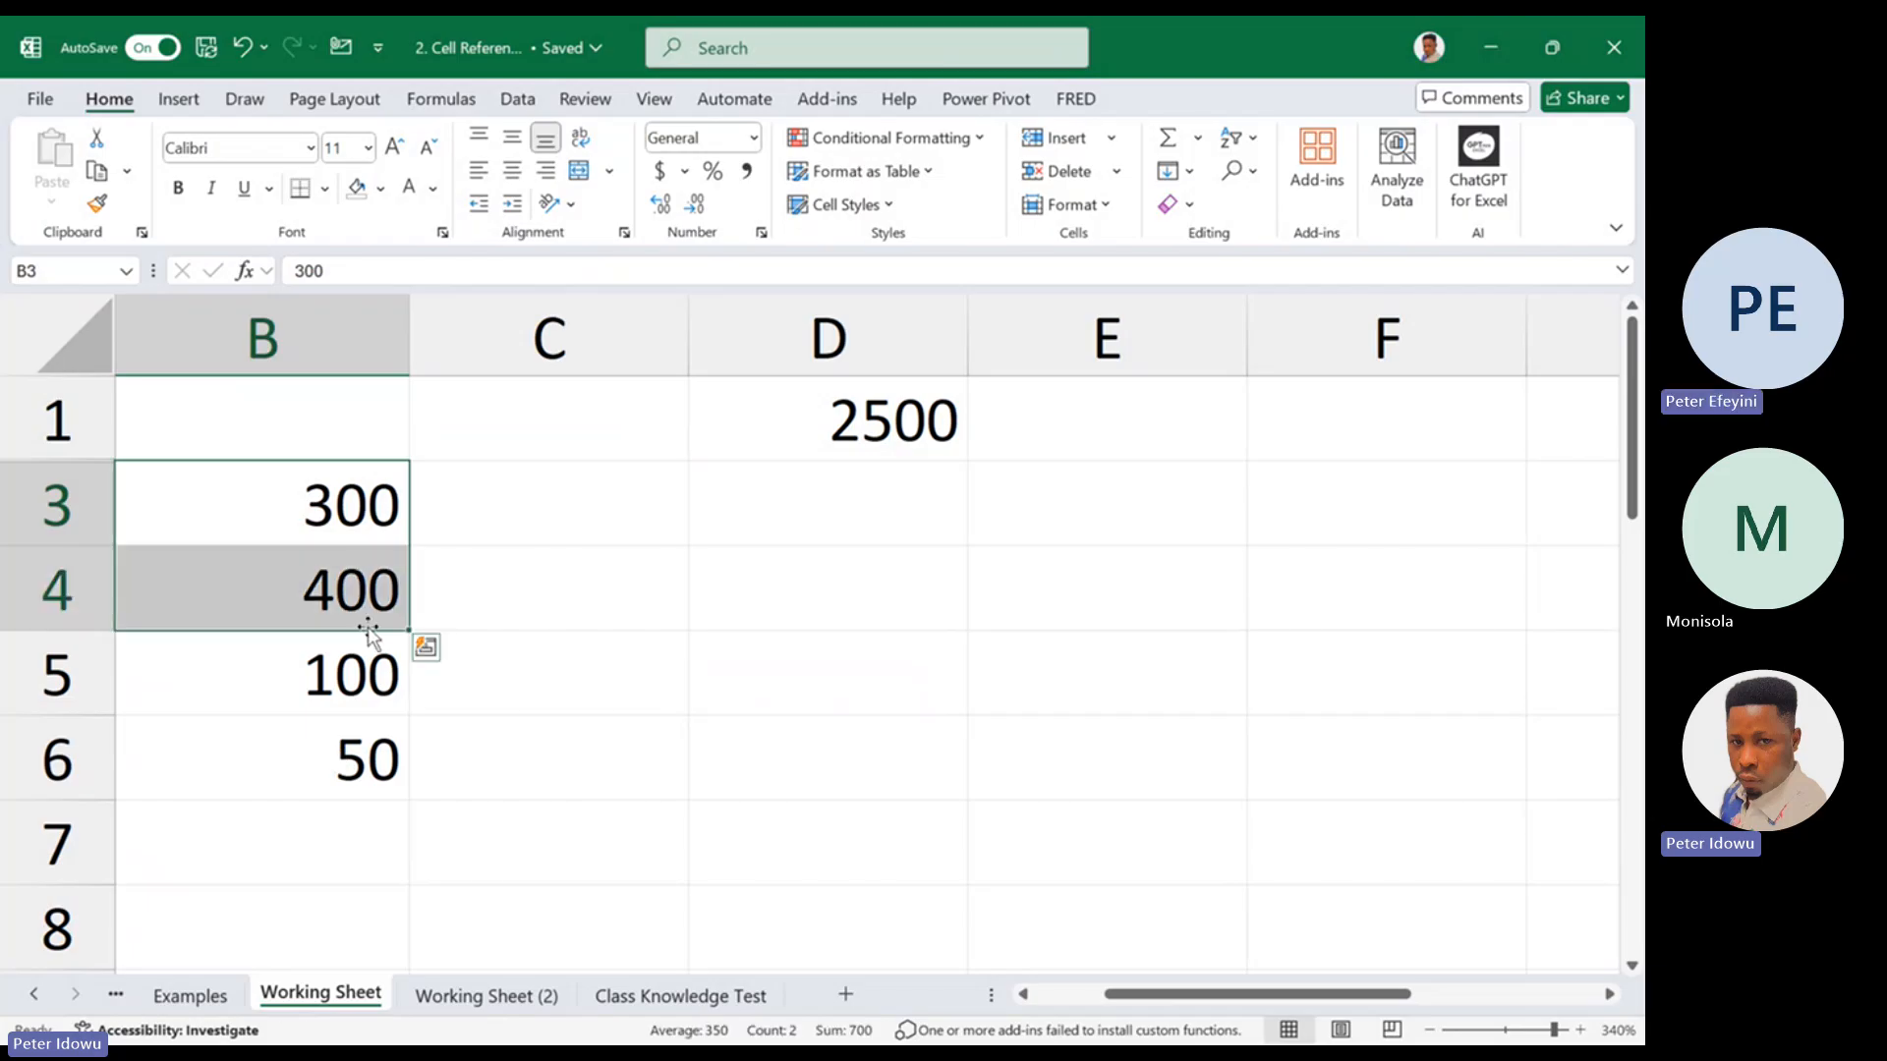
pyautogui.click(354, 775)
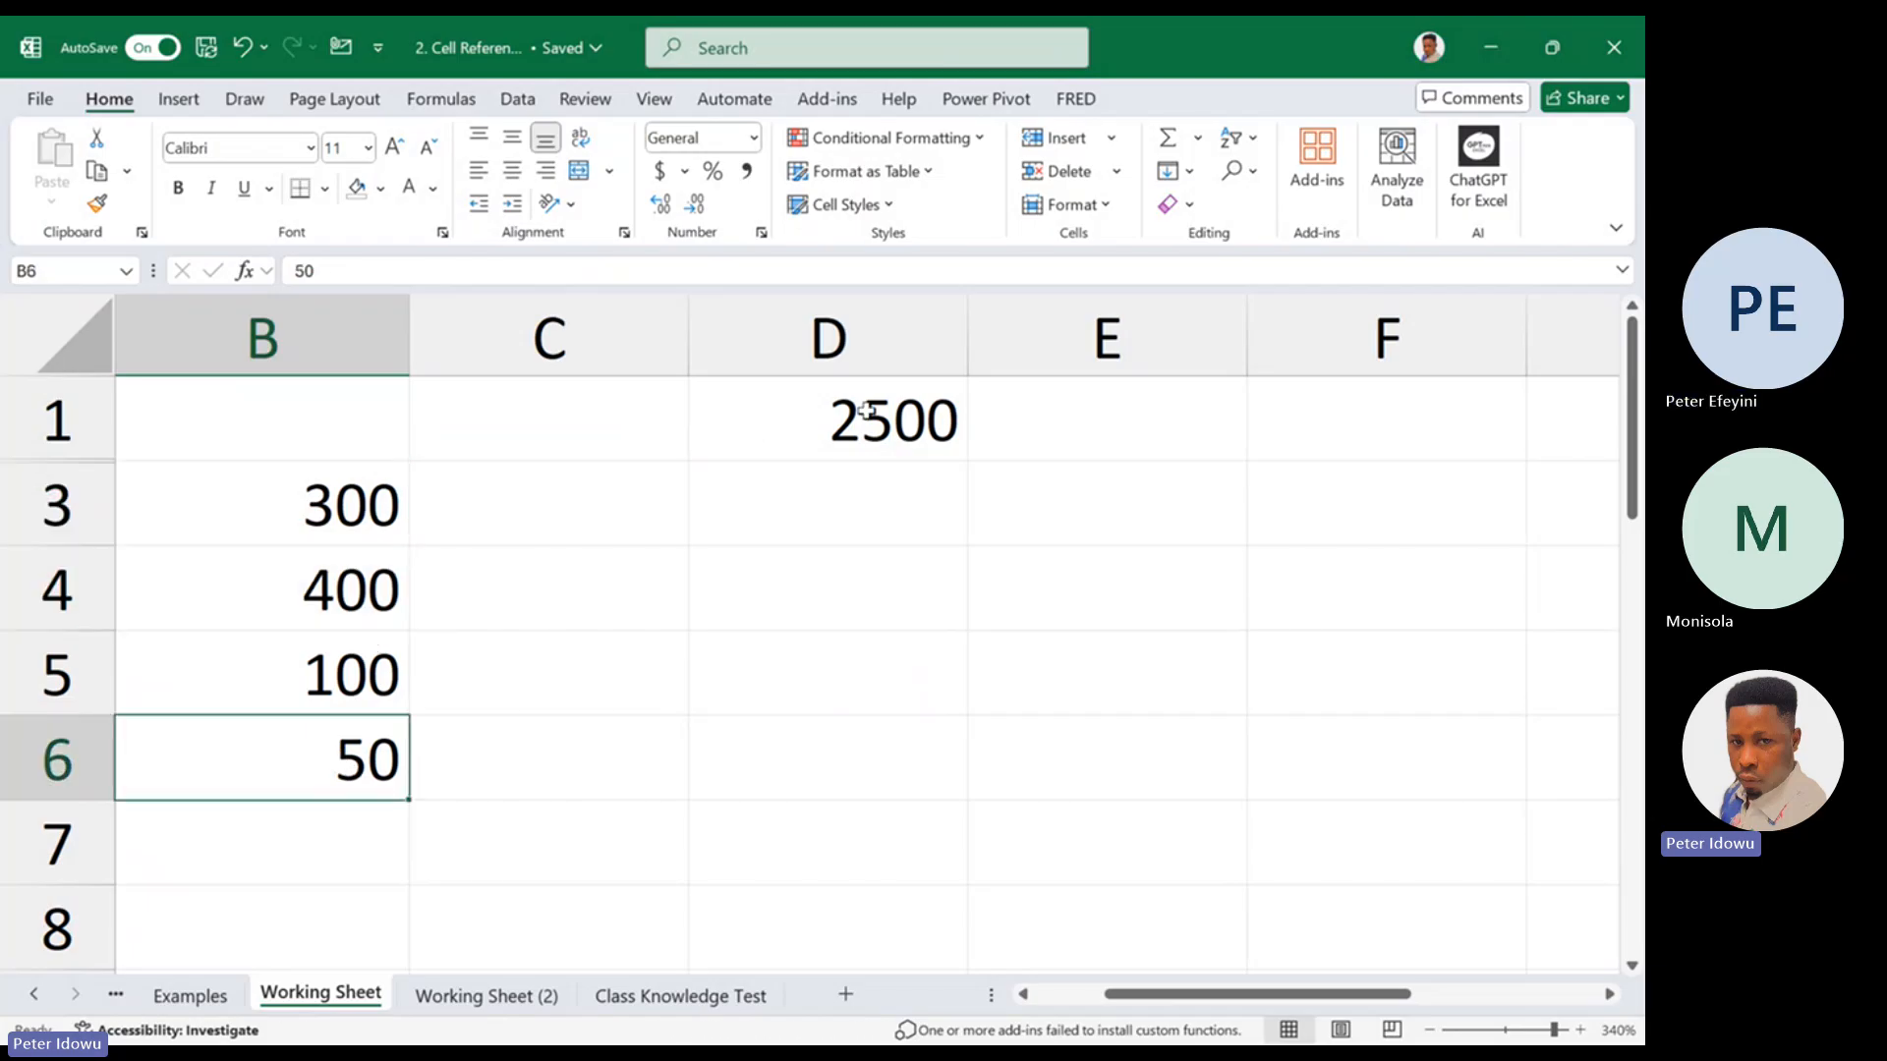
pyautogui.click(577, 507)
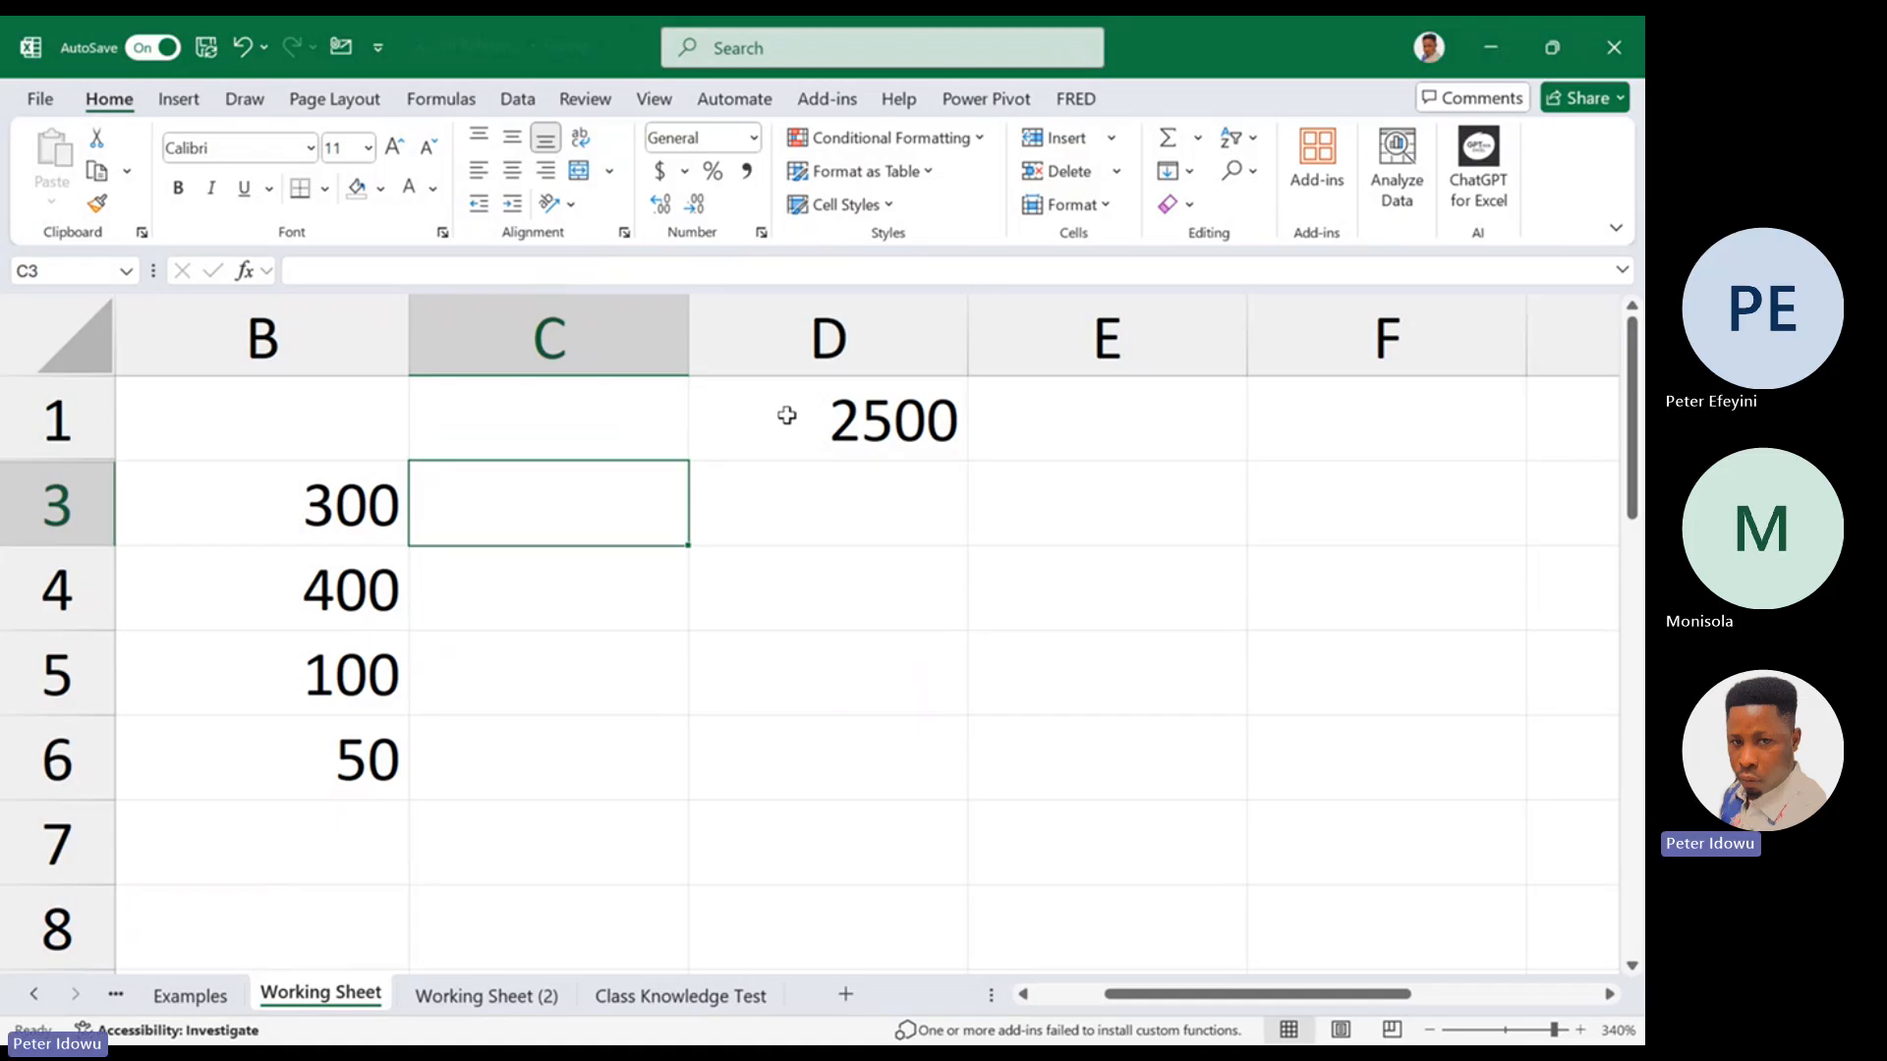
pyautogui.click(840, 440)
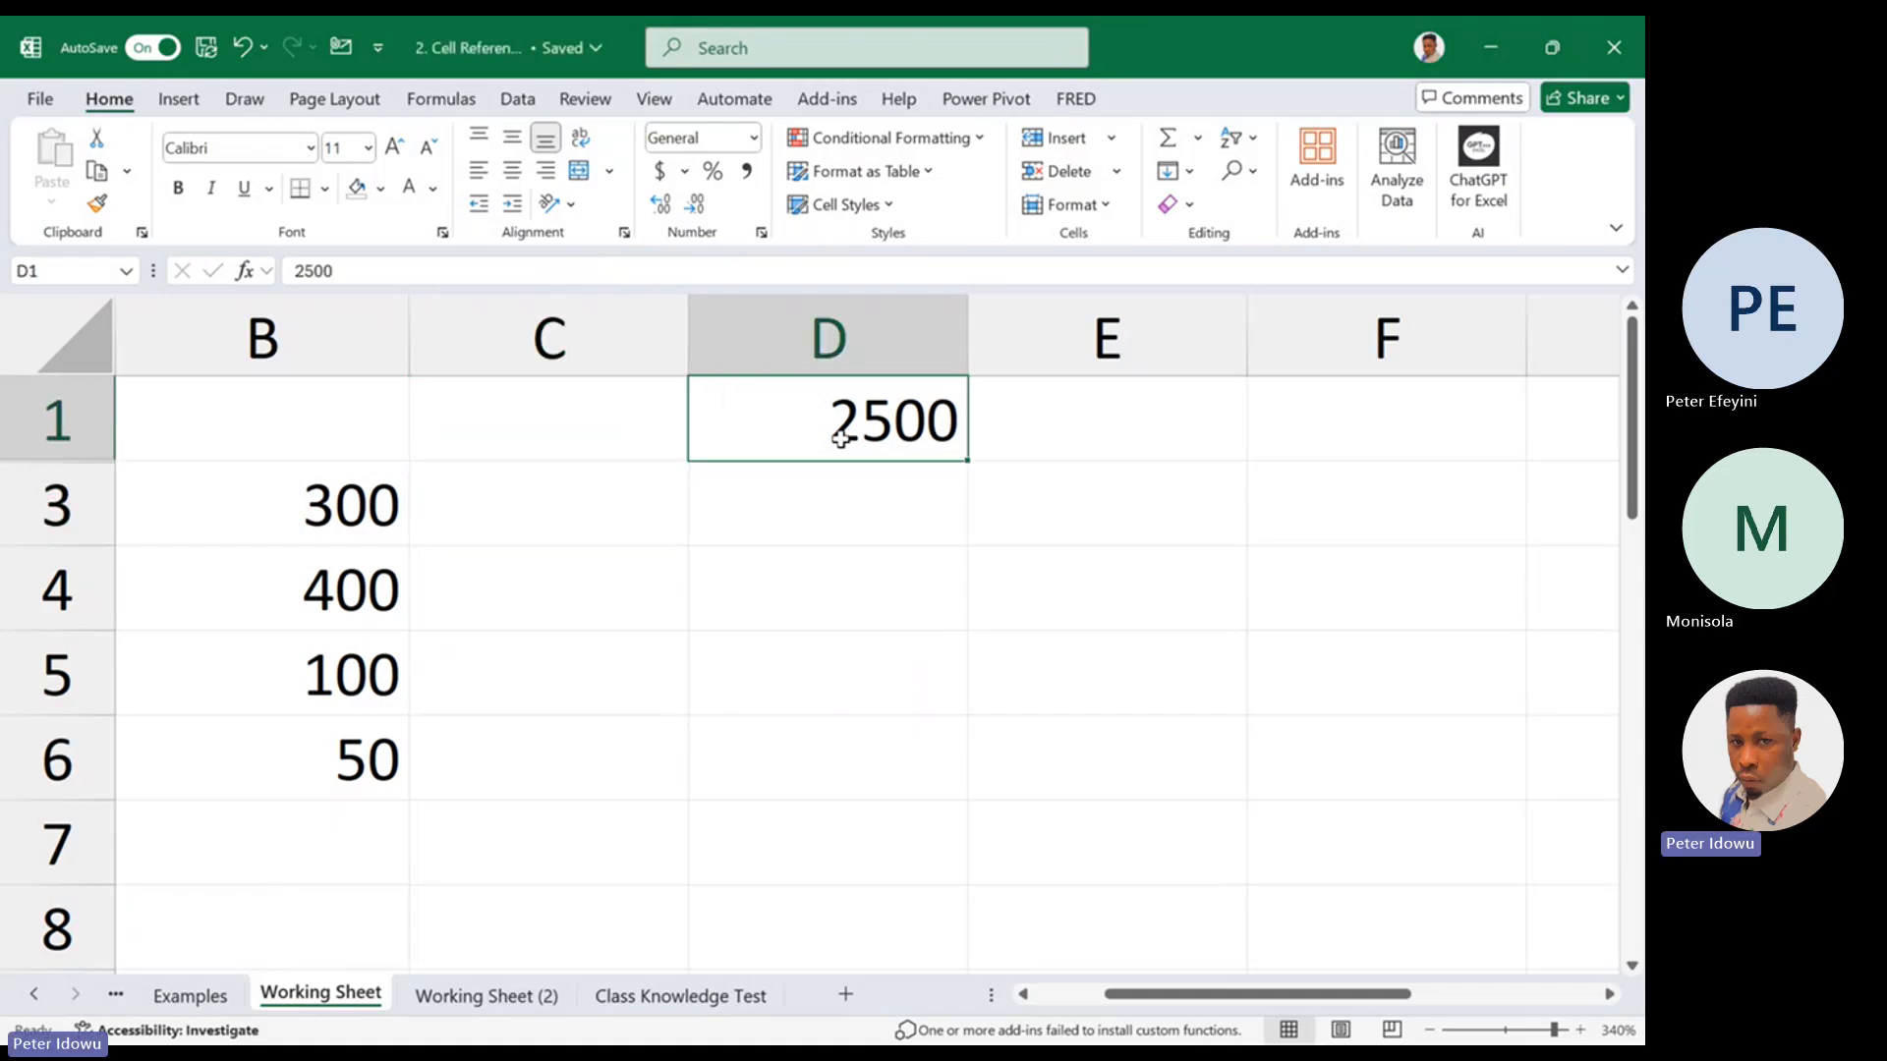
# Enter =B3*D1 in C3 and fill the formula down to C6
pyautogui.click(557, 499)
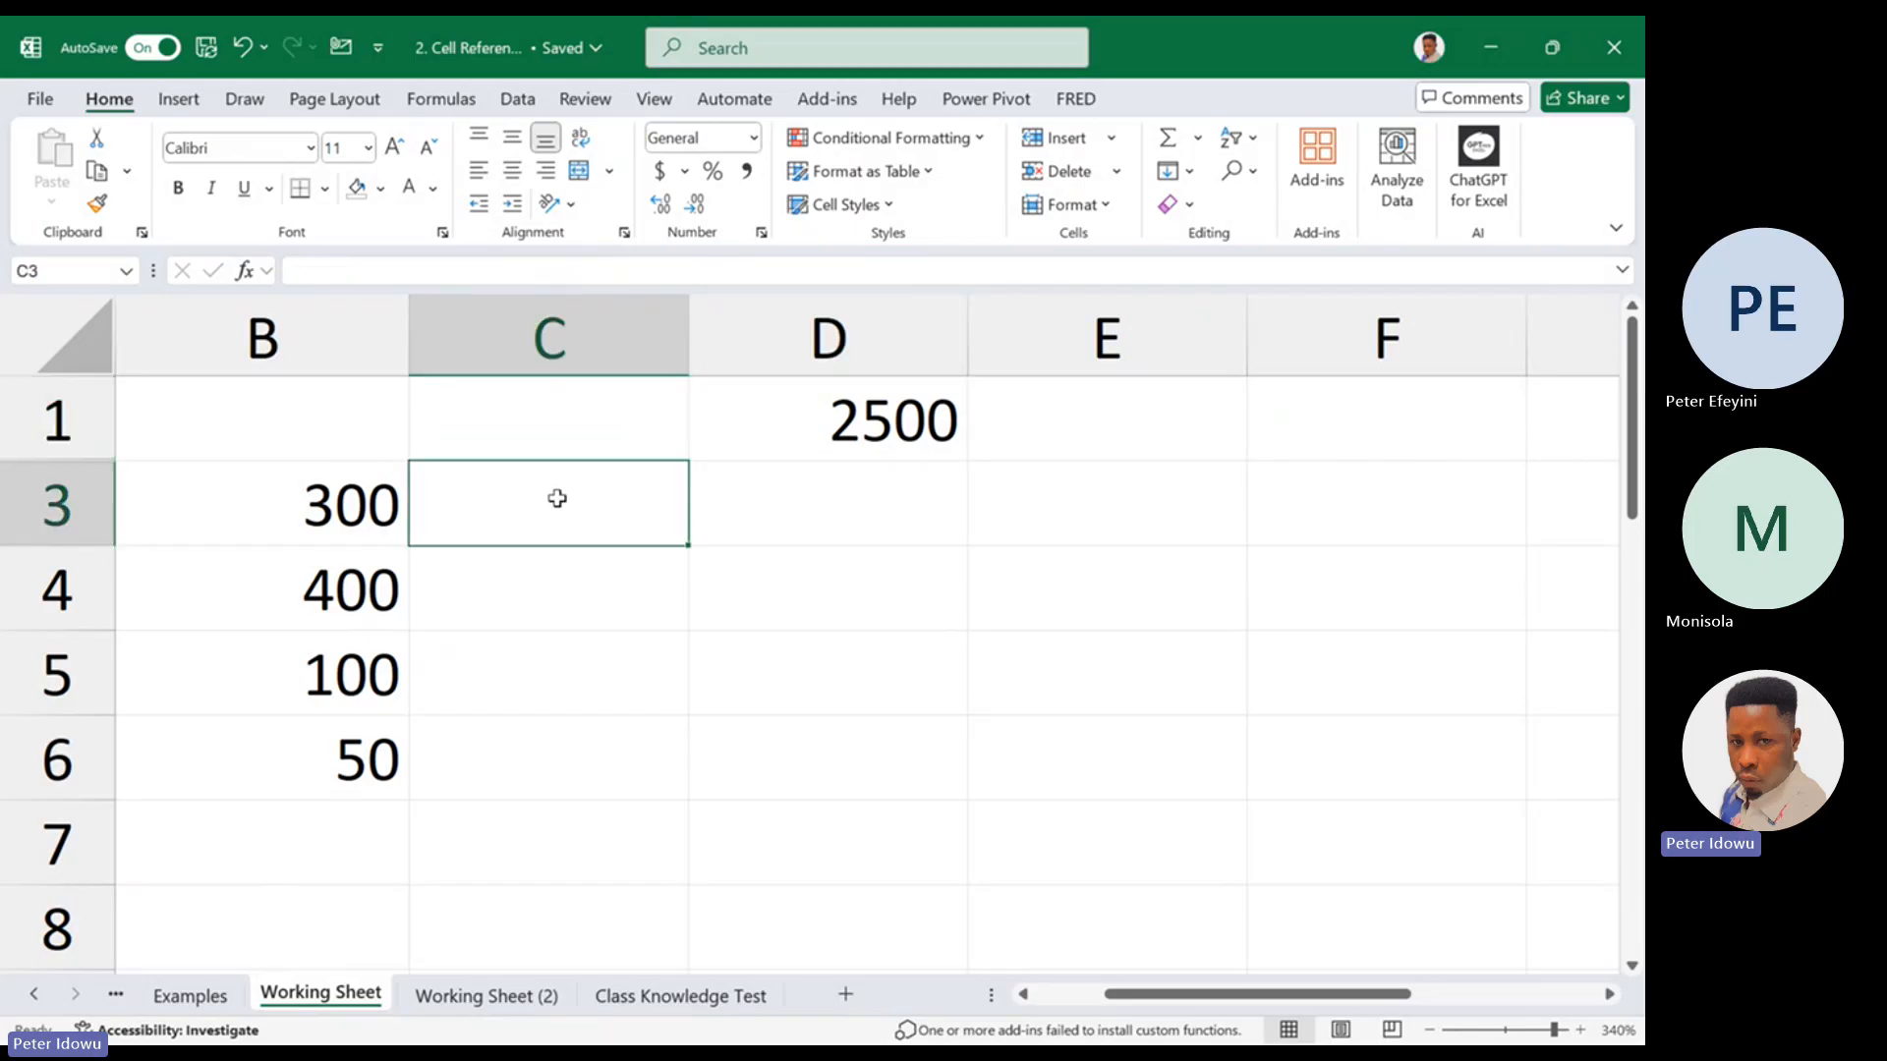
pyautogui.write('=')
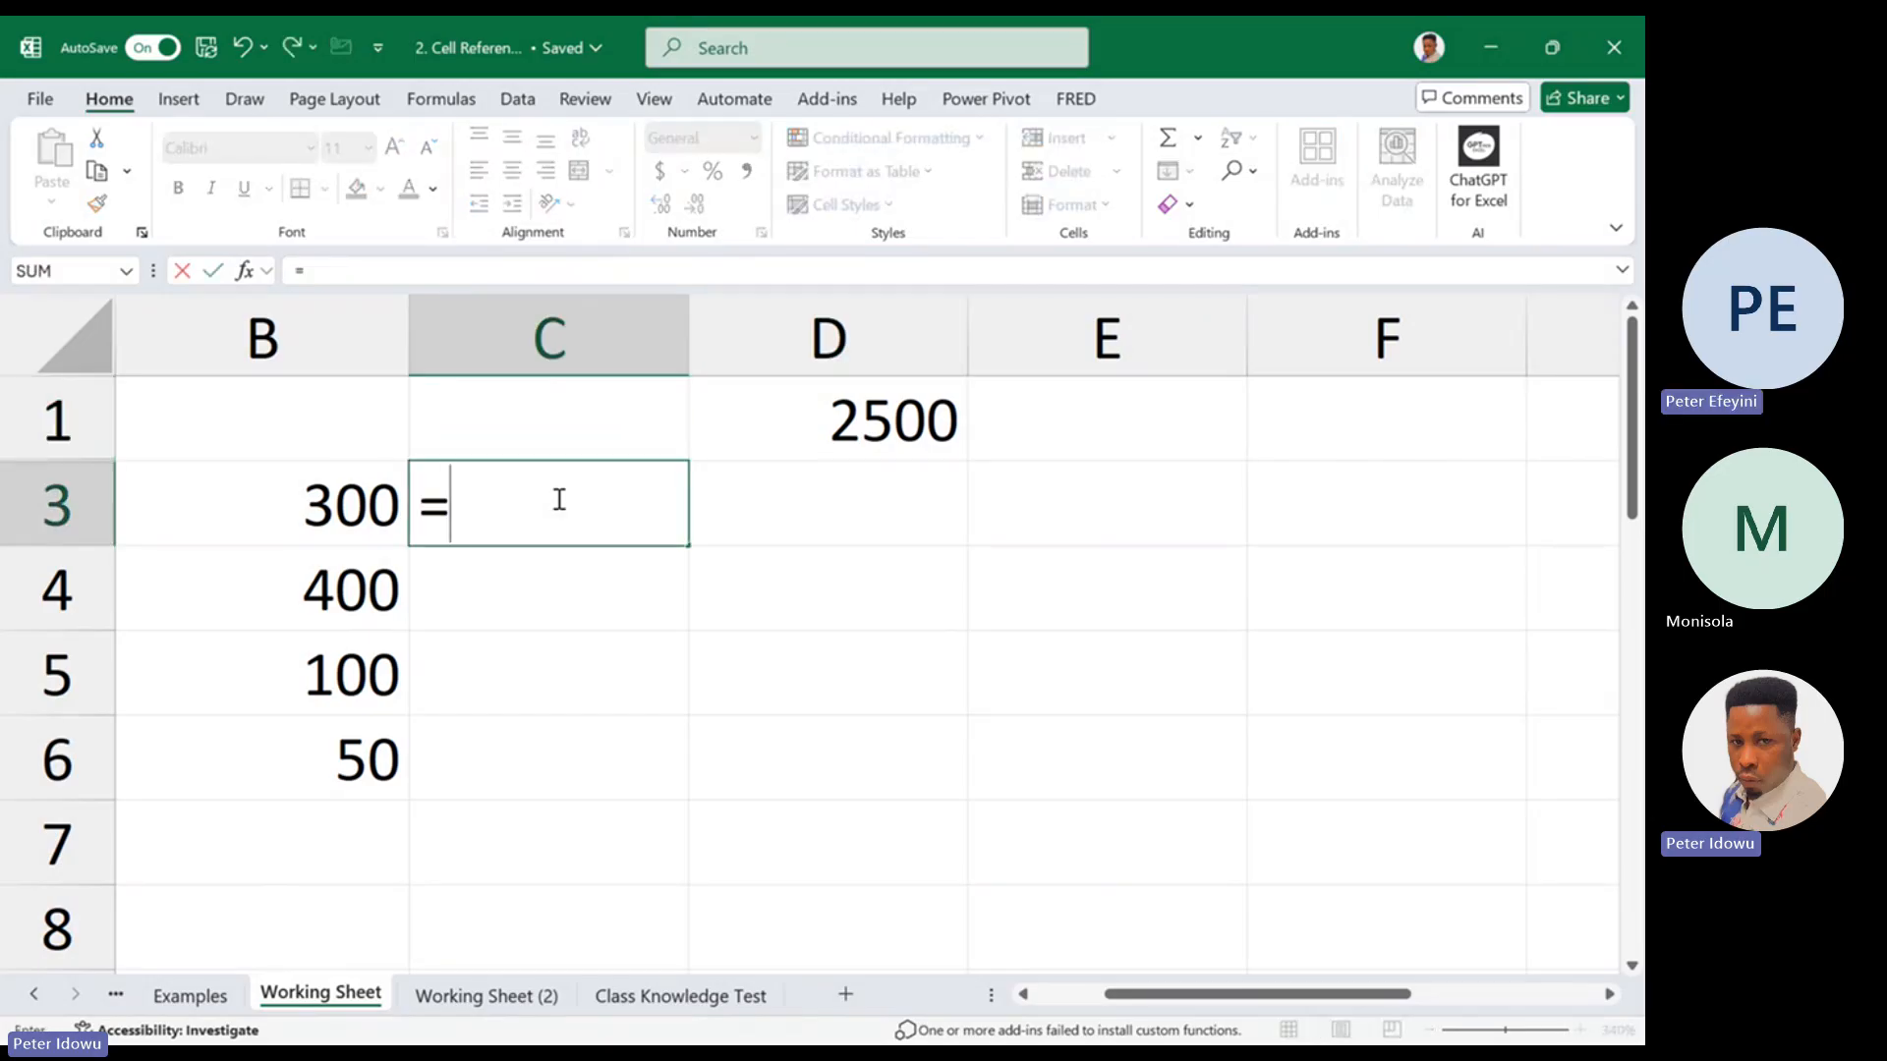
pyautogui.click(337, 507)
pyautogui.write('*')
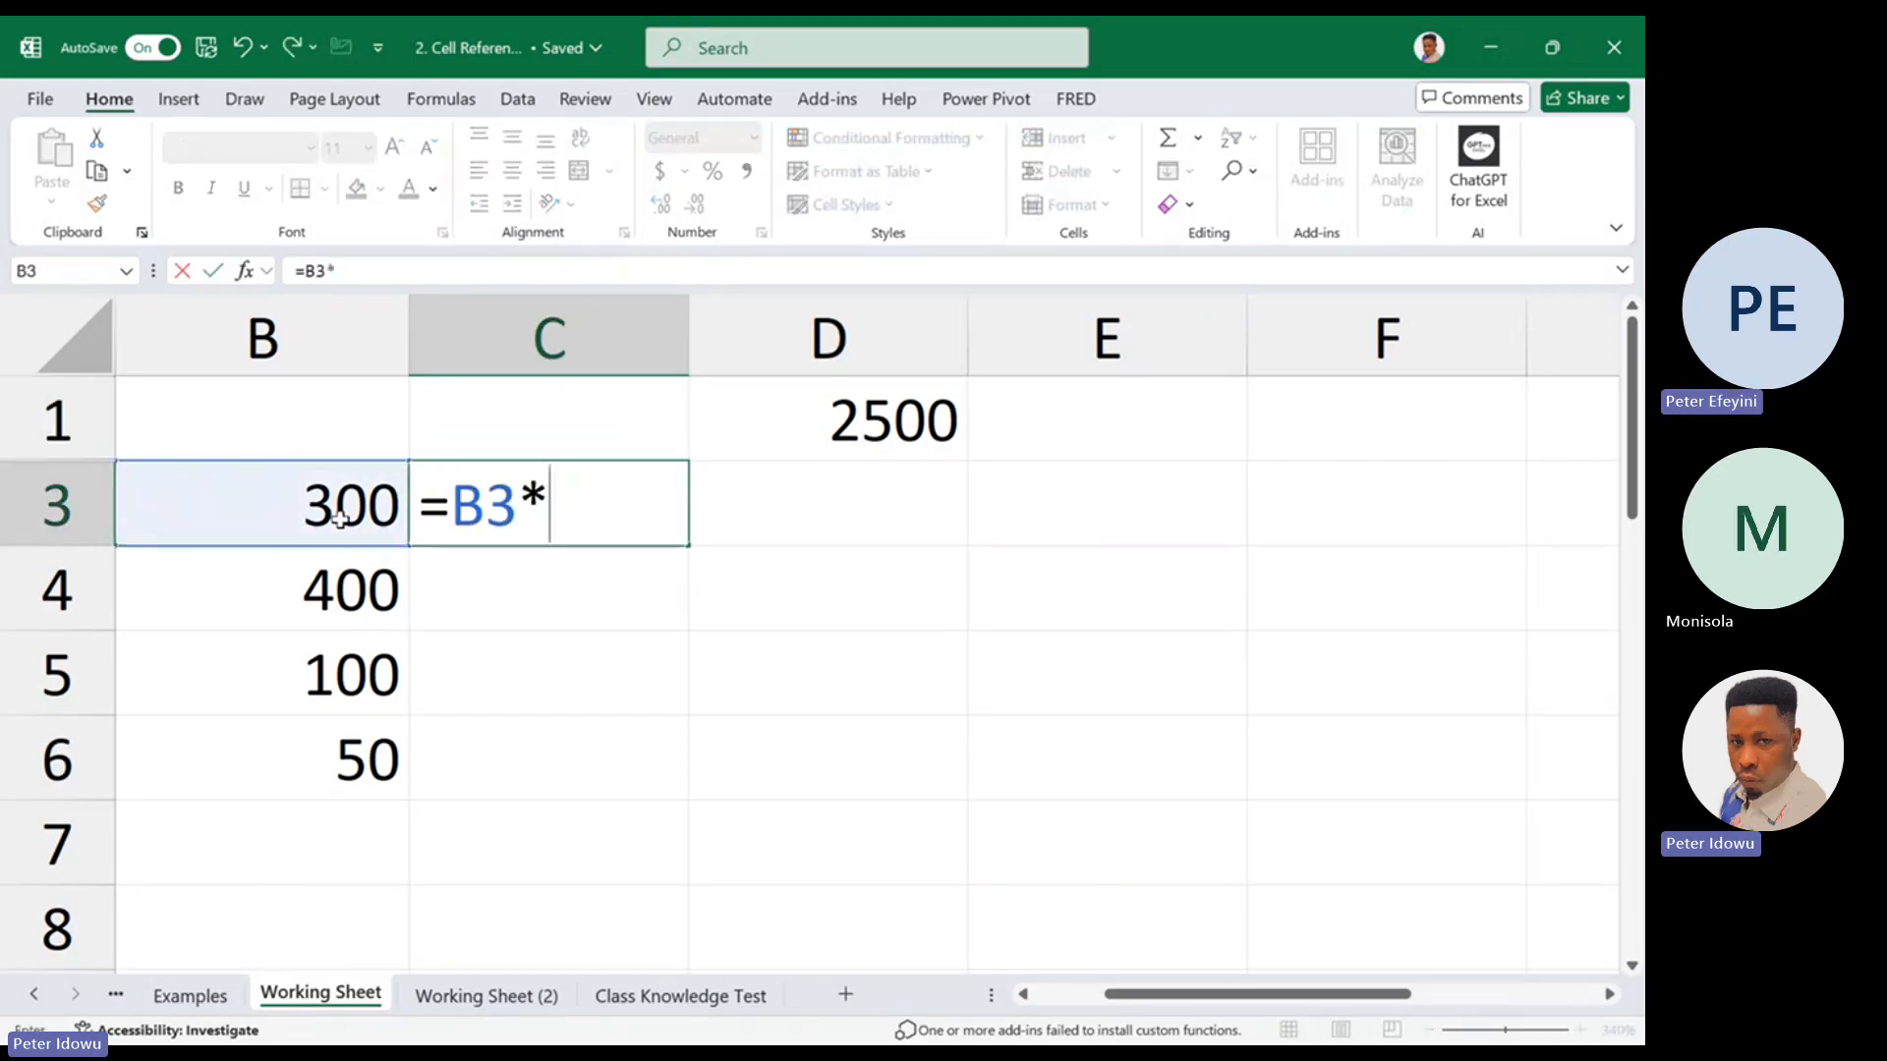
pyautogui.click(815, 443)
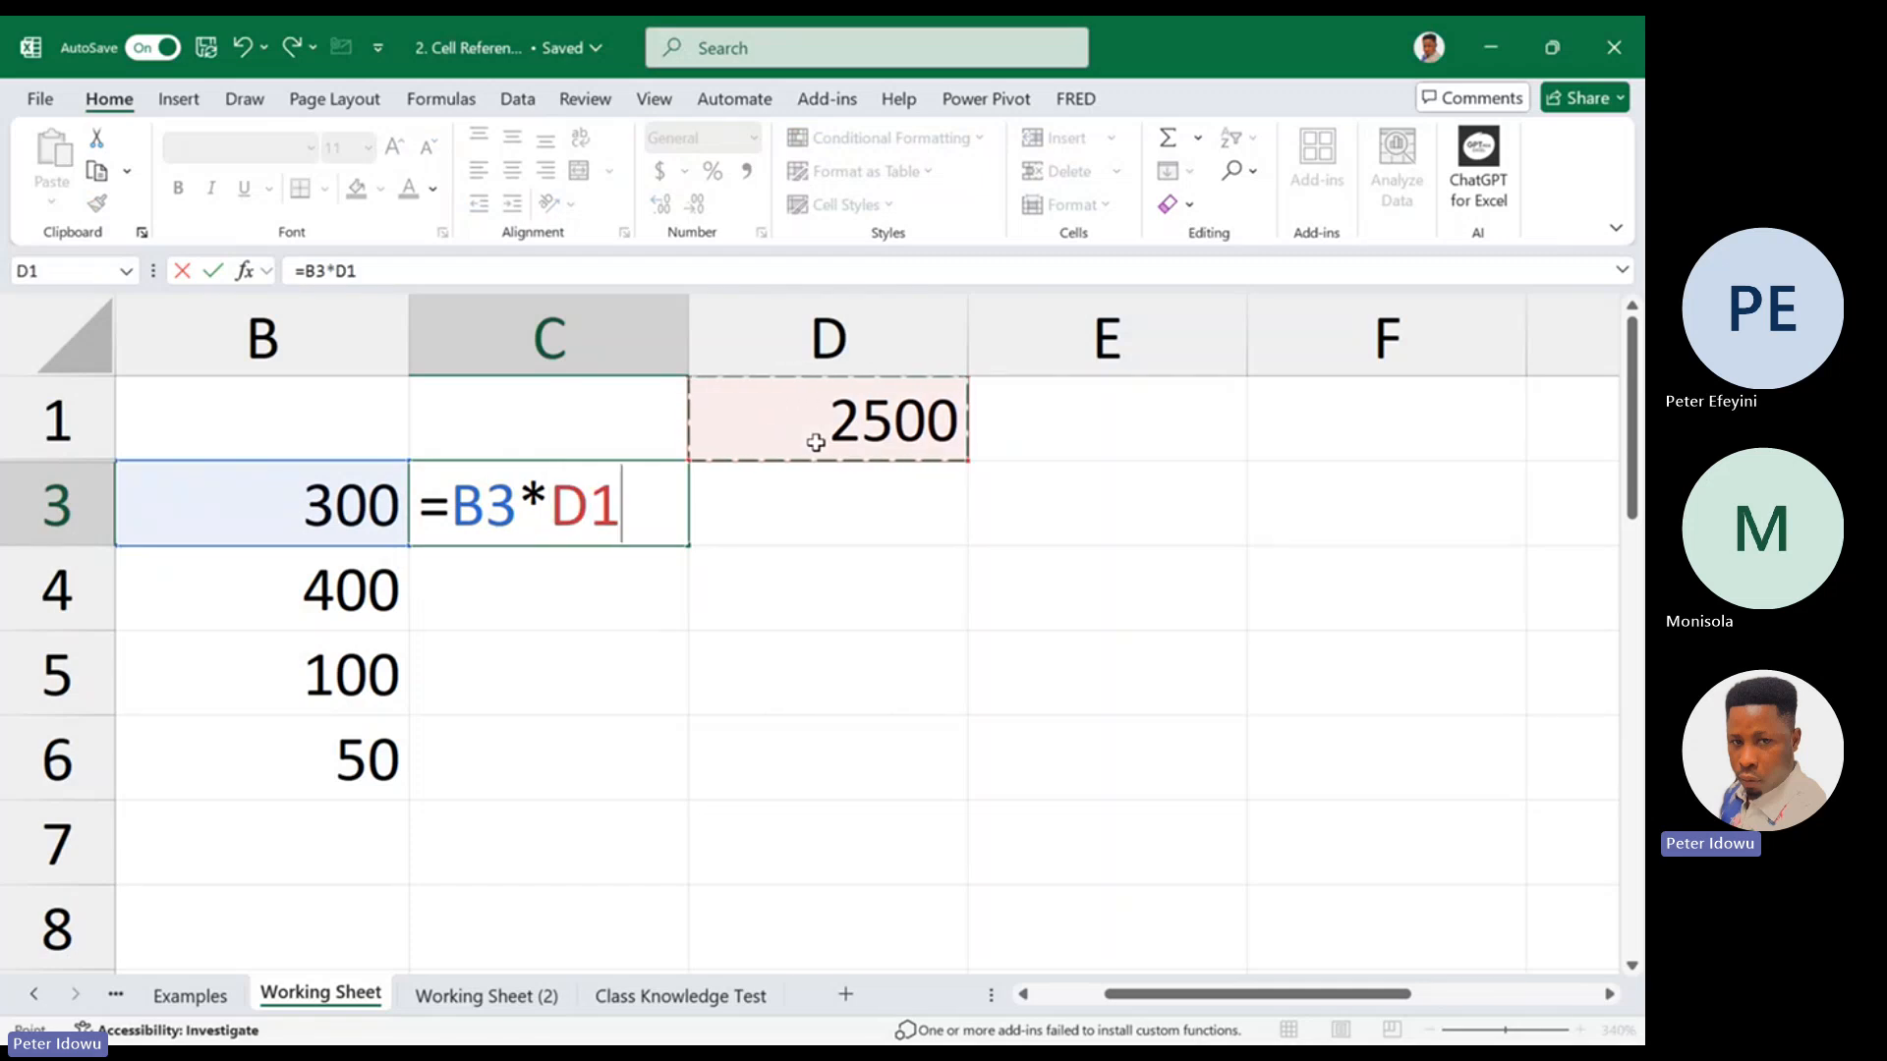
pyautogui.press('Return')
pyautogui.click(674, 507)
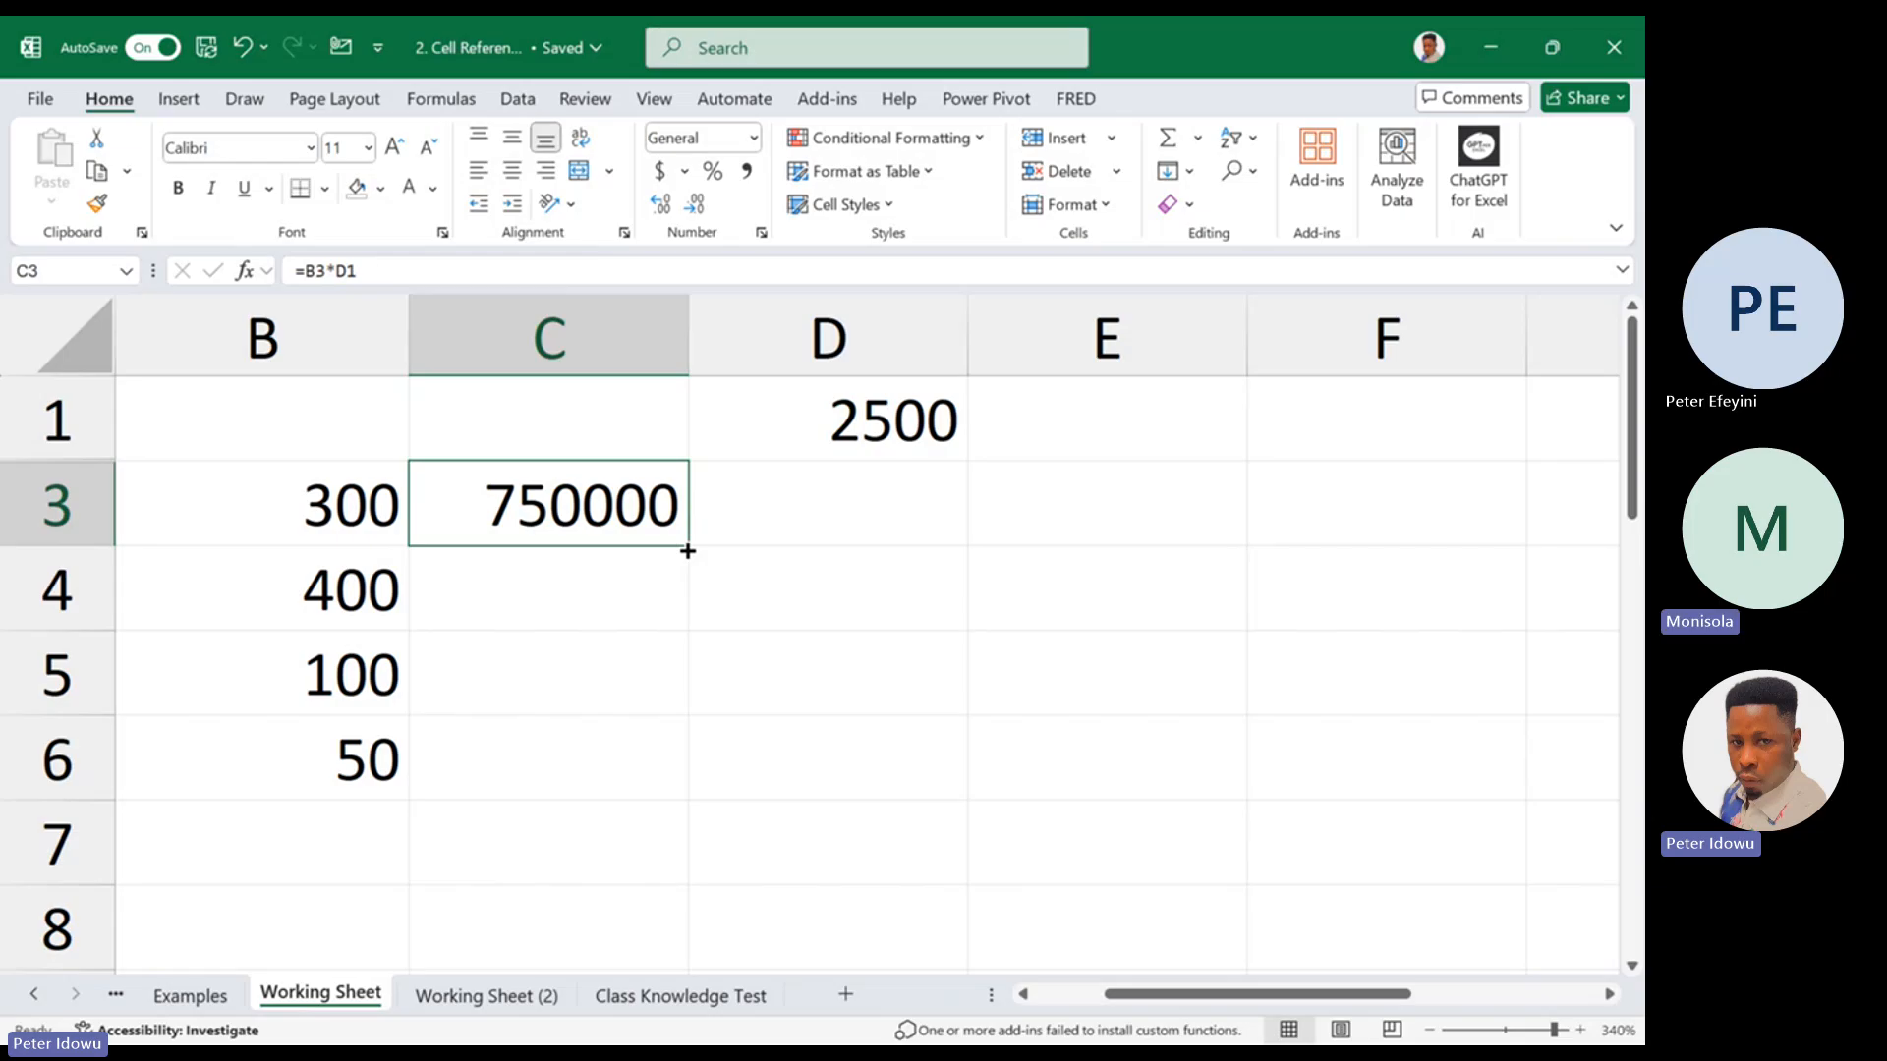
pyautogui.moveTo(688, 551); pyautogui.dragTo(678, 777)
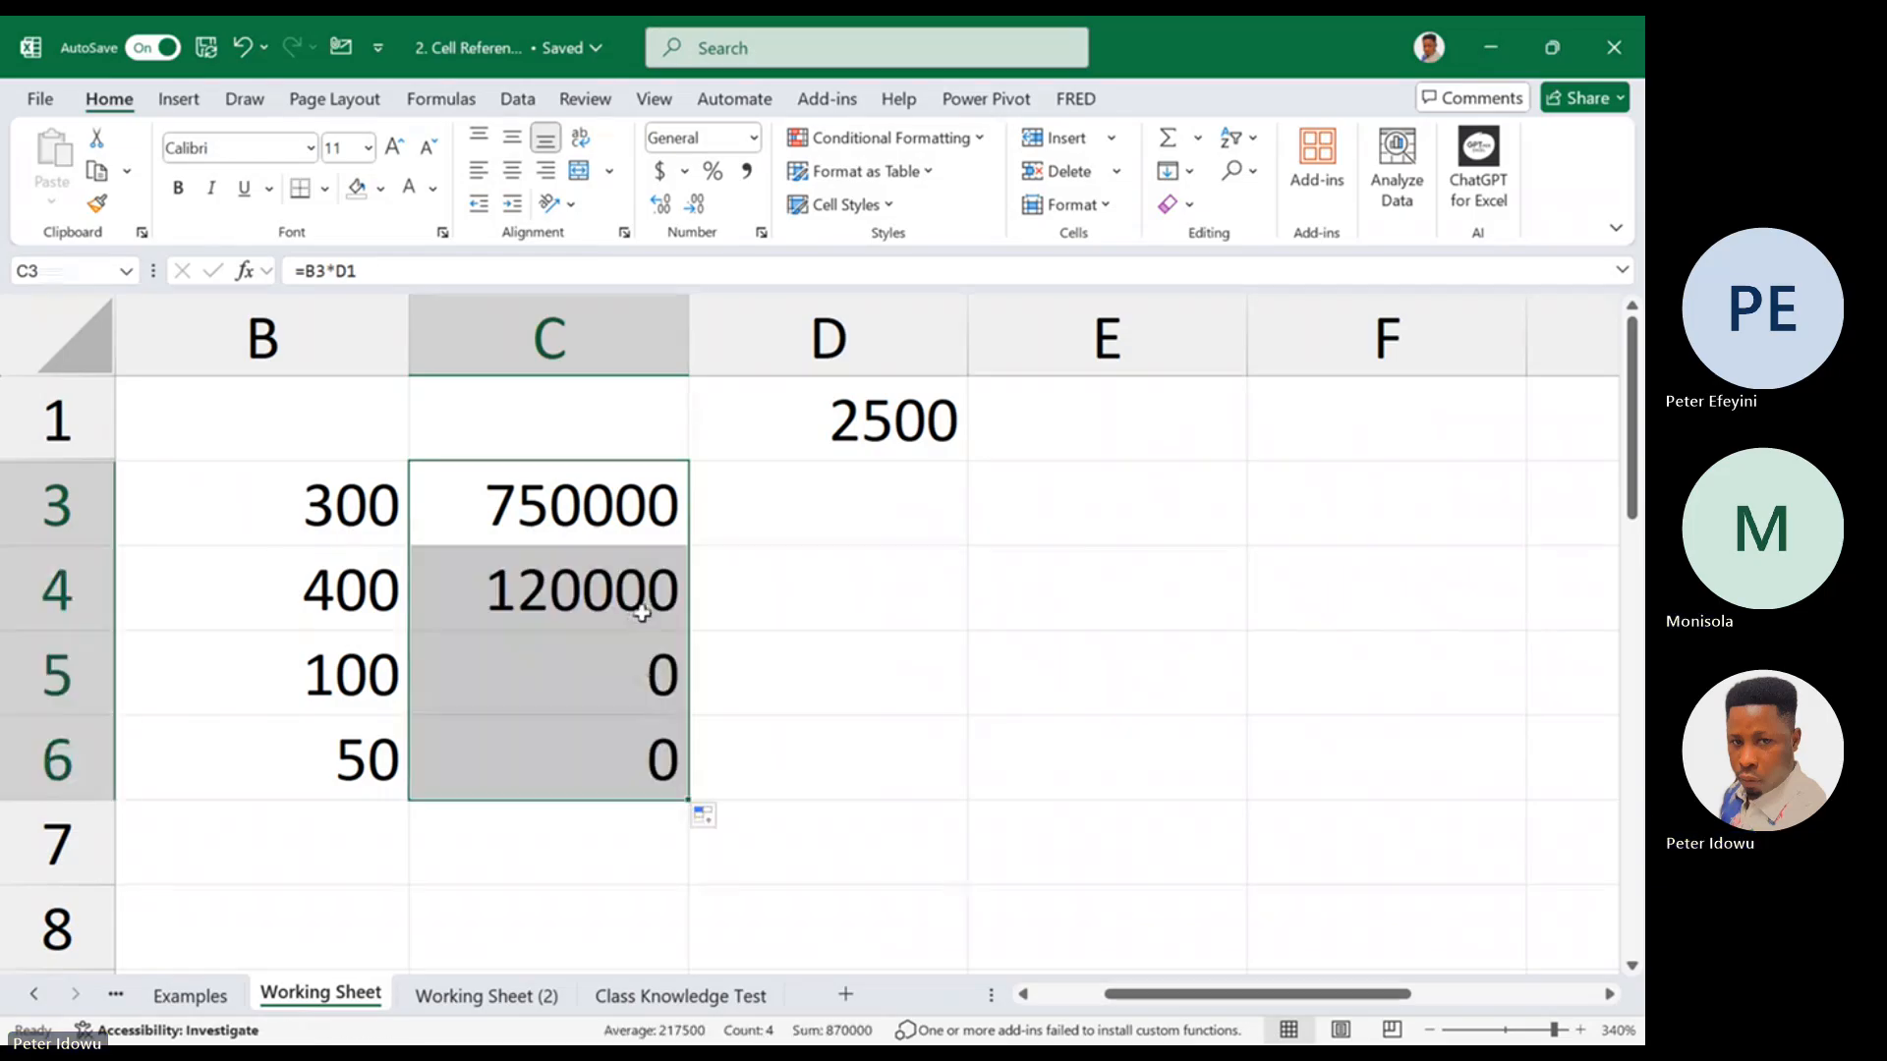
# Make the D1 reference in C3 absolute, giving =B3*$D$1, and refill the formula down to C6
pyautogui.doubleClick(635, 490)
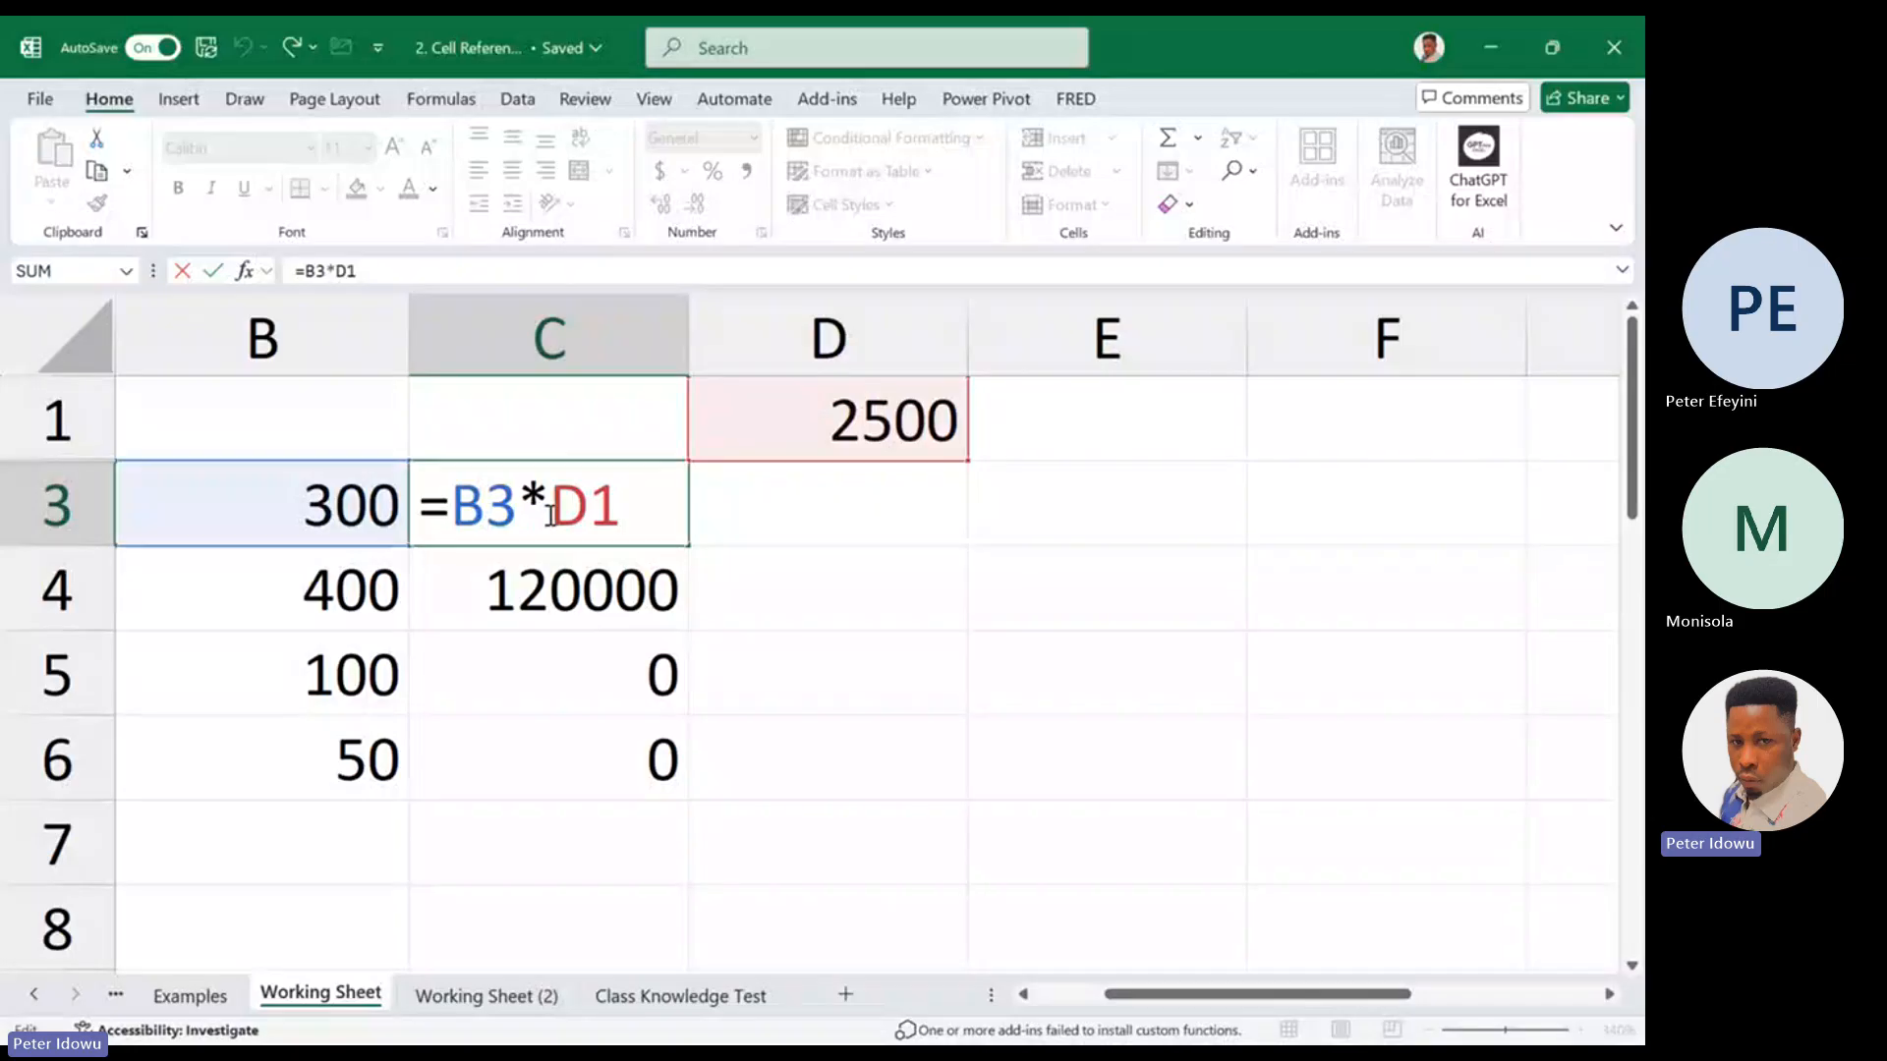
pyautogui.moveTo(550, 506); pyautogui.dragTo(623, 501)
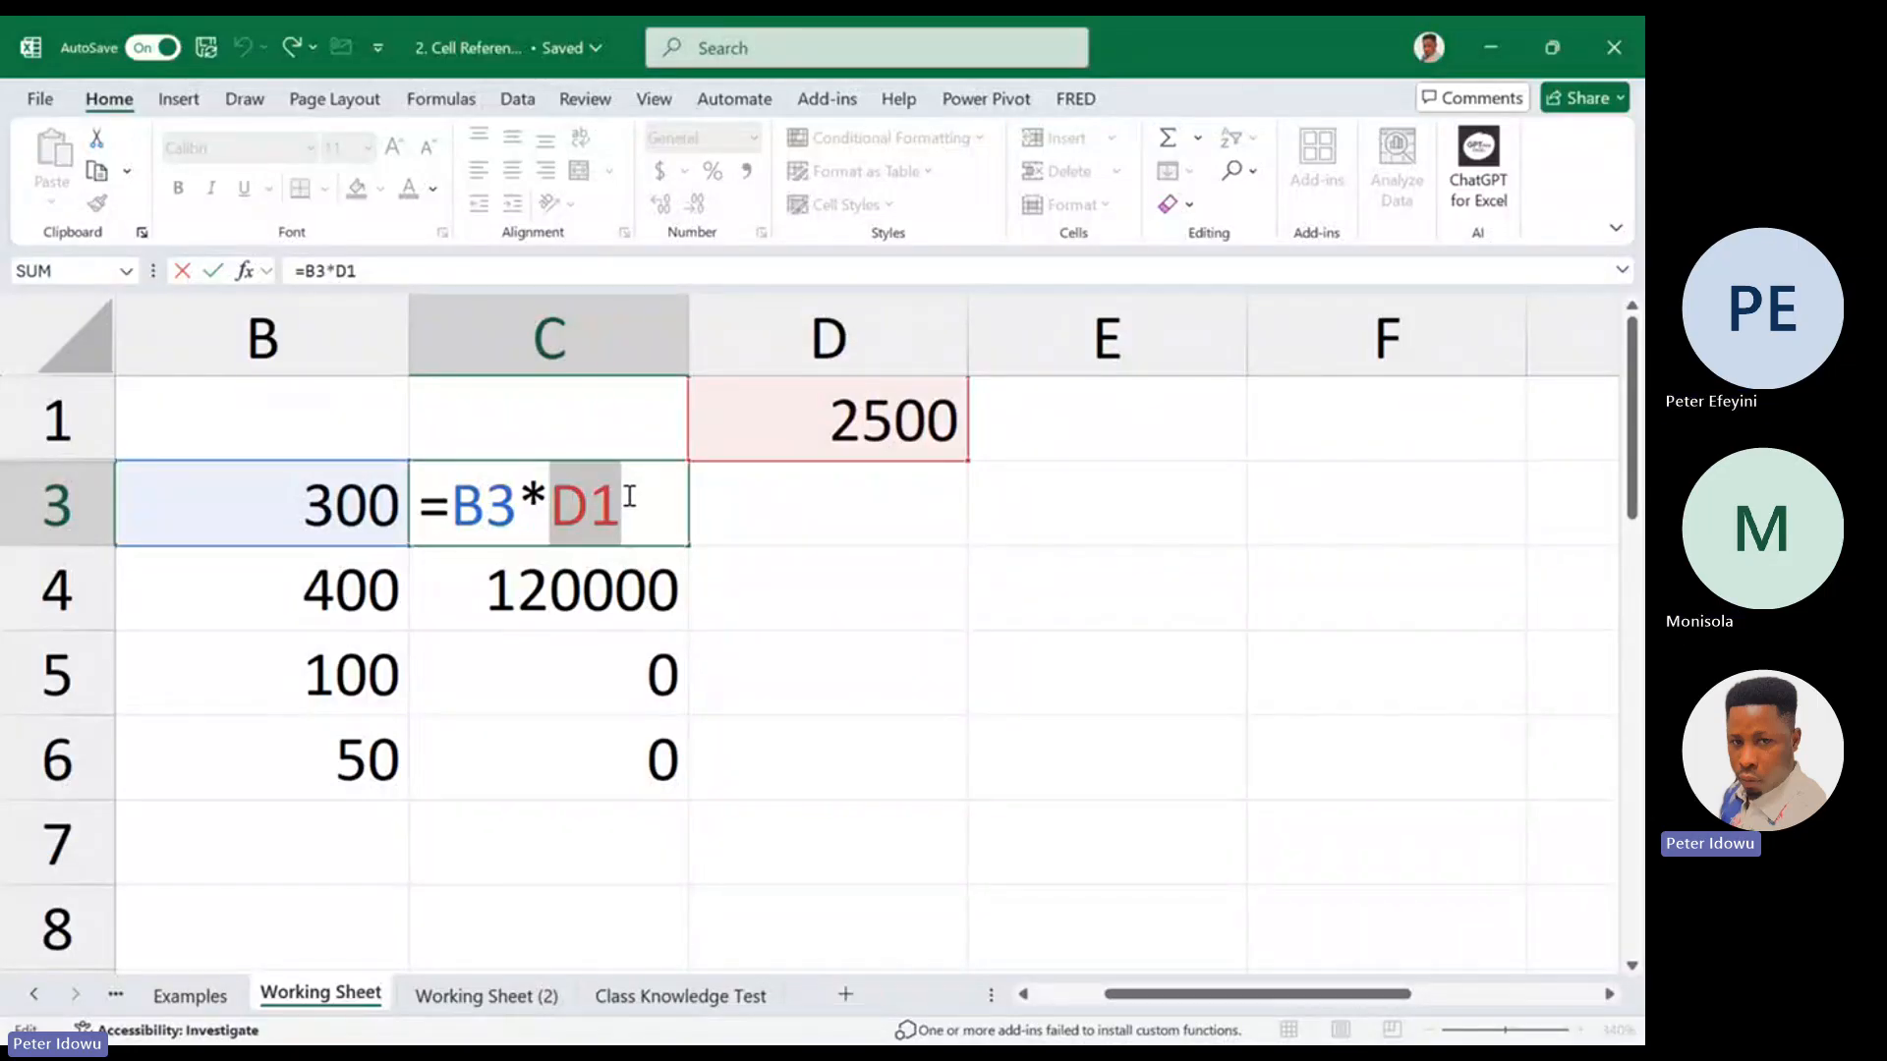
pyautogui.press('F4')
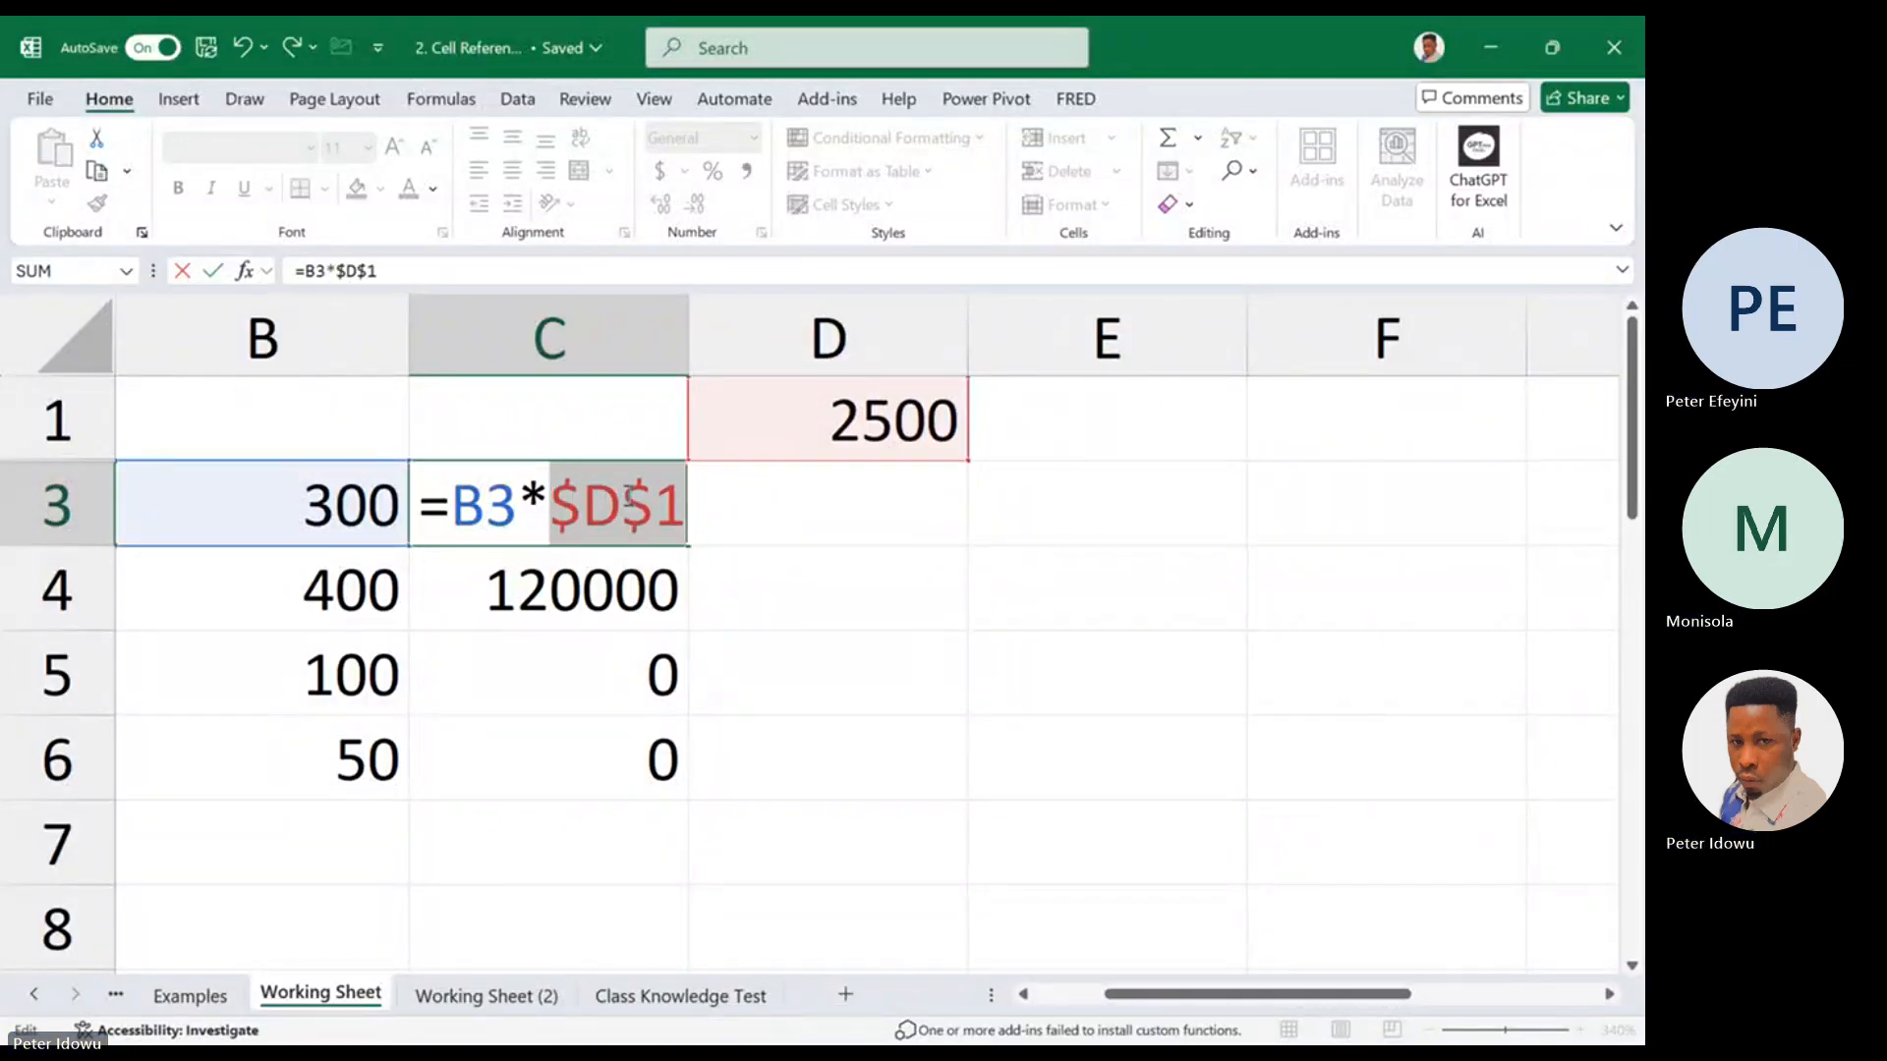
pyautogui.hotkey('ctrl', 'Return')
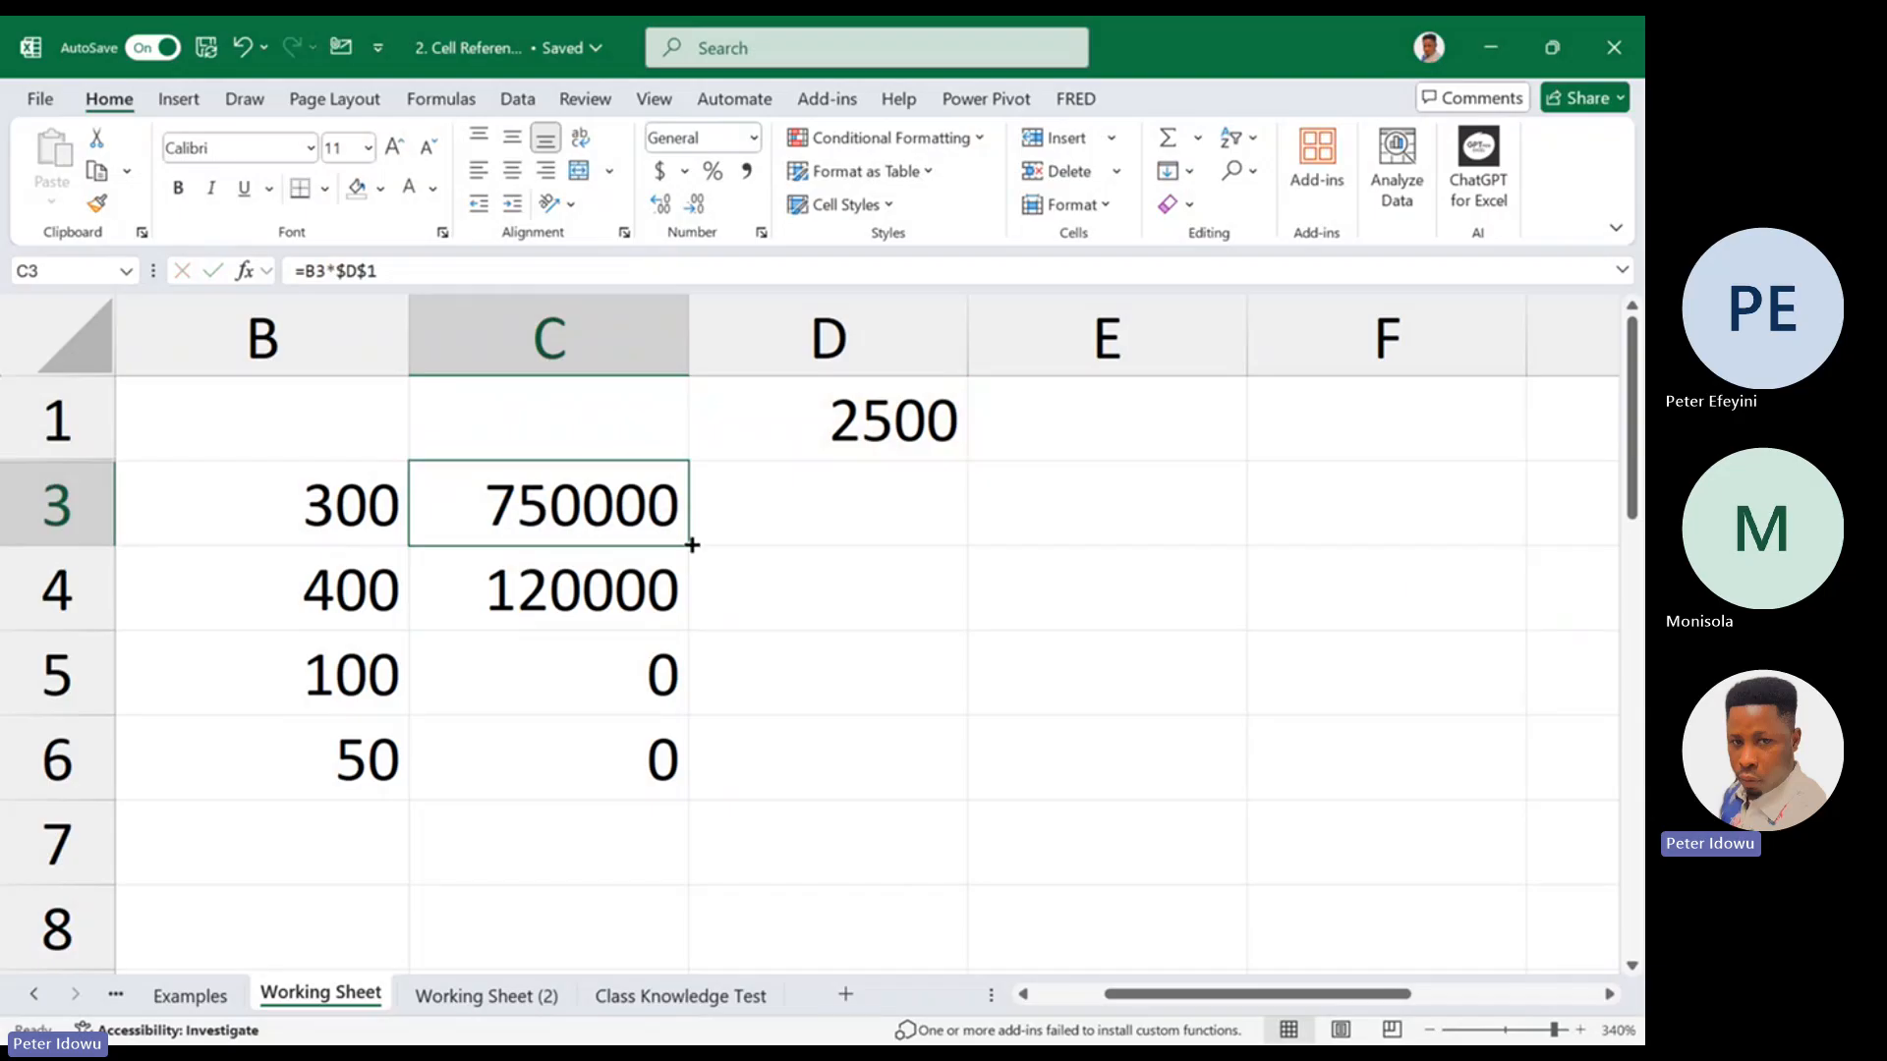
pyautogui.moveTo(692, 544); pyautogui.dragTo(631, 791)
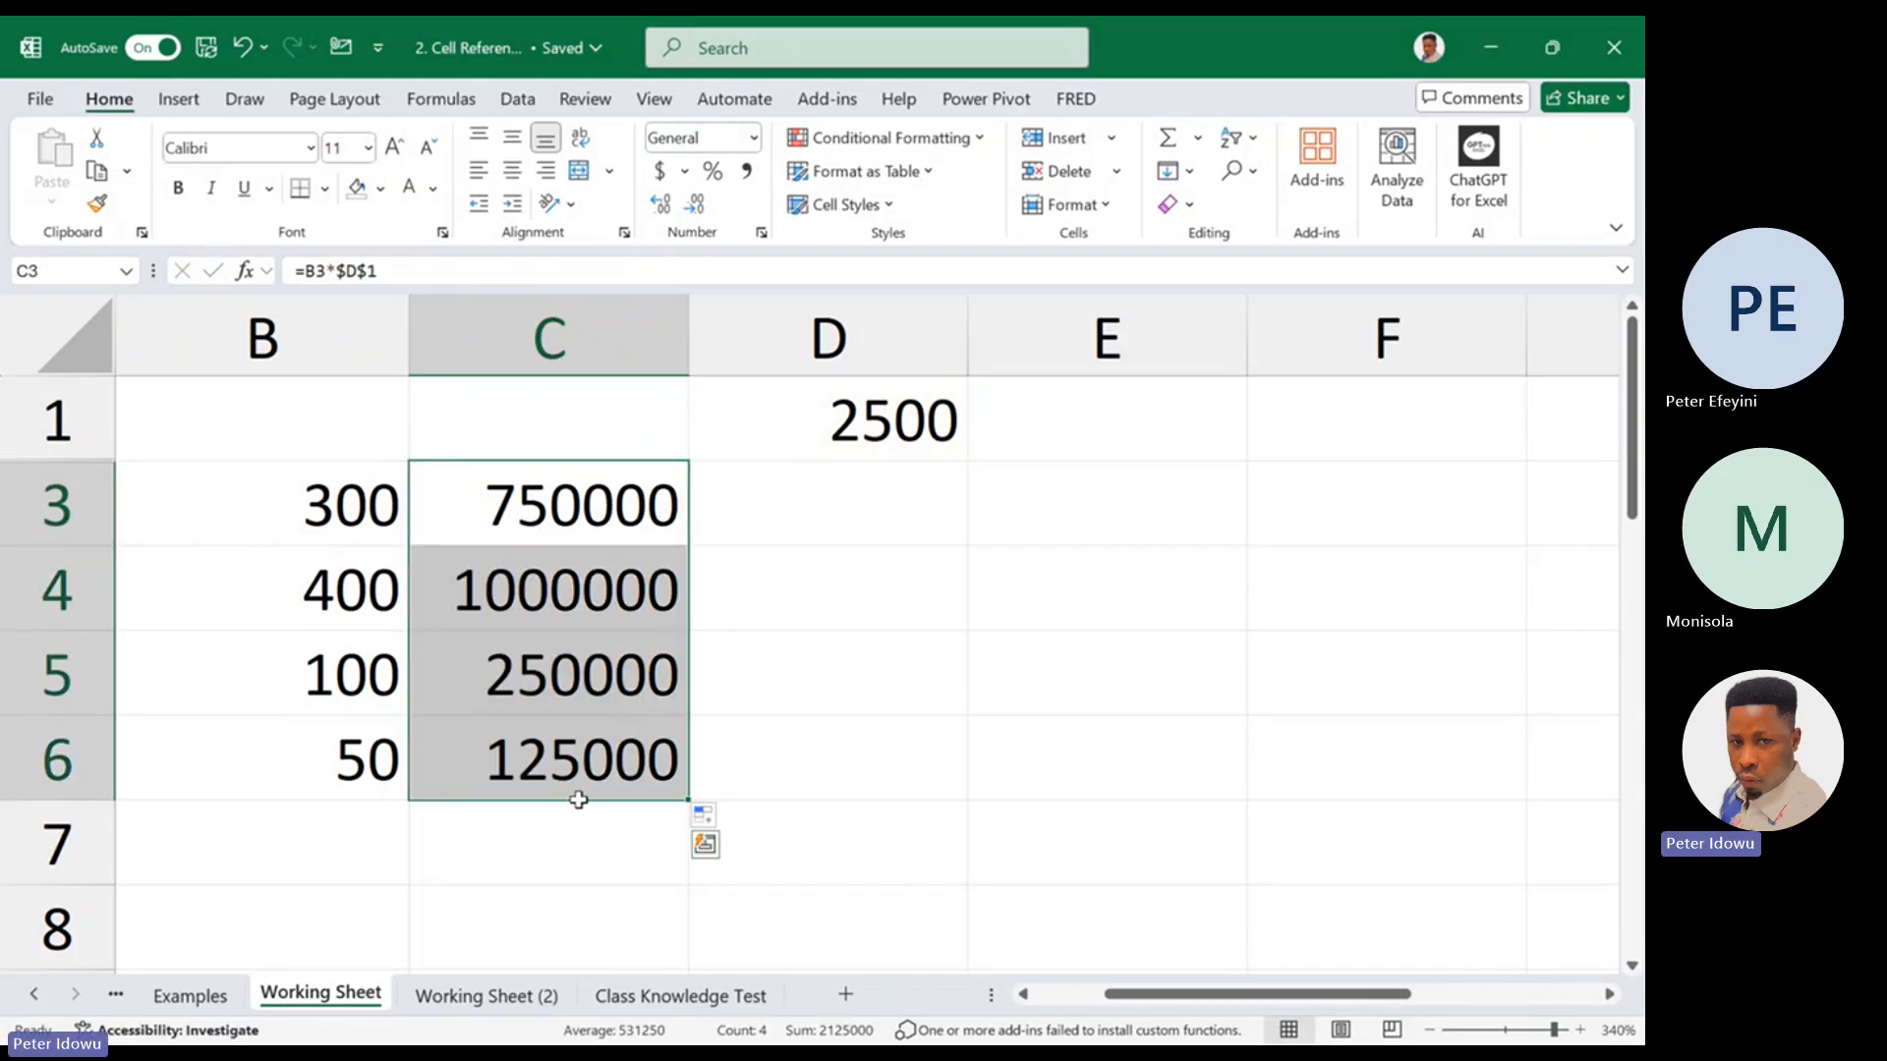
# Open the Examples sheet and clear the customer amounts in D43:G46 of the Mixed reference table
pyautogui.click(542, 992)
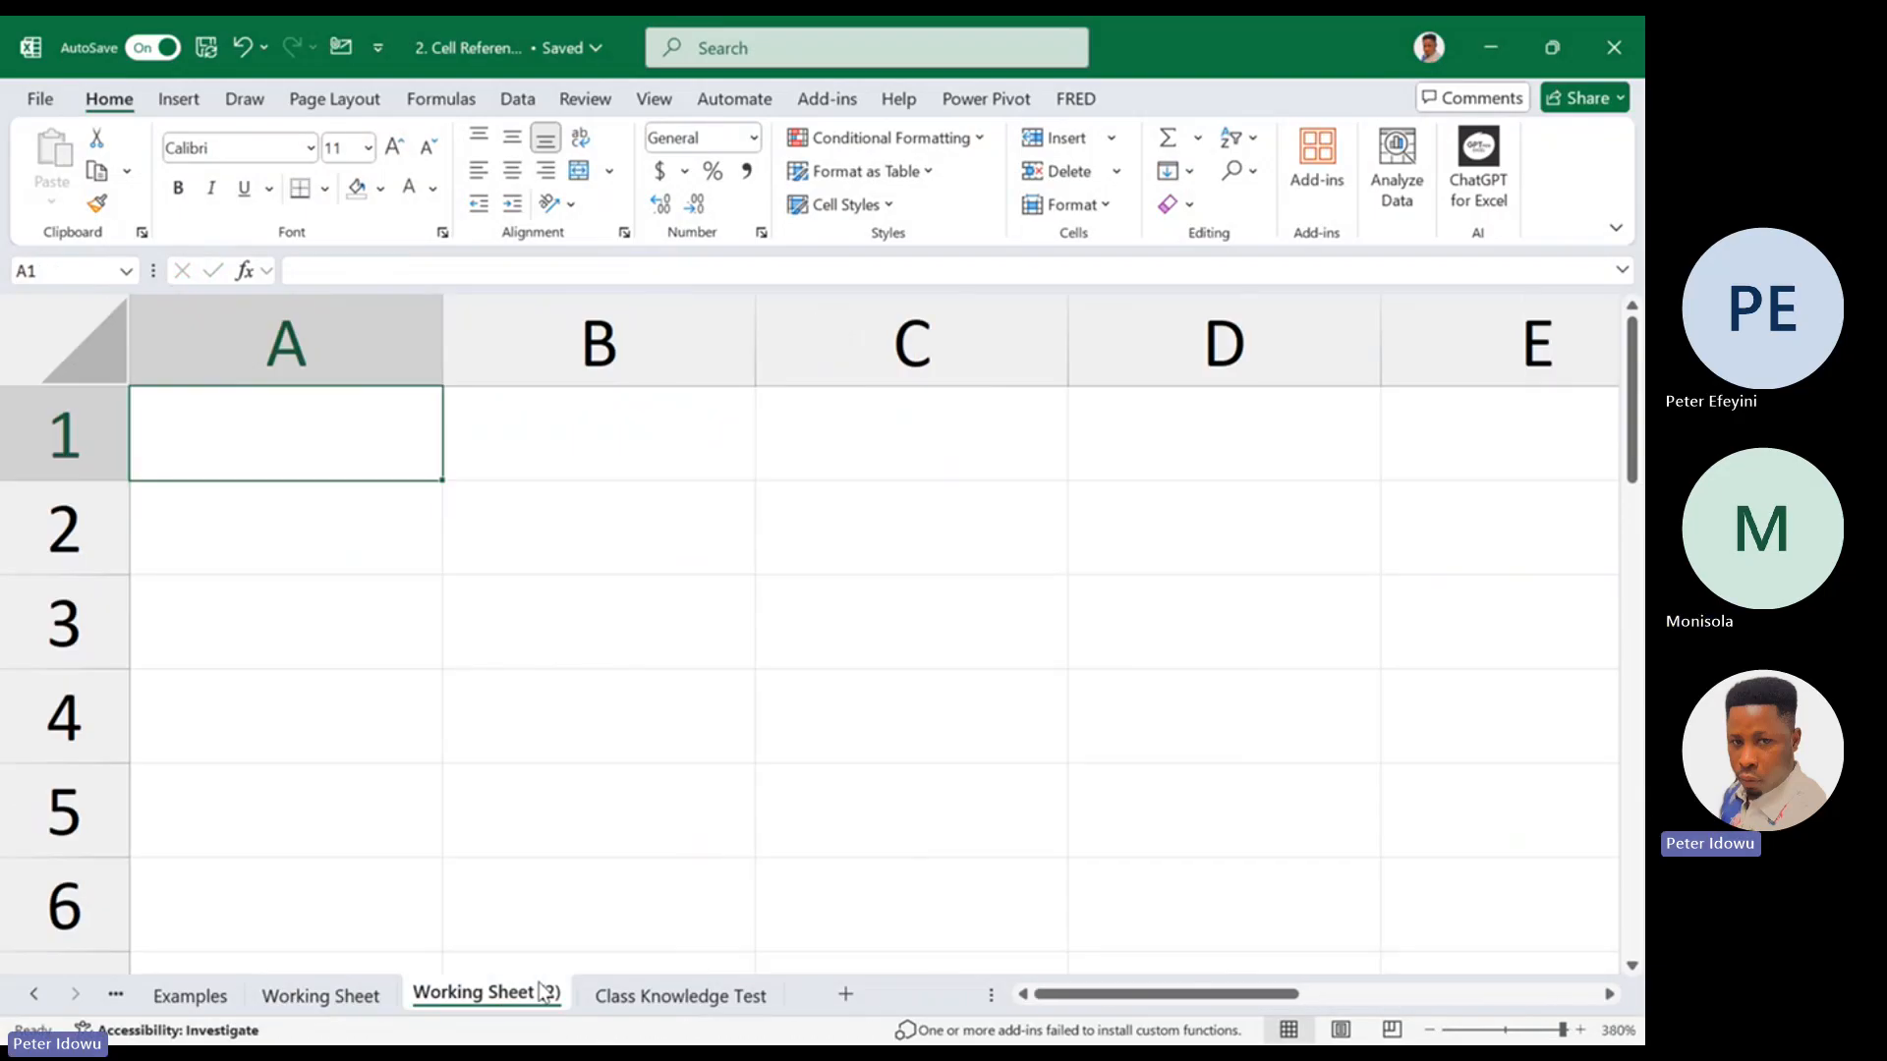
pyautogui.click(218, 999)
pyautogui.moveTo(792, 753); pyautogui.dragTo(1242, 857)
pyautogui.rightClick(1242, 857)
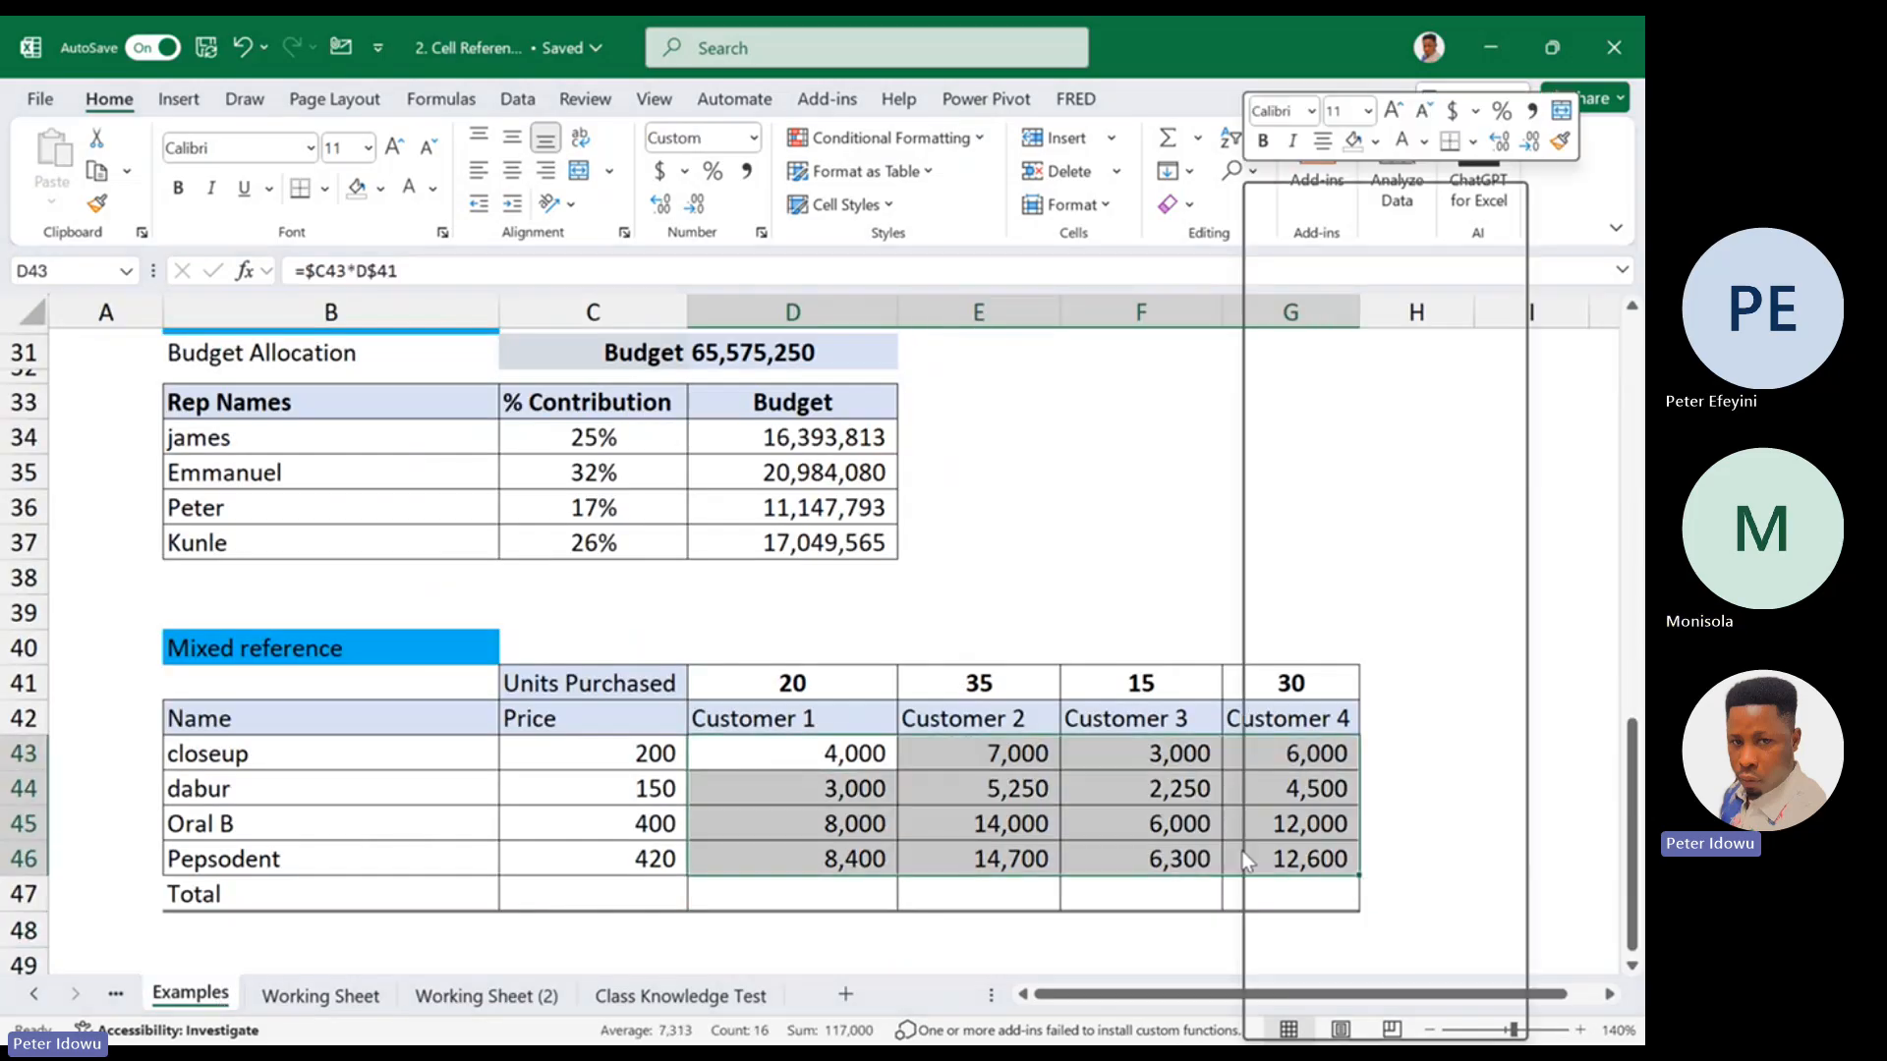
pyautogui.press('Delete')
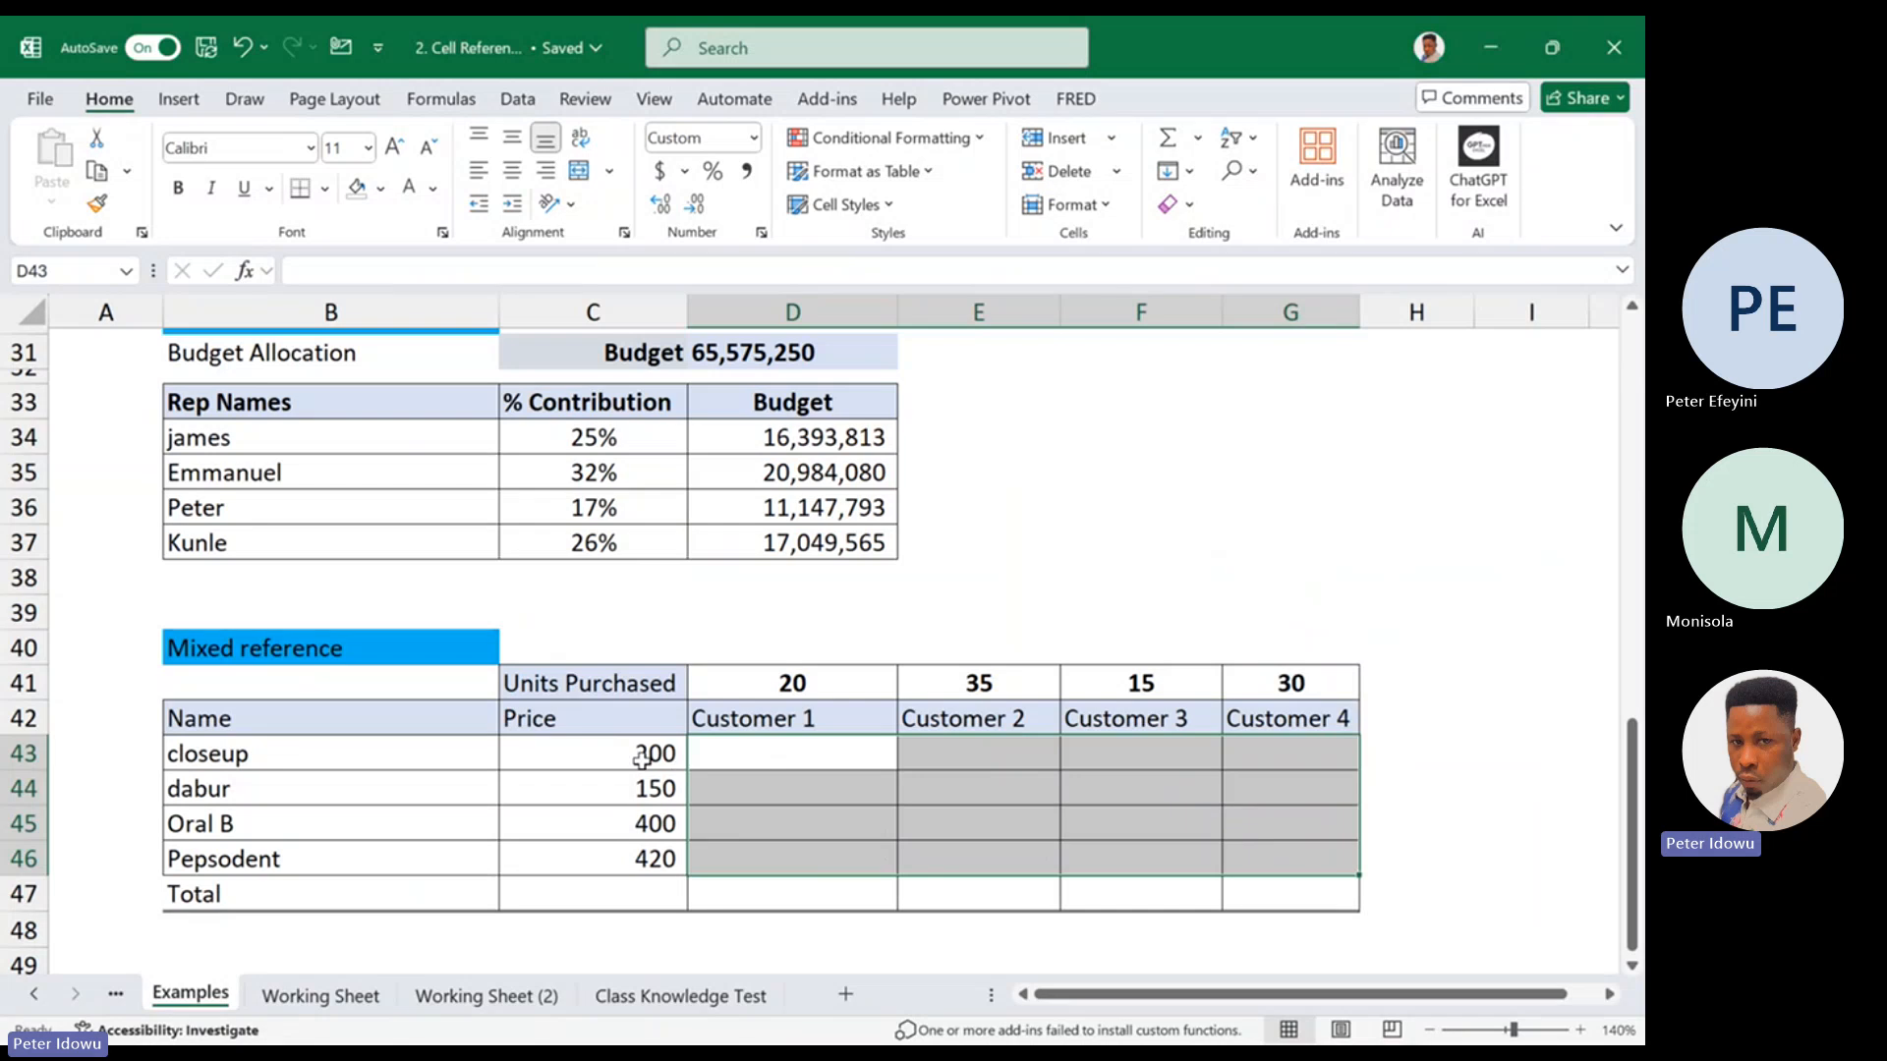
# Enter =C43 in D43 of the Mixed reference table to pull in the closeup price
pyautogui.moveTo(640, 758); pyautogui.dragTo(633, 852)
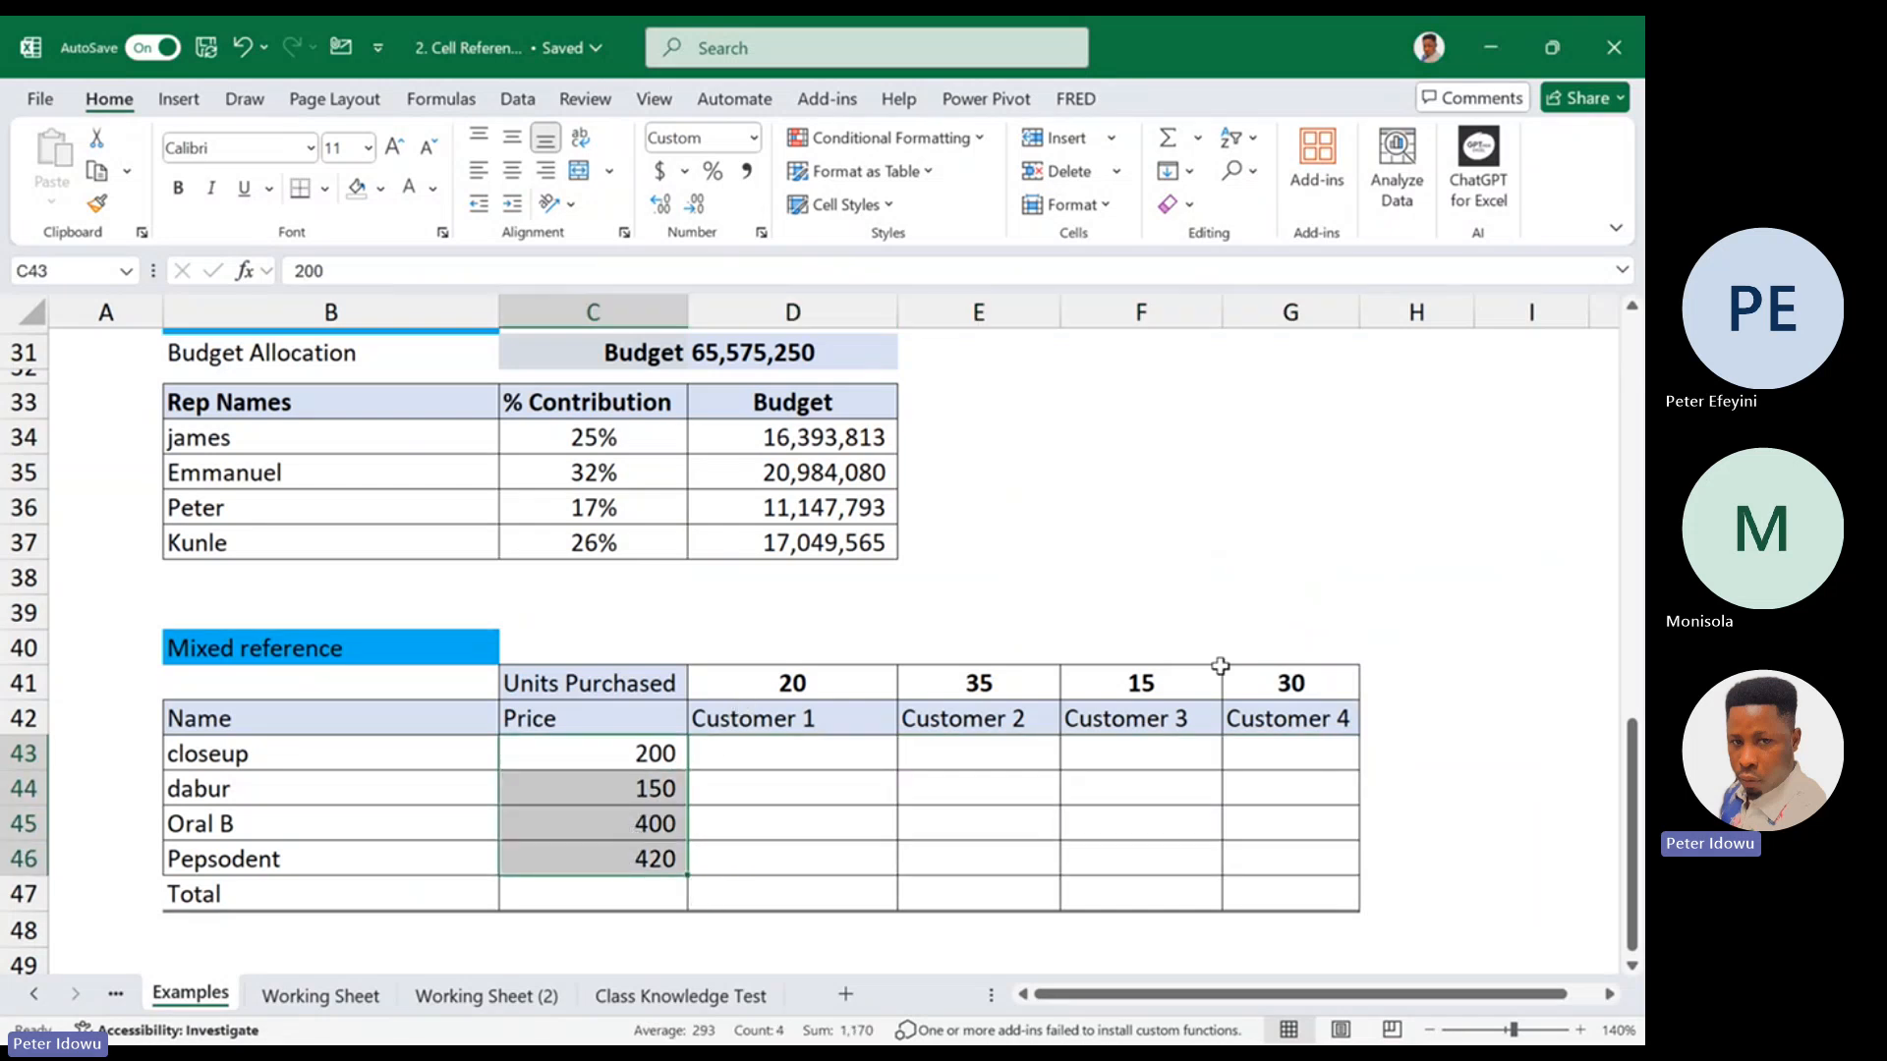
pyautogui.click(820, 749)
pyautogui.click(674, 745)
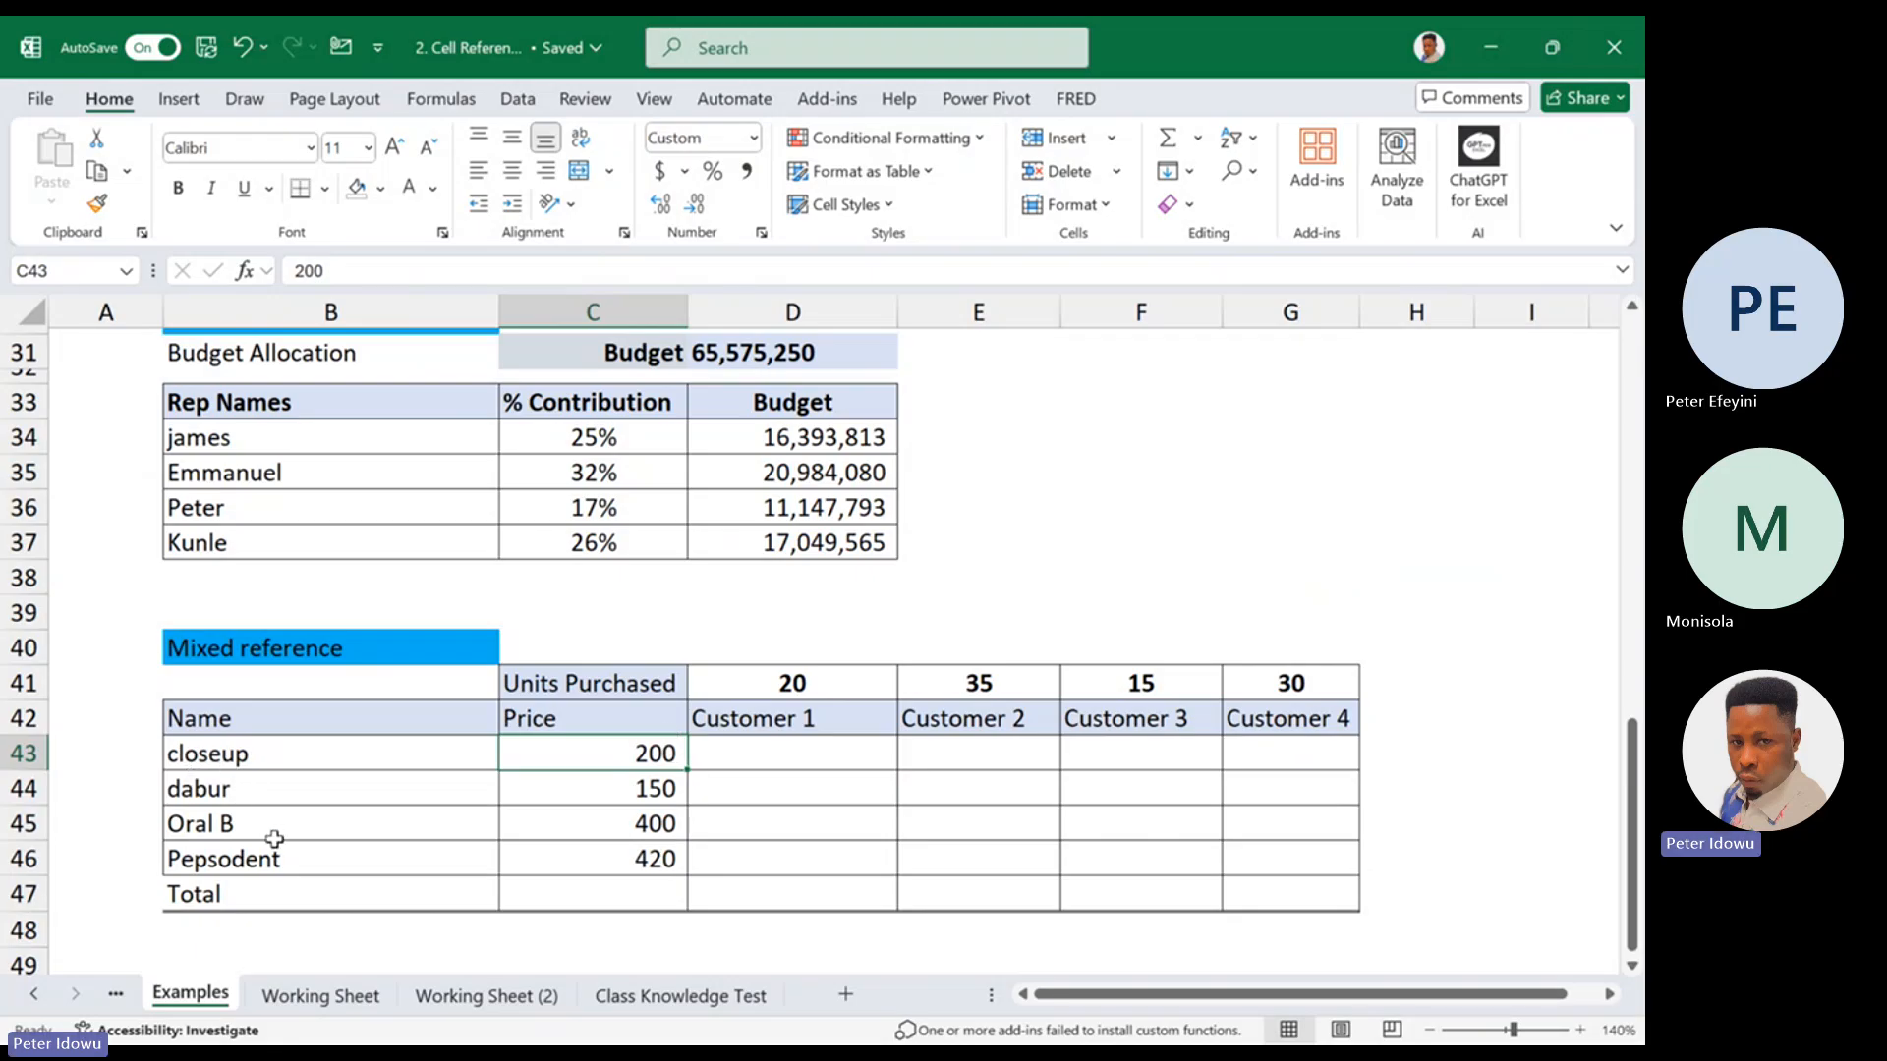
pyautogui.doubleClick(789, 756)
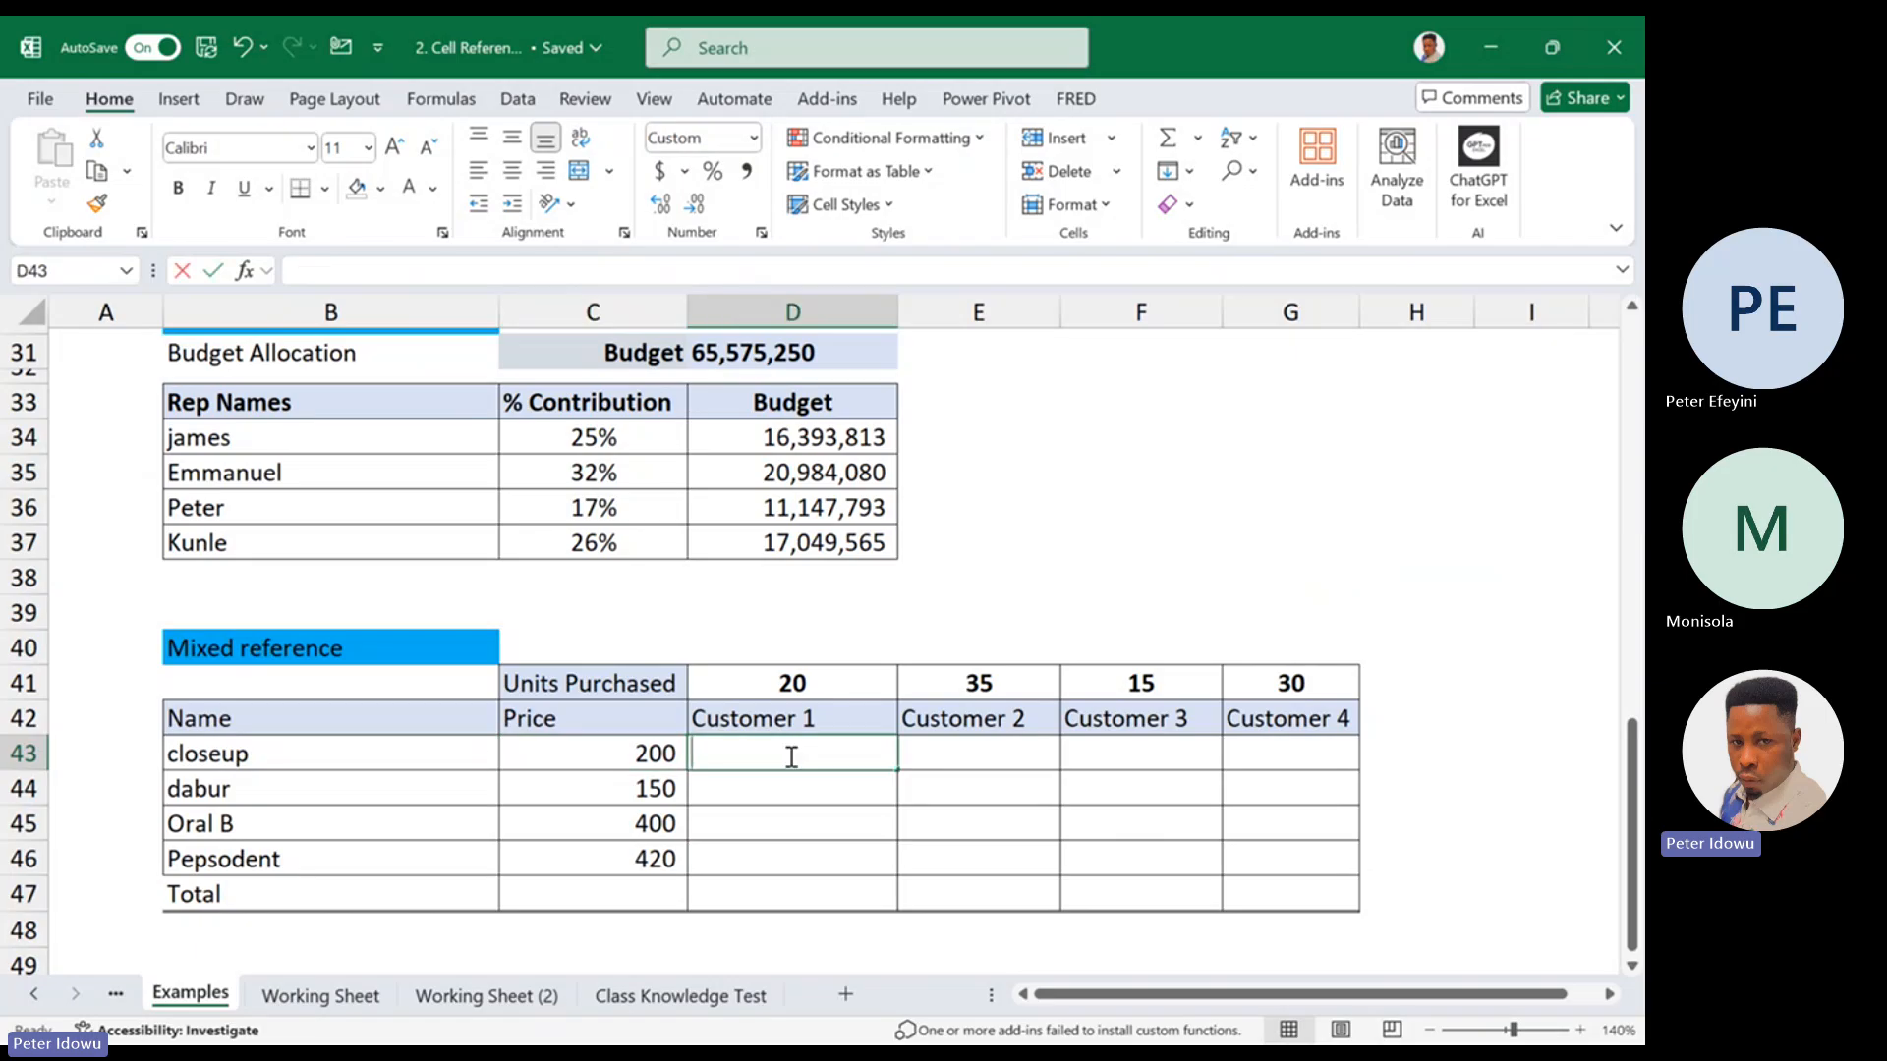
pyautogui.moveTo(623, 776); pyautogui.dragTo(787, 757)
pyautogui.click(787, 756)
pyautogui.write('=')
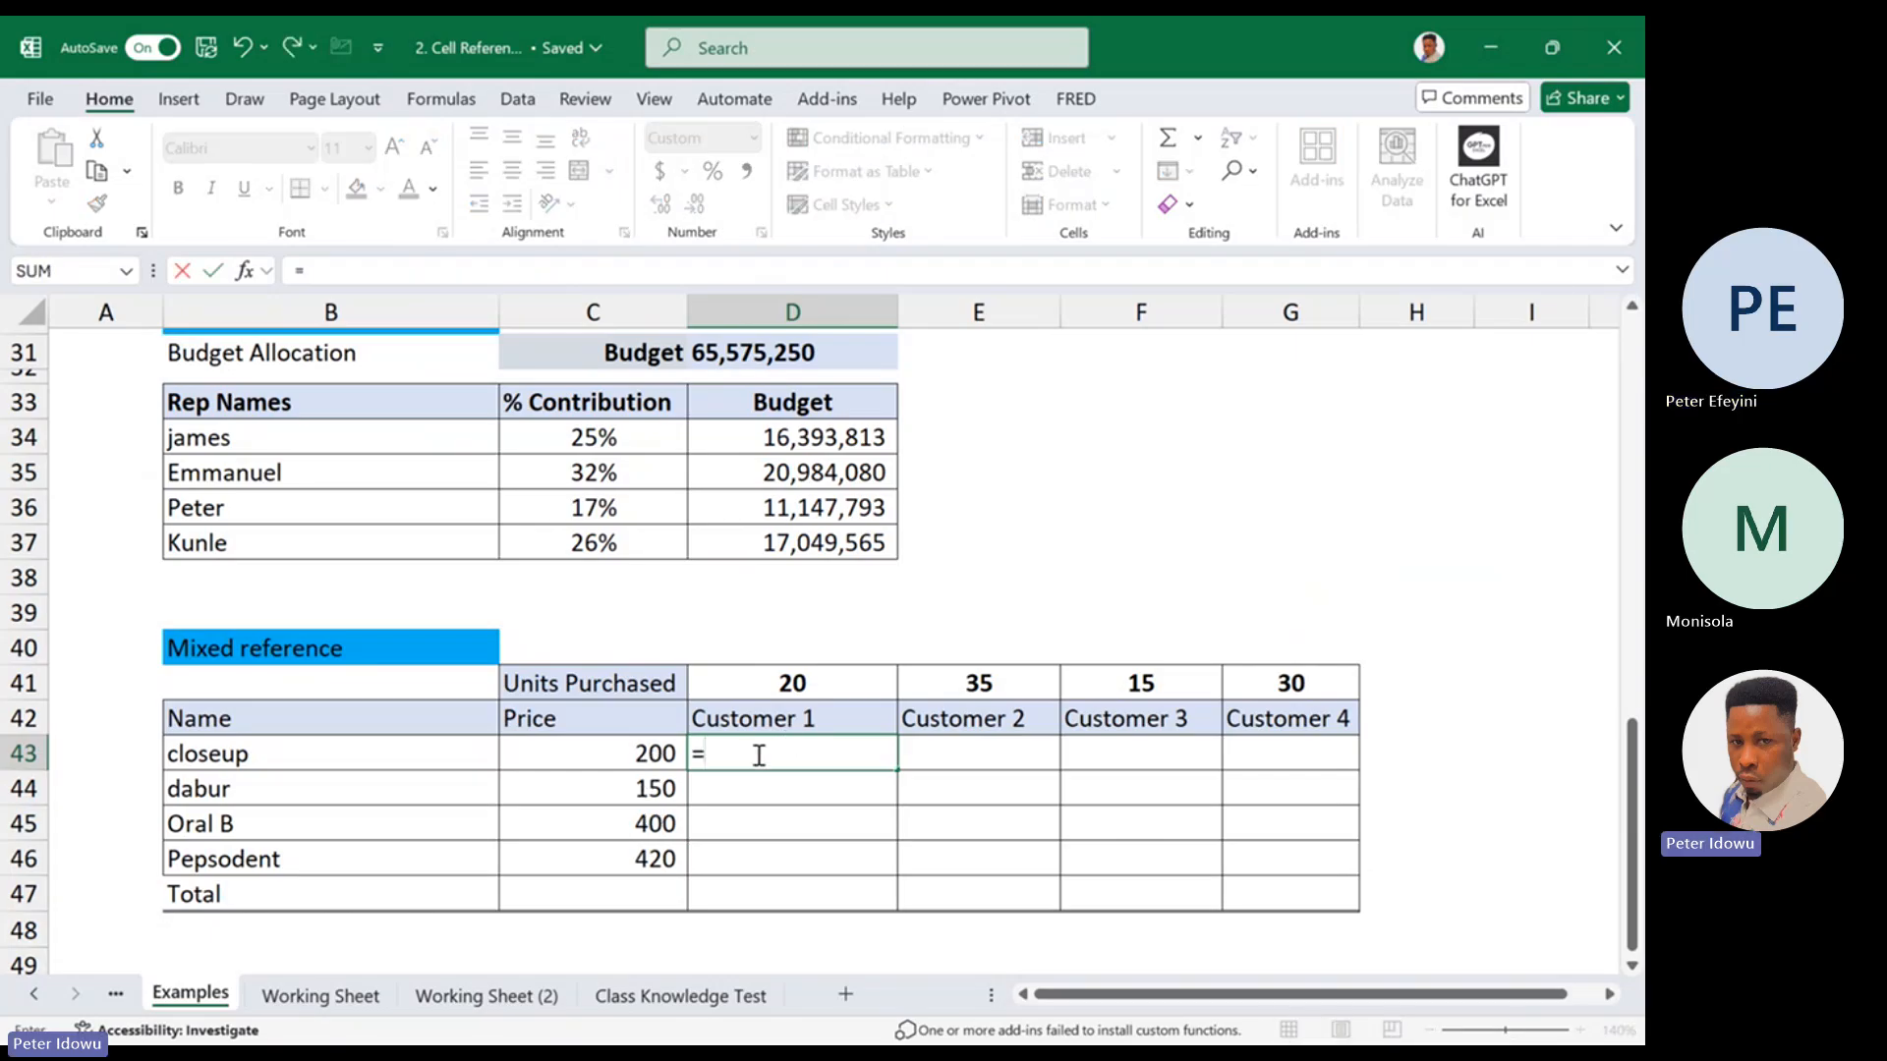
pyautogui.click(647, 753)
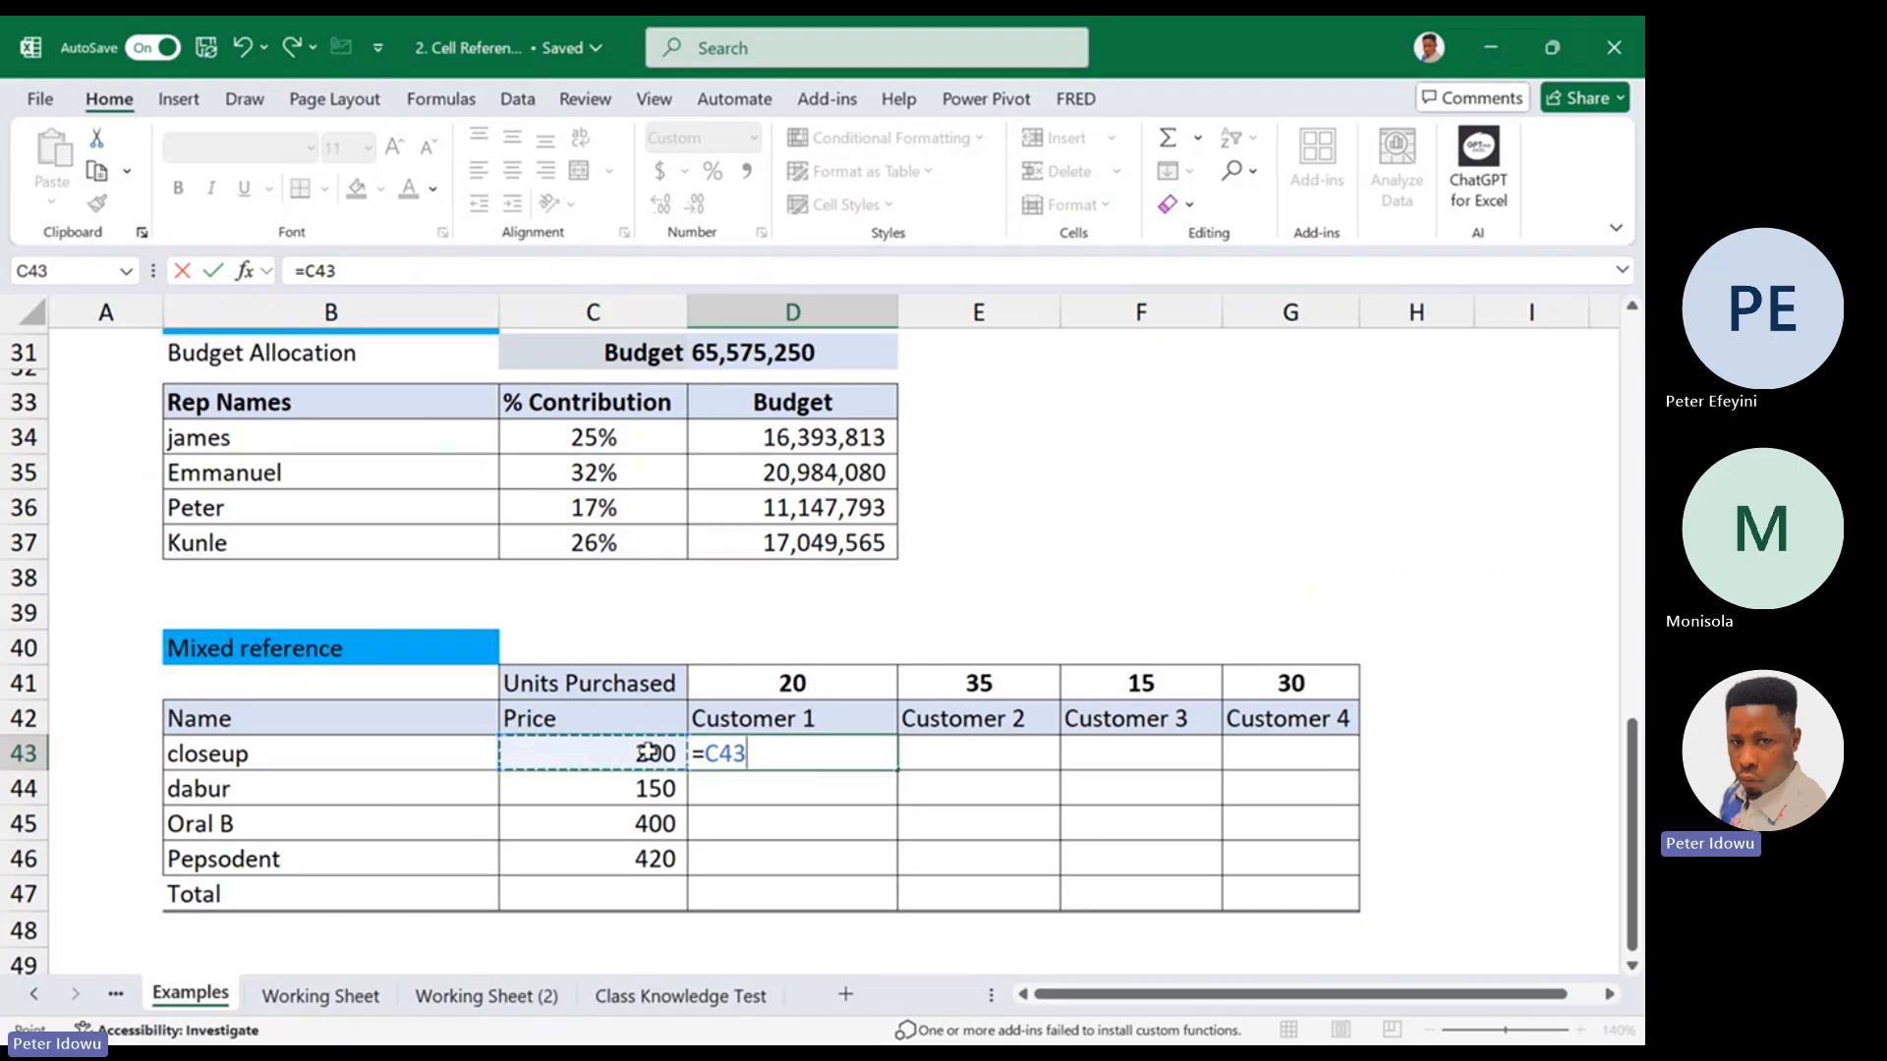
pyautogui.press('Return')
# Fill the relative formula in D43 down to D46 and check the reference in D43
pyautogui.doubleClick(792, 753)
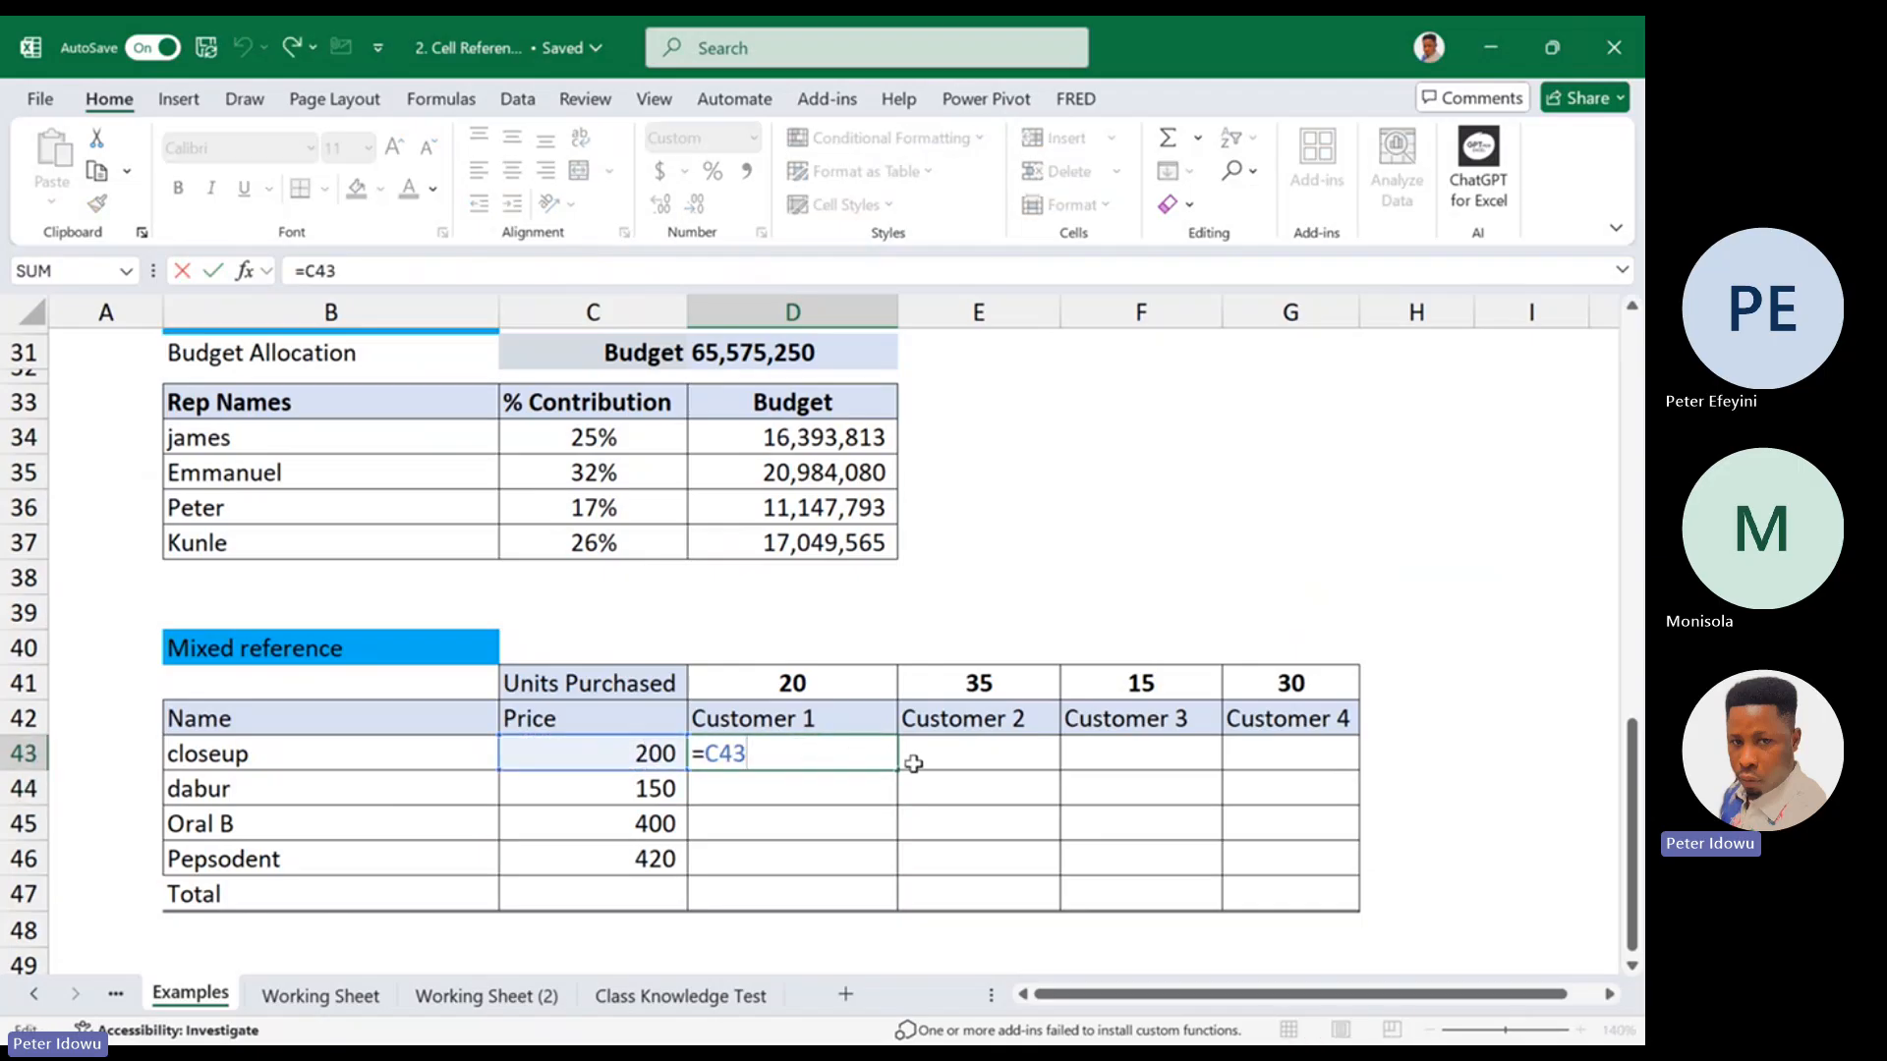
pyautogui.press('Escape')
pyautogui.moveTo(896, 771); pyautogui.dragTo(869, 868)
pyautogui.doubleClick(853, 753)
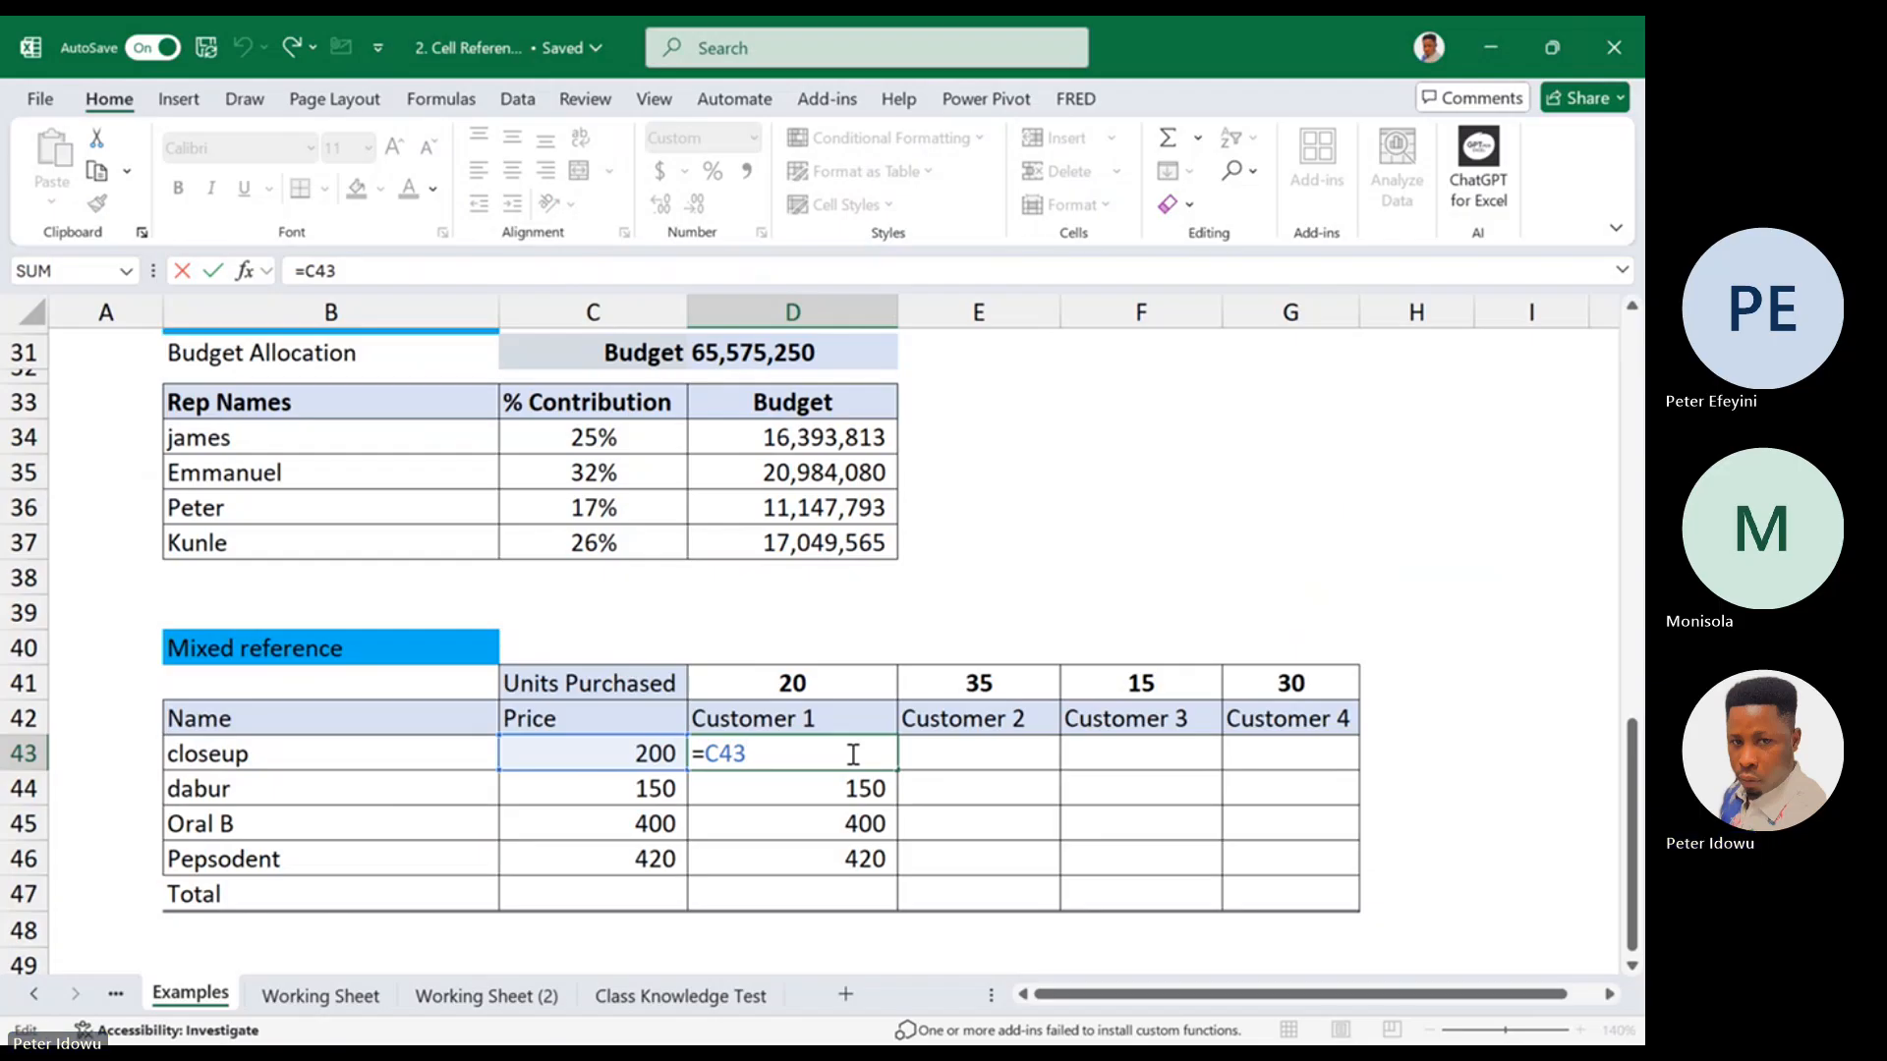
pyautogui.hotkey('ctrl', 'Return')
# Fill D43 across to E43 and inspect which cell the copied relative formula refers to
pyautogui.moveTo(896, 774); pyautogui.dragTo(1010, 783)
pyautogui.doubleClick(998, 753)
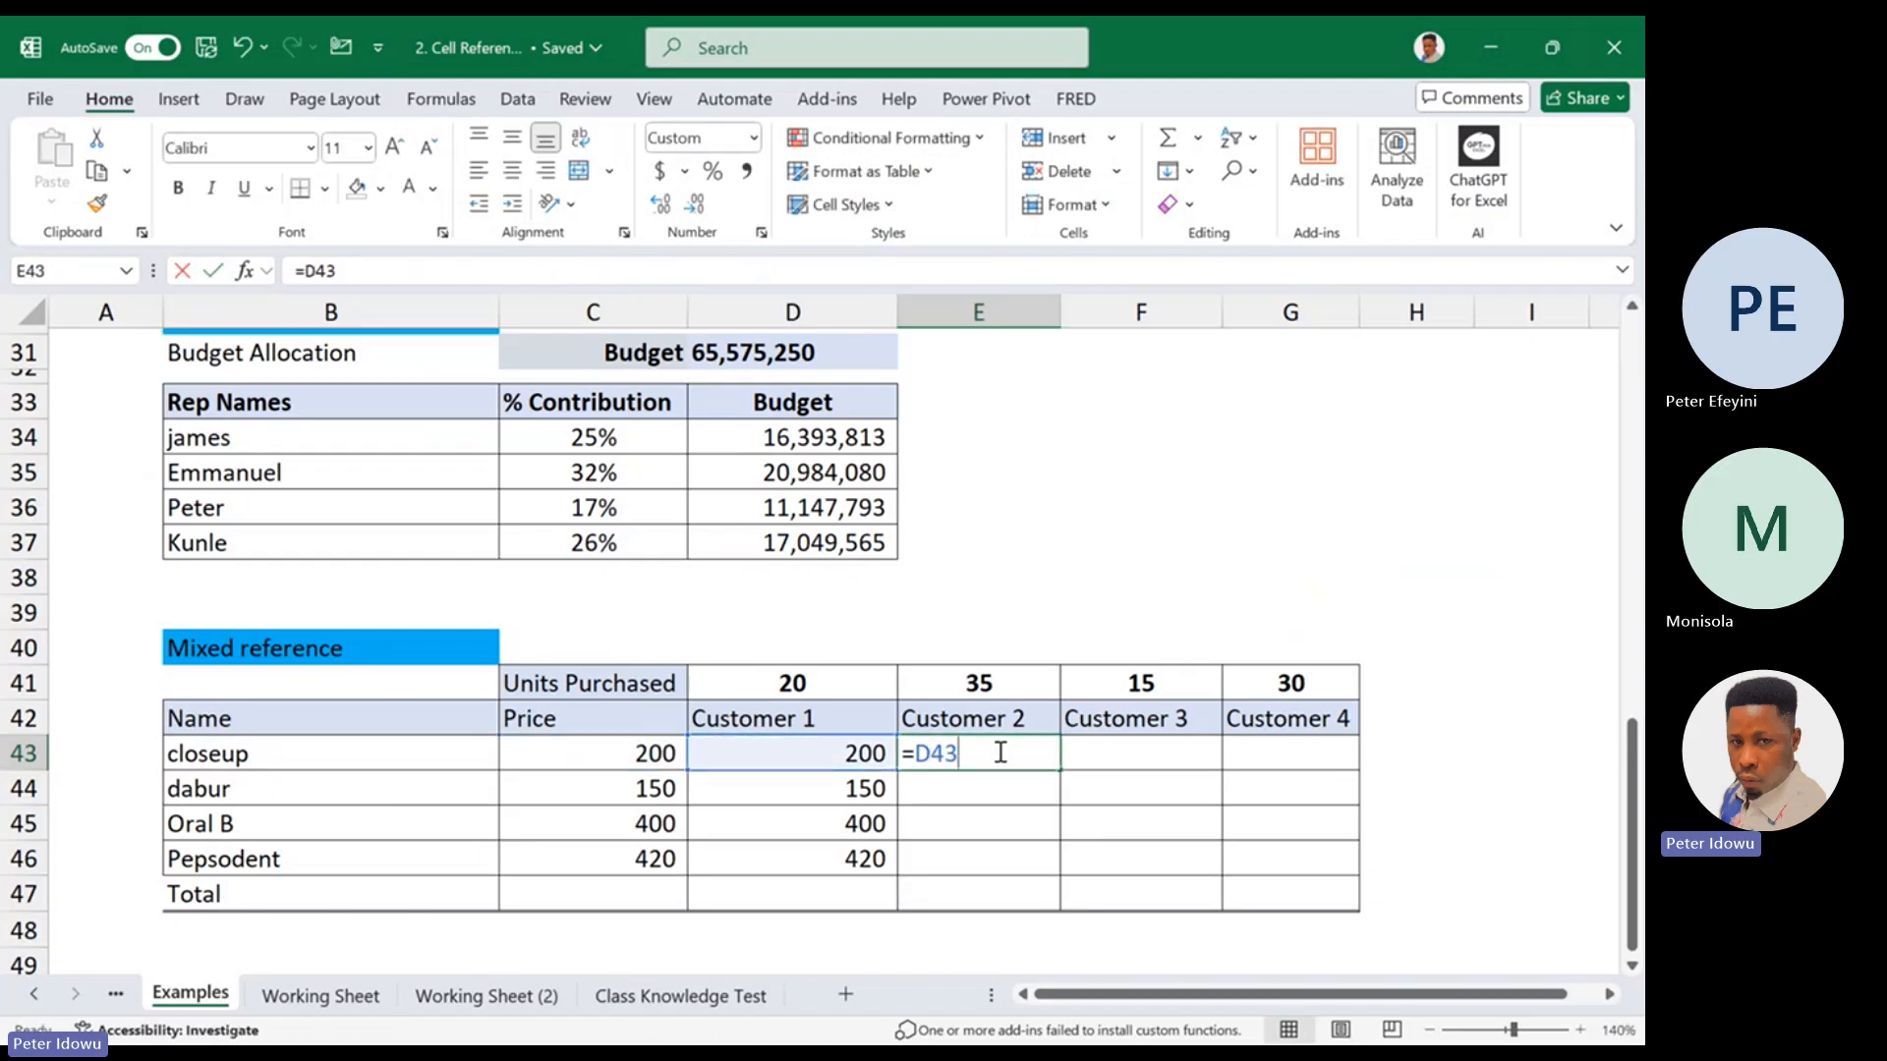
pyautogui.press('Escape')
pyautogui.doubleClick(975, 753)
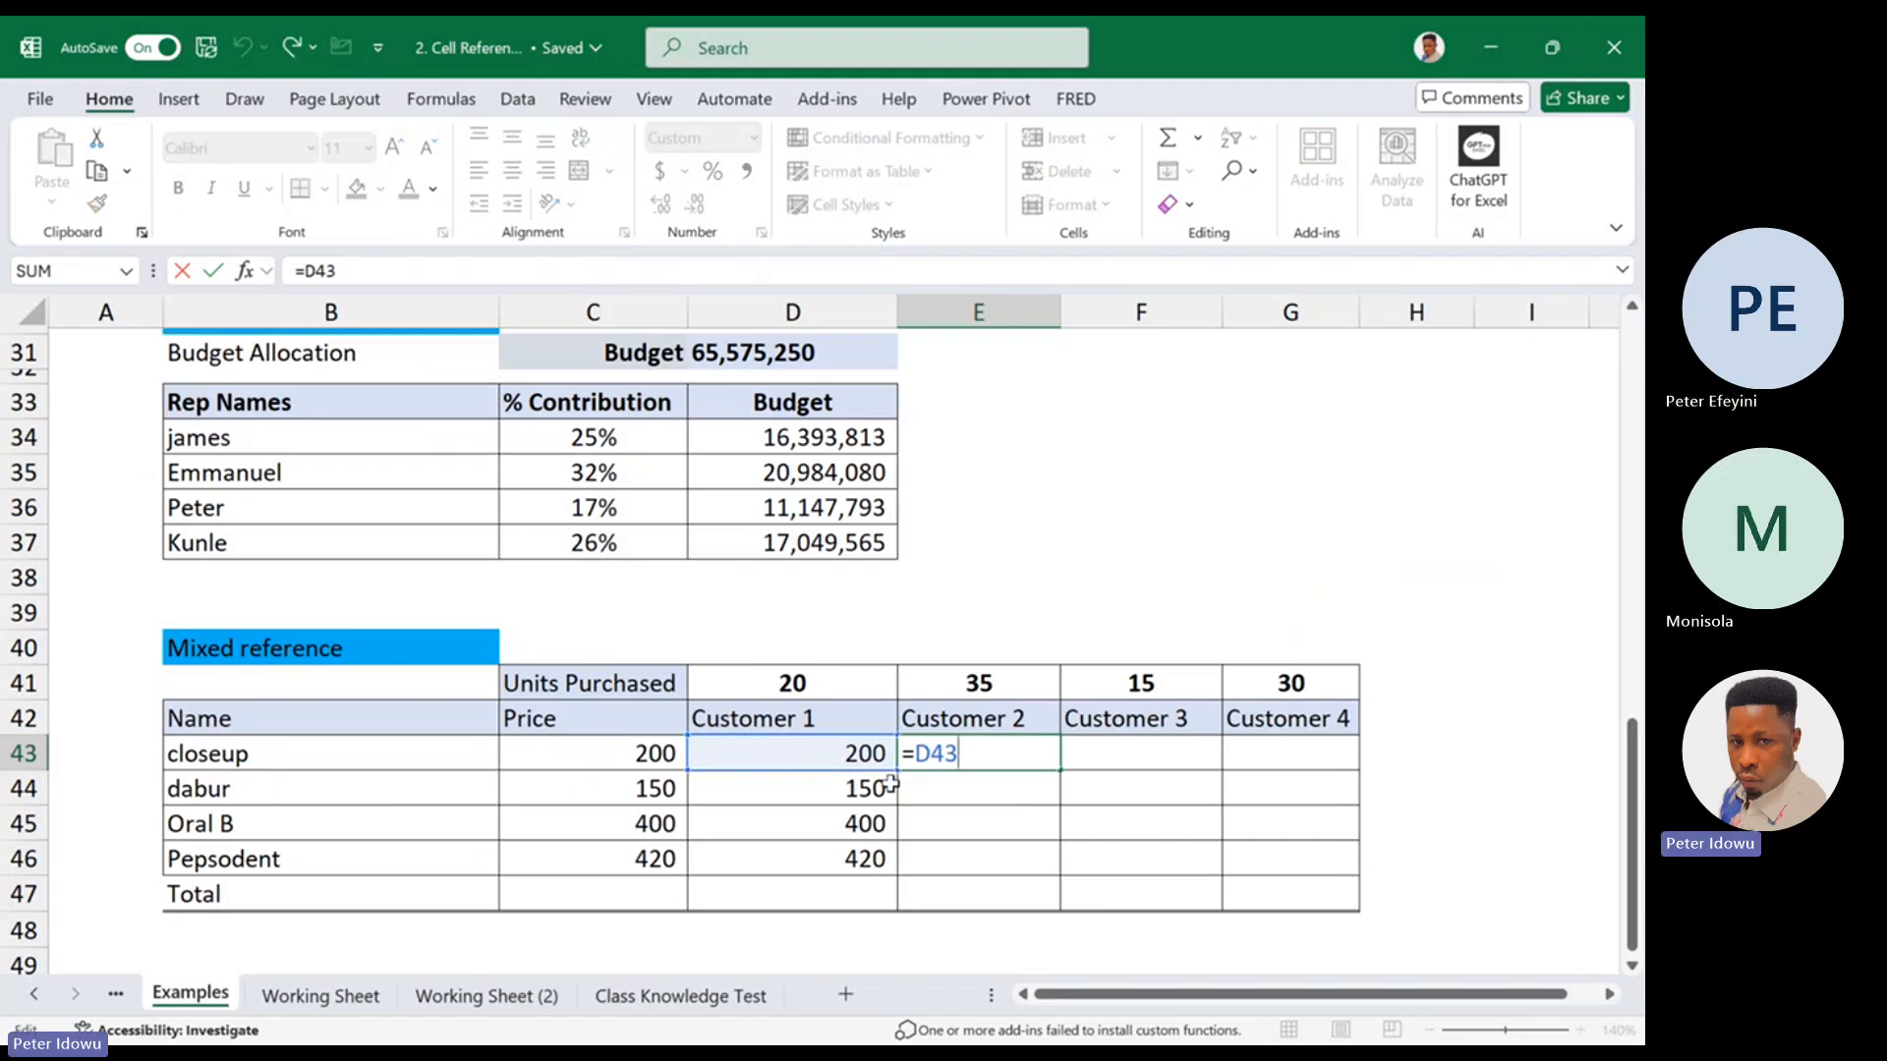
pyautogui.hotkey('ctrl', 'Return')
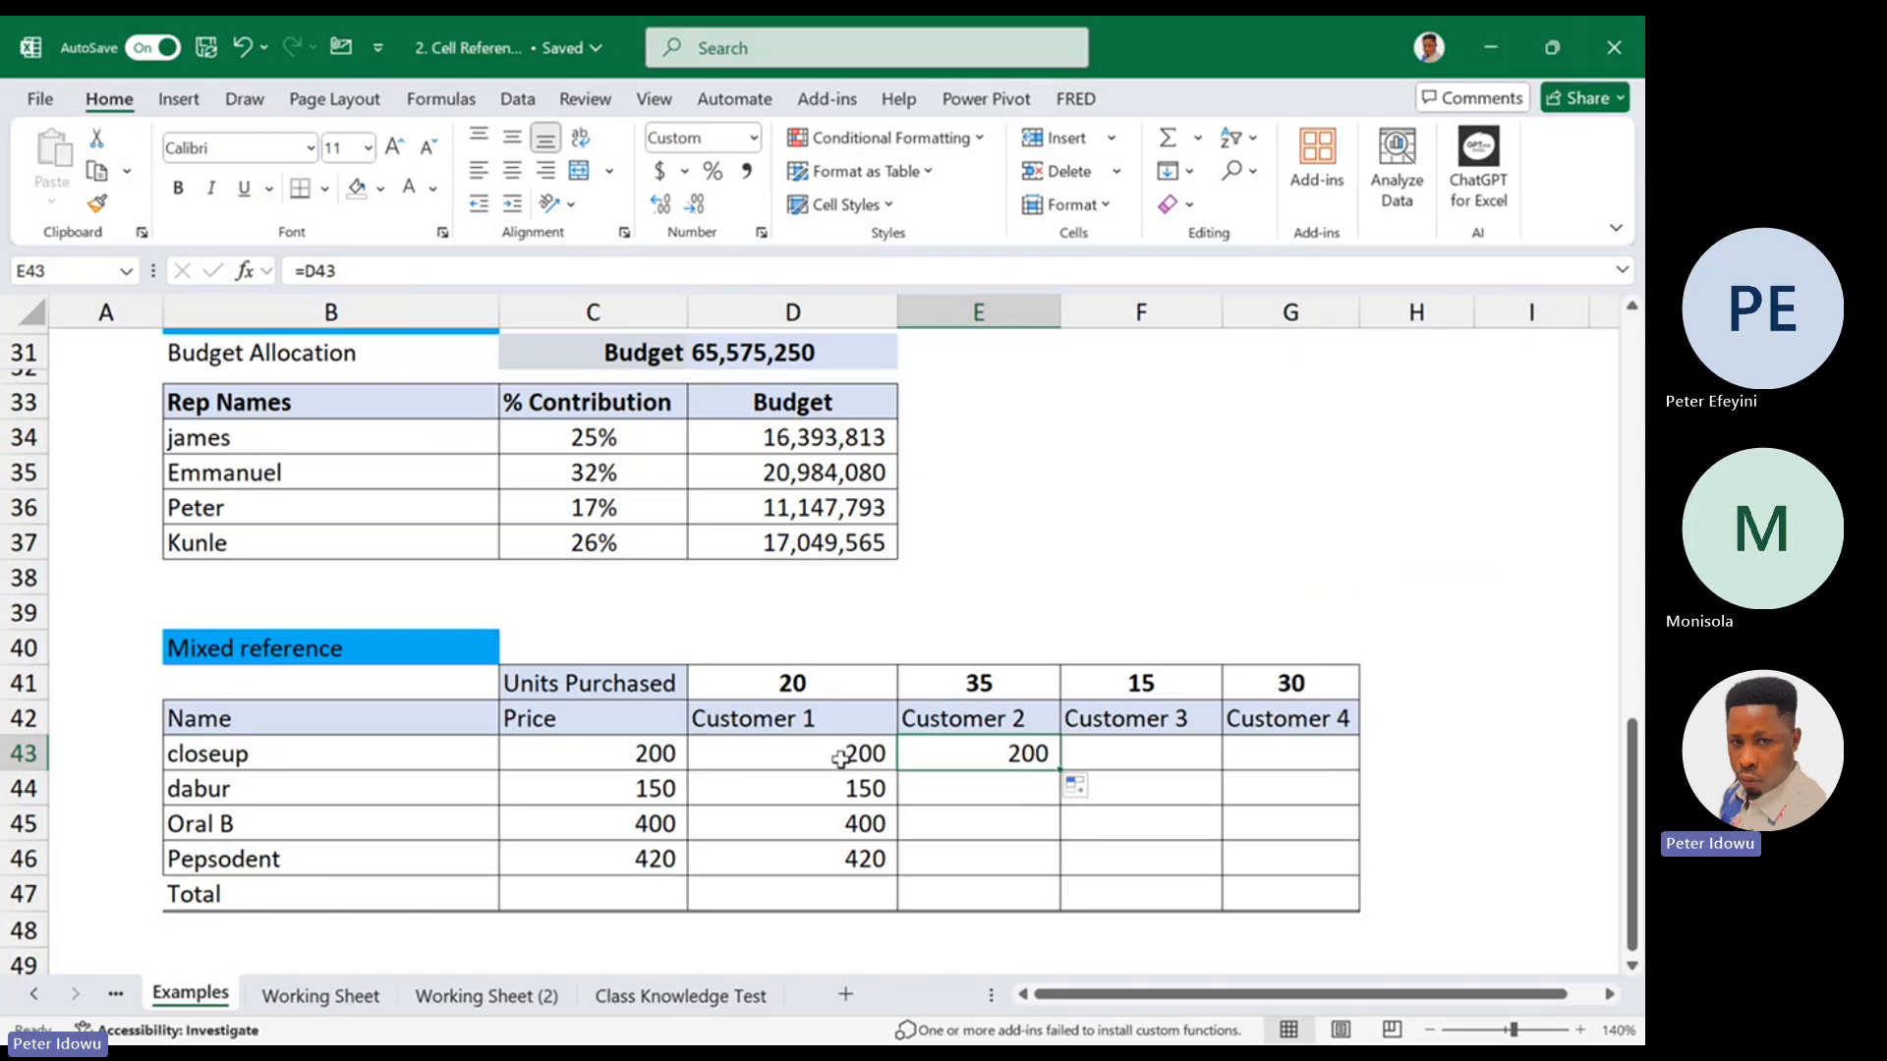
# Lock the price column in D43 and multiply it by Customer 1's units, giving =$C43*D41
pyautogui.doubleClick(840, 757)
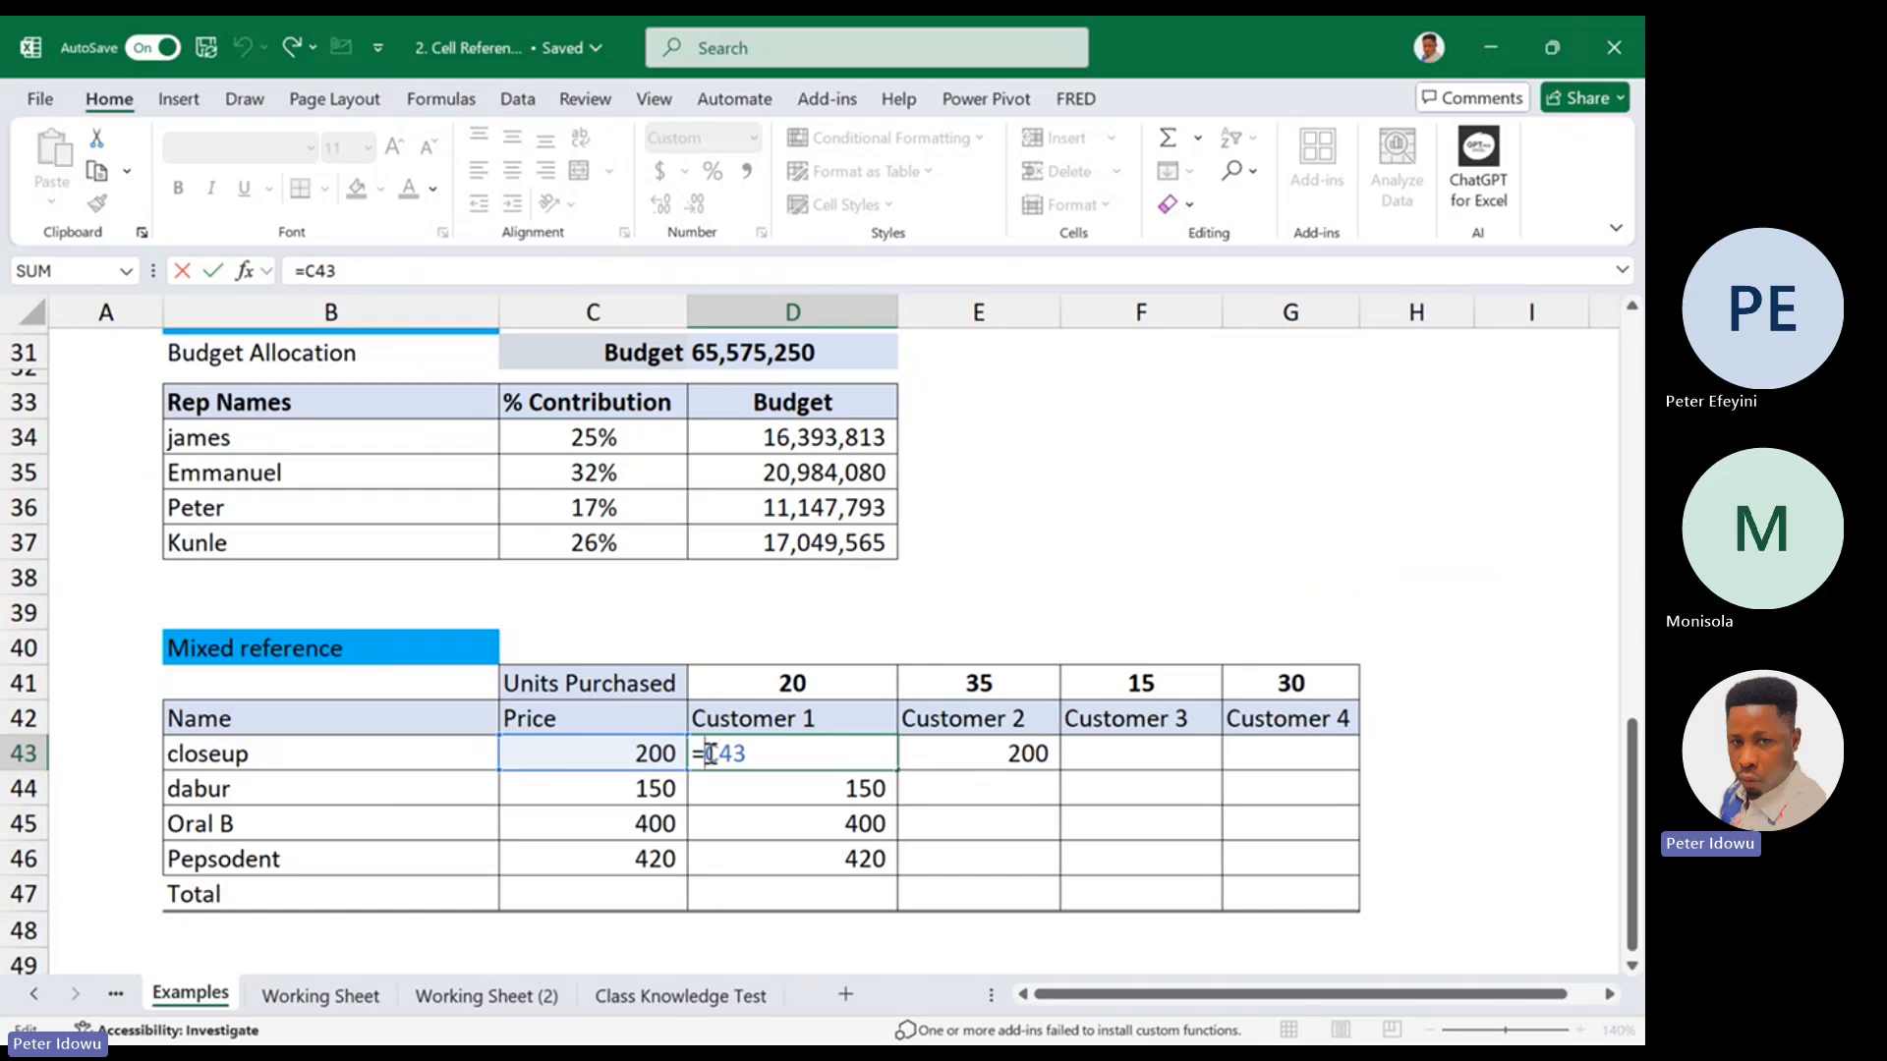
pyautogui.write('$C43')
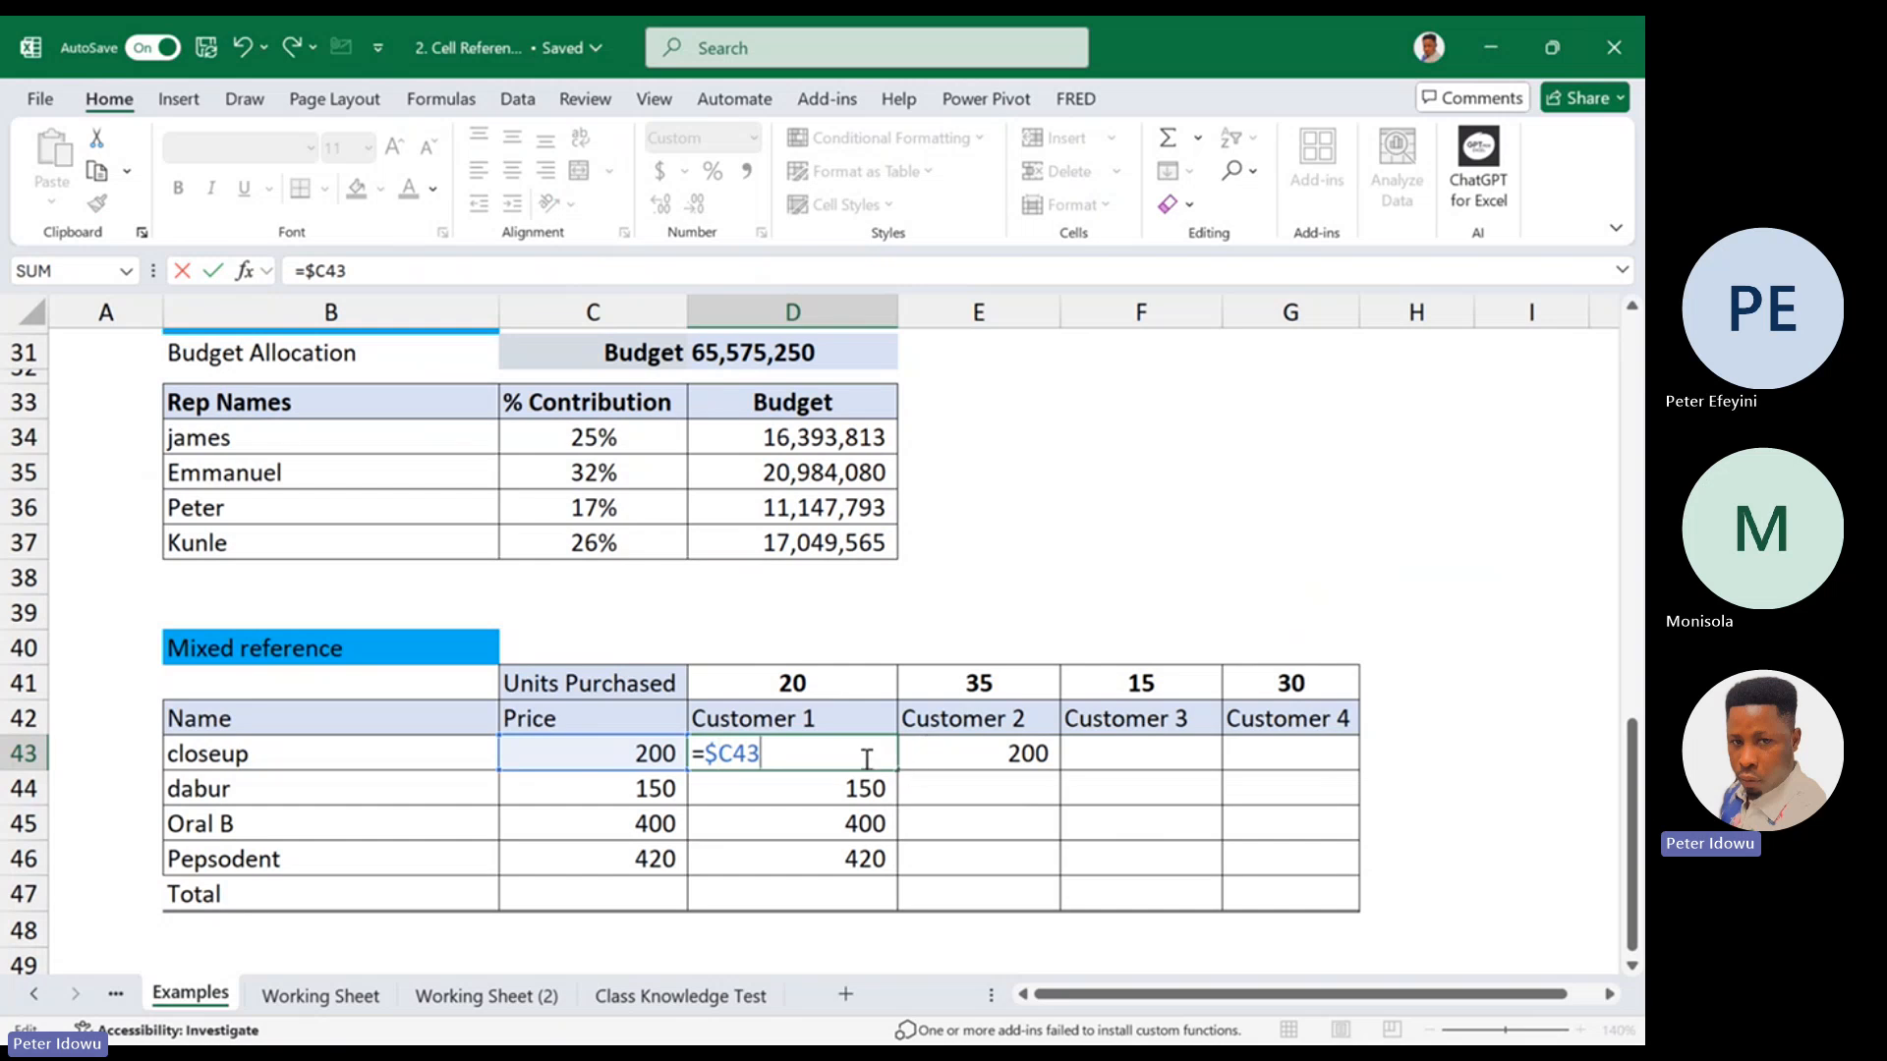
pyautogui.write('*')
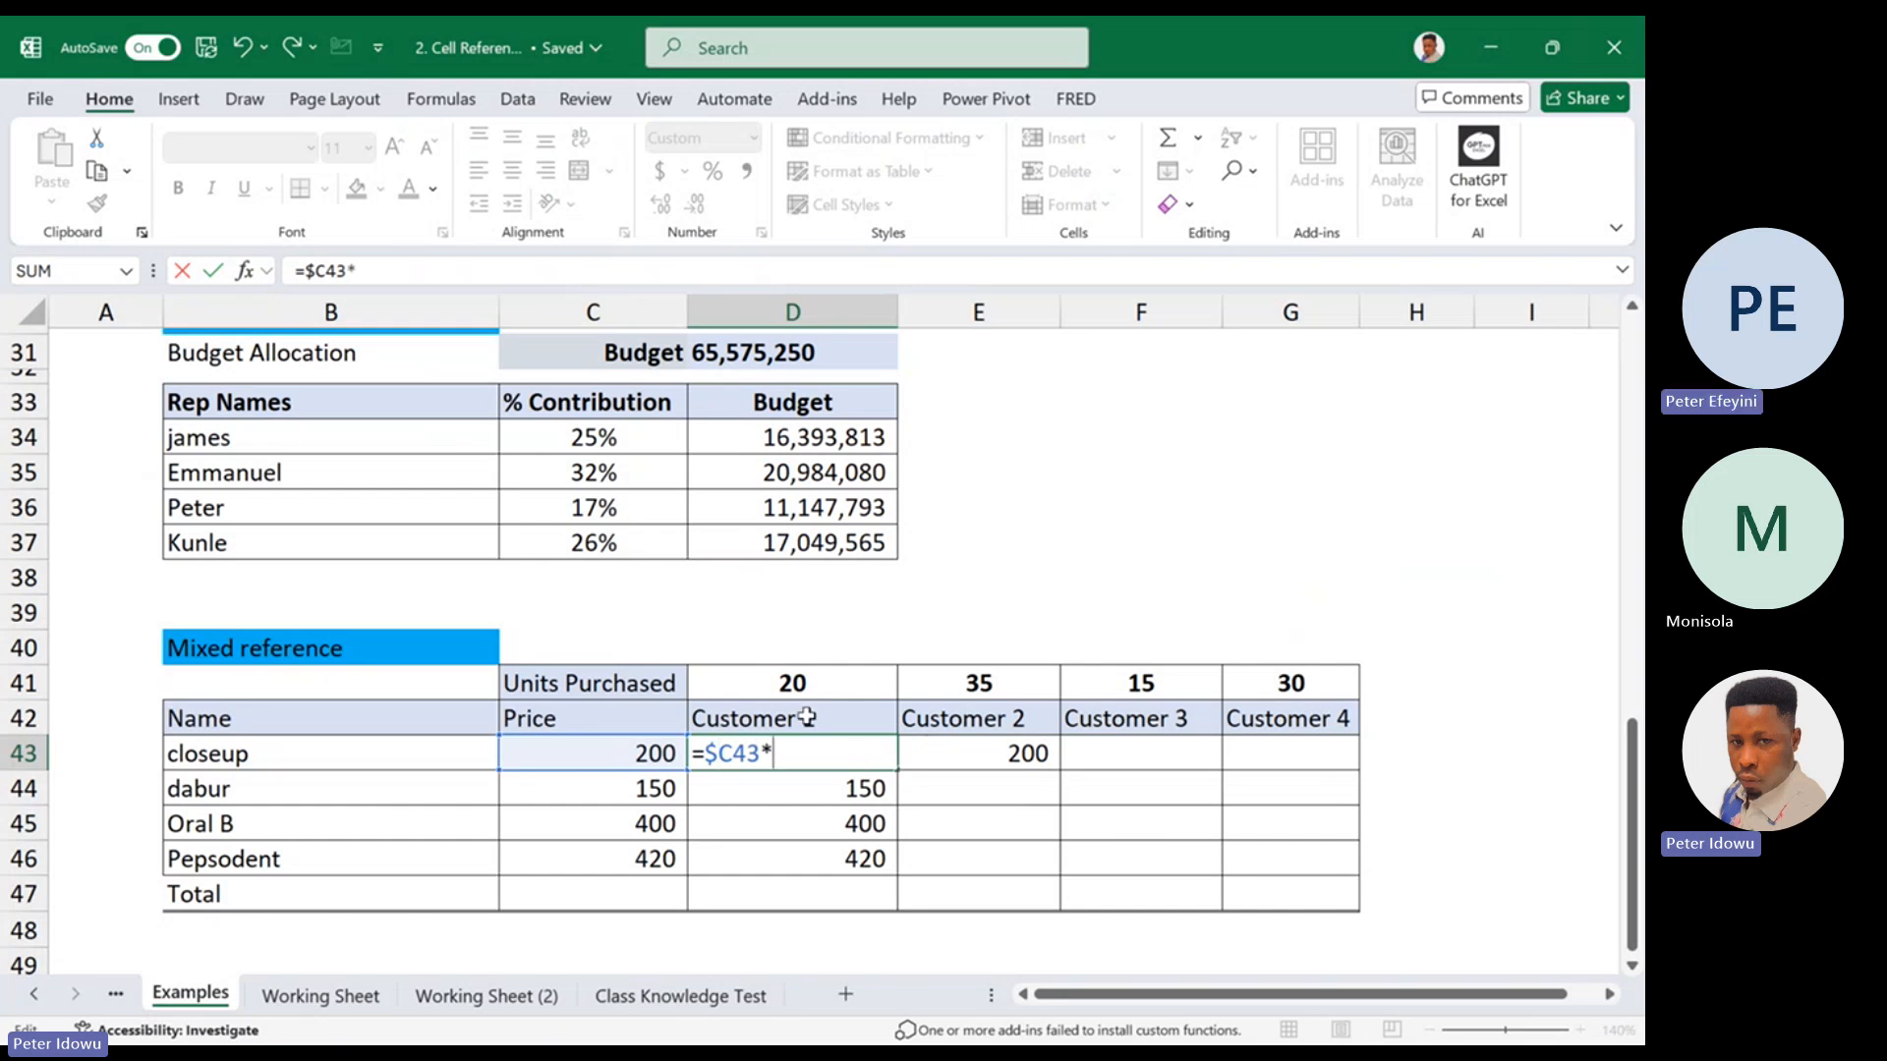
pyautogui.click(804, 684)
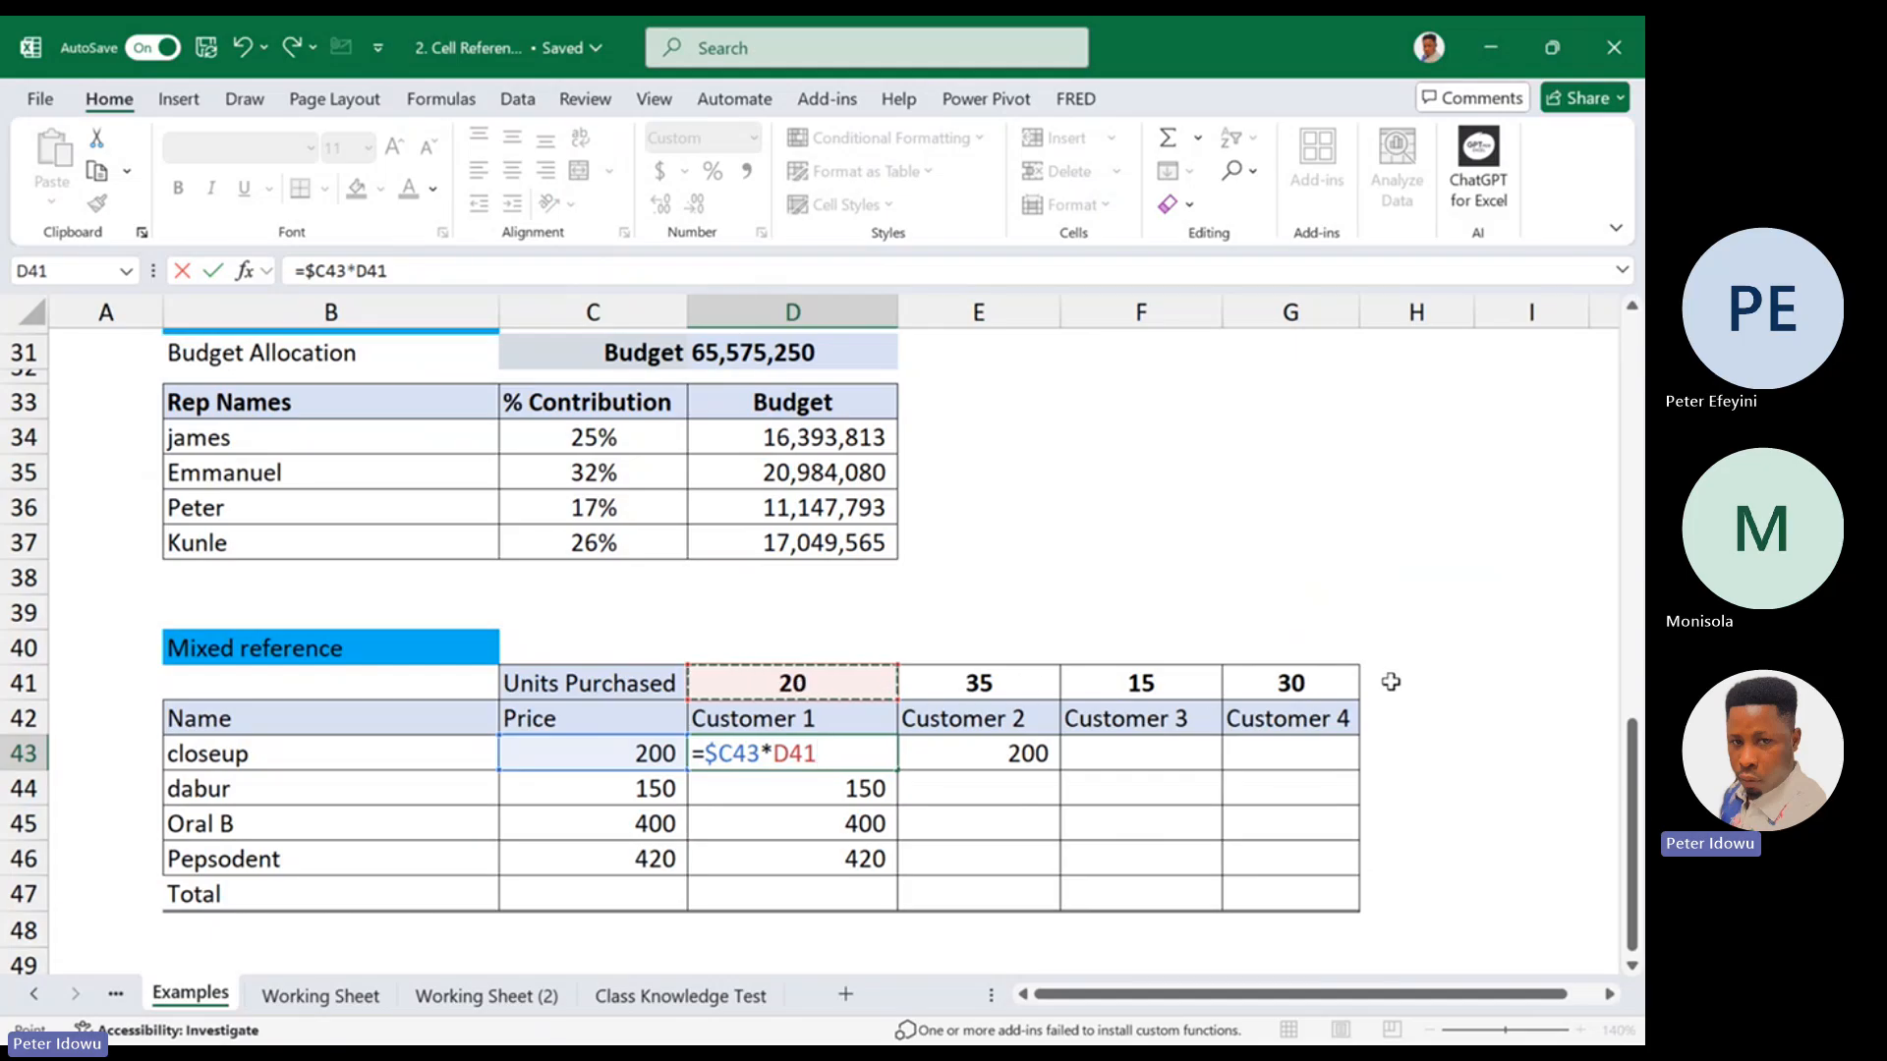
pyautogui.click(941, 733)
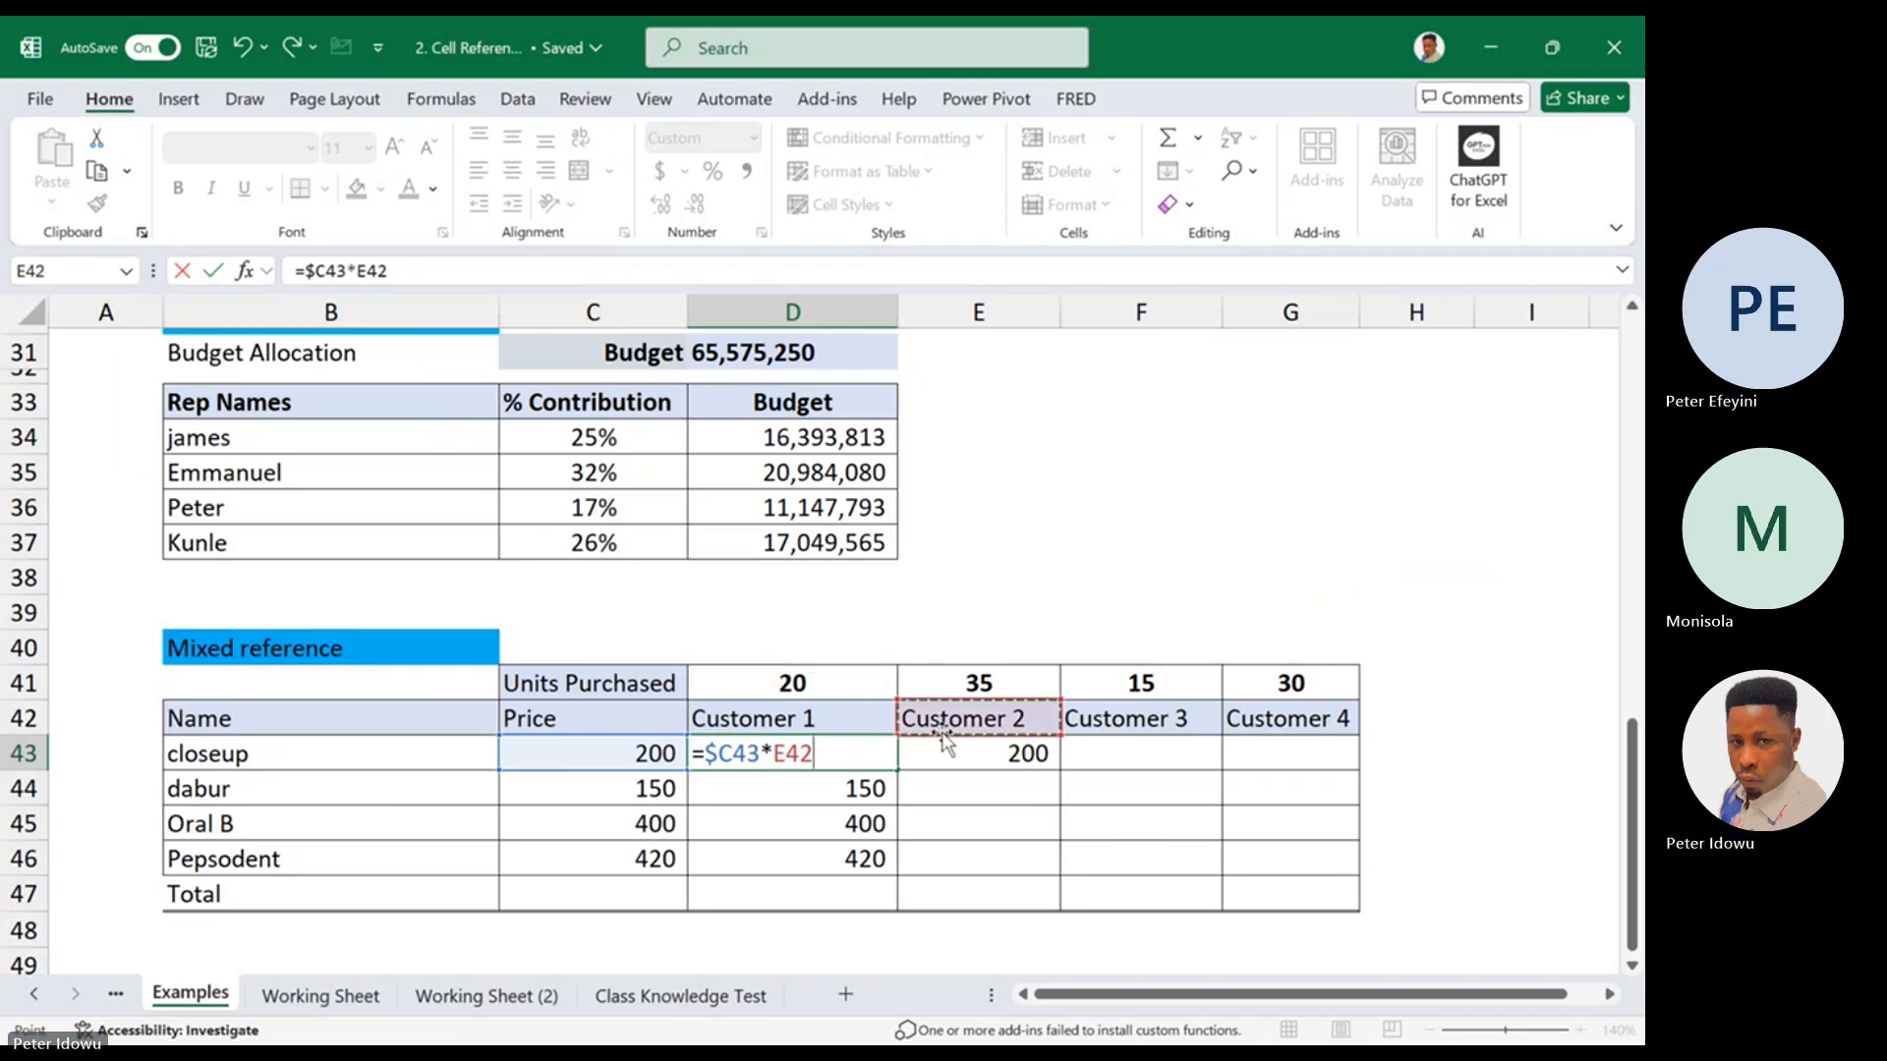
pyautogui.press('Return')
pyautogui.doubleClick(718, 749)
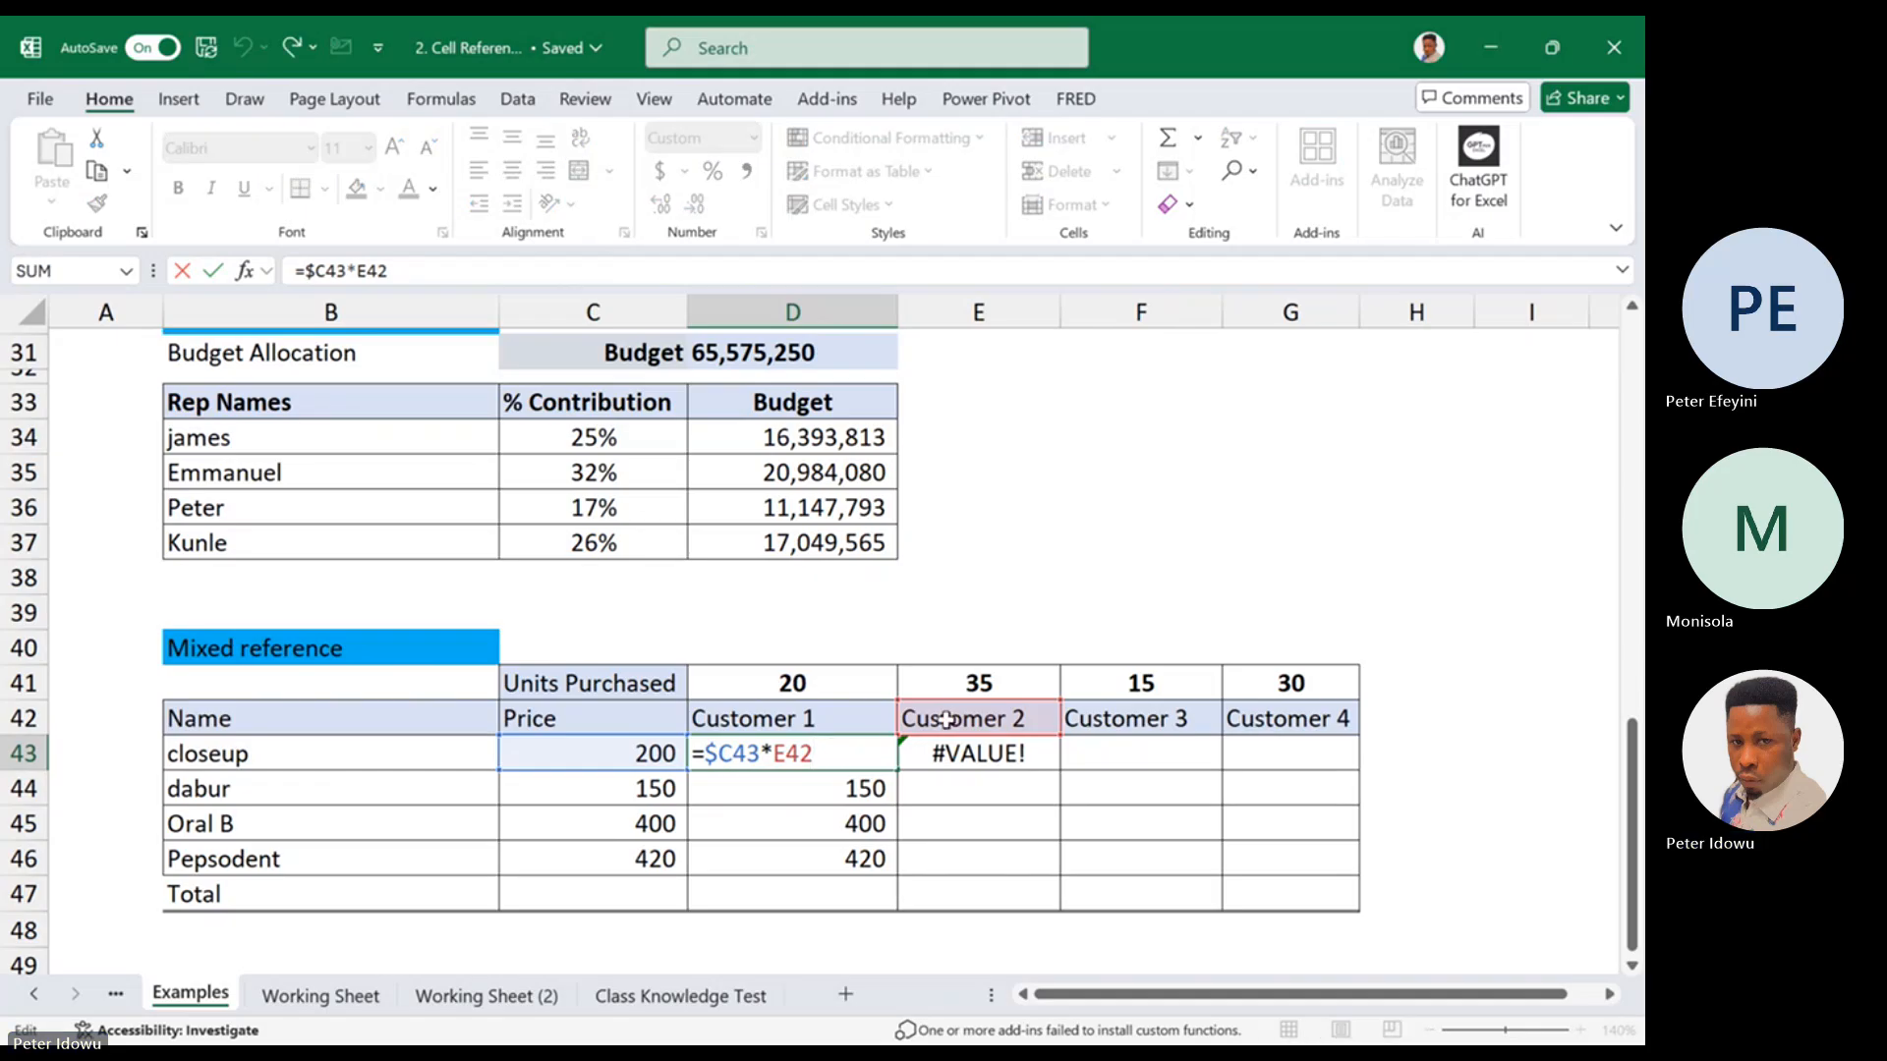
pyautogui.click(776, 683)
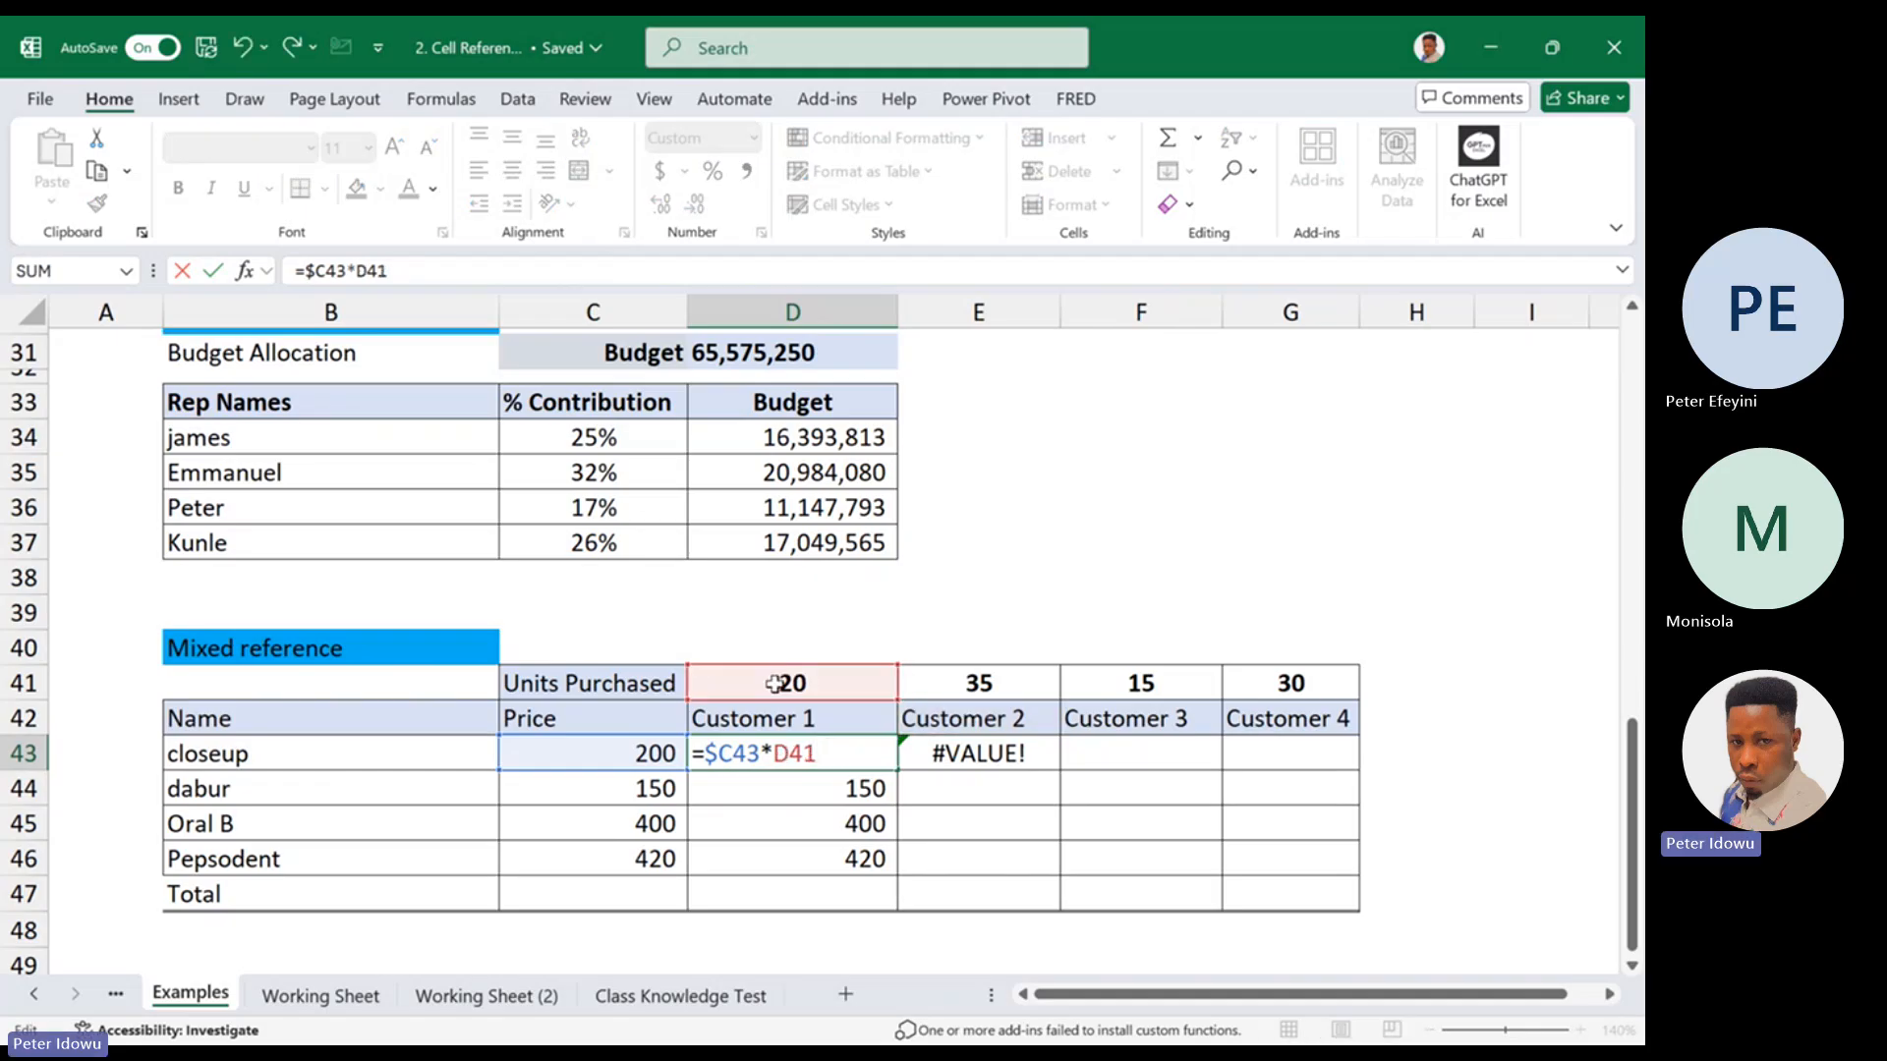
pyautogui.press('Return')
# Fill the column-locked formula from D43 across to E43 and inspect the references in E43
pyautogui.doubleClick(794, 751)
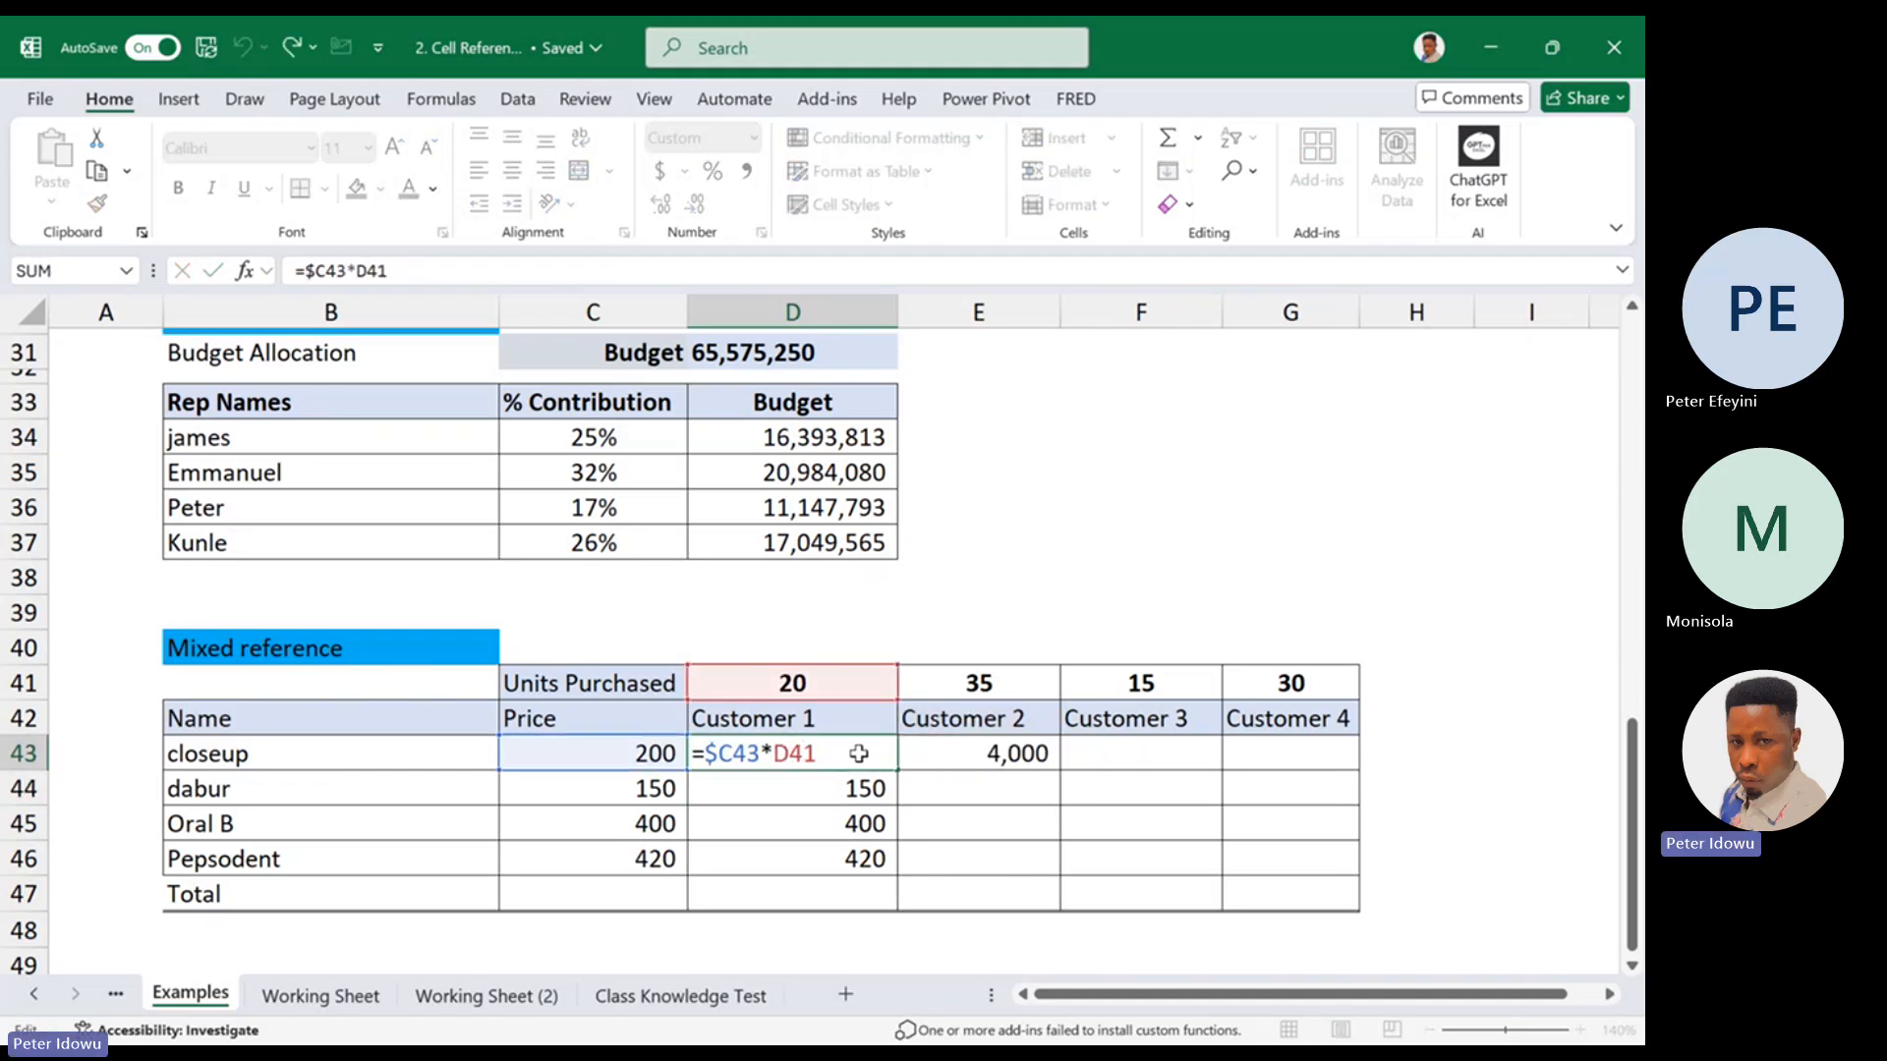
pyautogui.press('Escape')
pyautogui.moveTo(897, 771); pyautogui.dragTo(1026, 758)
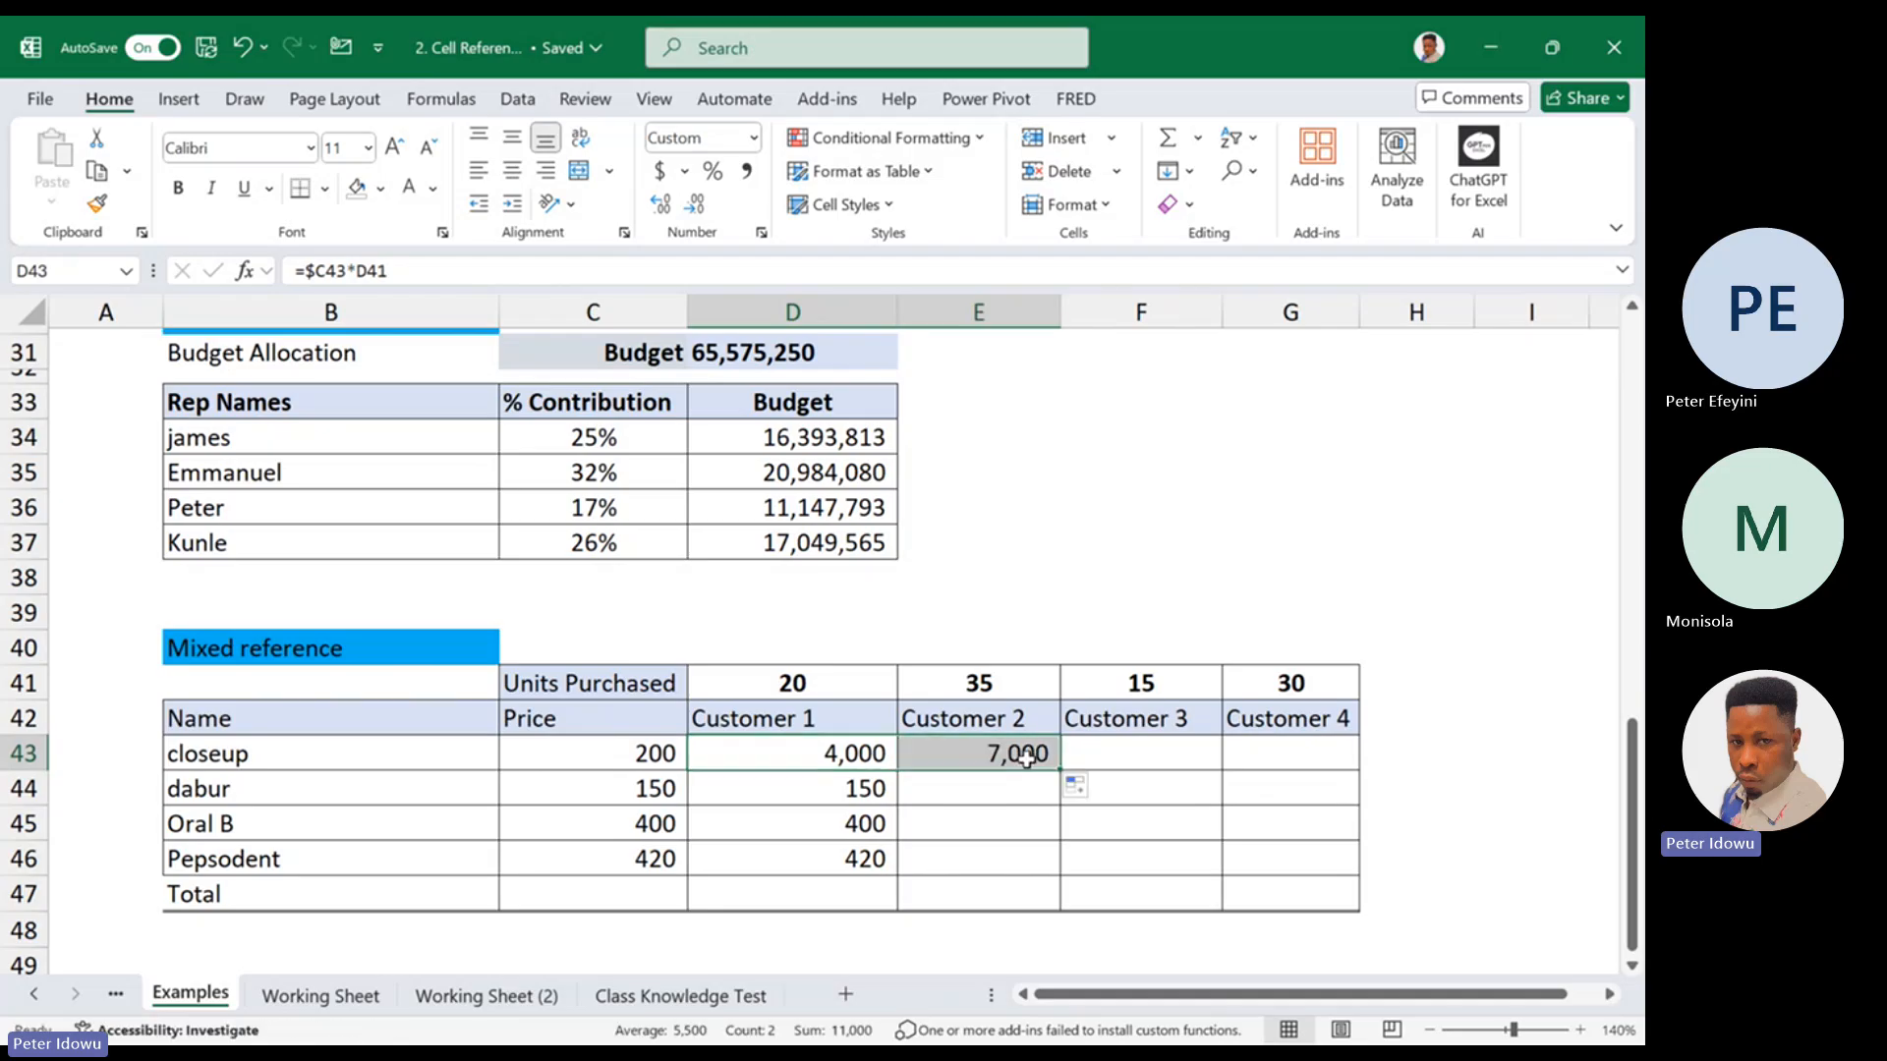
pyautogui.click(1026, 757)
pyautogui.doubleClick(1026, 755)
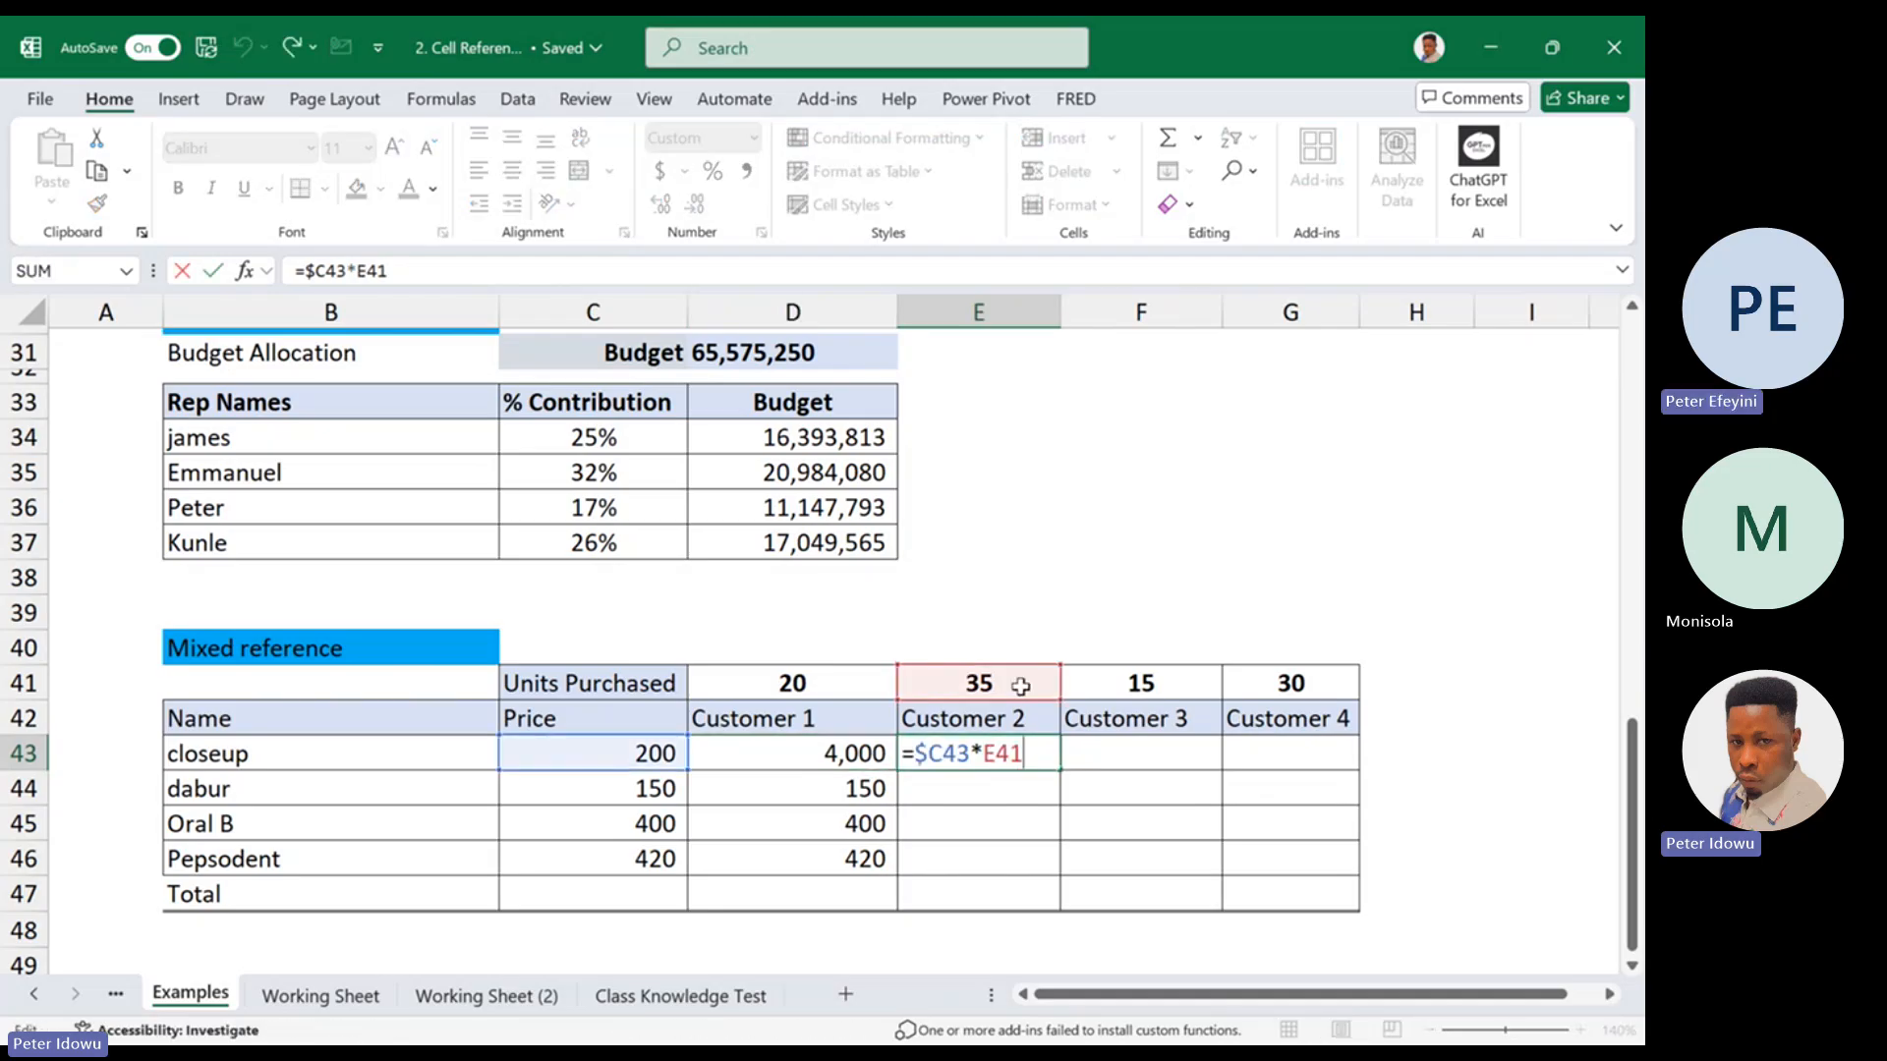
pyautogui.press('Escape')
# Fill the column-locked formula from D43 down to D46 and inspect the references in D44
pyautogui.click(870, 754)
pyautogui.doubleClick(870, 755)
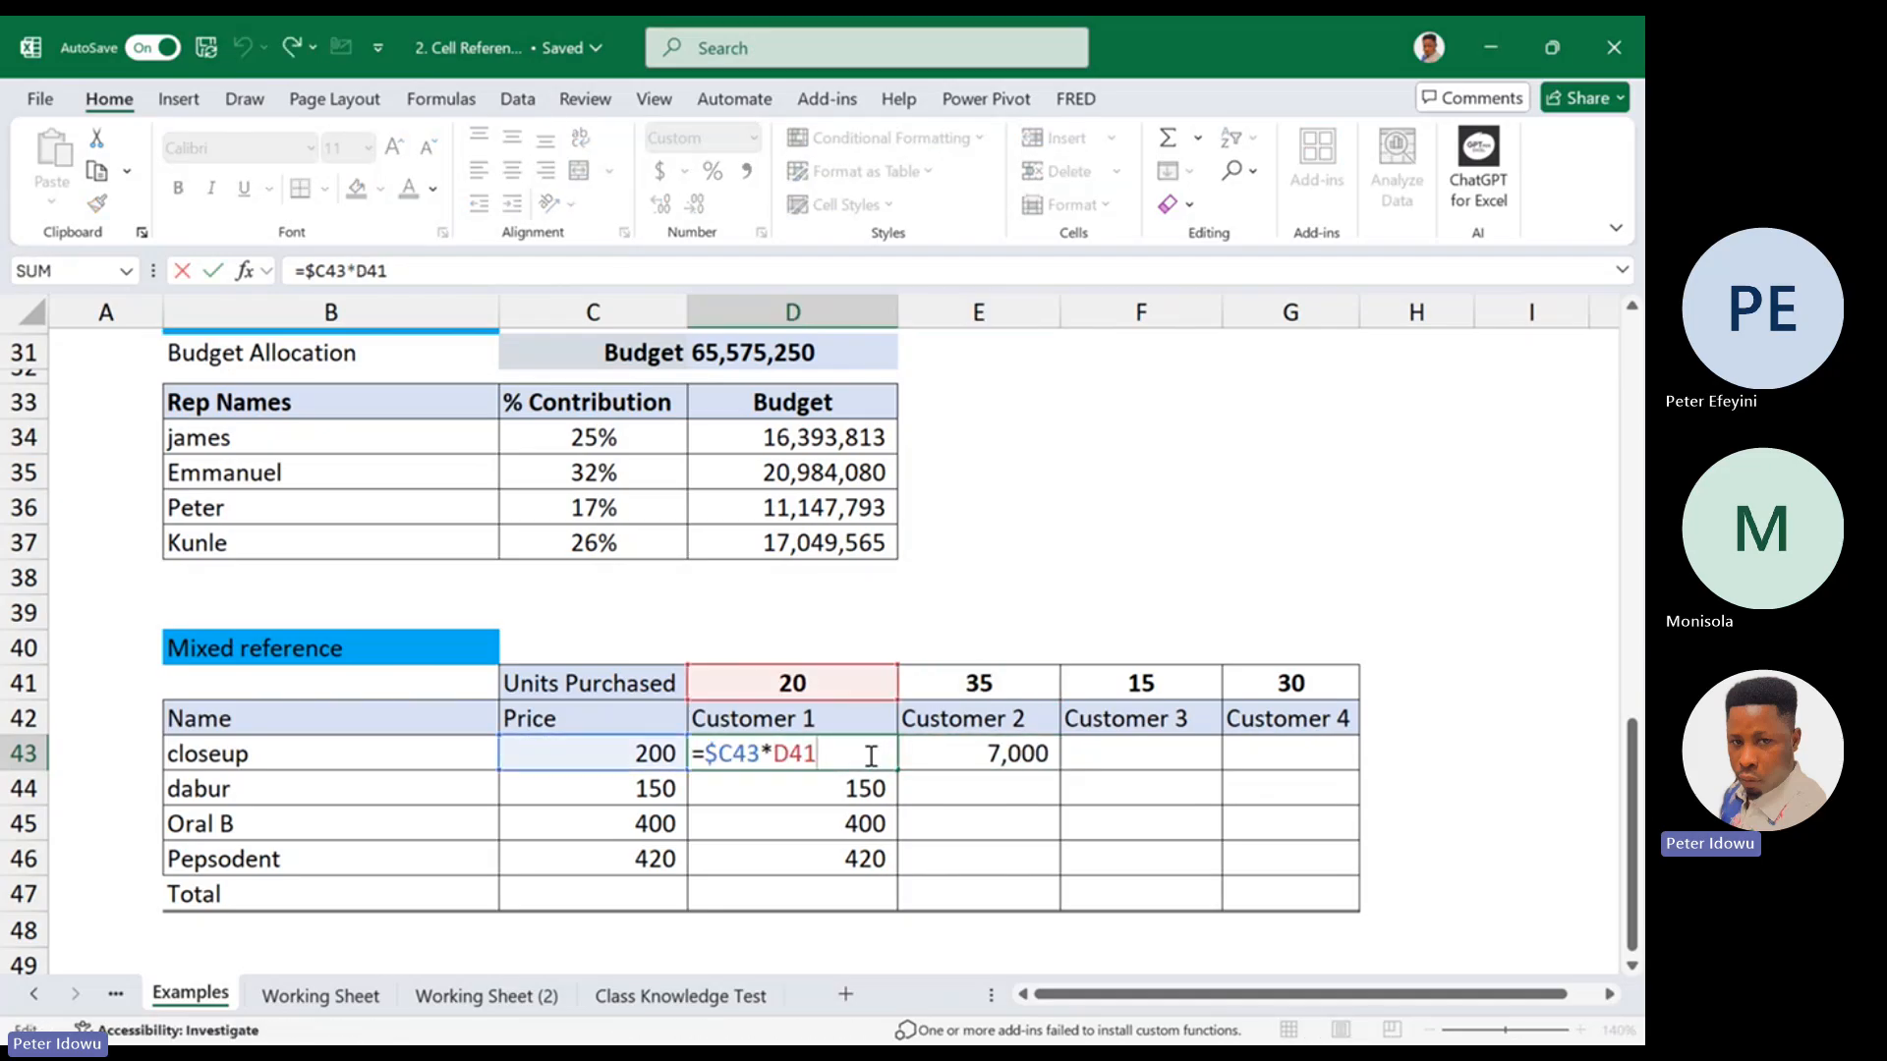
pyautogui.press('Escape')
pyautogui.moveTo(899, 775); pyautogui.dragTo(865, 888)
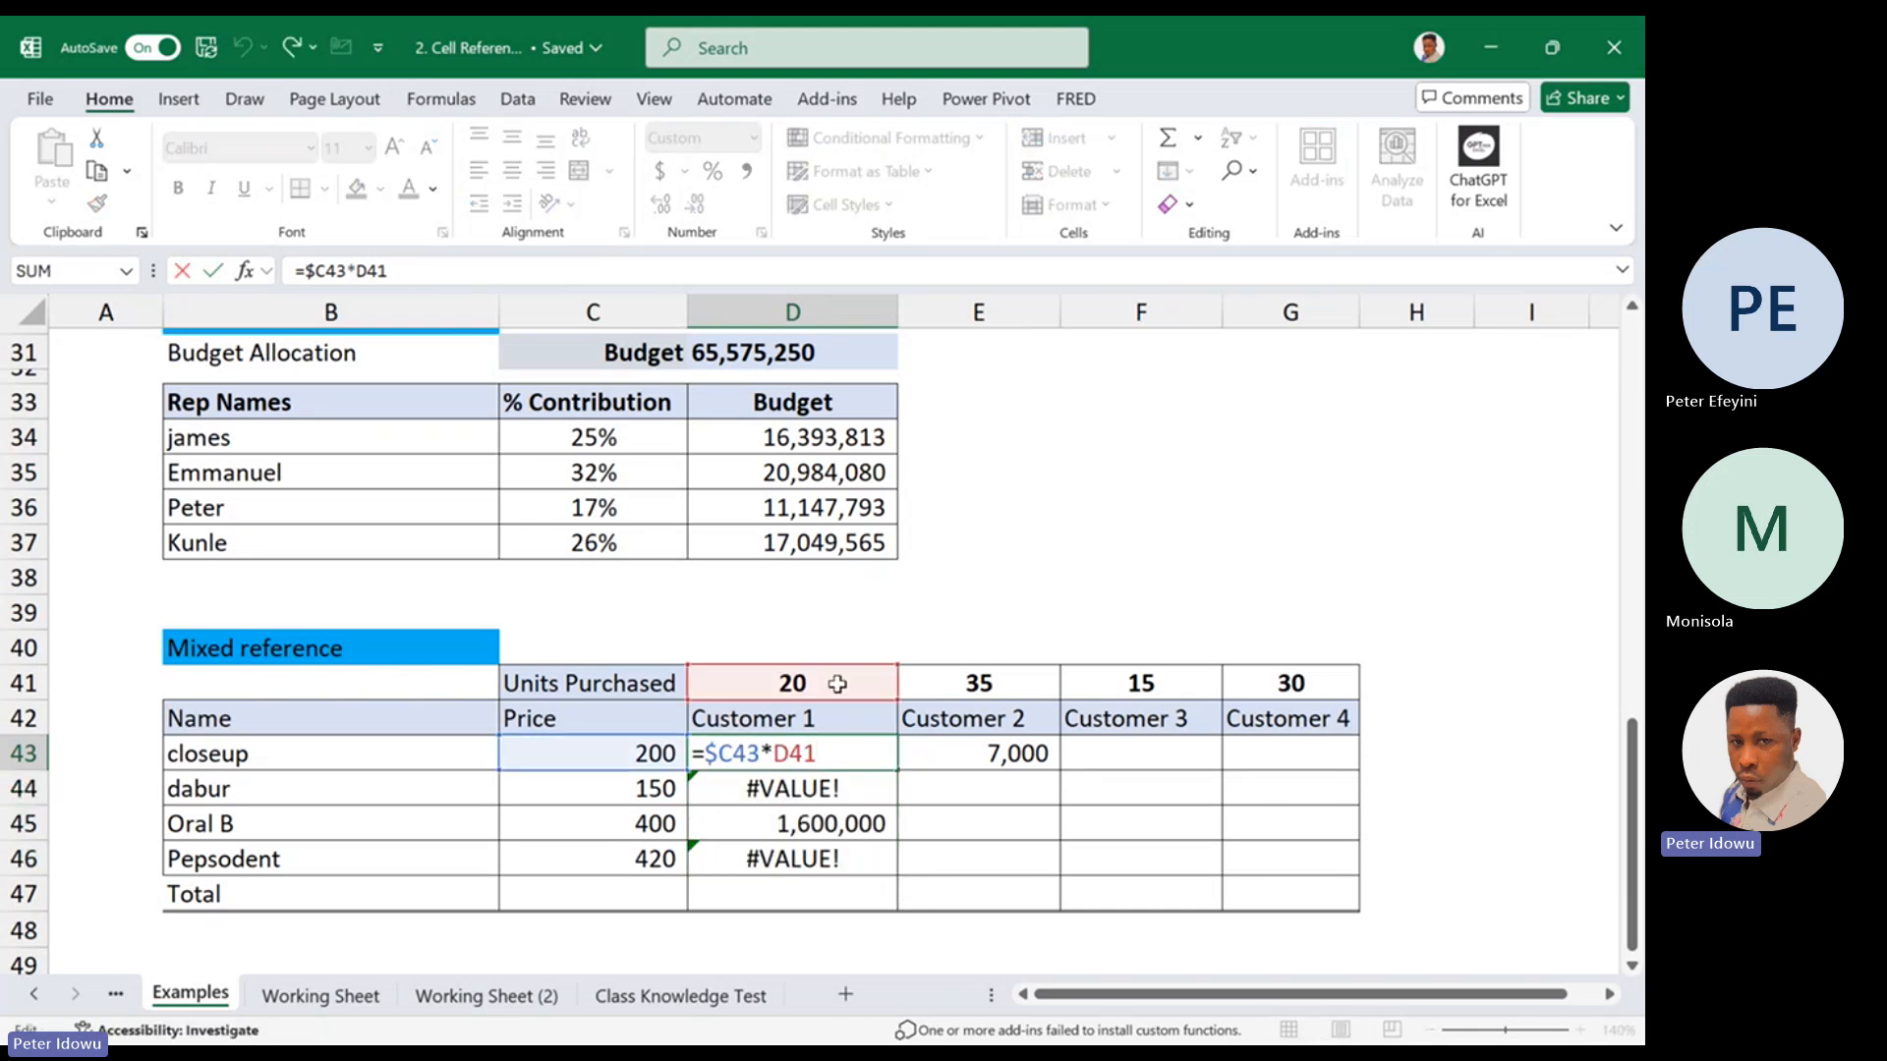
pyautogui.press('Return')
pyautogui.doubleClick(836, 790)
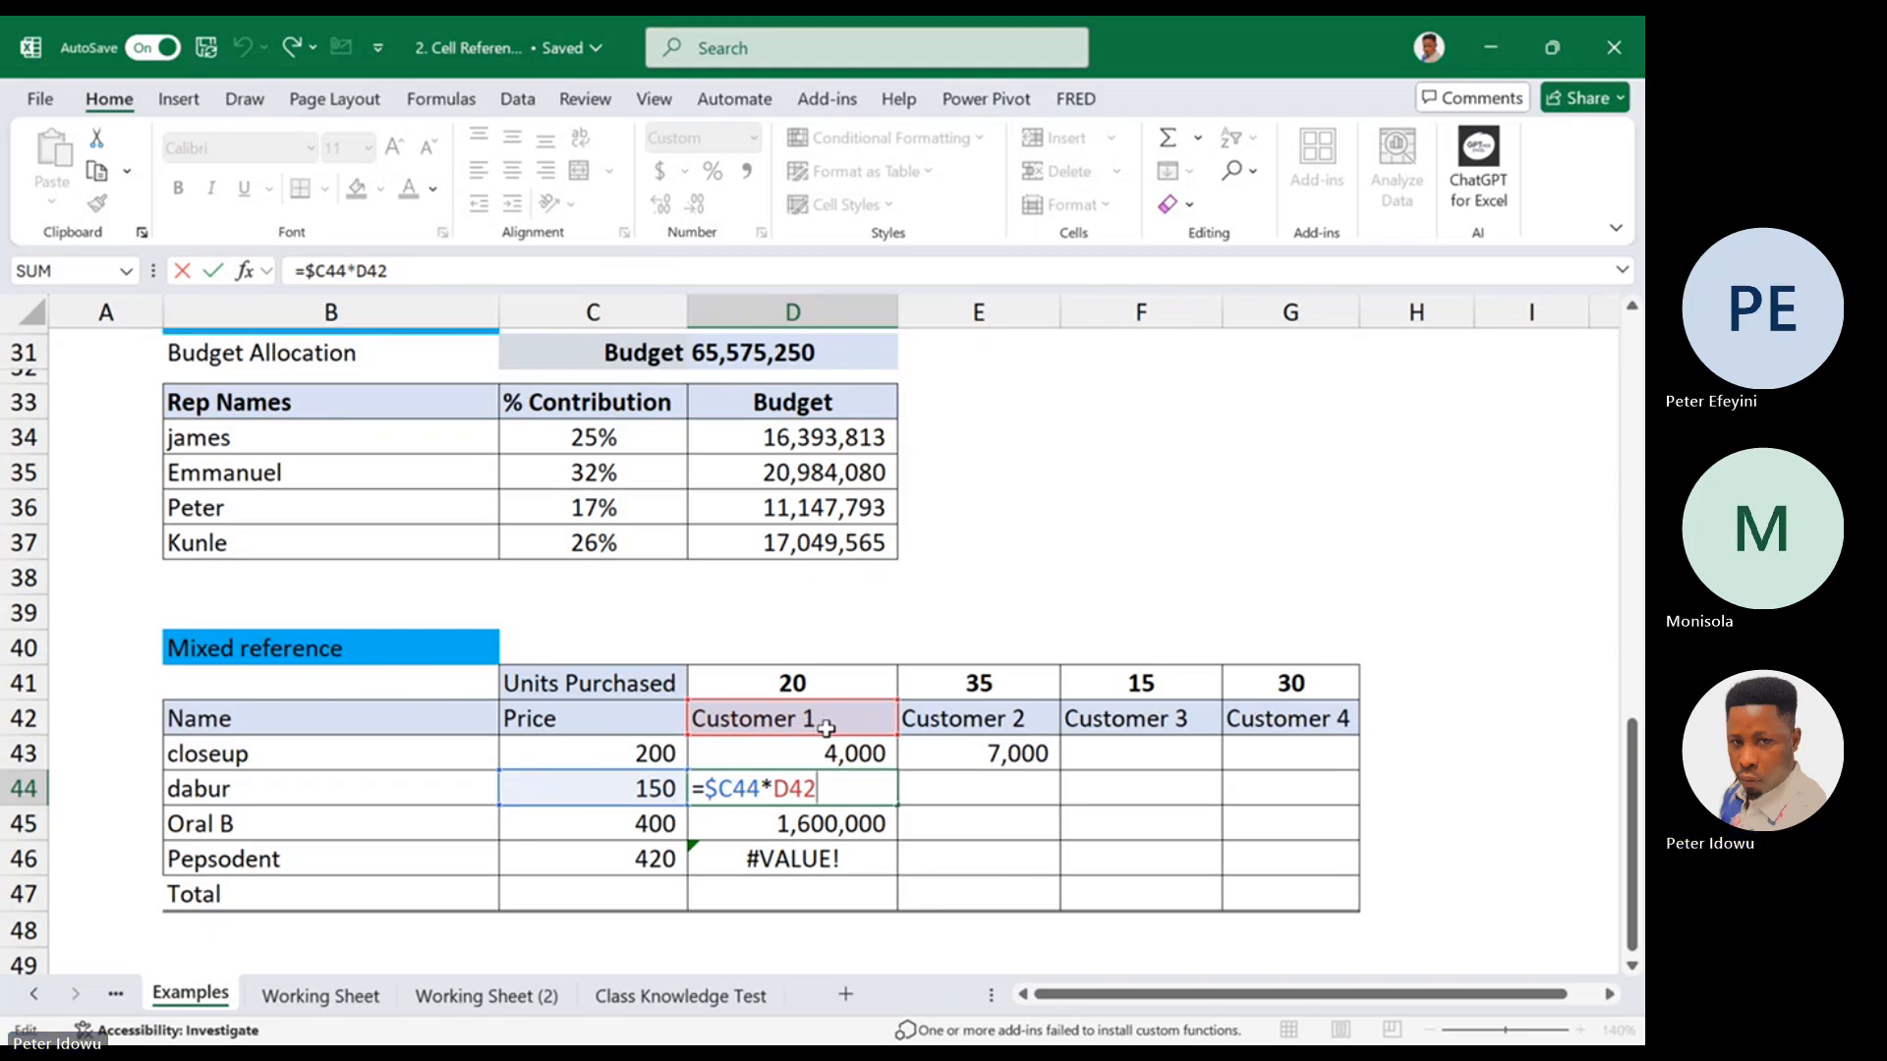
# Lock the units row in D43, giving =$C43*D$41, and fill the formula across D43:G46
pyautogui.doubleClick(845, 755)
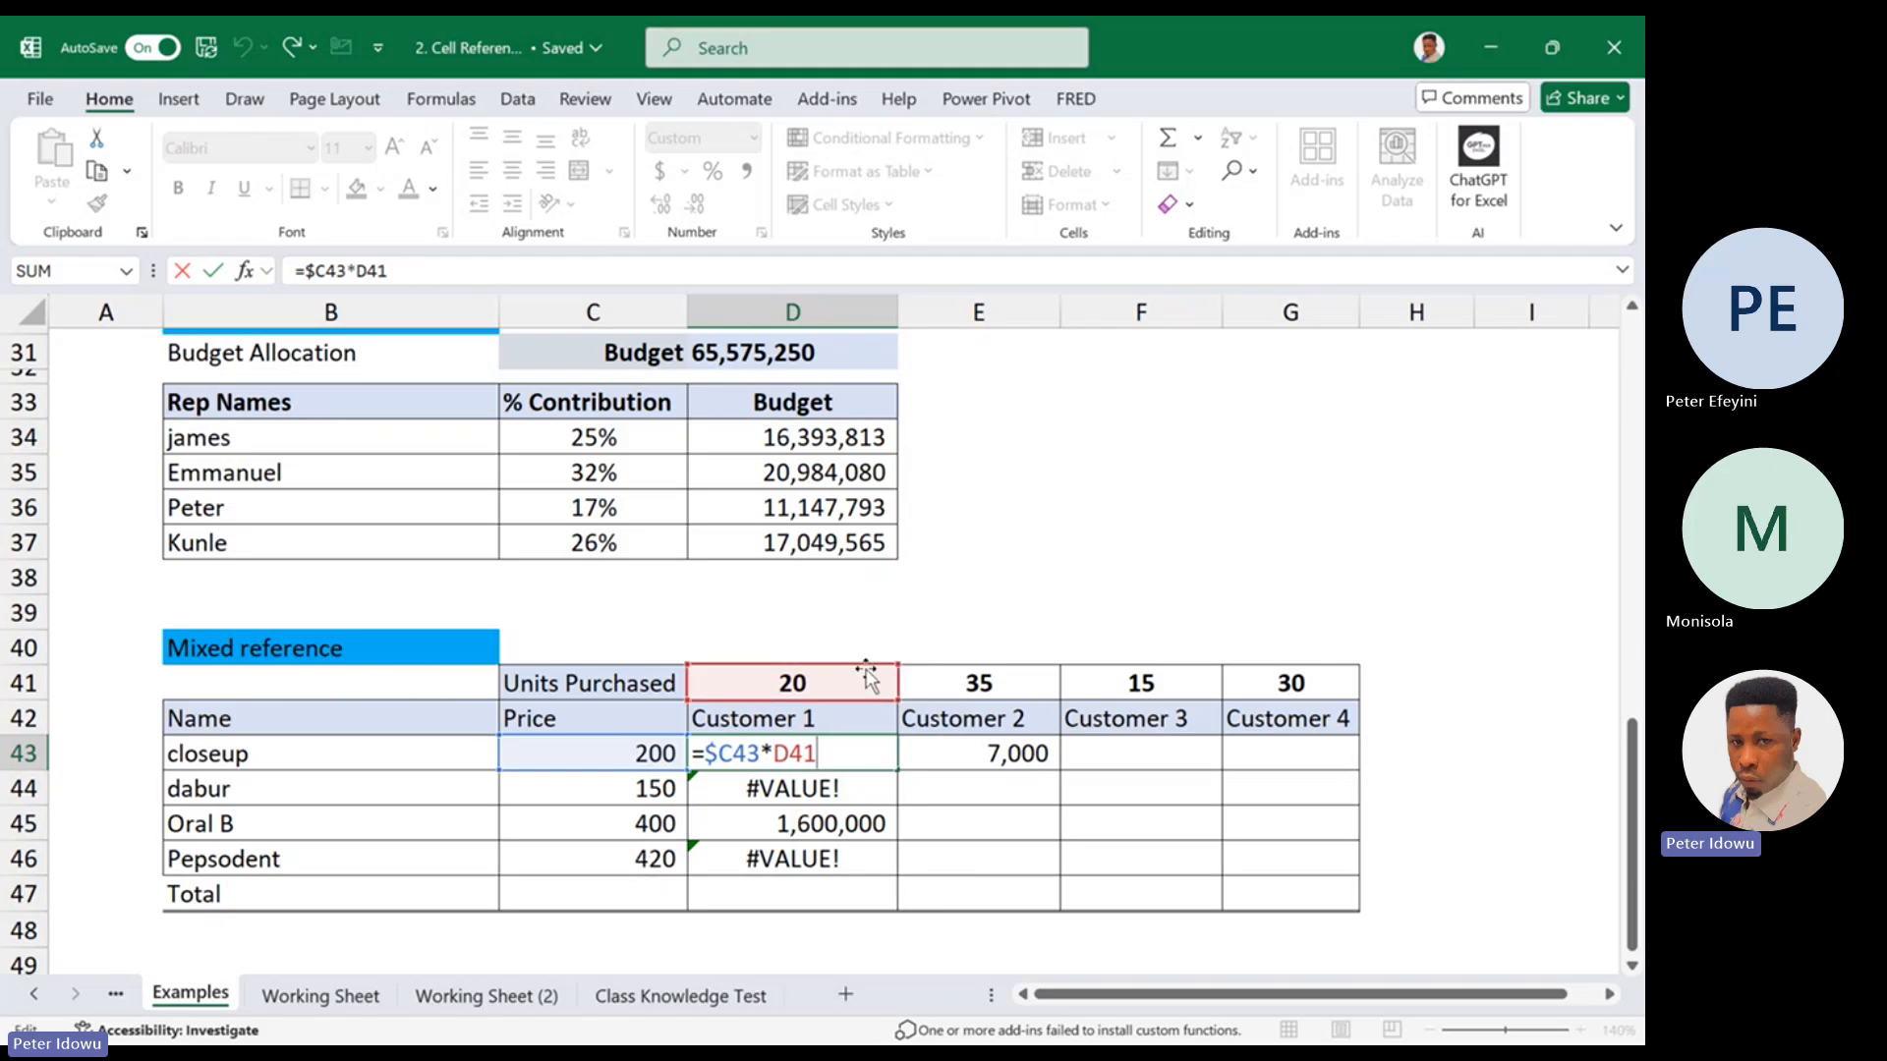
pyautogui.click(800, 757)
pyautogui.write('$')
pyautogui.hotkey('ctrl', 'Return')
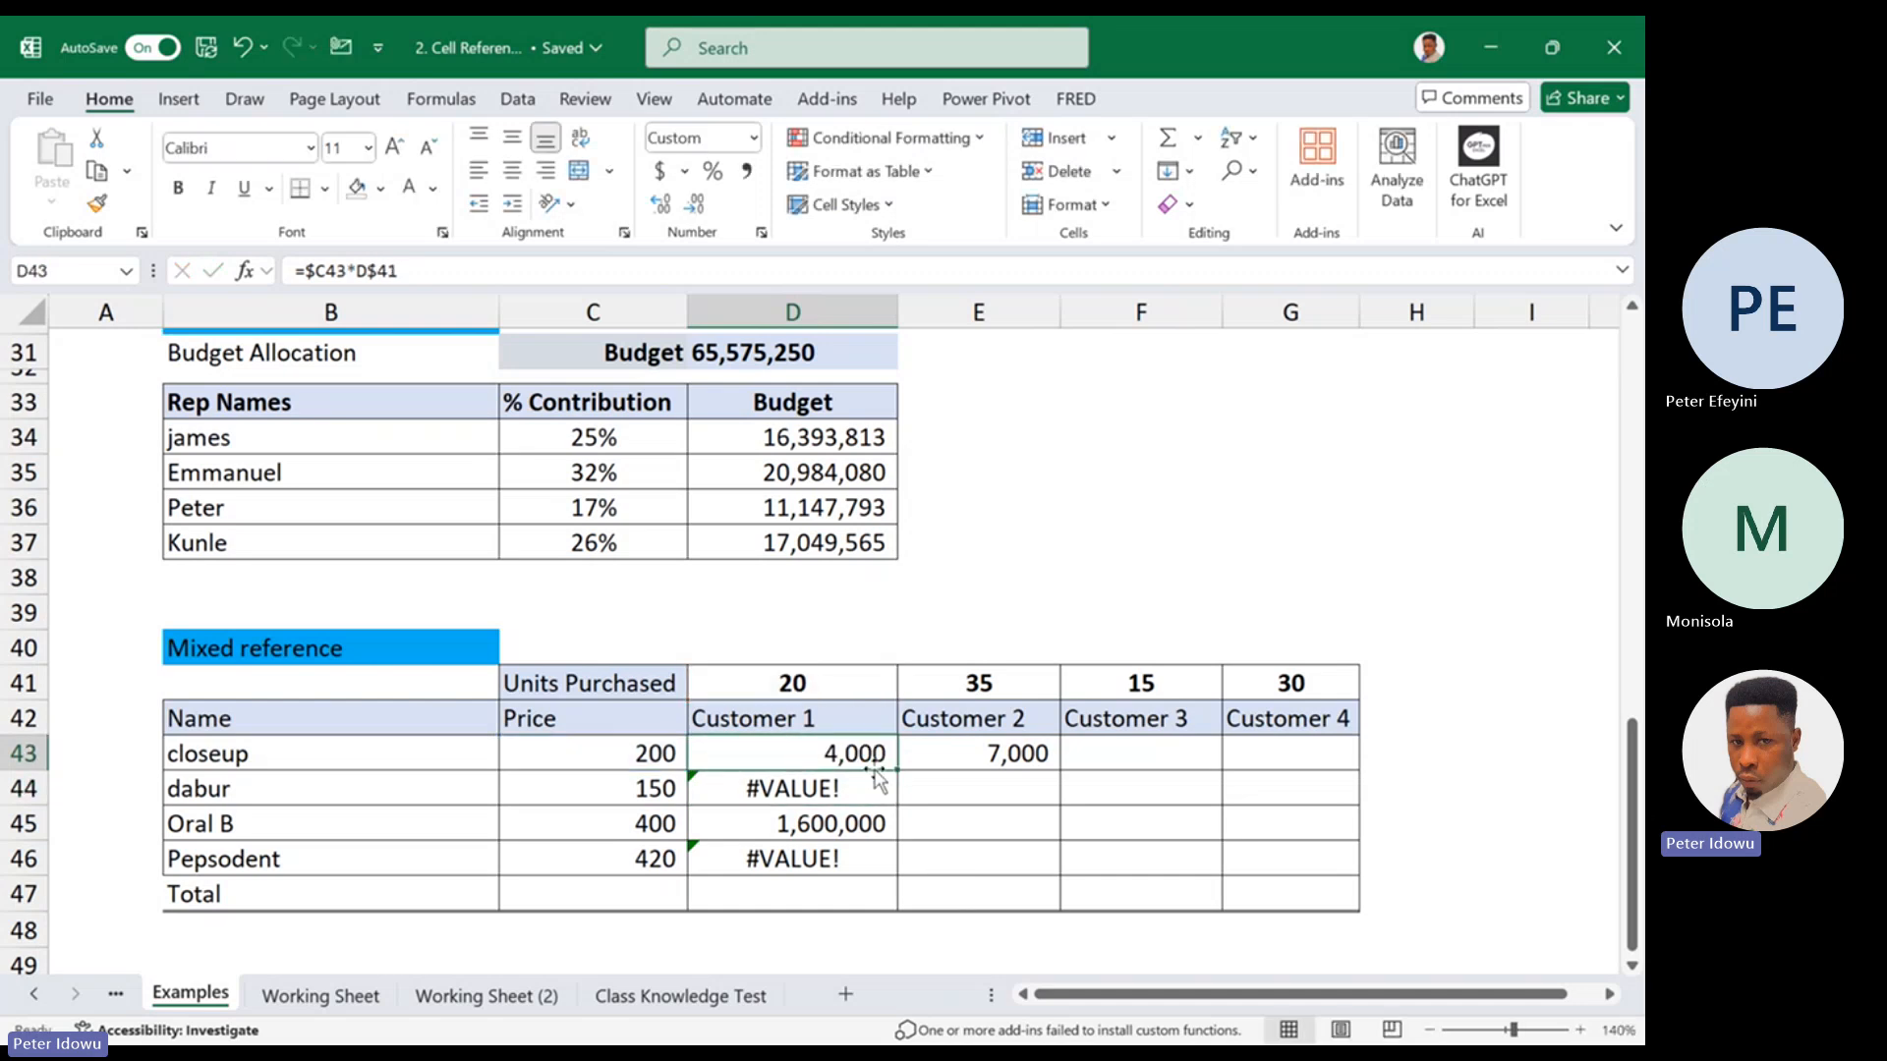
pyautogui.moveTo(895, 772); pyautogui.dragTo(1313, 884)
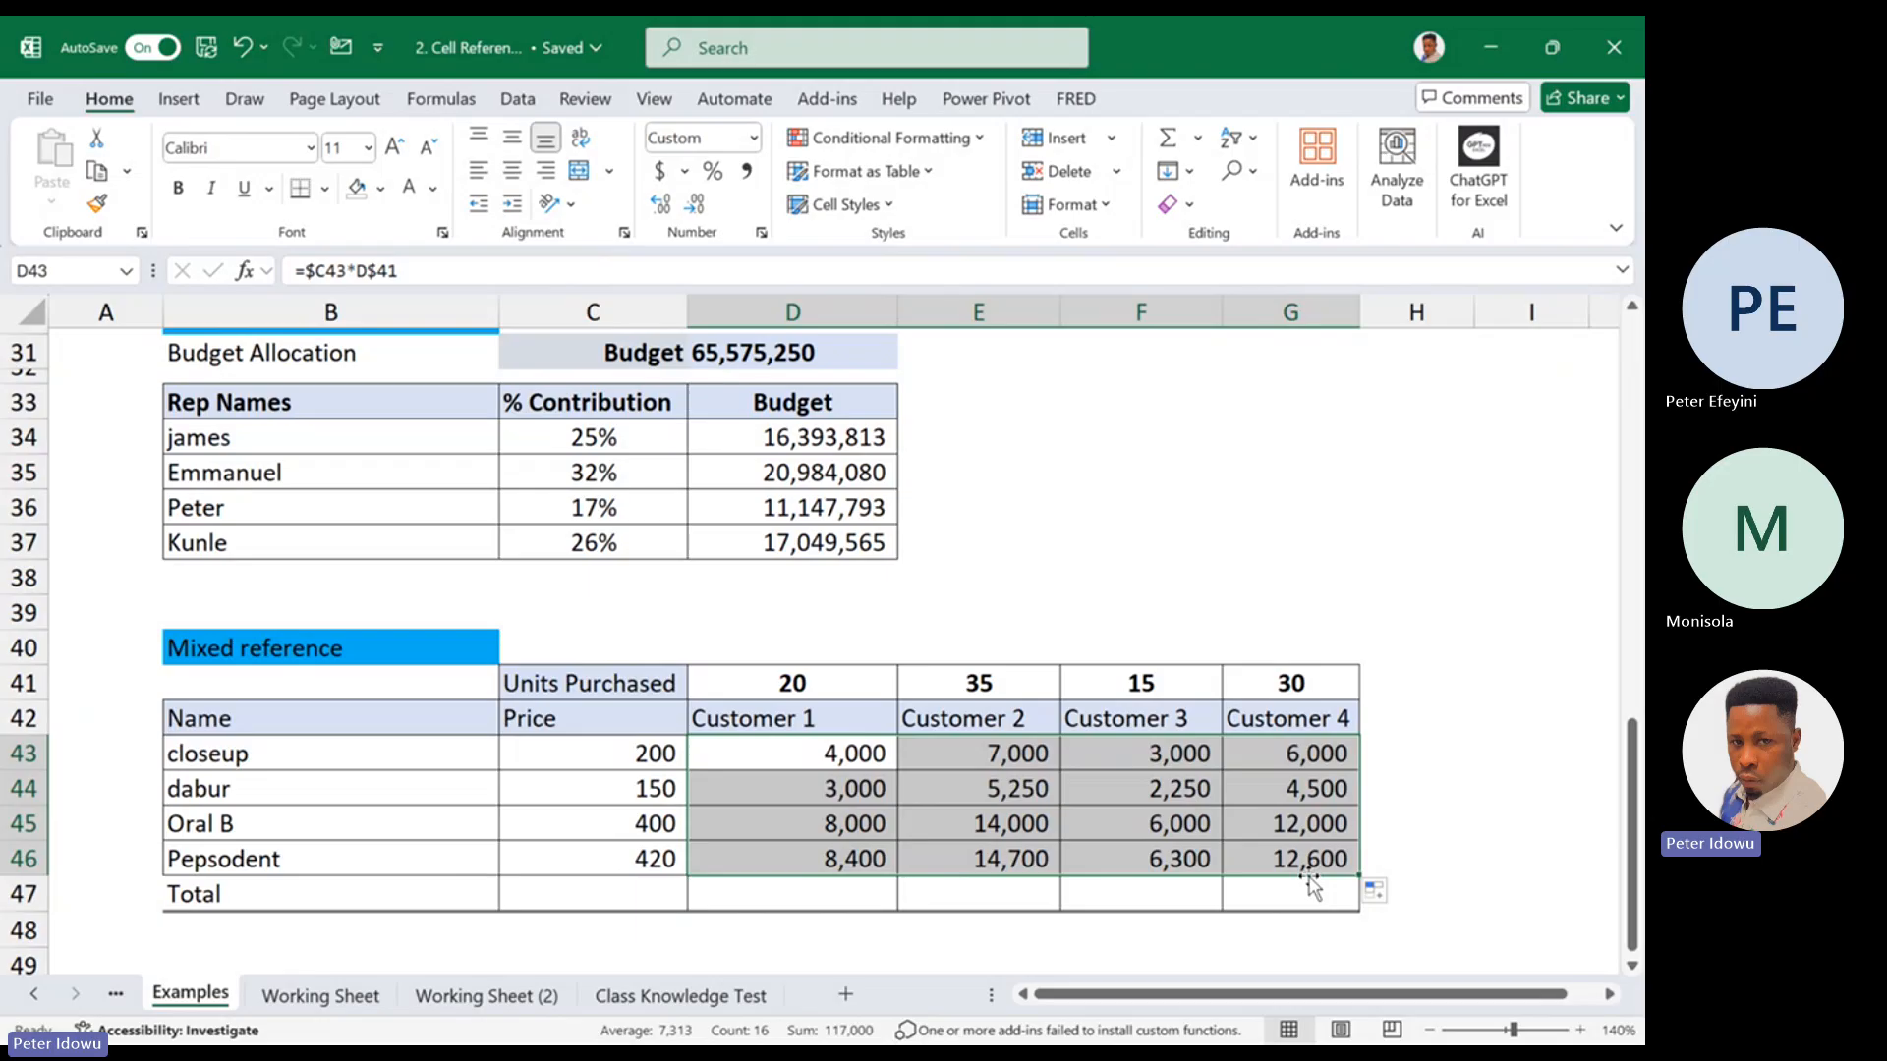
pyautogui.doubleClick(804, 754)
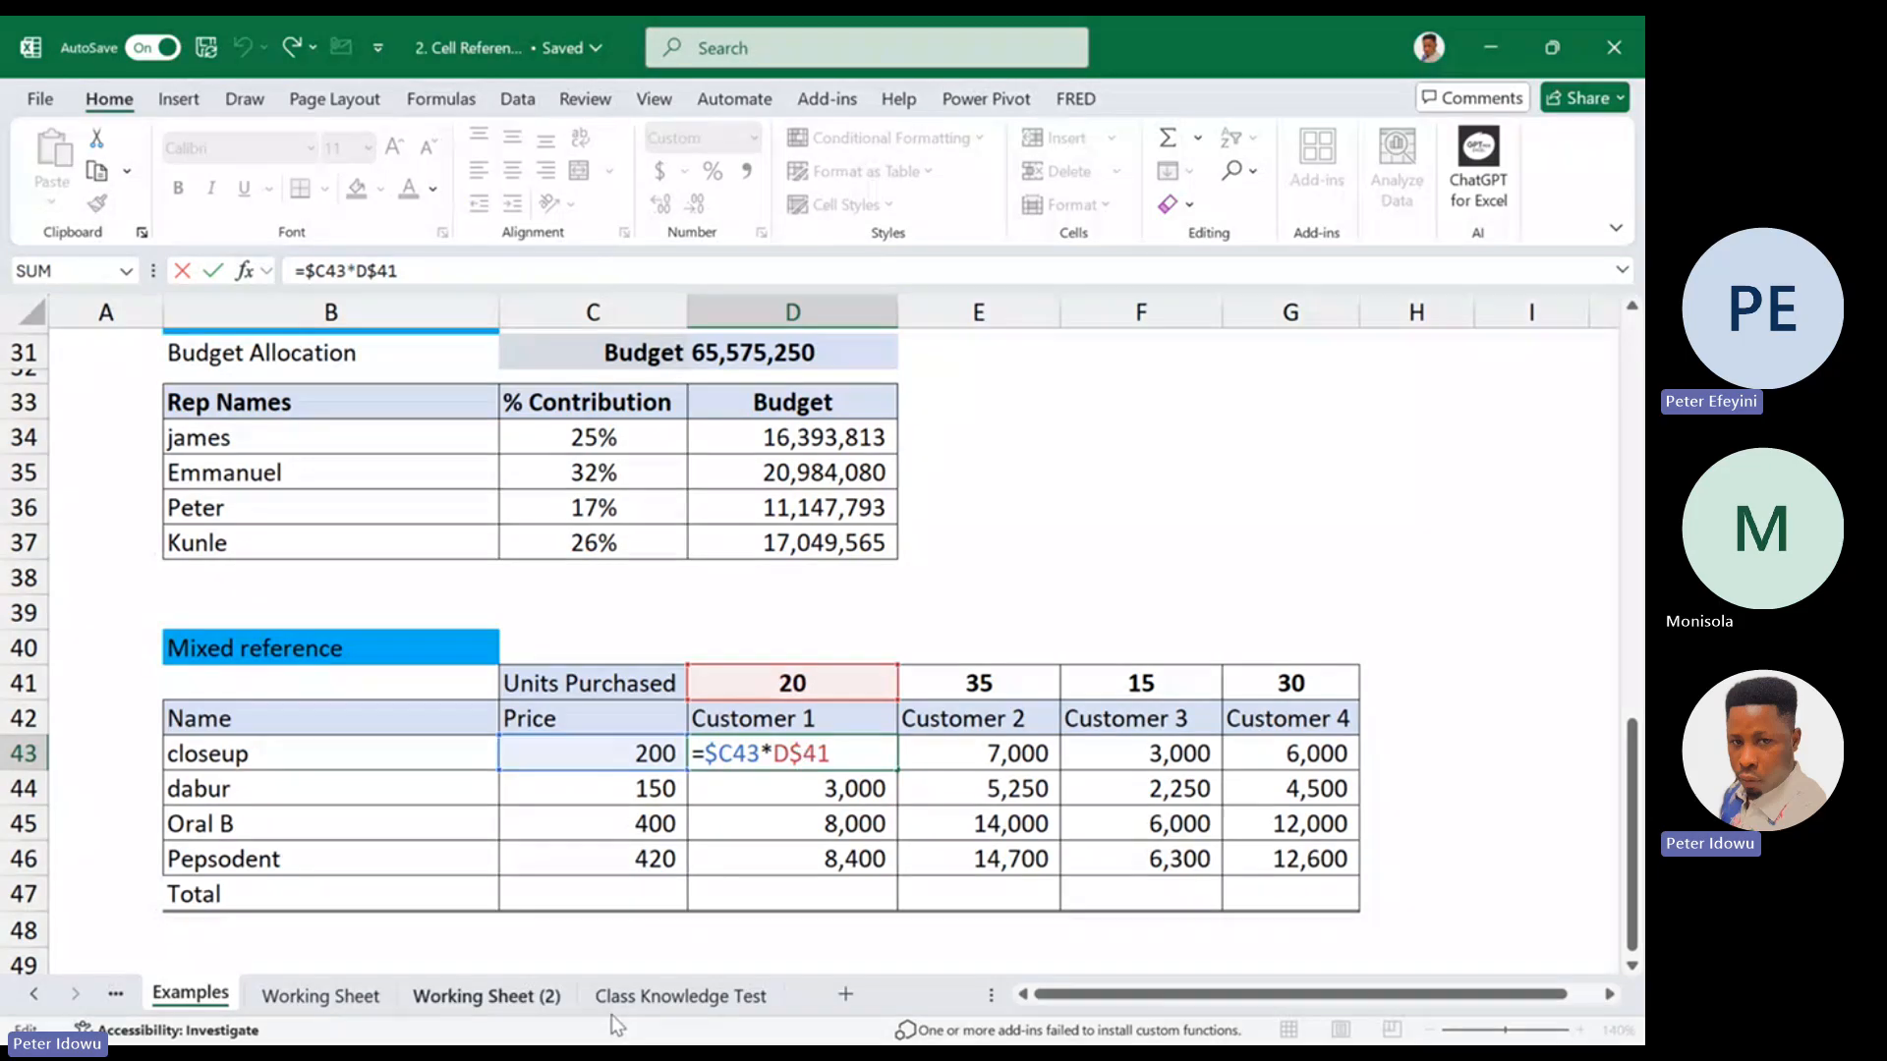
pyautogui.press('Escape')
# Open the Class Knowledge Test sheet with the concert ticket sales exercise
pyautogui.click(680, 995)
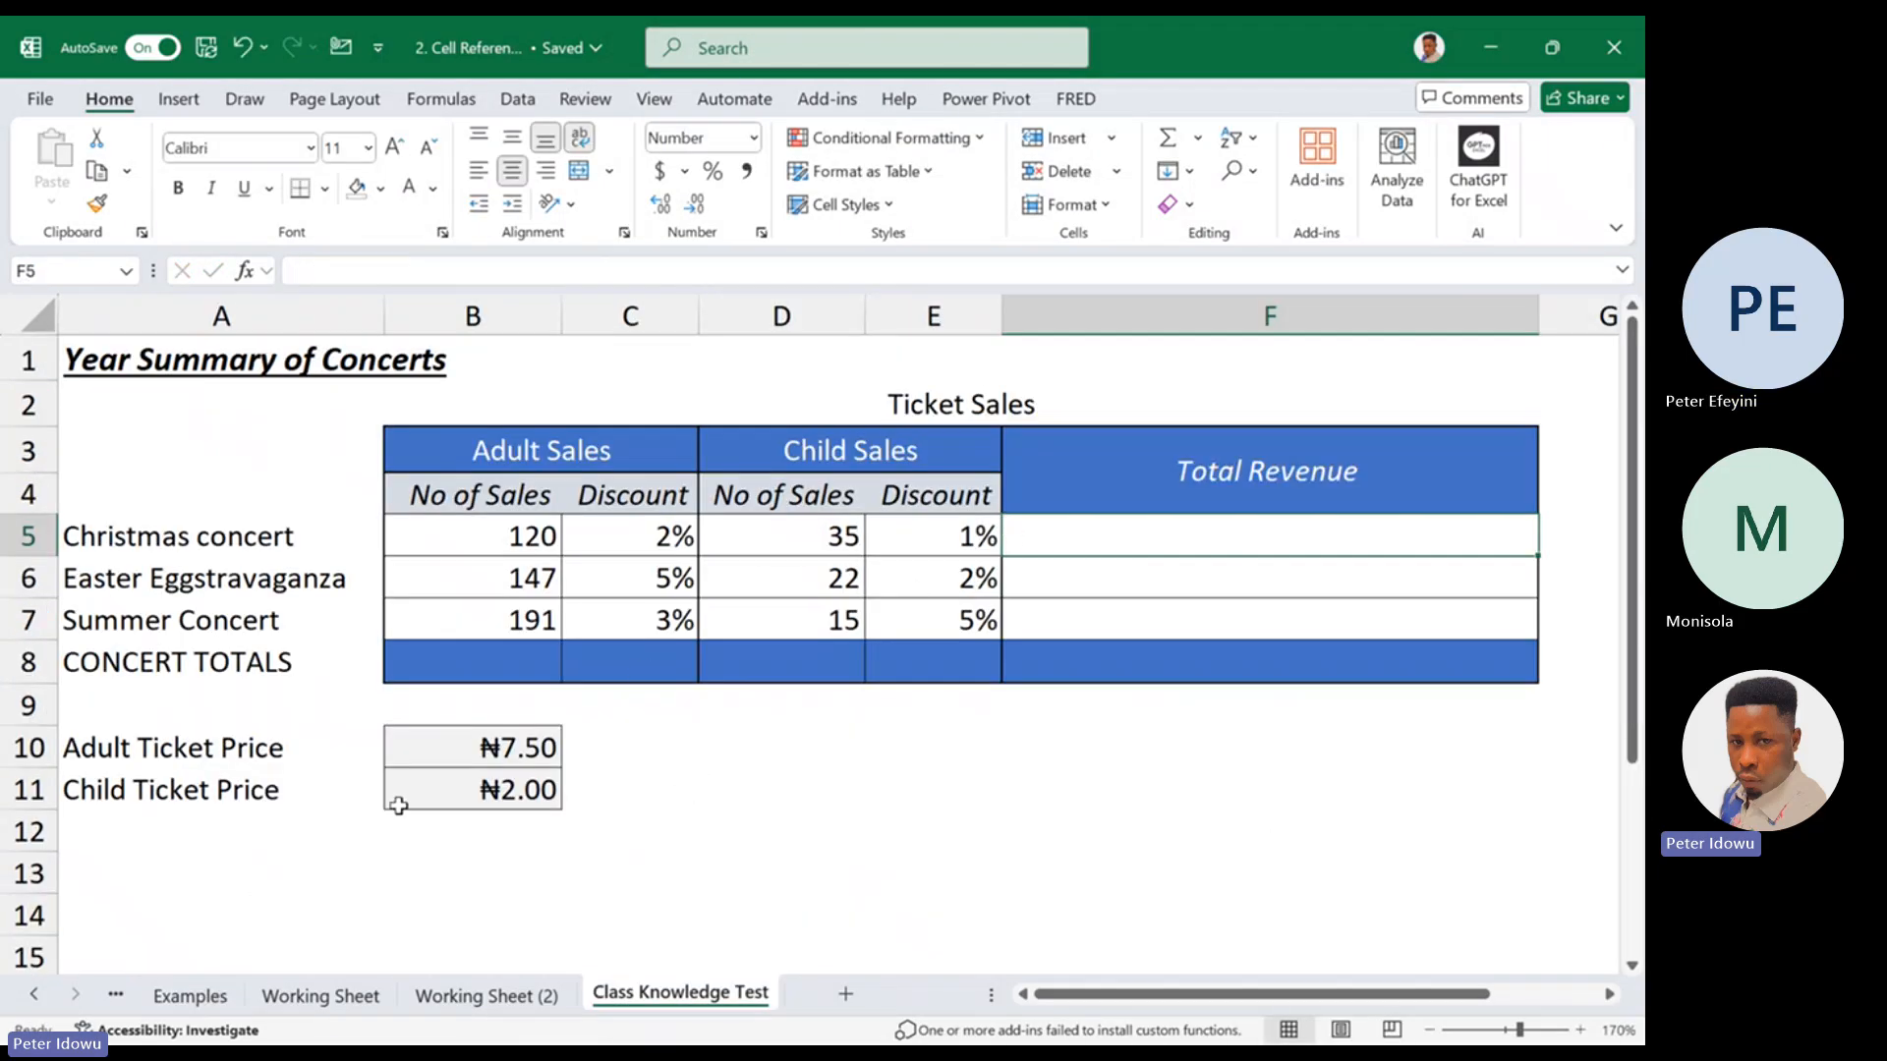
pyautogui.click(710, 739)
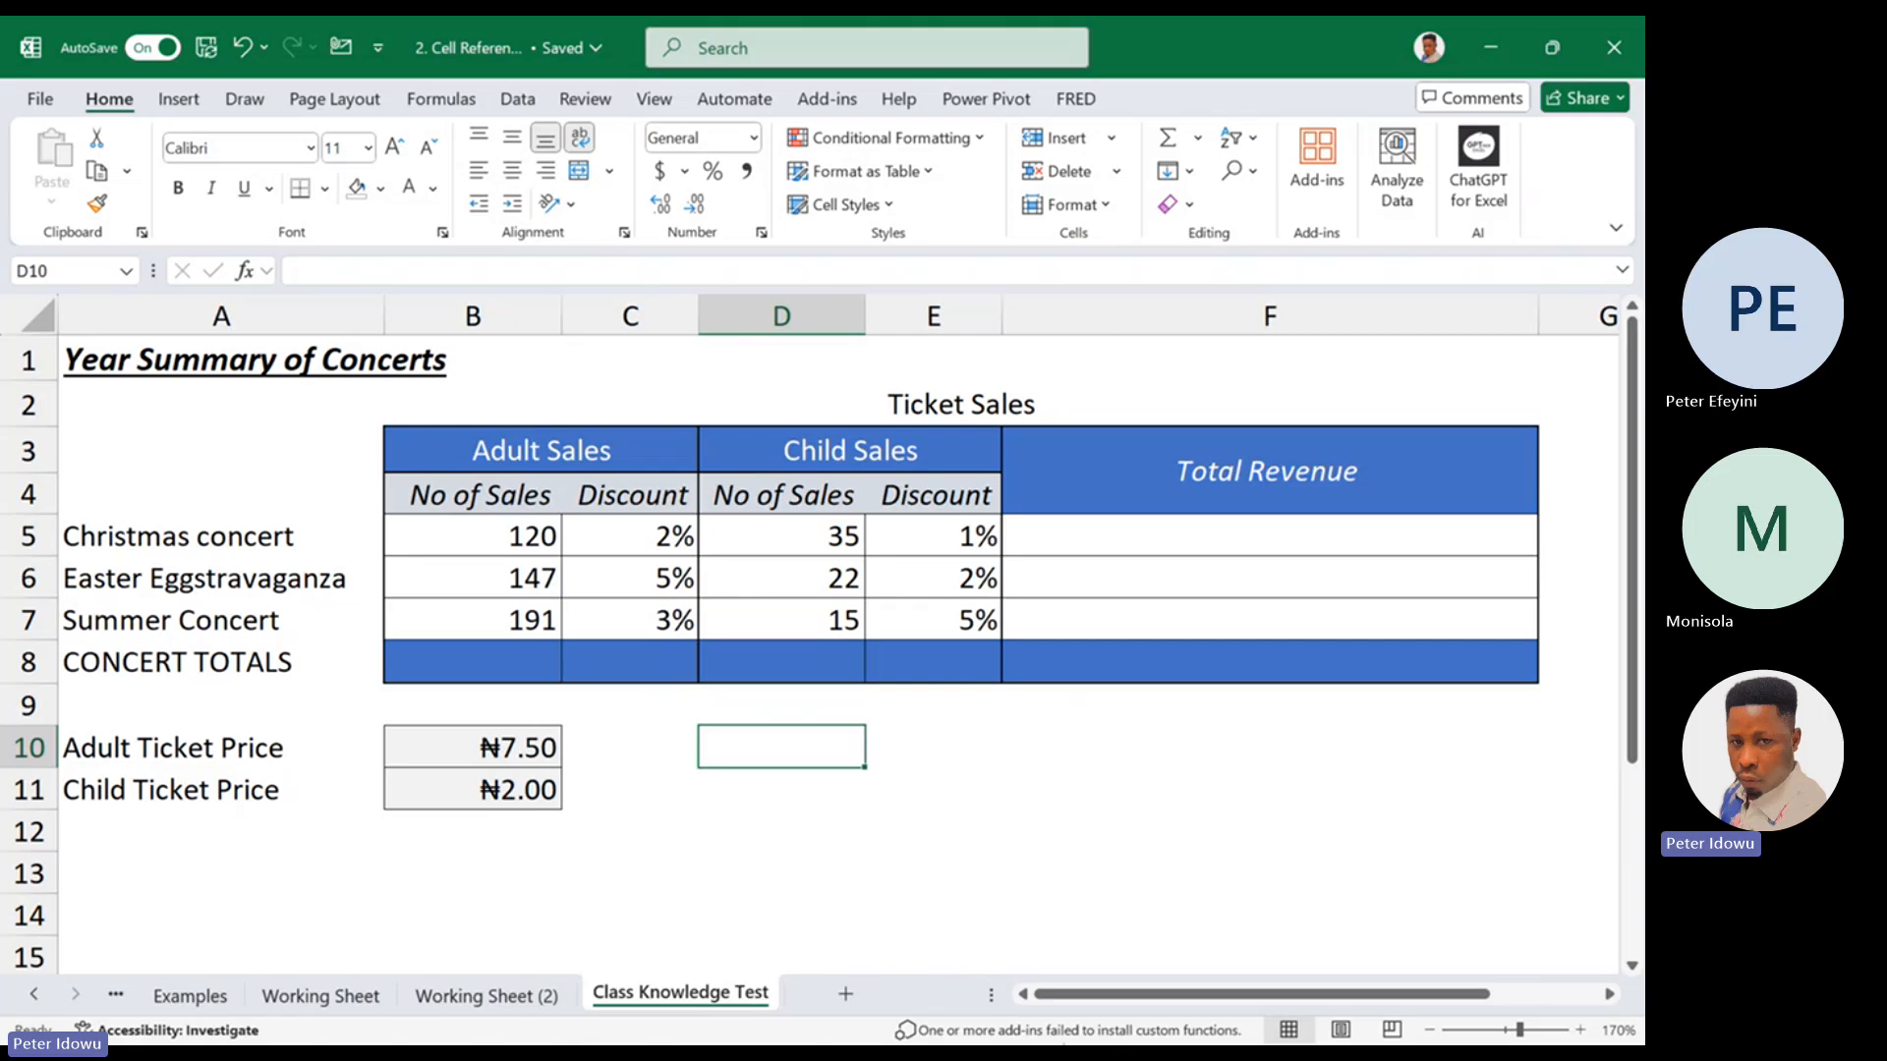
pyautogui.click(1087, 724)
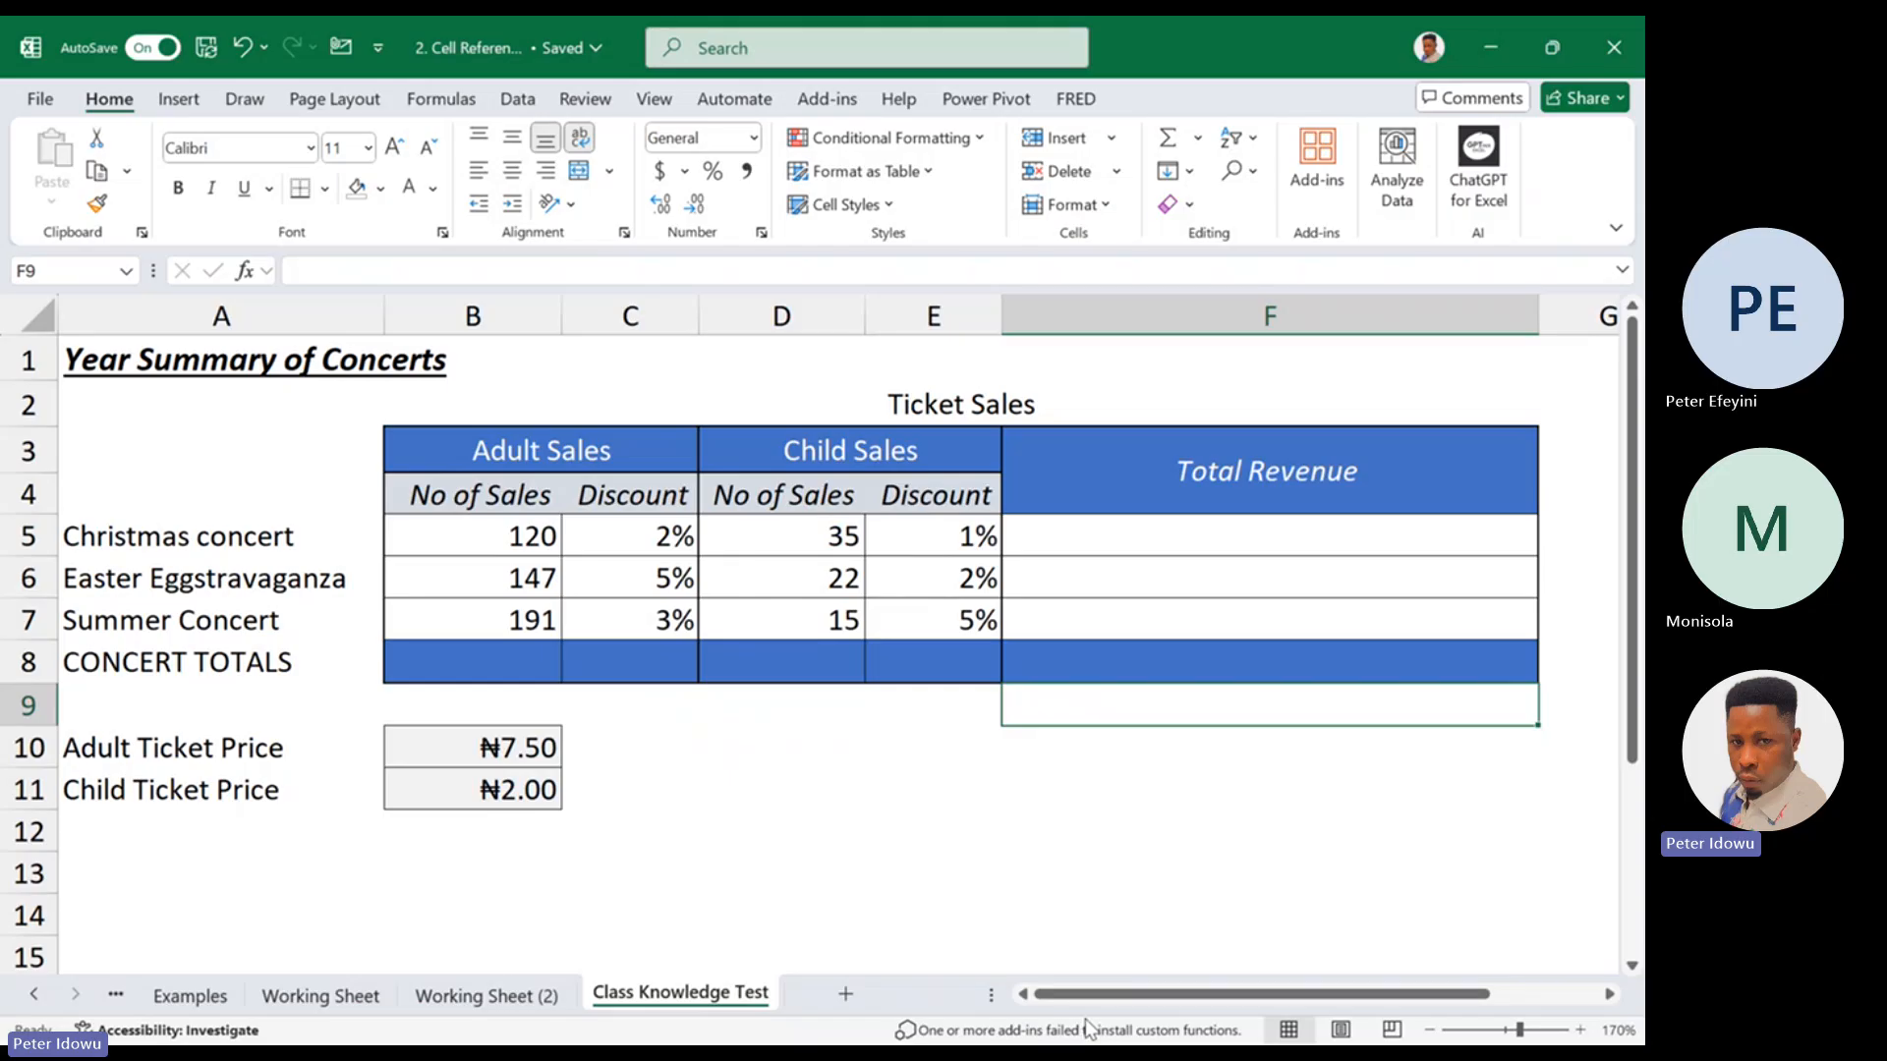
# Switch to the Data Analystics Simplified Volume 2 meeting in Microsoft Teams and leave it
pyautogui.click(1082, 1012)
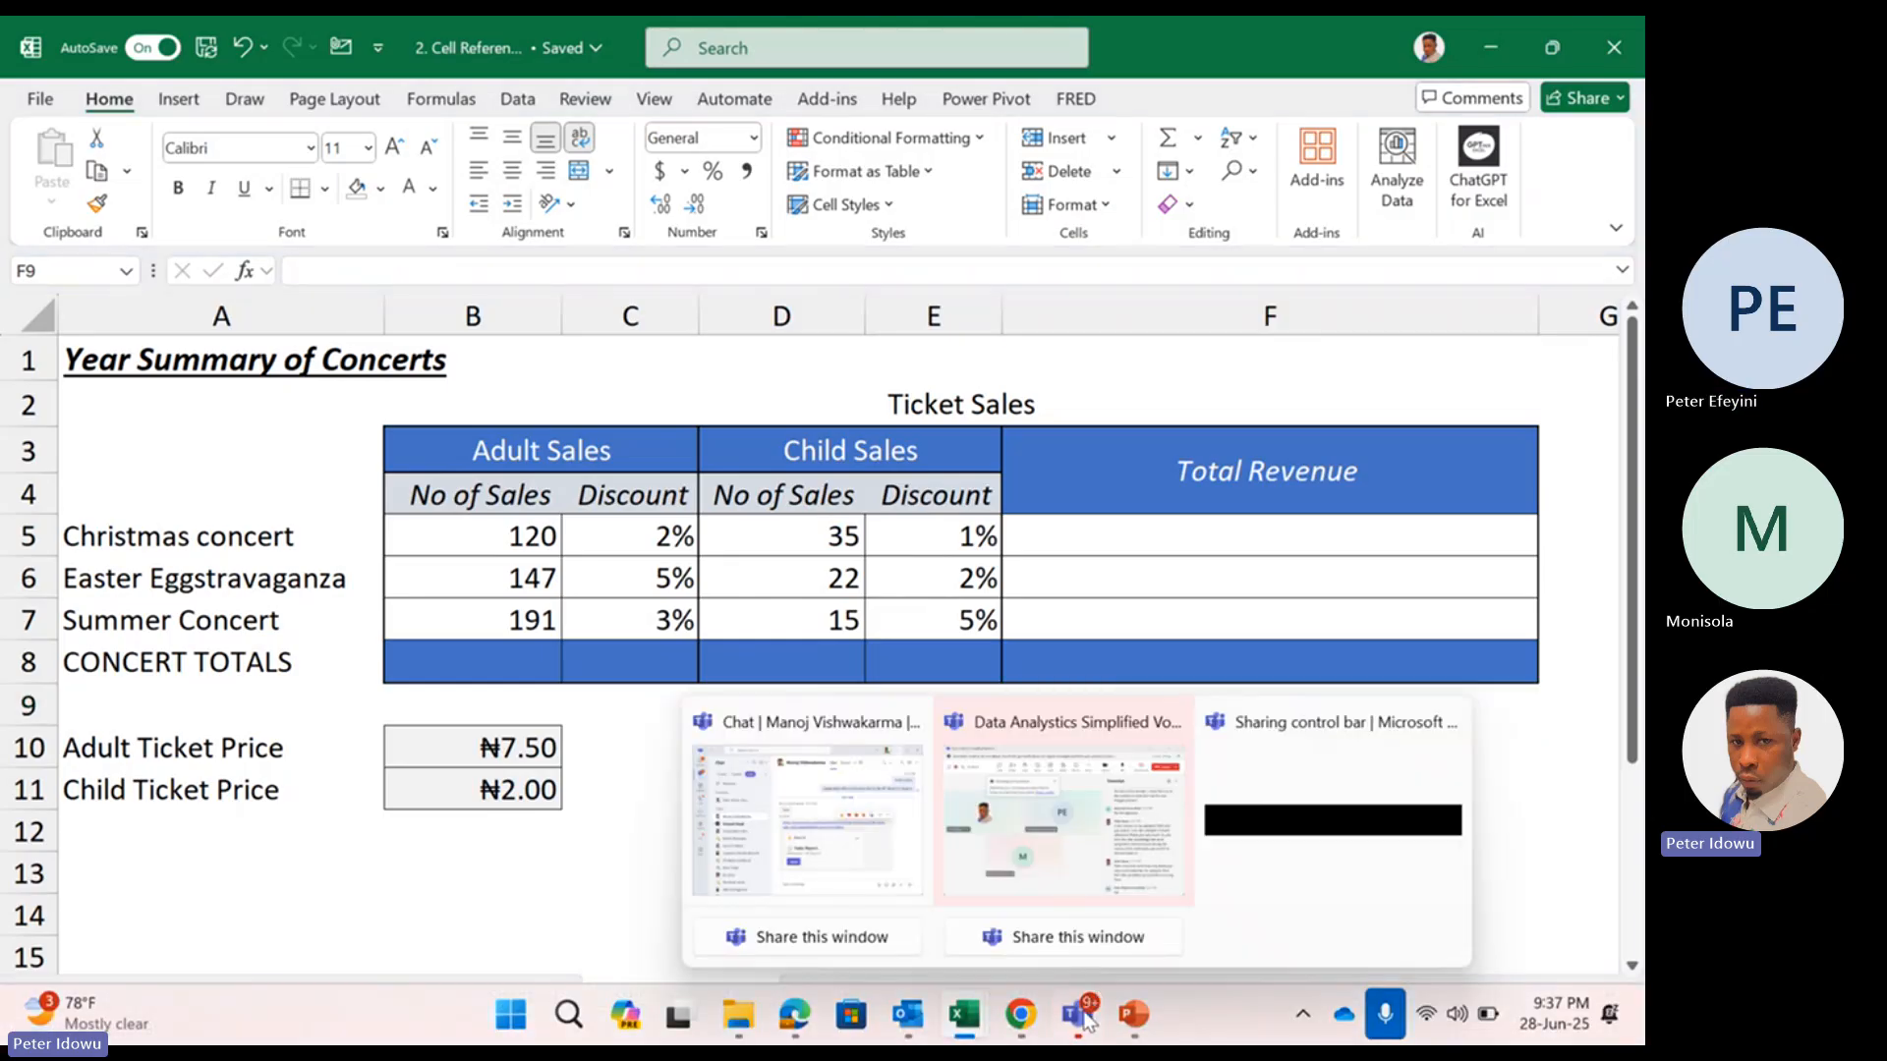
pyautogui.click(1059, 869)
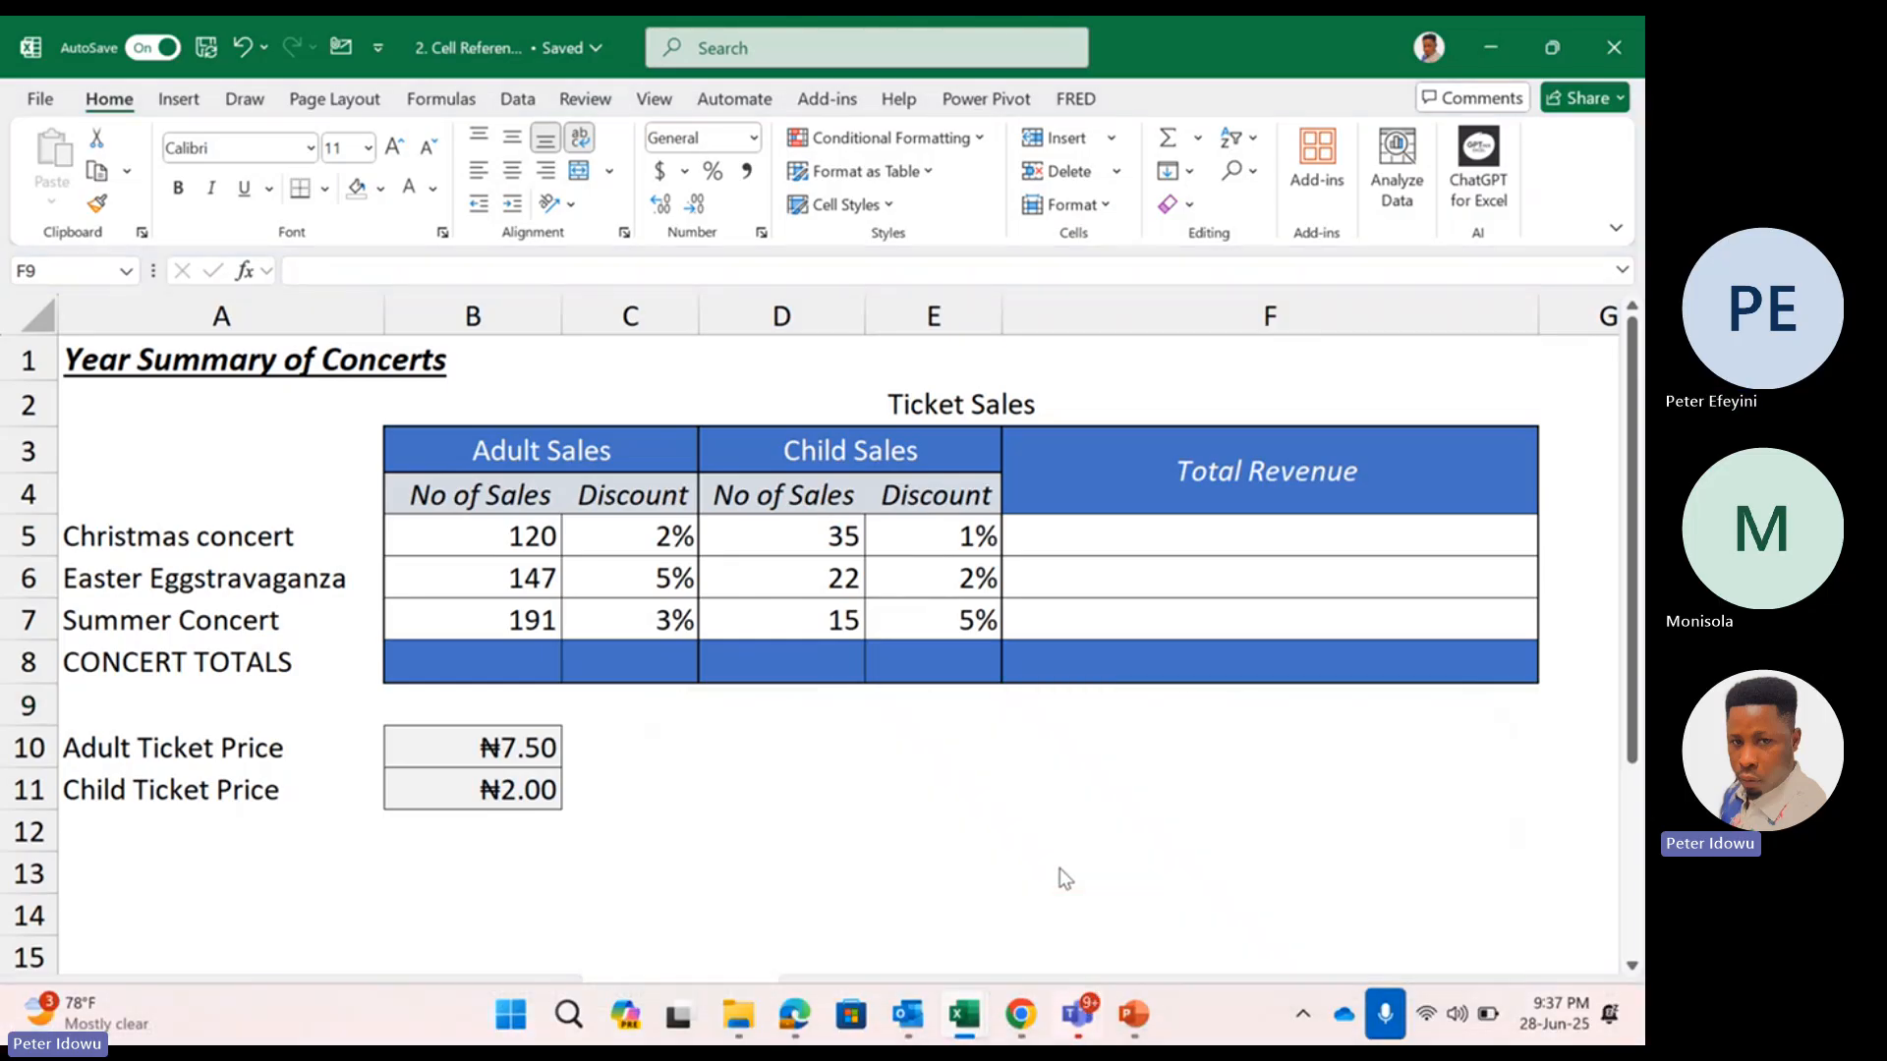
pyautogui.click(1069, 1026)
pyautogui.click(1056, 947)
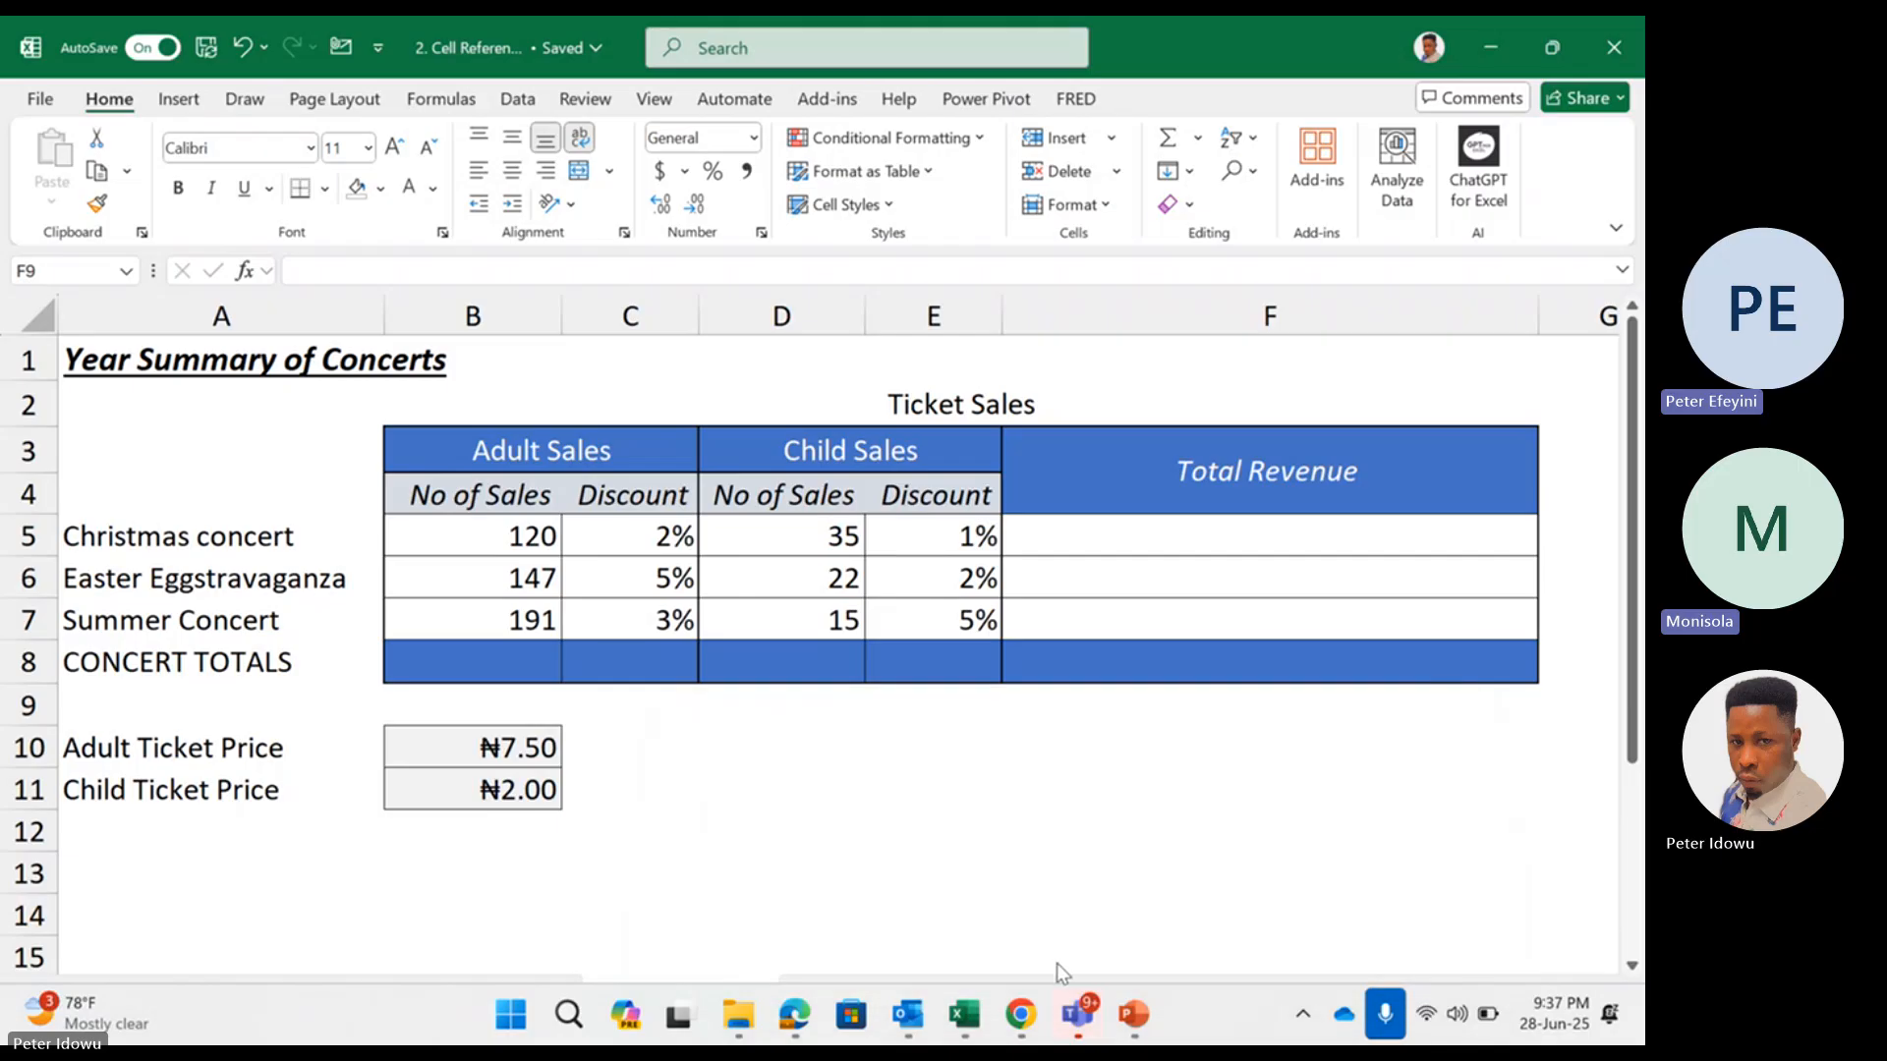
pyautogui.click(1077, 1018)
pyautogui.click(1059, 845)
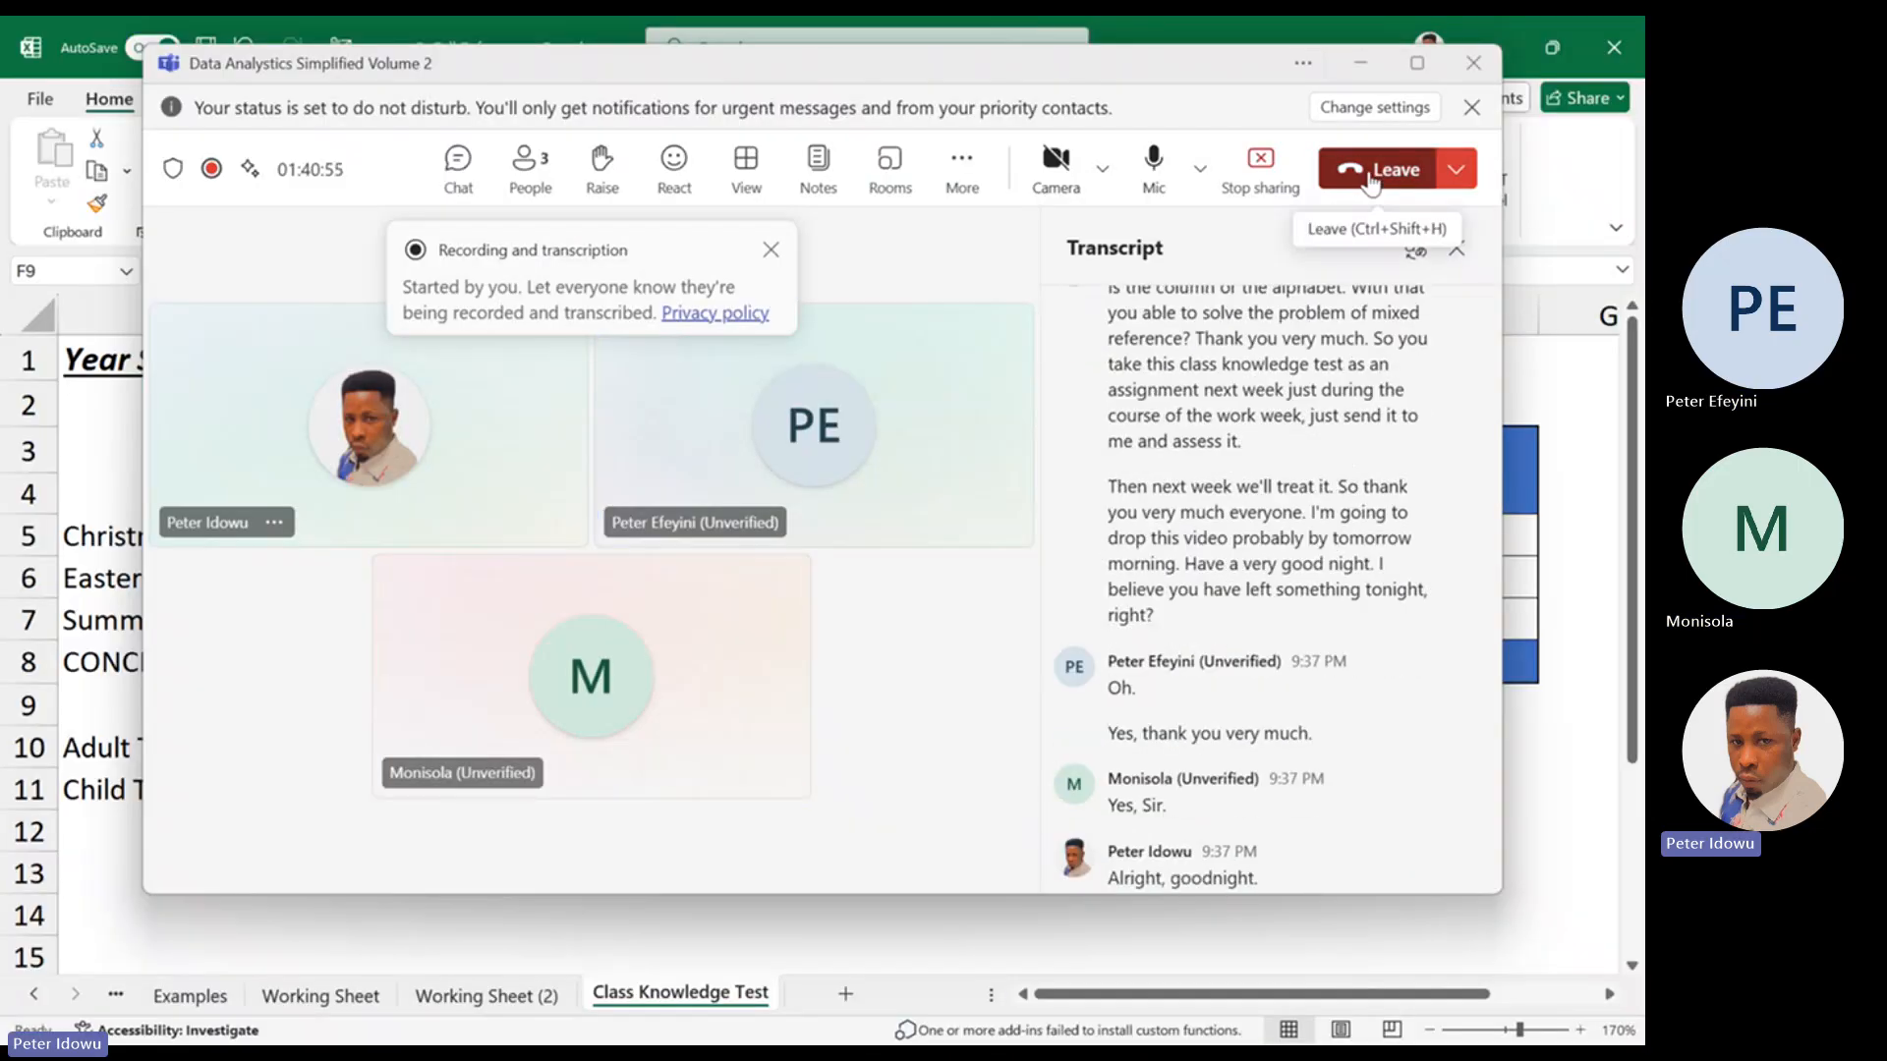
pyautogui.click(1372, 181)
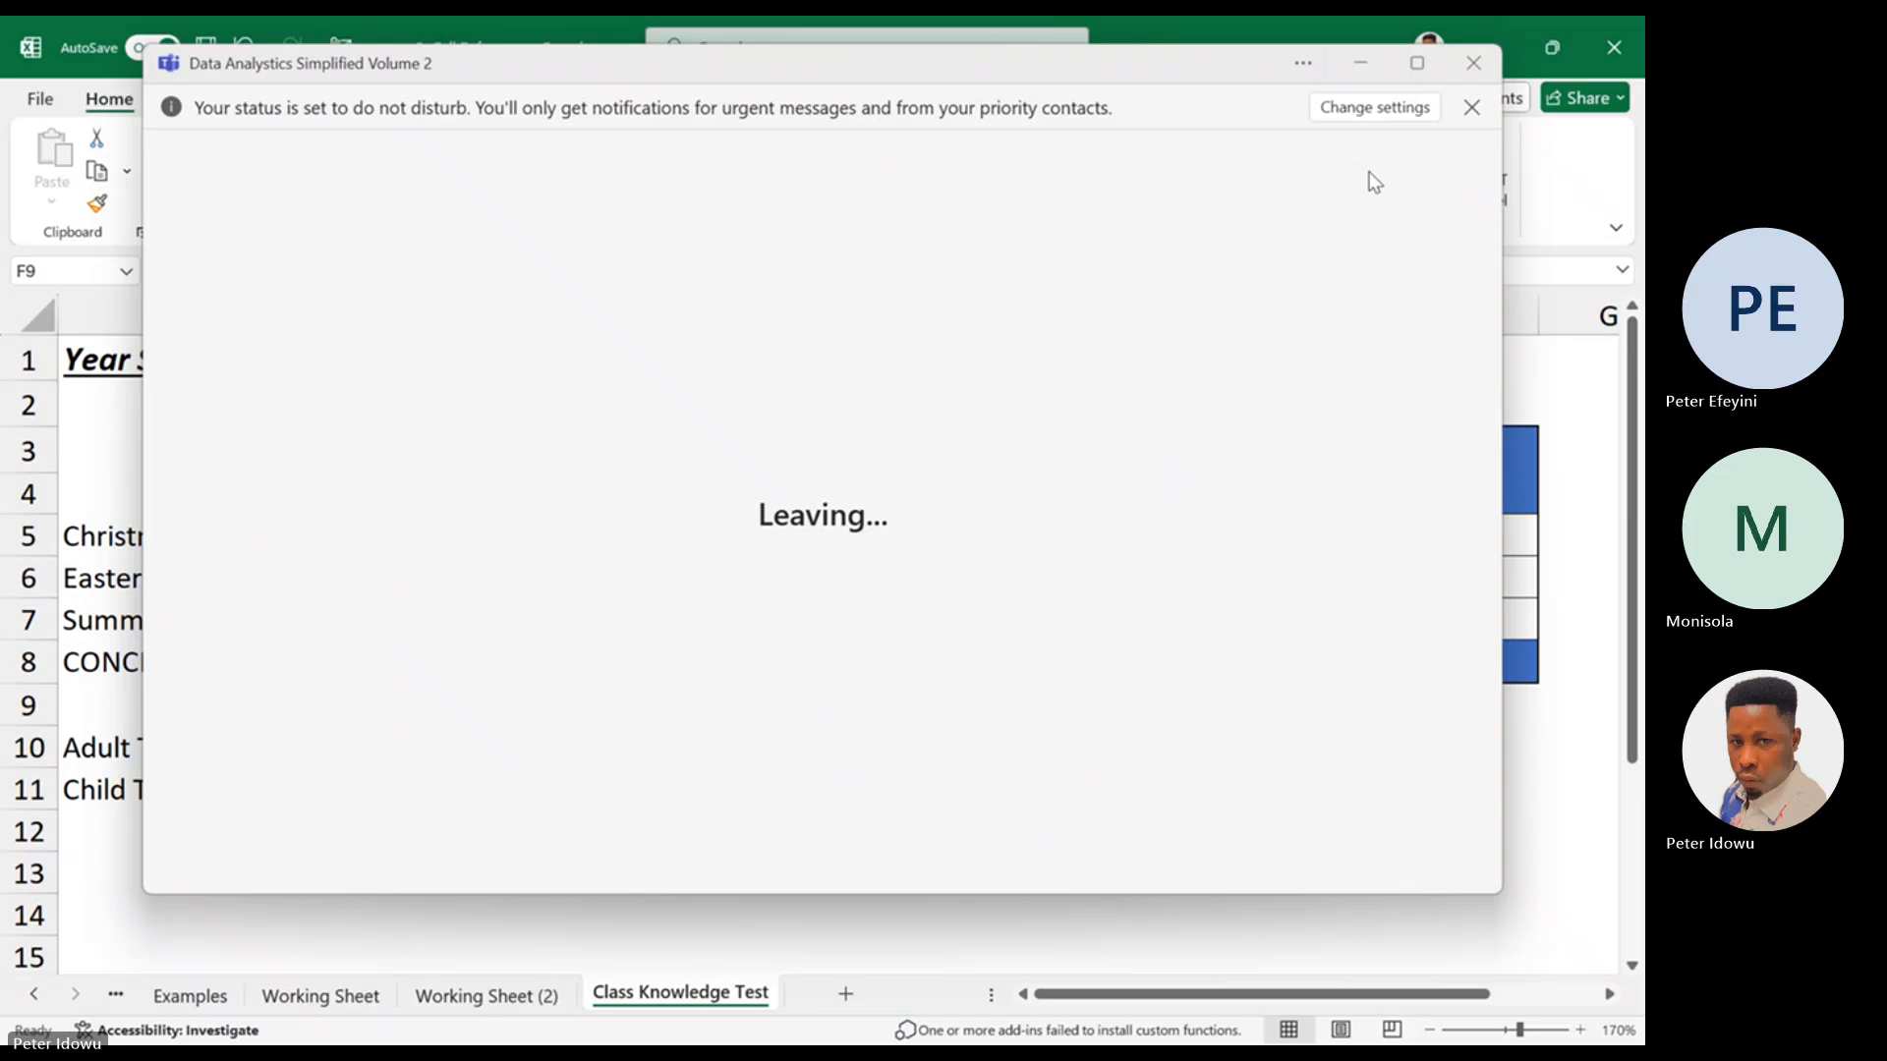